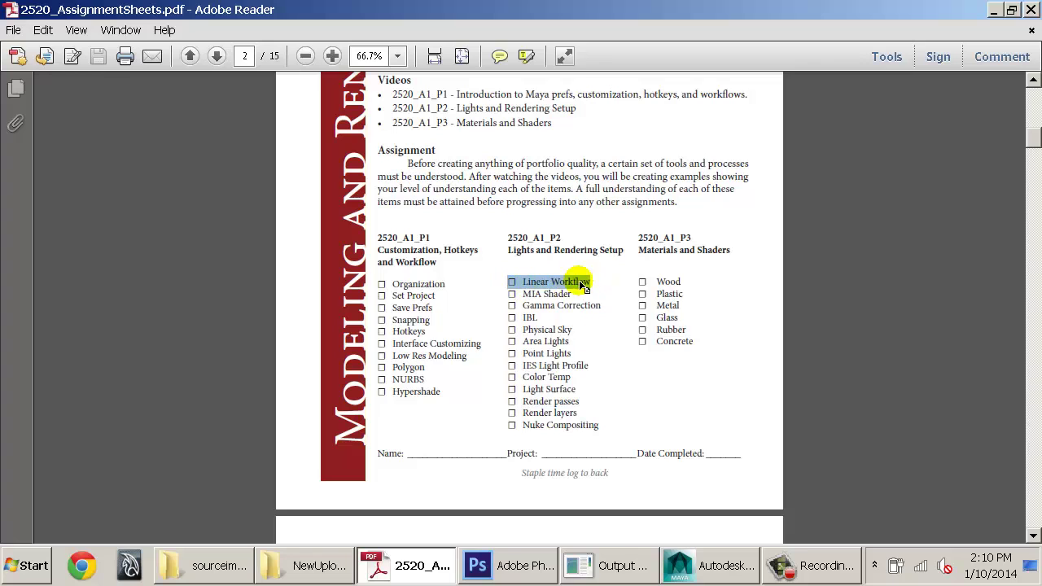
# Step: Open Mozilla Firefox and search Google for "linear workflow"
pyautogui.press('super')
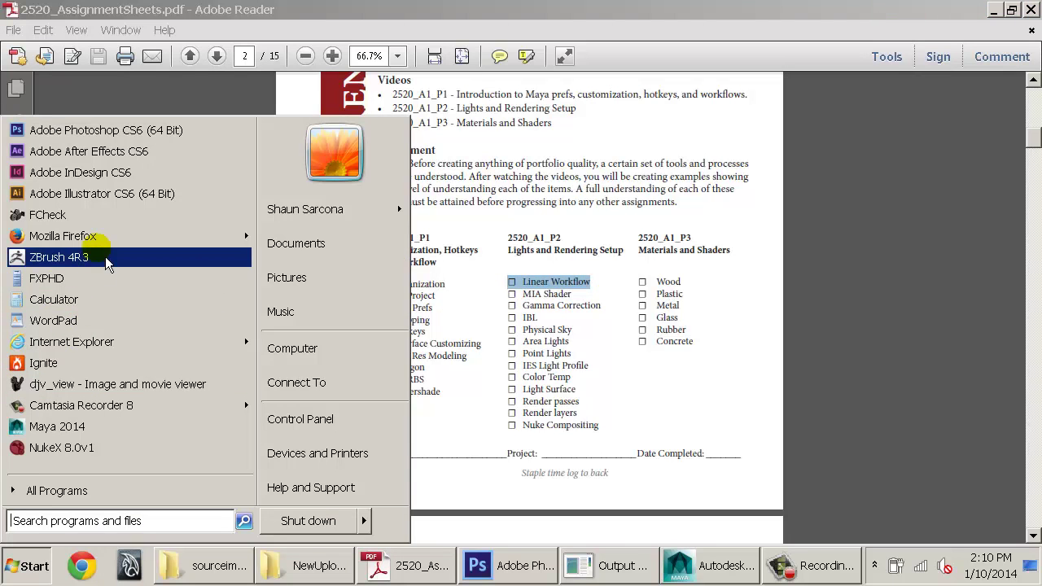
pyautogui.click(74, 235)
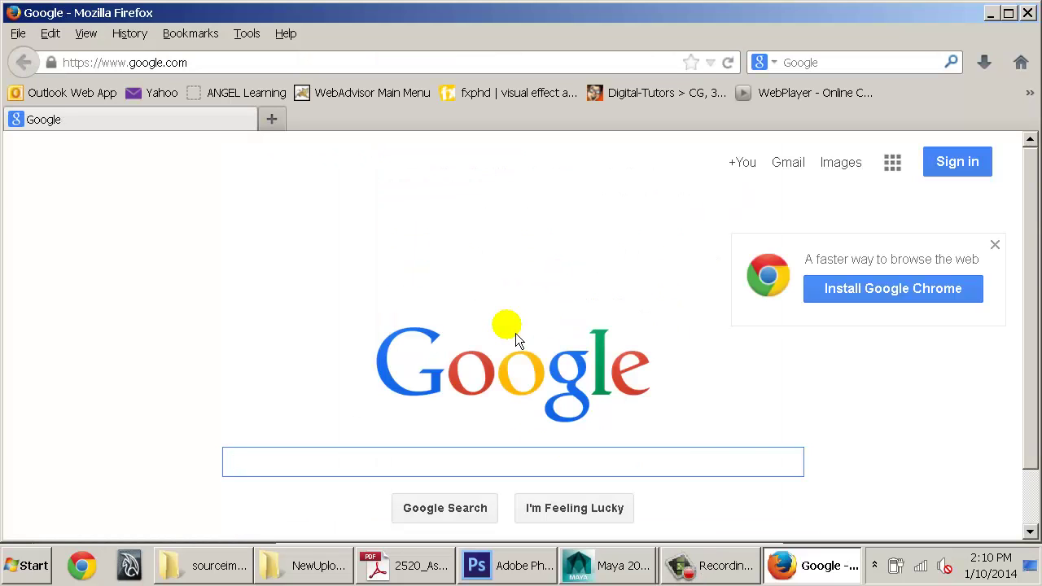
pyautogui.write('linear wrok')
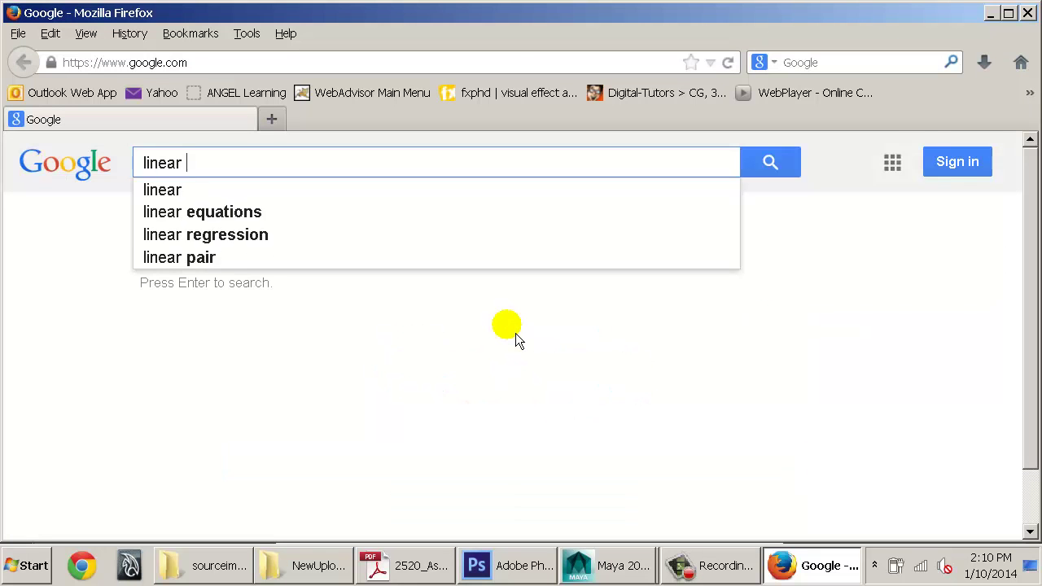
pyautogui.press('BackSpace')
pyautogui.press('BackSpace')
pyautogui.press('BackSpace')
pyautogui.write('orkflow')
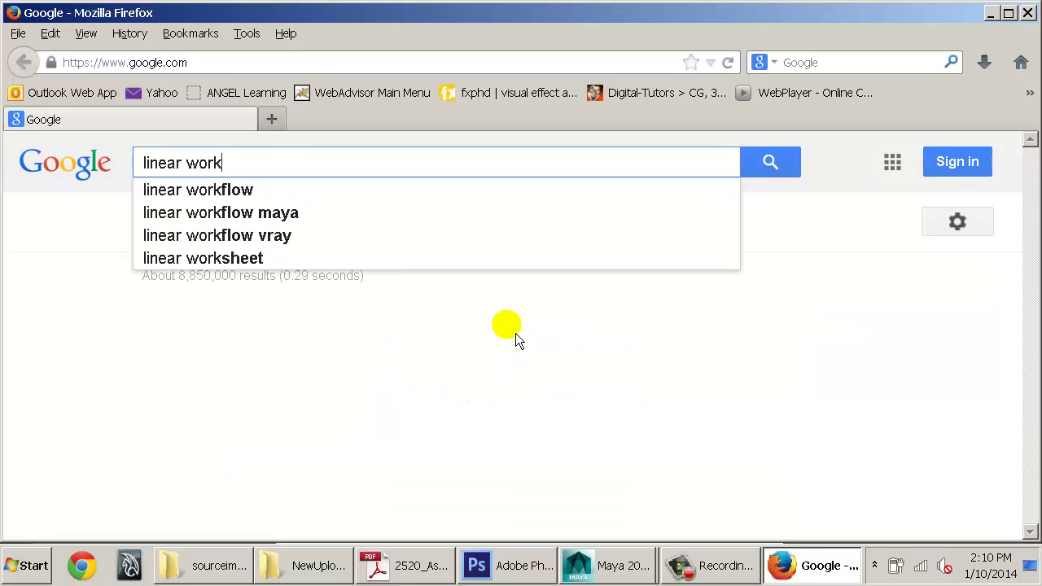
pyautogui.press('Return')
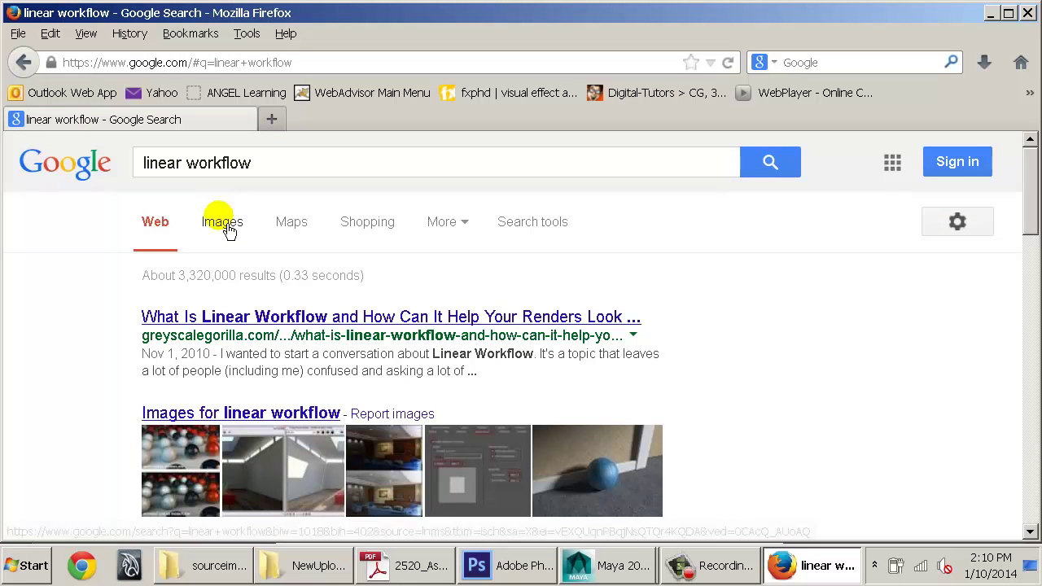
# Step: Show the image results for linear workflow and look through the render comparisons
pyautogui.click(226, 228)
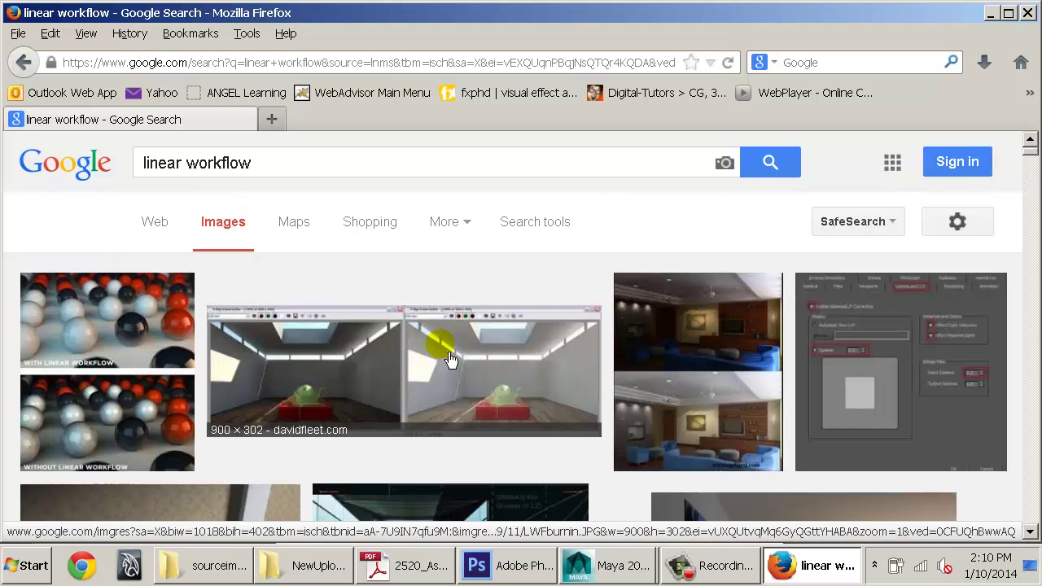
pyautogui.scroll(-2, 342, 332)
pyautogui.scroll(-5, 342, 333)
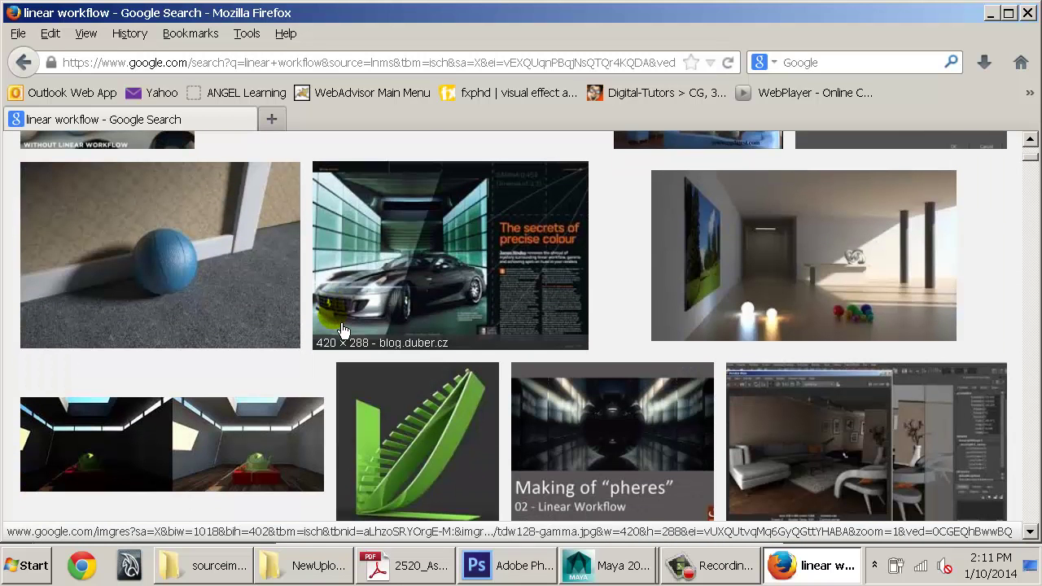
pyautogui.scroll(-2, 342, 330)
pyautogui.scroll(9, 400, 319)
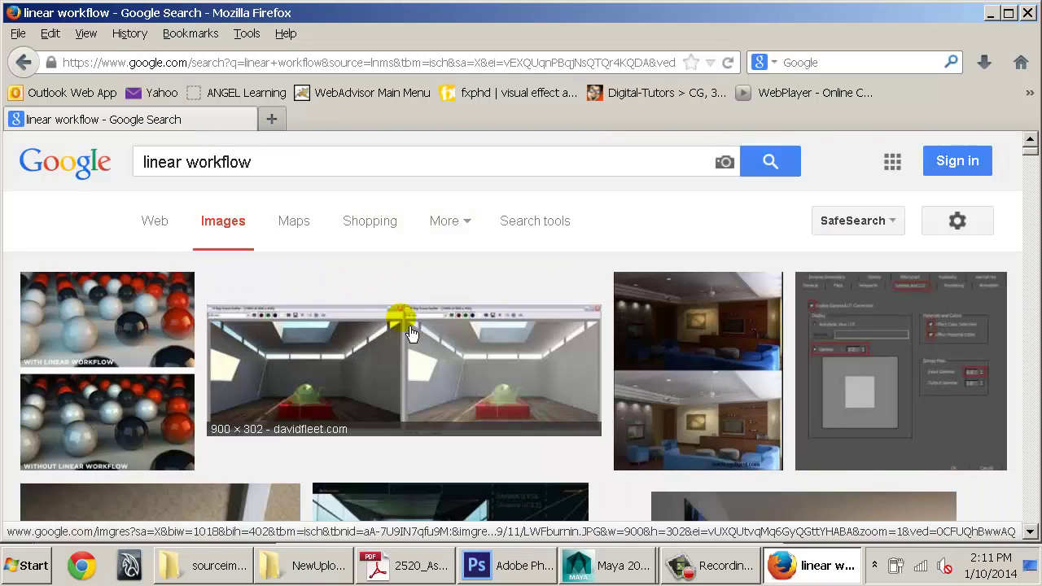
# Step: Search Google Images for "gamma linear workflow"
pyautogui.tripleClick(275, 162)
pyautogui.write('gamma ')
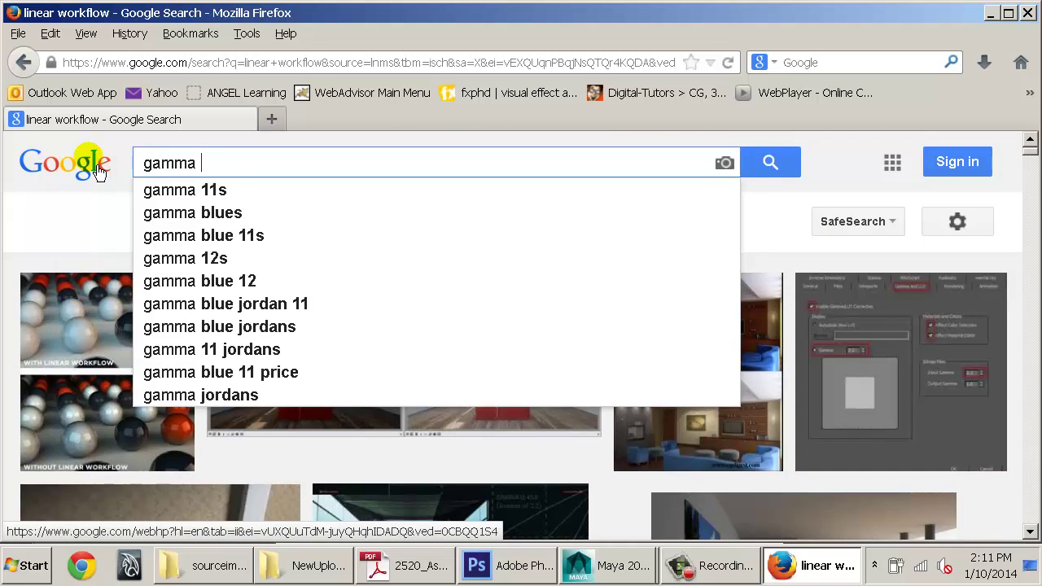
pyautogui.write('linear workflow')
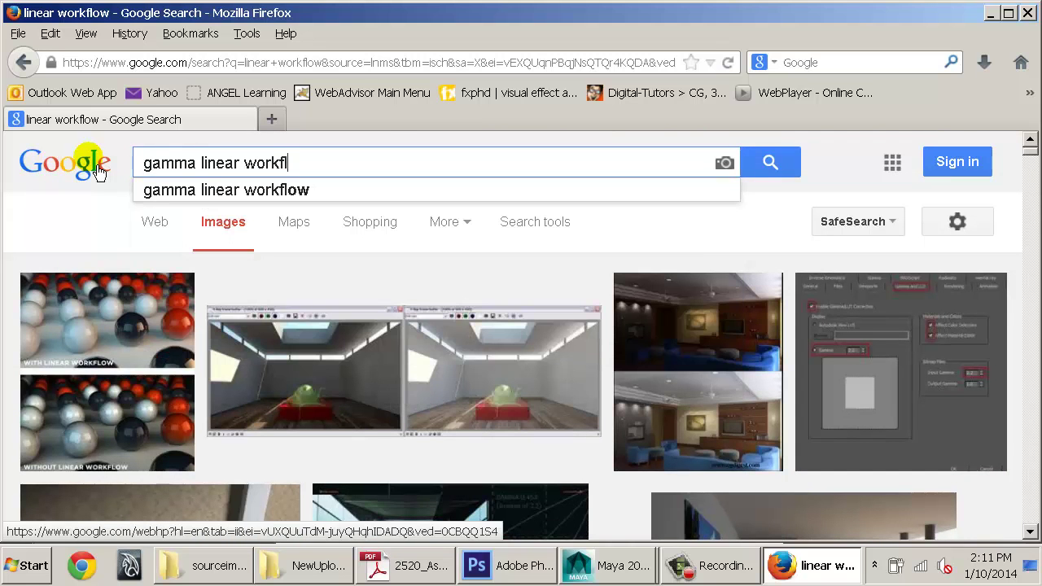
pyautogui.press('Return')
# Step: View the mintviz graph of input voltage against output light intensity at full size, and return to its preview
pyautogui.scroll(-3, 419, 261)
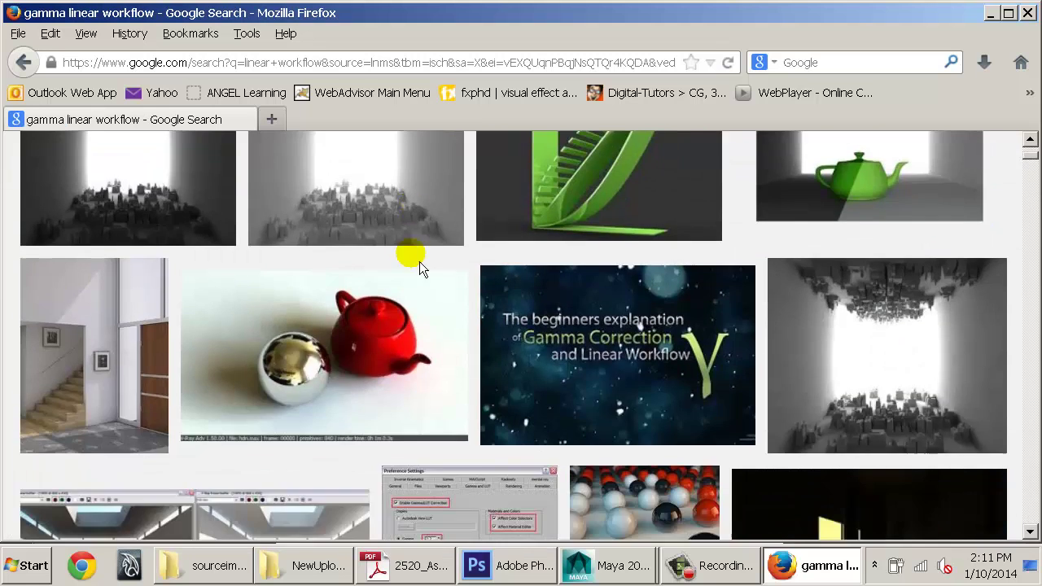
pyautogui.scroll(-5, 618, 211)
pyautogui.click(358, 452)
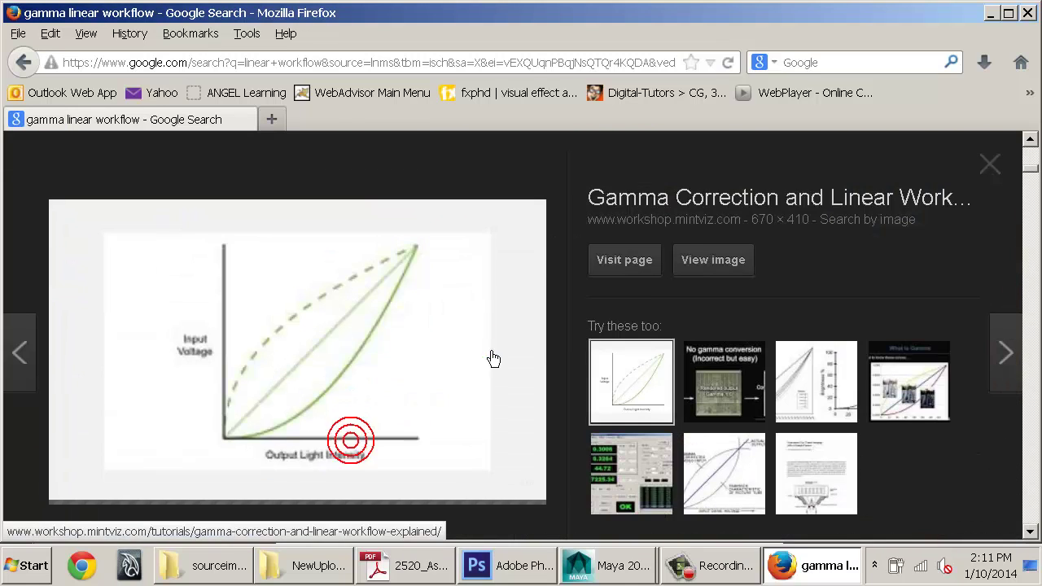
pyautogui.click(707, 265)
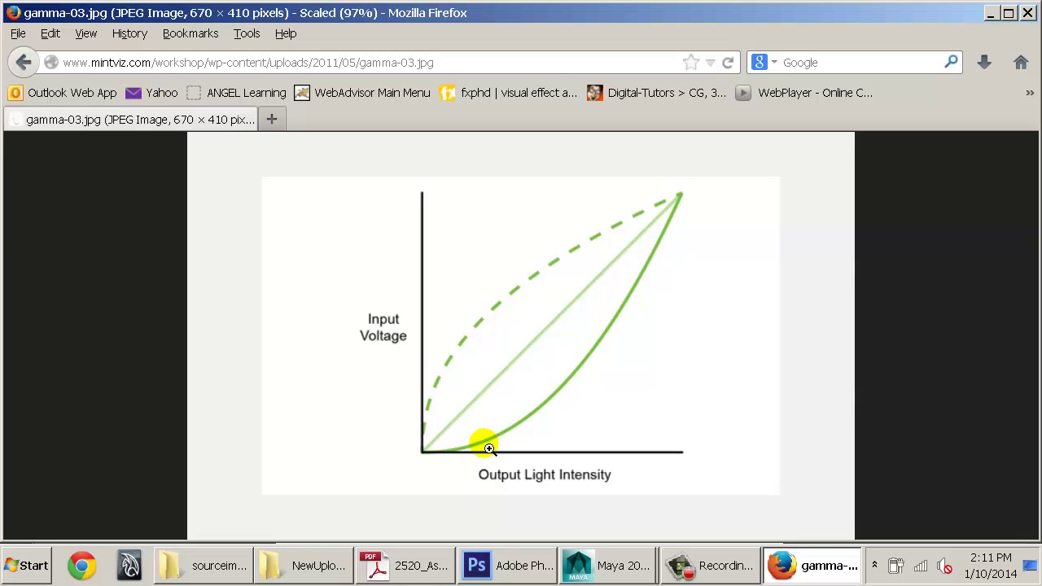
pyautogui.hotkey('alt', 'Left')
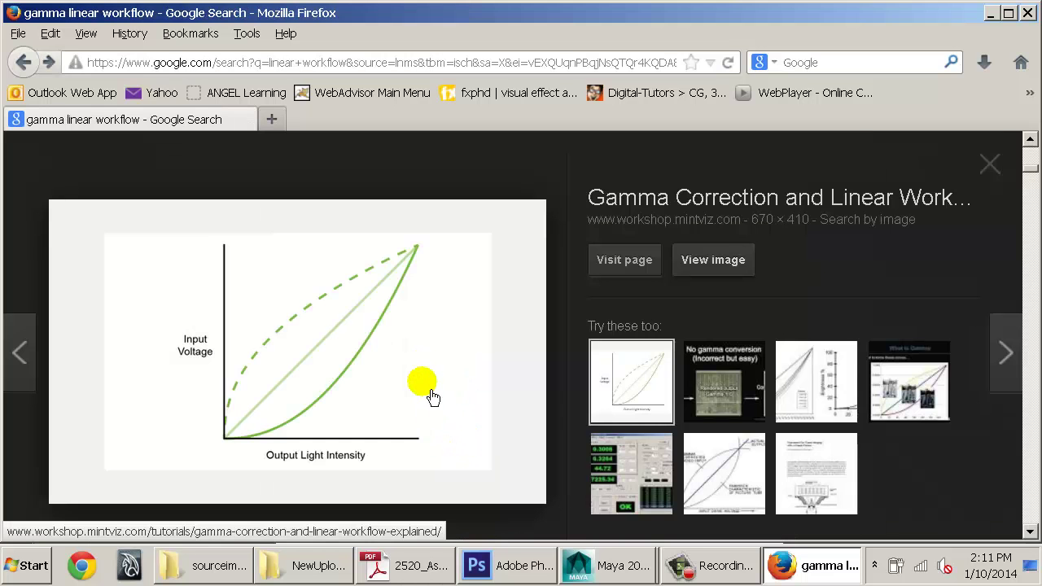
# Step: Find the Filmic Games gamma curve chart with yellow, blue and red lines among the image results and view it full size
pyautogui.scroll(-10, 386, 344)
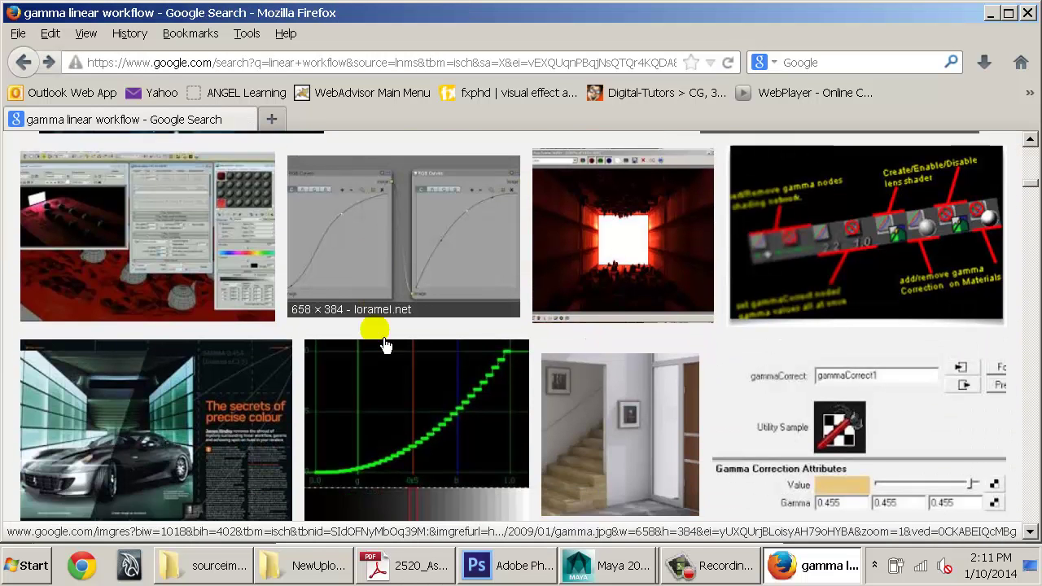
pyautogui.scroll(10, 386, 347)
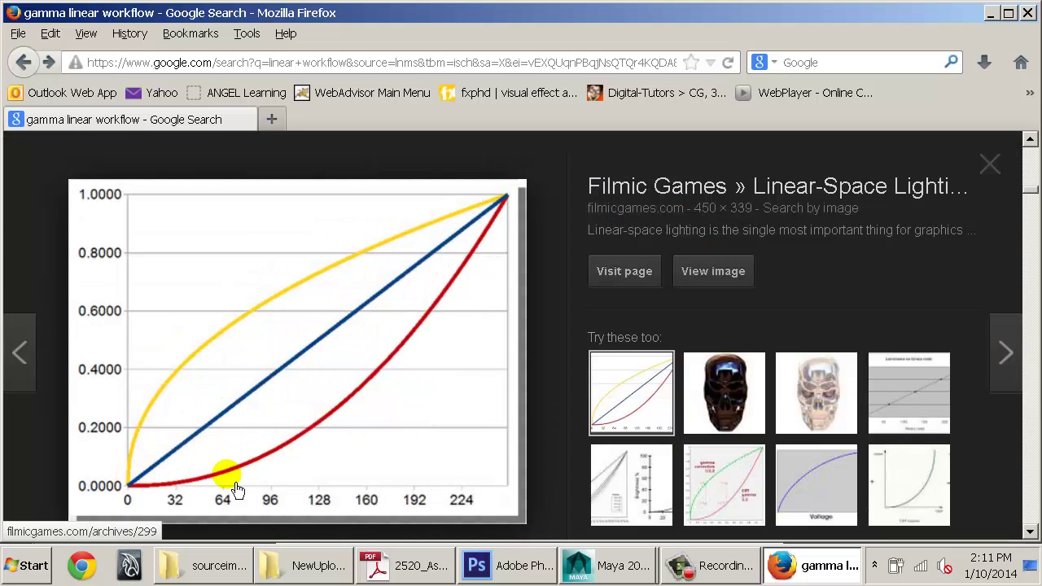
pyautogui.click(724, 280)
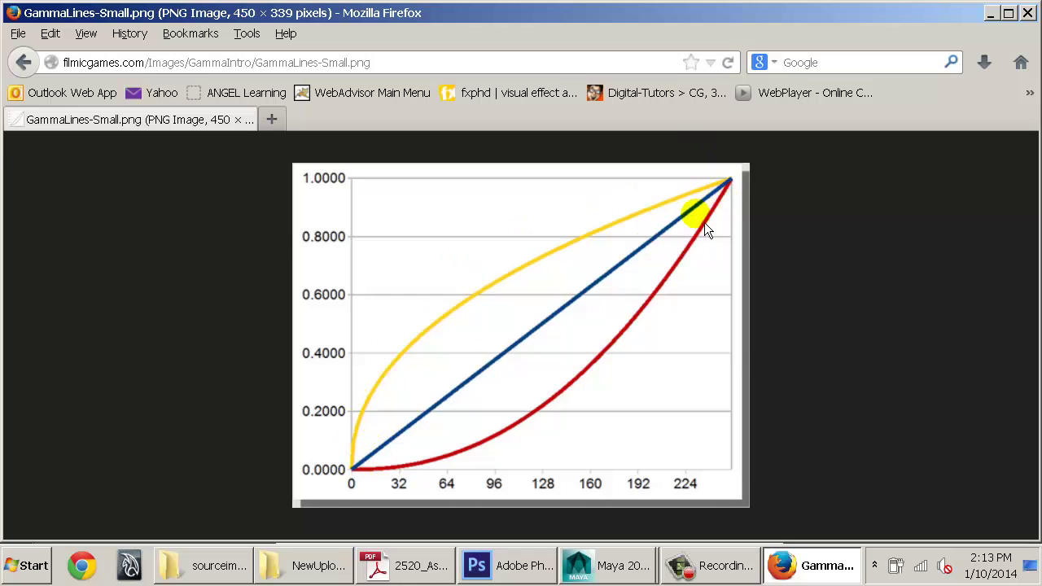
# Step: Switch to the untitled Maya 2014 scene, look at the gamma chart in Firefox once more, and close the browser
pyautogui.click(607, 563)
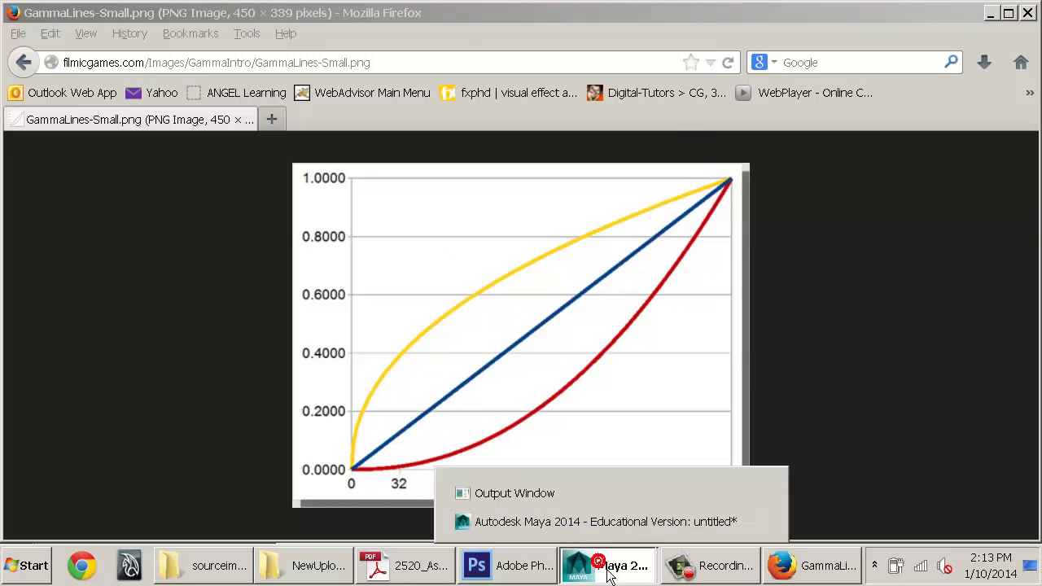
pyautogui.click(603, 530)
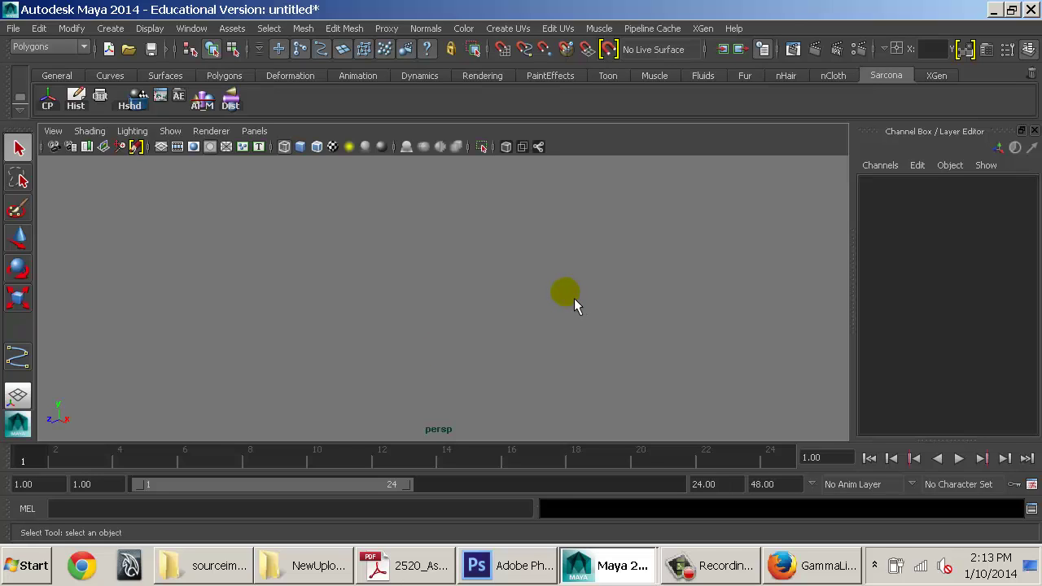
pyautogui.click(818, 565)
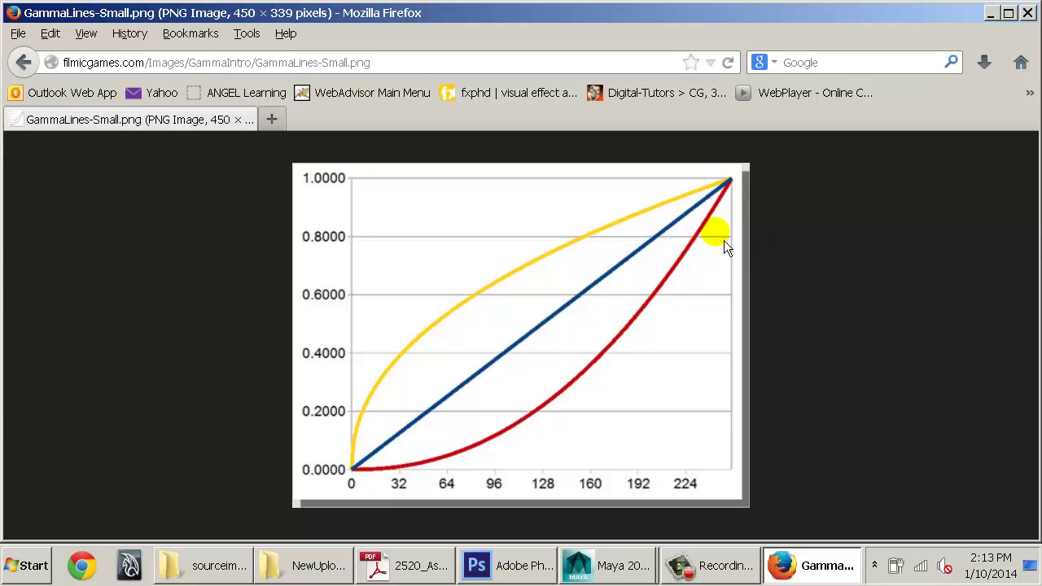
pyautogui.hotkey('alt', 'F4')
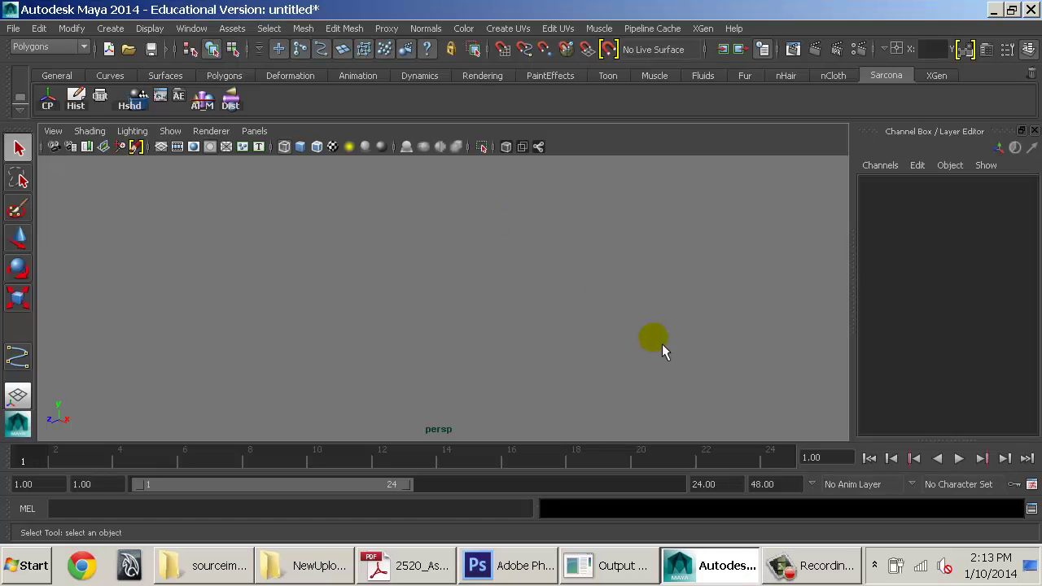
# Step: Check the Lights and Rendering Setup checklist in the 2520_AssignmentSheets PDF and return to Maya
pyautogui.click(655, 341)
pyautogui.click(510, 333)
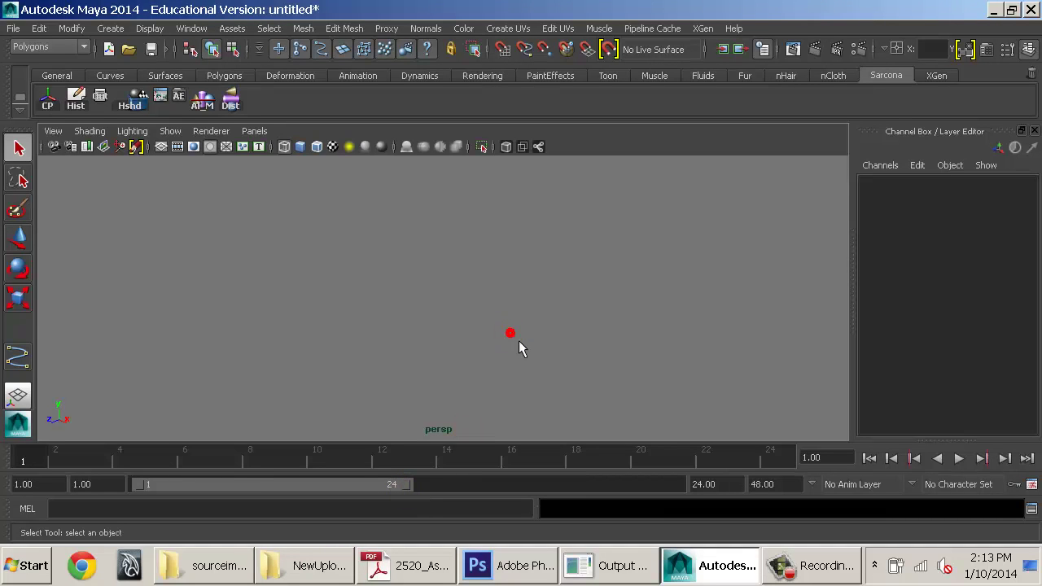
pyautogui.click(417, 567)
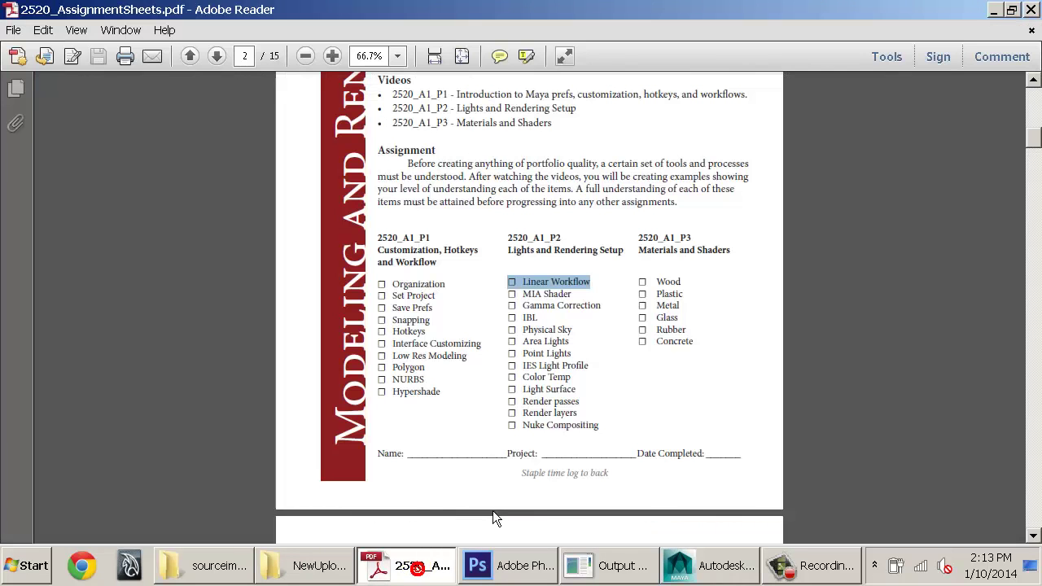
pyautogui.click(373, 569)
pyautogui.click(461, 288)
# Step: Create a new Maya project named PlayingAround with the default project locations
pyautogui.click(13, 28)
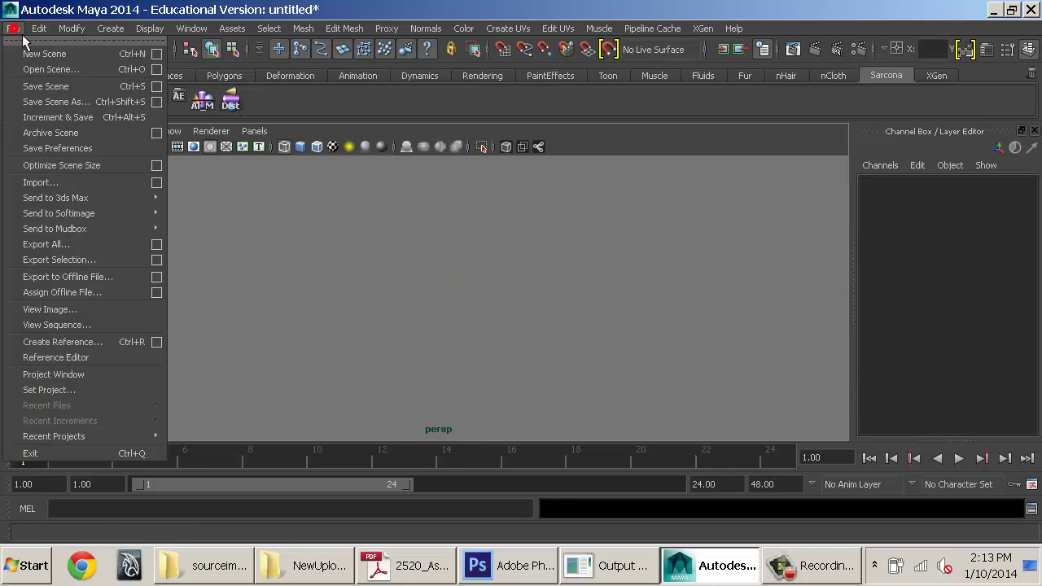
pyautogui.click(123, 378)
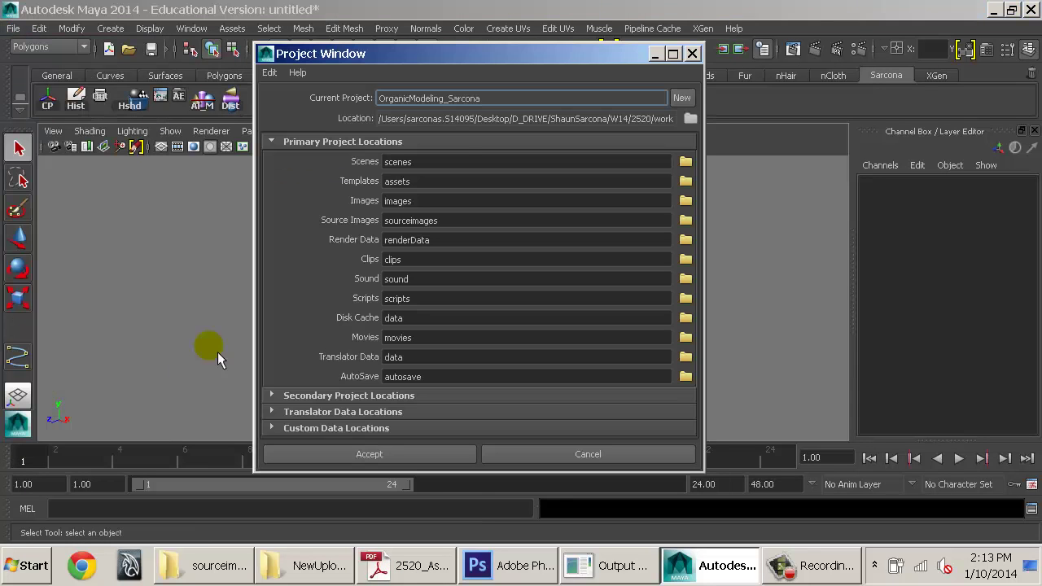
pyautogui.click(678, 98)
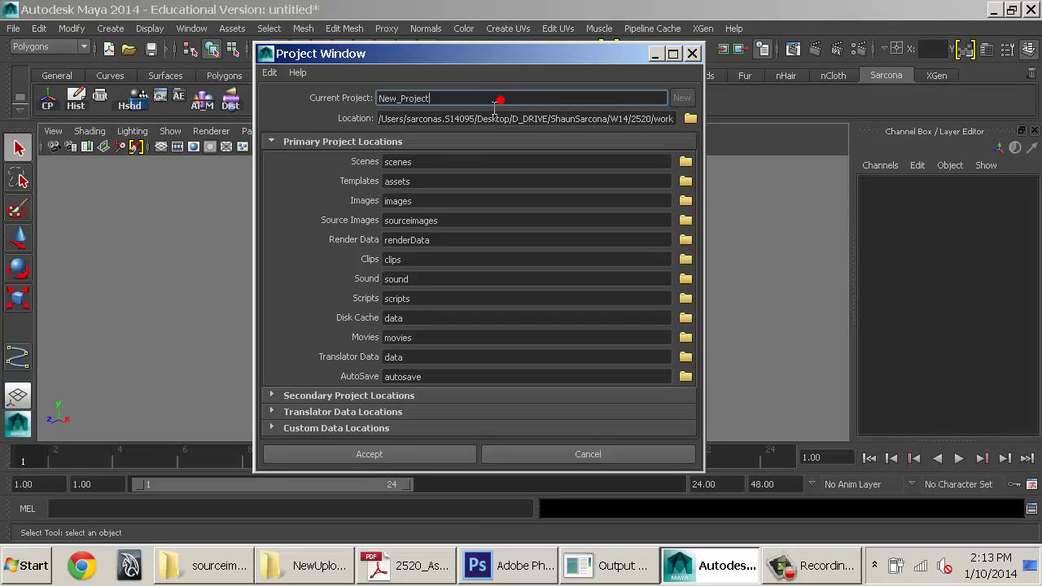
pyautogui.moveTo(495, 103); pyautogui.dragTo(305, 103)
pyautogui.write('PlayingAround')
pyautogui.click(425, 461)
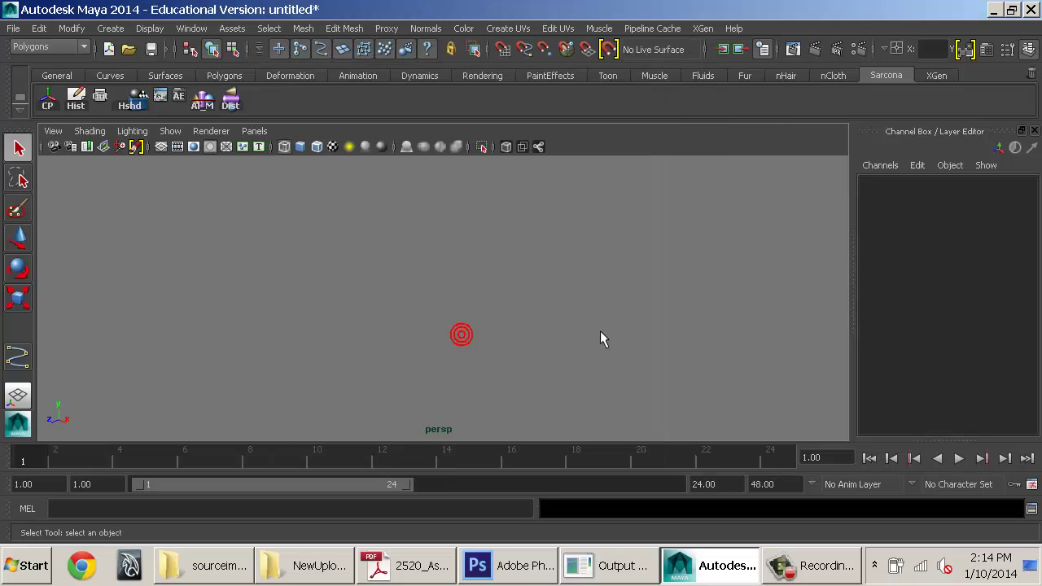
# Step: Extend the playback range to end at frame 48
pyautogui.moveTo(413, 485); pyautogui.dragTo(768, 484)
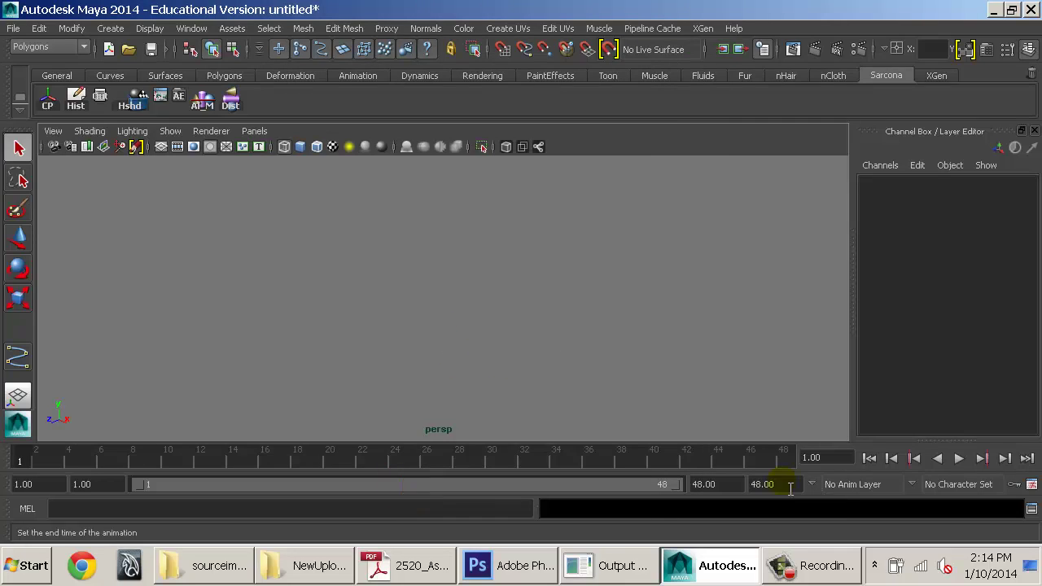
pyautogui.click(510, 356)
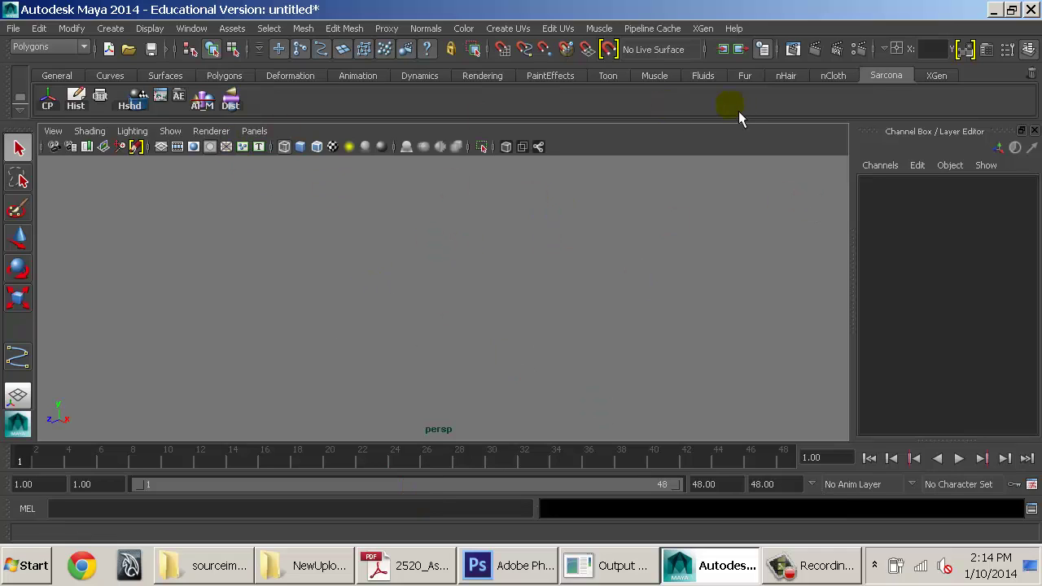
# Step: Open the Render Settings and set the renderer to mental ray
pyautogui.click(863, 53)
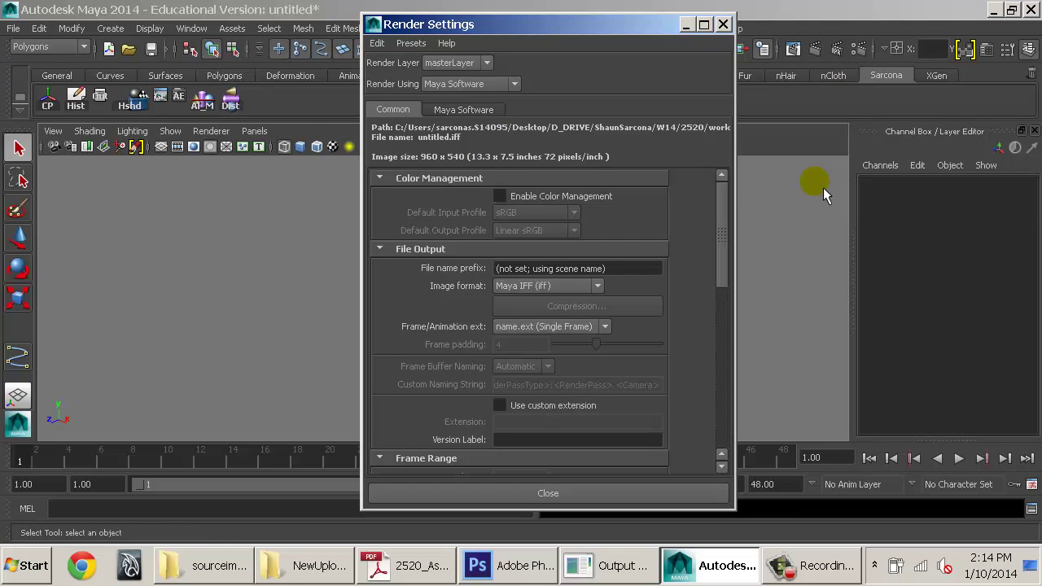
pyautogui.click(446, 84)
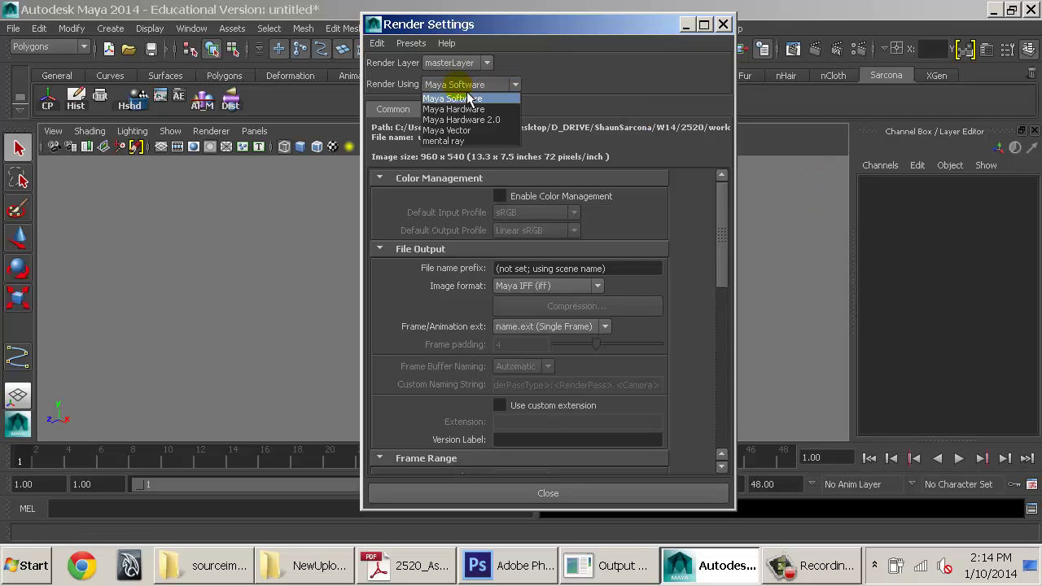
pyautogui.click(478, 144)
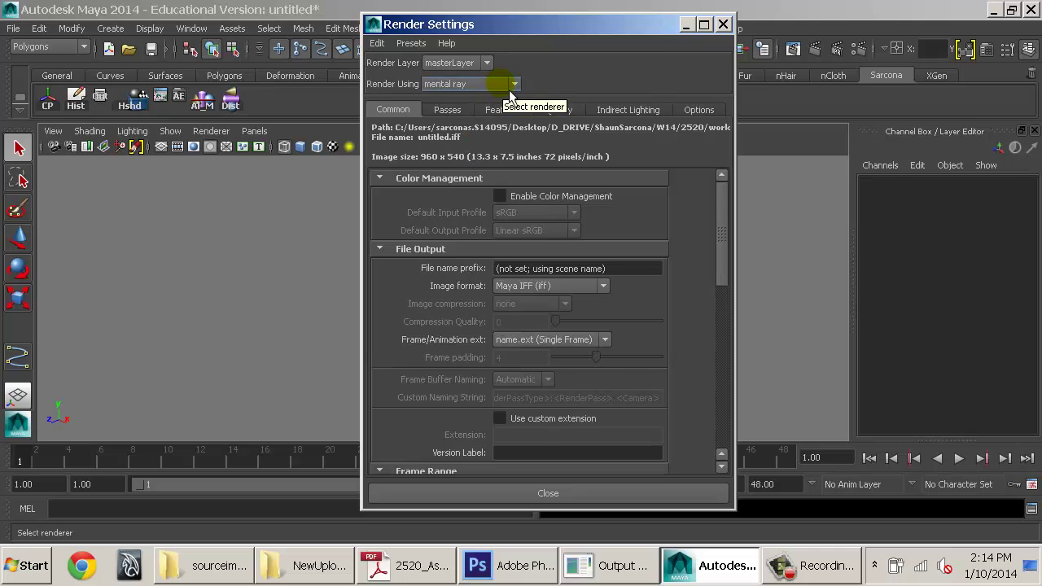
pyautogui.click(630, 89)
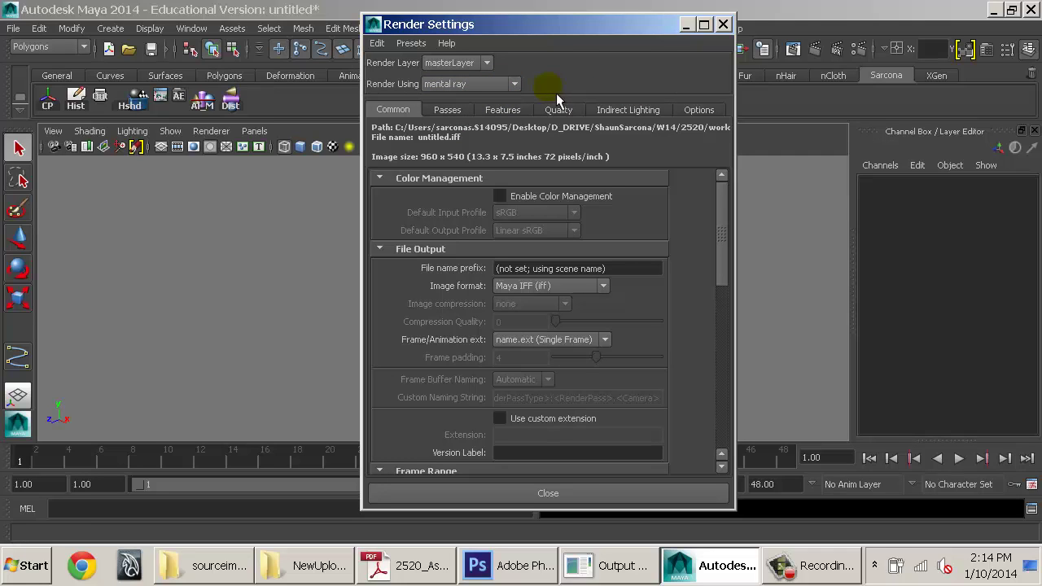
pyautogui.click(480, 84)
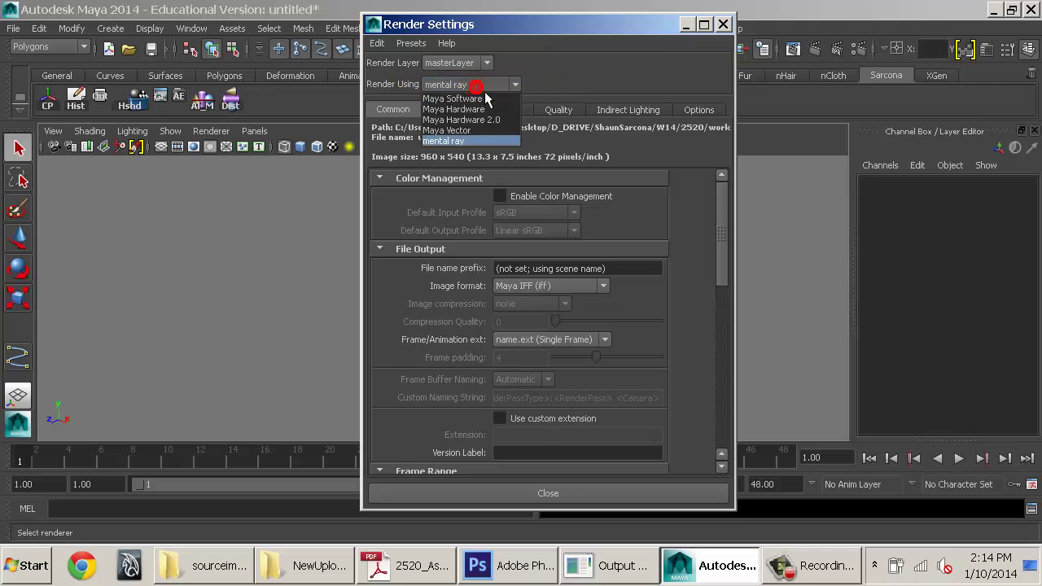
pyautogui.click(460, 141)
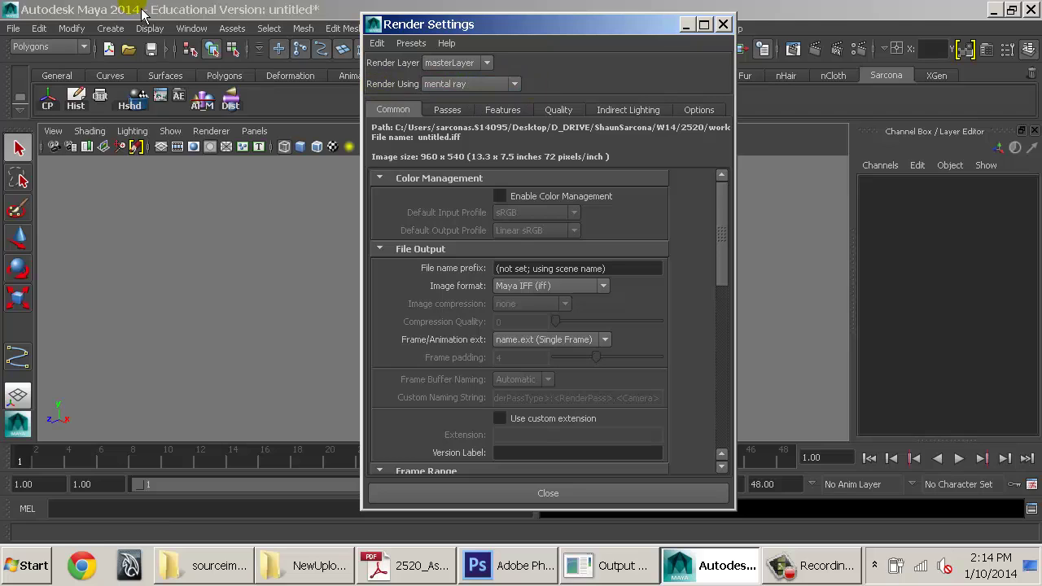
# Step: Keep mental ray as the renderer and enable color management with sRGB input and Linear sRGB output profiles
pyautogui.click(466, 87)
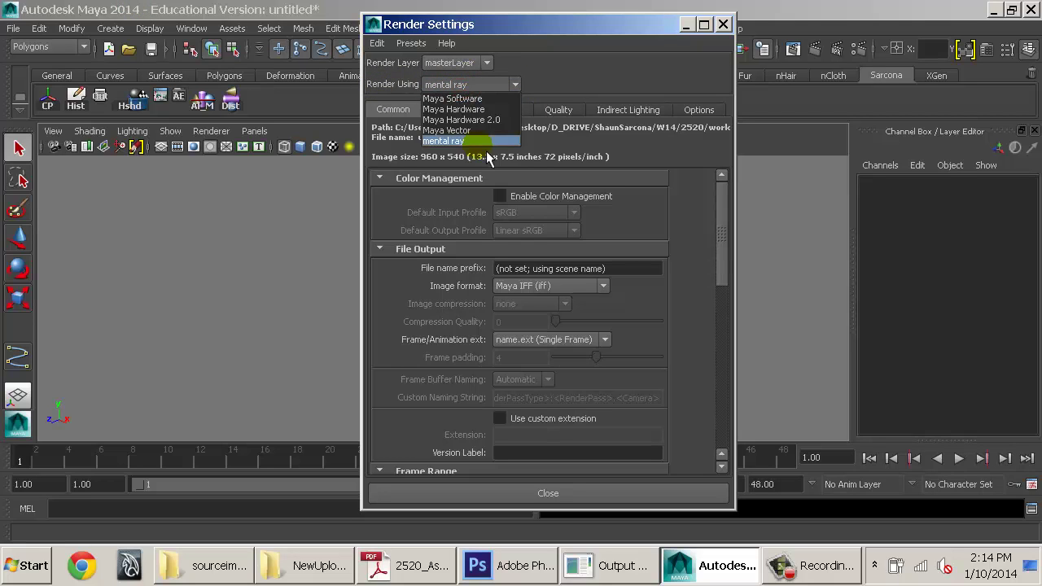
pyautogui.click(443, 142)
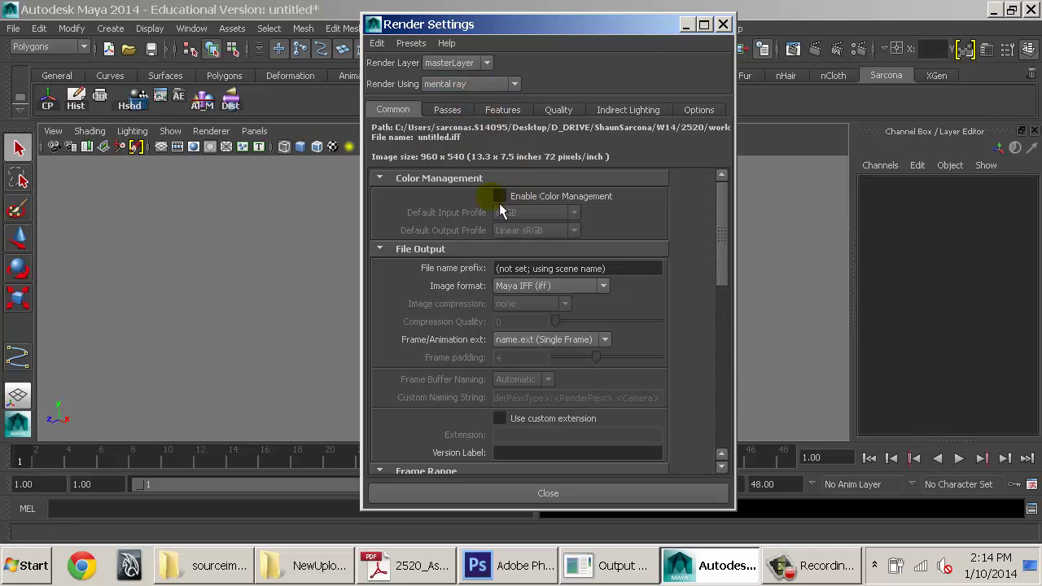
pyautogui.click(564, 201)
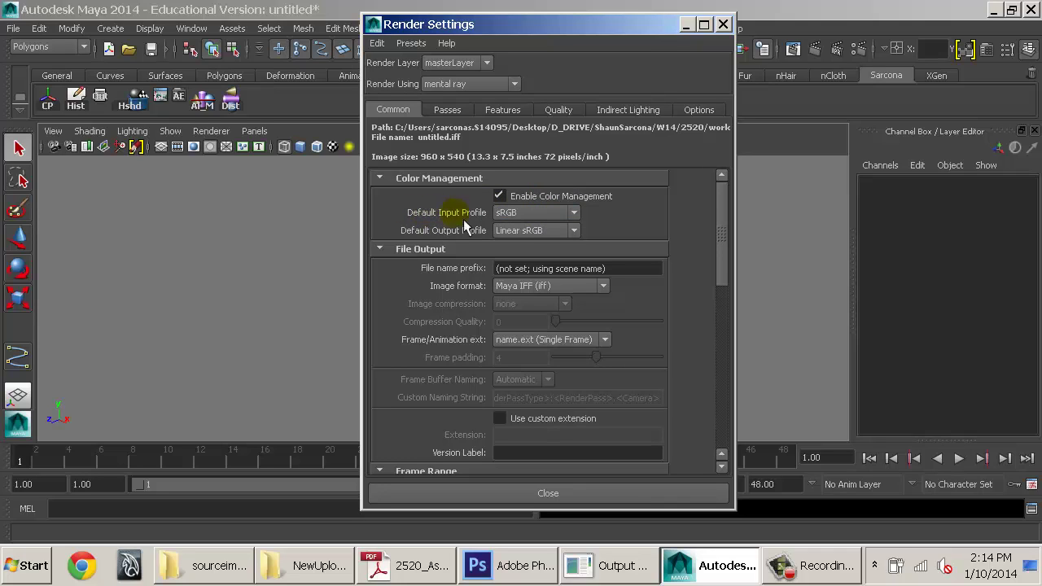
pyautogui.click(516, 213)
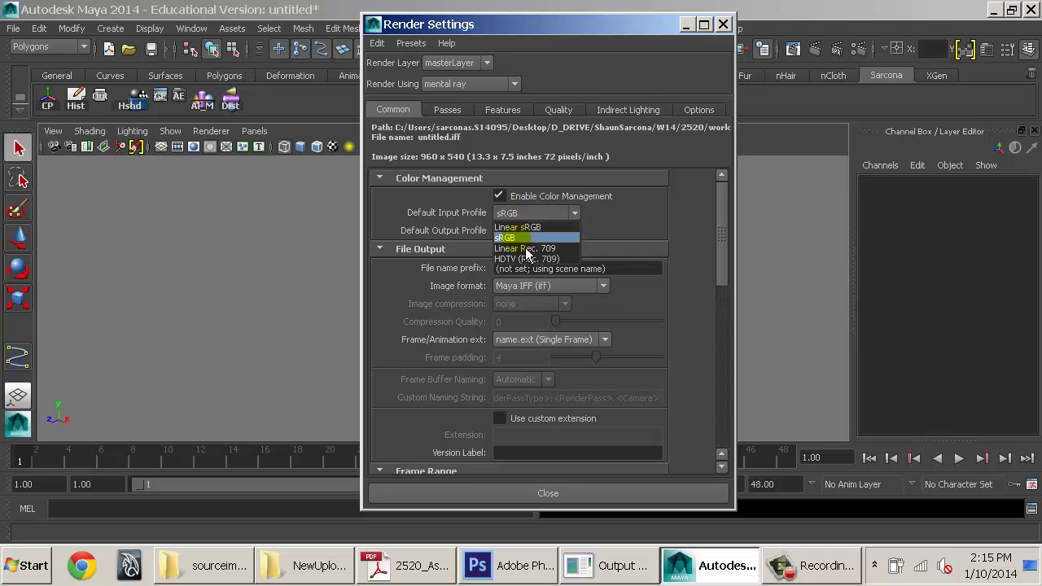
pyautogui.click(520, 228)
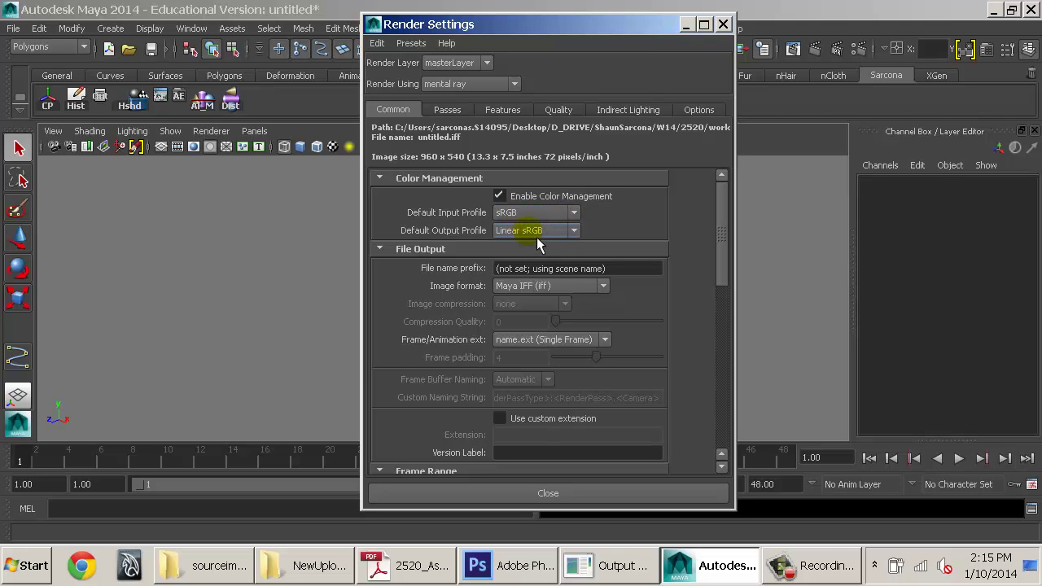
# Step: Examine the image files in the sourceimages folder and the Leather0014_1_L.jpg texture, and return to Maya
pyautogui.click(232, 566)
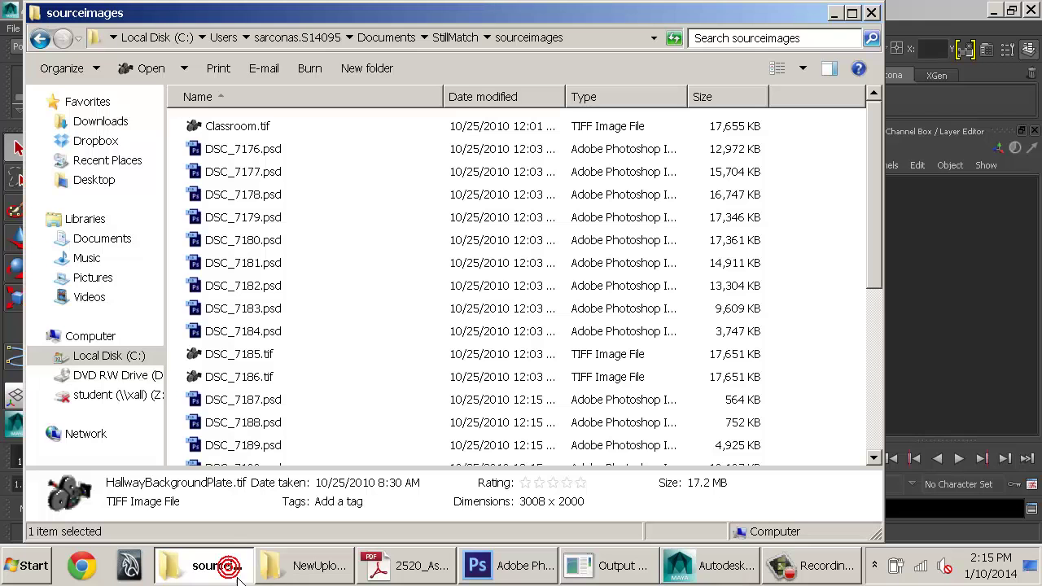
pyautogui.scroll(-5, 298, 317)
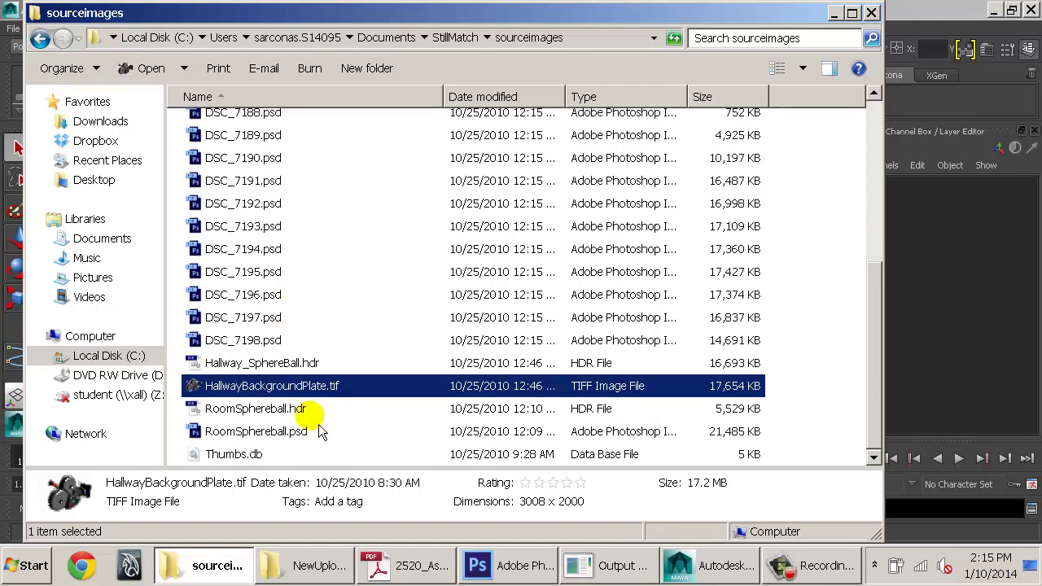
pyautogui.scroll(5, 268, 370)
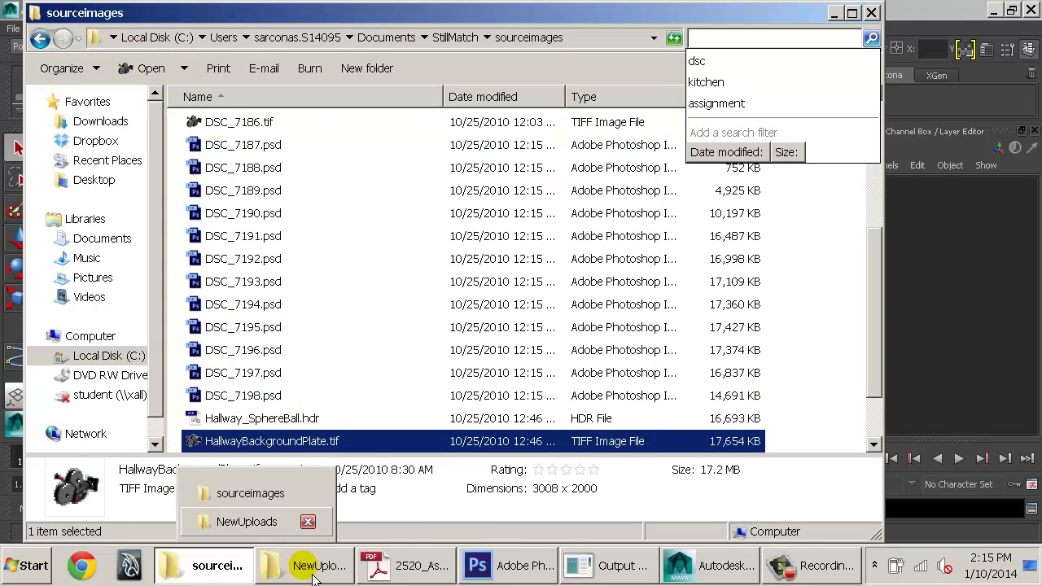
pyautogui.click(309, 569)
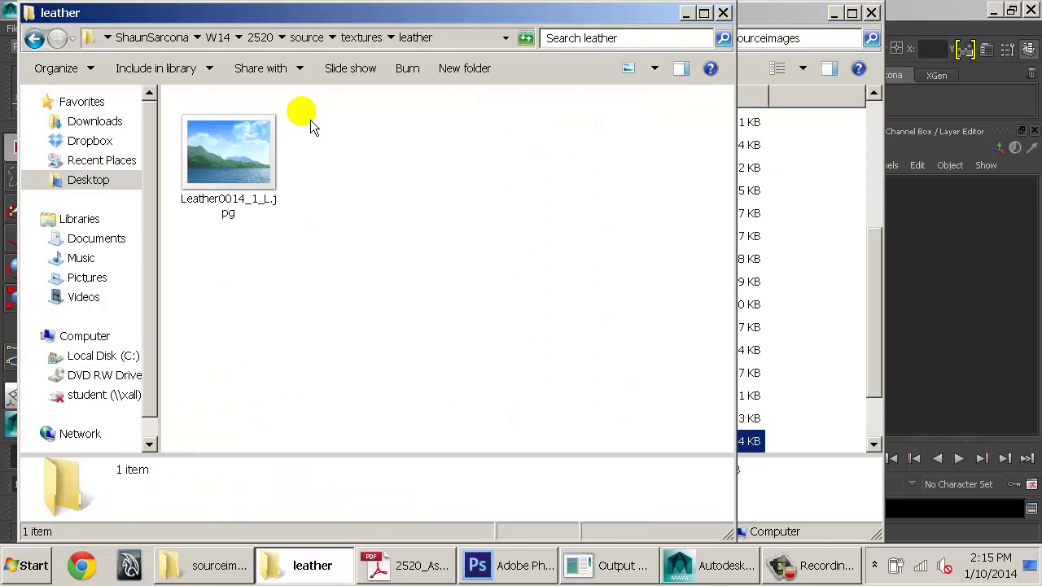
pyautogui.doubleClick(247, 146)
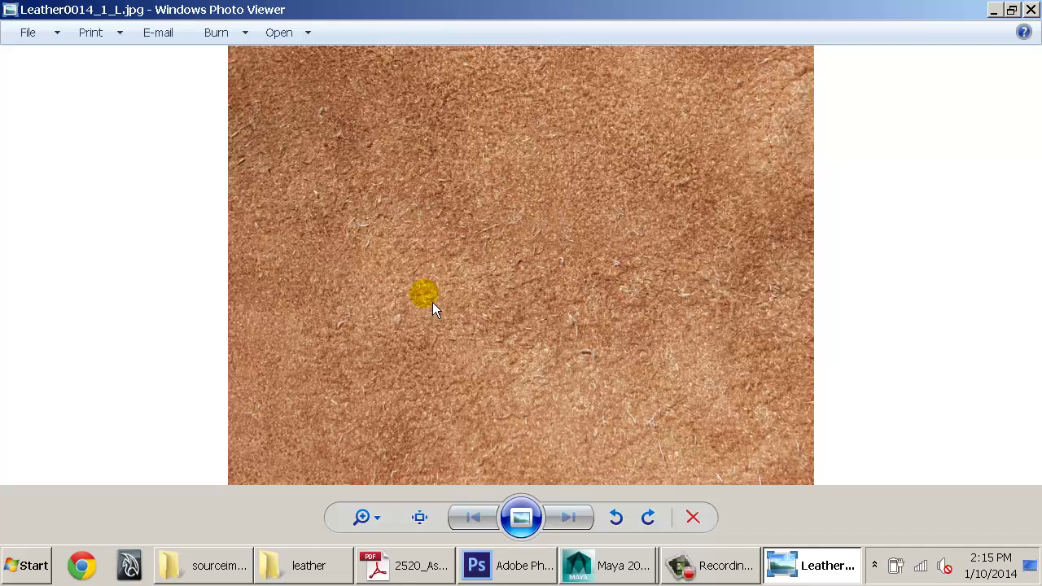
pyautogui.doubleClick(9, 14)
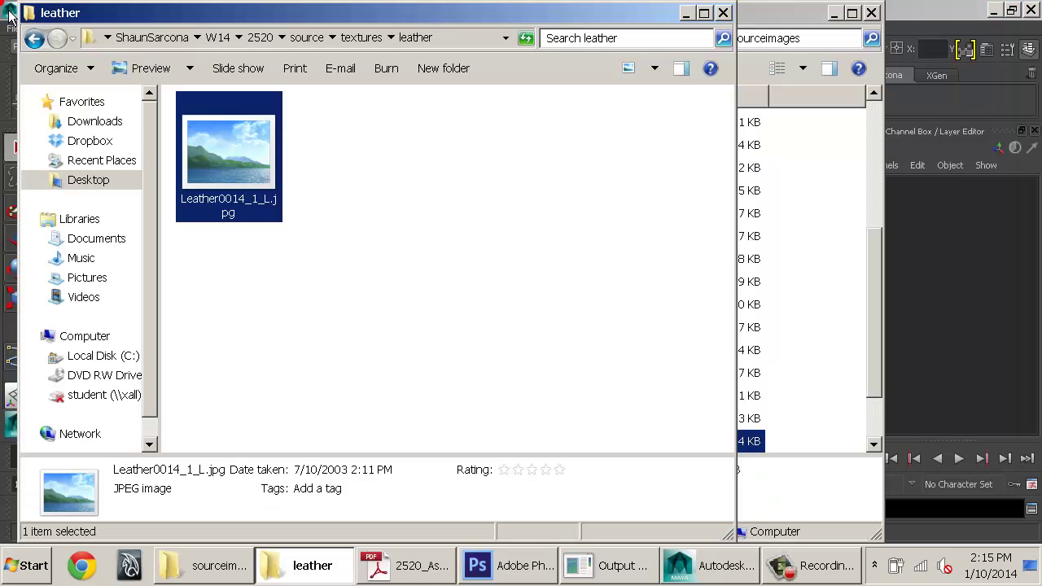
pyautogui.click(938, 232)
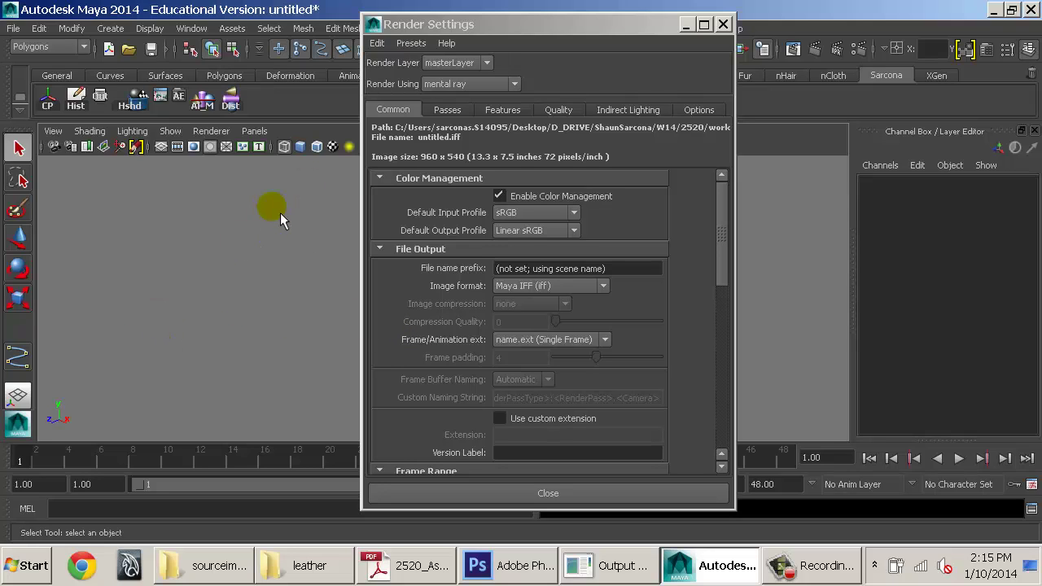
# Step: Move the Render Settings aside and review the default input and output profile options for color management
pyautogui.moveTo(479, 23); pyautogui.dragTo(707, 41)
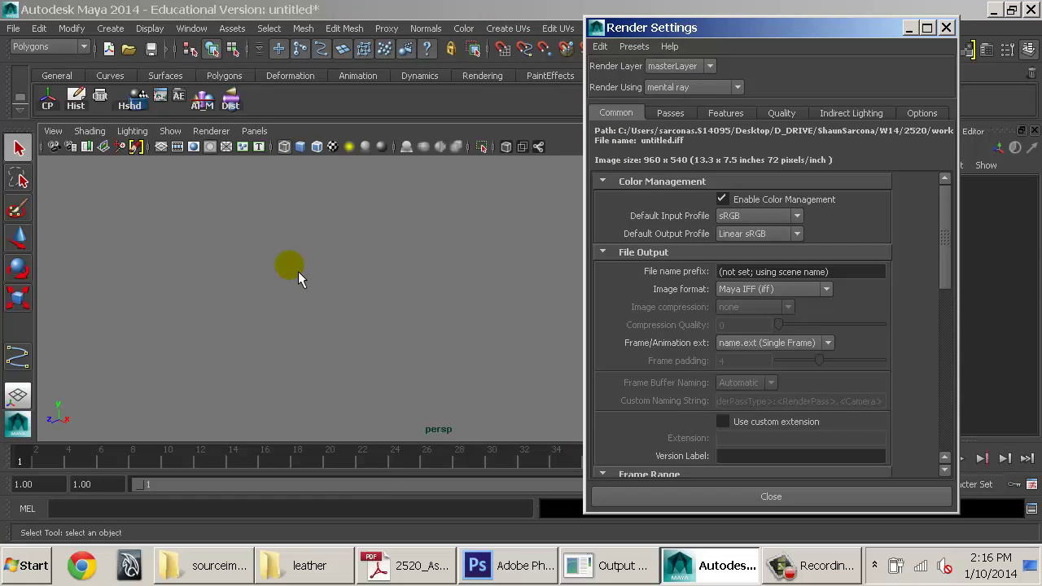
pyautogui.click(820, 204)
pyautogui.click(818, 204)
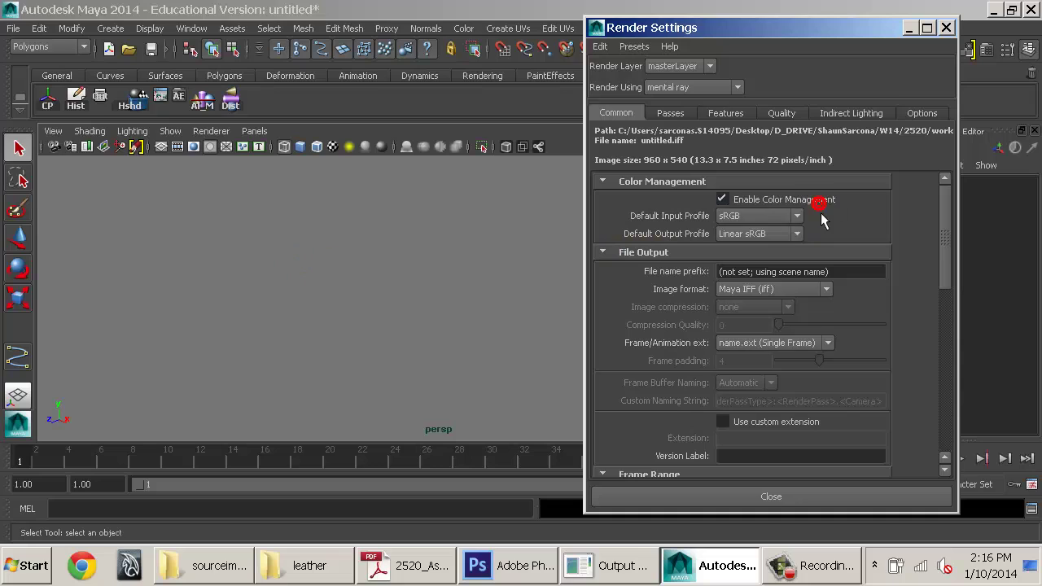
pyautogui.click(759, 234)
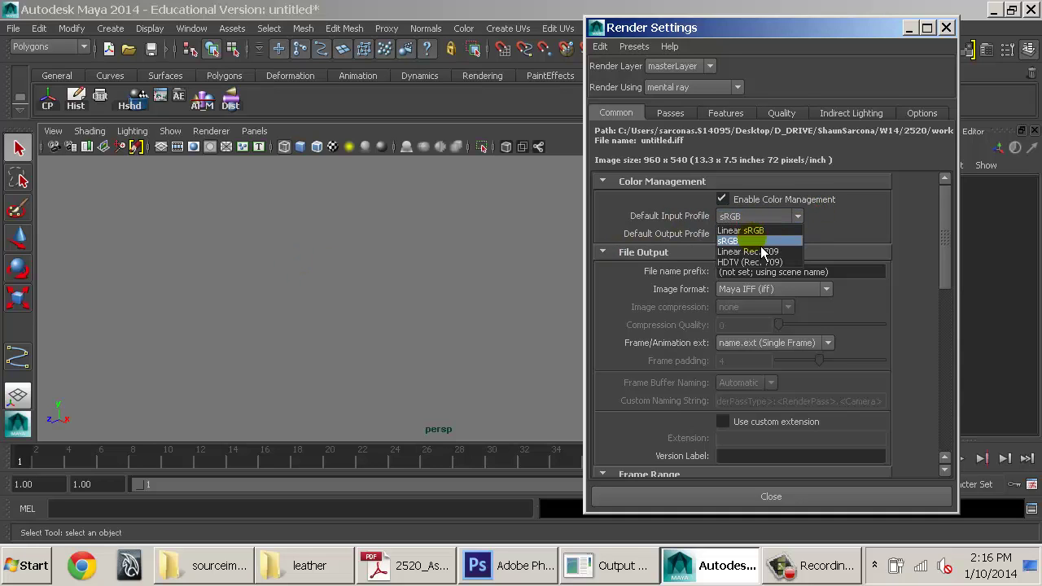
pyautogui.click(753, 236)
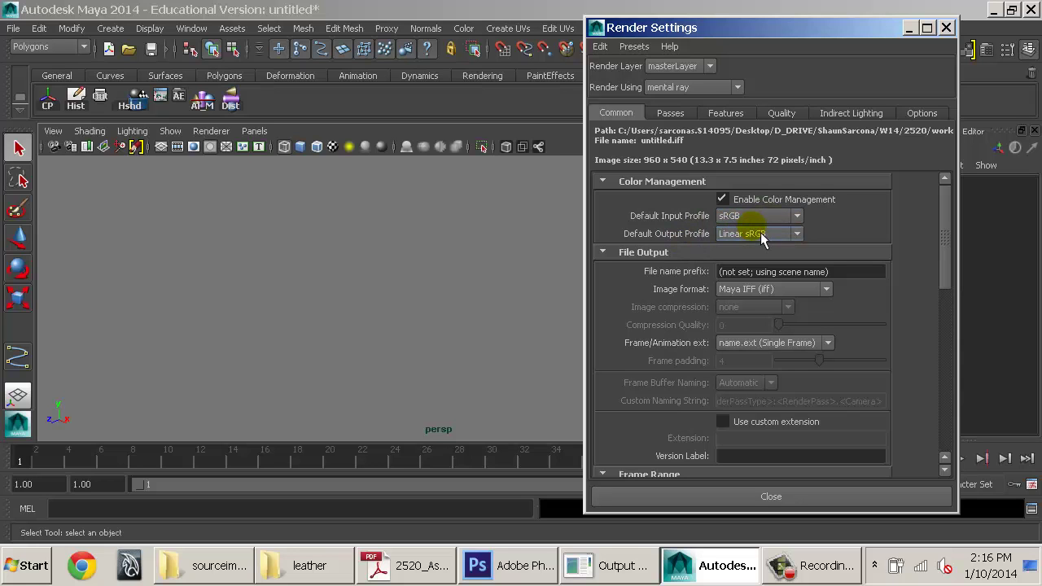
# Step: Create a polygon sphere and frame it in the perspective view with shaded display
pyautogui.click(110, 28)
pyautogui.moveTo(183, 76)
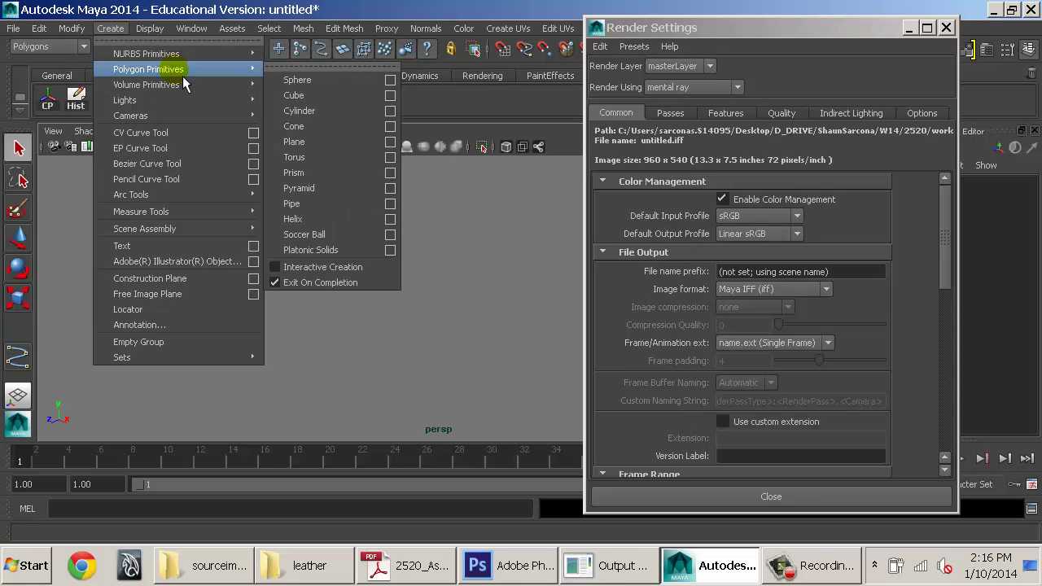
pyautogui.click(323, 81)
pyautogui.press('r')
pyautogui.press('5')
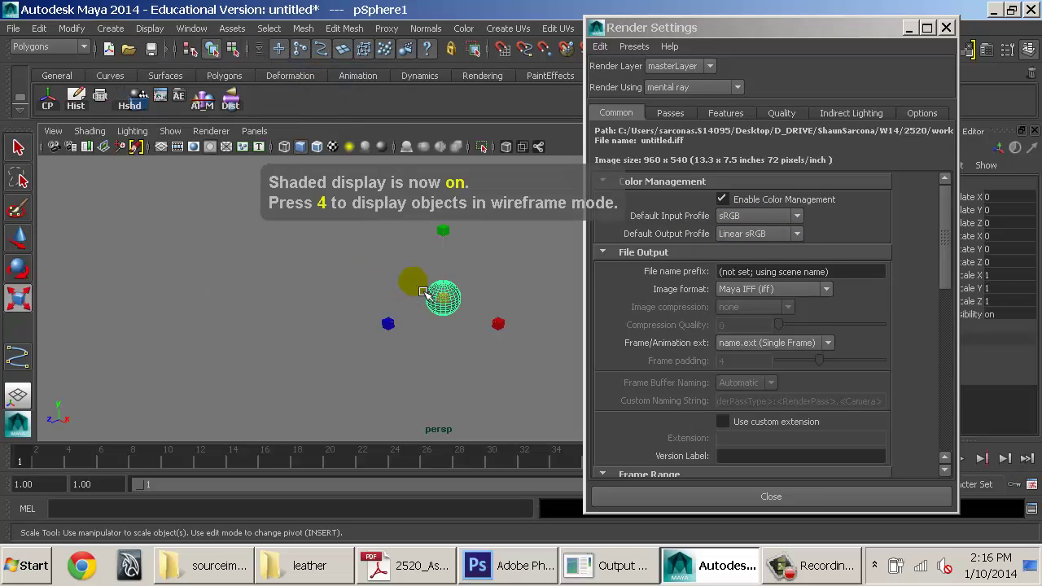
pyautogui.press('f')
# Step: Assign a new mental ray mia_material_x_passes material to the sphere
pyautogui.press('space')
pyautogui.moveTo(318, 413)
pyautogui.mouseDown()
pyautogui.moveTo(417, 277)
pyautogui.moveTo(442, 201)
pyautogui.moveTo(433, 156)
pyautogui.mouseUp()
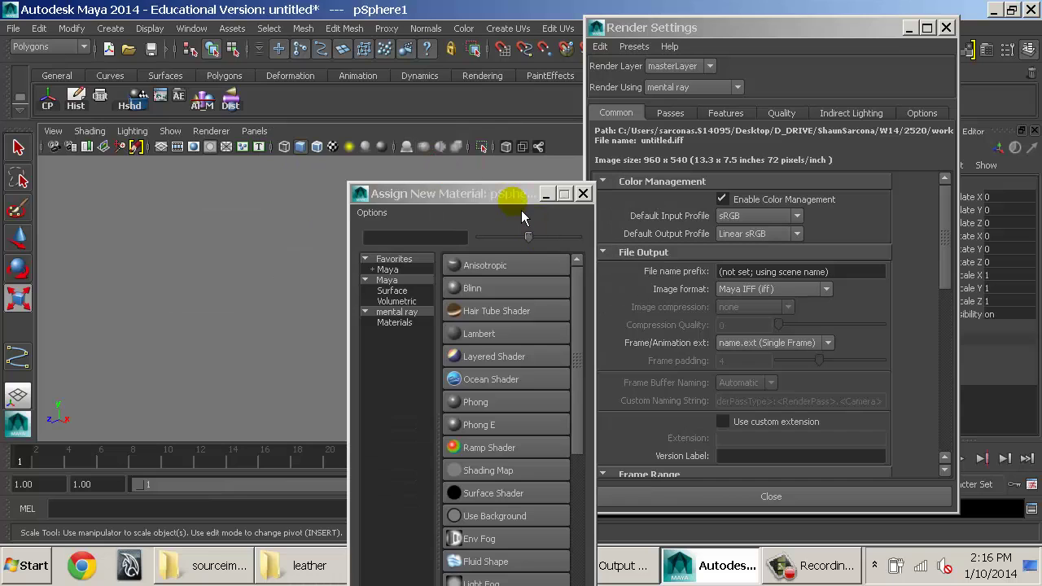
pyautogui.moveTo(521, 204); pyautogui.dragTo(269, 31)
pyautogui.click(181, 146)
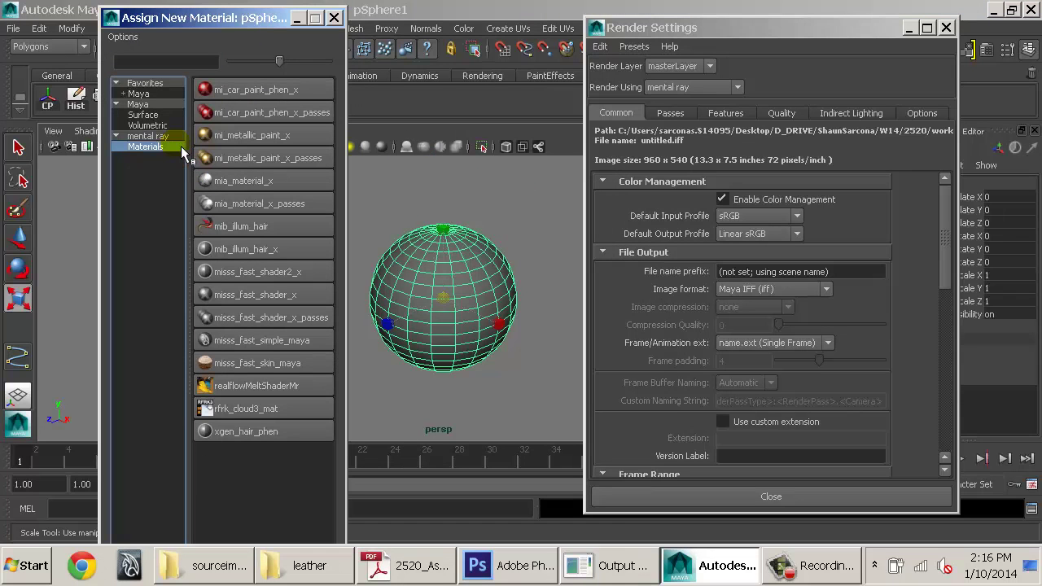
pyautogui.click(282, 205)
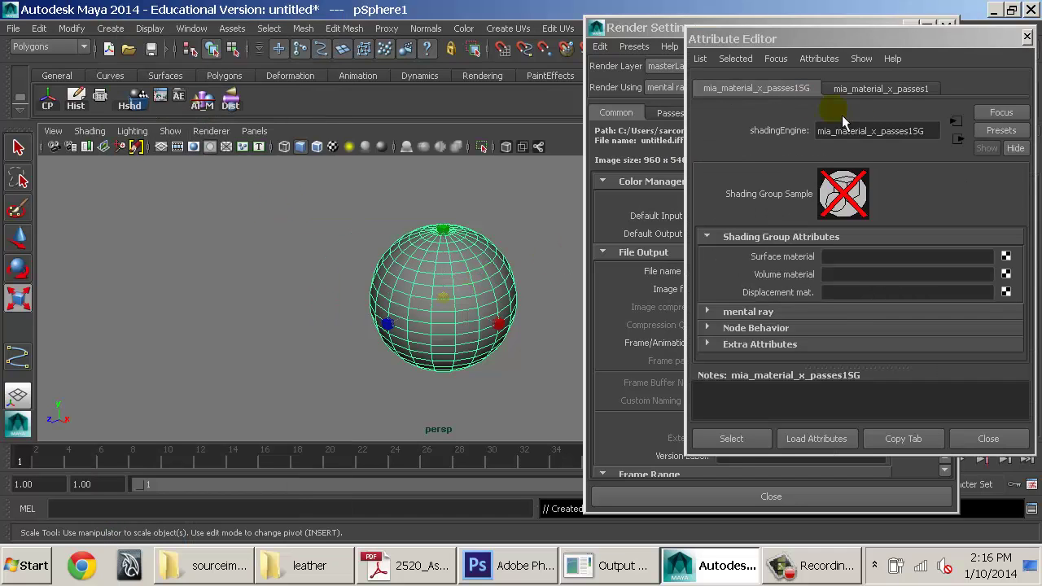
# Step: Rename the sphere's mia_material_x_passes material to woodMIA
pyautogui.click(873, 91)
pyautogui.moveTo(885, 38); pyautogui.dragTo(693, 43)
pyautogui.doubleClick(733, 135)
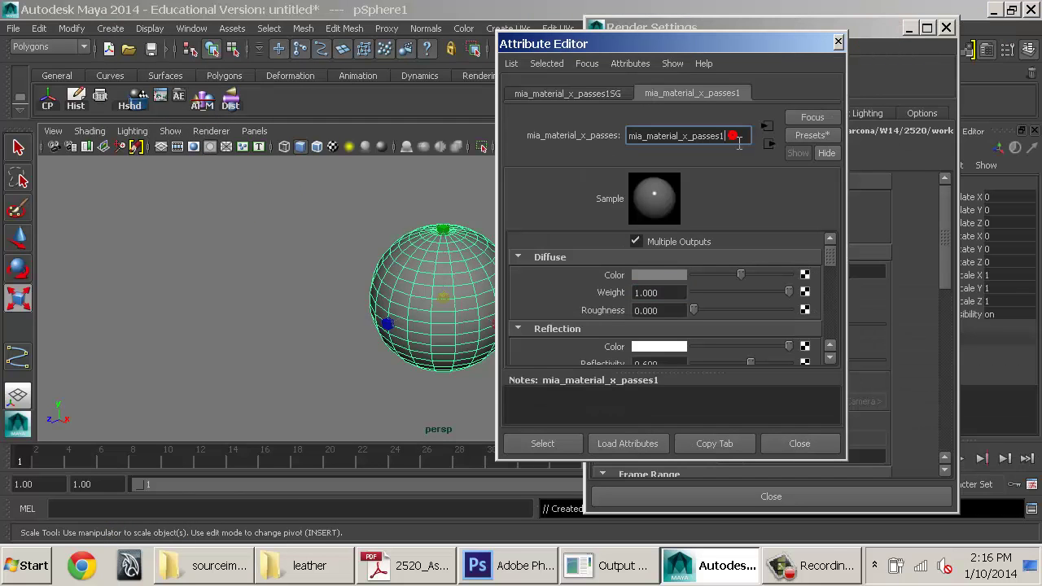
pyautogui.write('woodMIA')
pyautogui.press('Return')
# Step: Connect a file texture to the diffuse color of the woodMIA material
pyautogui.click(810, 275)
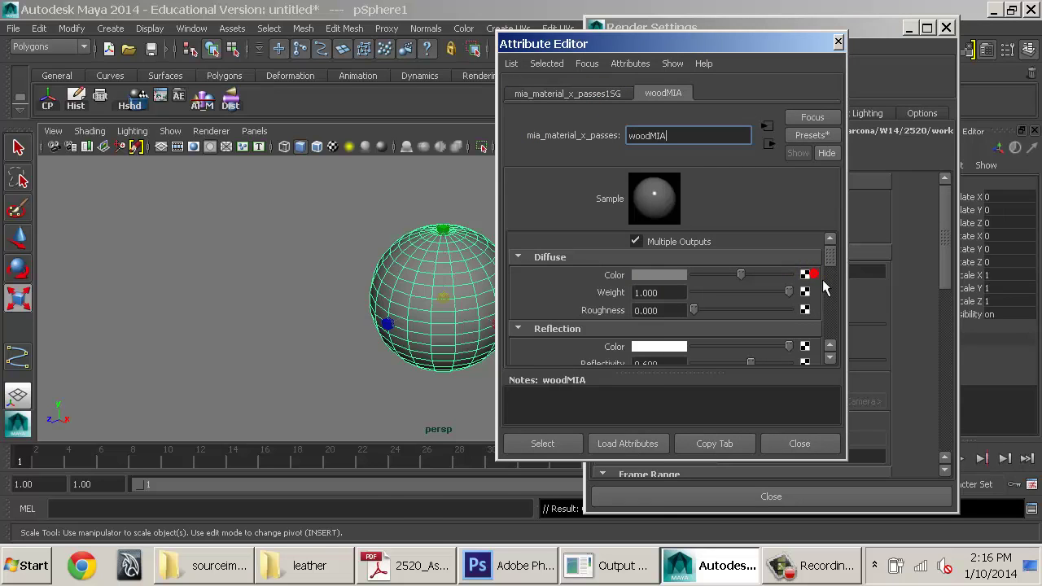
pyautogui.click(507, 334)
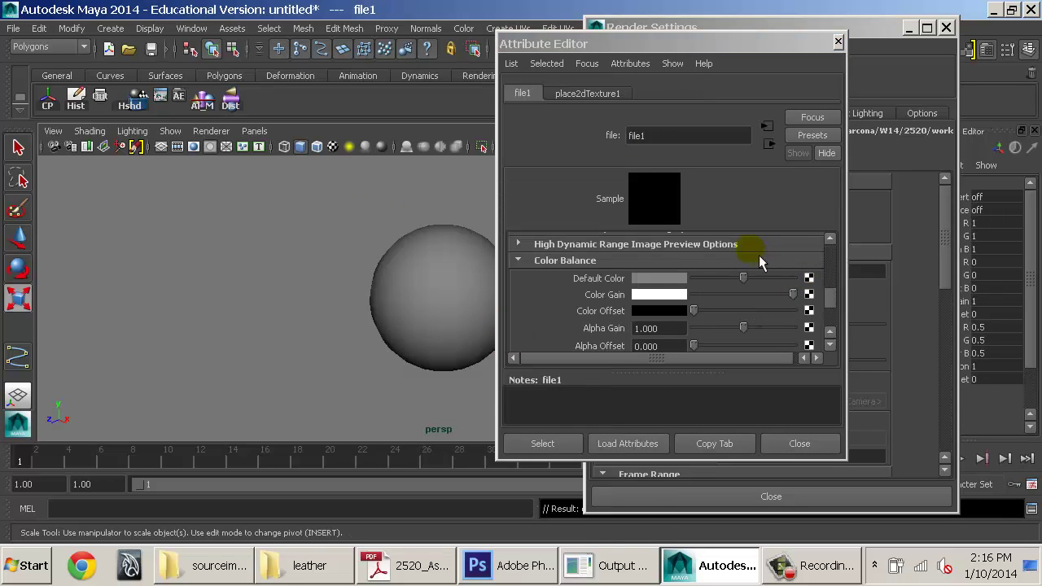
pyautogui.scroll(5, 760, 261)
# Step: Copy Leather0014_1_L.jpg from the leather folder into the PlayingAround project's sourceimages folder while browsing for the texture image
pyautogui.click(812, 311)
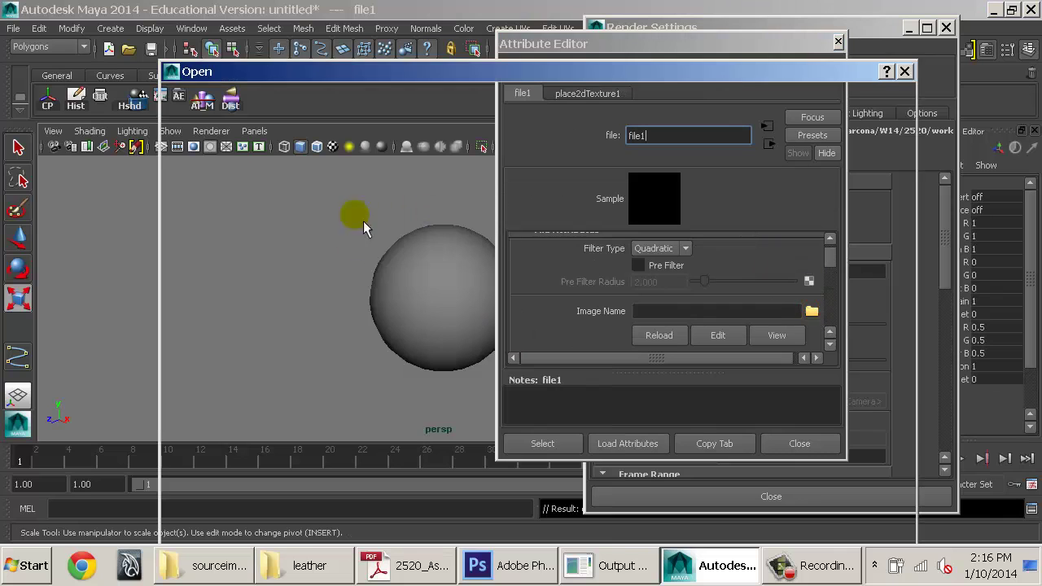
pyautogui.click(295, 566)
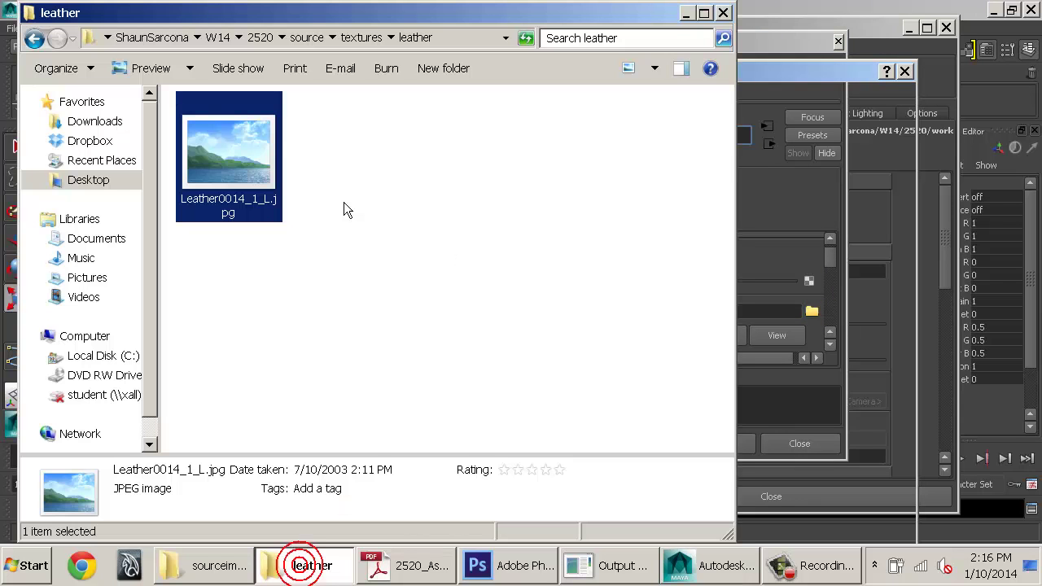
pyautogui.rightClick(273, 186)
pyautogui.click(305, 416)
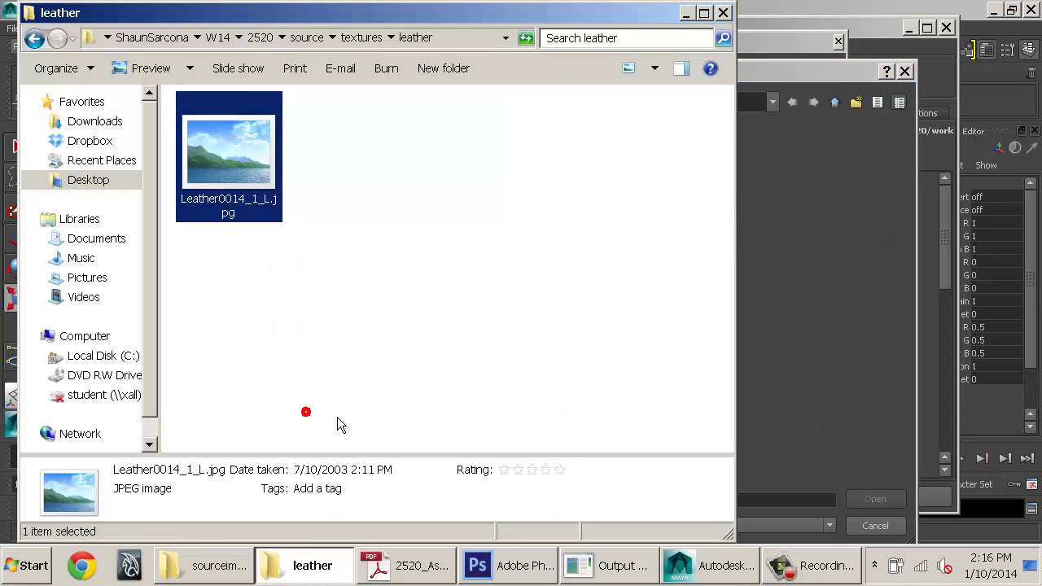
pyautogui.click(850, 340)
pyautogui.rightClick(448, 259)
pyautogui.click(474, 244)
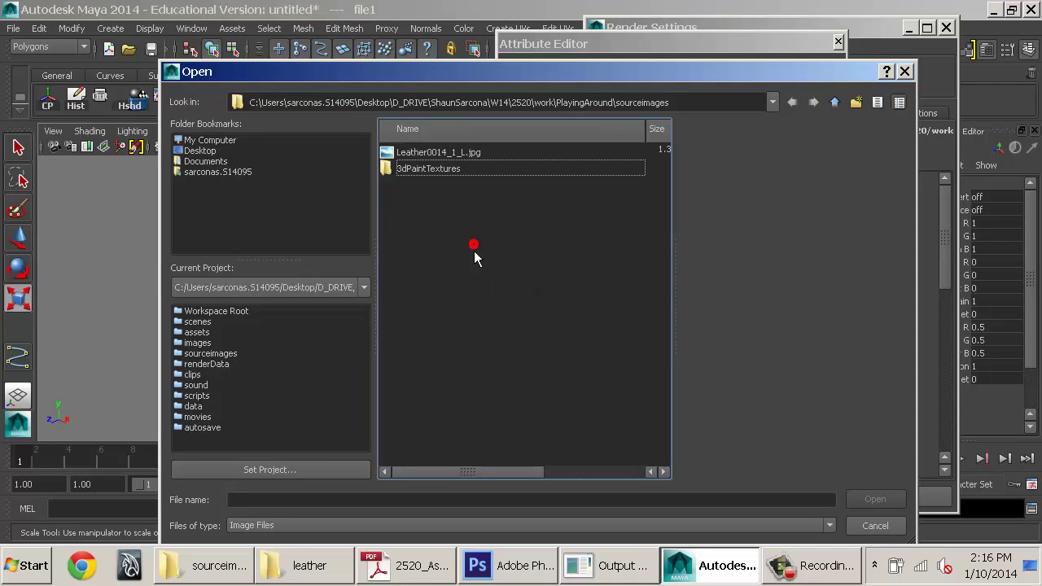
# Step: Load Leather0014_1_L.jpg into the file texture and display texture maps in the viewport
pyautogui.click(432, 136)
pyautogui.doubleClick(437, 168)
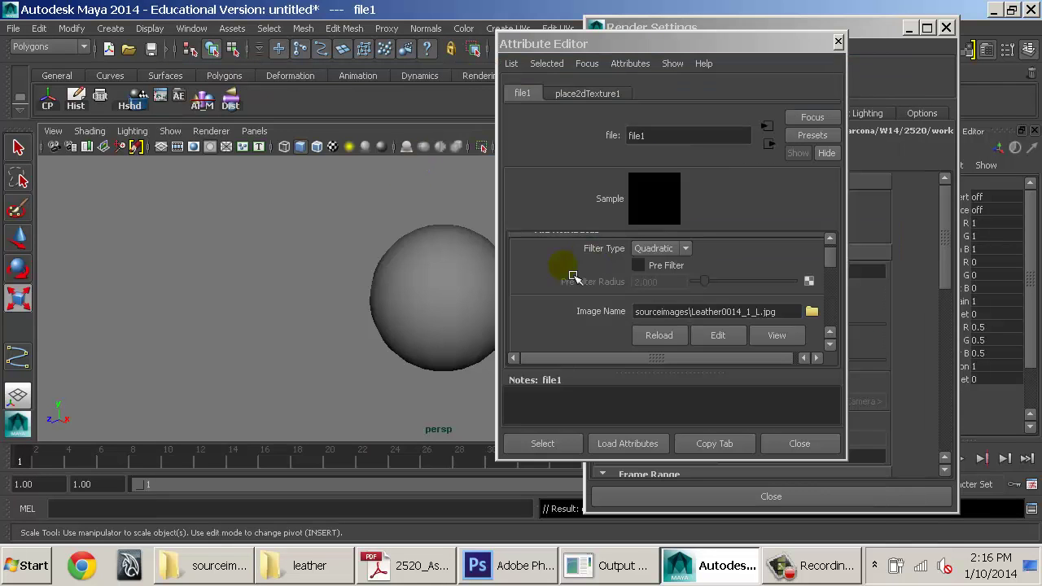
pyautogui.press('6')
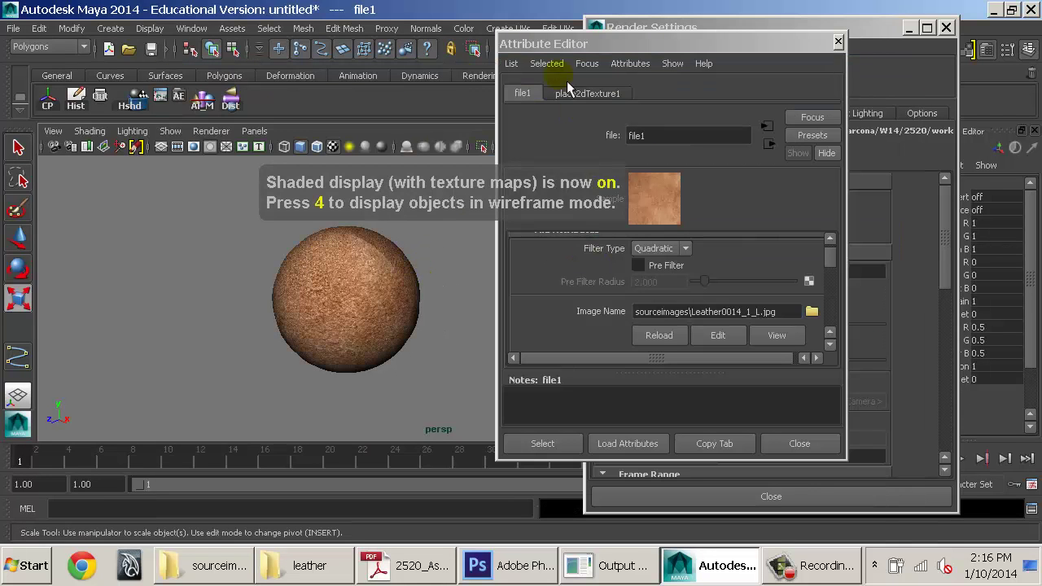
# Step: Move the open windows clear of the sphere, enlarge it in the perspective view and render the frame with mental ray
pyautogui.moveTo(573, 42); pyautogui.dragTo(690, 48)
pyautogui.moveTo(470, 245)
pyautogui.keyDown('alt'); pyautogui.mouseDown(button='right')
pyautogui.moveTo(437, 239)
pyautogui.moveTo(426, 270)
pyautogui.moveTo(500, 273)
pyautogui.mouseUp(button='right'); pyautogui.keyUp('alt')
pyautogui.moveTo(645, 23); pyautogui.dragTo(716, 119)
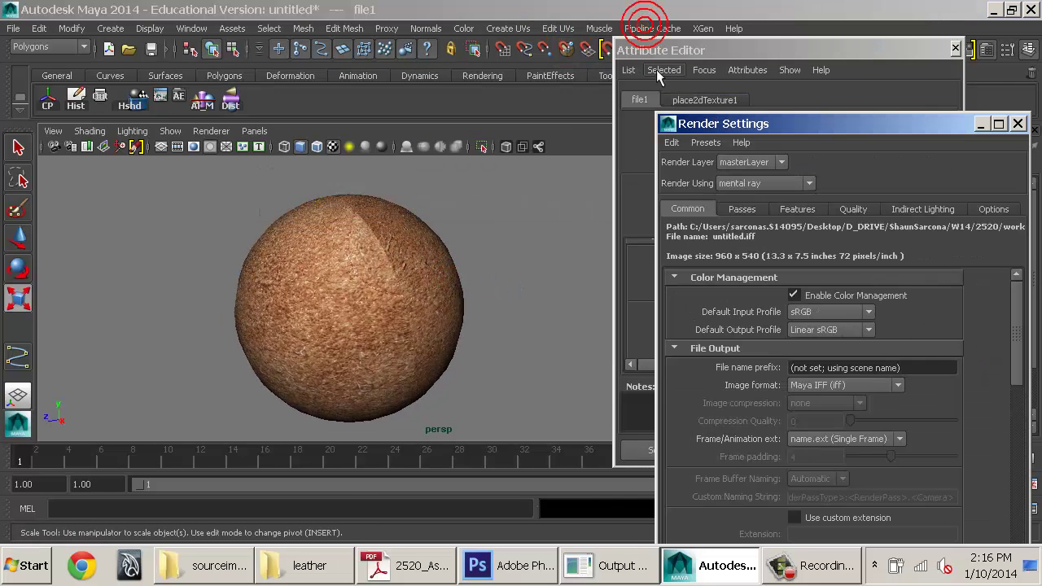
pyautogui.moveTo(662, 45); pyautogui.dragTo(697, 112)
pyautogui.click(802, 55)
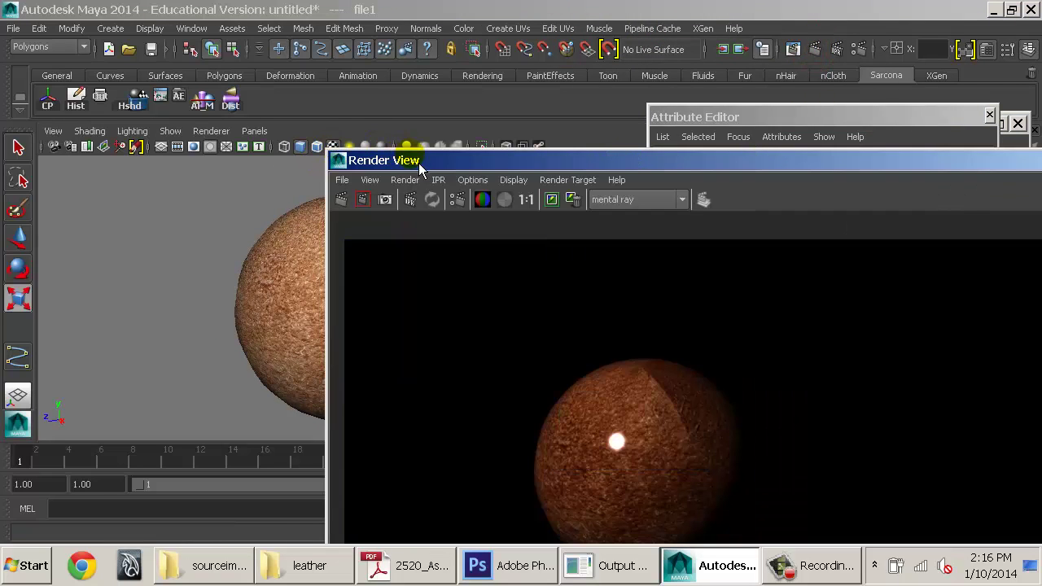
# Step: Arrange the Render View beside the Attribute Editor and examine the rendered leather sphere at its real 1:1 size
pyautogui.moveTo(323, 163); pyautogui.dragTo(269, 256)
pyautogui.moveTo(459, 252); pyautogui.dragTo(206, 21)
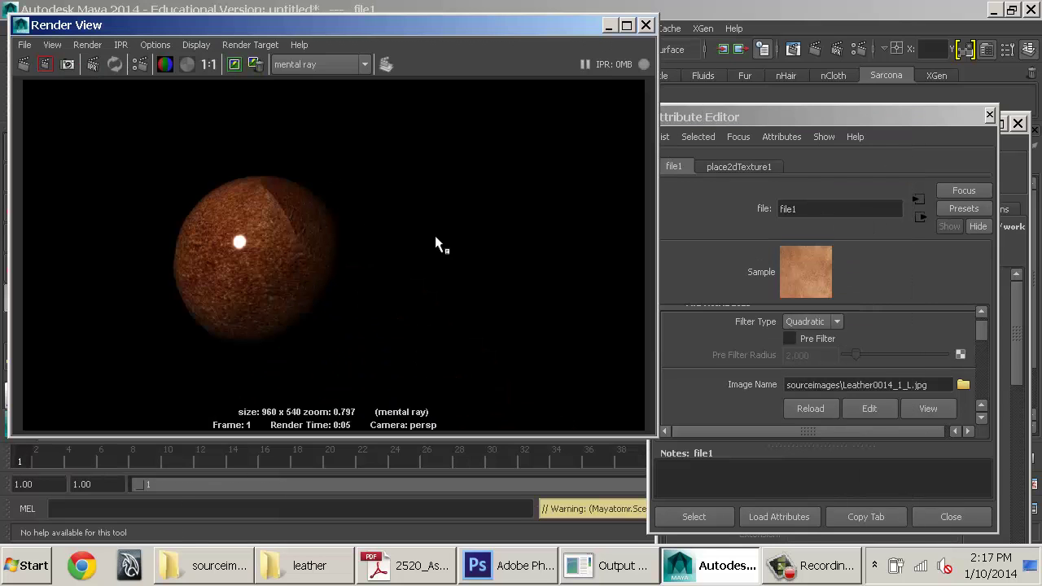
pyautogui.click(210, 65)
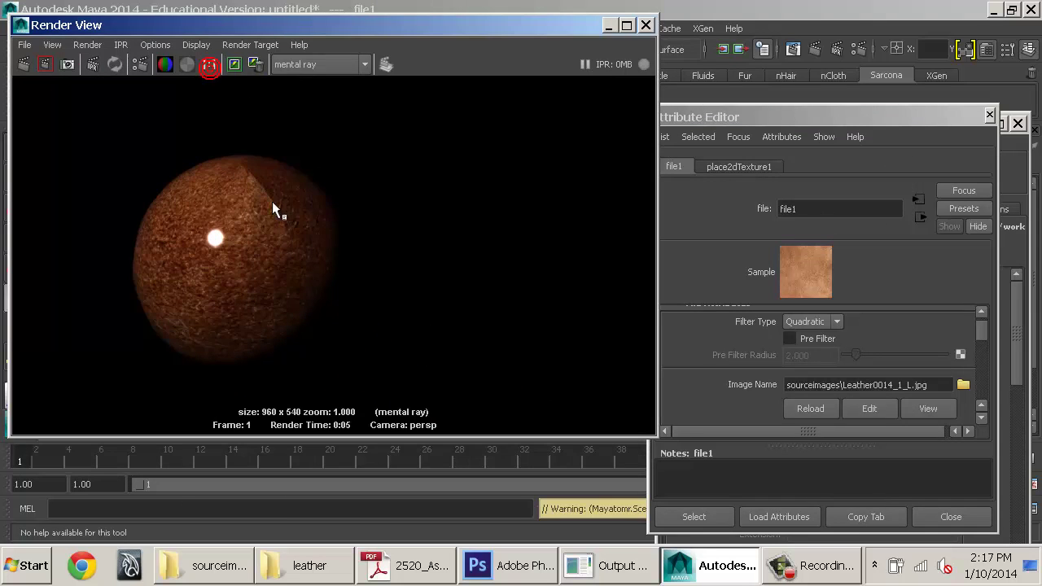
pyautogui.keyDown('alt'); pyautogui.moveTo(272, 201); pyautogui.dragTo(370, 212, button='middle'); pyautogui.keyUp('alt')
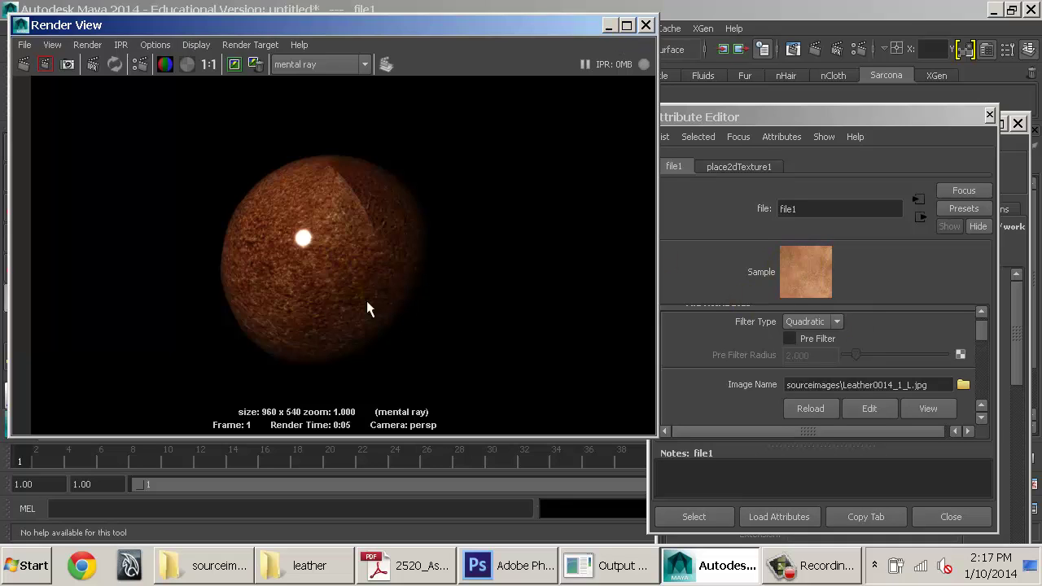
# Step: Disable Color Management in the Render Settings, re-render the sphere and compare it with the leather texture swatch
pyautogui.click(804, 279)
pyautogui.click(140, 64)
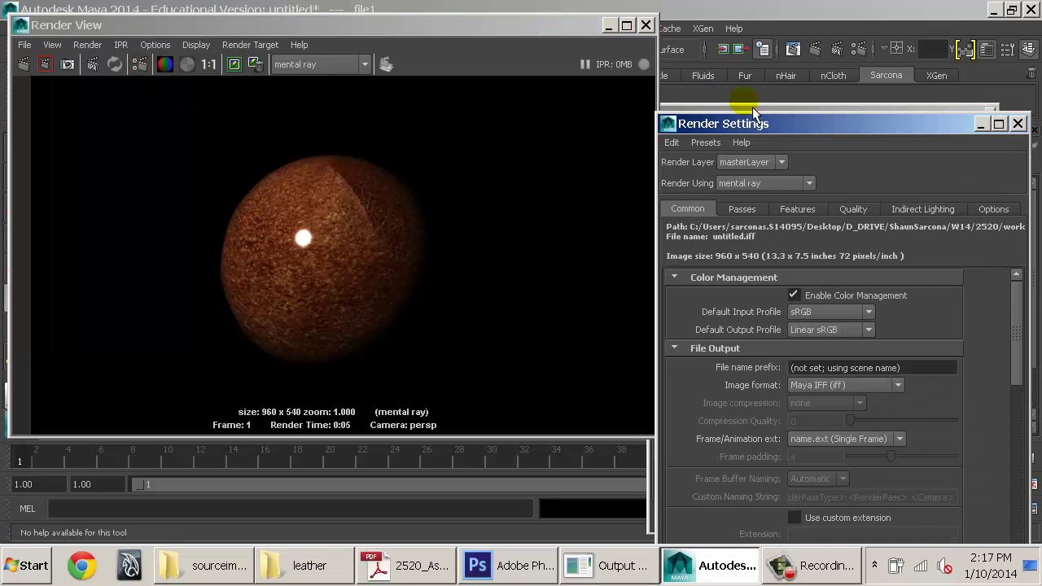
pyautogui.moveTo(761, 135); pyautogui.dragTo(656, 62)
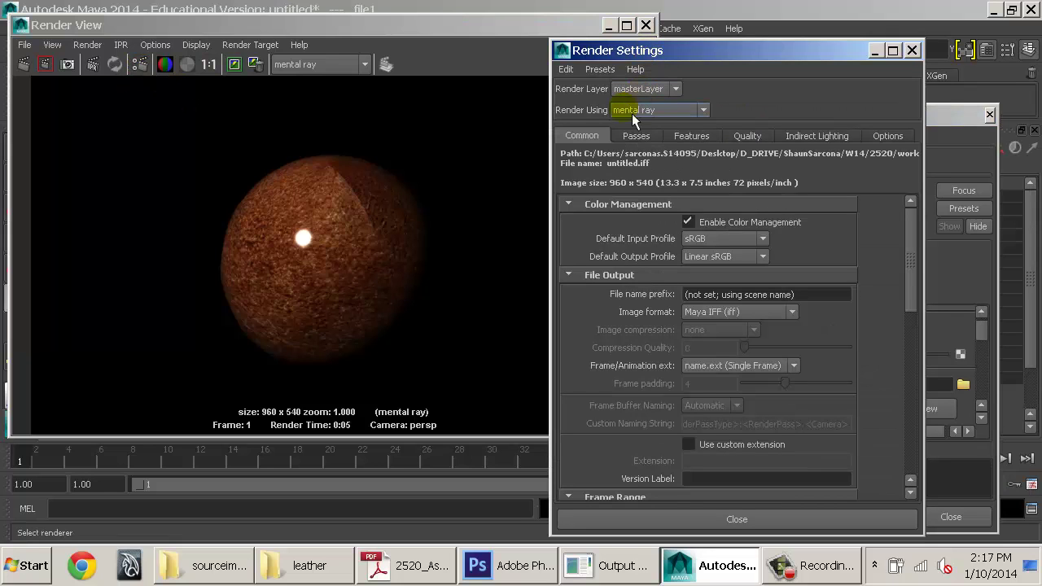
pyautogui.click(715, 231)
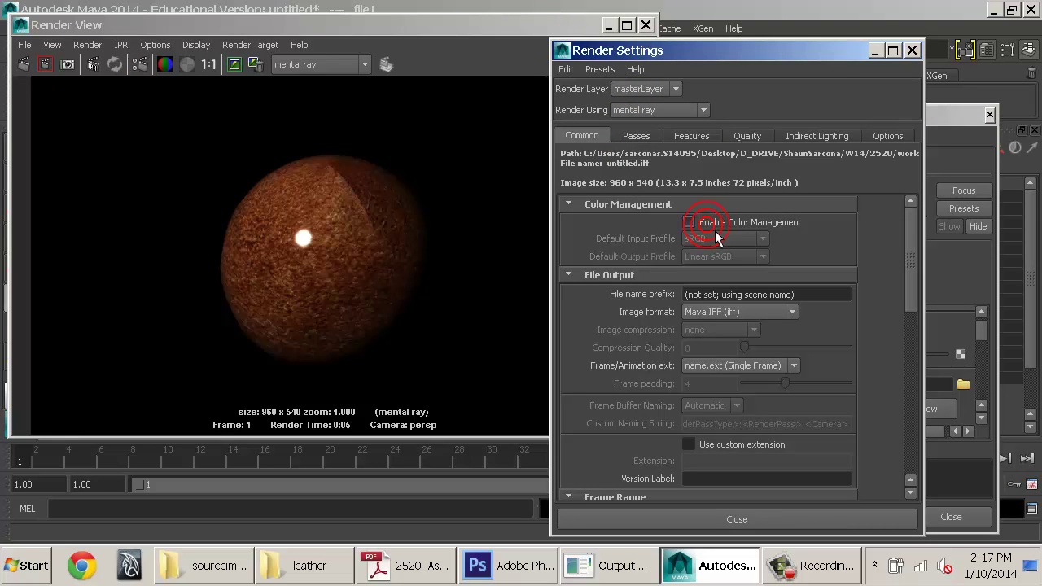
pyautogui.click(715, 230)
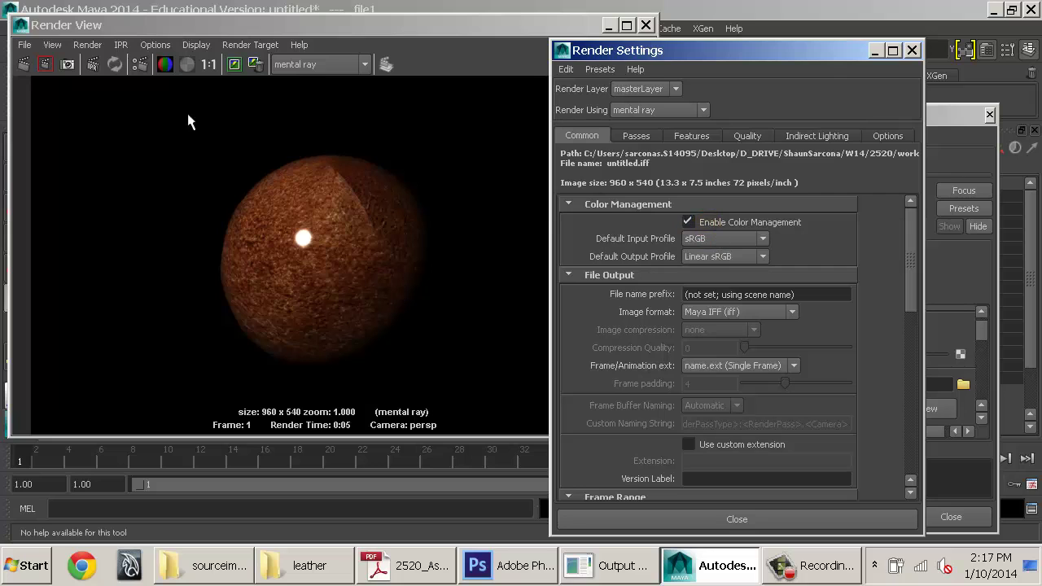
pyautogui.click(713, 224)
pyautogui.click(25, 65)
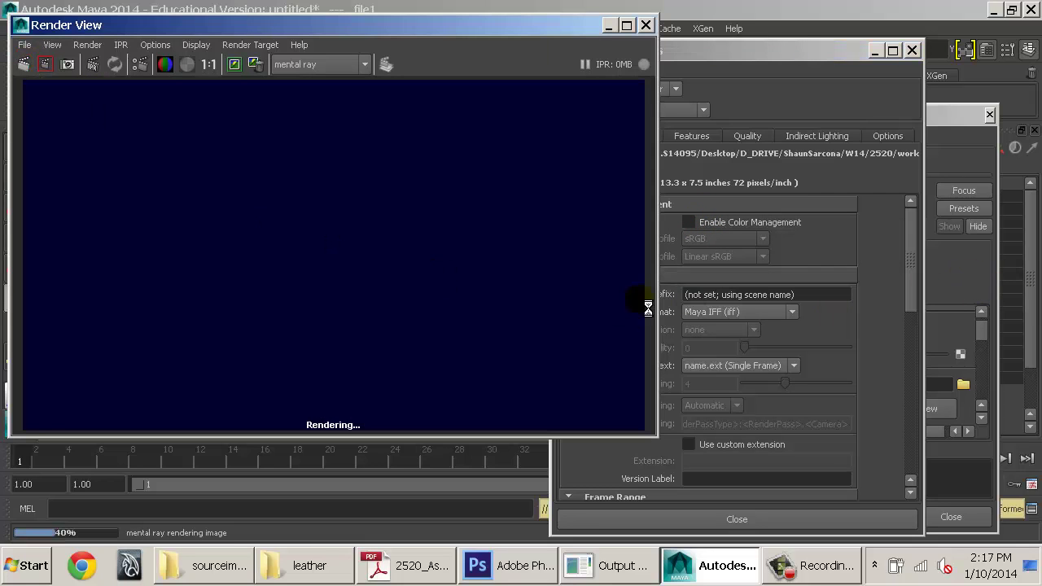
pyautogui.click(984, 259)
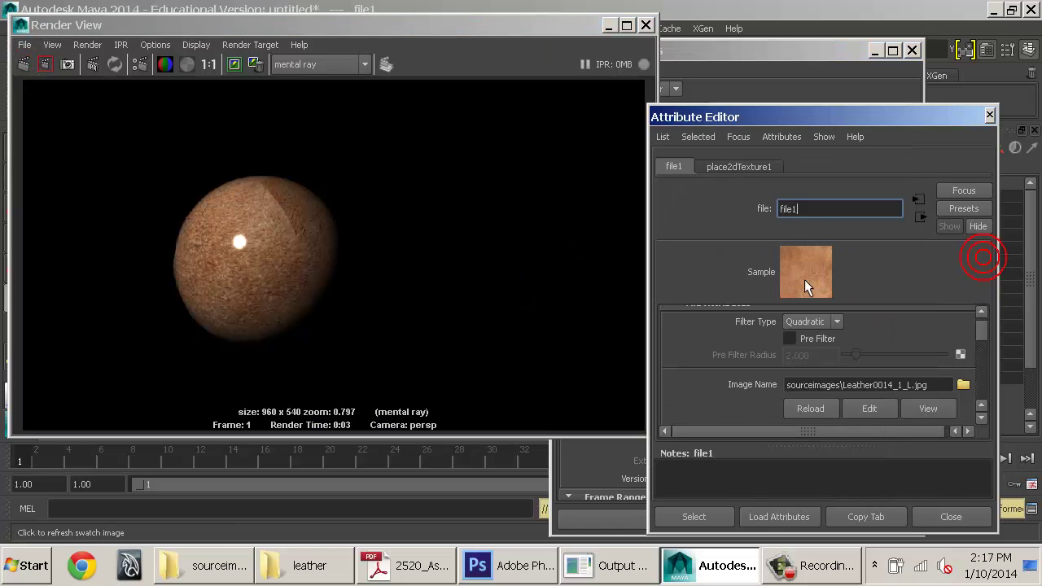
# Step: Re-enable Color Management in the Render Settings and render the sphere again
pyautogui.click(834, 64)
pyautogui.click(688, 221)
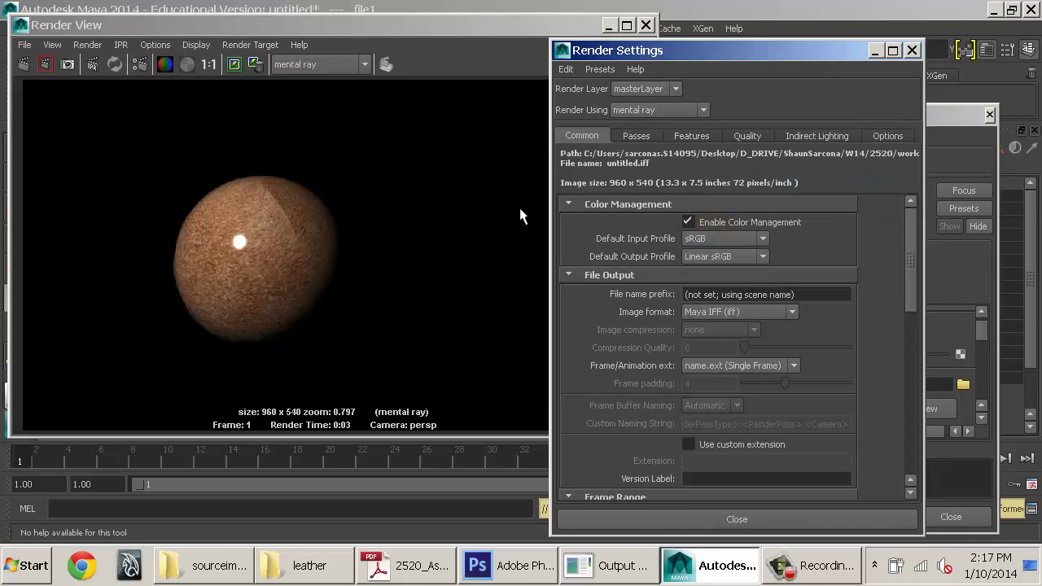
pyautogui.click(24, 64)
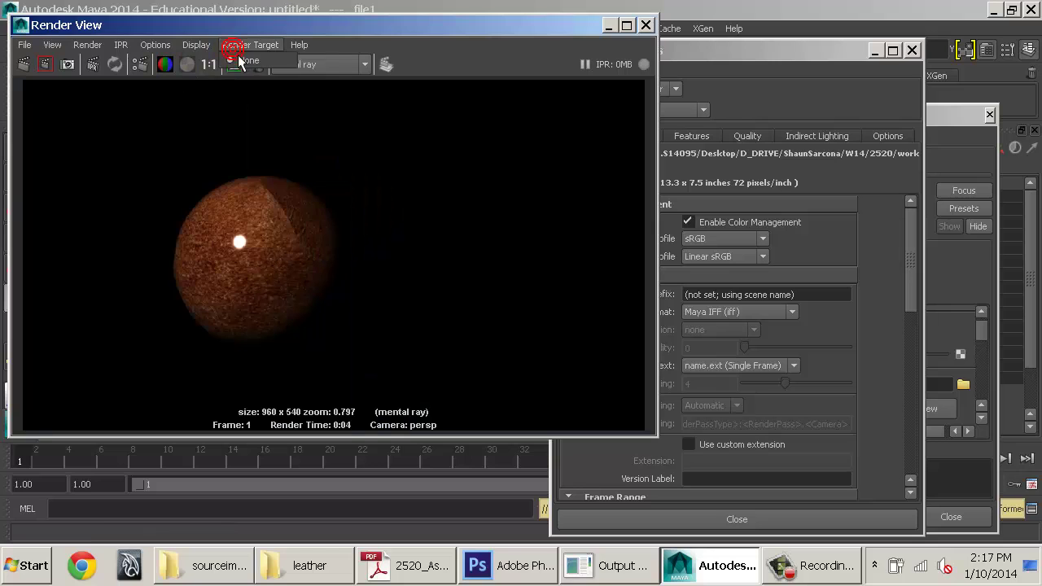
# Step: Set the Render View color management's Image Color Profile to Linear sRGB and move the Attribute Editor over the Render View
pyautogui.click(196, 45)
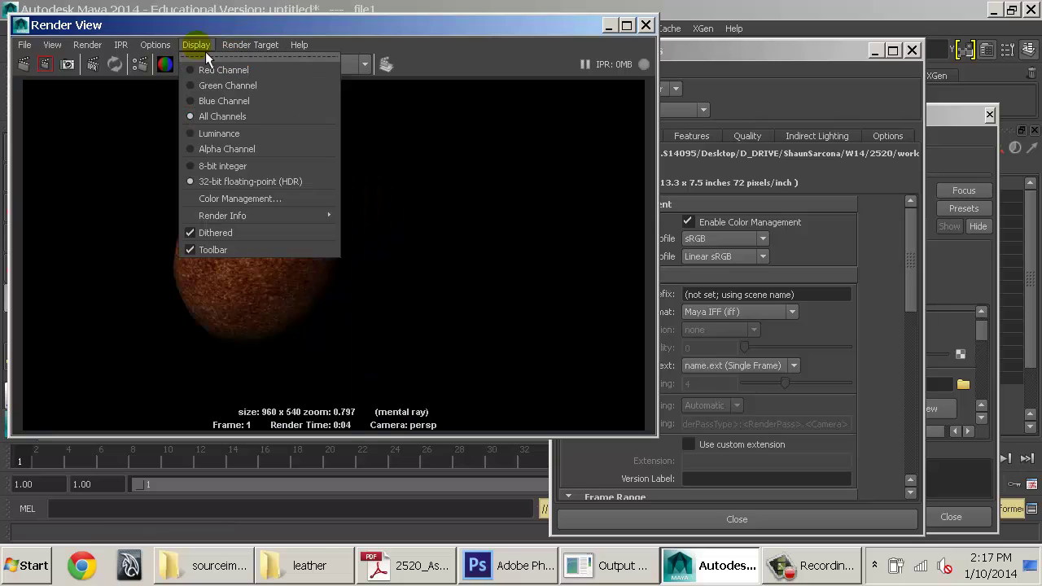
pyautogui.click(234, 200)
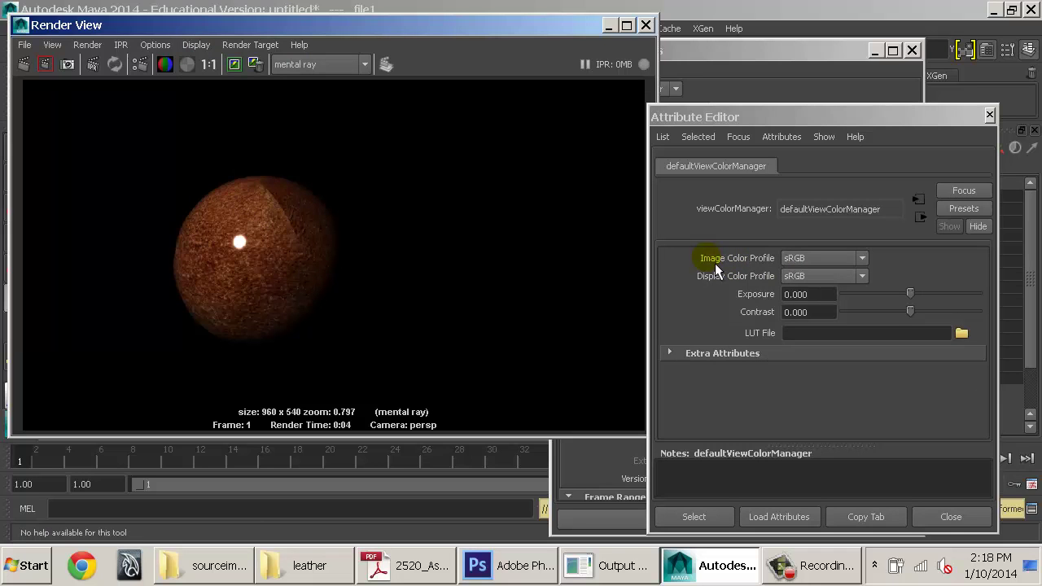
pyautogui.click(823, 258)
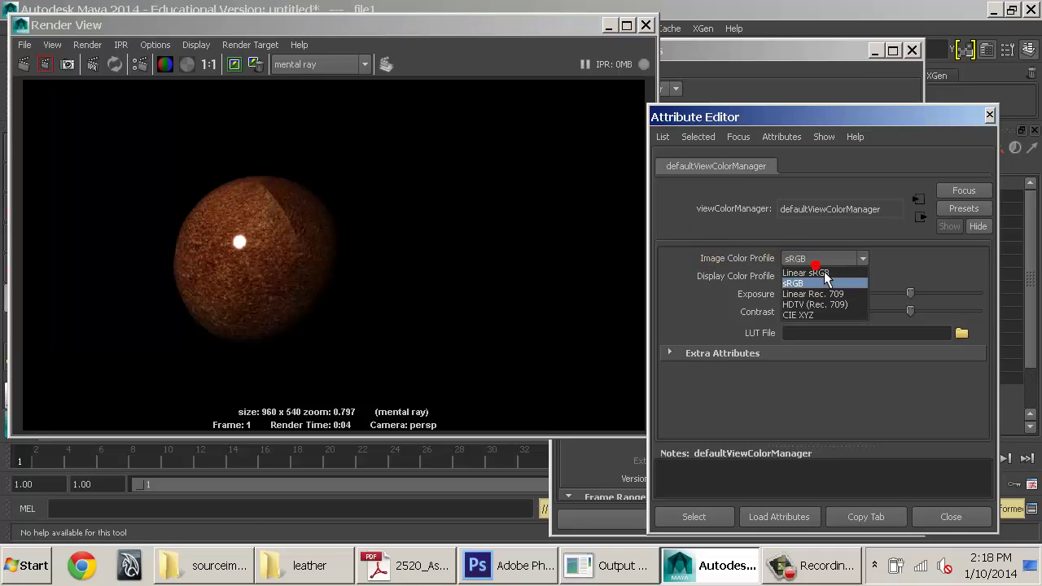
pyautogui.click(823, 277)
pyautogui.moveTo(841, 123); pyautogui.dragTo(388, 103)
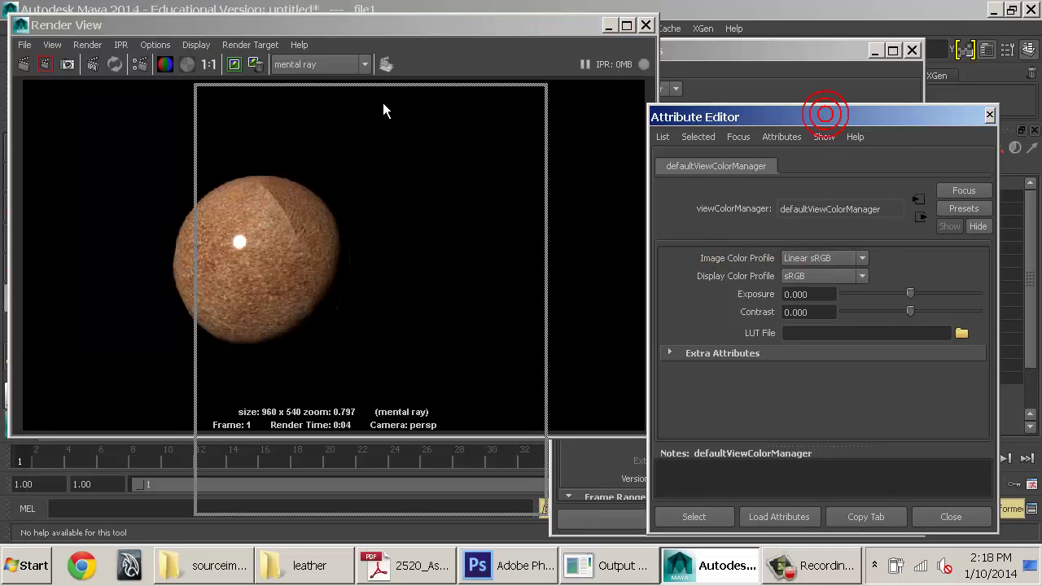
# Step: Compare the Render Settings' Default Output Profile with the Image and Display Color Profiles in the Render View's color management
pyautogui.click(798, 83)
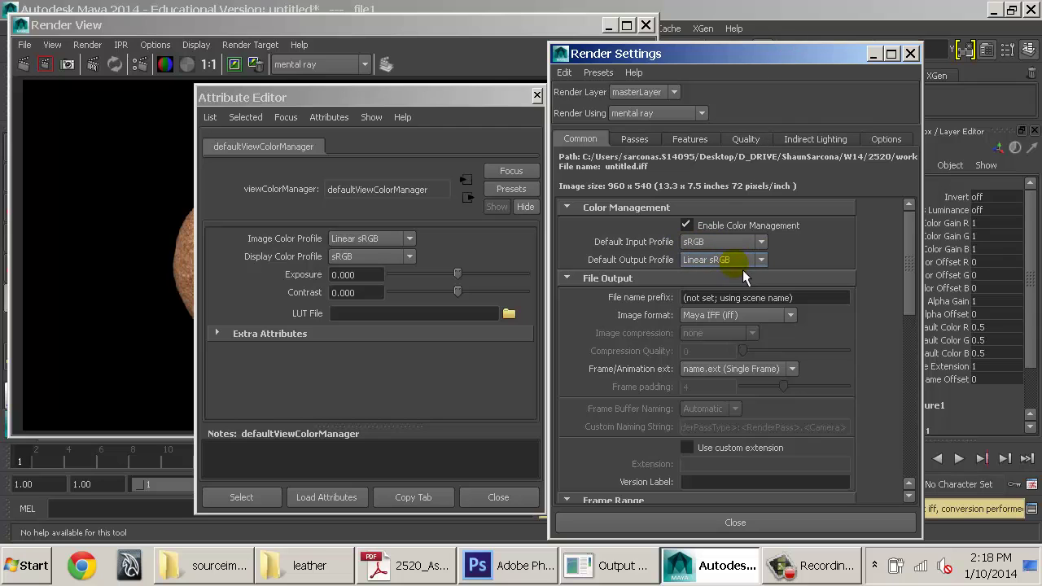
pyautogui.moveTo(409, 98); pyautogui.dragTo(669, 97)
pyautogui.click(202, 46)
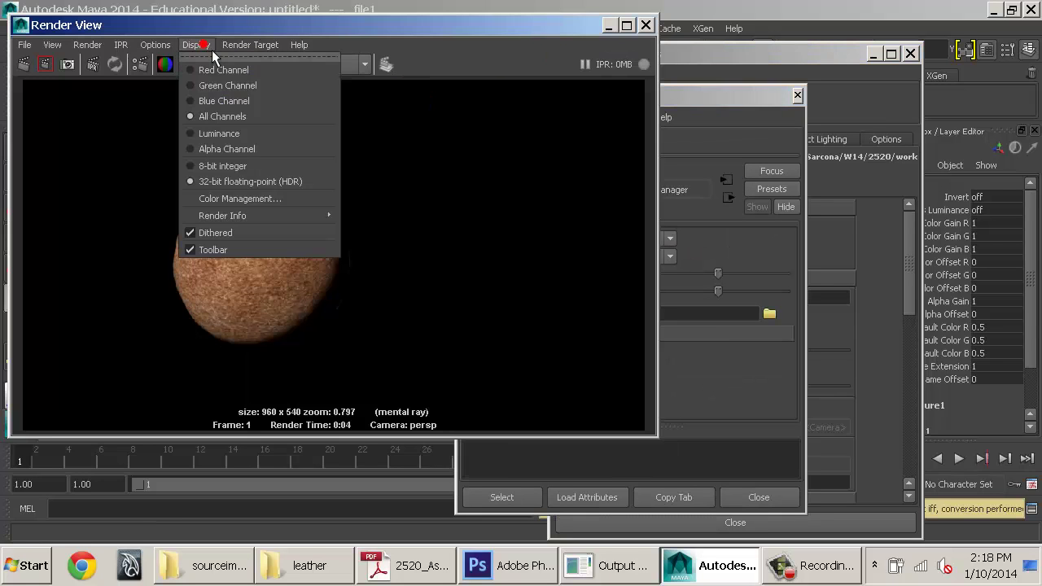
pyautogui.click(267, 205)
pyautogui.moveTo(737, 98); pyautogui.dragTo(826, 102)
pyautogui.click(693, 240)
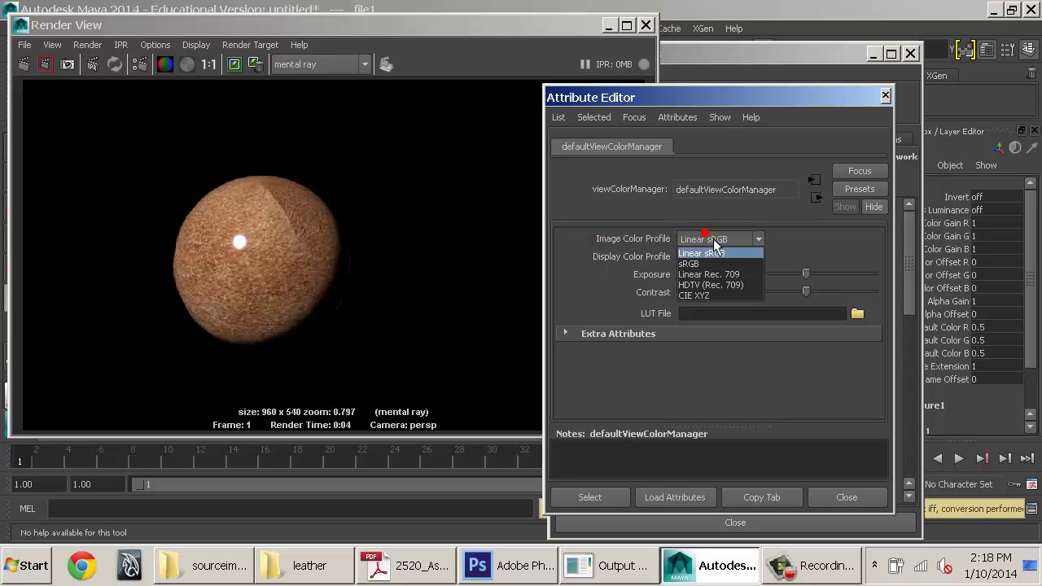
pyautogui.click(715, 261)
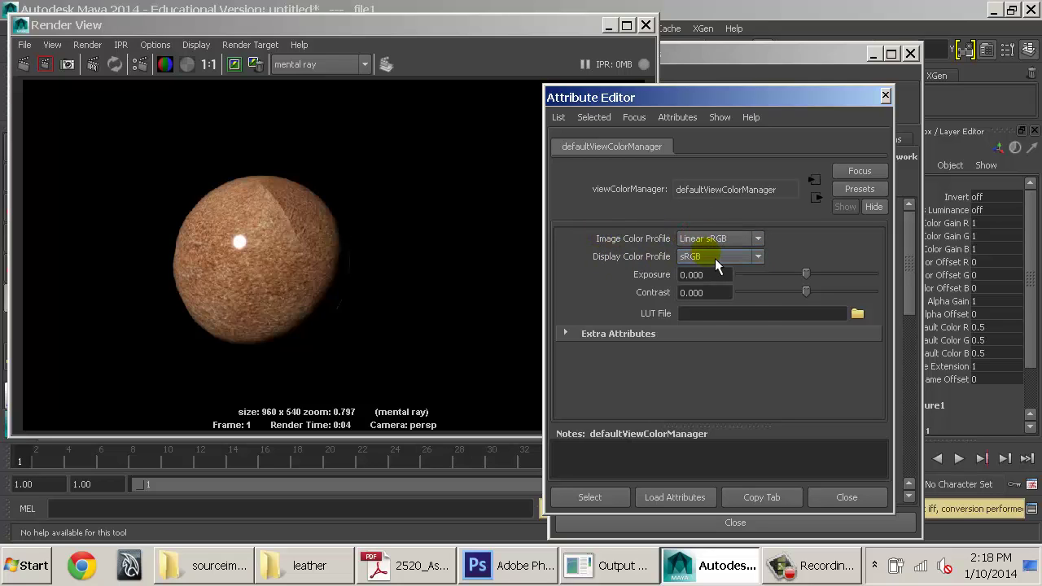
pyautogui.click(715, 258)
pyautogui.click(715, 258)
# Step: Re-render the sphere and close the Attribute Editor and Render Settings
pyautogui.click(24, 64)
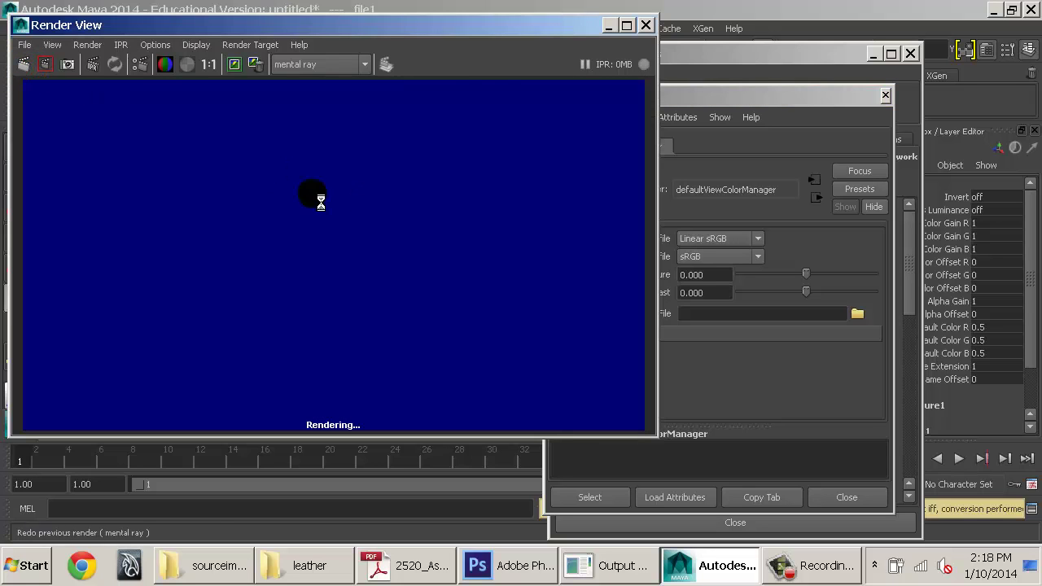
pyautogui.click(887, 96)
pyautogui.click(911, 53)
# Step: Reopen the Attribute Editor, focus it on the woodMIA material and follow its diffuse color connection to the file1 texture
pyautogui.click(753, 220)
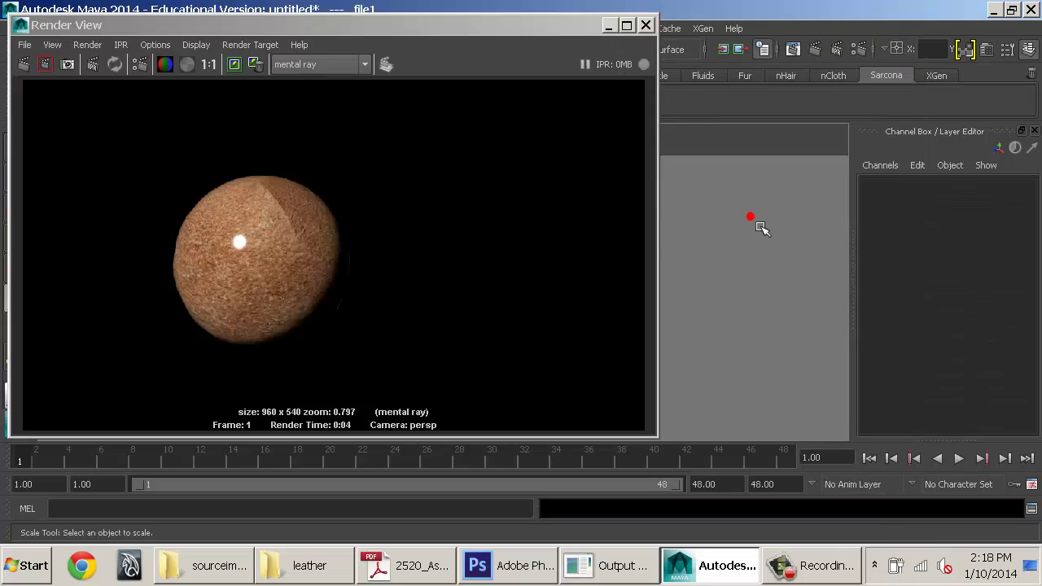
pyautogui.hotkey('ctrl', 'a')
pyautogui.click(635, 119)
pyautogui.click(643, 132)
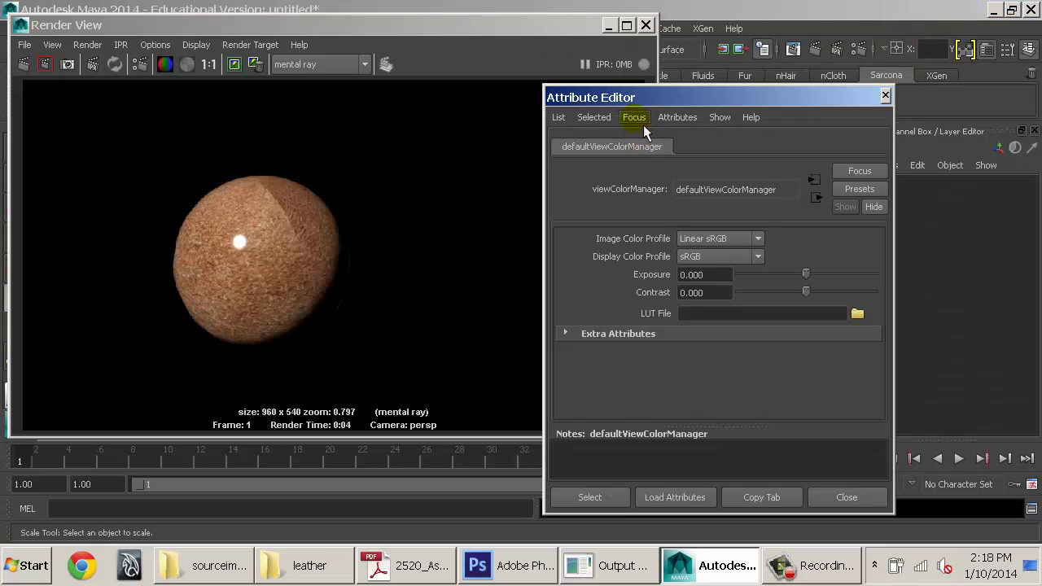
pyautogui.click(635, 117)
pyautogui.click(702, 167)
pyautogui.click(709, 153)
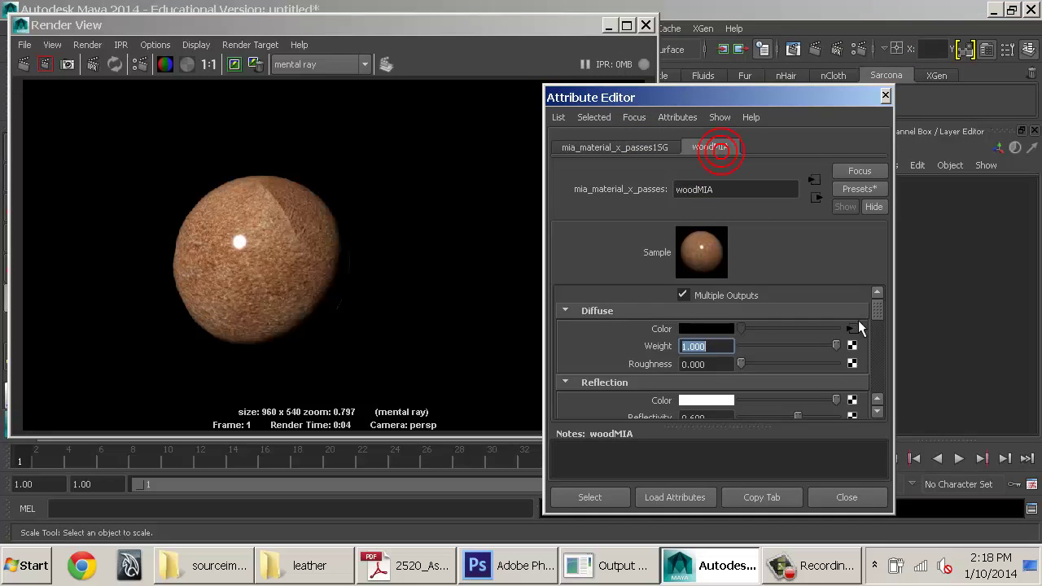
pyautogui.click(855, 327)
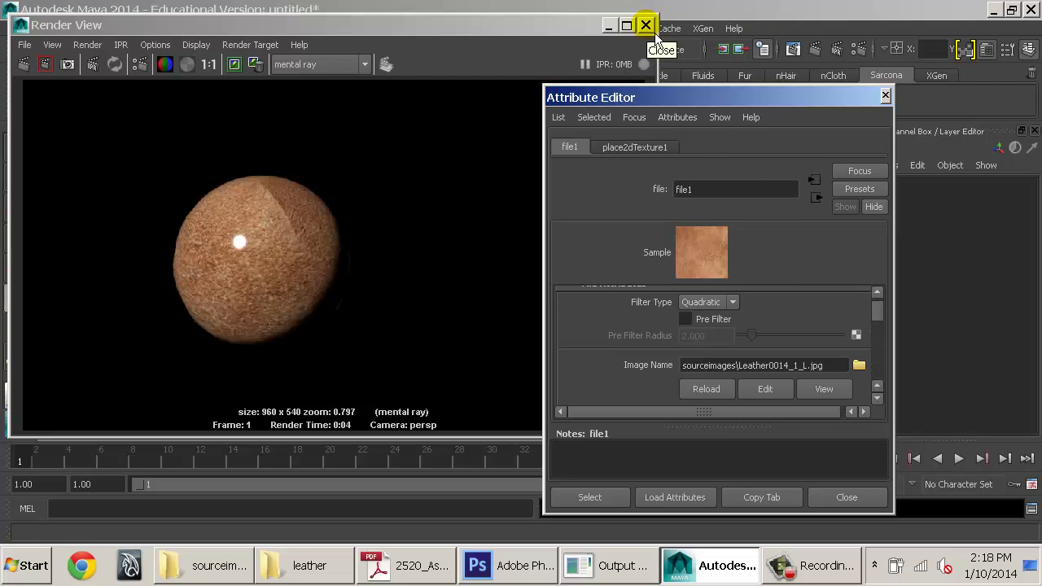
# Step: Place the Render Settings beside the file1 attributes and examine the texture's Color Profile options against the Default Input Profile
pyautogui.click(857, 49)
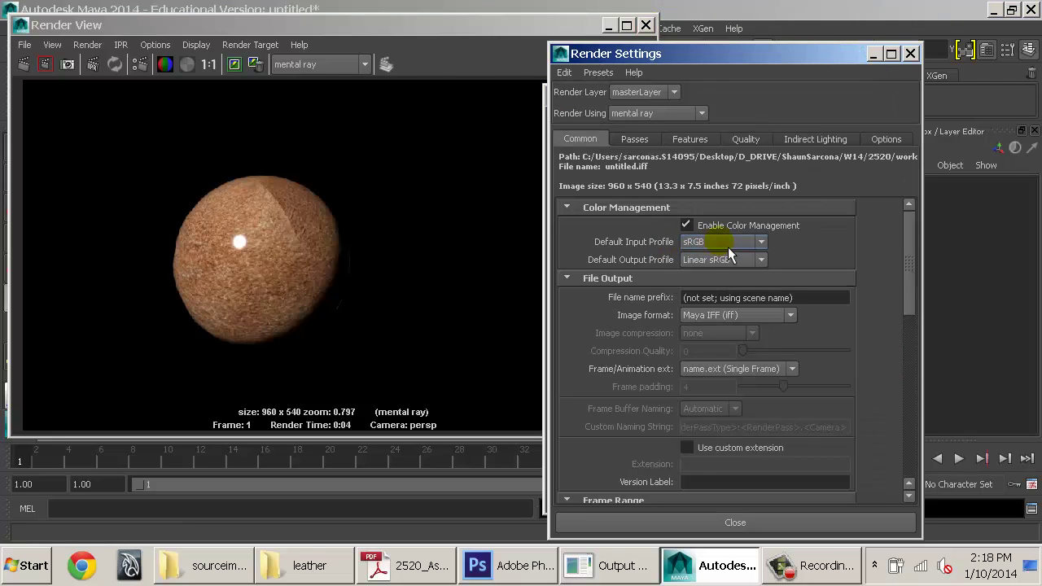
pyautogui.moveTo(780, 46); pyautogui.dragTo(492, 33)
pyautogui.click(865, 277)
pyautogui.scroll(-2, 749, 342)
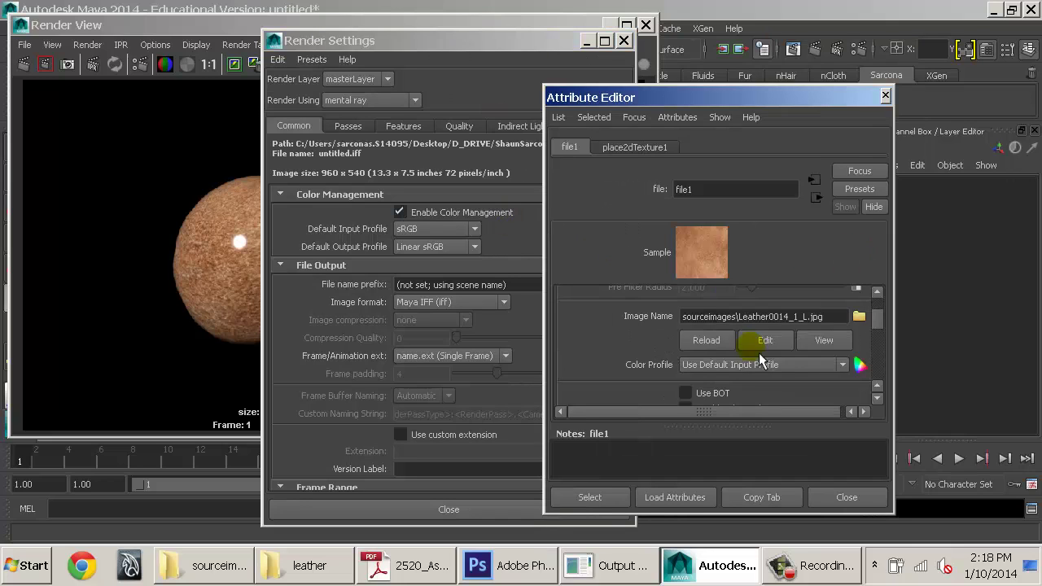
pyautogui.click(739, 365)
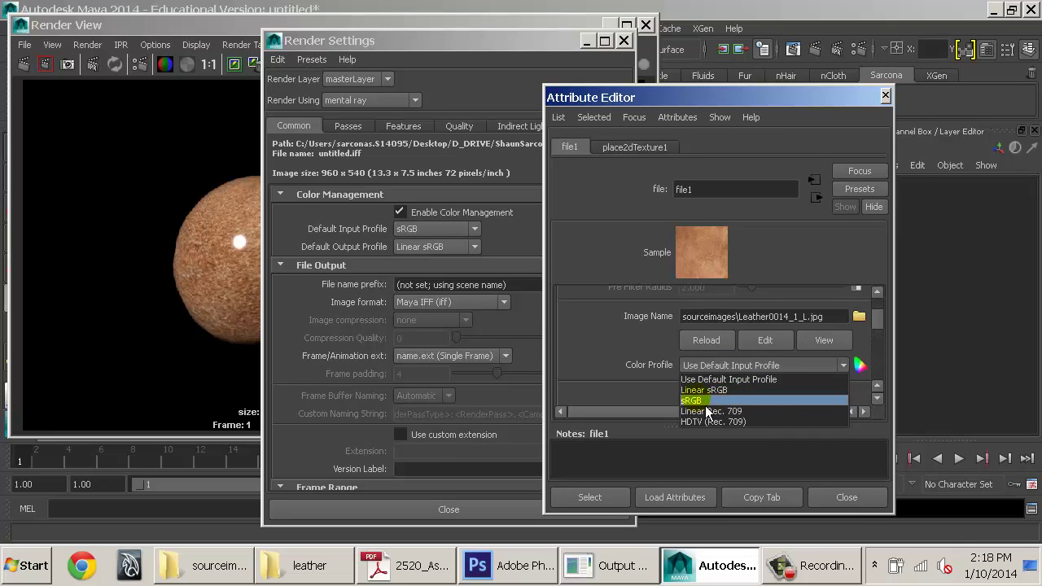
pyautogui.click(794, 206)
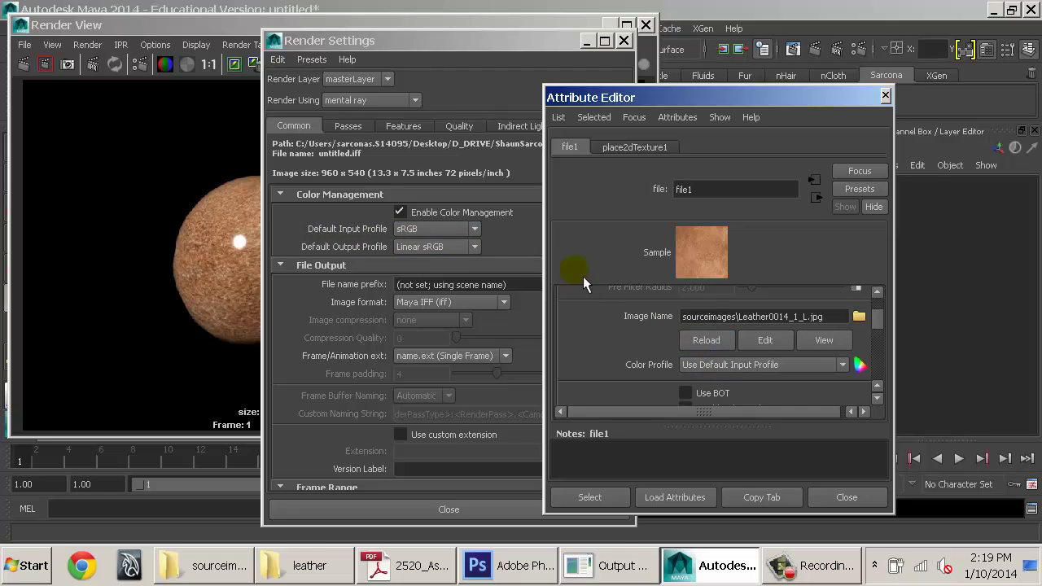
# Step: Return to the woodMIA material and break the leather texture connection on its diffuse color
pyautogui.click(817, 200)
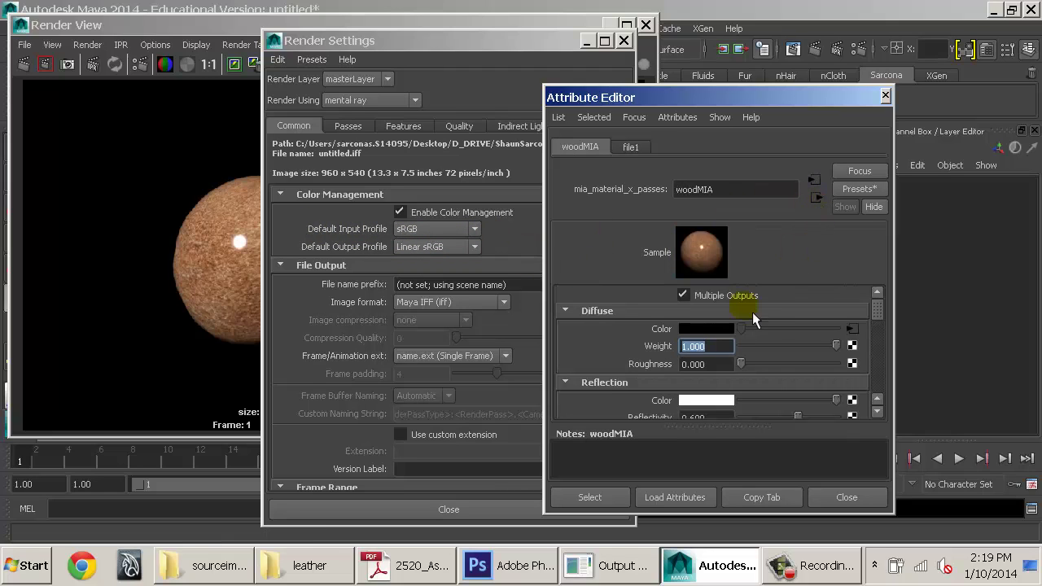
pyautogui.rightClick(669, 339)
pyautogui.click(688, 374)
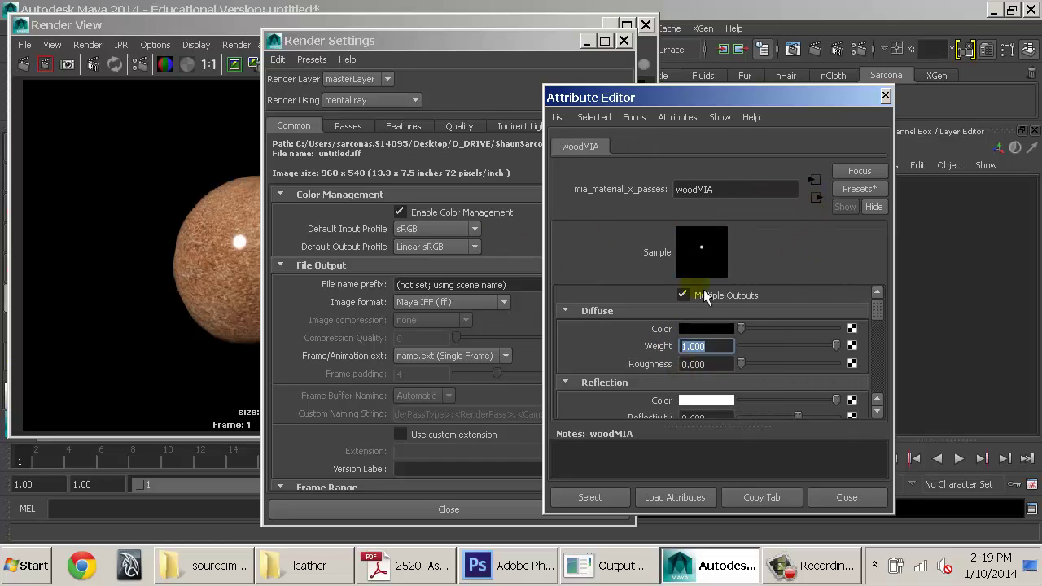
# Step: Set woodMIA's diffuse color to a muted green by adjusting its hue, saturation and value
pyautogui.click(714, 329)
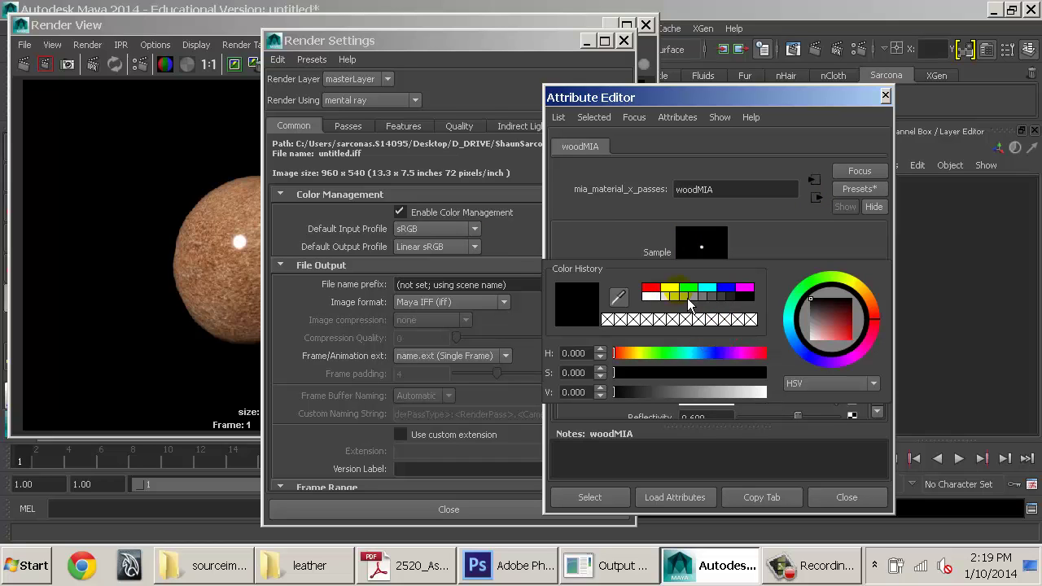
pyautogui.click(656, 355)
pyautogui.click(694, 372)
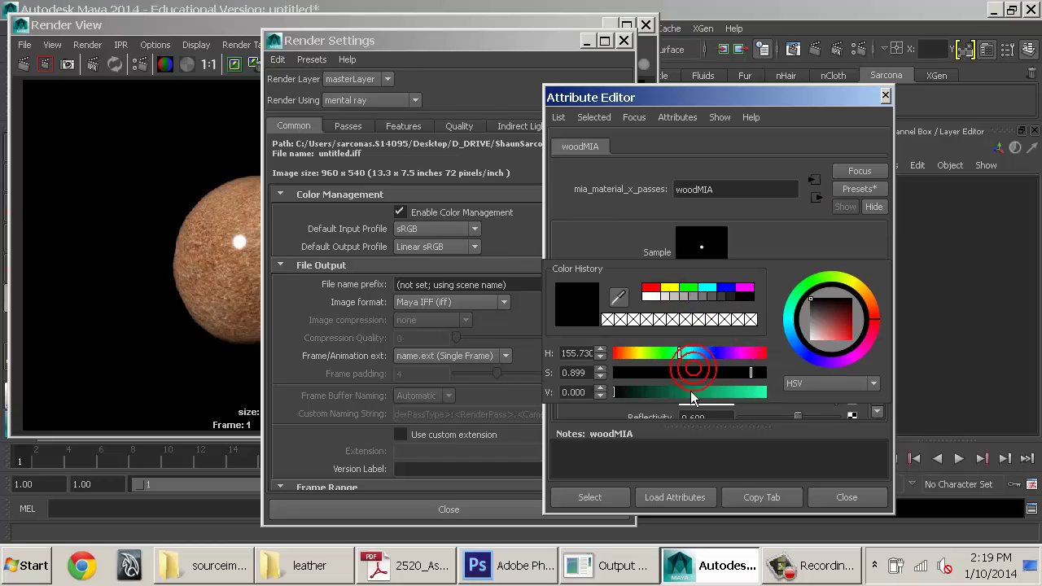
pyautogui.click(706, 393)
pyautogui.moveTo(666, 353); pyautogui.dragTo(682, 365)
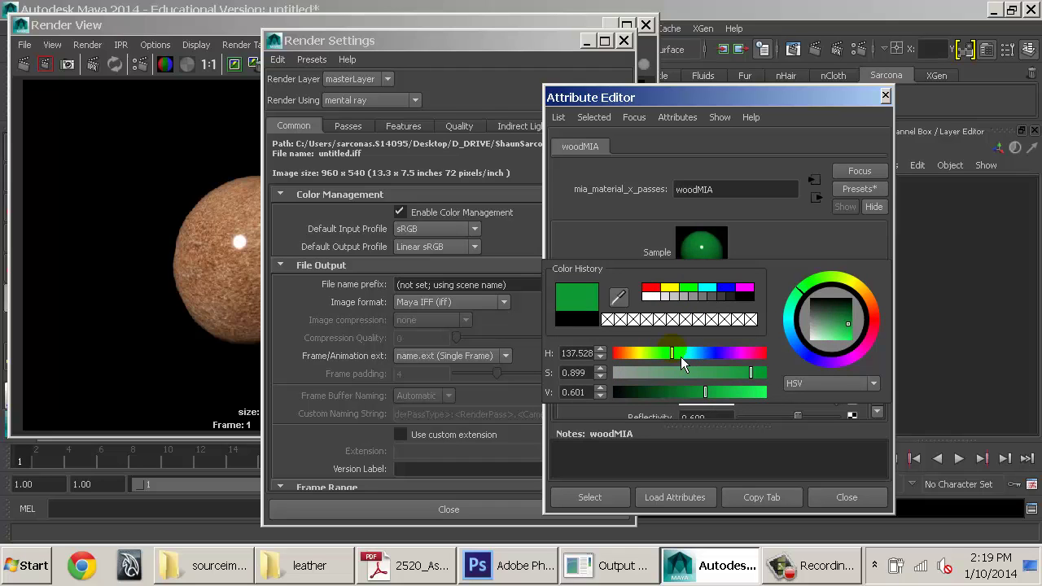
pyautogui.click(696, 373)
pyautogui.click(690, 392)
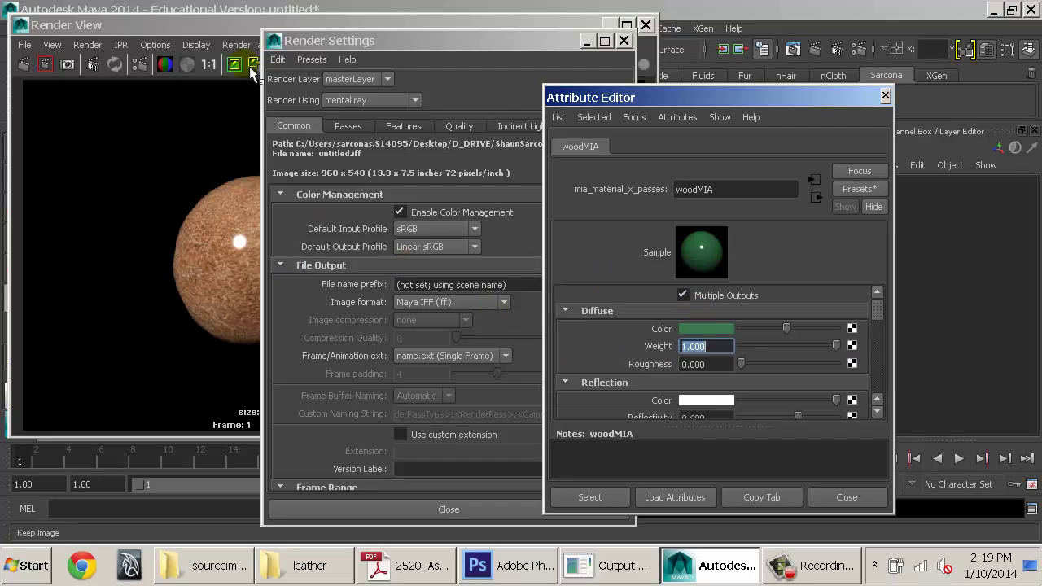
# Step: Render the green sphere, show it at real 1:1 size and compare it with woodMIA's diffuse color swatch
pyautogui.click(237, 22)
pyautogui.click(24, 65)
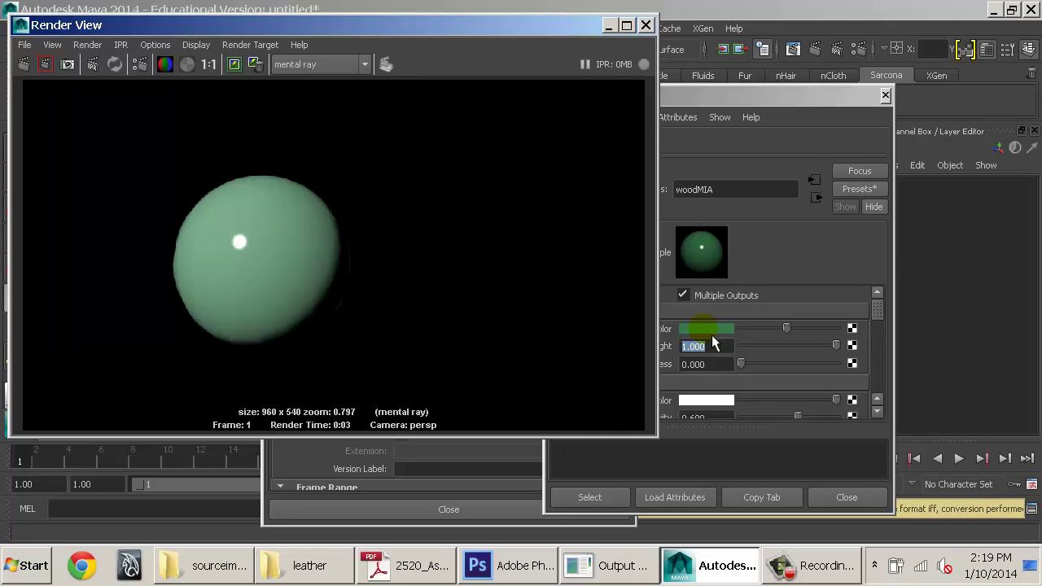
pyautogui.click(212, 65)
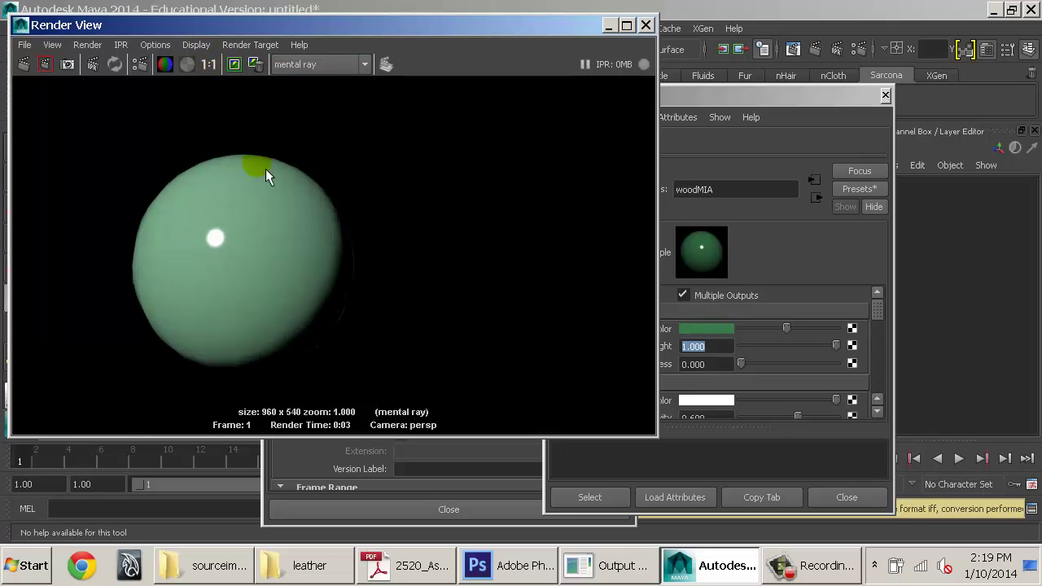
pyautogui.click(841, 251)
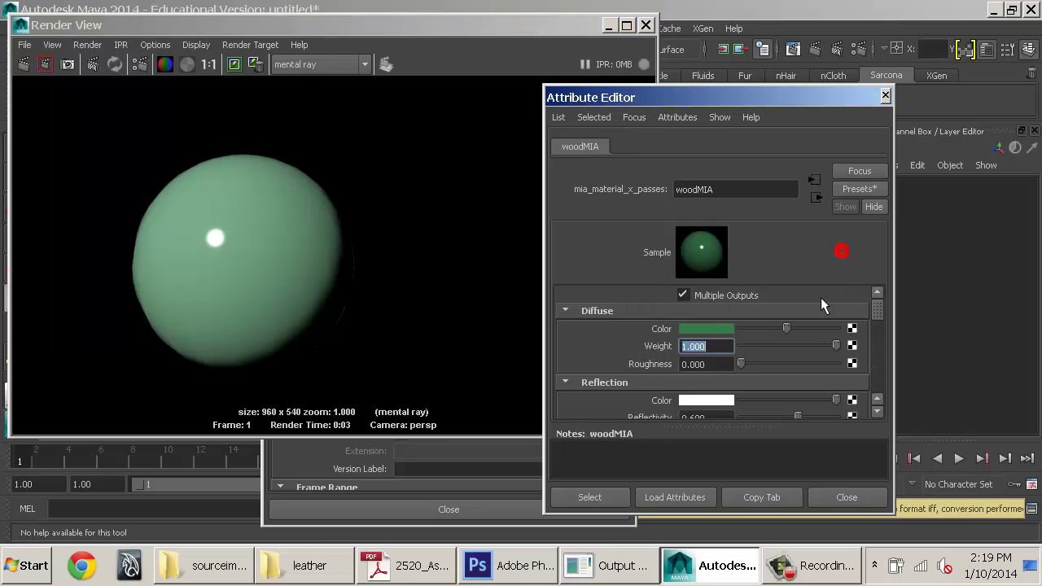
pyautogui.click(708, 335)
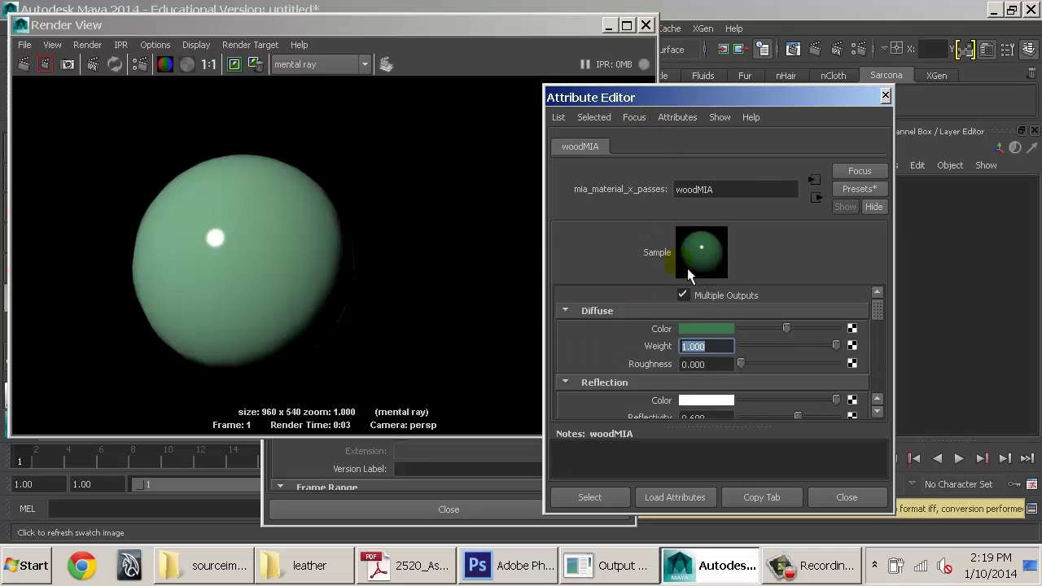
# Step: Inspect woodMIA's diffuse color values in the color picker and close it without changes
pyautogui.click(705, 329)
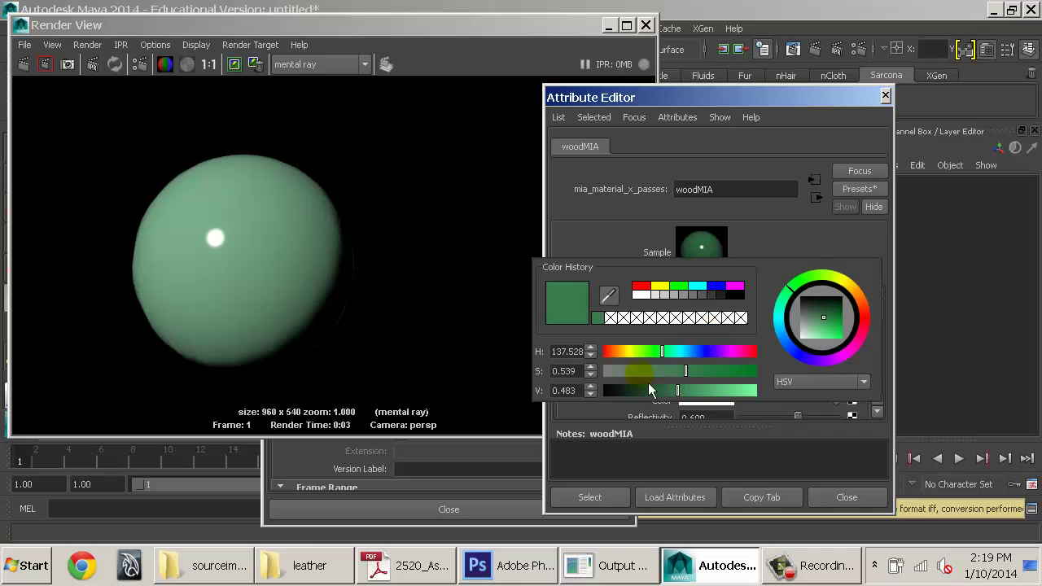
pyautogui.click(678, 118)
pyautogui.moveTo(635, 117)
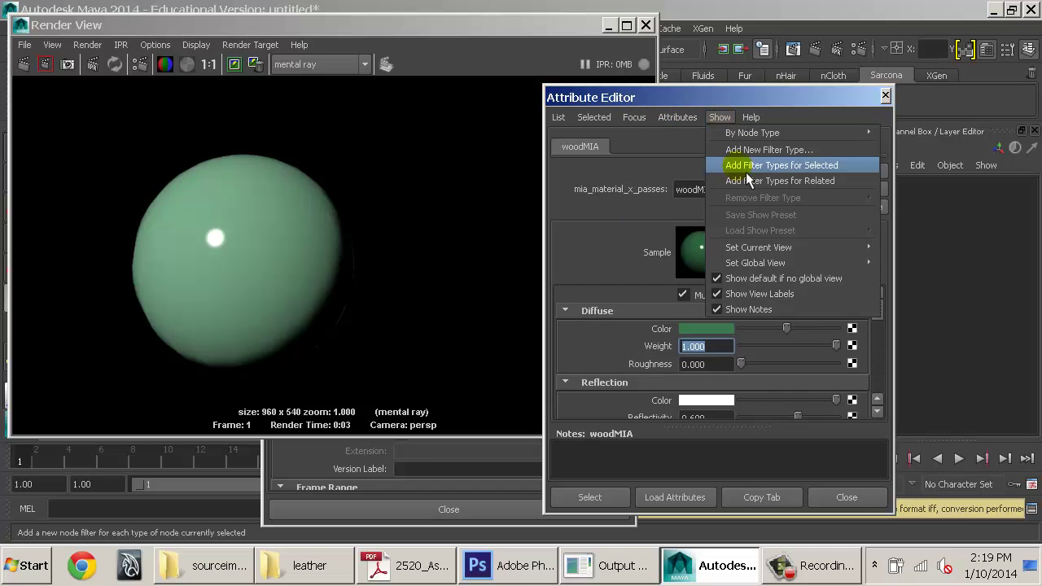
pyautogui.click(609, 331)
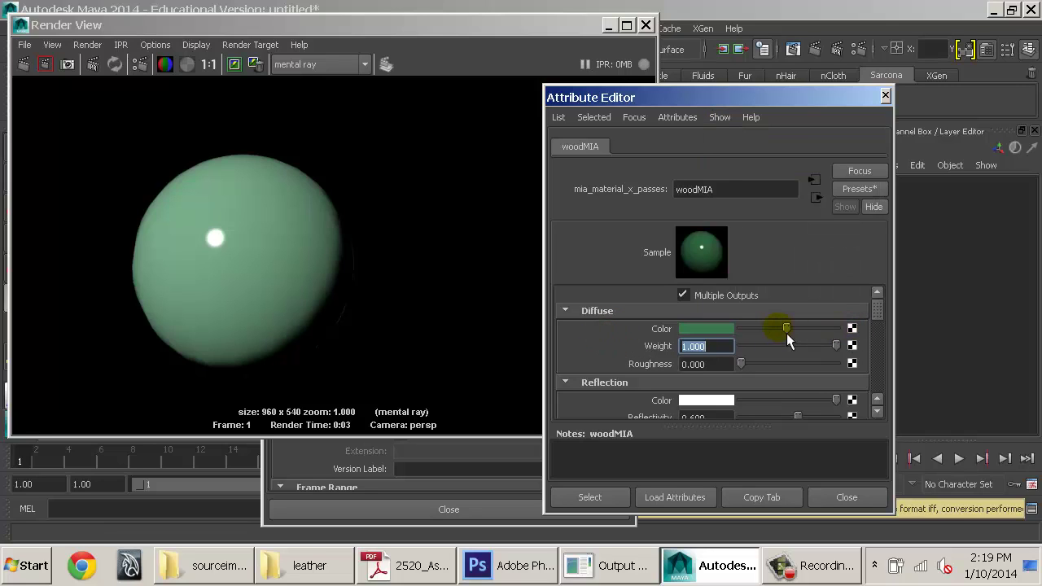
# Step: Map a Gamma Correct utility to woodMIA's diffuse color and set its Value to the recently used green from the color history
pyautogui.click(852, 329)
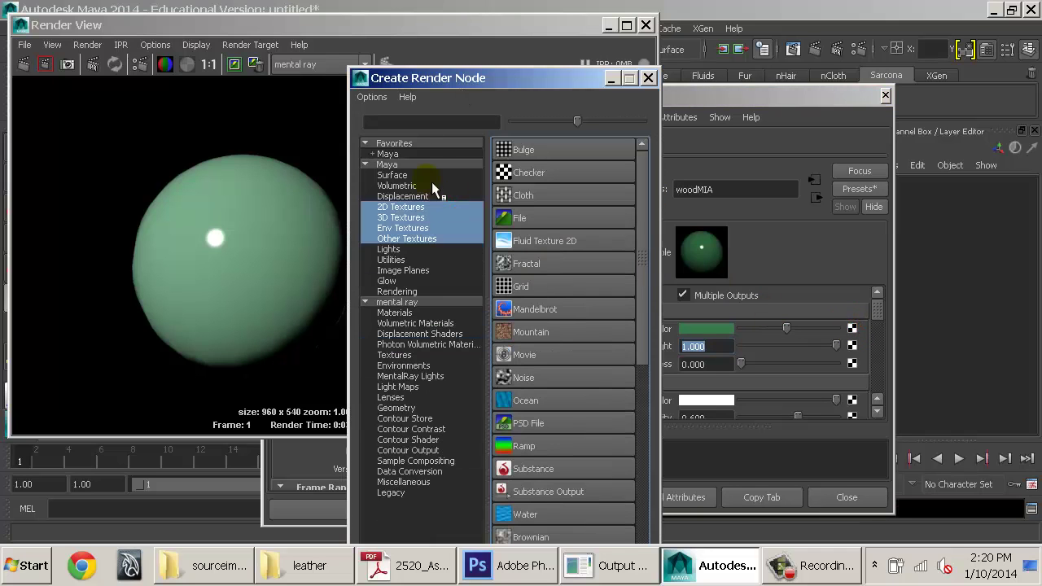
pyautogui.click(407, 261)
pyautogui.scroll(-5, 570, 415)
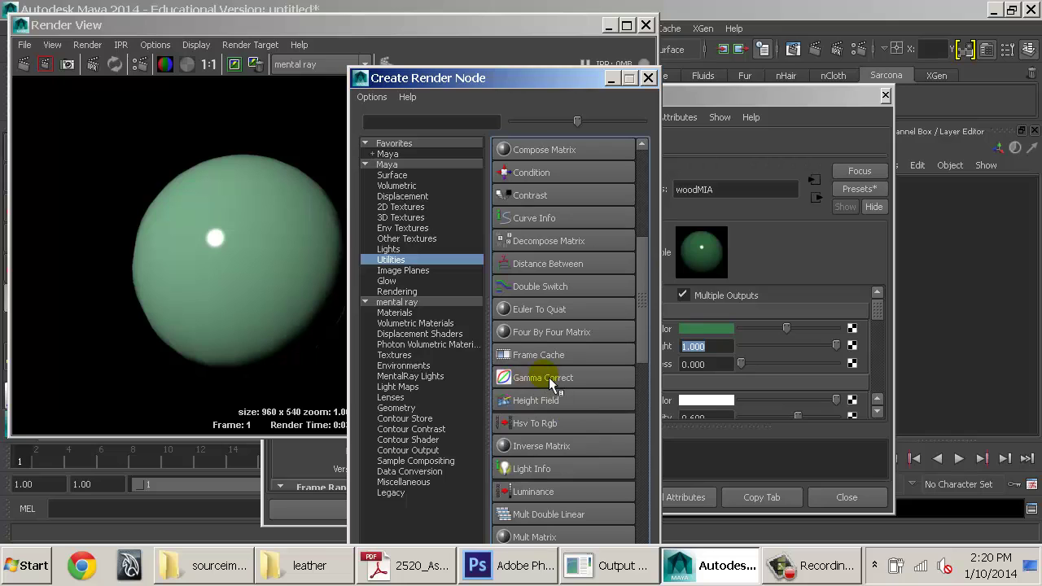
pyautogui.click(550, 379)
pyautogui.click(720, 332)
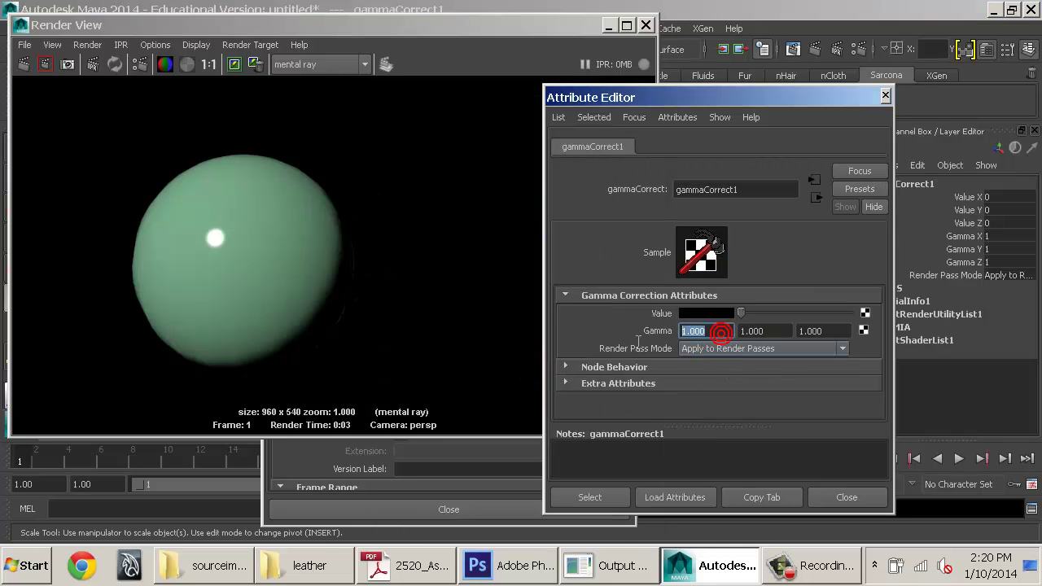
pyautogui.click(713, 314)
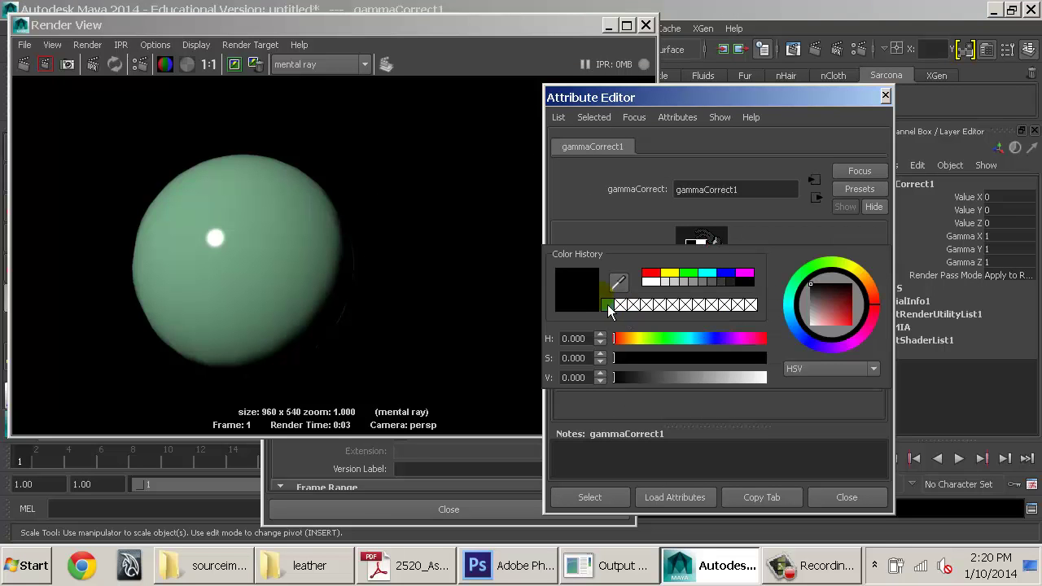
pyautogui.click(607, 305)
# Step: Check the three Gamma fields of the Gamma Correct node and re-render the sphere with the gamma left at 1.000
pyautogui.click(714, 331)
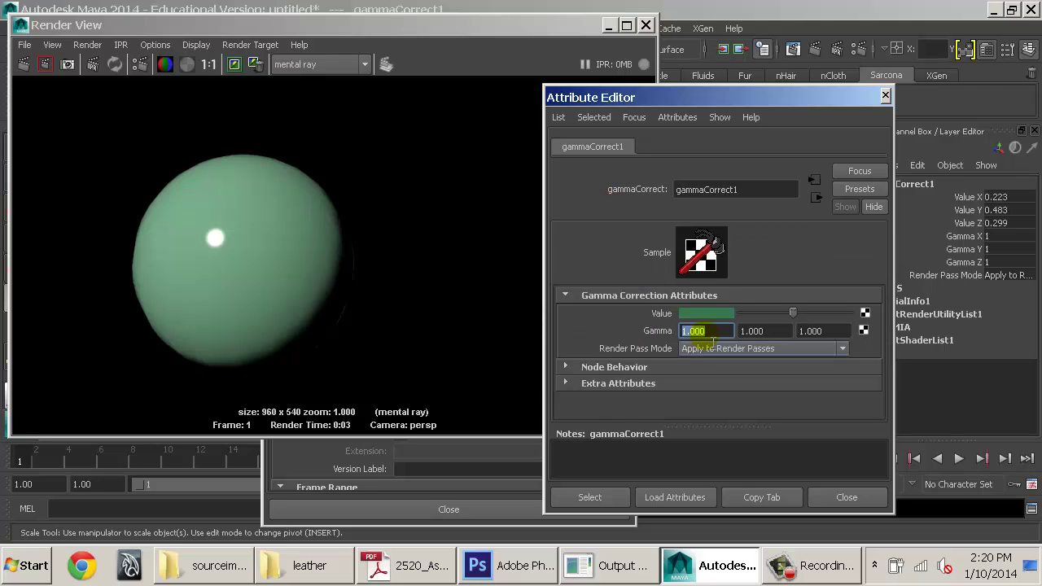
pyautogui.click(770, 329)
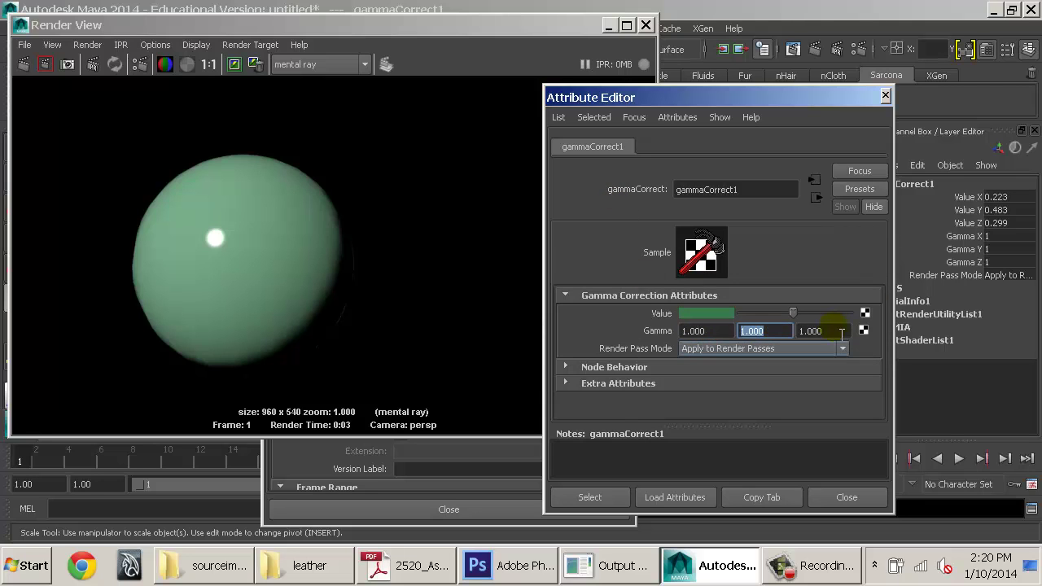
pyautogui.click(825, 331)
pyautogui.click(698, 330)
pyautogui.click(753, 330)
pyautogui.click(810, 331)
pyautogui.click(698, 331)
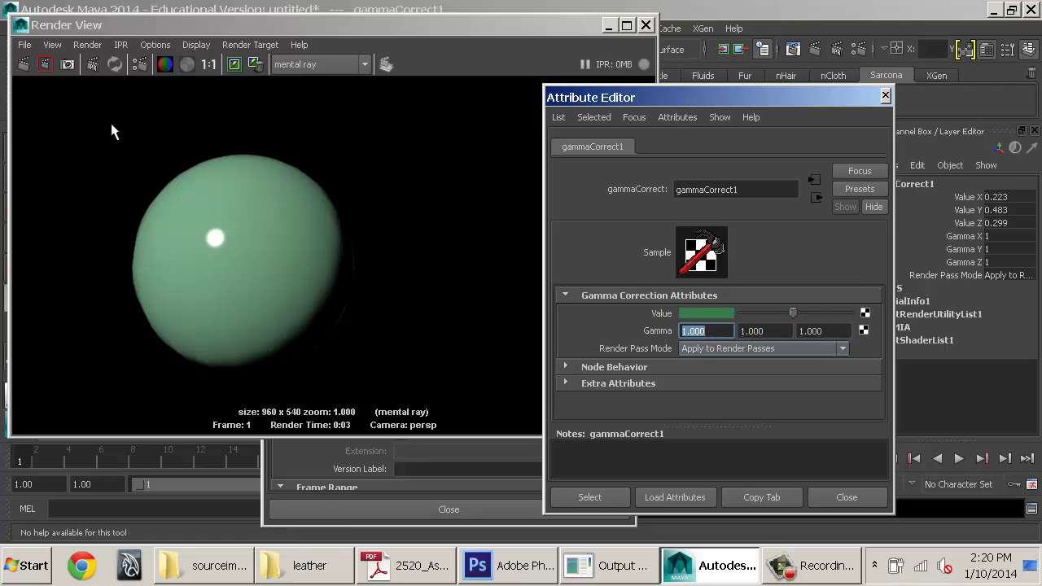
pyautogui.click(45, 64)
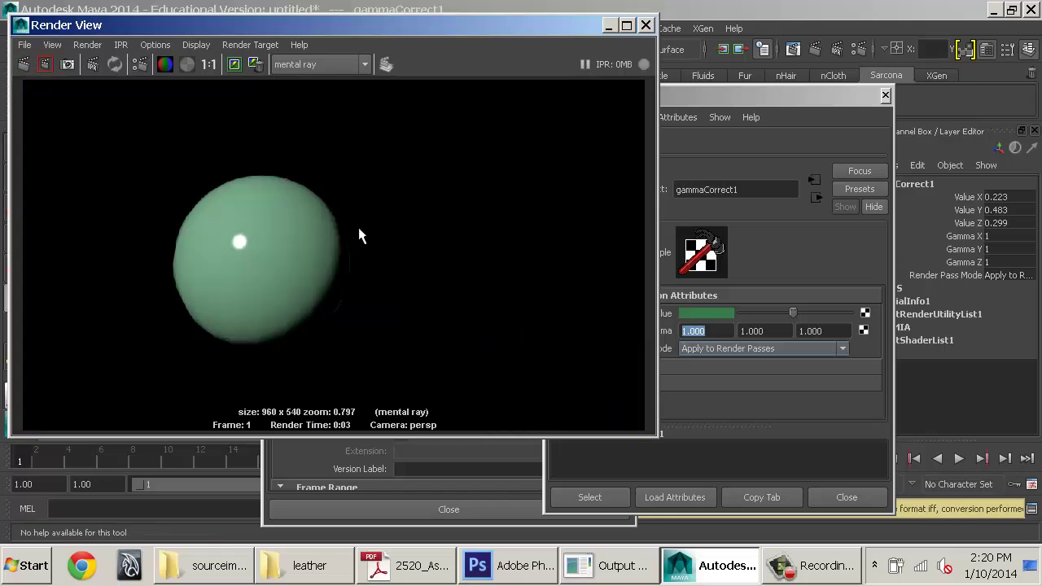
# Step: Set all three Gamma values of the Gamma Correct node to 0.454
pyautogui.click(710, 331)
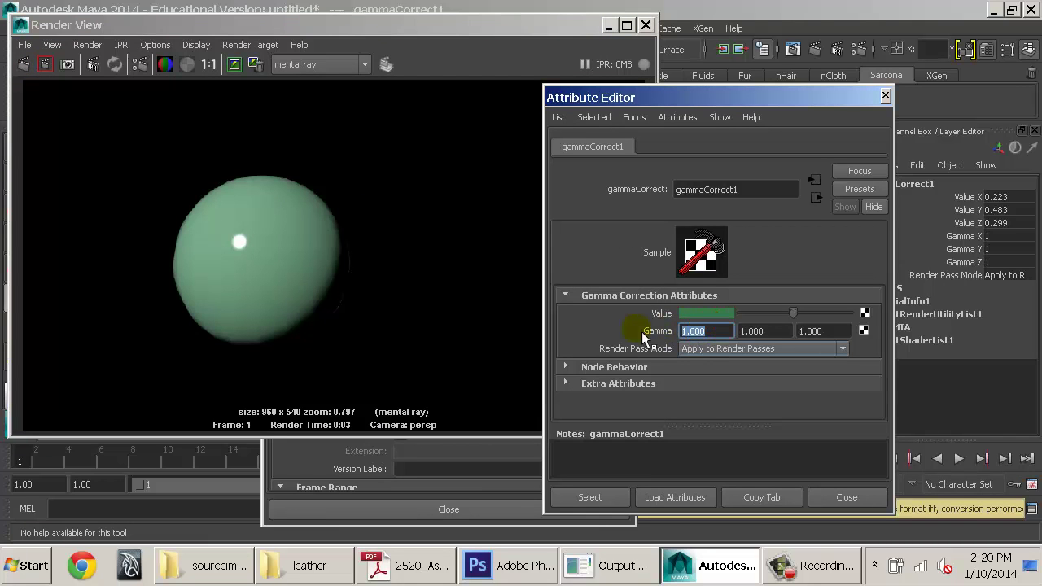
pyautogui.write('.454')
pyautogui.press('Tab')
pyautogui.write('.454')
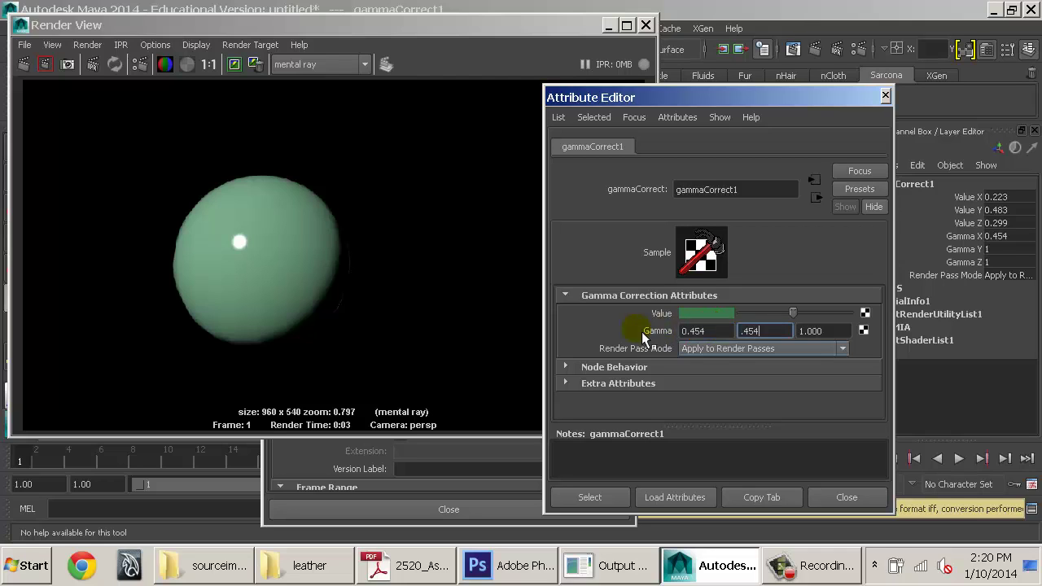
pyautogui.press('Tab')
pyautogui.write('.454')
pyautogui.press('Tab')
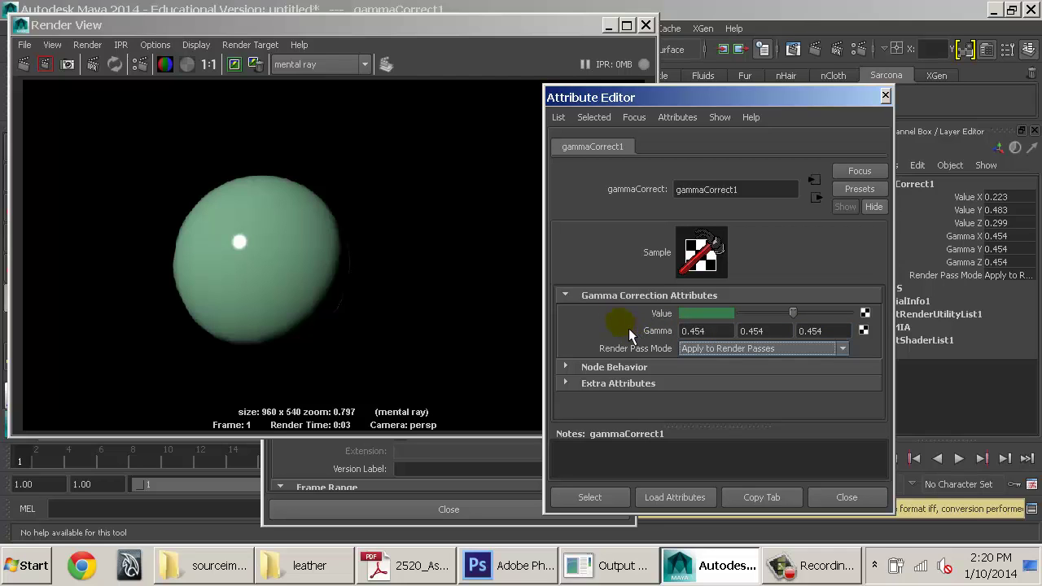
pyautogui.click(705, 331)
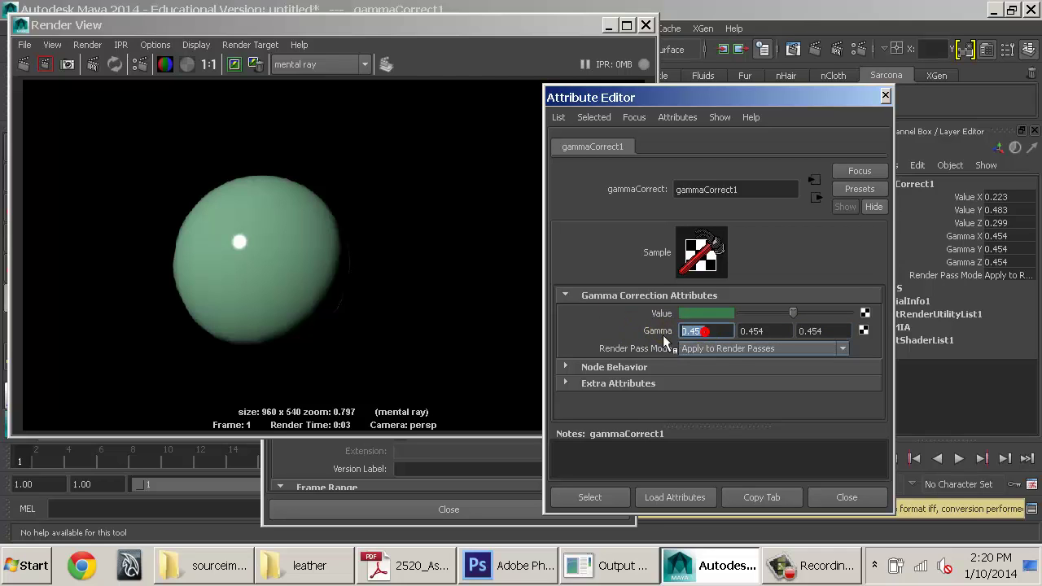
pyautogui.click(773, 331)
pyautogui.click(839, 332)
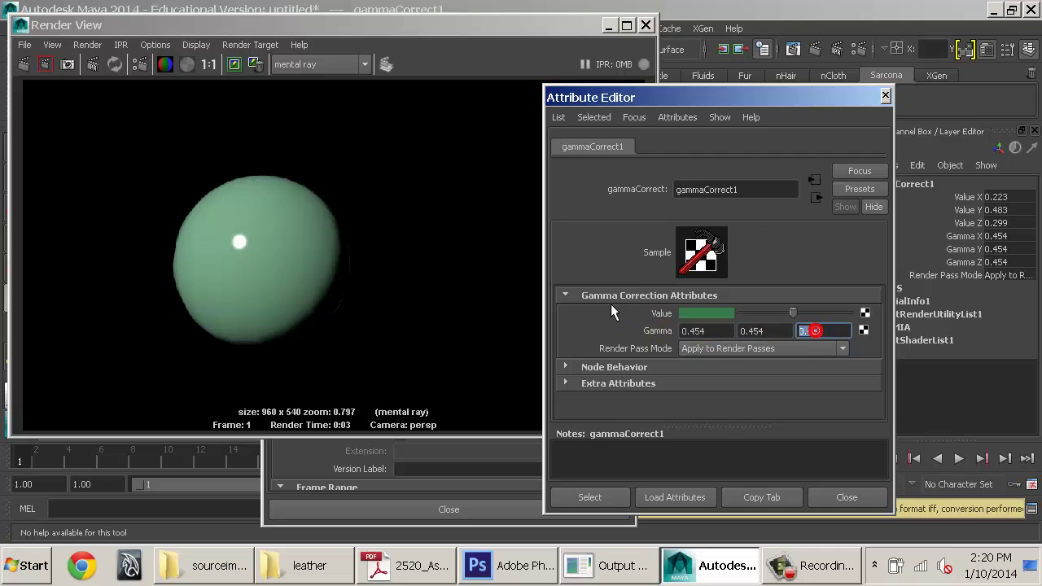
# Step: Re-render the gamma-corrected sphere, compare it with the node's green Value swatch and show it at real 1:1 size
pyautogui.click(33, 70)
pyautogui.click(31, 69)
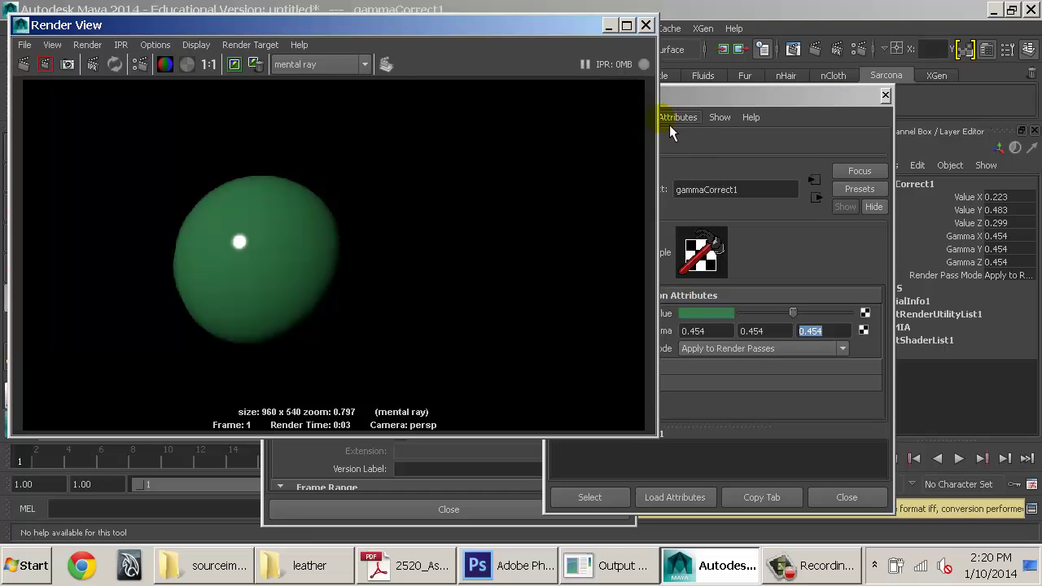
pyautogui.keyDown('alt'); pyautogui.moveTo(324, 243); pyautogui.dragTo(680, 287, button='middle'); pyautogui.keyUp('alt')
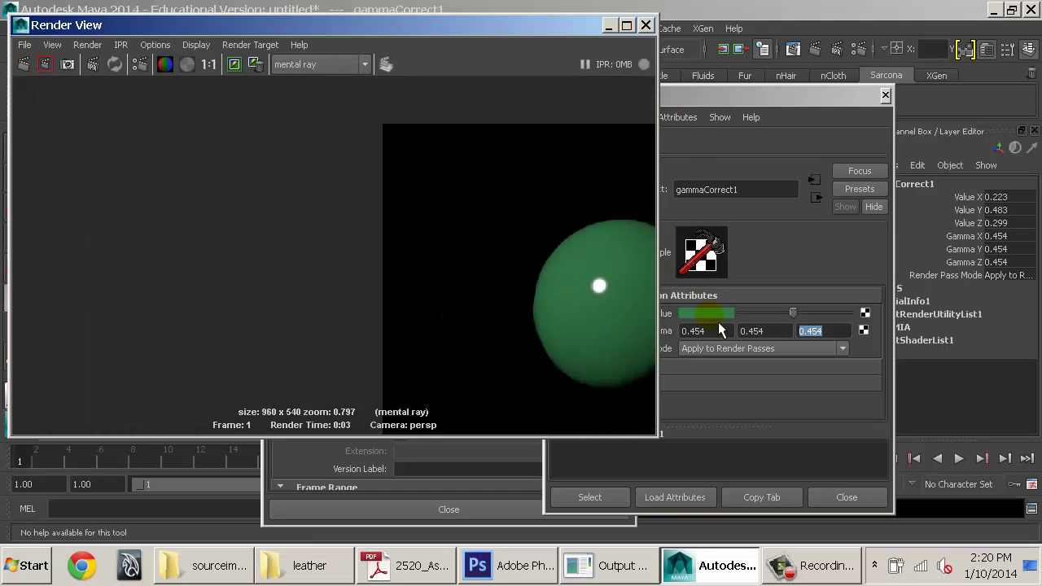
pyautogui.keyDown('alt'); pyautogui.moveTo(549, 288); pyautogui.dragTo(287, 261, button='middle'); pyautogui.keyUp('alt')
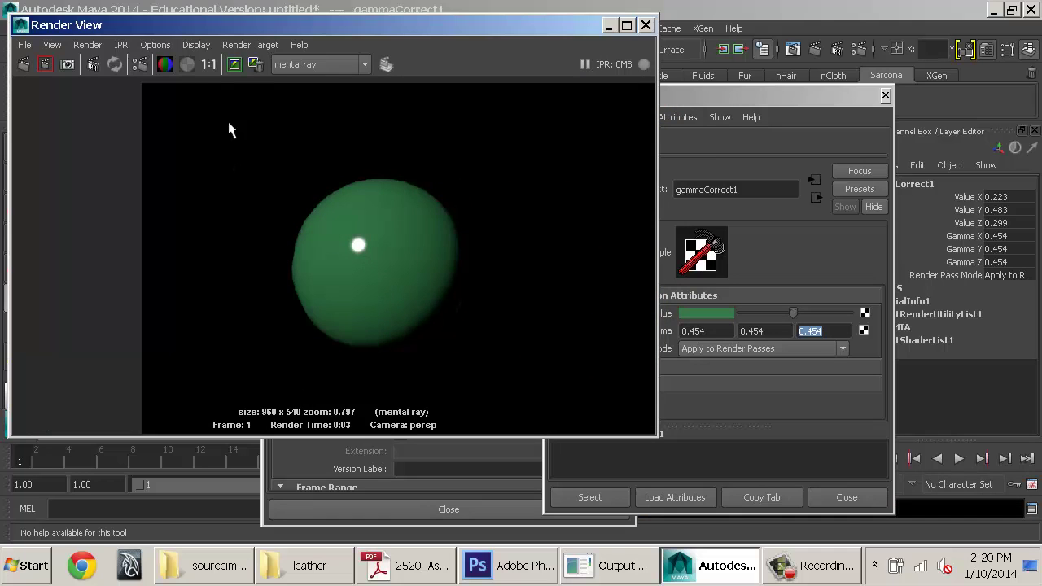
pyautogui.click(209, 65)
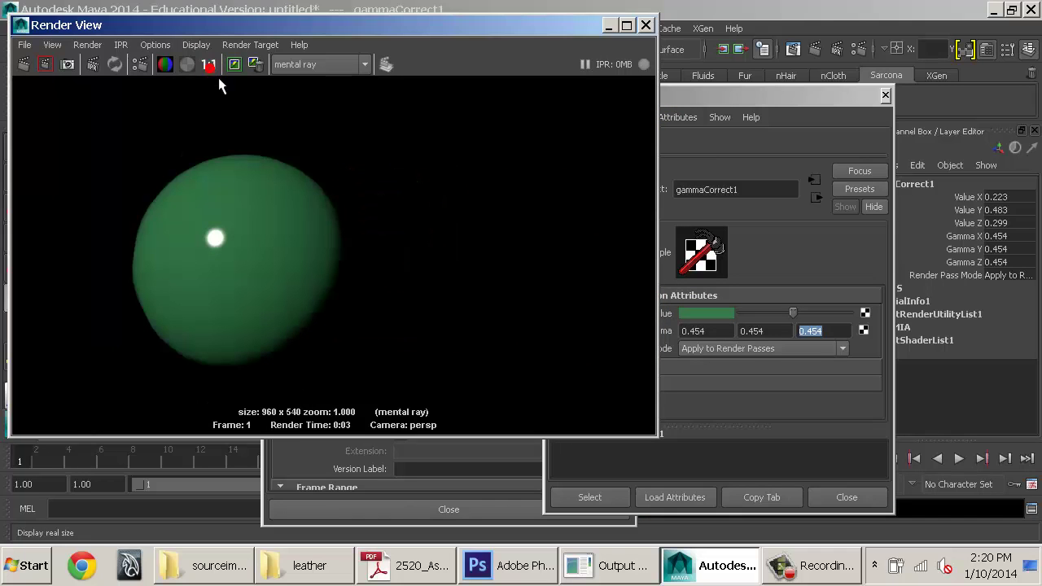
# Step: Close the Render View, the Attribute Editor and the Render Settings
pyautogui.click(645, 26)
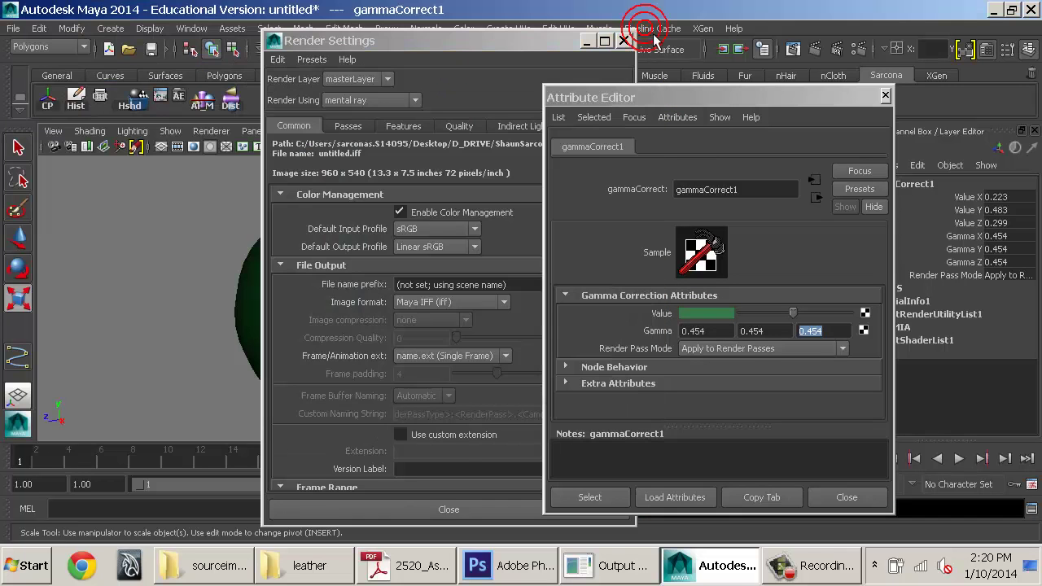
pyautogui.click(891, 104)
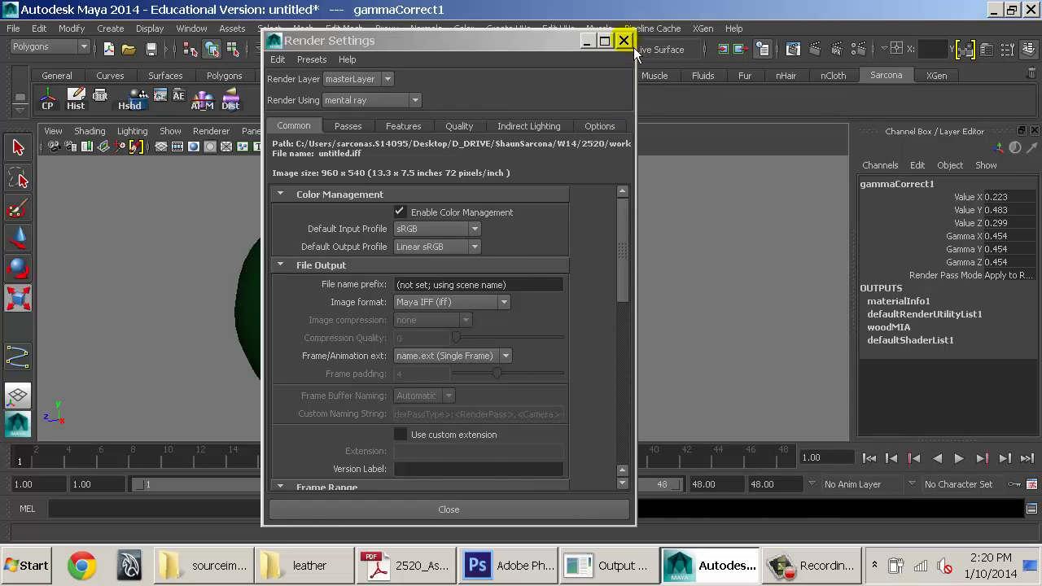
pyautogui.click(632, 47)
pyautogui.click(679, 221)
# Step: Select the sphere, bring up its render for another look and close the Render View
pyautogui.click(361, 295)
pyautogui.keyDown('alt'); pyautogui.moveTo(513, 319); pyautogui.dragTo(576, 320, button='middle'); pyautogui.keyUp('alt')
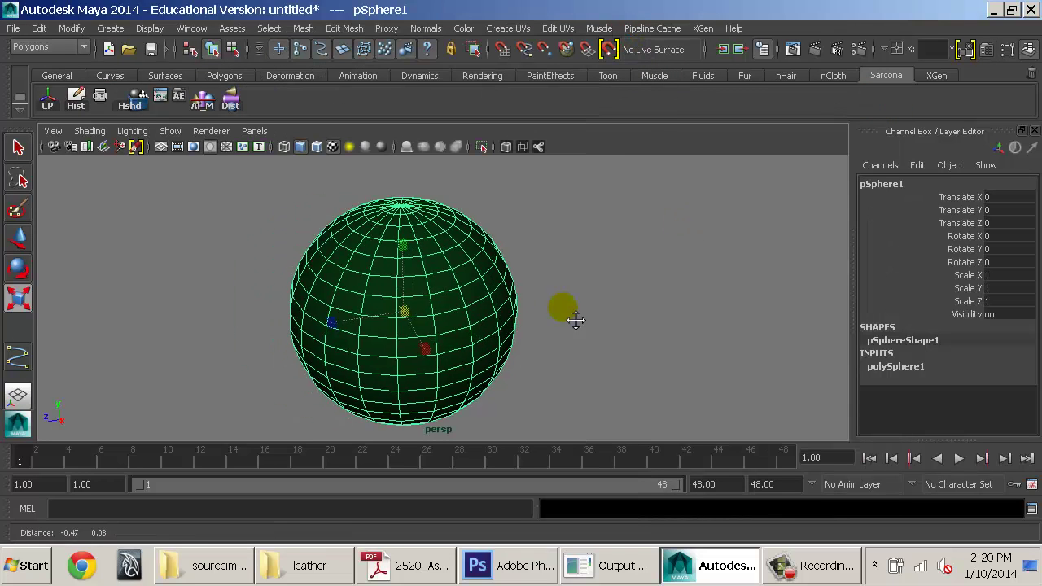
pyautogui.keyDown('alt'); pyautogui.moveTo(576, 320); pyautogui.dragTo(505, 281, button='right'); pyautogui.keyUp('alt')
pyautogui.keyDown('alt'); pyautogui.moveTo(505, 281); pyautogui.dragTo(523, 262); pyautogui.keyUp('alt')
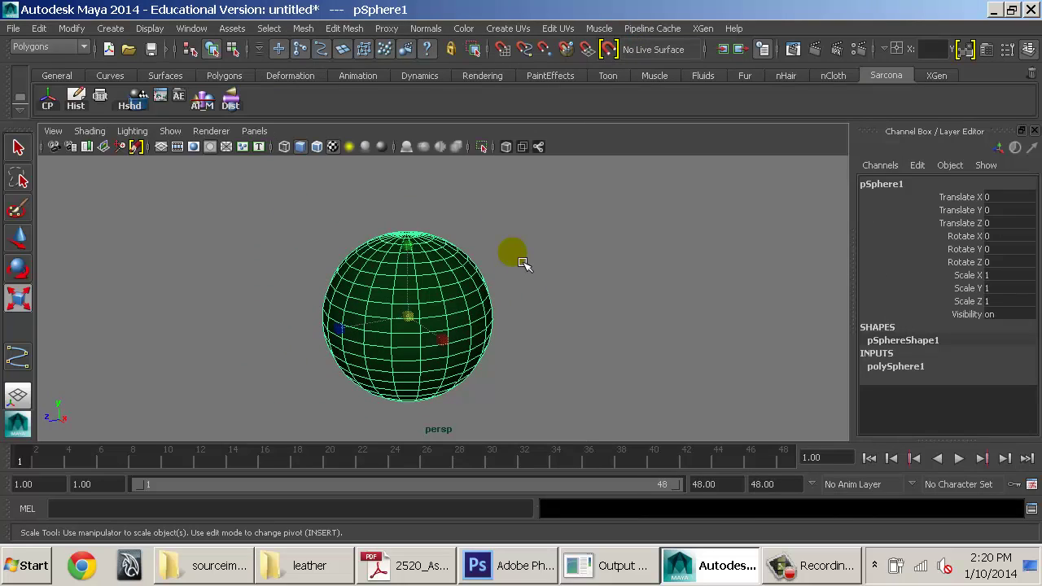
pyautogui.click(806, 53)
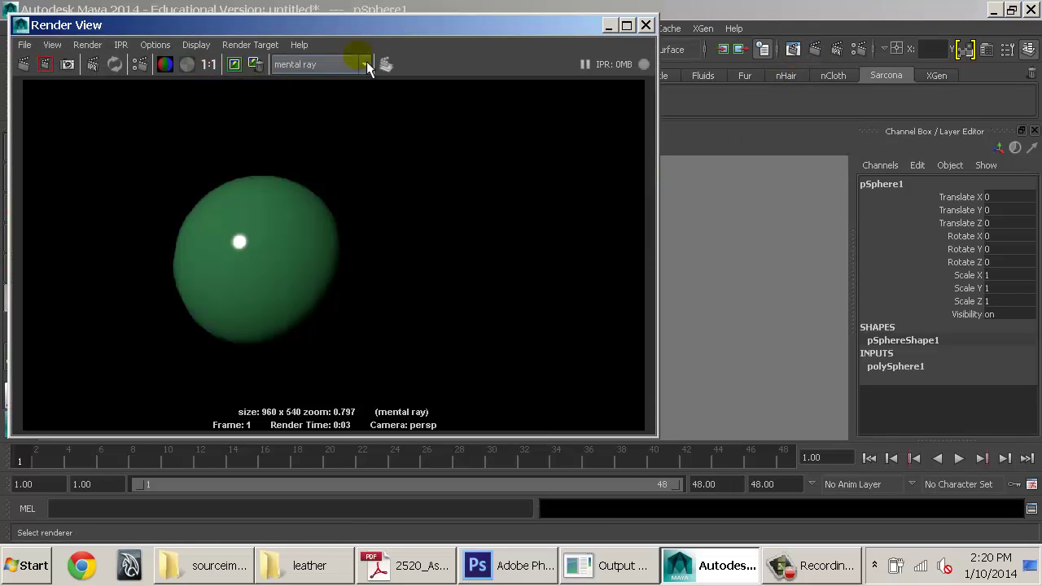
pyautogui.click(646, 25)
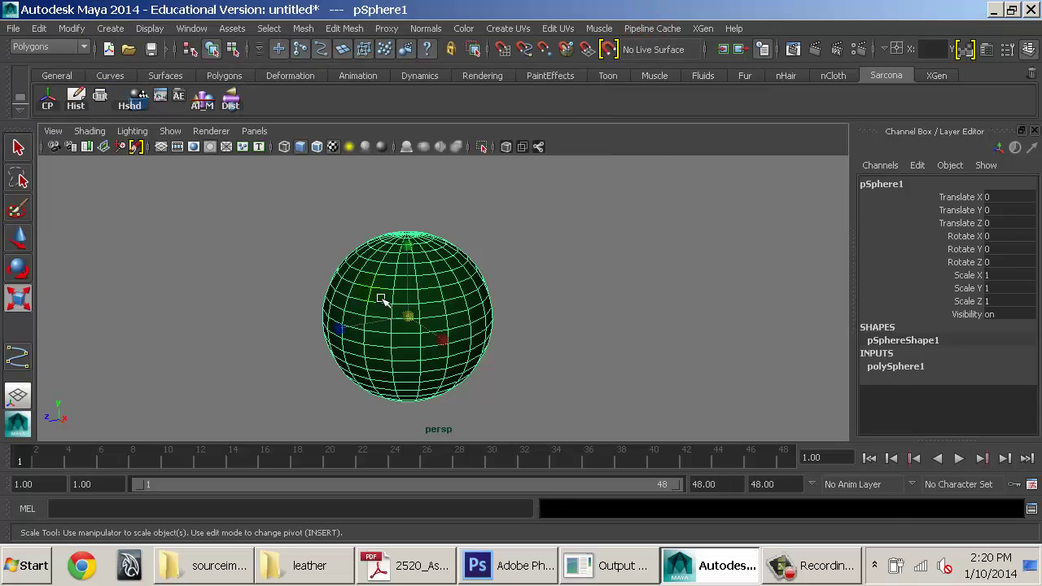
# Step: Open the sphere's woodMIA attributes, follow the diffuse color connection to the Gamma Correct node and return to woodMIA
pyautogui.hotkey('ctrl', 'a')
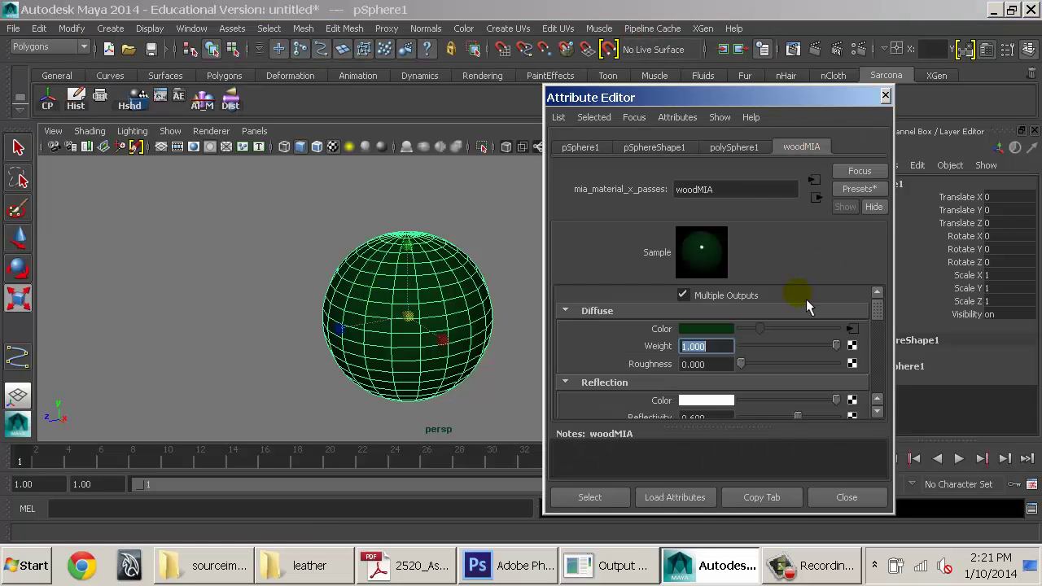
pyautogui.click(851, 328)
pyautogui.click(816, 197)
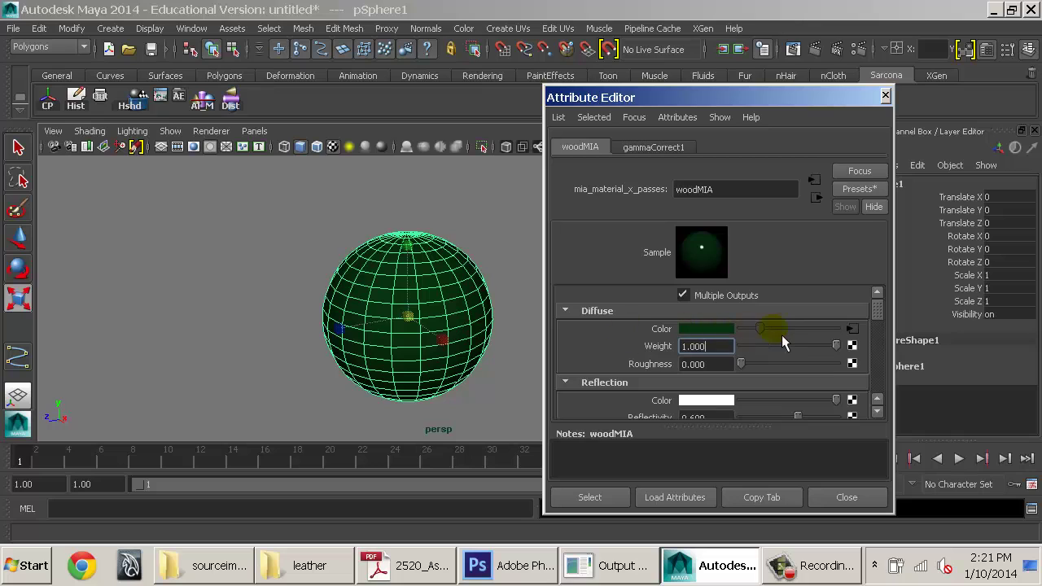
# Step: Set woodMIA's Reflectivity to 0.5
pyautogui.scroll(-2, 784, 339)
pyautogui.scroll(2, 735, 320)
pyautogui.scroll(-4, 759, 344)
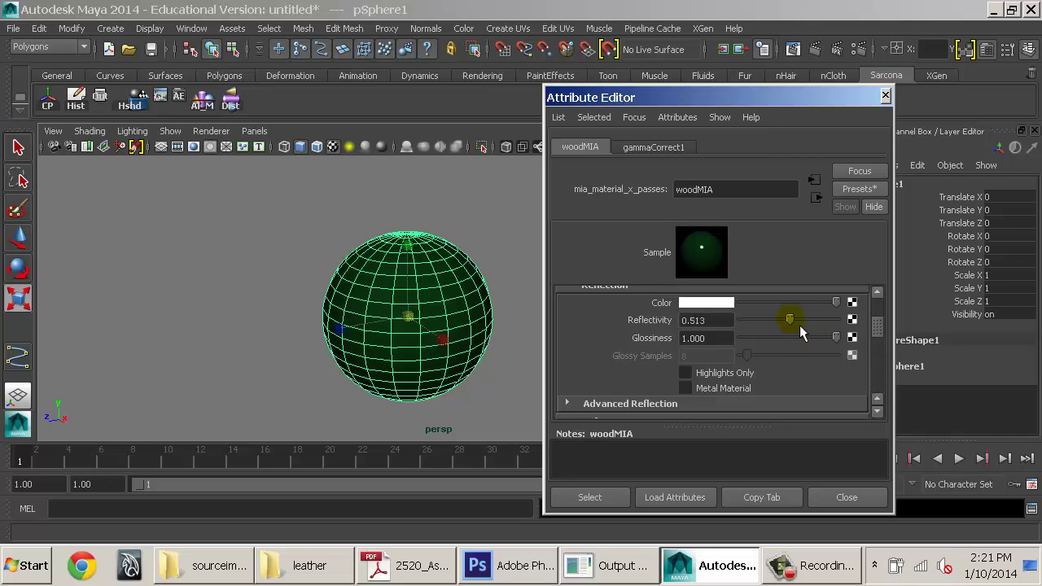
pyautogui.doubleClick(705, 320)
pyautogui.write('0.5')
pyautogui.press('Return')
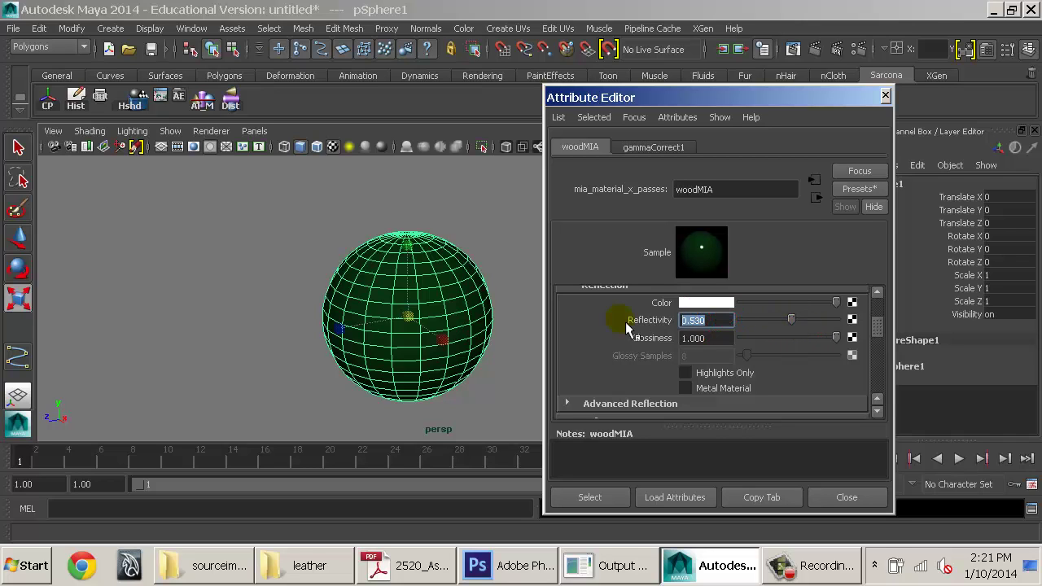
# Step: Map a Ramp texture to woodMIA's Reflectivity and enlarge the Attribute Editor to show more of the ramp
pyautogui.click(852, 320)
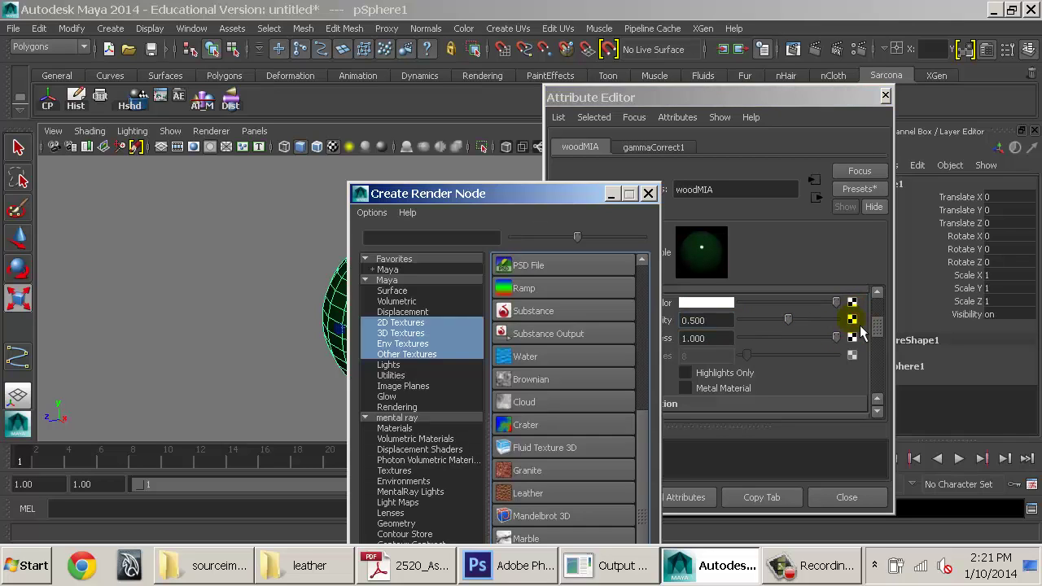
pyautogui.click(526, 290)
pyautogui.click(744, 87)
pyautogui.moveTo(749, 87); pyautogui.dragTo(749, 24)
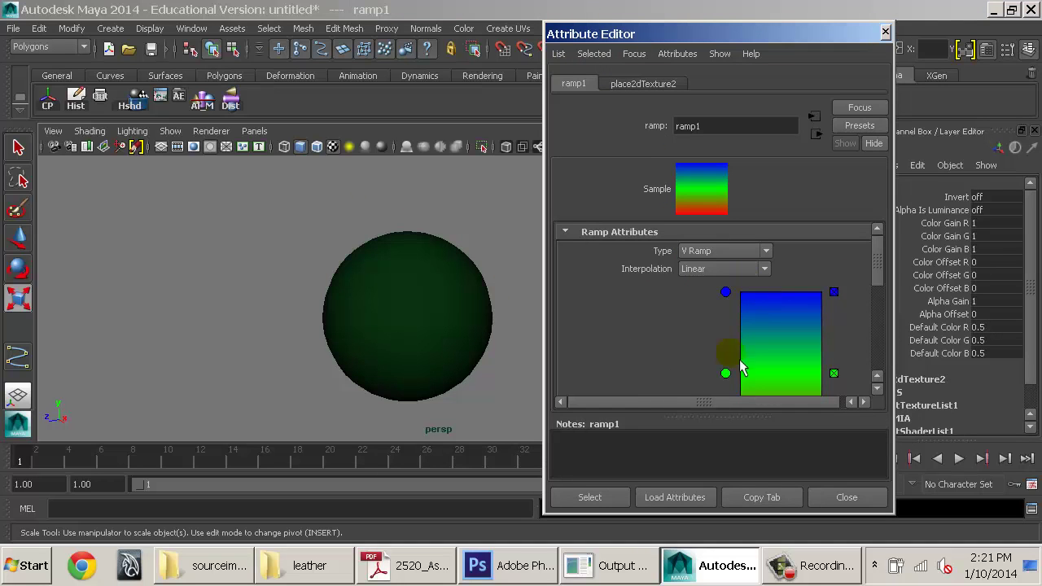
pyautogui.moveTo(719, 421); pyautogui.dragTo(710, 482)
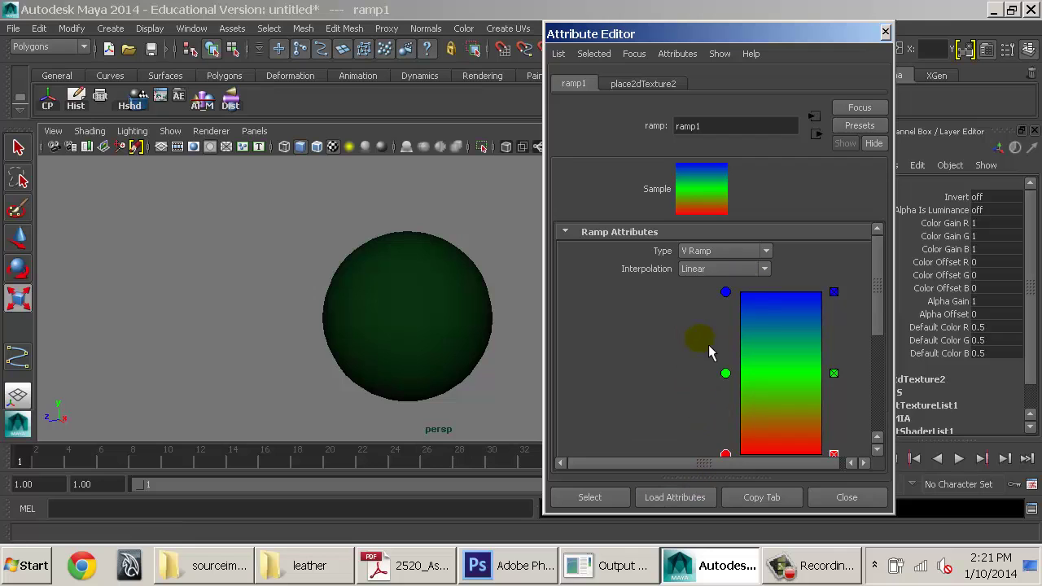
# Step: Inspect the HSV color values of the ramp's red, green and blue entries
pyautogui.scroll(-2, 727, 342)
pyautogui.click(721, 427)
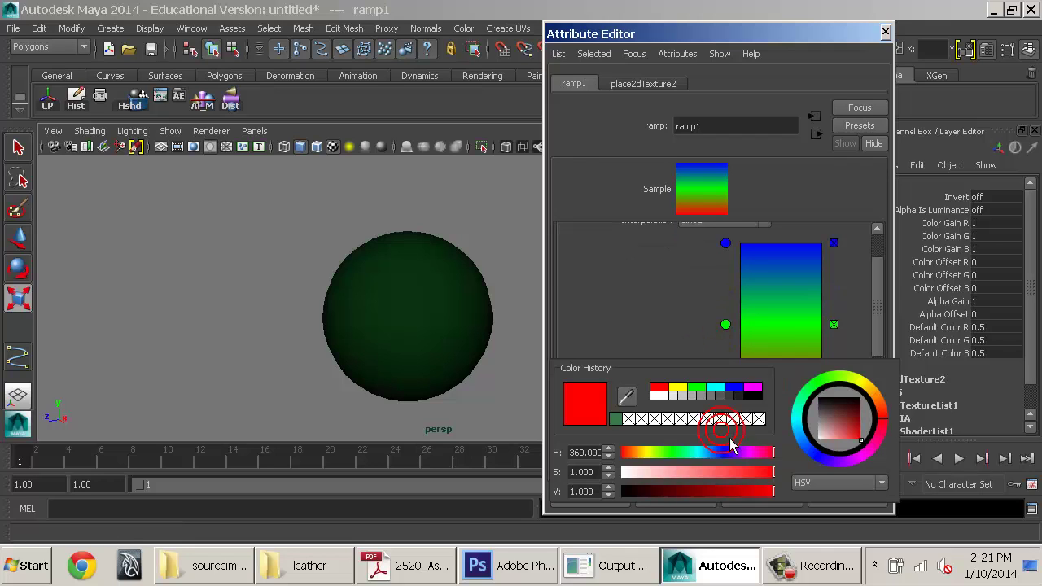
pyautogui.click(608, 489)
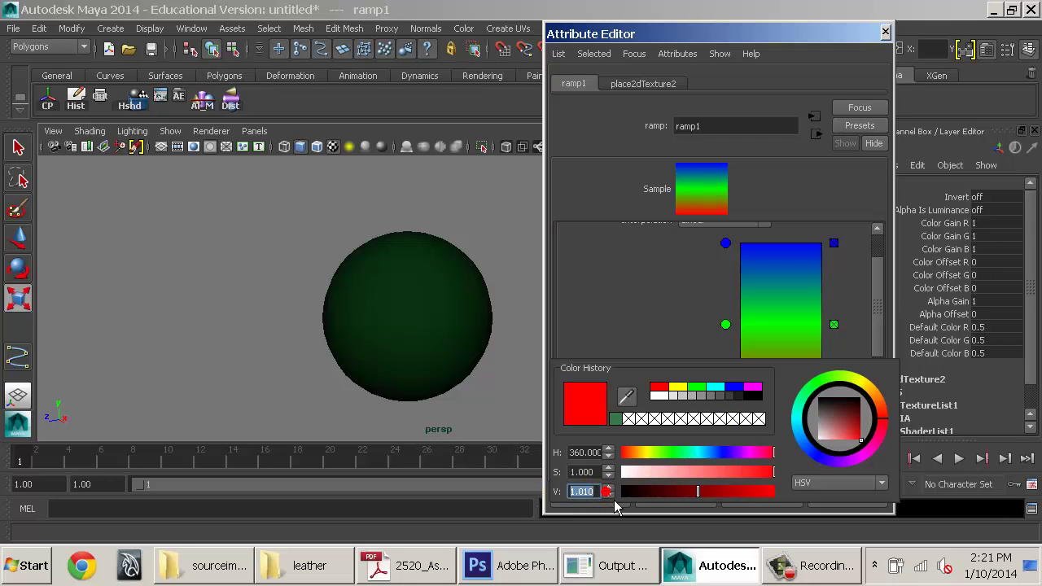
pyautogui.click(726, 325)
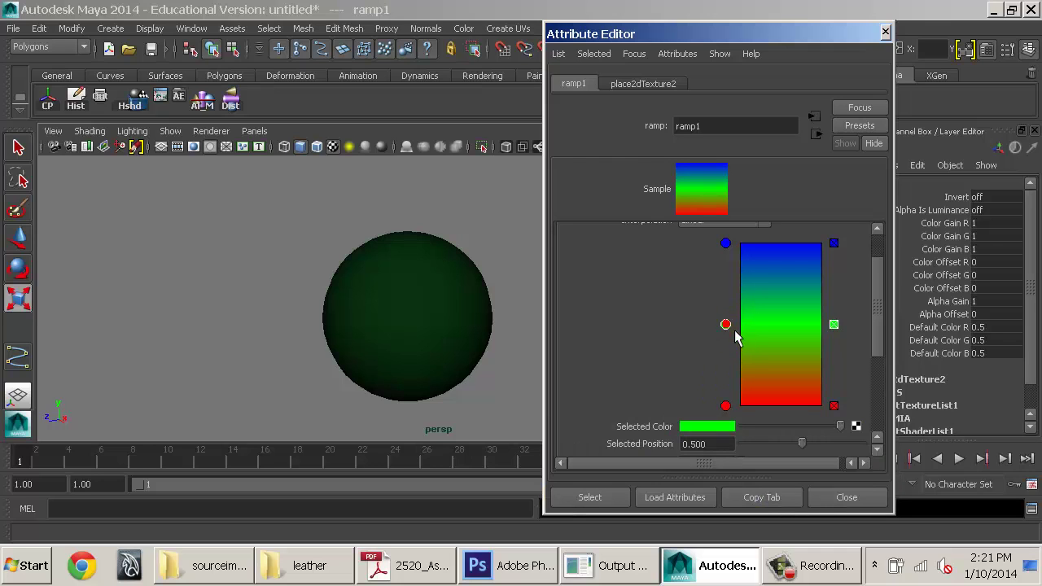
pyautogui.click(719, 428)
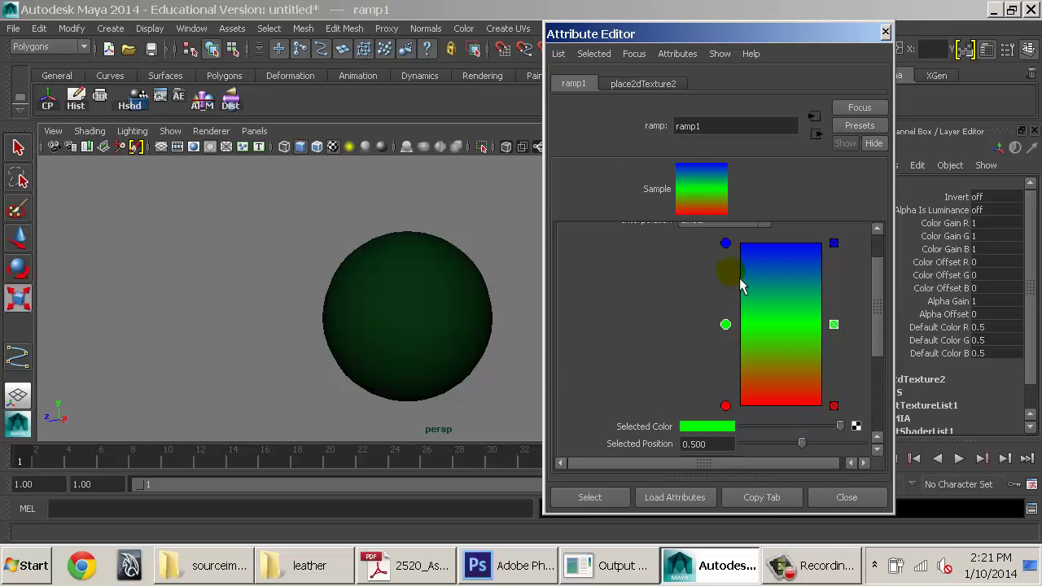
pyautogui.click(725, 245)
pyautogui.click(702, 429)
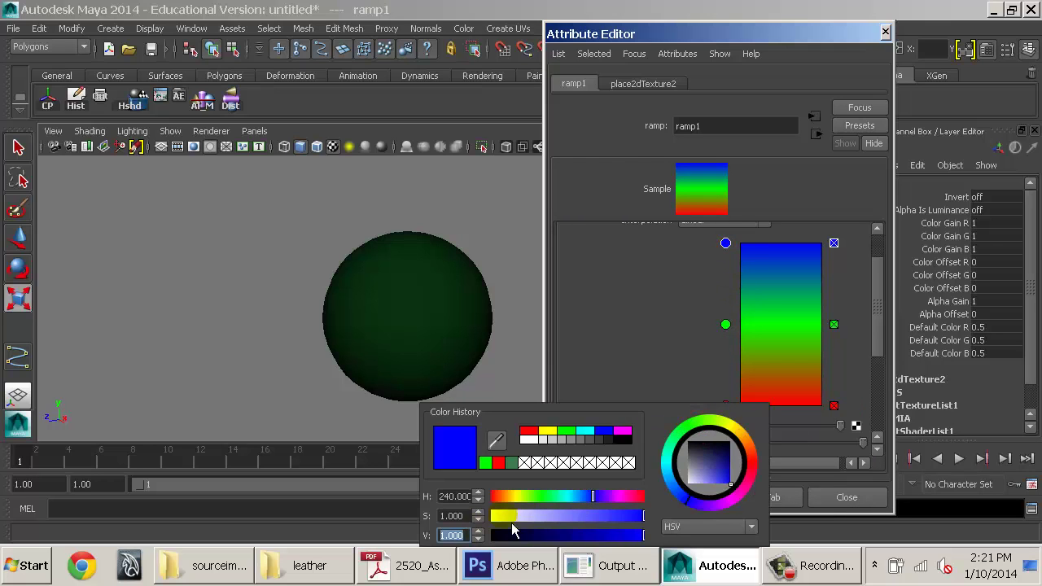
# Step: Break woodMIA's ramp connection on Reflectivity and its Gamma Correct connection on the diffuse Color
pyautogui.click(817, 133)
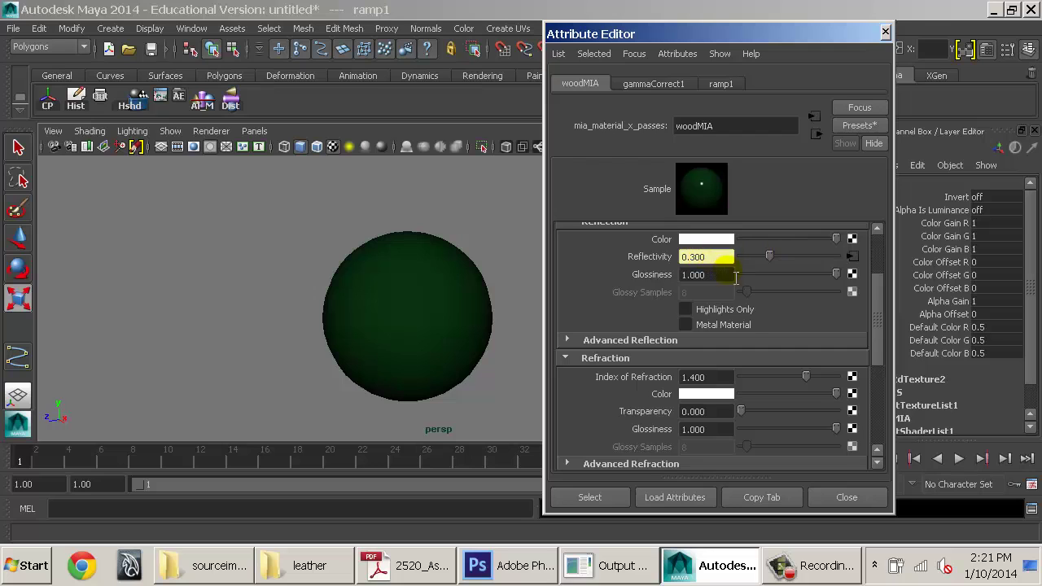
pyautogui.scroll(2, 715, 262)
pyautogui.rightClick(712, 306)
pyautogui.click(757, 348)
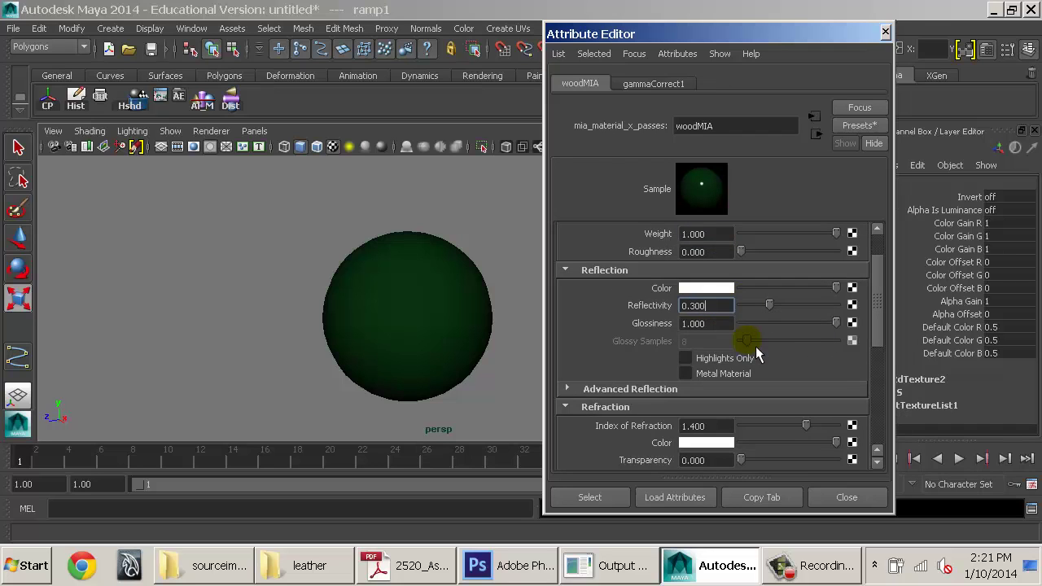
pyautogui.scroll(2, 790, 342)
pyautogui.rightClick(663, 268)
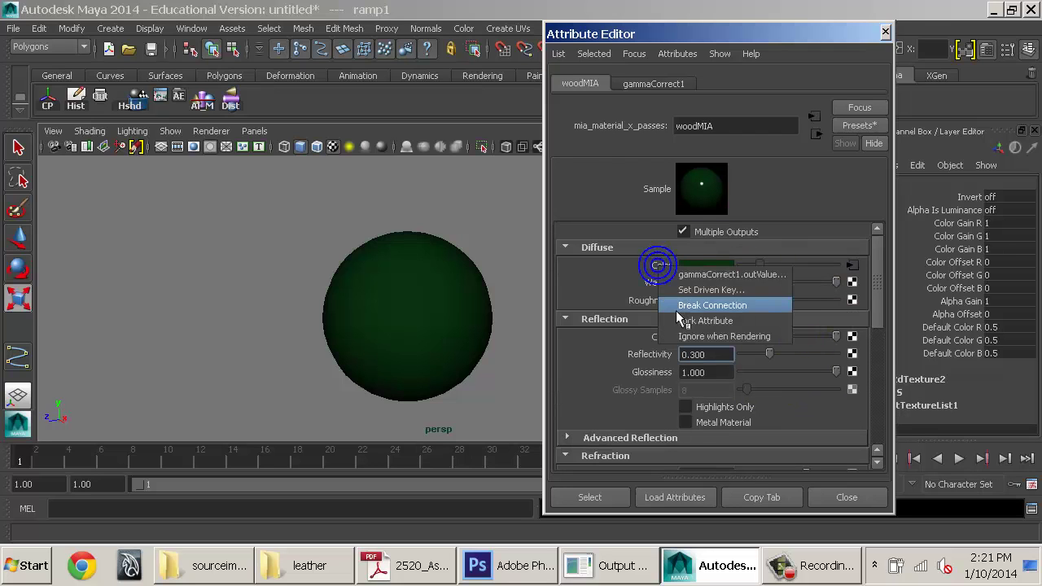
pyautogui.click(713, 305)
# Step: Map a Ramp texture directly to woodMIA's diffuse Color and render the sphere
pyautogui.click(851, 265)
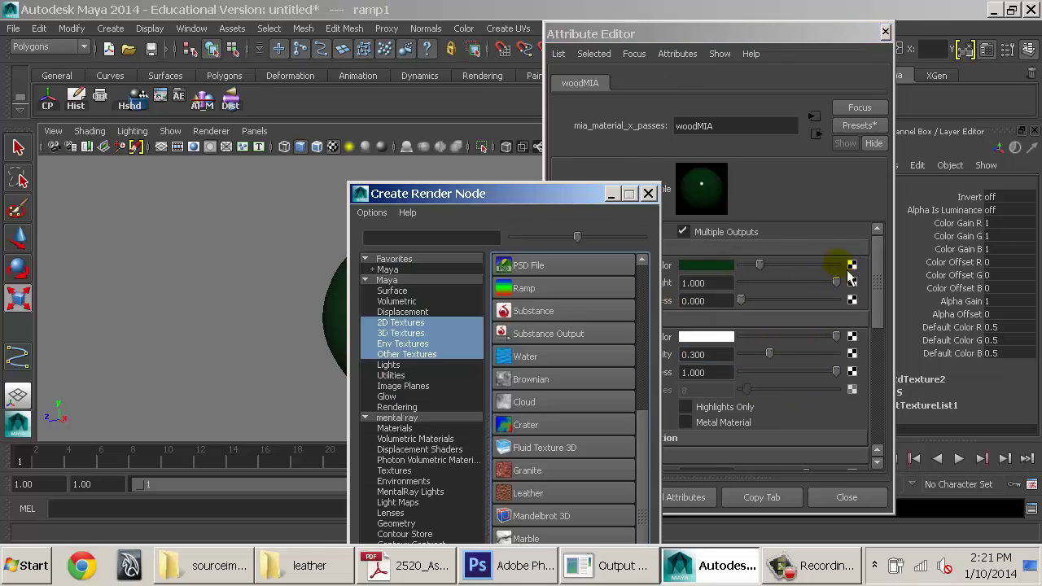
pyautogui.click(554, 287)
pyautogui.moveTo(588, 34); pyautogui.dragTo(684, 106)
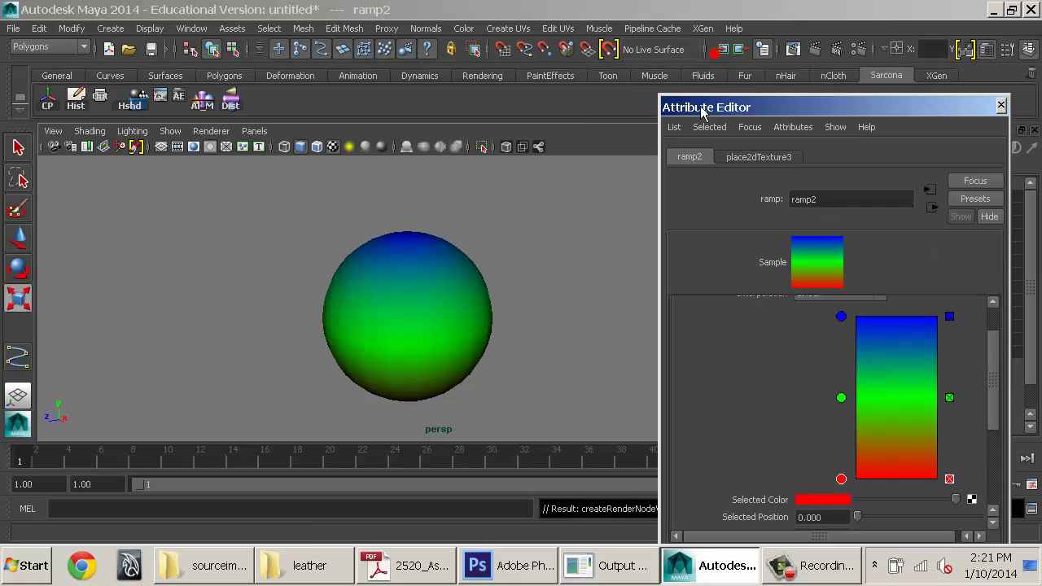
pyautogui.click(821, 56)
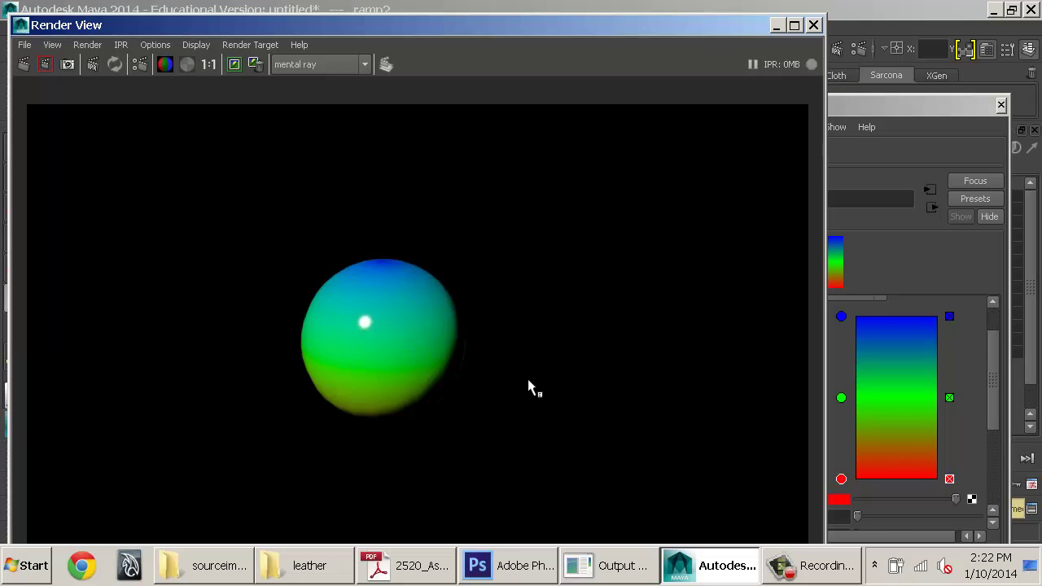
# Step: Return to woodMIA's attributes and break the ramp connection on the diffuse Color
pyautogui.click(863, 282)
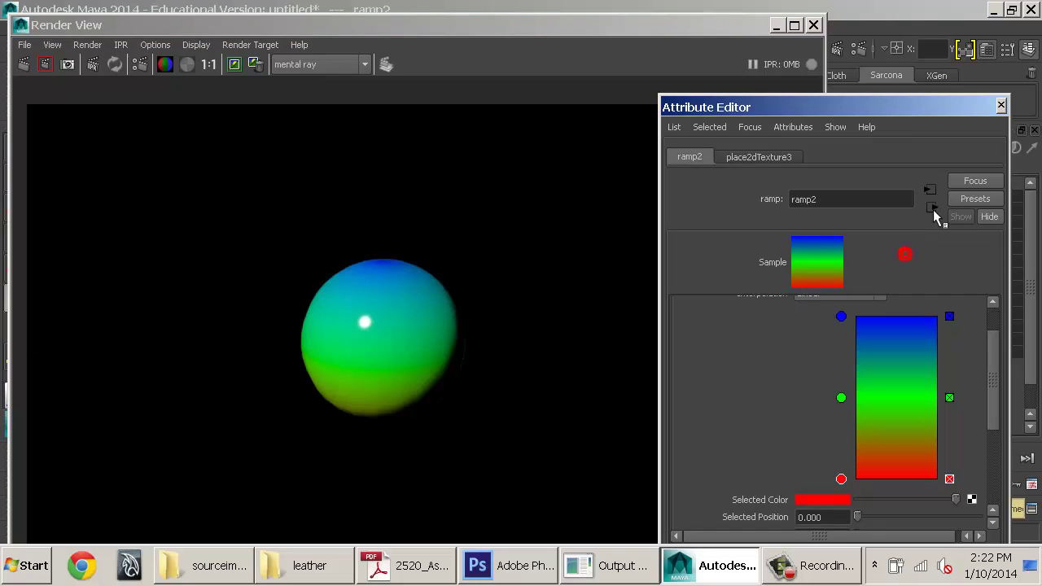
pyautogui.click(932, 207)
pyautogui.rightClick(808, 342)
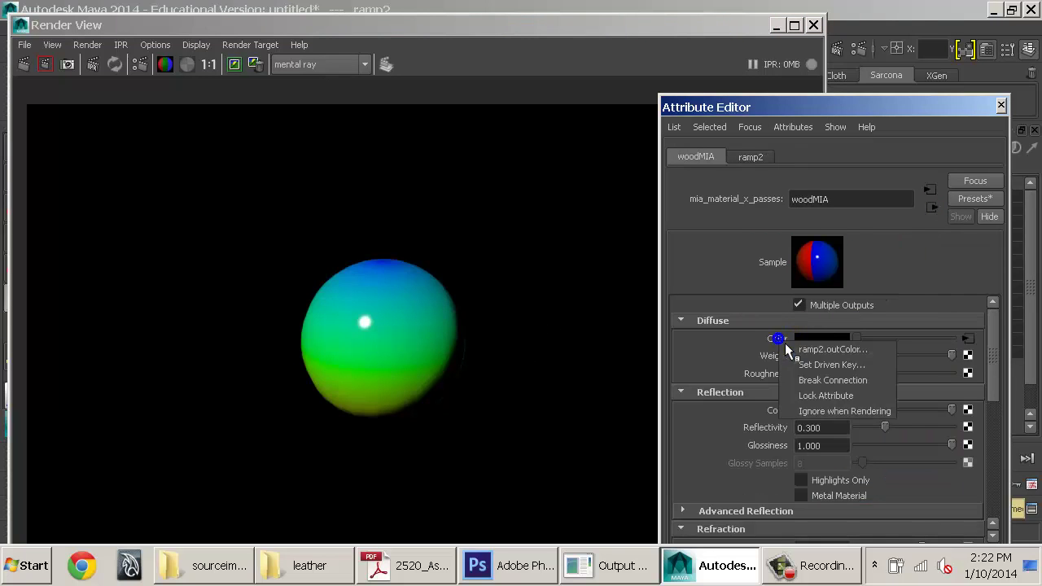
pyautogui.click(851, 382)
# Step: Map a Gamma Correct utility node to woodMIA's diffuse Color
pyautogui.click(967, 338)
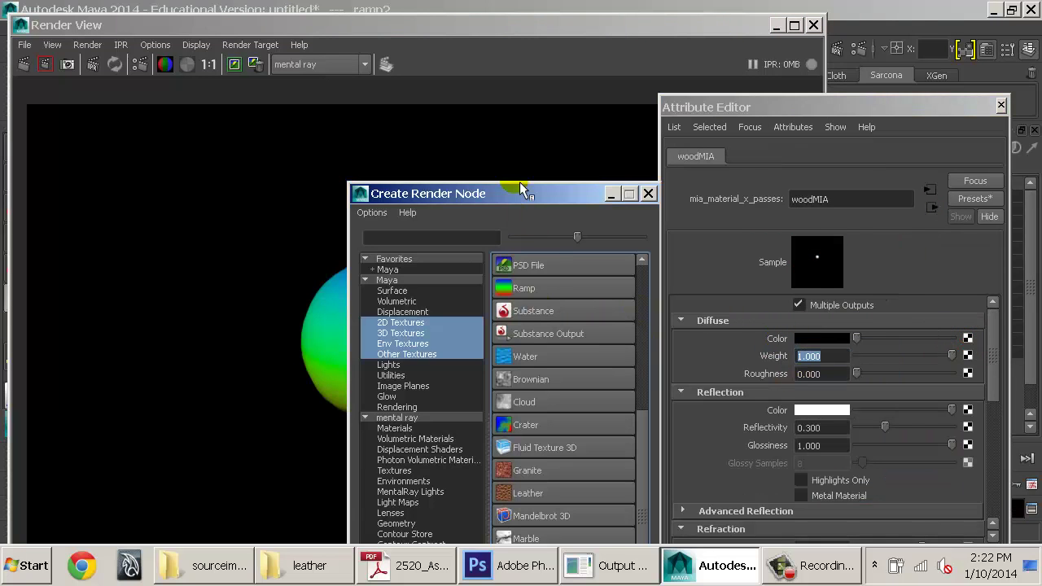
pyautogui.moveTo(521, 199); pyautogui.dragTo(446, 45)
pyautogui.click(330, 167)
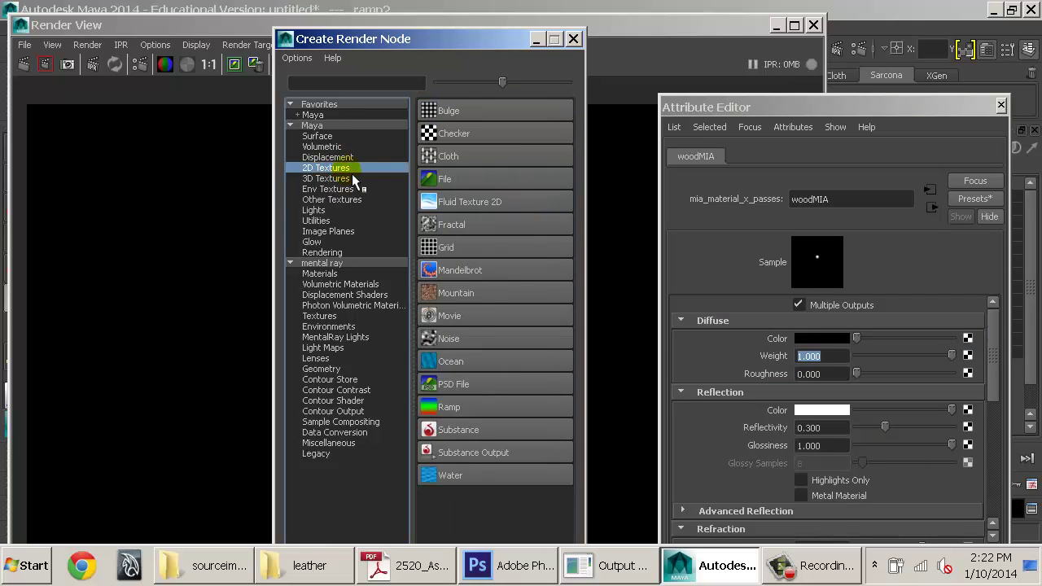
pyautogui.click(352, 178)
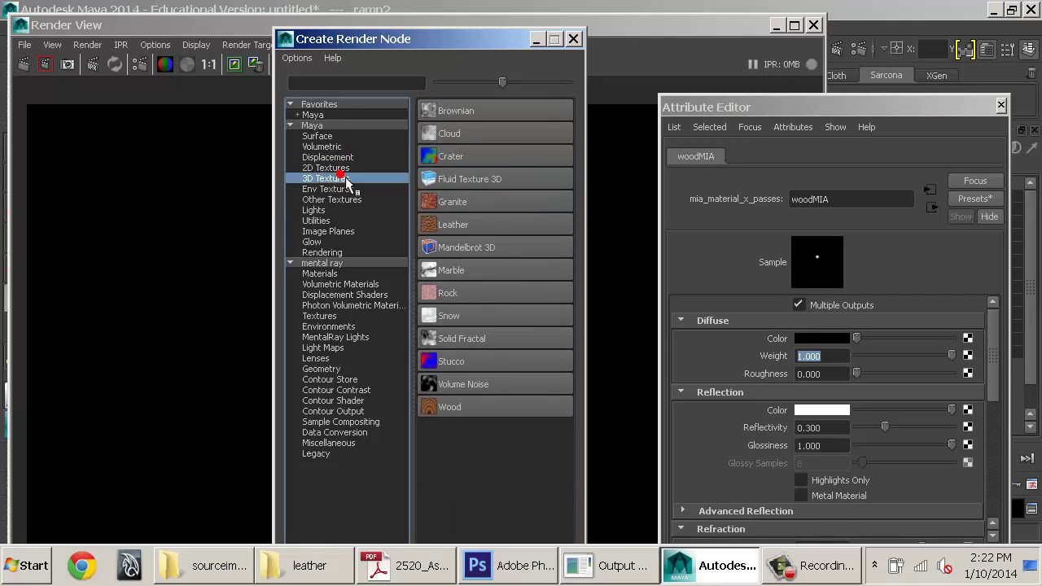
pyautogui.click(322, 221)
pyautogui.scroll(-3, 490, 382)
pyautogui.scroll(-2, 490, 383)
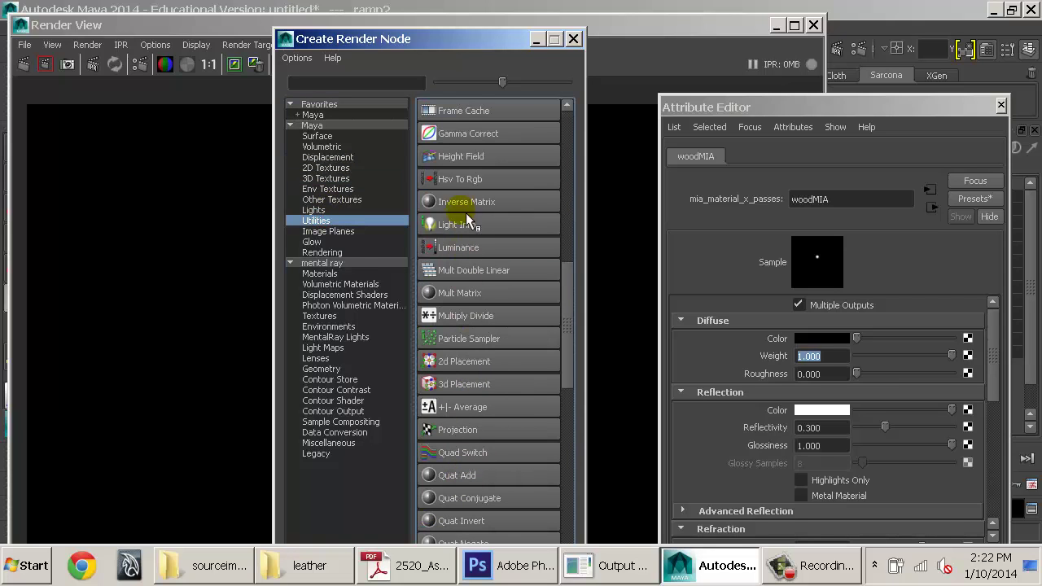
pyautogui.click(468, 134)
# Step: Set all three Gamma values of the new Gamma Correct node to 0.454
pyautogui.doubleClick(831, 347)
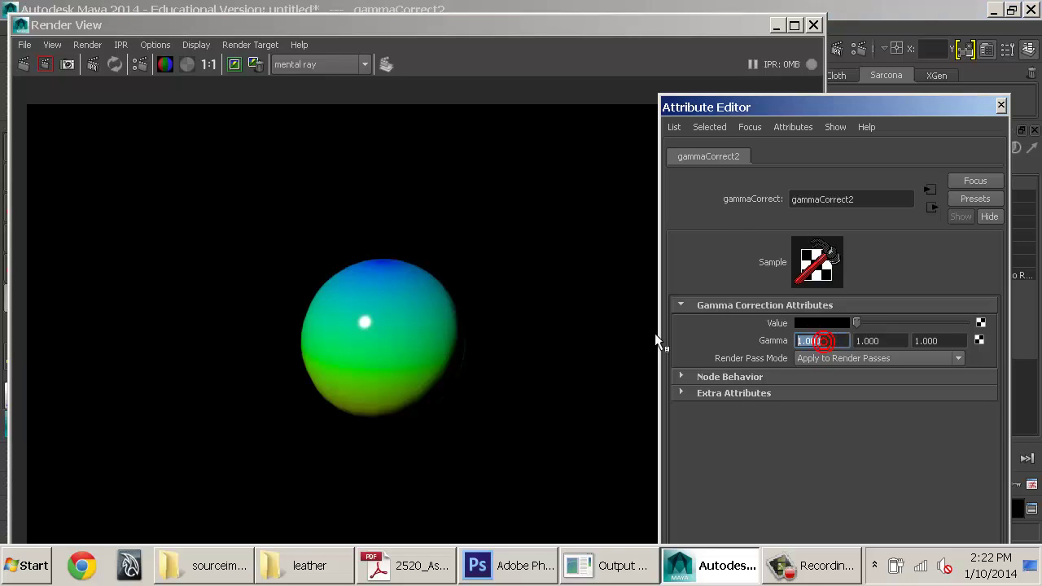
pyautogui.write('0.454')
pyautogui.press('Tab')
pyautogui.write('.454')
pyautogui.press('Tab')
pyautogui.write('.454')
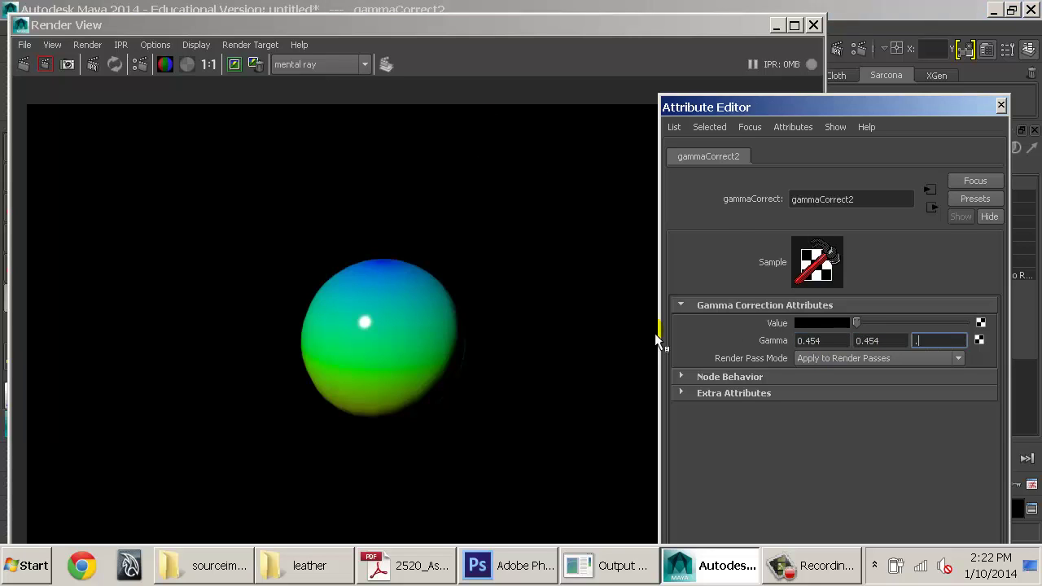
pyautogui.press('Tab')
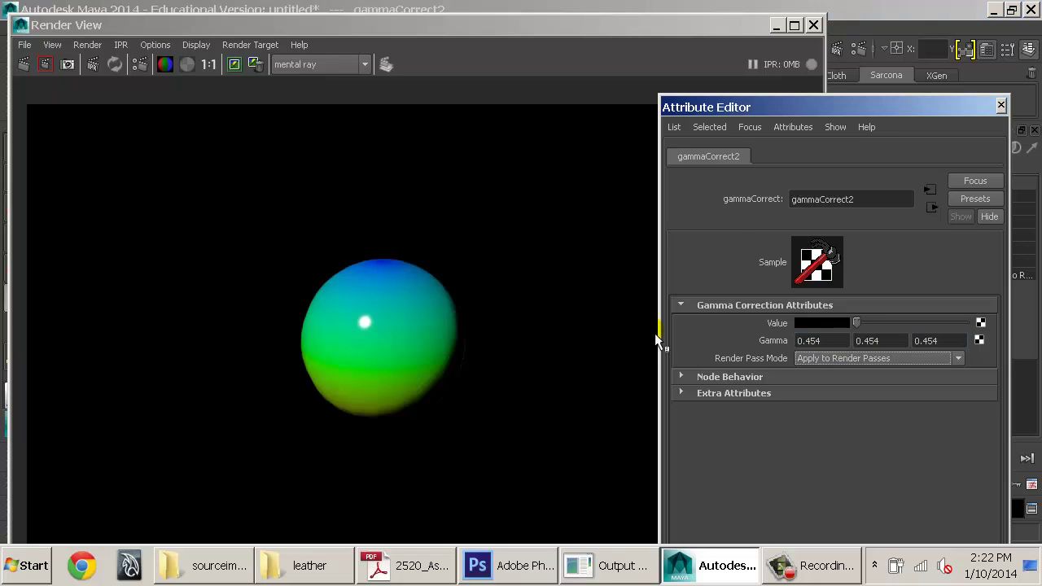
# Step: Map a Ramp texture to the Value of the Gamma Correct node
pyautogui.click(981, 323)
pyautogui.scroll(6, 550, 309)
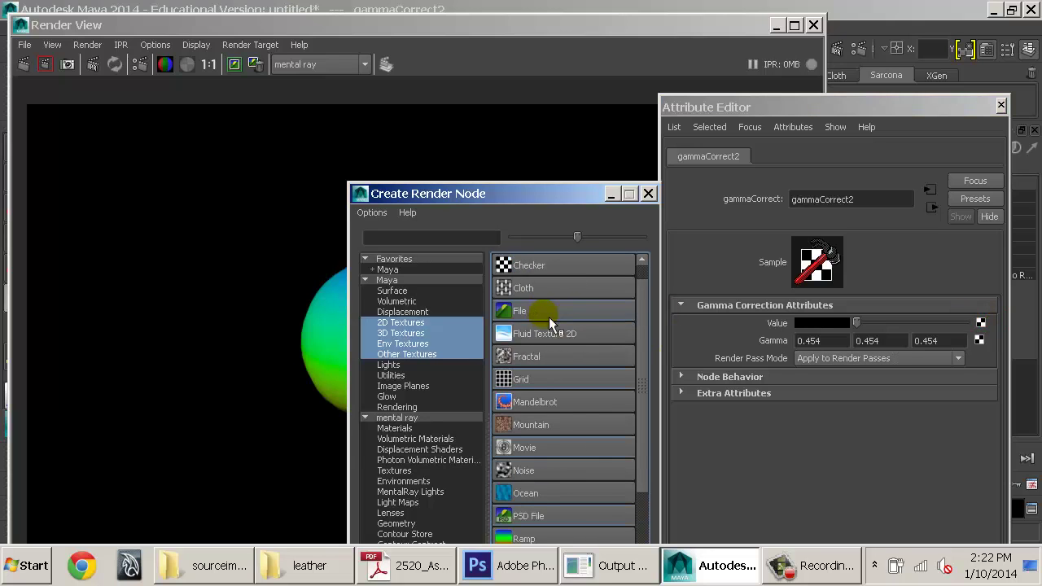
pyautogui.click(550, 425)
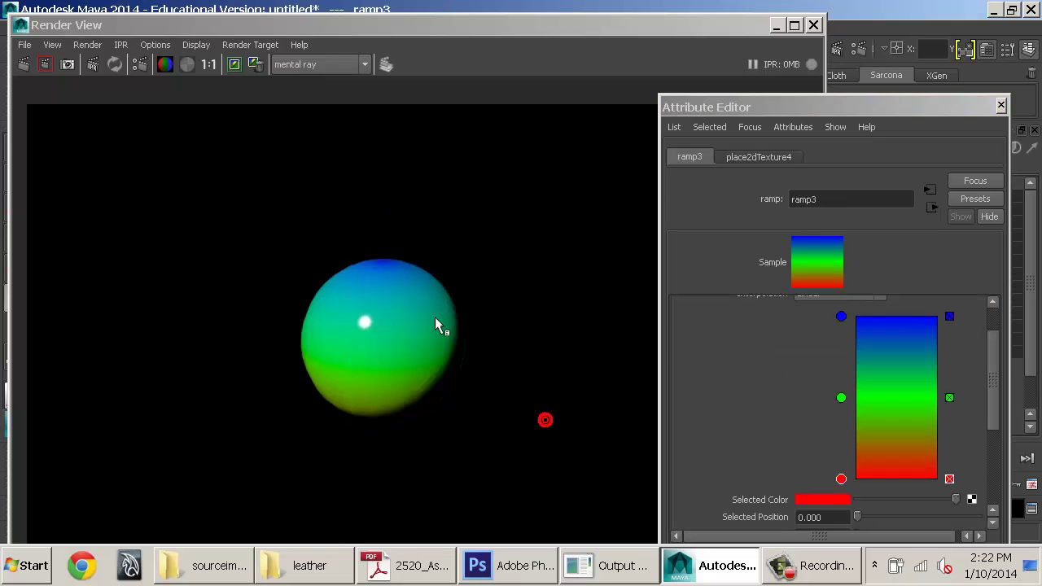
# Step: Render the sphere with the gamma-corrected ramp from the current view and from below, closing the Render View each time
pyautogui.click(27, 65)
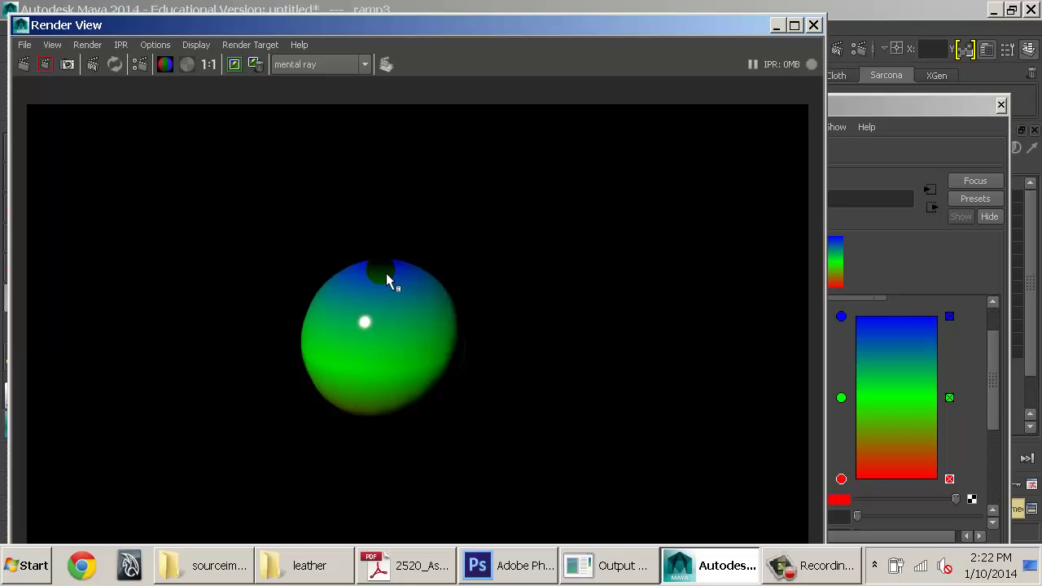
pyautogui.click(813, 25)
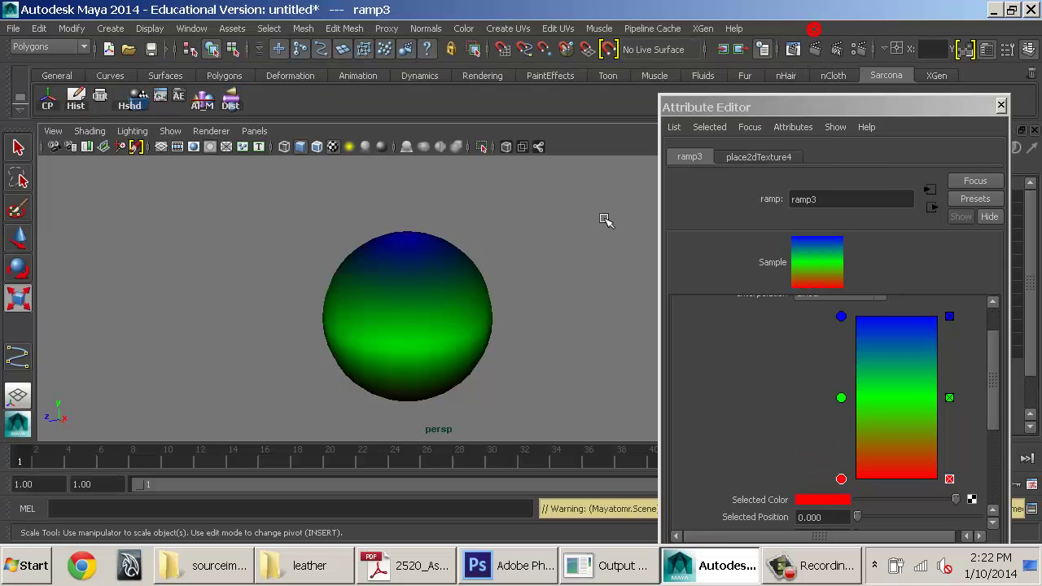
pyautogui.keyDown('alt'); pyautogui.moveTo(505, 295); pyautogui.dragTo(483, 252); pyautogui.keyUp('alt')
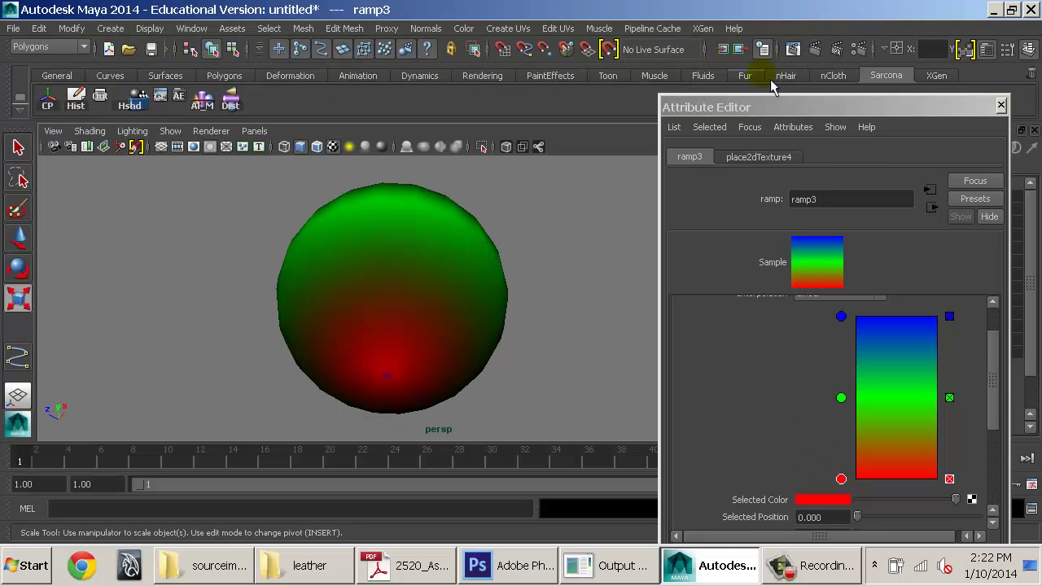
pyautogui.click(817, 53)
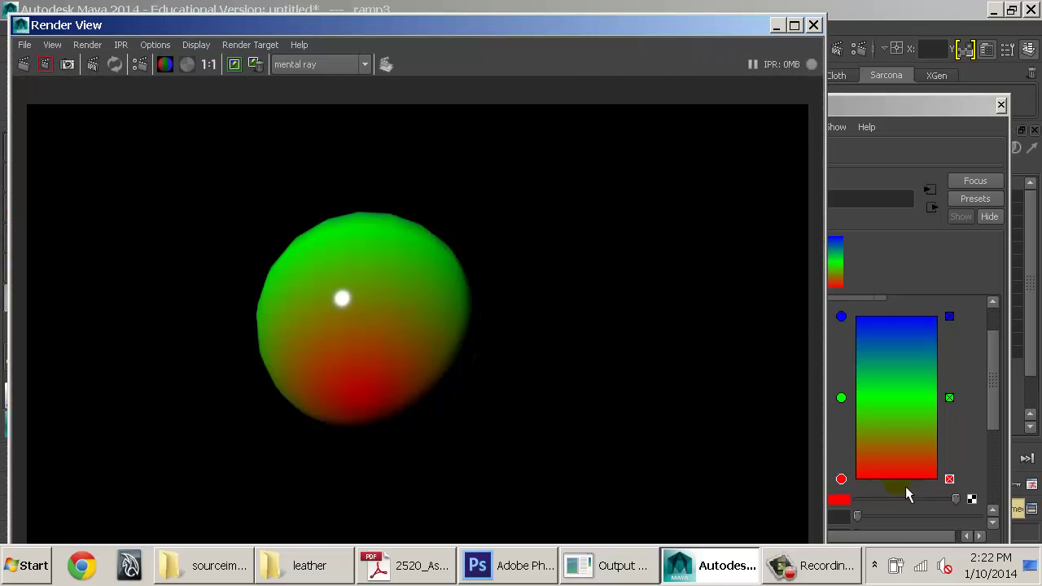
pyautogui.click(813, 25)
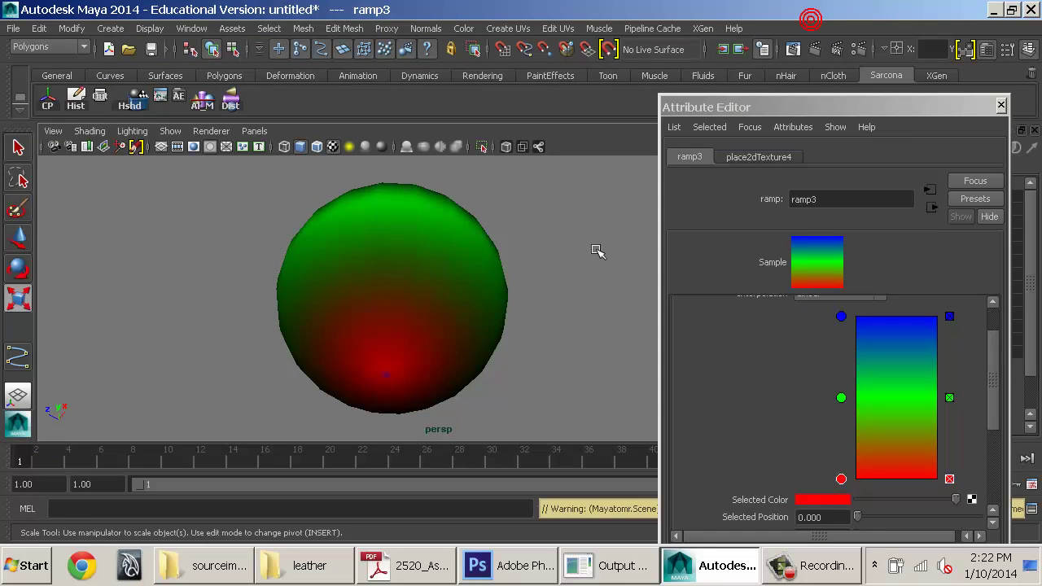
pyautogui.keyDown('alt'); pyautogui.moveTo(598, 252); pyautogui.dragTo(515, 311); pyautogui.keyUp('alt')
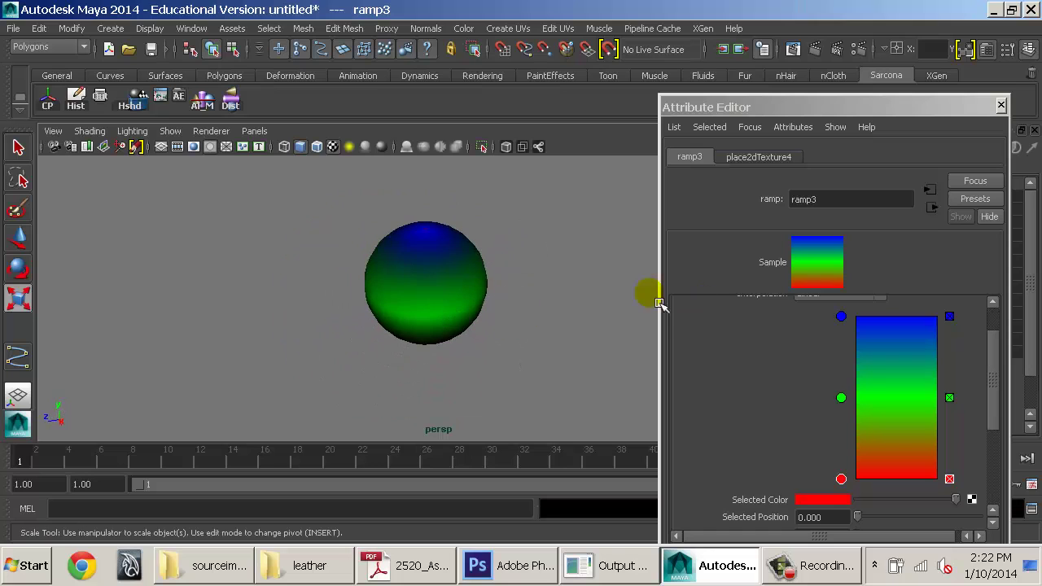
# Step: Select the sphere and break the Gamma Correct connection on woodMIA's diffuse Color
pyautogui.click(933, 207)
pyautogui.click(433, 278)
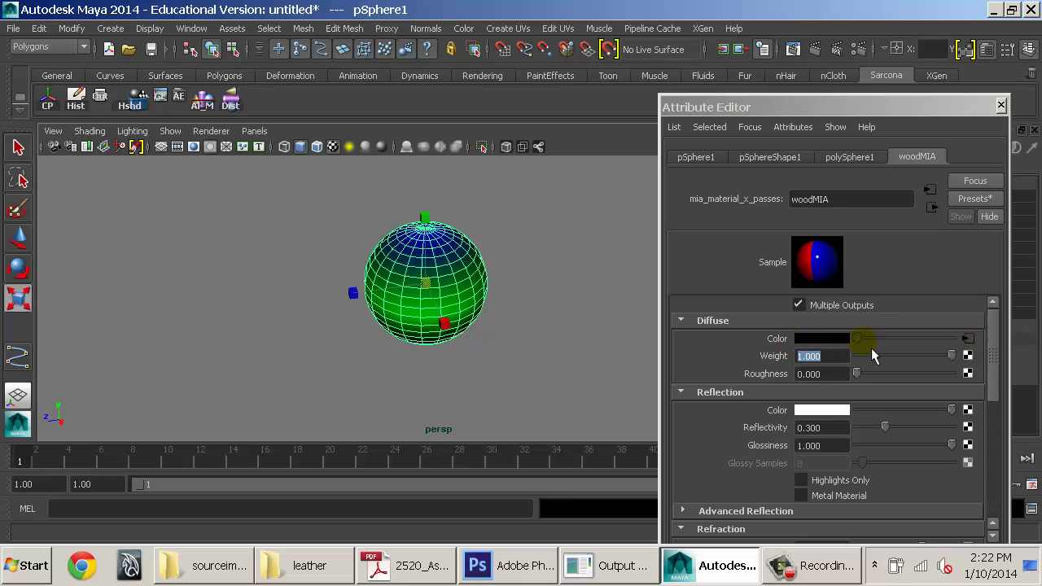
pyautogui.rightClick(786, 347)
pyautogui.click(823, 374)
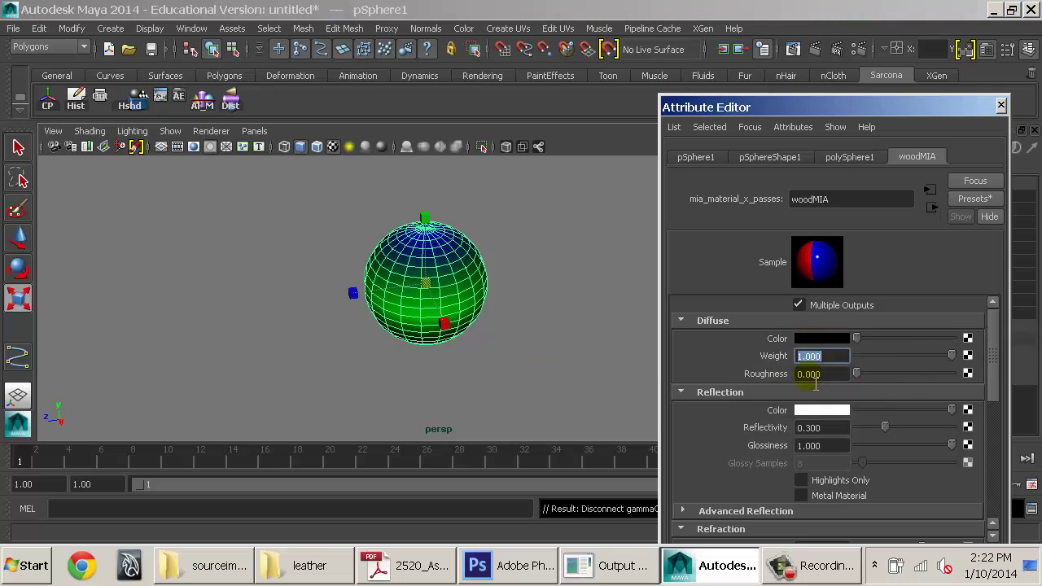
# Step: Set woodMIA's diffuse Color to the dark green from the color history and reposition the Attribute Editor
pyautogui.moveTo(856, 338); pyautogui.dragTo(935, 338)
pyautogui.click(839, 341)
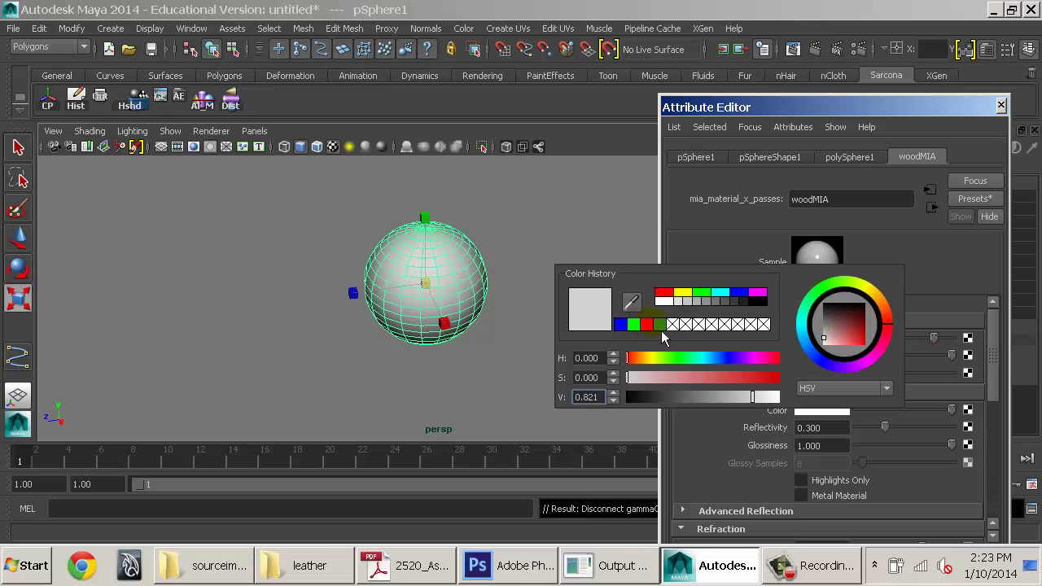
pyautogui.click(659, 325)
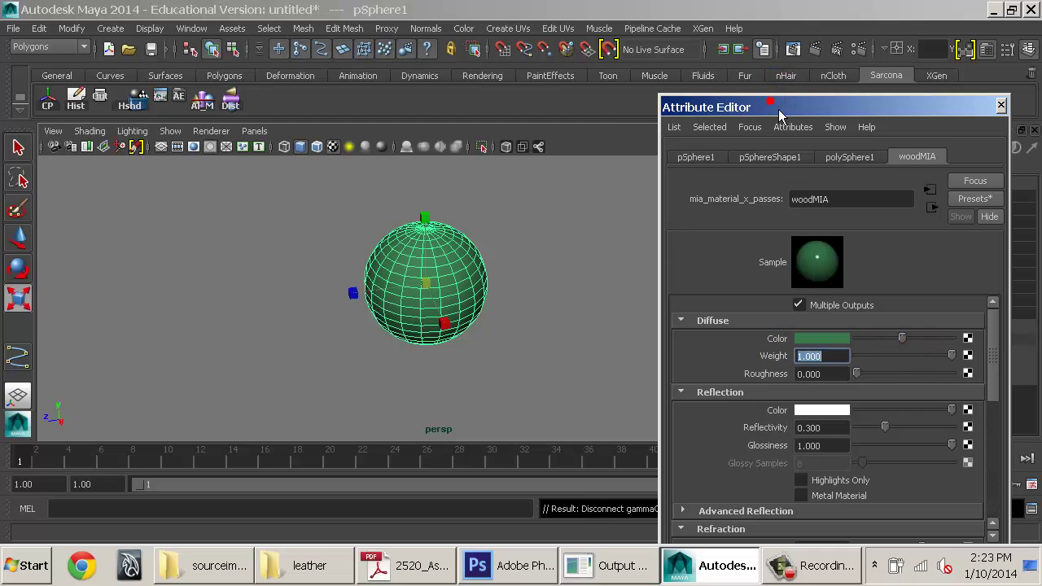
pyautogui.moveTo(780, 110); pyautogui.dragTo(745, 35)
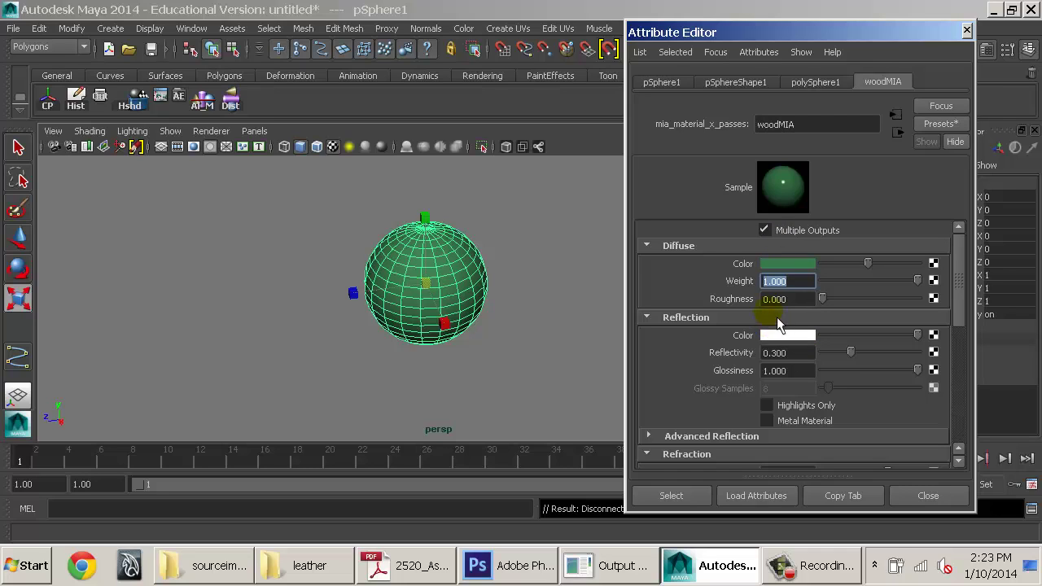
# Step: Try out the slider of woodMIA's diffuse Weight and leave the value at 1.000
pyautogui.click(870, 280)
pyautogui.moveTo(884, 281); pyautogui.dragTo(937, 285)
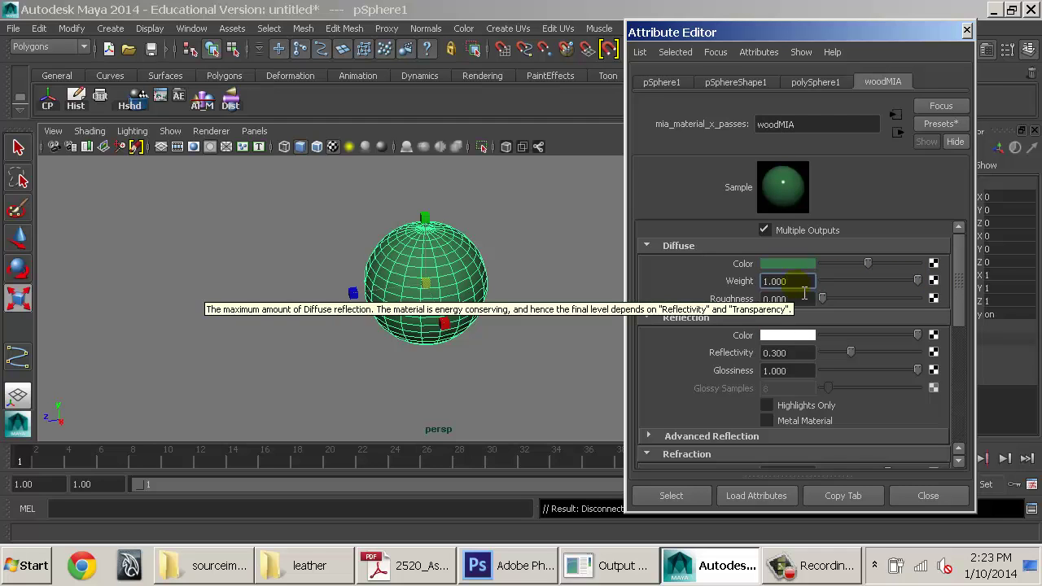
pyautogui.moveTo(918, 280); pyautogui.dragTo(963, 291)
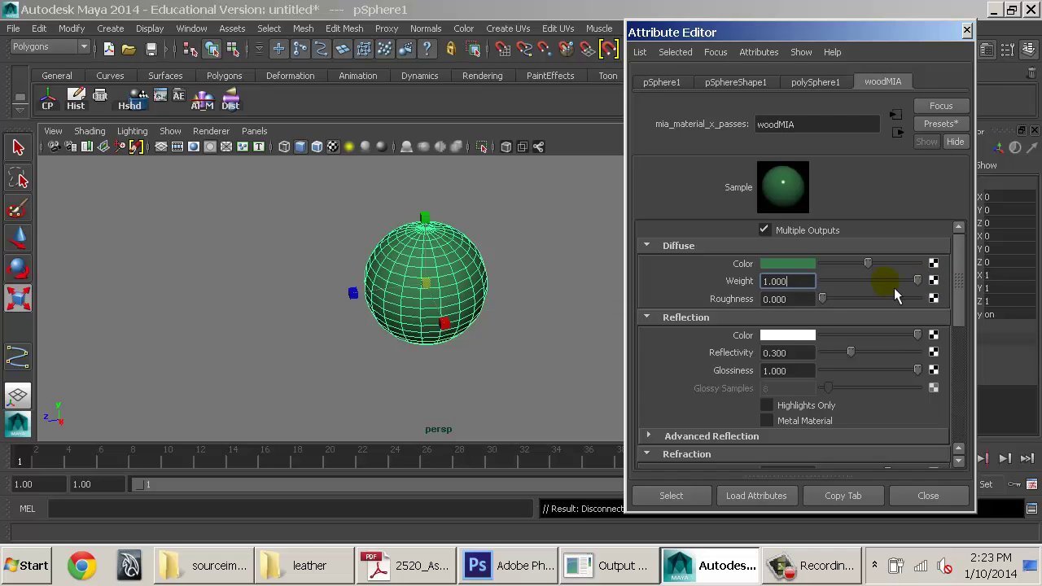
# Step: Try out woodMIA's diffuse Roughness and Weight and its refraction sliders, leaving Index of Refraction at 0.977 and the refraction Color slightly below white
pyautogui.moveTo(861, 302); pyautogui.dragTo(824, 302)
pyautogui.moveTo(918, 281)
pyautogui.mouseDown()
pyautogui.moveTo(840, 290)
pyautogui.moveTo(930, 288)
pyautogui.mouseUp()
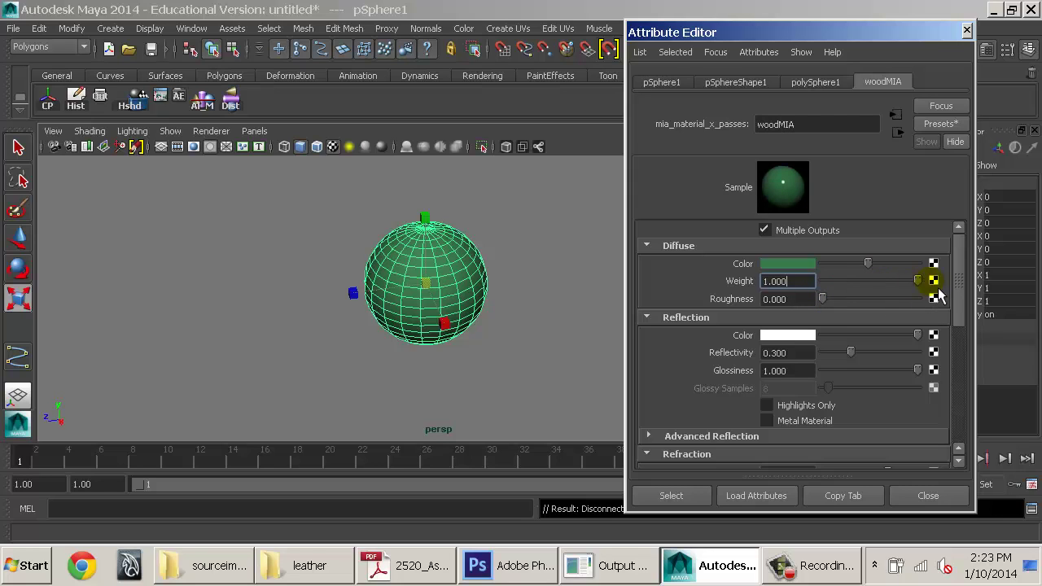
pyautogui.scroll(-3, 879, 317)
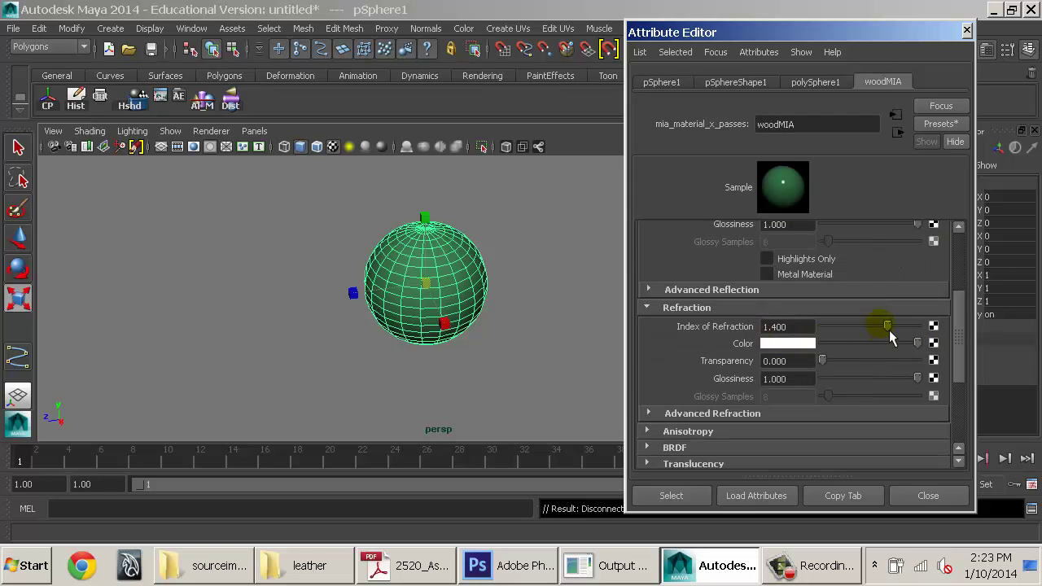
pyautogui.moveTo(890, 332); pyautogui.dragTo(920, 343)
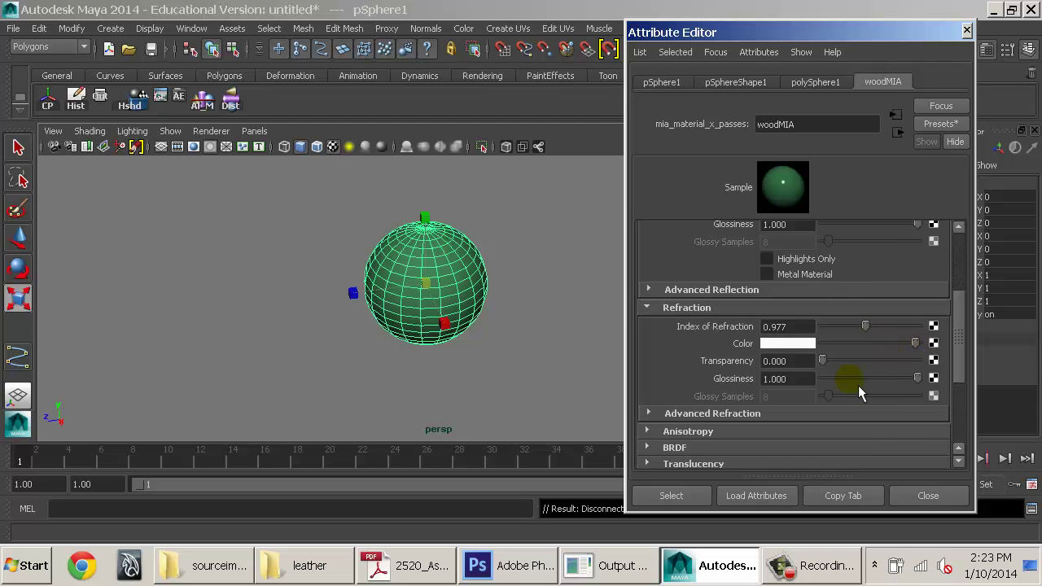
pyautogui.moveTo(823, 361)
pyautogui.mouseDown()
pyautogui.moveTo(920, 371)
pyautogui.moveTo(821, 370)
pyautogui.mouseUp()
pyautogui.moveTo(918, 378); pyautogui.dragTo(943, 382)
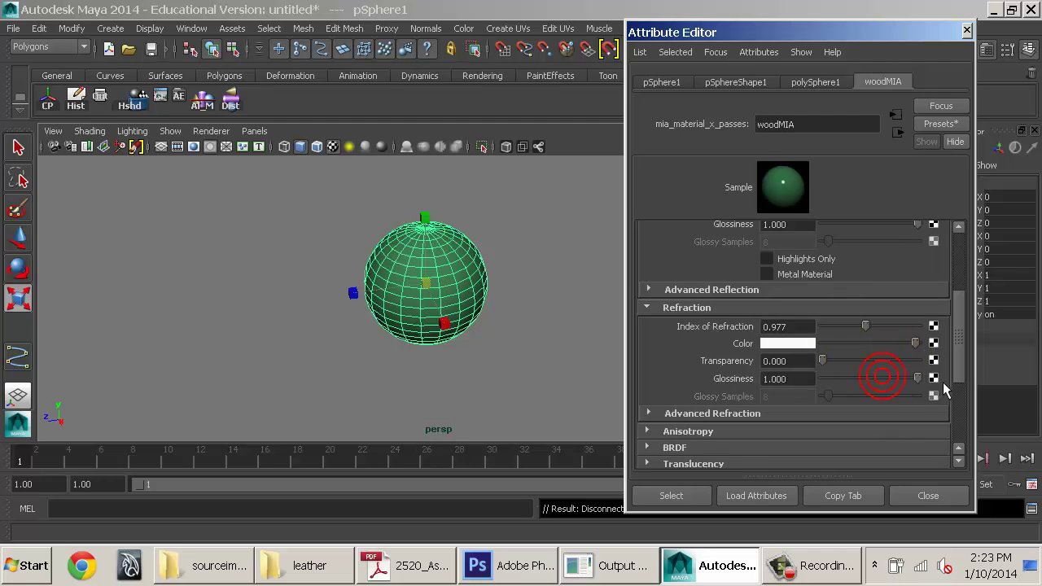
# Step: Under woodMIA's Advanced Refraction, enable Use Max Distance and Use Color At Max Distance, and set Color At Max Distance to mid grey
pyautogui.click(749, 413)
pyautogui.scroll(-3, 794, 406)
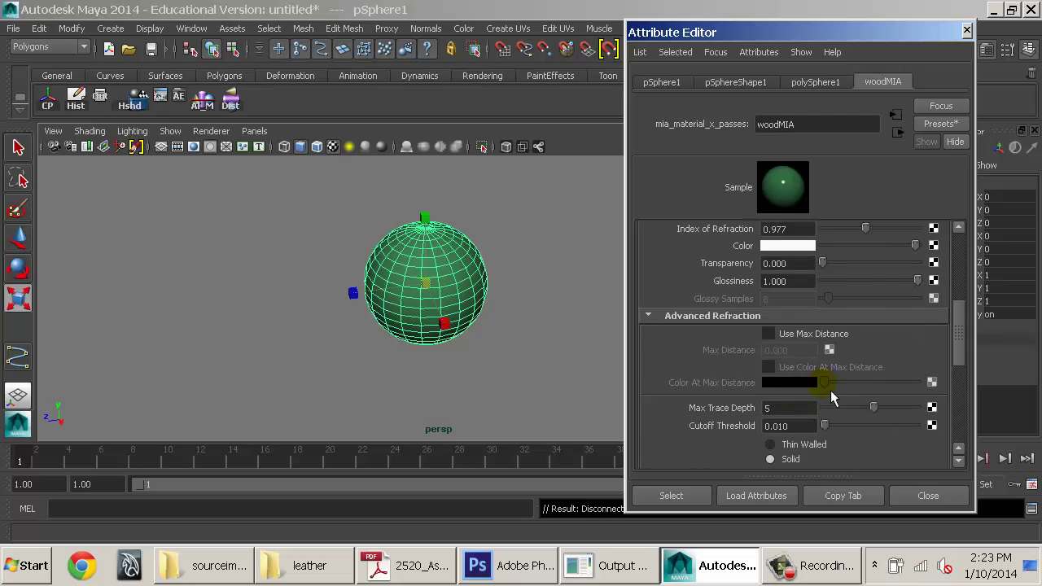
pyautogui.click(819, 334)
pyautogui.click(829, 367)
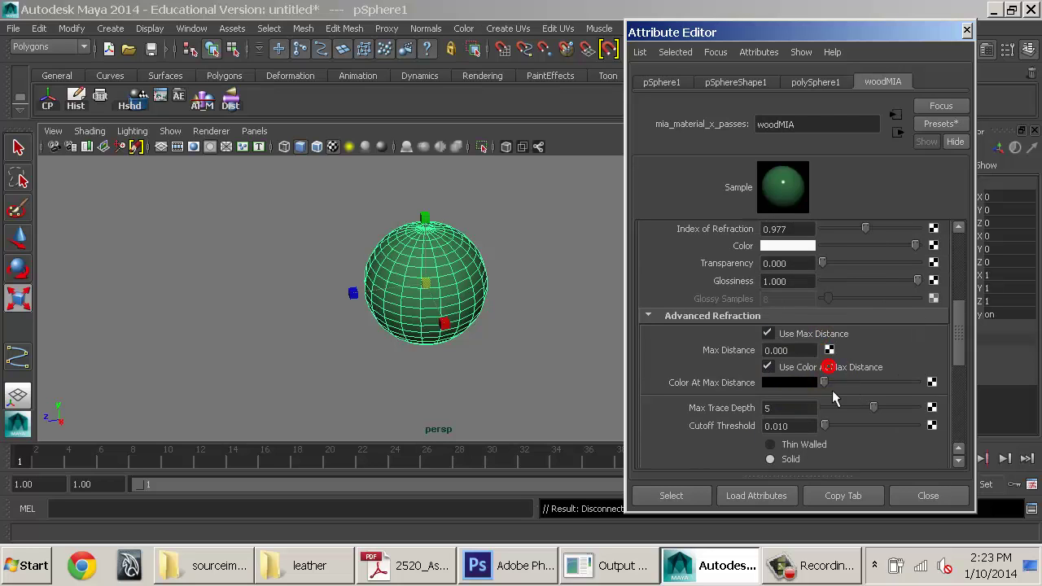
pyautogui.moveTo(824, 382); pyautogui.dragTo(873, 383)
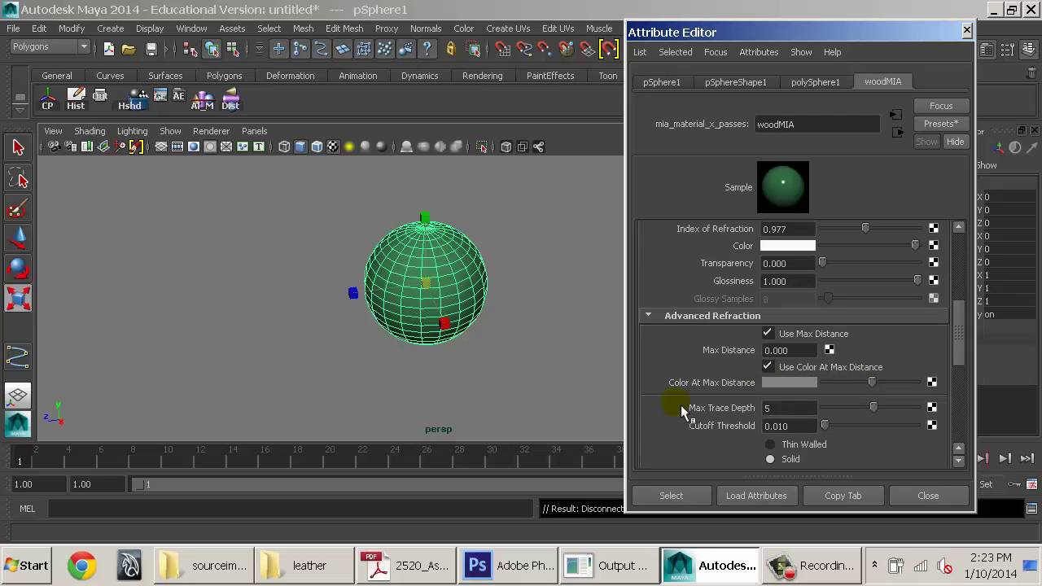
pyautogui.click(542, 367)
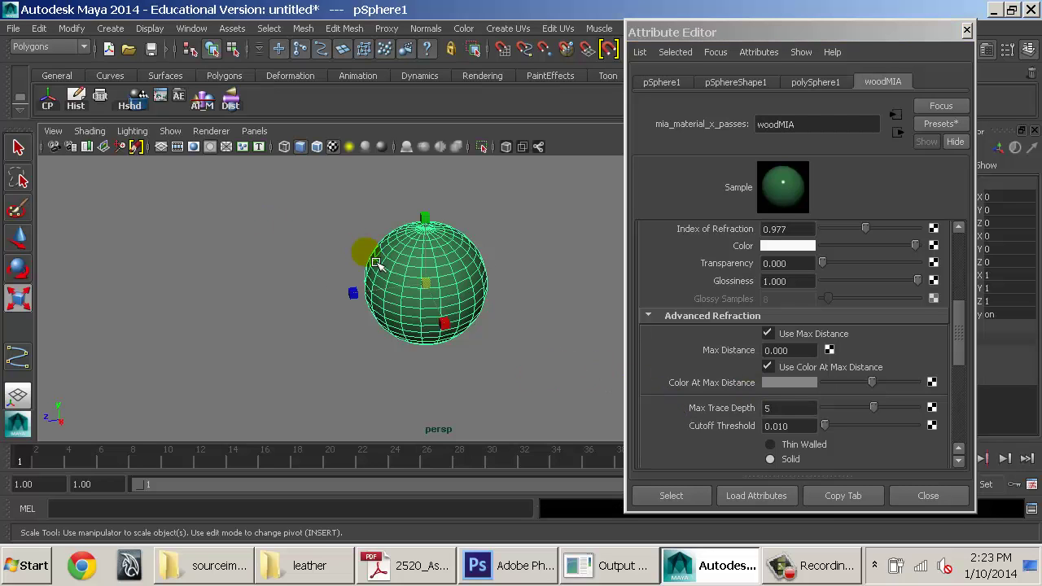
pyautogui.moveTo(959, 335); pyautogui.dragTo(949, 252)
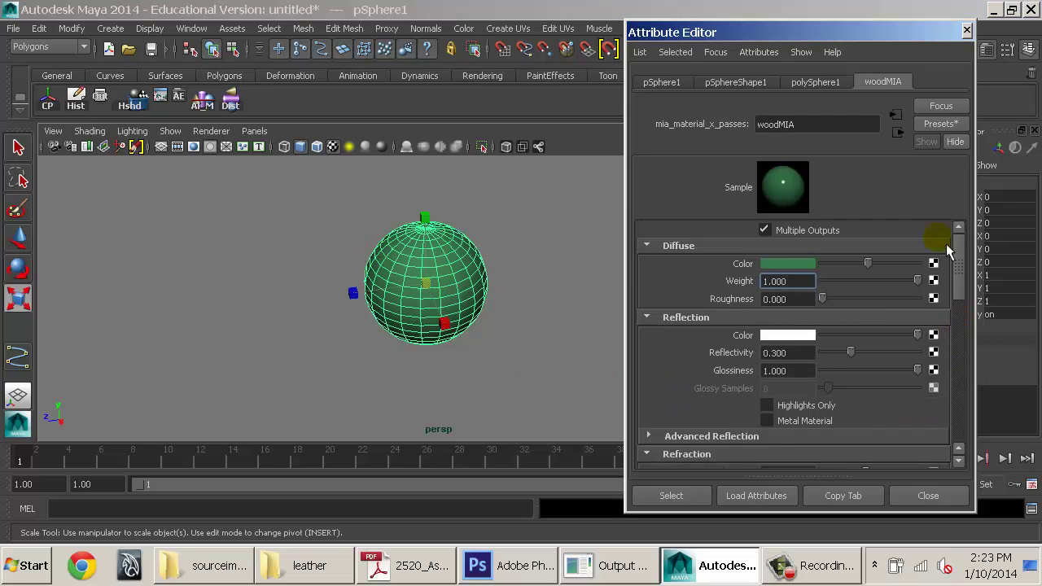
pyautogui.click(806, 265)
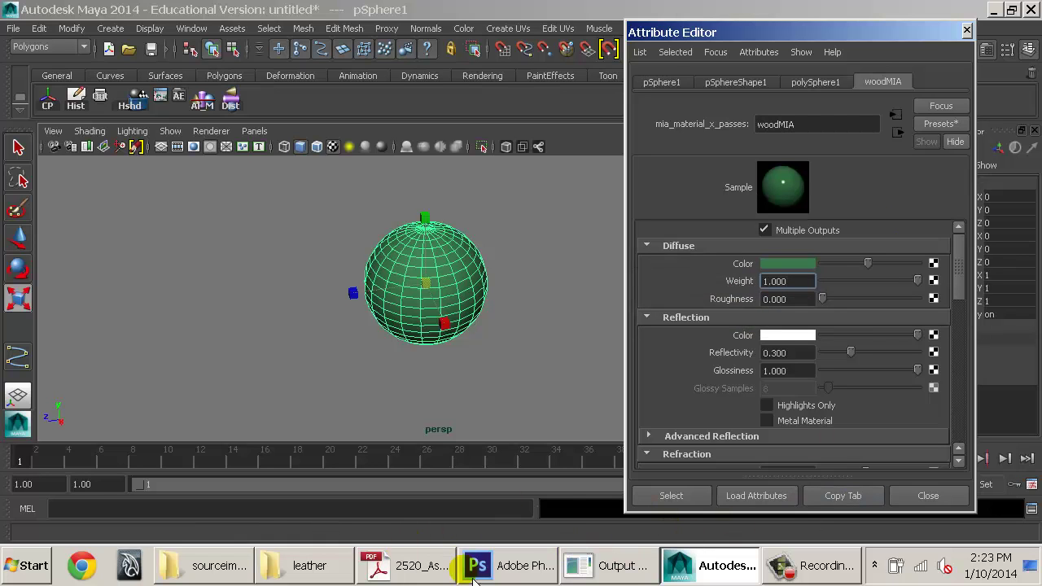
# Step: Switch to Firefox and search Google for "gamma curve"
pyautogui.click(29, 566)
pyautogui.click(147, 240)
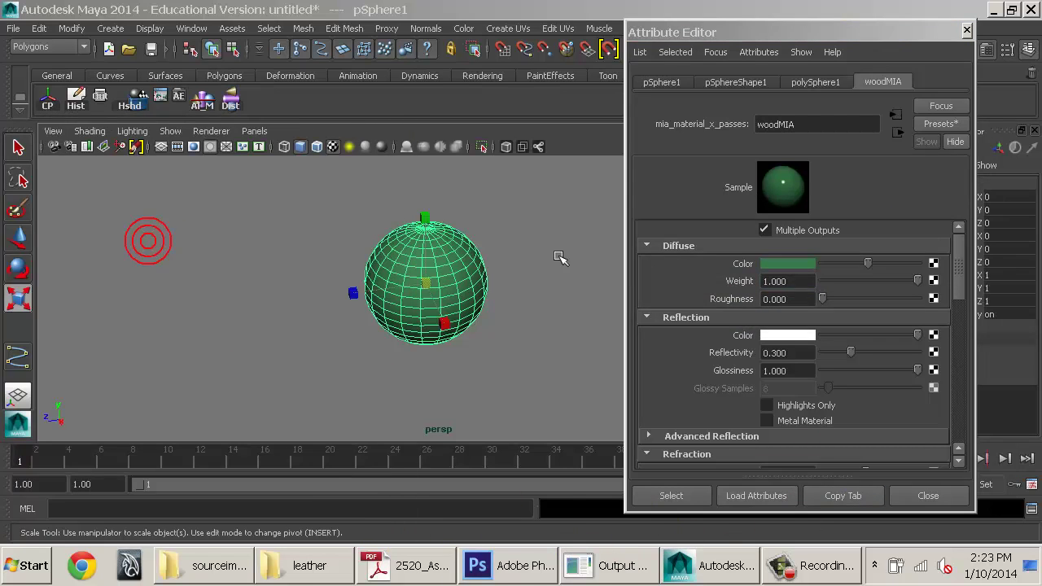
pyautogui.write('g')
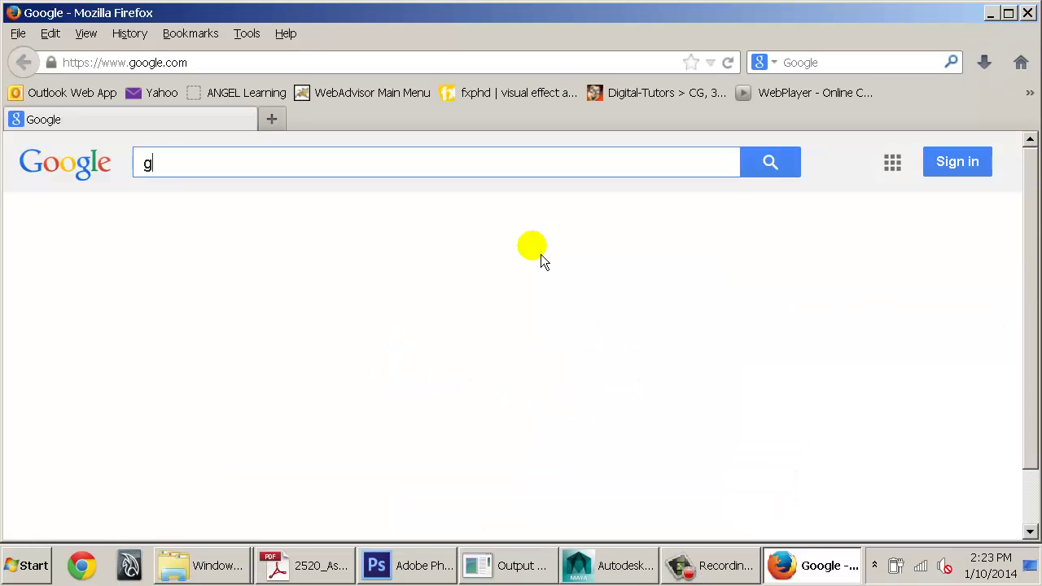
pyautogui.write('amma curv')
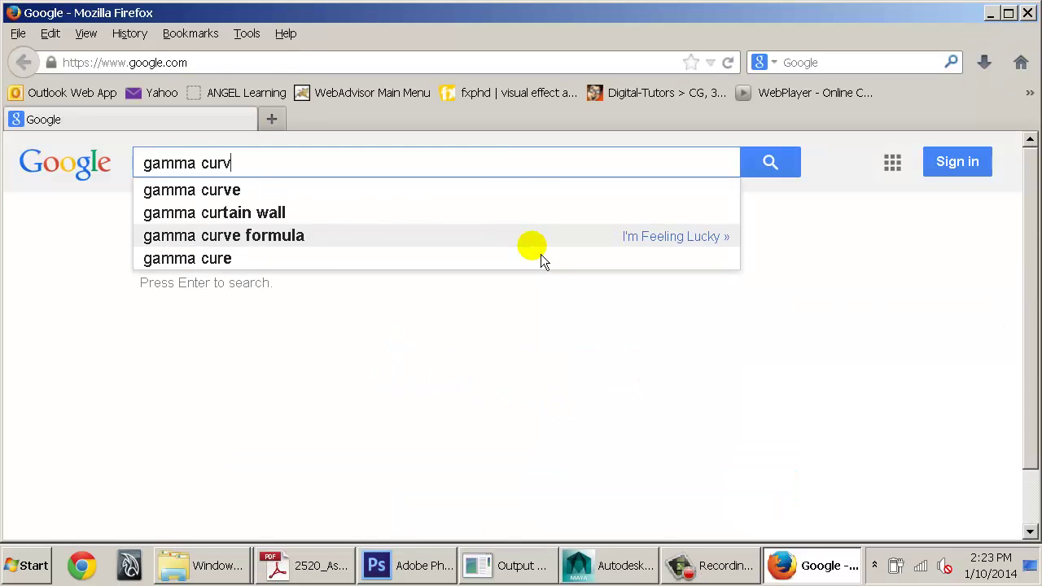
pyautogui.write('e')
pyautogui.press('Return')
pyautogui.scroll(-3, 507, 379)
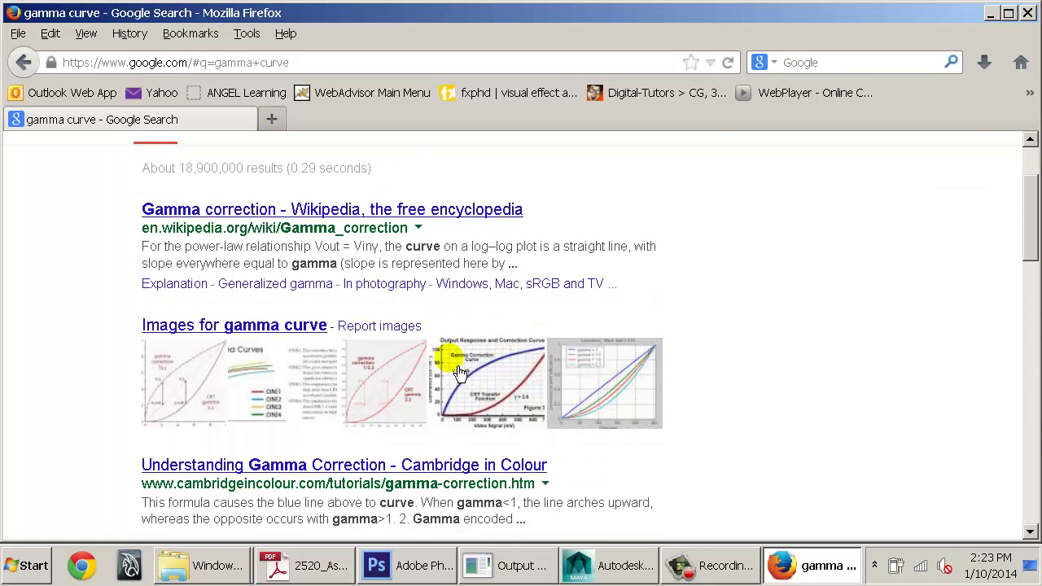
# Step: Open the full-size gamma correction 1/2.2 graph from the image results, examine its curves and switch back to Maya
pyautogui.click(216, 374)
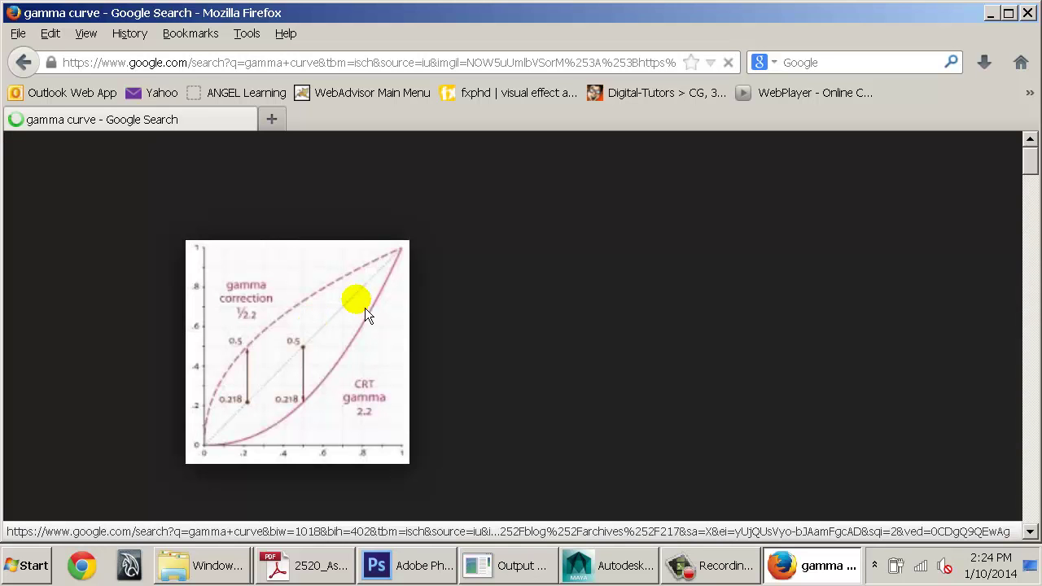
pyautogui.click(705, 274)
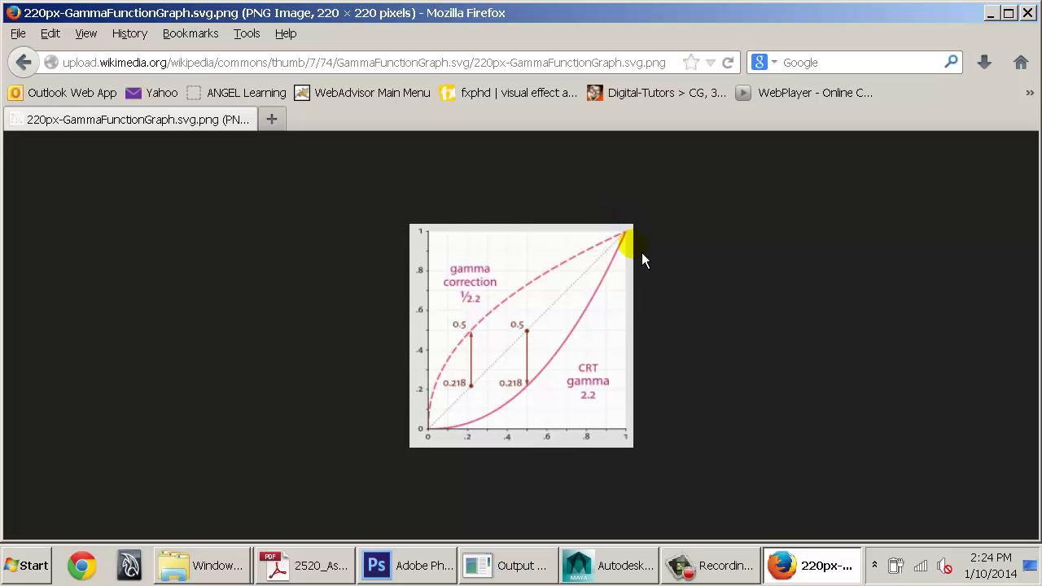
pyautogui.click(627, 567)
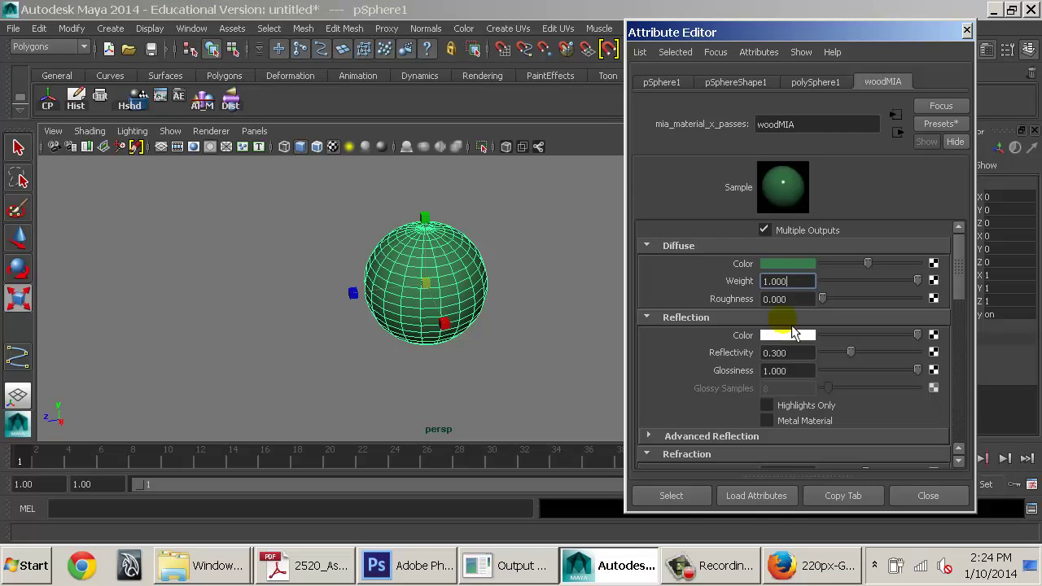
# Step: Set woodMIA's diffuse Color to black, move the Attribute Editor aside and render the sphere
pyautogui.click(787, 263)
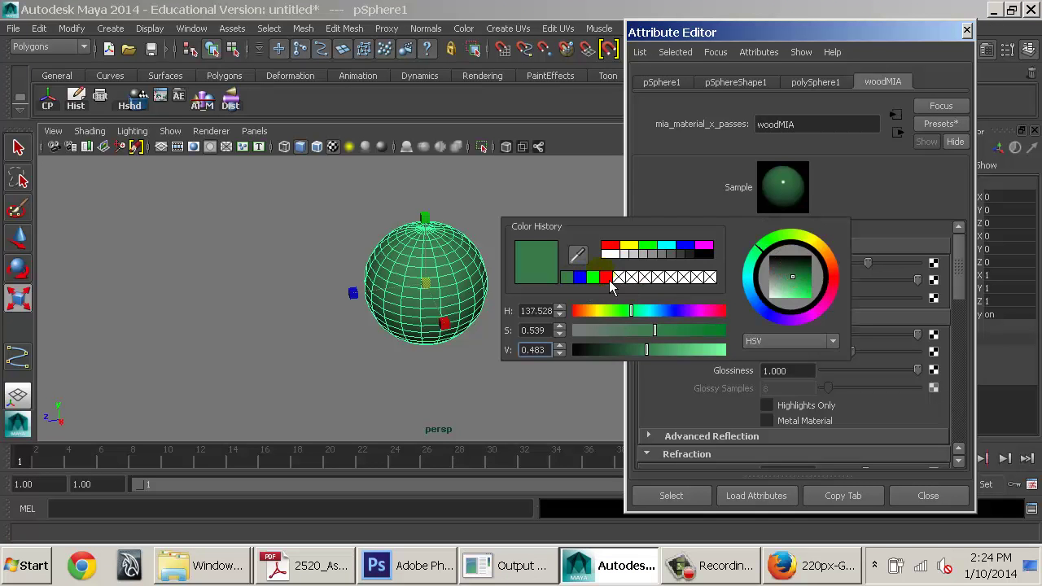
pyautogui.click(713, 264)
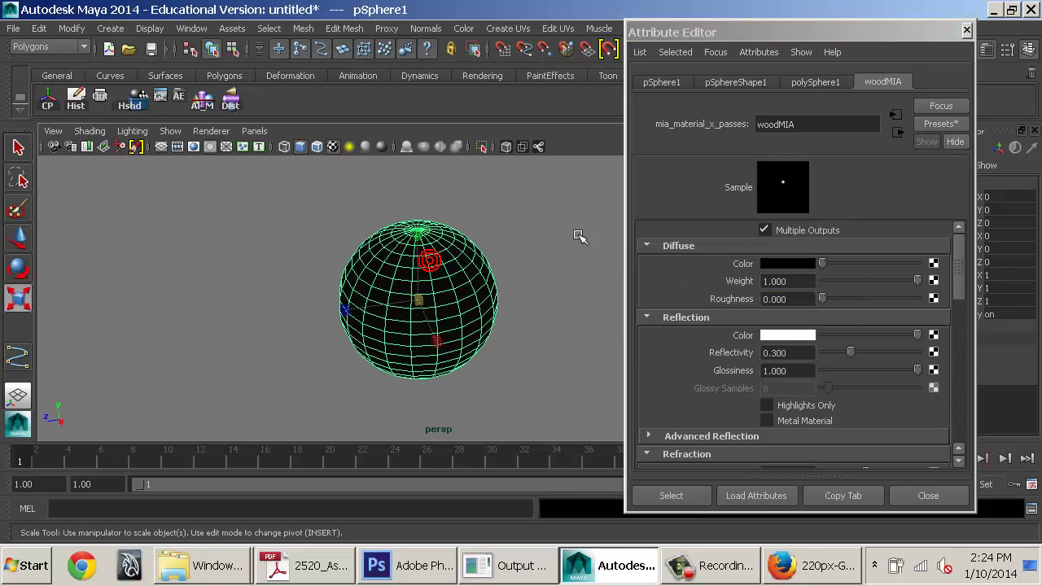
pyautogui.moveTo(749, 36); pyautogui.dragTo(781, 99)
pyautogui.click(794, 49)
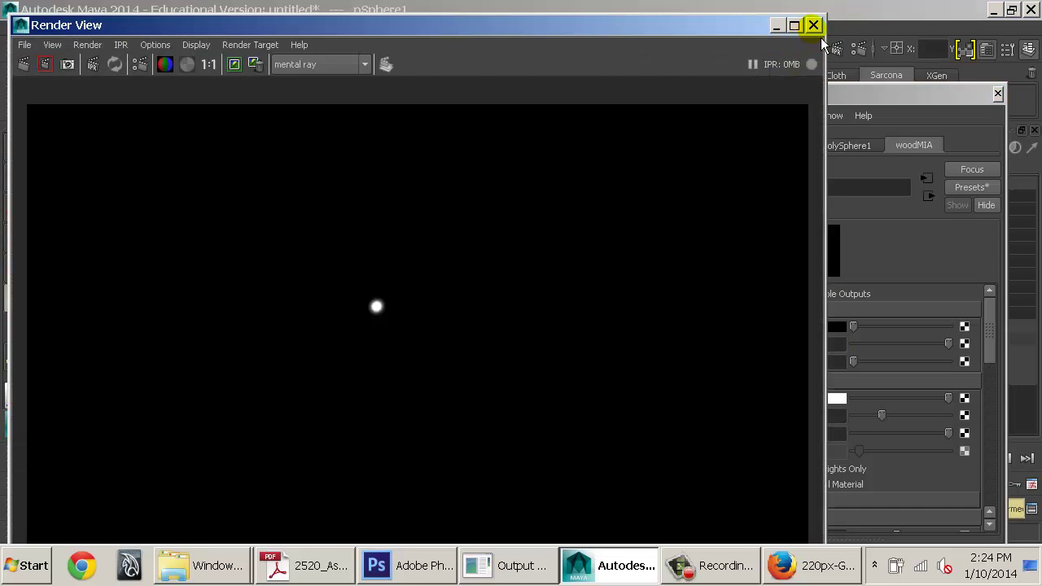
# Step: Raise woodMIA's diffuse Color to a dark grey and render the sphere again
pyautogui.click(879, 274)
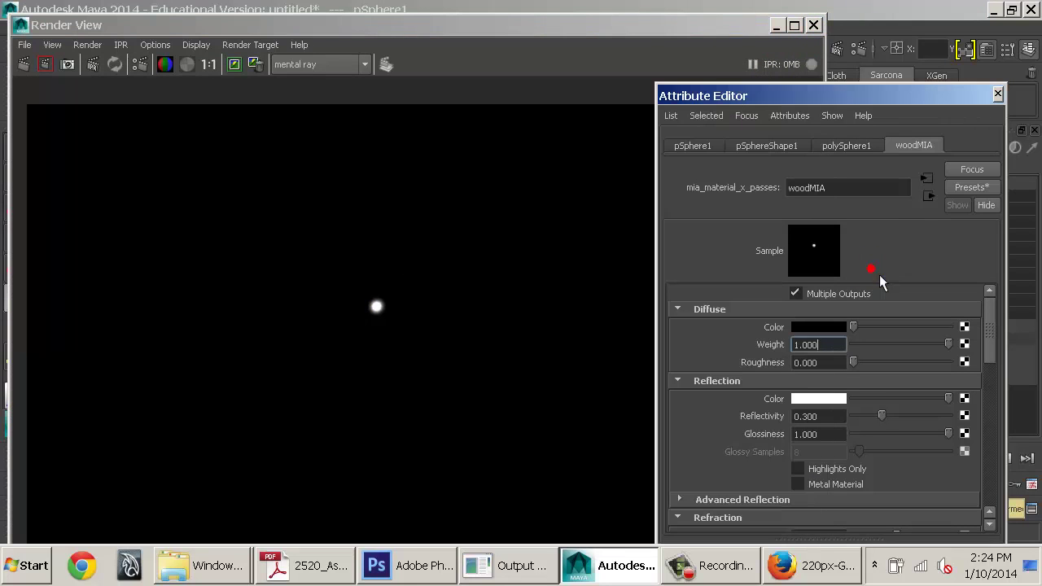
pyautogui.moveTo(863, 333); pyautogui.dragTo(879, 333)
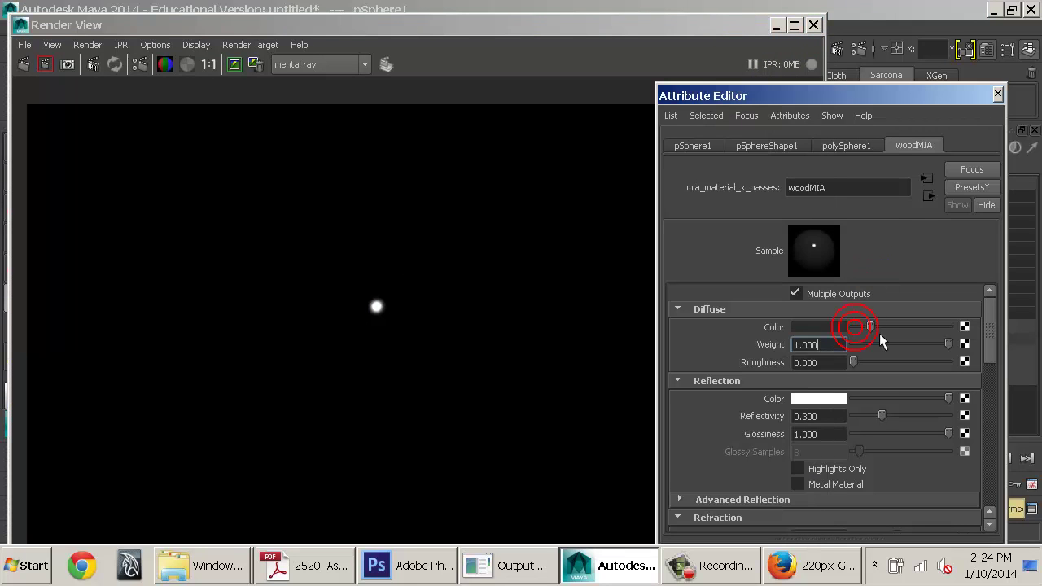
pyautogui.click(45, 65)
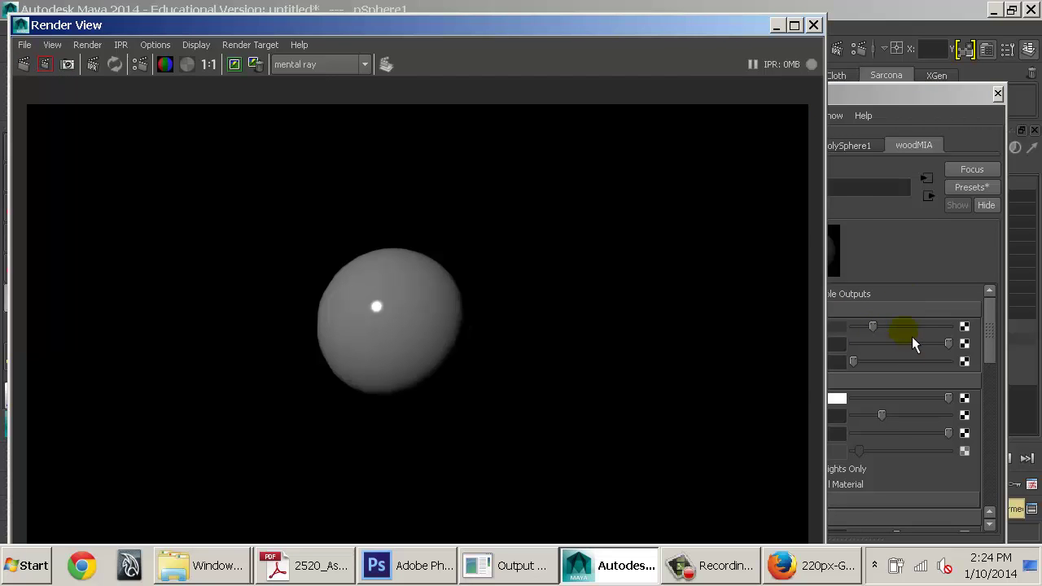
# Step: Set woodMIA's diffuse Color to pure white, re-render the sphere and bring the Attribute Editor back to the front
pyautogui.click(904, 248)
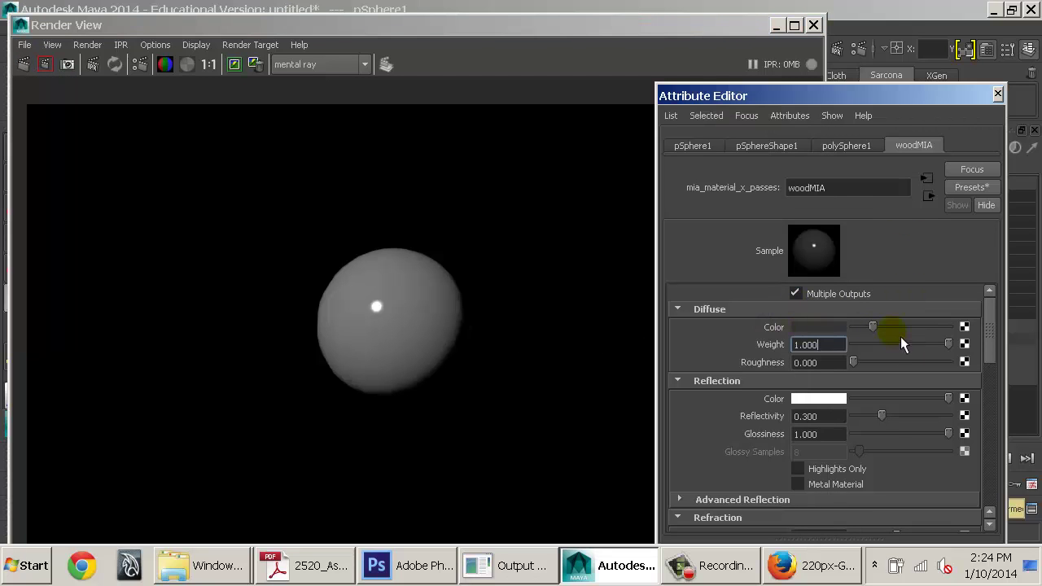
pyautogui.moveTo(906, 327); pyautogui.dragTo(956, 334)
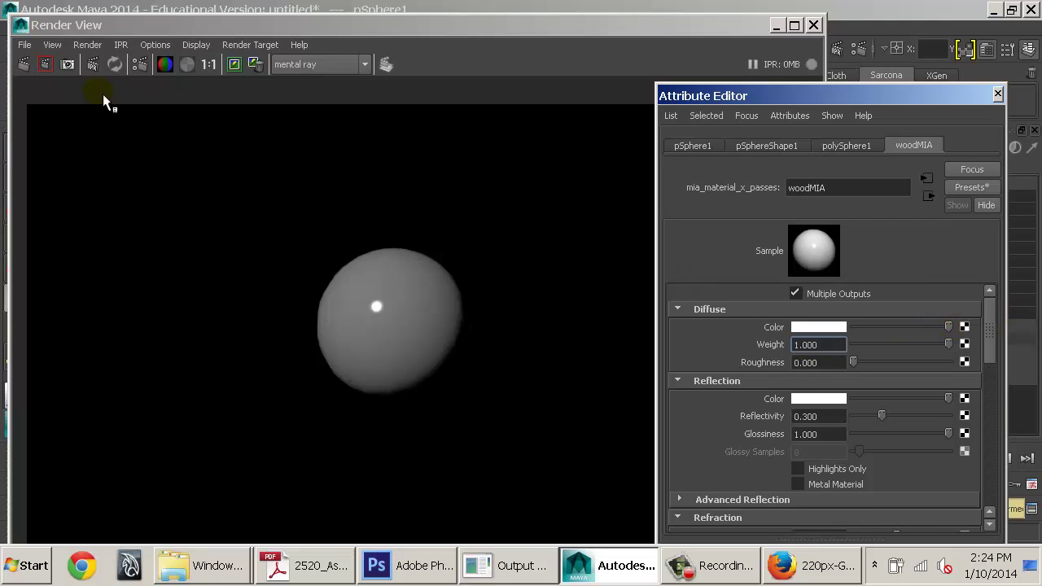
pyautogui.click(27, 65)
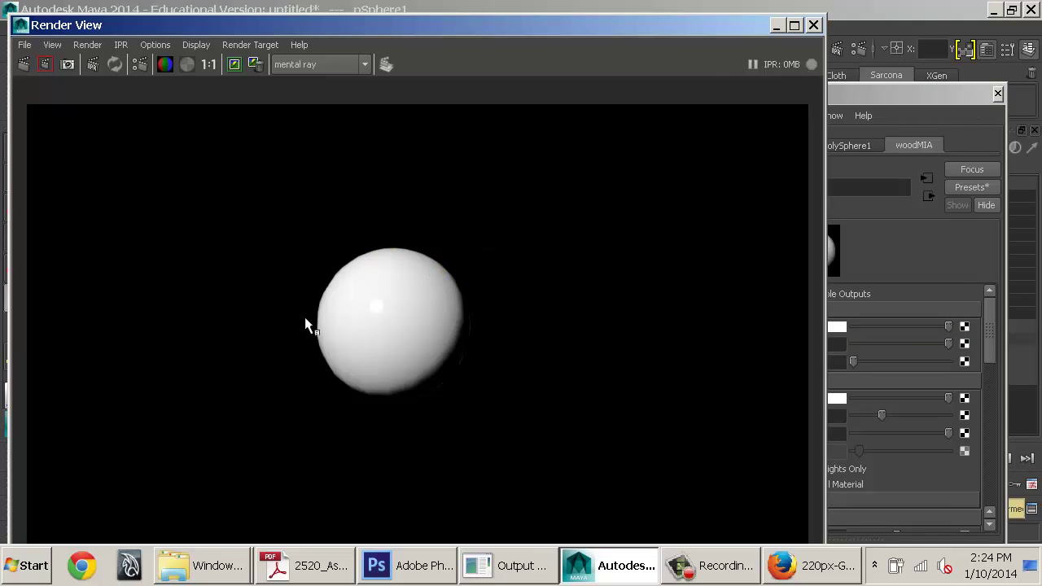
pyautogui.click(920, 235)
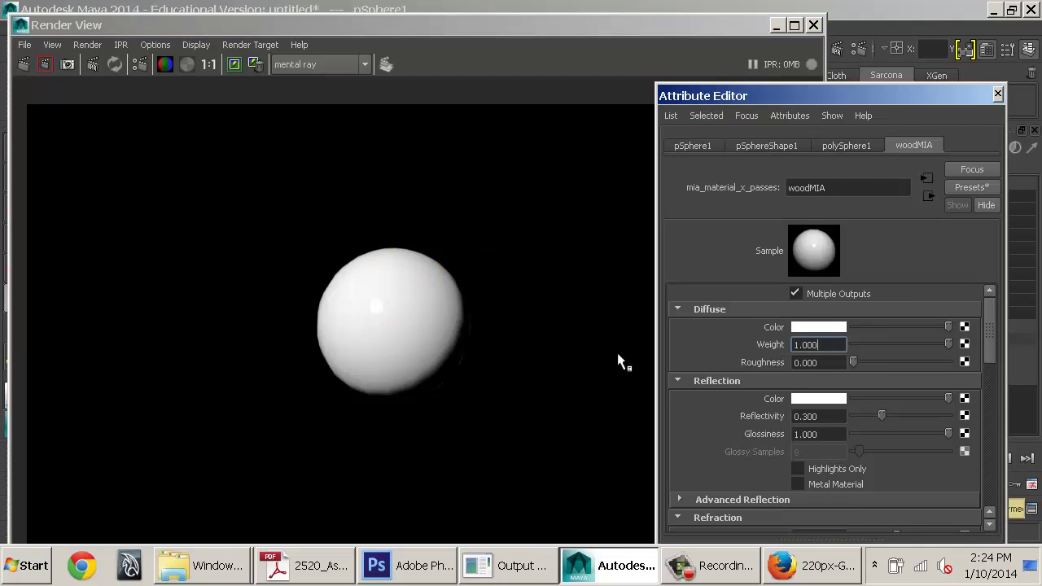
# Step: Try the pure red, green and blue swatches for woodMIA's diffuse Color, settle on red and render the sphere
pyautogui.click(812, 326)
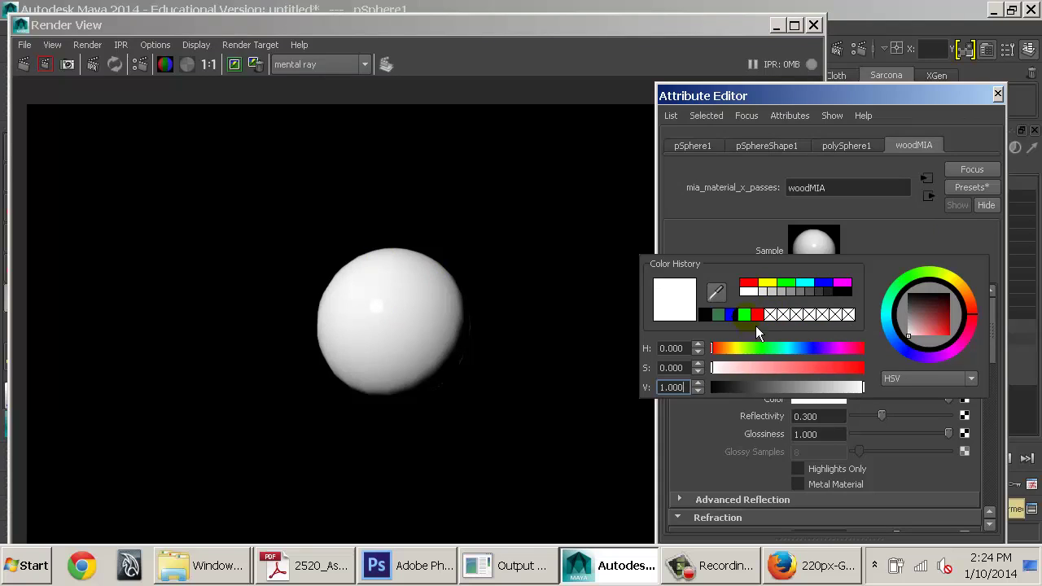
pyautogui.click(752, 284)
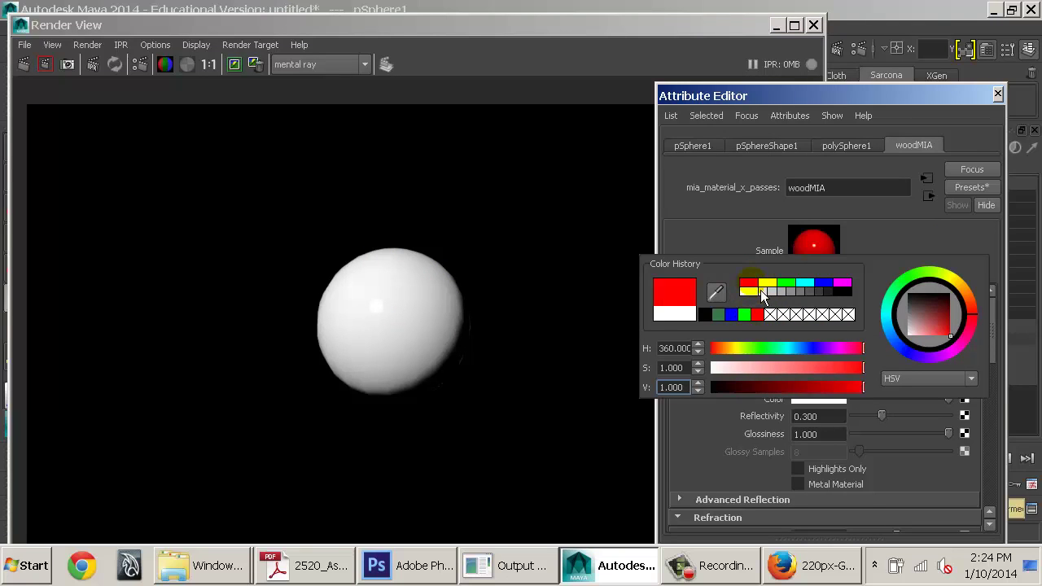
pyautogui.click(789, 284)
pyautogui.click(832, 287)
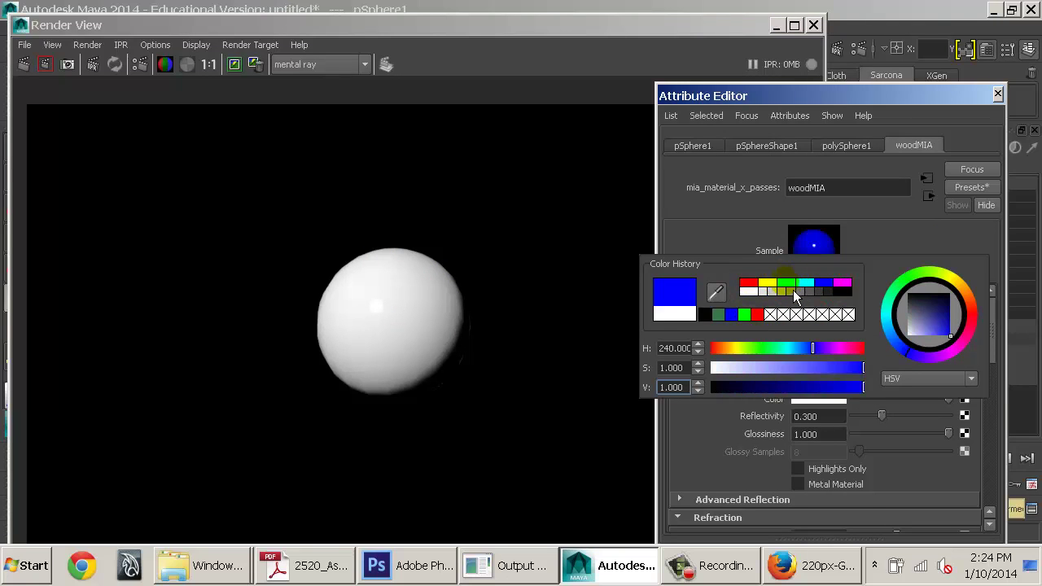
pyautogui.click(786, 284)
pyautogui.click(750, 284)
pyautogui.click(789, 284)
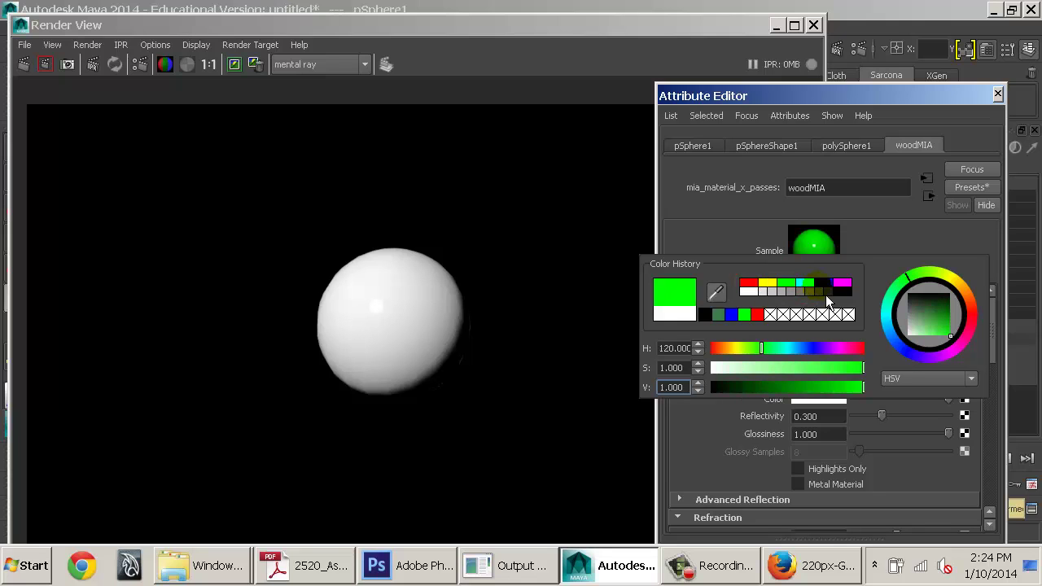
pyautogui.click(830, 285)
pyautogui.click(787, 285)
pyautogui.click(750, 285)
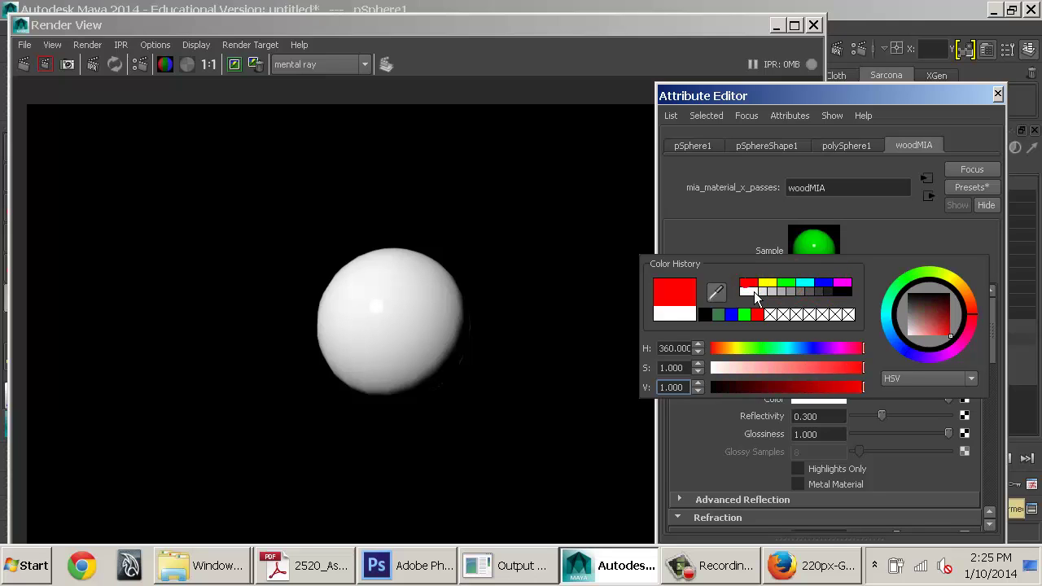
pyautogui.click(29, 66)
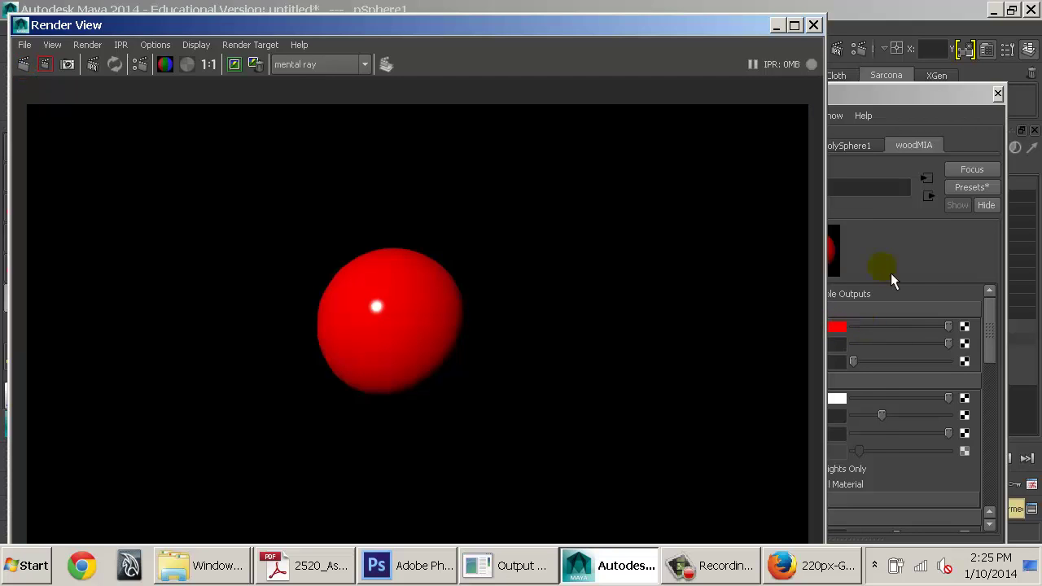
# Step: Set woodMIA's diffuse Color back to white and close the Render View
pyautogui.click(844, 343)
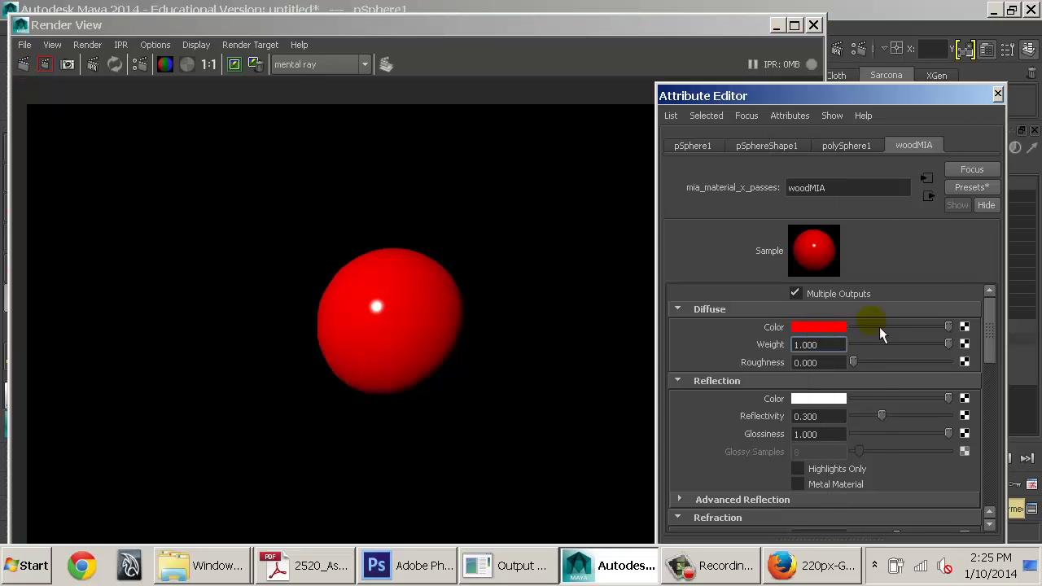
pyautogui.click(948, 327)
pyautogui.click(814, 25)
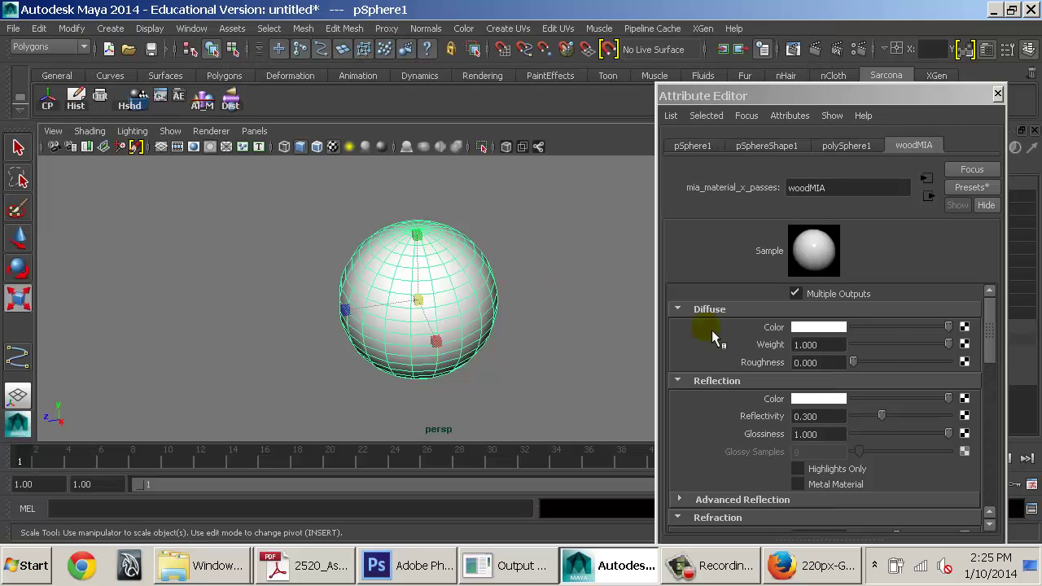
# Step: Create a point light, move it away from the sphere, and delete the sphere
pyautogui.click(110, 28)
pyautogui.moveTo(244, 100)
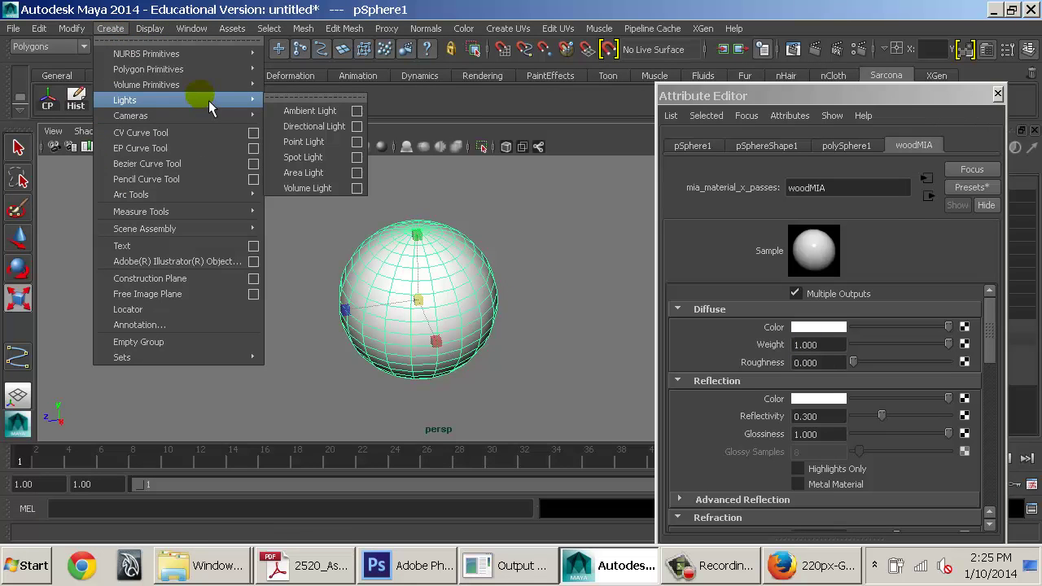
pyautogui.click(326, 146)
pyautogui.press('w')
pyautogui.moveTo(383, 314); pyautogui.dragTo(239, 286)
pyautogui.click(396, 280)
pyautogui.press('Delete')
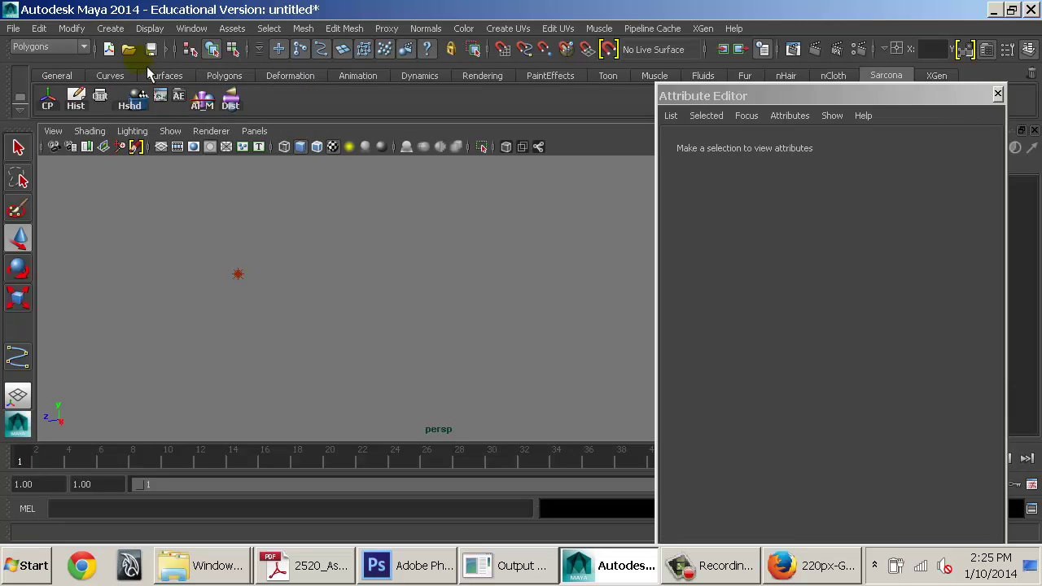
# Step: Create a polygon plane, scale it uniformly to about 14.4, show it shaded and render the view
pyautogui.click(110, 27)
pyautogui.moveTo(179, 67)
pyautogui.click(314, 140)
pyautogui.press('r')
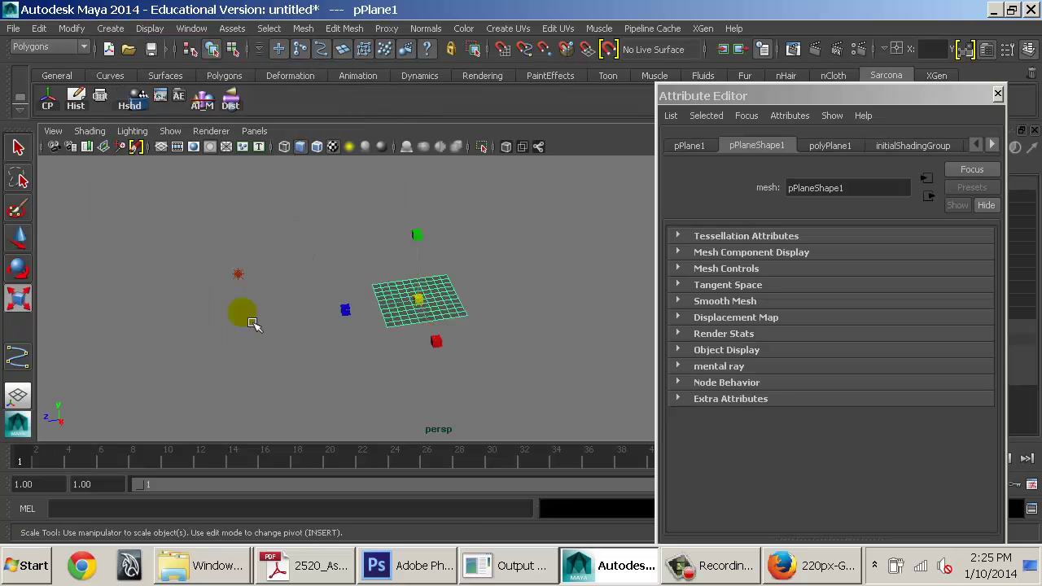
pyautogui.moveTo(253, 324); pyautogui.dragTo(284, 342, button='middle')
pyautogui.press('5')
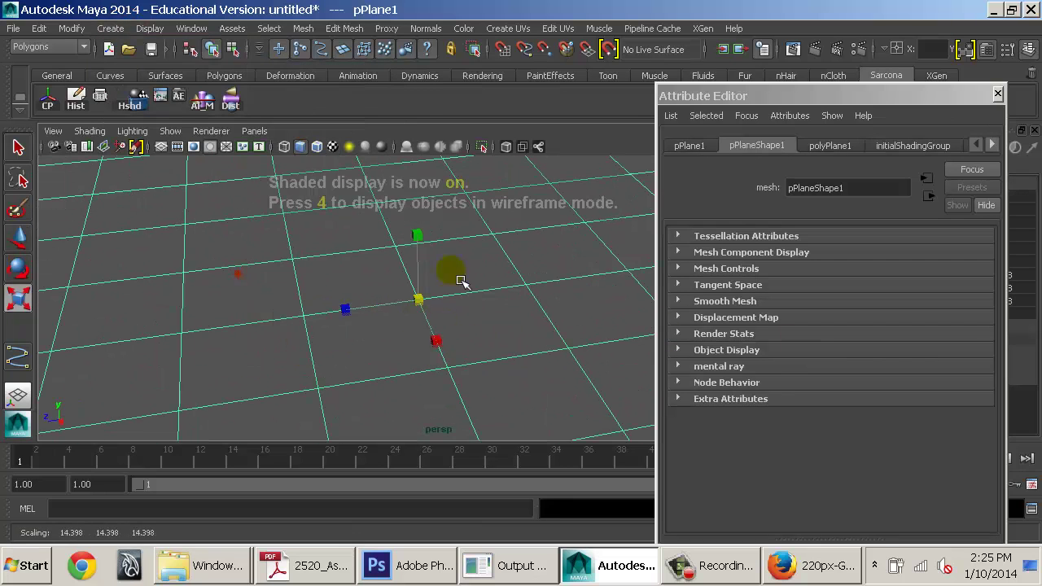
pyautogui.click(817, 49)
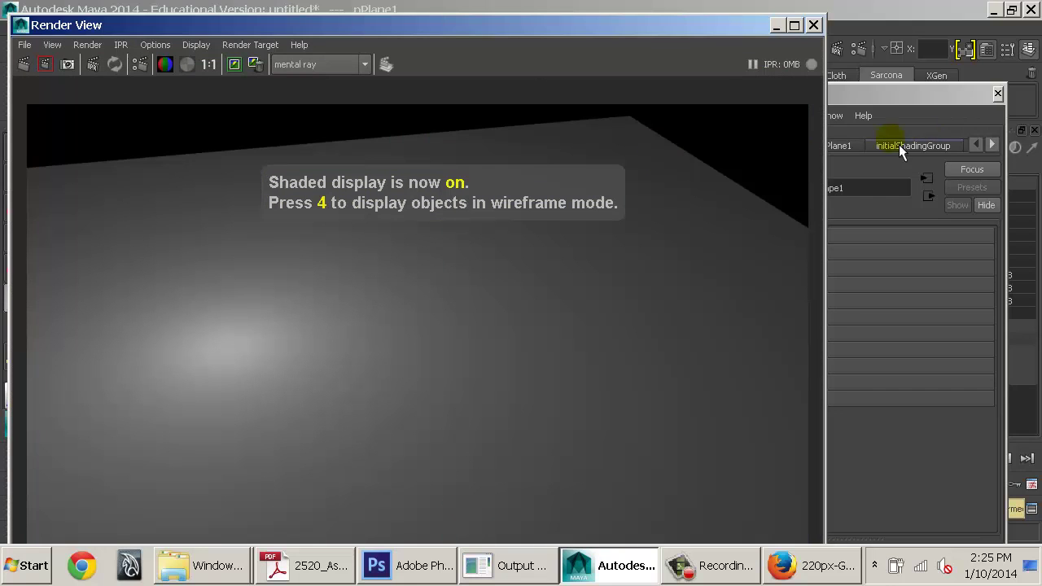
# Step: Change the point light's Color to a muted green and render the plane again
pyautogui.click(867, 95)
pyautogui.click(747, 115)
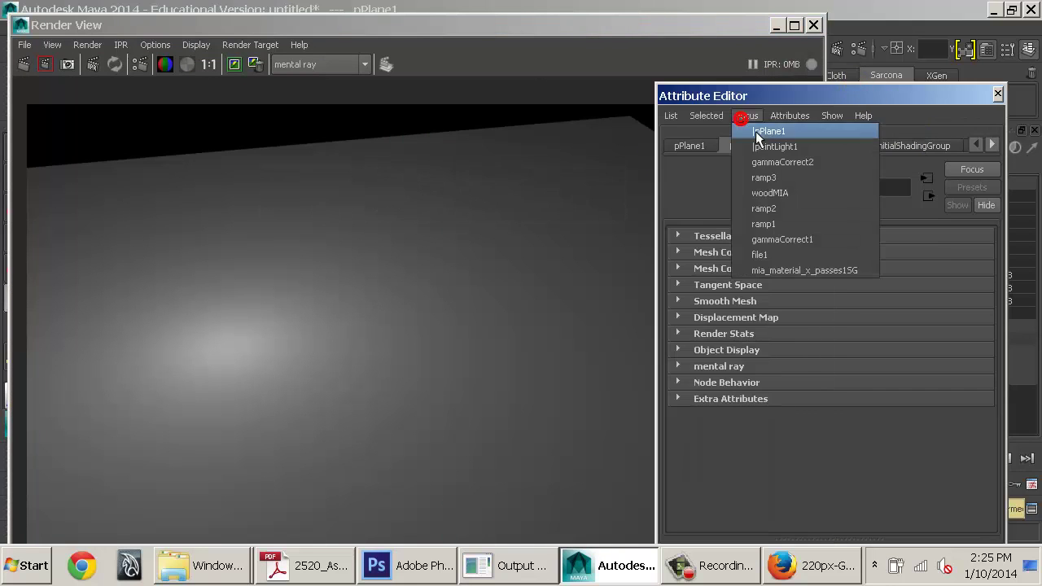
pyautogui.click(768, 147)
pyautogui.click(778, 147)
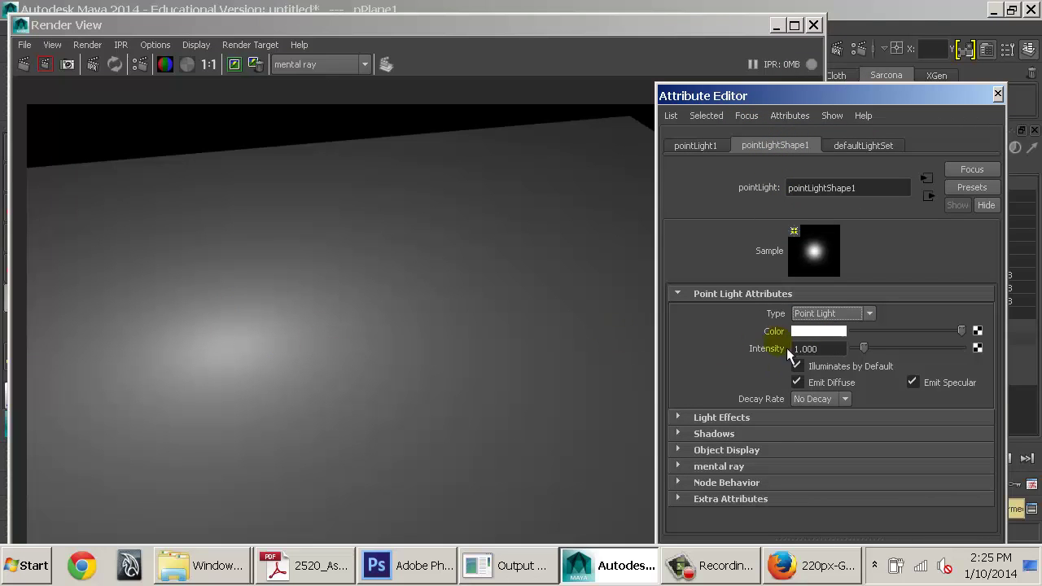
pyautogui.click(824, 332)
pyautogui.click(700, 339)
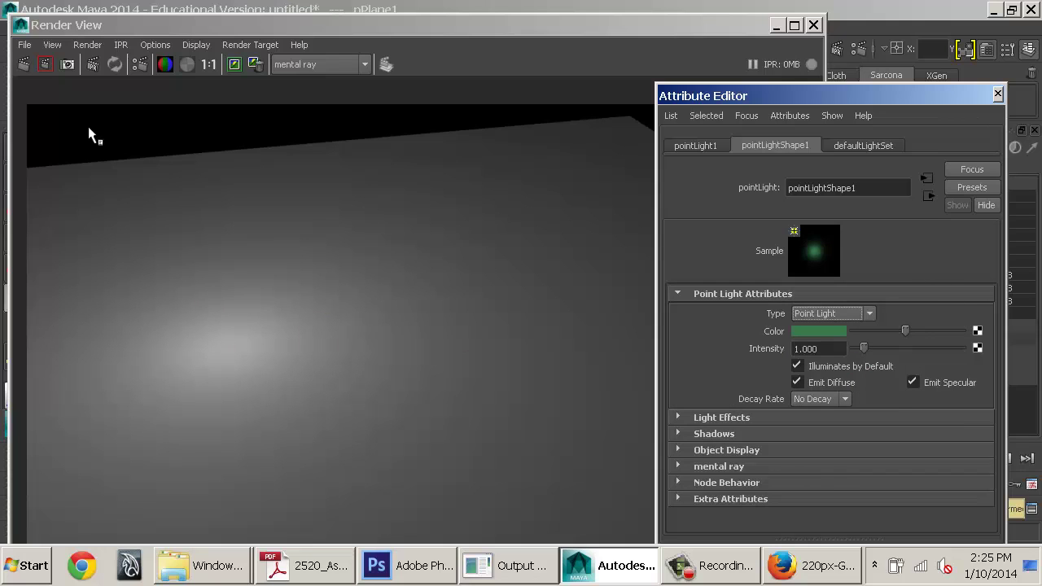
pyautogui.click(23, 65)
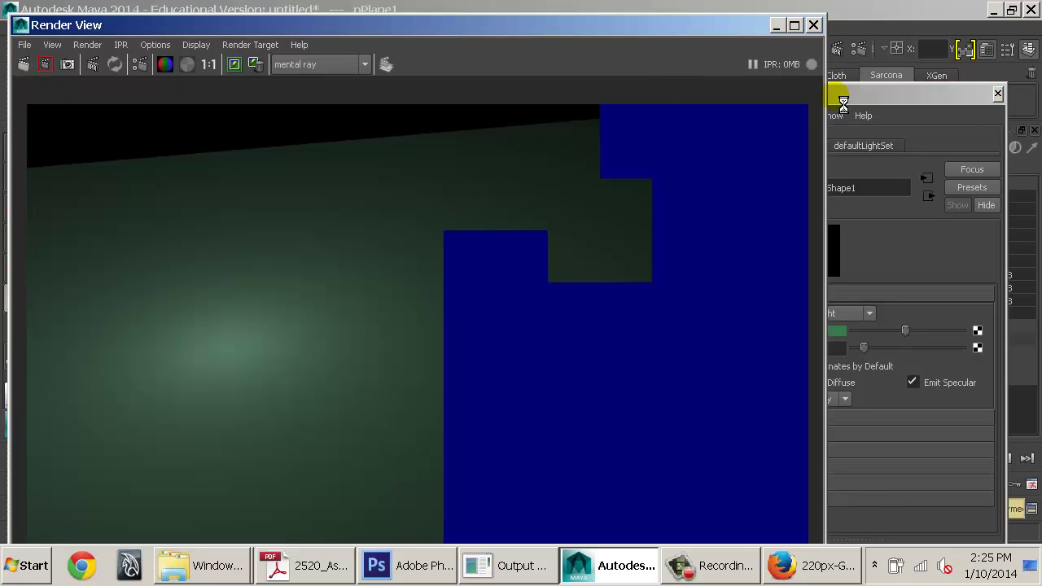
# Step: Search the utility nodes for "ga" and map a Gamma Correct node to the point light's Color
pyautogui.moveTo(844, 101); pyautogui.dragTo(817, 101)
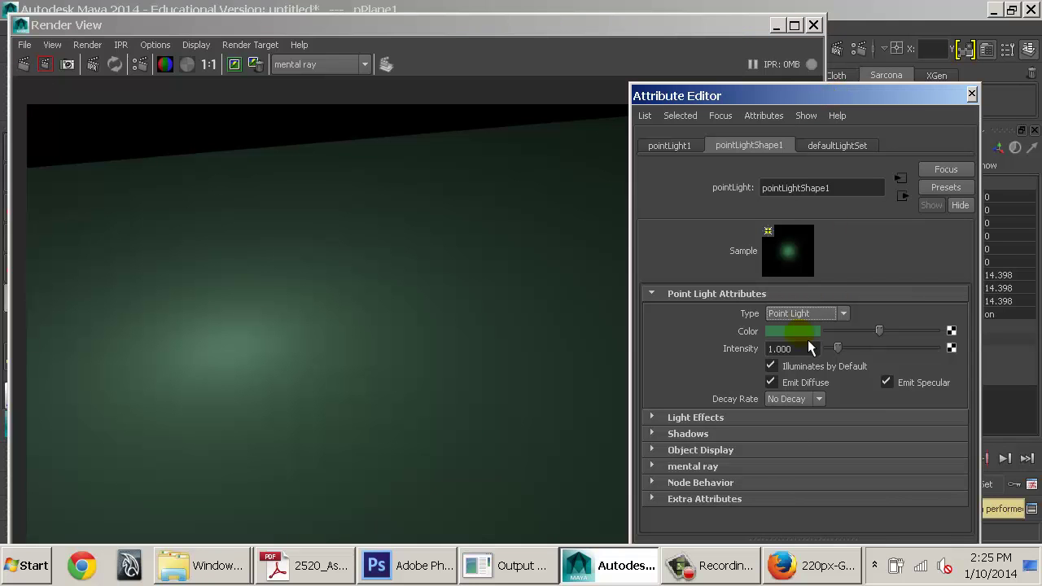
pyautogui.click(951, 332)
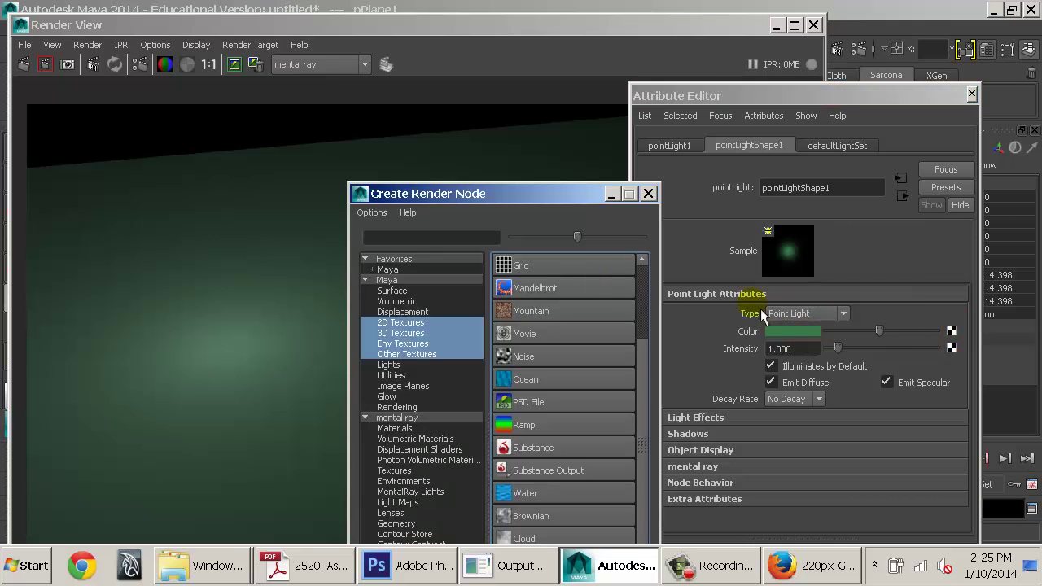
pyautogui.click(414, 236)
pyautogui.write('ga')
pyautogui.click(414, 376)
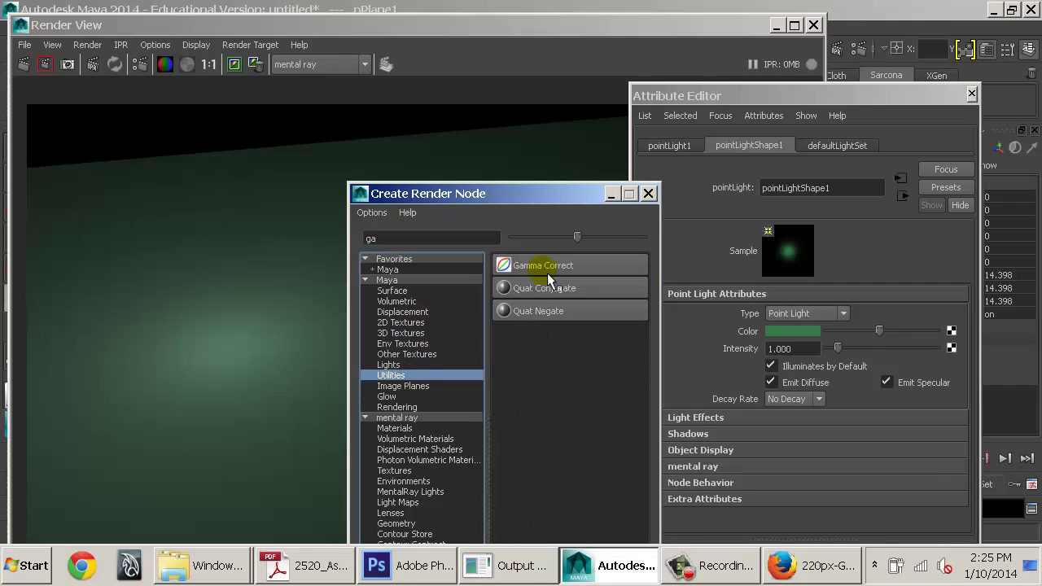
pyautogui.moveTo(397, 239); pyautogui.dragTo(350, 247)
pyautogui.click(401, 237)
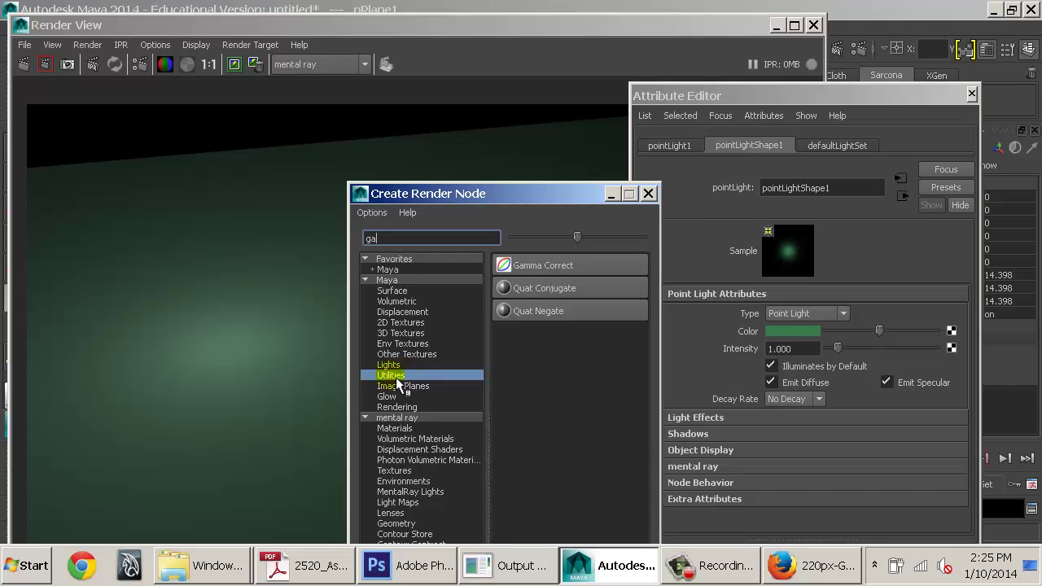
pyautogui.click(557, 264)
# Step: Set all three Gamma values of the light's Gamma Correct node to 0.454
pyautogui.click(793, 329)
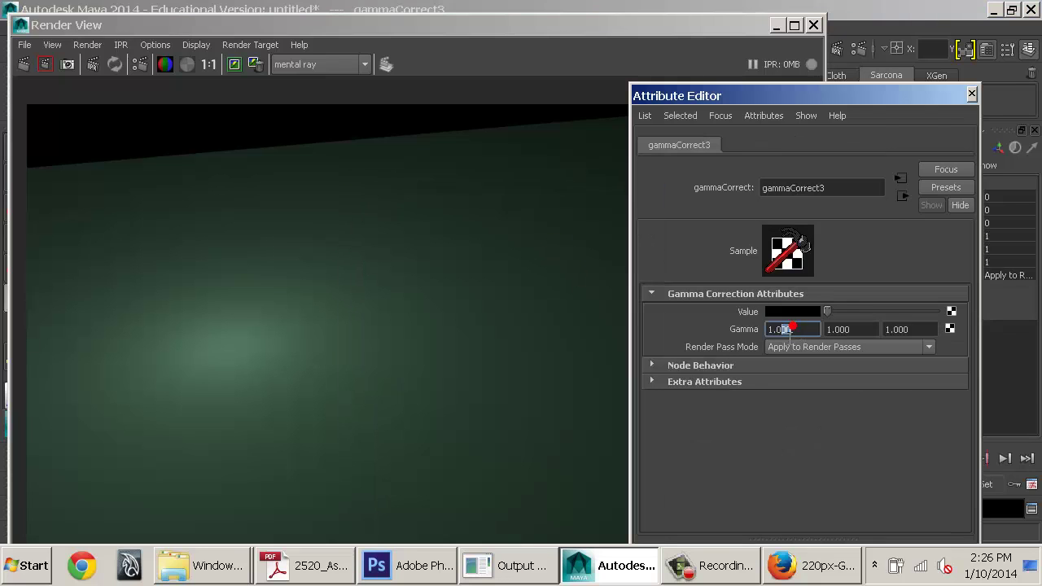
pyautogui.moveTo(793, 328); pyautogui.dragTo(716, 328)
pyautogui.write('0.454')
pyautogui.press('Tab')
pyautogui.write('0.454')
pyautogui.press('Tab')
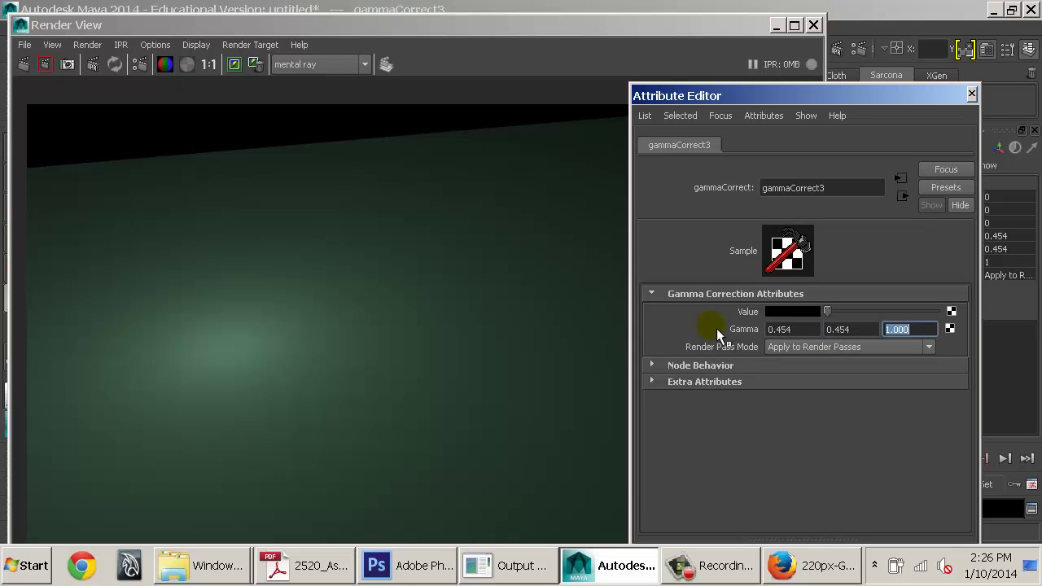
pyautogui.write('0.454')
pyautogui.press('Tab')
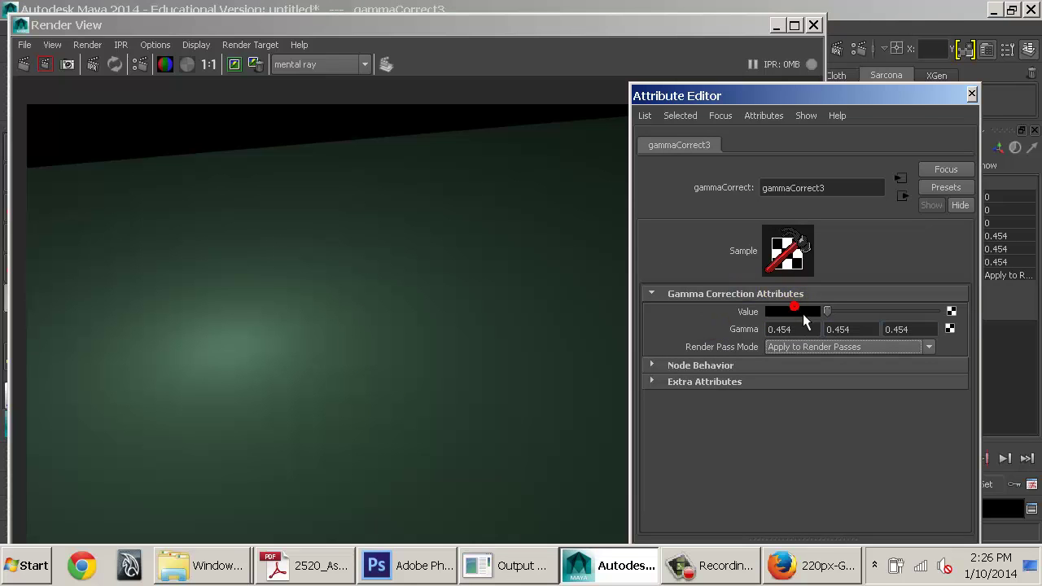
# Step: Set the Gamma Correct node's Value to the muted green (0.223, 0.483, 0.299) and re-render the plane
pyautogui.click(798, 312)
pyautogui.click(694, 304)
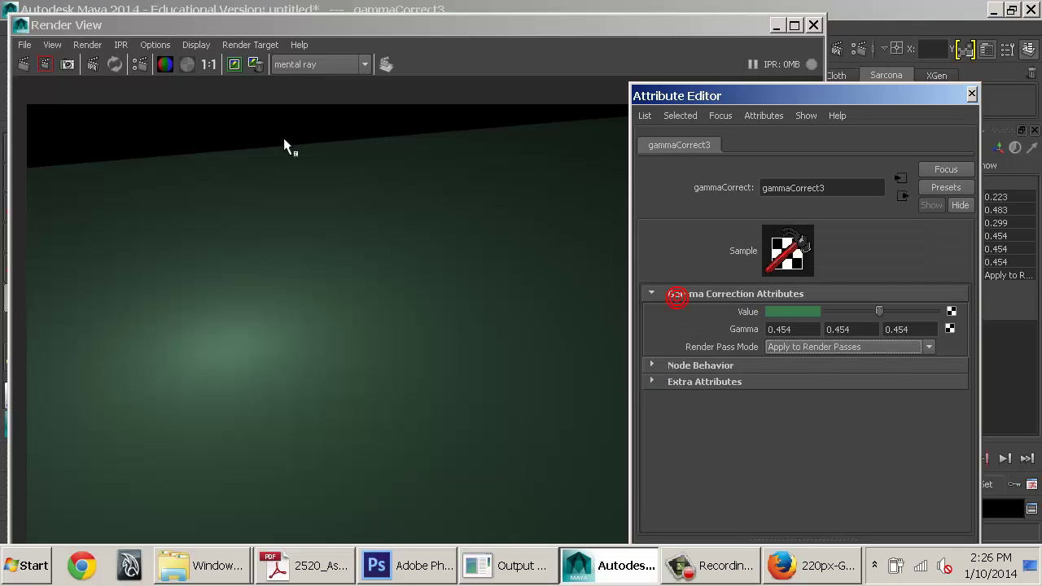
pyautogui.click(44, 66)
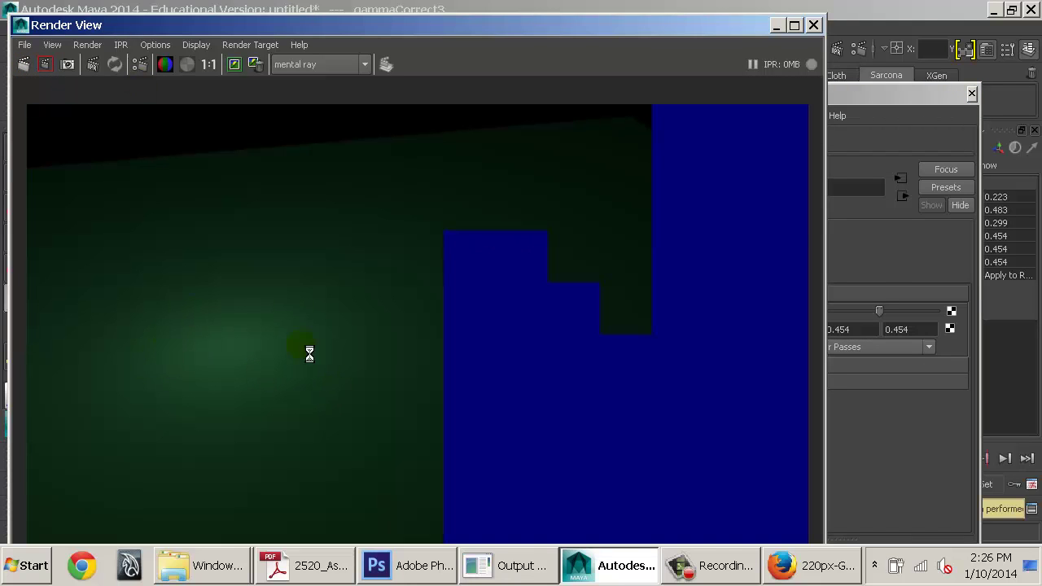
pyautogui.click(886, 276)
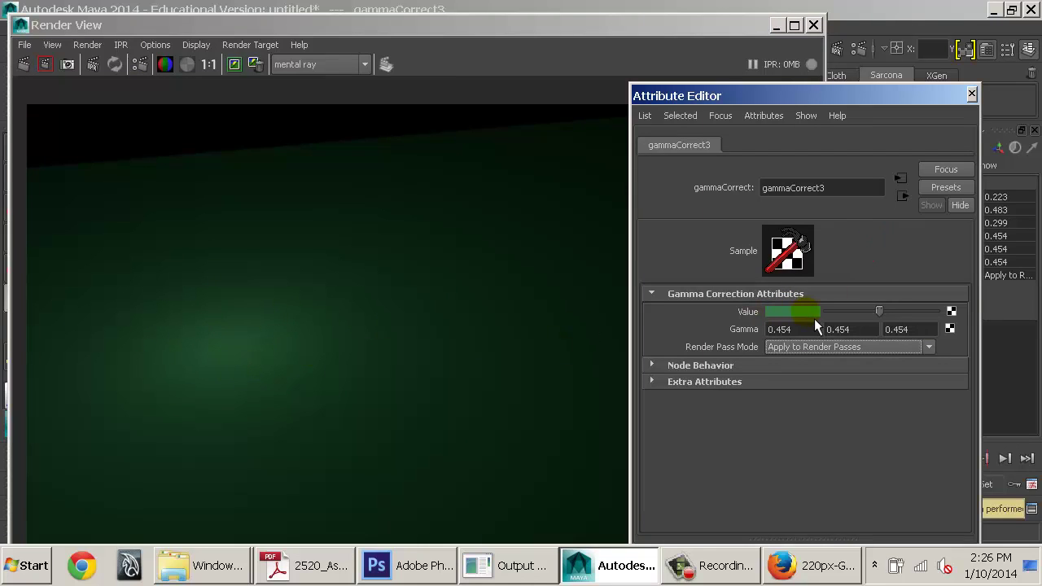
# Step: Close the Attribute Editor and Render View, and start a new empty scene
pyautogui.click(972, 93)
pyautogui.click(813, 25)
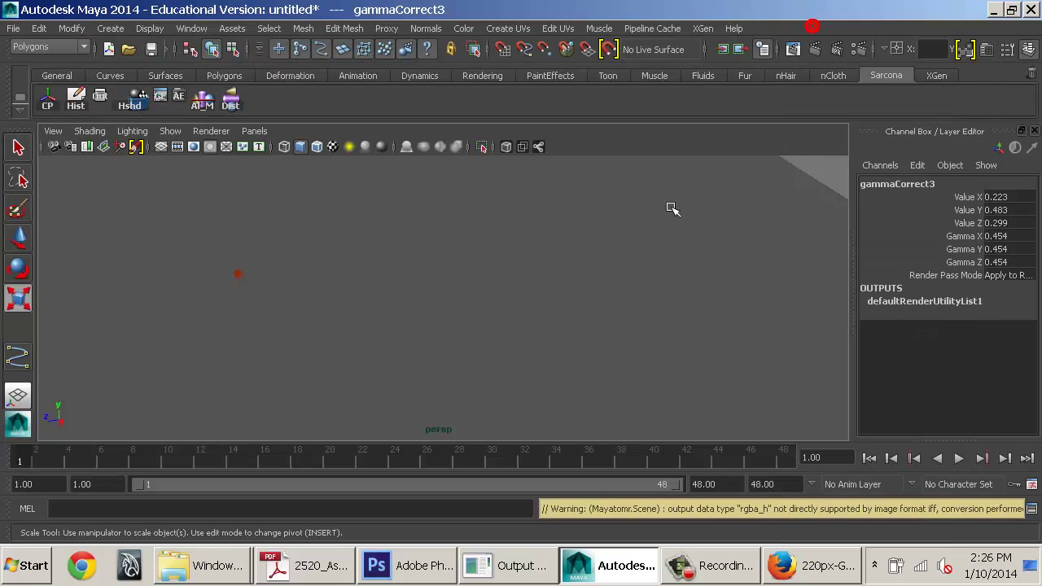
pyautogui.click(521, 233)
pyautogui.hotkey('ctrl', 'n')
pyautogui.click(517, 282)
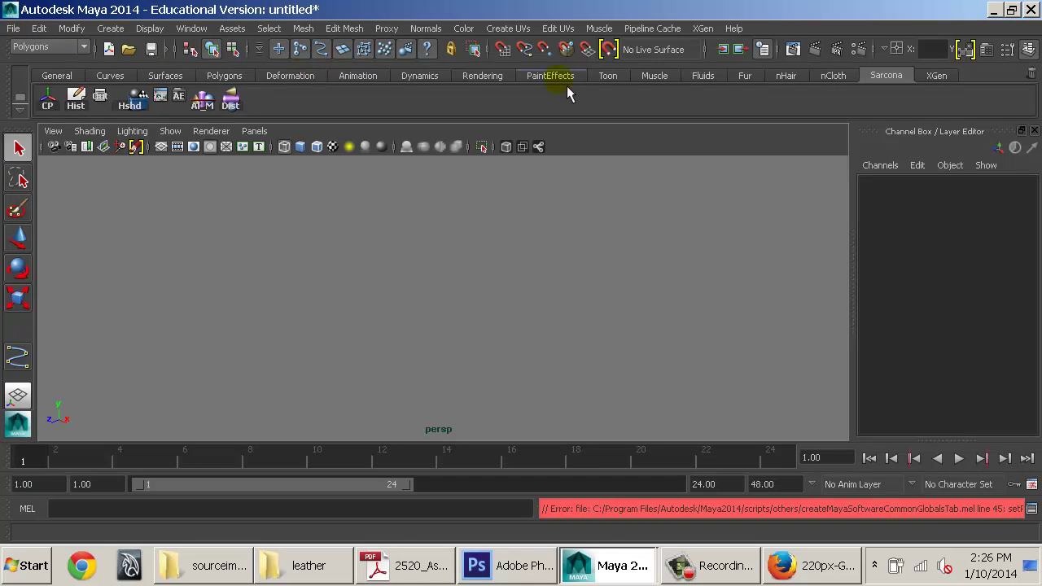
pyautogui.click(541, 268)
pyautogui.click(487, 327)
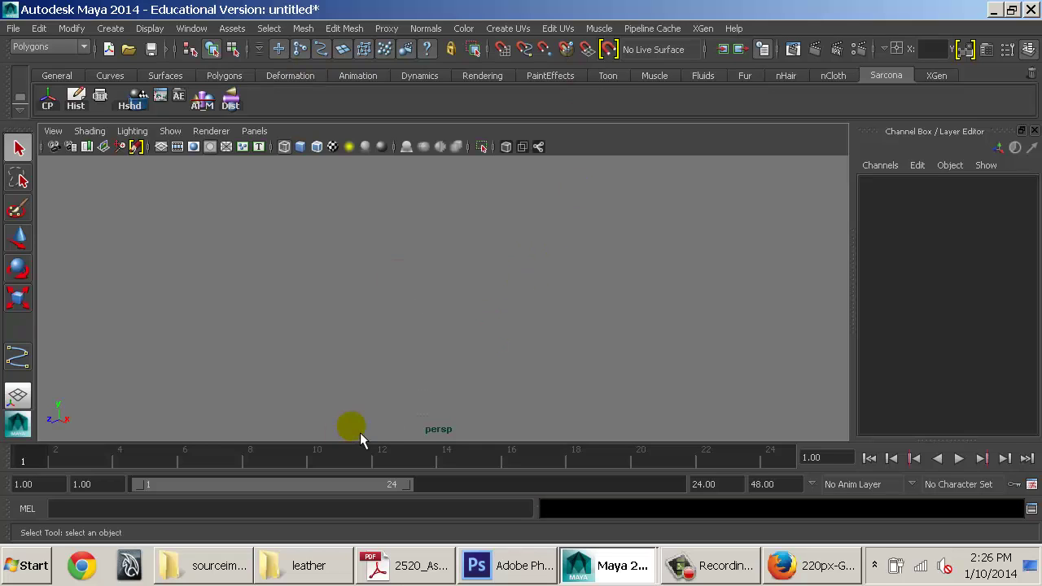
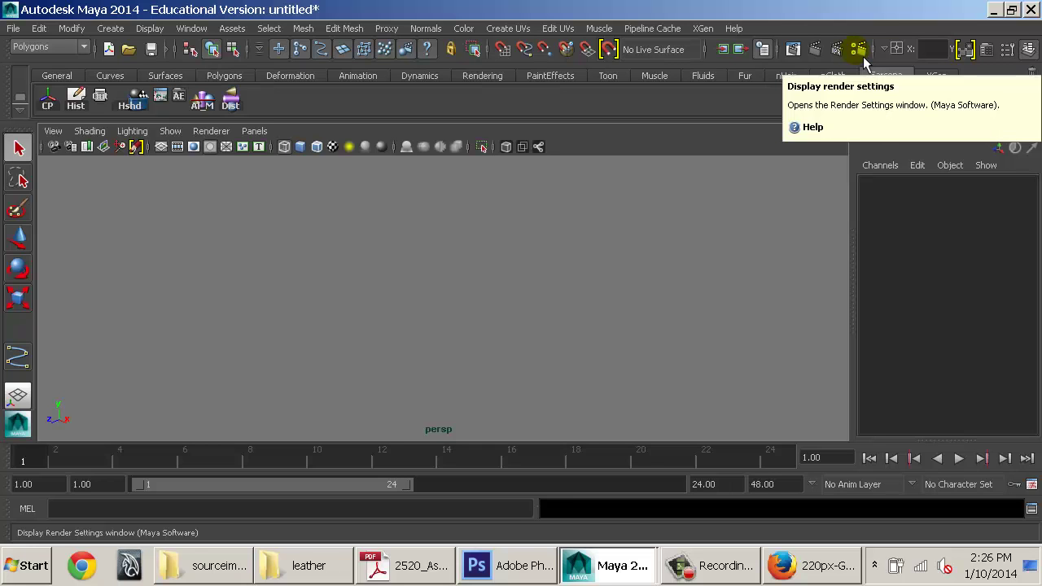
pyautogui.click(600, 252)
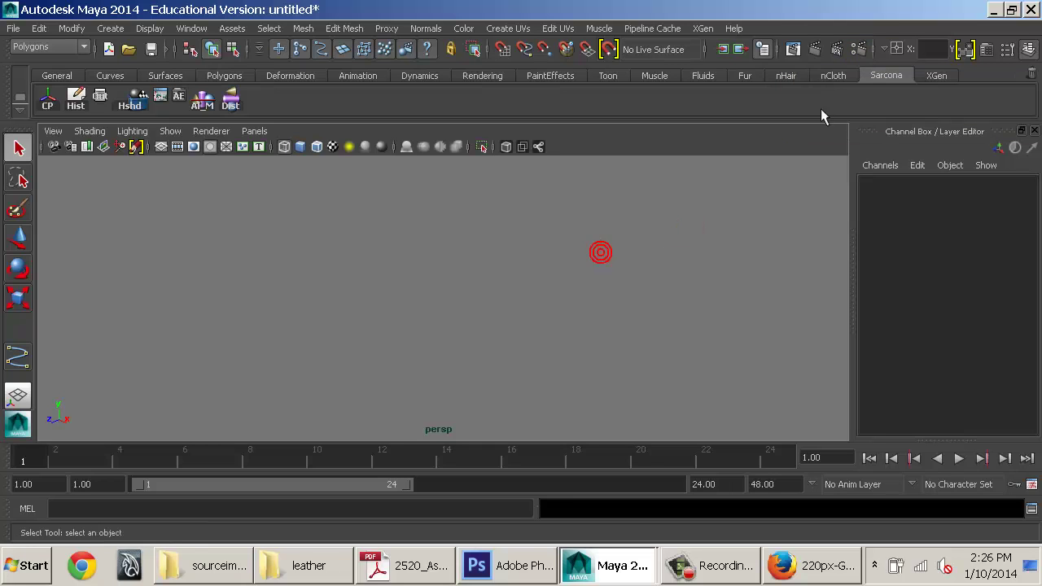
# Step: Set the Render Settings to render using mental ray and enable Color Management
pyautogui.click(859, 49)
pyautogui.moveTo(447, 38); pyautogui.dragTo(586, 38)
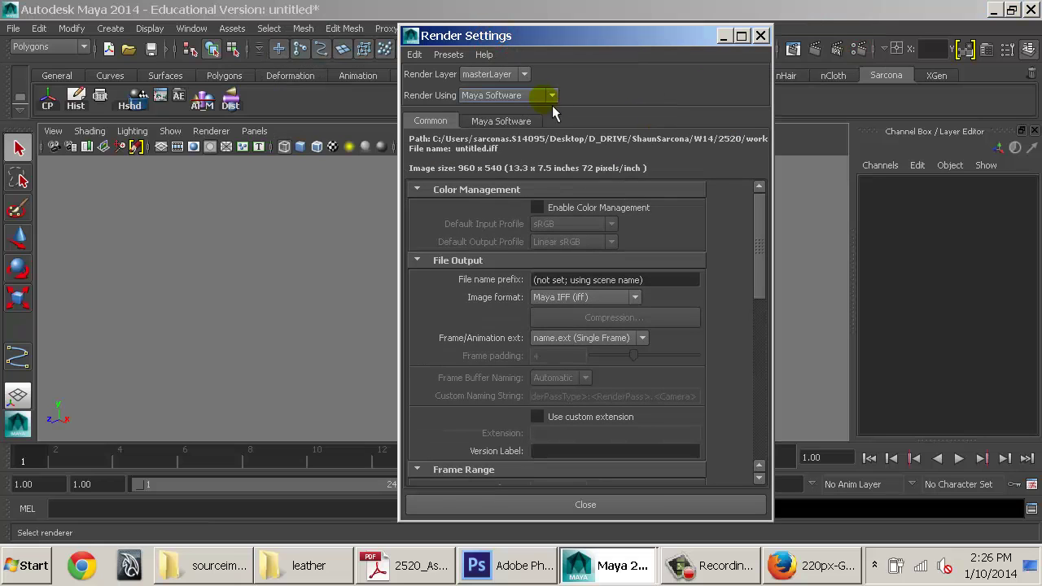
pyautogui.click(552, 97)
pyautogui.click(521, 153)
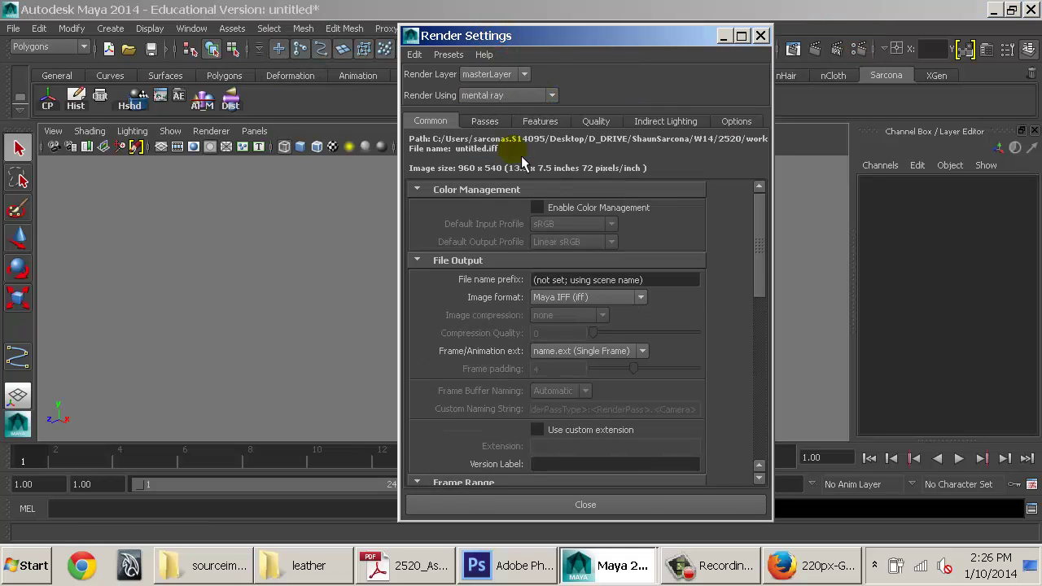
pyautogui.click(539, 208)
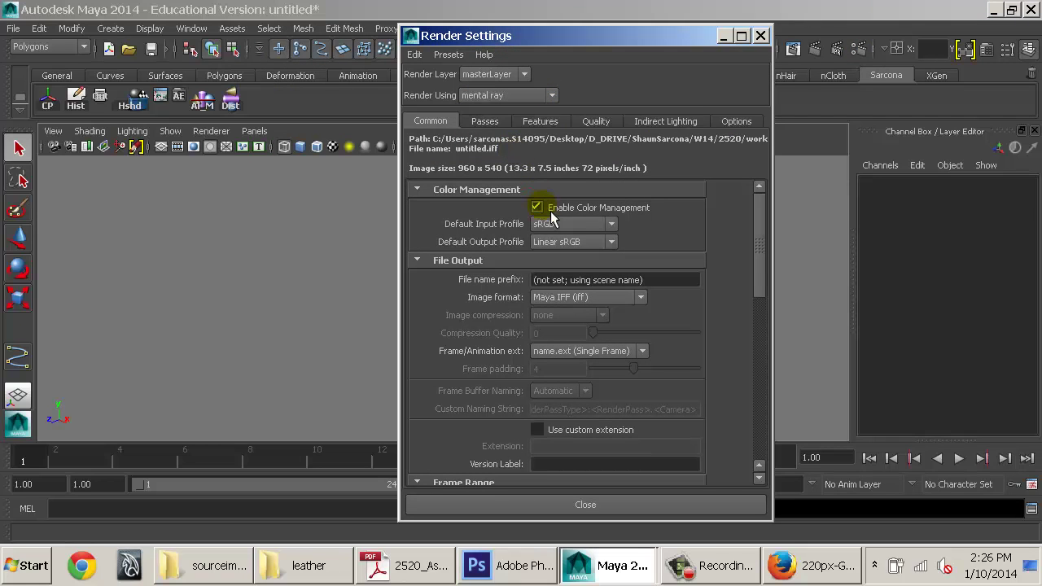
# Step: Set the render output's image format to OpenEXR (exr)
pyautogui.click(634, 302)
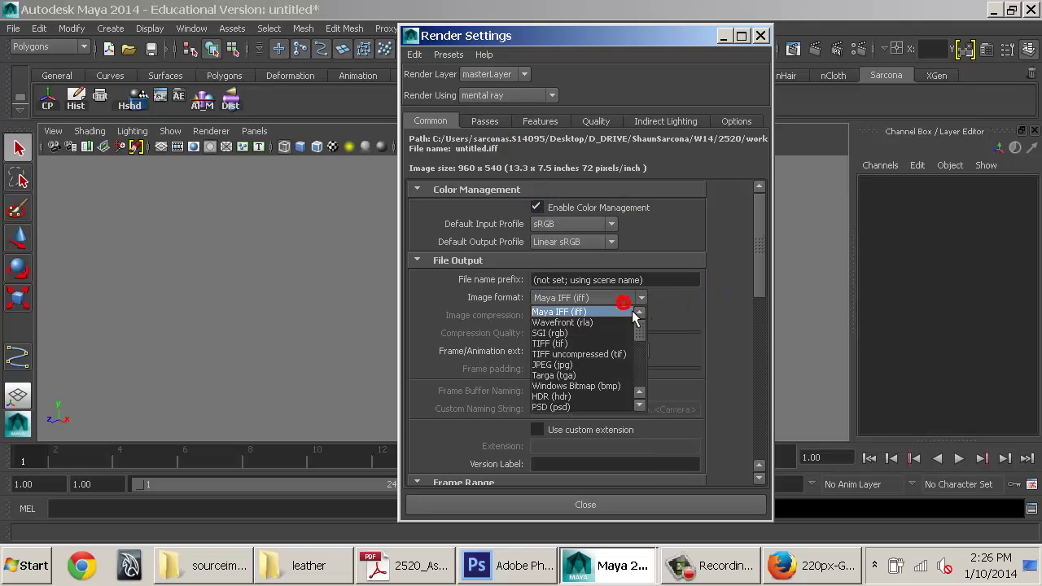
pyautogui.scroll(-2, 603, 394)
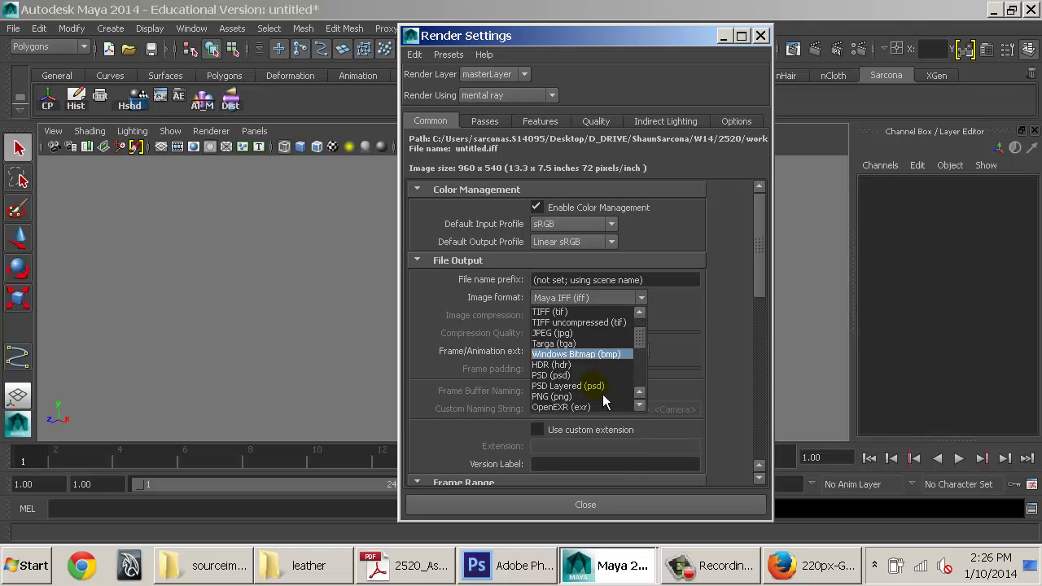
pyautogui.click(578, 376)
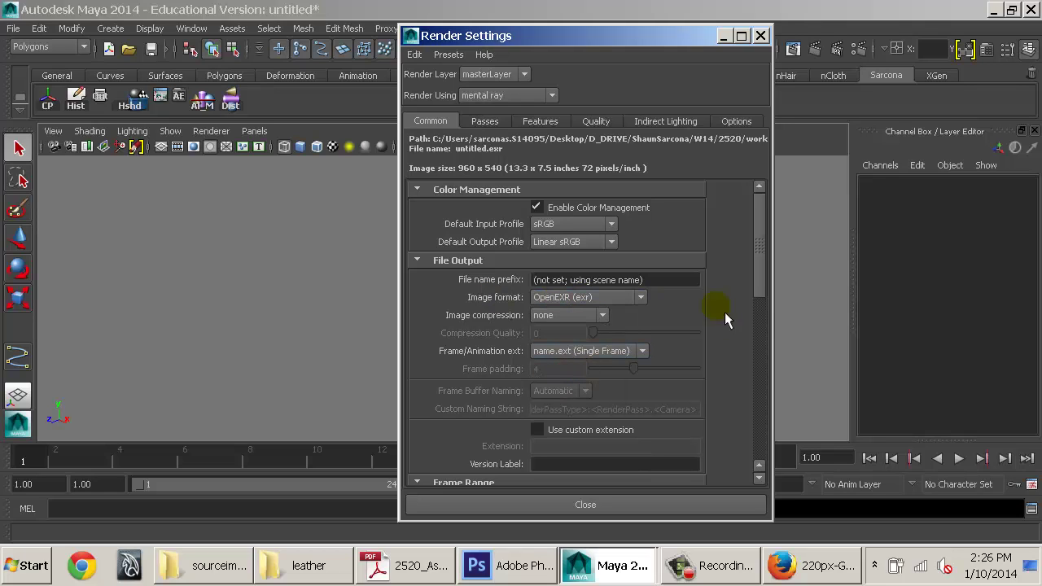
# Step: Check the image width and height and disable Enable Default Light in the Render Options
pyautogui.scroll(-2, 771, 295)
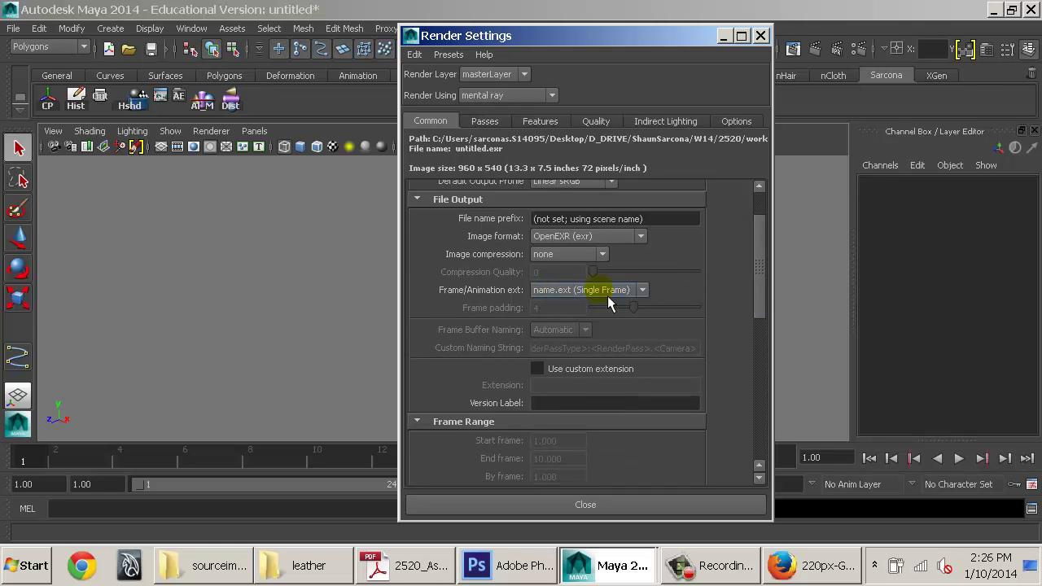
pyautogui.moveTo(762, 295); pyautogui.dragTo(747, 407)
pyautogui.moveTo(567, 424); pyautogui.dragTo(484, 426)
pyautogui.moveTo(562, 440); pyautogui.dragTo(499, 442)
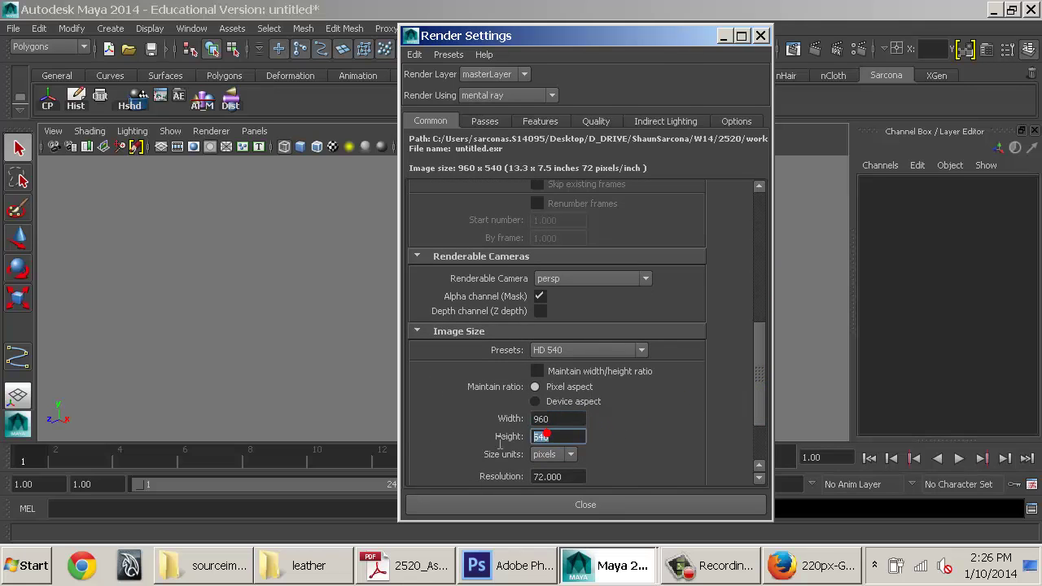
pyautogui.scroll(-3, 606, 415)
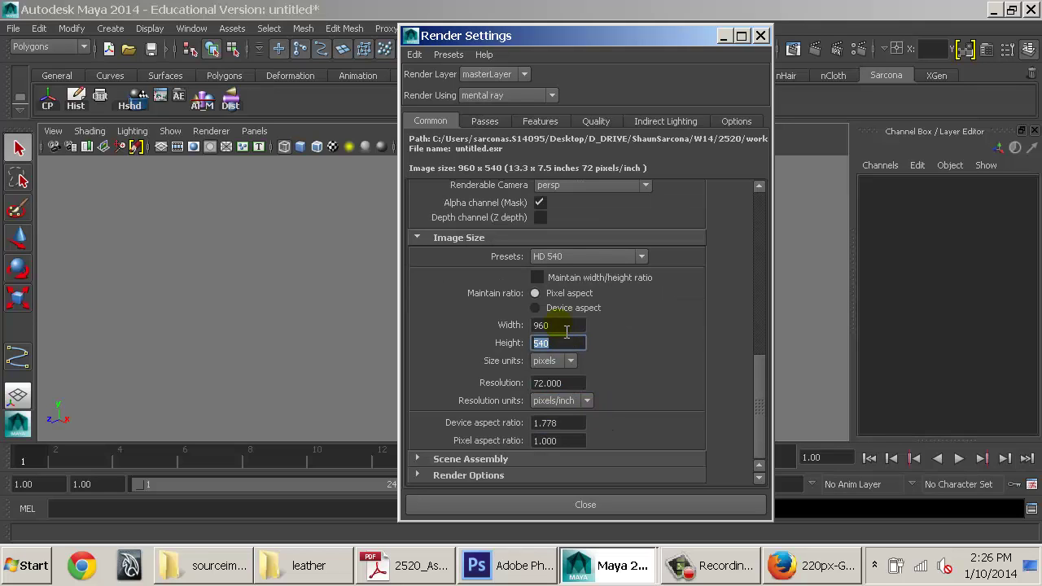
pyautogui.click(462, 479)
pyautogui.scroll(-3, 496, 436)
pyautogui.click(580, 396)
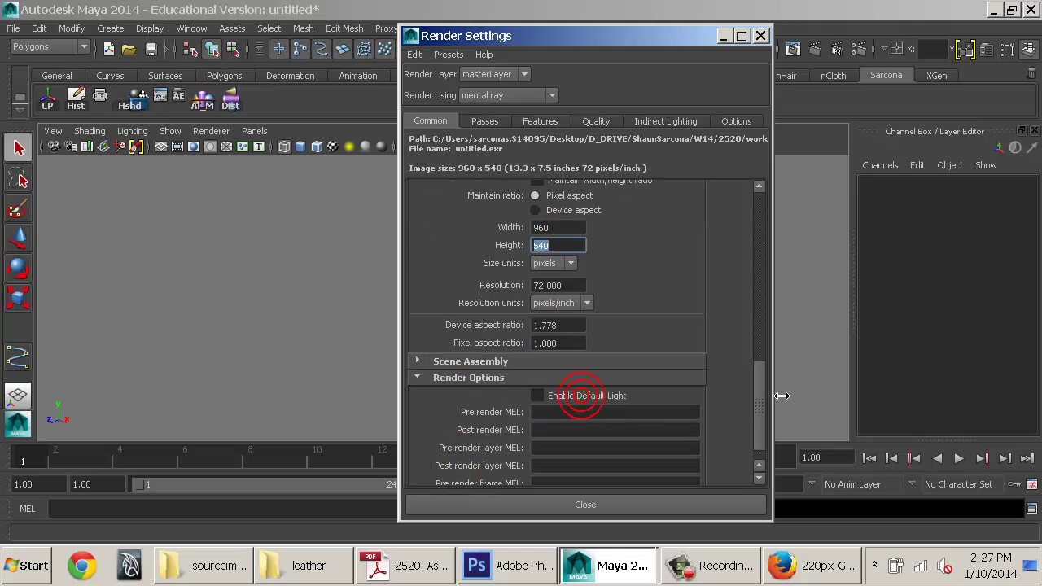
pyautogui.moveTo(769, 400); pyautogui.dragTo(762, 234)
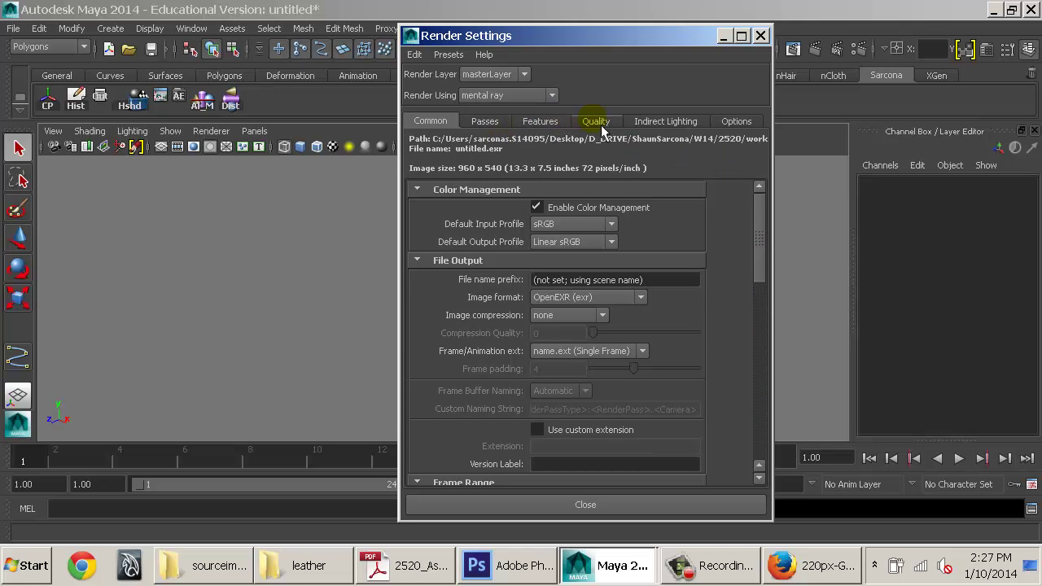
# Step: Set the image compression to RLE and expand the Framebuffer section of the Quality render settings
pyautogui.click(569, 319)
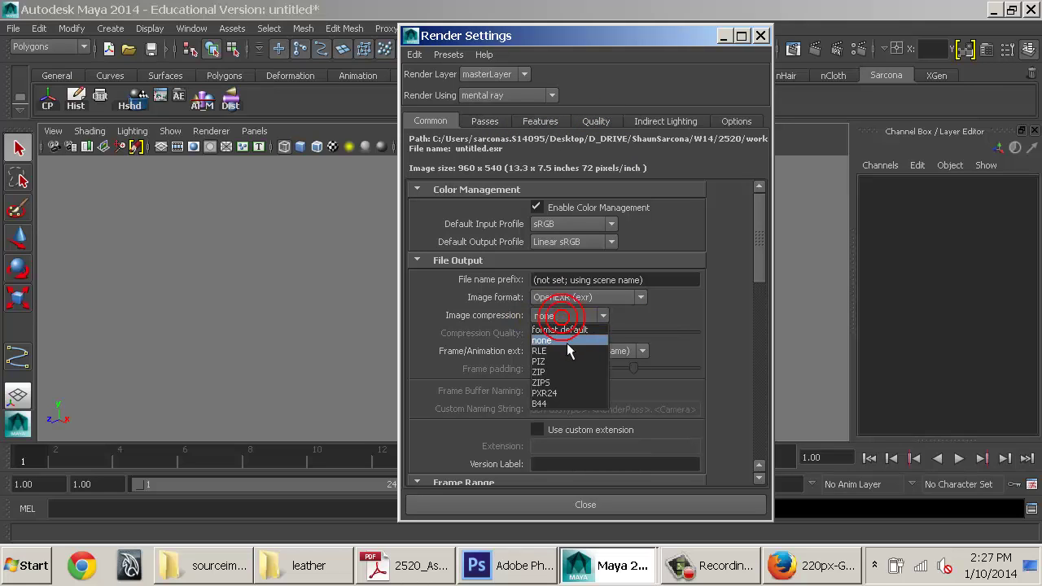
pyautogui.click(563, 354)
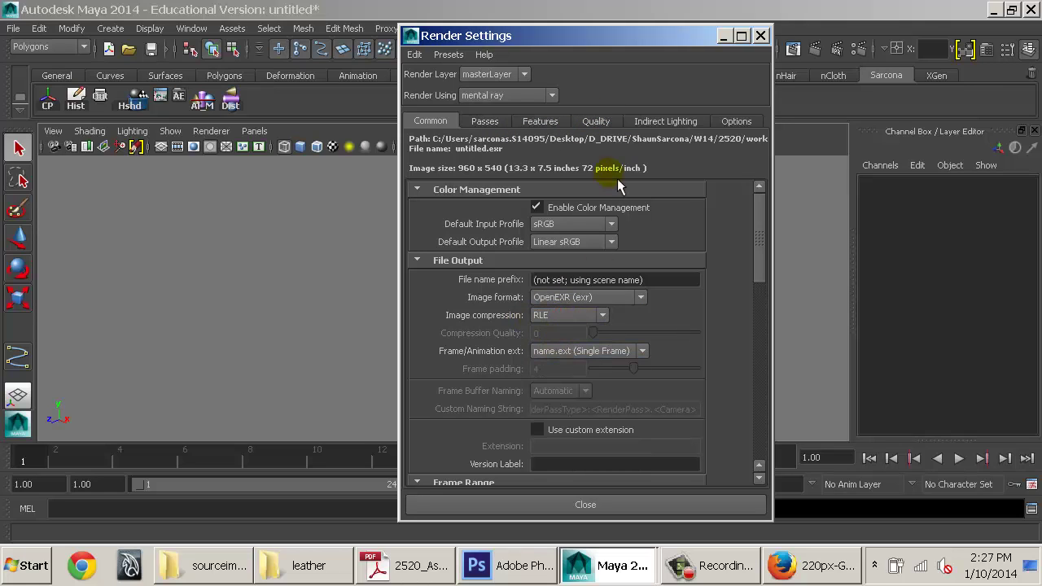
pyautogui.click(614, 125)
pyautogui.scroll(-3, 643, 375)
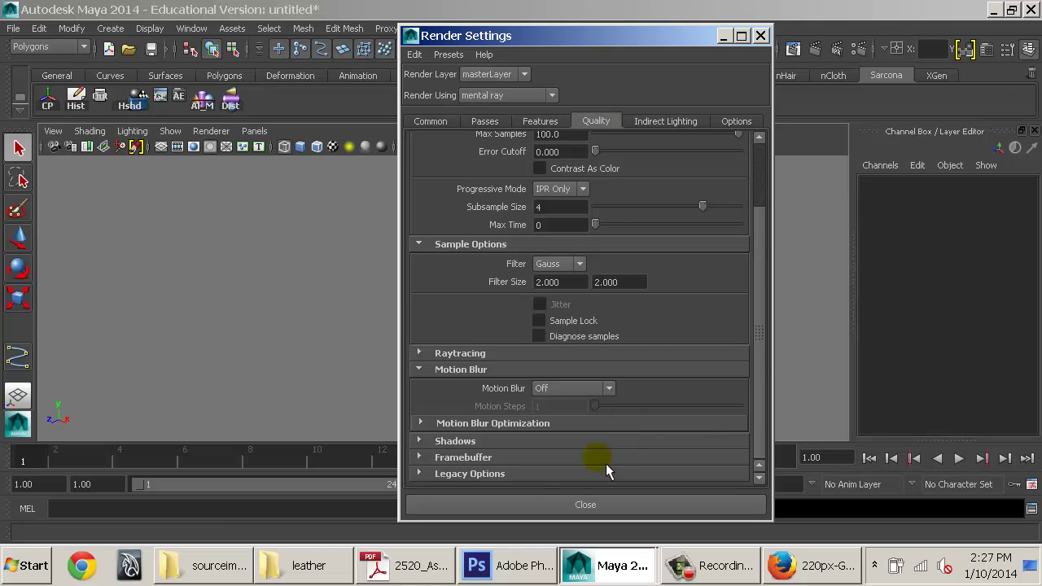
pyautogui.click(464, 457)
pyautogui.scroll(-4, 530, 399)
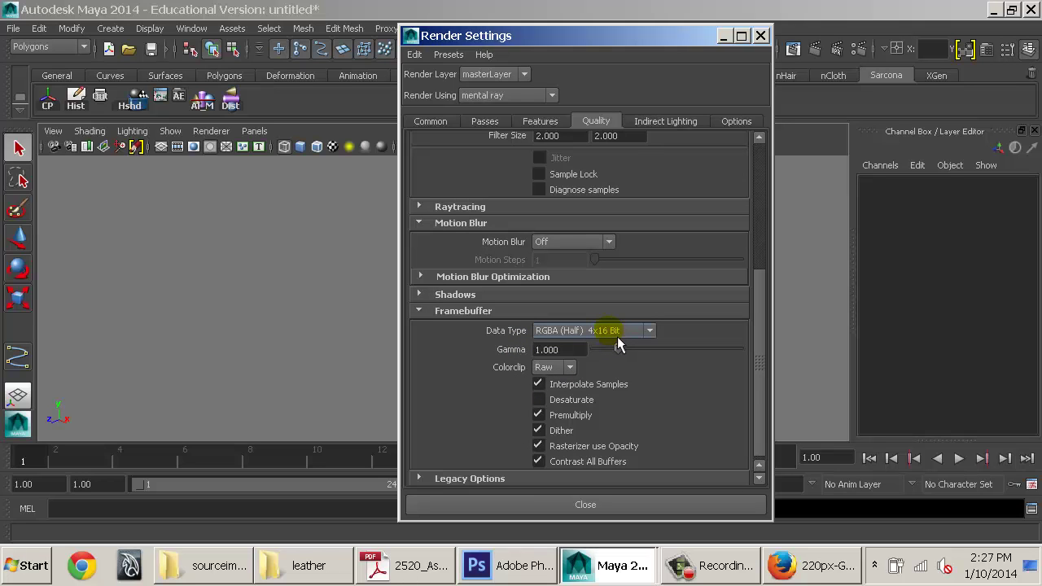
# Step: Review the available image formats and the Framebuffer data type, and close the Render Settings
pyautogui.click(430, 120)
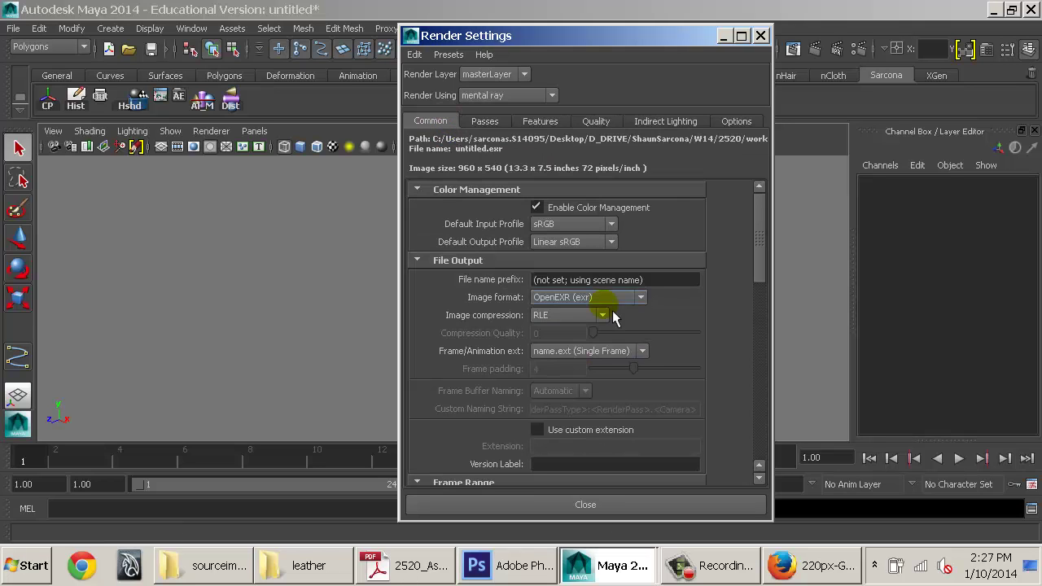
pyautogui.click(588, 316)
pyautogui.click(588, 298)
pyautogui.click(588, 298)
pyautogui.scroll(-2, 587, 351)
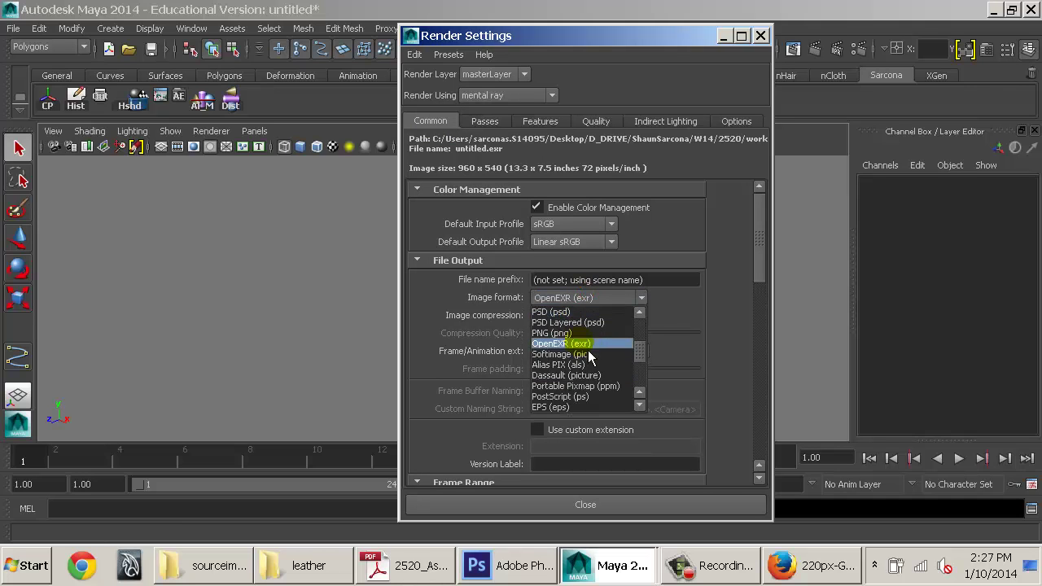
pyautogui.scroll(3, 588, 373)
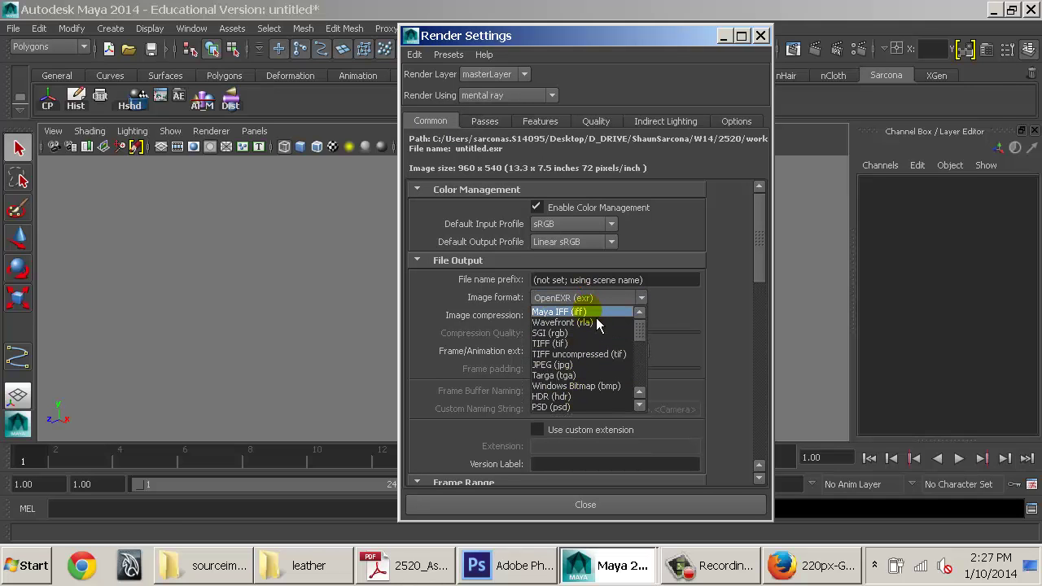
pyautogui.click(741, 289)
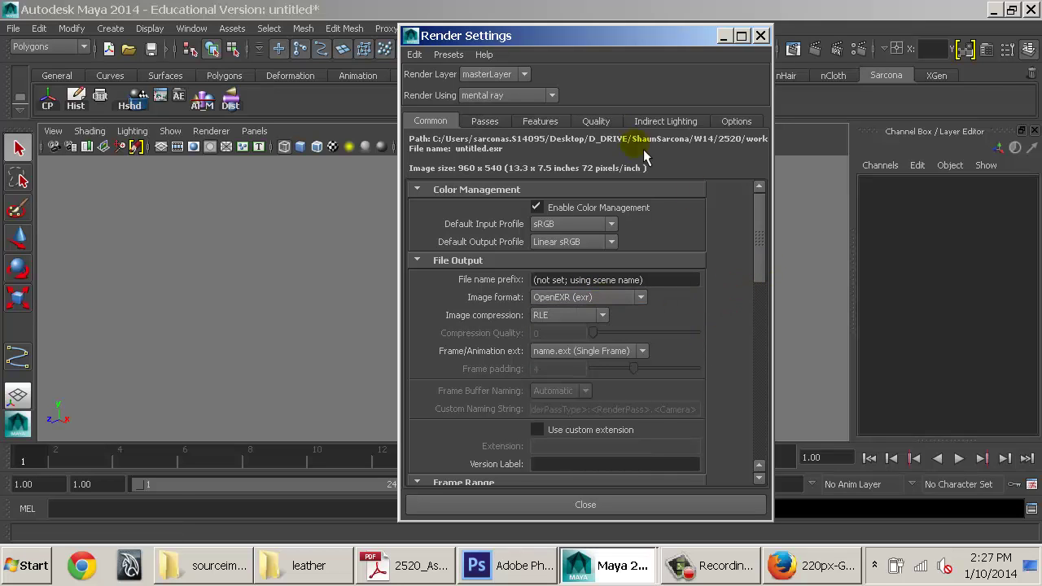
pyautogui.click(597, 121)
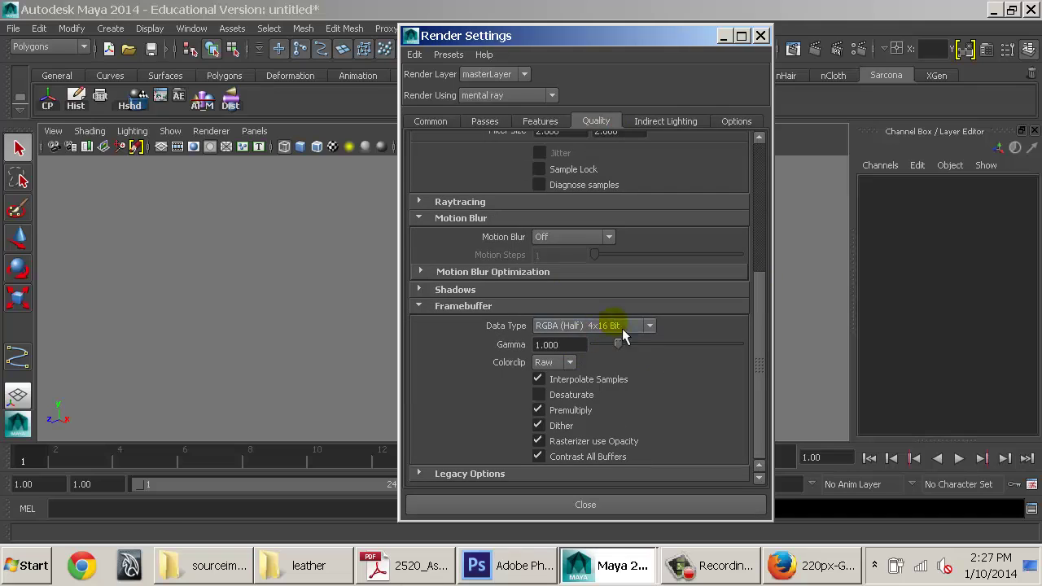
pyautogui.click(568, 512)
pyautogui.click(691, 265)
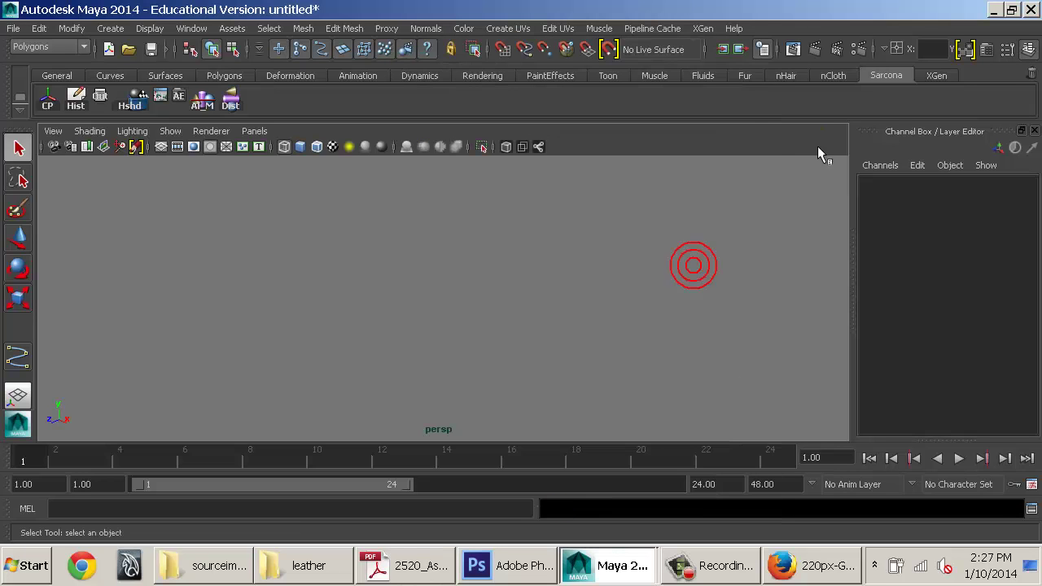
# Step: Set the Image Color Profile in the Render View's Color Management to Linear sRGB, and close both windows
pyautogui.click(802, 54)
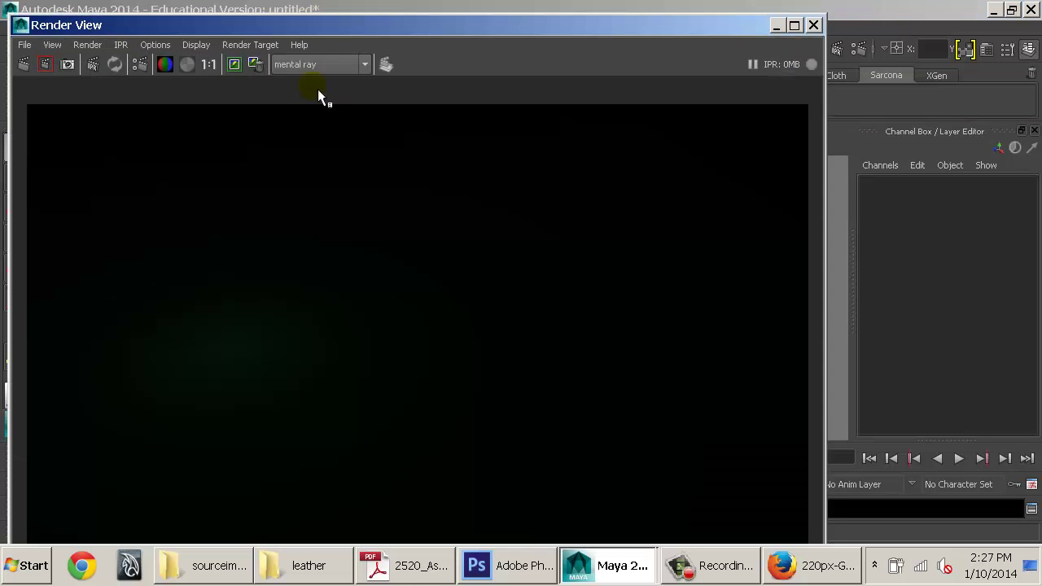
pyautogui.click(160, 47)
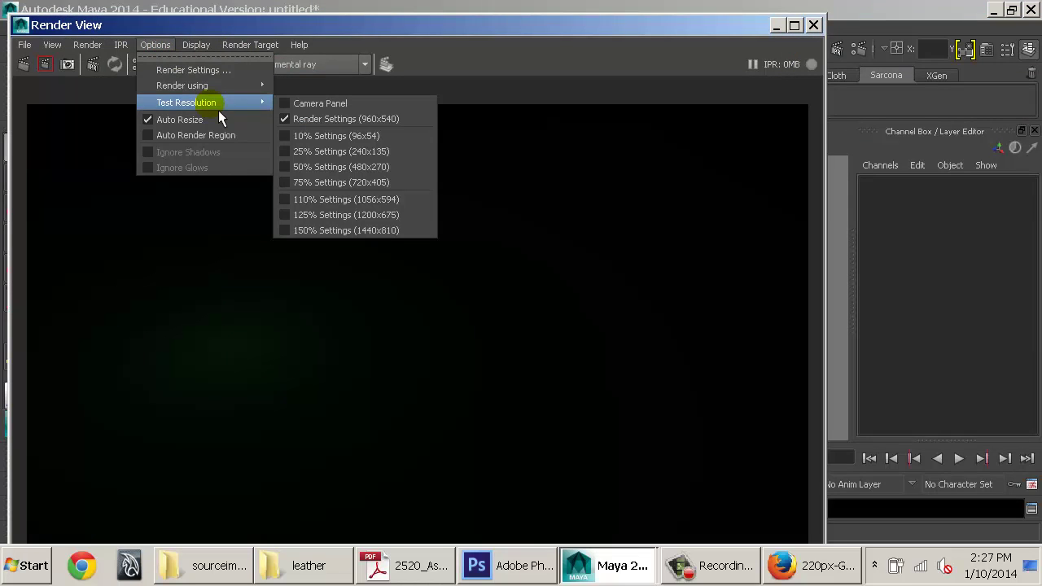
pyautogui.moveTo(200, 45)
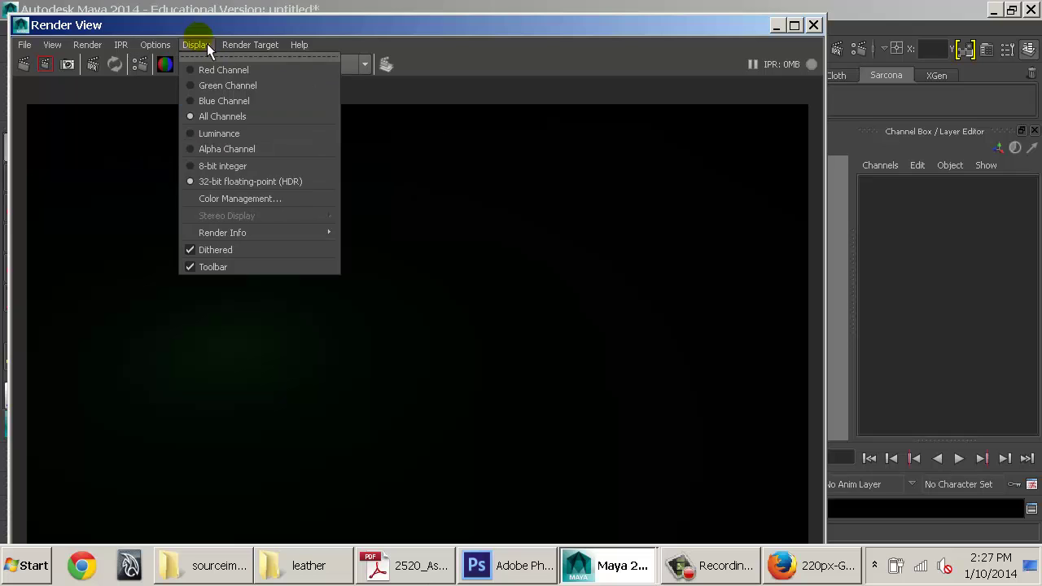
pyautogui.click(273, 200)
pyautogui.click(780, 238)
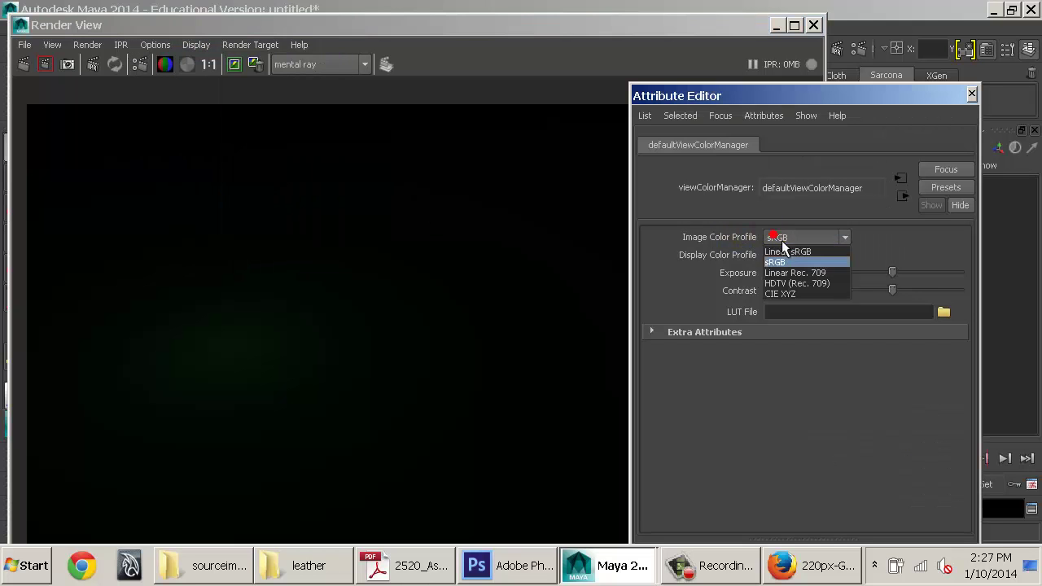
pyautogui.click(784, 255)
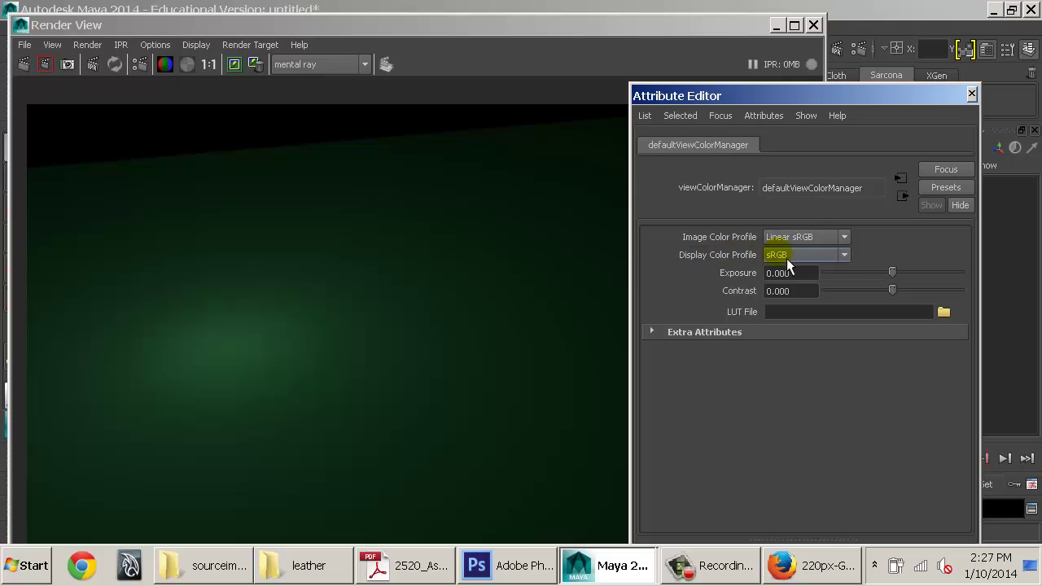
pyautogui.click(973, 94)
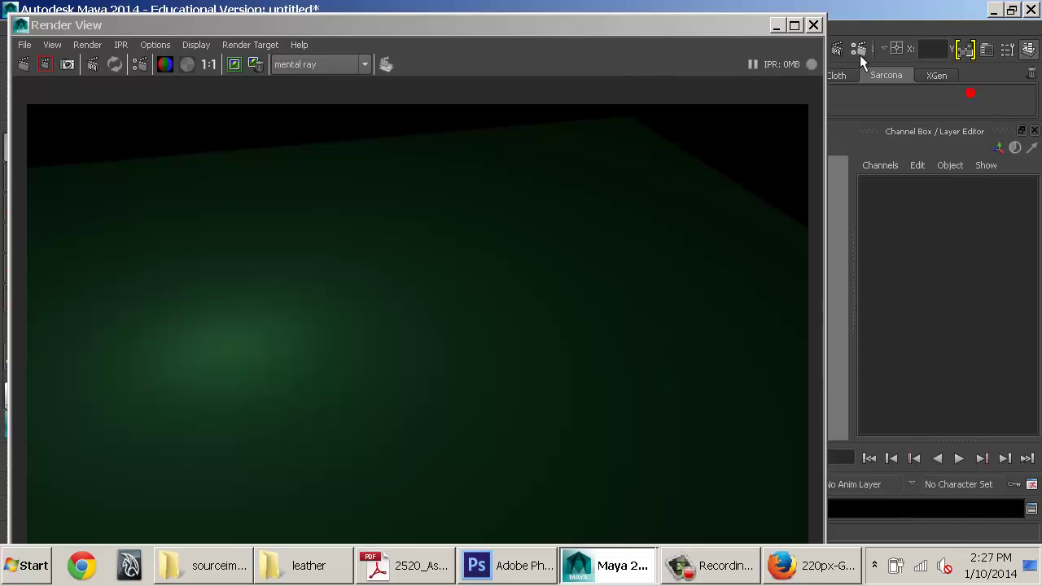
pyautogui.click(812, 25)
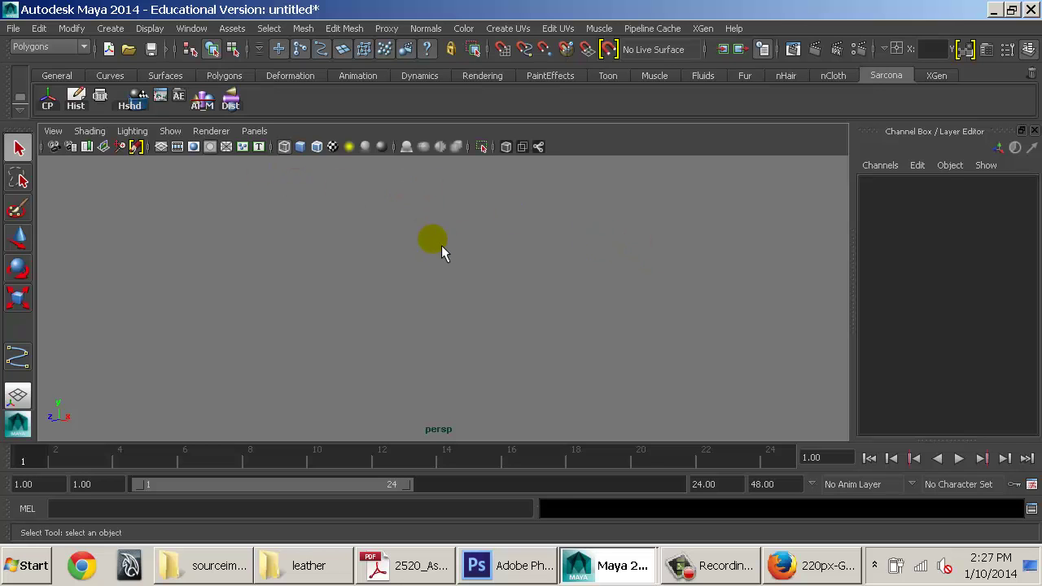
# Step: Create a polygon sphere at the origin of the scene
pyautogui.click(110, 29)
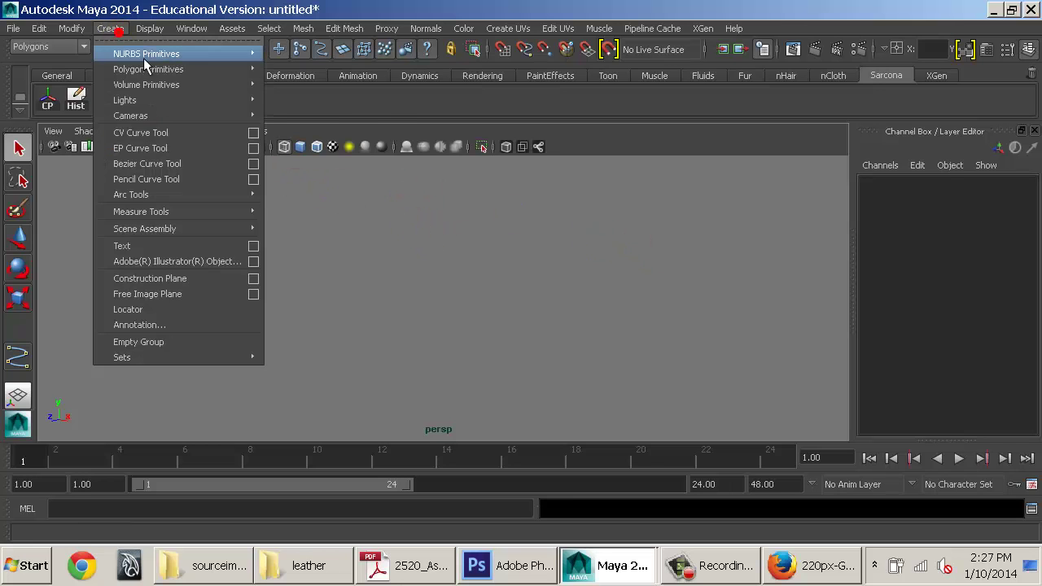
pyautogui.moveTo(199, 75)
pyautogui.click(302, 79)
# Step: Assign a new mia_material_x_passes material to the sphere
pyautogui.press('space')
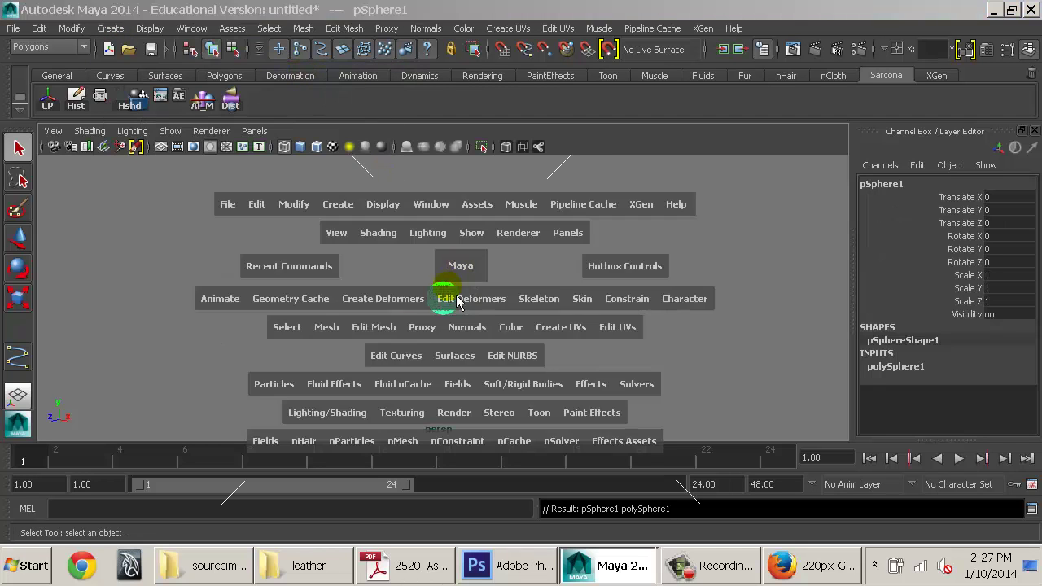
pyautogui.click(331, 415)
pyautogui.click(435, 165)
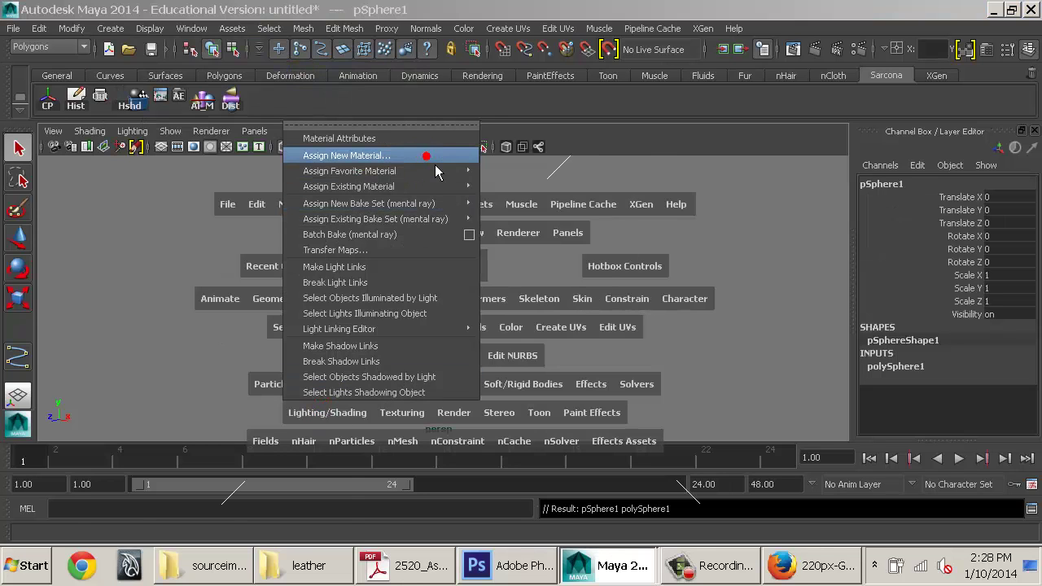
pyautogui.click(192, 63)
pyautogui.write('mia')
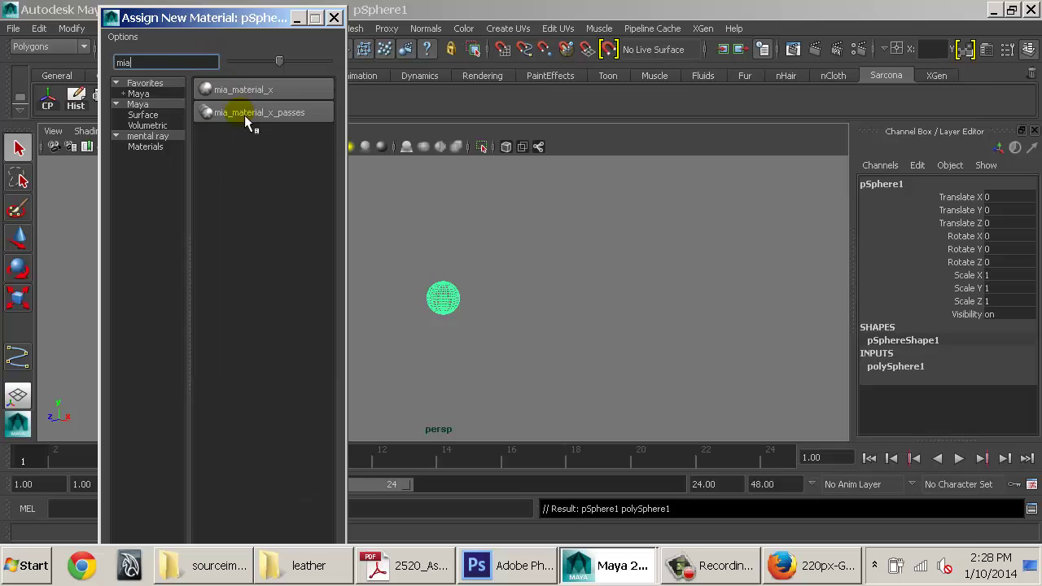
pyautogui.click(245, 115)
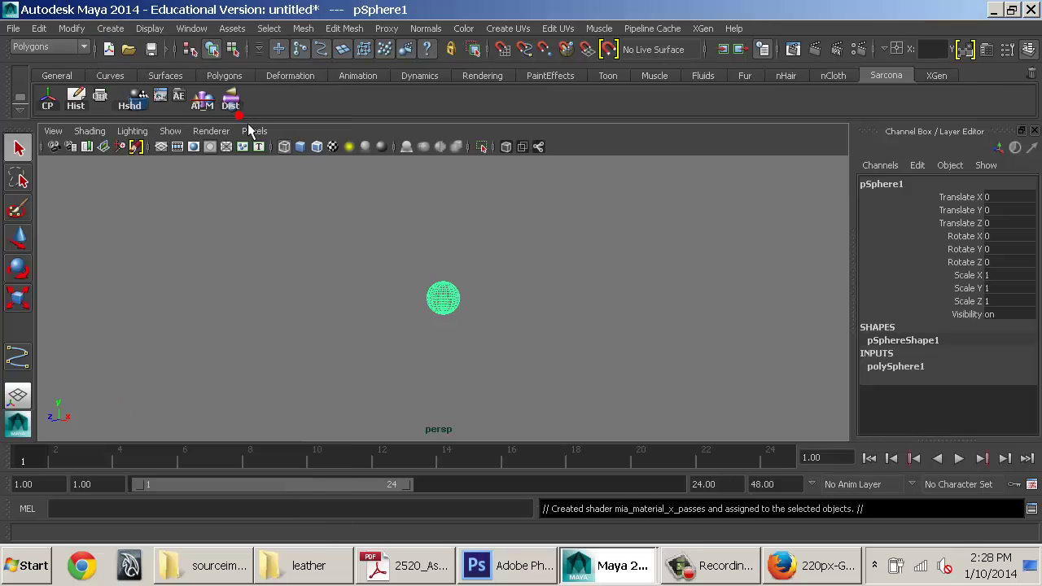
# Step: Connect a Gamma Correct utility node to the diffuse color of the sphere's material
pyautogui.click(820, 147)
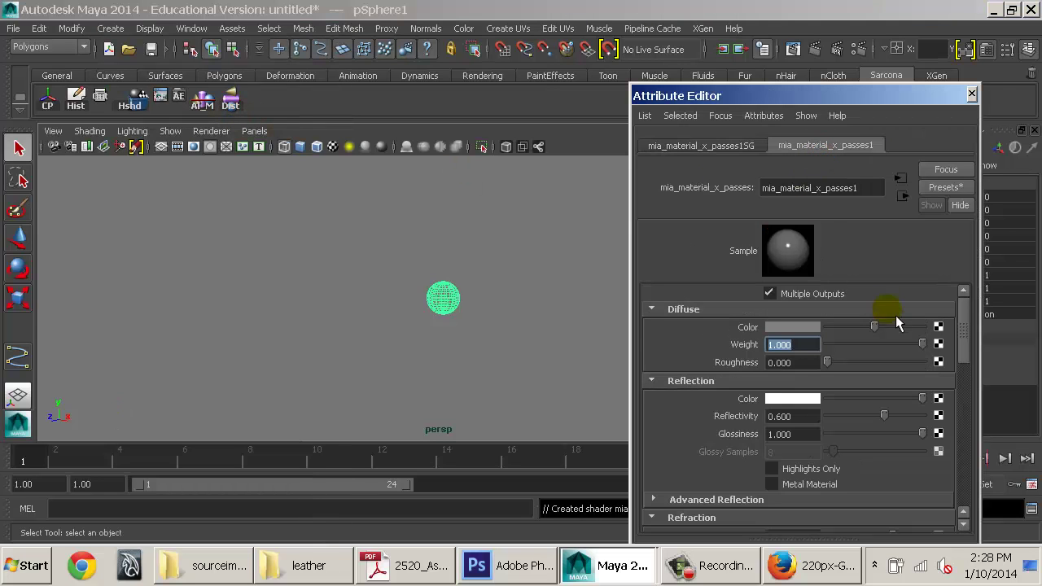
pyautogui.click(939, 327)
pyautogui.doubleClick(426, 238)
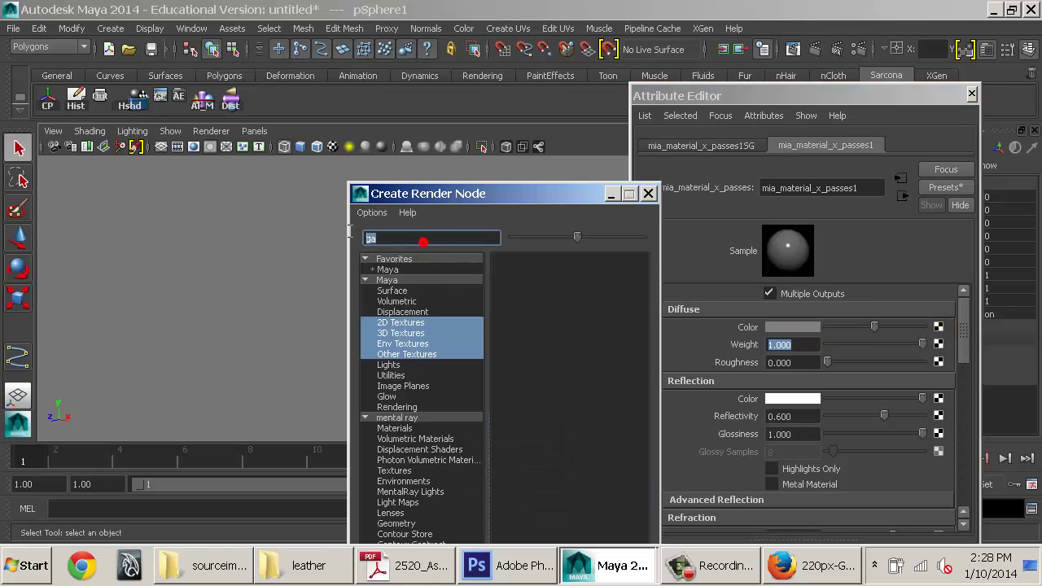
pyautogui.click(408, 374)
pyautogui.click(536, 274)
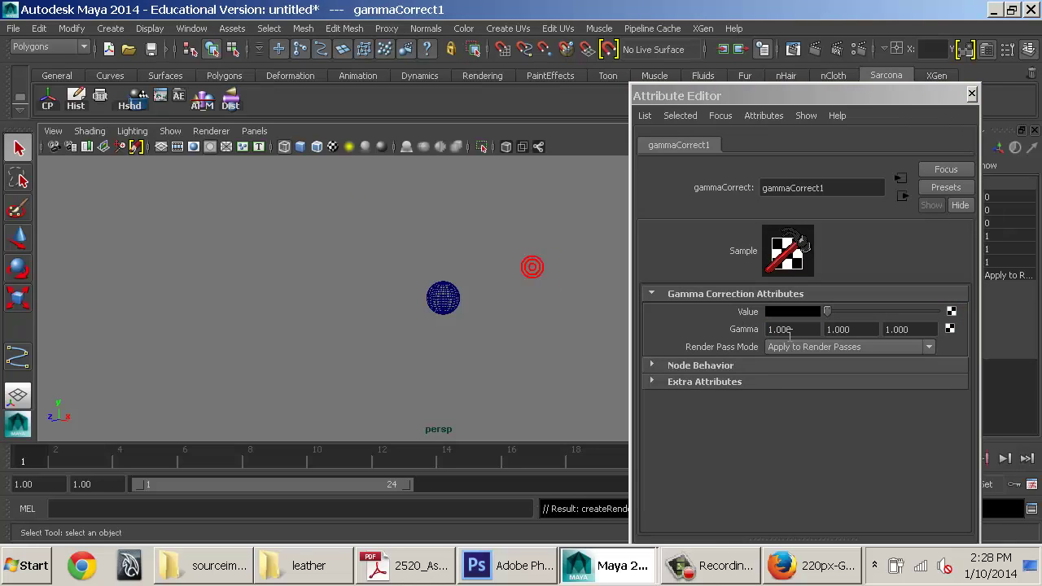
# Step: Set all three gamma values of the gammaCorrect1 node to 0.454
pyautogui.doubleClick(802, 329)
pyautogui.write('.454')
pyautogui.press('Tab')
pyautogui.write('.454')
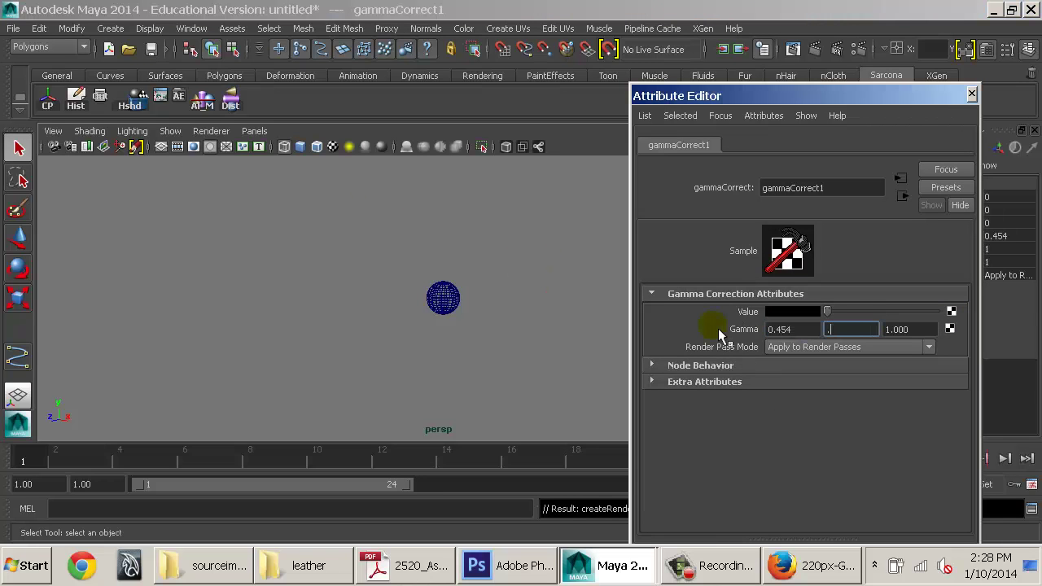
pyautogui.press('Tab')
pyautogui.write('.454')
pyautogui.press('Tab')
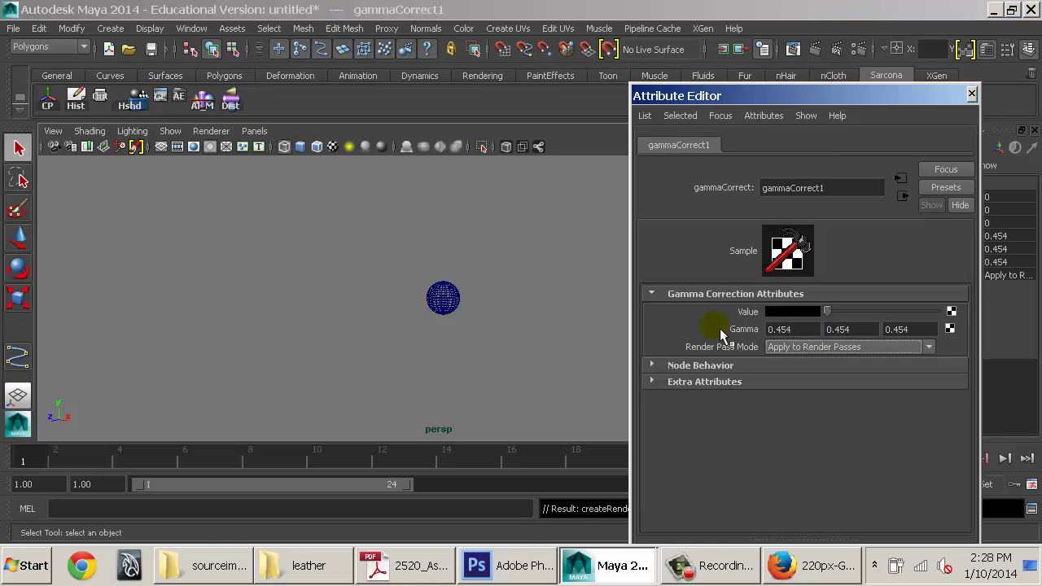
# Step: Set the Gamma Correct node's value to a light yellow-green color, about 0.634, 0.68, 0.363 RGB
pyautogui.click(802, 312)
pyautogui.click(753, 338)
pyautogui.click(770, 356)
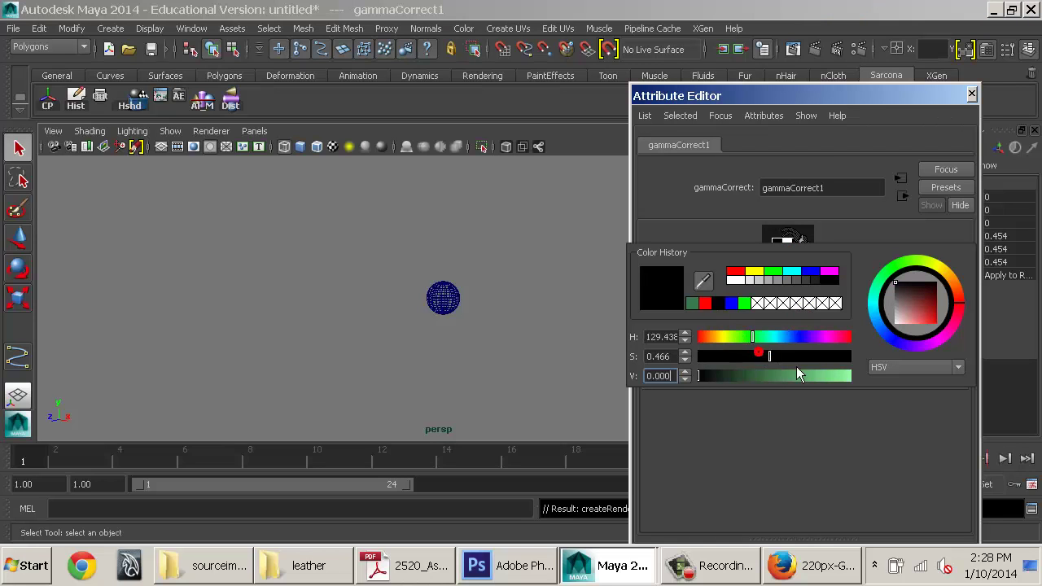
pyautogui.click(802, 376)
pyautogui.moveTo(753, 337); pyautogui.dragTo(732, 337)
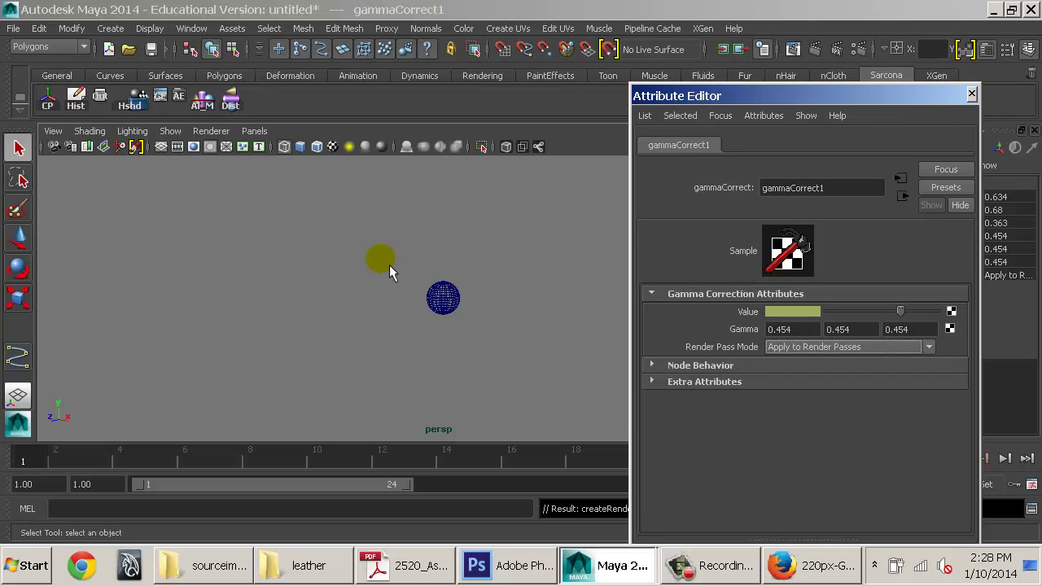
# Step: Frame the sphere in the perspective view, test render the scene and close the Render View
pyautogui.click(415, 263)
pyautogui.press('f')
pyautogui.keyDown('alt'); pyautogui.moveTo(499, 237); pyautogui.dragTo(529, 277, button='right'); pyautogui.keyUp('alt')
pyautogui.keyDown('alt'); pyautogui.moveTo(514, 279); pyautogui.dragTo(463, 231, button='middle'); pyautogui.keyUp('alt')
pyautogui.click(815, 48)
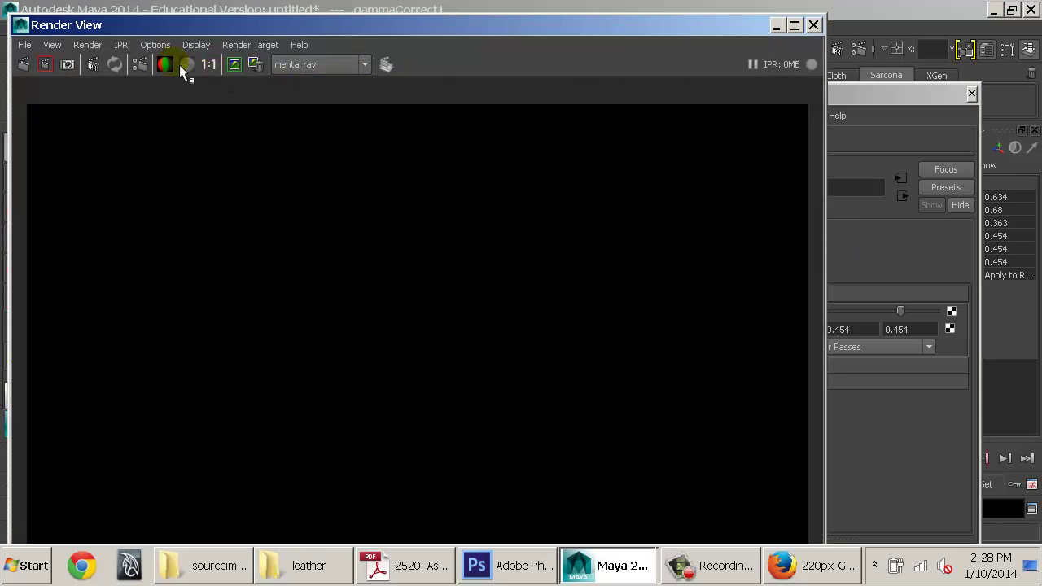
pyautogui.click(815, 25)
# Step: Create a directional light at the sphere and scale its icon up beyond the sphere
pyautogui.keyDown('alt'); pyautogui.moveTo(521, 253); pyautogui.dragTo(488, 259, button='right'); pyautogui.keyUp('alt')
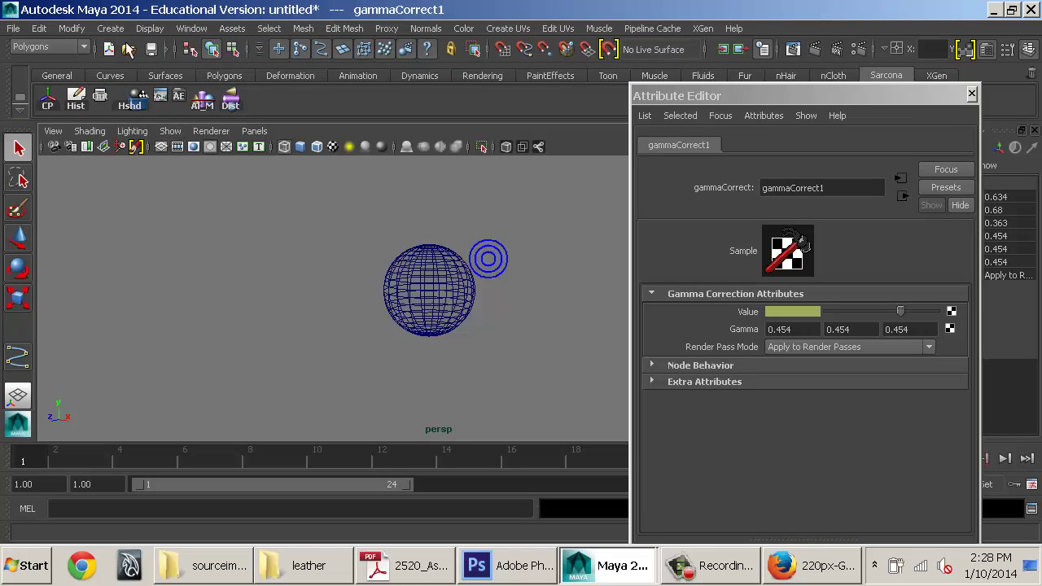
pyautogui.click(110, 28)
pyautogui.moveTo(153, 101)
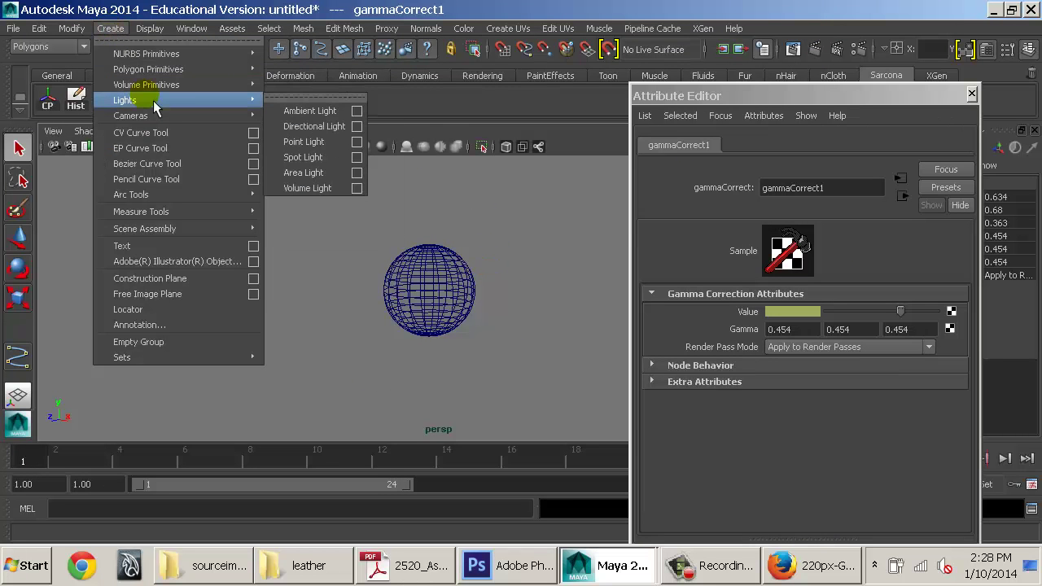
pyautogui.click(301, 126)
pyautogui.press('r')
pyautogui.moveTo(429, 290); pyautogui.dragTo(374, 302)
pyautogui.moveTo(375, 303); pyautogui.dragTo(579, 303, button='middle')
# Step: Rotate the directional light to about -31, 17 and 1 degrees and render the lit sphere
pyautogui.press('e')
pyautogui.moveTo(407, 292); pyautogui.dragTo(435, 262)
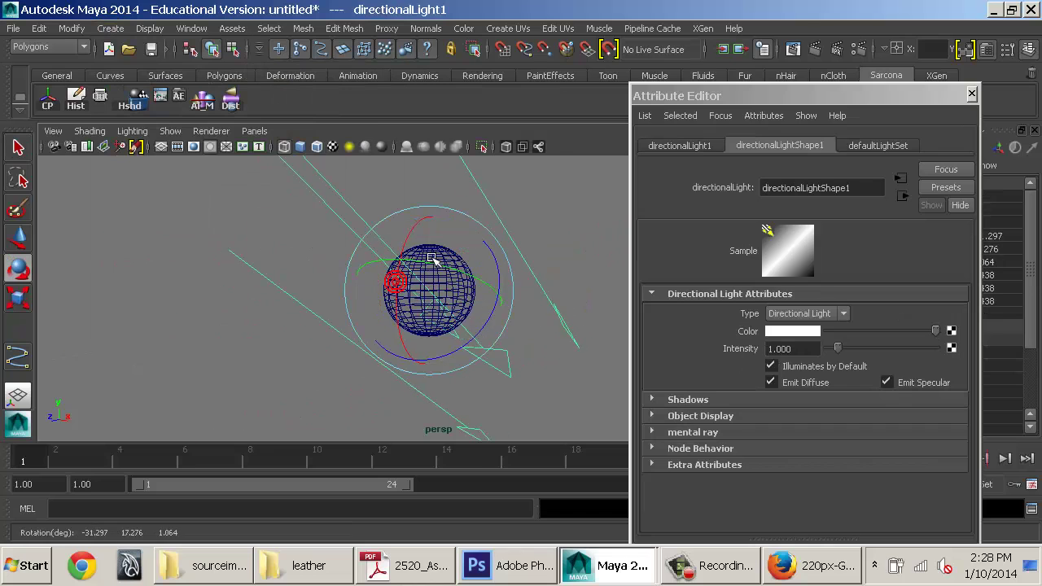
pyautogui.click(435, 263)
pyautogui.keyDown('alt'); pyautogui.moveTo(380, 282); pyautogui.dragTo(563, 263, button='right'); pyautogui.keyUp('alt')
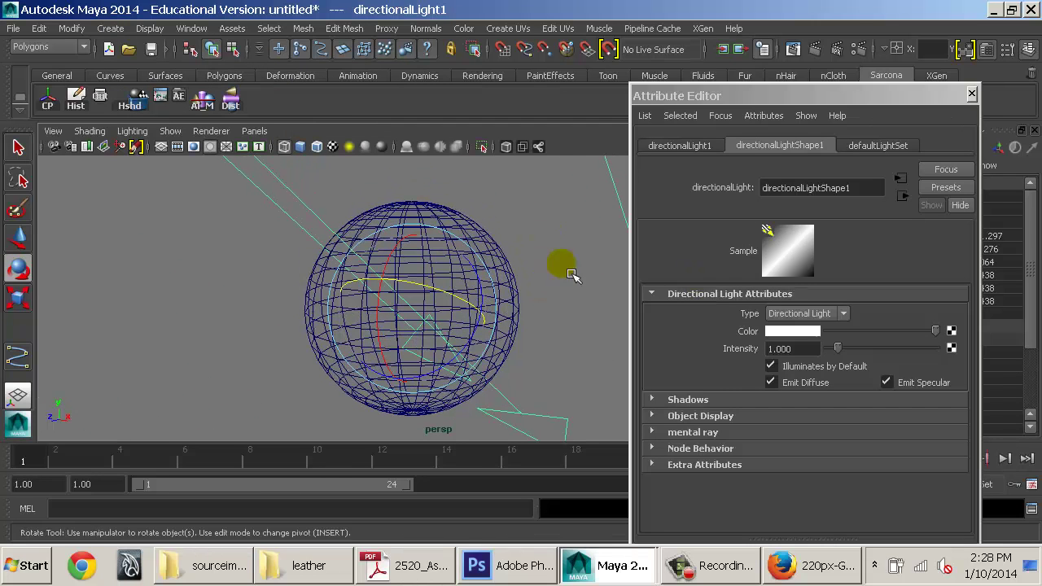
pyautogui.click(815, 49)
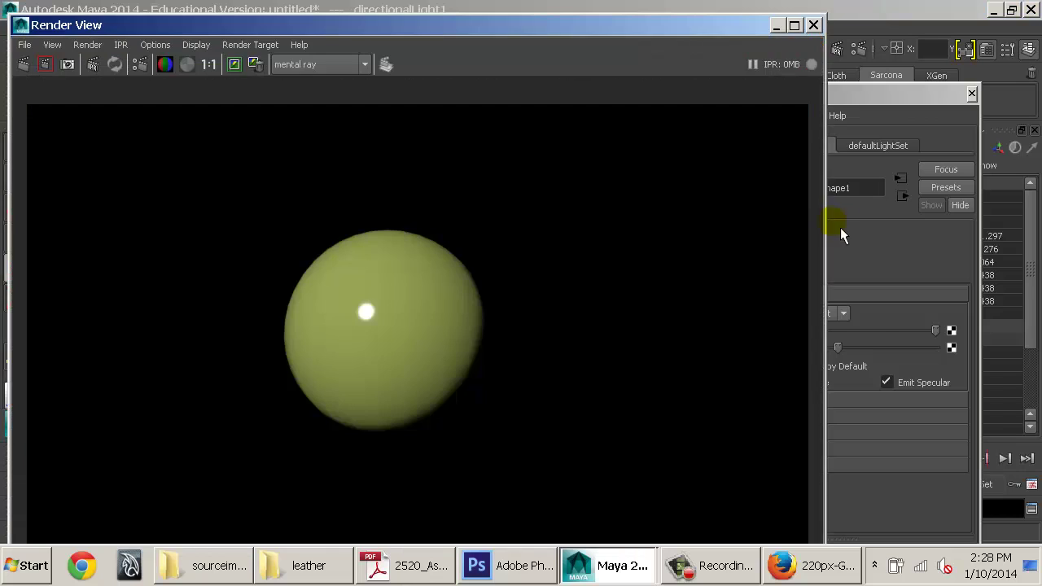
# Step: Map a Crater 3D texture to the Gamma Correct node's value, render the sphere and close the Render View
pyautogui.click(841, 227)
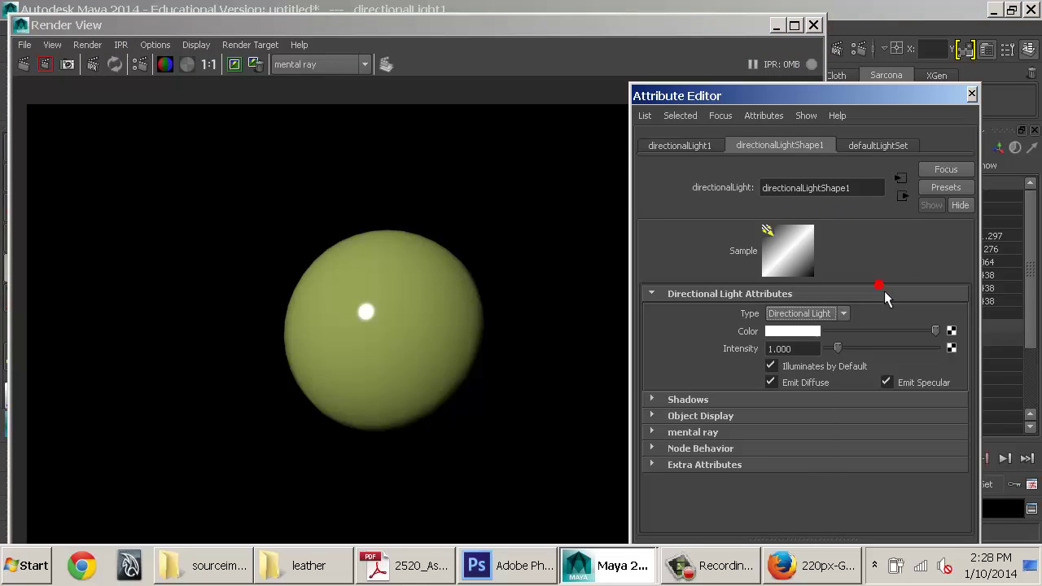
pyautogui.click(720, 115)
pyautogui.click(751, 148)
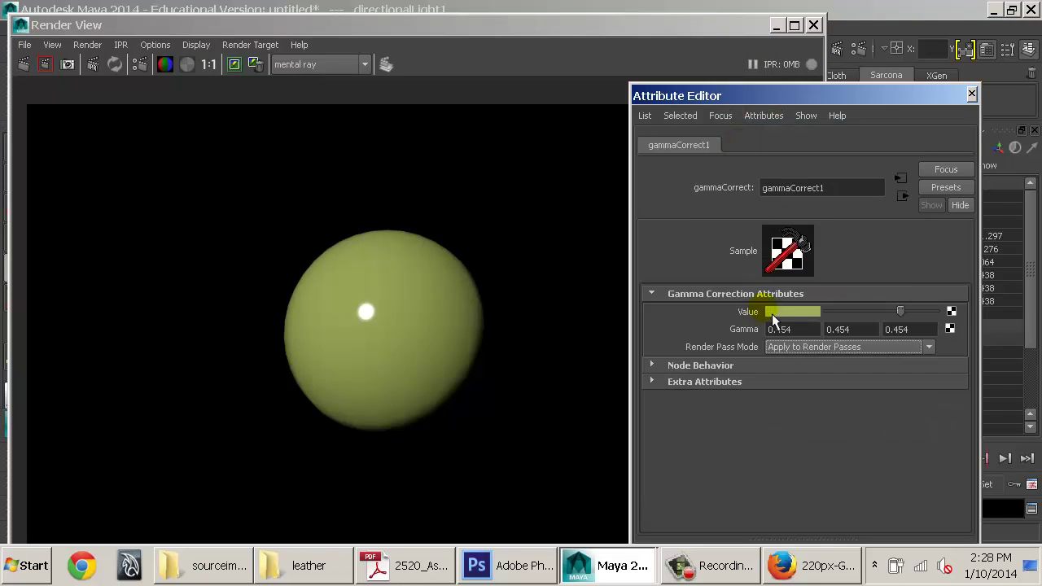
pyautogui.click(952, 328)
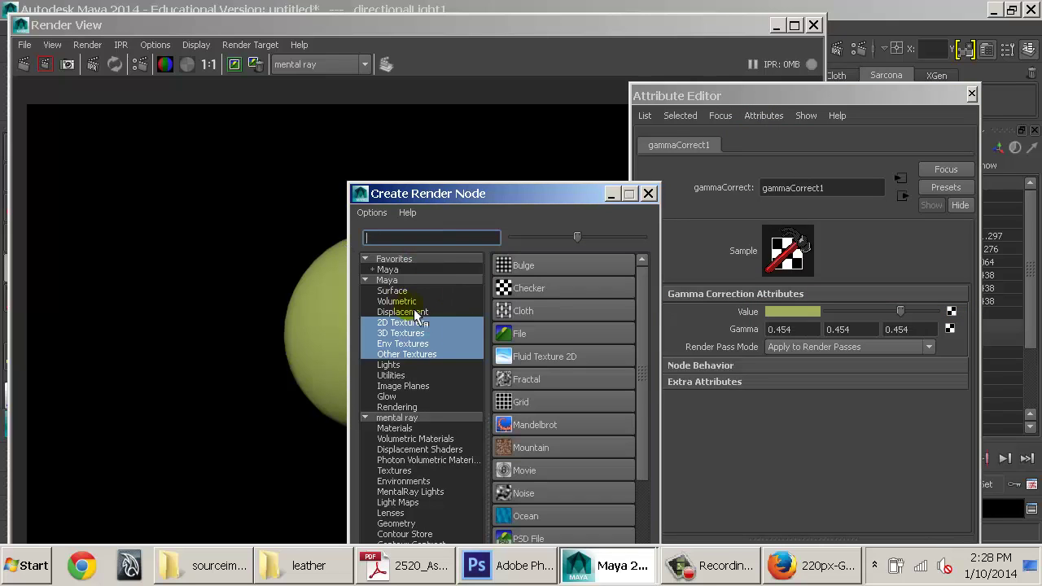
pyautogui.scroll(-5, 602, 369)
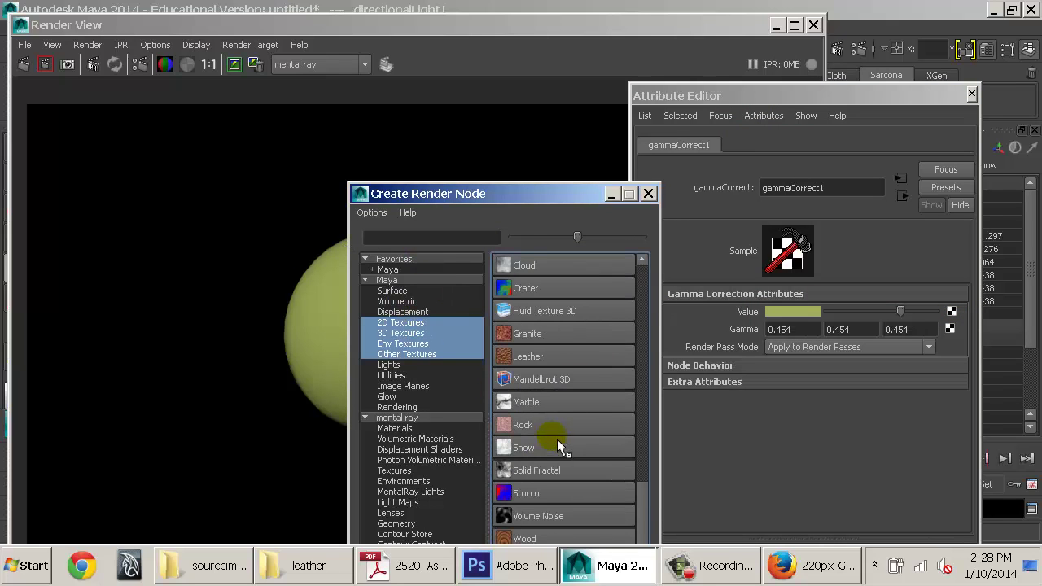
pyautogui.click(558, 281)
pyautogui.click(31, 69)
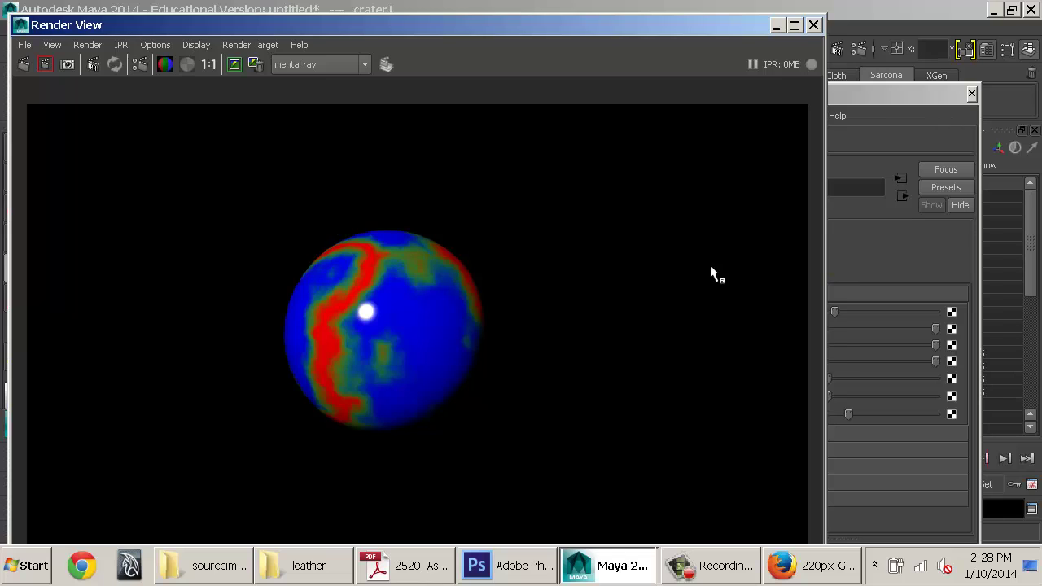
pyautogui.click(846, 247)
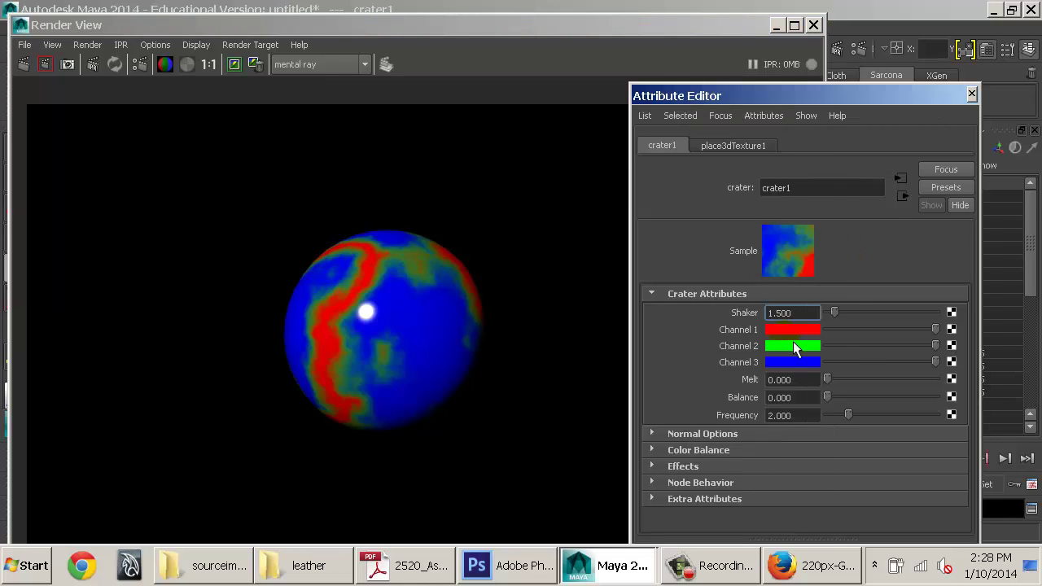
pyautogui.click(816, 29)
# Step: Duplicate the sphere and move the copy about 2.93 units along Z, beside the original
pyautogui.click(487, 259)
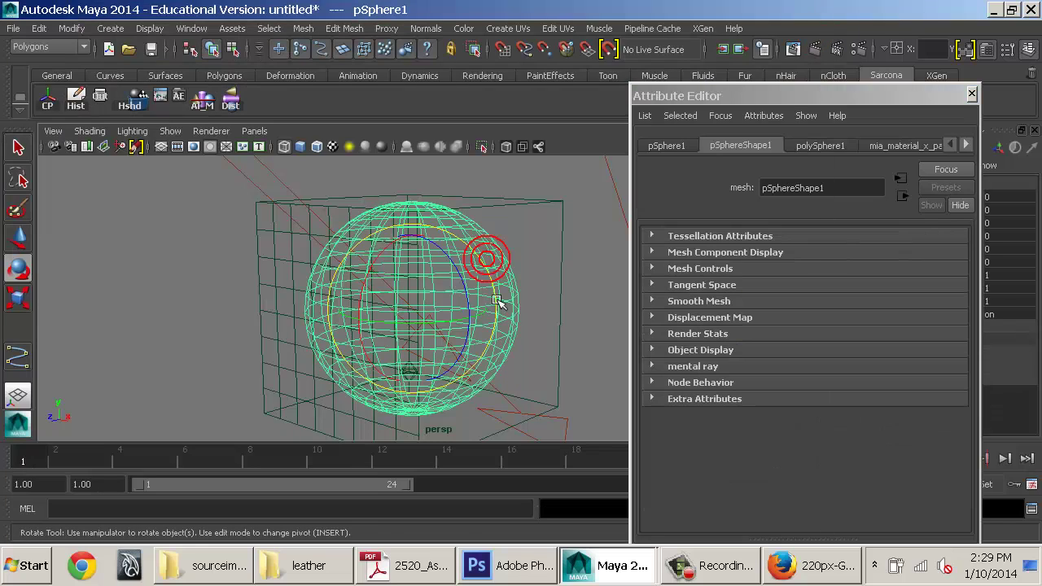
pyautogui.hotkey('ctrl', 'd')
pyautogui.press('w')
pyautogui.moveTo(375, 314); pyautogui.dragTo(212, 317)
# Step: Assign a new mia_material_x_passes material to the duplicated sphere
pyautogui.keyDown('alt'); pyautogui.moveTo(334, 294); pyautogui.dragTo(417, 246, button='middle'); pyautogui.keyUp('alt')
pyautogui.keyDown('alt'); pyautogui.moveTo(416, 246); pyautogui.dragTo(391, 245, button='right'); pyautogui.keyUp('alt')
pyautogui.keyDown('alt'); pyautogui.moveTo(391, 244); pyautogui.dragTo(351, 271); pyautogui.keyUp('alt')
pyautogui.press('space')
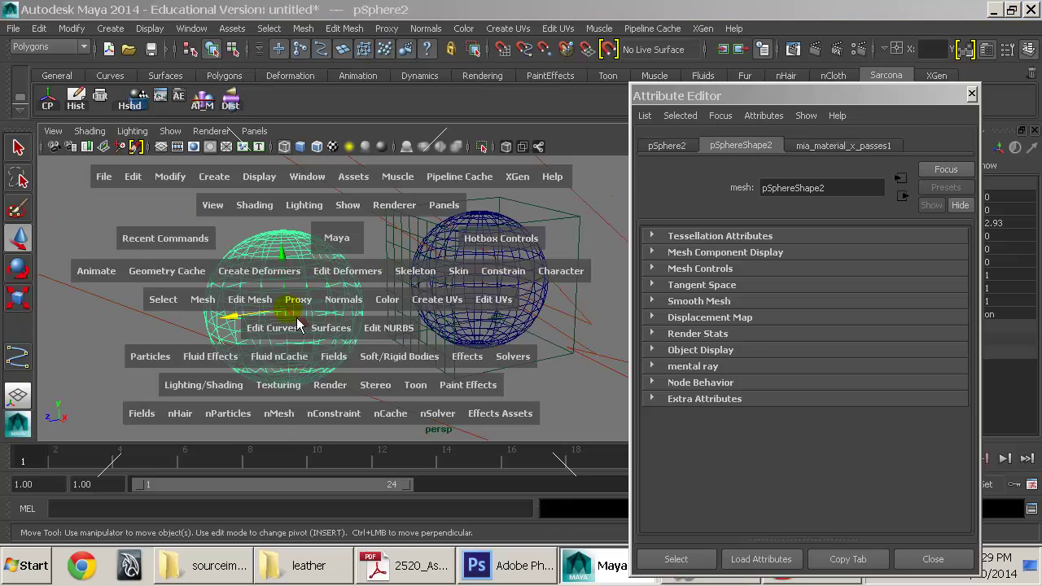
pyautogui.click(221, 386)
pyautogui.moveTo(308, 145)
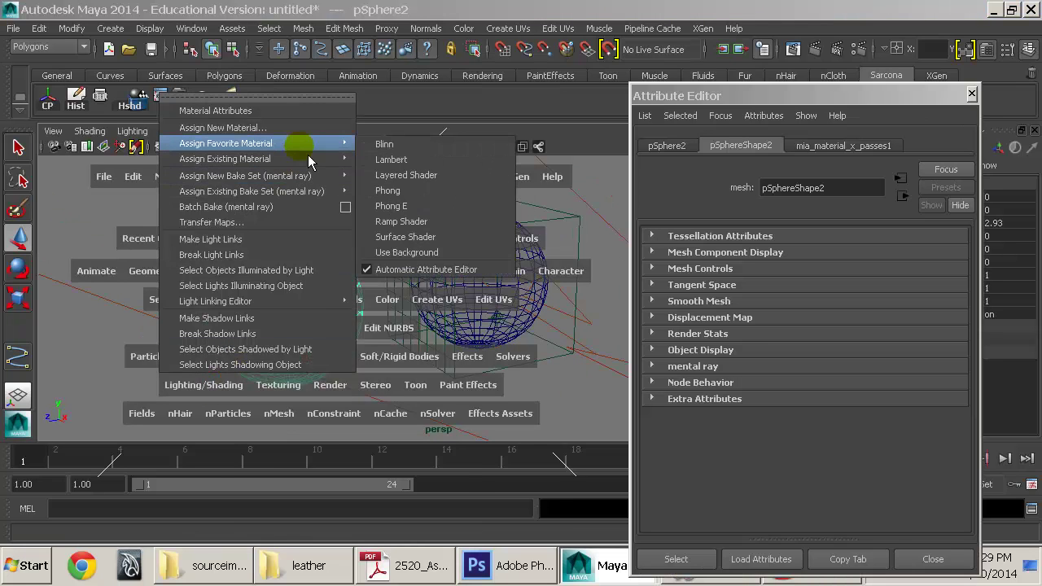
pyautogui.click(316, 128)
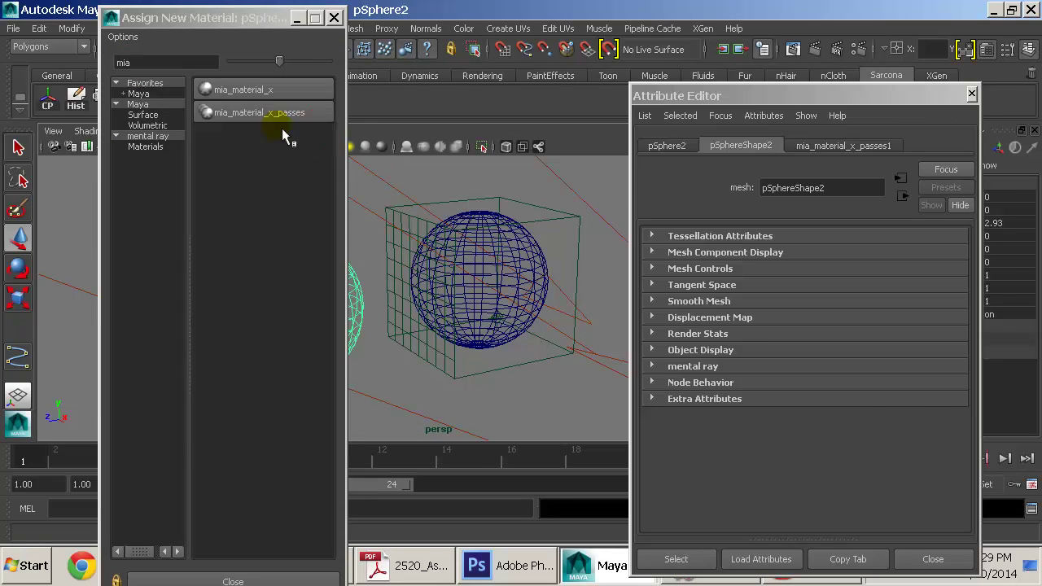
pyautogui.click(258, 115)
# Step: Map a Crater texture directly to the new material's diffuse color, without gamma correction, and test render both spheres
pyautogui.click(939, 326)
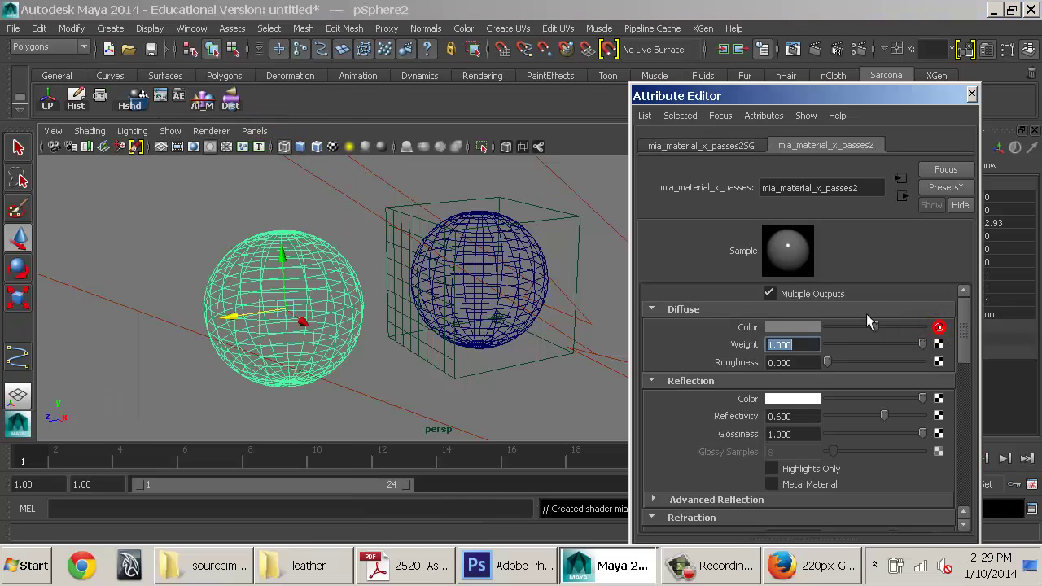
pyautogui.click(528, 288)
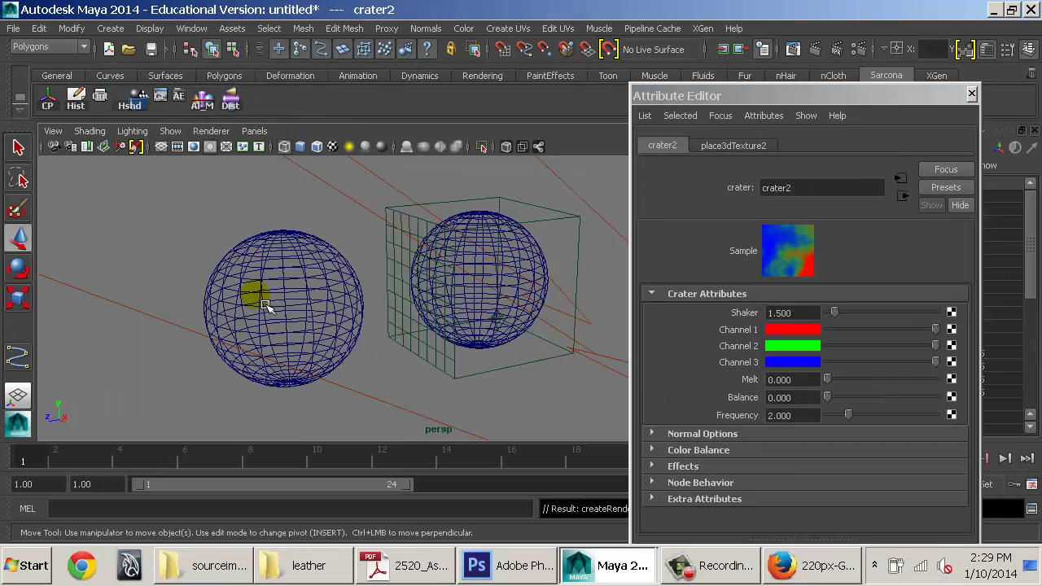
pyautogui.click(815, 49)
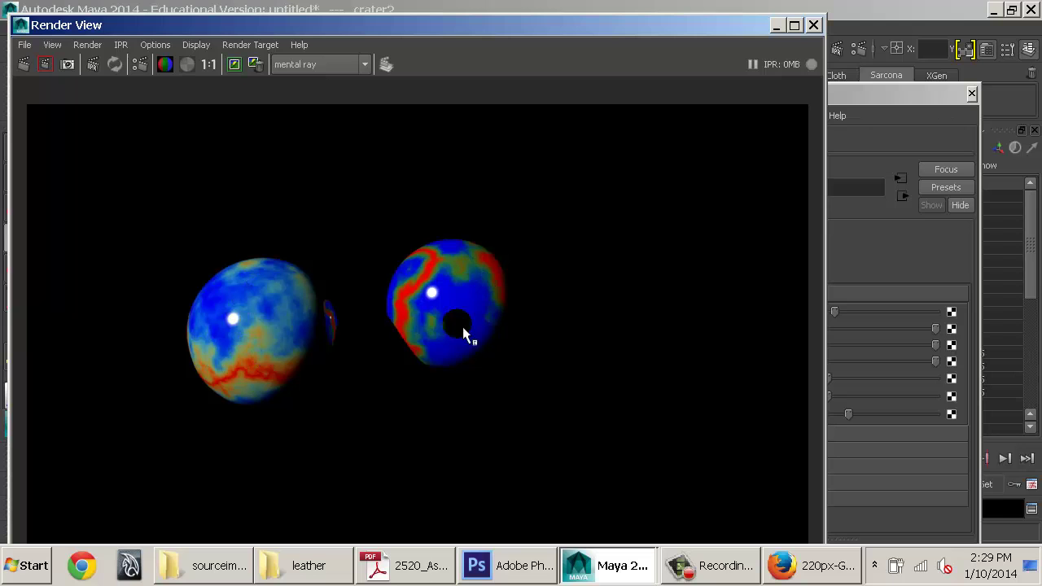
pyautogui.click(813, 25)
# Step: Set the duplicated sphere's Translate Z to 0
pyautogui.click(277, 330)
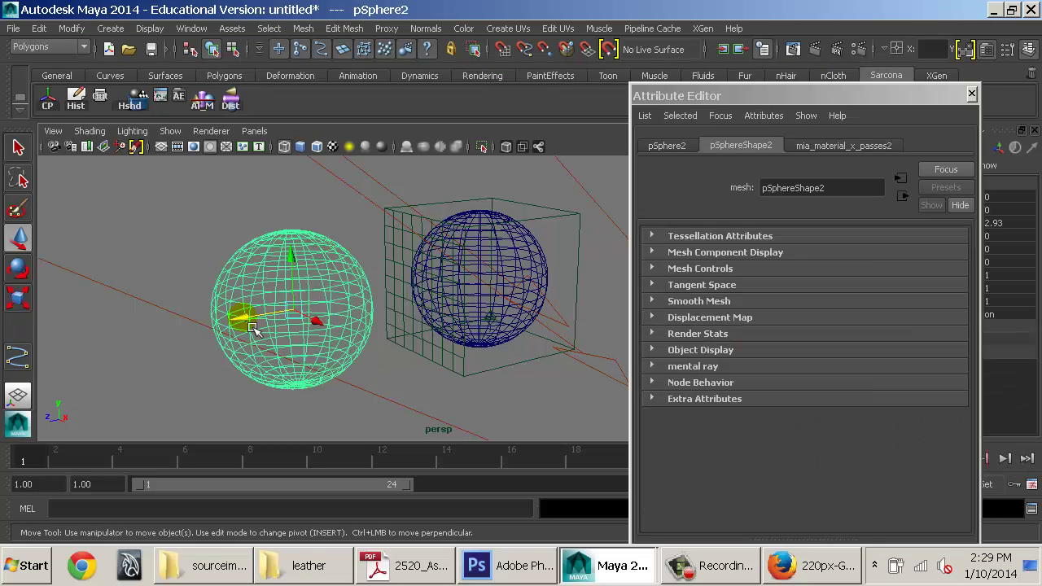
pyautogui.click(995, 222)
pyautogui.write('0')
pyautogui.press('Return')
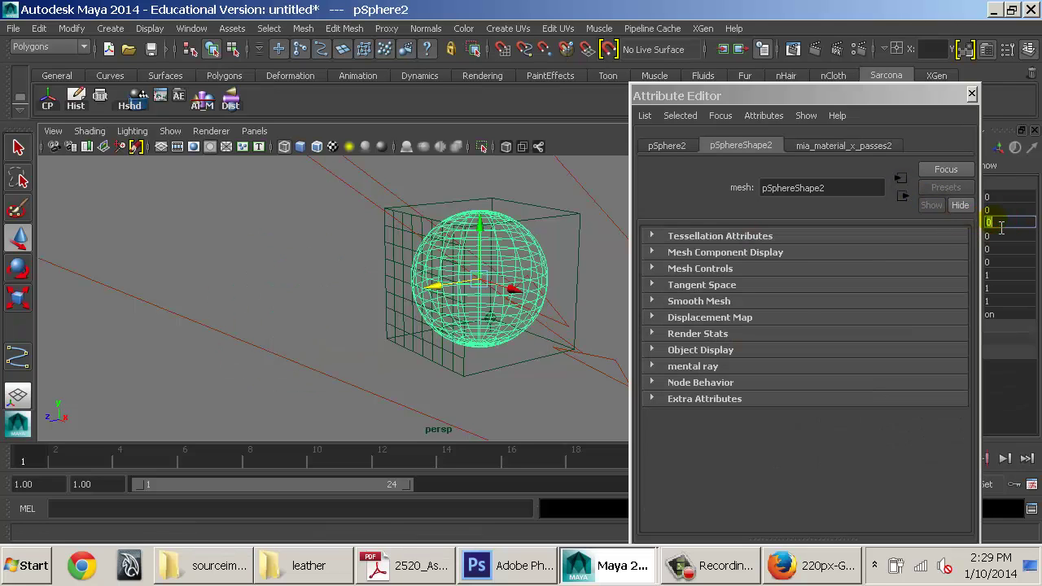
# Step: Move the duplicated sphere together with place3dTexture2 about 3.286 units along Z and render both spheres for comparison
pyautogui.click(453, 215)
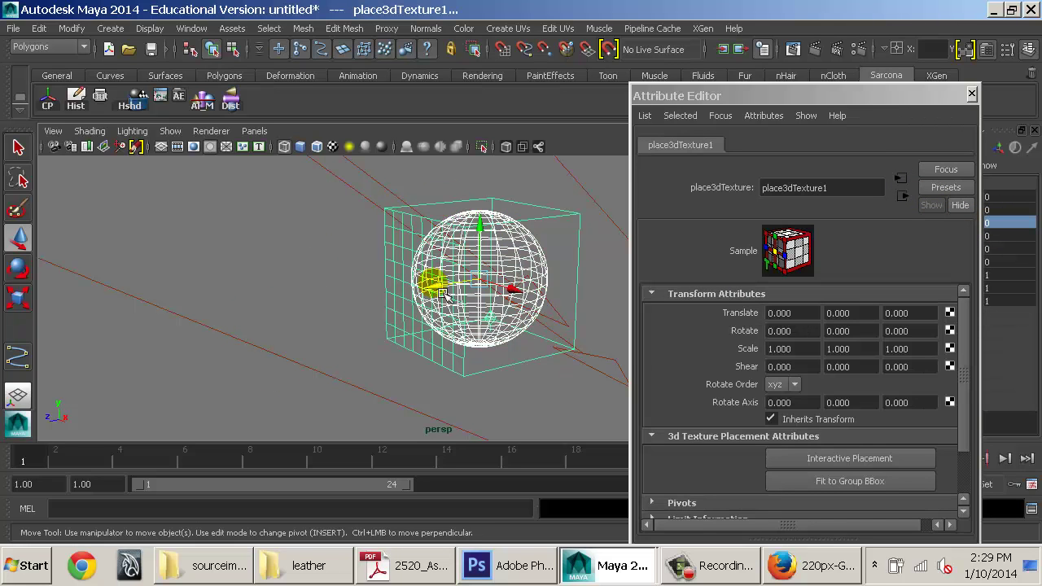
pyautogui.click(448, 214)
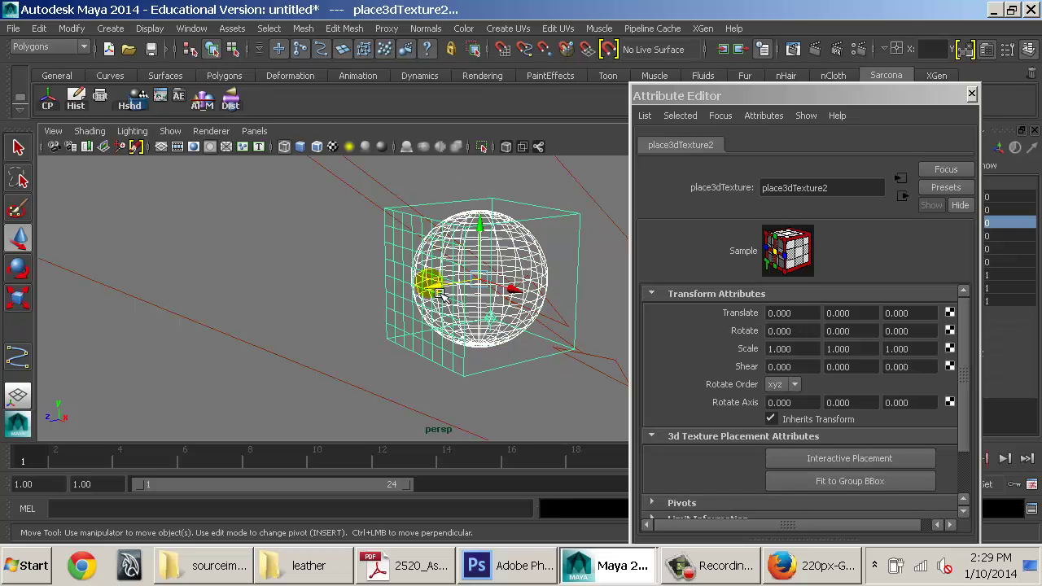
pyautogui.moveTo(440, 295); pyautogui.dragTo(226, 334)
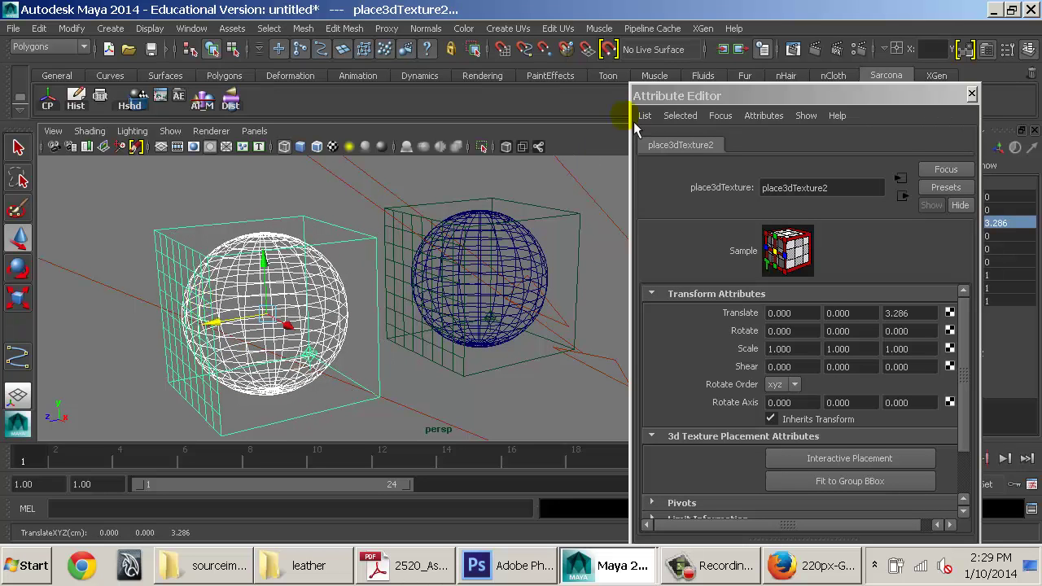
pyautogui.click(793, 50)
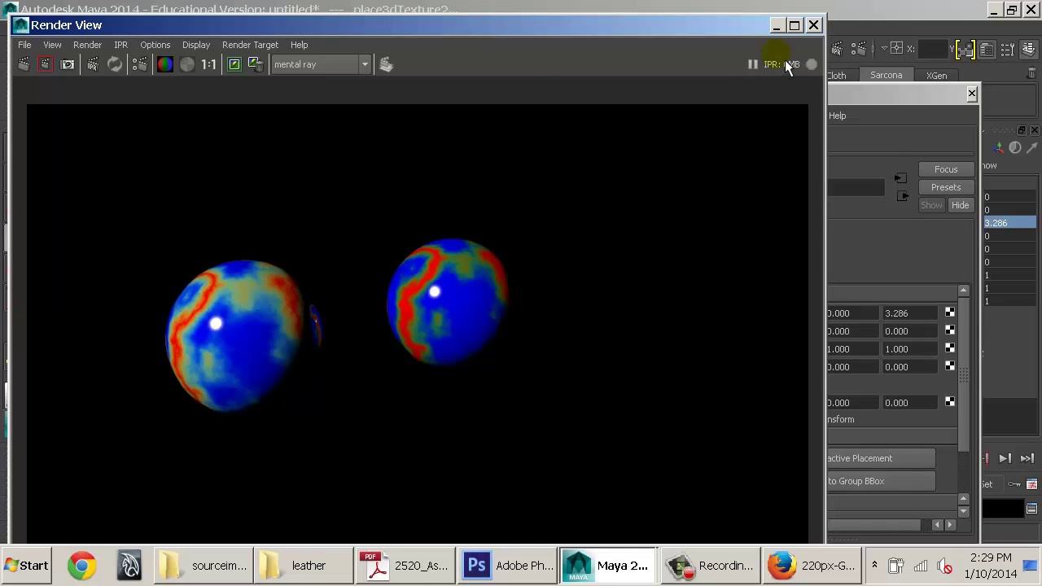
pyautogui.click(813, 25)
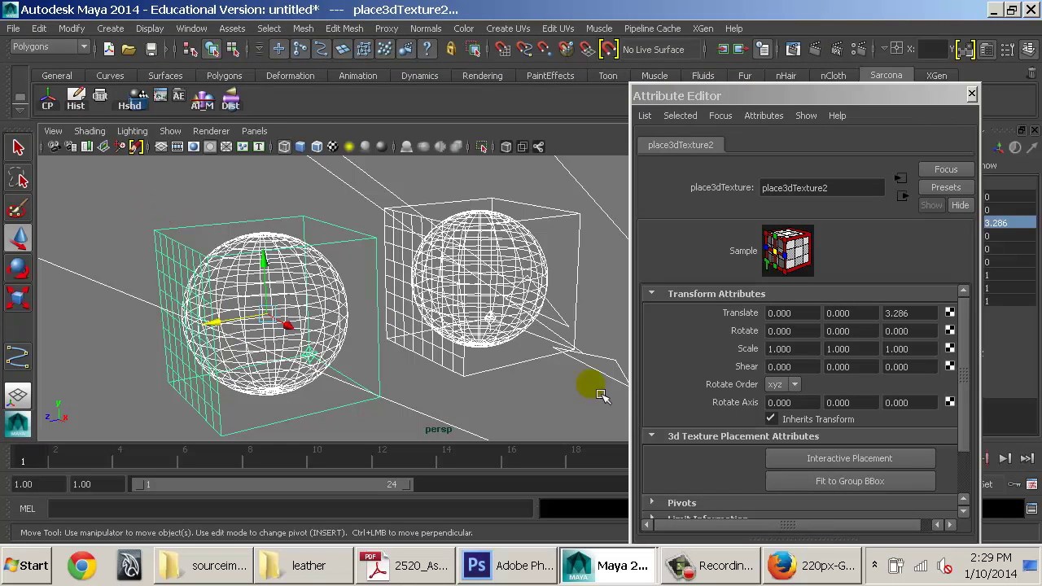
# Step: Start a new scene without saving the current one and enable color management in the render settings
pyautogui.hotkey('ctrl', 'n')
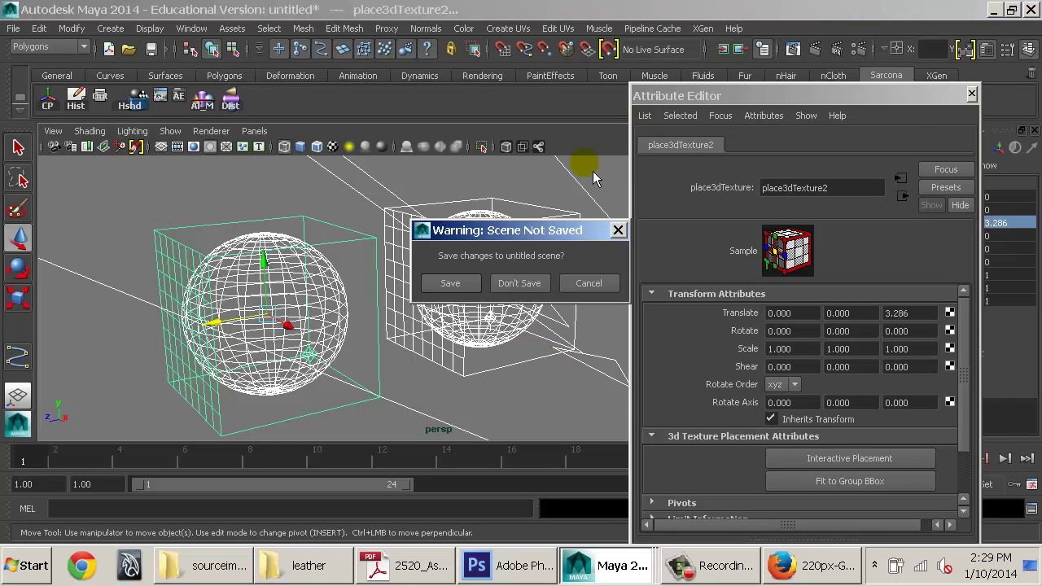
pyautogui.press('n')
pyautogui.click(861, 49)
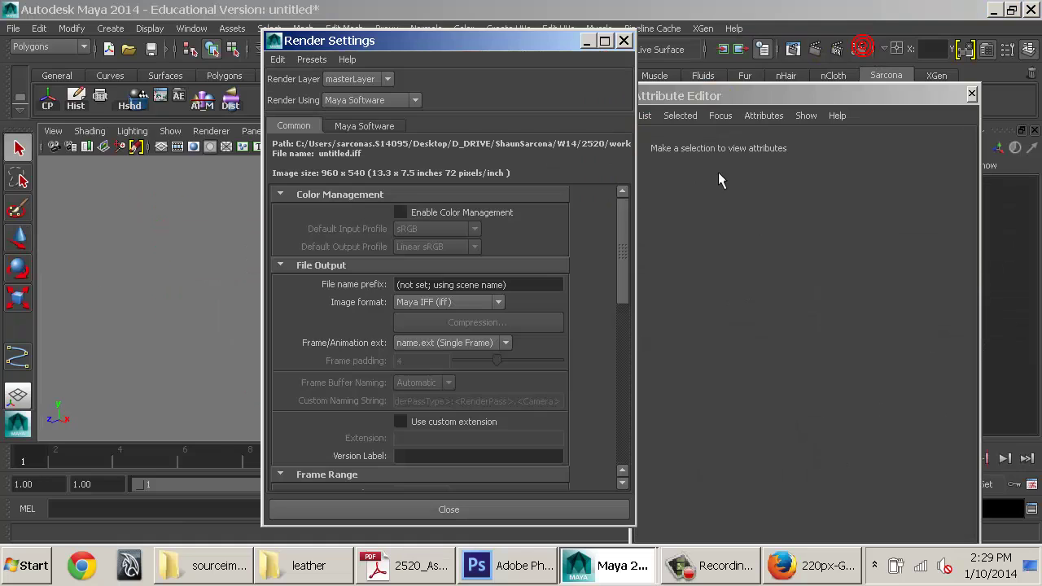
pyautogui.click(431, 213)
# Step: Look through the output image formats offered with the Maya Software renderer
pyautogui.click(478, 303)
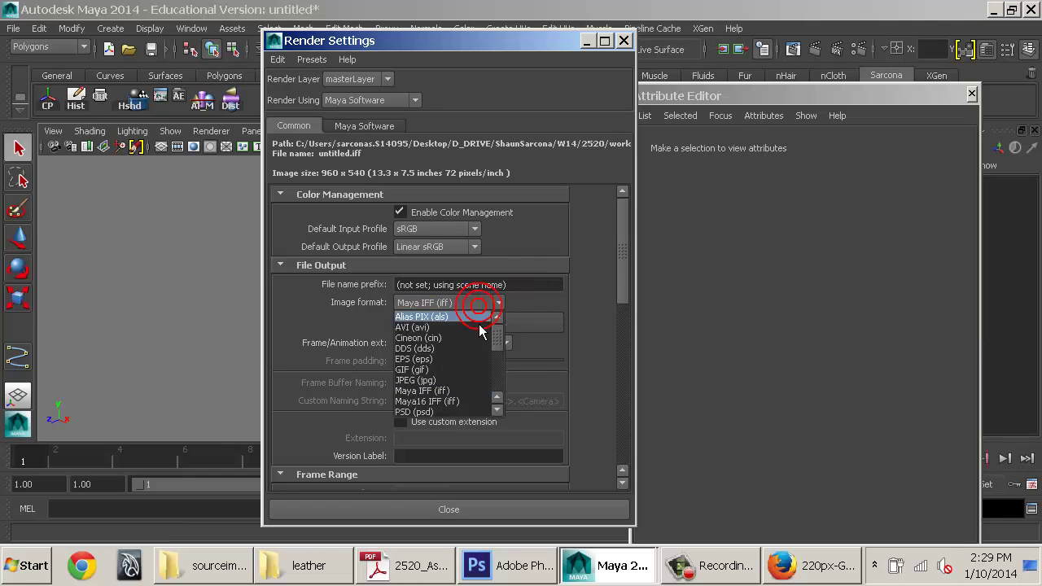
pyautogui.scroll(-5, 458, 391)
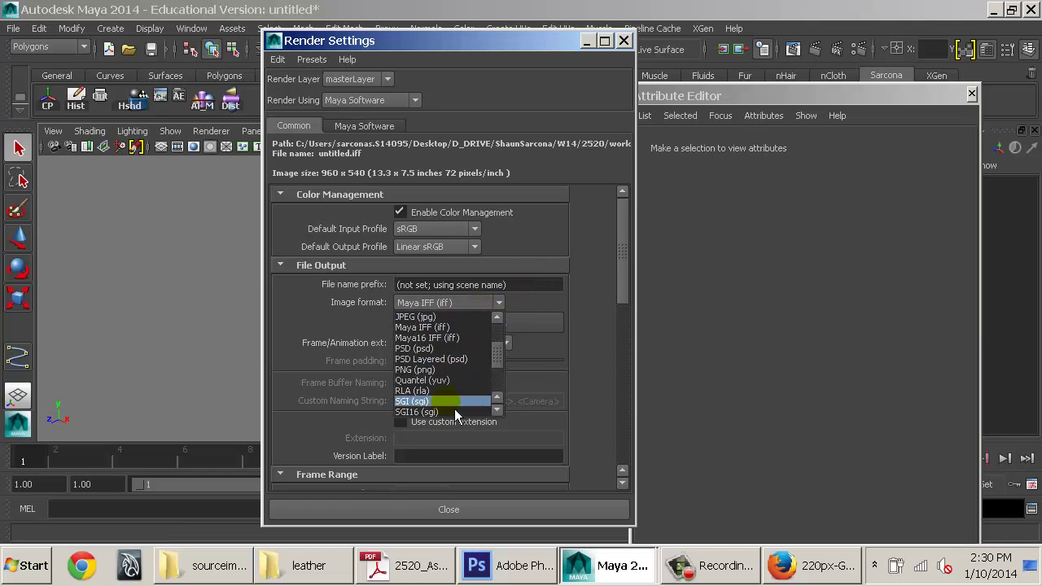
pyautogui.scroll(4, 456, 399)
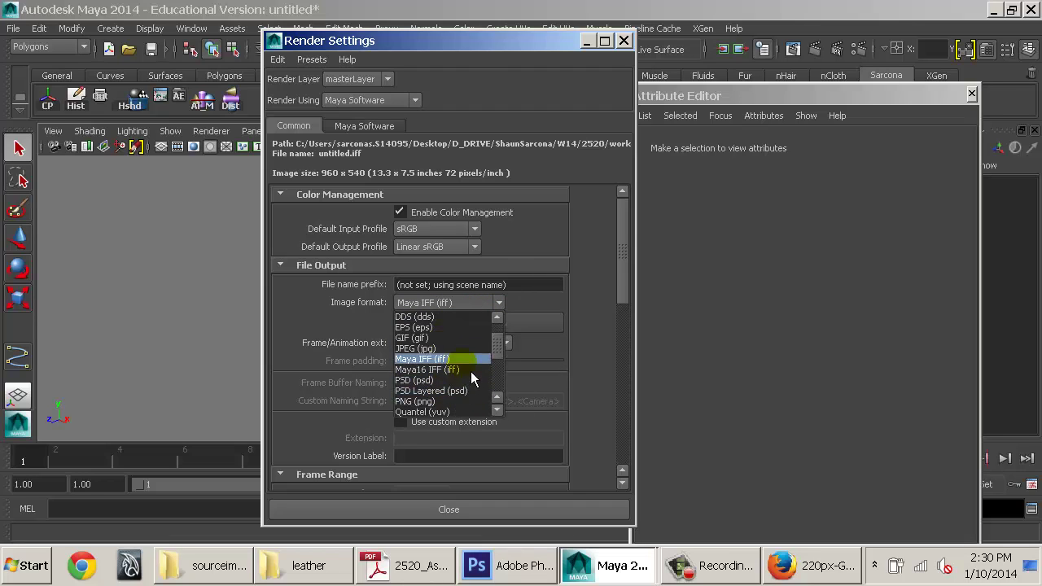
pyautogui.scroll(1, 471, 372)
pyautogui.scroll(-2, 472, 373)
pyautogui.scroll(-3, 471, 379)
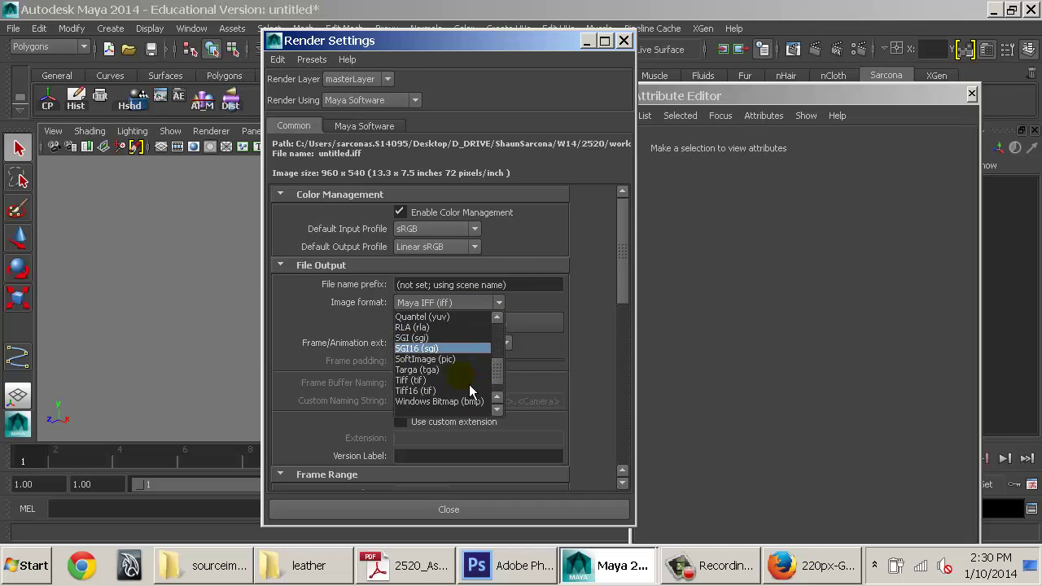
pyautogui.scroll(4, 505, 378)
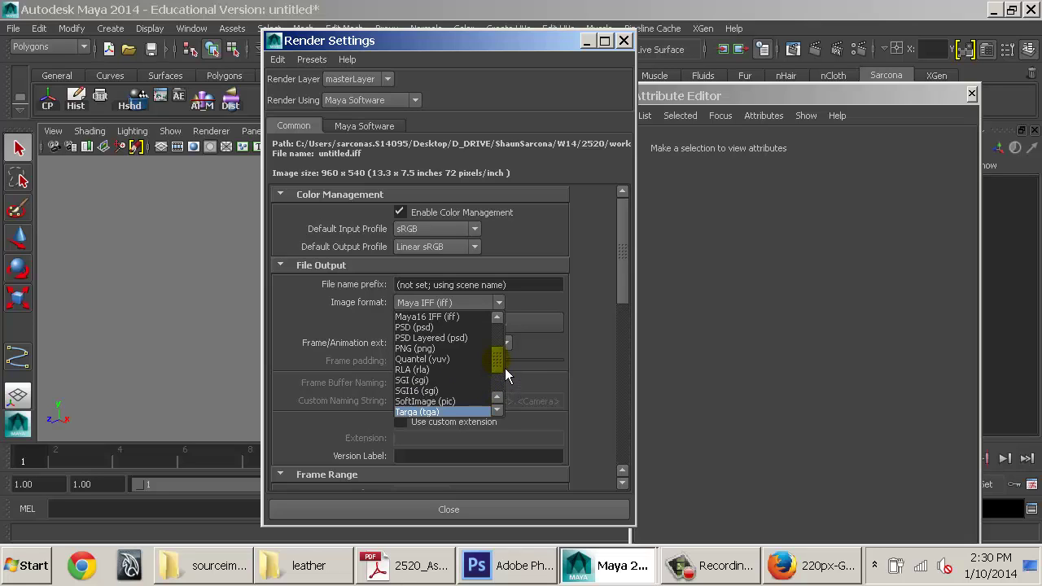
pyautogui.scroll(5, 505, 368)
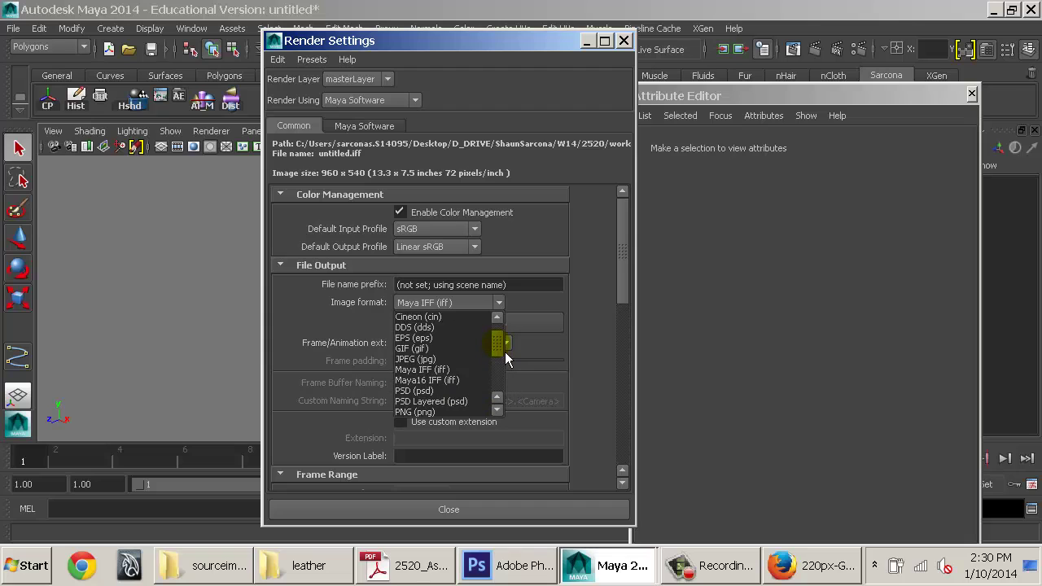
# Step: Set the renderer to mental ray in the render settings
pyautogui.click(397, 102)
pyautogui.click(367, 100)
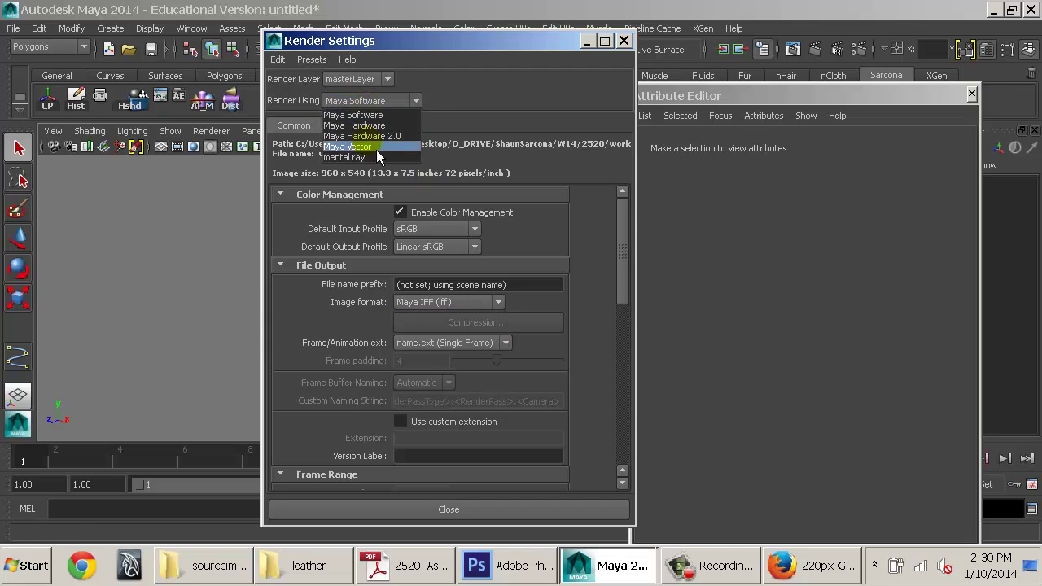
pyautogui.click(350, 157)
# Step: Set the output image format to OpenEXR (exr) with RLE compression
pyautogui.click(485, 302)
pyautogui.scroll(-1, 489, 342)
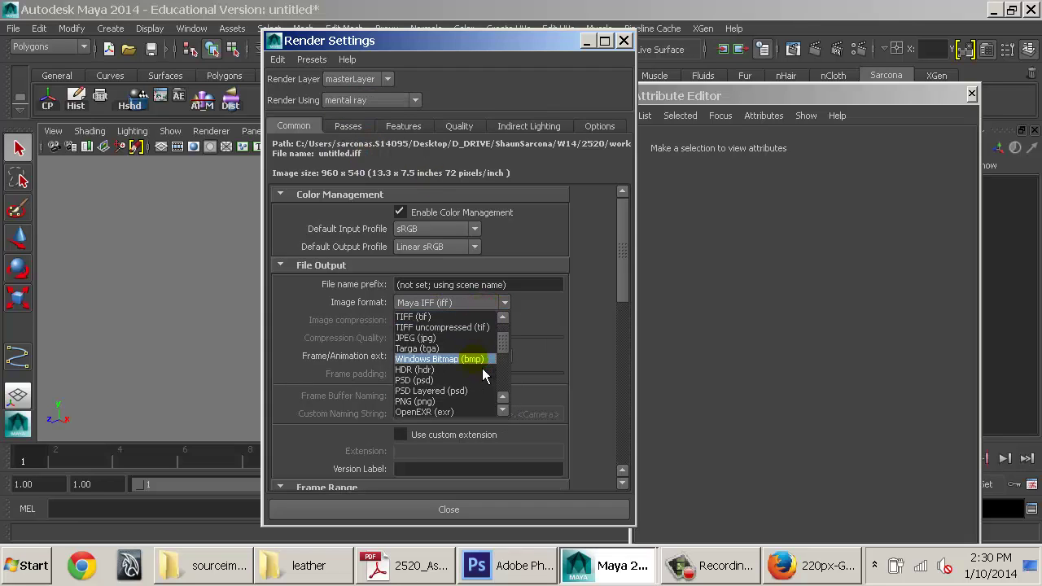
pyautogui.click(459, 413)
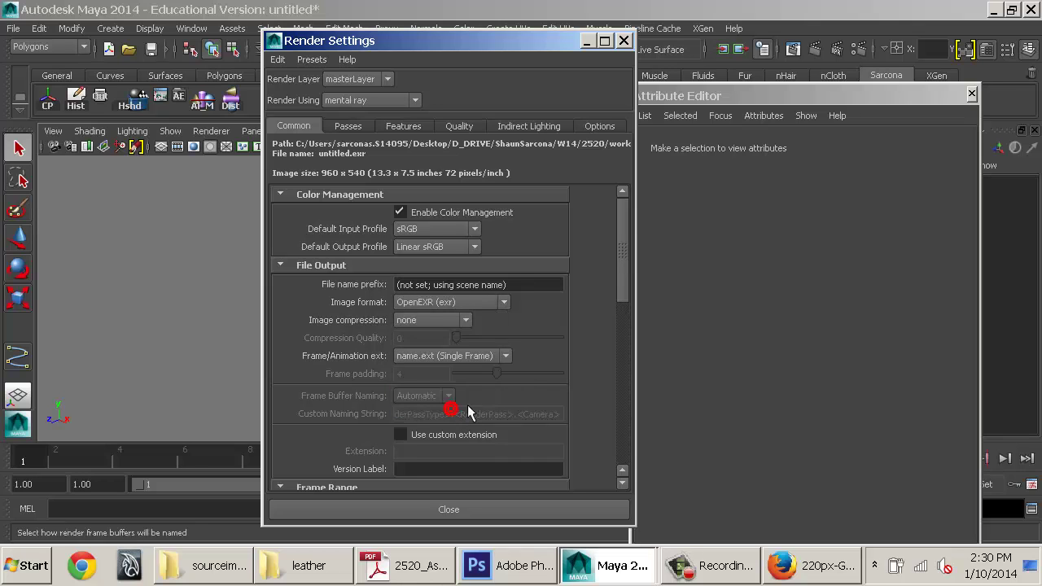
pyautogui.click(432, 320)
pyautogui.click(428, 355)
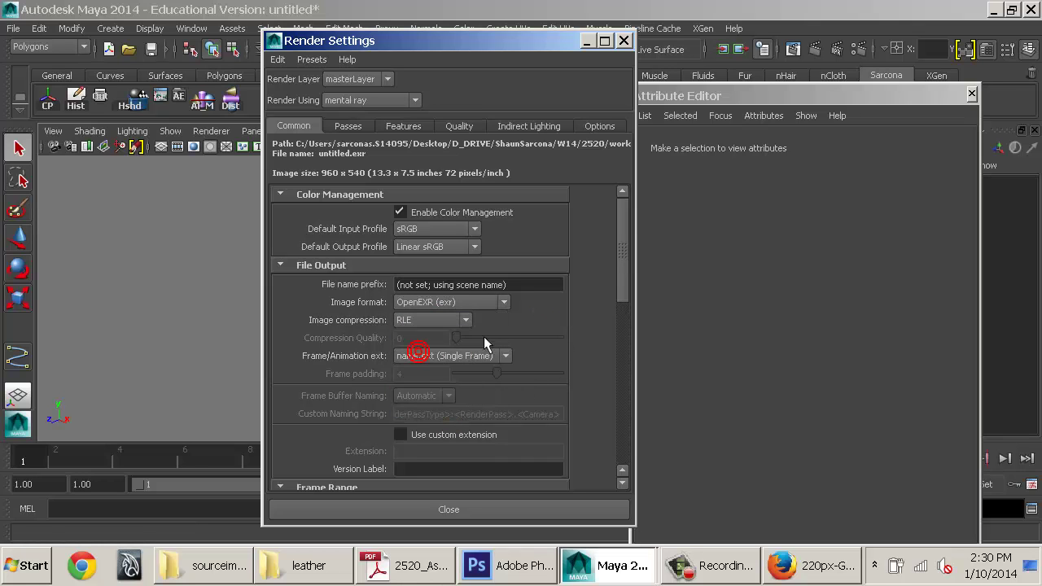
pyautogui.click(536, 317)
# Step: Review the renderable camera and image size settings and expand the Render Options section
pyautogui.scroll(-3, 536, 317)
pyautogui.scroll(-2, 532, 328)
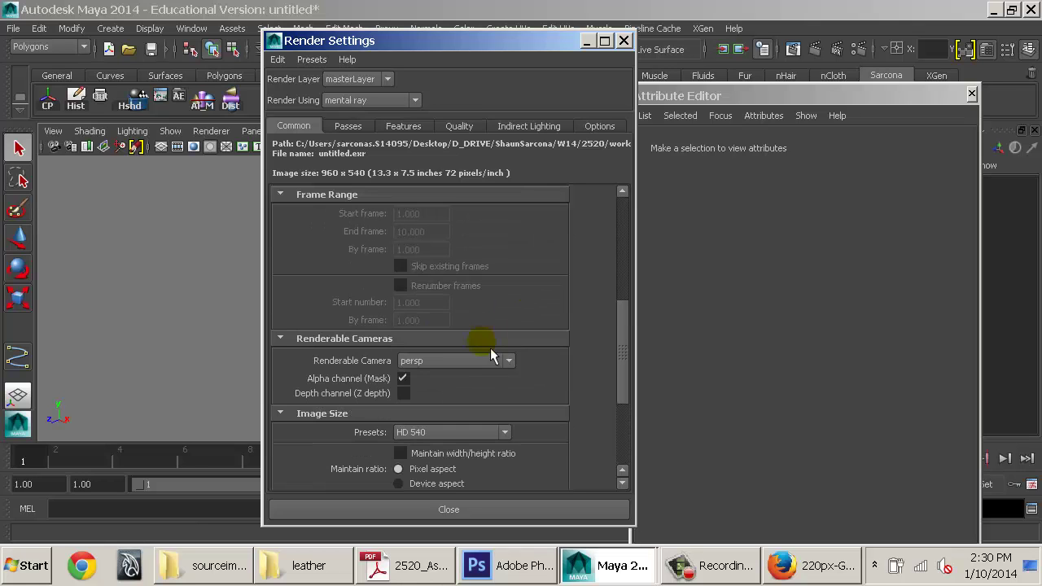
pyautogui.click(447, 365)
pyautogui.click(447, 365)
pyautogui.click(533, 395)
pyautogui.scroll(-1, 533, 395)
pyautogui.scroll(-2, 534, 398)
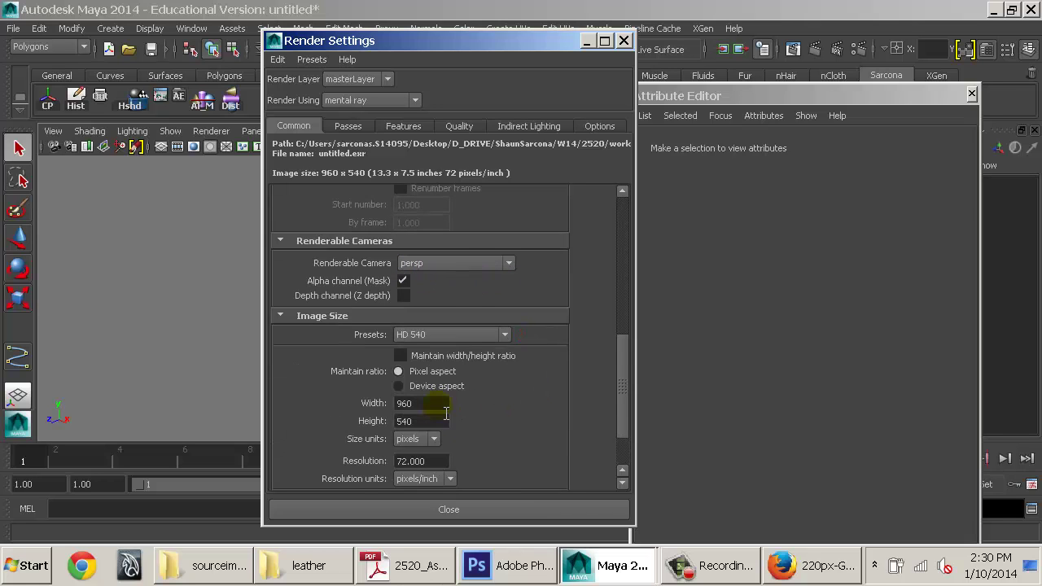
pyautogui.scroll(-3, 446, 415)
pyautogui.click(338, 483)
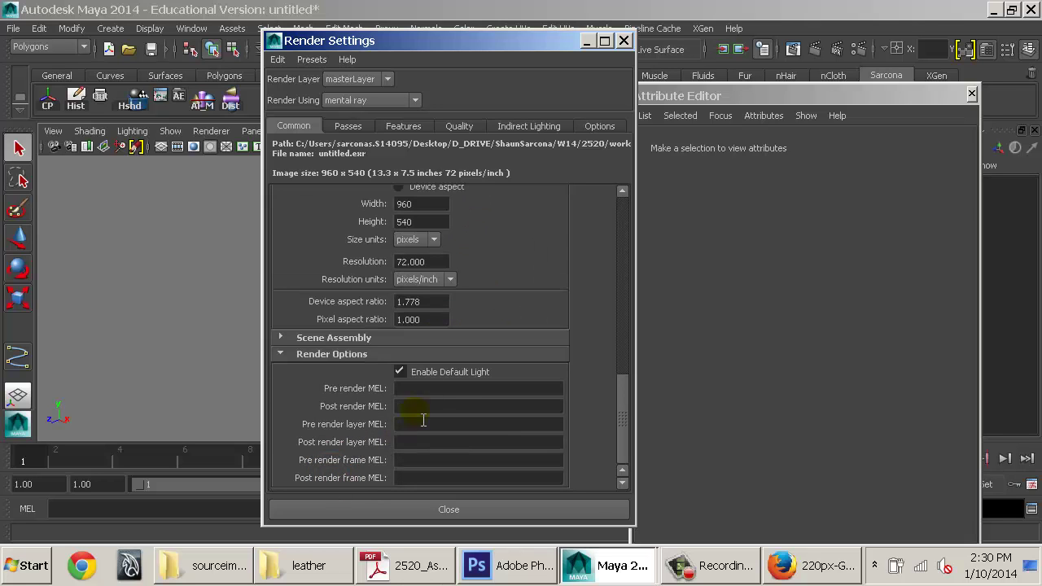
# Step: Review the mental ray quality settings down to the Framebuffer data type and close the render settings
pyautogui.click(438, 375)
pyautogui.click(467, 131)
pyautogui.scroll(-4, 442, 400)
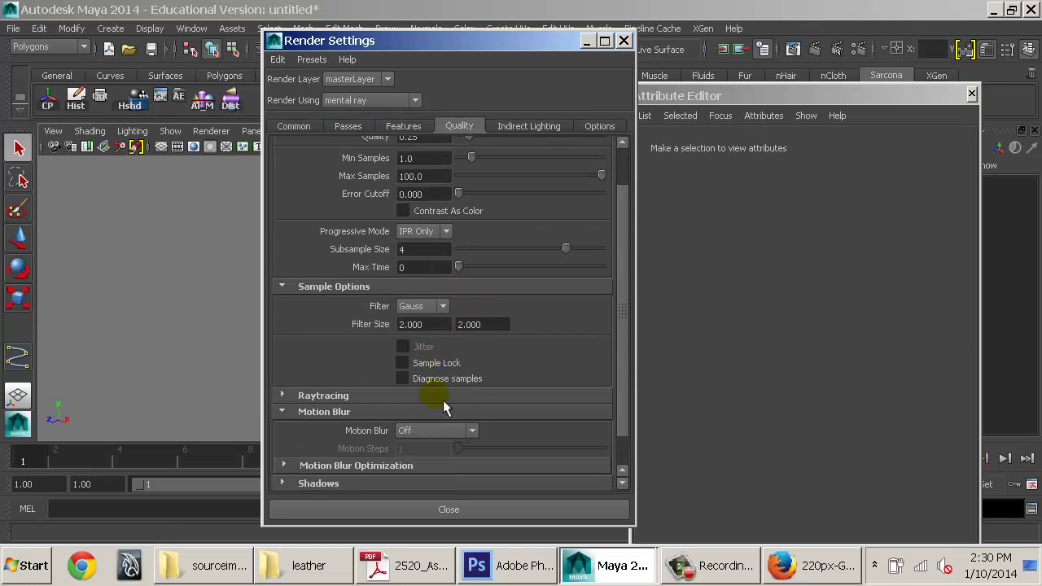
pyautogui.click(345, 463)
pyautogui.scroll(-3, 345, 463)
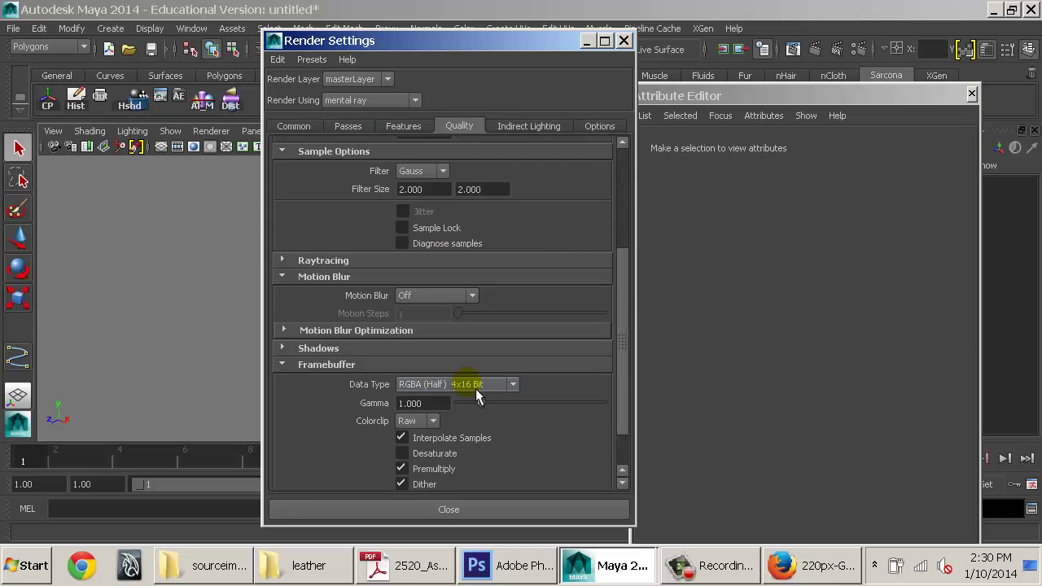
pyautogui.click(538, 513)
# Step: Set the Render View color management's Image Color Profile to Linear sRGB and close the Render View
pyautogui.click(793, 48)
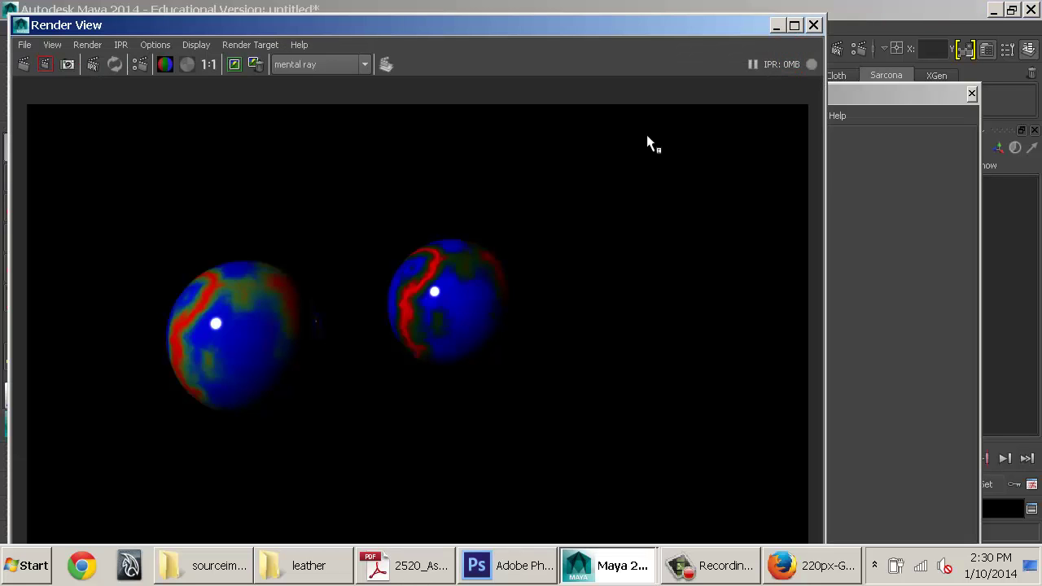
pyautogui.click(200, 44)
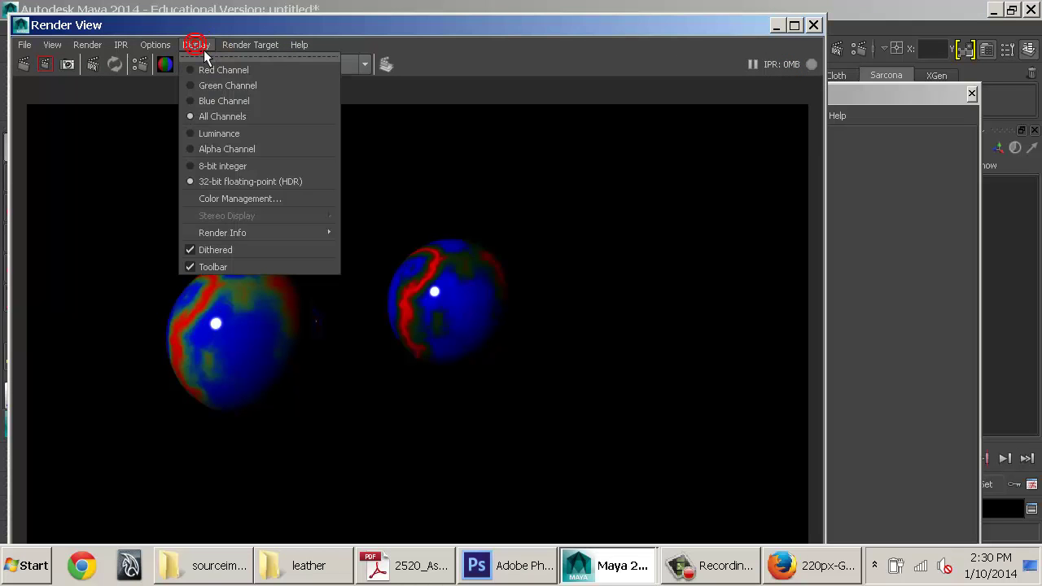
pyautogui.click(268, 199)
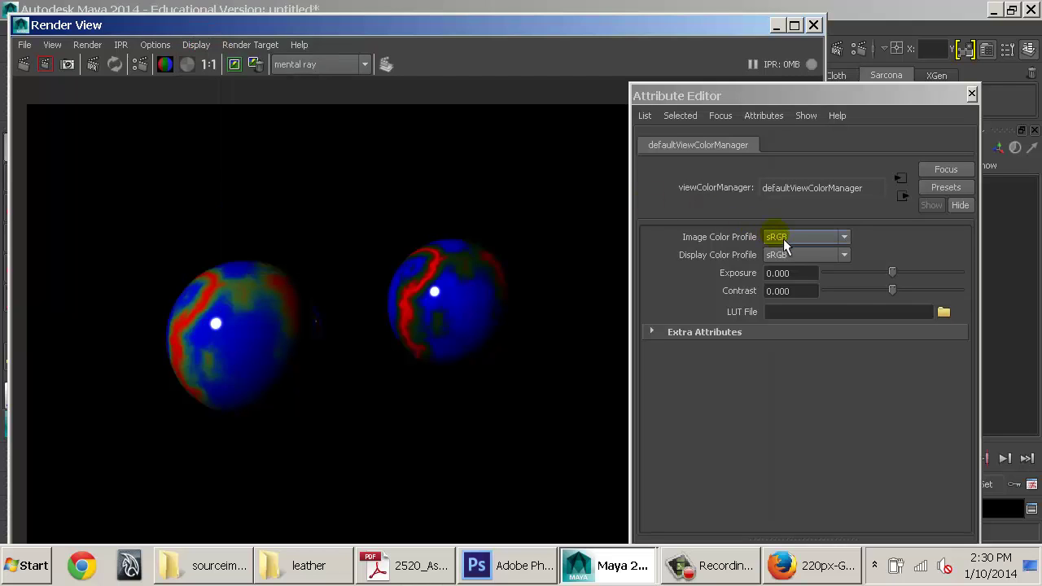
pyautogui.click(785, 243)
pyautogui.click(790, 259)
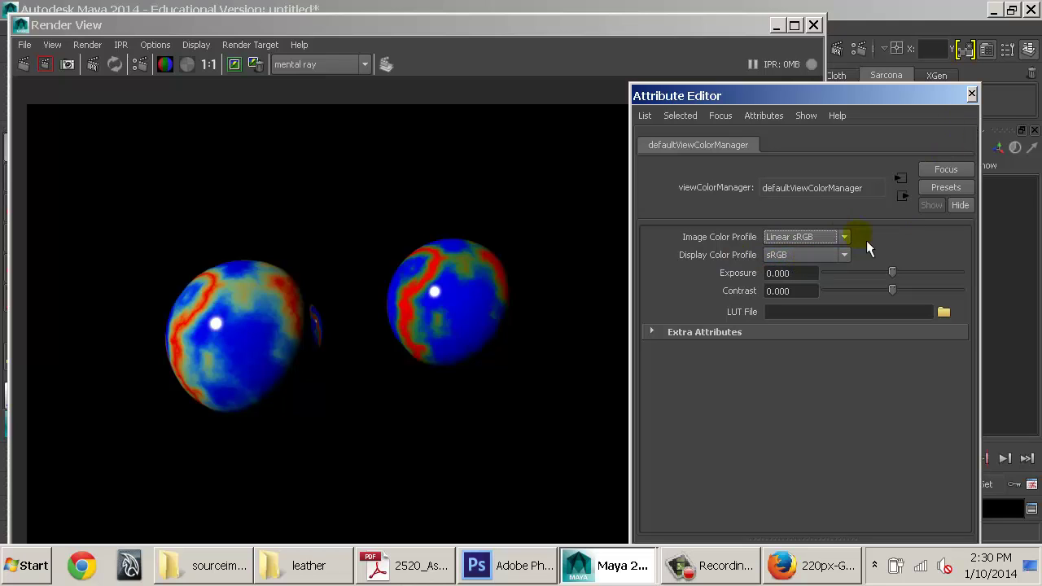
pyautogui.click(971, 94)
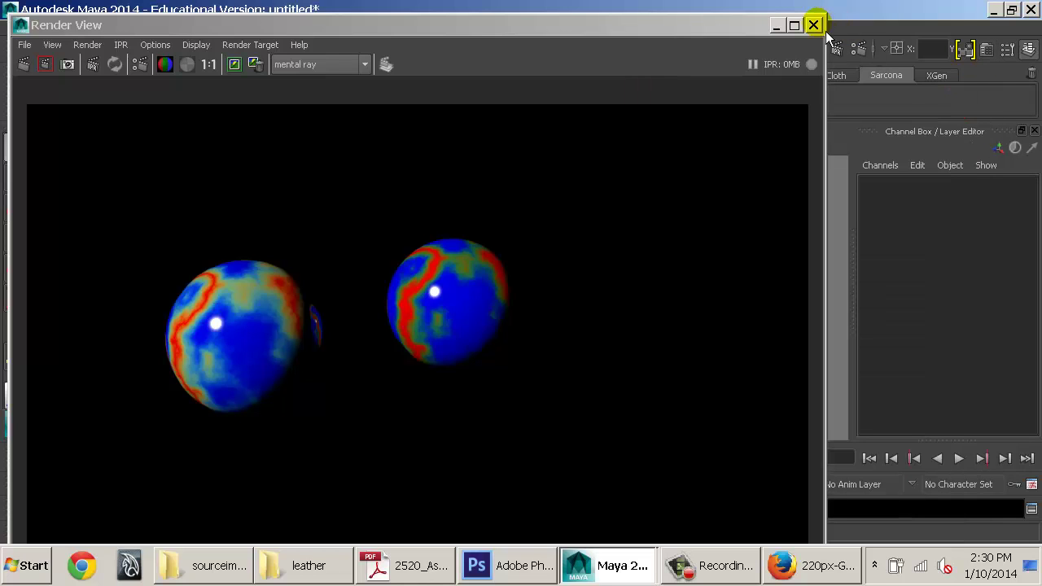
pyautogui.click(813, 26)
pyautogui.click(698, 334)
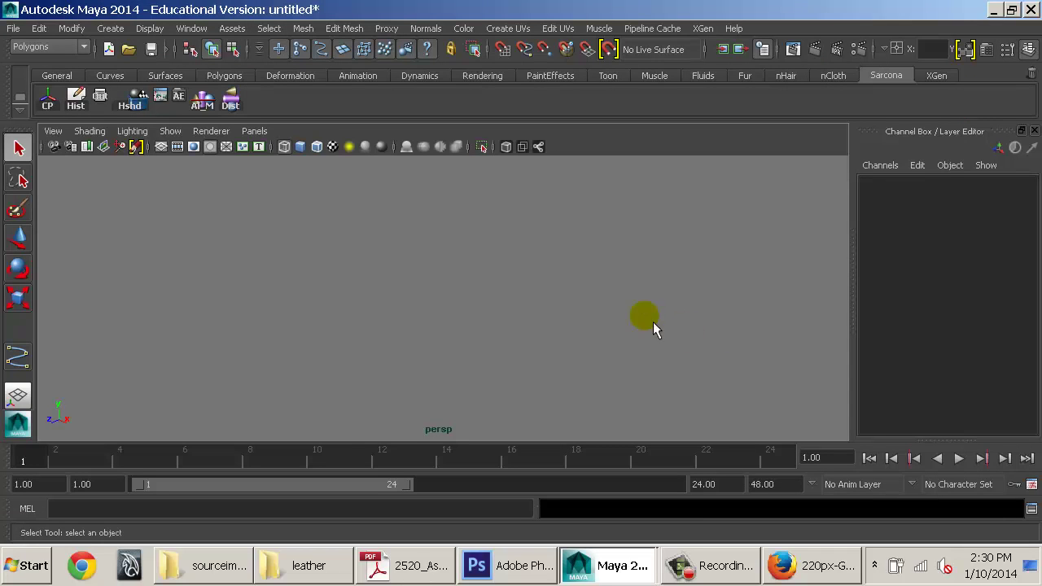
# Step: Switch to the assignment sheet PDF in Adobe Reader and highlight the Linear Workflow, MIA Shader and Gamma Correction items
pyautogui.click(432, 563)
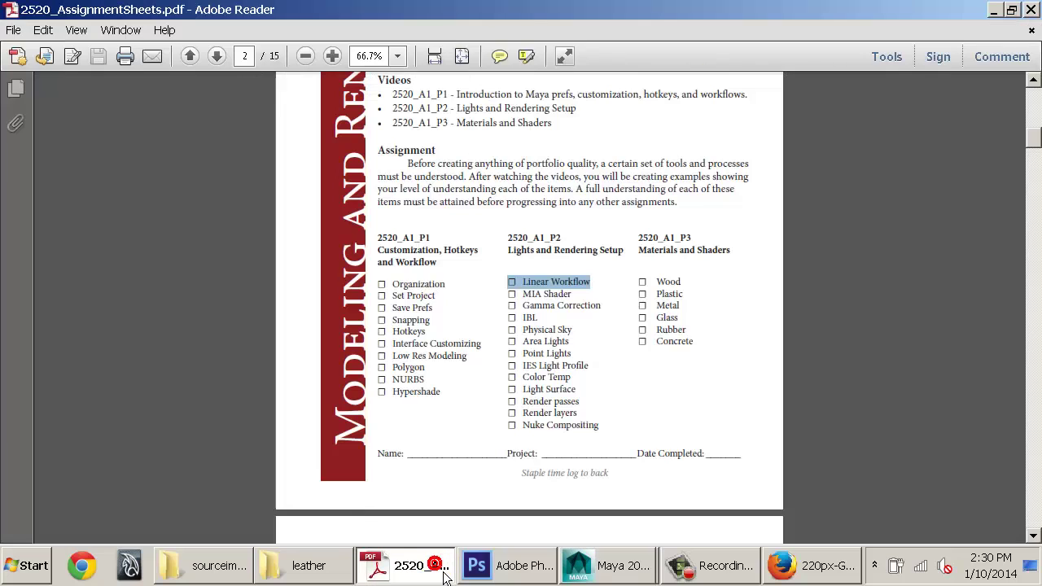
pyautogui.tripleClick(576, 283)
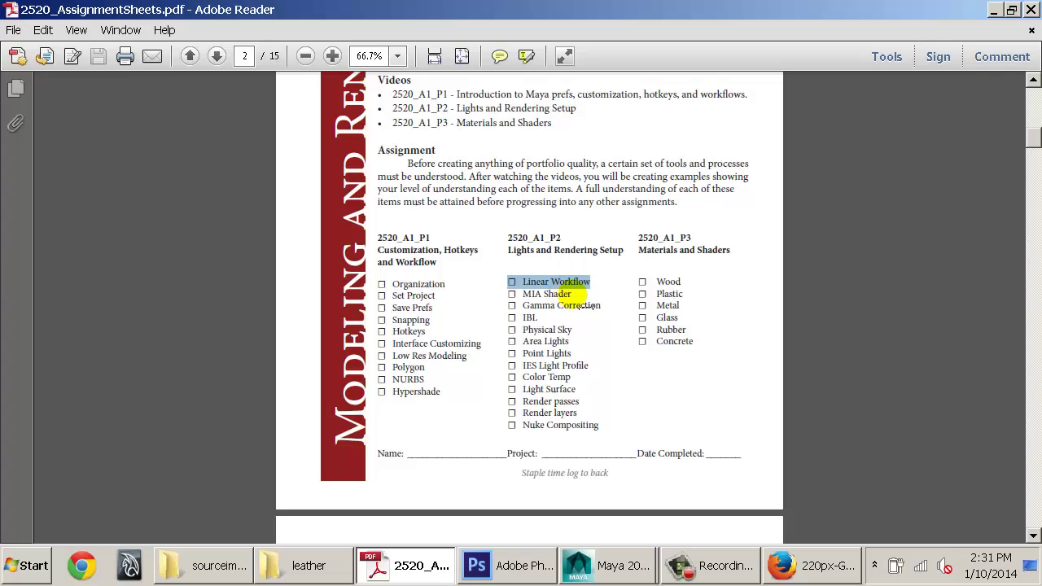
pyautogui.click(573, 293)
pyautogui.tripleClick(573, 283)
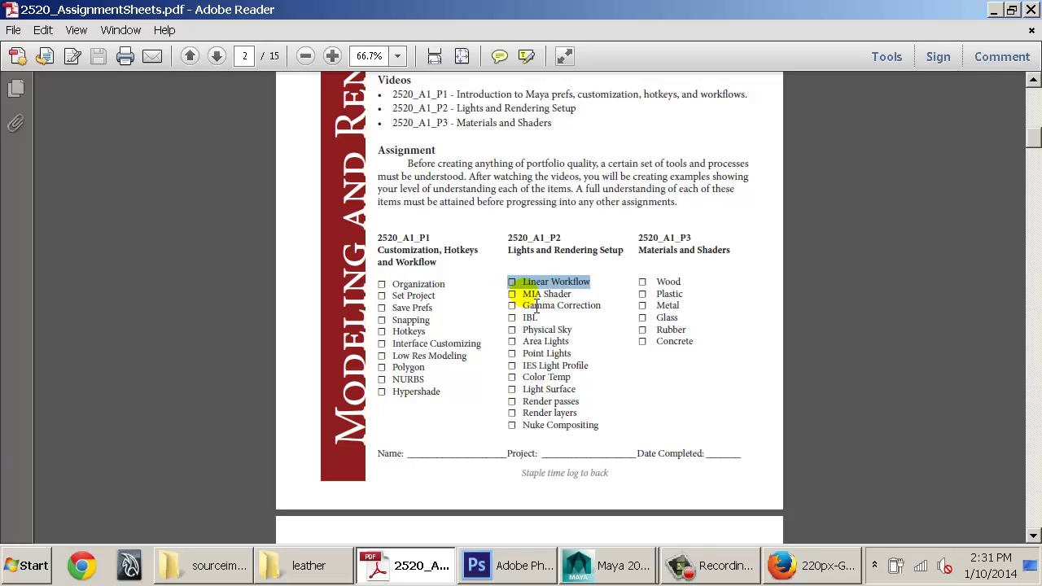
pyautogui.moveTo(524, 295); pyautogui.dragTo(597, 315)
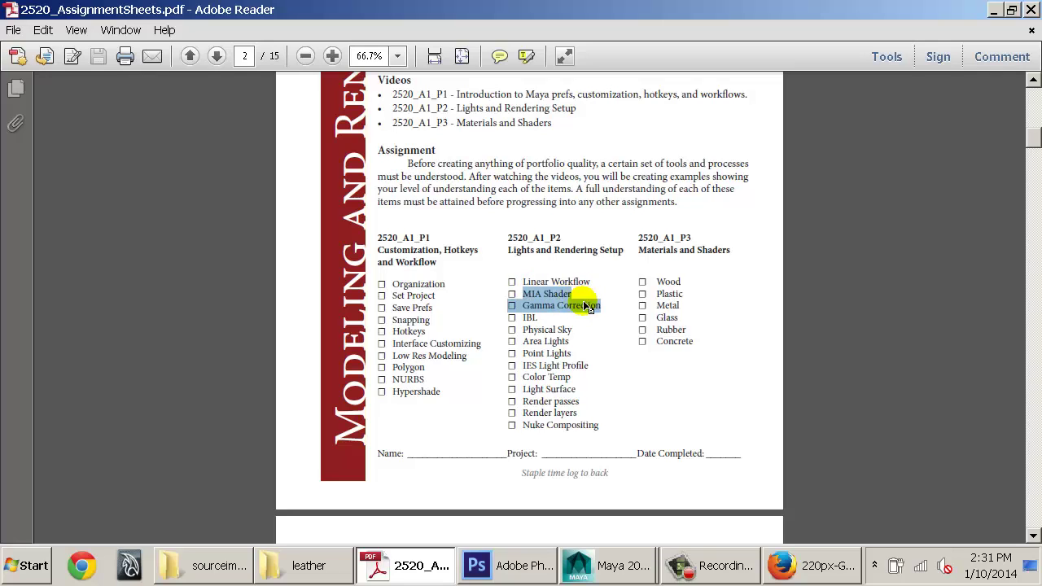
# Step: Return to Maya, create a polygon sphere with Scale Y about 1.053, and display it shaded with textures
pyautogui.hotkey('alt', 'Tab')
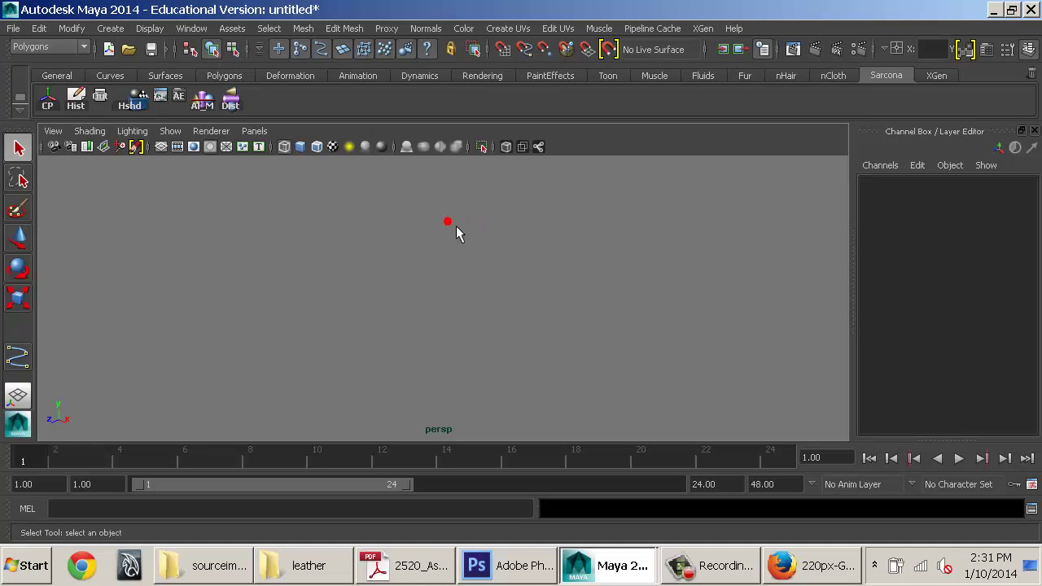
pyautogui.click(110, 28)
pyautogui.moveTo(167, 68)
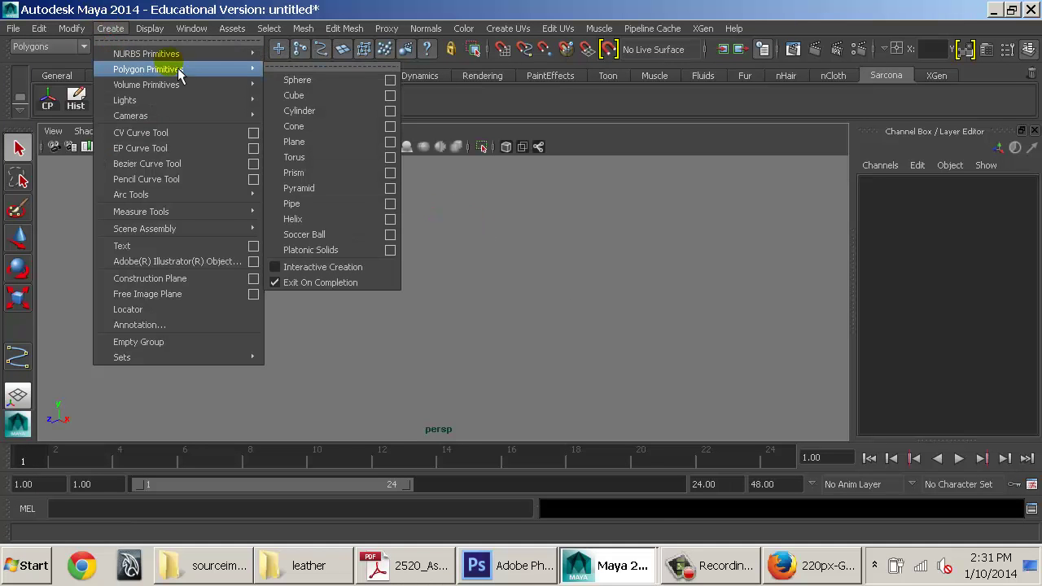
pyautogui.click(311, 89)
pyautogui.press('r')
pyautogui.moveTo(444, 265); pyautogui.dragTo(448, 274)
pyautogui.press('5')
pyautogui.press('6')
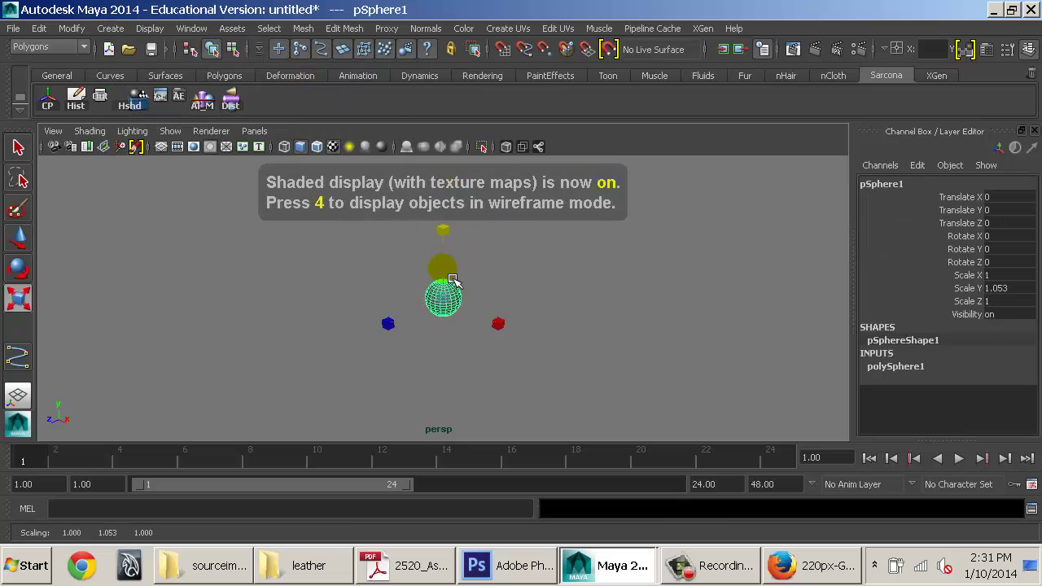
pyautogui.scroll(10, 453, 279)
# Step: Filter the new materials by "mia" and assign a mia_material_x_passes material to the sphere
pyautogui.press('space')
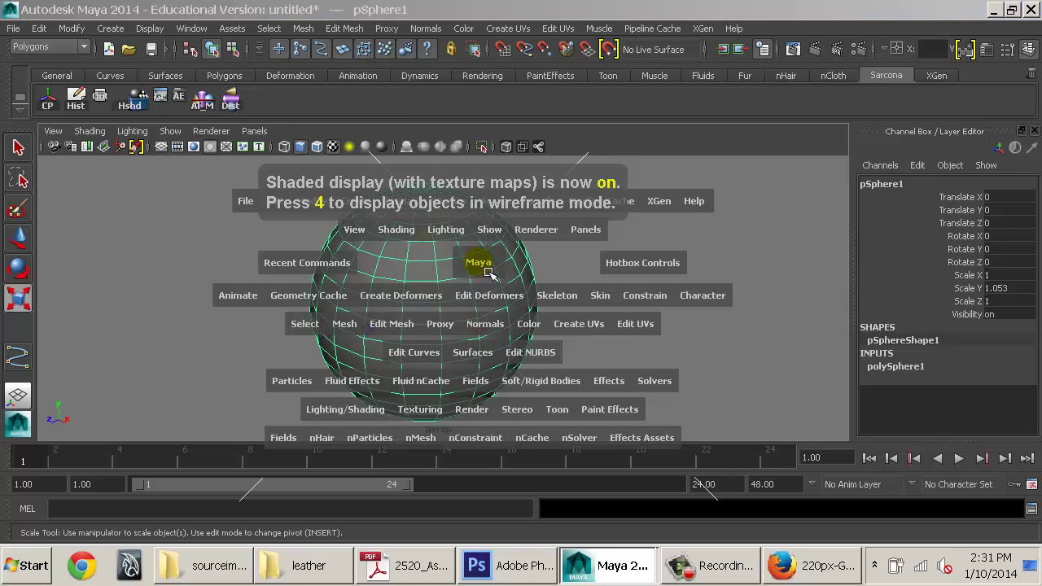
pyautogui.click(372, 410)
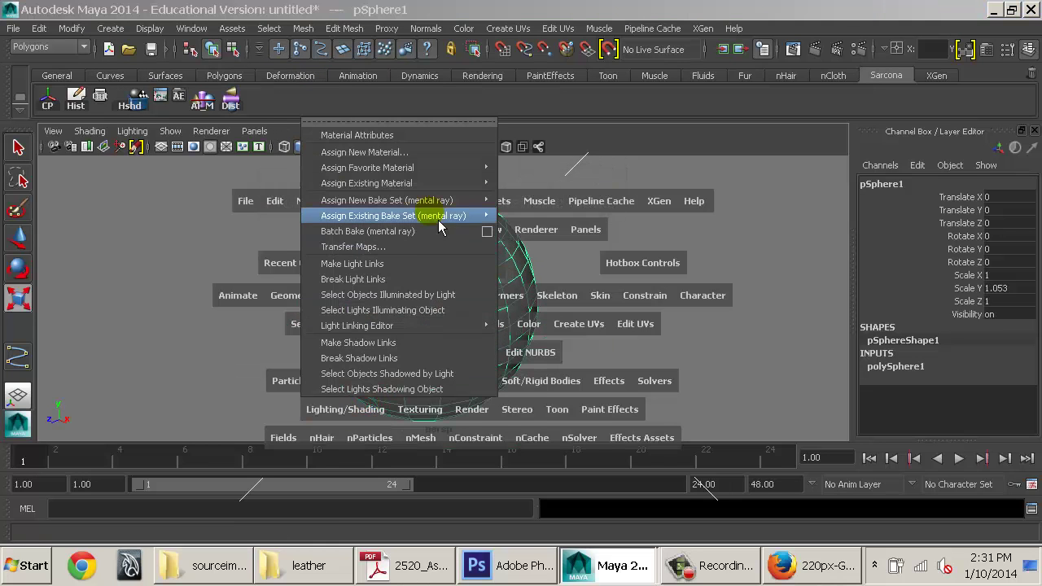
pyautogui.click(456, 153)
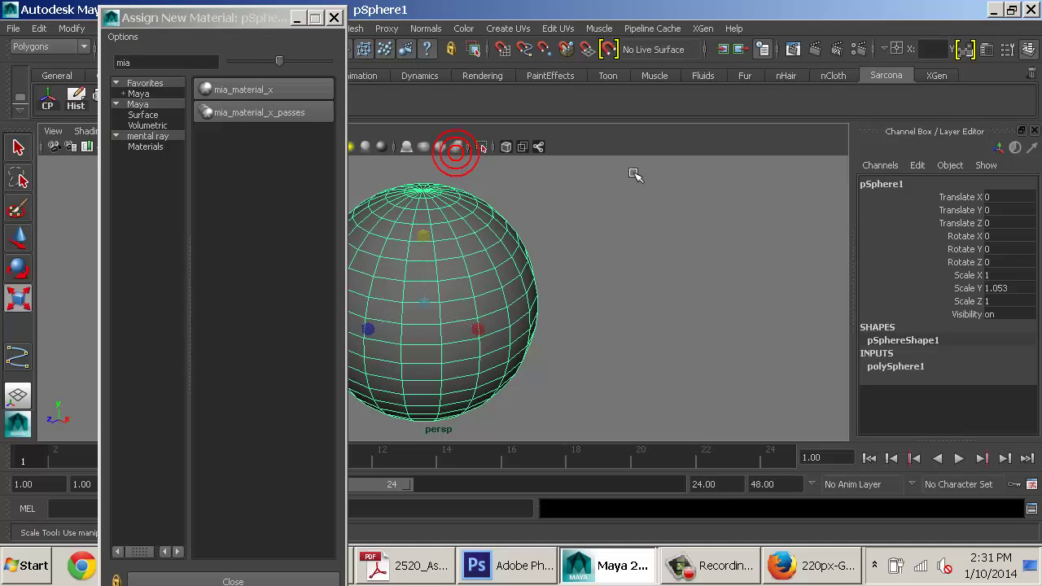
pyautogui.moveTo(197, 17); pyautogui.dragTo(323, 18)
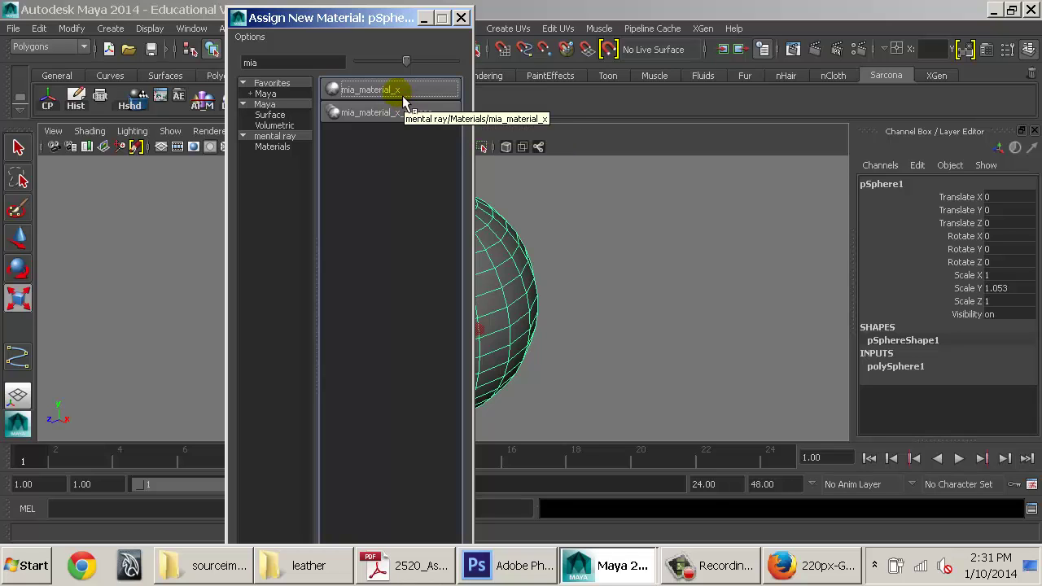
pyautogui.doubleClick(257, 62)
pyautogui.press('BackSpace')
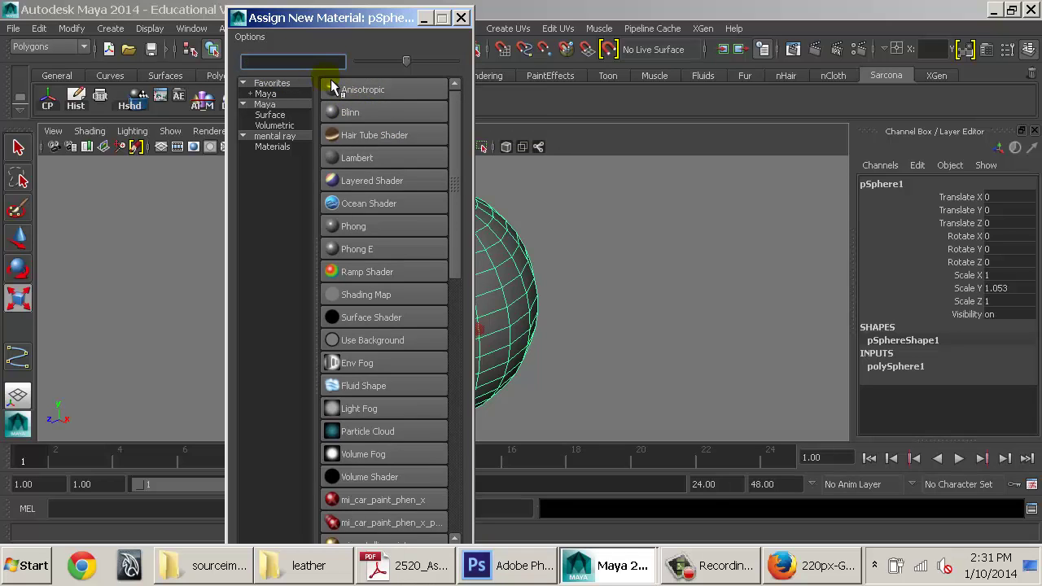
pyautogui.write('mia')
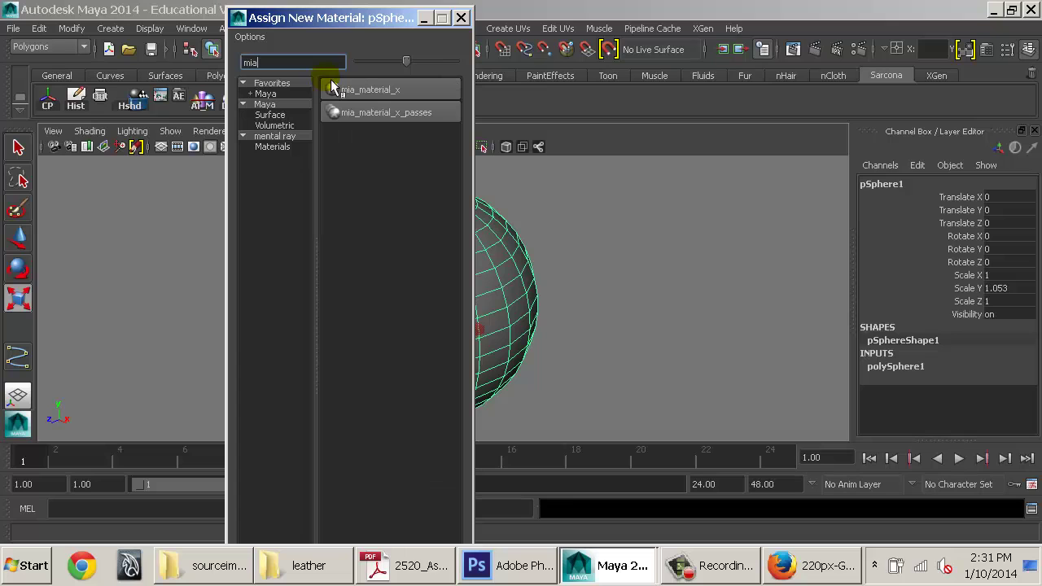
pyautogui.click(399, 116)
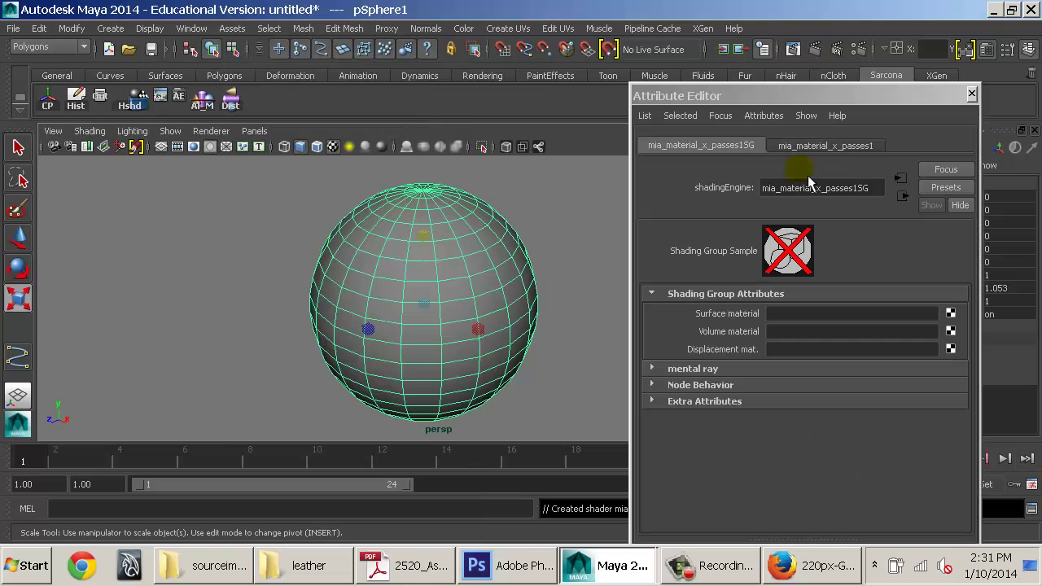
# Step: Rename the sphere's mia material node as miaColorTesting_01 and move the Attribute Editor window higher up
pyautogui.click(822, 148)
pyautogui.click(737, 146)
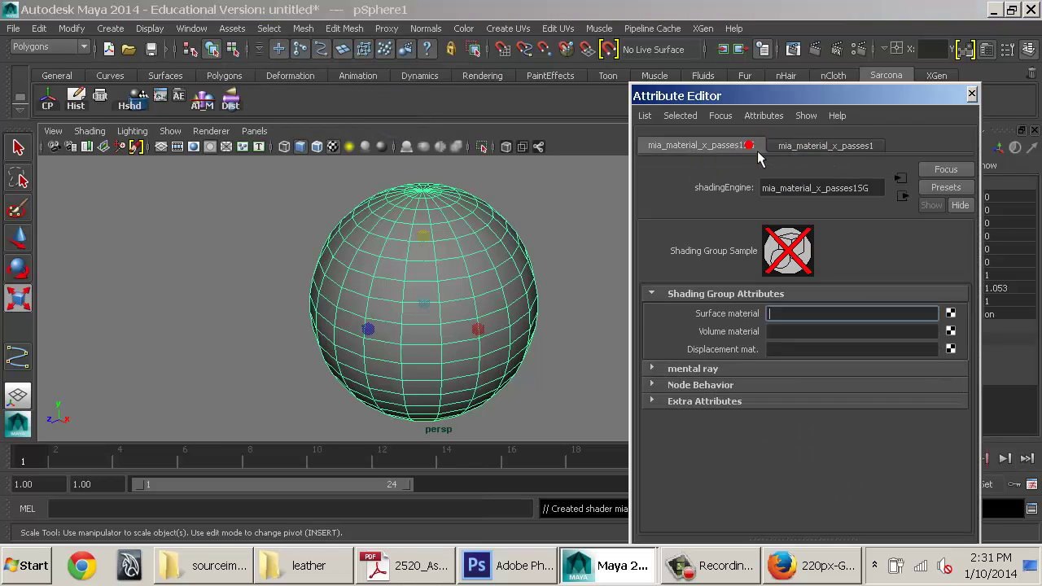
pyautogui.click(698, 368)
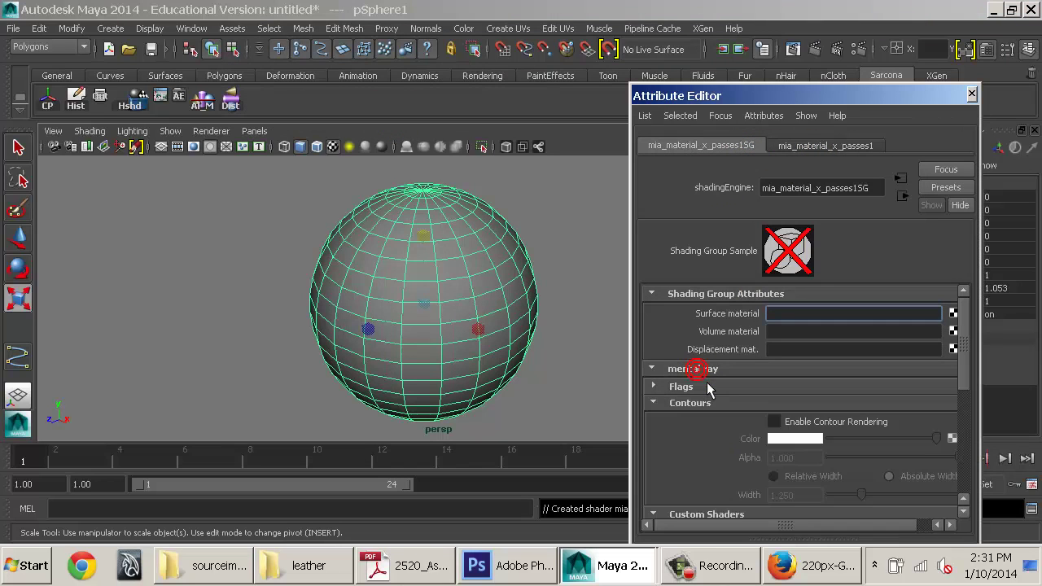
pyautogui.click(685, 368)
pyautogui.click(816, 148)
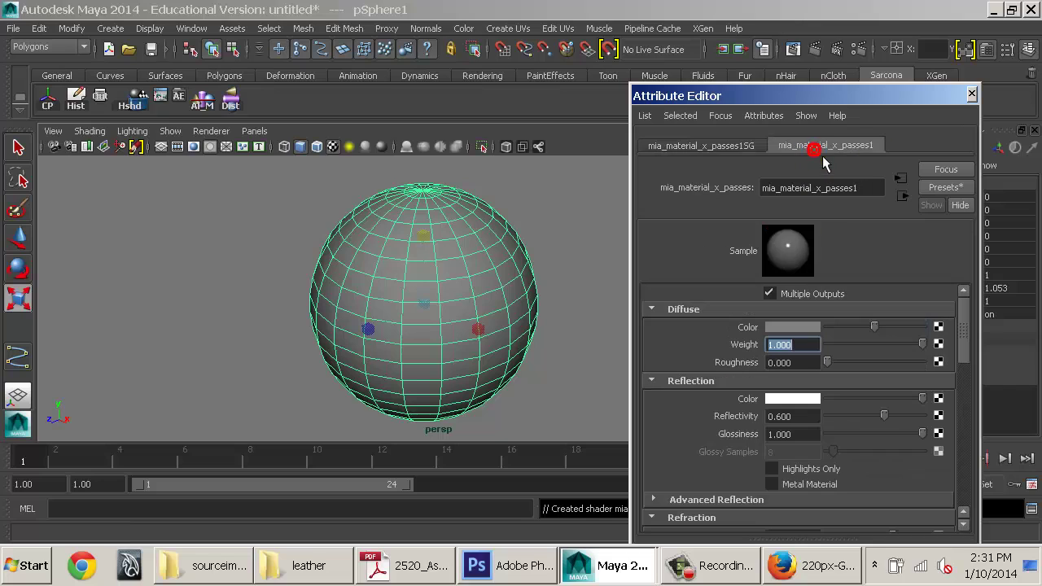
pyautogui.doubleClick(861, 188)
pyautogui.write('mia')
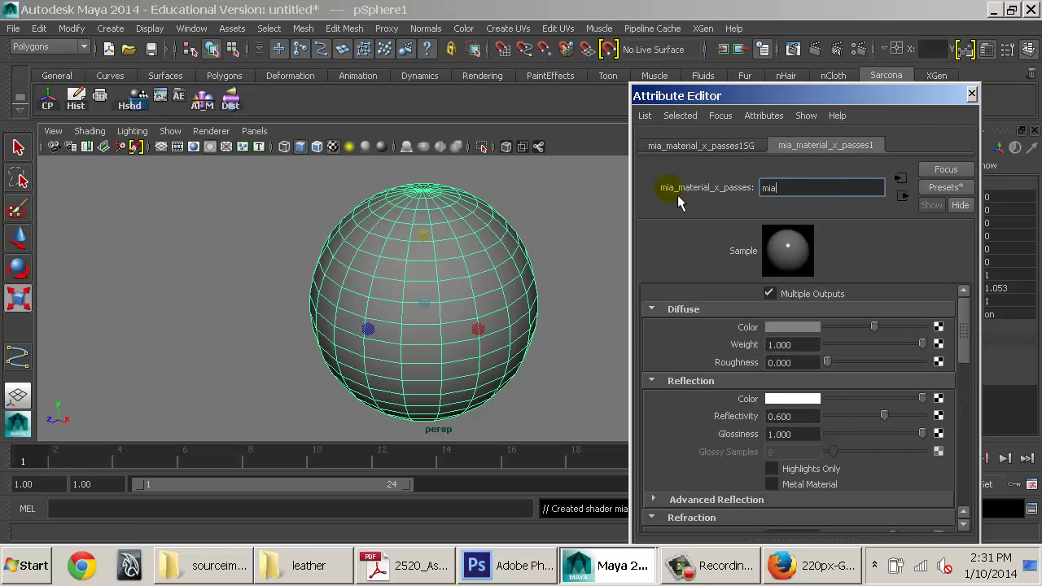
pyautogui.write('ColorTesting_01')
pyautogui.press('Return')
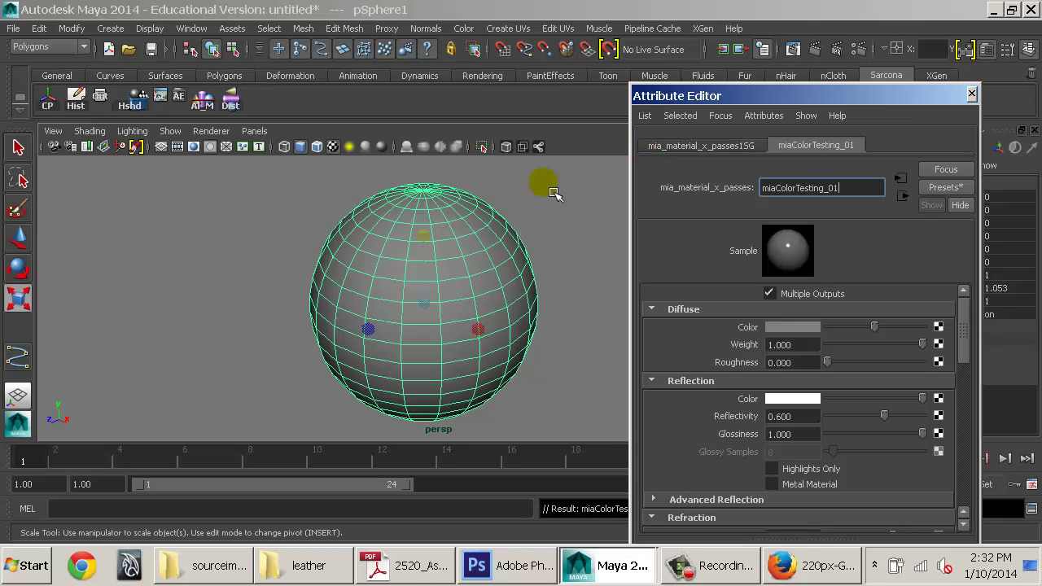
pyautogui.keyDown('alt'); pyautogui.moveTo(540, 182); pyautogui.dragTo(456, 328); pyautogui.keyUp('alt')
pyautogui.keyDown('alt'); pyautogui.moveTo(456, 328); pyautogui.dragTo(505, 302, button='right'); pyautogui.keyUp('alt')
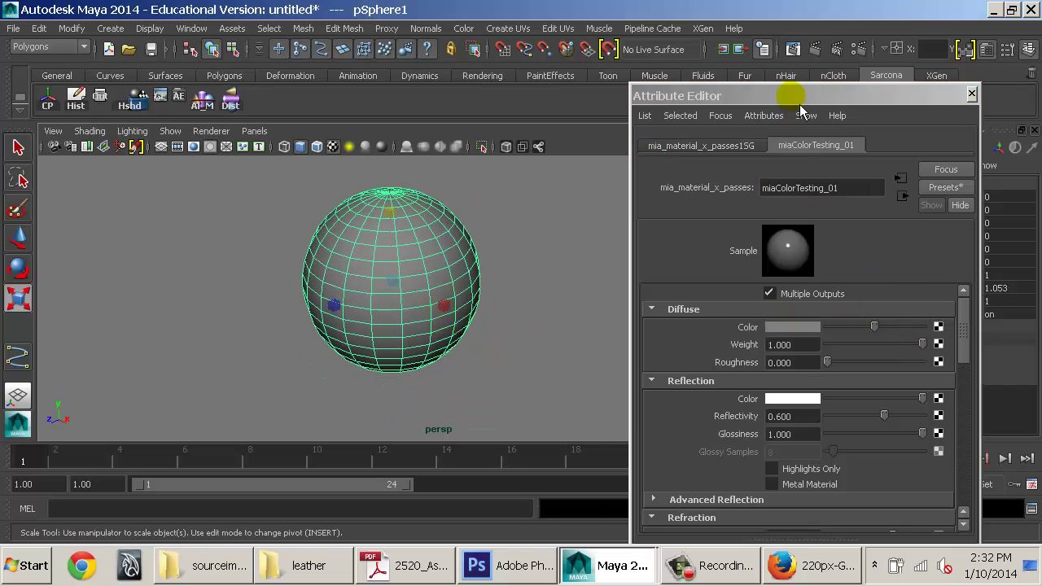
pyautogui.moveTo(800, 105); pyautogui.dragTo(677, 48)
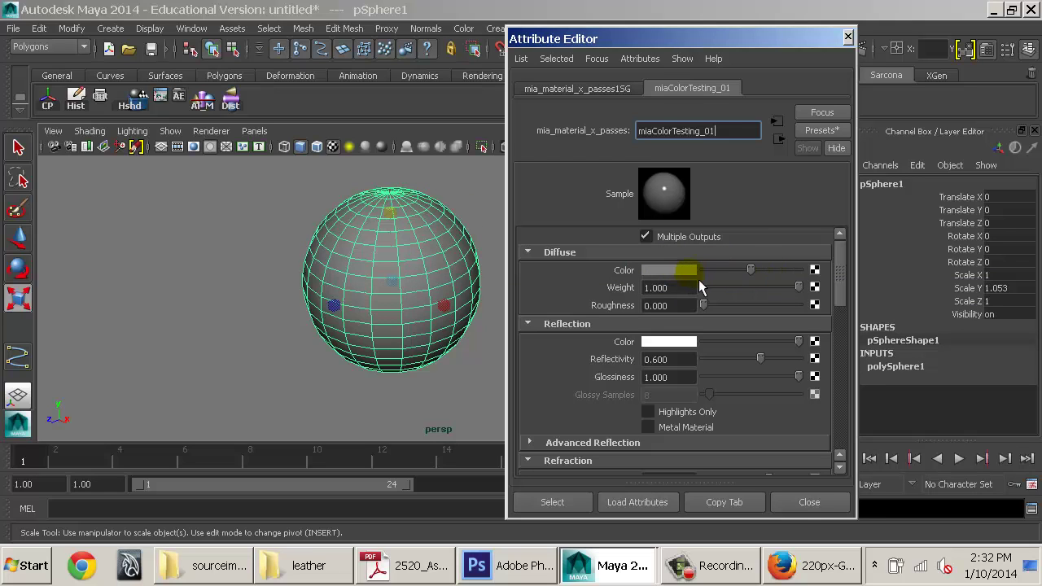
pyautogui.click(816, 269)
pyautogui.click(456, 238)
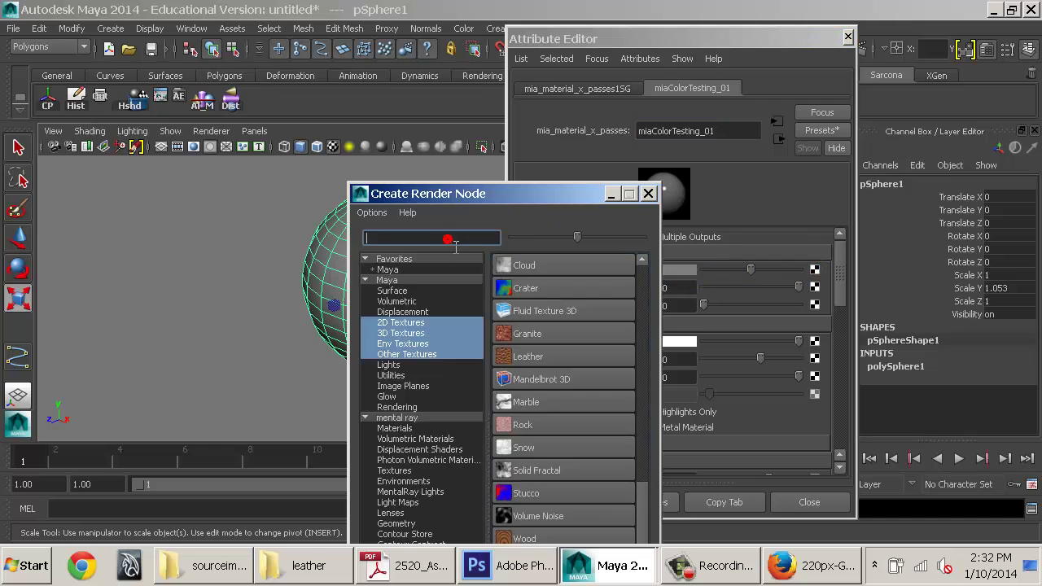
pyautogui.write('ga')
pyautogui.click(418, 375)
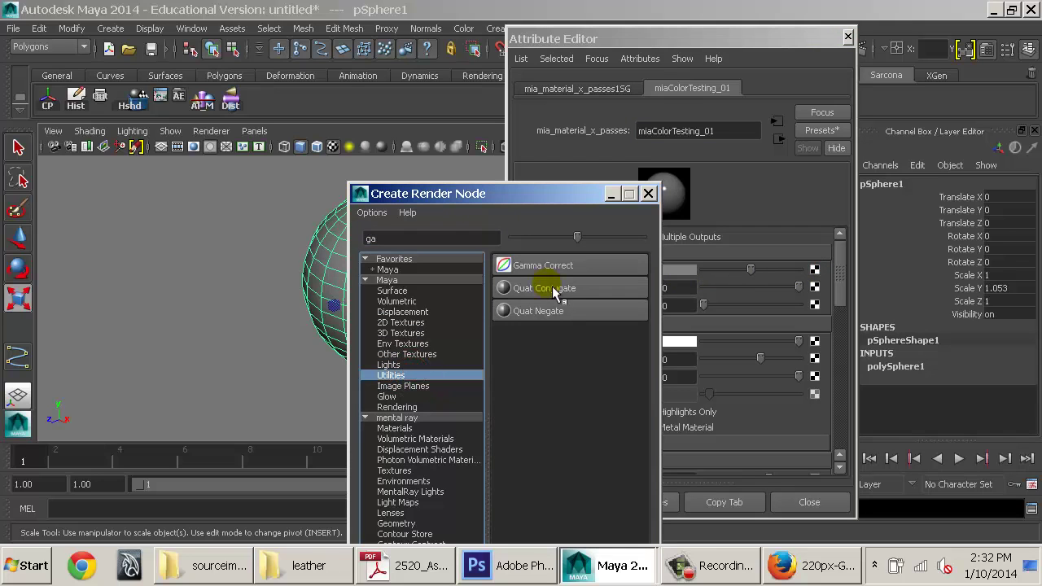
pyautogui.click(776, 186)
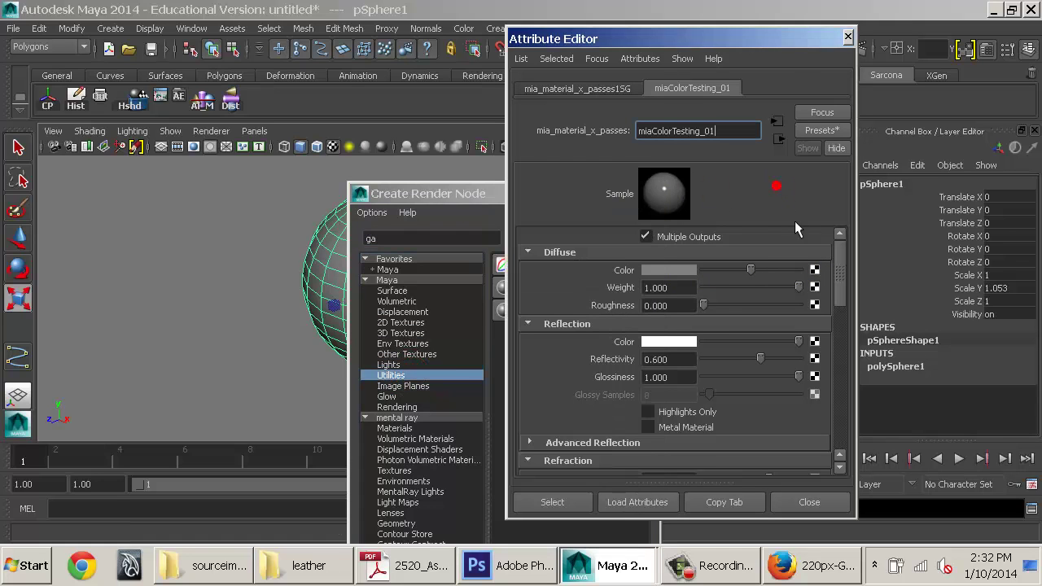
# Step: Connect a File texture to the material's diffuse color and load the image Leather0014_1_L.jpg
pyautogui.click(815, 269)
pyautogui.click(479, 237)
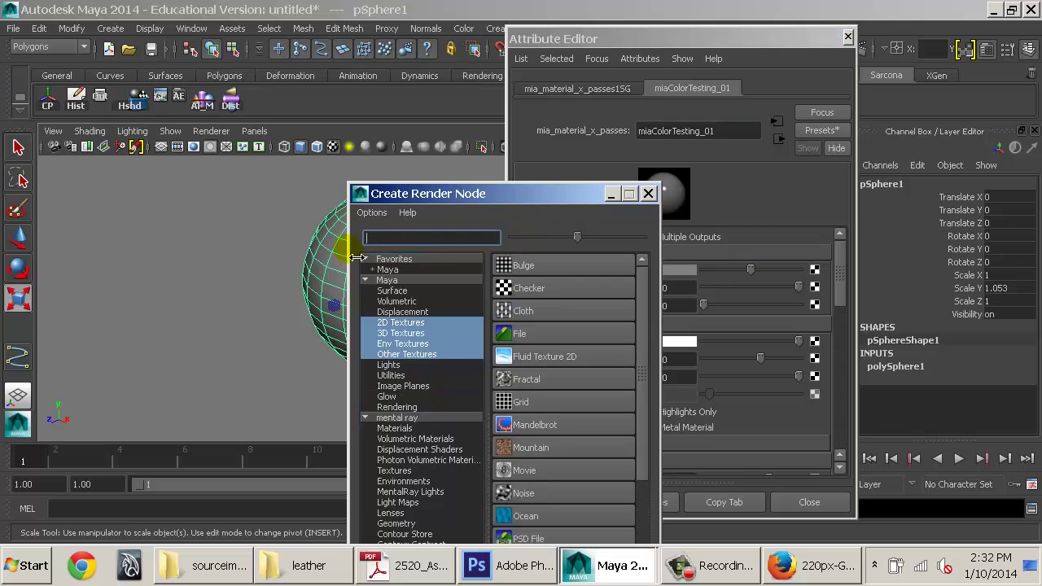
pyautogui.click(528, 334)
pyautogui.click(821, 257)
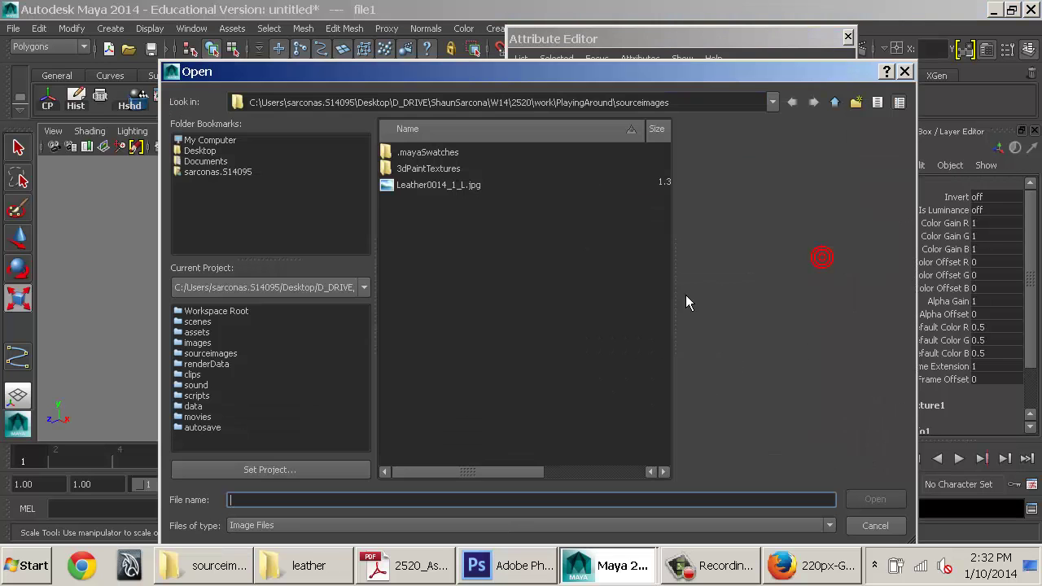
pyautogui.doubleClick(428, 190)
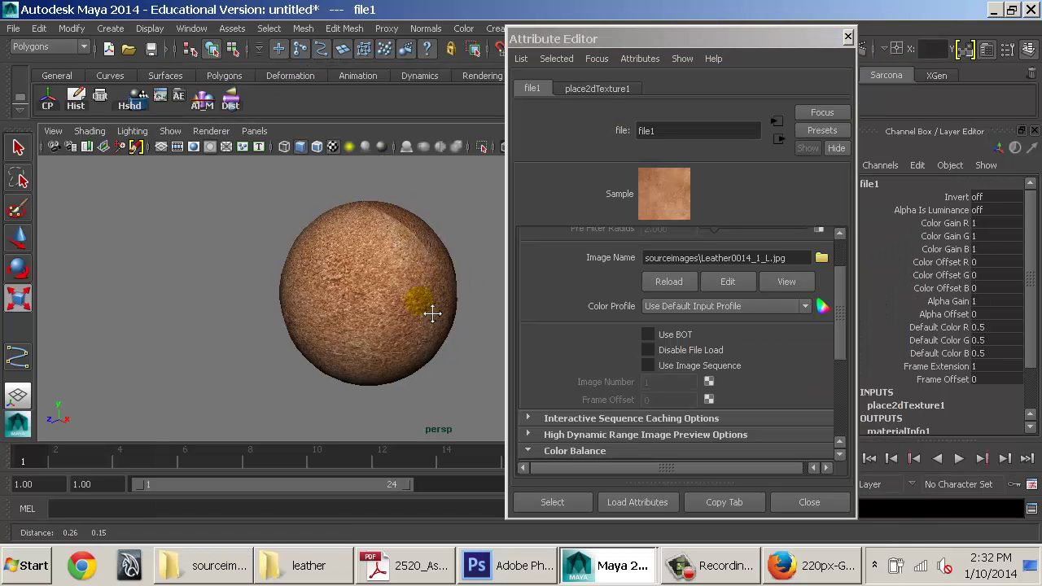
# Step: Check the Common render settings, including the frame range, renderable camera and image size, and close Render Settings
pyautogui.keyDown('alt'); pyautogui.moveTo(473, 324); pyautogui.dragTo(472, 253); pyautogui.keyUp('alt')
pyautogui.click(868, 52)
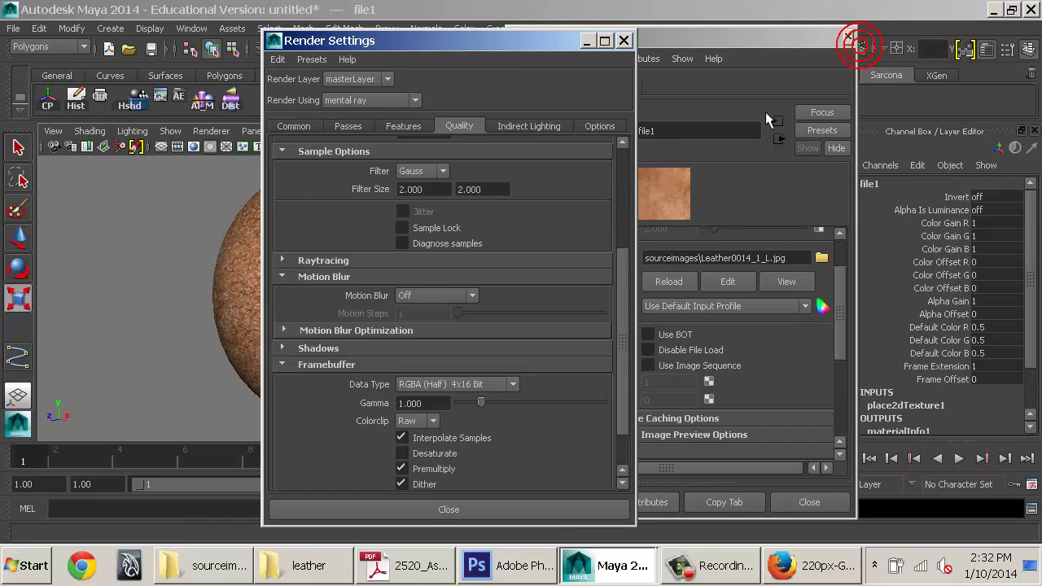
pyautogui.click(293, 126)
pyautogui.scroll(5, 437, 189)
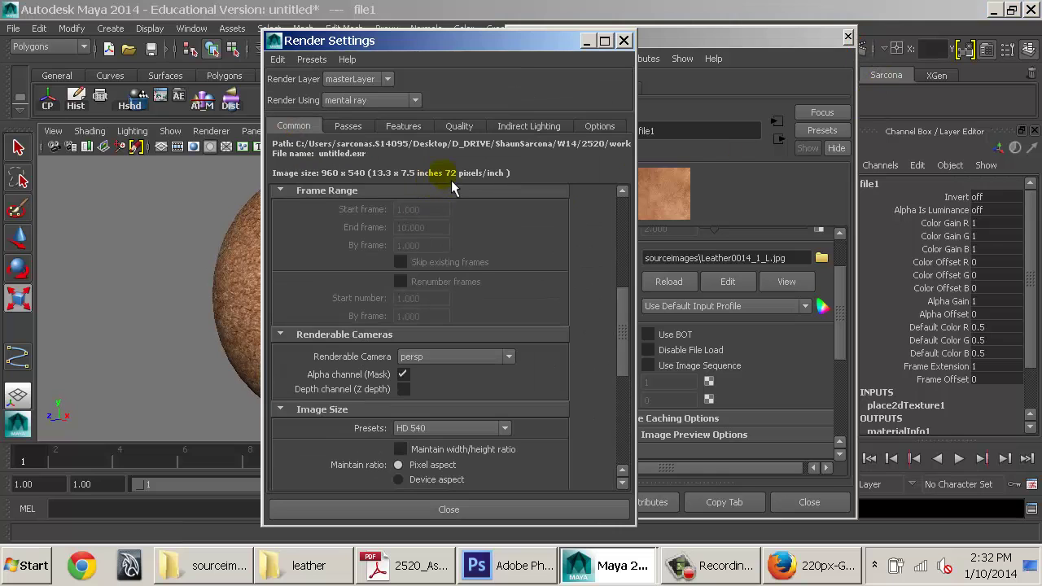
pyautogui.scroll(8, 600, 225)
pyautogui.click(624, 40)
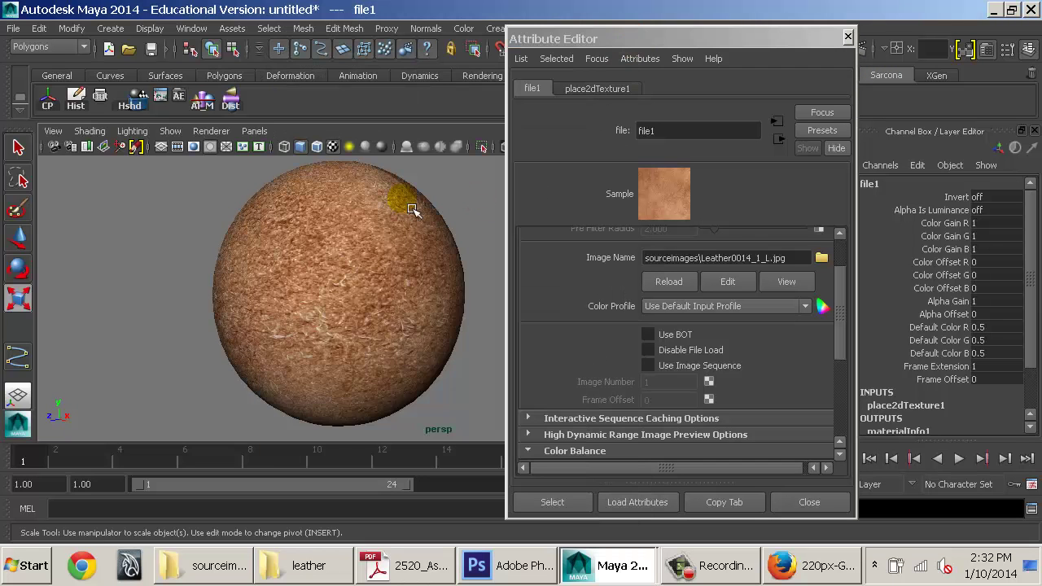
# Step: Move the Attribute Editor lower, render the current frame without any added lights, and close the Render View
pyautogui.moveTo(651, 38); pyautogui.dragTo(666, 111)
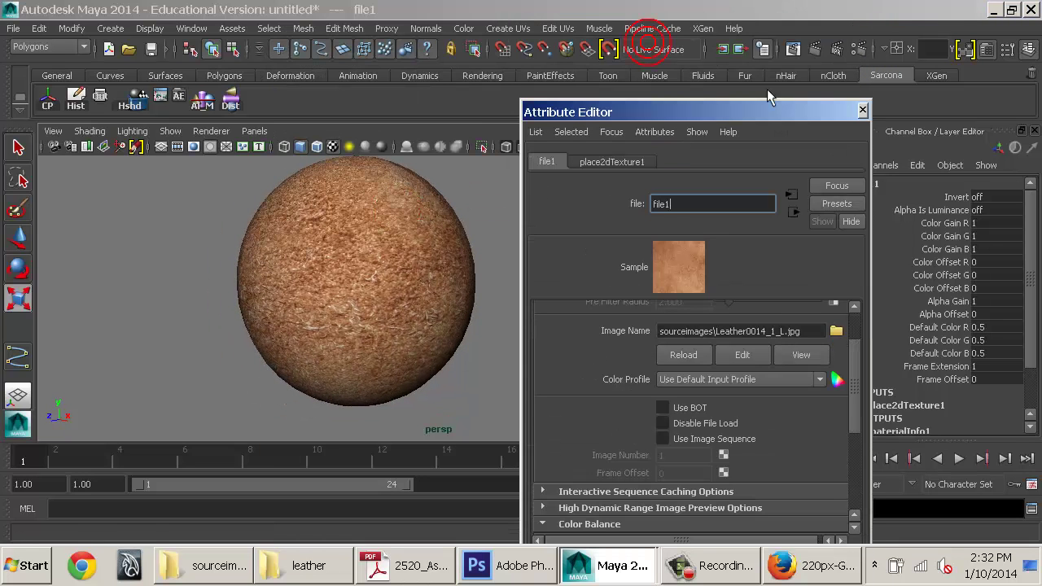
pyautogui.click(819, 50)
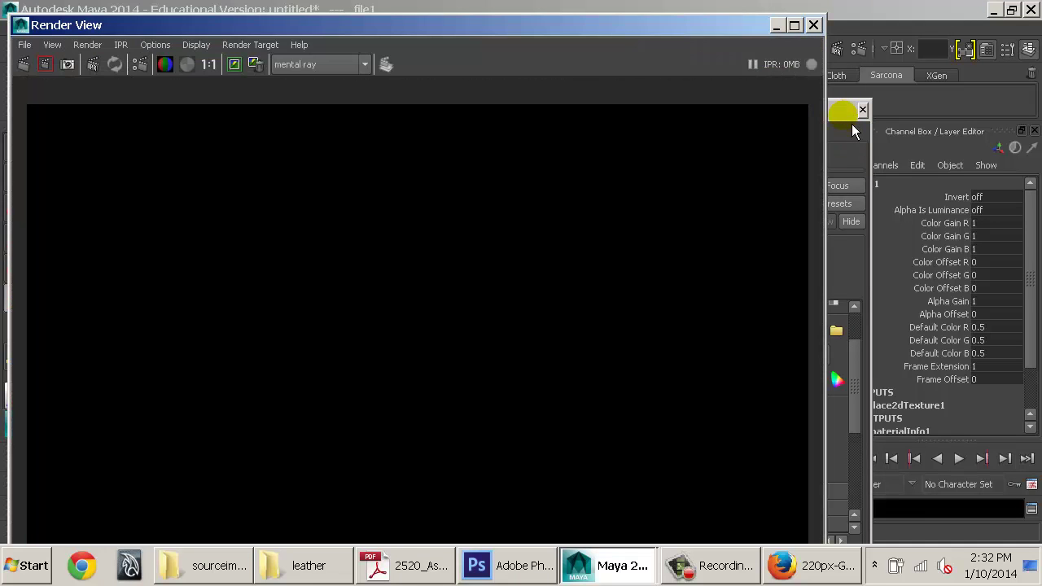
pyautogui.click(813, 25)
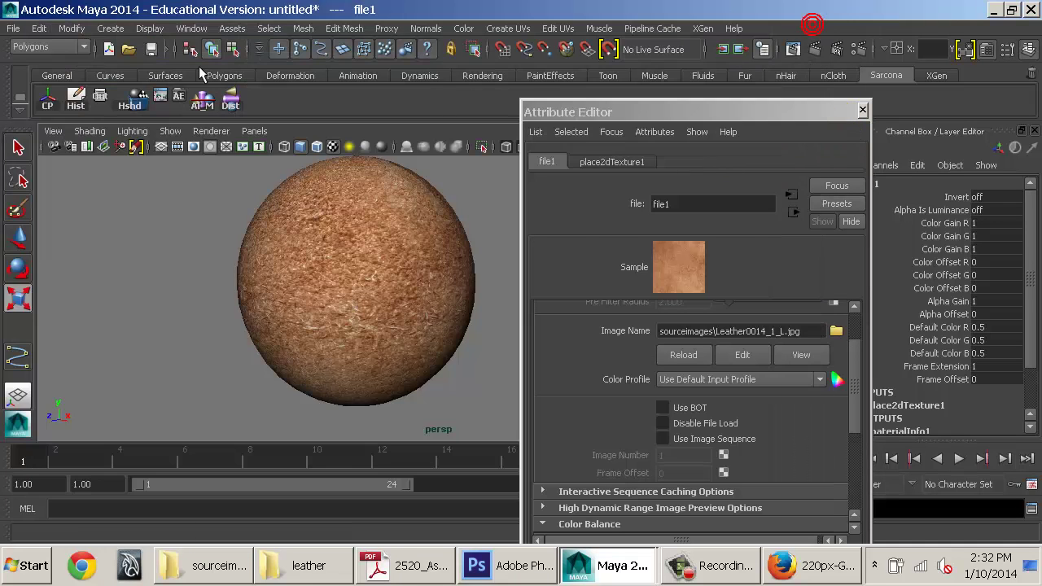
# Step: Create an area light, move it out from the sphere to Translate Z about 5.552, and show its aim manipulator
pyautogui.click(110, 28)
pyautogui.moveTo(162, 100)
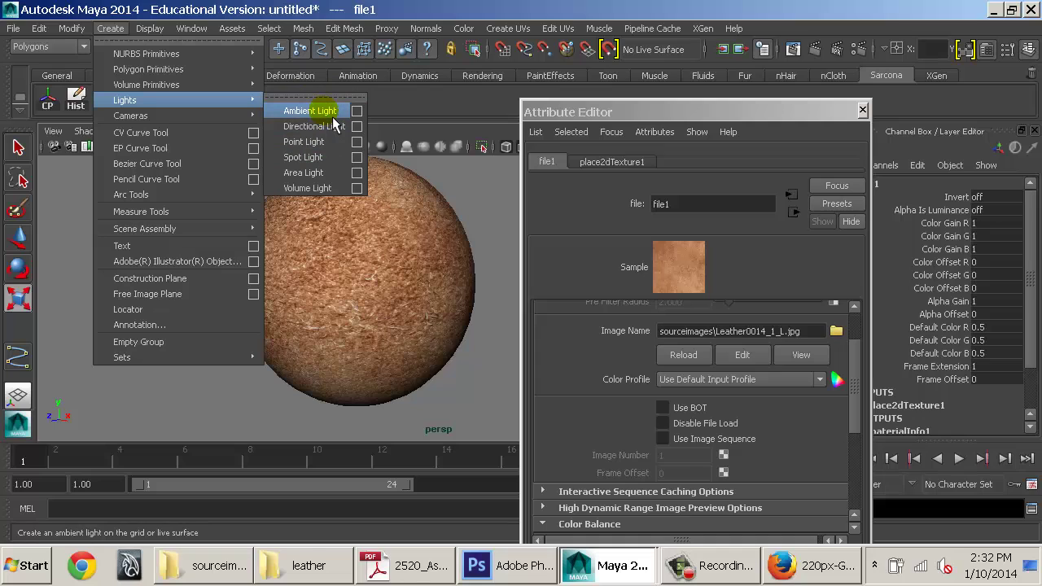
pyautogui.click(305, 175)
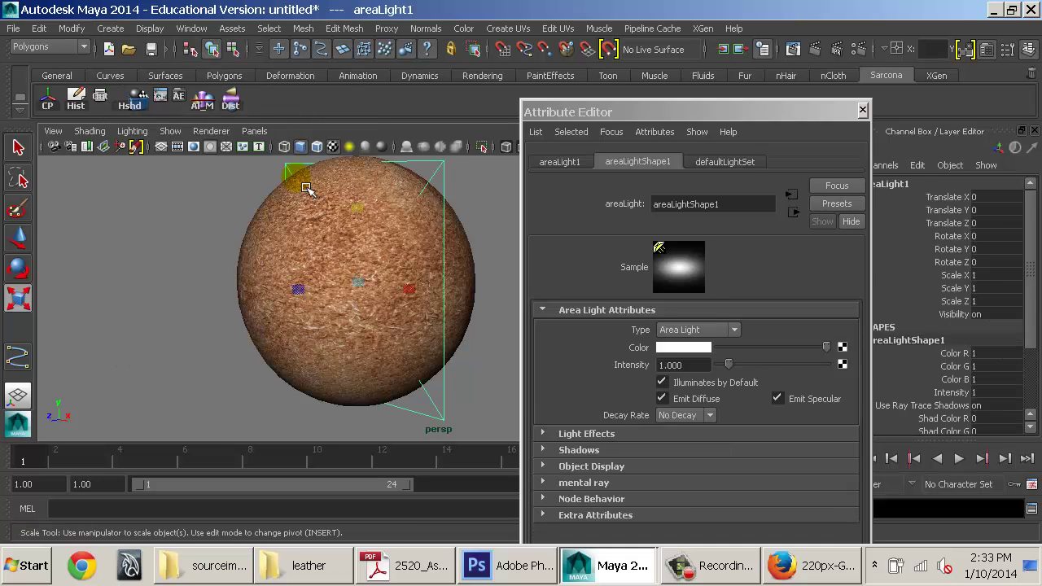
pyautogui.keyDown('alt'); pyautogui.moveTo(397, 288); pyautogui.dragTo(354, 302, button='right'); pyautogui.keyUp('alt')
pyautogui.press('w')
pyautogui.moveTo(354, 301); pyautogui.dragTo(46, 347)
pyautogui.press('t')
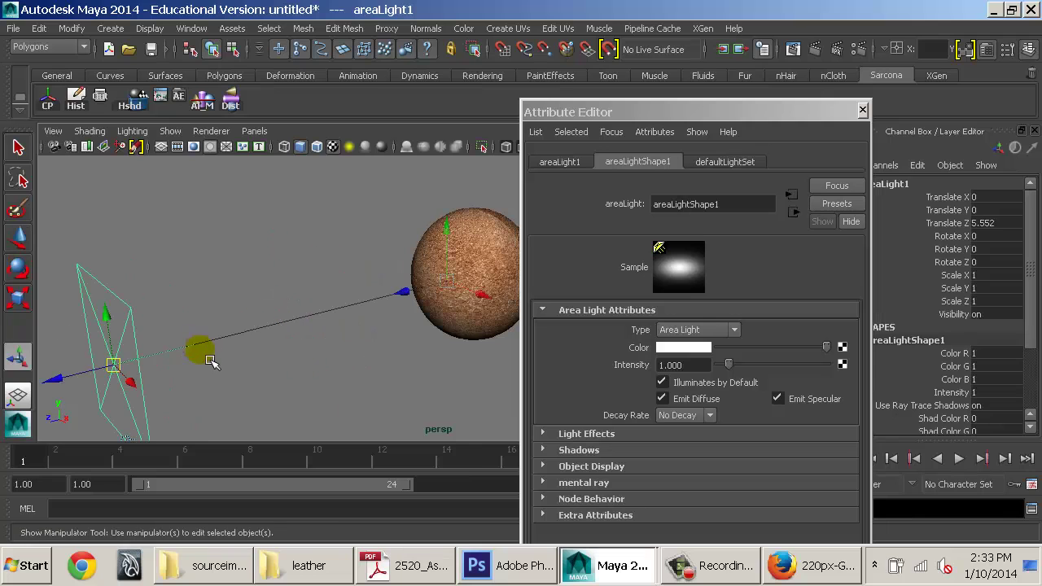
# Step: Raise the area light to Translate Y about 5.127 while keeping it aimed down at the sphere
pyautogui.keyDown('alt'); pyautogui.moveTo(317, 334); pyautogui.dragTo(260, 318, button='right'); pyautogui.keyUp('alt')
pyautogui.keyDown('alt'); pyautogui.moveTo(318, 302); pyautogui.dragTo(283, 315, button='middle'); pyautogui.keyUp('alt')
pyautogui.keyDown('alt'); pyautogui.moveTo(283, 315); pyautogui.dragTo(259, 307, button='right'); pyautogui.keyUp('alt')
pyautogui.keyDown('alt'); pyautogui.moveTo(343, 318); pyautogui.dragTo(258, 316, button='middle'); pyautogui.keyUp('alt')
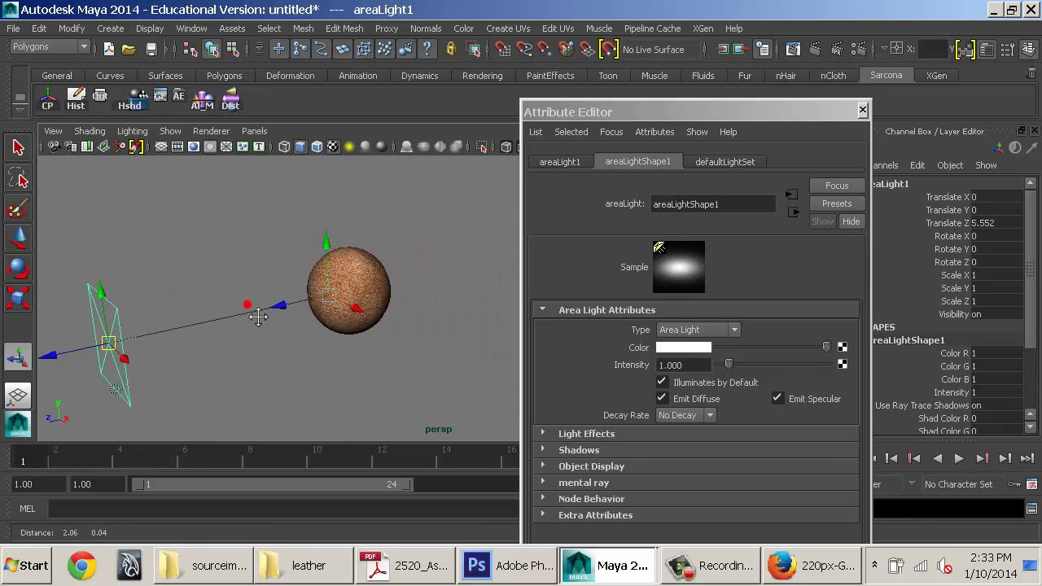
pyautogui.keyDown('alt'); pyautogui.moveTo(358, 316); pyautogui.dragTo(326, 292); pyautogui.keyUp('alt')
pyautogui.keyDown('alt'); pyautogui.moveTo(315, 312); pyautogui.dragTo(352, 309, button='middle'); pyautogui.keyUp('alt')
pyautogui.press('w')
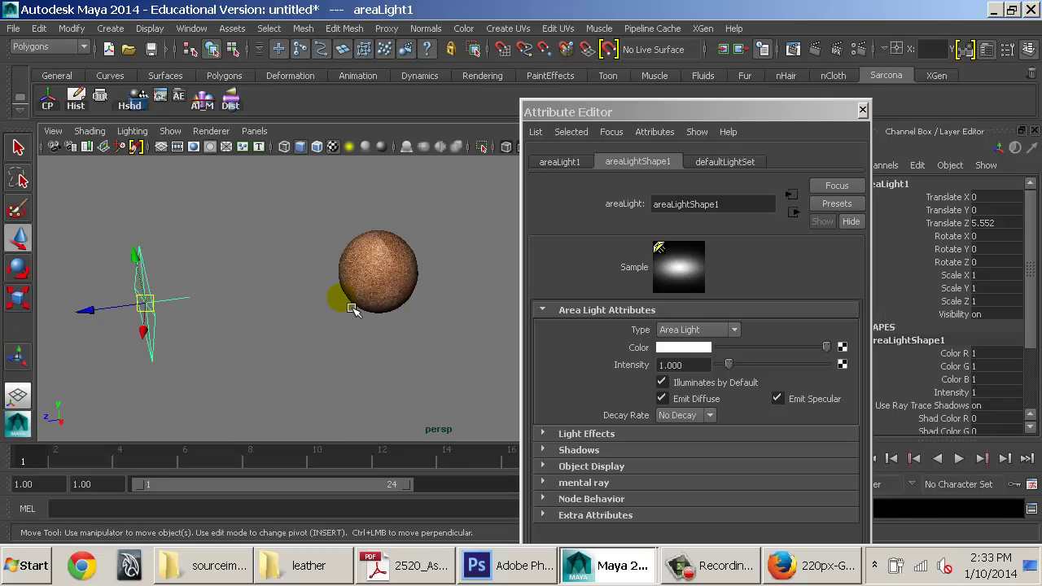
pyautogui.press('e')
pyautogui.press('r')
pyautogui.press('t')
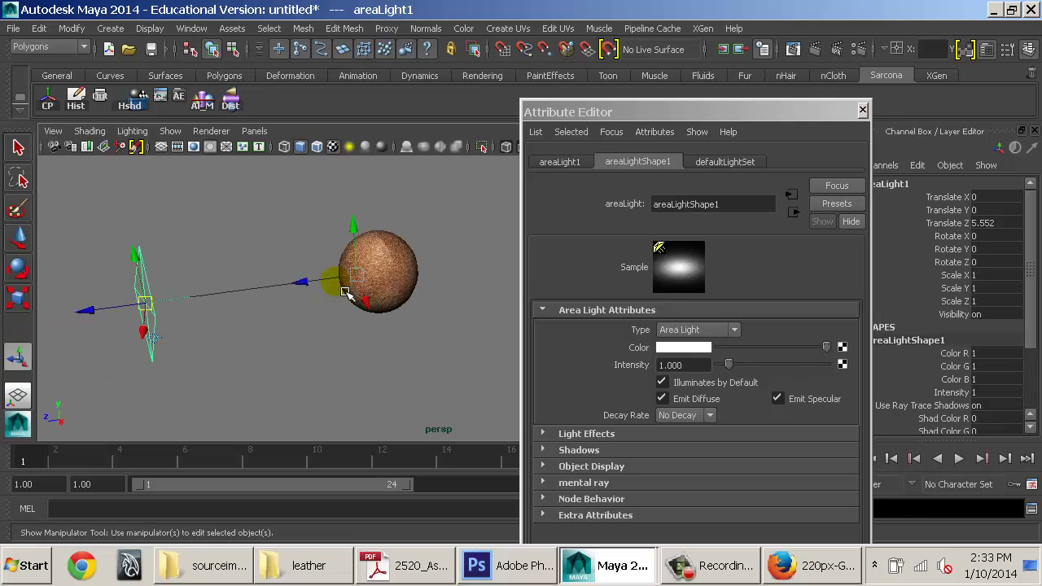
pyautogui.moveTo(345, 293); pyautogui.dragTo(141, 81)
pyautogui.keyDown('alt'); pyautogui.moveTo(202, 220); pyautogui.dragTo(251, 292, button='middle'); pyautogui.keyUp('alt')
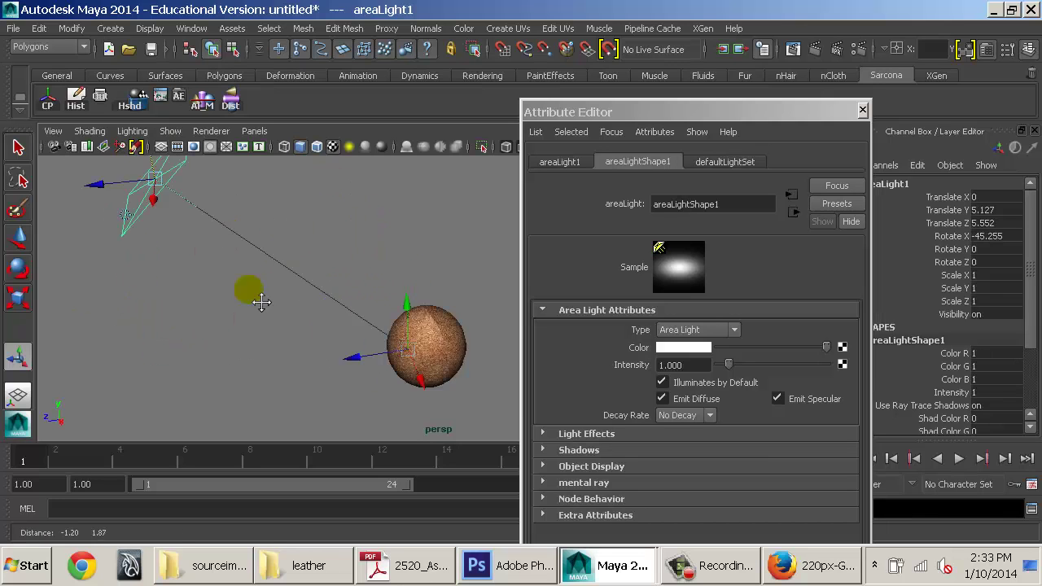
# Step: Shift the area light sideways to Translate X about 5.083 with its target kept at the sphere
pyautogui.keyDown('alt'); pyautogui.moveTo(218, 289); pyautogui.dragTo(256, 283); pyautogui.keyUp('alt')
pyautogui.moveTo(235, 244); pyautogui.dragTo(399, 279)
pyautogui.keyDown('alt'); pyautogui.moveTo(400, 281); pyautogui.dragTo(359, 242, button='middle'); pyautogui.keyUp('alt')
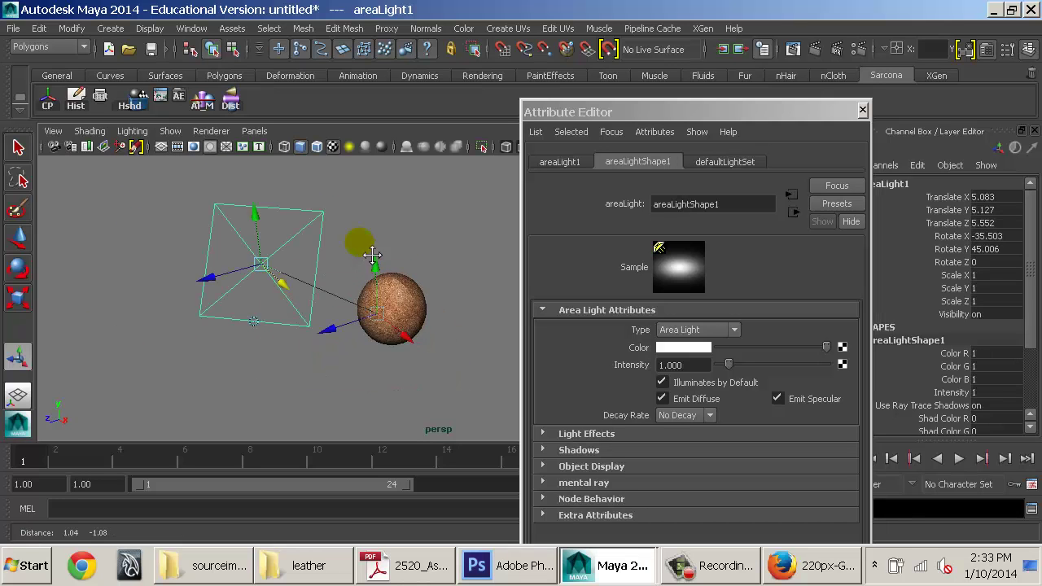
# Step: Adjust the area light's aim point on the sphere to about Rotate X -32.979 and Rotate Y 40.034, and render the frame
pyautogui.keyDown('alt'); pyautogui.moveTo(369, 246); pyautogui.dragTo(447, 226); pyautogui.keyUp('alt')
pyautogui.keyDown('alt'); pyautogui.moveTo(445, 225); pyautogui.dragTo(474, 298, button='right'); pyautogui.keyUp('alt')
pyautogui.keyDown('alt'); pyautogui.moveTo(431, 301); pyautogui.dragTo(458, 274, button='middle'); pyautogui.keyUp('alt')
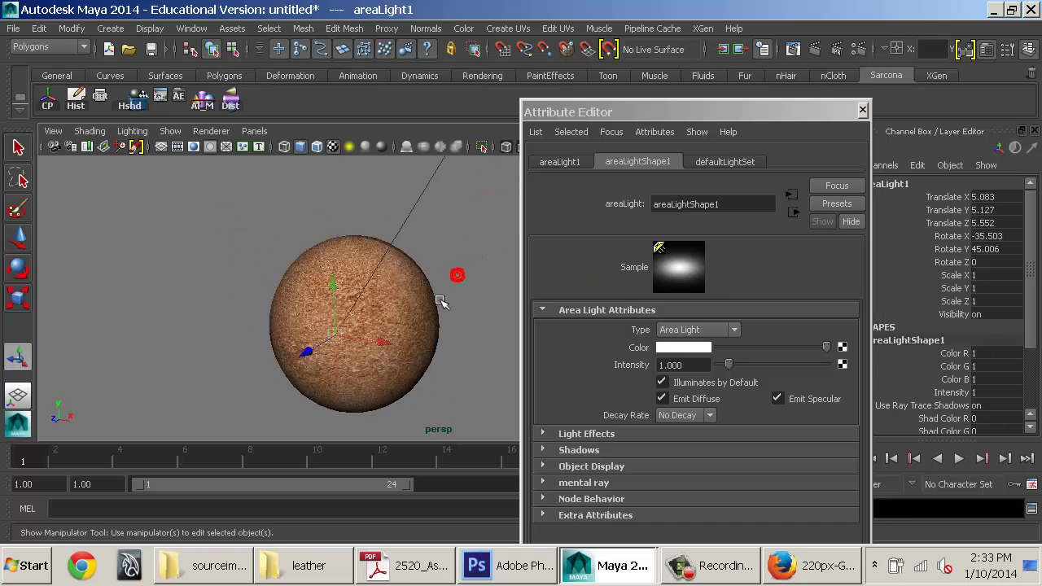
pyautogui.keyDown('alt'); pyautogui.moveTo(456, 275); pyautogui.dragTo(414, 272); pyautogui.keyUp('alt')
pyautogui.moveTo(323, 336); pyautogui.dragTo(364, 304)
pyautogui.keyDown('alt'); pyautogui.moveTo(430, 298); pyautogui.dragTo(410, 317, button='middle'); pyautogui.keyUp('alt')
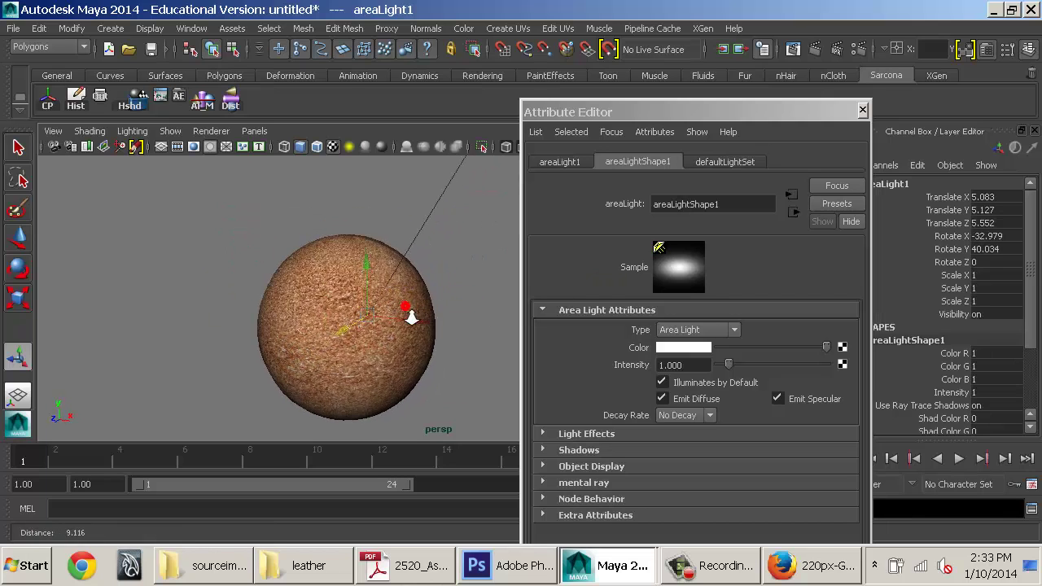
pyautogui.keyDown('alt'); pyautogui.moveTo(409, 317); pyautogui.dragTo(392, 300); pyautogui.keyUp('alt')
pyautogui.click(794, 52)
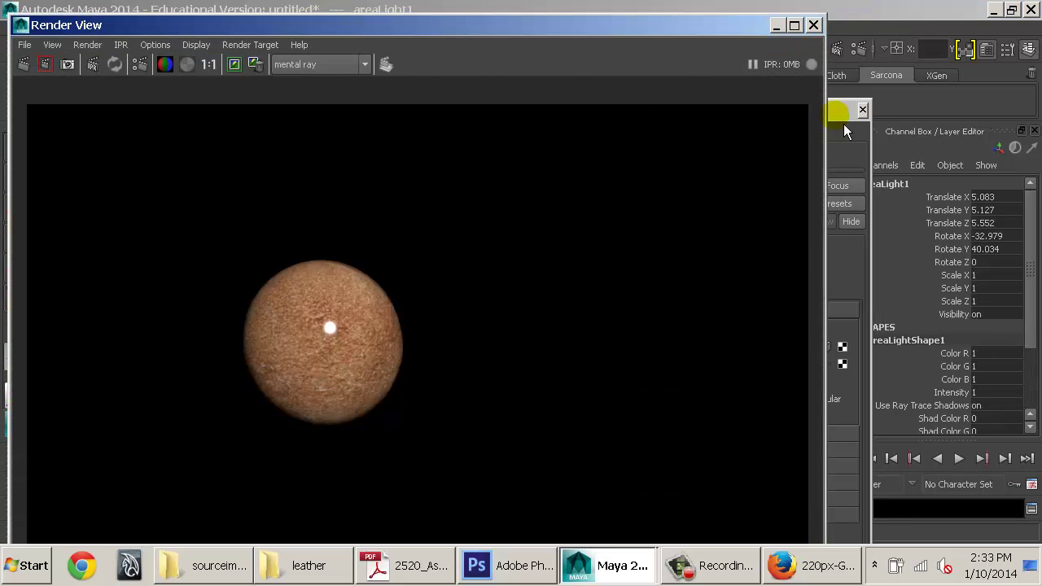
# Step: Bring up the attributes of the miaColorTesting_01 material and move the Attribute Editor higher, beside the rendered sphere
pyautogui.click(844, 124)
pyautogui.click(624, 132)
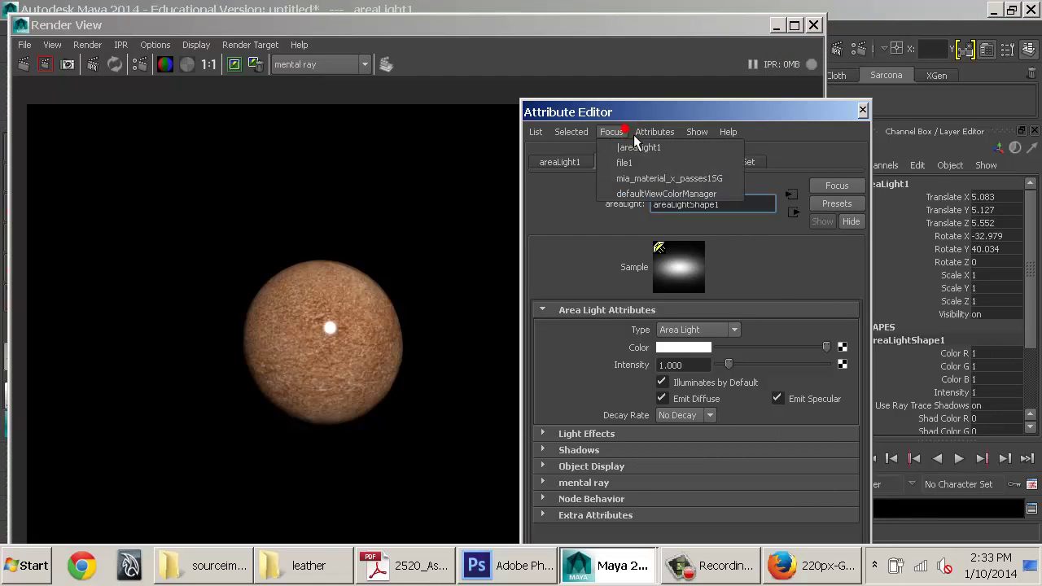
pyautogui.click(650, 179)
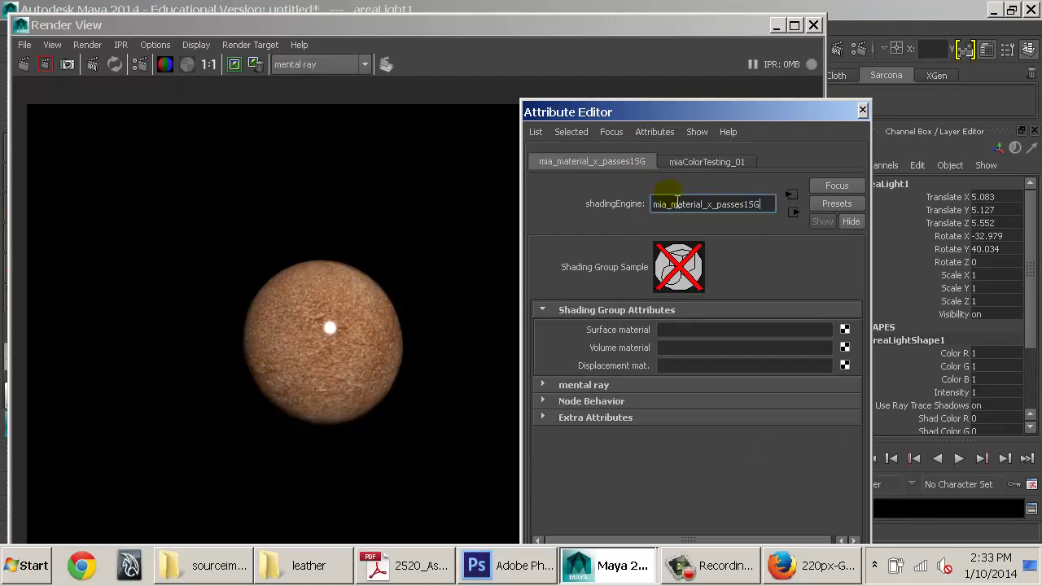
pyautogui.click(706, 162)
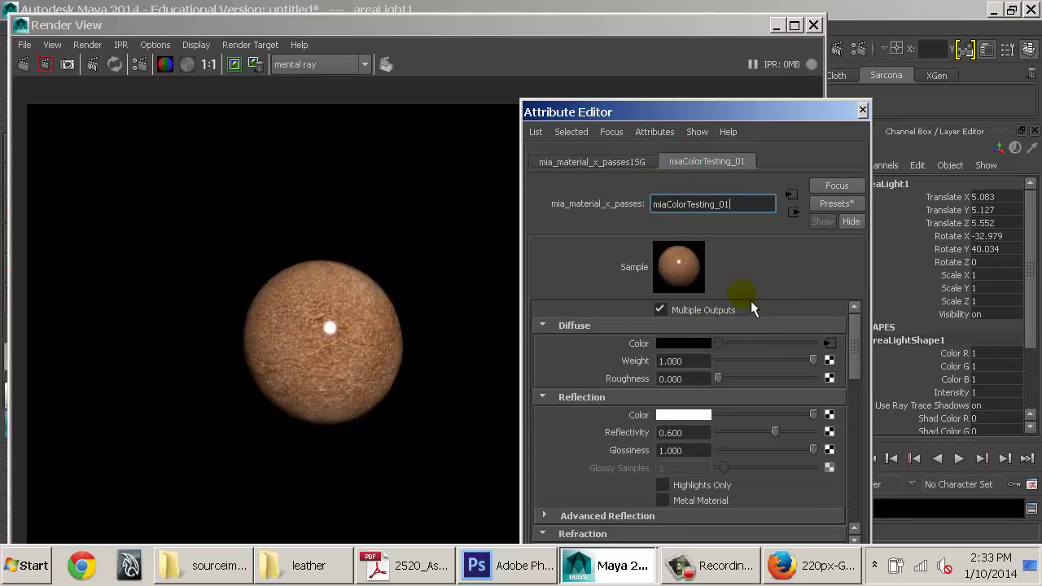
pyautogui.moveTo(748, 115); pyautogui.dragTo(790, 58)
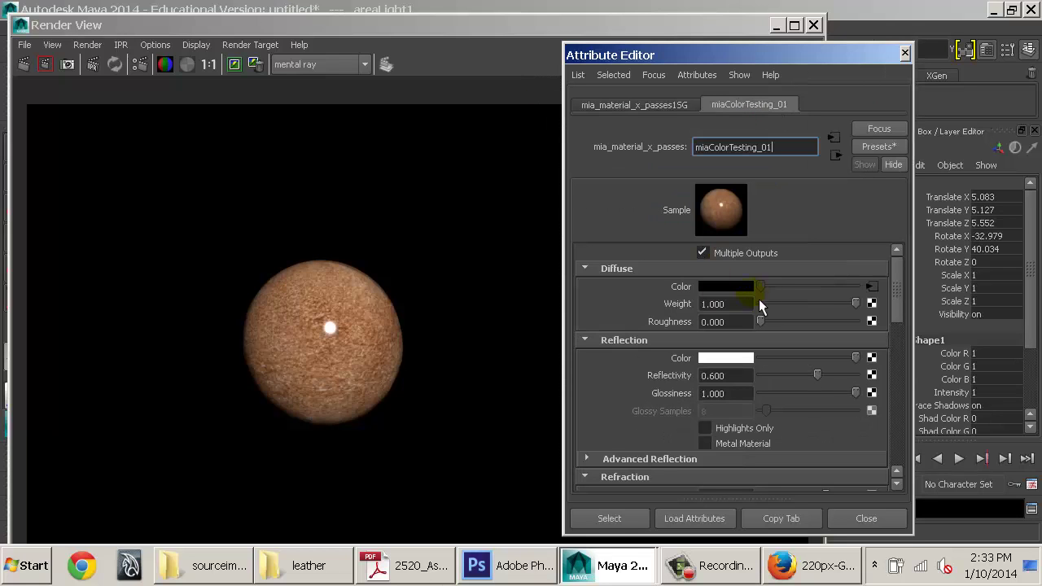
# Step: Try the material's diffuse Weight at 0 and return it to 1
pyautogui.moveTo(800, 322); pyautogui.dragTo(718, 311)
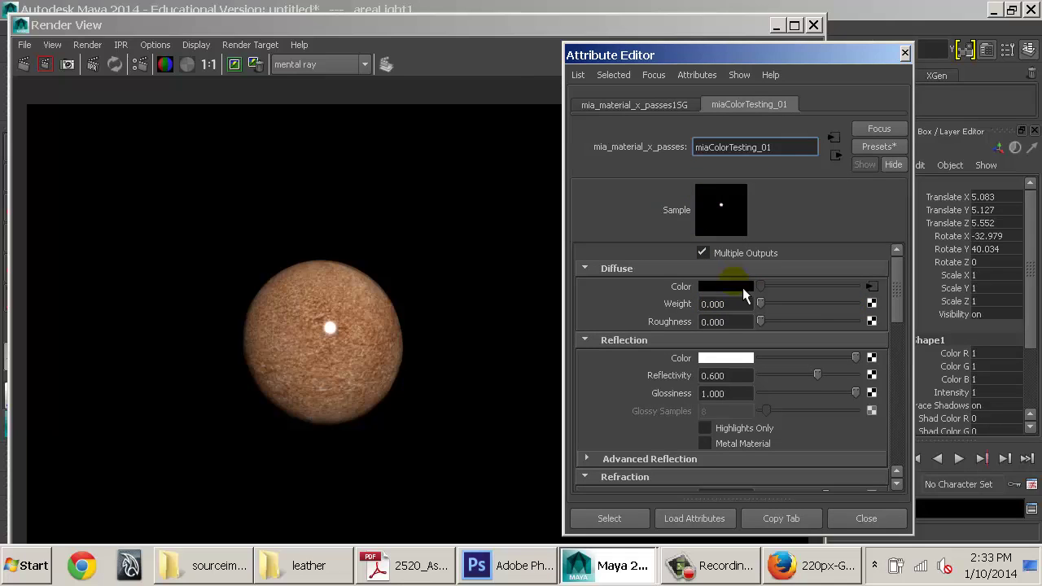
pyautogui.click(733, 305)
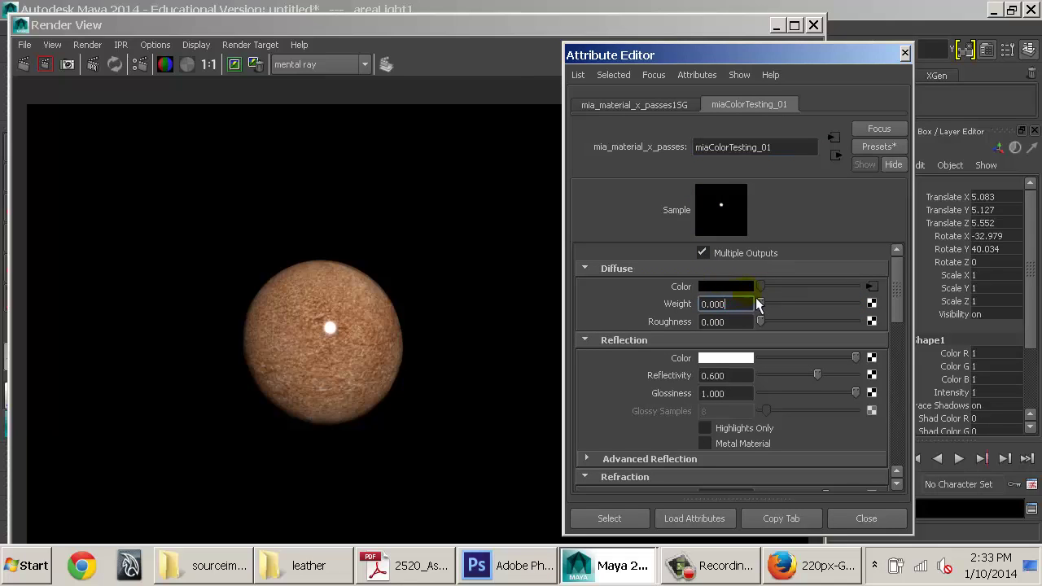
pyautogui.moveTo(865, 313); pyautogui.dragTo(878, 313)
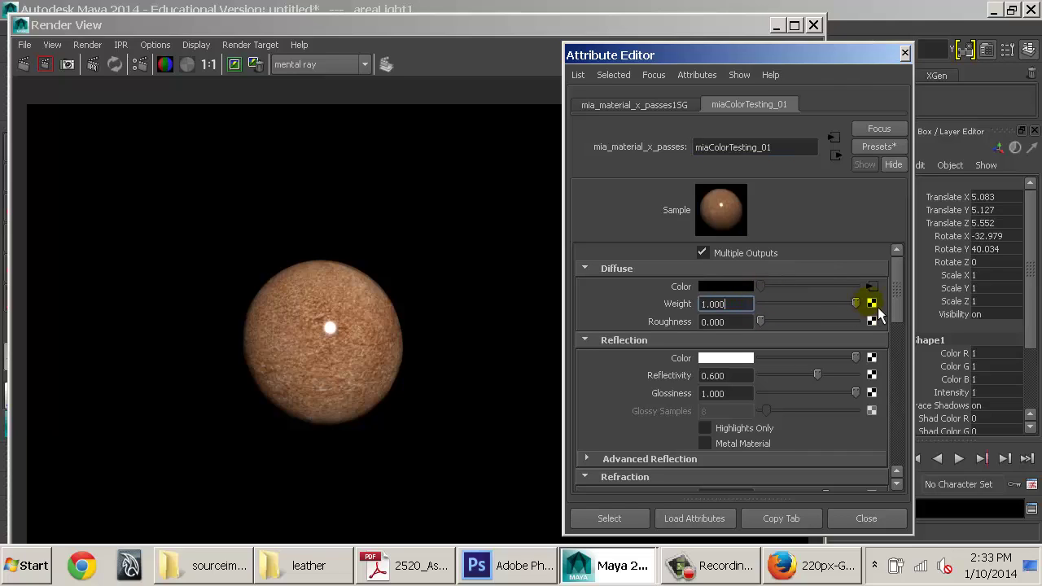
pyautogui.doubleClick(743, 305)
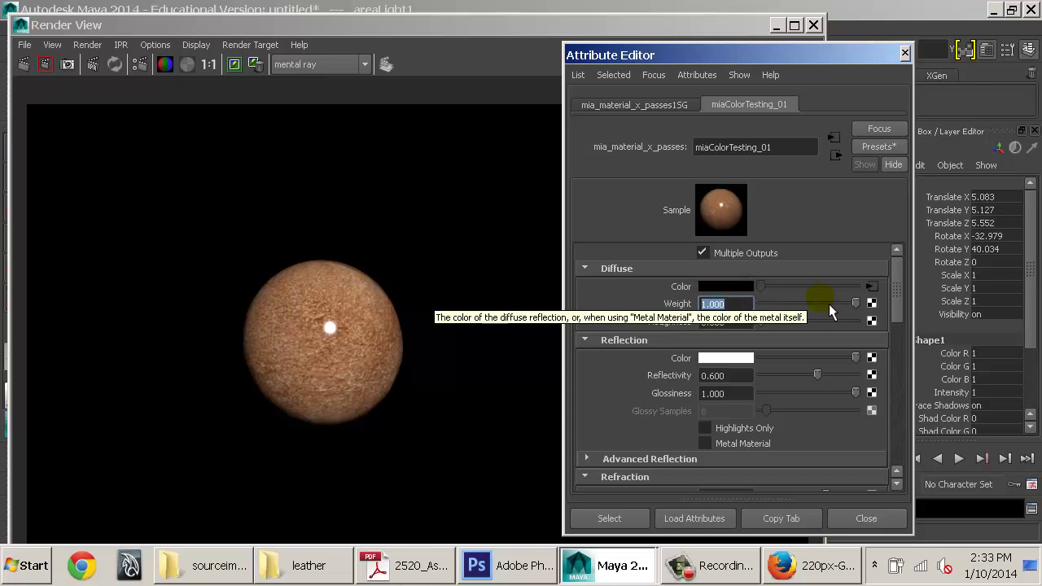
# Step: Set the material's diffuse Weight to 0, render the frame again, and close the Render View
pyautogui.moveTo(851, 303); pyautogui.dragTo(733, 321)
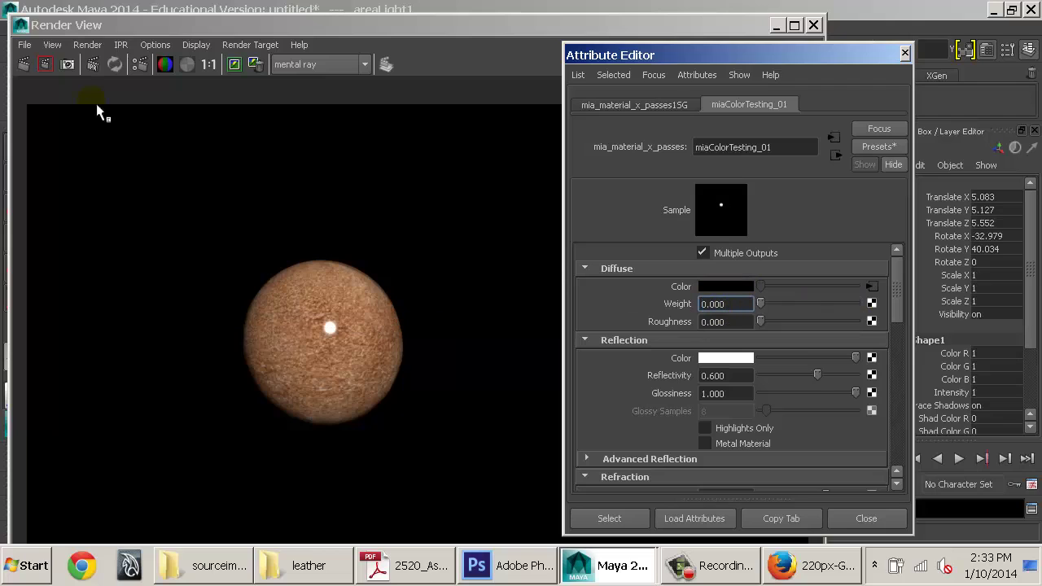
pyautogui.click(248, 73)
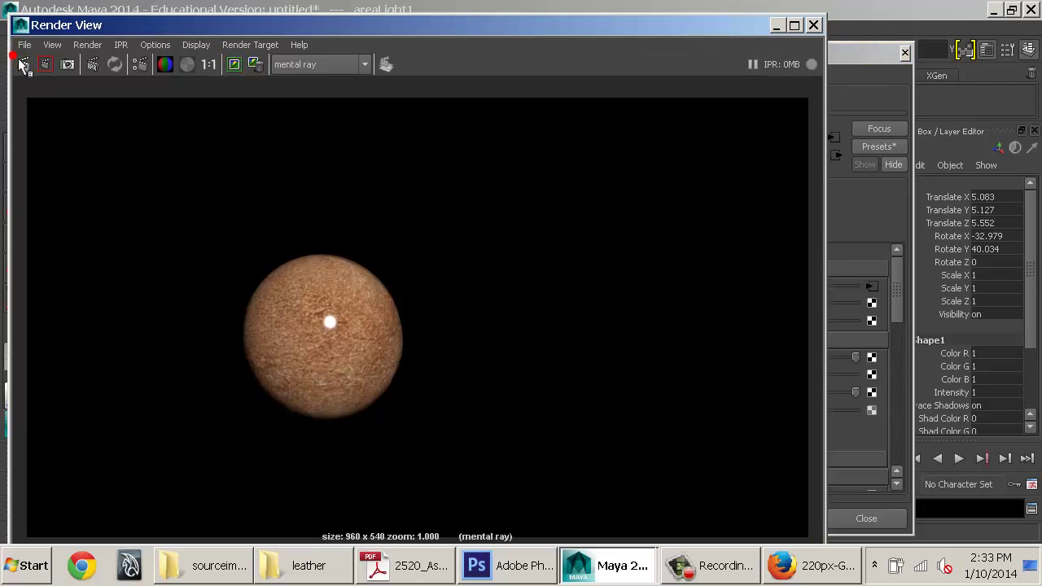
pyautogui.click(24, 64)
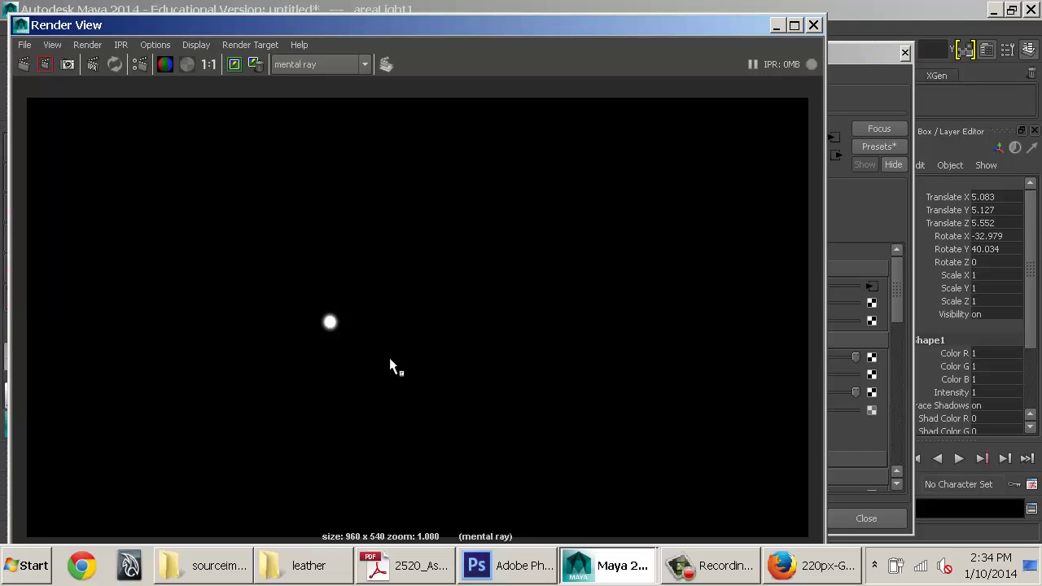
pyautogui.click(814, 25)
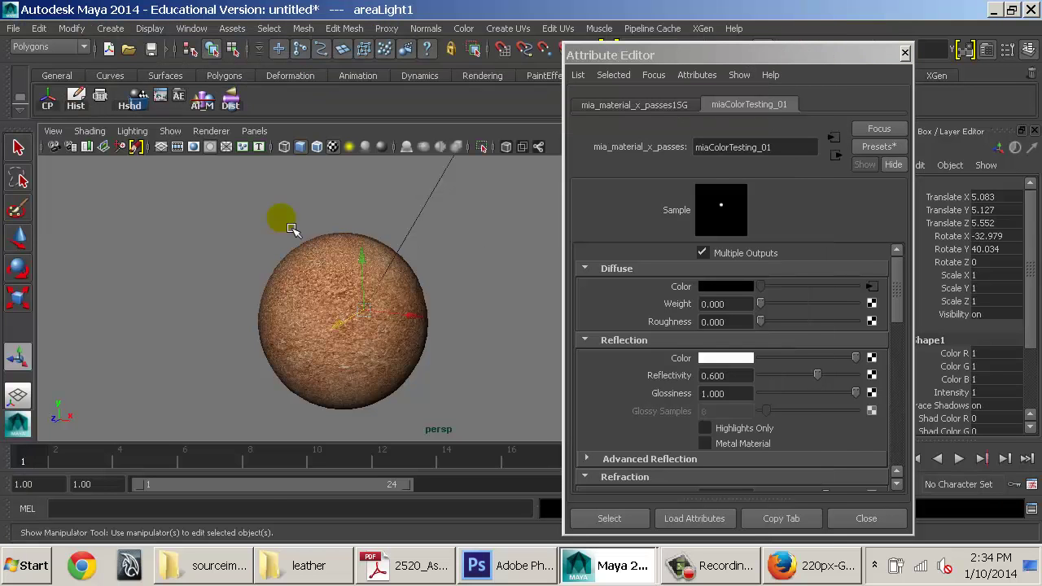
# Step: Create a polygon cube and move it out of the sphere to one side
pyautogui.click(110, 29)
pyautogui.moveTo(148, 69)
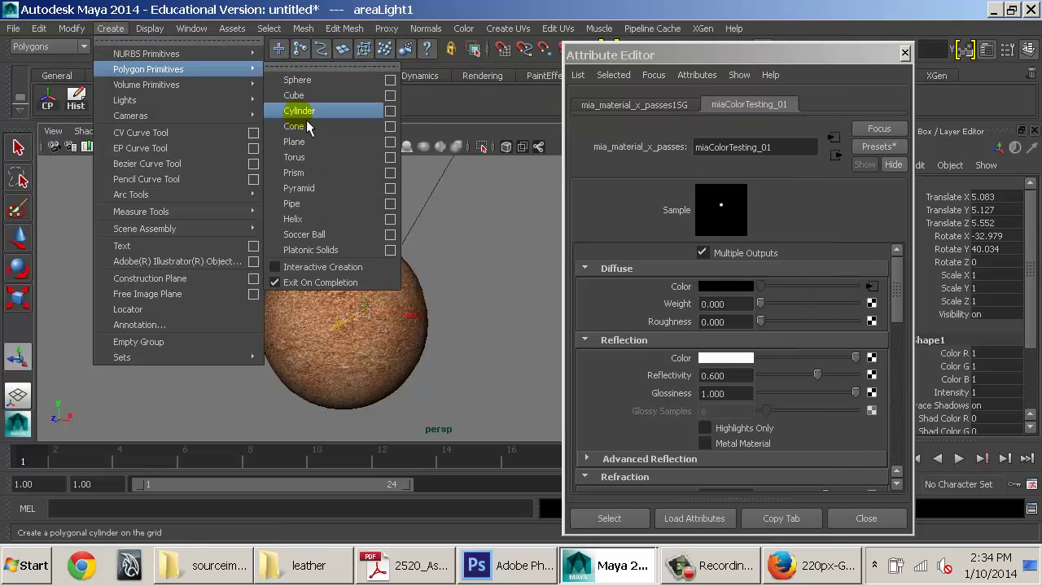
pyautogui.click(294, 95)
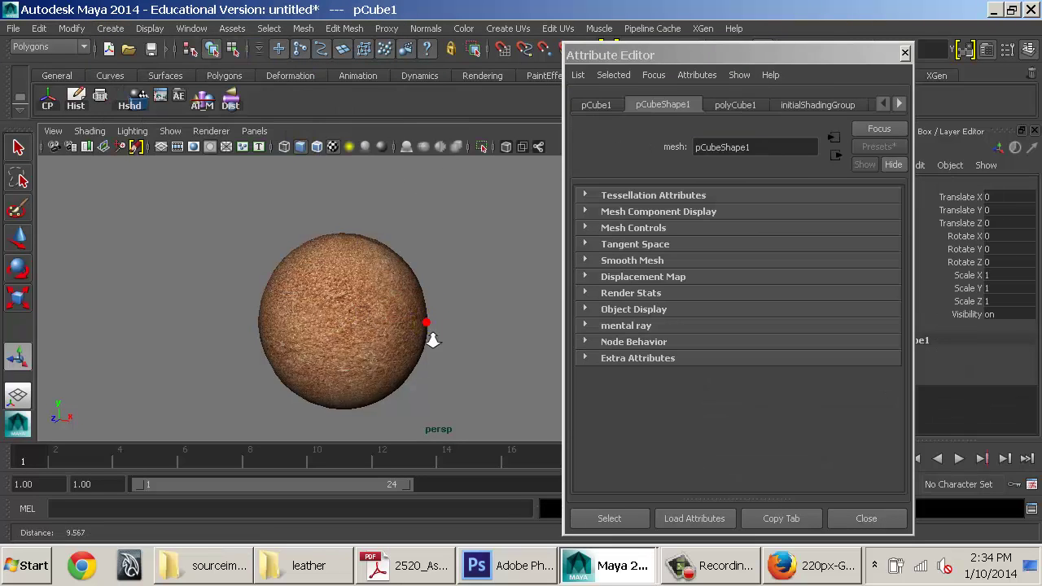
pyautogui.scroll(-3, 424, 334)
pyautogui.moveTo(396, 317); pyautogui.dragTo(478, 327)
# Step: Group the cube so its pivot sits at the sphere's center, and rotate the group around the Y axis
pyautogui.hotkey('ctrl', 'g')
pyautogui.press('e')
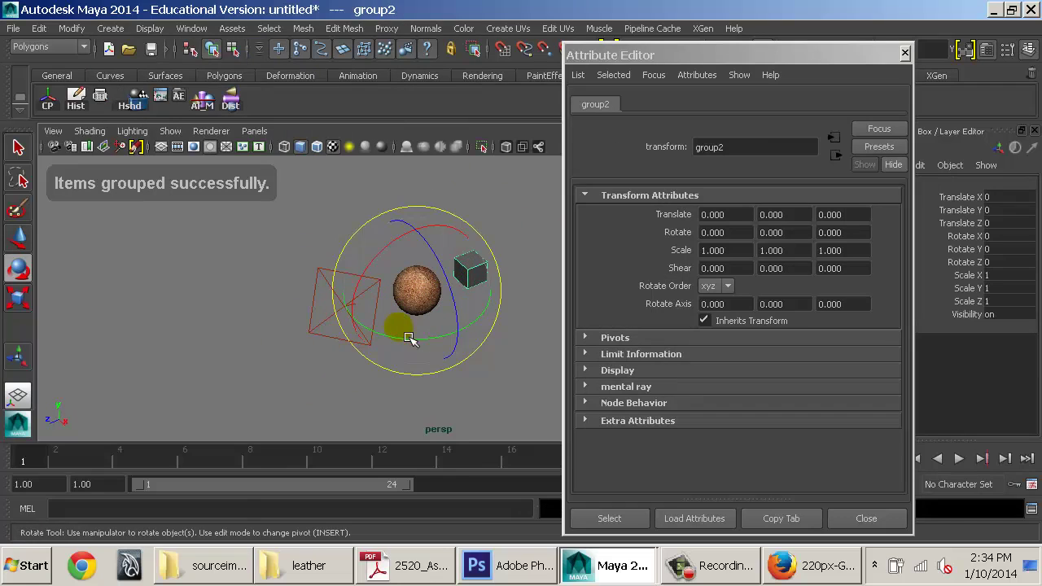
pyautogui.moveTo(398, 343); pyautogui.dragTo(431, 350)
# Step: Duplicate the cube group repeatedly with the same rotation step to complete a ring of cubes around the sphere, and clear the selection
pyautogui.hotkey('shift', 'd')
pyautogui.hotkey('shift', 'd')
pyautogui.hotkey('shift', 'd')
pyautogui.hotkey('shift', 'd')
pyautogui.hotkey('shift', 'd')
pyautogui.hotkey('shift', 'd')
pyautogui.hotkey('shift', 'd')
pyautogui.hotkey('shift', 'd')
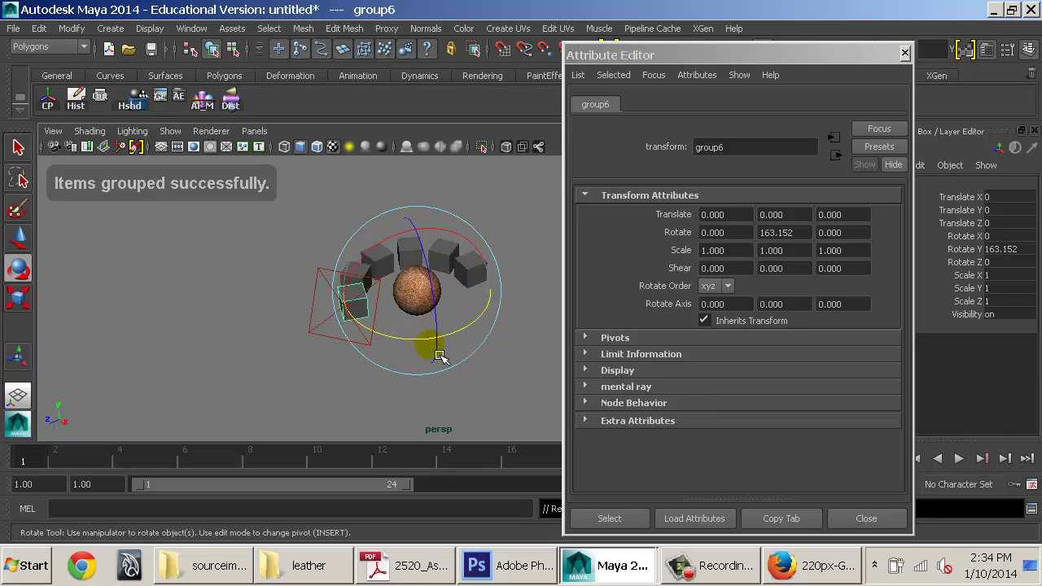
pyautogui.hotkey('shift', 'd')
pyautogui.click(512, 370)
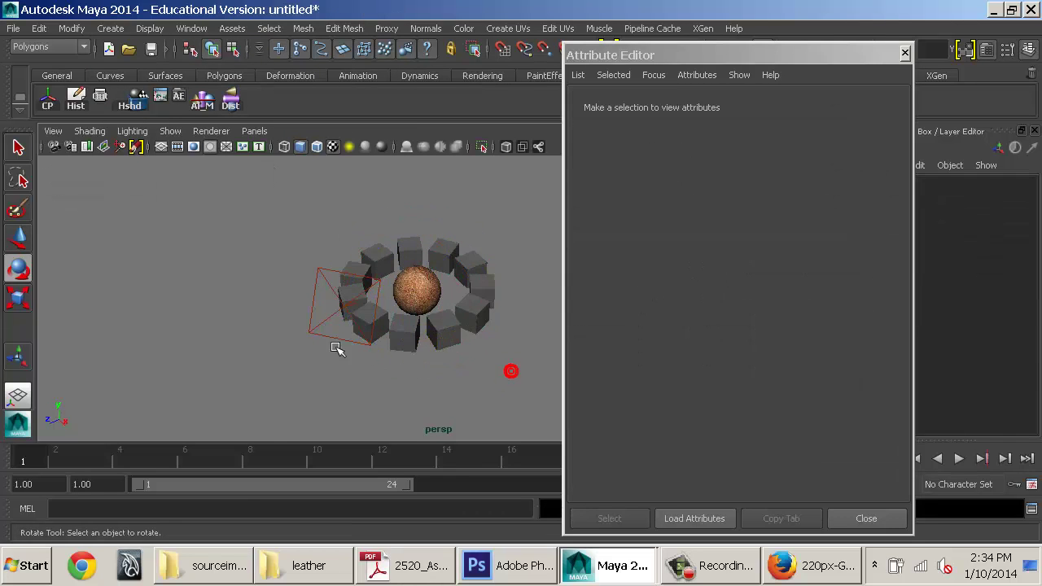
pyautogui.scroll(5, 338, 335)
pyautogui.keyDown('alt'); pyautogui.moveTo(342, 334); pyautogui.dragTo(424, 340); pyautogui.keyUp('alt')
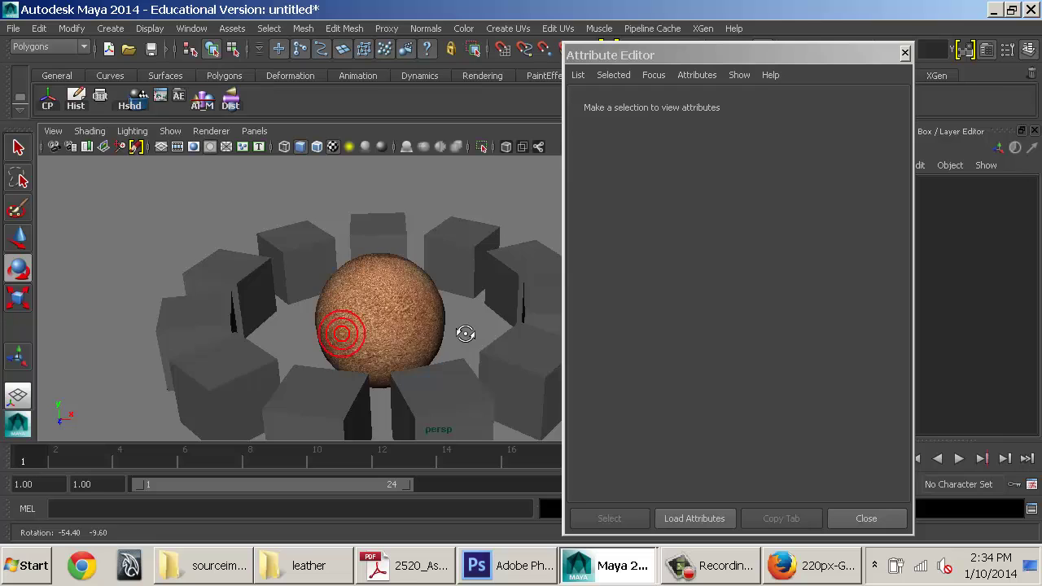
# Step: Render the sphere and its surrounding ring of cubes from a closer perspective view
pyautogui.scroll(3, 406, 350)
pyautogui.keyDown('alt'); pyautogui.moveTo(403, 353); pyautogui.dragTo(425, 332, button='middle'); pyautogui.keyUp('alt')
pyautogui.keyDown('alt'); pyautogui.moveTo(425, 333); pyautogui.dragTo(435, 330); pyautogui.keyUp('alt')
pyautogui.click(634, 56)
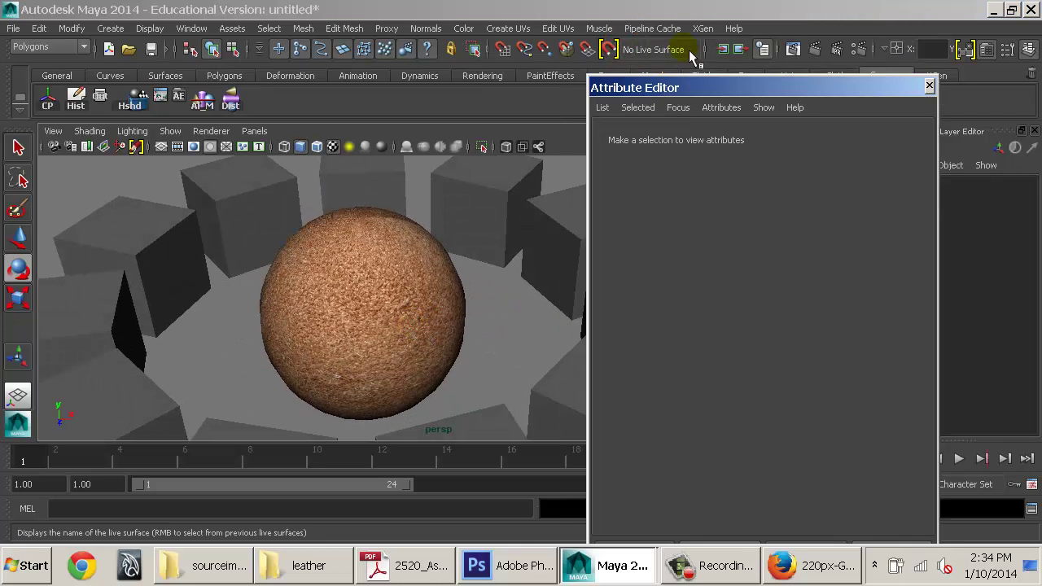
pyautogui.click(815, 49)
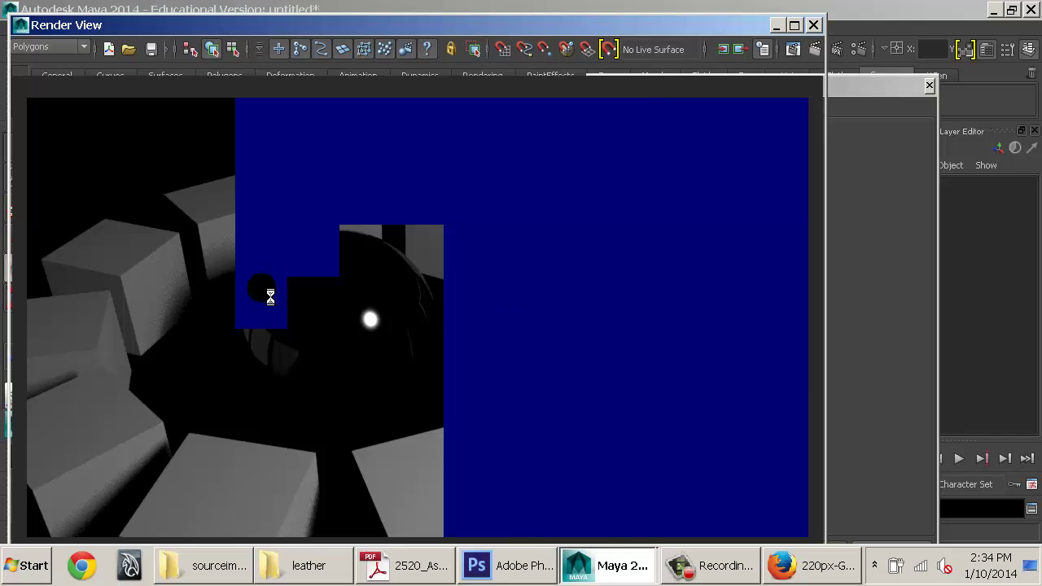
# Step: Select the sphere and show its miaColorTesting_01 material attributes alongside the reopened Render View
pyautogui.click(922, 84)
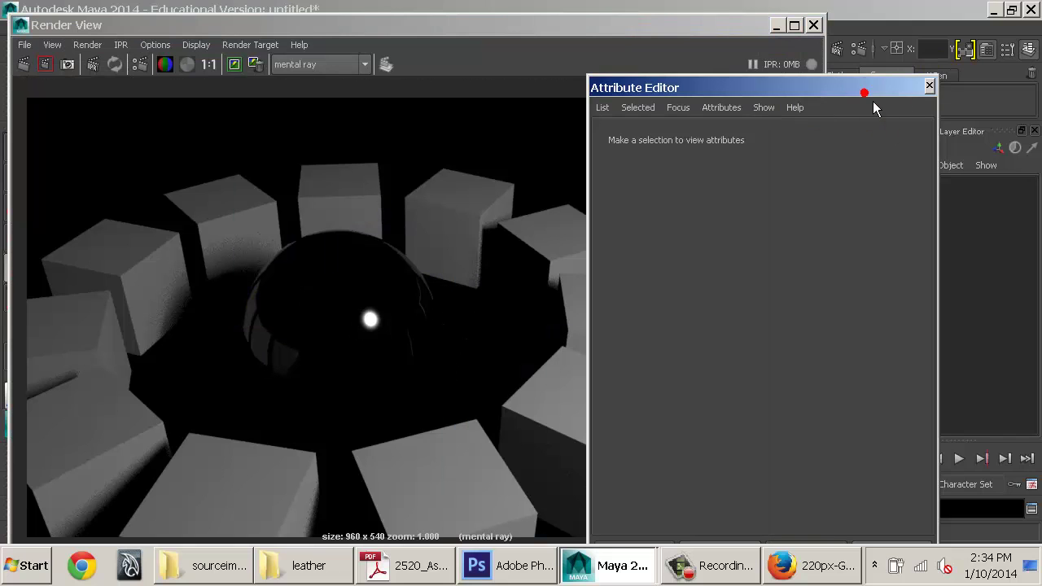
pyautogui.click(691, 108)
pyautogui.click(707, 265)
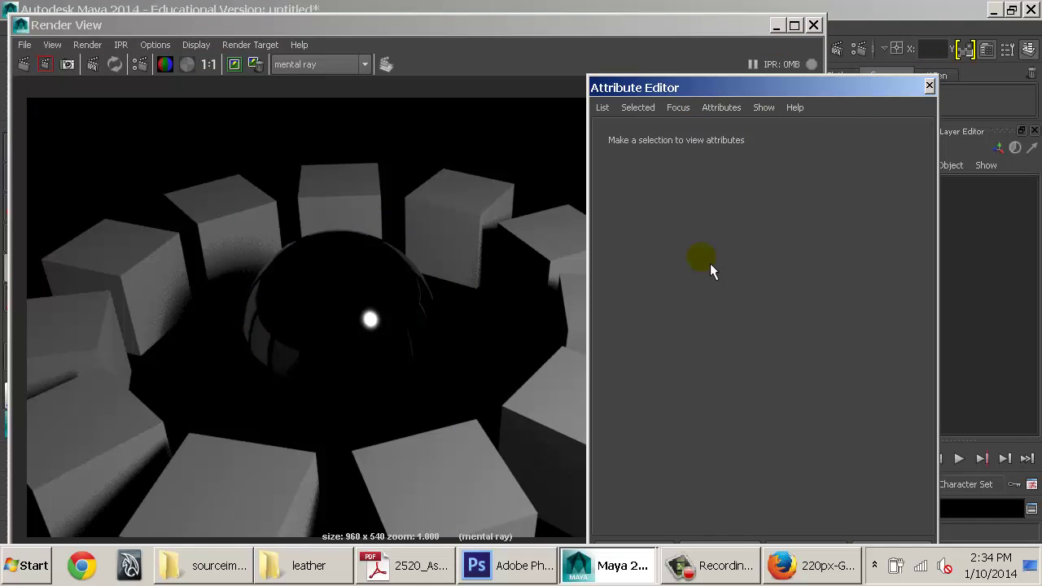
pyautogui.click(813, 25)
pyautogui.click(403, 275)
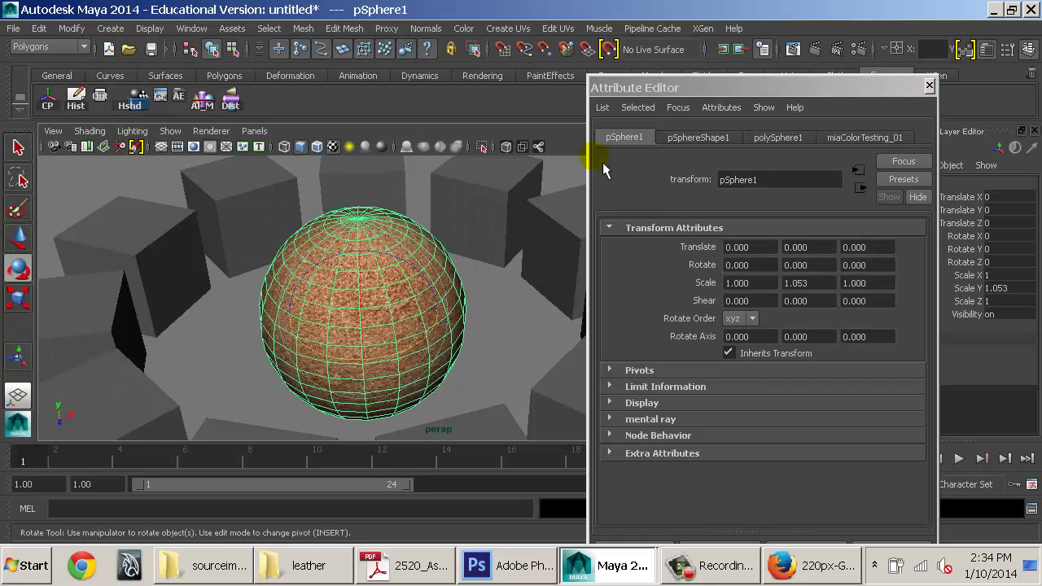
pyautogui.click(793, 48)
pyautogui.click(864, 137)
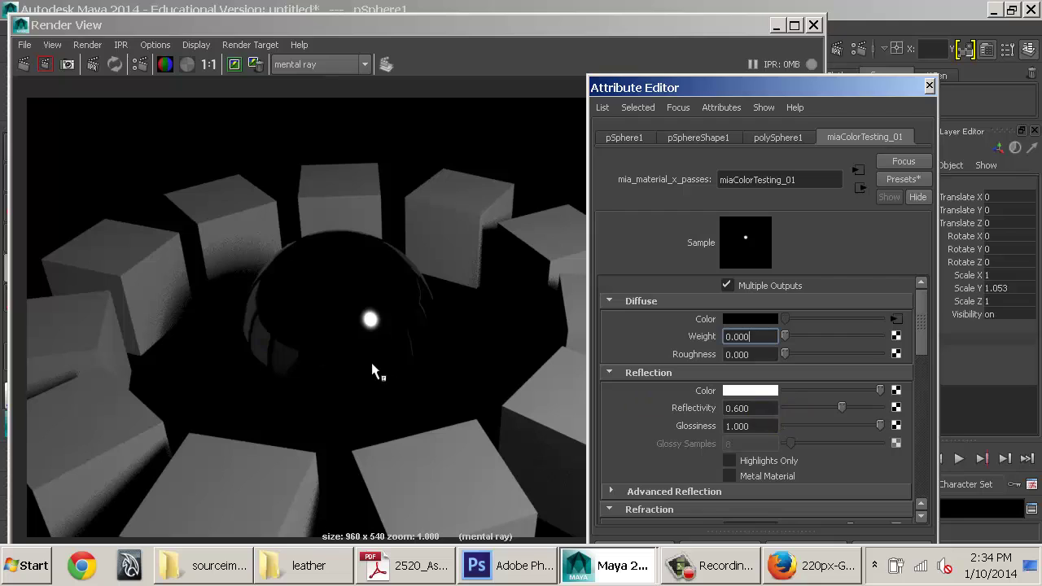
# Step: Raise the Reflectivity of miaColorTesting_01 to 1 and render the scene again
pyautogui.click(764, 409)
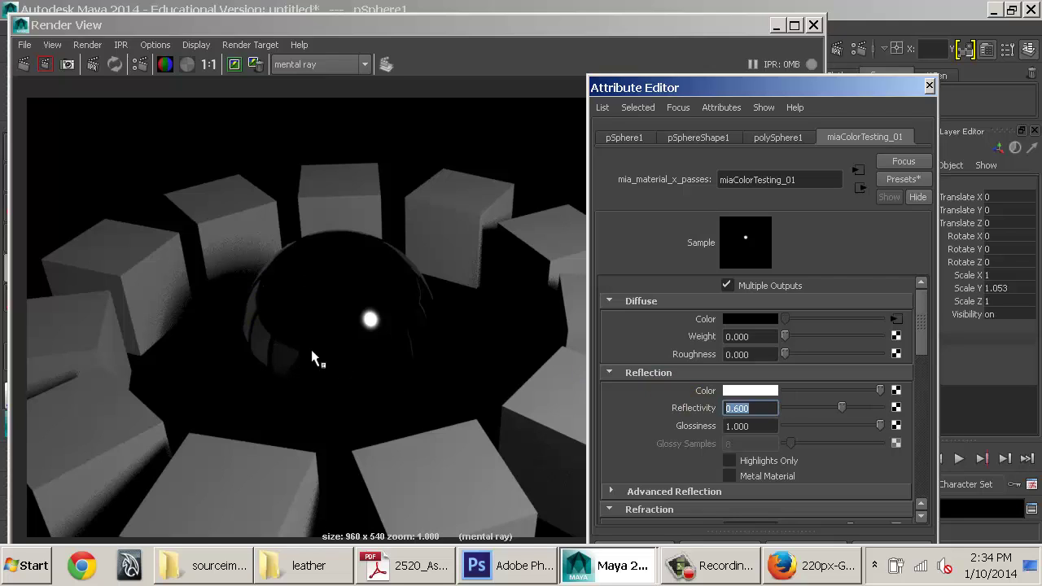
pyautogui.moveTo(844, 408); pyautogui.dragTo(982, 421)
pyautogui.click(24, 66)
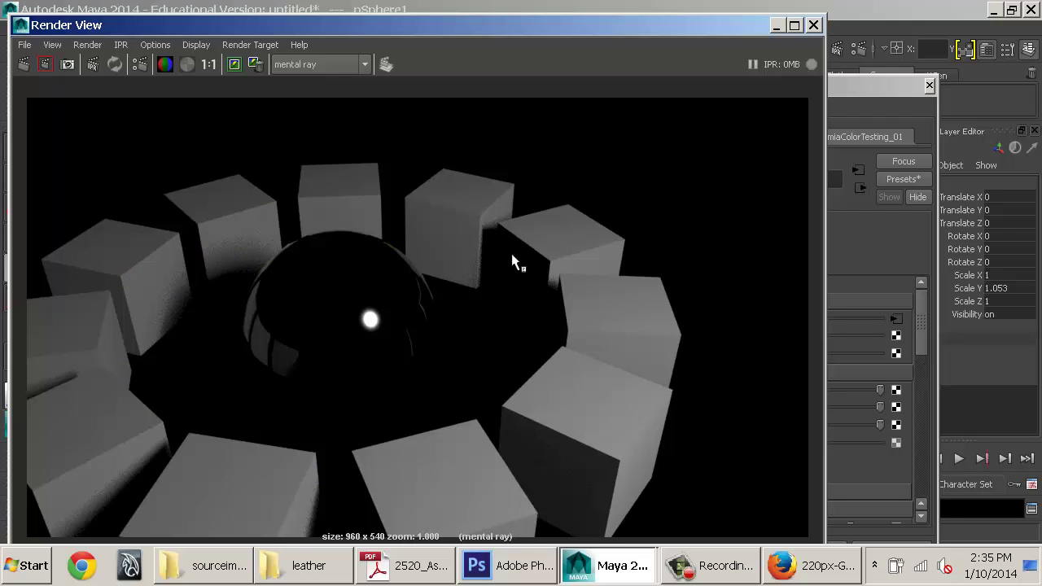
# Step: Close the rendered image and set the sphere material's Diffuse Weight to 1
pyautogui.click(814, 25)
pyautogui.keyDown('alt'); pyautogui.moveTo(495, 272); pyautogui.dragTo(447, 261); pyautogui.keyUp('alt')
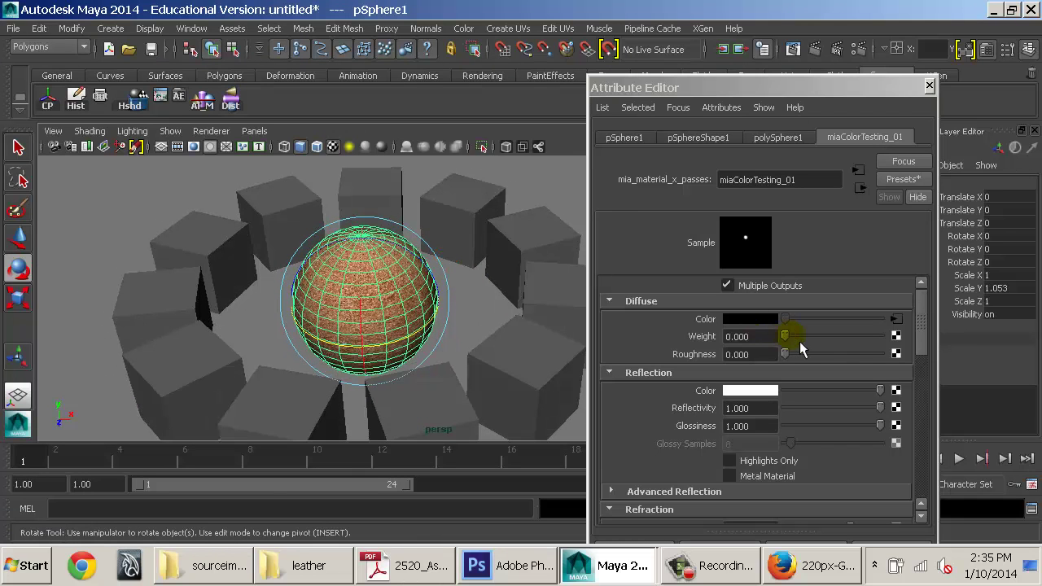
pyautogui.moveTo(801, 343); pyautogui.dragTo(905, 342)
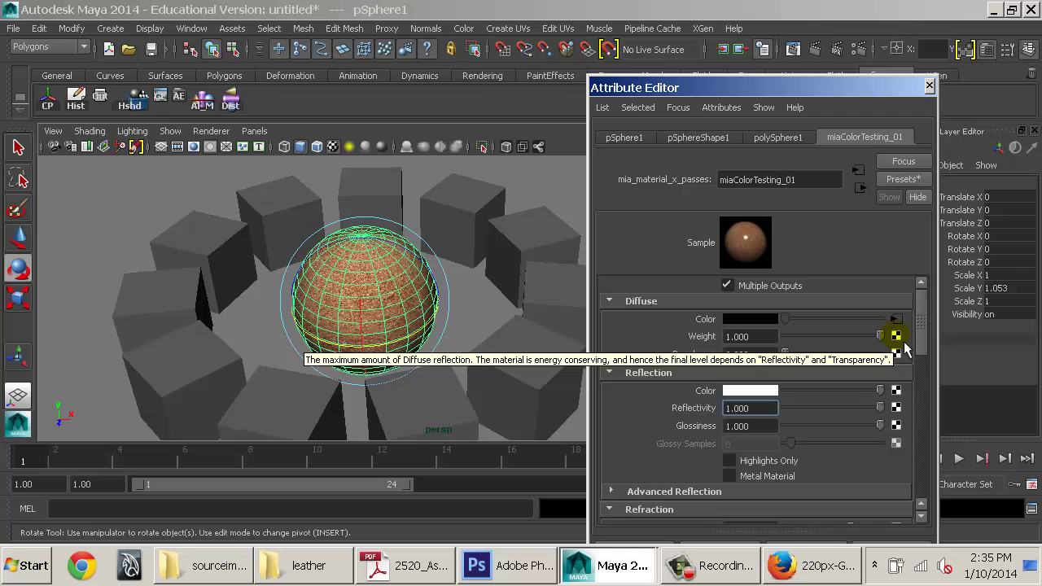
# Step: Map a Checker texture onto the Diffuse Weight of the sphere's material and render the scene
pyautogui.click(897, 336)
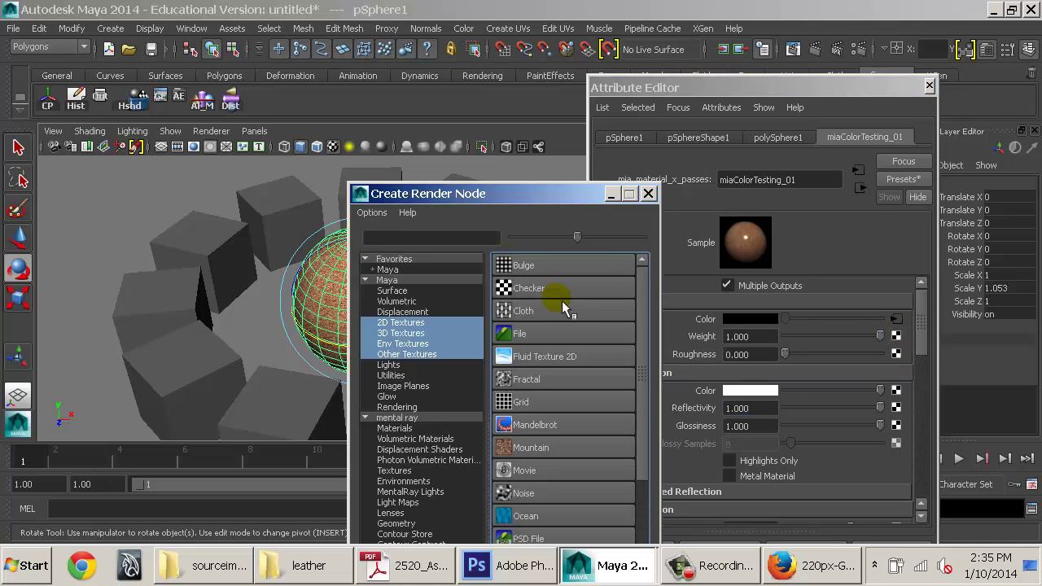
pyautogui.moveTo(531, 210); pyautogui.dragTo(331, 54)
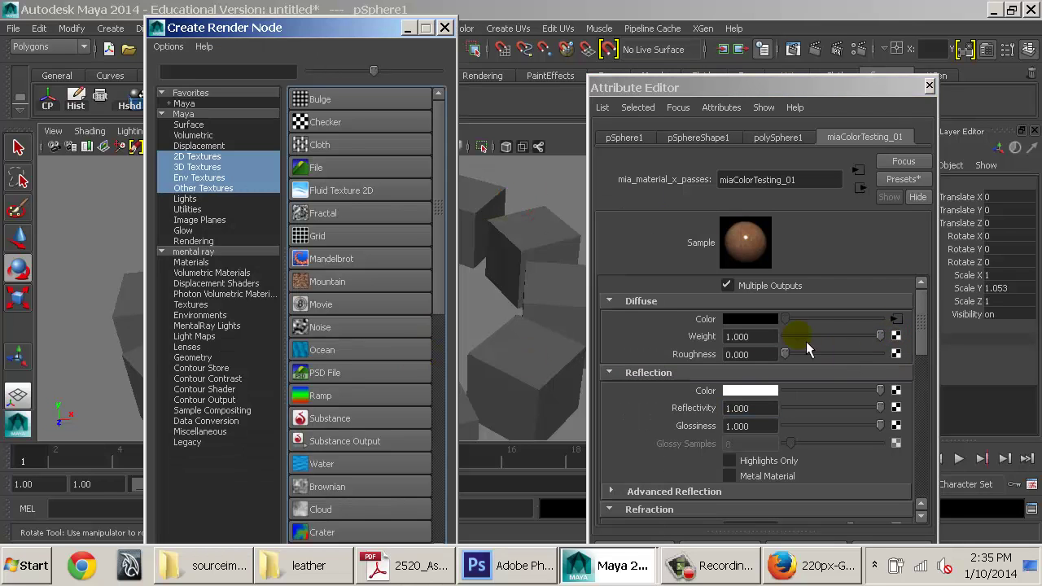
pyautogui.click(900, 342)
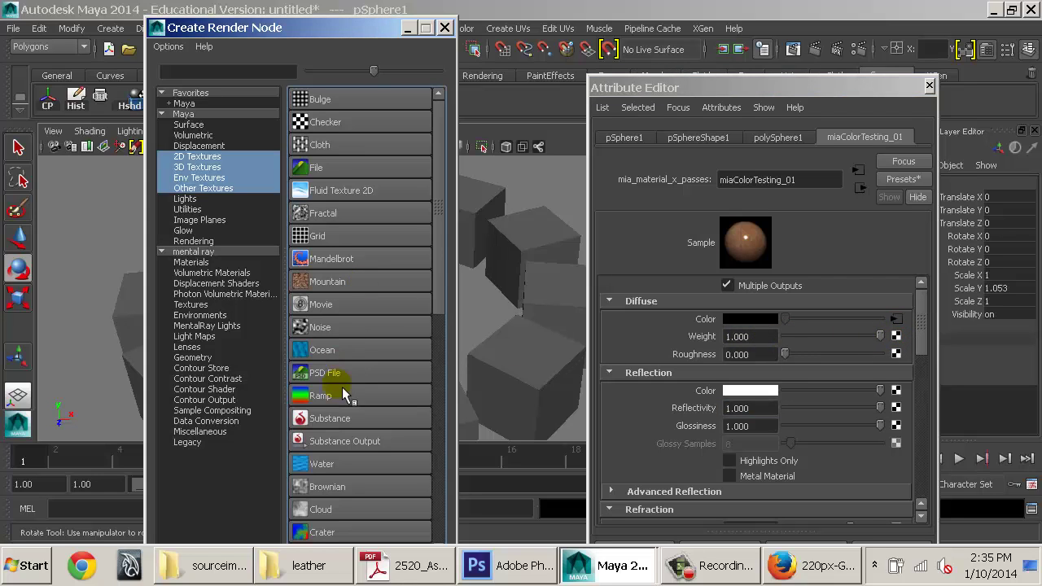
pyautogui.click(325, 122)
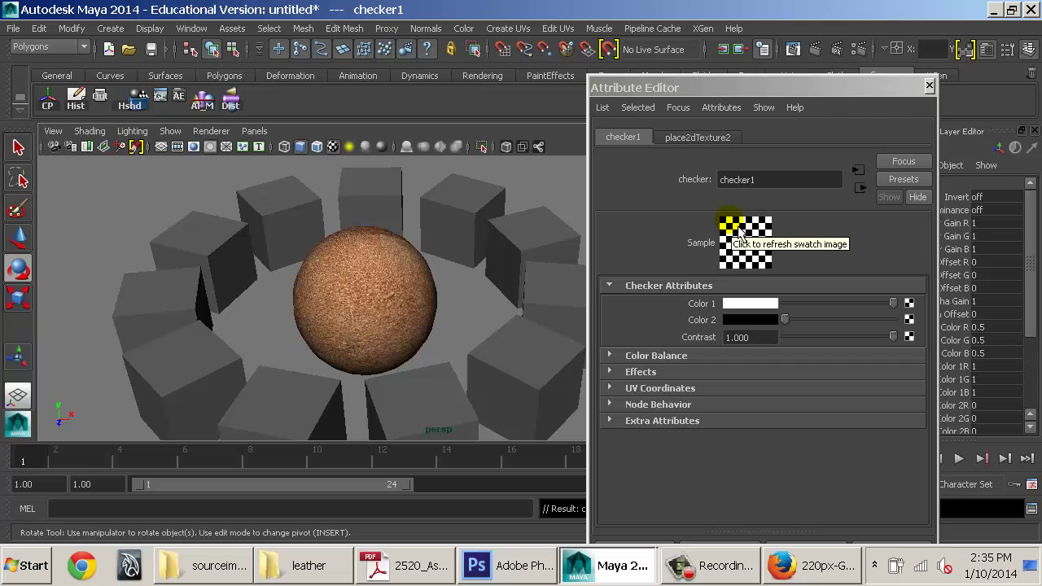
pyautogui.click(817, 49)
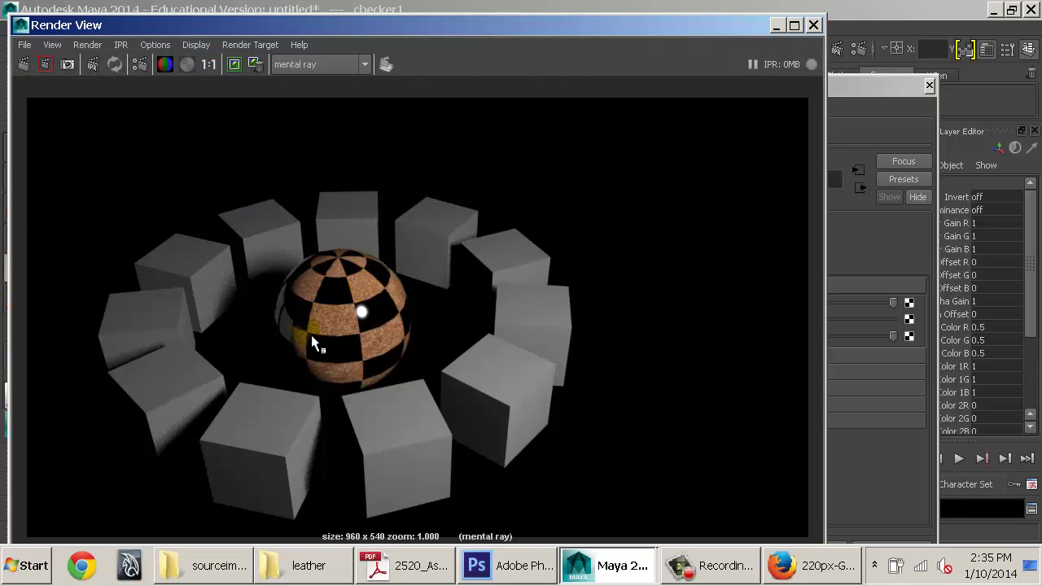
# Step: Lighten the checker texture's Color 2 to a gray of about 0.376 and re-render
pyautogui.click(855, 245)
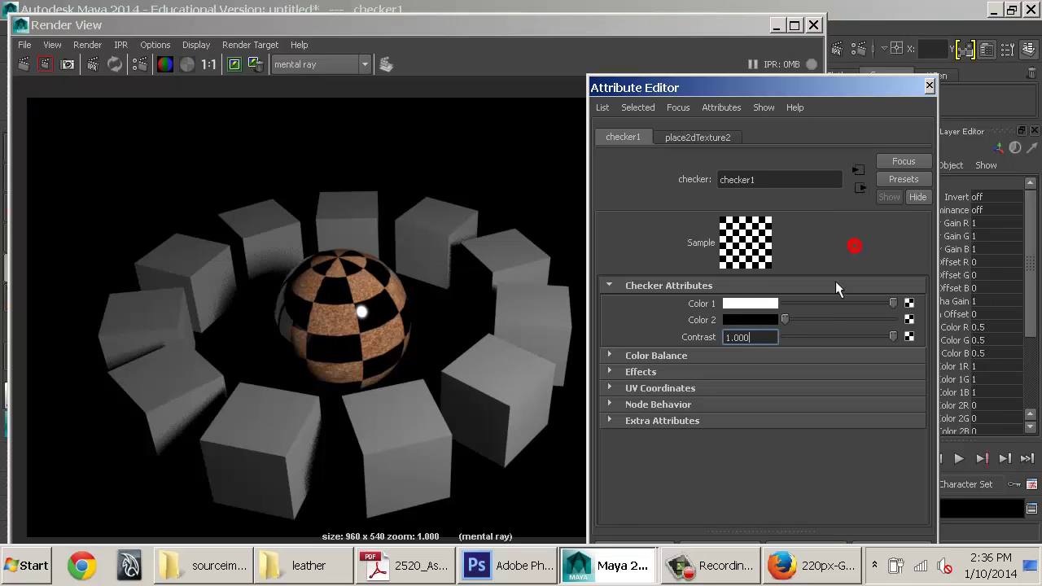
pyautogui.moveTo(806, 328); pyautogui.dragTo(834, 323)
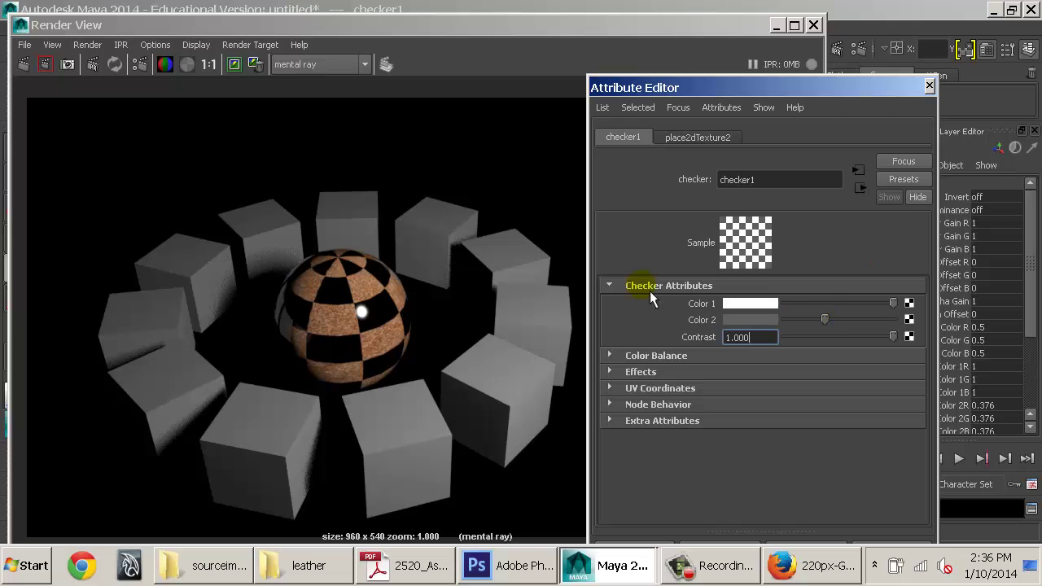
pyautogui.click(45, 65)
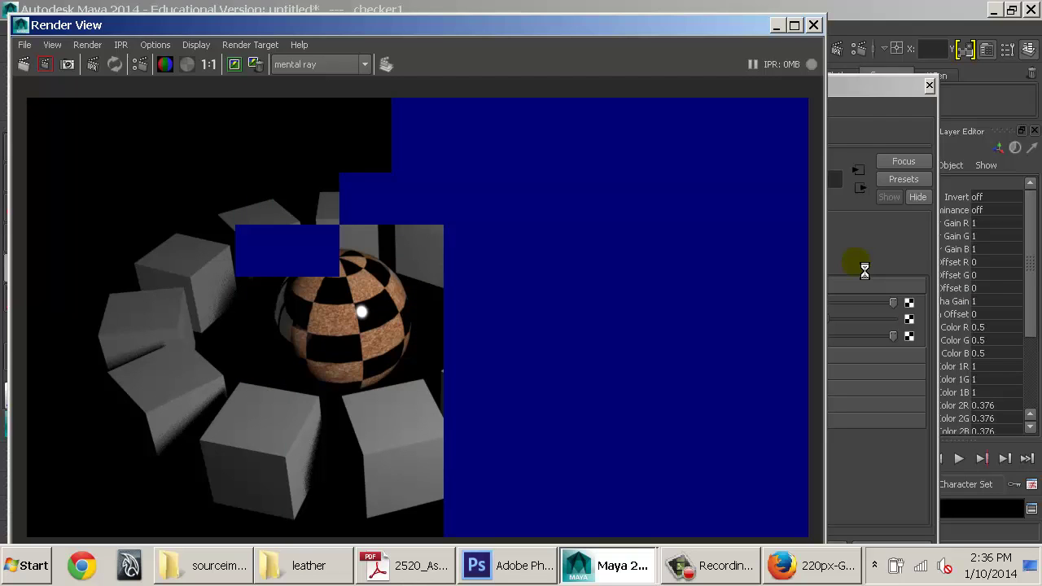
# Step: Lighten the checker's Color 2 further to about 0.782 and render the scene again
pyautogui.click(842, 333)
pyautogui.click(868, 325)
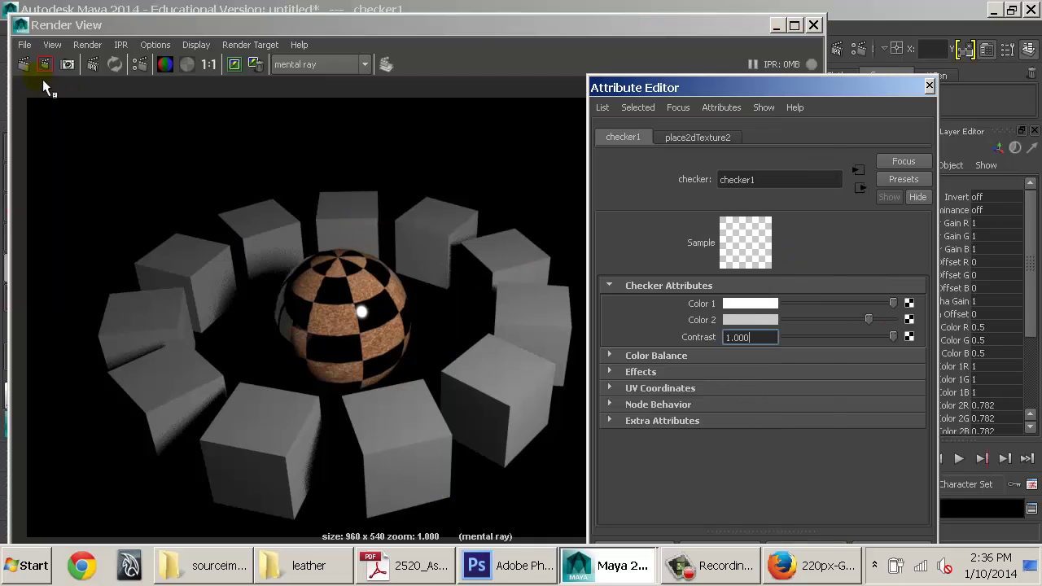
pyautogui.click(24, 65)
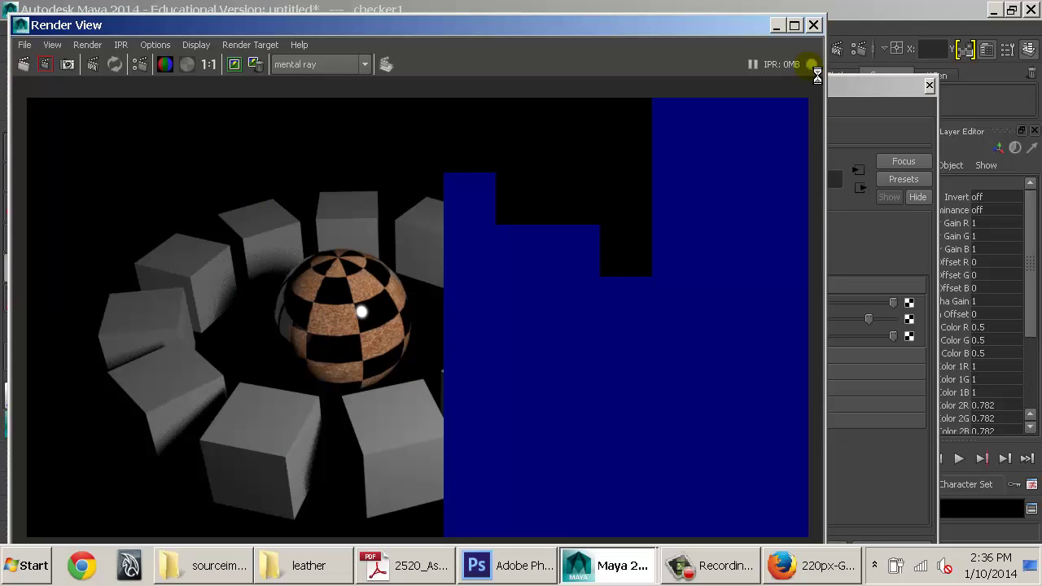
# Step: Set the checker's Color 2 to about 0.947 and its Contrast to 0.353, and render the result
pyautogui.click(865, 103)
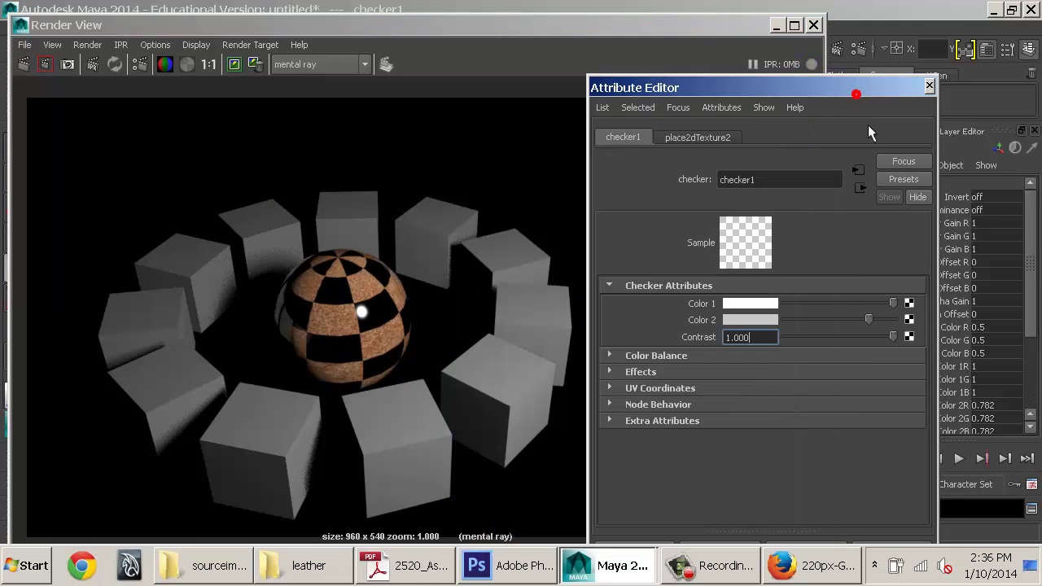
pyautogui.moveTo(868, 320); pyautogui.dragTo(824, 339)
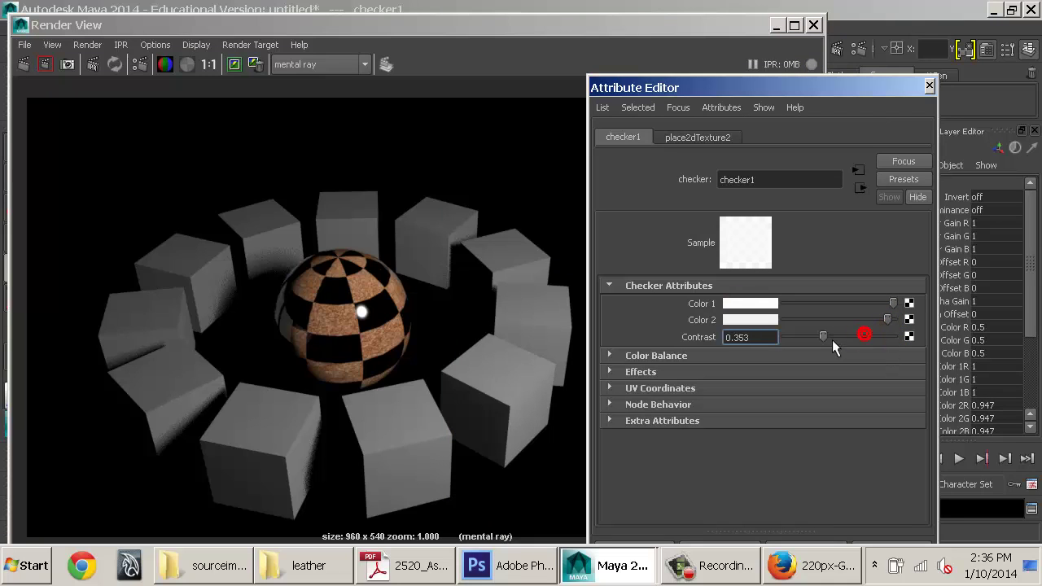
pyautogui.click(24, 66)
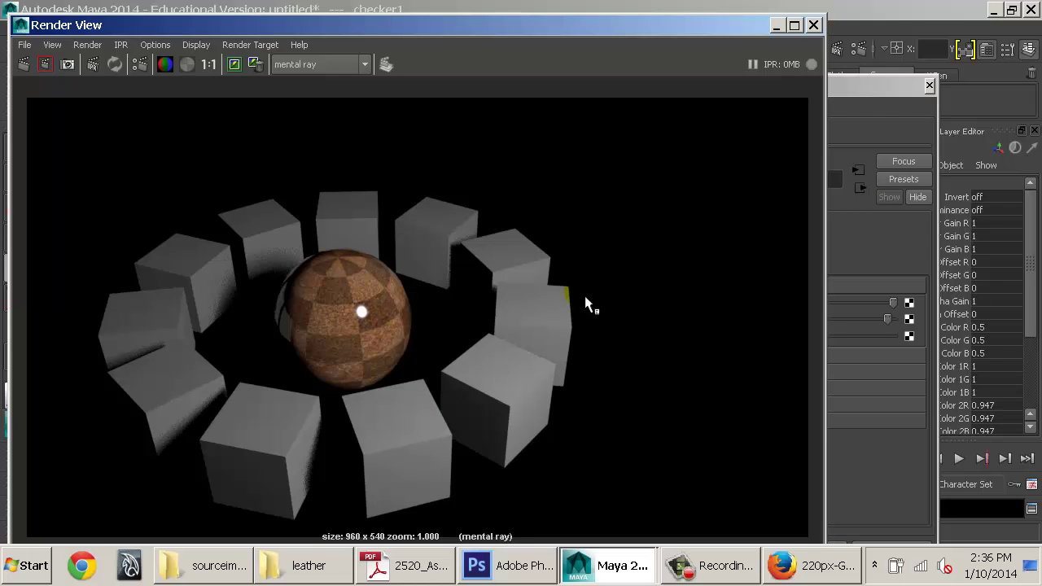
# Step: Break the checker connection on the material's Diffuse Weight and set the weight to 1
pyautogui.click(862, 189)
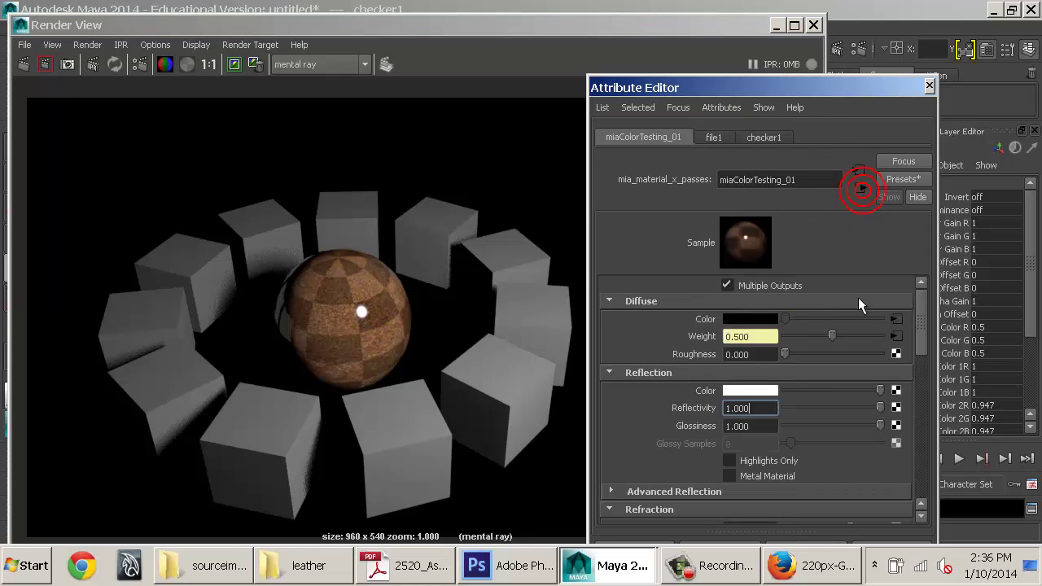
pyautogui.rightClick(716, 336)
pyautogui.click(746, 375)
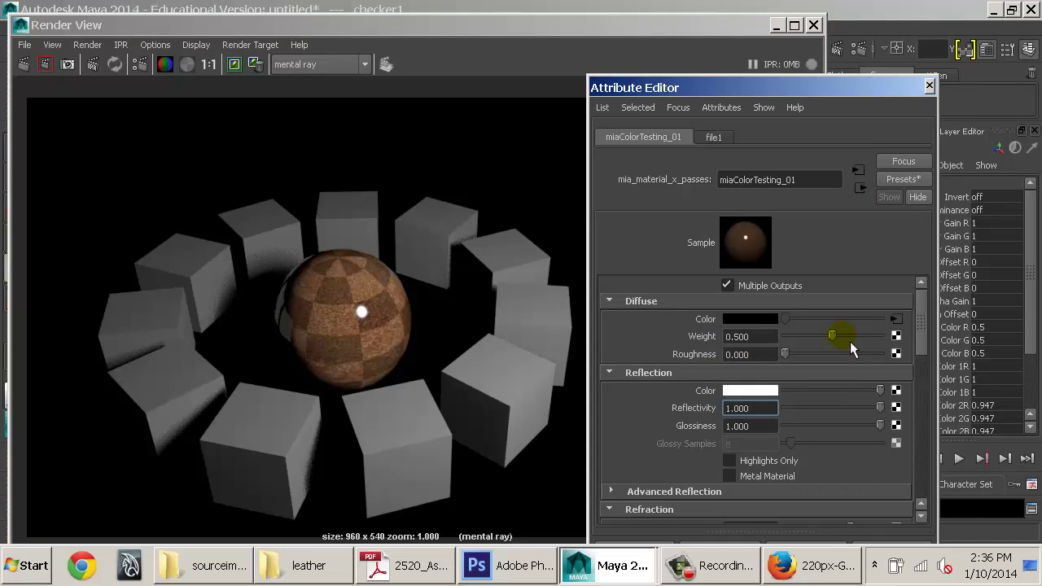
pyautogui.moveTo(834, 335); pyautogui.dragTo(890, 340)
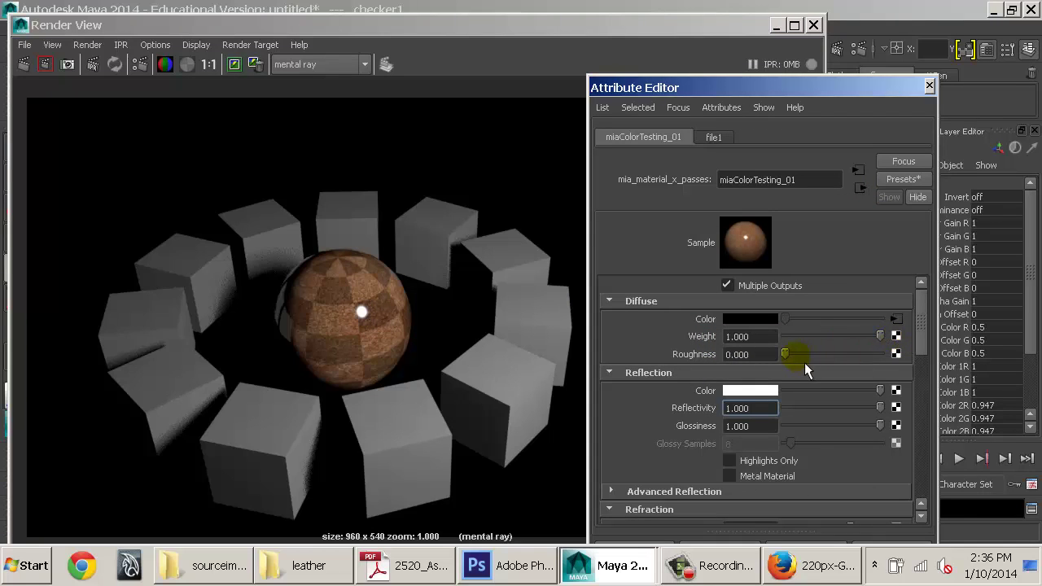
# Step: Set the Diffuse Roughness to about 0.855 and render only a region framing the sphere
pyautogui.moveTo(804, 363); pyautogui.dragTo(868, 354)
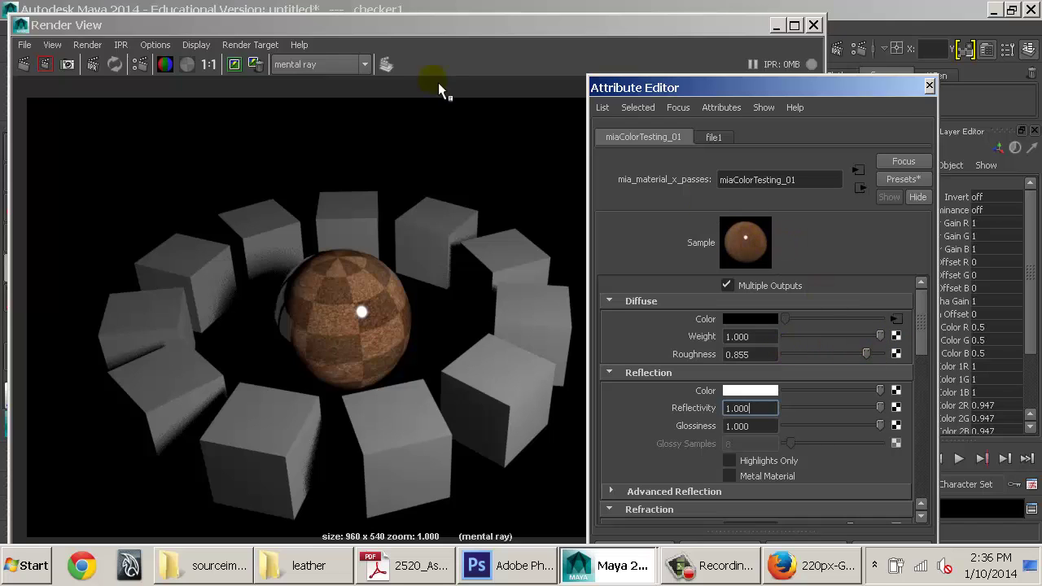
pyautogui.click(234, 65)
pyautogui.moveTo(241, 227); pyautogui.dragTo(444, 411)
pyautogui.click(51, 65)
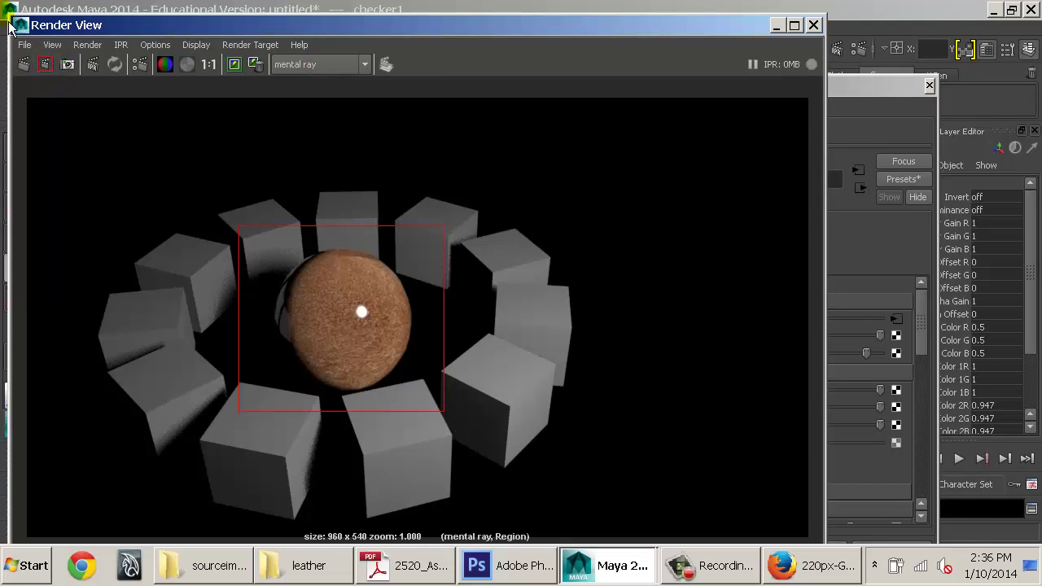
# Step: Shrink and reposition the Render View window so the whole image and its render information fit on screen
pyautogui.moveTo(10, 27); pyautogui.dragTo(122, 112)
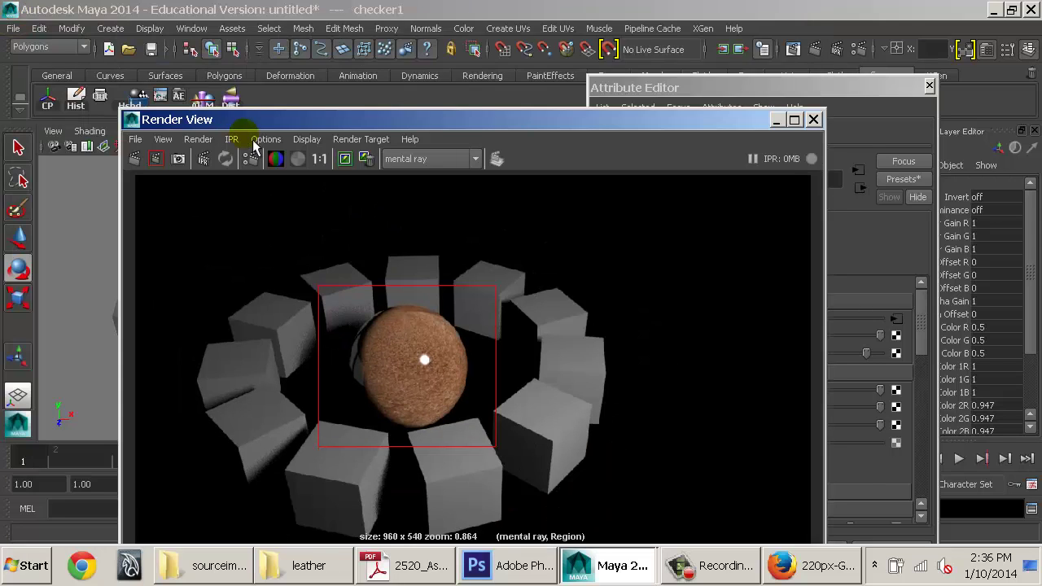
pyautogui.moveTo(237, 124); pyautogui.dragTo(157, 27)
pyautogui.moveTo(223, 474); pyautogui.dragTo(263, 468)
pyautogui.moveTo(352, 459); pyautogui.dragTo(220, 460)
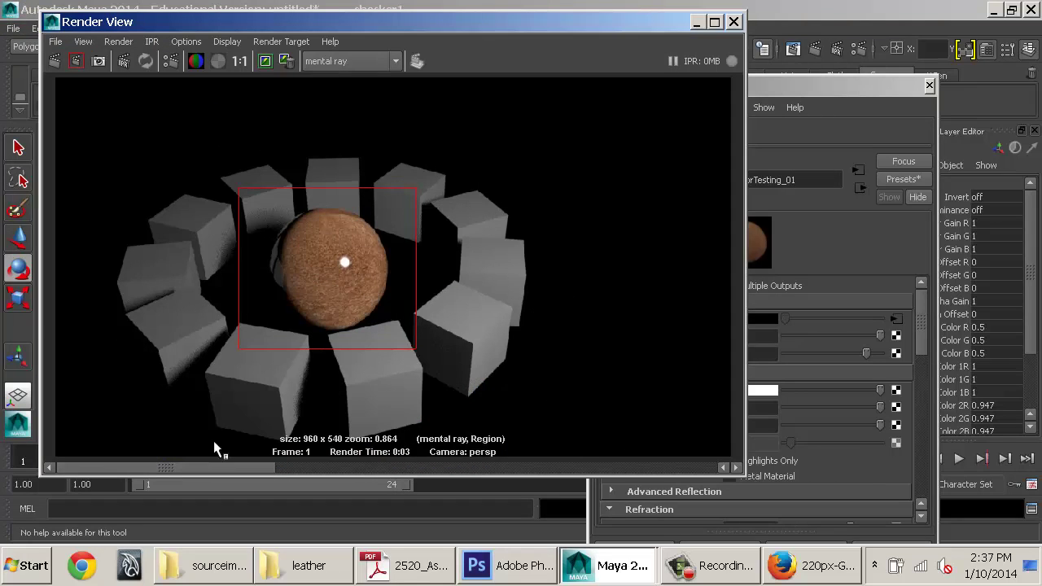
# Step: Set the material's Diffuse Roughness to 0 and re-render the region around the sphere
pyautogui.click(815, 252)
pyautogui.moveTo(866, 353); pyautogui.dragTo(762, 371)
pyautogui.click(266, 61)
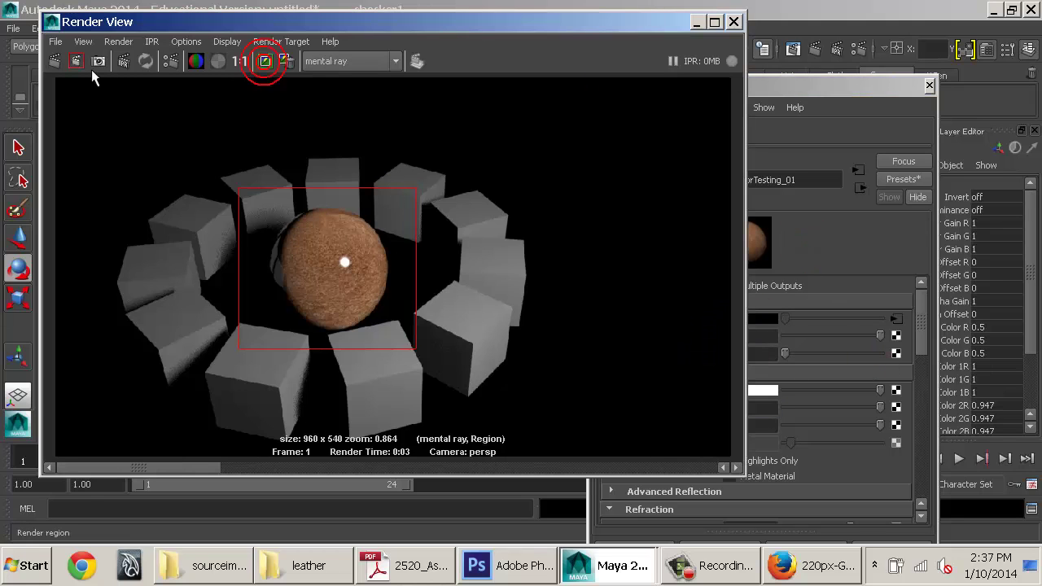
pyautogui.click(78, 61)
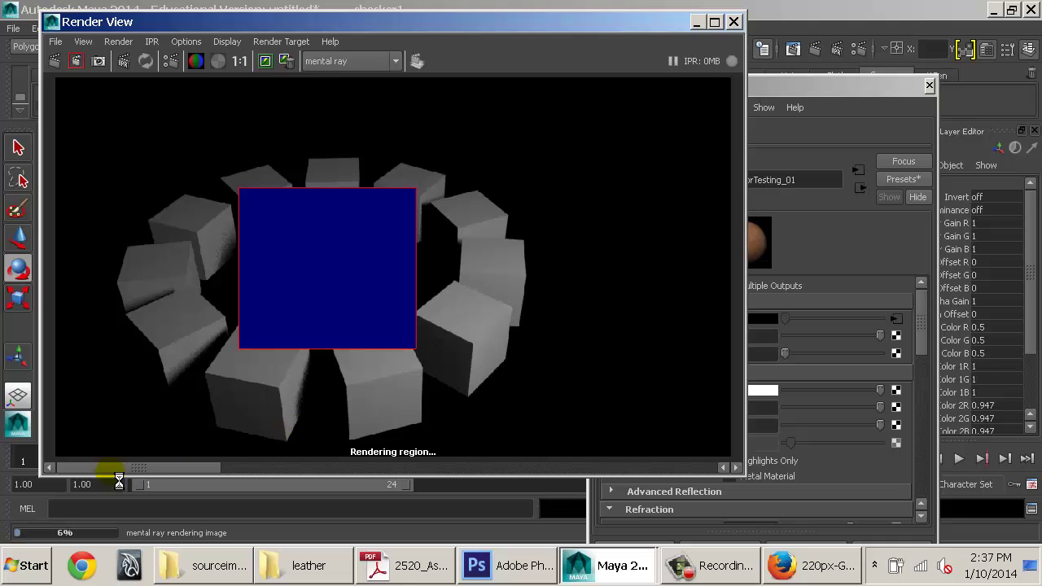
pyautogui.moveTo(119, 469); pyautogui.dragTo(90, 478)
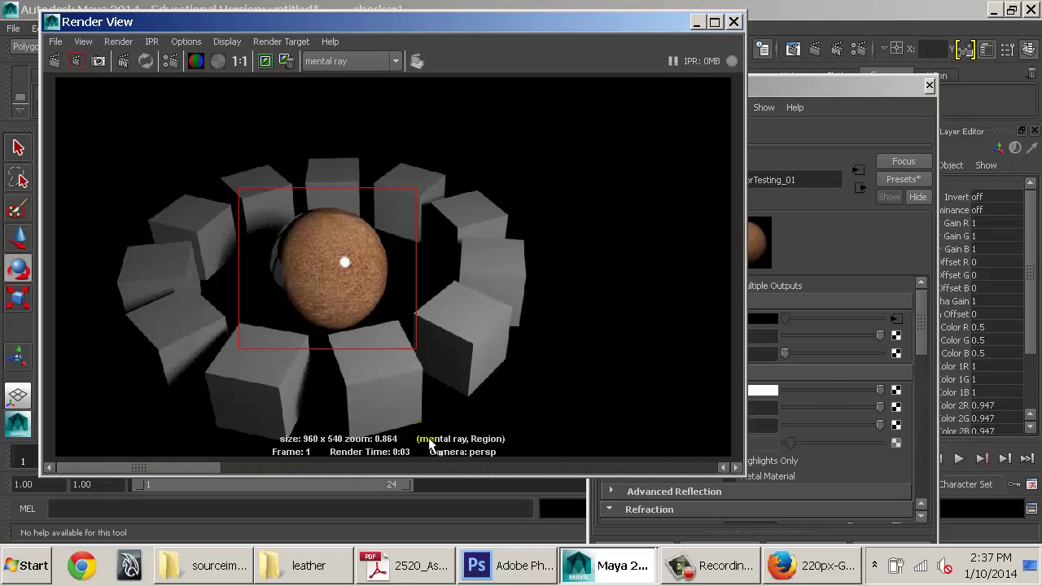
# Step: Lower the material's Reflectivity to 0 and re-render the region around the sphere
pyautogui.click(834, 257)
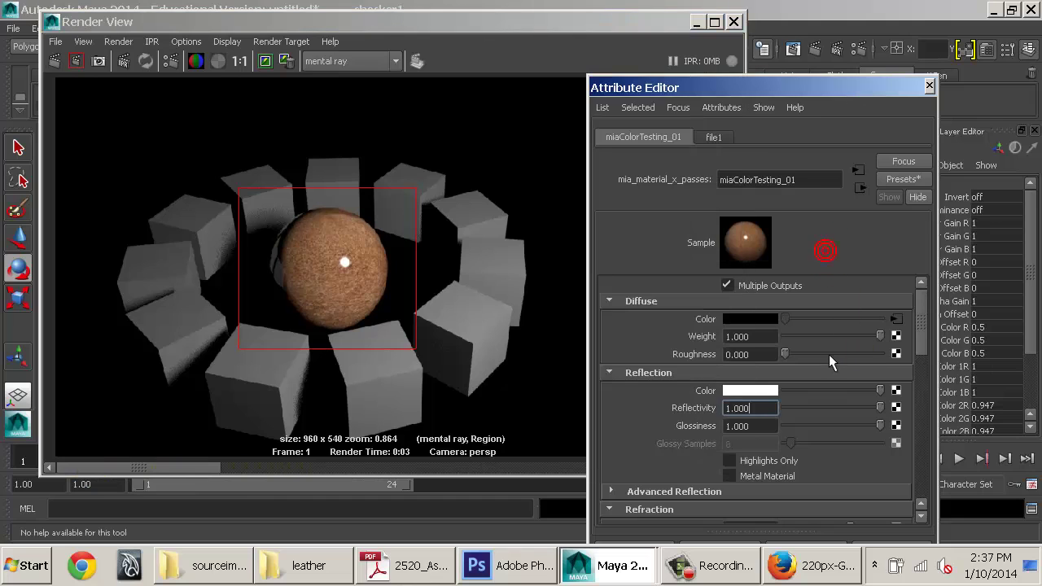
pyautogui.click(765, 337)
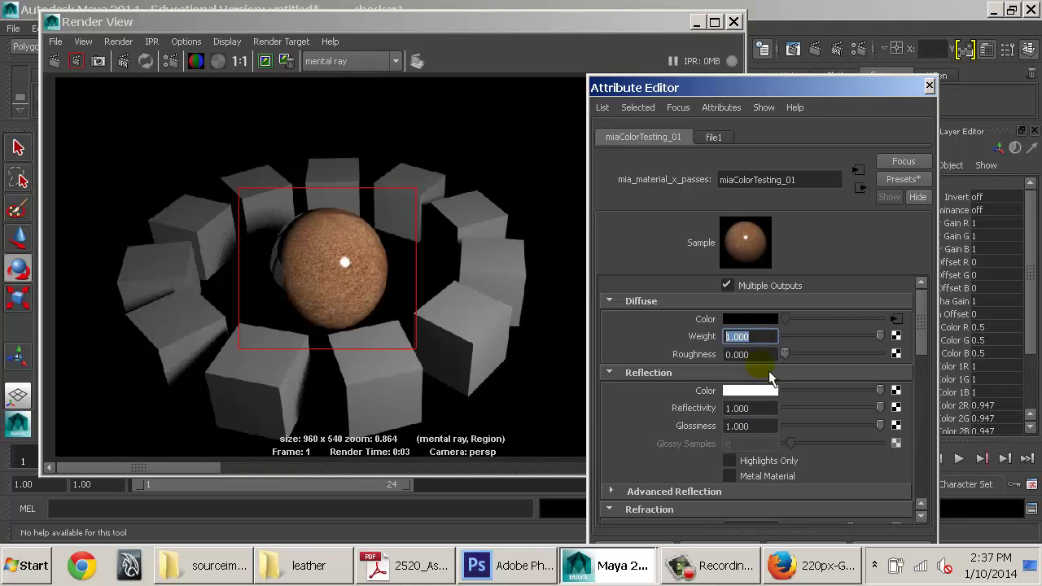
pyautogui.scroll(-2, 786, 410)
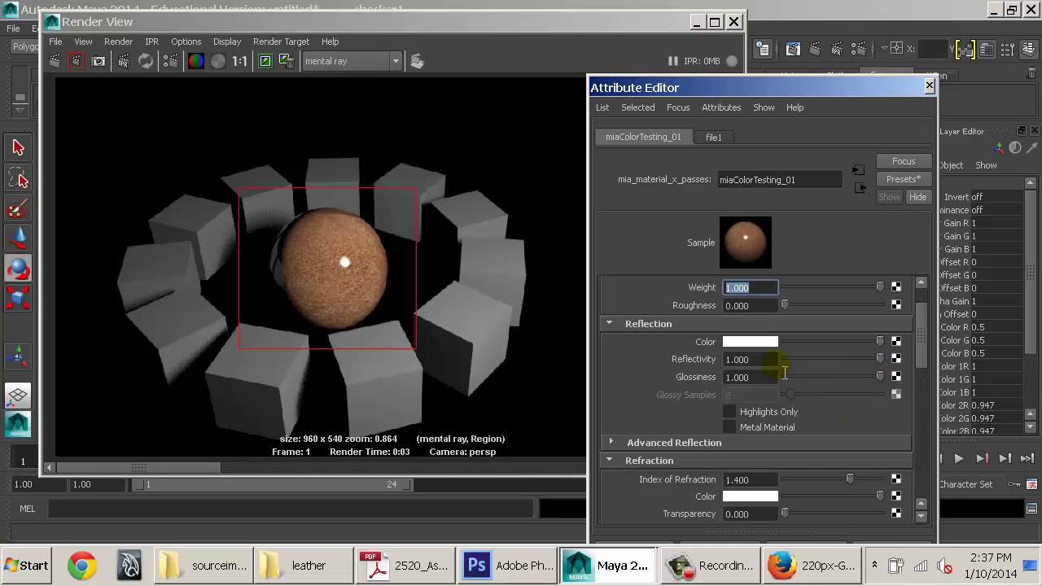
pyautogui.click(761, 359)
pyautogui.moveTo(880, 359); pyautogui.dragTo(786, 362)
pyautogui.click(83, 65)
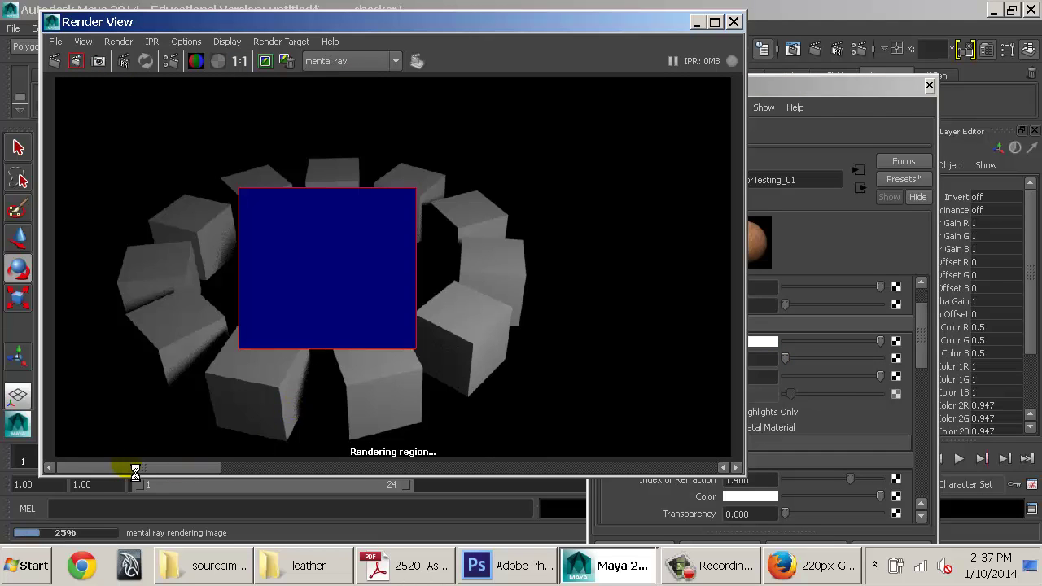
pyautogui.moveTo(231, 470); pyautogui.dragTo(122, 448)
# Step: Set the Reflectivity to 1 and render the sphere region again for comparison
pyautogui.click(912, 241)
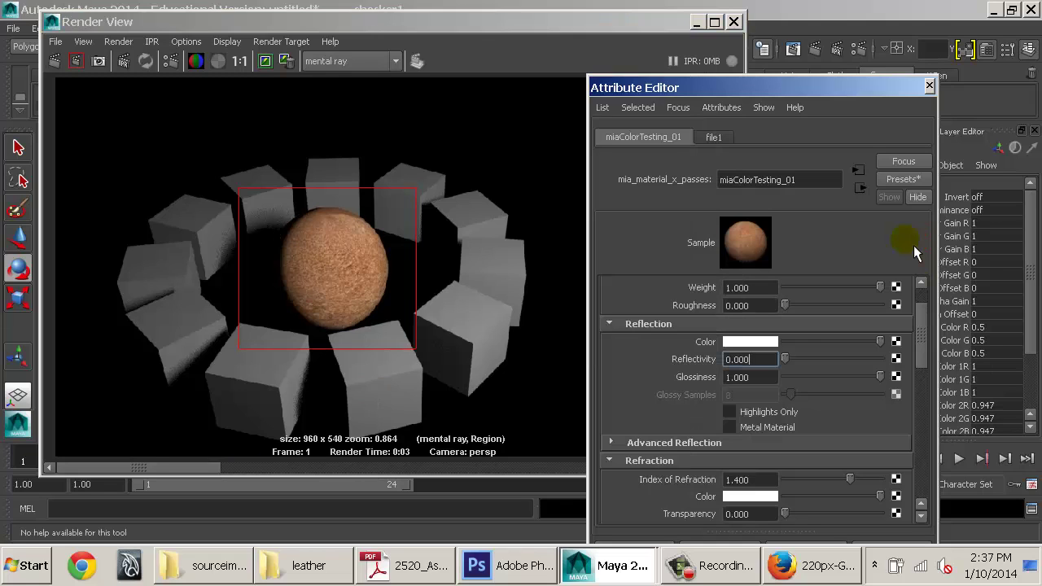
pyautogui.doubleClick(767, 367)
pyautogui.click(791, 359)
pyautogui.click(88, 69)
pyautogui.click(78, 63)
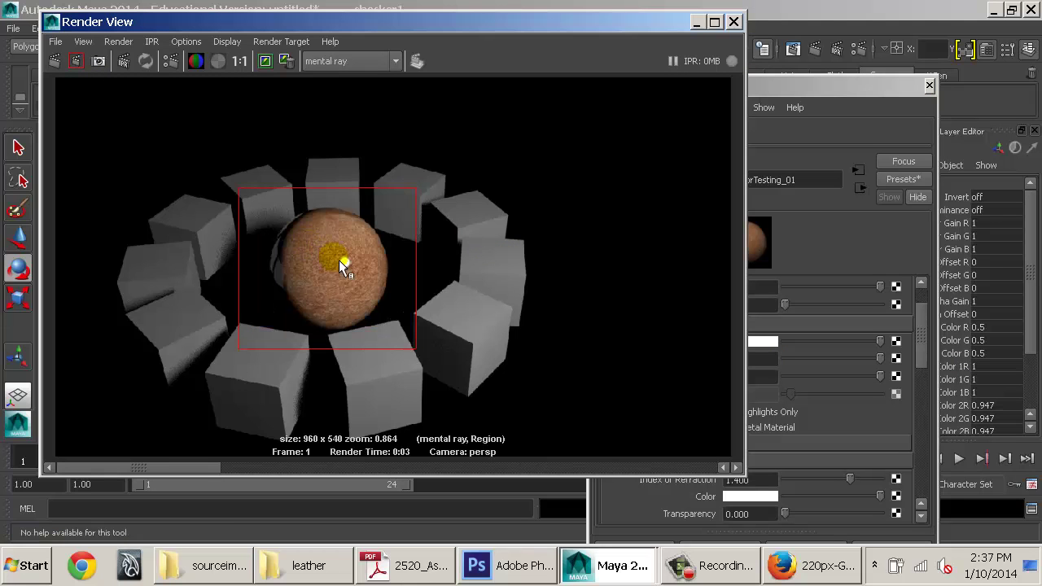
# Step: Return the sphere material's Reflectivity to 0
pyautogui.click(851, 228)
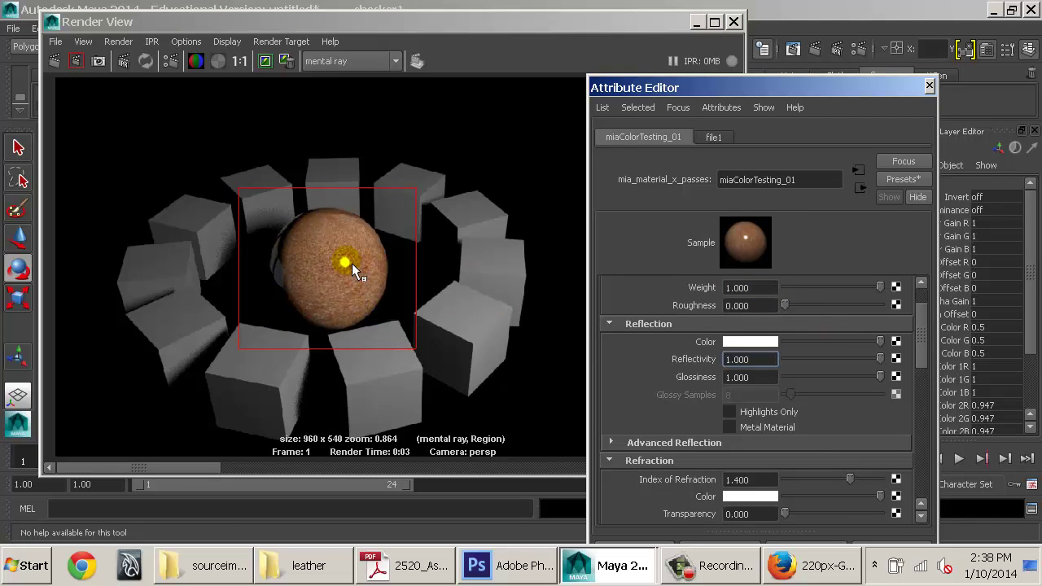
pyautogui.moveTo(831, 359); pyautogui.dragTo(733, 362)
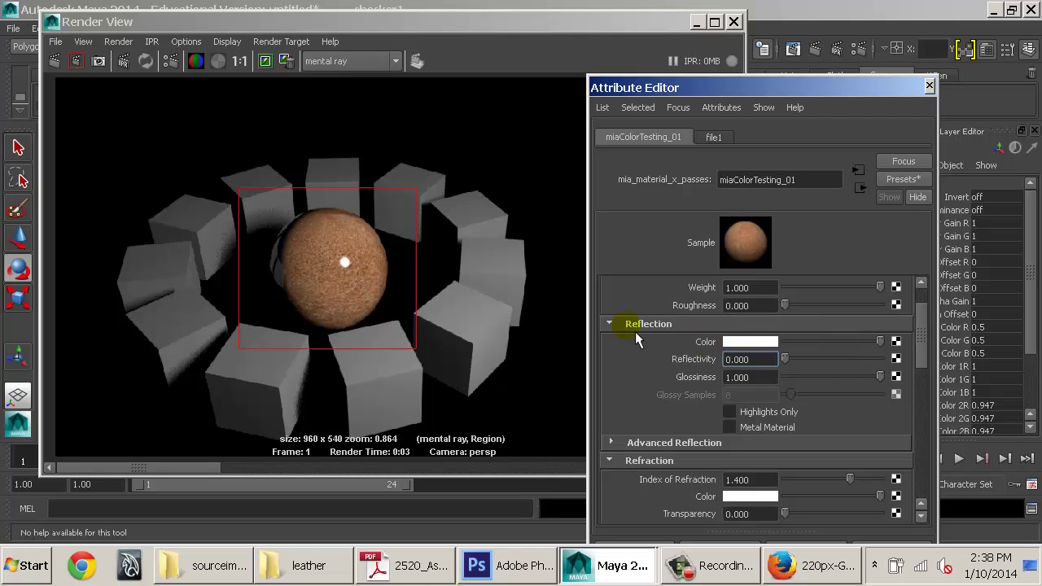
# Step: Re-render the region around the sphere and keep the rendered image for comparison
pyautogui.click(80, 61)
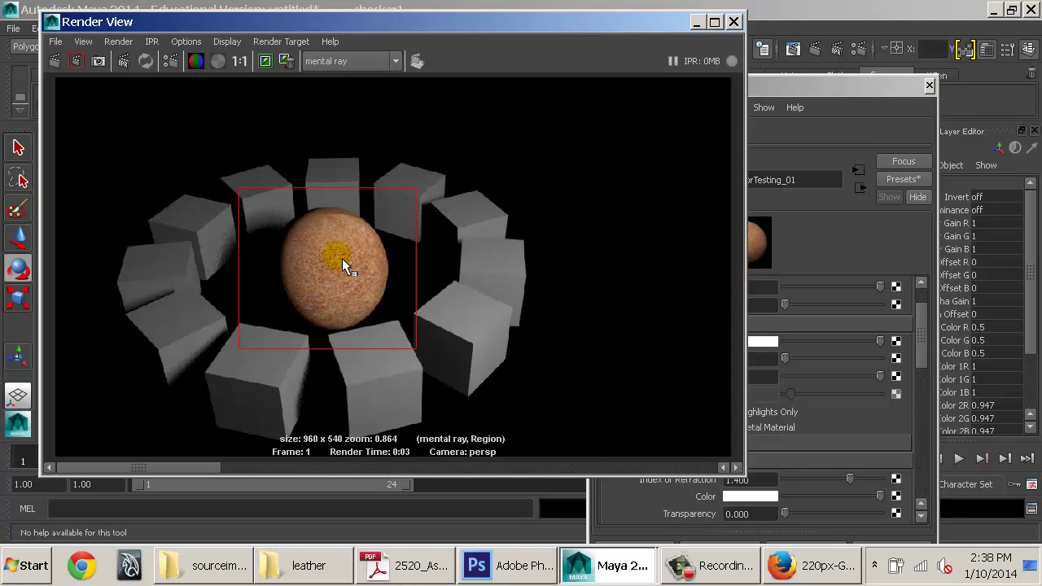
pyautogui.click(265, 61)
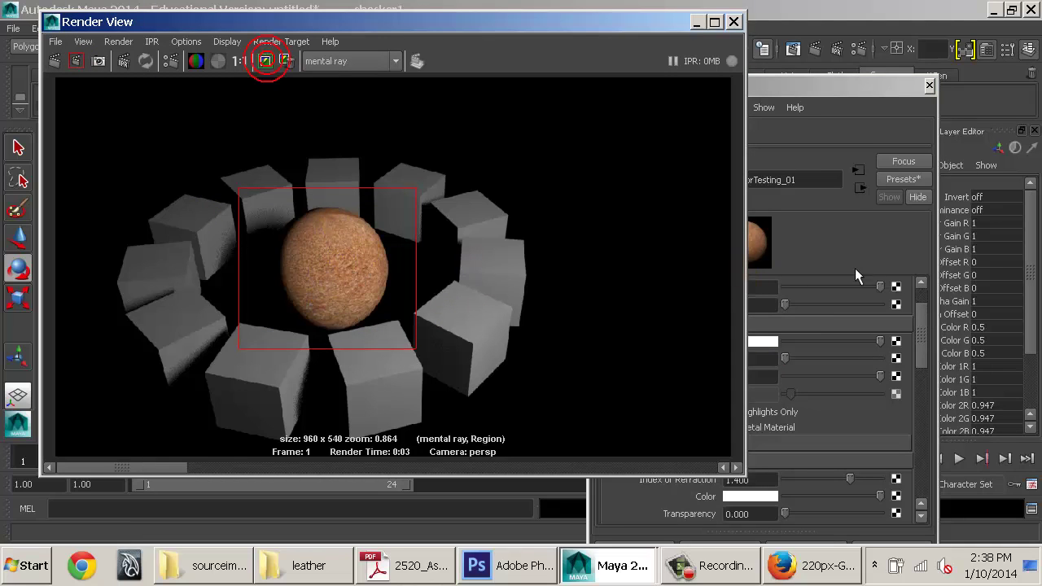
# Step: Set the sphere material's Reflectivity to 1 and re-render the region around the sphere
pyautogui.click(849, 235)
pyautogui.moveTo(826, 363); pyautogui.dragTo(866, 362)
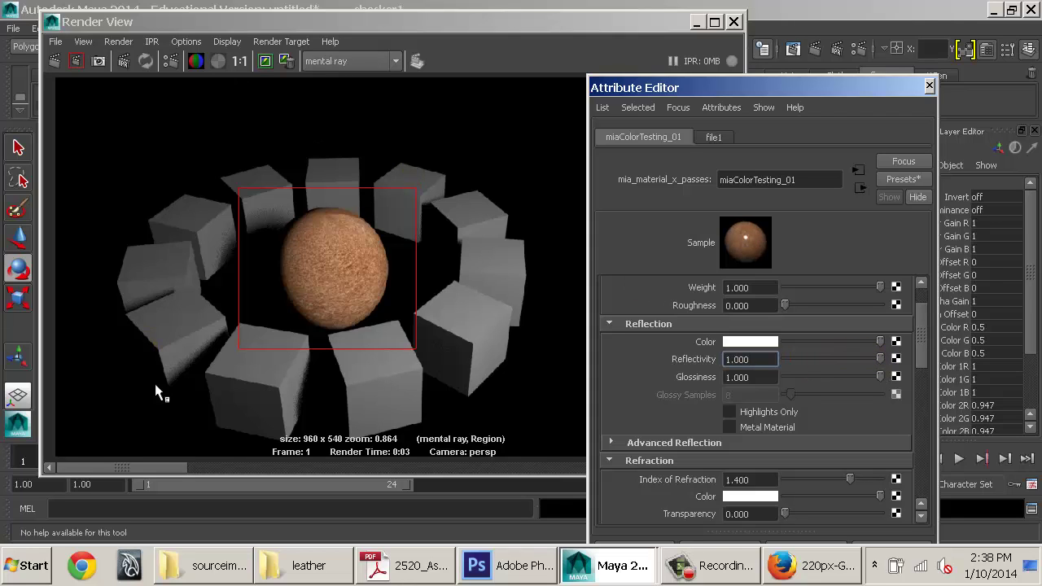
pyautogui.click(157, 471)
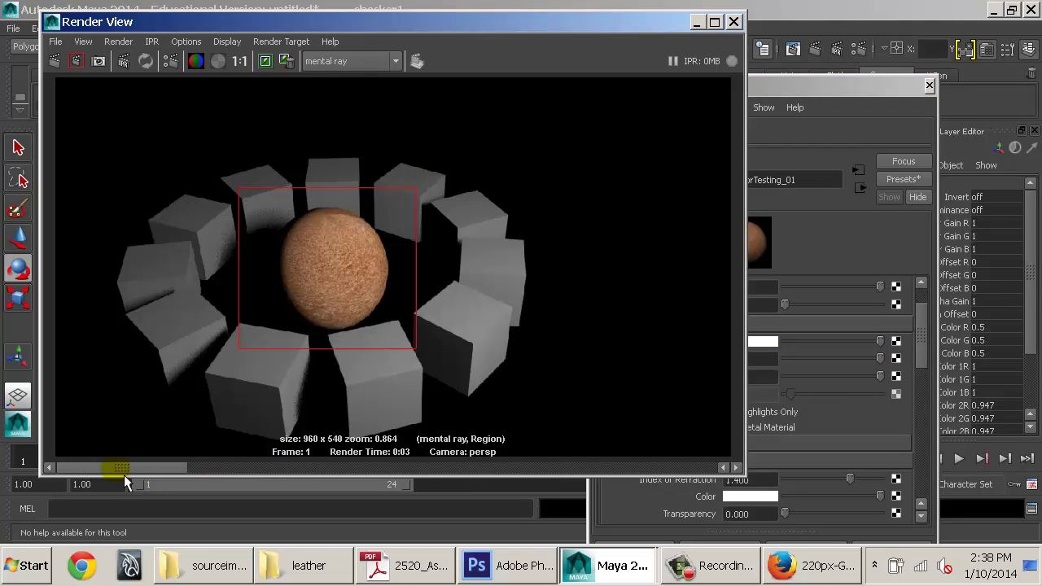
pyautogui.click(76, 61)
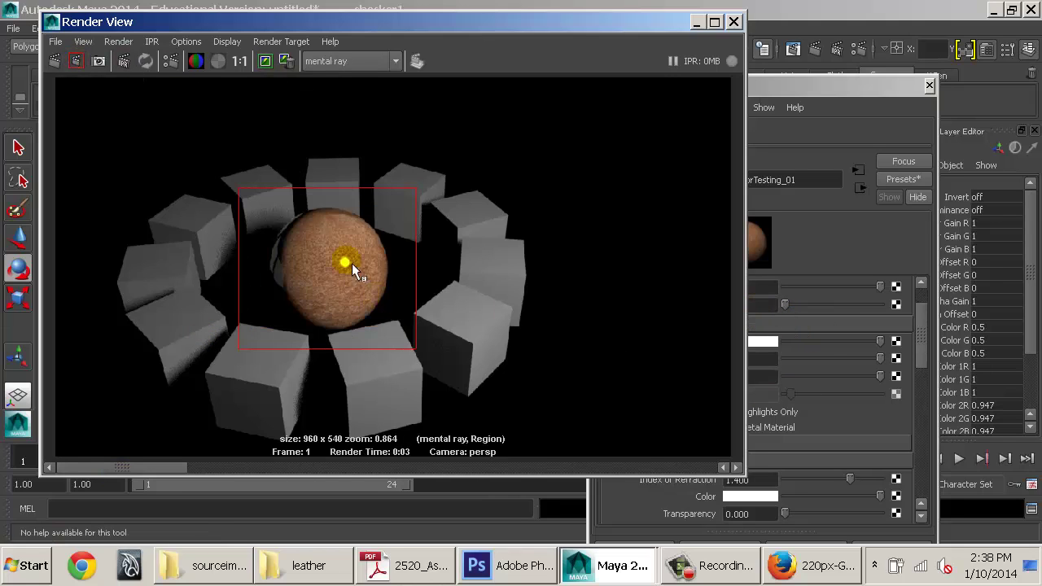
# Step: Lower the reflection Glossiness to 0.404 and re-render the sphere region to inspect the highlight up close
pyautogui.click(805, 256)
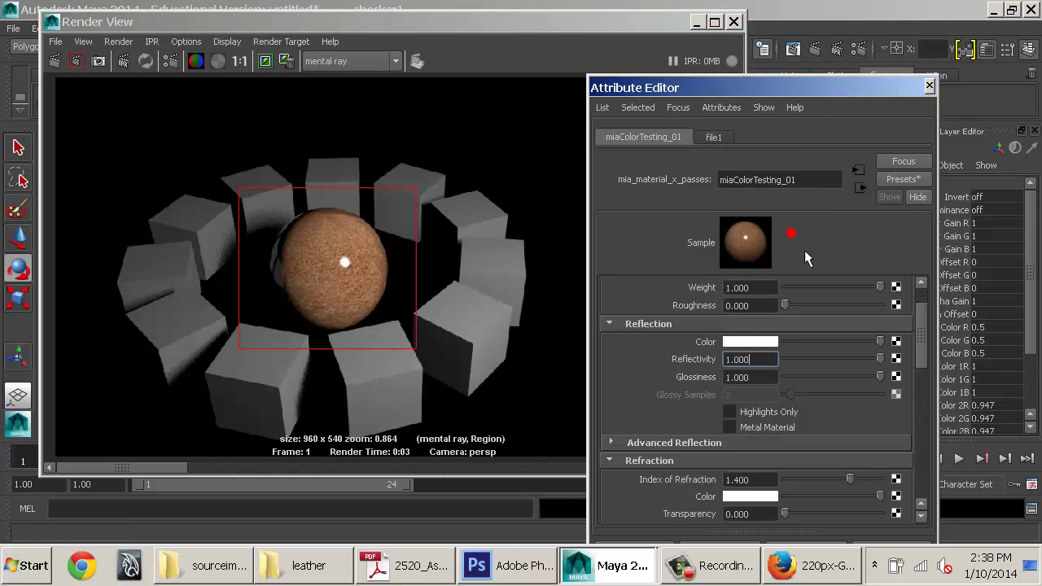
pyautogui.moveTo(889, 387); pyautogui.dragTo(822, 381)
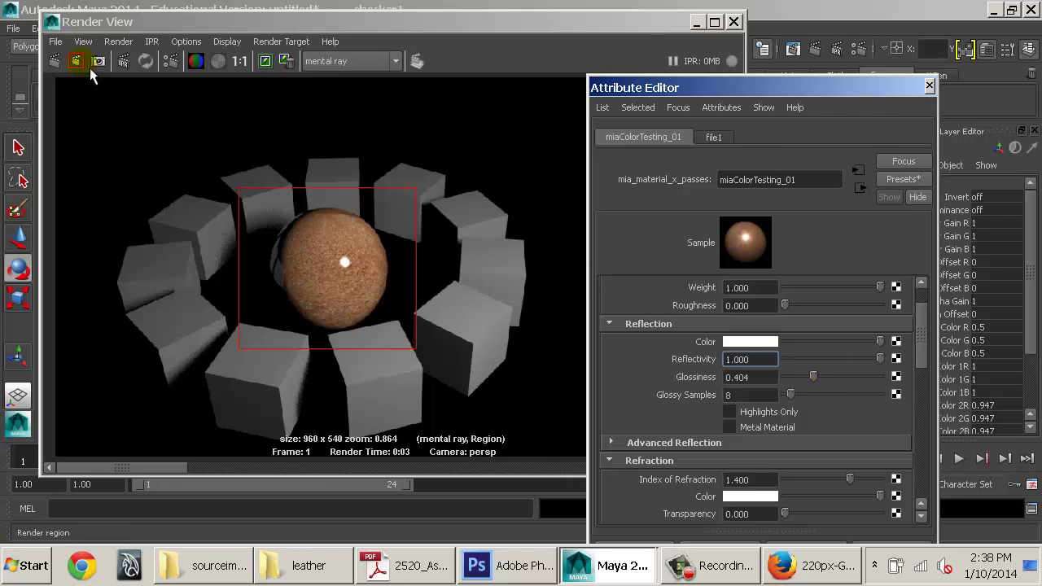
pyautogui.click(82, 64)
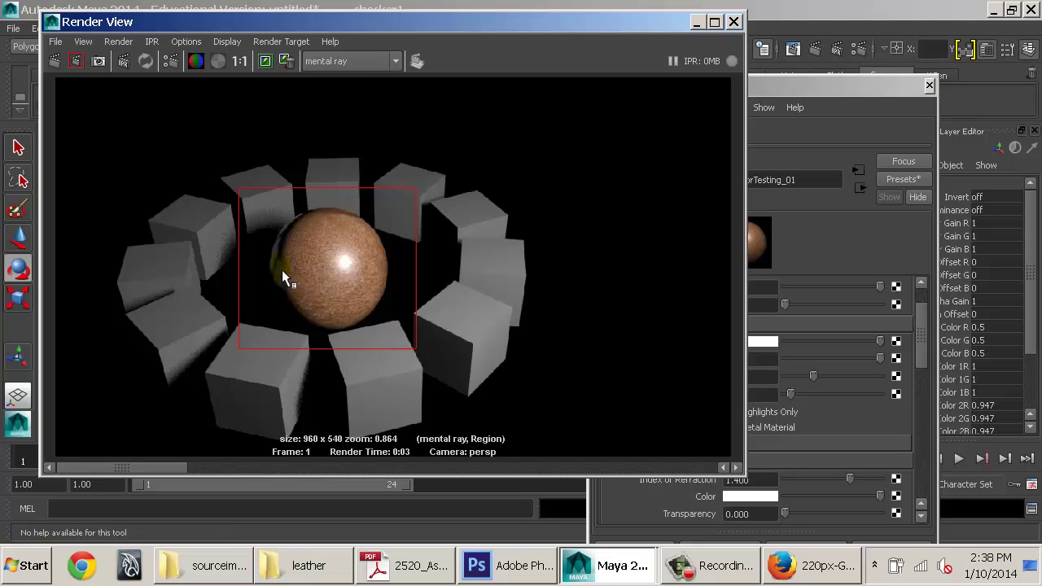
pyautogui.scroll(3, 293, 228)
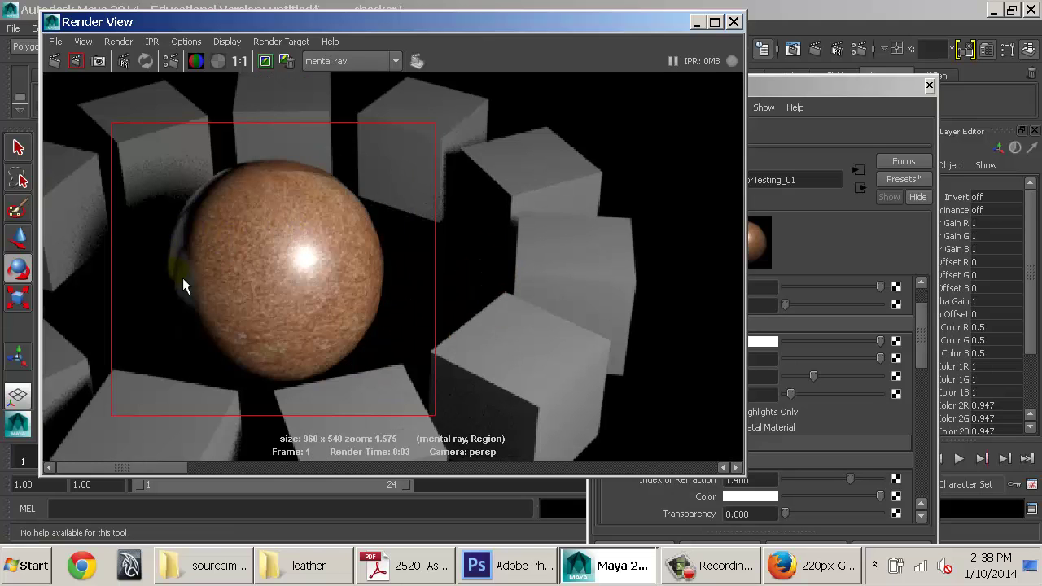
# Step: Reduce the reflection Glossiness to 0.230, re-render the sphere region and compare it with the stored render
pyautogui.click(844, 147)
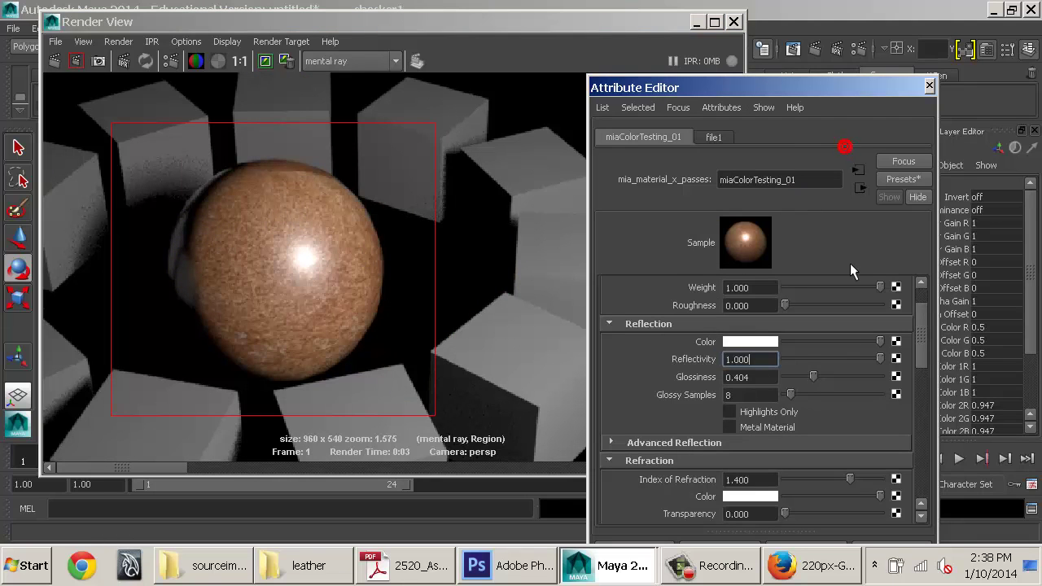
pyautogui.moveTo(816, 380); pyautogui.dragTo(790, 377)
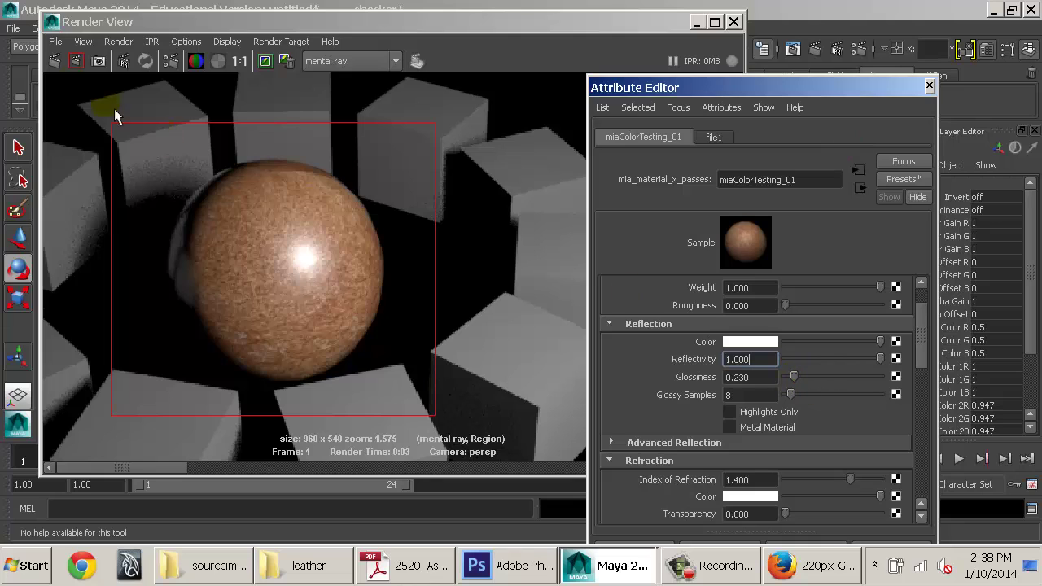
pyautogui.click(90, 79)
pyautogui.click(77, 62)
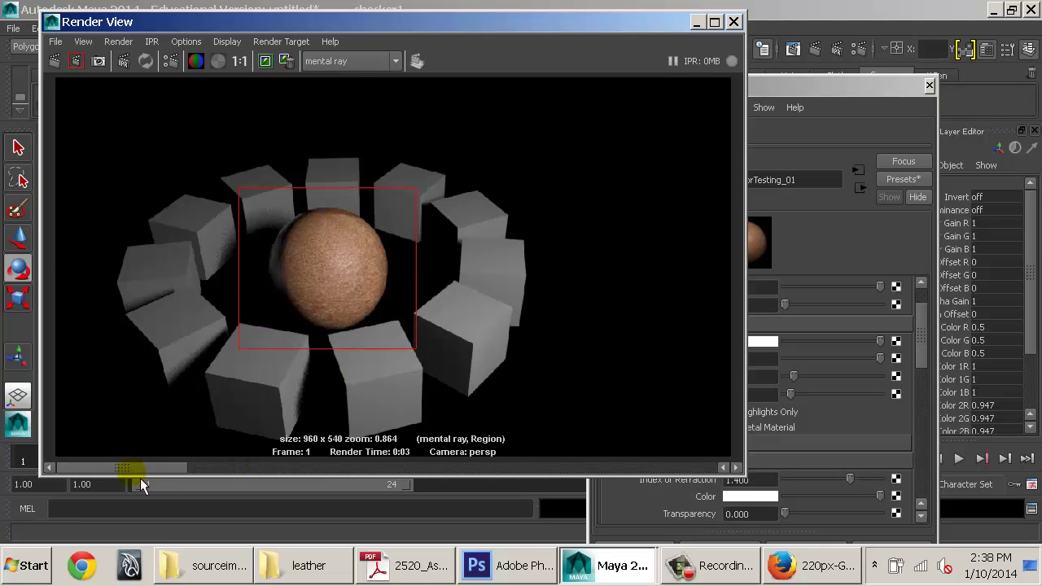
pyautogui.moveTo(137, 469); pyautogui.dragTo(166, 460)
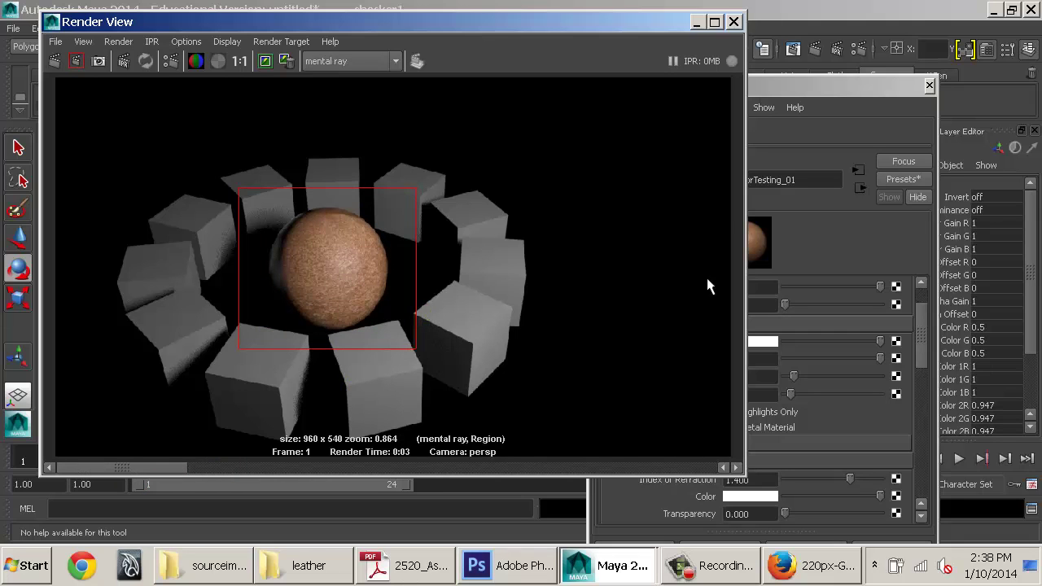
# Step: Lower the reflection Glossiness to 0.194 and render the sphere region again
pyautogui.click(896, 264)
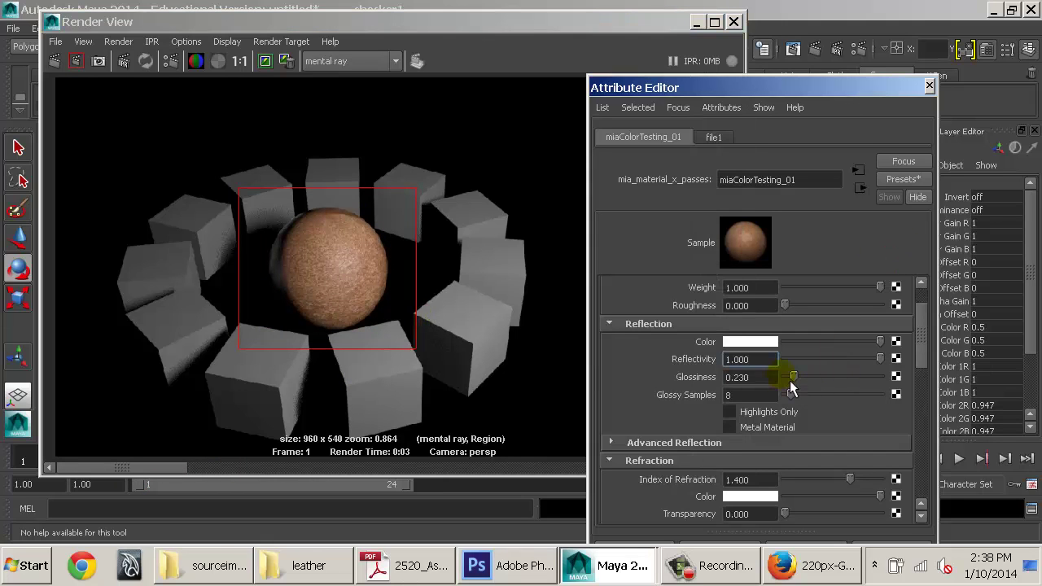
pyautogui.click(818, 436)
pyautogui.moveTo(800, 381); pyautogui.dragTo(794, 381)
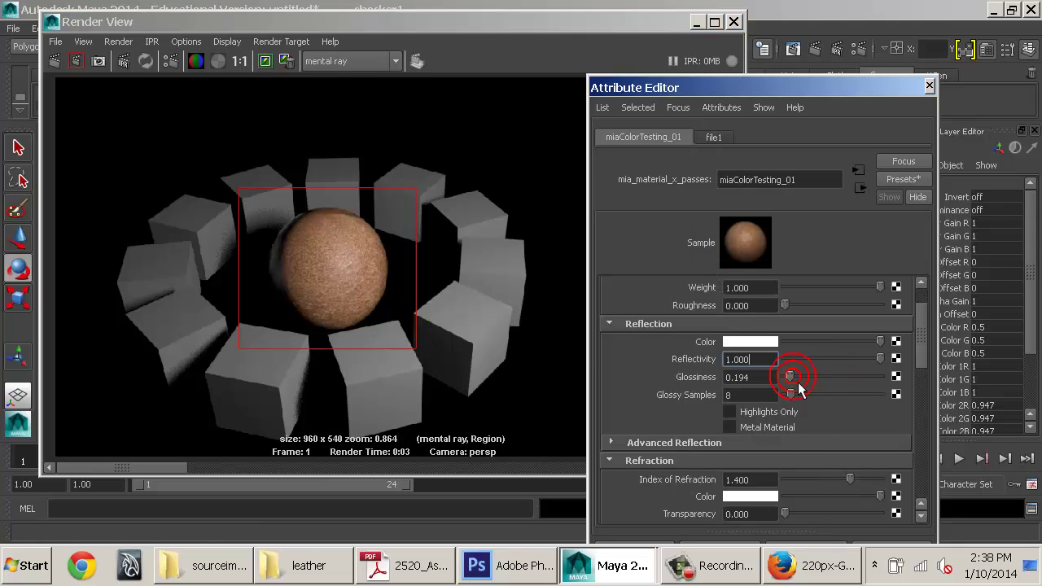
pyautogui.click(77, 60)
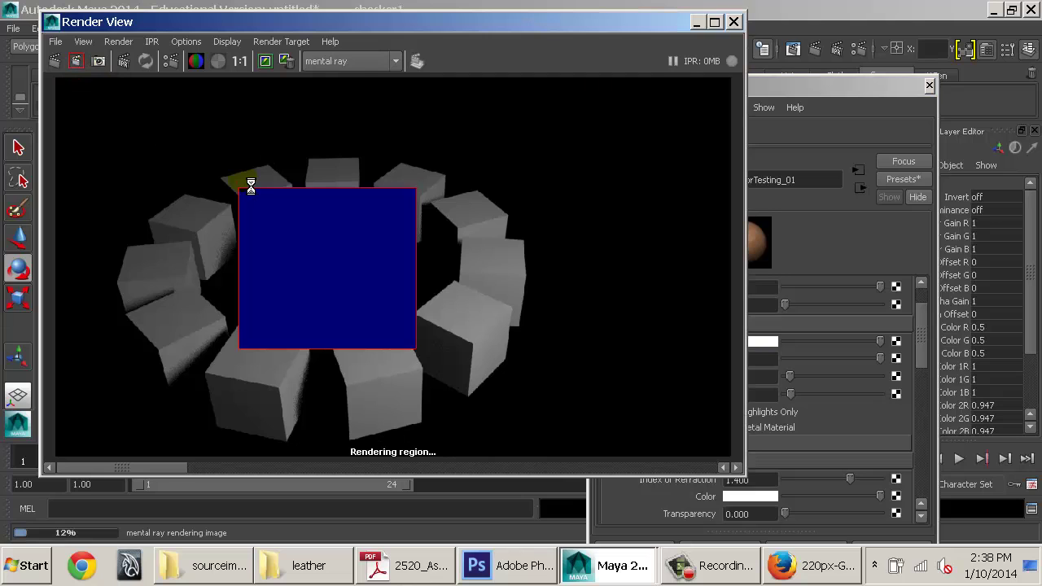
# Step: Disconnect the file texture from the material's Diffuse Color and connect a Gamma Correct utility node instead
pyautogui.click(891, 248)
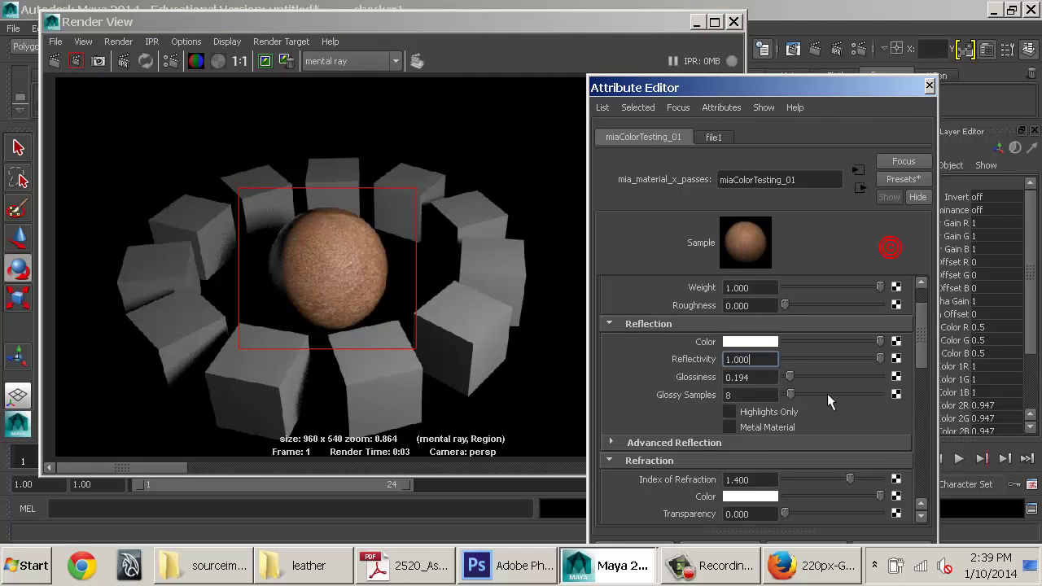
pyautogui.doubleClick(766, 395)
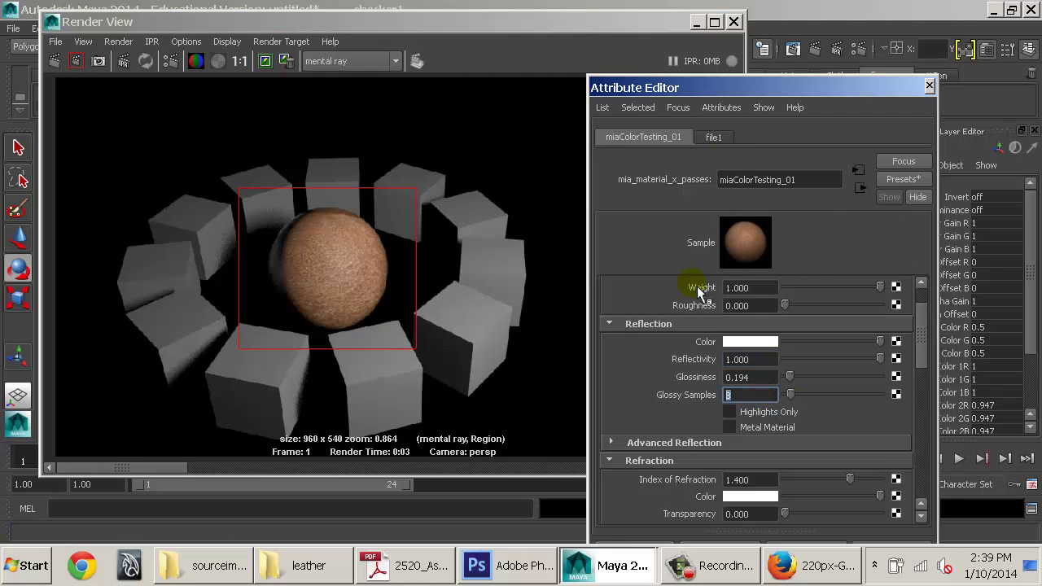
pyautogui.scroll(2, 818, 345)
pyautogui.rightClick(714, 319)
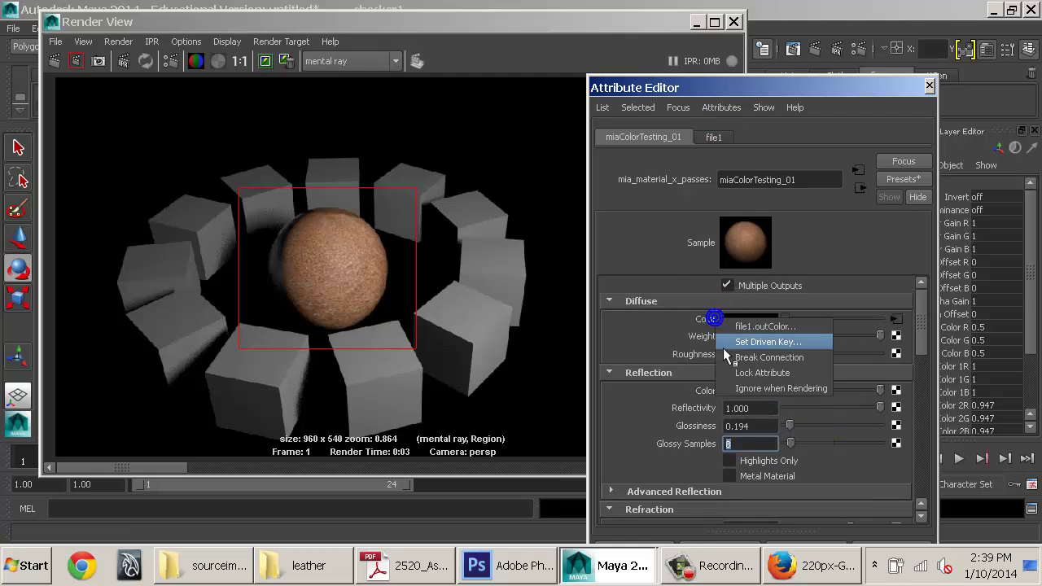
pyautogui.click(758, 357)
pyautogui.click(896, 318)
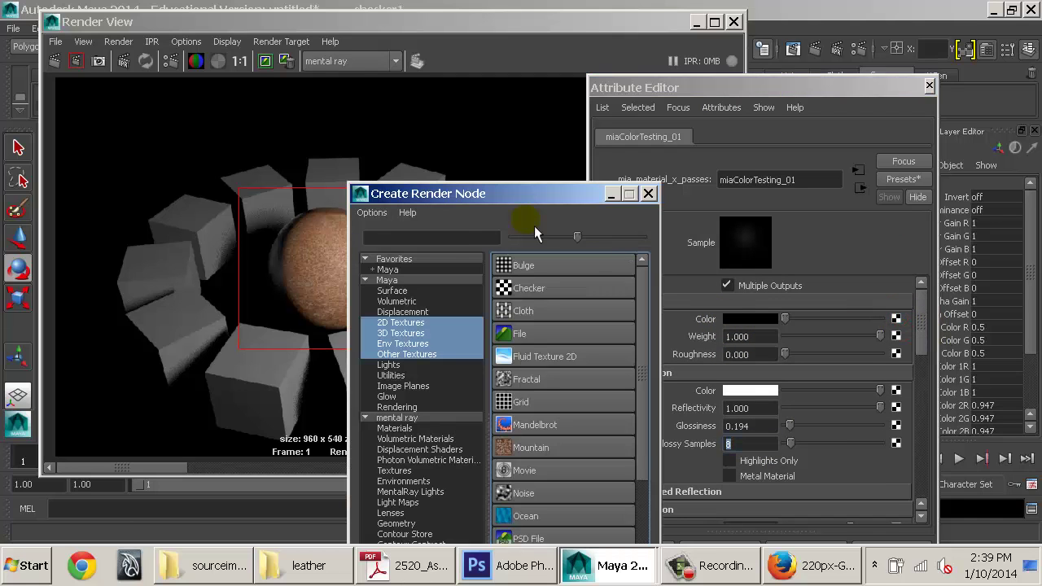
pyautogui.click(428, 237)
pyautogui.write('ga')
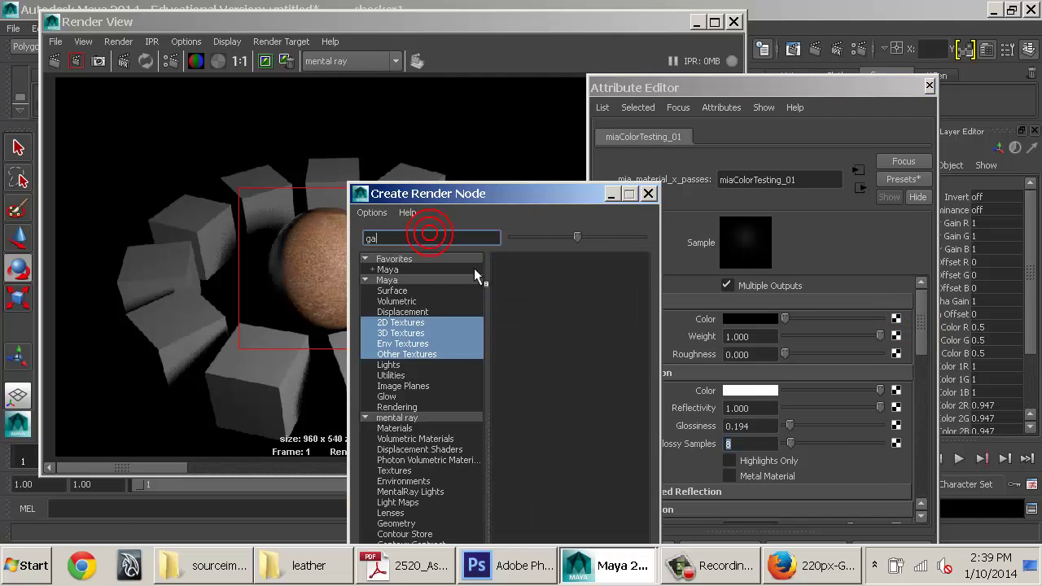
pyautogui.click(393, 375)
pyautogui.click(559, 268)
# Step: Set all three Gamma values of the Gamma Correct node to 0.454
pyautogui.click(765, 321)
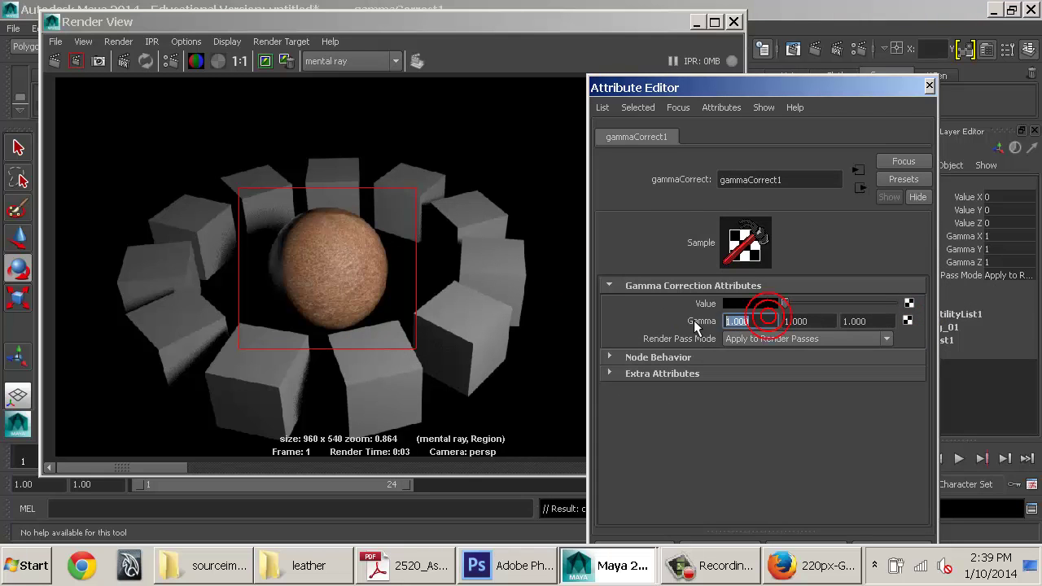
pyautogui.write('.454')
pyautogui.press('Tab')
pyautogui.write('.454')
pyautogui.press('Tab')
pyautogui.write('.454')
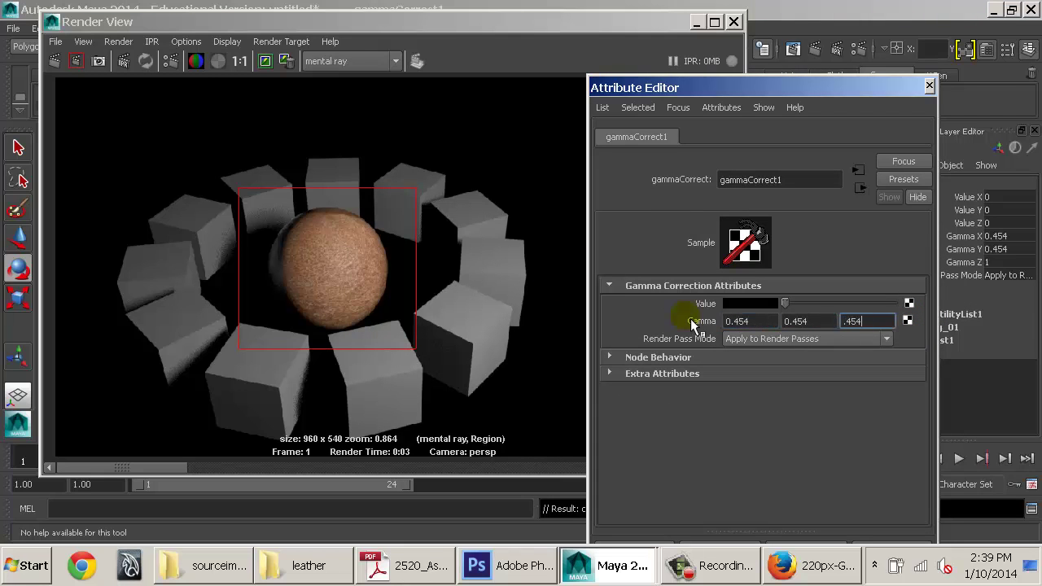
pyautogui.press('Tab')
# Step: Set the Gamma Correct node's Value to a light blue with hue 212.36, saturation 0.466 and value 0.826
pyautogui.click(737, 302)
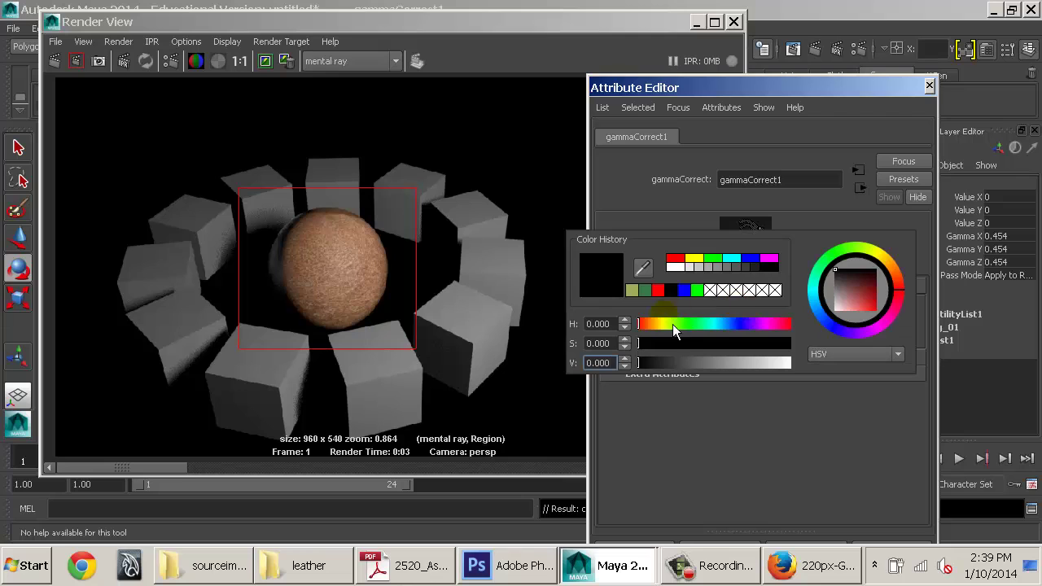
pyautogui.moveTo(742, 327); pyautogui.dragTo(733, 326)
pyautogui.moveTo(696, 343); pyautogui.dragTo(737, 343)
pyautogui.moveTo(675, 362); pyautogui.dragTo(765, 363)
pyautogui.moveTo(737, 343)
pyautogui.mouseDown()
pyautogui.moveTo(710, 344)
pyautogui.moveTo(728, 326)
pyautogui.mouseUp()
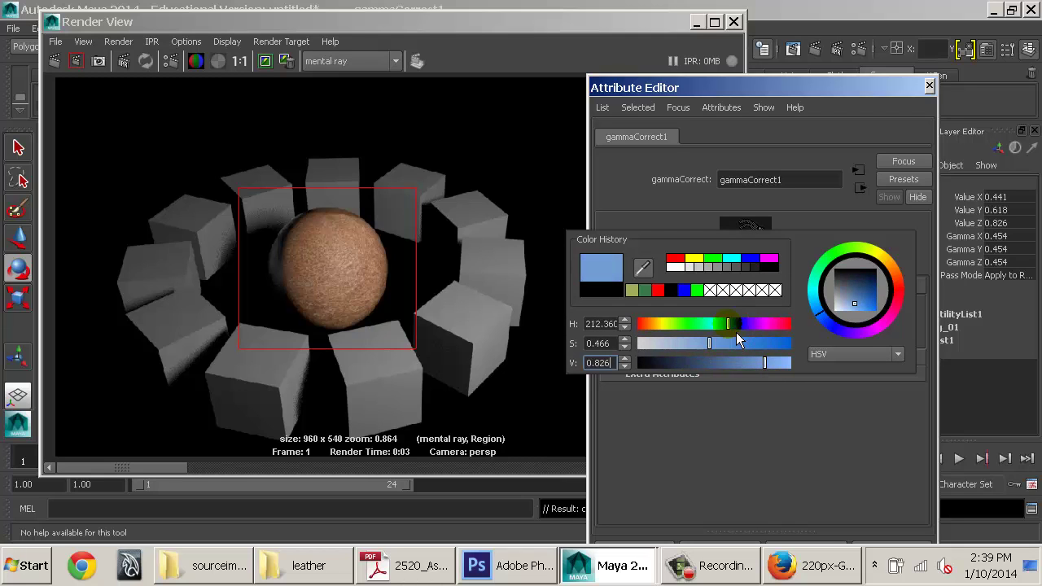
# Step: Render the sphere region with the plain blue colour and examine the blurred reflections up close
pyautogui.click(76, 61)
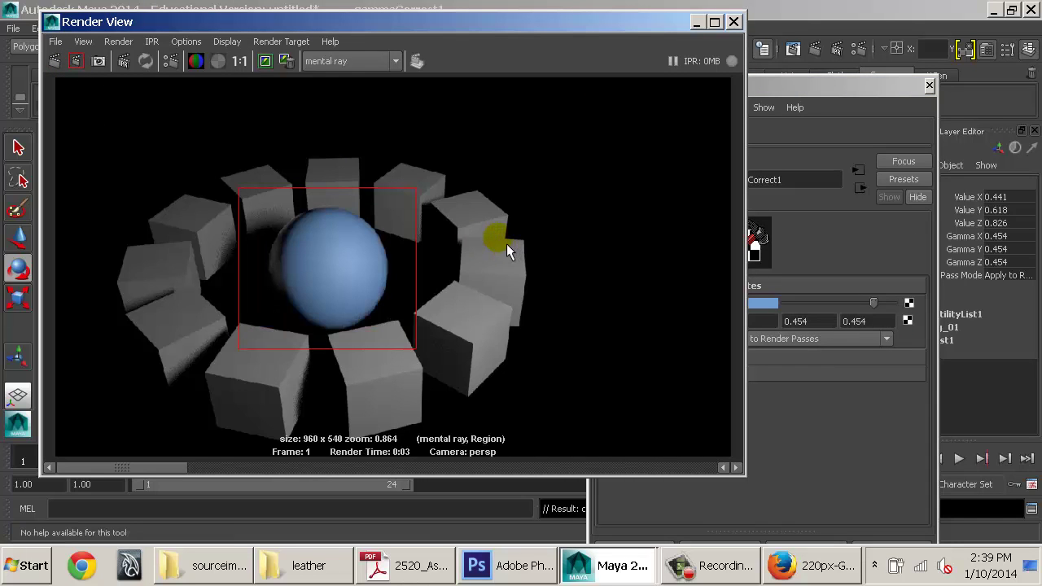
pyautogui.scroll(1, 370, 253)
pyautogui.keyDown('alt'); pyautogui.moveTo(162, 259); pyautogui.dragTo(241, 262, button='right'); pyautogui.keyUp('alt')
pyautogui.keyDown('alt'); pyautogui.moveTo(241, 262); pyautogui.dragTo(373, 266, button='middle'); pyautogui.keyUp('alt')
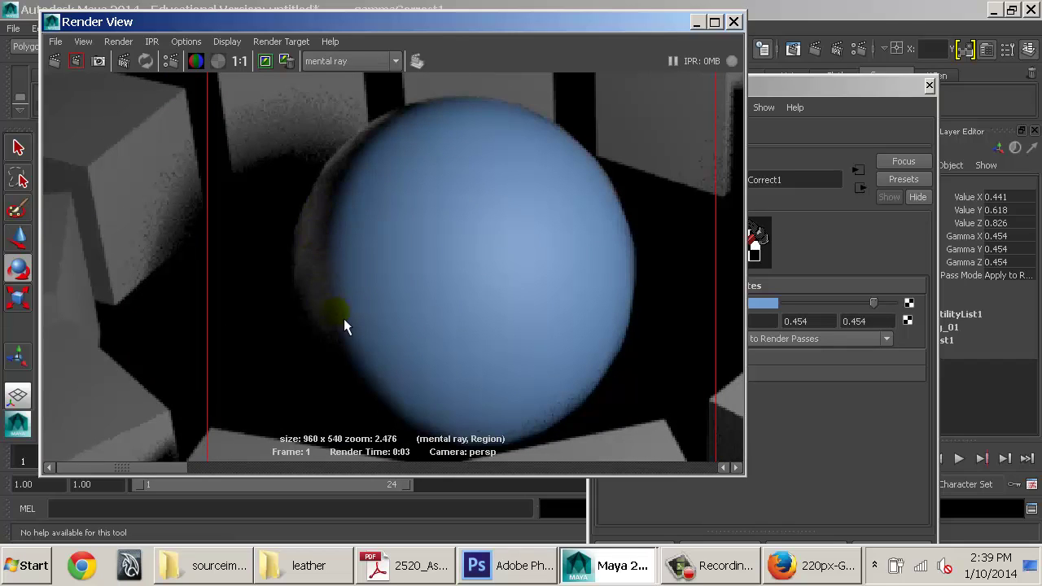
# Step: Return to the miaColorTesting_01 material and set its reflection Glossy Samples to 32
pyautogui.click(882, 179)
pyautogui.click(862, 188)
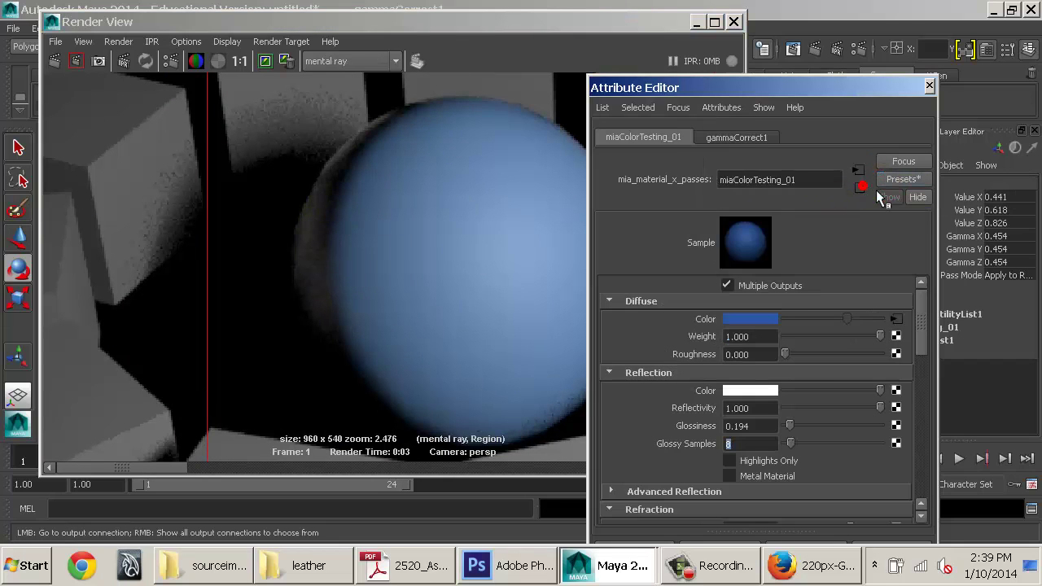
pyautogui.click(752, 449)
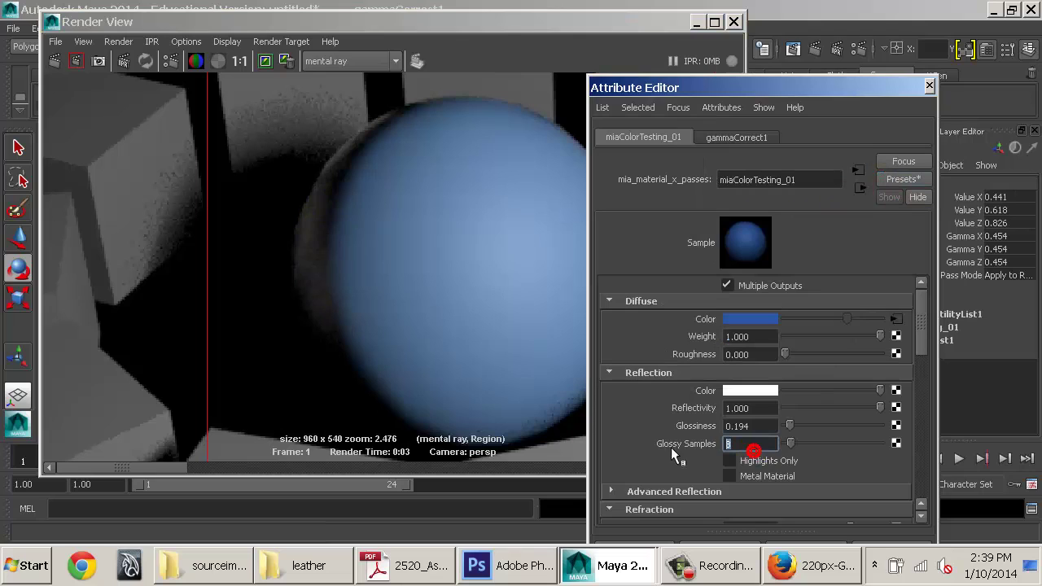
pyautogui.click(762, 445)
pyautogui.doubleClick(743, 445)
pyautogui.write('32')
pyautogui.press('Return')
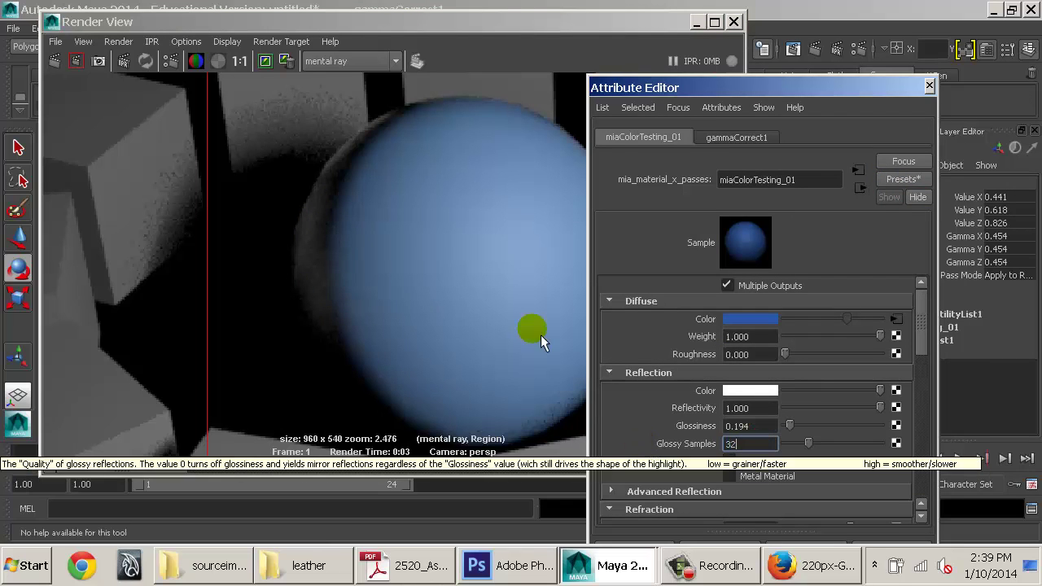
# Step: Re-render the sphere region with the increased glossy samples and examine the reflection's grain at its shadowed edge
pyautogui.click(80, 63)
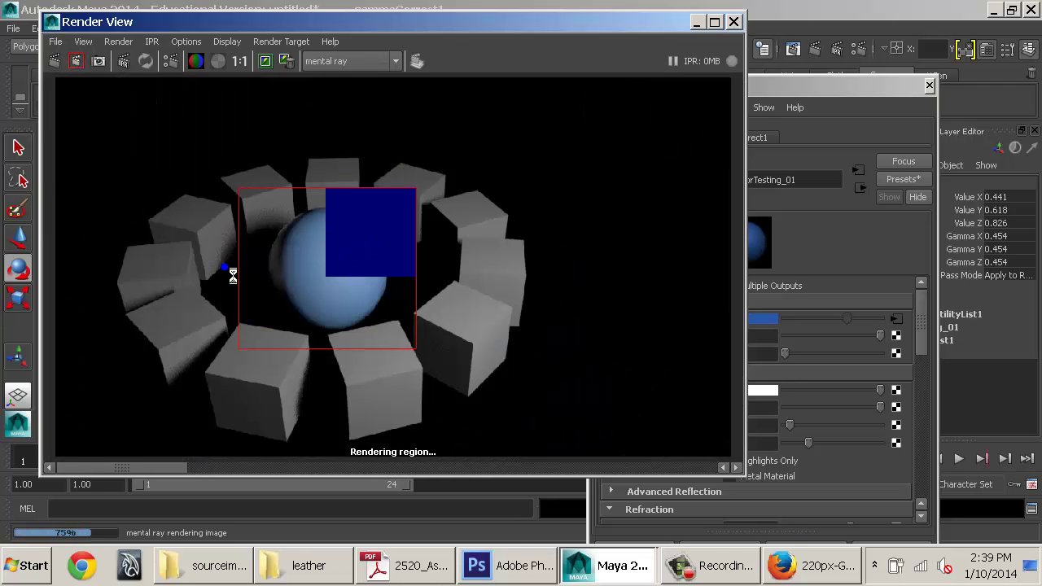
pyautogui.keyDown('alt'); pyautogui.moveTo(236, 277); pyautogui.dragTo(330, 242, button='right'); pyautogui.keyUp('alt')
pyautogui.keyDown('alt'); pyautogui.moveTo(233, 282); pyautogui.dragTo(518, 286, button='middle'); pyautogui.keyUp('alt')
pyautogui.keyDown('alt'); pyautogui.moveTo(421, 277); pyautogui.dragTo(457, 254, button='right'); pyautogui.keyUp('alt')
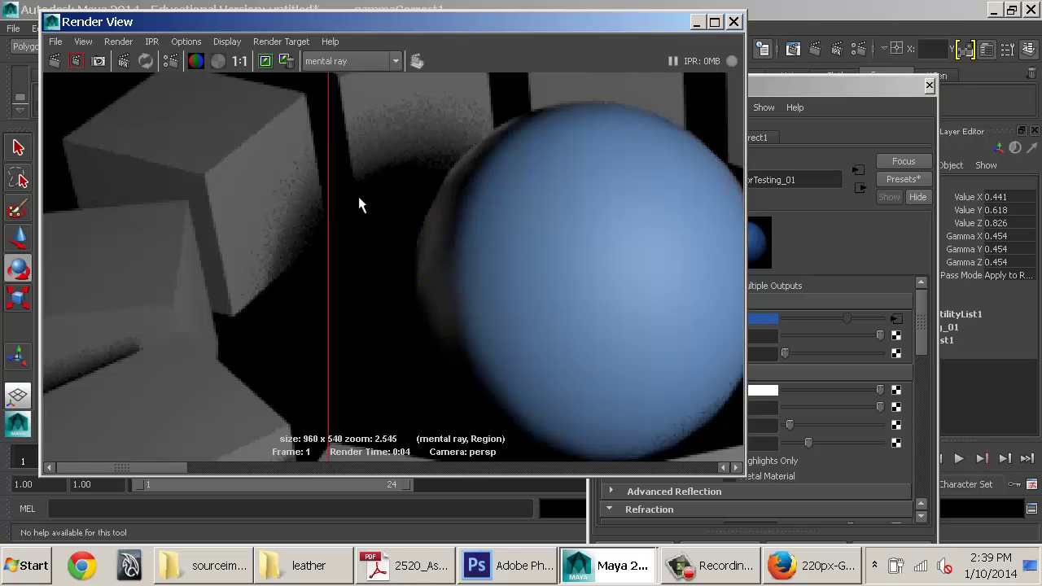
pyautogui.click(171, 61)
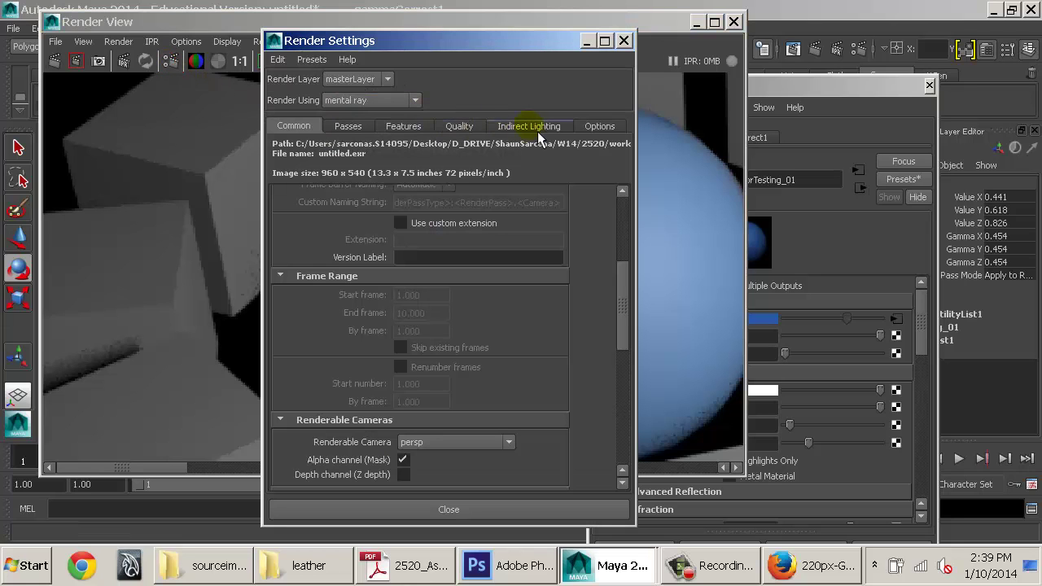
pyautogui.click(623, 41)
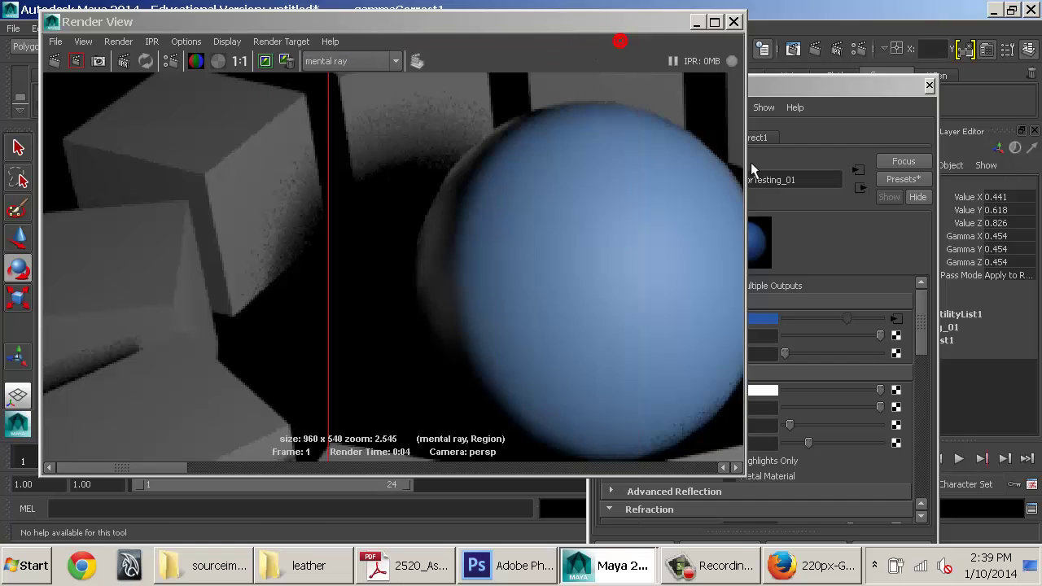
# Step: Set the reflection Glossy Samples of the miaColorTesting_01 material to 8
pyautogui.click(751, 162)
pyautogui.doubleClick(756, 443)
pyautogui.write('8')
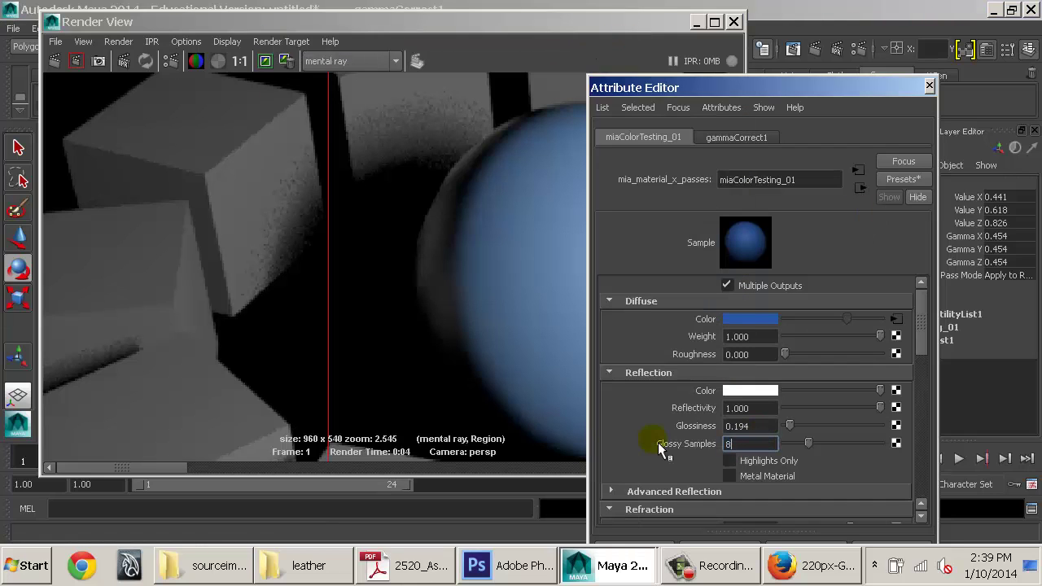
pyautogui.press('Return')
pyautogui.click(750, 445)
pyautogui.doubleClick(759, 446)
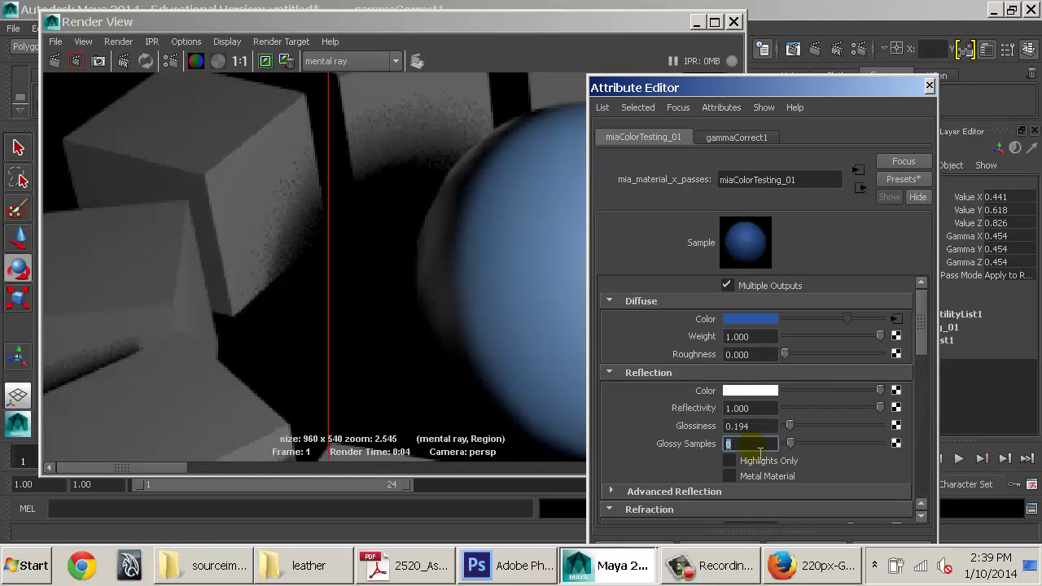
# Step: Raise the material's reflection Glossiness to 0.855 and re-render the sphere region at the reset render zoom
pyautogui.click(239, 61)
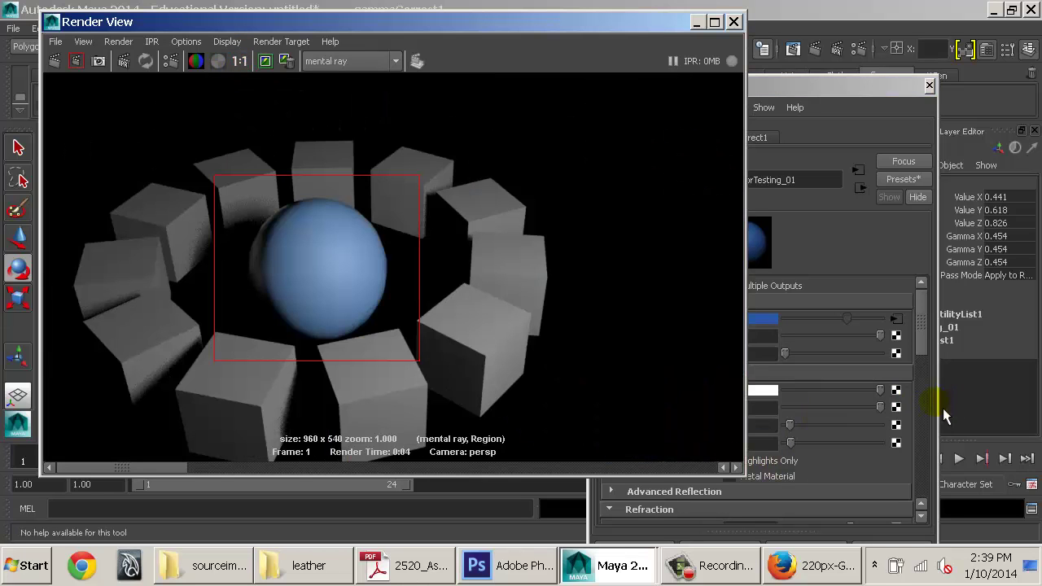
pyautogui.click(922, 331)
pyautogui.moveTo(810, 420); pyautogui.dragTo(873, 423)
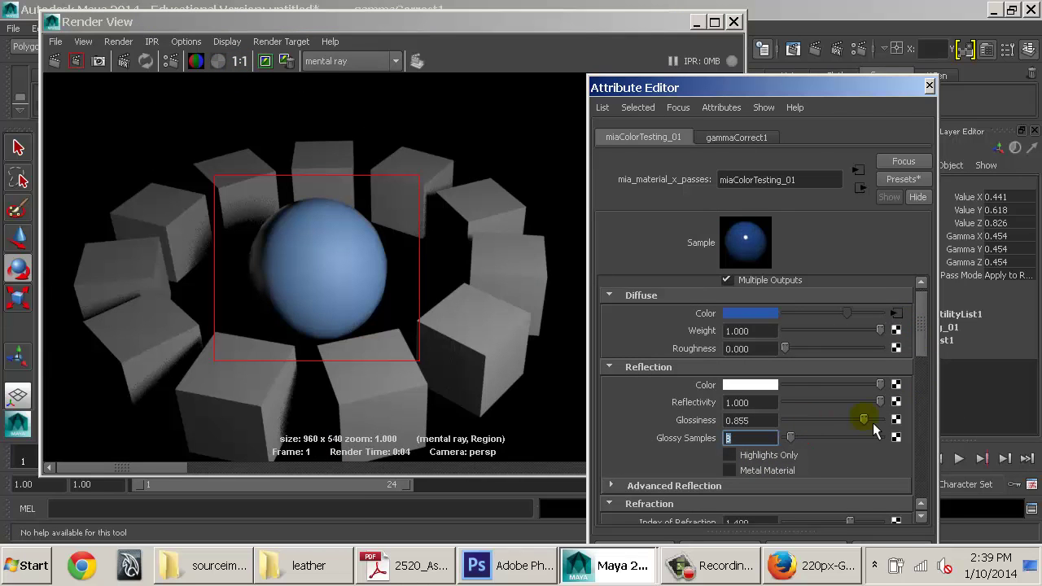
pyautogui.click(76, 61)
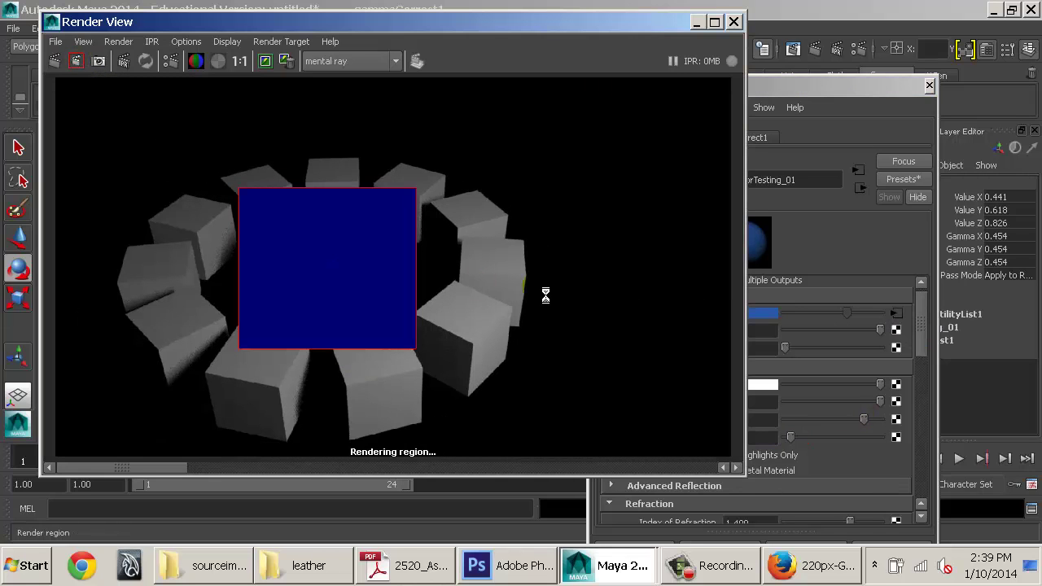
# Step: Turn on Highlights Only for the material's reflection and re-render the sphere region
pyautogui.click(778, 461)
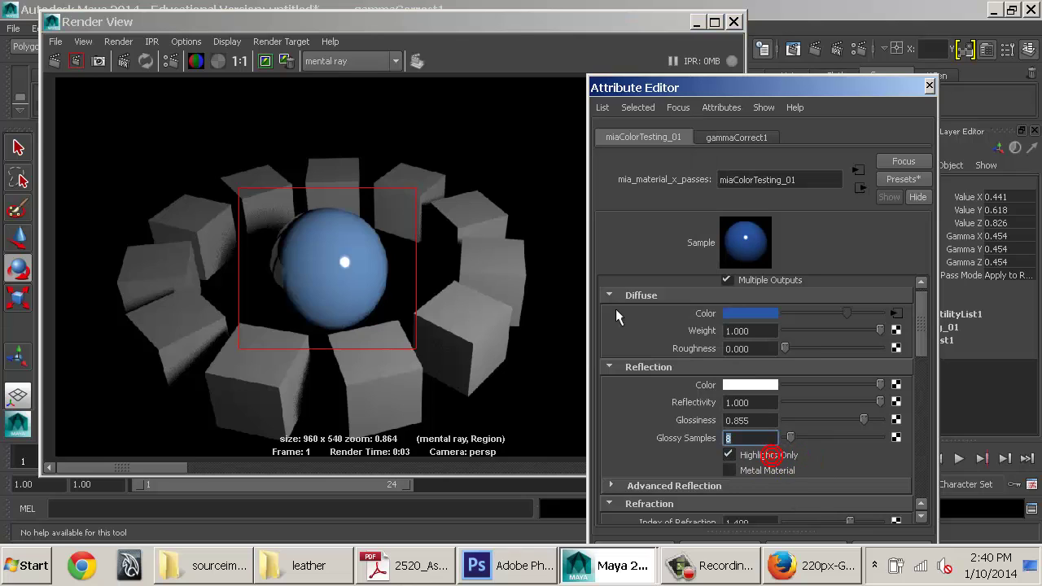
pyautogui.click(76, 62)
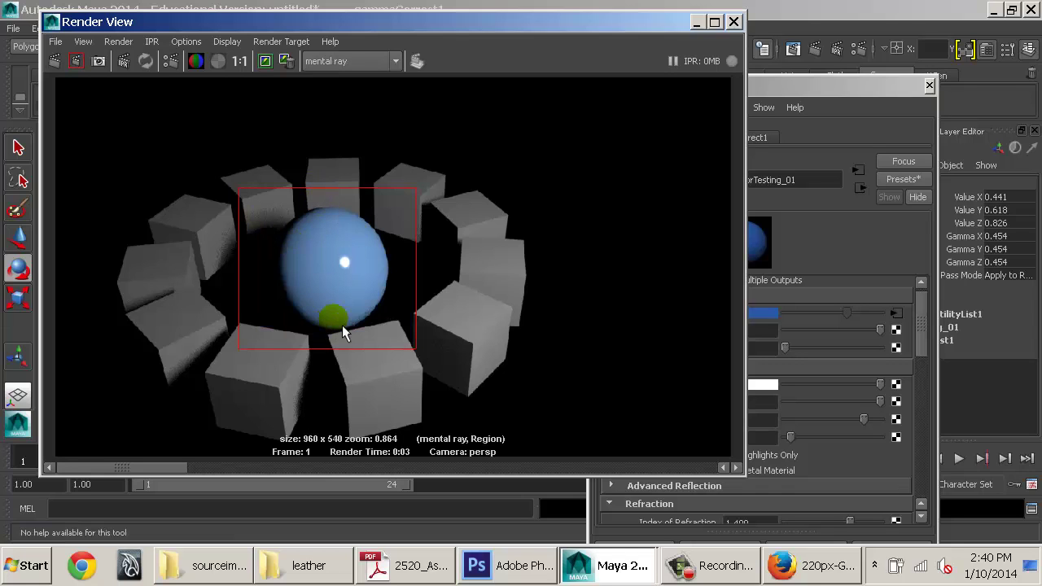
pyautogui.click(817, 297)
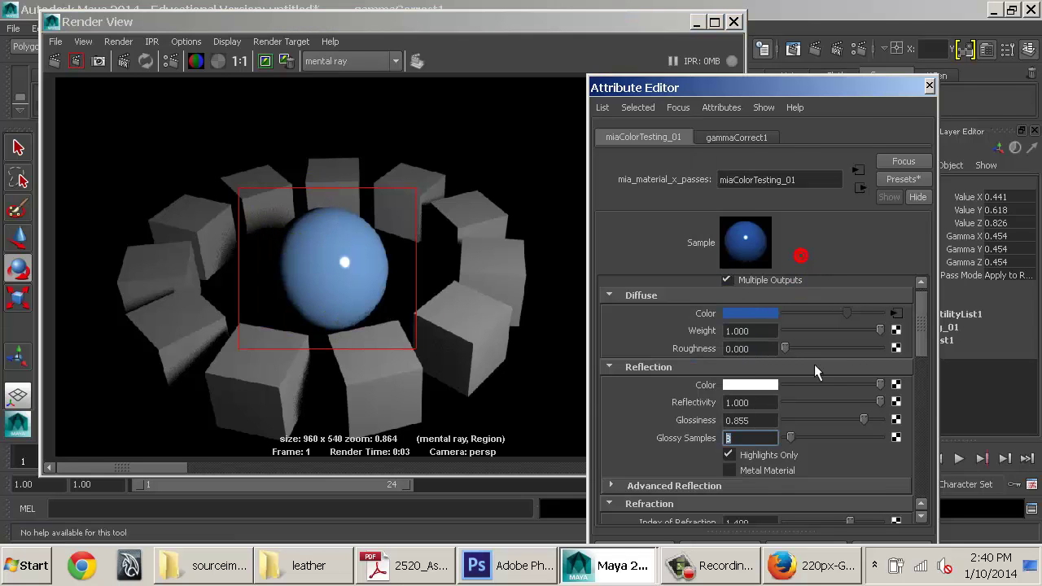
# Step: Replace Highlights Only with Metal Material on the reflection and re-render the sphere region
pyautogui.click(770, 455)
pyautogui.click(767, 472)
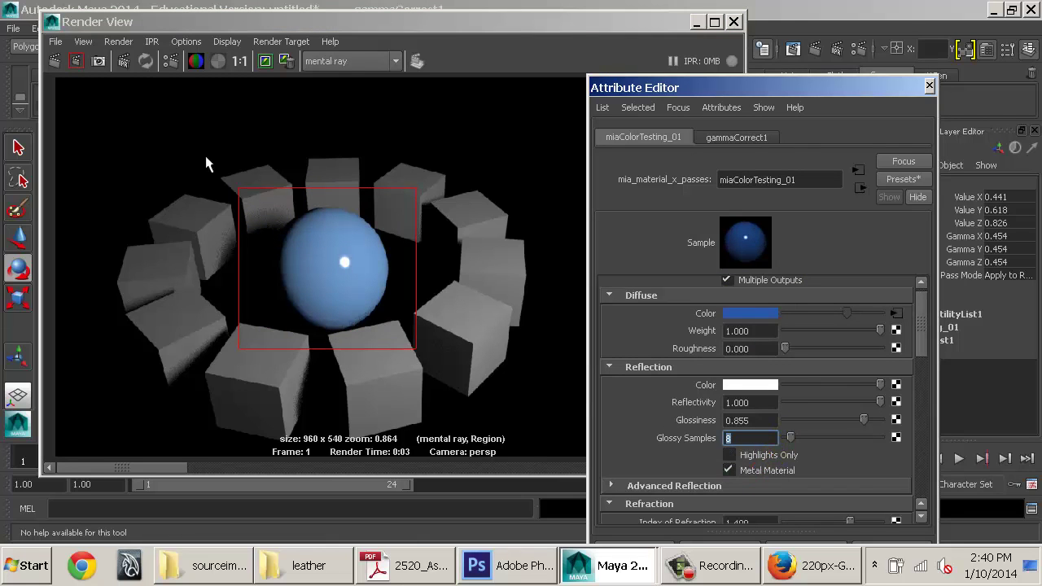
pyautogui.click(76, 61)
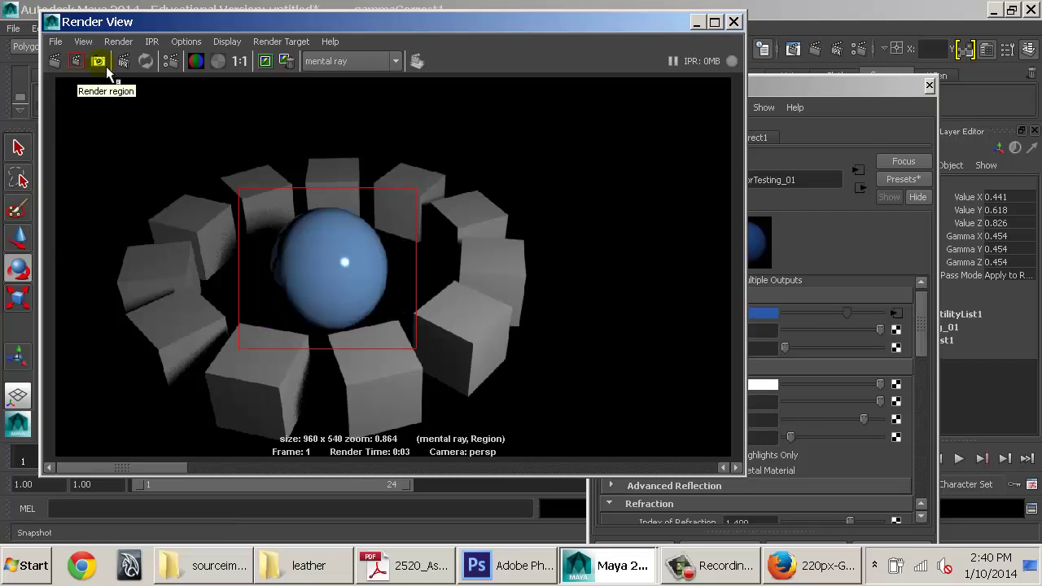
pyautogui.click(818, 460)
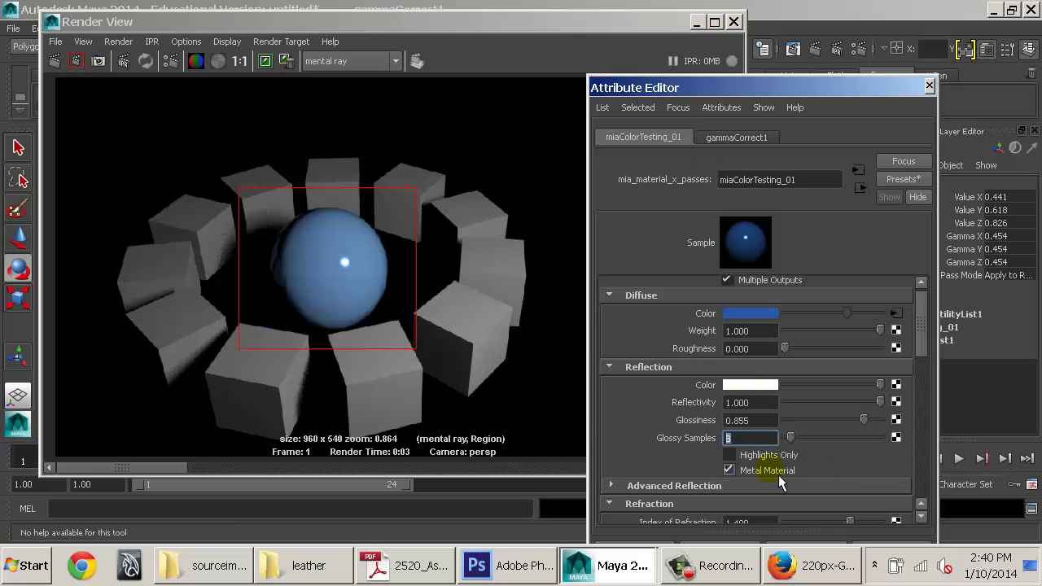
# Step: Look back through the stored renders and remove the leather-textured one without reflections
pyautogui.moveTo(147, 470); pyautogui.dragTo(425, 473)
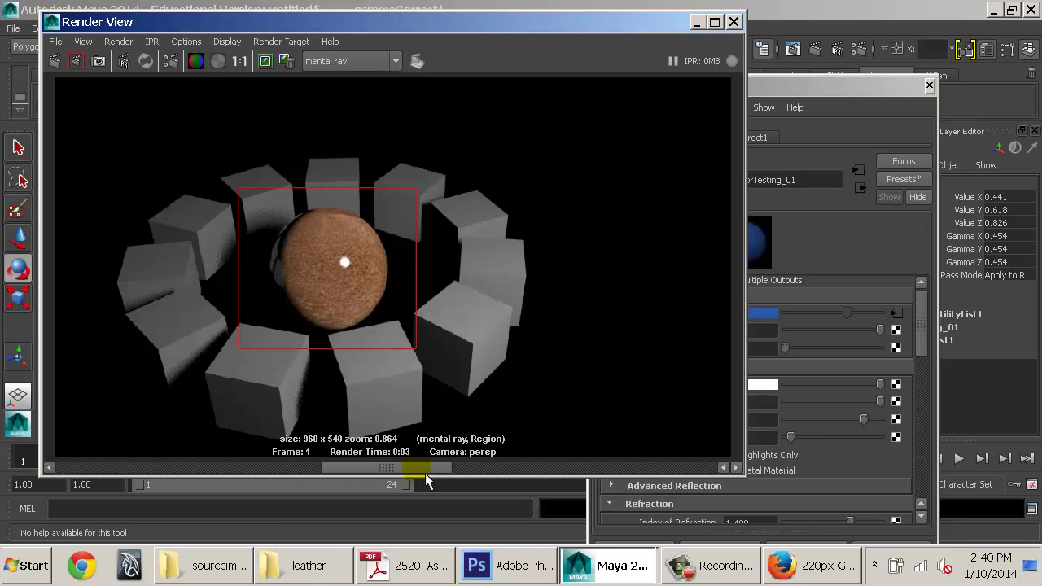
pyautogui.click(237, 472)
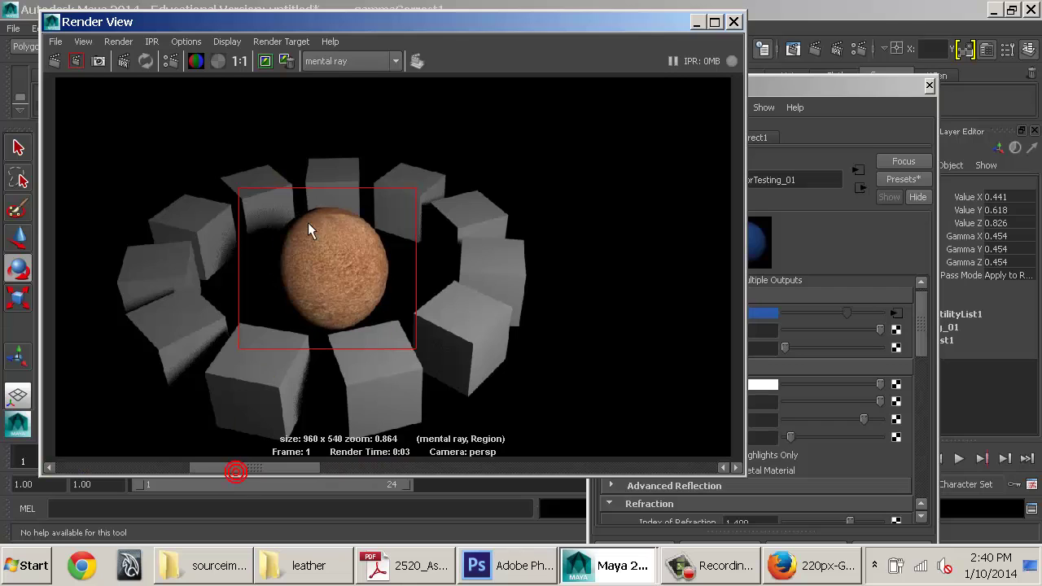
pyautogui.click(287, 60)
# Step: Store the Metal Material render for comparison and re-render the sphere region with Metal Material turned off
pyautogui.click(787, 472)
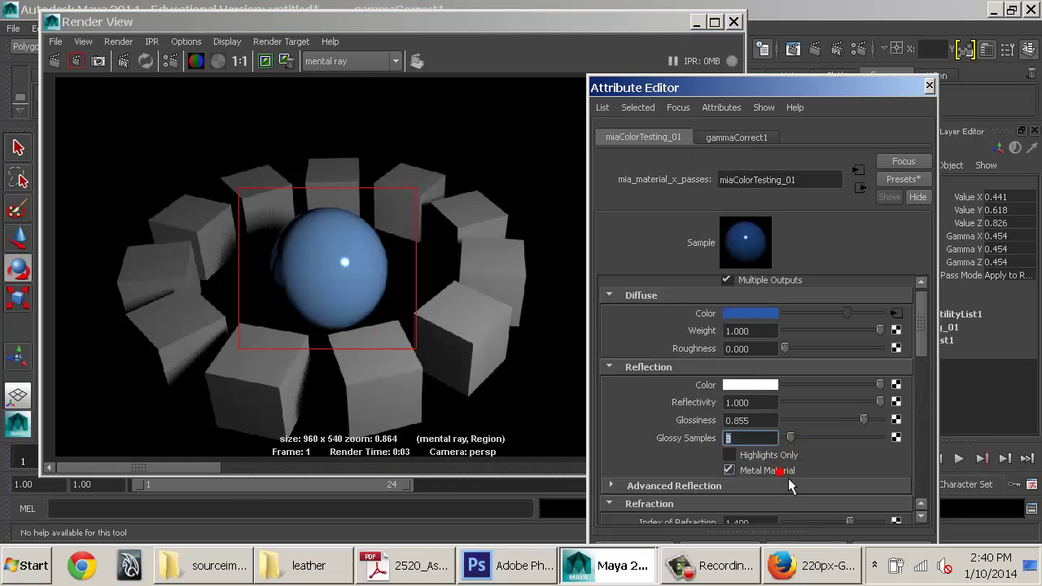
pyautogui.click(269, 62)
pyautogui.click(82, 62)
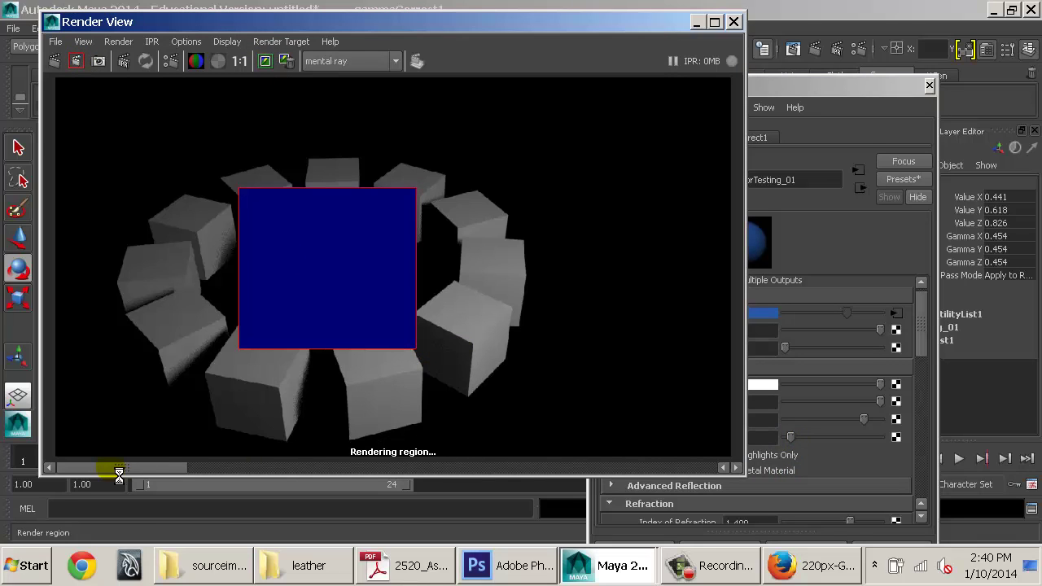
# Step: Compare the stored Metal Material render with the newest one, examining the reflections on the sphere's shadowed edge up close
pyautogui.moveTo(120, 472)
pyautogui.mouseDown()
pyautogui.moveTo(228, 469)
pyautogui.moveTo(132, 467)
pyautogui.mouseUp()
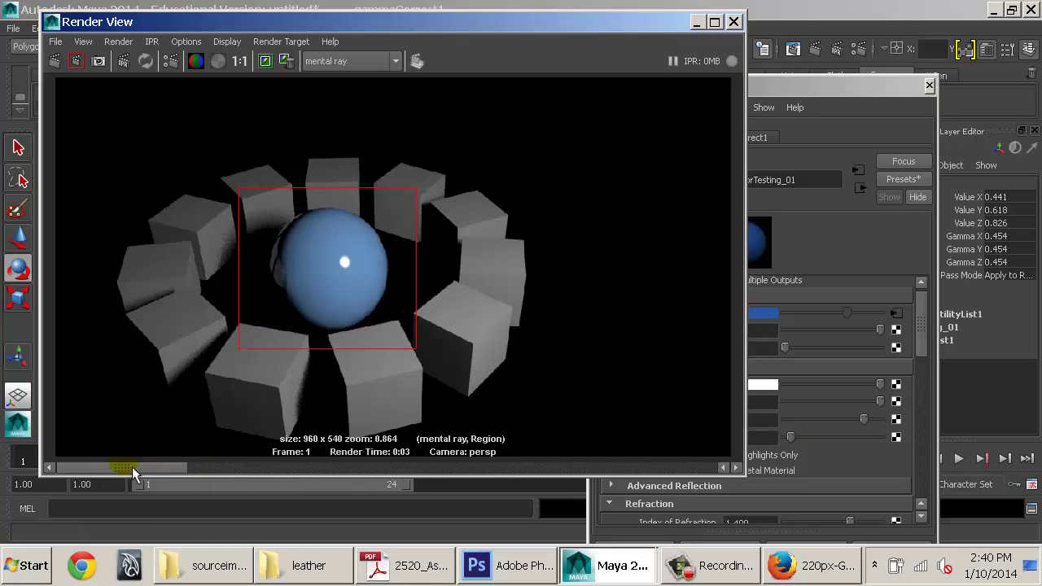
pyautogui.click(195, 468)
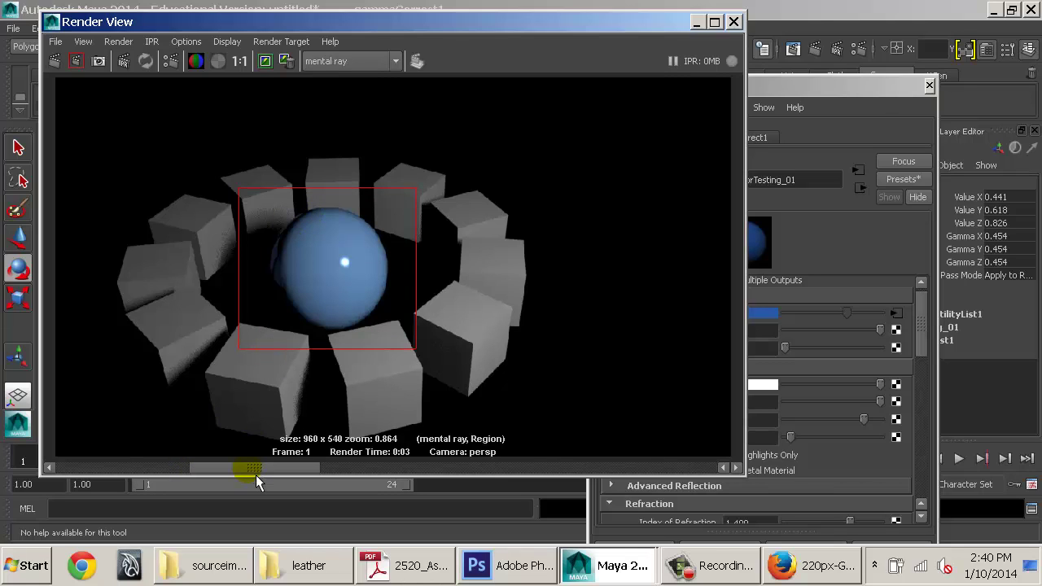
pyautogui.moveTo(255, 475); pyautogui.dragTo(226, 469)
pyautogui.click(346, 269)
pyautogui.scroll(5, 350, 276)
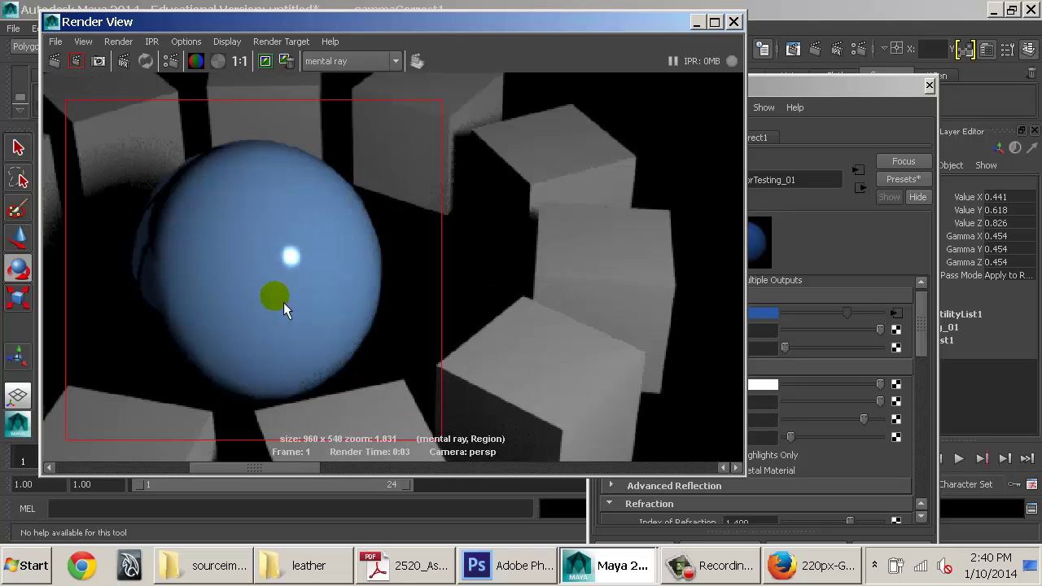
pyautogui.keyDown('alt'); pyautogui.moveTo(203, 229); pyautogui.dragTo(364, 294, button='middle'); pyautogui.keyUp('alt')
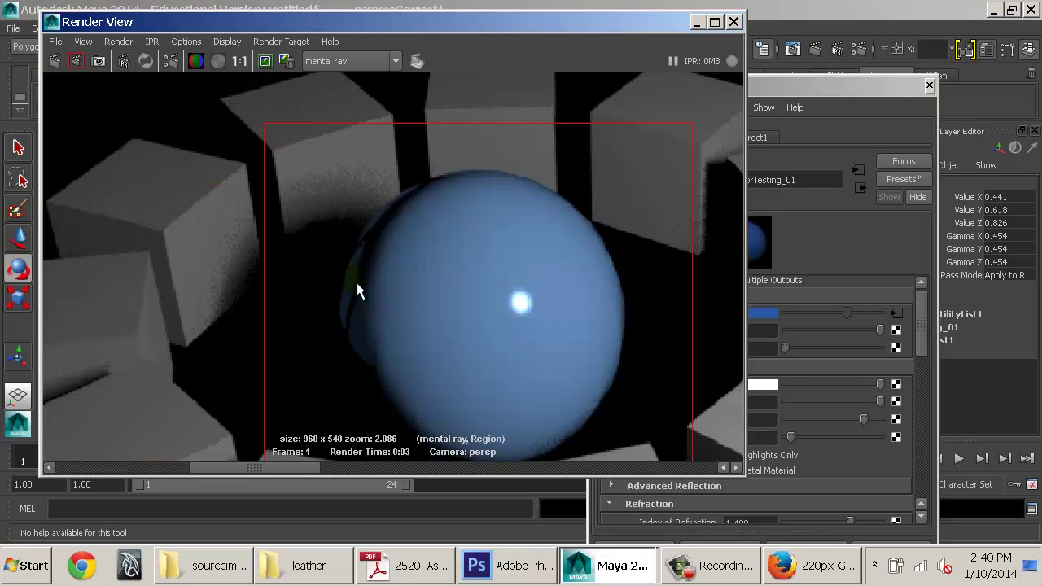
pyautogui.moveTo(272, 469); pyautogui.dragTo(164, 473)
# Step: Examine the Refraction settings of the miaColorTesting_01 material
pyautogui.click(853, 228)
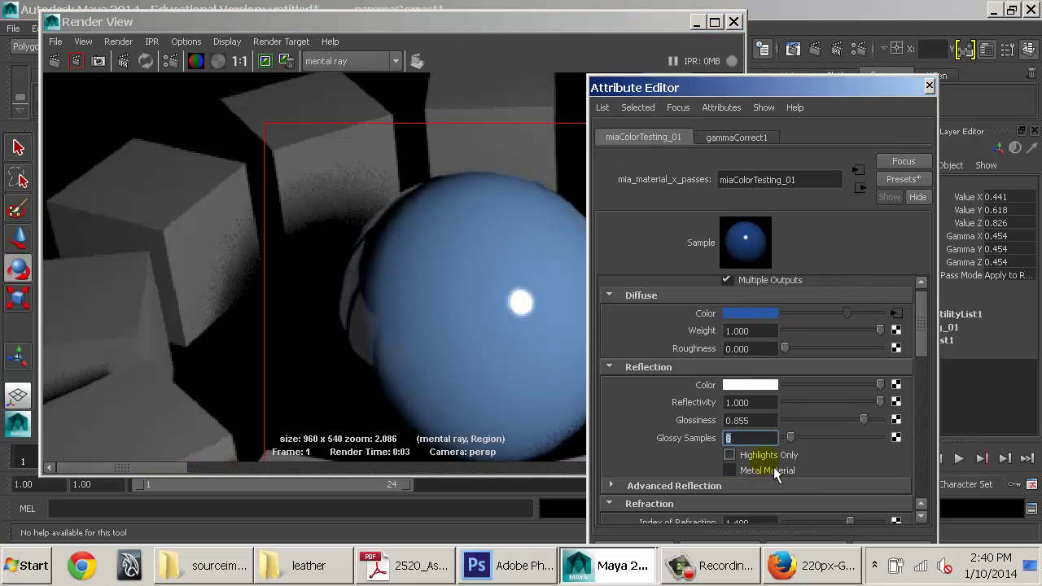
pyautogui.scroll(-1, 784, 453)
pyautogui.scroll(-1, 784, 453)
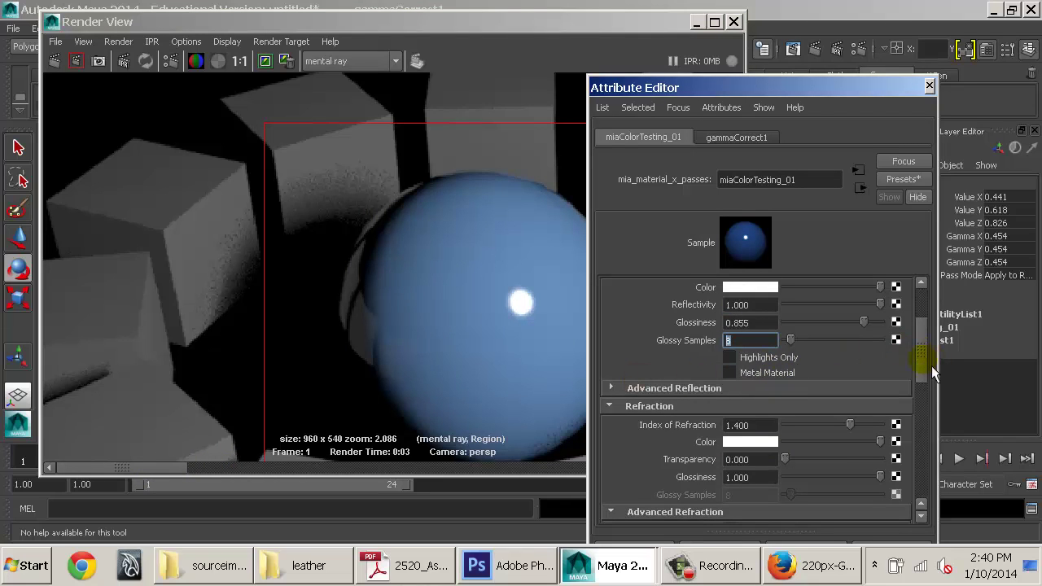
pyautogui.moveTo(927, 363); pyautogui.dragTo(929, 372)
# Step: Switch to 2520_AssignmentSheets.pdf in Adobe Reader and highlight the Materials and Shaders checklist from Wood to Concrete
pyautogui.click(798, 573)
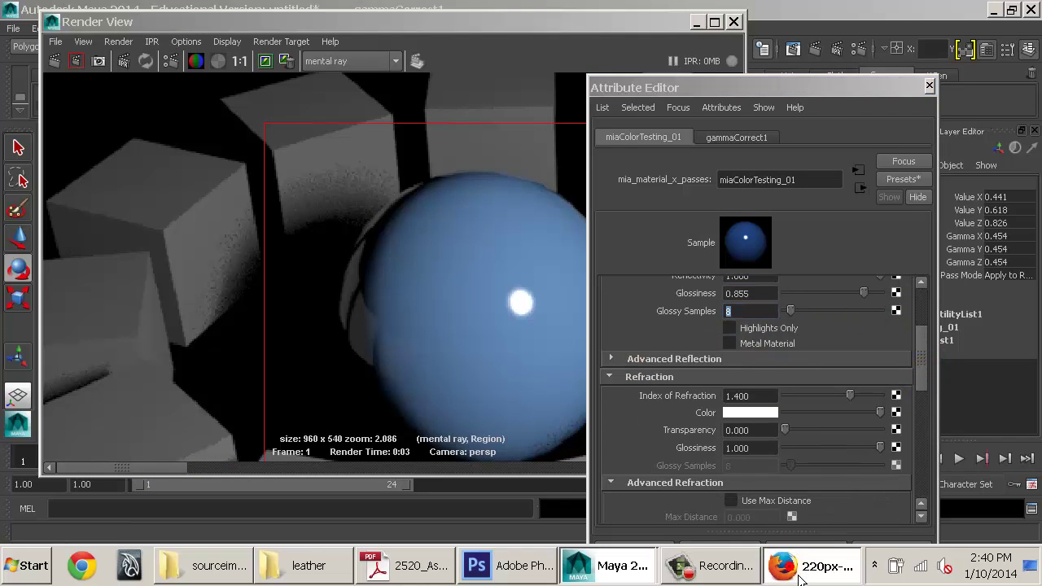
pyautogui.moveTo(800, 580)
pyautogui.mouseDown()
pyautogui.moveTo(598, 581)
pyautogui.moveTo(789, 581)
pyautogui.mouseUp()
pyautogui.click(535, 581)
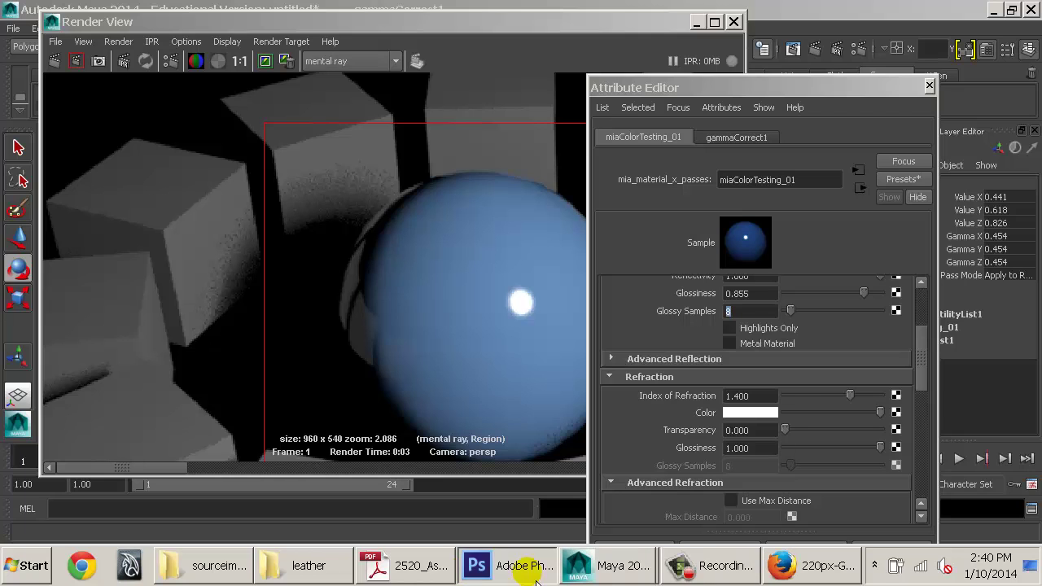
pyautogui.click(407, 568)
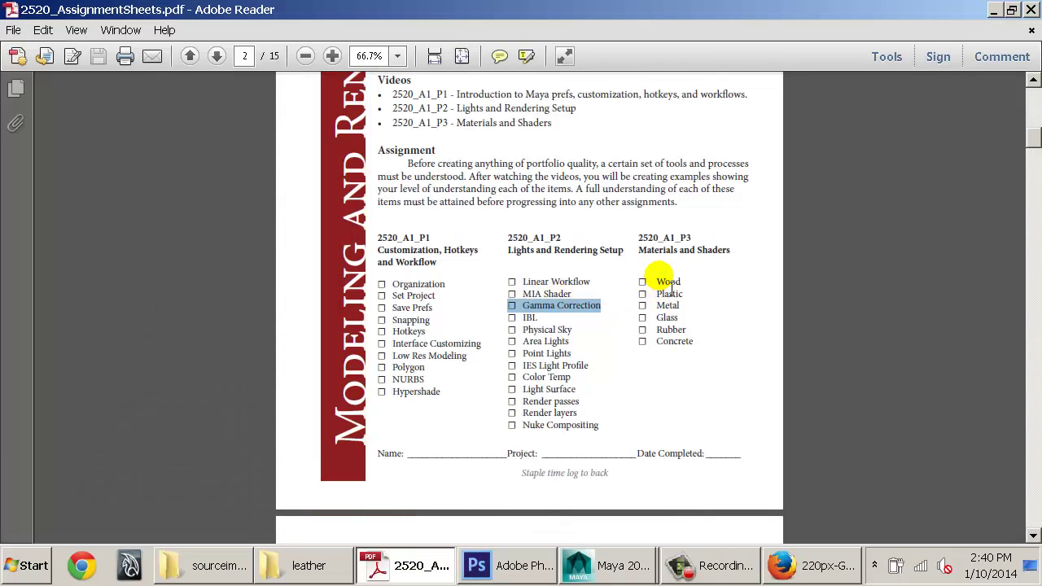
pyautogui.moveTo(657, 279)
pyautogui.mouseDown()
pyautogui.moveTo(693, 339)
pyautogui.moveTo(645, 282)
pyautogui.mouseUp()
pyautogui.click(697, 335)
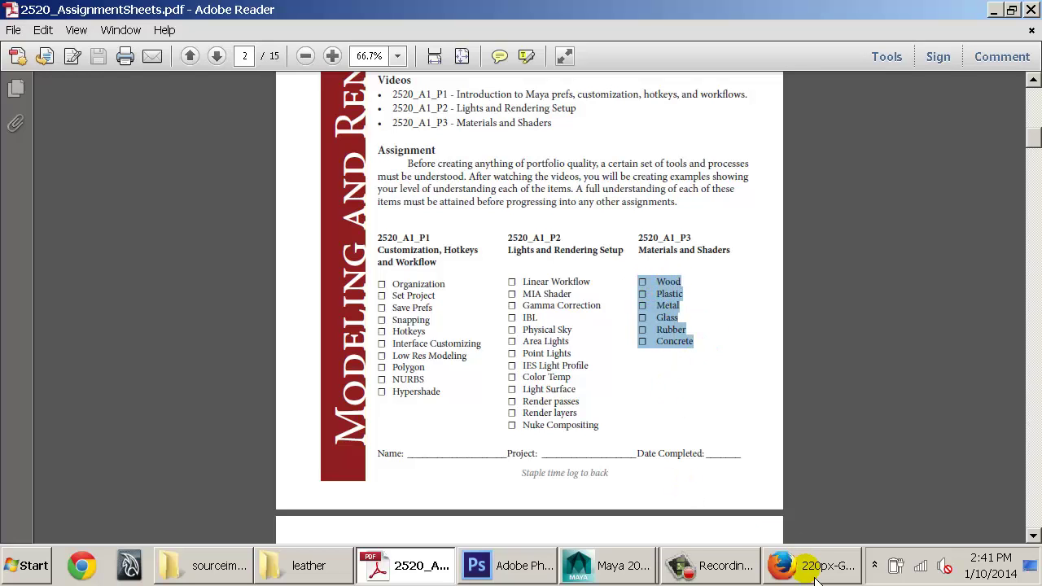
# Step: Switch to Firefox and search Google for "mia material pdf"
pyautogui.click(600, 566)
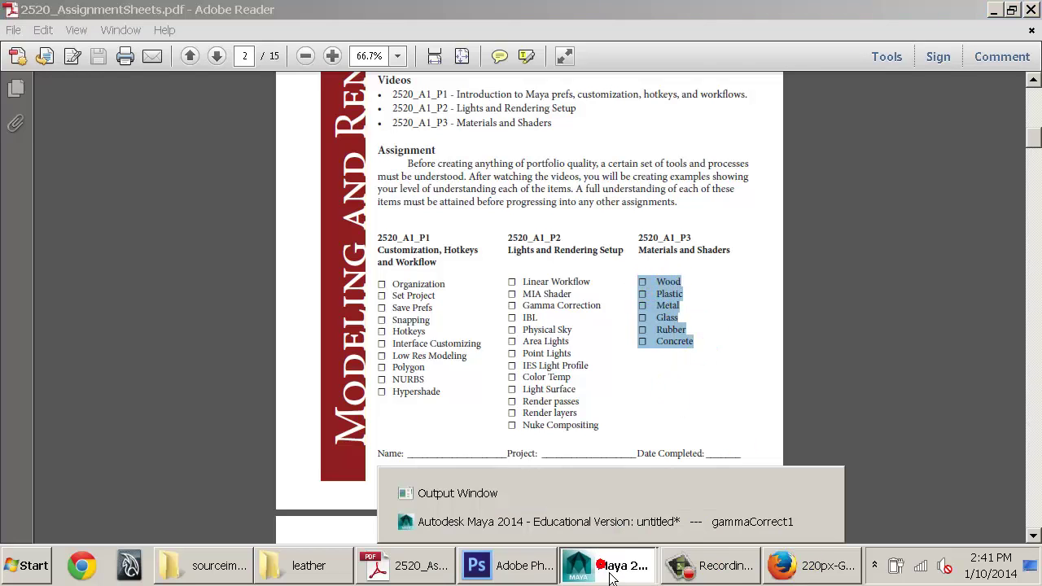
pyautogui.click(814, 570)
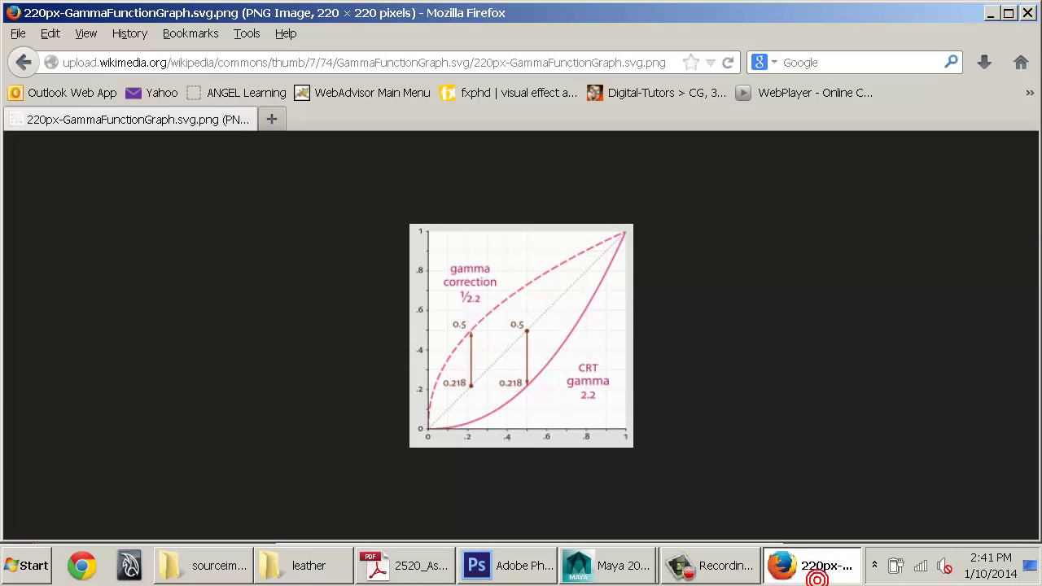
pyautogui.click(860, 74)
pyautogui.write('mia material')
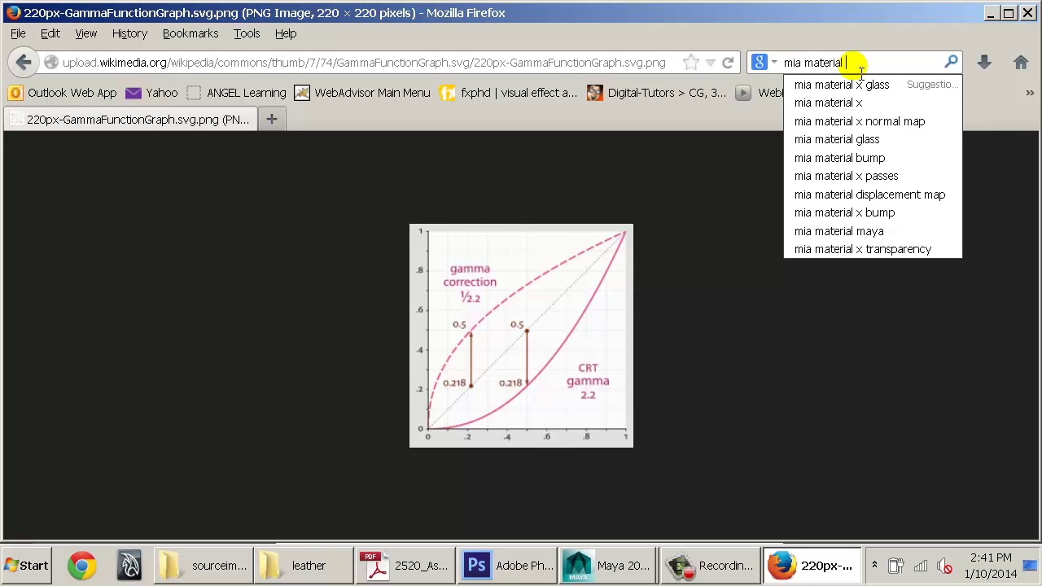
pyautogui.write(' pdf')
pyautogui.press('Return')
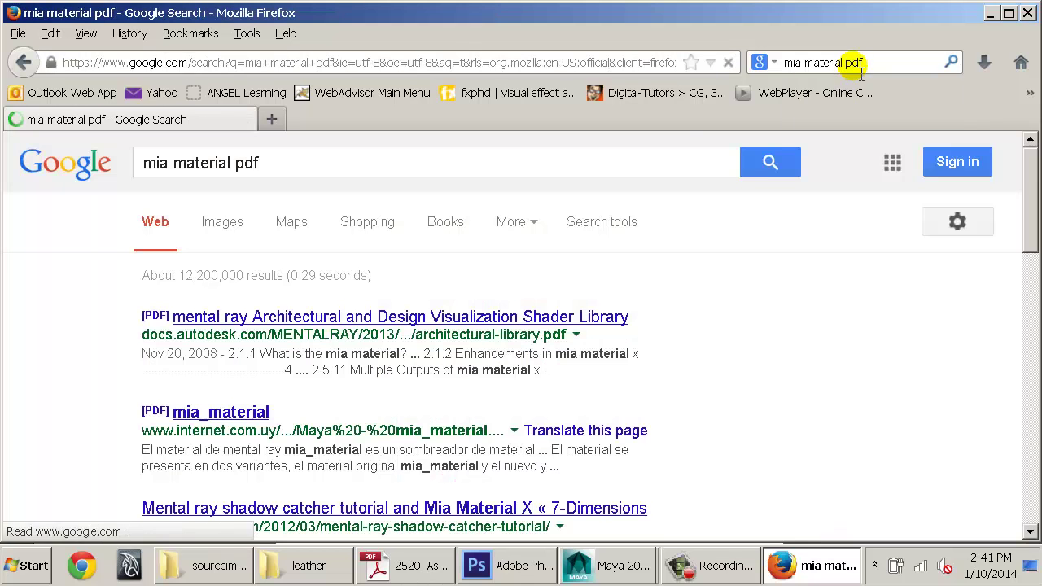
pyautogui.click(456, 323)
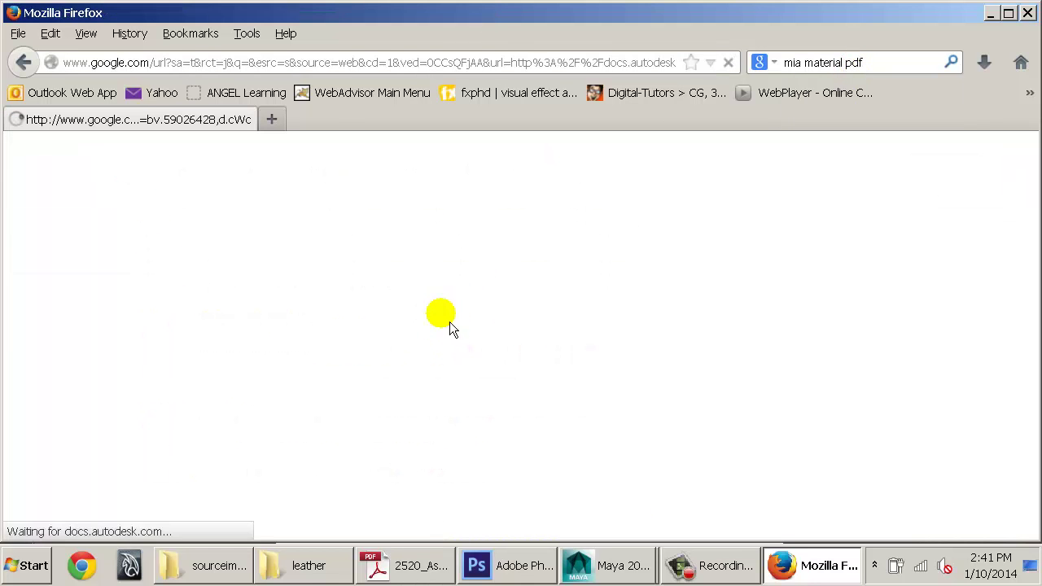
pyautogui.click(542, 350)
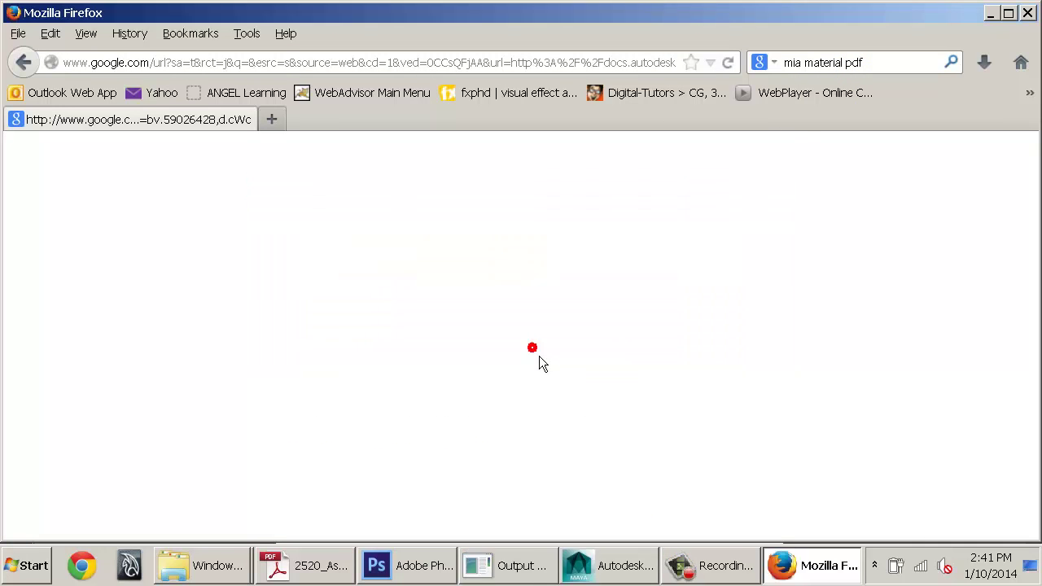
pyautogui.click(91, 315)
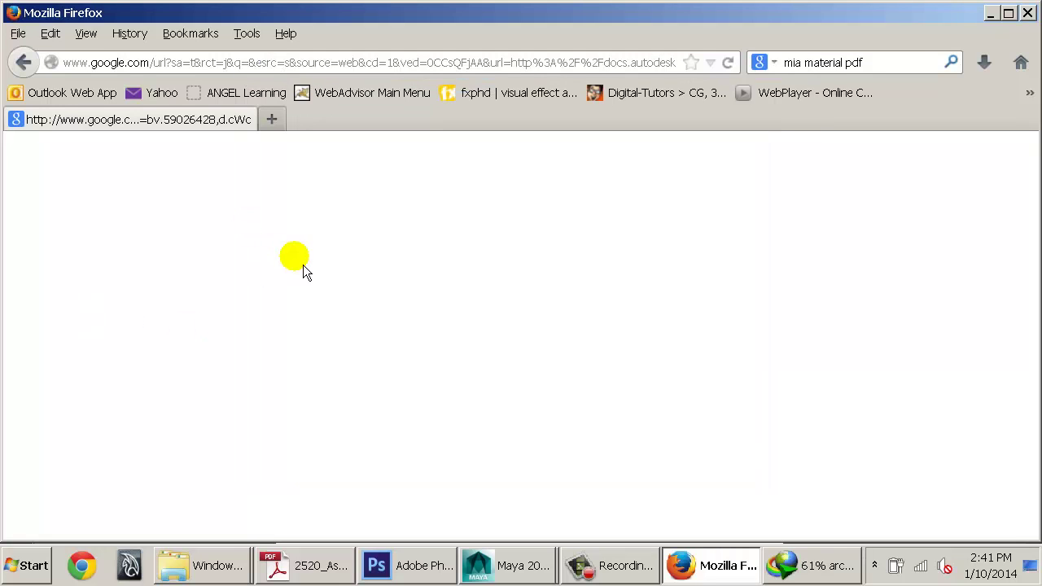
pyautogui.press('BackSpace')
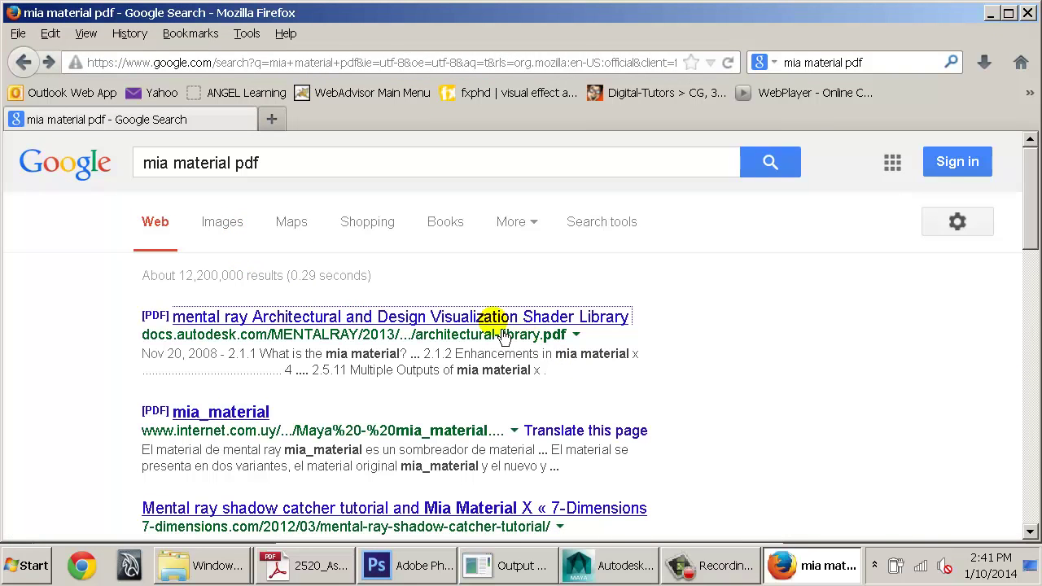
# Step: Open the mental ray Architectural and Design Visualization Shader Library PDF and page to the goblet reflectivity examples on page 15
pyautogui.click(495, 334)
pyautogui.click(358, 342)
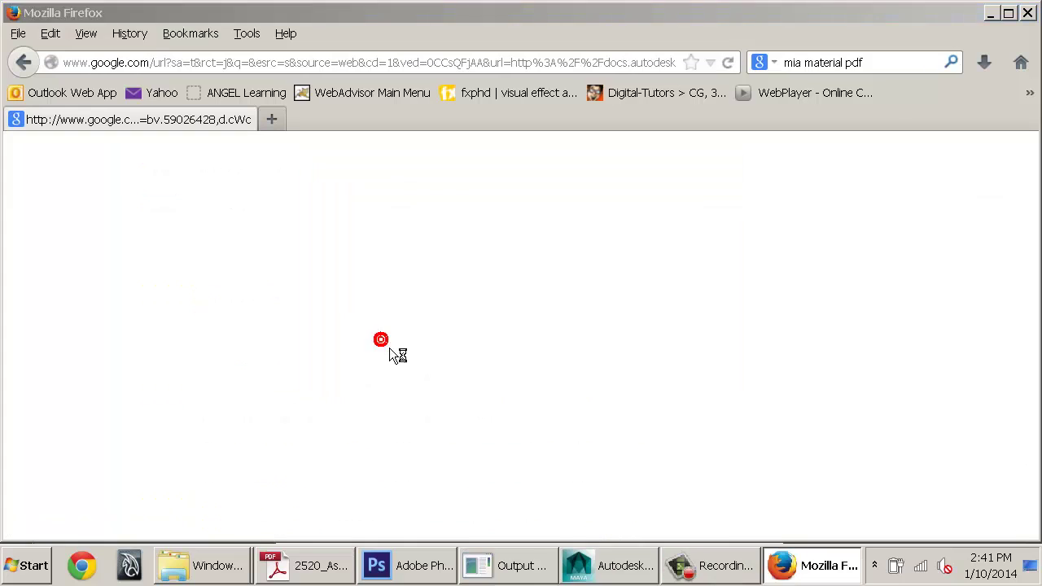
pyautogui.click(1034, 335)
pyautogui.click(1035, 335)
pyautogui.click(1034, 335)
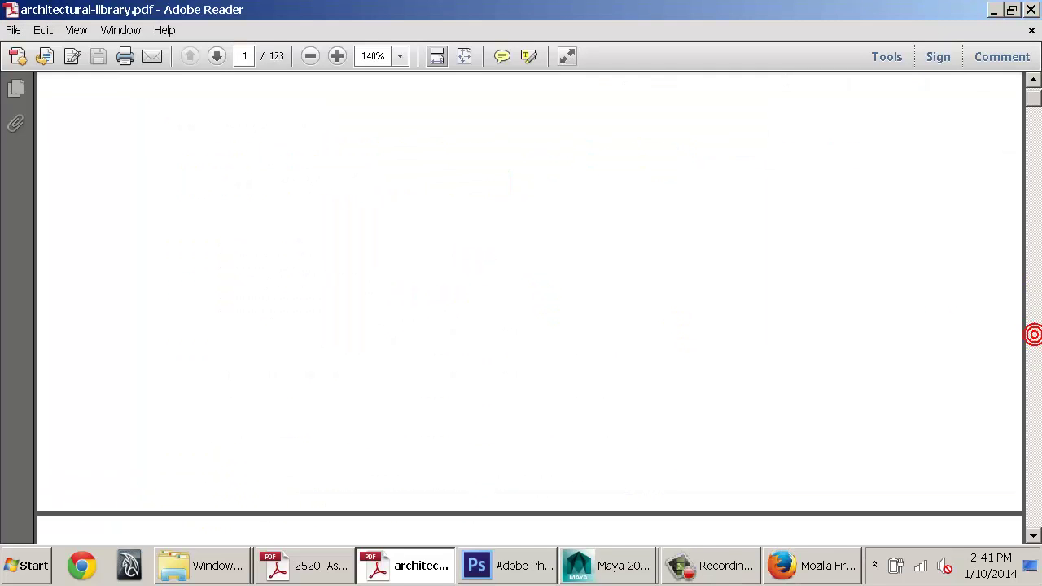
pyautogui.click(1035, 335)
pyautogui.click(1034, 335)
pyautogui.click(1034, 334)
pyautogui.click(1034, 335)
pyautogui.click(1034, 335)
pyautogui.click(1034, 335)
pyautogui.click(1034, 335)
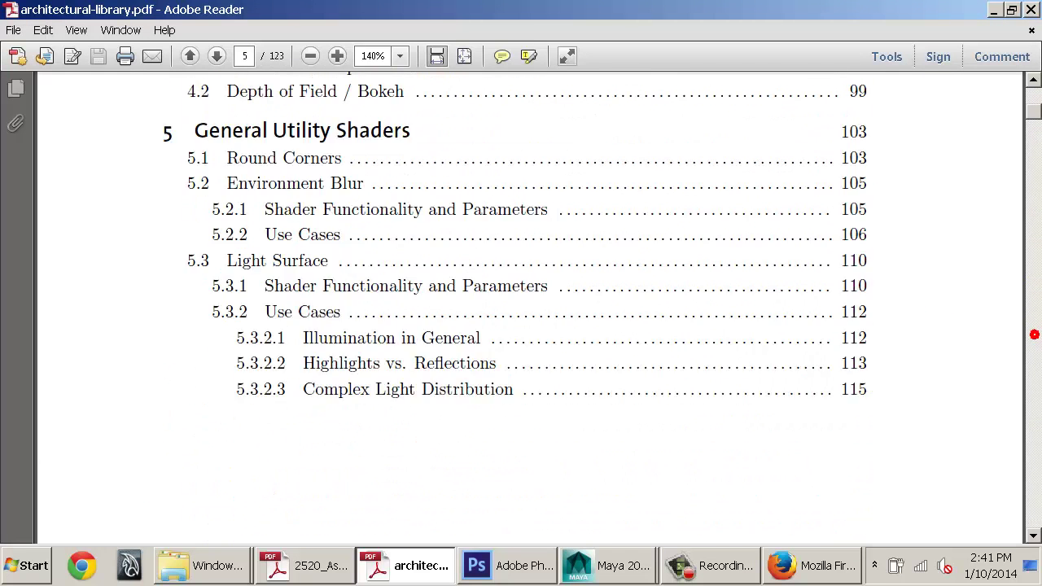
pyautogui.click(1034, 335)
pyautogui.click(1034, 335)
pyautogui.click(1034, 335)
pyautogui.click(1033, 335)
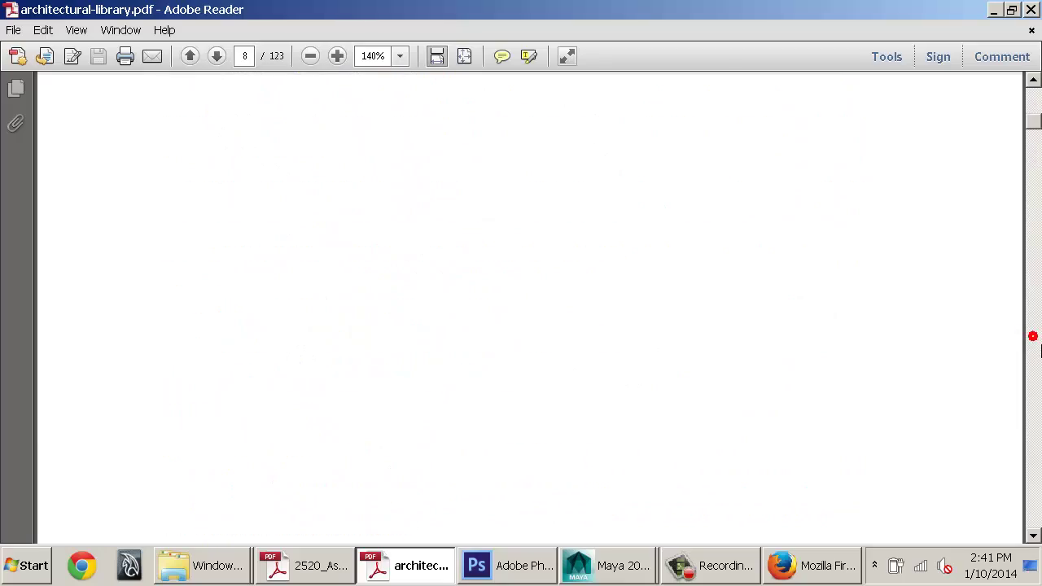
pyautogui.click(1034, 334)
pyautogui.click(1033, 335)
pyautogui.click(1033, 335)
pyautogui.click(1033, 335)
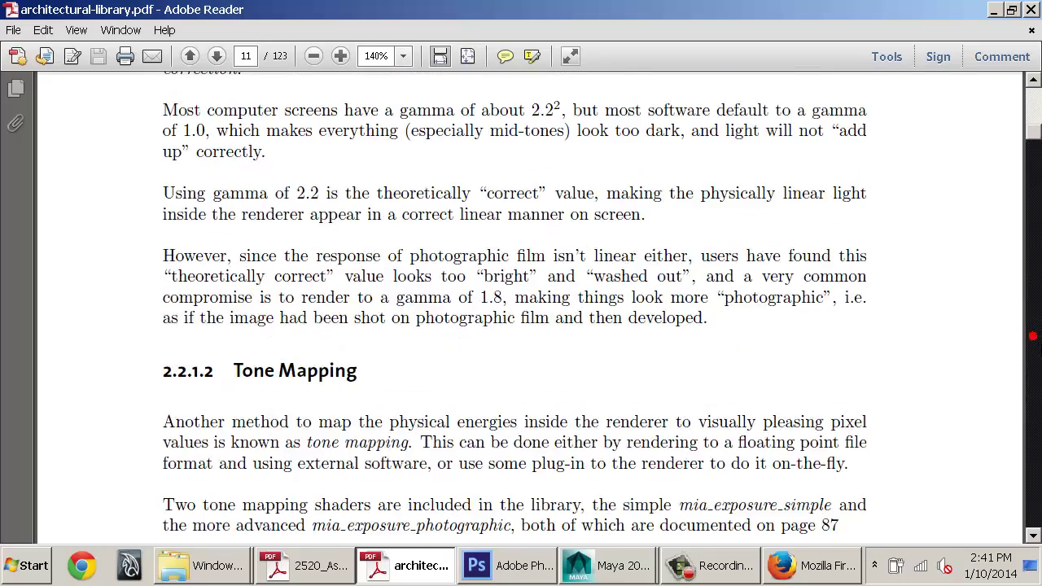
pyautogui.click(1033, 334)
pyautogui.click(1033, 335)
pyautogui.click(1033, 335)
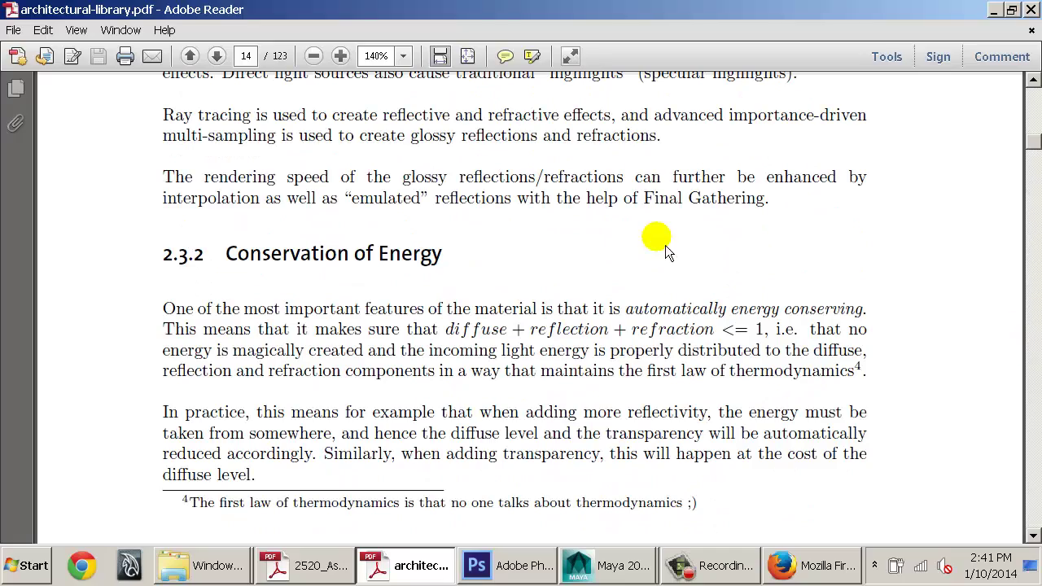
pyautogui.scroll(-5, 648, 256)
pyautogui.moveTo(1039, 147); pyautogui.dragTo(1040, 154)
pyautogui.scroll(5, 815, 249)
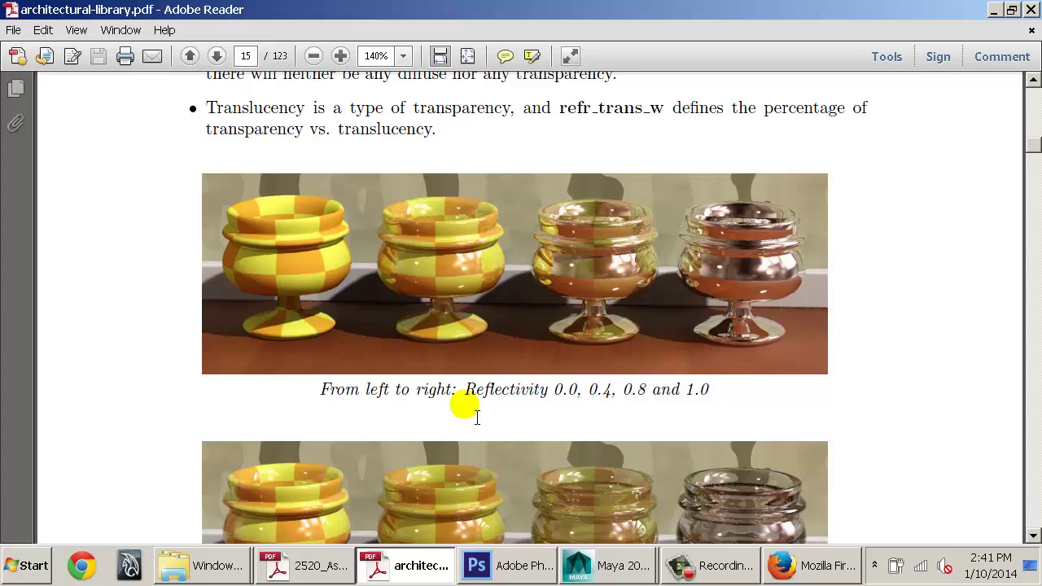
# Step: Highlight the goblet caption "From left to right: Reflectivity 0.0, 0.4, 0.8 and 1.0" and examine the transparency examples below it
pyautogui.moveTo(329, 390); pyautogui.dragTo(717, 398)
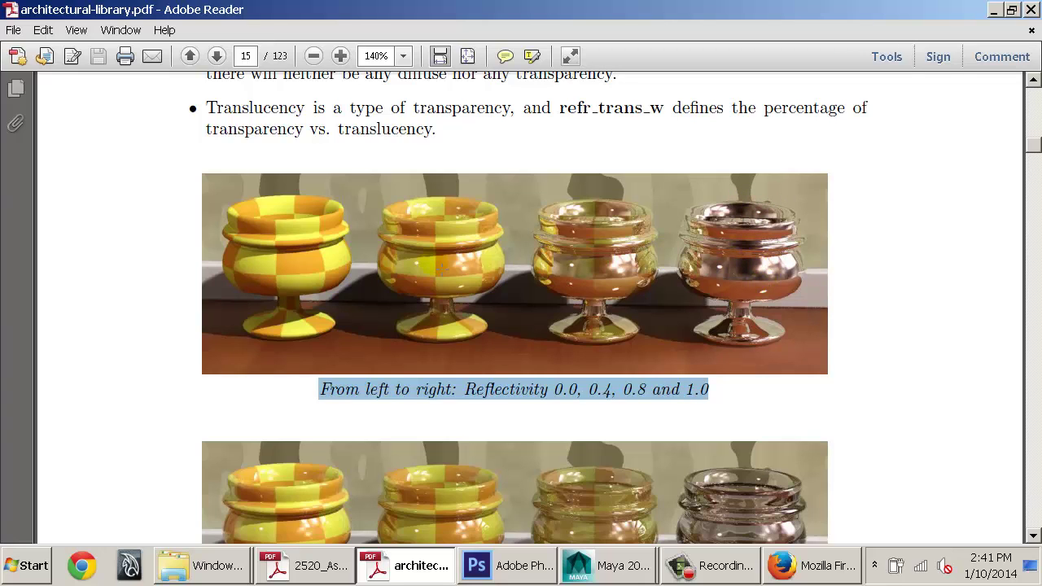
pyautogui.scroll(-5, 432, 263)
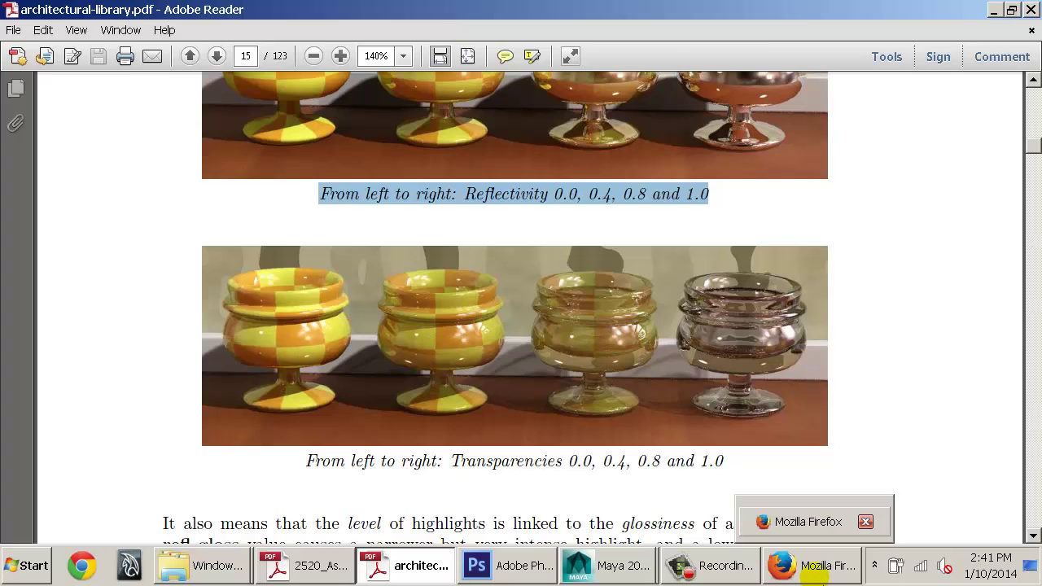
# Step: Close the Firefox window and switch to Maya, framing the whole sphere and ring of cubes in the render
pyautogui.click(784, 521)
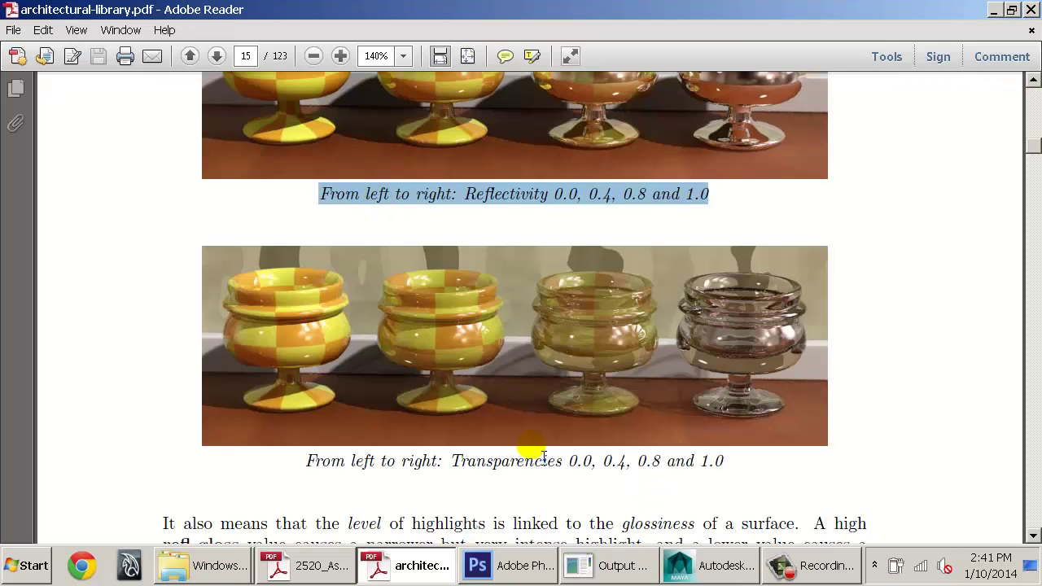
pyautogui.click(723, 568)
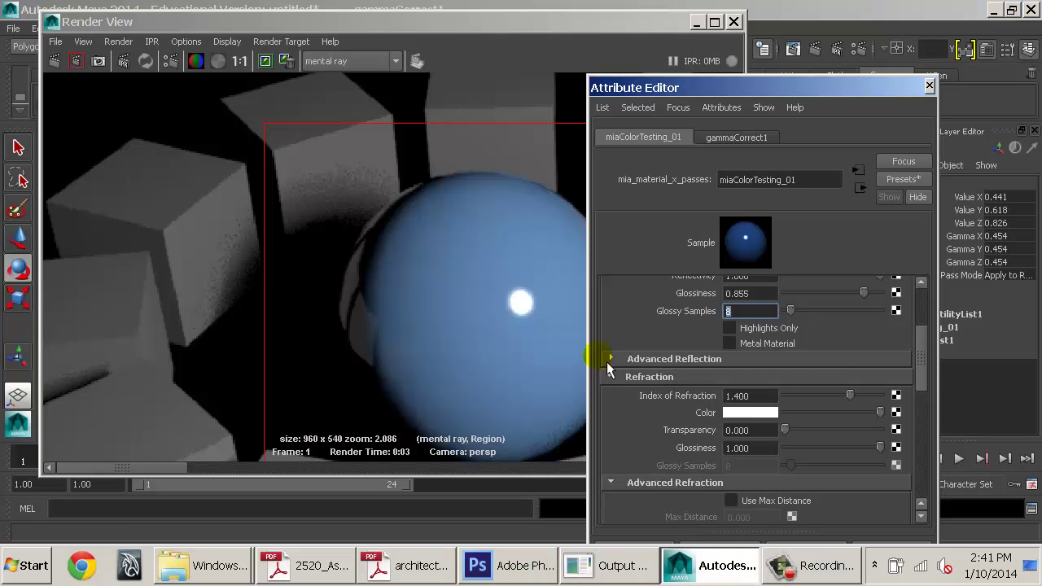
pyautogui.keyDown('alt'); pyautogui.moveTo(537, 340); pyautogui.dragTo(410, 326, button='right'); pyautogui.keyUp('alt')
pyautogui.keyDown('alt'); pyautogui.moveTo(496, 319); pyautogui.dragTo(361, 310, button='middle'); pyautogui.keyUp('alt')
pyautogui.keyDown('alt'); pyautogui.moveTo(467, 318); pyautogui.dragTo(362, 313, button='right'); pyautogui.keyUp('alt')
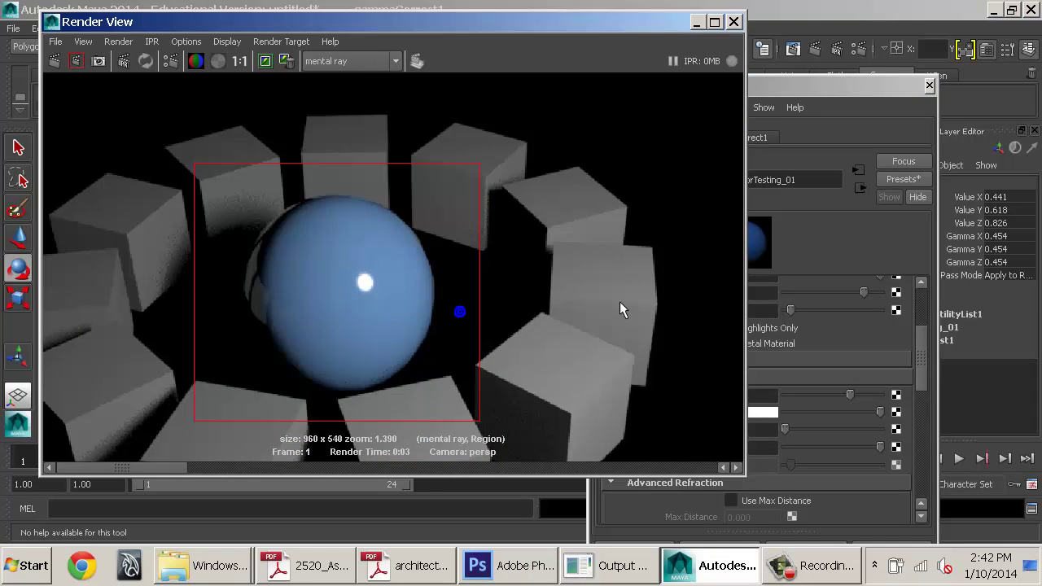
# Step: Expand the Advanced Reflection settings of the miaColorTesting_01 material and close the Render View
pyautogui.click(922, 344)
pyautogui.click(694, 359)
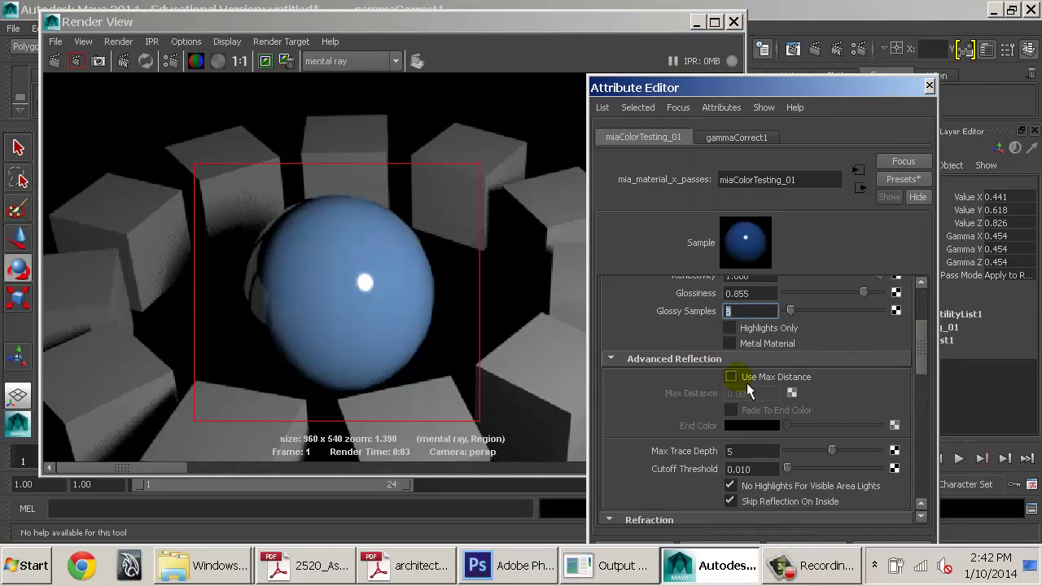
pyautogui.click(734, 22)
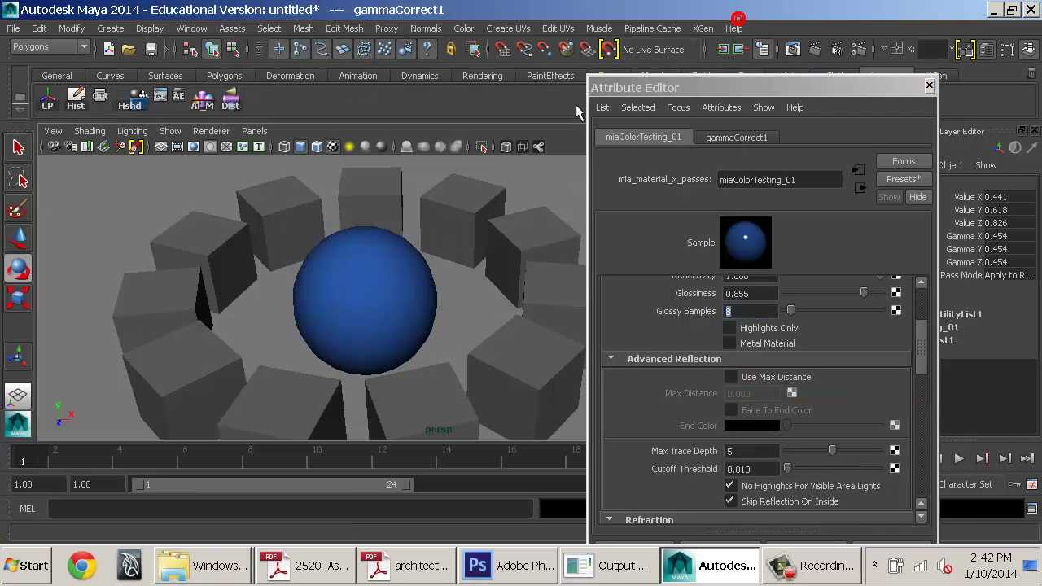
# Step: Create a polygon plane, scale it uniformly to about 51.6 and lower it to about -1.05 in Y as the ground
pyautogui.scroll(-5, 432, 248)
pyautogui.click(110, 29)
pyautogui.moveTo(163, 90)
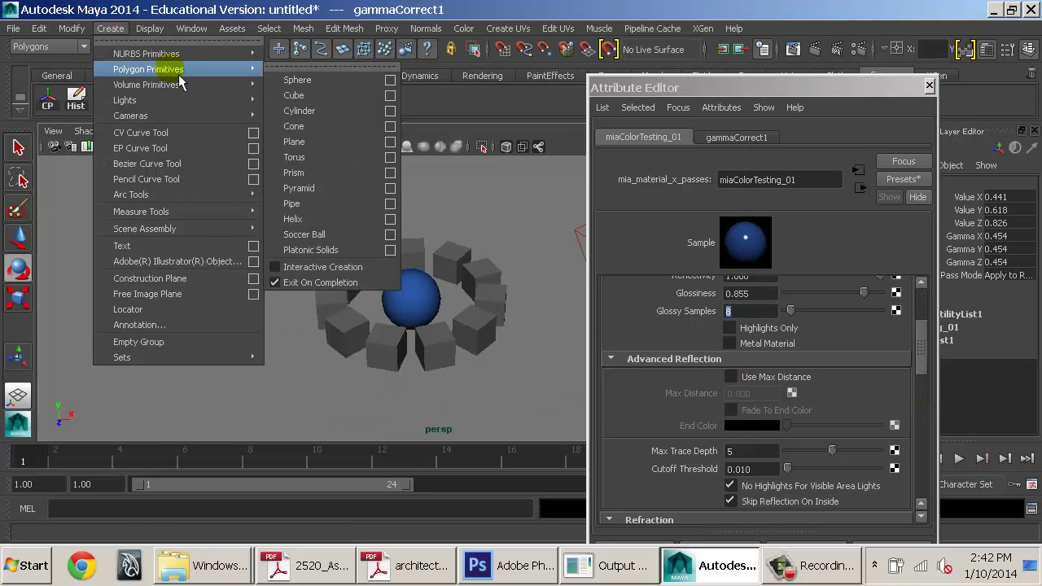
pyautogui.moveTo(163, 69)
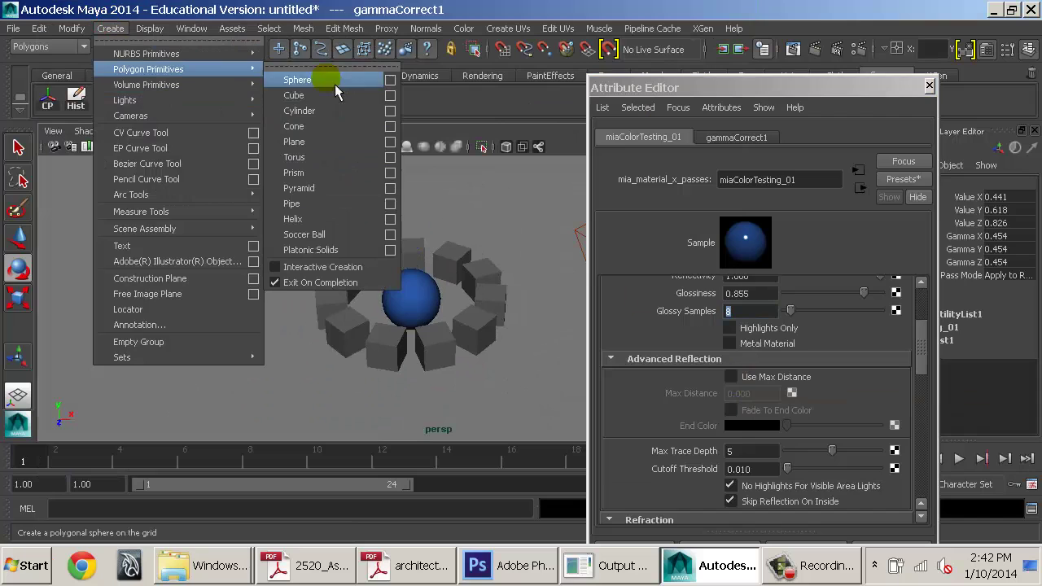
pyautogui.click(339, 142)
pyautogui.keyDown('alt'); pyautogui.moveTo(349, 272); pyautogui.dragTo(392, 305); pyautogui.keyUp('alt')
pyautogui.scroll(5, 430, 298)
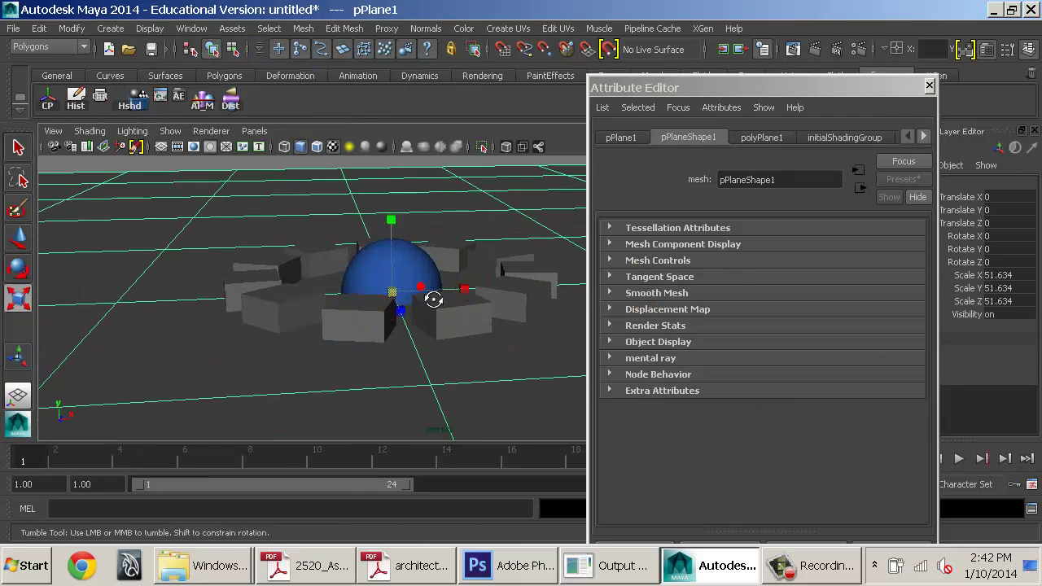
pyautogui.press('w')
pyautogui.moveTo(373, 252); pyautogui.dragTo(303, 303)
# Step: Delete the four cubes standing in front of the blue sphere
pyautogui.click(303, 303)
pyautogui.keyDown('shift'); pyautogui.click(244, 322); pyautogui.keyUp('shift')
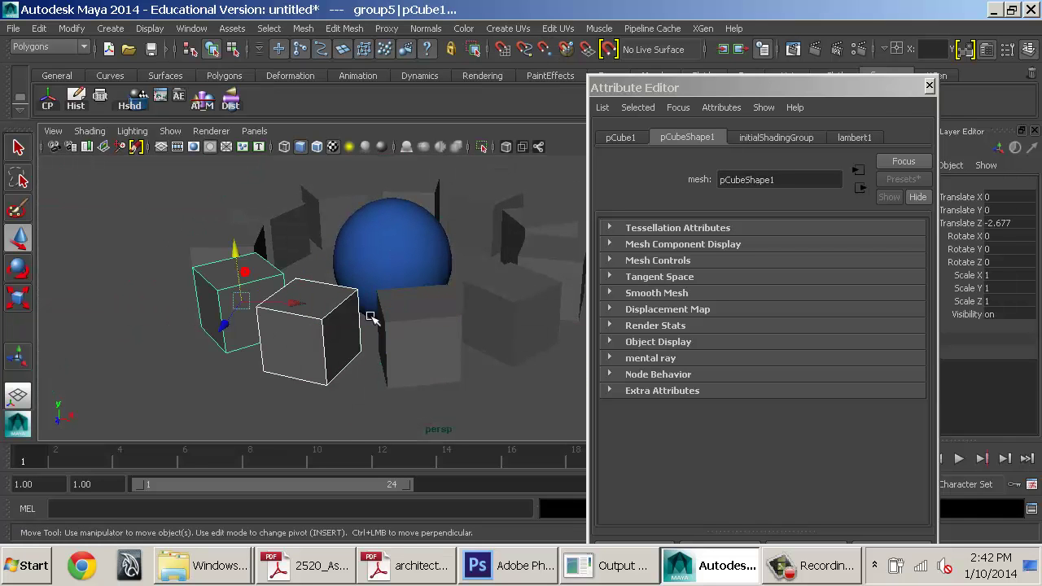
pyautogui.keyDown('shift'); pyautogui.click(423, 338); pyautogui.keyUp('shift')
pyautogui.keyDown('shift'); pyautogui.click(516, 320); pyautogui.keyUp('shift')
pyautogui.press('Delete')
# Step: Assign a new mia_material_x_passes material named ground_MIA to the ground plane and render the current frame
pyautogui.keyDown('alt'); pyautogui.moveTo(517, 320); pyautogui.dragTo(583, 198); pyautogui.keyUp('alt')
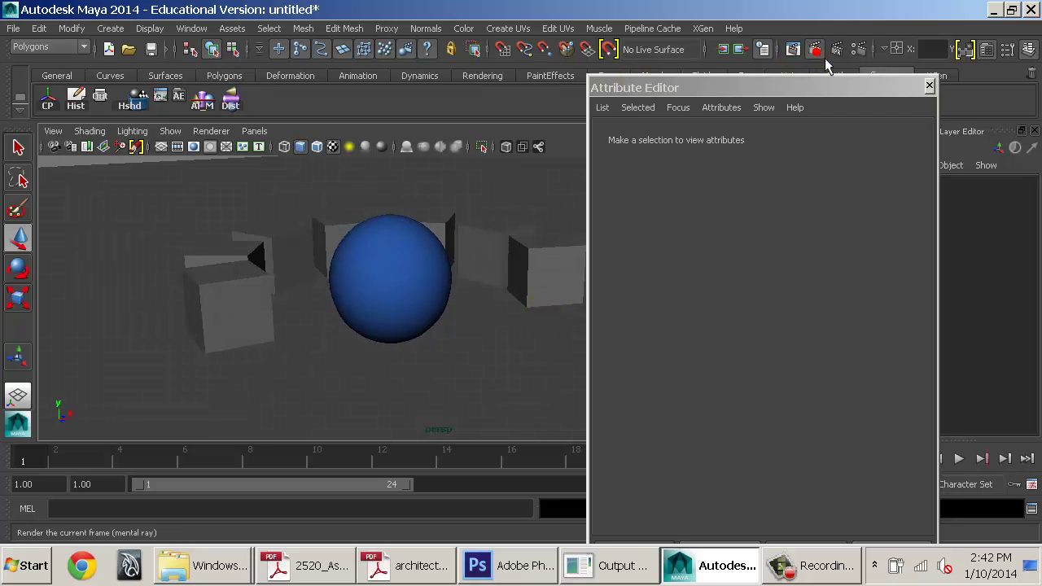
pyautogui.click(491, 345)
pyautogui.press('space')
pyautogui.click(343, 452)
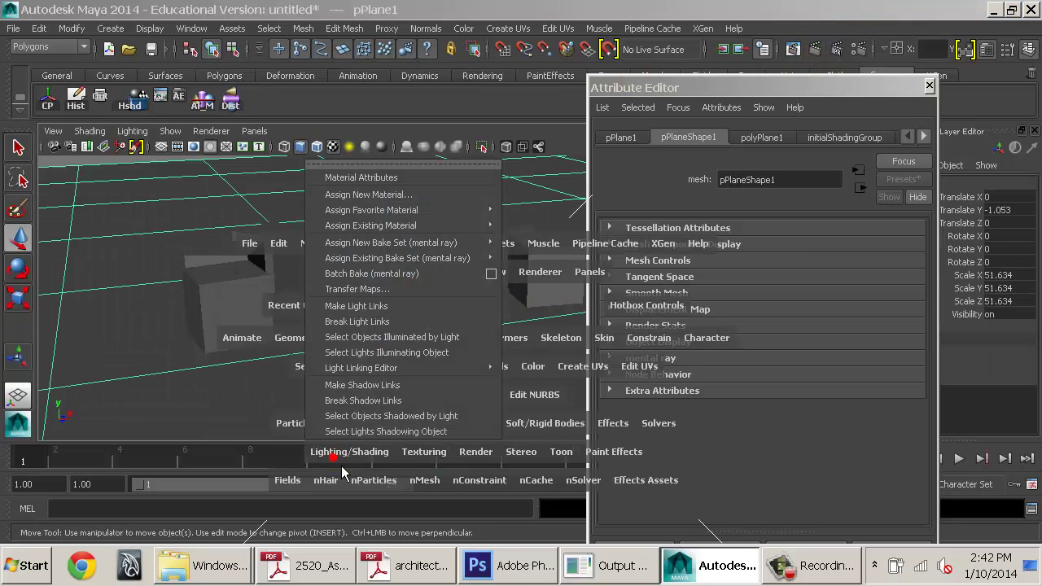
pyautogui.moveTo(430, 215)
pyautogui.click(431, 197)
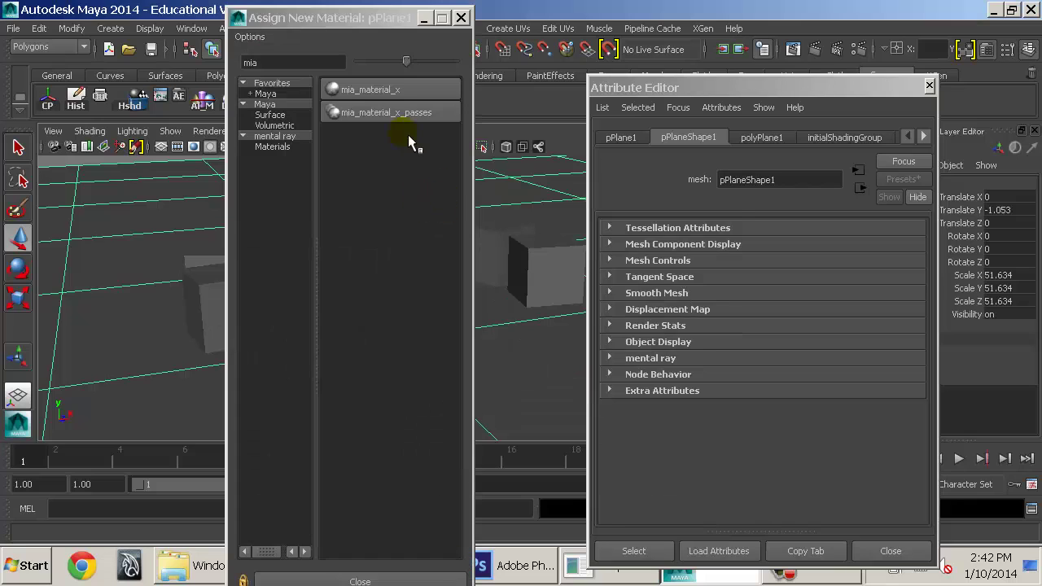
pyautogui.click(399, 109)
pyautogui.doubleClick(822, 178)
pyautogui.write('ground_MIA')
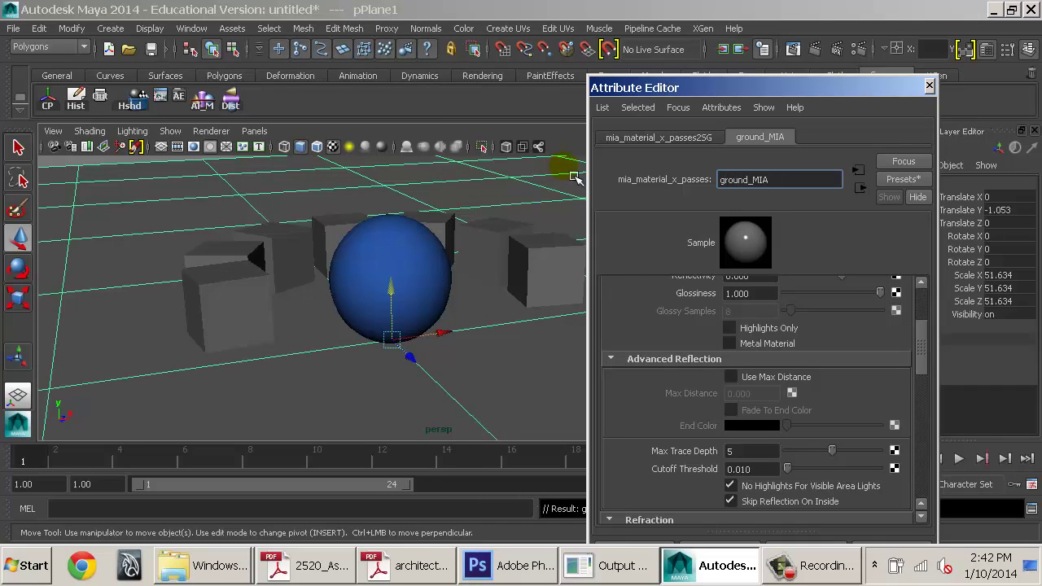
pyautogui.click(814, 49)
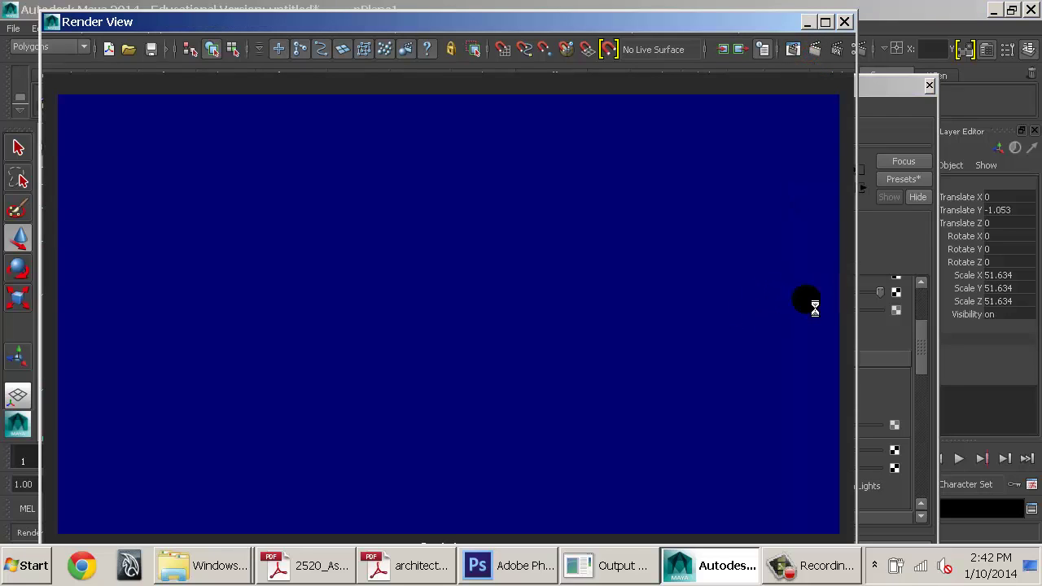
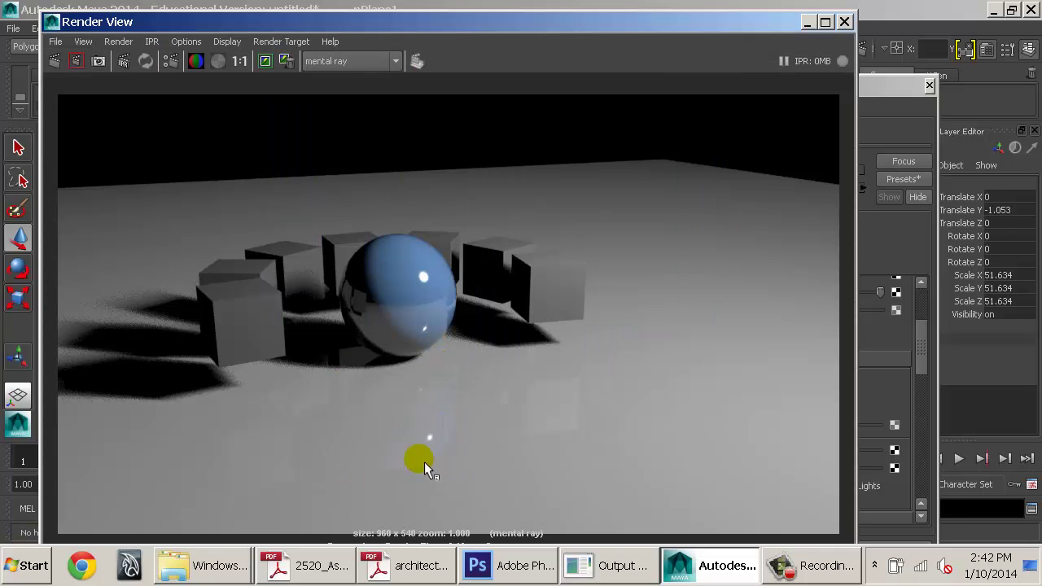
# Step: Set ground_MIA's Reflectivity to 1.000 and re-render a region around the sphere's lower half and its ground reflection
pyautogui.click(886, 258)
pyautogui.moveTo(929, 351); pyautogui.dragTo(925, 318)
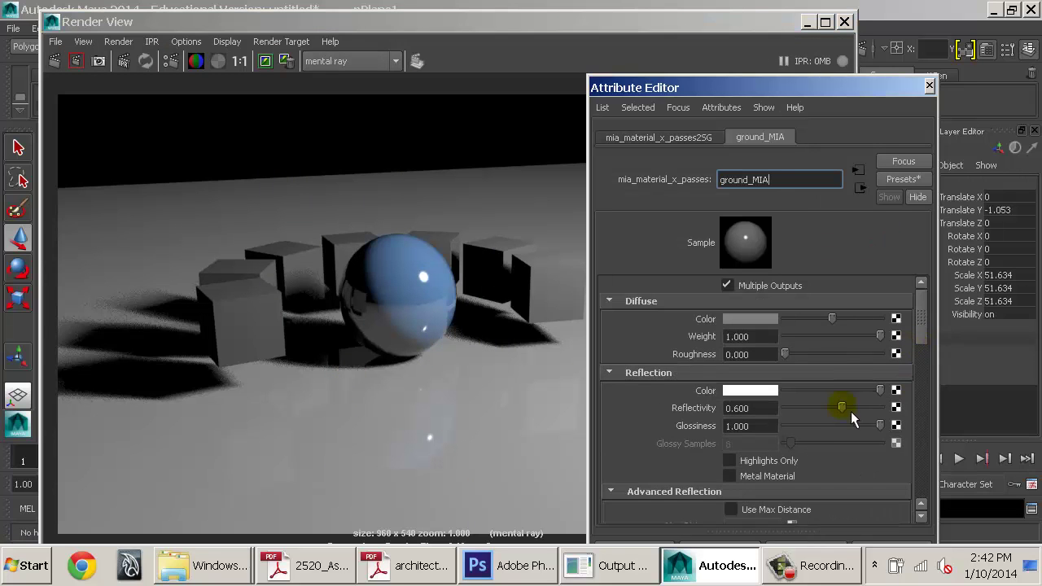
pyautogui.moveTo(268, 292); pyautogui.dragTo(496, 502)
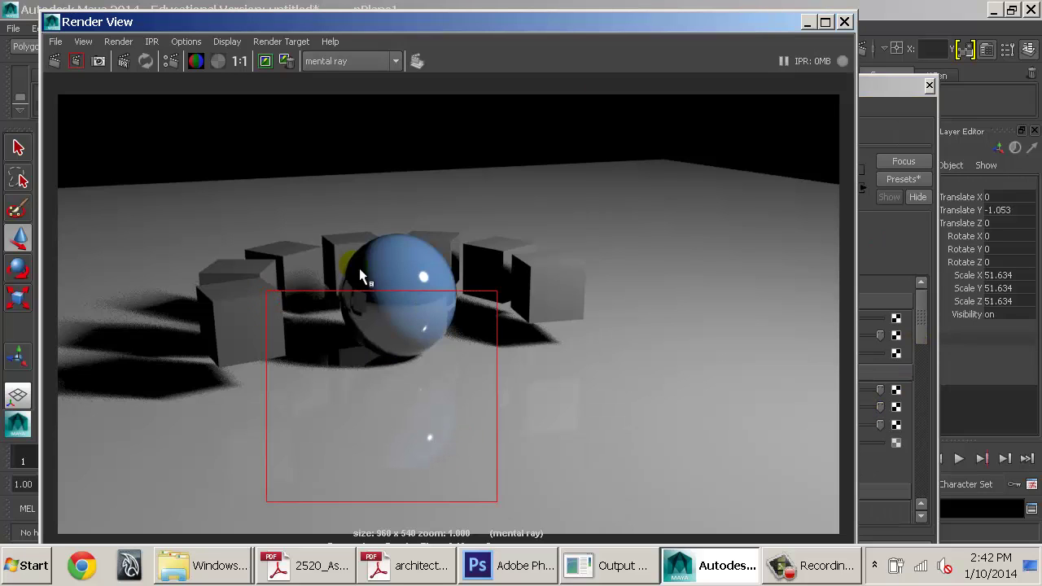
pyautogui.click(76, 61)
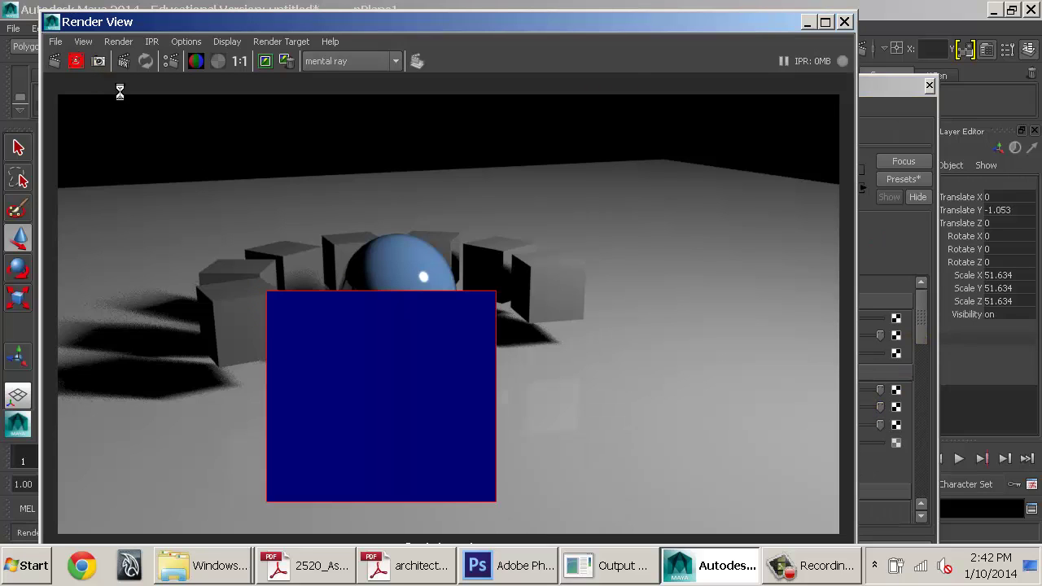
# Step: Enable Use Max Distance in ground_MIA's Advanced Reflection with a Max Distance of 1 and re-render the region
pyautogui.click(880, 245)
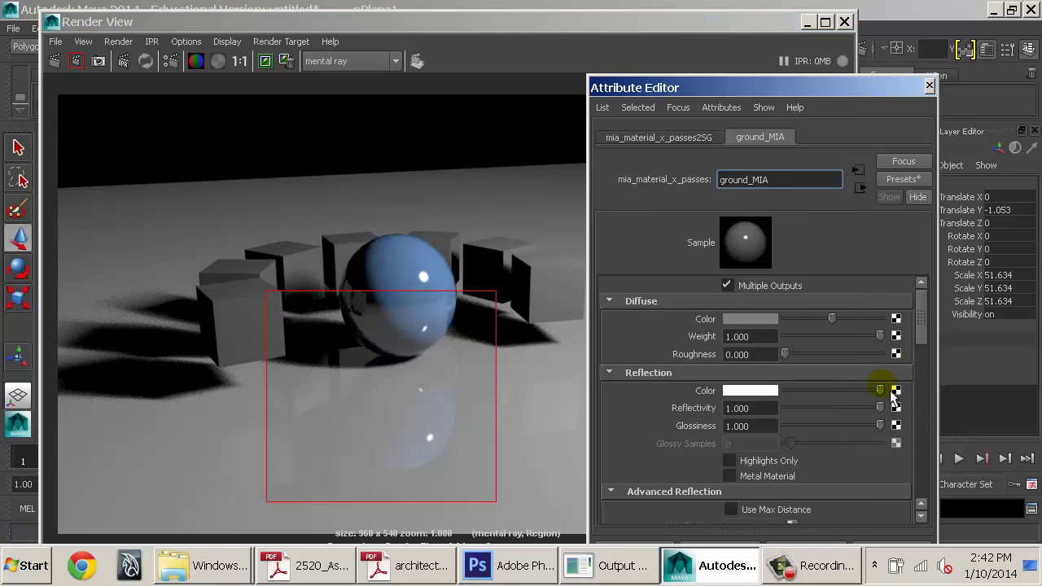
pyautogui.scroll(-3, 880, 419)
pyautogui.click(795, 412)
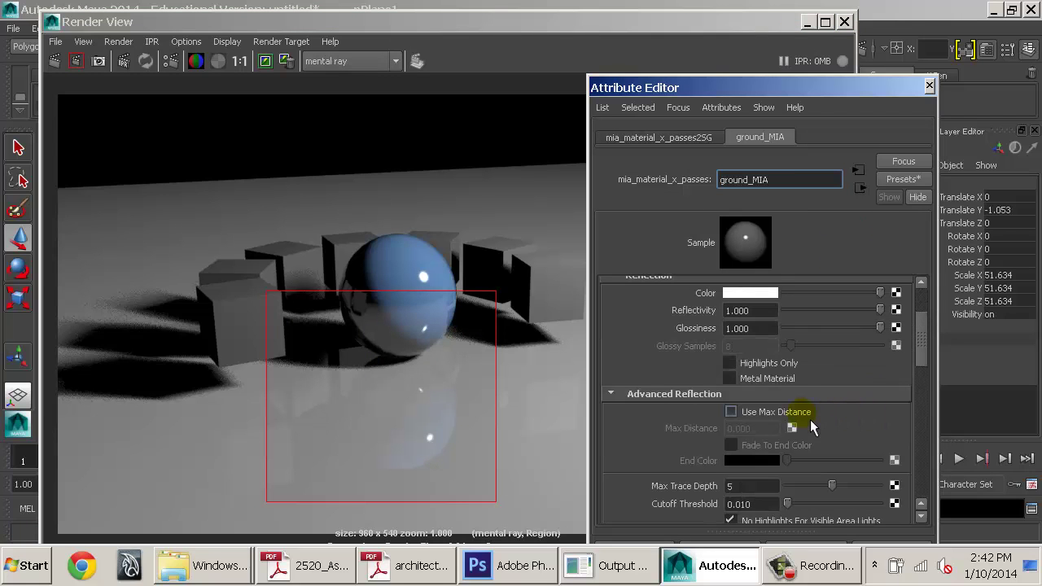
pyautogui.click(754, 428)
pyautogui.write('1')
pyautogui.press('Return')
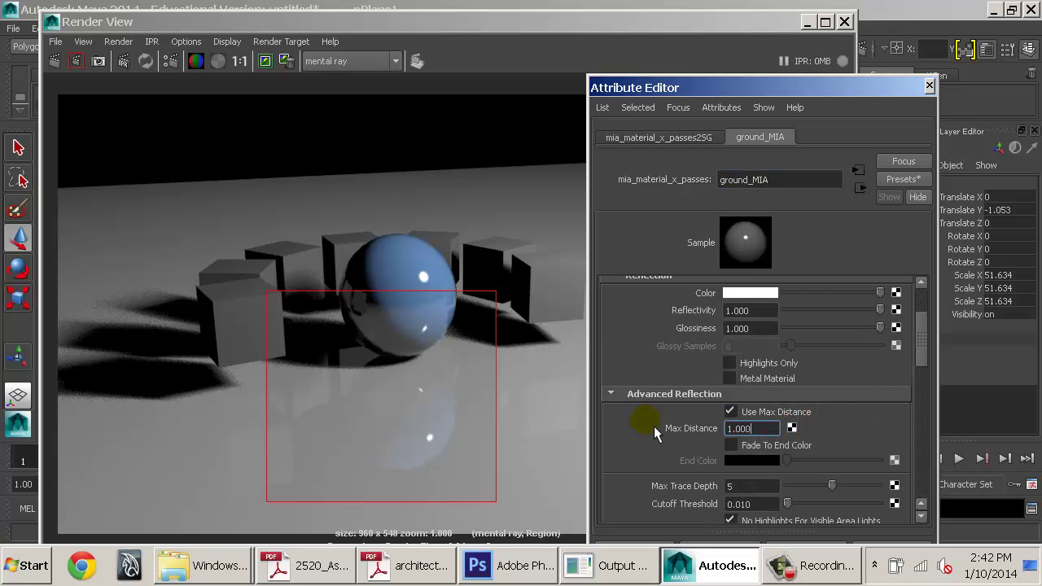
pyautogui.click(75, 61)
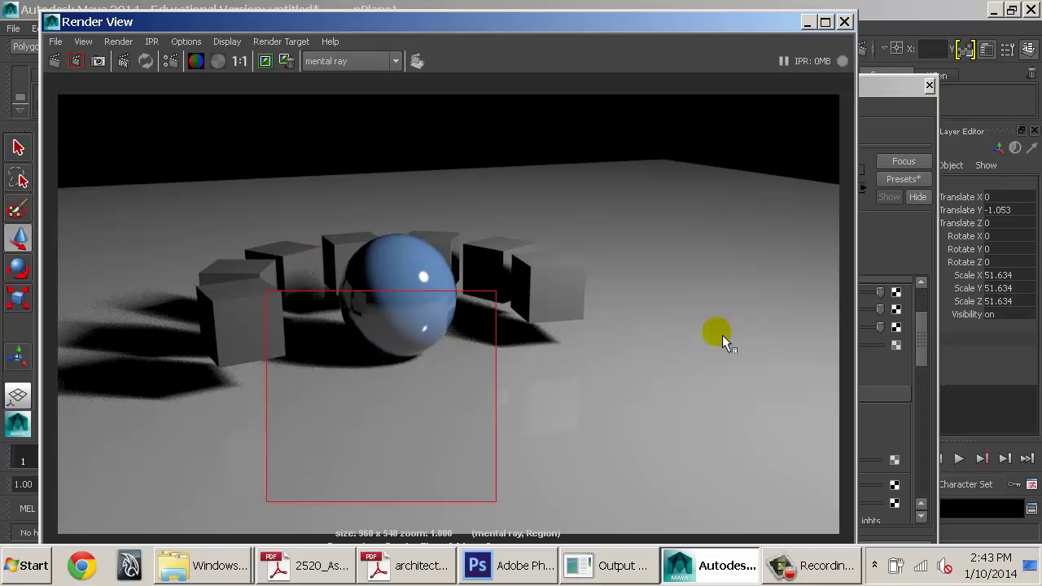
# Step: Set ground_MIA's reflection Max Distance to 10 and re-render the region
pyautogui.click(869, 298)
pyautogui.moveTo(761, 434); pyautogui.dragTo(644, 431)
pyautogui.write('10')
pyautogui.press('Return')
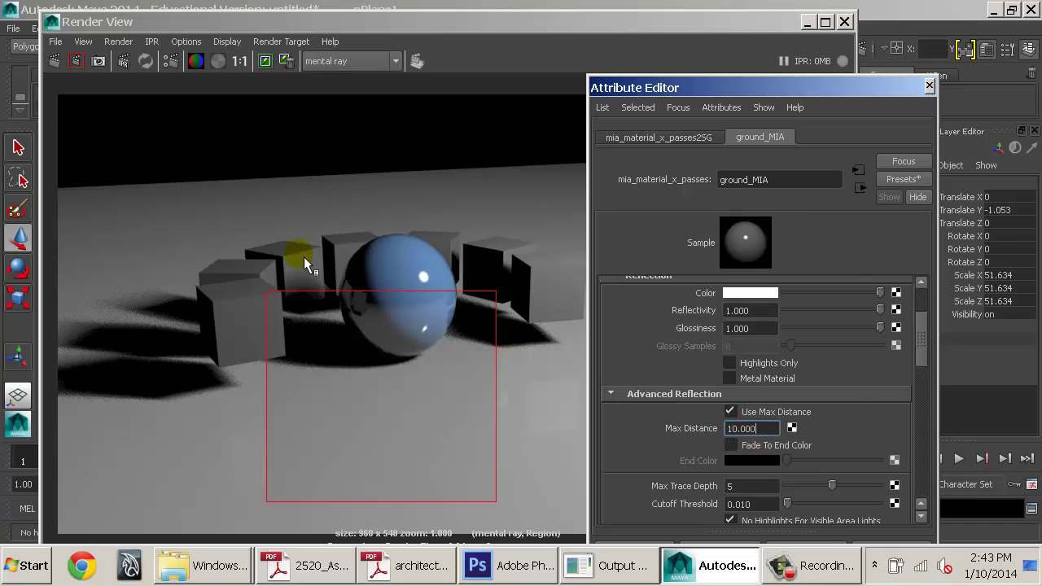
pyautogui.click(76, 63)
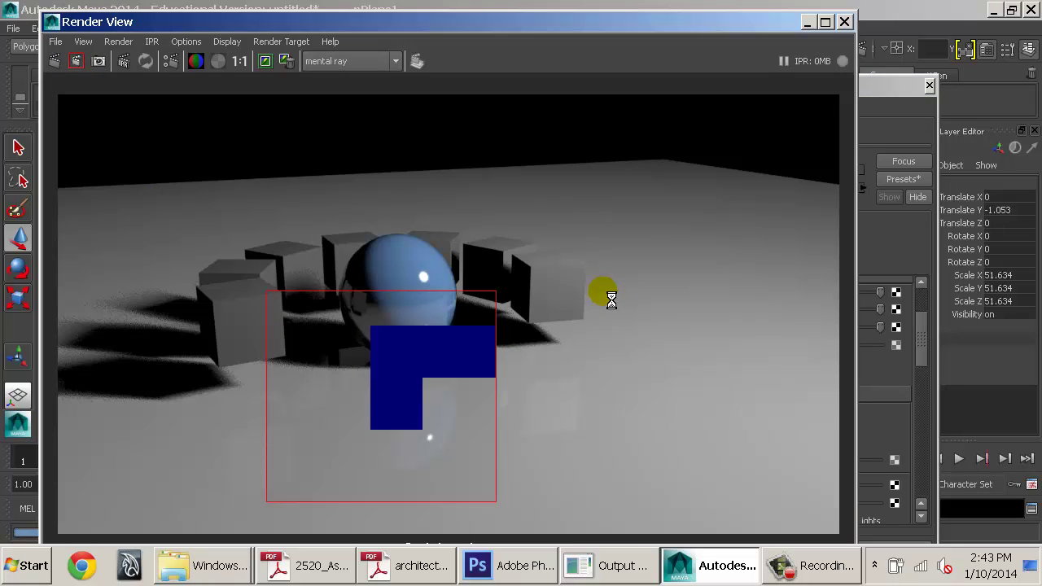
# Step: Set ground_MIA's reflection Max Distance to 3 and re-render the region
pyautogui.click(890, 252)
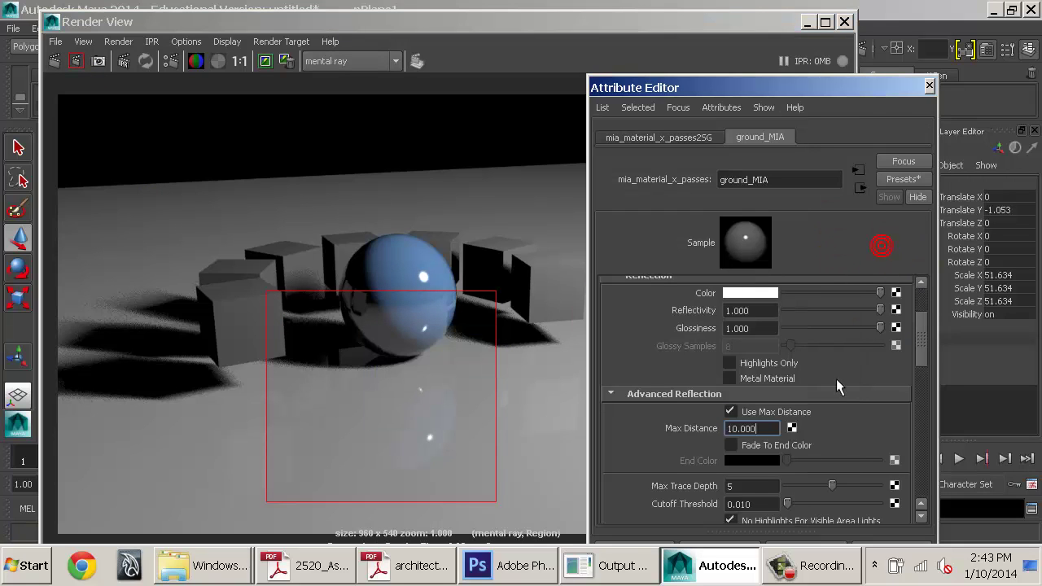
pyautogui.doubleClick(761, 429)
pyautogui.write('3')
pyautogui.press('Return')
pyautogui.click(76, 61)
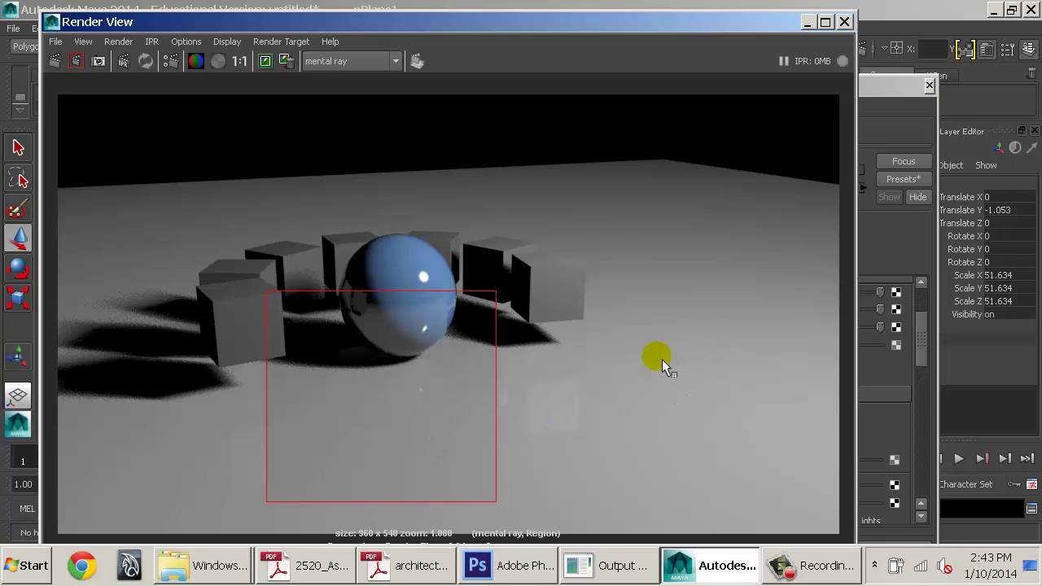
# Step: Enable Fade To End Color in ground_MIA's Advanced Reflection and connect a Gamma Correct node to its End Color
pyautogui.click(899, 222)
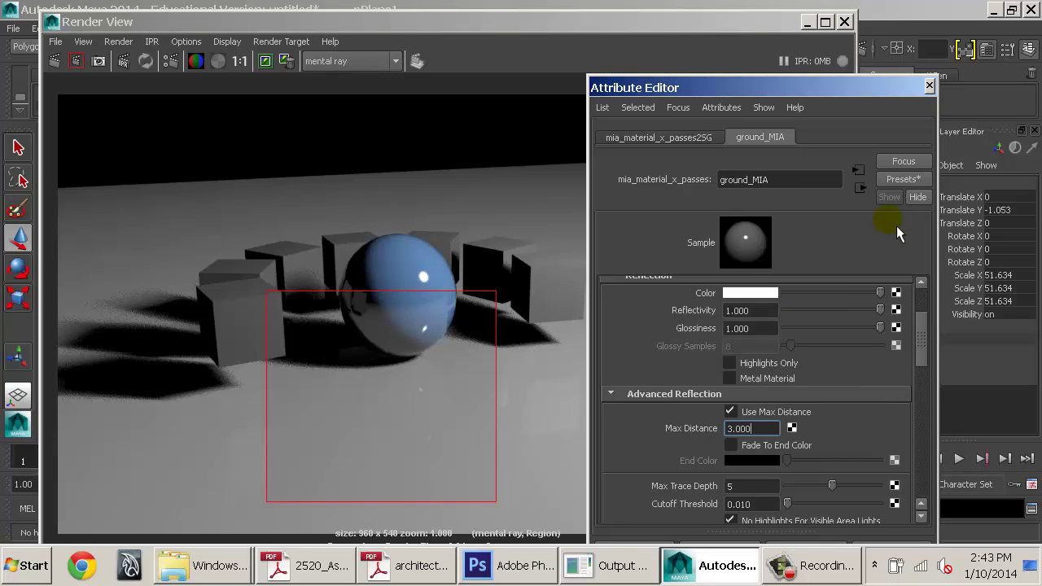
pyautogui.click(788, 448)
pyautogui.click(774, 461)
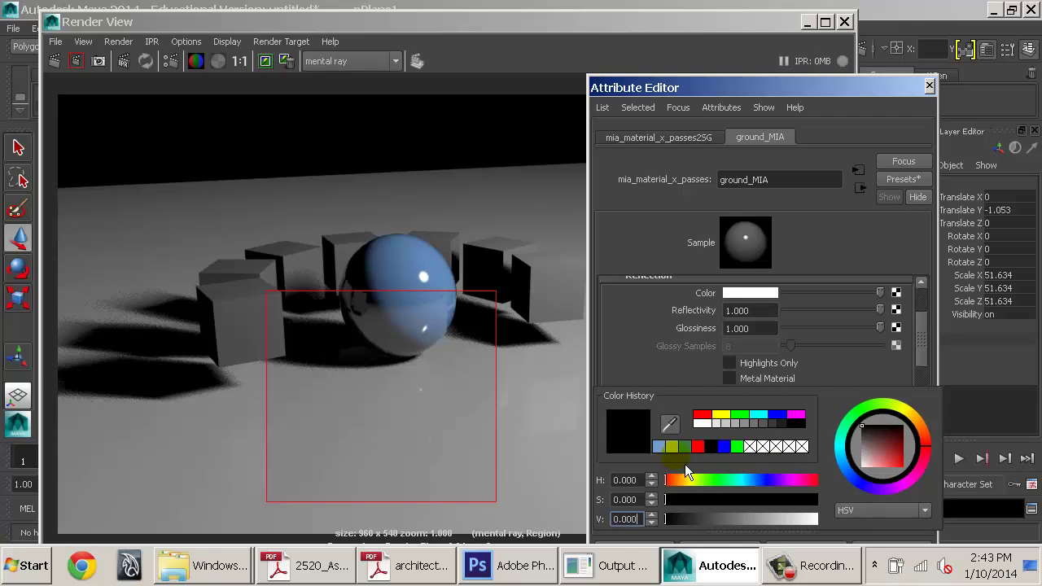
pyautogui.click(894, 461)
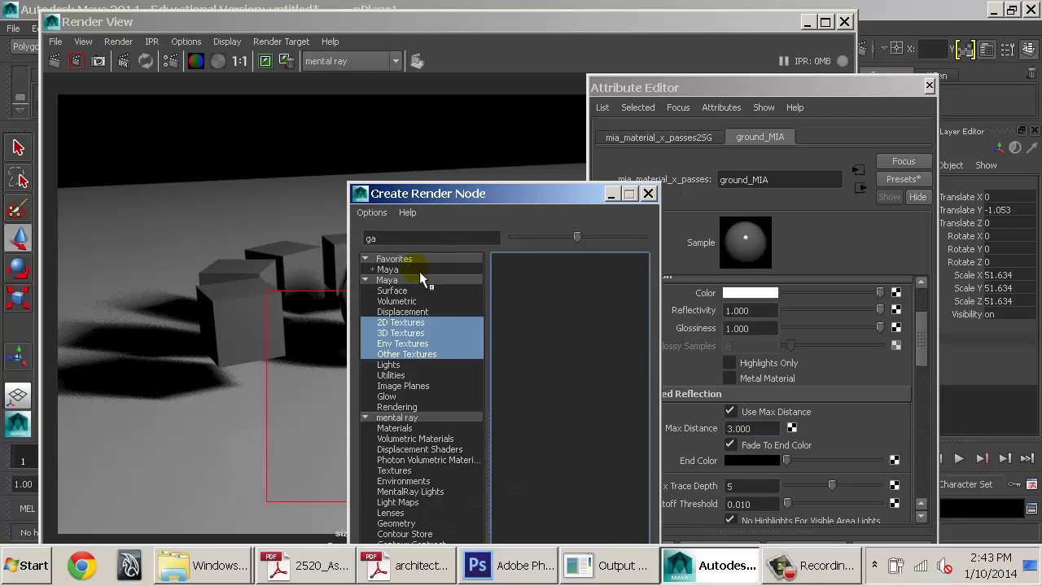
pyautogui.click(391, 375)
pyautogui.click(540, 200)
# Step: Set all three Gamma values of the Gamma Correct node to 0.454
pyautogui.click(737, 321)
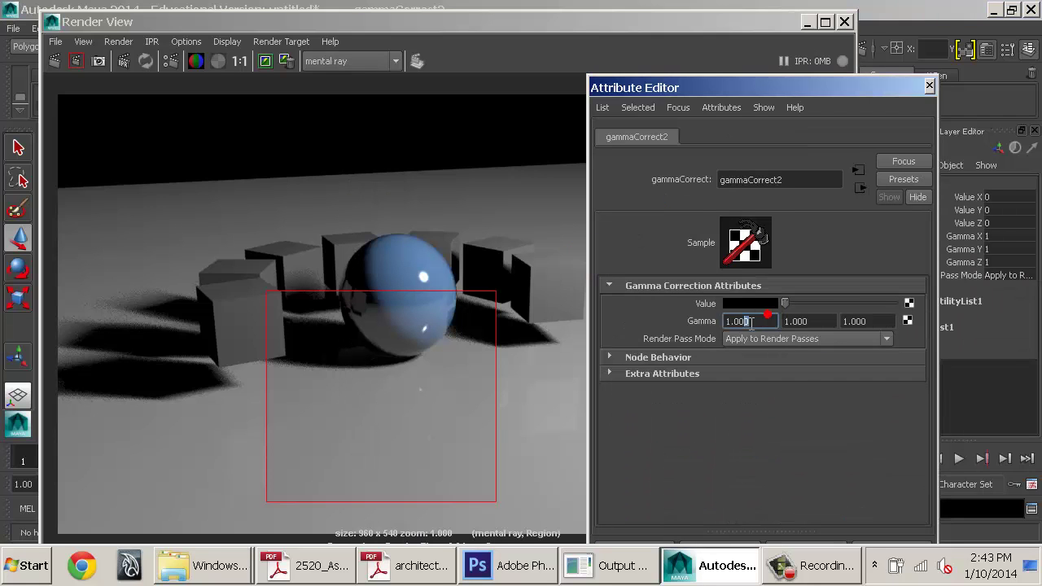
pyautogui.write('0.454')
pyautogui.press('Tab')
pyautogui.write('0.454')
pyautogui.press('Tab')
pyautogui.write('0.454')
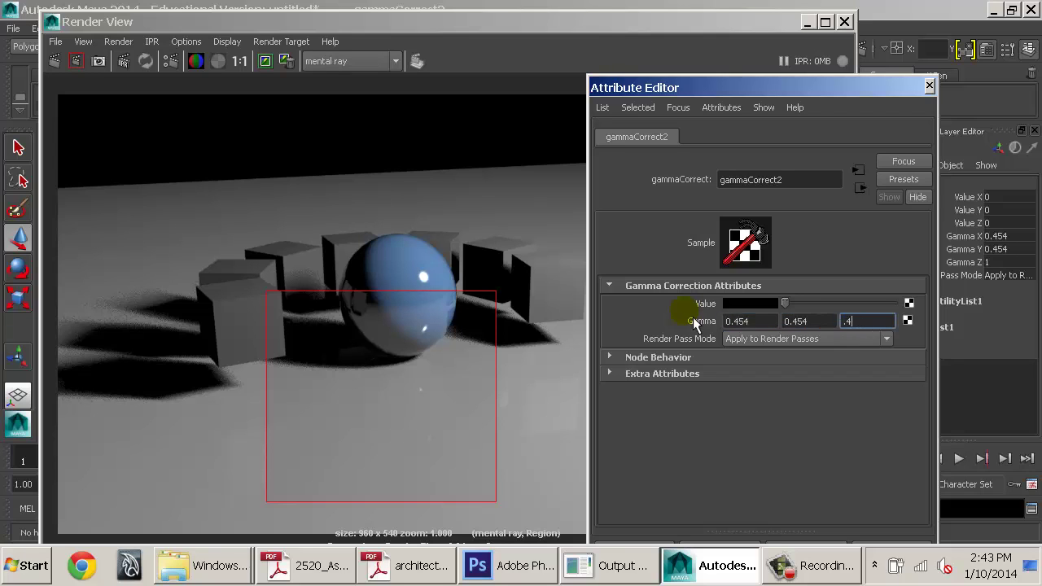
pyautogui.press('Tab')
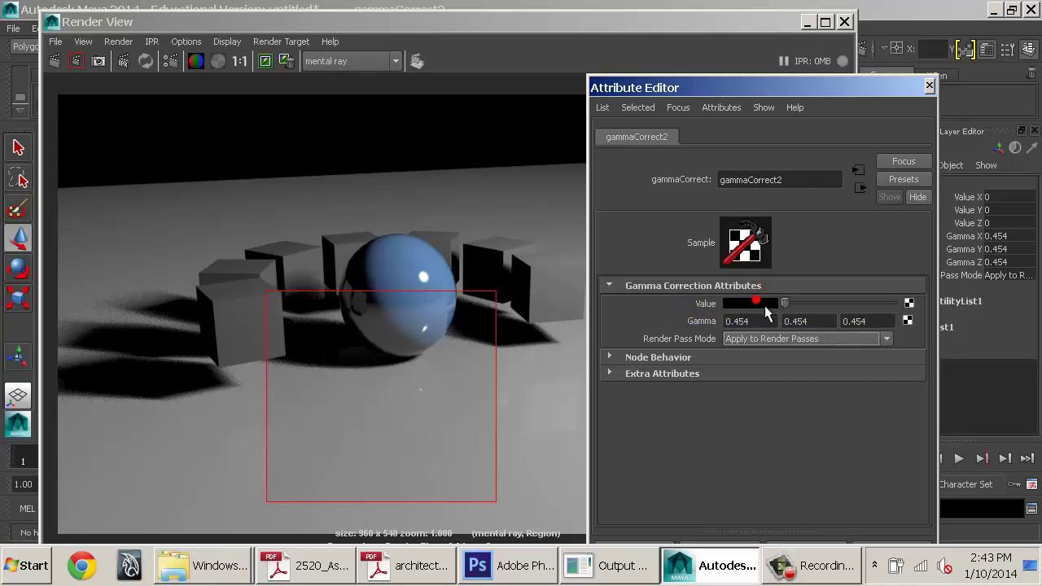
# Step: Give the Gamma Correct node's Value a more saturated olive-yellow from the color history and re-render the region
pyautogui.click(768, 302)
pyautogui.click(663, 291)
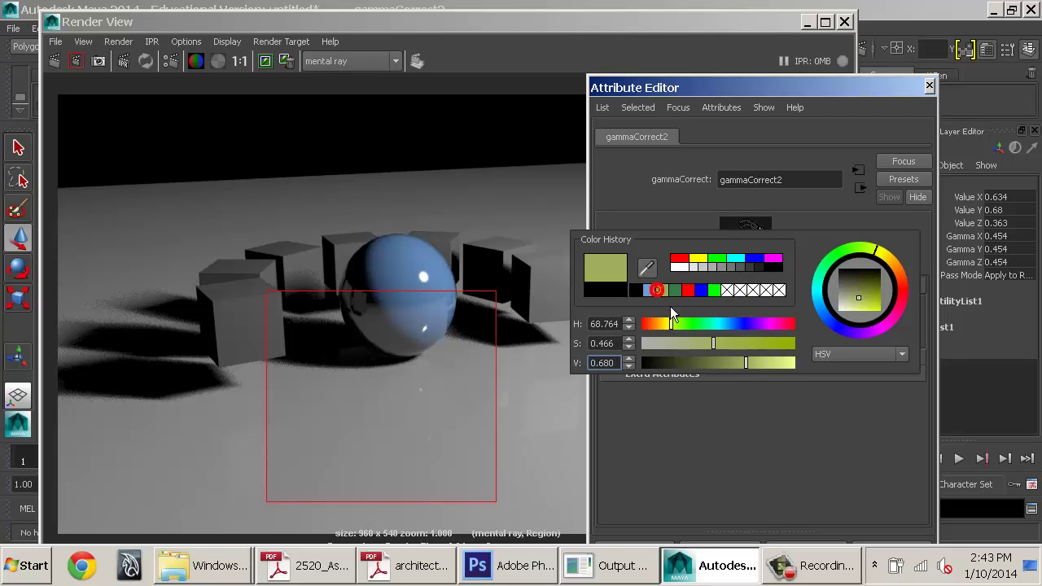
pyautogui.moveTo(722, 350); pyautogui.dragTo(771, 352)
pyautogui.click(75, 61)
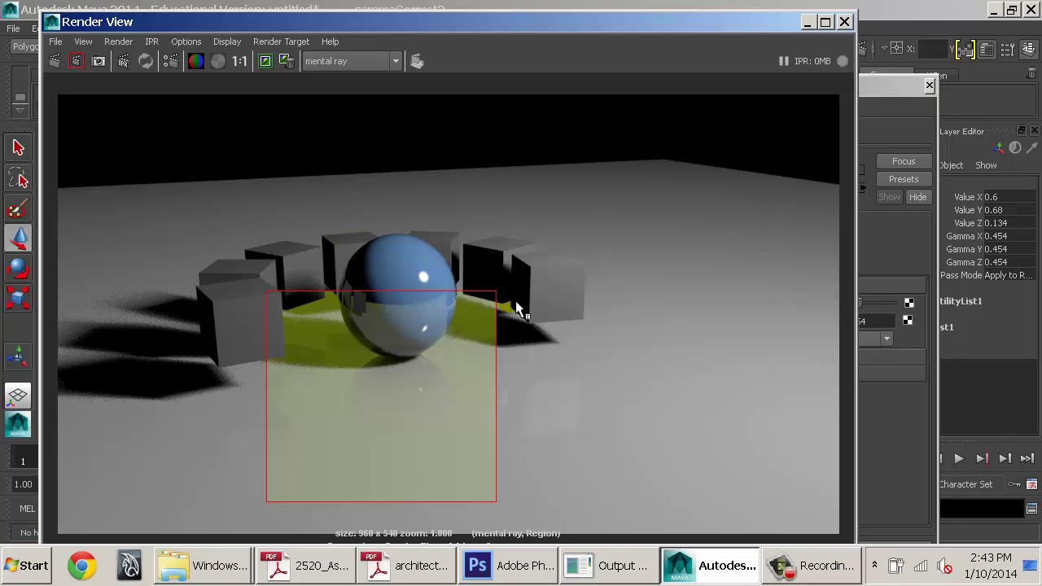
# Step: Return to ground_MIA, set its reflection Max Distance to 10 and re-render the region
pyautogui.click(906, 244)
pyautogui.click(863, 188)
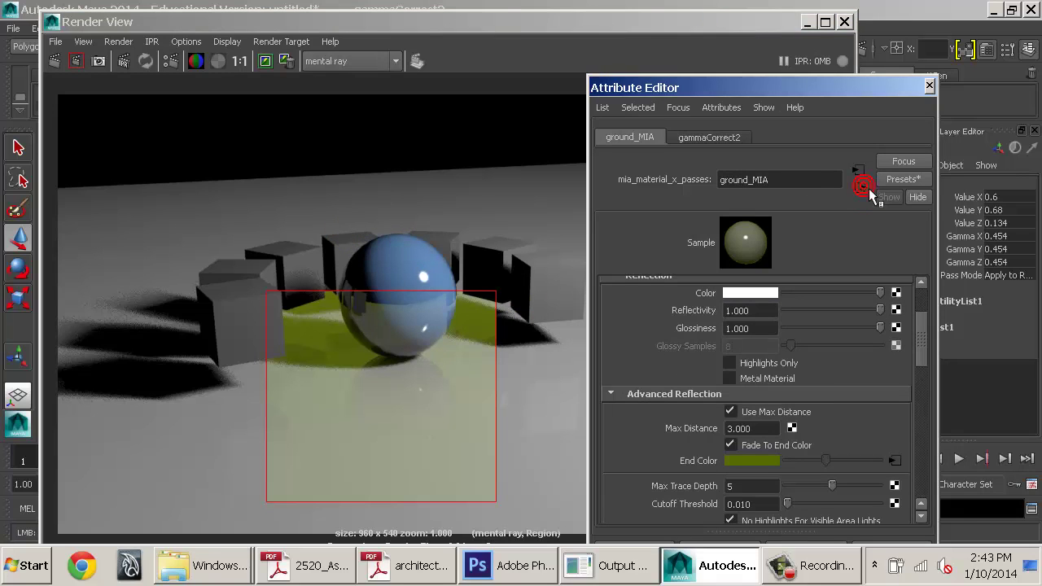
pyautogui.moveTo(768, 430); pyautogui.dragTo(662, 429)
pyautogui.write('10')
pyautogui.press('Return')
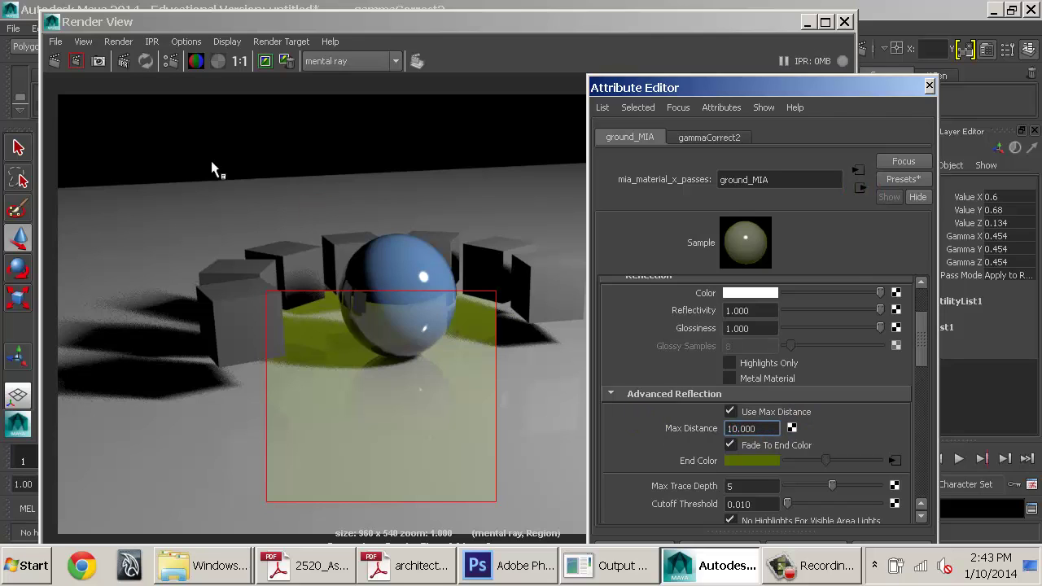
pyautogui.click(76, 61)
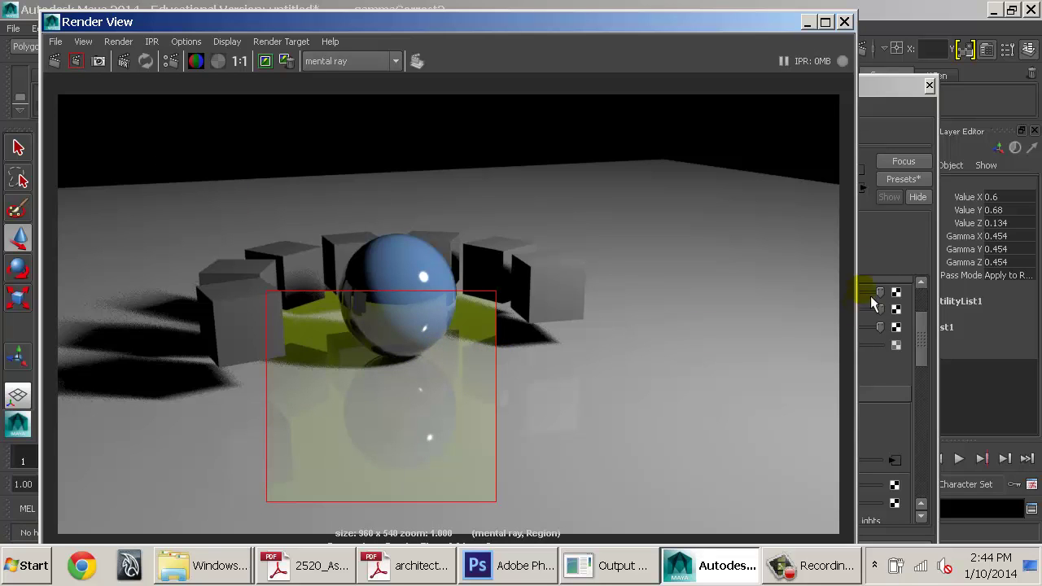
# Step: Examine ground_MIA's Max Trace Depth and Index of Refraction settings
pyautogui.click(894, 242)
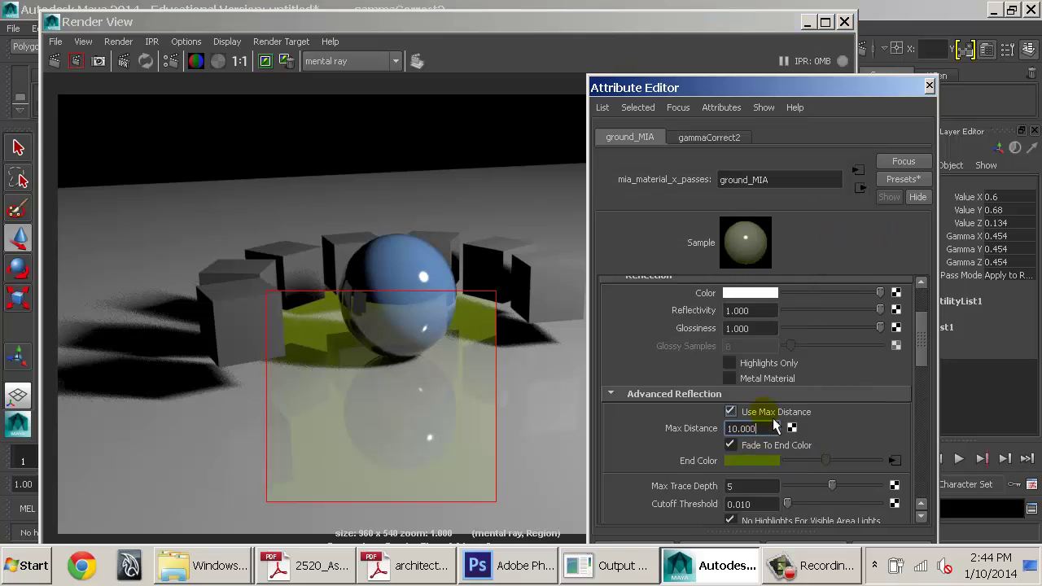
pyautogui.scroll(-2, 771, 432)
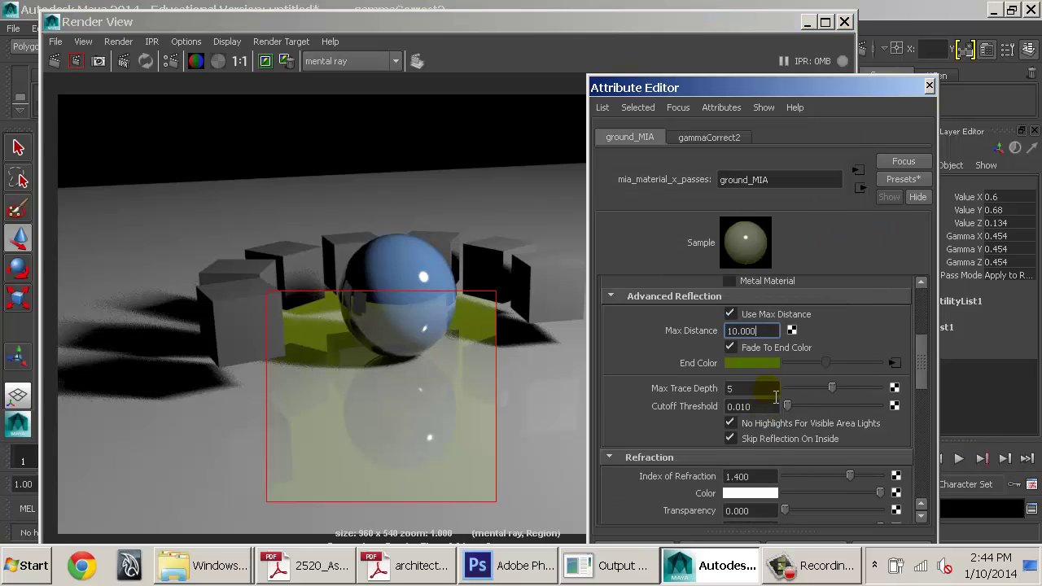
pyautogui.click(757, 389)
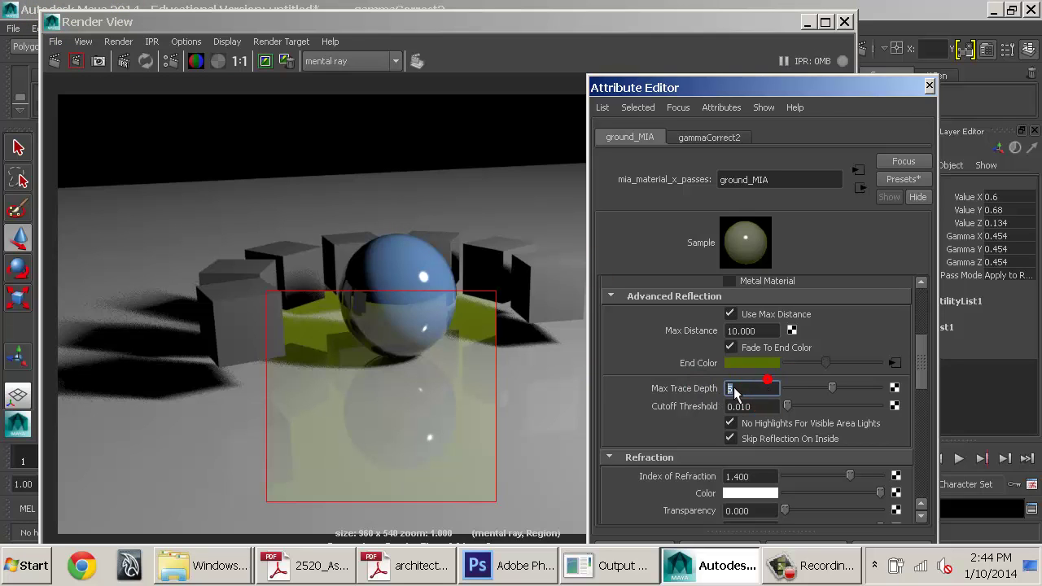
pyautogui.scroll(-2, 737, 391)
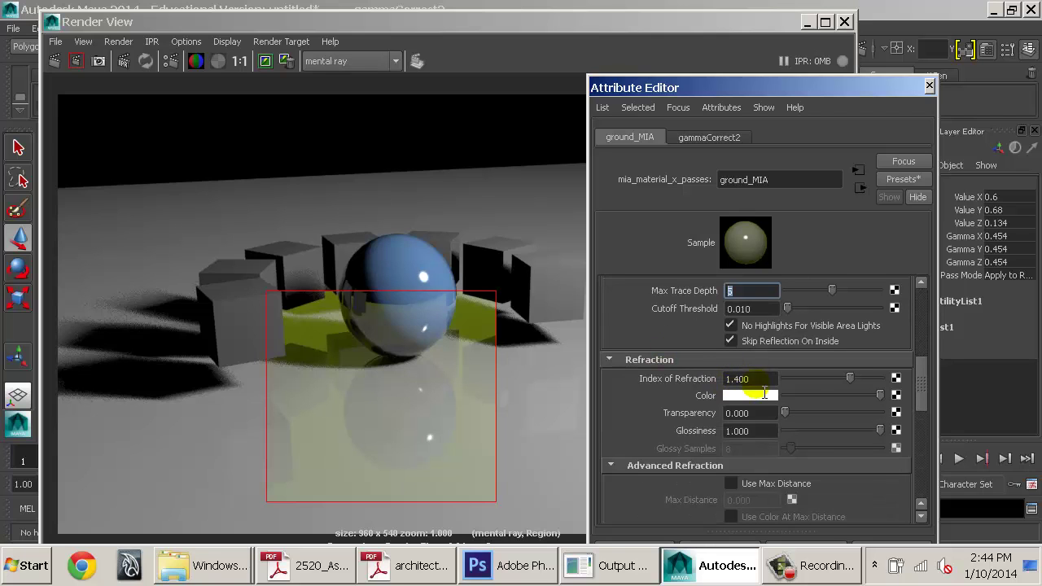
pyautogui.click(749, 379)
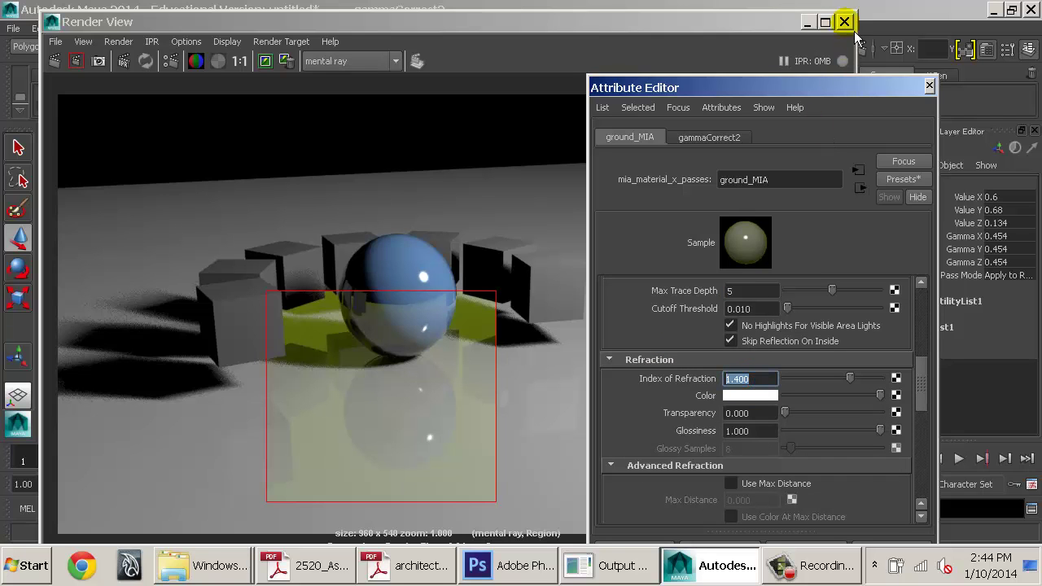
# Step: Set the Refraction Transparency of the sphere's material miaColorTesting_01 to 1.000 and render a closer view of the scene
pyautogui.click(845, 23)
pyautogui.click(448, 259)
pyautogui.click(884, 132)
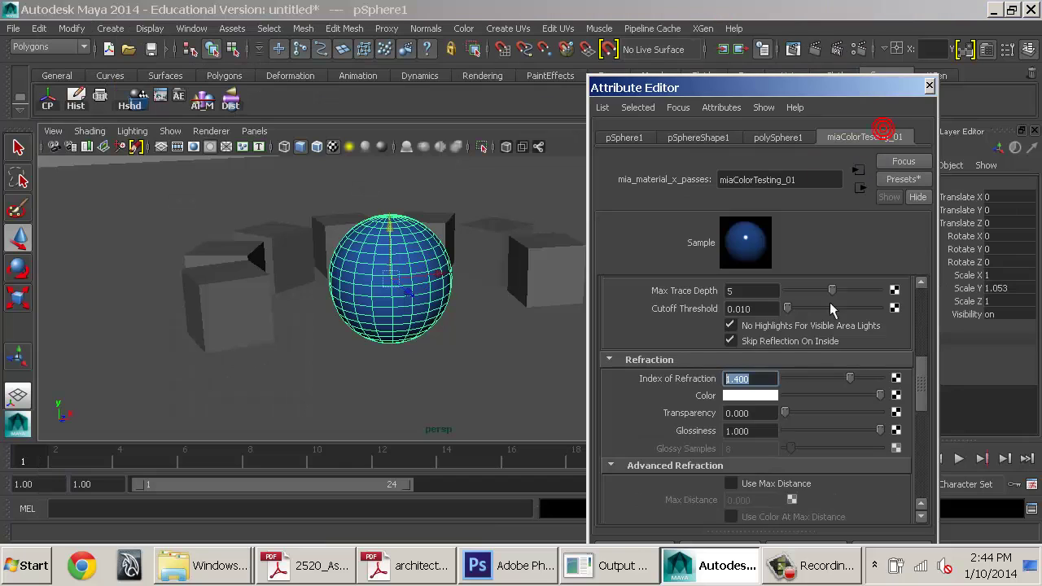
pyautogui.scroll(-4, 776, 424)
pyautogui.scroll(-1, 775, 414)
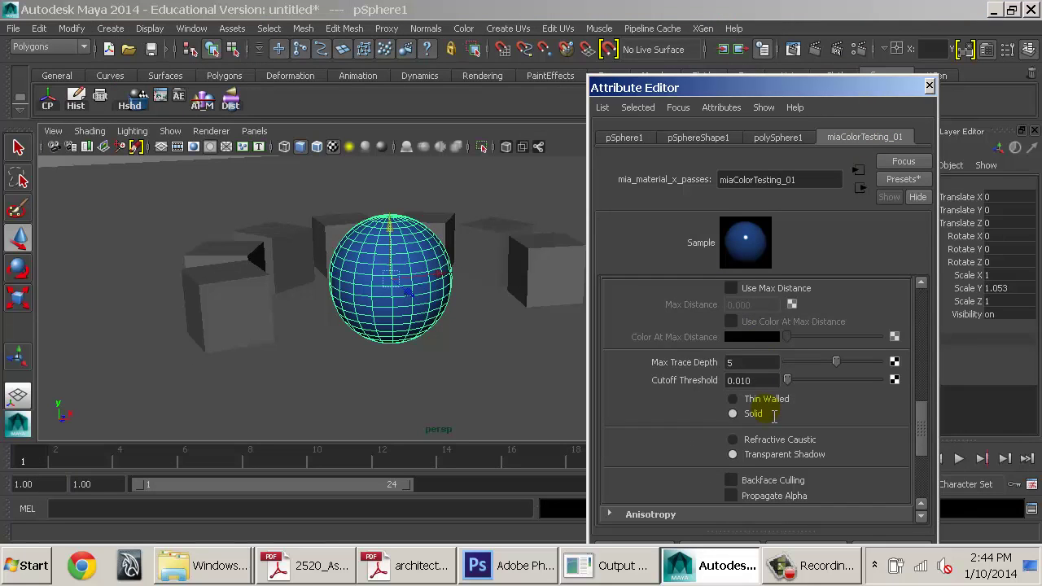
pyautogui.scroll(5, 770, 413)
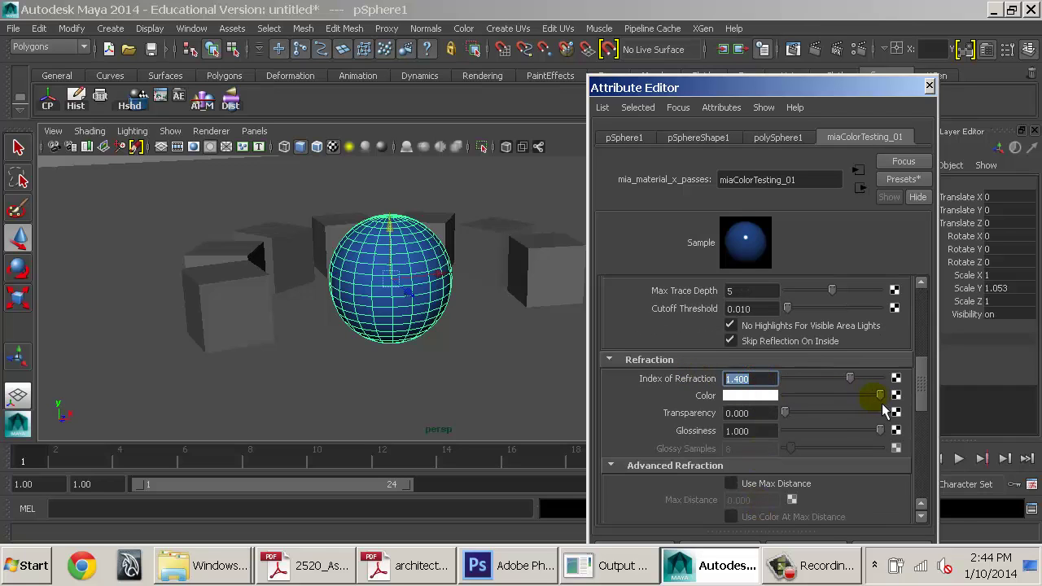
pyautogui.moveTo(785, 413); pyautogui.dragTo(912, 429)
pyautogui.keyDown('alt'); pyautogui.moveTo(482, 240); pyautogui.dragTo(507, 298, button='right'); pyautogui.keyUp('alt')
pyautogui.click(815, 51)
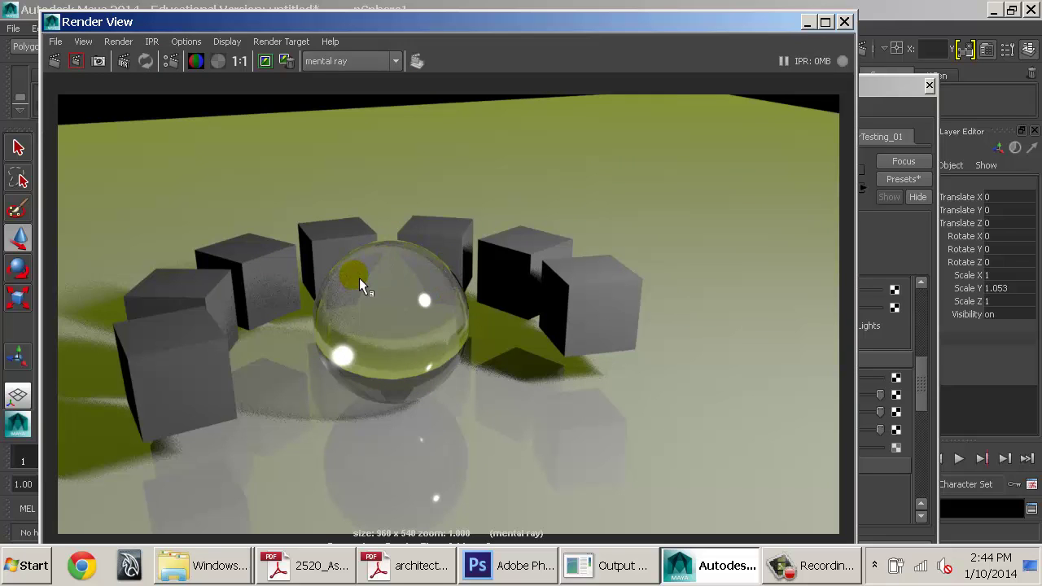
# Step: Switch to Firefox and search Google for "index of refraction"
pyautogui.click(894, 233)
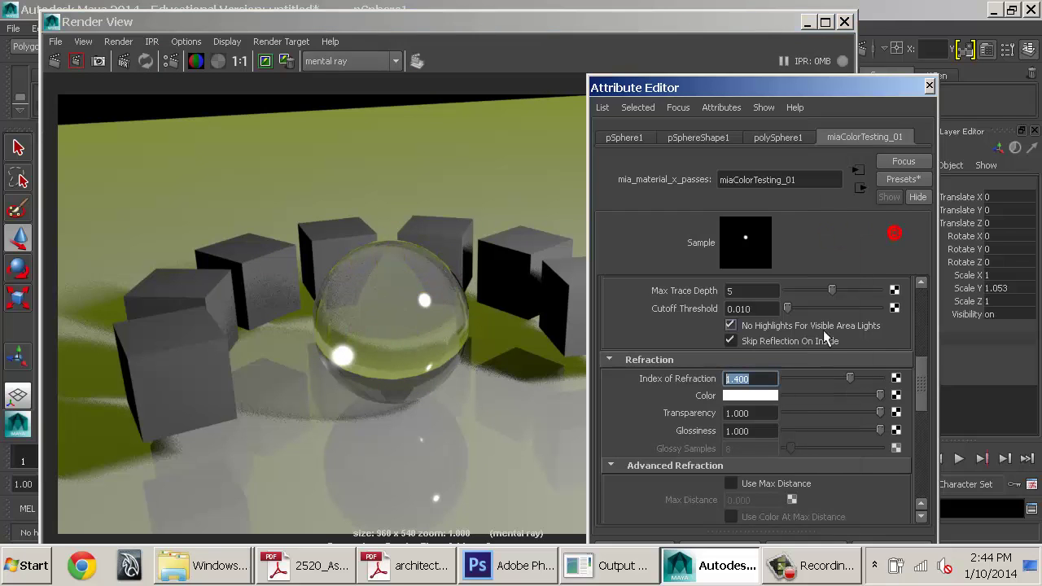
pyautogui.press('super')
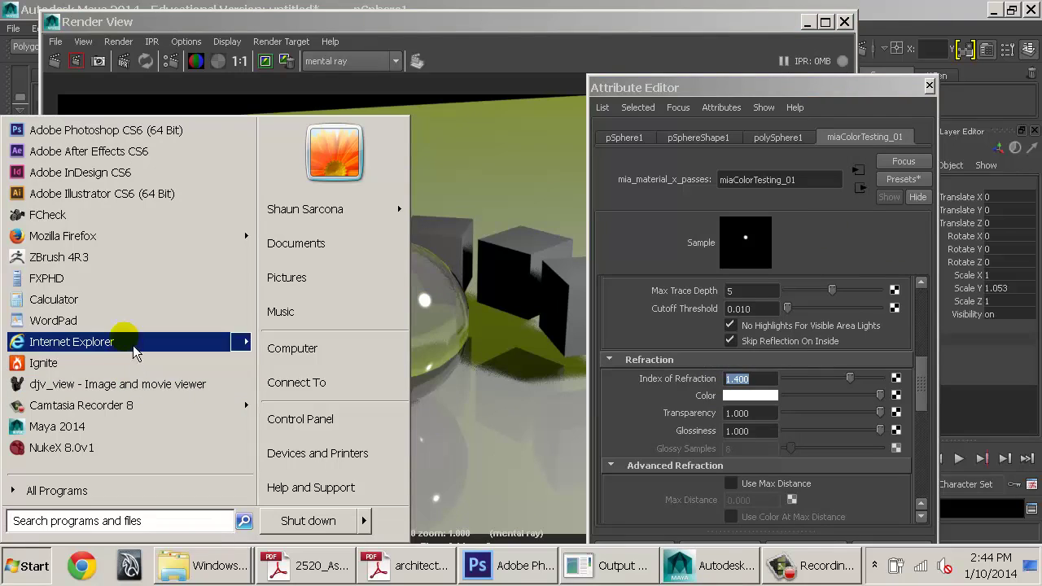
pyautogui.click(155, 249)
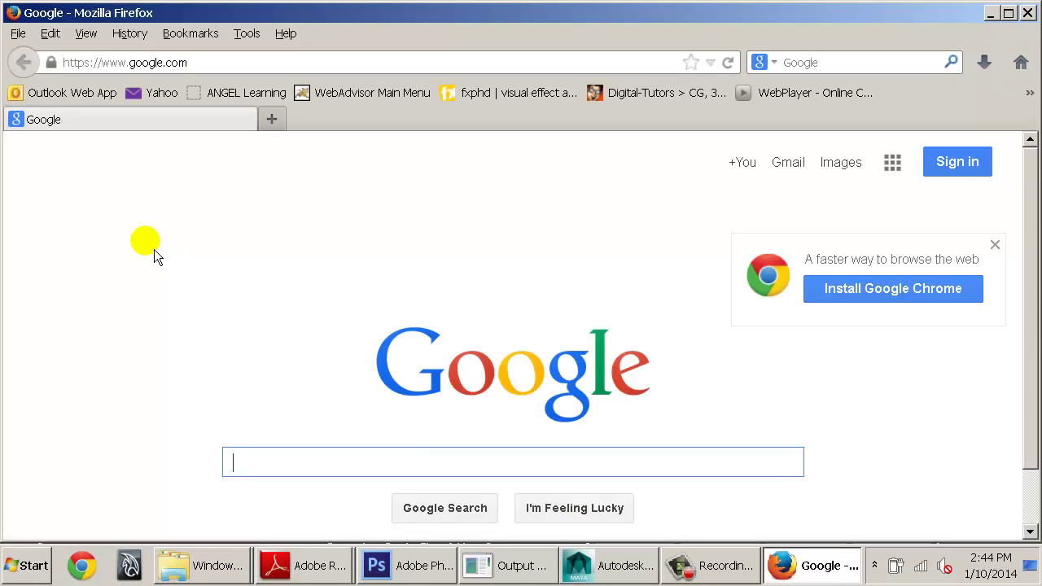
pyautogui.write('index of refraction')
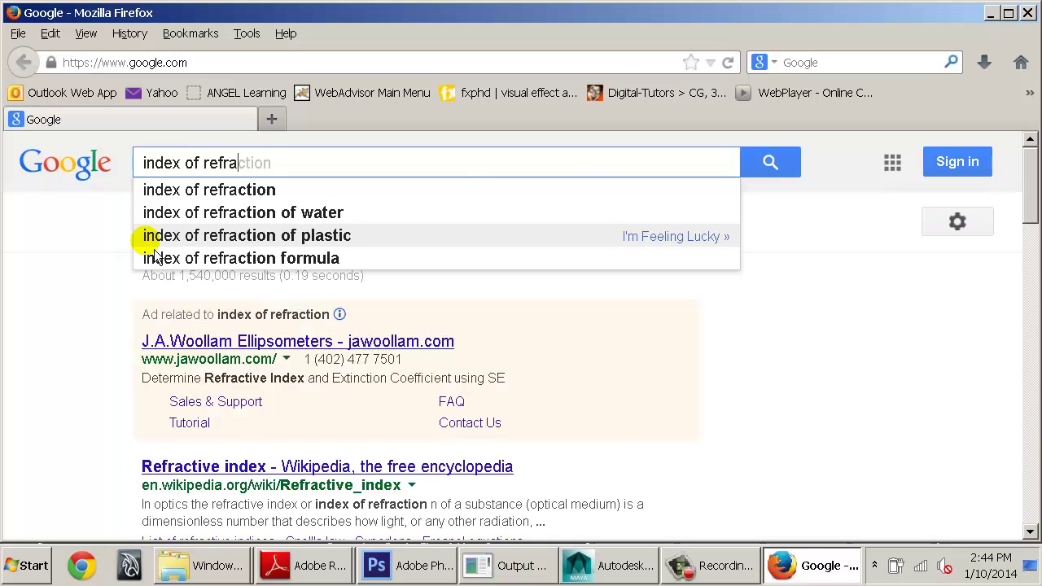
pyautogui.press('Return')
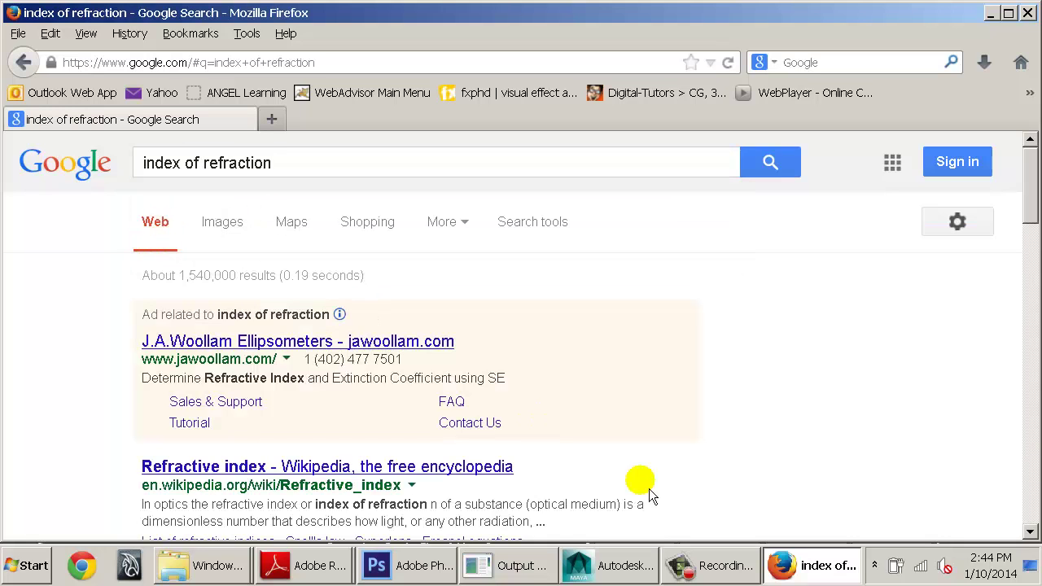
pyautogui.click(619, 565)
pyautogui.click(763, 379)
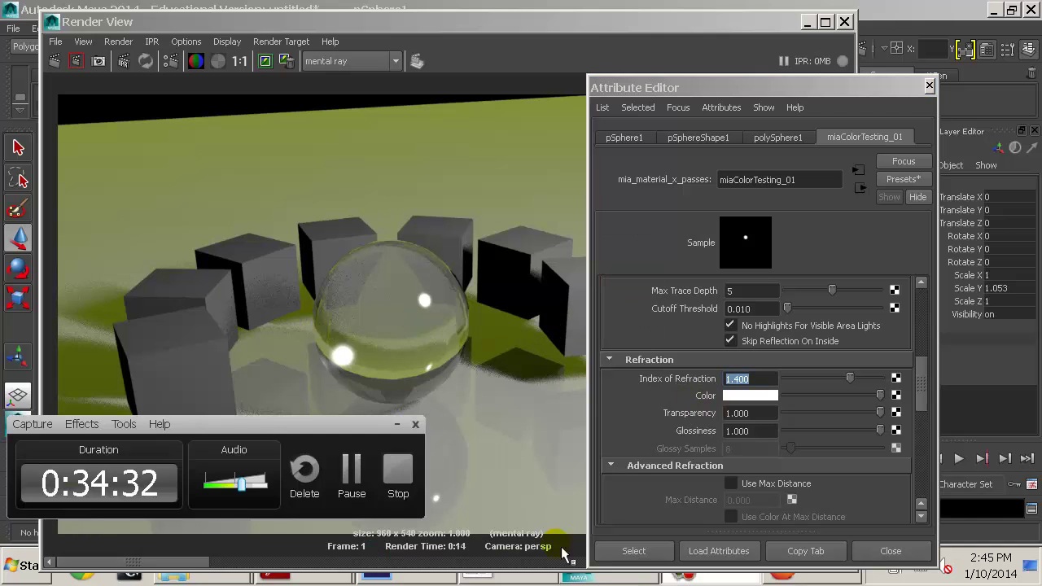
pyautogui.hotkey('alt', 'Tab')
pyautogui.hotkey('alt', 'Tab')
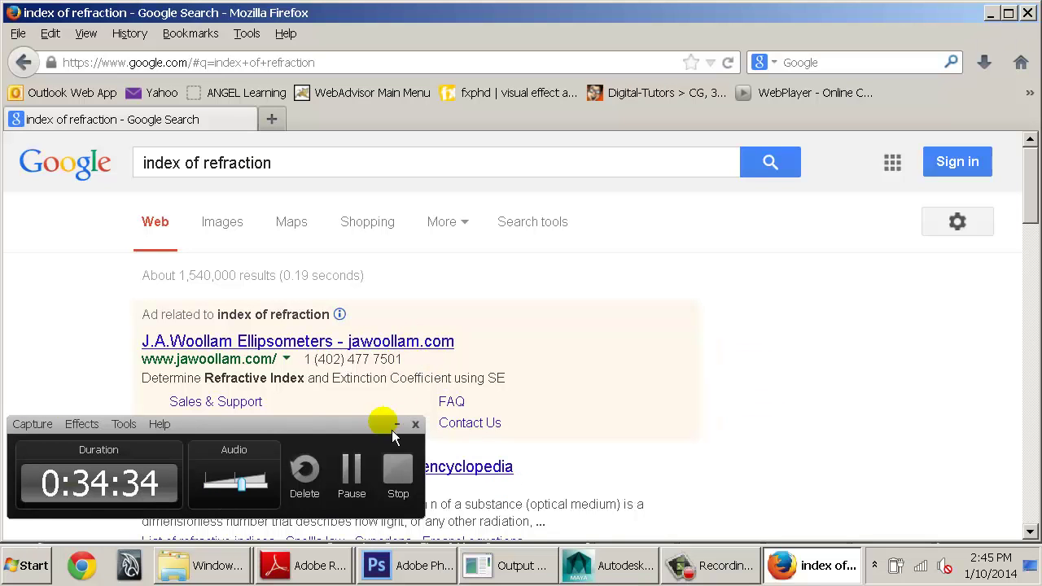
pyautogui.click(396, 425)
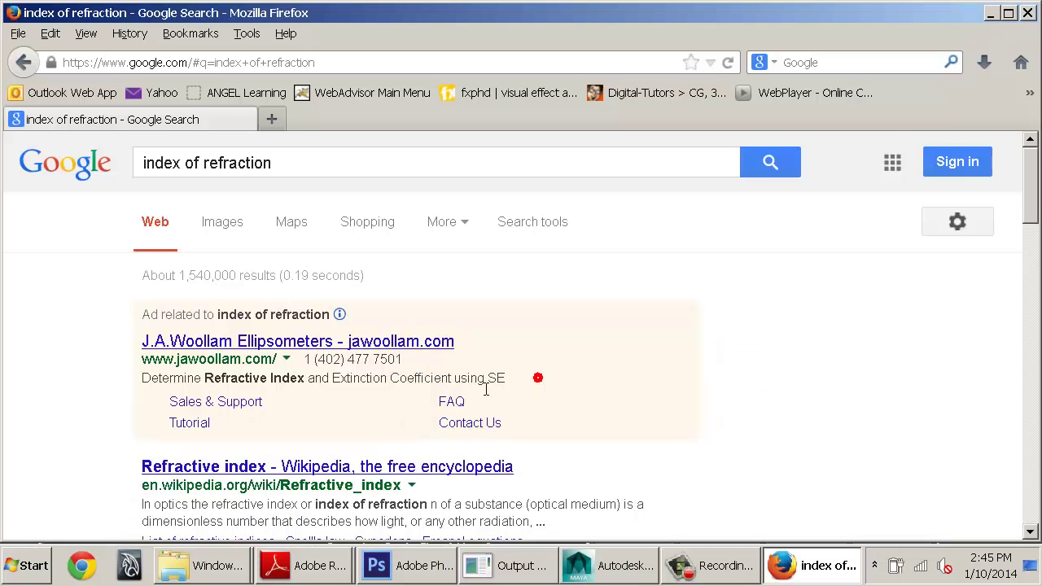
# Step: Open Wikipedia's Refractive index article from the search results and find its Typical values table
pyautogui.scroll(-3, 359, 387)
pyautogui.click(351, 377)
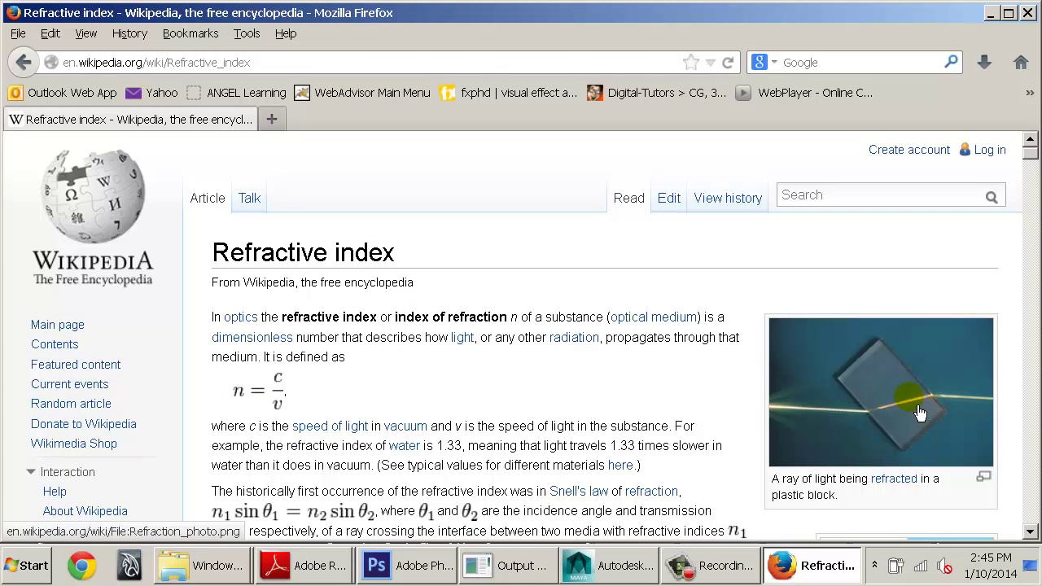
pyautogui.scroll(-6, 879, 412)
pyautogui.scroll(-20, 870, 378)
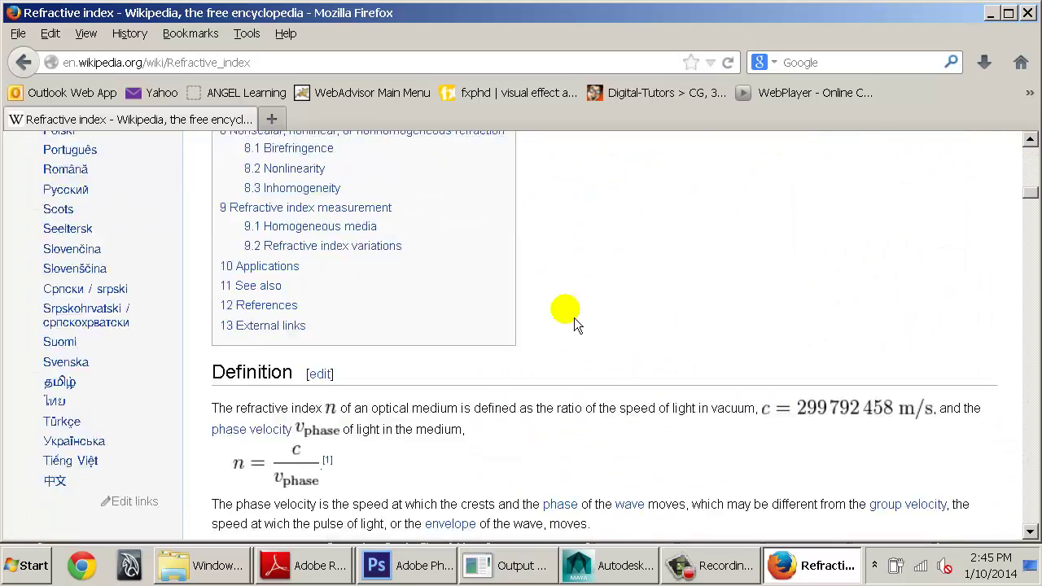
pyautogui.scroll(4, 574, 317)
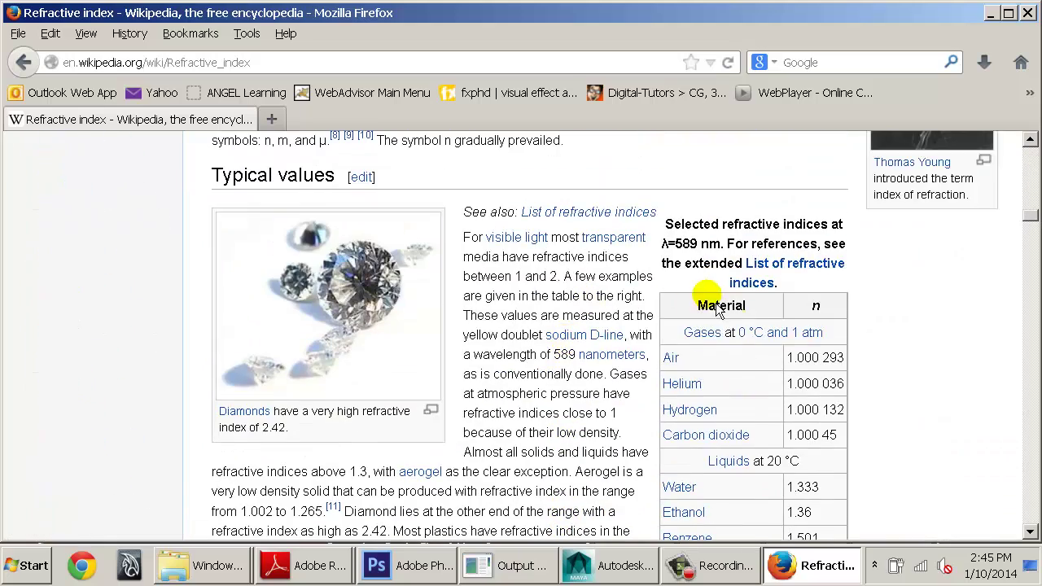
# Step: Look up the refractive indices of air, water and the listed solids in the Typical values table
pyautogui.keyDown('shift'); pyautogui.click(705, 359); pyautogui.keyUp('shift')
pyautogui.click(722, 362)
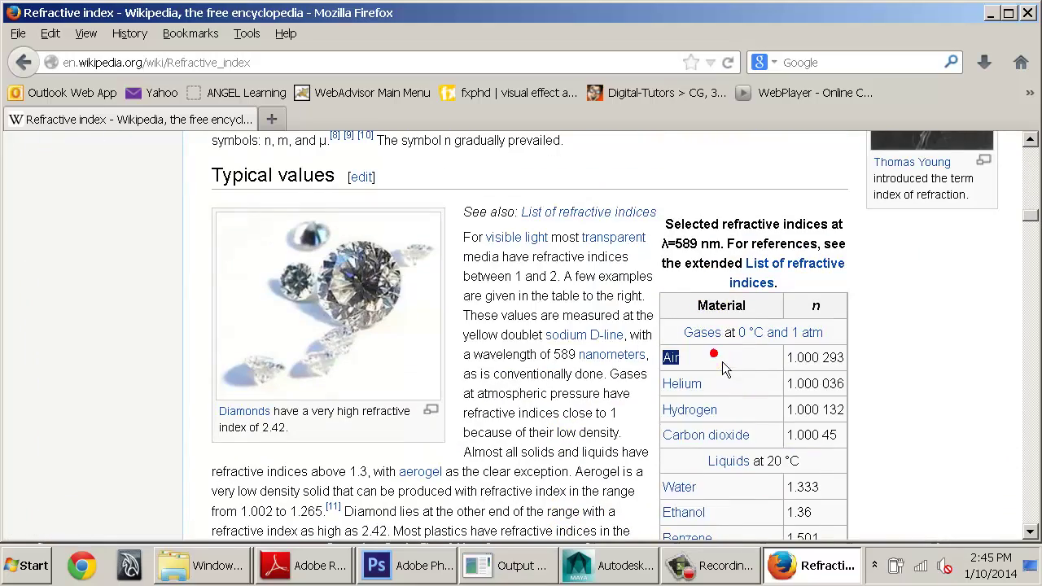
pyautogui.tripleClick(799, 358)
pyautogui.moveTo(798, 356); pyautogui.dragTo(845, 359)
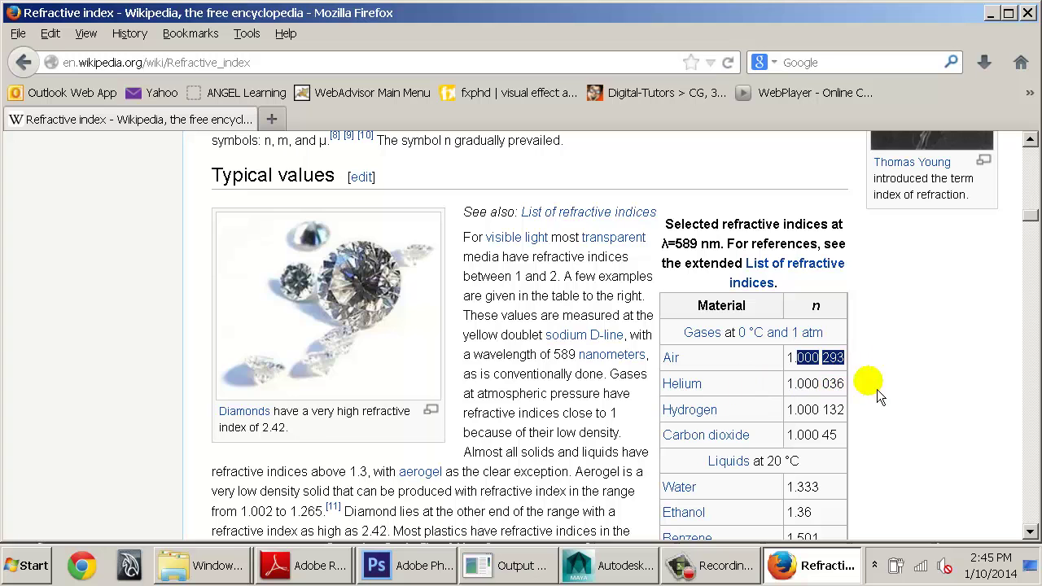
pyautogui.scroll(-3, 814, 383)
pyautogui.doubleClick(679, 379)
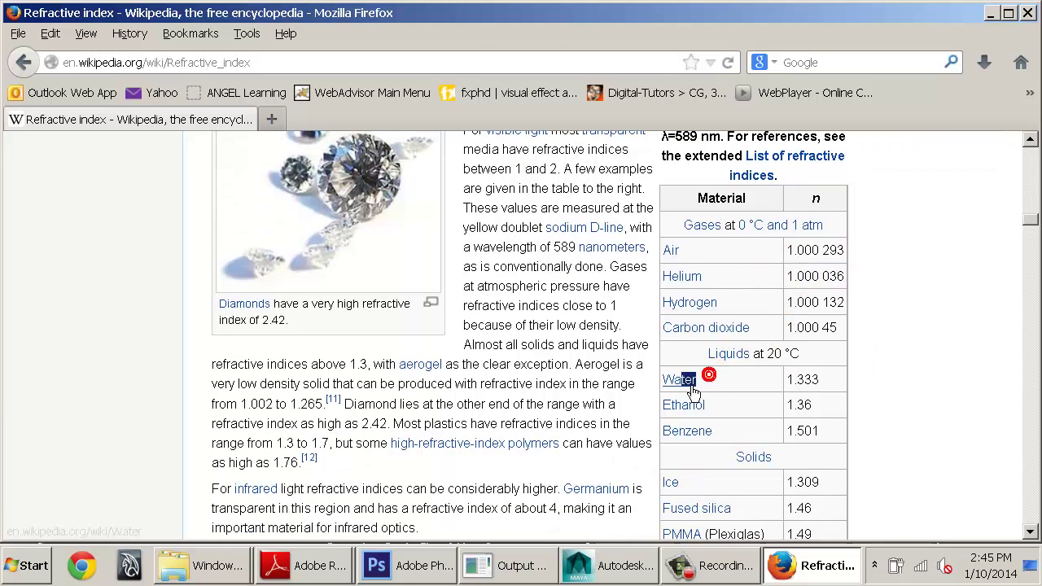
pyautogui.scroll(-6, 856, 394)
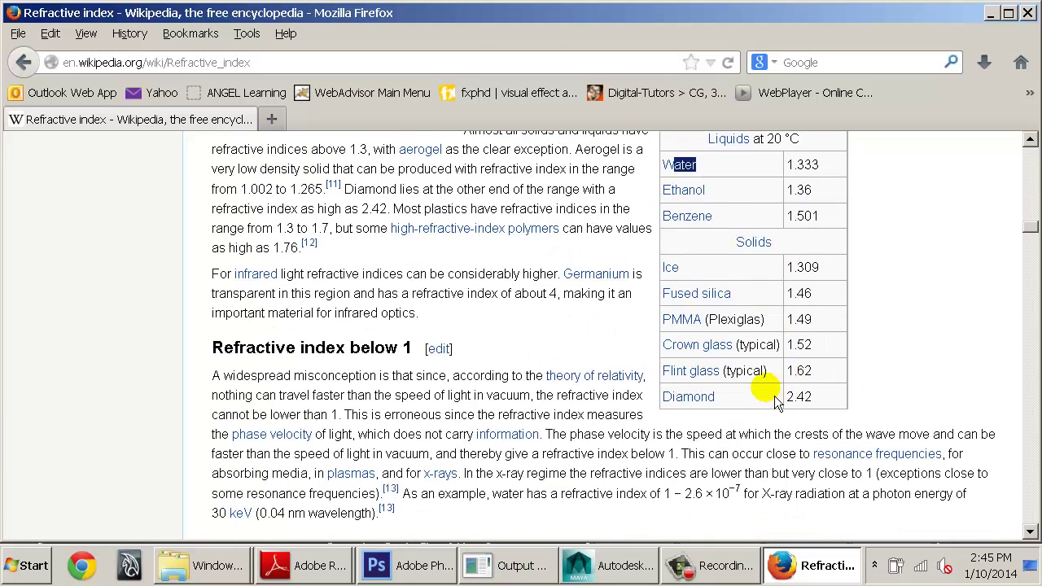
# Step: Look up the refractive indices of crown glass and flint glass in the Typical values table
pyautogui.moveTo(824, 350); pyautogui.dragTo(675, 362)
pyautogui.moveTo(830, 373); pyautogui.dragTo(674, 379)
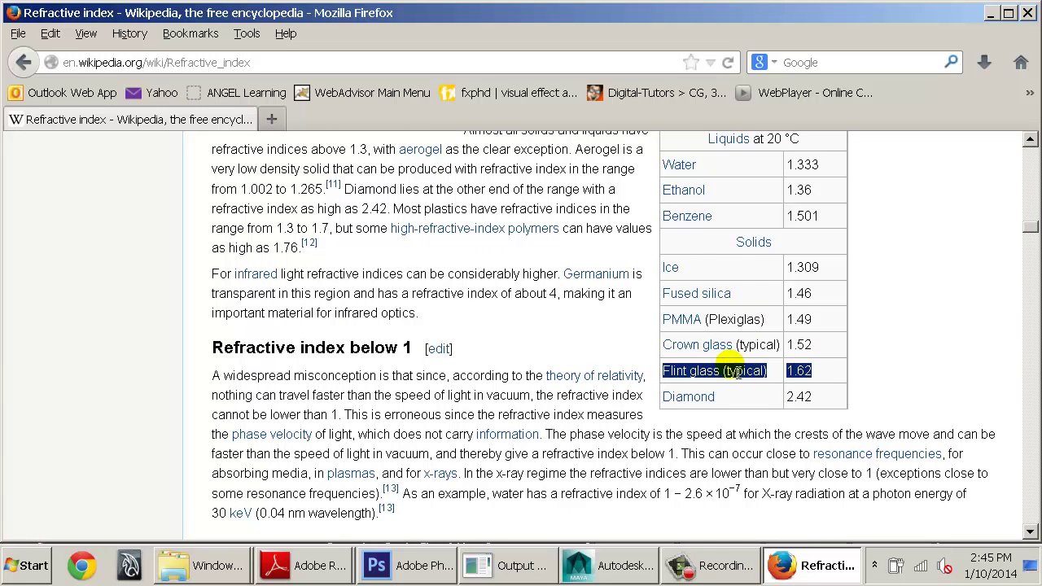
pyautogui.scroll(-3, 627, 403)
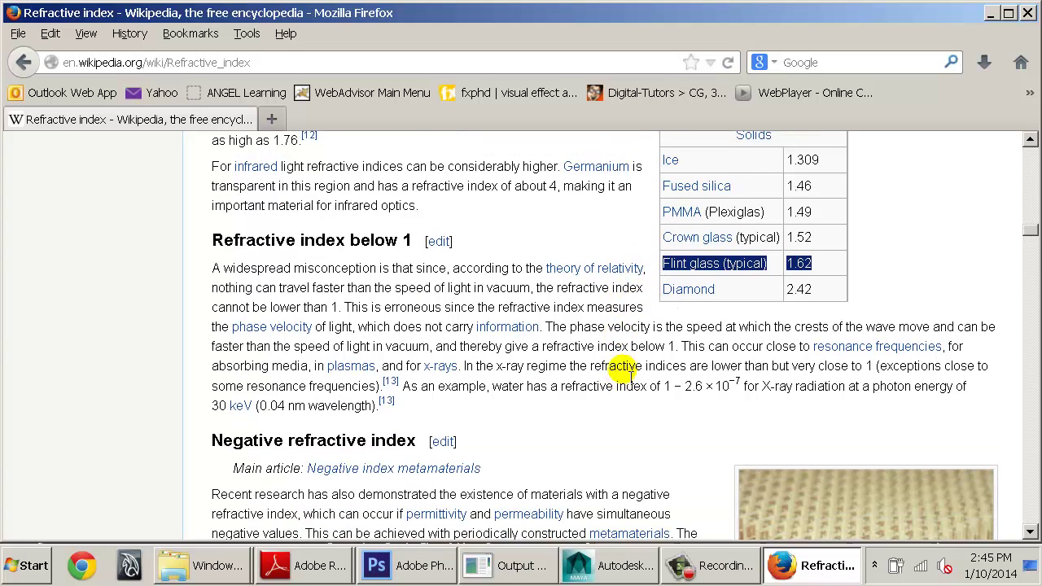
pyautogui.scroll(-8, 615, 391)
# Step: Return to the Google results, open the HyperPhysics Index of Refraction page and look up the value for diamond
pyautogui.hotkey('alt', 'Left')
pyautogui.scroll(-5, 426, 342)
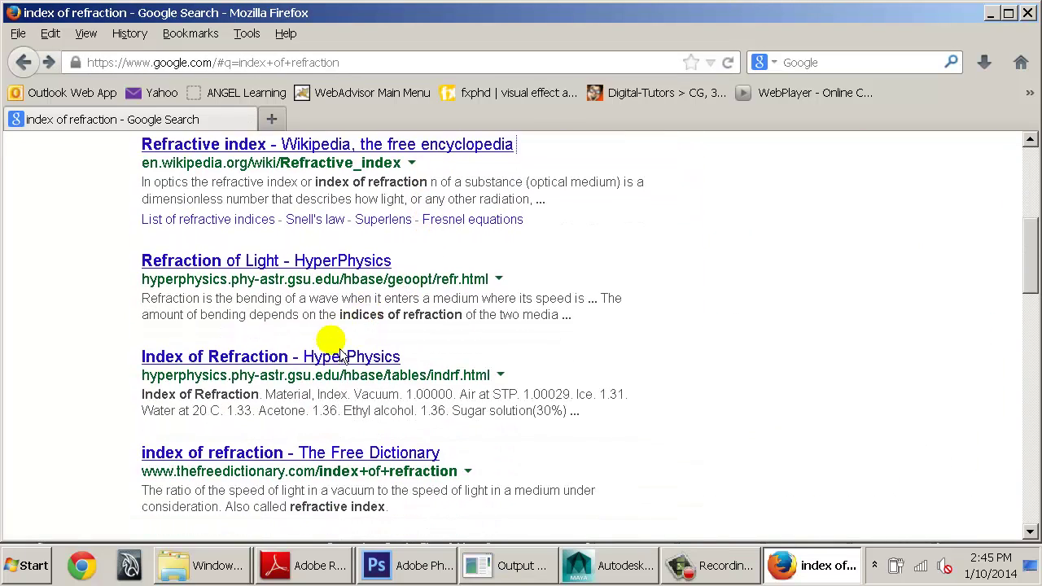
pyautogui.click(326, 355)
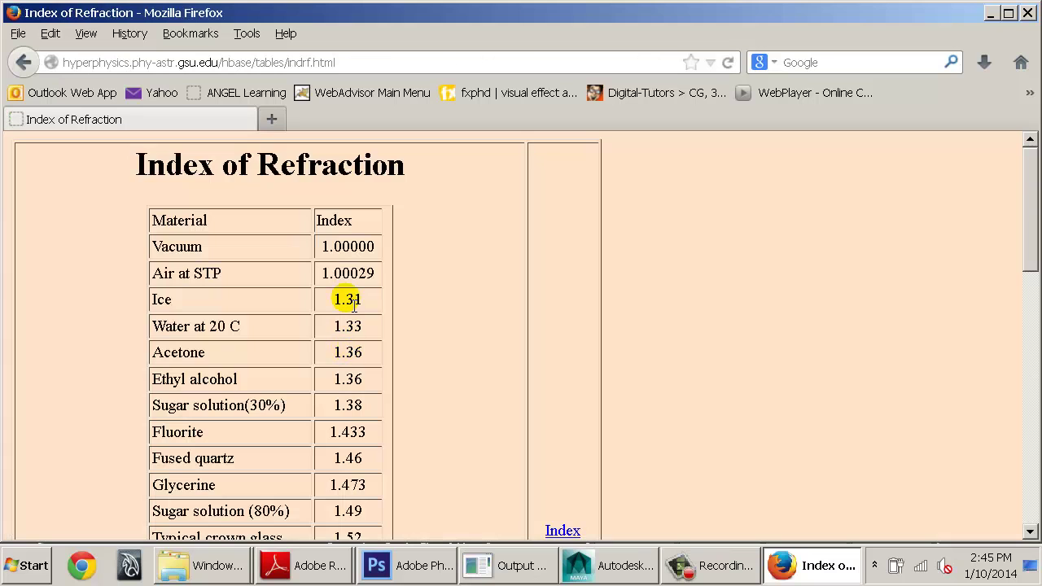
pyautogui.scroll(-10, 345, 295)
pyautogui.scroll(2, 352, 300)
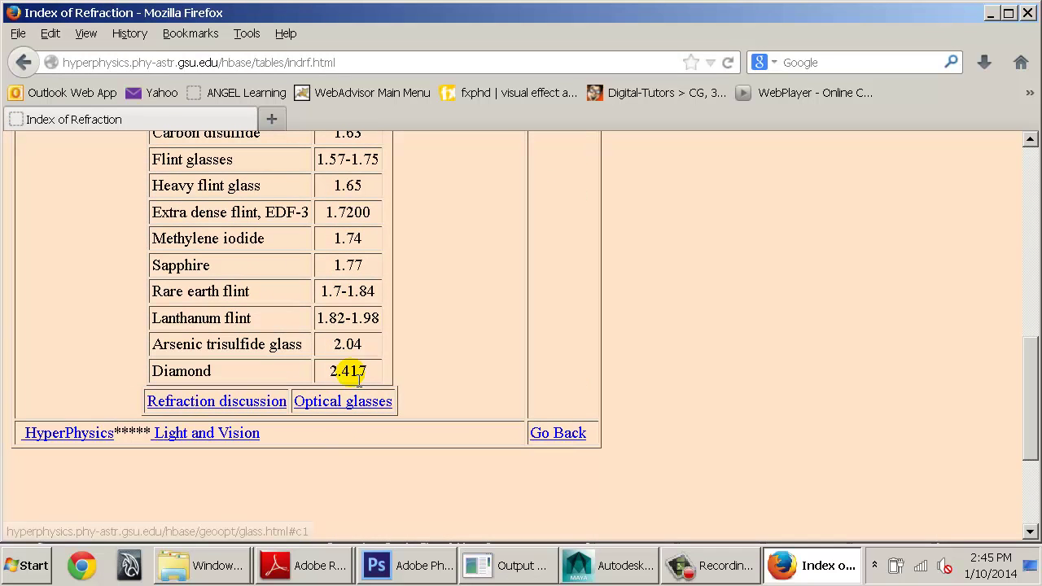
pyautogui.moveTo(365, 372); pyautogui.dragTo(289, 371)
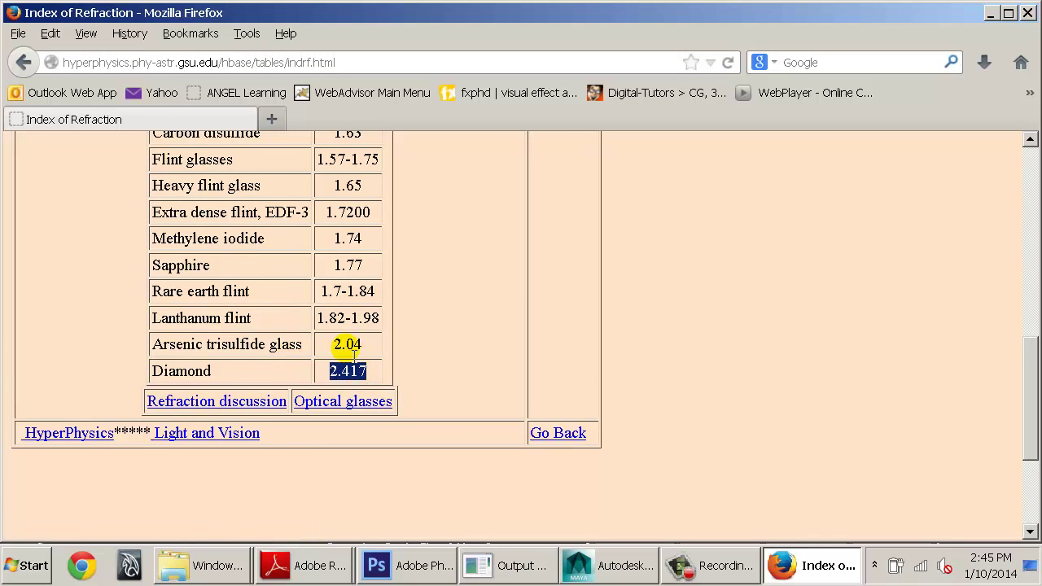
pyautogui.scroll(10, 348, 346)
# Step: Switch to Maya, set the Index of Refraction of miaColorTesting_01 to 1.700 and render a region around the sphere
pyautogui.hotkey('alt', 'Tab')
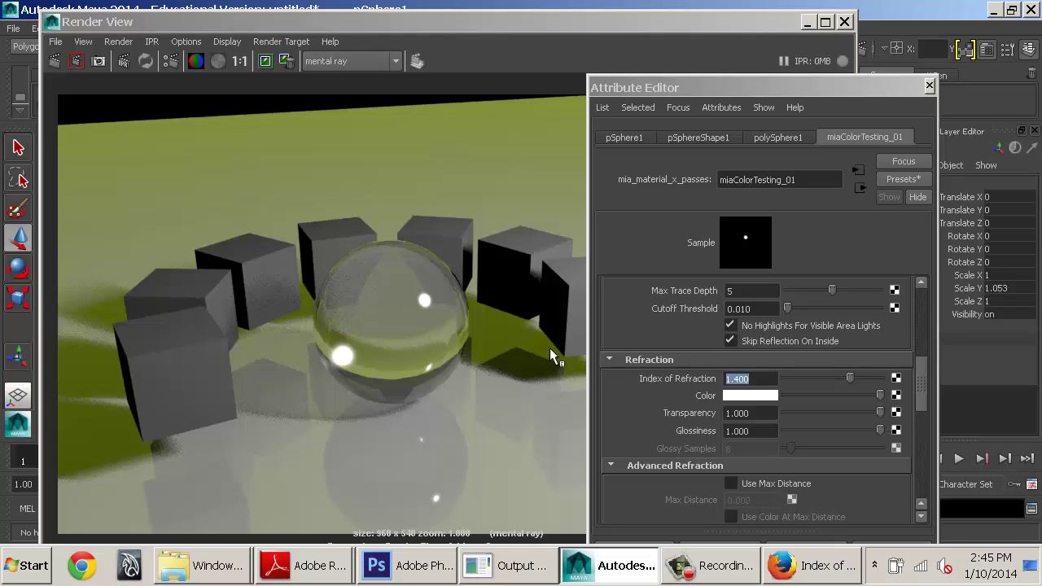
pyautogui.moveTo(763, 380); pyautogui.dragTo(701, 376)
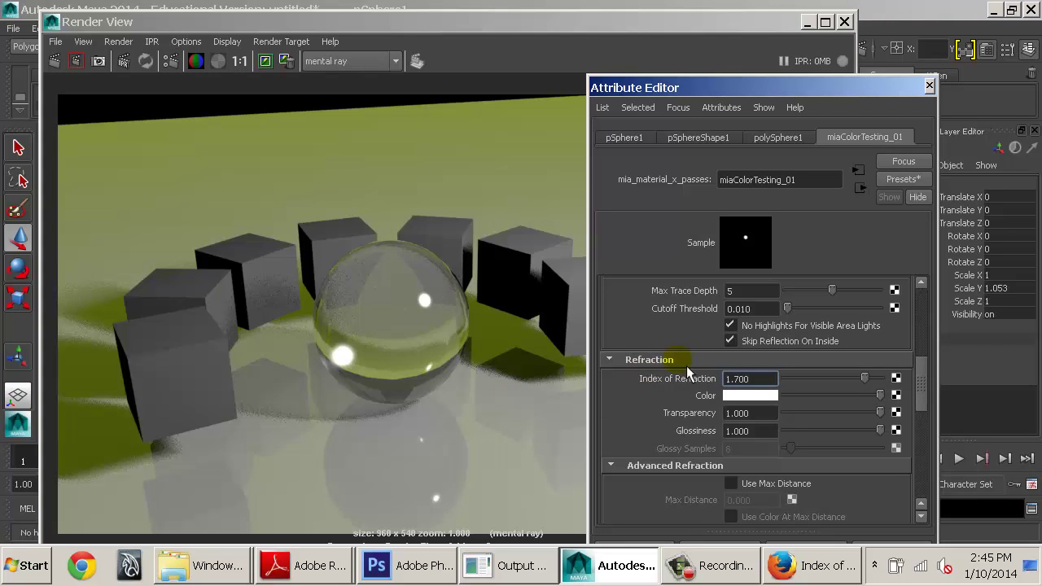
pyautogui.moveTo(289, 201); pyautogui.dragTo(496, 435)
pyautogui.click(76, 62)
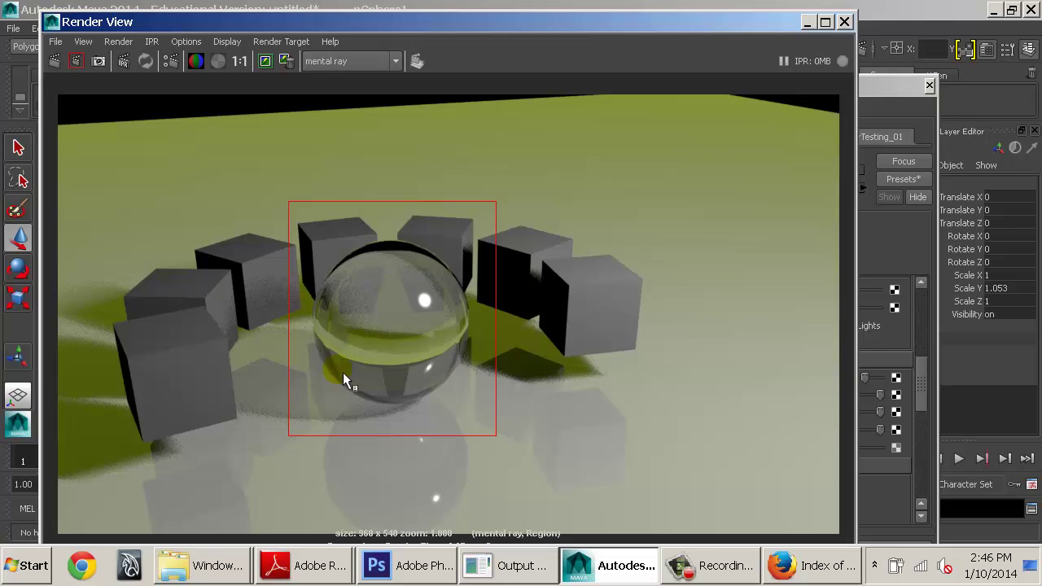
# Step: Set the Index of Refraction of miaColorTesting_01 to 1.100 and render the sphere's region again
pyautogui.click(882, 219)
pyautogui.doubleClick(749, 379)
pyautogui.write('1.1')
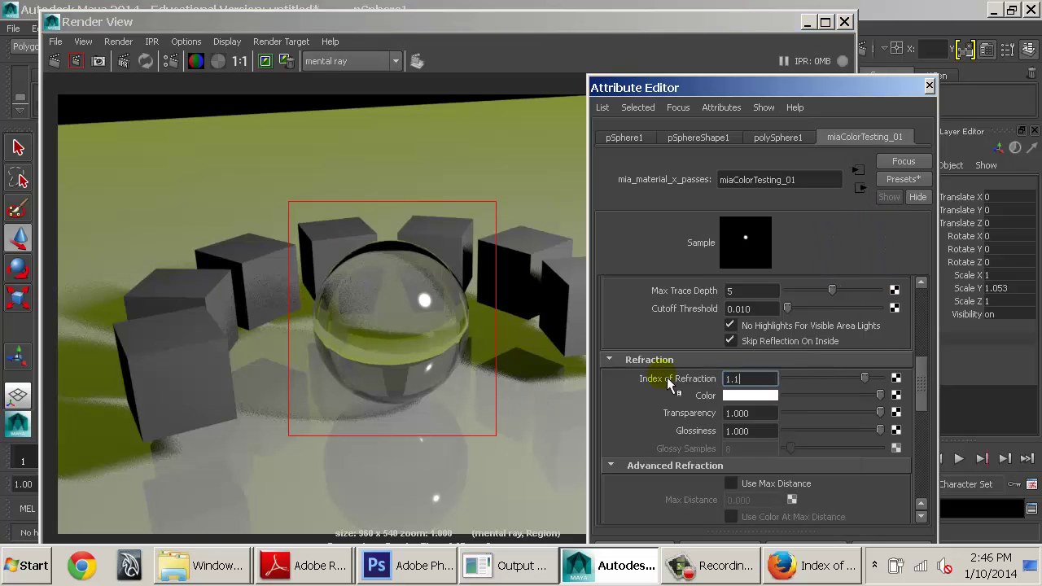
pyautogui.press('Return')
pyautogui.click(77, 63)
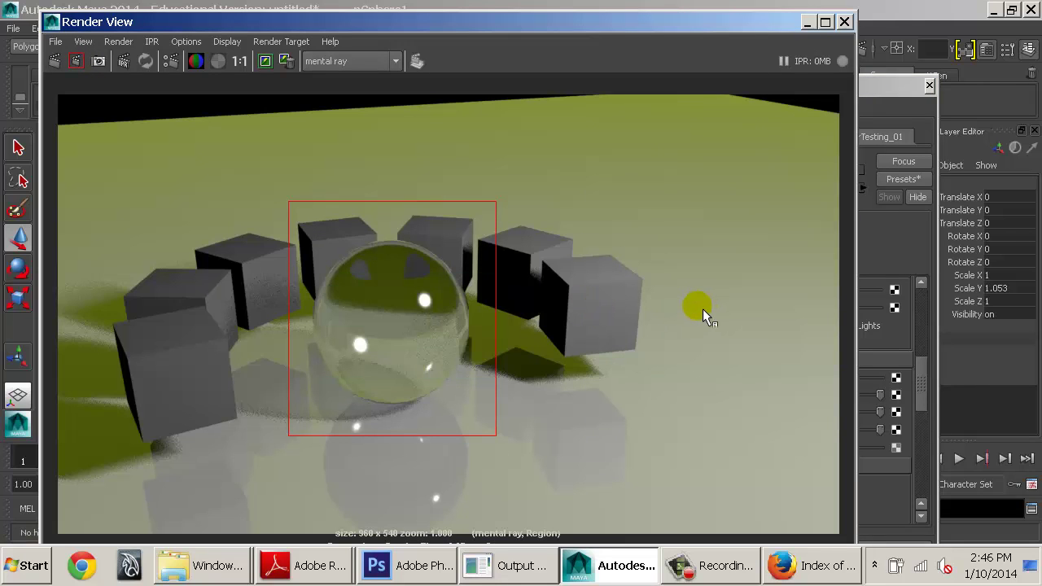
pyautogui.click(903, 239)
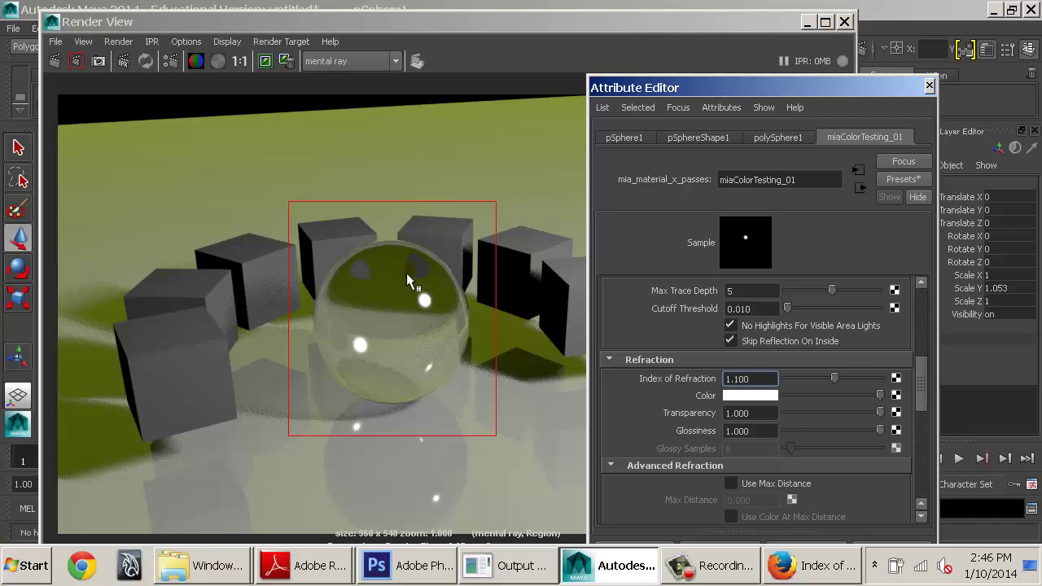
# Step: Close the Render View and delete the sphere in front of the cubes
pyautogui.click(845, 22)
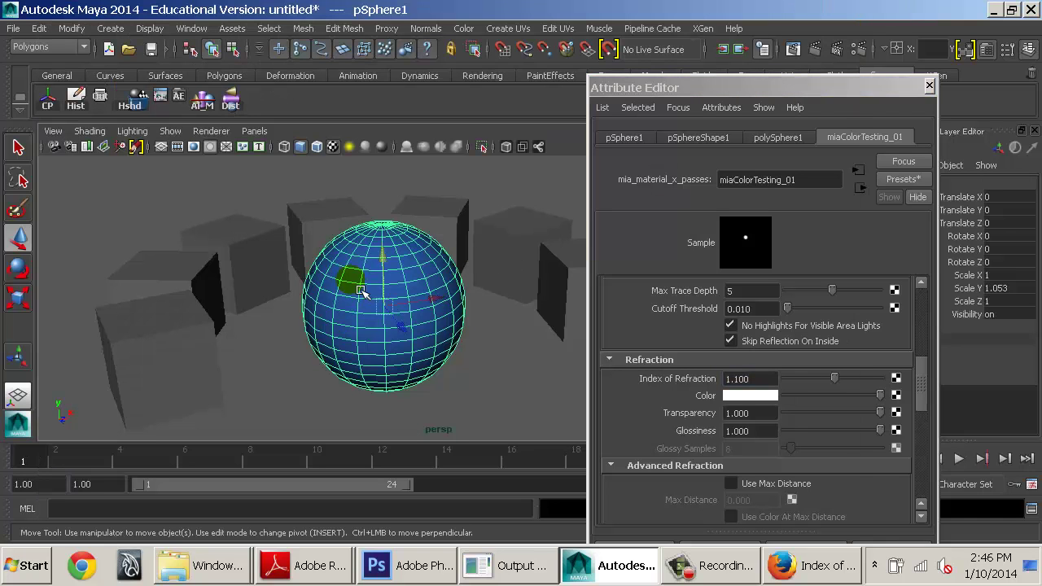
pyautogui.keyDown('alt'); pyautogui.moveTo(518, 216); pyautogui.dragTo(399, 310); pyautogui.keyUp('alt')
pyautogui.rightClick(398, 310)
pyautogui.moveTo(415, 266); pyautogui.dragTo(398, 165, button='right')
pyautogui.keyDown('alt'); pyautogui.moveTo(405, 244); pyautogui.dragTo(399, 234); pyautogui.keyUp('alt')
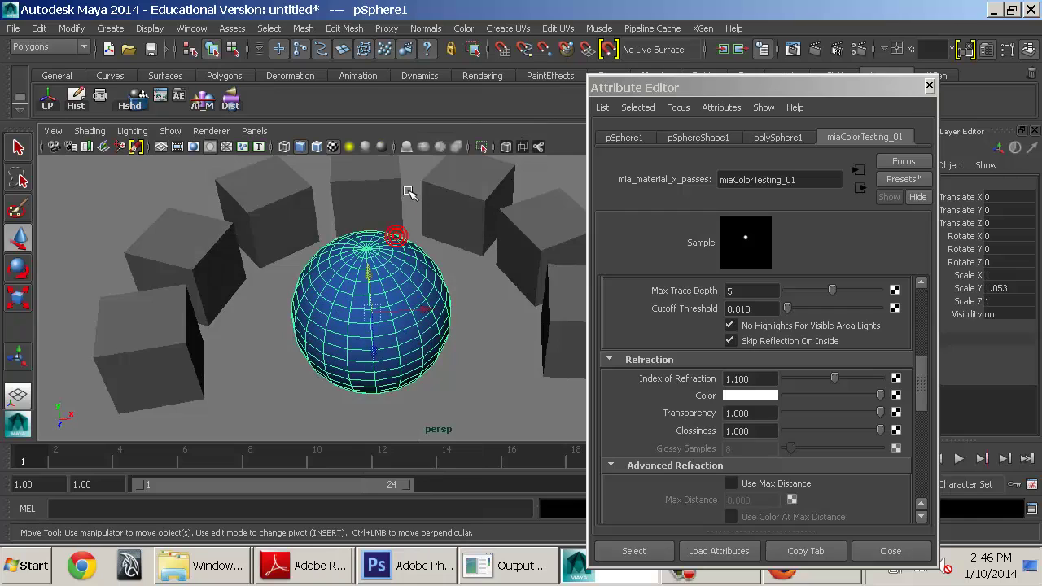
pyautogui.press('Delete')
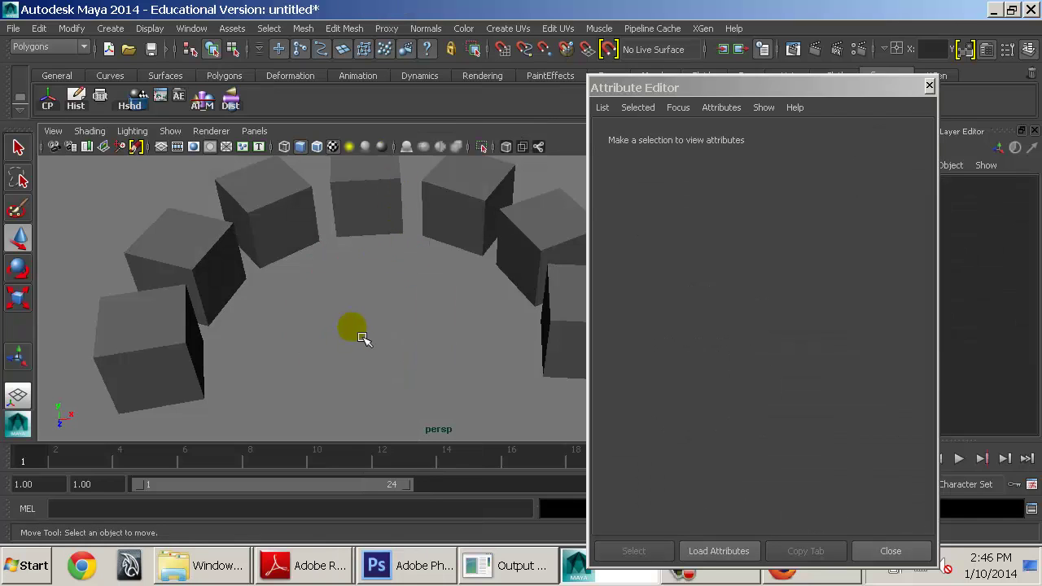
# Step: Create a polygon plane in the middle of the ring of cubes and scale it uniformly to about 4.02
pyautogui.keyDown('shift'); pyautogui.rightClick(350, 338); pyautogui.keyUp('shift')
pyautogui.keyDown('shift'); pyautogui.moveTo(362, 342); pyautogui.dragTo(385, 338, button='right'); pyautogui.keyUp('shift')
pyautogui.press('r')
pyautogui.moveTo(381, 338); pyautogui.dragTo(417, 305, button='middle')
# Step: Rotate the new plane upright to about 80.26 degrees in X and assign the existing material miaColorTesting_01 to it
pyautogui.press('e')
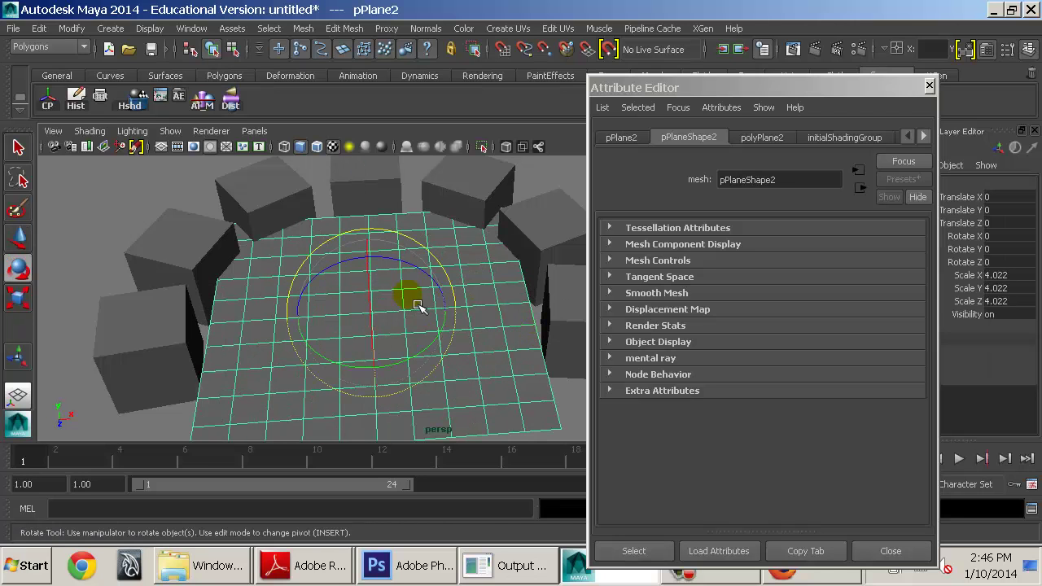
pyautogui.moveTo(381, 300); pyautogui.dragTo(451, 280)
pyautogui.moveTo(439, 226); pyautogui.dragTo(576, 558, button='right')
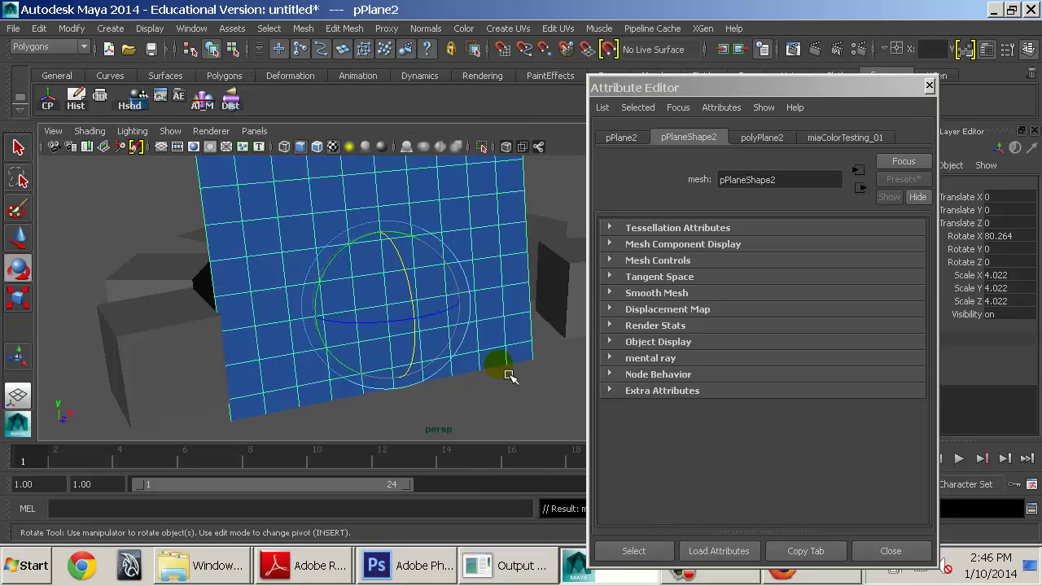
# Step: Frame the whole upright plane with the cubes behind it, render the scene and inspect the plane closely in the render
pyautogui.keyDown('alt'); pyautogui.moveTo(510, 372); pyautogui.dragTo(505, 350); pyautogui.keyUp('alt')
pyautogui.keyDown('alt'); pyautogui.moveTo(505, 349); pyautogui.dragTo(514, 393, button='middle'); pyautogui.keyUp('alt')
pyautogui.keyDown('alt'); pyautogui.moveTo(514, 393); pyautogui.dragTo(478, 356, button='right'); pyautogui.keyUp('alt')
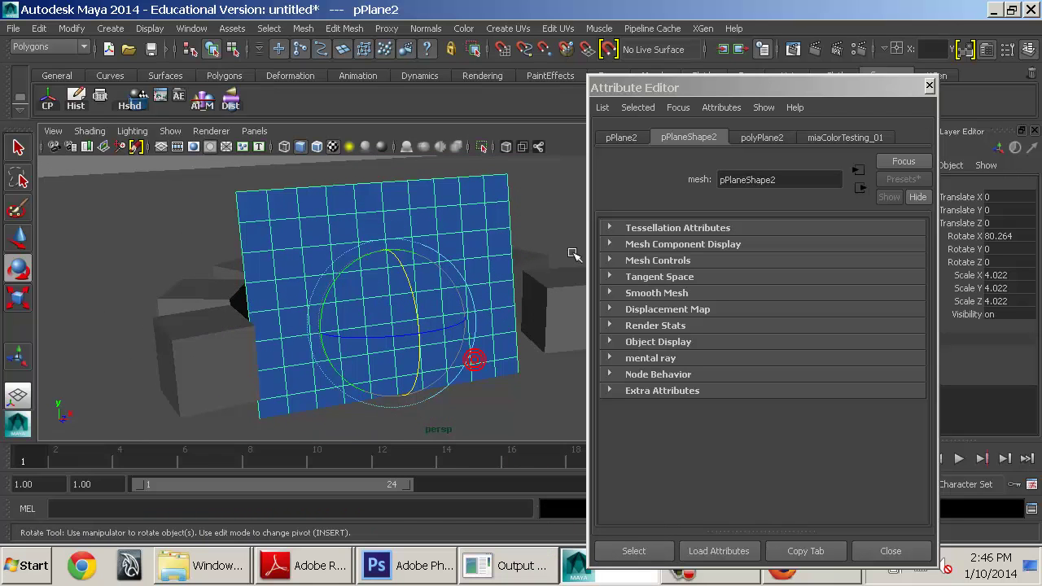
pyautogui.click(815, 49)
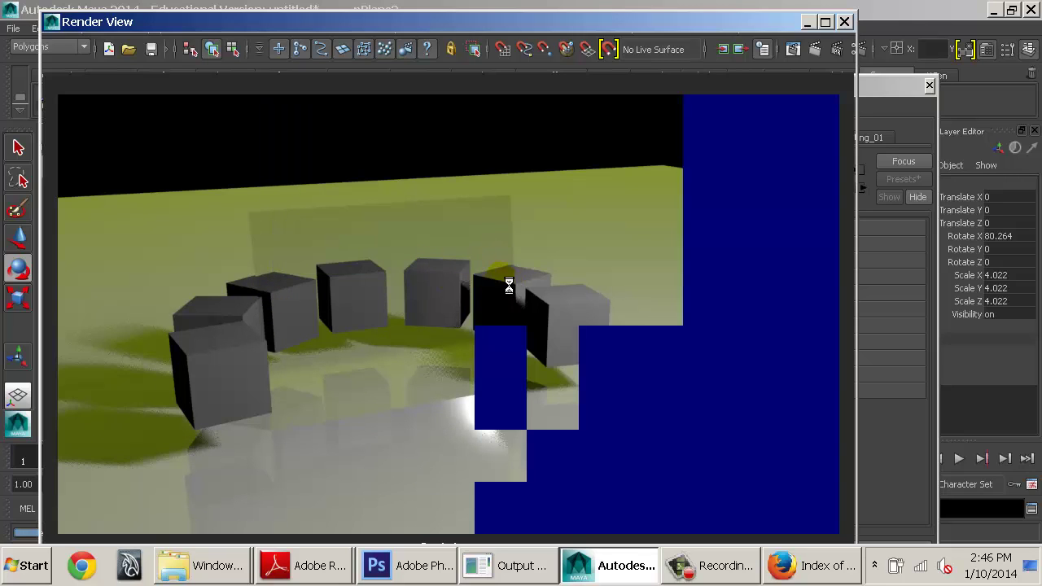
pyautogui.keyDown('alt'); pyautogui.moveTo(310, 302); pyautogui.dragTo(471, 329, button='middle'); pyautogui.keyUp('alt')
pyautogui.keyDown('alt'); pyautogui.moveTo(471, 329); pyautogui.dragTo(568, 346, button='right'); pyautogui.keyUp('alt')
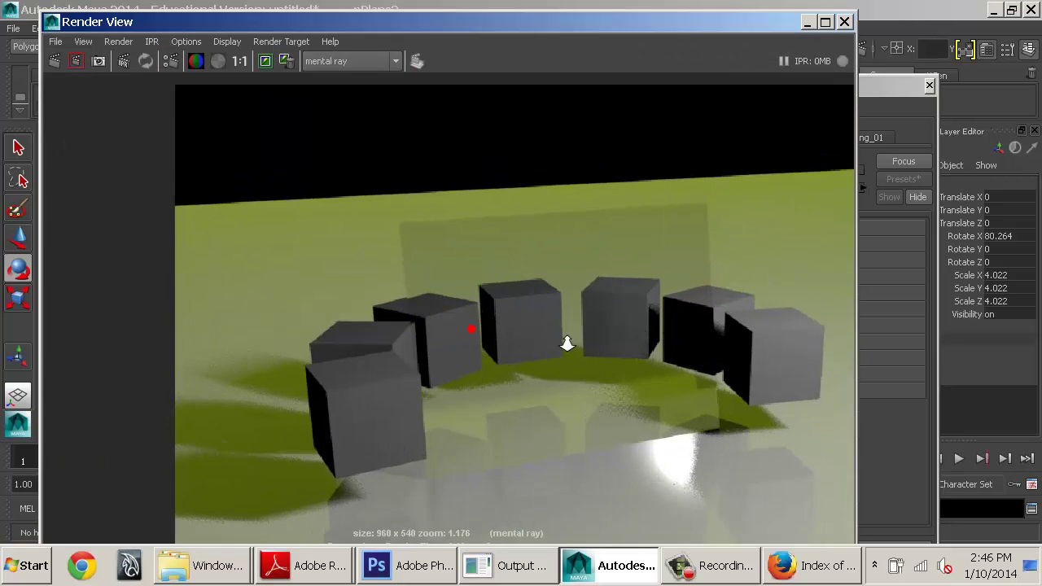
pyautogui.moveTo(412, 317)
pyautogui.keyDown('alt'); pyautogui.mouseDown(button='right')
pyautogui.moveTo(431, 333)
pyautogui.moveTo(450, 288)
pyautogui.mouseUp(button='right'); pyautogui.keyUp('alt')
pyautogui.keyDown('alt'); pyautogui.moveTo(364, 298); pyautogui.dragTo(626, 314, button='middle'); pyautogui.keyUp('alt')
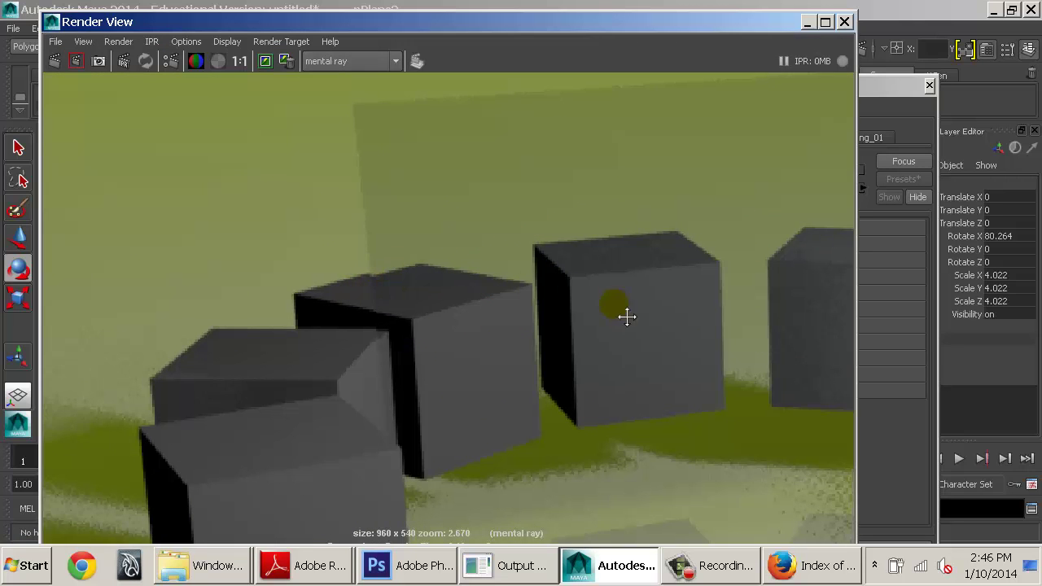
pyautogui.keyDown('alt'); pyautogui.moveTo(437, 298); pyautogui.dragTo(493, 272, button='right'); pyautogui.keyUp('alt')
# Step: Set the Refraction Glossiness of miaColorTesting_01 to about 0.197 and render the full frame again
pyautogui.click(888, 107)
pyautogui.click(882, 135)
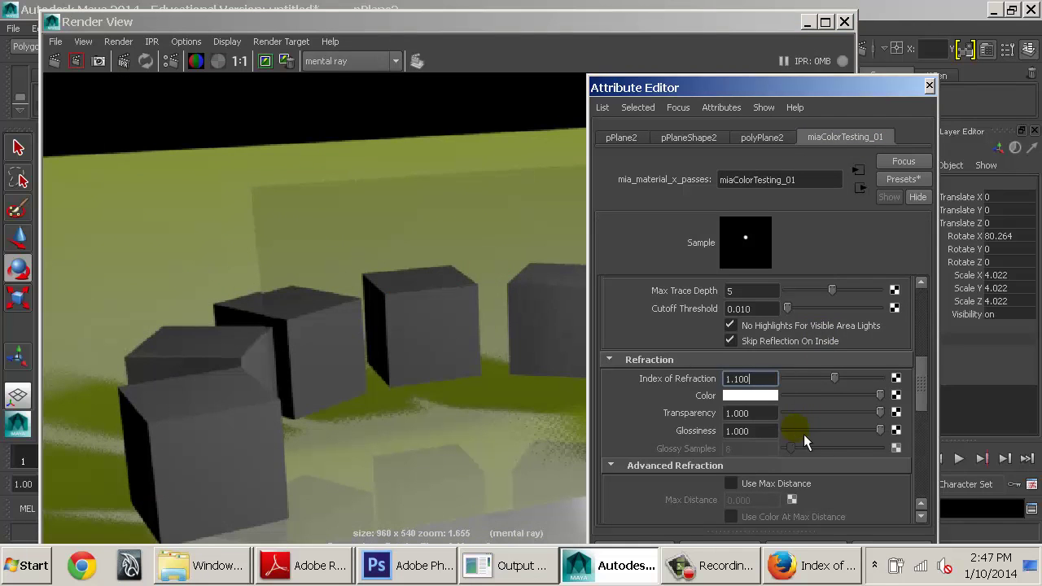
pyautogui.scroll(5, 866, 436)
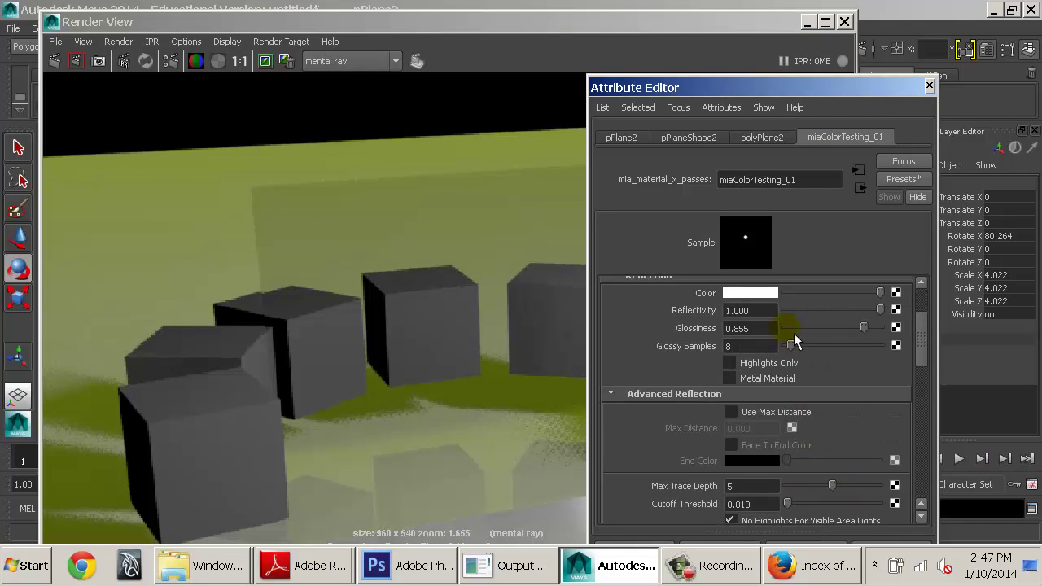
pyautogui.scroll(-6, 873, 338)
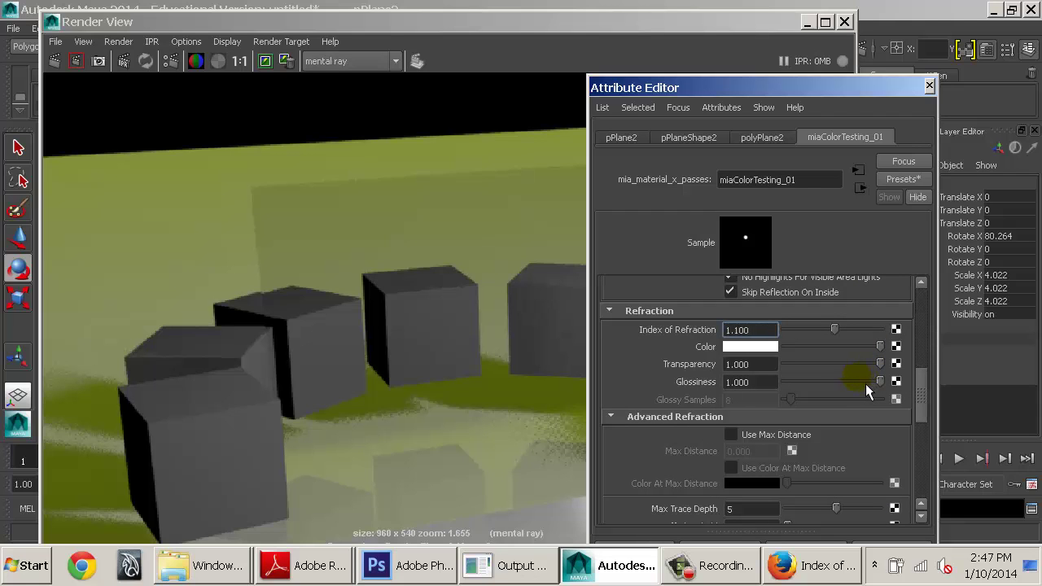
pyautogui.moveTo(866, 383); pyautogui.dragTo(809, 384)
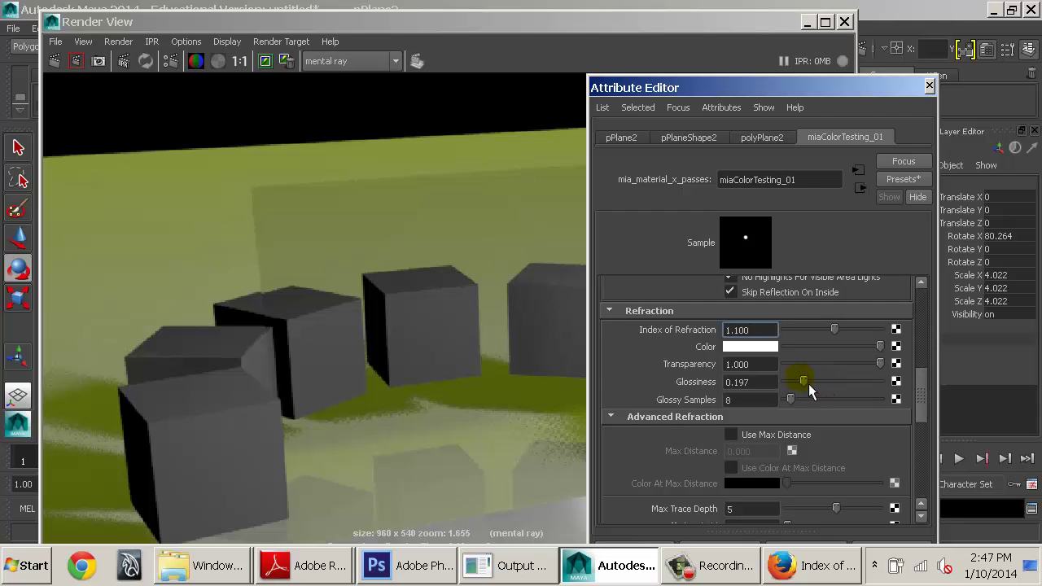
pyautogui.click(267, 60)
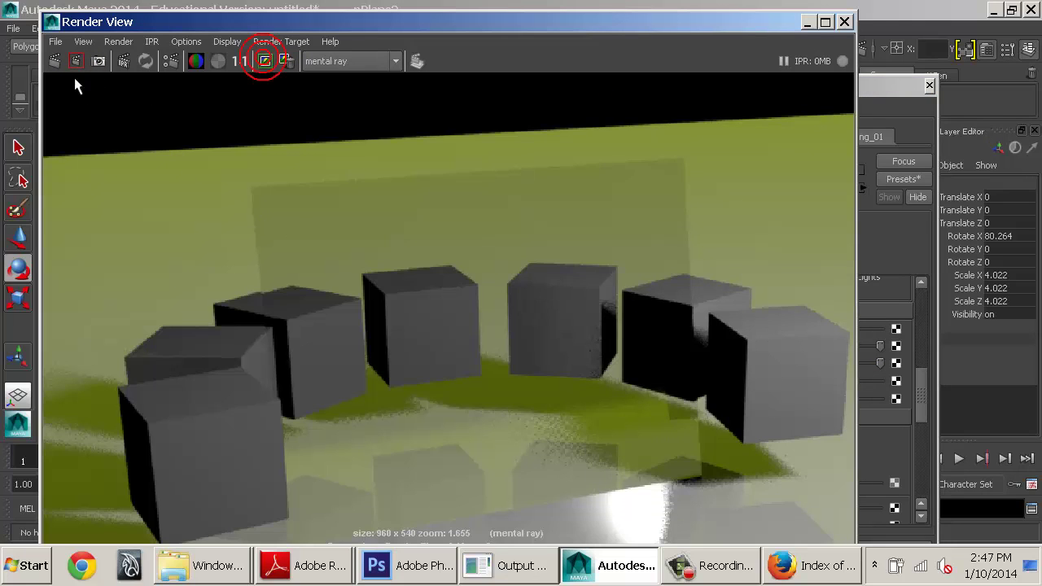
pyautogui.click(54, 62)
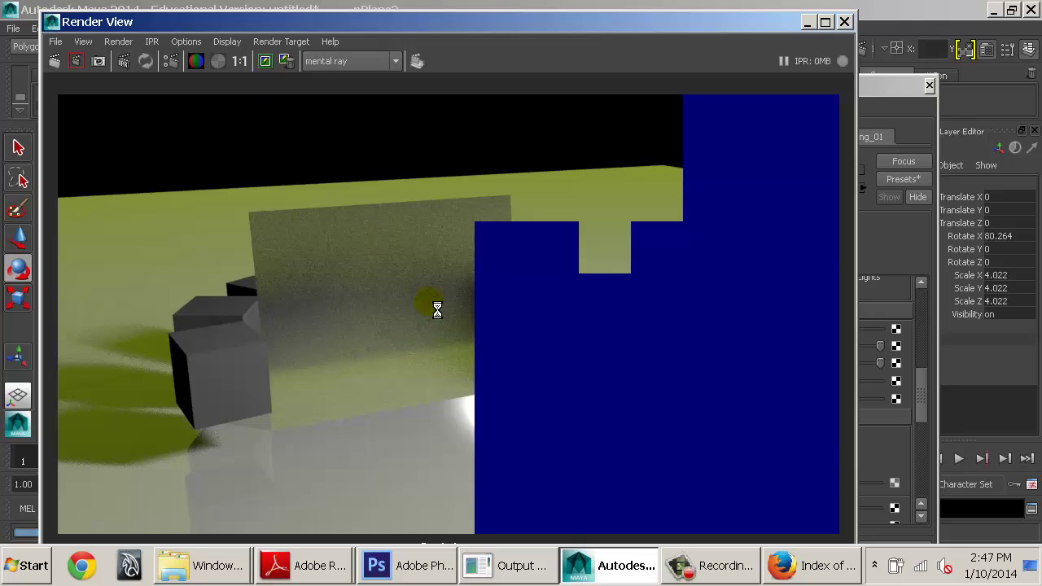
# Step: Open the Refraction Glossy Samples value of miaColorTesting_01 for editing
pyautogui.click(884, 238)
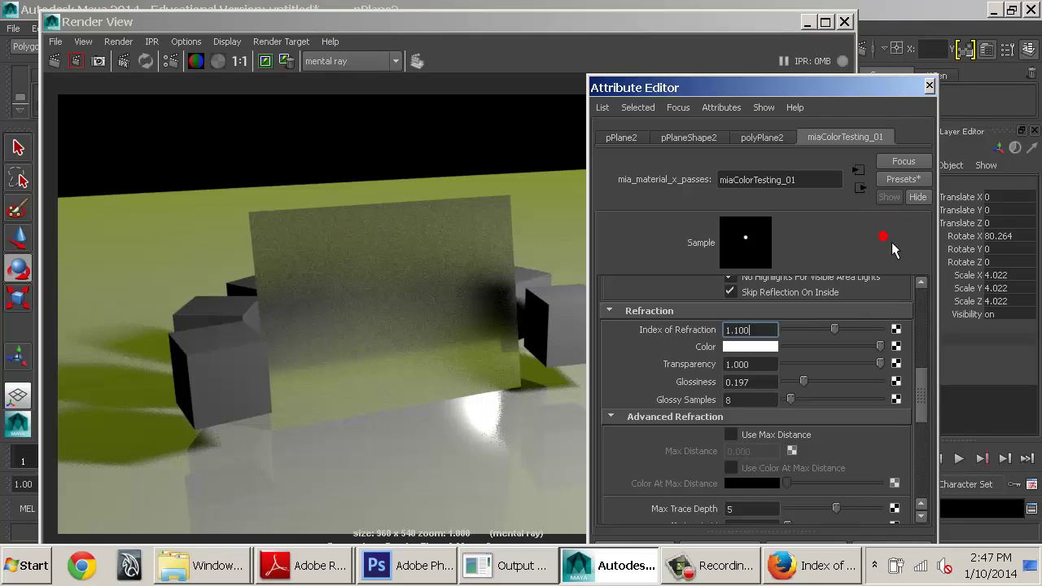
pyautogui.click(748, 399)
pyautogui.doubleClick(743, 399)
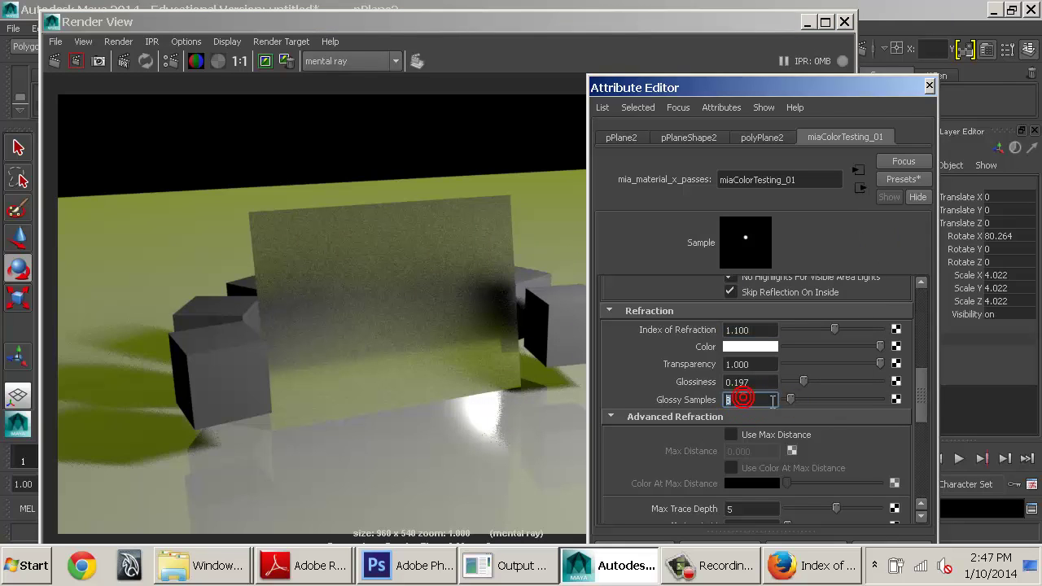
pyautogui.moveTo(771, 401); pyautogui.dragTo(716, 402)
# Step: Review the Advanced Refraction options, including Thin Walled or Solid and Refractive Caustic or Transparent Shadow, and collapse that section
pyautogui.scroll(-3, 774, 441)
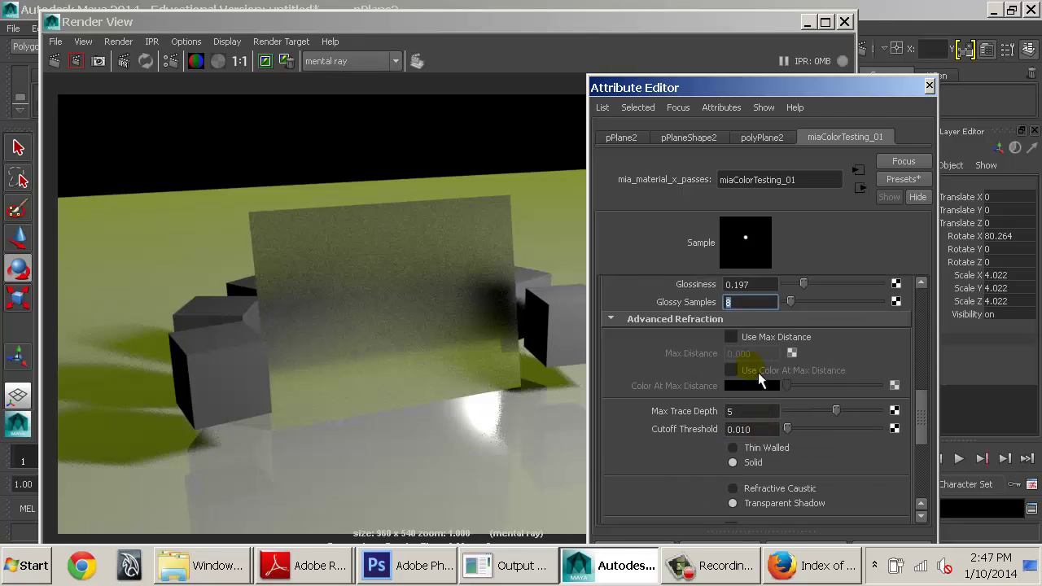
pyautogui.click(775, 454)
pyautogui.click(758, 464)
pyautogui.scroll(-1, 763, 466)
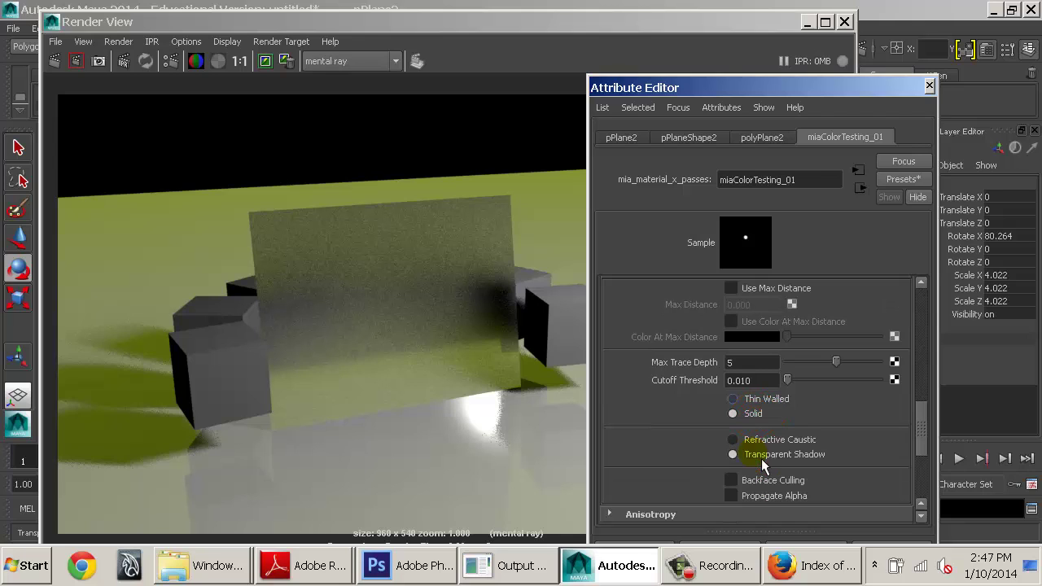
pyautogui.click(800, 440)
pyautogui.click(808, 456)
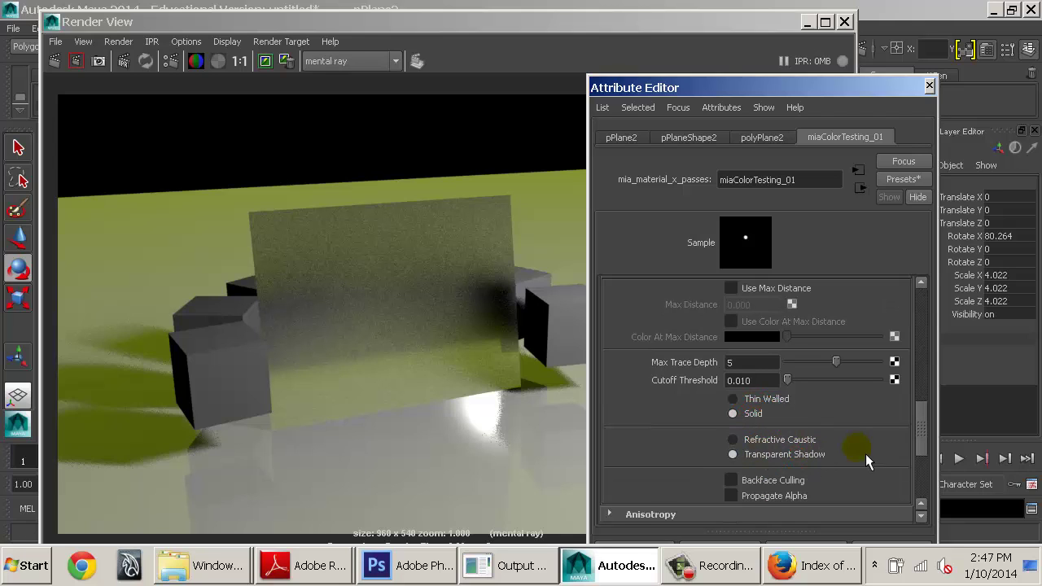
pyautogui.scroll(-2, 865, 453)
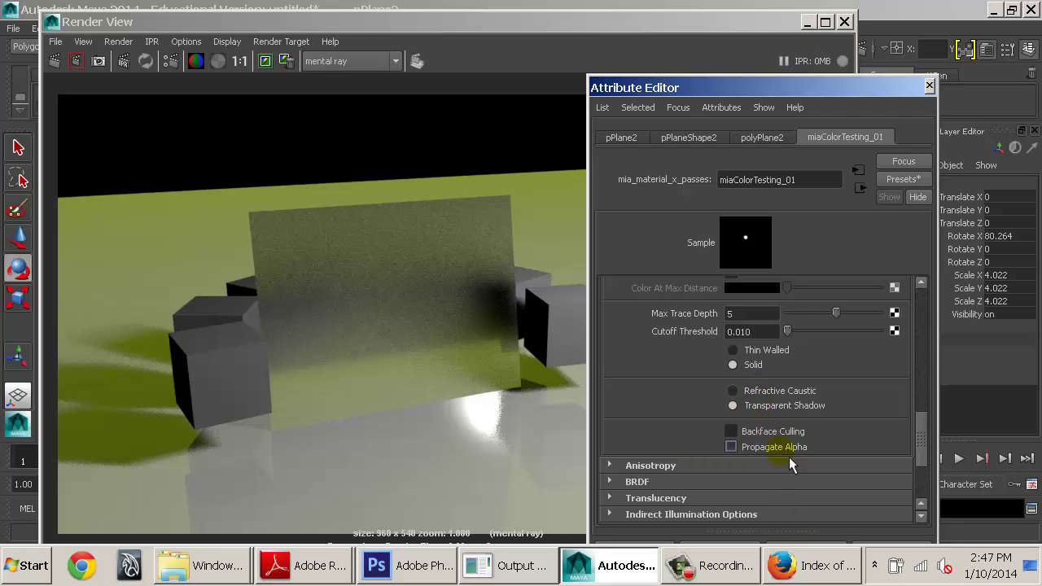
pyautogui.scroll(6, 802, 406)
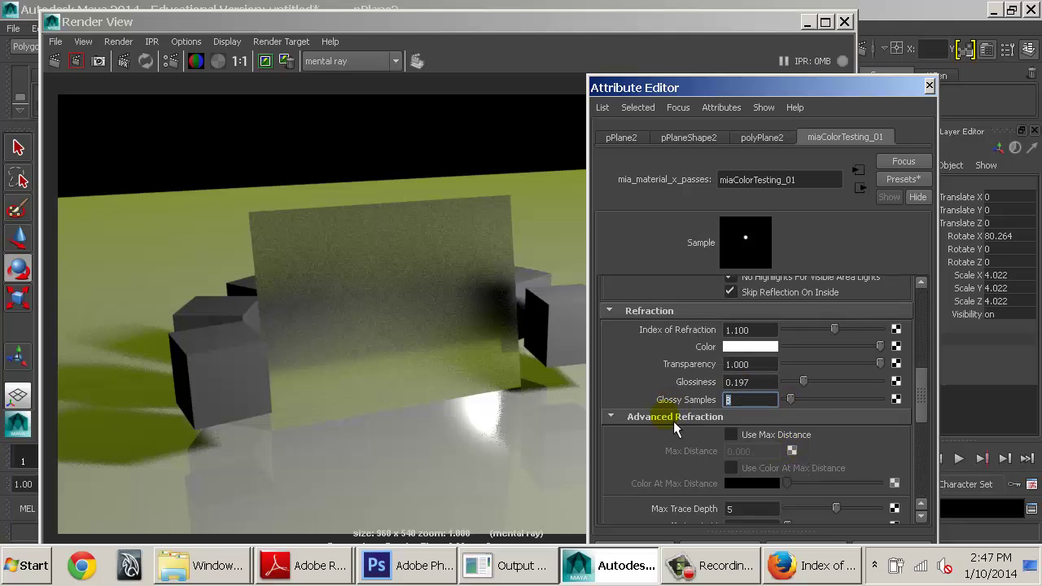
pyautogui.click(675, 419)
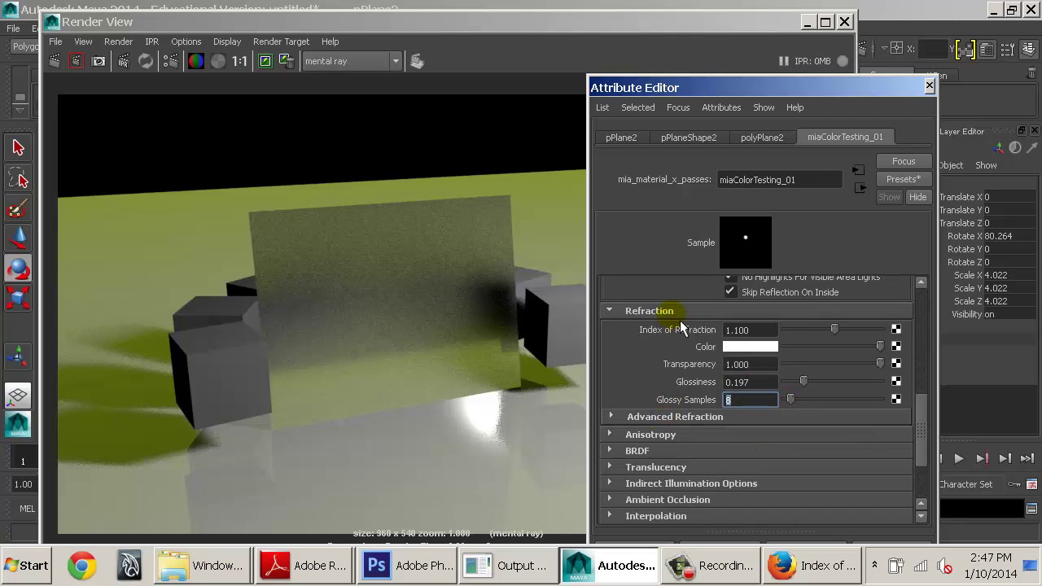
# Step: Set the Refraction Transparency of miaColorTesting_01 to 0
pyautogui.click(678, 312)
pyautogui.click(674, 391)
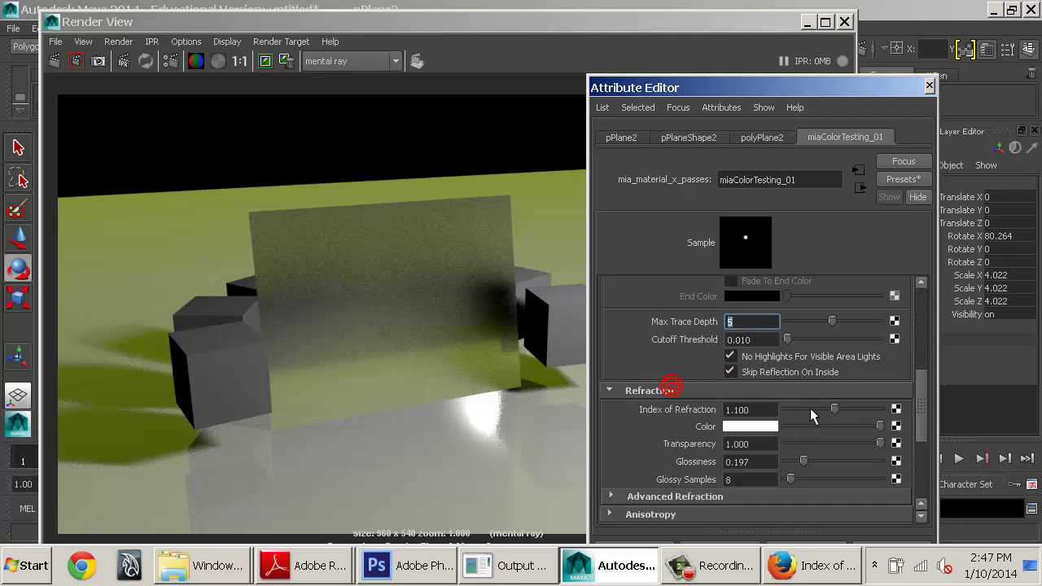
pyautogui.moveTo(822, 452); pyautogui.dragTo(815, 449)
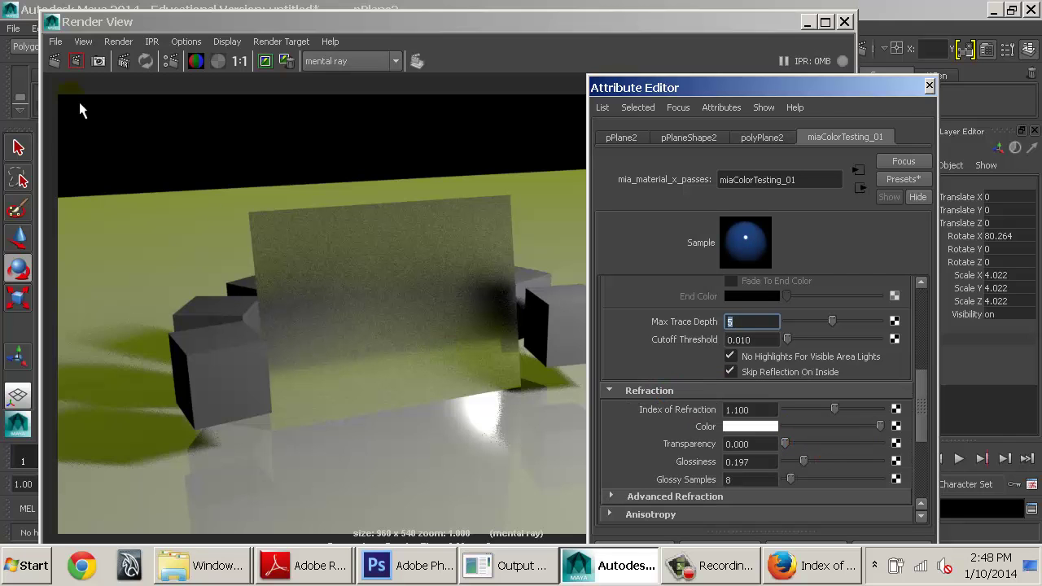
# Step: Delete the upright plane standing among the cubes
pyautogui.click(51, 21)
pyautogui.click(80, 149)
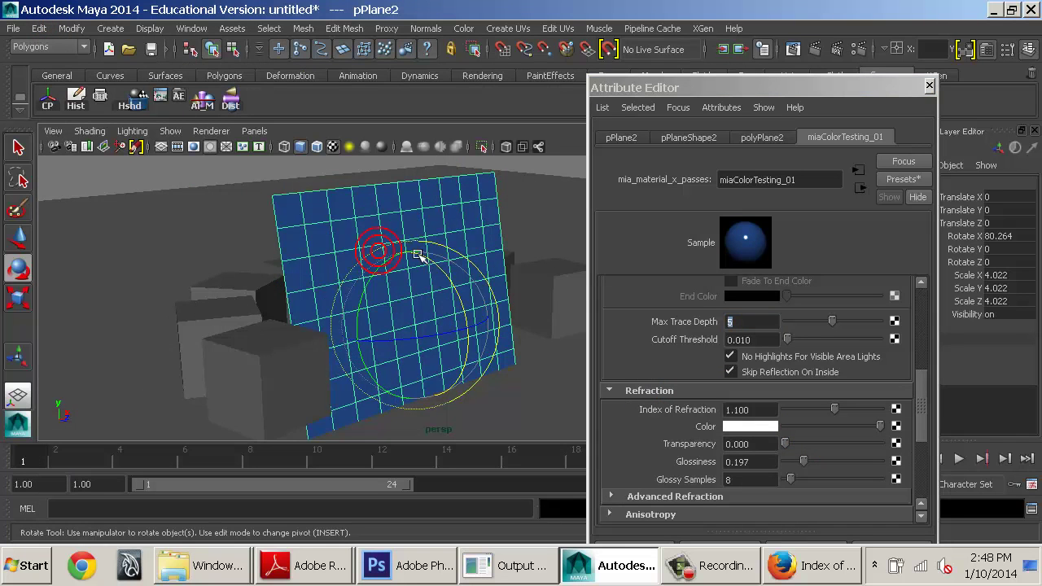
pyautogui.keyDown('alt'); pyautogui.moveTo(418, 255); pyautogui.dragTo(380, 244); pyautogui.keyUp('alt')
pyautogui.press('r')
pyautogui.moveTo(545, 322); pyautogui.dragTo(439, 326, button='middle')
pyautogui.press('w')
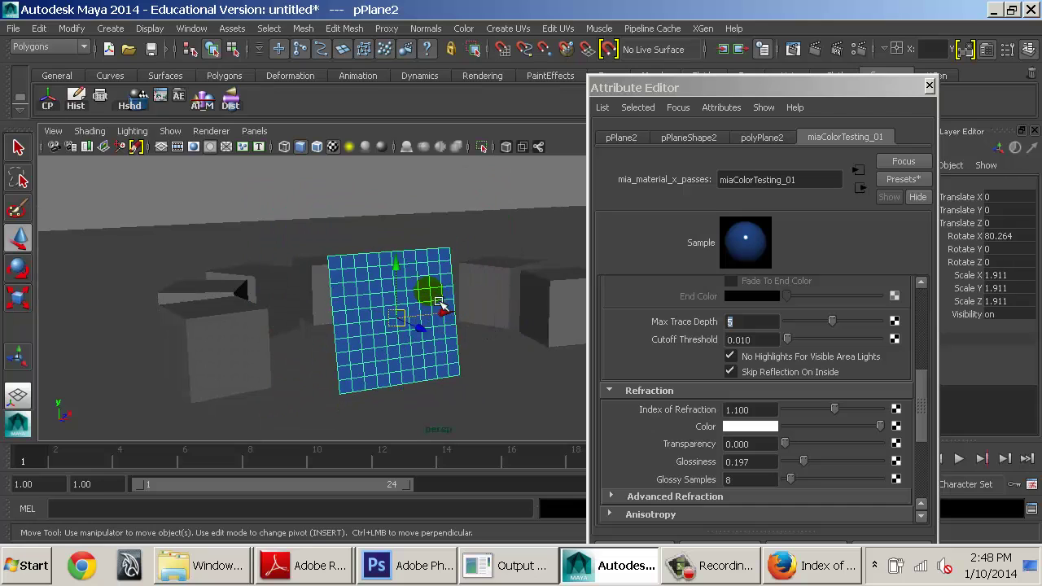
pyautogui.press('Delete')
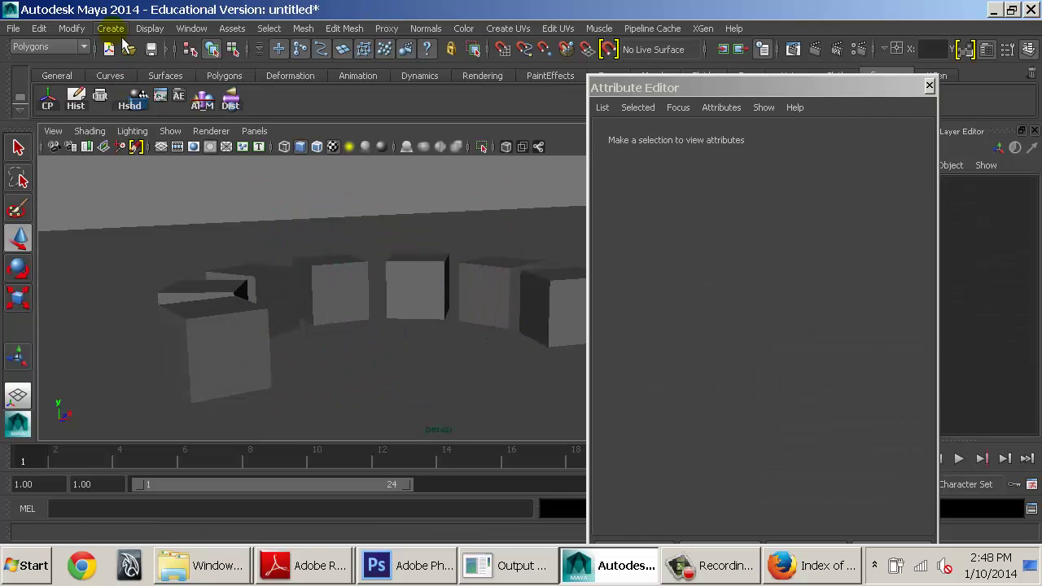
# Step: Create a polygon sphere with miaColorTesting_01 assigned where the plane stood and render the scene
pyautogui.keyDown('shift'); pyautogui.moveTo(385, 343); pyautogui.dragTo(341, 314, button='right'); pyautogui.keyUp('shift')
pyautogui.click(516, 333)
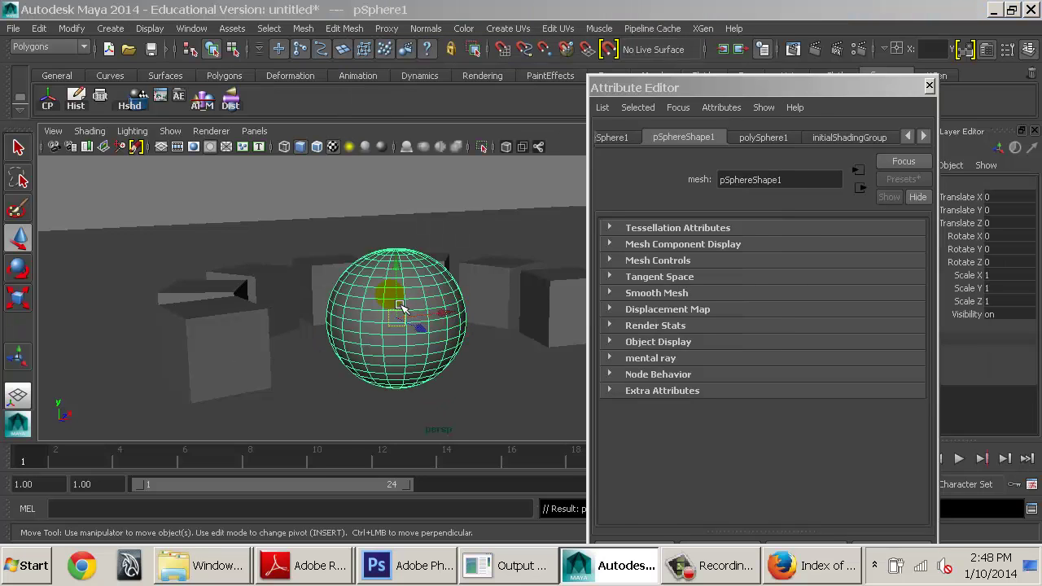
pyautogui.press('space')
pyautogui.moveTo(272, 441)
pyautogui.mouseDown(button='right')
pyautogui.moveTo(380, 220)
pyautogui.moveTo(440, 231)
pyautogui.mouseUp(button='right')
pyautogui.click(815, 49)
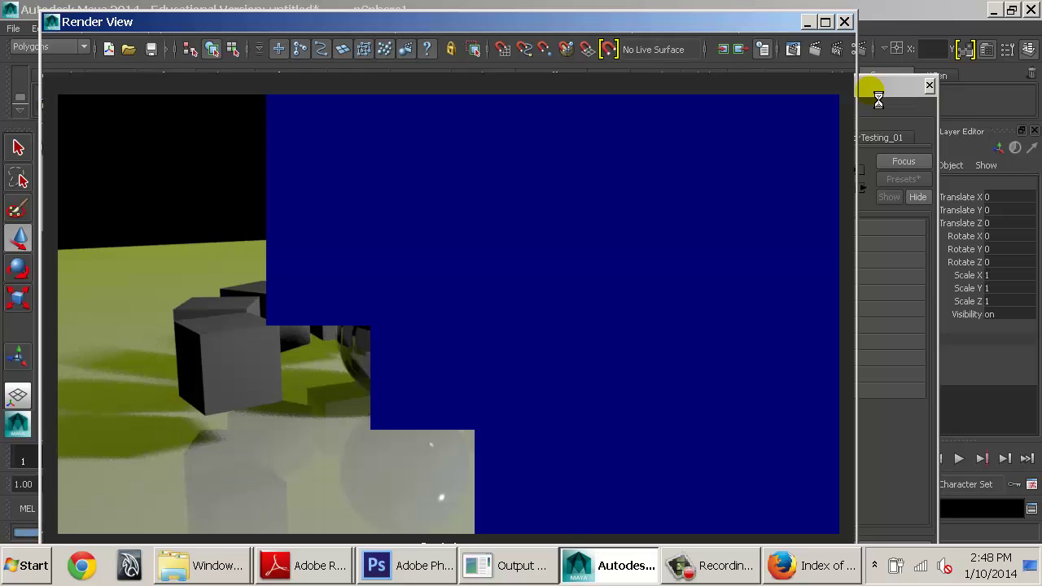
# Step: Enable Use Fresnel Reflection in the BRDF settings of miaColorTesting_01
pyautogui.click(872, 92)
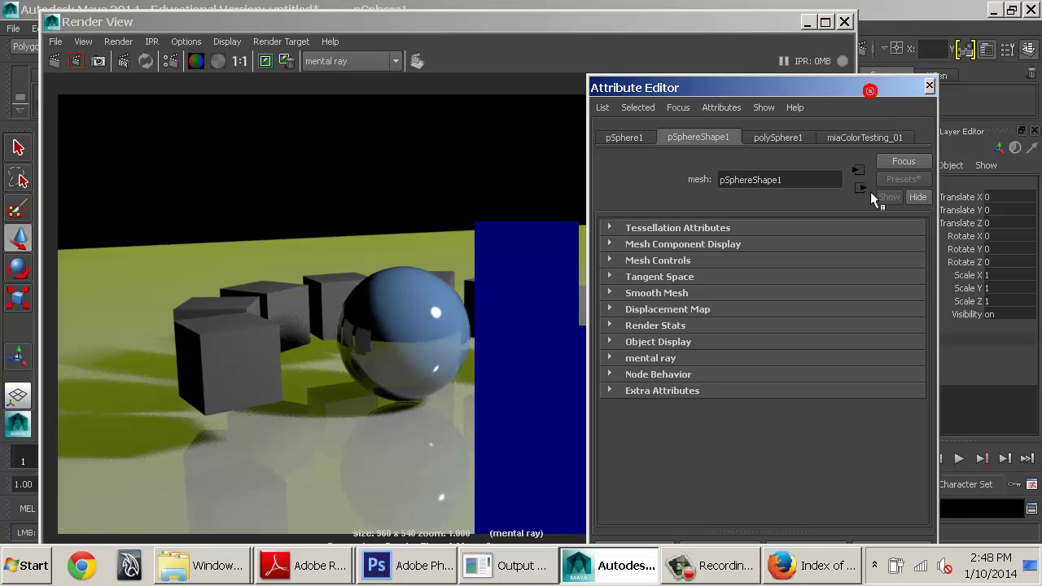
pyautogui.click(862, 137)
pyautogui.scroll(-3, 818, 325)
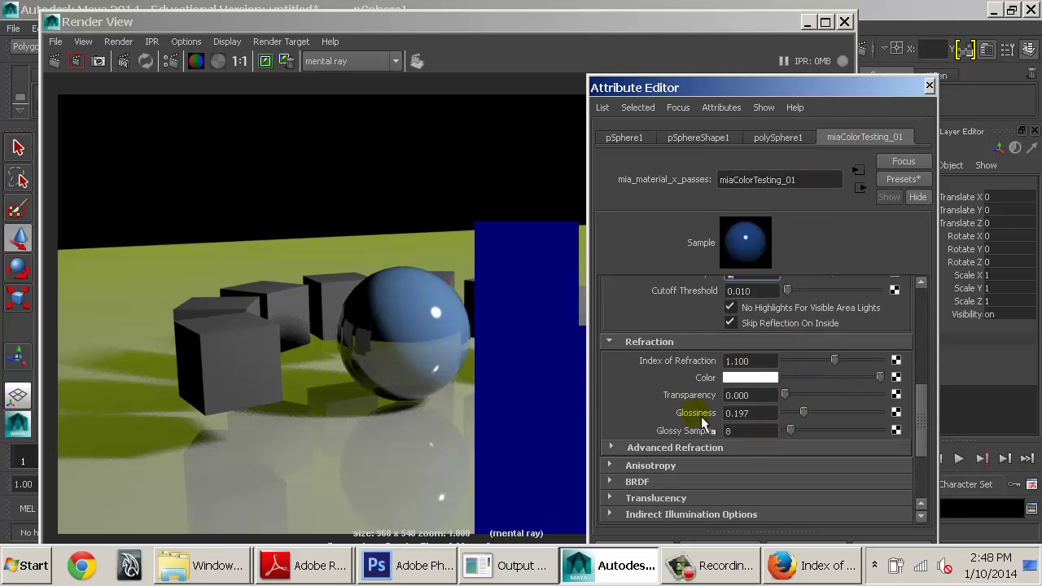
pyautogui.scroll(-6, 675, 390)
pyautogui.click(649, 385)
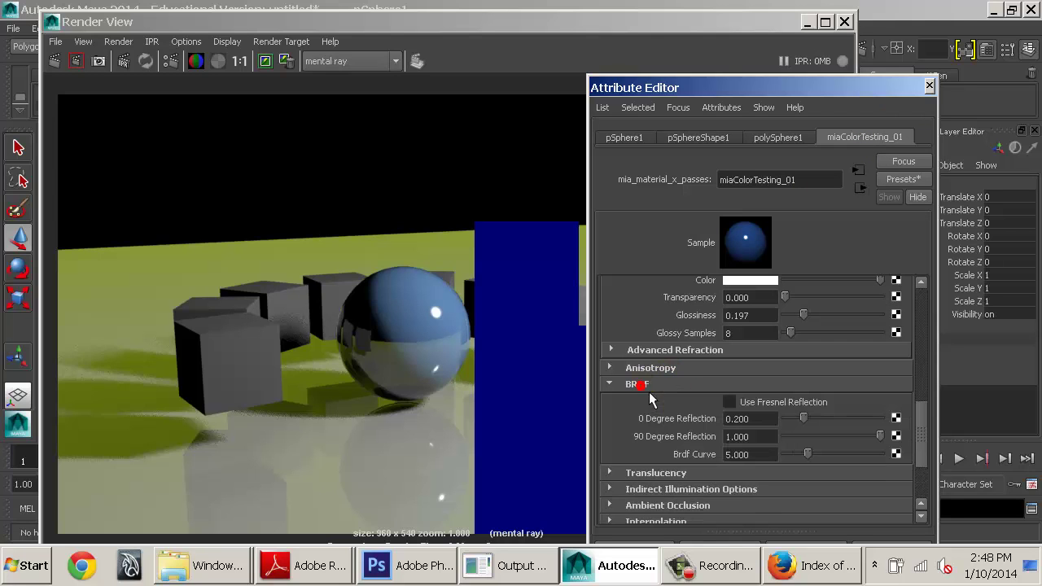
pyautogui.click(774, 402)
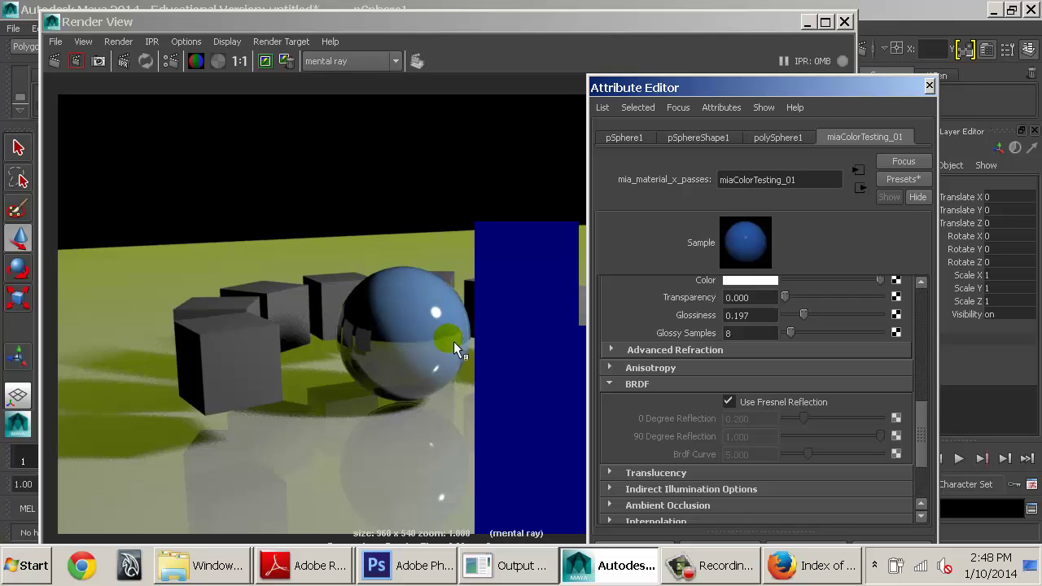
# Step: Keep the current render image and render only a region around the sphere
pyautogui.click(271, 65)
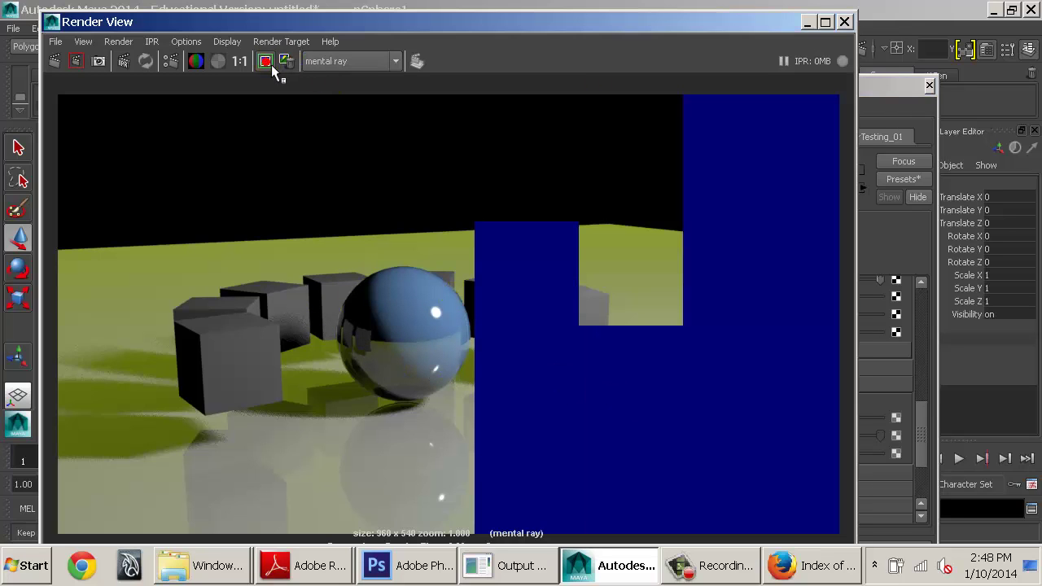
pyautogui.moveTo(455, 387); pyautogui.dragTo(490, 424)
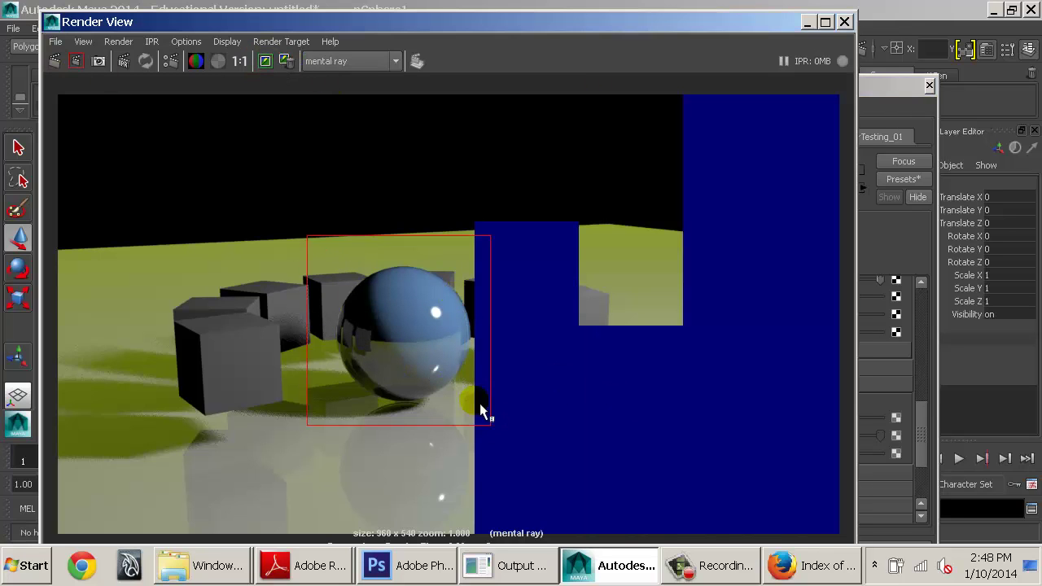
pyautogui.click(77, 62)
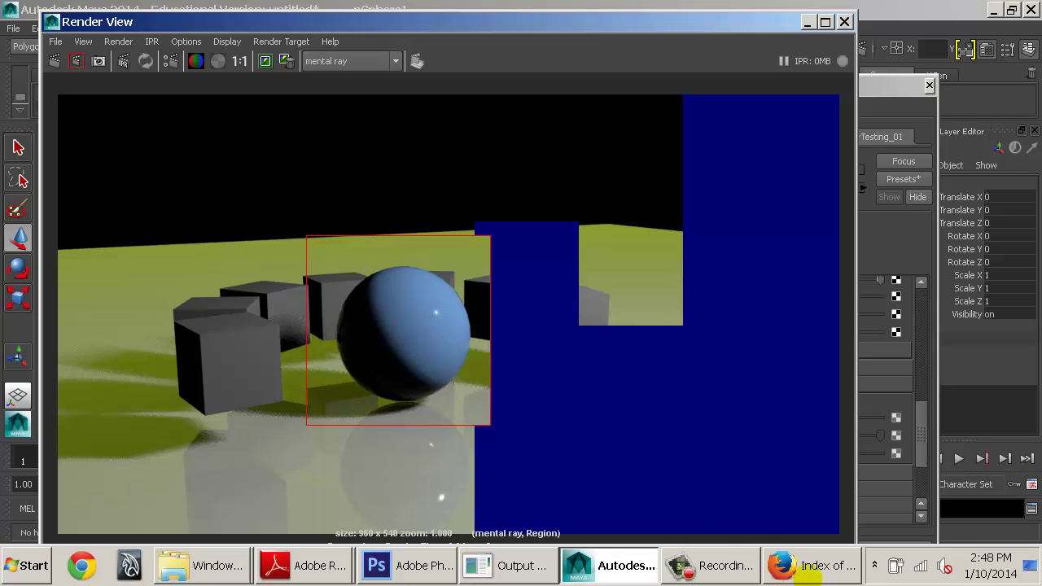
# Step: Switch to Firefox and search Google for images of "car refelction"
pyautogui.click(810, 565)
pyautogui.click(815, 59)
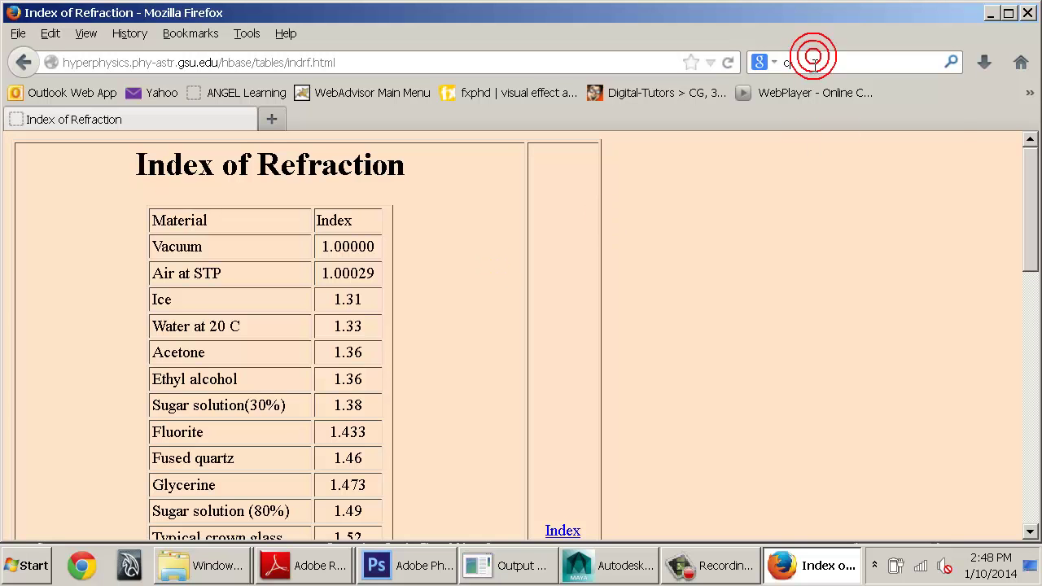
pyautogui.write('car refelc')
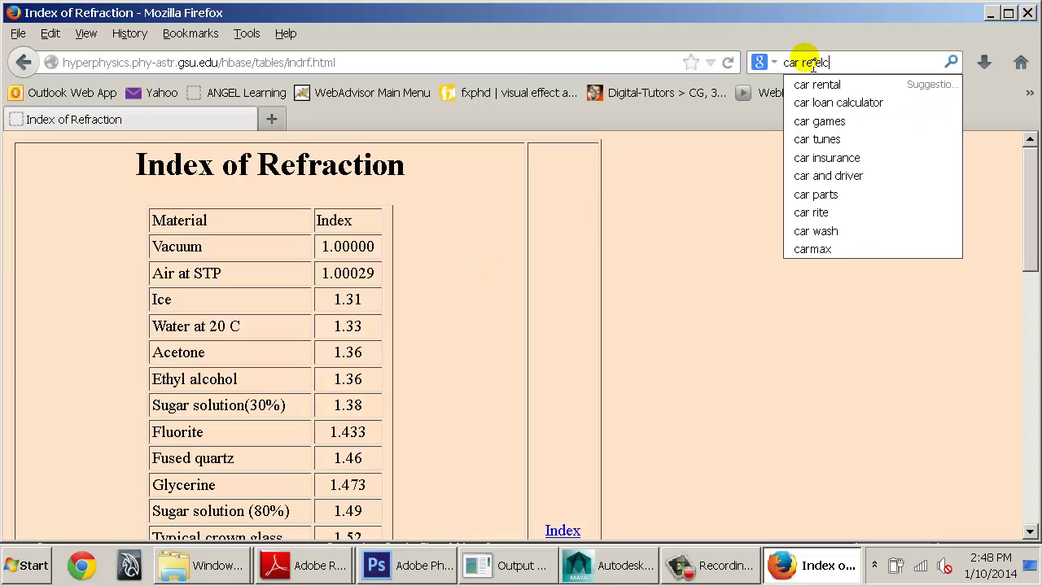
pyautogui.write('tion')
pyautogui.press('Return')
pyautogui.click(227, 214)
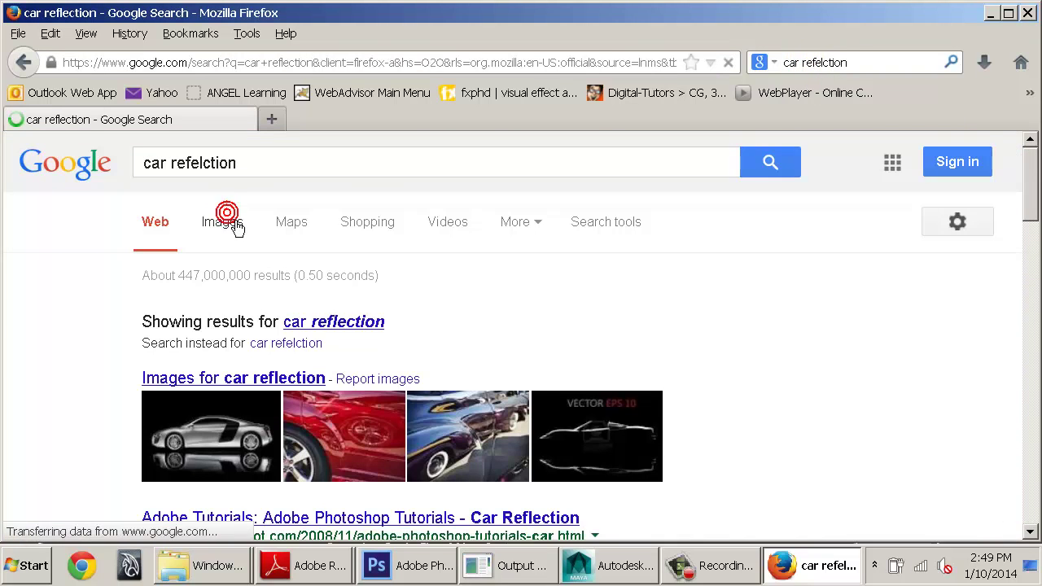
# Step: Enlarge the Chrysler Crossfire and black Porsche 911 photos from the image results and examine the reflections on the bodywork
pyautogui.scroll(-2, 500, 326)
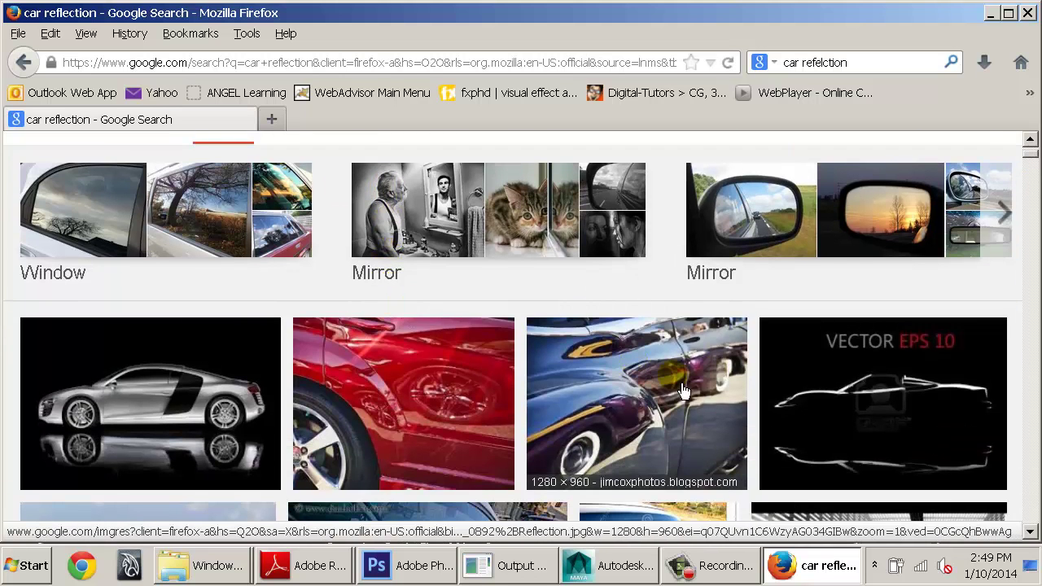
pyautogui.scroll(-4, 651, 366)
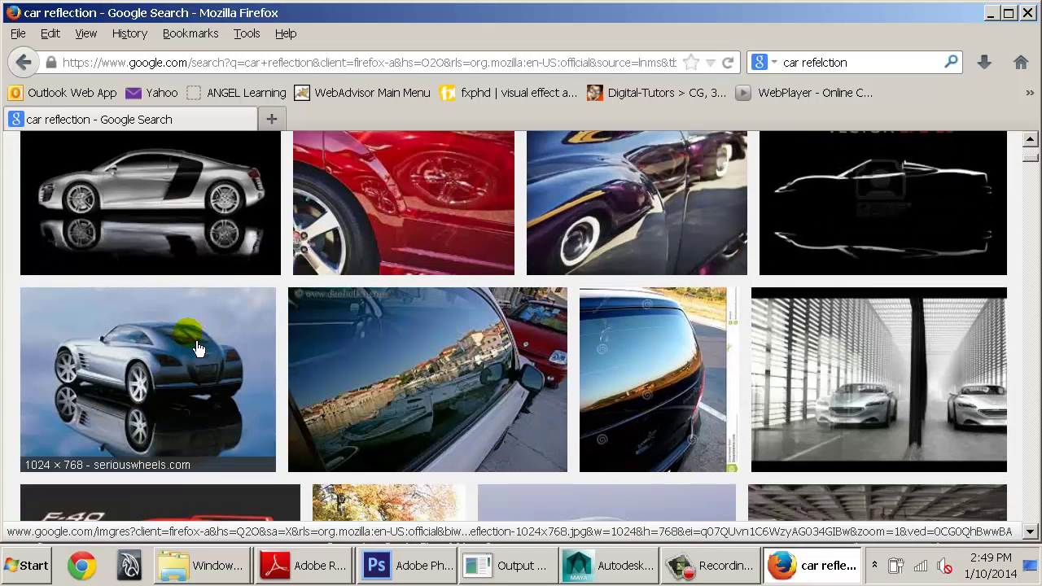
pyautogui.click(198, 348)
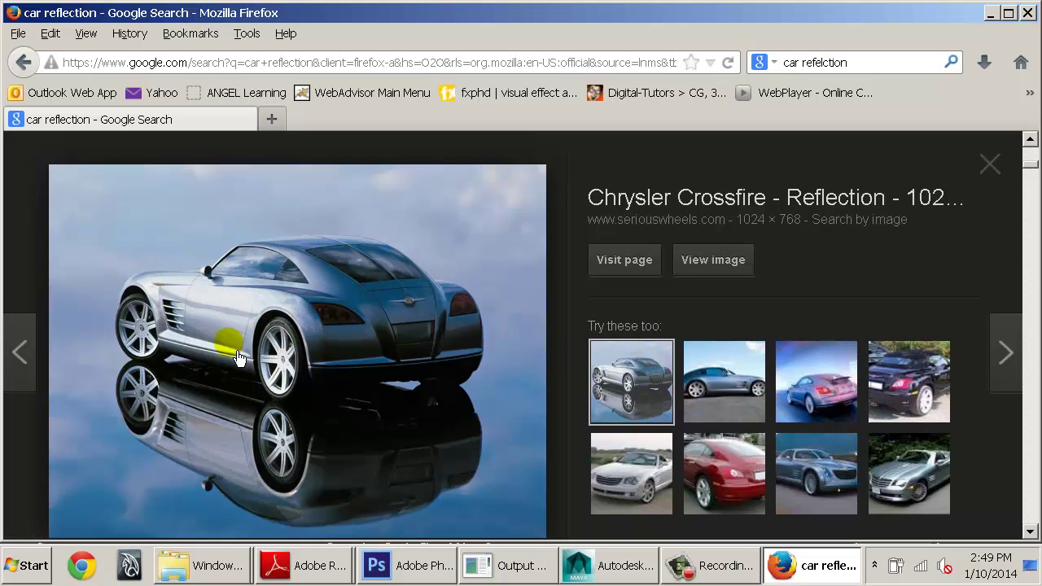
pyautogui.scroll(-10, 236, 354)
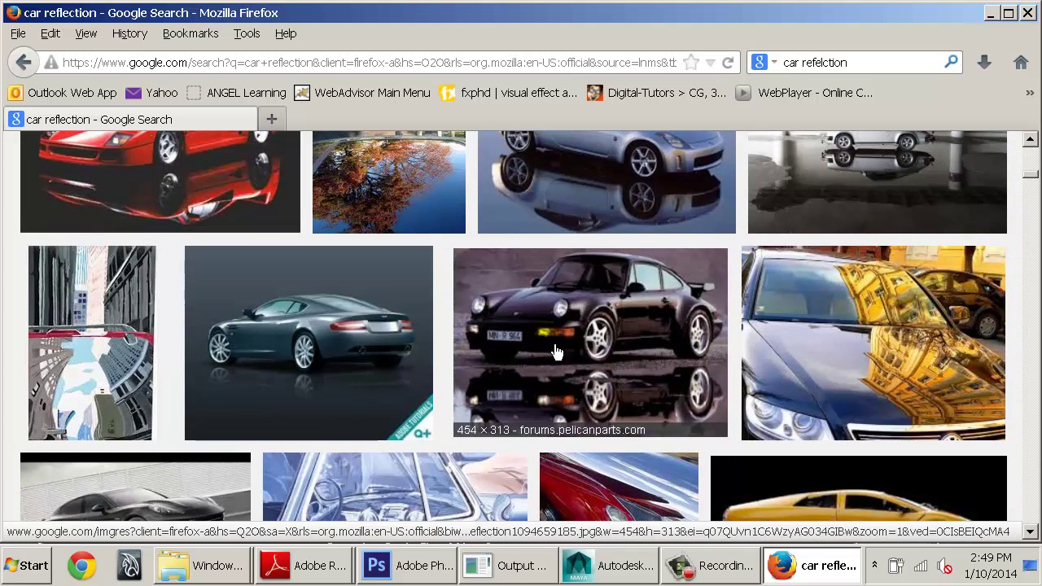
pyautogui.click(556, 352)
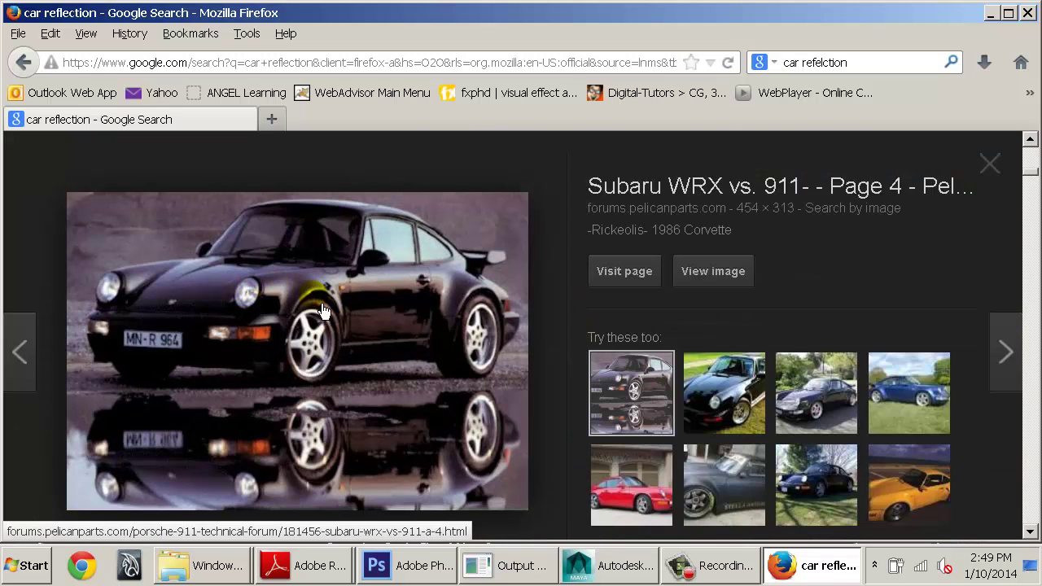
# Step: Switch back to Maya and raise the Reflection Glossiness of miaColorTesting_01 to its maximum
pyautogui.hotkey('alt', 'Tab')
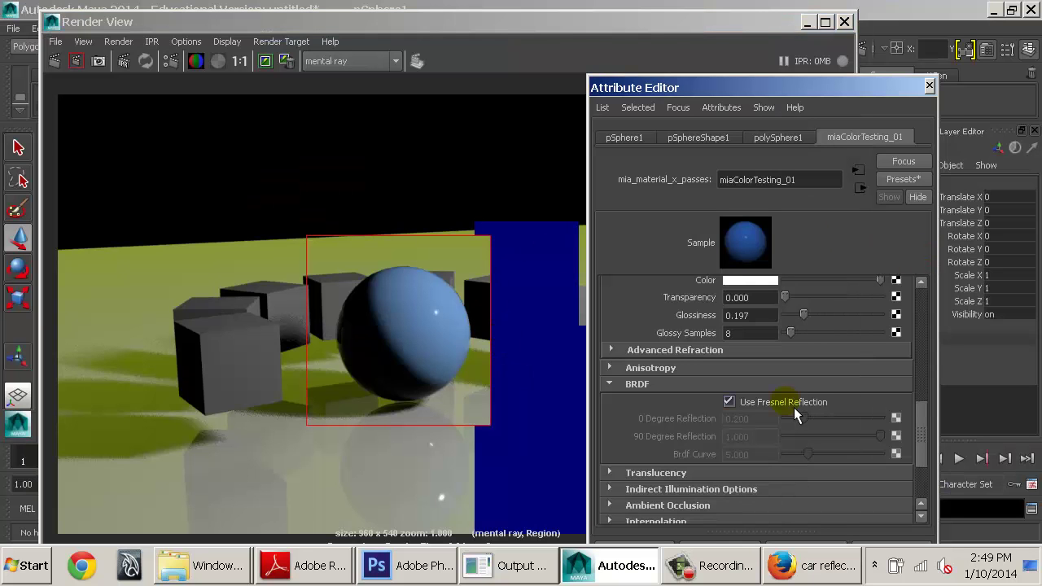
pyautogui.scroll(8, 854, 431)
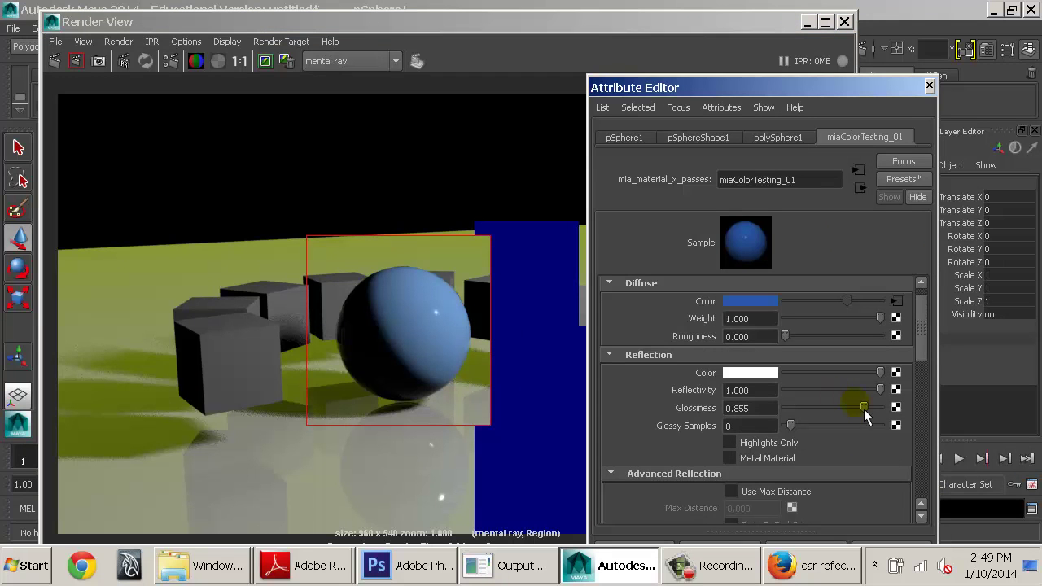
pyautogui.moveTo(865, 407); pyautogui.dragTo(885, 408)
pyautogui.scroll(-4, 833, 395)
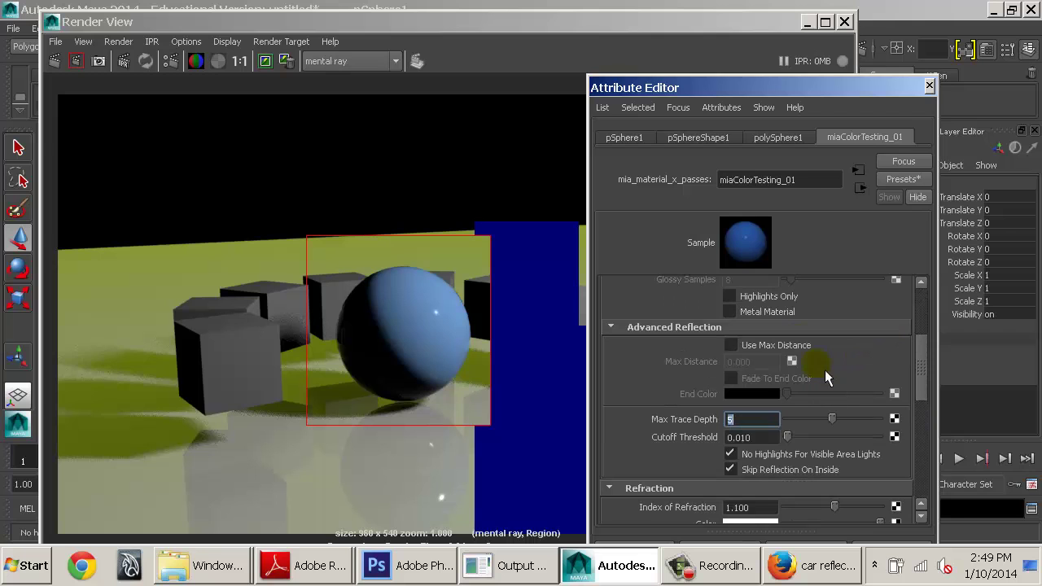
# Step: Delete the cube standing closest in front of the sphere
pyautogui.click(845, 21)
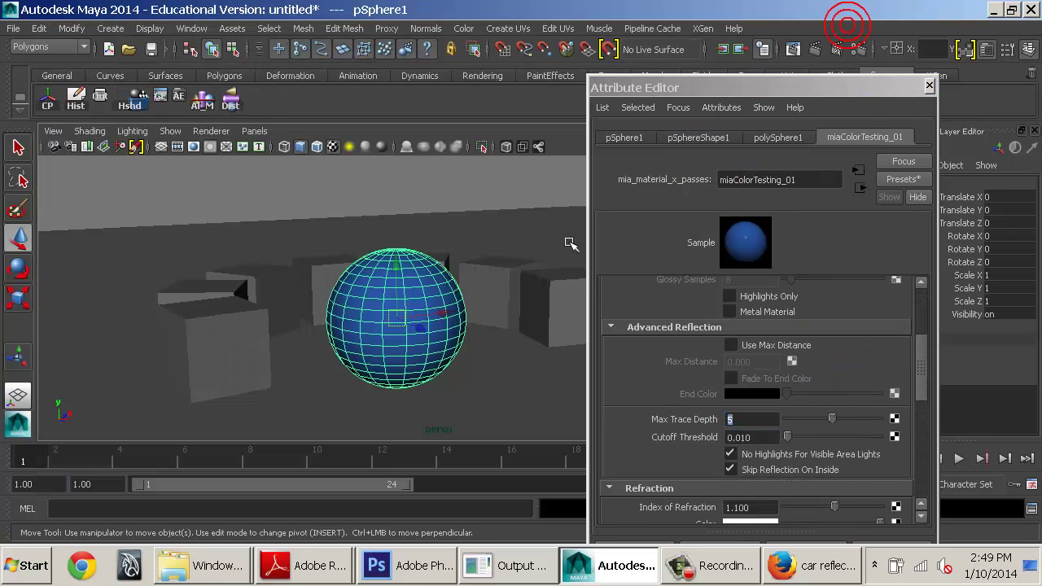
pyautogui.scroll(-8, 198, 272)
pyautogui.keyDown('alt'); pyautogui.moveTo(456, 265); pyautogui.dragTo(285, 280); pyautogui.keyUp('alt')
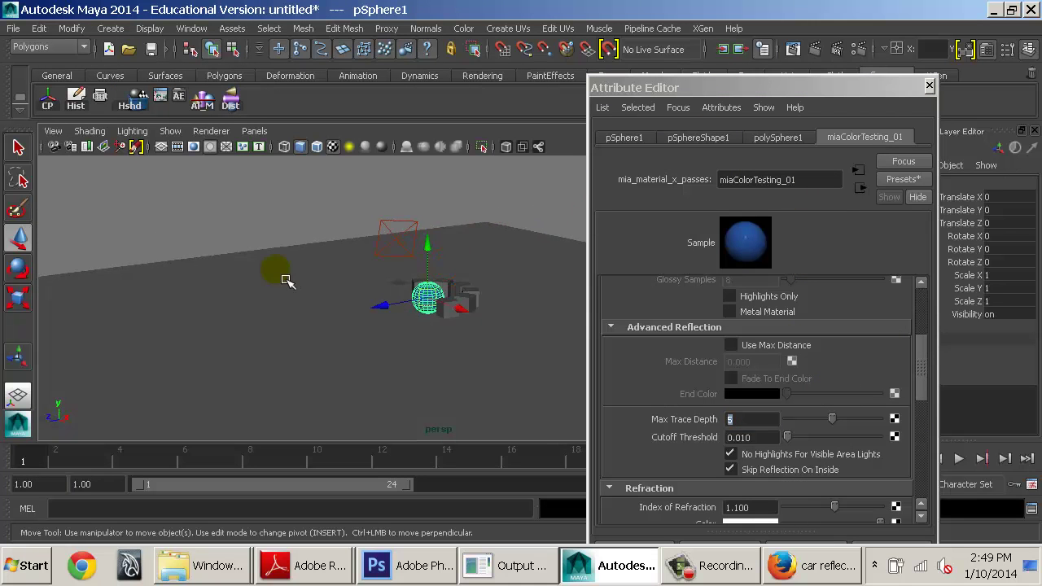
pyautogui.keyDown('alt'); pyautogui.moveTo(285, 280); pyautogui.dragTo(556, 312, button='right'); pyautogui.keyUp('alt')
pyautogui.keyDown('alt'); pyautogui.moveTo(329, 279); pyautogui.dragTo(446, 306, button='right'); pyautogui.keyUp('alt')
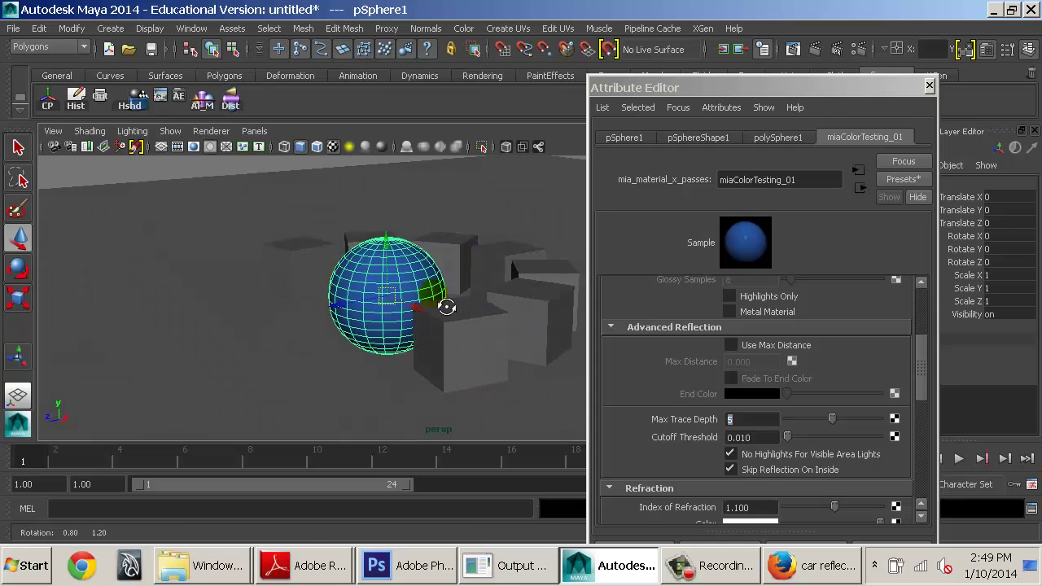
pyautogui.click(486, 337)
pyautogui.press('Delete')
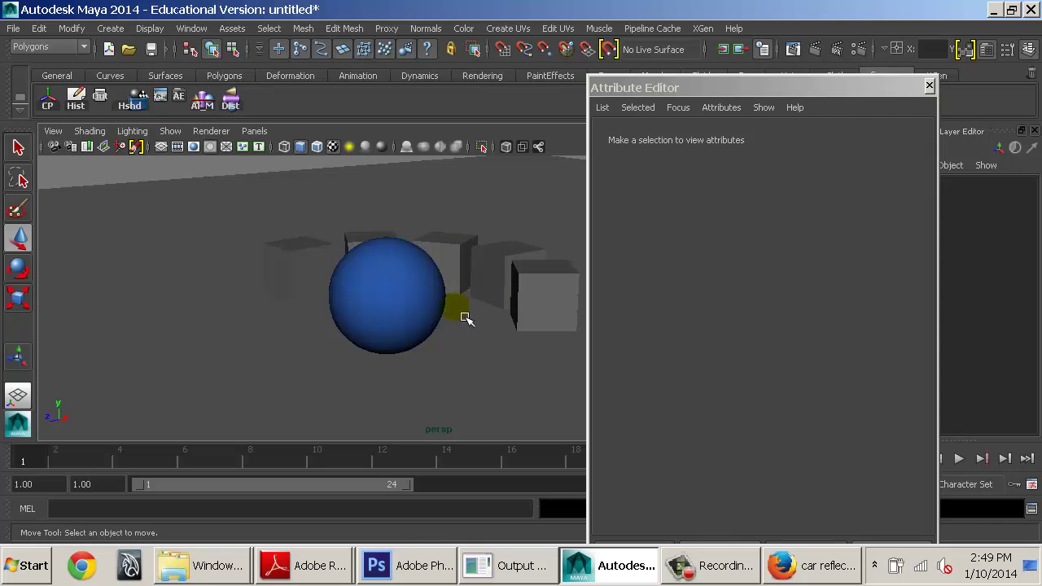
# Step: Frame the sphere beside the remaining cubes from a low angle and render the full frame
pyautogui.keyDown('alt'); pyautogui.moveTo(465, 318); pyautogui.dragTo(413, 311); pyautogui.keyUp('alt')
pyautogui.keyDown('alt'); pyautogui.moveTo(368, 308); pyautogui.dragTo(463, 282, button='right'); pyautogui.keyUp('alt')
pyautogui.keyDown('alt'); pyautogui.moveTo(464, 282); pyautogui.dragTo(394, 277, button='middle'); pyautogui.keyUp('alt')
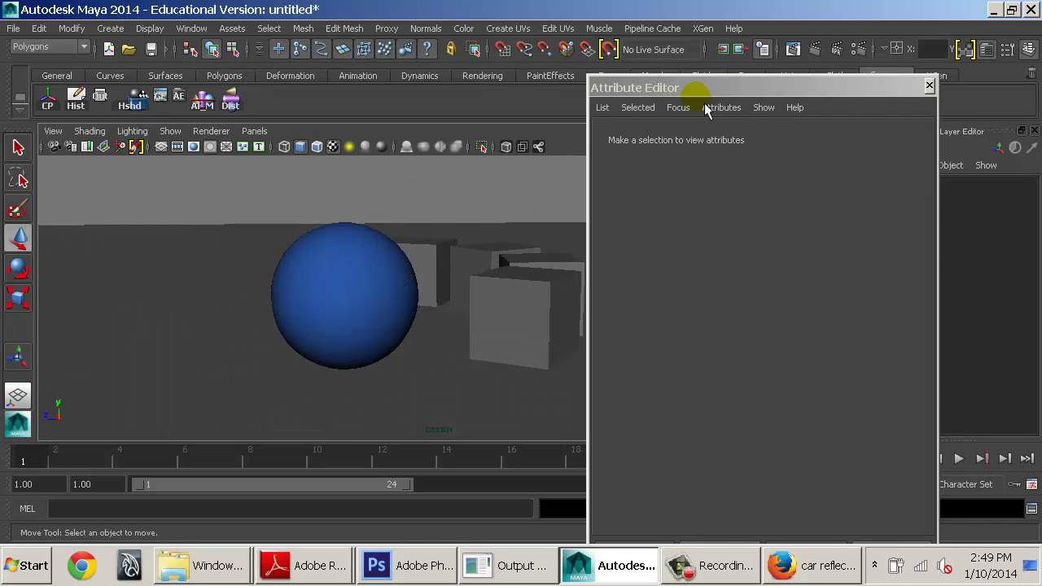
pyautogui.click(814, 50)
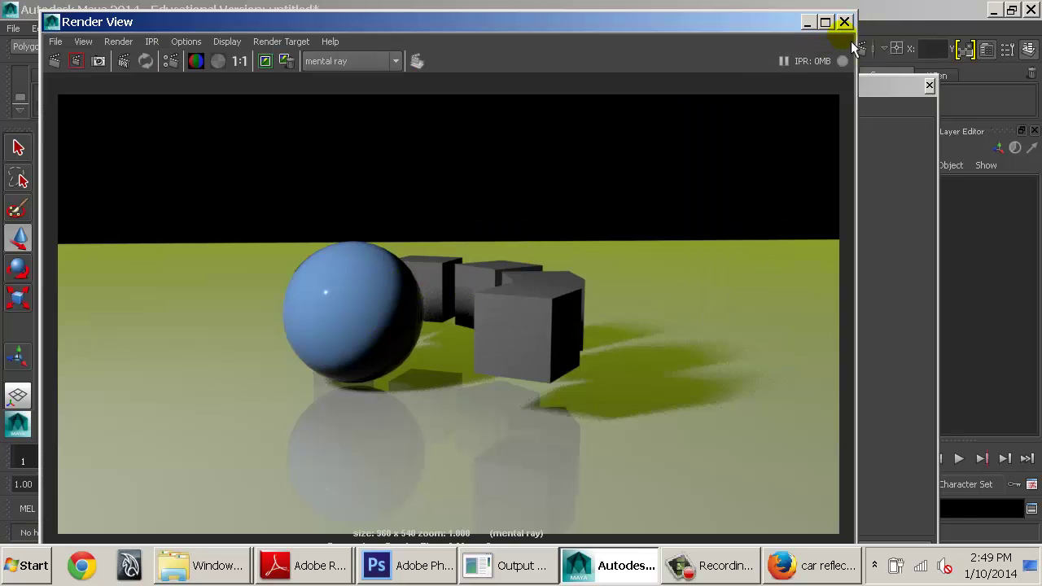
# Step: Take a render snapshot with the sphere centred in front of the cubes and render a region around the sphere
pyautogui.click(844, 22)
pyautogui.keyDown('alt'); pyautogui.moveTo(516, 314); pyautogui.dragTo(506, 272); pyautogui.keyUp('alt')
pyautogui.click(794, 49)
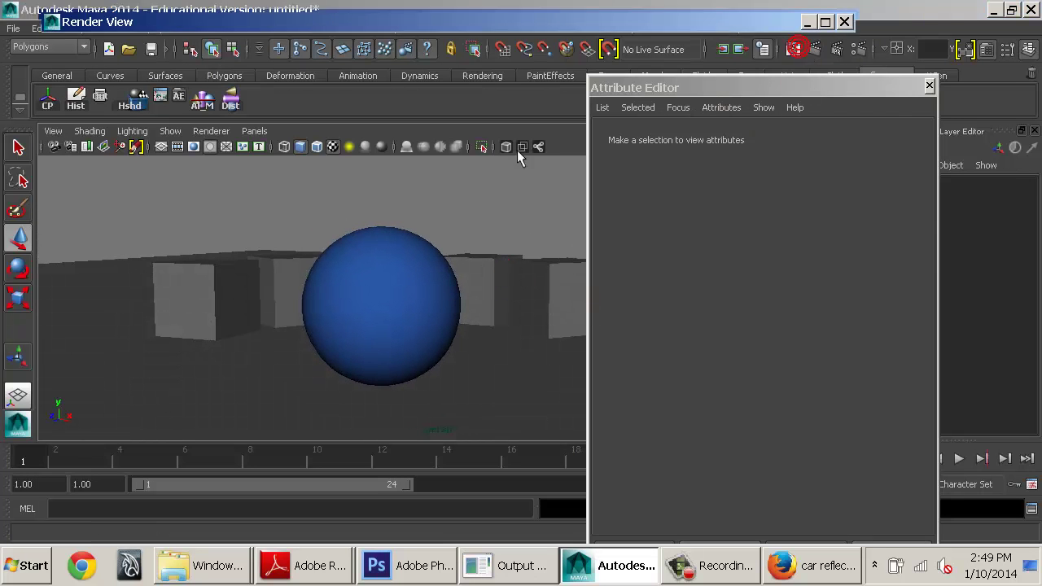
pyautogui.click(97, 62)
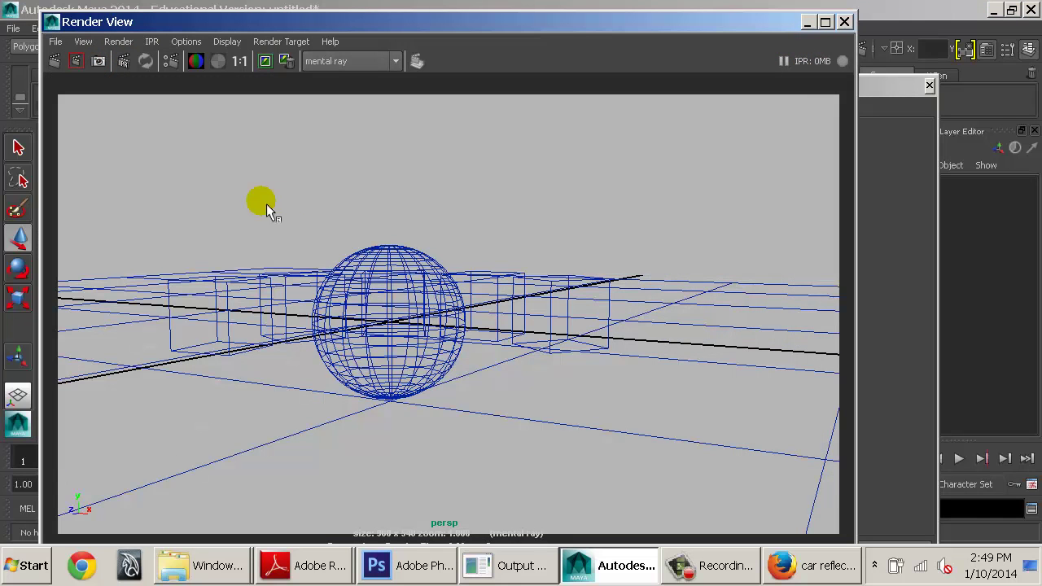
pyautogui.moveTo(267, 211); pyautogui.dragTo(477, 420)
pyautogui.click(76, 61)
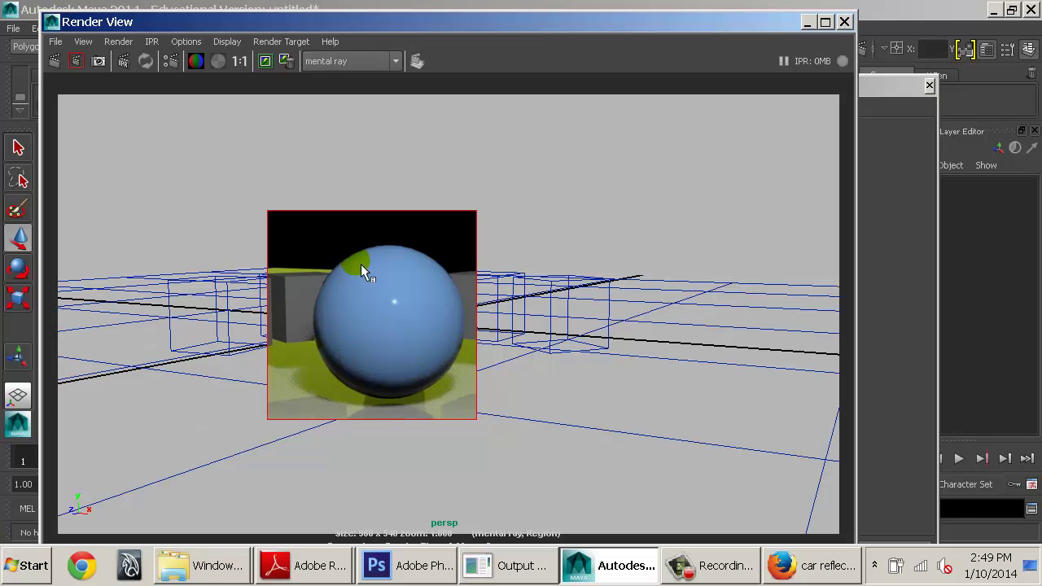
# Step: Turn off Use Fresnel Reflection in the BRDF settings of the sphere's miaColorTesting_01 material
pyautogui.click(845, 22)
pyautogui.click(424, 289)
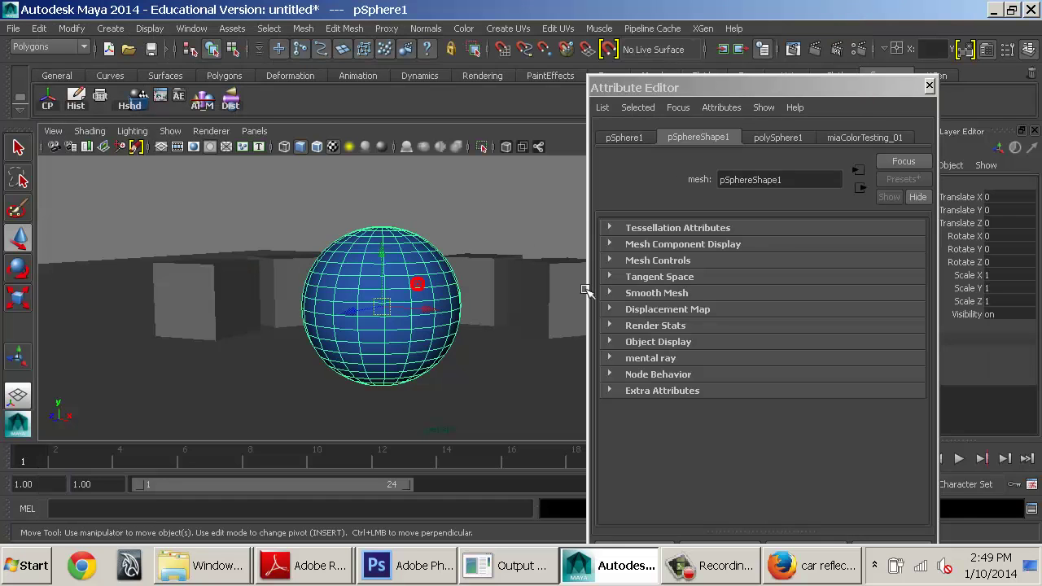
pyautogui.click(863, 136)
pyautogui.scroll(-5, 794, 415)
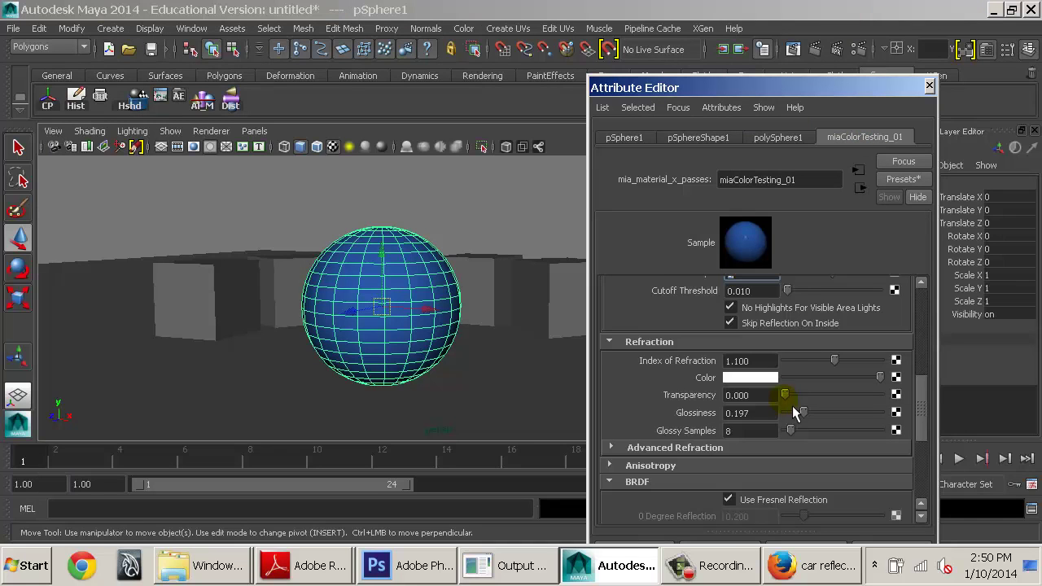
pyautogui.click(773, 401)
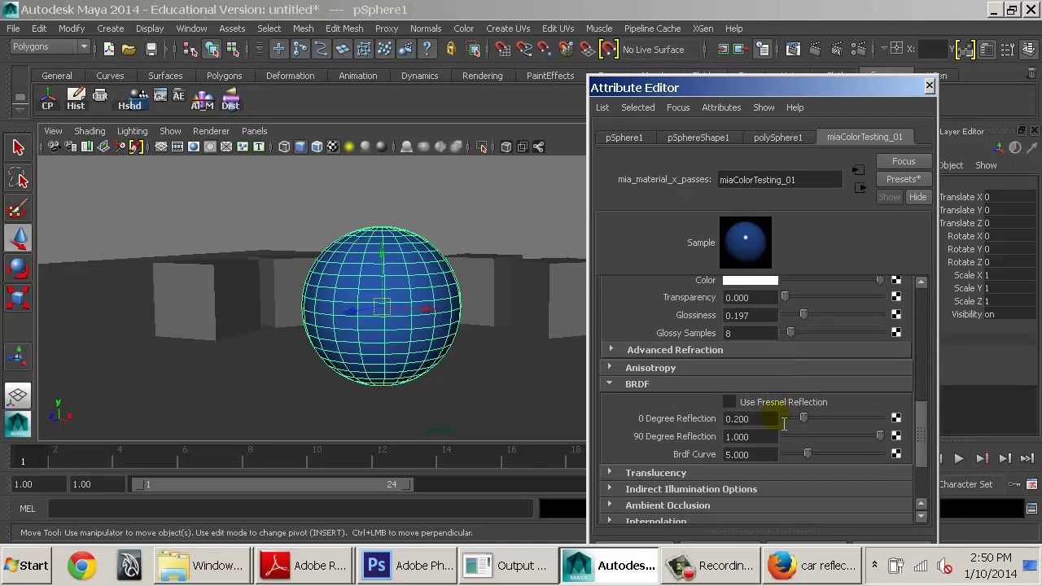
# Step: Set the BRDF 90 Degree Reflection to 0 and the 0 Degree Reflection to 1, and render the full frame
pyautogui.click(759, 418)
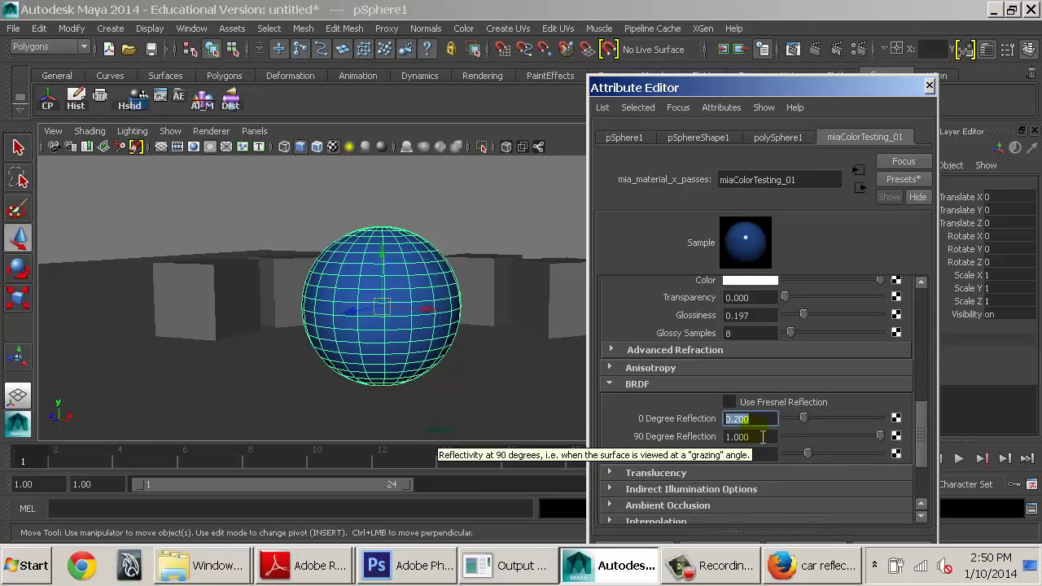
pyautogui.click(749, 436)
pyautogui.write('0')
pyautogui.click(733, 419)
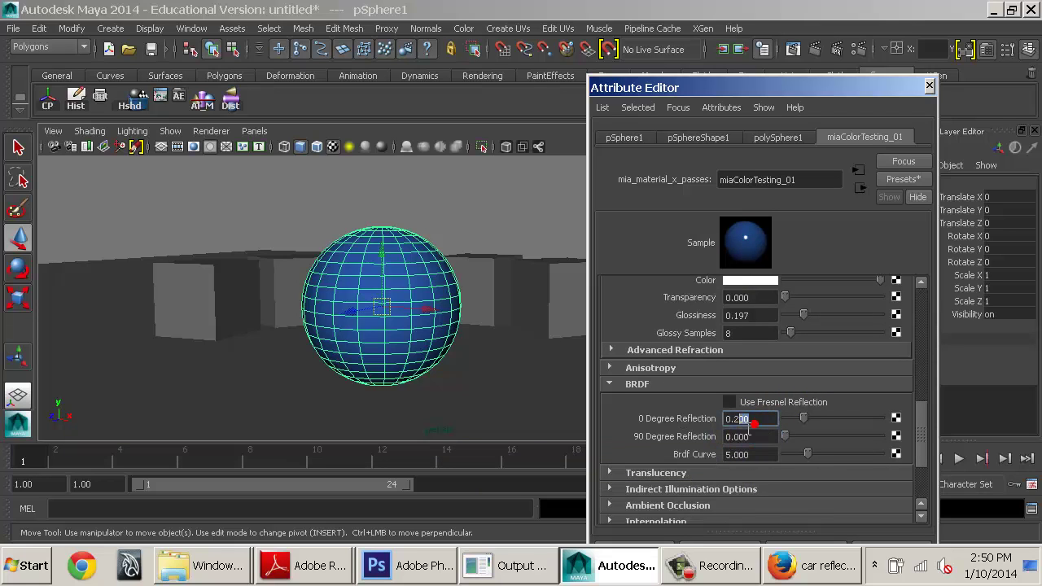
pyautogui.write('1')
pyautogui.press('Return')
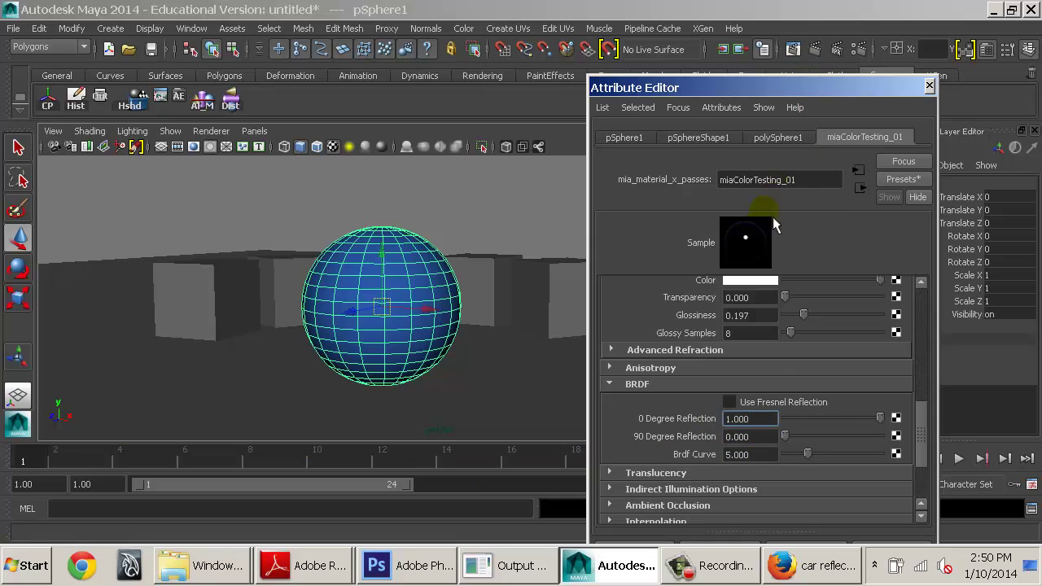
pyautogui.click(822, 54)
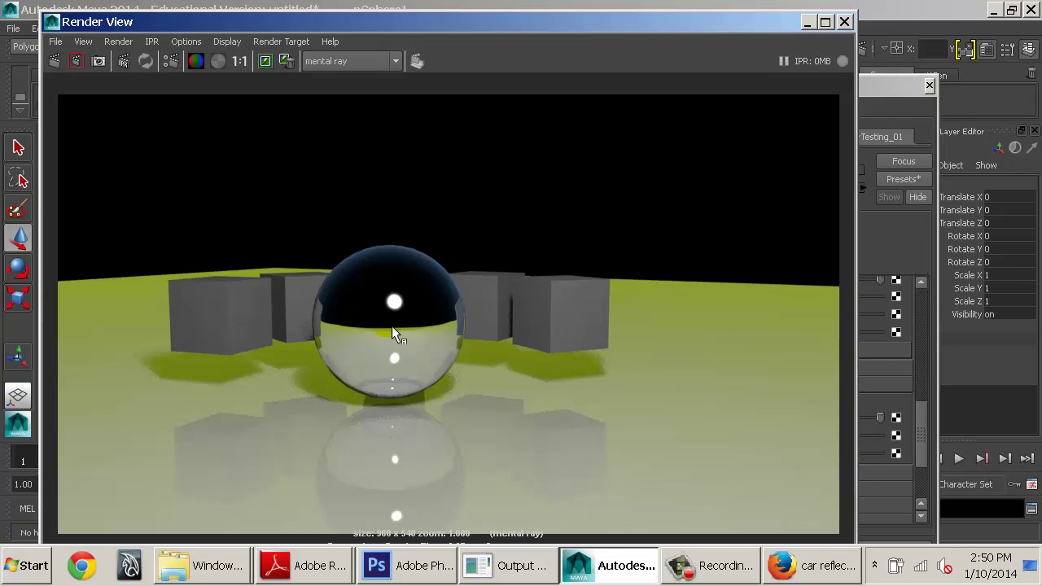
# Step: Set the 0 Degree Reflection to about 0.556 and the 90 Degree Reflection to about 0.350, and render a region around the sphere
pyautogui.moveTo(865, 271); pyautogui.dragTo(588, 277)
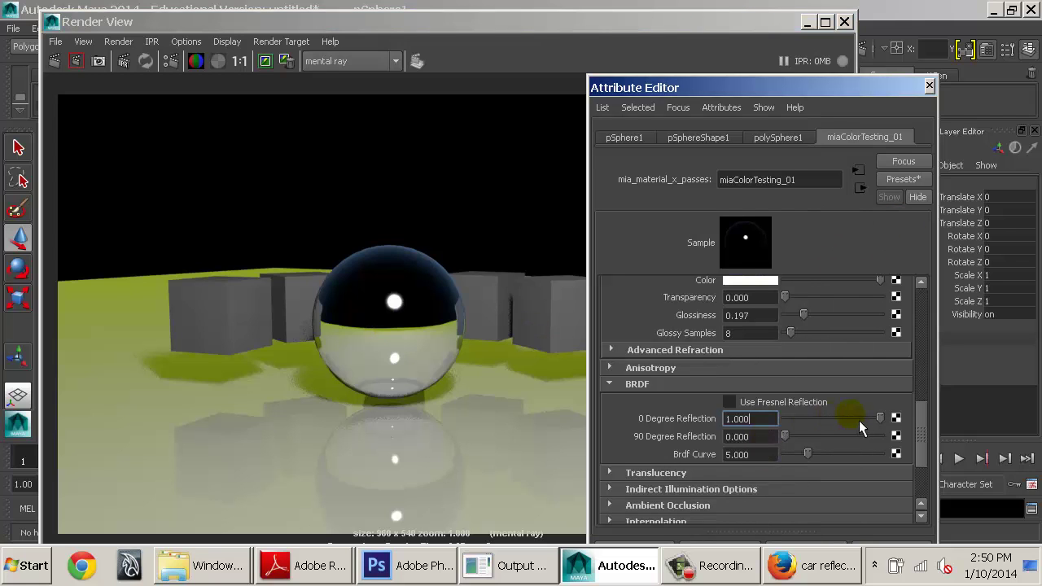
pyautogui.moveTo(860, 420); pyautogui.dragTo(846, 423)
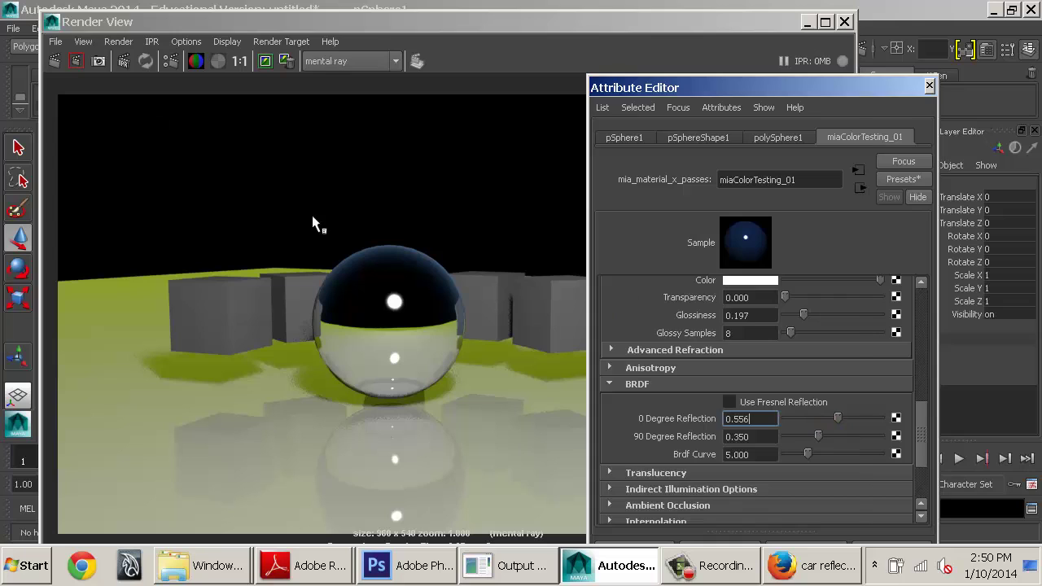
pyautogui.moveTo(289, 229); pyautogui.dragTo(479, 415)
pyautogui.click(79, 63)
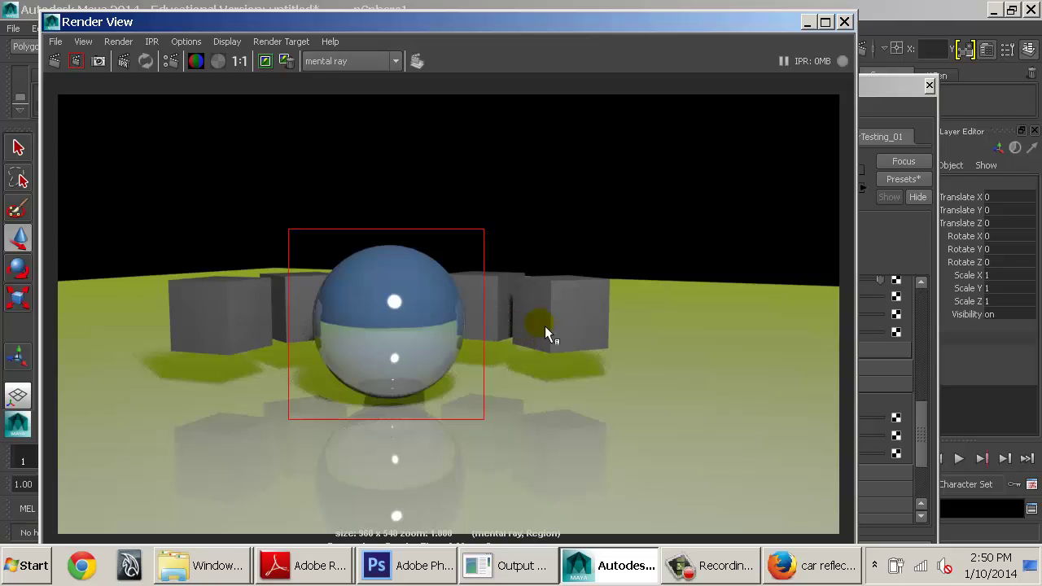
# Step: Raise the 0 Degree Reflection to about 0.692 and render the sphere region again
pyautogui.click(900, 240)
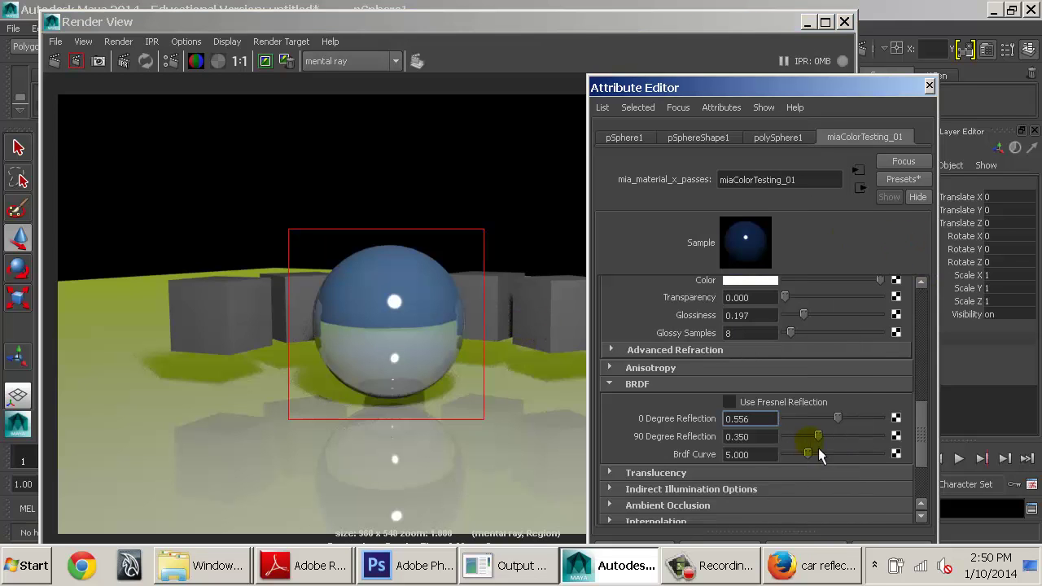
pyautogui.moveTo(847, 422)
pyautogui.mouseDown()
pyautogui.moveTo(873, 421)
pyautogui.moveTo(858, 424)
pyautogui.mouseUp()
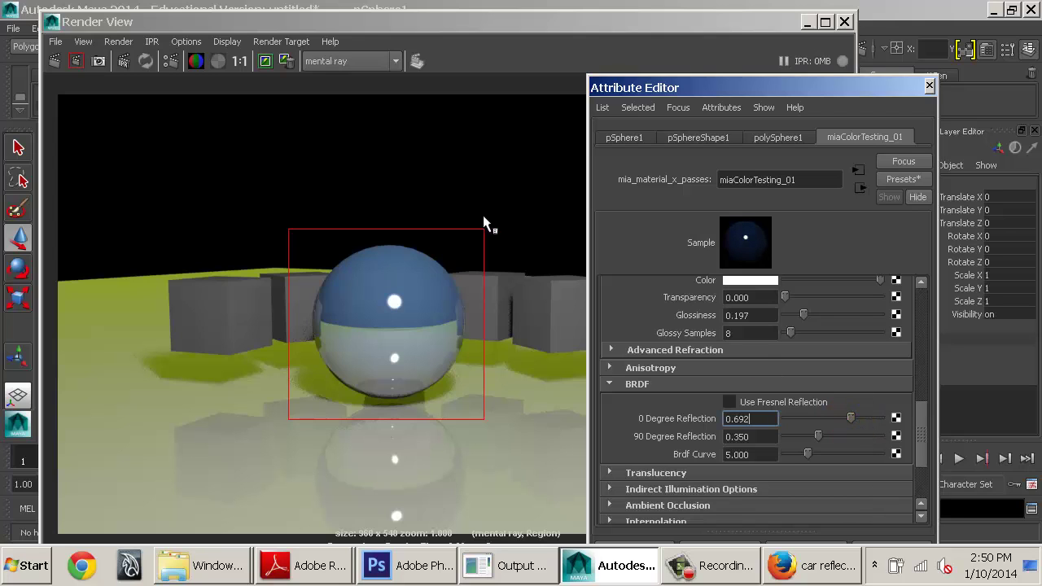
pyautogui.click(76, 61)
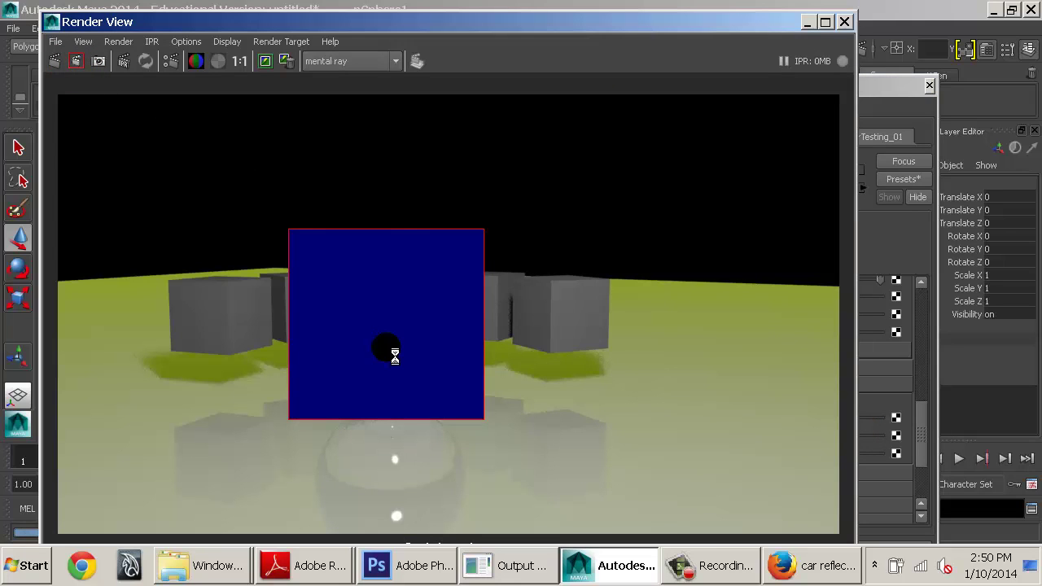
# Step: Set the 0 Degree Reflection to about 0.043 and the 90 Degree Reflection to about 0.658, and re-render the sphere region
pyautogui.click(919, 412)
pyautogui.moveTo(855, 421); pyautogui.dragTo(788, 418)
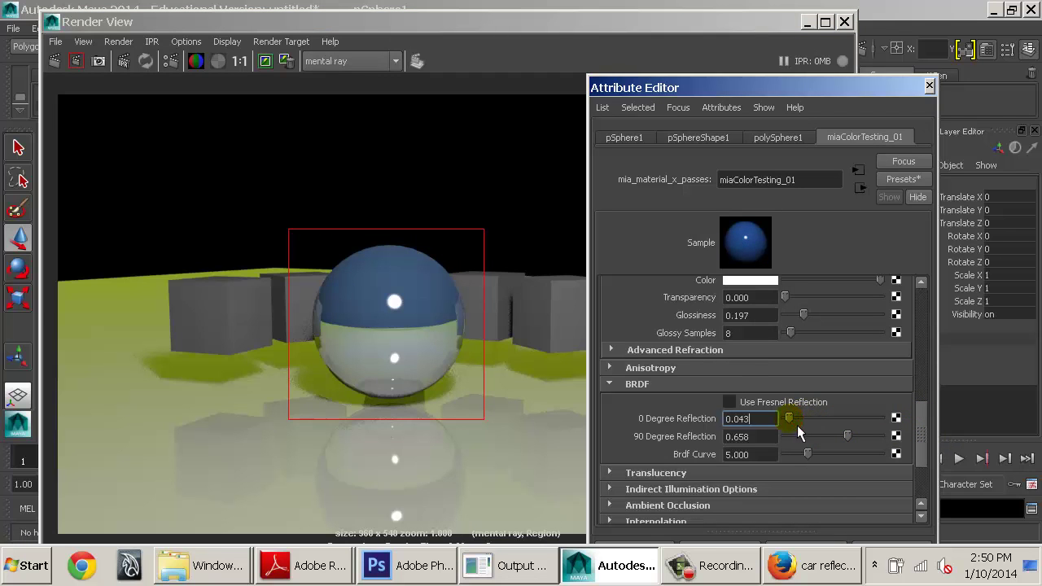
pyautogui.click(79, 64)
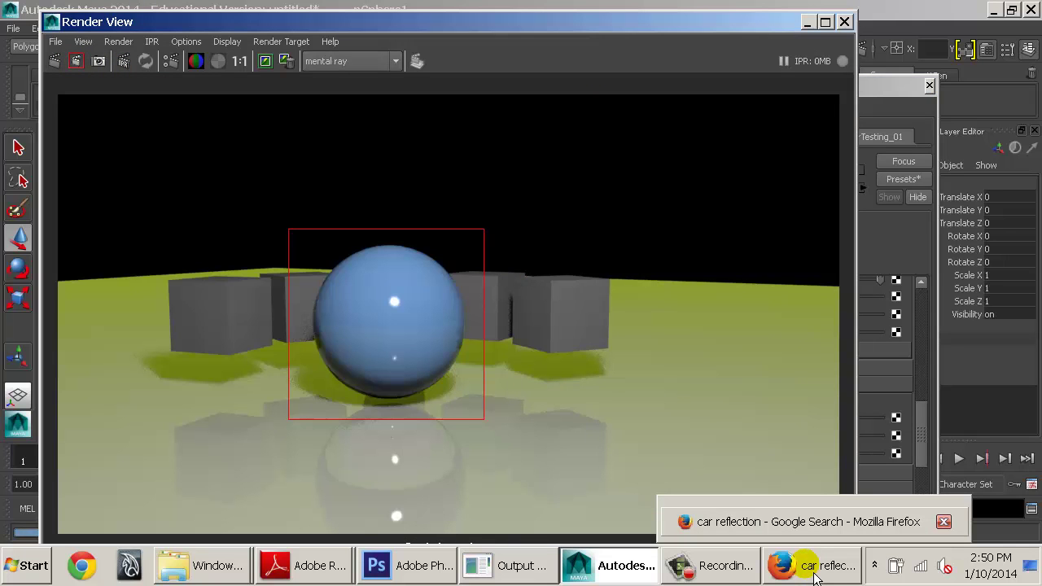
# Step: Switch to architectural-library.pdf in Adobe Reader and highlight the lines on 0 degree and 90 degree faces on page 16
pyautogui.moveTo(332, 574)
pyautogui.click(326, 521)
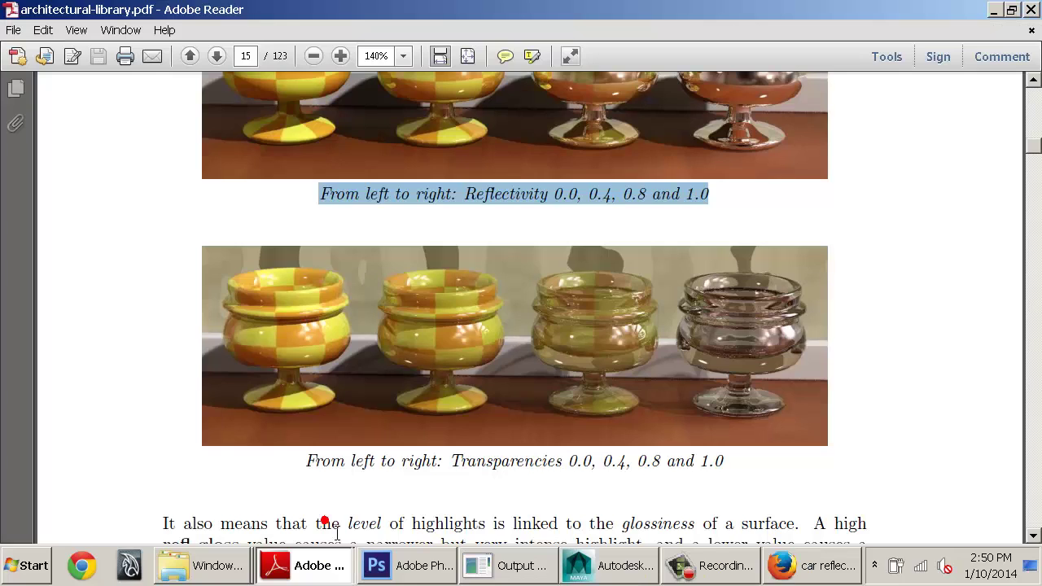
pyautogui.scroll(-4, 776, 421)
pyautogui.scroll(-9, 777, 421)
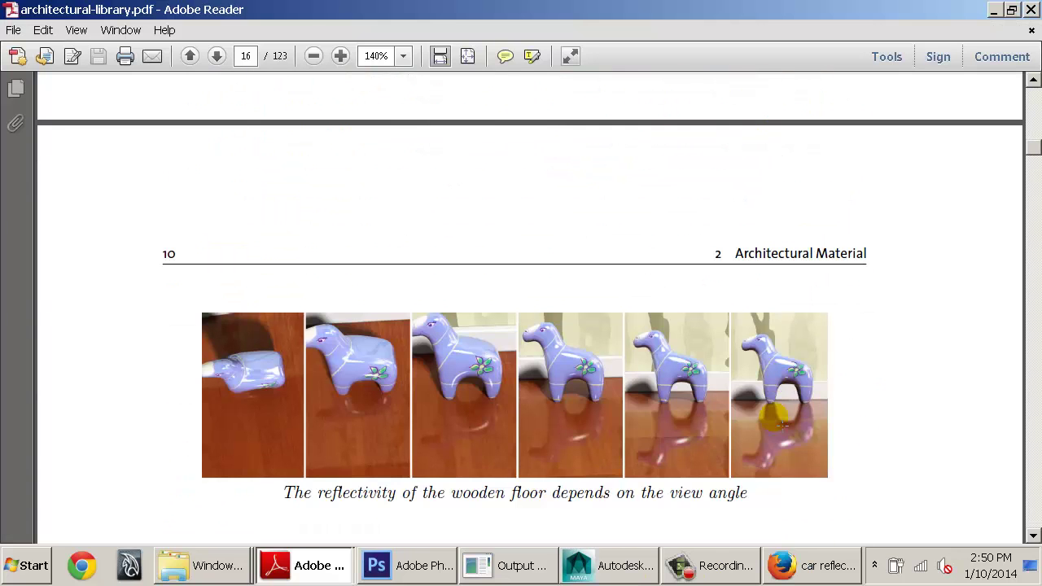
pyautogui.scroll(-8, 782, 427)
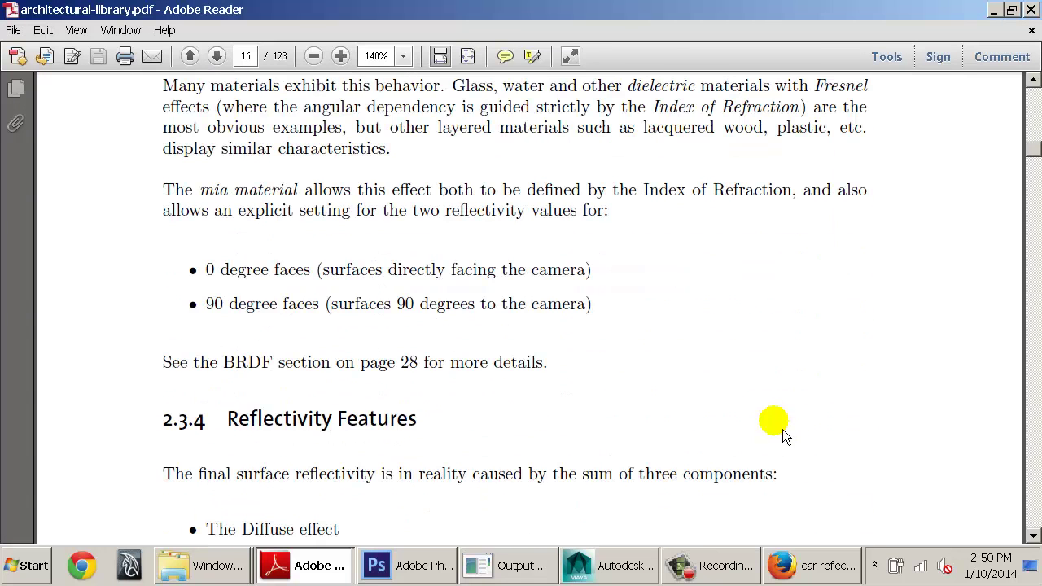
pyautogui.moveTo(591, 305); pyautogui.dragTo(431, 317)
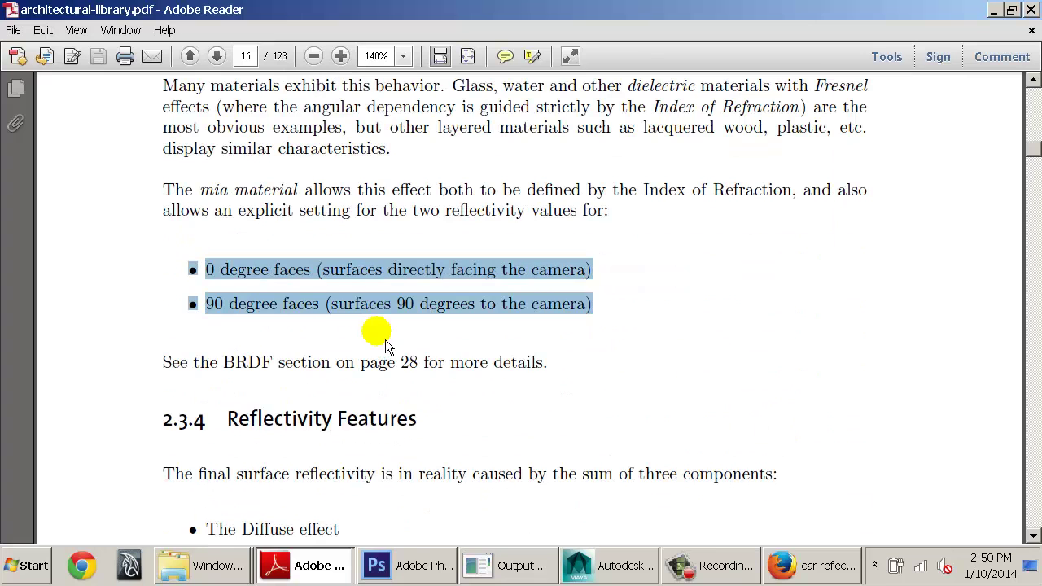
# Step: Browse onward through the manual's material features and parameter descriptions to examine the glossiness comparison image on page 27
pyautogui.scroll(-10, 372, 333)
pyautogui.scroll(-20, 360, 320)
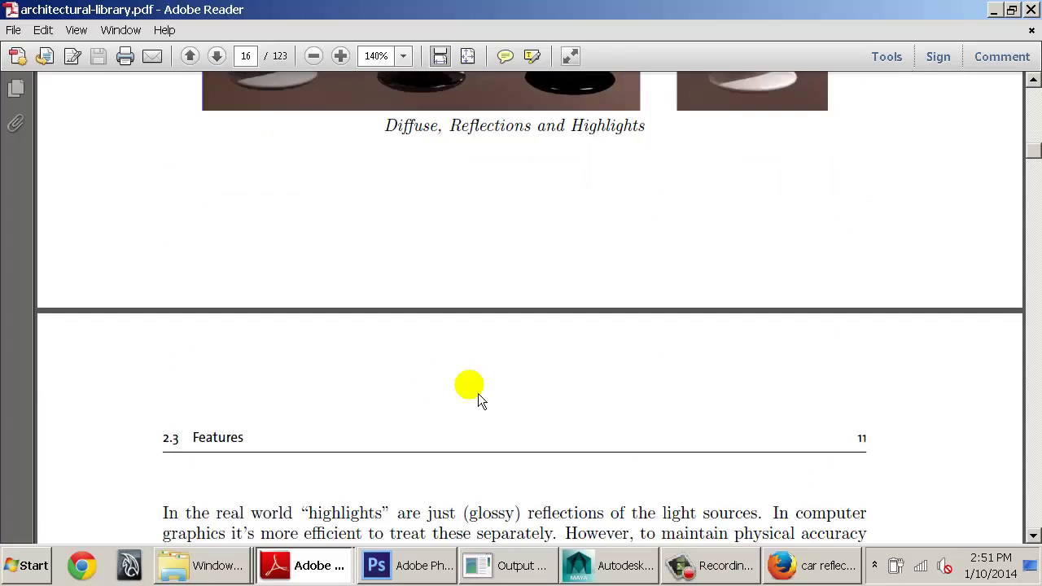
pyautogui.scroll(-20, 586, 410)
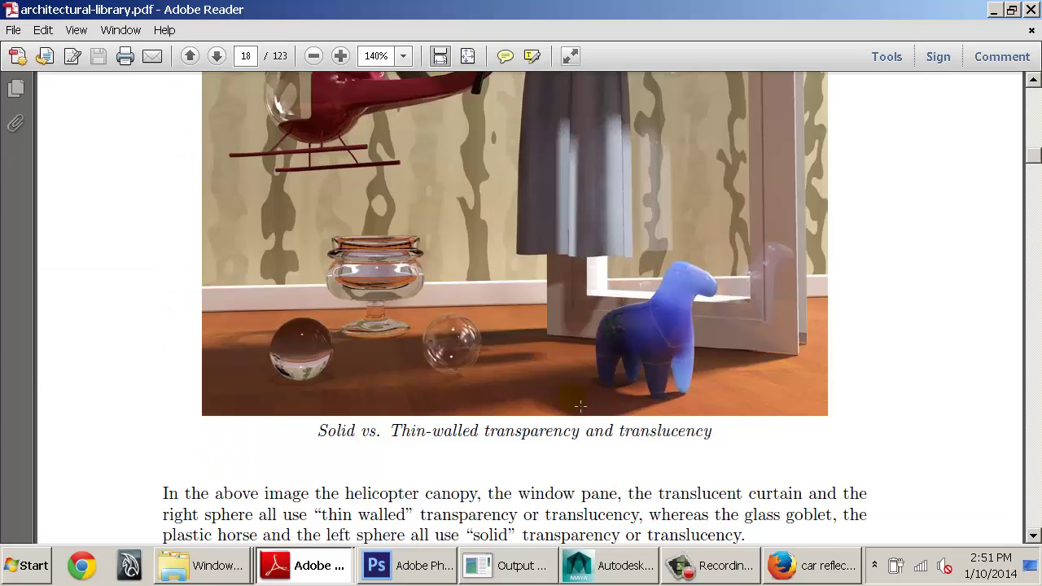
pyautogui.scroll(-20, 581, 405)
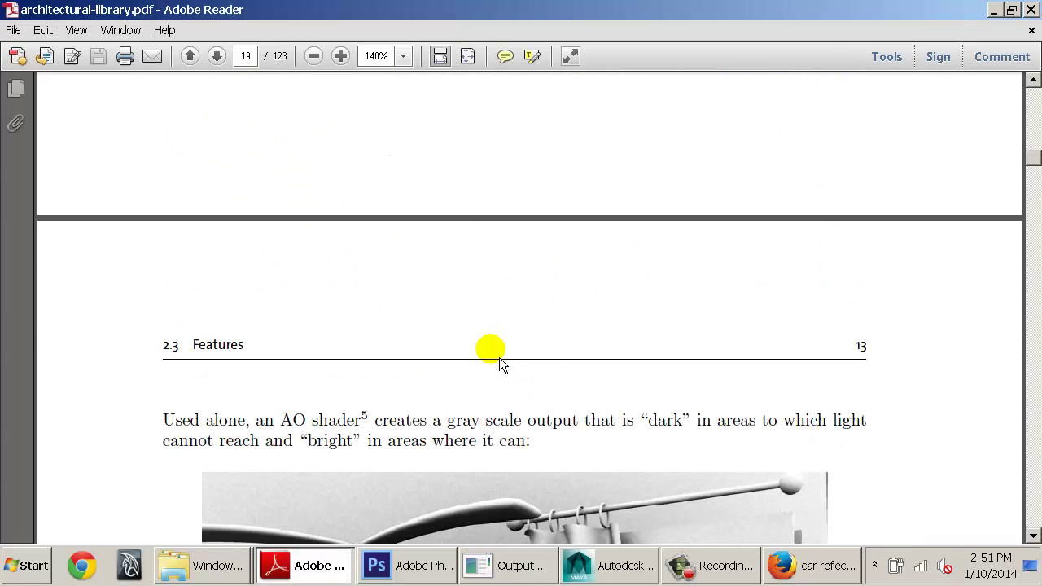
pyautogui.scroll(-20, 499, 358)
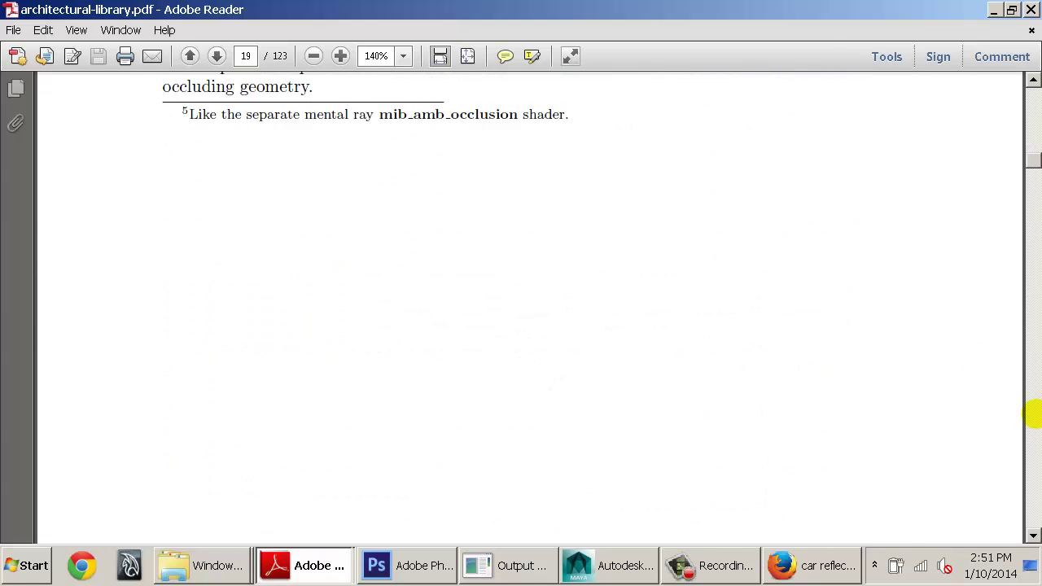
pyautogui.scroll(-20, 1033, 416)
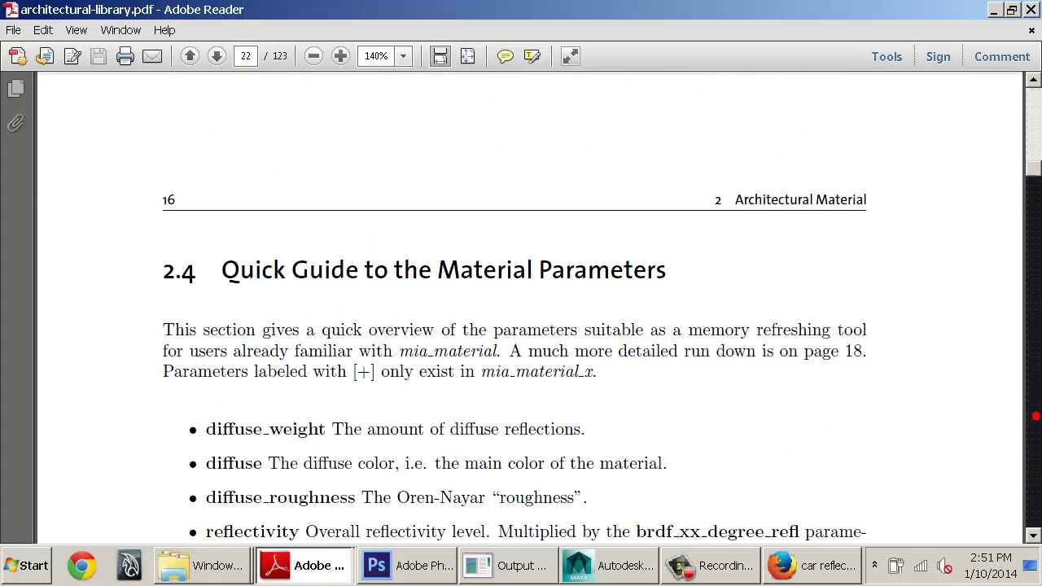
pyautogui.click(1034, 416)
pyautogui.click(1034, 416)
pyautogui.click(1034, 417)
pyautogui.click(1034, 416)
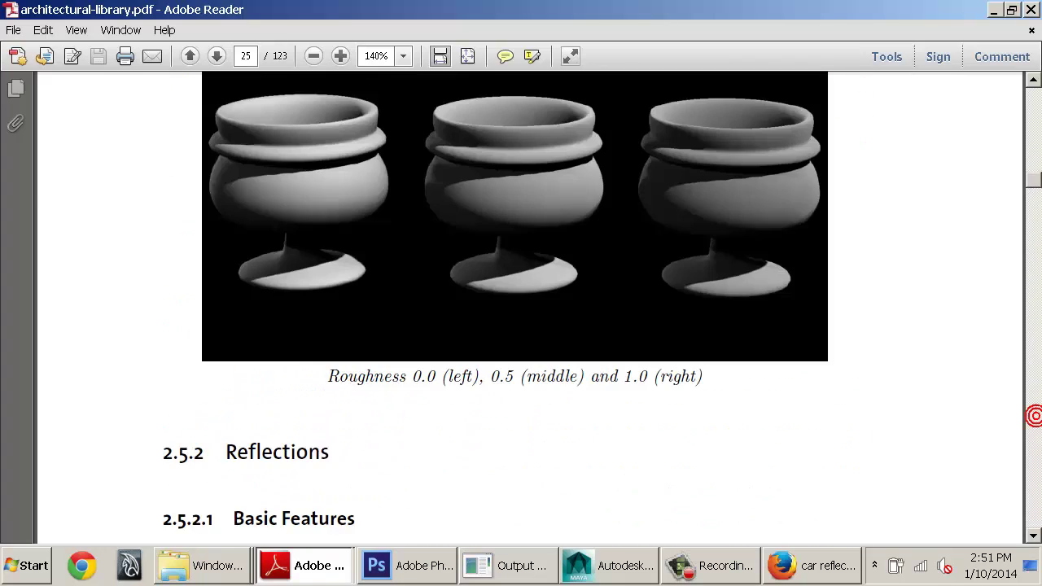
pyautogui.click(1035, 416)
pyautogui.click(1034, 416)
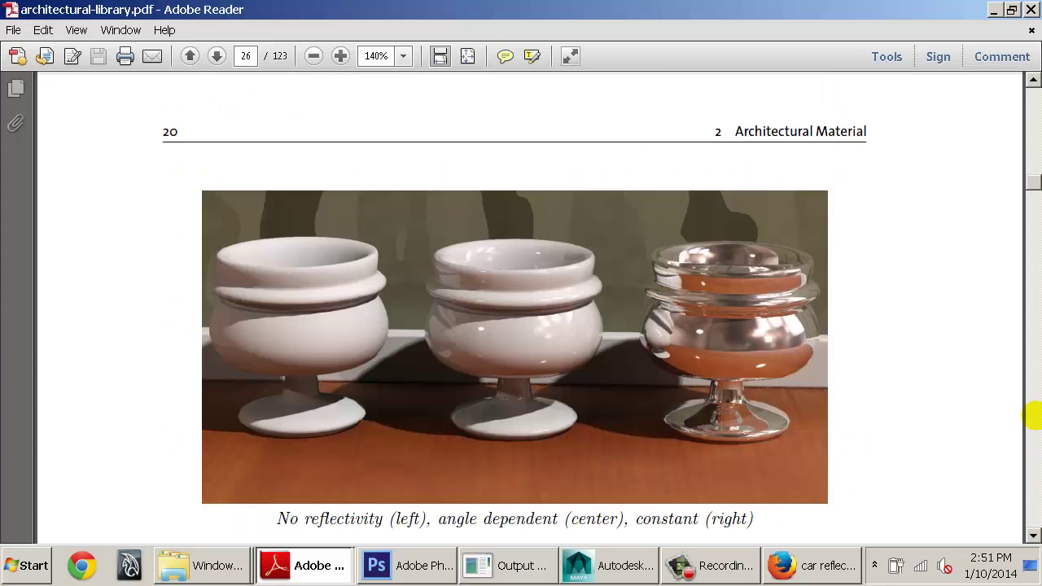
pyautogui.click(1034, 416)
pyautogui.click(1034, 416)
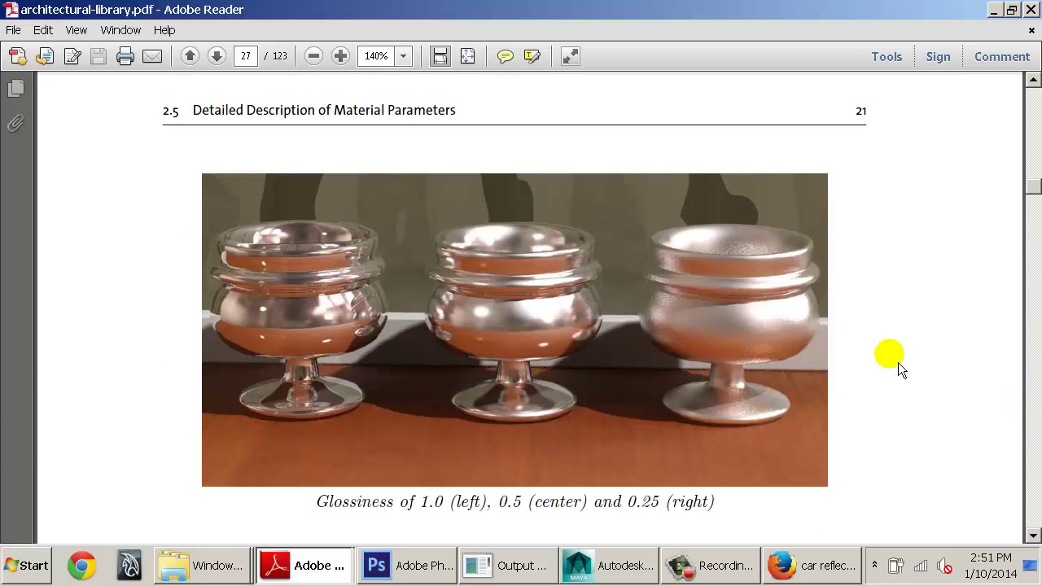
pyautogui.click(1036, 446)
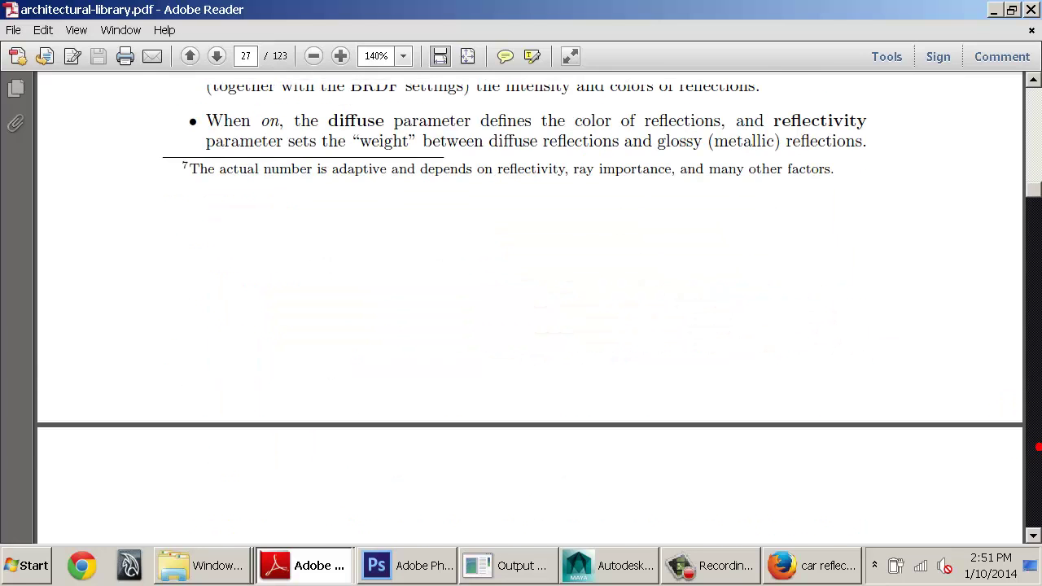
pyautogui.click(1034, 447)
pyautogui.click(1035, 166)
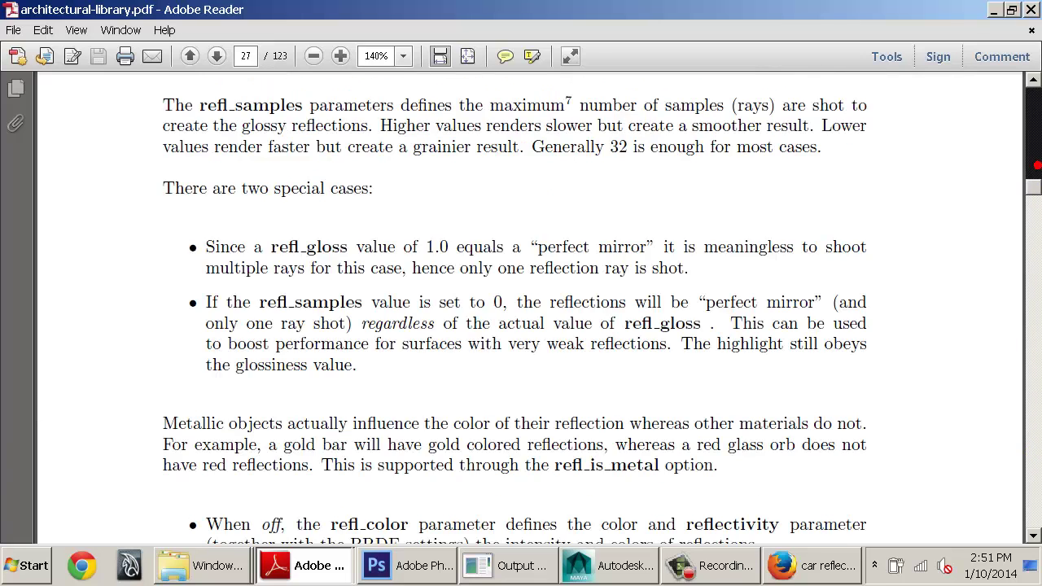
pyautogui.click(1035, 166)
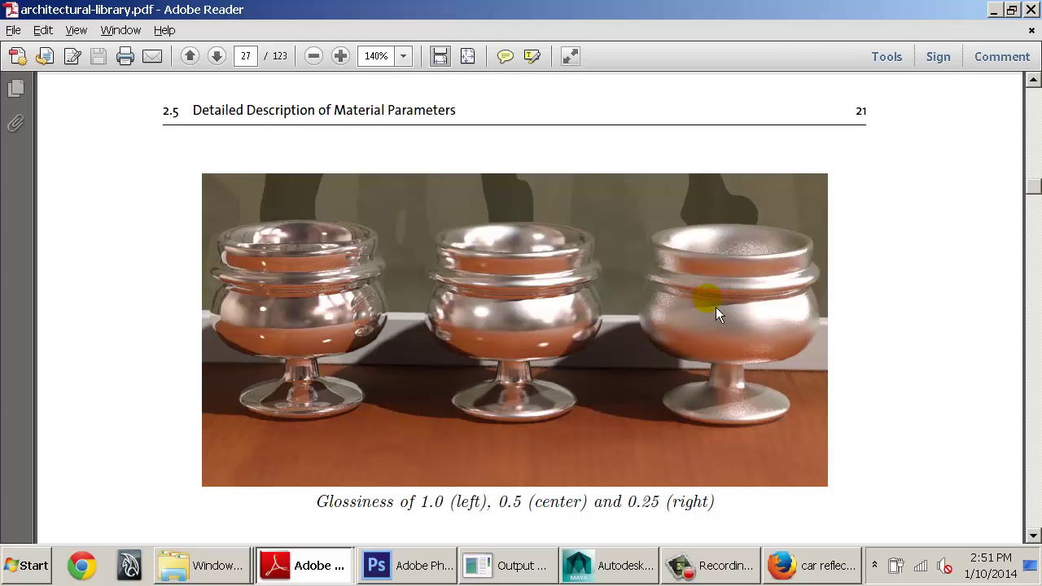
# Step: Switch back to Maya, close the render window and expand the Anisotropy settings of miaColorTesting_01
pyautogui.hotkey('alt', 'Tab')
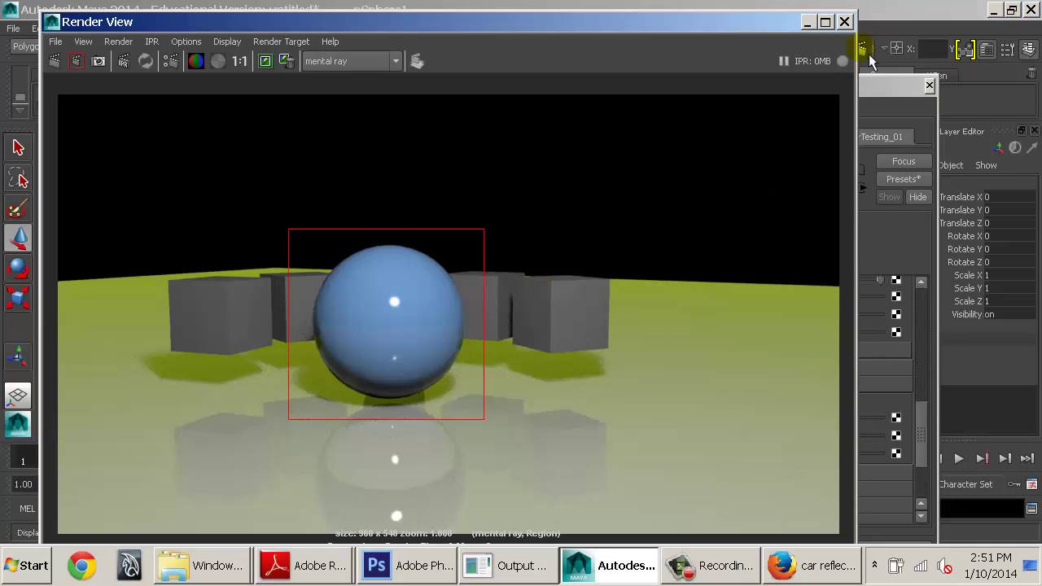
pyautogui.click(846, 21)
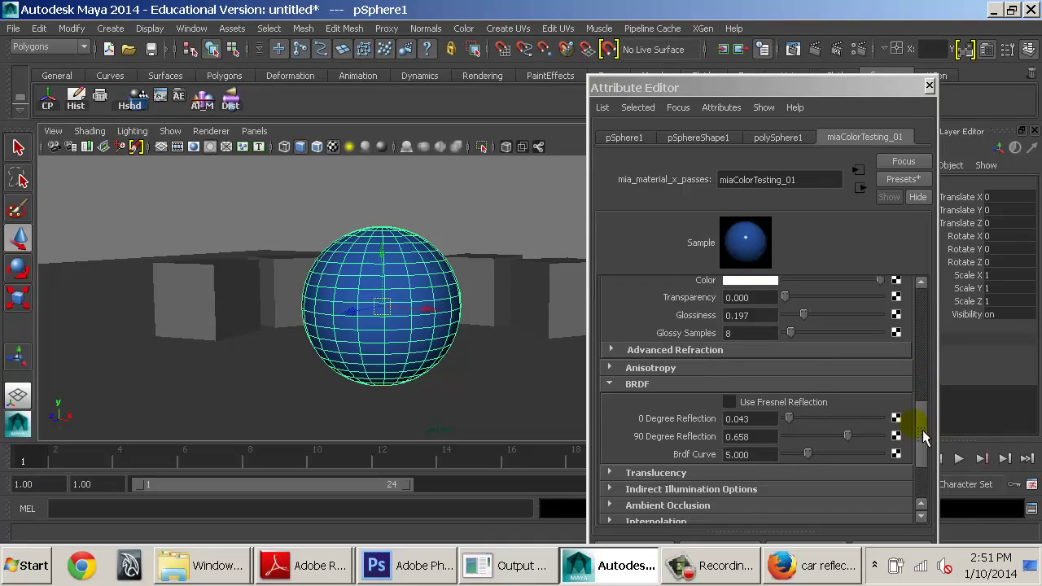
pyautogui.moveTo(923, 430); pyautogui.dragTo(925, 446)
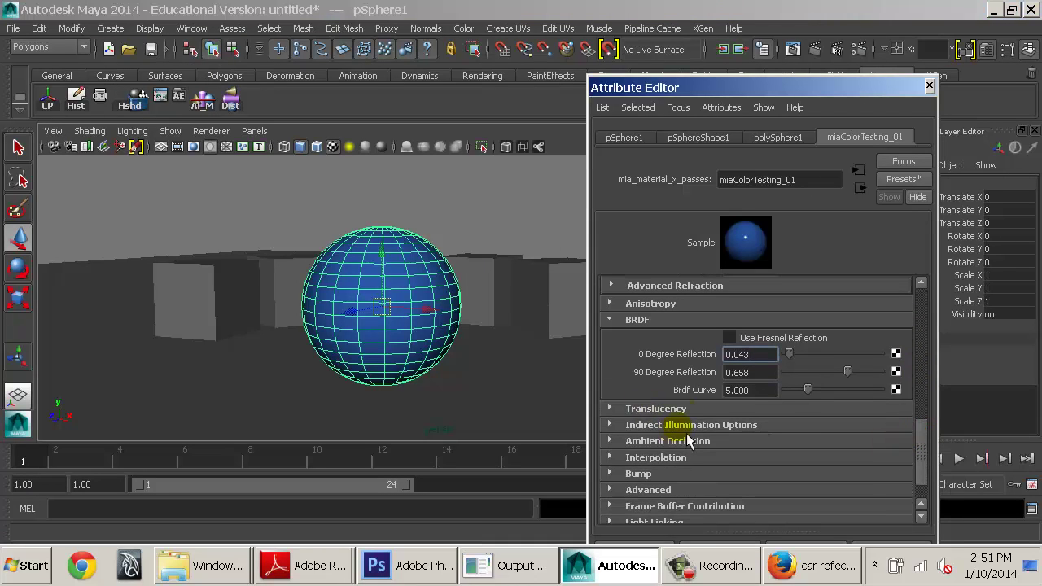
pyautogui.click(650, 304)
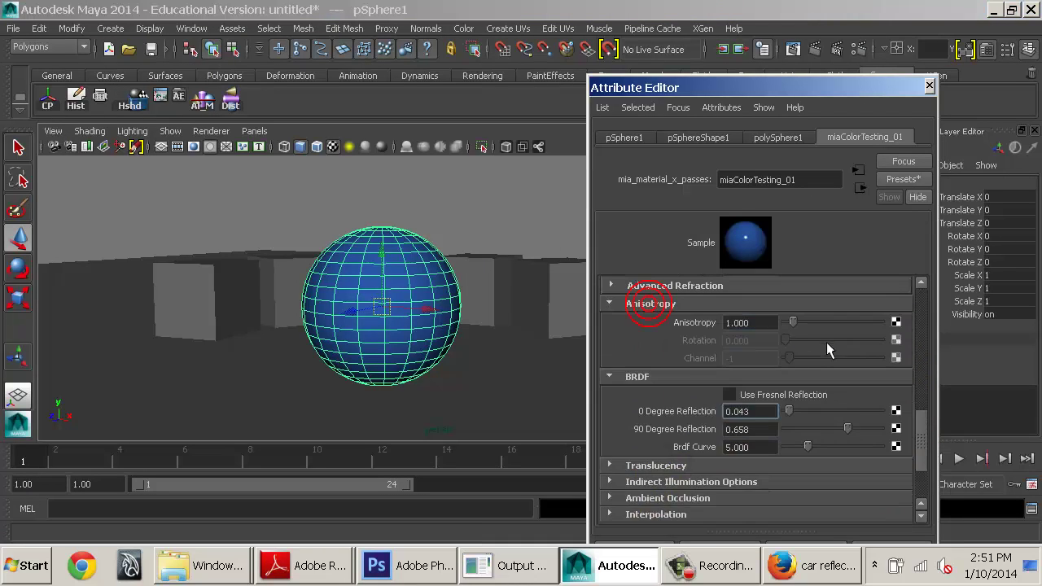
pyautogui.click(754, 243)
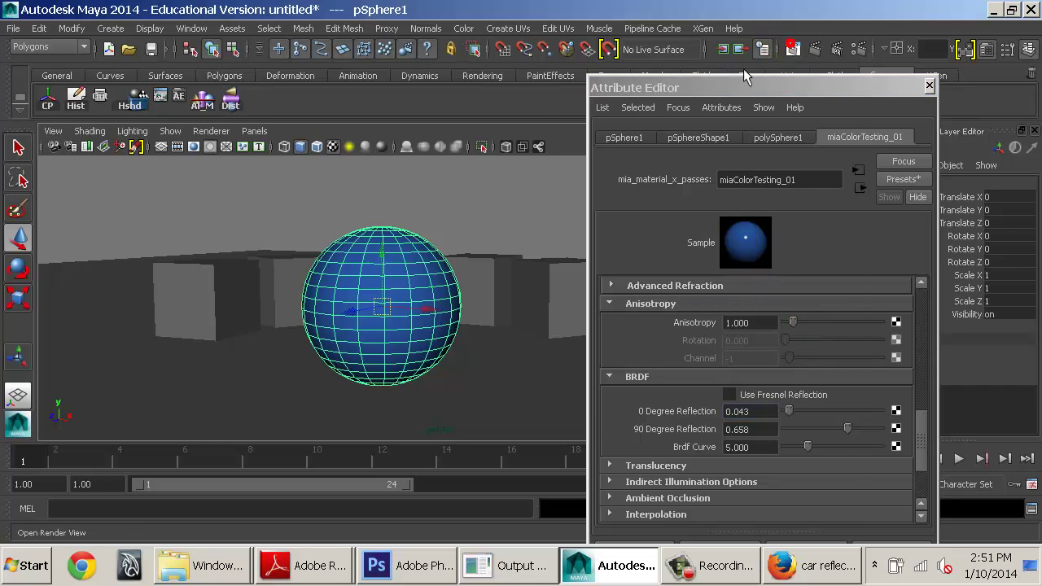
# Step: Try Anisotropy values of 10 and 30, settle on 50, and re-render the sphere region
pyautogui.click(794, 49)
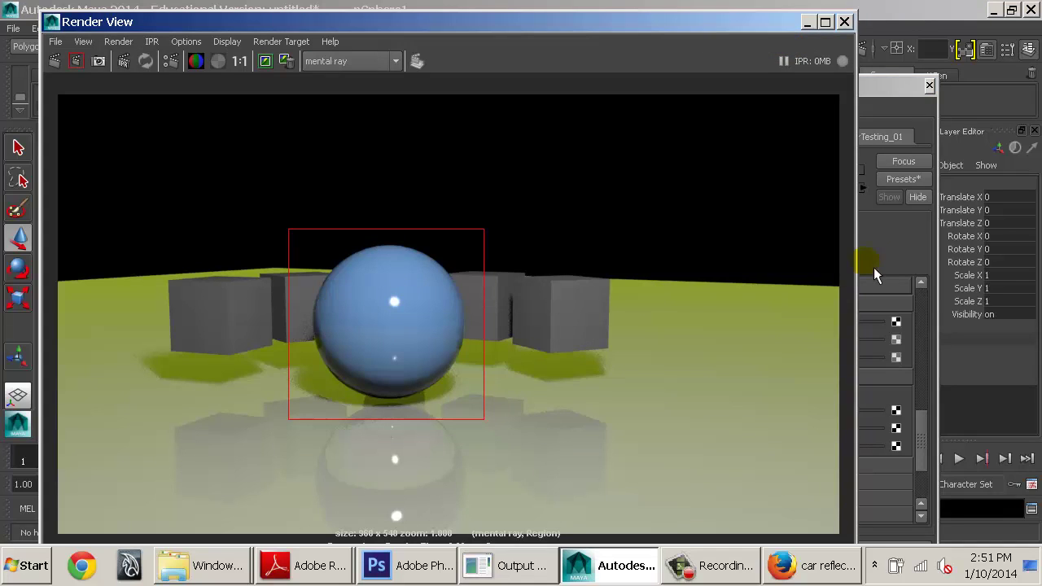
pyautogui.click(873, 265)
pyautogui.moveTo(826, 329); pyautogui.dragTo(918, 327)
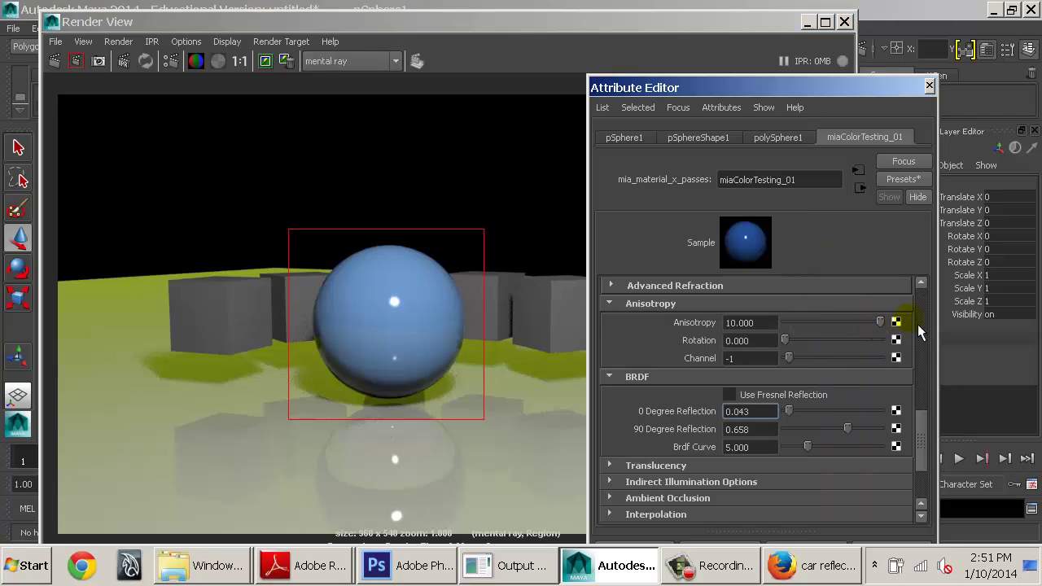
pyautogui.doubleClick(778, 324)
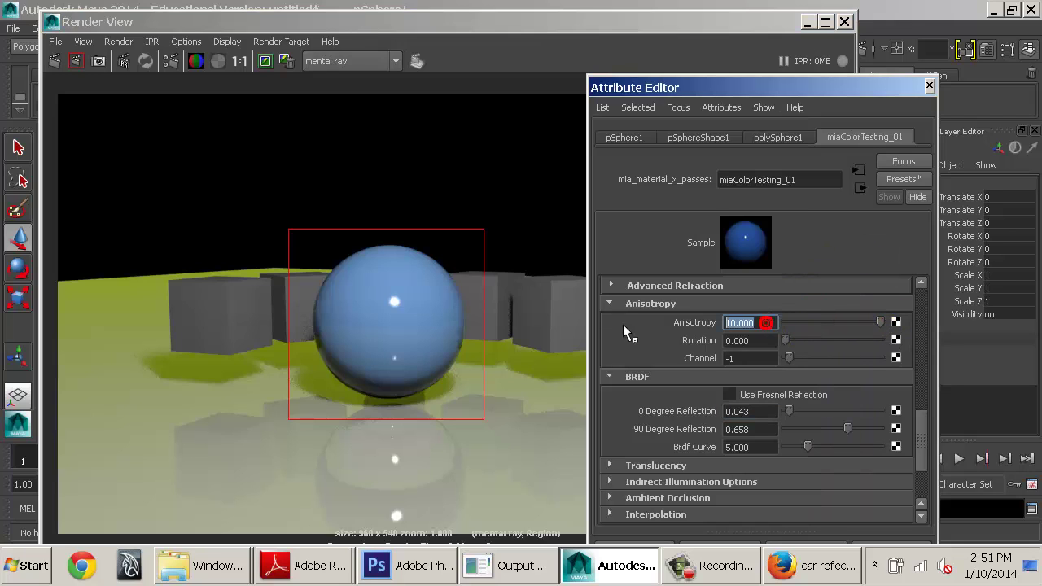
pyautogui.write('30')
pyautogui.press('Return')
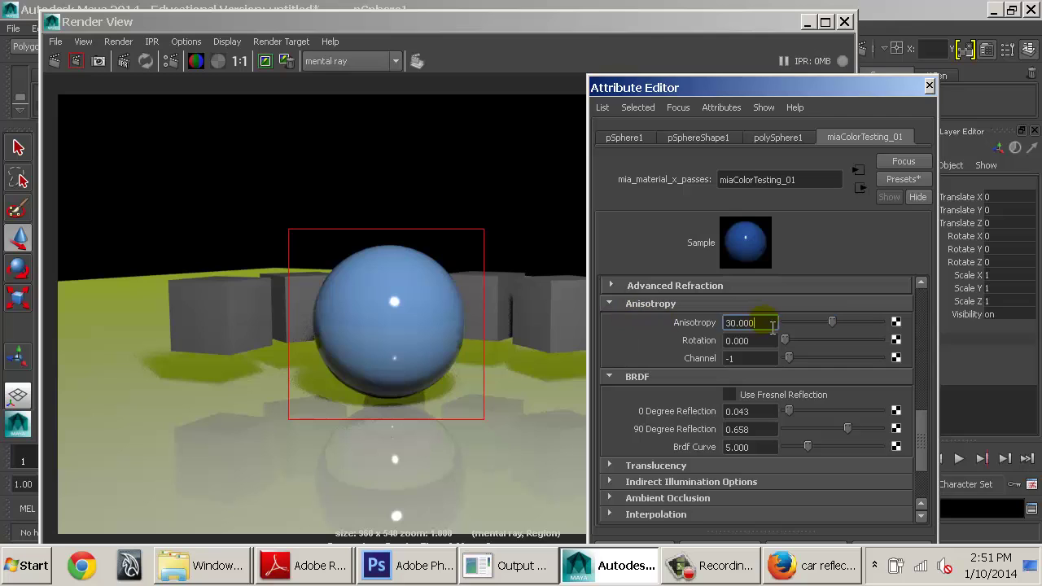
pyautogui.moveTo(772, 325); pyautogui.dragTo(647, 325)
pyautogui.write('50')
pyautogui.press('Return')
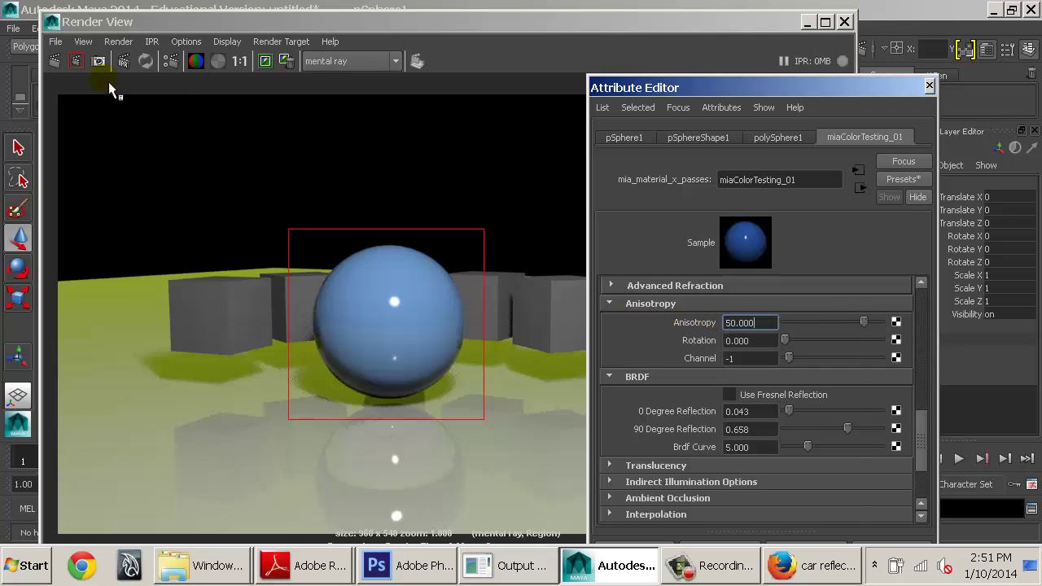
pyautogui.click(76, 61)
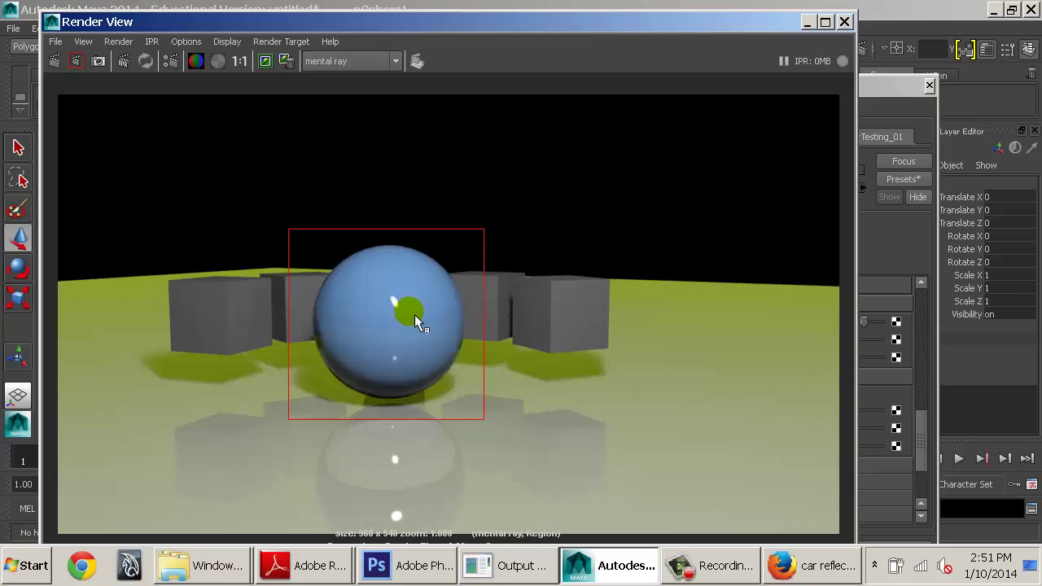
# Step: Set the anisotropy Channel to -1 and the Anisotropy to 500, and re-render the sphere region
pyautogui.click(914, 276)
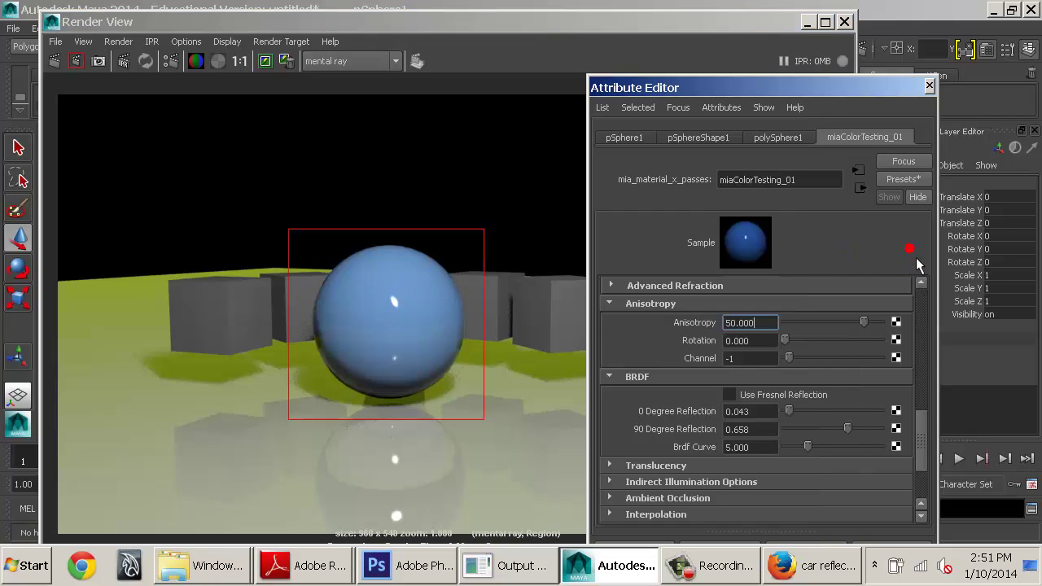
pyautogui.moveTo(787, 341)
pyautogui.mouseDown()
pyautogui.moveTo(849, 354)
pyautogui.moveTo(790, 360)
pyautogui.mouseUp()
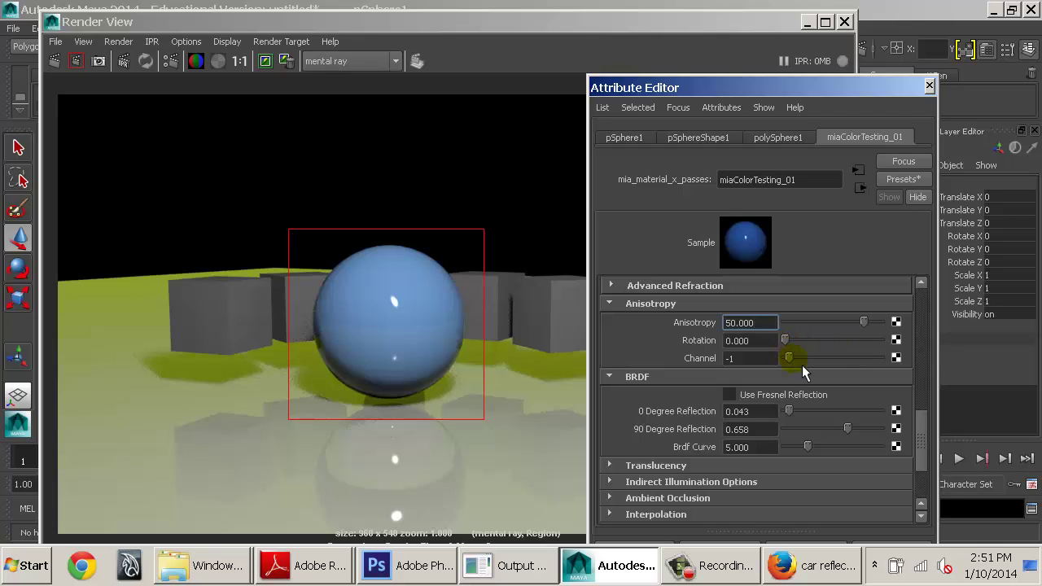
pyautogui.click(758, 360)
pyautogui.write('-')
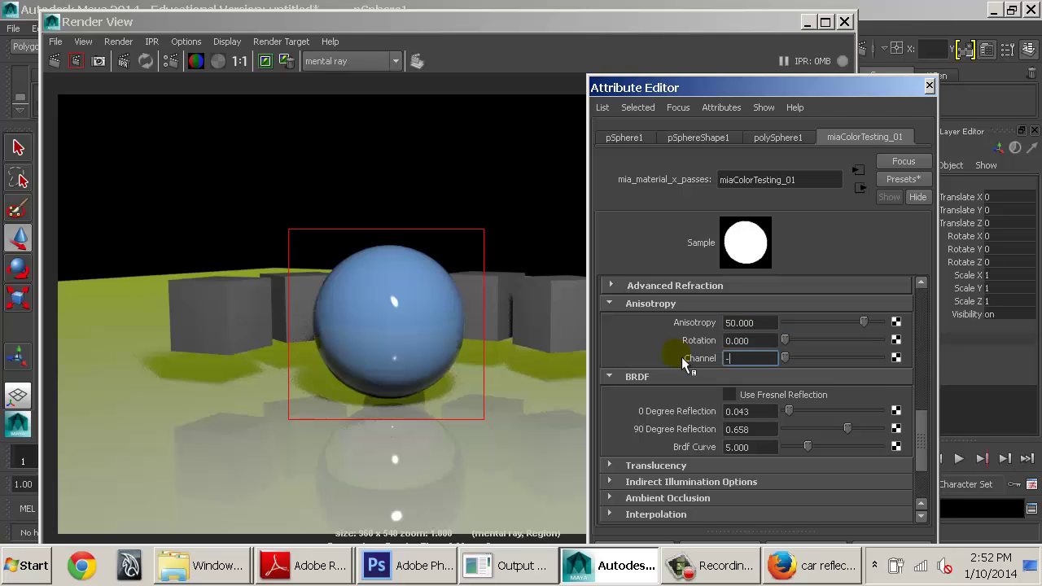
pyautogui.write('1')
pyautogui.press('Return')
pyautogui.doubleClick(762, 323)
pyautogui.write('5')
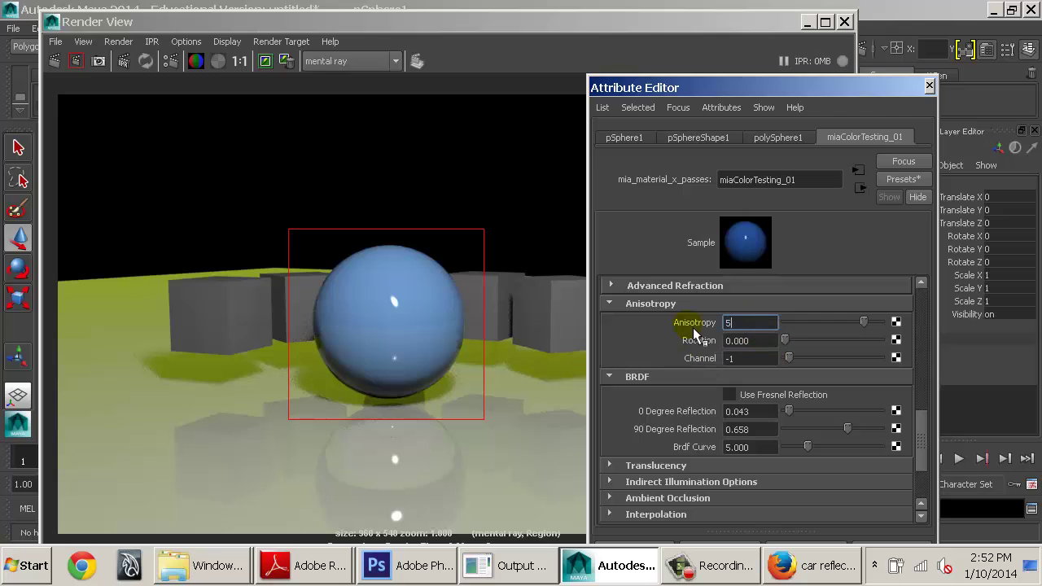
pyautogui.click(76, 61)
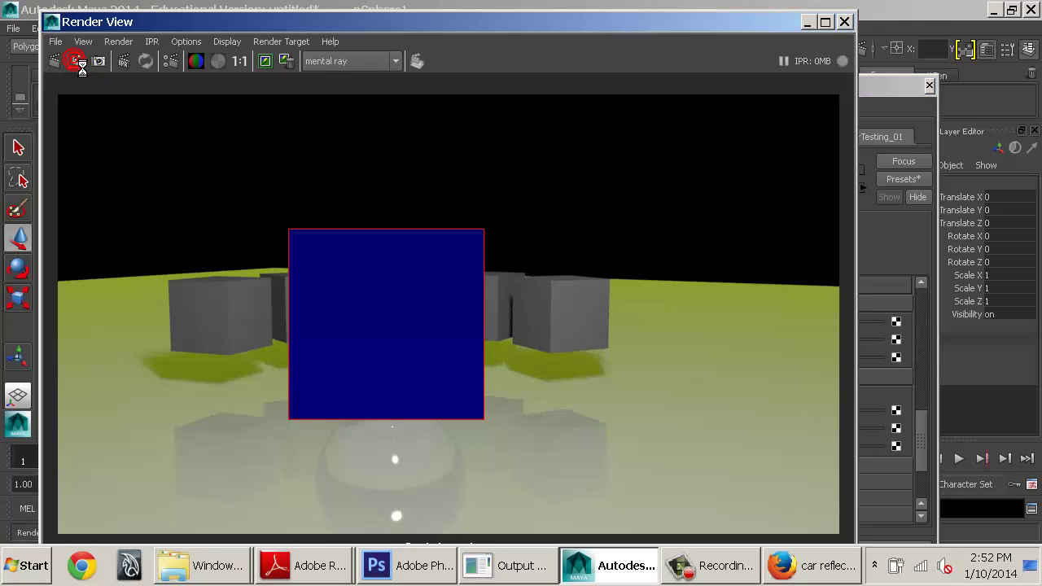
# Step: Set the 90 Degree Reflection to 1 and the 0 Degree Reflection to about 0.35, and re-render the sphere region
pyautogui.click(881, 234)
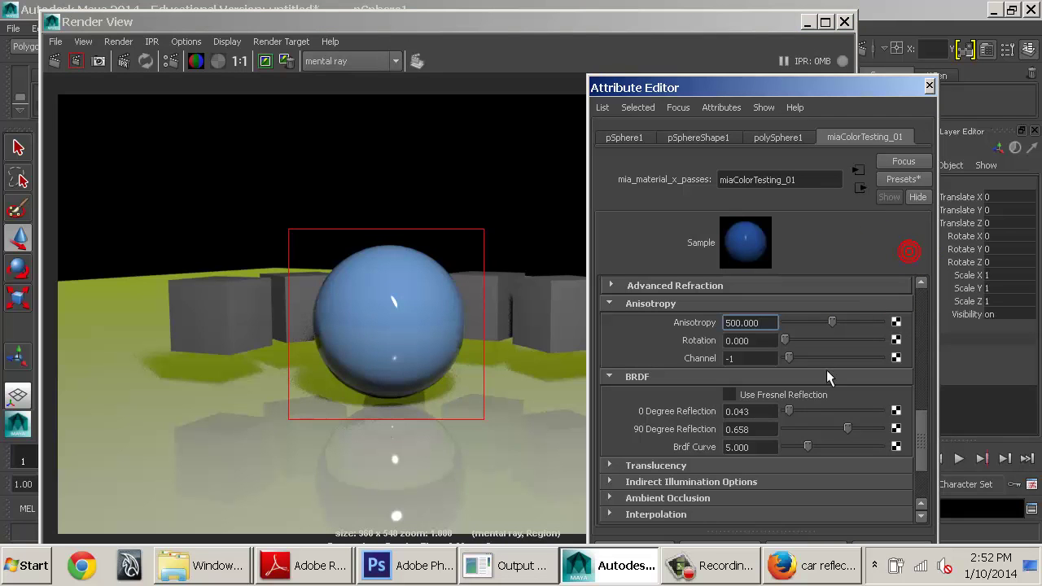
pyautogui.moveTo(851, 428); pyautogui.dragTo(892, 436)
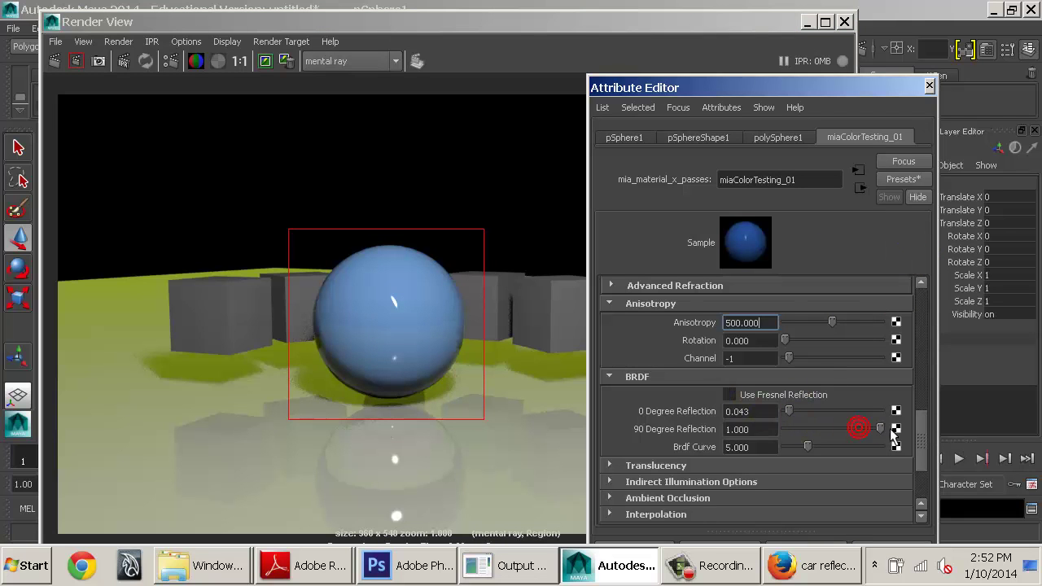
pyautogui.moveTo(790, 412); pyautogui.dragTo(823, 417)
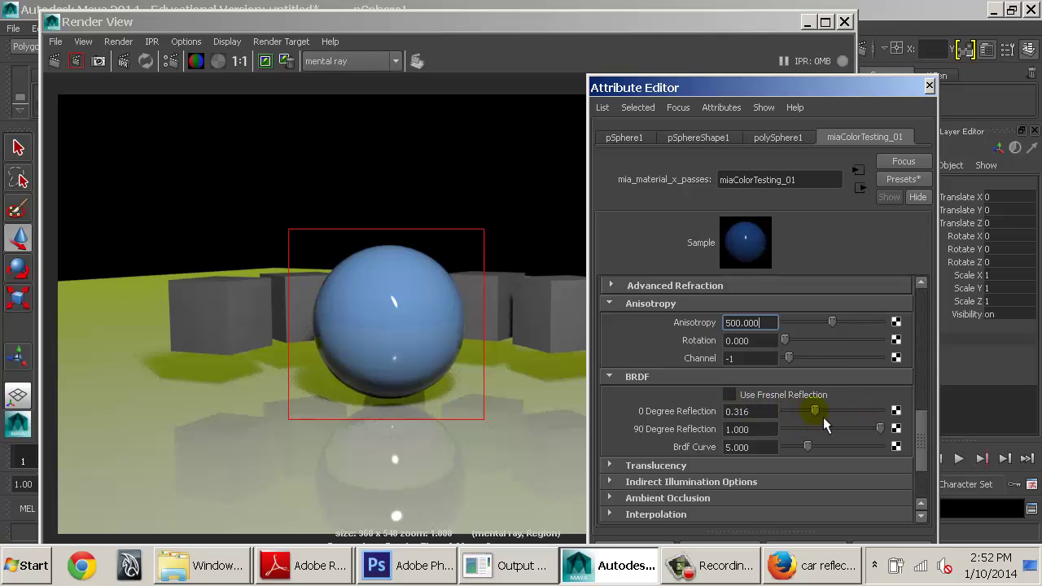
pyautogui.scroll(10, 845, 395)
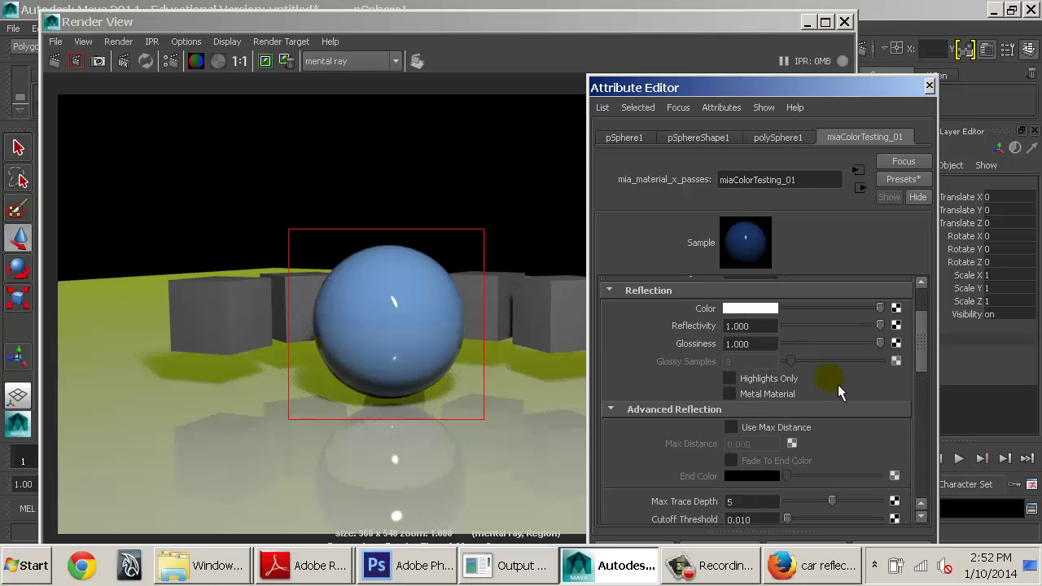
pyautogui.scroll(3, 838, 389)
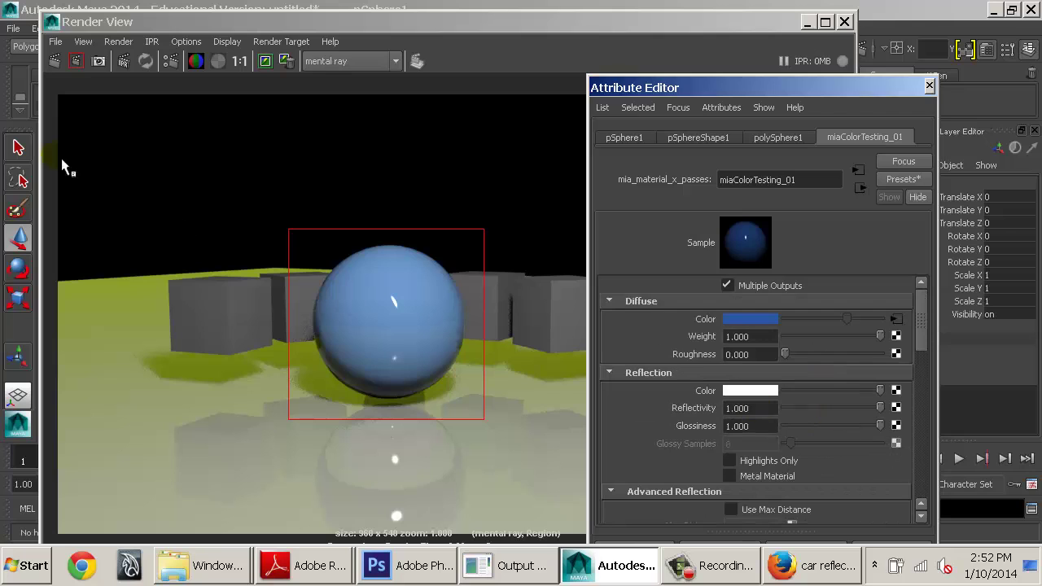
pyautogui.click(77, 84)
pyautogui.click(75, 61)
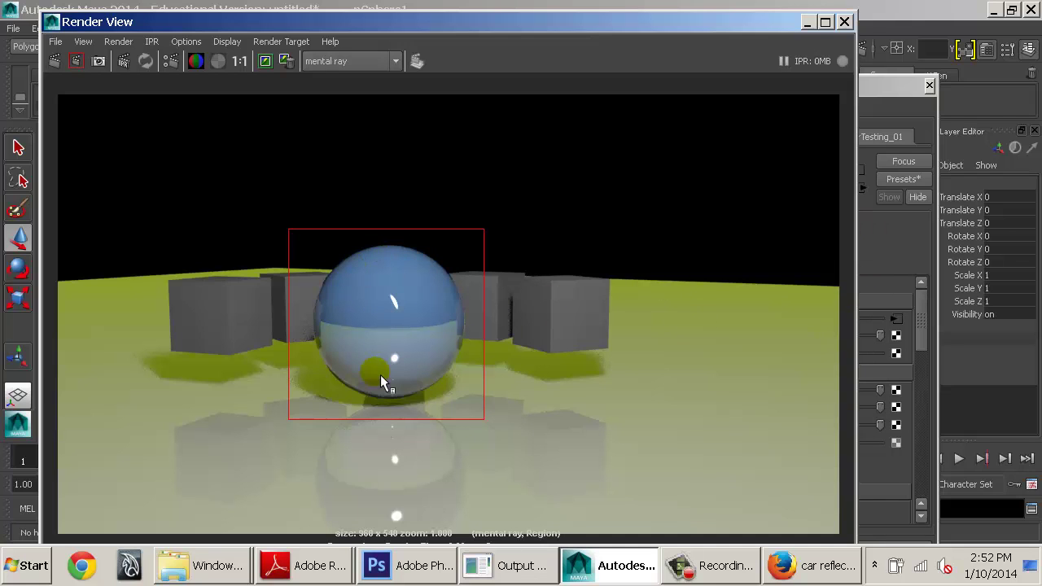
# Step: Enable Use Translucency in the Translucency settings of miaColorTesting_01 and re-render the sphere region
pyautogui.click(879, 241)
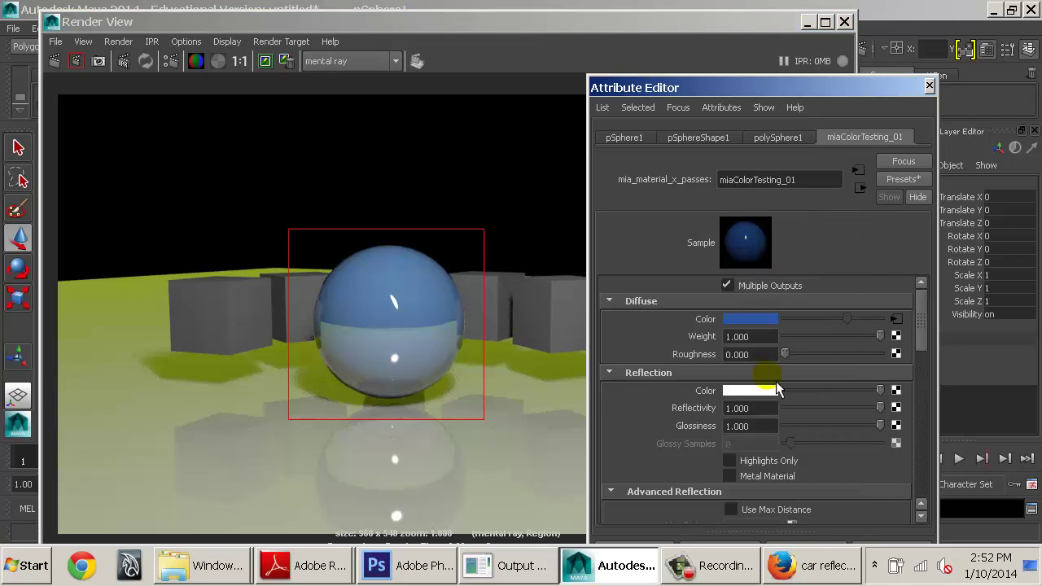
pyautogui.moveTo(921, 314); pyautogui.dragTo(926, 399)
pyautogui.moveTo(817, 437); pyautogui.dragTo(794, 444)
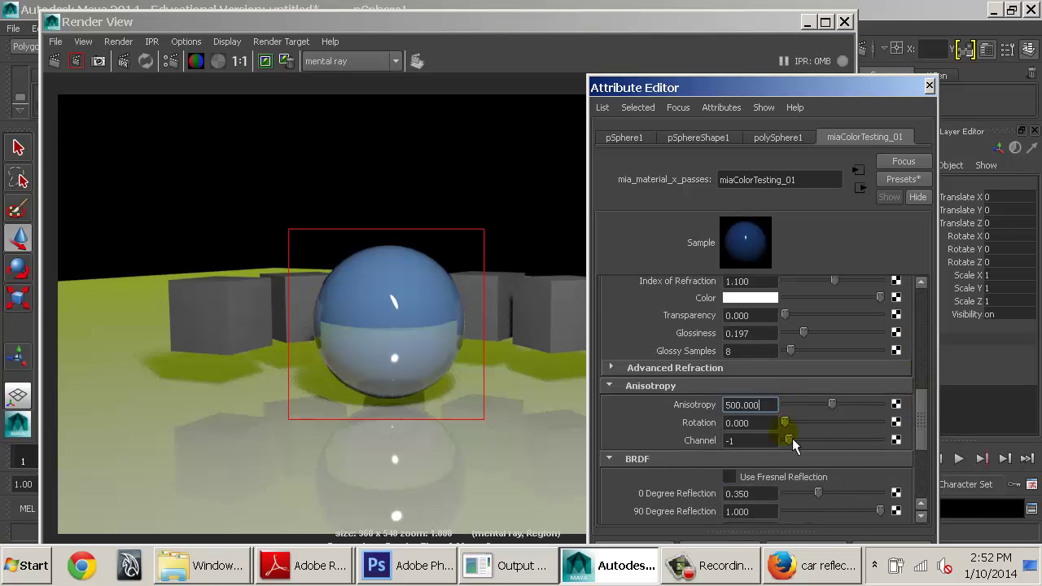
pyautogui.scroll(-5, 840, 428)
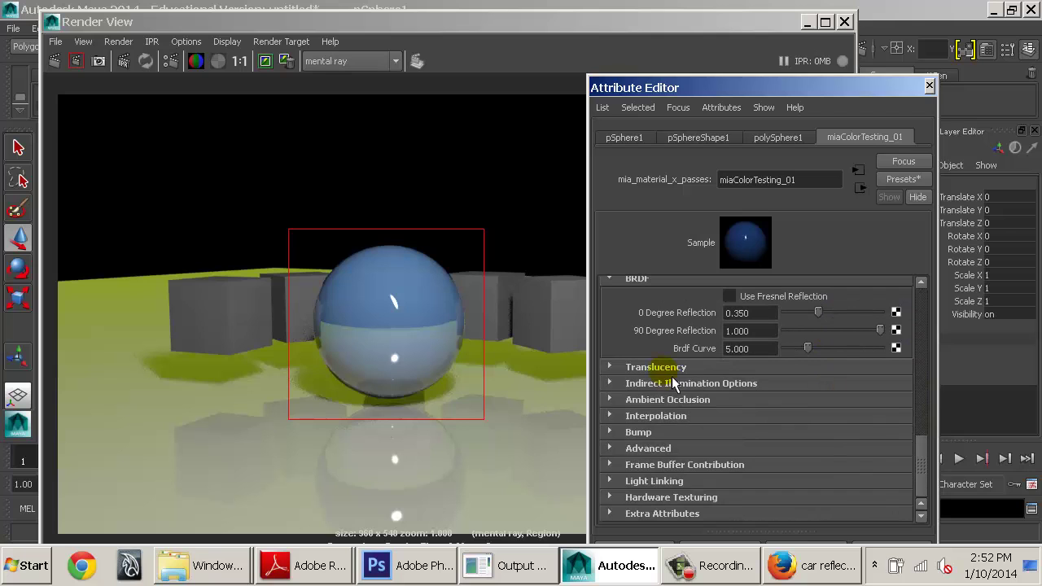
pyautogui.click(664, 377)
pyautogui.click(845, 21)
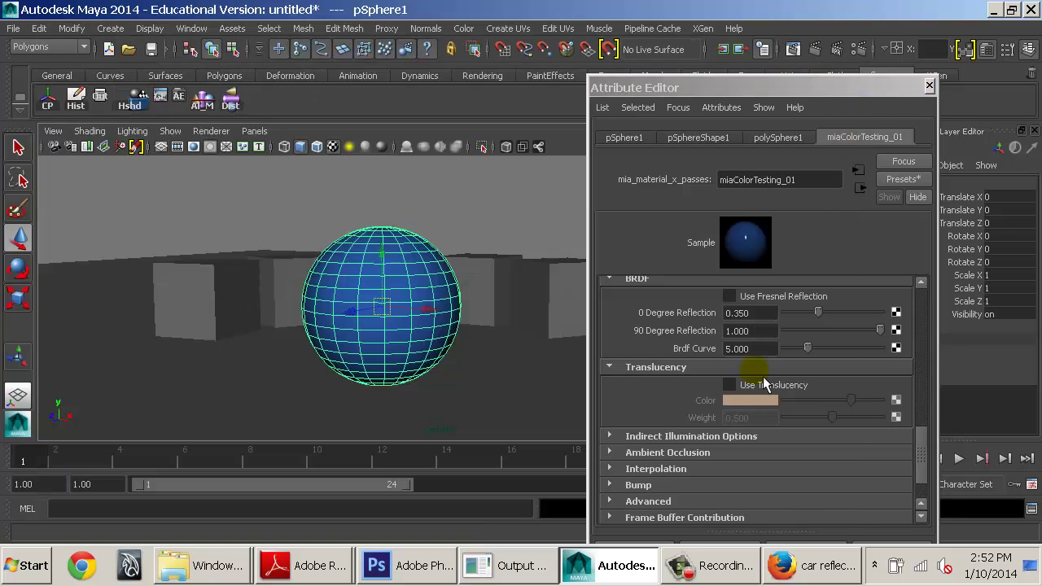
pyautogui.click(761, 387)
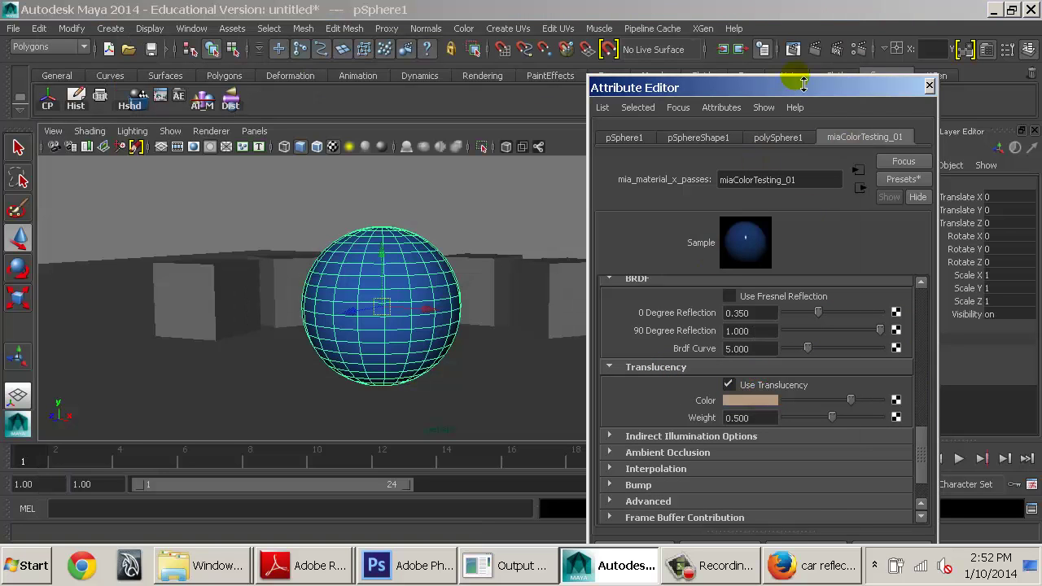
pyautogui.click(805, 54)
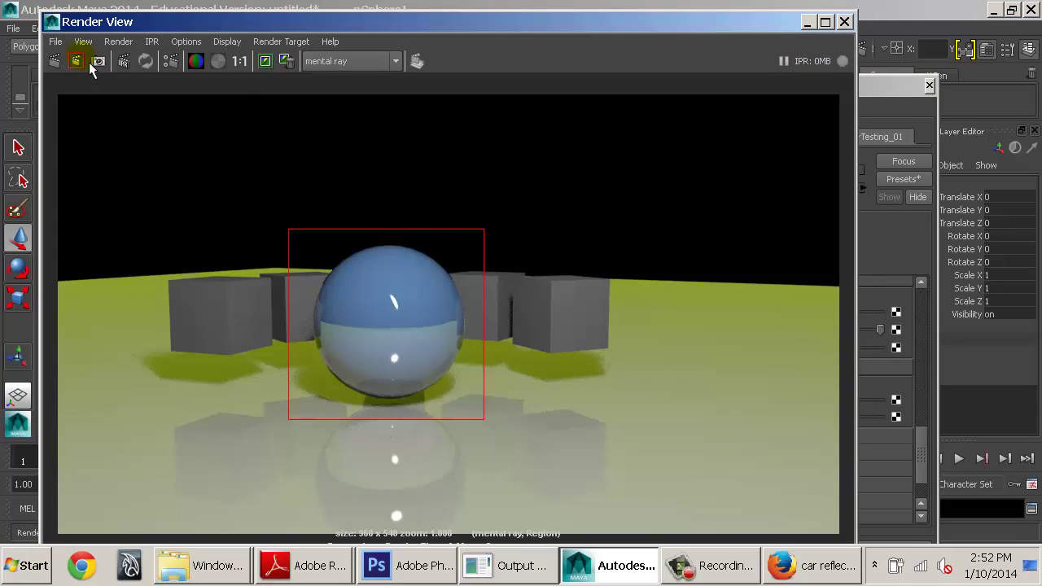
pyautogui.click(85, 62)
# Step: Turn Use Translucency back off and collapse the Translucency settings
pyautogui.click(838, 237)
pyautogui.click(890, 257)
pyautogui.click(766, 388)
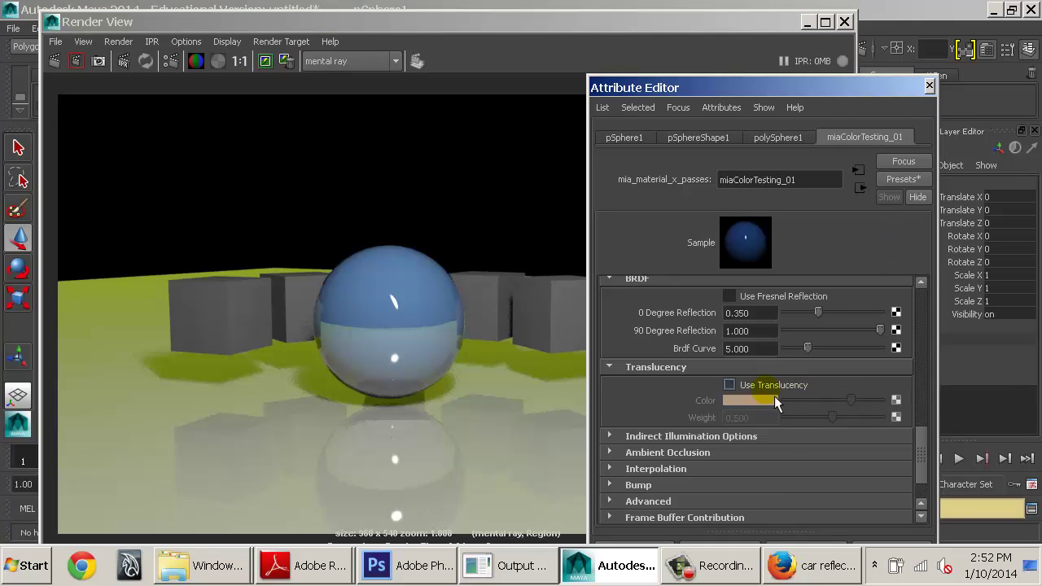
pyautogui.click(658, 370)
# Step: Look briefly into the material's Indirect Illumination Options, Ambient Occlusion and Interpolation settings, collapsing each again
pyautogui.click(688, 385)
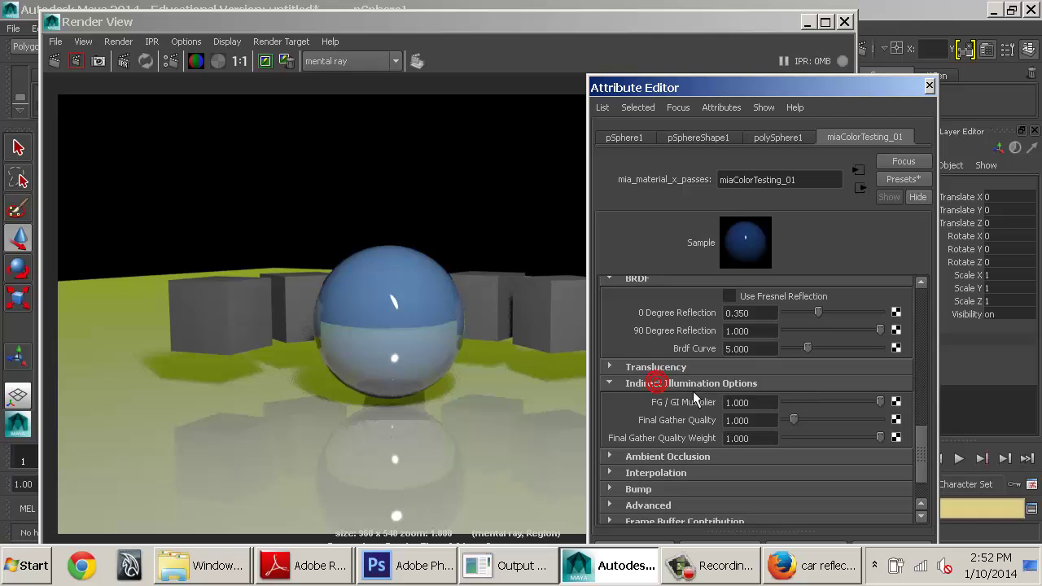
pyautogui.click(693, 389)
pyautogui.click(675, 401)
pyautogui.click(655, 401)
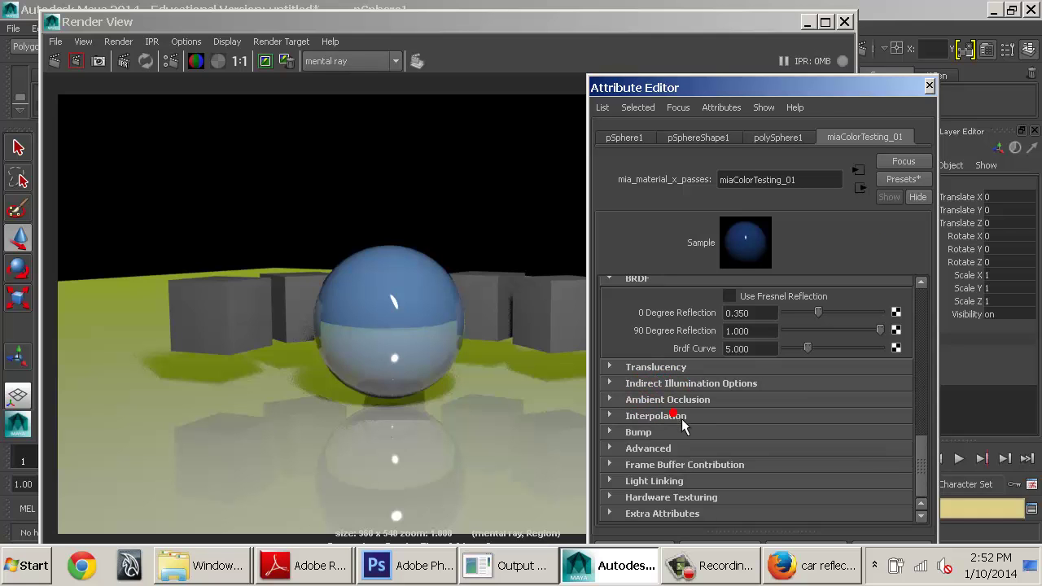
pyautogui.click(672, 419)
pyautogui.click(674, 419)
# Step: Expand the Bump settings and examine the Overall Bump and Standard Bump inputs, including the texture choices for Standard Bump
pyautogui.click(658, 432)
pyautogui.click(647, 432)
pyautogui.click(646, 432)
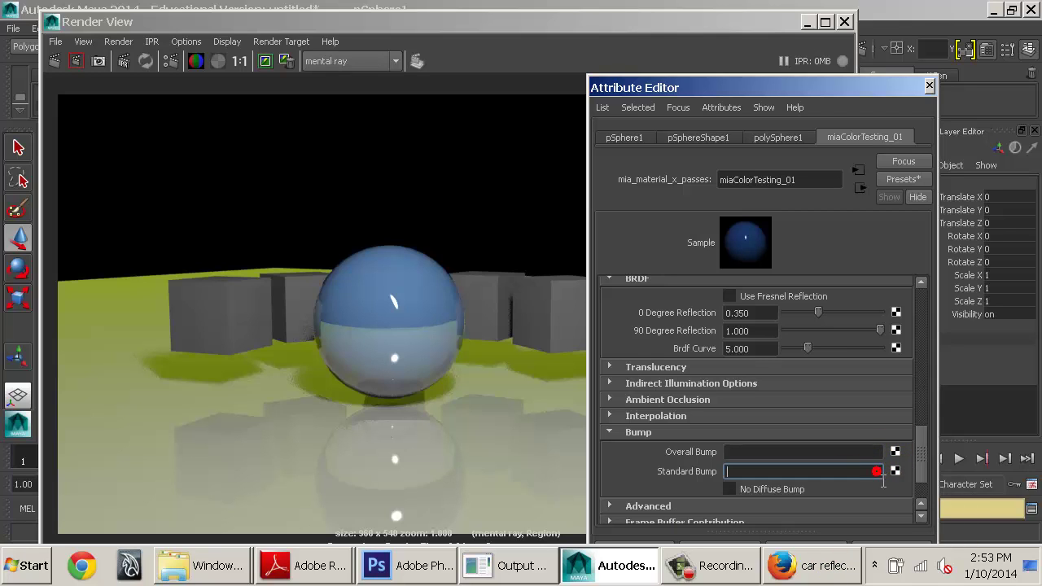
pyautogui.click(745, 453)
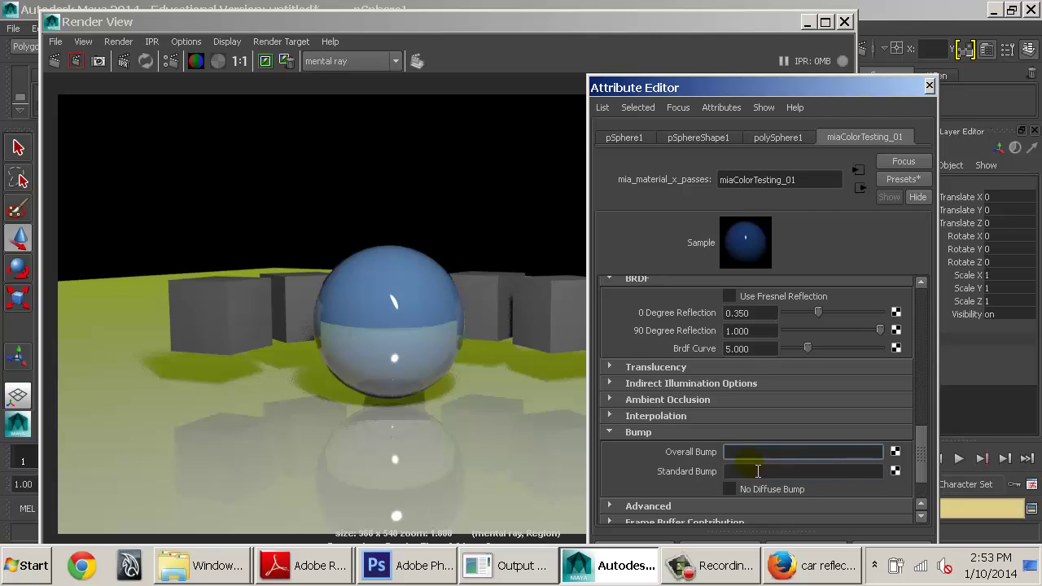
pyautogui.click(748, 470)
pyautogui.click(747, 453)
pyautogui.click(747, 472)
pyautogui.click(748, 455)
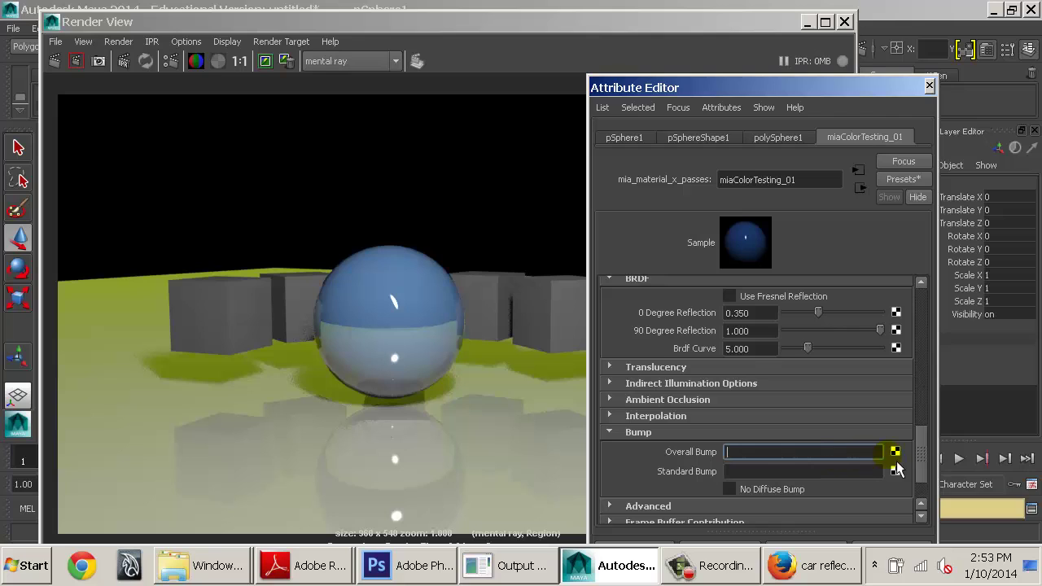
pyautogui.click(845, 472)
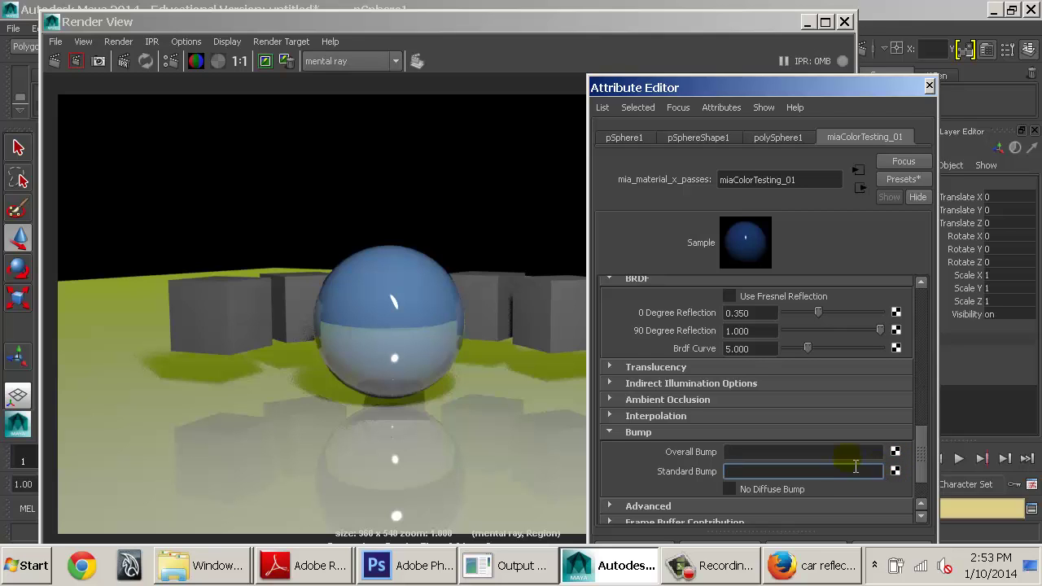
pyautogui.click(896, 471)
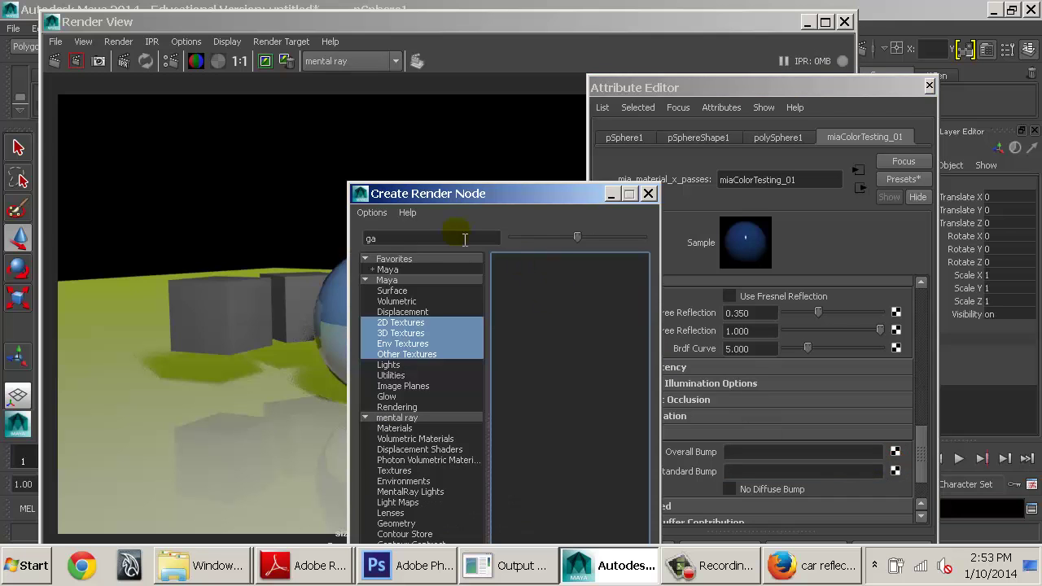
pyautogui.click(648, 194)
# Step: Close the render window, delete the sphere and create a polygon cube in its place
pyautogui.click(844, 22)
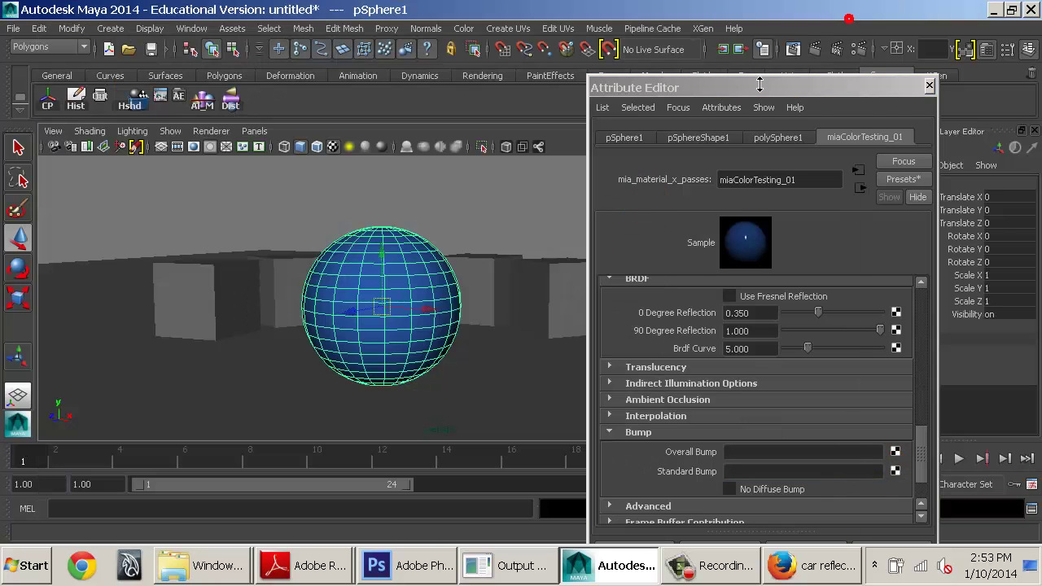
pyautogui.click(375, 275)
pyautogui.press('Delete')
pyautogui.click(110, 28)
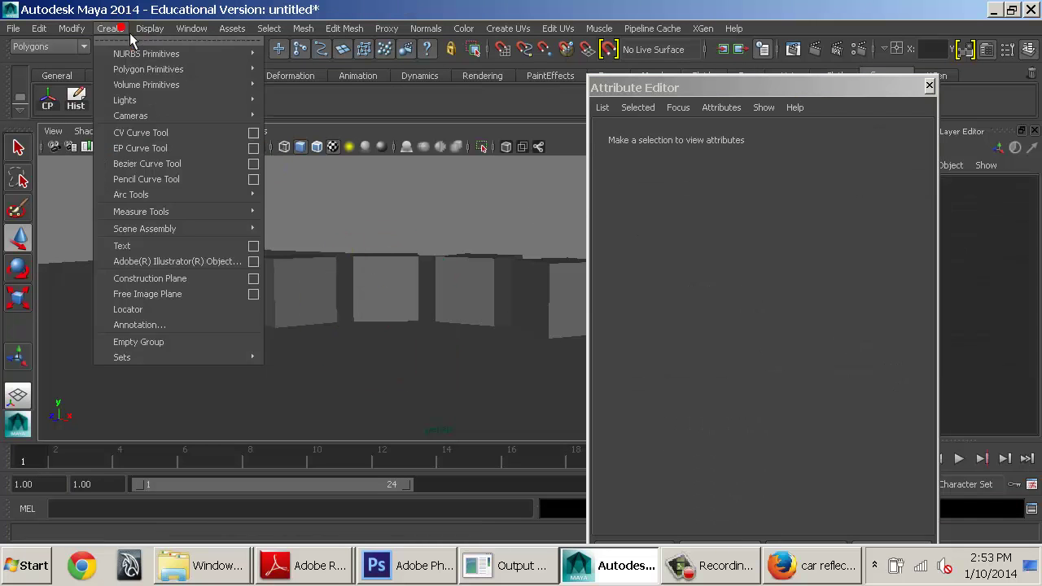
pyautogui.click(360, 224)
pyautogui.keyDown('shift'); pyautogui.moveTo(352, 337); pyautogui.dragTo(363, 316, button='right'); pyautogui.keyUp('shift')
# Step: Assign the existing miaColorTesting_01 material to the new cube and display the material's attributes
pyautogui.press('space')
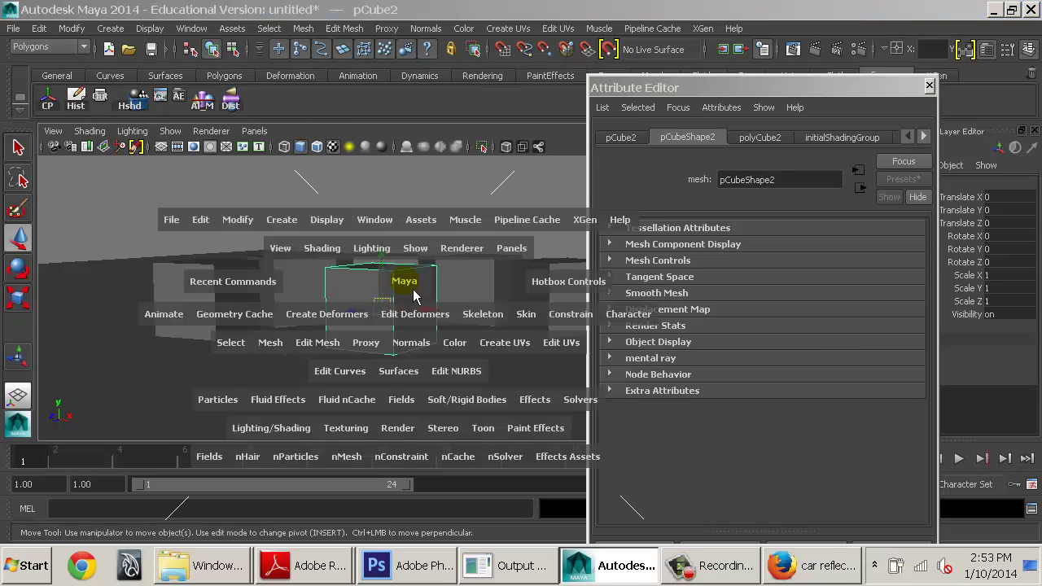
pyautogui.click(277, 428)
pyautogui.moveTo(326, 202)
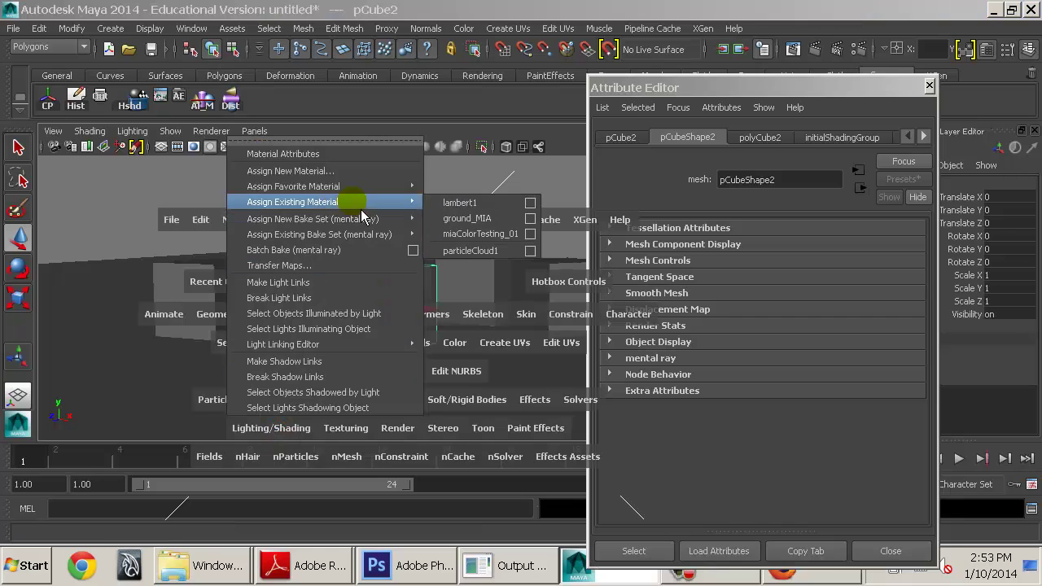
pyautogui.click(471, 234)
pyautogui.click(868, 140)
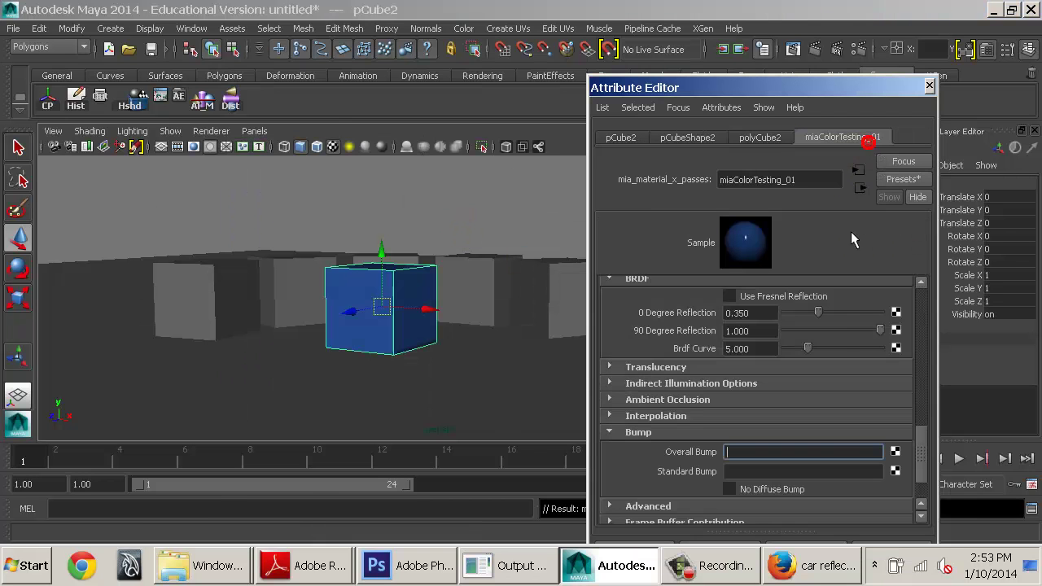
# Step: Render the scene from a higher, closer view and mark a render region around the blue cube
pyautogui.keyDown('alt'); pyautogui.moveTo(477, 300); pyautogui.dragTo(475, 346); pyautogui.keyUp('alt')
pyautogui.keyDown('alt'); pyautogui.moveTo(476, 346); pyautogui.dragTo(582, 270, button='right'); pyautogui.keyUp('alt')
pyautogui.click(815, 48)
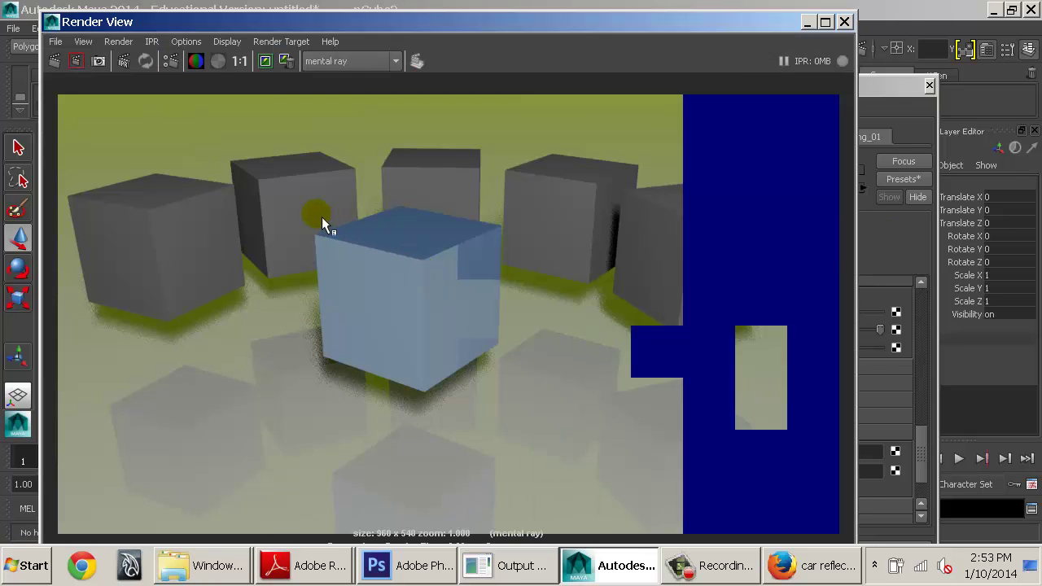
pyautogui.moveTo(402, 304); pyautogui.dragTo(531, 412)
# Step: Connect a mental ray mia_roundcorners node to the material's Overall Bump input
pyautogui.click(884, 275)
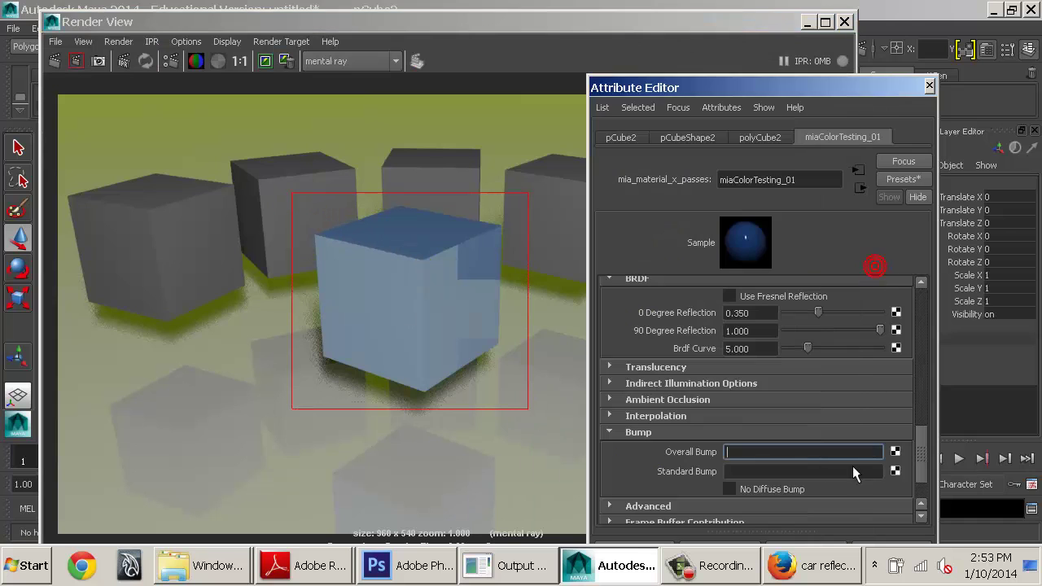
pyautogui.click(895, 452)
pyautogui.write('ga')
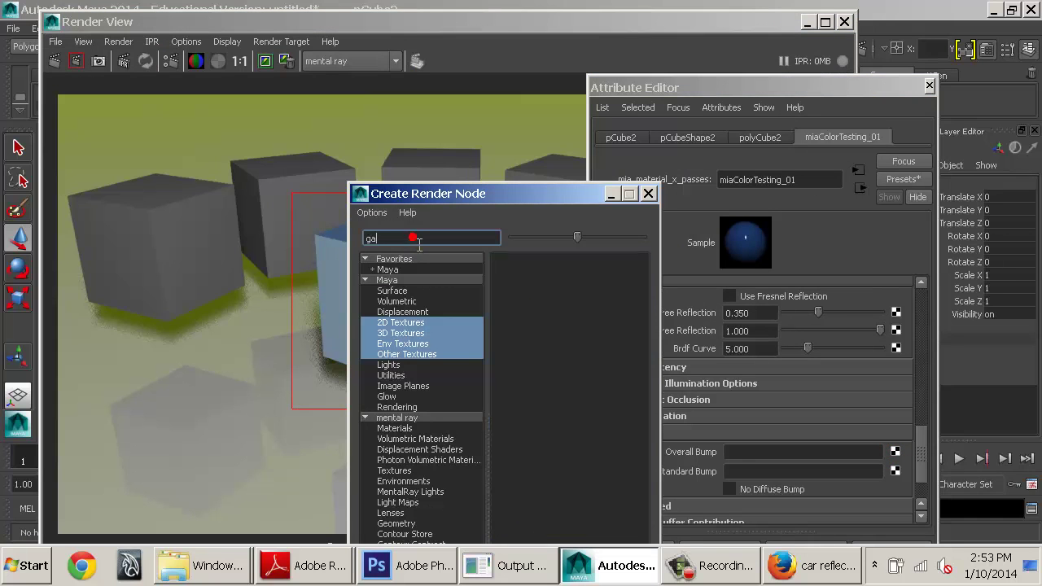
pyautogui.write('rou')
pyautogui.click(461, 418)
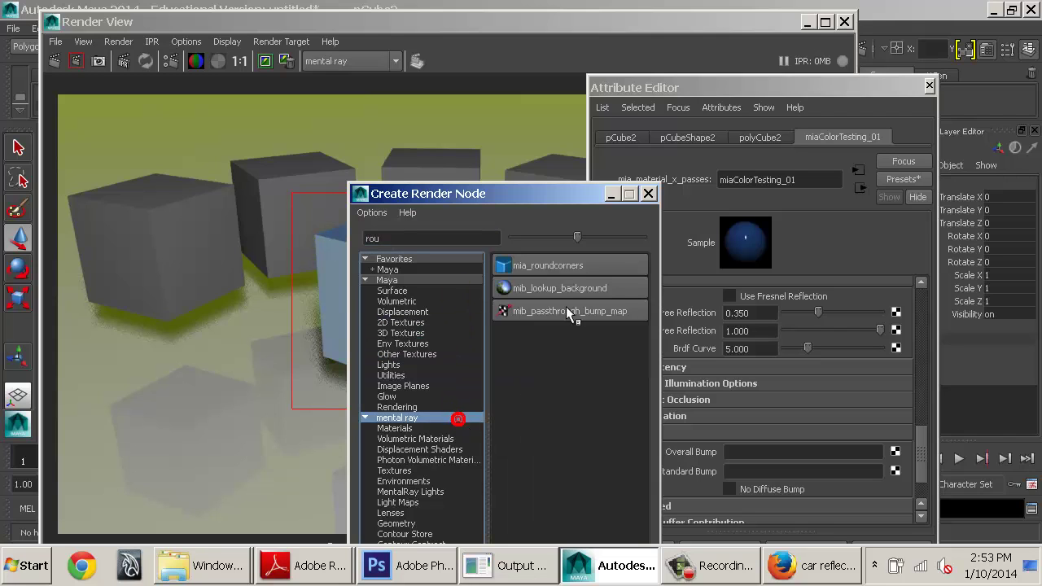
pyautogui.click(562, 269)
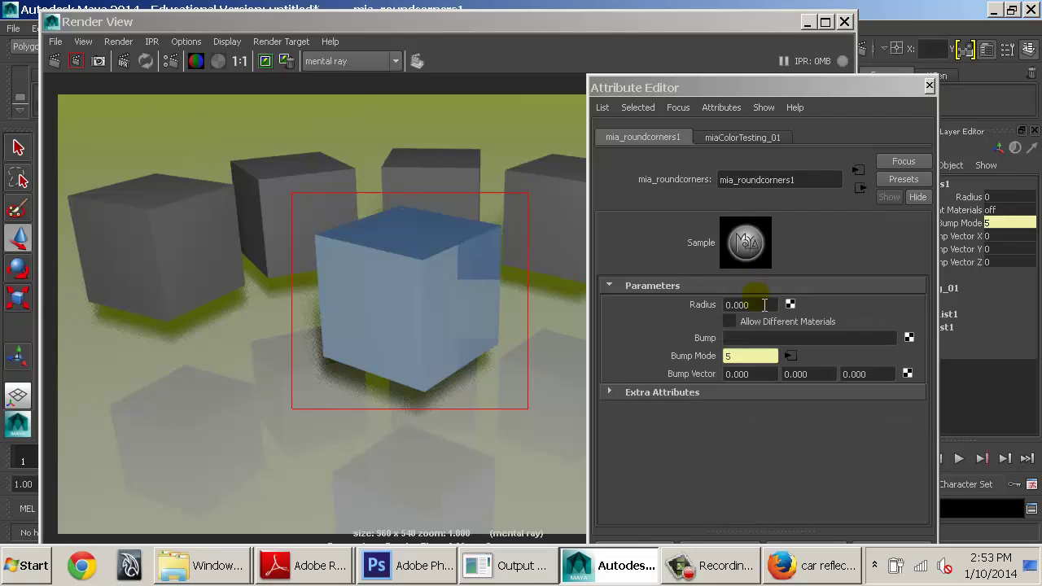
# Step: Set the round corners Radius to 0.125 and re-render the region around the cube
pyautogui.doubleClick(765, 304)
pyautogui.write('0.125')
pyautogui.press('Return')
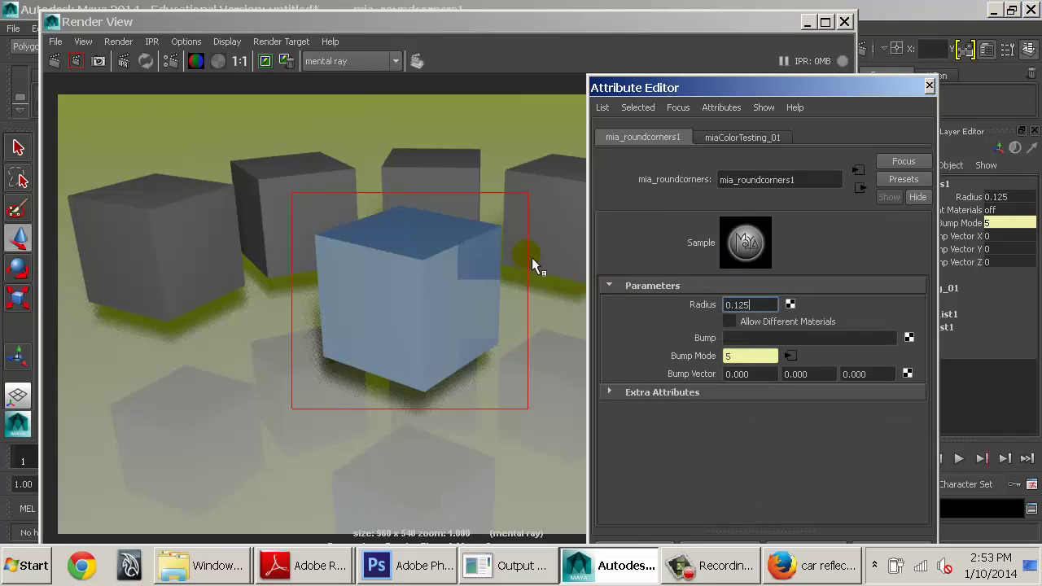
pyautogui.click(83, 64)
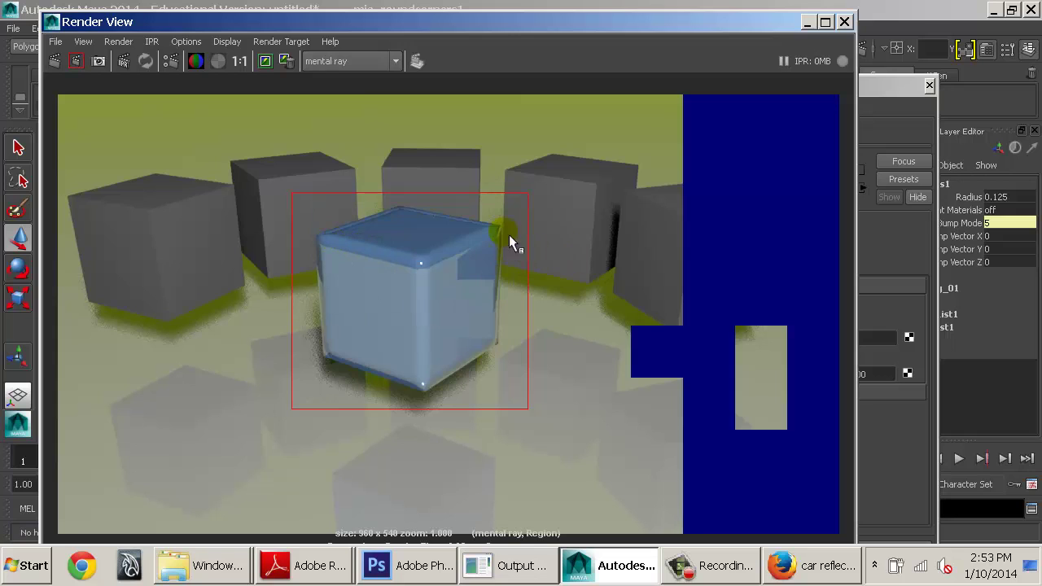
# Step: Set the round corners Radius to 0.05, re-render the region and inspect the cube's edges up close
pyautogui.click(904, 252)
pyautogui.moveTo(773, 306); pyautogui.dragTo(662, 301)
pyautogui.write('.05')
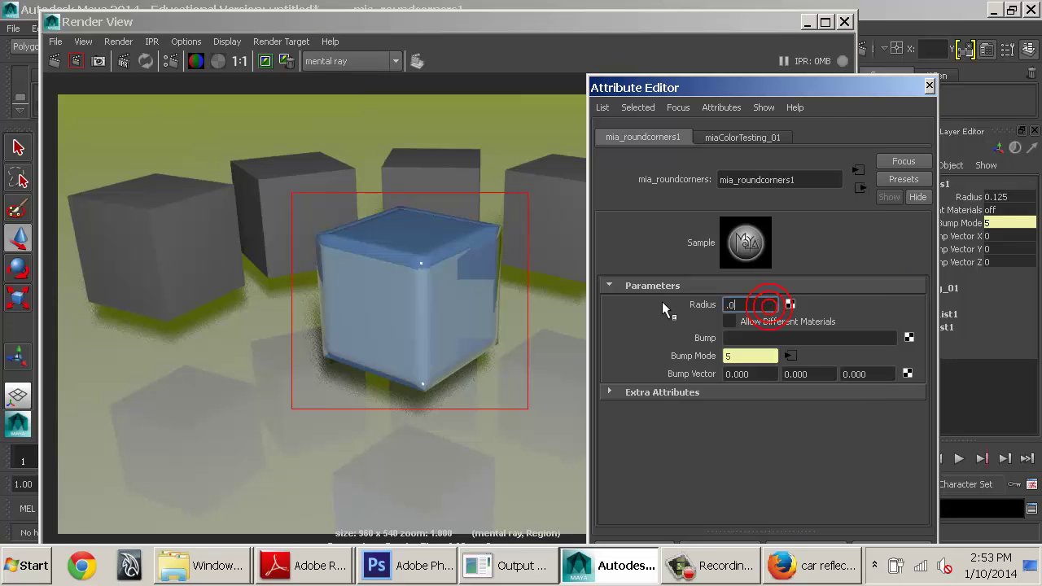
pyautogui.press('Return')
pyautogui.click(76, 61)
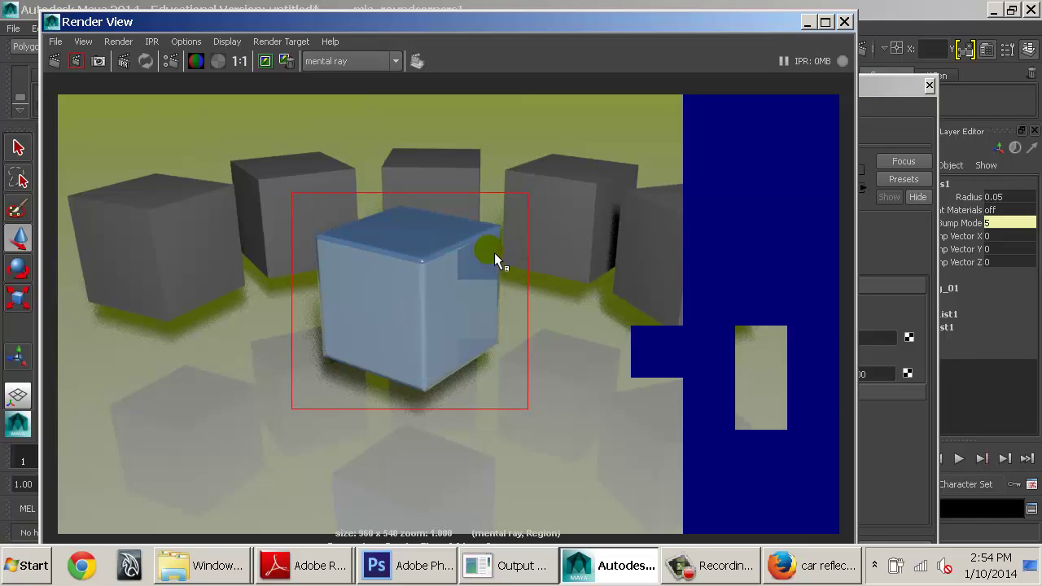
pyautogui.scroll(3, 495, 252)
pyautogui.scroll(1, 513, 236)
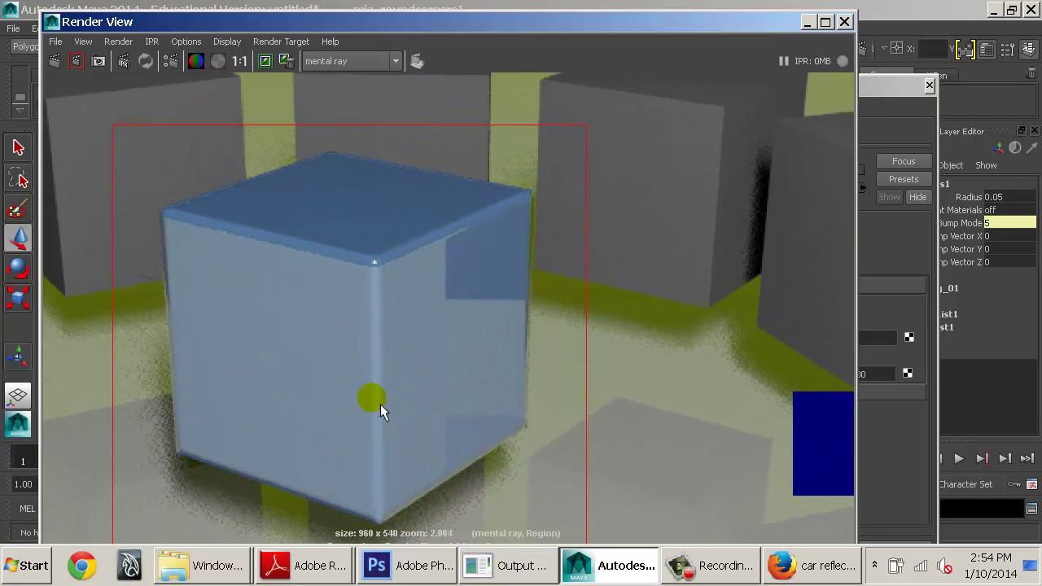
# Step: Set the round corners Radius to 0.01 and re-render the region around the blue cube
pyautogui.click(910, 287)
pyautogui.doubleClick(750, 305)
pyautogui.write('0.01')
pyautogui.click(335, 204)
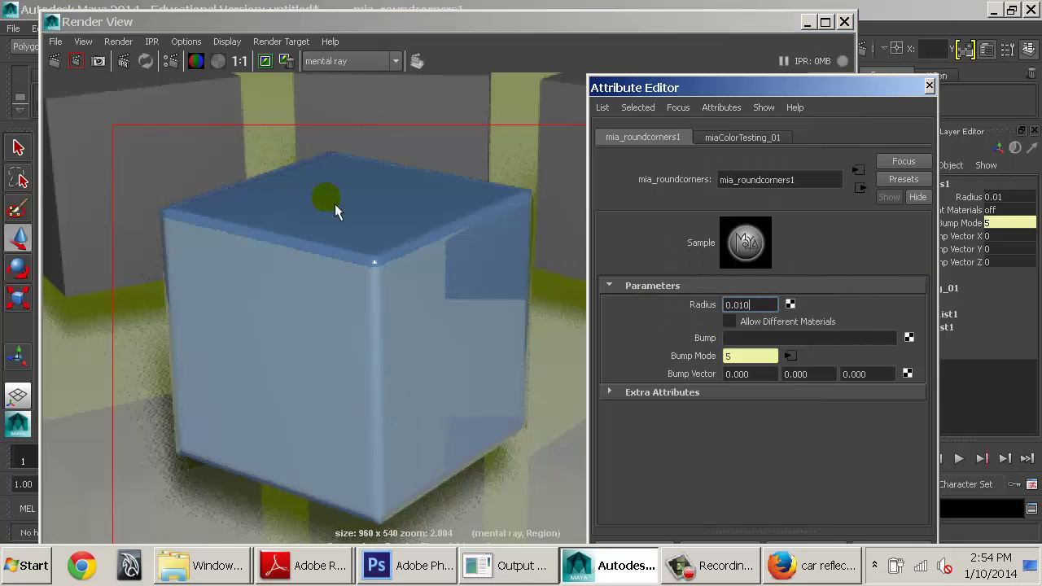
pyautogui.click(75, 62)
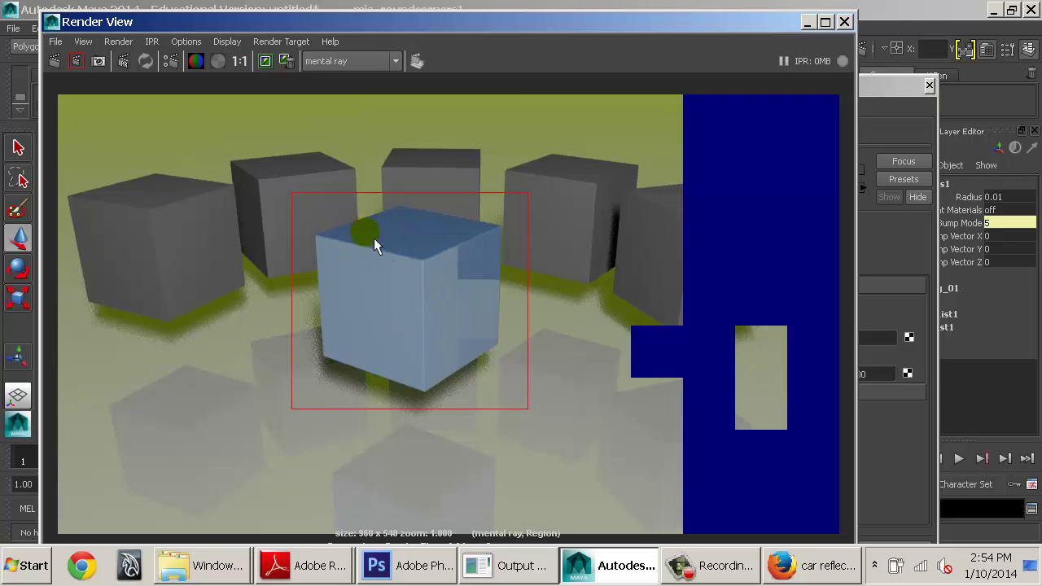
pyautogui.moveTo(107, 165); pyautogui.dragTo(221, 316)
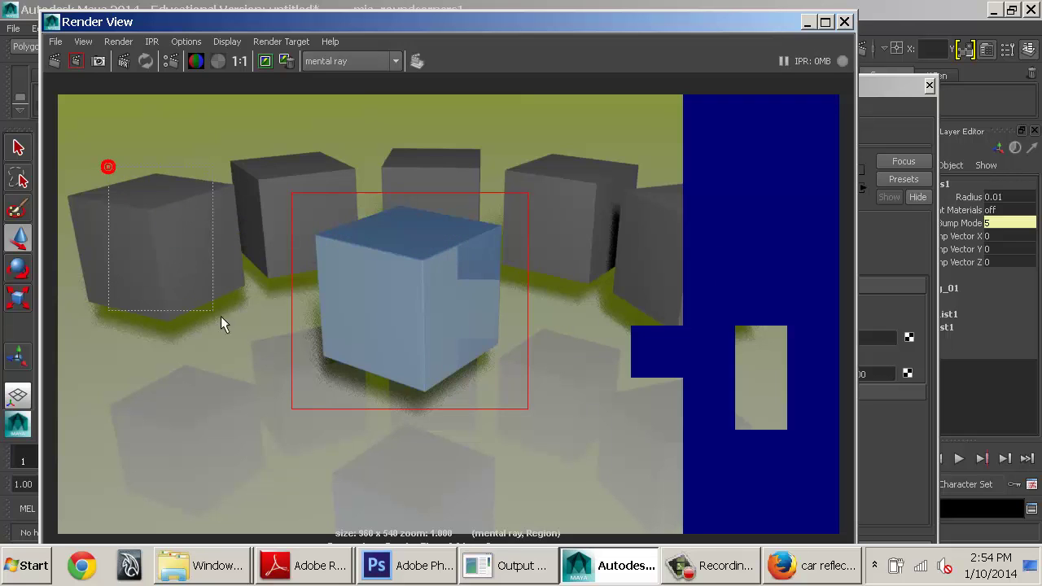
pyautogui.click(186, 273)
# Step: Return to the miaColorTesting_01 material and connect a File texture to its Standard Bump input
pyautogui.click(908, 251)
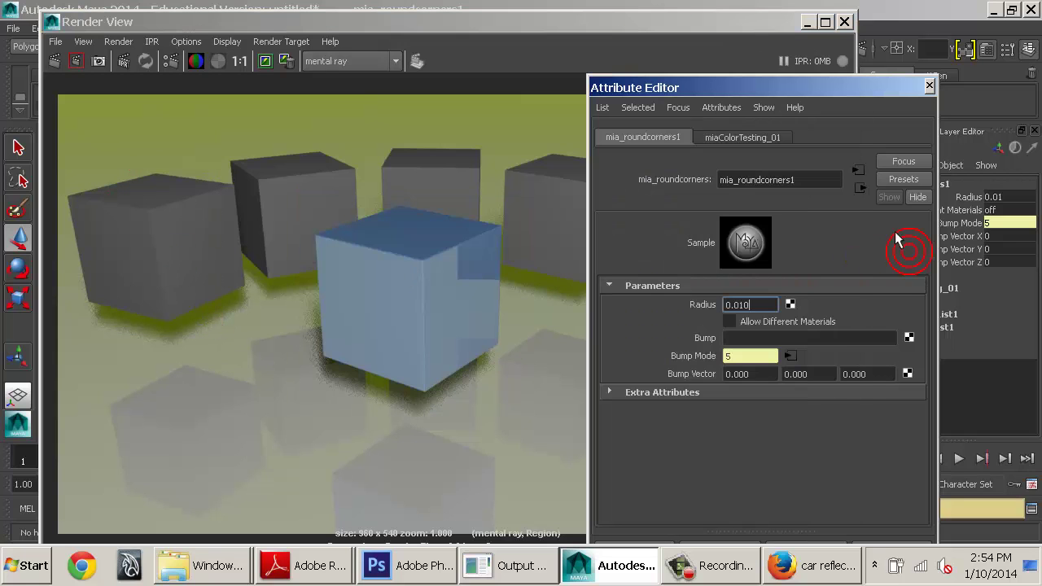
pyautogui.click(873, 195)
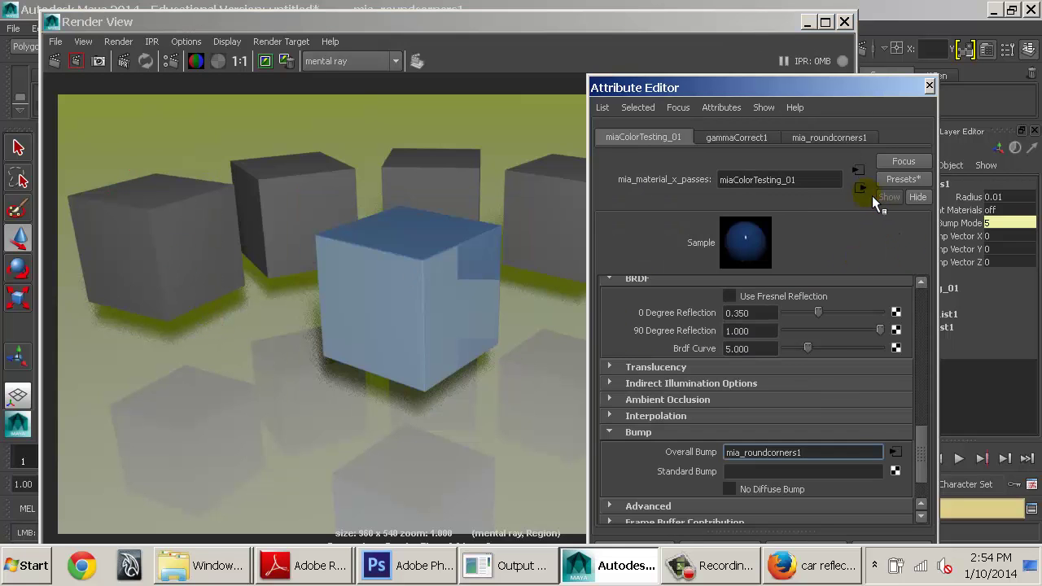
pyautogui.click(895, 471)
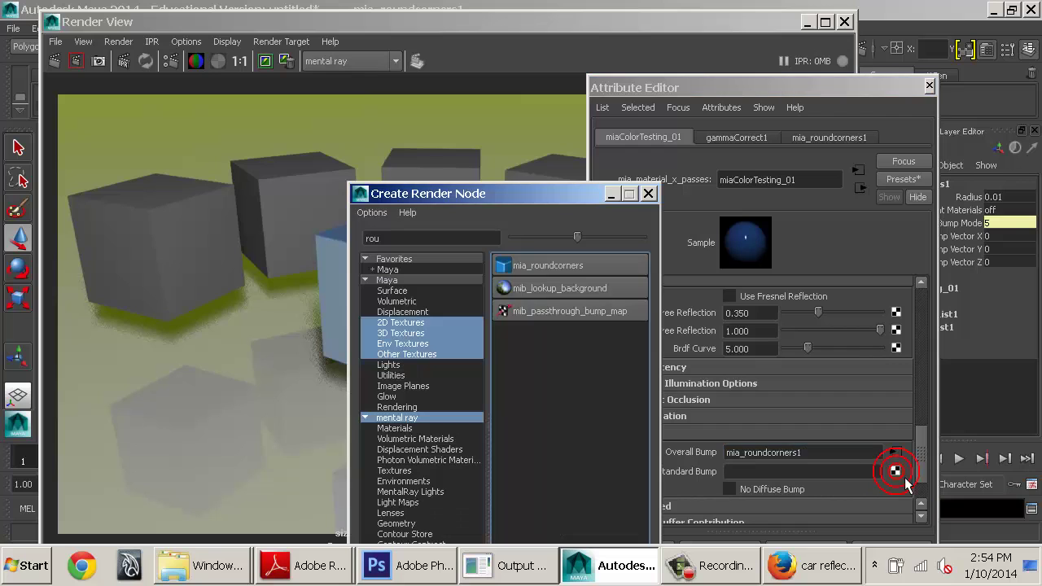
pyautogui.moveTo(425, 237); pyautogui.dragTo(276, 236)
pyautogui.press('BackSpace')
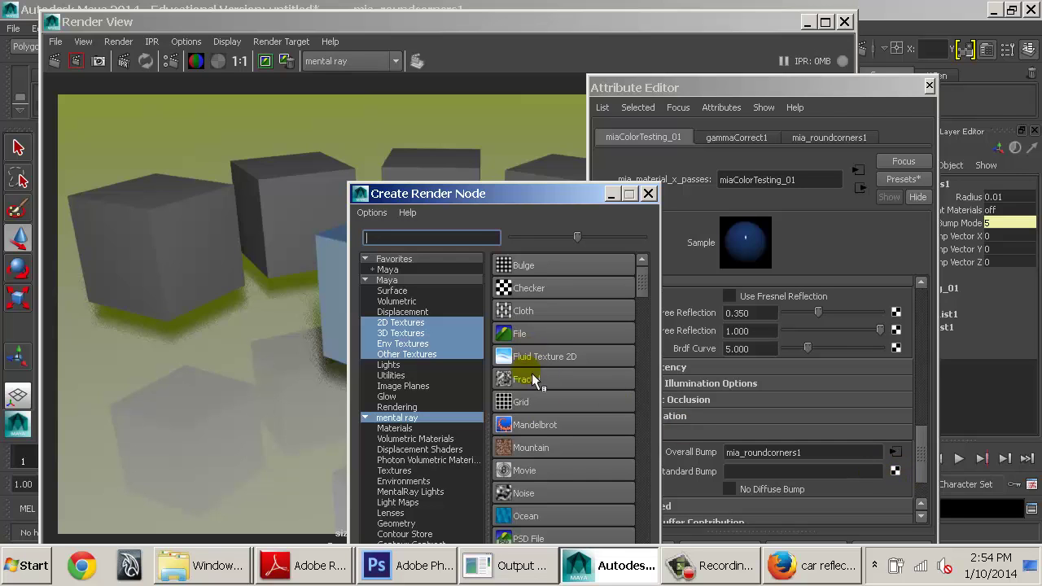
pyautogui.moveTo(529, 198); pyautogui.dragTo(377, 53)
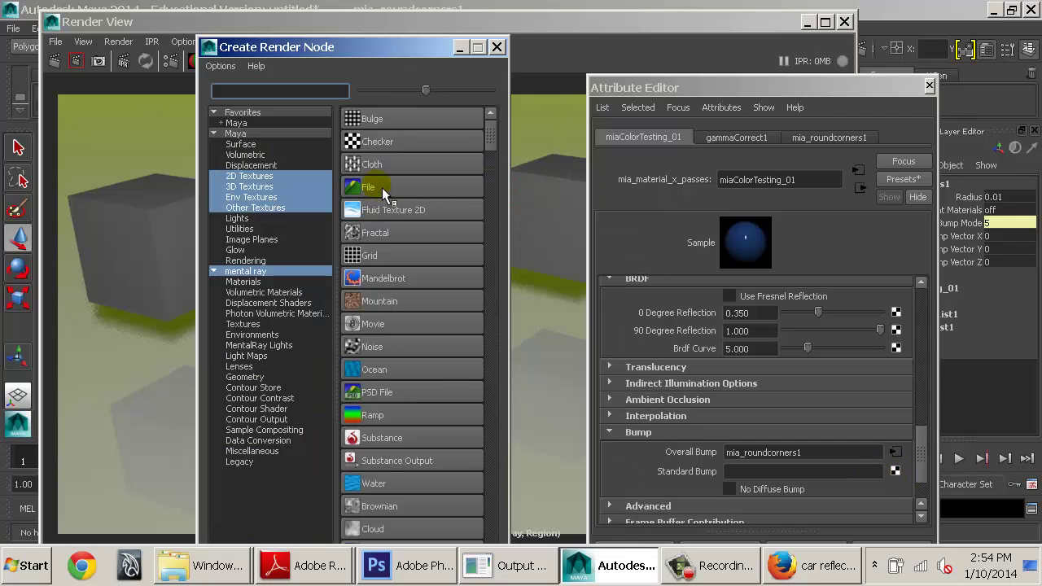
pyautogui.click(382, 187)
# Step: Load Leather0014_1_L.jpg from the sourceimages folder as the bump texture's image
pyautogui.click(919, 309)
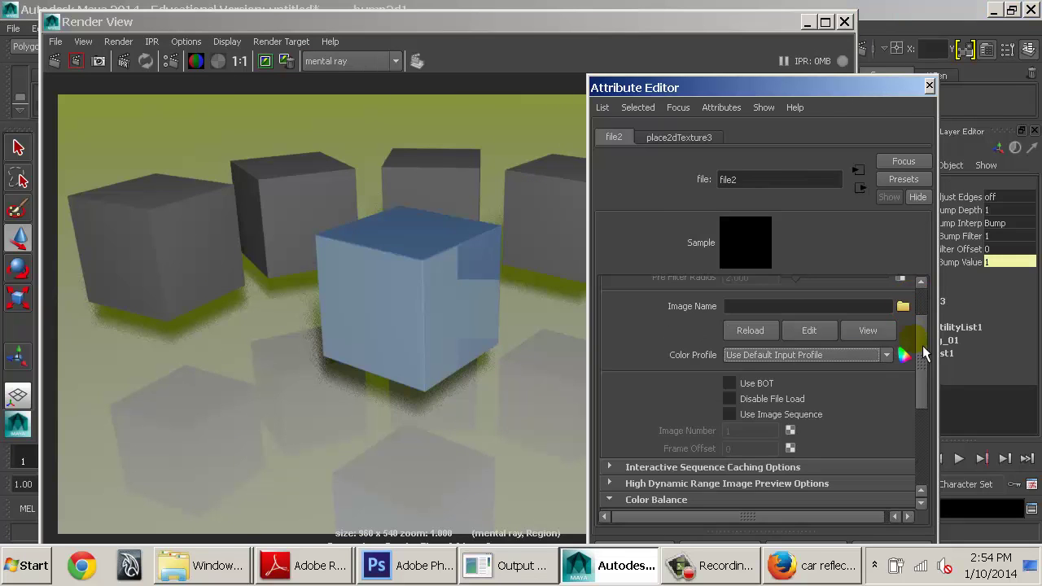
pyautogui.click(903, 307)
pyautogui.doubleClick(435, 178)
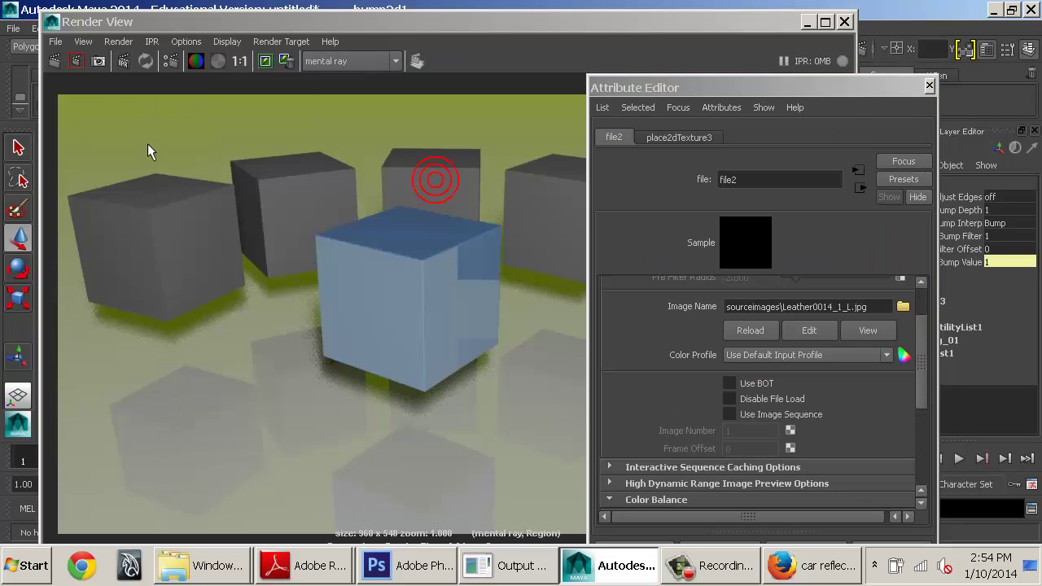
# Step: Mark a new render region around the blue cube and render it with the leather bump
pyautogui.click(76, 61)
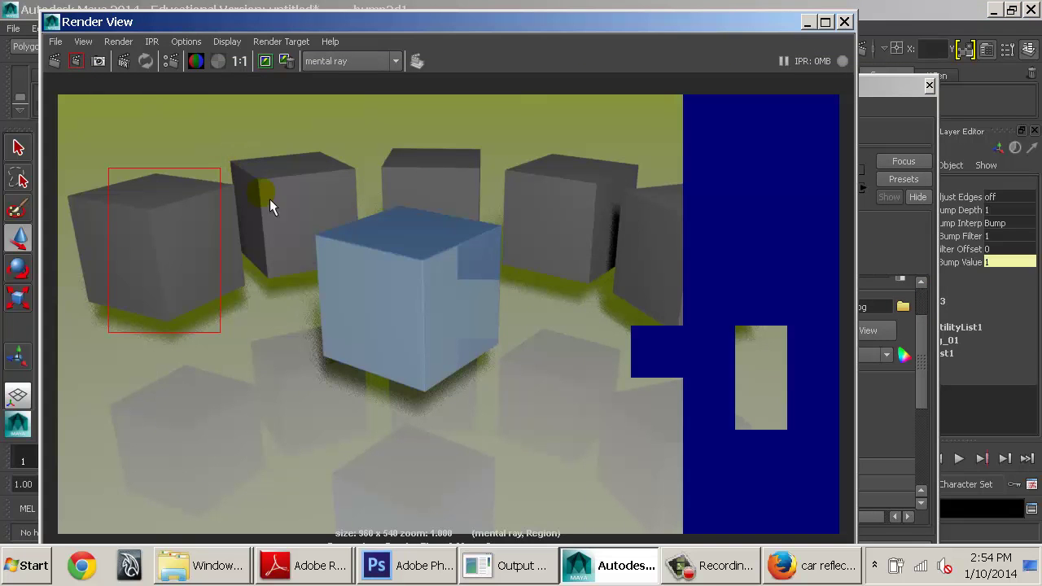
pyautogui.moveTo(271, 180); pyautogui.dragTo(545, 397)
pyautogui.click(75, 61)
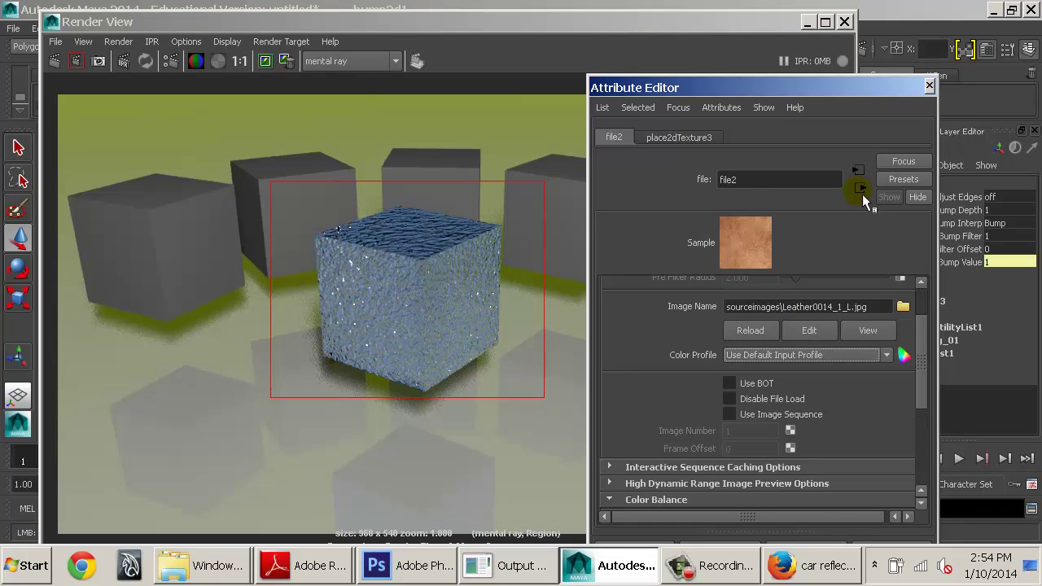
# Step: Set the leather bump node's Bump Depth to 0.15 and re-render the cube's region
pyautogui.click(861, 191)
pyautogui.moveTo(754, 327); pyautogui.dragTo(714, 327)
pyautogui.write('0.150')
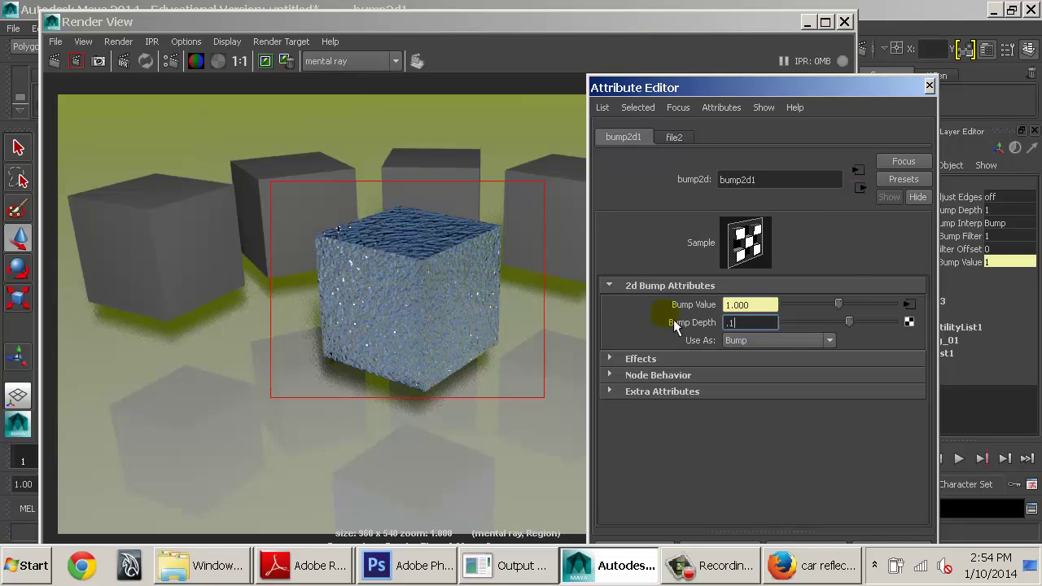
pyautogui.press('Return')
pyautogui.click(76, 61)
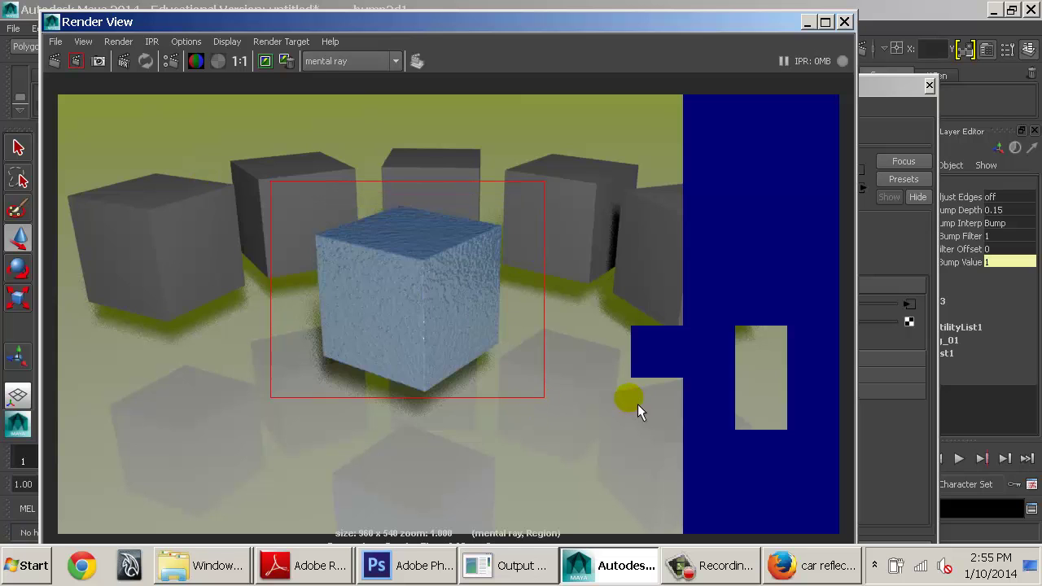
# Step: Return to the miaColorTesting_01 material, review its settings from Diffuse through Bump, and expand the Advanced section to examine it
pyautogui.click(888, 236)
pyautogui.click(864, 192)
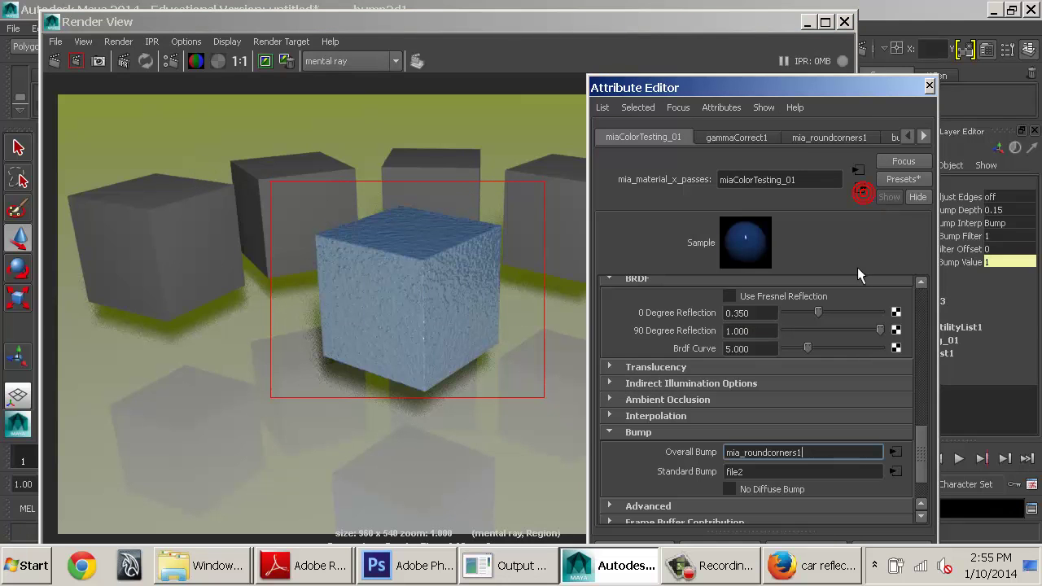
pyautogui.scroll(2, 696, 470)
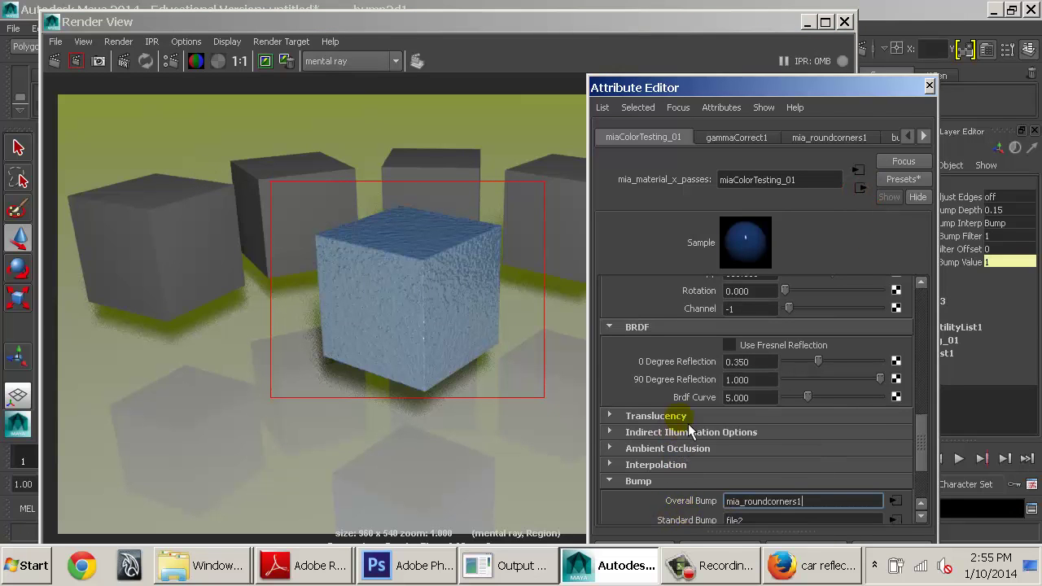
pyautogui.scroll(8, 700, 415)
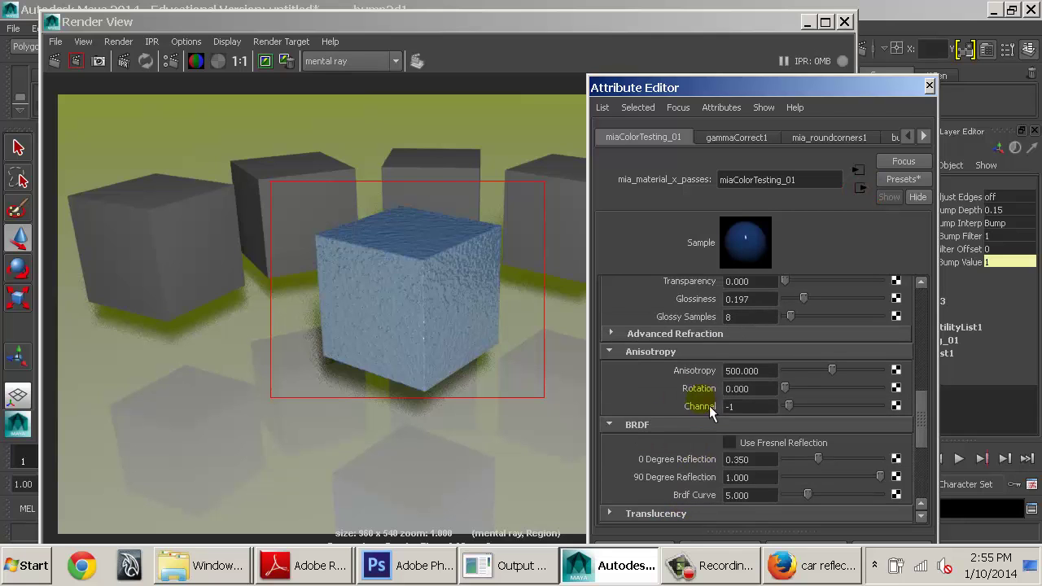
pyautogui.scroll(15, 664, 378)
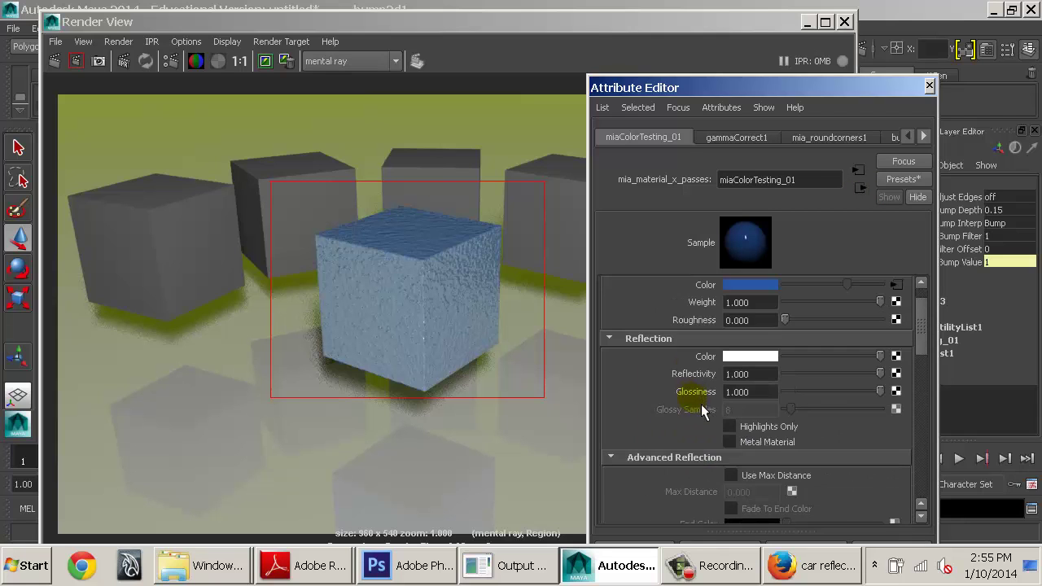
pyautogui.scroll(-15, 700, 391)
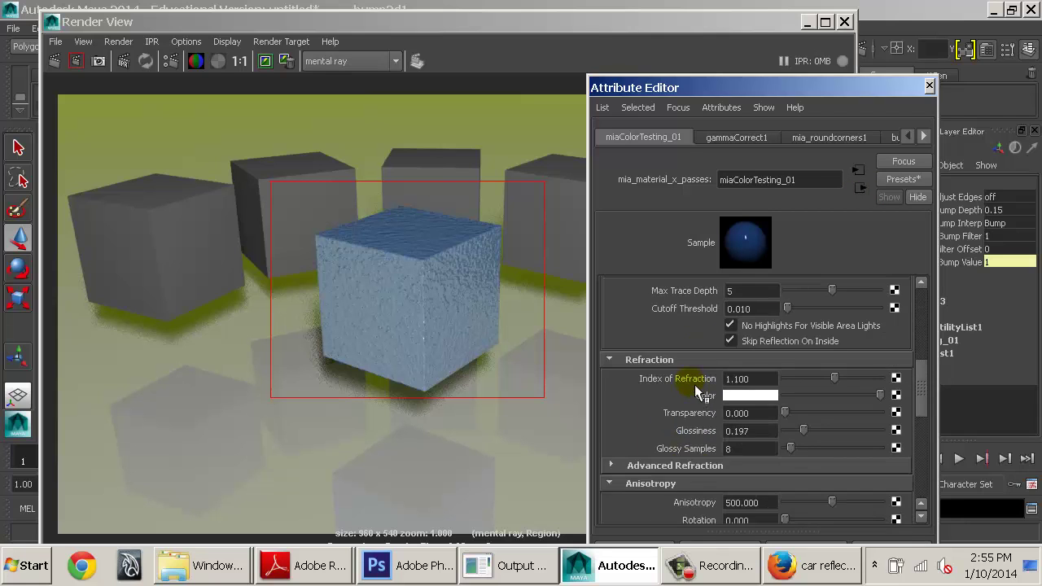
pyautogui.scroll(-3, 690, 423)
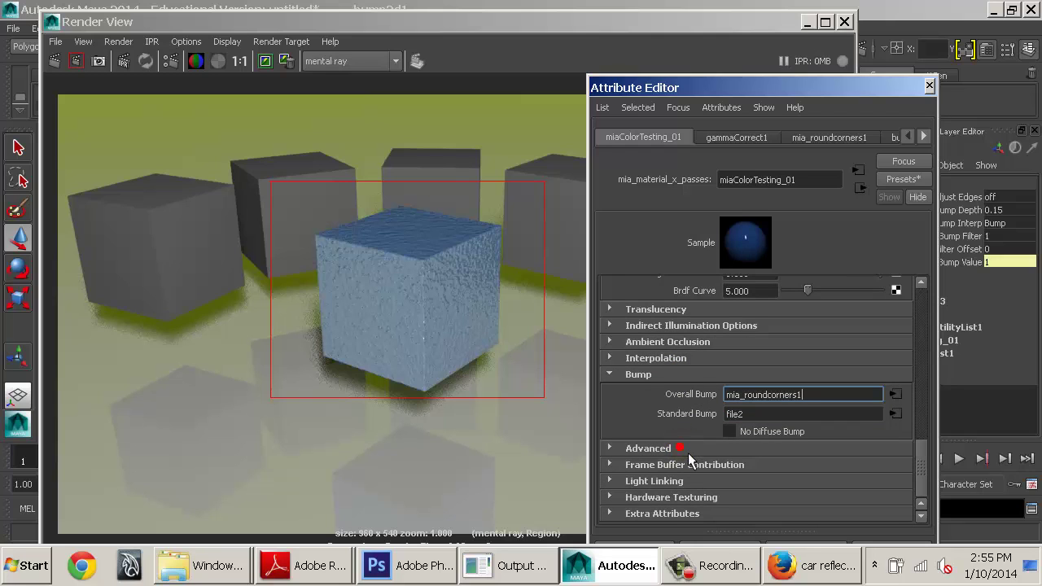
pyautogui.click(688, 453)
pyautogui.scroll(-3, 701, 443)
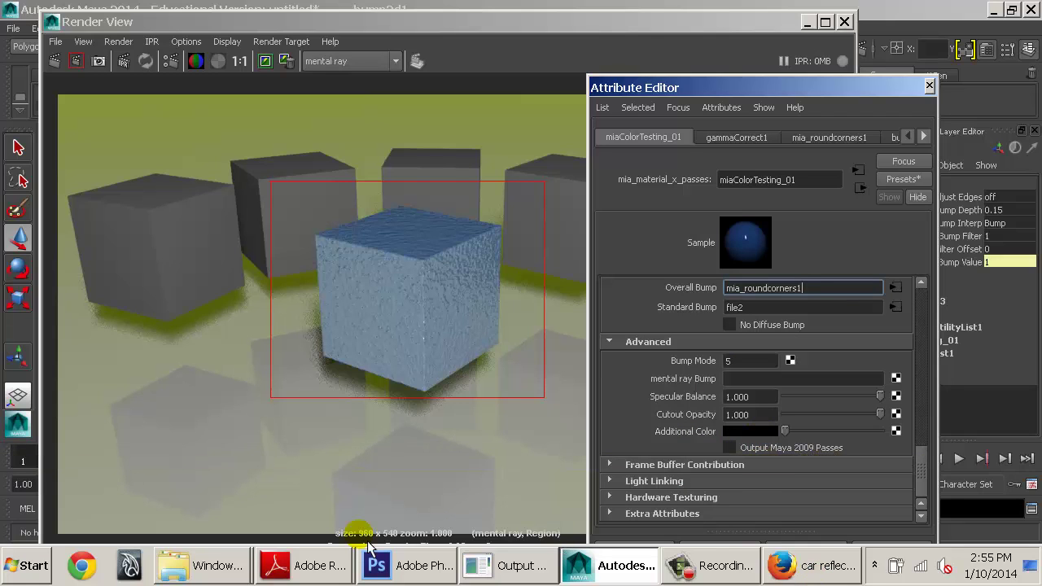
# Step: Check the Light Surface item in 2520_AssignmentSheets.pdf in Adobe Reader, return to Maya and close the Render View
pyautogui.click(303, 567)
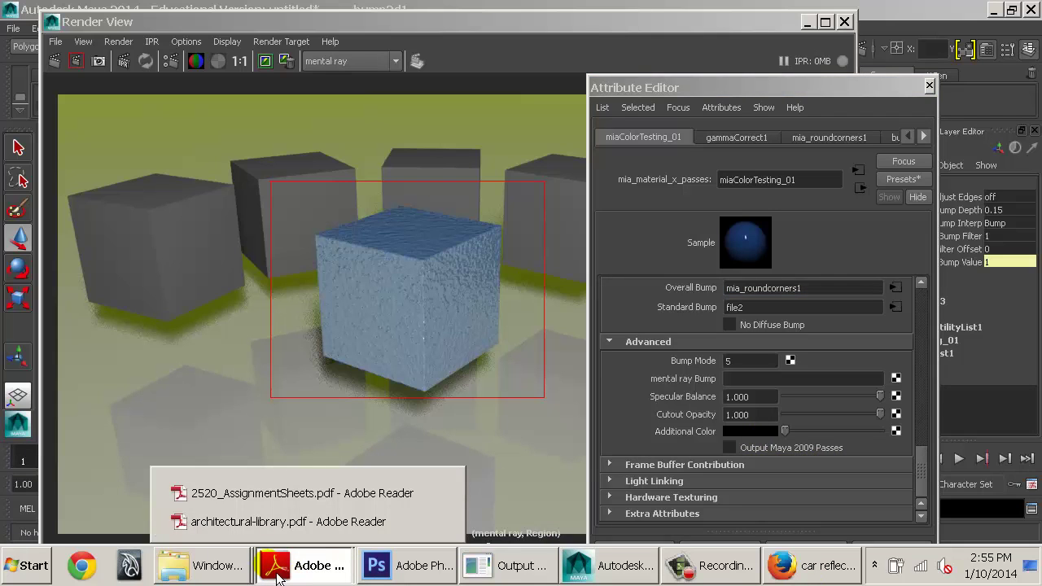
pyautogui.click(293, 497)
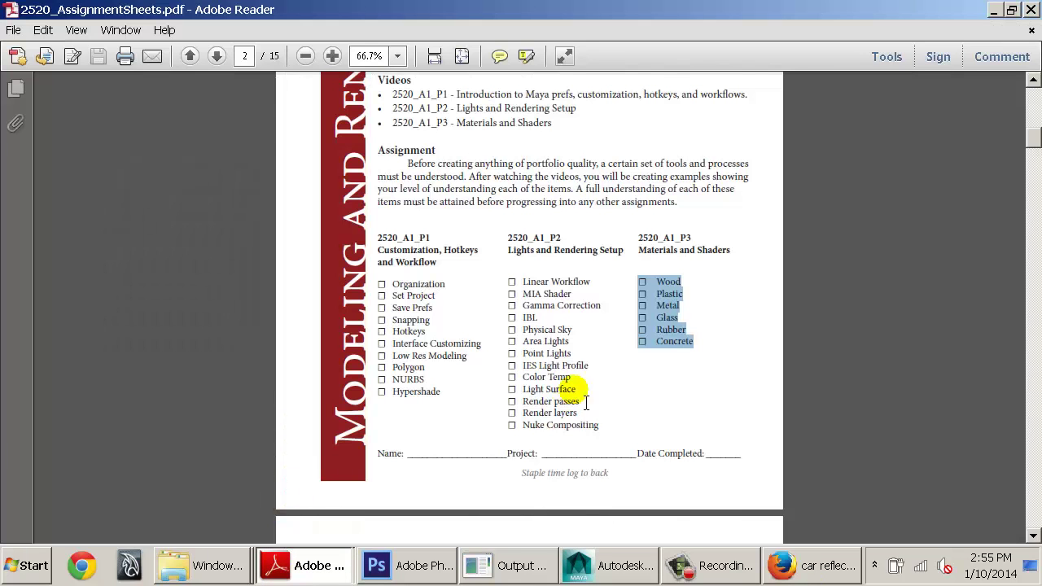
pyautogui.moveTo(581, 389); pyautogui.dragTo(523, 380)
pyautogui.hotkey('alt', 'Tab')
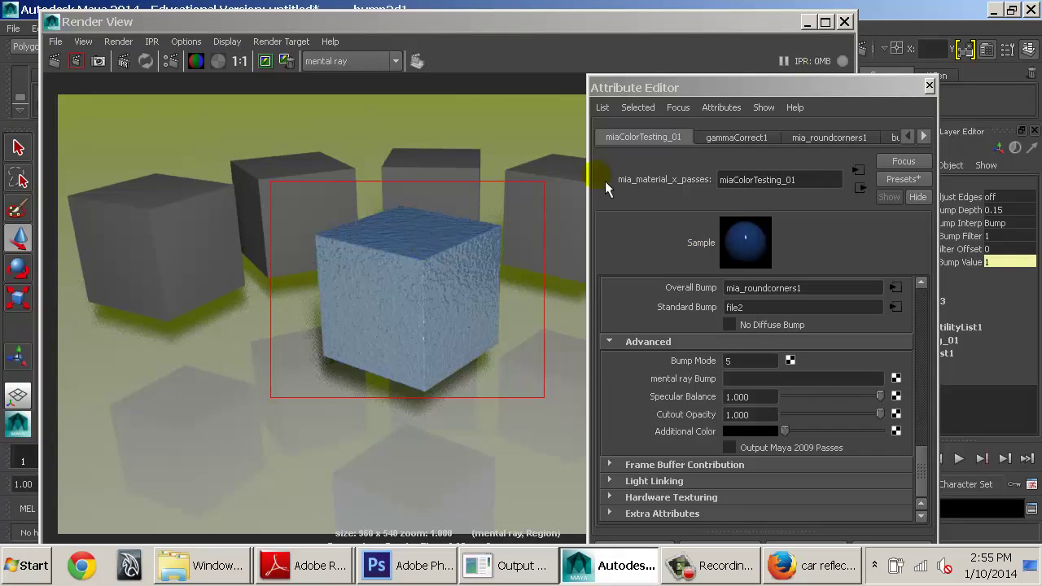
pyautogui.click(844, 21)
pyautogui.click(442, 253)
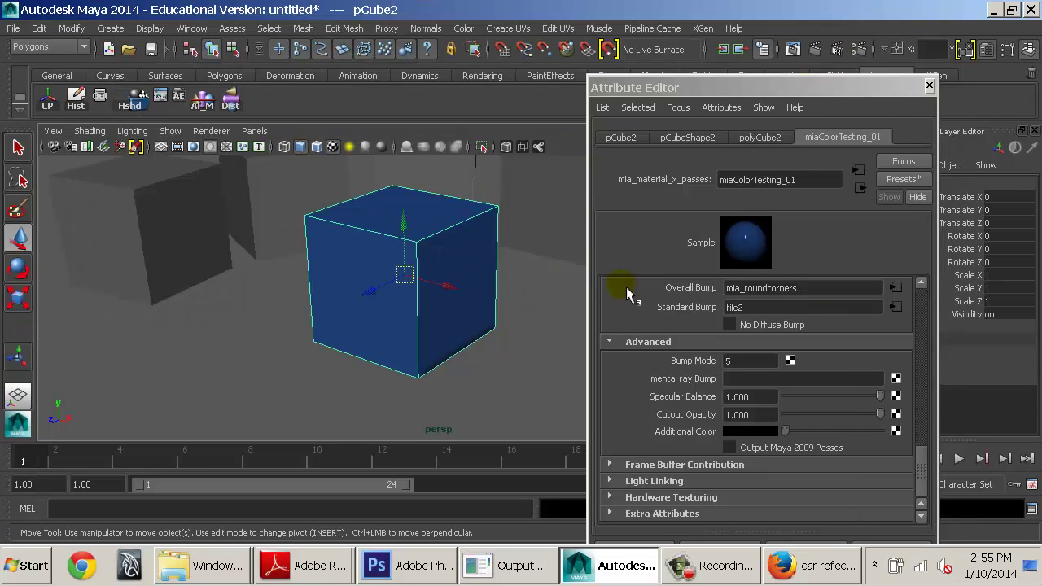
pyautogui.scroll(10, 935, 297)
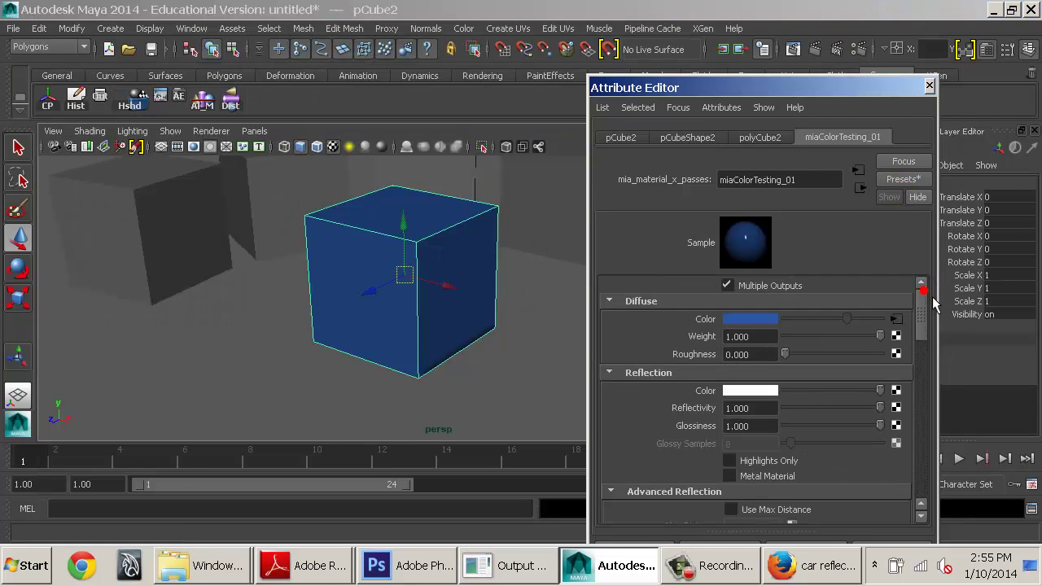
pyautogui.moveTo(737, 319); pyautogui.dragTo(725, 368, button='right')
pyautogui.click(765, 319)
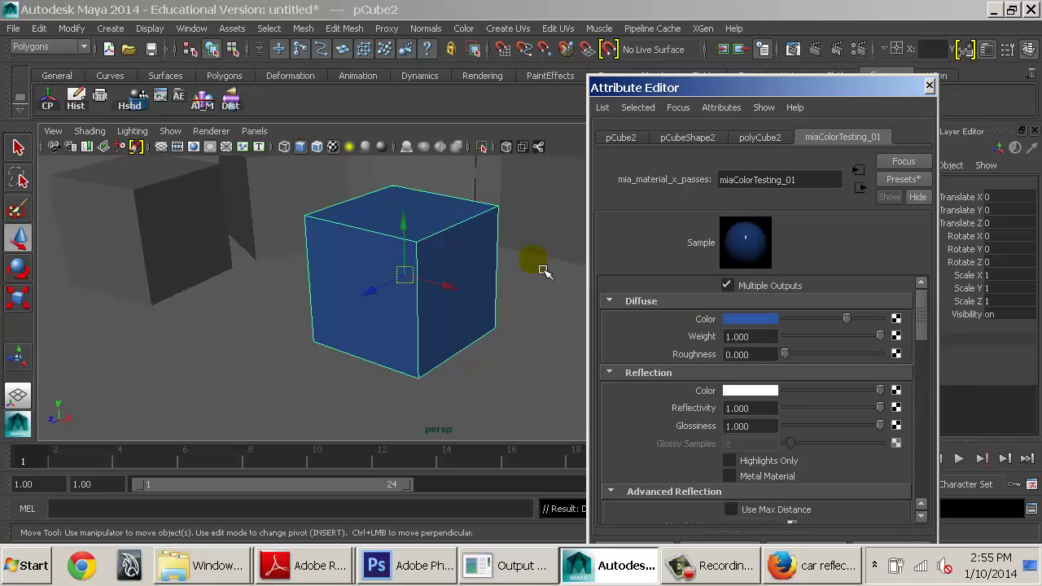
pyautogui.click(477, 228)
pyautogui.hotkey('ctrl', 'z')
pyautogui.hotkey('ctrl', 'z')
pyautogui.hotkey('ctrl', 'z')
# Step: Change the Value colour of the blue cube's gammaCorrect1 node to olive green
pyautogui.click(492, 277)
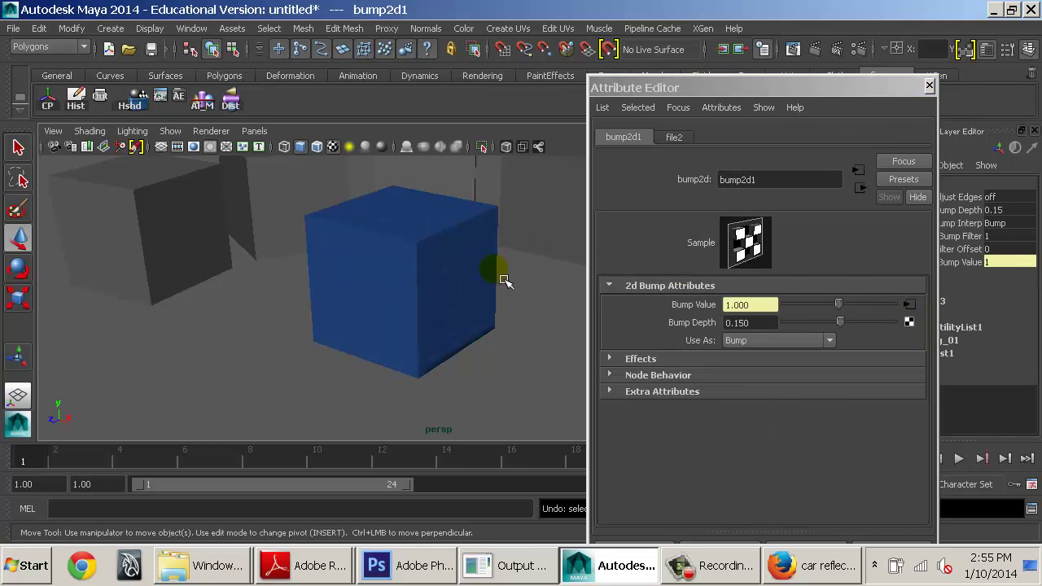
pyautogui.click(895, 321)
pyautogui.click(769, 303)
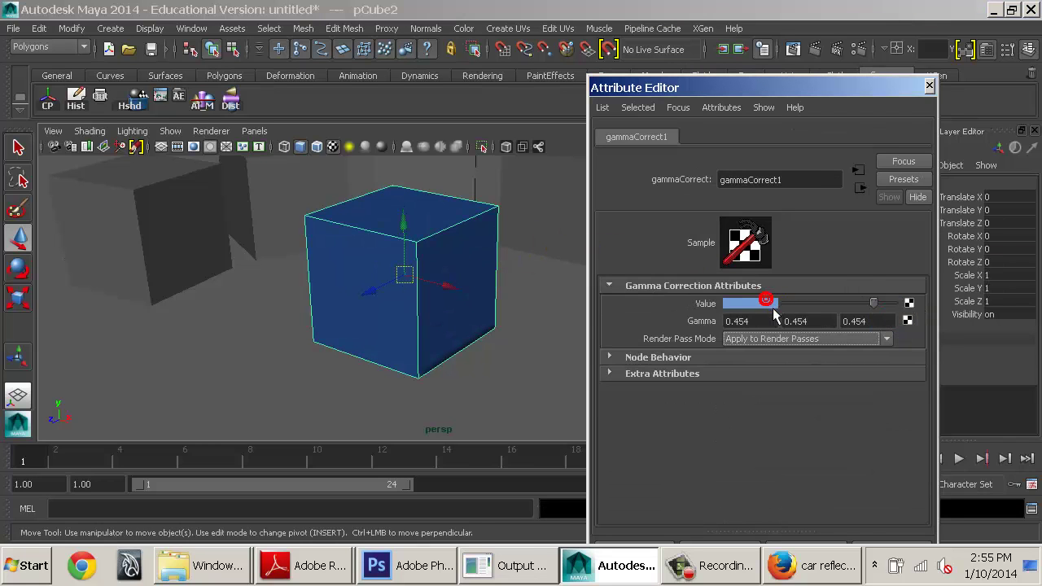
pyautogui.click(715, 293)
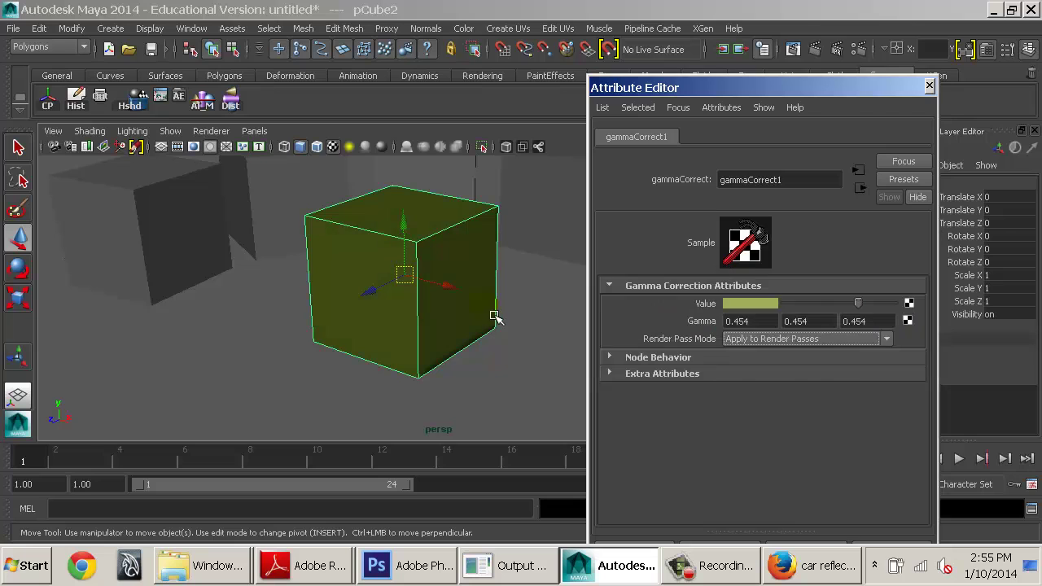
# Step: Return to the miaColorTesting_01 material and break its Overall Bump and Standard Bump connections
pyautogui.click(861, 188)
pyautogui.scroll(-10, 756, 383)
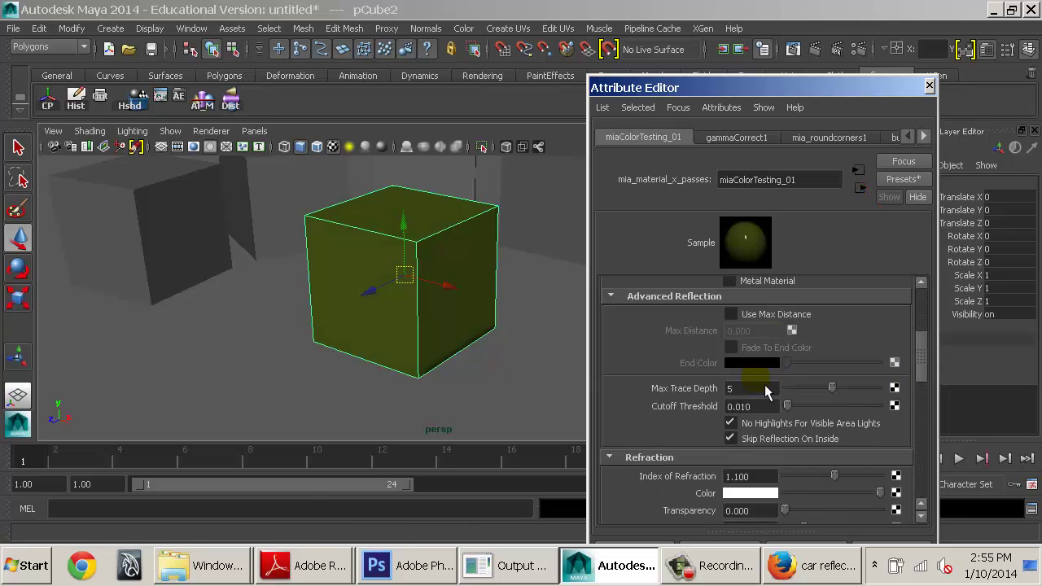
pyautogui.scroll(-5, 720, 449)
pyautogui.rightClick(707, 389)
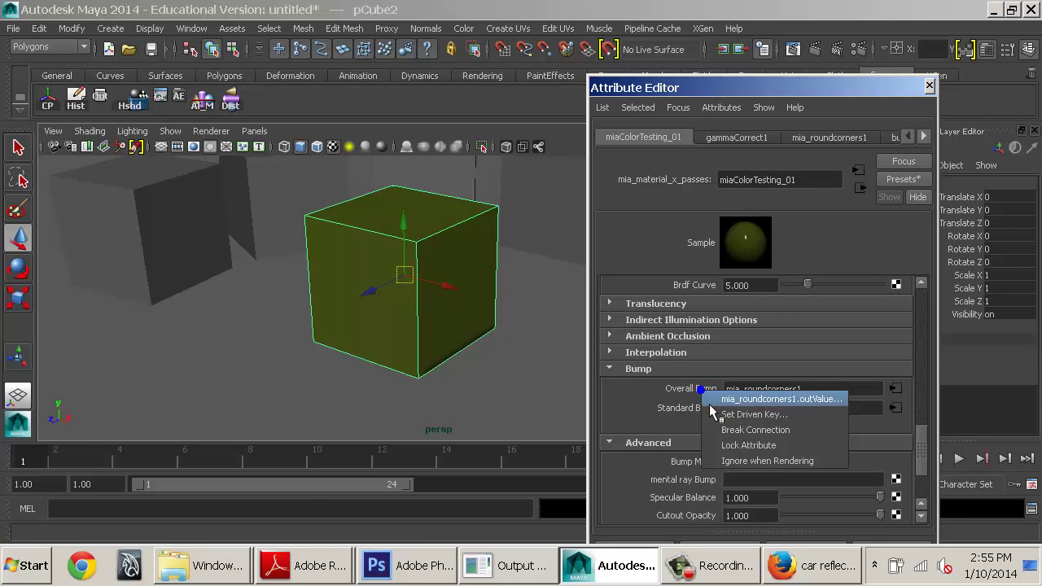
pyautogui.click(710, 414)
pyautogui.rightClick(709, 413)
pyautogui.click(733, 446)
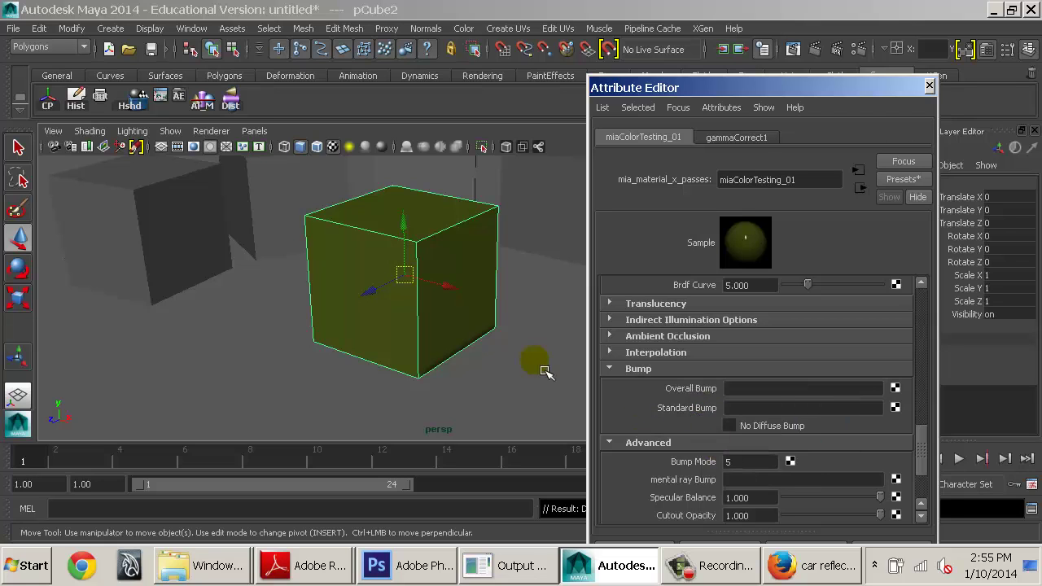
# Step: Scale the olive cube down uniformly to about 0.436
pyautogui.press('r')
pyautogui.moveTo(417, 275); pyautogui.dragTo(399, 237)
pyautogui.scroll(-5, 445, 279)
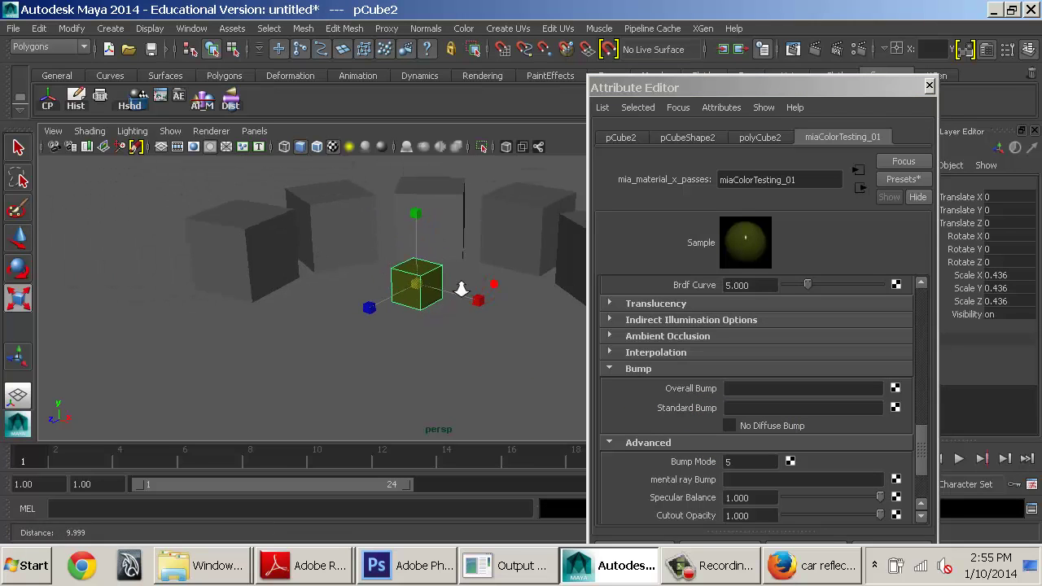
# Step: Connect a mia_light_surface node to the material's Additional Color in the Advanced section and render the scene
pyautogui.scroll(-3, 773, 403)
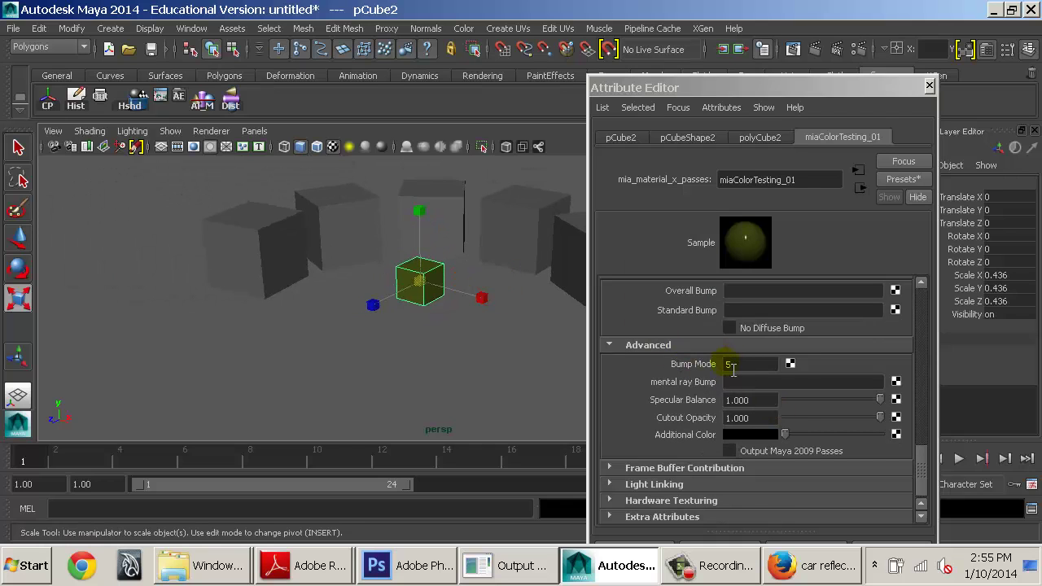
pyautogui.moveTo(810, 442); pyautogui.dragTo(767, 439)
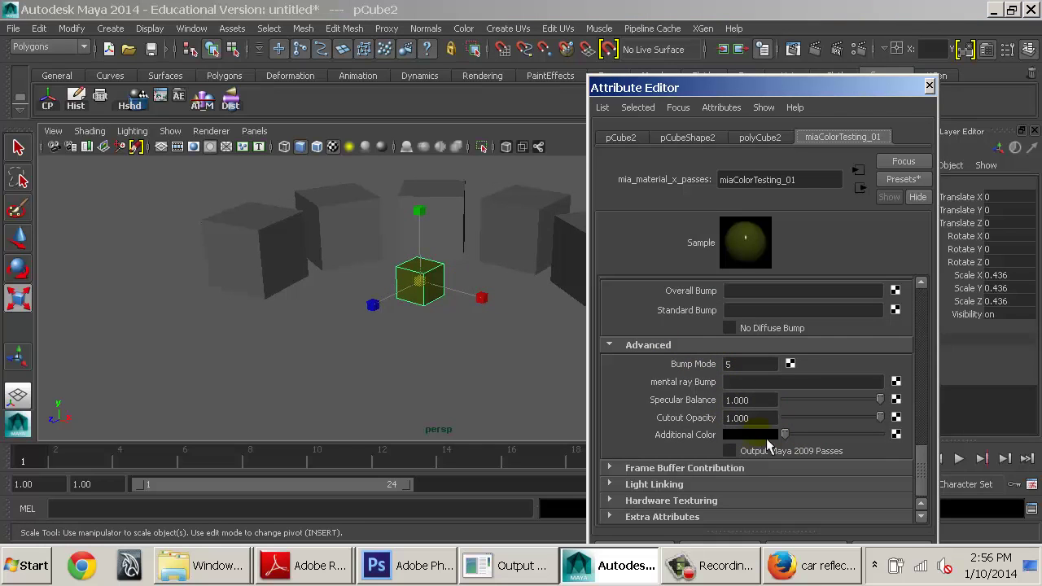
pyautogui.click(896, 434)
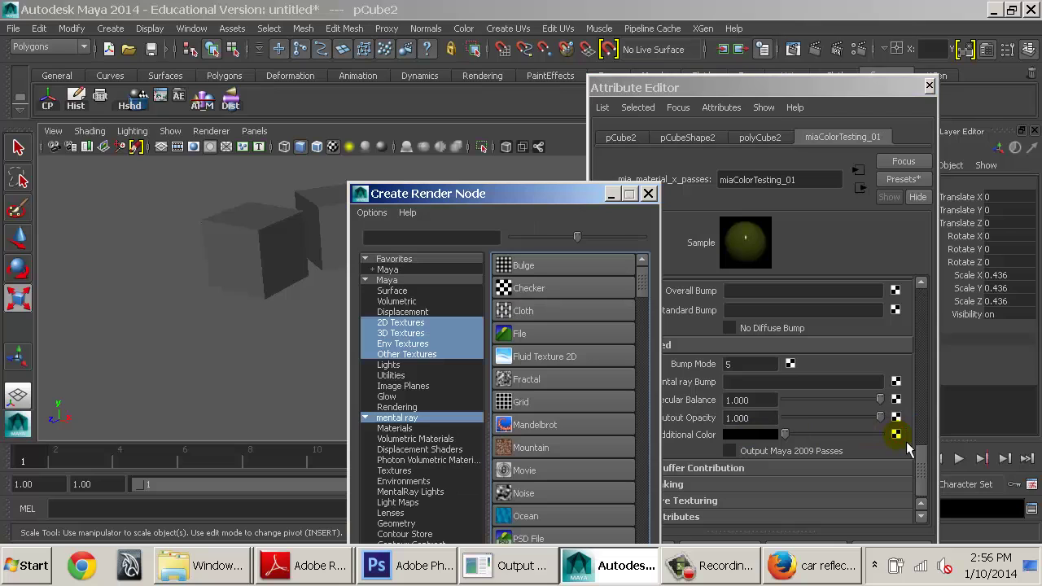
pyautogui.click(452, 239)
pyautogui.write('light')
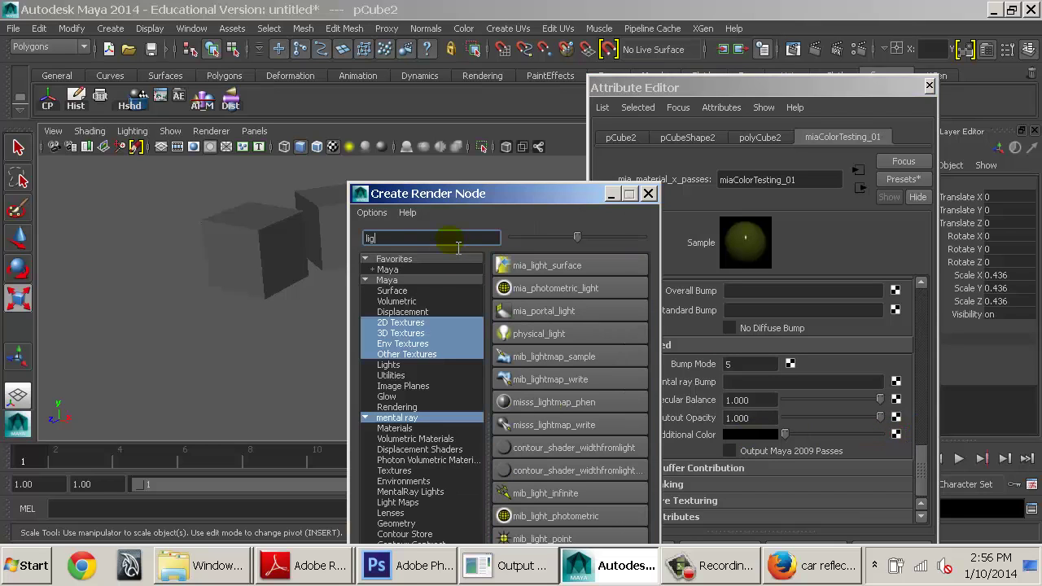
pyautogui.click(615, 271)
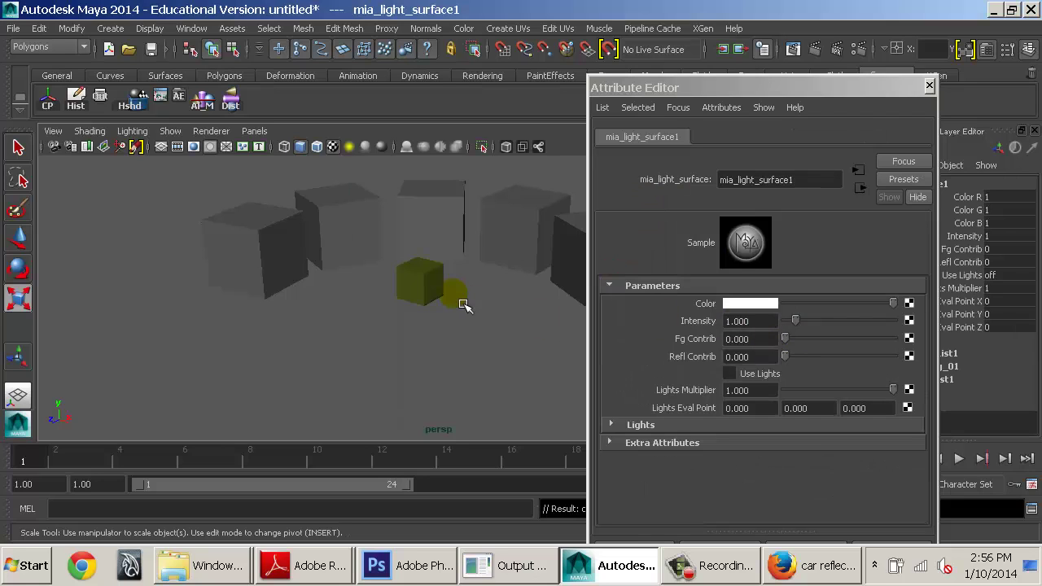
pyautogui.keyDown('alt'); pyautogui.moveTo(437, 289); pyautogui.dragTo(487, 302); pyautogui.keyUp('alt')
pyautogui.click(817, 54)
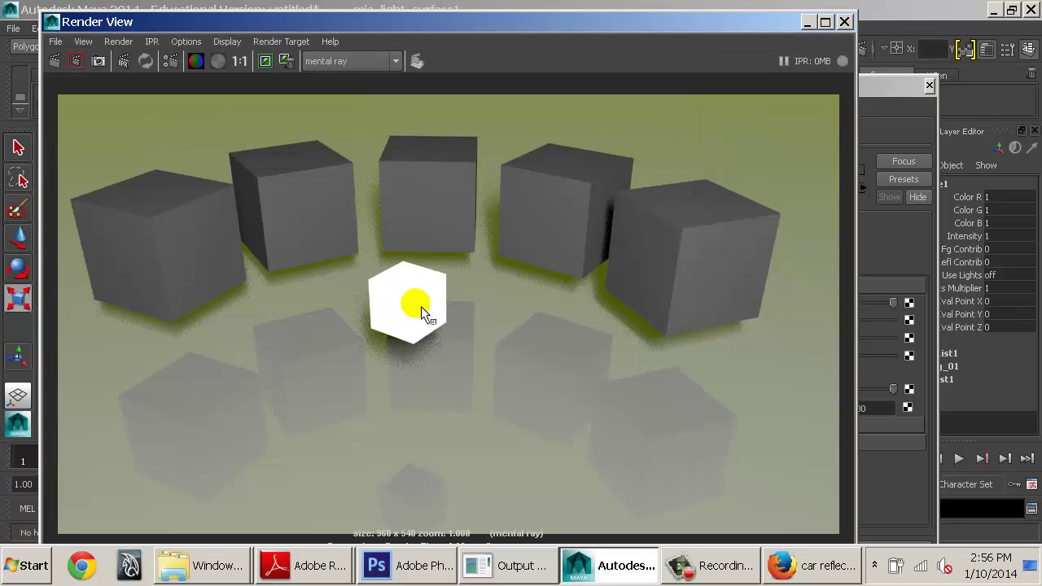
# Step: Enable Final Gathering in the render settings' indirect lighting options and re-render the scene
pyautogui.click(174, 63)
pyautogui.click(521, 127)
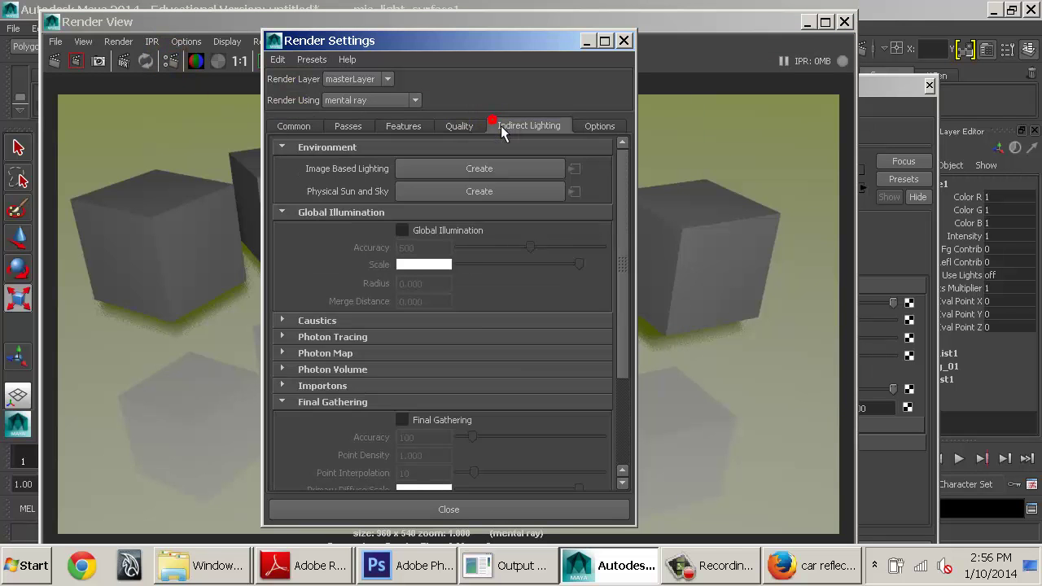
pyautogui.click(440, 421)
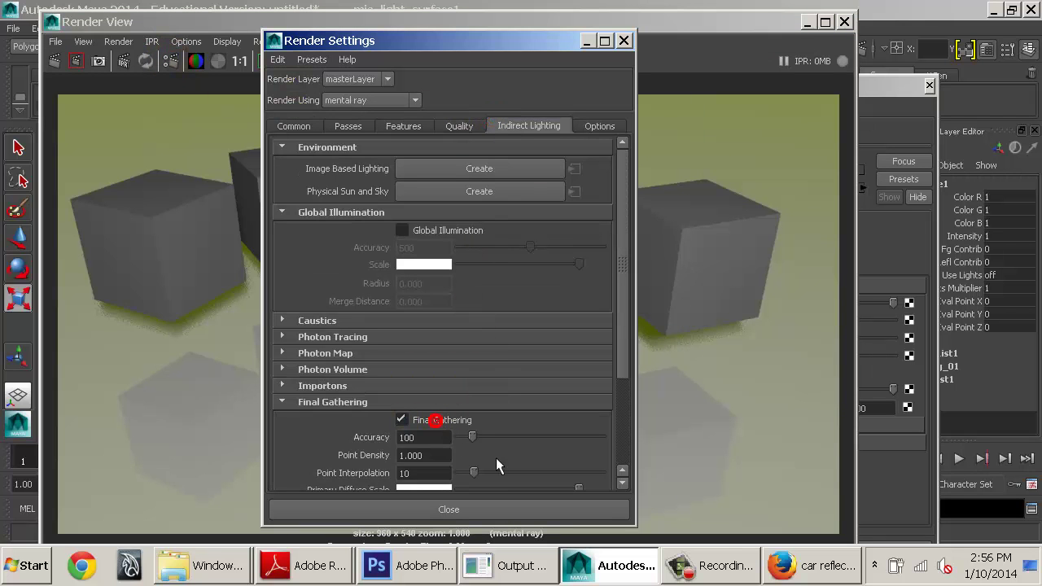
pyautogui.click(450, 509)
pyautogui.click(58, 65)
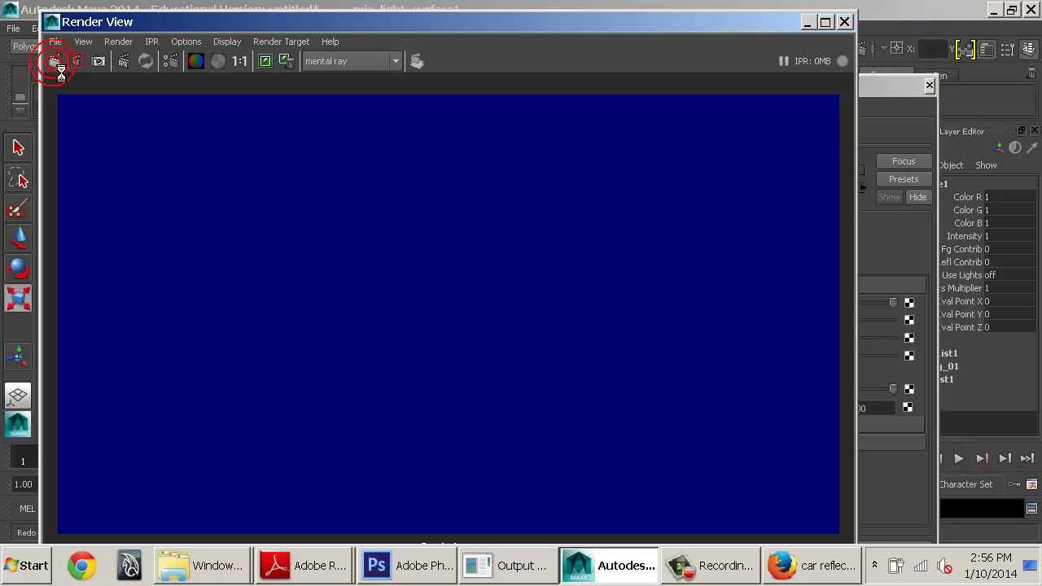
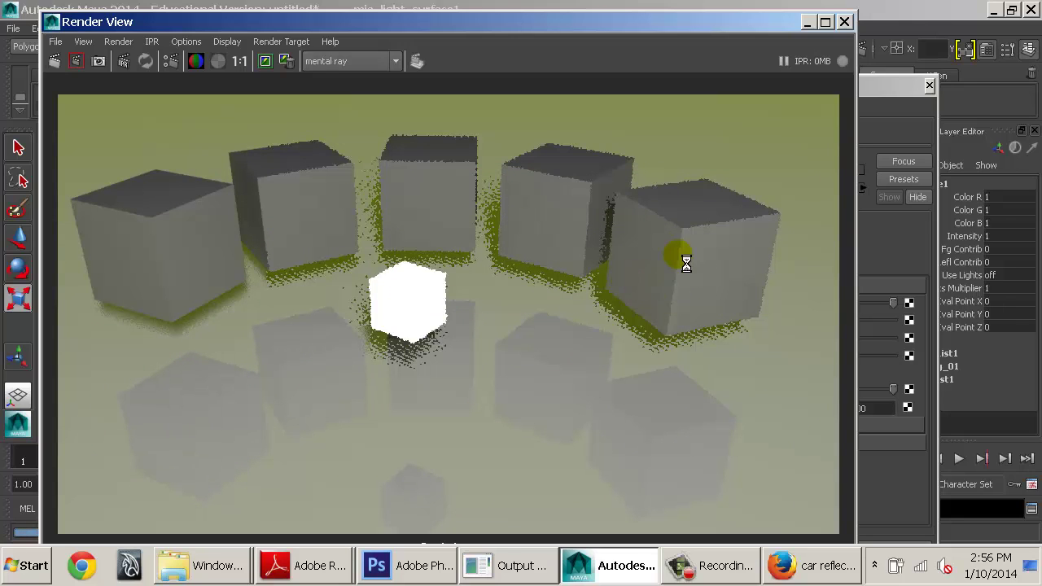
# Step: Hide the area light above the cubes and render the scene lit only by the small cube
pyautogui.click(844, 22)
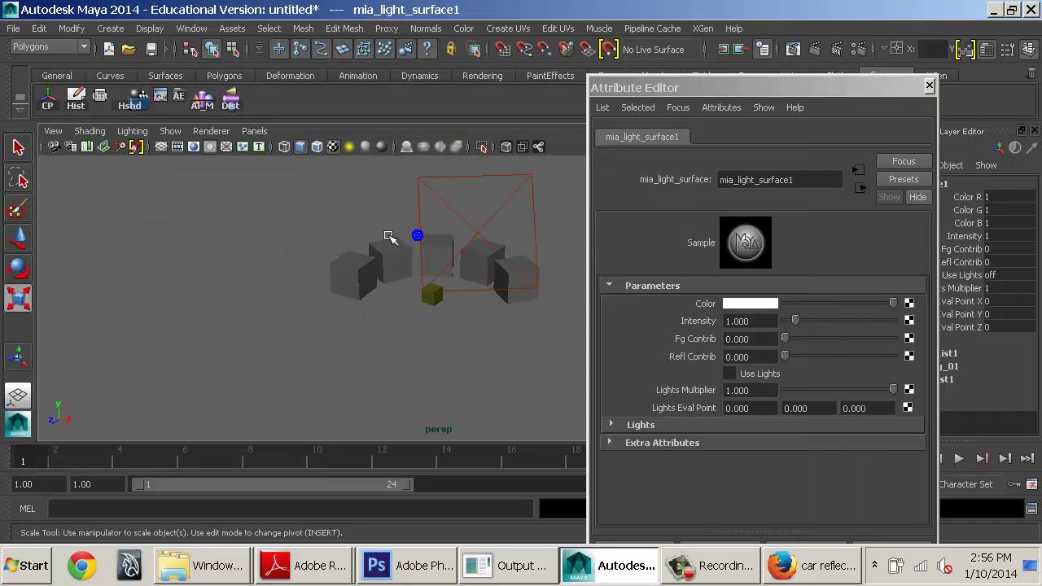
pyautogui.click(489, 229)
pyautogui.hotkey('ctrl', 'h')
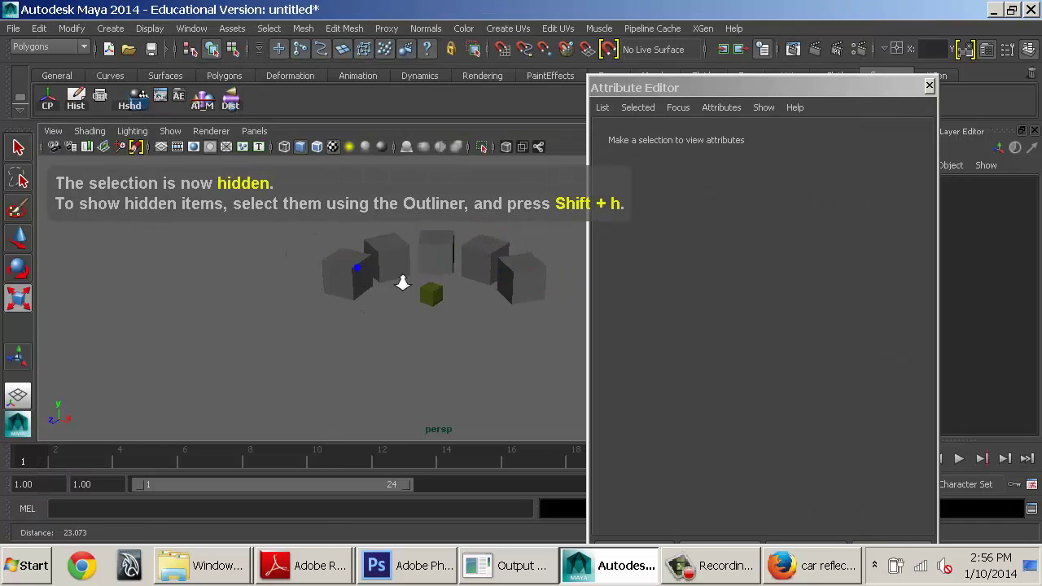
pyautogui.keyDown('alt'); pyautogui.moveTo(400, 285); pyautogui.dragTo(854, 282, button='right'); pyautogui.keyUp('alt')
pyautogui.keyDown('alt'); pyautogui.moveTo(538, 241); pyautogui.dragTo(533, 325, button='middle'); pyautogui.keyUp('alt')
pyautogui.keyDown('alt'); pyautogui.moveTo(533, 324); pyautogui.dragTo(521, 332, button='right'); pyautogui.keyUp('alt')
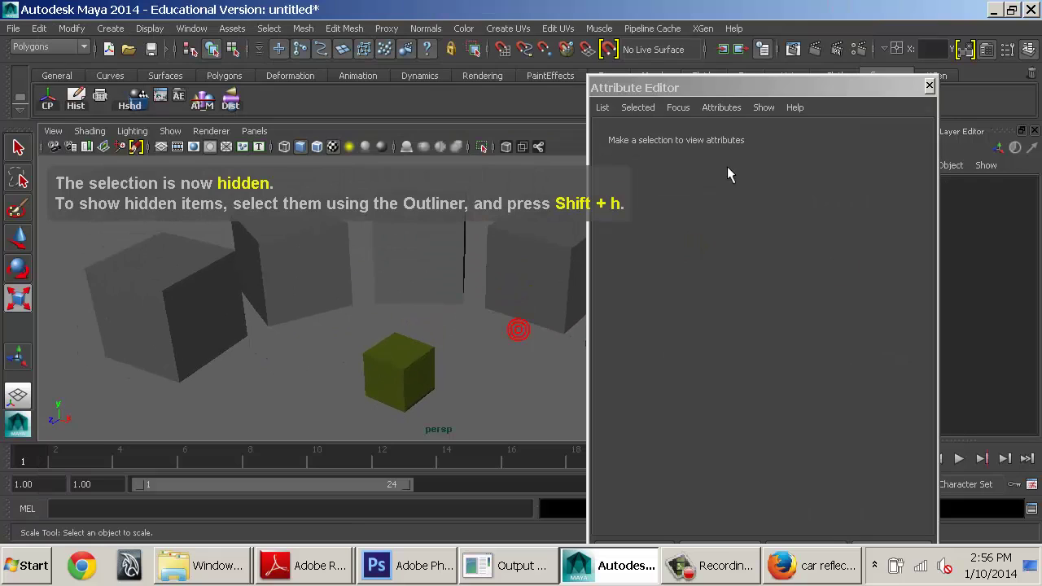
pyautogui.click(824, 49)
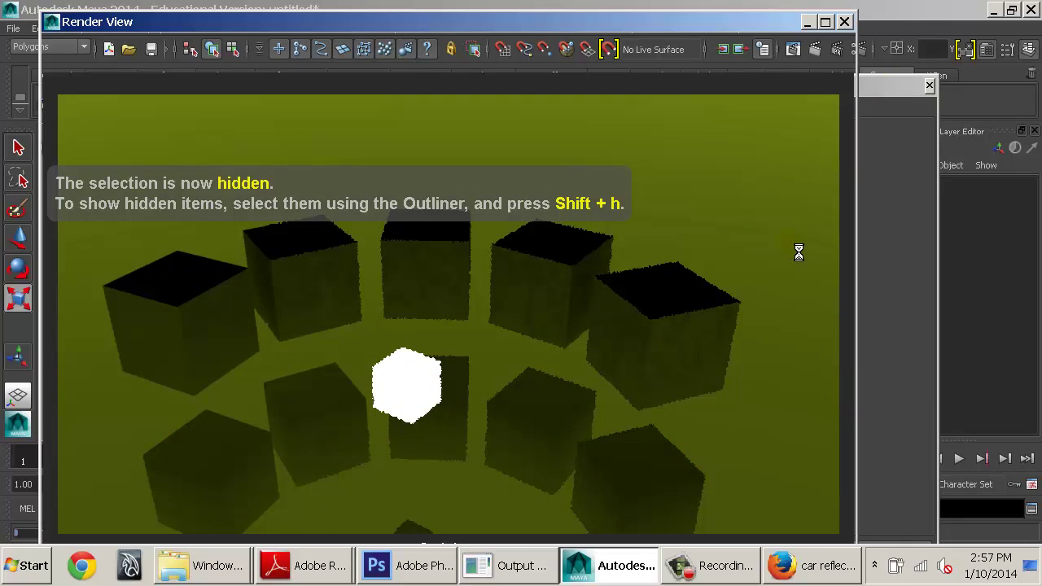
# Step: Bring up the mia_light_surface1 node's attributes and connect a Gamma Correct node to its Color
pyautogui.doubleClick(888, 86)
pyautogui.click(688, 108)
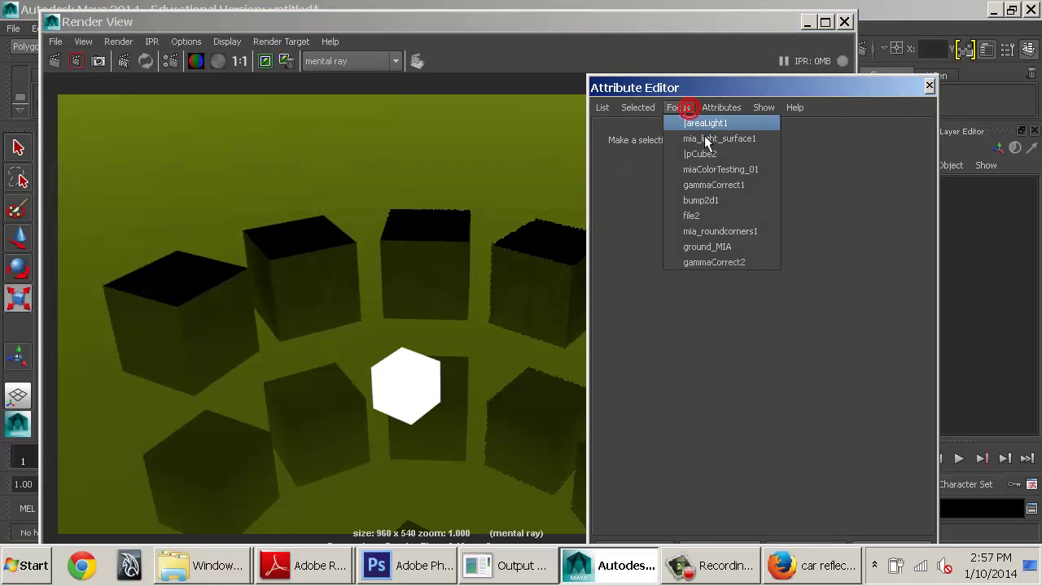
pyautogui.click(706, 127)
pyautogui.click(690, 107)
pyautogui.click(705, 140)
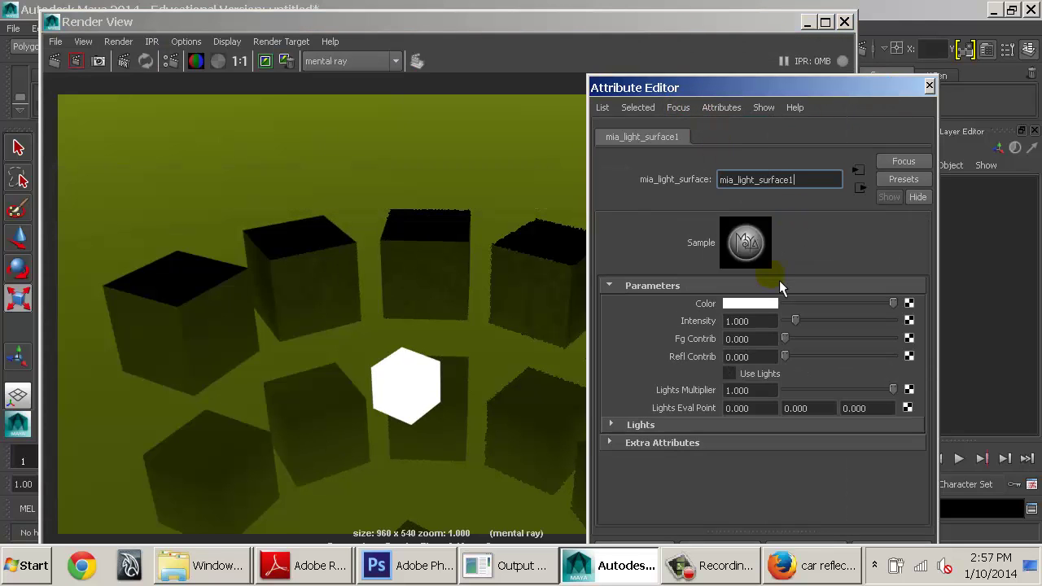
pyautogui.click(909, 303)
pyautogui.doubleClick(437, 238)
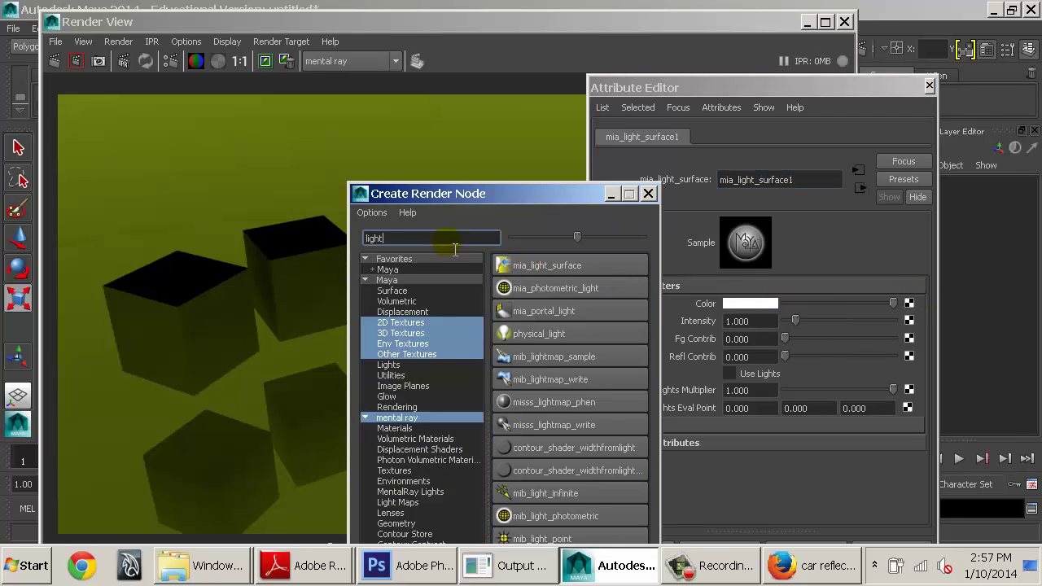
pyautogui.write('ga')
pyautogui.click(412, 282)
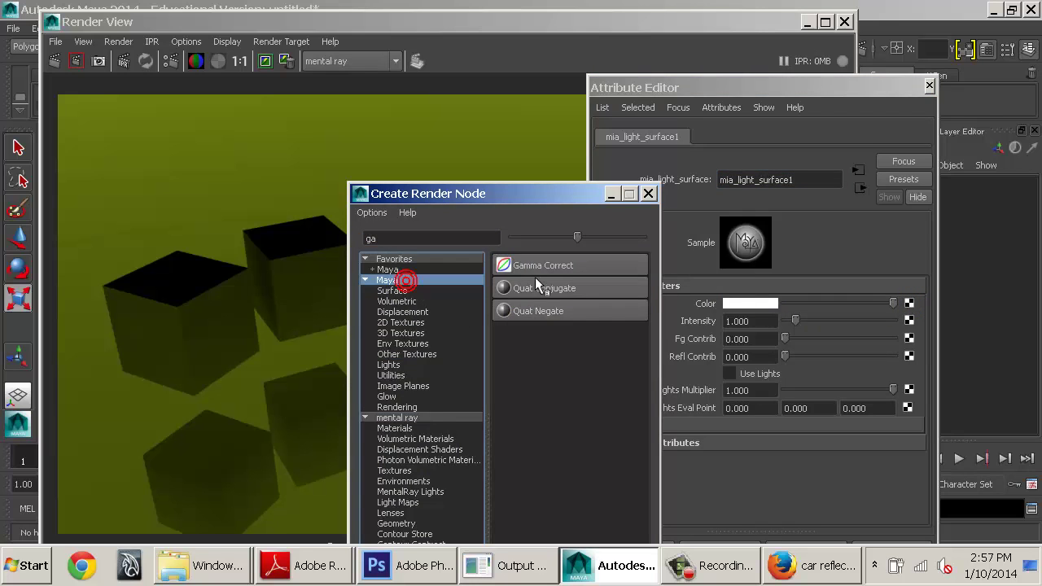
pyautogui.click(531, 271)
# Step: Set all three Gamma values of the new Gamma Correct node to 0.454
pyautogui.moveTo(772, 321); pyautogui.dragTo(667, 322)
pyautogui.write('.454')
pyautogui.press('Tab')
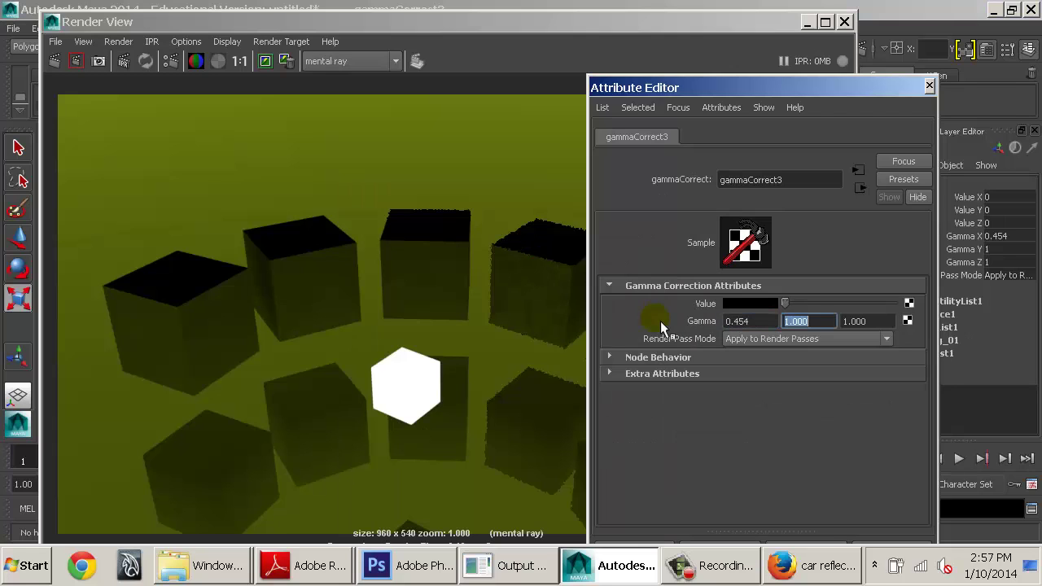
pyautogui.write('.454')
pyautogui.press('Tab')
pyautogui.write('.454')
pyautogui.press('Tab')
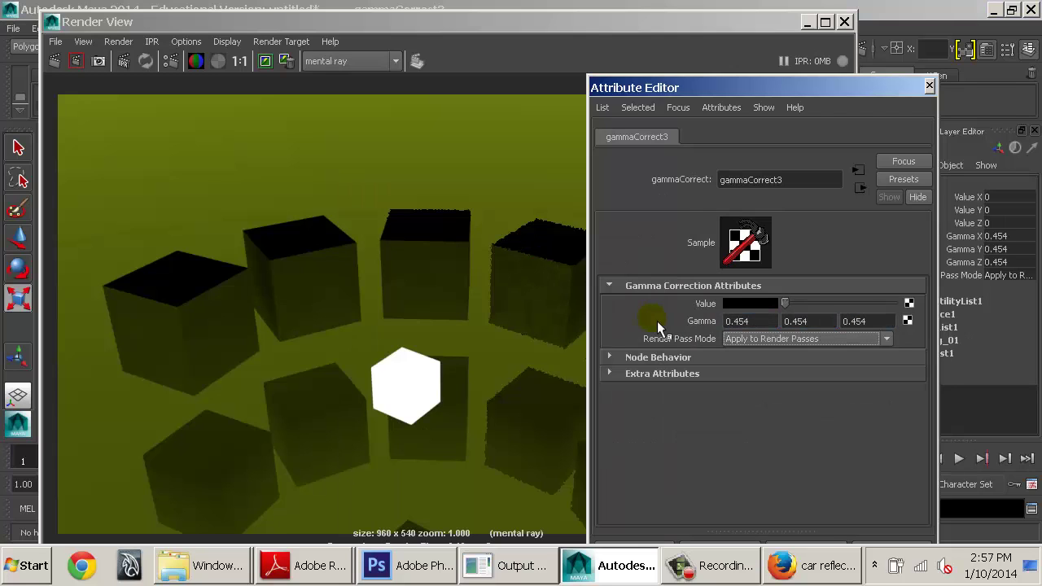
# Step: Set the Gamma Correct node's Value to a blue from the colour history and return to mia_light_surface1
pyautogui.click(761, 300)
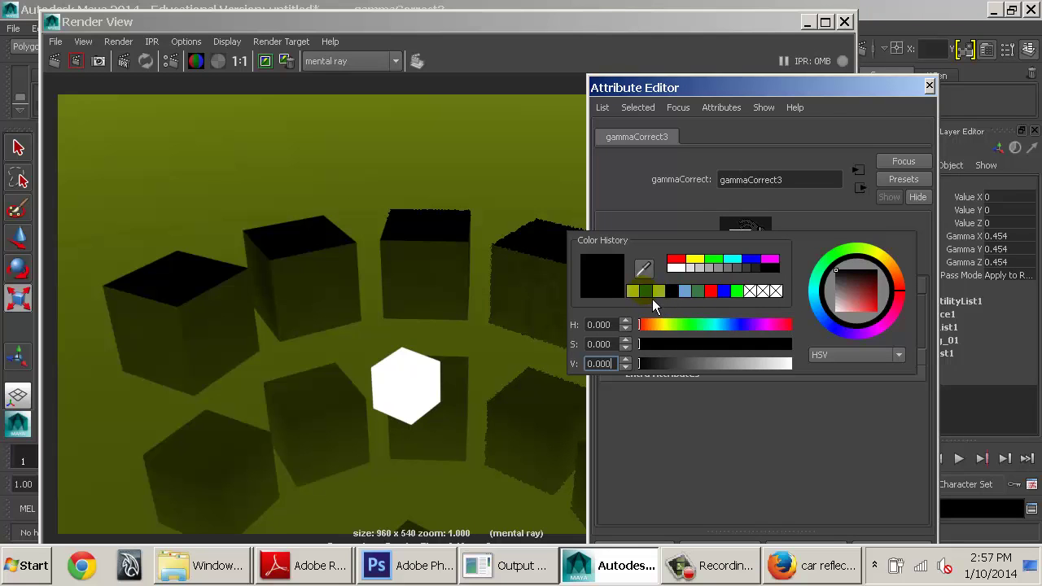
pyautogui.click(652, 295)
pyautogui.click(860, 187)
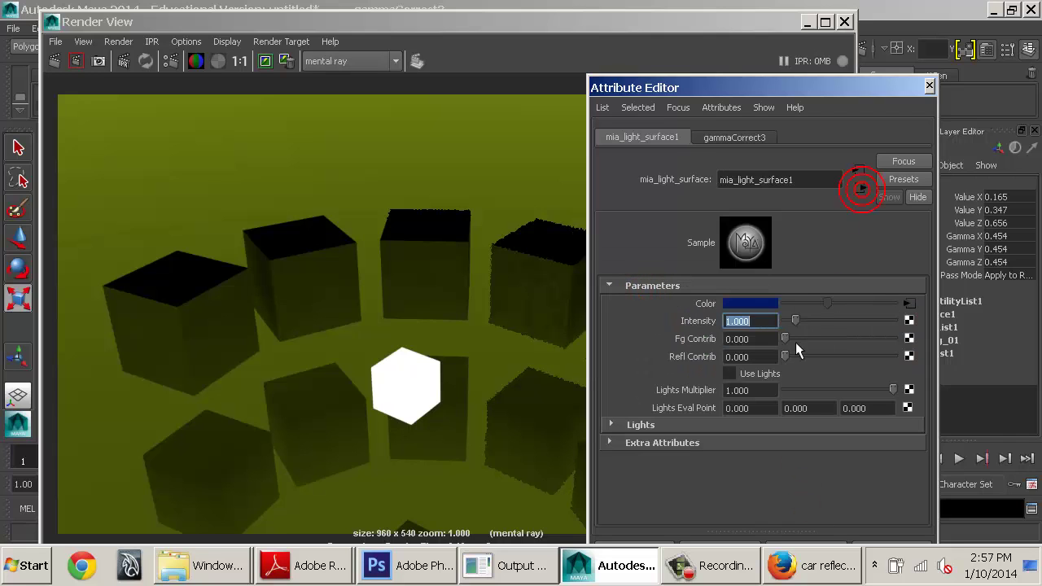
# Step: Set the mia_light_surface1 node's Fg Contrib to 5 and its Intensity to 0.25
pyautogui.click(775, 324)
pyautogui.click(765, 339)
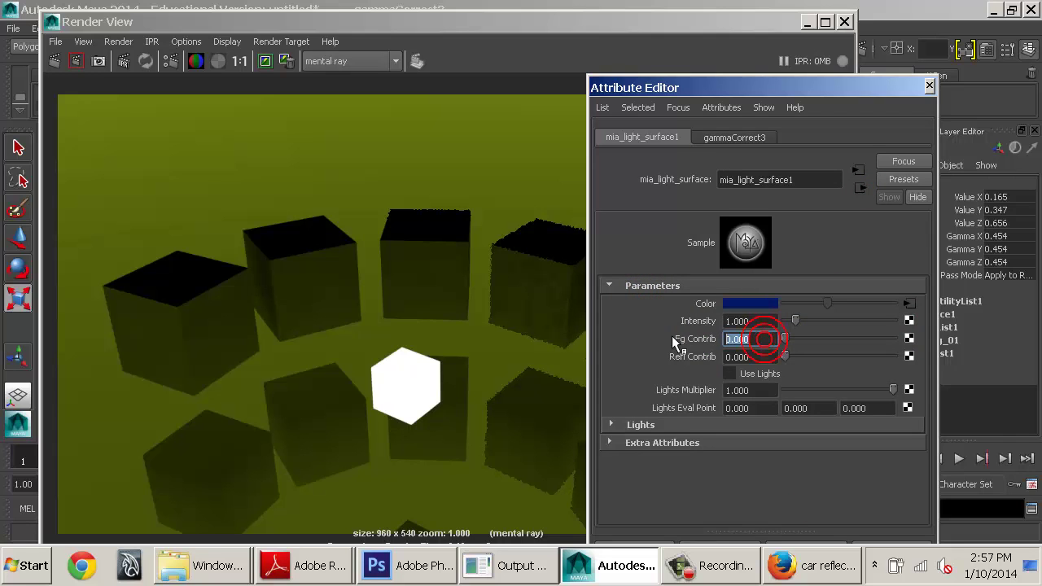
pyautogui.write('5')
pyautogui.press('Return')
pyautogui.click(766, 323)
pyautogui.moveTo(767, 322); pyautogui.dragTo(698, 337)
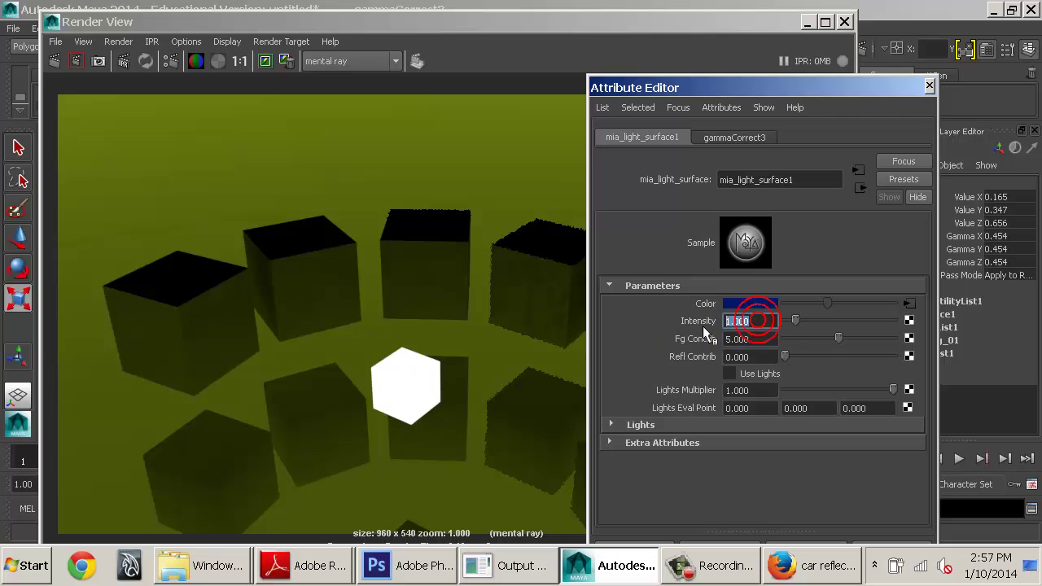
pyautogui.write('.25')
pyautogui.press('Return')
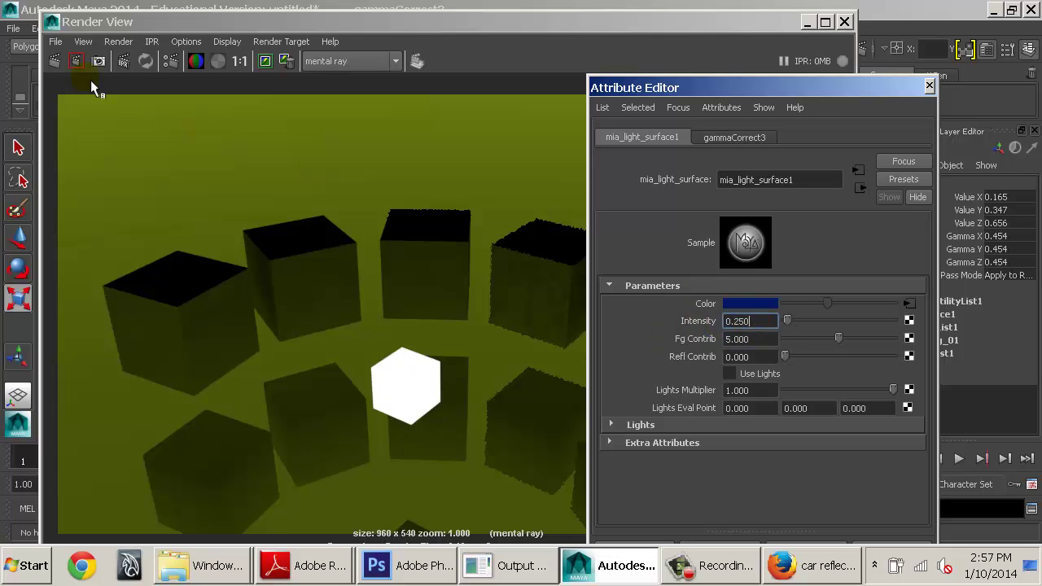
# Step: Set the light surface's Refl Contrib to 0.5 and render the scene again
pyautogui.moveTo(729, 358); pyautogui.dragTo(651, 360)
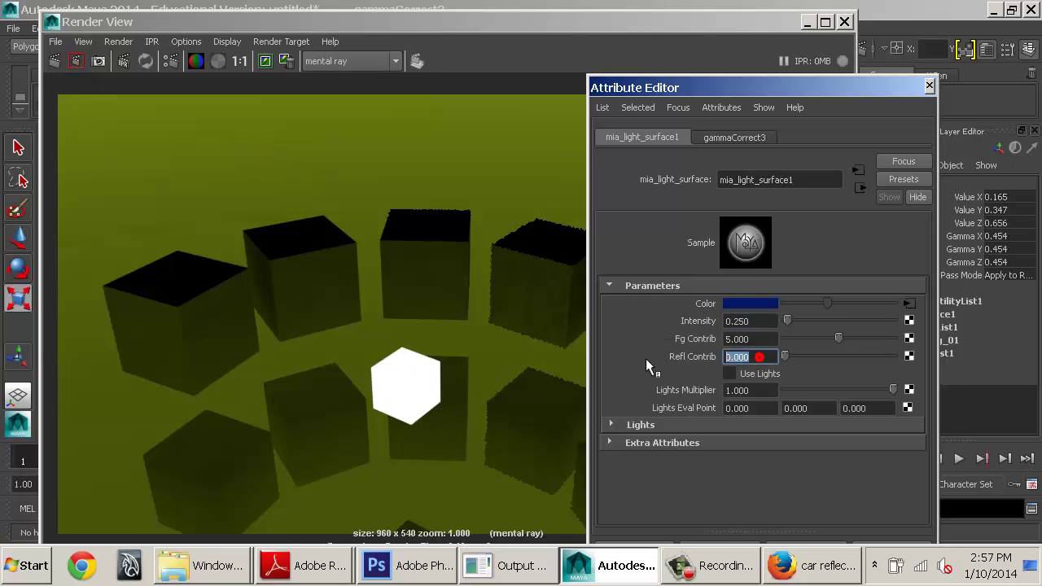
pyautogui.write('3')
pyautogui.moveTo(750, 364); pyautogui.dragTo(688, 356)
pyautogui.write('2.5')
pyautogui.press('Return')
pyautogui.click(76, 65)
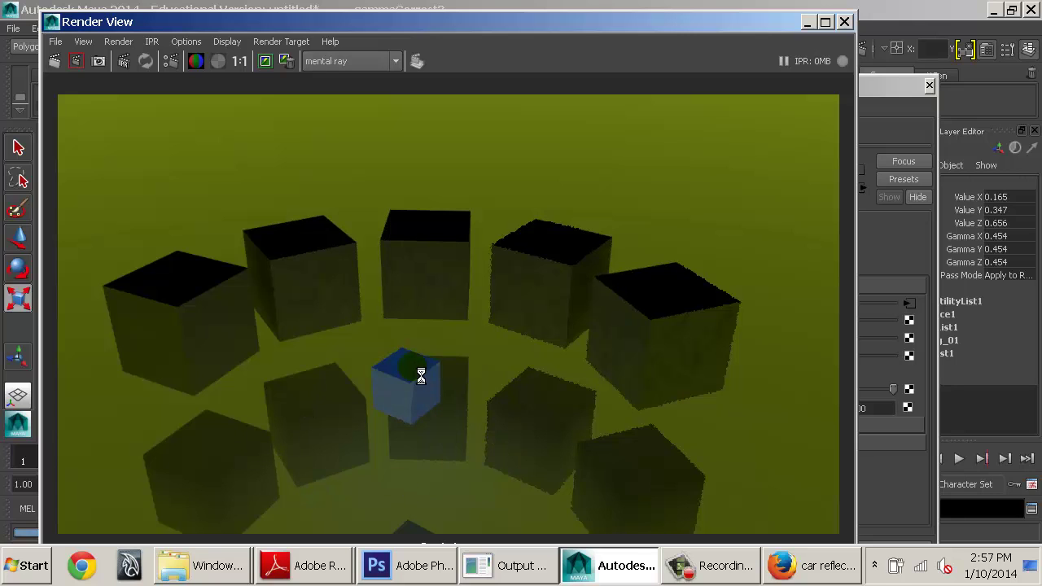
# Step: Raise the light surface's Fg Contrib to 10 and Refl Contrib to 5, and re-render the cubes
pyautogui.click(877, 242)
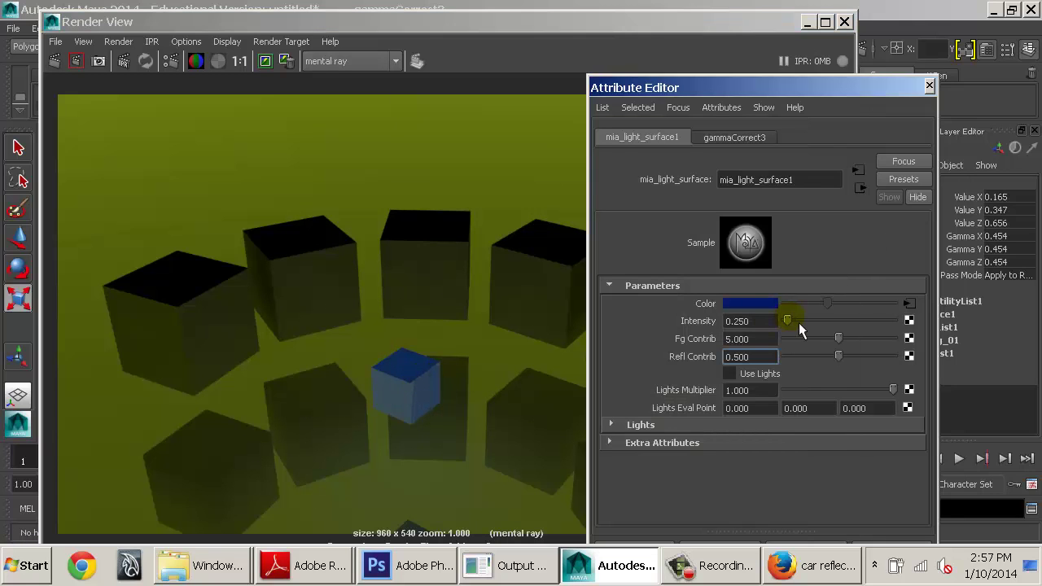
pyautogui.doubleClick(772, 338)
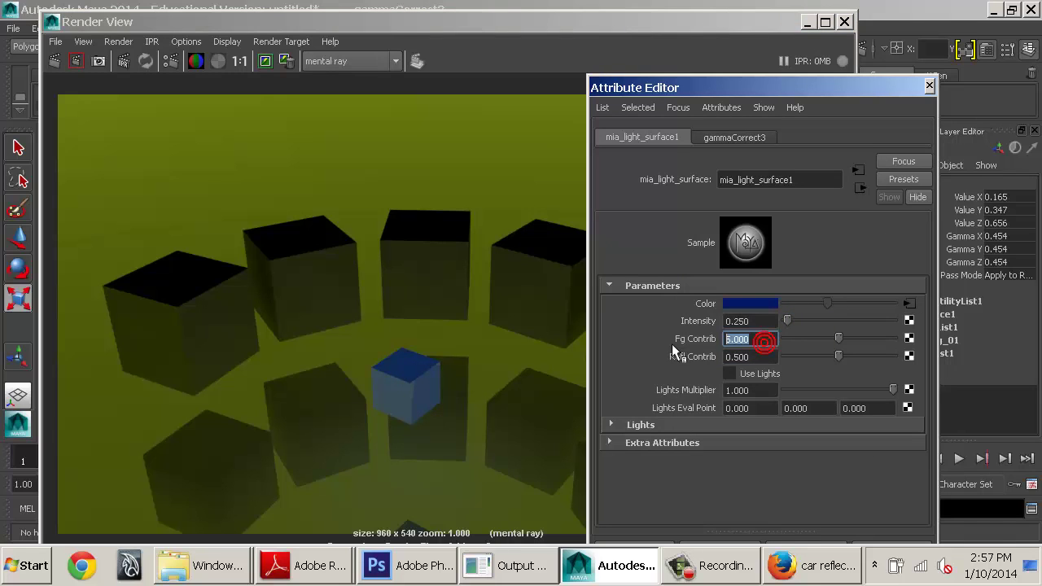
pyautogui.write('10')
pyautogui.press('Return')
pyautogui.doubleClick(757, 356)
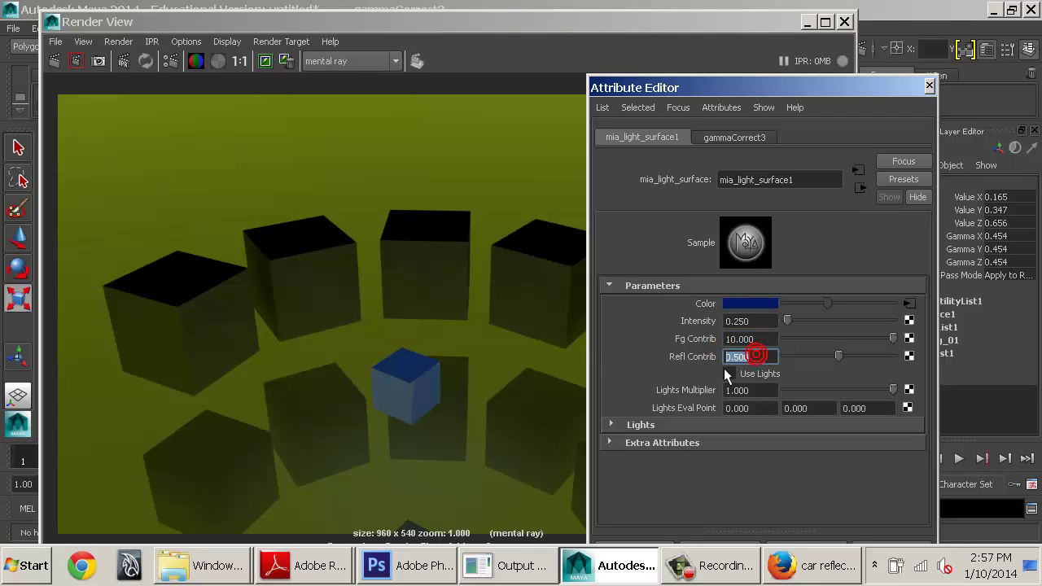
pyautogui.click(268, 65)
pyautogui.click(64, 62)
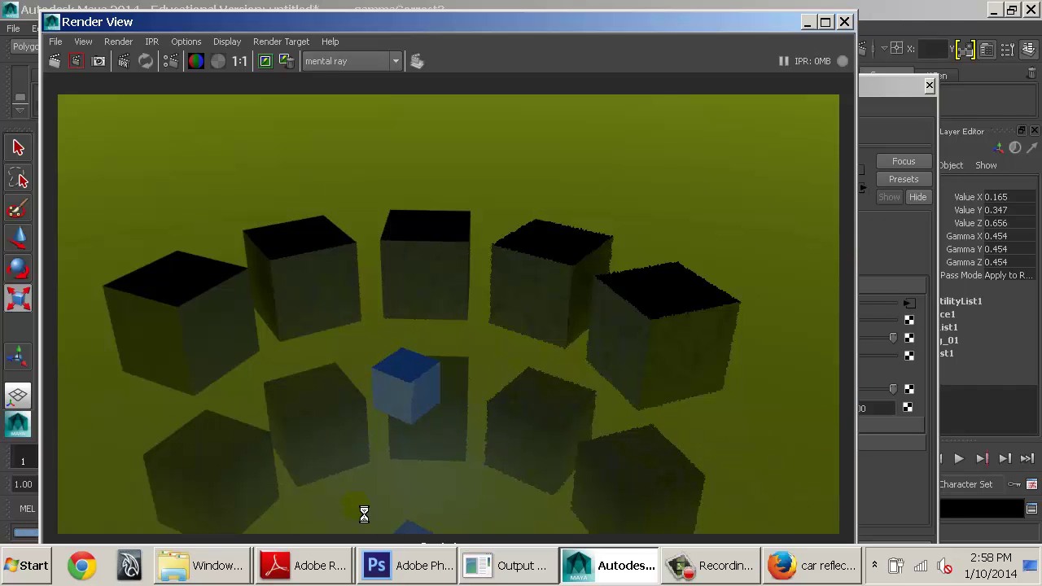
# Step: Check the Lights section of mia_light_surface1 and go back to the miaColorTesting_01 material's attributes
pyautogui.click(879, 294)
pyautogui.click(876, 238)
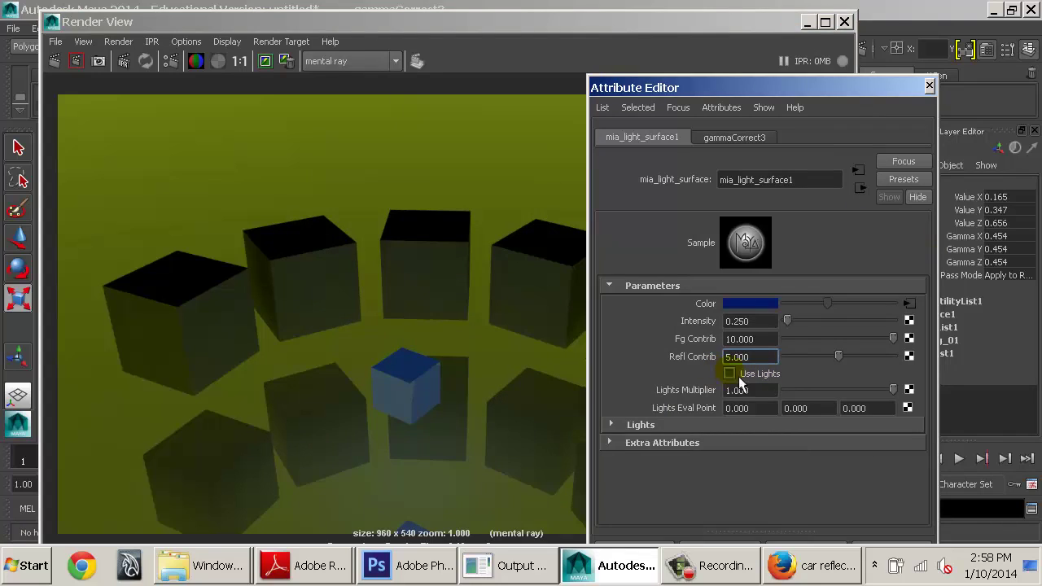
pyautogui.click(661, 425)
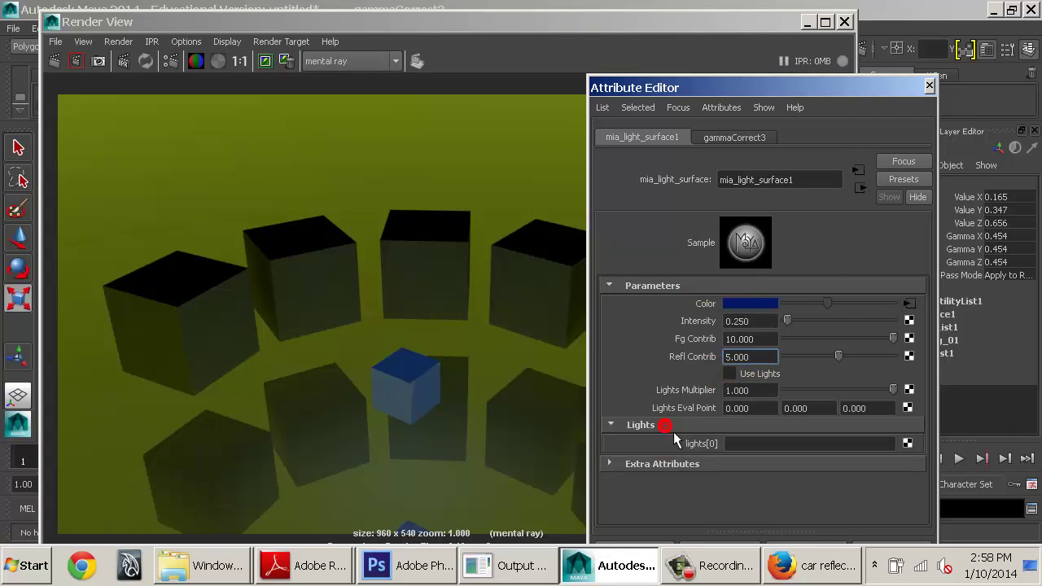
pyautogui.click(658, 426)
pyautogui.click(868, 192)
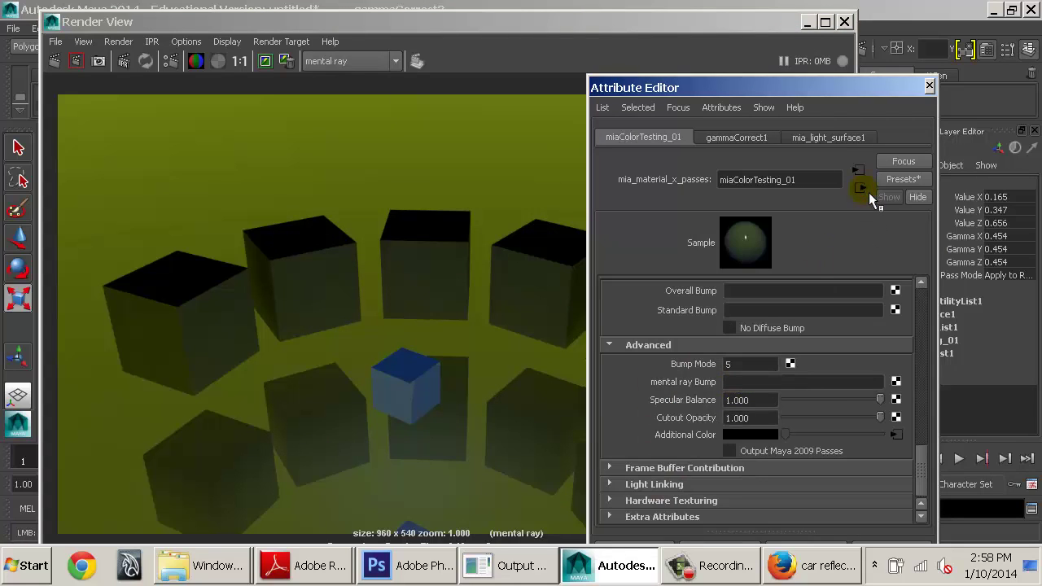
# Step: Inspect the mia_light_surface1 node feeding miaColorTesting_01's Additional Color, and break that connection on the material
pyautogui.rightClick(690, 434)
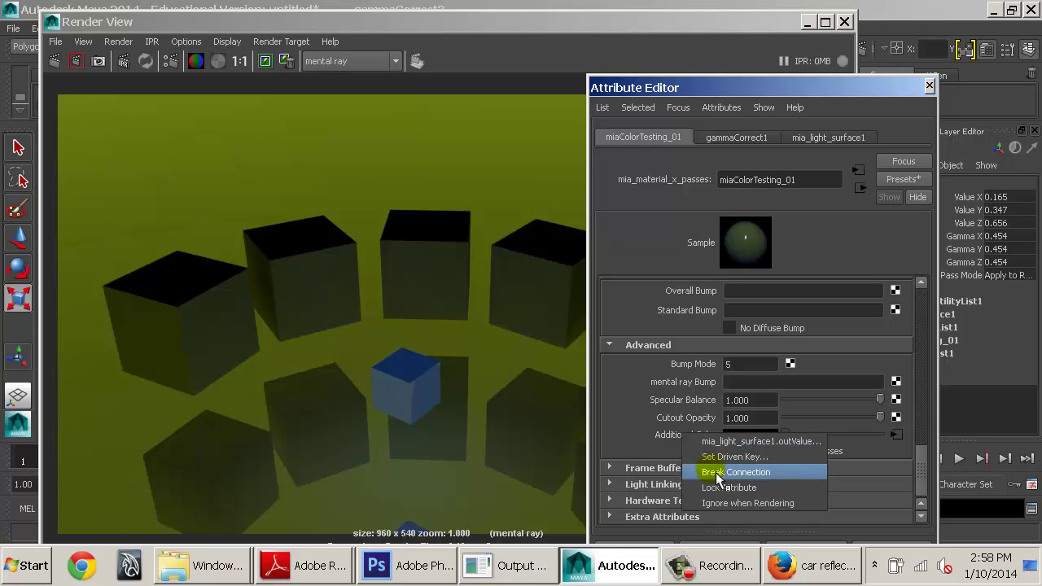
pyautogui.click(907, 442)
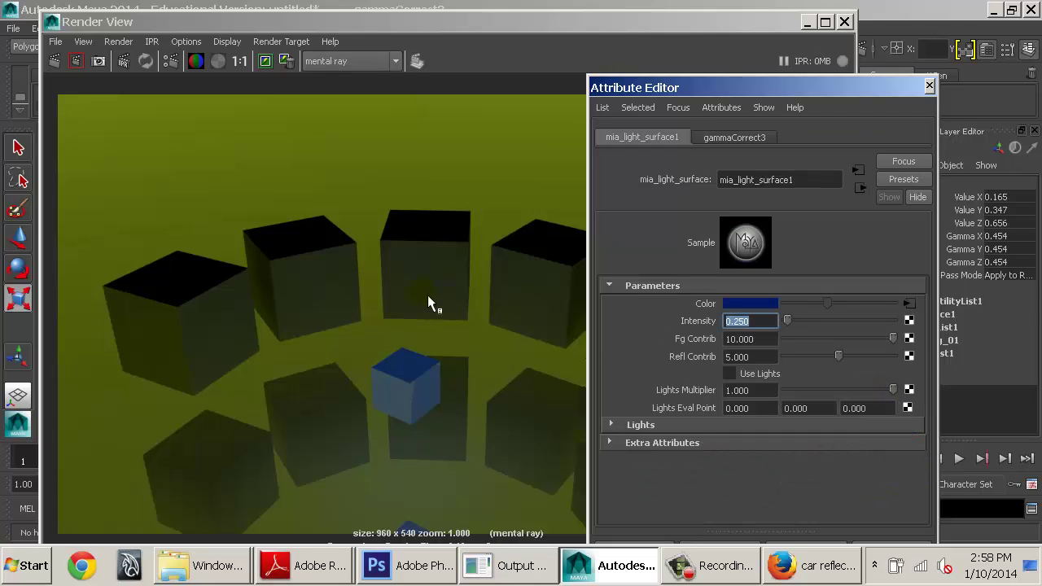
pyautogui.click(861, 188)
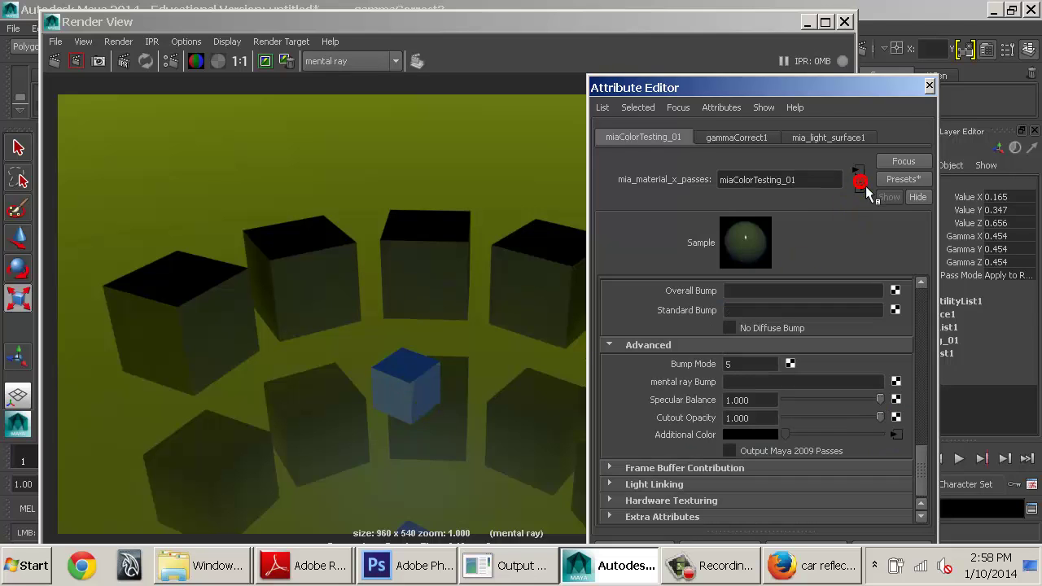
pyautogui.rightClick(689, 438)
pyautogui.click(724, 478)
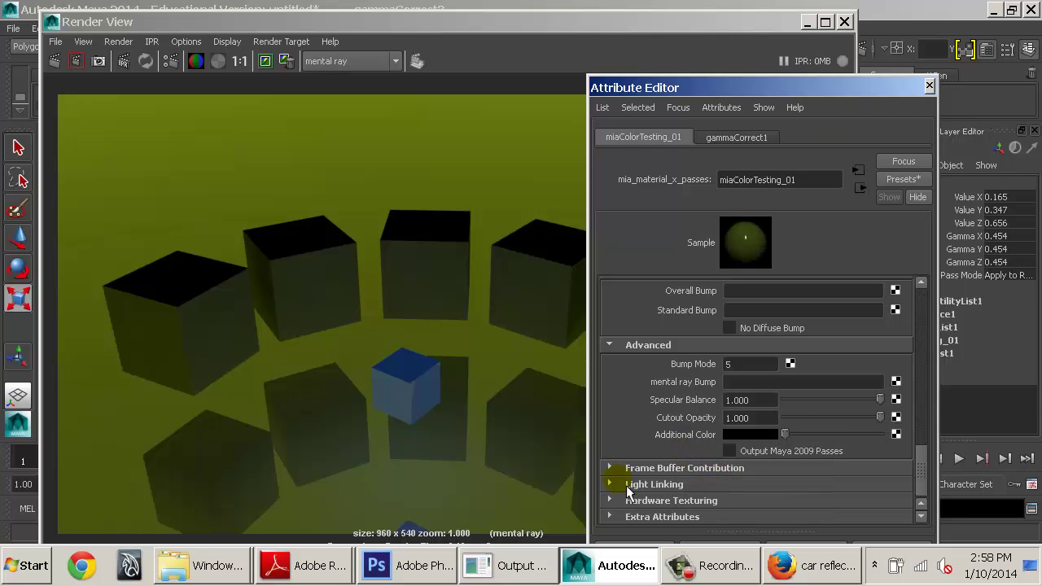
# Step: Examine the Frame Buffer Contribution, Light Linking and Hardware Texturing settings of the miaColorTesting_01 material
pyautogui.click(335, 576)
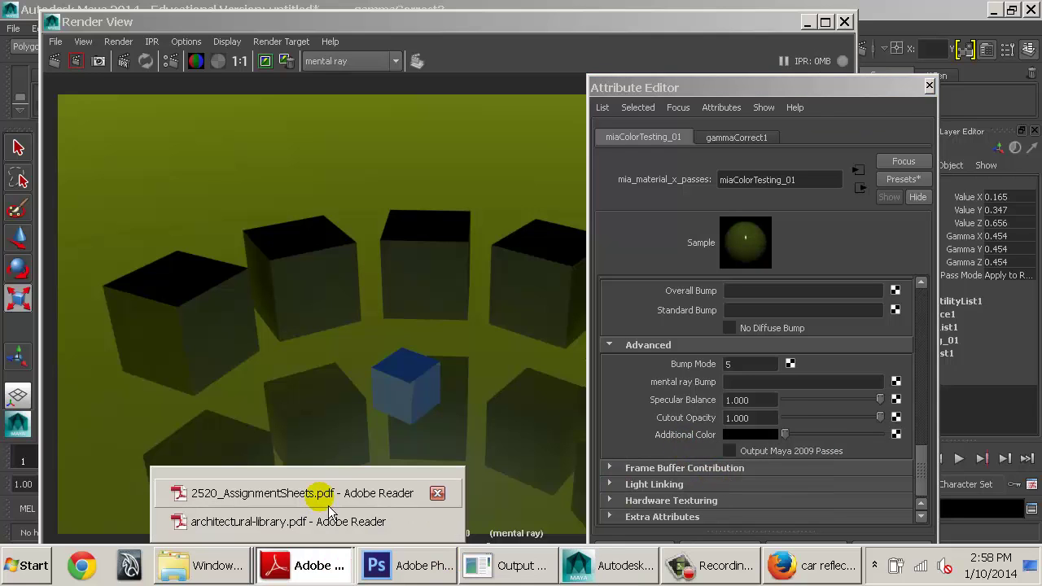
pyautogui.click(644, 448)
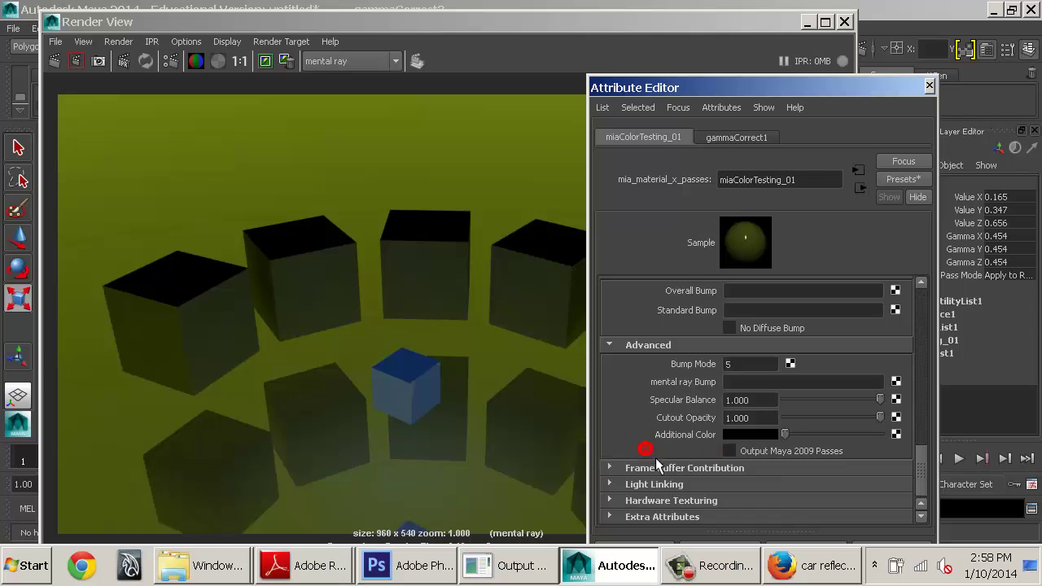
pyautogui.click(652, 469)
pyautogui.click(673, 481)
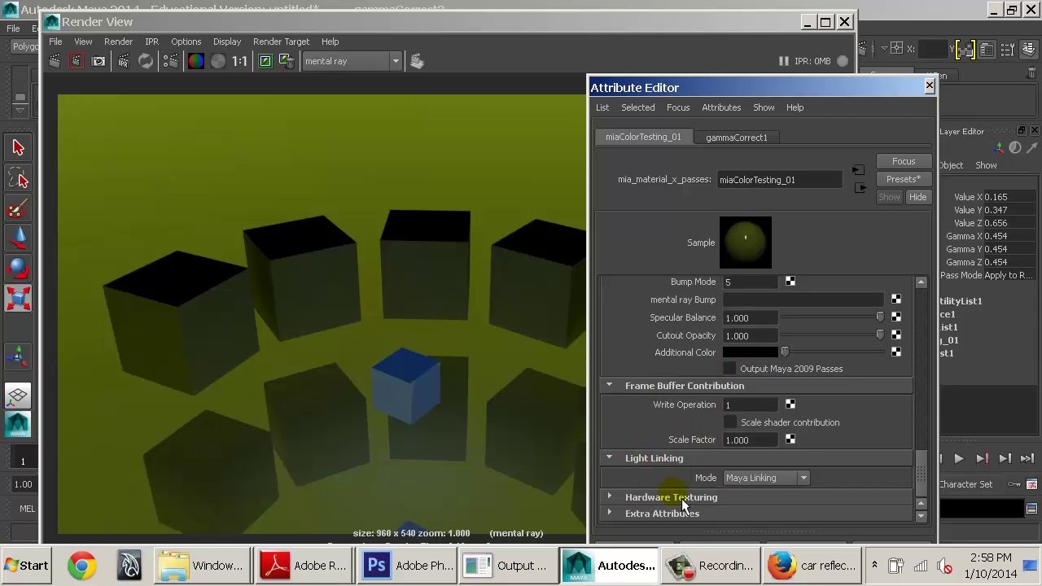
pyautogui.click(681, 498)
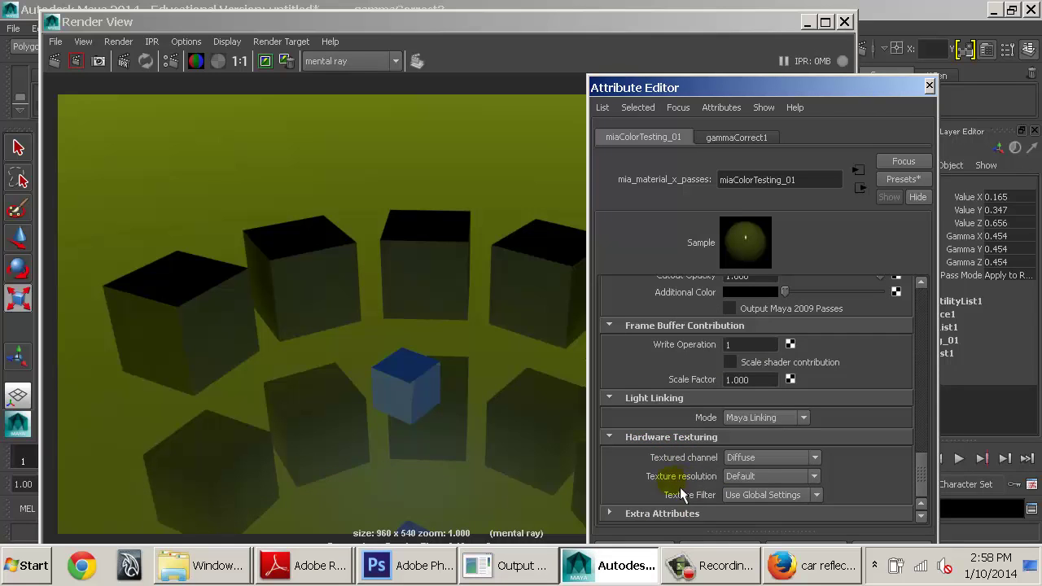
# Step: Switch to Adobe Reader and look through architectural-library.pdf and the assignment list in 2520_AssignmentSheets.pdf
pyautogui.click(314, 562)
pyautogui.click(298, 517)
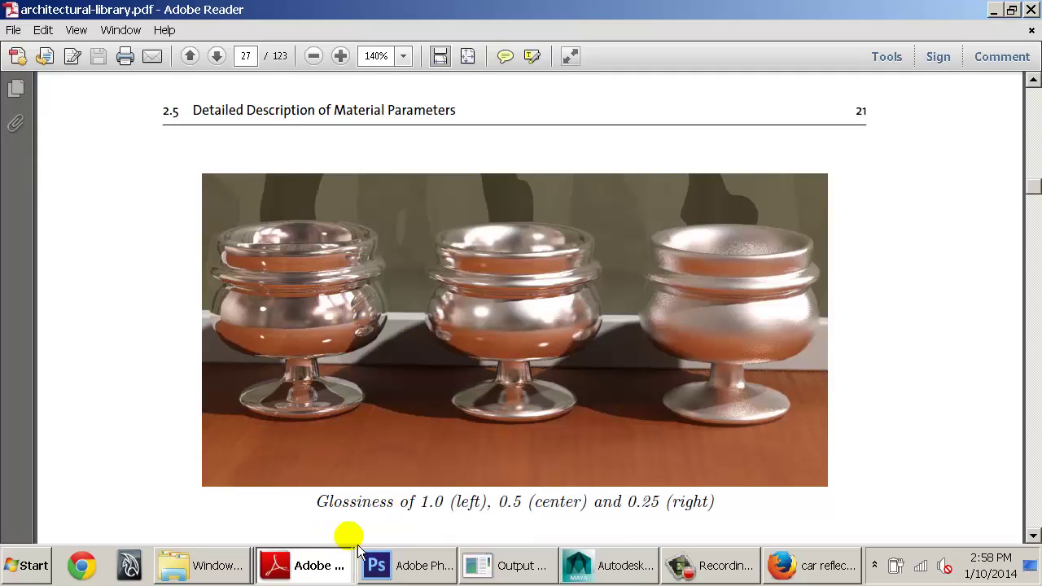
pyautogui.click(343, 565)
pyautogui.click(310, 491)
pyautogui.moveTo(555, 306); pyautogui.dragTo(594, 389)
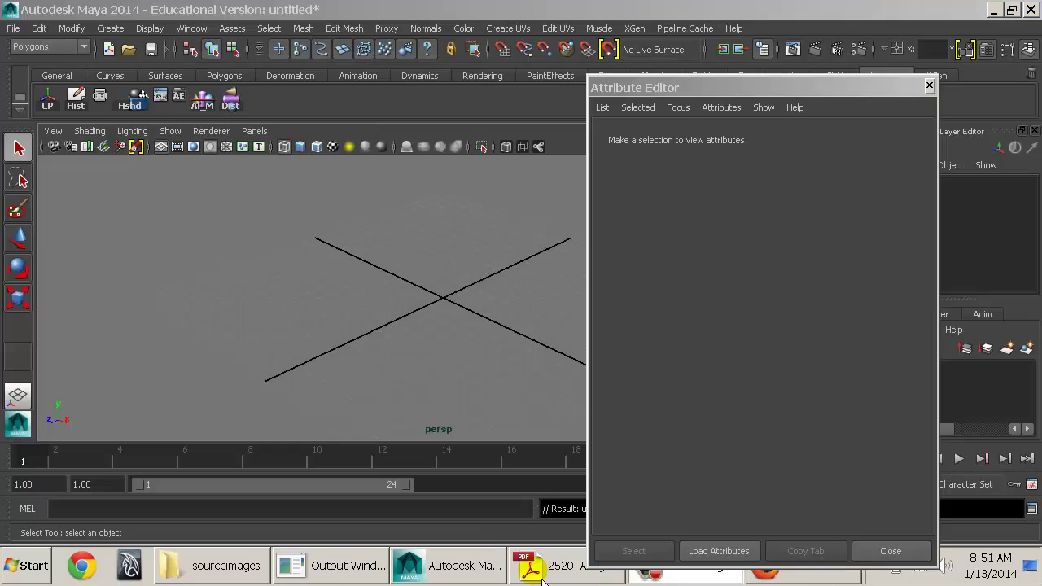
# Step: Open the assignment sheet PDF and highlight the Physical Sky item below IBL in the 2520_A1_P2 checklist
pyautogui.click(565, 565)
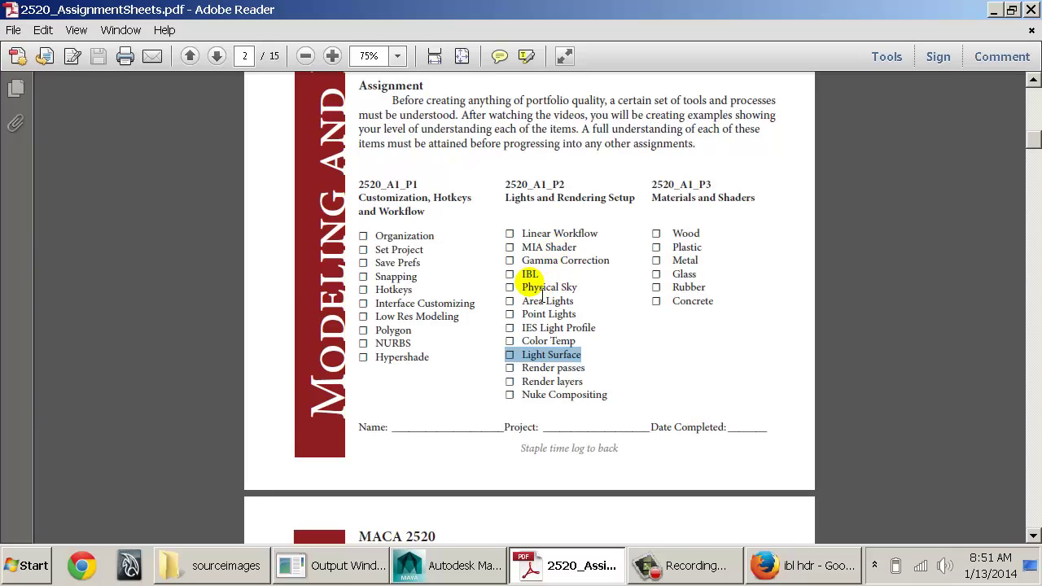
pyautogui.click(533, 281)
pyautogui.moveTo(546, 286); pyautogui.dragTo(572, 286)
# Step: Switch back to Maya and close the Attribute Editor to clear the perspective view
pyautogui.hotkey('alt', 'Tab')
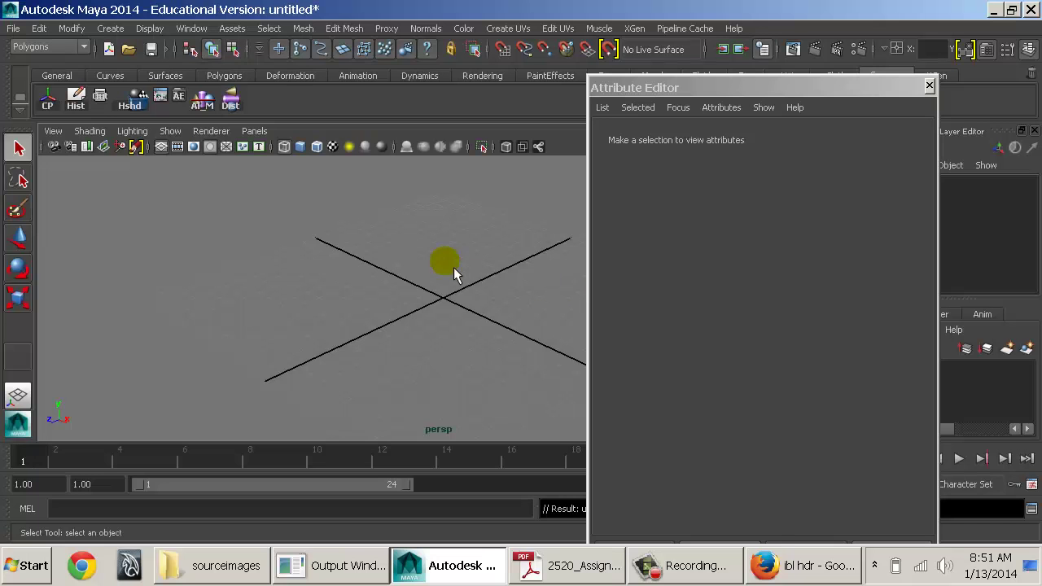
pyautogui.click(446, 261)
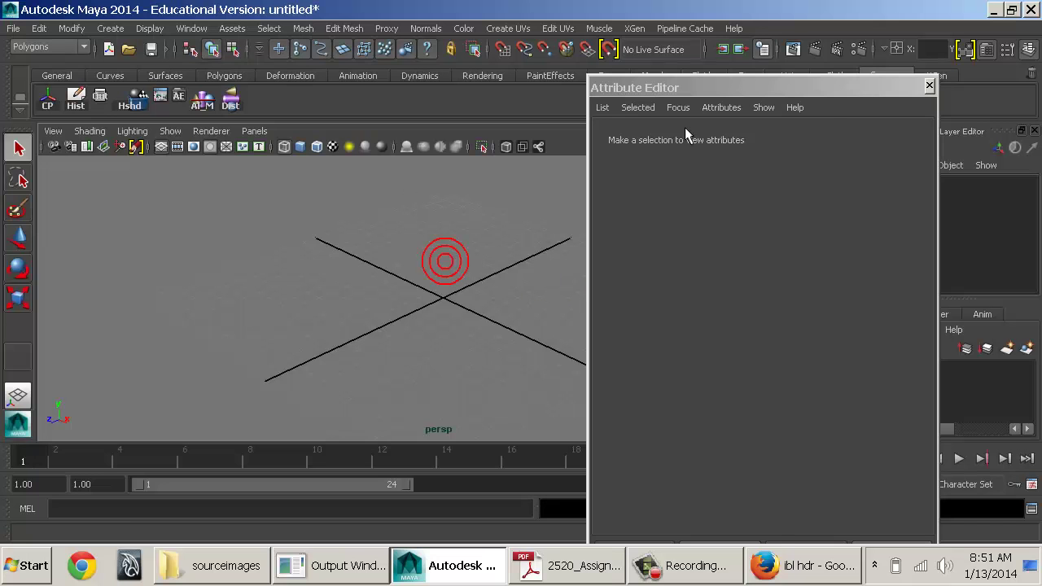
pyautogui.click(933, 83)
pyautogui.keyDown('alt'); pyautogui.moveTo(657, 210); pyautogui.dragTo(465, 202); pyautogui.keyUp('alt')
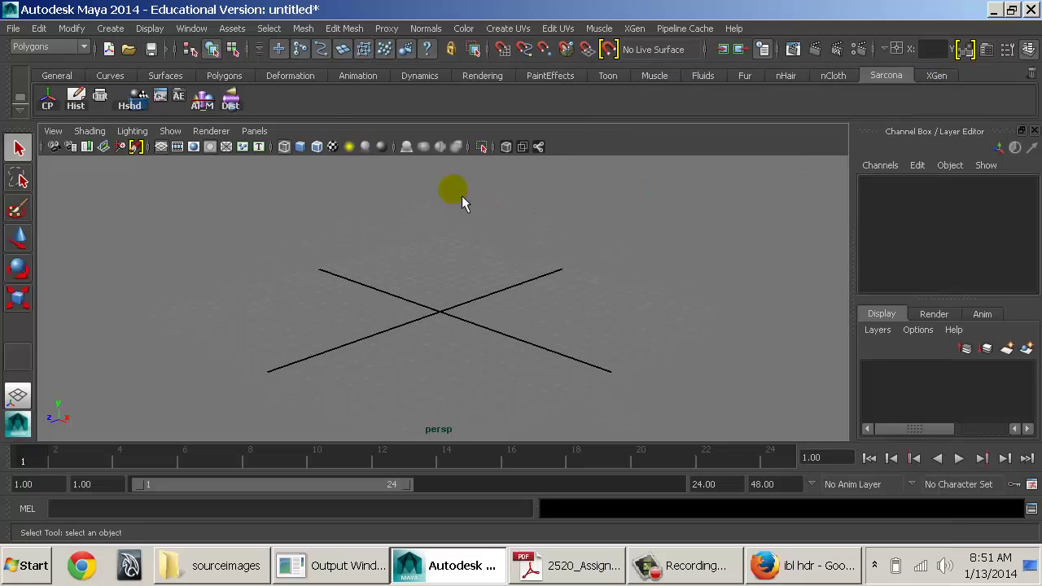
# Step: Create a polygon plane, scale it uniformly to about 47.3 as a ground, and show it with textured shading
pyautogui.click(122, 31)
pyautogui.moveTo(155, 69)
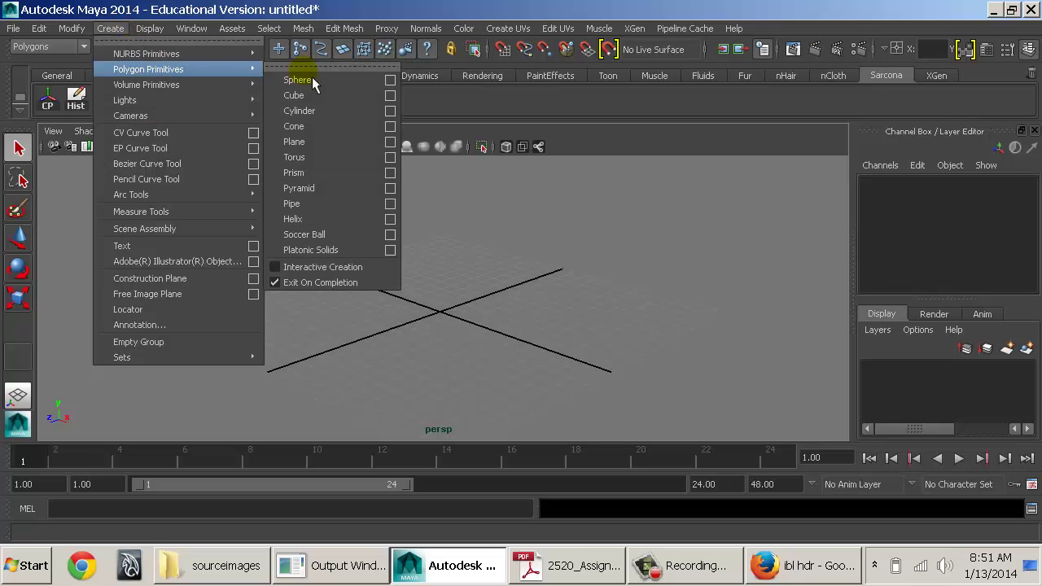
pyautogui.click(316, 143)
pyautogui.press('r')
pyautogui.moveTo(267, 187); pyautogui.dragTo(796, 259, button='middle')
pyautogui.press('6')
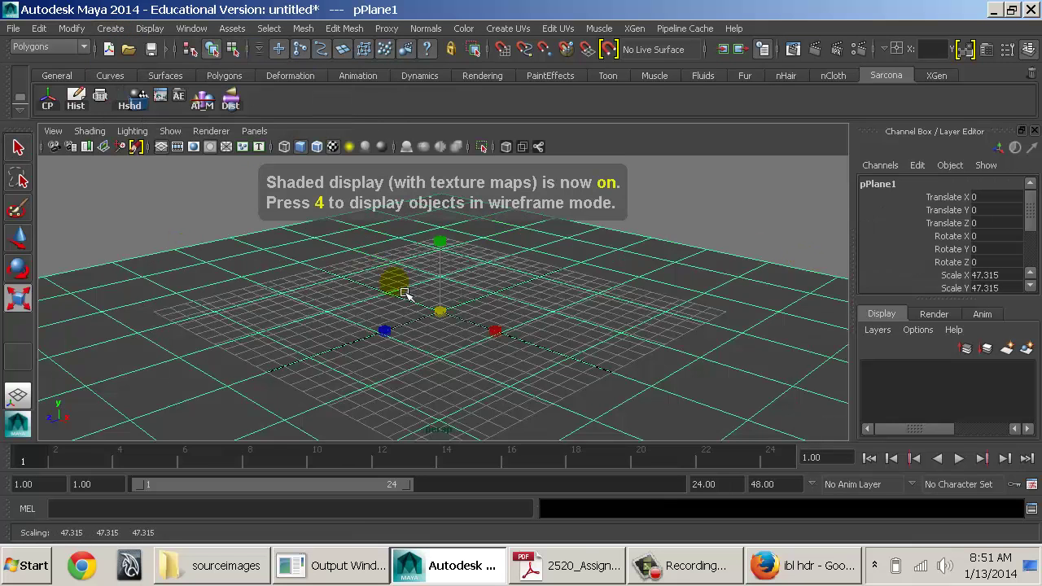
# Step: Create a polygon sphere at the origin and raise it about 0.89 units in Y above the ground plane
pyautogui.click(195, 210)
pyautogui.keyDown('shift'); pyautogui.moveTo(451, 250); pyautogui.dragTo(382, 220, button='right'); pyautogui.keyUp('shift')
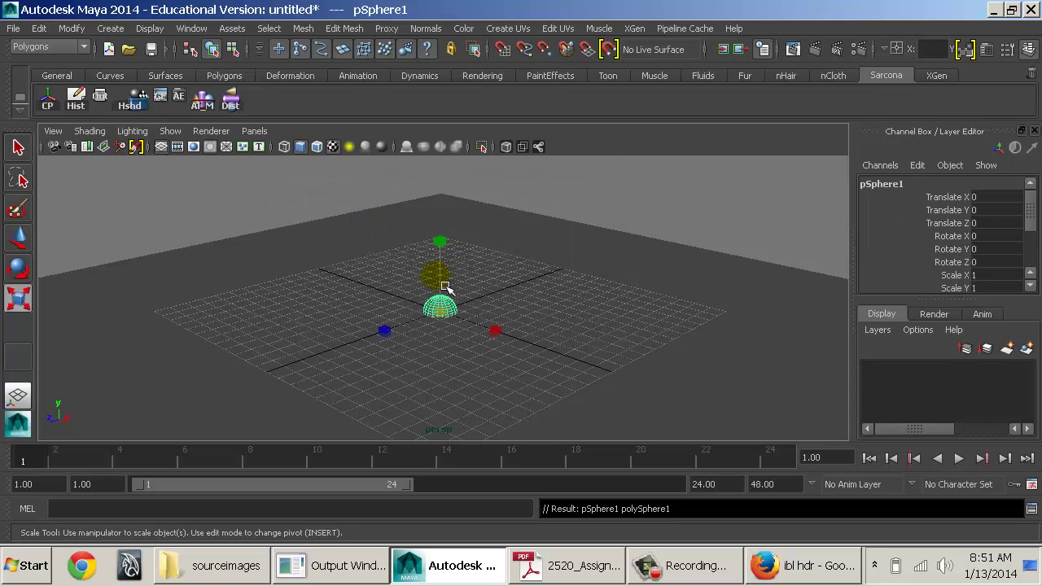
pyautogui.press('e')
pyautogui.press('w')
pyautogui.moveTo(441, 289); pyautogui.dragTo(448, 272)
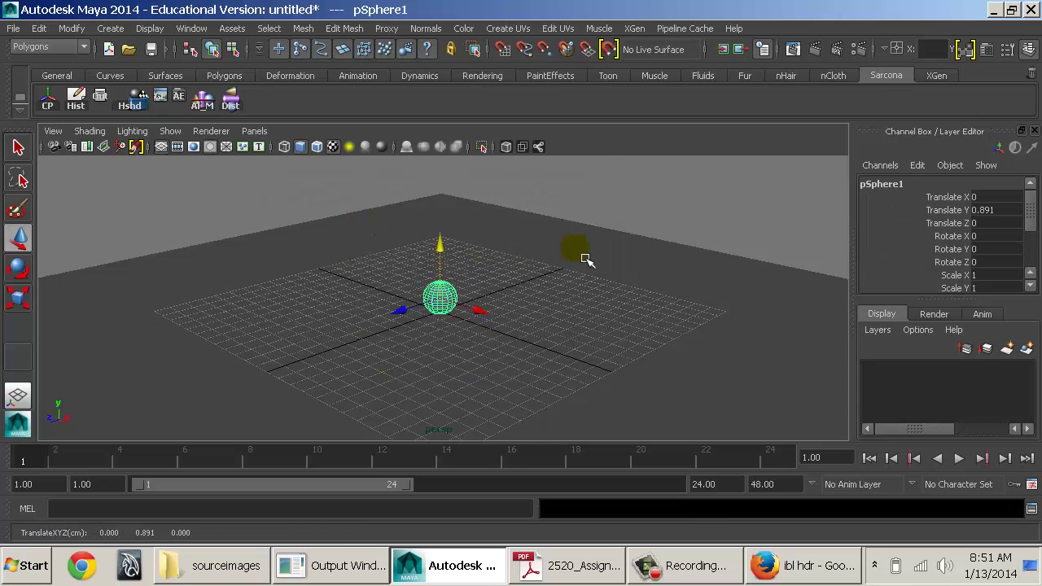
pyautogui.click(621, 231)
pyautogui.click(633, 201)
# Step: Create an area light, place it at about Y 3.2, Z 5.2 beside the sphere and scale it to about 2.06
pyautogui.keyDown('alt'); pyautogui.moveTo(429, 280); pyautogui.dragTo(595, 265, button='right'); pyautogui.keyUp('alt')
pyautogui.keyDown('alt'); pyautogui.moveTo(595, 265); pyautogui.dragTo(605, 291, button='middle'); pyautogui.keyUp('alt')
pyautogui.keyDown('alt'); pyautogui.moveTo(605, 291); pyautogui.dragTo(562, 258); pyautogui.keyUp('alt')
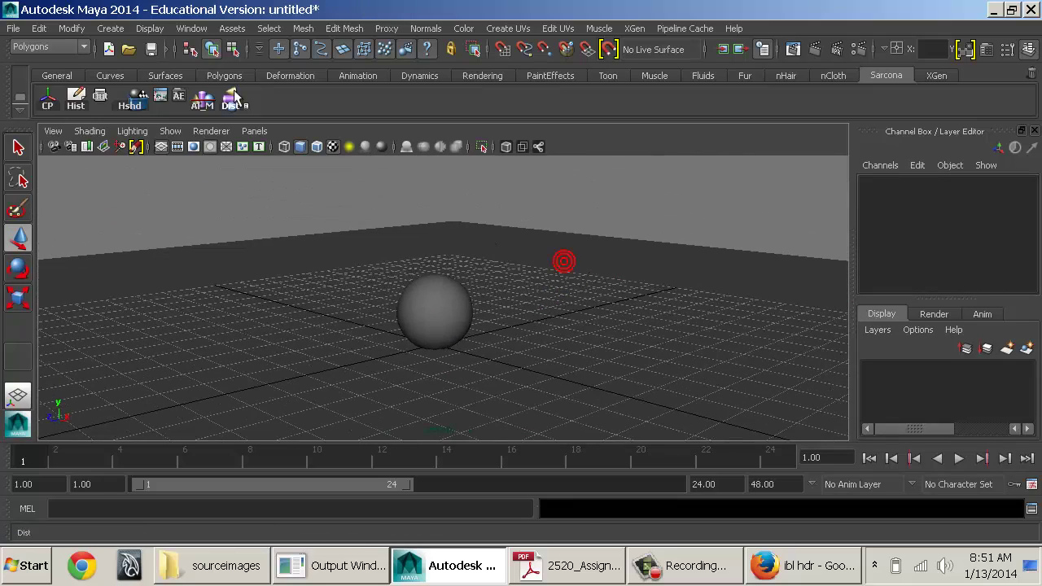
pyautogui.click(111, 28)
pyautogui.moveTo(184, 104)
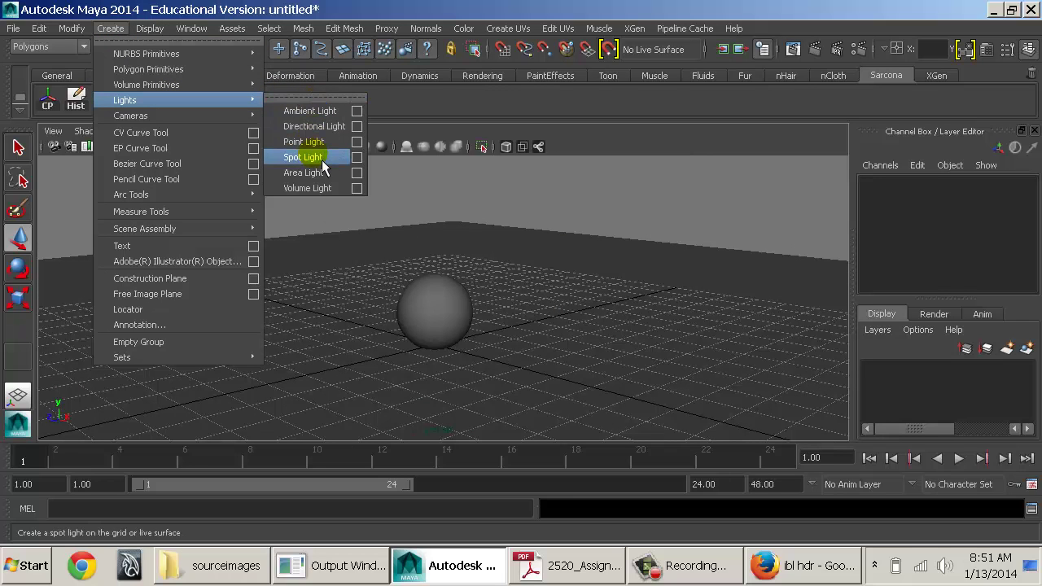
pyautogui.click(305, 173)
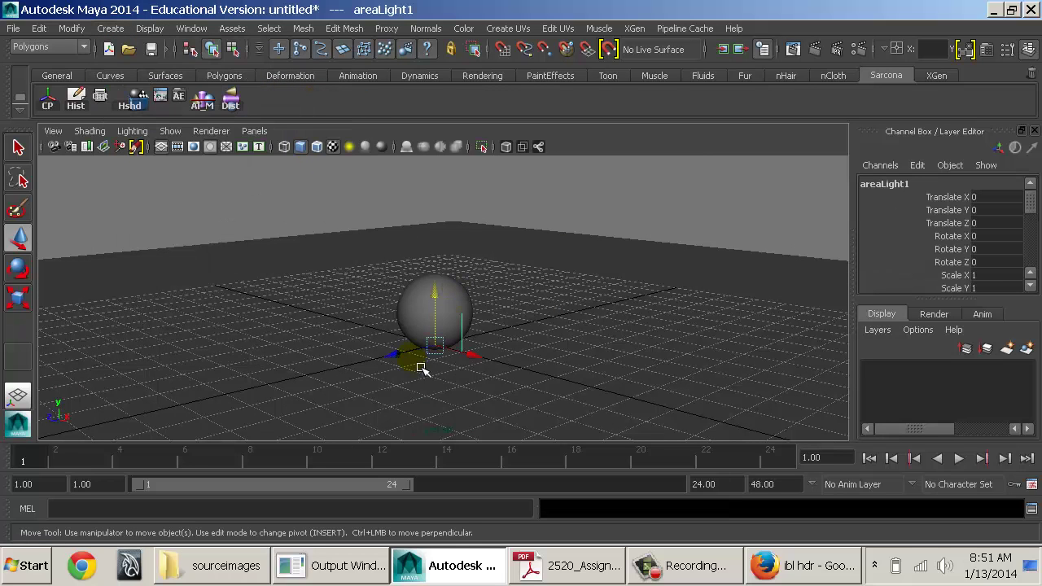
pyautogui.moveTo(419, 363); pyautogui.dragTo(282, 236)
pyautogui.press('r')
# Step: Try rotating the area light about its X axis and undo the rotation
pyautogui.press('e')
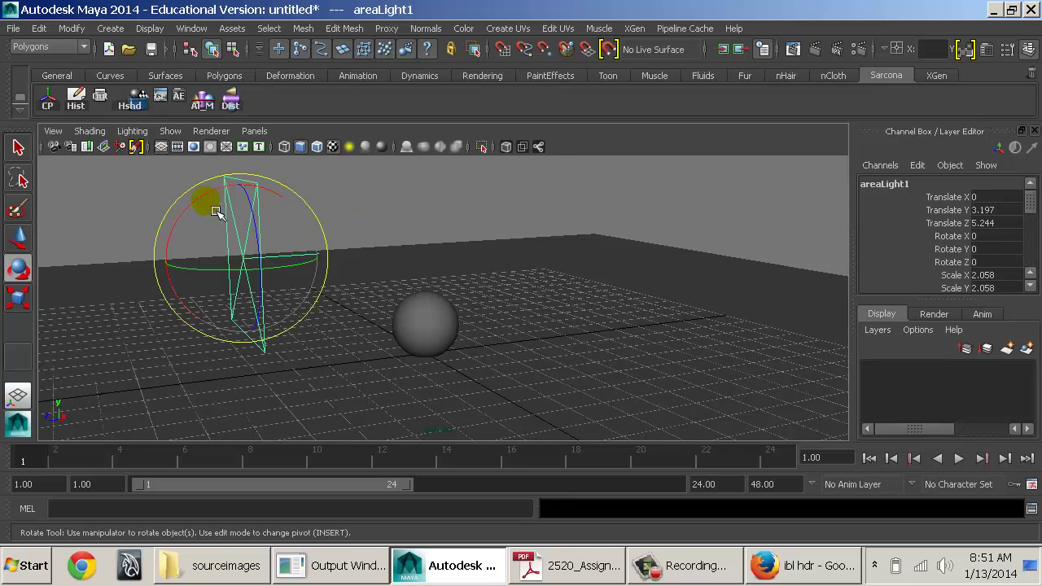
pyautogui.moveTo(209, 203); pyautogui.dragTo(224, 206)
pyautogui.hotkey('ctrl', 'z')
pyautogui.hotkey('ctrl', 'z')
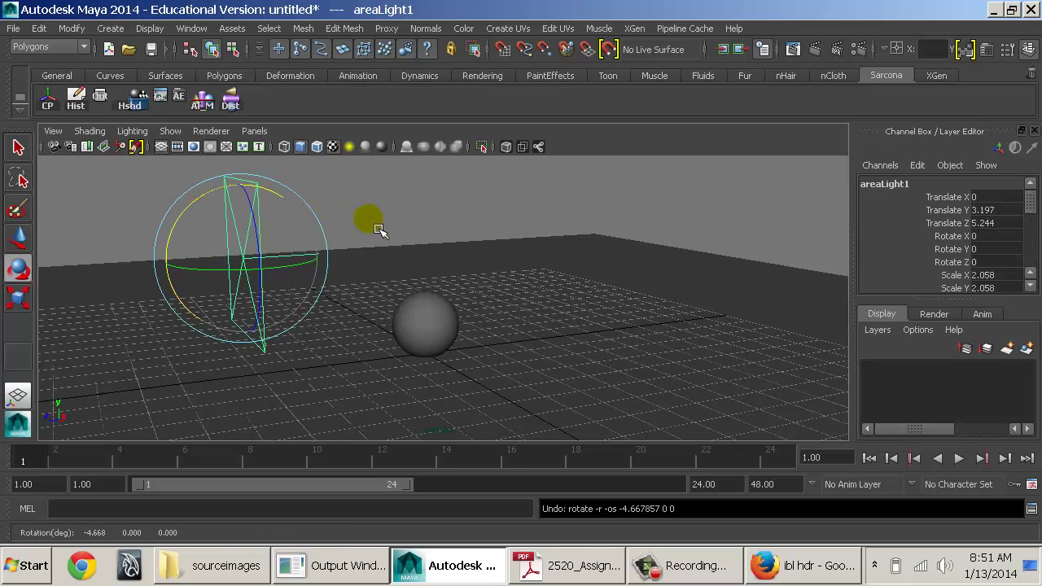
# Step: Render the current frame with Maya Software and examine the lighting on the sphere up close
pyautogui.keyDown('alt'); pyautogui.moveTo(379, 228); pyautogui.dragTo(348, 236); pyautogui.keyUp('alt')
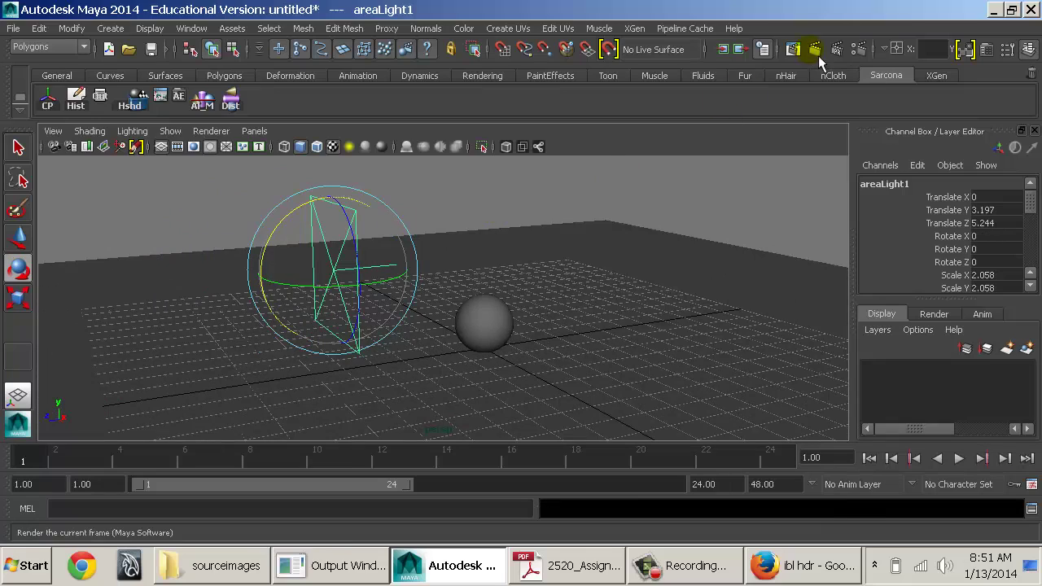
pyautogui.click(818, 54)
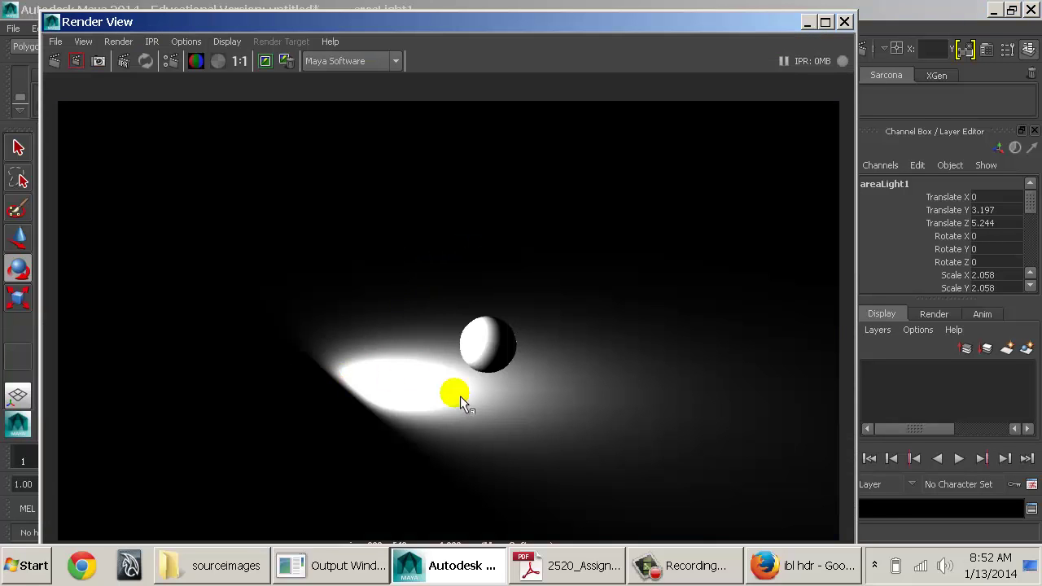
pyautogui.click(436, 413)
pyautogui.click(419, 405)
pyautogui.click(356, 63)
pyautogui.keyDown('alt'); pyautogui.moveTo(511, 334); pyautogui.dragTo(652, 389, button='right'); pyautogui.keyUp('alt')
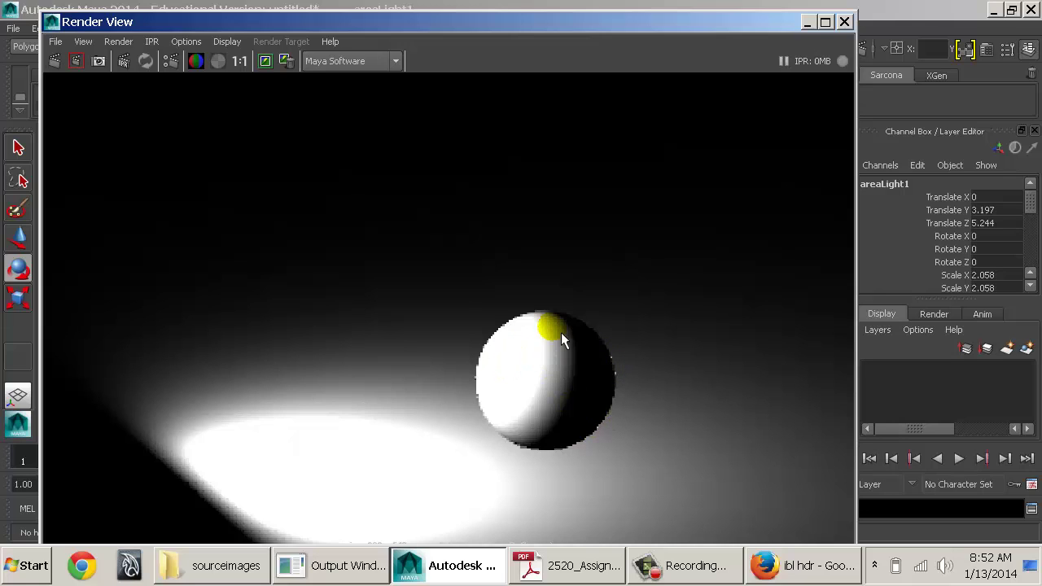
# Step: Switch the renderer to mental ray and set the output image format to OpenEXR (exr) in the render settings
pyautogui.click(361, 61)
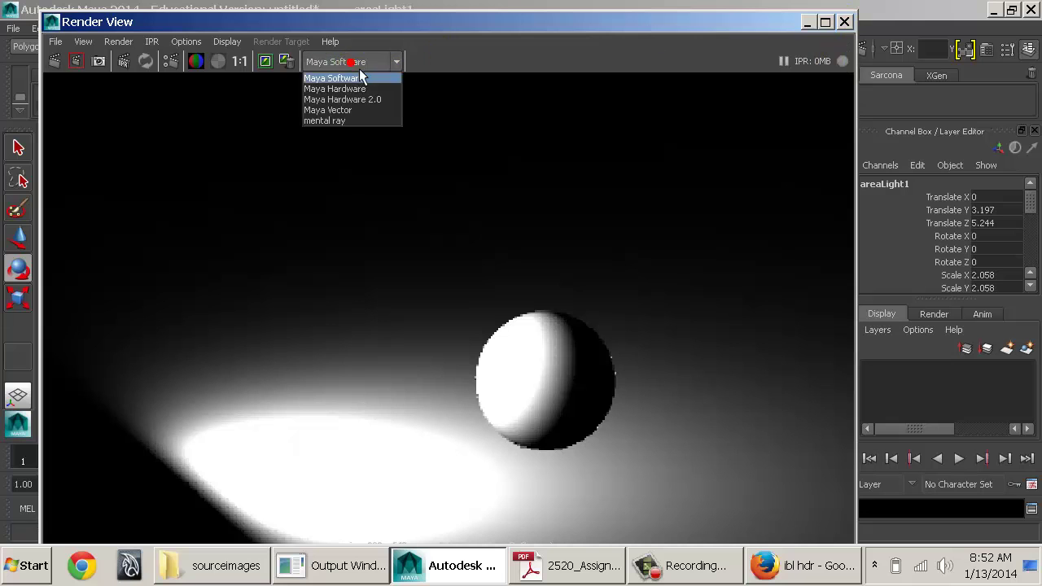
pyautogui.click(360, 122)
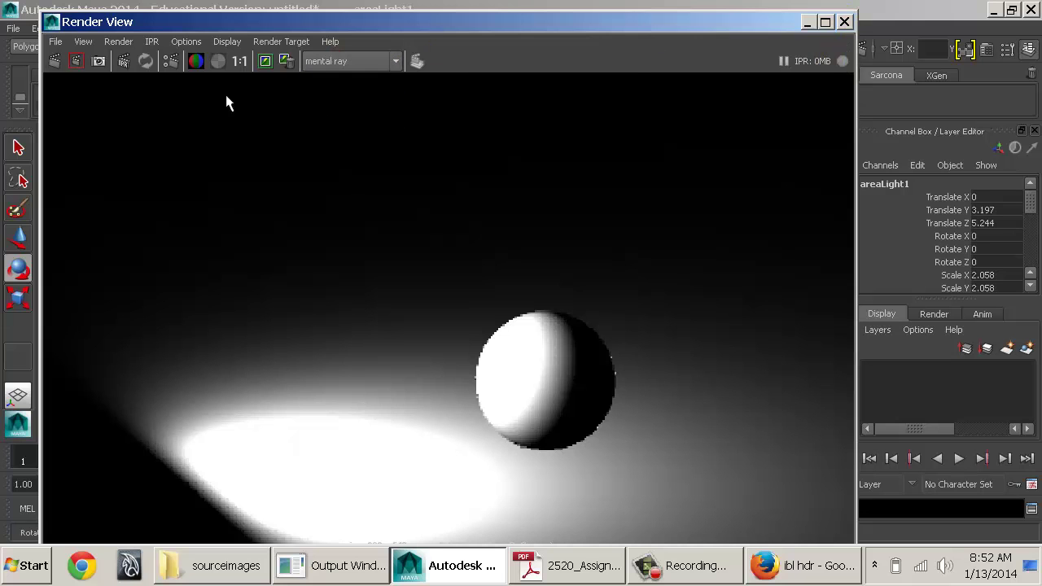
pyautogui.click(170, 62)
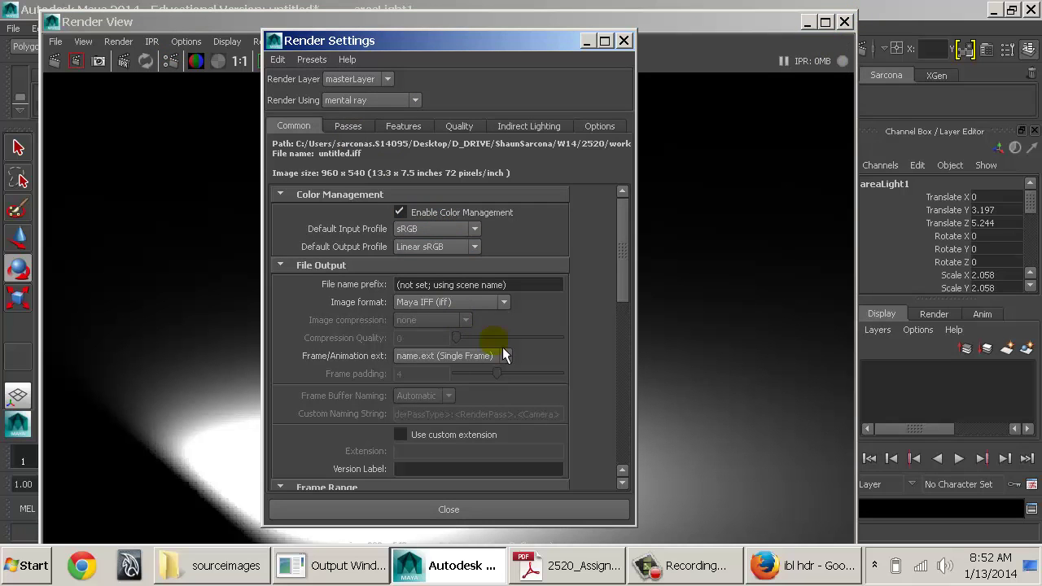
pyautogui.click(468, 302)
pyautogui.scroll(-1, 475, 373)
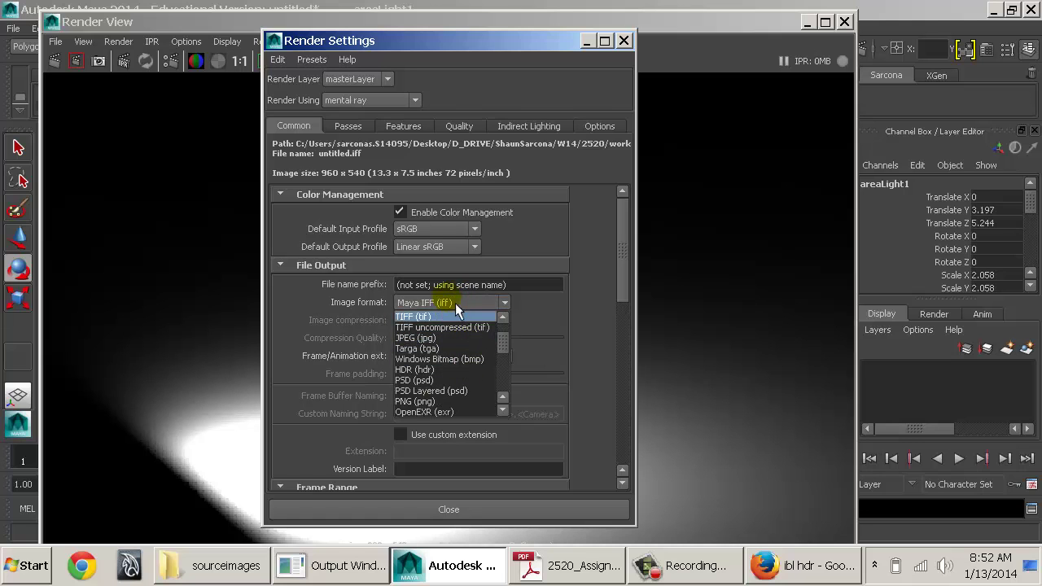
pyautogui.scroll(-2, 460, 371)
pyautogui.click(446, 355)
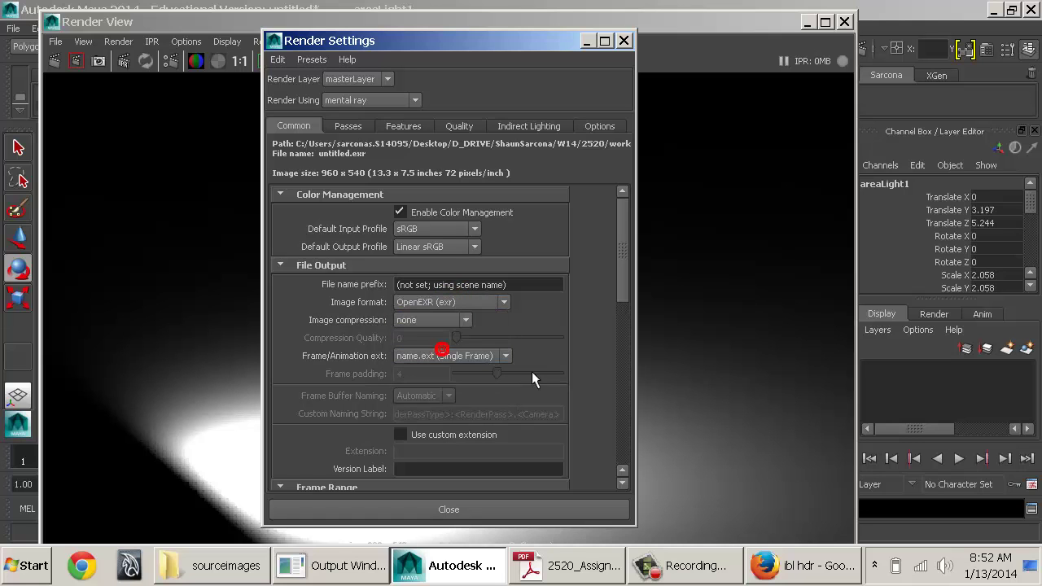
# Step: Set the OpenEXR image compression to RLE and disable the default light in the render options
pyautogui.scroll(-3, 541, 329)
pyautogui.click(435, 223)
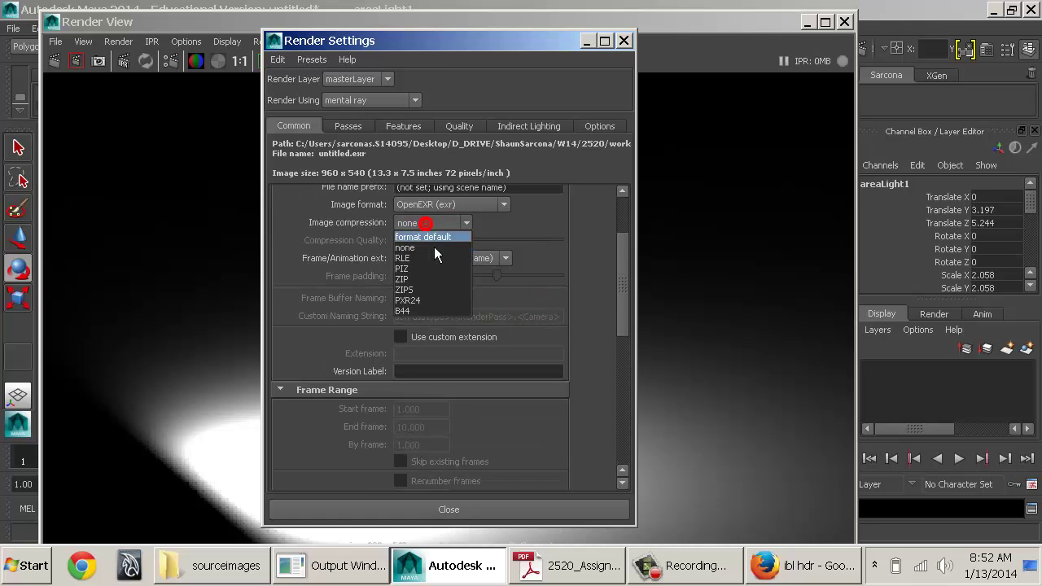
pyautogui.click(431, 259)
pyautogui.scroll(-12, 579, 291)
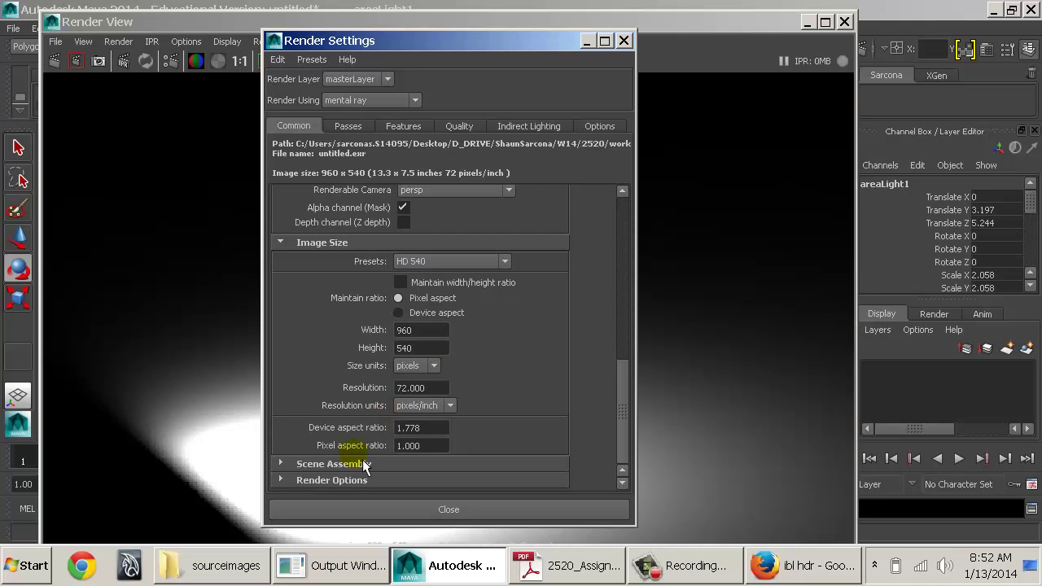
pyautogui.click(349, 482)
pyautogui.click(456, 453)
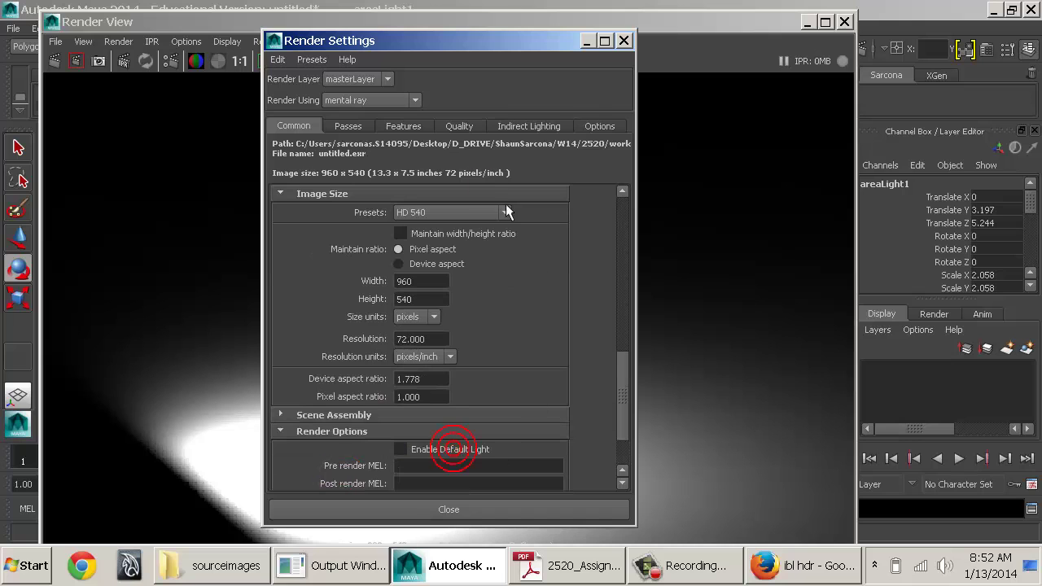
# Step: Review the mental ray rendering features and the sampling and framebuffer quality options in the render settings
pyautogui.click(456, 126)
pyautogui.click(419, 129)
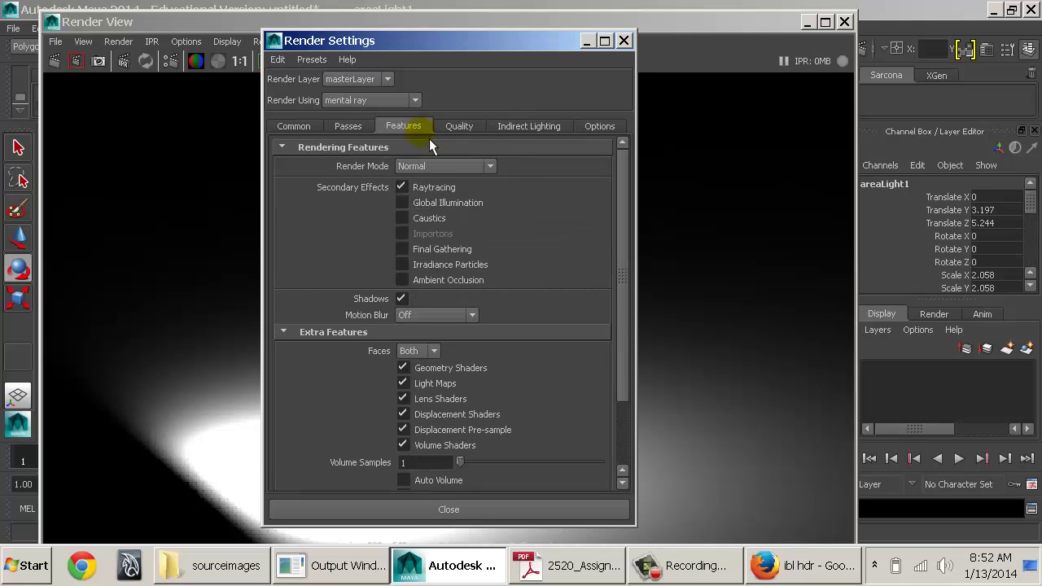
pyautogui.scroll(-2, 492, 439)
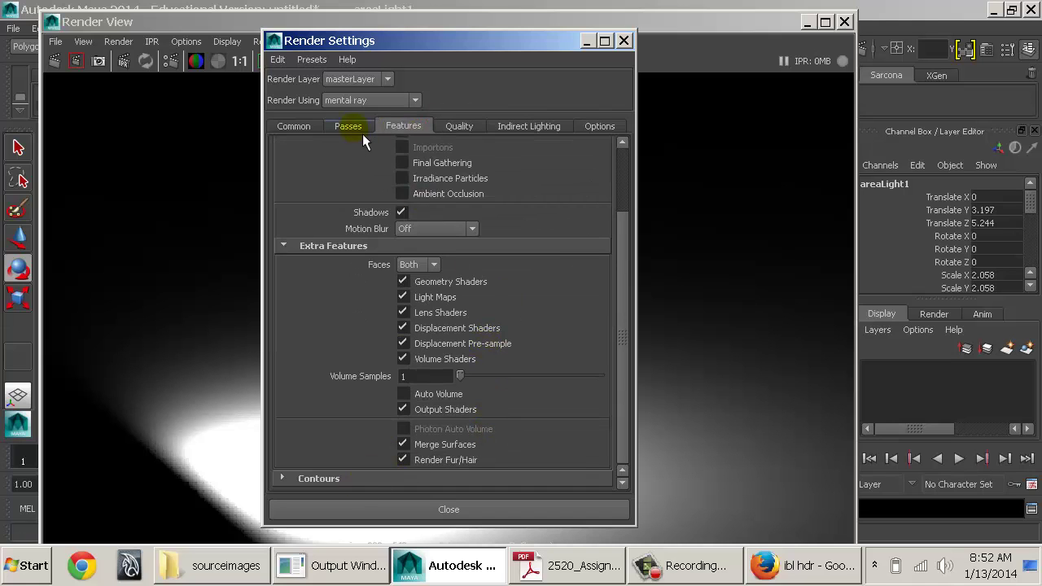
pyautogui.click(466, 127)
pyautogui.scroll(-2, 456, 403)
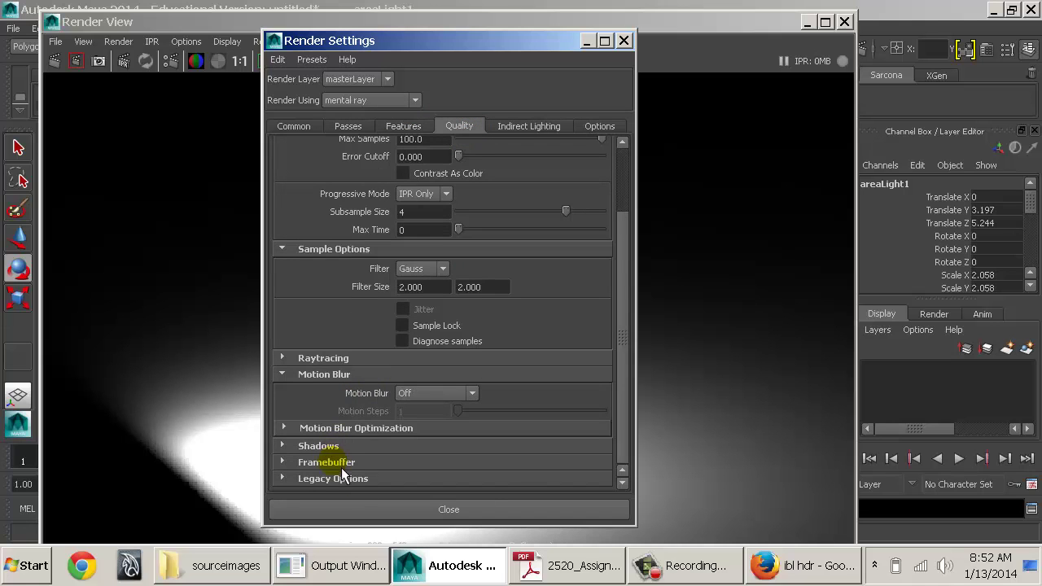
pyautogui.click(332, 462)
pyautogui.scroll(-2, 469, 438)
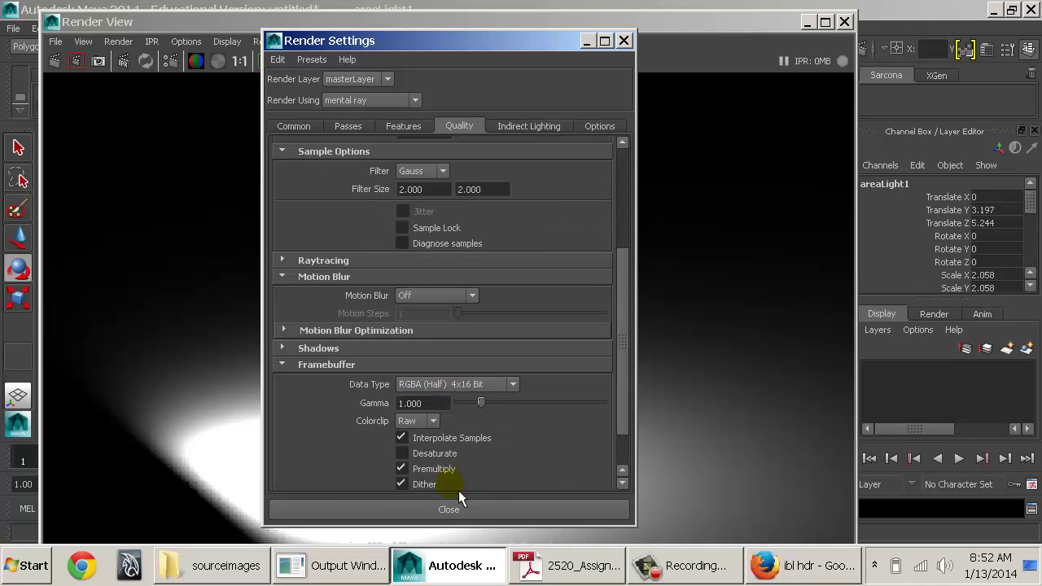
pyautogui.click(445, 508)
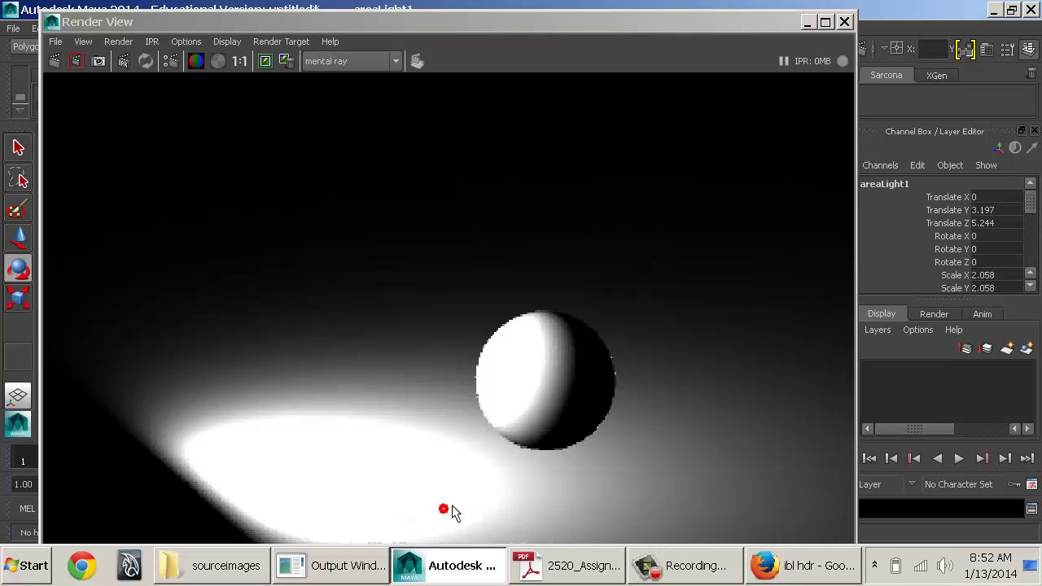
# Step: Set the Render View's image color profile to Linear sRGB and render the frame with mental ray
pyautogui.click(228, 42)
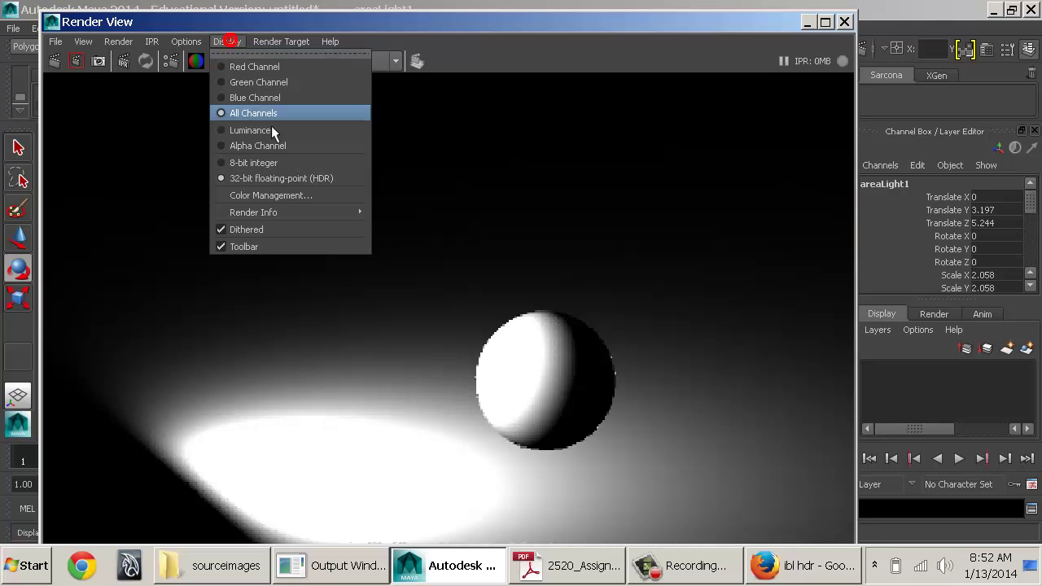
pyautogui.click(300, 202)
pyautogui.click(759, 229)
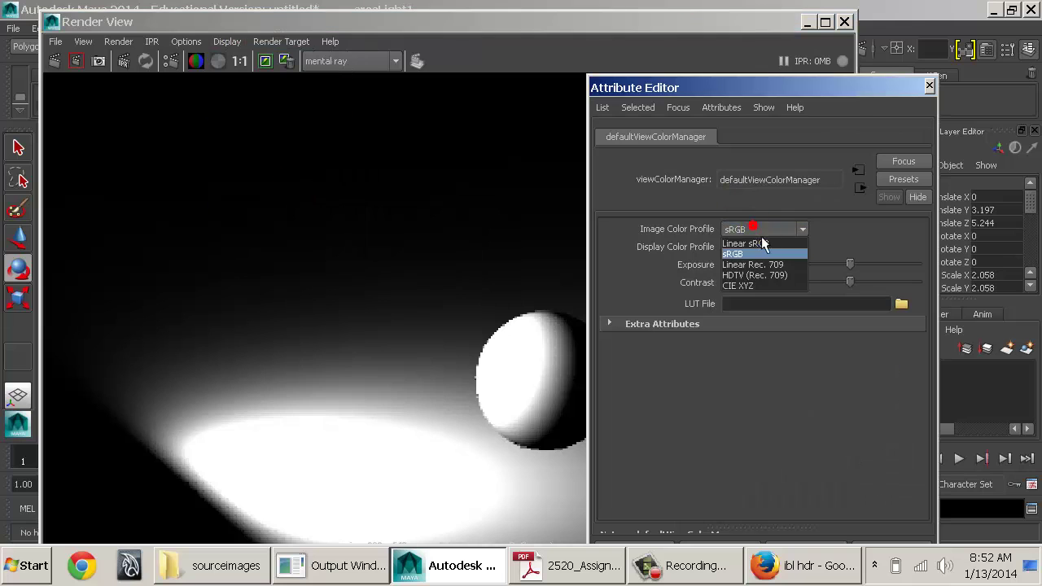
pyautogui.click(760, 240)
pyautogui.click(929, 86)
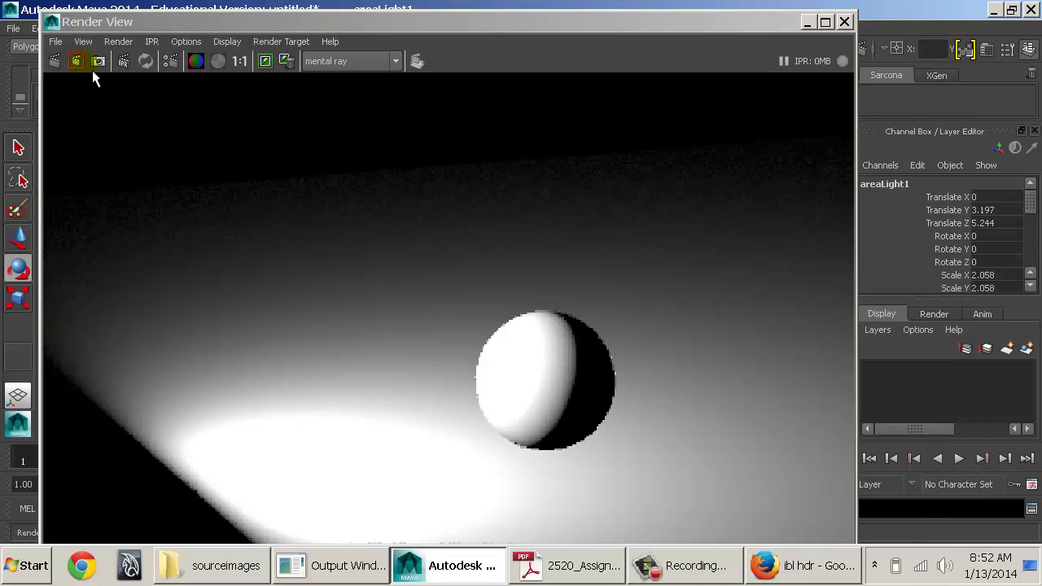
pyautogui.click(55, 62)
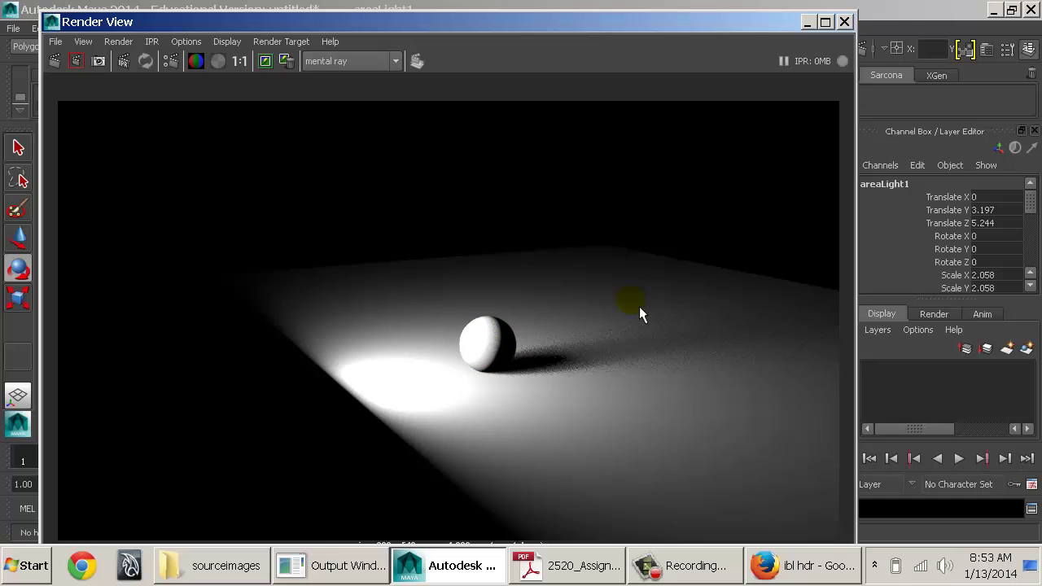
# Step: Enable Final Gathering with accuracy 50, point density 0.5 and point interpolation 50 in the render settings
pyautogui.click(172, 62)
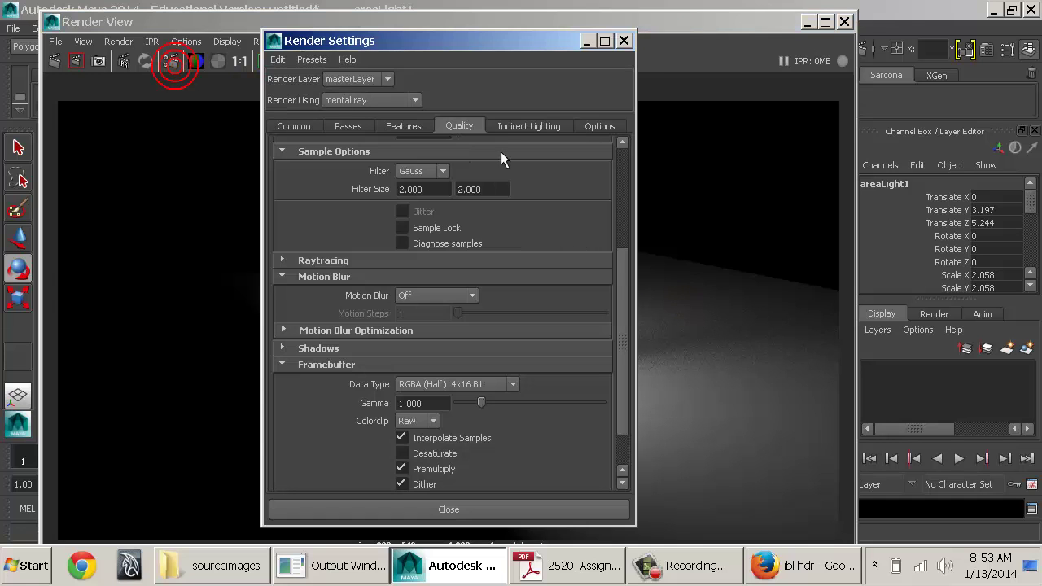
pyautogui.click(538, 128)
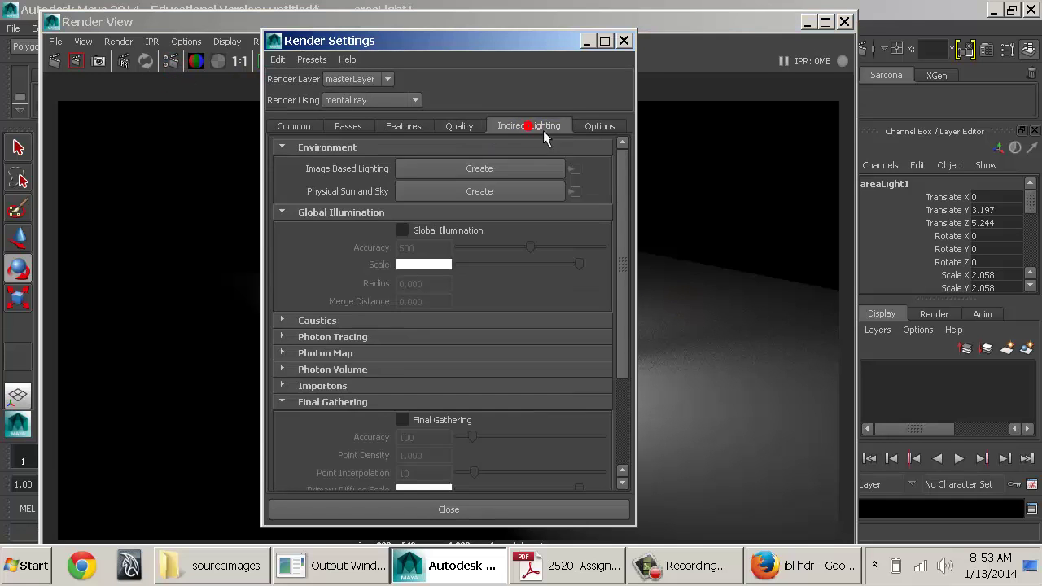
pyautogui.click(426, 432)
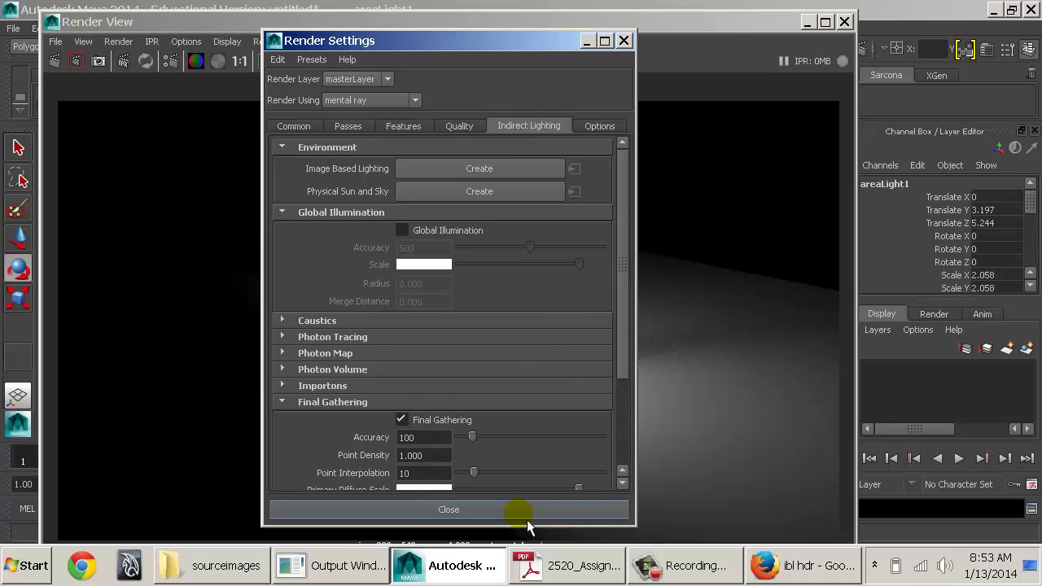
pyautogui.doubleClick(446, 438)
pyautogui.write('50')
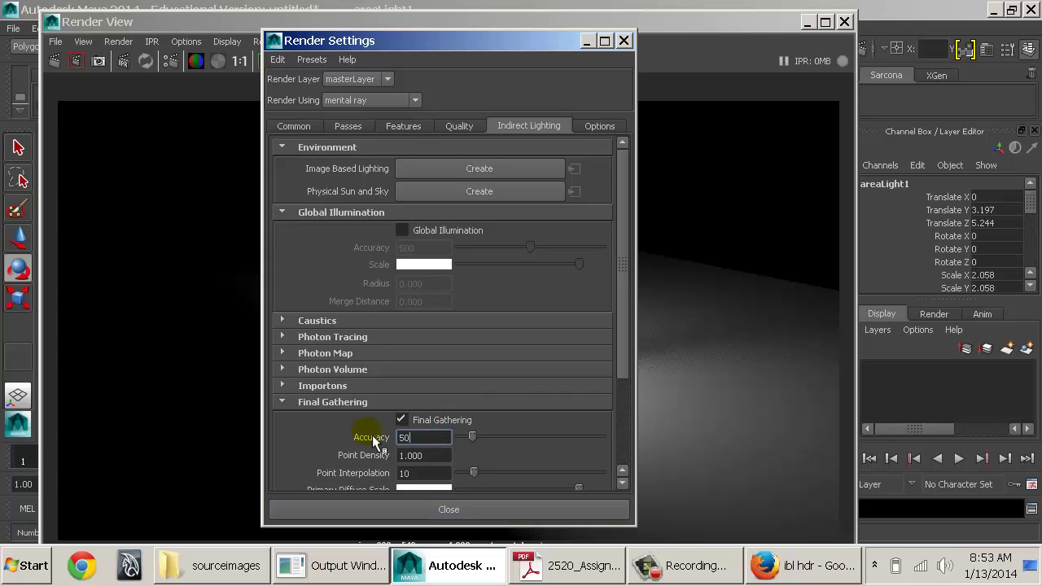
pyautogui.press('Tab')
pyautogui.write('0.5')
pyautogui.press('Tab')
pyautogui.write('50')
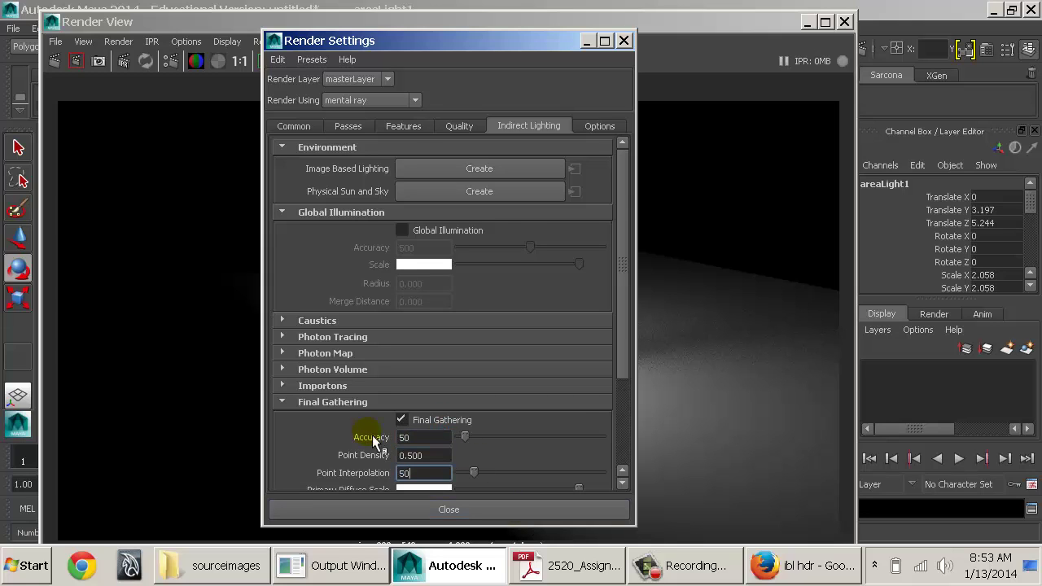
pyautogui.press('Tab')
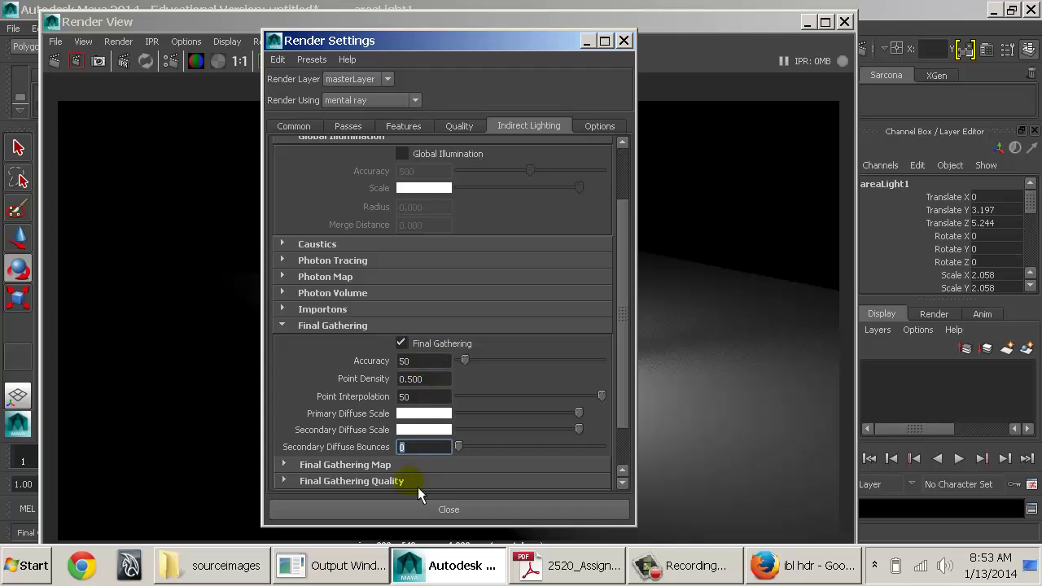
pyautogui.click(411, 513)
# Step: Render the frame with Final Gathering and examine the sphere and its cast shadow up close
pyautogui.click(54, 61)
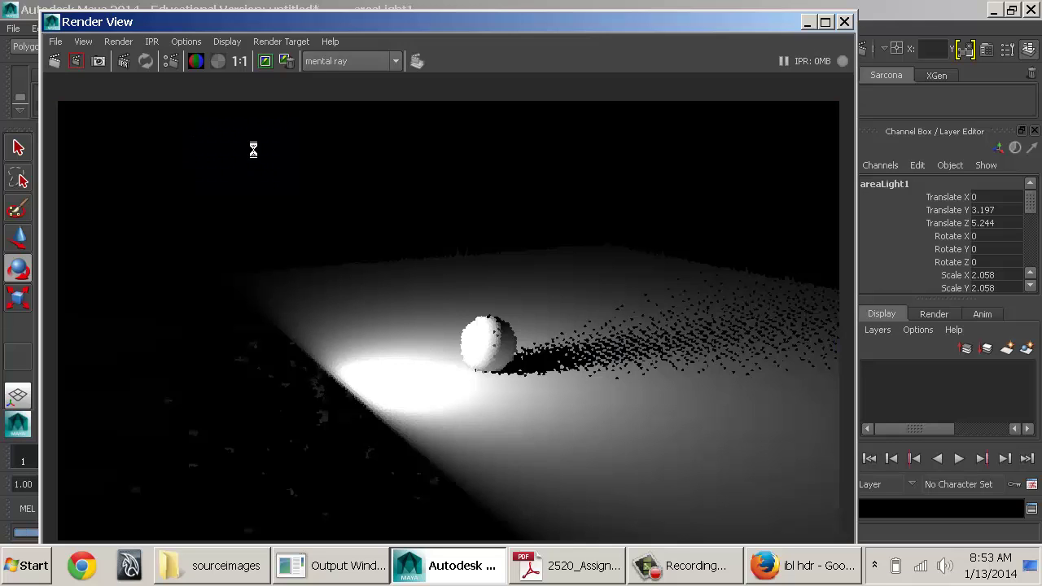
pyautogui.click(564, 334)
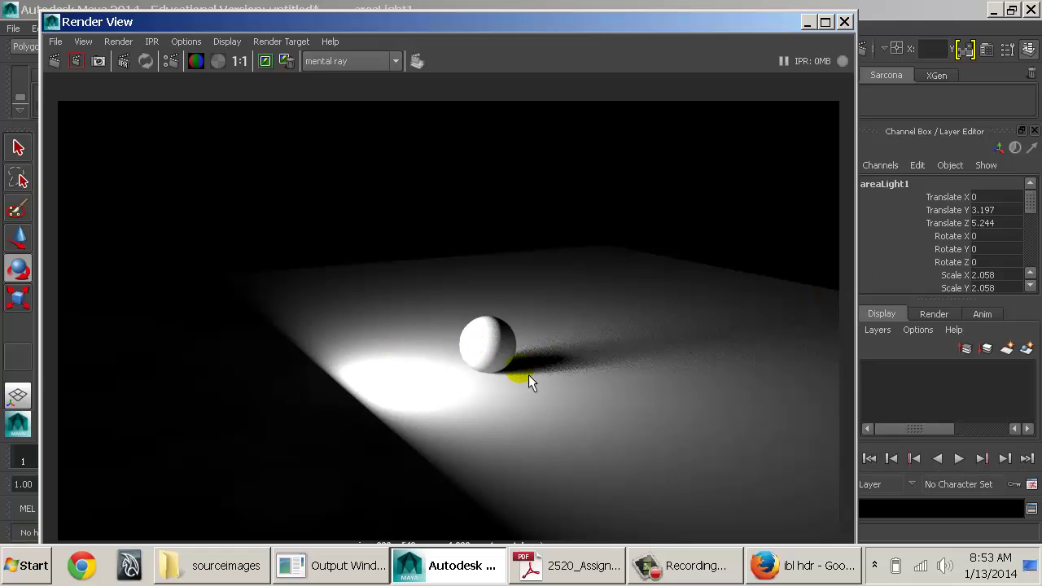
pyautogui.keyDown('alt'); pyautogui.moveTo(510, 368); pyautogui.dragTo(491, 320, button='middle'); pyautogui.keyUp('alt')
pyautogui.keyDown('alt'); pyautogui.moveTo(491, 320); pyautogui.dragTo(802, 362, button='right'); pyautogui.keyUp('alt')
pyautogui.keyDown('alt'); pyautogui.moveTo(589, 333); pyautogui.dragTo(606, 352, button='middle'); pyautogui.keyUp('alt')
pyautogui.keyDown('alt'); pyautogui.moveTo(606, 351); pyautogui.dragTo(806, 358, button='right'); pyautogui.keyUp('alt')
pyautogui.keyDown('alt'); pyautogui.moveTo(654, 340); pyautogui.dragTo(587, 335, button='middle'); pyautogui.keyUp('alt')
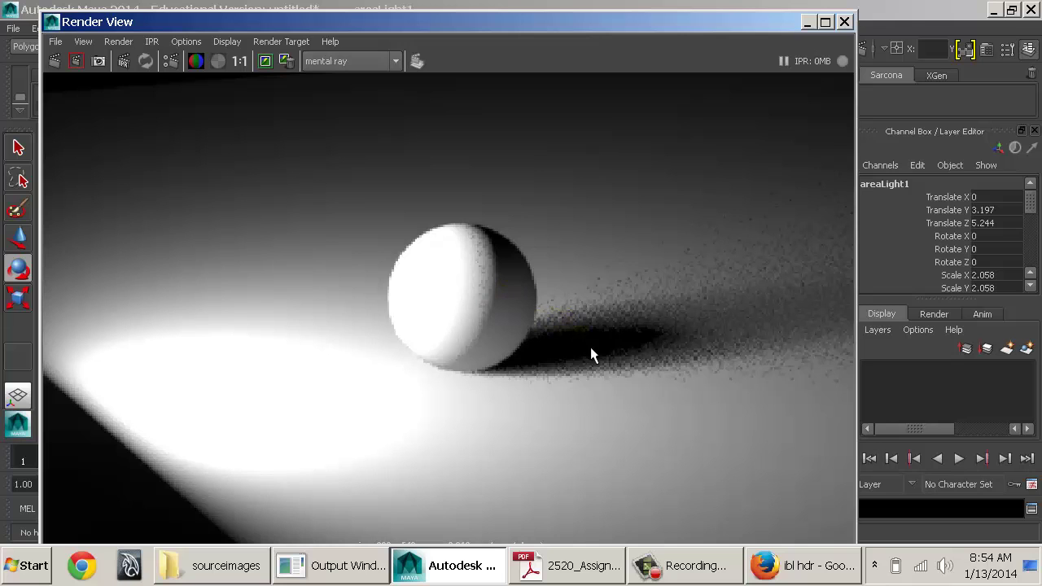
# Step: Set the Final Gathering secondary diffuse bounces to 3
pyautogui.click(170, 61)
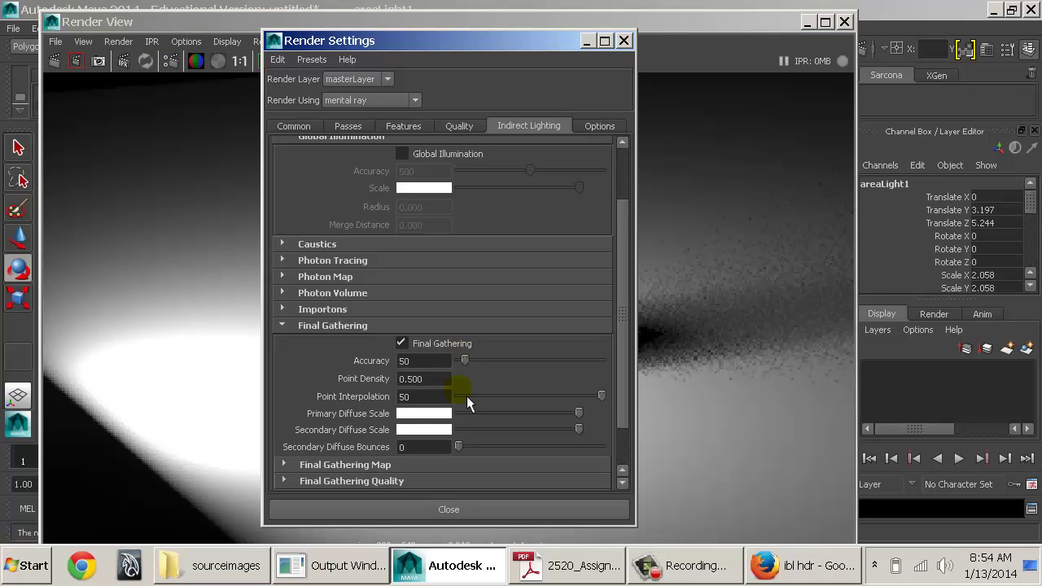
pyautogui.click(468, 447)
pyautogui.moveTo(479, 453); pyautogui.dragTo(501, 450)
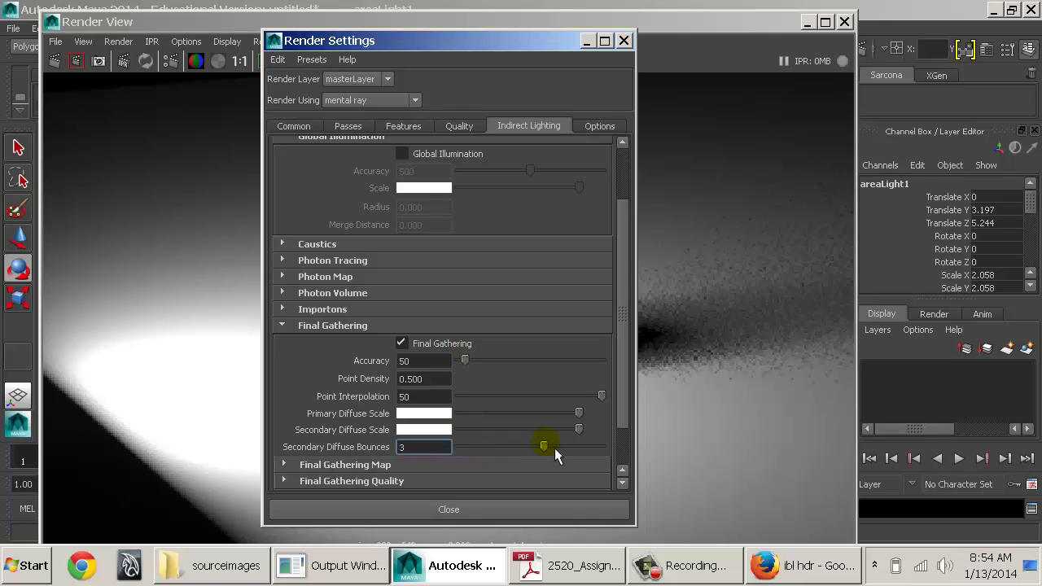
pyautogui.click(484, 509)
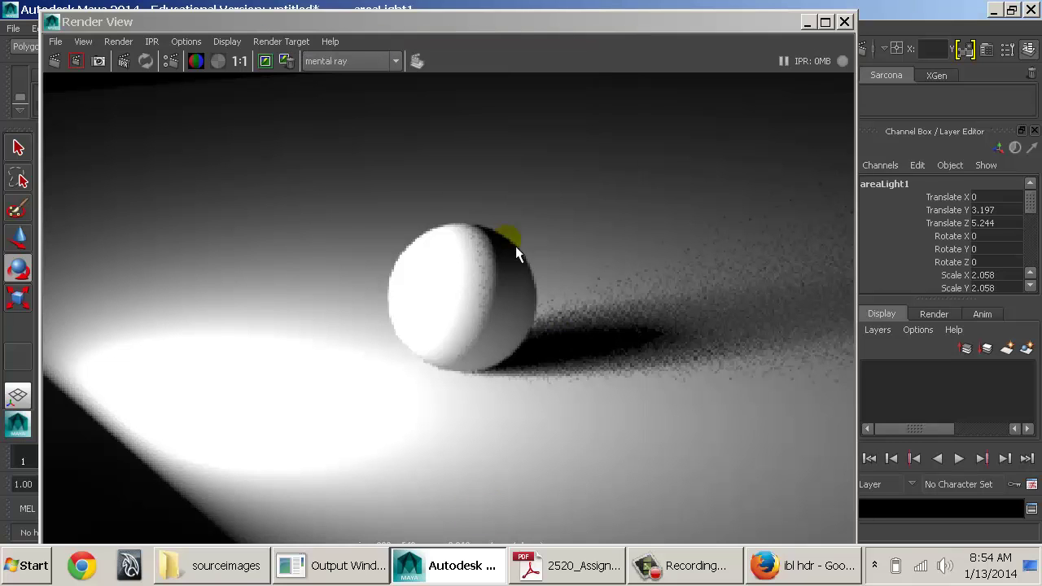
# Step: Render the frame with the secondary bounces, inspect the sphere's shaded side up close, and return the image to actual size
pyautogui.click(54, 61)
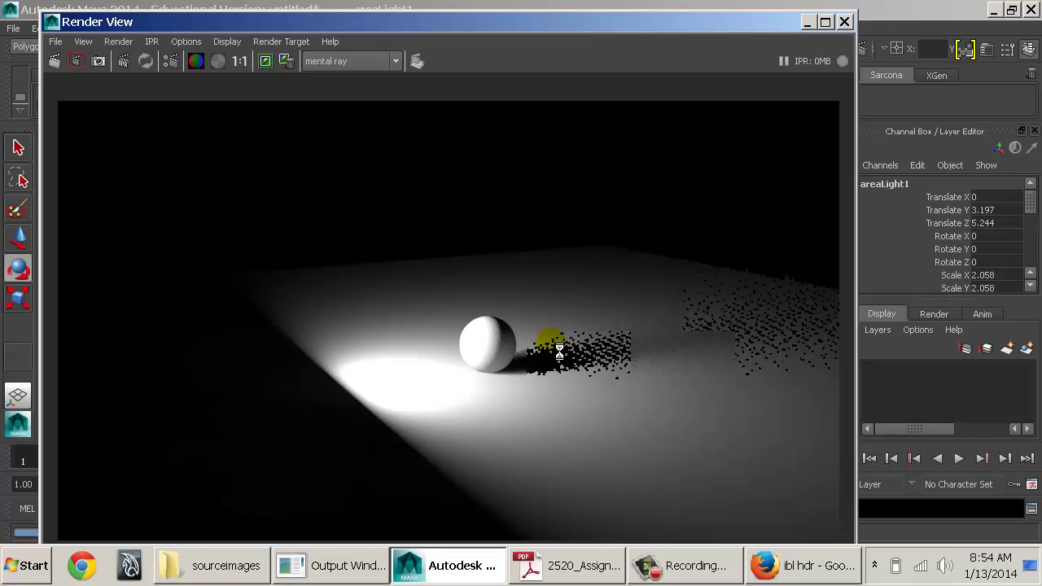
pyautogui.moveTo(560, 350)
pyautogui.keyDown('alt'); pyautogui.mouseDown(button='right')
pyautogui.moveTo(615, 310)
pyautogui.moveTo(744, 389)
pyautogui.mouseUp(button='right'); pyautogui.keyUp('alt')
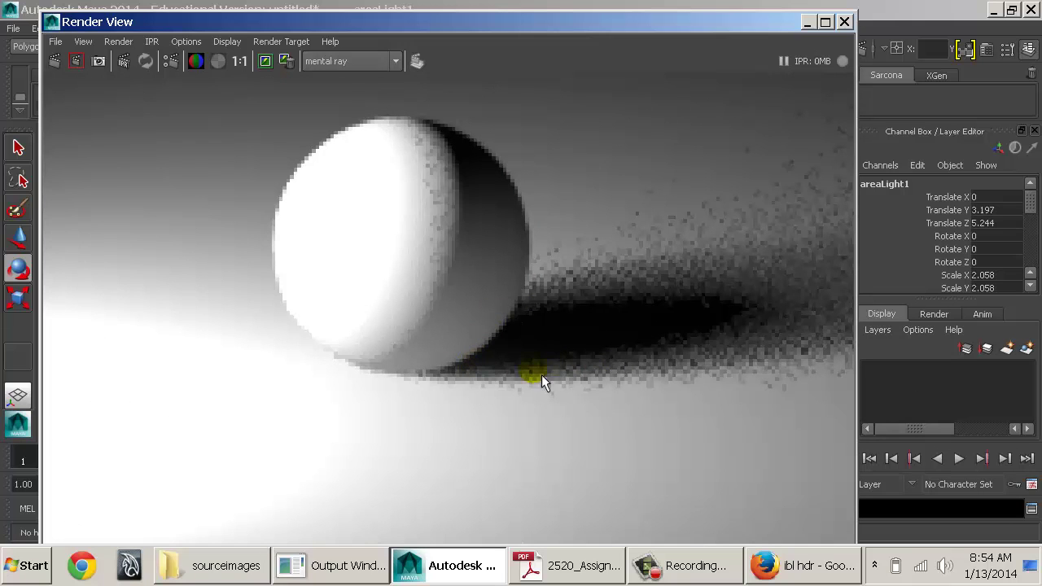
pyautogui.keyDown('alt'); pyautogui.moveTo(603, 344); pyautogui.dragTo(405, 357, button='right'); pyautogui.keyUp('alt')
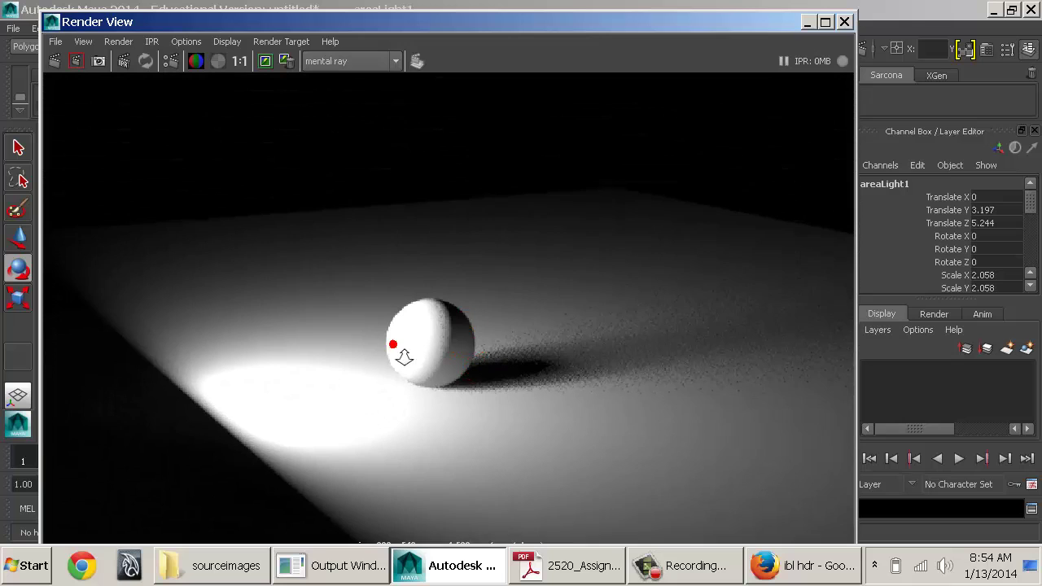
pyautogui.click(220, 64)
pyautogui.click(221, 63)
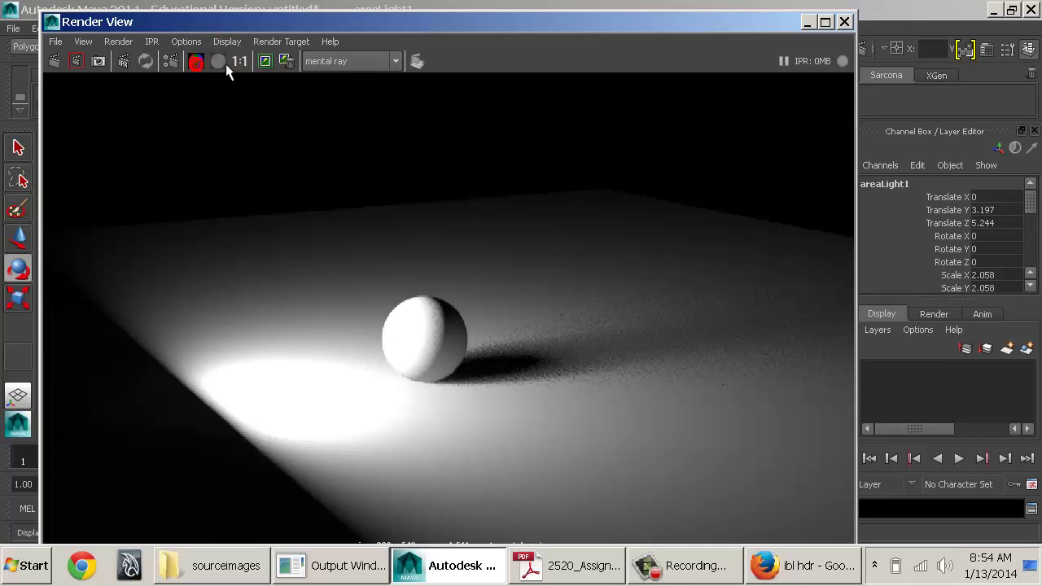
pyautogui.click(241, 62)
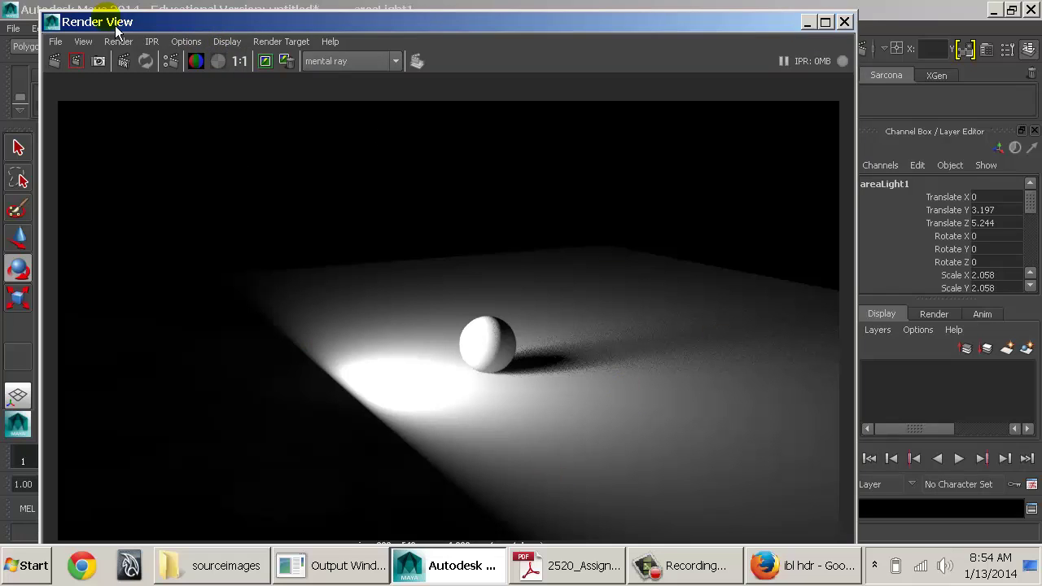
# Step: Set the test resolution to 50% Settings (480x270) and shrink the Render View window to uncover part of the viewport
pyautogui.click(197, 44)
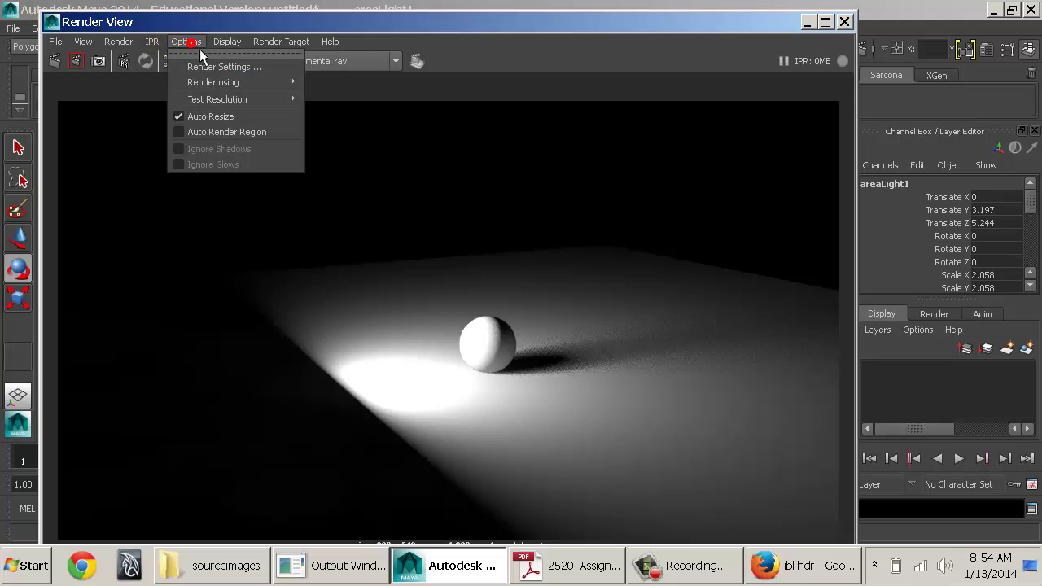
pyautogui.moveTo(275, 102)
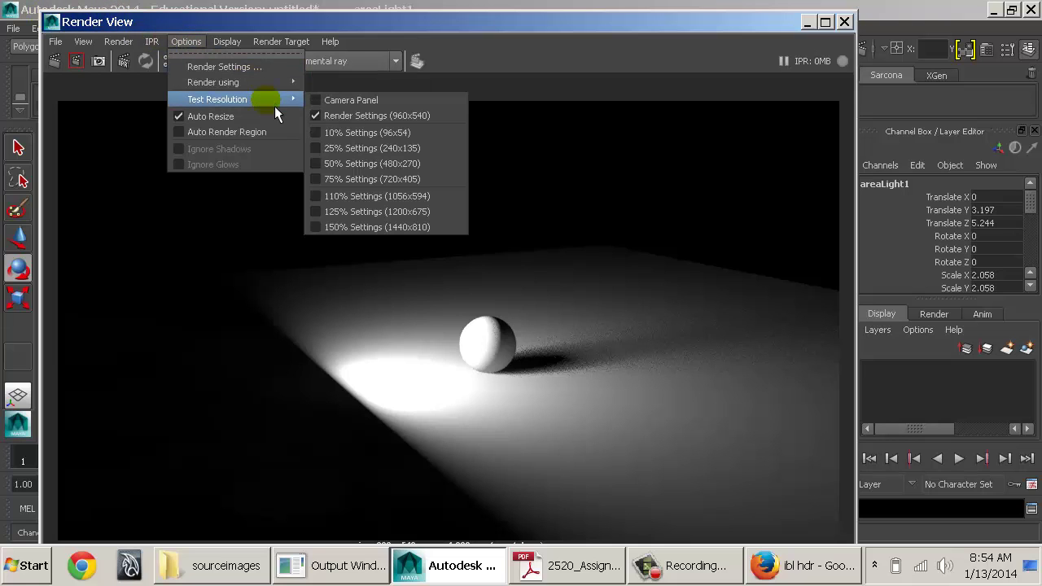
pyautogui.click(399, 168)
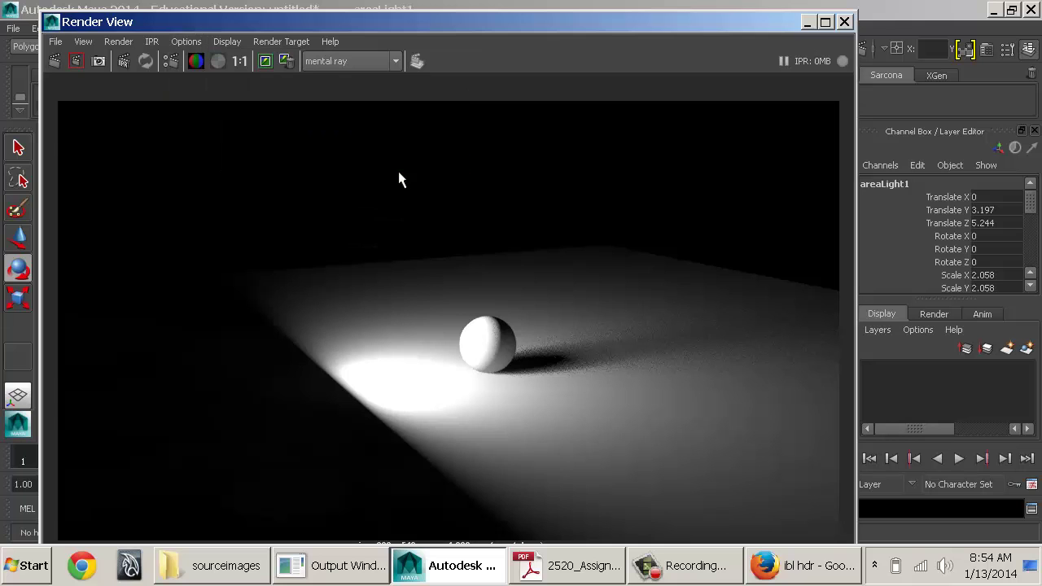
pyautogui.moveTo(52, 26); pyautogui.dragTo(414, 318)
pyautogui.moveTo(484, 313); pyautogui.dragTo(122, 52)
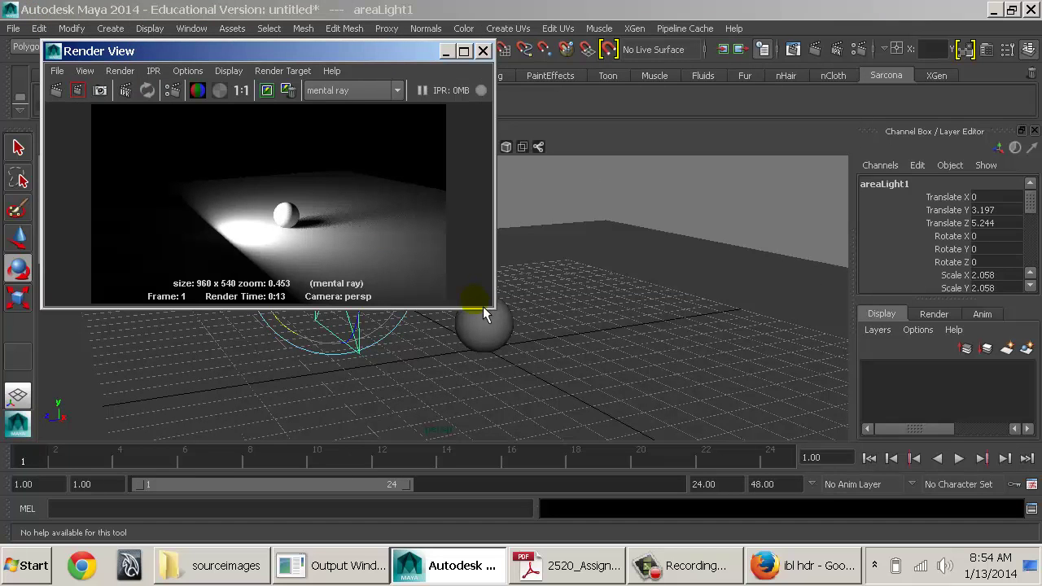
pyautogui.moveTo(495, 316); pyautogui.dragTo(578, 418)
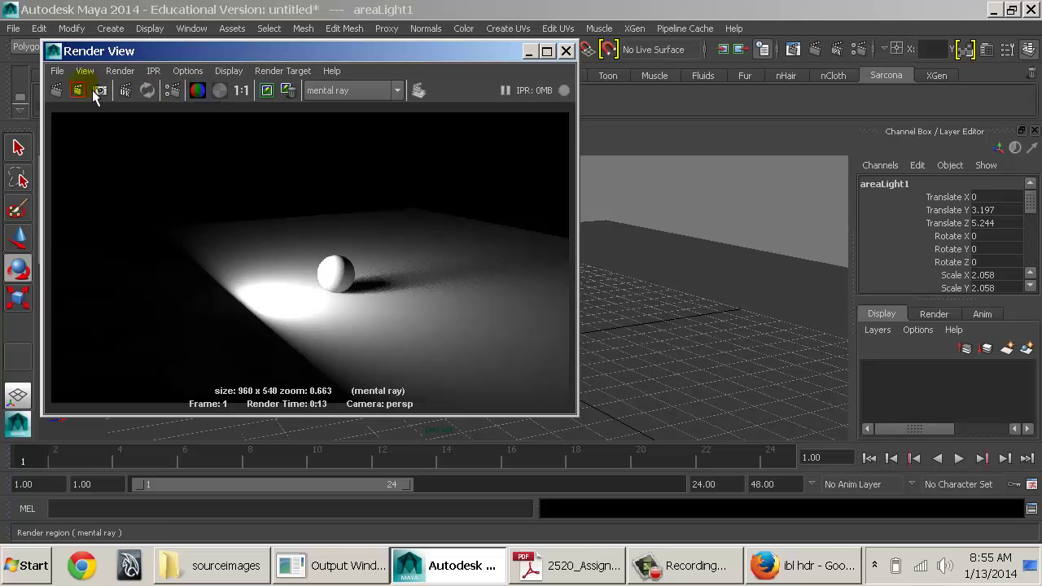
# Step: Render the frame at the reduced test resolution and examine the sphere's shadow and the dark area beyond the plane's edge
pyautogui.click(58, 92)
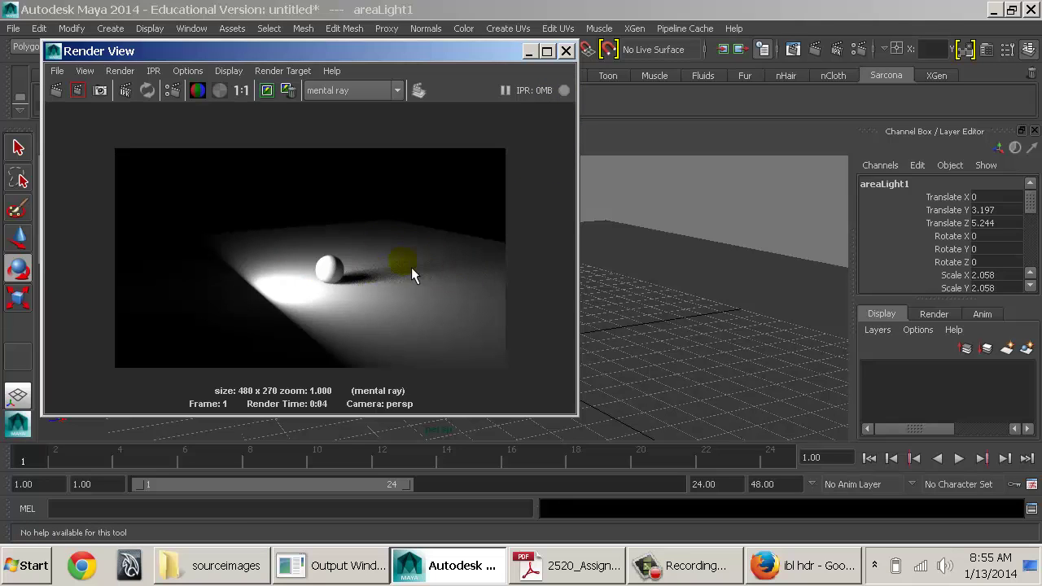
pyautogui.scroll(5, 411, 267)
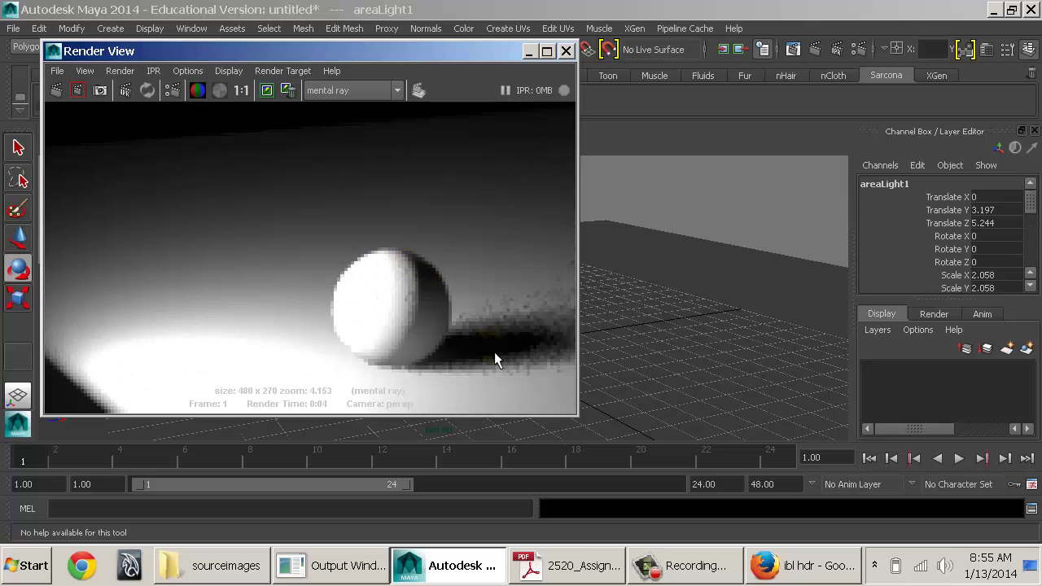
pyautogui.click(241, 90)
pyautogui.click(379, 270)
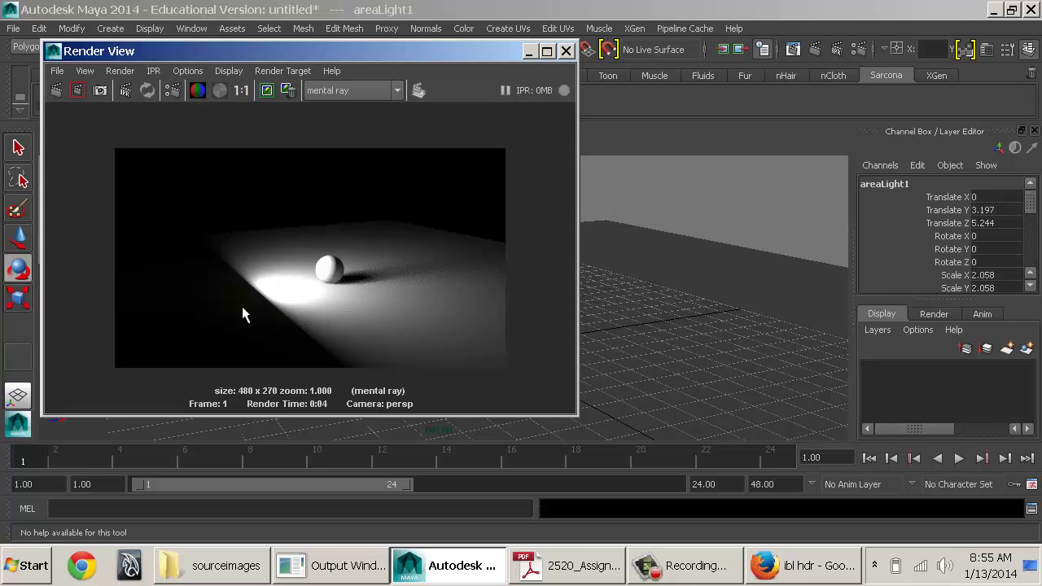
pyautogui.keyDown('alt'); pyautogui.moveTo(258, 288); pyautogui.dragTo(412, 226, button='middle'); pyautogui.keyUp('alt')
pyautogui.keyDown('alt'); pyautogui.moveTo(412, 226); pyautogui.dragTo(676, 274, button='right'); pyautogui.keyUp('alt')
pyautogui.keyDown('alt'); pyautogui.moveTo(328, 265); pyautogui.dragTo(507, 310, button='right'); pyautogui.keyUp('alt')
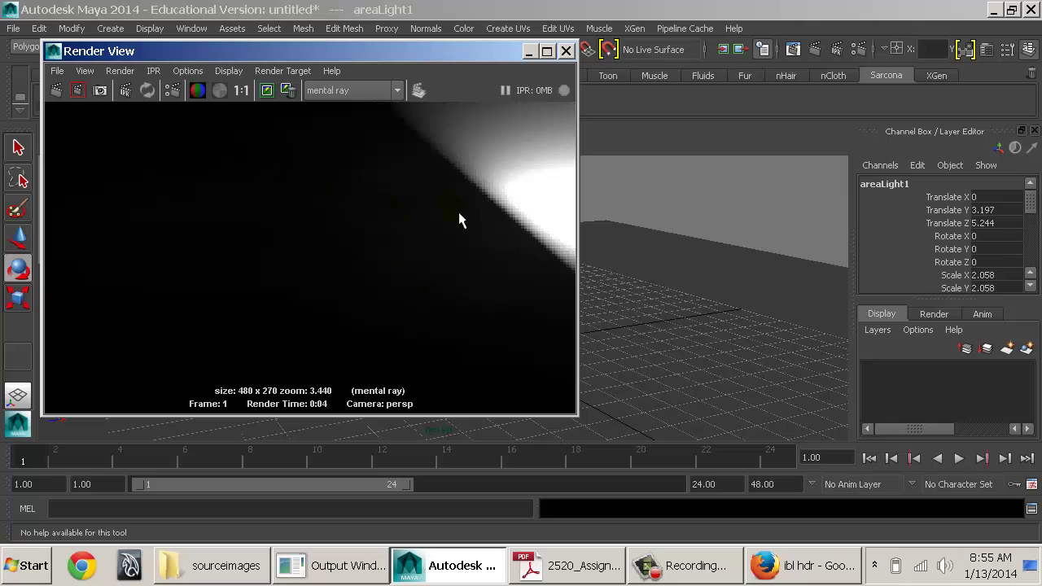
# Step: Close the render preview and open the area light's attributes beside the viewport
pyautogui.click(240, 90)
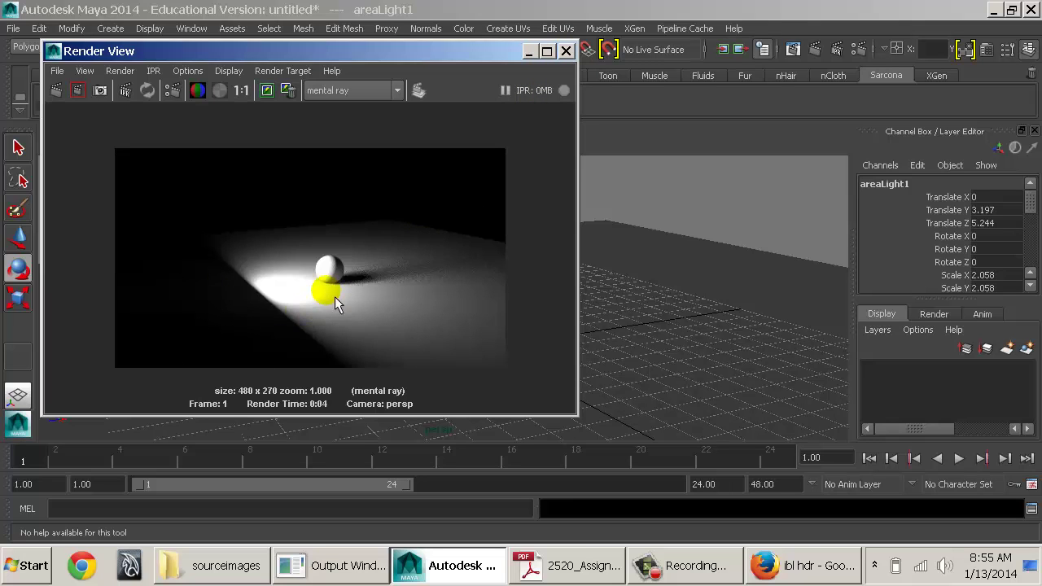
pyautogui.click(570, 55)
pyautogui.hotkey('ctrl', 'a')
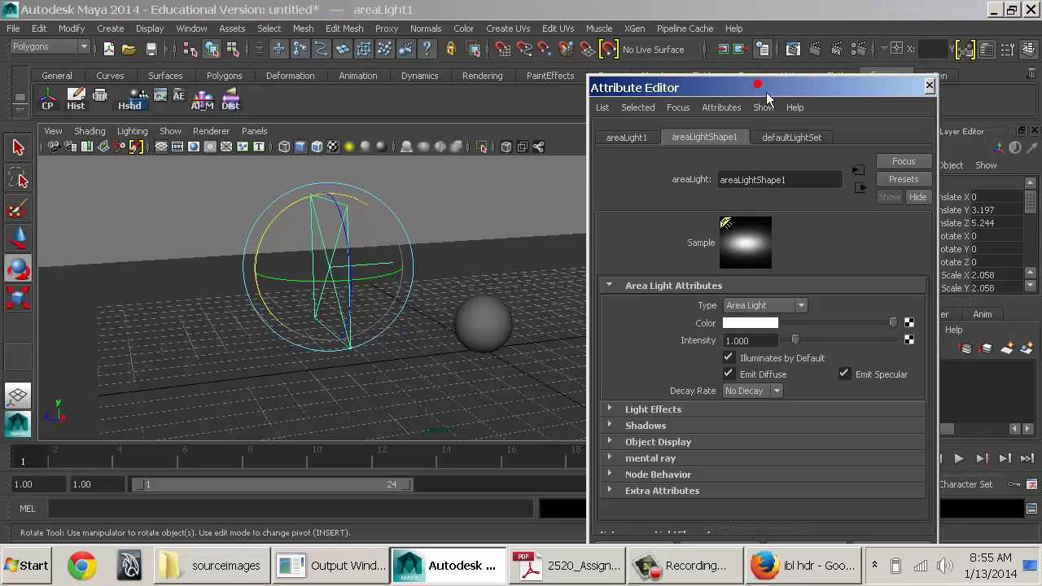
pyautogui.moveTo(733, 88); pyautogui.dragTo(730, 38)
pyautogui.moveTo(310, 267); pyautogui.dragTo(549, 275)
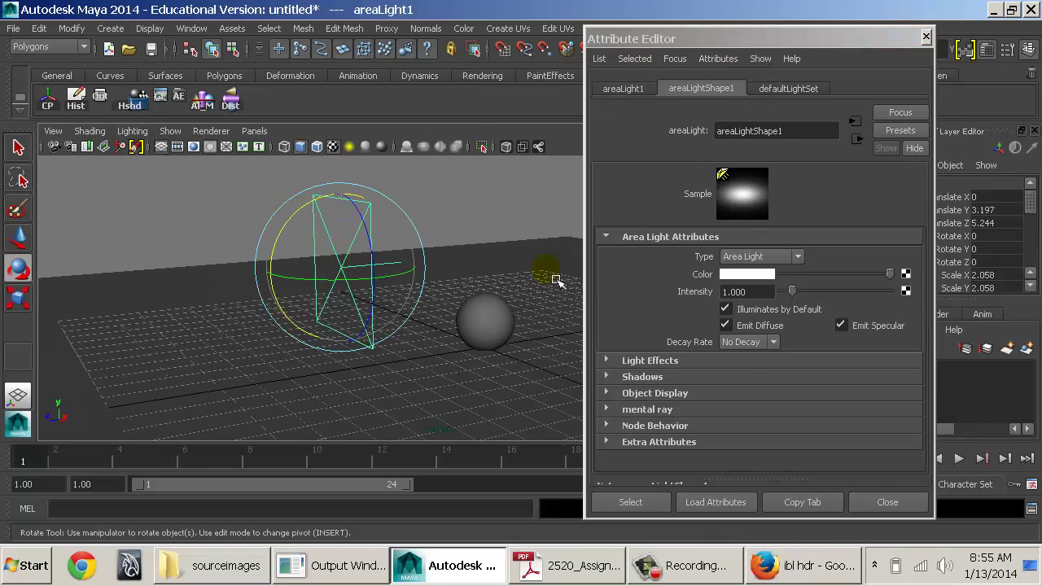
# Step: Bring the last render back beside the light's attributes and set the area light's decay rate to Quadratic
pyautogui.click(743, 348)
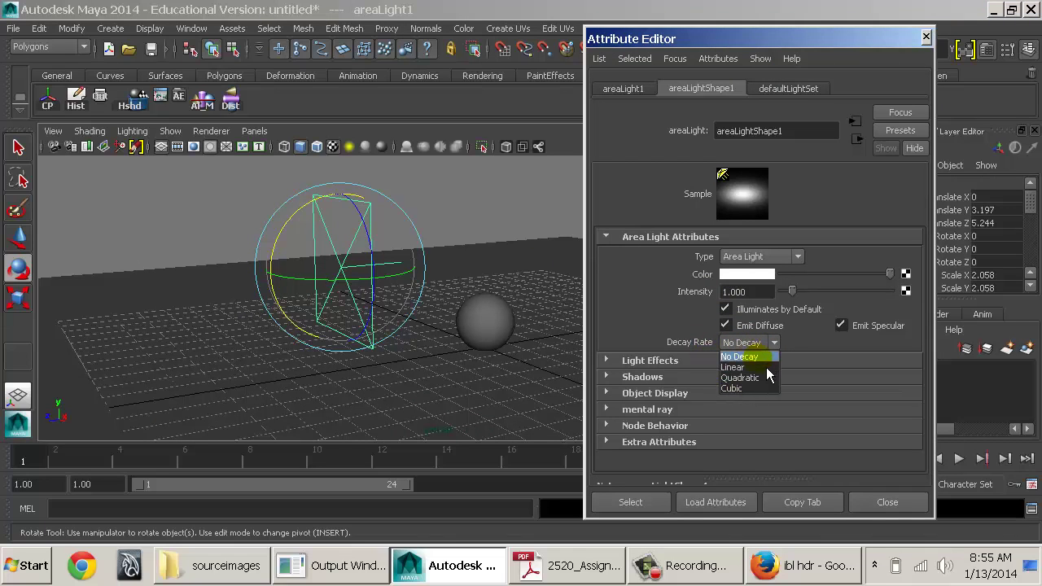
pyautogui.click(690, 39)
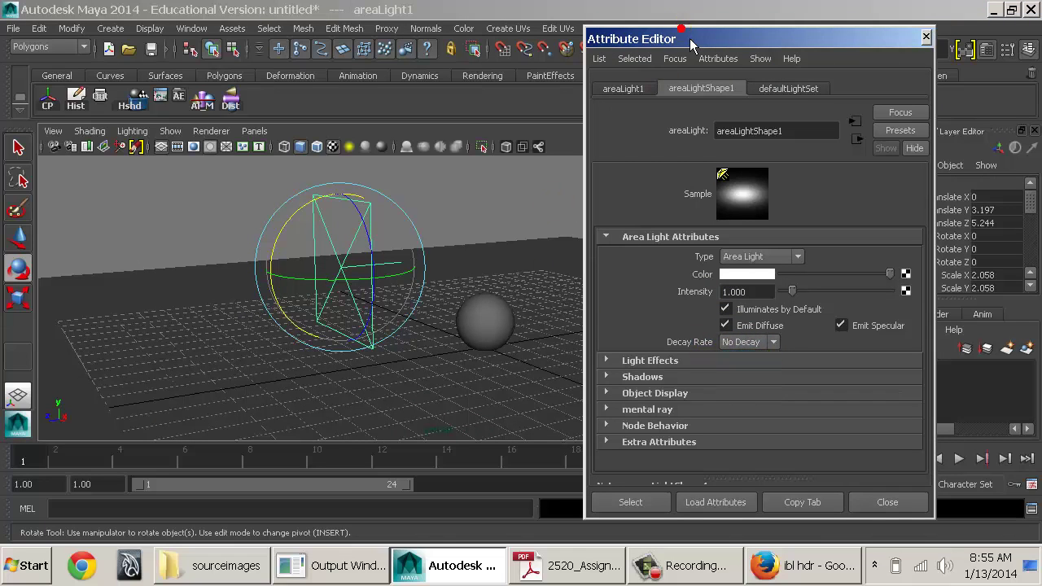
pyautogui.moveTo(690, 38); pyautogui.dragTo(691, 116)
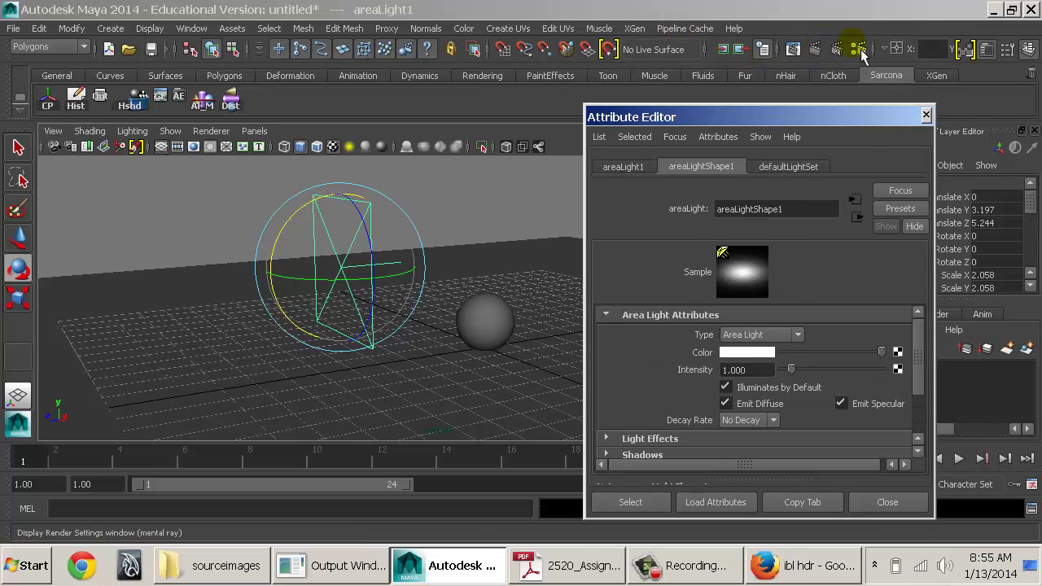
pyautogui.click(794, 50)
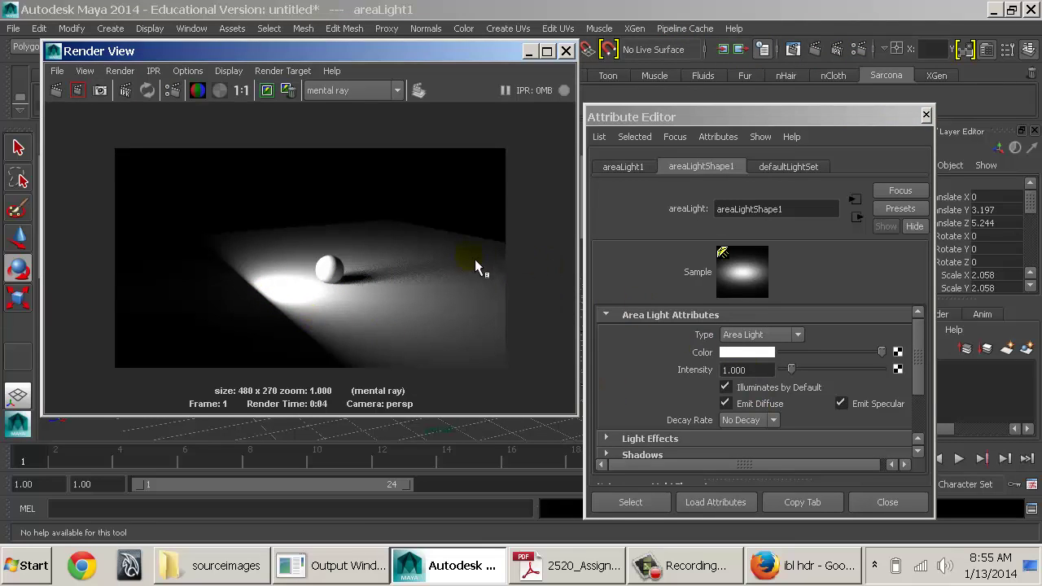
pyautogui.click(772, 422)
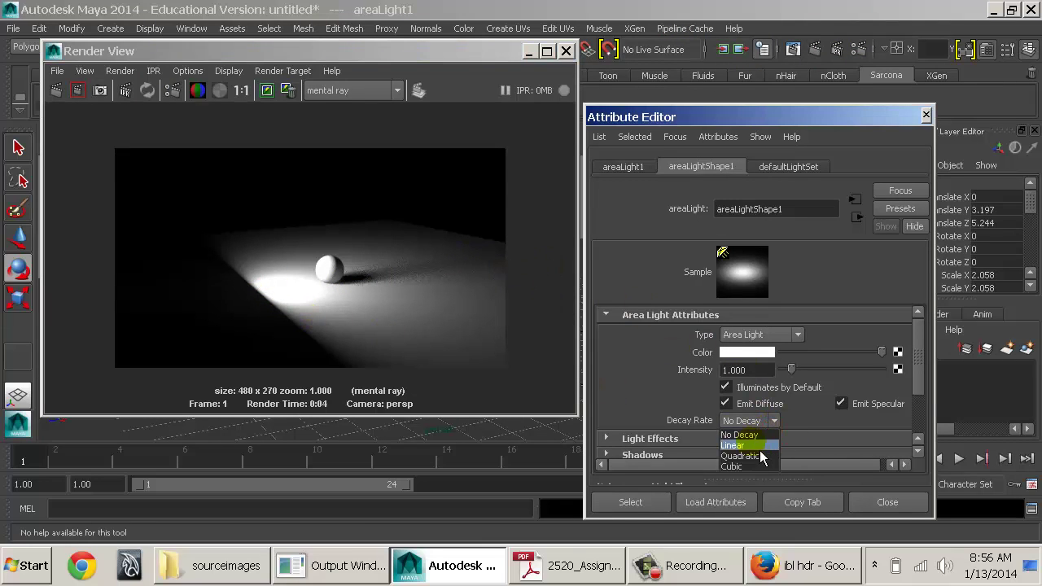
pyautogui.click(755, 461)
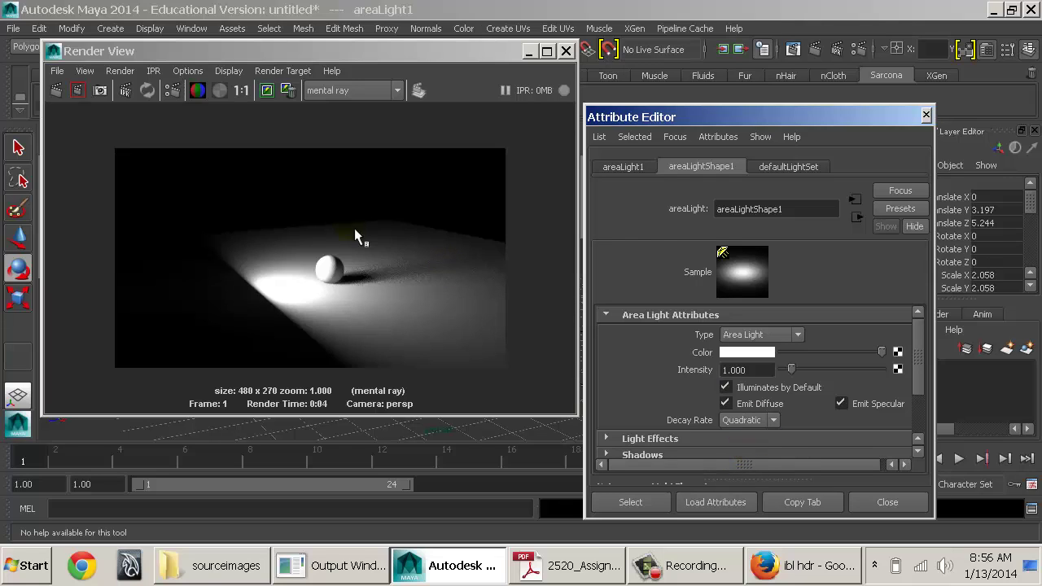
# Step: Render the frame with the quadratic decay, inspect the light falloff around the sphere and return the image to actual size
pyautogui.click(66, 91)
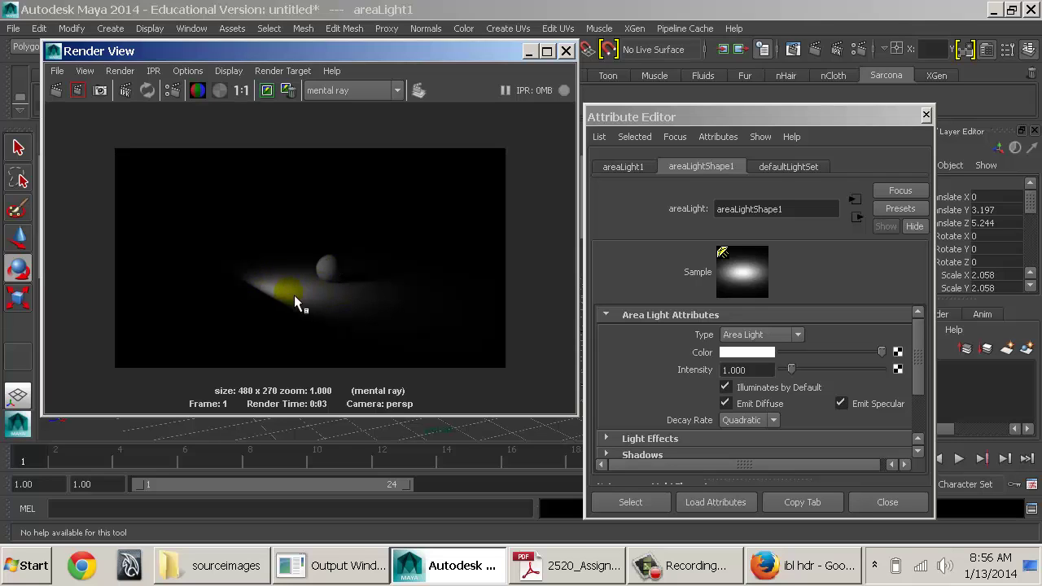
pyautogui.scroll(2, 327, 276)
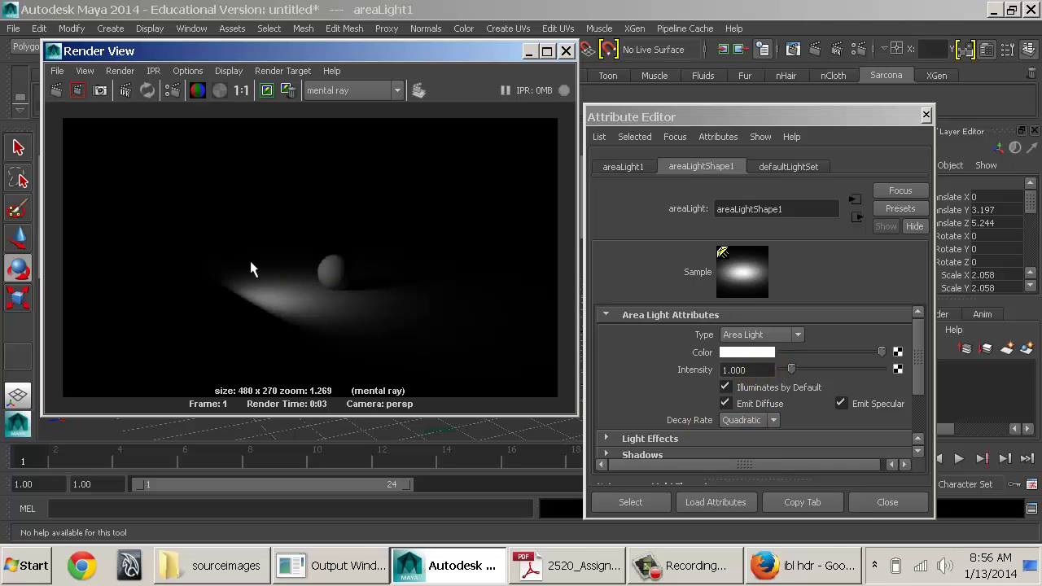
pyautogui.click(242, 90)
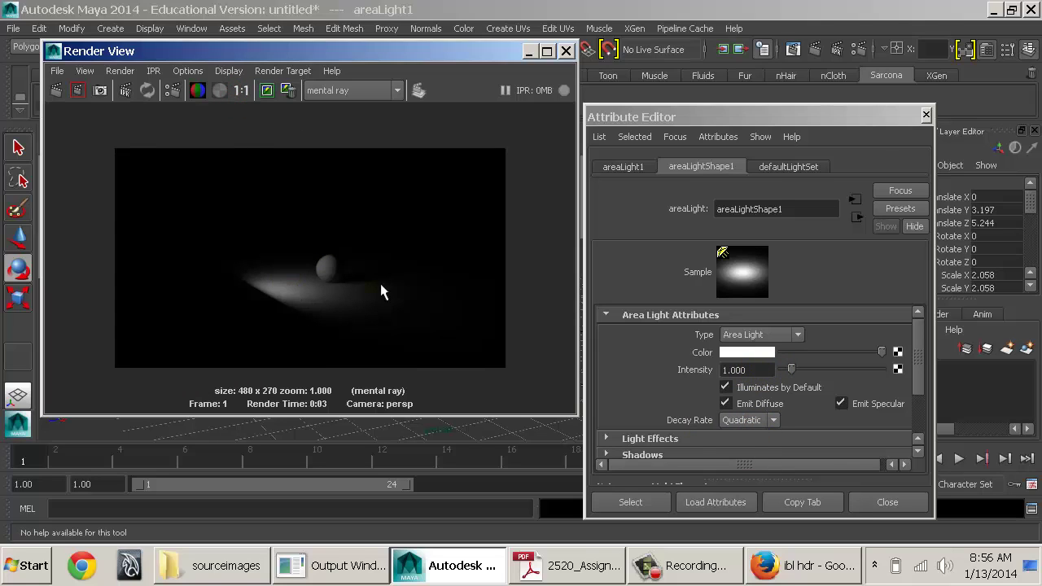
# Step: Raise the area light's intensity to 10 and render the frame again
pyautogui.moveTo(796, 374); pyautogui.dragTo(886, 374)
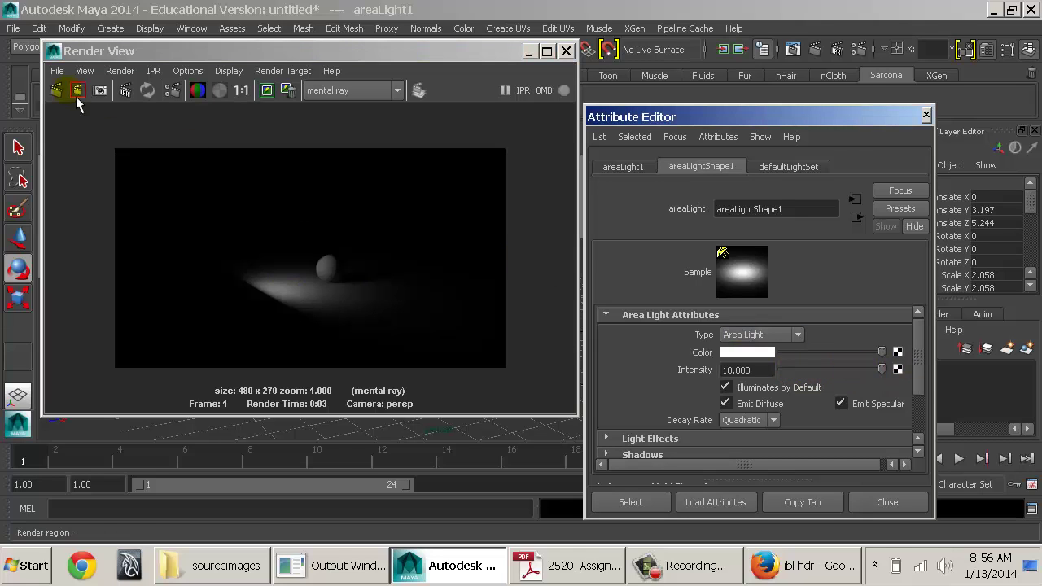
pyautogui.click(61, 90)
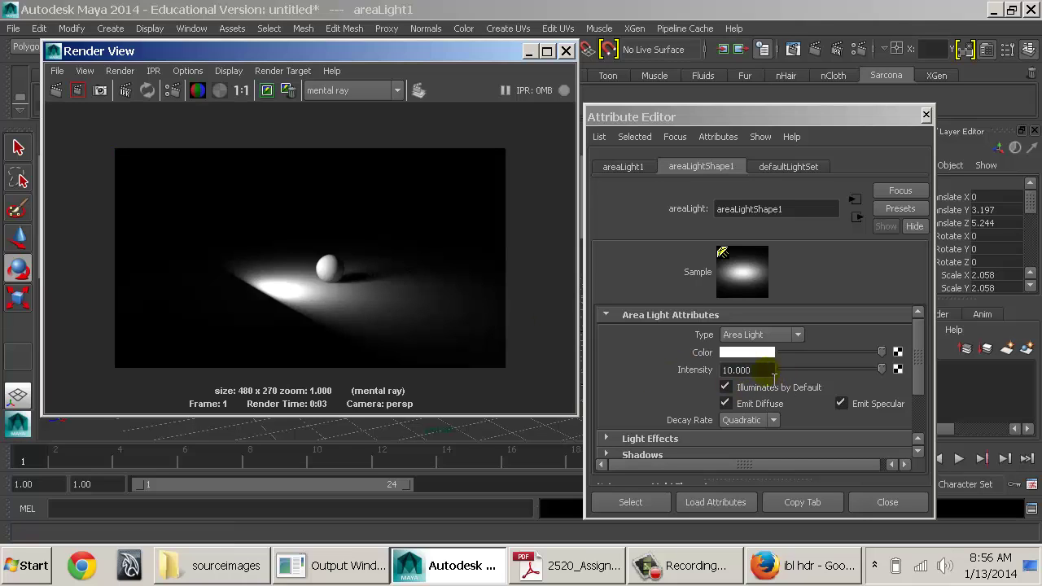
pyautogui.click(766, 372)
pyautogui.doubleClick(737, 370)
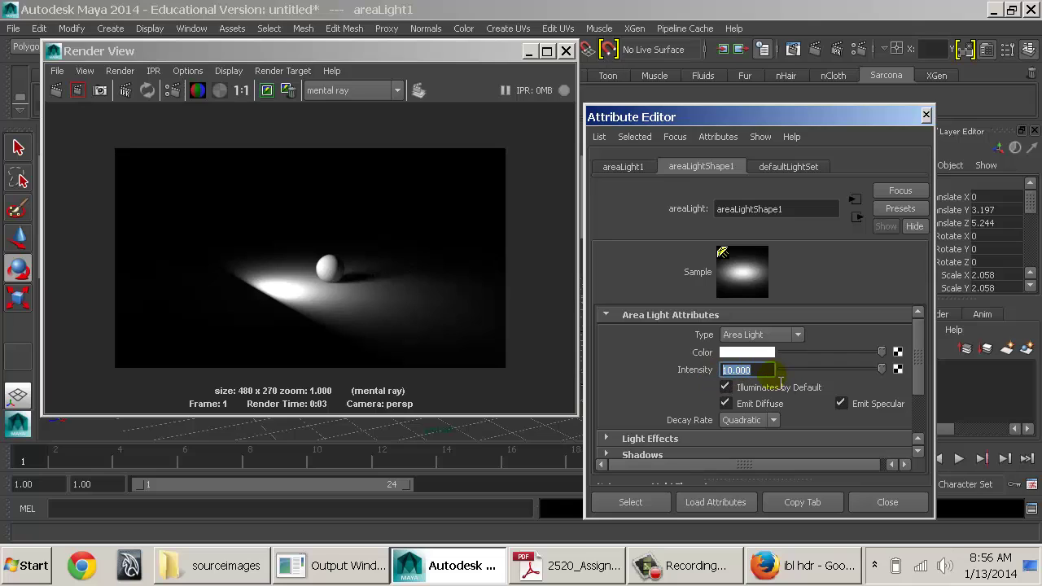
# Step: Enable Use Light Shape in the light's mental ray area light settings
pyautogui.scroll(-2, 774, 370)
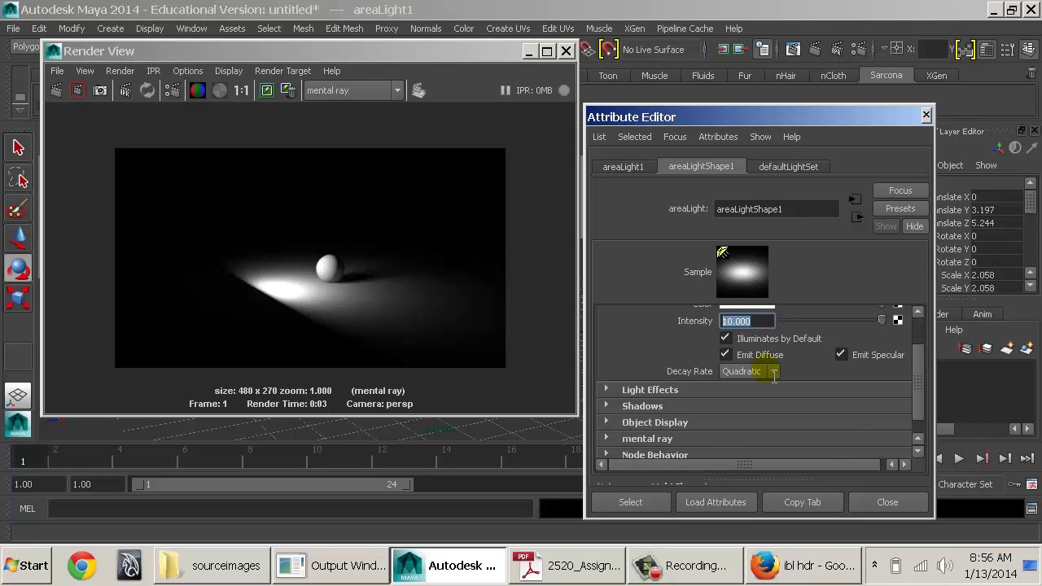
pyautogui.scroll(-1, 739, 372)
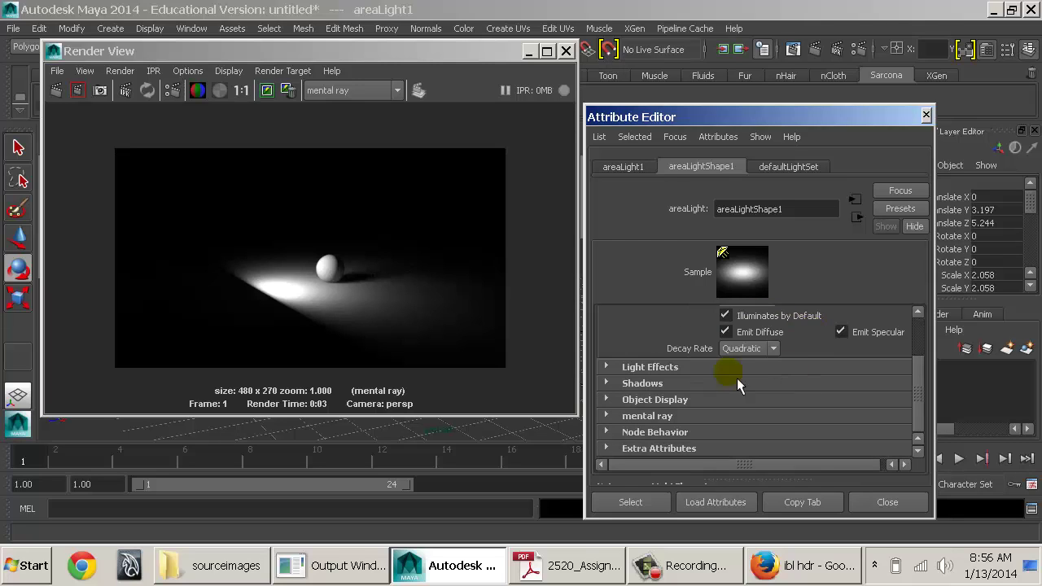
pyautogui.click(650, 419)
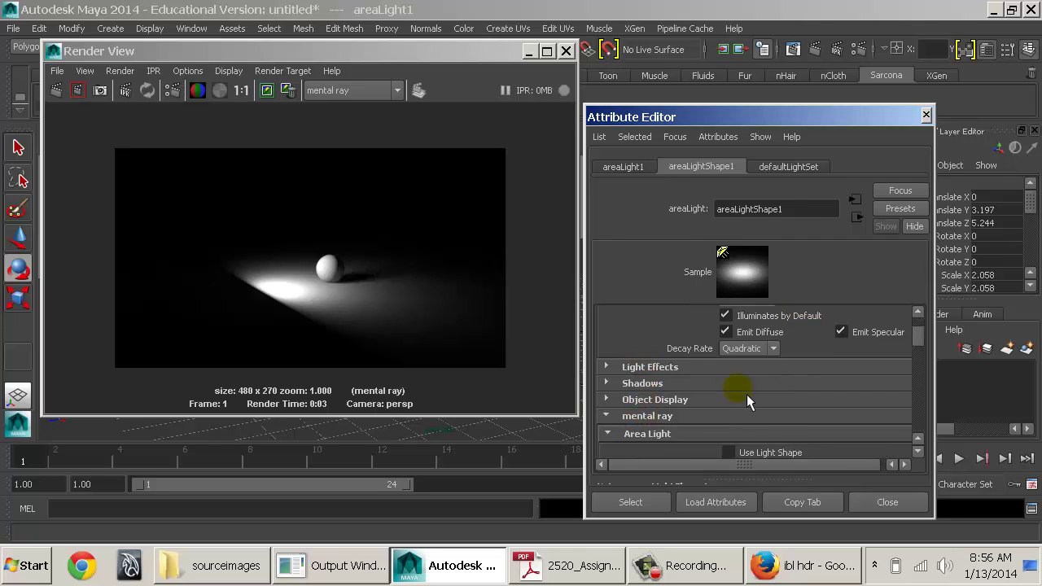
pyautogui.scroll(-4, 747, 394)
pyautogui.click(760, 358)
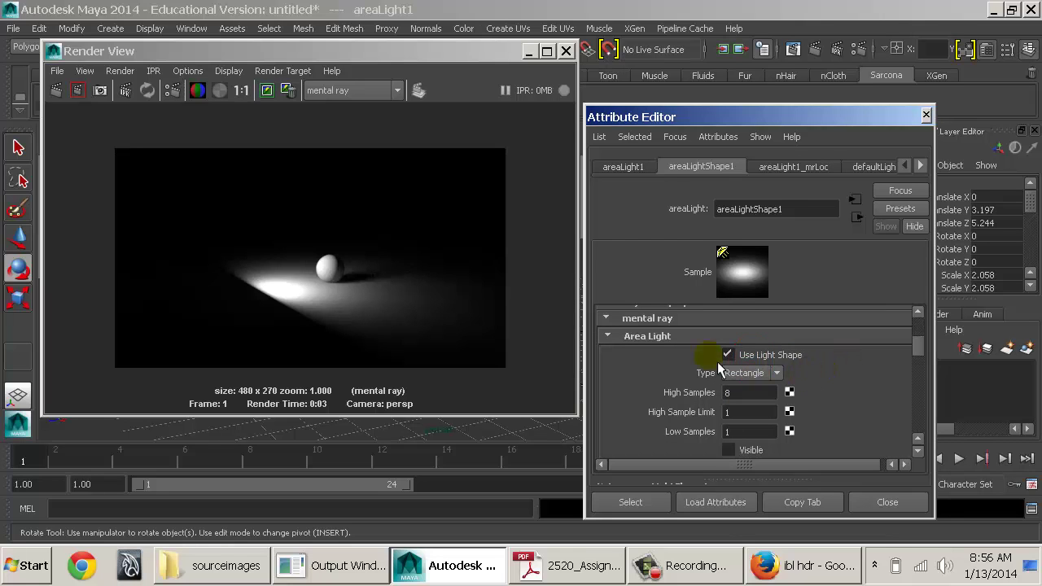
# Step: Compare the light's rectangle in the viewport with the last render and examine the sphere's shadow up close
pyautogui.click(466, 55)
pyautogui.moveTo(226, 114); pyautogui.dragTo(93, 119)
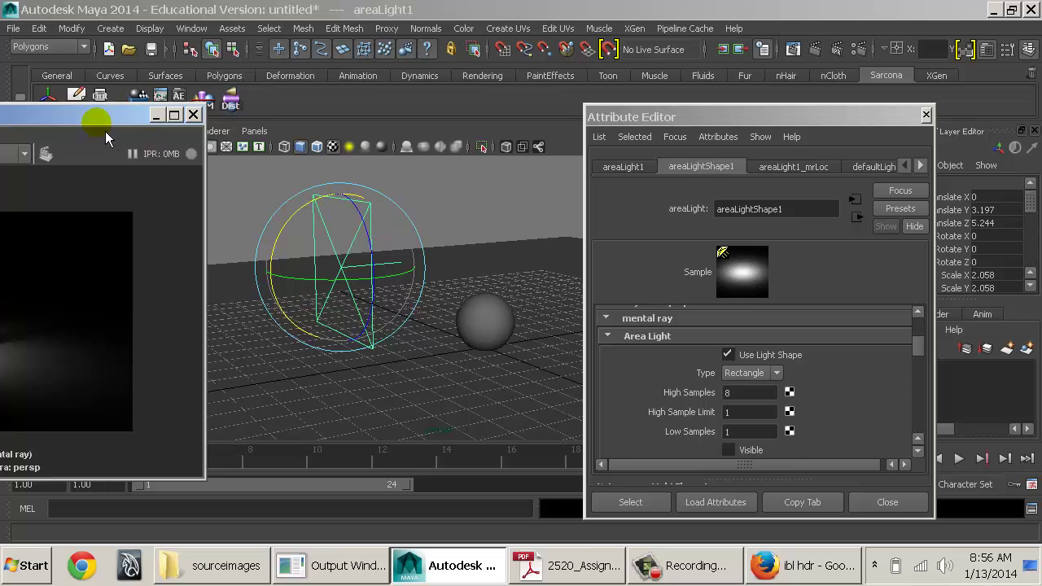
pyautogui.moveTo(105, 116); pyautogui.dragTo(528, 117)
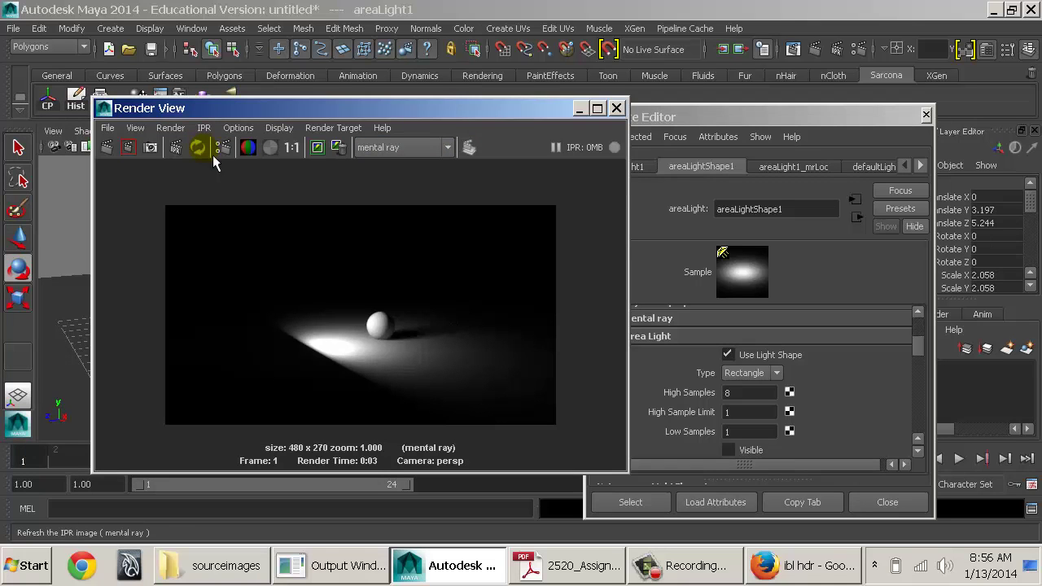
pyautogui.keyDown('alt'); pyautogui.moveTo(316, 319); pyautogui.dragTo(410, 339, button='right'); pyautogui.keyUp('alt')
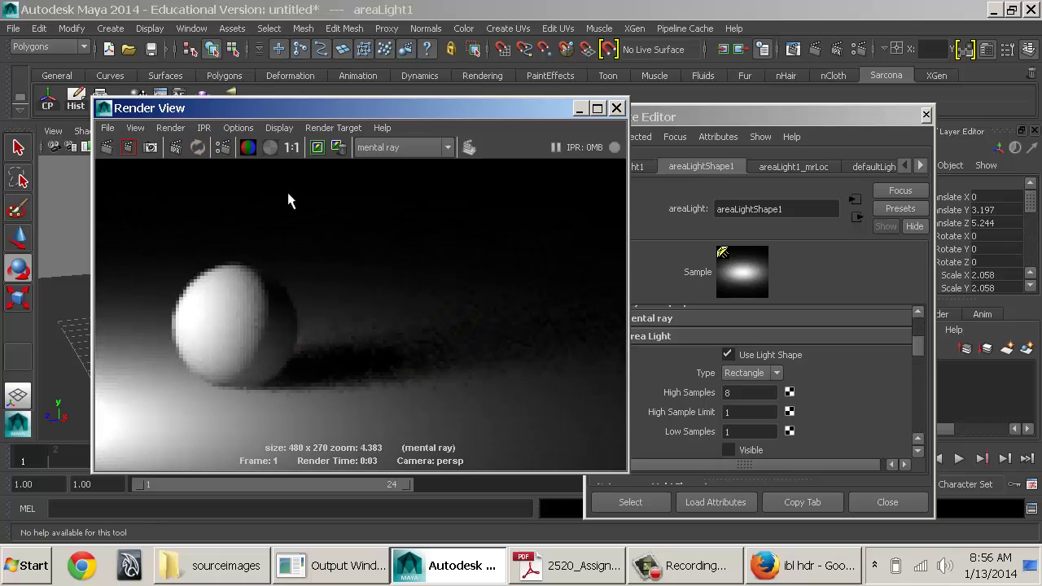
# Step: Render with the light shape enabled, inspect the sphere's shadow and the alpha channel, and restore the RGB image at actual size
pyautogui.click(106, 147)
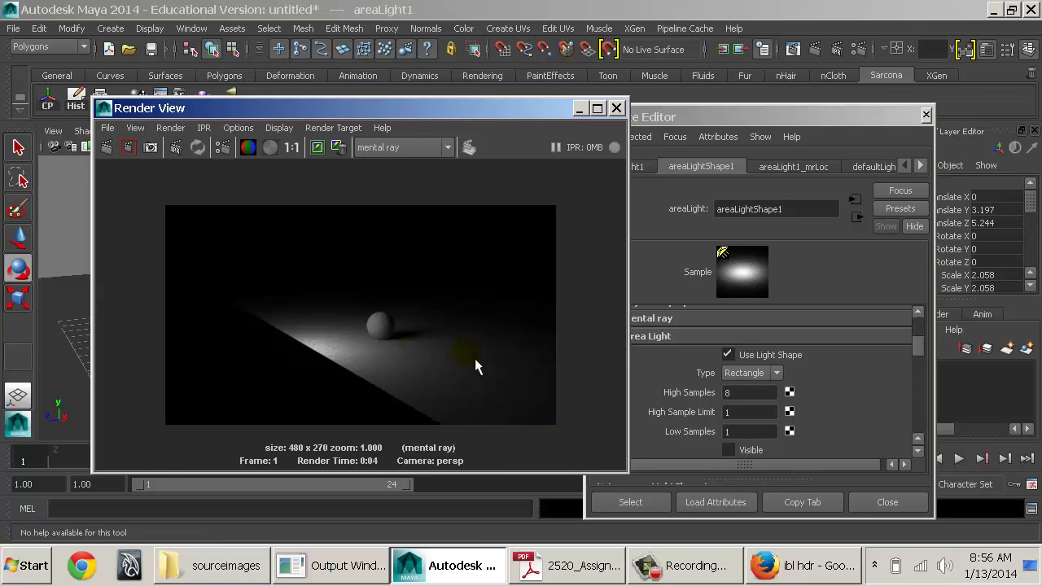
pyautogui.keyDown('alt'); pyautogui.moveTo(440, 345); pyautogui.dragTo(707, 395, button='right'); pyautogui.keyUp('alt')
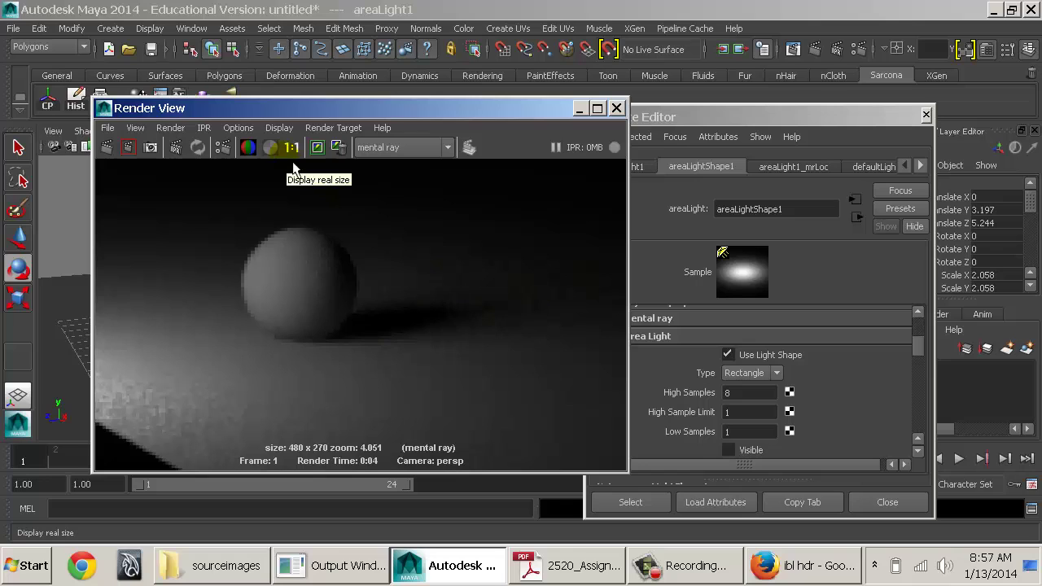
pyautogui.click(271, 148)
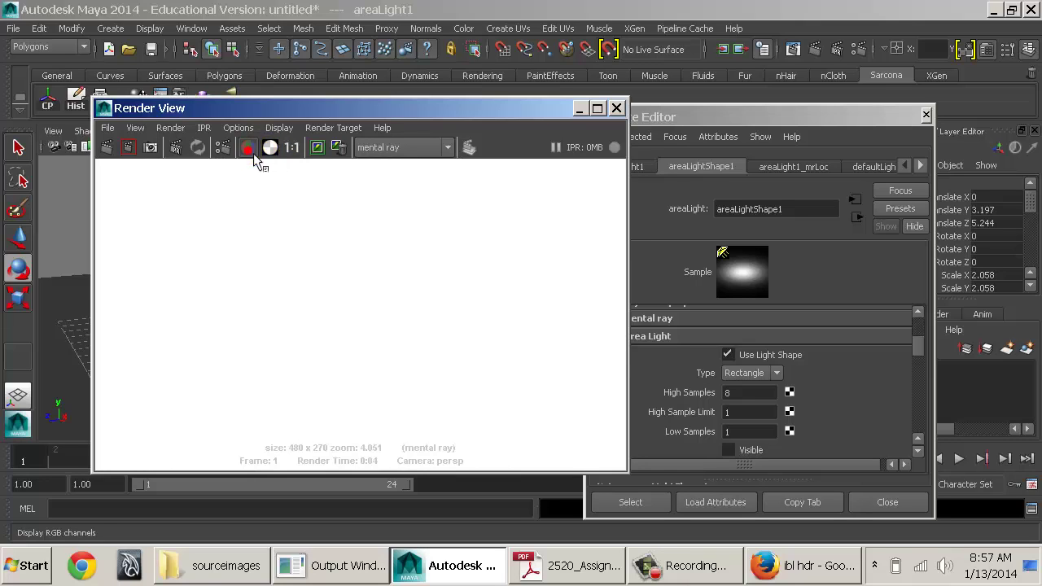
pyautogui.click(248, 147)
pyautogui.click(292, 147)
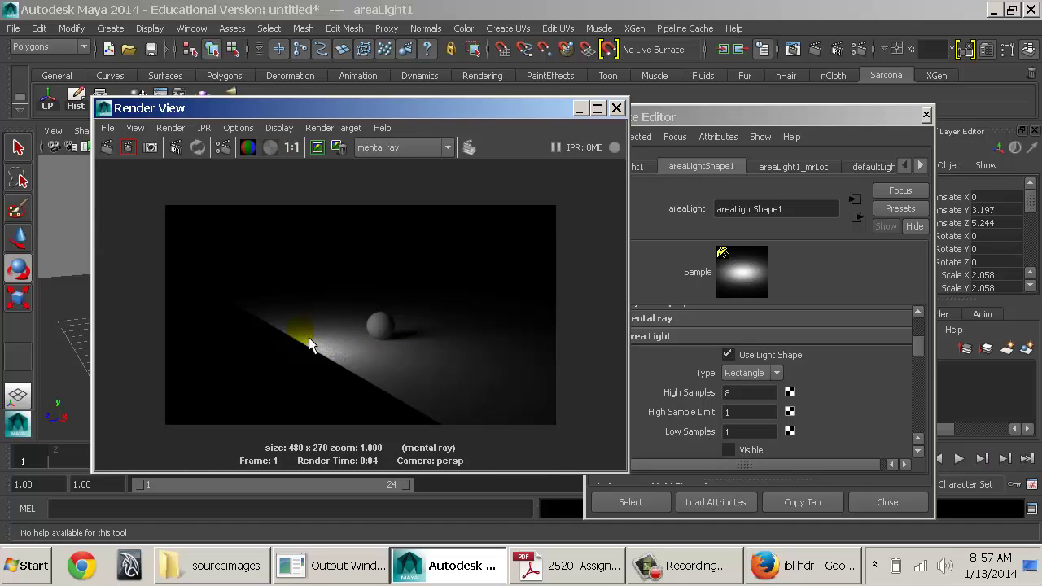
# Step: Examine the High Samples setting of the mental ray area light
pyautogui.moveTo(750, 396); pyautogui.dragTo(724, 393)
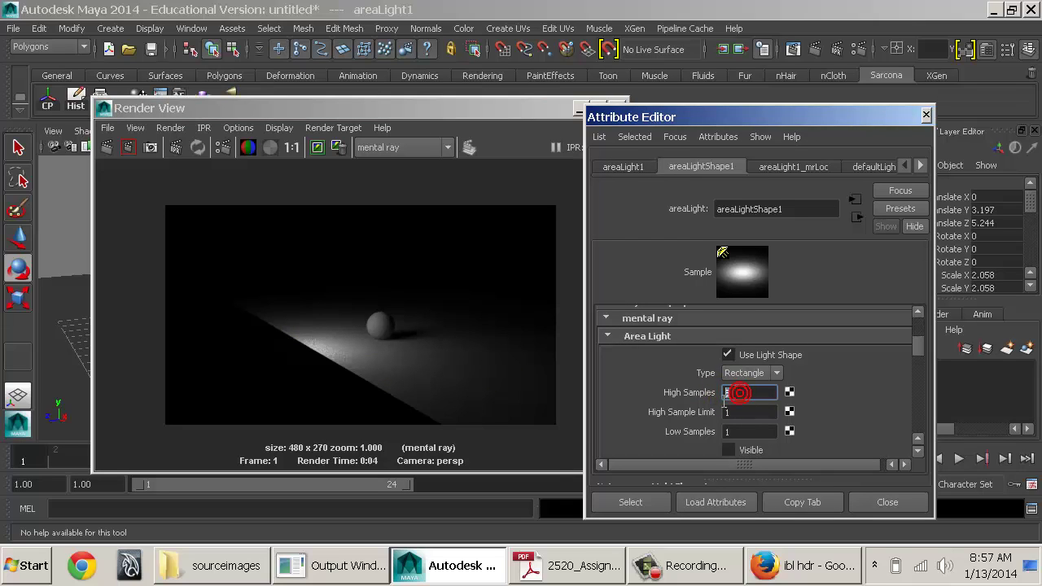
pyautogui.click(736, 394)
pyautogui.moveTo(743, 396); pyautogui.dragTo(720, 395)
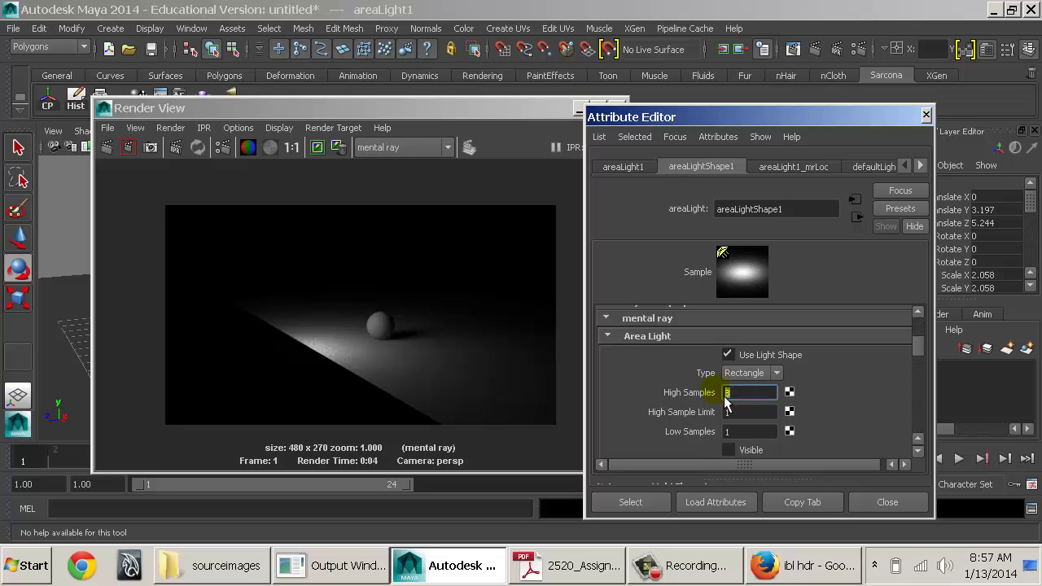
# Step: Make the mental ray area light's shape visible in renders
pyautogui.scroll(-4, 725, 394)
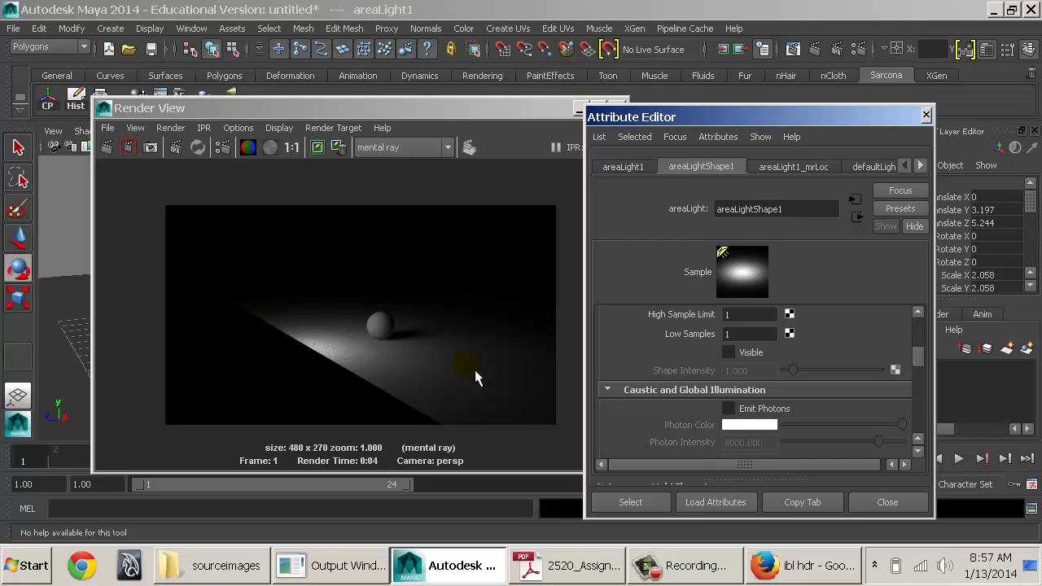
pyautogui.scroll(-2, 730, 371)
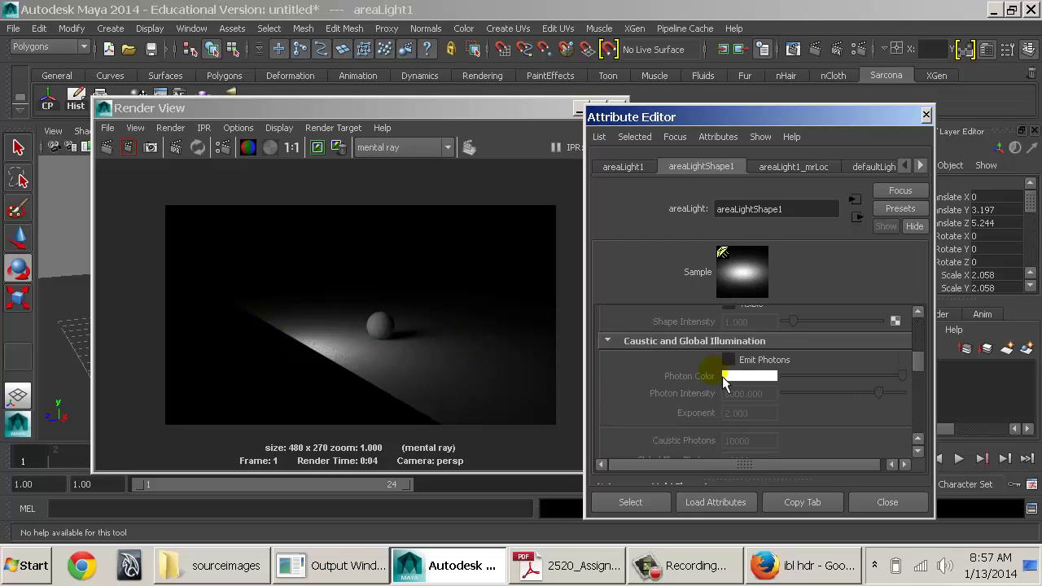
pyautogui.scroll(2, 737, 373)
pyautogui.click(733, 352)
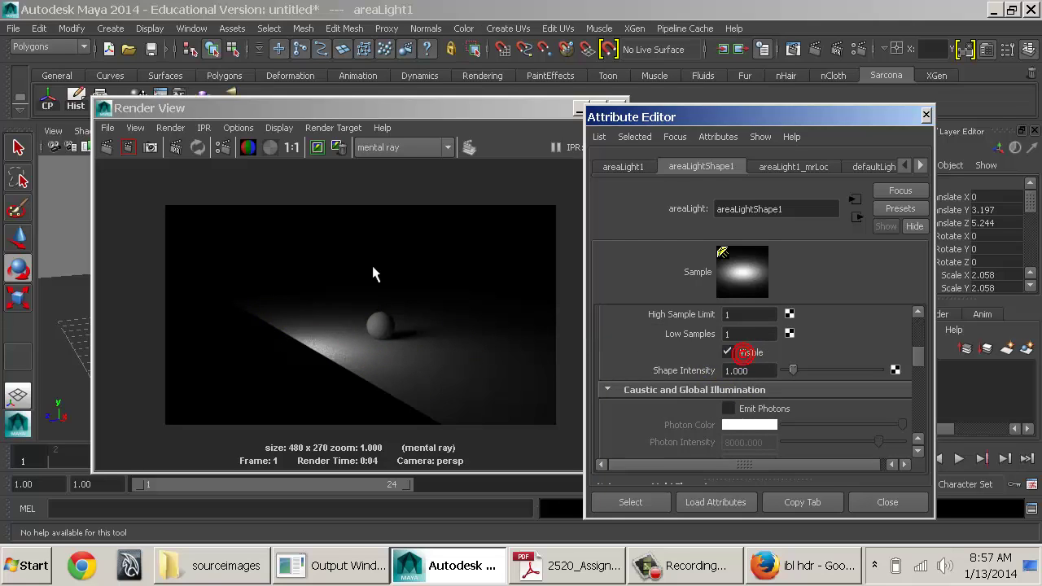
# Step: Render the frame with the visible light shape and examine the light's rectangle beside the sphere up close
pyautogui.click(107, 147)
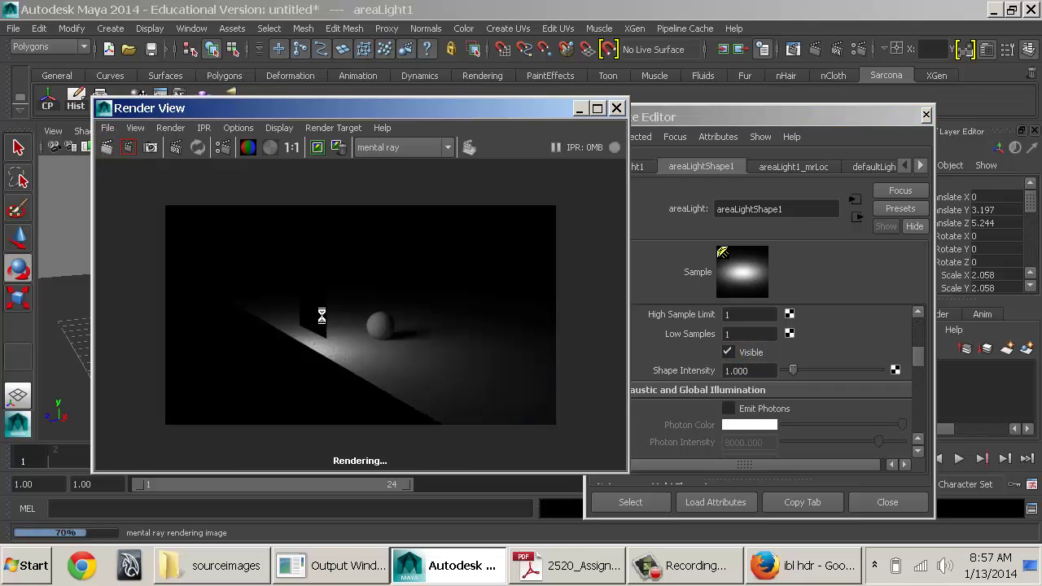
pyautogui.keyDown('alt'); pyautogui.moveTo(311, 297); pyautogui.dragTo(372, 313, button='middle'); pyautogui.keyUp('alt')
pyautogui.keyDown('alt'); pyautogui.moveTo(375, 312); pyautogui.dragTo(640, 365, button='right'); pyautogui.keyUp('alt')
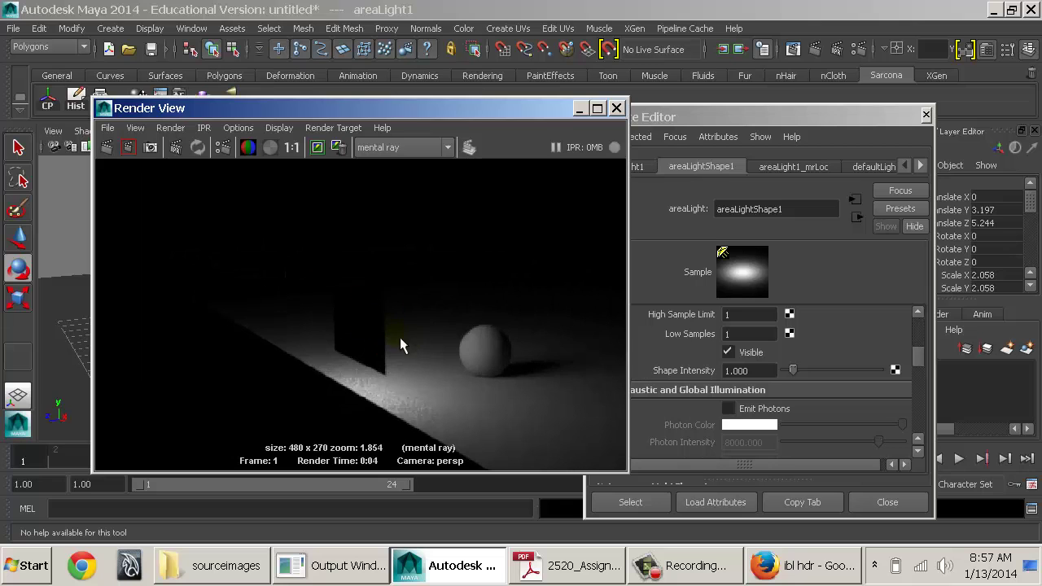
# Step: Orbit the perspective view to face the emitting side of the area light and render the frame from there
pyautogui.click(618, 109)
pyautogui.keyDown('alt'); pyautogui.moveTo(570, 293); pyautogui.dragTo(418, 293); pyautogui.keyUp('alt')
pyautogui.click(814, 49)
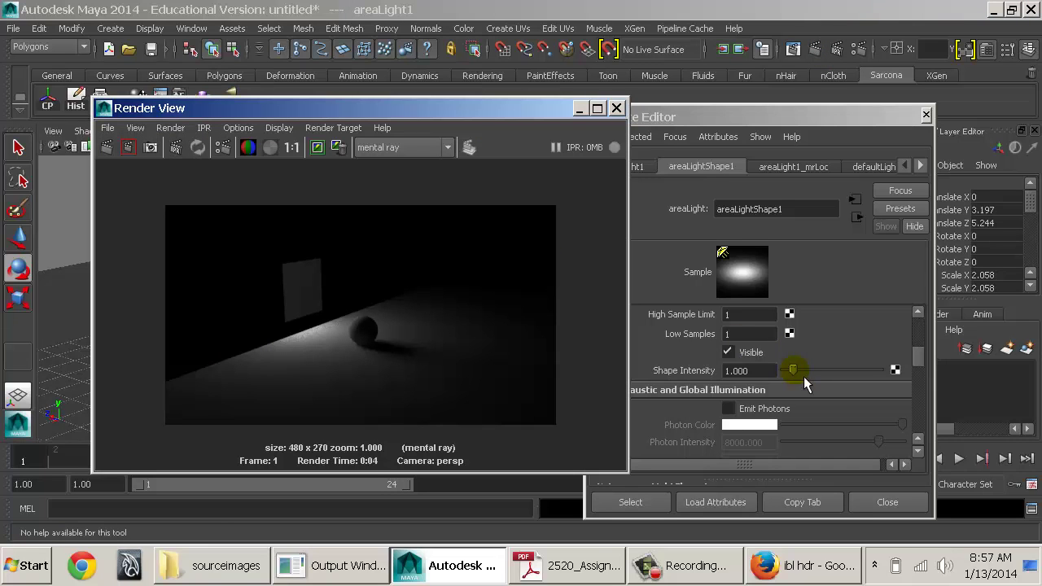
# Step: Raise the light's Shape Intensity to 2.564 and render the frame again
pyautogui.moveTo(804, 376); pyautogui.dragTo(818, 374)
pyautogui.click(122, 149)
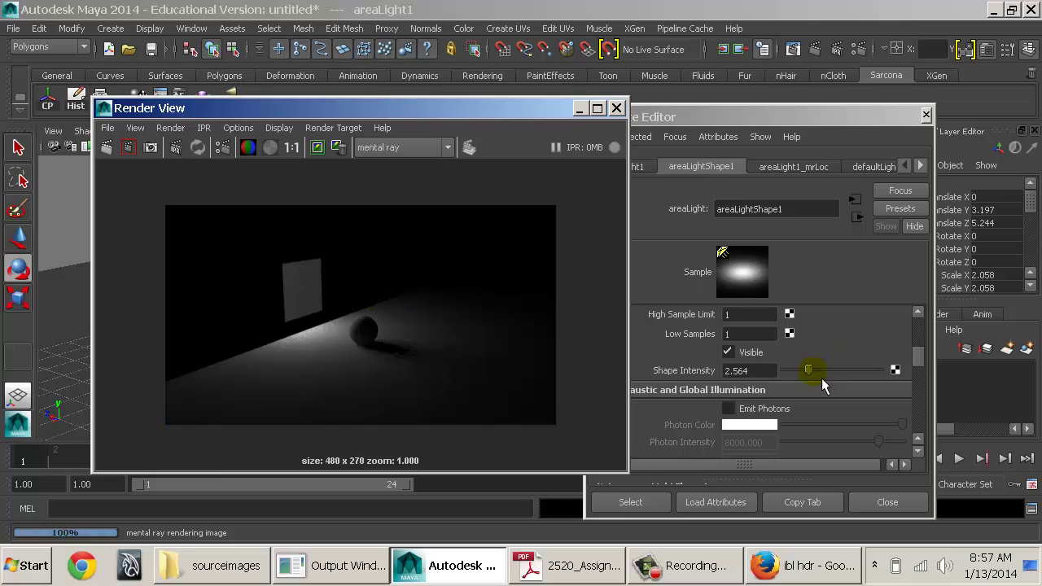
# Step: Raise the area light's Shape Intensity to 10 and render the frame region again
pyautogui.moveTo(810, 371); pyautogui.dragTo(955, 376)
pyautogui.click(129, 153)
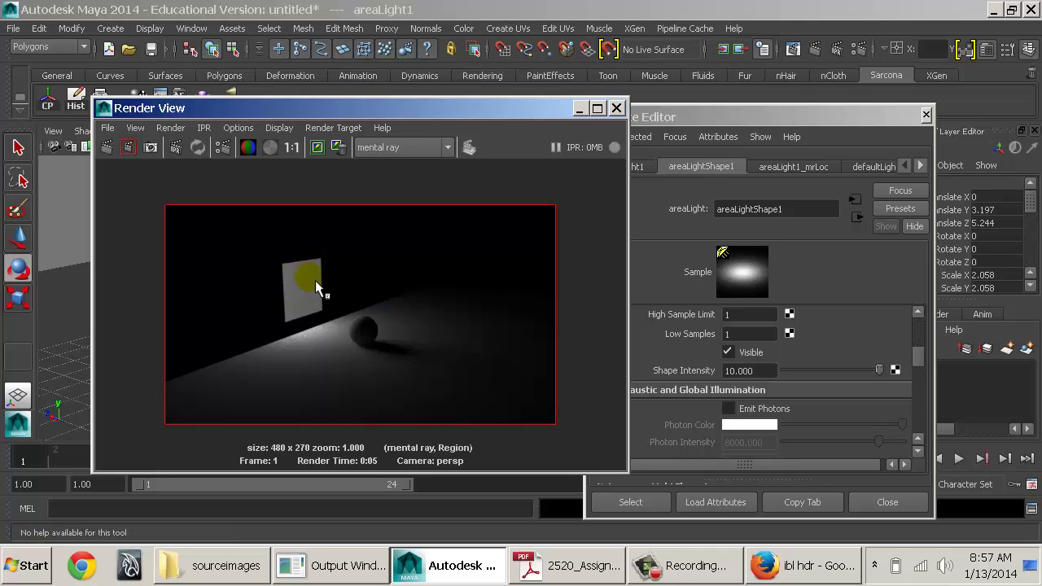
# Step: Set the area light's Shape Intensity to 100 and render only a region around the light's rectangle
pyautogui.click(758, 372)
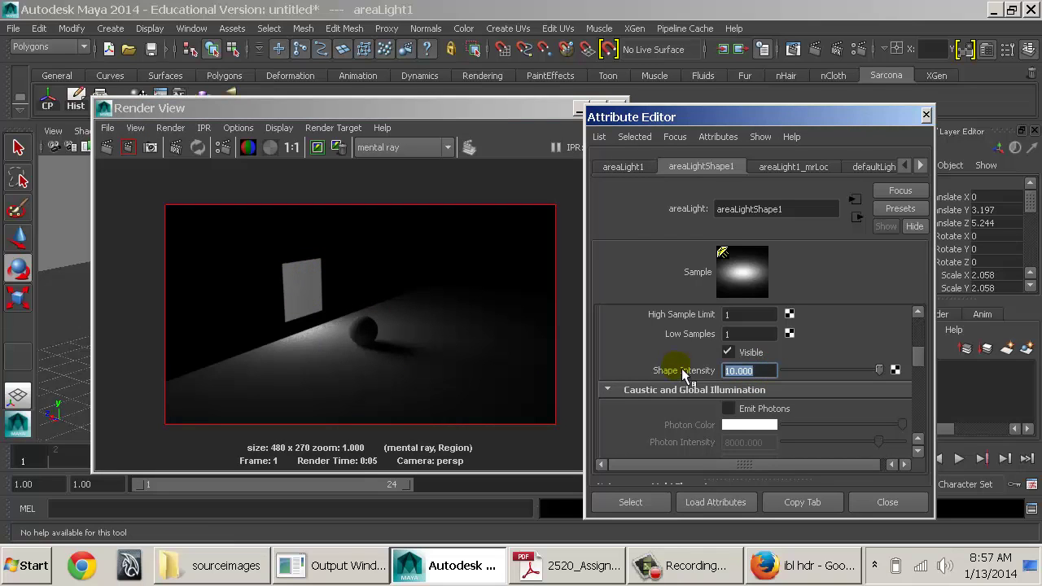
pyautogui.write('100')
pyautogui.press('Return')
pyautogui.moveTo(262, 243); pyautogui.dragTo(354, 339)
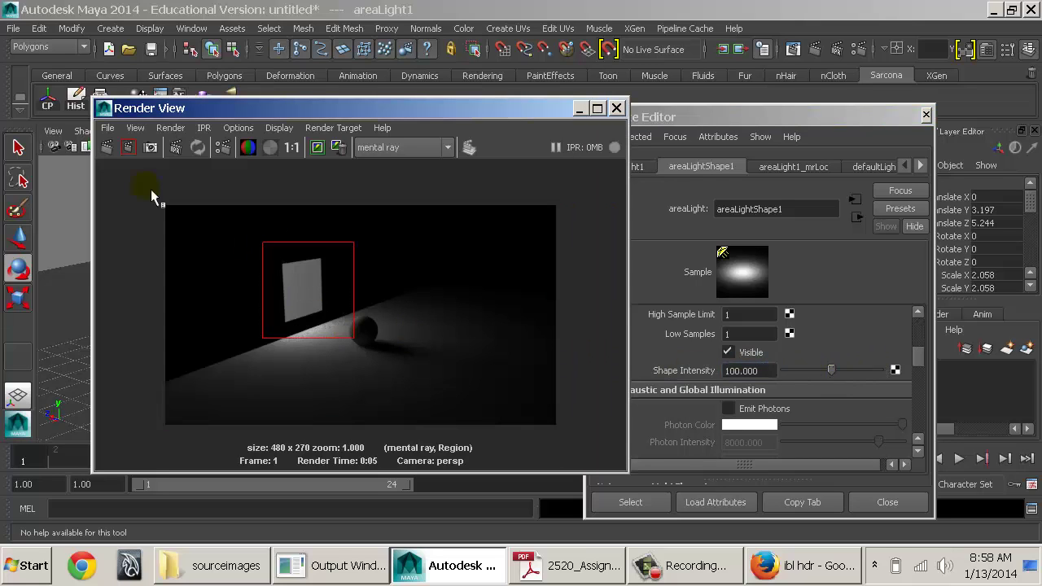
pyautogui.click(128, 146)
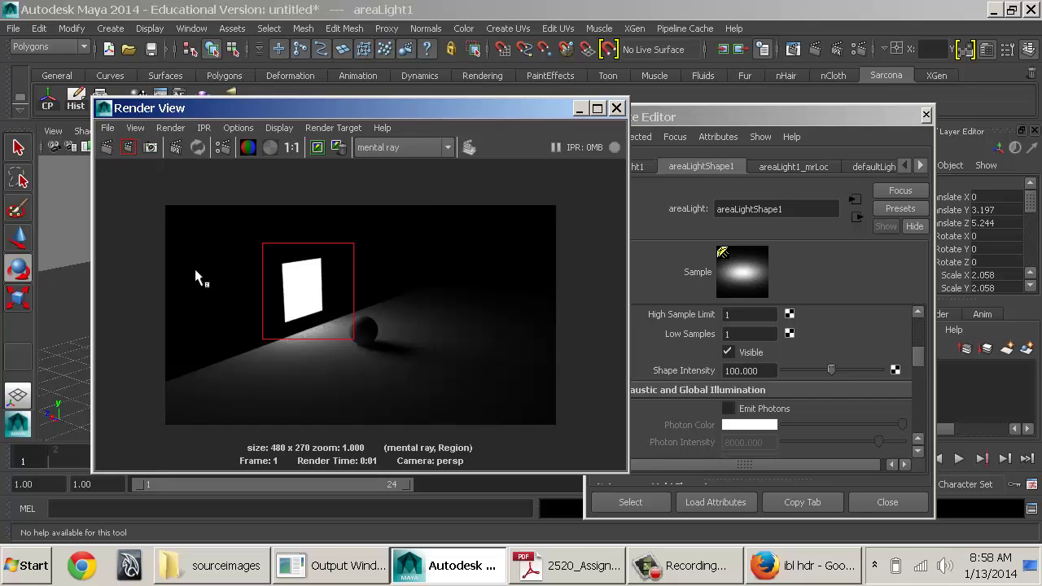
pyautogui.click(300, 300)
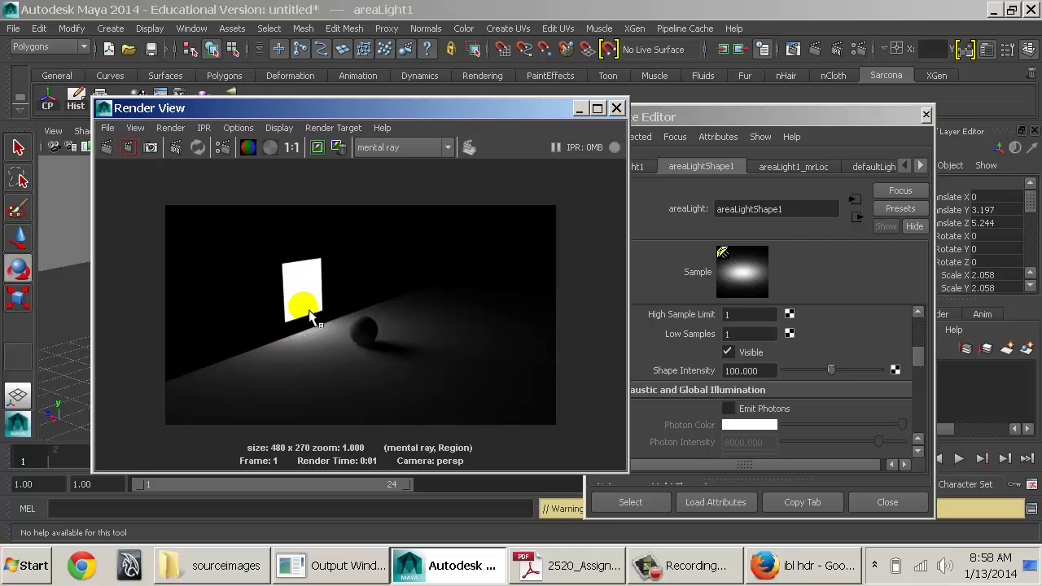
# Step: Turn off the area light shape's Visible option and review its photon, shadow and custom shader attributes
pyautogui.click(773, 370)
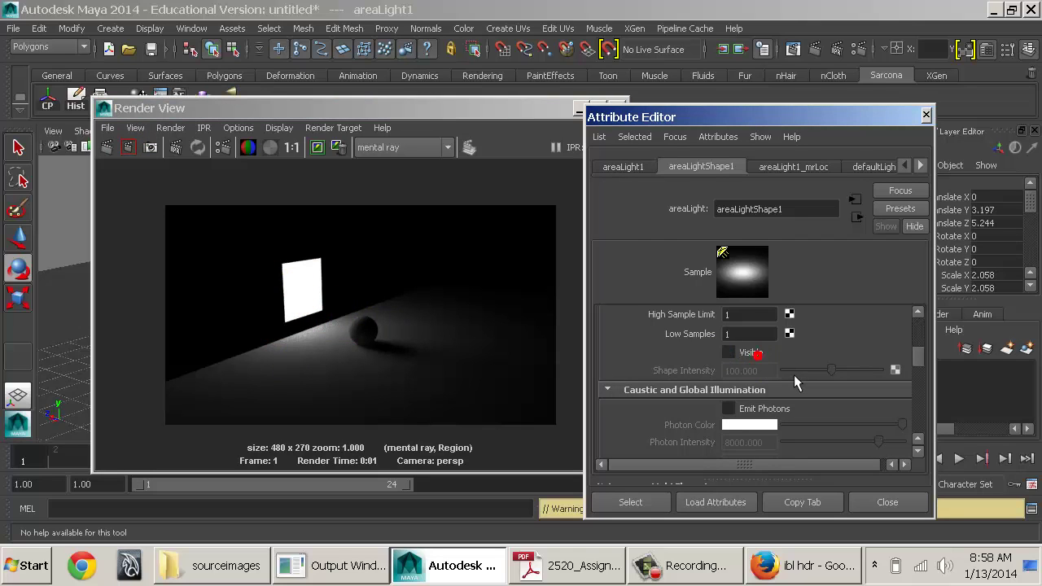
pyautogui.scroll(1, 794, 379)
pyautogui.scroll(-2, 794, 380)
pyautogui.scroll(-1, 794, 388)
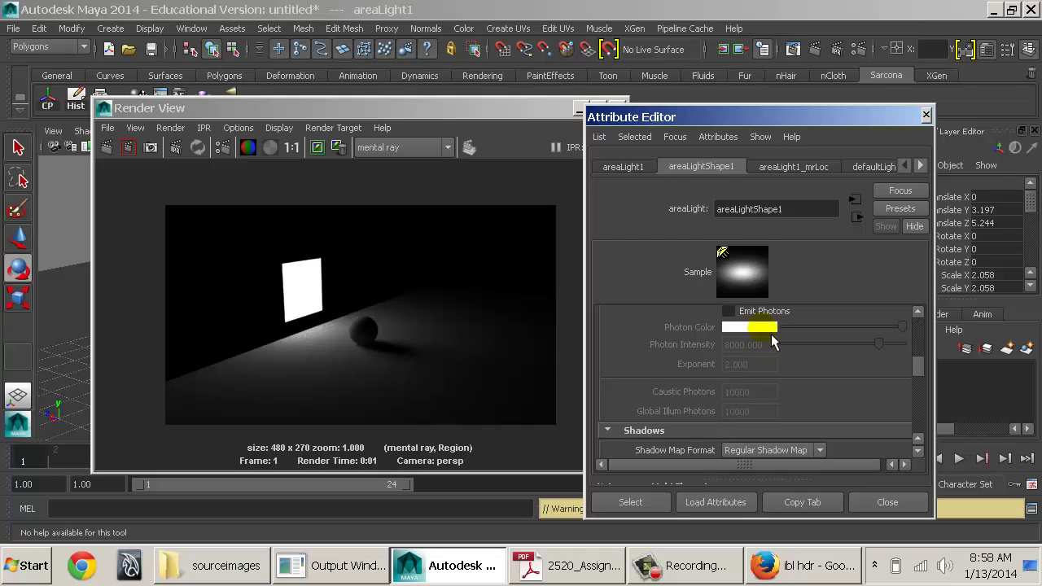
pyautogui.scroll(5, 784, 360)
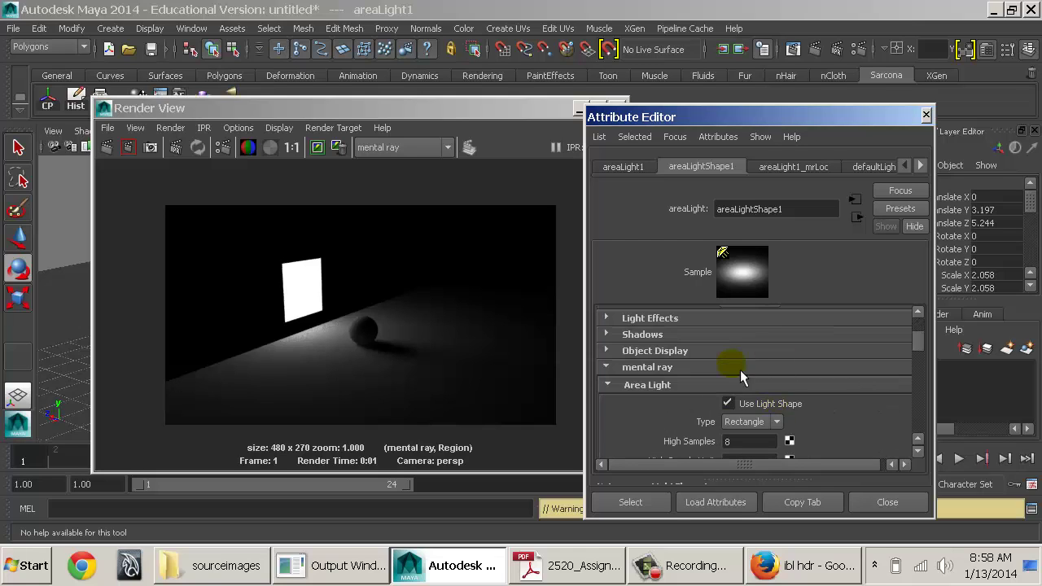
pyautogui.click(664, 334)
pyautogui.click(743, 370)
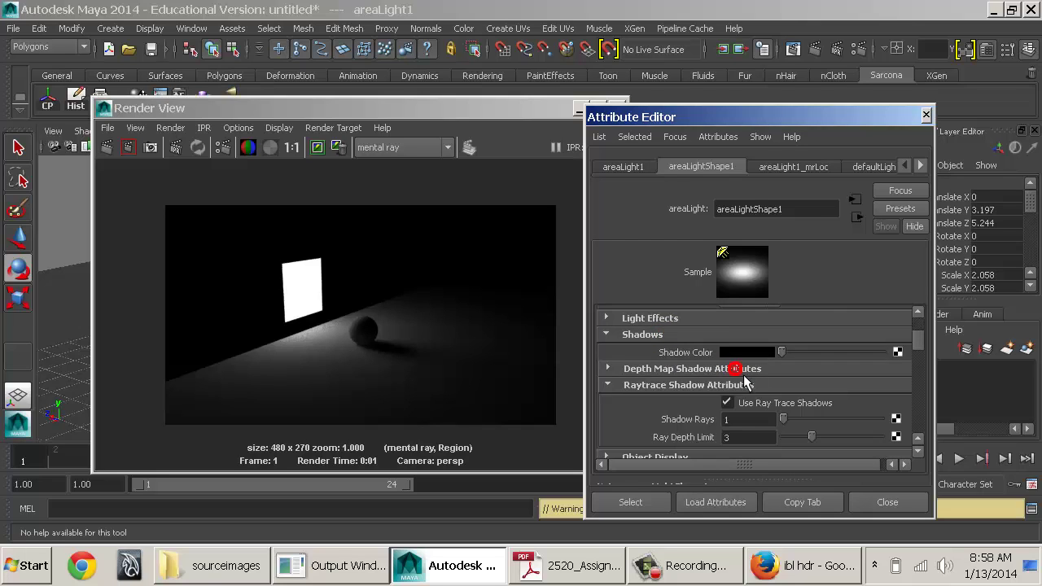
pyautogui.scroll(-8, 749, 386)
pyautogui.scroll(-10, 757, 390)
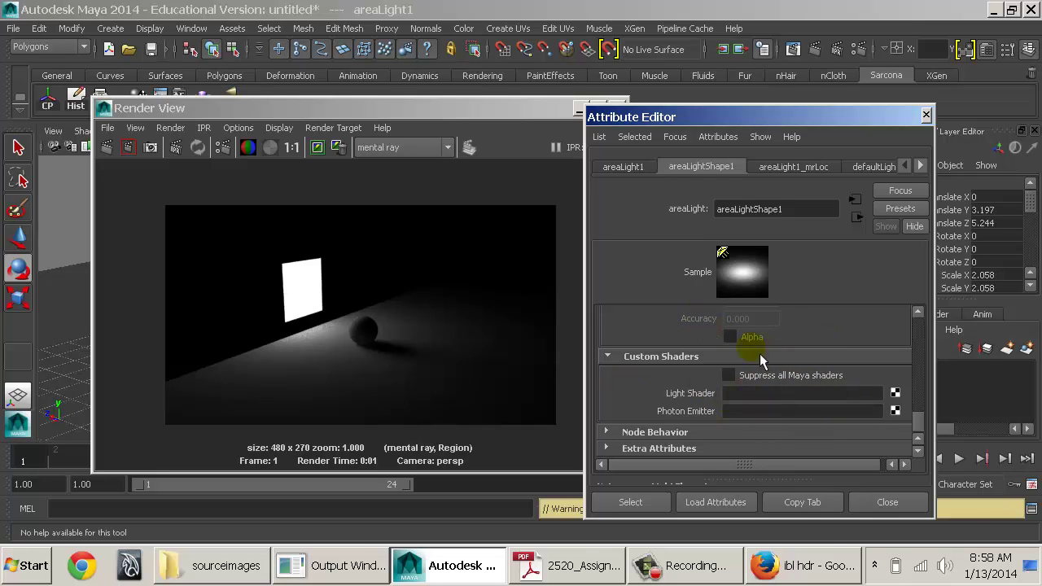
# Step: Close the attribute and render windows and shrink the area light to about 0.547 in X and 0.313 in Y
pyautogui.click(926, 115)
pyautogui.click(621, 105)
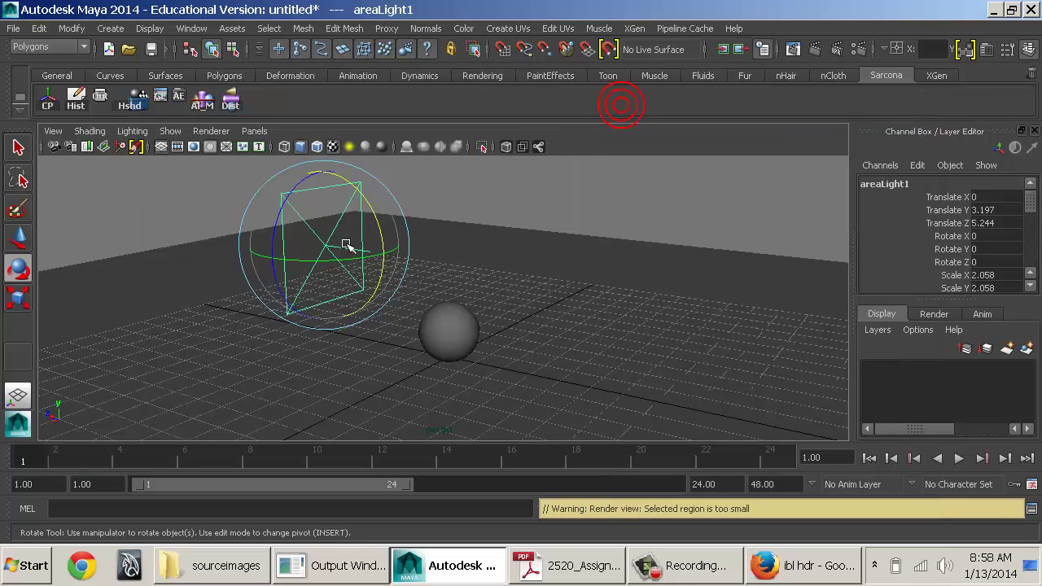
pyautogui.keyDown('alt'); pyautogui.moveTo(326, 235); pyautogui.dragTo(477, 244); pyautogui.keyUp('alt')
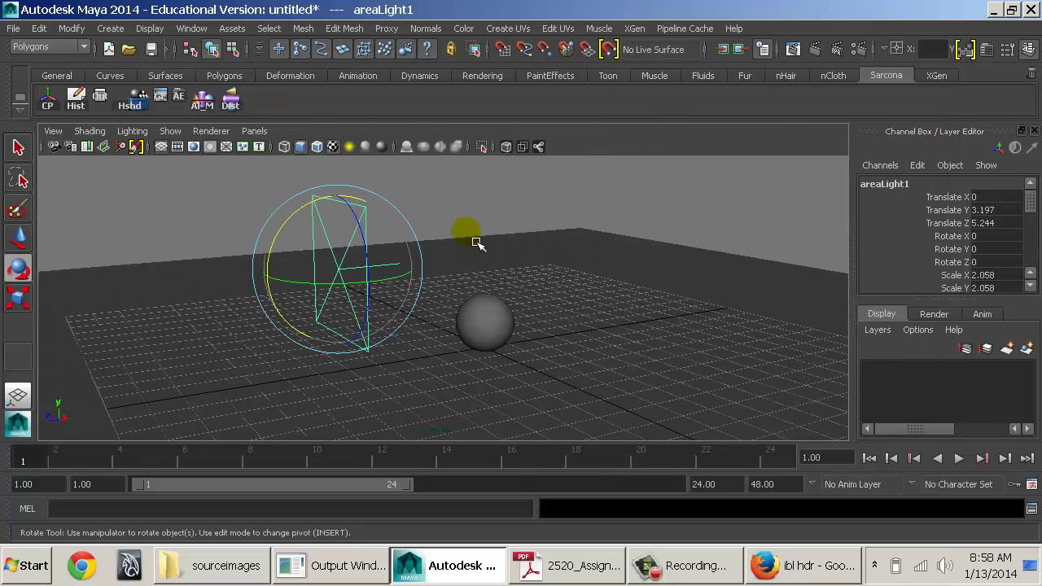
pyautogui.press('w')
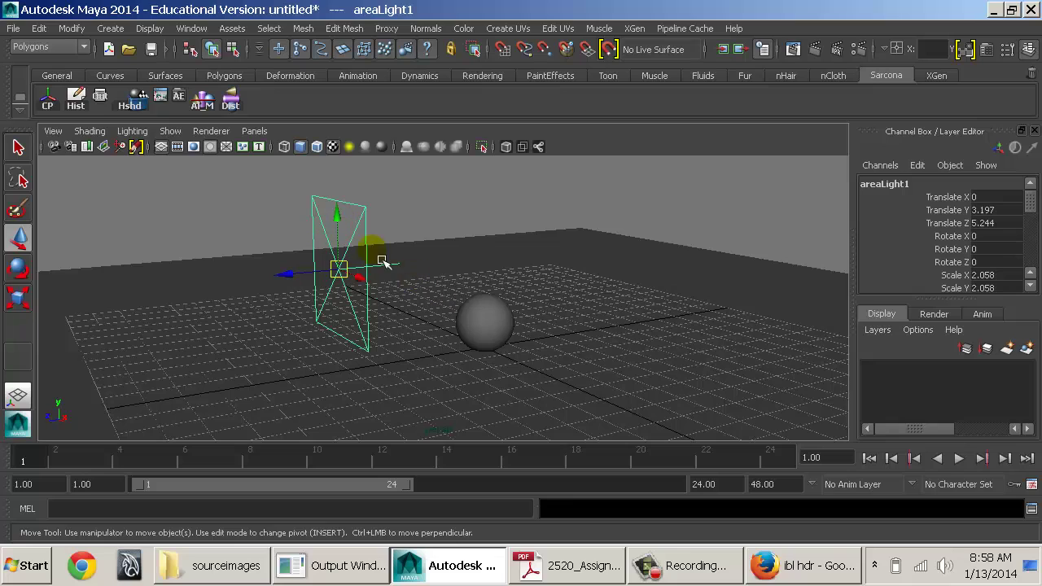
pyautogui.press('r')
pyautogui.moveTo(344, 206); pyautogui.dragTo(349, 268)
pyautogui.moveTo(392, 295); pyautogui.dragTo(357, 280)
pyautogui.keyDown('alt'); pyautogui.moveTo(413, 319); pyautogui.dragTo(361, 285); pyautogui.keyUp('alt')
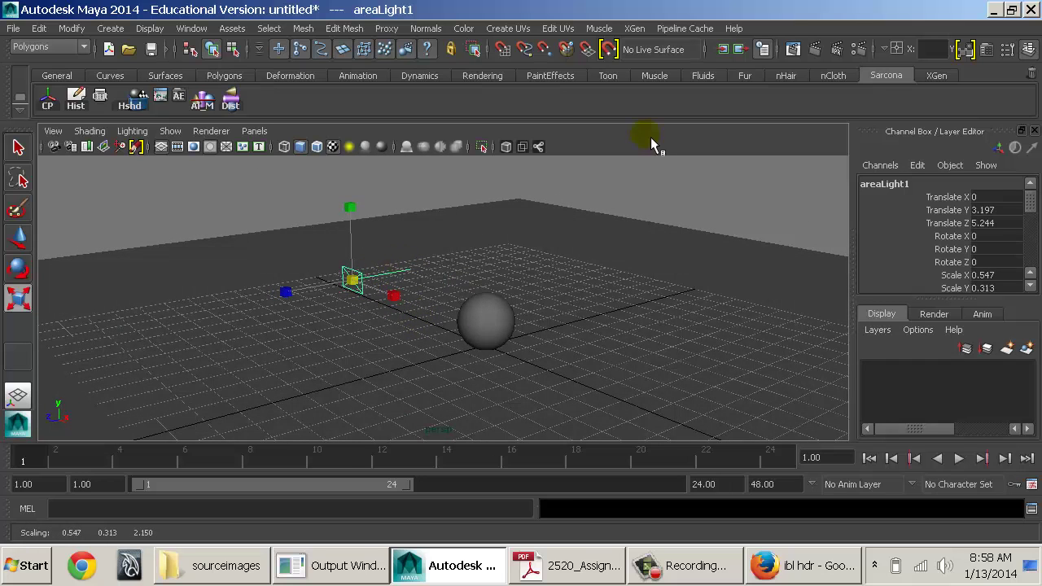
# Step: Tilt the area light to about -14.5 degrees in X towards the sphere and render the frame beside the viewport
pyautogui.keyDown('alt'); pyautogui.moveTo(618, 261); pyautogui.dragTo(521, 245); pyautogui.keyUp('alt')
pyautogui.press('e')
pyautogui.moveTo(353, 209); pyautogui.dragTo(437, 217)
pyautogui.click(816, 50)
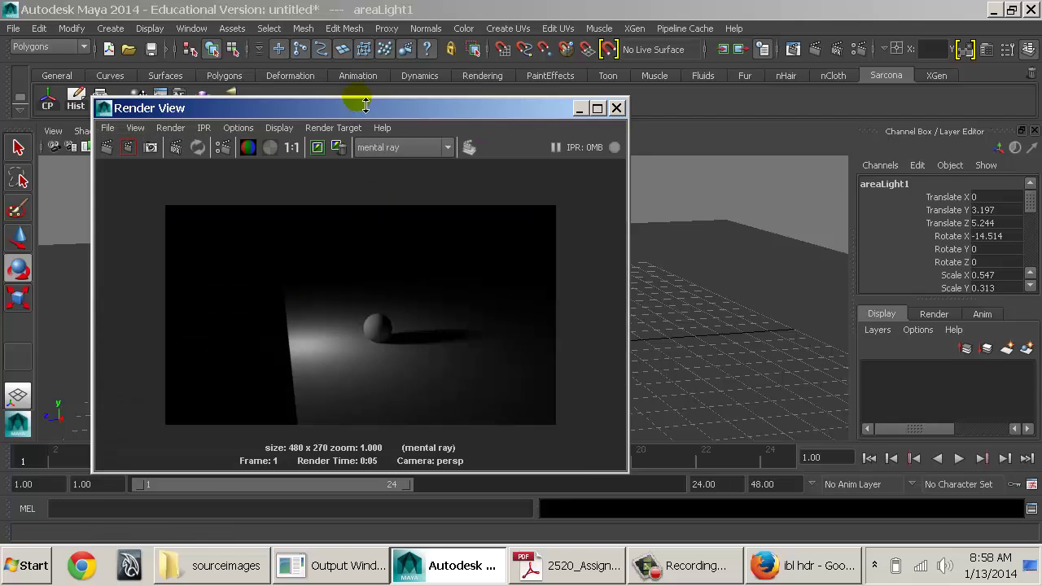
pyautogui.moveTo(358, 108); pyautogui.dragTo(719, 102)
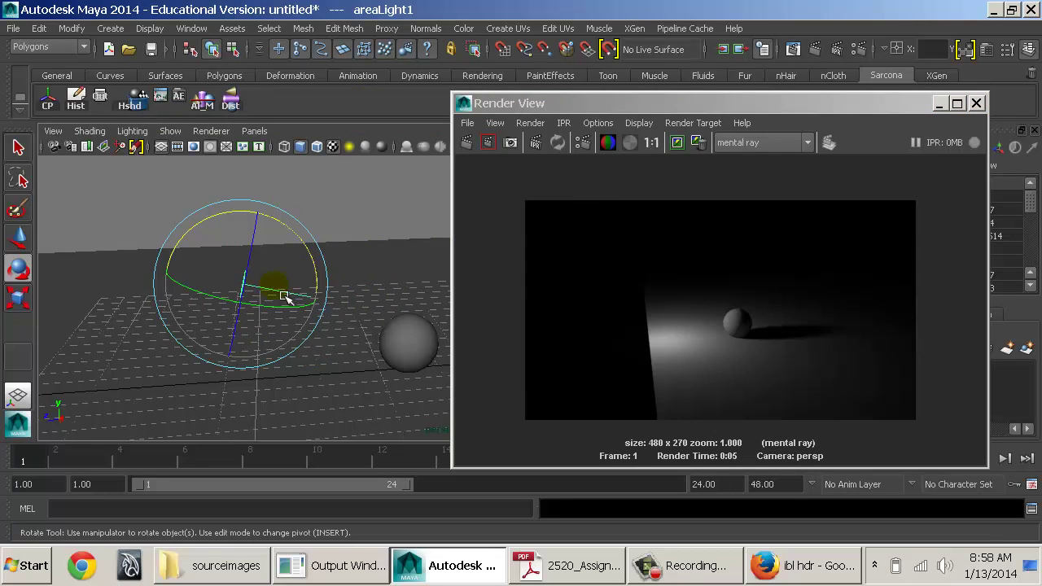
# Step: Scale the area light down to about 0.307 in Z and render the frame again
pyautogui.press('r')
pyautogui.moveTo(189, 275); pyautogui.dragTo(241, 281)
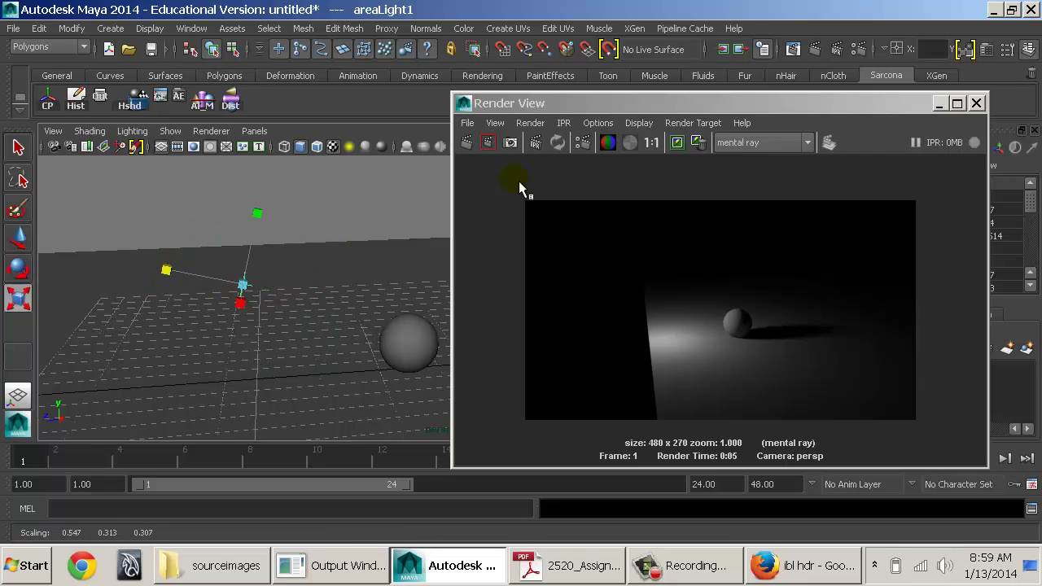
pyautogui.click(471, 142)
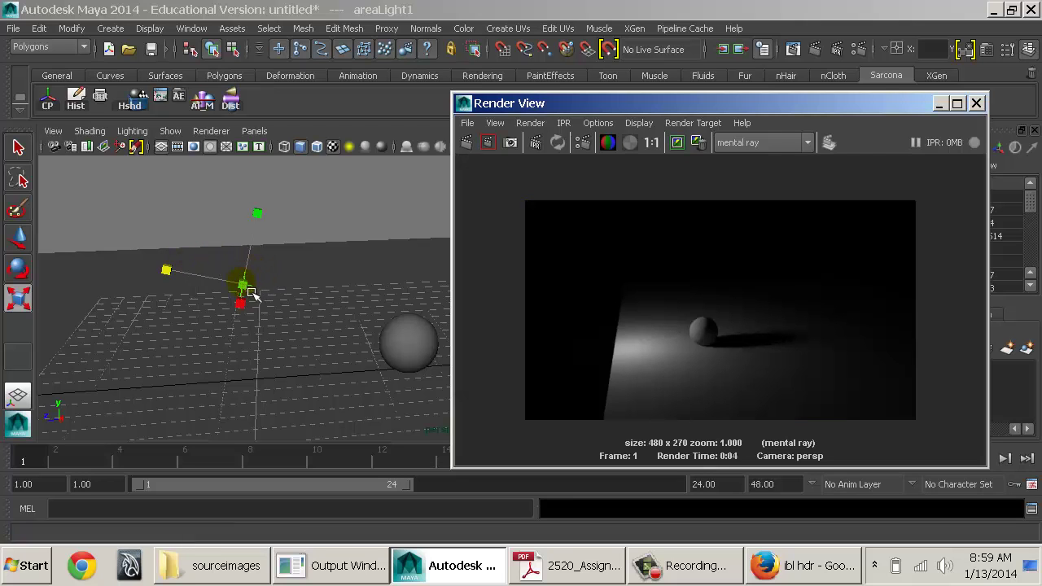
# Step: Scale the area light up uniformly until it is far larger than the sphere, and render the frame
pyautogui.click(253, 295)
pyautogui.press('w')
pyautogui.press('r')
pyautogui.moveTo(244, 285); pyautogui.dragTo(859, 295)
pyautogui.keyDown('alt'); pyautogui.moveTo(318, 272); pyautogui.dragTo(458, 195); pyautogui.keyUp('alt')
pyautogui.click(467, 143)
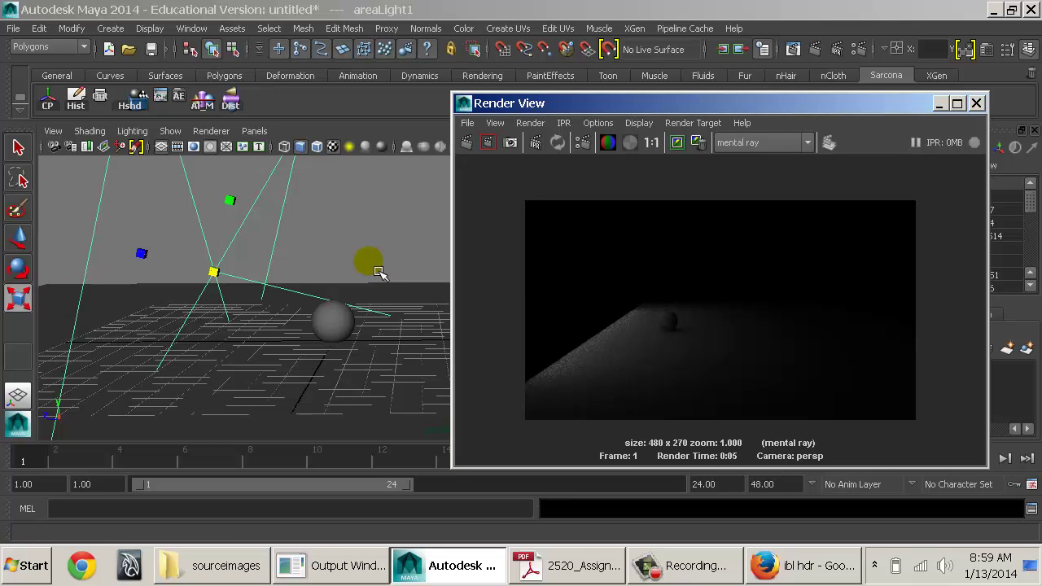
# Step: Render a closer view of the sphere under the enlarged area light to examine its shadow
pyautogui.keyDown('alt'); pyautogui.moveTo(300, 324); pyautogui.dragTo(326, 328); pyautogui.keyUp('alt')
pyautogui.moveTo(326, 327)
pyautogui.keyDown('alt'); pyautogui.mouseDown(button='middle')
pyautogui.moveTo(366, 314)
pyautogui.moveTo(325, 311)
pyautogui.mouseUp(button='middle'); pyautogui.keyUp('alt')
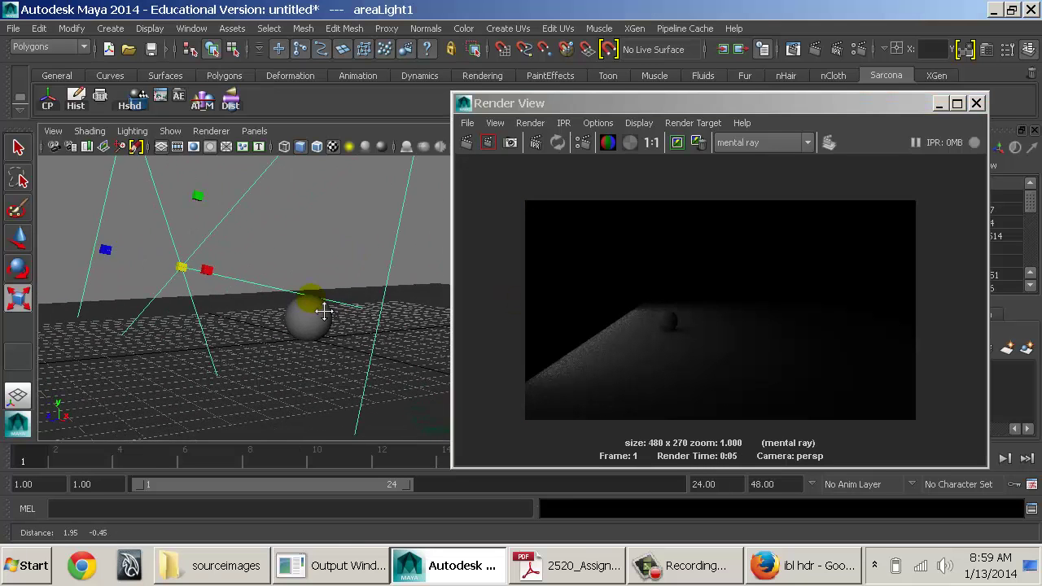
pyautogui.keyDown('alt'); pyautogui.moveTo(324, 311); pyautogui.dragTo(496, 319, button='right'); pyautogui.keyUp('alt')
pyautogui.keyDown('alt'); pyautogui.moveTo(381, 310); pyautogui.dragTo(480, 303, button='middle'); pyautogui.keyUp('alt')
pyautogui.keyDown('alt'); pyautogui.moveTo(372, 298); pyautogui.dragTo(411, 305); pyautogui.keyUp('alt')
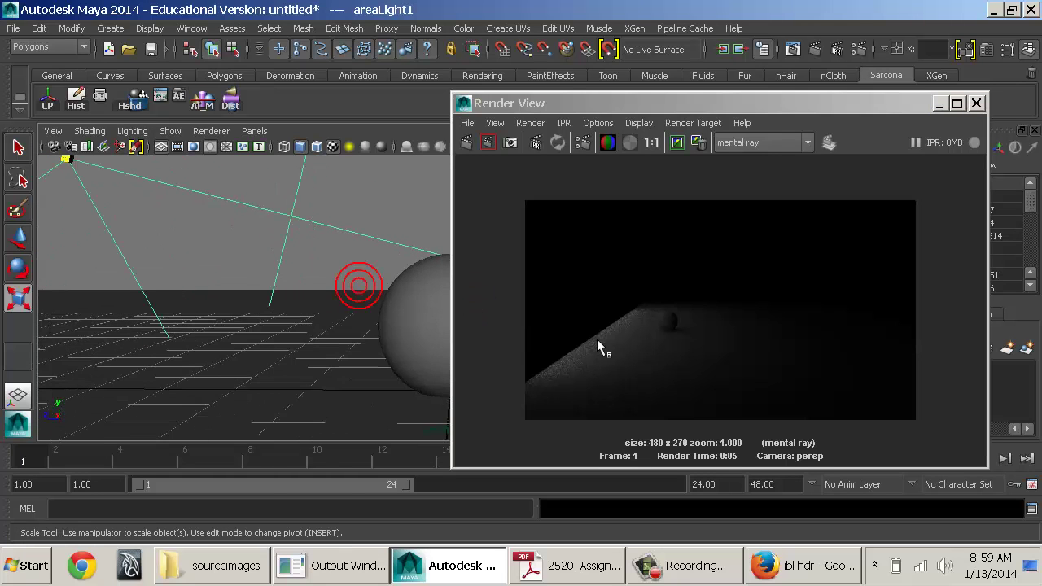
pyautogui.click(486, 149)
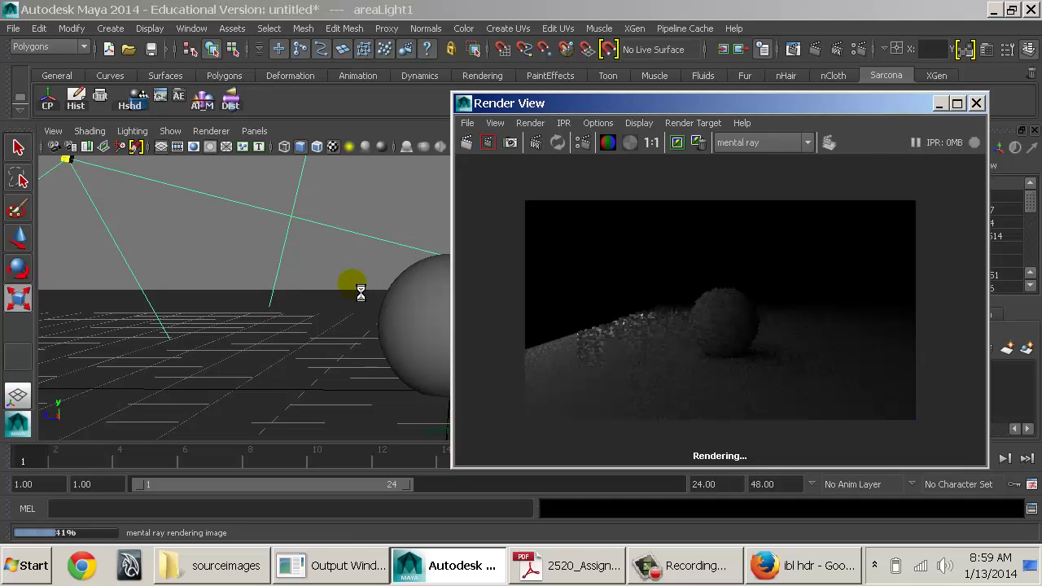
# Step: Shrink the area light uniformly to a small size and render the same close view for comparison
pyautogui.moveTo(366, 302); pyautogui.dragTo(244, 256, button='middle')
pyautogui.click(468, 142)
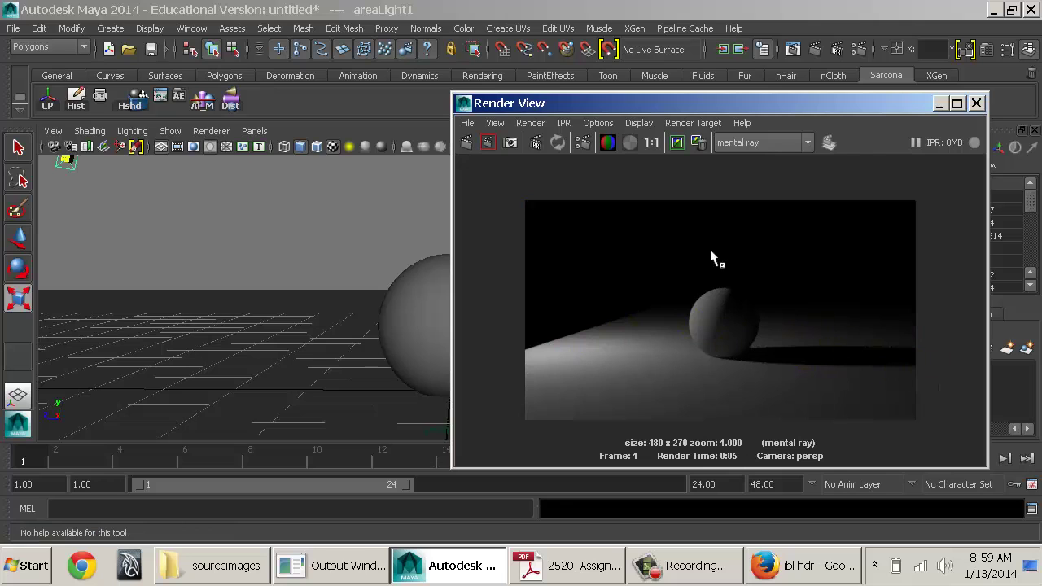
# Step: Deselect the area light and create a spot light
pyautogui.keyDown('alt'); pyautogui.moveTo(334, 251); pyautogui.dragTo(133, 219, button='right'); pyautogui.keyUp('alt')
pyautogui.keyDown('alt'); pyautogui.moveTo(237, 220); pyautogui.dragTo(269, 244); pyautogui.keyUp('alt')
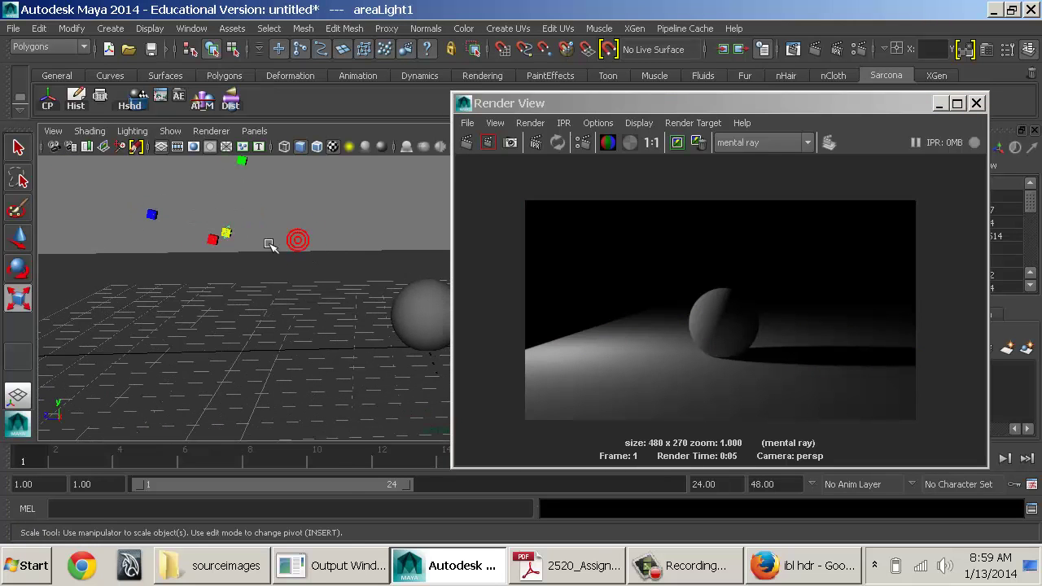
pyautogui.click(329, 259)
pyautogui.click(110, 29)
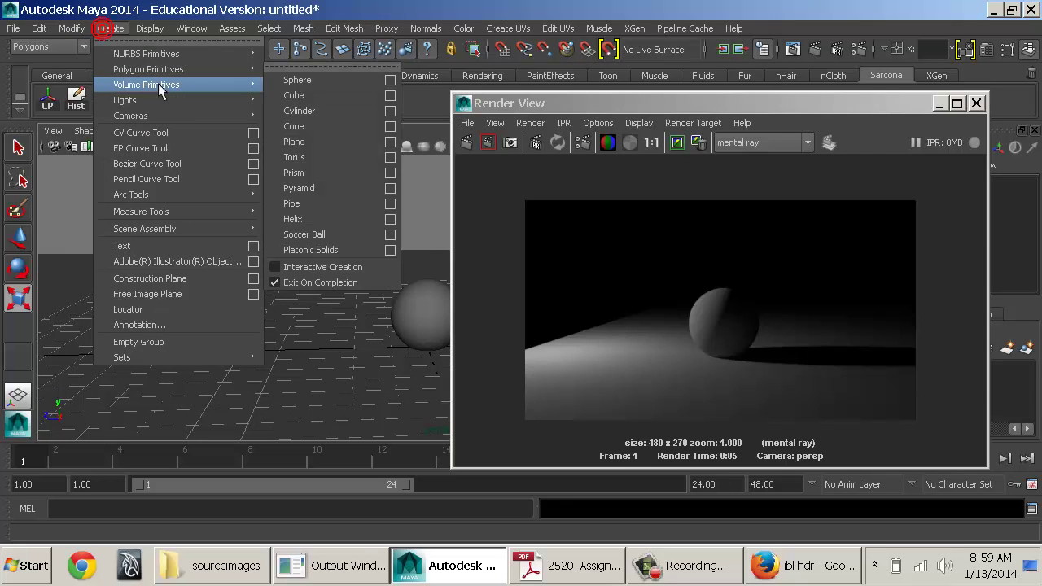
pyautogui.moveTo(241, 109)
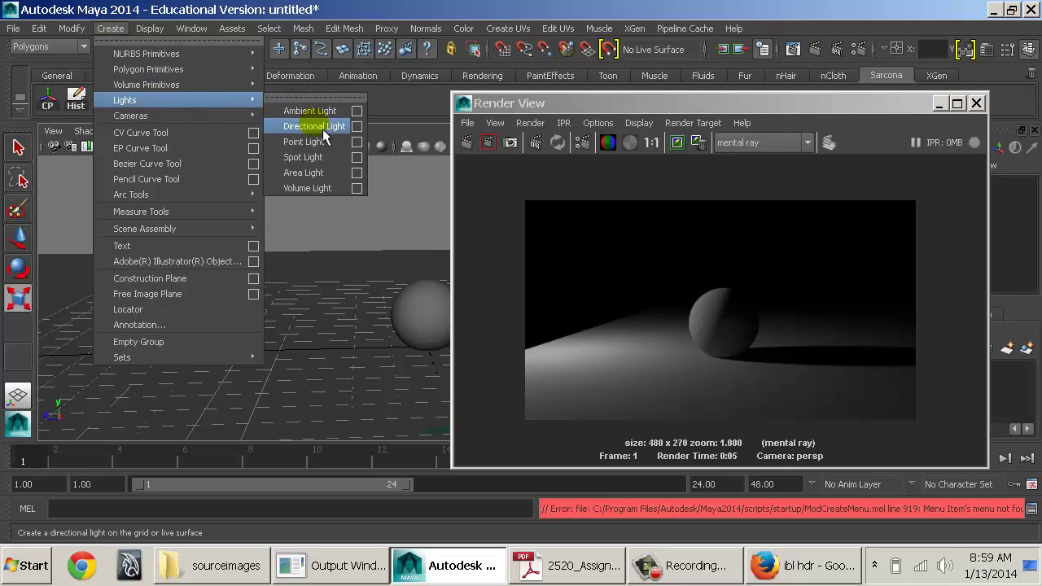
pyautogui.click(308, 157)
# Step: Move the spot light above and away from the sphere, to about 3.975 in Y and 7.612 in Z
pyautogui.keyDown('alt'); pyautogui.moveTo(371, 294); pyautogui.dragTo(251, 296, button='middle'); pyautogui.keyUp('alt')
pyautogui.press('w')
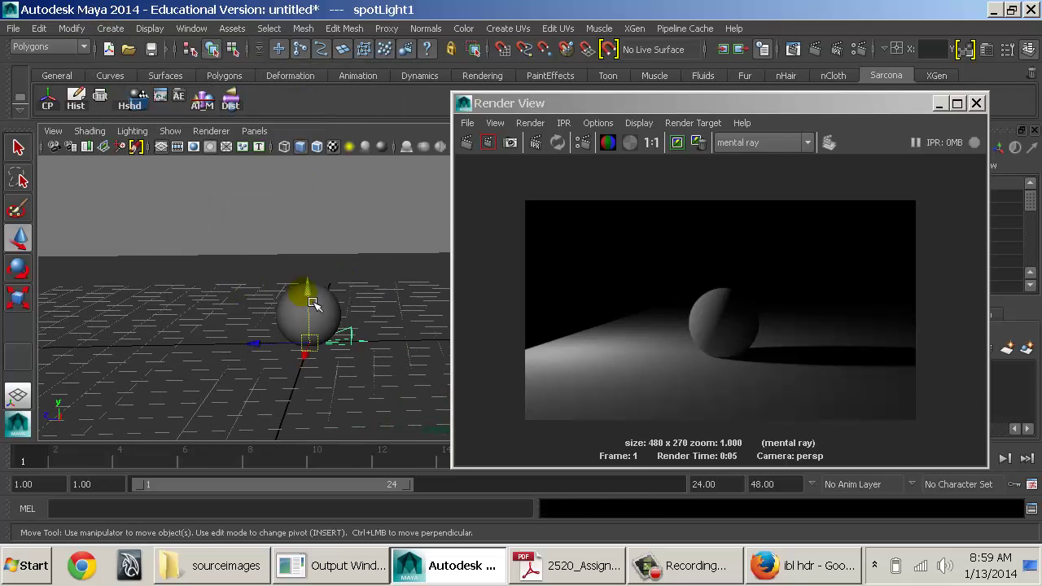
pyautogui.moveTo(309, 296); pyautogui.dragTo(309, 171)
pyautogui.keyDown('alt'); pyautogui.moveTo(354, 249); pyautogui.dragTo(367, 281, button='middle'); pyautogui.keyUp('alt')
pyautogui.keyDown('alt'); pyautogui.moveTo(368, 282); pyautogui.dragTo(330, 269, button='right'); pyautogui.keyUp('alt')
pyautogui.moveTo(280, 254); pyautogui.dragTo(74, 214)
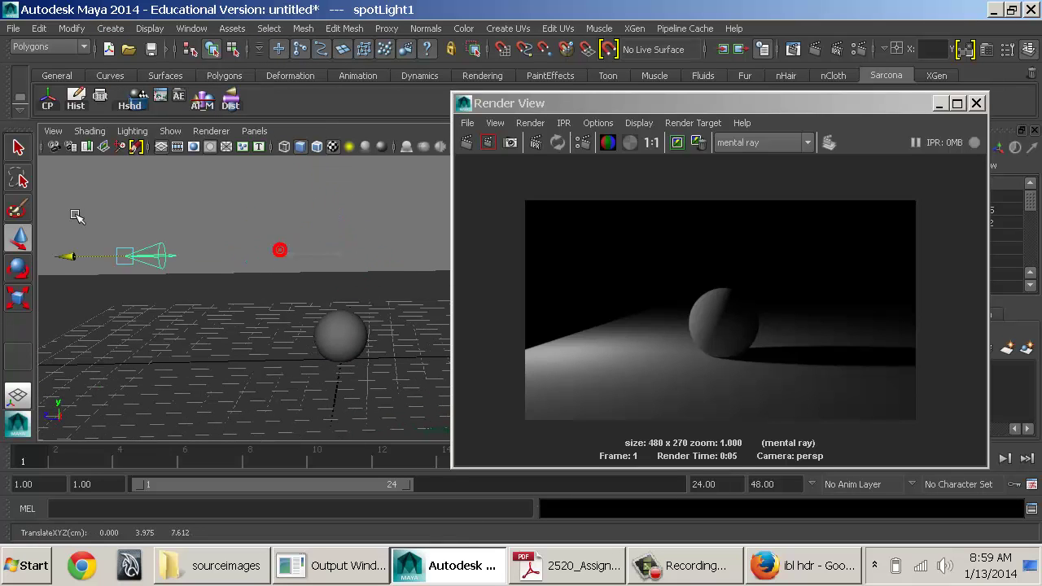
# Step: Enlarge the spot light and tilt it down towards the sphere to about -22.1 degrees in X
pyautogui.press('r')
pyautogui.moveTo(161, 237); pyautogui.dragTo(227, 231, button='middle')
pyautogui.press('e')
pyautogui.moveTo(202, 229); pyautogui.dragTo(187, 251)
# Step: Set the spot light's Decay Rate to Quadratic
pyautogui.hotkey('ctrl', 'a')
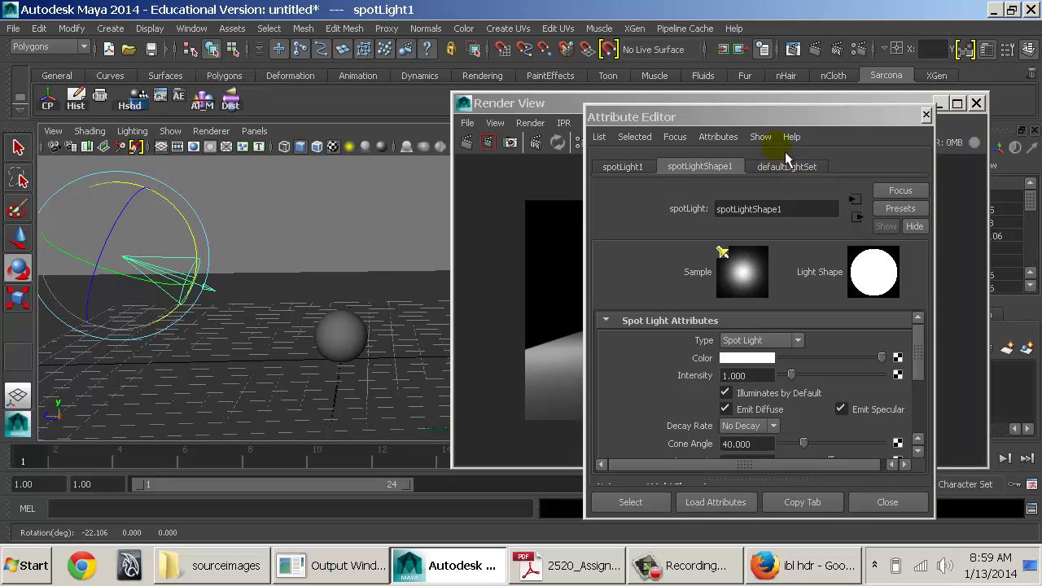
pyautogui.moveTo(765, 117); pyautogui.dragTo(489, 64)
pyautogui.scroll(-2, 514, 299)
pyautogui.click(462, 325)
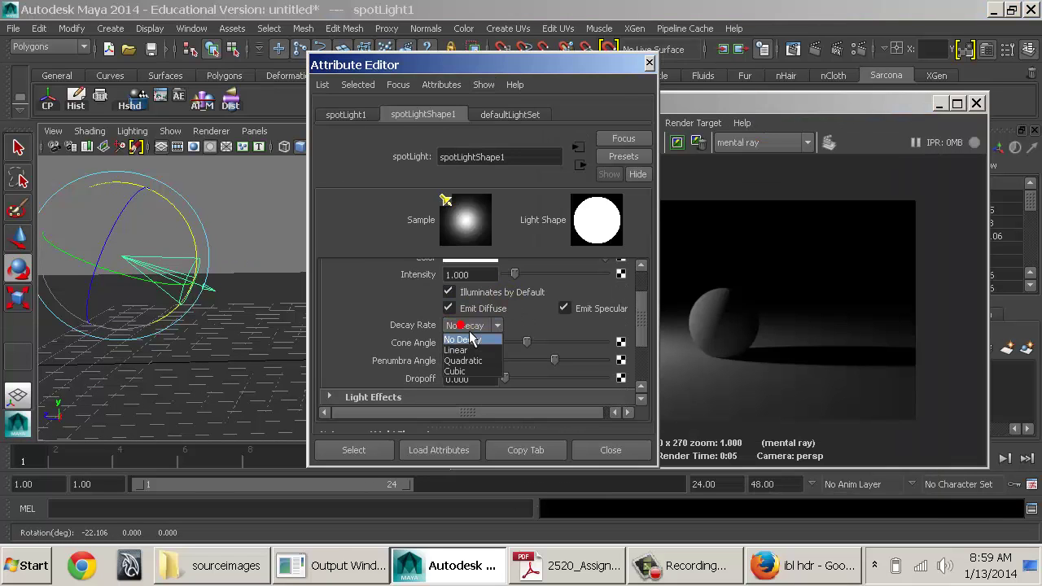
pyautogui.click(464, 361)
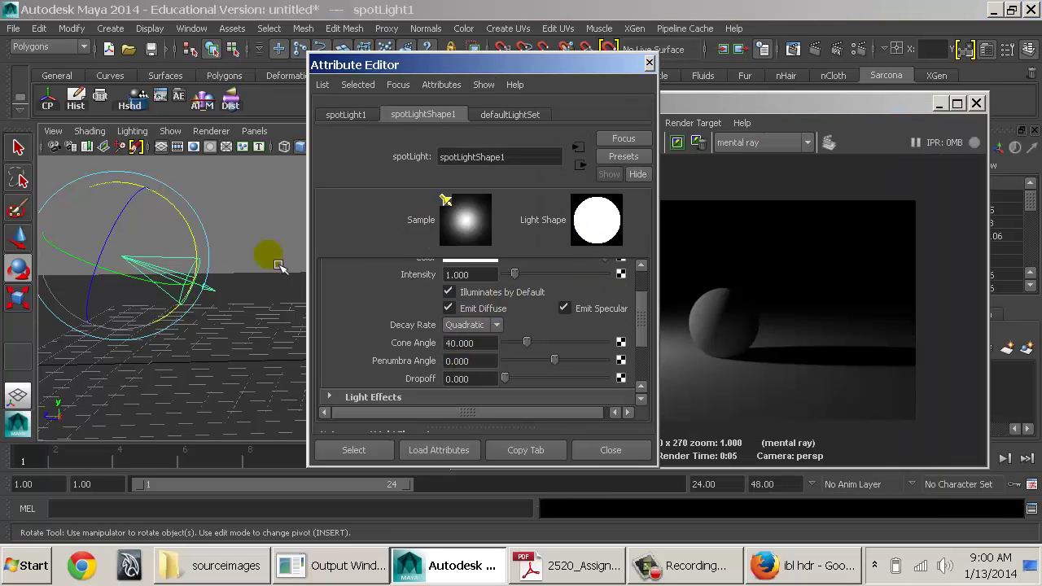
# Step: Orbit the view slightly and render the frame with the decaying spot light added
pyautogui.keyDown('alt'); pyautogui.moveTo(279, 266); pyautogui.dragTo(329, 291); pyautogui.keyUp('alt')
pyautogui.click(710, 106)
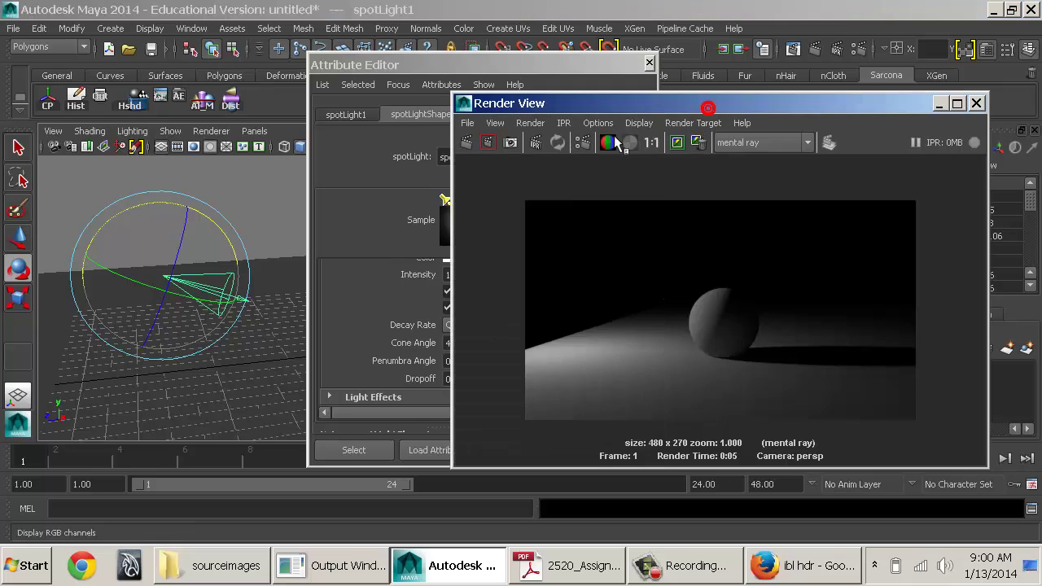
pyautogui.click(469, 143)
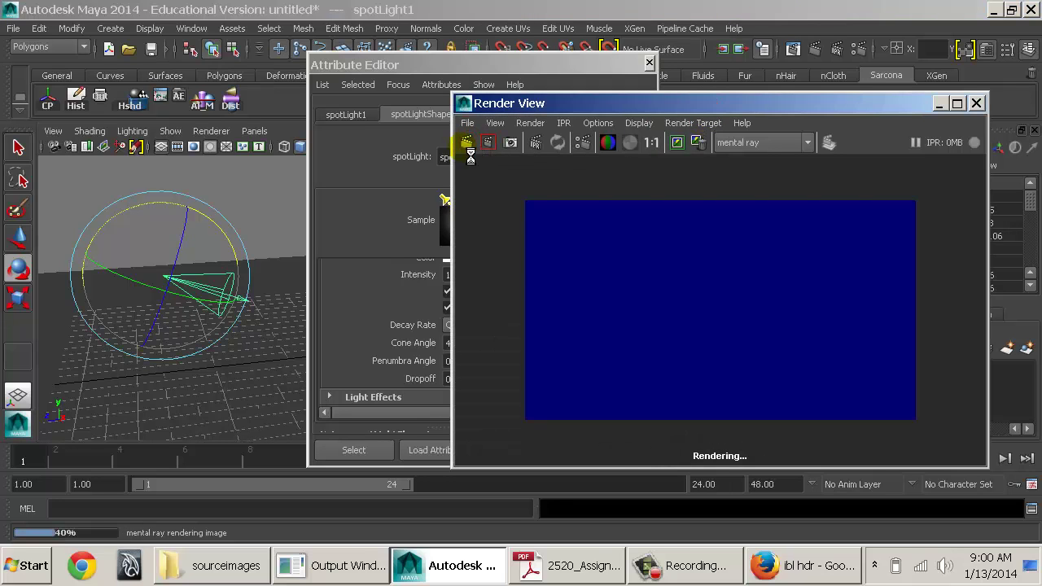
# Step: Raise the spot light's Intensity to 10 and render the frame, including a closer view of the sphere
pyautogui.click(400, 64)
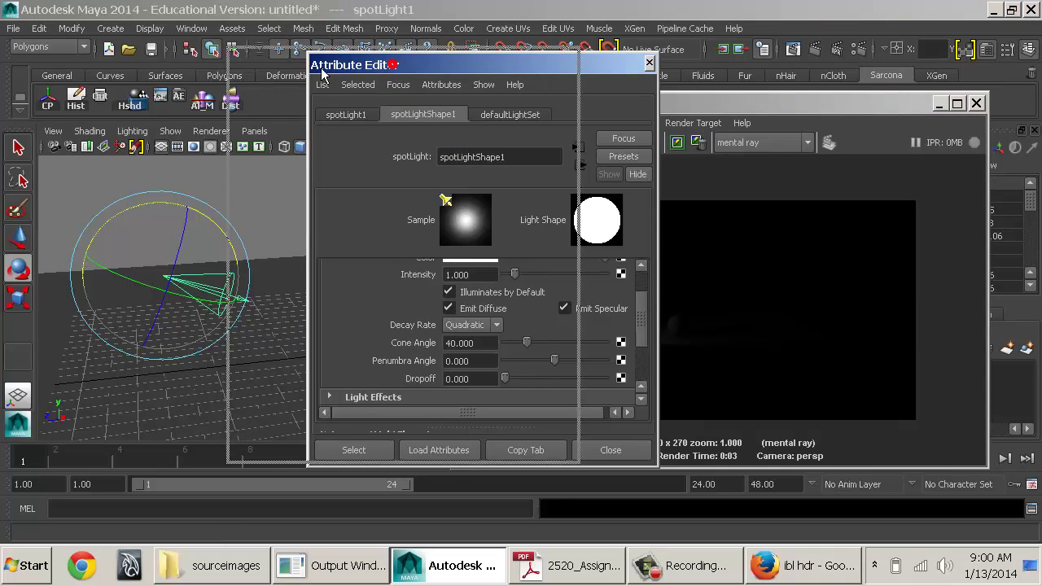
pyautogui.moveTo(400, 65); pyautogui.dragTo(320, 59)
pyautogui.moveTo(451, 275); pyautogui.dragTo(531, 272)
pyautogui.click(655, 103)
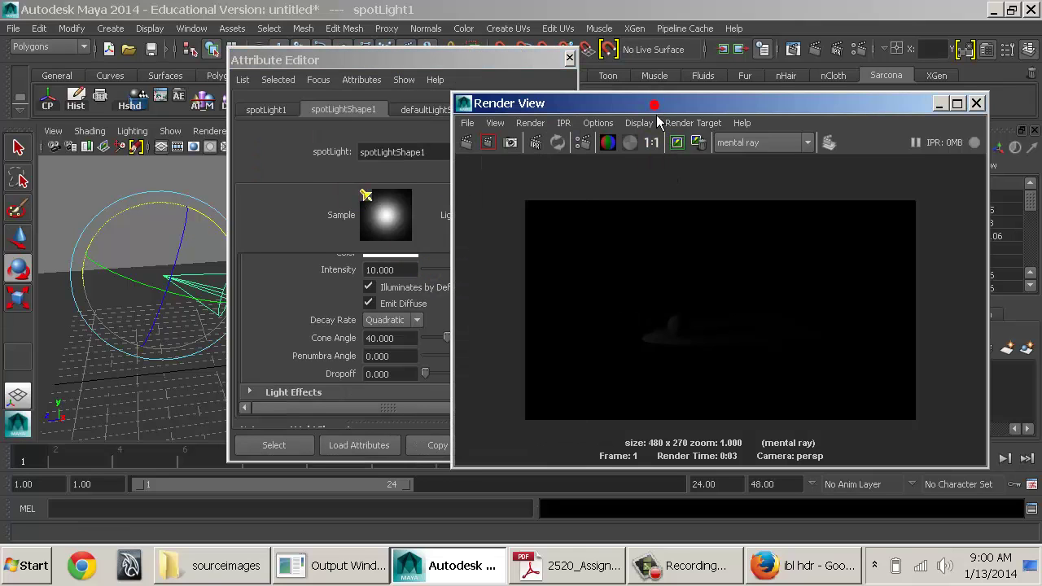
pyautogui.click(466, 142)
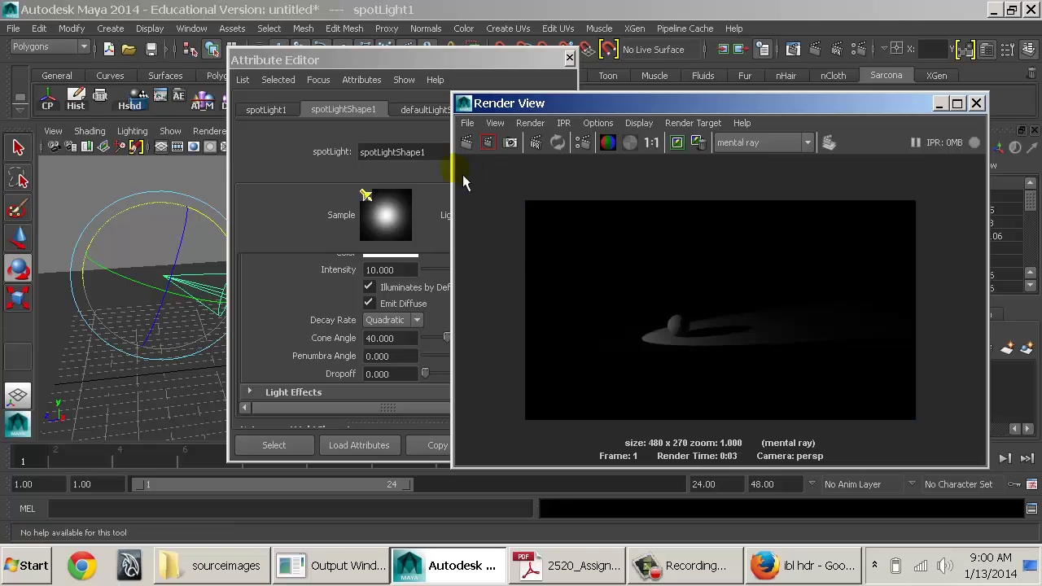
pyautogui.keyDown('alt'); pyautogui.moveTo(230, 318); pyautogui.dragTo(188, 324, button='middle'); pyautogui.keyUp('alt')
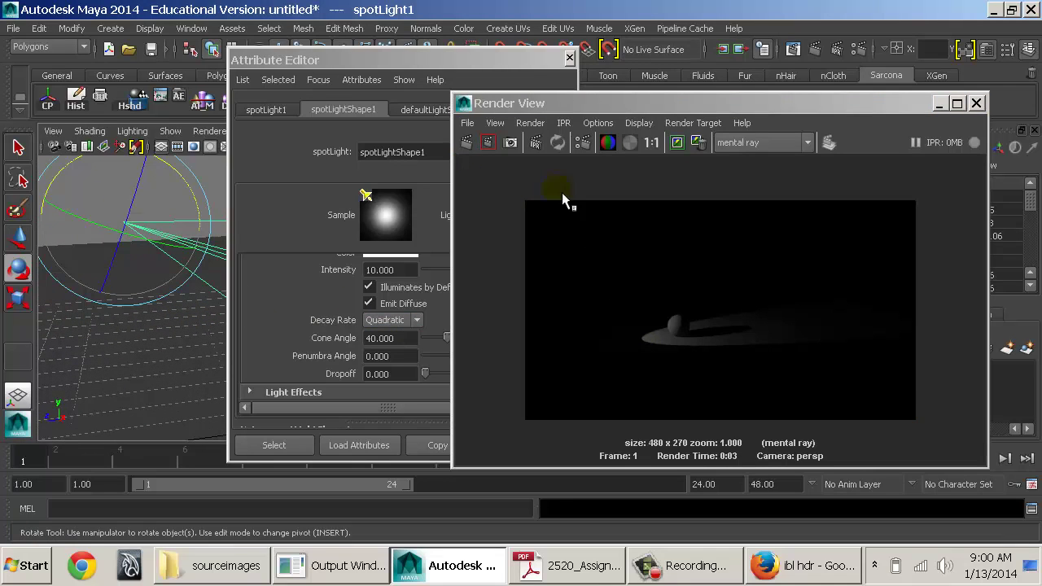
pyautogui.click(468, 143)
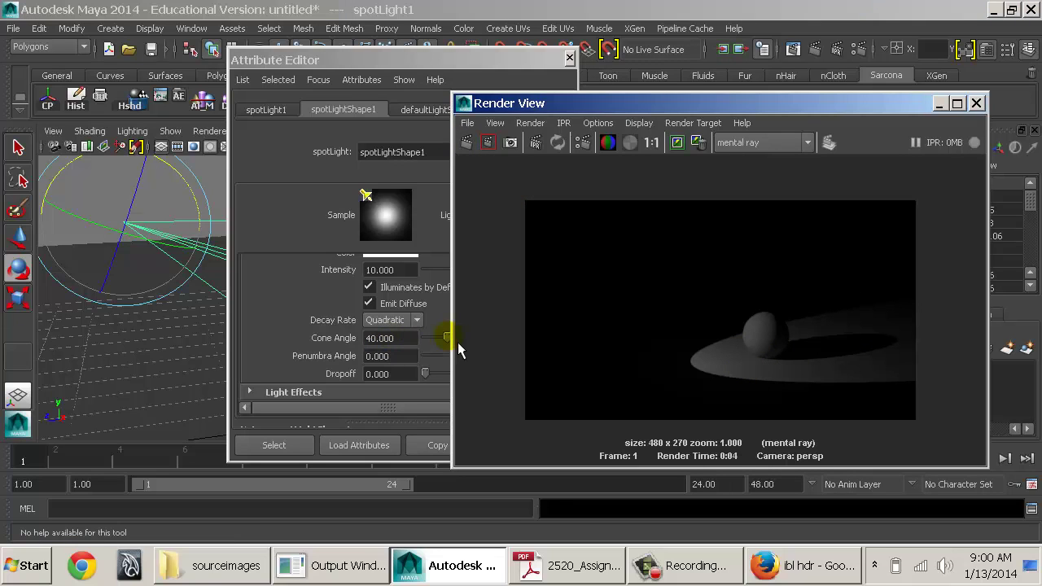
# Step: Widen the spot light's Cone Angle to about 62.9 degrees and render the frame
pyautogui.moveTo(448, 337); pyautogui.dragTo(470, 348)
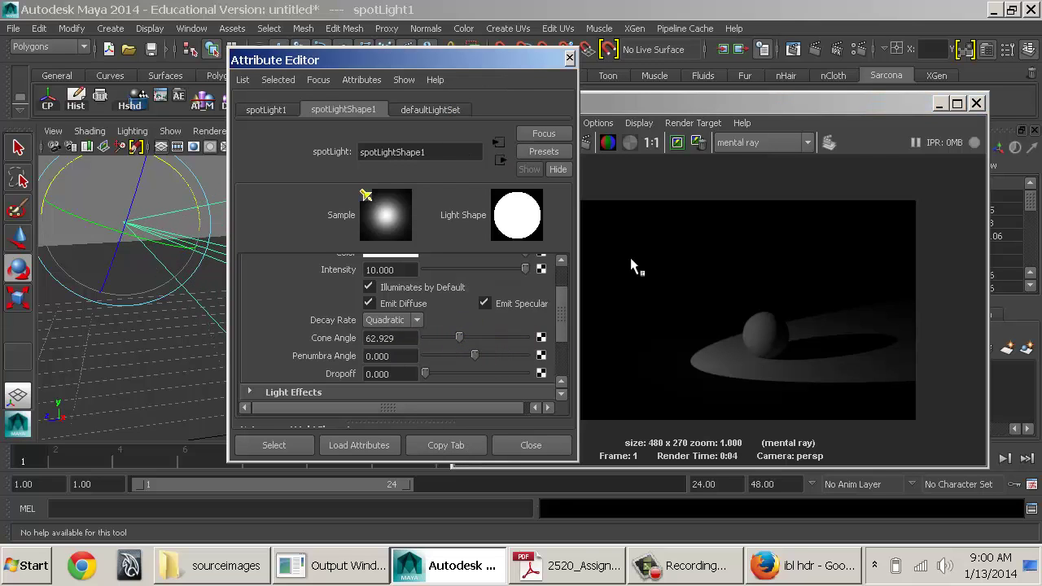
pyautogui.click(632, 102)
pyautogui.click(467, 142)
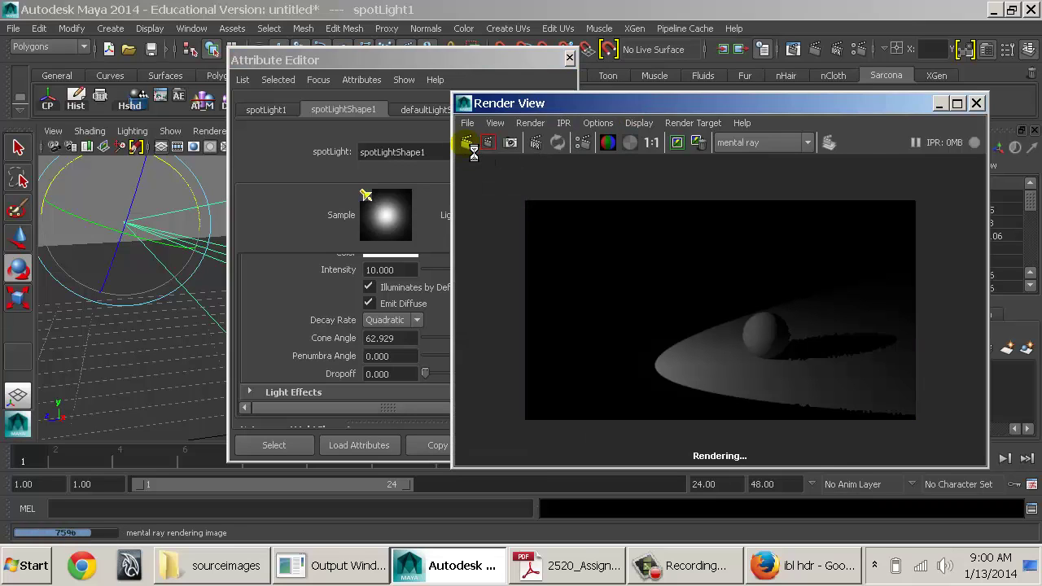
# Step: Set the spot light's Penumbra Angle to 10 and render the softened cone edge
pyautogui.click(393, 358)
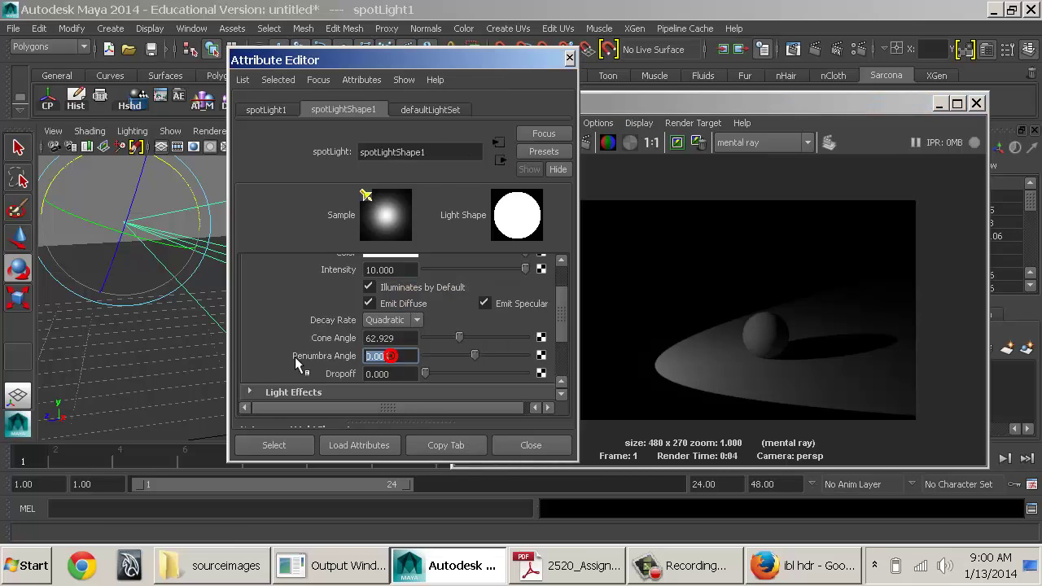
pyautogui.write('10')
pyautogui.press('Return')
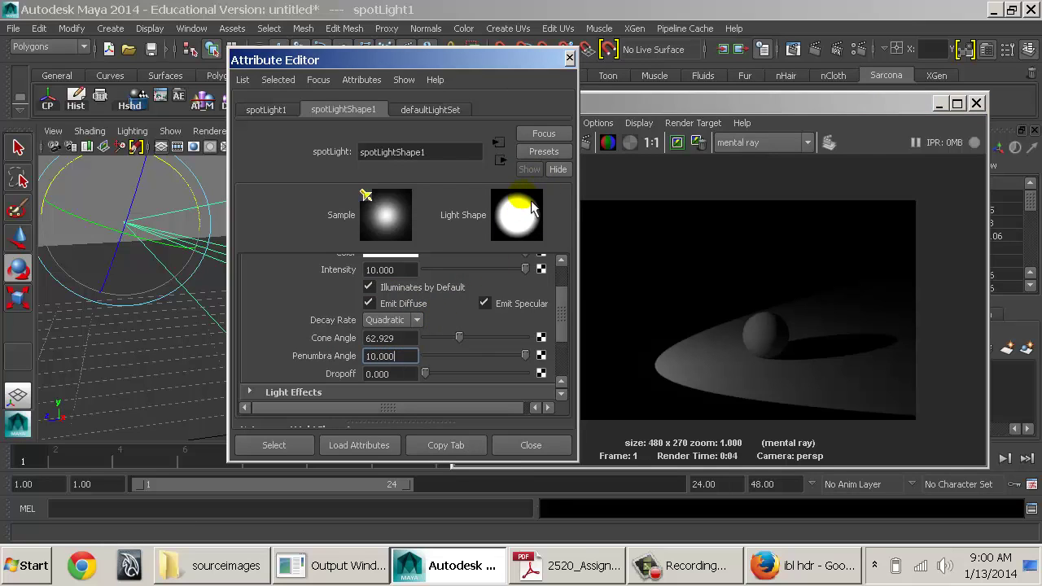
pyautogui.click(639, 103)
pyautogui.click(467, 143)
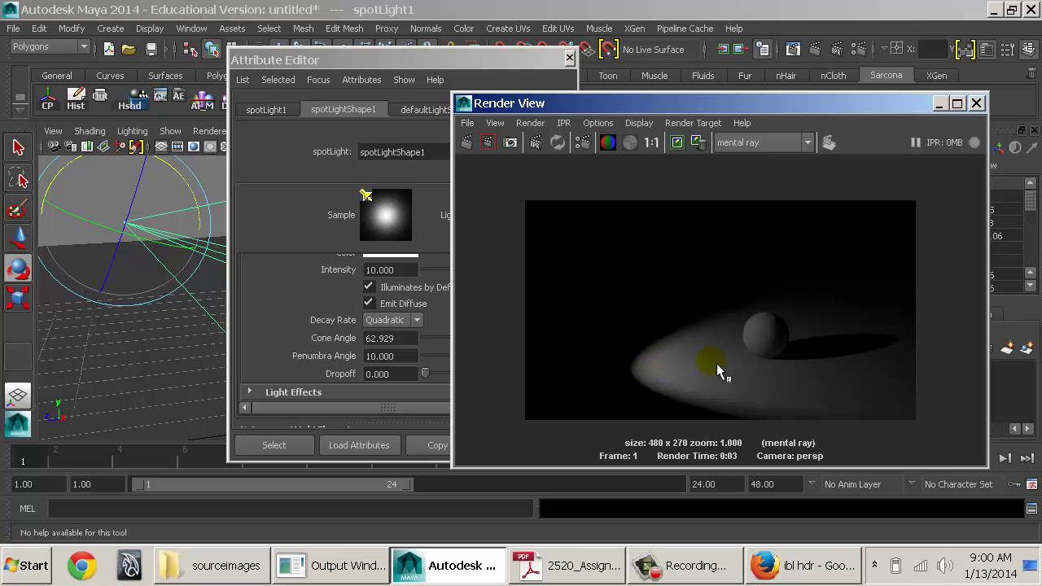
# Step: Set the spot light's Dropoff to 10 and render the frame
pyautogui.doubleClick(401, 372)
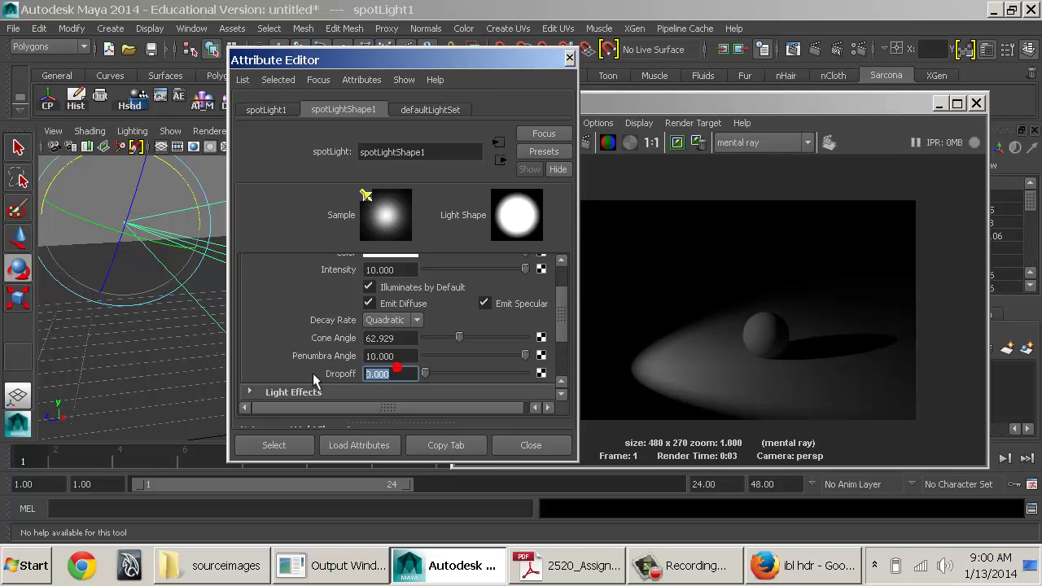
pyautogui.write('10')
pyautogui.press('Return')
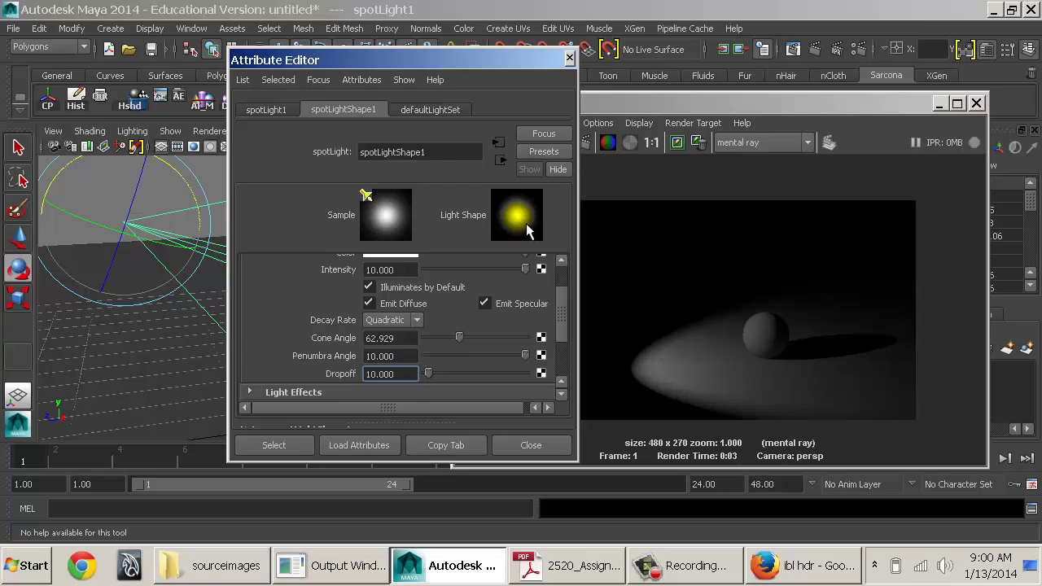
pyautogui.click(580, 174)
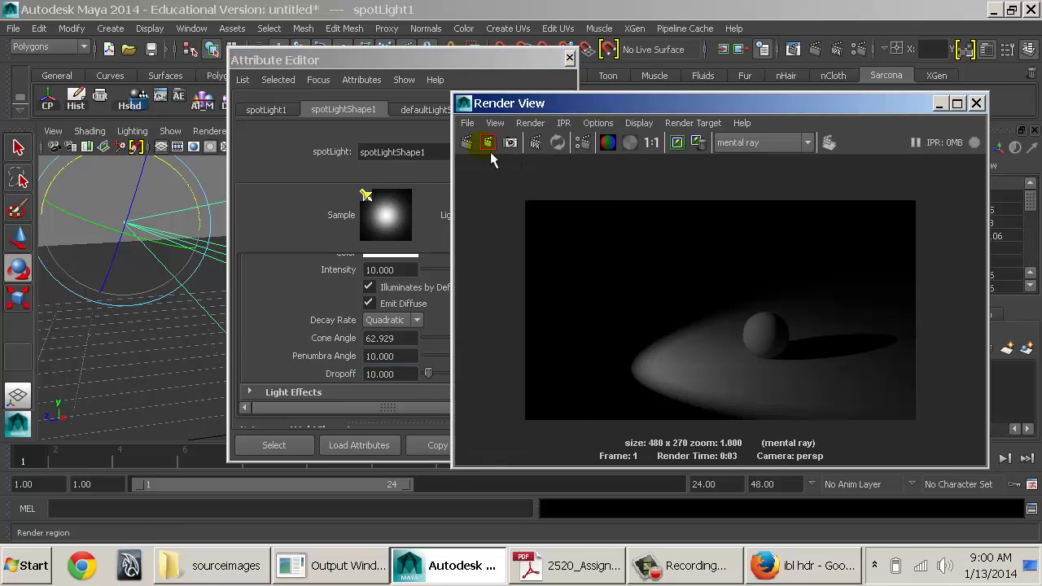
pyautogui.click(466, 144)
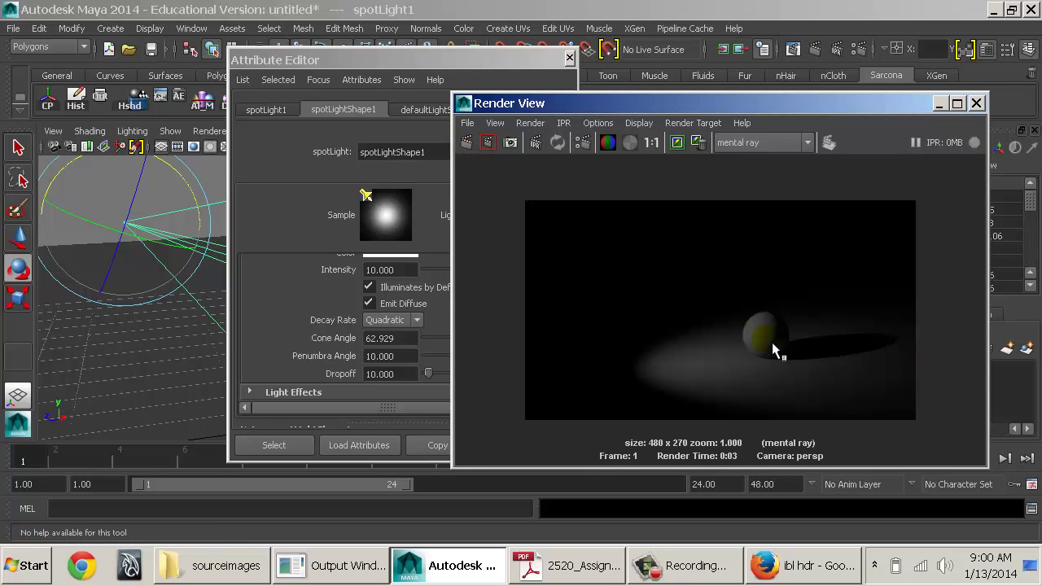
# Step: Set the spot light's Intensity to 100 and render the frame
pyautogui.click(339, 274)
pyautogui.write('100')
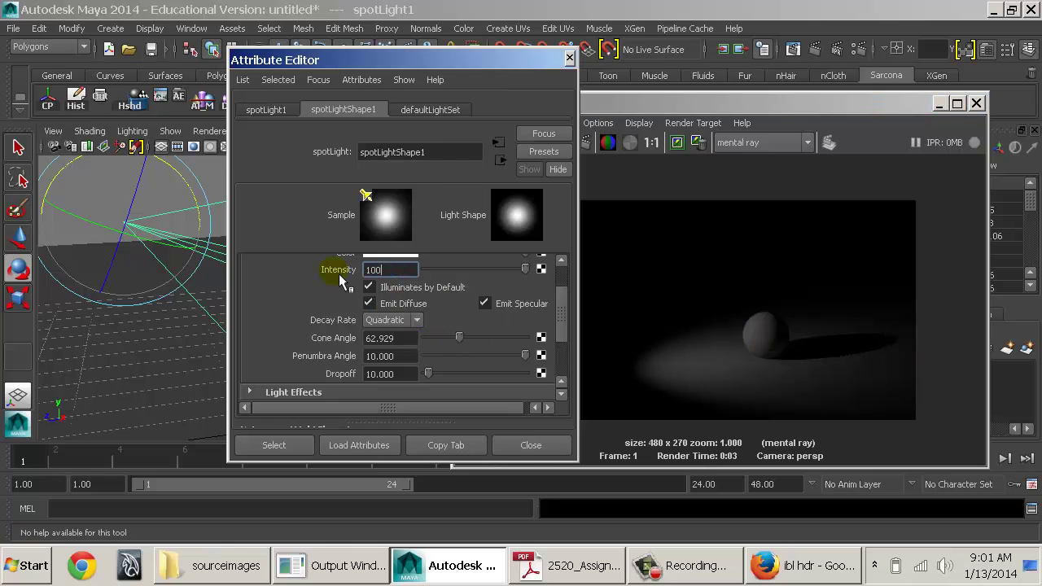
pyautogui.press('Return')
pyautogui.click(631, 155)
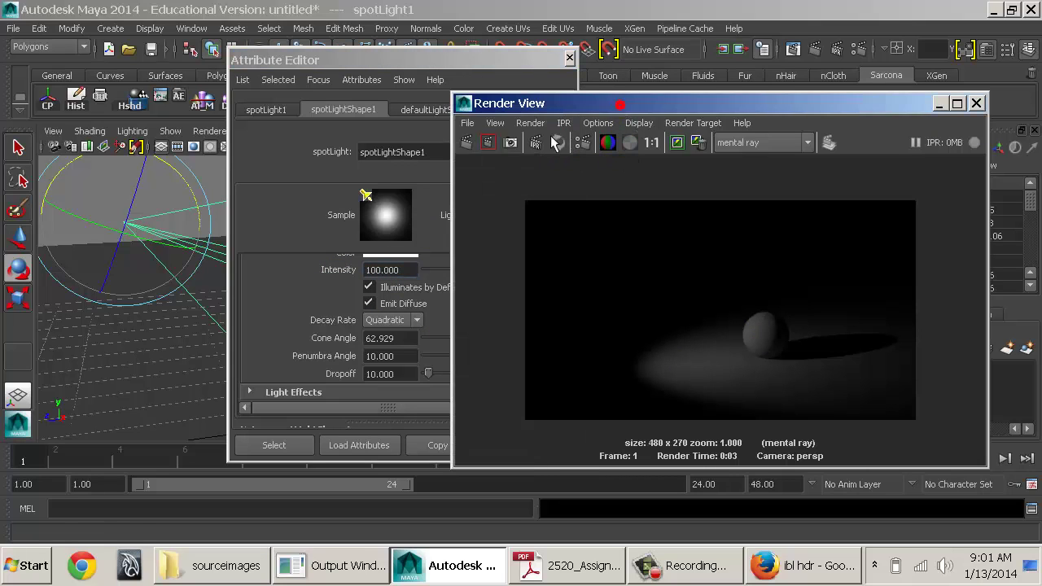
pyautogui.click(466, 142)
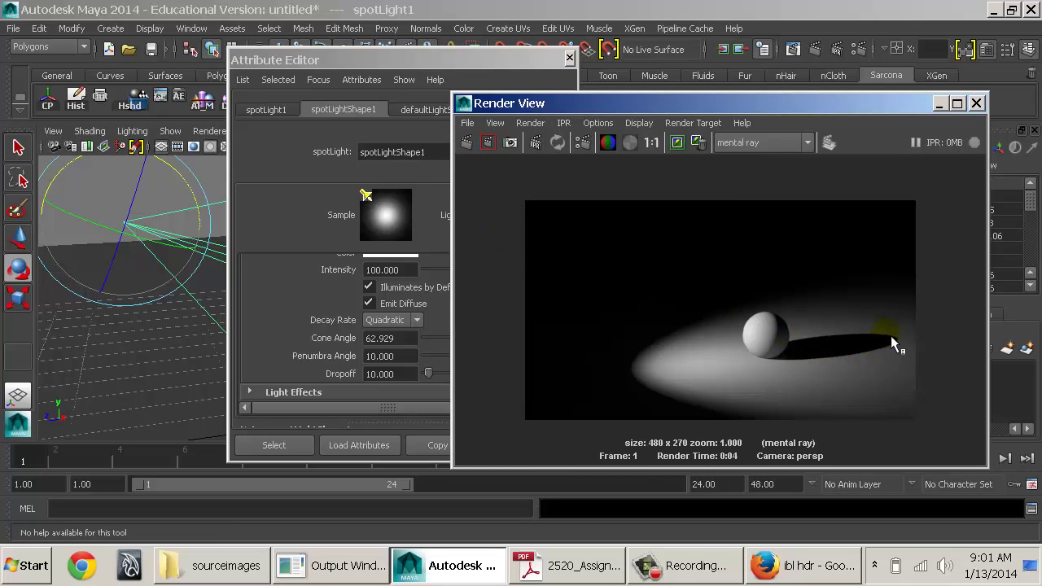
# Step: Enable the mental ray Area Light option on the spot light and render the frame
pyautogui.click(289, 296)
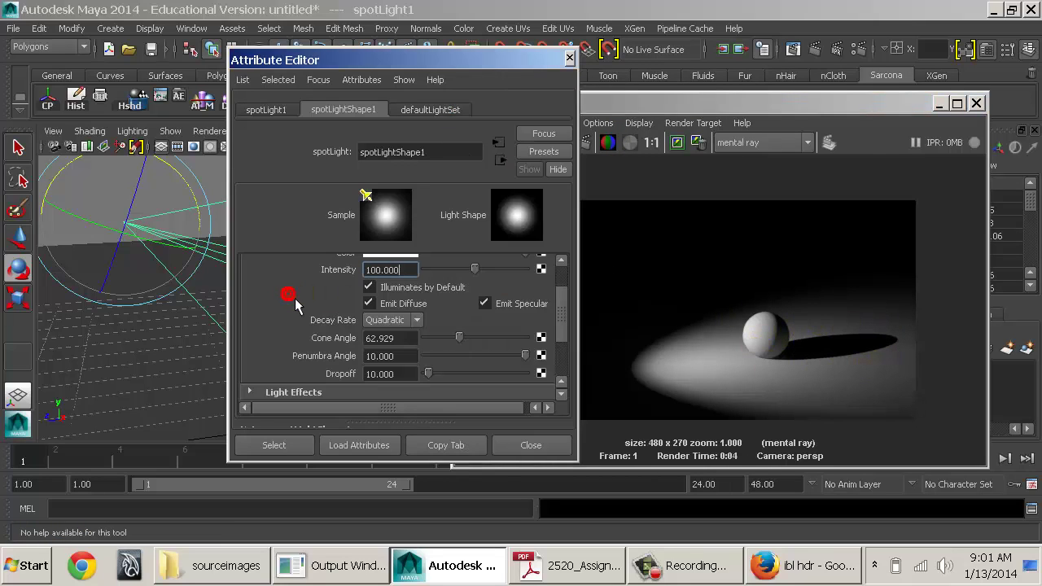
pyautogui.scroll(-3, 295, 298)
pyautogui.click(291, 359)
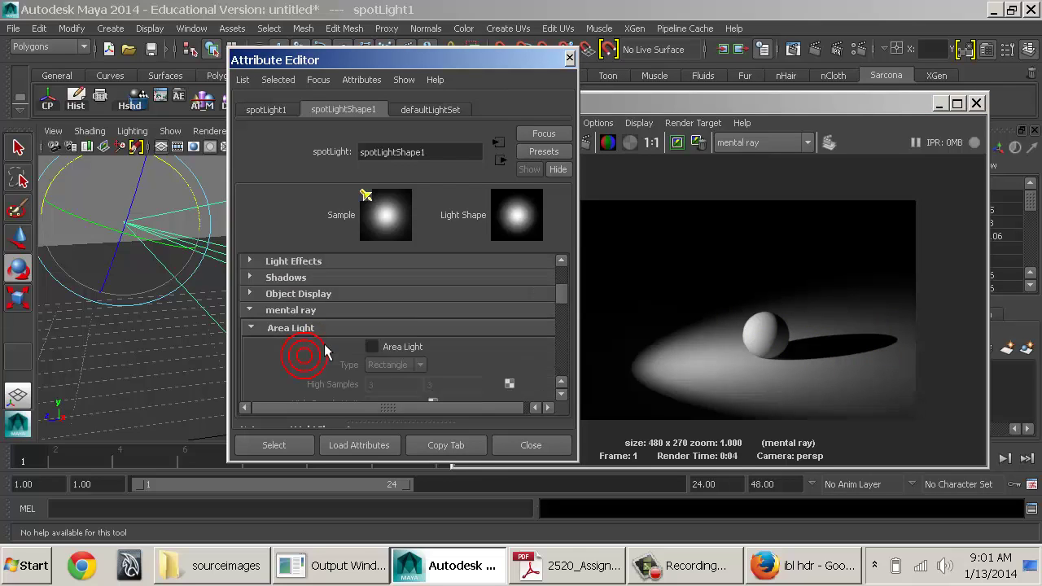
pyautogui.scroll(-2, 324, 344)
pyautogui.click(402, 299)
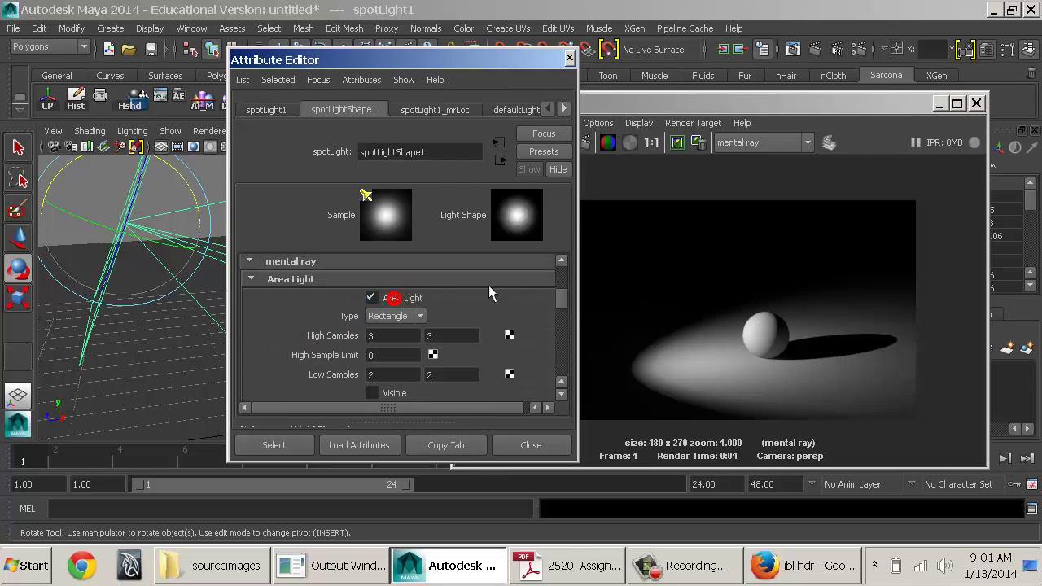
pyautogui.click(611, 106)
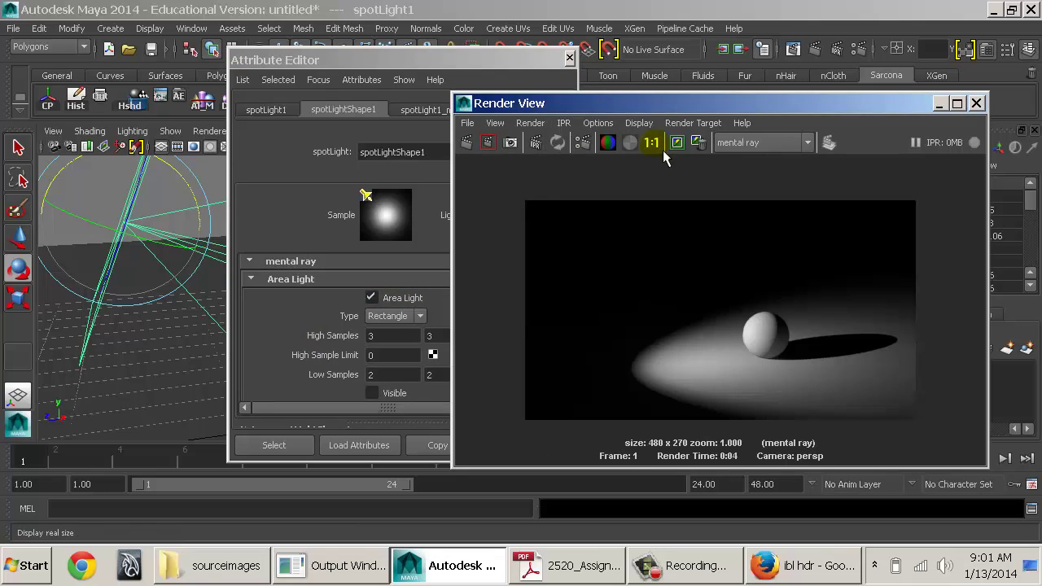
pyautogui.click(466, 143)
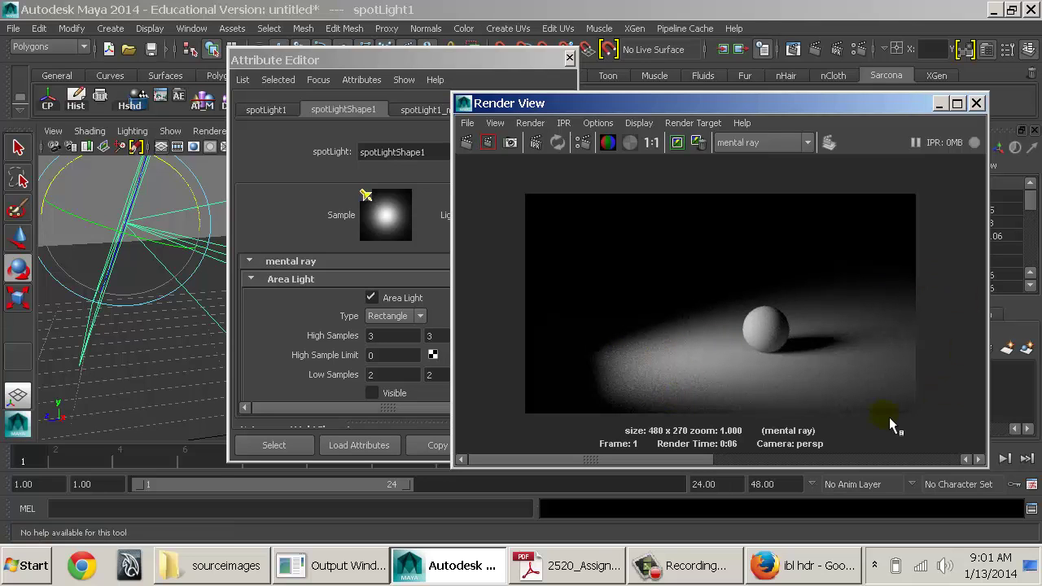
# Step: Change the spot light's area light Type to Disc and render the frame
pyautogui.keyDown('alt'); pyautogui.moveTo(145, 350); pyautogui.dragTo(119, 356); pyautogui.keyUp('alt')
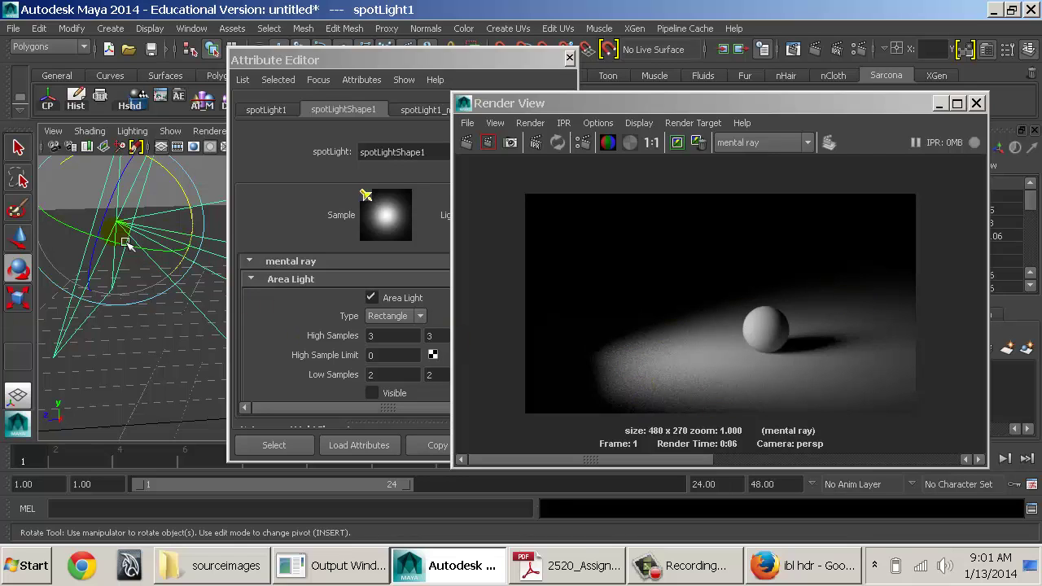
pyautogui.click(439, 303)
pyautogui.scroll(-3, 461, 313)
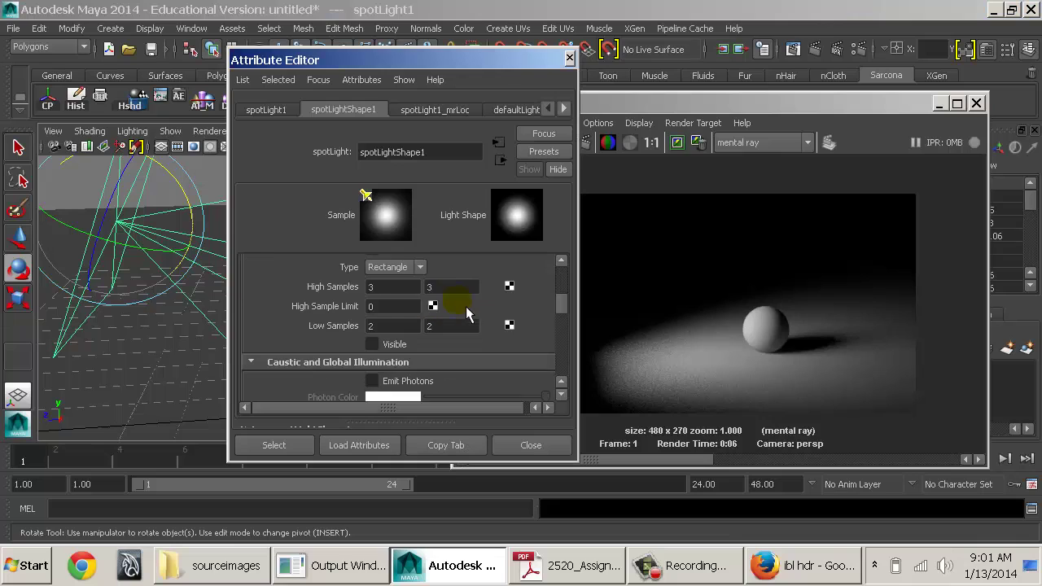
pyautogui.click(415, 268)
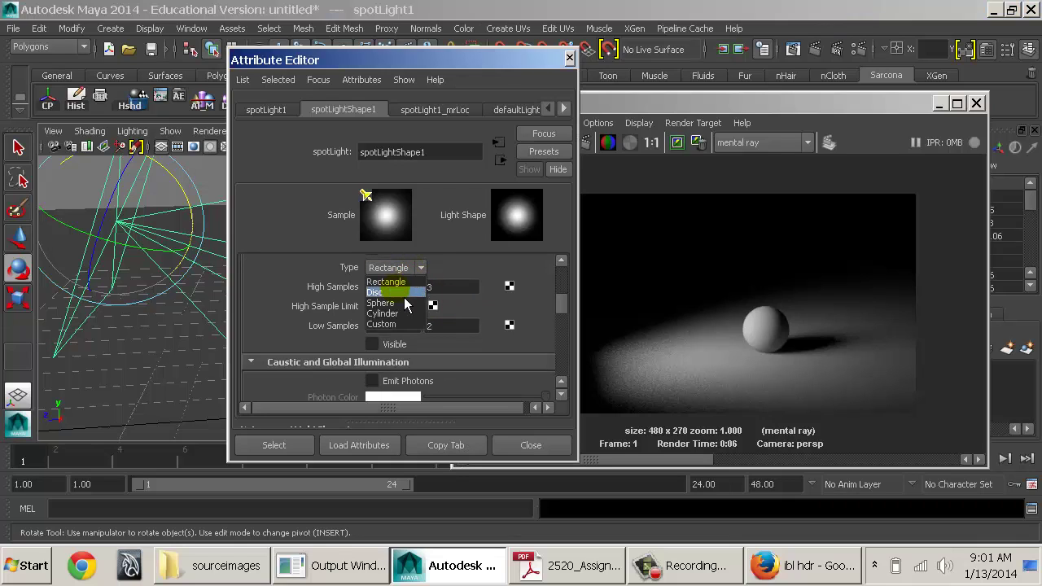
pyautogui.click(405, 292)
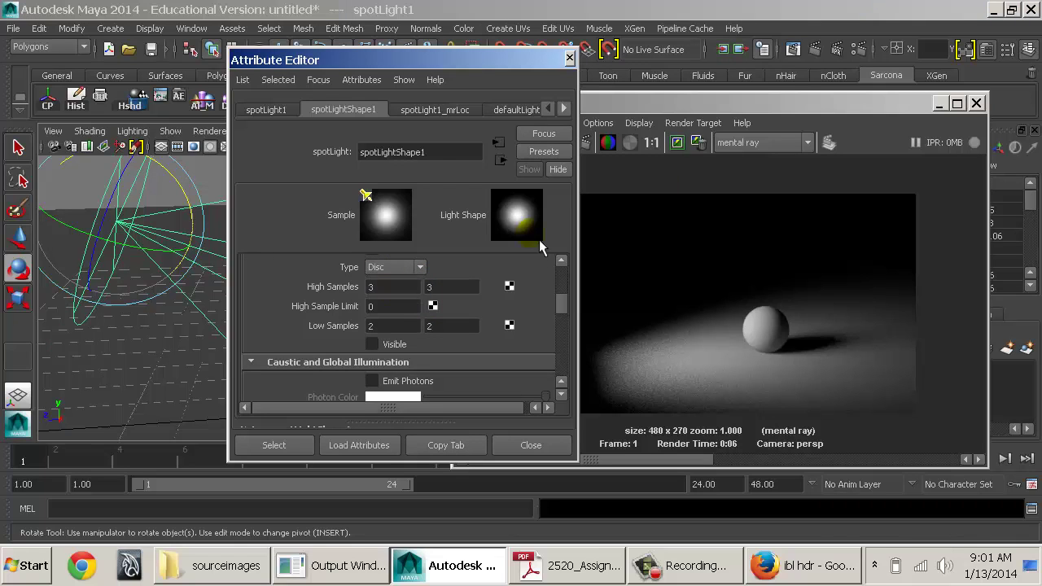
pyautogui.click(660, 106)
pyautogui.click(479, 152)
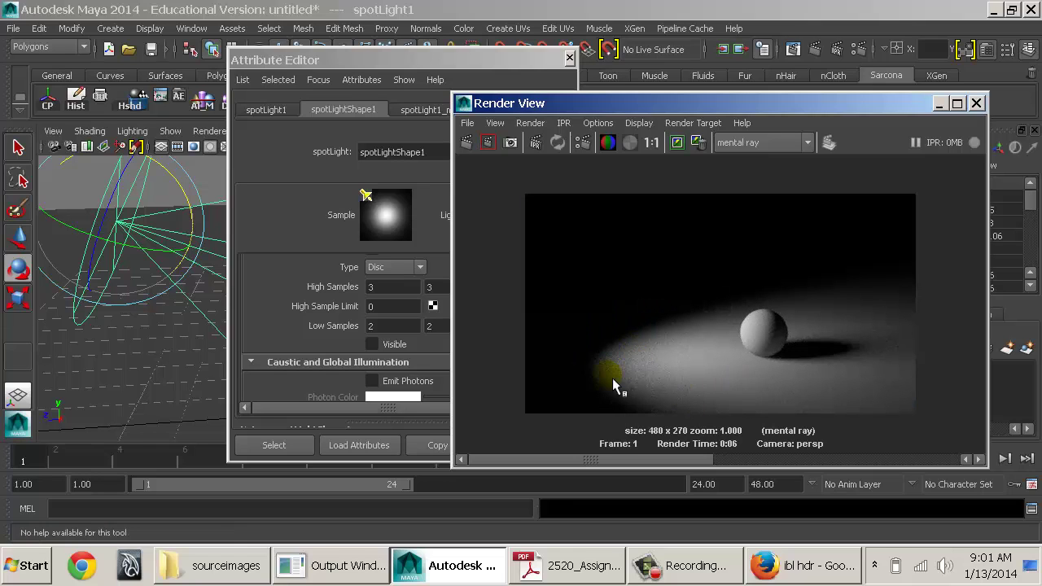
# Step: Make the spot light's disc area light Visible and render the frame from an adjusted view
pyautogui.click(407, 346)
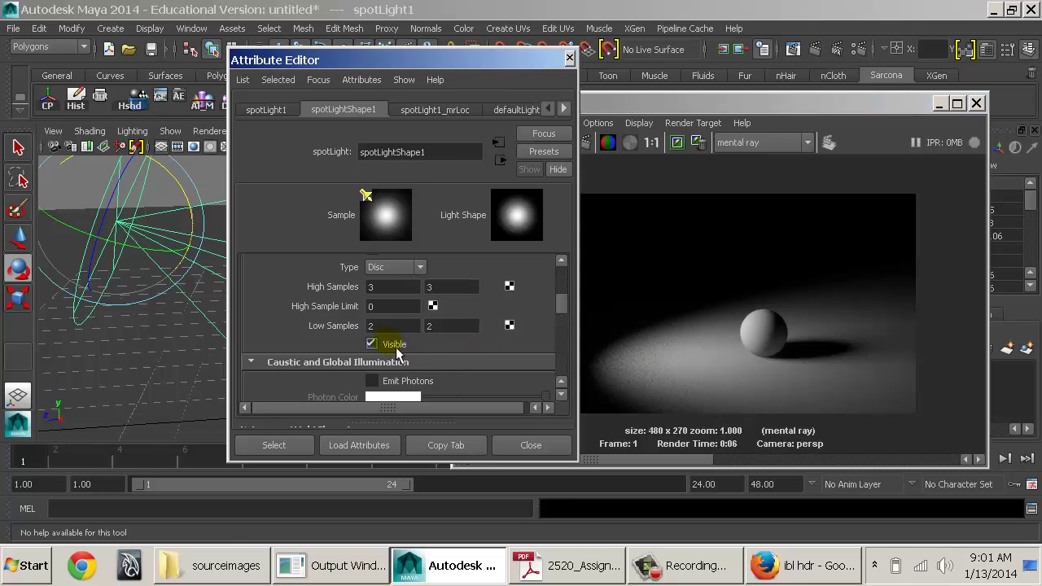
pyautogui.click(384, 341)
pyautogui.keyDown('alt'); pyautogui.moveTo(195, 285); pyautogui.dragTo(163, 269); pyautogui.keyUp('alt')
pyautogui.keyDown('alt'); pyautogui.moveTo(163, 269); pyautogui.dragTo(109, 298, button='right'); pyautogui.keyUp('alt')
pyautogui.keyDown('alt'); pyautogui.moveTo(109, 298); pyautogui.dragTo(138, 296); pyautogui.keyUp('alt')
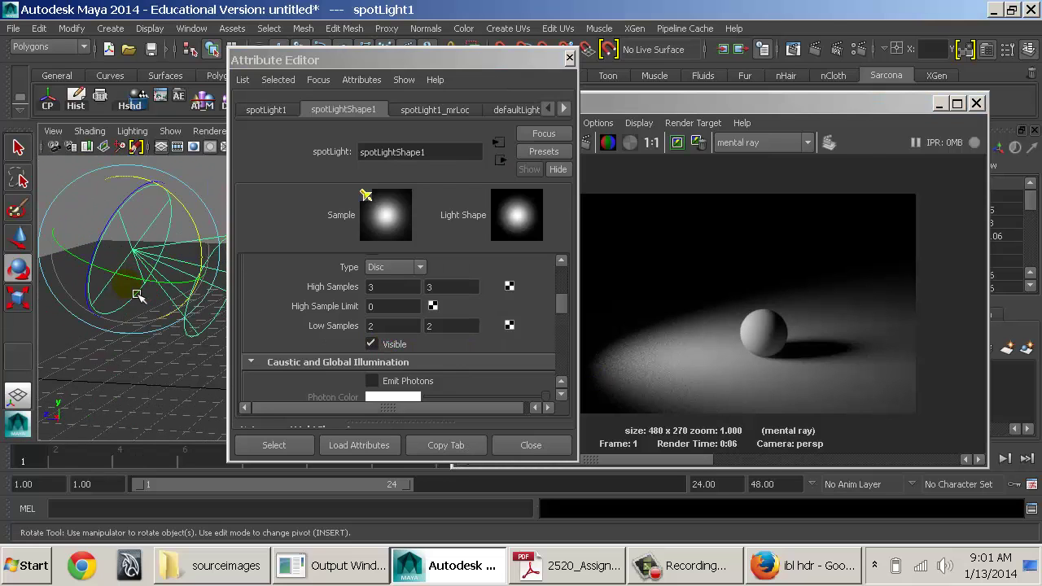
pyautogui.click(614, 132)
pyautogui.click(467, 142)
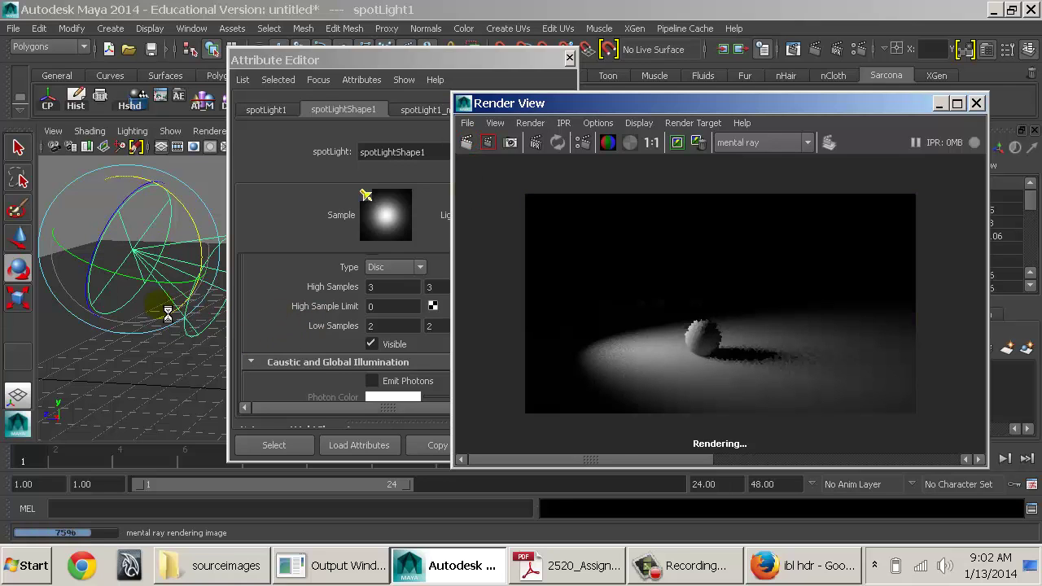
# Step: Render again from a lower view towards the disc light and try to display the image's alpha channel
pyautogui.keyDown('alt'); pyautogui.moveTo(144, 317); pyautogui.dragTo(188, 328, button='right'); pyautogui.keyUp('alt')
pyautogui.keyDown('alt'); pyautogui.moveTo(188, 328); pyautogui.dragTo(167, 332); pyautogui.keyUp('alt')
pyautogui.keyDown('alt'); pyautogui.moveTo(168, 332); pyautogui.dragTo(212, 316, button='right'); pyautogui.keyUp('alt')
pyautogui.click(468, 143)
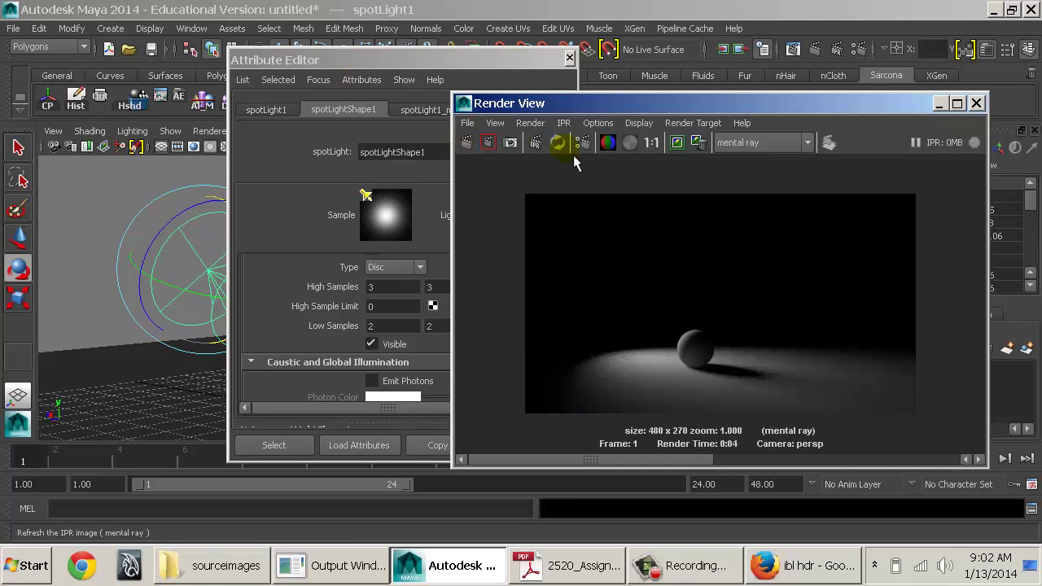
pyautogui.click(630, 143)
pyautogui.click(629, 142)
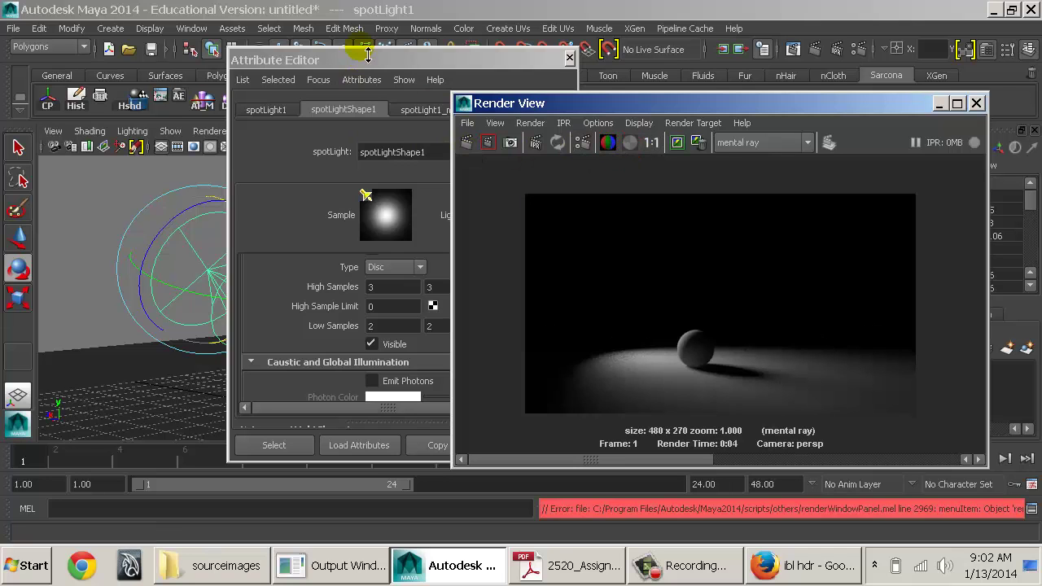
# Step: Examine the available Type options in the spot light's mental ray Area Light settings
pyautogui.moveTo(358, 60); pyautogui.dragTo(496, 58)
pyautogui.keyDown('alt'); pyautogui.moveTo(297, 299); pyautogui.dragTo(220, 281); pyautogui.keyUp('alt')
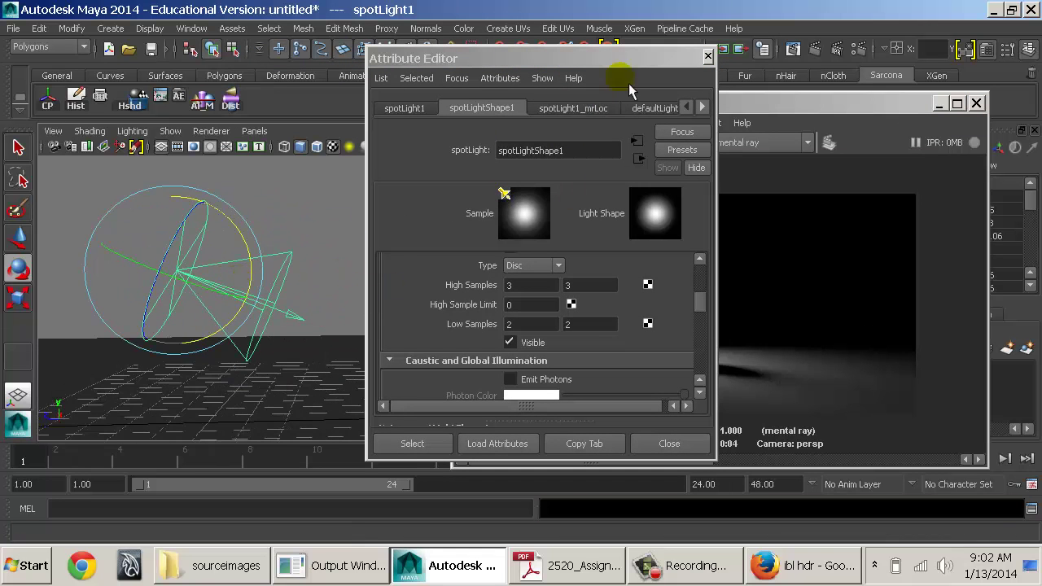
pyautogui.moveTo(606, 62); pyautogui.dragTo(377, 56)
pyautogui.click(281, 335)
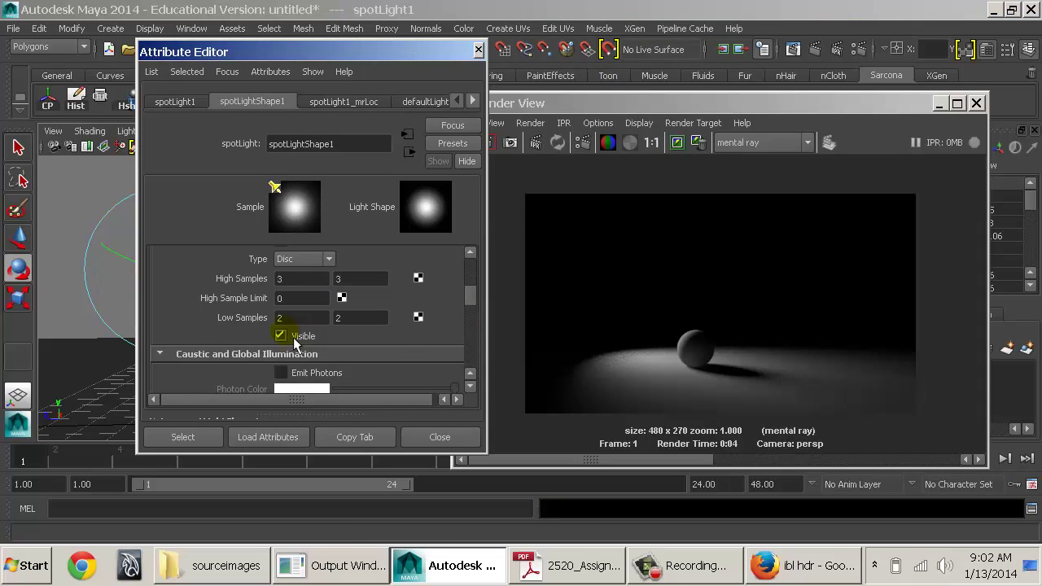
pyautogui.click(309, 259)
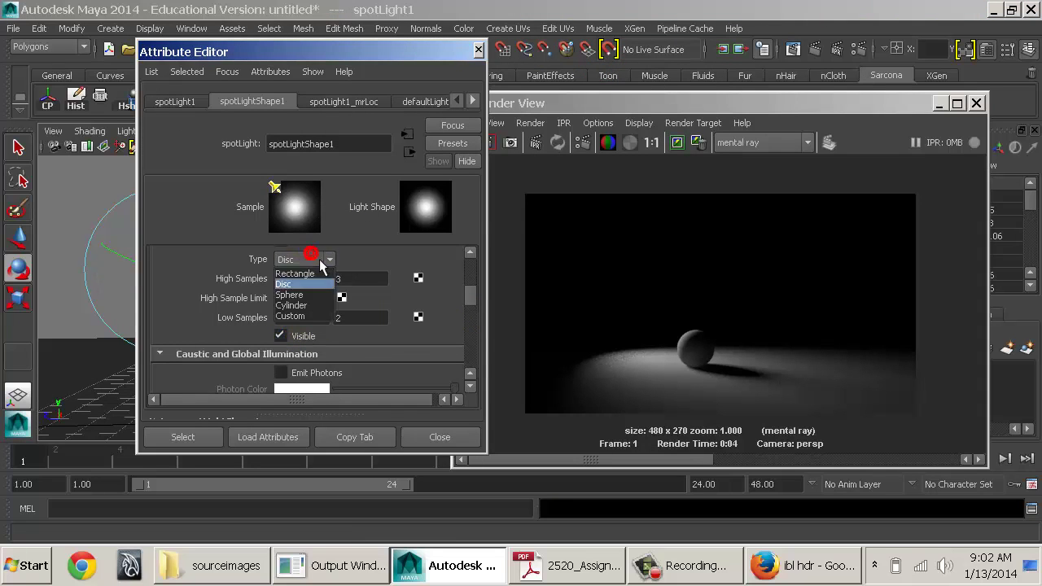
pyautogui.click(245, 276)
pyautogui.scroll(2, 251, 282)
pyautogui.scroll(-2, 249, 283)
pyautogui.scroll(4, 249, 284)
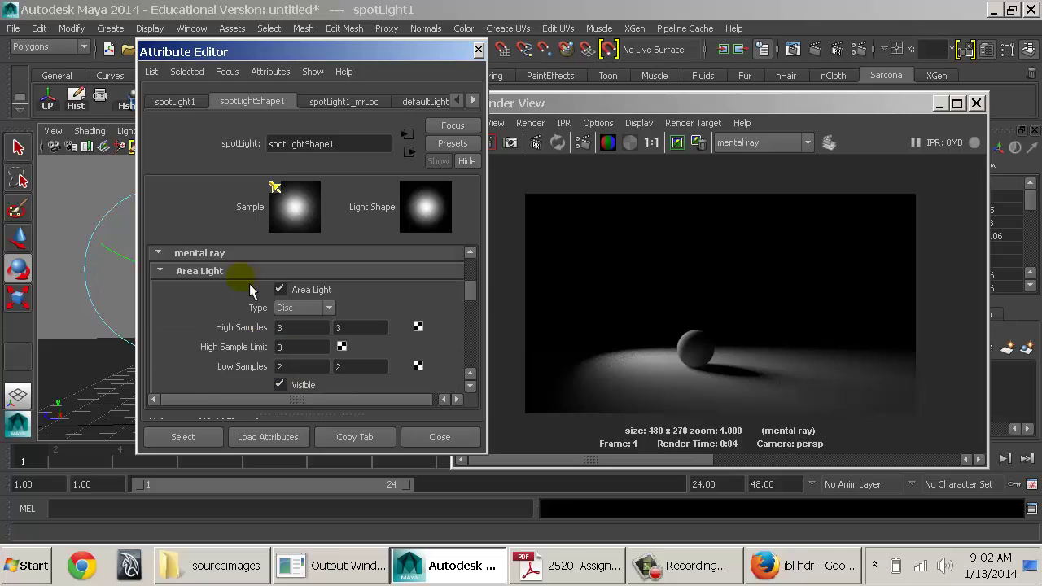
# Step: Turn off Visible for the spot light's disc area light
pyautogui.scroll(-3, 237, 287)
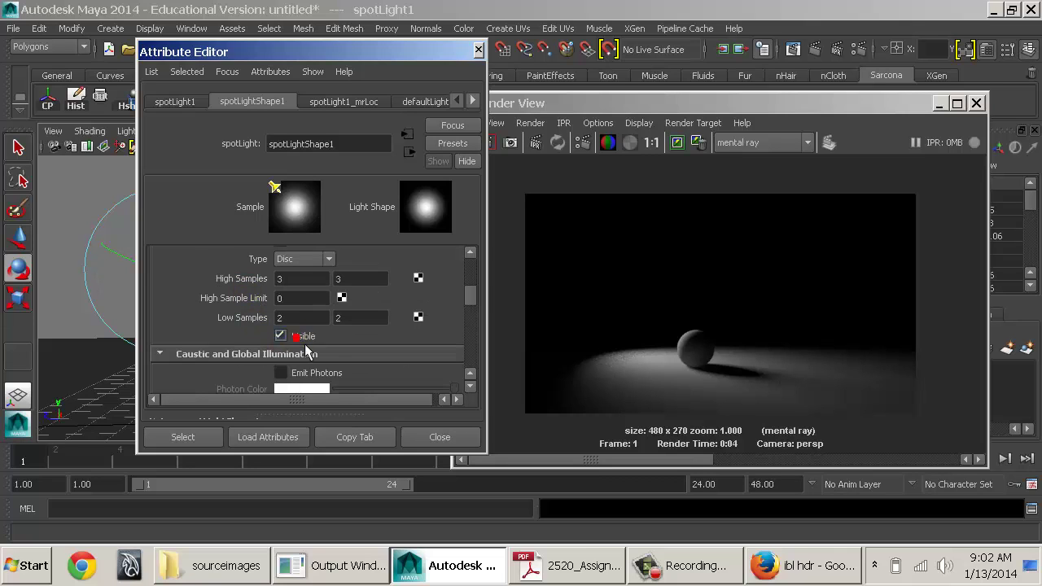
pyautogui.scroll(-12, 414, 340)
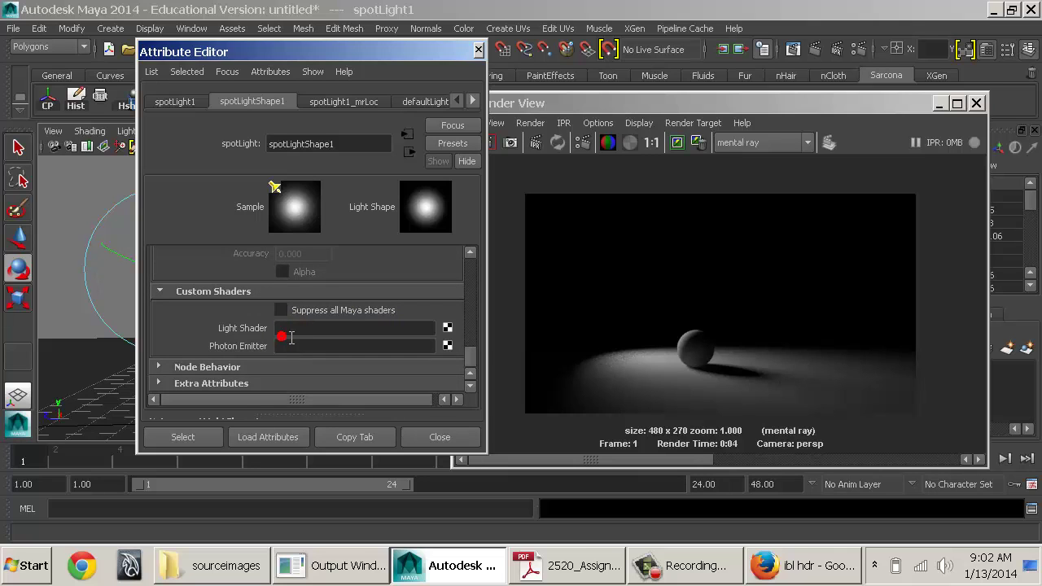
pyautogui.click(289, 347)
pyautogui.scroll(8, 248, 345)
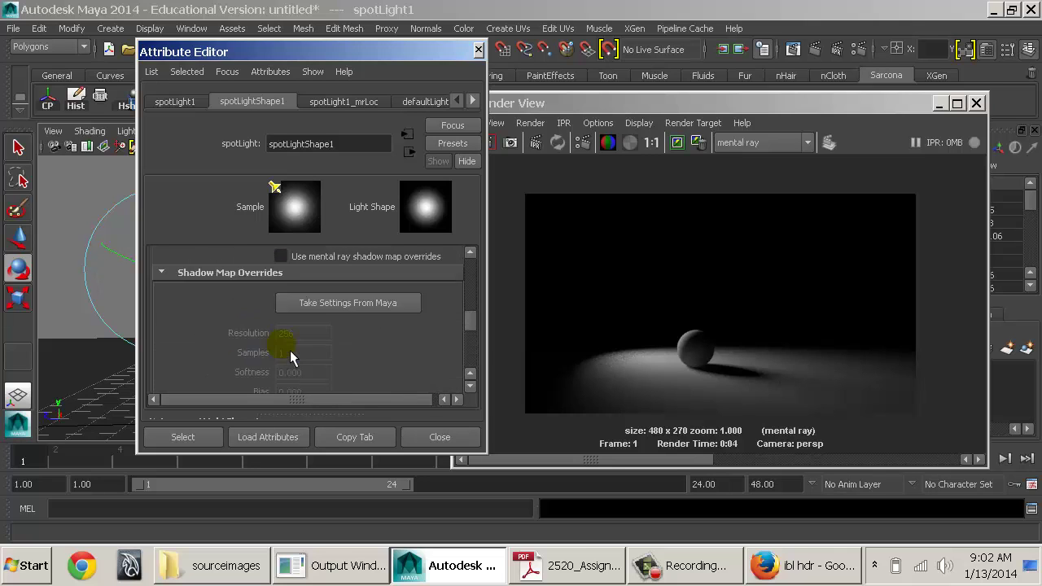
pyautogui.scroll(6, 407, 354)
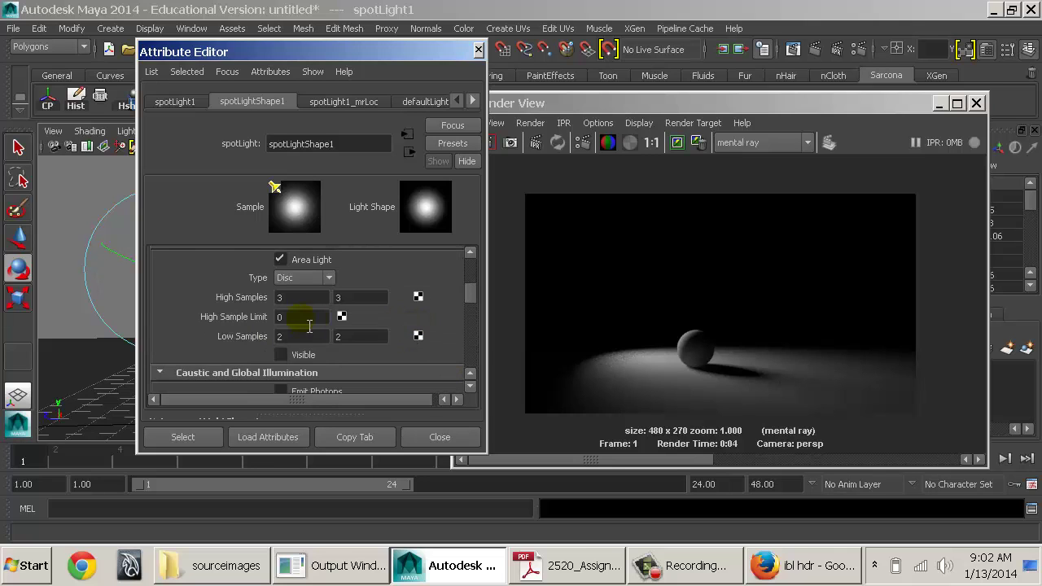
# Step: Review the spot light's Cone Angle, Penumbra Angle and Dropoff settings
pyautogui.scroll(3, 321, 272)
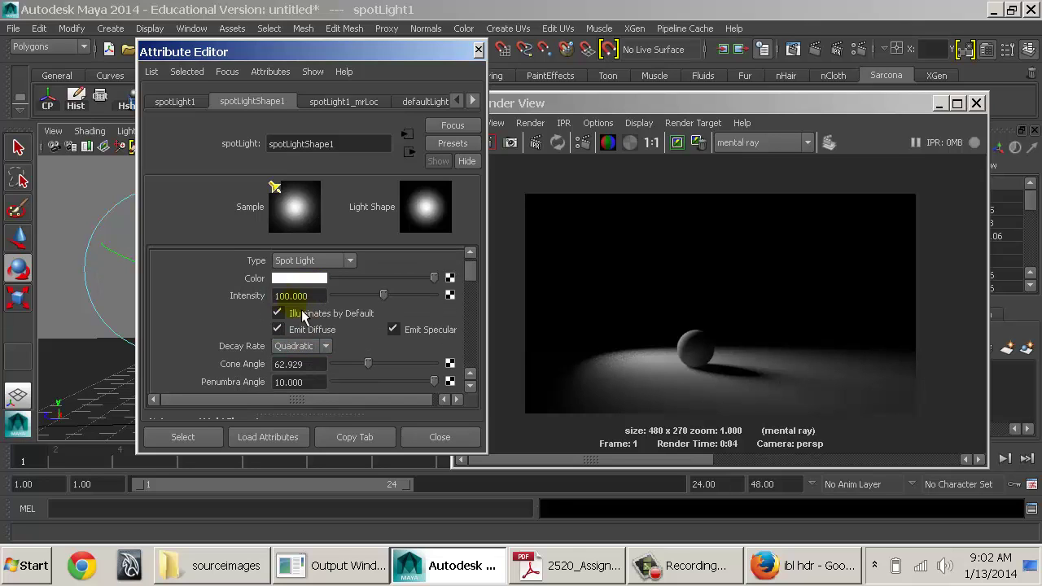
pyautogui.click(301, 364)
pyautogui.click(315, 382)
pyautogui.scroll(-2, 321, 380)
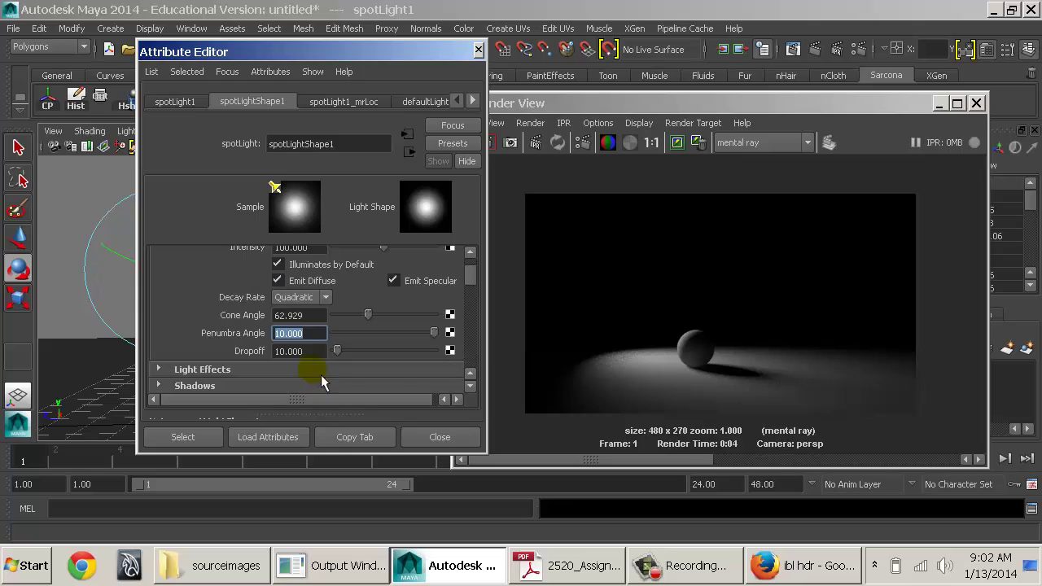
pyautogui.click(302, 351)
pyautogui.scroll(-1, 298, 337)
pyautogui.scroll(1, 298, 337)
# Step: Inspect both High Samples values of the spot light's area light and close its attributes
pyautogui.scroll(-3, 317, 330)
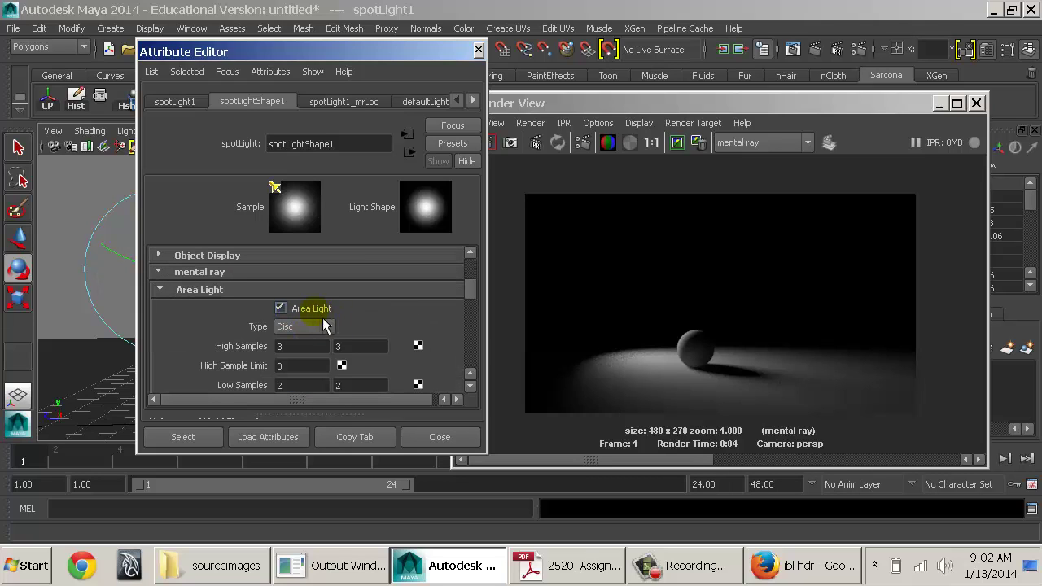
pyautogui.click(302, 347)
pyautogui.click(352, 344)
pyautogui.click(302, 346)
pyautogui.click(361, 345)
pyautogui.click(298, 346)
pyautogui.click(347, 345)
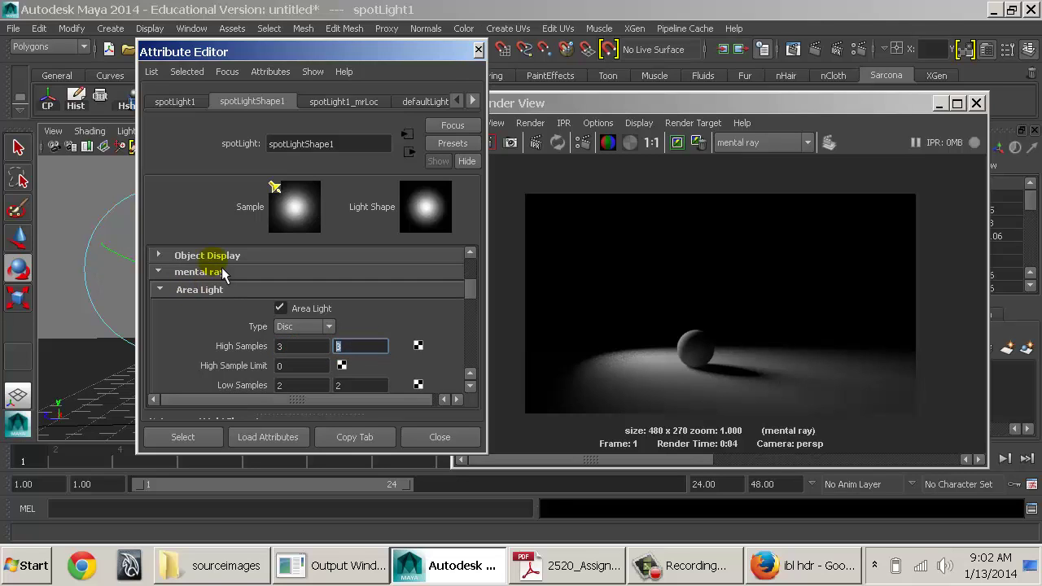
pyautogui.click(478, 50)
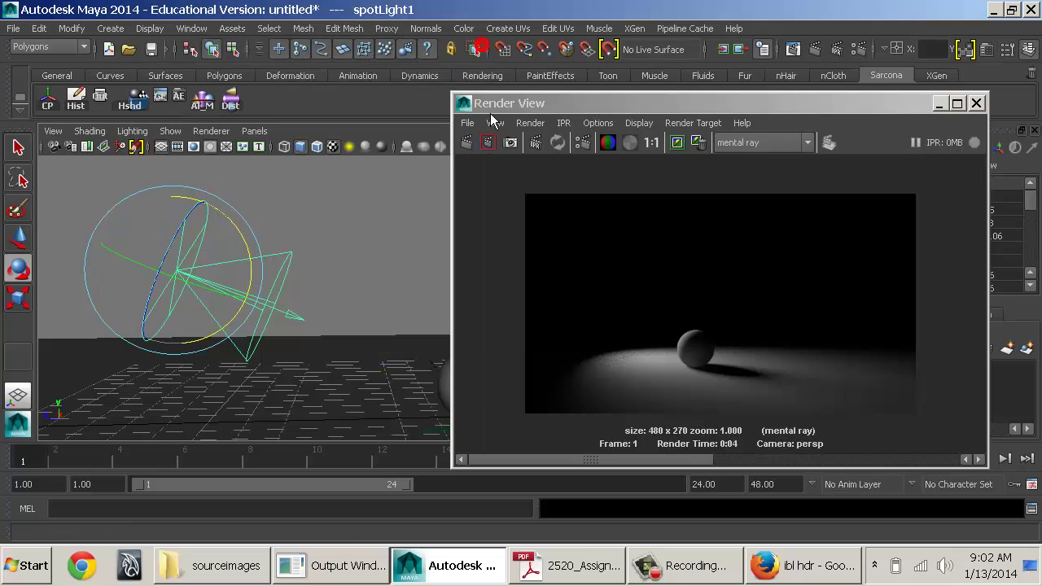
# Step: Replace the spot light with a new point light and raise it to about 3.5 cm, directly above the sphere
pyautogui.click(291, 233)
pyautogui.click(109, 29)
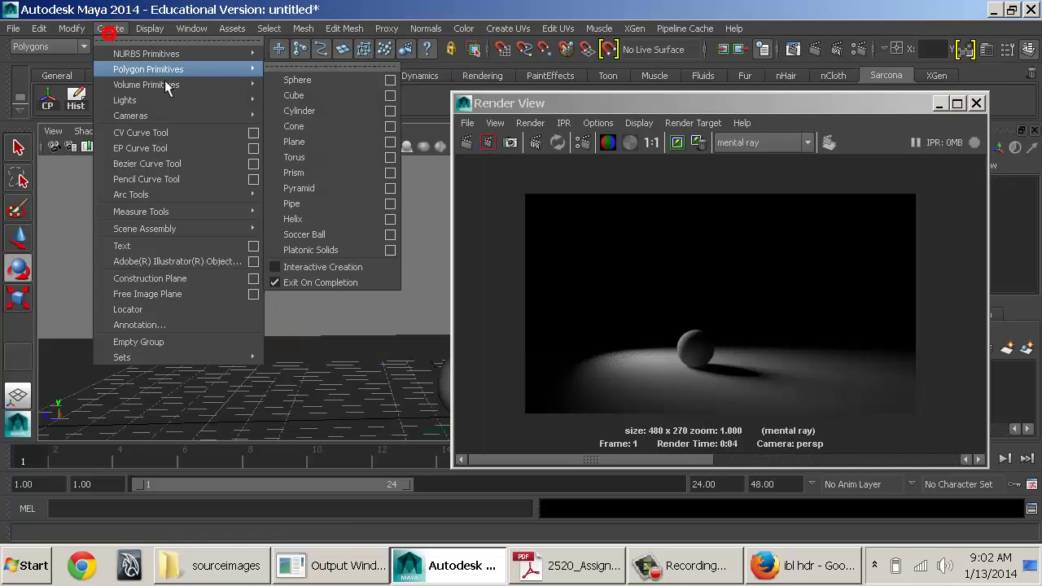
pyautogui.moveTo(228, 115)
pyautogui.click(310, 144)
pyautogui.keyDown('alt'); pyautogui.moveTo(377, 265); pyautogui.dragTo(221, 263, button='middle'); pyautogui.keyUp('alt')
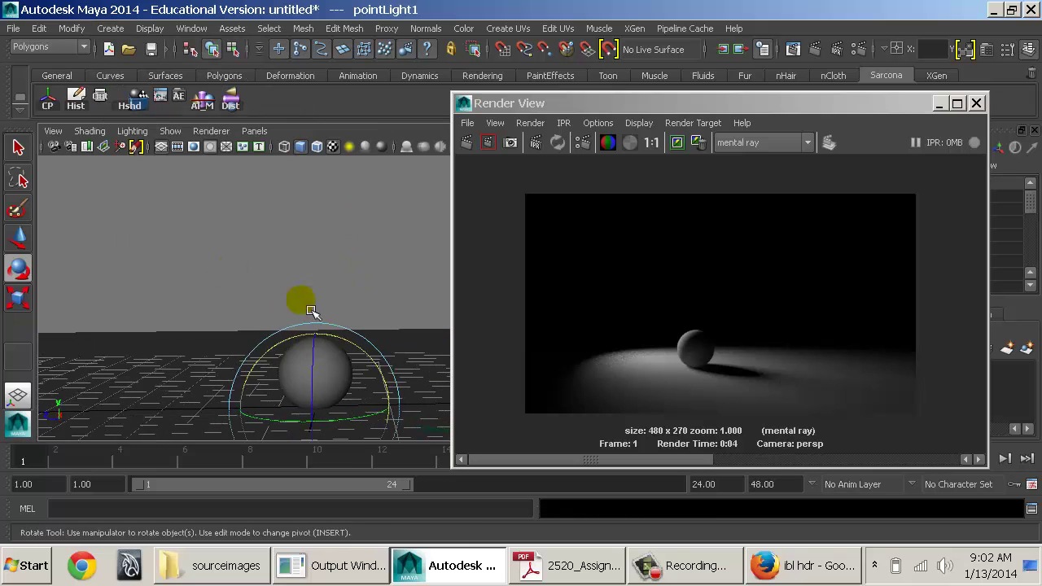
pyautogui.press('w')
pyautogui.moveTo(326, 364); pyautogui.dragTo(340, 229)
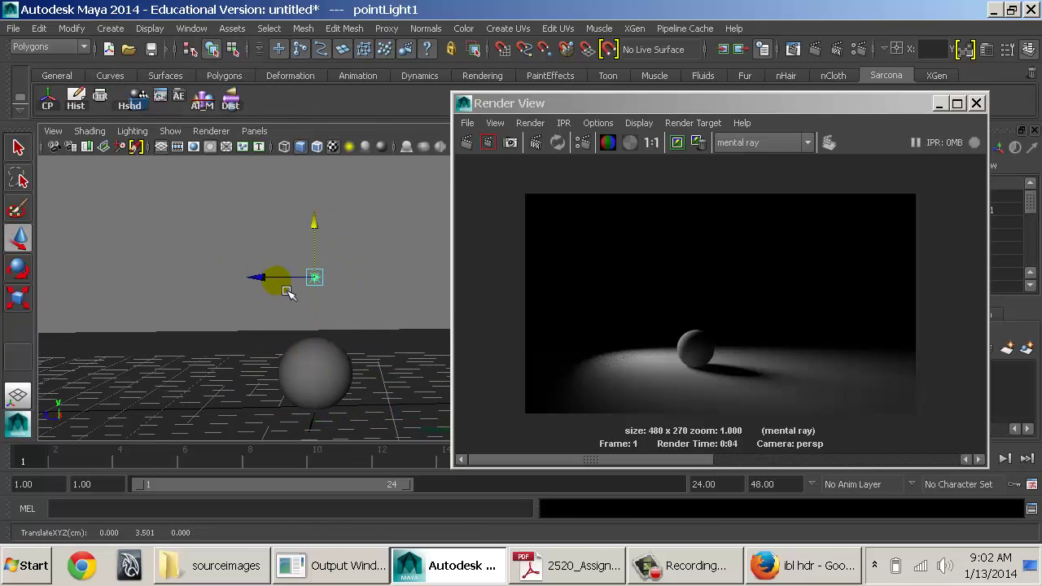
# Step: Create a polygon cube and scale it up uniformly until it encloses the whole scene as a room
pyautogui.click(110, 28)
pyautogui.moveTo(163, 69)
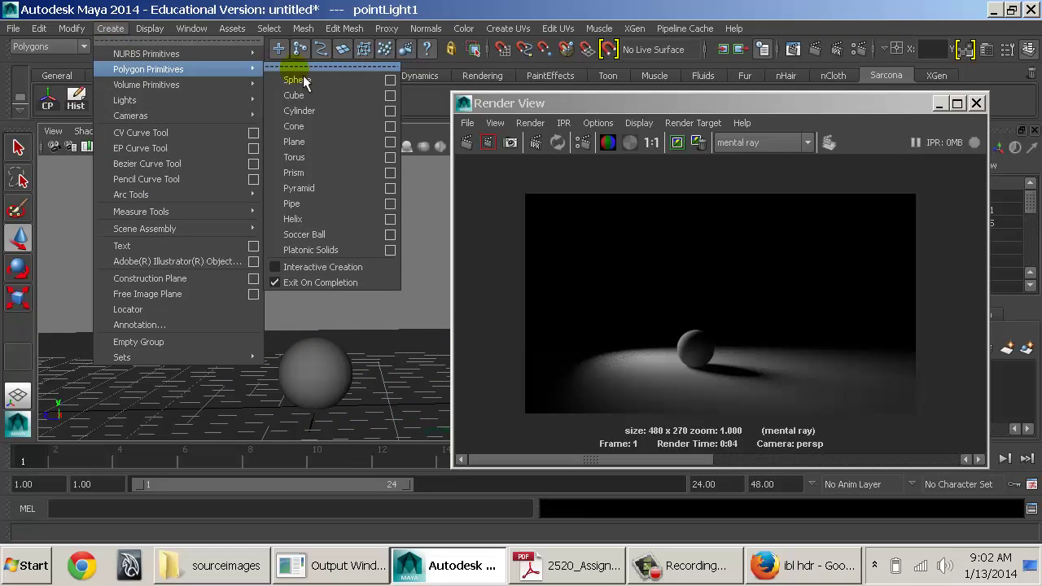
pyautogui.click(309, 100)
pyautogui.press('r')
pyautogui.moveTo(314, 367); pyautogui.dragTo(454, 343)
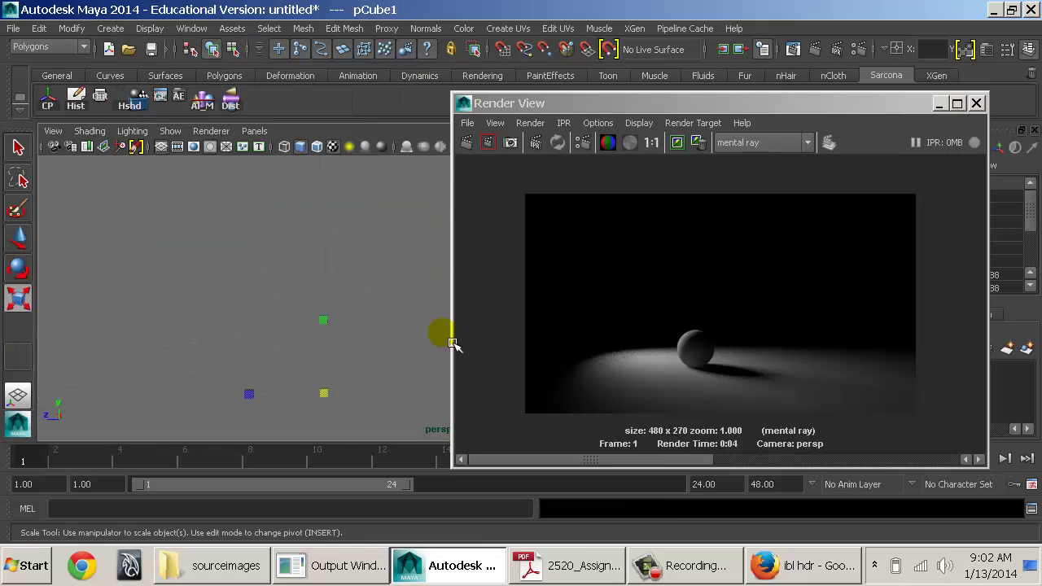
pyautogui.moveTo(286, 331); pyautogui.dragTo(567, 344, button='middle')
pyautogui.moveTo(311, 341); pyautogui.dragTo(616, 347)
pyautogui.hotkey('ctrl', 'z')
pyautogui.moveTo(257, 357); pyautogui.dragTo(420, 357, button='middle')
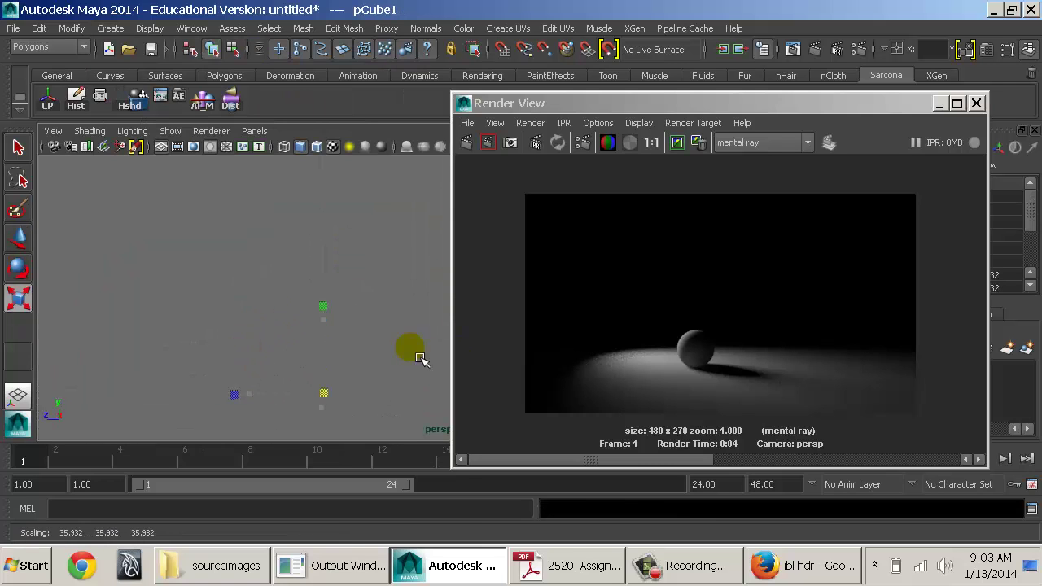
pyautogui.moveTo(196, 347); pyautogui.dragTo(597, 367, button='middle')
pyautogui.keyDown('alt'); pyautogui.moveTo(265, 332); pyautogui.dragTo(333, 335); pyautogui.keyUp('alt')
# Step: Move the point light away from the sphere, close to the room's wall, and render the frame
pyautogui.click(332, 284)
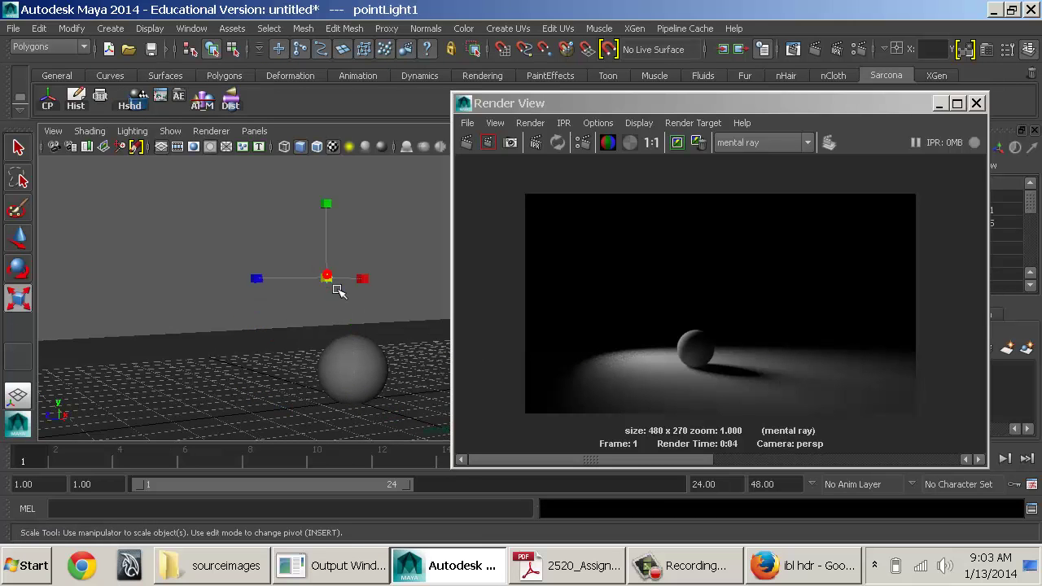
pyautogui.press('w')
pyautogui.moveTo(350, 281); pyautogui.dragTo(318, 325)
pyautogui.click(346, 391)
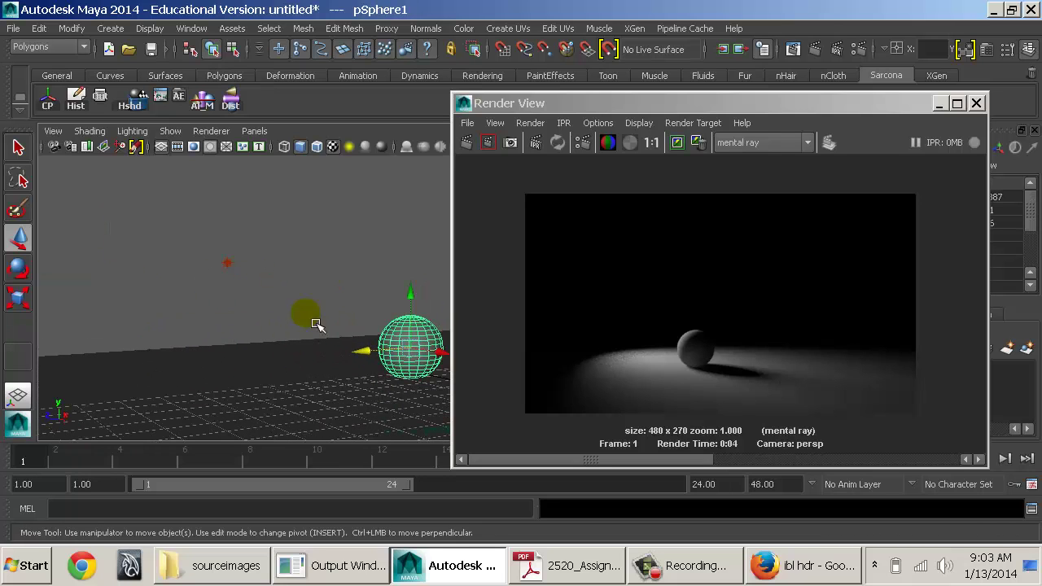
pyautogui.click(467, 143)
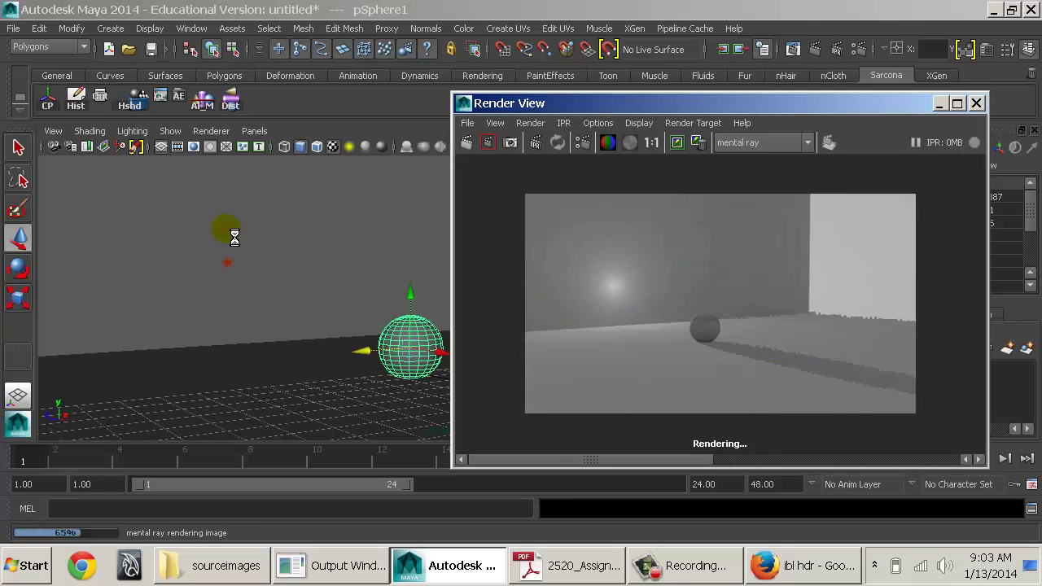
# Step: Set the point light's Decay Rate to Quadratic and its Intensity to 10, and render the frame
pyautogui.click(231, 267)
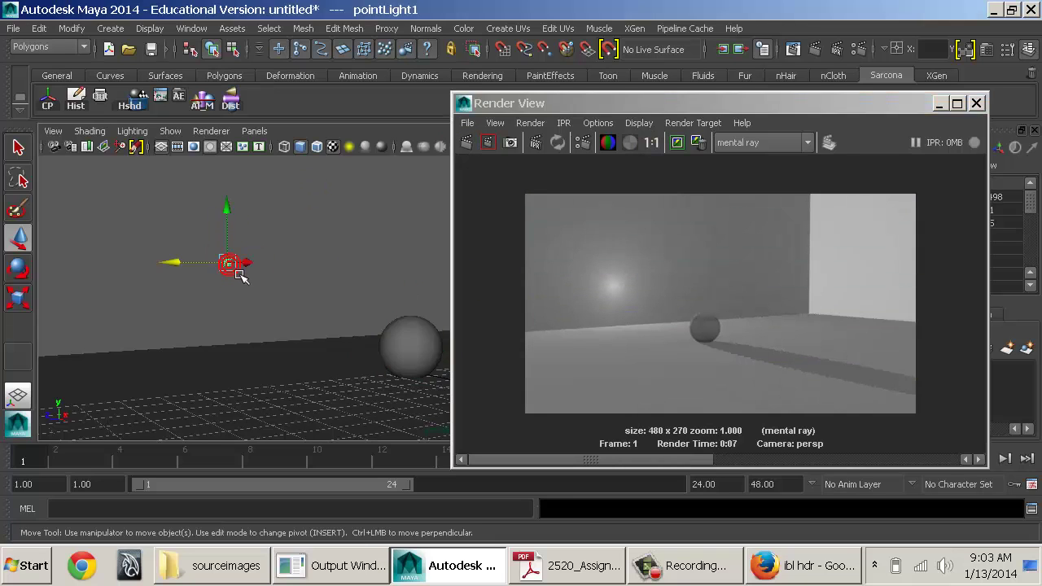
pyautogui.hotkey('ctrl', 'a')
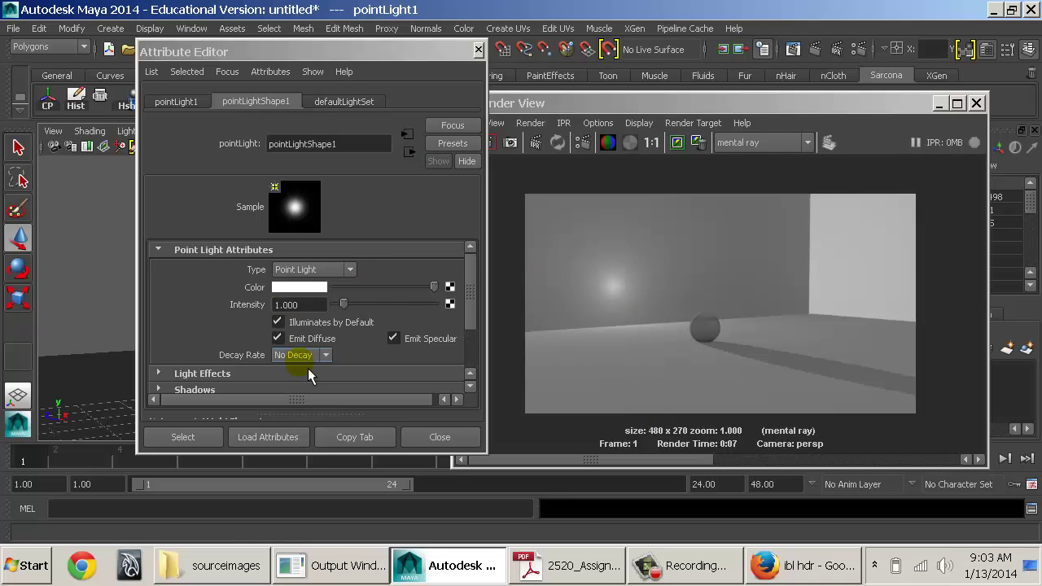
pyautogui.click(325, 356)
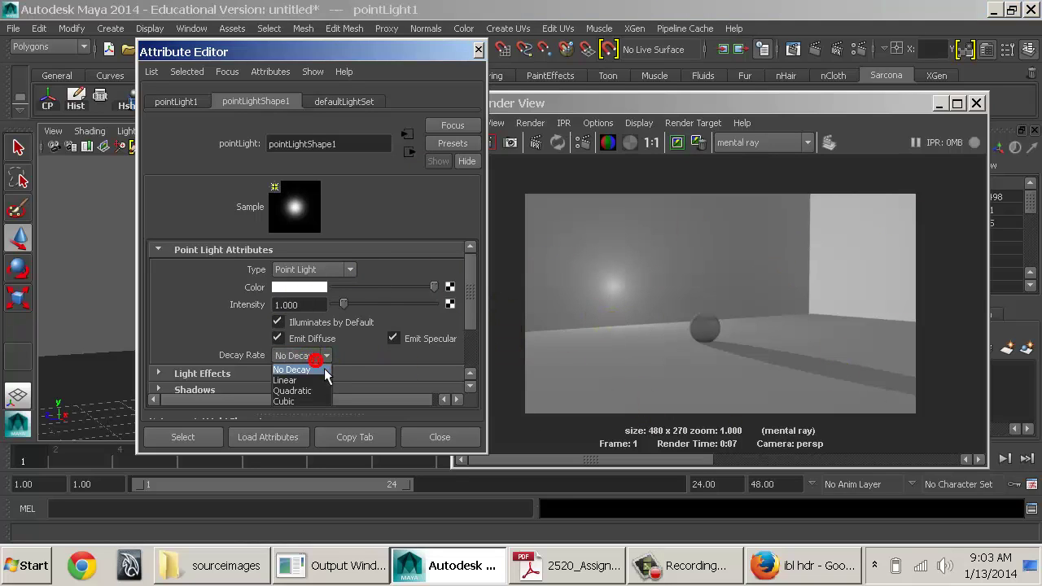
pyautogui.click(289, 391)
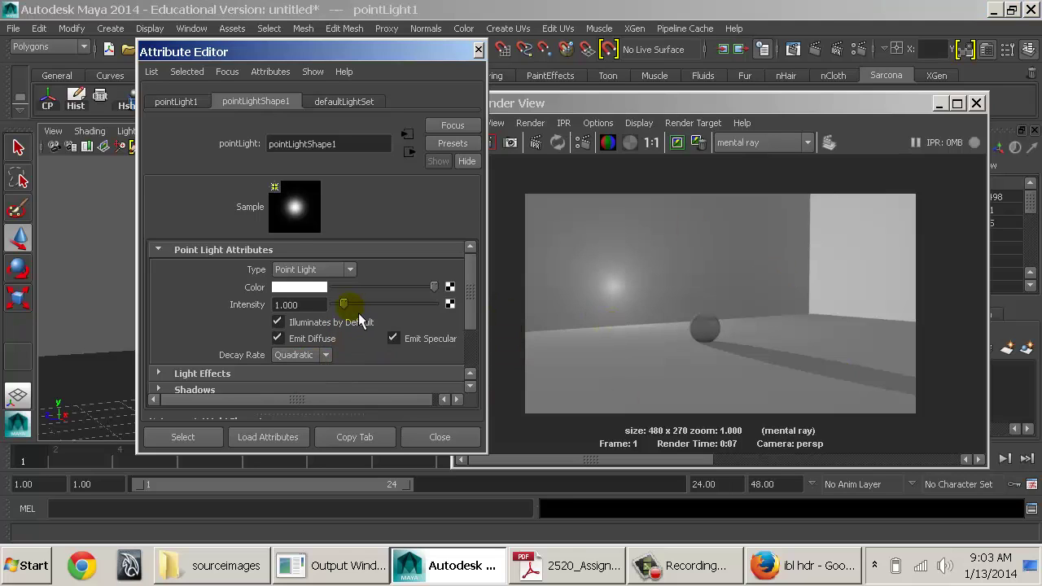
pyautogui.moveTo(358, 313); pyautogui.dragTo(494, 259)
pyautogui.click(519, 104)
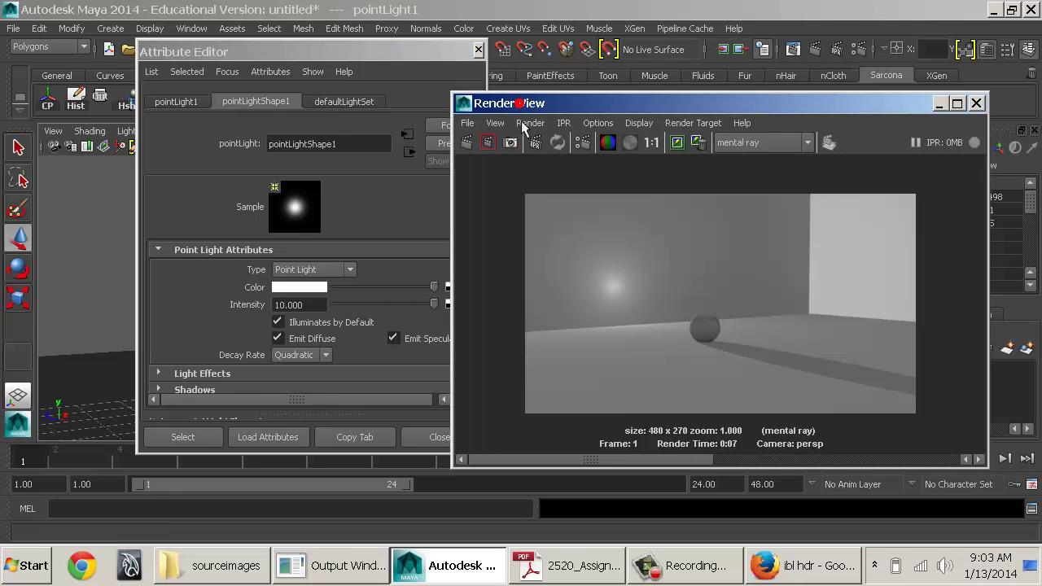
pyautogui.click(476, 145)
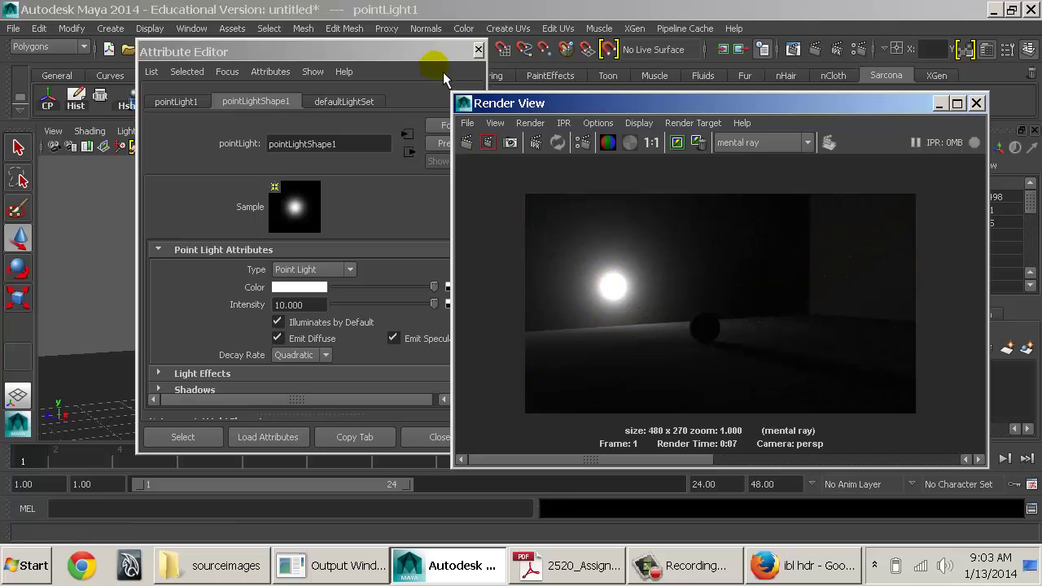
# Step: Move the point light a little away from the room's wall and render the frame again
pyautogui.click(478, 50)
pyautogui.moveTo(284, 263)
pyautogui.mouseDown()
pyautogui.moveTo(252, 272)
pyautogui.moveTo(272, 275)
pyautogui.mouseUp()
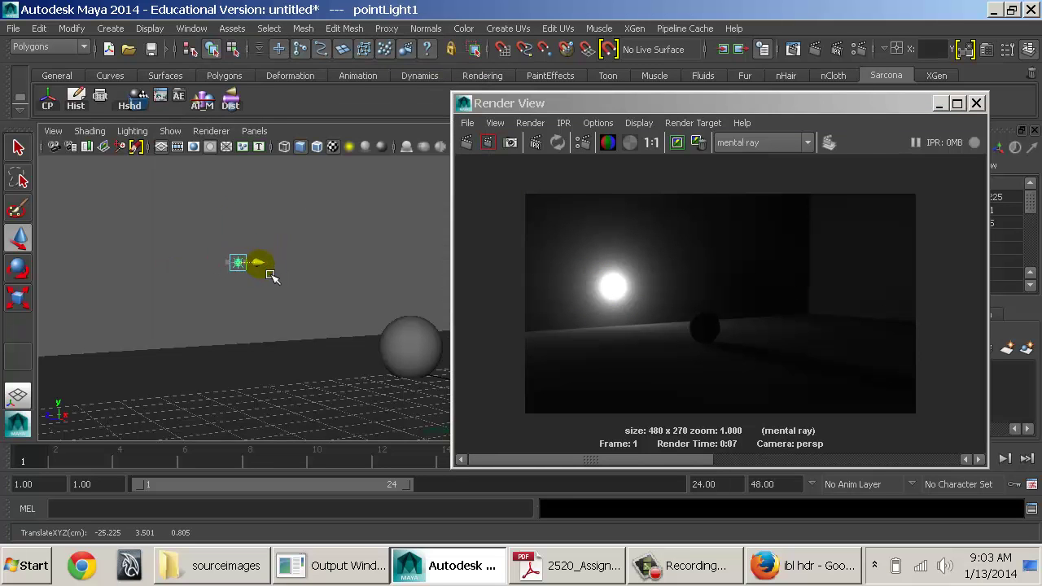
pyautogui.click(469, 144)
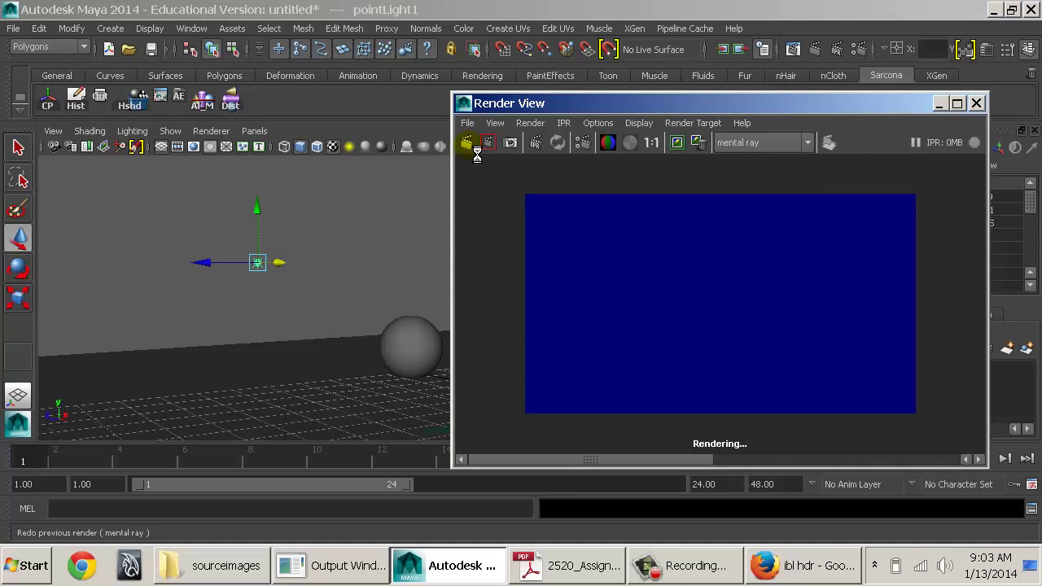
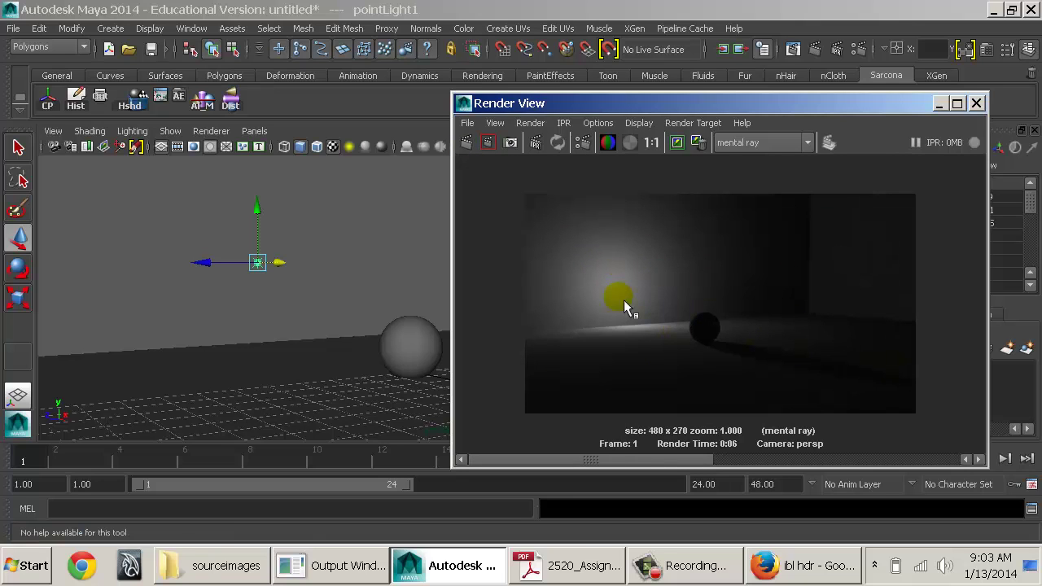
# Step: Look through the point light's mental ray attributes, including Caustic and Global Illumination, for an area light option
pyautogui.click(347, 137)
pyautogui.hotkey('ctrl', 'a')
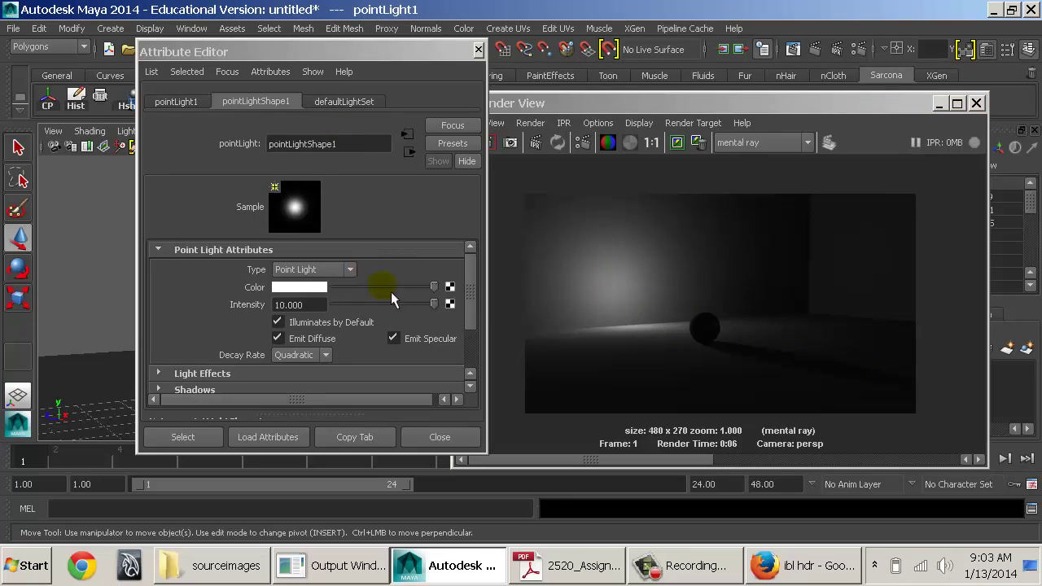
pyautogui.scroll(-2, 326, 293)
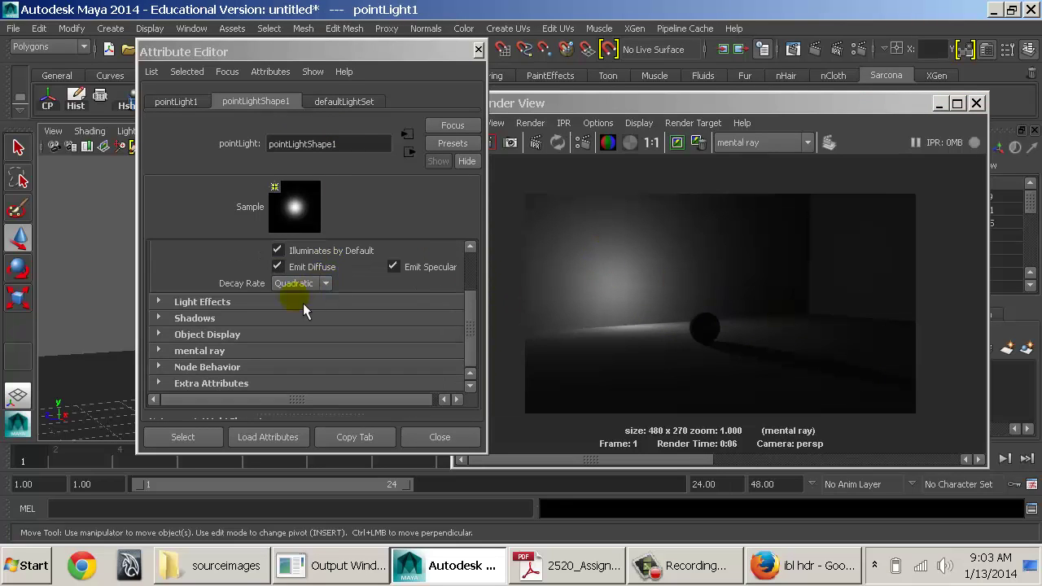
pyautogui.click(219, 358)
pyautogui.scroll(-3, 272, 338)
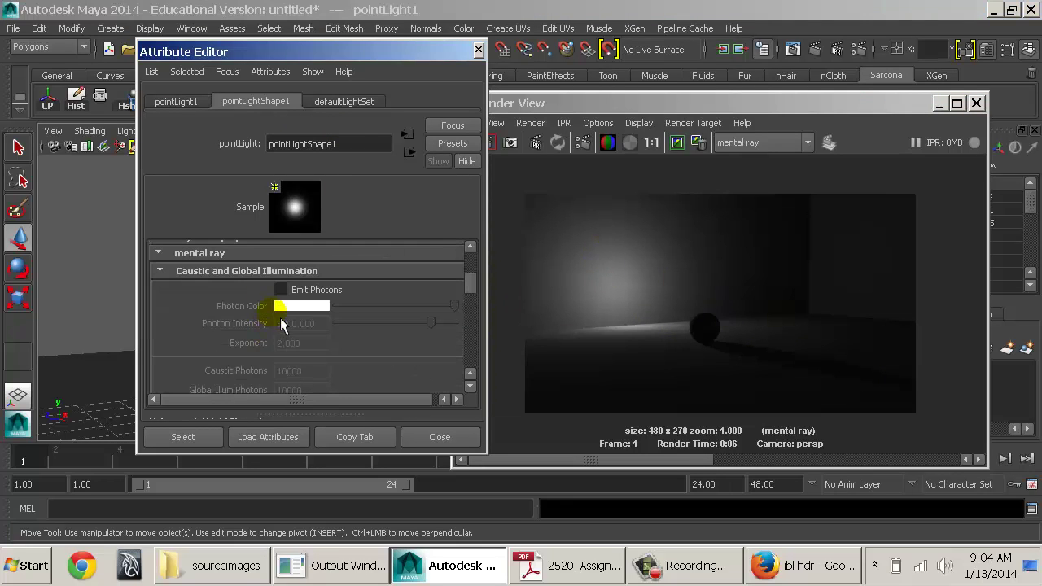
pyautogui.scroll(-5, 366, 281)
pyautogui.scroll(8, 330, 315)
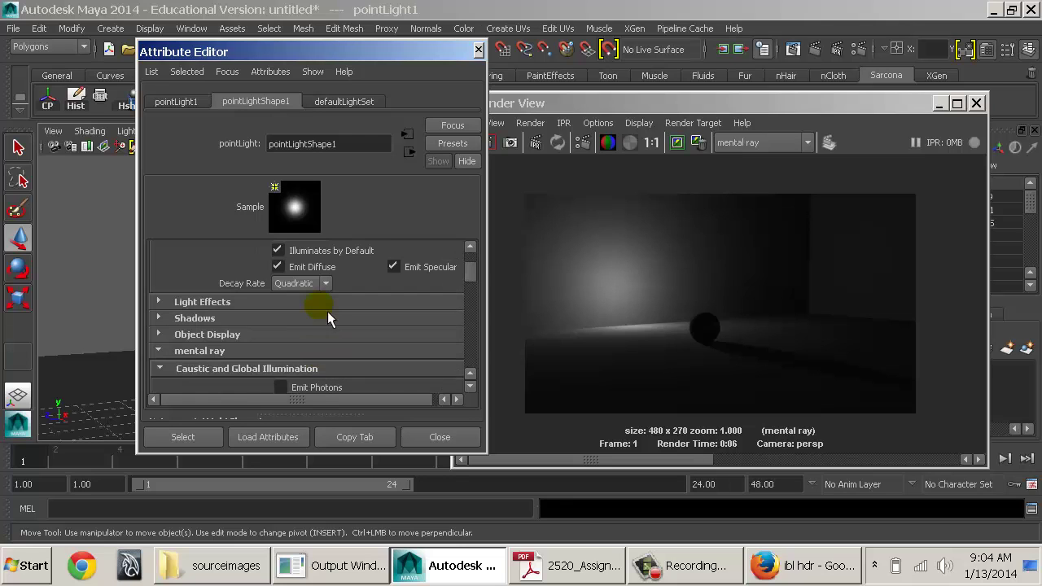
# Step: Look through the rest of the point light's mental ray attributes, down to Custom Shaders and Light Profile
pyautogui.scroll(-2, 327, 317)
pyautogui.scroll(2, 326, 310)
pyautogui.scroll(-8, 316, 301)
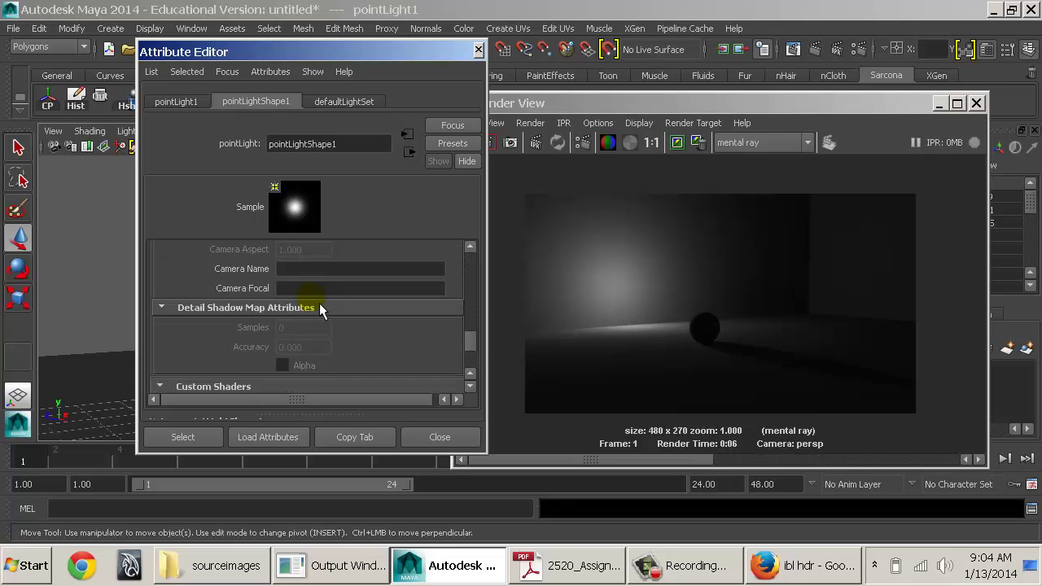
pyautogui.scroll(-3, 320, 303)
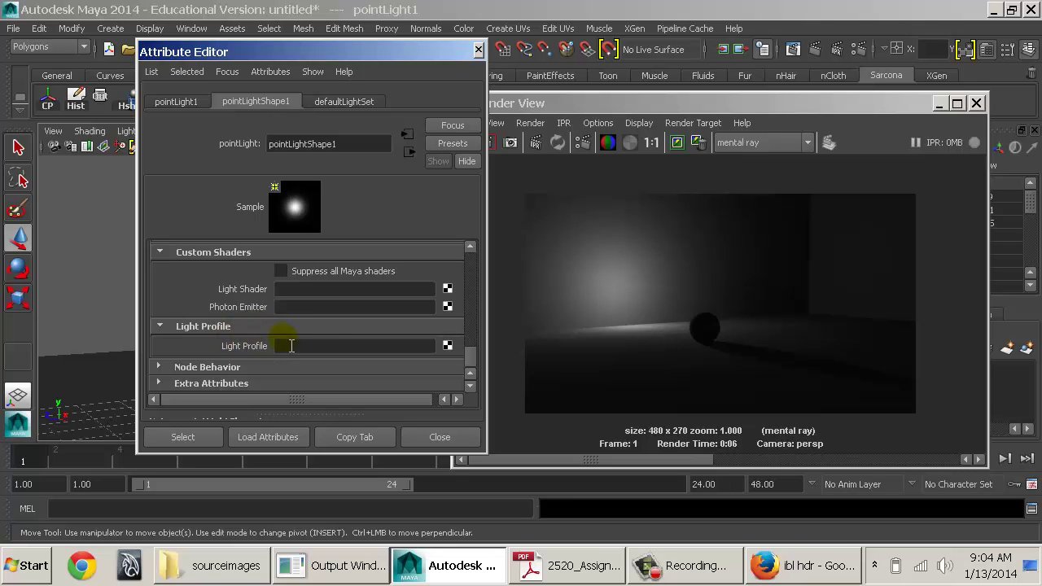
# Step: Switch to Firefox and search the web for "ies profile" in a new tab
pyautogui.click(804, 565)
pyautogui.hotkey('ctrl', 't')
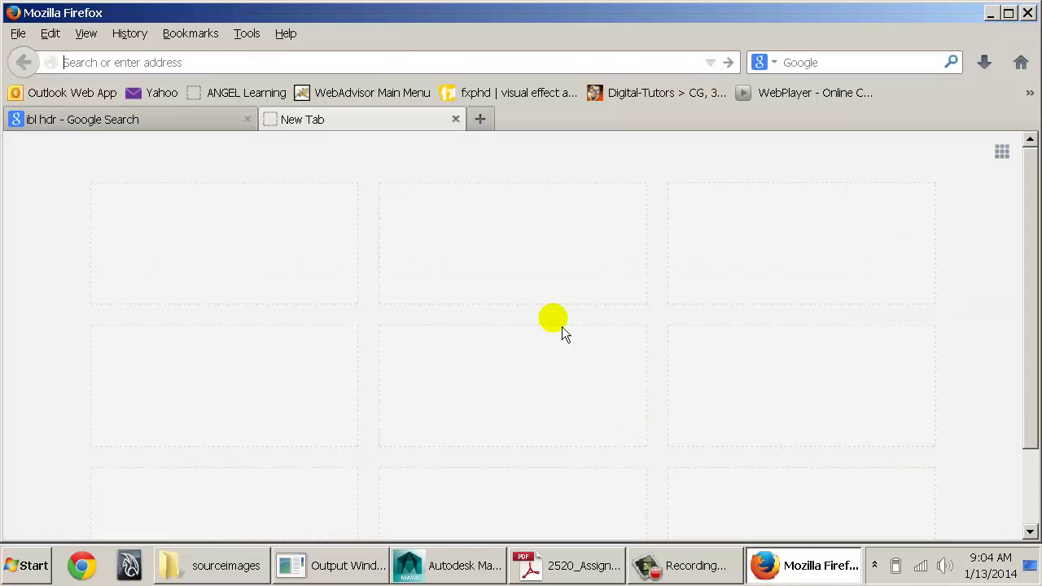
pyautogui.click(820, 64)
pyautogui.write('ies')
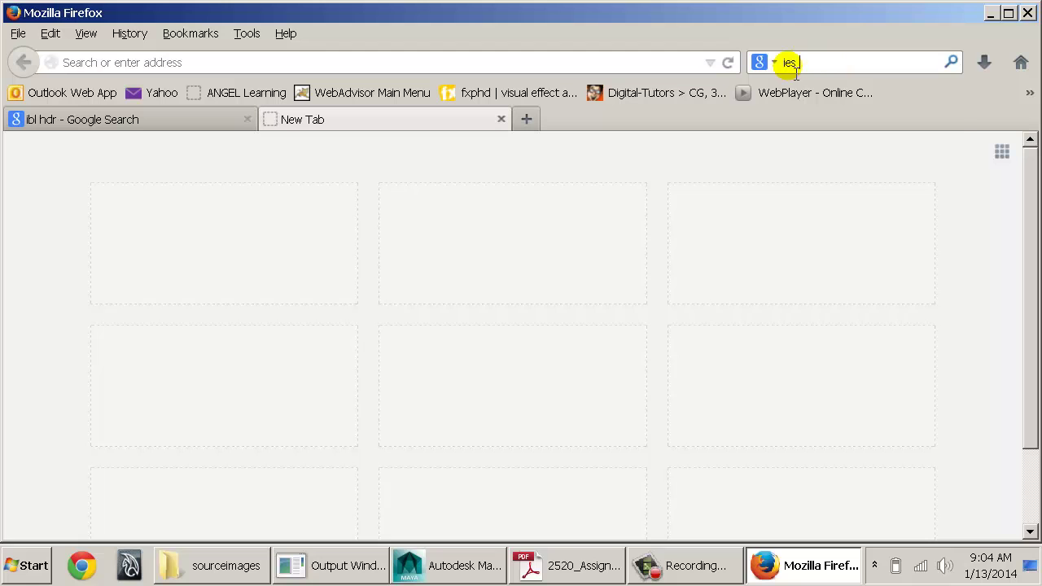
pyautogui.write(' pro')
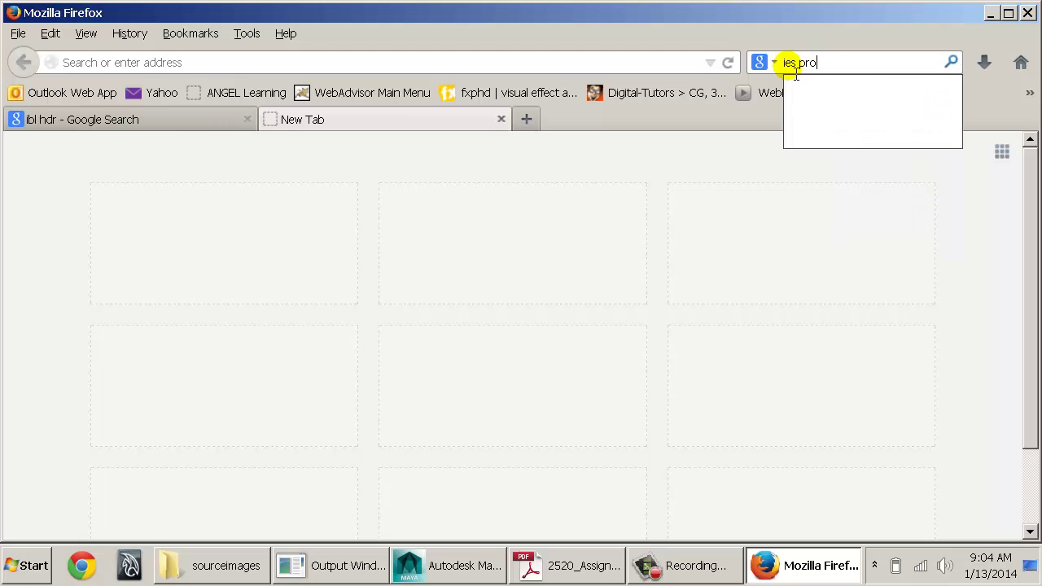
pyautogui.write('file')
pyautogui.press('Return')
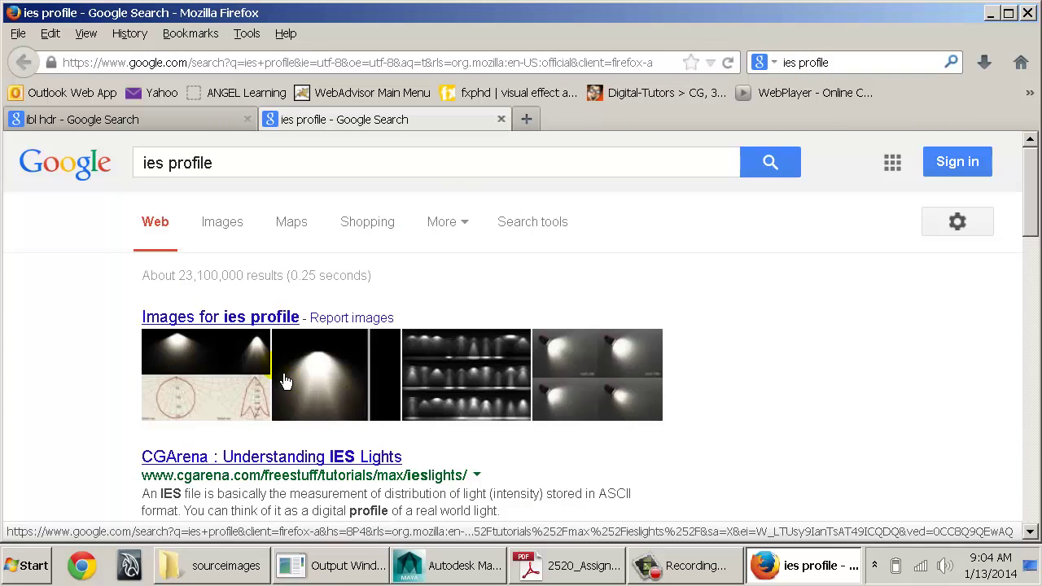
# Step: View the image result with rows of different IES lamp renders, and return to the web results
pyautogui.click(504, 383)
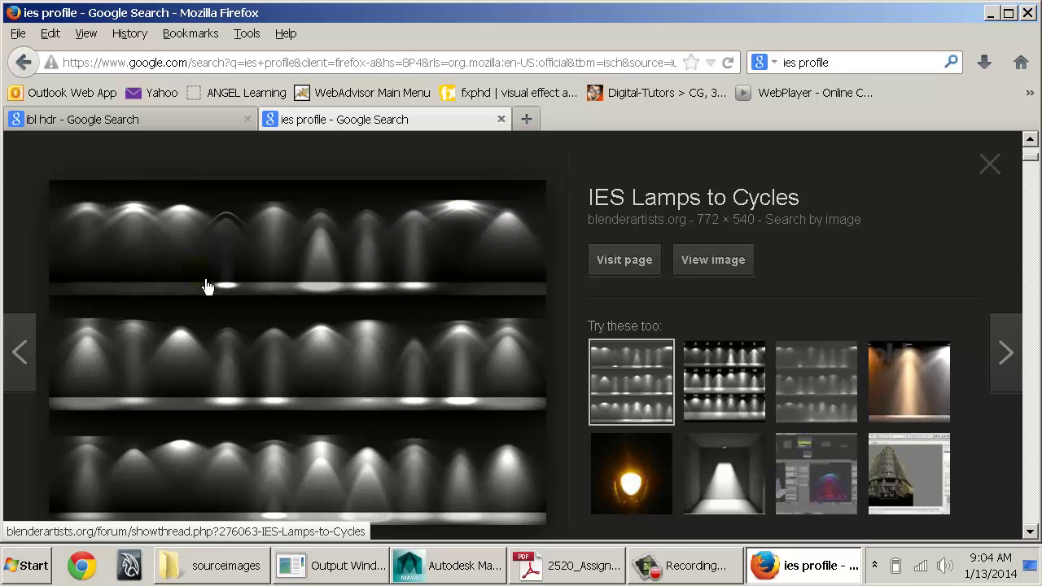
pyautogui.scroll(-3, 170, 274)
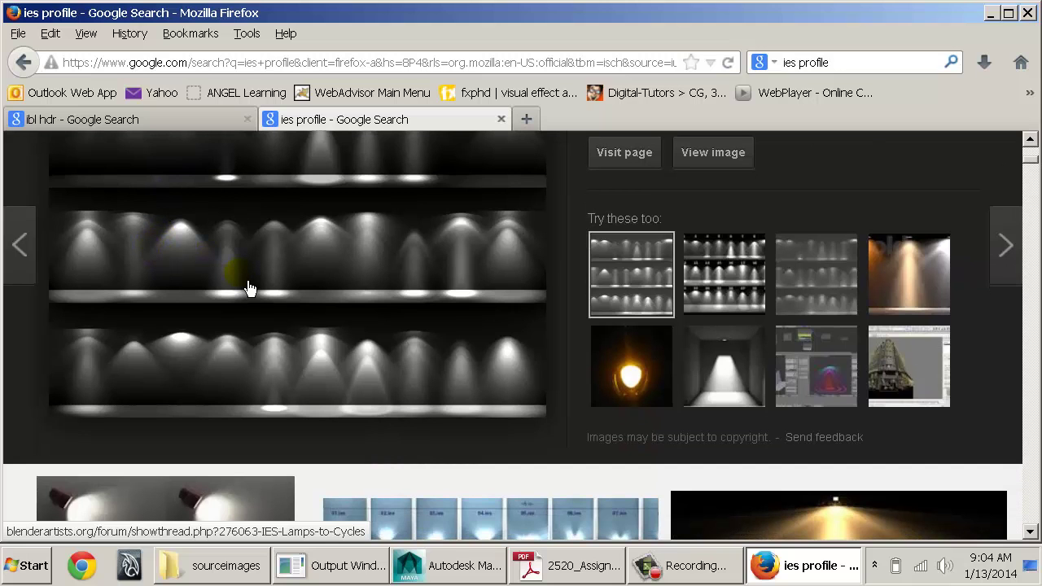
pyautogui.hotkey('alt', 'Left')
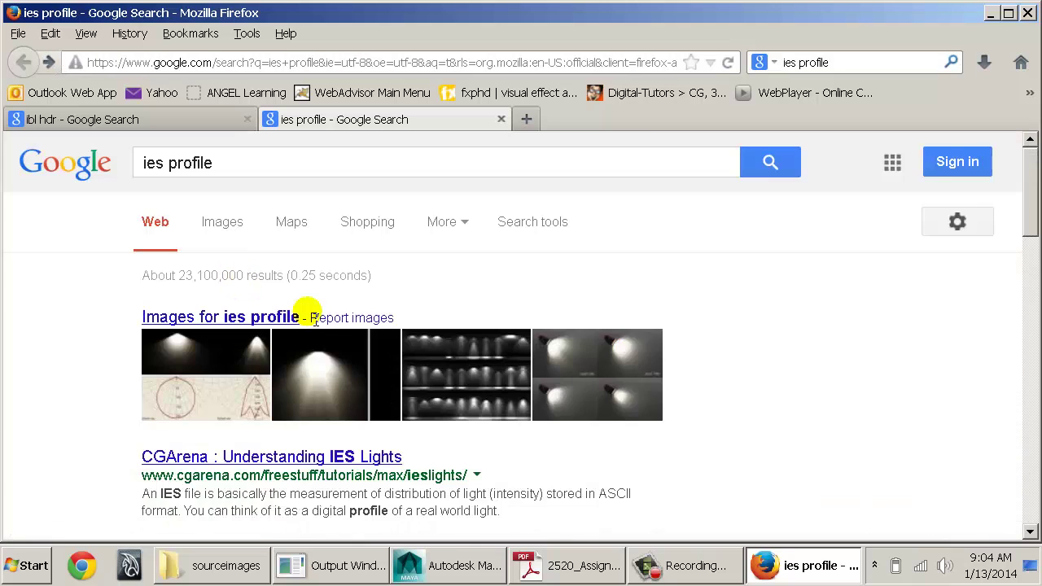
# Step: Open the CGArena article Understanding IES Lights and look through its explanation, diagrams and IES viewer section
pyautogui.scroll(-2, 302, 310)
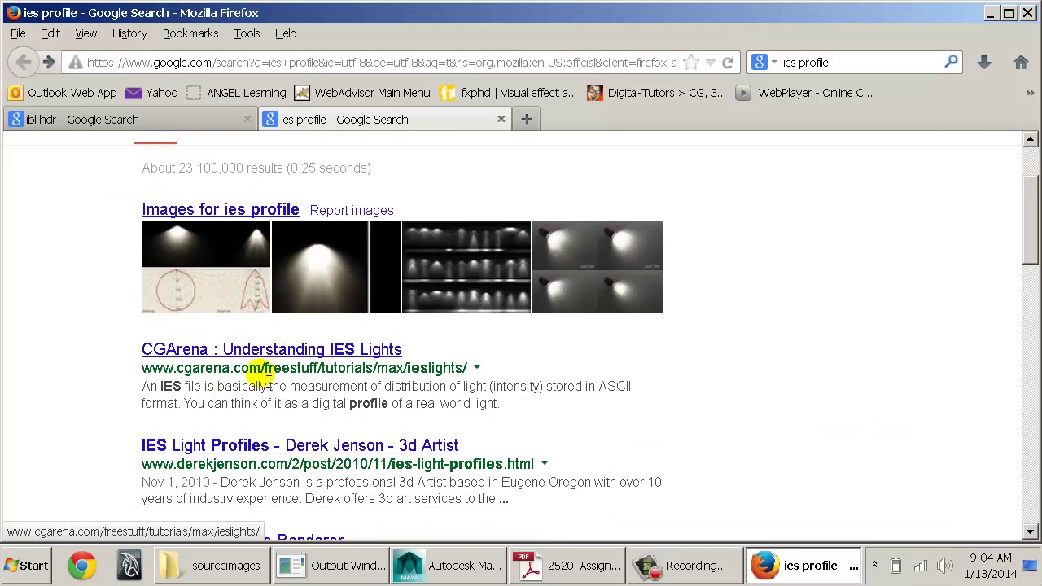
pyautogui.click(334, 350)
pyautogui.scroll(-12, 367, 352)
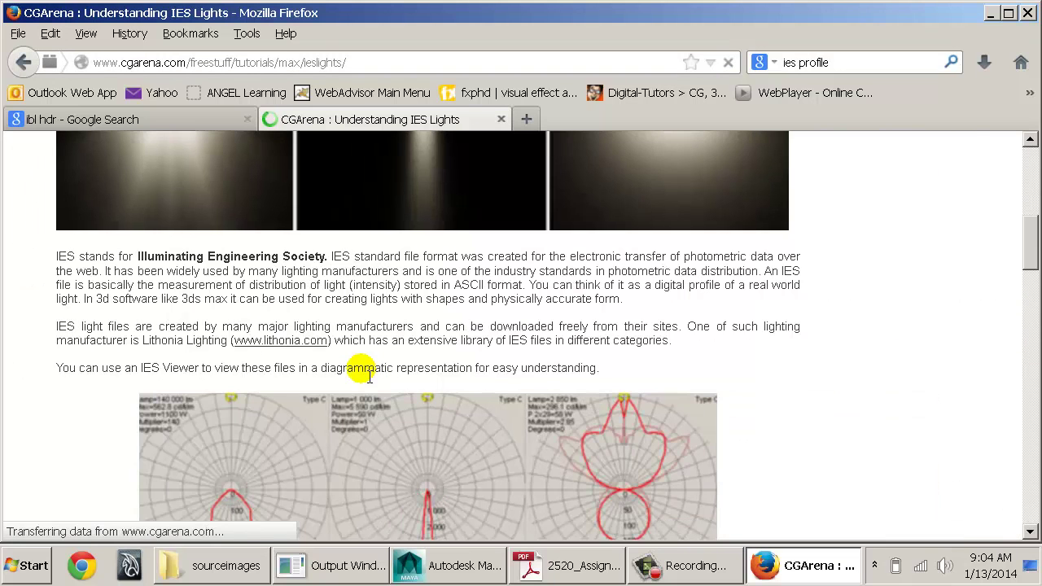
pyautogui.scroll(-8, 370, 346)
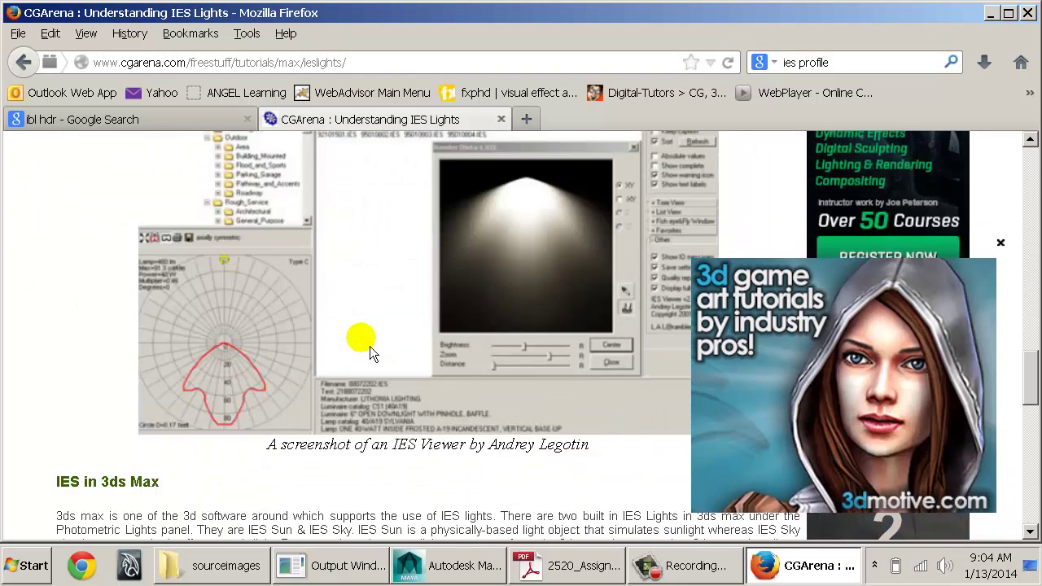
pyautogui.scroll(5, 370, 346)
pyautogui.scroll(-10, 370, 348)
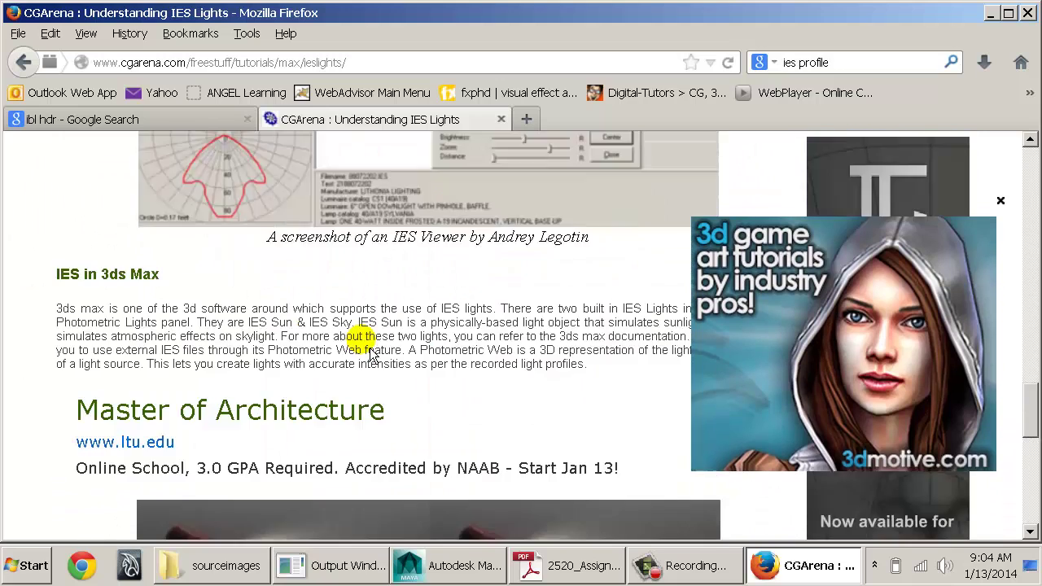
pyautogui.scroll(6, 370, 347)
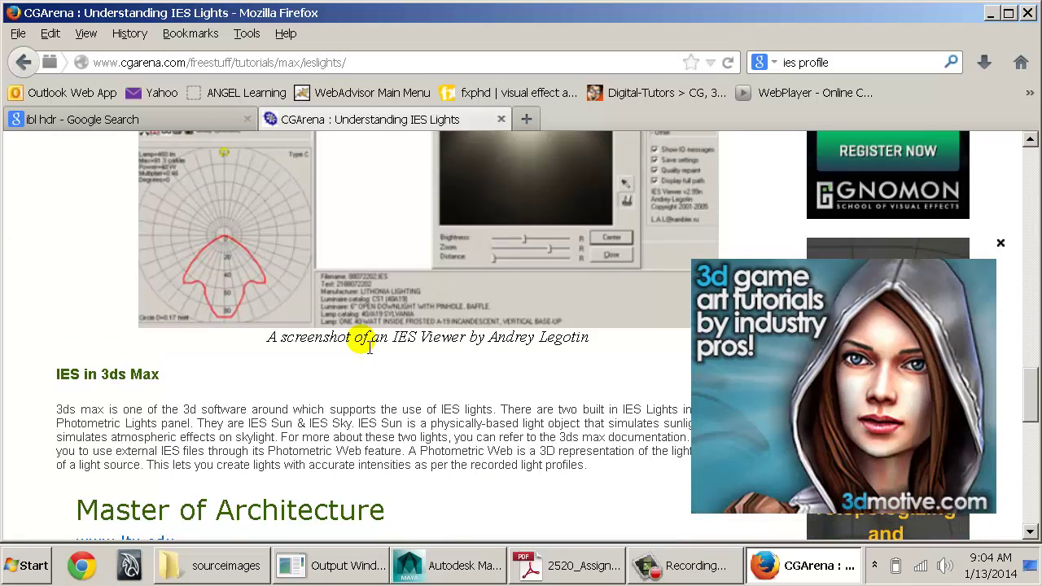
pyautogui.scroll(12, 369, 347)
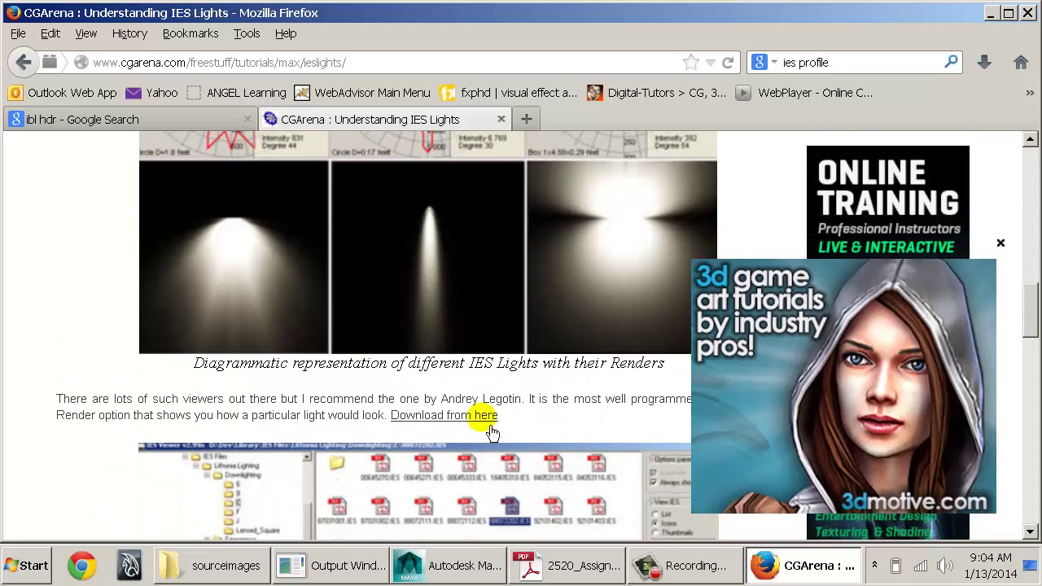
pyautogui.click(463, 419)
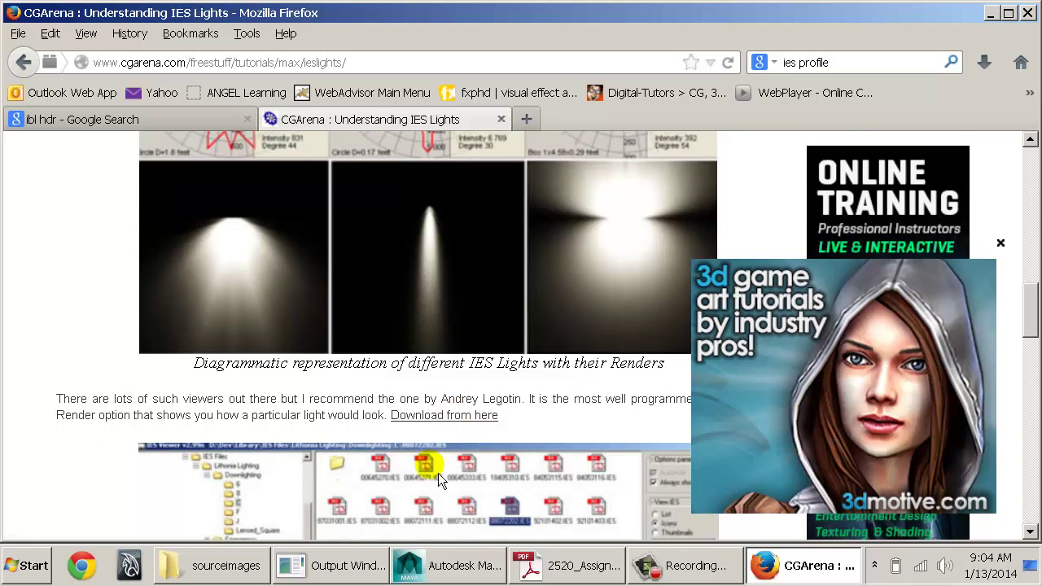
pyautogui.scroll(5, 457, 281)
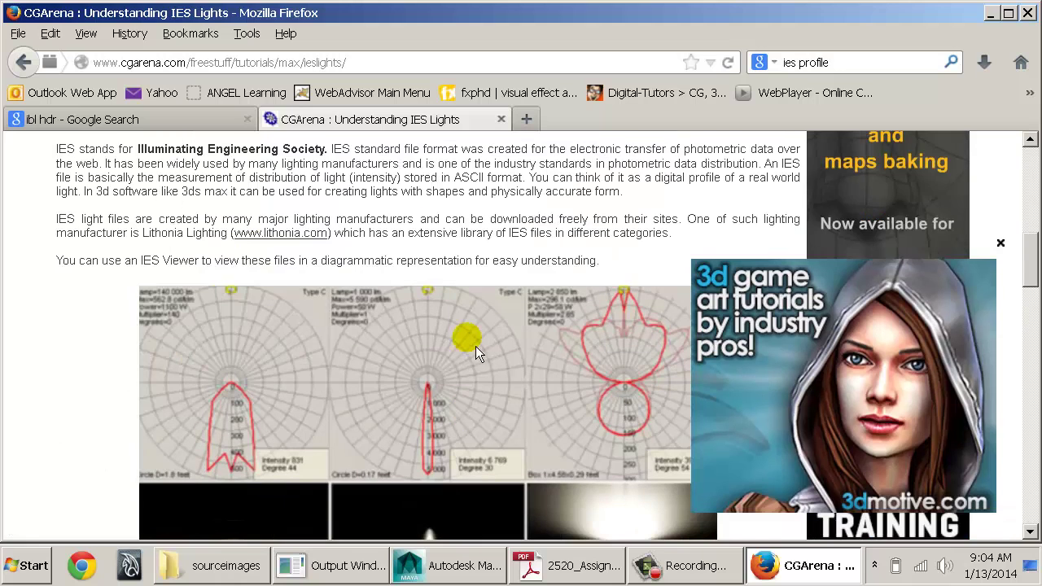
# Step: Open the Lithonia Lighting site linked in the article and go to the Photometrics page in its resources
pyautogui.click(267, 236)
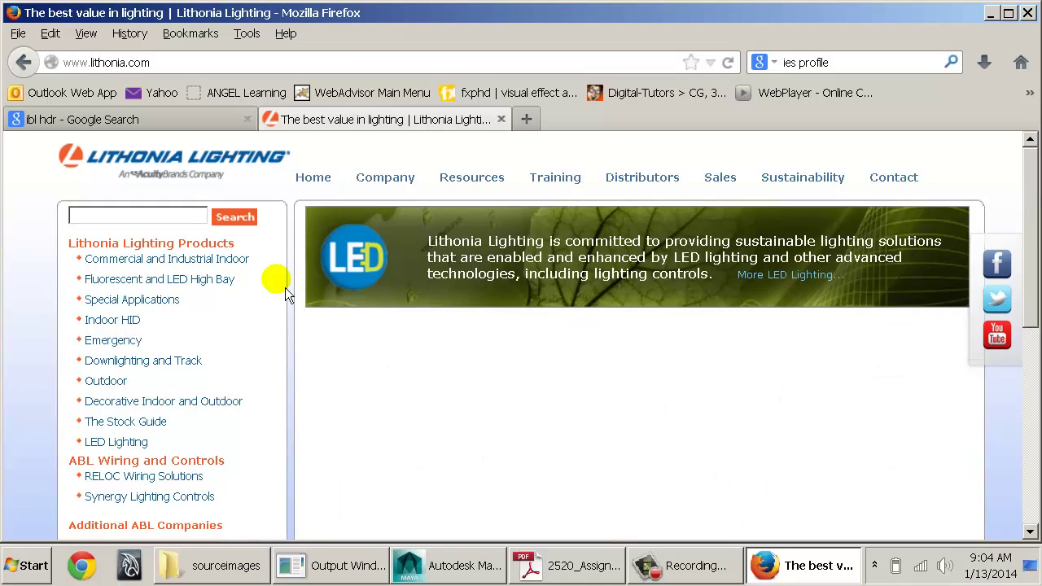
pyautogui.scroll(-6, 281, 285)
pyautogui.scroll(8, 284, 296)
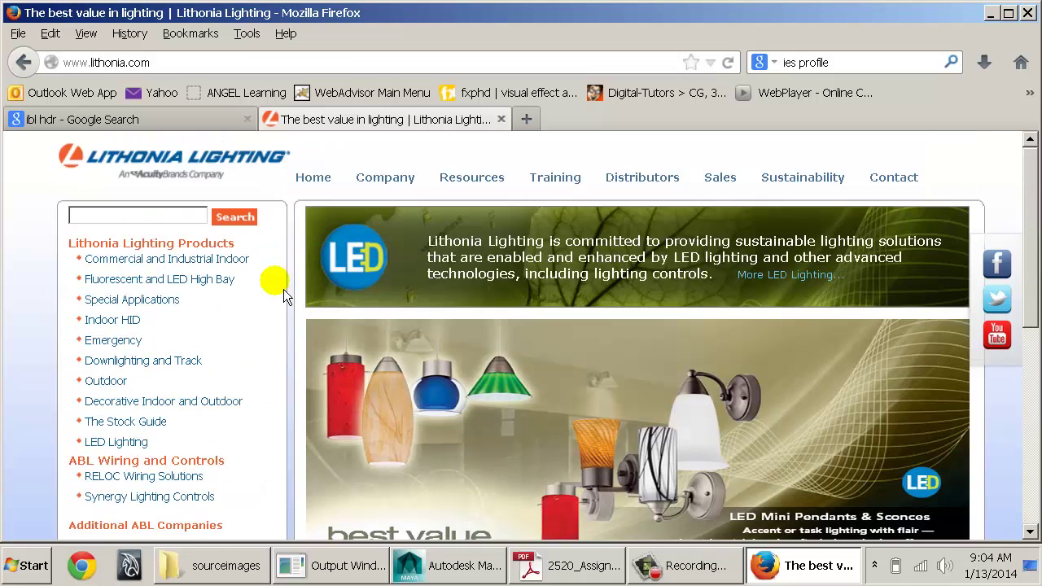
pyautogui.click(484, 182)
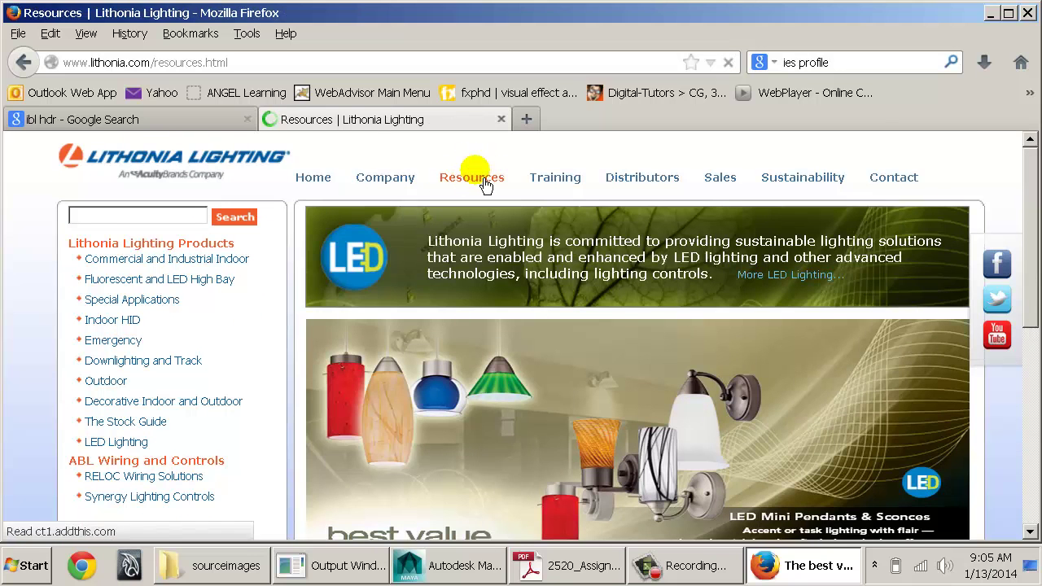
pyautogui.scroll(-2, 450, 330)
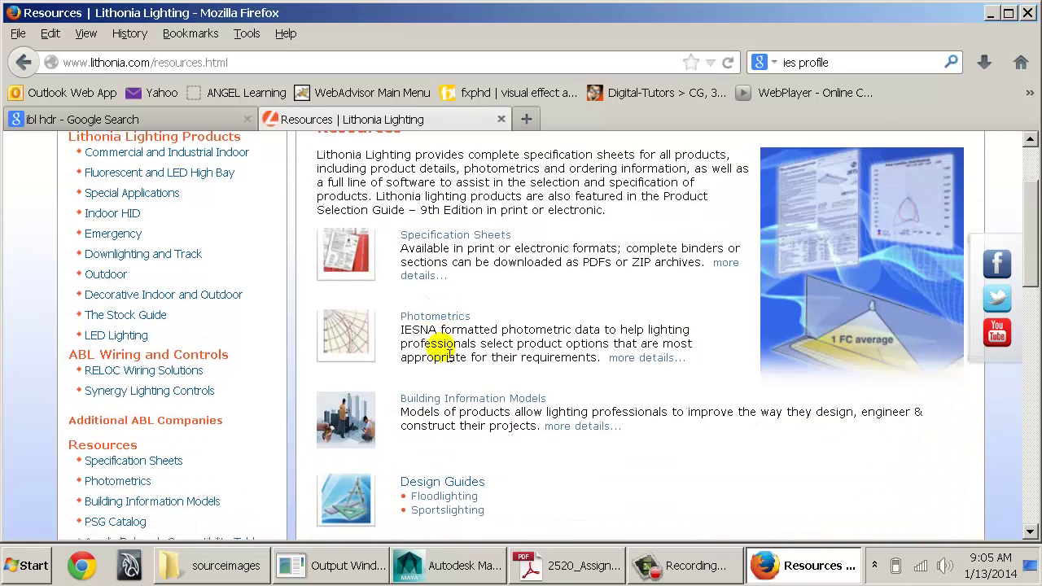
pyautogui.click(440, 323)
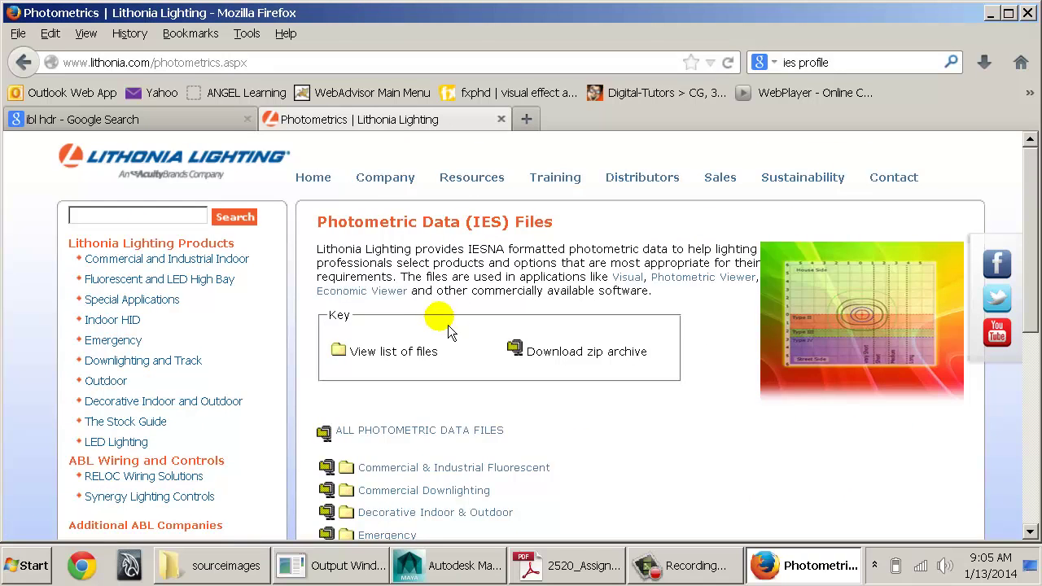
# Step: Browse the photometric data file categories, opening Commercial & Industrial Fluorescent and its Surface directory
pyautogui.scroll(-4, 452, 318)
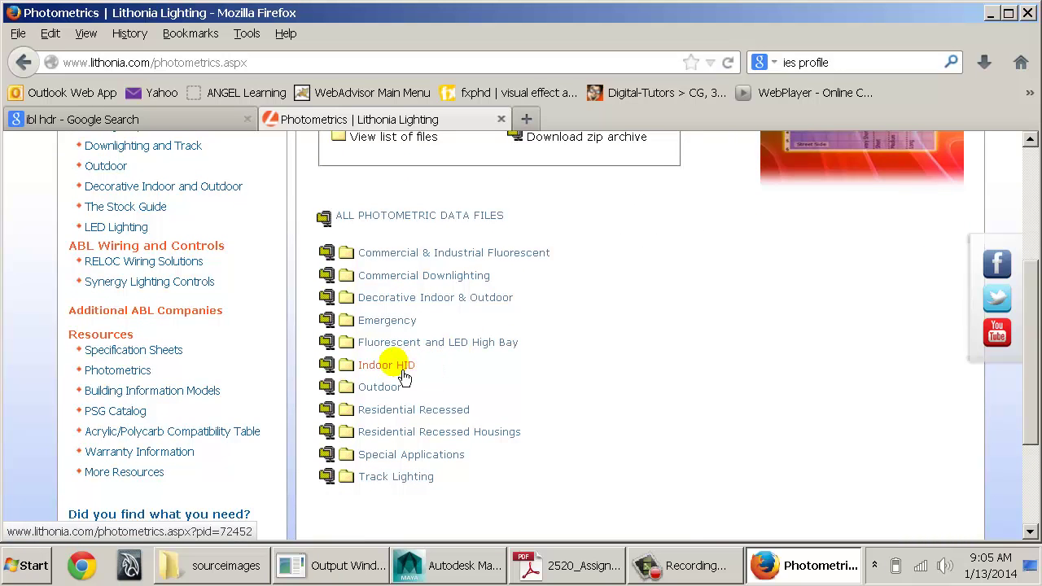
pyautogui.scroll(5, 505, 376)
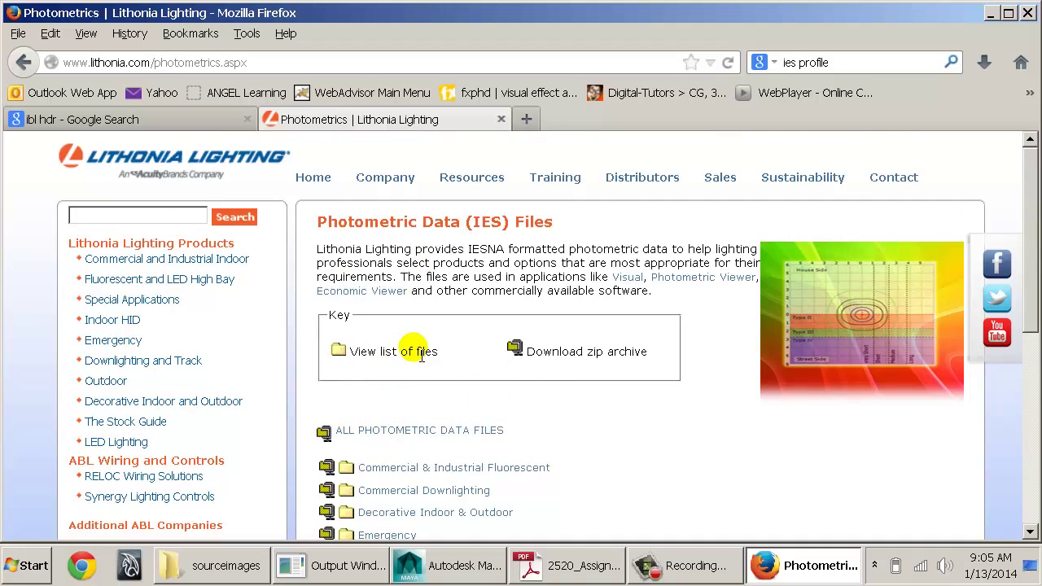
pyautogui.scroll(-3, 411, 351)
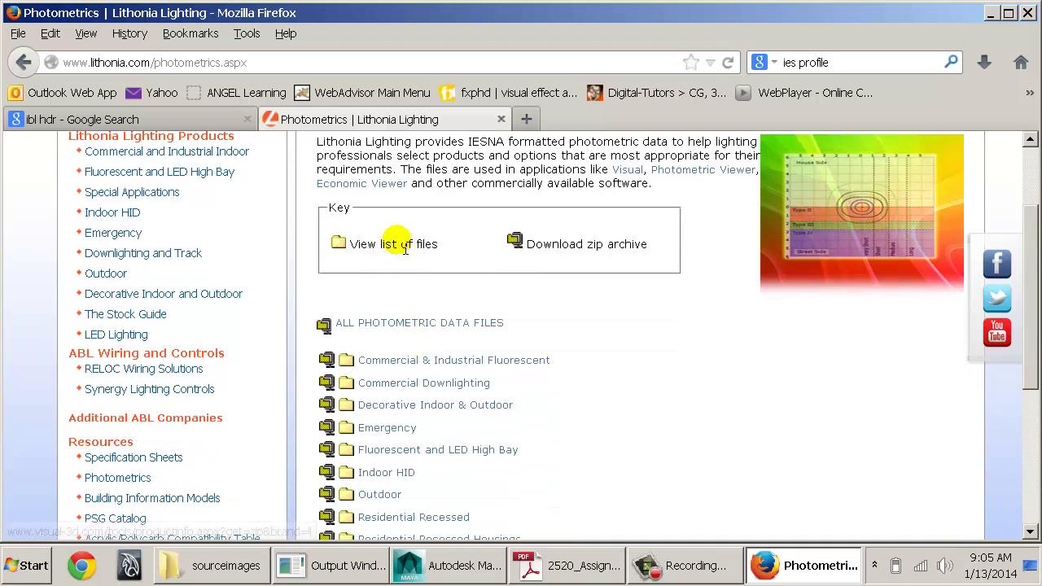
pyautogui.click(413, 368)
pyautogui.scroll(-4, 466, 363)
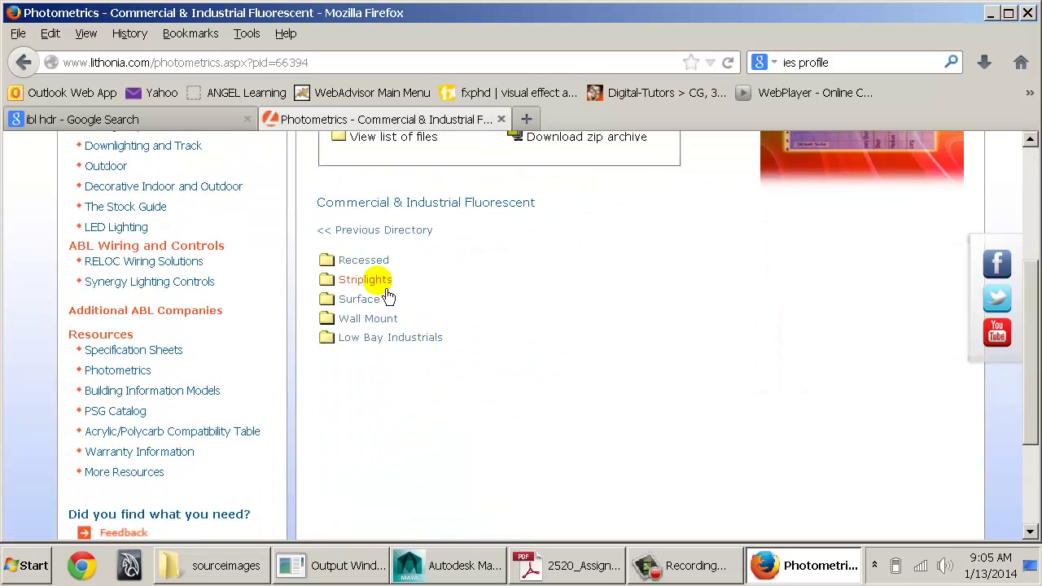
pyautogui.click(364, 298)
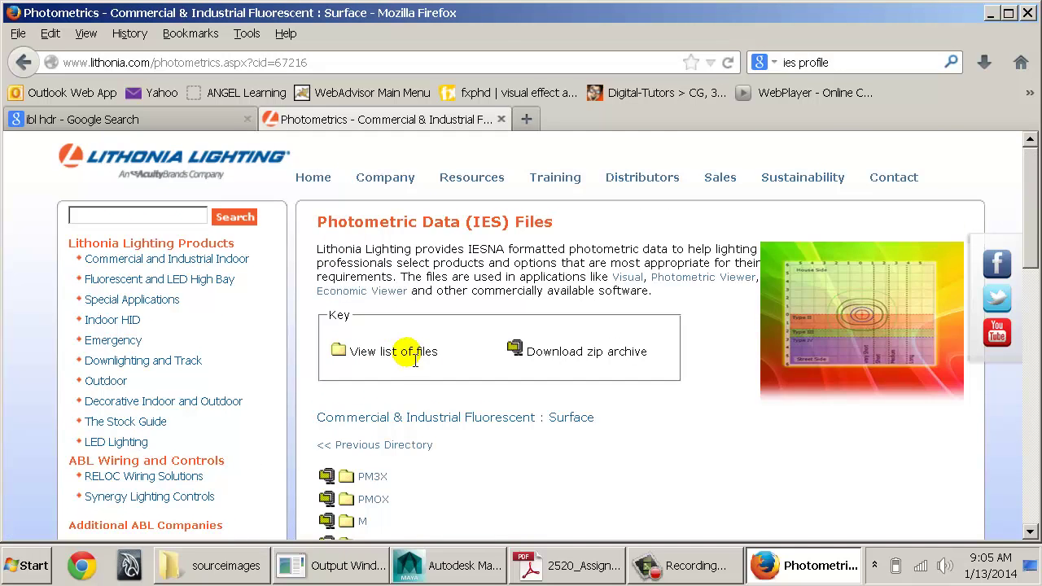
pyautogui.scroll(-7, 399, 350)
pyautogui.scroll(-9, 365, 407)
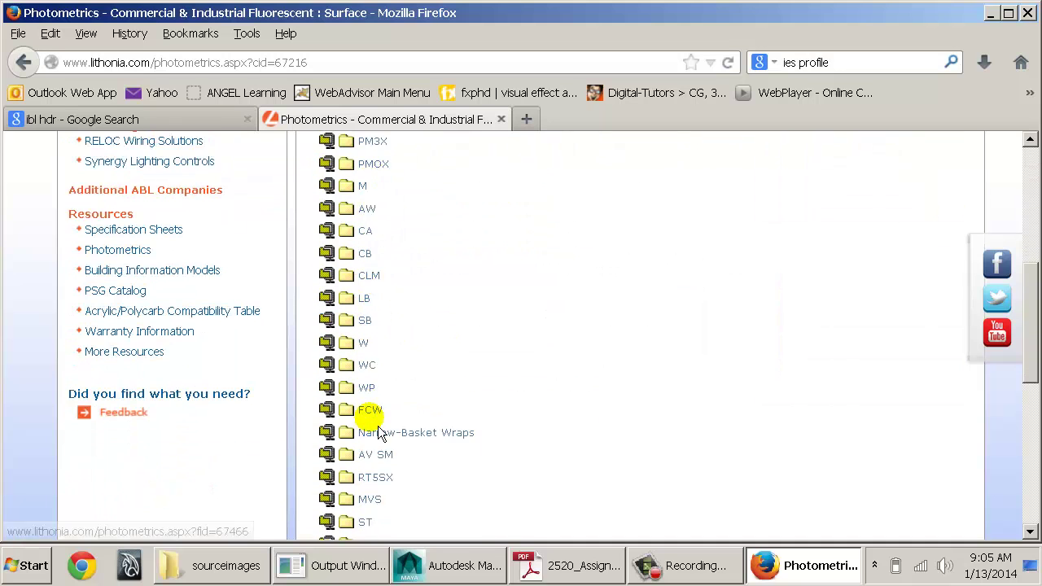
pyautogui.scroll(10, 366, 391)
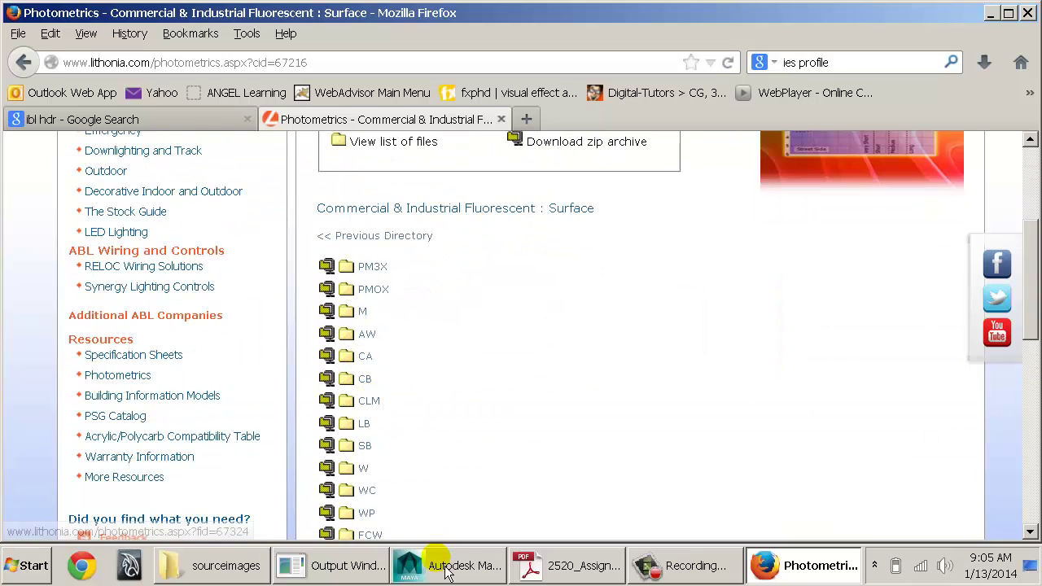
# Step: Switch to the sourceimages folder window and select all the IES files in it
pyautogui.click(443, 566)
pyautogui.click(232, 566)
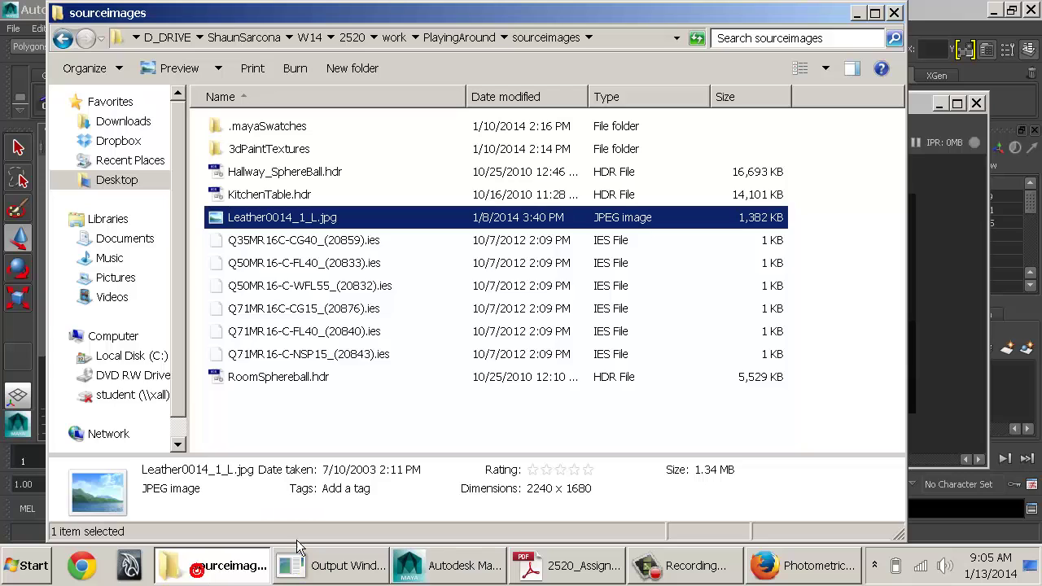
pyautogui.click(362, 241)
pyautogui.keyDown('shift'); pyautogui.click(373, 354); pyautogui.keyUp('shift')
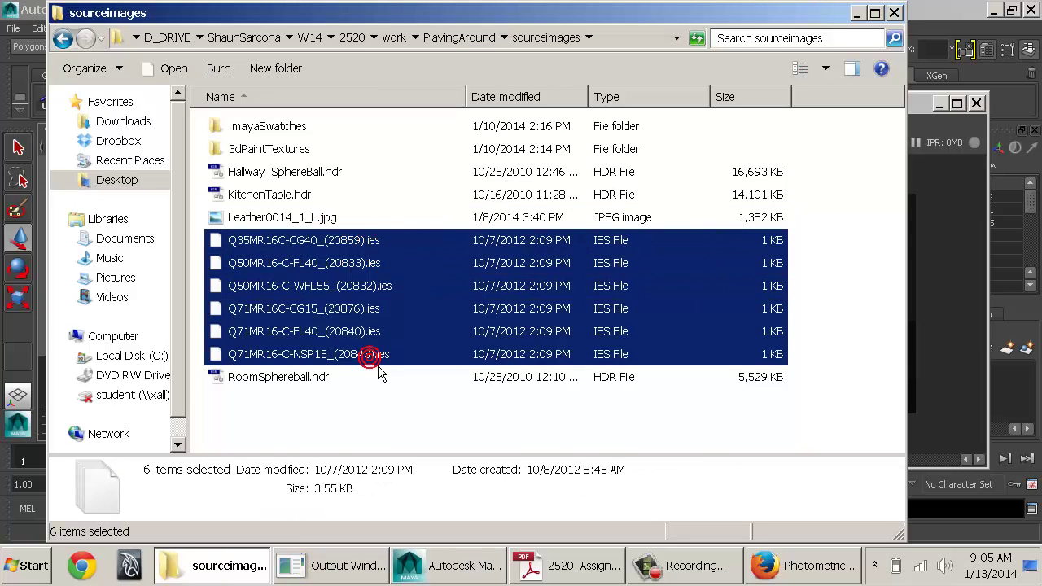
# Step: Switch to Maya, give the point light a mental ray light profile using Q71MR16-C-NSP15_(20843).ies, and render the scene
pyautogui.hotkey('alt', 'Tab')
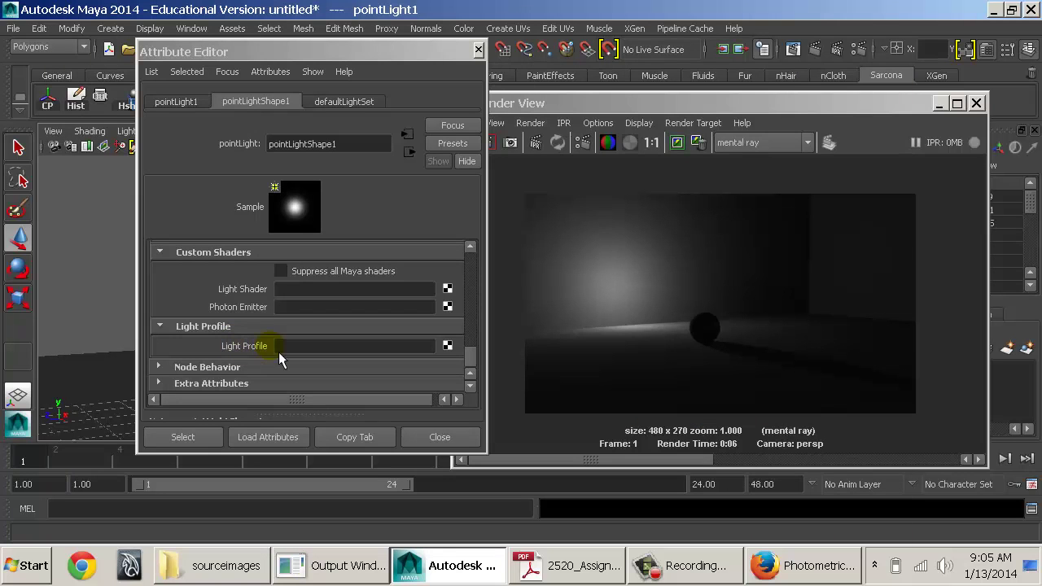
pyautogui.click(448, 346)
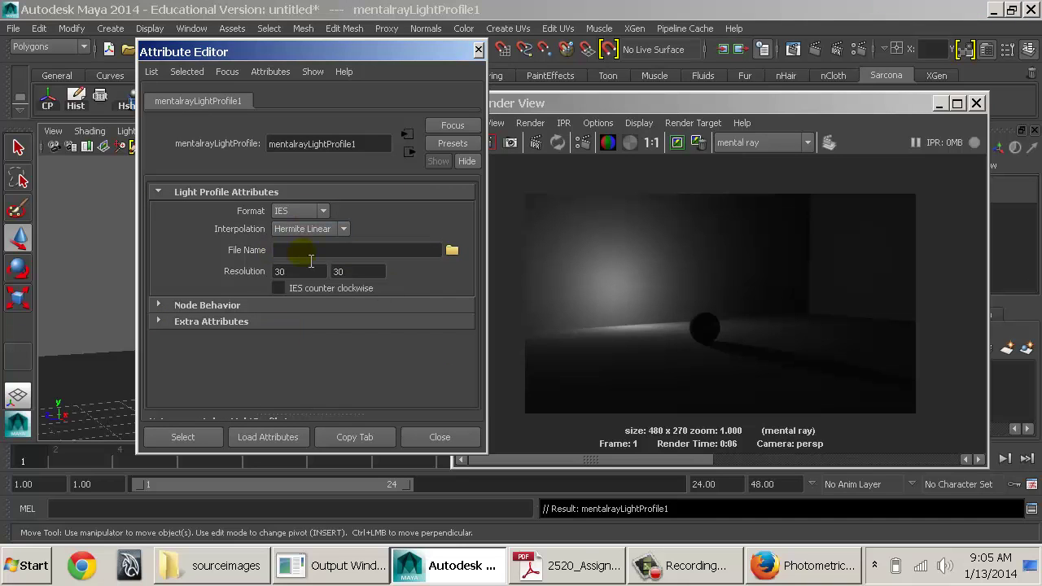
pyautogui.click(460, 253)
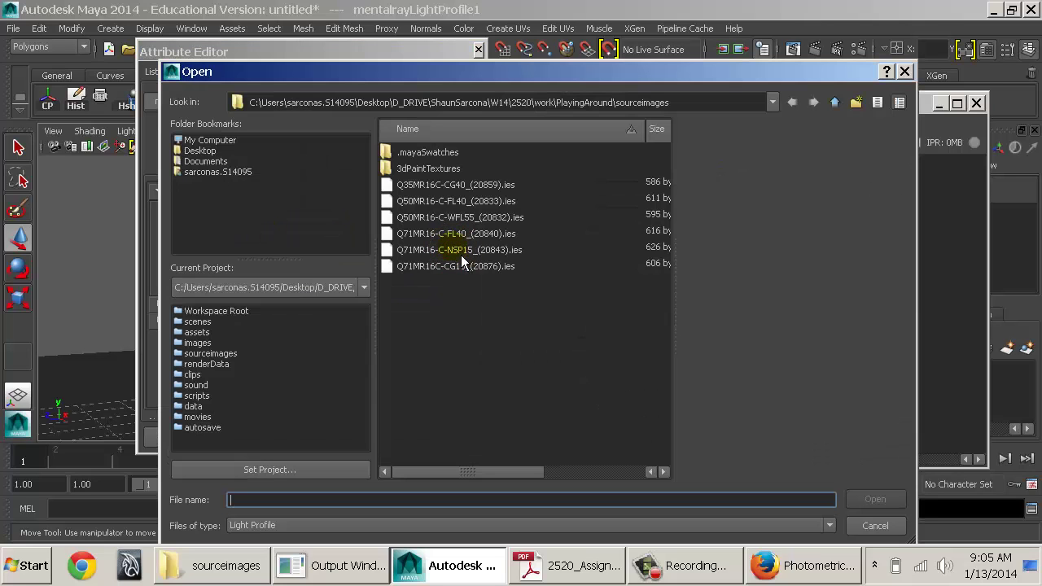
pyautogui.click(454, 186)
pyautogui.click(458, 218)
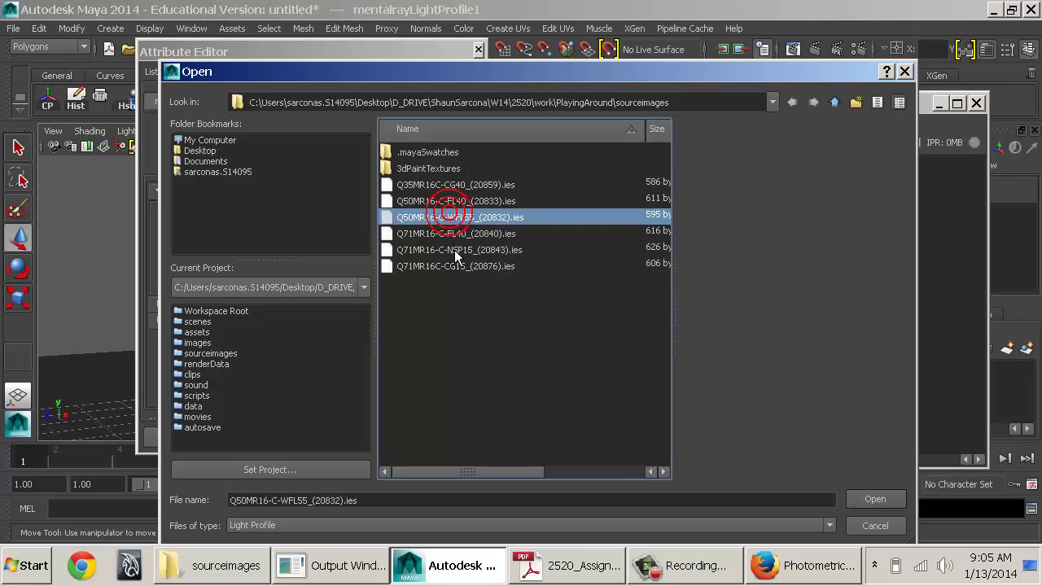
pyautogui.click(448, 247)
pyautogui.click(875, 500)
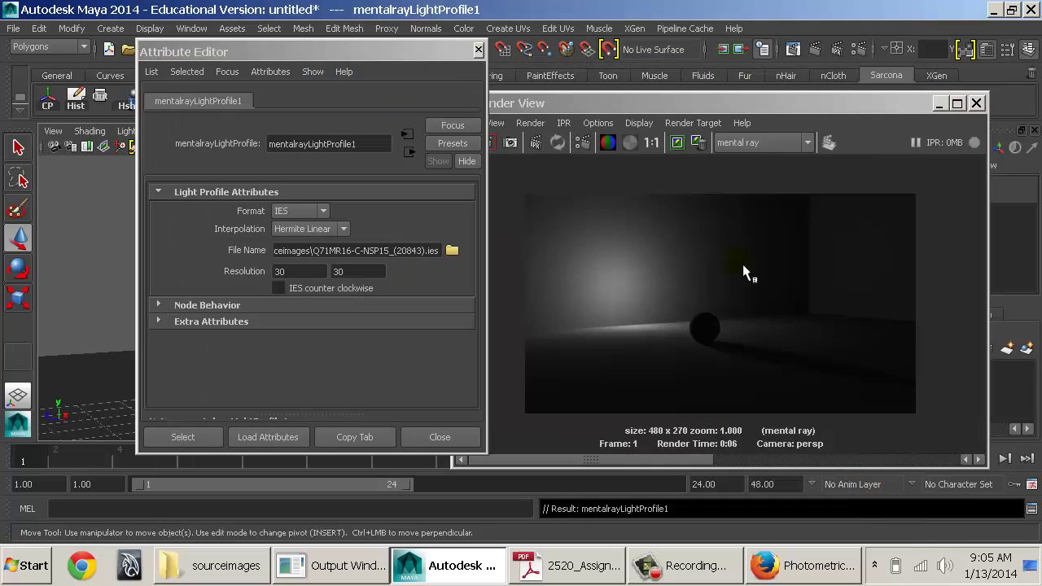
pyautogui.click(501, 105)
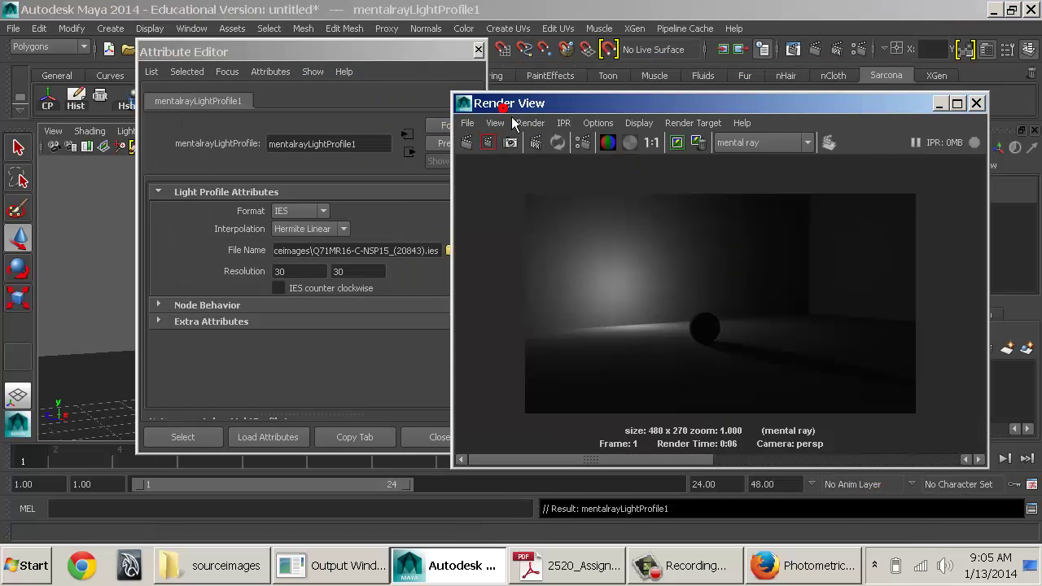
pyautogui.click(468, 147)
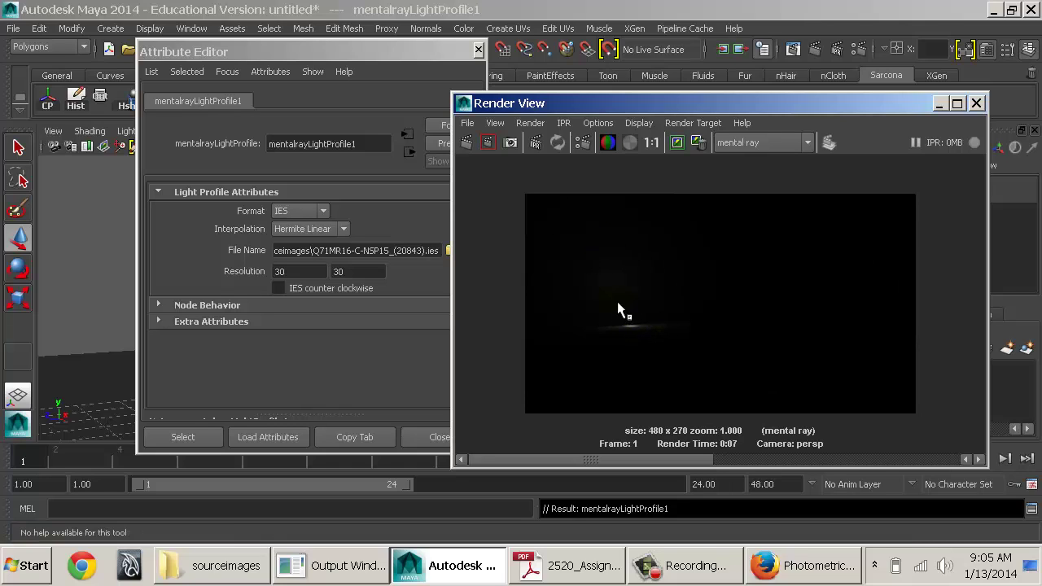
# Step: Return to the point light's shape attributes, set its intensity to 50, and render the scene again
pyautogui.click(407, 155)
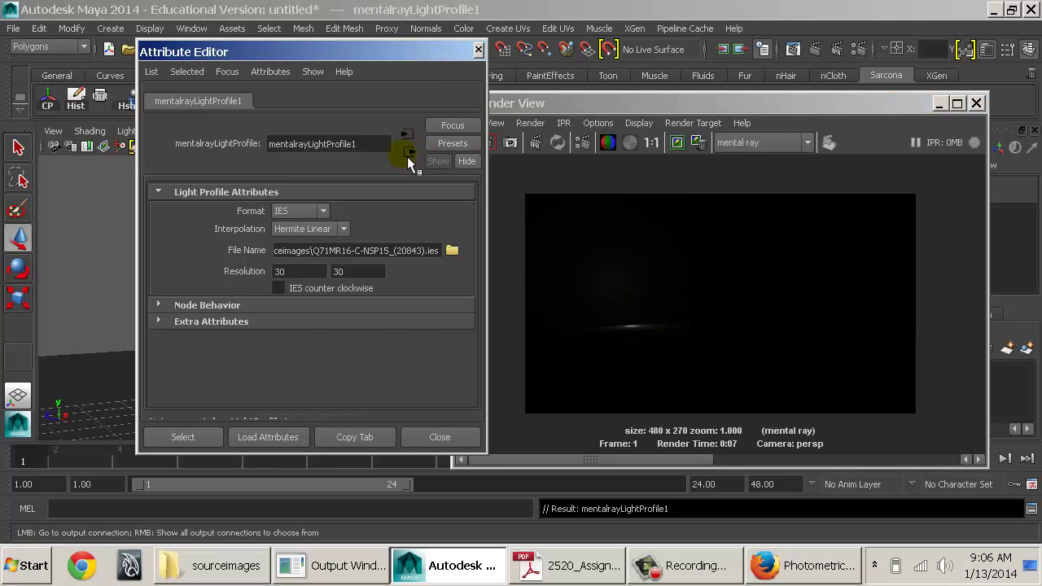
pyautogui.moveTo(360, 62); pyautogui.dragTo(271, 85)
pyautogui.click(268, 272)
pyautogui.scroll(10, 429, 301)
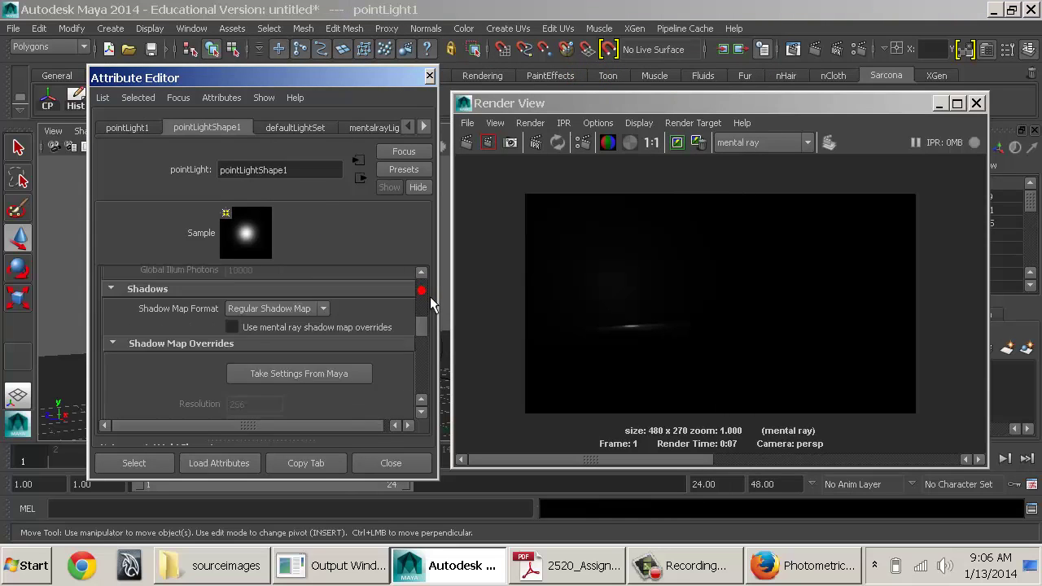
pyautogui.click(236, 321)
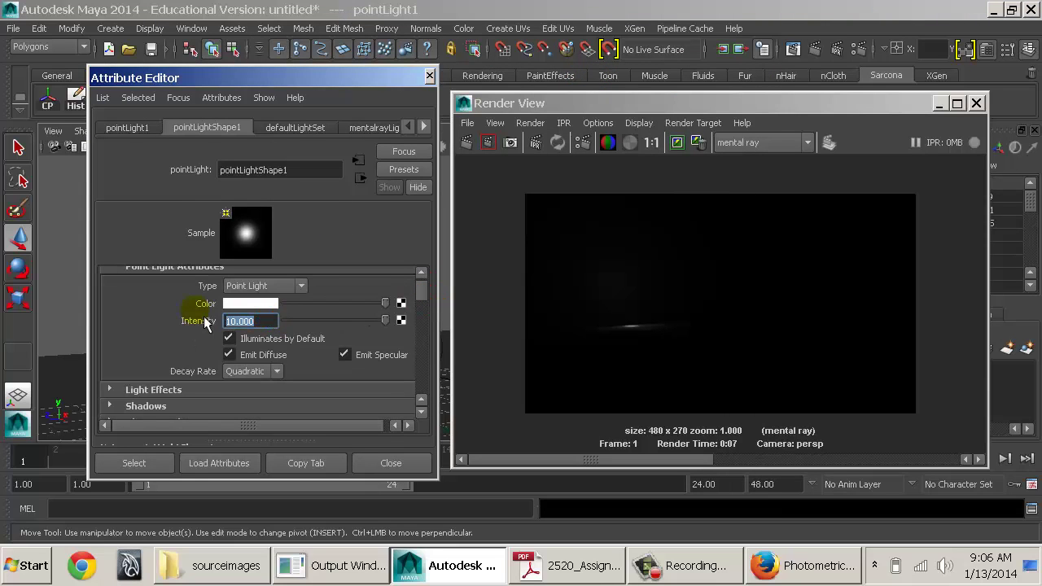
pyautogui.click(466, 144)
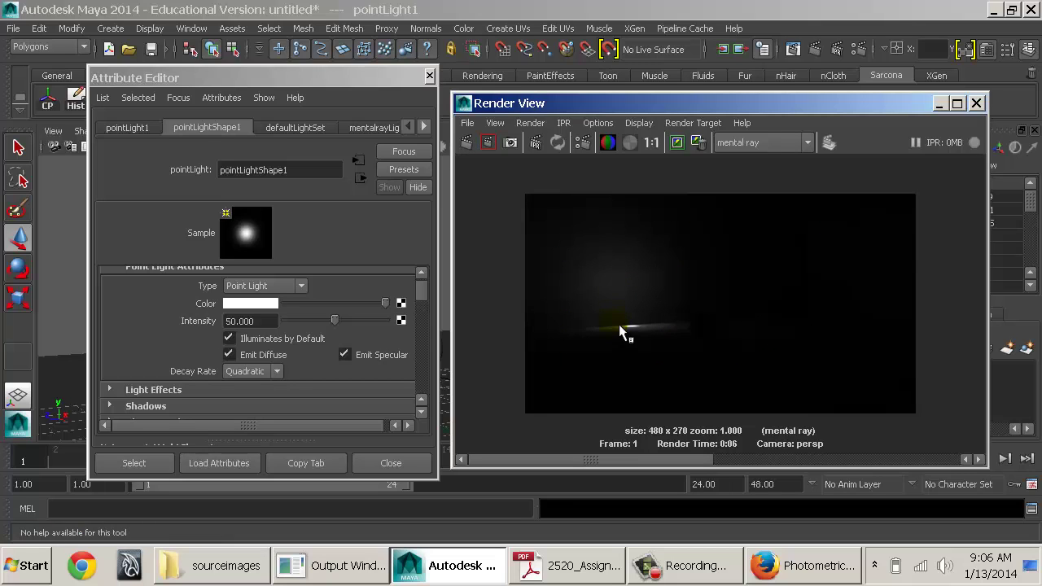
# Step: Uncover the viewport around the point light, rotate the light about its Z axis, and render the result
pyautogui.moveTo(541, 103); pyautogui.dragTo(630, 102)
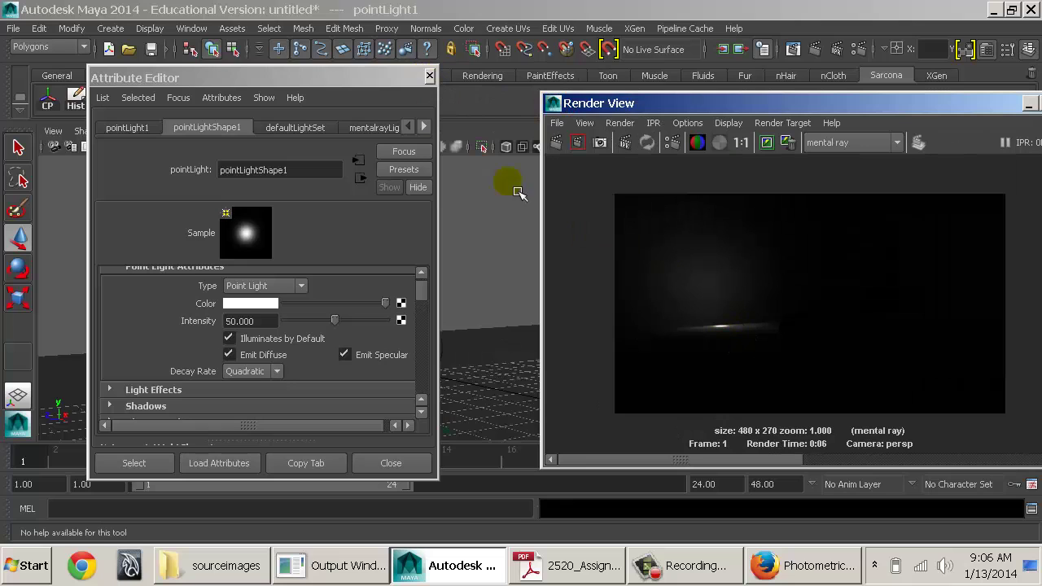
pyautogui.click(430, 76)
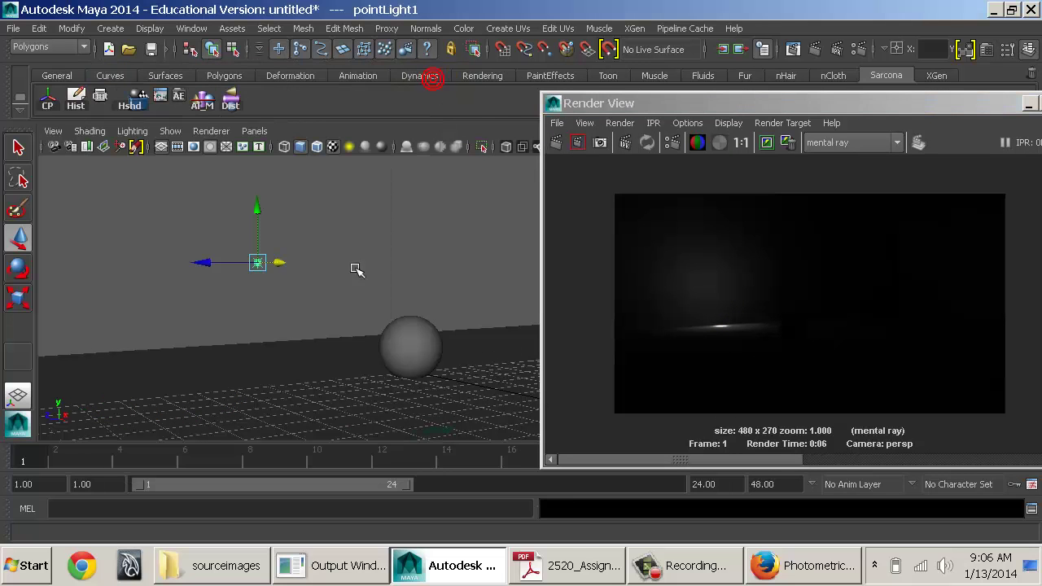
pyautogui.keyDown('alt'); pyautogui.moveTo(308, 259); pyautogui.dragTo(453, 256); pyautogui.keyUp('alt')
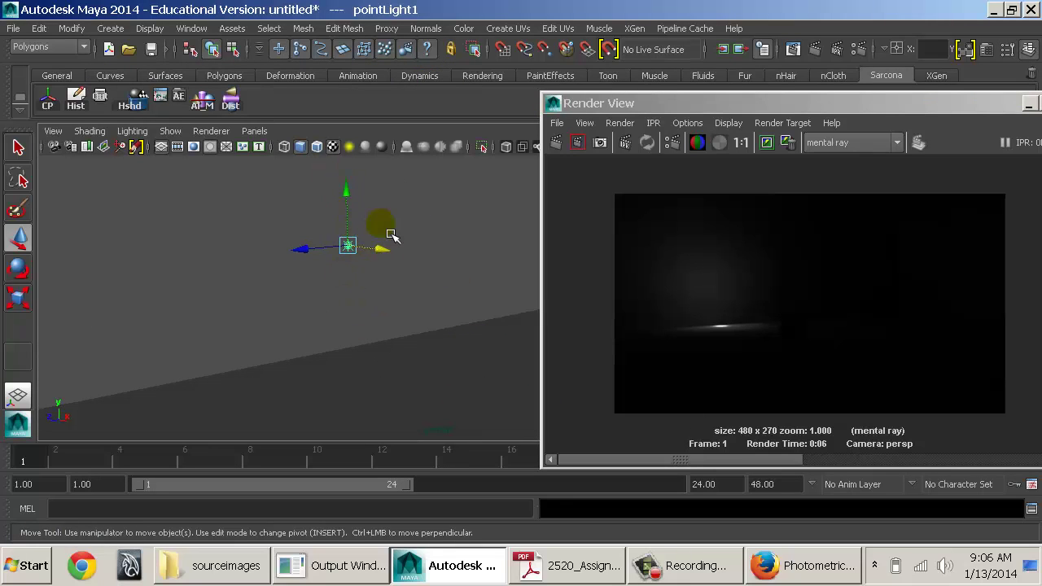
pyautogui.press('e')
pyautogui.moveTo(398, 214); pyautogui.dragTo(407, 248)
pyautogui.click(557, 142)
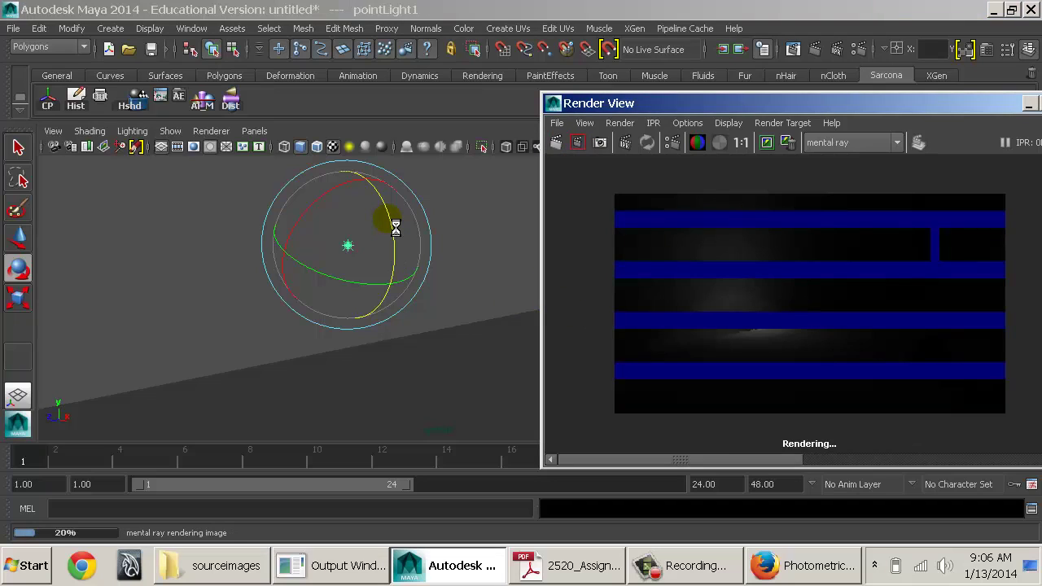
# Step: Rotate the point light further about Z to about -162 degrees, test rendering after each rotation
pyautogui.moveTo(386, 203); pyautogui.dragTo(388, 261)
pyautogui.click(561, 142)
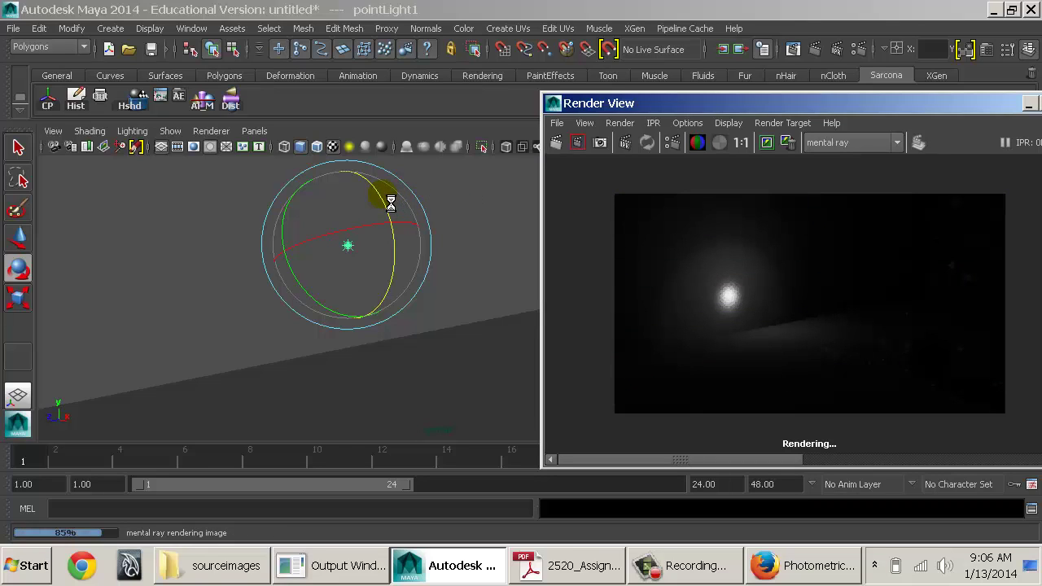
pyautogui.moveTo(391, 203); pyautogui.dragTo(550, 192)
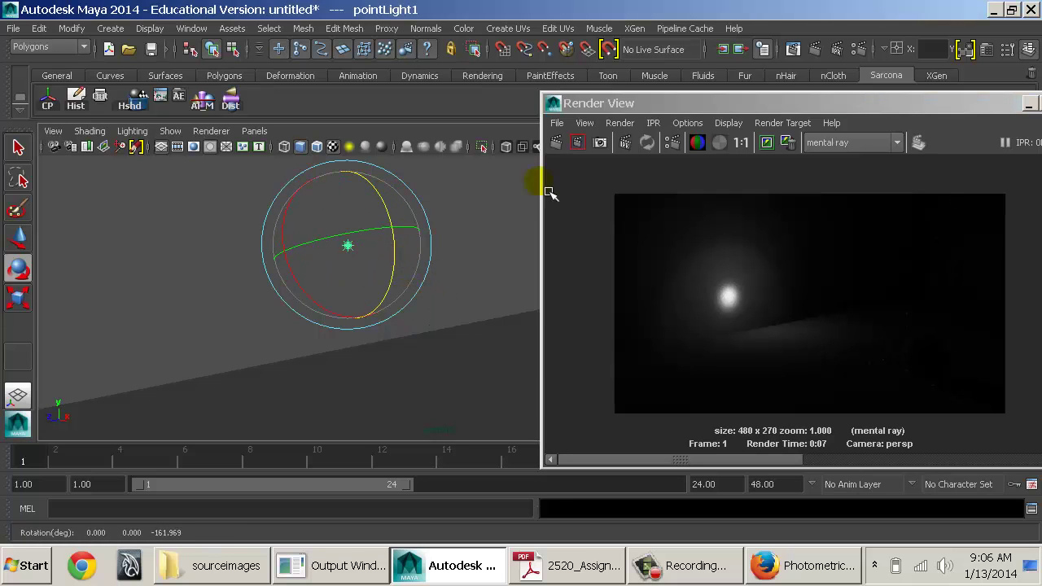
pyautogui.click(558, 143)
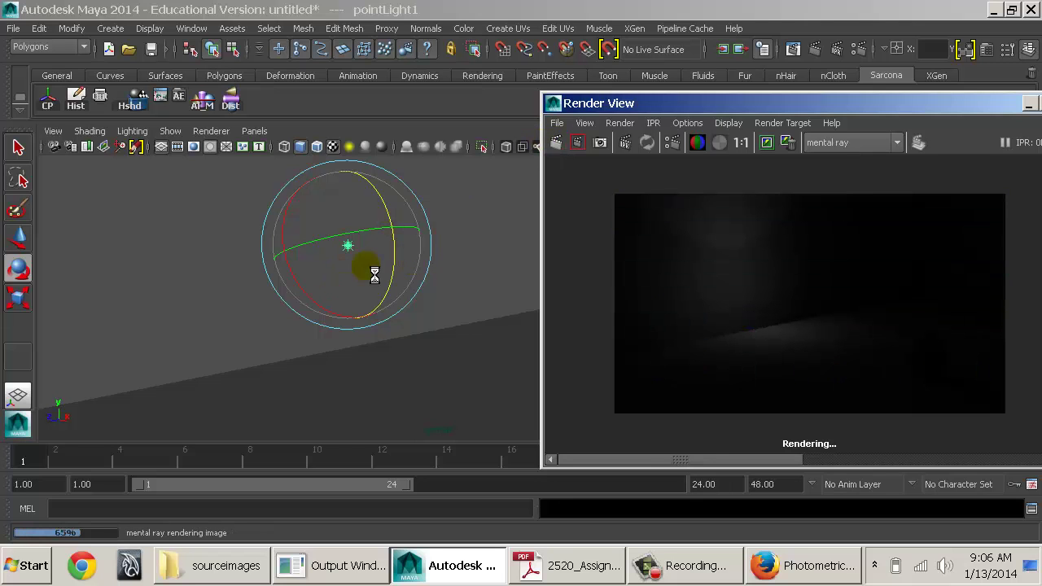
# Step: Replace the light profile's file with Q35MR16C-CG40_(20859).ies and render the scene again
pyautogui.click(803, 573)
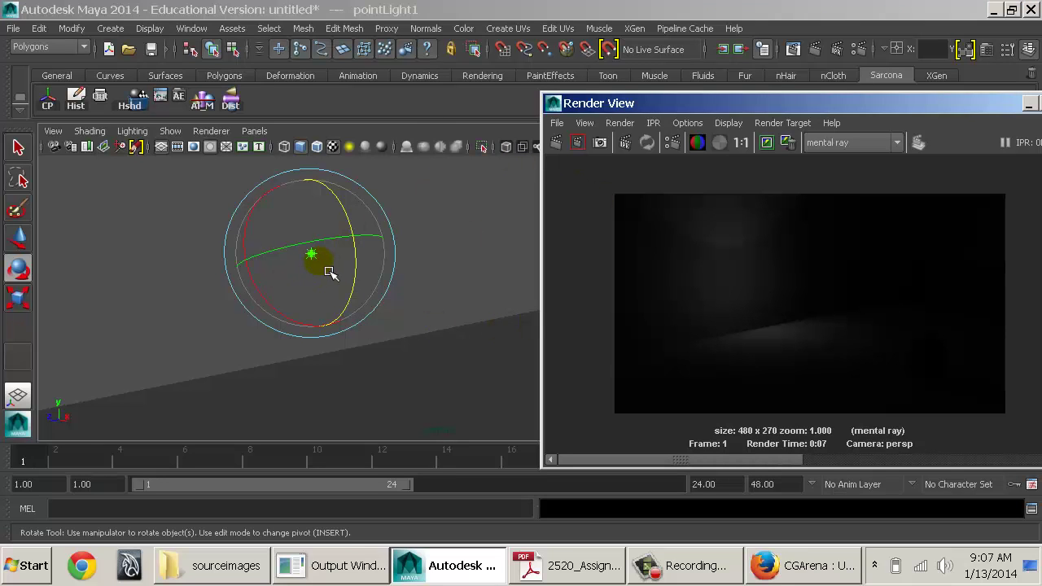
pyautogui.hotkey('ctrl', 'a')
pyautogui.scroll(-15, 327, 342)
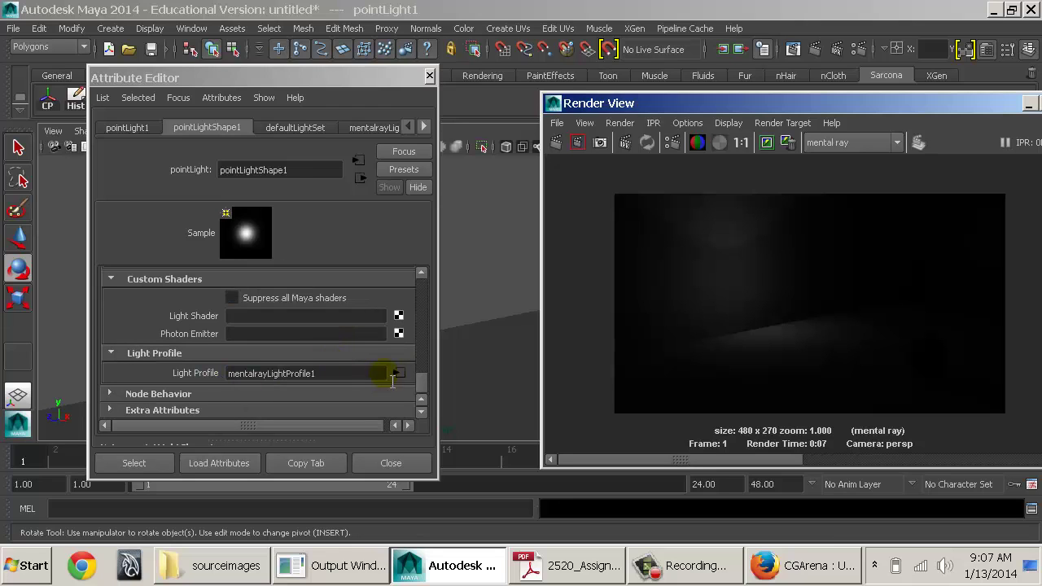
pyautogui.click(401, 374)
pyautogui.click(407, 277)
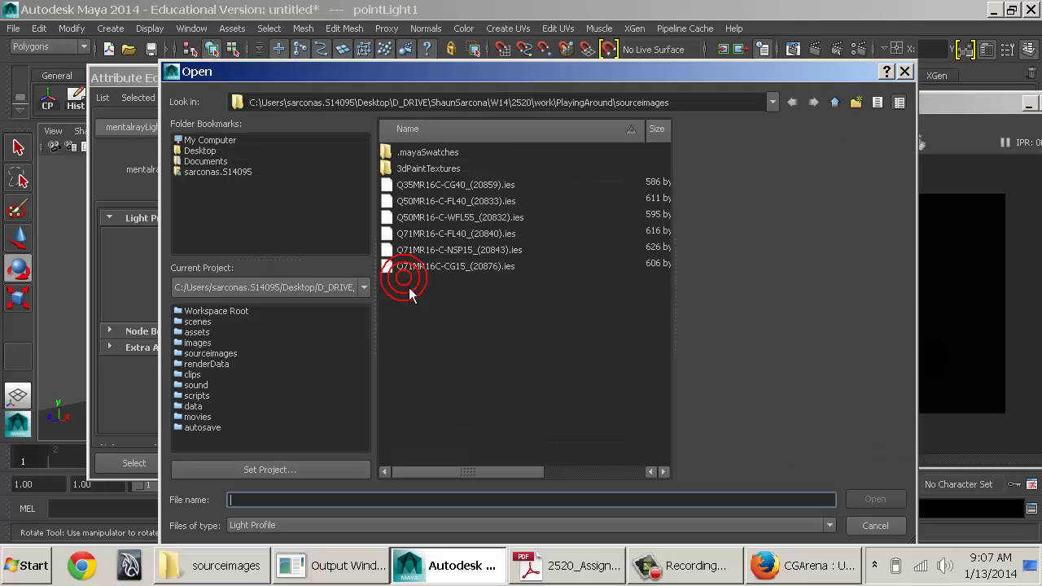
pyautogui.doubleClick(476, 186)
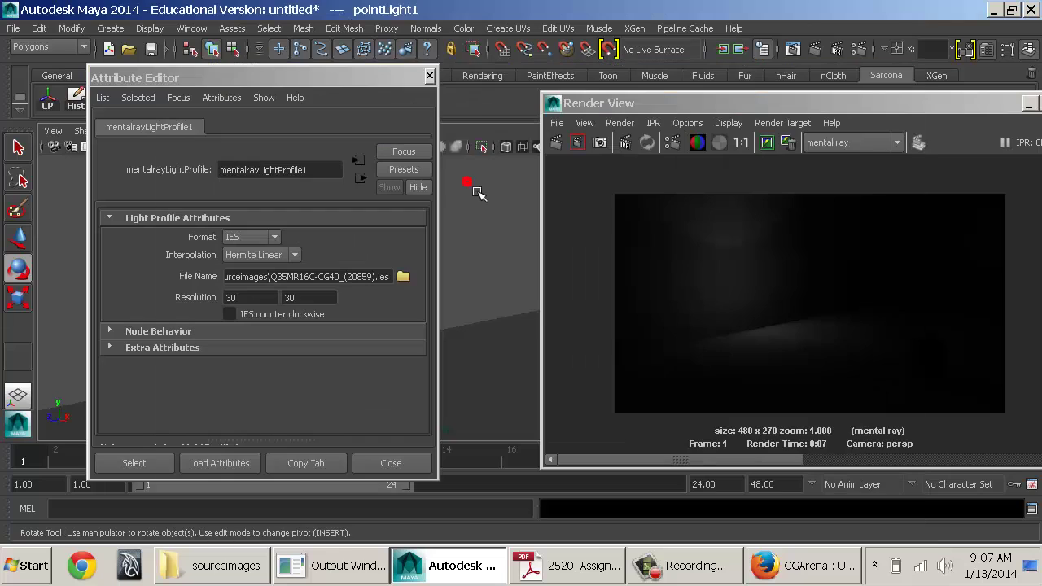
pyautogui.click(815, 52)
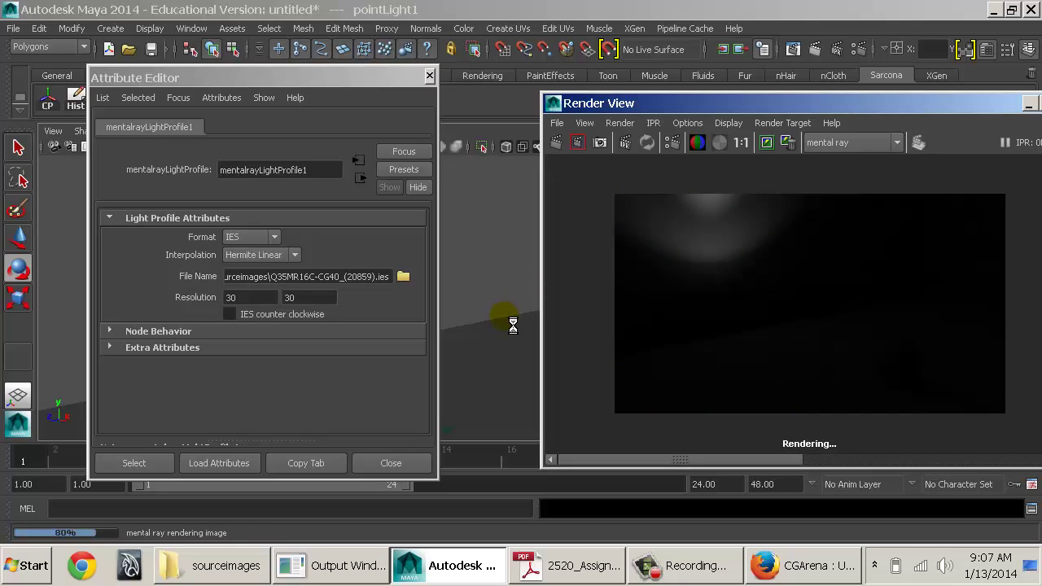
# Step: Reframe the perspective view around the point light and its wall, then render from the new view
pyautogui.keyDown('alt'); pyautogui.moveTo(521, 333); pyautogui.dragTo(407, 323, button='right'); pyautogui.keyUp('alt')
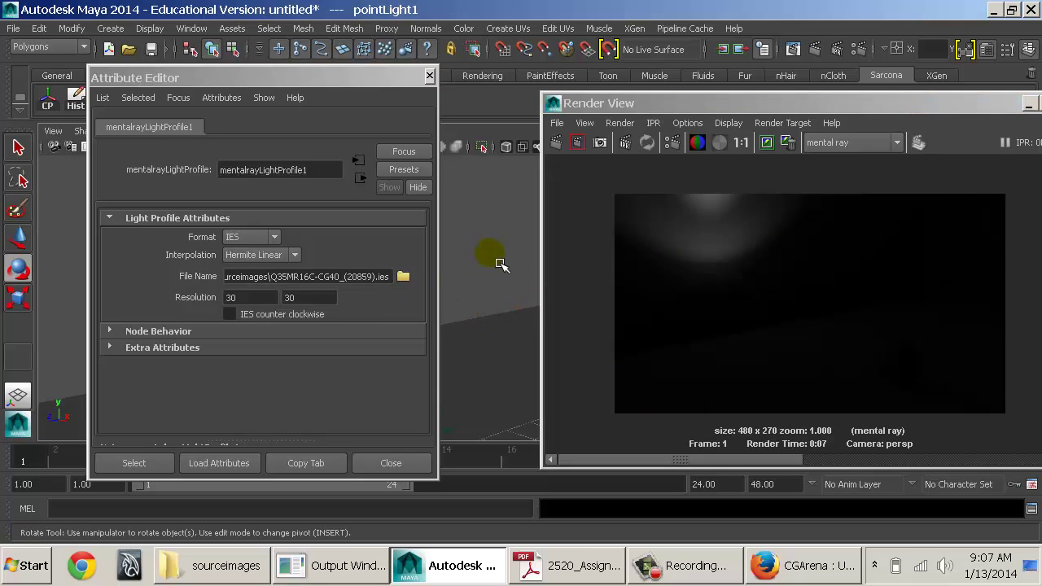
pyautogui.keyDown('alt'); pyautogui.moveTo(501, 263); pyautogui.dragTo(516, 341, button='middle'); pyautogui.keyUp('alt')
pyautogui.click(815, 49)
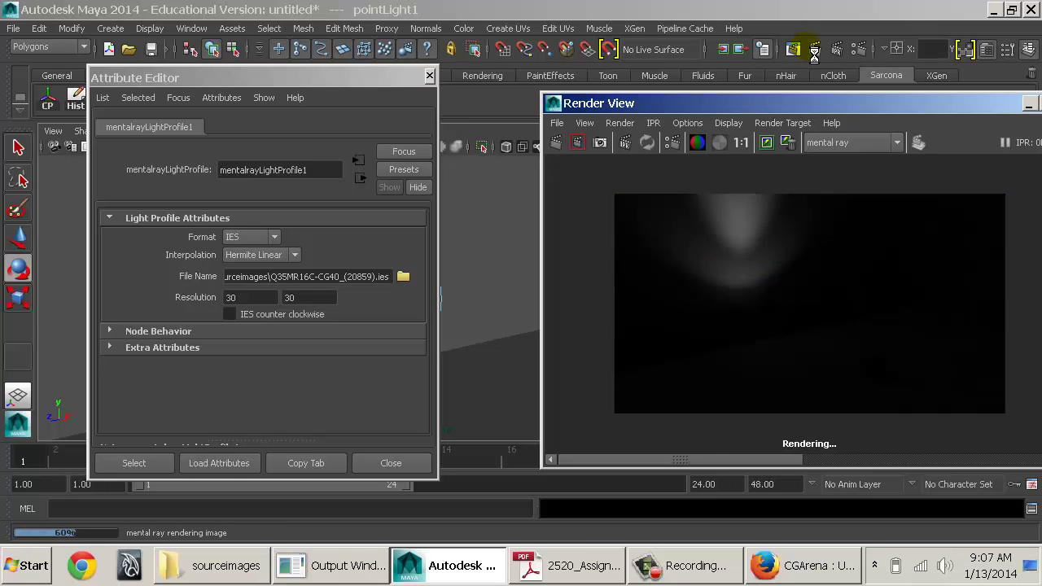
# Step: Set the light profile's resolution to 60 by 60 and render the scene again
pyautogui.click(244, 298)
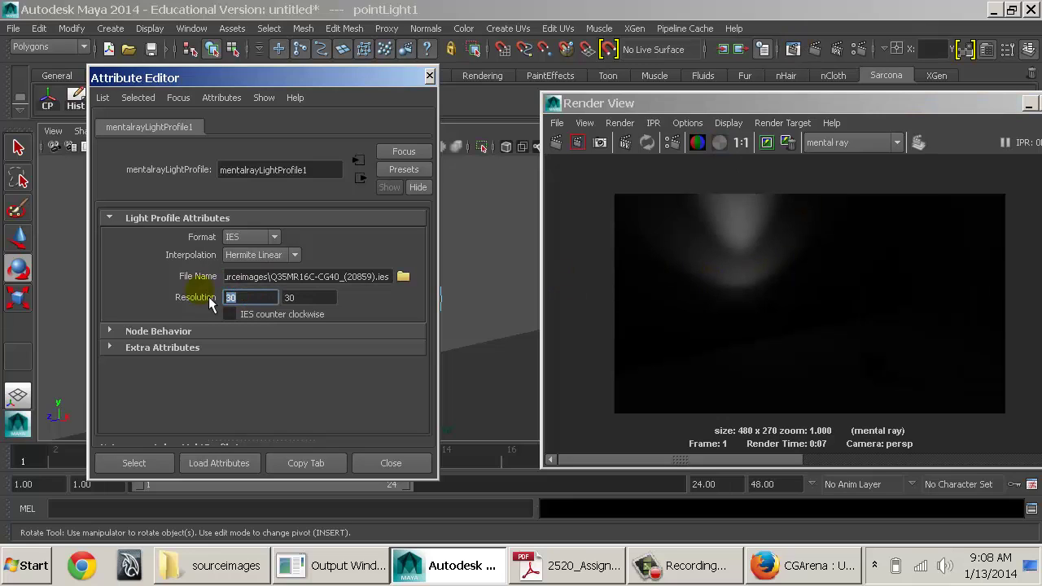
pyautogui.write('60')
pyautogui.press('Tab')
pyautogui.write('60')
pyautogui.press('Return')
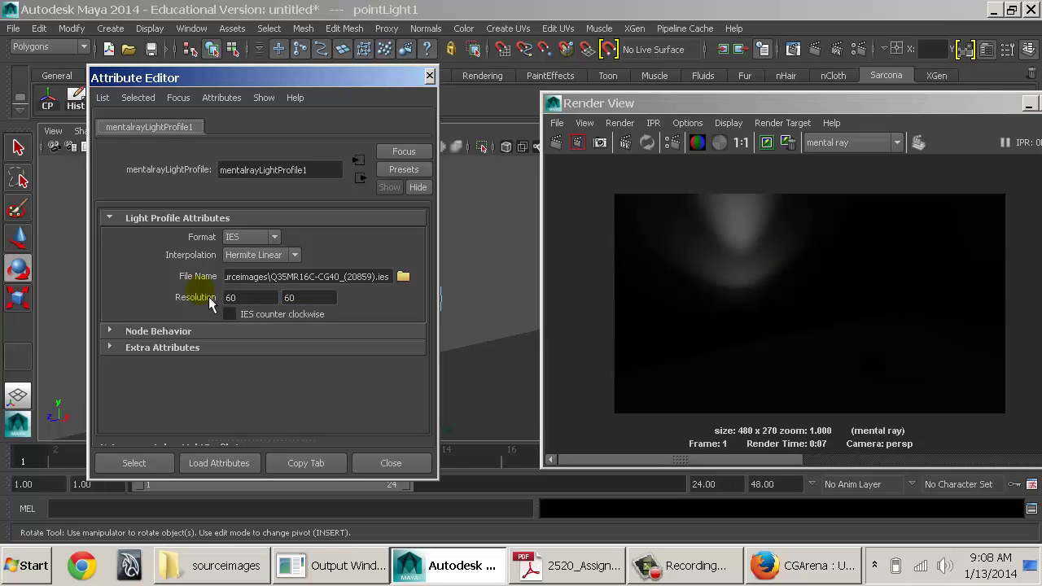
pyautogui.click(557, 143)
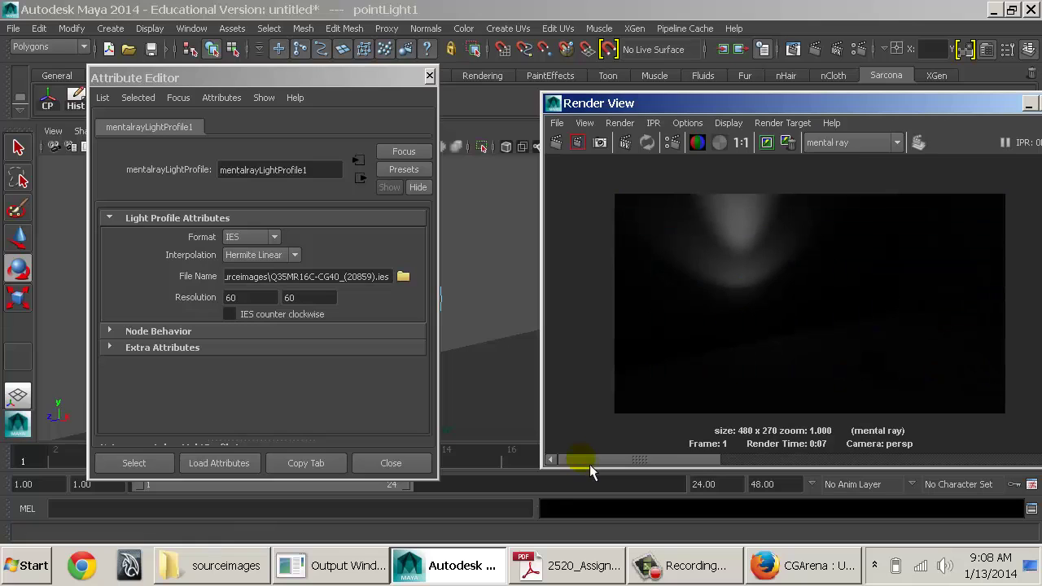
# Step: Magnify the rendered image to examine the light pattern on the wall, then restore it to actual size
pyautogui.scroll(3, 765, 283)
pyautogui.scroll(1, 772, 291)
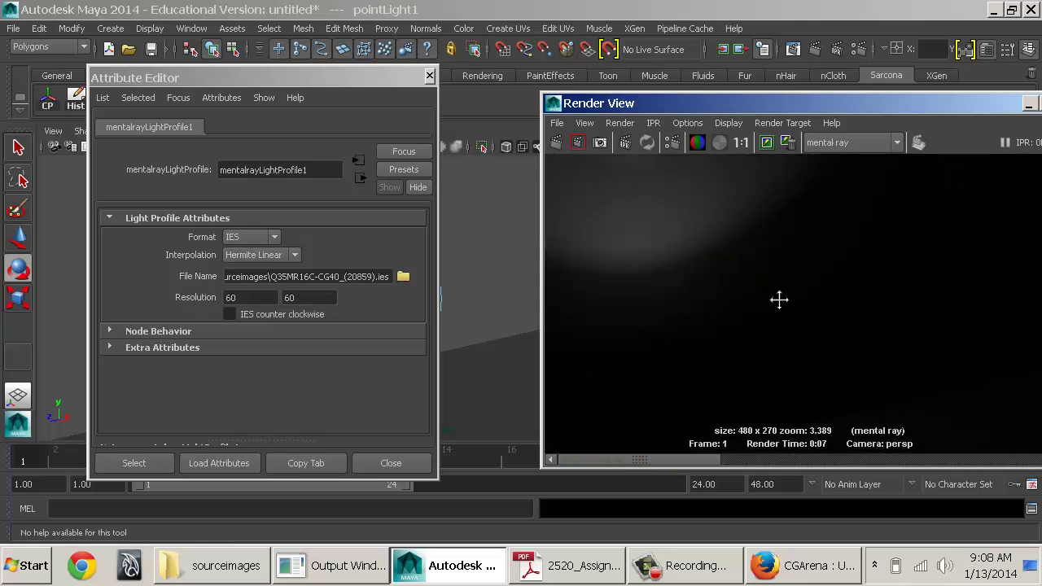
pyautogui.click(583, 462)
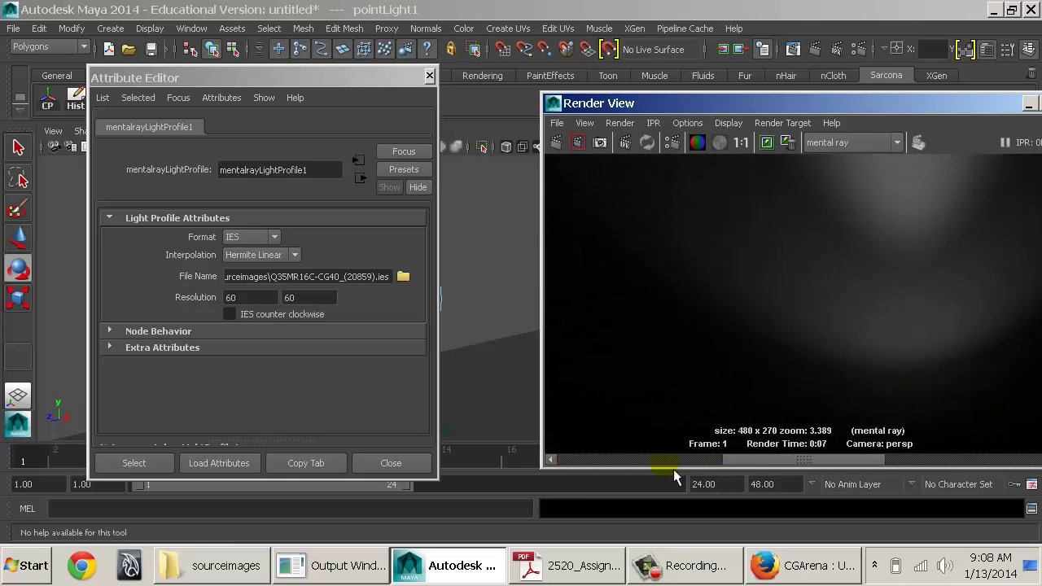
pyautogui.click(697, 462)
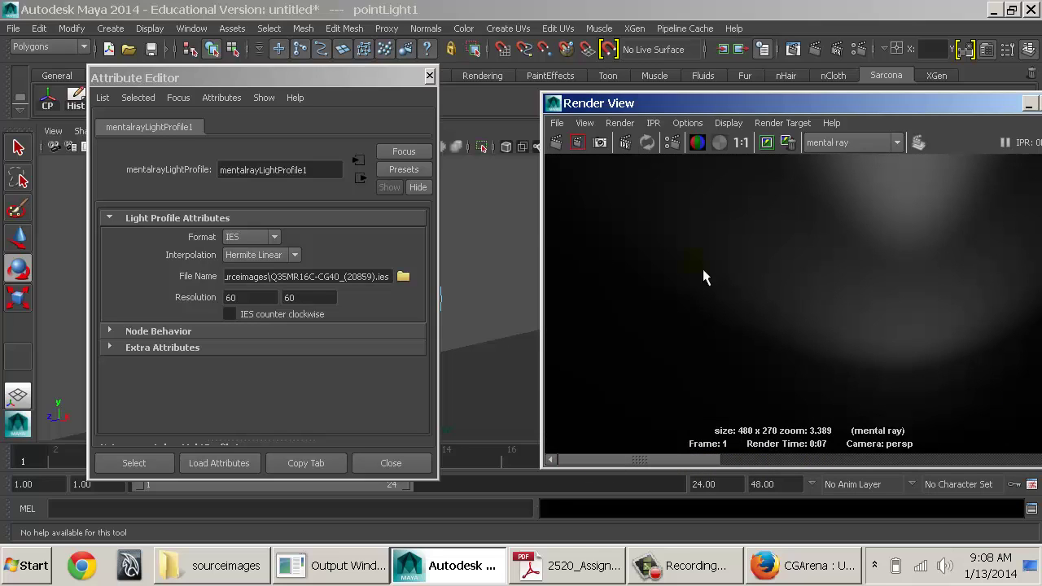
pyautogui.click(741, 144)
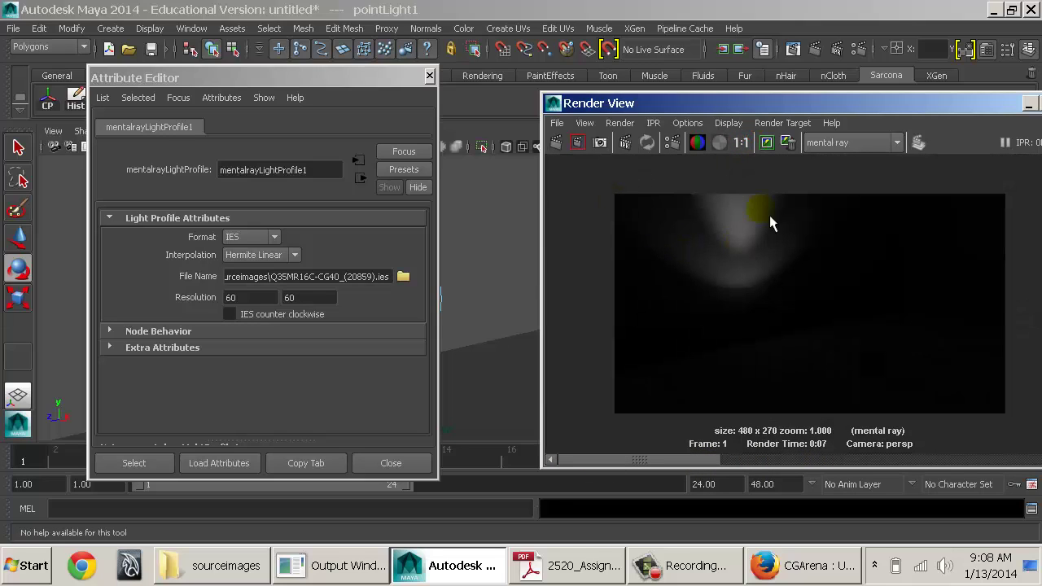
# Step: Close the Attribute Editor and Render View, then switch to the Understanding IES Lights article in Firefox
pyautogui.click(429, 76)
pyautogui.doubleClick(553, 107)
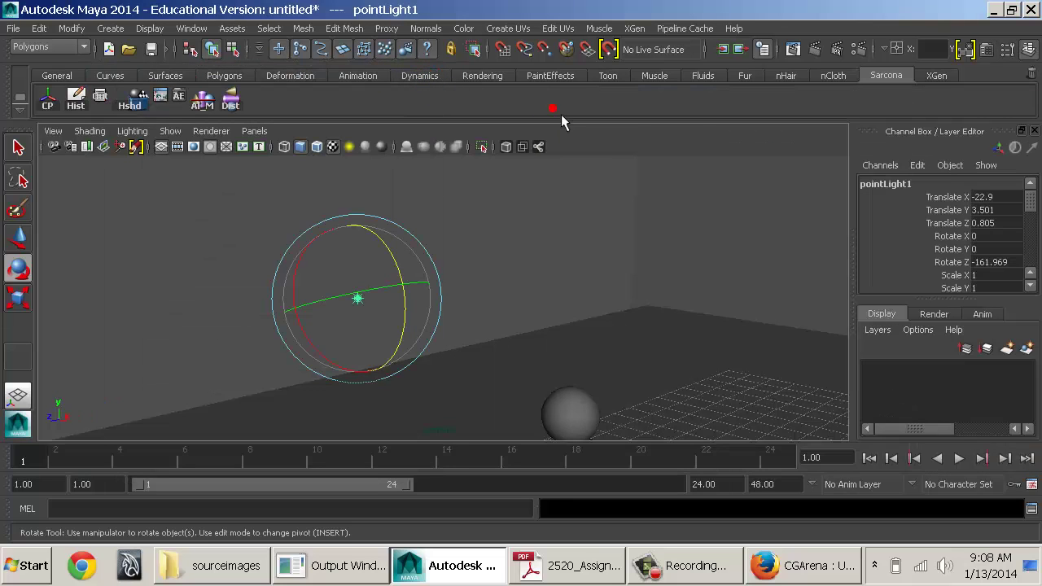
pyautogui.click(700, 566)
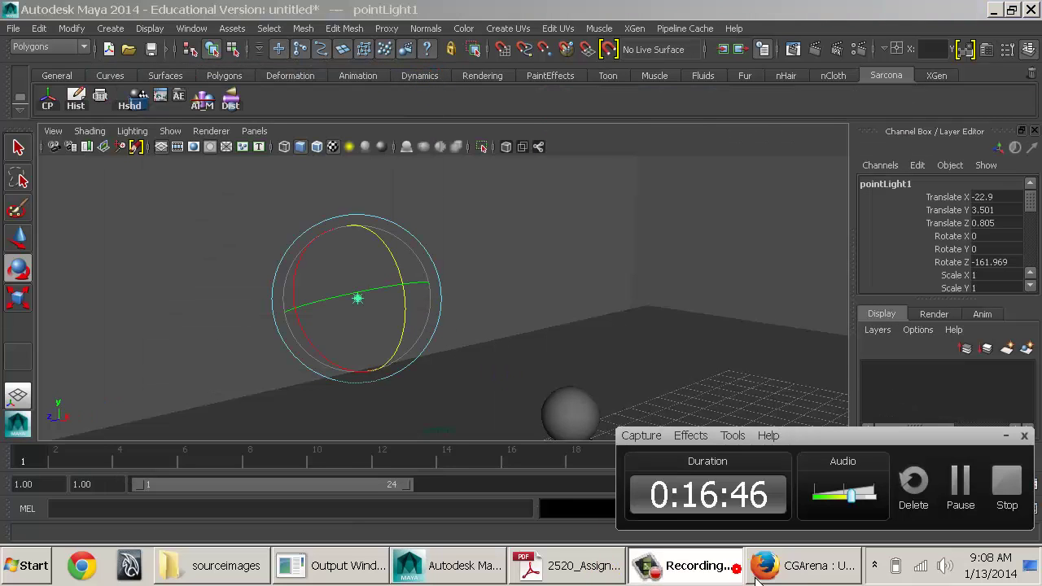
pyautogui.click(815, 568)
pyautogui.click(243, 409)
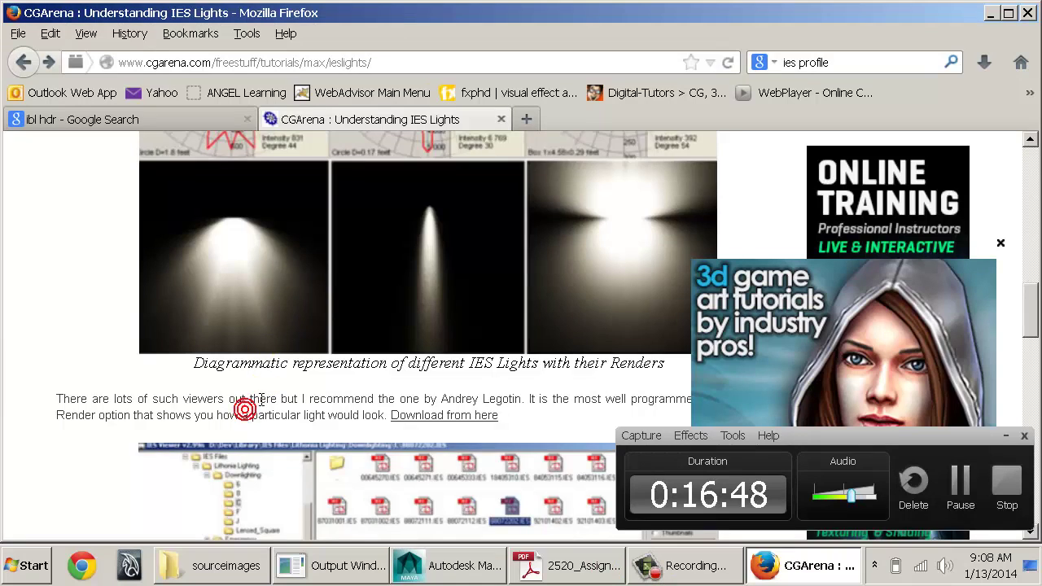
# Step: Dismiss the overlays covering the article and examine the rest of its first page, down to the scene rendered with different IES lights
pyautogui.scroll(-3, 265, 396)
pyautogui.scroll(-6, 265, 397)
pyautogui.click(1007, 436)
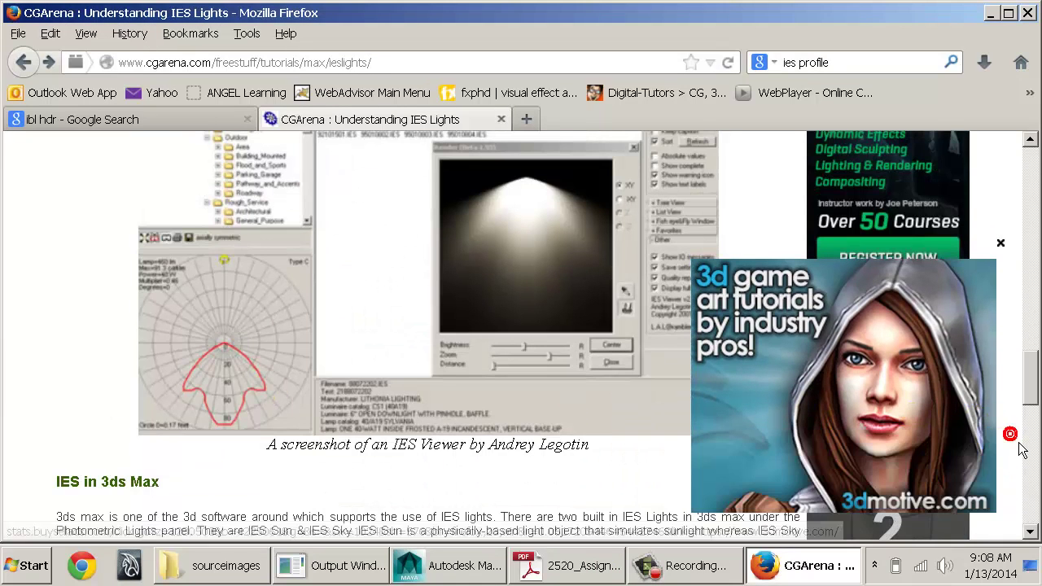
pyautogui.scroll(-5, 557, 449)
pyautogui.click(1001, 243)
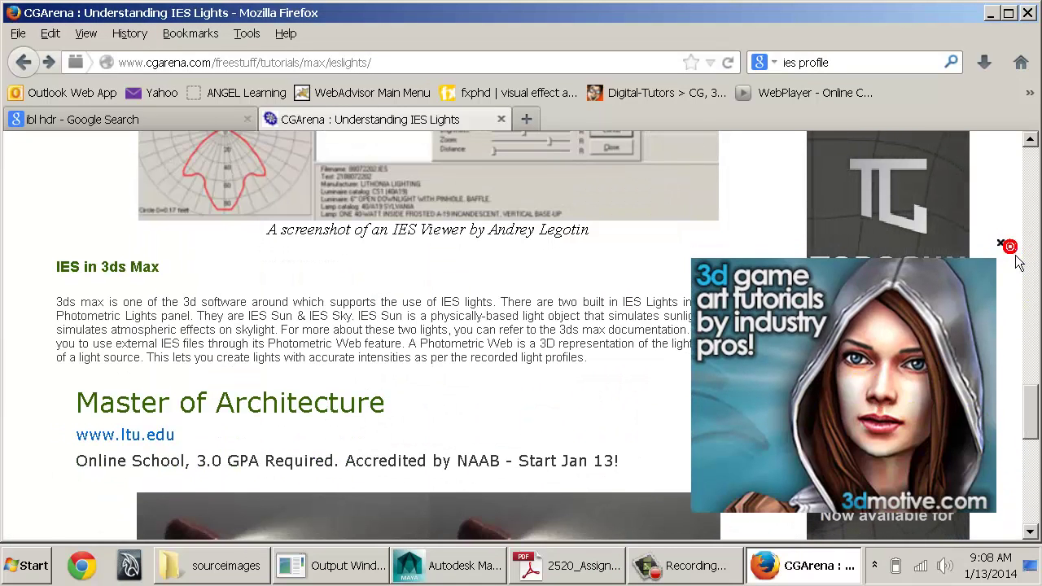
pyautogui.scroll(-9, 379, 319)
pyautogui.scroll(2, 372, 326)
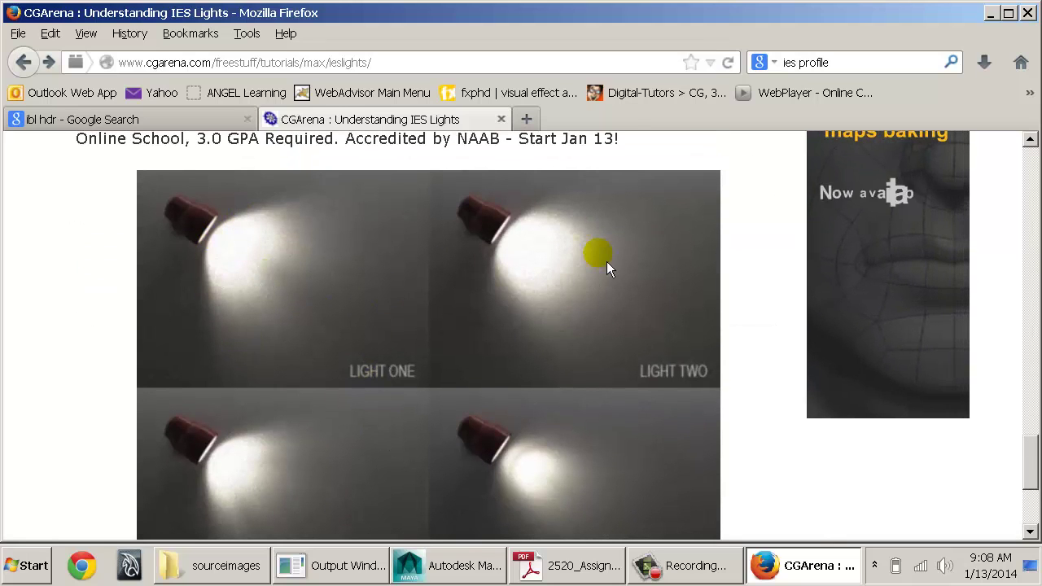
pyautogui.scroll(-5, 223, 421)
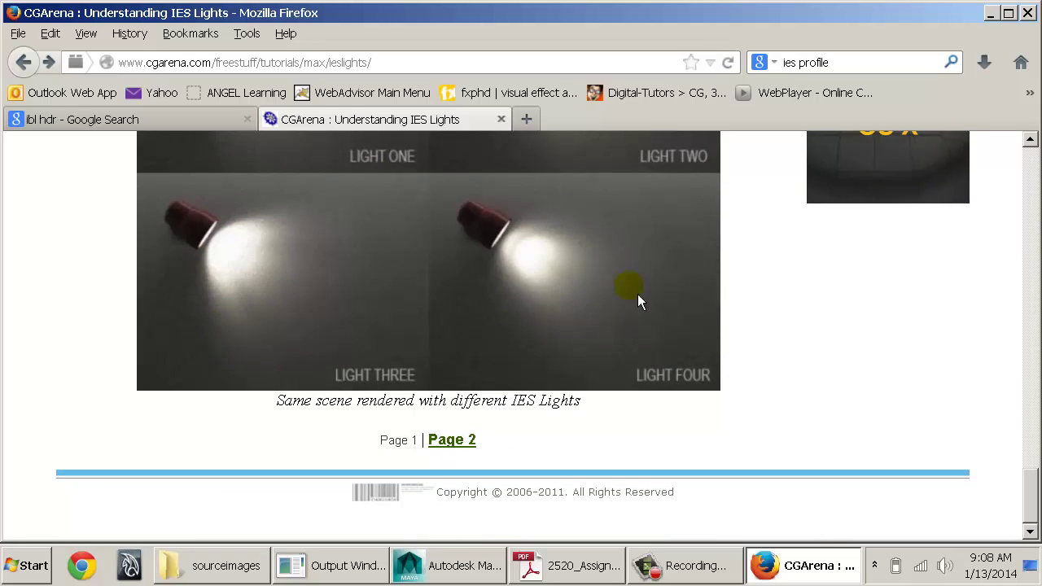
# Step: Open page 2 of the IES lights article and look through it down to the related download links
pyautogui.click(457, 443)
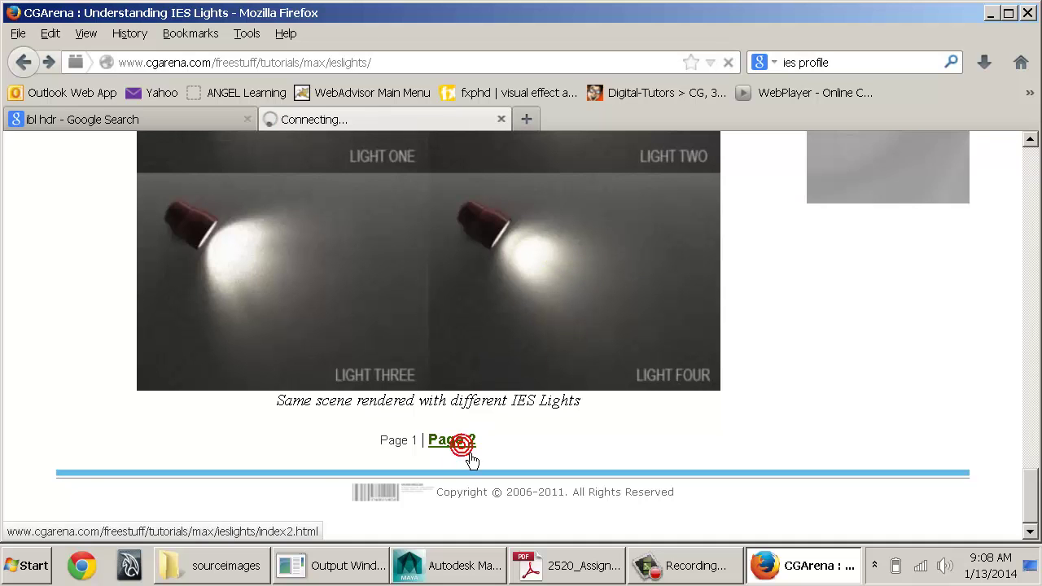
pyautogui.scroll(-12, 414, 343)
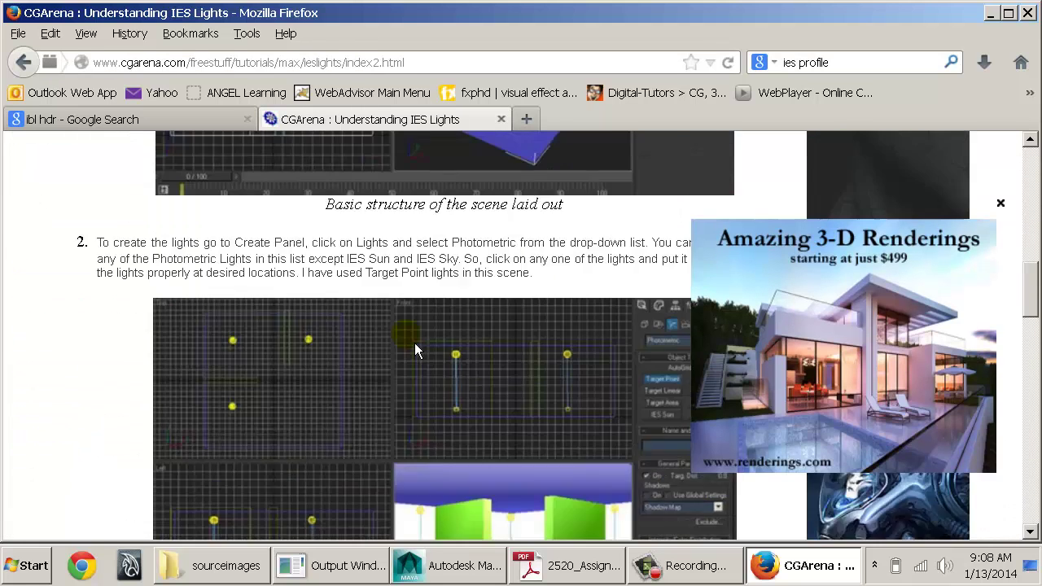
pyautogui.scroll(-15, 414, 343)
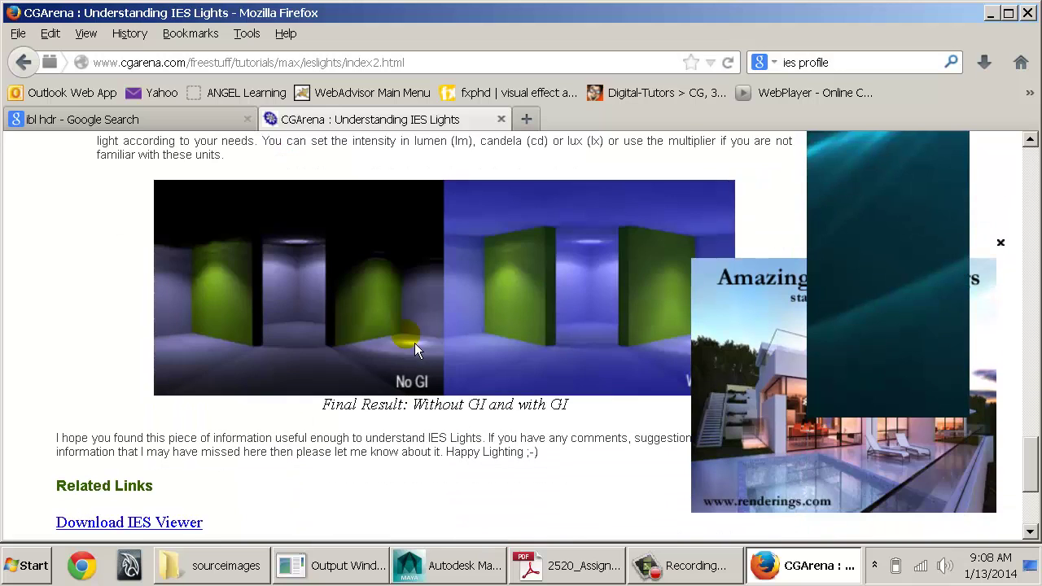
pyautogui.scroll(-2, 606, 317)
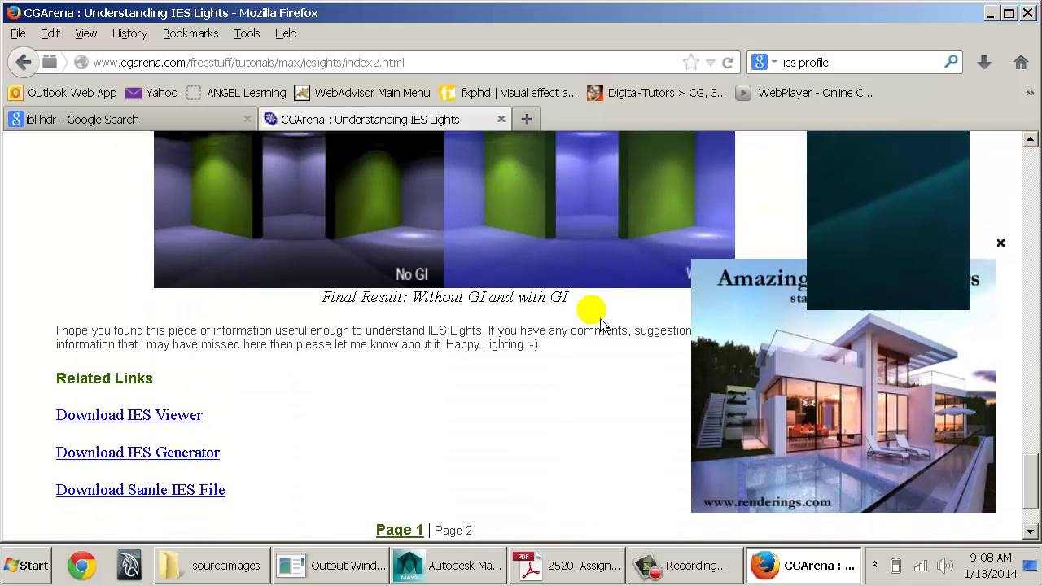
pyautogui.scroll(-2, 572, 328)
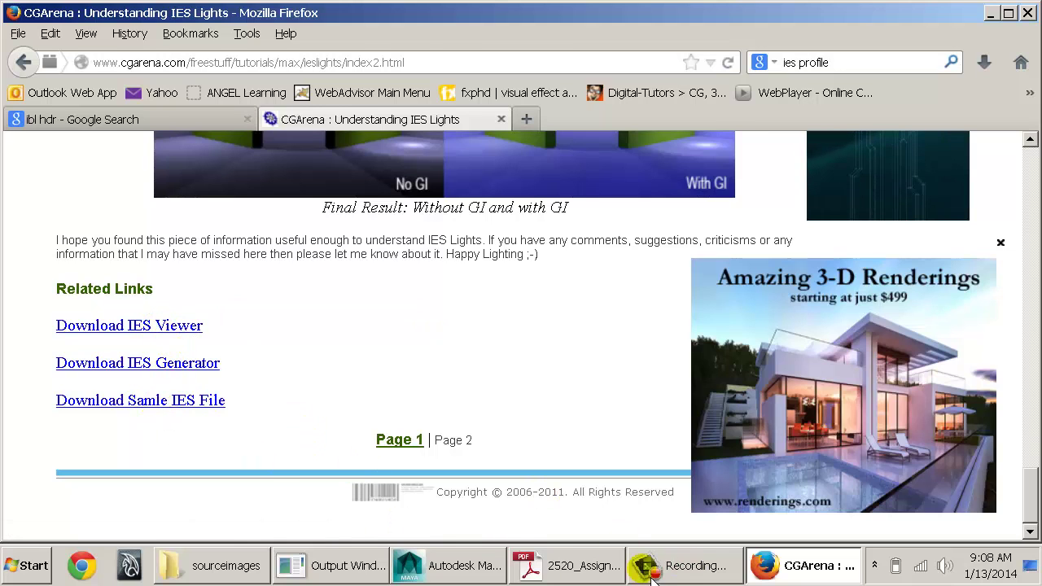
# Step: Check the lighting topics in the 2520_AssignmentSheets PDF, and switch to Maya
pyautogui.click(568, 566)
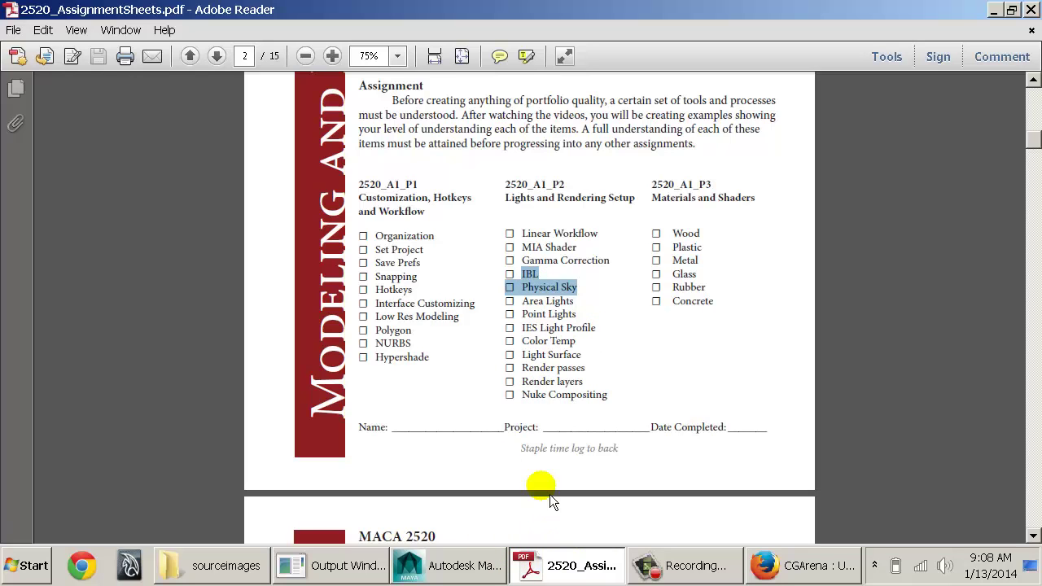
pyautogui.click(428, 565)
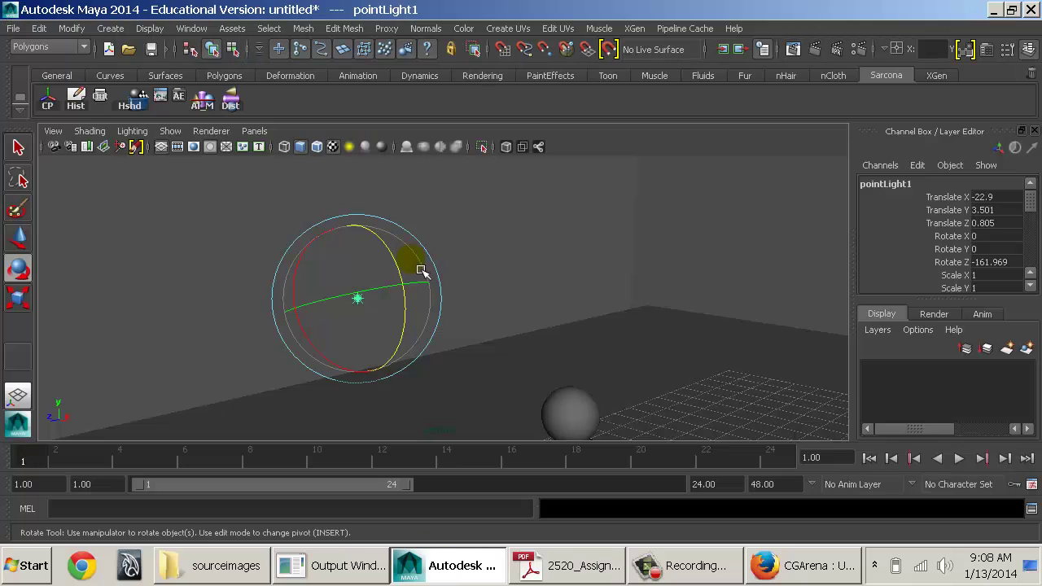
# Step: Assign the large cube enclosing the scene to a new display layer and hide that layer
pyautogui.keyDown('alt'); pyautogui.moveTo(712, 345); pyautogui.dragTo(525, 259); pyautogui.keyUp('alt')
pyautogui.click(559, 256)
pyautogui.press('Delete')
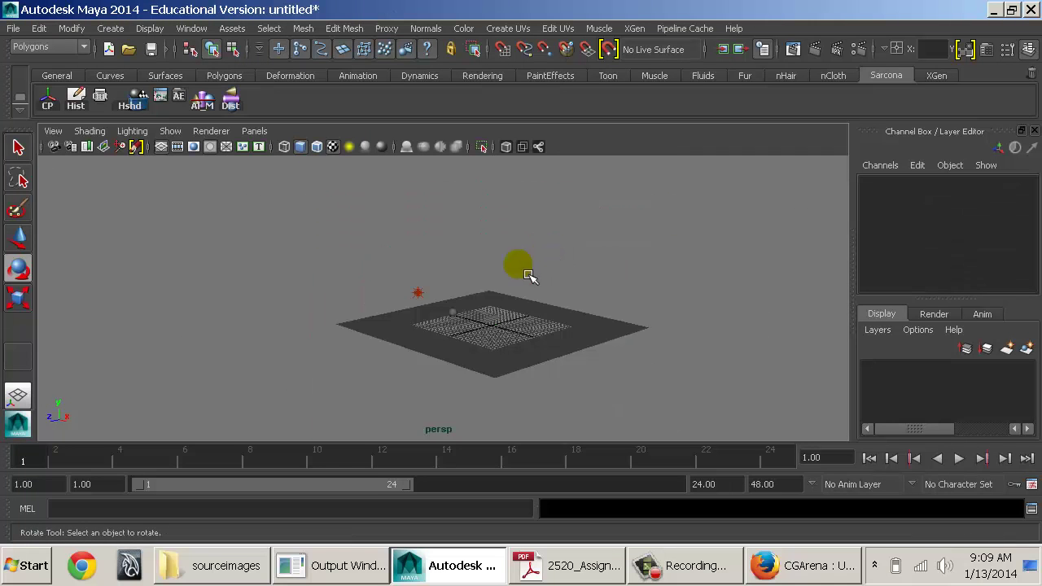
pyautogui.hotkey('ctrl', 'z')
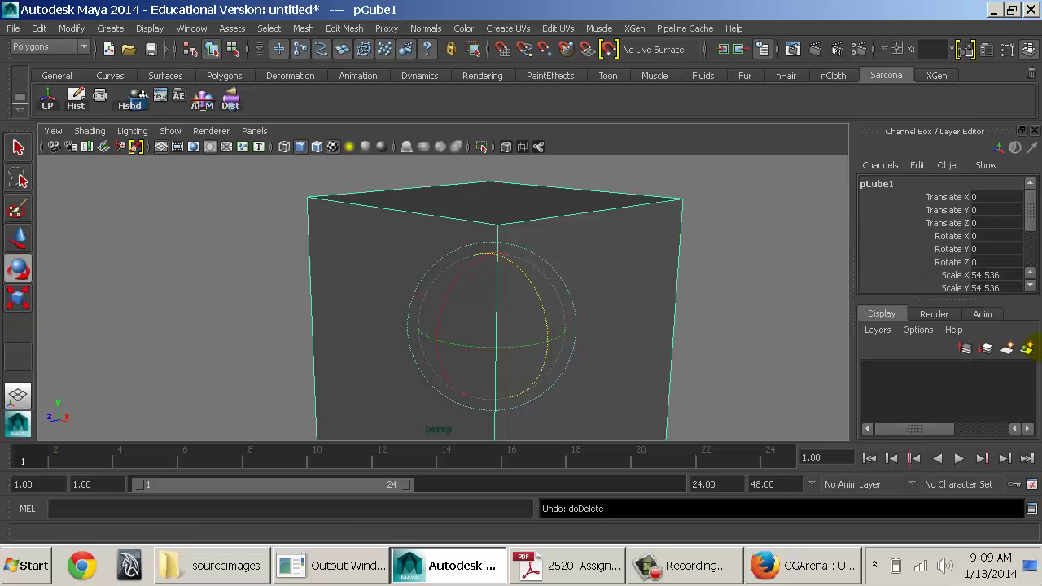
pyautogui.click(1027, 349)
pyautogui.click(872, 370)
pyautogui.click(722, 313)
pyautogui.scroll(3, 719, 317)
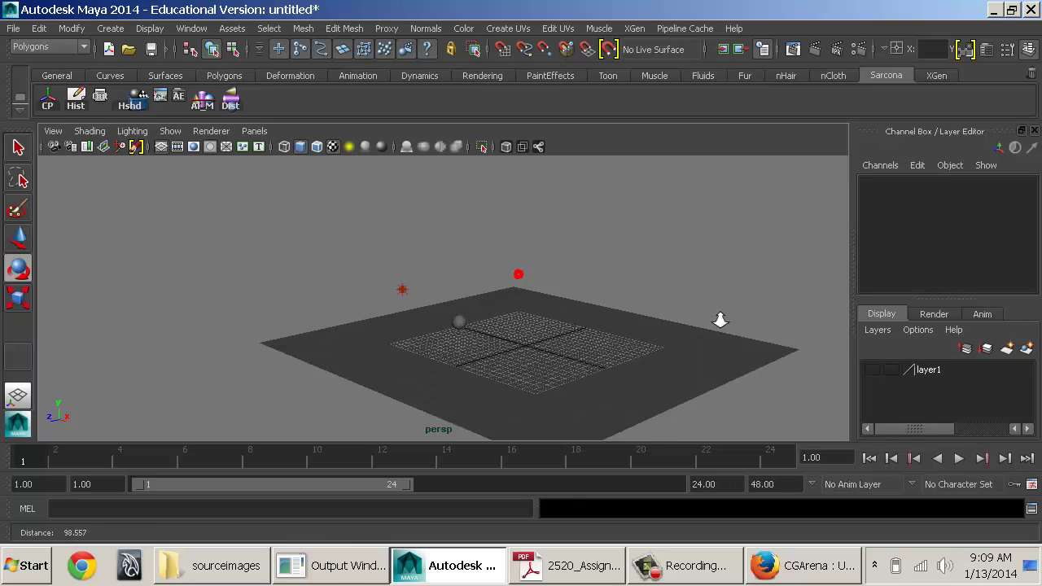
# Step: Delete the point light and frame the remaining sphere and ground plane with nothing selected
pyautogui.click(503, 330)
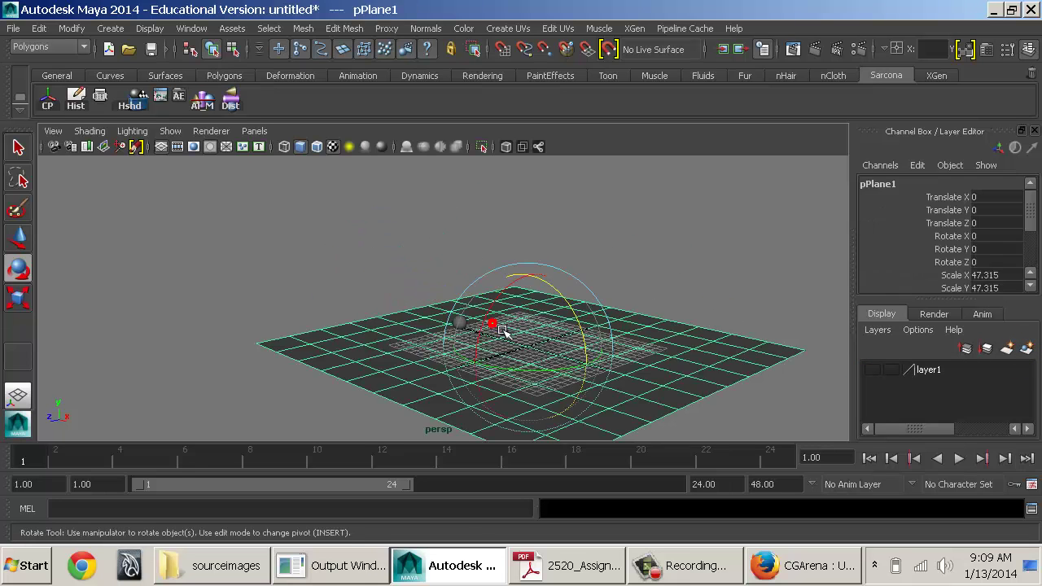
pyautogui.keyDown('alt'); pyautogui.moveTo(498, 298); pyautogui.dragTo(416, 244, button='middle'); pyautogui.keyUp('alt')
pyautogui.keyDown('alt'); pyautogui.moveTo(444, 319); pyautogui.dragTo(675, 321, button='right'); pyautogui.keyUp('alt')
pyautogui.keyDown('alt'); pyautogui.moveTo(449, 285); pyautogui.dragTo(489, 358, button='middle'); pyautogui.keyUp('alt')
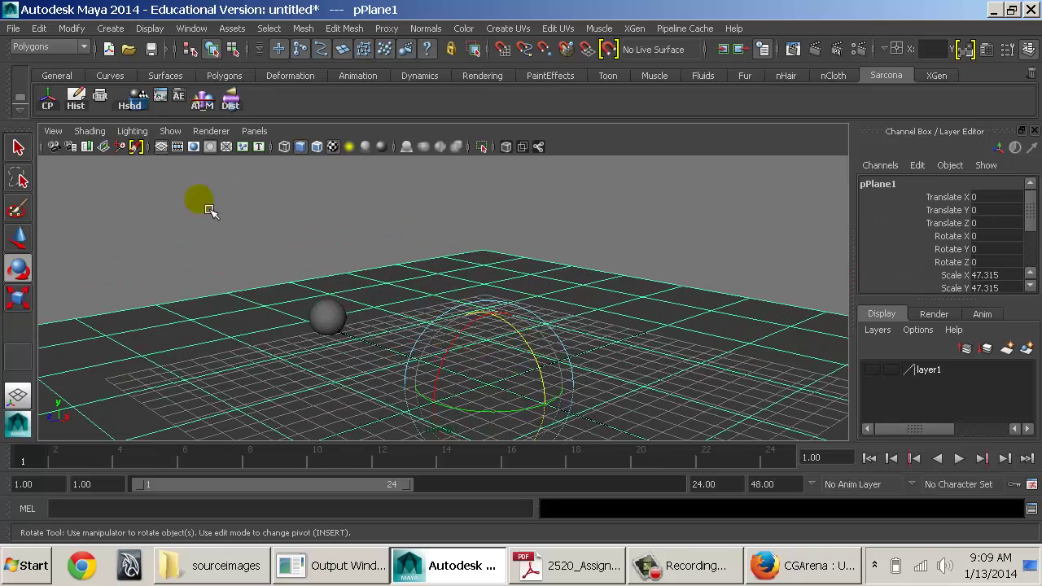
pyautogui.click(326, 316)
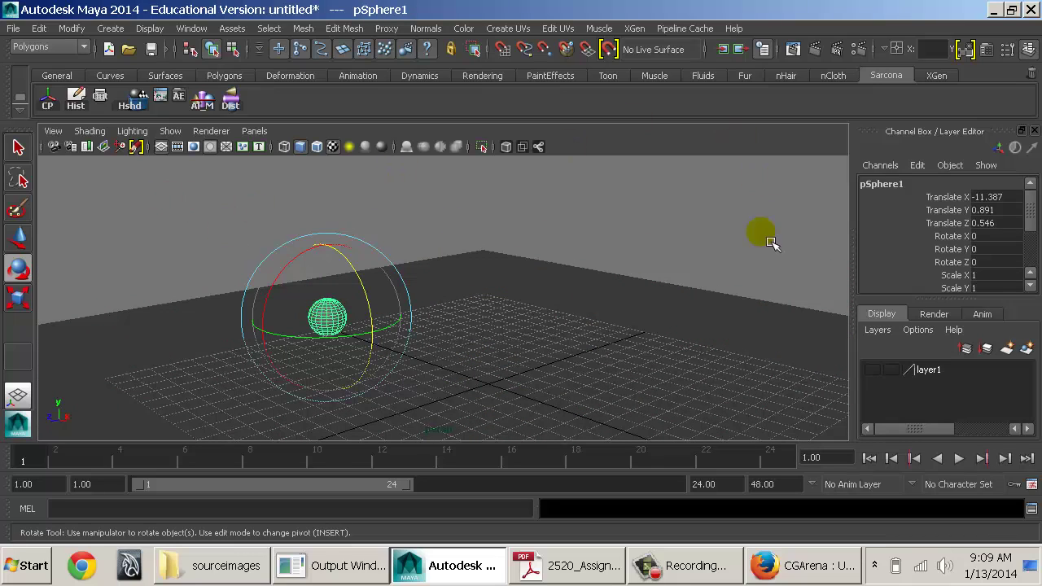
pyautogui.click(771, 243)
# Step: Create an Image Based Lighting node from the Indirect Lighting render settings and close the settings window
pyautogui.click(864, 51)
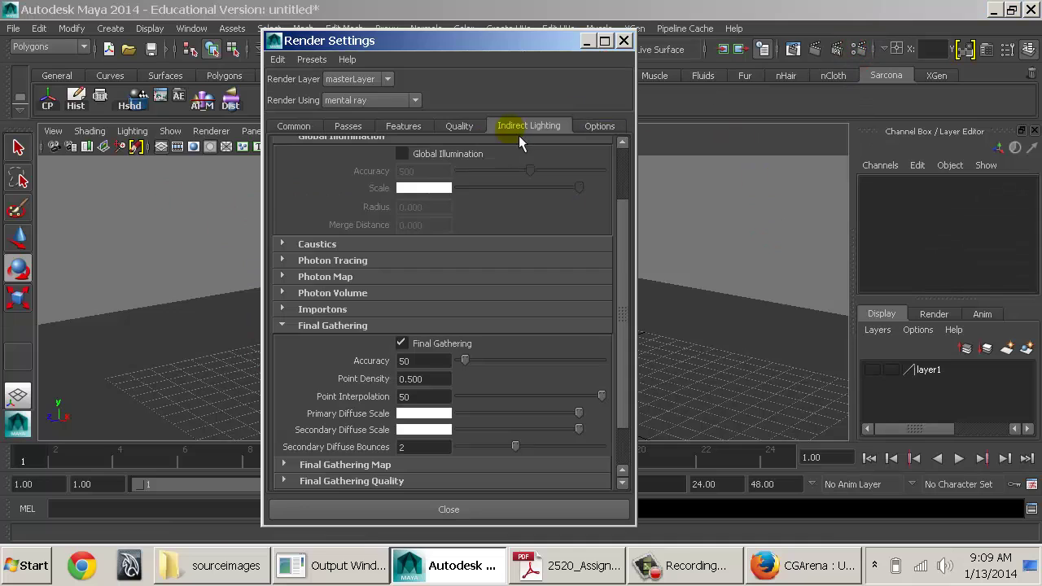
pyautogui.click(620, 155)
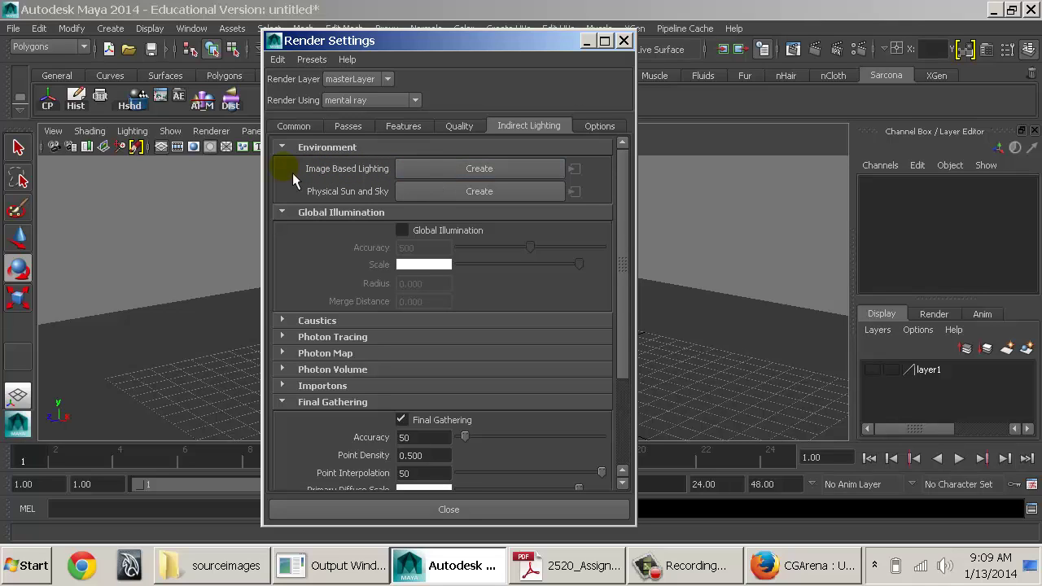
pyautogui.click(460, 175)
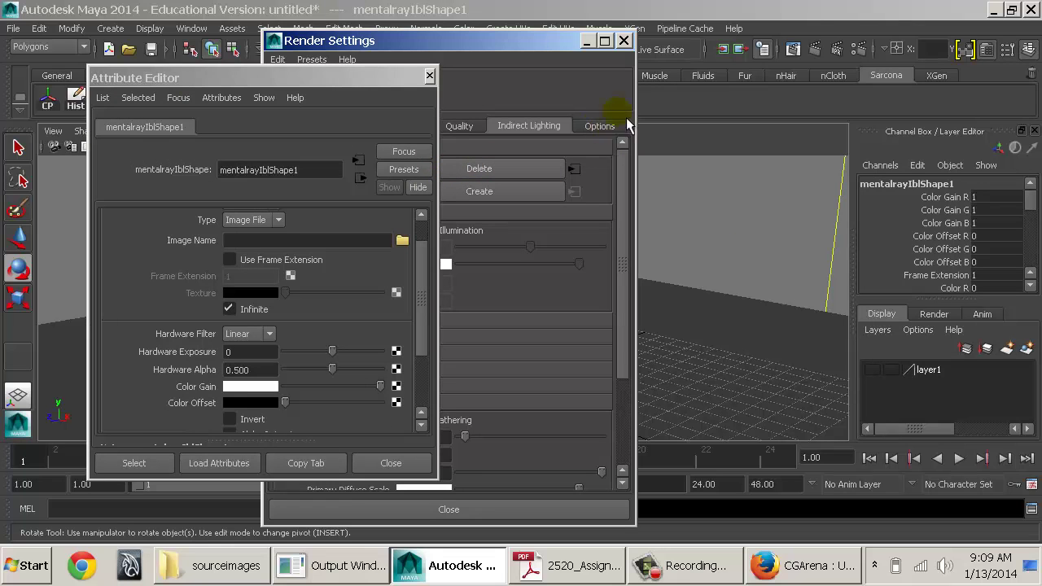
pyautogui.click(624, 40)
# Step: Examine the IBL sphere from outside and inside to compare its size with the ground plane
pyautogui.press('f')
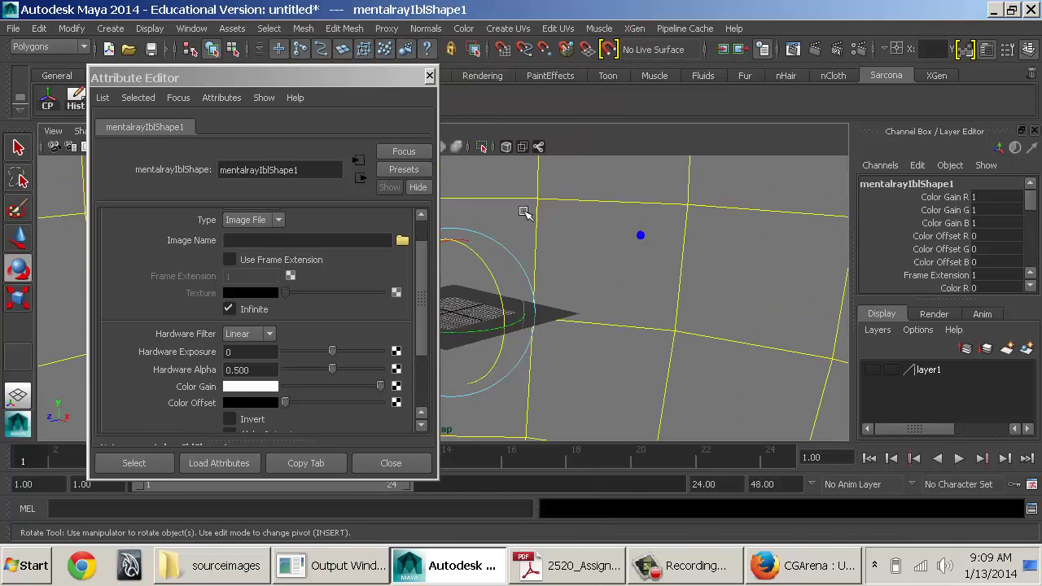
pyautogui.moveTo(302, 82); pyautogui.dragTo(112, 132)
pyautogui.keyDown('alt'); pyautogui.moveTo(443, 271); pyautogui.dragTo(302, 254, button='right'); pyautogui.keyUp('alt')
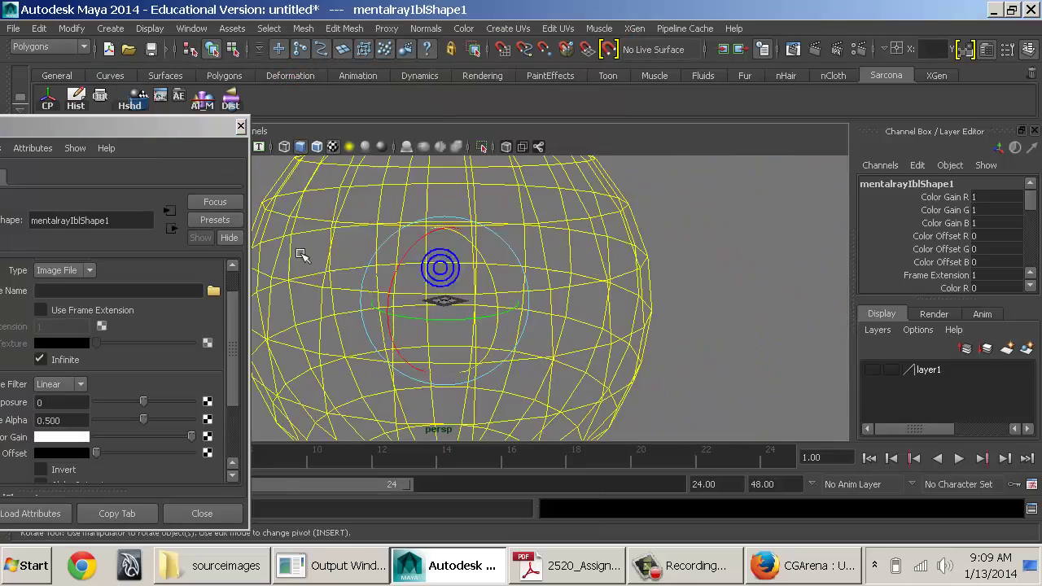
pyautogui.keyDown('alt'); pyautogui.moveTo(399, 259); pyautogui.dragTo(525, 278, button='middle'); pyautogui.keyUp('alt')
pyautogui.moveTo(524, 279)
pyautogui.keyDown('alt'); pyautogui.mouseDown()
pyautogui.moveTo(529, 365)
pyautogui.moveTo(534, 156)
pyautogui.moveTo(538, 278)
pyautogui.mouseUp(); pyautogui.keyUp('alt')
pyautogui.keyDown('alt'); pyautogui.moveTo(538, 280); pyautogui.dragTo(581, 295, button='right'); pyautogui.keyUp('alt')
pyautogui.keyDown('alt'); pyautogui.moveTo(581, 295); pyautogui.dragTo(418, 190, button='middle'); pyautogui.keyUp('alt')
pyautogui.keyDown('alt'); pyautogui.moveTo(418, 190); pyautogui.dragTo(424, 233); pyautogui.keyUp('alt')
pyautogui.keyDown('alt'); pyautogui.moveTo(424, 232); pyautogui.dragTo(571, 265, button='right'); pyautogui.keyUp('alt')
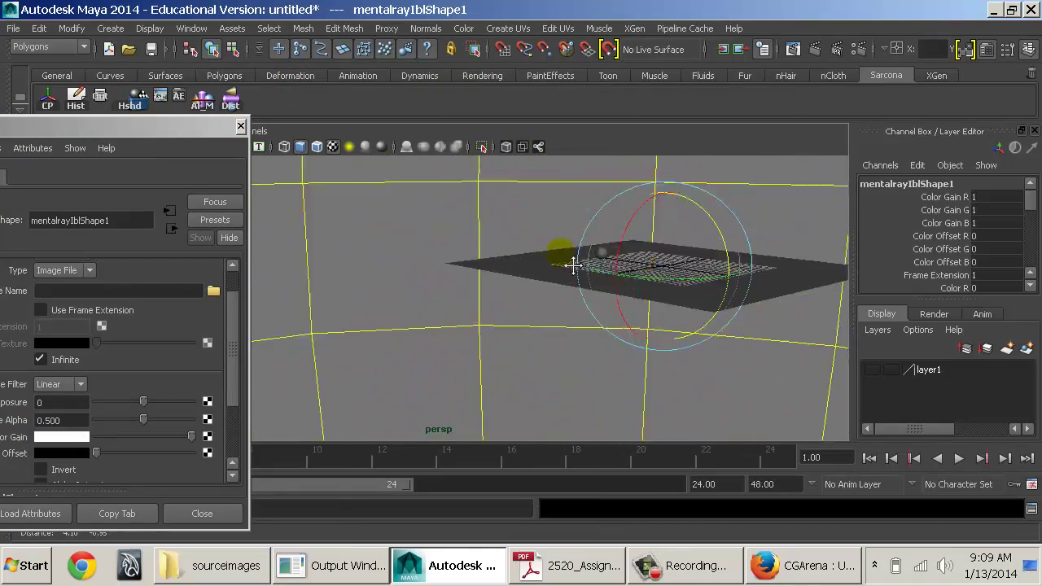
pyautogui.keyDown('alt'); pyautogui.moveTo(572, 266); pyautogui.dragTo(449, 278, button='middle'); pyautogui.keyUp('alt')
pyautogui.keyDown('alt'); pyautogui.moveTo(448, 278); pyautogui.dragTo(539, 318, button='right'); pyautogui.keyUp('alt')
# Step: Load Hallway_SphereBall.hdr from the sourceimages folder as the image file of the IBL node
pyautogui.moveTo(110, 131); pyautogui.dragTo(323, 130)
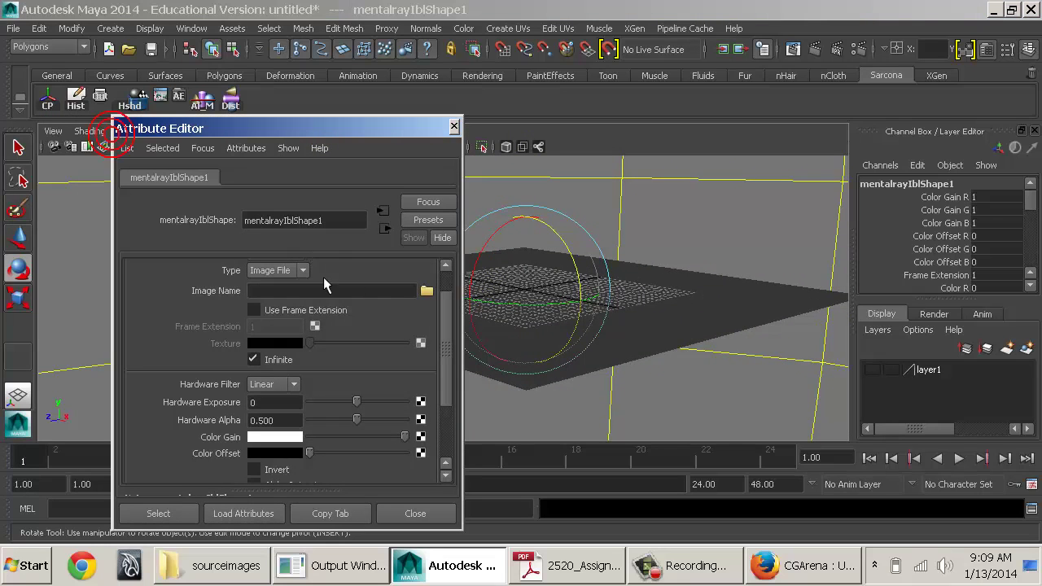
pyautogui.scroll(1, 435, 297)
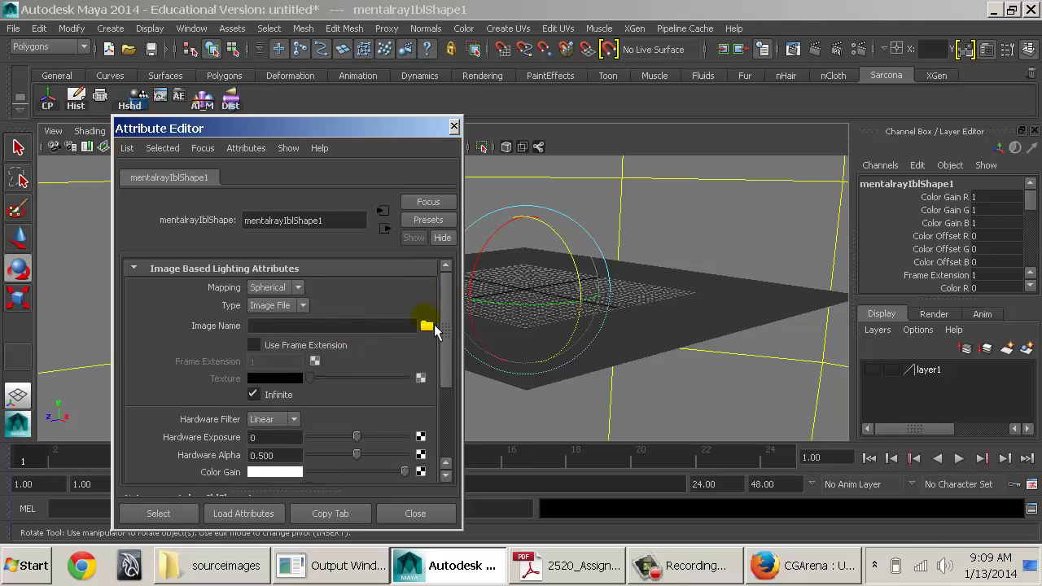
pyautogui.click(435, 331)
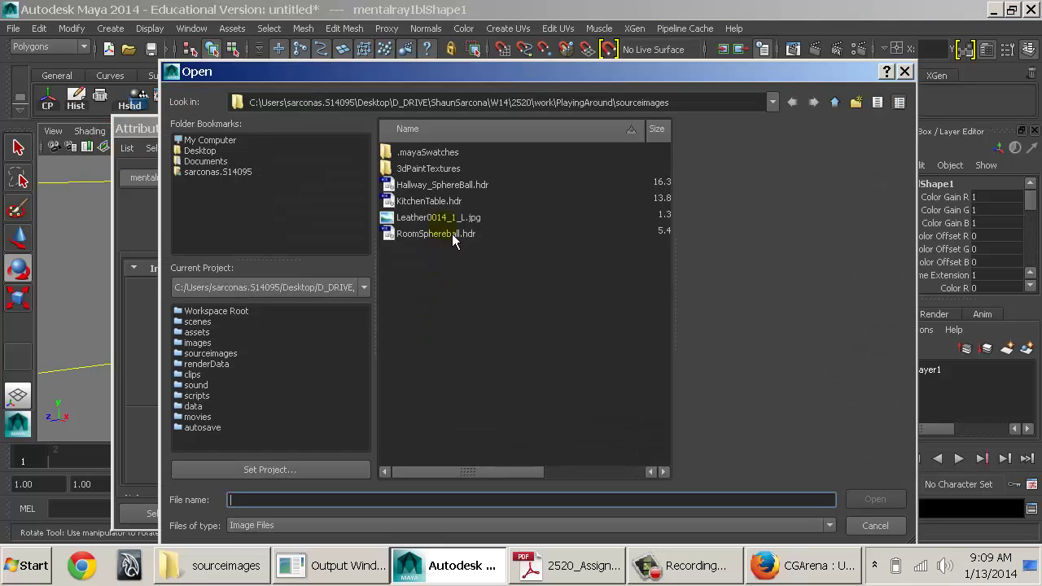
pyautogui.click(444, 186)
pyautogui.click(442, 202)
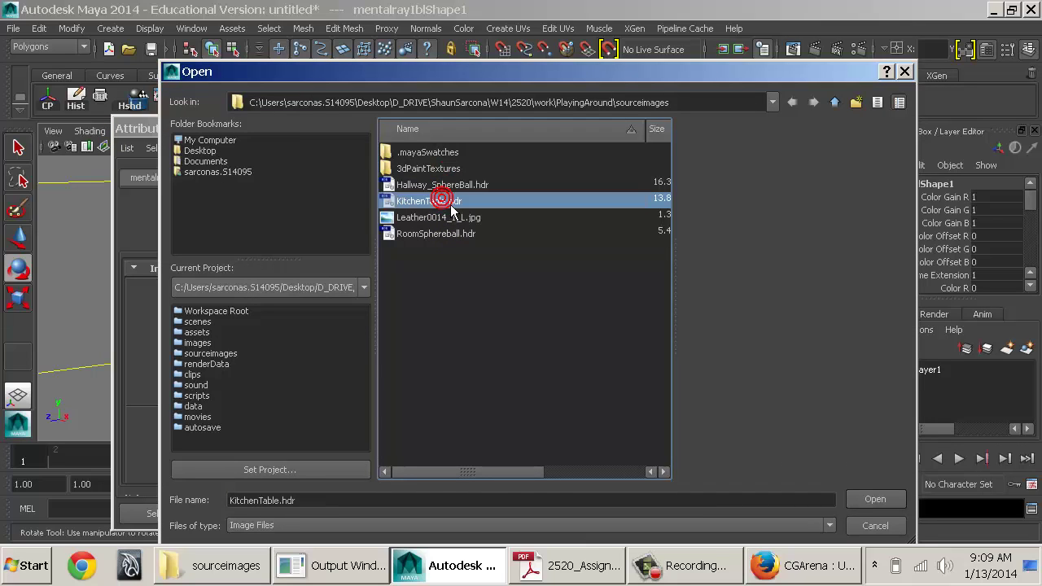
pyautogui.click(444, 185)
pyautogui.click(454, 201)
pyautogui.click(448, 235)
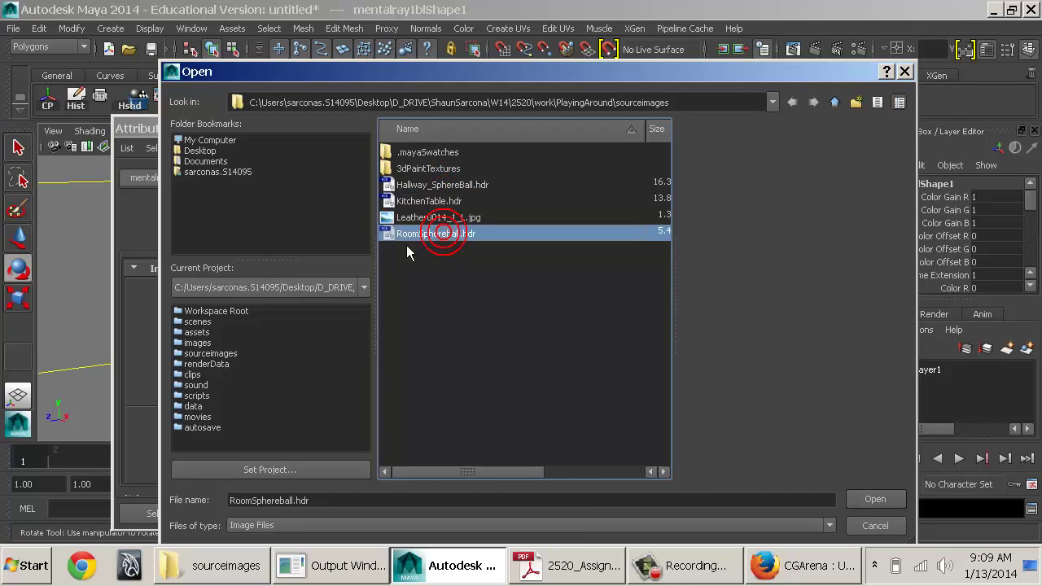
pyautogui.click(465, 207)
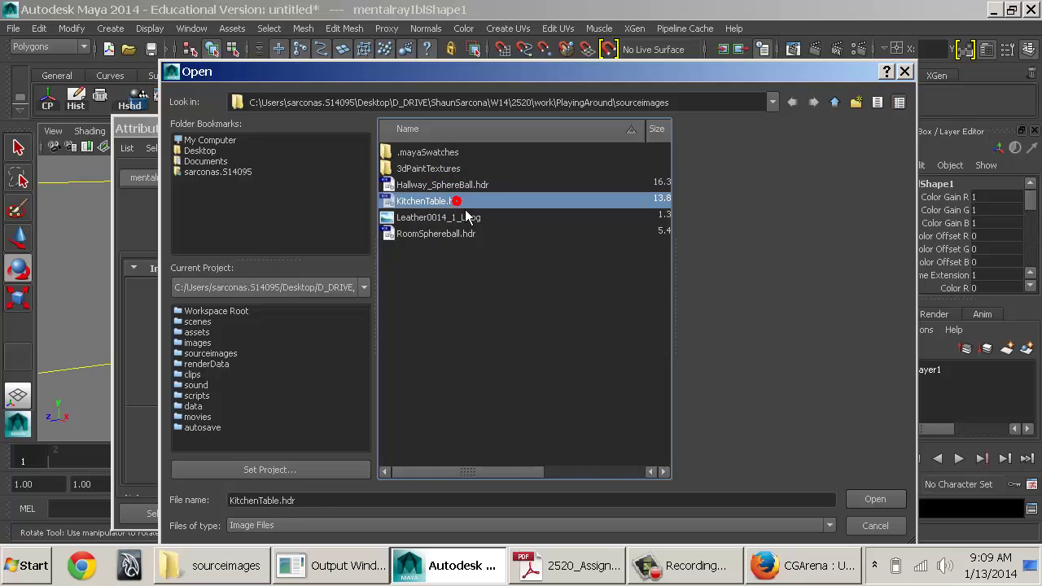
pyautogui.click(456, 186)
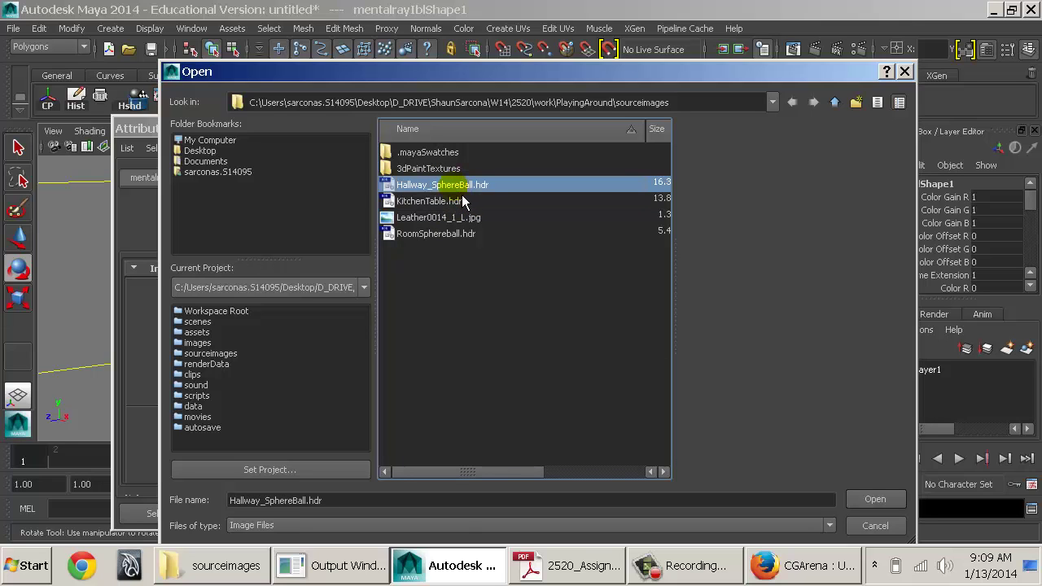
pyautogui.doubleClick(453, 186)
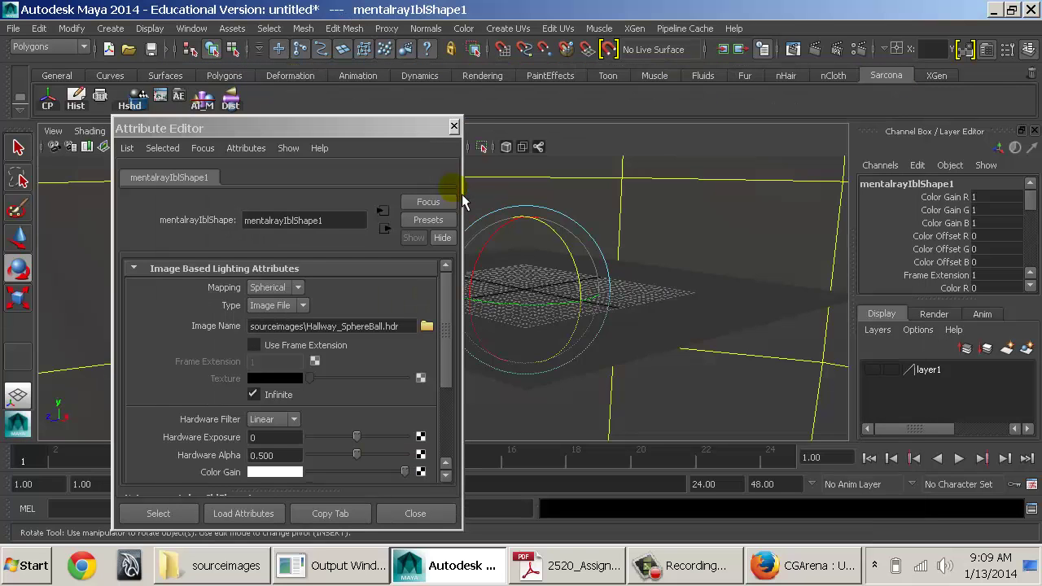
# Step: Set the IBL node's Hardware Alpha to 1.000 and inspect the sphere from outside
pyautogui.moveTo(763, 310)
pyautogui.keyDown('alt'); pyautogui.mouseDown(button='right')
pyautogui.moveTo(363, 226)
pyautogui.moveTo(379, 220)
pyautogui.mouseUp(button='right'); pyautogui.keyUp('alt')
pyautogui.keyDown('alt'); pyautogui.moveTo(513, 245); pyautogui.dragTo(722, 257); pyautogui.keyUp('alt')
pyautogui.keyDown('alt'); pyautogui.moveTo(721, 258); pyautogui.dragTo(642, 235, button='middle'); pyautogui.keyUp('alt')
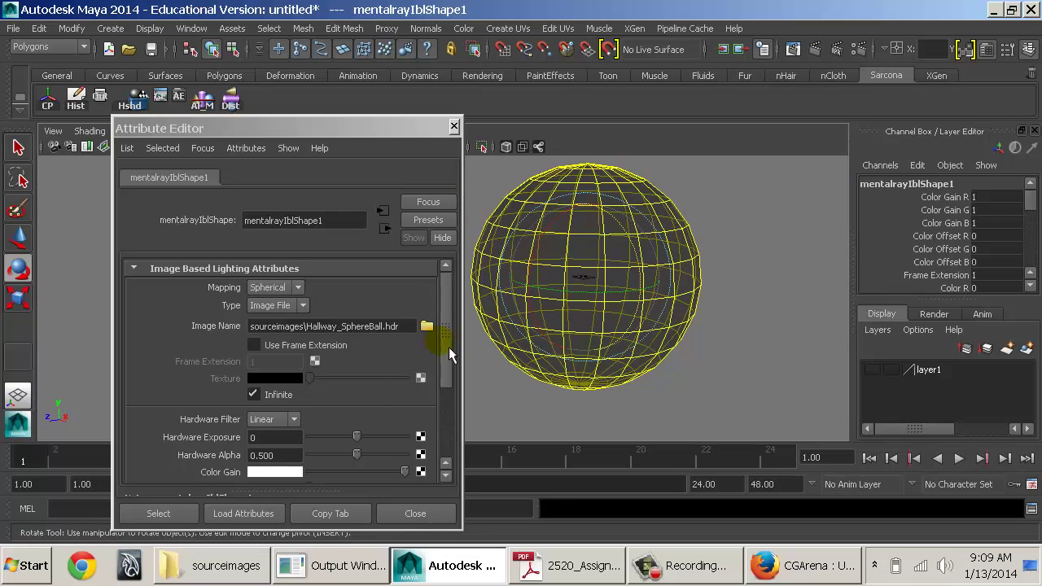
pyautogui.moveTo(449, 347); pyautogui.dragTo(456, 397)
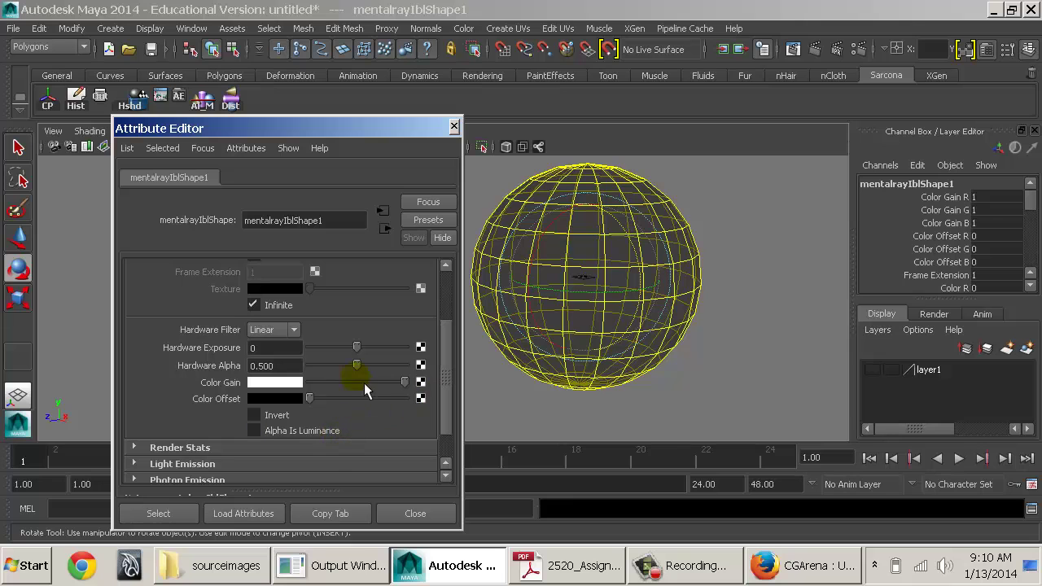
pyautogui.moveTo(357, 365); pyautogui.dragTo(411, 365)
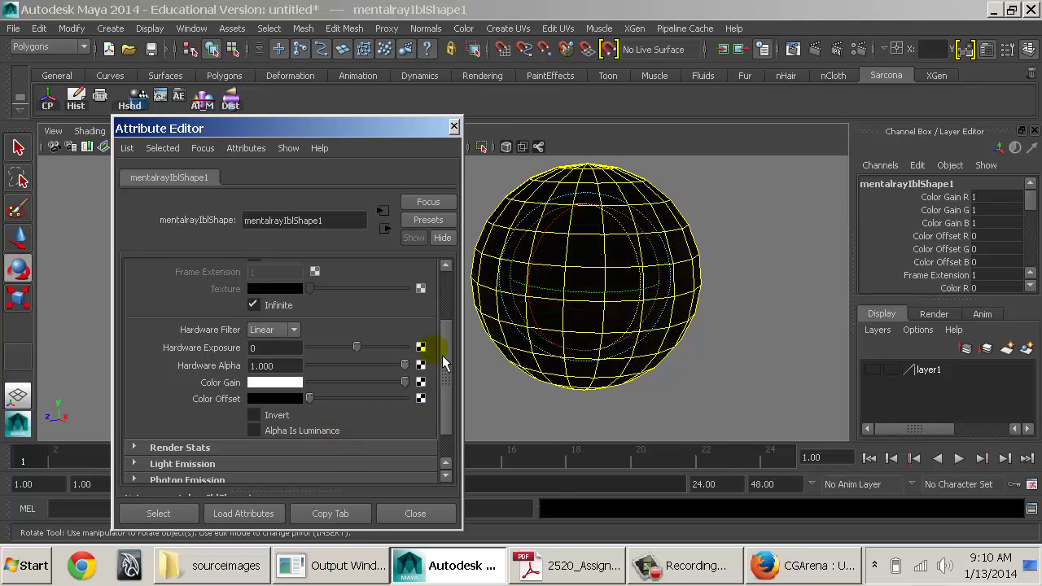
pyautogui.keyDown('alt'); pyautogui.moveTo(711, 326); pyautogui.dragTo(625, 342); pyautogui.keyUp('alt')
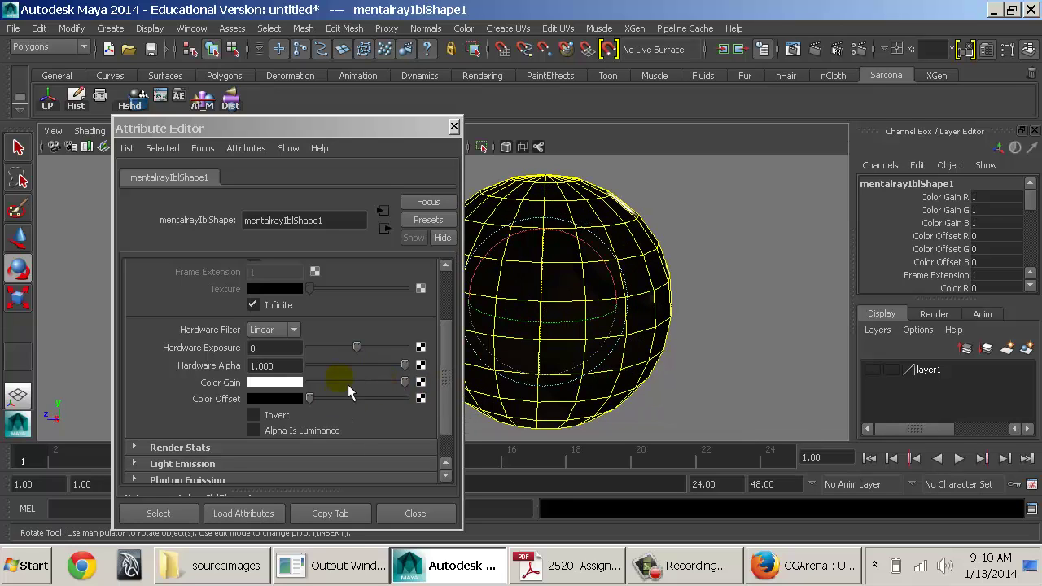
# Step: Set the IBL node's Hardware Exposure to 4 and inspect the image on the sphere from outside
pyautogui.moveTo(364, 355); pyautogui.dragTo(382, 355)
pyautogui.keyDown('alt'); pyautogui.moveTo(577, 359); pyautogui.dragTo(764, 345); pyautogui.keyUp('alt')
pyautogui.keyDown('alt'); pyautogui.moveTo(617, 377); pyautogui.dragTo(489, 386); pyautogui.keyUp('alt')
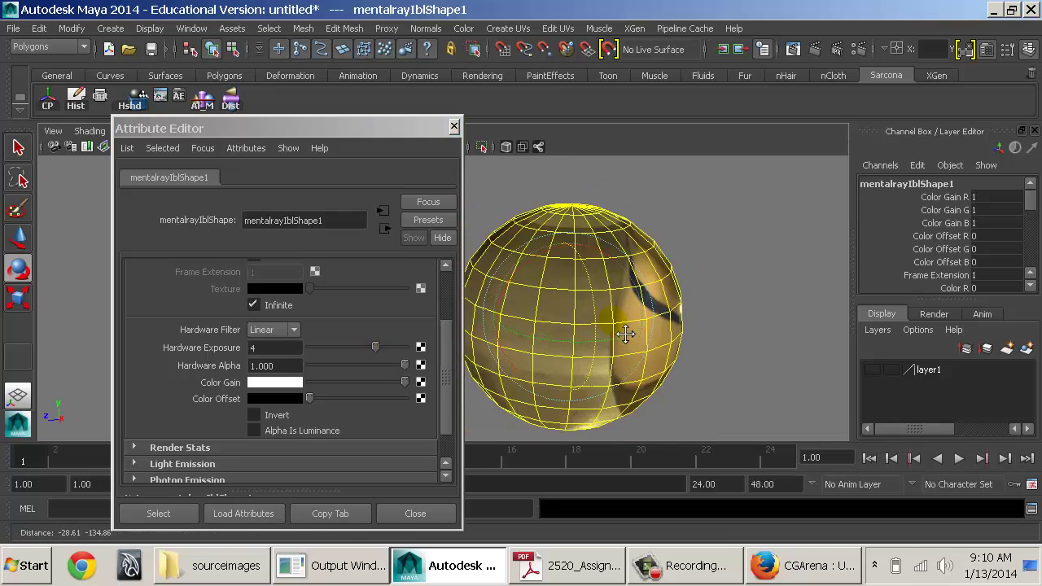
pyautogui.keyDown('alt'); pyautogui.moveTo(679, 311); pyautogui.dragTo(750, 317); pyautogui.keyUp('alt')
pyautogui.keyDown('alt'); pyautogui.moveTo(614, 319); pyautogui.dragTo(711, 330); pyautogui.keyUp('alt')
pyautogui.keyDown('alt'); pyautogui.moveTo(575, 317); pyautogui.dragTo(566, 350); pyautogui.keyUp('alt')
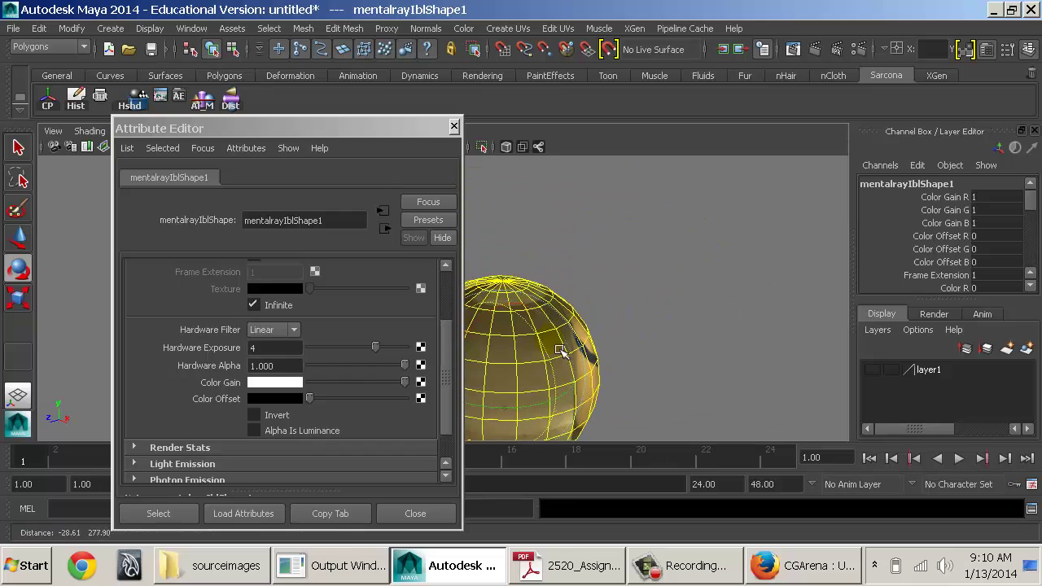
pyautogui.keyDown('alt'); pyautogui.moveTo(527, 317); pyautogui.dragTo(570, 380); pyautogui.keyUp('alt')
# Step: Change the IBL node's Mapping from Spherical to Angular and inspect the hallway image from inside the sphere
pyautogui.moveTo(402, 123); pyautogui.dragTo(242, 119)
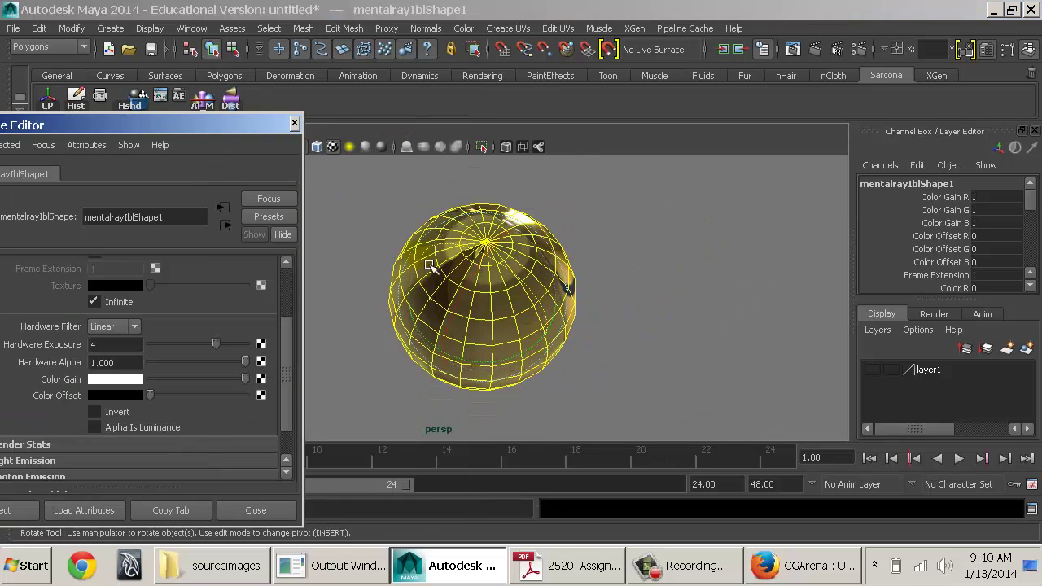
pyautogui.keyDown('alt'); pyautogui.moveTo(448, 295); pyautogui.dragTo(654, 342, button='right'); pyautogui.keyUp('alt')
pyautogui.keyDown('alt'); pyautogui.moveTo(536, 327); pyautogui.dragTo(600, 364, button='right'); pyautogui.keyUp('alt')
pyautogui.keyDown('alt'); pyautogui.moveTo(600, 364); pyautogui.dragTo(549, 263); pyautogui.keyUp('alt')
pyautogui.scroll(5, 221, 333)
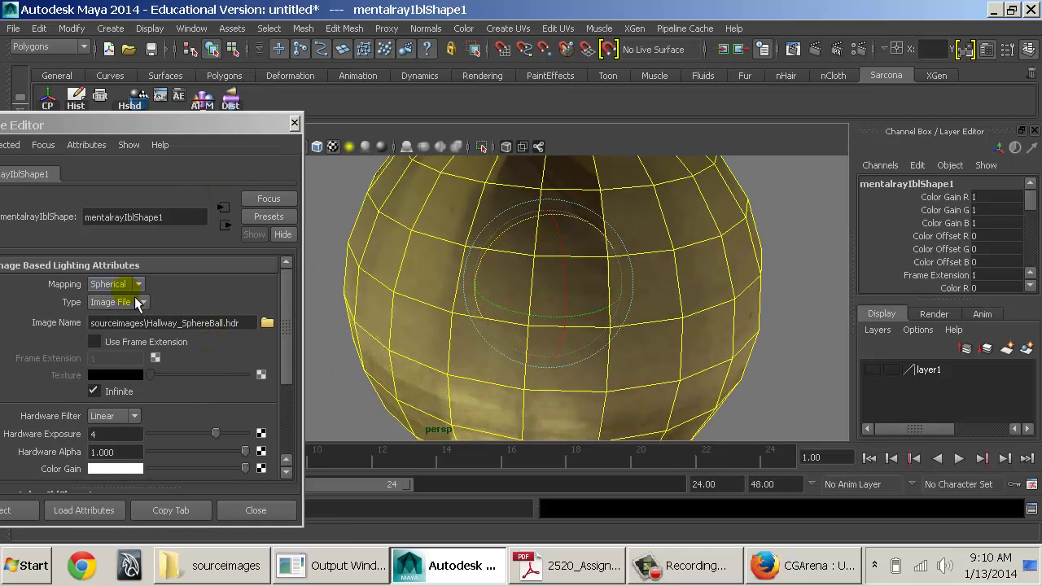
pyautogui.click(126, 285)
pyautogui.click(132, 311)
pyautogui.keyDown('alt'); pyautogui.moveTo(552, 319); pyautogui.dragTo(660, 224); pyautogui.keyUp('alt')
pyautogui.keyDown('alt'); pyautogui.moveTo(661, 223); pyautogui.dragTo(611, 259, button='right'); pyautogui.keyUp('alt')
pyautogui.keyDown('alt'); pyautogui.moveTo(776, 315); pyautogui.dragTo(784, 305, button='right'); pyautogui.keyUp('alt')
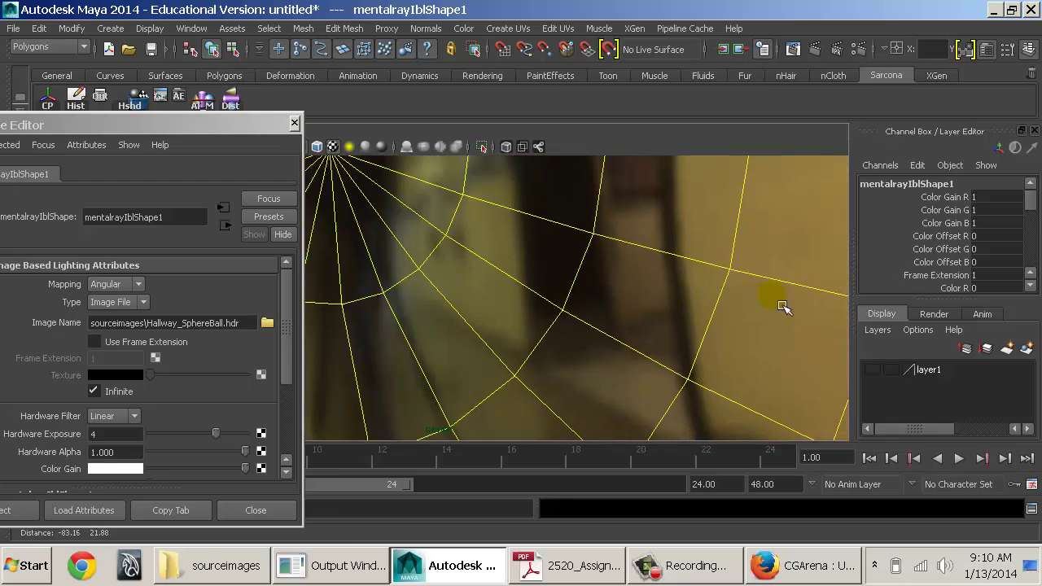
pyautogui.keyDown('alt'); pyautogui.moveTo(784, 305); pyautogui.dragTo(603, 405); pyautogui.keyUp('alt')
# Step: Switch to Firefox, close the IES tab, and search Google Images for "ibl hdr sphereball" to view a mirror-ball photo before returning to Maya
pyautogui.click(770, 565)
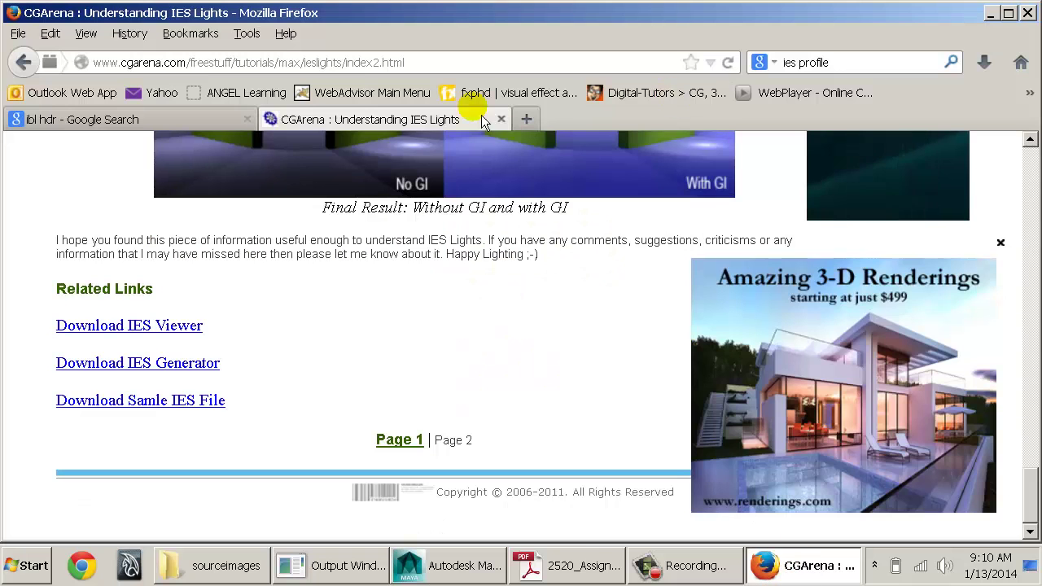
pyautogui.hotkey('ctrl', 'w')
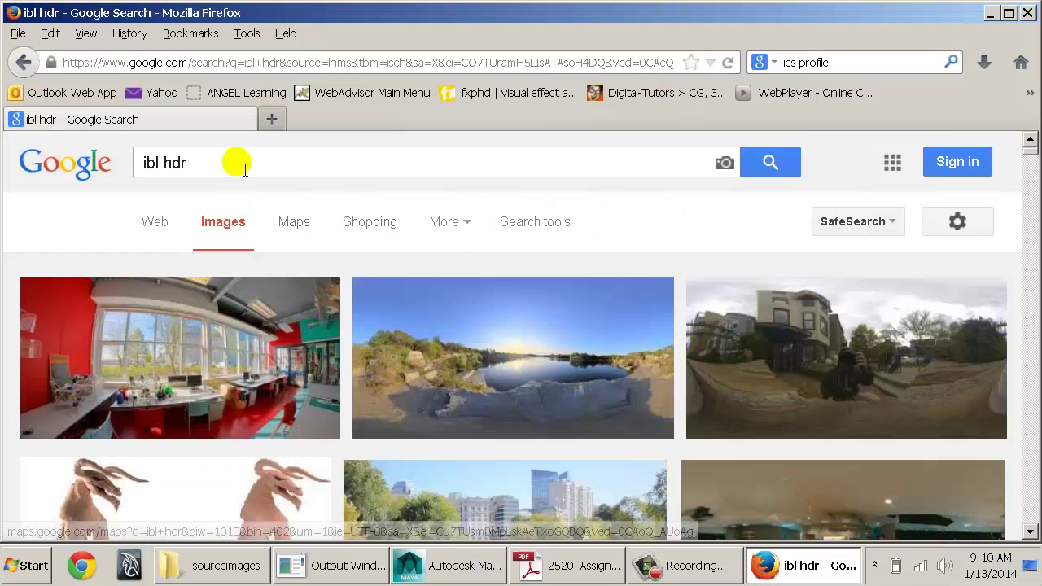
pyautogui.doubleClick(237, 163)
pyautogui.click(262, 167)
pyautogui.write('spher')
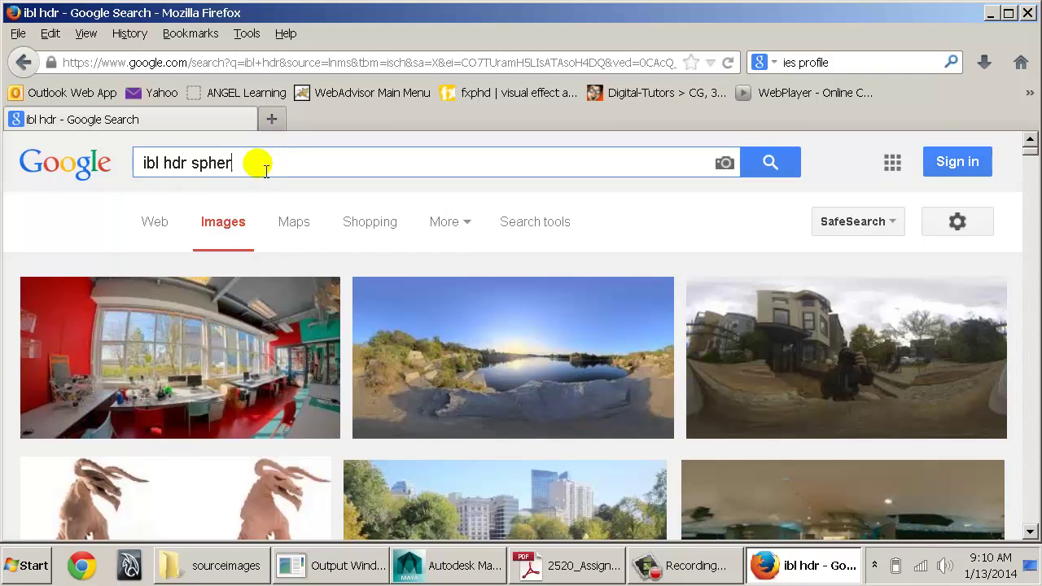
pyautogui.write('eball')
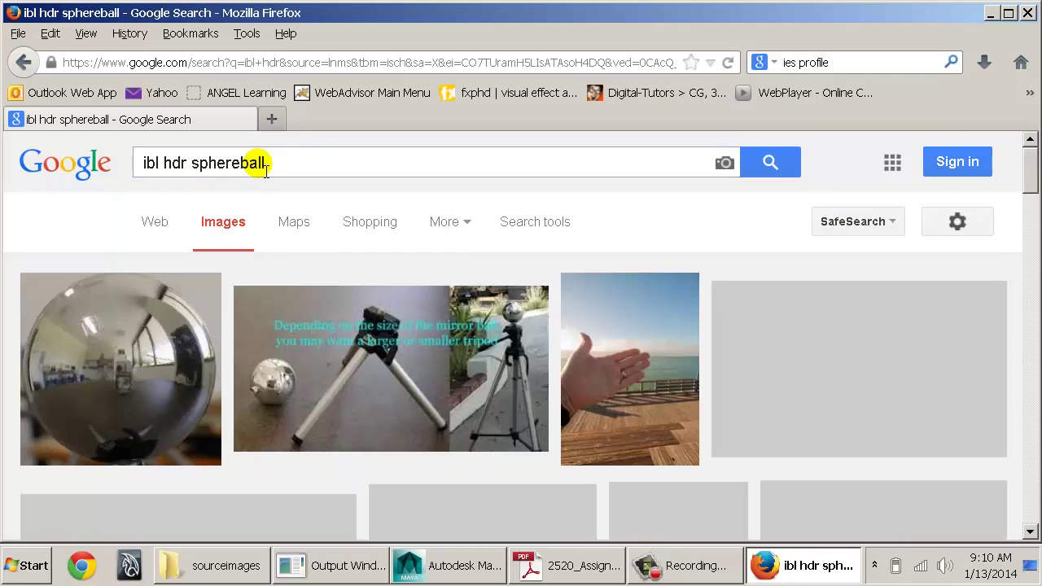
pyautogui.click(81, 364)
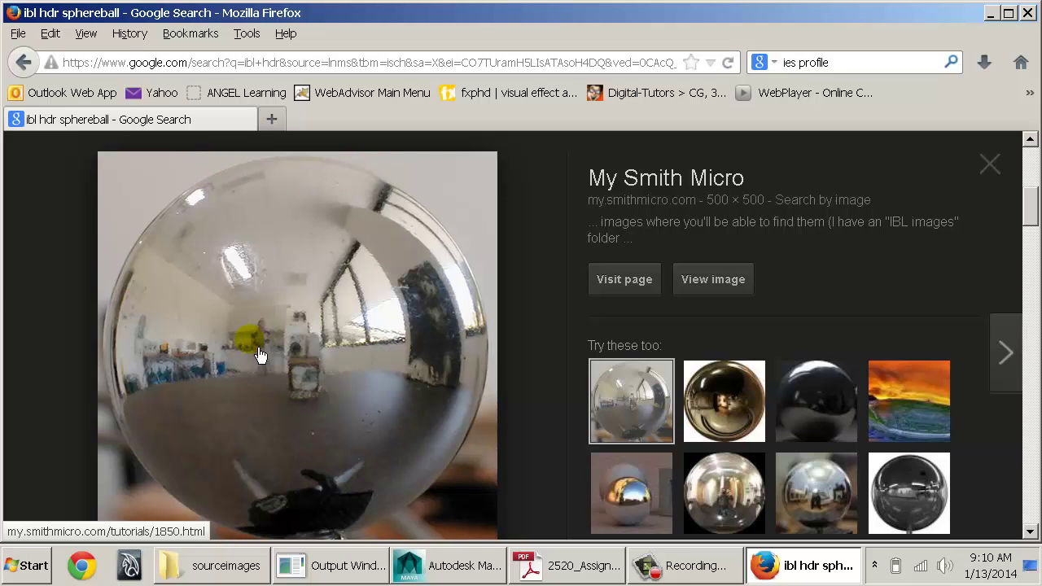
pyautogui.hotkey('alt', 'Left')
pyautogui.hotkey('alt', 'Tab')
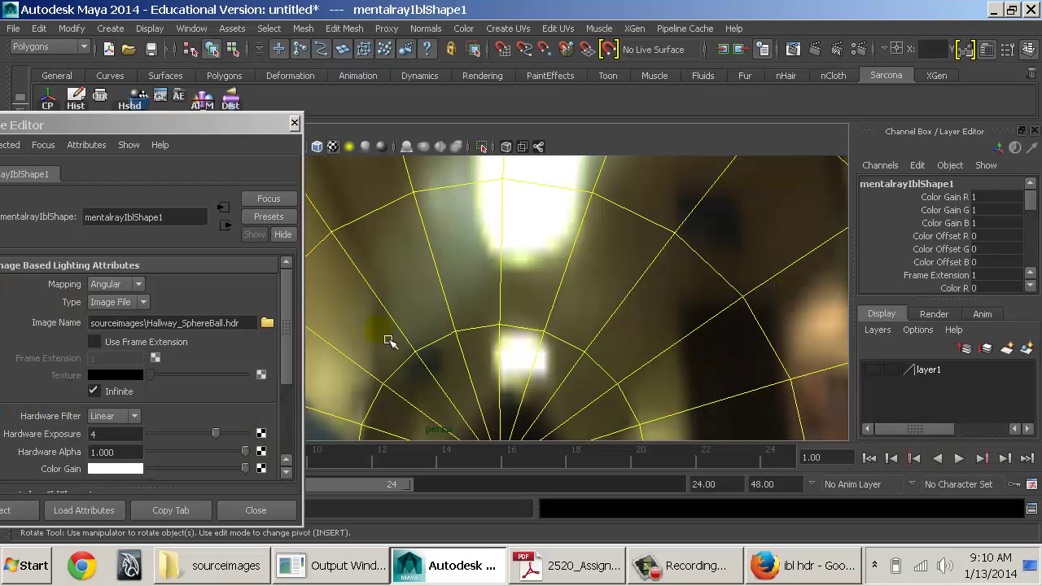
# Step: Select the small polygon sphere on the ground plane and render a close perspective view of it with mental ray
pyautogui.keyDown('alt'); pyautogui.moveTo(592, 307); pyautogui.dragTo(570, 362); pyautogui.keyUp('alt')
pyautogui.keyDown('alt'); pyautogui.moveTo(570, 362); pyautogui.dragTo(782, 318, button='right'); pyautogui.keyUp('alt')
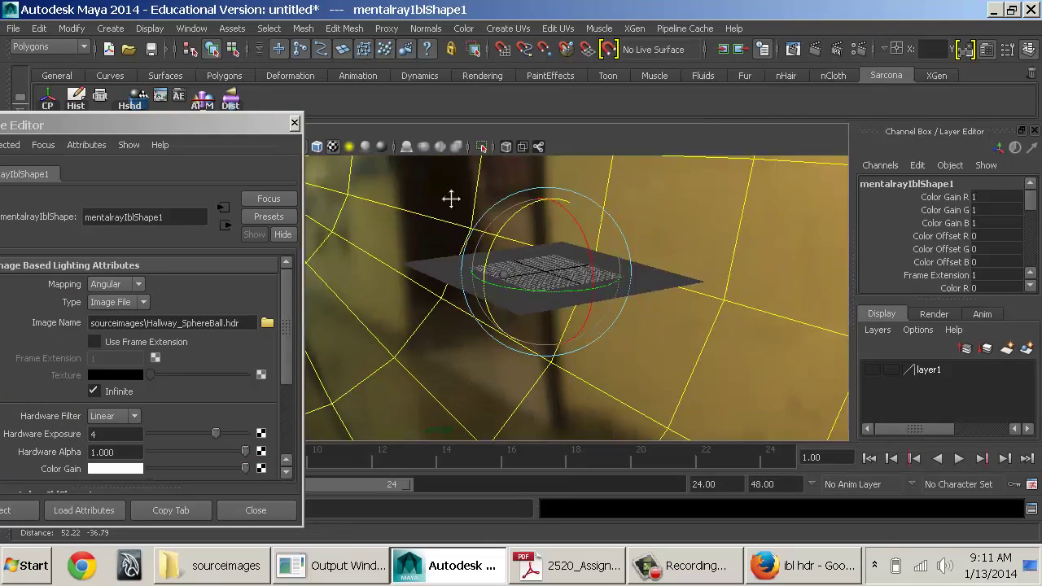
pyautogui.keyDown('alt'); pyautogui.moveTo(442, 232); pyautogui.dragTo(568, 330, button='right'); pyautogui.keyUp('alt')
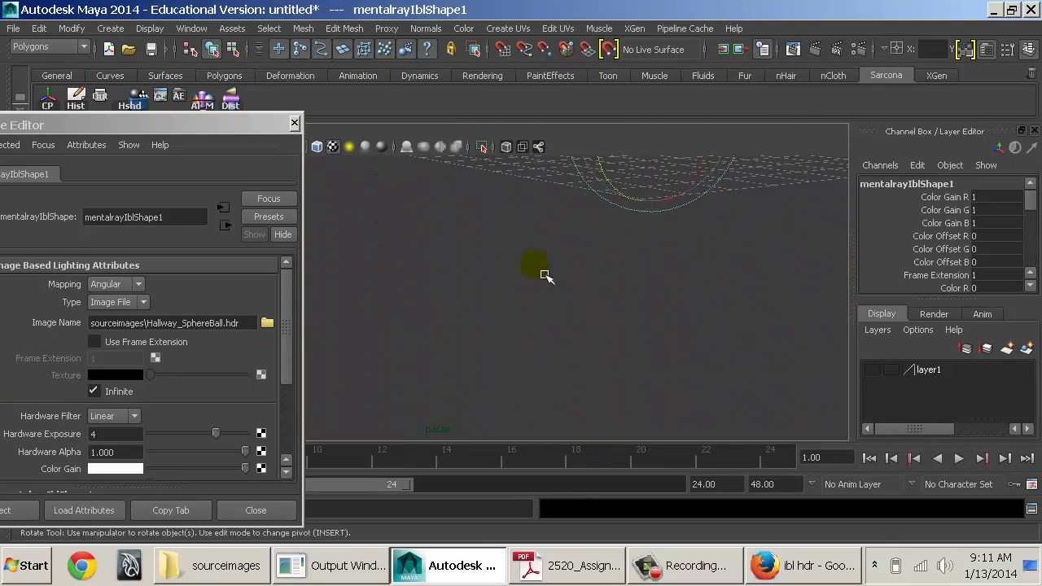
pyautogui.keyDown('alt'); pyautogui.moveTo(546, 275); pyautogui.dragTo(554, 319, button='middle'); pyautogui.keyUp('alt')
pyautogui.click(464, 394)
pyautogui.keyDown('alt'); pyautogui.moveTo(463, 394); pyautogui.dragTo(491, 372, button='right'); pyautogui.keyUp('alt')
pyautogui.keyDown('alt'); pyautogui.moveTo(491, 373); pyautogui.dragTo(513, 315); pyautogui.keyUp('alt')
pyautogui.click(814, 50)
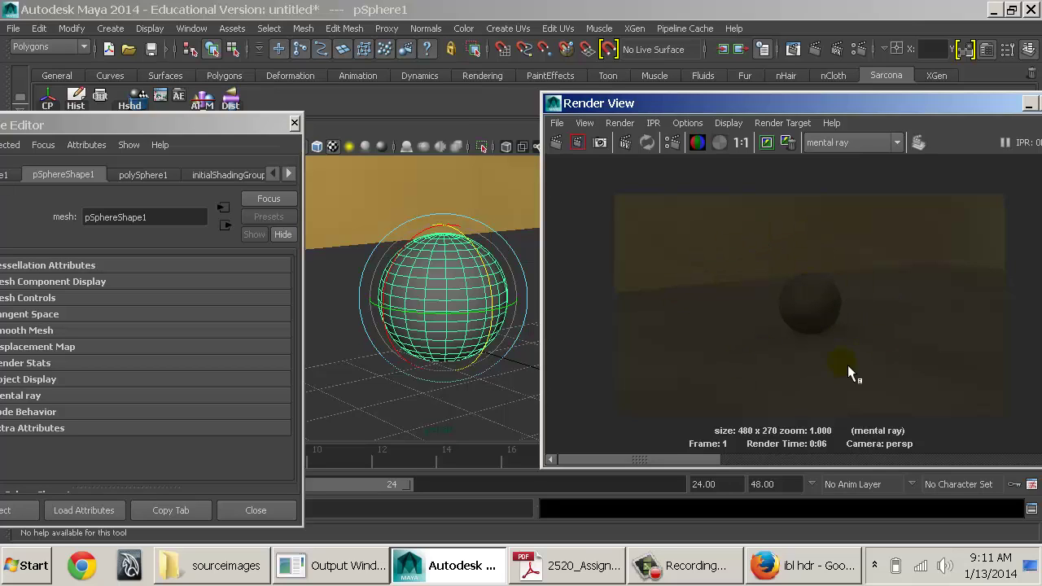
pyautogui.doubleClick(554, 102)
pyautogui.click(294, 123)
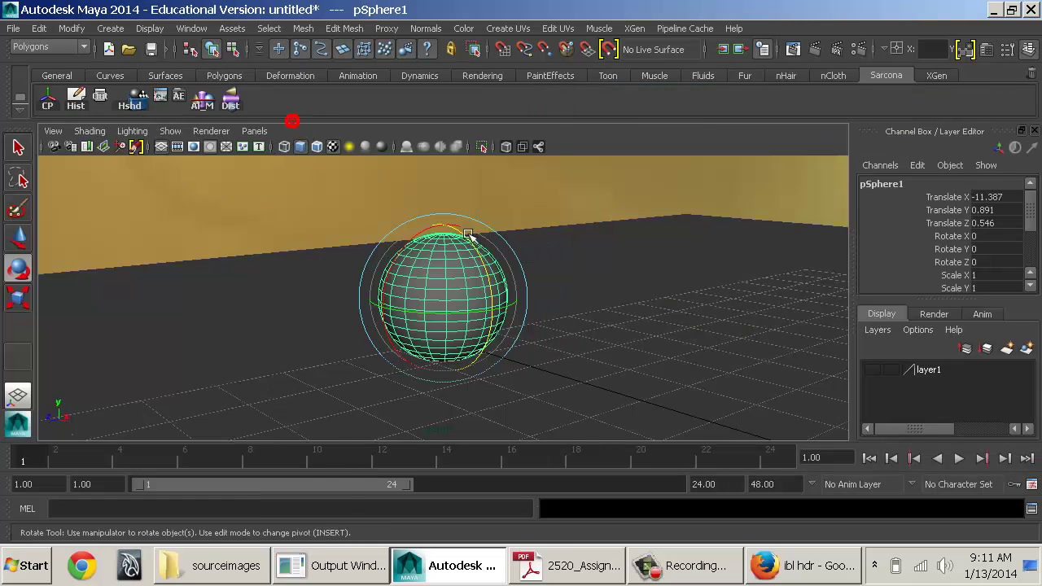
# Step: Select the large IBL sphere from outside and open its attributes beside the view
pyautogui.keyDown('alt'); pyautogui.moveTo(551, 276); pyautogui.dragTo(340, 228, button='right'); pyautogui.keyUp('alt')
pyautogui.keyDown('alt'); pyautogui.moveTo(542, 235); pyautogui.dragTo(445, 236, button='right'); pyautogui.keyUp('alt')
pyautogui.keyDown('alt'); pyautogui.moveTo(419, 237); pyautogui.dragTo(435, 295); pyautogui.keyUp('alt')
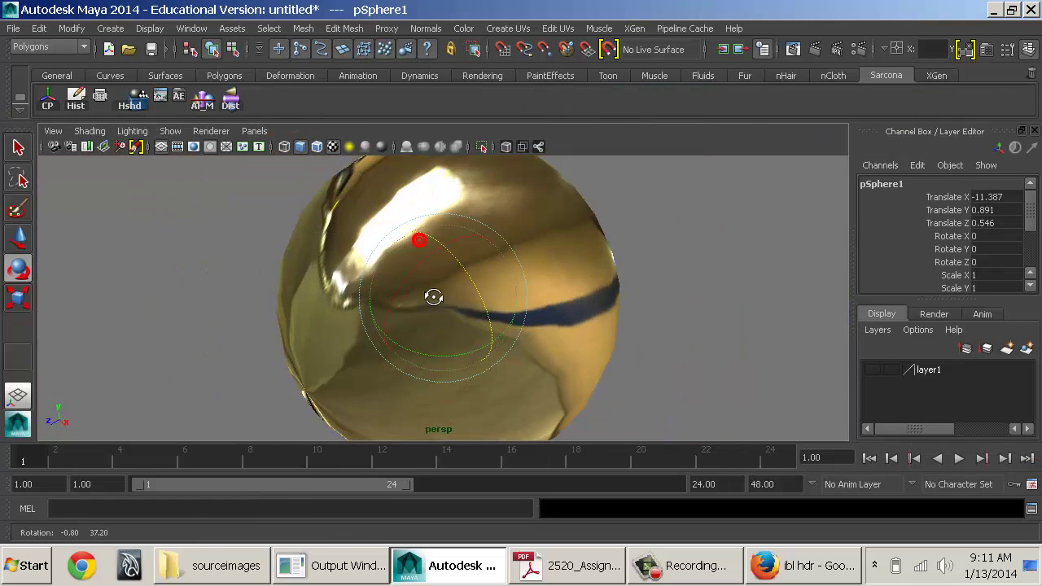
pyautogui.click(531, 236)
pyautogui.click(543, 214)
pyautogui.hotkey('ctrl', 'a')
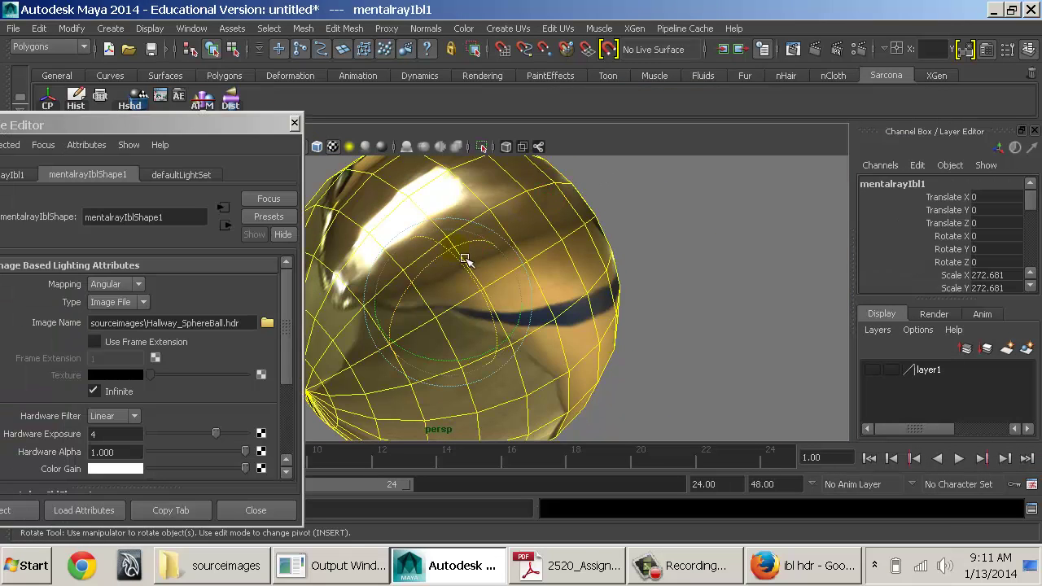
pyautogui.keyDown('alt'); pyautogui.moveTo(469, 261); pyautogui.dragTo(623, 256); pyautogui.keyUp('alt')
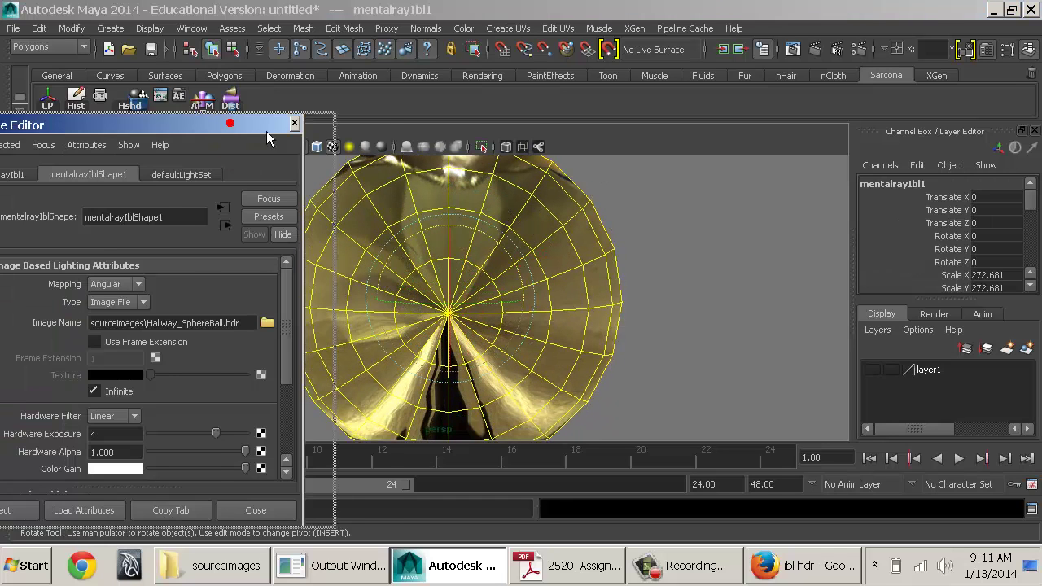
pyautogui.moveTo(266, 131); pyautogui.dragTo(353, 133)
pyautogui.keyDown('alt'); pyautogui.moveTo(562, 345); pyautogui.dragTo(603, 323); pyautogui.keyUp('alt')
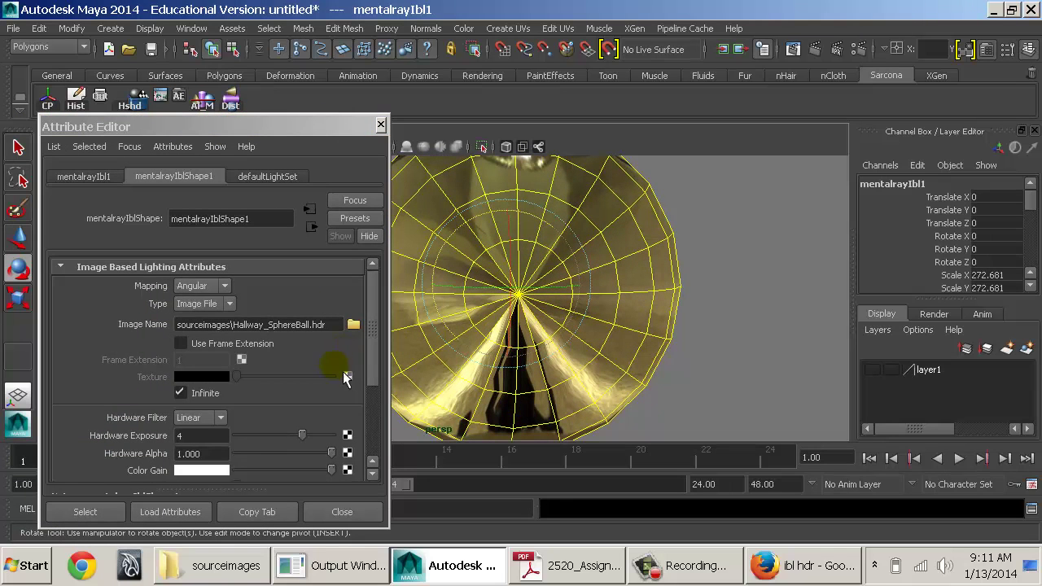
# Step: Set the brightness value (V) of the IBL node's Color Gain to 4
pyautogui.scroll(-3, 345, 377)
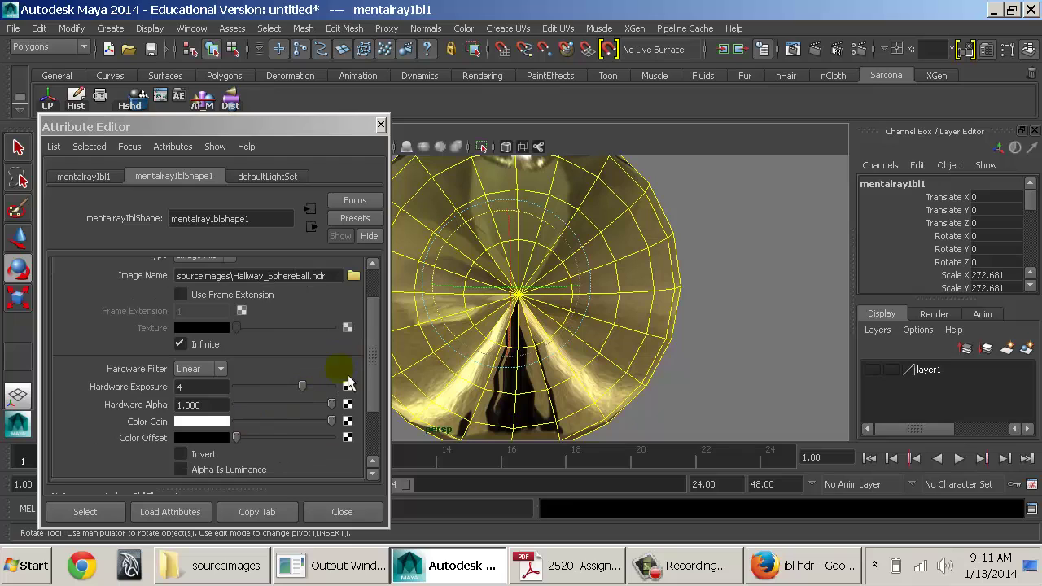
pyautogui.click(209, 427)
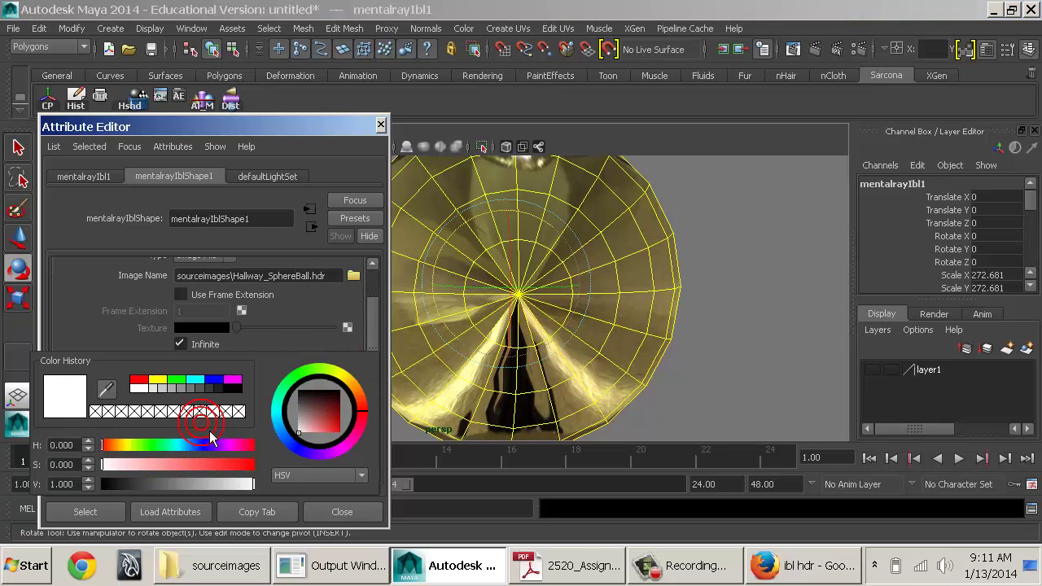
pyautogui.doubleClick(82, 484)
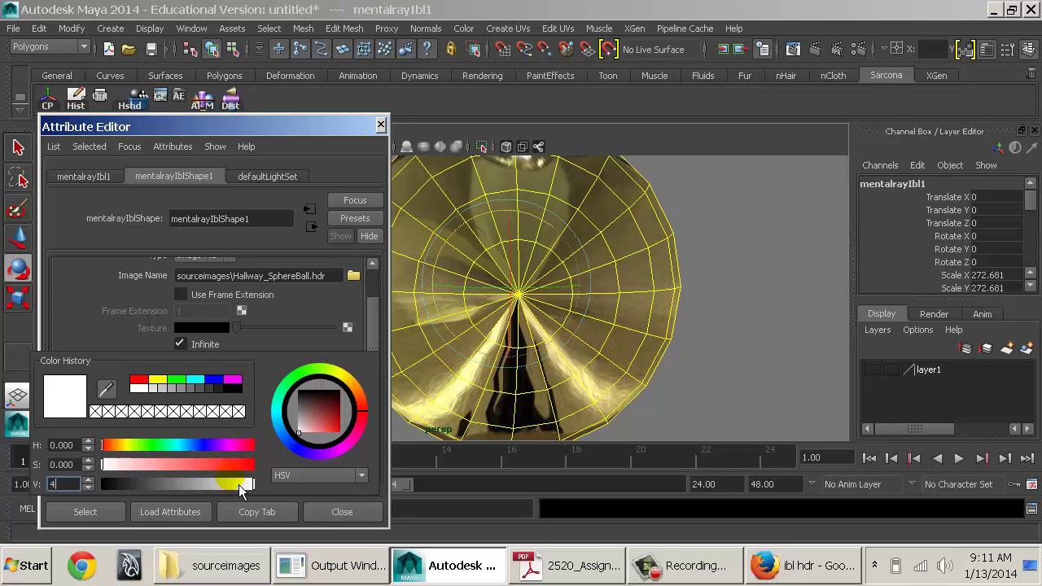
pyautogui.press('Return')
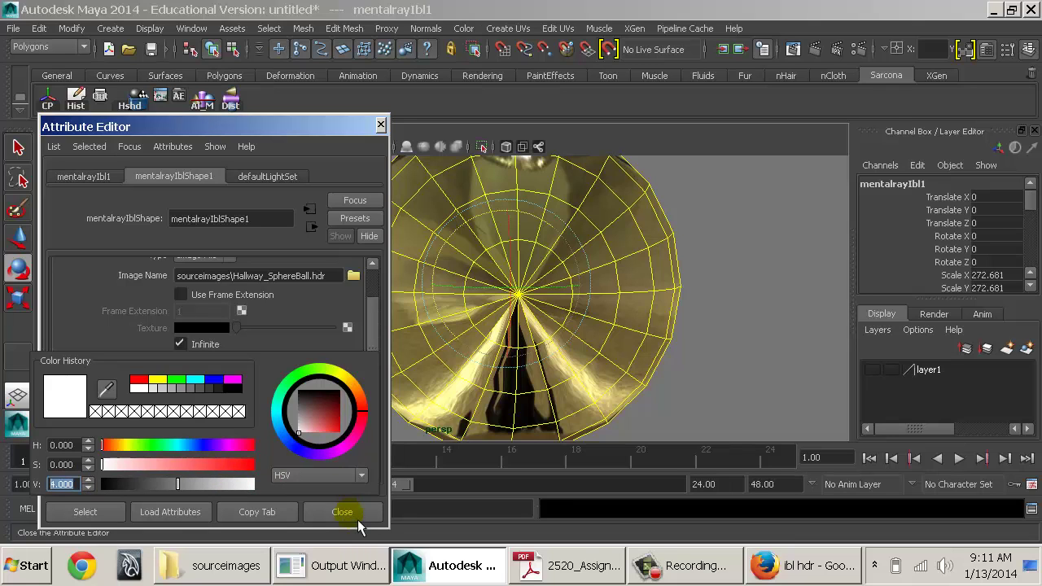
# Step: Render a close perspective view of the small sphere again to check the brighter IBL, and close the render and attribute windows
pyautogui.keyDown('alt'); pyautogui.moveTo(505, 325); pyautogui.dragTo(601, 395, button='right'); pyautogui.keyUp('alt')
pyautogui.press('e')
pyautogui.press('q')
pyautogui.click(624, 351)
pyautogui.keyDown('alt'); pyautogui.moveTo(642, 365); pyautogui.dragTo(702, 173); pyautogui.keyUp('alt')
pyautogui.click(815, 49)
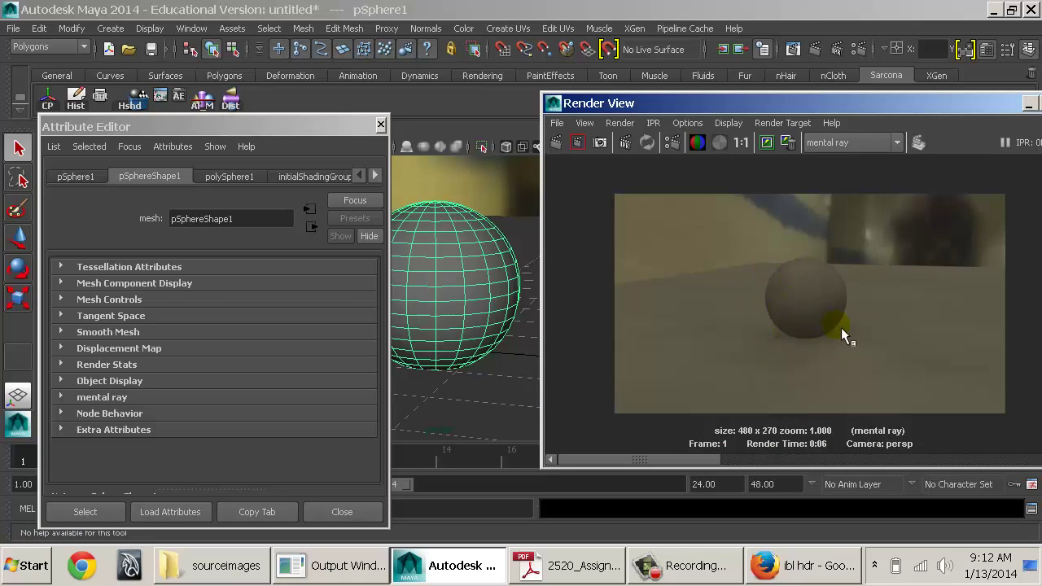
pyautogui.doubleClick(554, 103)
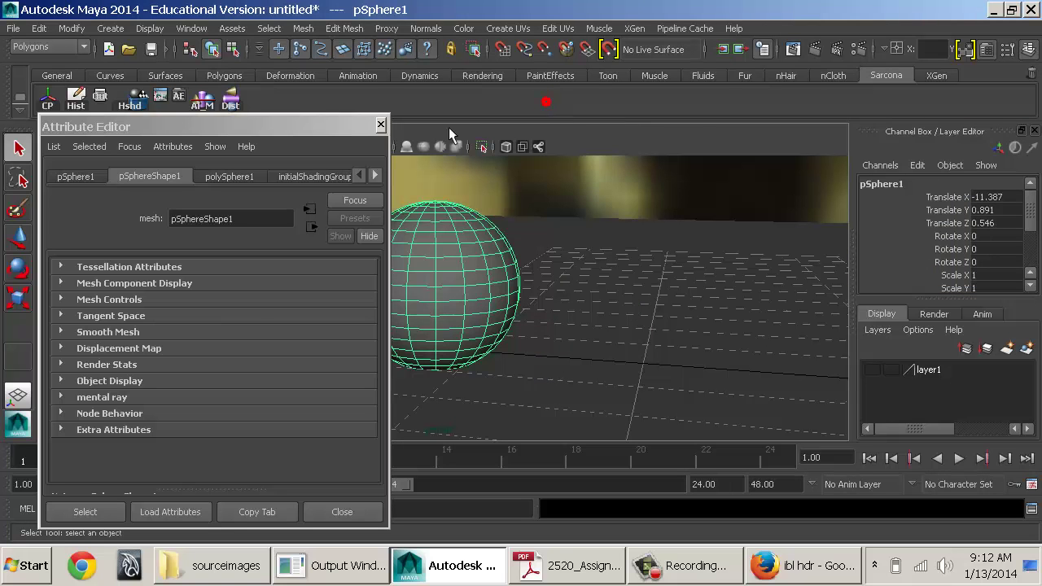
pyautogui.click(380, 124)
# Step: Create an area light and raise it to about 108.7 units on Y so it can be seen
pyautogui.keyDown('alt'); pyautogui.moveTo(516, 277); pyautogui.dragTo(230, 265, button='right'); pyautogui.keyUp('alt')
pyautogui.keyDown('alt'); pyautogui.moveTo(455, 282); pyautogui.dragTo(283, 310); pyautogui.keyUp('alt')
pyautogui.click(110, 28)
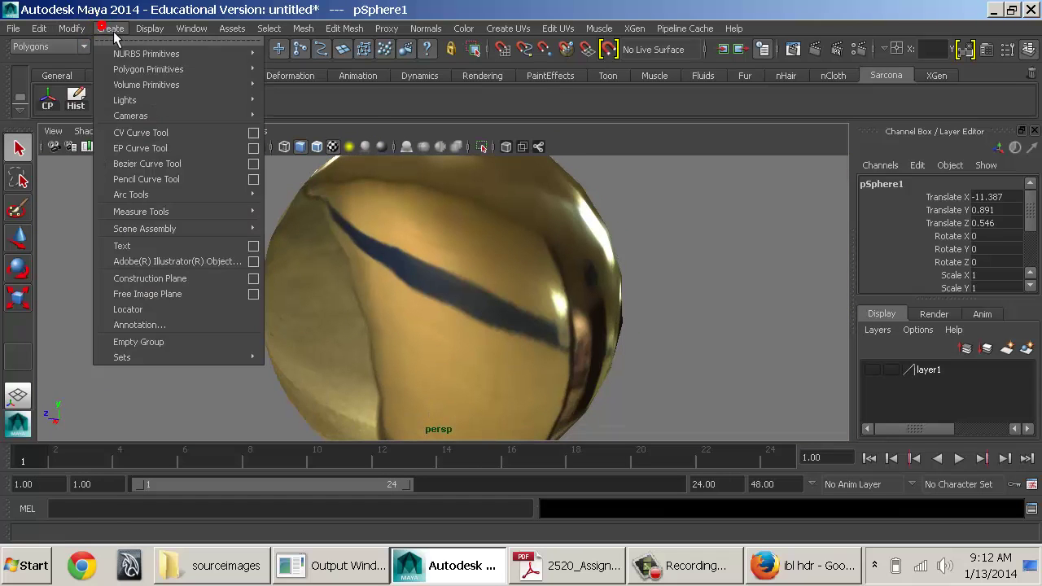
pyautogui.moveTo(144, 100)
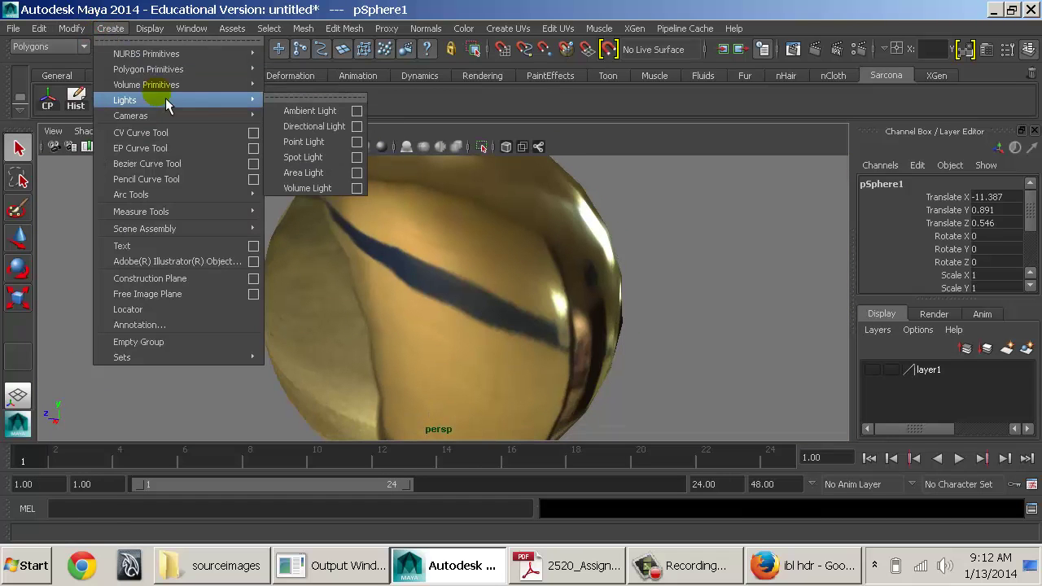
pyautogui.click(318, 172)
pyautogui.press('w')
pyautogui.moveTo(444, 250); pyautogui.dragTo(452, 190)
pyautogui.press('f')
# Step: Lower the area light toward the ground plane to a Translate Y of about 21.5
pyautogui.keyDown('alt'); pyautogui.moveTo(391, 288); pyautogui.dragTo(582, 289); pyautogui.keyUp('alt')
pyautogui.keyDown('alt'); pyautogui.moveTo(572, 282); pyautogui.dragTo(410, 309, button='right'); pyautogui.keyUp('alt')
pyautogui.keyDown('alt'); pyautogui.moveTo(549, 342); pyautogui.dragTo(395, 355, button='right'); pyautogui.keyUp('alt')
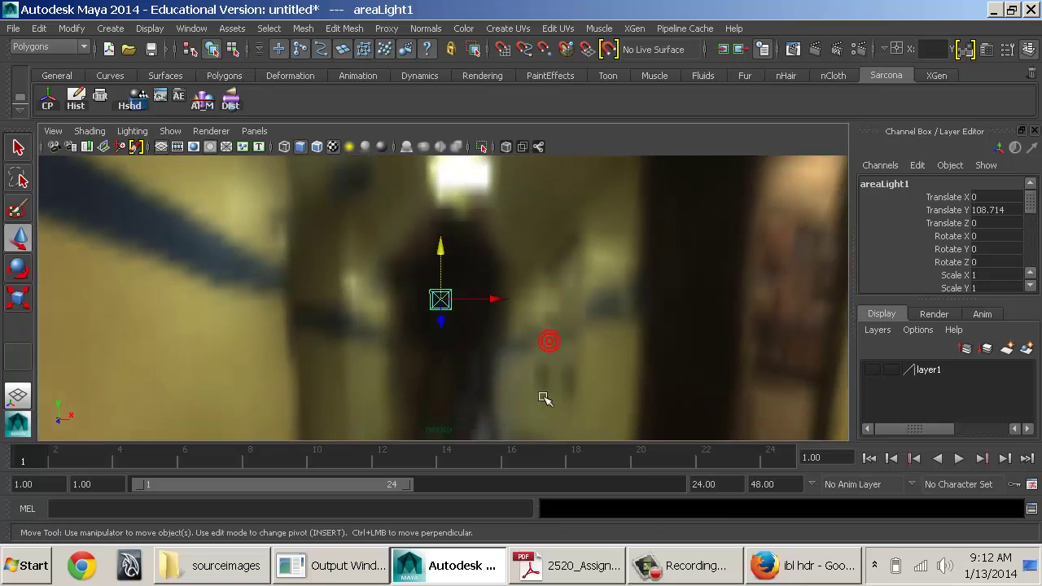
pyautogui.keyDown('alt'); pyautogui.moveTo(544, 398); pyautogui.dragTo(521, 261, button='middle'); pyautogui.keyUp('alt')
pyautogui.keyDown('alt'); pyautogui.moveTo(507, 236); pyautogui.dragTo(265, 252, button='right'); pyautogui.keyUp('alt')
pyautogui.keyDown('alt'); pyautogui.moveTo(524, 331); pyautogui.dragTo(489, 329); pyautogui.keyUp('alt')
pyautogui.moveTo(450, 187); pyautogui.dragTo(500, 399)
pyautogui.keyDown('alt'); pyautogui.moveTo(509, 405); pyautogui.dragTo(509, 167, button='middle'); pyautogui.keyUp('alt')
pyautogui.keyDown('alt'); pyautogui.moveTo(639, 289); pyautogui.dragTo(603, 293); pyautogui.keyUp('alt')
pyautogui.moveTo(513, 261); pyautogui.dragTo(514, 423, button='middle')
# Step: Rotate the area light to face the ground plane with Rotate X set to -90
pyautogui.press('e')
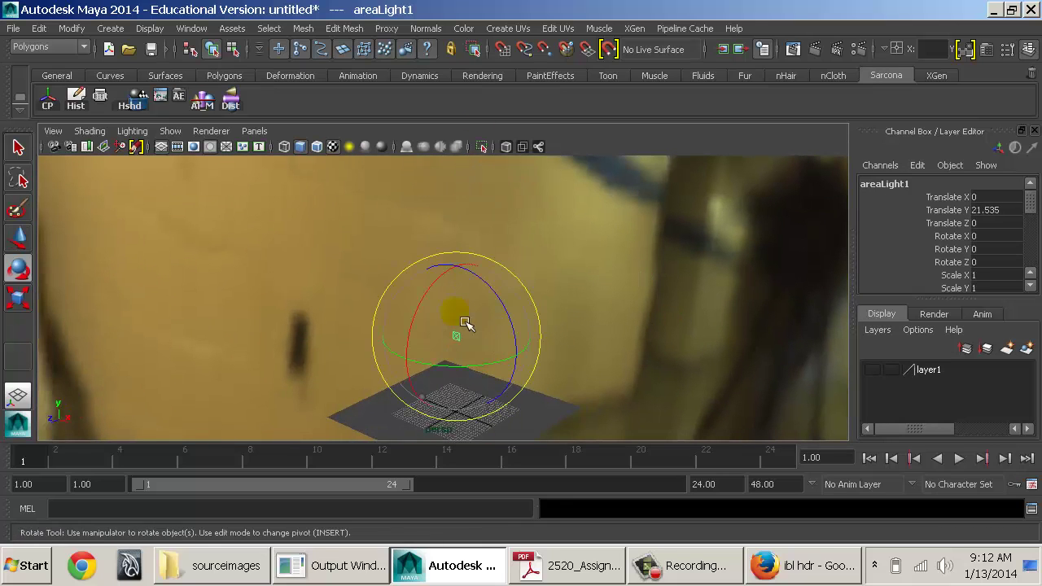
pyautogui.moveTo(449, 298); pyautogui.dragTo(551, 304)
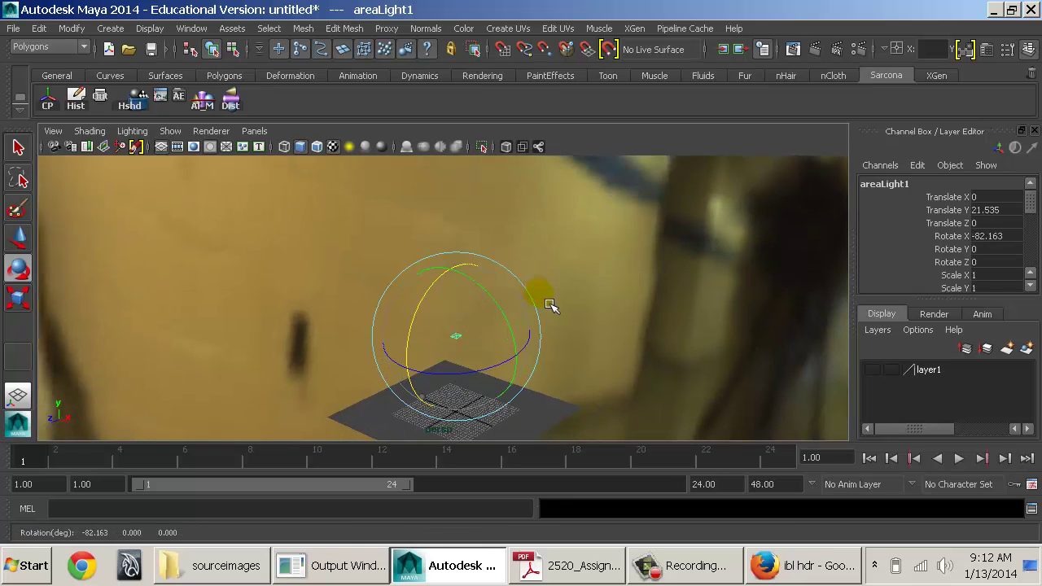
pyautogui.doubleClick(1006, 237)
pyautogui.write('-90')
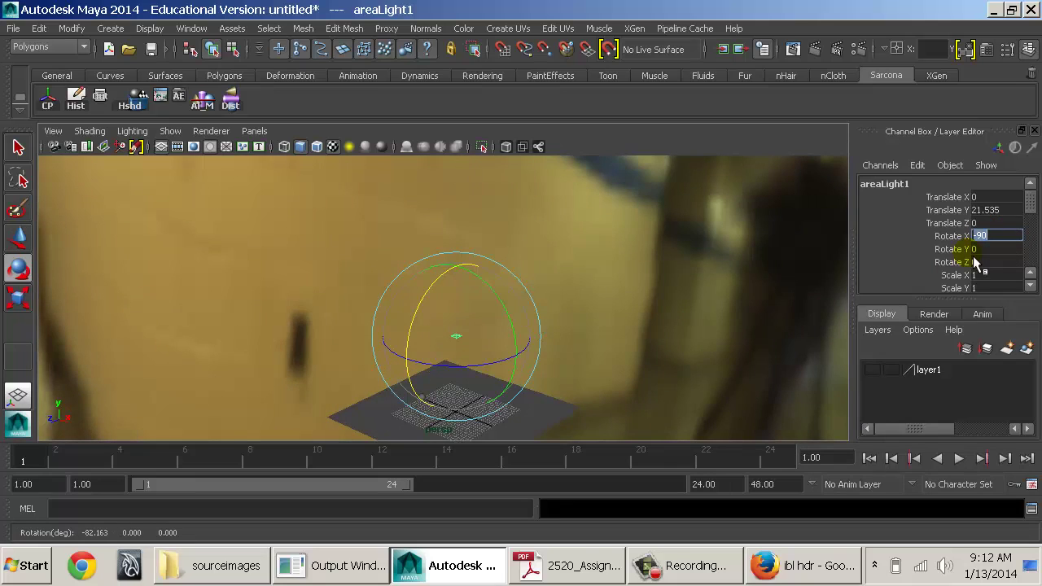
# Step: Move the area light directly above the small sphere, at X -12, Y 12.38, Z 0
pyautogui.keyDown('alt'); pyautogui.moveTo(658, 345); pyautogui.dragTo(621, 358); pyautogui.keyUp('alt')
pyautogui.press('w')
pyautogui.moveTo(444, 345); pyautogui.dragTo(413, 361)
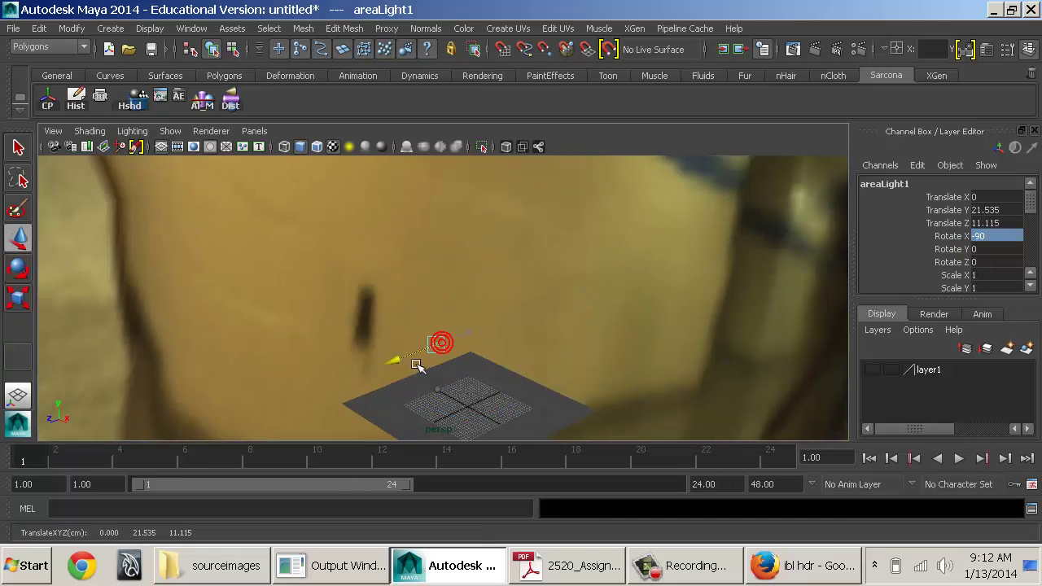
pyautogui.scroll(3, 427, 415)
pyautogui.keyDown('alt'); pyautogui.moveTo(430, 419); pyautogui.dragTo(551, 456); pyautogui.keyUp('alt')
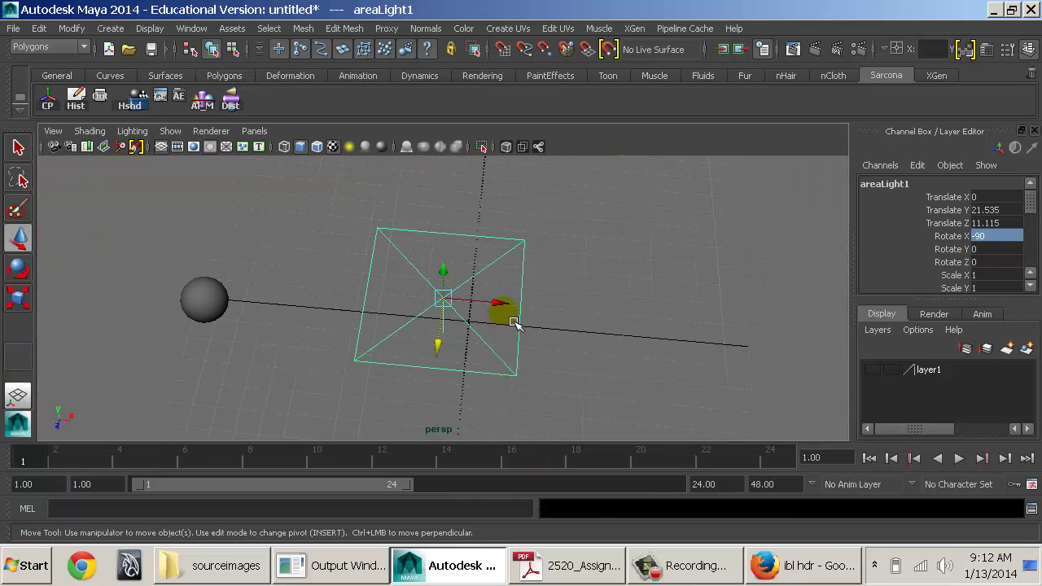
pyautogui.moveTo(513, 322); pyautogui.dragTo(505, 318)
pyautogui.moveTo(440, 298); pyautogui.dragTo(37, 53)
pyautogui.keyDown('alt'); pyautogui.moveTo(343, 331); pyautogui.dragTo(379, 349, button='middle'); pyautogui.keyUp('alt')
pyautogui.keyDown('alt'); pyautogui.moveTo(380, 349); pyautogui.dragTo(366, 335); pyautogui.keyUp('alt')
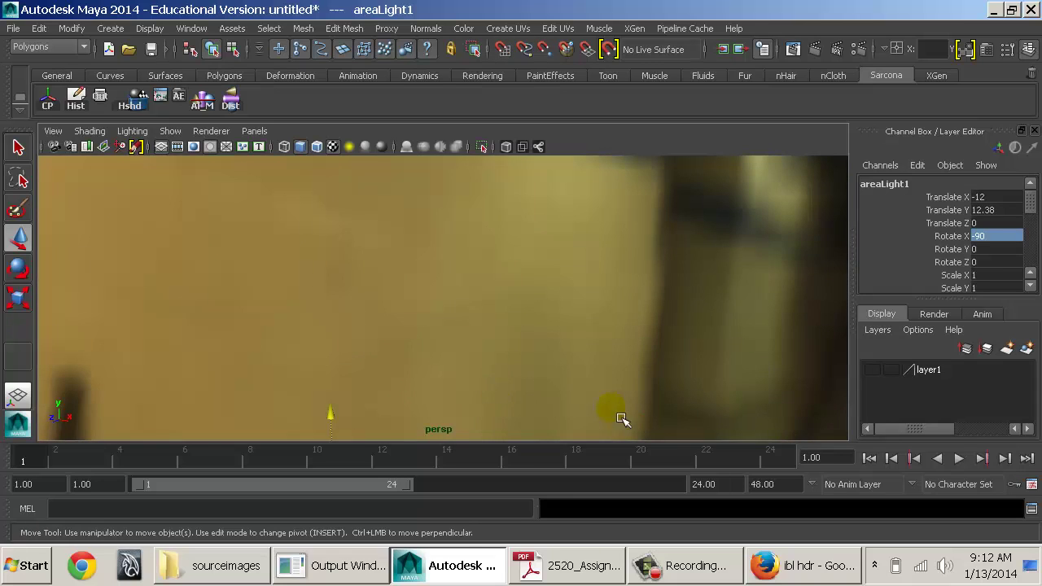
# Step: Scale the area light above the small sphere to about 2.007 on X and 1.849 on Y
pyautogui.keyDown('alt'); pyautogui.moveTo(623, 417); pyautogui.dragTo(641, 418); pyautogui.keyUp('alt')
pyautogui.keyDown('alt'); pyautogui.moveTo(432, 430); pyautogui.dragTo(451, 371, button='middle'); pyautogui.keyUp('alt')
pyautogui.keyDown('alt'); pyautogui.moveTo(451, 372); pyautogui.dragTo(489, 240); pyautogui.keyUp('alt')
pyautogui.press('r')
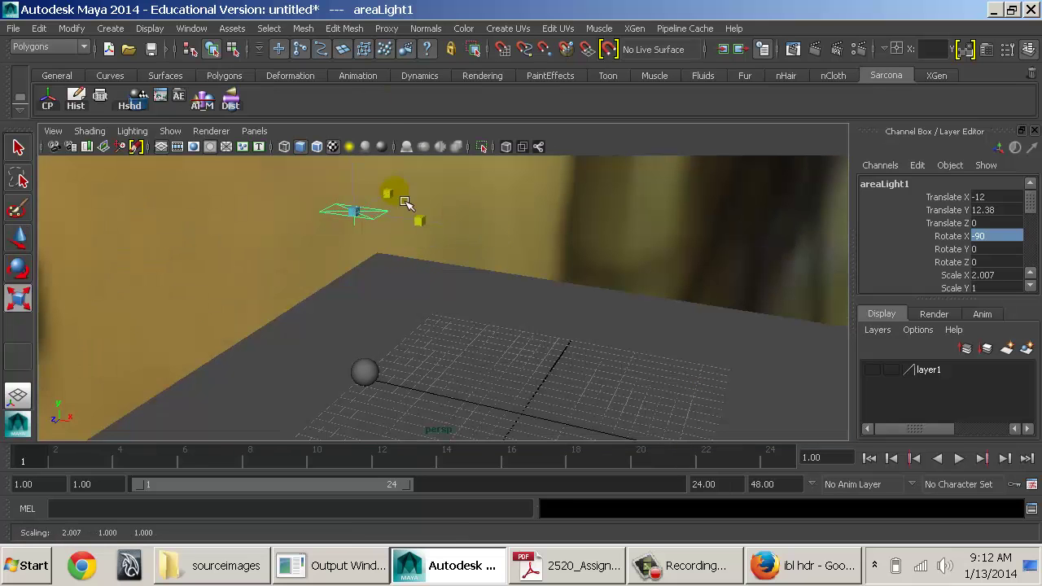
pyautogui.moveTo(397, 193); pyautogui.dragTo(416, 181)
# Step: Render the perspective view of the small sphere and ground plane from a low, close angle
pyautogui.click(369, 370)
pyautogui.click(440, 362)
pyautogui.press('f')
pyautogui.keyDown('alt'); pyautogui.moveTo(440, 359); pyautogui.dragTo(402, 306); pyautogui.keyUp('alt')
pyautogui.keyDown('alt'); pyautogui.moveTo(402, 305); pyautogui.dragTo(780, 329, button='right'); pyautogui.keyUp('alt')
pyautogui.keyDown('alt'); pyautogui.moveTo(780, 328); pyautogui.dragTo(548, 225); pyautogui.keyUp('alt')
pyautogui.click(815, 50)
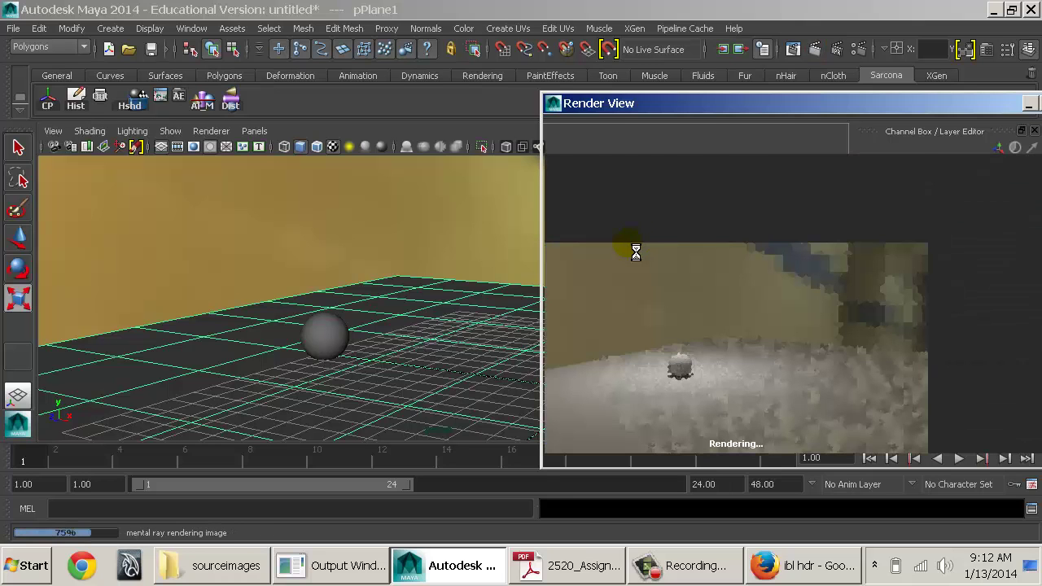
# Step: Set the area light's decay rate to Quadratic and render again, inspecting the sphere enlarged in the result
pyautogui.keyDown('alt'); pyautogui.moveTo(393, 281); pyautogui.dragTo(394, 397, button='middle'); pyautogui.keyUp('alt')
pyautogui.click(338, 205)
pyautogui.keyDown('alt'); pyautogui.moveTo(375, 343); pyautogui.dragTo(391, 259, button='middle'); pyautogui.keyUp('alt')
pyautogui.hotkey('ctrl', 'a')
pyautogui.scroll(6, 305, 350)
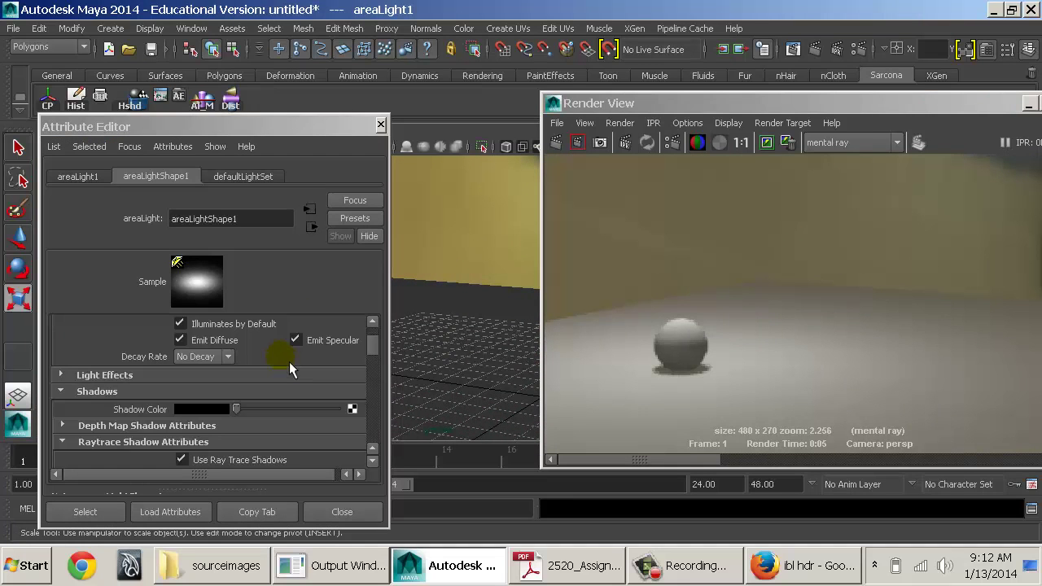
pyautogui.click(227, 430)
pyautogui.click(224, 470)
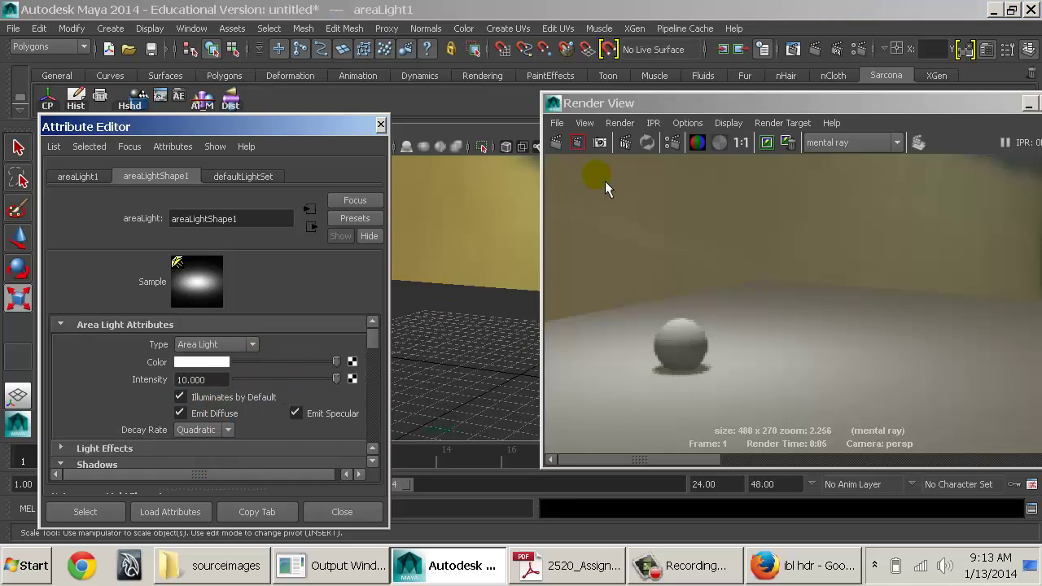
pyautogui.click(574, 146)
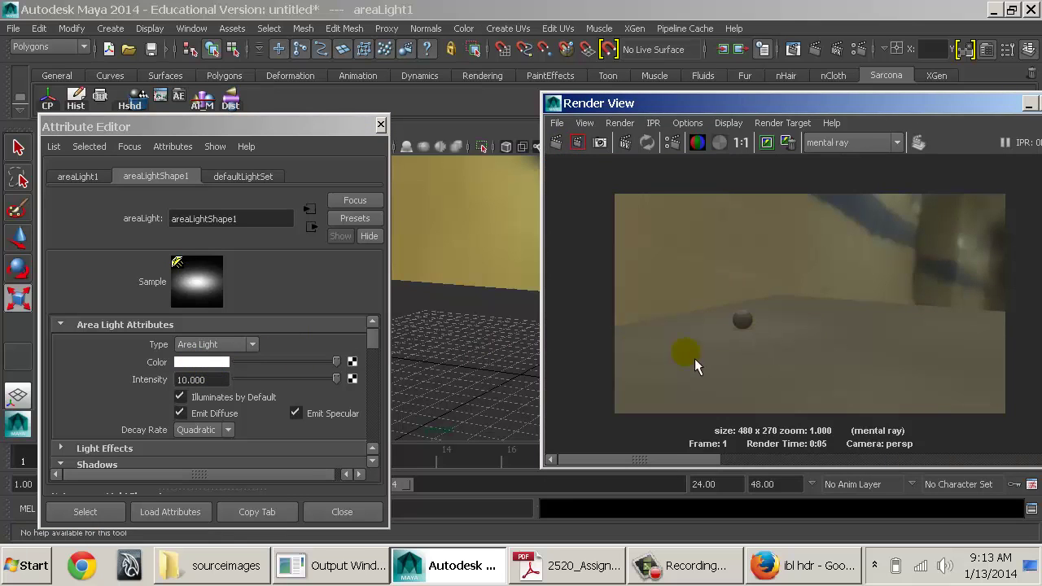
pyautogui.moveTo(663, 333)
pyautogui.keyDown('alt'); pyautogui.mouseDown(button='right')
pyautogui.moveTo(855, 336)
pyautogui.moveTo(868, 384)
pyautogui.mouseUp(button='right'); pyautogui.keyUp('alt')
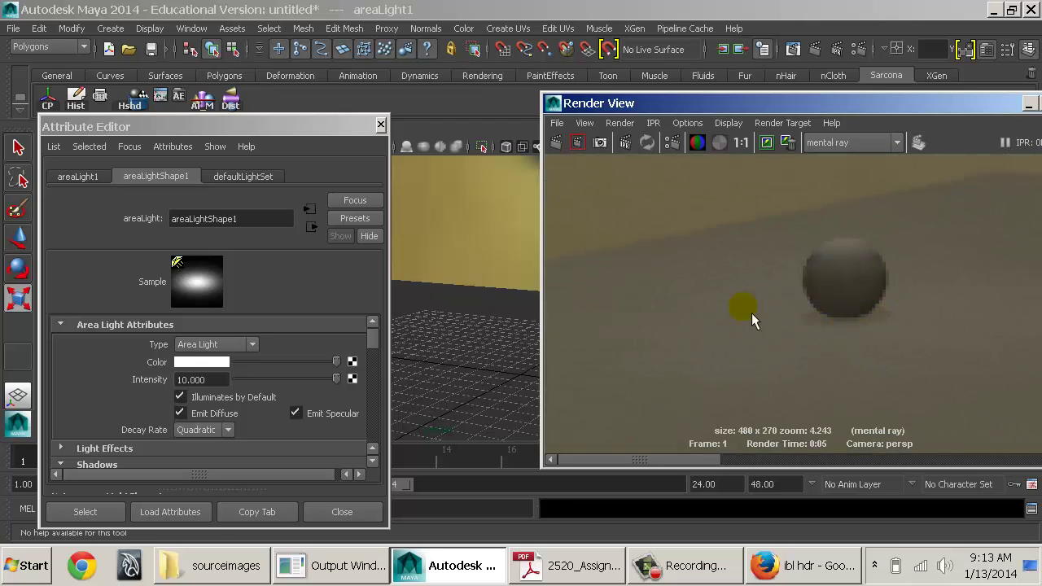
pyautogui.click(380, 123)
# Step: Lower the area light to a Translate Y of 6.82 and render a closer view of the sphere
pyautogui.press('w')
pyautogui.keyDown('alt'); pyautogui.moveTo(391, 291); pyautogui.dragTo(361, 239); pyautogui.keyUp('alt')
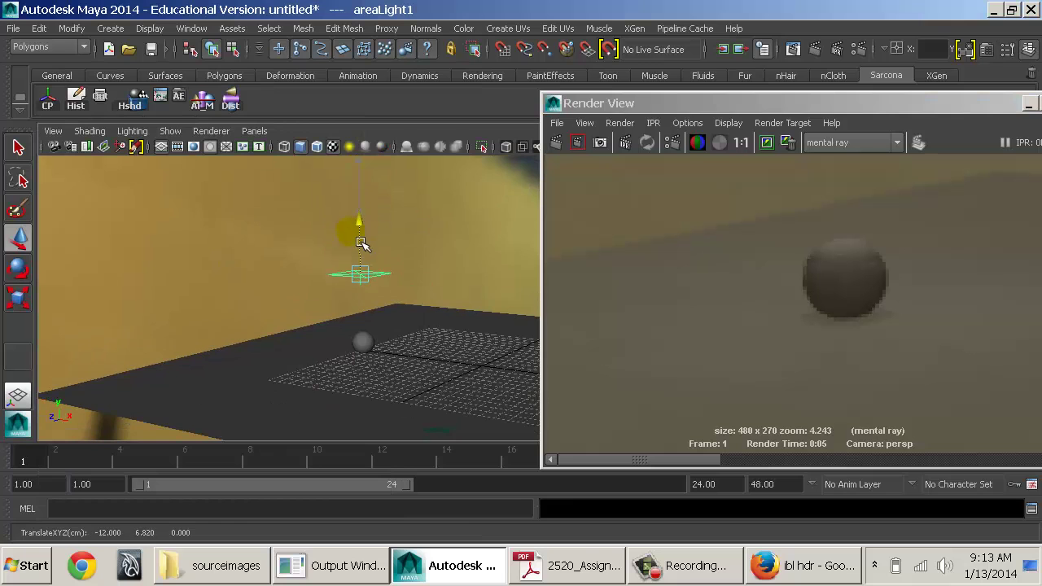
pyautogui.keyDown('alt'); pyautogui.moveTo(365, 307); pyautogui.dragTo(367, 270); pyautogui.keyUp('alt')
pyautogui.keyDown('alt'); pyautogui.moveTo(367, 270); pyautogui.dragTo(313, 307, button='right'); pyautogui.keyUp('alt')
pyautogui.keyDown('alt'); pyautogui.moveTo(313, 307); pyautogui.dragTo(325, 319, button='middle'); pyautogui.keyUp('alt')
pyautogui.keyDown('alt'); pyautogui.moveTo(324, 319); pyautogui.dragTo(349, 315, button='right'); pyautogui.keyUp('alt')
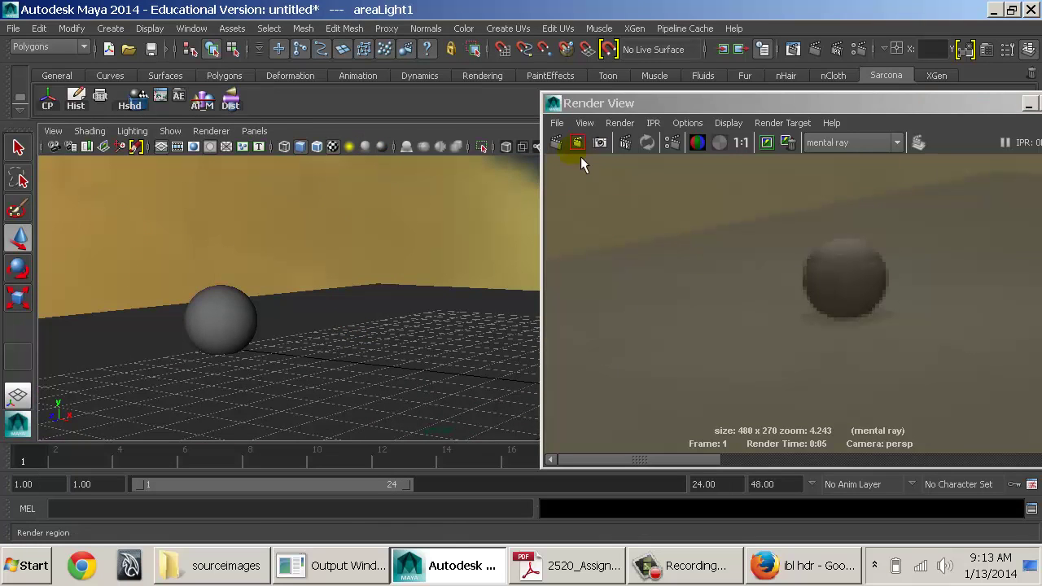
pyautogui.click(561, 143)
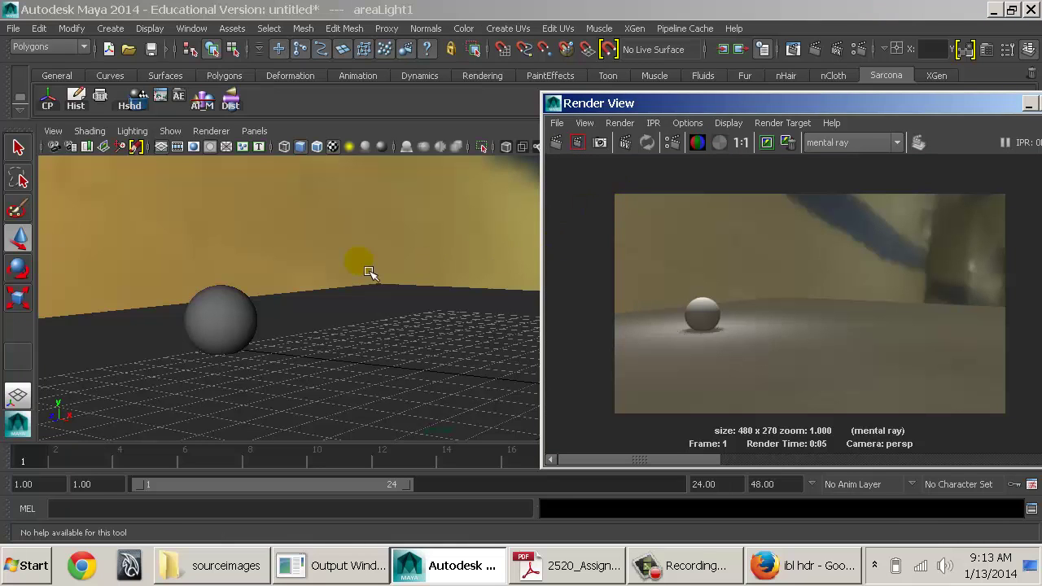
# Step: Connect a Gamma Correct utility node to the area light's color
pyautogui.keyDown('alt'); pyautogui.moveTo(372, 274); pyautogui.dragTo(336, 330, button='middle'); pyautogui.keyUp('alt')
pyautogui.hotkey('ctrl', 'a')
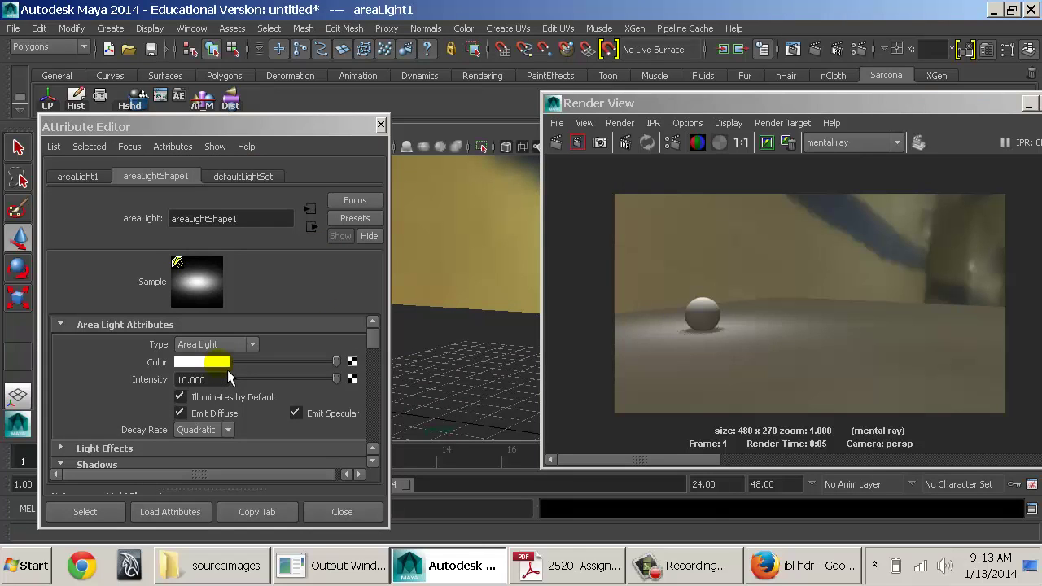
pyautogui.click(352, 361)
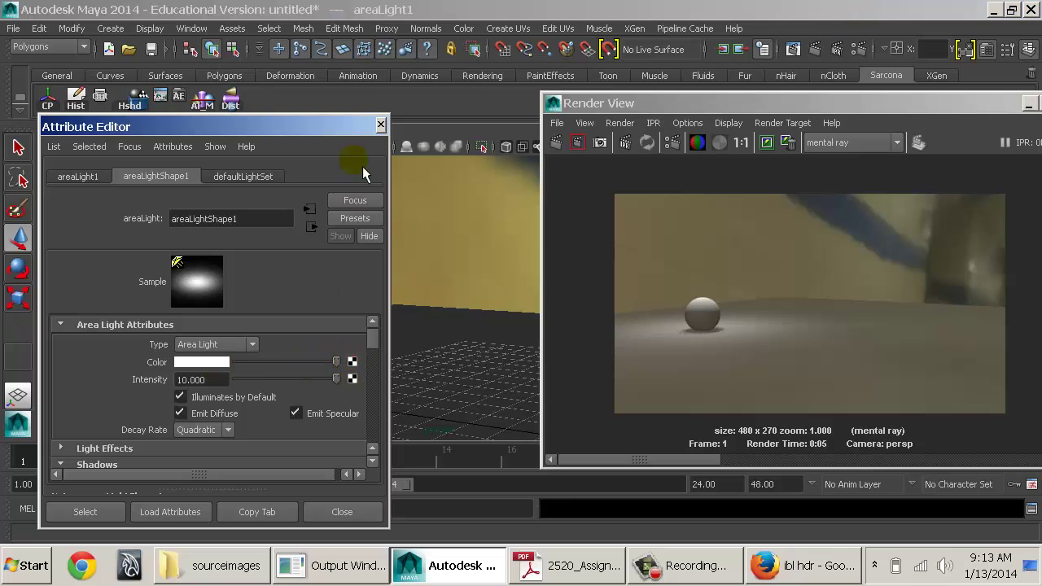
pyautogui.write('ga')
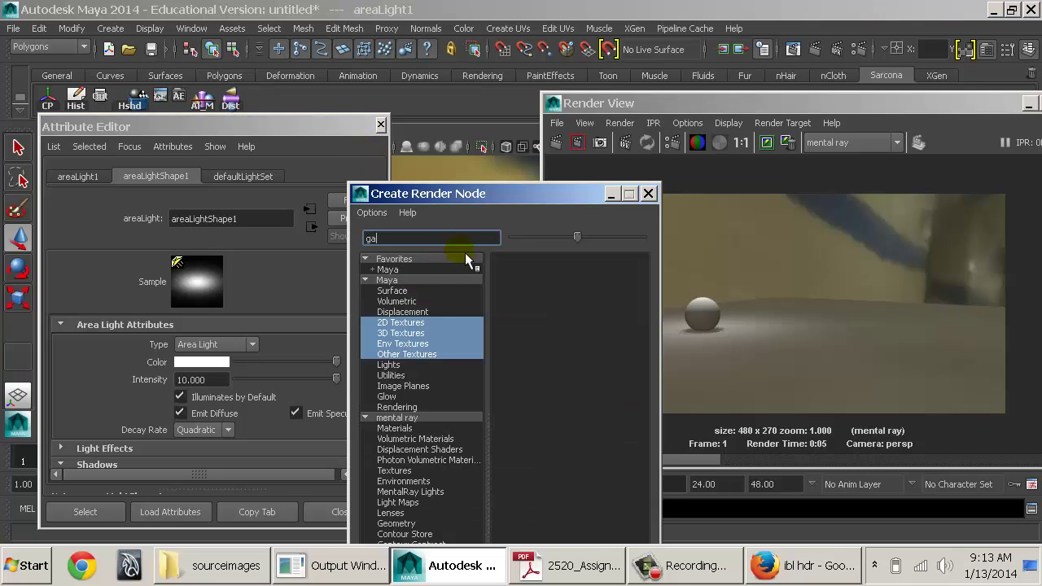
pyautogui.click(392, 376)
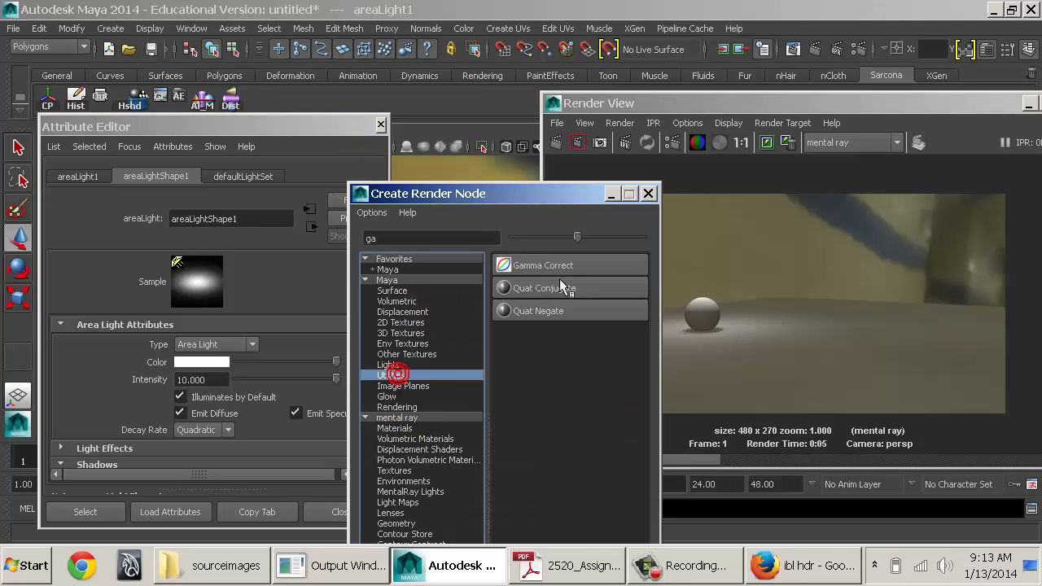
pyautogui.click(556, 262)
# Step: Set all three gamma values of the Gamma Correct node to 0.454
pyautogui.click(215, 360)
pyautogui.write('0.454')
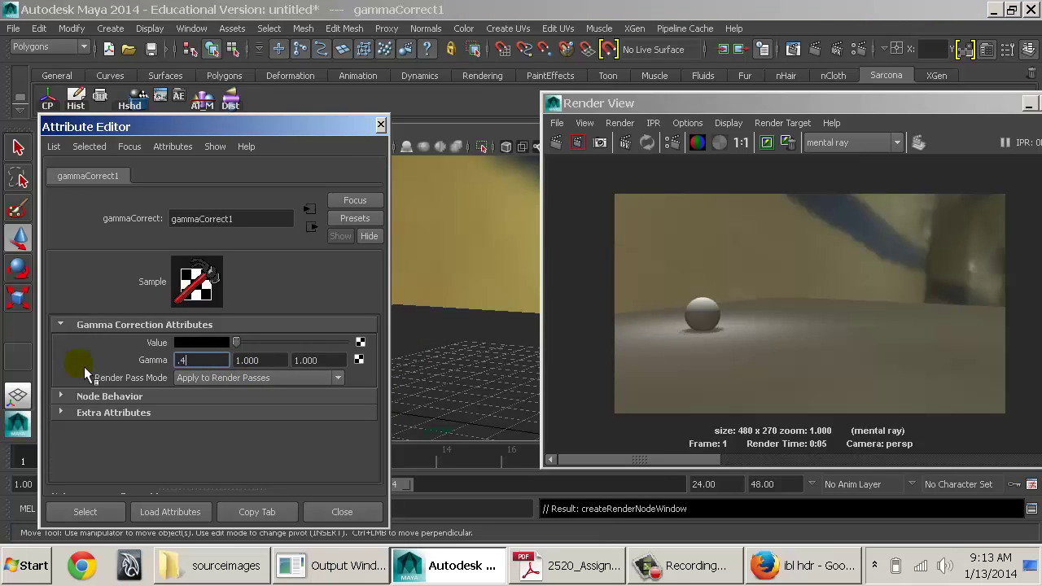
pyautogui.press('Tab')
pyautogui.write('0.454')
pyautogui.press('Tab')
pyautogui.write('0.454')
pyautogui.press('Tab')
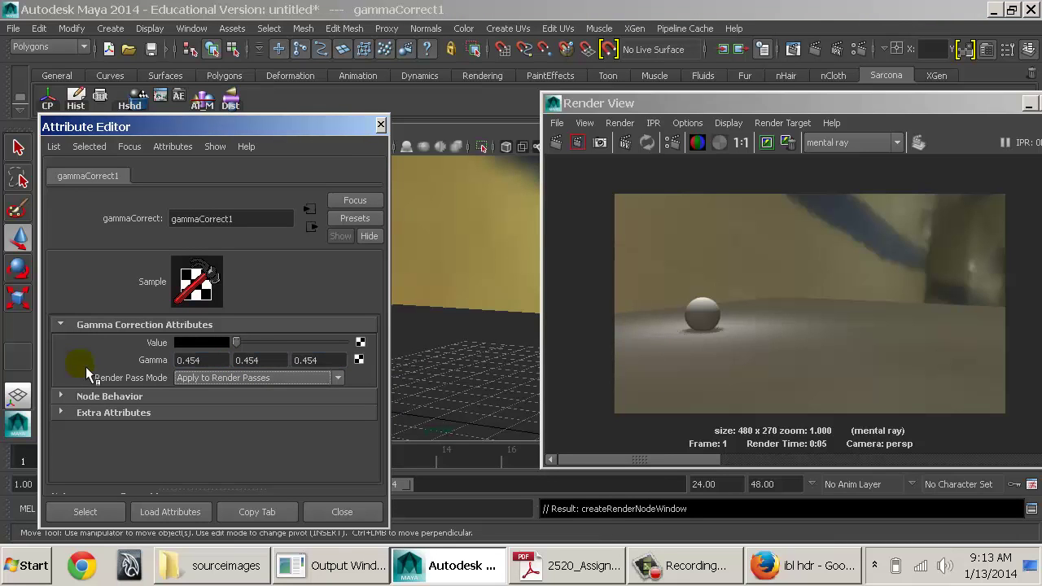
# Step: Sample the gamma node's value color from the rendered image, brighten it to pale yellow (0.842, 0.798, 0.658), and render again
pyautogui.click(224, 343)
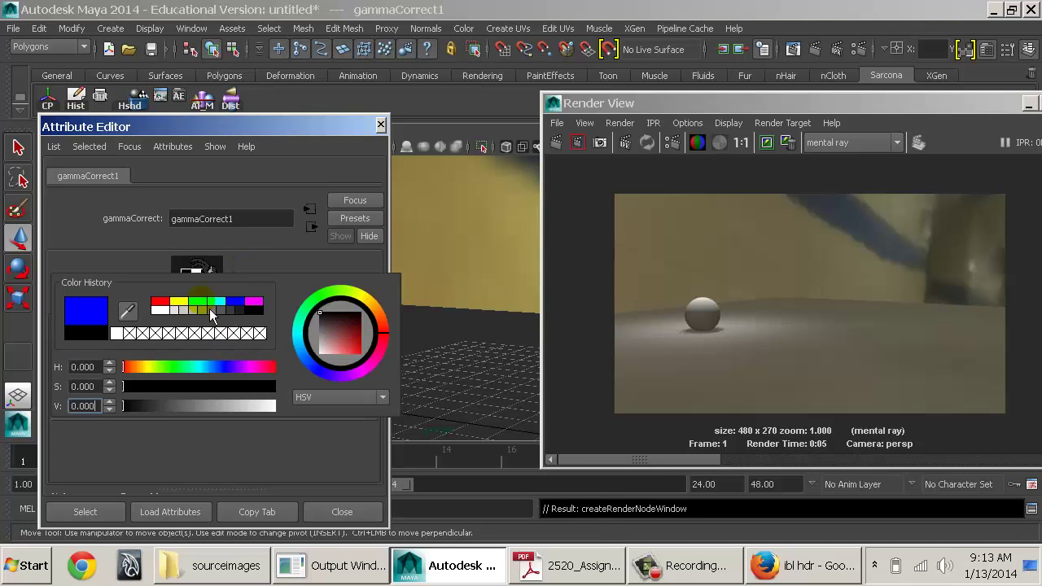
pyautogui.click(906, 352)
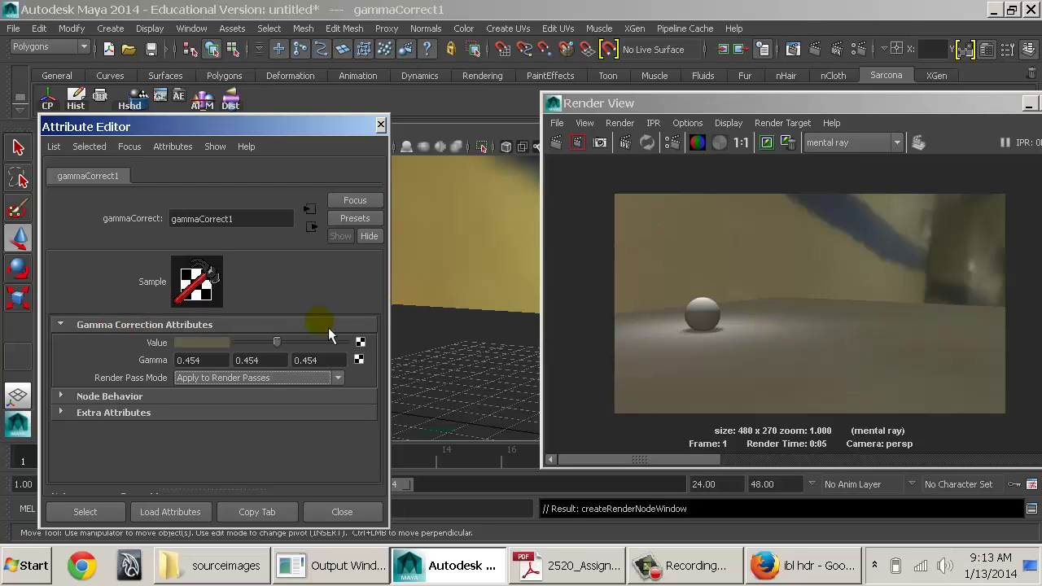
pyautogui.moveTo(291, 348); pyautogui.dragTo(336, 348)
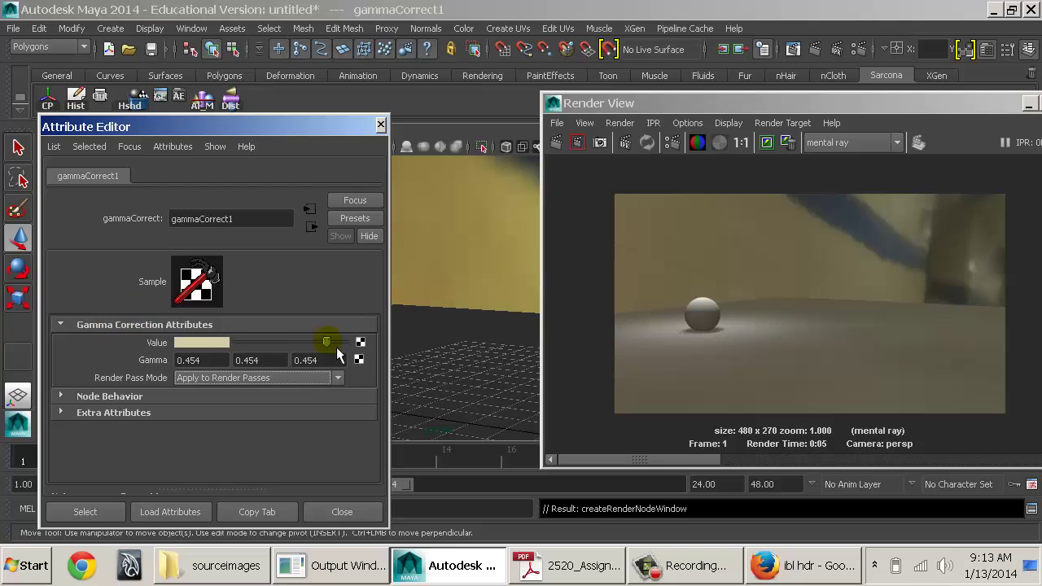
pyautogui.click(557, 143)
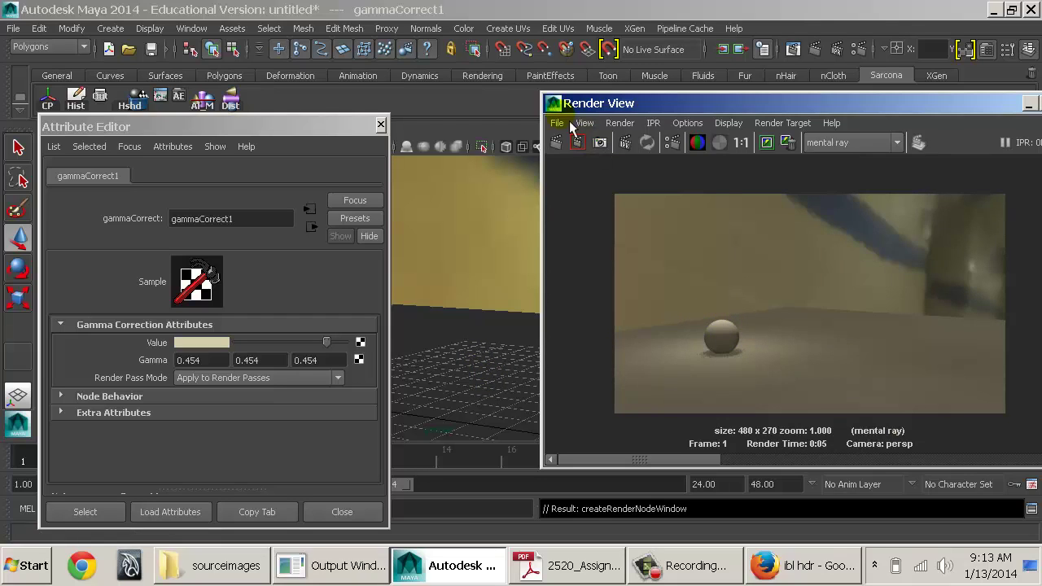
pyautogui.doubleClick(553, 103)
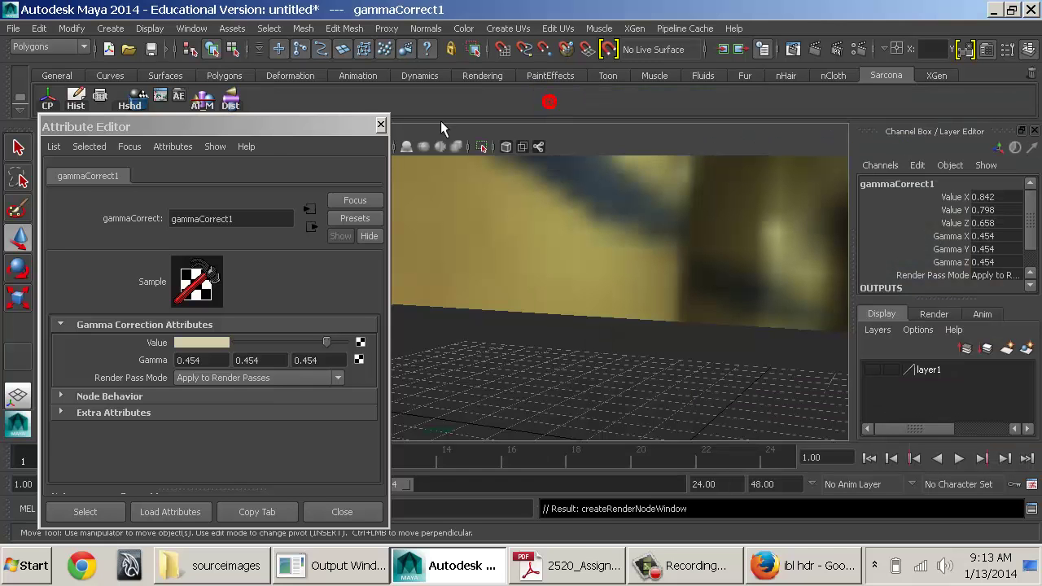
pyautogui.click(381, 124)
pyautogui.click(389, 249)
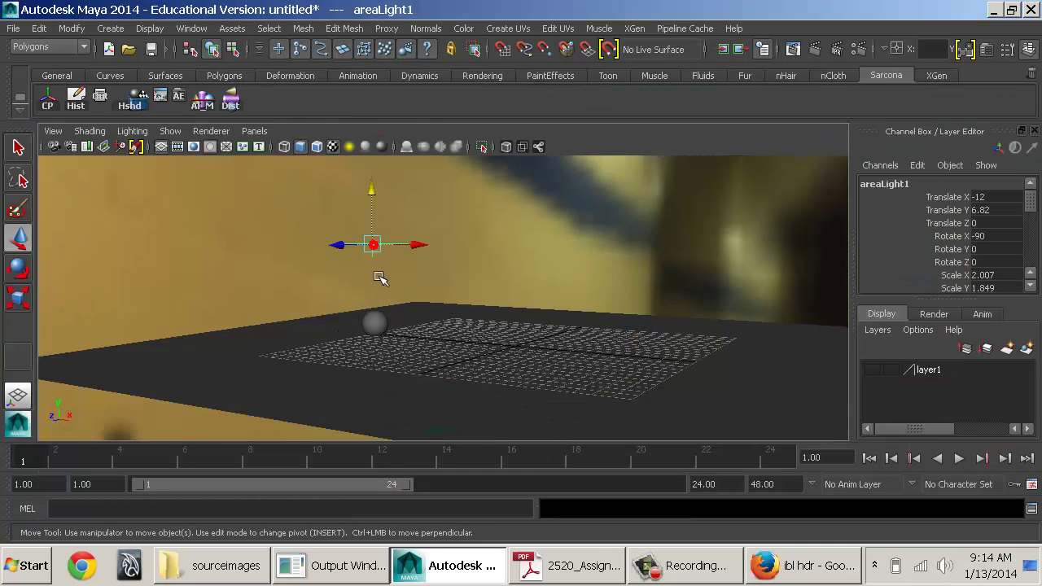
pyautogui.click(54, 147)
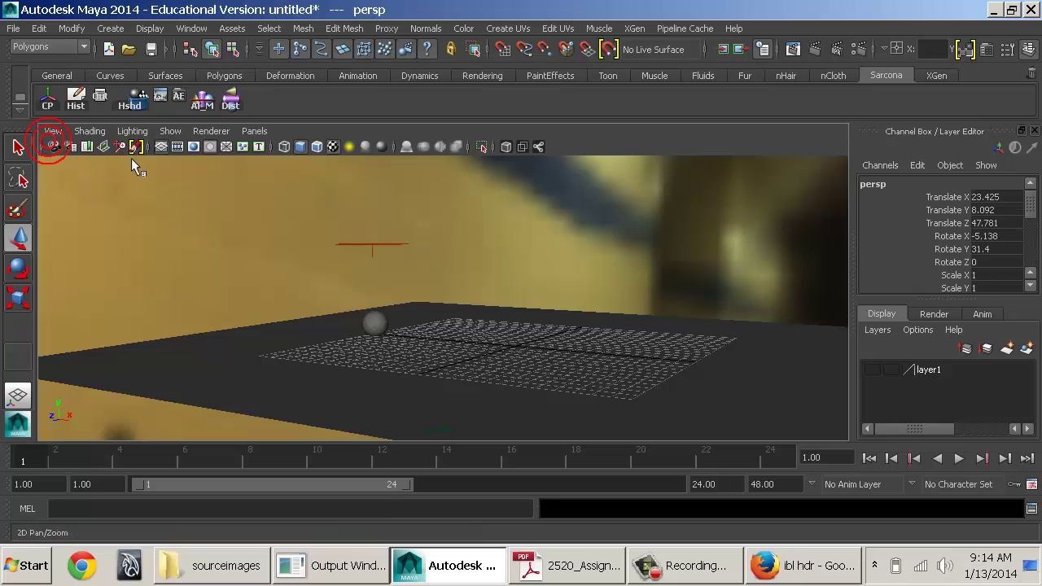
pyautogui.hotkey('ctrl', 'a')
pyautogui.hotkey('ctrl', 'a')
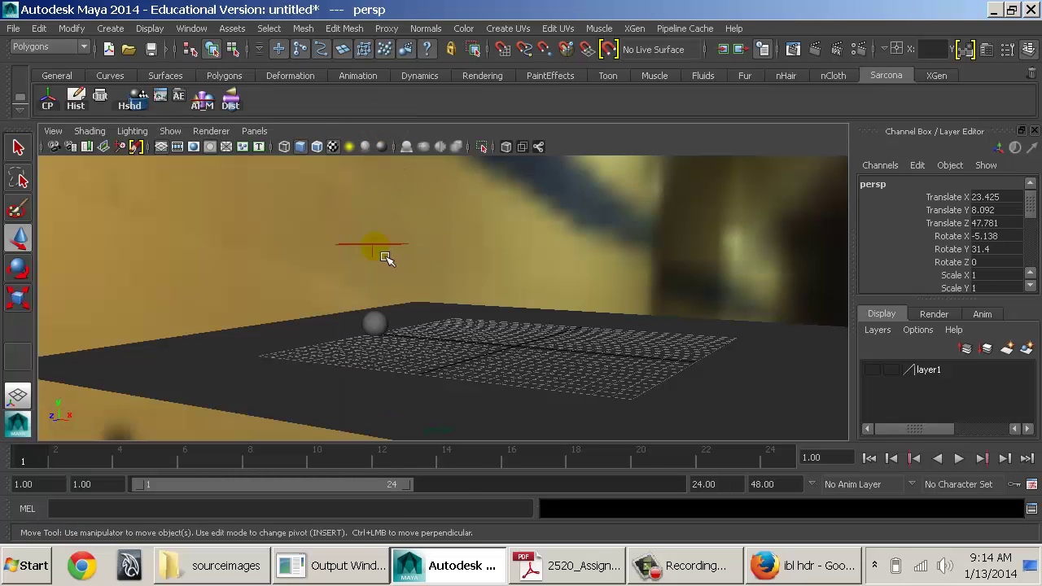
# Step: Replace the image of the image-based lighting sphere with KitchenTable.hdr from the sourceimages folder
pyautogui.click(383, 255)
pyautogui.click(364, 258)
pyautogui.click(779, 158)
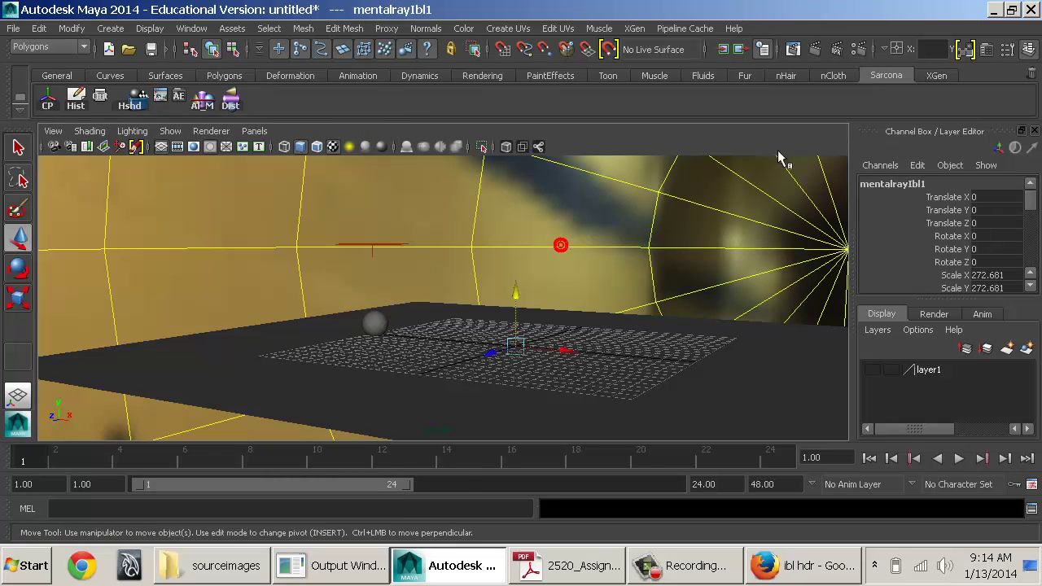
pyautogui.press('f')
pyautogui.hotkey('ctrl', 'a')
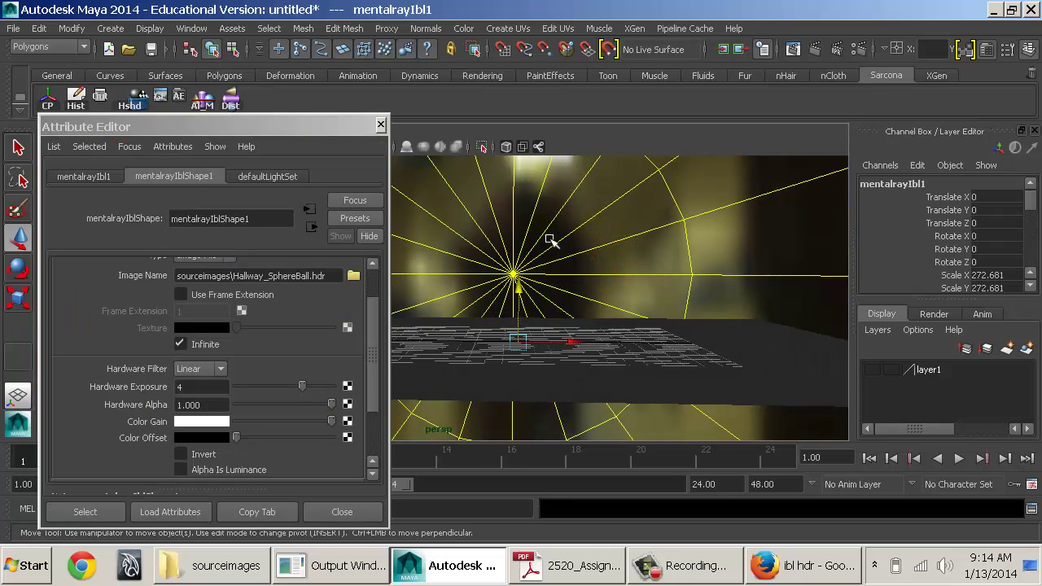
pyautogui.click(354, 276)
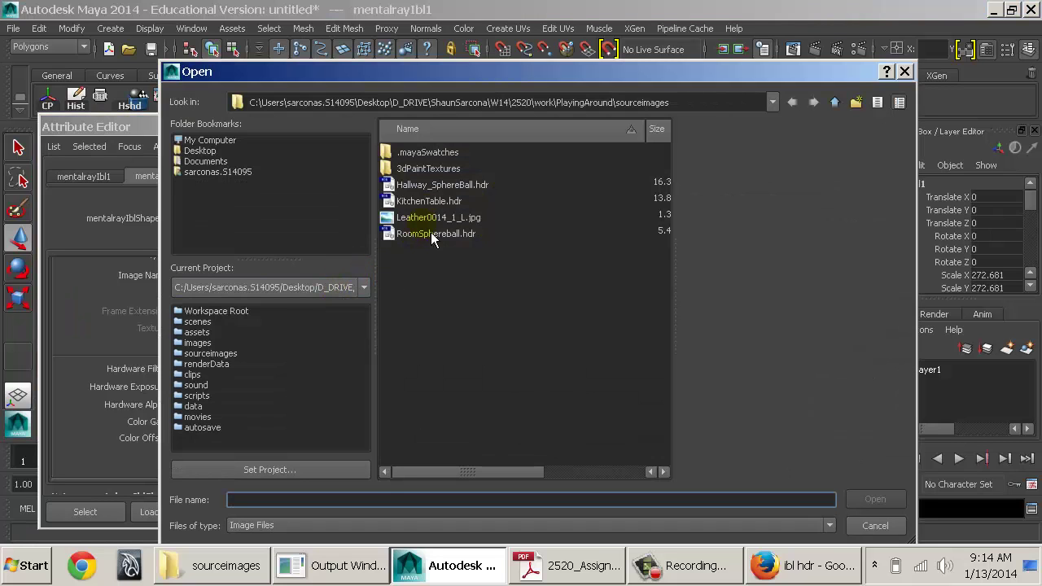
pyautogui.doubleClick(441, 203)
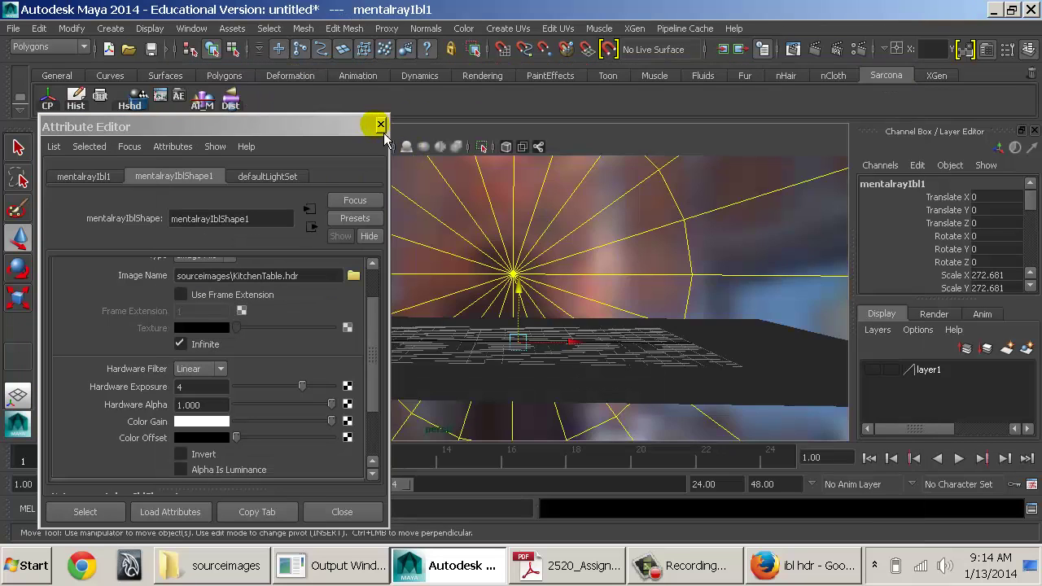
pyautogui.keyDown('alt'); pyautogui.moveTo(516, 243); pyautogui.dragTo(139, 287, button='right'); pyautogui.keyUp('alt')
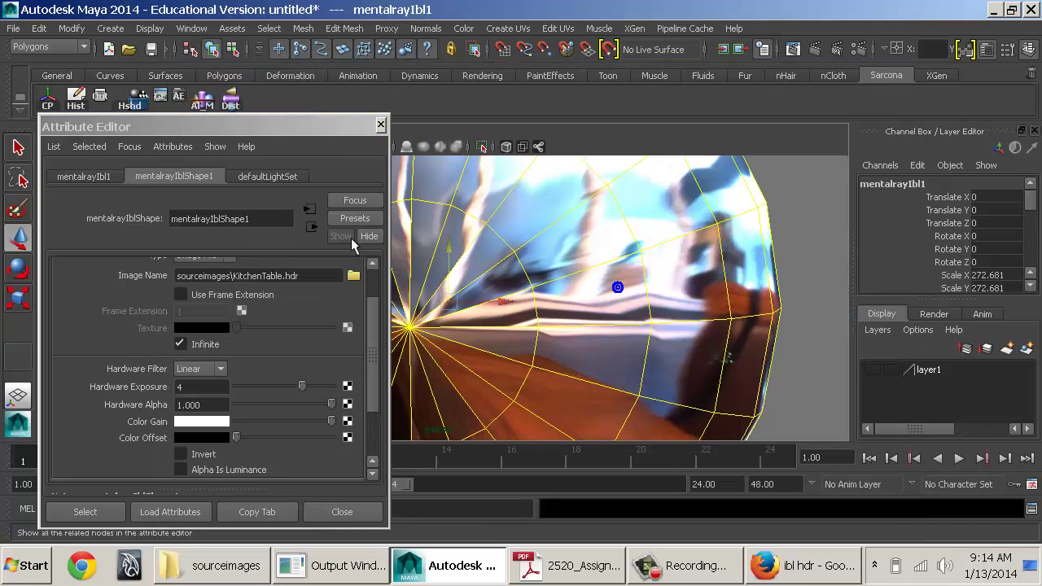
pyautogui.click(380, 126)
# Step: Hide the area light and render a close view of the small sphere lit only by the HDR image
pyautogui.click(710, 259)
pyautogui.keyDown('alt'); pyautogui.moveTo(527, 225); pyautogui.dragTo(540, 291); pyautogui.keyUp('alt')
pyautogui.keyDown('alt'); pyautogui.moveTo(540, 291); pyautogui.dragTo(691, 333, button='right'); pyautogui.keyUp('alt')
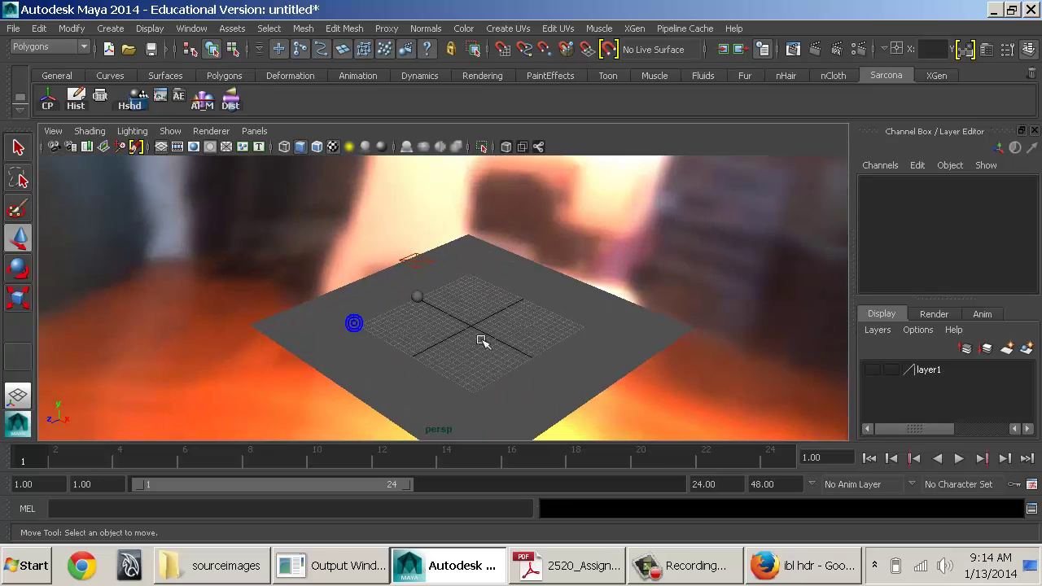
pyautogui.click(418, 298)
pyautogui.press('f')
pyautogui.keyDown('alt'); pyautogui.moveTo(433, 312); pyautogui.dragTo(401, 368); pyautogui.keyUp('alt')
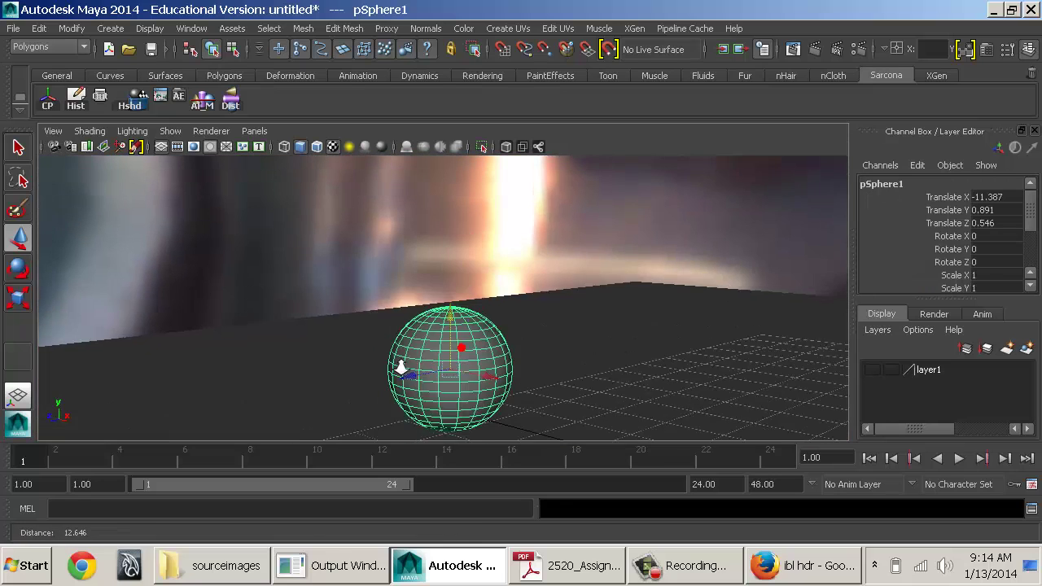
pyautogui.keyDown('alt'); pyautogui.moveTo(401, 368); pyautogui.dragTo(251, 342, button='right'); pyautogui.keyUp('alt')
pyautogui.click(425, 175)
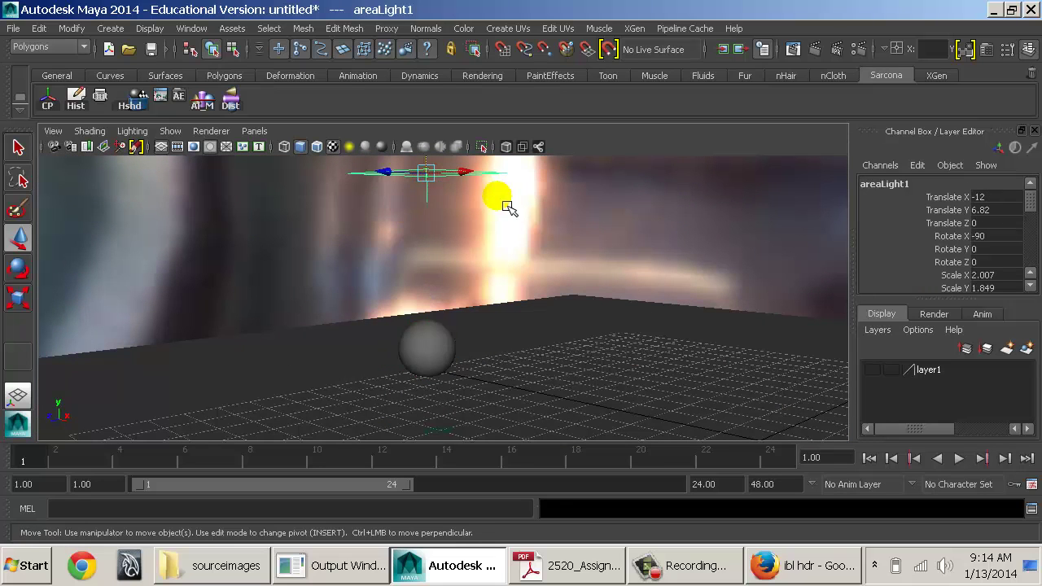
pyautogui.hotkey('ctrl', 'h')
pyautogui.keyDown('alt'); pyautogui.moveTo(424, 321); pyautogui.dragTo(503, 321, button='right'); pyautogui.keyUp('alt')
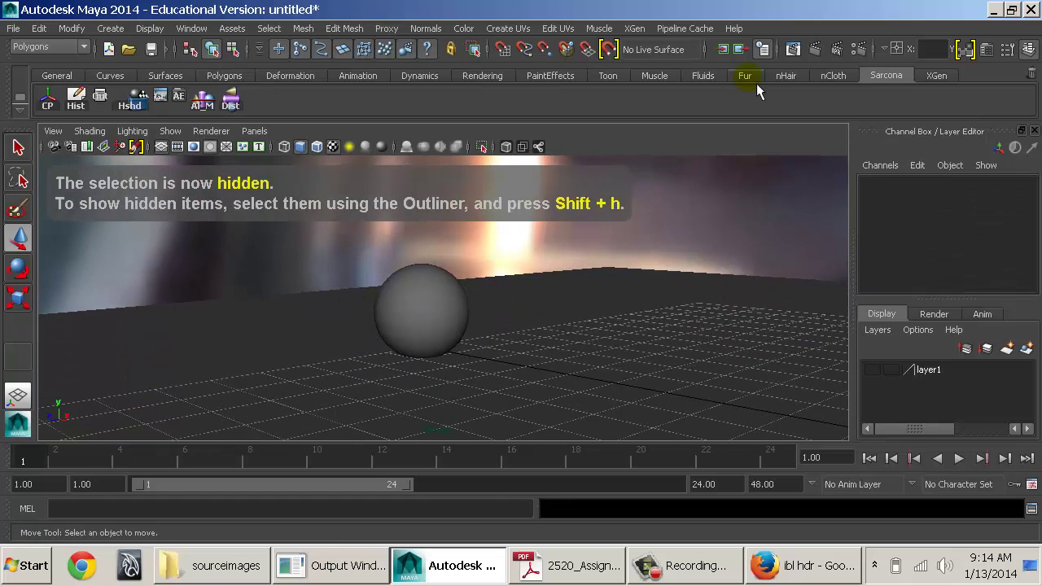
pyautogui.click(813, 50)
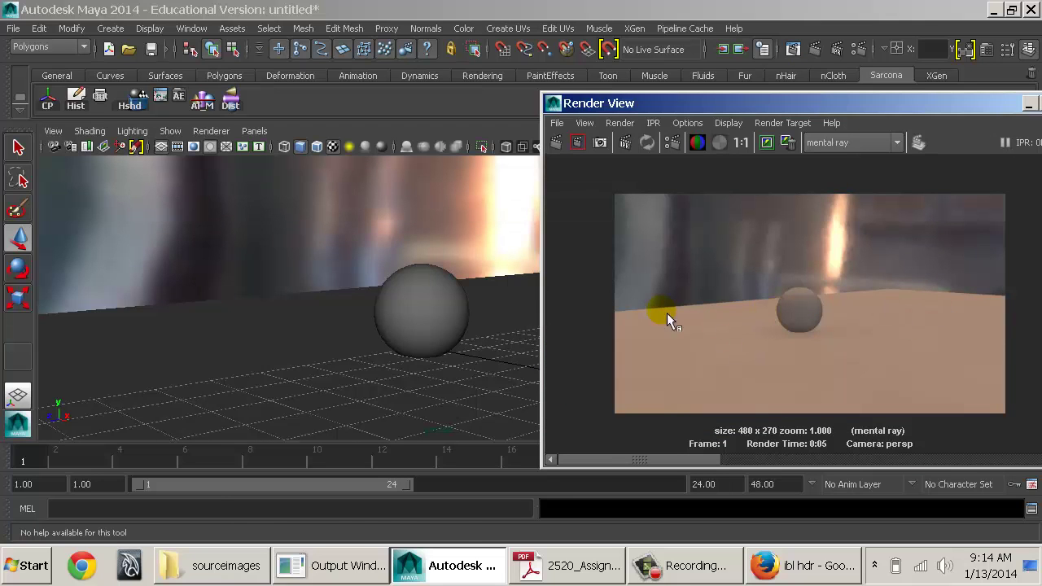
# Step: Assign a new mental ray mia_material_x_passes material to the small sphere
pyautogui.click(420, 285)
pyautogui.press('space')
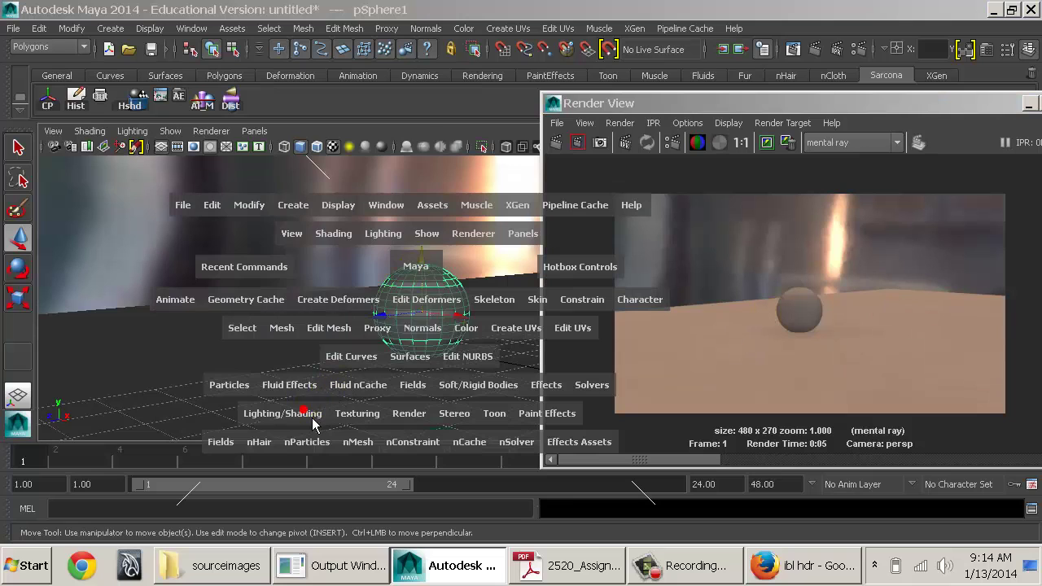
pyautogui.moveTo(314, 424); pyautogui.dragTo(415, 171)
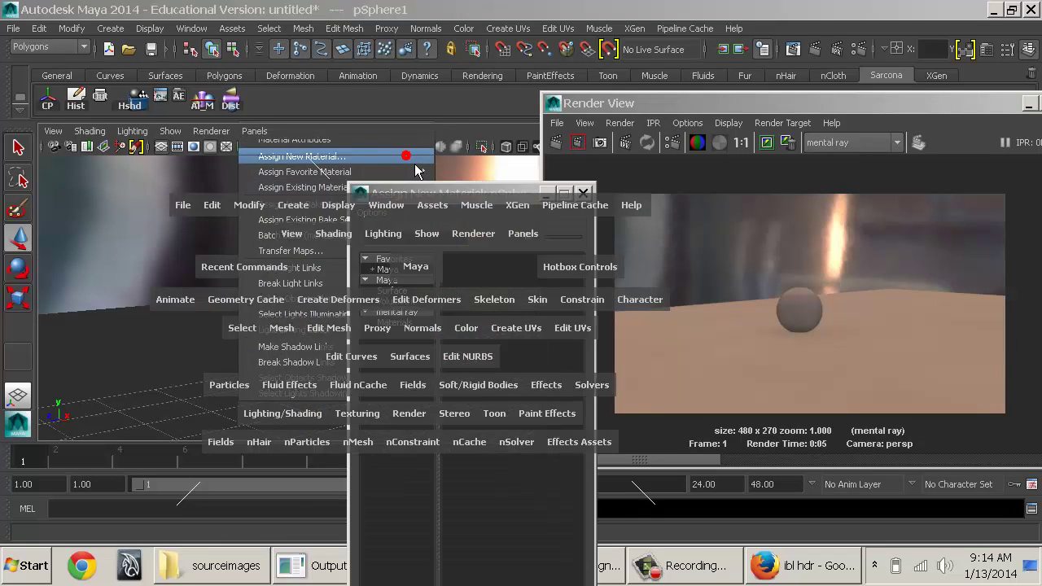
pyautogui.click(424, 236)
pyautogui.click(405, 314)
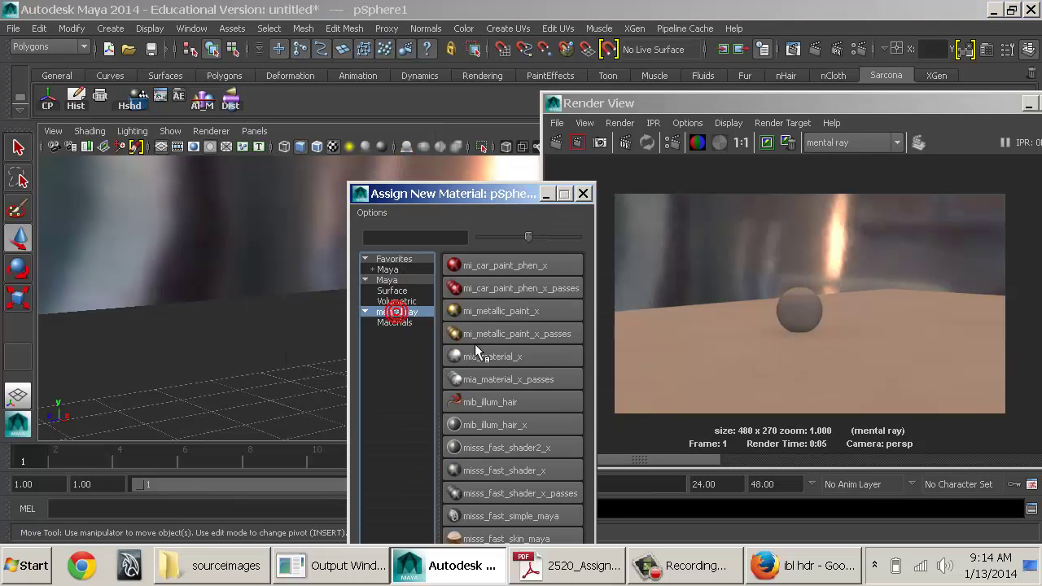
pyautogui.click(526, 386)
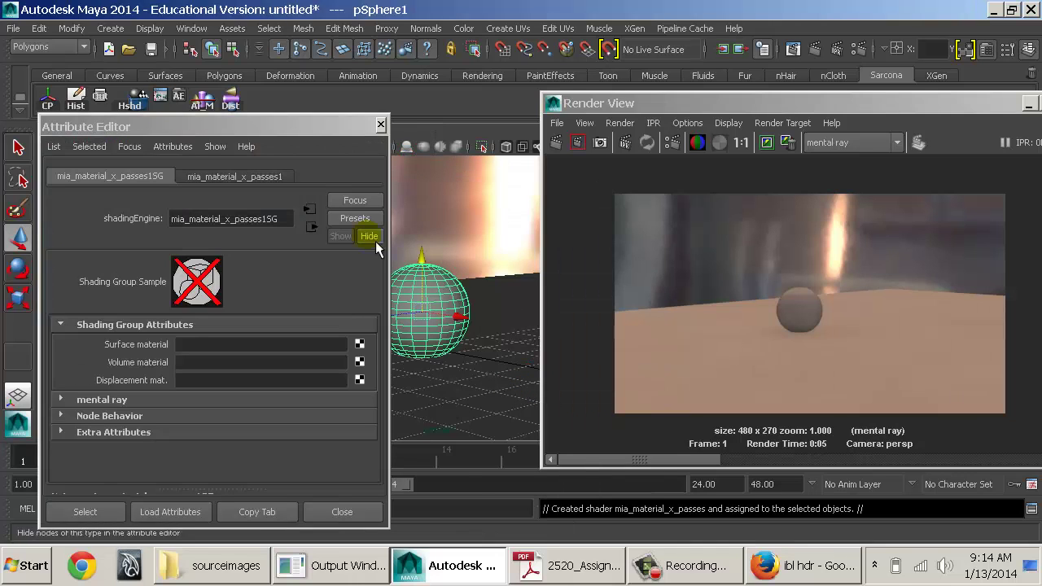
# Step: Replace the sphere material's settings with the GlassPhysical preset, render the scene, and examine the glass sphere up close
pyautogui.click(261, 177)
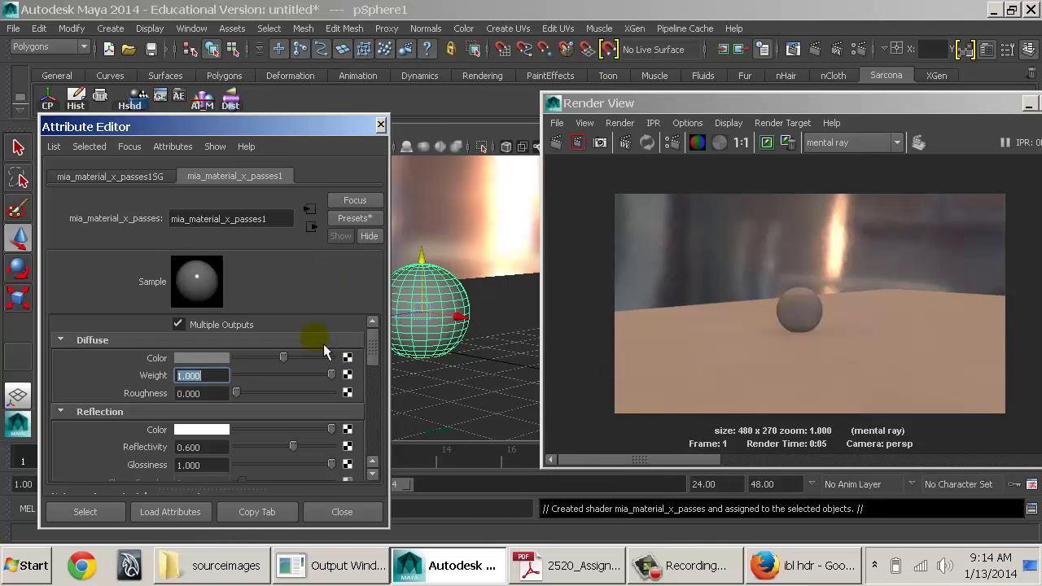
pyautogui.click(323, 127)
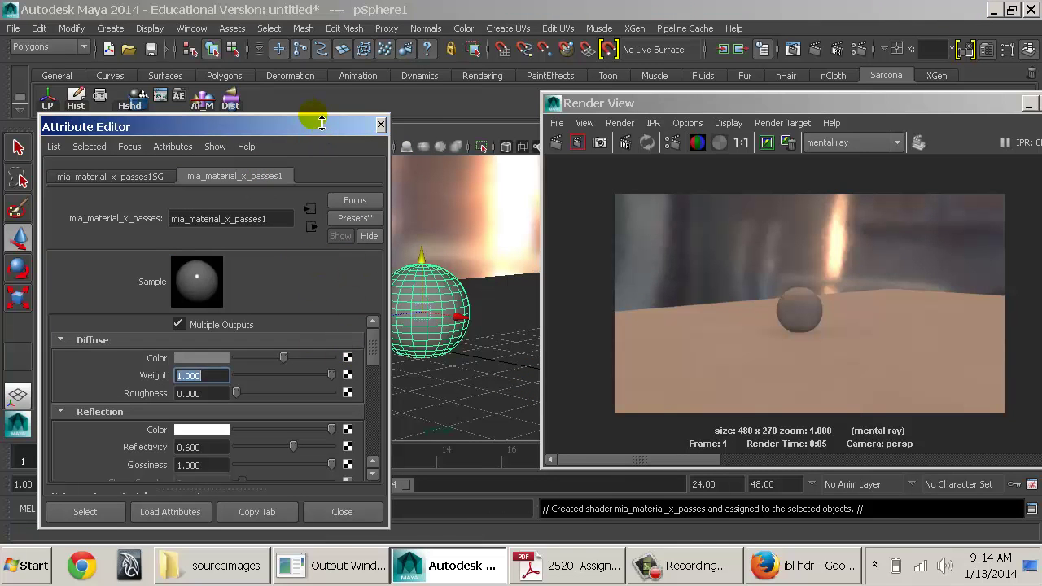
pyautogui.moveTo(322, 116); pyautogui.dragTo(322, 26)
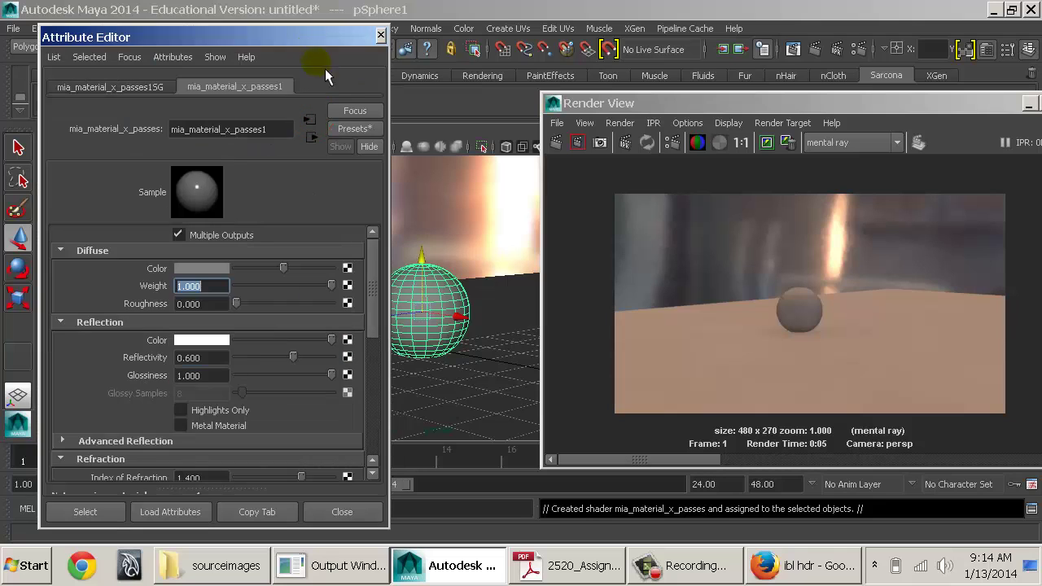
pyautogui.click(355, 131)
pyautogui.click(478, 204)
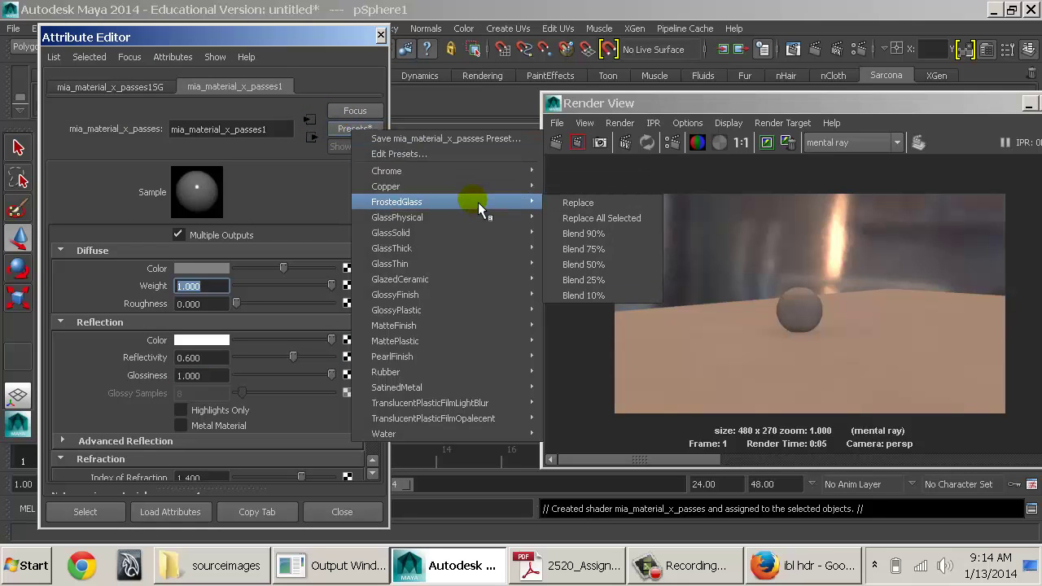
pyautogui.moveTo(501, 217)
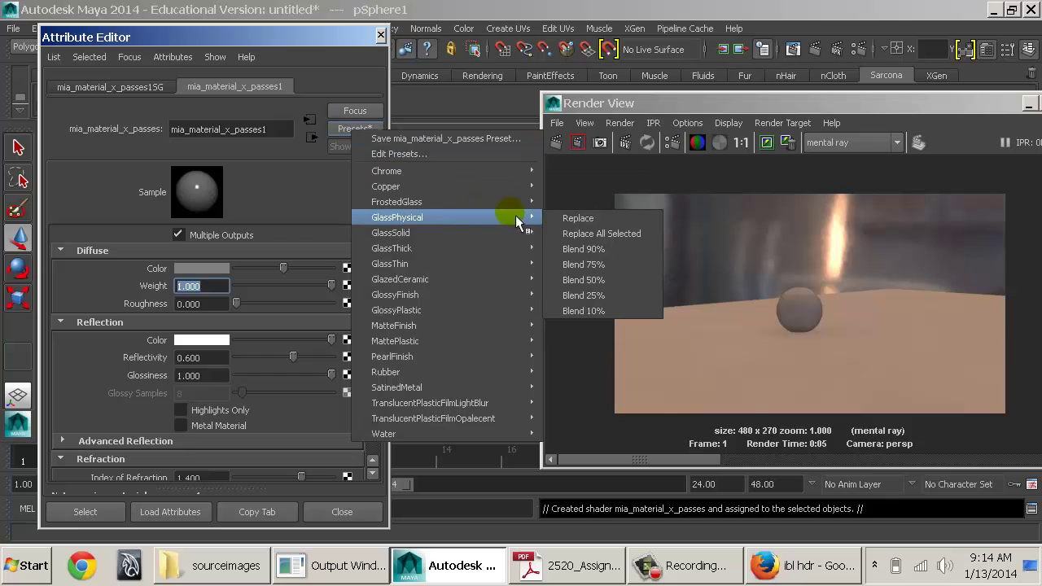
pyautogui.click(579, 219)
pyautogui.click(567, 150)
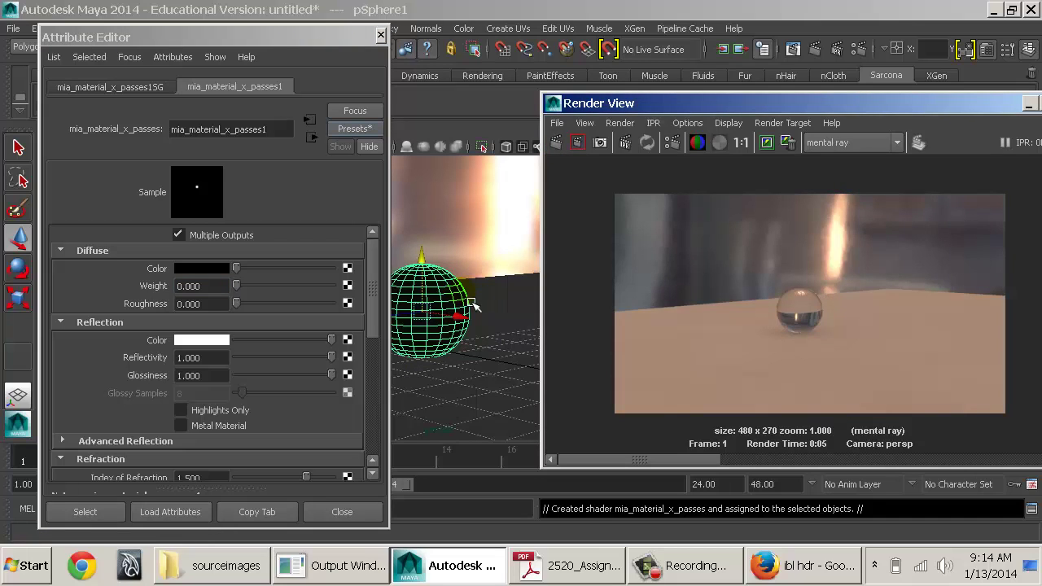
pyautogui.scroll(5, 833, 298)
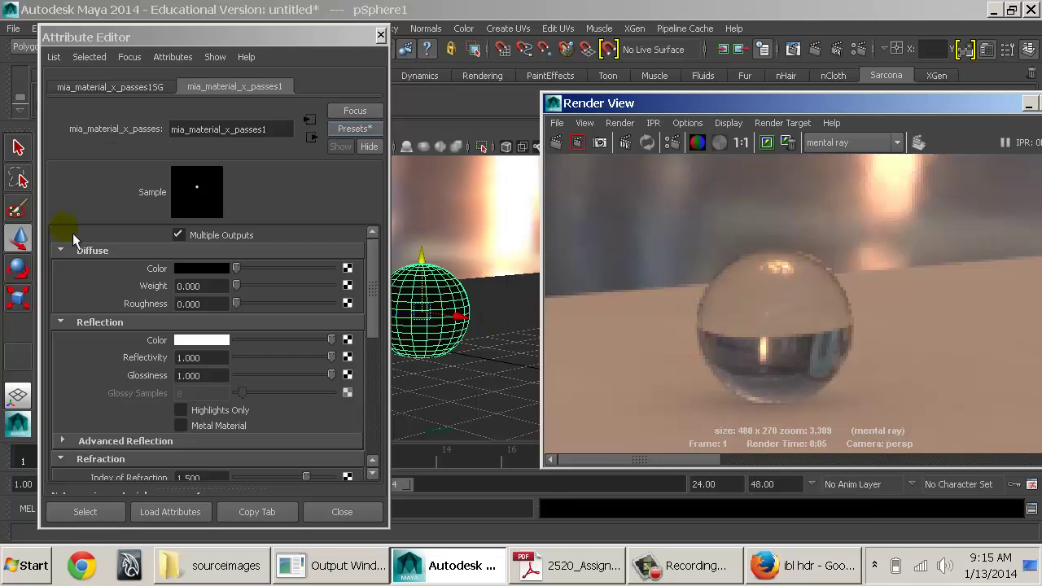
pyautogui.click(380, 35)
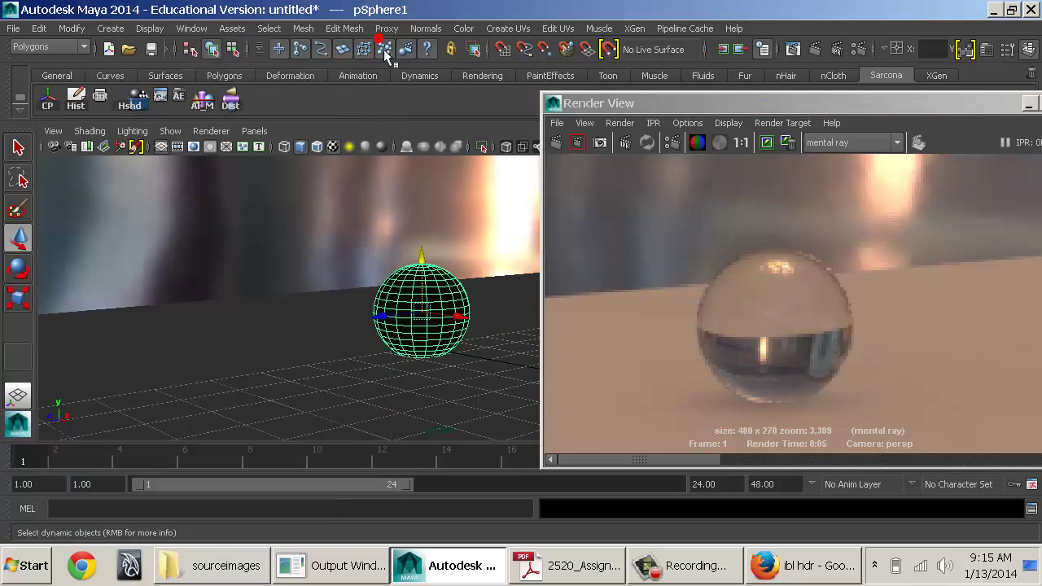
# Step: Turn off Primary Visibility for the image-based lighting sphere, render again, and inspect the glass sphere against the background
pyautogui.moveTo(272, 225); pyautogui.dragTo(199, 178)
pyautogui.moveTo(318, 229)
pyautogui.keyDown('alt'); pyautogui.mouseDown()
pyautogui.moveTo(370, 244)
pyautogui.moveTo(424, 237)
pyautogui.moveTo(310, 238)
pyautogui.mouseUp(); pyautogui.keyUp('alt')
pyautogui.hotkey('ctrl', 'a')
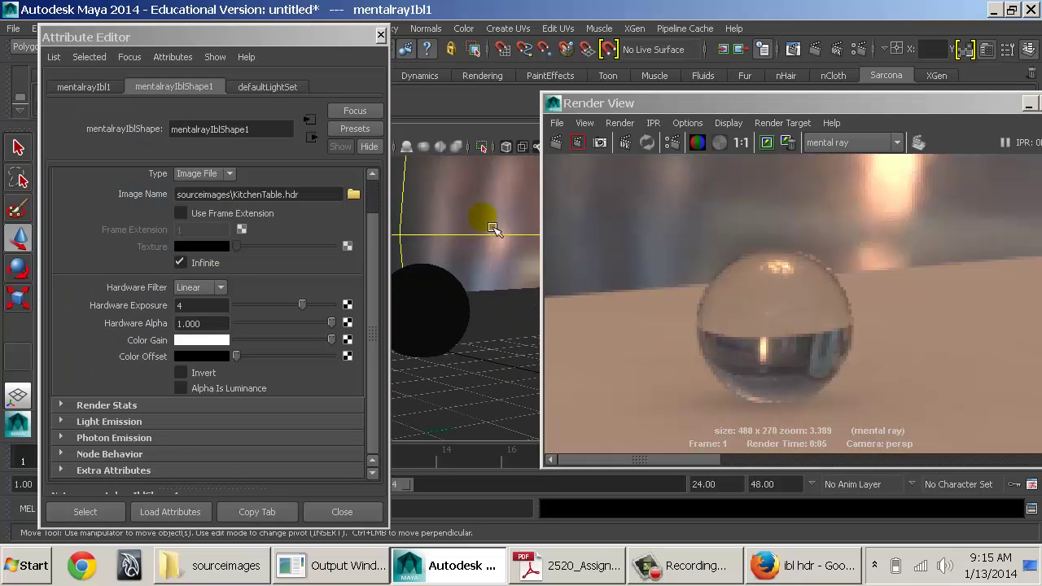
pyautogui.click(126, 405)
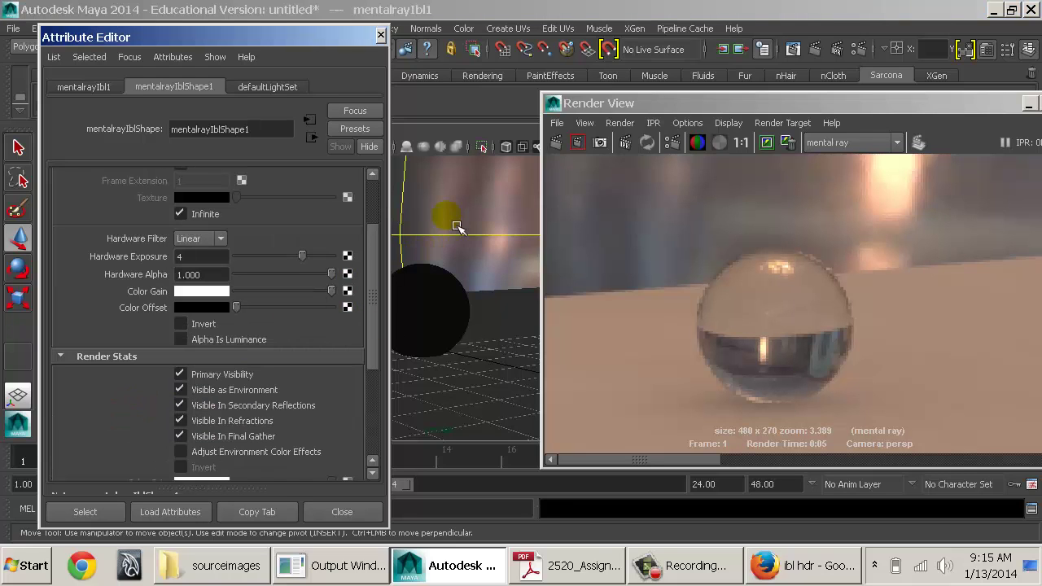
pyautogui.click(222, 377)
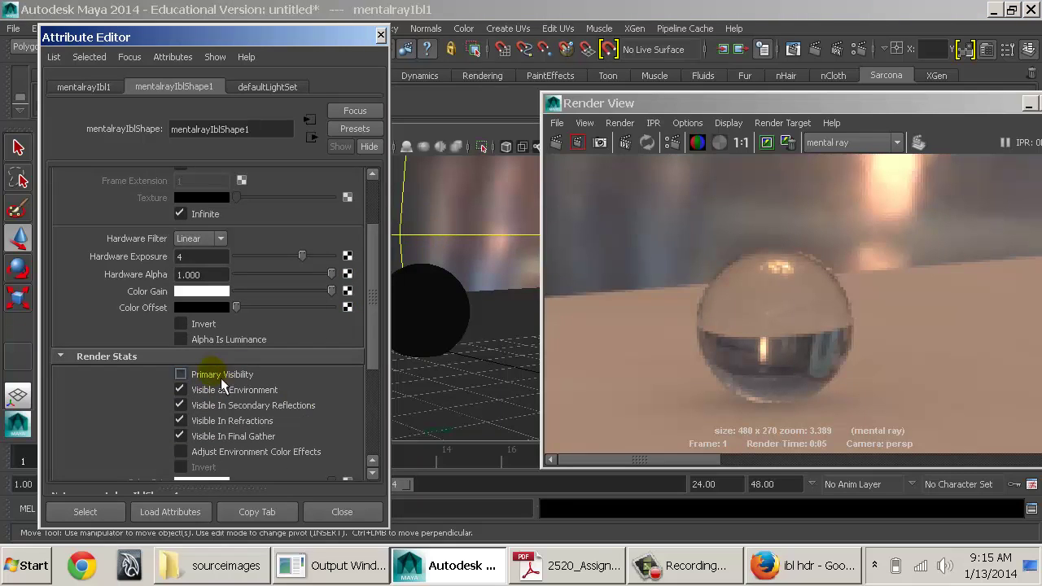
pyautogui.click(557, 142)
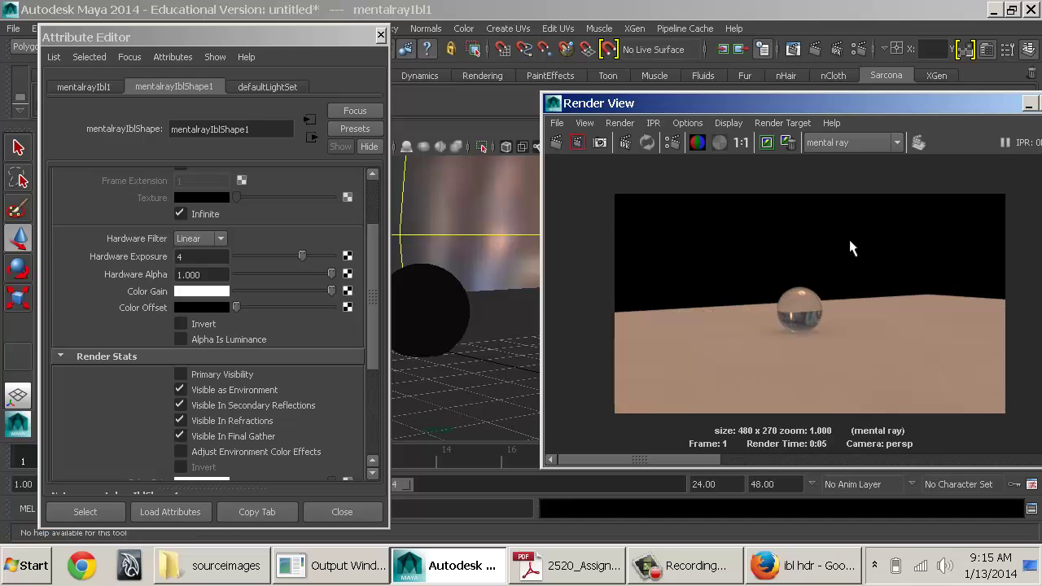
pyautogui.keyDown('alt'); pyautogui.moveTo(790, 302); pyautogui.dragTo(856, 330, button='right'); pyautogui.keyUp('alt')
pyautogui.click(745, 149)
pyautogui.click(386, 40)
pyautogui.click(553, 103)
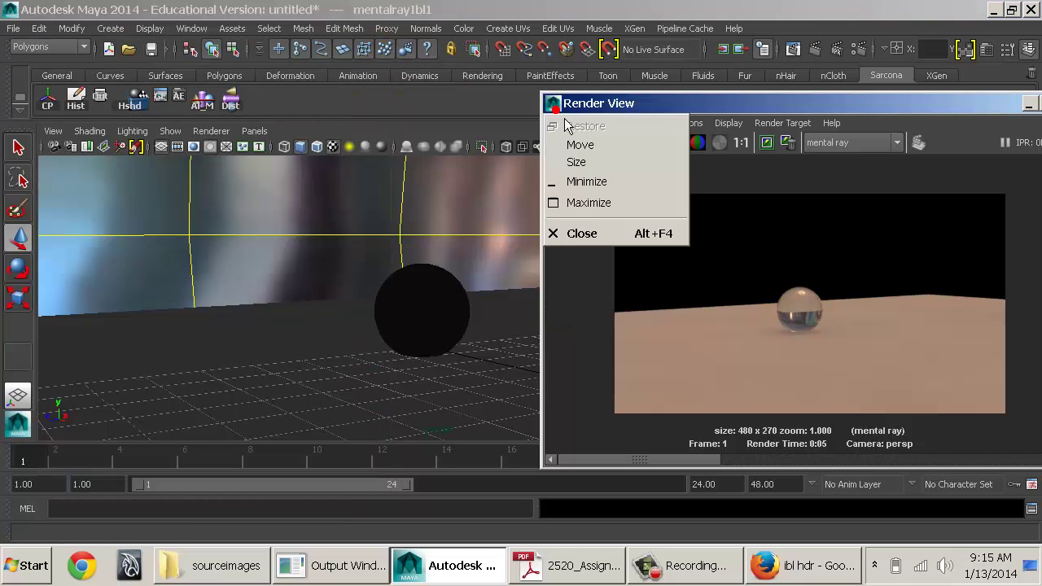
# Step: Close the render preview, switch to Firefox and examine two interior panoramas among the ibl hdr image results
pyautogui.click(580, 233)
pyautogui.click(764, 568)
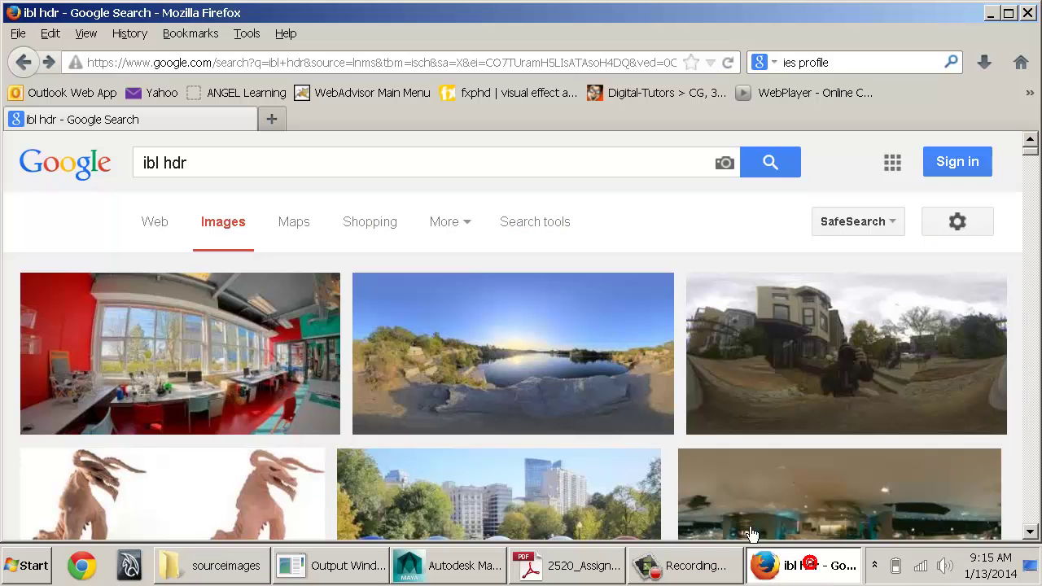
pyautogui.click(150, 330)
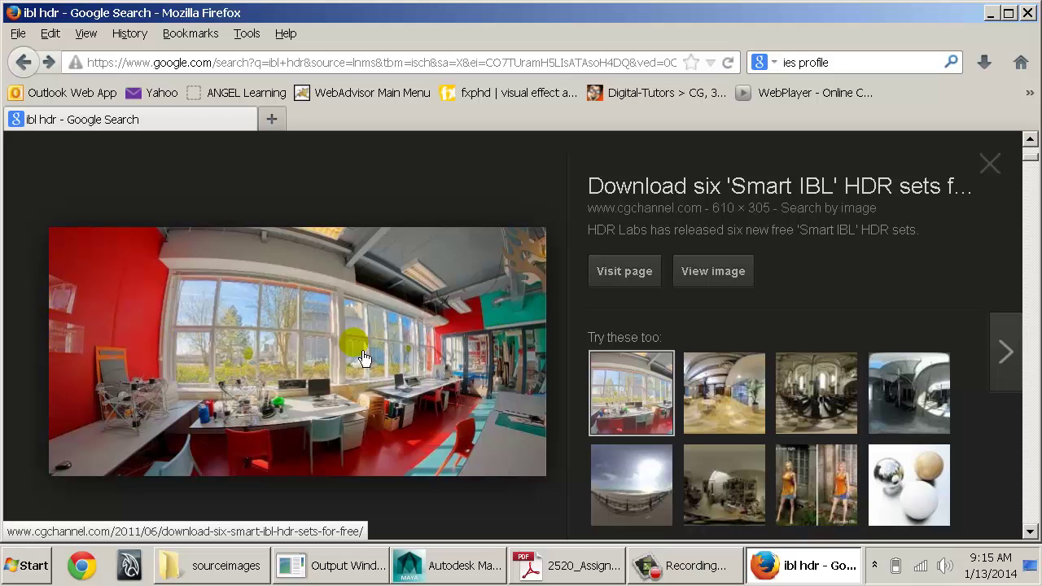
pyautogui.click(730, 396)
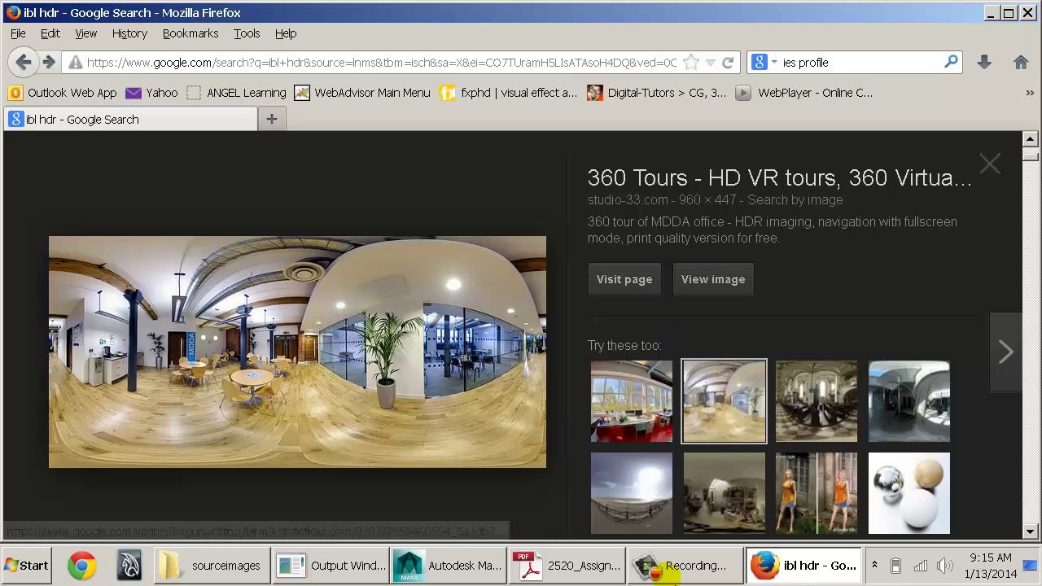
# Step: Switch back to Maya and delete the image-based lighting sphere surrounding the scene
pyautogui.click(464, 566)
pyautogui.keyDown('alt'); pyautogui.moveTo(718, 315); pyautogui.dragTo(405, 273, button='right'); pyautogui.keyUp('alt')
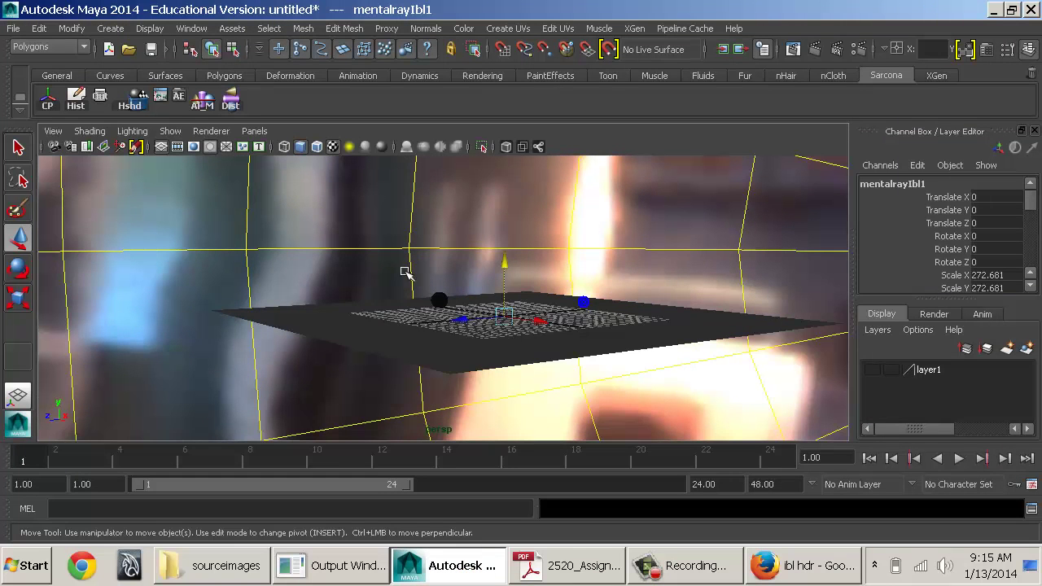
pyautogui.click(442, 240)
pyautogui.press('Delete')
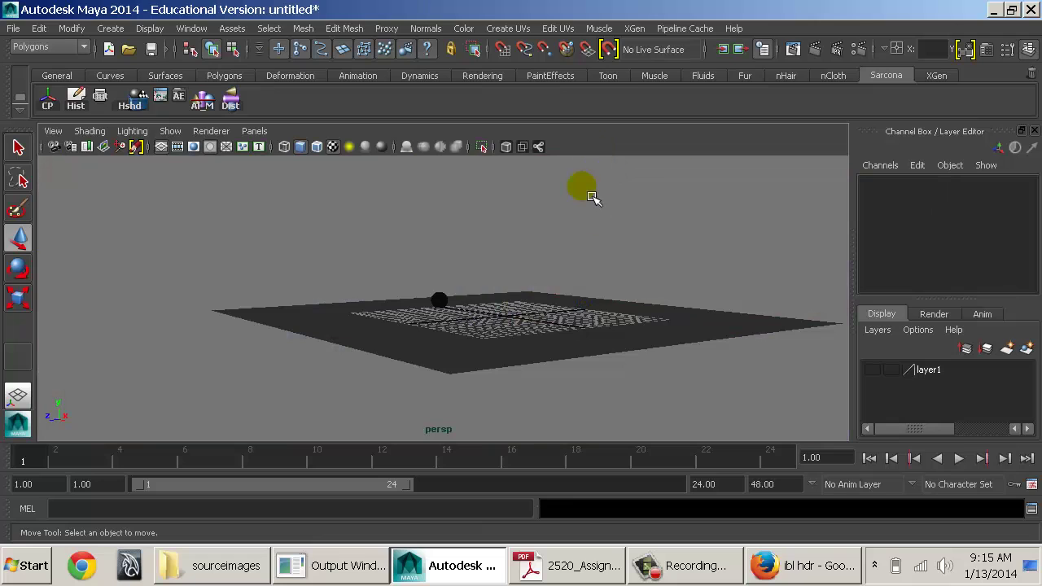
# Step: Create a Physical Sun and Sky from the mental ray Indirect Lighting render settings, and close the settings and attribute windows
pyautogui.click(867, 50)
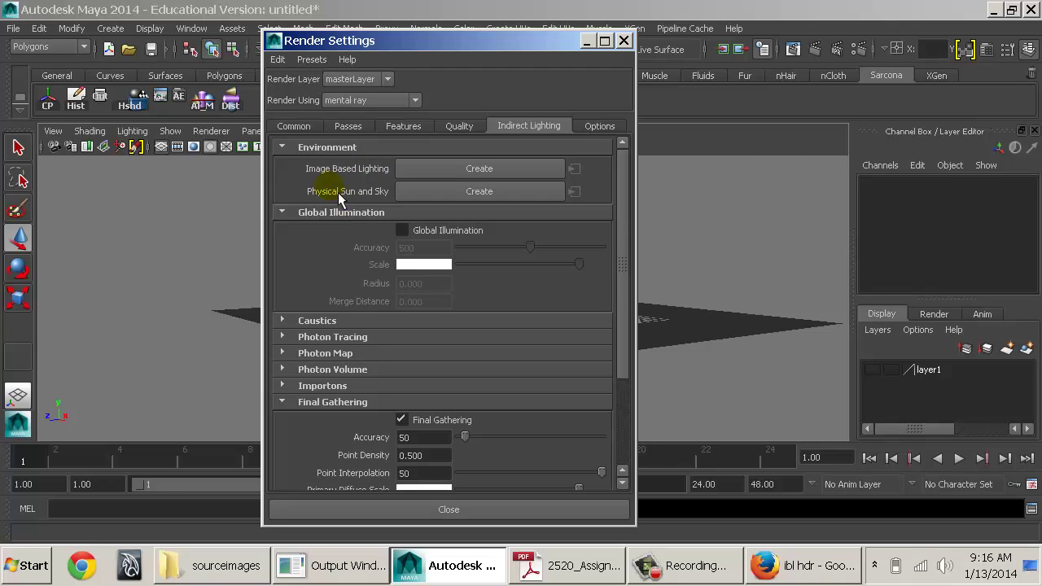
pyautogui.click(432, 195)
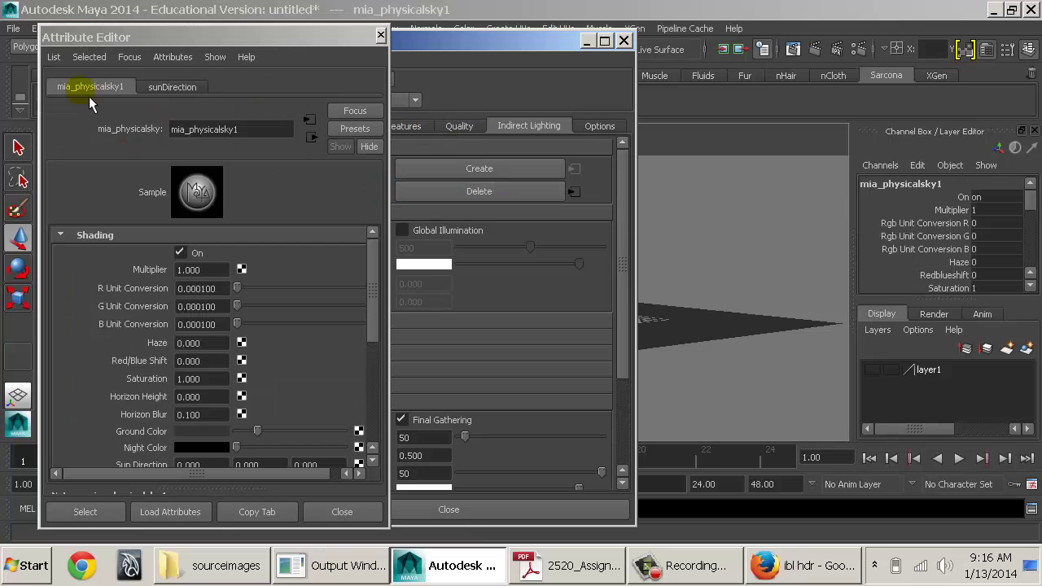
pyautogui.click(624, 40)
pyautogui.click(381, 35)
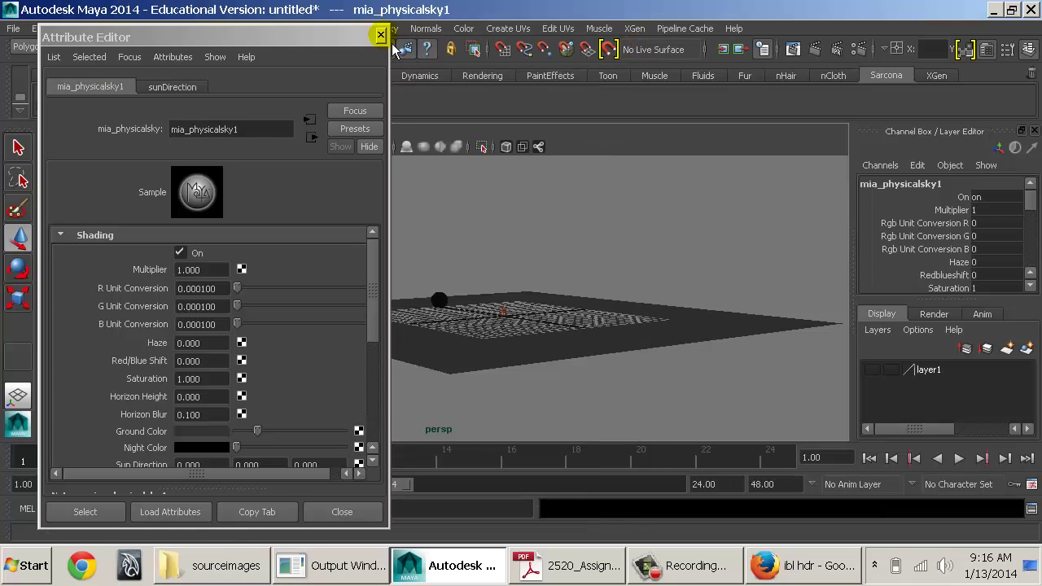
# Step: Select the sunDirection light at the grid's origin and examine its orientation up close
pyautogui.moveTo(597, 225)
pyautogui.keyDown('alt'); pyautogui.mouseDown()
pyautogui.moveTo(654, 249)
pyautogui.moveTo(598, 232)
pyautogui.mouseUp(); pyautogui.keyUp('alt')
pyautogui.keyDown('alt'); pyautogui.moveTo(598, 233); pyautogui.dragTo(671, 289, button='right'); pyautogui.keyUp('alt')
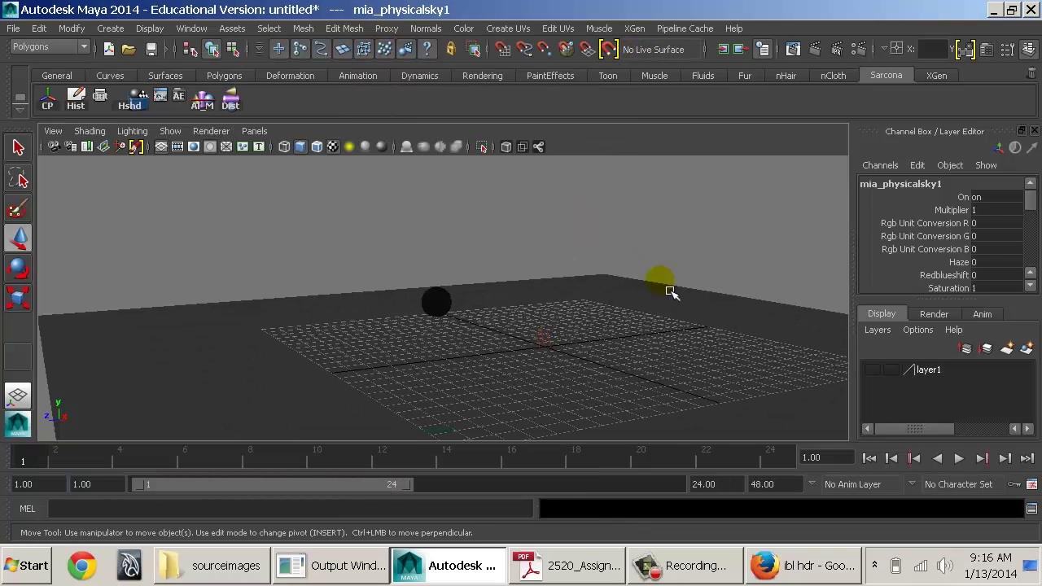
pyautogui.keyDown('alt'); pyautogui.moveTo(671, 289); pyautogui.dragTo(554, 200, button='middle'); pyautogui.keyUp('alt')
pyautogui.keyDown('alt'); pyautogui.moveTo(401, 215); pyautogui.dragTo(487, 230, button='right'); pyautogui.keyUp('alt')
pyautogui.keyDown('alt'); pyautogui.moveTo(487, 229); pyautogui.dragTo(478, 258, button='middle'); pyautogui.keyUp('alt')
pyautogui.click(414, 226)
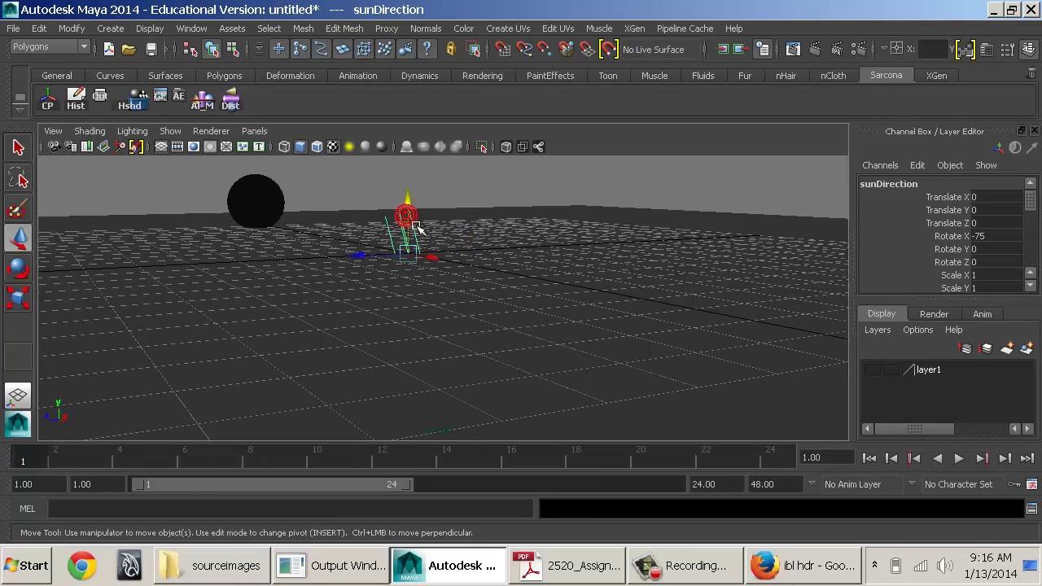
pyautogui.keyDown('alt'); pyautogui.moveTo(454, 250); pyautogui.dragTo(442, 318); pyautogui.keyUp('alt')
pyautogui.keyDown('alt'); pyautogui.moveTo(443, 318); pyautogui.dragTo(489, 291, button='right'); pyautogui.keyUp('alt')
pyautogui.keyDown('alt'); pyautogui.moveTo(489, 291); pyautogui.dragTo(459, 270); pyautogui.keyUp('alt')
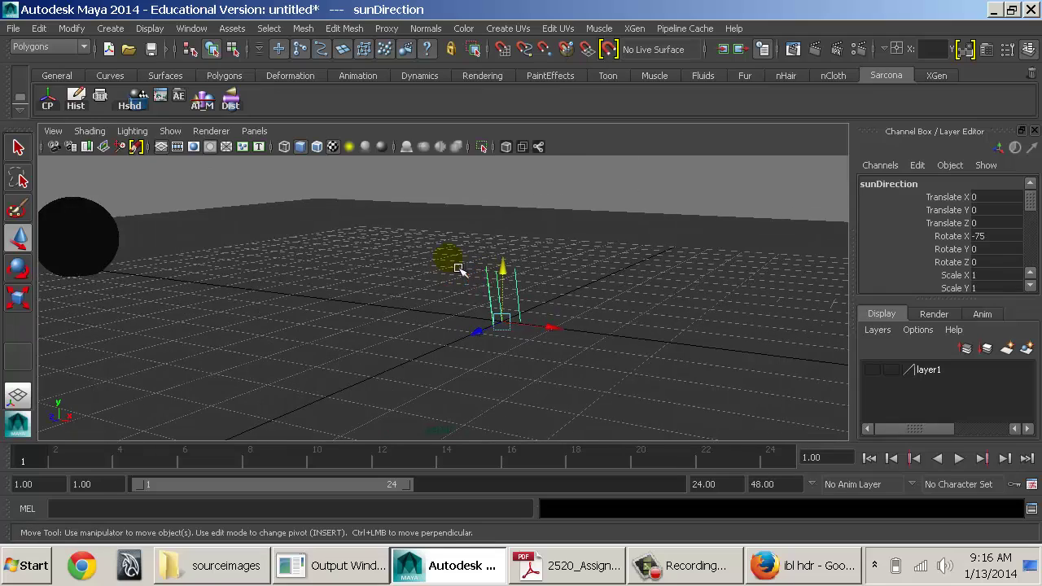
# Step: Move the sphere along the ground to about X -0.18 and Z -3.751
pyautogui.click(109, 237)
pyautogui.moveTo(128, 260); pyautogui.dragTo(756, 323, button='middle')
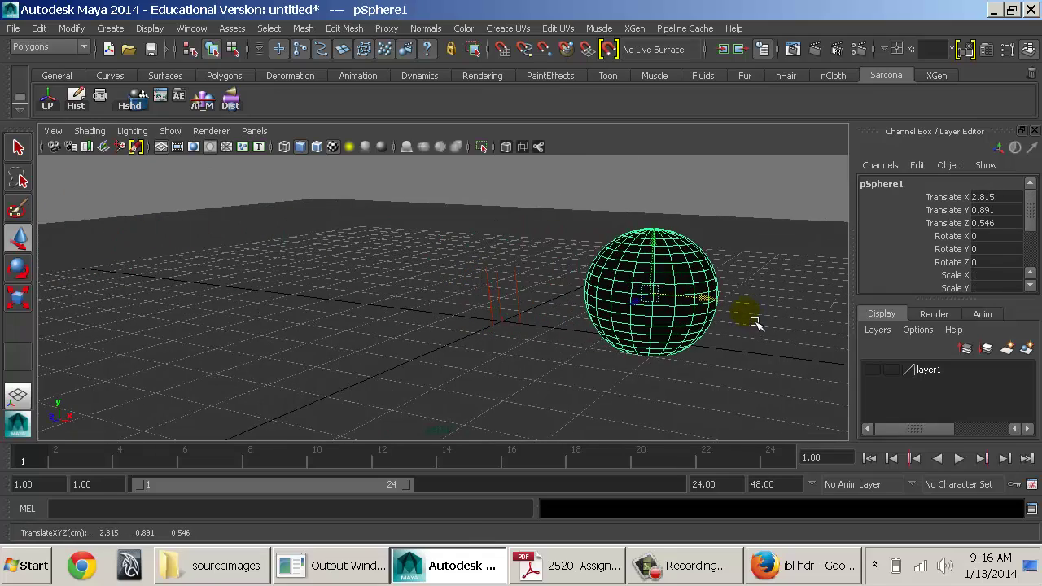
pyautogui.keyDown('alt'); pyautogui.moveTo(756, 323); pyautogui.dragTo(676, 326); pyautogui.keyUp('alt')
pyautogui.keyDown('alt'); pyautogui.moveTo(675, 325); pyautogui.dragTo(571, 294, button='right'); pyautogui.keyUp('alt')
pyautogui.moveTo(511, 341); pyautogui.dragTo(540, 333)
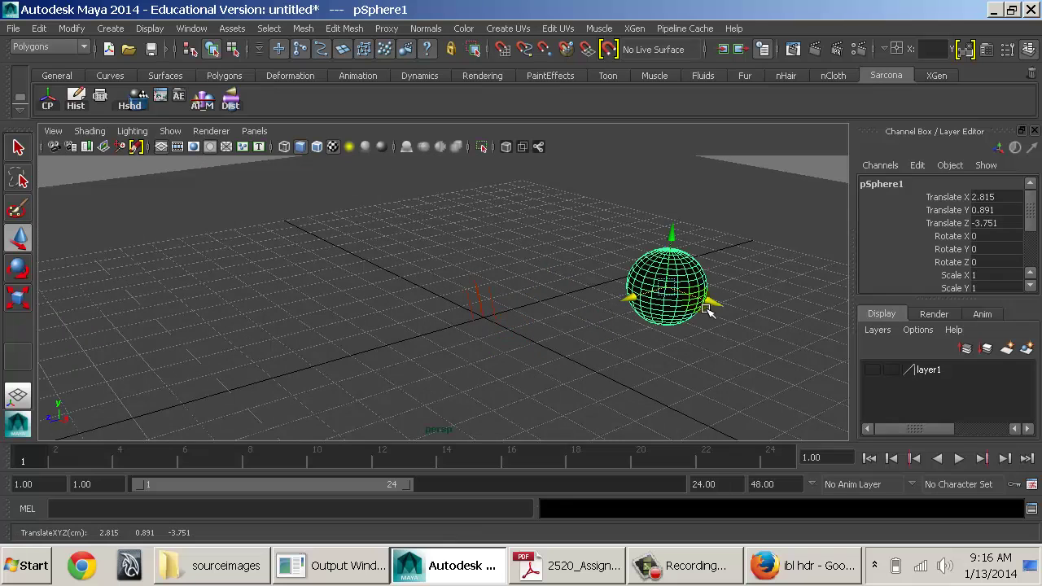
pyautogui.moveTo(624, 274); pyautogui.dragTo(622, 273)
pyautogui.keyDown('alt'); pyautogui.moveTo(643, 301); pyautogui.dragTo(591, 290); pyautogui.keyUp('alt')
pyautogui.keyDown('alt'); pyautogui.moveTo(601, 285); pyautogui.dragTo(556, 276, button='middle'); pyautogui.keyUp('alt')
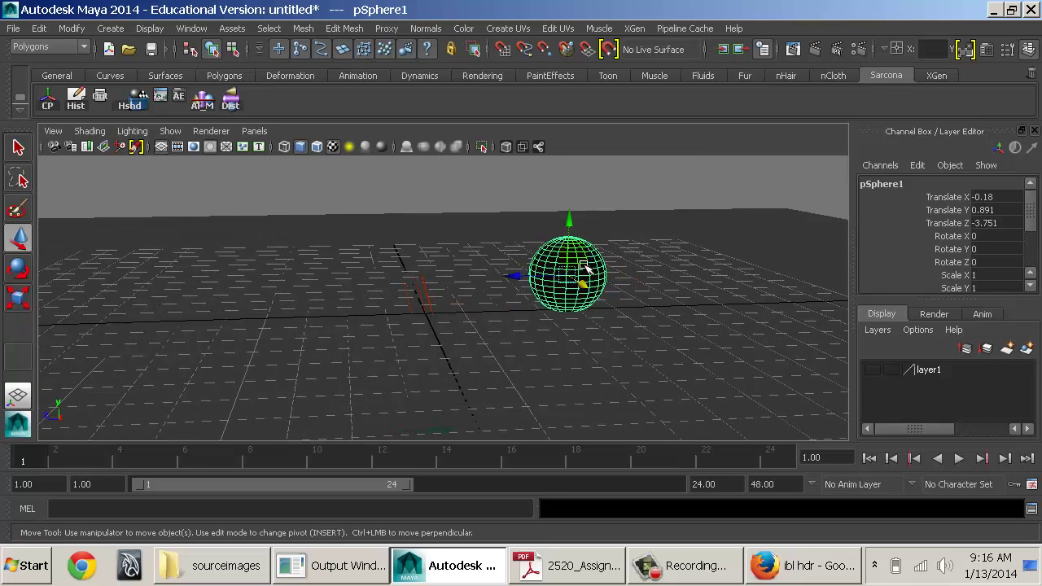
# Step: Raise the sunDirection light to about 2.41 in Y and render the perspective view with mental ray
pyautogui.click(681, 312)
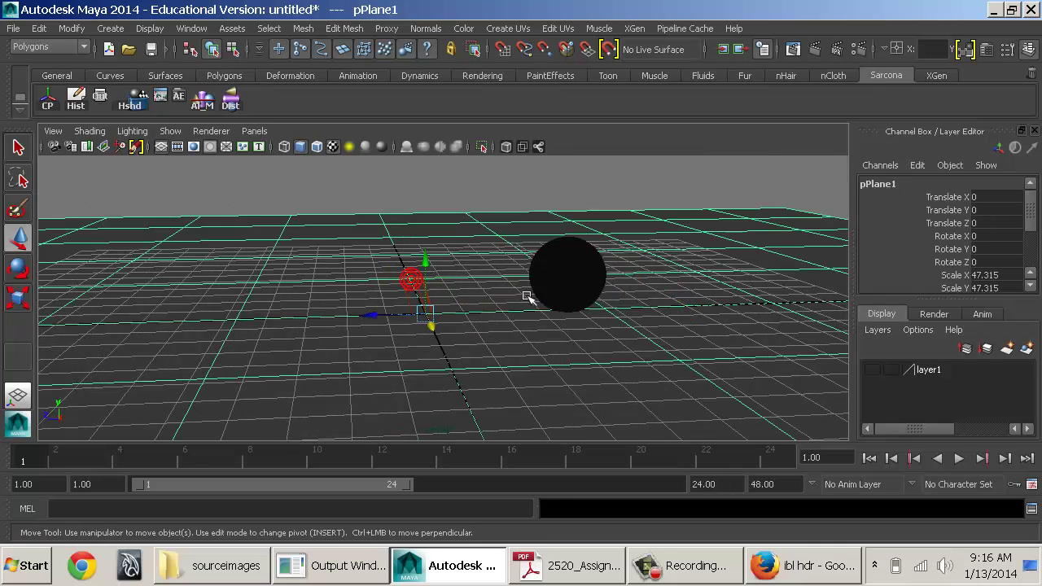
pyautogui.click(412, 292)
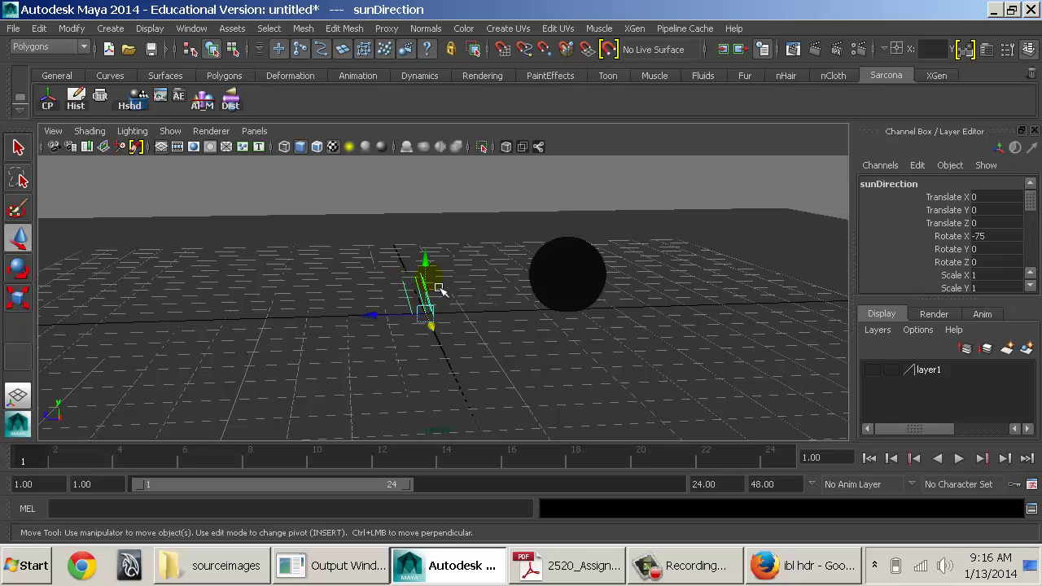
pyautogui.moveTo(438, 286); pyautogui.dragTo(435, 193)
pyautogui.keyDown('alt'); pyautogui.moveTo(508, 220); pyautogui.dragTo(565, 239); pyautogui.keyUp('alt')
pyautogui.hotkey('ctrl', 'z')
pyautogui.press('e')
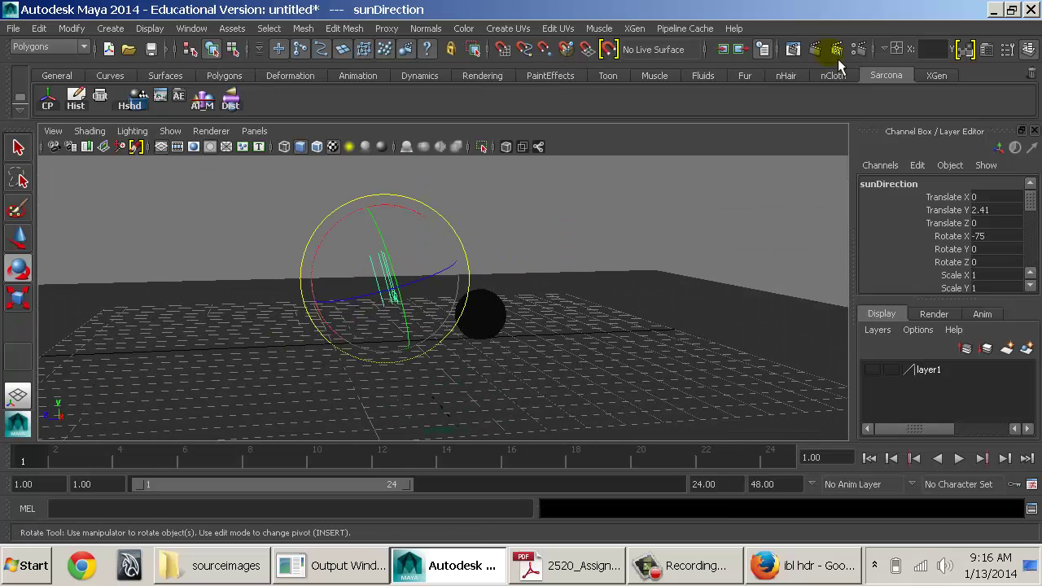
pyautogui.click(817, 52)
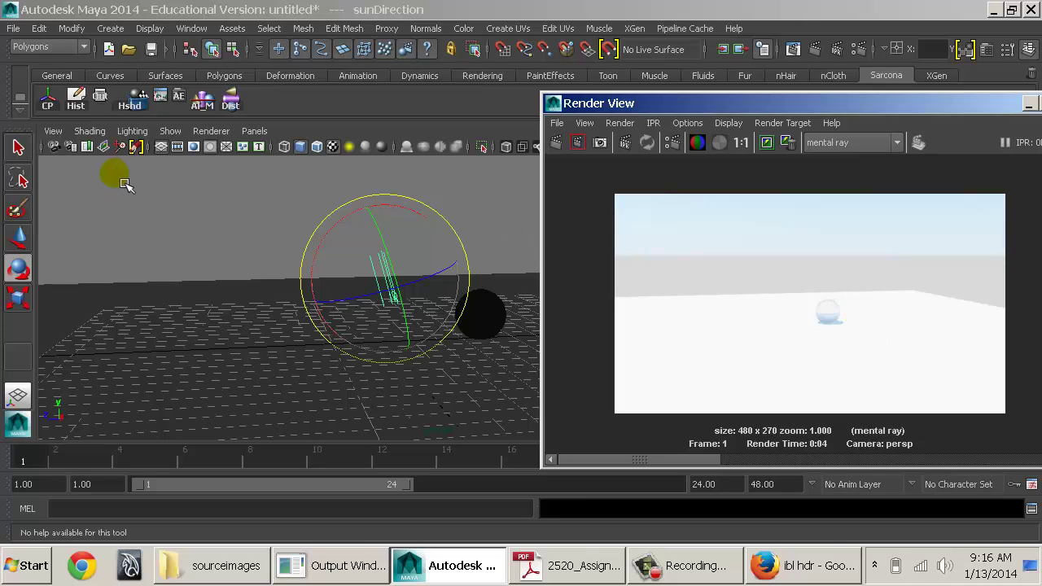
# Step: Set the gamma of the perspective camera's mia_exposure_simple1 lens shader to 1 and render again
pyautogui.click(54, 148)
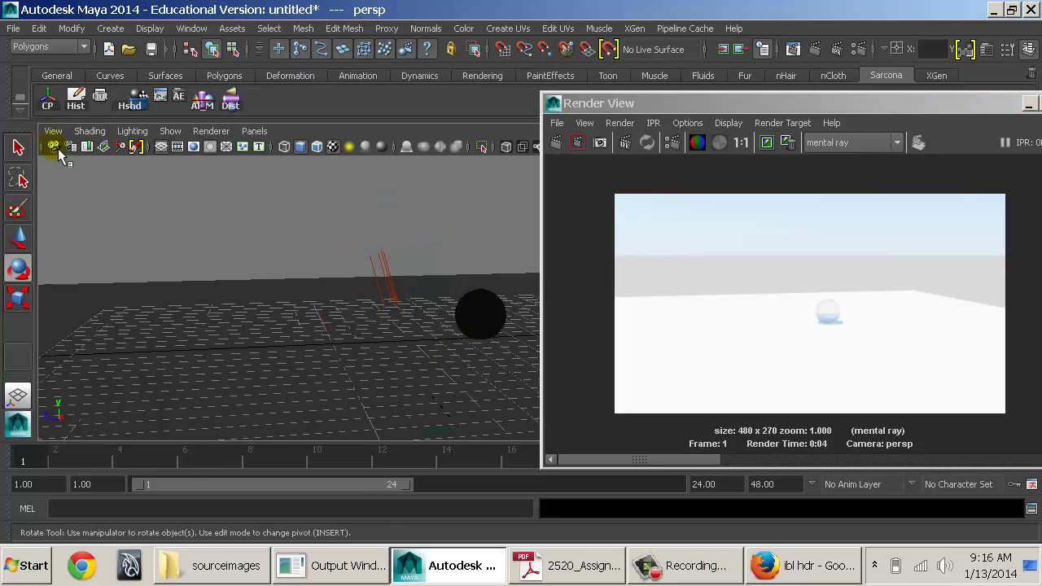
pyautogui.hotkey('ctrl', 'a')
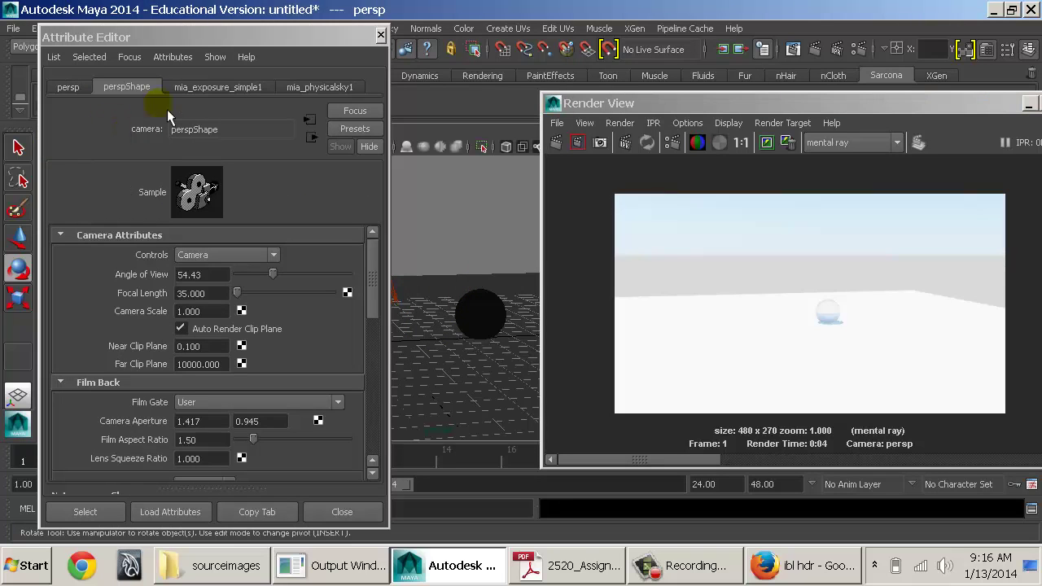
pyautogui.click(228, 92)
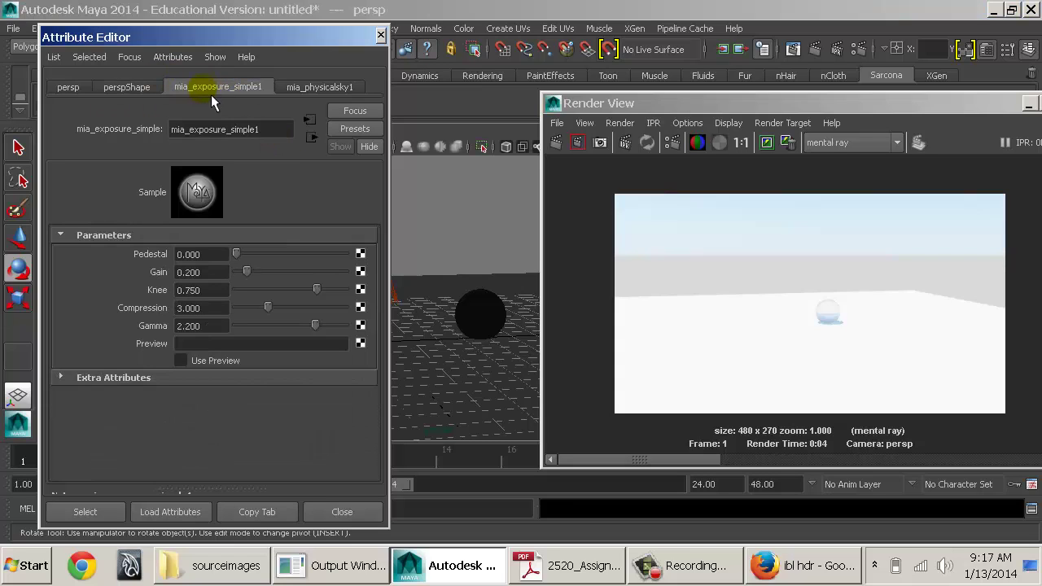
pyautogui.moveTo(217, 338); pyautogui.dragTo(161, 339)
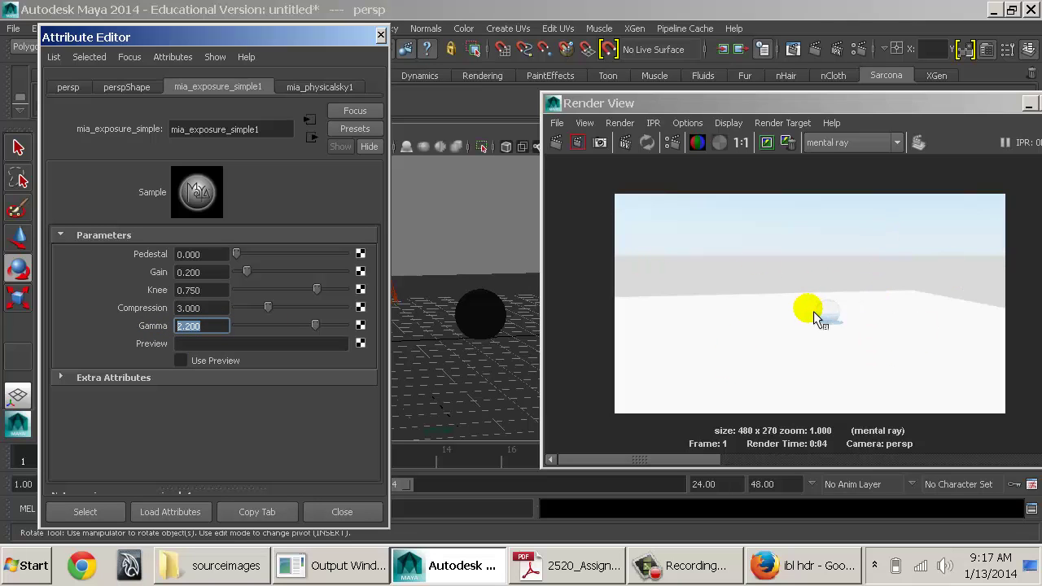
pyautogui.write('1')
pyautogui.press('Tab')
pyautogui.click(556, 144)
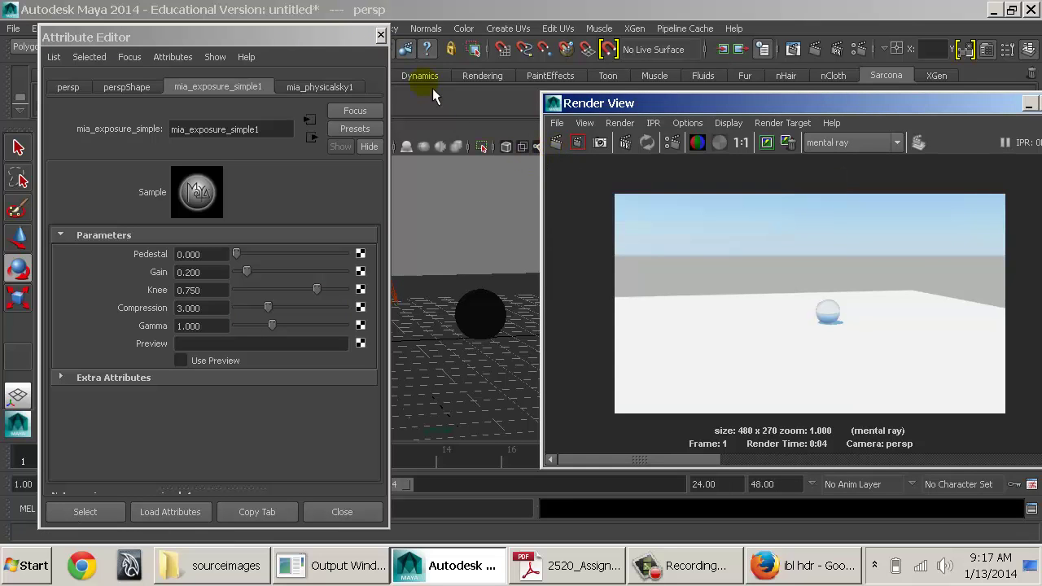
# Step: Replace the sphere's mia_material_x_passes1 settings with the MattePlastic preset
pyautogui.click(380, 35)
pyautogui.click(478, 314)
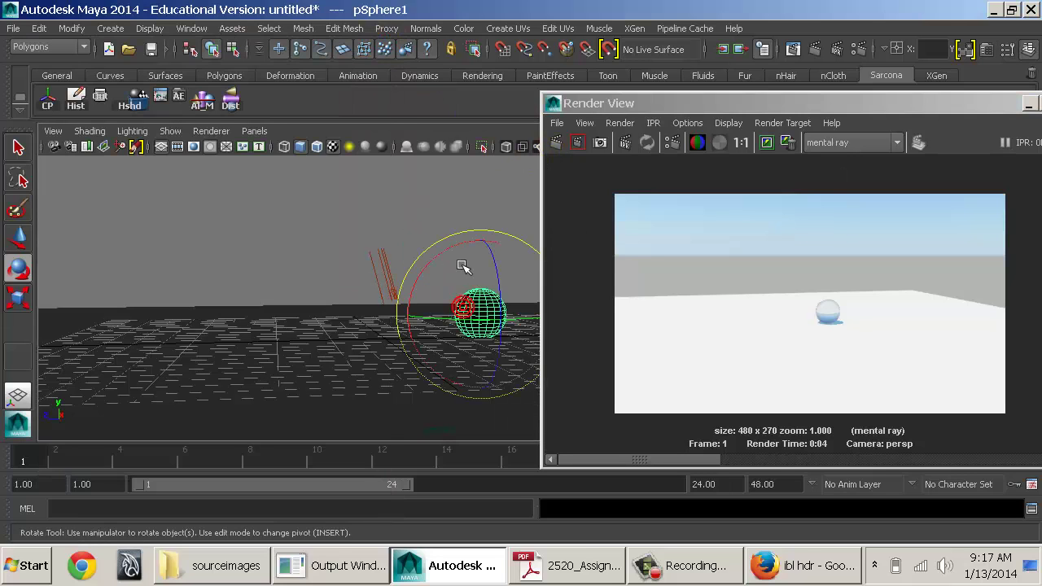
pyautogui.hotkey('ctrl', 'a')
pyautogui.click(345, 87)
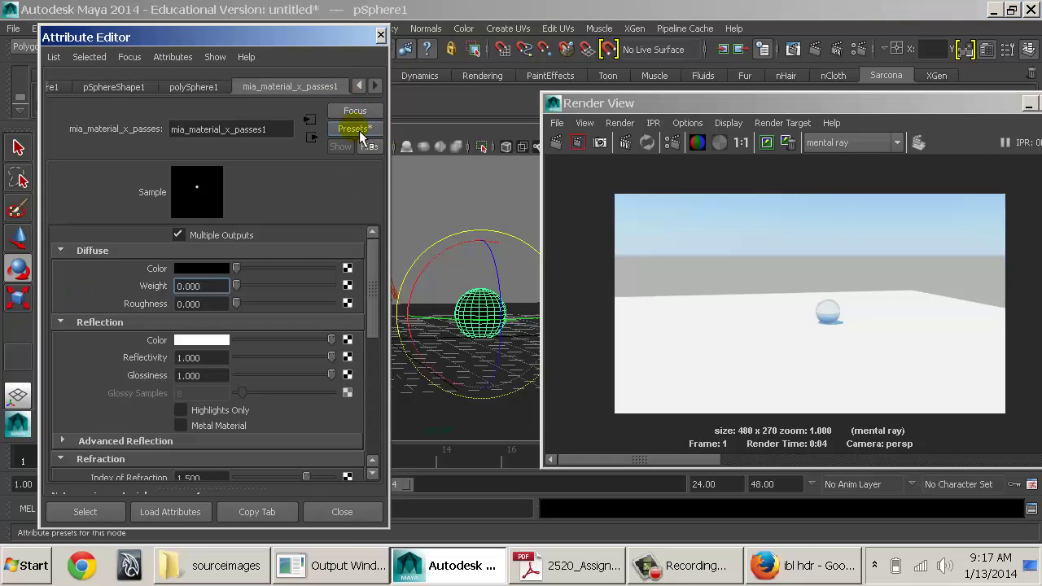
pyautogui.click(358, 133)
pyautogui.moveTo(442, 298)
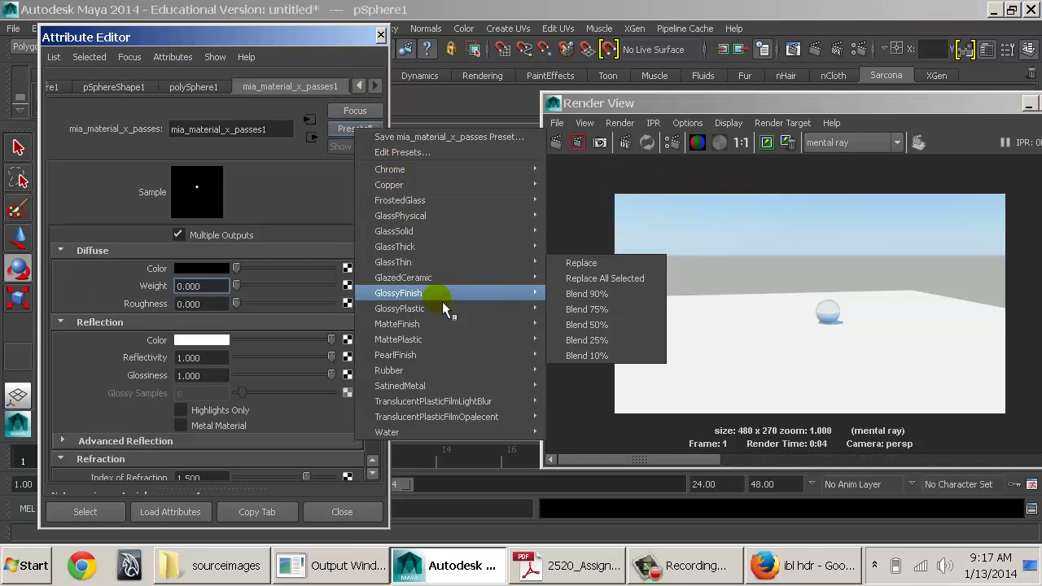
pyautogui.moveTo(465, 344)
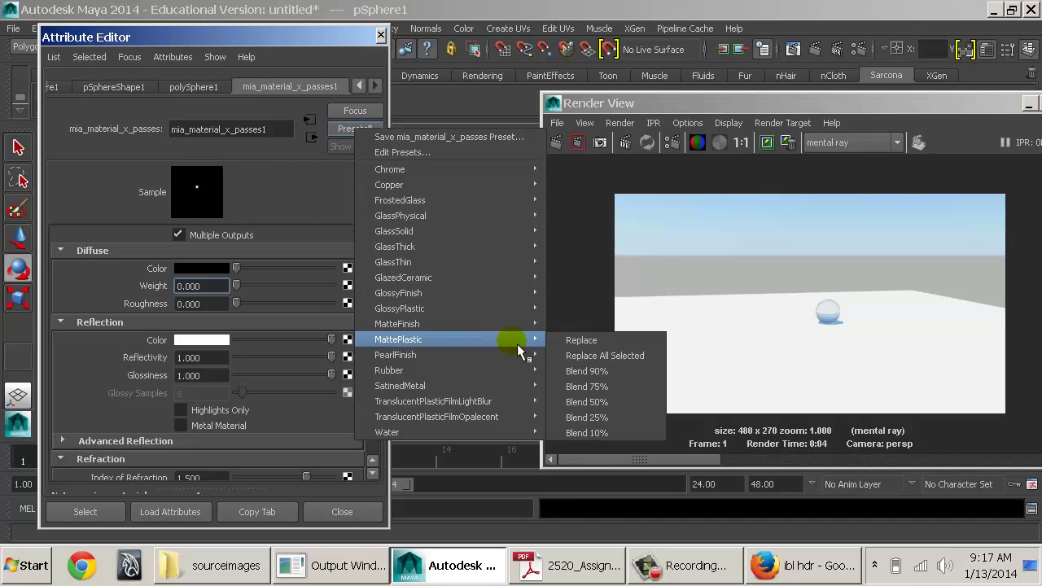
pyautogui.click(602, 343)
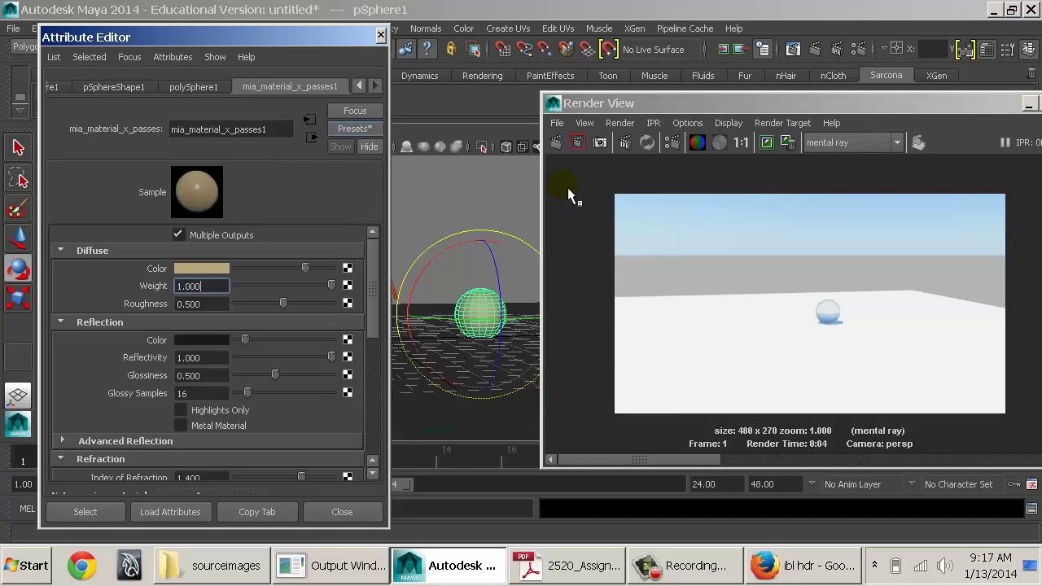
# Step: Connect a Gamma Correct utility to the sphere material's diffuse color and set all three gamma values to 0.454
pyautogui.click(348, 268)
pyautogui.click(392, 375)
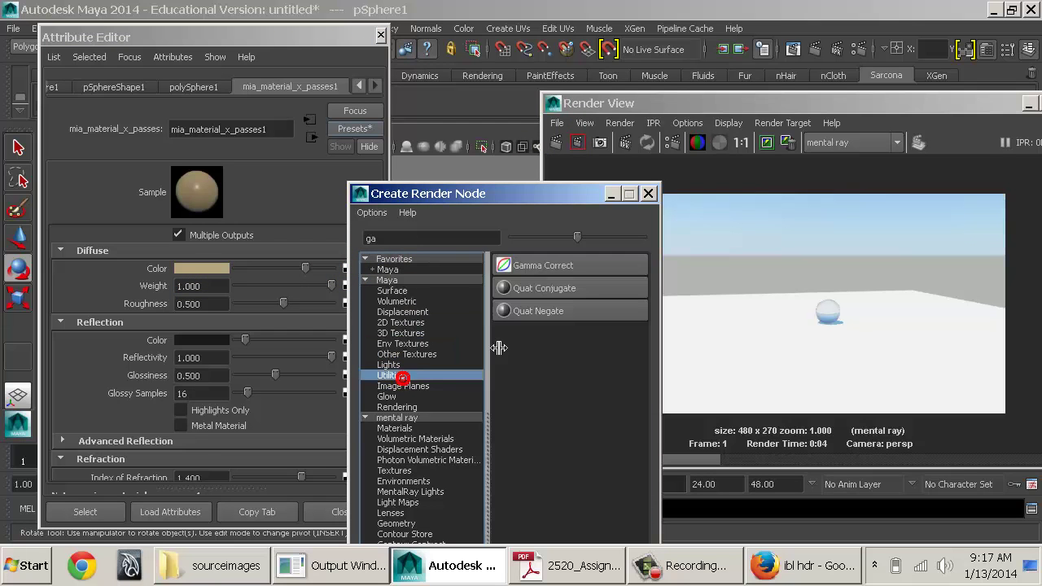
pyautogui.click(559, 266)
pyautogui.moveTo(213, 272); pyautogui.dragTo(113, 267)
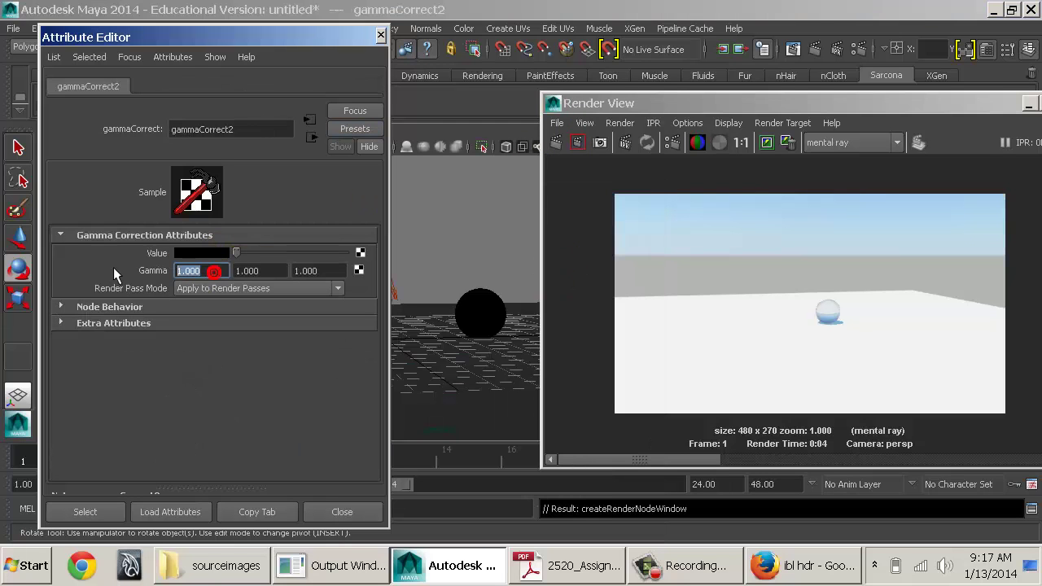
pyautogui.write('.454')
pyautogui.press('Tab')
pyautogui.write('.454')
pyautogui.press('Tab')
pyautogui.write('.454')
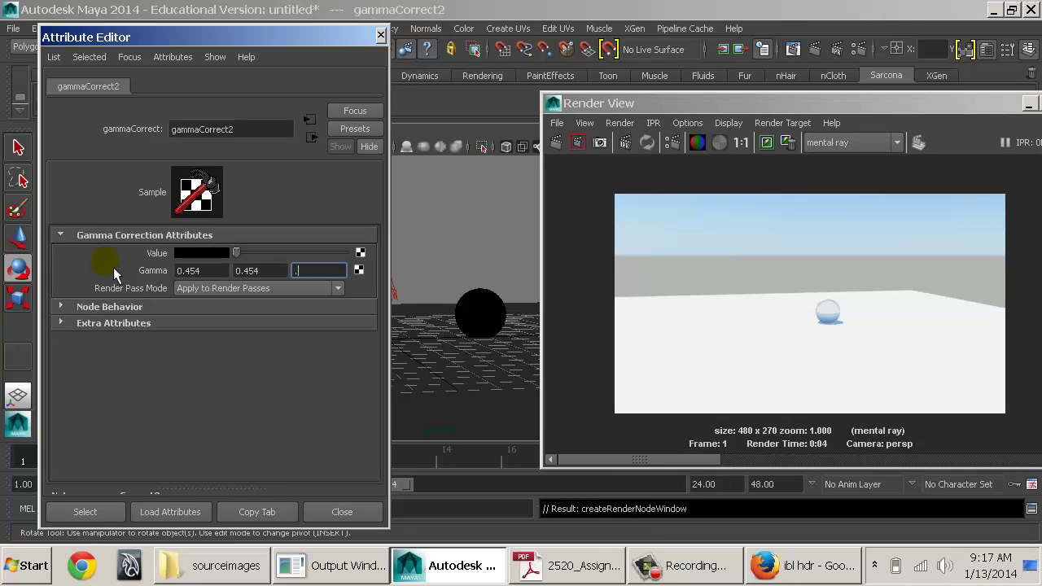
pyautogui.press('Tab')
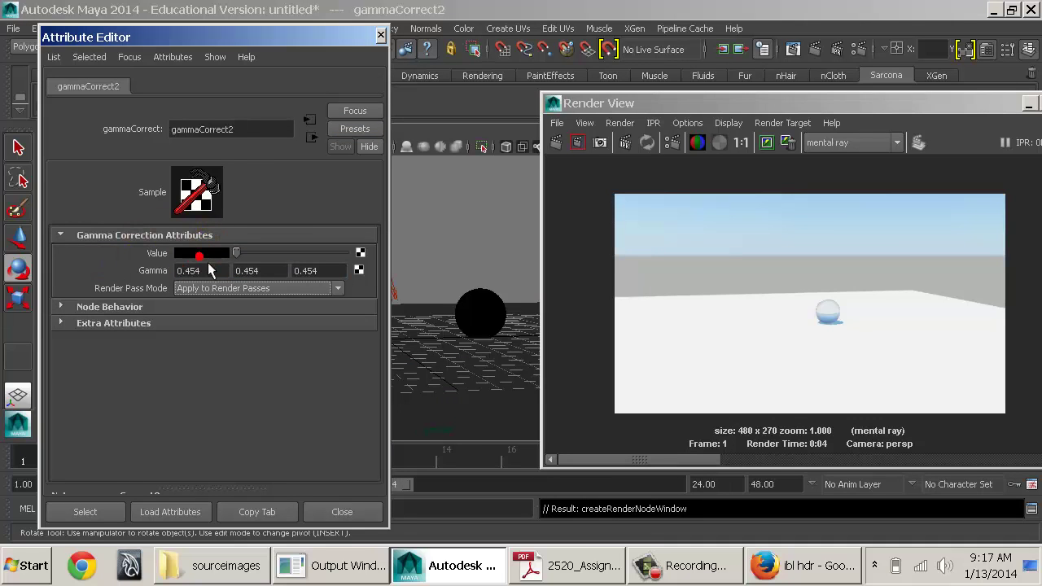
# Step: Set the Gamma Correct node's value to a dark tan color and render the scene again
pyautogui.click(204, 254)
pyautogui.click(97, 246)
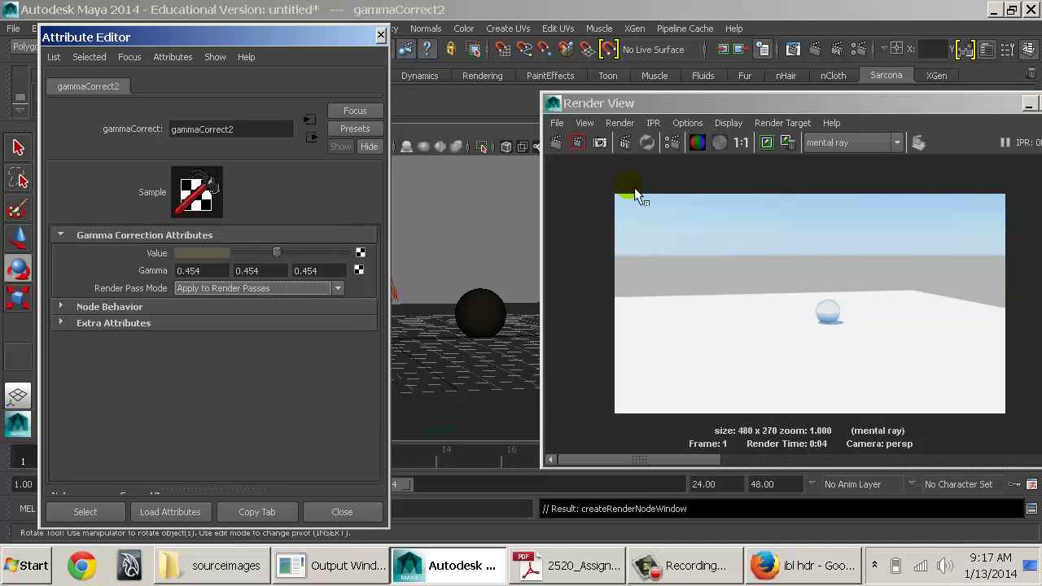
pyautogui.click(555, 143)
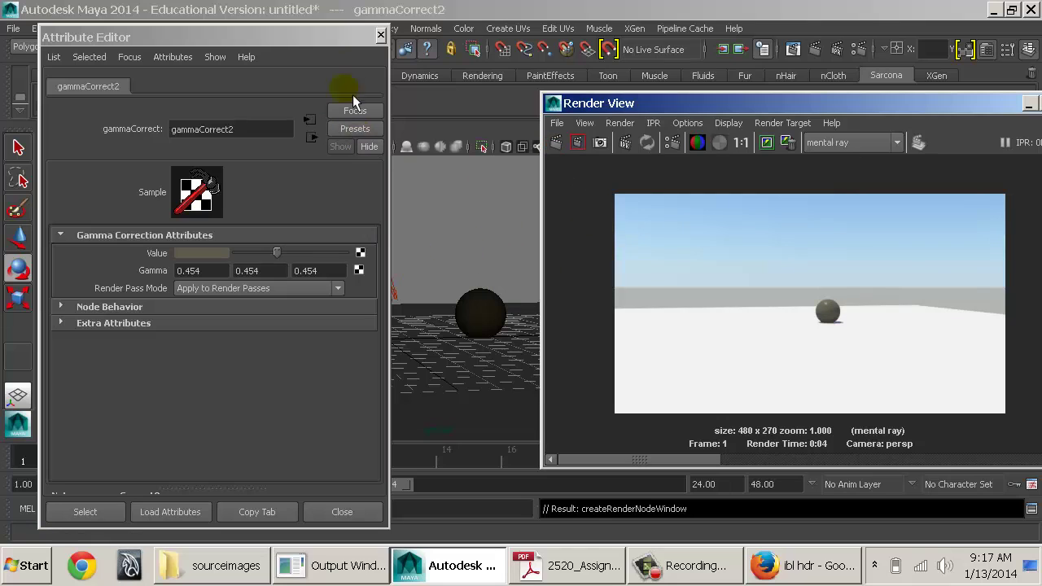
# Step: Select the ground plane in the perspective view
pyautogui.click(444, 373)
pyautogui.press('space')
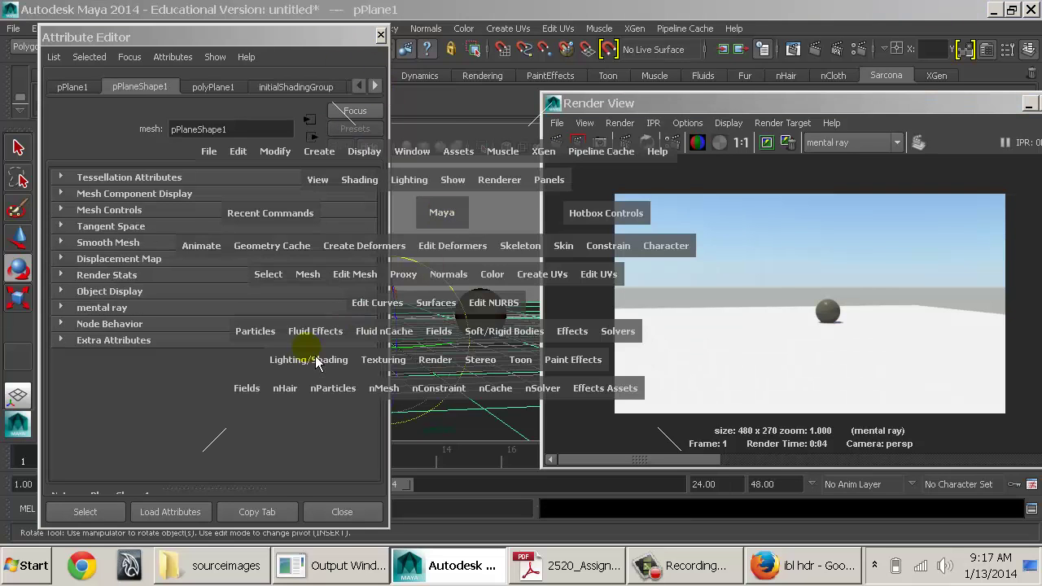
pyautogui.click(306, 360)
pyautogui.moveTo(428, 122)
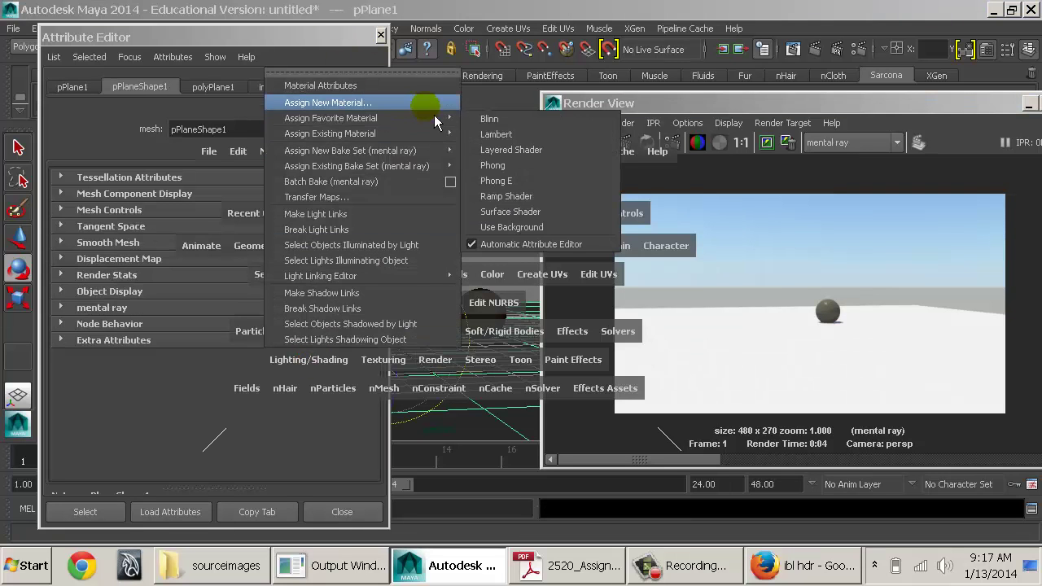
pyautogui.click(431, 102)
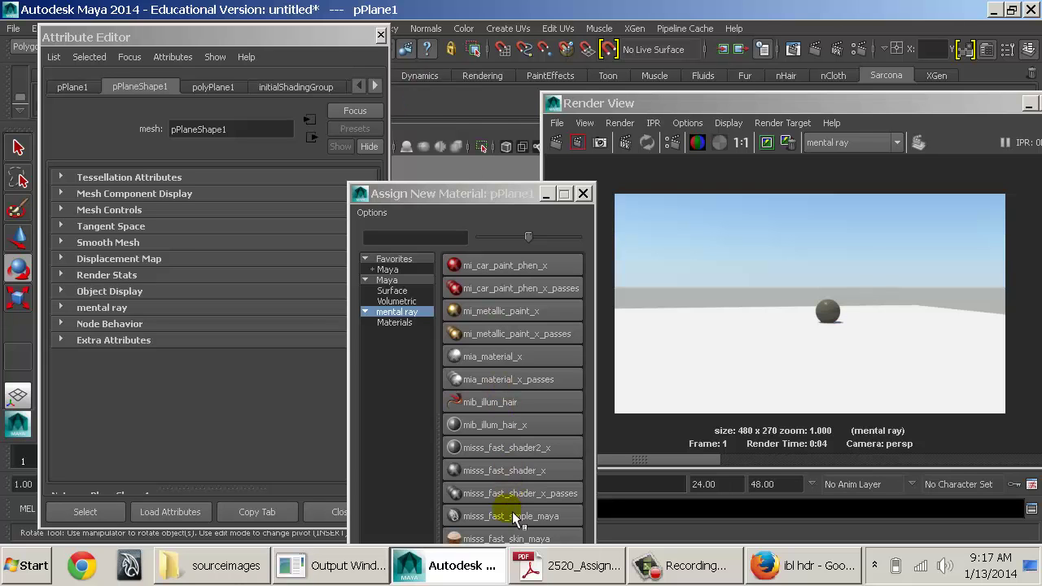
pyautogui.moveTo(504, 193); pyautogui.dragTo(319, 133)
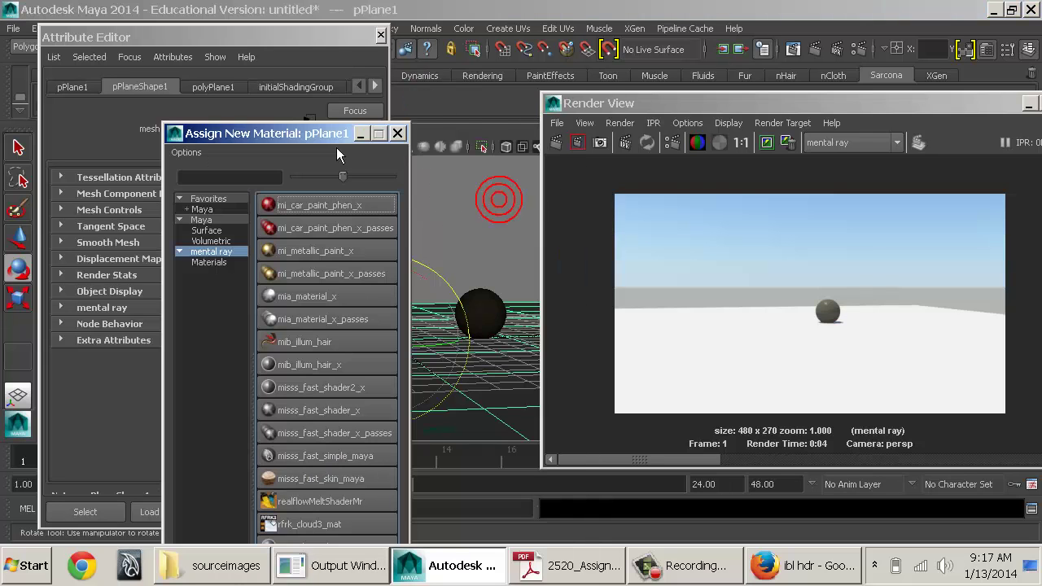
pyautogui.click(397, 133)
# Step: Add the mental ray mia_material_x_passes material to the favorite materials
pyautogui.press('space')
pyautogui.click(336, 373)
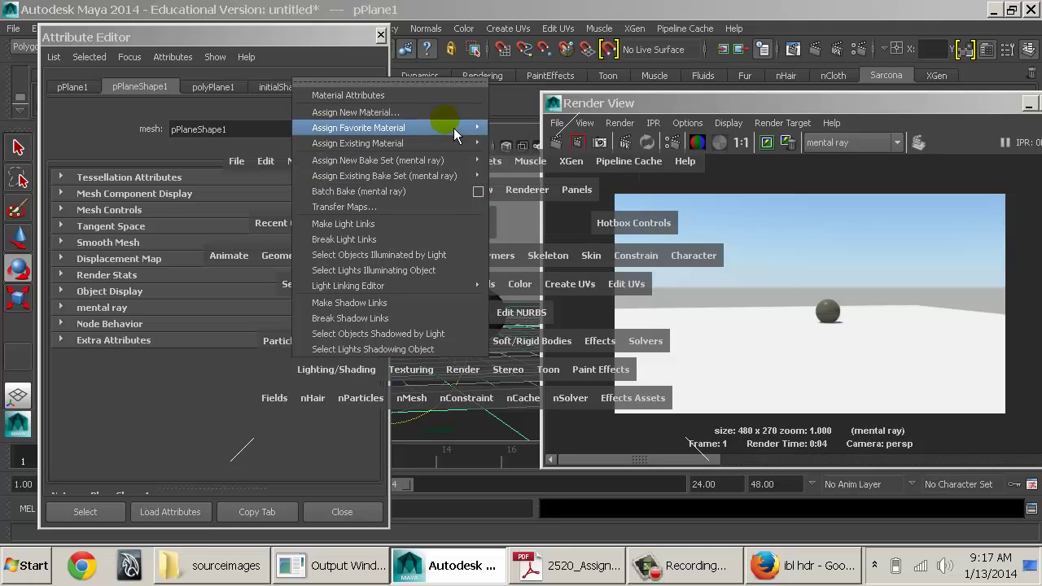
pyautogui.moveTo(456, 129)
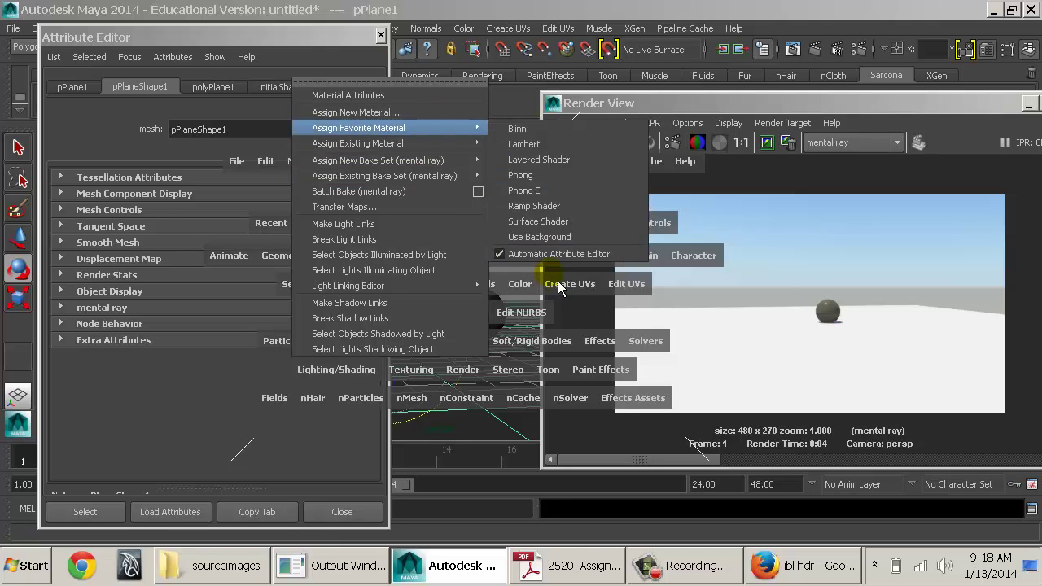
pyautogui.click(425, 112)
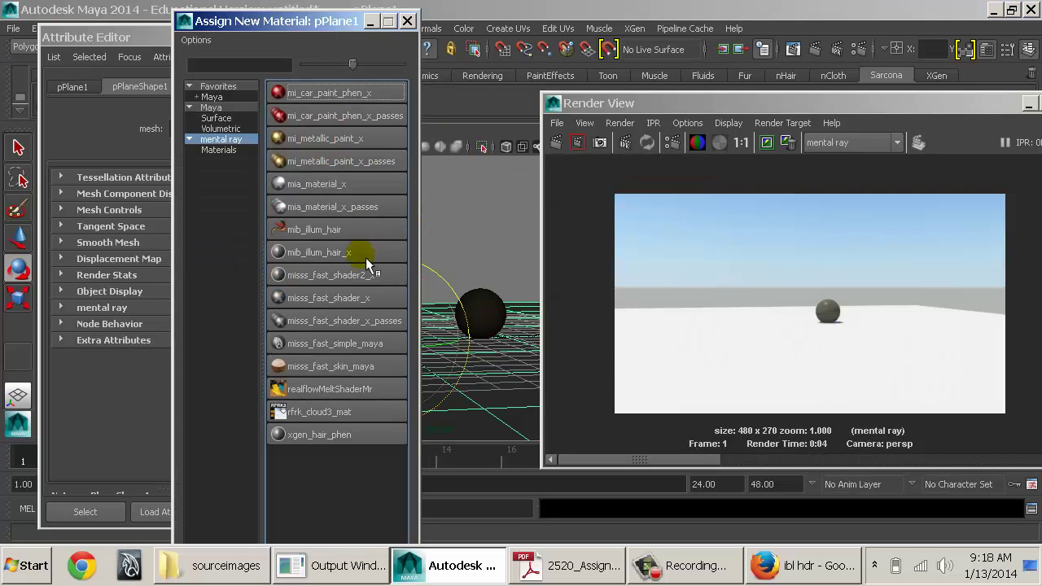
pyautogui.rightClick(346, 209)
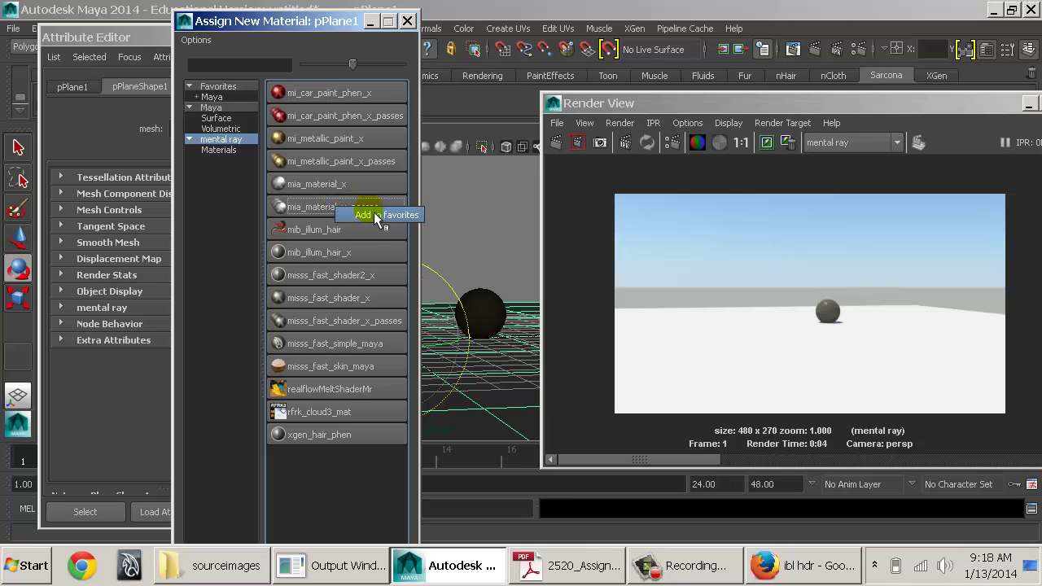
pyautogui.moveTo(319, 213); pyautogui.dragTo(230, 96)
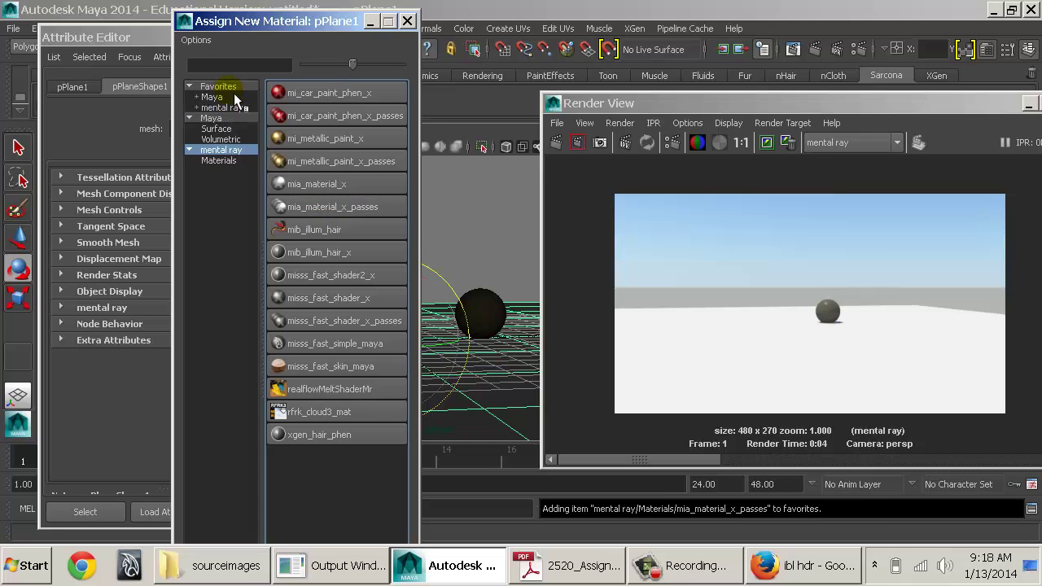
pyautogui.rightClick(318, 213)
pyautogui.click(358, 218)
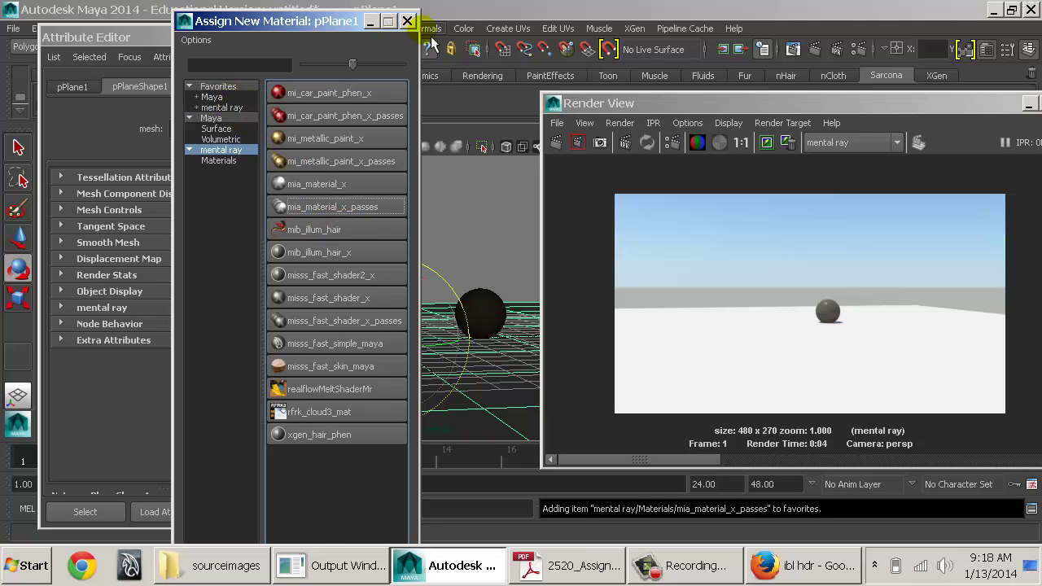
pyautogui.click(407, 21)
# Step: Assign a mia_material_x_passes material from the favorites to the ground plane
pyautogui.press('space')
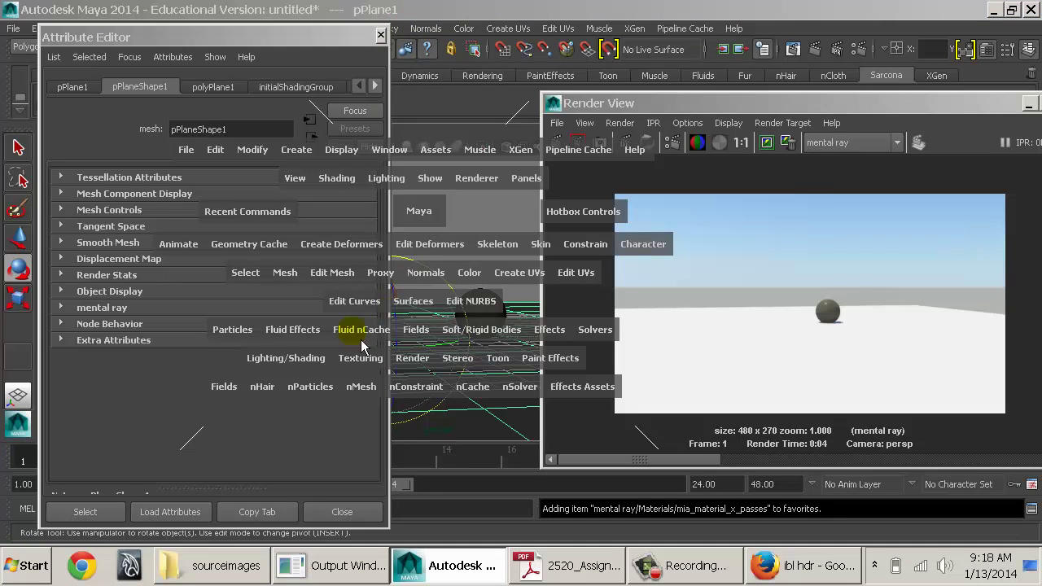
pyautogui.click(286, 358)
pyautogui.moveTo(392, 134)
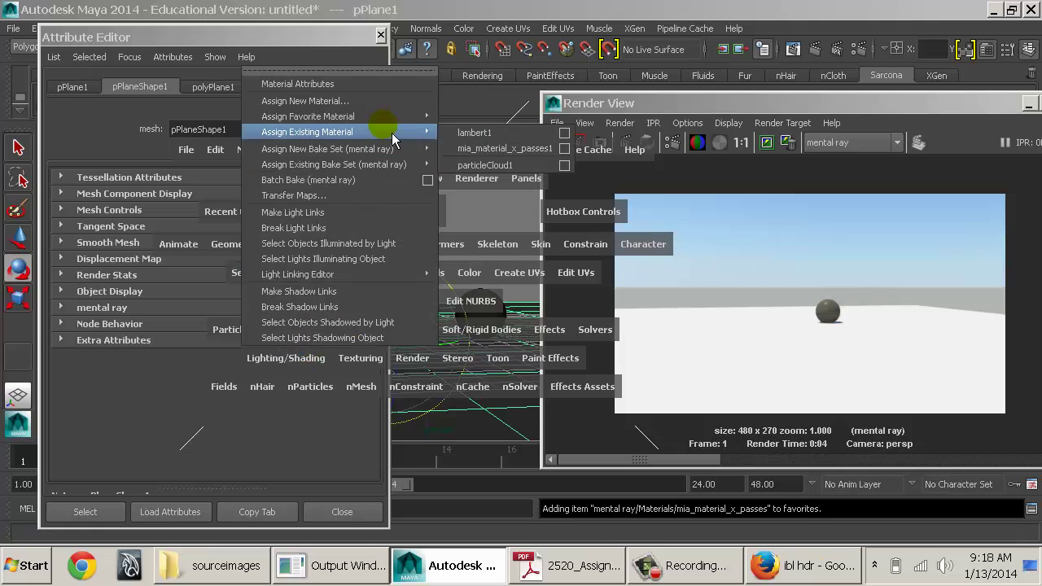
pyautogui.moveTo(407, 116)
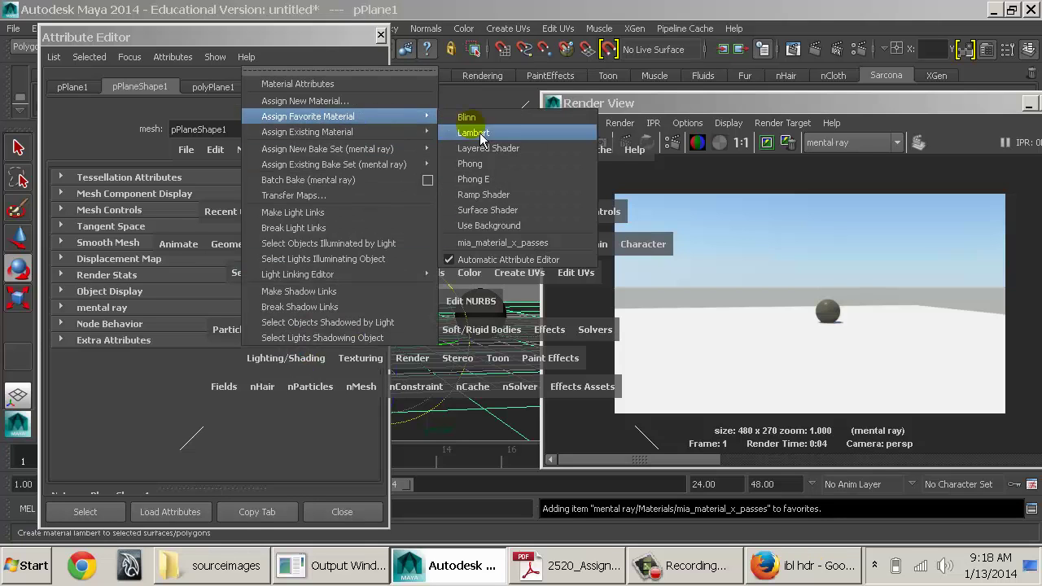
pyautogui.click(534, 245)
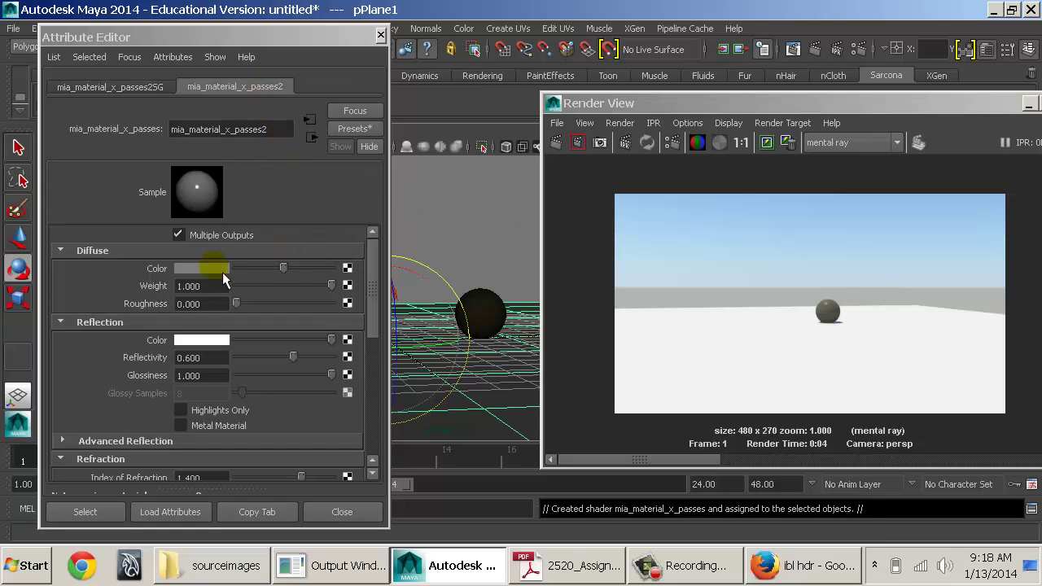
# Step: Add the Gamma Correct utility to the favorite render nodes and connect one to the plane material's diffuse color
pyautogui.click(347, 269)
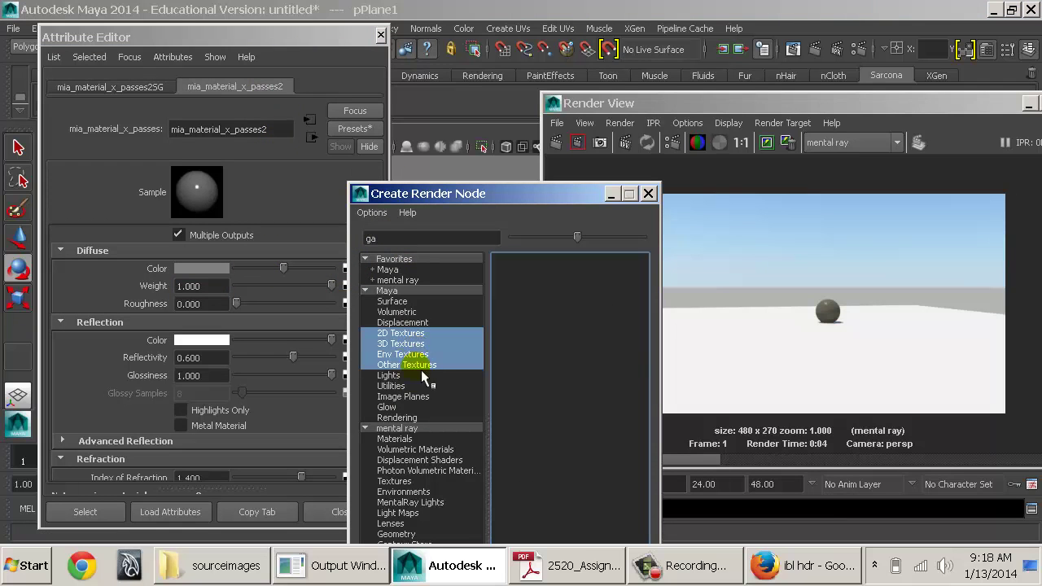
pyautogui.click(412, 387)
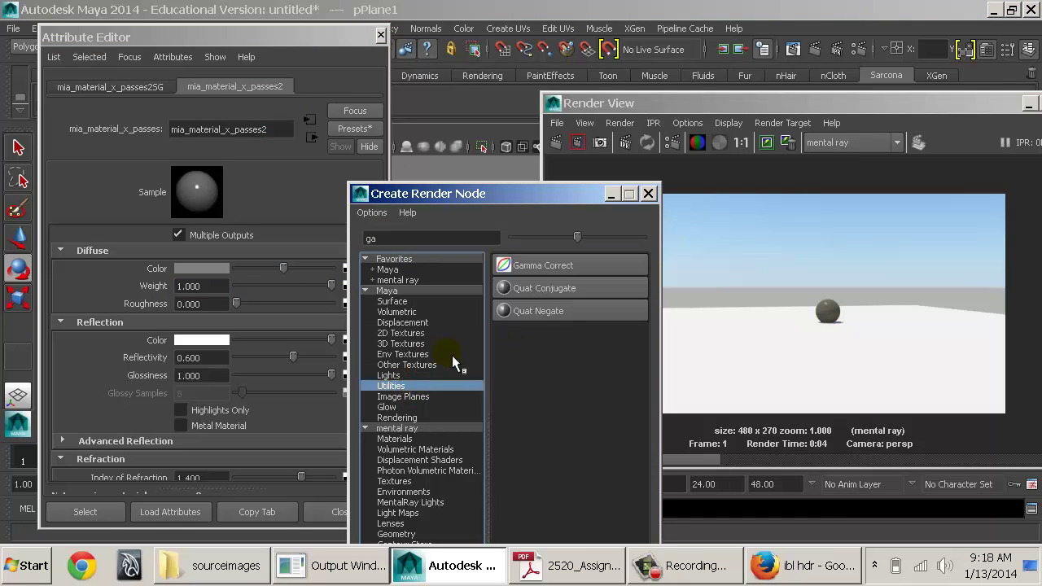
pyautogui.rightClick(540, 270)
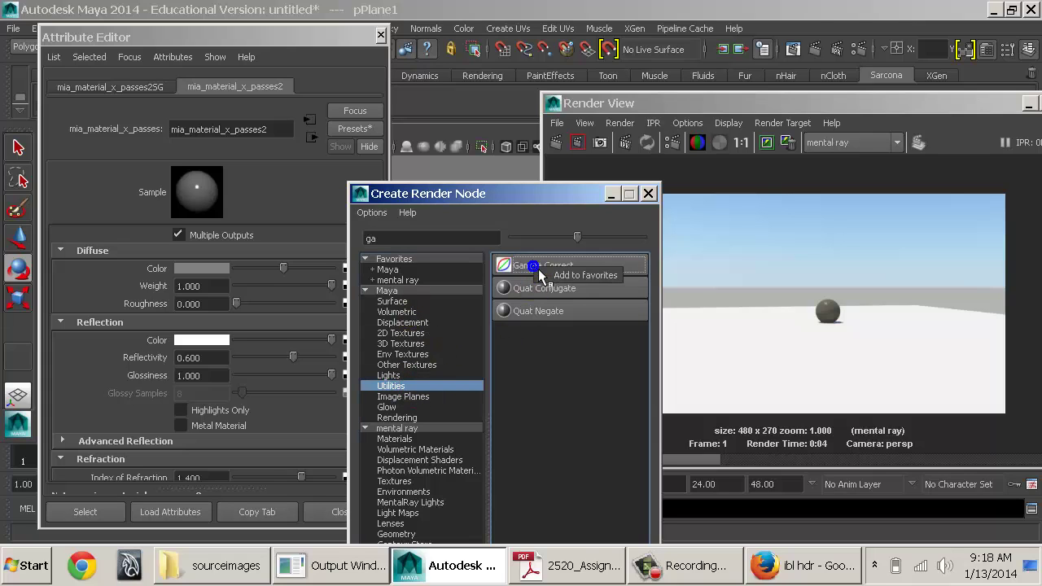
pyautogui.click(551, 275)
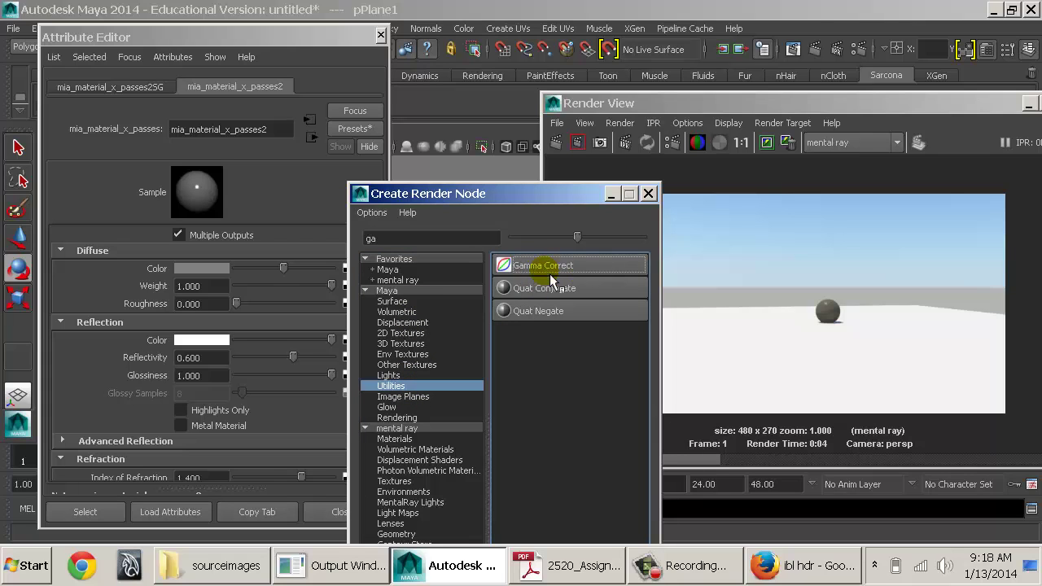
pyautogui.click(406, 259)
pyautogui.click(530, 269)
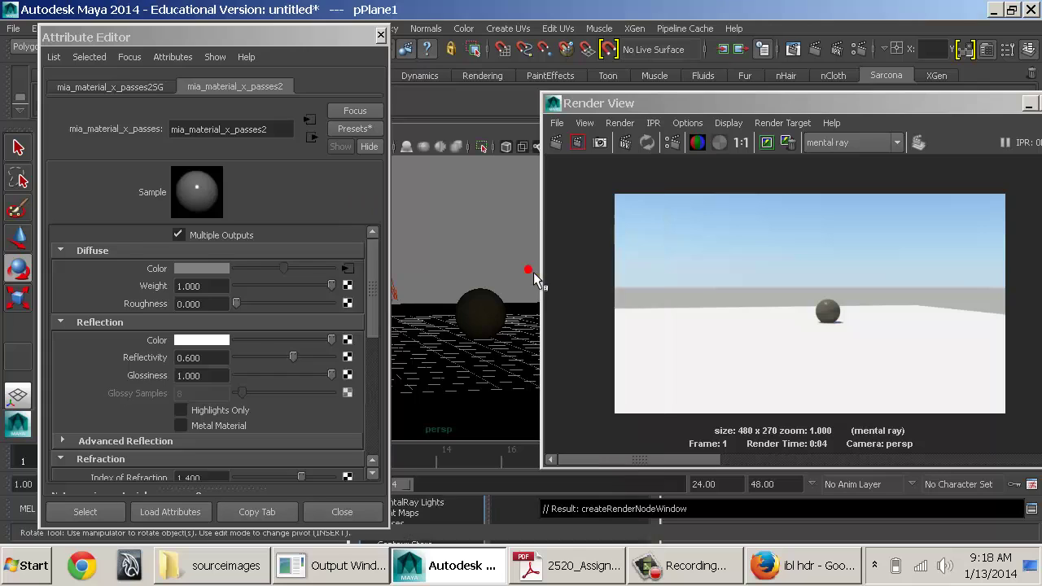
# Step: Set all three gamma values of the plane's Gamma Correct node to 0.454
pyautogui.click(220, 271)
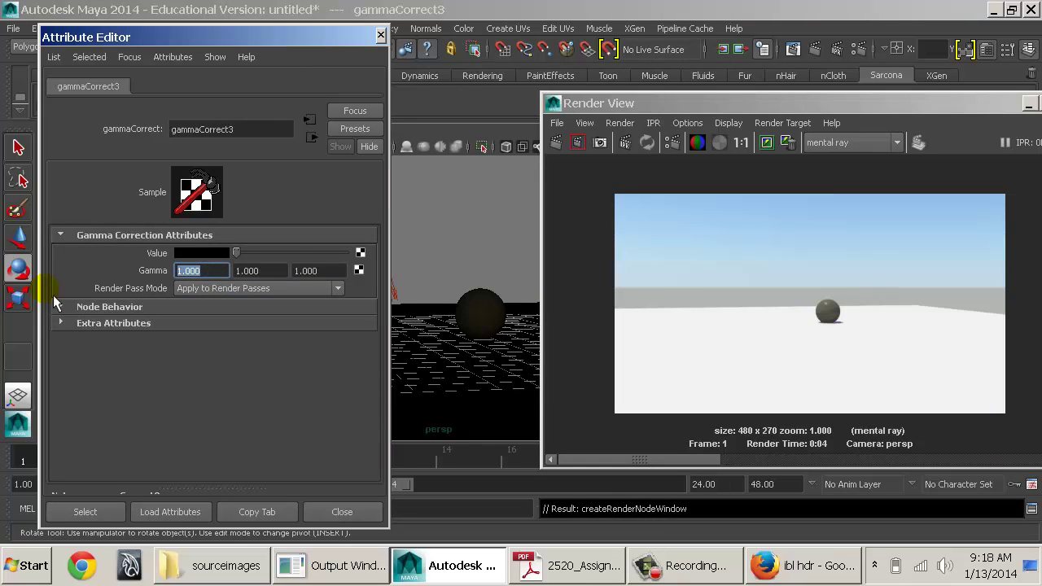
pyautogui.write('.454')
pyautogui.press('Tab')
pyautogui.write('.454')
pyautogui.press('Tab')
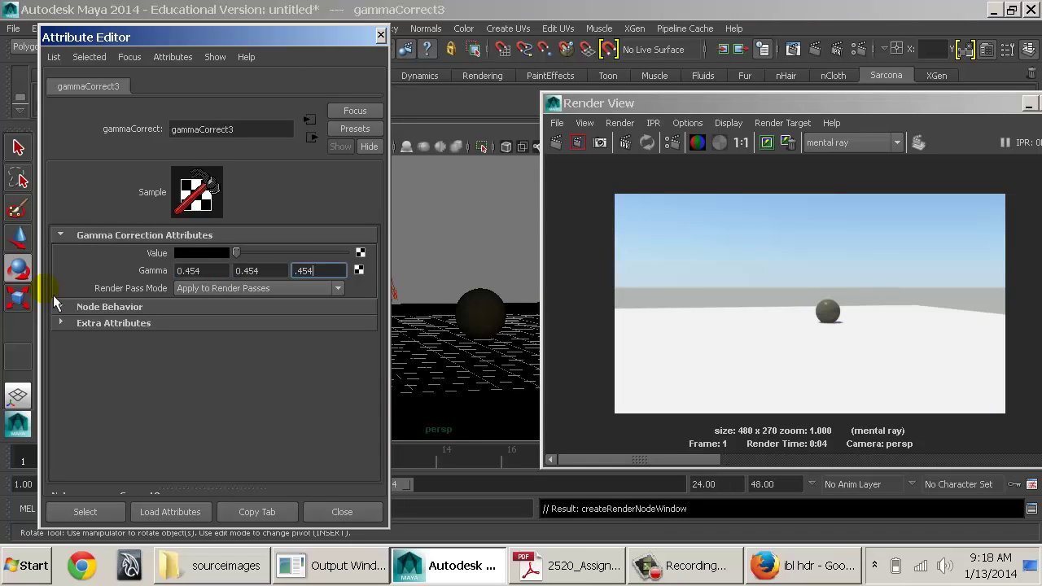
pyautogui.write('.454')
pyautogui.press('Tab')
pyautogui.click(215, 272)
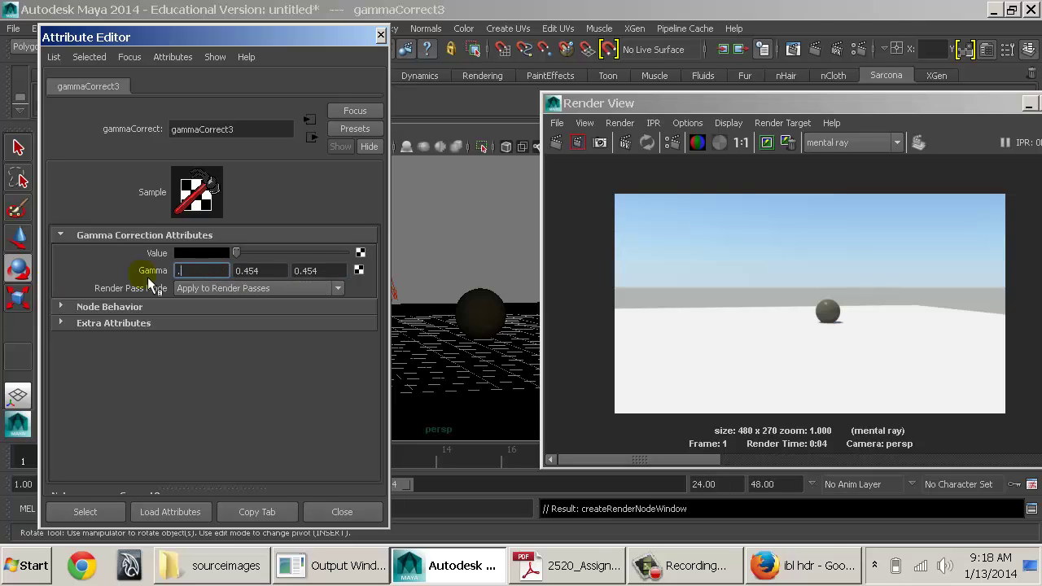
pyautogui.write('.454')
pyautogui.press('Tab')
pyautogui.write('.454')
pyautogui.press('Tab')
pyautogui.write('.454')
pyautogui.press('Tab')
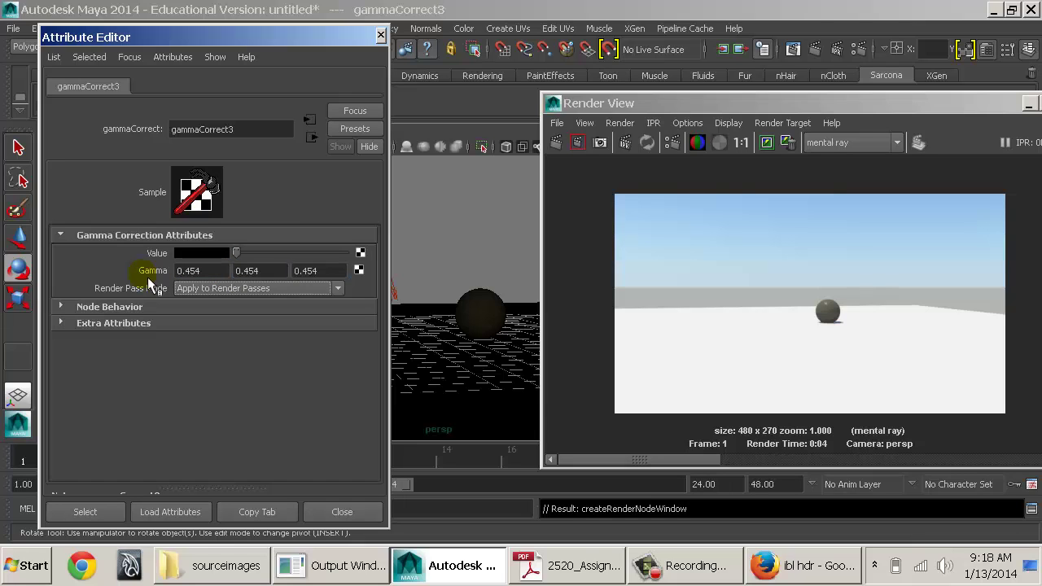
# Step: Save the Gamma Correct node's settings as an attribute preset named FourFiveFour
pyautogui.click(356, 129)
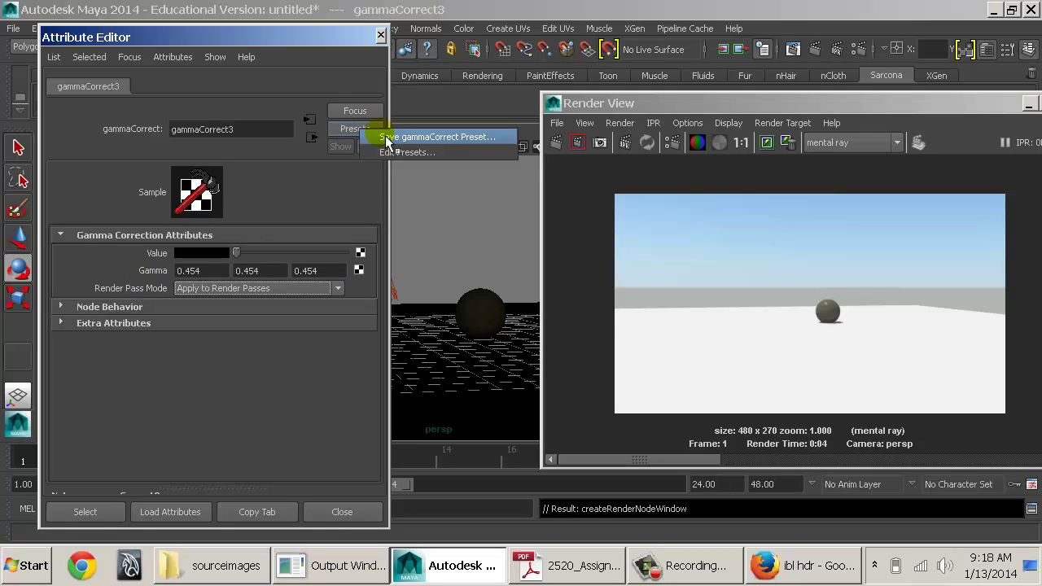
pyautogui.click(389, 139)
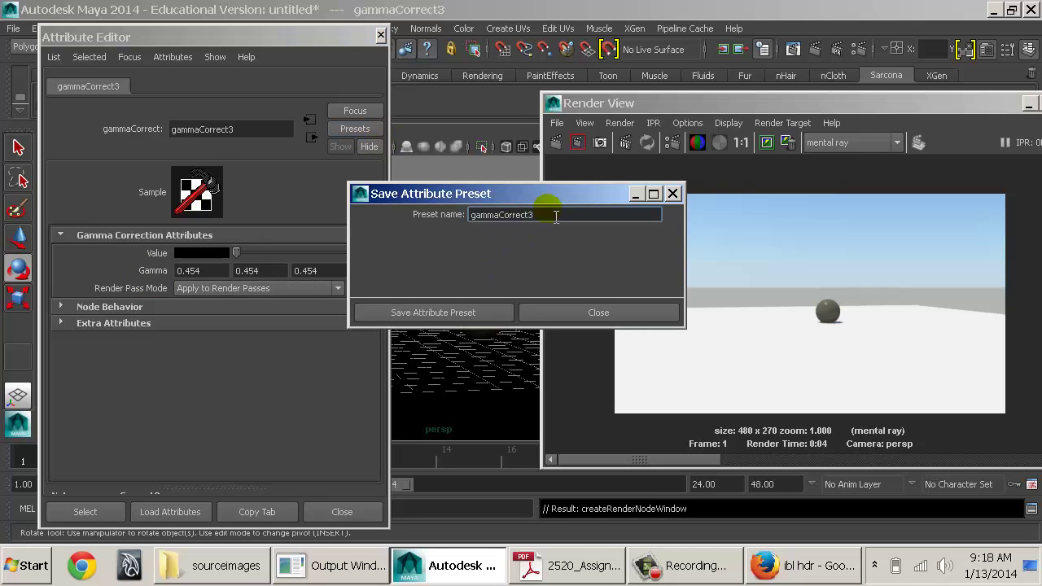
pyautogui.doubleClick(556, 215)
pyautogui.write('FourFiveFour')
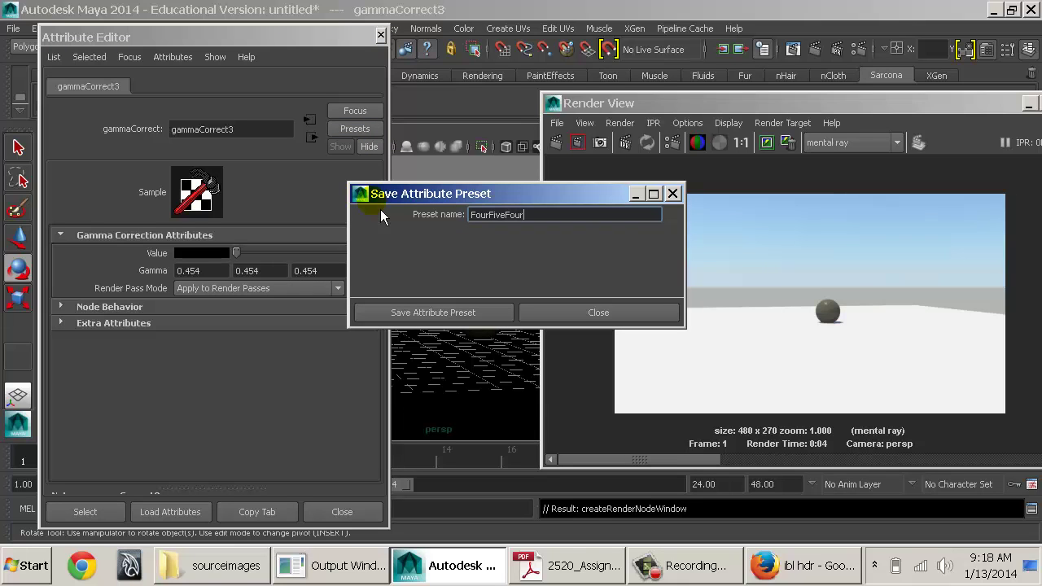
pyautogui.click(454, 317)
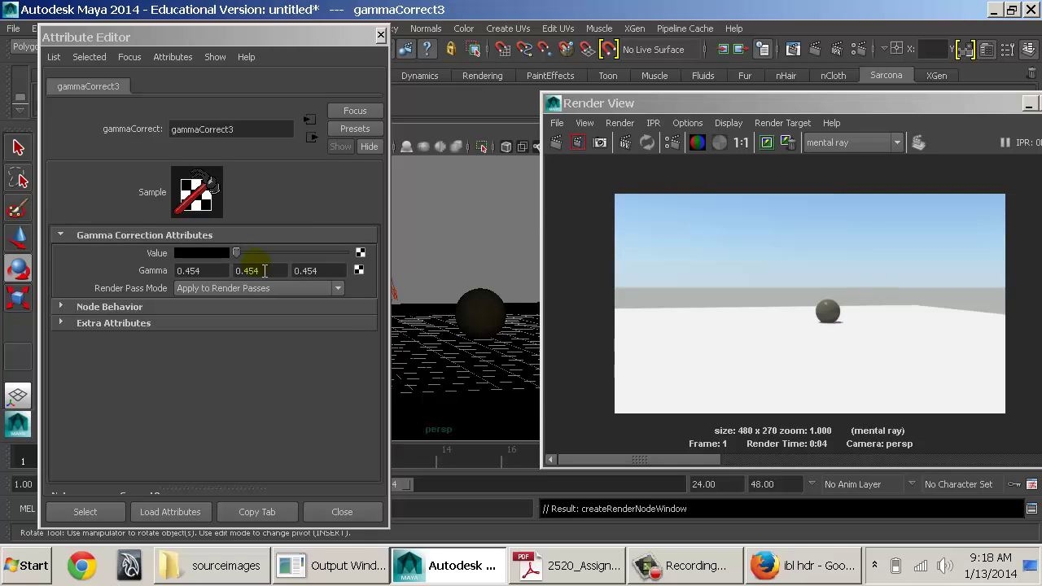
# Step: Replace the Gamma Correct node on the plane material's diffuse color with a new one using the FourFiveFour preset
pyautogui.click(310, 140)
pyautogui.rightClick(161, 270)
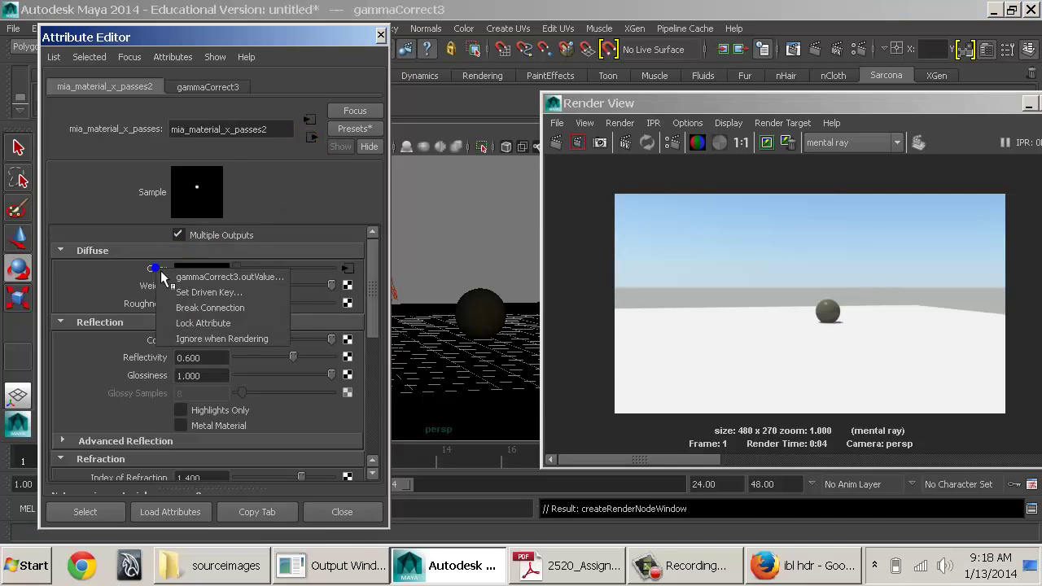
pyautogui.click(183, 309)
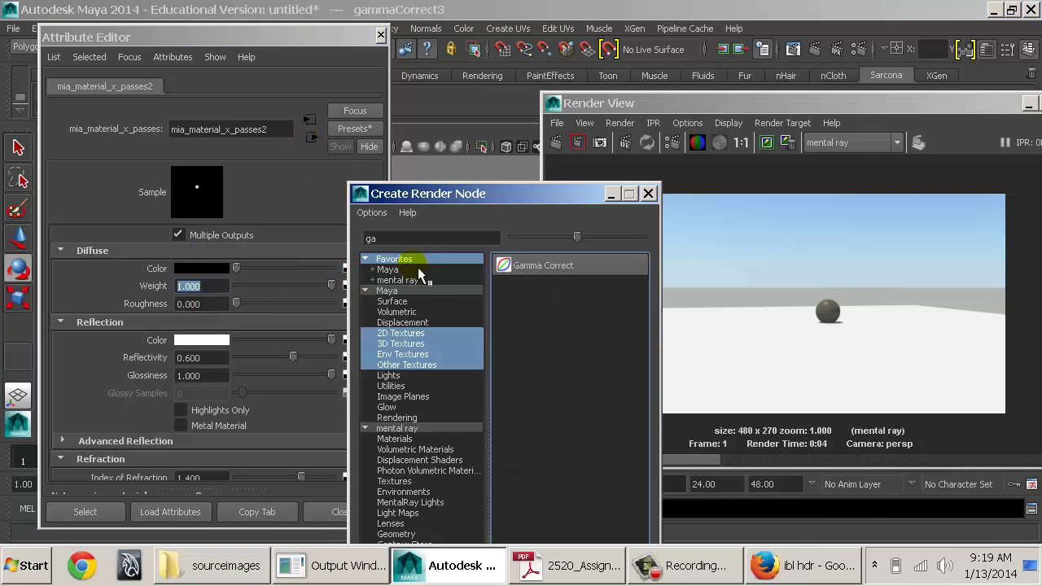
pyautogui.click(570, 272)
pyautogui.click(364, 130)
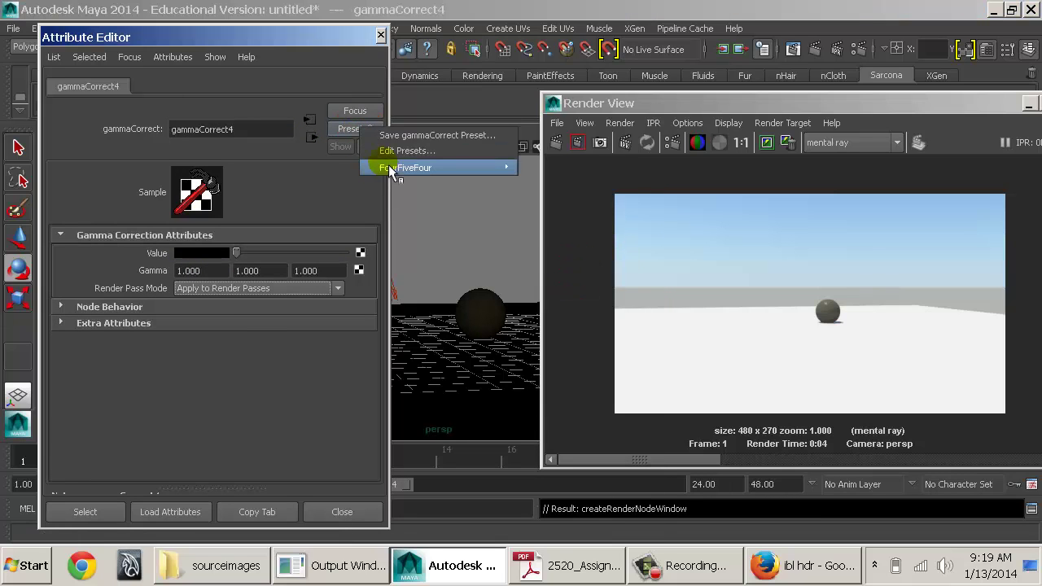
pyautogui.moveTo(383, 168)
pyautogui.click(546, 170)
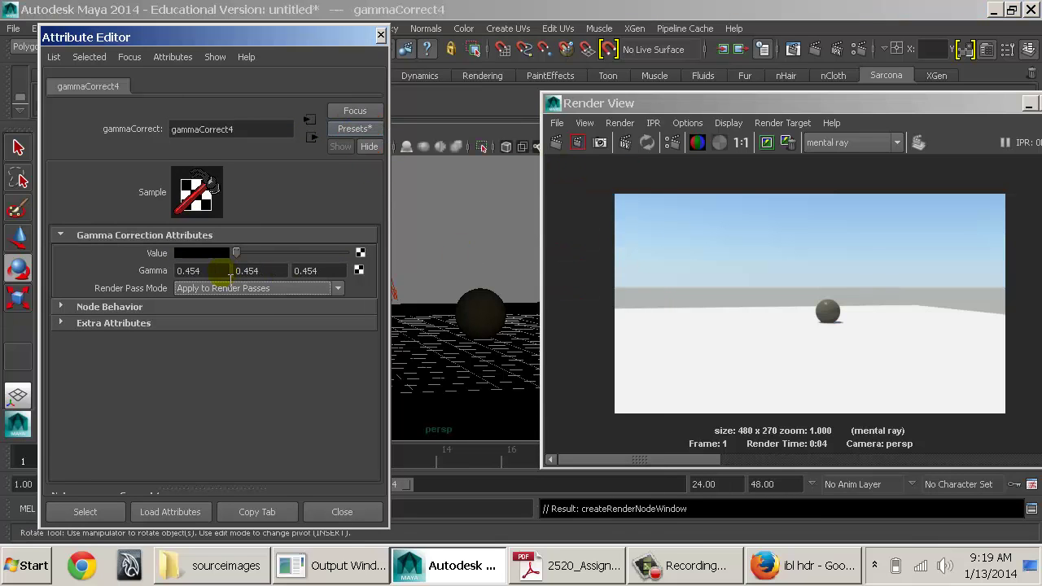
# Step: Set the new Gamma Correct node's value to a muted blue and render the scene again
pyautogui.click(218, 253)
pyautogui.click(252, 212)
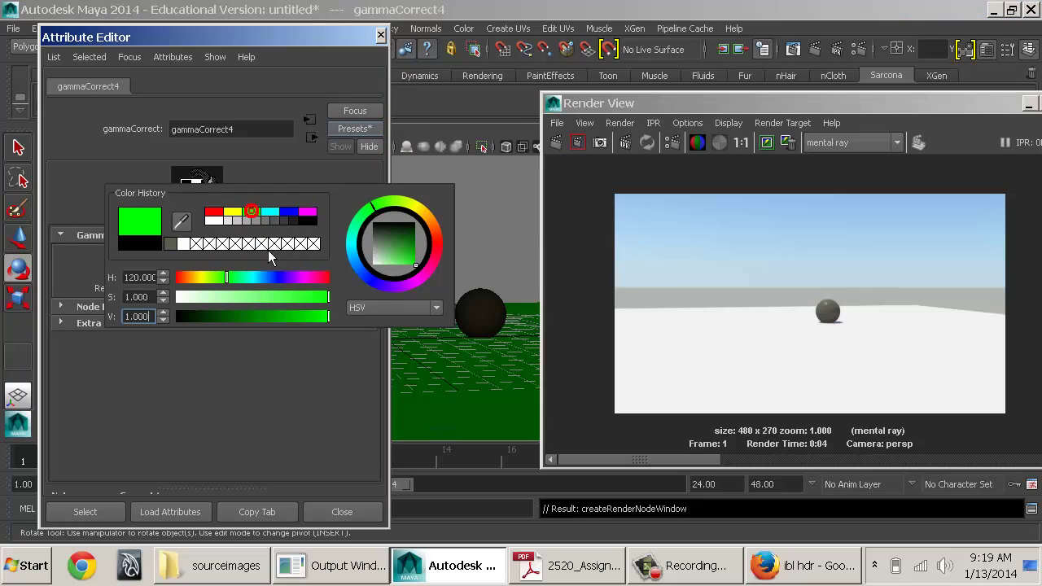
pyautogui.click(223, 297)
pyautogui.moveTo(225, 278); pyautogui.dragTo(264, 282)
pyautogui.click(228, 316)
pyautogui.click(242, 297)
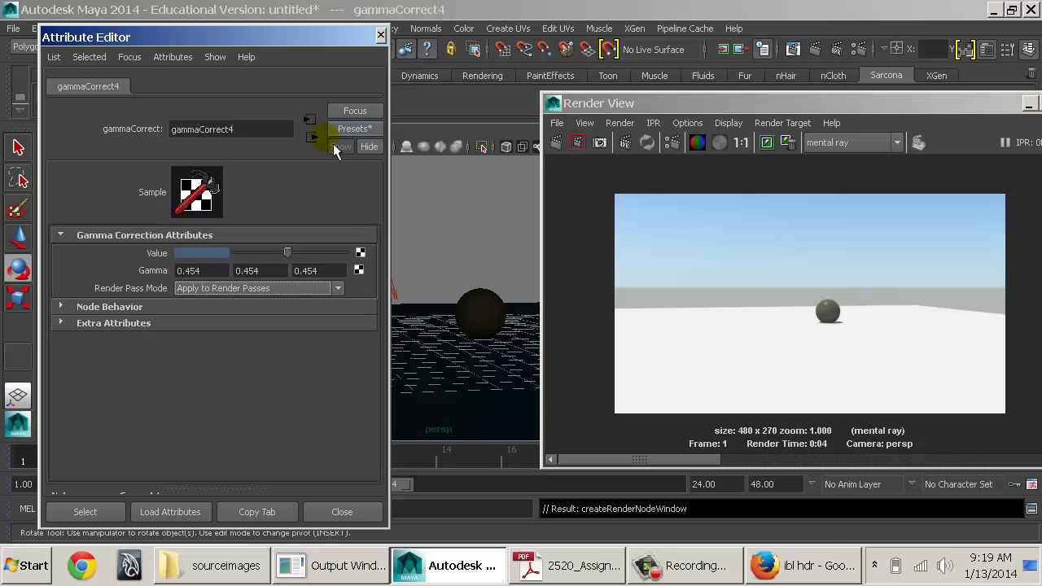
pyautogui.click(560, 145)
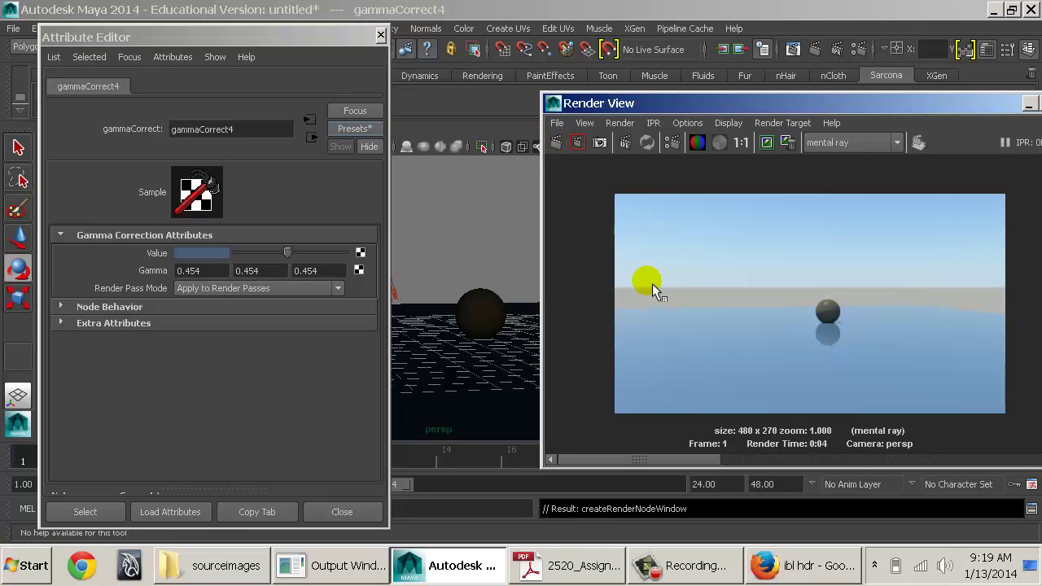
# Step: Lower the plane material's reflectivity to 0.162 and glossiness to 0.259, re-rendering to check the softened reflection
pyautogui.click(313, 137)
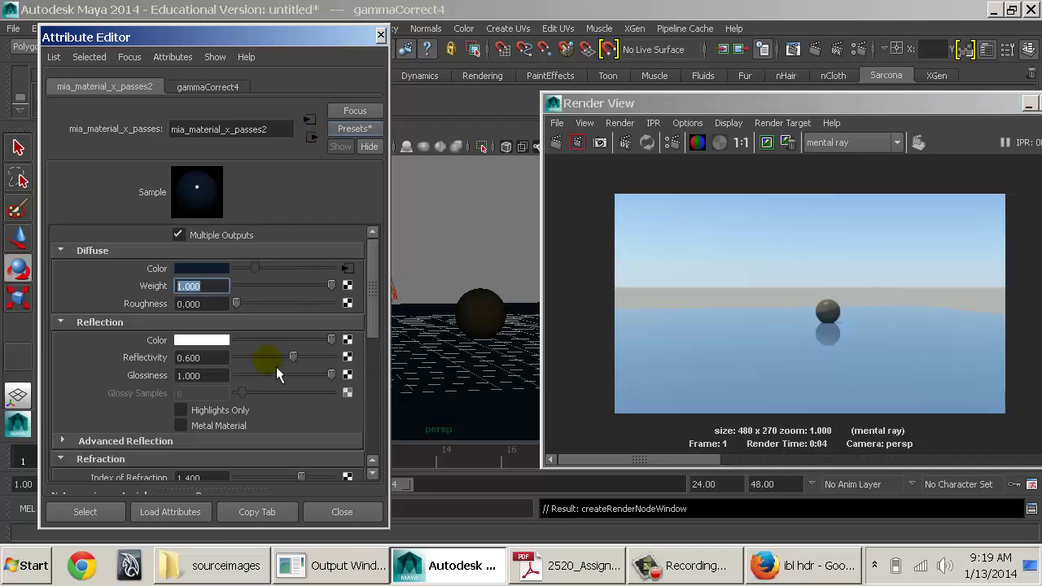
pyautogui.moveTo(247, 365); pyautogui.dragTo(289, 373)
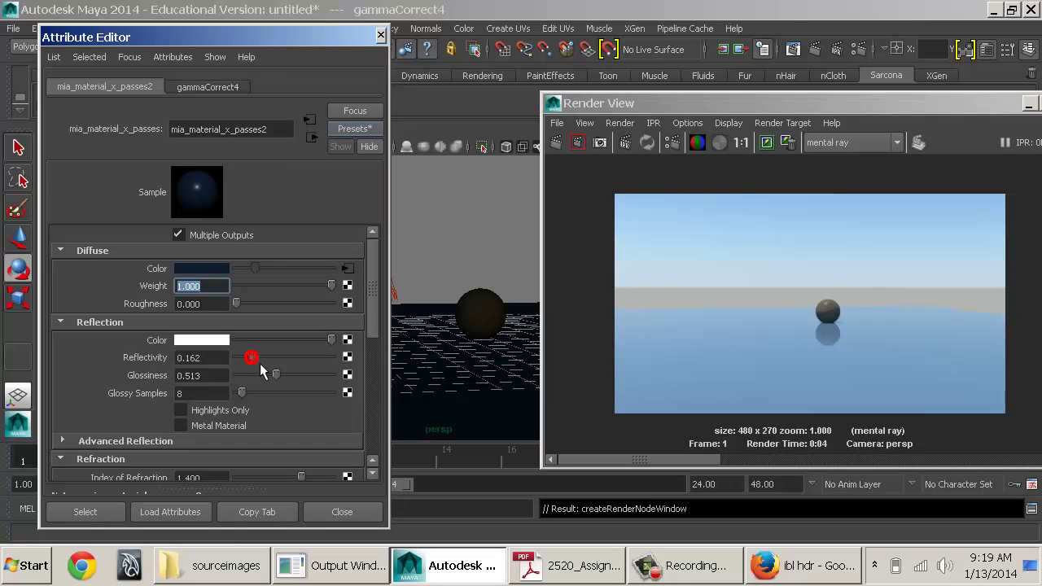
pyautogui.click(557, 142)
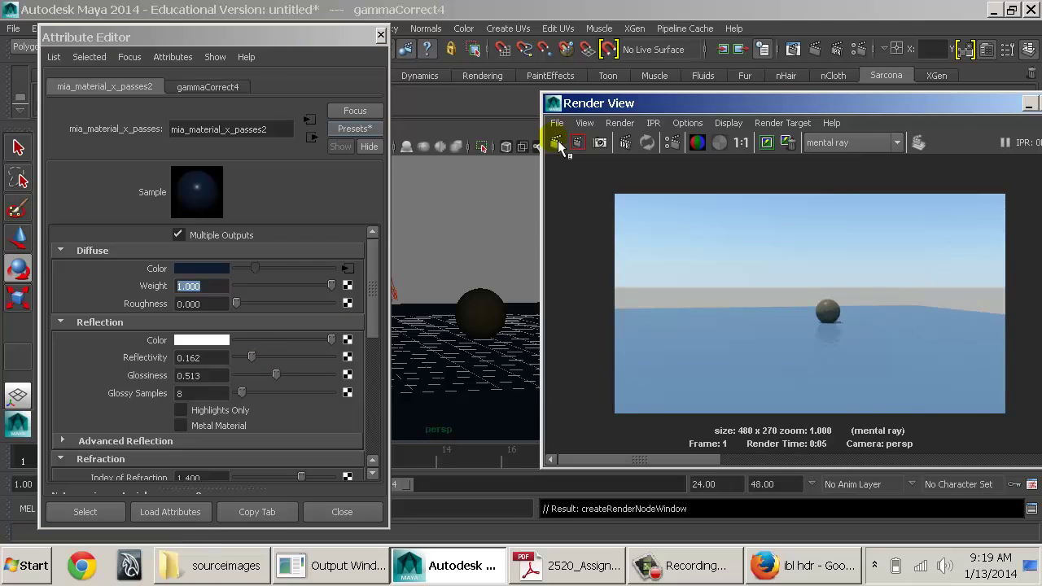
pyautogui.moveTo(258, 375); pyautogui.dragTo(255, 375)
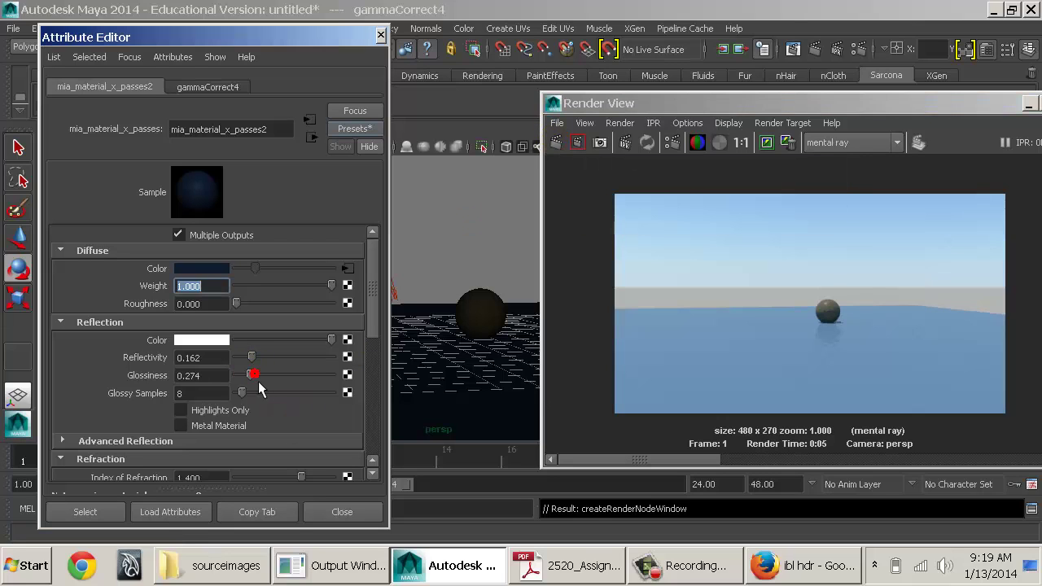
pyautogui.click(555, 143)
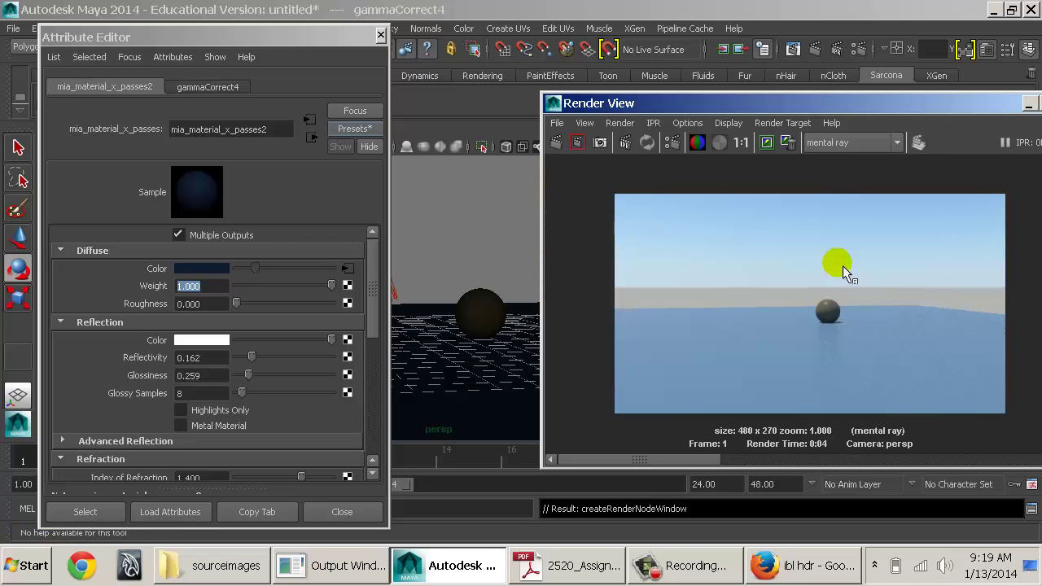
pyautogui.click(381, 35)
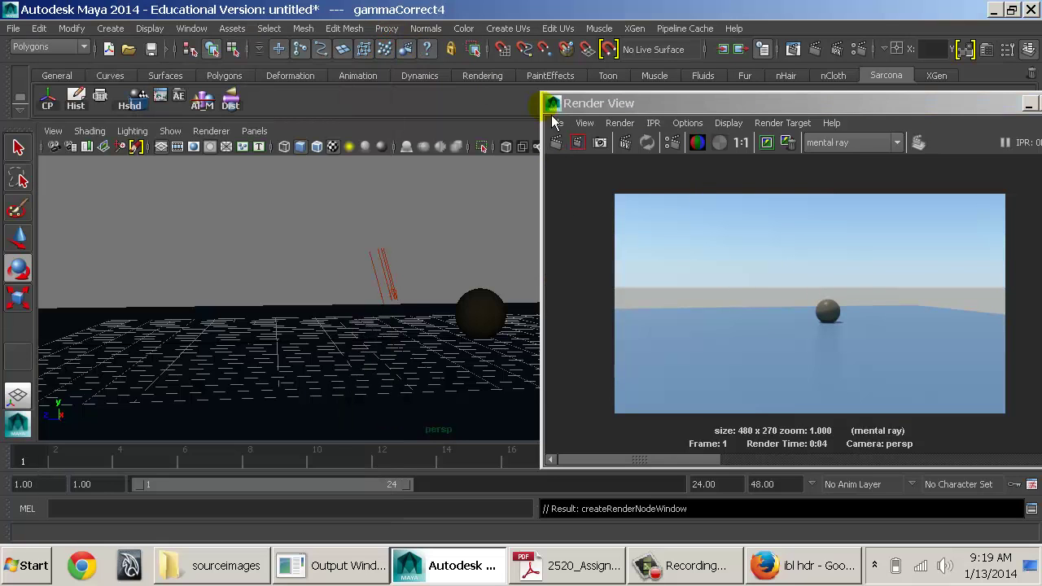
# Step: Select the sun direction light and render the scene from a closer, higher view of the sphere
pyautogui.click(391, 267)
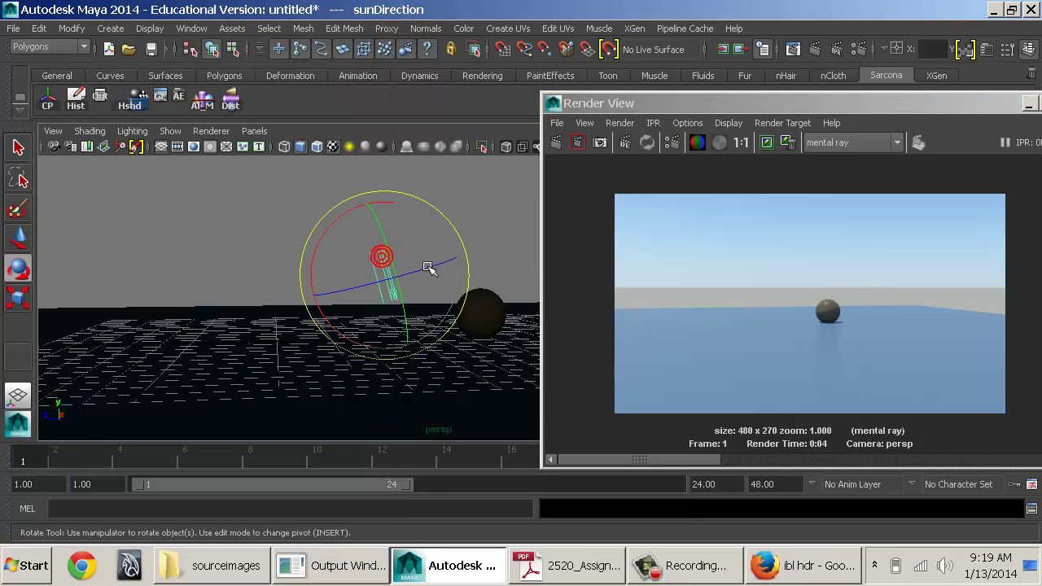
pyautogui.keyDown('alt'); pyautogui.moveTo(489, 245); pyautogui.dragTo(411, 319); pyautogui.keyUp('alt')
pyautogui.keyDown('alt'); pyautogui.moveTo(411, 319); pyautogui.dragTo(572, 247, button='right'); pyautogui.keyUp('alt')
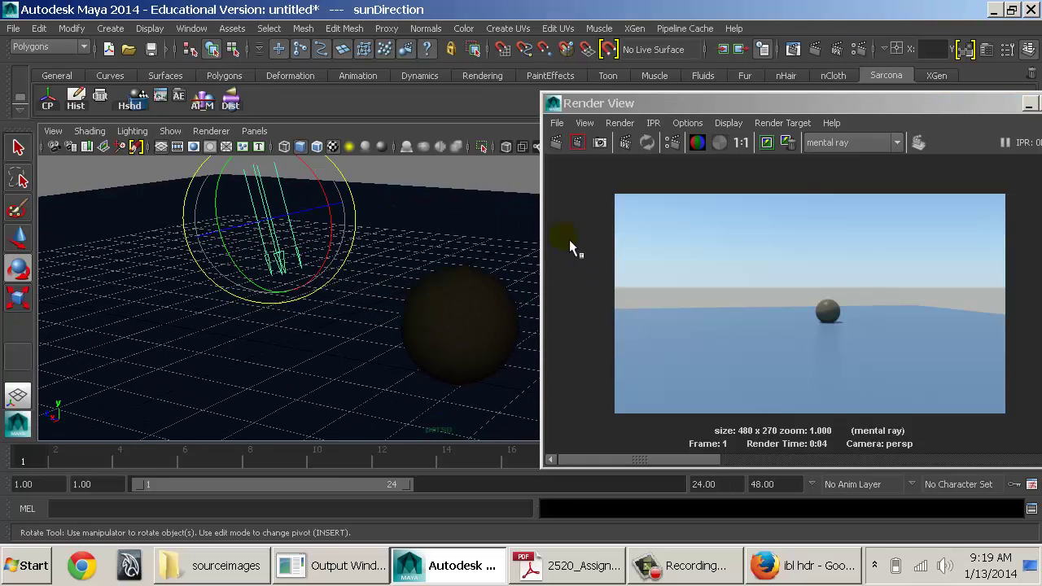
pyautogui.click(556, 143)
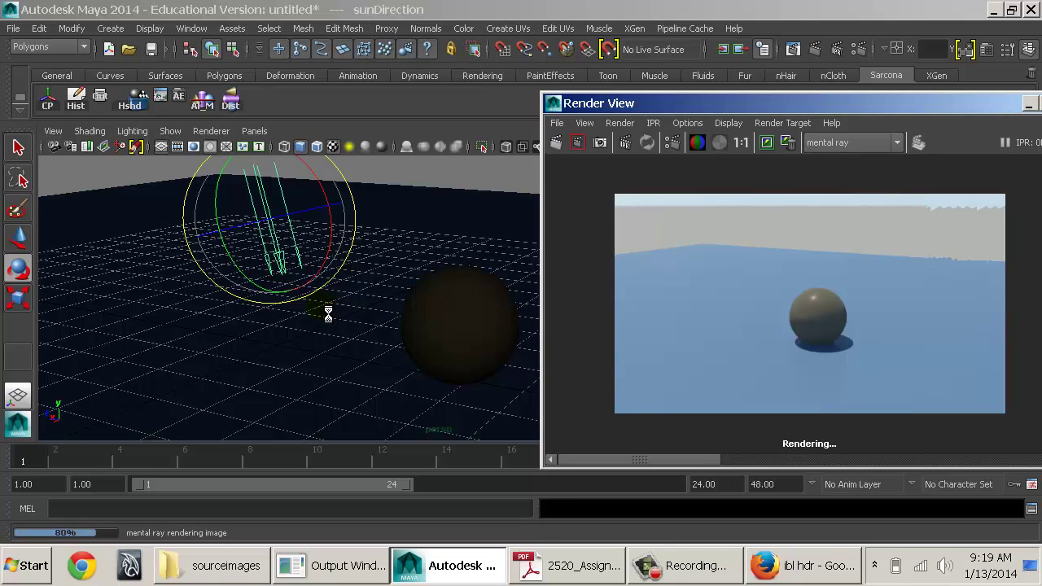
# Step: Rotate the sun direction light to a shallow angle near the horizon and render the sunset lighting
pyautogui.moveTo(325, 261); pyautogui.dragTo(329, 195)
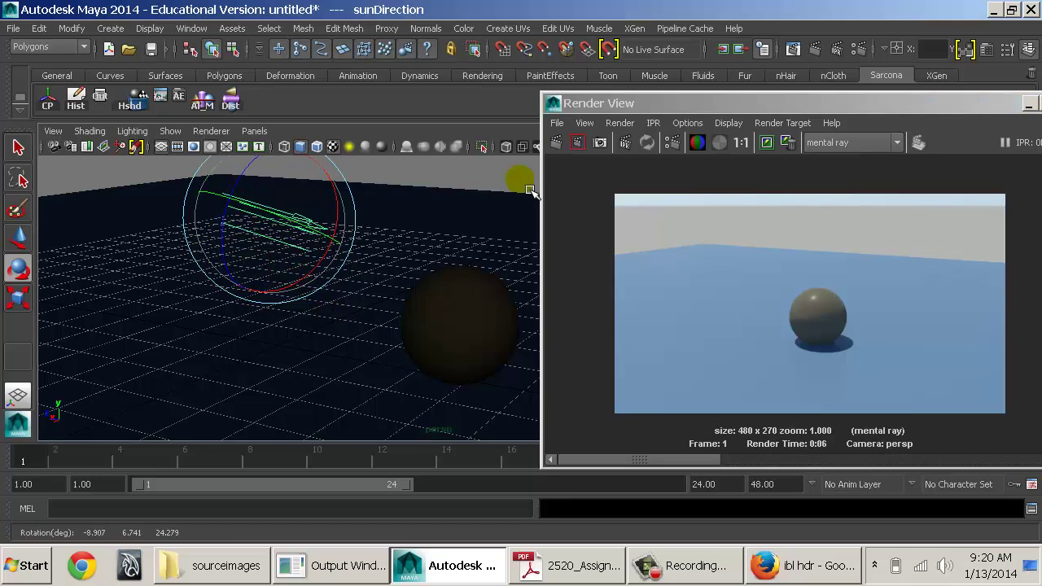
pyautogui.click(566, 148)
pyautogui.click(564, 145)
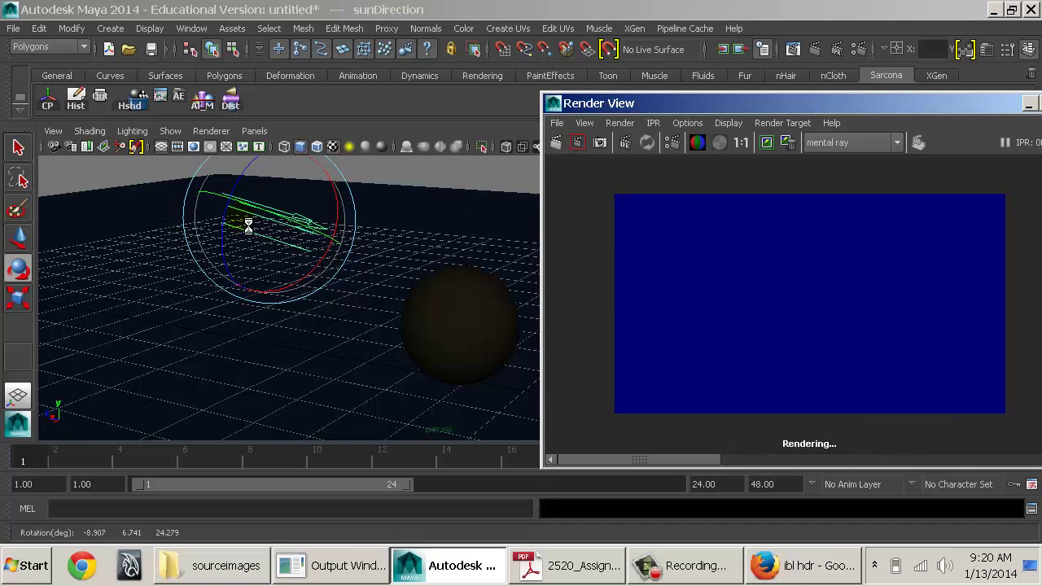
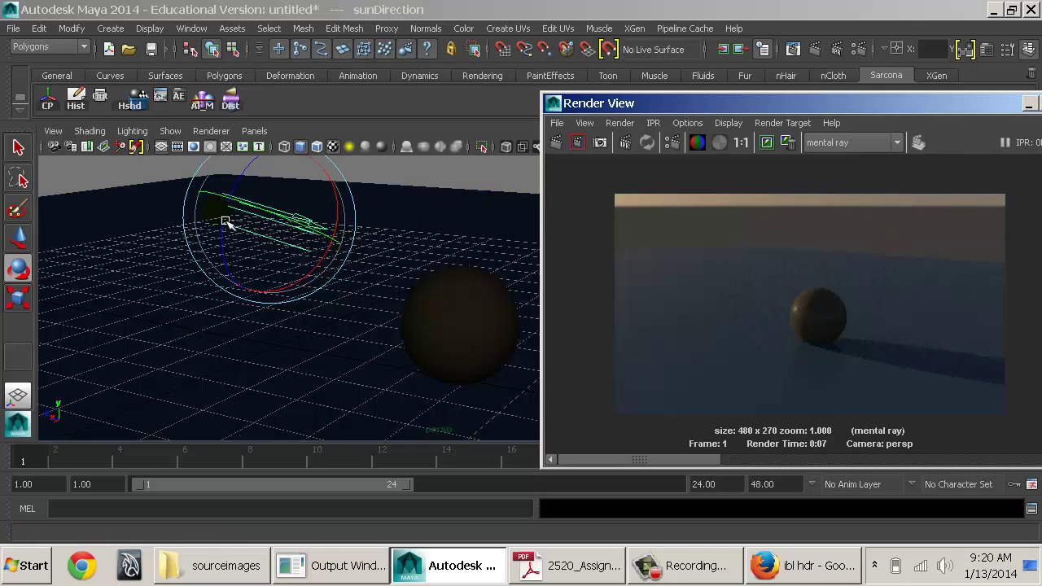
# Step: Keep the low-sun render for comparison, rotate the sun light to point steeply downward, and render again
pyautogui.click(766, 143)
pyautogui.moveTo(306, 199); pyautogui.dragTo(281, 198)
pyautogui.click(557, 145)
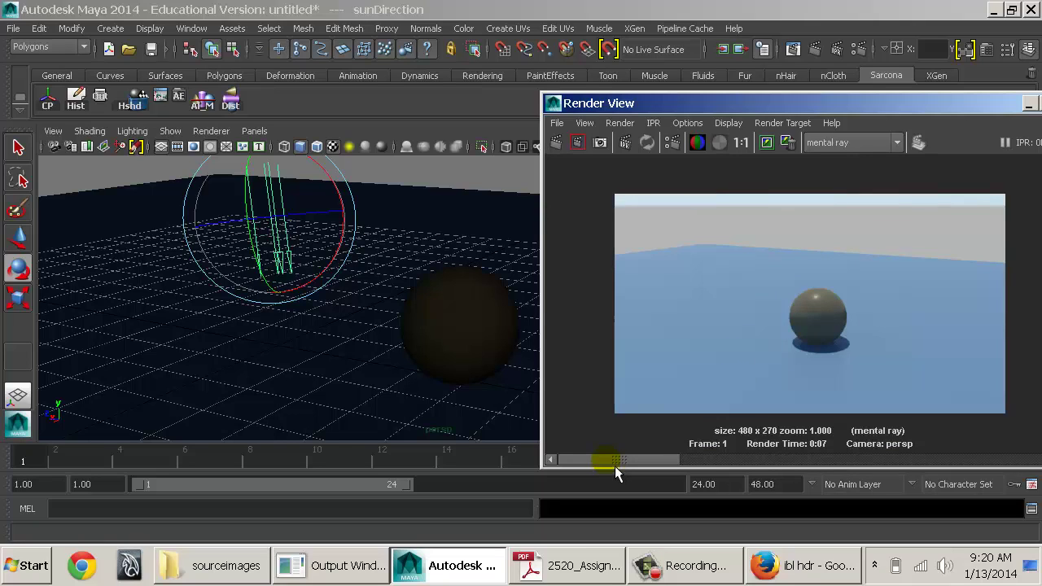
# Step: Compare the stored low-sun and high-sun renders, examining the sphere's shading and highlights up close in each
pyautogui.moveTo(615, 466); pyautogui.dragTo(709, 458)
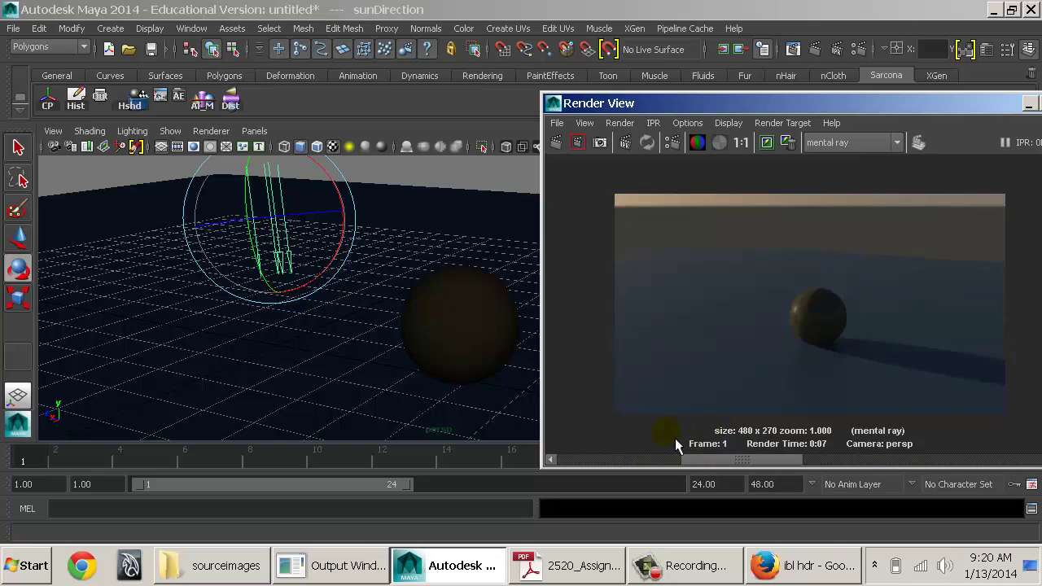
pyautogui.moveTo(699, 437); pyautogui.dragTo(653, 436)
pyautogui.moveTo(664, 437)
pyautogui.mouseDown()
pyautogui.moveTo(687, 436)
pyautogui.moveTo(654, 438)
pyautogui.moveTo(681, 435)
pyautogui.moveTo(664, 435)
pyautogui.mouseUp()
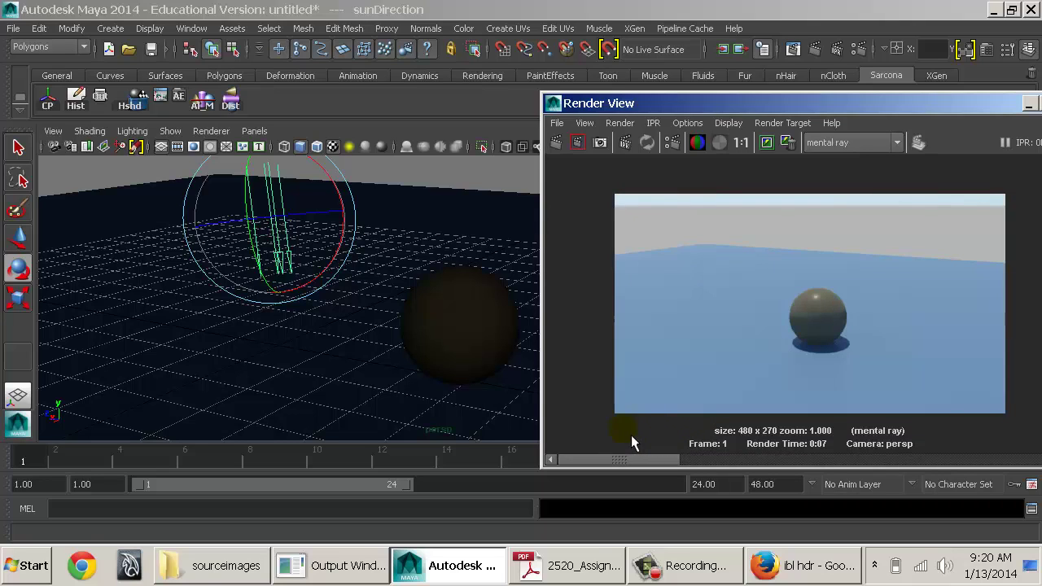
pyautogui.scroll(5, 811, 299)
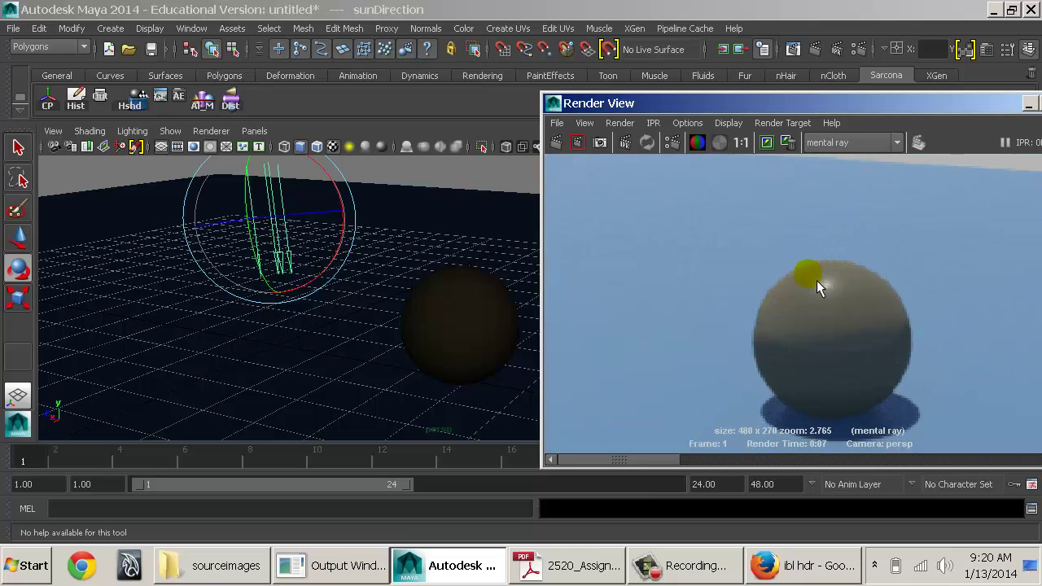
pyautogui.click(741, 145)
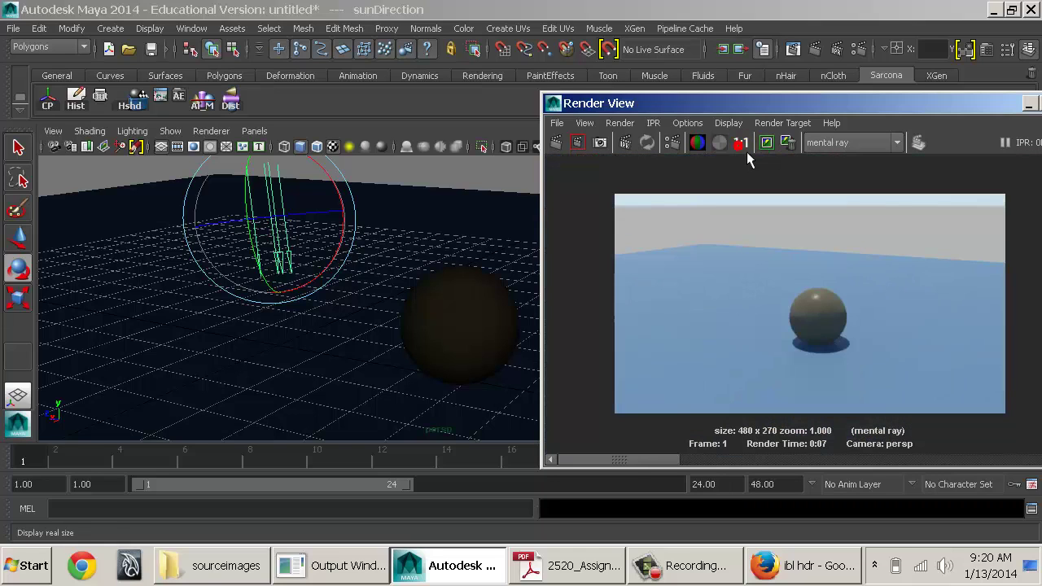
pyautogui.moveTo(670, 458); pyautogui.dragTo(710, 457)
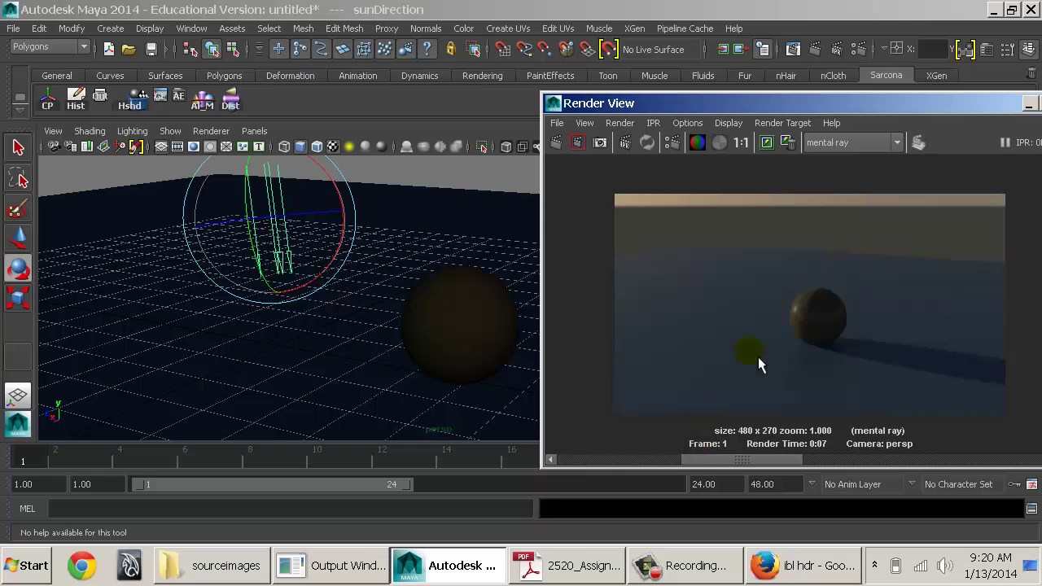
pyautogui.scroll(6, 762, 350)
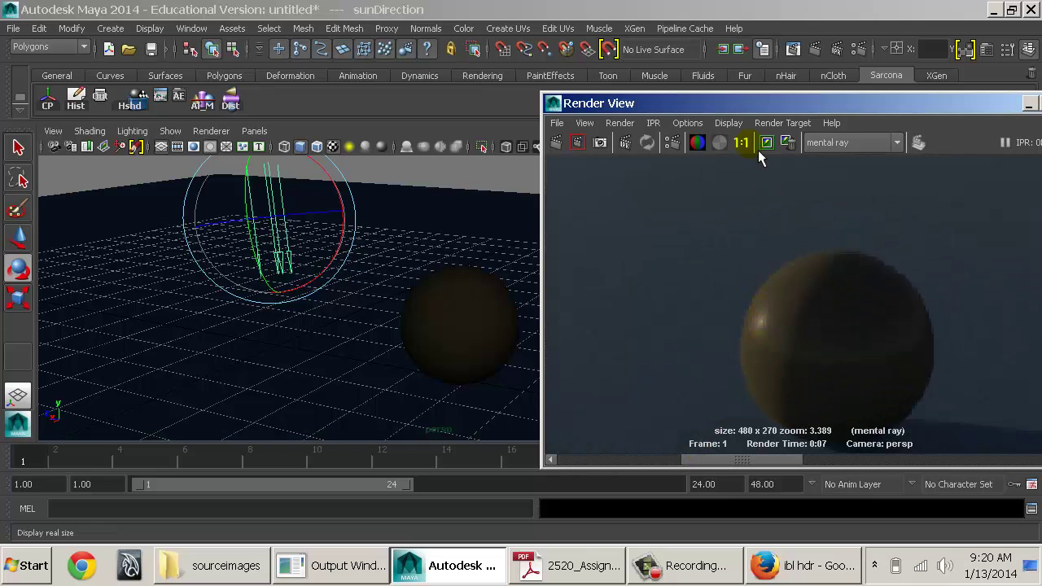
pyautogui.click(757, 148)
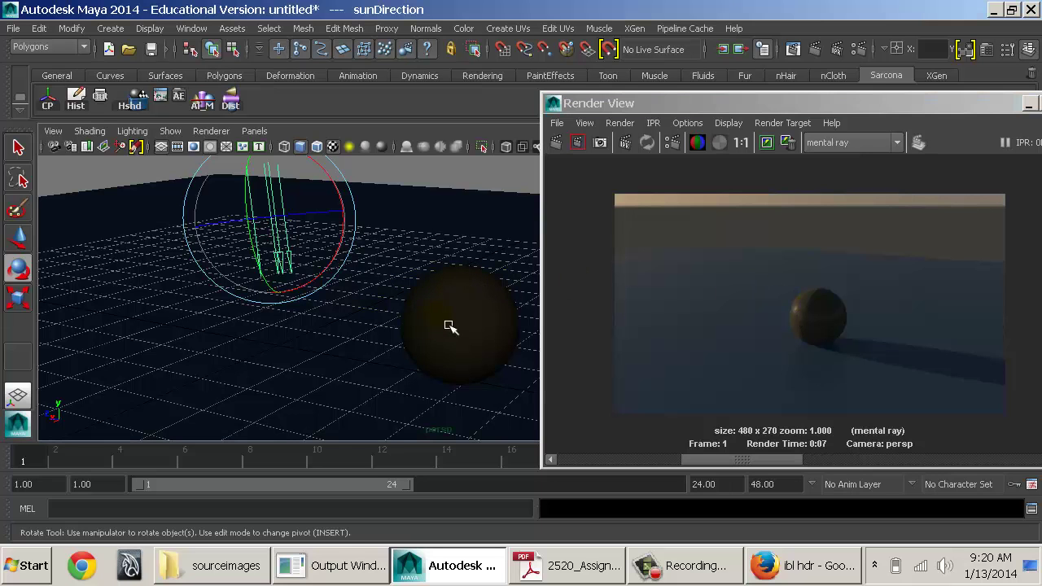
# Step: Angle the sun light lower and render the sphere from a near-ground view facing into the sun
pyautogui.moveTo(350, 236); pyautogui.dragTo(350, 324)
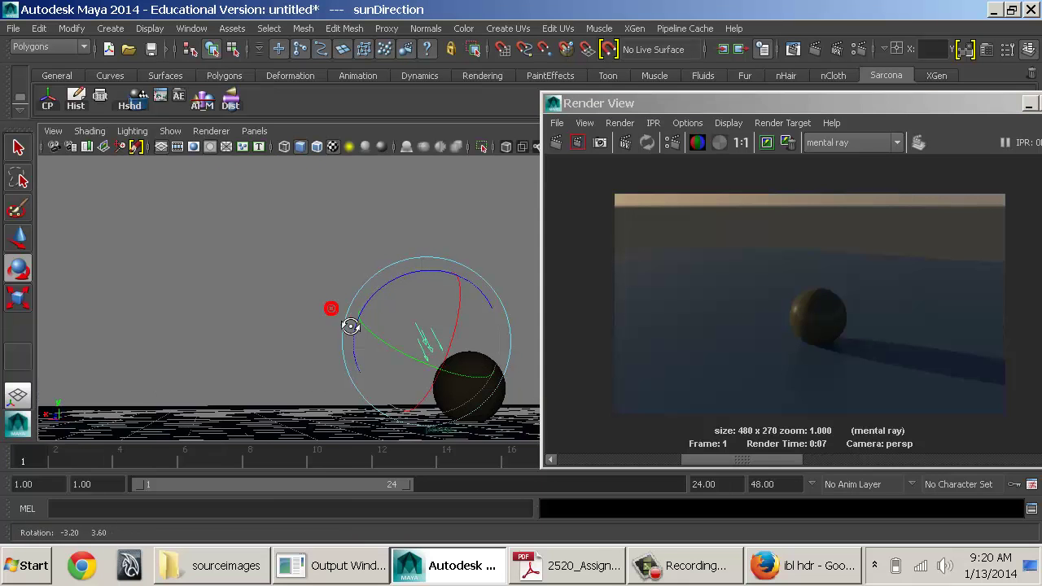
pyautogui.click(557, 143)
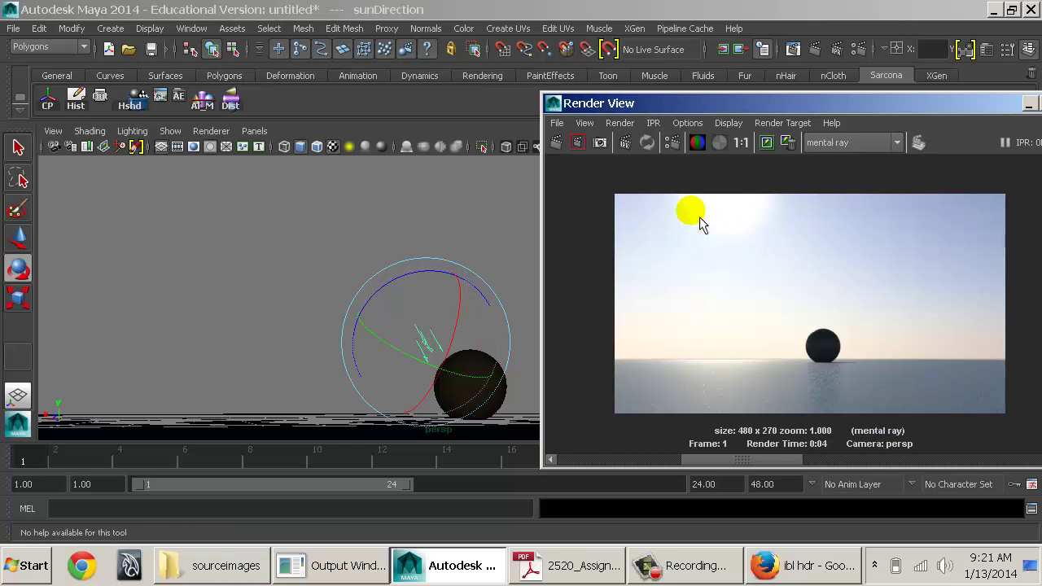
# Step: Readjust the sun light's rotation, render with the sun behind the camera, and inspect the lit sphere up close
pyautogui.keyDown('alt'); pyautogui.moveTo(287, 326); pyautogui.dragTo(481, 348); pyautogui.keyUp('alt')
pyautogui.keyDown('alt'); pyautogui.moveTo(481, 347); pyautogui.dragTo(451, 335, button='middle'); pyautogui.keyUp('alt')
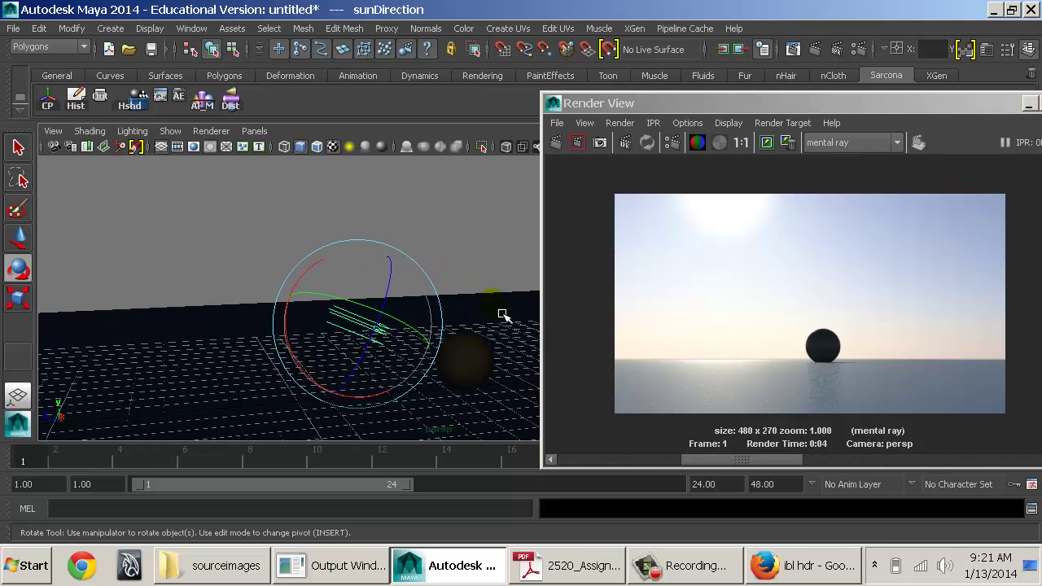
pyautogui.keyDown('alt'); pyautogui.moveTo(486, 325); pyautogui.dragTo(472, 312); pyautogui.keyUp('alt')
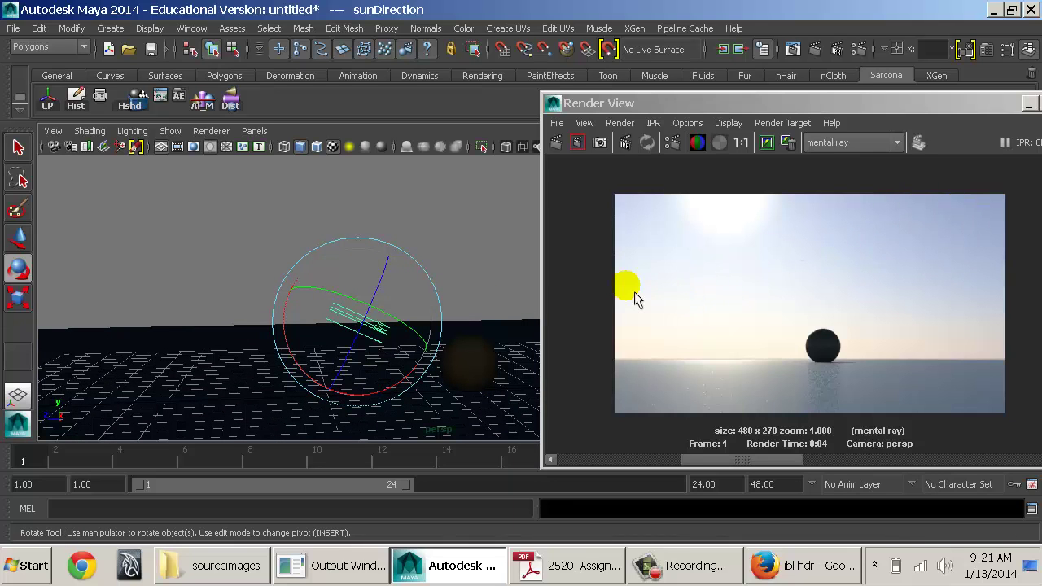
pyautogui.keyDown('alt'); pyautogui.moveTo(443, 309); pyautogui.dragTo(387, 301); pyautogui.keyUp('alt')
pyautogui.moveTo(390, 374); pyautogui.dragTo(342, 269)
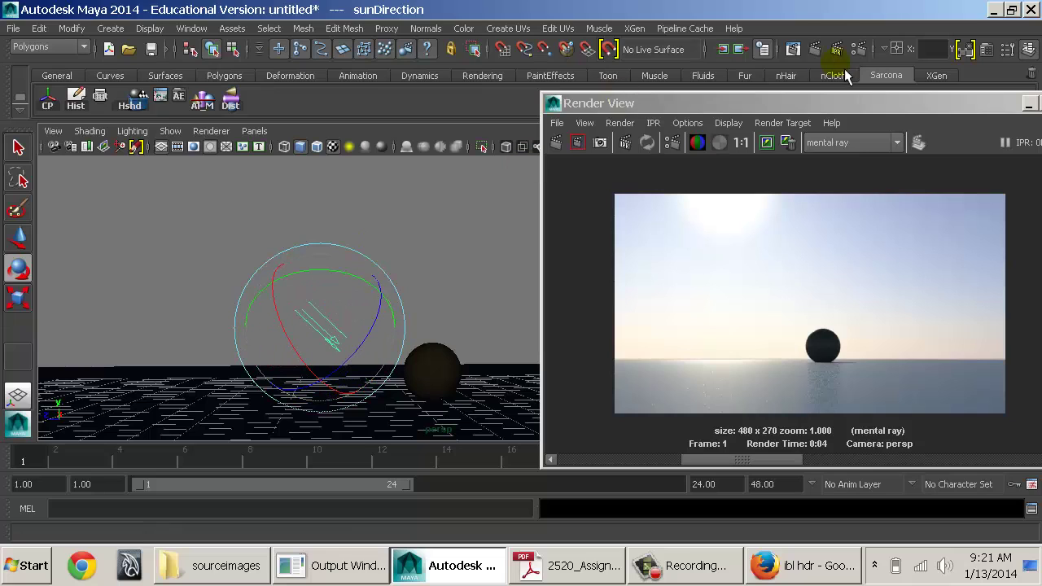
pyautogui.click(817, 49)
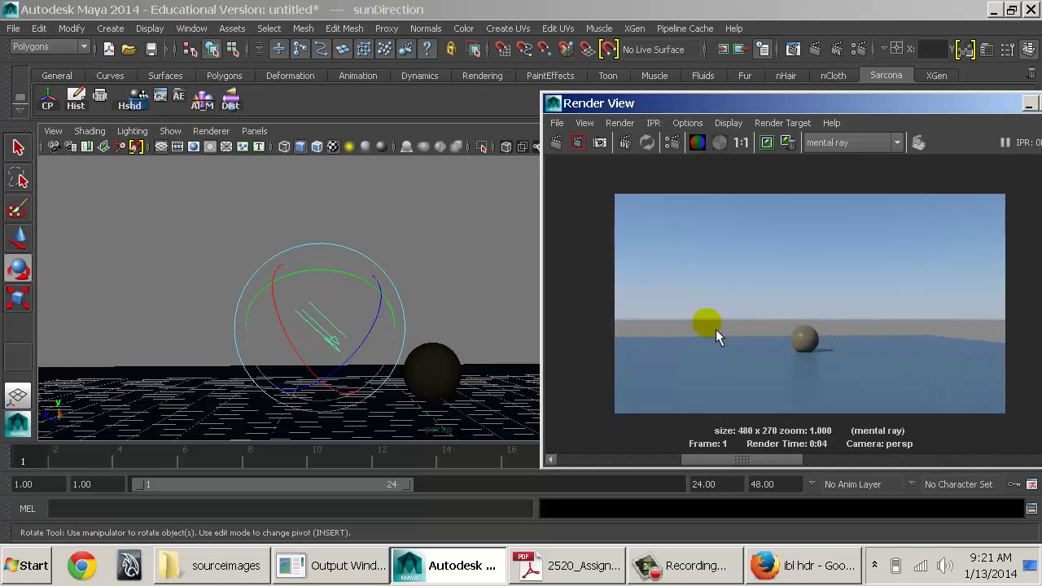
pyautogui.scroll(5, 725, 325)
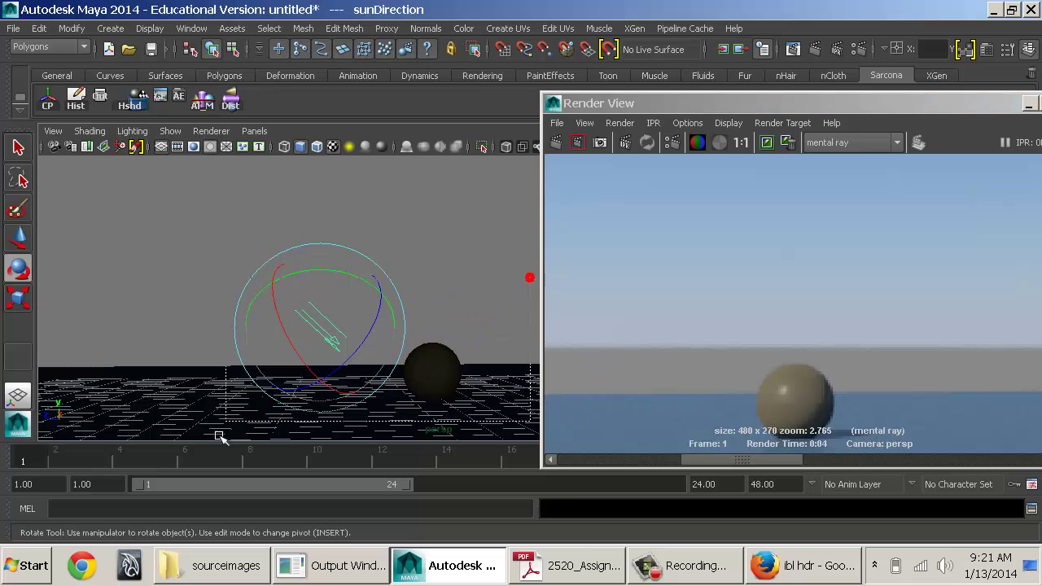
# Step: Select the sun light, sphere and ground plane together, move them upward, and render the scene
pyautogui.keyDown('alt'); pyautogui.moveTo(530, 277); pyautogui.dragTo(453, 314); pyautogui.keyUp('alt')
pyautogui.press('w')
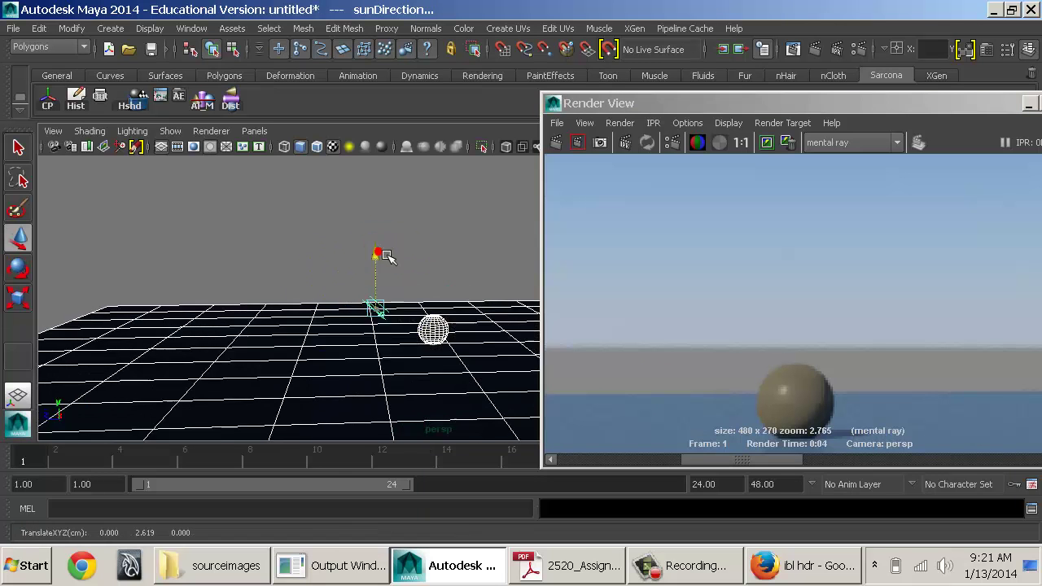
pyautogui.keyDown('alt'); pyautogui.moveTo(384, 256); pyautogui.dragTo(521, 309); pyautogui.keyUp('alt')
pyautogui.click(559, 142)
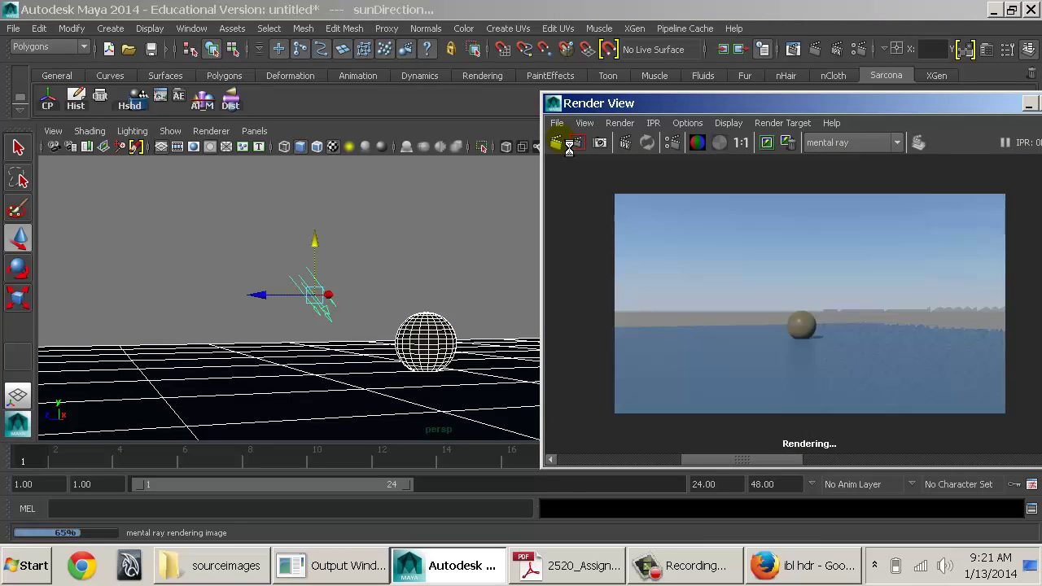
# Step: Scale the ground plane up so it extends to the horizon, and render the scene from farther away
pyautogui.click(479, 393)
pyautogui.keyDown('alt'); pyautogui.moveTo(500, 396); pyautogui.dragTo(38, 326, button='right'); pyautogui.keyUp('alt')
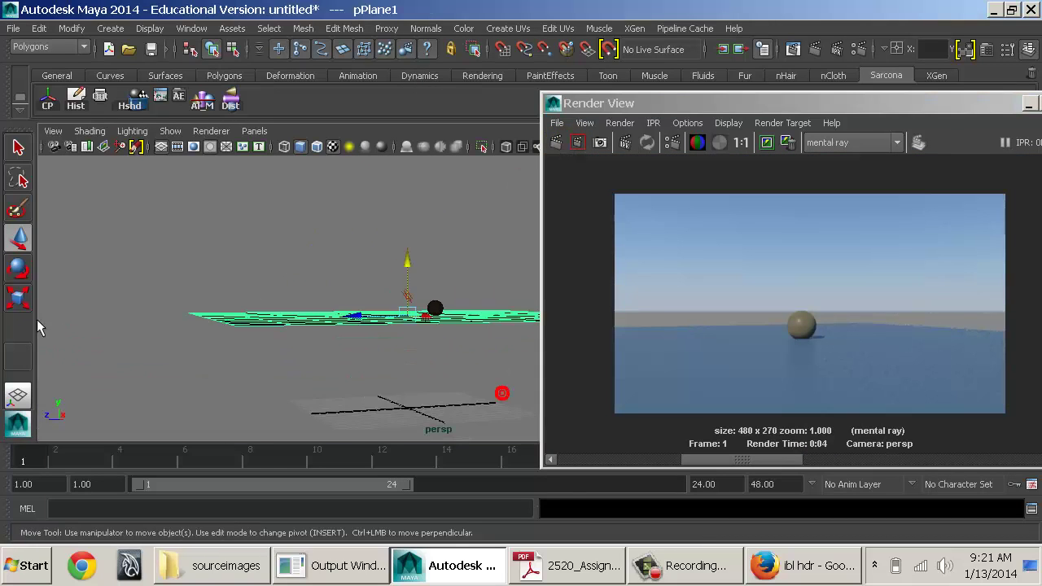
pyautogui.keyDown('alt'); pyautogui.moveTo(38, 326); pyautogui.dragTo(329, 357); pyautogui.keyUp('alt')
pyautogui.keyDown('alt'); pyautogui.moveTo(329, 358); pyautogui.dragTo(561, 367, button='right'); pyautogui.keyUp('alt')
pyautogui.press('r')
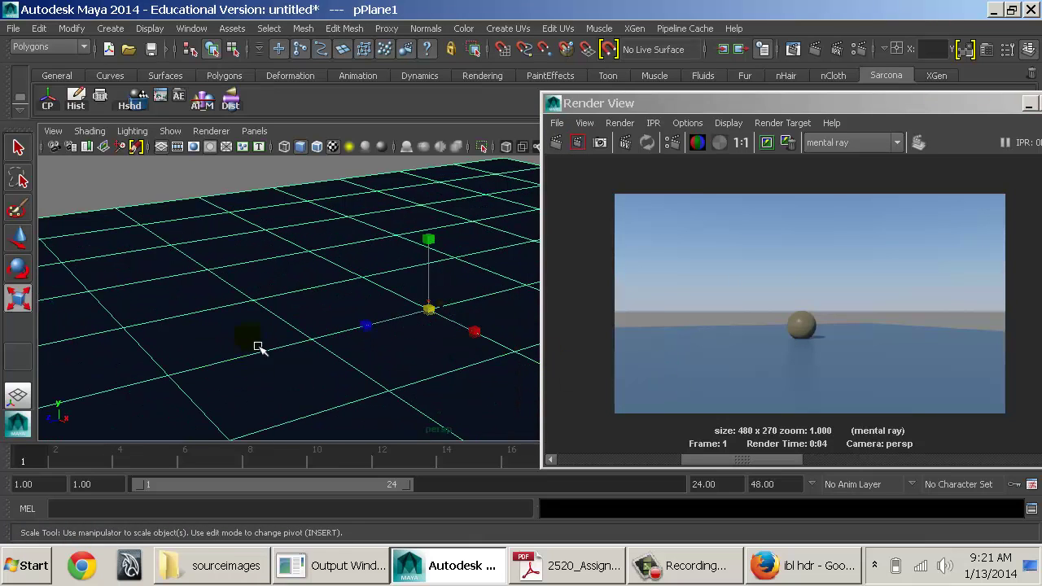
pyautogui.keyDown('alt'); pyautogui.moveTo(258, 347); pyautogui.dragTo(416, 333); pyautogui.keyUp('alt')
pyautogui.keyDown('alt'); pyautogui.moveTo(416, 333); pyautogui.dragTo(591, 344, button='right'); pyautogui.keyUp('alt')
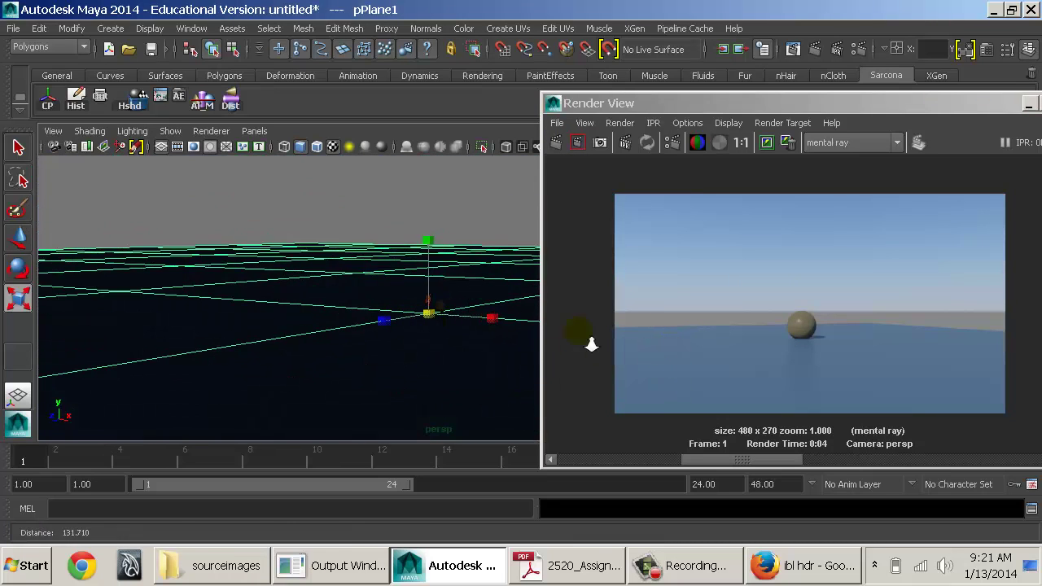
pyautogui.keyDown('alt'); pyautogui.moveTo(591, 345); pyautogui.dragTo(524, 365); pyautogui.keyUp('alt')
pyautogui.keyDown('alt'); pyautogui.moveTo(296, 340); pyautogui.dragTo(384, 366, button='right'); pyautogui.keyUp('alt')
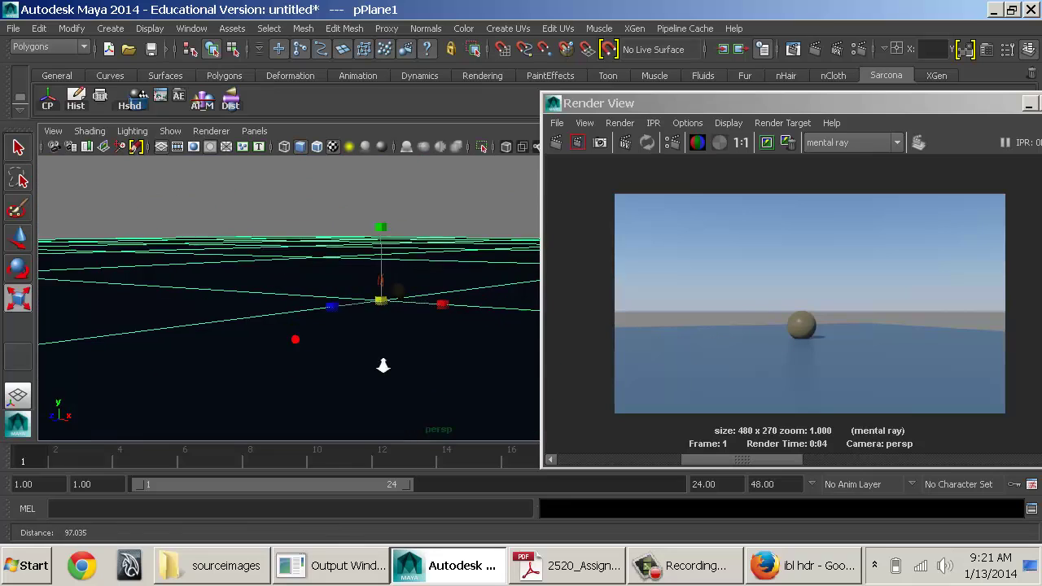
pyautogui.keyDown('alt'); pyautogui.moveTo(384, 366); pyautogui.dragTo(488, 318); pyautogui.keyUp('alt')
pyautogui.click(562, 145)
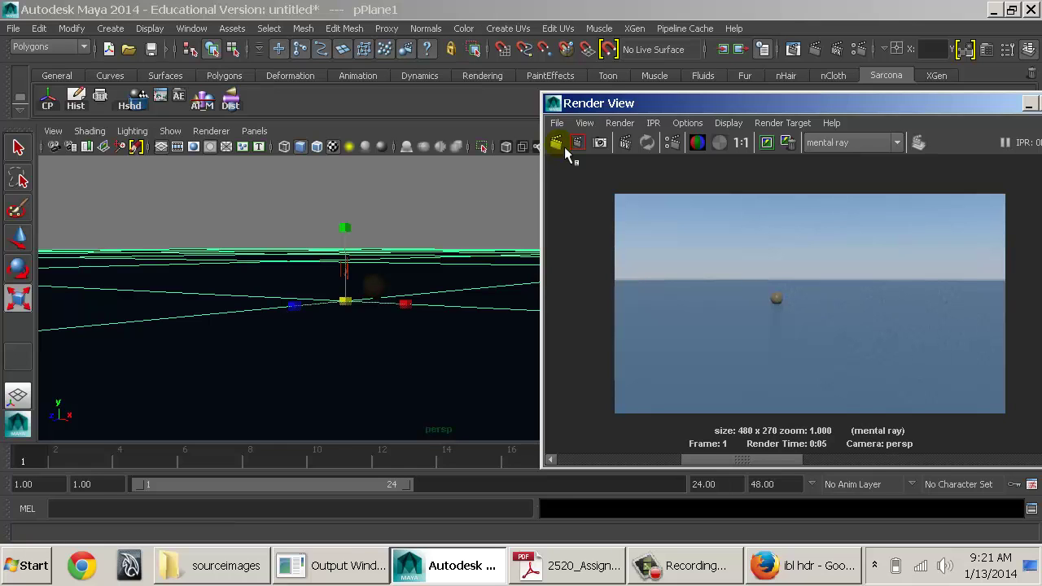
pyautogui.keyDown('alt'); pyautogui.moveTo(418, 275); pyautogui.dragTo(510, 285); pyautogui.keyUp('alt')
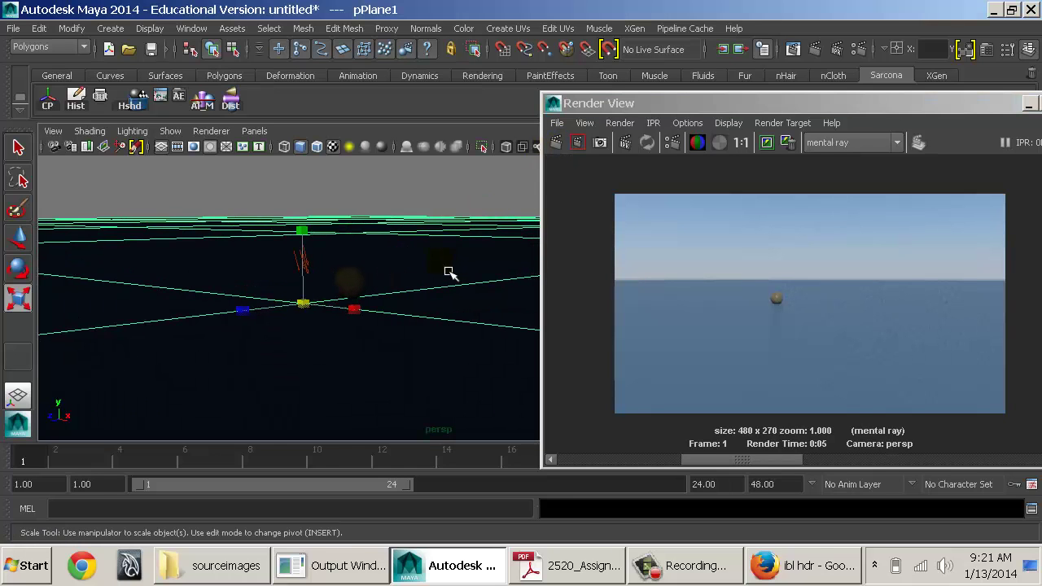
# Step: Select the sun light and set the Horizon Height of its connected mia_physicalsky1 node to -20
pyautogui.click(395, 193)
pyautogui.click(303, 262)
pyautogui.click(302, 259)
pyautogui.hotkey('ctrl', 'a')
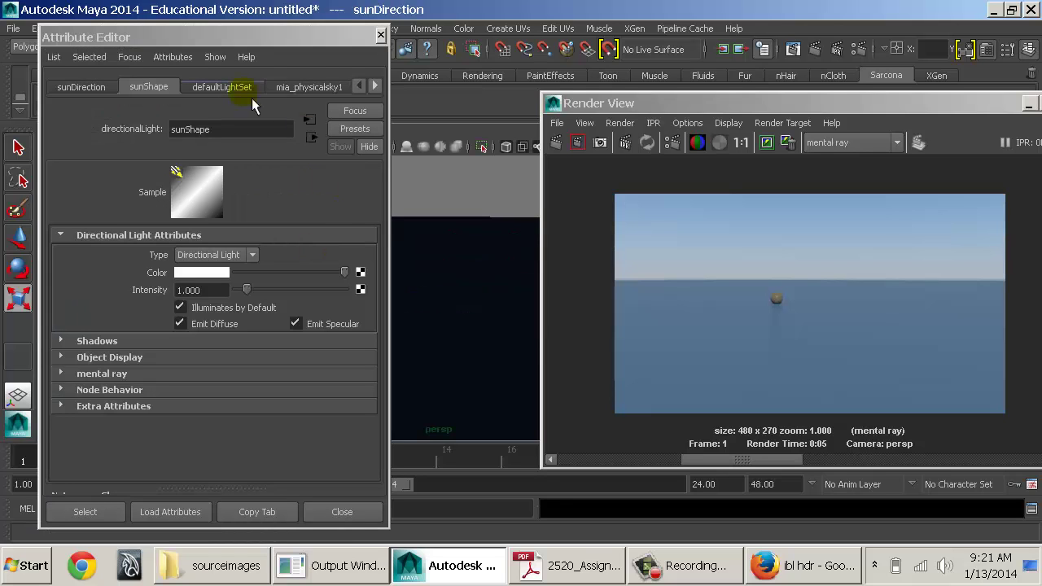
pyautogui.click(377, 87)
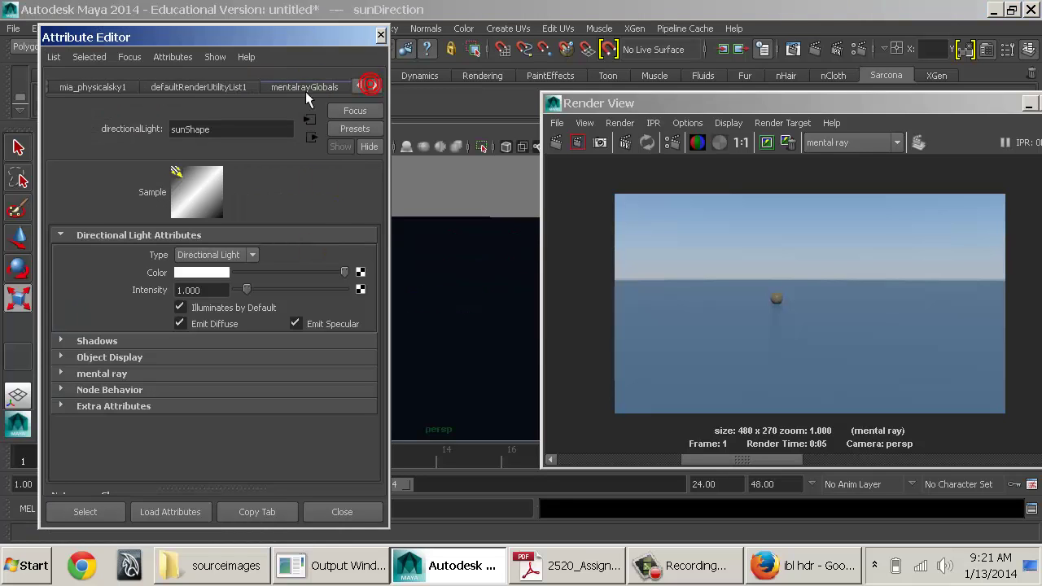
pyautogui.click(209, 88)
pyautogui.click(130, 91)
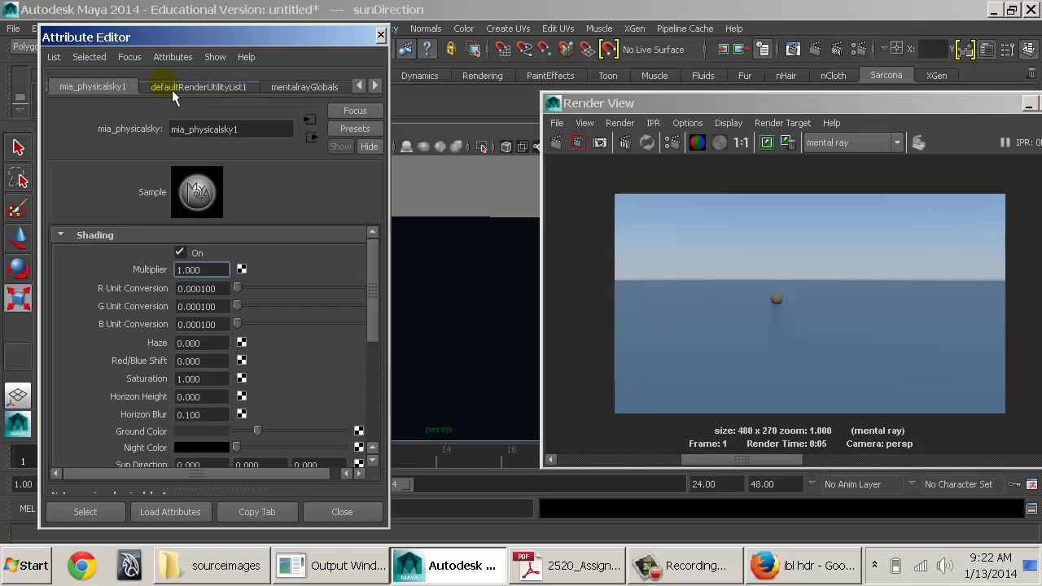
pyautogui.scroll(-3, 351, 308)
pyautogui.click(216, 348)
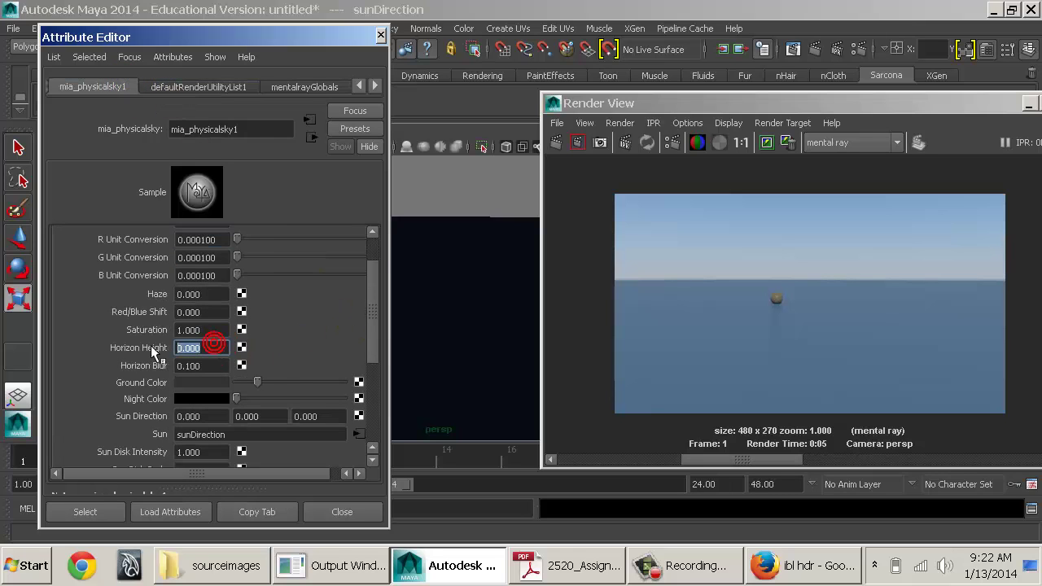
pyautogui.write('-20.000')
# Step: Scale the ground plane down until its edges fit in view, and render the scene from a higher angle
pyautogui.click(469, 257)
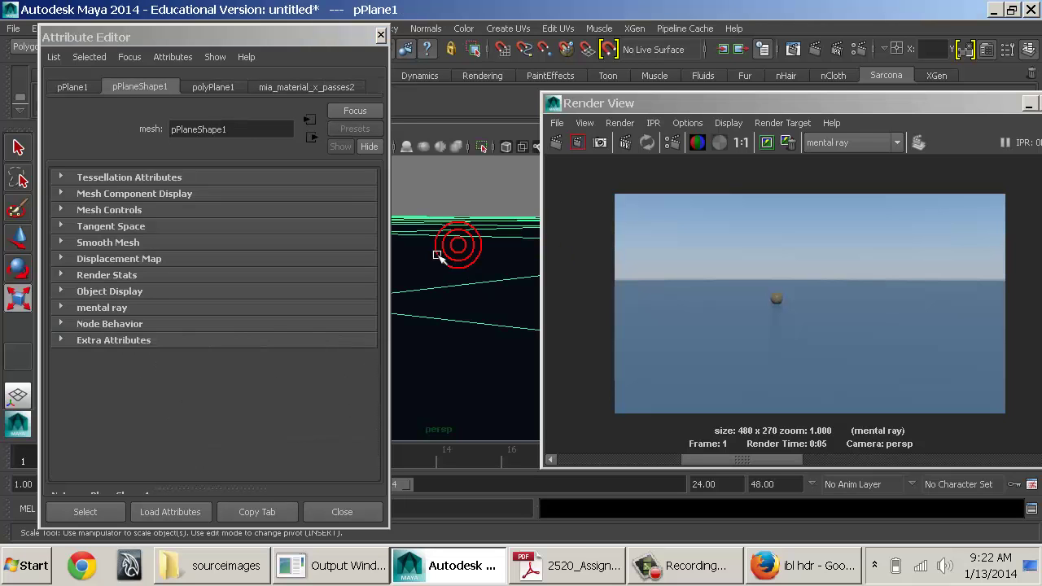
pyautogui.click(380, 35)
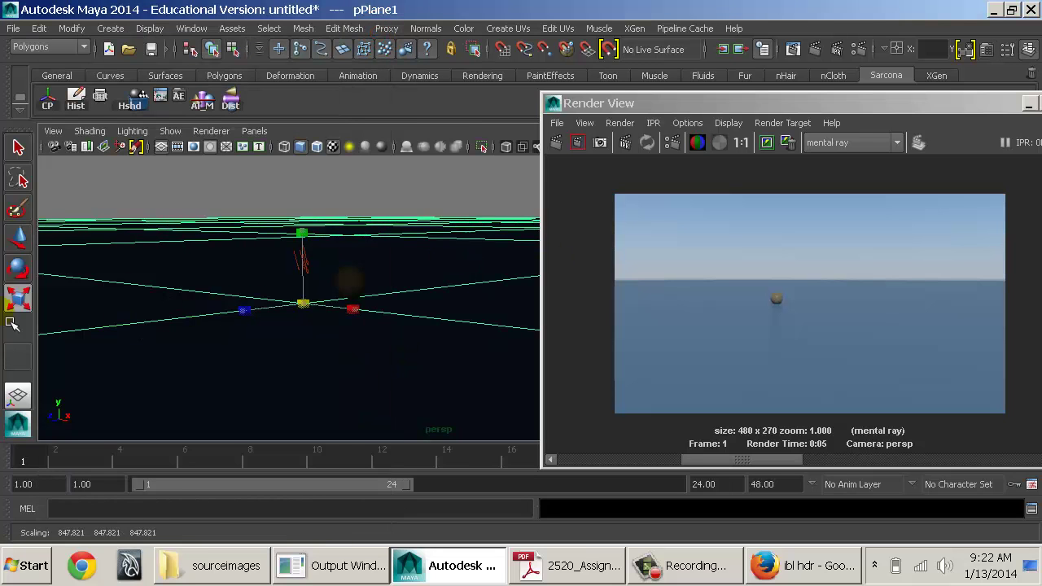
pyautogui.keyDown('alt'); pyautogui.moveTo(318, 255); pyautogui.dragTo(305, 307); pyautogui.keyUp('alt')
pyautogui.keyDown('alt'); pyautogui.moveTo(431, 256); pyautogui.dragTo(449, 305, button='middle'); pyautogui.keyUp('alt')
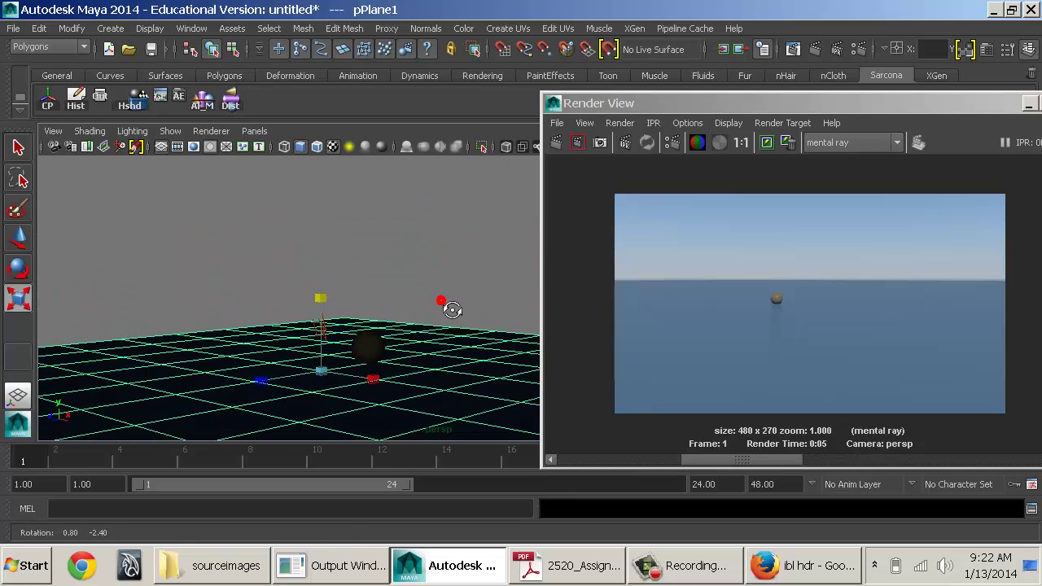
pyautogui.click(816, 56)
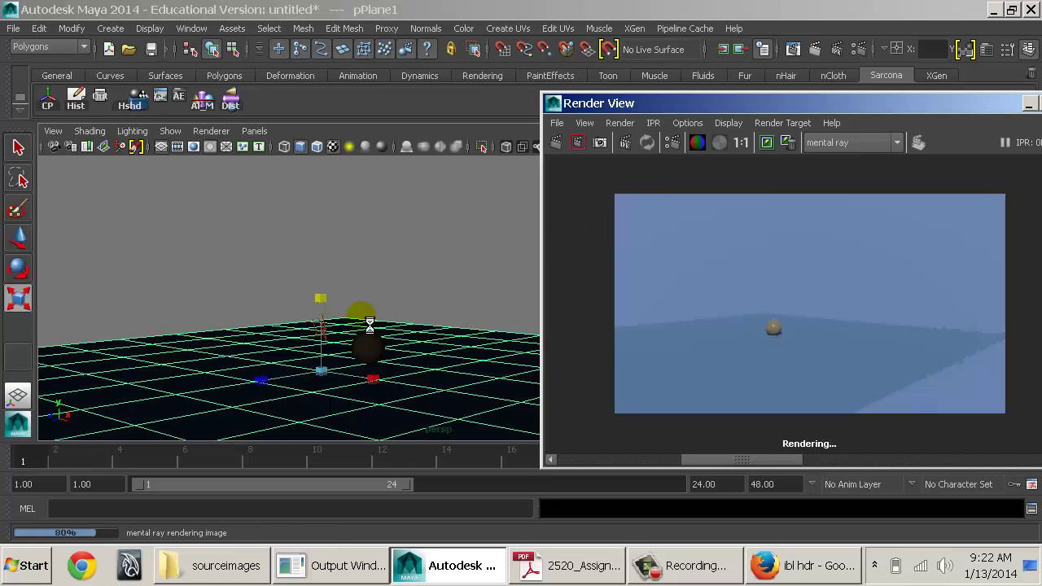
# Step: Set the physical sky's Horizon Height to -5 and render the ground plane from a low, turned view
pyautogui.hotkey('ctrl', 'a')
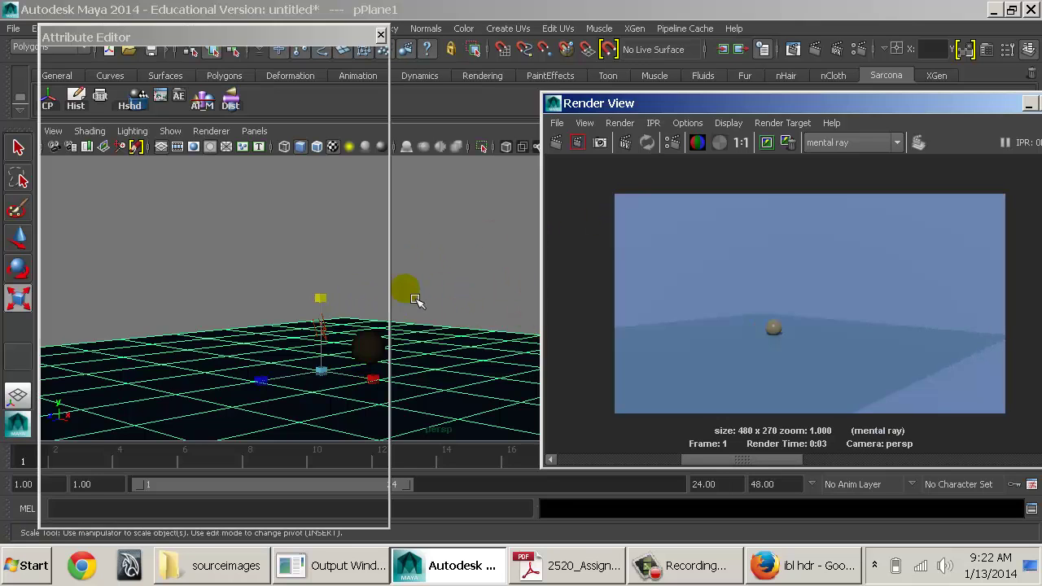
pyautogui.keyDown('alt'); pyautogui.moveTo(451, 273); pyautogui.dragTo(529, 273, button='middle'); pyautogui.keyUp('alt')
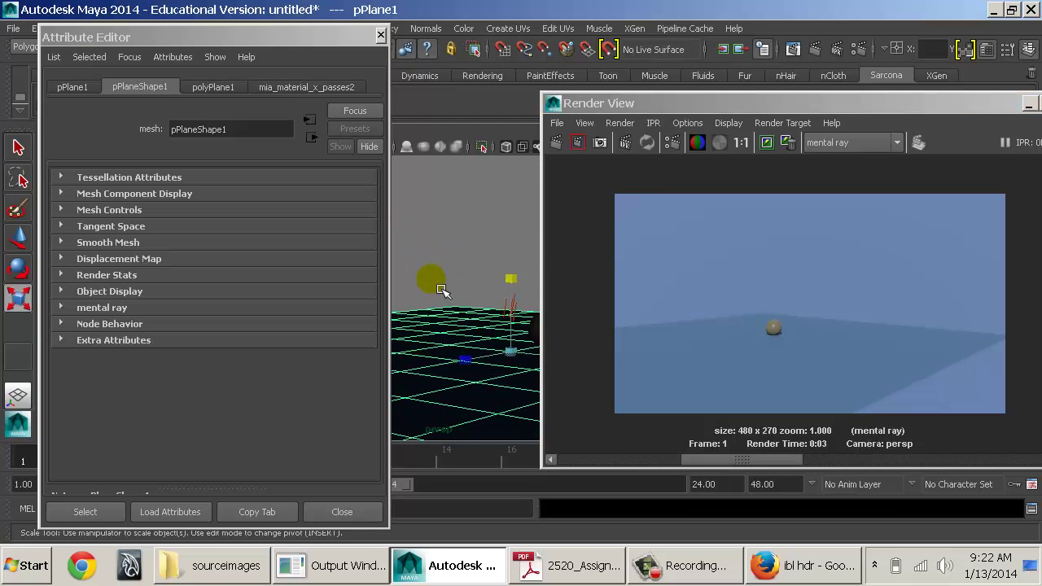
pyautogui.keyDown('alt'); pyautogui.moveTo(442, 290); pyautogui.dragTo(475, 291); pyautogui.keyUp('alt')
pyautogui.click(506, 302)
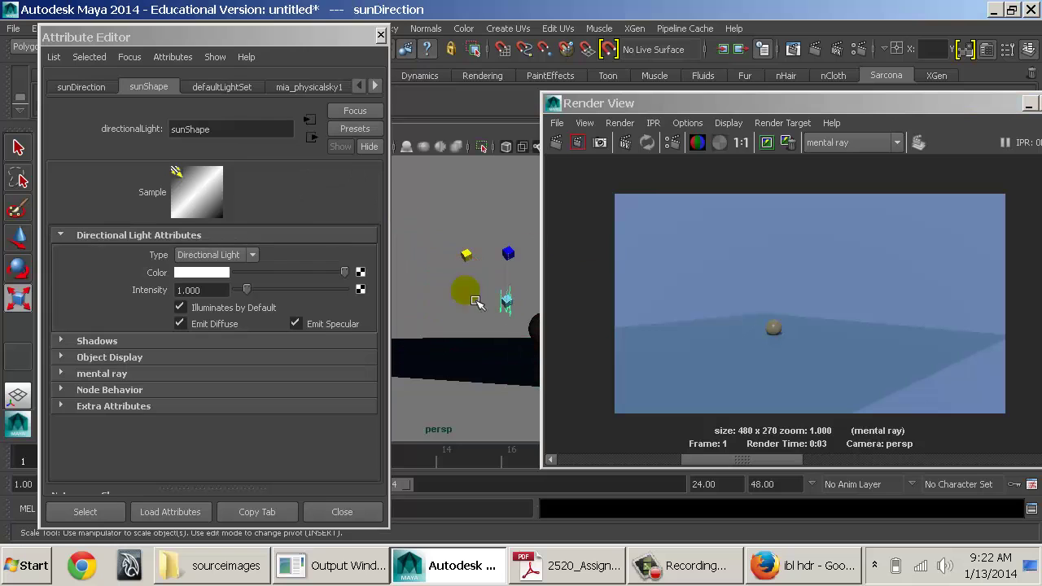
pyautogui.click(329, 88)
pyautogui.doubleClick(213, 348)
pyautogui.write('-5')
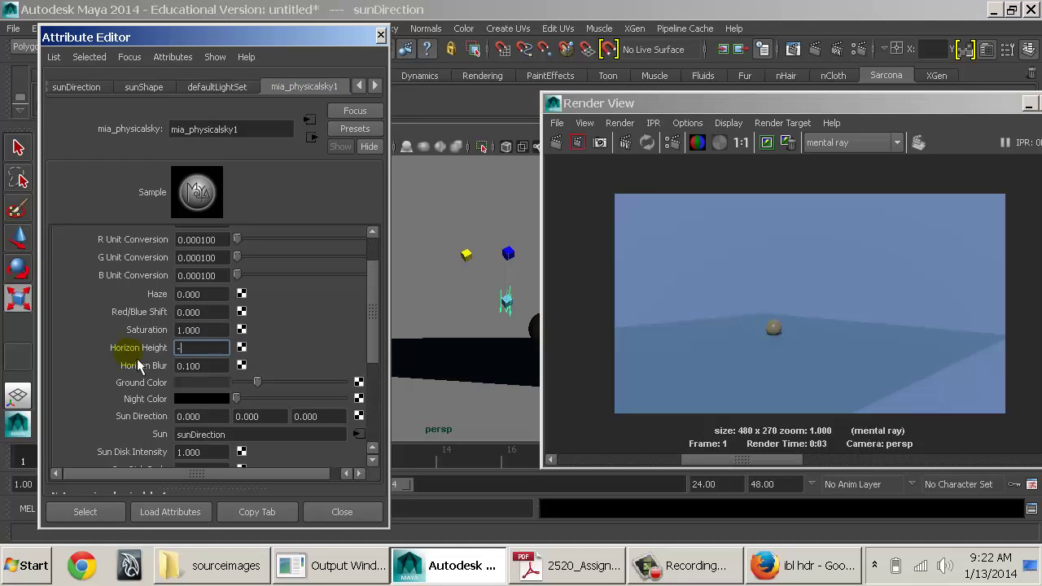
pyautogui.press('Return')
pyautogui.click(557, 143)
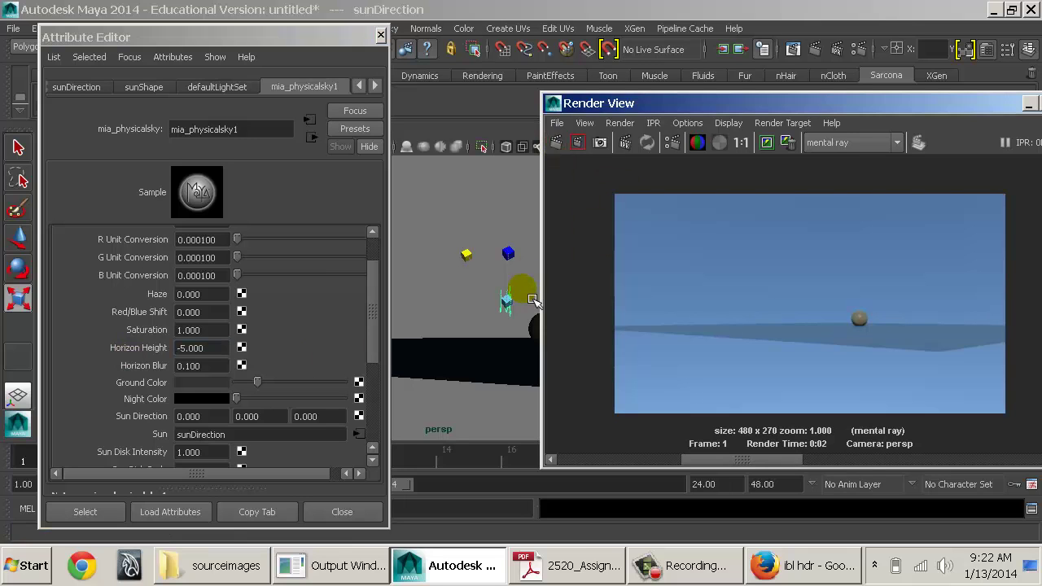
# Step: Set the physical sky's Horizon Height to -1 and render the scene from another angle around the sphere
pyautogui.keyDown('alt'); pyautogui.moveTo(531, 300); pyautogui.dragTo(393, 320); pyautogui.keyUp('alt')
pyautogui.doubleClick(213, 349)
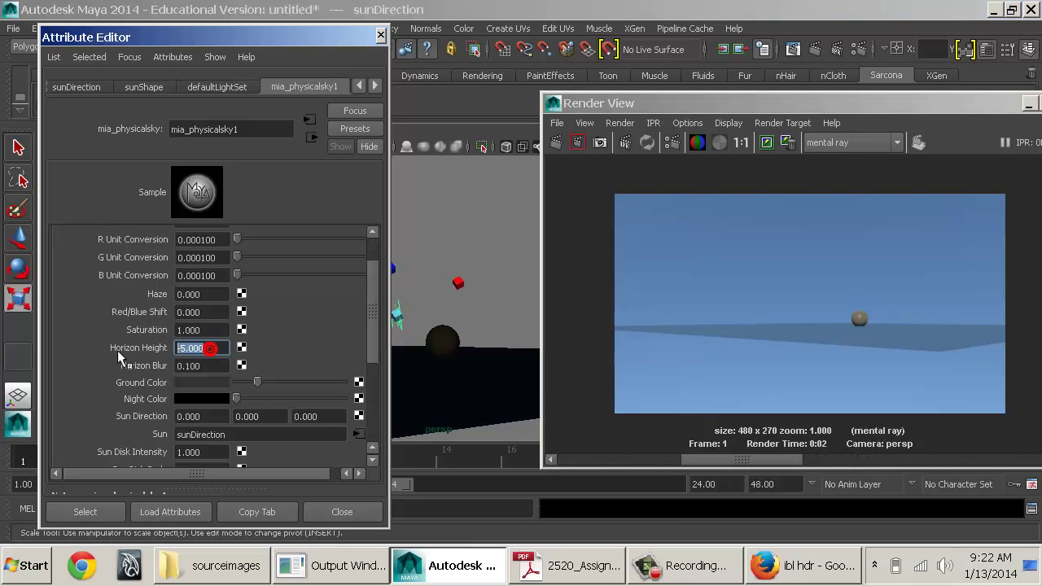
pyautogui.write('-1')
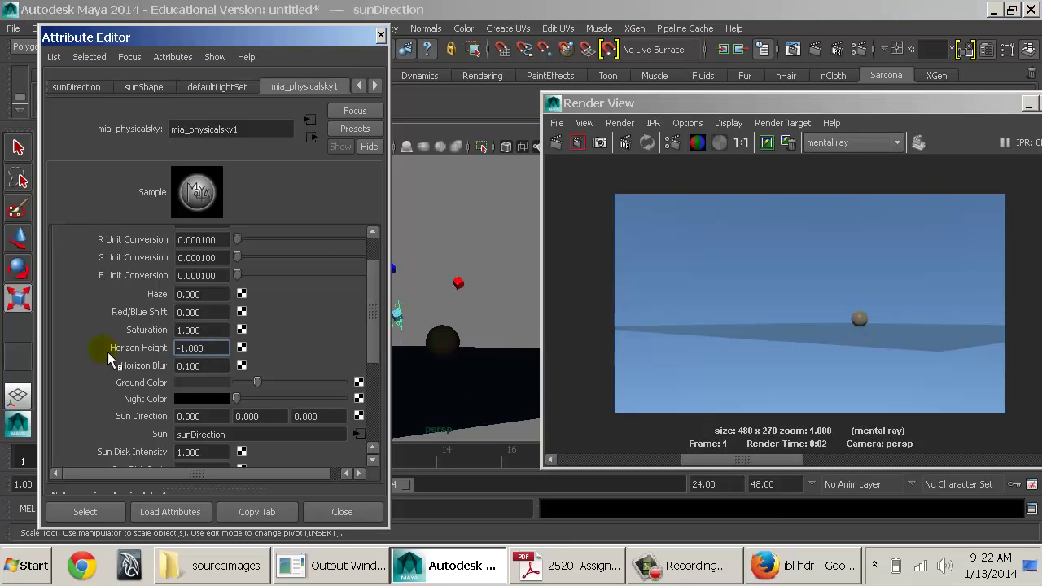
pyautogui.click(557, 142)
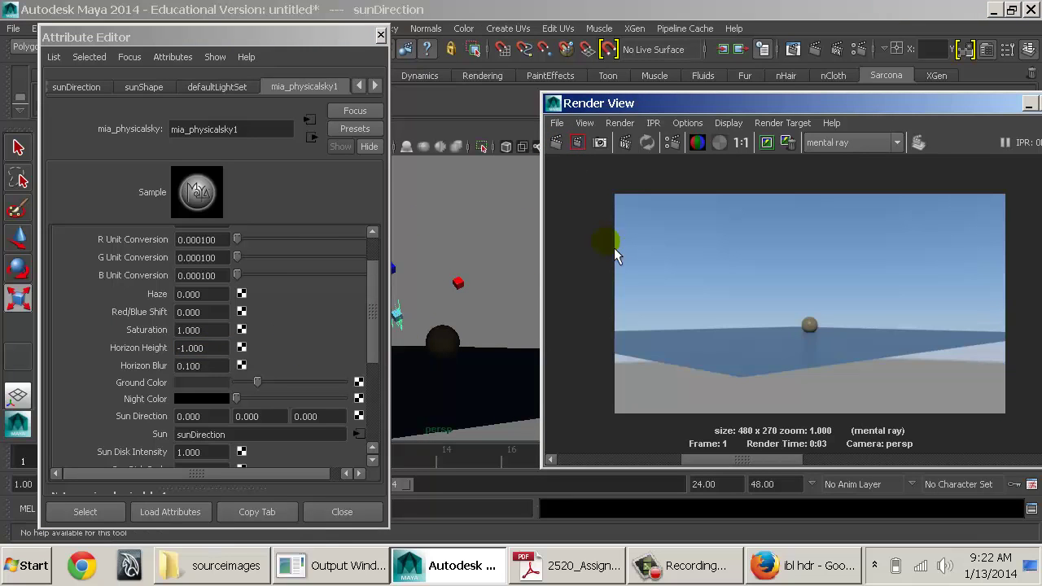
# Step: Return the physical sky's Horizon Height to 0 and look through its remaining shading attributes
pyautogui.click(213, 351)
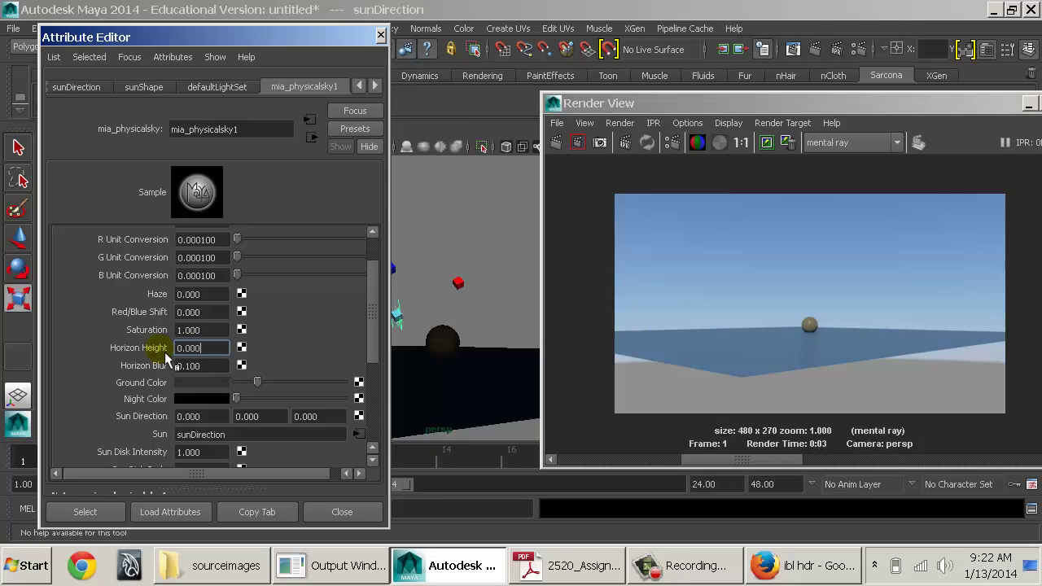
pyautogui.moveTo(216, 369); pyautogui.dragTo(182, 374)
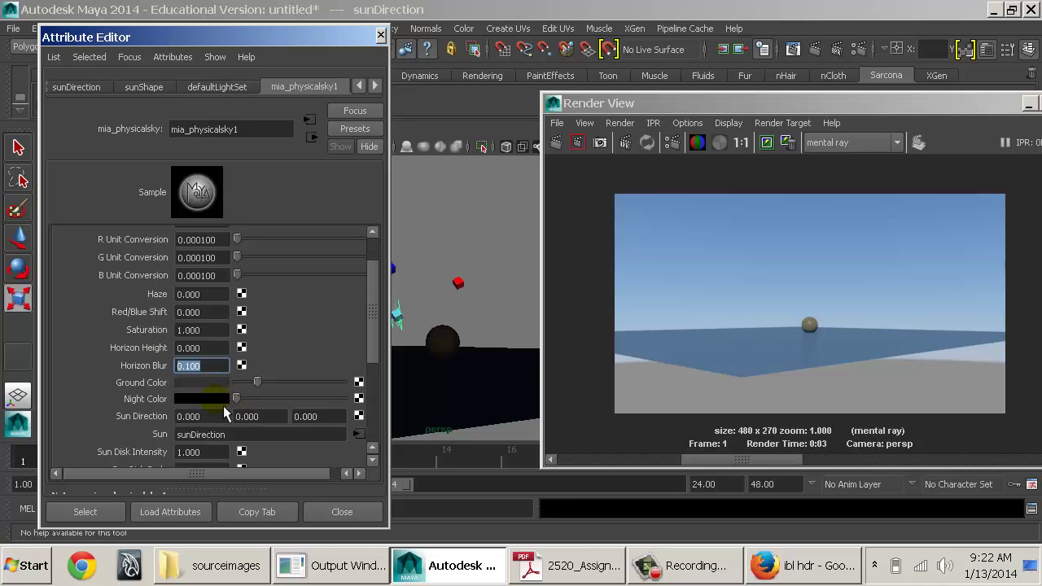
pyautogui.scroll(-6, 234, 413)
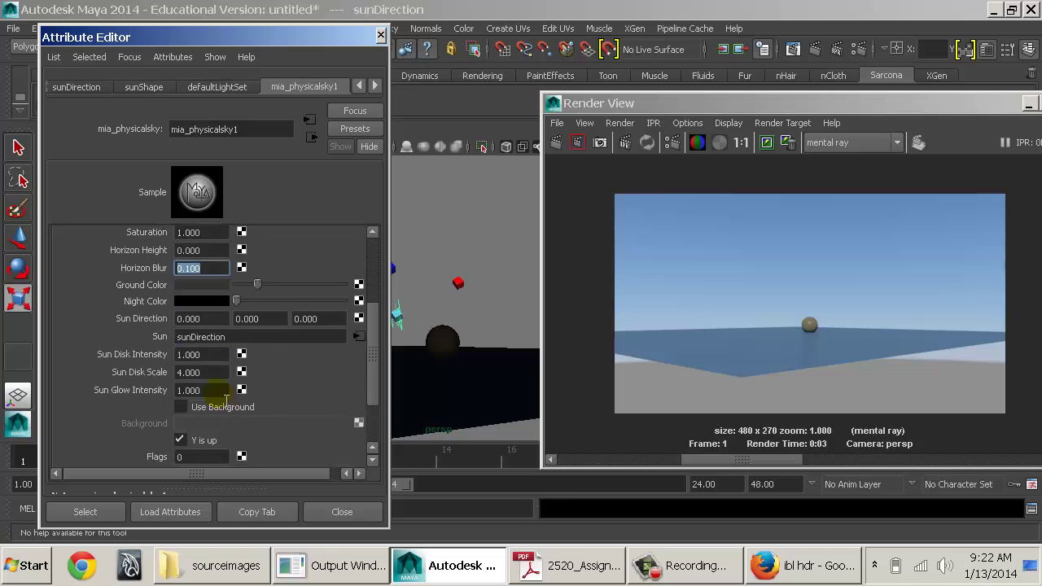
pyautogui.scroll(8, 224, 372)
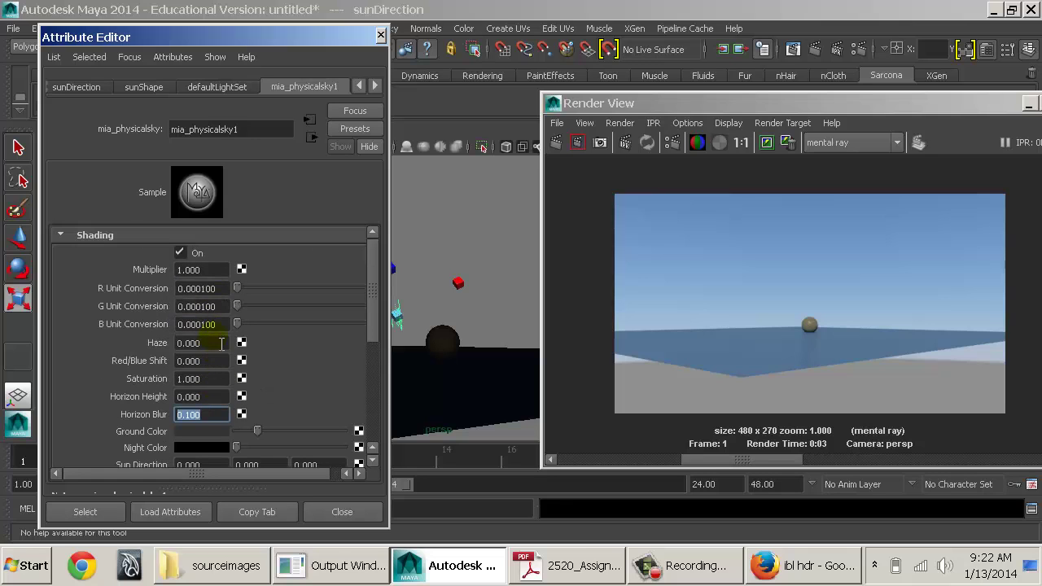
# Step: Open the sun light's mia_physicalsun1 attributes and render a closer view of the sphere with its shadow
pyautogui.click(374, 86)
pyautogui.click(374, 86)
pyautogui.click(220, 85)
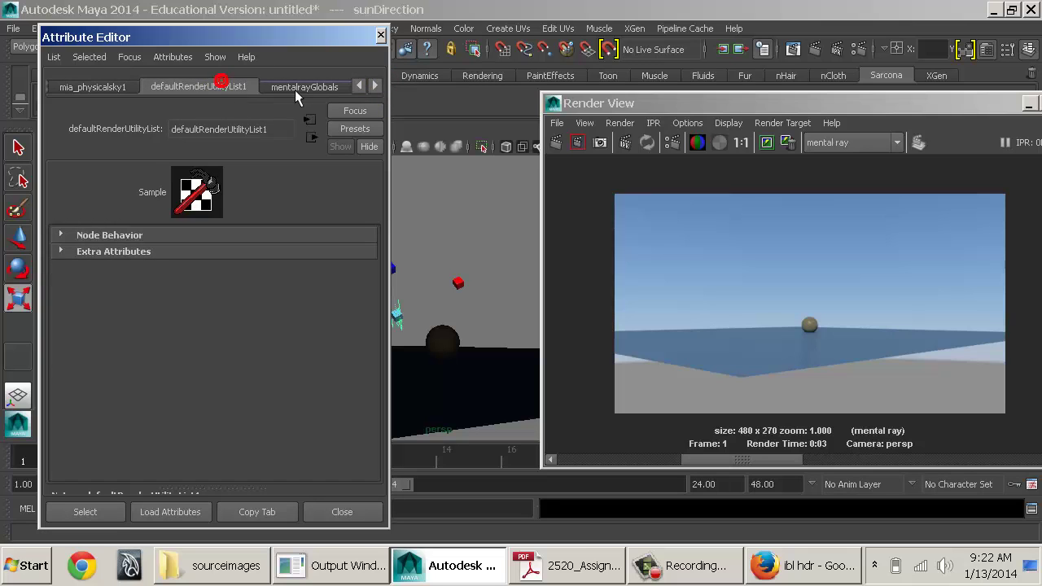
pyautogui.click(298, 88)
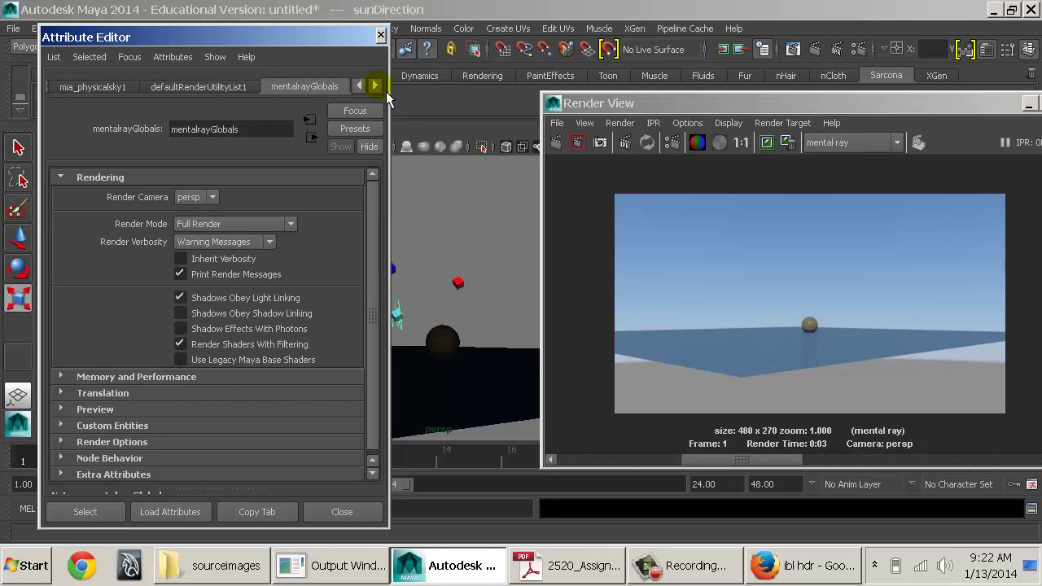
pyautogui.click(375, 86)
pyautogui.click(320, 90)
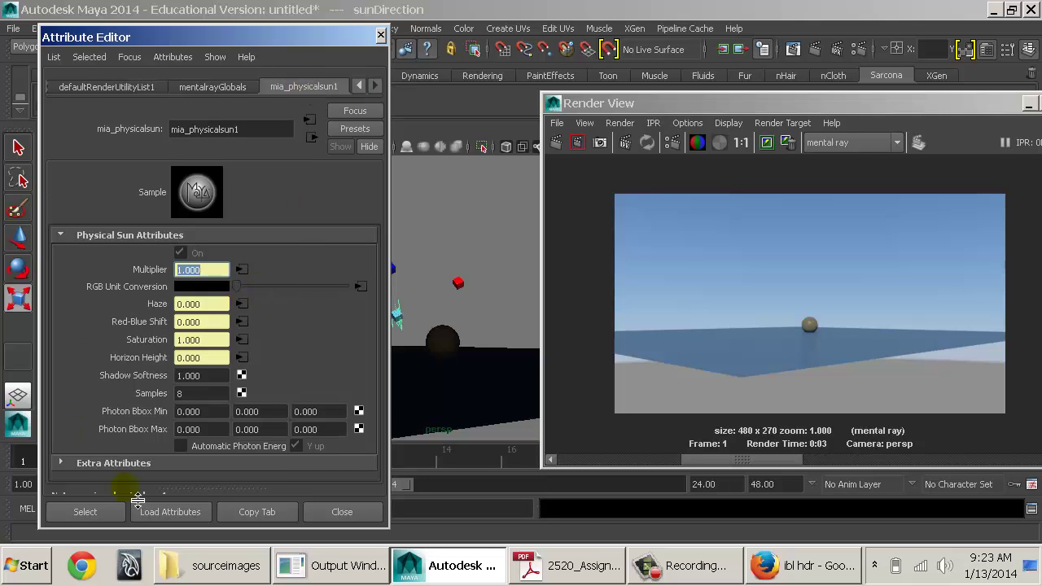
pyautogui.keyDown('alt'); pyautogui.moveTo(442, 359); pyautogui.dragTo(480, 321); pyautogui.keyUp('alt')
pyautogui.click(568, 143)
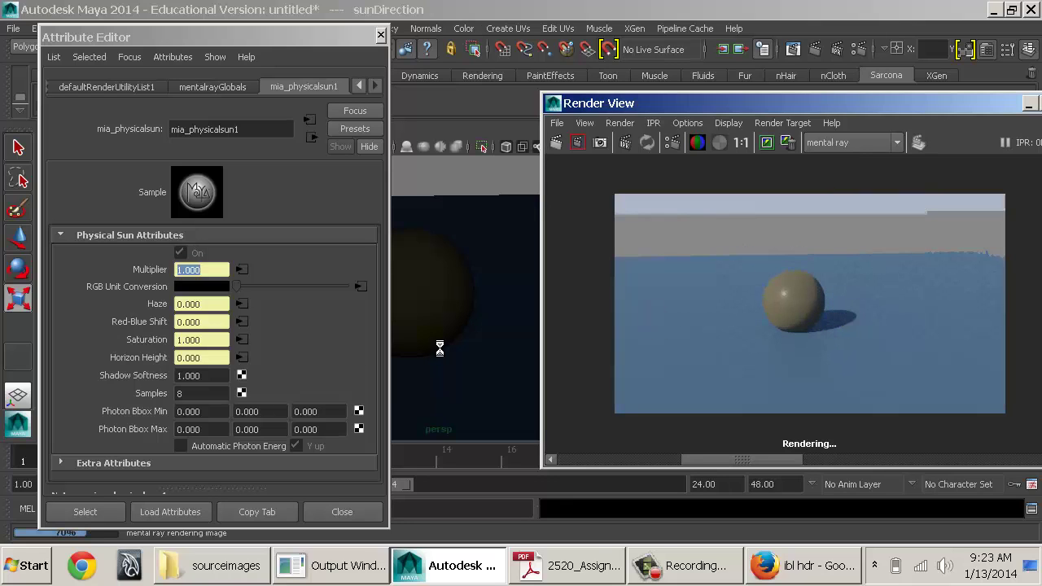
# Step: Set the physical sun's Shadow Softness to 20 and re-render only the region around the sphere's shadow
pyautogui.click(224, 375)
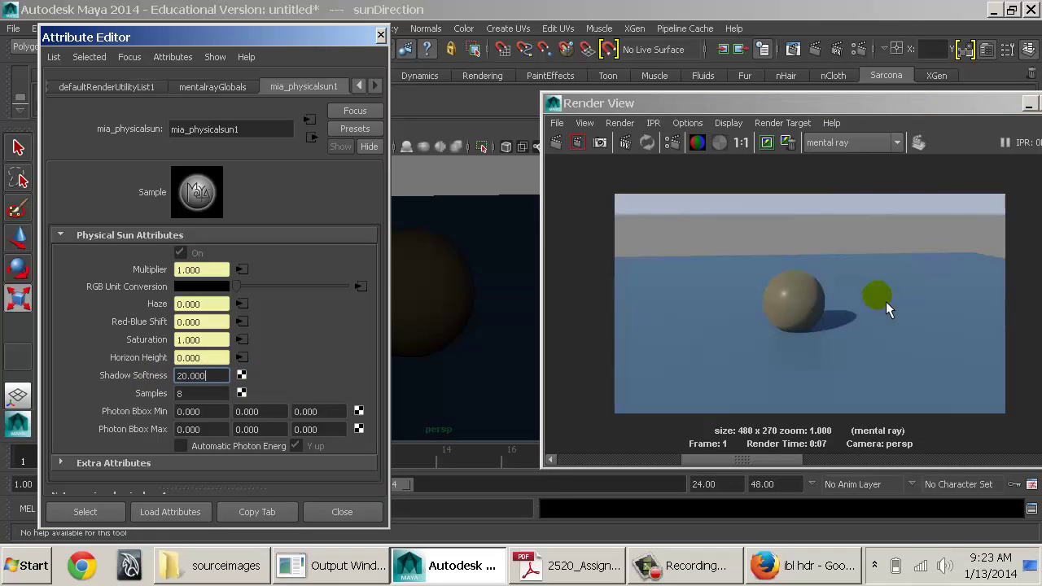
pyautogui.moveTo(874, 297); pyautogui.dragTo(759, 343)
pyautogui.click(578, 143)
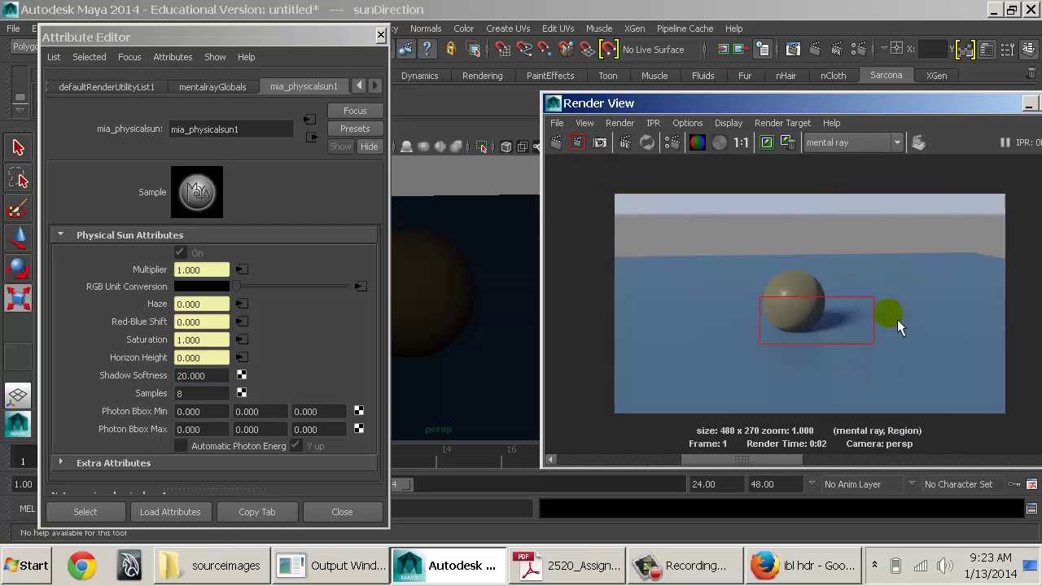
pyautogui.click(777, 365)
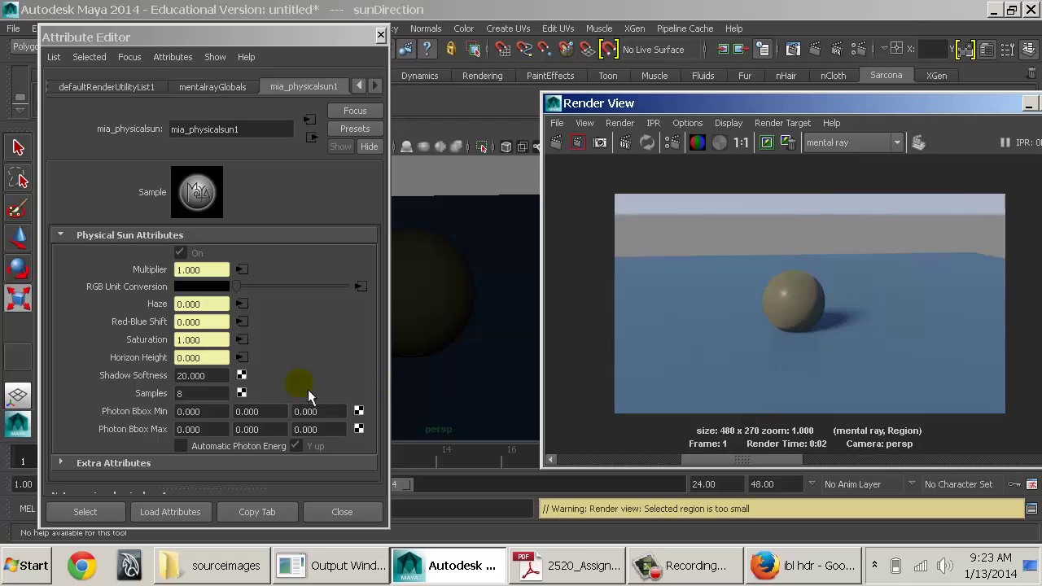
pyautogui.click(204, 393)
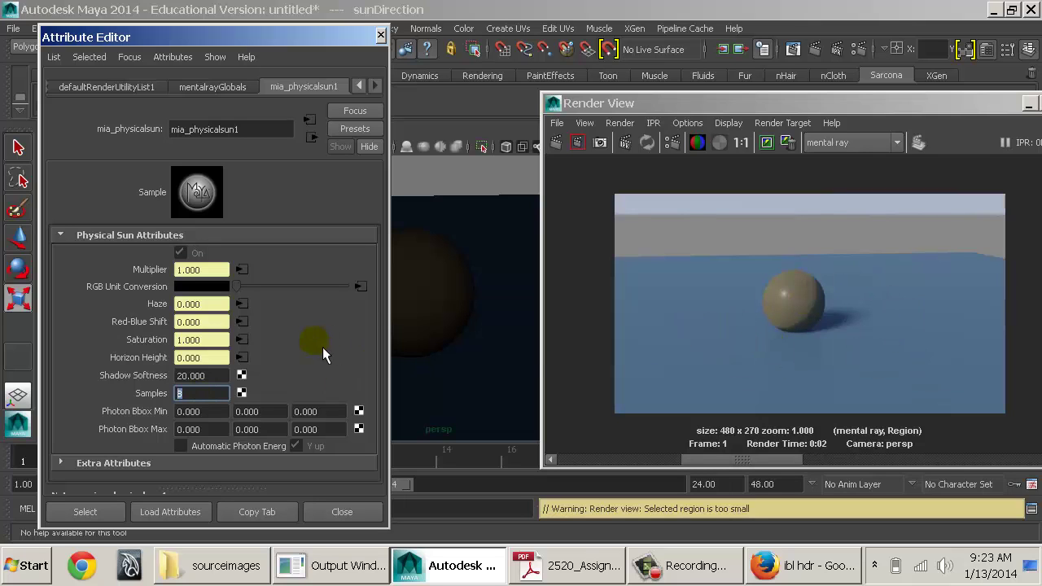
# Step: Put away the Render View and the Attribute Editor, and make layer1 visible
pyautogui.doubleClick(556, 106)
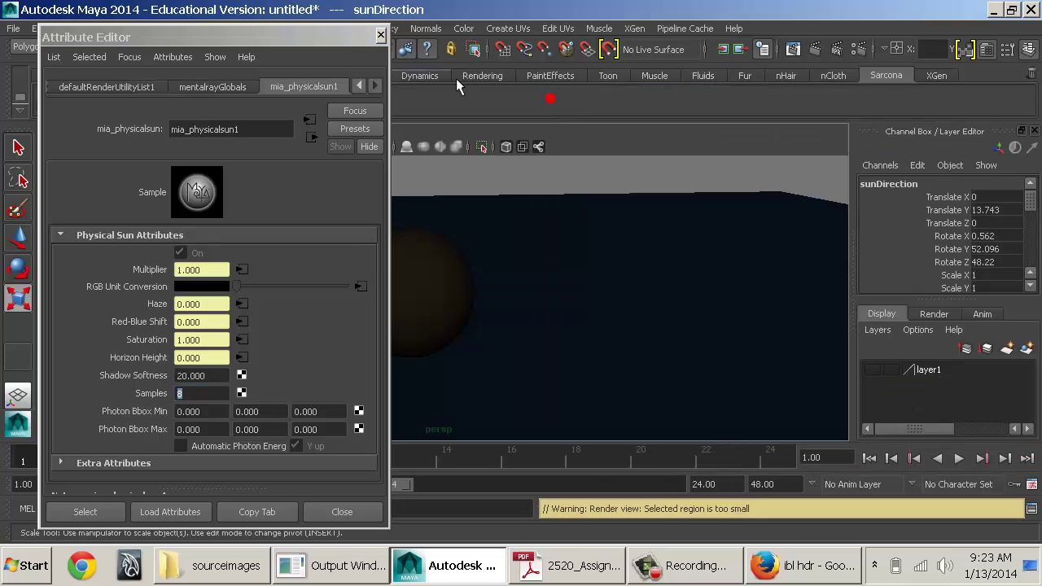
pyautogui.click(380, 36)
pyautogui.keyDown('alt'); pyautogui.moveTo(628, 335); pyautogui.dragTo(714, 325); pyautogui.keyUp('alt')
pyautogui.keyDown('alt'); pyautogui.moveTo(714, 323); pyautogui.dragTo(384, 342, button='right'); pyautogui.keyUp('alt')
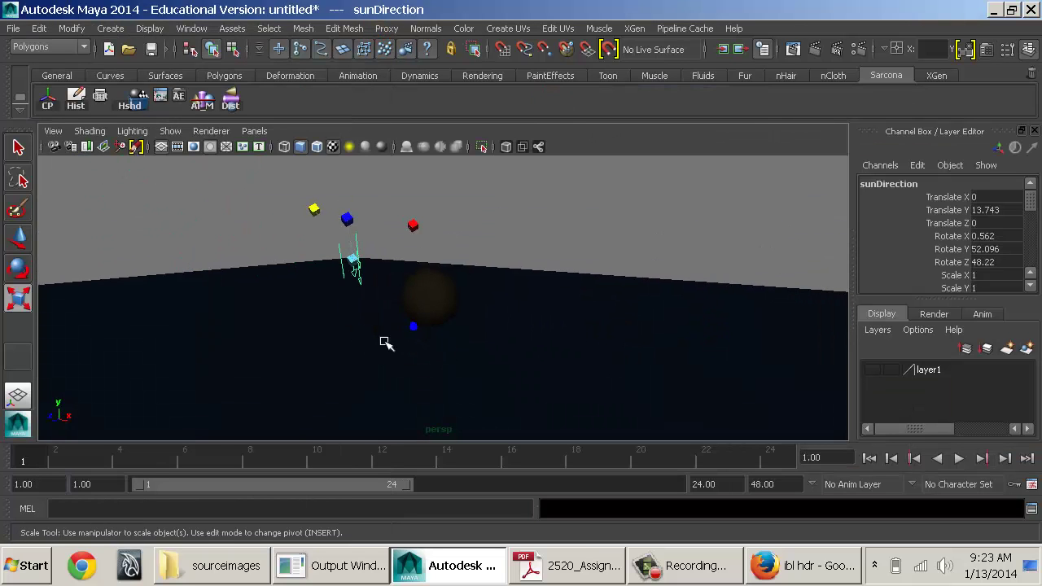
pyautogui.click(875, 369)
# Step: Raise the cube to a Translate Y of 29.24, scale it uniformly to about 46.55, and display the scene in wireframe
pyautogui.keyDown('alt'); pyautogui.moveTo(781, 359); pyautogui.dragTo(616, 285); pyautogui.keyUp('alt')
pyautogui.click(616, 285)
pyautogui.press('w')
pyautogui.moveTo(465, 316); pyautogui.dragTo(461, 151)
pyautogui.keyDown('alt'); pyautogui.moveTo(487, 302); pyautogui.dragTo(525, 300); pyautogui.keyUp('alt')
pyautogui.press('4')
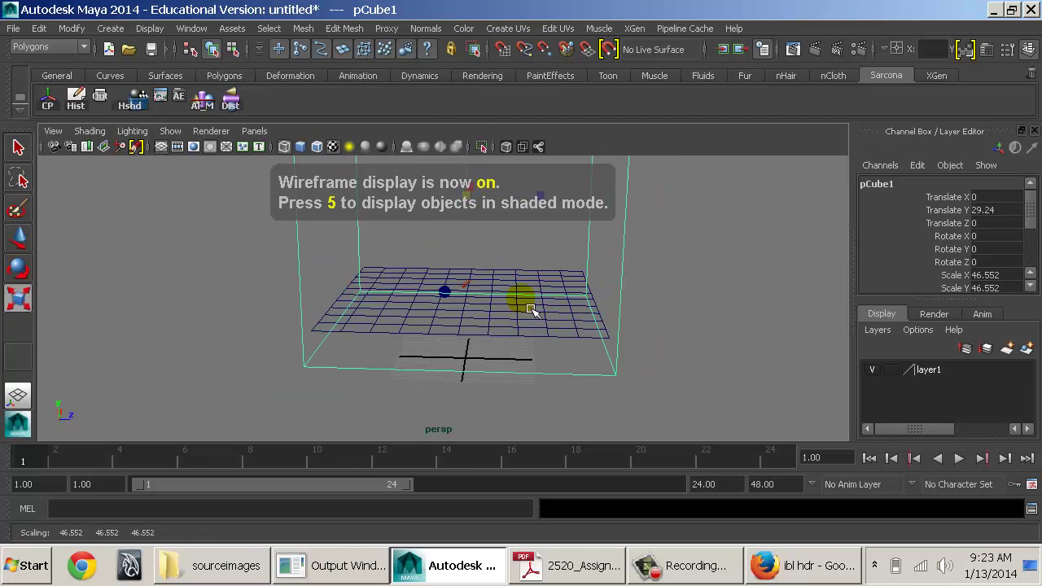
# Step: Set the ground plane's Translate Y to 0
pyautogui.click(524, 298)
pyautogui.press('r')
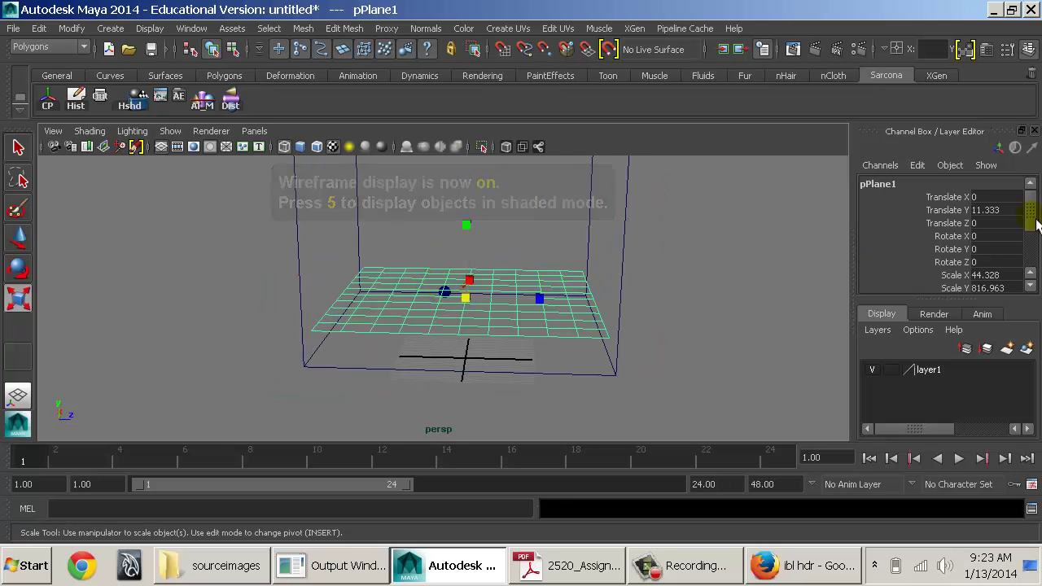
pyautogui.click(997, 210)
pyautogui.write('0')
pyautogui.press('Return')
# Step: Lower the sphere onto the ground plane and set its Translate Y to 1
pyautogui.click(447, 291)
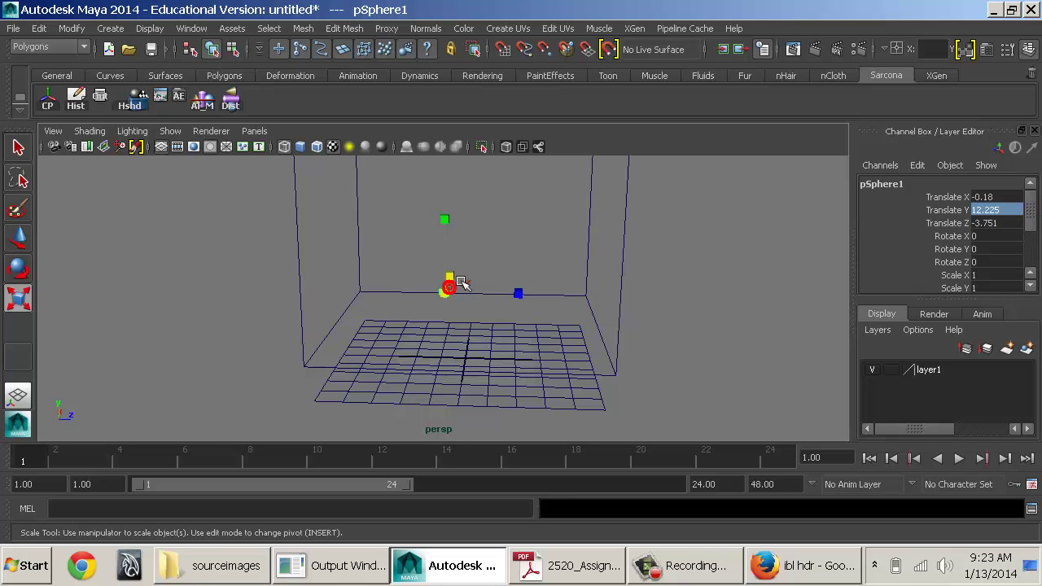
pyautogui.press('w')
pyautogui.moveTo(445, 239); pyautogui.dragTo(448, 297)
pyautogui.keyDown('alt'); pyautogui.moveTo(467, 360); pyautogui.dragTo(473, 339); pyautogui.keyUp('alt')
pyautogui.moveTo(484, 306); pyautogui.dragTo(485, 313, button='middle')
pyautogui.click(990, 211)
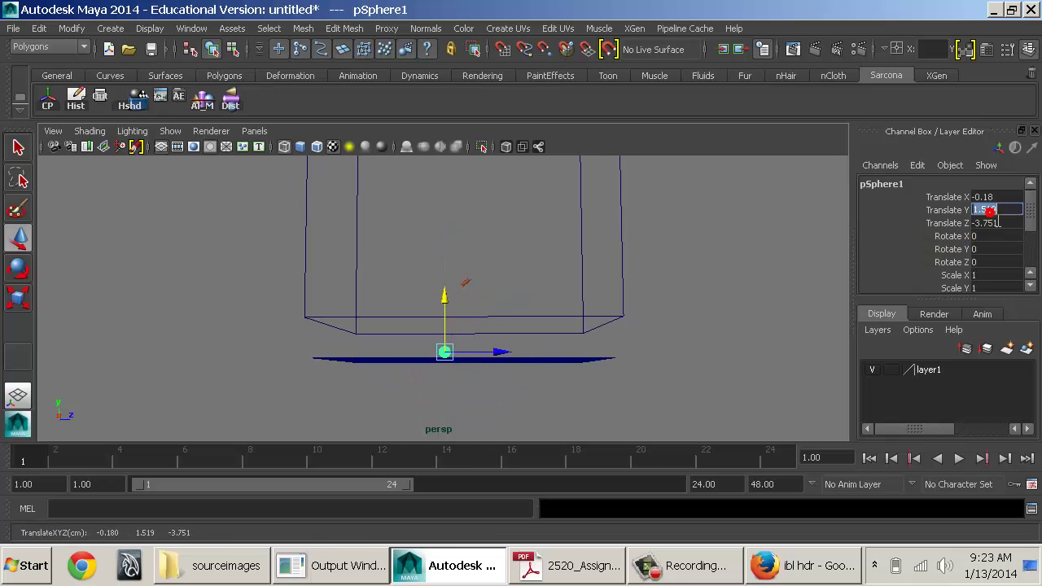
pyautogui.write('1')
pyautogui.press('Tab')
# Step: Lower the cube to a Translate Y of 23.03 and switch the viewport to shaded display
pyautogui.click(581, 287)
pyautogui.moveTo(476, 186); pyautogui.dragTo(475, 219)
pyautogui.press('5')
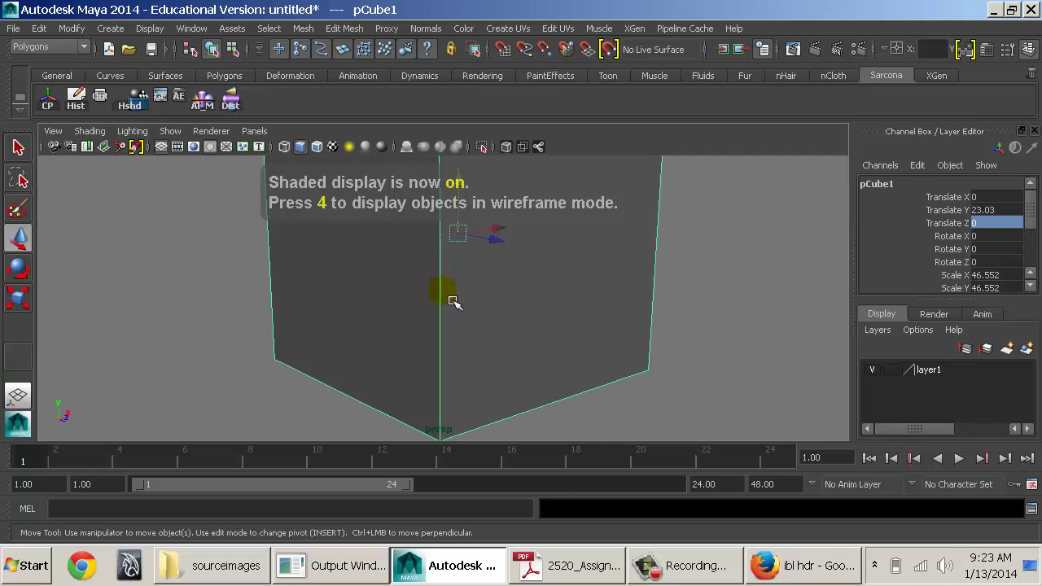
# Step: Raise the cube's width, height and depth subdivisions together to about seven each
pyautogui.moveTo(579, 163)
pyautogui.mouseDown(button='right')
pyautogui.moveTo(598, 196)
pyautogui.moveTo(582, 164)
pyautogui.mouseUp(button='right')
pyautogui.scroll(-5, 977, 249)
pyautogui.click(893, 272)
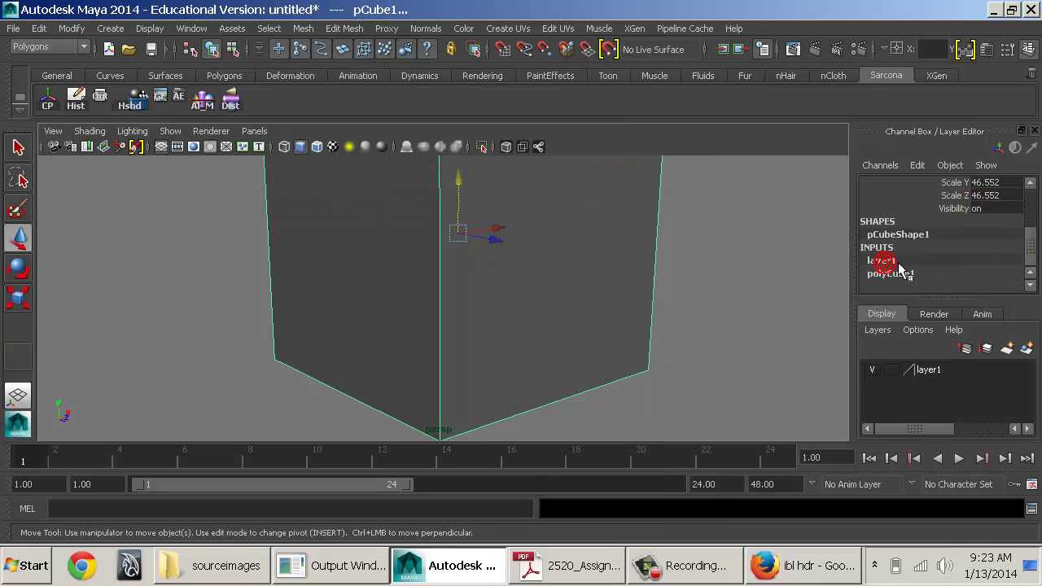
pyautogui.scroll(-2, 912, 261)
pyautogui.moveTo(931, 251); pyautogui.dragTo(941, 289)
pyautogui.moveTo(676, 285); pyautogui.dragTo(703, 280, button='middle')
# Step: Delete two adjacent faces in the middle of one cube wall to make a window opening, and return to object selection
pyautogui.moveTo(586, 242); pyautogui.dragTo(586, 201, button='right')
pyautogui.click(561, 259)
pyautogui.press('w')
pyautogui.keyDown('shift'); pyautogui.click(568, 246); pyautogui.keyUp('shift')
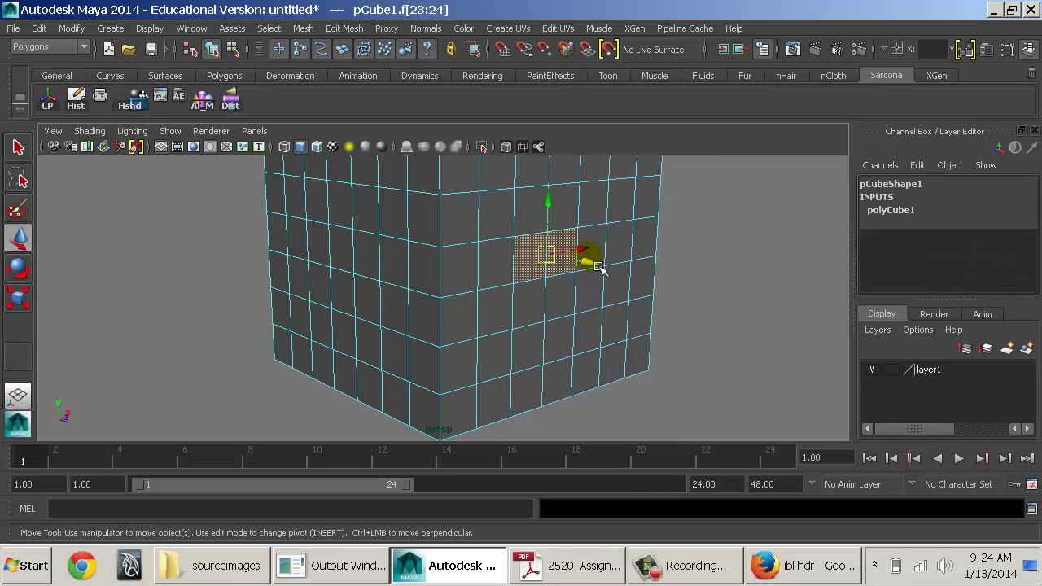
pyautogui.press('Delete')
pyautogui.moveTo(605, 246); pyautogui.dragTo(669, 207, button='right')
# Step: Display the scene in wireframe and scale the cube down in Y to make a lower, flatter room
pyautogui.keyDown('alt'); pyautogui.moveTo(553, 281); pyautogui.dragTo(500, 307); pyautogui.keyUp('alt')
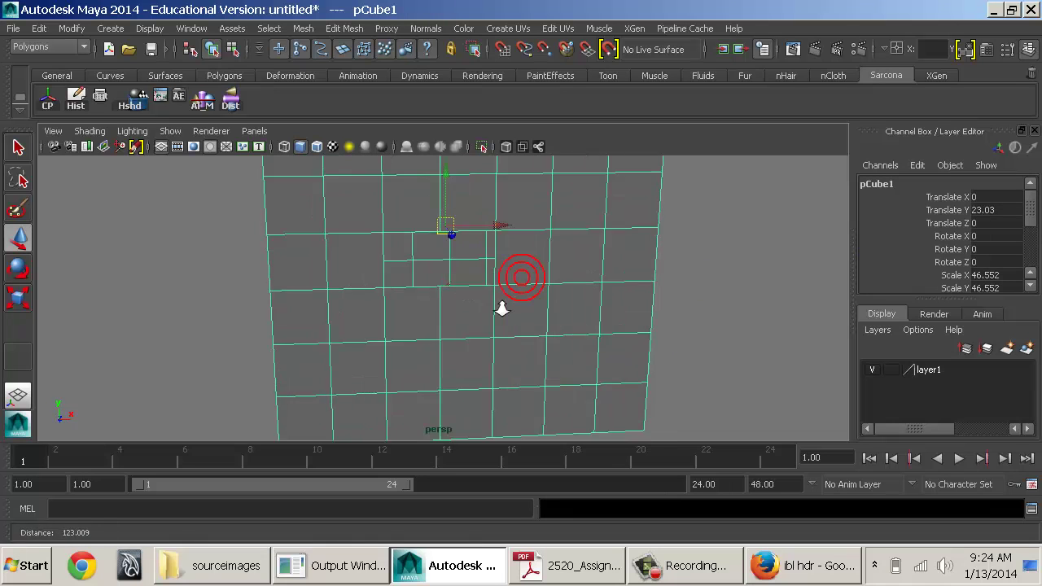
pyautogui.keyDown('alt'); pyautogui.moveTo(500, 307); pyautogui.dragTo(456, 305, button='right'); pyautogui.keyUp('alt')
pyautogui.keyDown('alt'); pyautogui.moveTo(456, 304); pyautogui.dragTo(538, 338); pyautogui.keyUp('alt')
pyautogui.click(453, 293)
pyautogui.press('e')
pyautogui.keyDown('alt'); pyautogui.moveTo(537, 336); pyautogui.dragTo(520, 289, button='middle'); pyautogui.keyUp('alt')
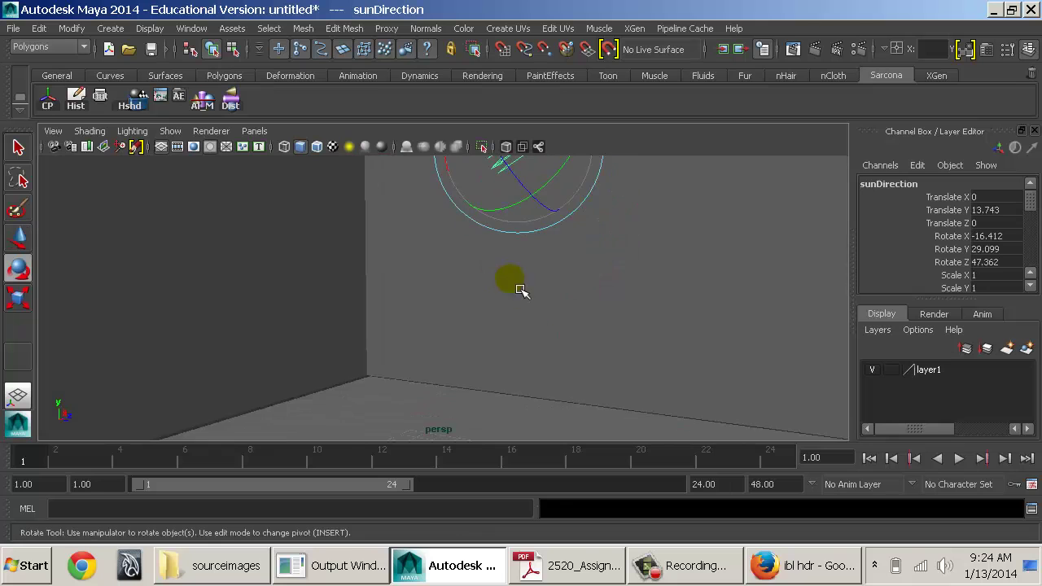
pyautogui.scroll(-8, 521, 290)
pyautogui.keyDown('alt'); pyautogui.moveTo(640, 330); pyautogui.dragTo(435, 265); pyautogui.keyUp('alt')
pyautogui.click(403, 183)
pyautogui.press('r')
pyautogui.keyDown('alt'); pyautogui.moveTo(445, 251); pyautogui.dragTo(449, 316, button='middle'); pyautogui.keyUp('alt')
pyautogui.scroll(-3, 456, 314)
pyautogui.press('4')
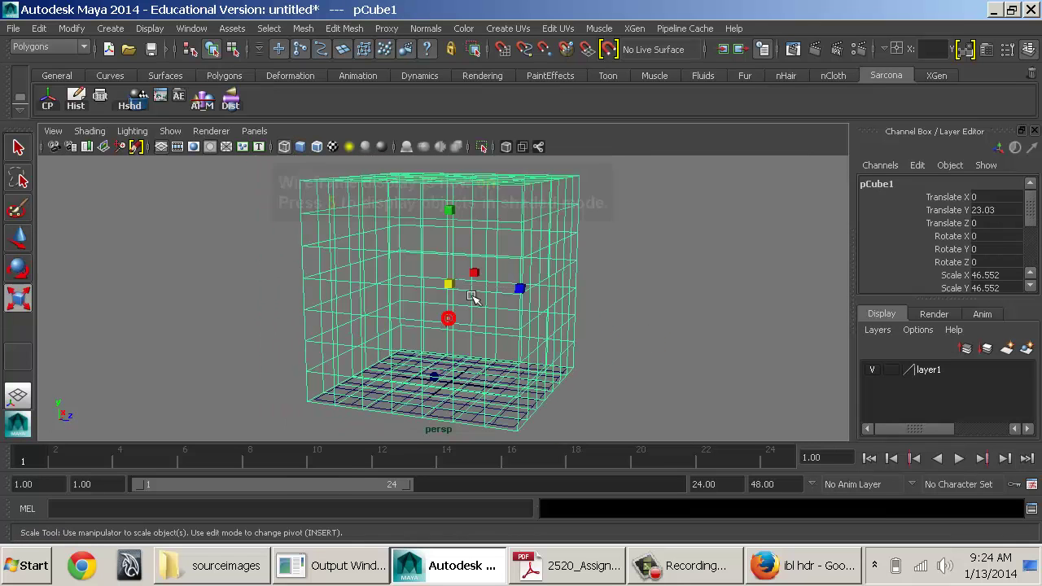
pyautogui.moveTo(449, 209); pyautogui.dragTo(453, 307)
# Step: Frame the sphere in shaded display from inside the room, with the window opening in view
pyautogui.press('w')
pyautogui.click(437, 383)
pyautogui.press('f')
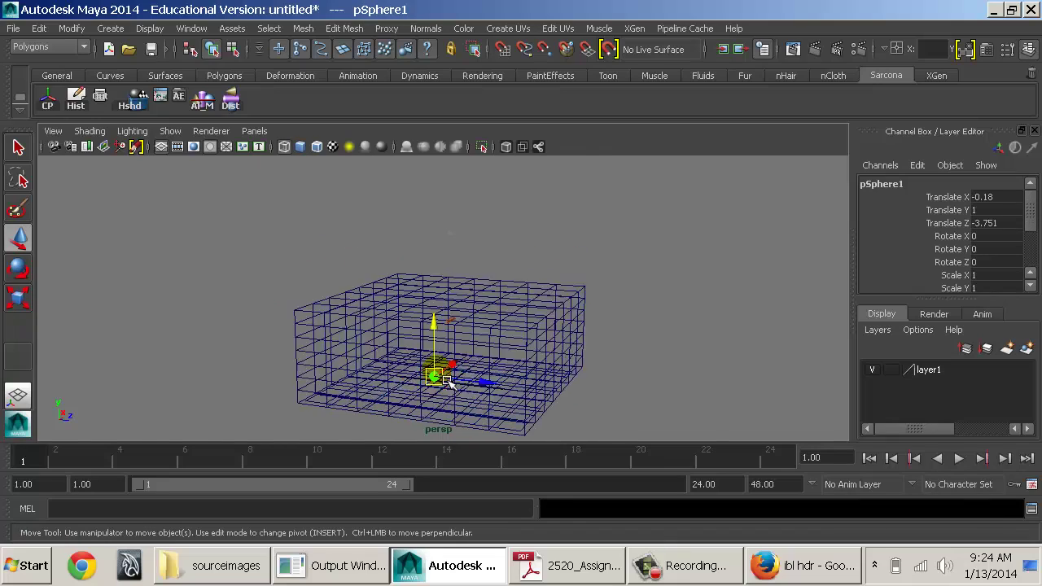
pyautogui.keyDown('alt'); pyautogui.moveTo(479, 355); pyautogui.dragTo(669, 315); pyautogui.keyUp('alt')
pyautogui.press('5')
pyautogui.keyDown('alt'); pyautogui.moveTo(445, 301); pyautogui.dragTo(487, 402, button='middle'); pyautogui.keyUp('alt')
pyautogui.keyDown('alt'); pyautogui.moveTo(492, 402); pyautogui.dragTo(619, 408); pyautogui.keyUp('alt')
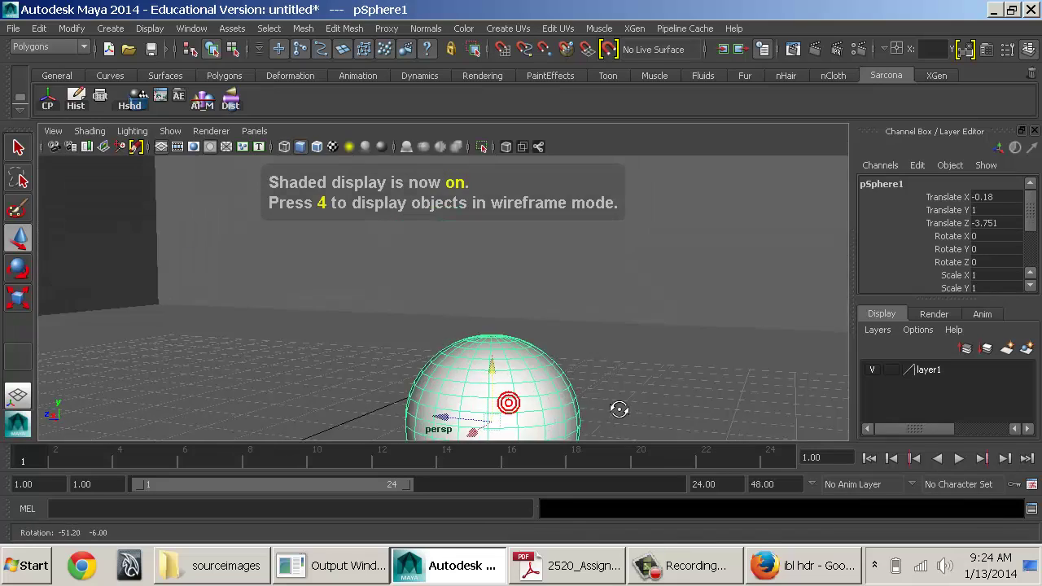
pyautogui.keyDown('alt'); pyautogui.moveTo(619, 408); pyautogui.dragTo(436, 327, button='right'); pyautogui.keyUp('alt')
pyautogui.keyDown('alt'); pyautogui.moveTo(435, 328); pyautogui.dragTo(479, 411, button='middle'); pyautogui.keyUp('alt')
pyautogui.moveTo(553, 391)
pyautogui.keyDown('alt'); pyautogui.mouseDown()
pyautogui.moveTo(467, 377)
pyautogui.moveTo(512, 383)
pyautogui.mouseUp(); pyautogui.keyUp('alt')
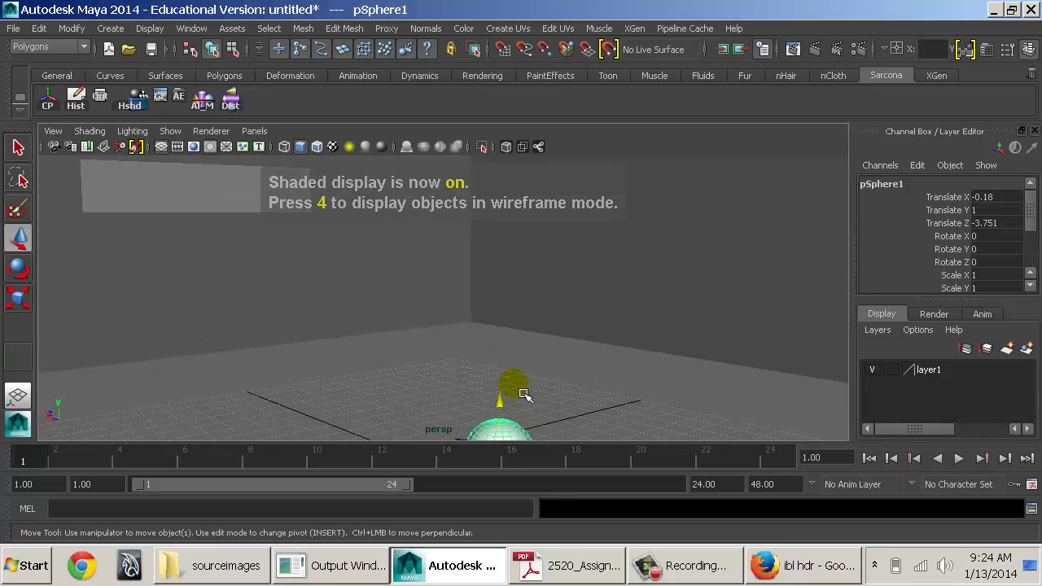
pyautogui.keyDown('alt'); pyautogui.moveTo(512, 384); pyautogui.dragTo(507, 372, button='right'); pyautogui.keyUp('alt')
# Step: Try a focal length of 2.5 on the persp camera, and set it to 20
pyautogui.click(56, 147)
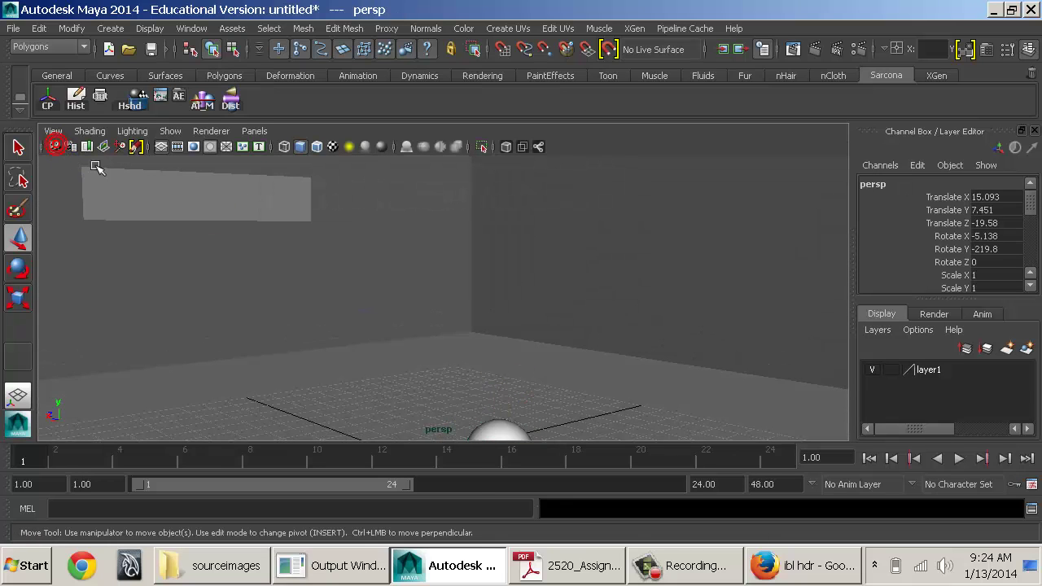
pyautogui.scroll(-5, 1001, 216)
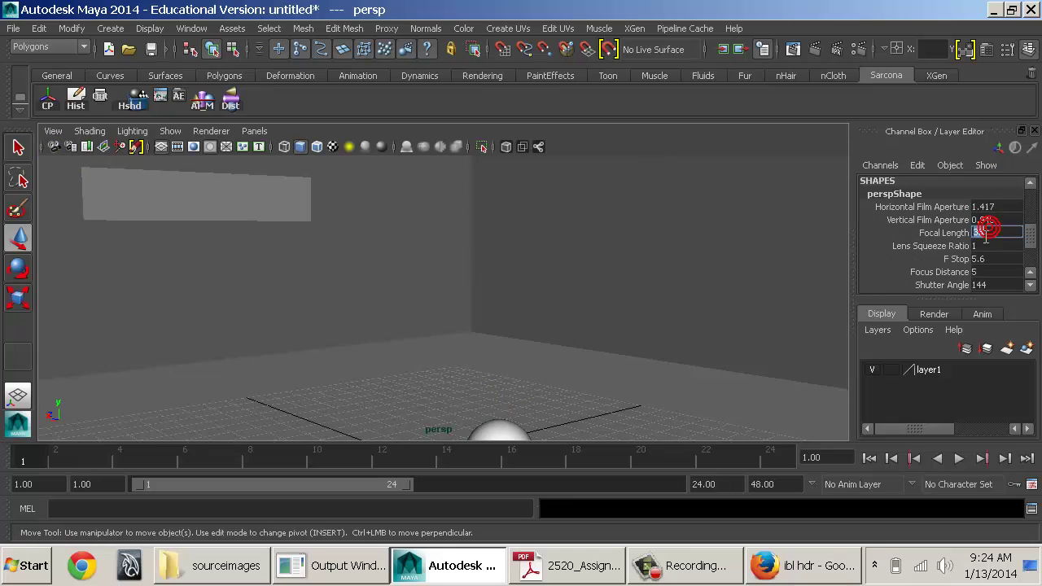
pyautogui.write('2.5')
pyautogui.press('Return')
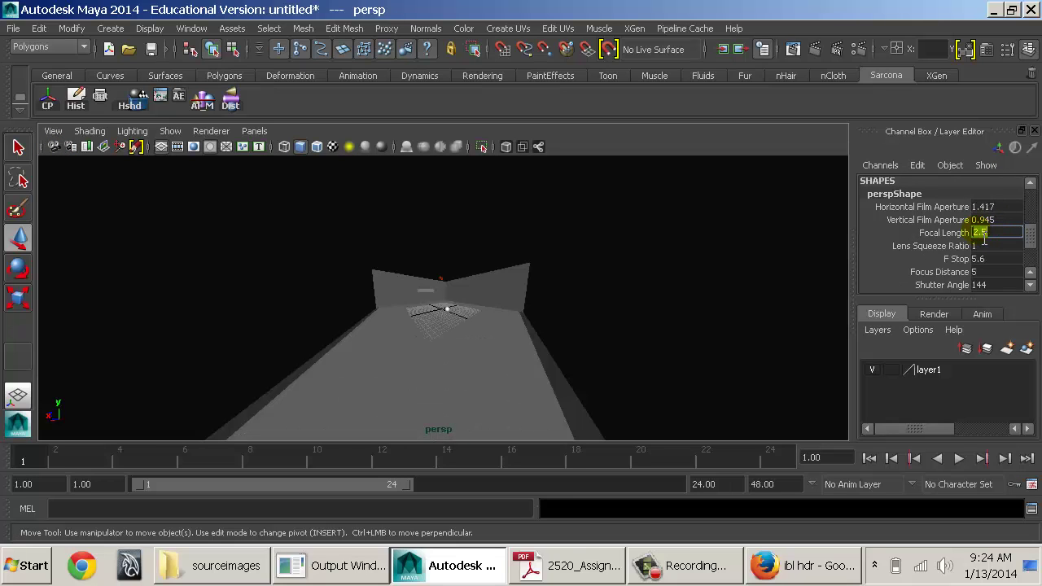
pyautogui.write('20')
pyautogui.press('Return')
# Step: Test render the room interior with the sphere and window, and close the render window
pyautogui.moveTo(516, 384)
pyautogui.keyDown('alt'); pyautogui.mouseDown()
pyautogui.moveTo(491, 382)
pyautogui.moveTo(642, 373)
pyautogui.moveTo(477, 384)
pyautogui.moveTo(494, 362)
pyautogui.moveTo(432, 360)
pyautogui.moveTo(438, 349)
pyautogui.moveTo(533, 350)
pyautogui.moveTo(596, 371)
pyautogui.moveTo(520, 385)
pyautogui.moveTo(530, 379)
pyautogui.mouseUp(); pyautogui.keyUp('alt')
pyautogui.click(814, 49)
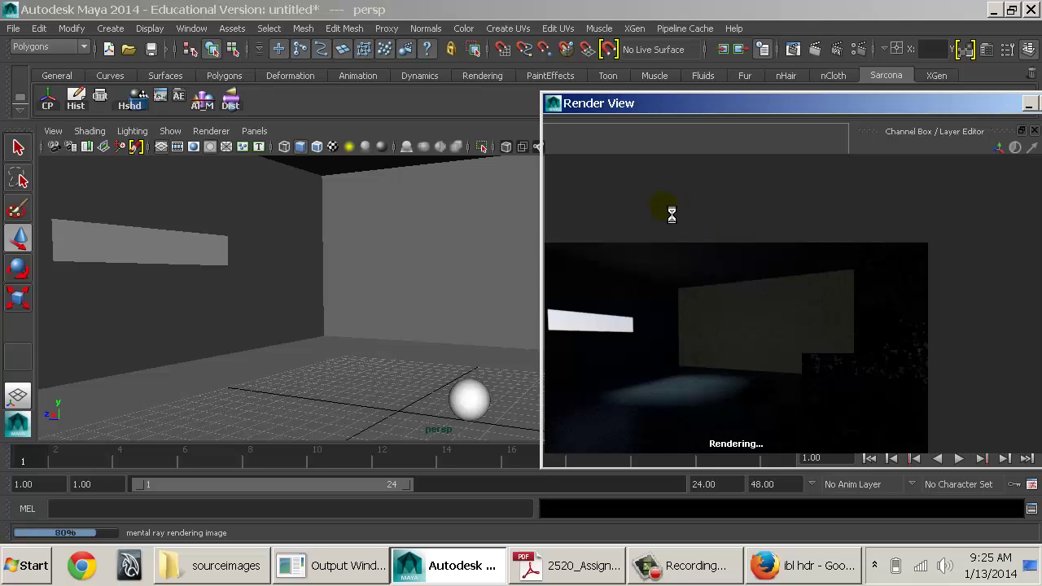
pyautogui.doubleClick(553, 103)
# Step: Create an area light and move it about 24.24 along Z to the outside of the window wall
pyautogui.keyDown('alt'); pyautogui.moveTo(491, 323); pyautogui.dragTo(285, 240); pyautogui.keyUp('alt')
pyautogui.keyDown('alt'); pyautogui.moveTo(529, 275); pyautogui.dragTo(424, 257, button='right'); pyautogui.keyUp('alt')
pyautogui.keyDown('alt'); pyautogui.moveTo(277, 252); pyautogui.dragTo(279, 240); pyautogui.keyUp('alt')
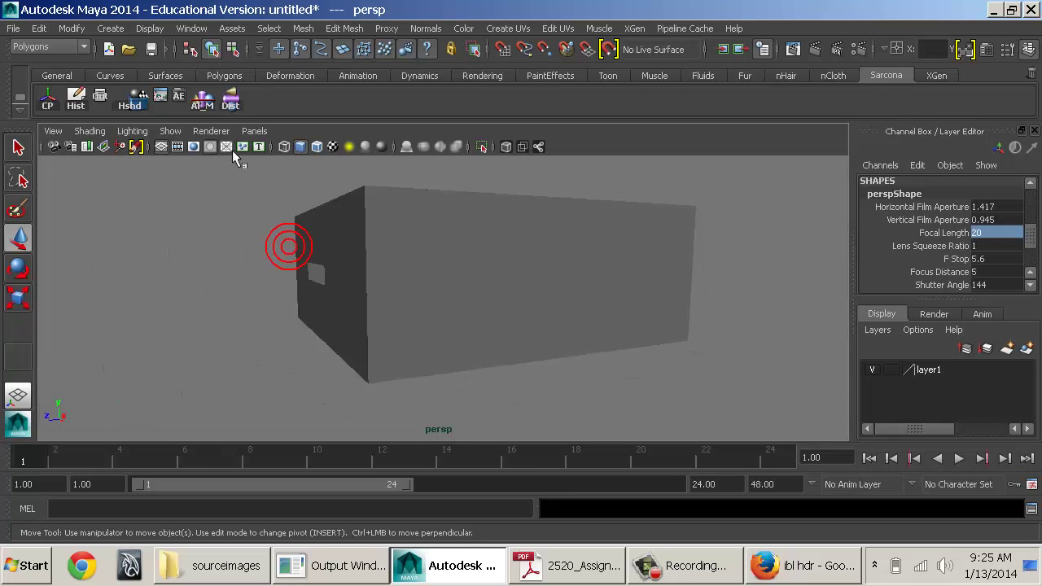
pyautogui.click(110, 27)
pyautogui.moveTo(163, 99)
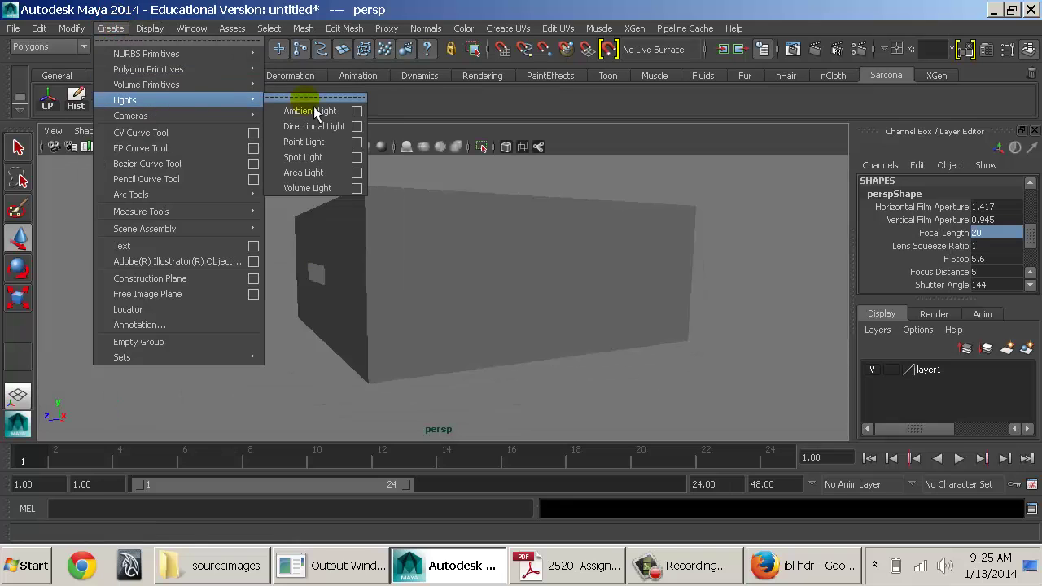
pyautogui.click(303, 173)
pyautogui.keyDown('alt'); pyautogui.moveTo(323, 281); pyautogui.dragTo(261, 346); pyautogui.keyUp('alt')
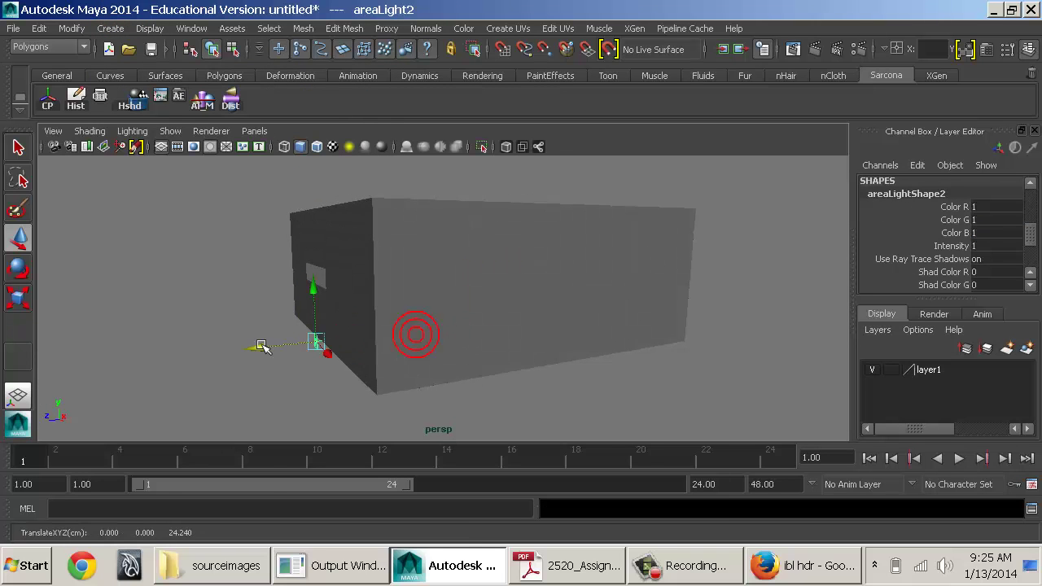
# Step: Raise the area light to the window opening and scale it to about 6.609 in X and 1.737 in Y to cover it
pyautogui.moveTo(327, 304); pyautogui.dragTo(645, 346)
pyautogui.press('r')
pyautogui.press('w')
pyautogui.moveTo(477, 344); pyautogui.dragTo(456, 235)
pyautogui.press('r')
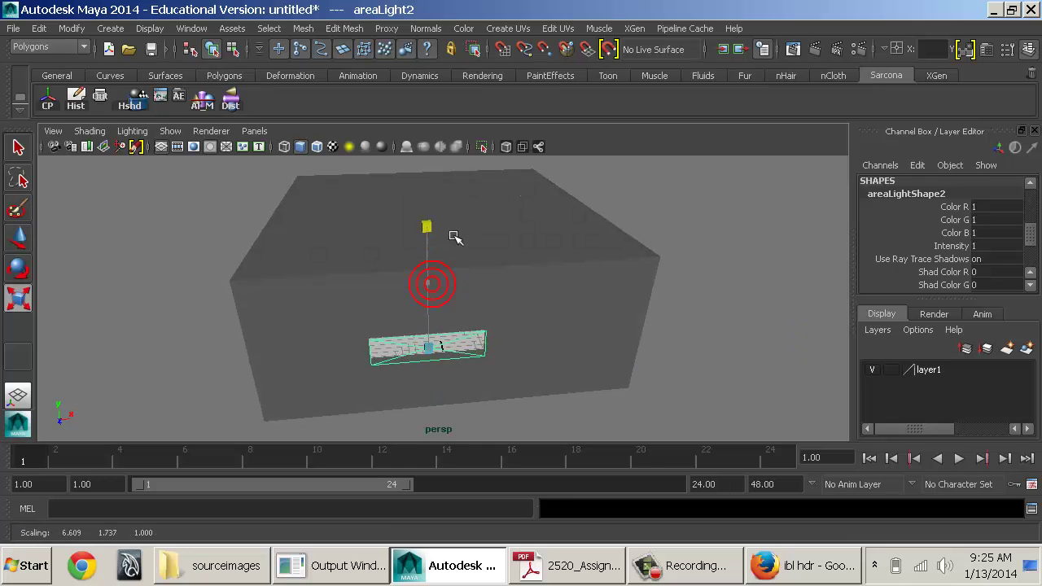
# Step: Tilt the area light slightly about its X axis and check it against the window from inside the room
pyautogui.keyDown('alt'); pyautogui.moveTo(528, 353); pyautogui.dragTo(589, 304); pyautogui.keyUp('alt')
pyautogui.press('e')
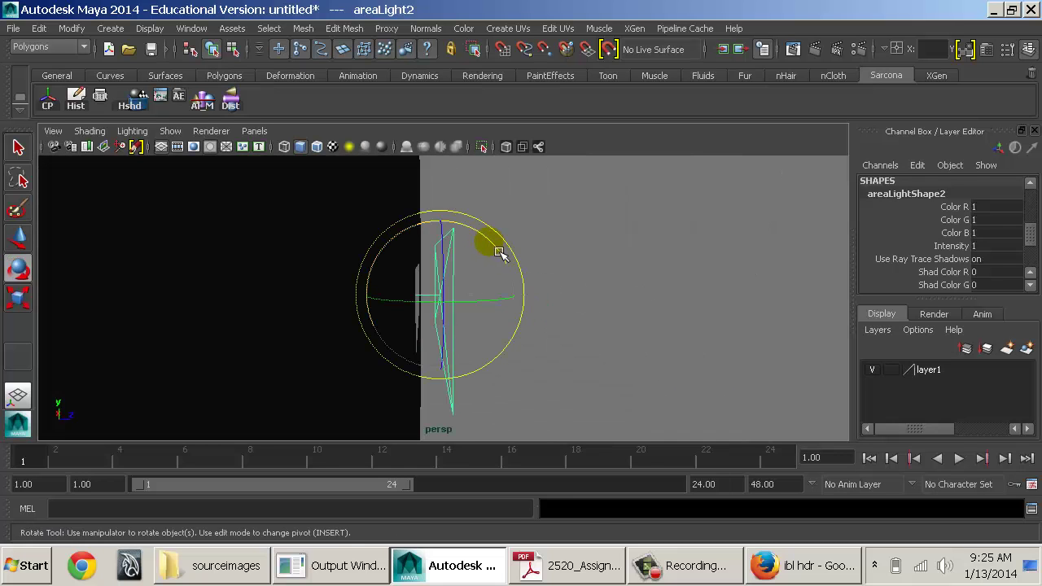
pyautogui.moveTo(489, 239)
pyautogui.mouseDown()
pyautogui.moveTo(493, 250)
pyautogui.moveTo(484, 247)
pyautogui.mouseUp()
pyautogui.moveTo(570, 287)
pyautogui.keyDown('alt'); pyautogui.mouseDown()
pyautogui.moveTo(410, 296)
pyautogui.moveTo(367, 310)
pyautogui.moveTo(570, 285)
pyautogui.mouseUp(); pyautogui.keyUp('alt')
pyautogui.keyDown('alt'); pyautogui.moveTo(477, 284); pyautogui.dragTo(510, 223); pyautogui.keyUp('alt')
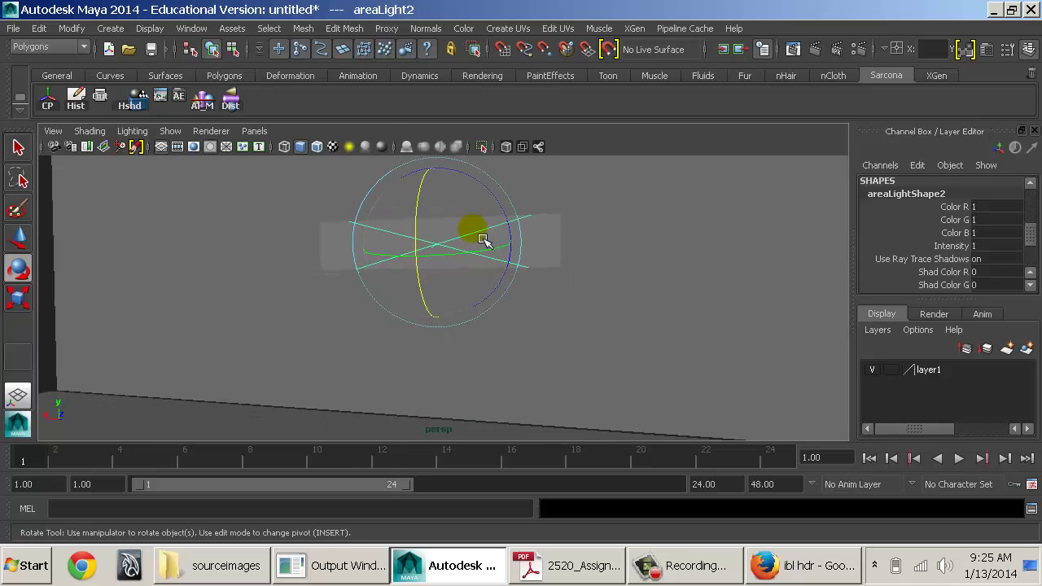
# Step: Enable Use Light Shape in the area light's mental ray attributes
pyautogui.hotkey('ctrl', 'a')
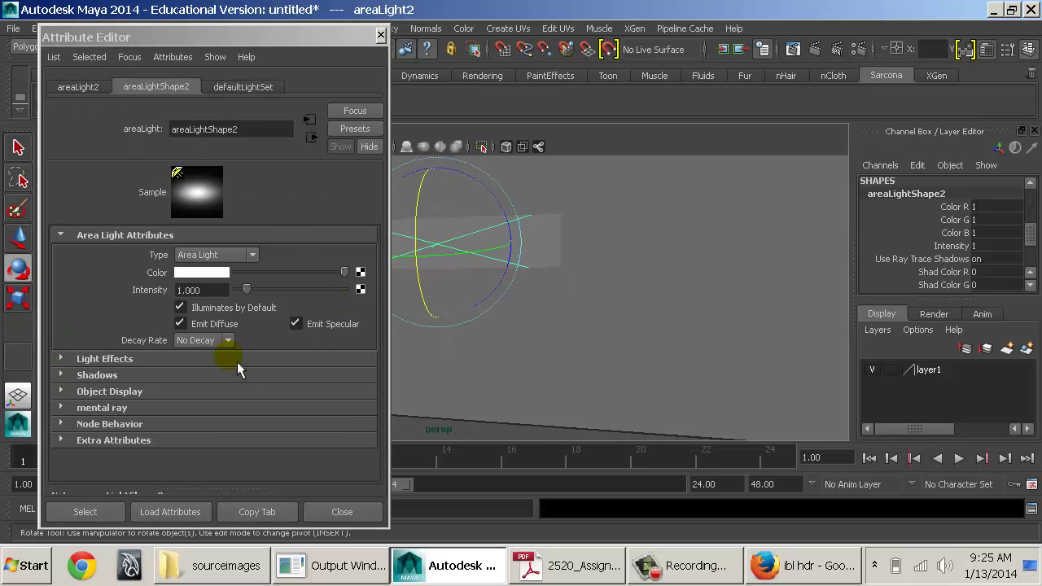
pyautogui.click(90, 407)
pyautogui.scroll(-5, 193, 353)
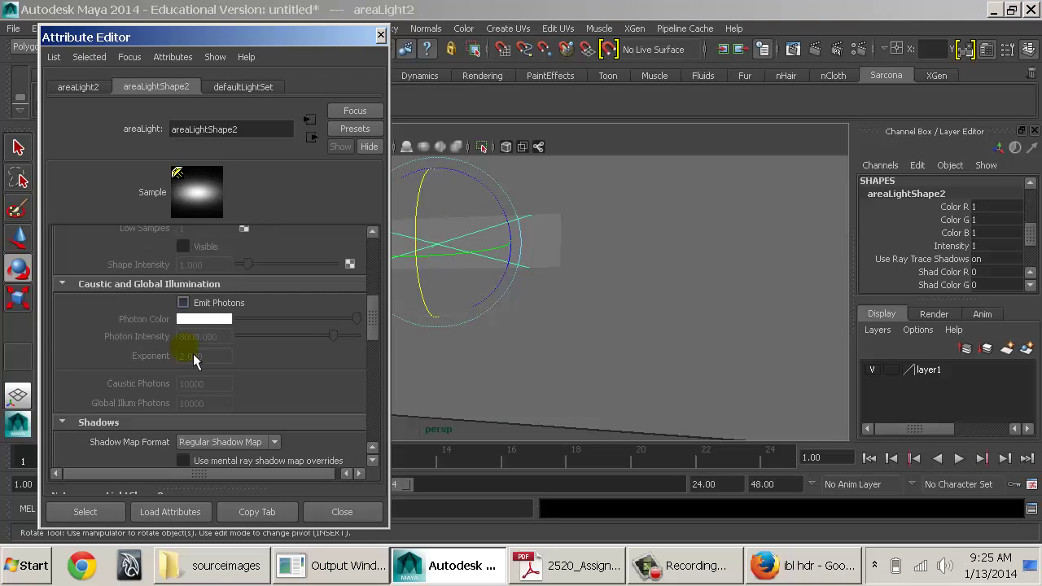
pyautogui.scroll(-2, 262, 345)
pyautogui.scroll(8, 262, 342)
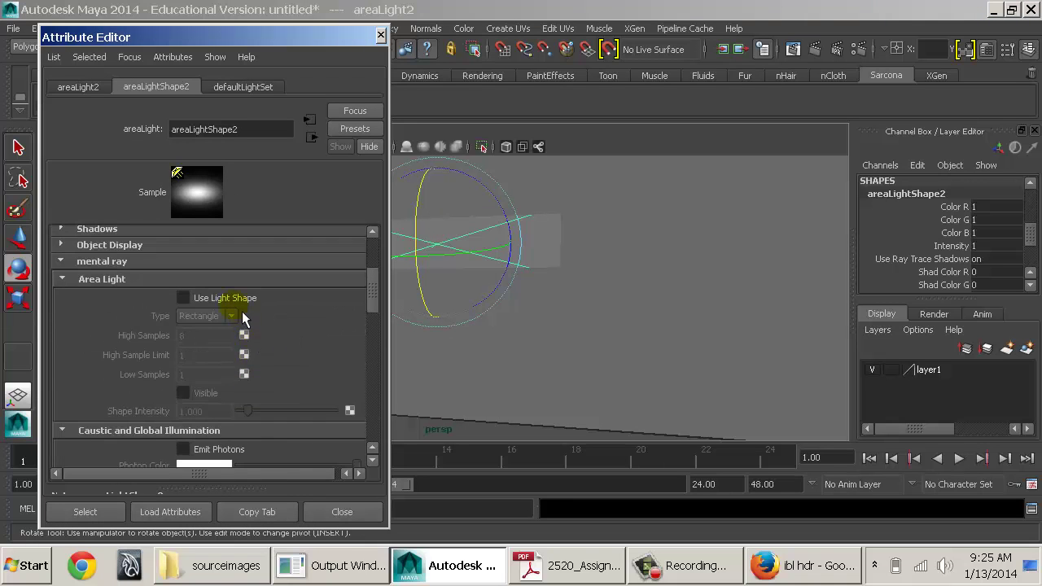
pyautogui.click(232, 298)
pyautogui.scroll(-3, 268, 310)
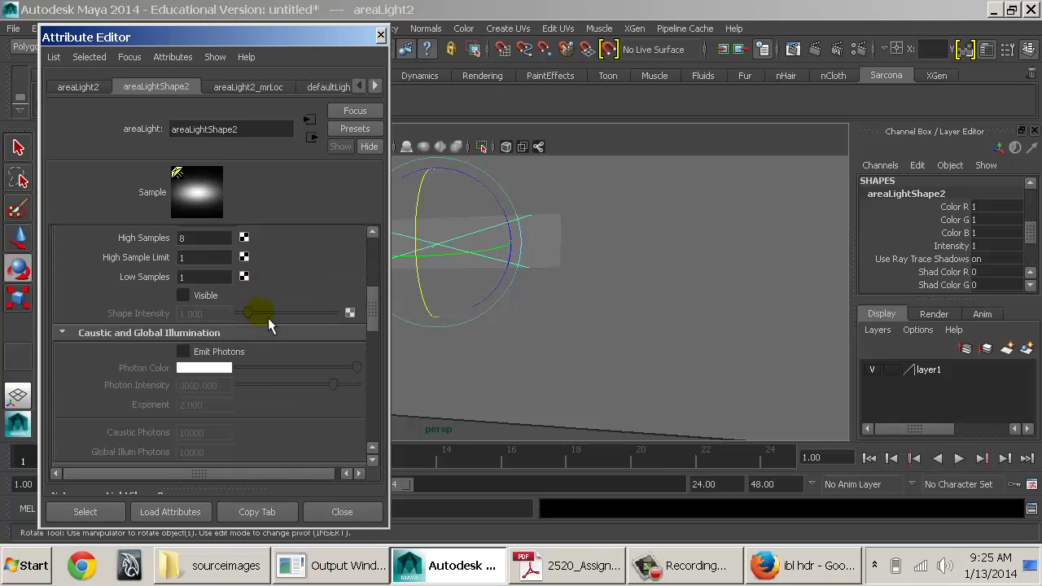
# Step: Assign a mia_portal_light as the area light's custom Light Shader and render the room with the window in view
pyautogui.scroll(-10, 267, 321)
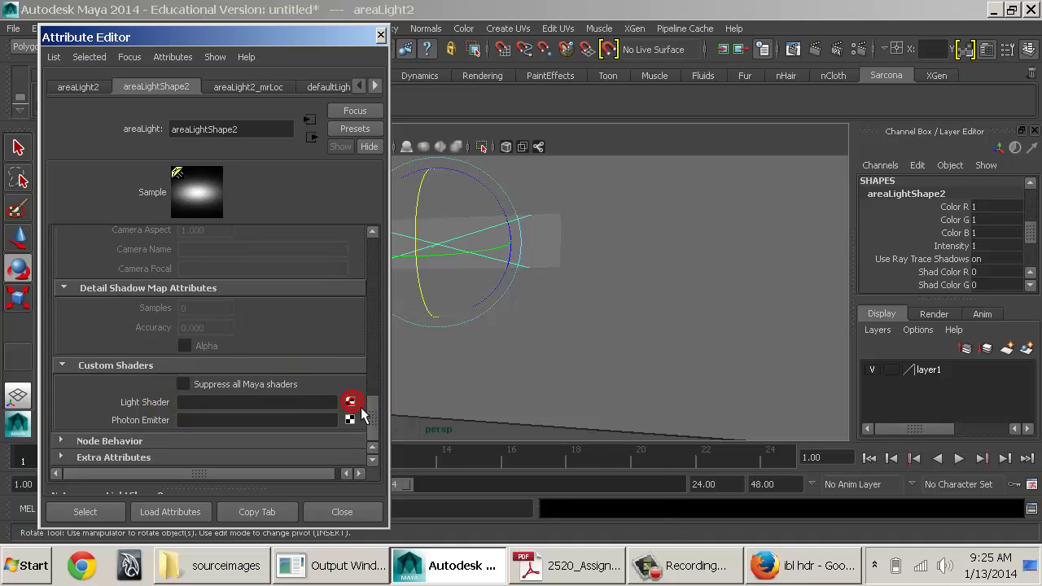
pyautogui.click(351, 401)
pyautogui.write('gaport')
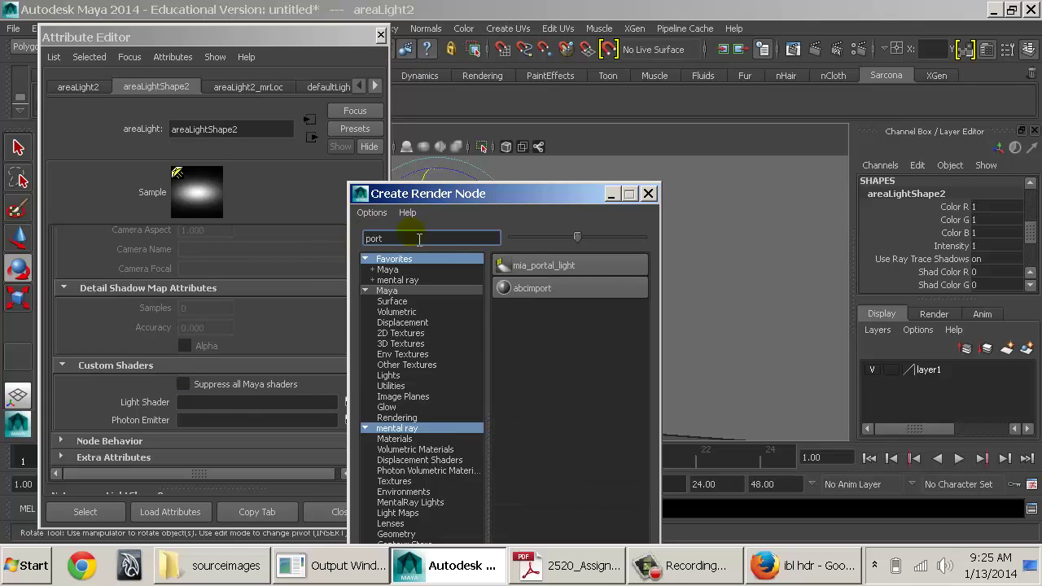
pyautogui.click(527, 271)
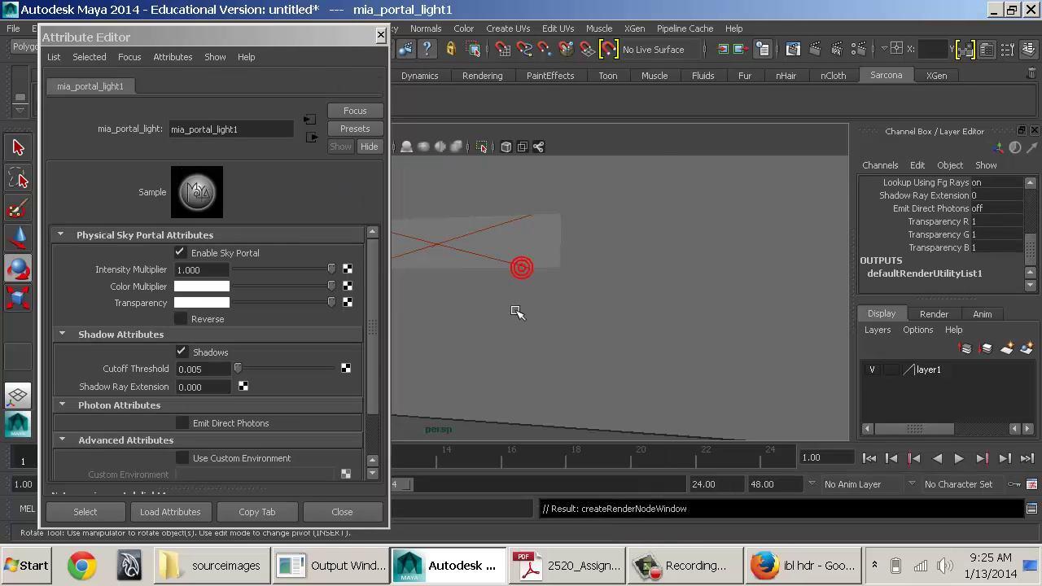
pyautogui.keyDown('alt'); pyautogui.moveTo(596, 281); pyautogui.dragTo(647, 216); pyautogui.keyUp('alt')
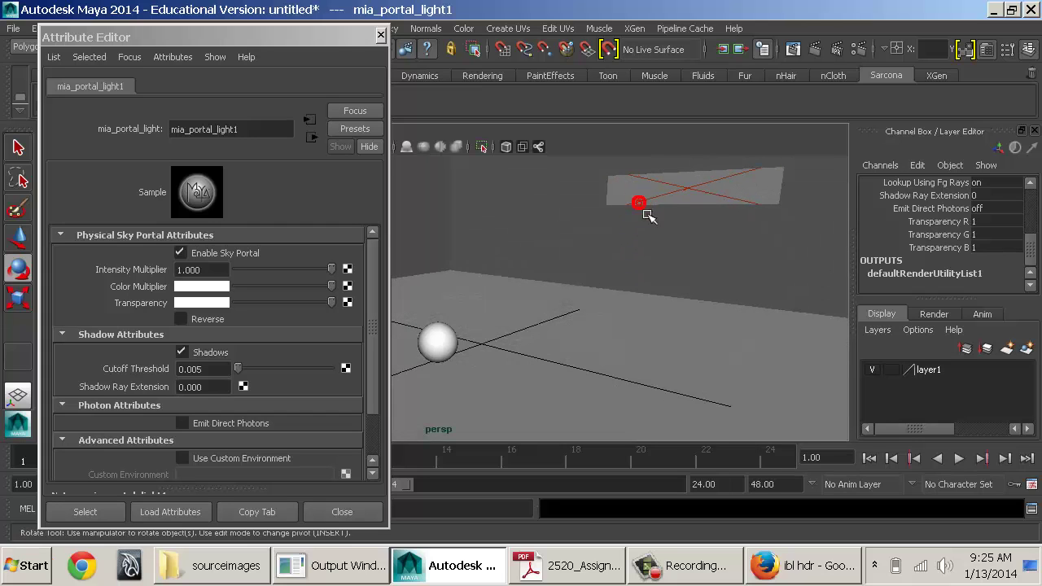
pyautogui.click(817, 54)
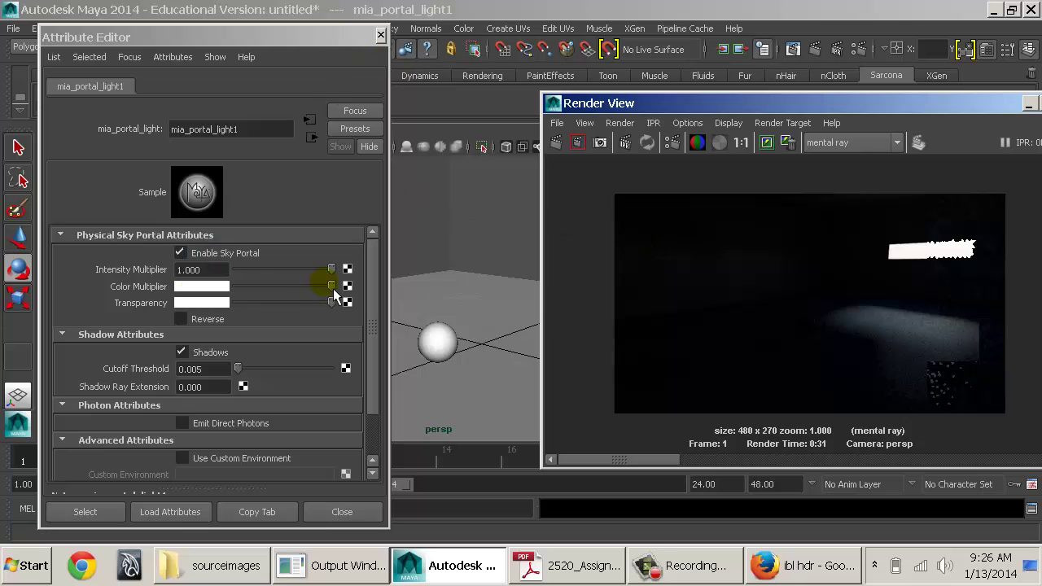
# Step: Map a mib_blackbody node to the portal light's Color Multiplier and open its Temperature value for editing
pyautogui.moveTo(333, 289)
pyautogui.mouseDown()
pyautogui.moveTo(274, 288)
pyautogui.moveTo(352, 288)
pyautogui.mouseUp()
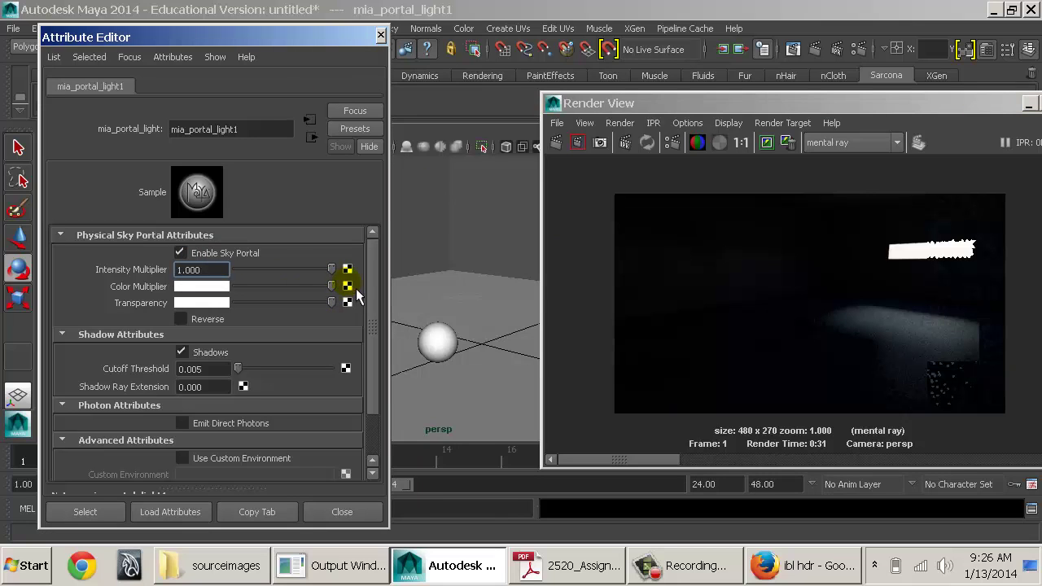
pyautogui.click(347, 286)
pyautogui.doubleClick(399, 238)
pyautogui.write('blac')
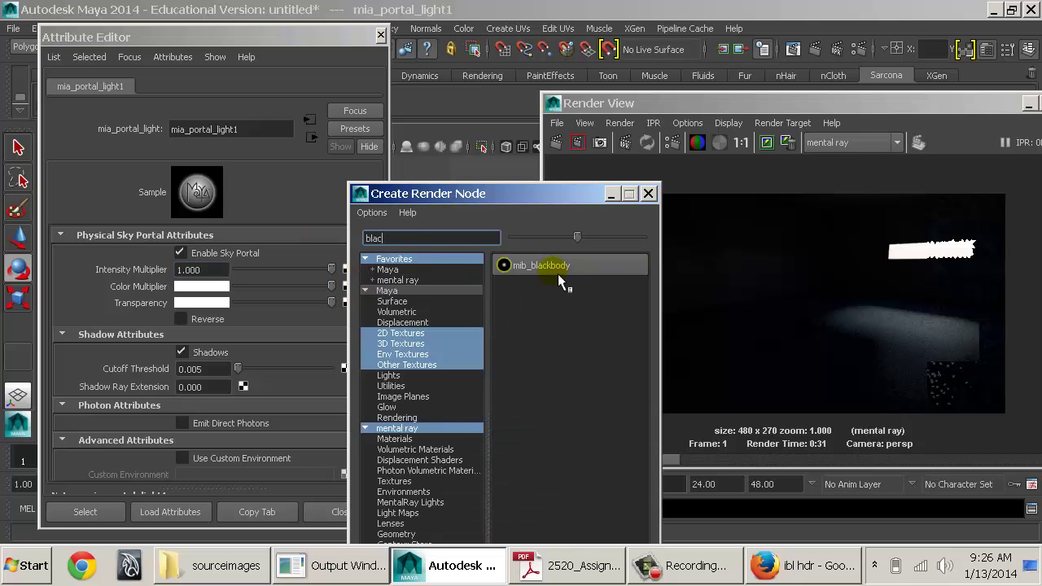
pyautogui.click(563, 269)
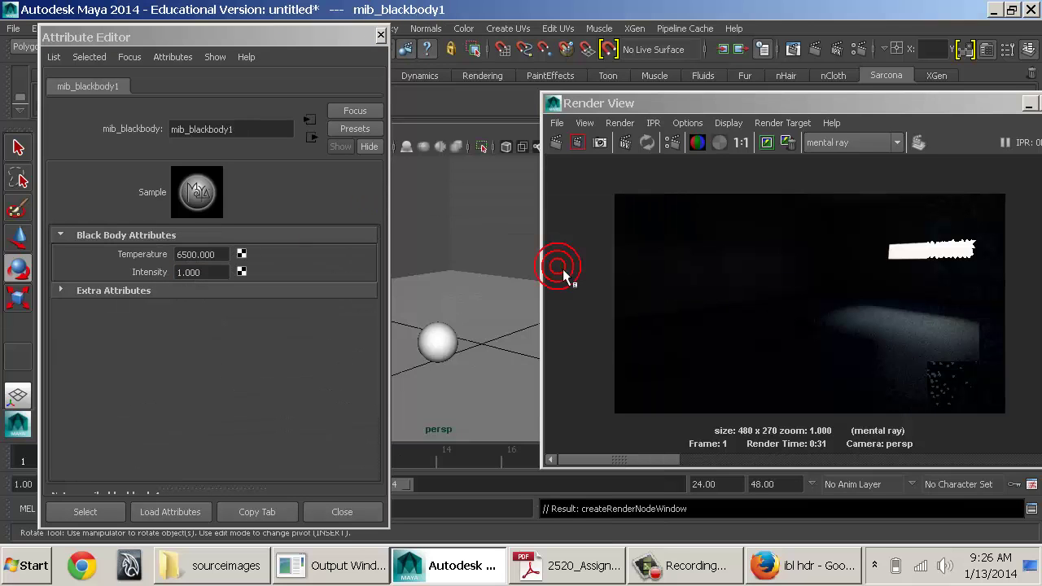
pyautogui.doubleClick(226, 255)
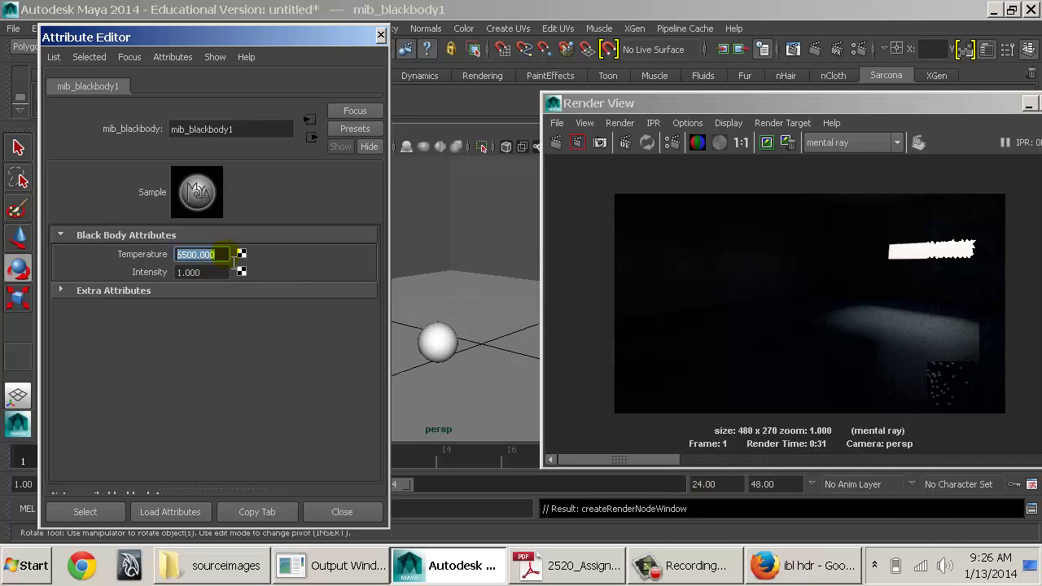
pyautogui.doubleClick(223, 255)
# Step: Switch to Firefox and search the web for "light temperature" in a new tab
pyautogui.click(806, 565)
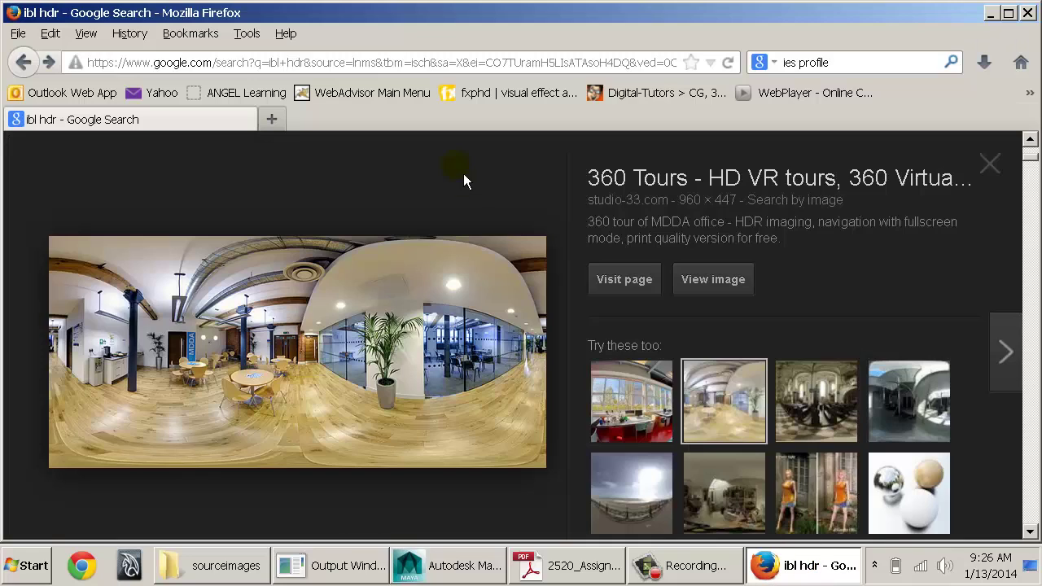
pyautogui.hotkey('ctrl', 't')
pyautogui.hotkey('ctrl', 'k')
pyautogui.write('t')
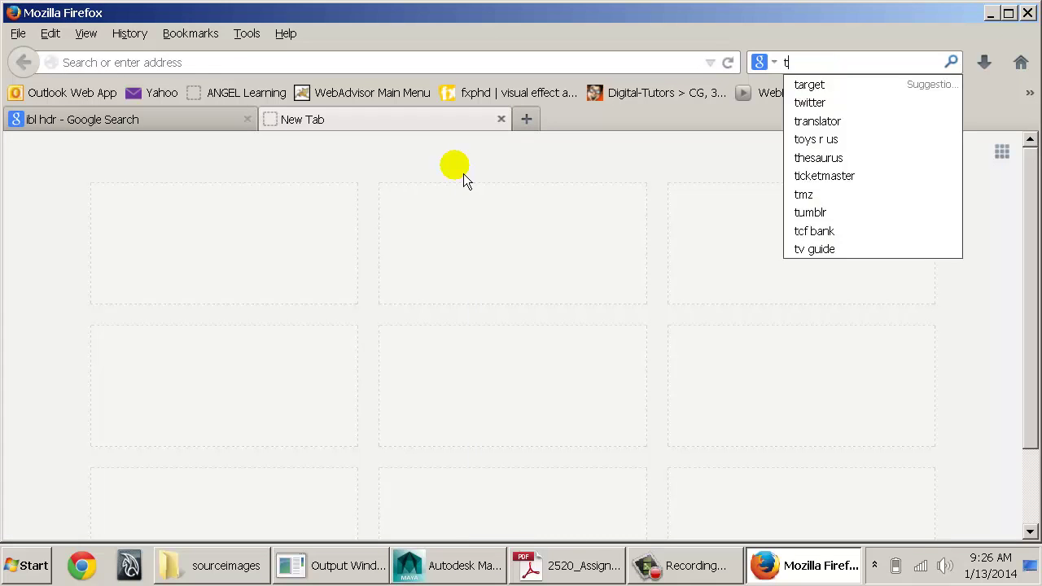
pyautogui.press('BackSpace')
pyautogui.write('light temperat')
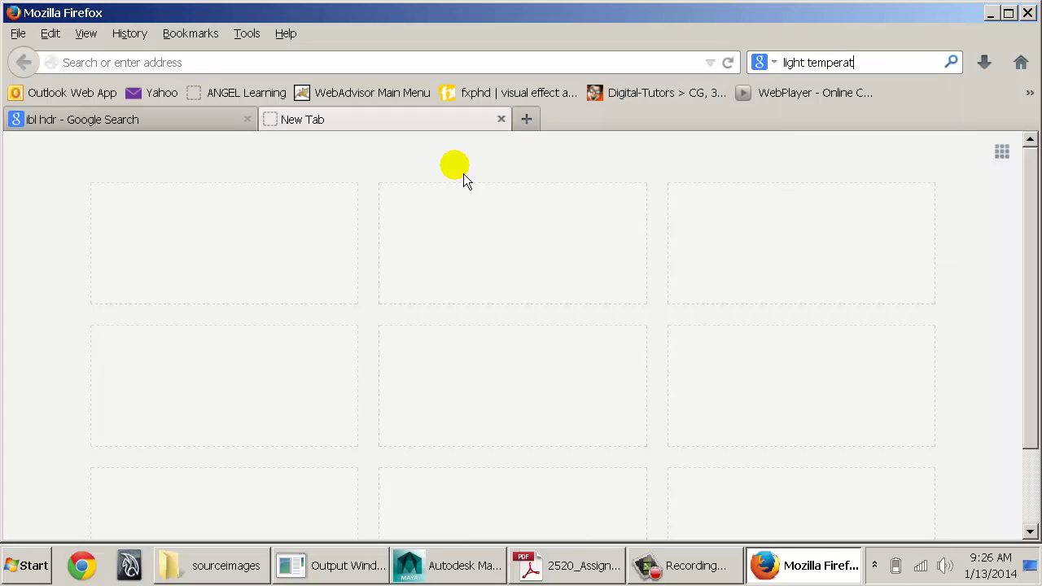
pyautogui.write('ure')
pyautogui.press('Return')
pyautogui.scroll(-2, 456, 245)
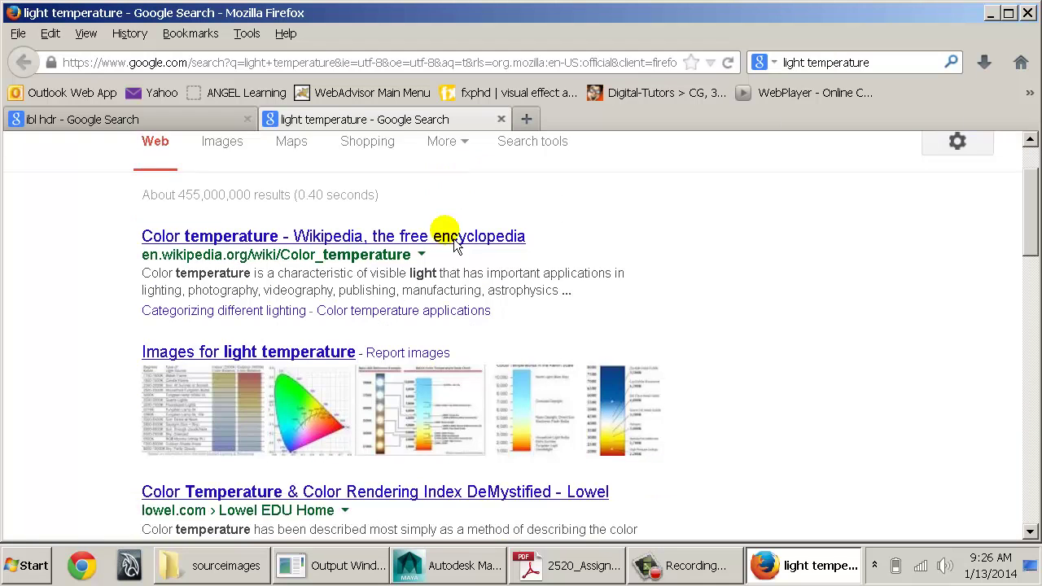
# Step: Open the Kelvin color temperature chart on the Choosing Color Temperature page and compare it with the blackbody Temperature in Maya
pyautogui.click(460, 394)
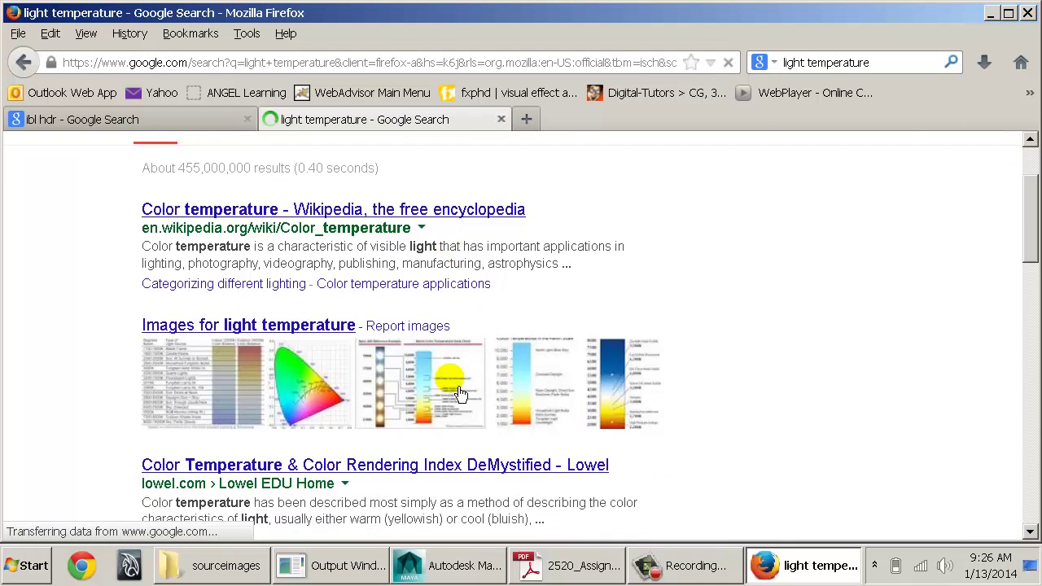
pyautogui.click(248, 293)
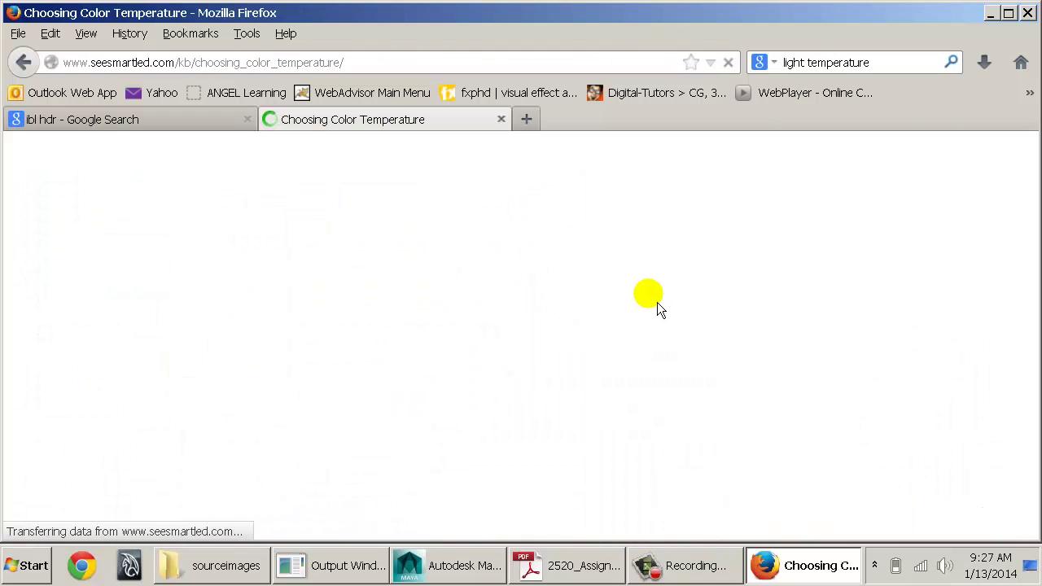
pyautogui.scroll(-5, 600, 299)
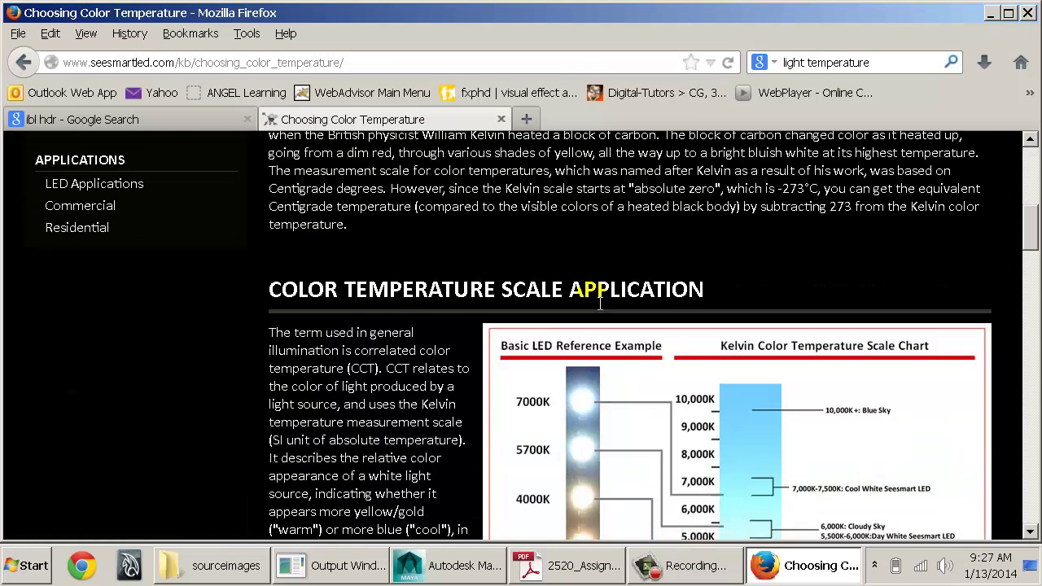
pyautogui.scroll(-3, 600, 300)
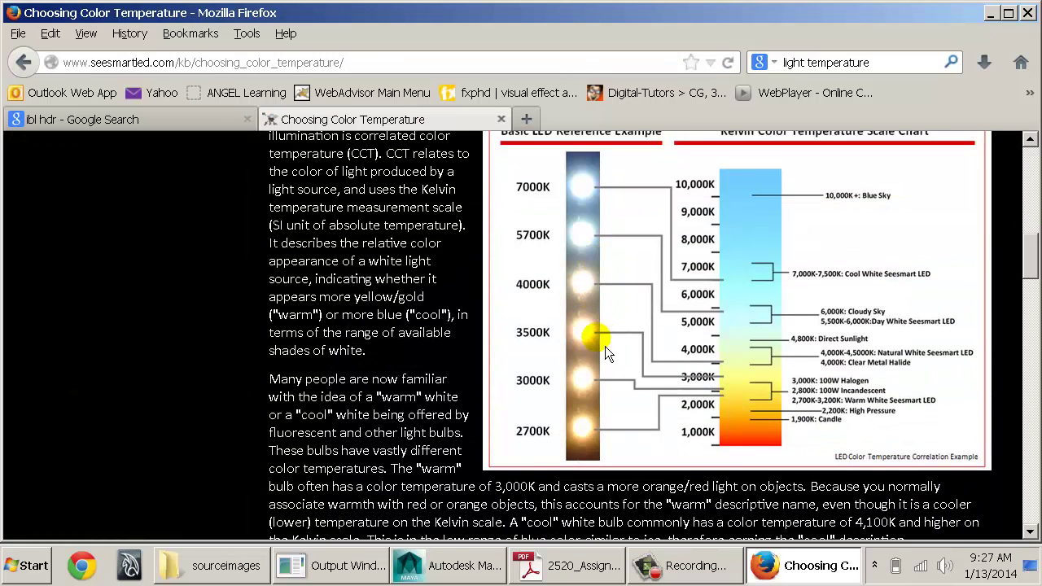
pyautogui.hotkey('alt', 'Tab')
pyautogui.click(221, 254)
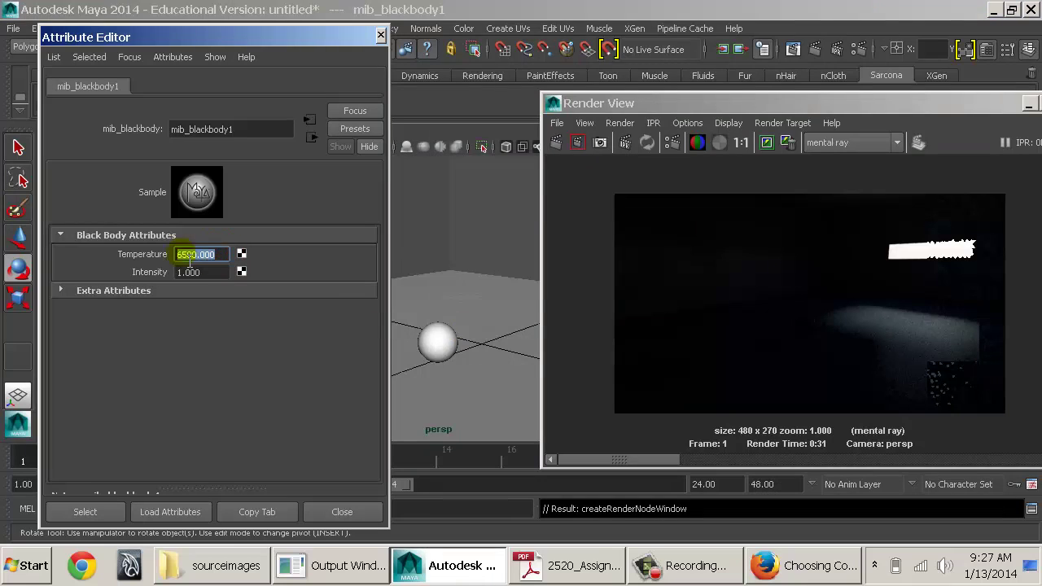
pyautogui.hotkey('alt', 'Tab')
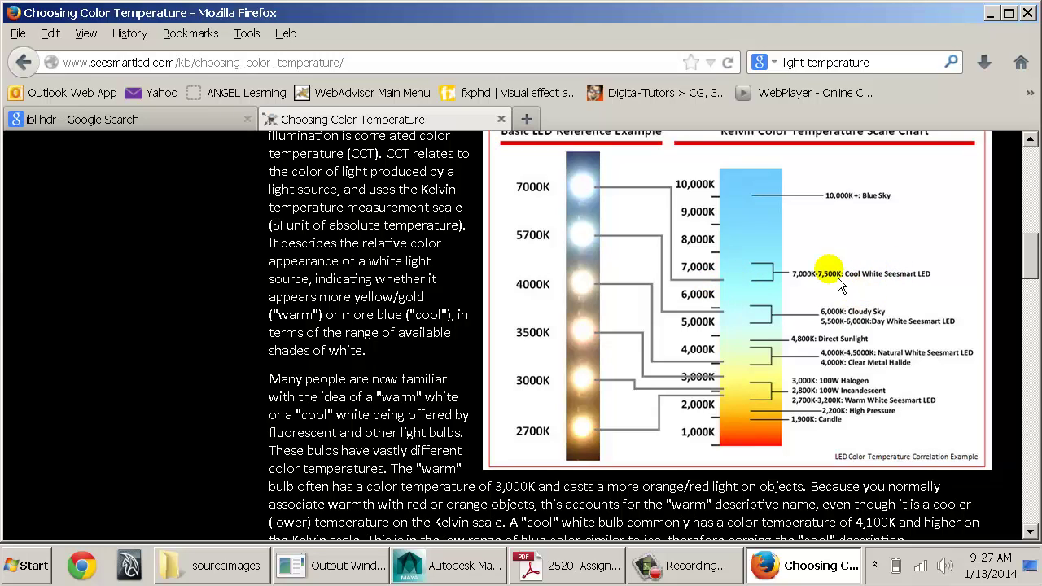
pyautogui.hotkey('alt', 'Tab')
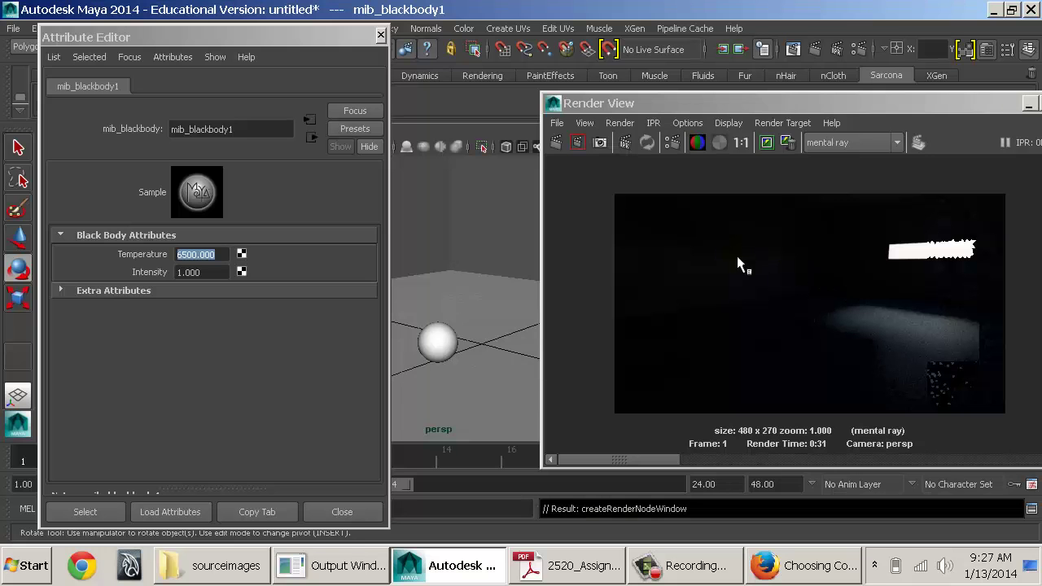
# Step: Keep the current image in the Render View, rerender the room with the blackbody node and compare both images
pyautogui.click(770, 147)
pyautogui.click(557, 145)
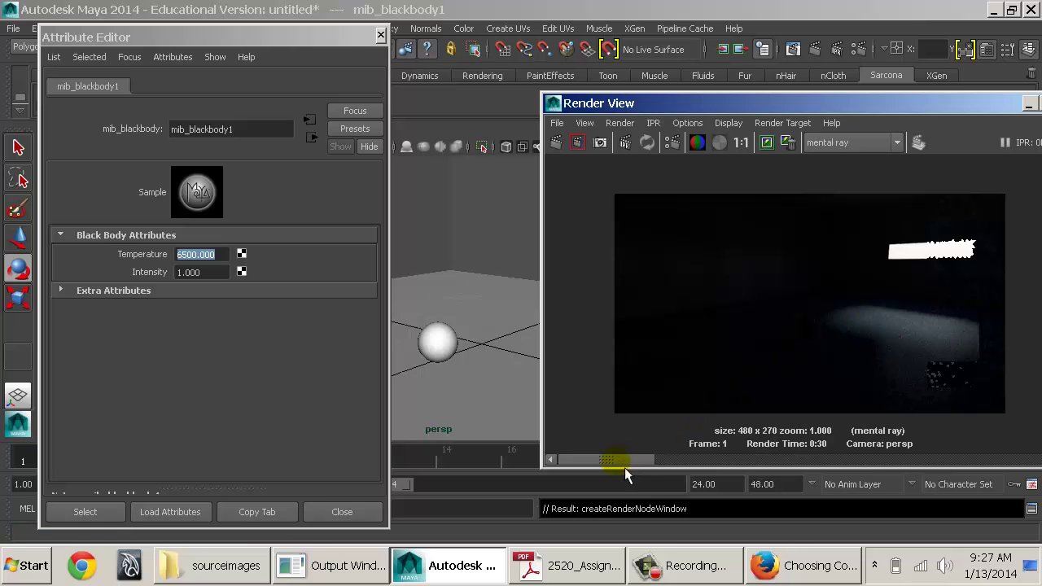
pyautogui.moveTo(610, 465); pyautogui.dragTo(589, 462)
# Step: Set the blackbody Intensity to 10 and render a full-height region of the room that covers the sphere and part of the window
pyautogui.click(217, 274)
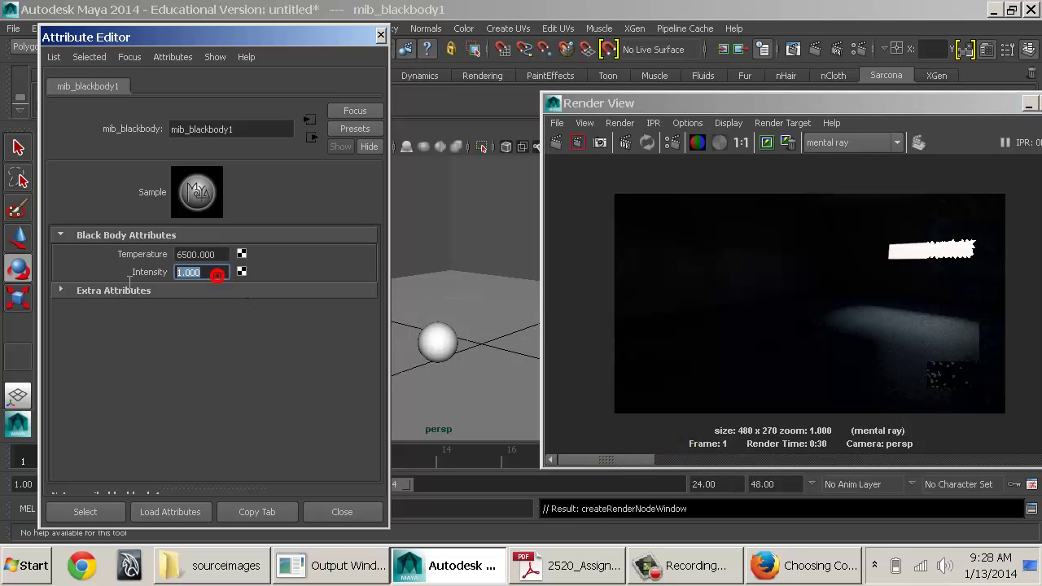
pyautogui.write('10')
pyautogui.press('Return')
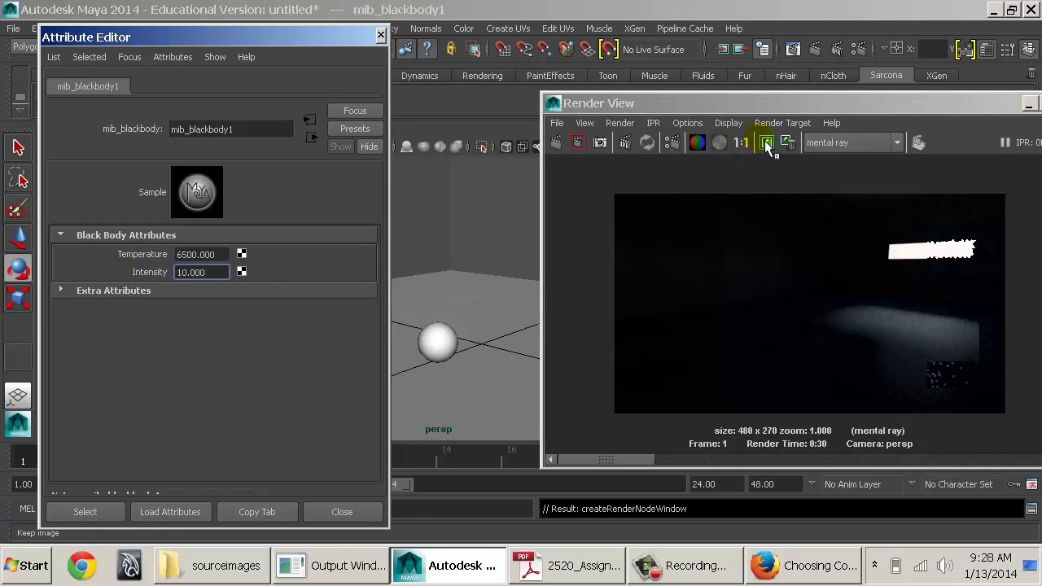
pyautogui.moveTo(748, 182); pyautogui.dragTo(928, 428)
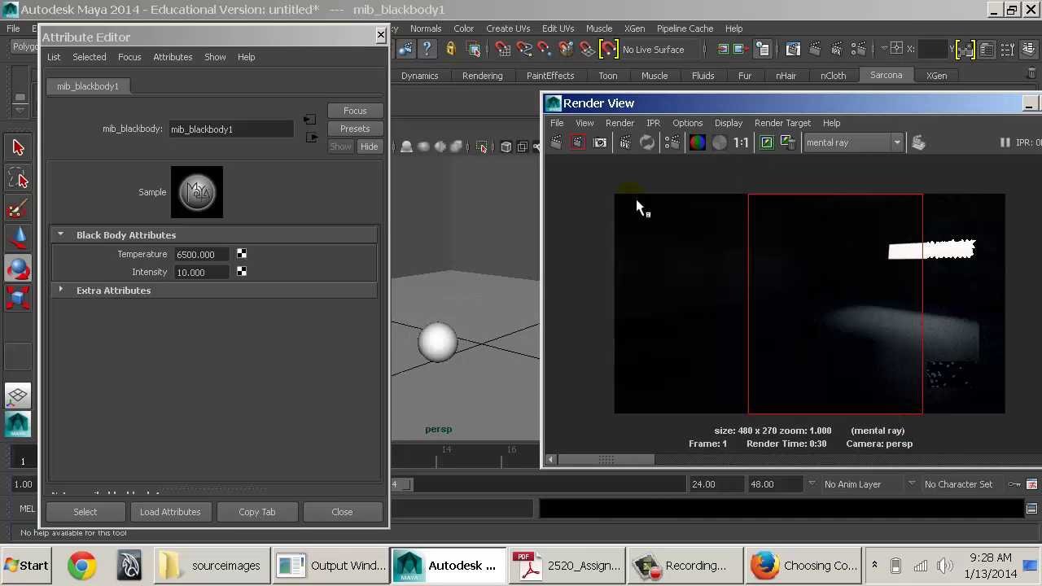
pyautogui.click(580, 145)
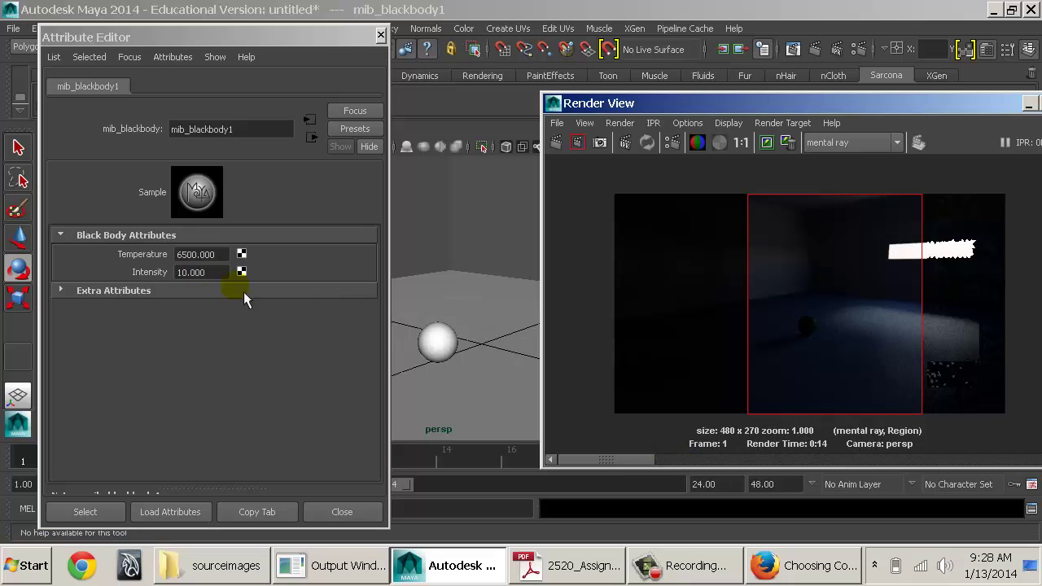
# Step: Set the blackbody Intensity to 20 and rerender the region
pyautogui.moveTo(219, 272); pyautogui.dragTo(131, 275)
pyautogui.write('20.000')
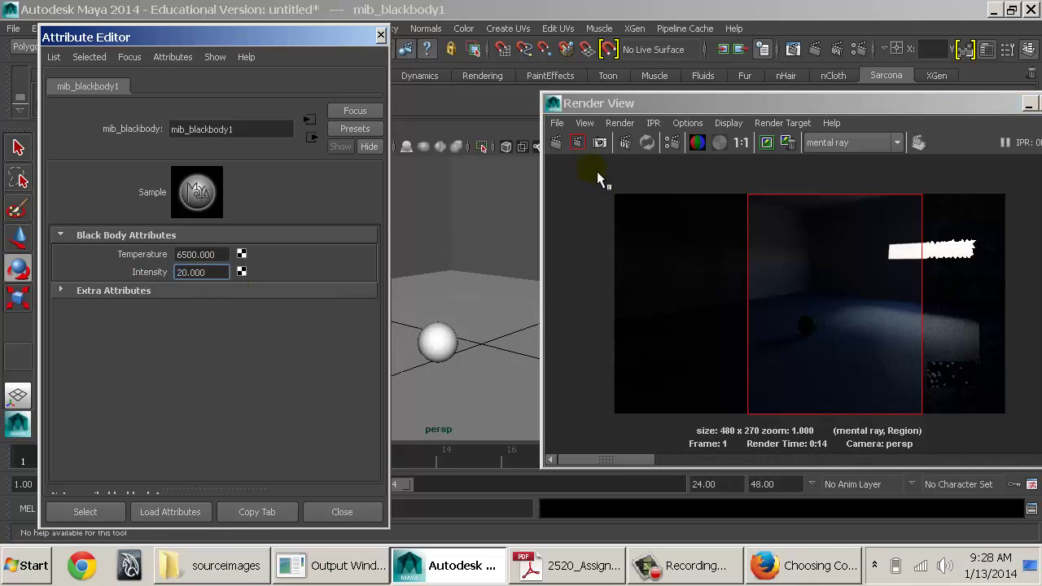
pyautogui.click(577, 142)
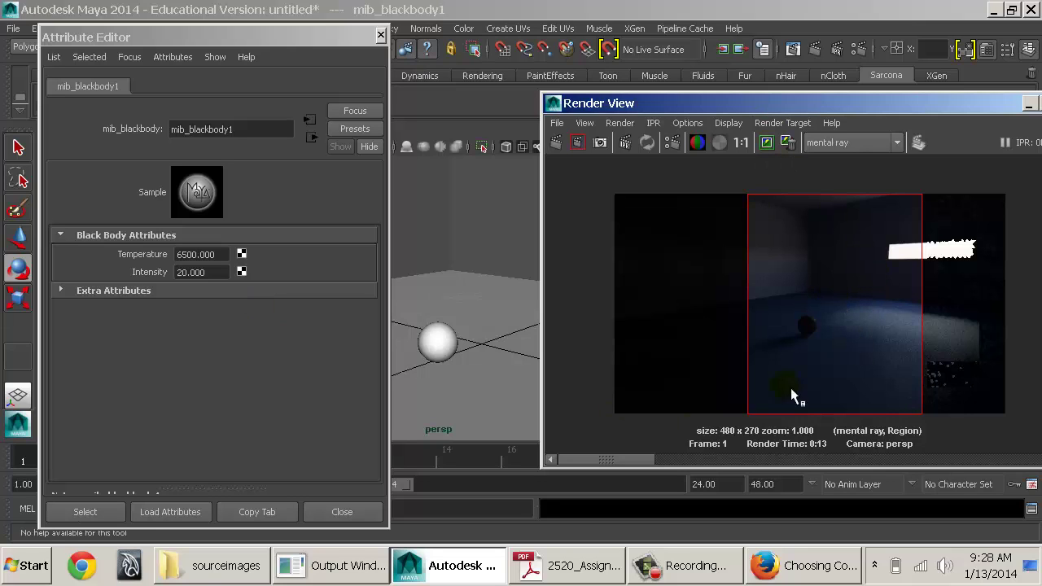
# Step: Compare the stored renders and examine the light falloff on the floor, sphere and window up close
pyautogui.moveTo(609, 466); pyautogui.dragTo(634, 467)
pyautogui.keyDown('alt'); pyautogui.moveTo(852, 259); pyautogui.dragTo(727, 278, button='middle'); pyautogui.keyUp('alt')
pyautogui.keyDown('alt'); pyautogui.moveTo(725, 277); pyautogui.dragTo(902, 291, button='right'); pyautogui.keyUp('alt')
pyautogui.keyDown('alt'); pyautogui.moveTo(763, 286); pyautogui.dragTo(931, 309, button='right'); pyautogui.keyUp('alt')
pyautogui.keyDown('alt'); pyautogui.moveTo(782, 292); pyautogui.dragTo(883, 208, button='middle'); pyautogui.keyUp('alt')
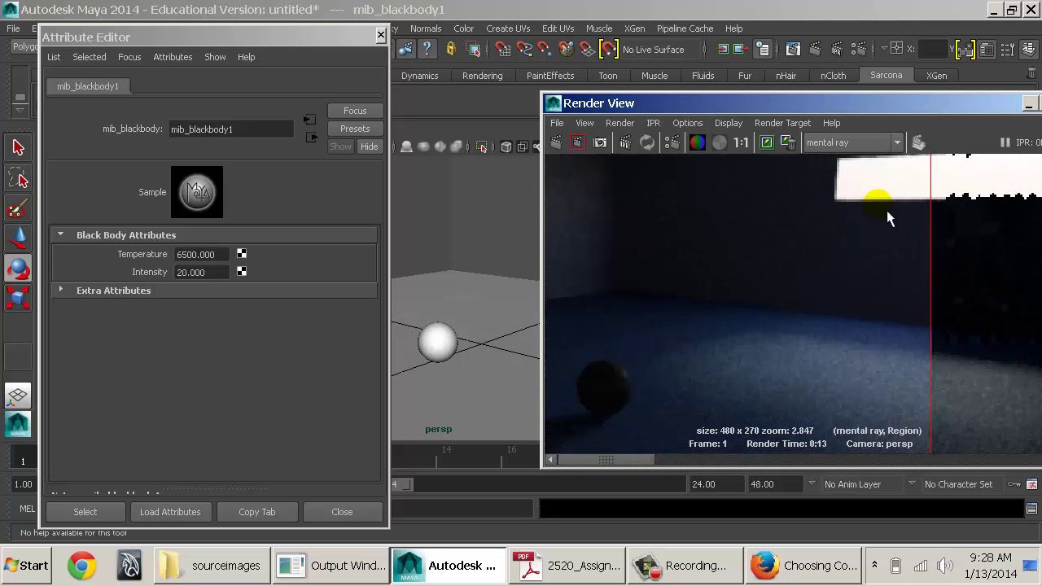
pyautogui.keyDown('alt'); pyautogui.moveTo(834, 283); pyautogui.dragTo(906, 220, button='middle'); pyautogui.keyUp('alt')
pyautogui.moveTo(599, 466)
pyautogui.mouseDown()
pyautogui.moveTo(674, 466)
pyautogui.moveTo(606, 466)
pyautogui.mouseUp()
pyautogui.keyDown('alt'); pyautogui.moveTo(854, 281); pyautogui.dragTo(630, 272, button='right'); pyautogui.keyUp('alt')
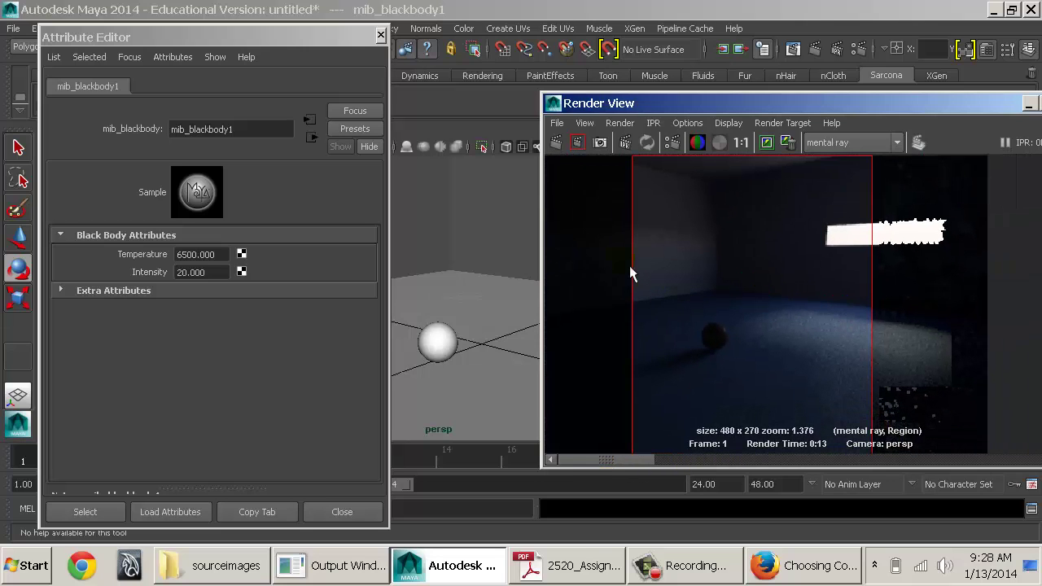
# Step: Turn off Use Light Shape on the window's area light, rerender the region and turn the option back on
pyautogui.doubleClick(615, 103)
pyautogui.click(698, 187)
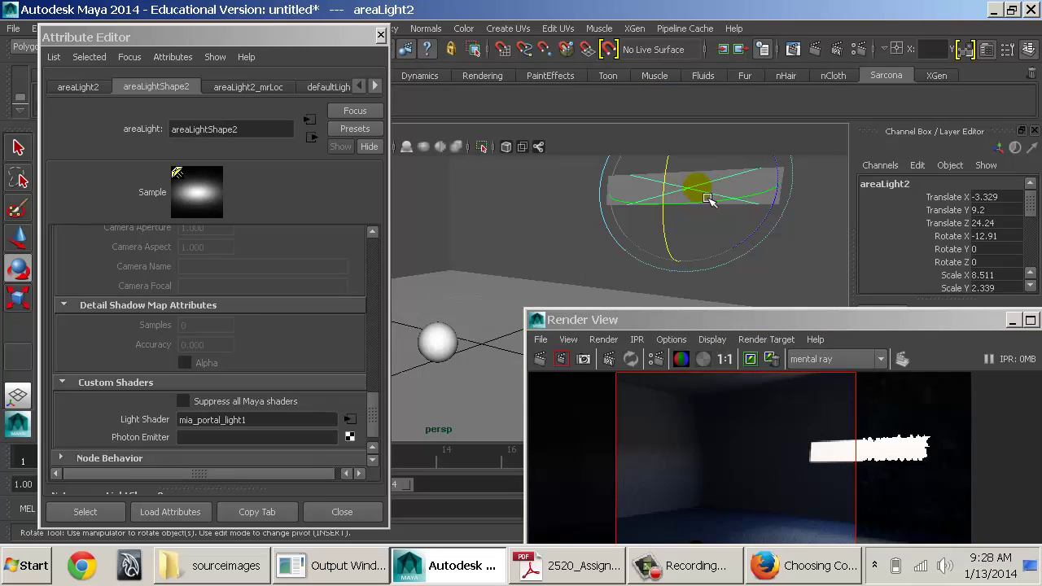
pyautogui.click(298, 379)
pyautogui.scroll(5, 302, 382)
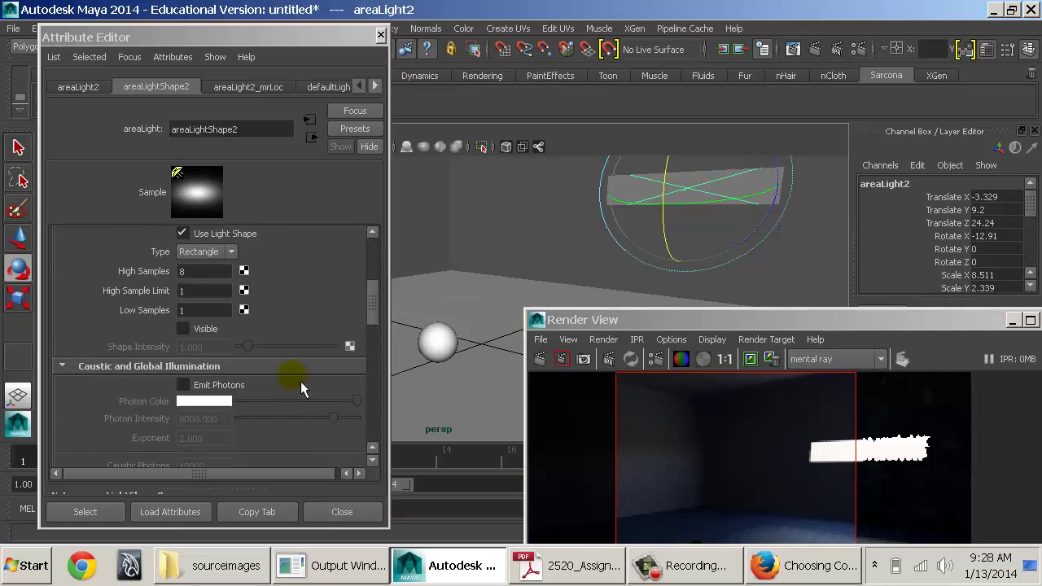
pyautogui.click(249, 332)
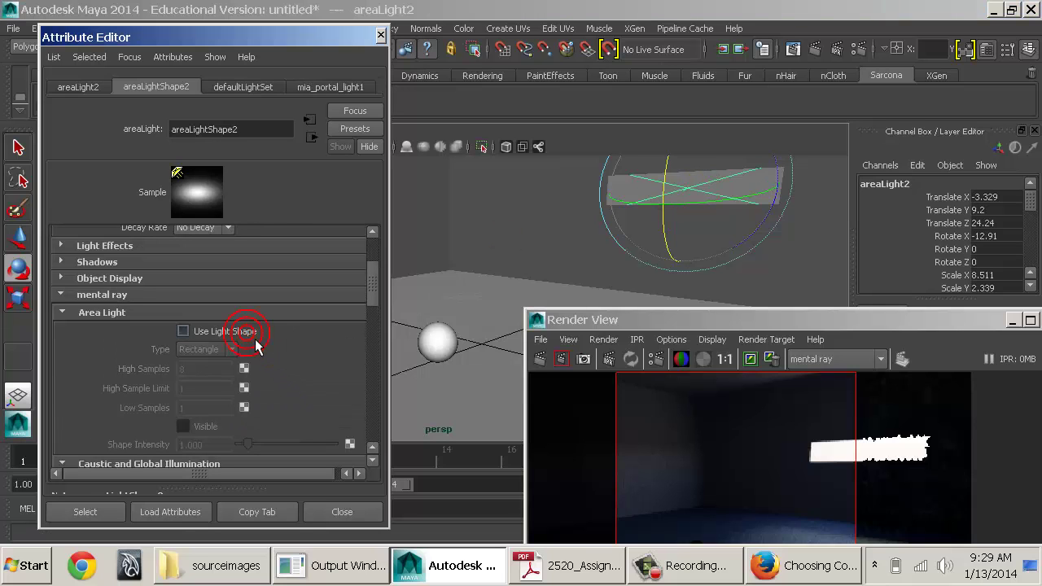
pyautogui.click(648, 322)
pyautogui.moveTo(647, 323); pyautogui.dragTo(341, 81)
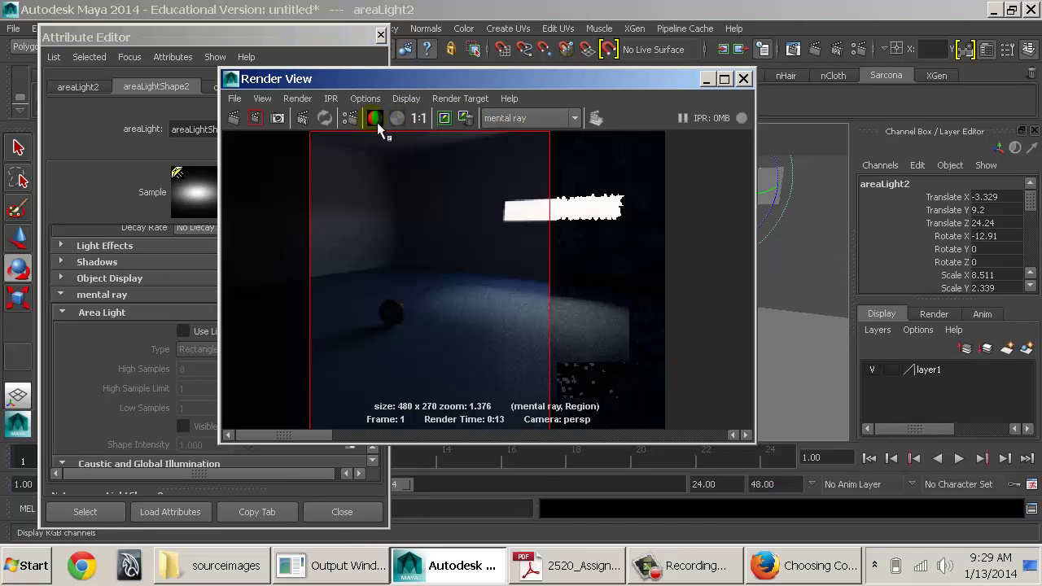
pyautogui.click(256, 119)
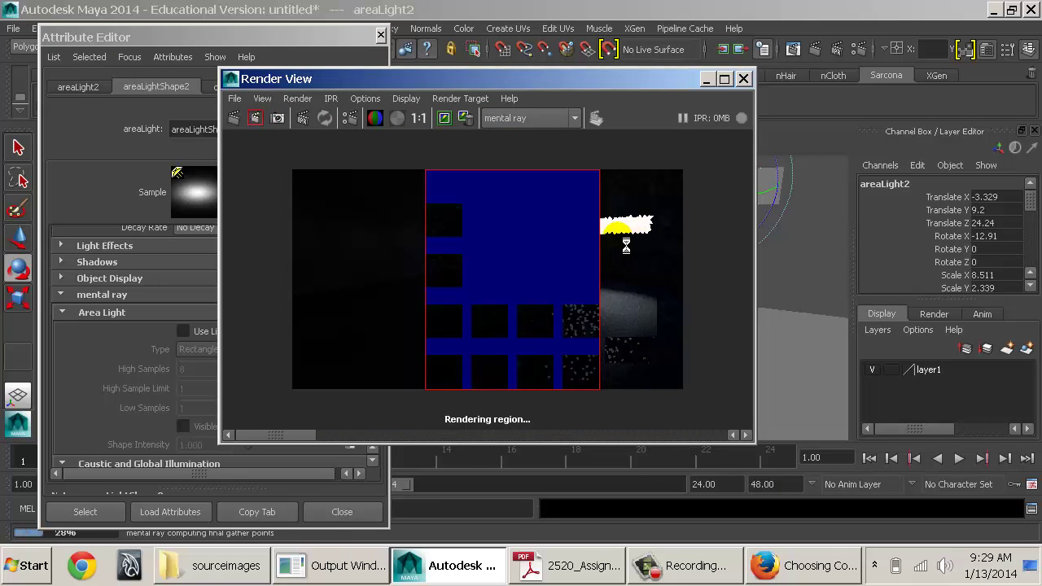
pyautogui.click(209, 337)
# Step: Set the area light's Intensity to 0 and its Color to black, and rerender the region
pyautogui.moveTo(379, 291); pyautogui.dragTo(411, 293)
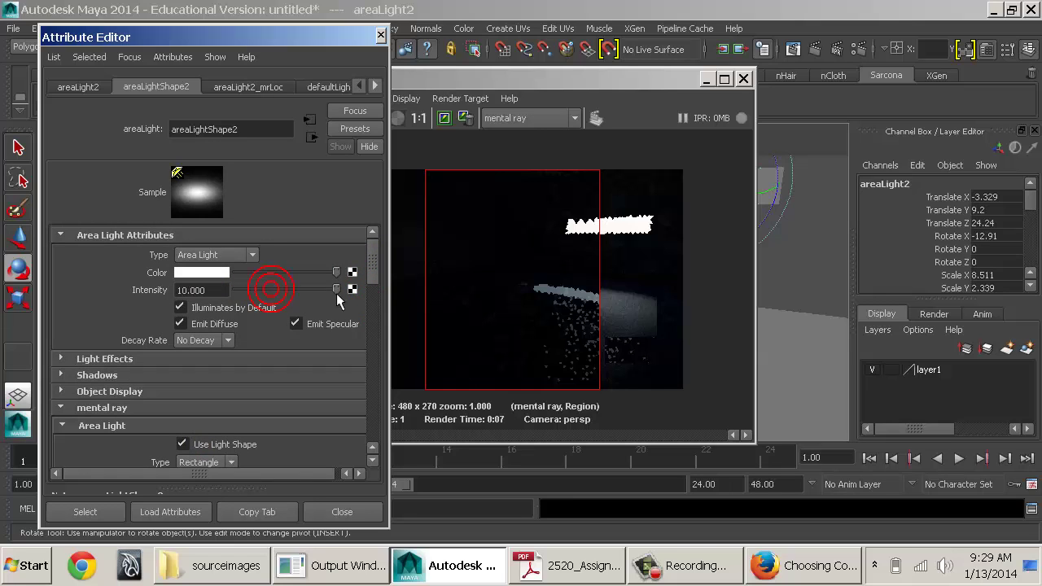
pyautogui.moveTo(336, 292); pyautogui.dragTo(248, 301)
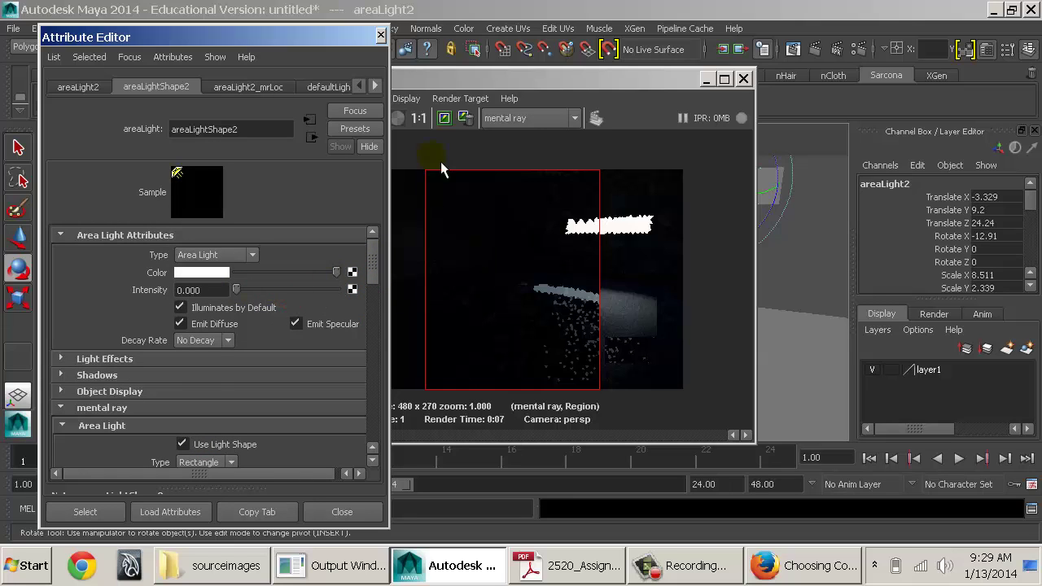
pyautogui.click(431, 79)
pyautogui.click(255, 118)
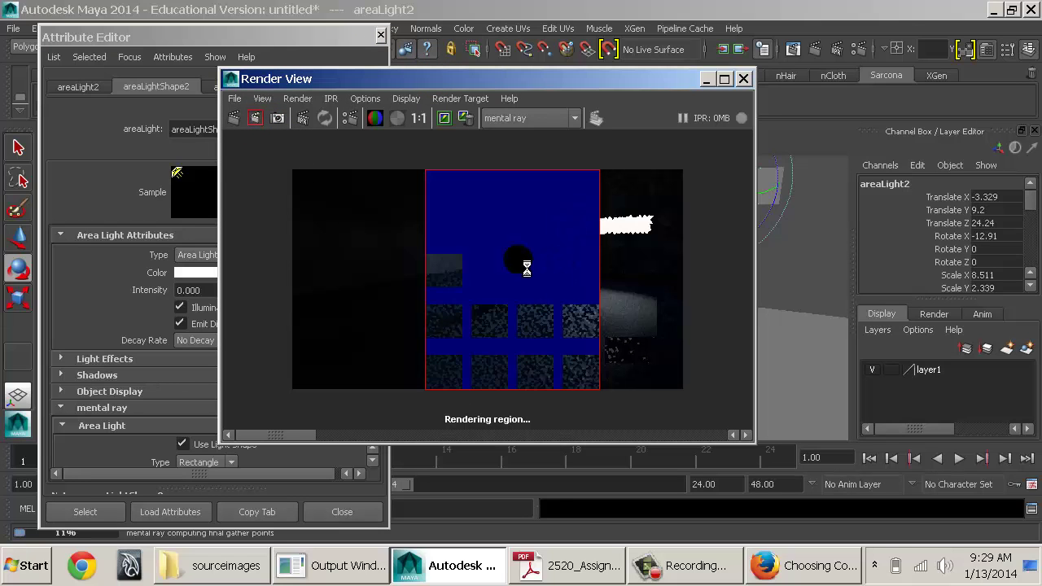
pyautogui.click(210, 287)
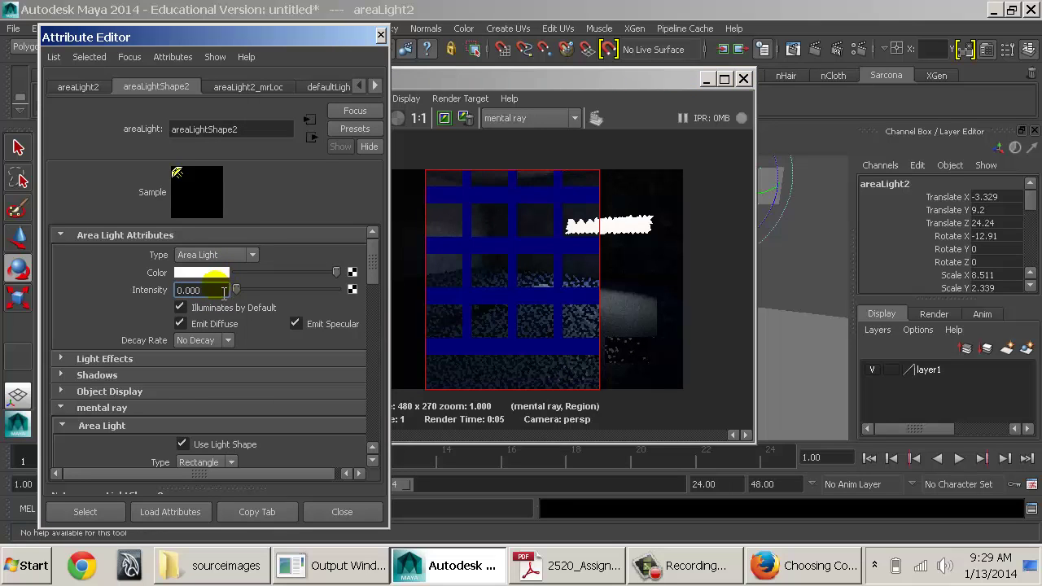
pyautogui.moveTo(288, 287); pyautogui.dragTo(230, 287)
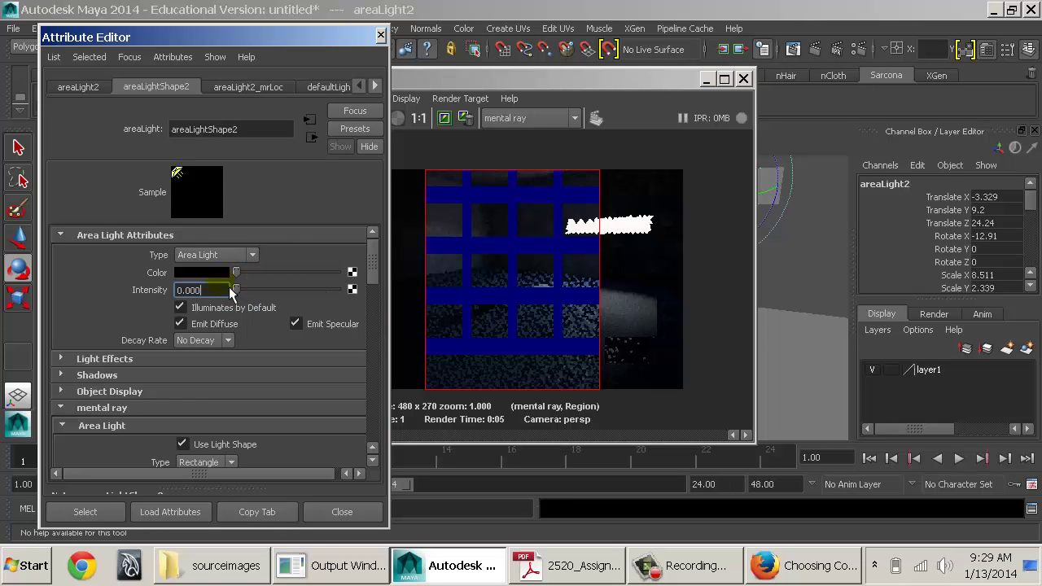
# Step: Open the mia_portal_light assigned as the area light's Light Shader and set its Transparency to black
pyautogui.scroll(-3, 236, 306)
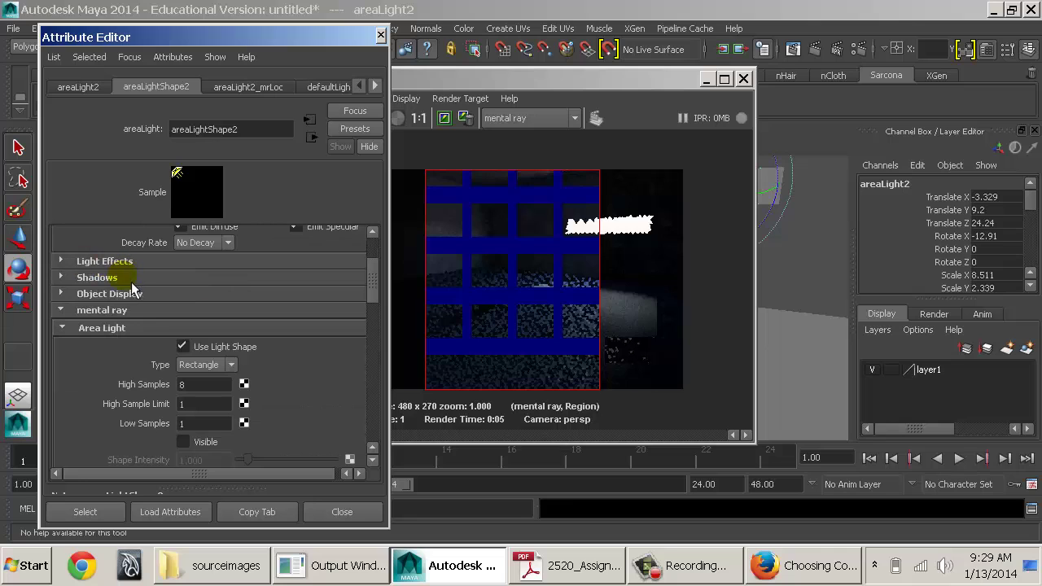
pyautogui.scroll(-3, 228, 350)
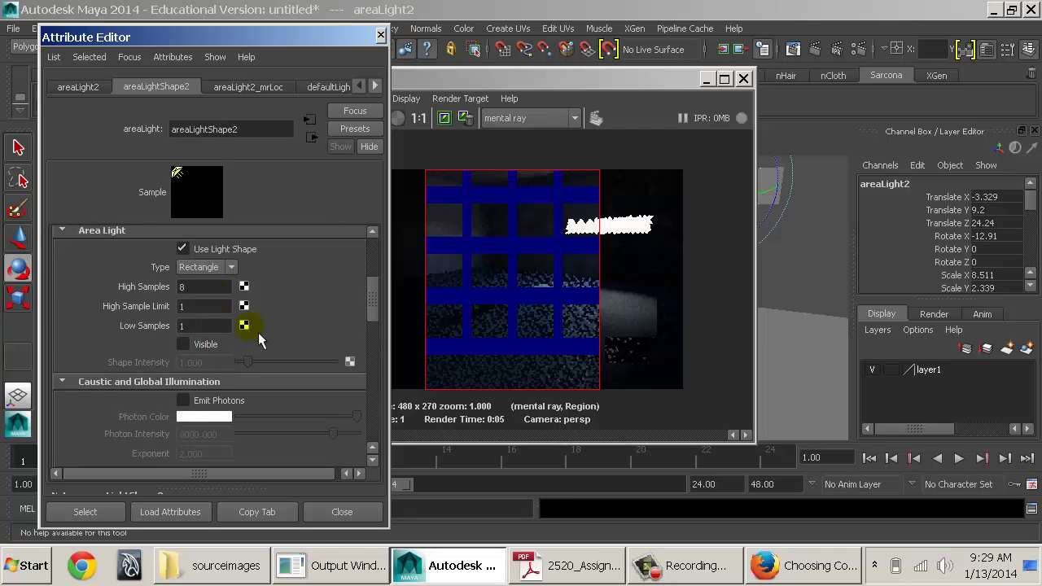
pyautogui.scroll(-3, 249, 350)
pyautogui.scroll(-10, 244, 338)
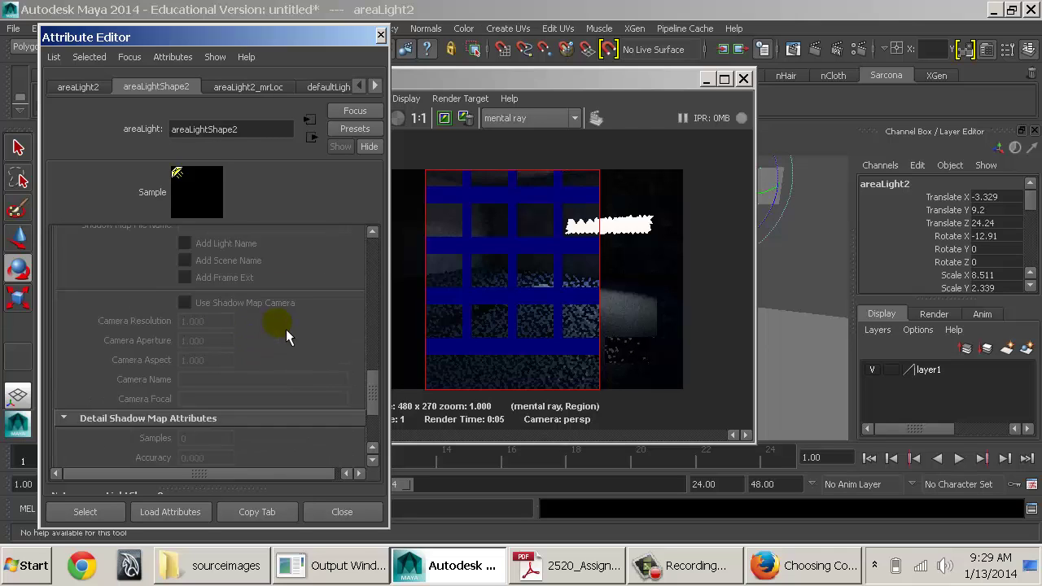
pyautogui.scroll(-2, 324, 326)
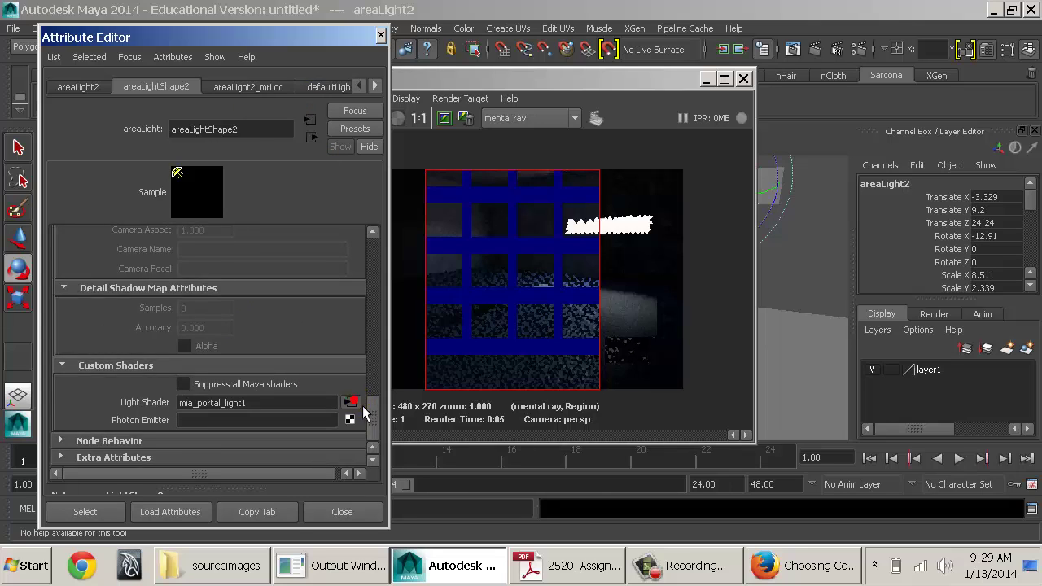
pyautogui.click(354, 405)
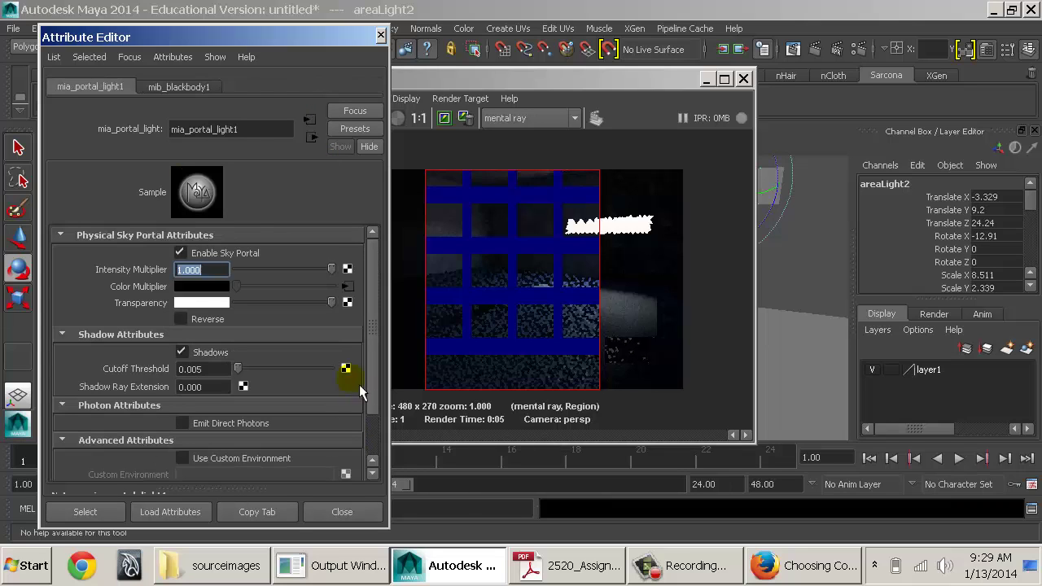
pyautogui.click(319, 142)
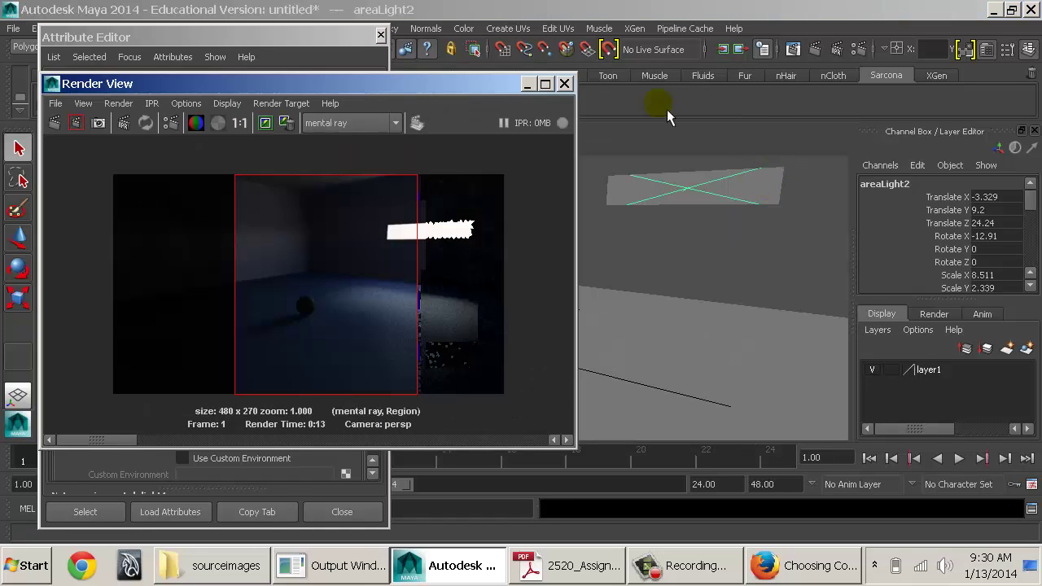
# Step: Close the Render View and Attribute Editor, rotate the sunDirection light to X 3.174, Y 10.333, Z 41.697, and render the room
pyautogui.click(564, 85)
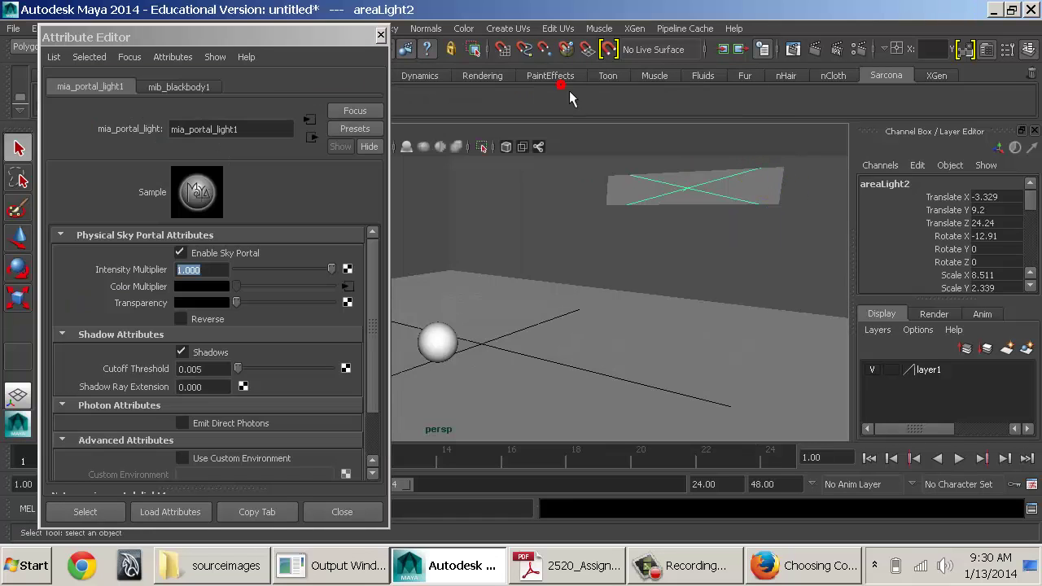
pyautogui.click(381, 36)
pyautogui.keyDown('alt'); pyautogui.moveTo(614, 256); pyautogui.dragTo(448, 217, button='right'); pyautogui.keyUp('alt')
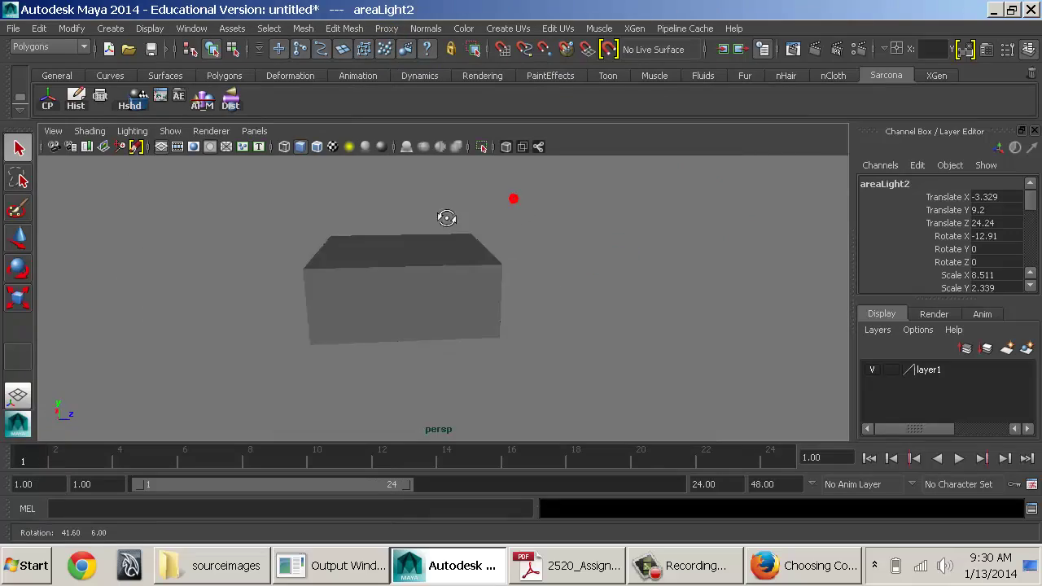
pyautogui.press('4')
pyautogui.keyDown('alt'); pyautogui.moveTo(447, 217); pyautogui.dragTo(521, 272); pyautogui.keyUp('alt')
pyautogui.keyDown('alt'); pyautogui.moveTo(521, 272); pyautogui.dragTo(564, 303, button='right'); pyautogui.keyUp('alt')
pyautogui.keyDown('alt'); pyautogui.moveTo(479, 285); pyautogui.dragTo(587, 295); pyautogui.keyUp('alt')
pyautogui.keyDown('alt'); pyautogui.moveTo(416, 281); pyautogui.dragTo(497, 301, button='right'); pyautogui.keyUp('alt')
pyautogui.keyDown('alt'); pyautogui.moveTo(463, 317); pyautogui.dragTo(520, 322); pyautogui.keyUp('alt')
pyautogui.keyDown('alt'); pyautogui.moveTo(520, 322); pyautogui.dragTo(680, 304, button='right'); pyautogui.keyUp('alt')
pyautogui.moveTo(679, 305)
pyautogui.keyDown('alt'); pyautogui.mouseDown()
pyautogui.moveTo(566, 305)
pyautogui.moveTo(445, 268)
pyautogui.moveTo(491, 231)
pyautogui.mouseUp(); pyautogui.keyUp('alt')
pyautogui.click(460, 244)
pyautogui.press('6')
pyautogui.press('e')
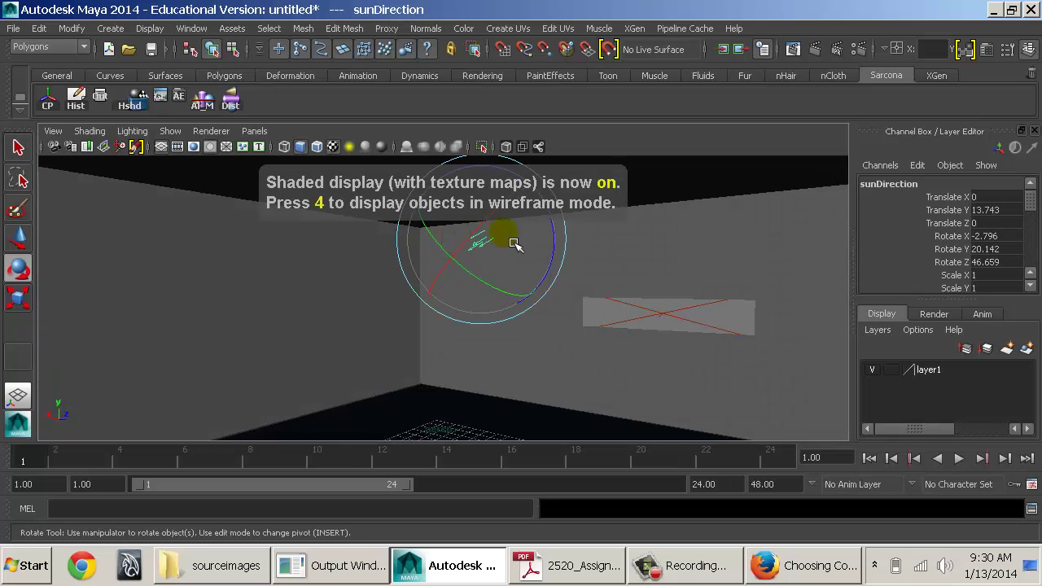
pyautogui.keyDown('alt'); pyautogui.moveTo(531, 278); pyautogui.dragTo(524, 302, button='middle'); pyautogui.keyUp('alt')
pyautogui.moveTo(435, 238); pyautogui.dragTo(428, 229)
pyautogui.keyDown('alt'); pyautogui.moveTo(486, 274); pyautogui.dragTo(494, 234, button='middle'); pyautogui.keyUp('alt')
pyautogui.keyDown('alt'); pyautogui.moveTo(493, 234); pyautogui.dragTo(473, 226, button='right'); pyautogui.keyUp('alt')
pyautogui.click(815, 48)
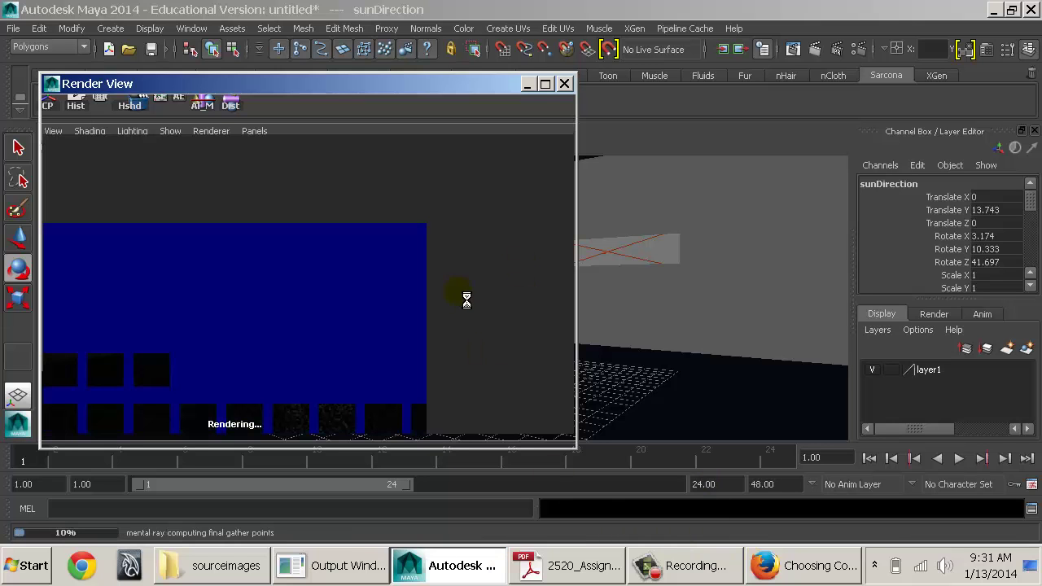
# Step: Switch to the assignment sheet in Adobe Reader and review the 2520_A1_P2 Lights and Rendering Setup checklist, from Linear Workflow to Nuke Compositing
pyautogui.click(580, 566)
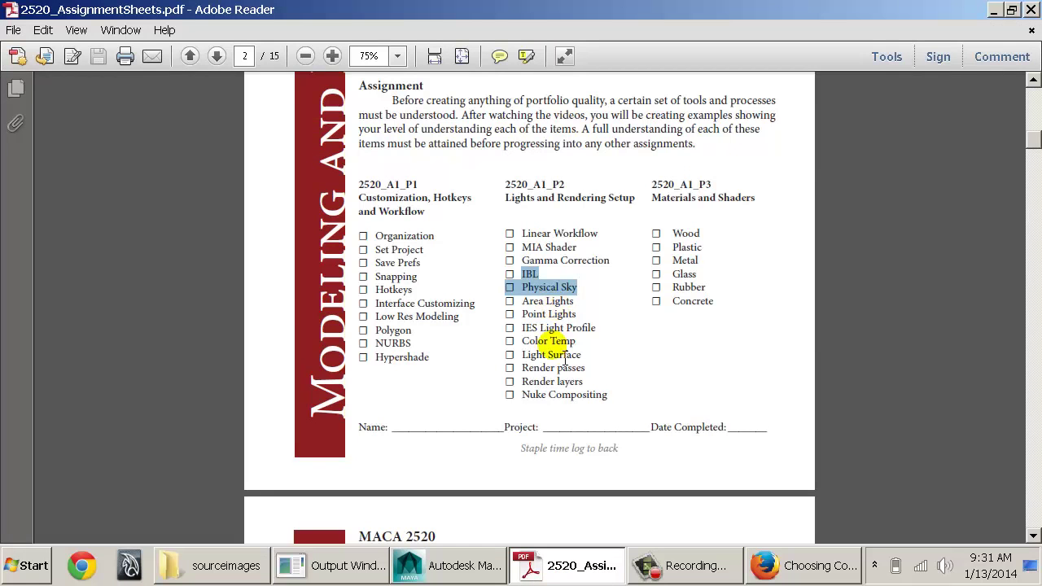
pyautogui.moveTo(609, 398); pyautogui.dragTo(524, 383)
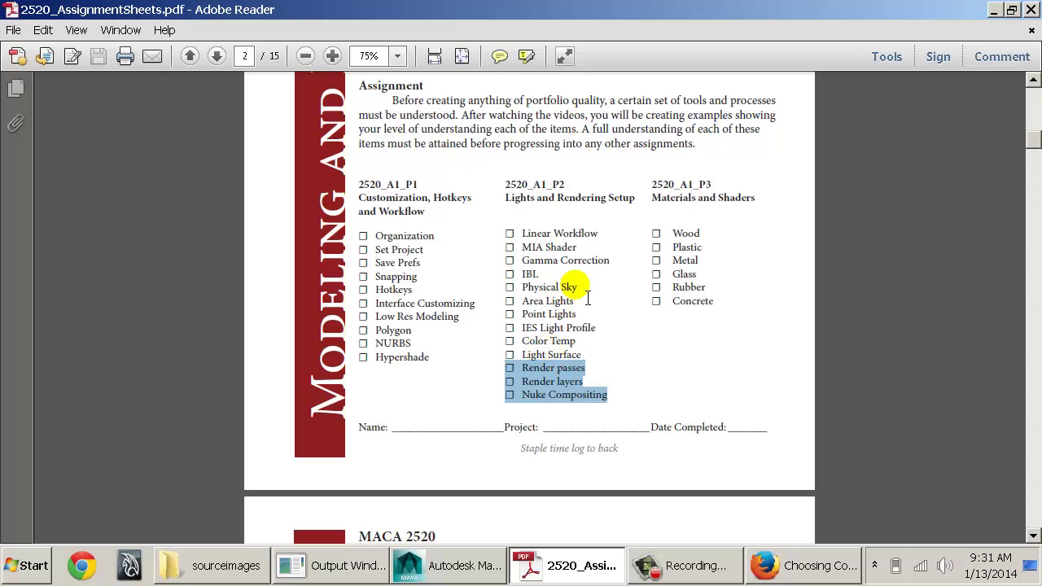
pyautogui.moveTo(577, 287); pyautogui.dragTo(516, 298)
pyautogui.tripleClick(536, 287)
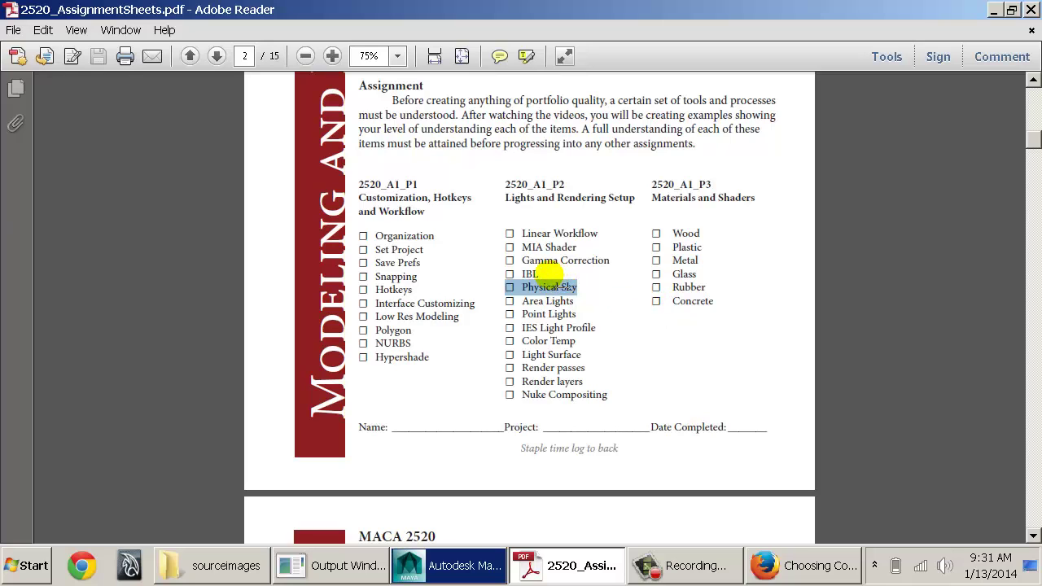
pyautogui.click(589, 285)
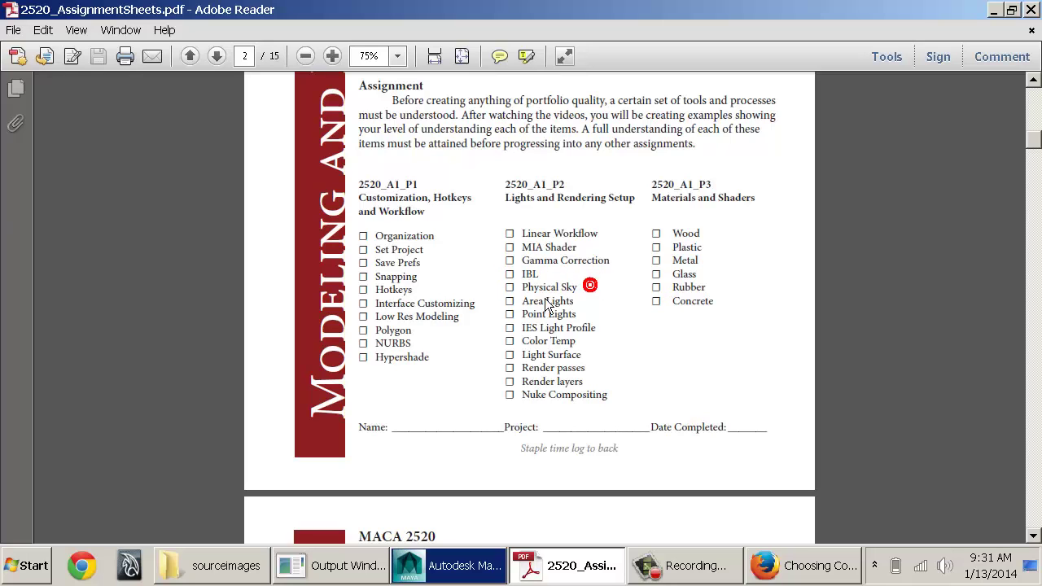
pyautogui.tripleClick(539, 289)
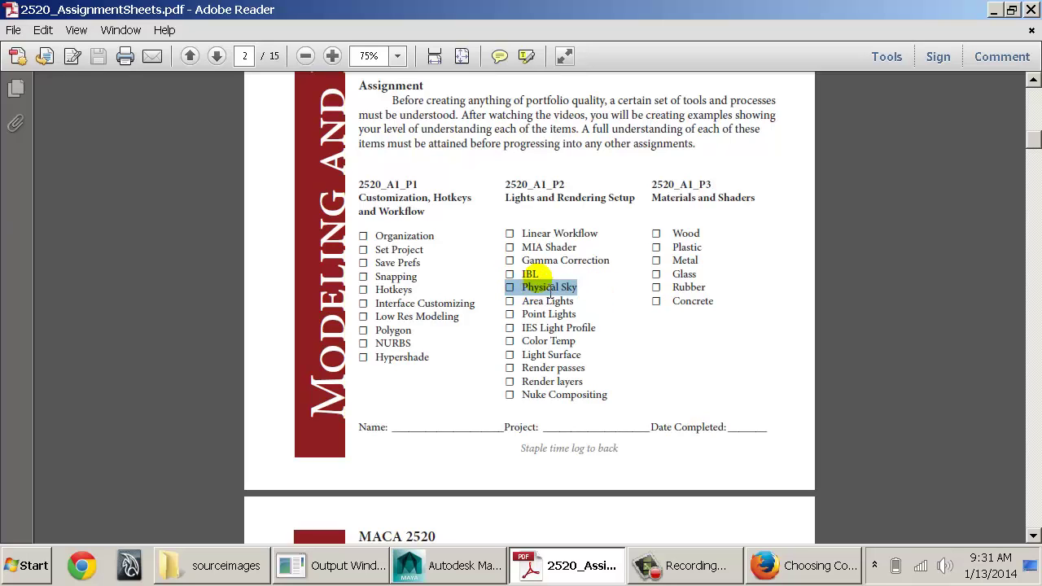
pyautogui.tripleClick(538, 274)
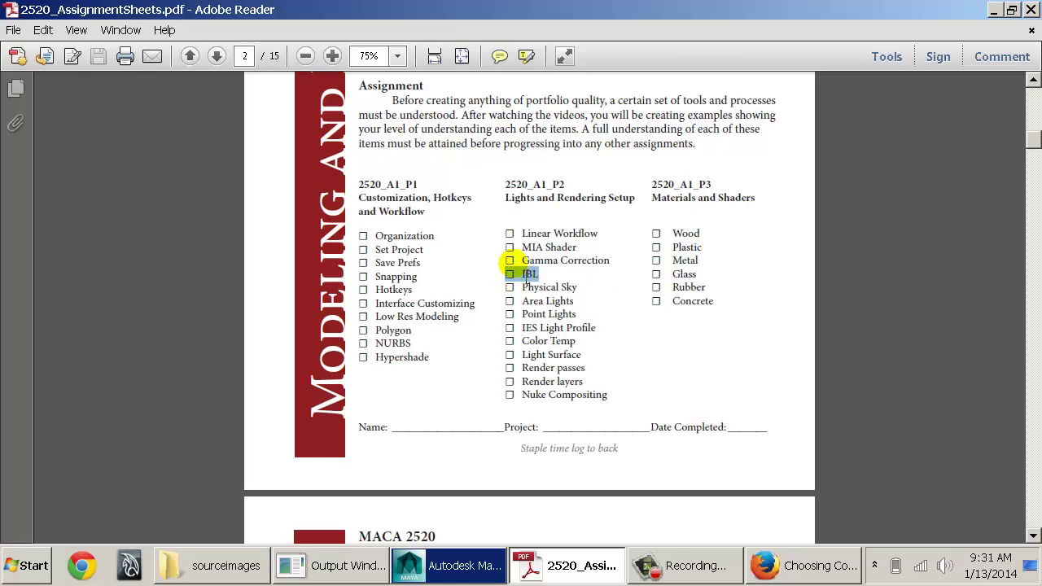
pyautogui.tripleClick(591, 260)
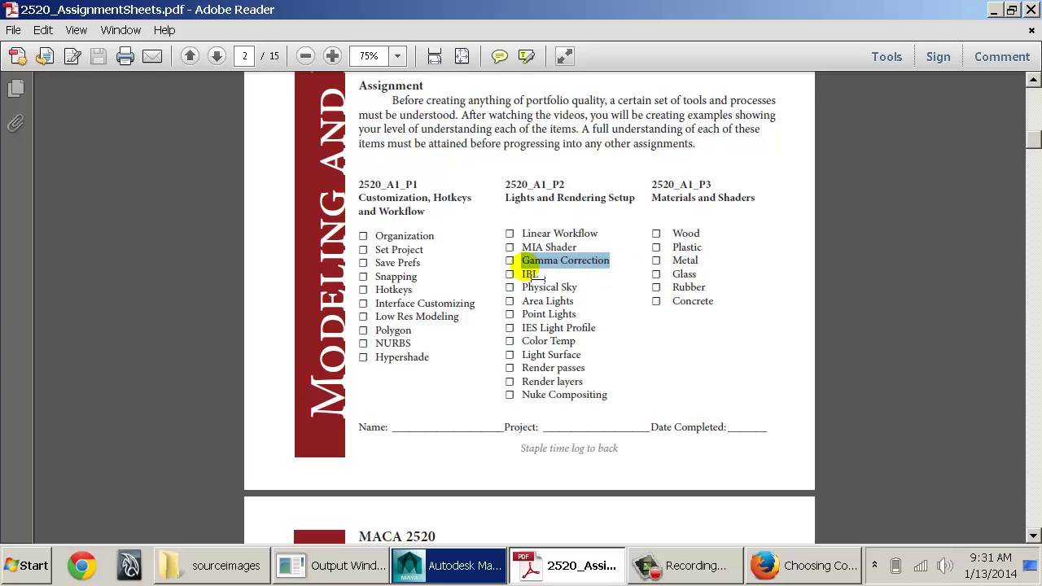
pyautogui.moveTo(512, 263); pyautogui.dragTo(507, 236)
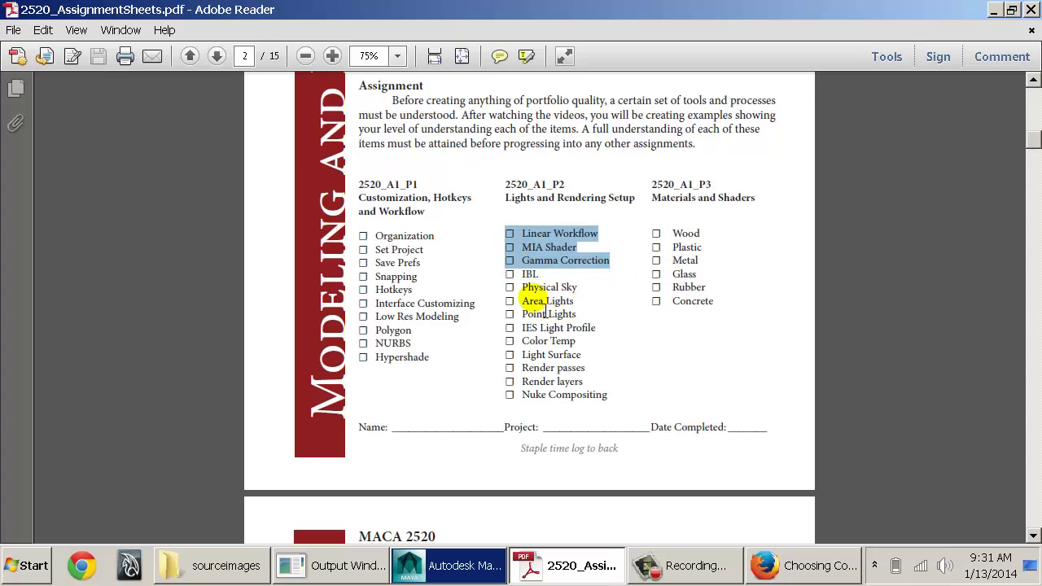
pyautogui.moveTo(577, 341); pyautogui.dragTo(521, 342)
pyautogui.moveTo(583, 356); pyautogui.dragTo(507, 252)
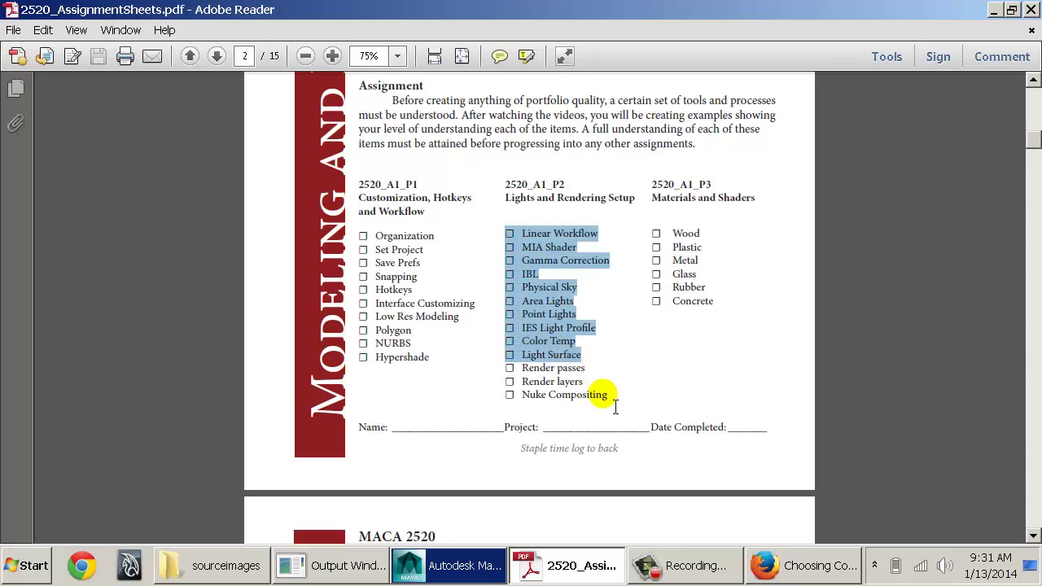
pyautogui.moveTo(607, 396); pyautogui.dragTo(506, 370)
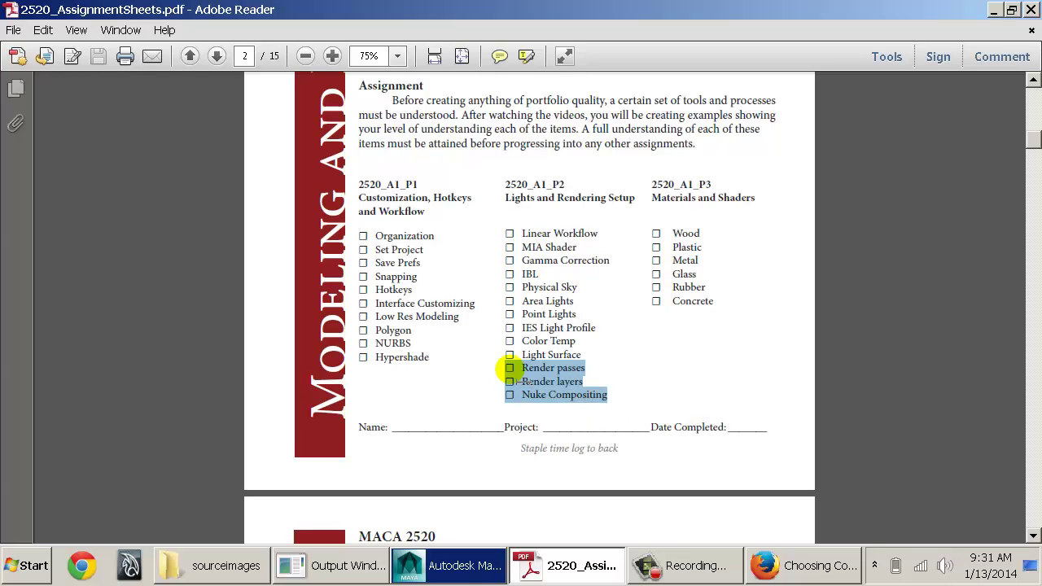
# Step: Switch back to Maya, close the finished render of the room and start a new empty scene
pyautogui.click(461, 565)
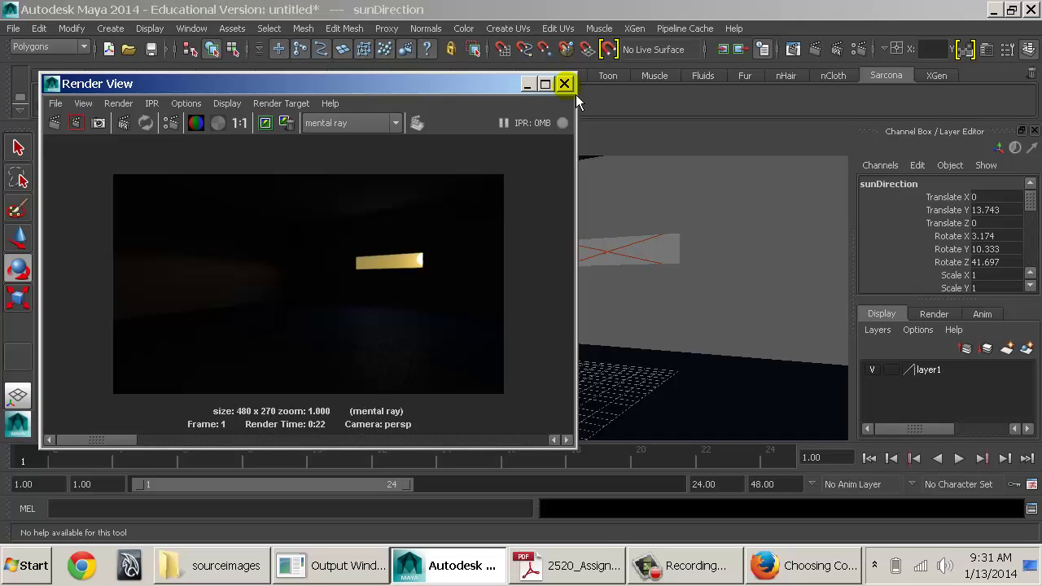
pyautogui.click(635, 259)
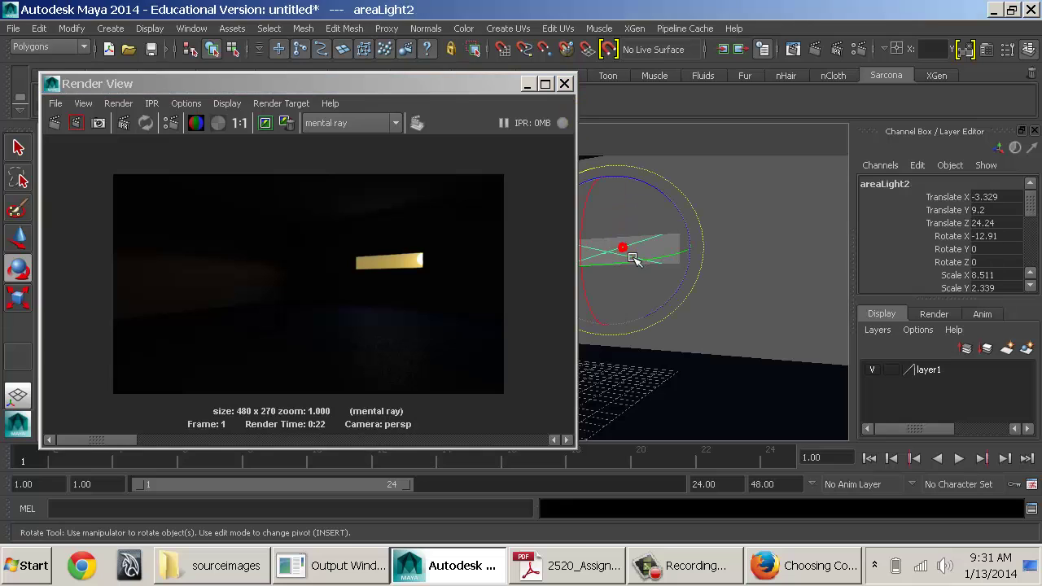
pyautogui.click(565, 83)
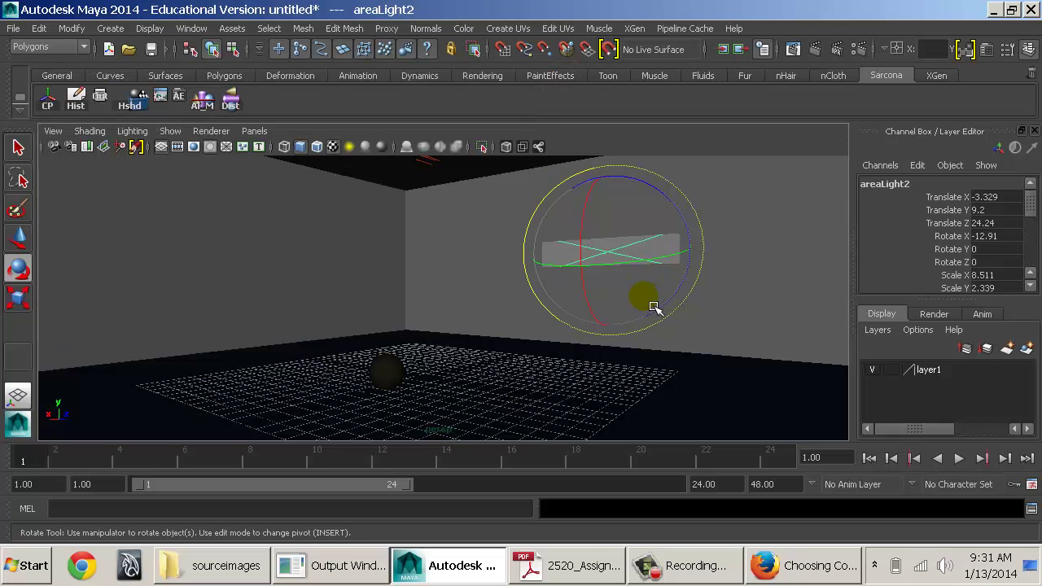
pyautogui.hotkey('ctrl', 'q')
pyautogui.click(520, 283)
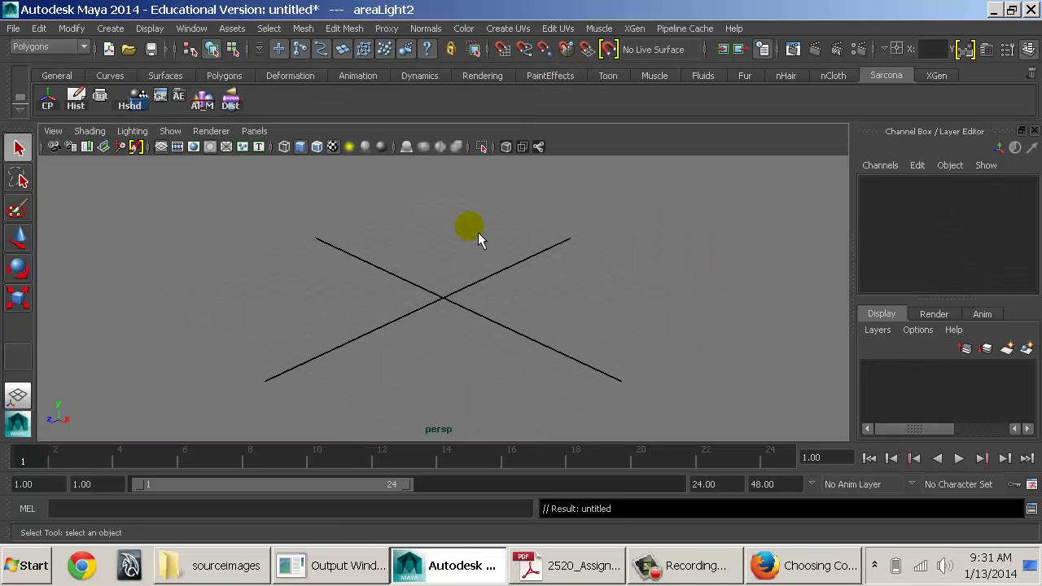
# Step: Create a polygon plane at the origin, scale it up uniformly as a large floor and display it shaded
pyautogui.click(111, 29)
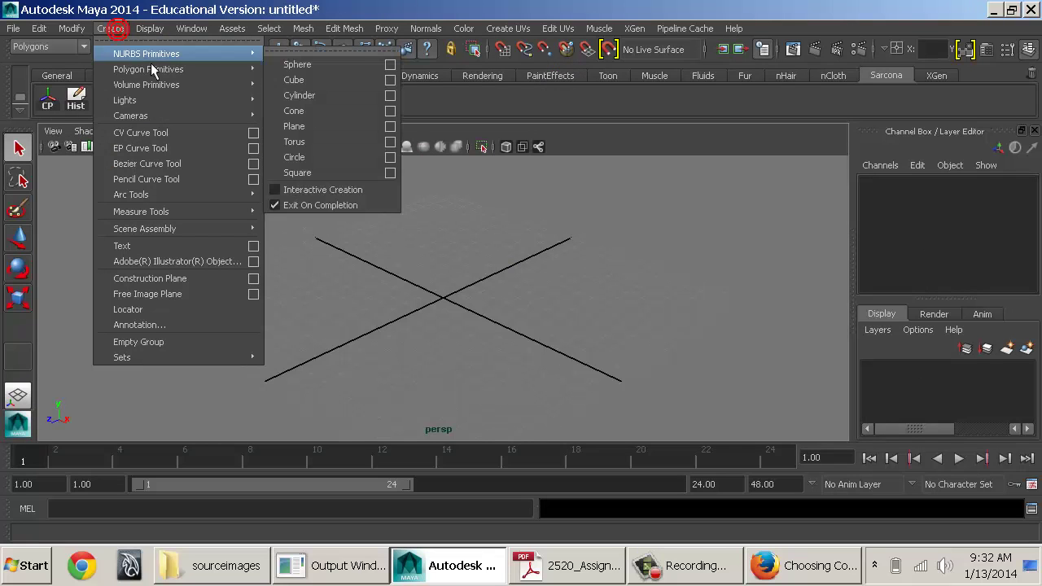
pyautogui.moveTo(171, 75)
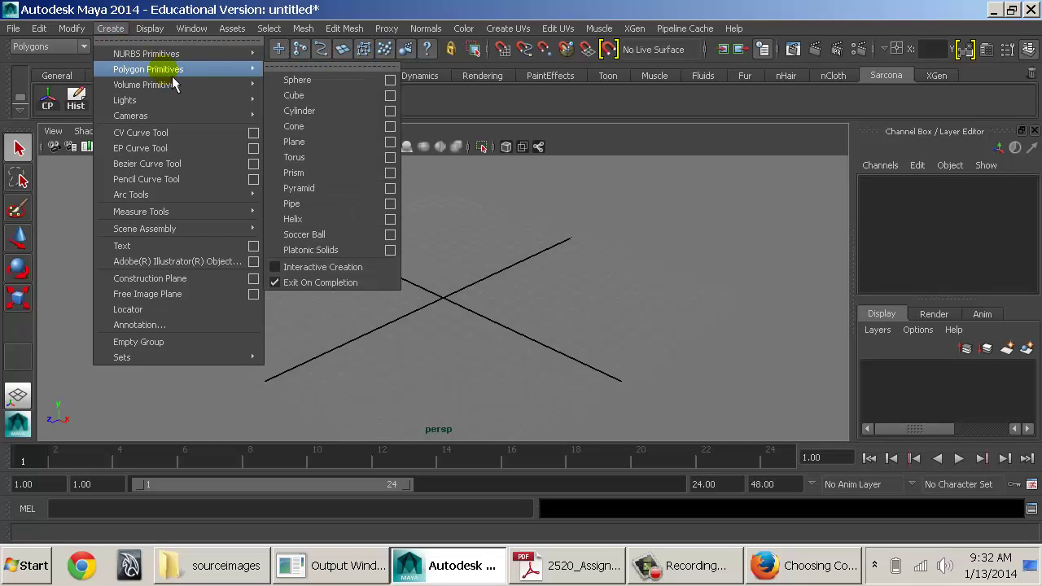
pyautogui.click(319, 142)
pyautogui.press('r')
pyautogui.moveTo(442, 298); pyautogui.dragTo(547, 261)
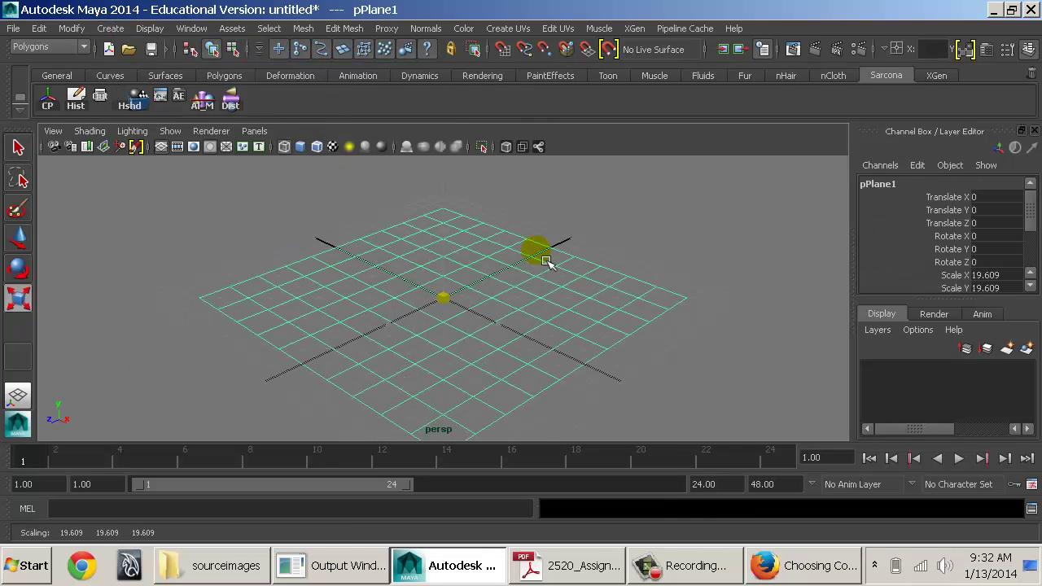
pyautogui.press('5')
# Step: Create a polygon sphere over the middle of the floor plane and raise it to Translate Y 1.444
pyautogui.press('w')
pyautogui.moveTo(444, 247); pyautogui.dragTo(454, 225)
pyautogui.click(118, 31)
pyautogui.moveTo(244, 70)
pyautogui.click(308, 90)
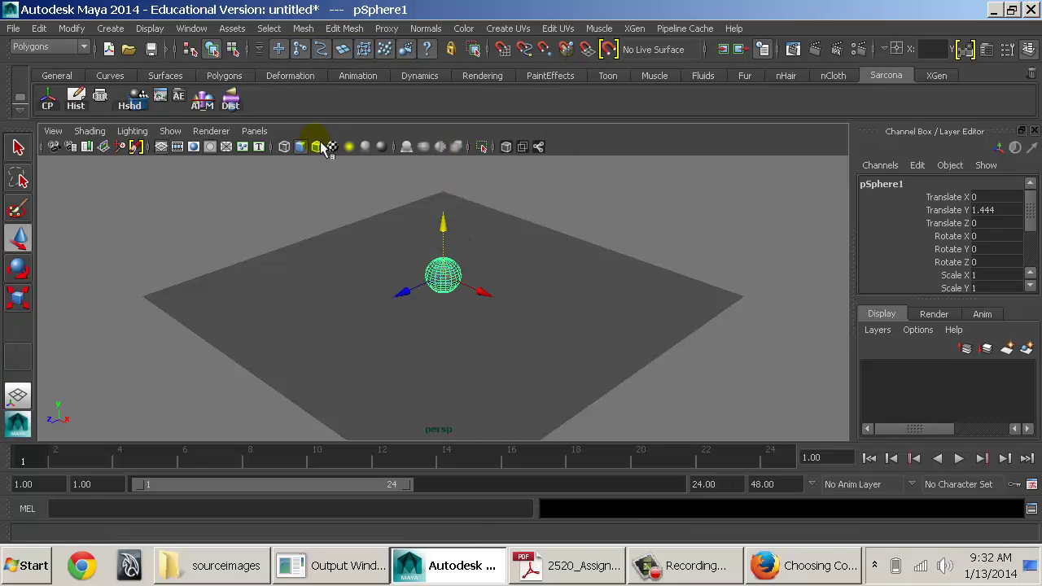
# Step: Set the renderer to mental ray, enable Color Management and turn on Final Gathering in the render settings
pyautogui.click(858, 49)
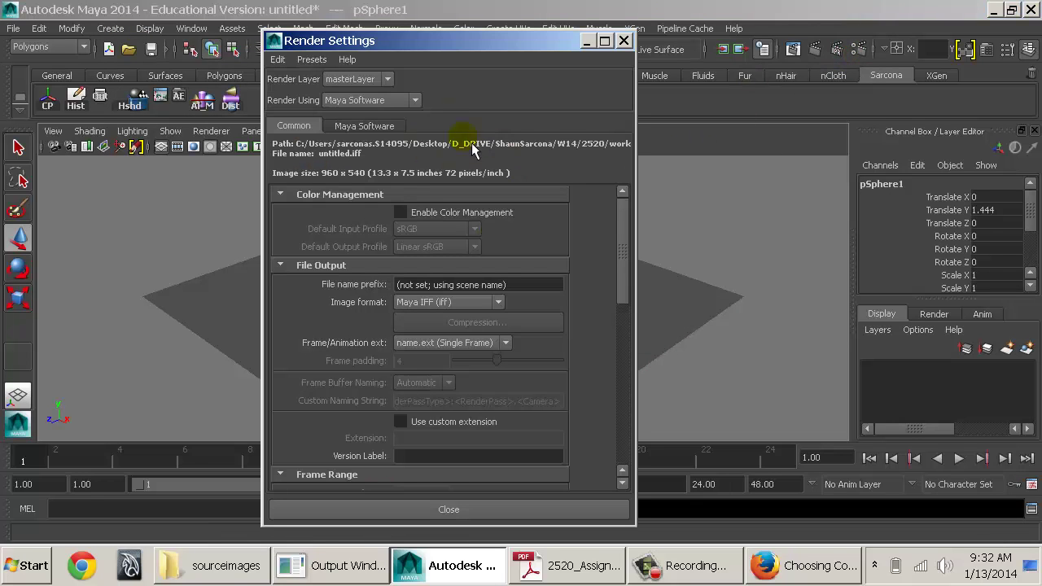
pyautogui.click(390, 104)
pyautogui.click(386, 150)
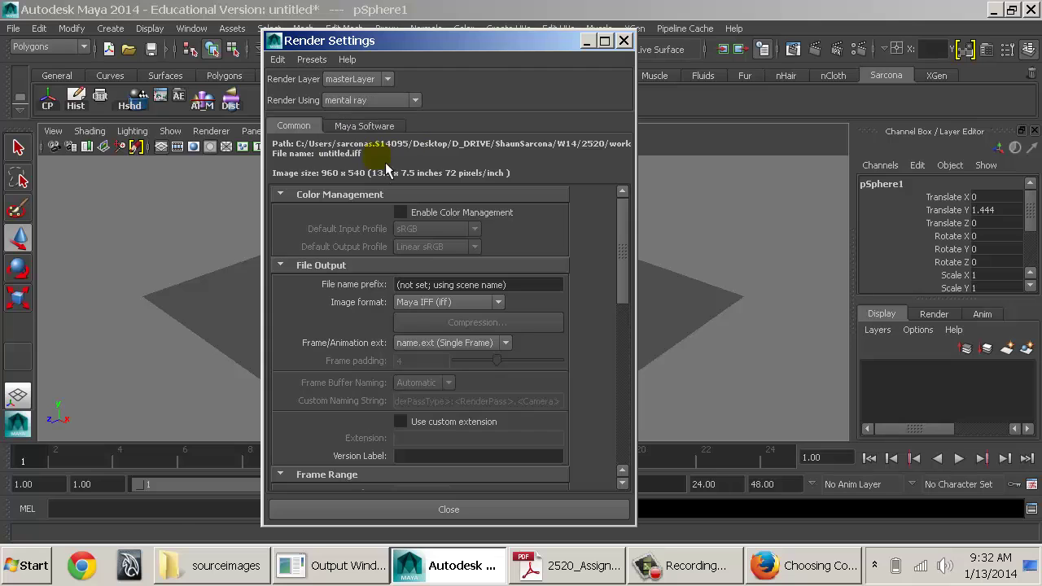
pyautogui.click(452, 215)
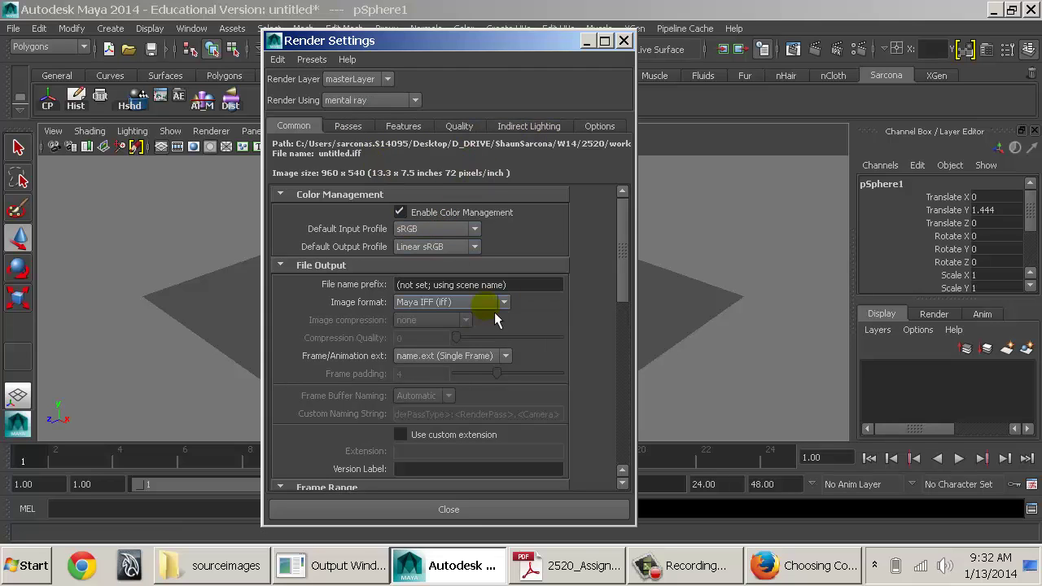
pyautogui.click(511, 128)
pyautogui.click(402, 419)
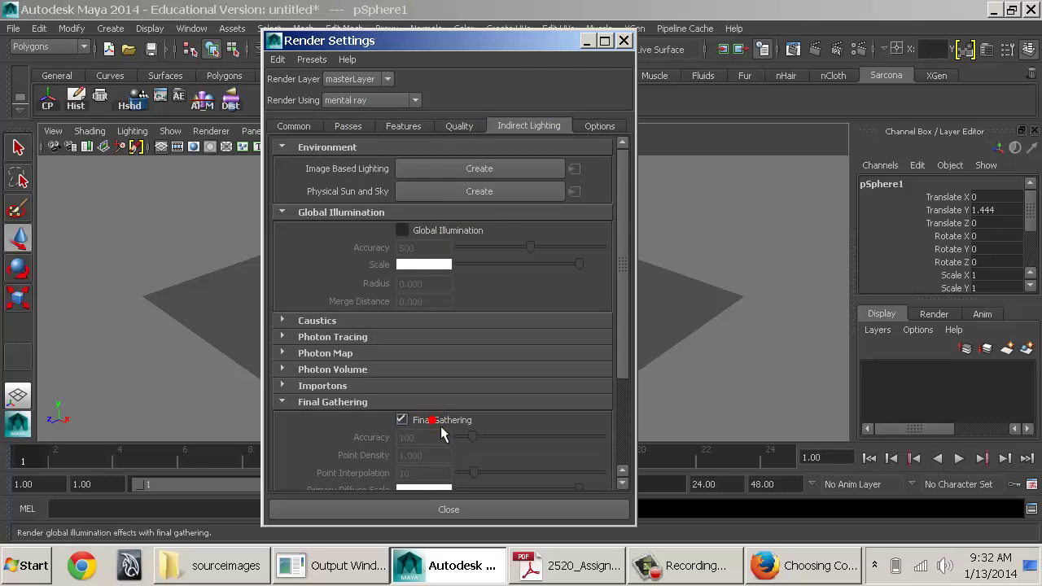
# Step: Set the render output's image format to OpenEXR (exr) with RLE image compression
pyautogui.click(294, 126)
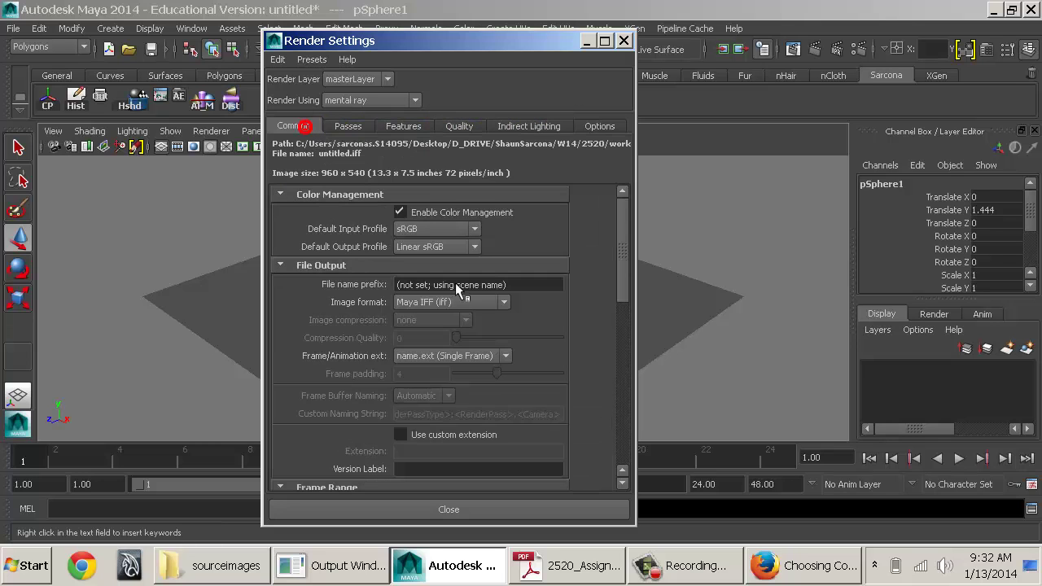
pyautogui.click(454, 302)
pyautogui.click(456, 393)
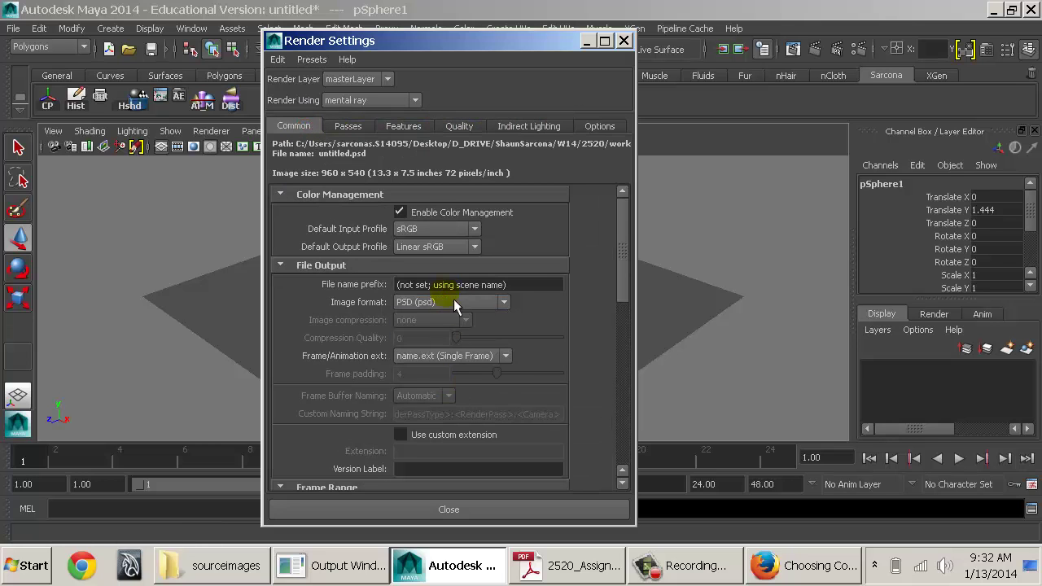
pyautogui.click(454, 300)
pyautogui.click(439, 380)
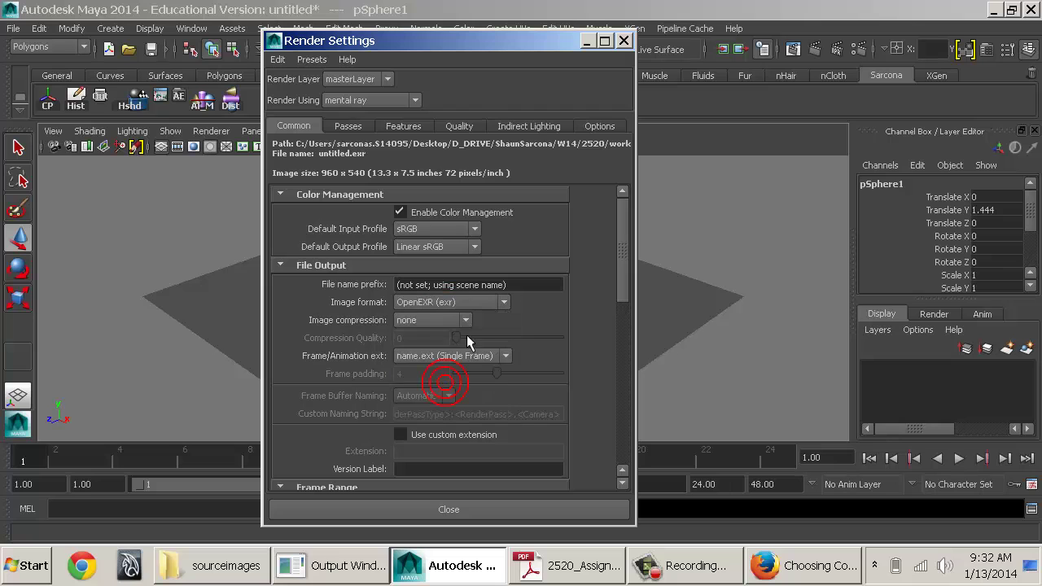
pyautogui.click(432, 320)
pyautogui.click(429, 350)
# Step: Review the image size, Features and Quality render settings, close the Render Settings and deselect the sphere
pyautogui.scroll(-10, 522, 343)
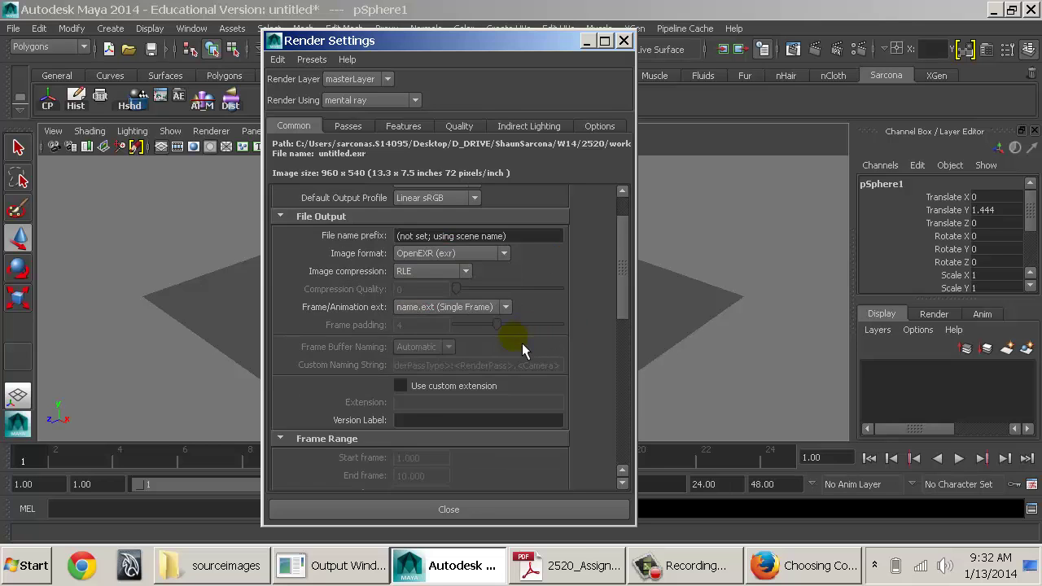
pyautogui.scroll(-3, 471, 351)
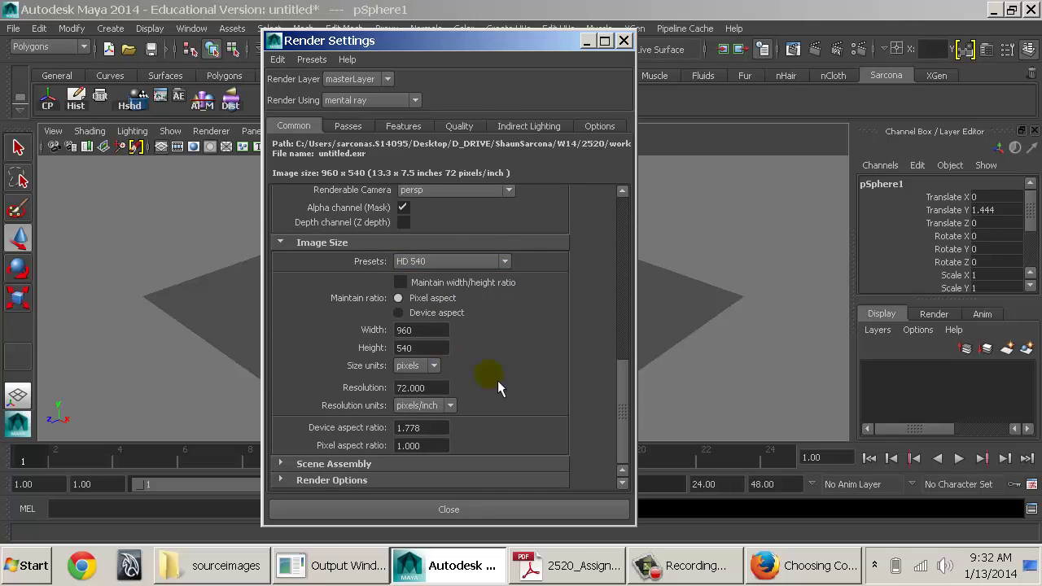
pyautogui.scroll(8, 496, 333)
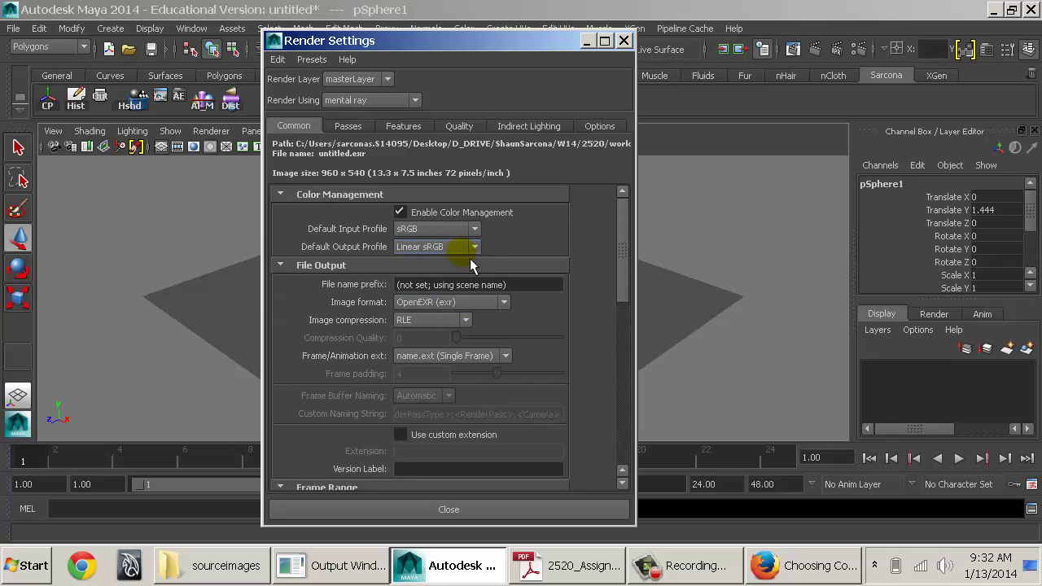
pyautogui.click(415, 128)
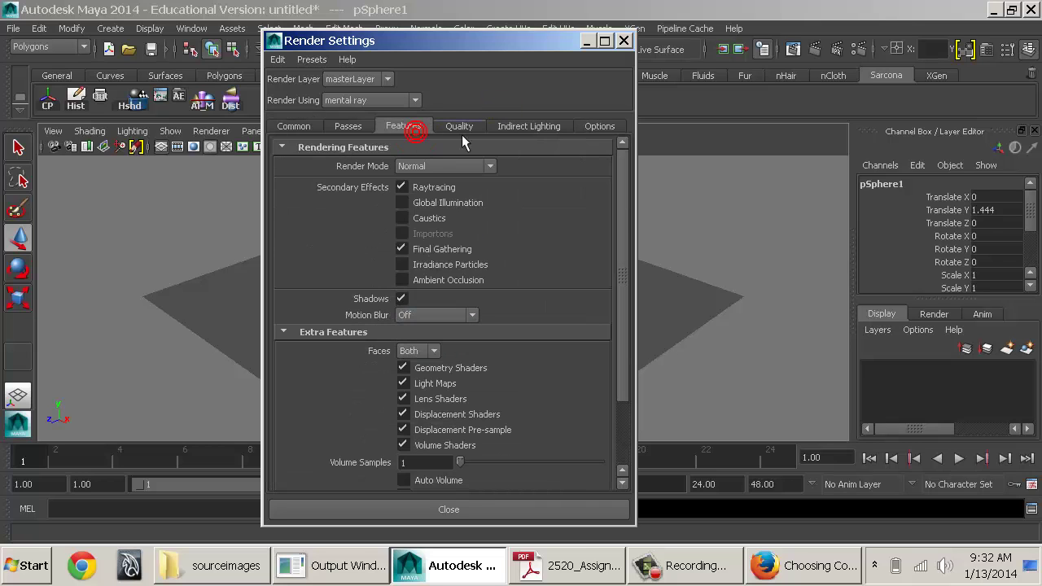
pyautogui.click(461, 132)
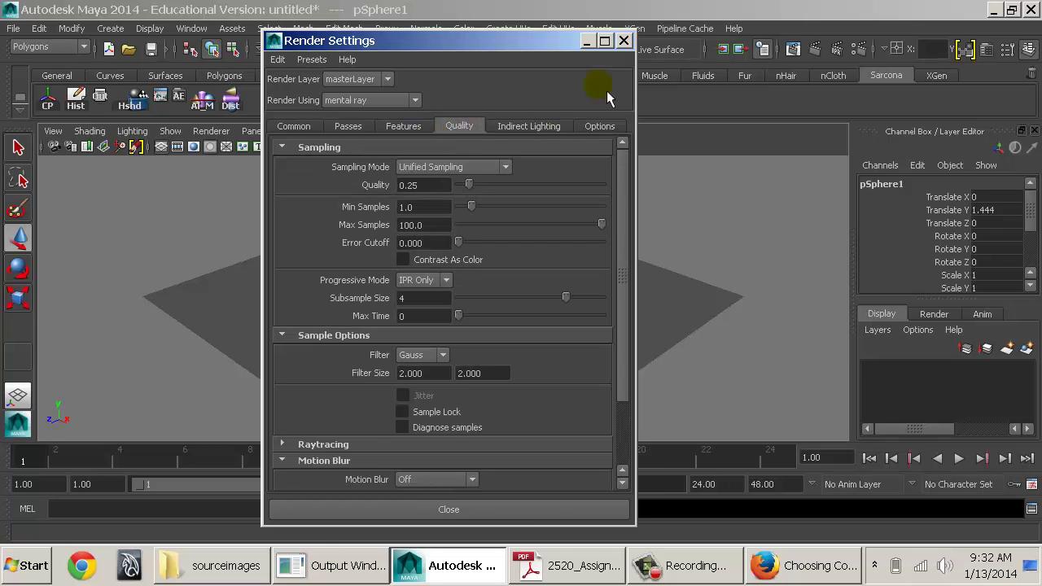
pyautogui.click(624, 40)
pyautogui.click(600, 205)
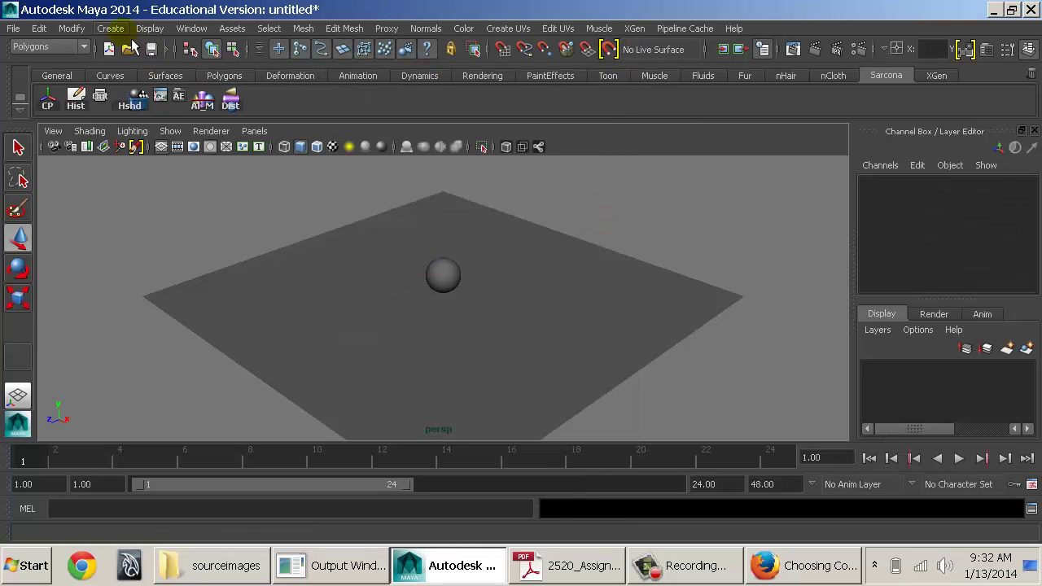
# Step: Create a polygon cylinder, move it behind the sphere to Translate X -10.524 and Z -9.967, and stretch it to Scale Y 1.98
pyautogui.click(120, 31)
pyautogui.moveTo(154, 73)
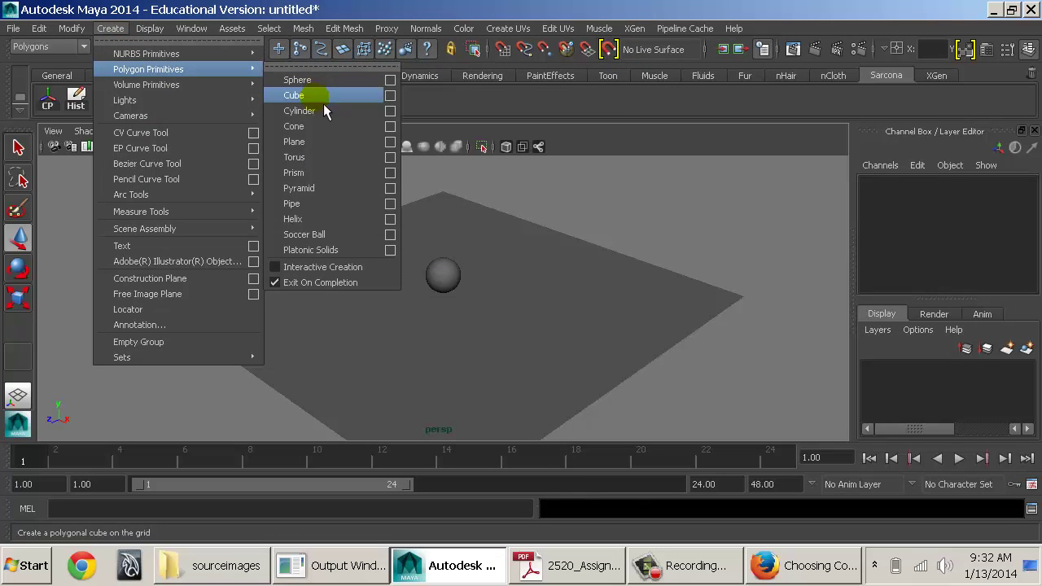
pyautogui.click(322, 114)
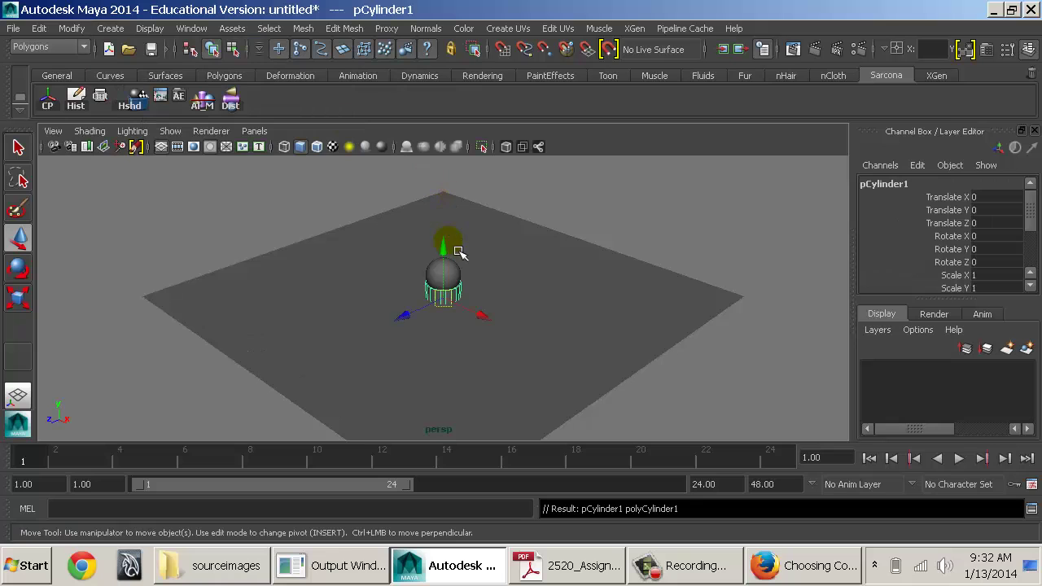
pyautogui.moveTo(455, 260); pyautogui.dragTo(448, 170)
pyautogui.press('r')
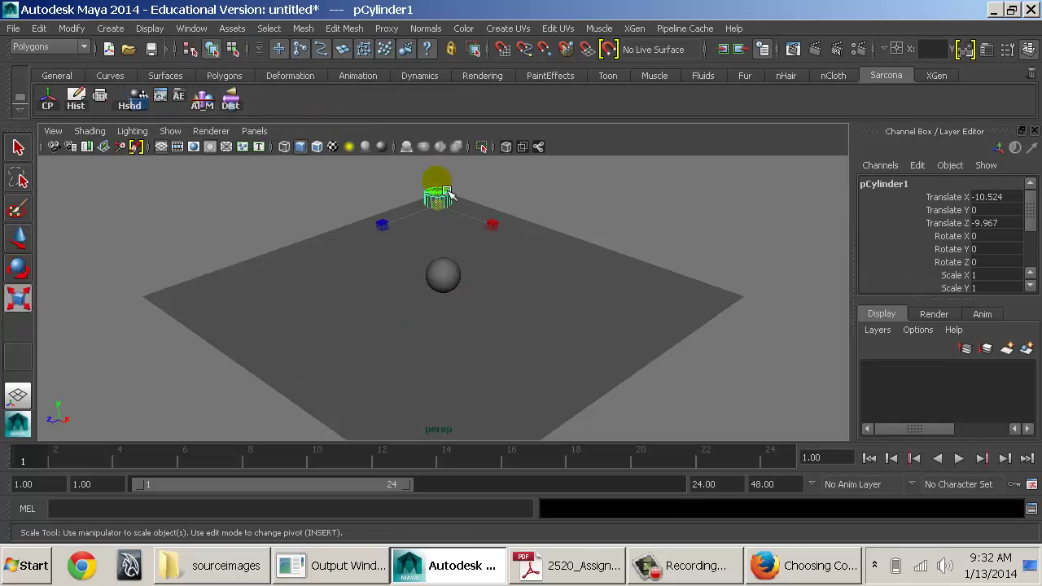
pyautogui.keyDown('alt'); pyautogui.moveTo(449, 193); pyautogui.dragTo(455, 208, button='middle'); pyautogui.keyUp('alt')
pyautogui.moveTo(439, 172); pyautogui.dragTo(583, 301)
# Step: Duplicate the cylinder three times, placing the copies around the sphere at X/Z 0.044/-7.661, -4.899/2.808 and 8.424/4.903
pyautogui.press('w')
pyautogui.hotkey('ctrl', 'd')
pyautogui.hotkey('ctrl', 'd')
pyautogui.hotkey('ctrl', 'd')
# Step: Scale the floor plane up uniformly to 78.792 so it extends far beyond the cylinders
pyautogui.click(449, 298)
pyautogui.press('r')
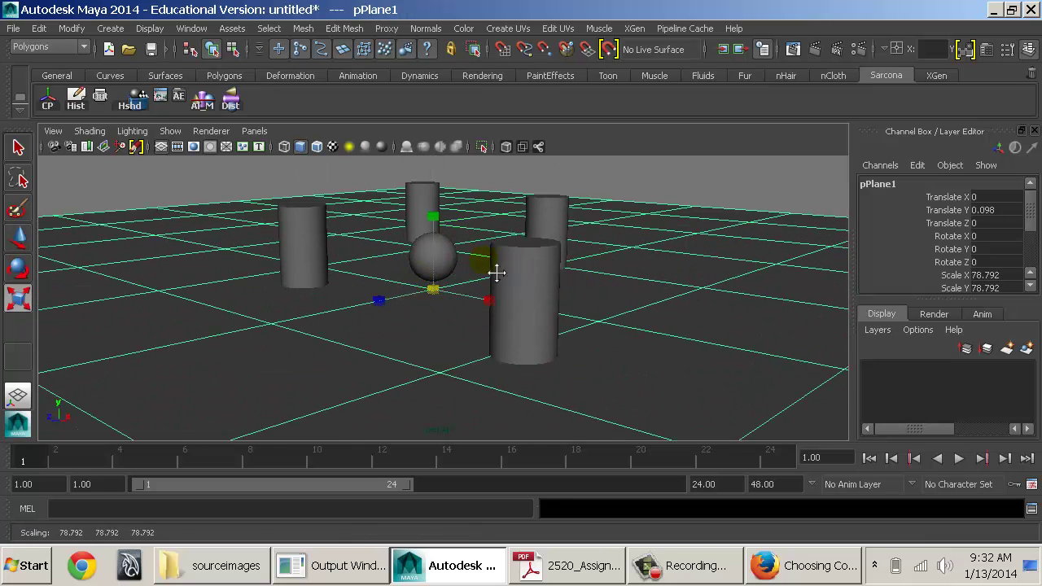
pyautogui.keyDown('alt'); pyautogui.moveTo(497, 273); pyautogui.dragTo(484, 275); pyautogui.keyUp('alt')
# Step: Assign a new mia_material_x_passes material to the rear cylinder behind the sphere
pyautogui.click(422, 210)
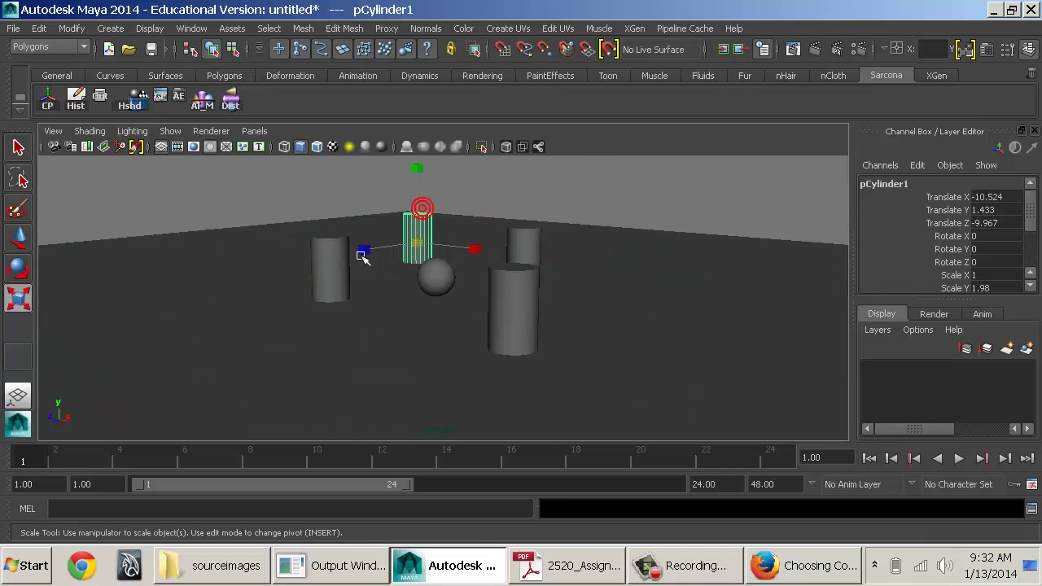
pyautogui.click(342, 259)
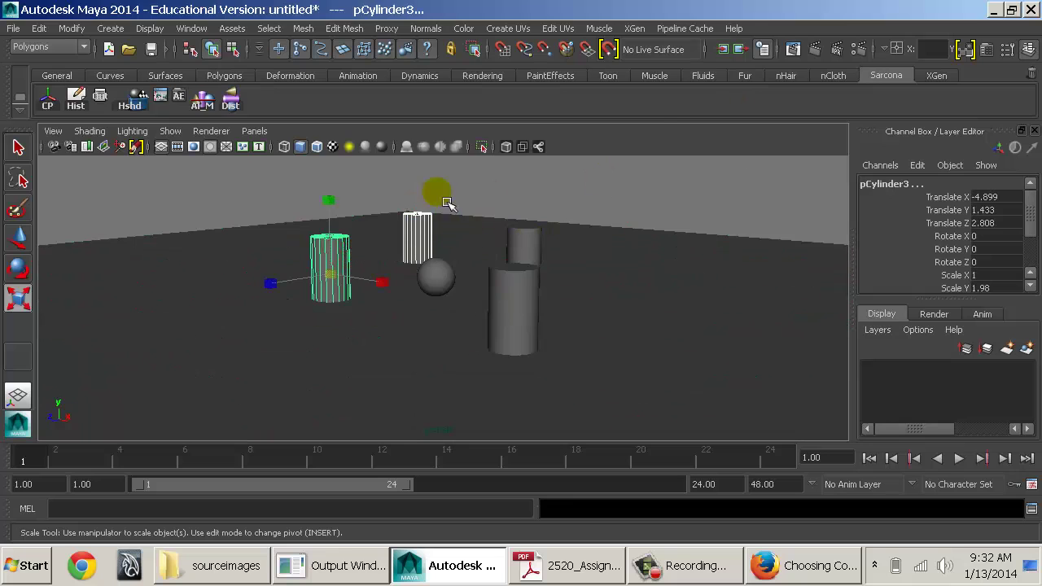
pyautogui.press('space')
pyautogui.moveTo(296, 321)
pyautogui.mouseDown()
pyautogui.moveTo(330, 313)
pyautogui.moveTo(419, 84)
pyautogui.moveTo(811, 162)
pyautogui.mouseUp()
pyautogui.moveTo(498, 161); pyautogui.dragTo(126, 160)
pyautogui.click(407, 218)
pyautogui.press('space')
pyautogui.moveTo(261, 350)
pyautogui.mouseDown()
pyautogui.moveTo(410, 135)
pyautogui.moveTo(410, 93)
pyautogui.moveTo(521, 198)
pyautogui.moveTo(522, 230)
pyautogui.moveTo(545, 228)
pyautogui.moveTo(538, 218)
pyautogui.mouseUp()
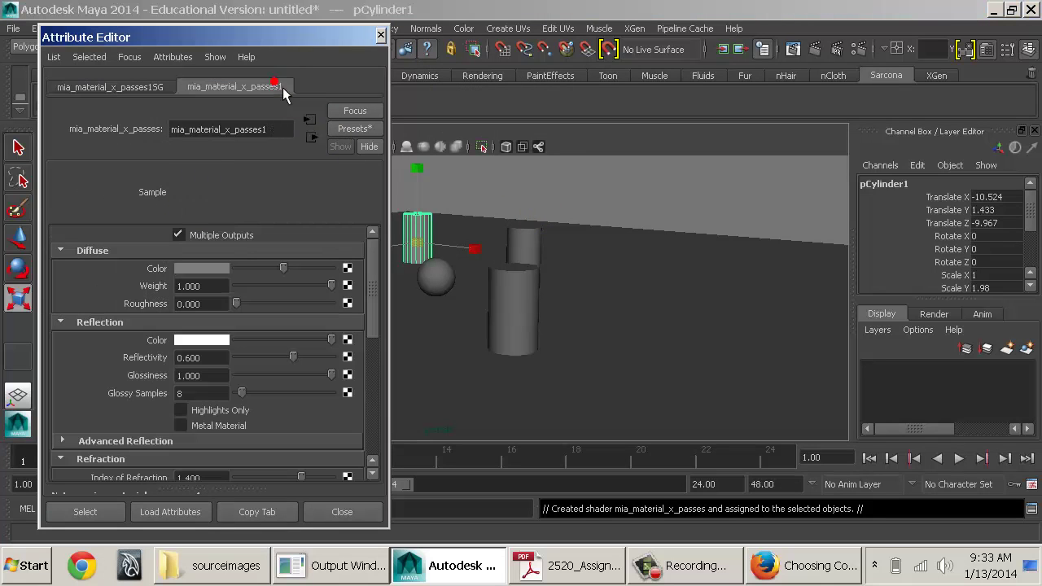
# Step: Rename the rear cylinder's material to cylinder1
pyautogui.click(283, 130)
pyautogui.moveTo(283, 130); pyautogui.dragTo(100, 130)
pyautogui.write('cylinder1')
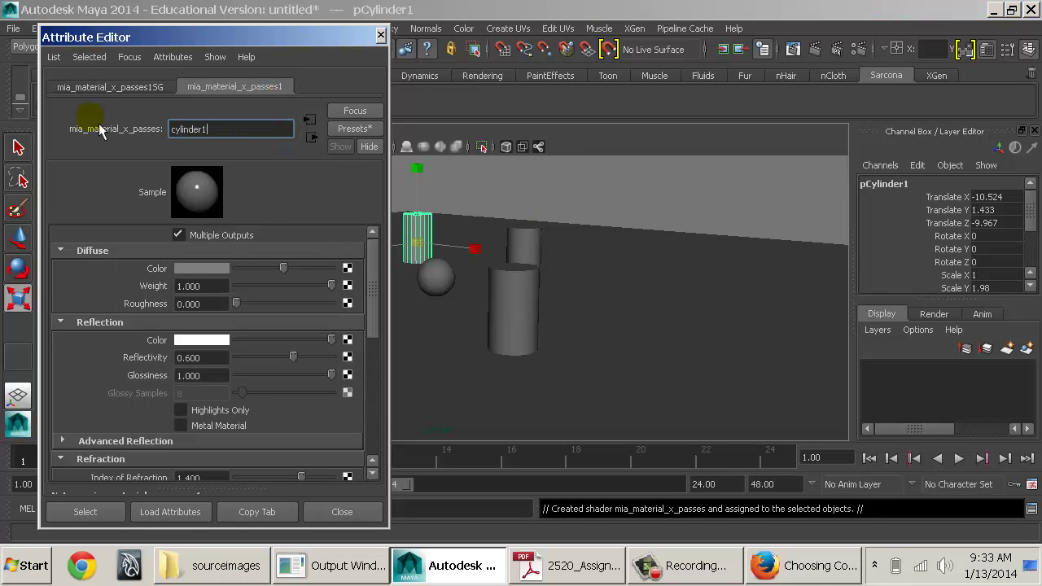
pyautogui.press('Return')
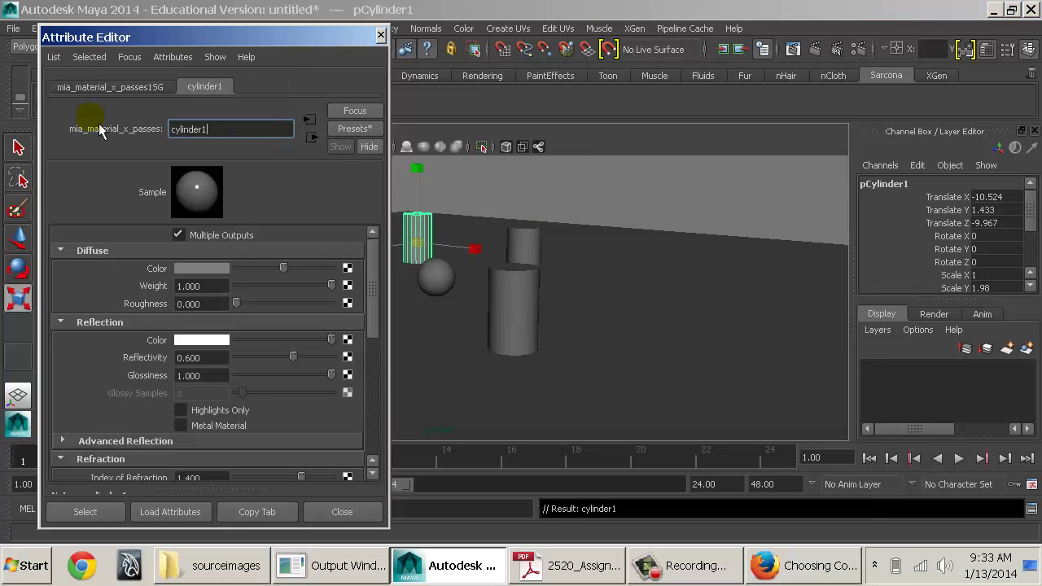
# Step: Map the cylinder1 material's diffuse Color to a Gamma Correct node and apply the FourFiveFour preset, giving gamma 0.454
pyautogui.click(348, 269)
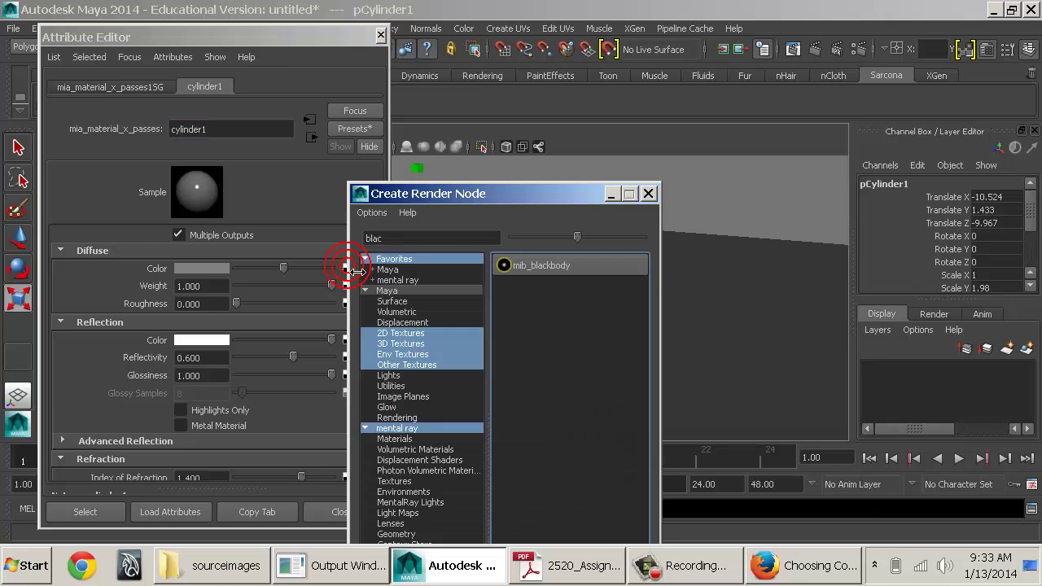
pyautogui.doubleClick(407, 238)
pyautogui.press('BackSpace')
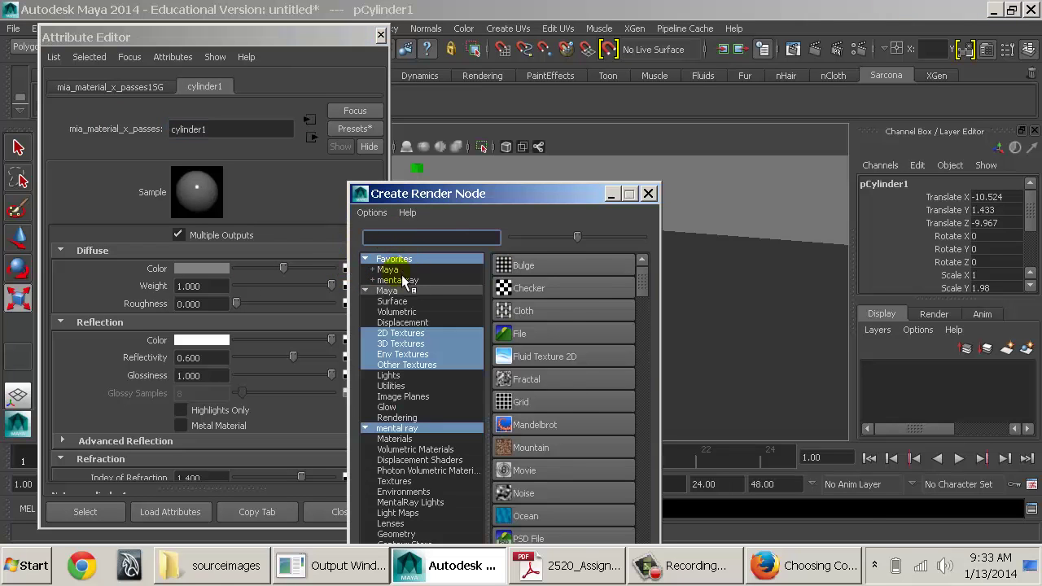
pyautogui.click(389, 269)
pyautogui.click(561, 449)
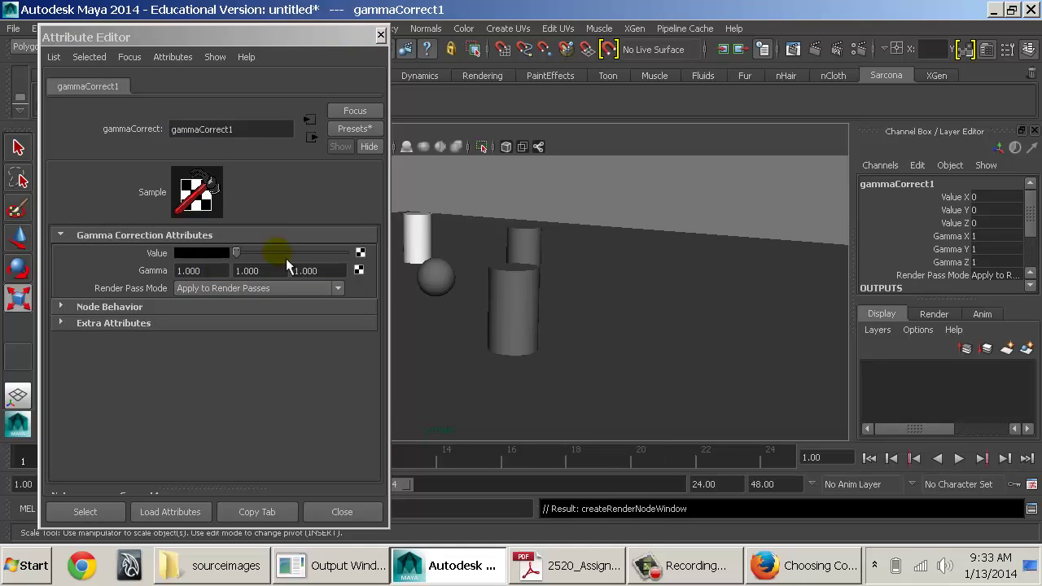
pyautogui.click(356, 129)
pyautogui.moveTo(405, 177)
pyautogui.click(541, 173)
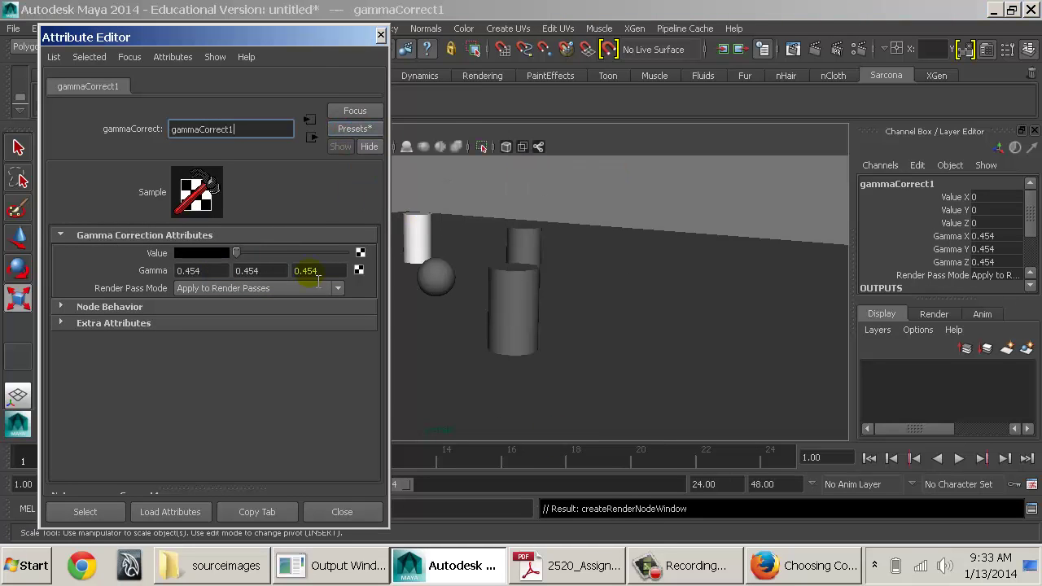
# Step: Set the Gamma Correct node's Value to a dark green of about 0.148, 0.388, 0.178
pyautogui.click(212, 253)
pyautogui.click(283, 213)
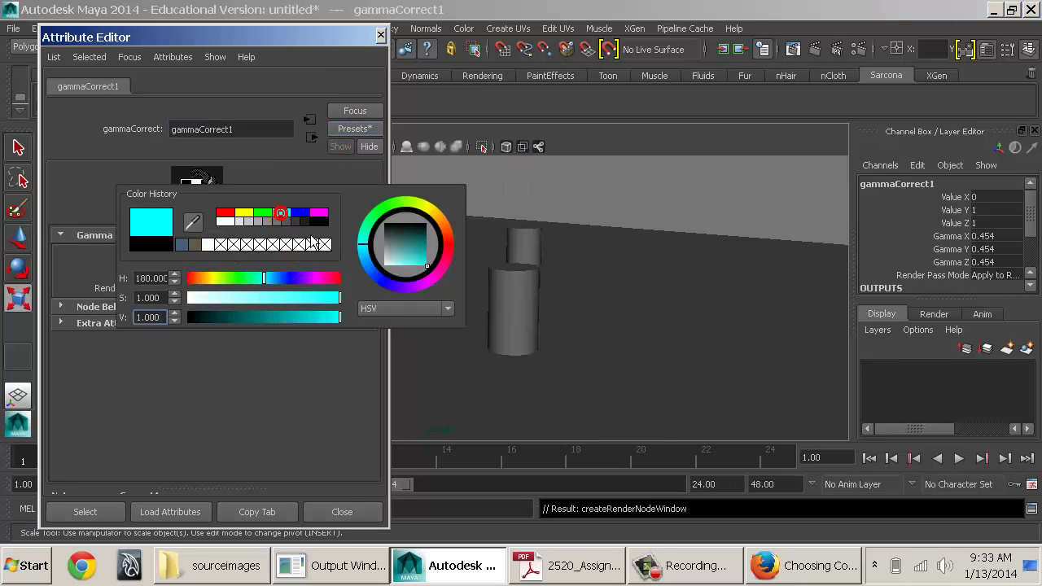
pyautogui.click(213, 253)
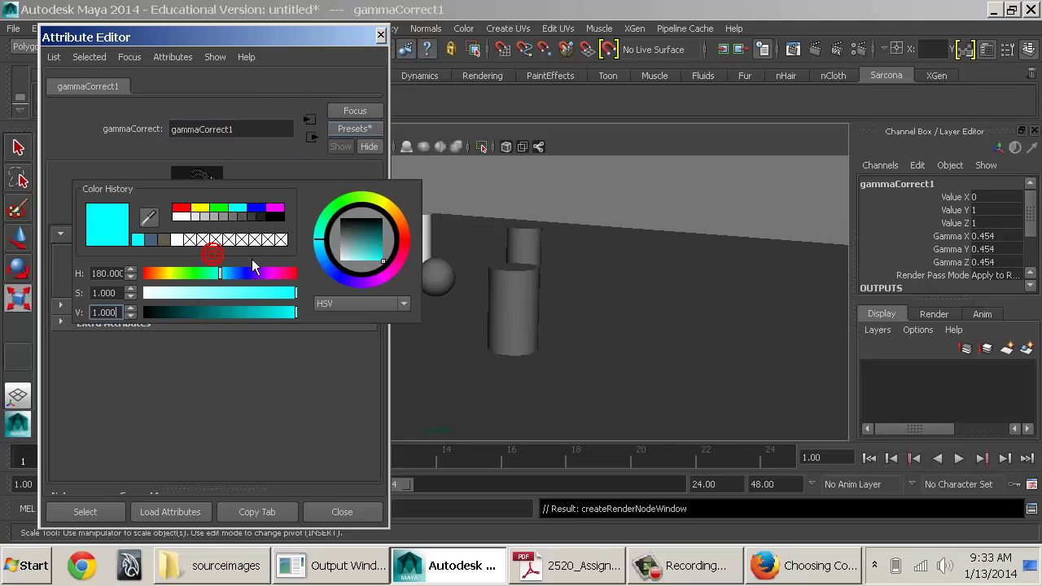
pyautogui.click(212, 290)
pyautogui.click(204, 313)
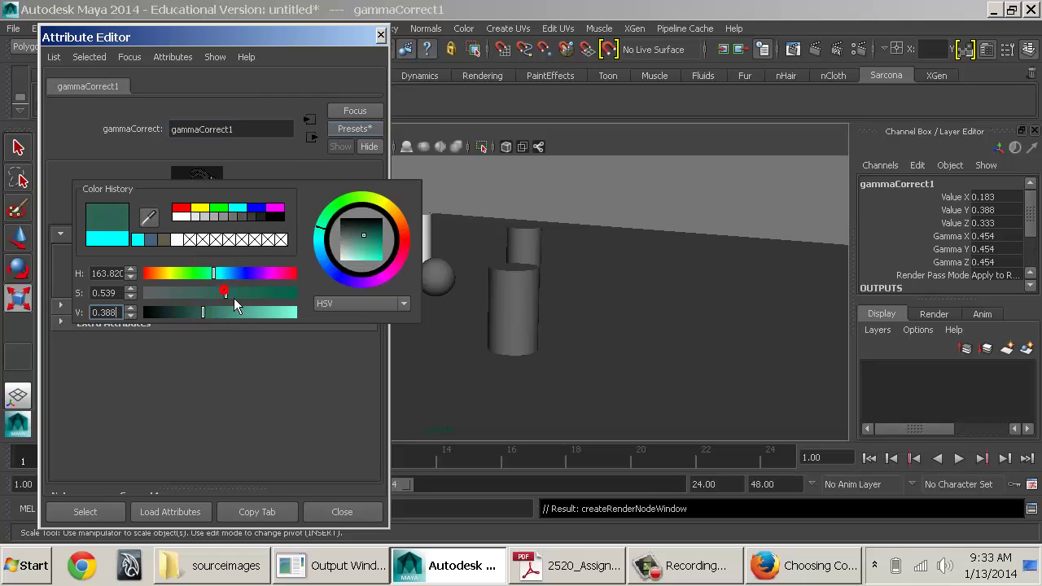
pyautogui.click(237, 292)
pyautogui.click(197, 273)
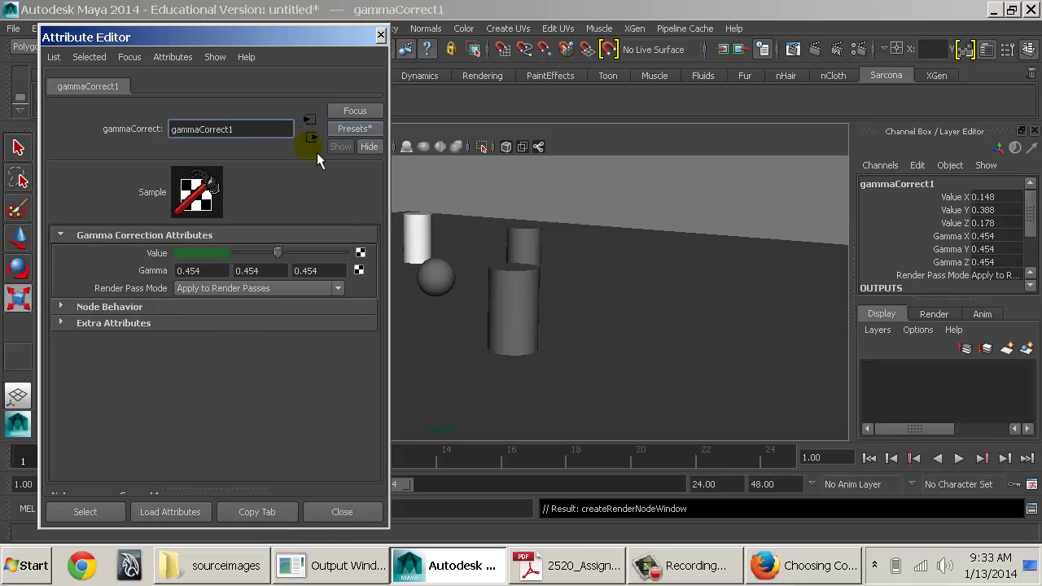
# Step: Assign a new mia_material_x_passes material to the cylinder standing behind the front one
pyautogui.click(533, 245)
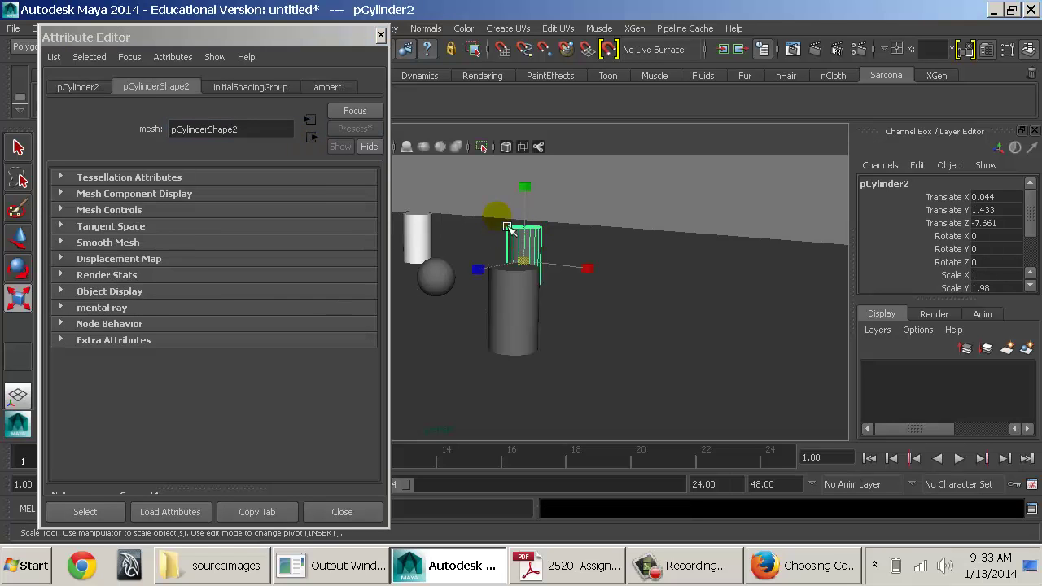
pyautogui.rightClick(531, 165)
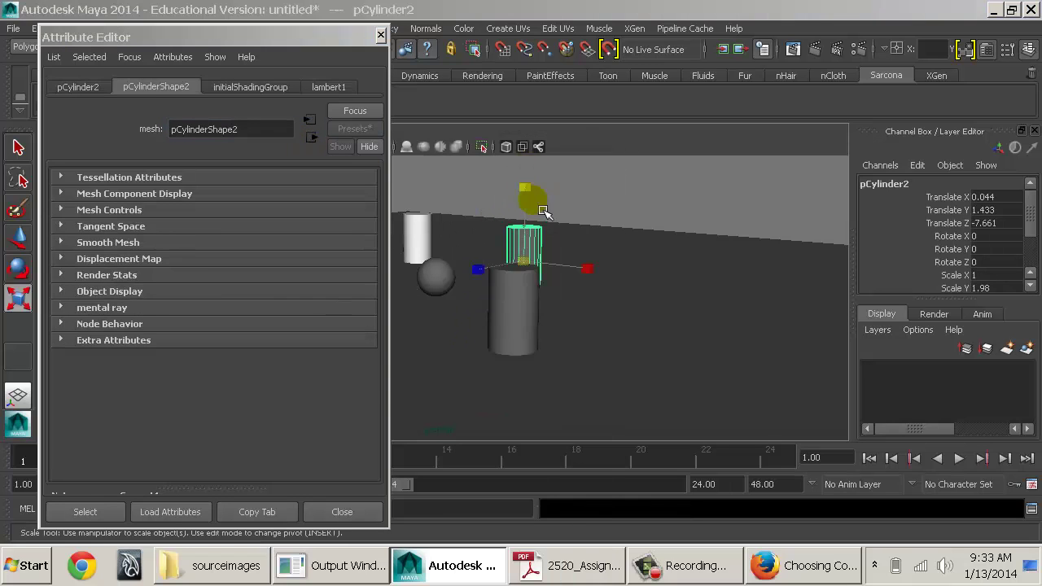
pyautogui.press('space')
pyautogui.click(398, 350)
pyautogui.moveTo(544, 131)
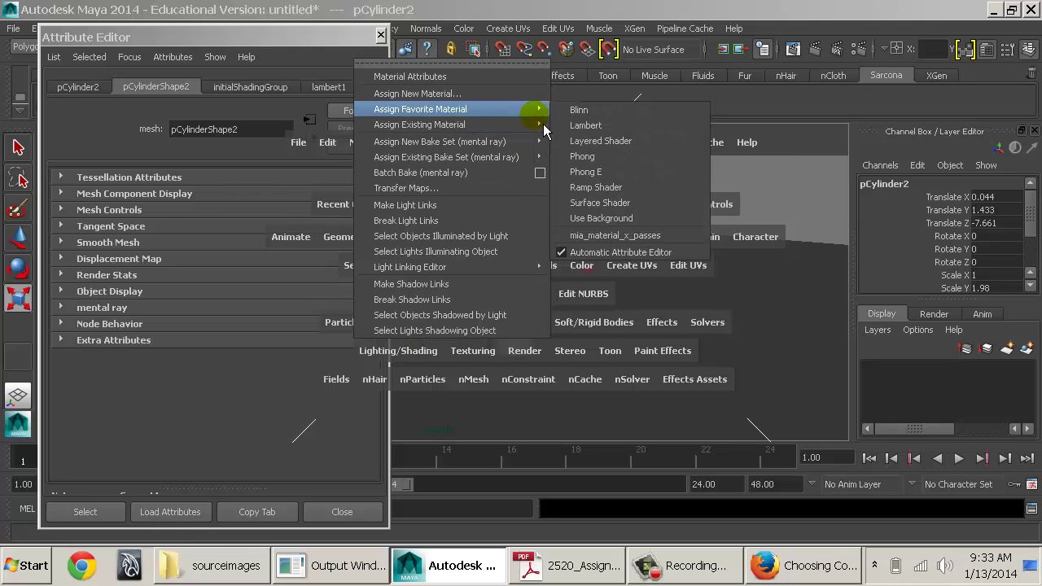
pyautogui.click(611, 236)
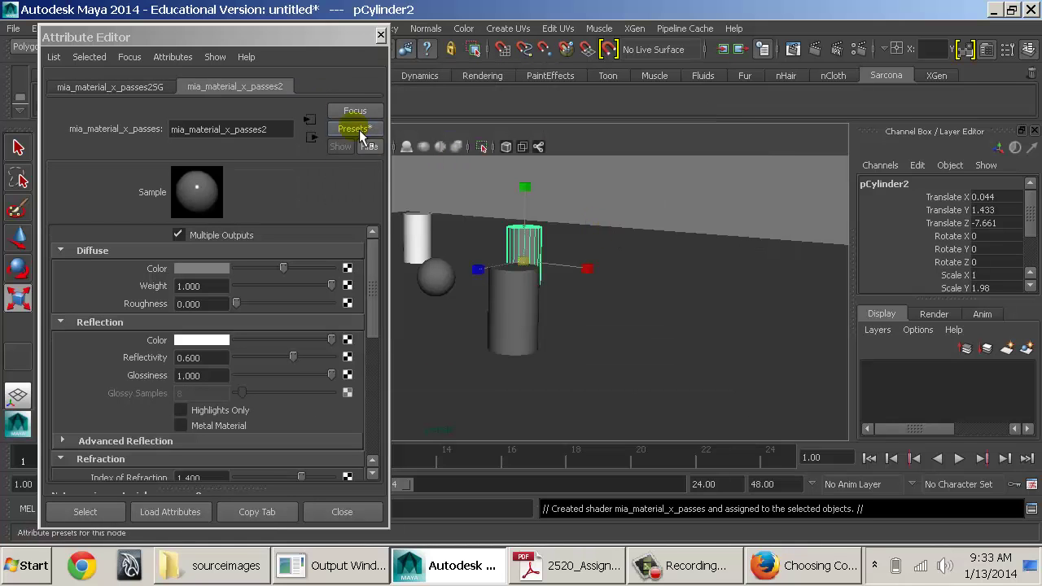
# Step: Map the second cylinder material's diffuse Color to a new Gamma Correct node
pyautogui.click(348, 269)
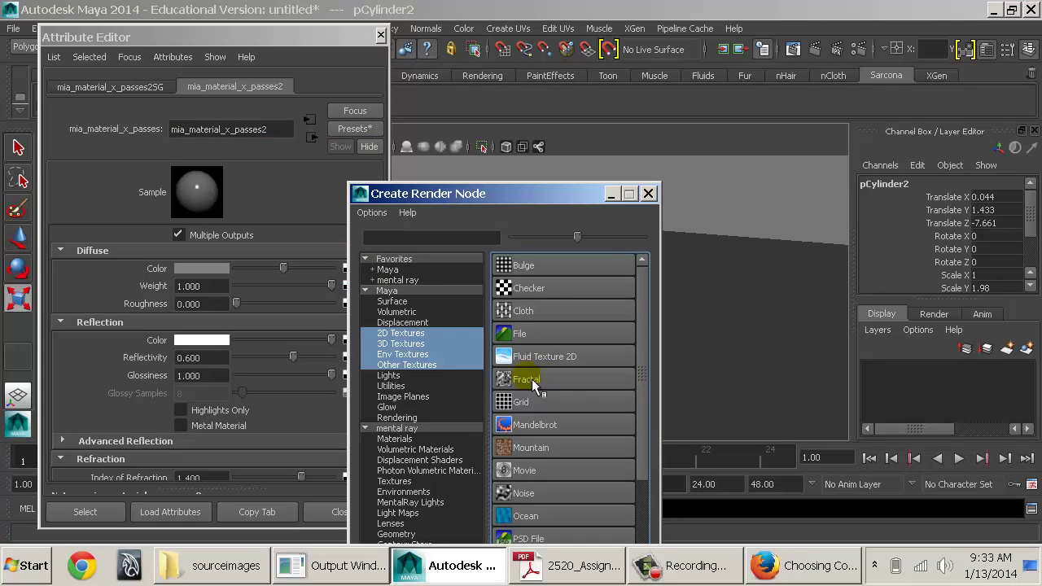
pyautogui.click(417, 271)
pyautogui.click(563, 425)
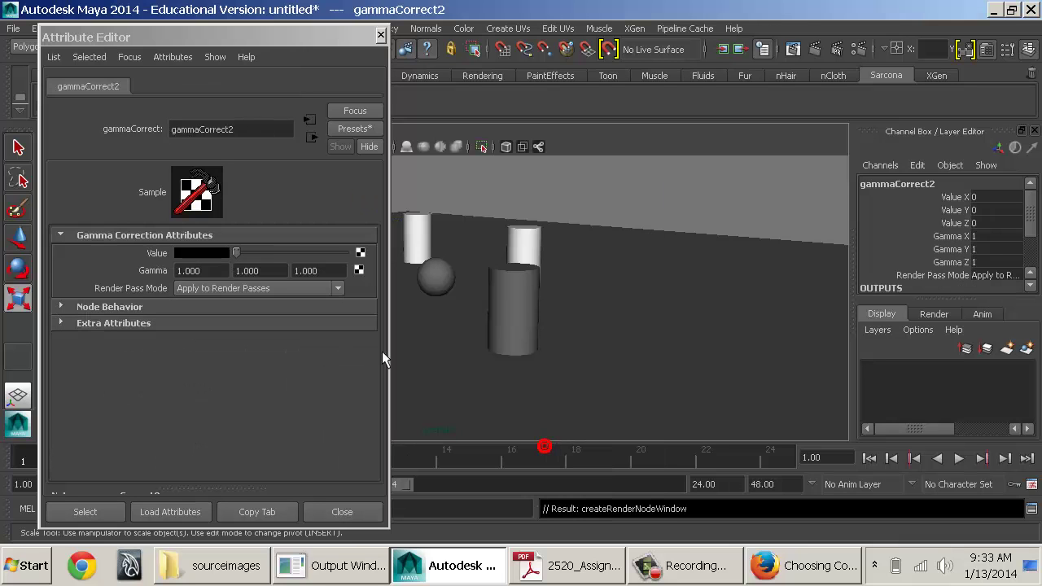
# Step: Apply the FourFiveFour preset to the second Gamma Correct node and set its Value to the slate blue from the color history
pyautogui.click(357, 129)
pyautogui.moveTo(468, 174)
pyautogui.click(544, 171)
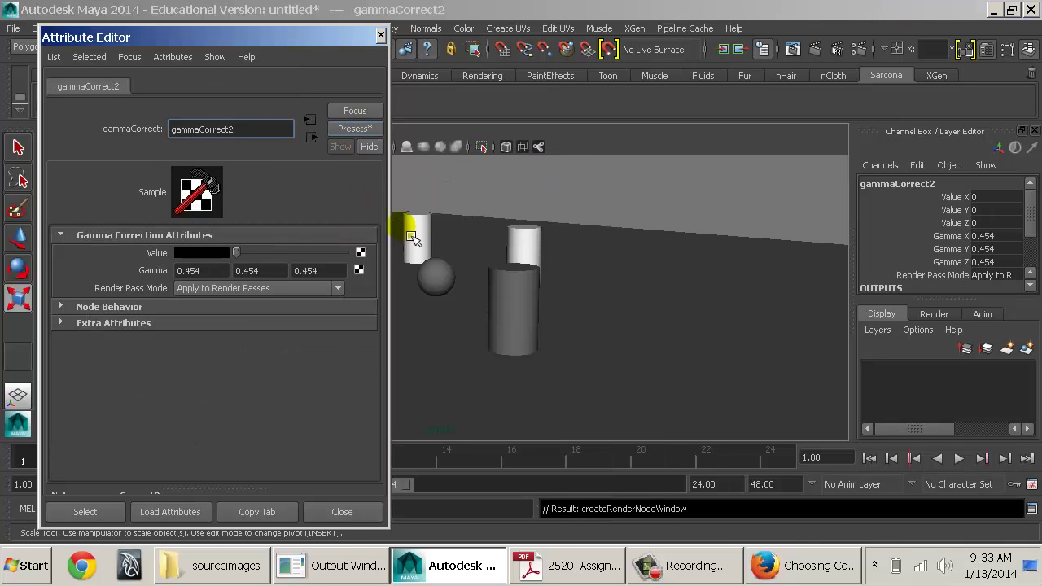
pyautogui.click(213, 252)
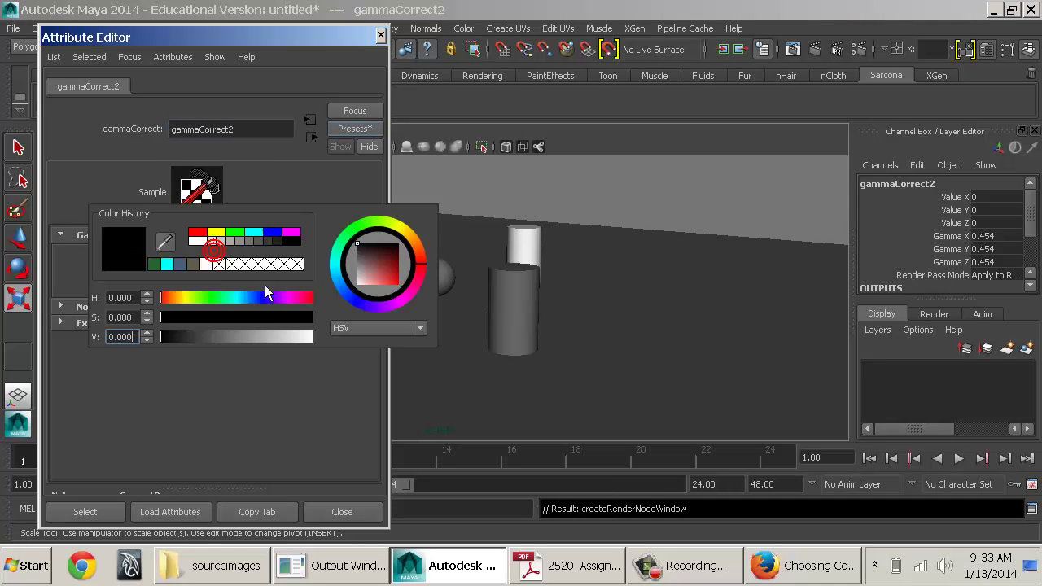
pyautogui.click(185, 269)
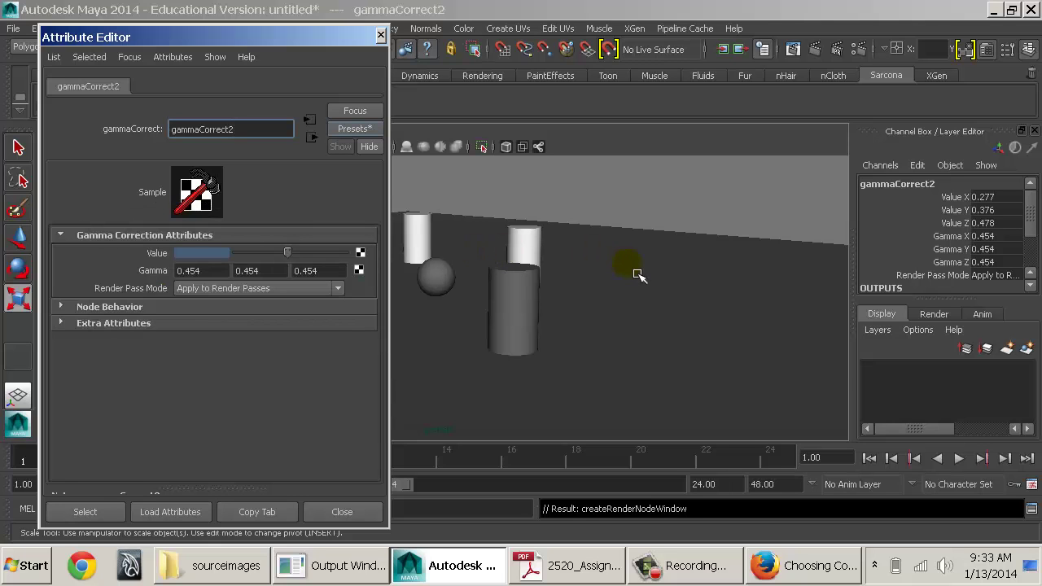
# Step: Assign a new mia_material_x_passes material to the floor plane, leaving its presets unapplied
pyautogui.click(639, 277)
pyautogui.press('space')
pyautogui.click(352, 215)
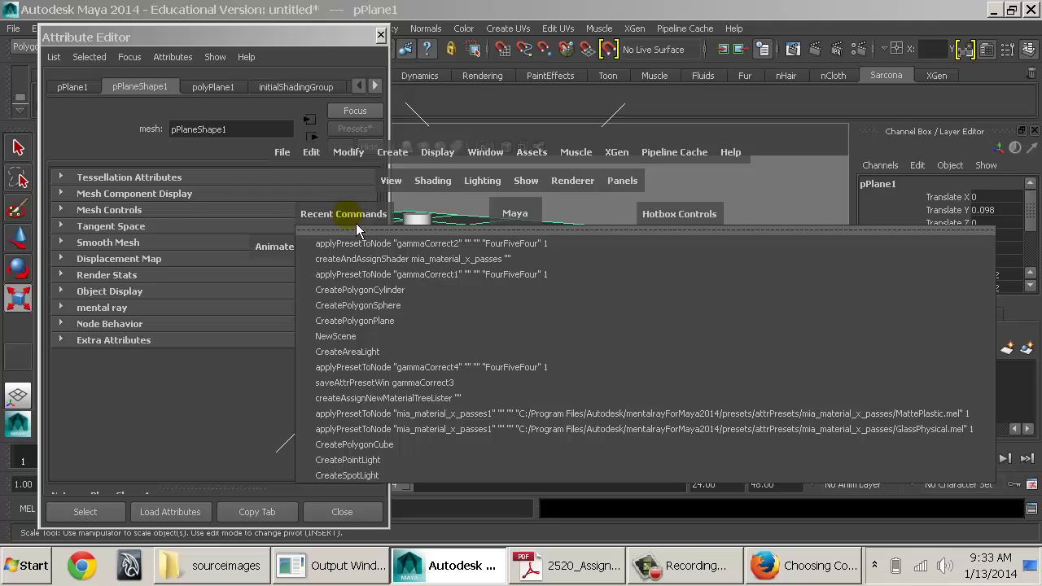
pyautogui.click(384, 268)
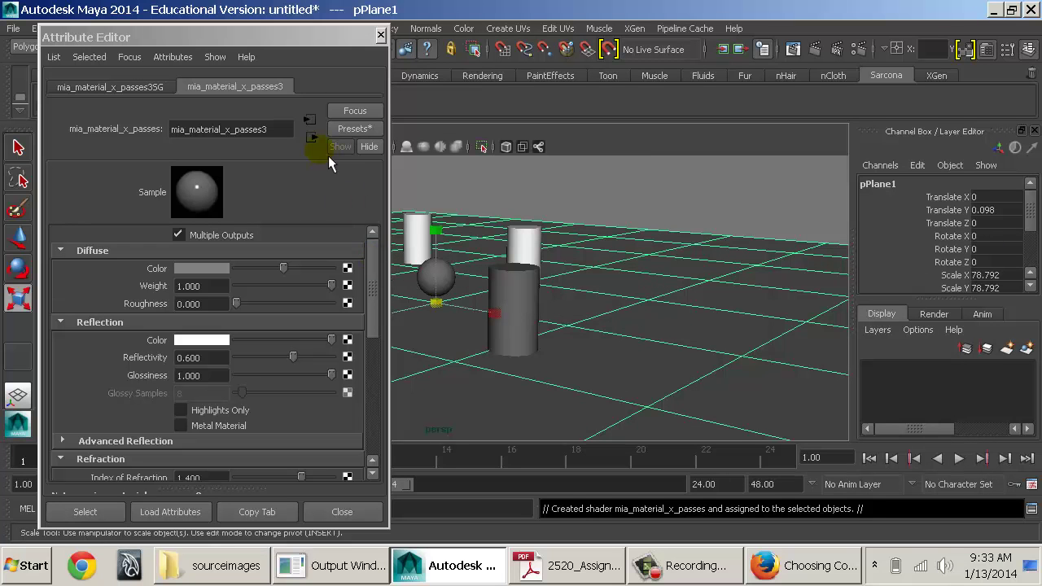
pyautogui.click(355, 130)
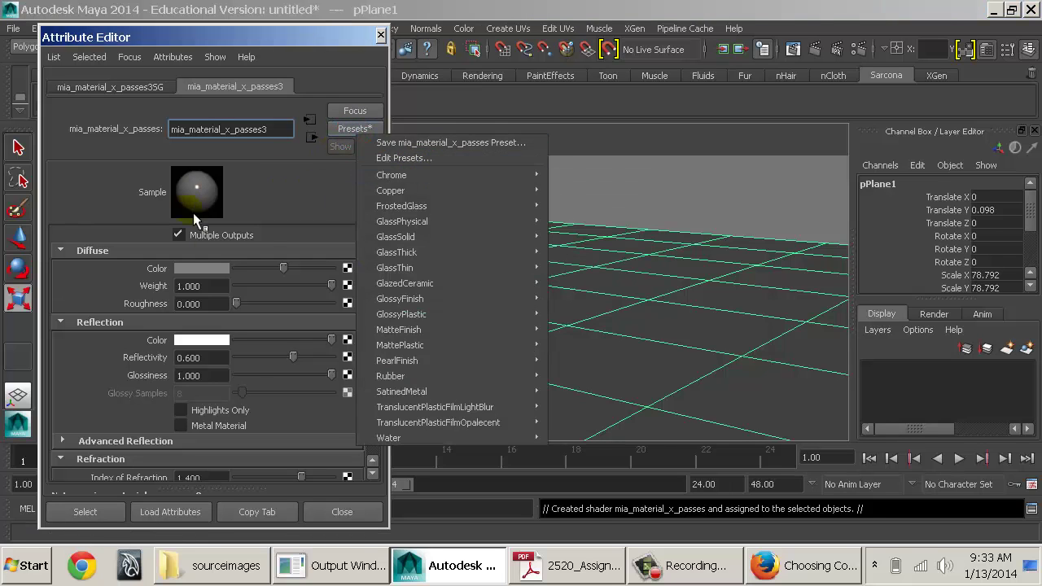
pyautogui.click(281, 193)
# Step: Map the floor material's diffuse Color to a Gamma Correct node and apply the FourFiveFour preset, giving gamma 0.454
pyautogui.click(348, 266)
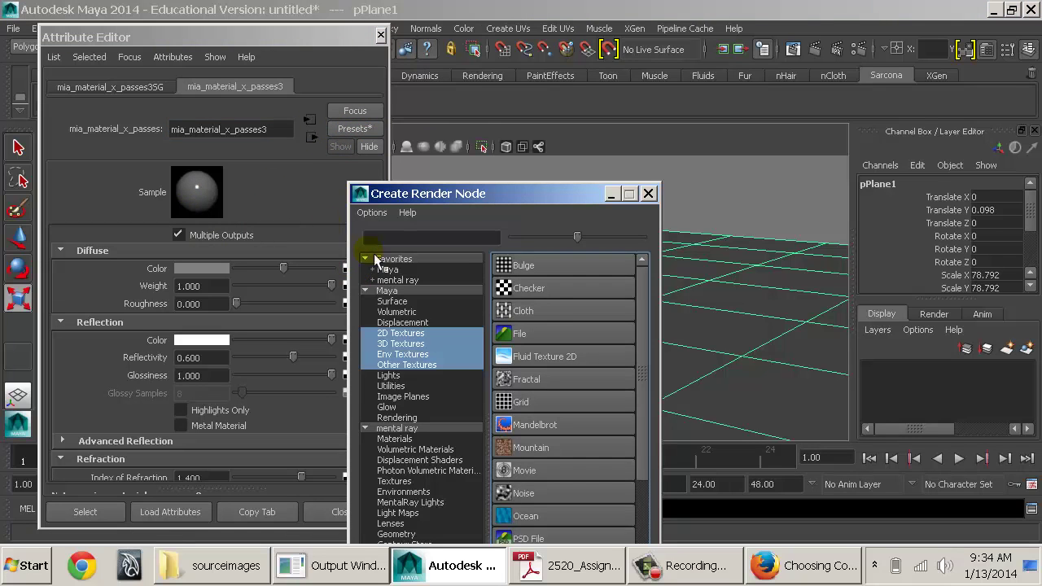
pyautogui.click(389, 270)
pyautogui.click(544, 447)
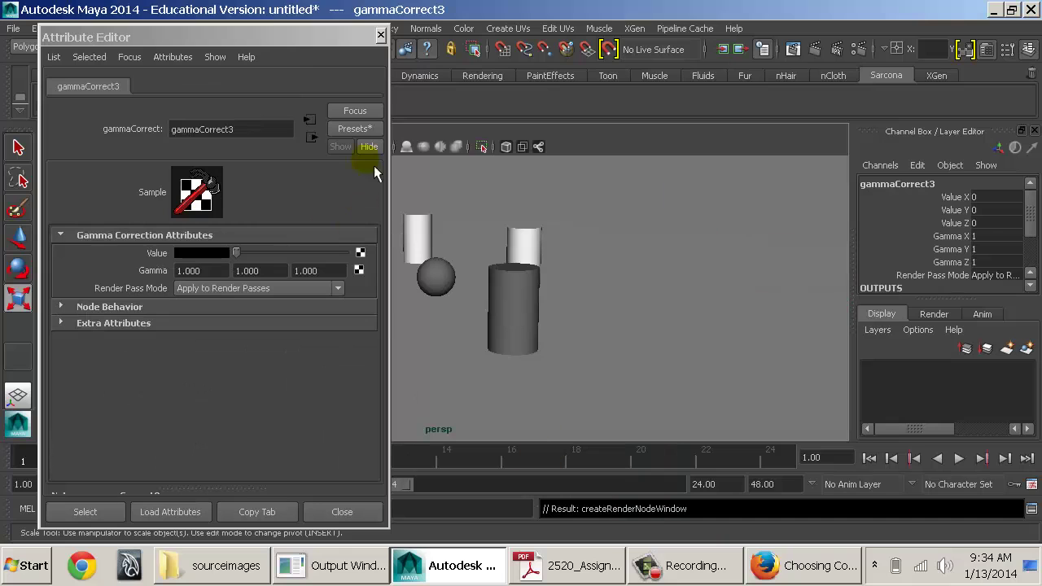
pyautogui.click(355, 129)
pyautogui.moveTo(420, 175)
pyautogui.click(560, 174)
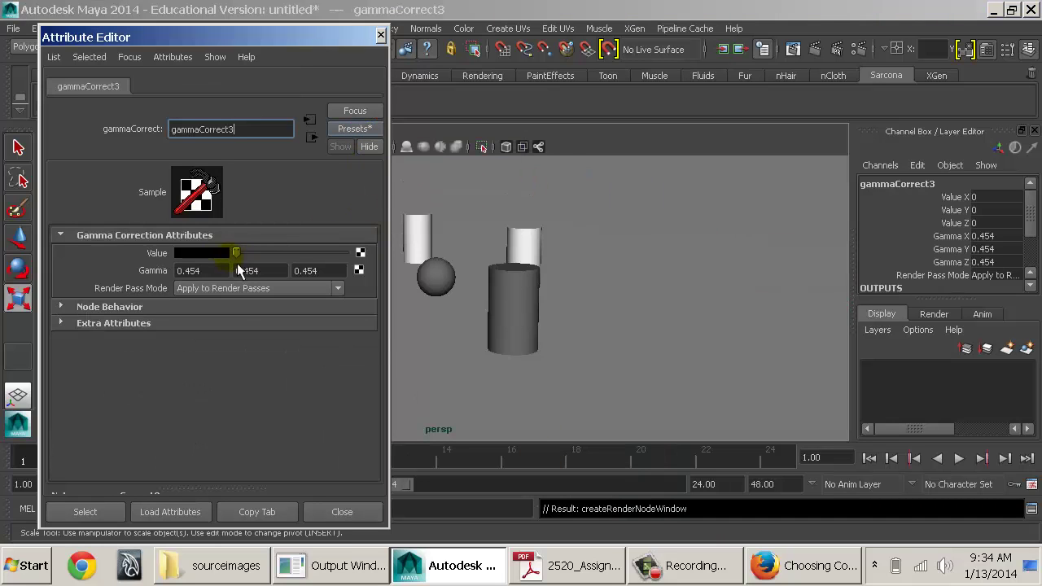
# Step: Set the floor Gamma Correct node's Value to a muted purple with saturation 0.371 and reduced brightness
pyautogui.click(195, 253)
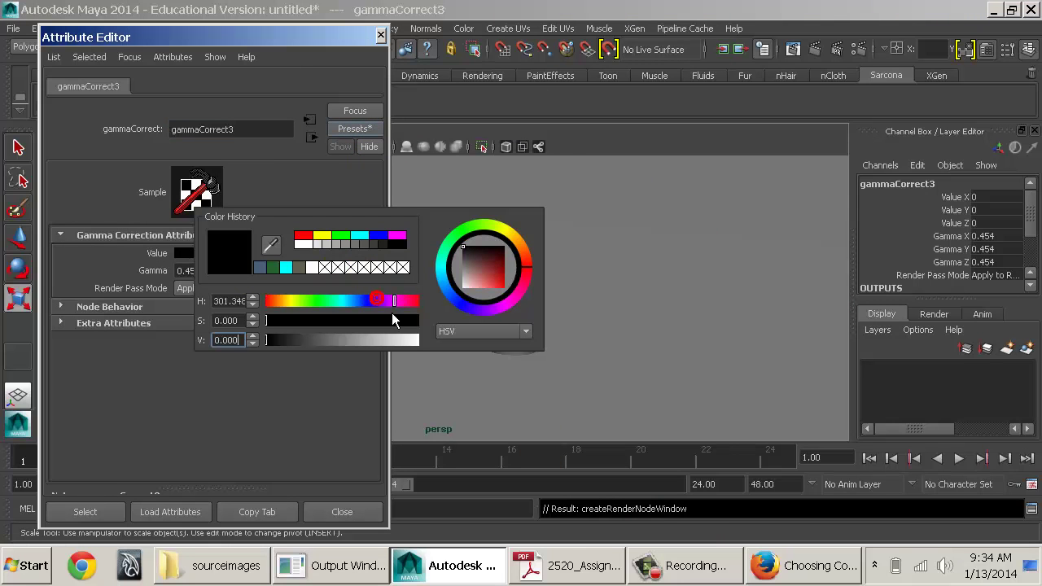
pyautogui.click(392, 320)
pyautogui.click(365, 340)
pyautogui.moveTo(345, 321); pyautogui.dragTo(322, 321)
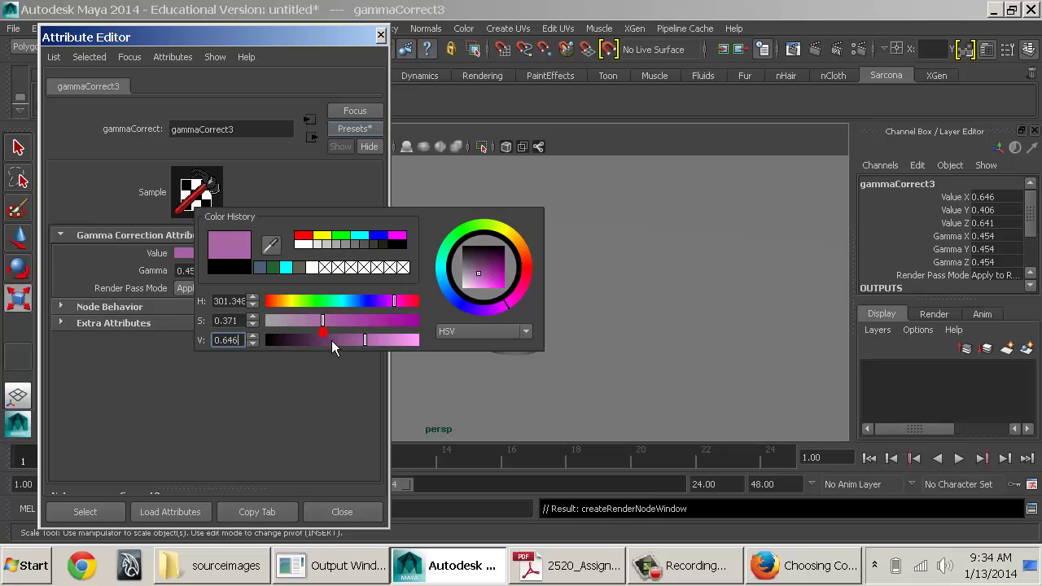
pyautogui.click(324, 341)
# Step: Assign a new mia_material_x_passes material to the nearest untextured cylinder, pCylinder4
pyautogui.click(534, 308)
pyautogui.keyDown('alt'); pyautogui.moveTo(500, 271); pyautogui.dragTo(582, 269, button='middle'); pyautogui.keyUp('alt')
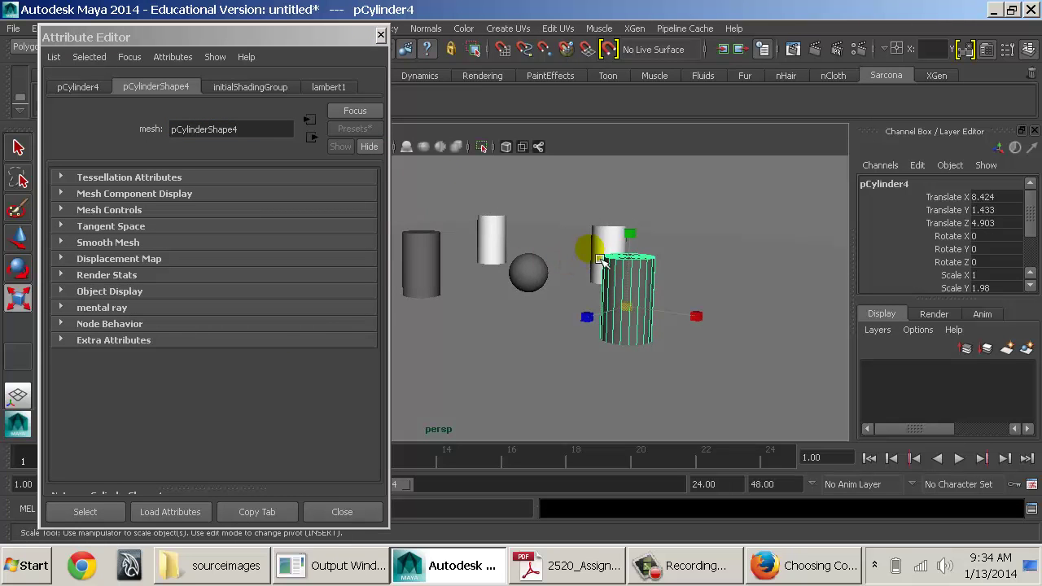
pyautogui.click(600, 242)
pyautogui.click(493, 227)
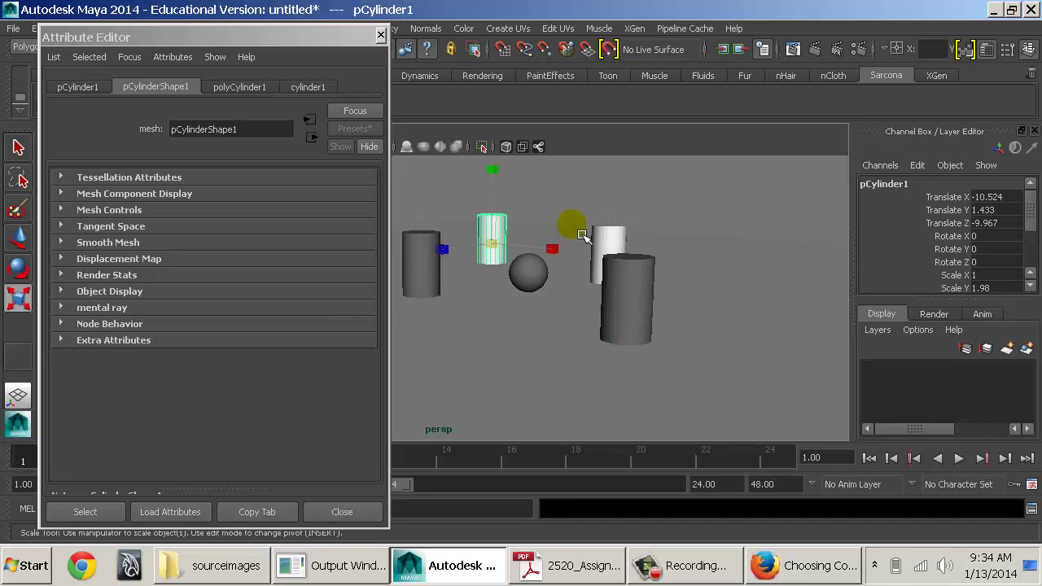
pyautogui.click(424, 245)
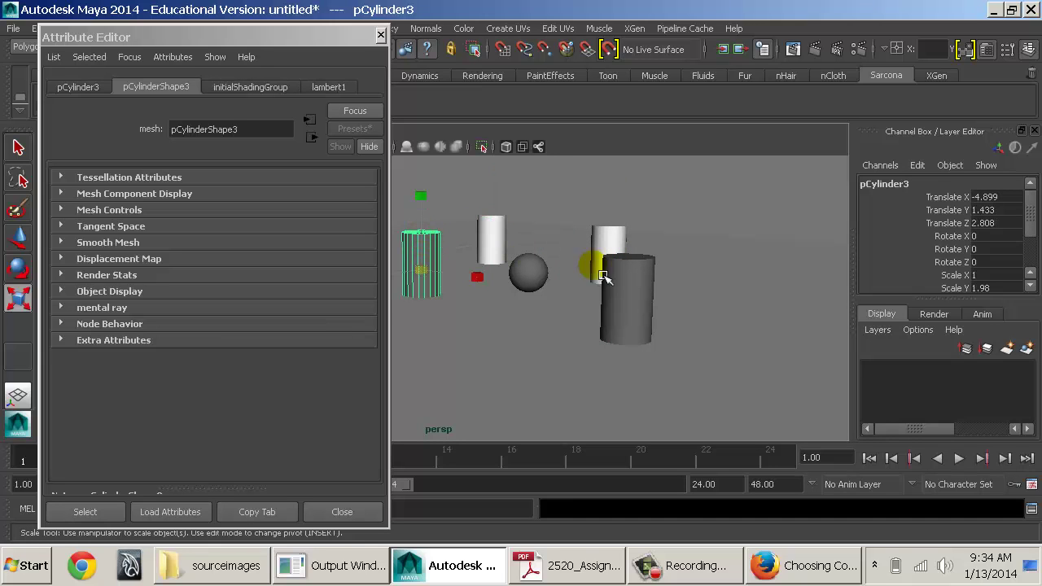
pyautogui.click(661, 269)
pyautogui.click(623, 278)
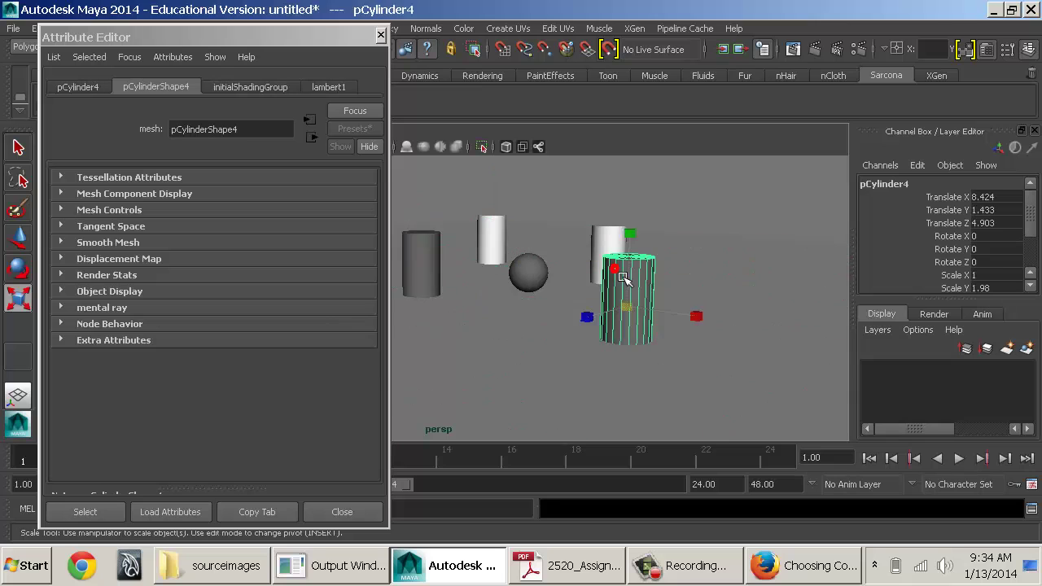
pyautogui.press('space')
pyautogui.click(440, 250)
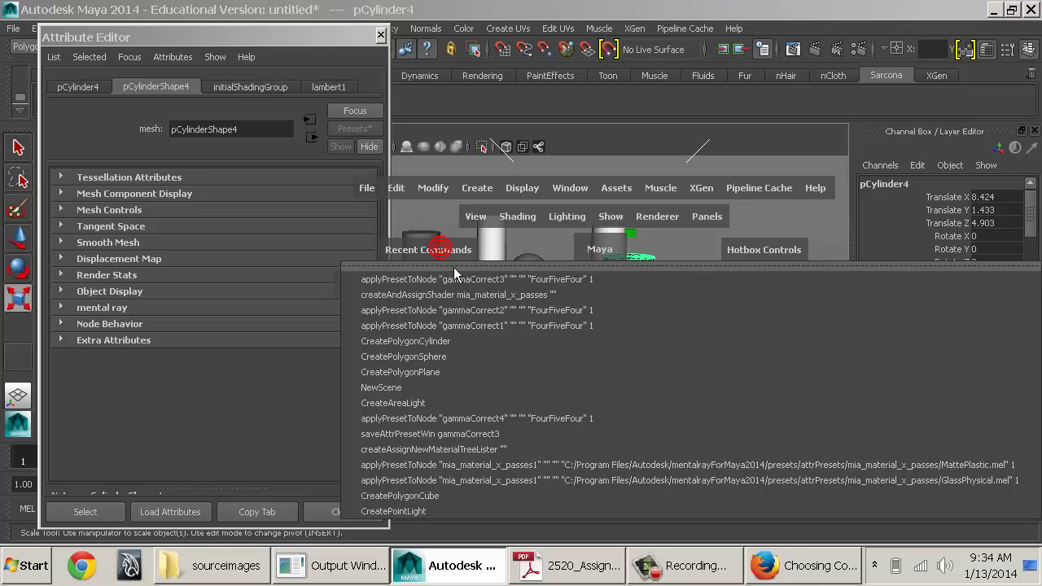
pyautogui.click(423, 294)
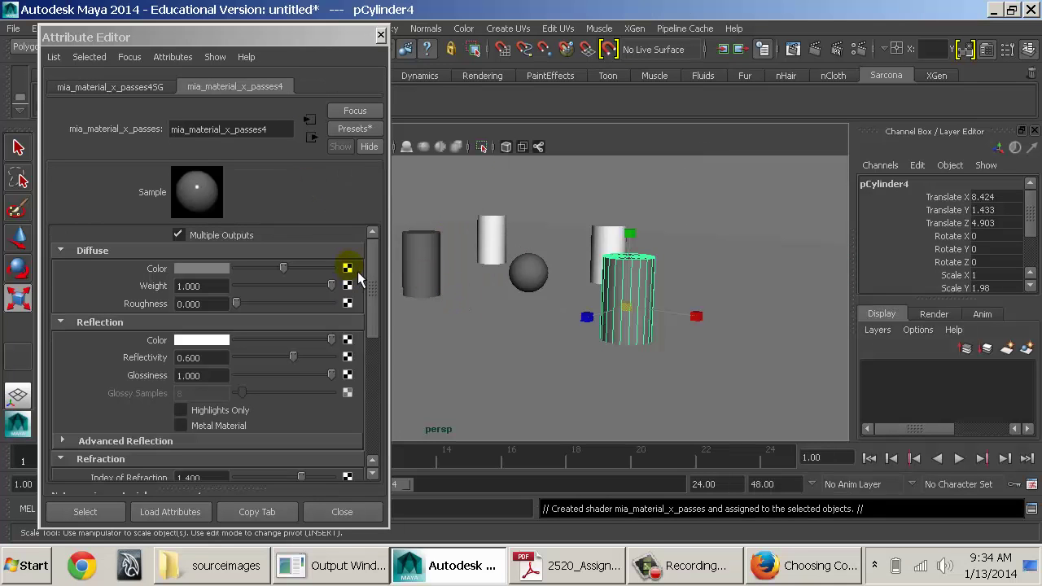
# Step: Map the diffuse Color of pCylinder4's material to a Gamma Correct node and apply the FourFiveFour preset to it
pyautogui.click(348, 268)
pyautogui.click(432, 269)
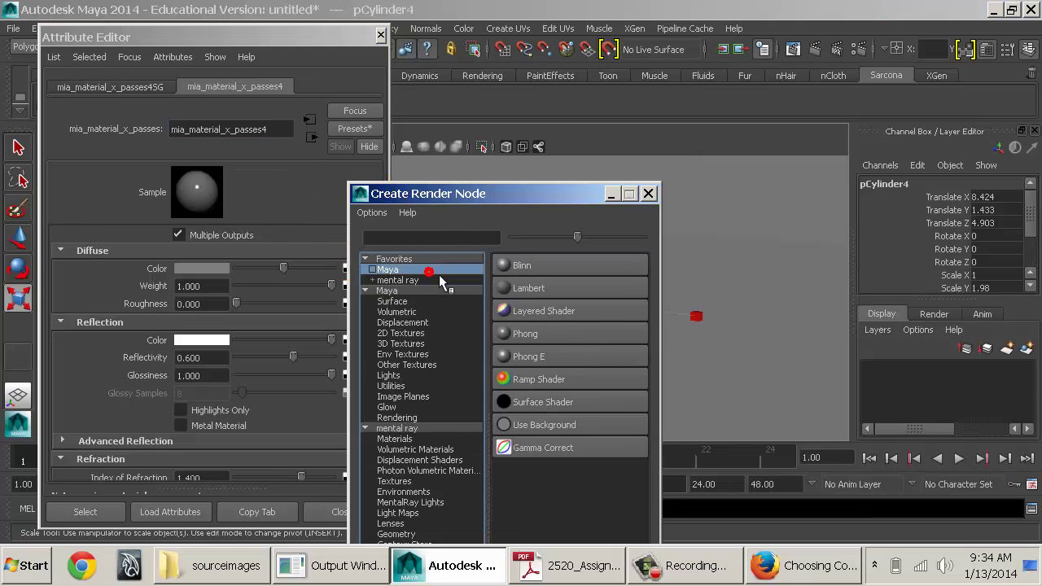
pyautogui.click(556, 424)
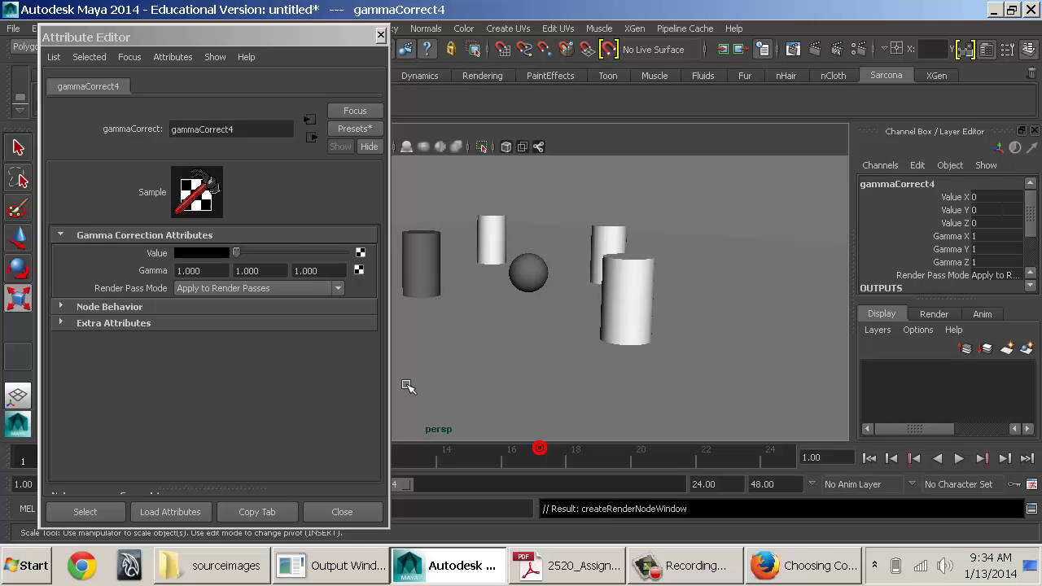
pyautogui.click(355, 129)
pyautogui.moveTo(440, 170)
pyautogui.click(530, 168)
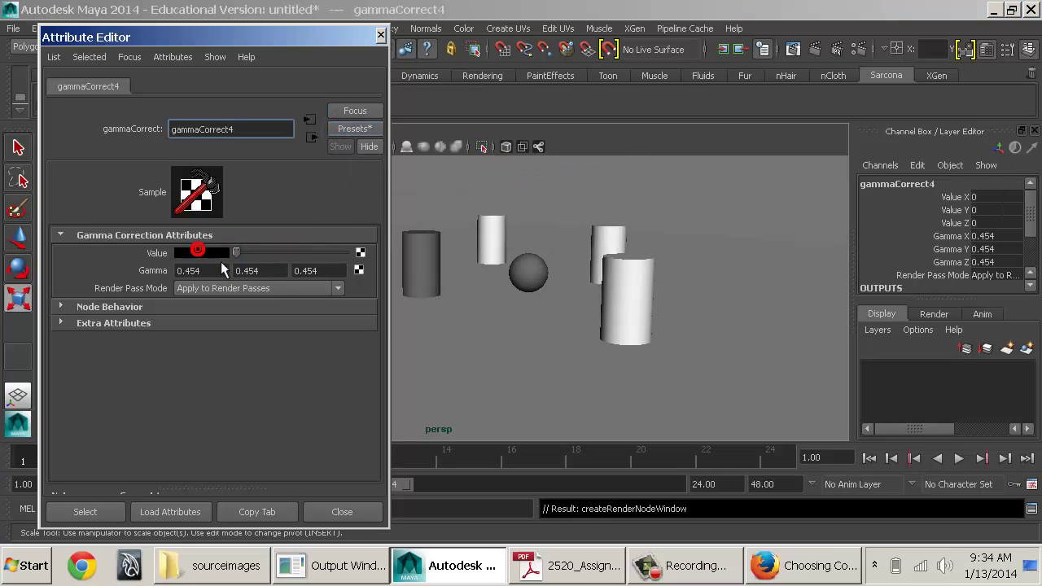
# Step: Set this Gamma Correct node's Value to a muted olive yellow with hue 58.652, saturation 0.371 and value 0.545
pyautogui.click(198, 251)
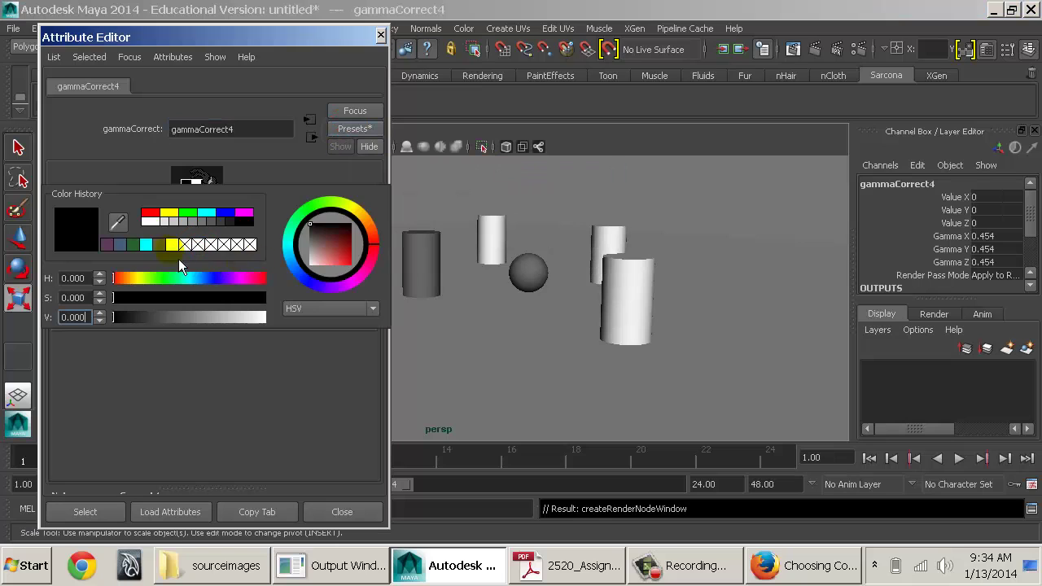
pyautogui.click(196, 317)
pyautogui.click(170, 302)
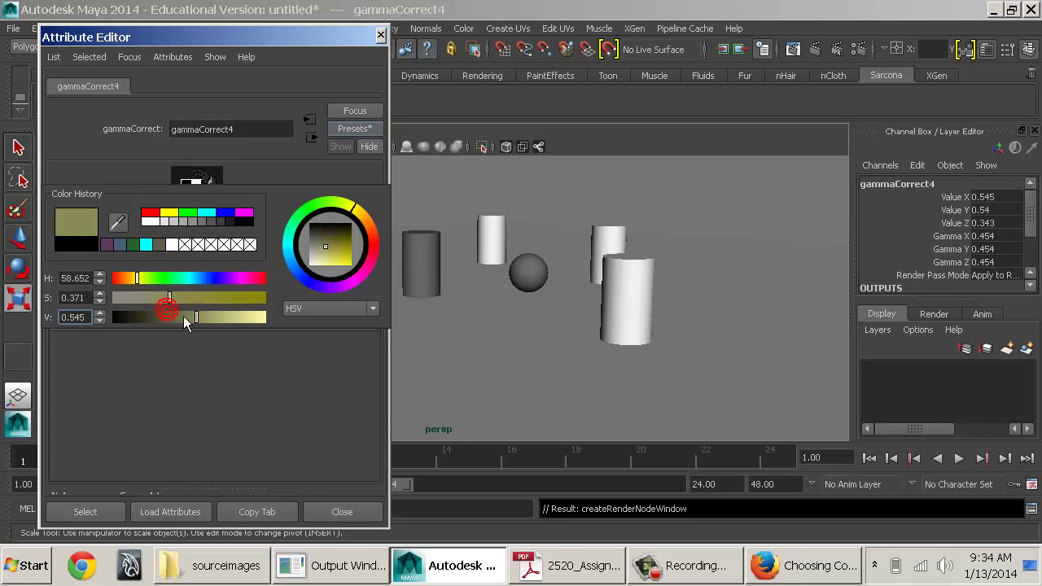
# Step: Assign a new mia_material_x_passes material to the remaining dark cylinder, pCylinder3
pyautogui.keyDown('alt'); pyautogui.moveTo(465, 287); pyautogui.dragTo(478, 287, button='middle'); pyautogui.keyUp('alt')
pyautogui.click(454, 274)
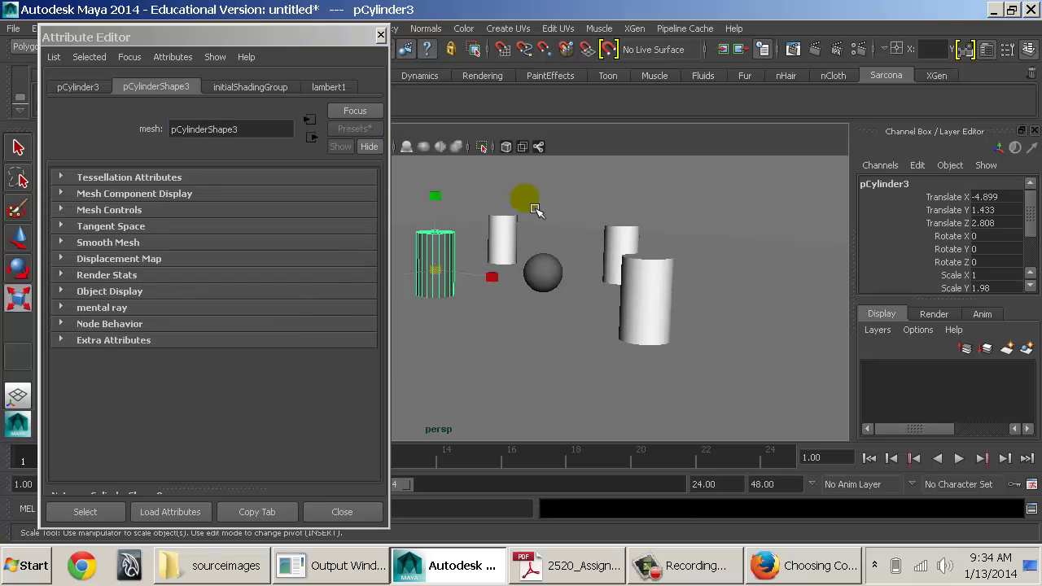
pyautogui.press('space')
pyautogui.click(391, 345)
pyautogui.moveTo(489, 120)
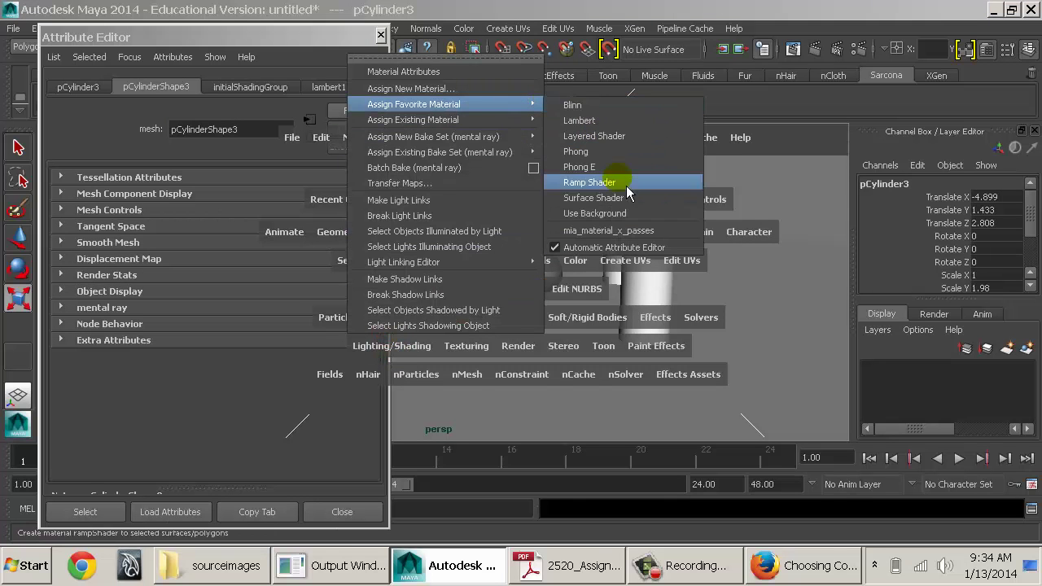
pyautogui.click(603, 233)
# Step: Replace the settings of pCylinder3's material with the GlassPhysical preset
pyautogui.click(351, 127)
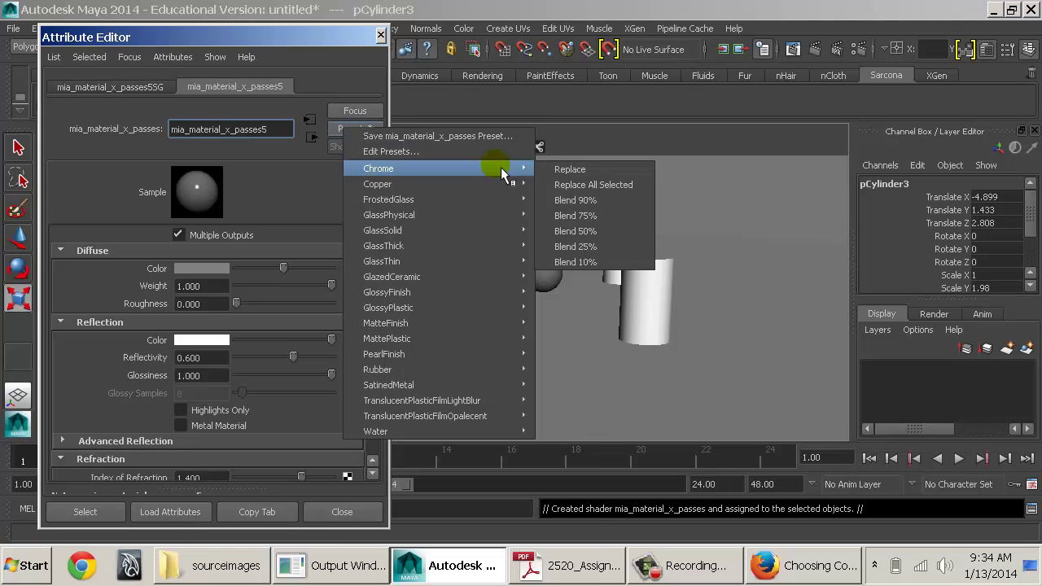
pyautogui.click(210, 171)
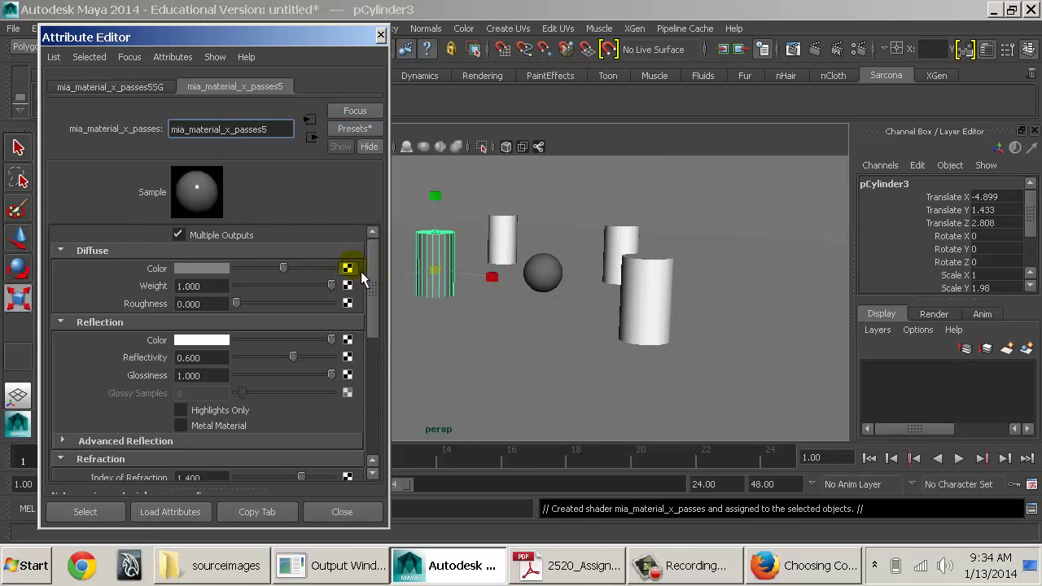
pyautogui.click(352, 129)
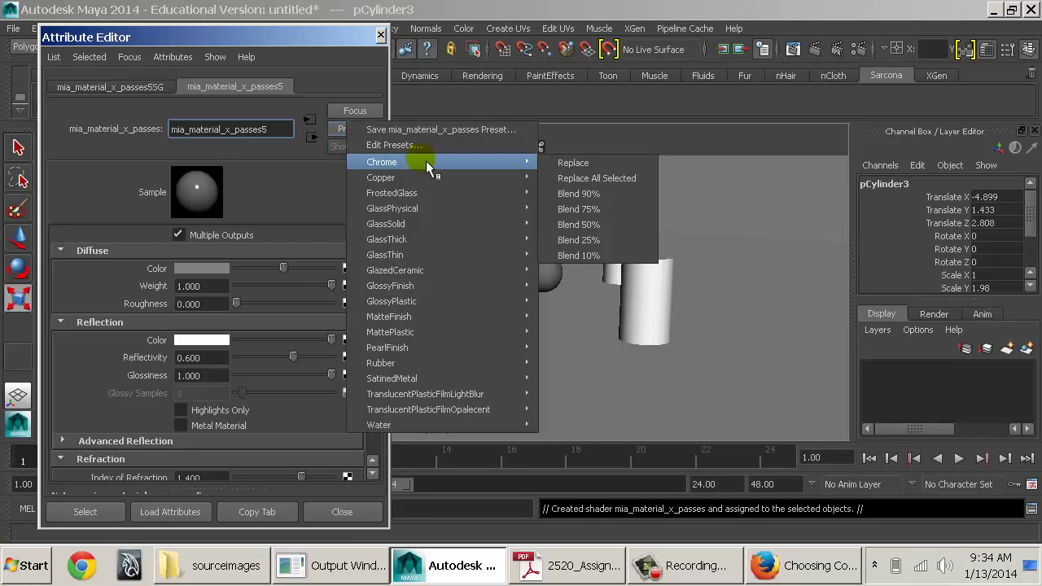
pyautogui.moveTo(527, 216)
pyautogui.click(571, 210)
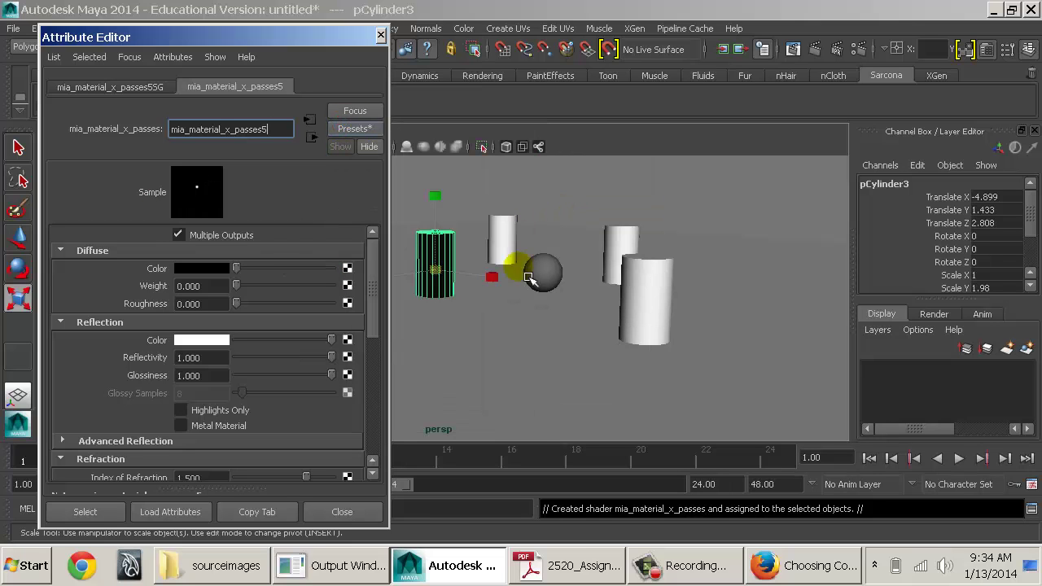
# Step: Assign a new mia_material_x_passes material to the sphere, leaving its presets unapplied
pyautogui.click(542, 273)
pyautogui.press('space')
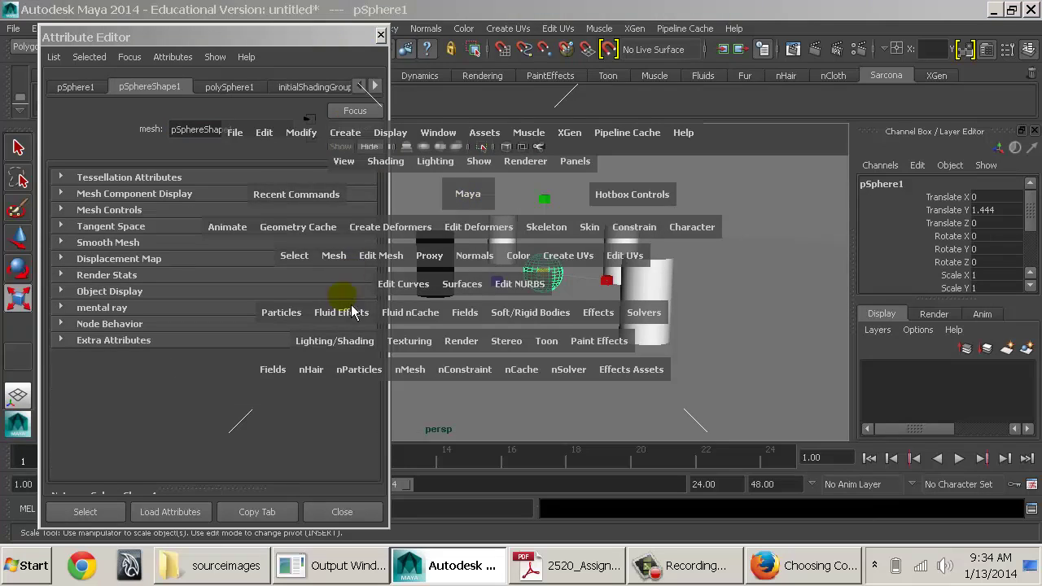
pyautogui.click(324, 340)
pyautogui.moveTo(442, 104)
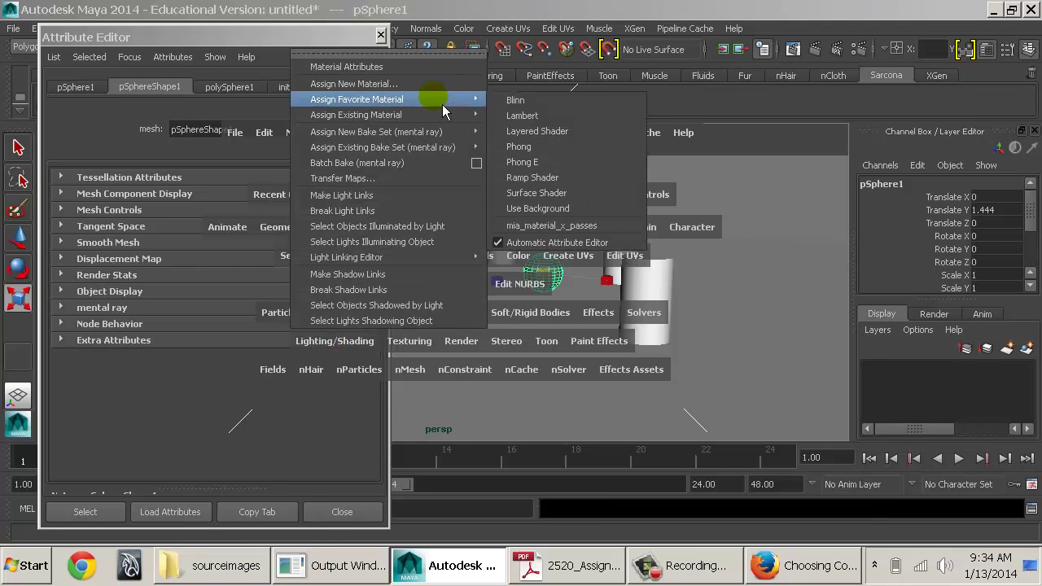
pyautogui.click(593, 227)
pyautogui.click(354, 128)
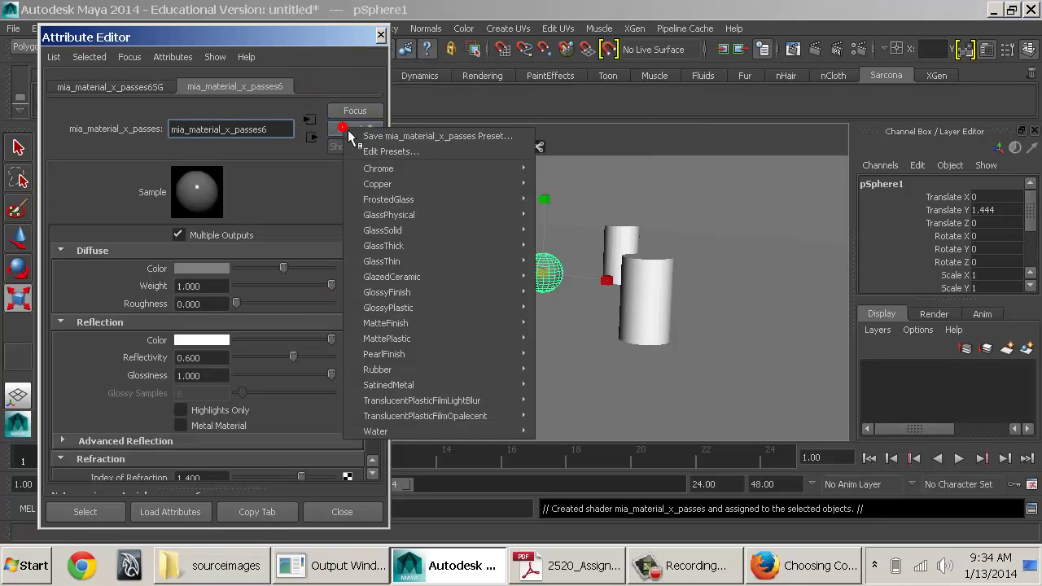
pyautogui.click(293, 186)
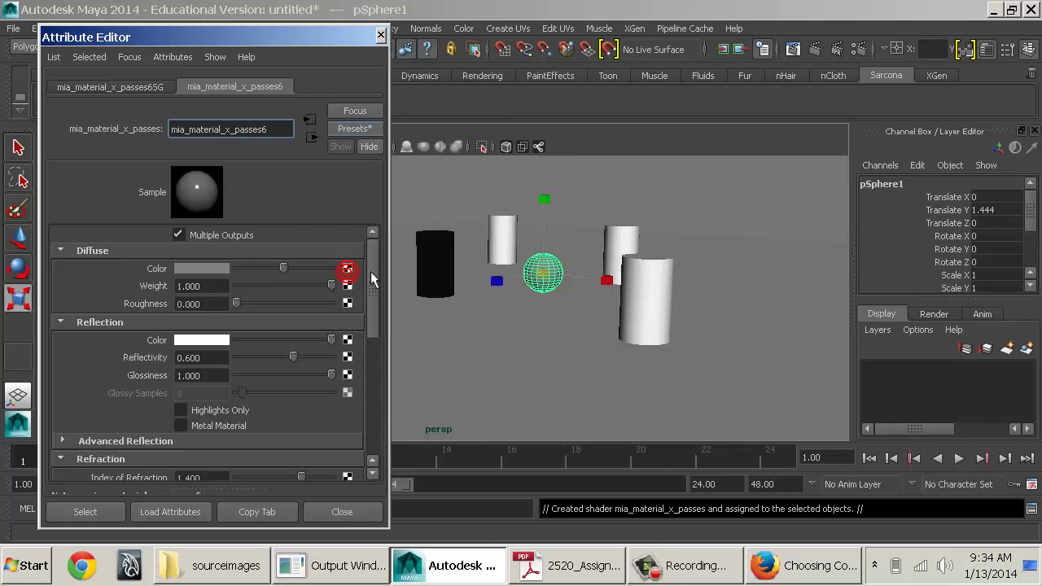
# Step: Map the sphere material's diffuse Color to a Gamma Correct node and apply the FourFiveFour preset to it
pyautogui.click(427, 277)
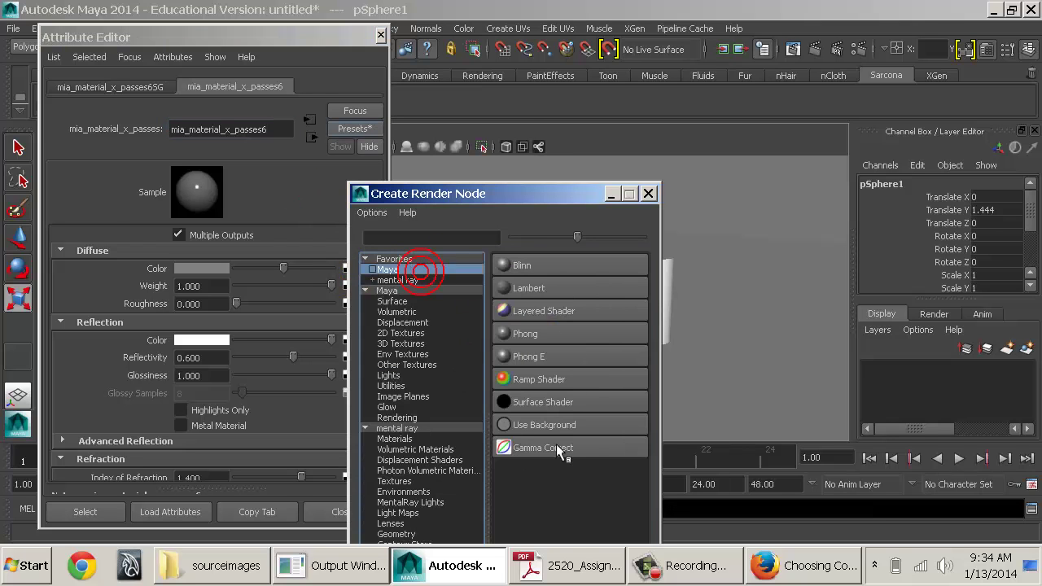
pyautogui.click(556, 444)
pyautogui.click(355, 128)
pyautogui.moveTo(494, 175)
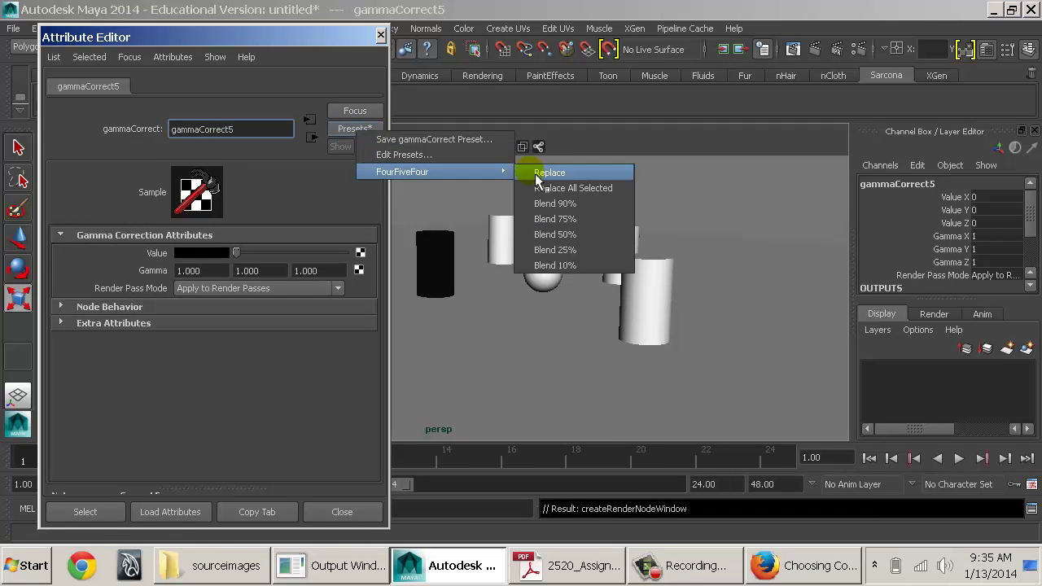
pyautogui.click(541, 171)
# Step: Set the sphere Gamma Correct node's Value to a muted pink with hue 319.55, saturation about 0.36 and value 0.64, and return to its material
pyautogui.click(203, 254)
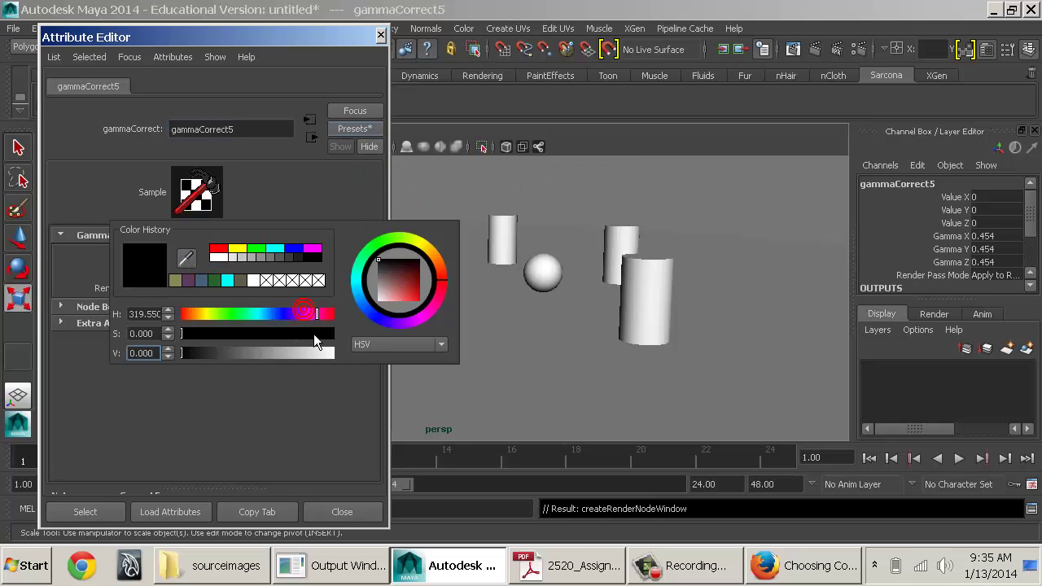
pyautogui.click(302, 334)
pyautogui.click(279, 353)
pyautogui.click(237, 334)
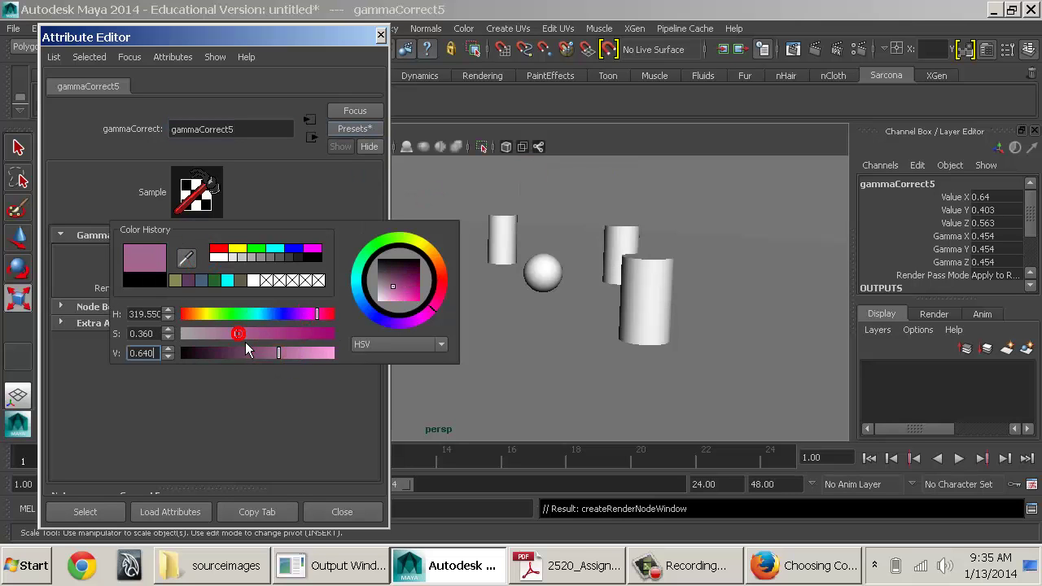
pyautogui.click(312, 137)
# Step: Switch the perspective view to textured shading and view the colored objects from a lower angle
pyautogui.click(566, 243)
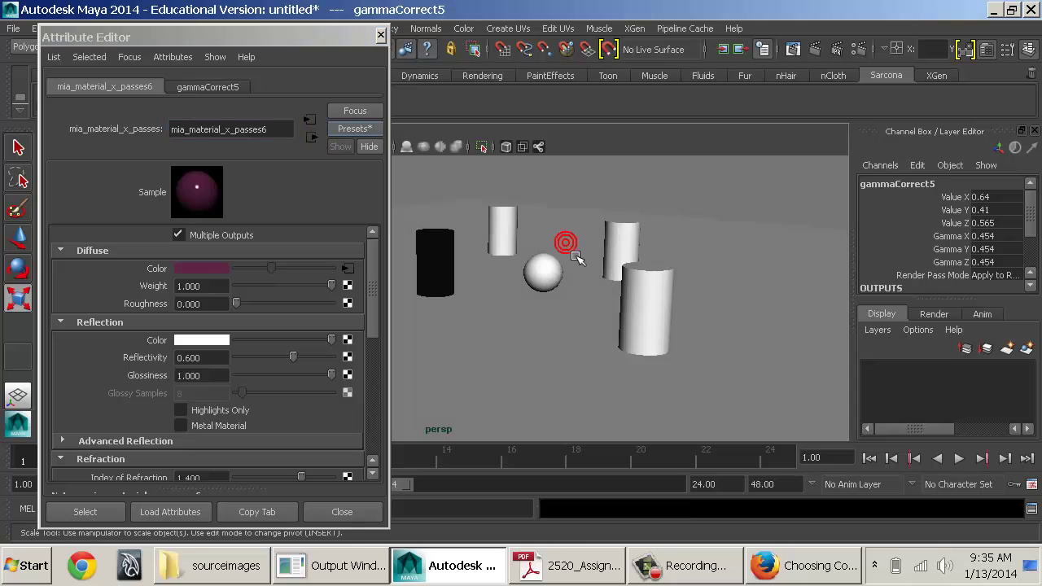
pyautogui.press('6')
pyautogui.moveTo(594, 237)
pyautogui.keyDown('alt'); pyautogui.mouseDown()
pyautogui.moveTo(578, 272)
pyautogui.moveTo(558, 277)
pyautogui.moveTo(574, 277)
pyautogui.moveTo(570, 295)
pyautogui.moveTo(595, 329)
pyautogui.moveTo(576, 316)
pyautogui.mouseUp(); pyautogui.keyUp('alt')
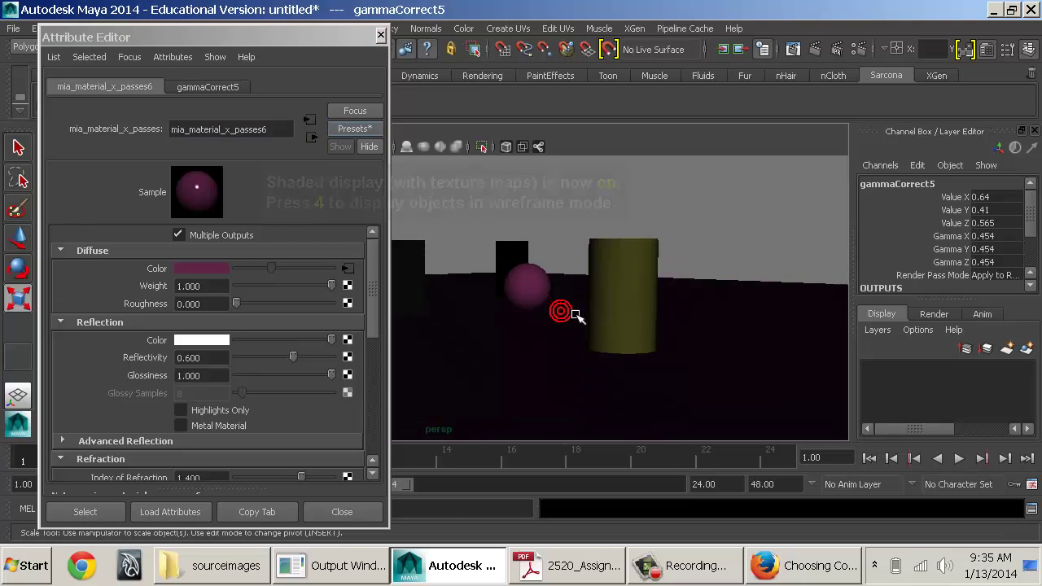
pyautogui.keyDown('alt'); pyautogui.moveTo(475, 296); pyautogui.dragTo(583, 313); pyautogui.keyUp('alt')
# Step: Move the olive cylinder along X away from the blue one, and move the glass cylinder to about 4.473 in X
pyautogui.click(421, 279)
pyautogui.click(298, 86)
pyautogui.press('w')
pyautogui.click(612, 290)
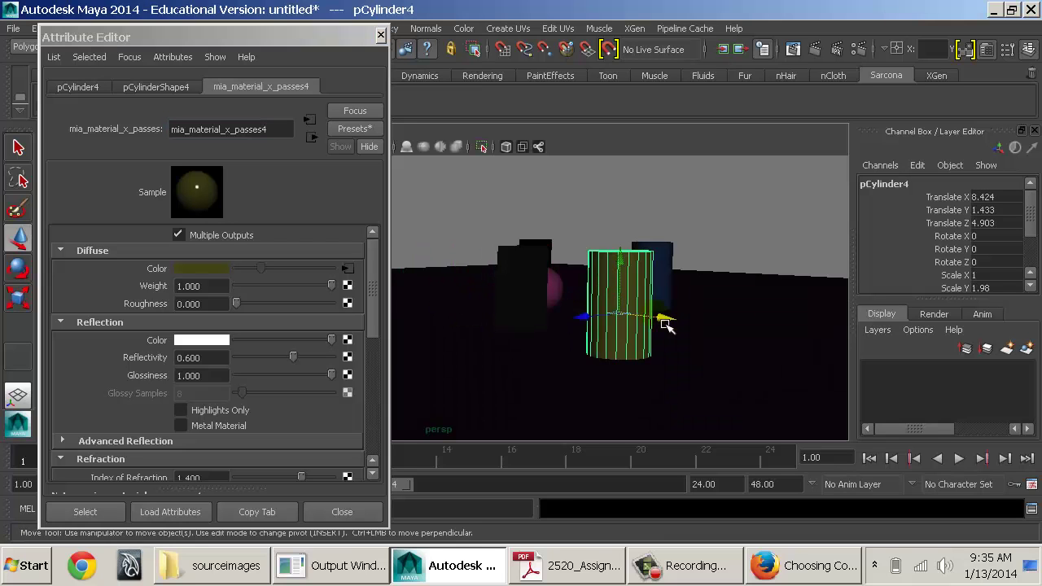
pyautogui.moveTo(666, 324); pyautogui.dragTo(469, 319)
pyautogui.click(542, 281)
pyautogui.moveTo(577, 302); pyautogui.dragTo(606, 310)
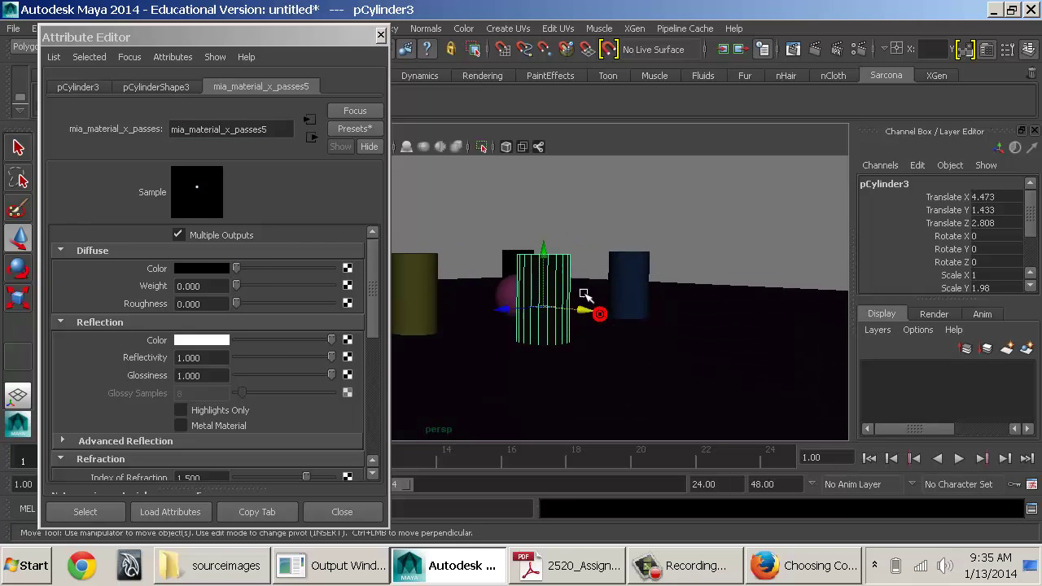
# Step: Render a preview of the scene, and close the Render View and the Attribute Editor
pyautogui.click(813, 54)
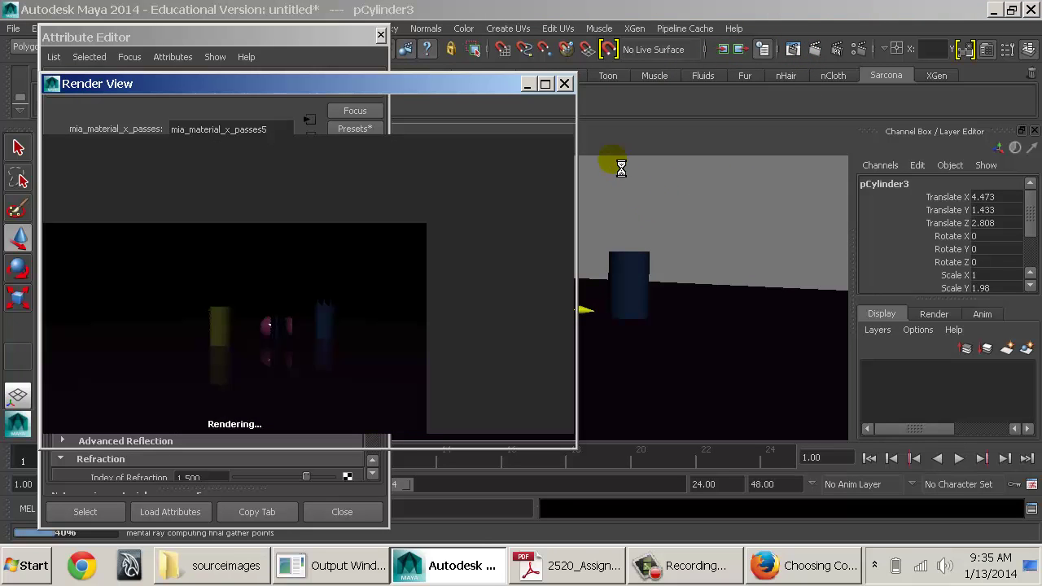
pyautogui.click(564, 84)
pyautogui.click(380, 34)
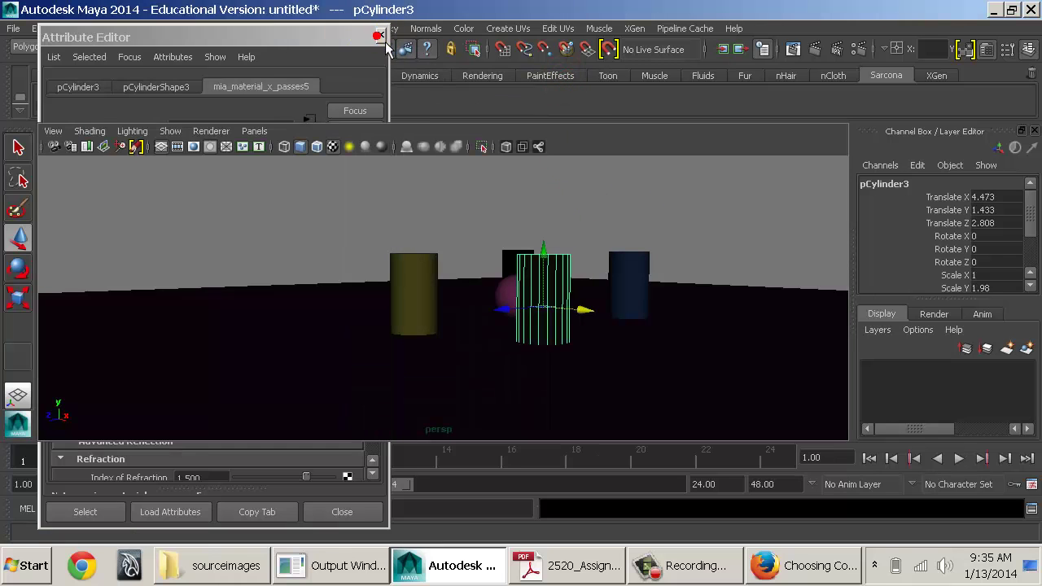
# Step: Create an area light and raise it to 6.802 in Y above the sphere
pyautogui.click(110, 29)
pyautogui.moveTo(156, 99)
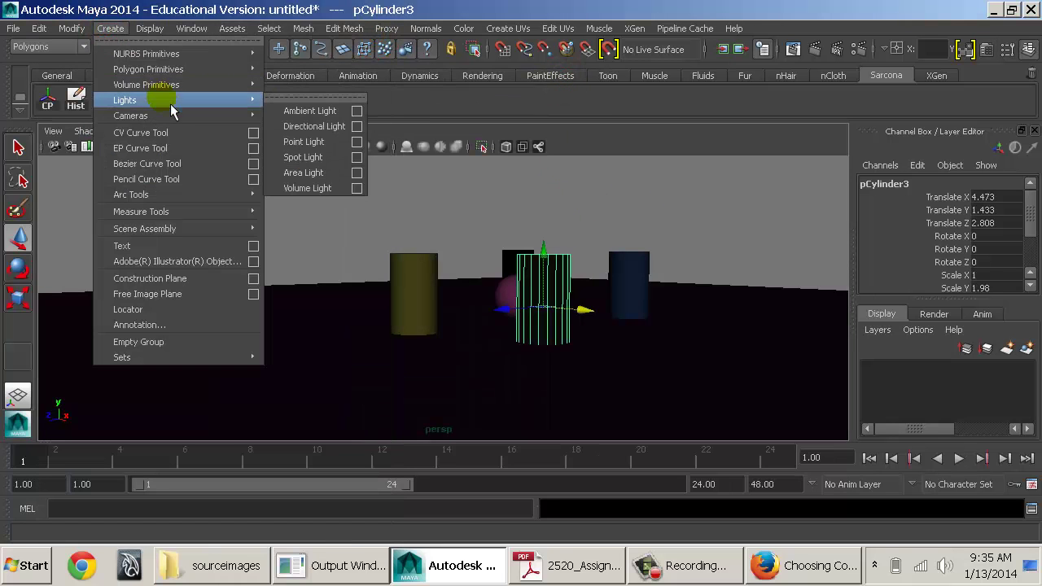
pyautogui.click(321, 175)
pyautogui.moveTo(518, 301); pyautogui.dragTo(525, 164)
# Step: Move the area light out in front of the objects, to about 9 in X and 11.928 in Z
pyautogui.keyDown('alt'); pyautogui.moveTo(550, 175); pyautogui.dragTo(574, 281); pyautogui.keyUp('alt')
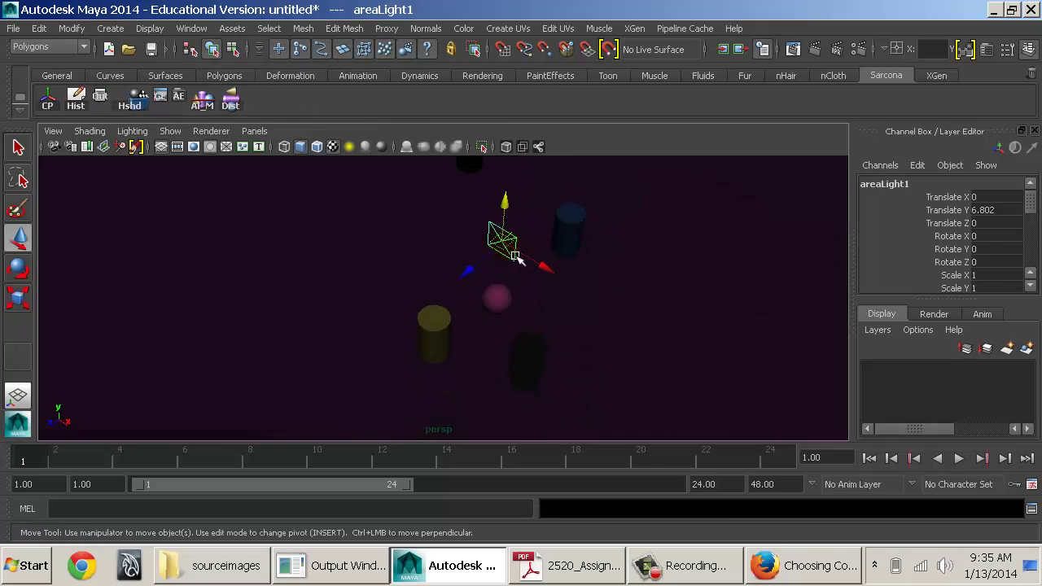
pyautogui.moveTo(476, 264); pyautogui.dragTo(327, 396)
pyautogui.keyDown('alt'); pyautogui.moveTo(566, 340); pyautogui.dragTo(410, 332, button='right'); pyautogui.keyUp('alt')
pyautogui.moveTo(434, 368); pyautogui.dragTo(535, 409)
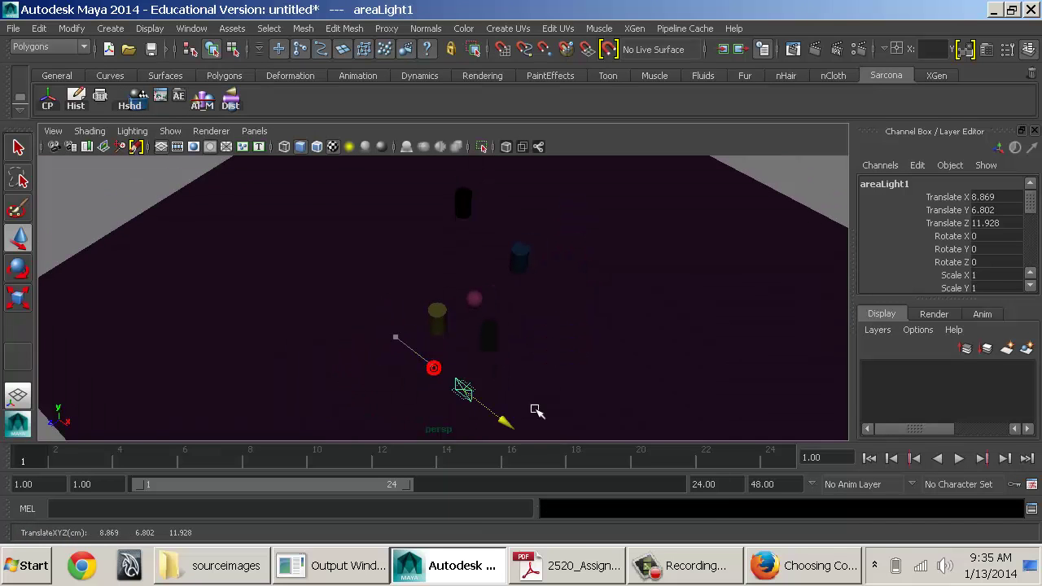
# Step: Raise the area light to about 19 in Y and rotate it to about -36, 37 and 7.5 degrees
pyautogui.press('e')
pyautogui.moveTo(478, 379); pyautogui.dragTo(516, 270)
pyautogui.keyDown('alt'); pyautogui.moveTo(594, 298); pyautogui.dragTo(535, 282); pyautogui.keyUp('alt')
# Step: Scale the area light up to about 2.12 in X and 1.85 in Y
pyautogui.press('r')
pyautogui.moveTo(418, 263); pyautogui.dragTo(463, 279)
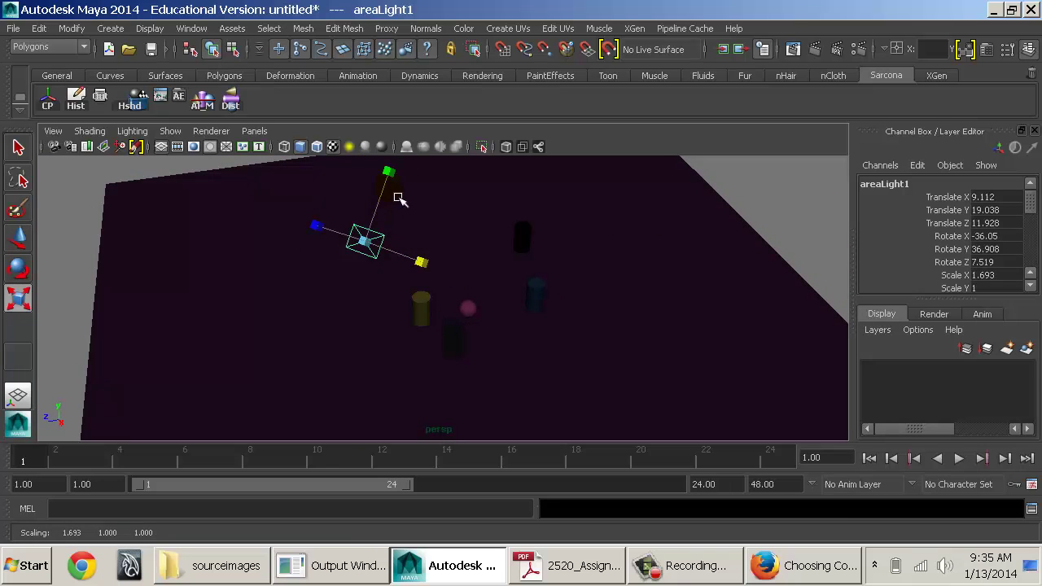
pyautogui.moveTo(388, 172); pyautogui.dragTo(386, 167)
pyautogui.moveTo(423, 264); pyautogui.dragTo(437, 293)
pyautogui.keyDown('alt'); pyautogui.moveTo(437, 293); pyautogui.dragTo(507, 263, button='right'); pyautogui.keyUp('alt')
pyautogui.keyDown('alt'); pyautogui.moveTo(507, 263); pyautogui.dragTo(551, 239); pyautogui.keyUp('alt')
# Step: Enable Use Light Shape in the area light's mental ray Area Light settings
pyautogui.hotkey('ctrl', 'a')
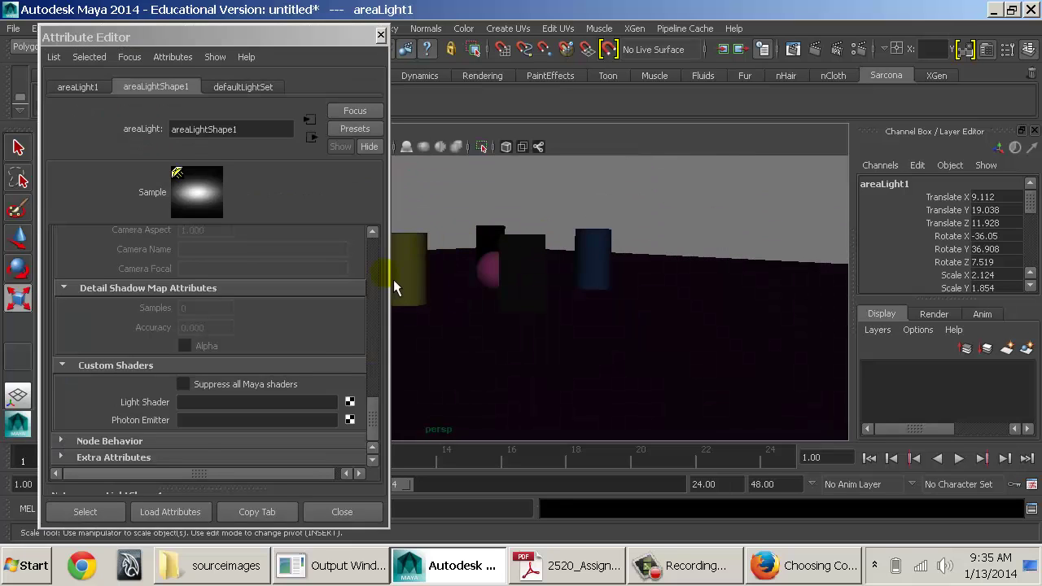
pyautogui.scroll(8, 310, 358)
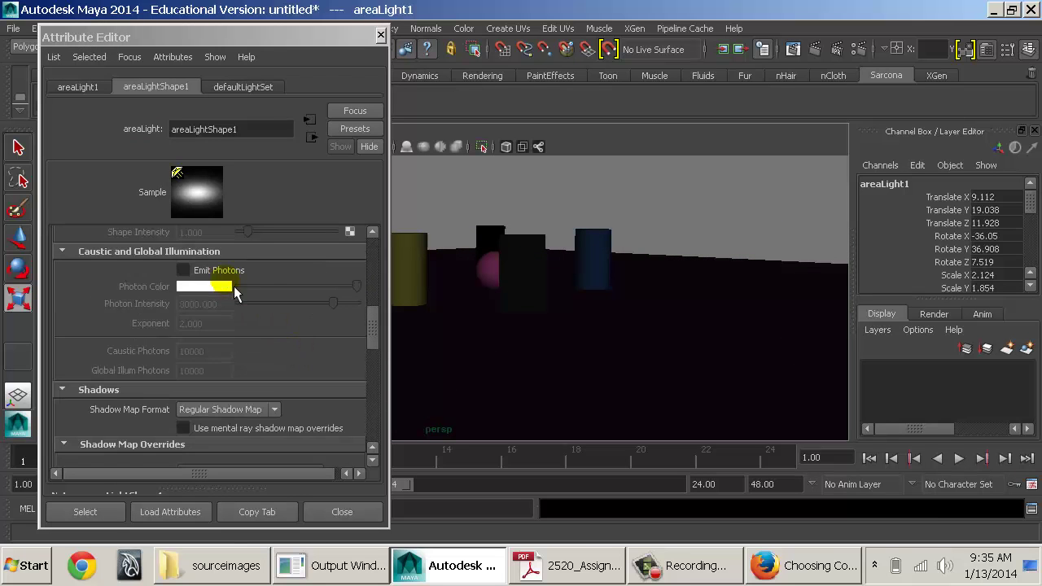
pyautogui.scroll(5, 244, 295)
pyautogui.click(231, 309)
pyautogui.scroll(-1, 281, 364)
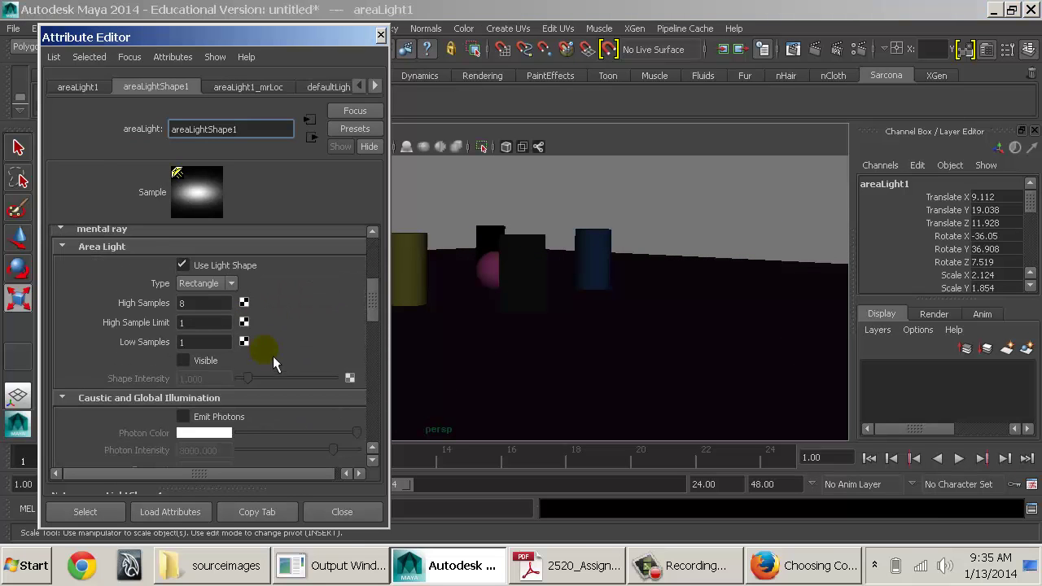
# Step: Set the area light's decay rate to Quadratic and its intensity to 20
pyautogui.scroll(3, 314, 346)
pyautogui.click(213, 431)
pyautogui.click(217, 444)
pyautogui.scroll(-1, 214, 434)
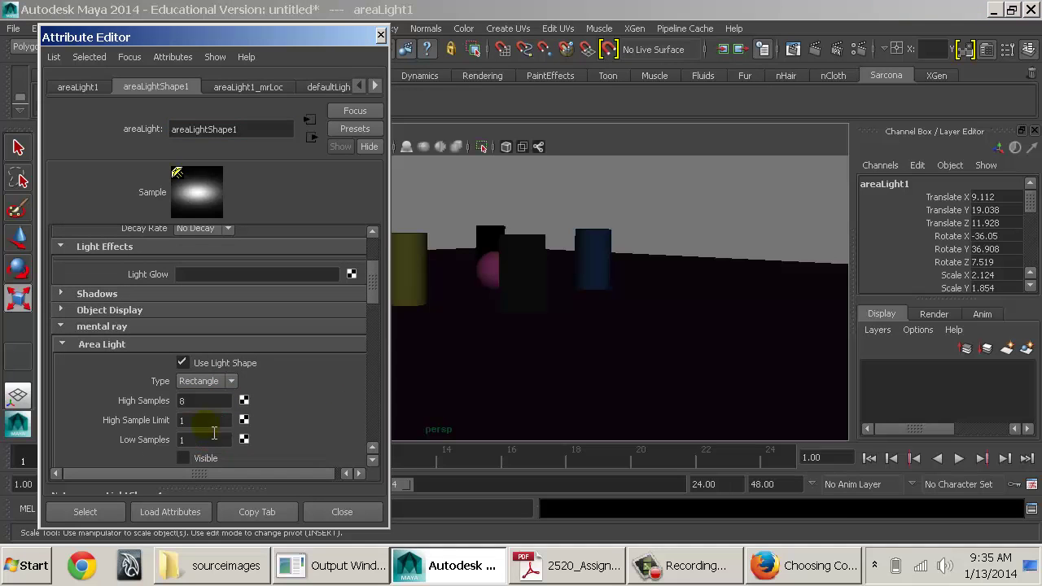
pyautogui.scroll(3, 294, 395)
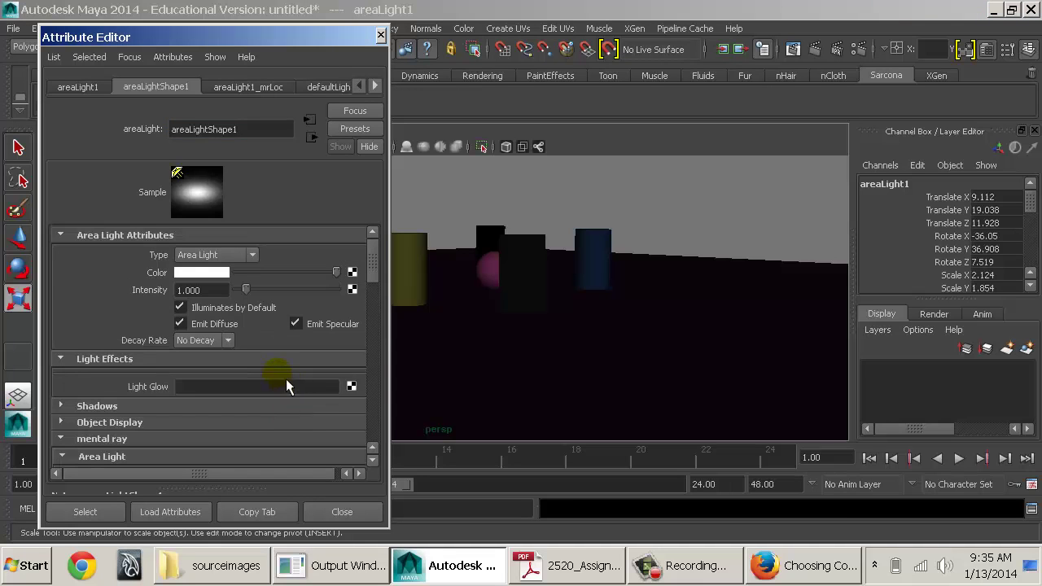
pyautogui.click(228, 340)
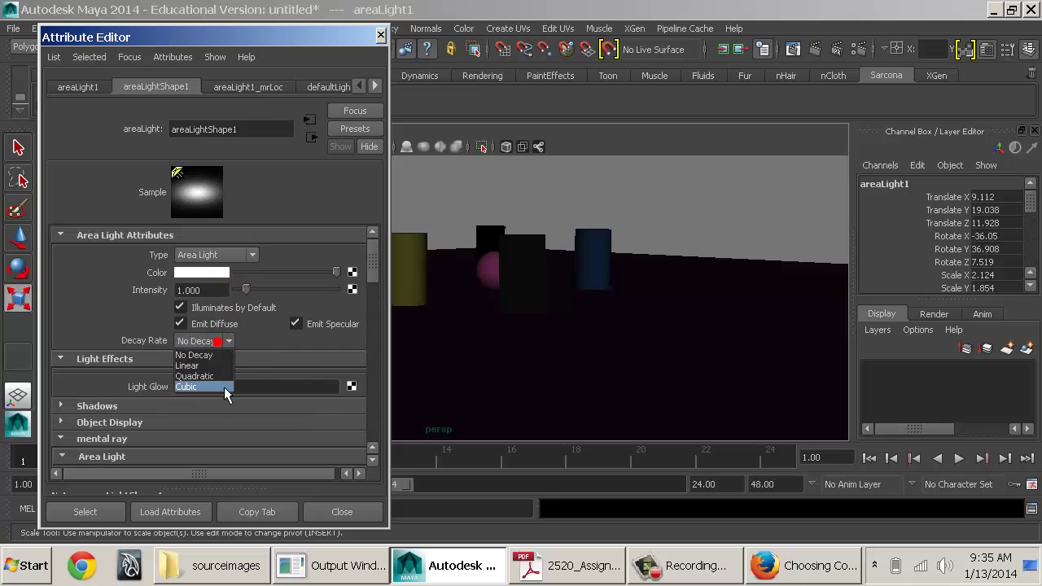
pyautogui.click(216, 375)
pyautogui.click(208, 291)
pyautogui.write('20')
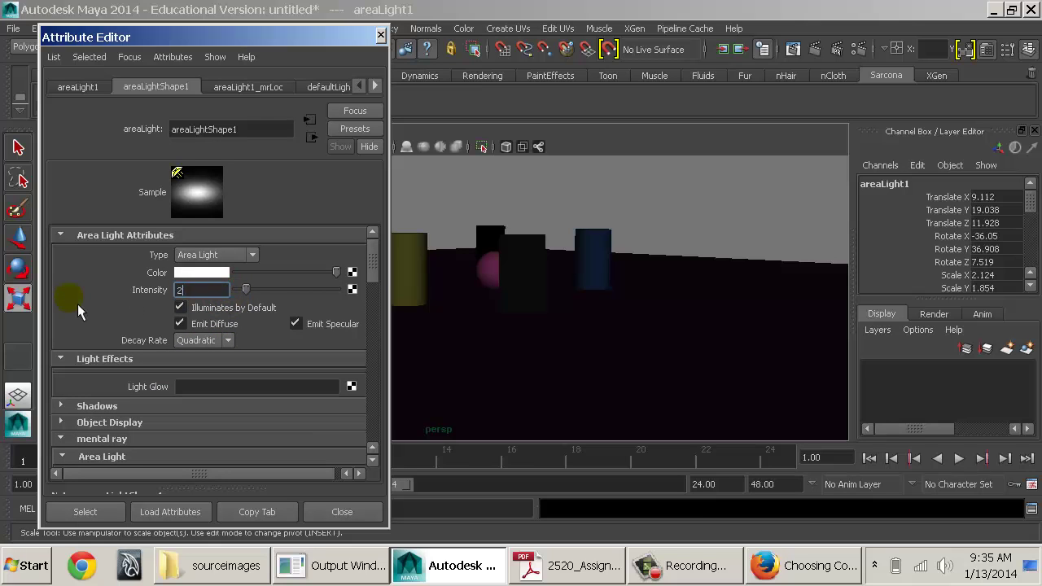
pyautogui.press('Return')
# Step: Frame the cylinders more closely in the perspective view and render a preview with mental ray
pyautogui.keyDown('alt'); pyautogui.moveTo(464, 248); pyautogui.dragTo(562, 268, button='right'); pyautogui.keyUp('alt')
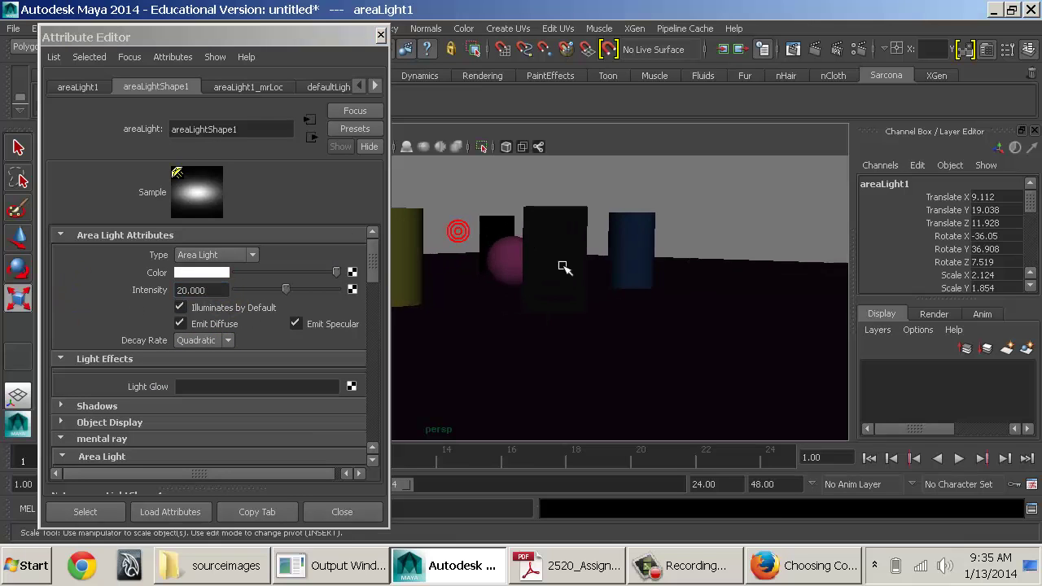
pyautogui.keyDown('alt'); pyautogui.moveTo(530, 260); pyautogui.dragTo(518, 319, button='middle'); pyautogui.keyUp('alt')
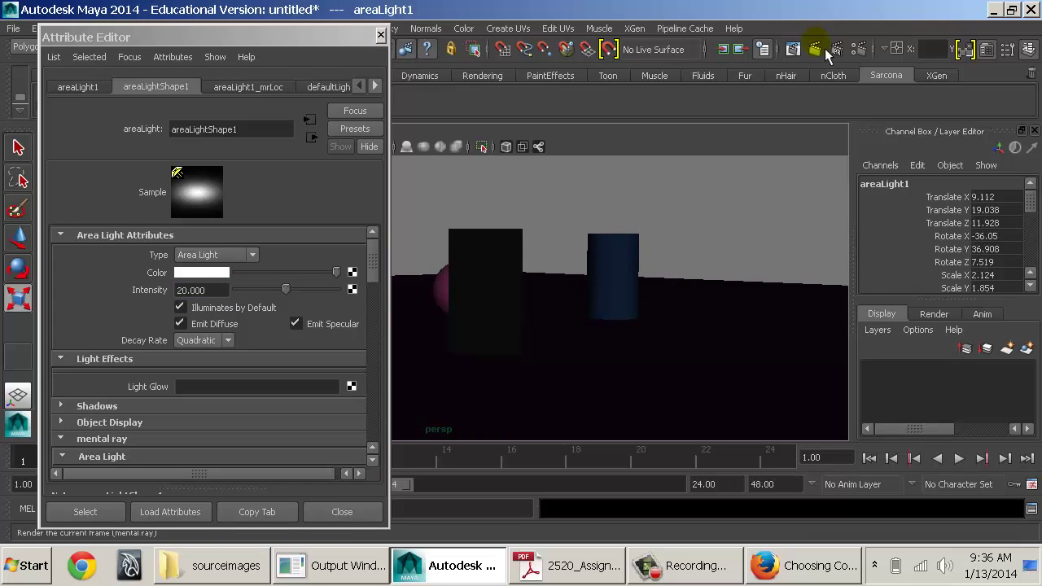
pyautogui.click(793, 49)
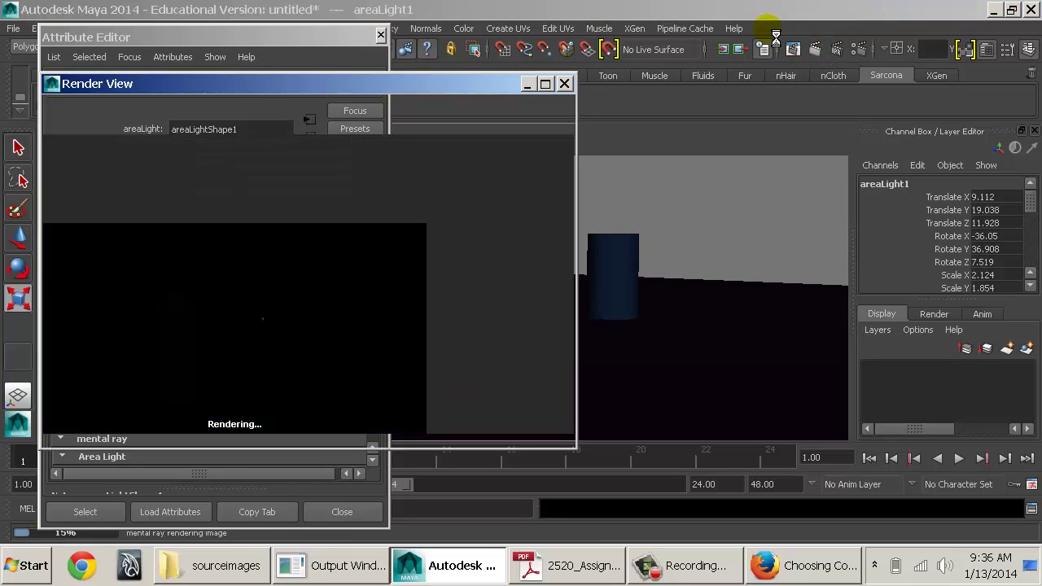
# Step: Set the area light's intensity to 500 and render a region of the preview
pyautogui.click(314, 49)
pyautogui.doubleClick(213, 290)
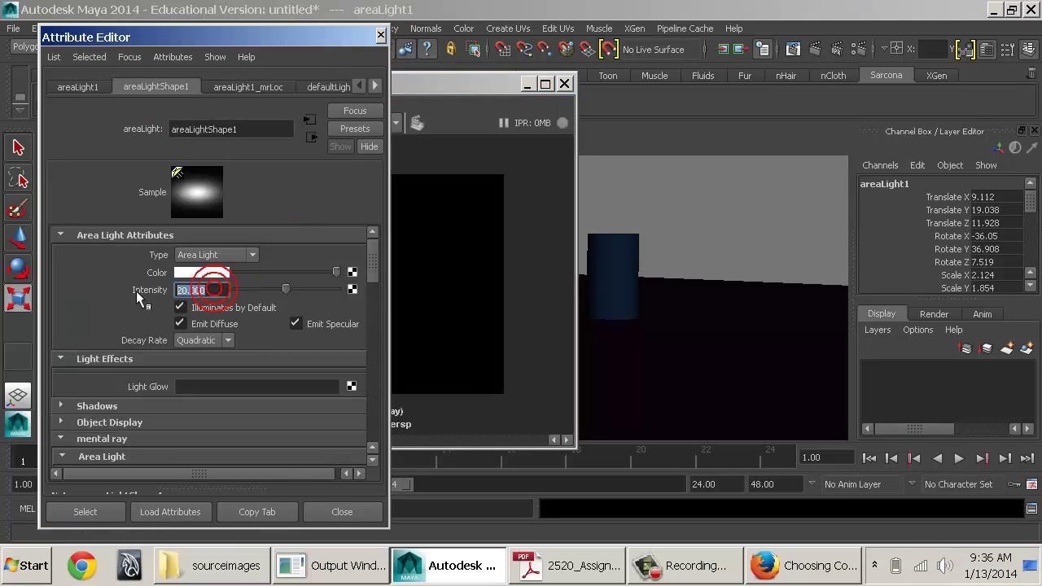
pyautogui.write('50')
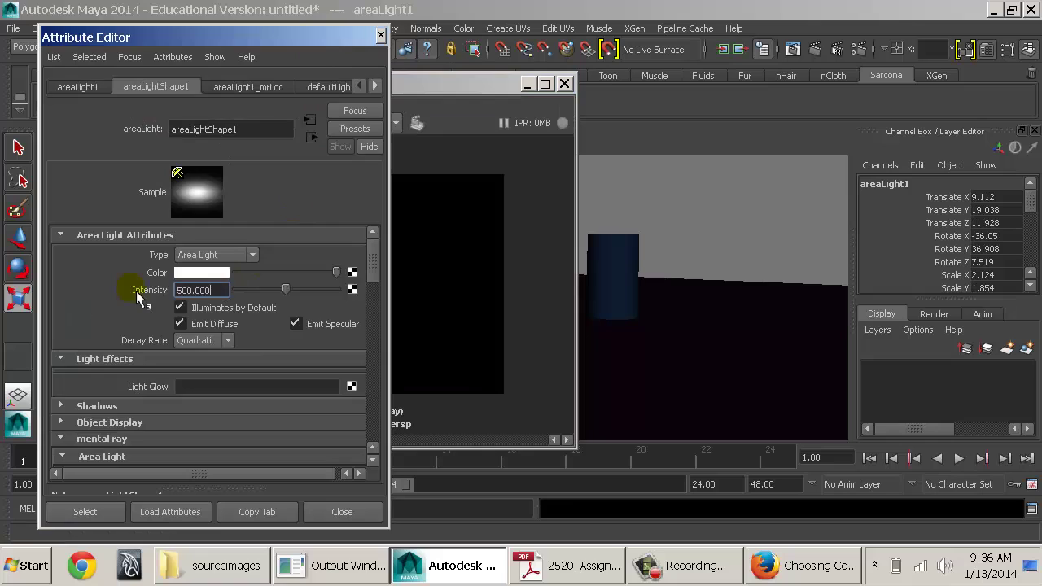
pyautogui.click(454, 102)
pyautogui.click(71, 124)
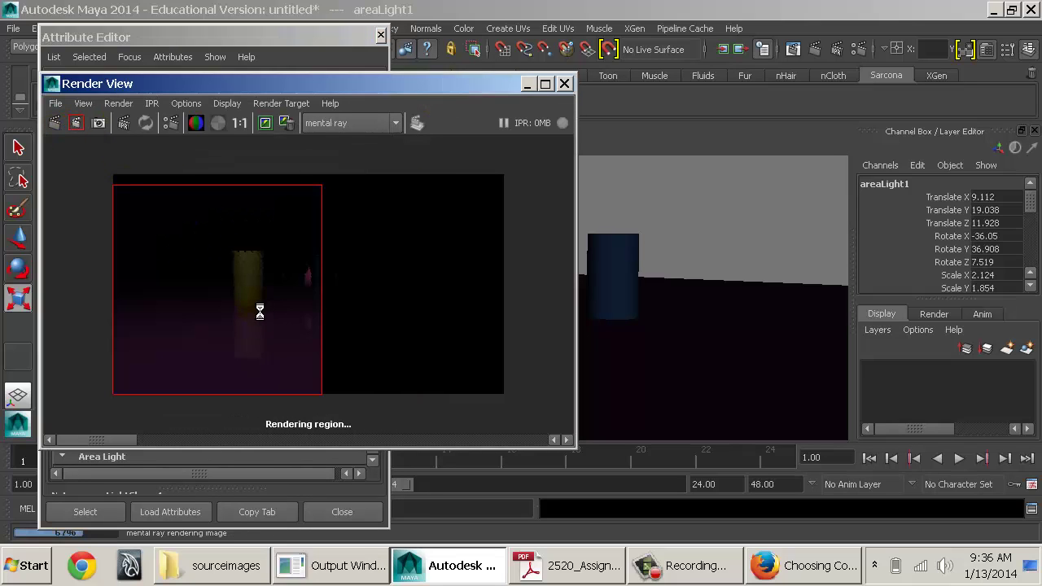
# Step: Set the area light's intensity to 1000
pyautogui.click(321, 41)
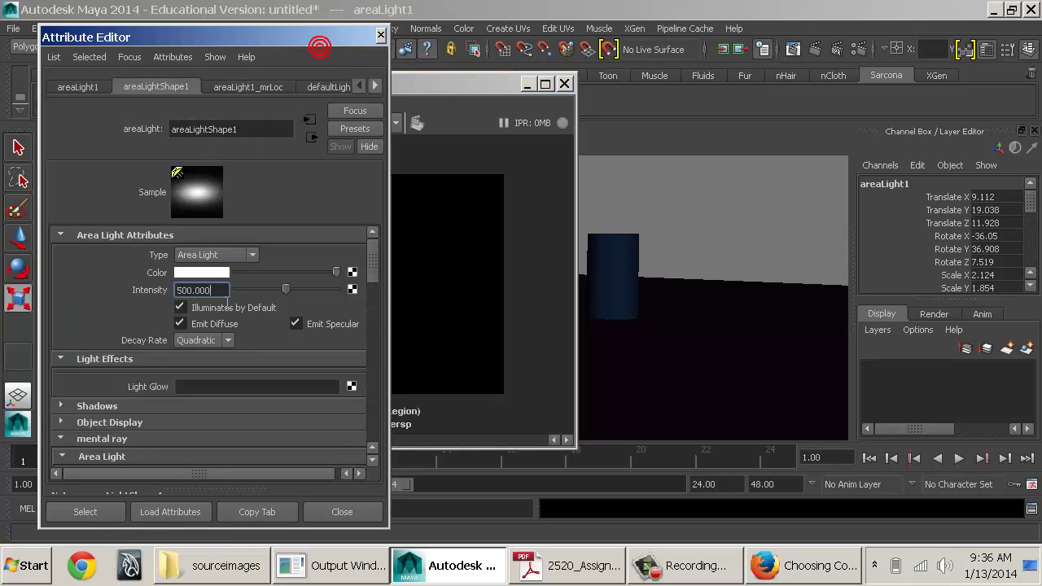
pyautogui.click(217, 292)
pyautogui.moveTo(217, 292); pyautogui.dragTo(98, 284)
pyautogui.write('1000')
pyautogui.press('Return')
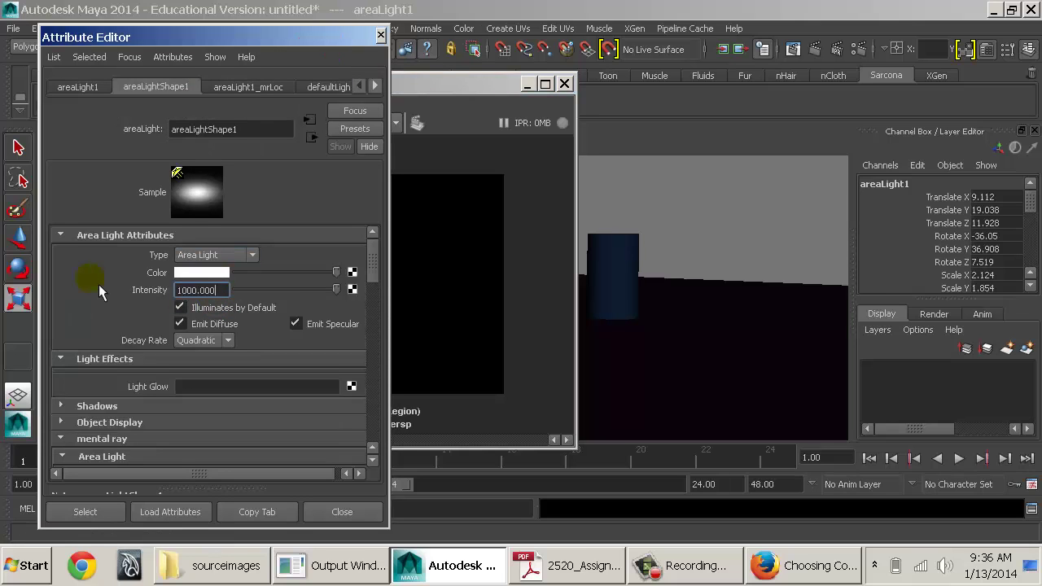
# Step: Set the area light's intensity to 2000 and render the region around the yellow cylinder and the pink sphere
pyautogui.click(179, 293)
pyautogui.press('Delete')
pyautogui.write('20')
pyautogui.press('Return')
pyautogui.click(458, 92)
pyautogui.moveTo(377, 226); pyautogui.dragTo(220, 343)
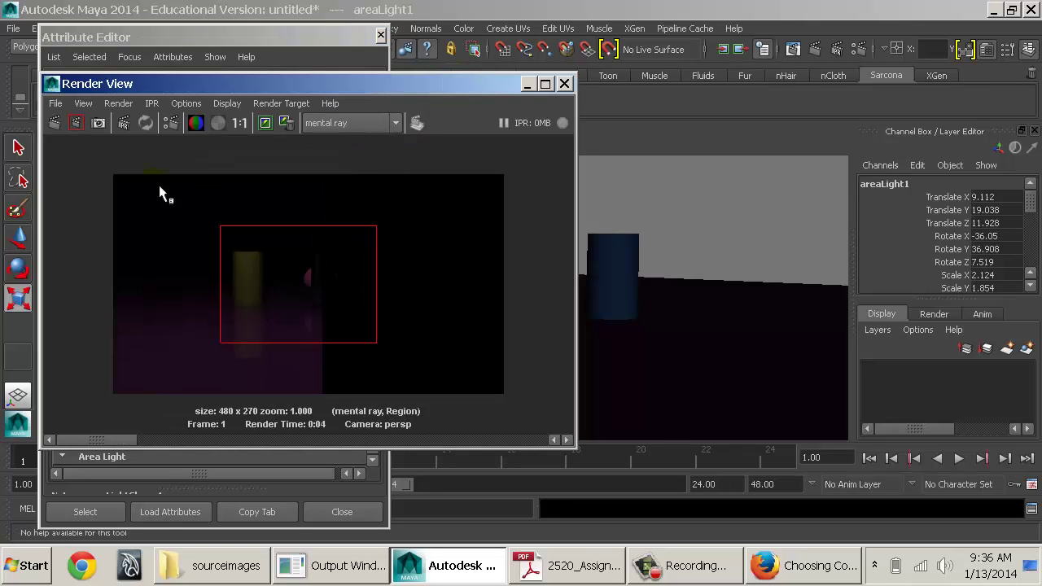
pyautogui.click(76, 123)
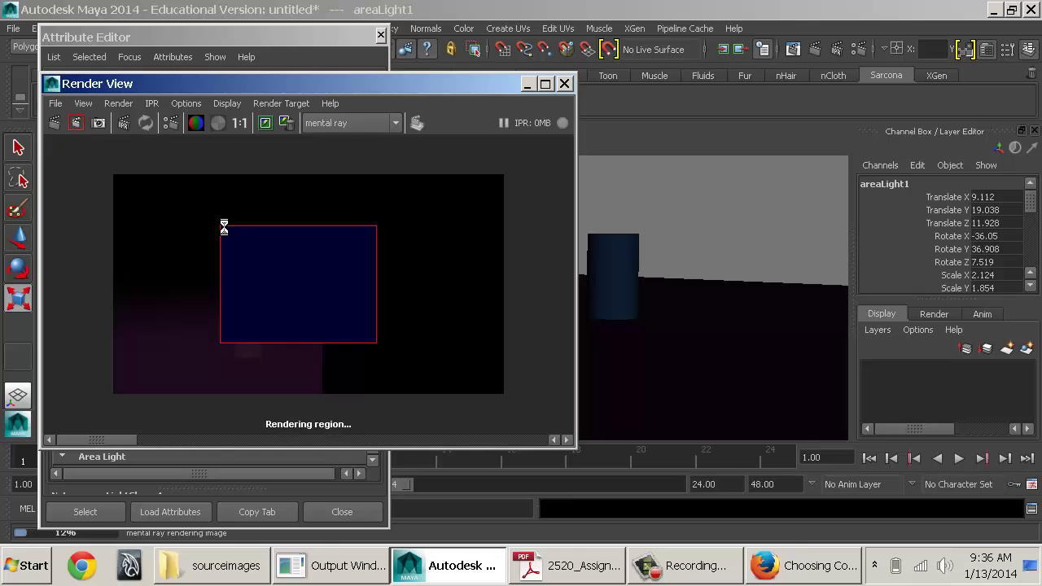
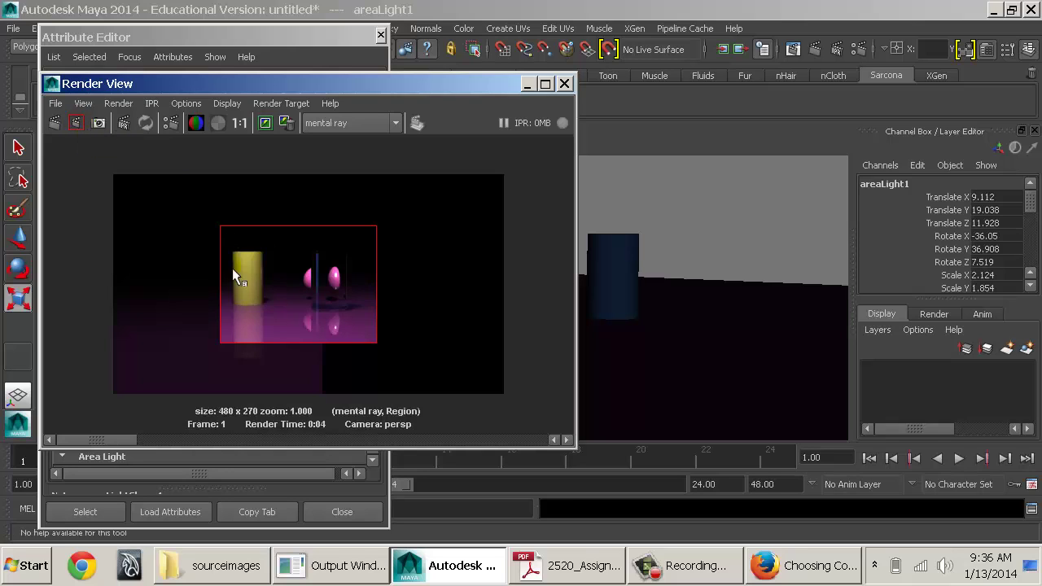
# Step: Render the full frame, inspect the objects up close, and close the Render View and the Attribute Editor
pyautogui.click(55, 123)
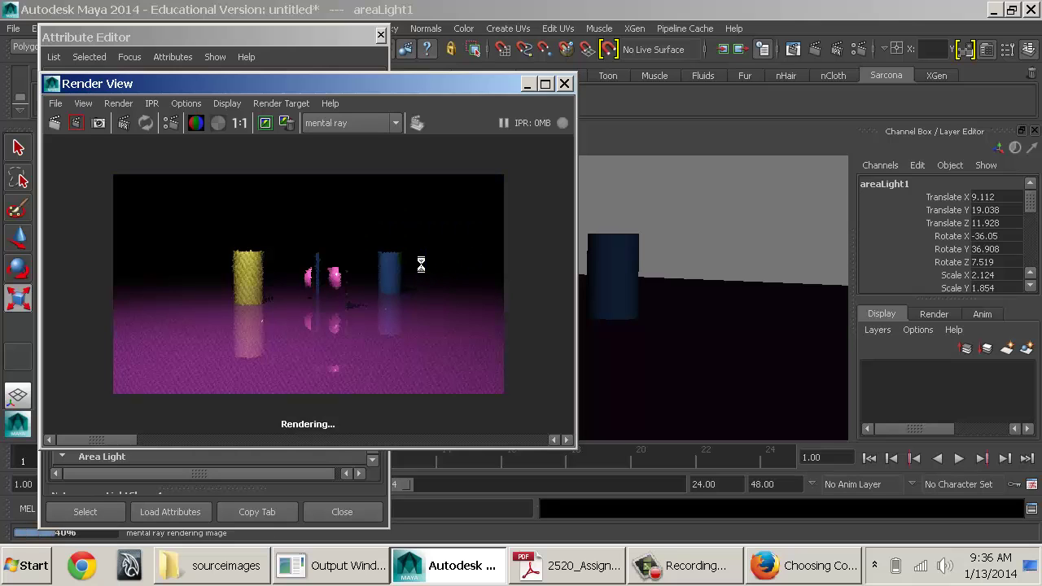
pyautogui.click(421, 266)
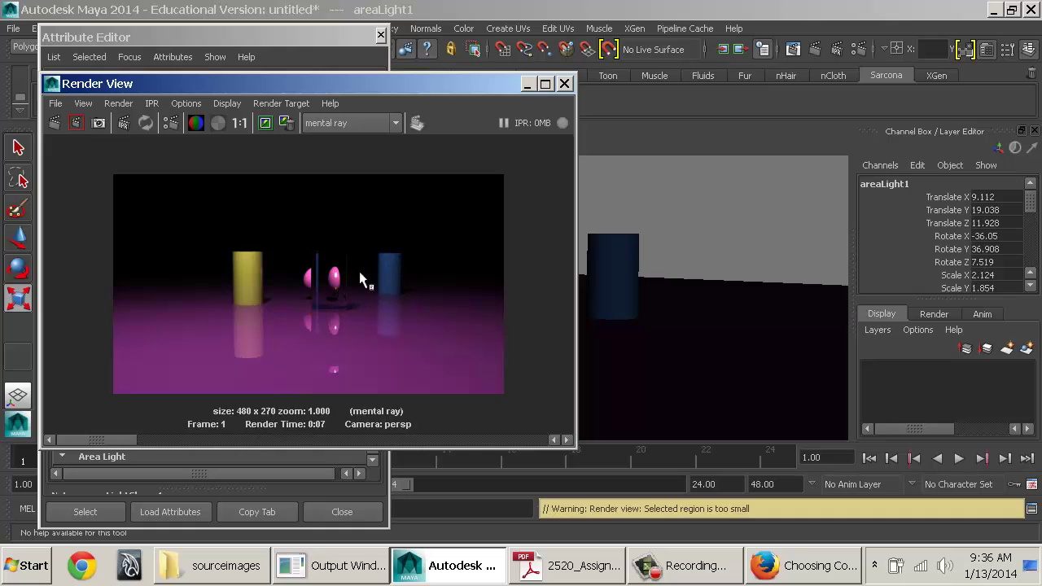
pyautogui.scroll(6, 346, 274)
pyautogui.scroll(-3, 404, 279)
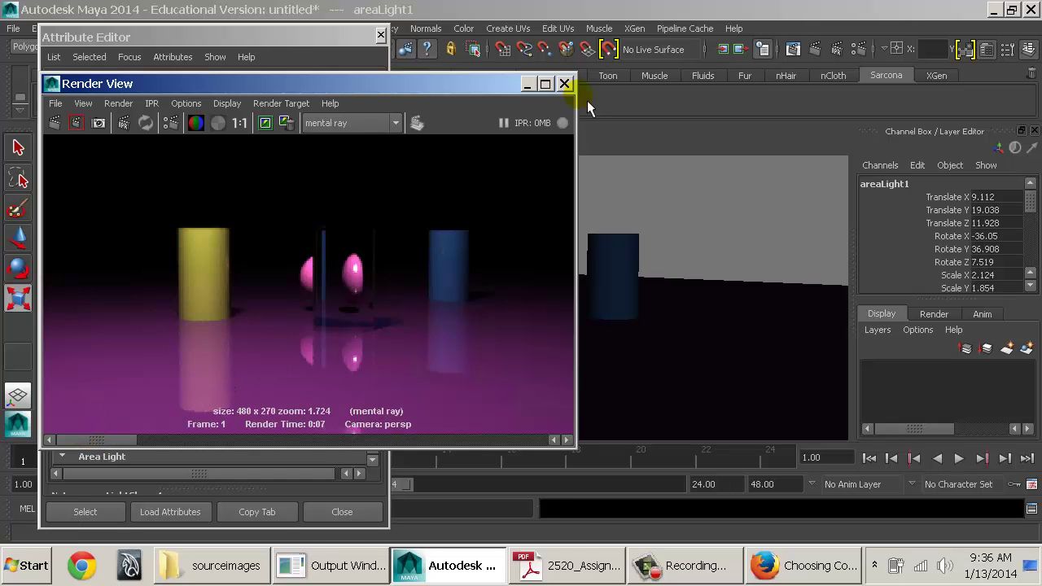
pyautogui.click(565, 83)
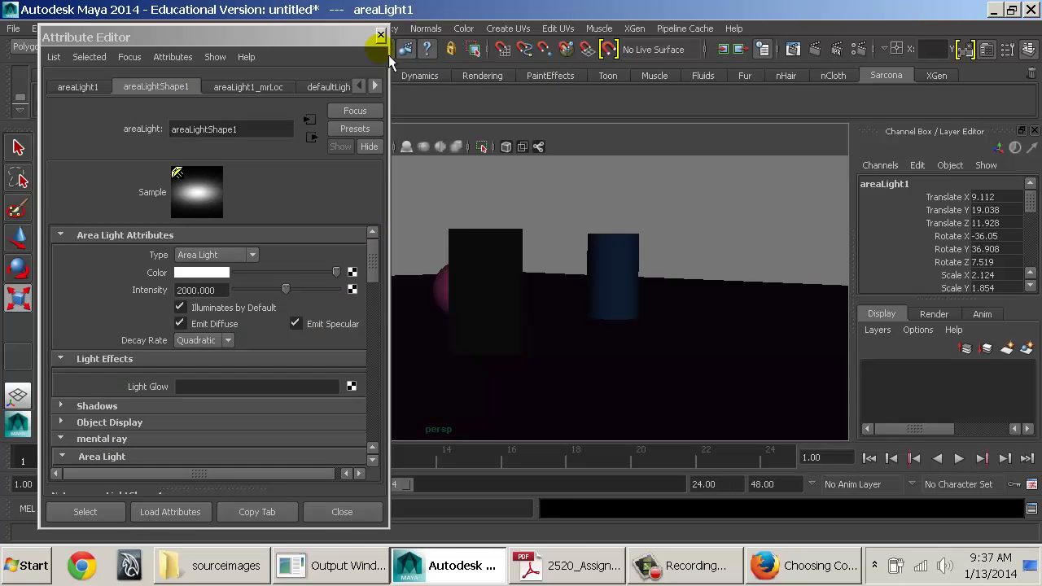
pyautogui.click(381, 35)
# Step: Select the yellow cylinder and open the attributes of its mia_material_x_passes material
pyautogui.keyDown('alt'); pyautogui.moveTo(494, 272); pyautogui.dragTo(524, 283); pyautogui.keyUp('alt')
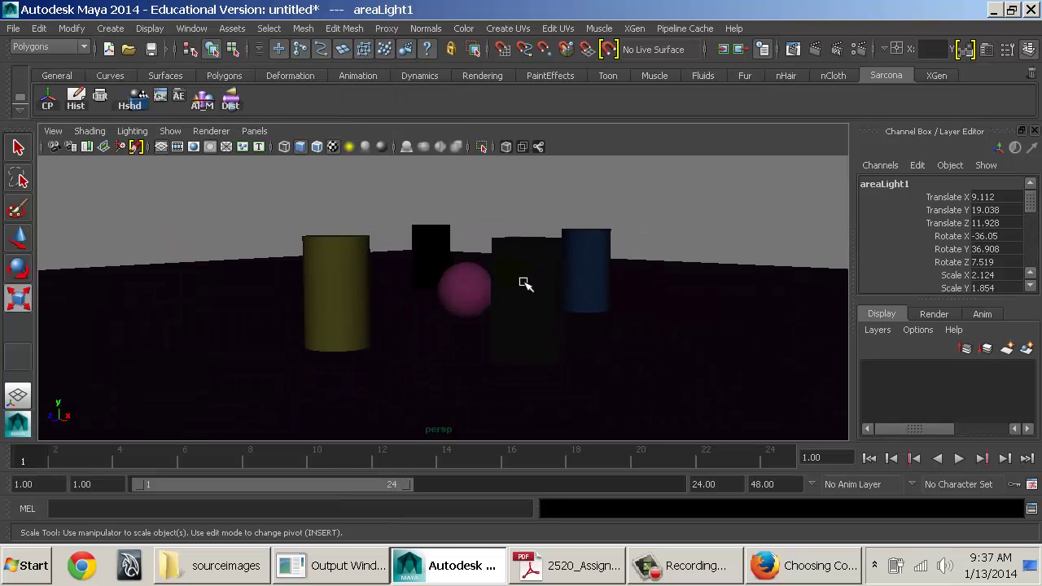
pyautogui.click(337, 293)
pyautogui.press('space')
pyautogui.click(214, 327)
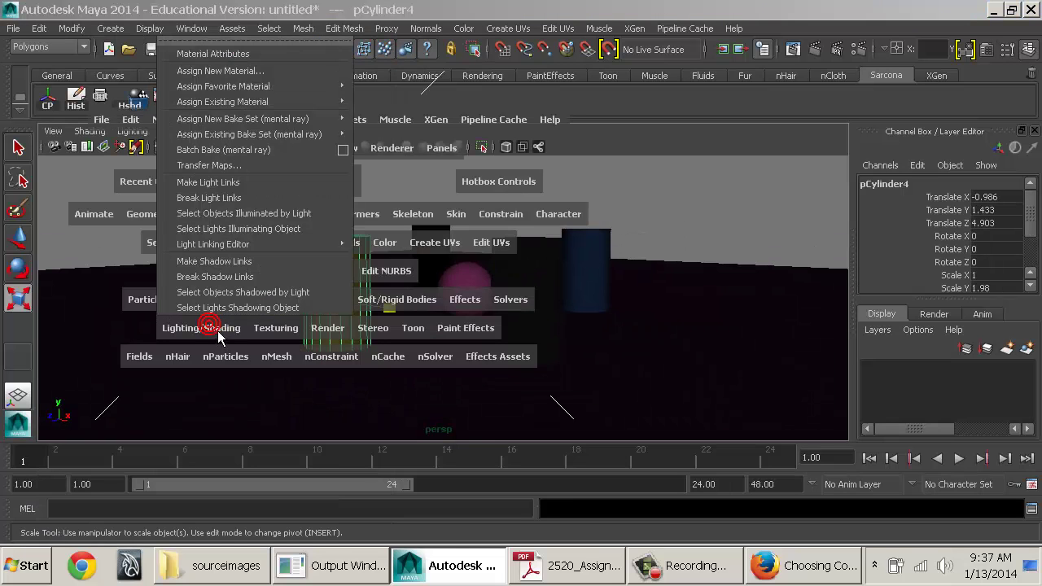
pyautogui.moveTo(296, 87)
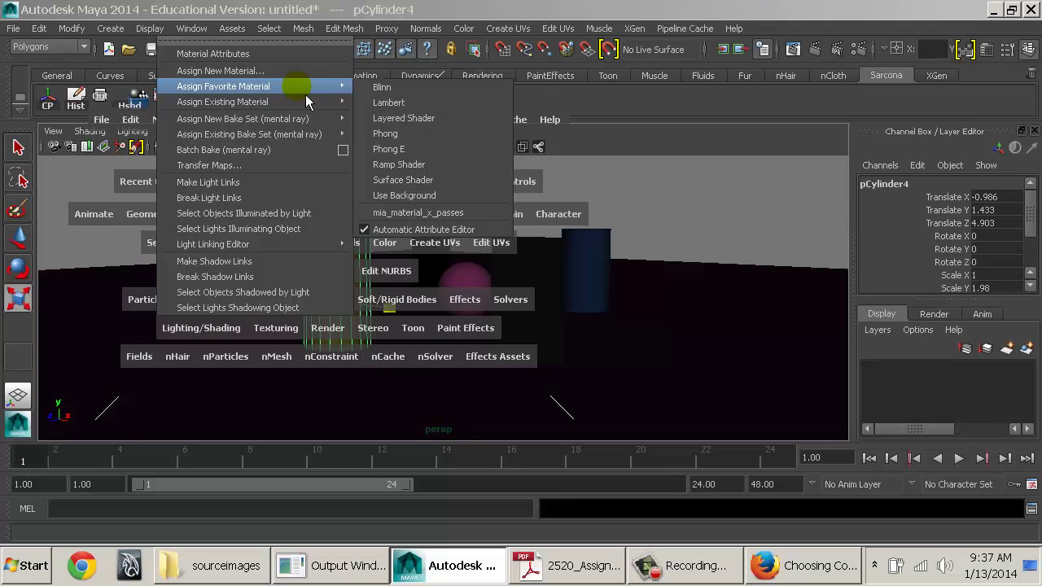
pyautogui.click(418, 212)
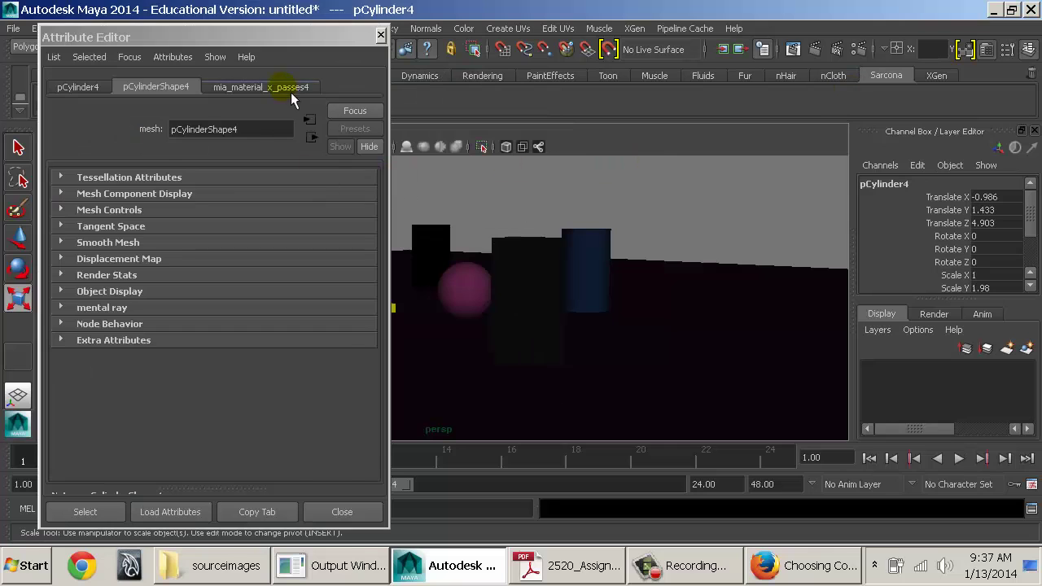
pyautogui.click(290, 87)
# Step: Connect a mental ray mia_light_surface node to the Additional Color in the yellow material's Advanced settings
pyautogui.scroll(-5, 288, 326)
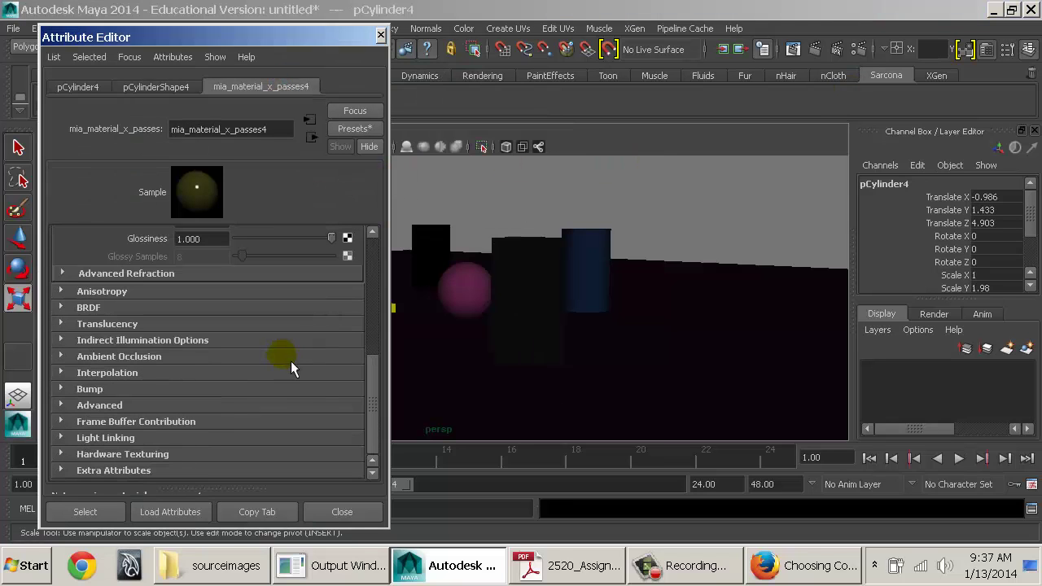
pyautogui.click(128, 445)
pyautogui.click(118, 415)
pyautogui.click(111, 412)
pyautogui.scroll(-3, 244, 391)
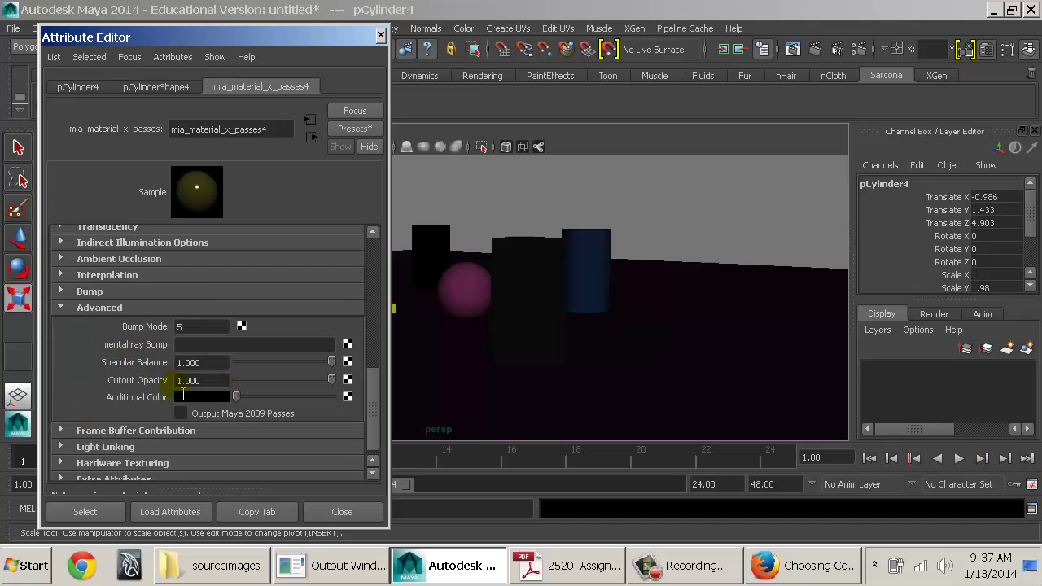
pyautogui.click(348, 398)
pyautogui.click(399, 238)
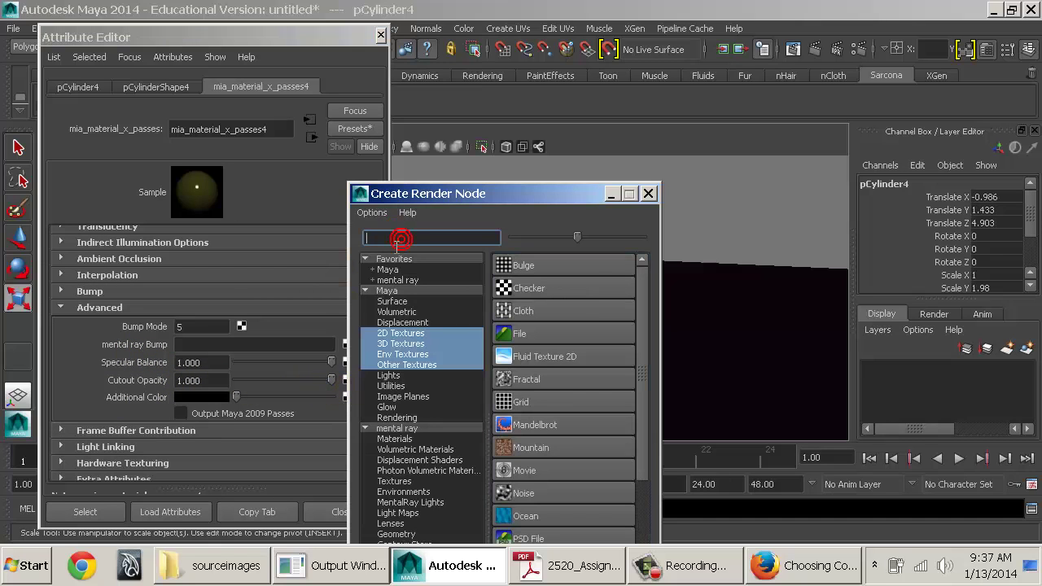
pyautogui.write('light')
pyautogui.click(407, 429)
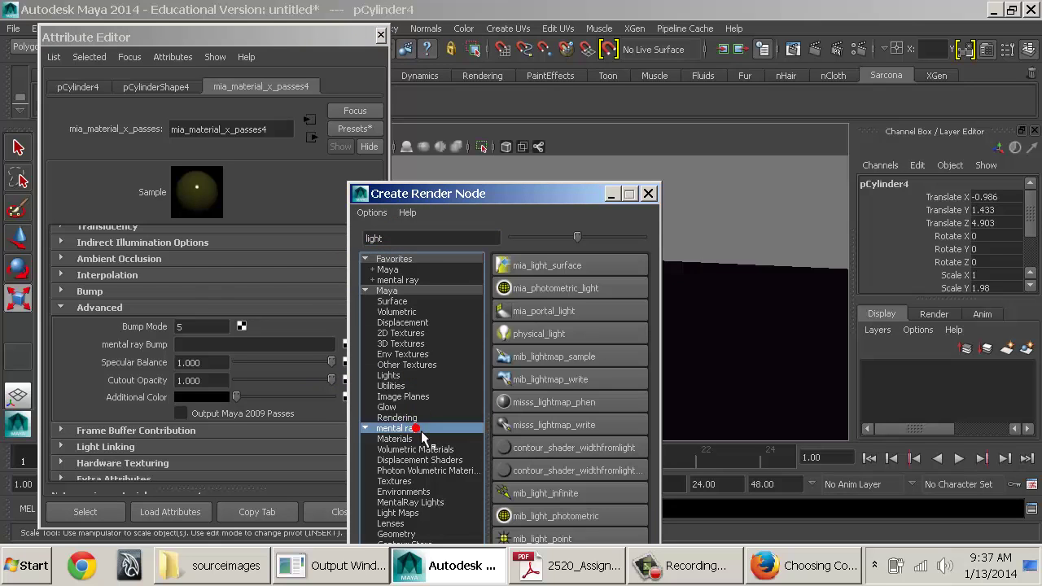
pyautogui.click(553, 269)
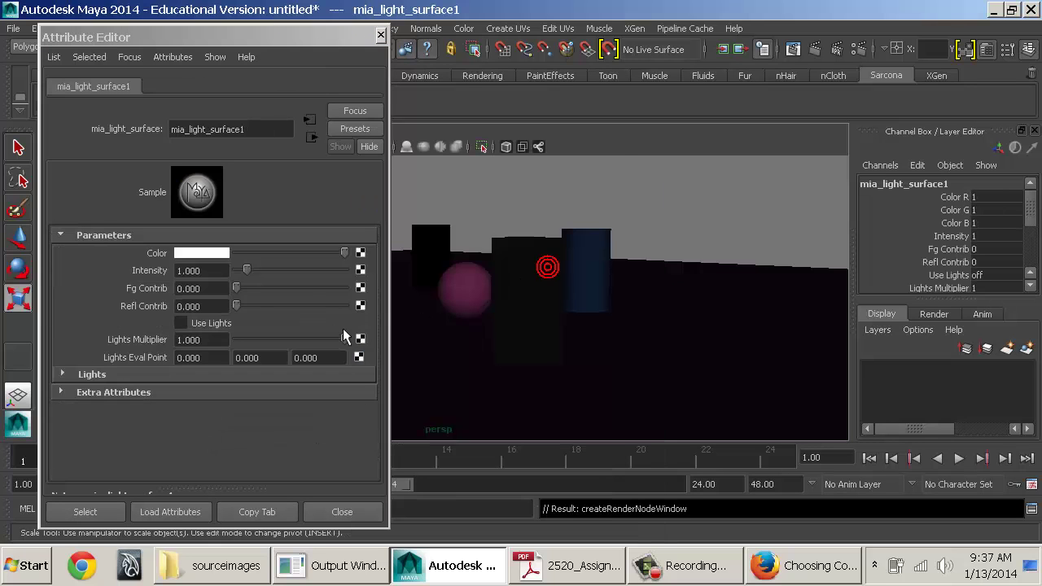
# Step: Set the light surface's Fg Contrib to 5 and its intensity to 0.5
pyautogui.click(209, 287)
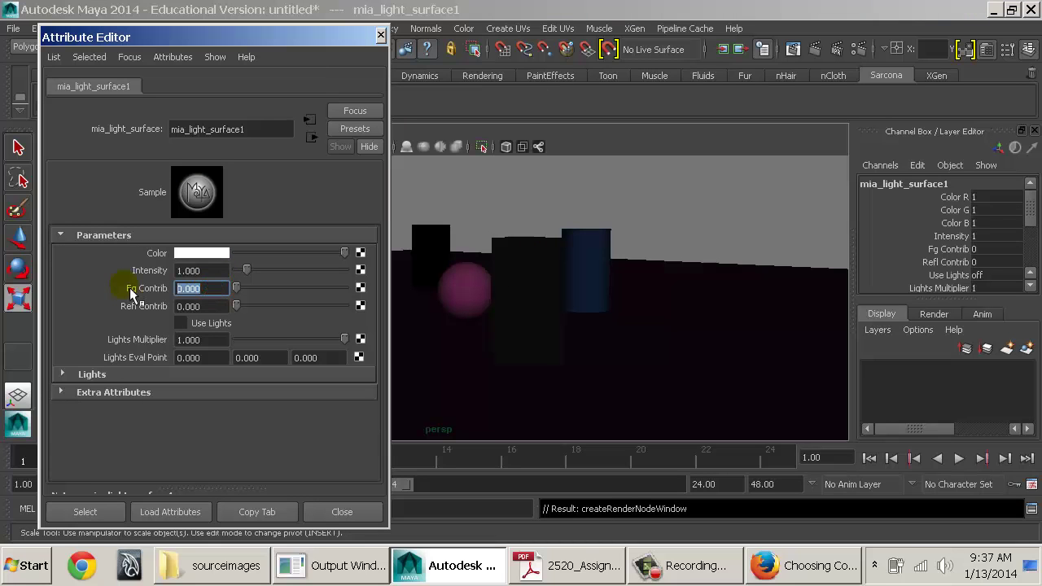
pyautogui.click(201, 271)
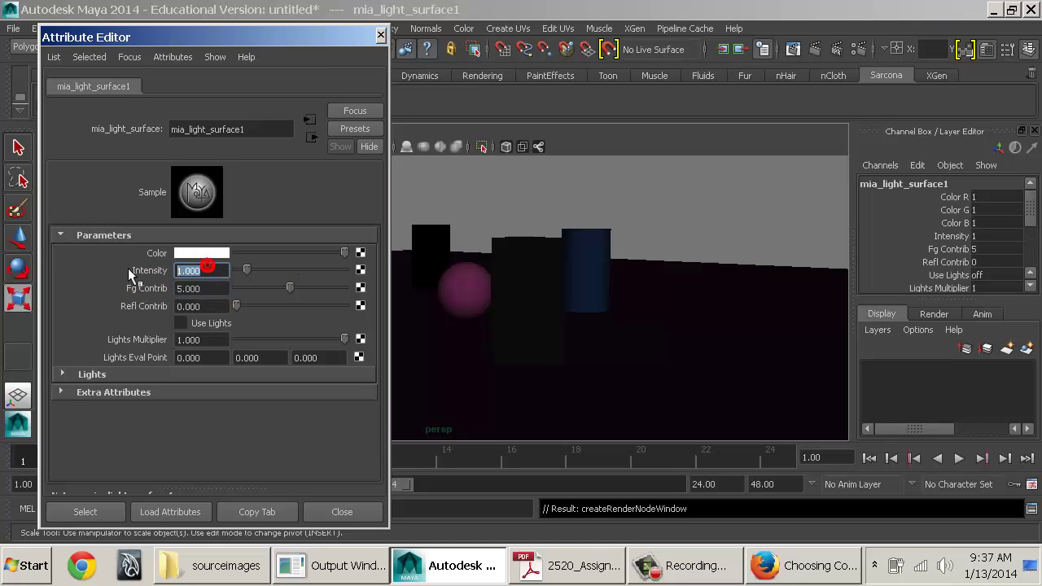
pyautogui.write('.5')
pyautogui.press('Return')
# Step: Connect a Gamma Correct node to the light surface's Color and apply the FourFiveFour preset to it
pyautogui.click(361, 253)
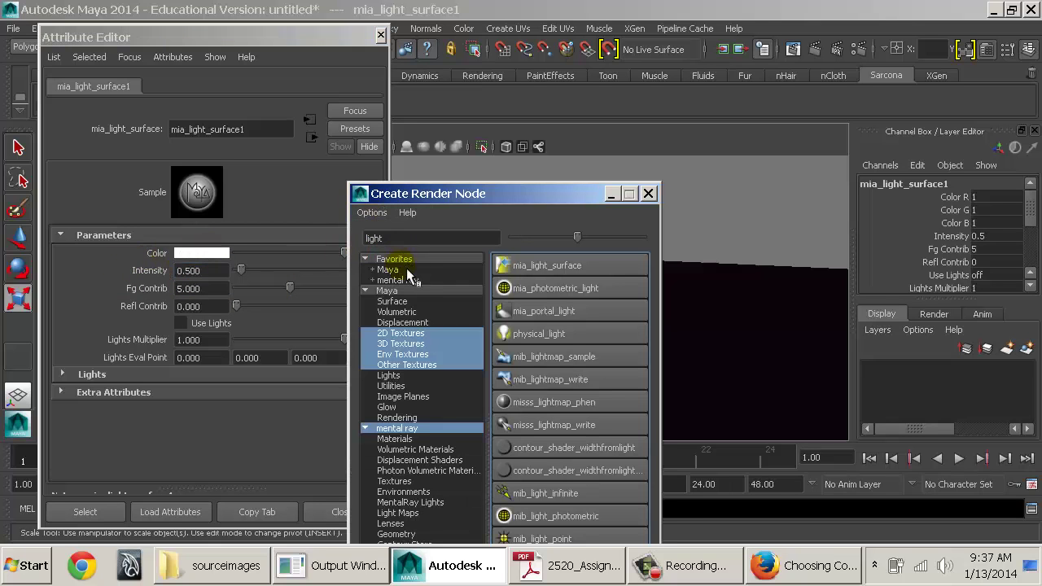
pyautogui.doubleClick(403, 238)
pyautogui.press('BackSpace')
pyautogui.click(391, 271)
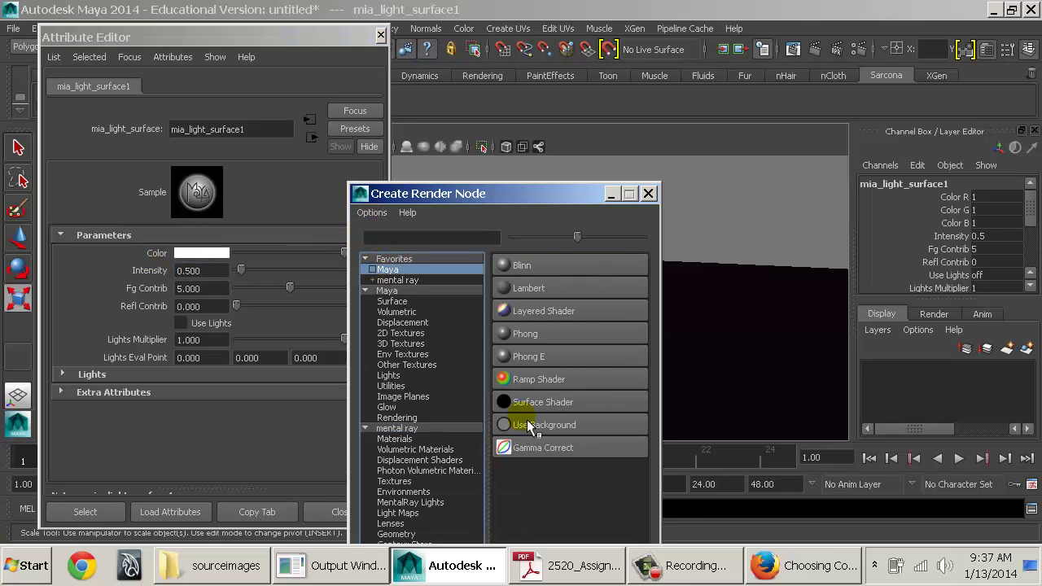
pyautogui.click(528, 447)
pyautogui.click(355, 129)
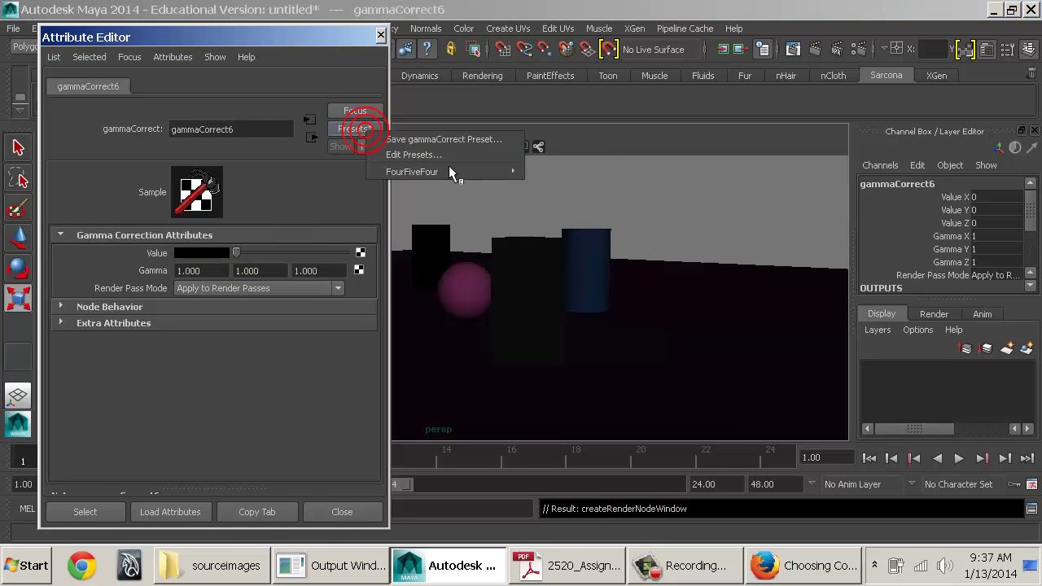
pyautogui.moveTo(517, 174)
pyautogui.click(547, 171)
# Step: Try a muted blue-green as the Gamma Correct node's Value color
pyautogui.click(219, 253)
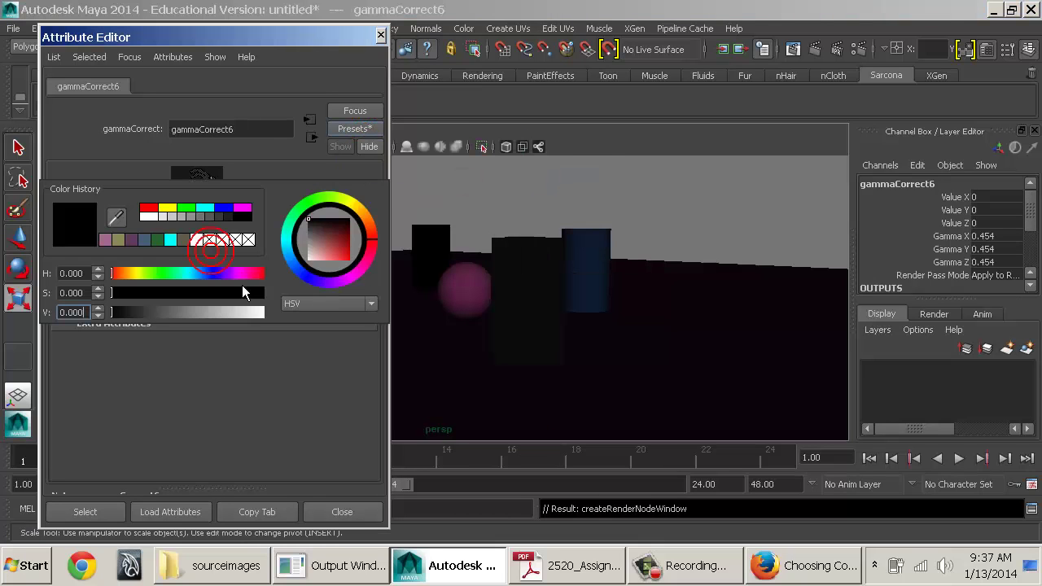
pyautogui.click(229, 273)
pyautogui.click(183, 294)
pyautogui.click(175, 312)
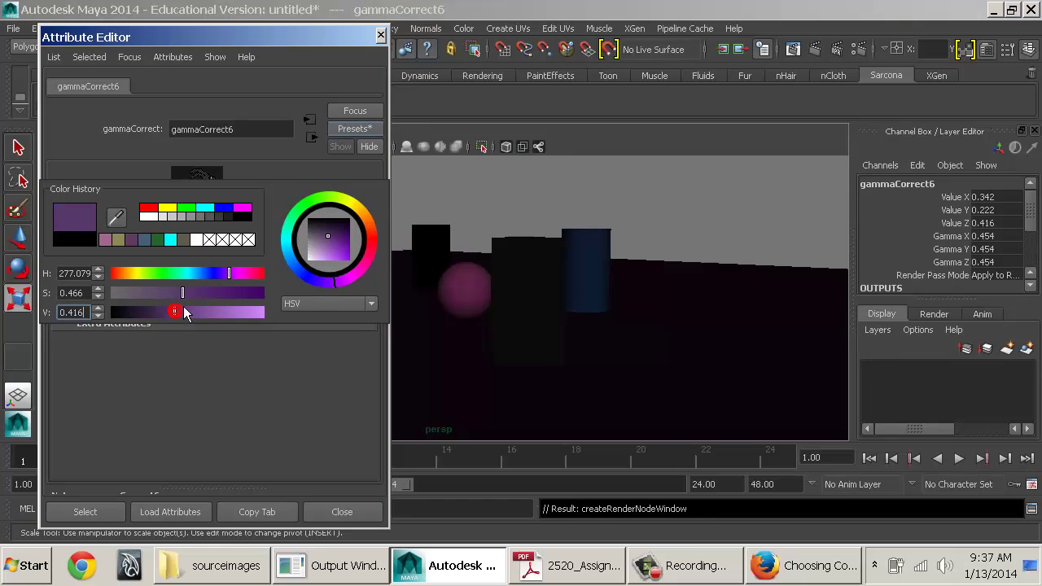
pyautogui.moveTo(172, 293); pyautogui.dragTo(149, 293)
pyautogui.click(181, 273)
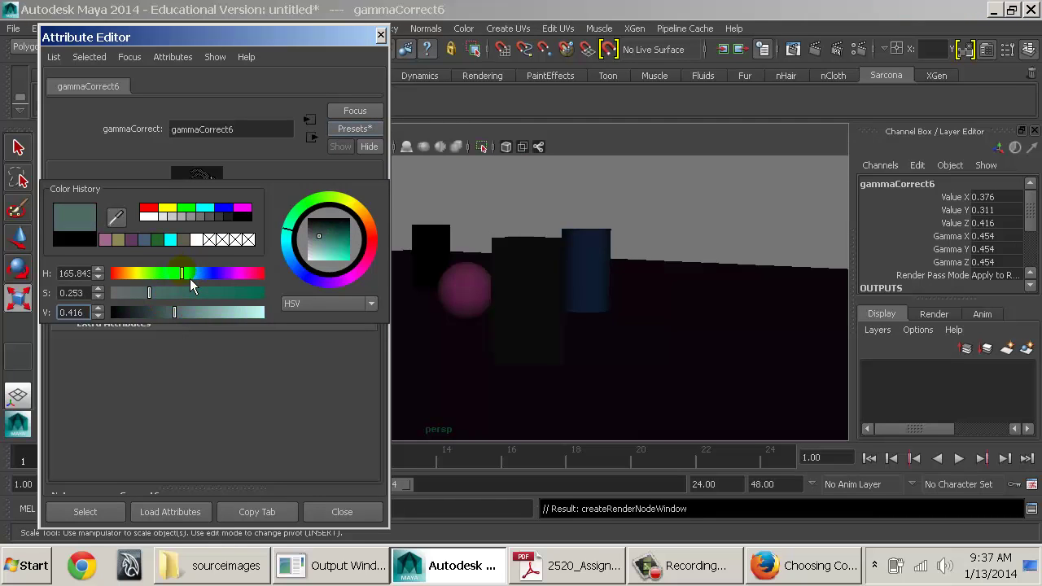
pyautogui.click(176, 273)
pyautogui.keyDown('alt'); pyautogui.moveTo(456, 283); pyautogui.dragTo(432, 274); pyautogui.keyUp('alt')
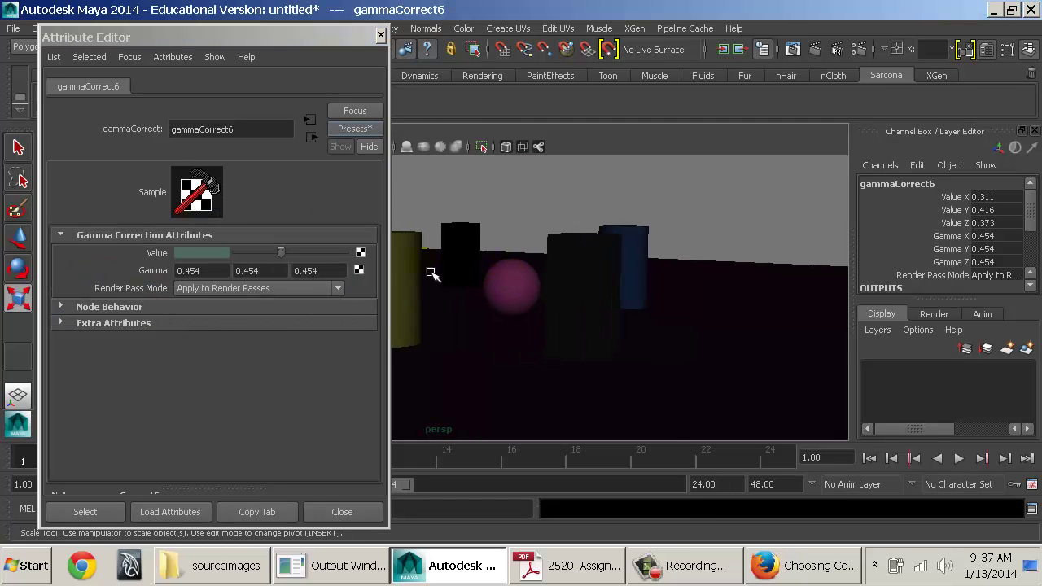
# Step: Set the gamma node's Value to the recent yellow with its saturation raised, and render the perspective view
pyautogui.click(200, 252)
pyautogui.click(98, 246)
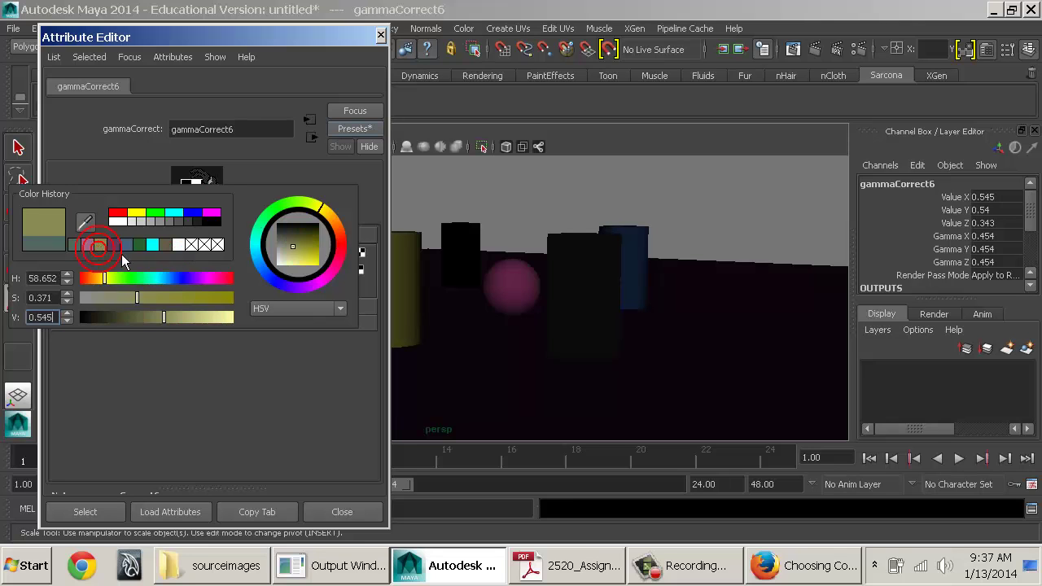
pyautogui.moveTo(136, 298); pyautogui.dragTo(188, 298)
pyautogui.keyDown('alt'); pyautogui.moveTo(551, 296); pyautogui.dragTo(591, 334); pyautogui.keyUp('alt')
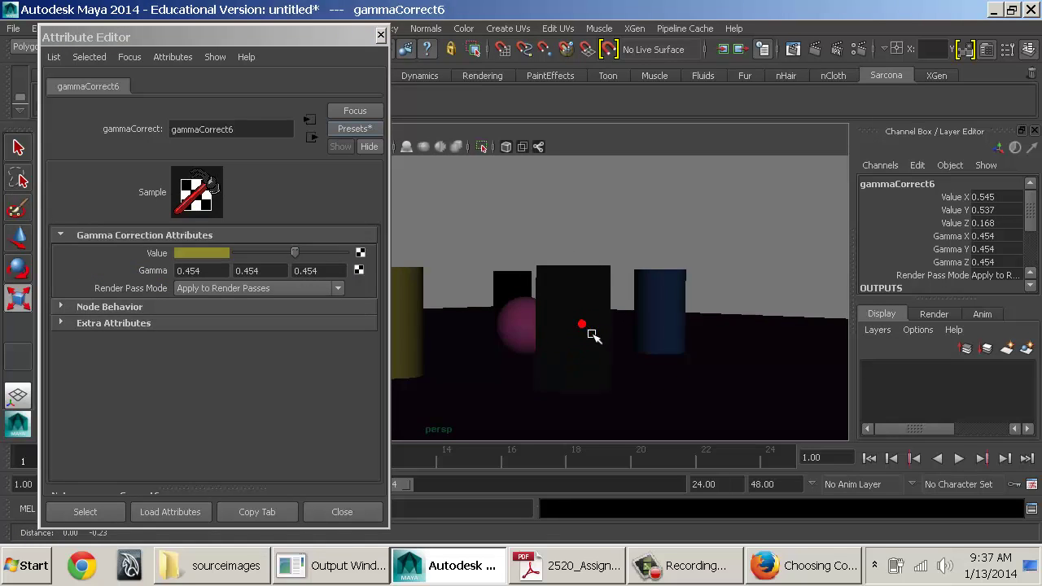
pyautogui.click(825, 48)
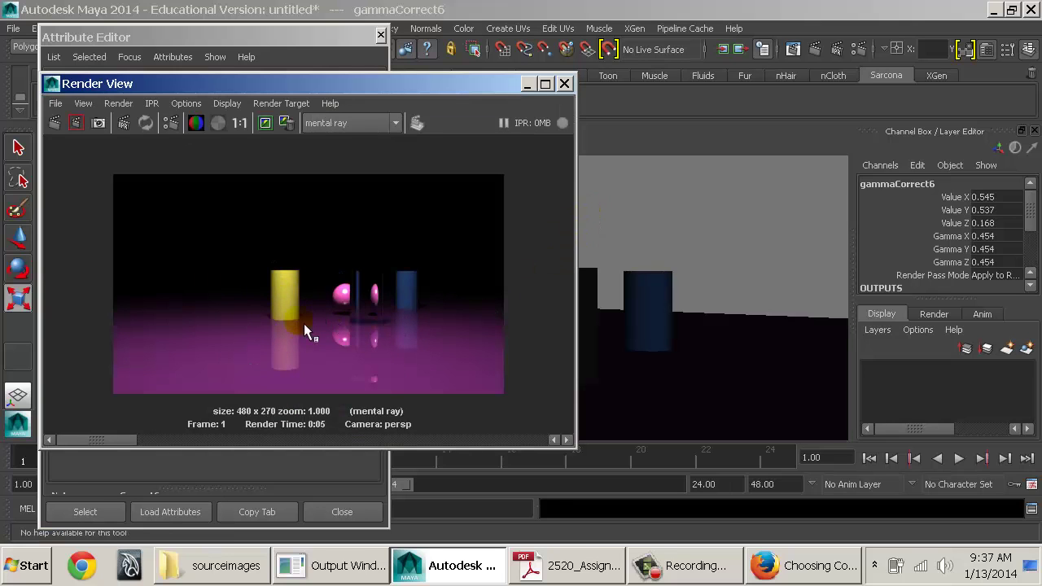
# Step: Raise the light surface's Intensity to 10, Fg Contrib to 10 and Refl Contrib to 1, and render again
pyautogui.click(342, 36)
pyautogui.click(310, 134)
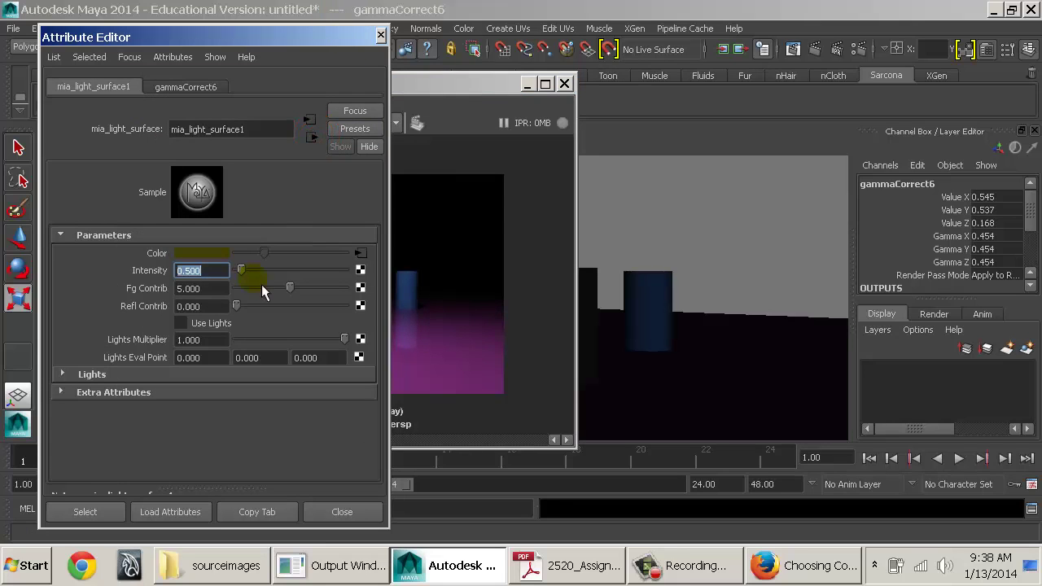
pyautogui.moveTo(259, 270); pyautogui.dragTo(351, 289)
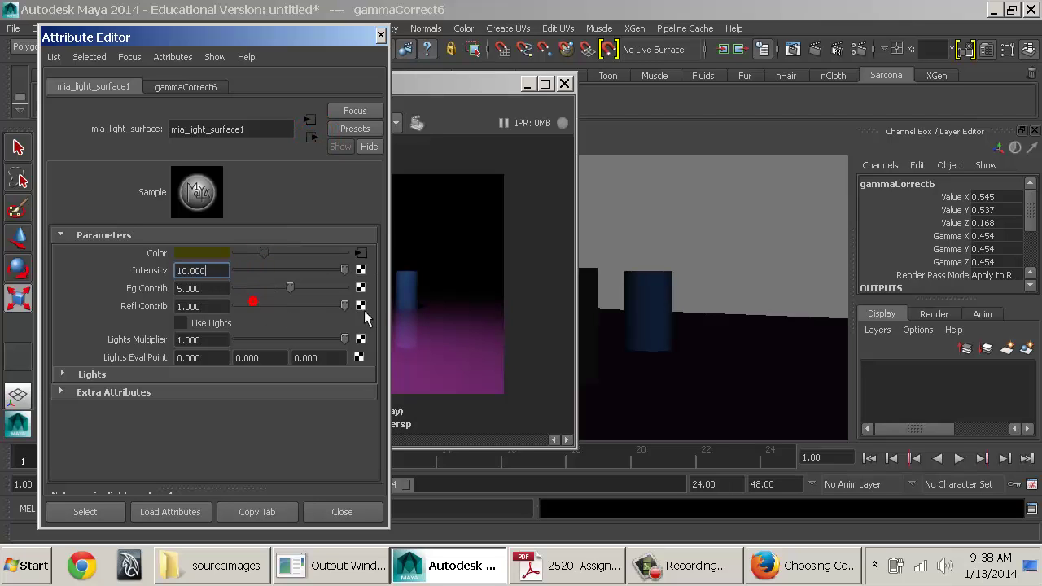
pyautogui.click(465, 92)
pyautogui.click(53, 123)
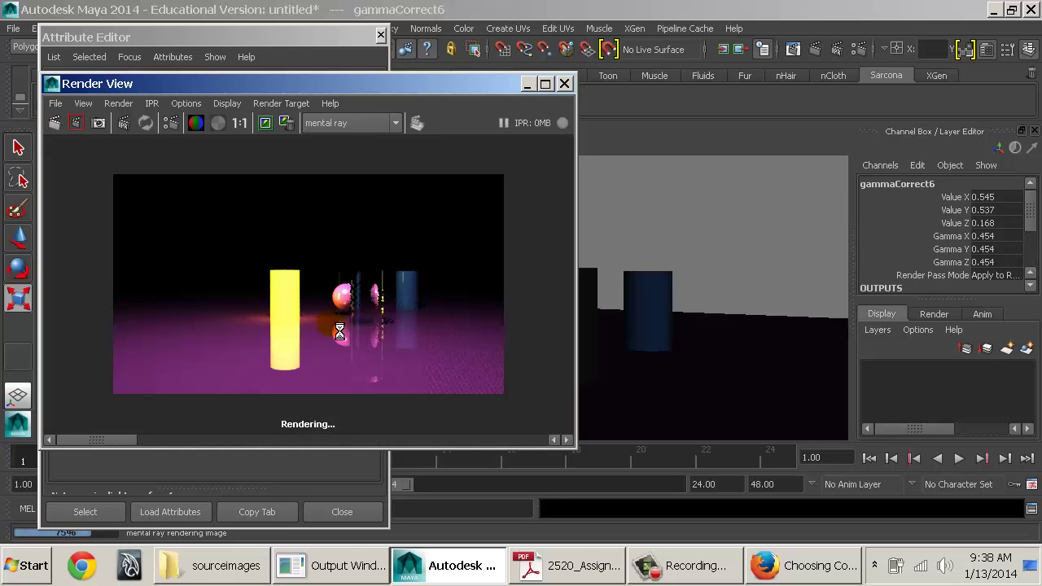
# Step: Set the light surface's Intensity to 0.5, Fg Contrib to 5 and Refl Contrib to 0.1, and re-render
pyautogui.click(303, 38)
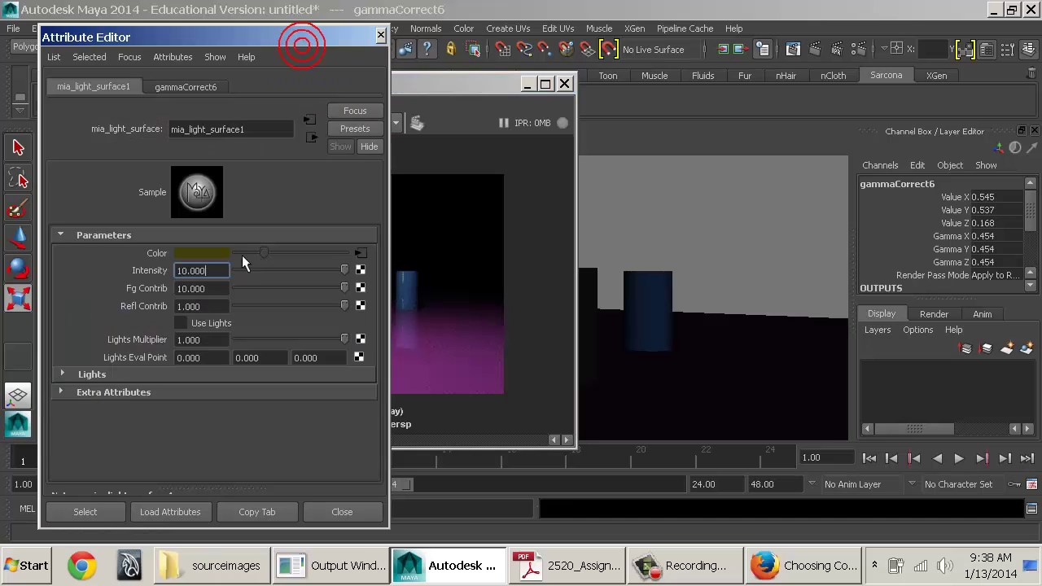
pyautogui.click(214, 272)
pyautogui.write('0.5')
pyautogui.click(214, 288)
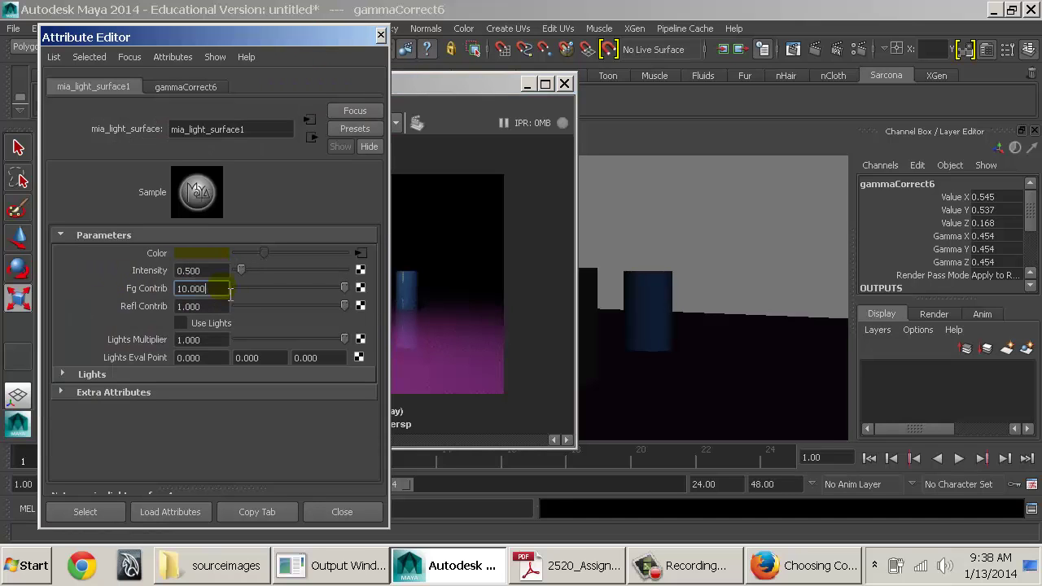
pyautogui.write('5')
pyautogui.click(203, 306)
pyautogui.write('1')
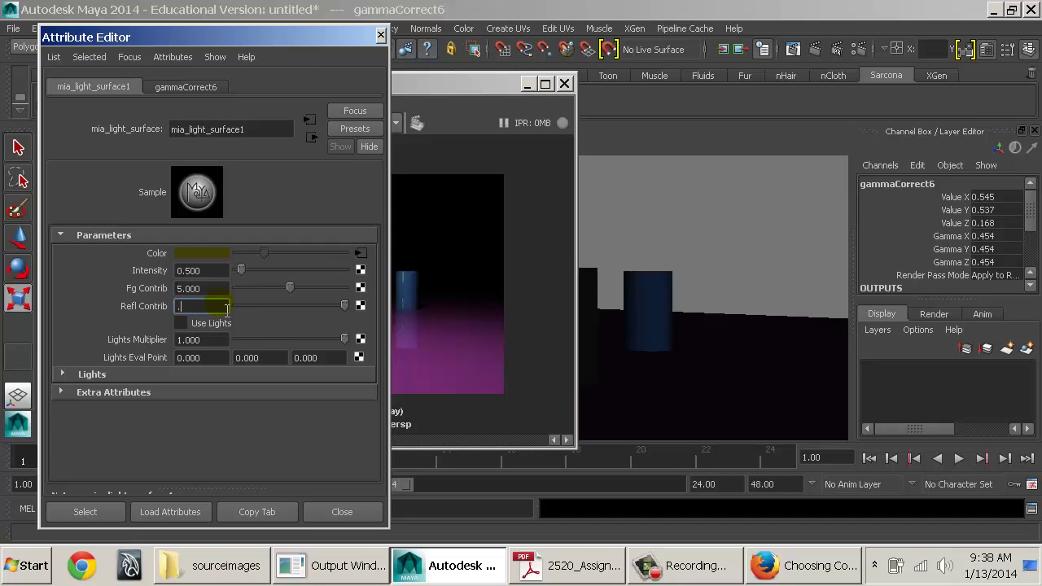
pyautogui.click(194, 306)
pyautogui.click(406, 166)
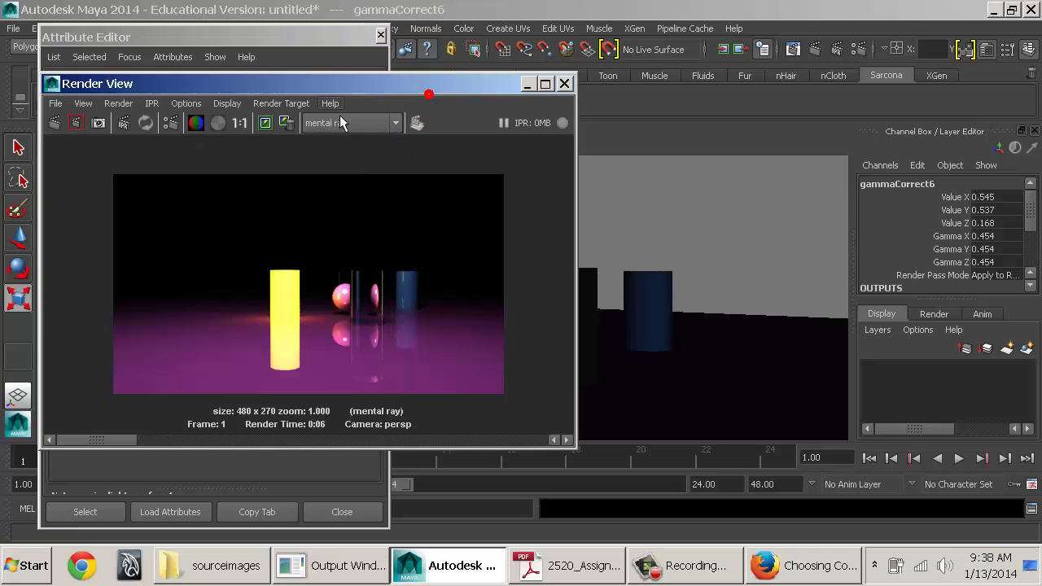
pyautogui.click(70, 130)
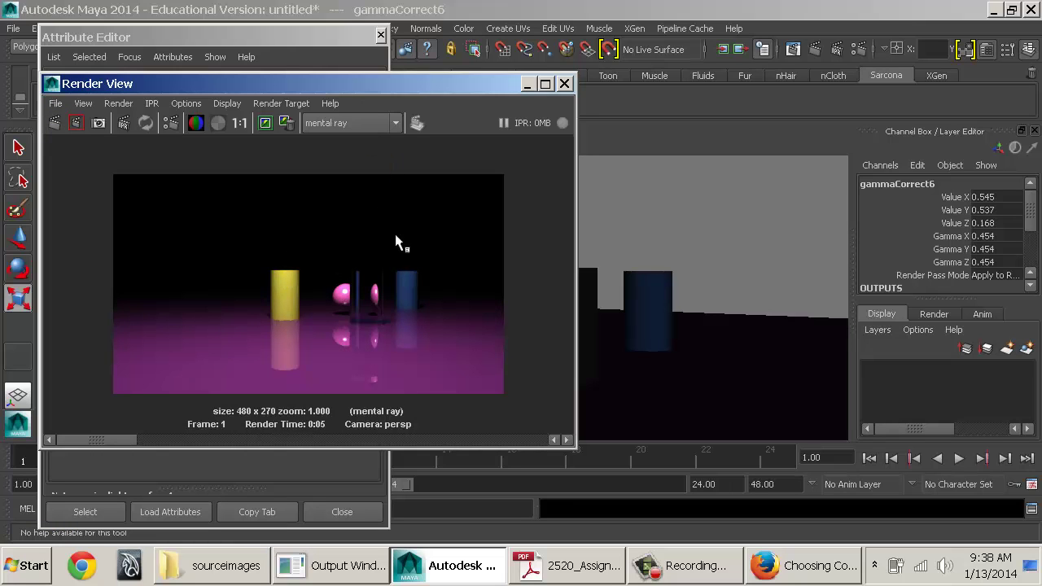
# Step: Check the Lights and Rendering Setup list in the Adobe Reader assignment sheet, and inspect the Maya render up close
pyautogui.click(558, 580)
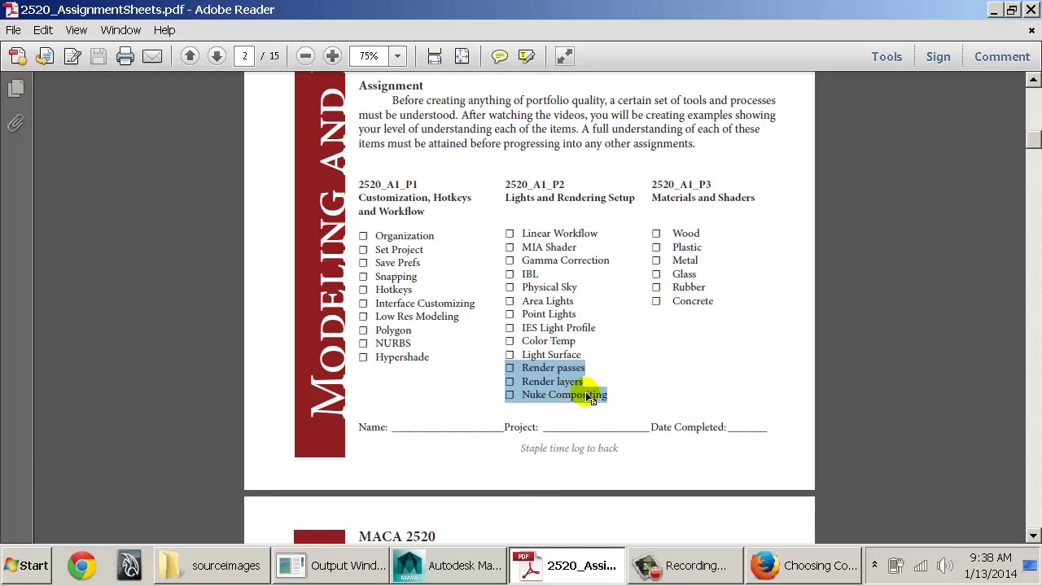
pyautogui.click(574, 570)
pyautogui.keyDown('alt'); pyautogui.moveTo(364, 317); pyautogui.dragTo(345, 295, button='middle'); pyautogui.keyUp('alt')
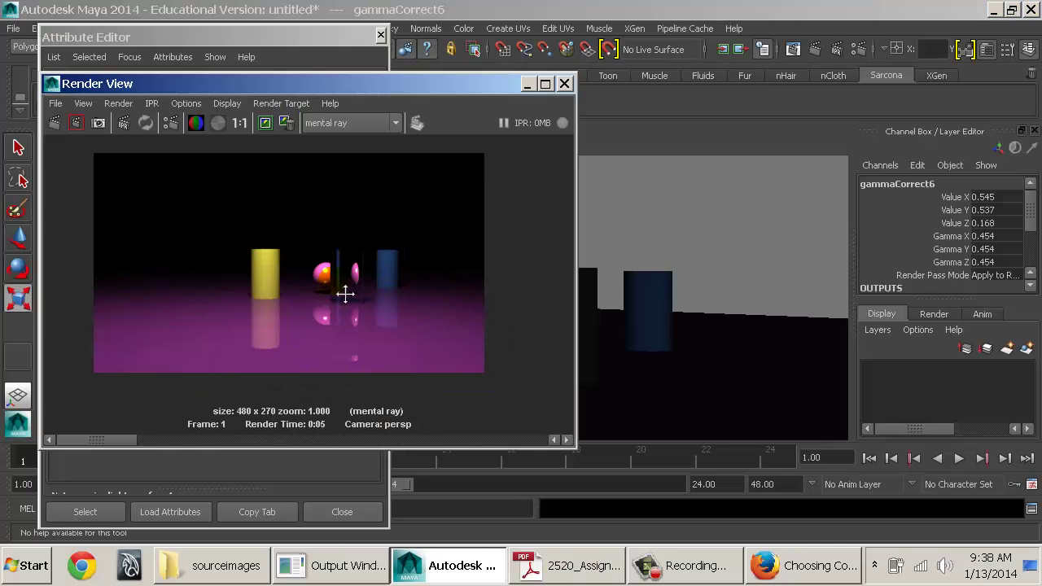
pyautogui.keyDown('alt'); pyautogui.moveTo(345, 296); pyautogui.dragTo(461, 332, button='right'); pyautogui.keyUp('alt')
pyautogui.keyDown('alt'); pyautogui.moveTo(386, 323); pyautogui.dragTo(321, 305, button='middle'); pyautogui.keyUp('alt')
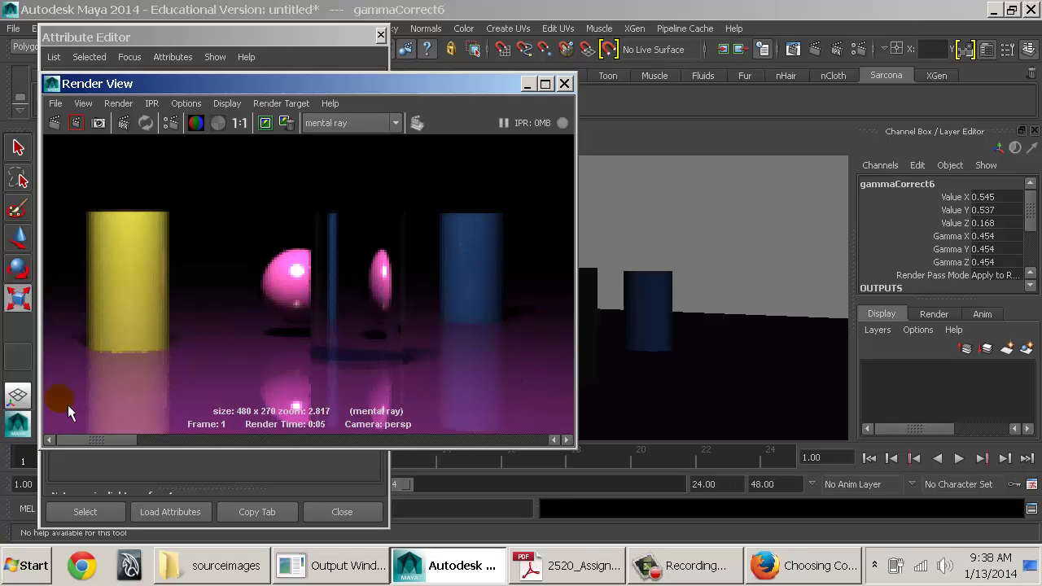
# Step: Close the Render View and the Attribute Editor, and clear the selection in the perspective view
pyautogui.click(565, 84)
pyautogui.click(380, 36)
pyautogui.click(528, 216)
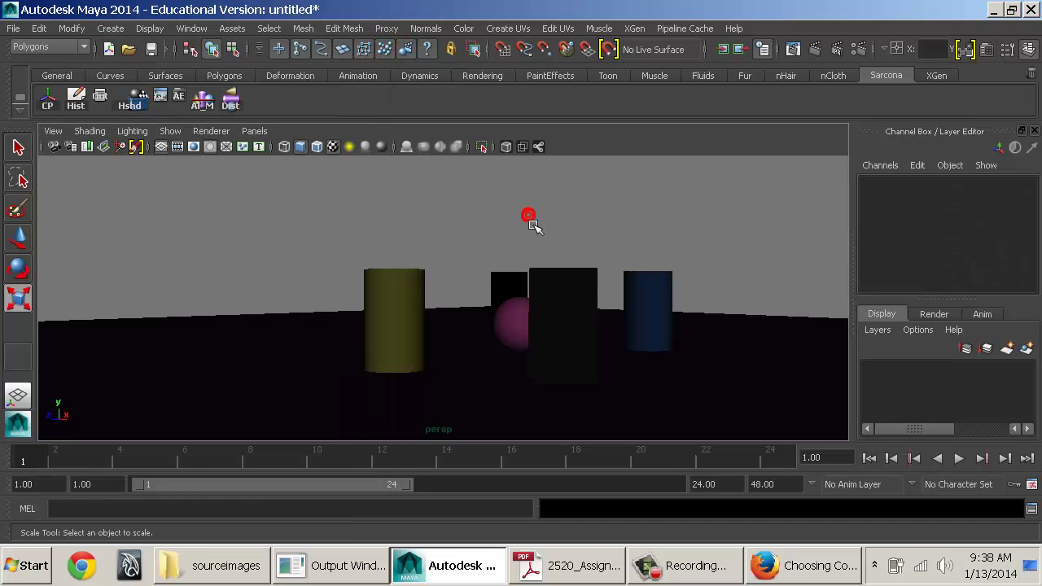
pyautogui.keyDown('alt'); pyautogui.moveTo(529, 217); pyautogui.dragTo(632, 281); pyautogui.keyUp('alt')
# Step: Select the cylinders and create a new display layer from the selected objects
pyautogui.click(935, 313)
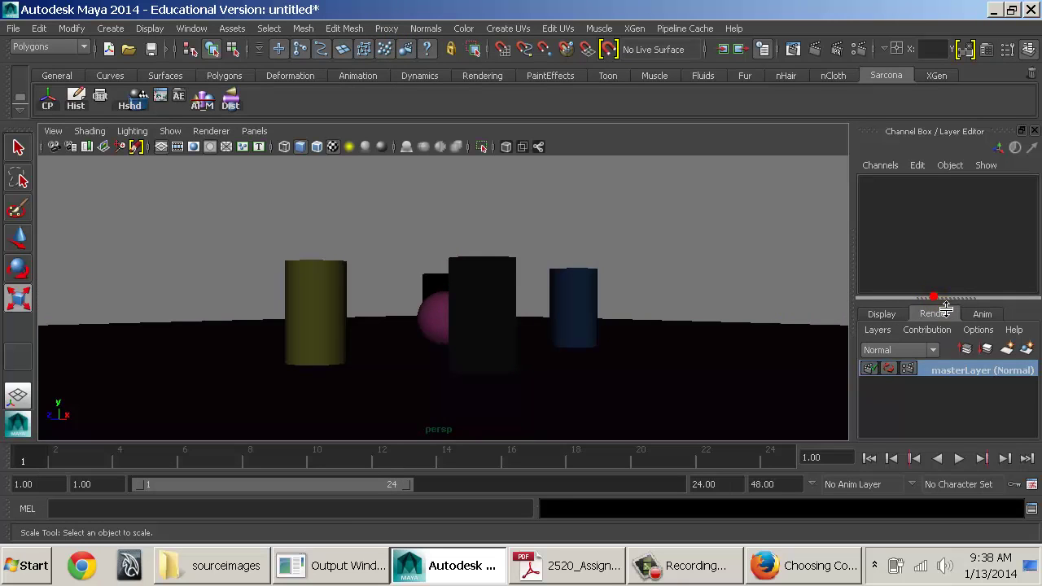
pyautogui.moveTo(937, 295)
pyautogui.mouseDown()
pyautogui.moveTo(931, 274)
pyautogui.moveTo(931, 287)
pyautogui.mouseUp()
pyautogui.click(894, 305)
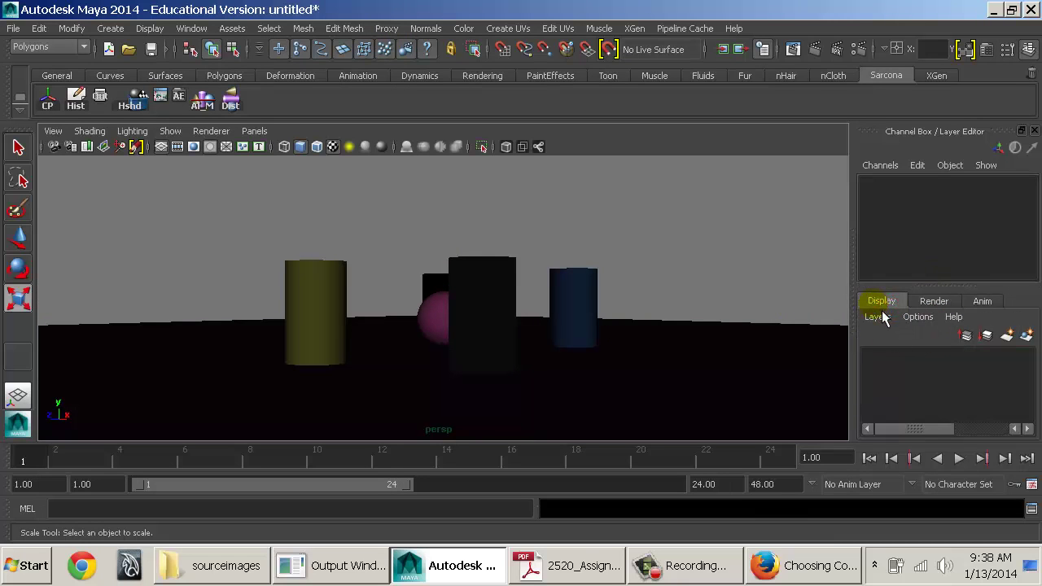
pyautogui.moveTo(593, 286); pyautogui.dragTo(247, 259)
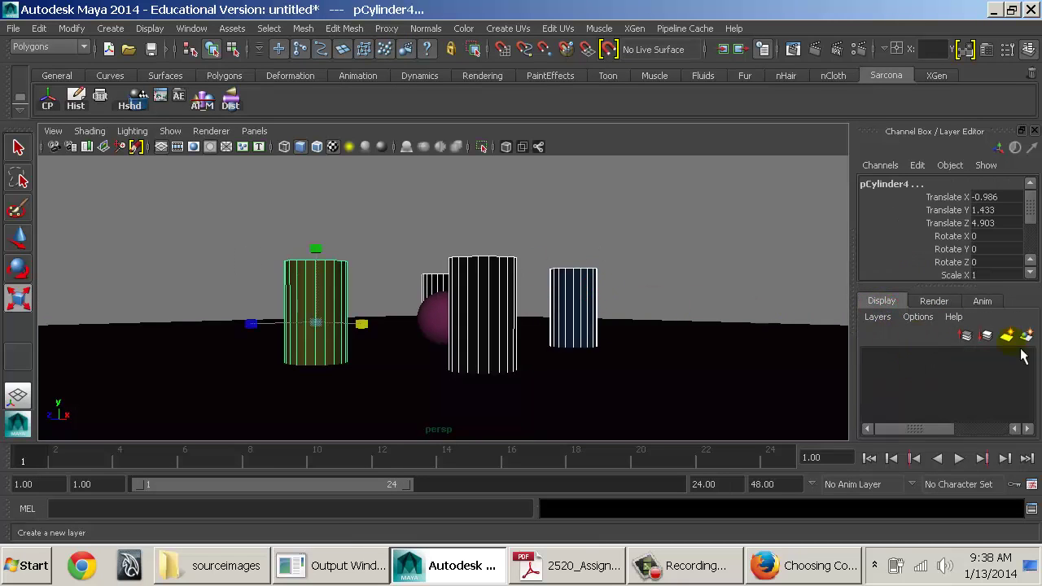
pyautogui.click(1025, 336)
# Step: Toggle the new display layer's visibility off and on several times, leaving its cylinders visible
pyautogui.click(873, 357)
pyautogui.click(880, 359)
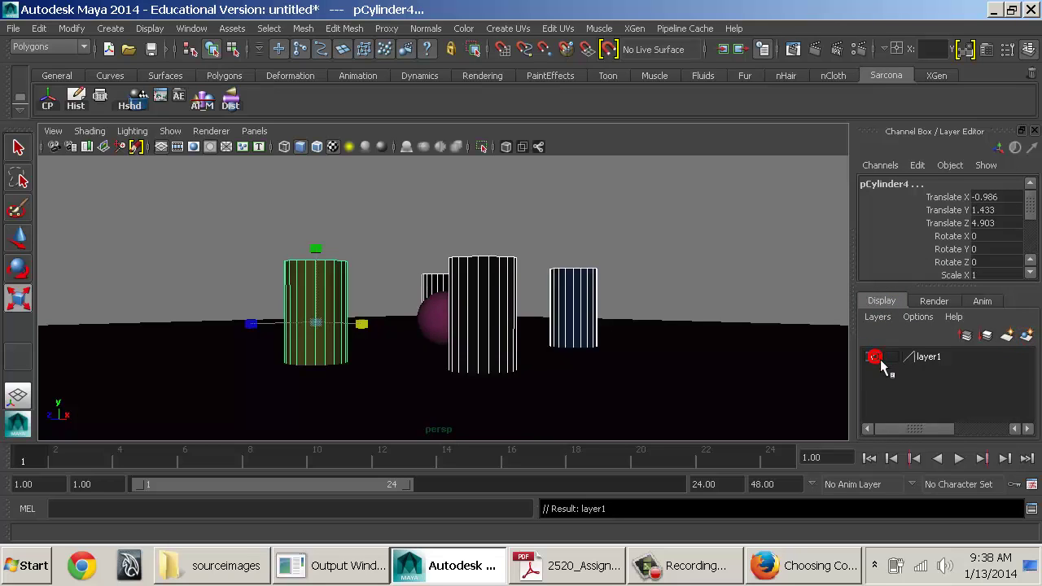
pyautogui.click(880, 359)
pyautogui.click(881, 359)
pyautogui.click(881, 360)
pyautogui.click(880, 361)
pyautogui.click(880, 361)
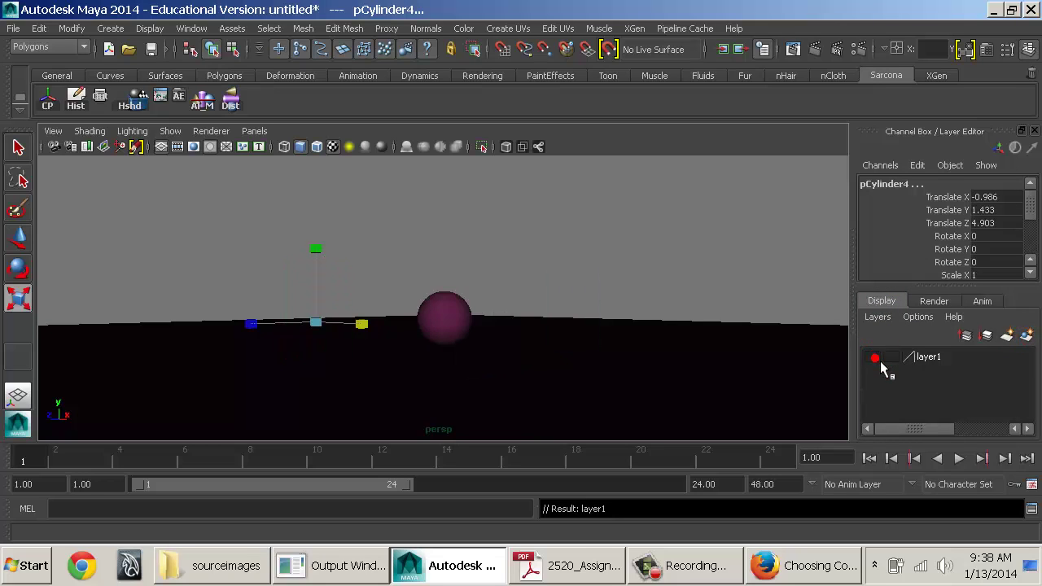
pyautogui.click(880, 361)
# Step: Show the render layers, select all the scene objects together with the area light, and clear the selection
pyautogui.click(937, 303)
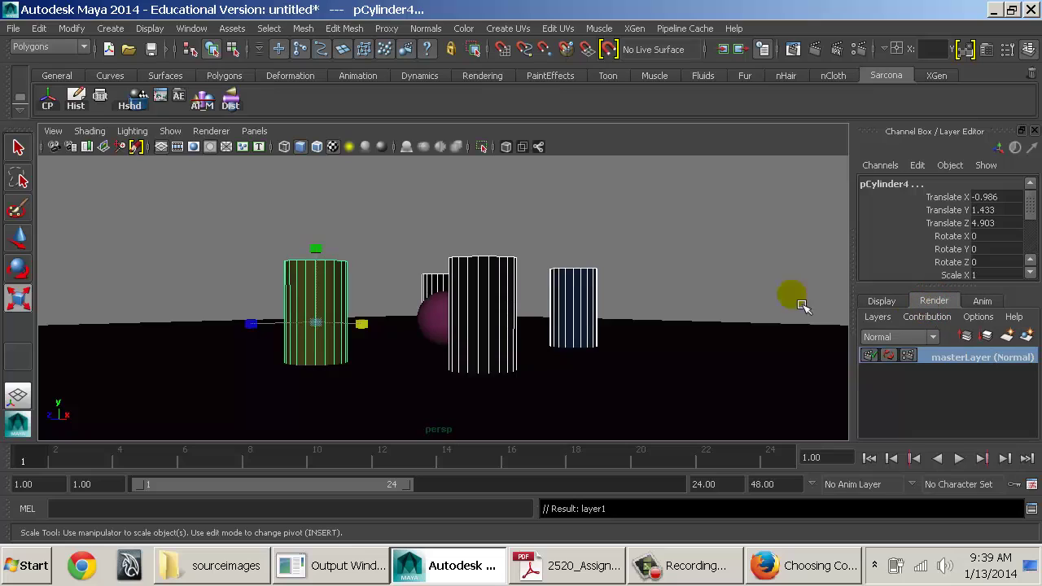
pyautogui.click(655, 269)
pyautogui.moveTo(646, 199); pyautogui.dragTo(350, 388)
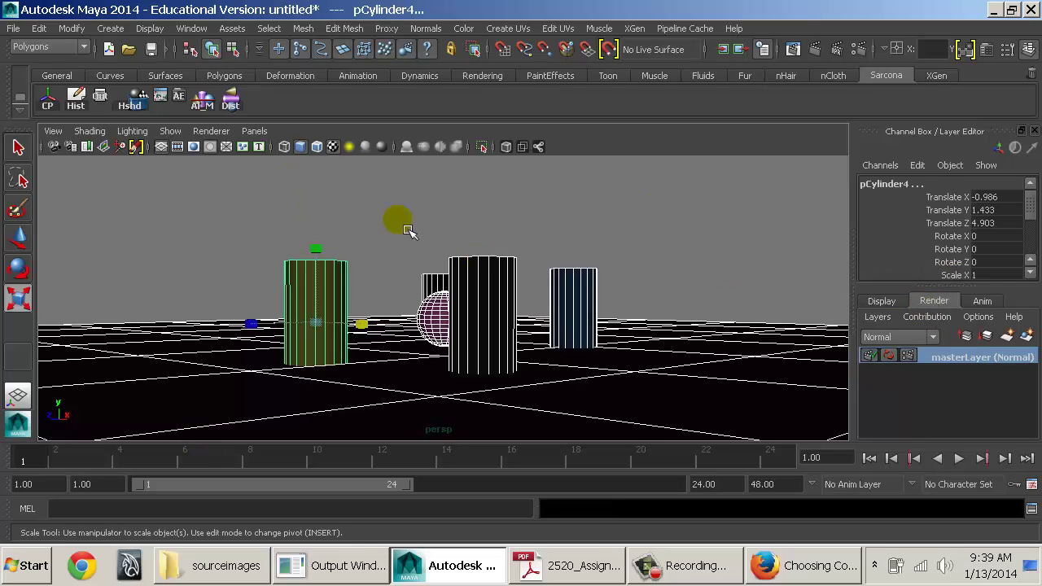
pyautogui.keyDown('alt'); pyautogui.moveTo(400, 221); pyautogui.dragTo(460, 275); pyautogui.keyUp('alt')
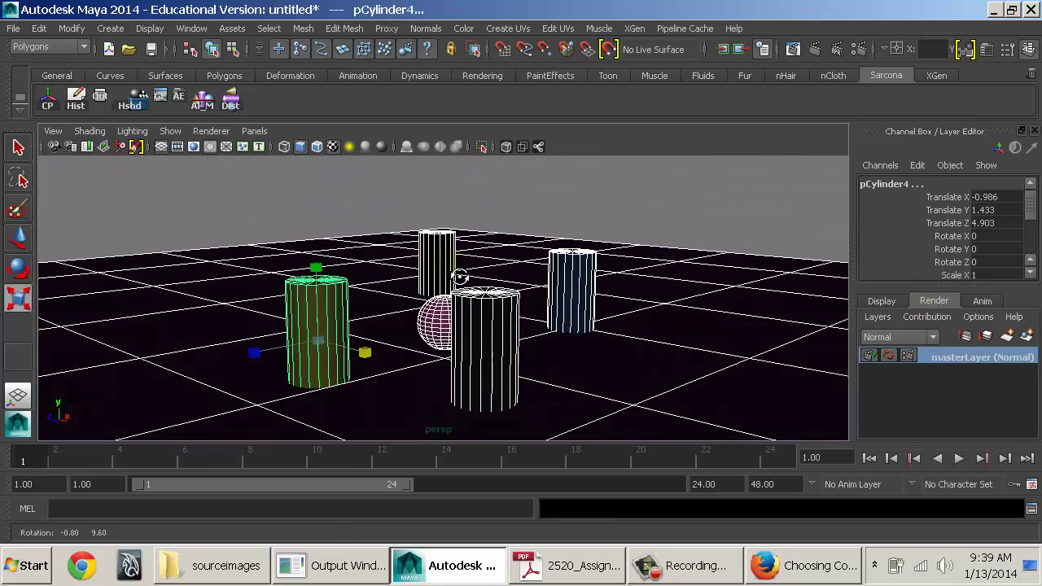
pyautogui.keyDown('alt'); pyautogui.moveTo(460, 277); pyautogui.dragTo(174, 194, button='right'); pyautogui.keyUp('alt')
pyautogui.keyDown('alt'); pyautogui.moveTo(350, 277); pyautogui.dragTo(180, 238, button='right'); pyautogui.keyUp('alt')
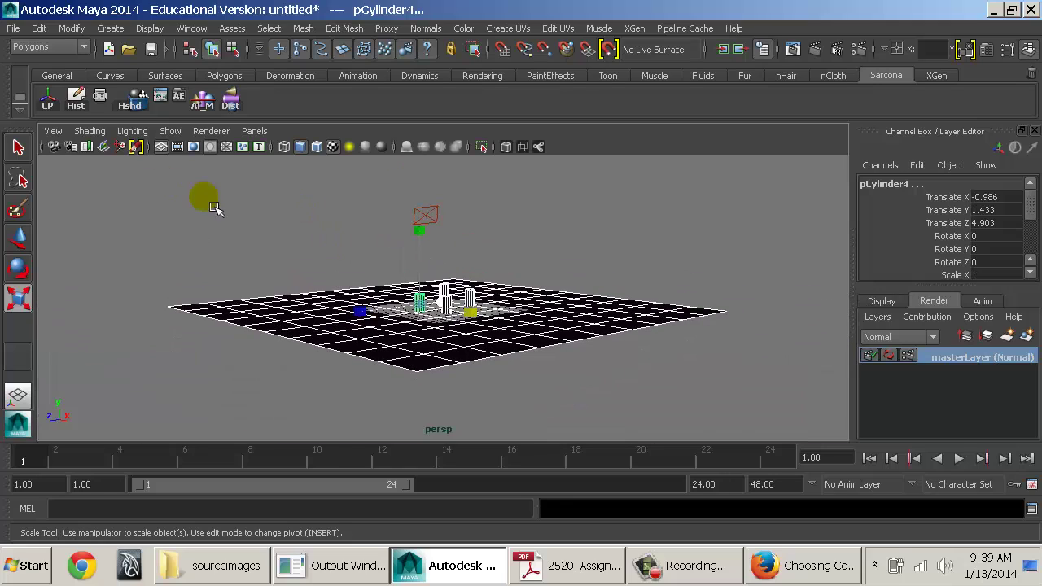
pyautogui.moveTo(226, 197); pyautogui.dragTo(722, 373)
pyautogui.moveTo(559, 249)
pyautogui.keyDown('alt'); pyautogui.mouseDown()
pyautogui.moveTo(572, 334)
pyautogui.moveTo(568, 258)
pyautogui.mouseUp(); pyautogui.keyUp('alt')
pyautogui.click(586, 240)
pyautogui.keyDown('alt'); pyautogui.moveTo(407, 250); pyautogui.dragTo(581, 255, button='right'); pyautogui.keyUp('alt')
pyautogui.click(577, 247)
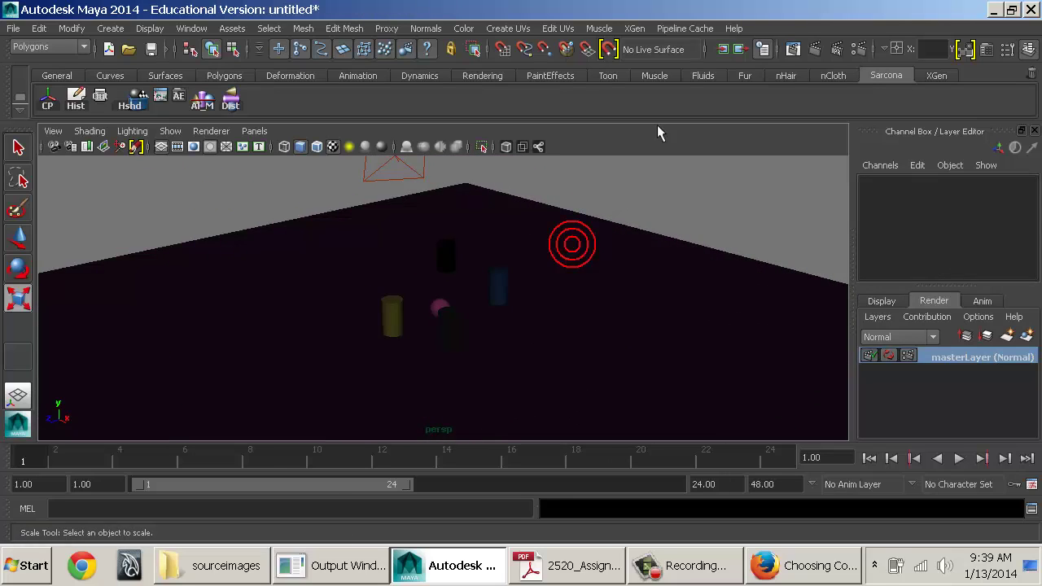
# Step: Create an image-based lighting node in the Render Settings and load Hallway_SphereBall.hdr as its image
pyautogui.click(861, 49)
pyautogui.click(554, 128)
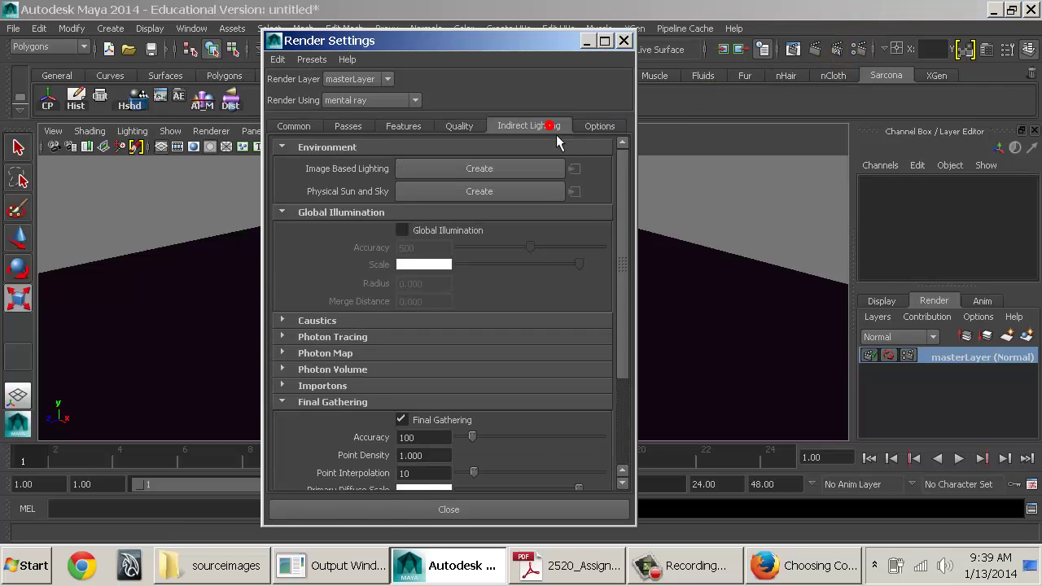
pyautogui.click(489, 170)
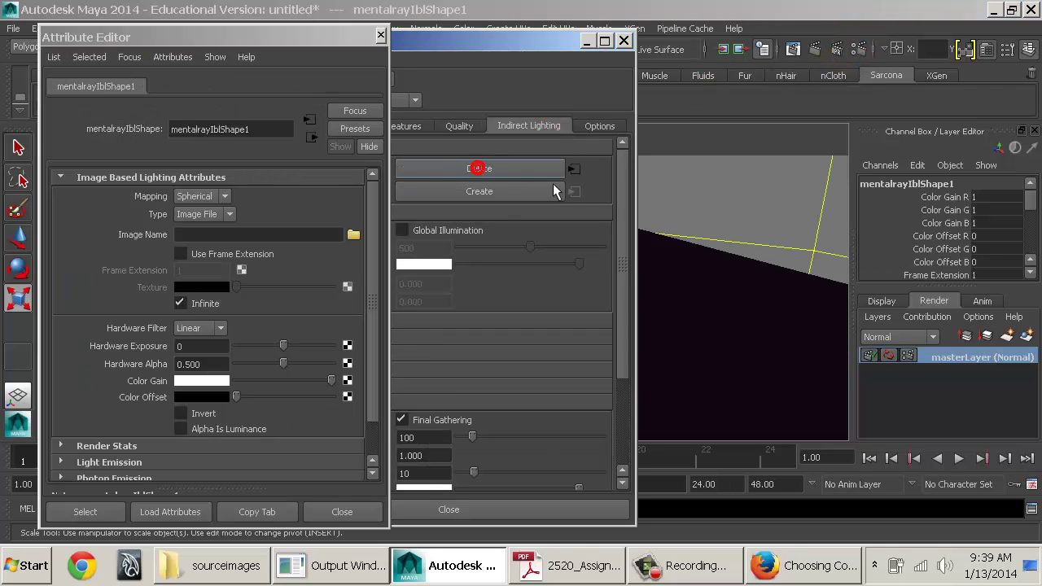
pyautogui.click(354, 235)
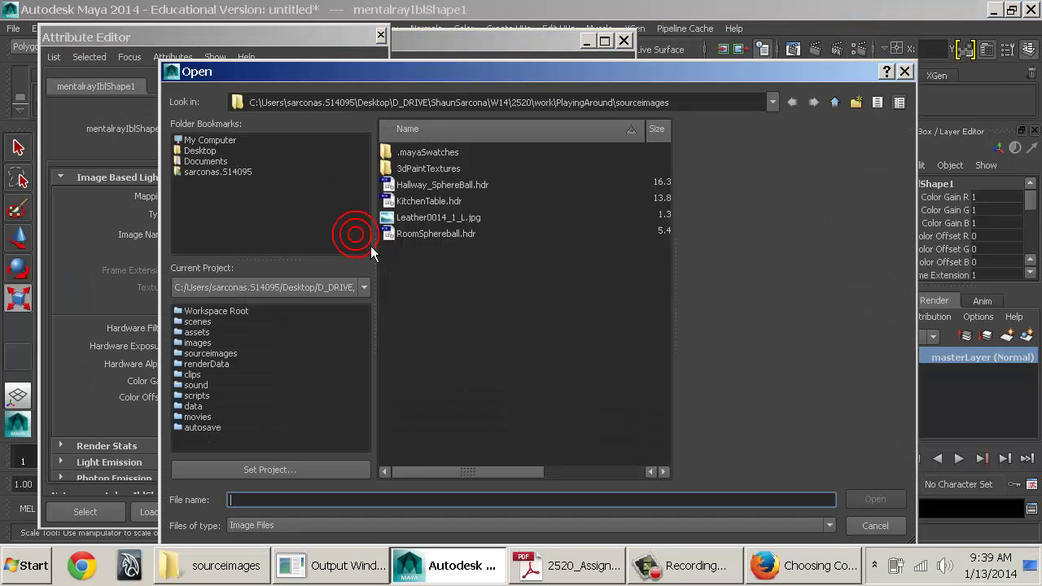
pyautogui.doubleClick(440, 186)
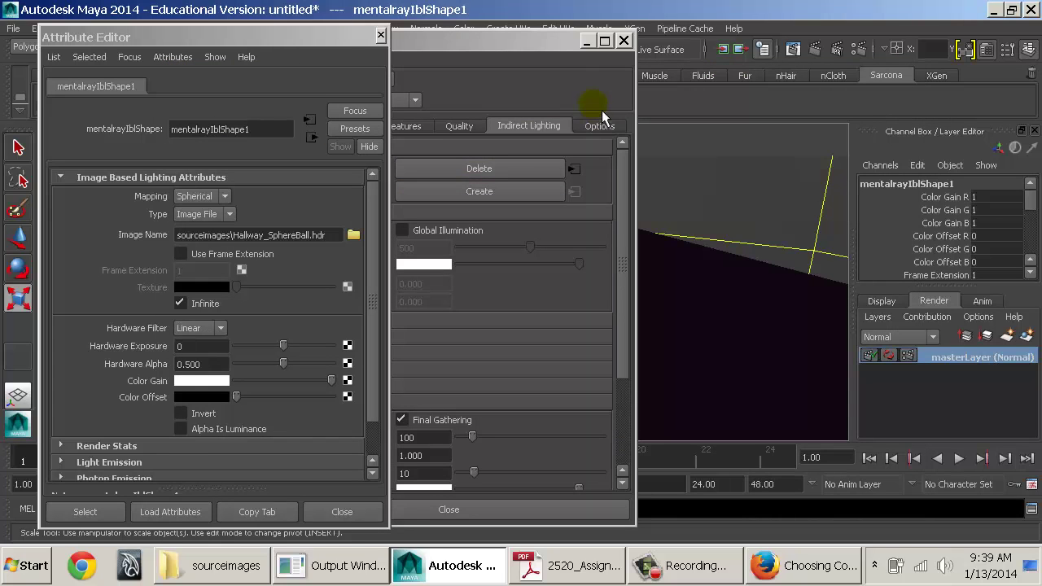
# Step: Expand the image-based light's Render Stats, and close the Attribute Editor and the Render Settings
pyautogui.scroll(-1, 146, 452)
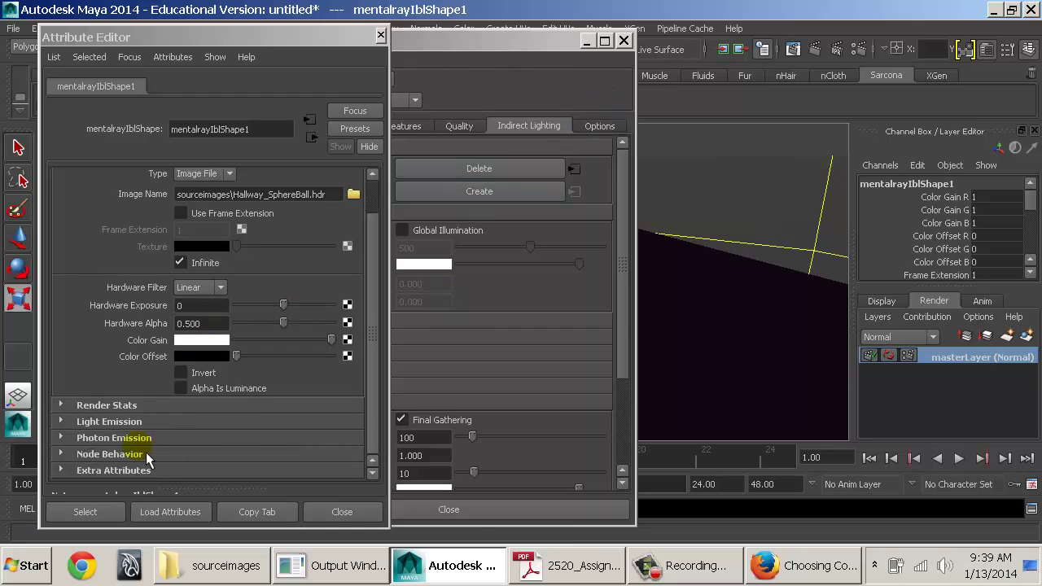
pyautogui.click(104, 407)
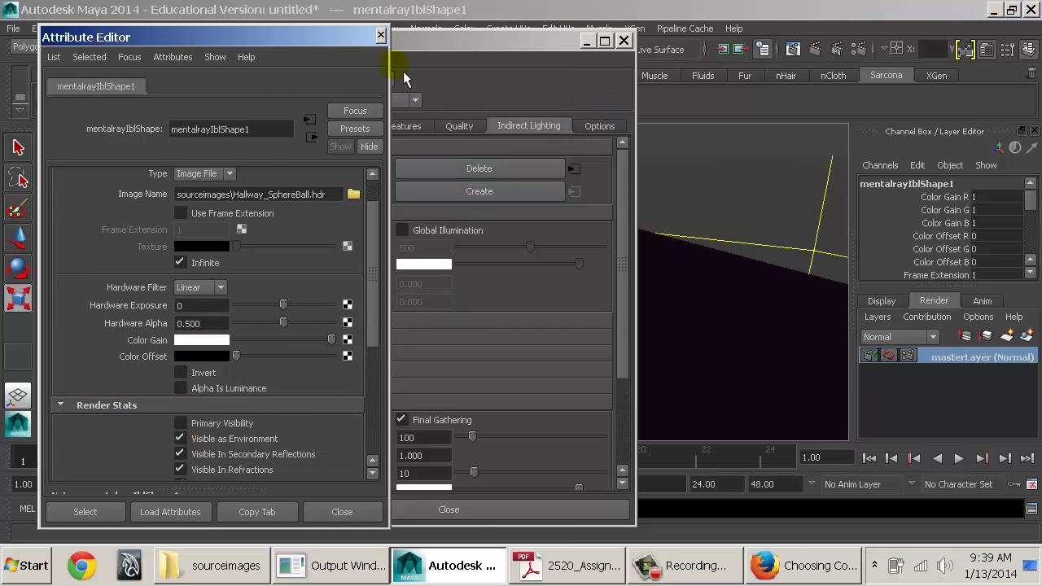
pyautogui.click(380, 35)
pyautogui.click(624, 40)
# Step: Set the image-based lighting sphere's Hardware Alpha to 1 and its Hardware Exposure to 4
pyautogui.keyDown('alt'); pyautogui.moveTo(666, 291); pyautogui.dragTo(98, 213, button='right'); pyautogui.keyUp('alt')
pyautogui.keyDown('alt'); pyautogui.moveTo(477, 260); pyautogui.dragTo(511, 246, button='right'); pyautogui.keyUp('alt')
pyautogui.hotkey('ctrl', 'a')
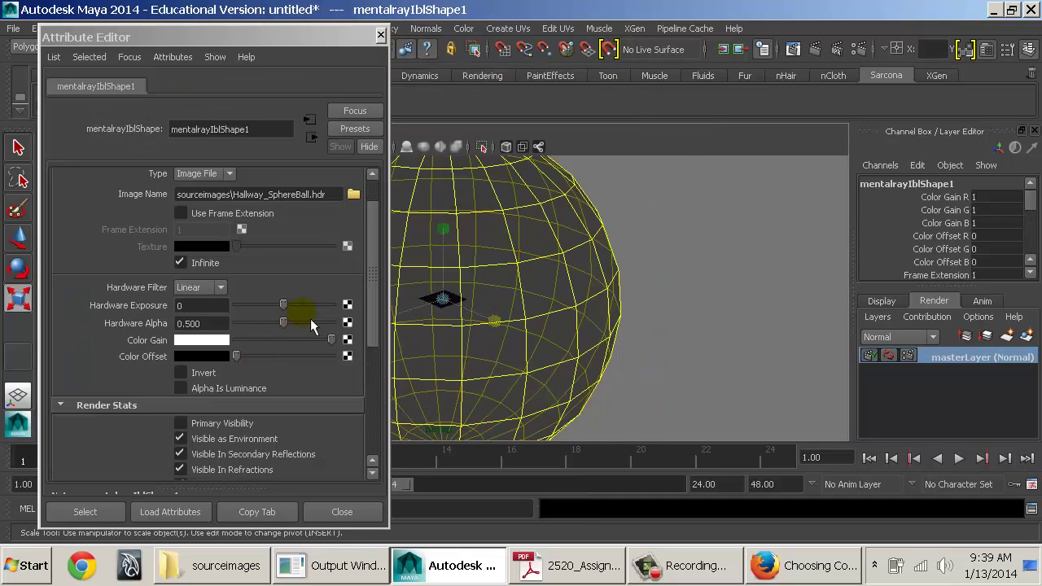
pyautogui.moveTo(297, 326); pyautogui.dragTo(331, 323)
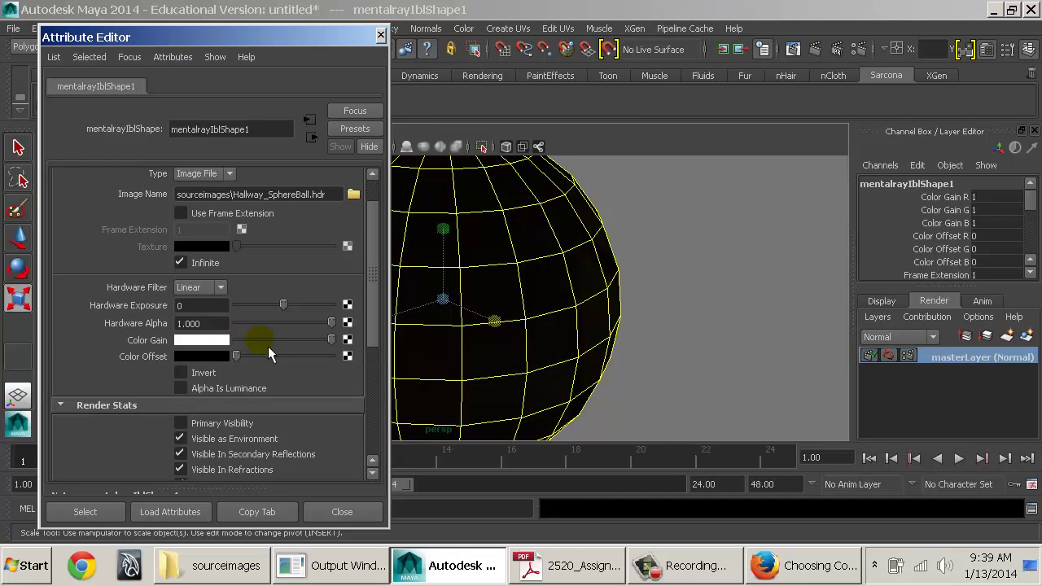
pyautogui.moveTo(263, 355); pyautogui.dragTo(236, 356)
pyautogui.moveTo(284, 304); pyautogui.dragTo(312, 312)
# Step: Set the image-based lighting sphere's mapping to Angular
pyautogui.keyDown('alt'); pyautogui.moveTo(521, 305); pyautogui.dragTo(508, 246); pyautogui.keyUp('alt')
pyautogui.scroll(1, 251, 193)
pyautogui.click(224, 196)
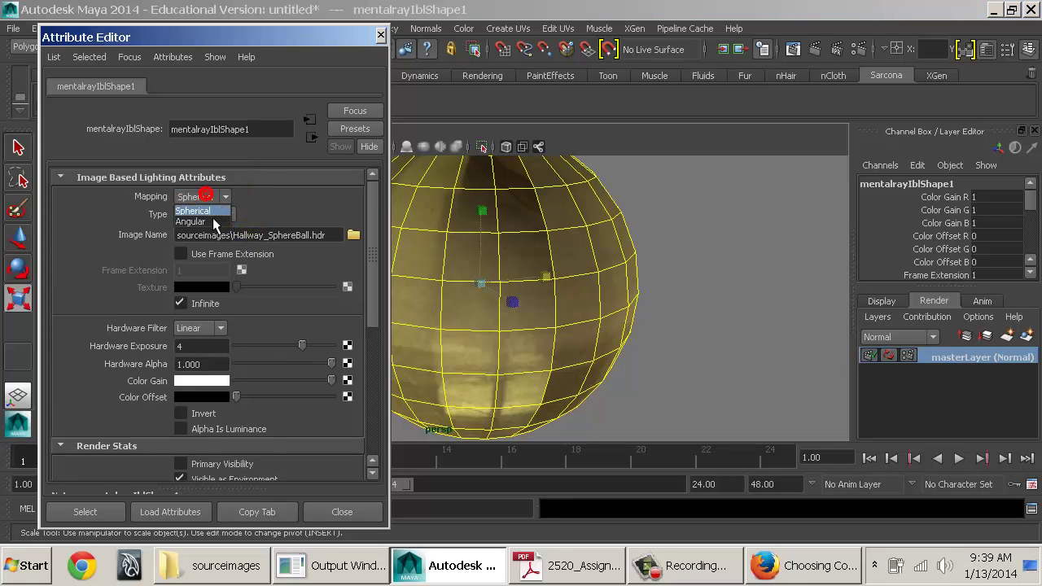
pyautogui.click(213, 215)
# Step: Frame the cylinders at a low angle inside the lighting sphere, select one cylinder, and render the perspective view
pyautogui.keyDown('alt'); pyautogui.moveTo(605, 253); pyautogui.dragTo(644, 310, button='middle'); pyautogui.keyUp('alt')
pyautogui.keyDown('alt'); pyautogui.moveTo(644, 311); pyautogui.dragTo(546, 324, button='right'); pyautogui.keyUp('alt')
pyautogui.keyDown('alt'); pyautogui.moveTo(547, 323); pyautogui.dragTo(491, 475, button='middle'); pyautogui.keyUp('alt')
pyautogui.keyDown('alt'); pyautogui.moveTo(605, 302); pyautogui.dragTo(522, 281); pyautogui.keyUp('alt')
pyautogui.press('q')
pyautogui.click(574, 298)
pyautogui.click(815, 51)
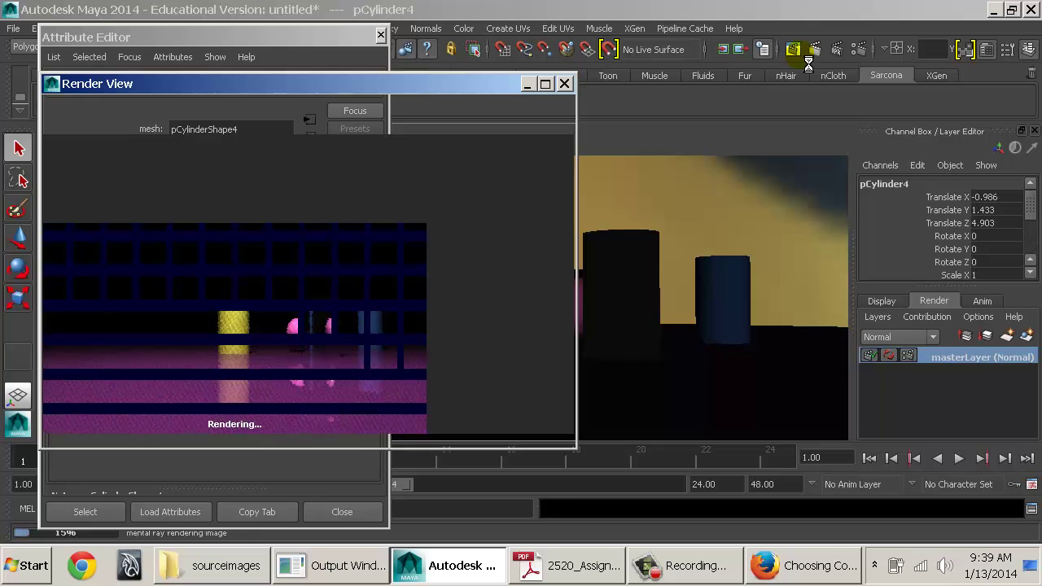
# Step: Select the image-based lighting sphere in the perspective view and open its Color Gain for editing
pyautogui.click(270, 50)
pyautogui.click(803, 144)
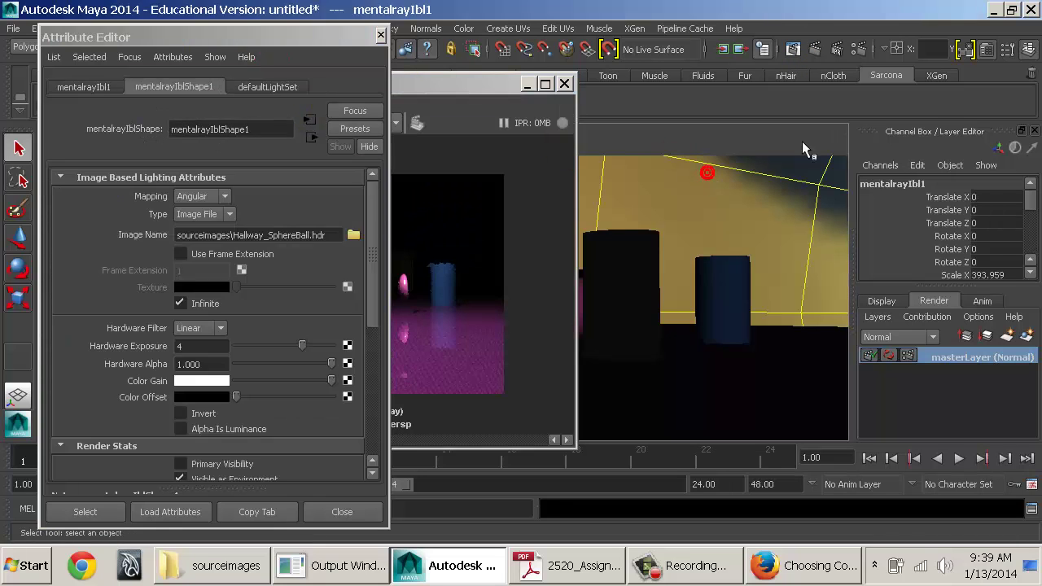
pyautogui.click(210, 387)
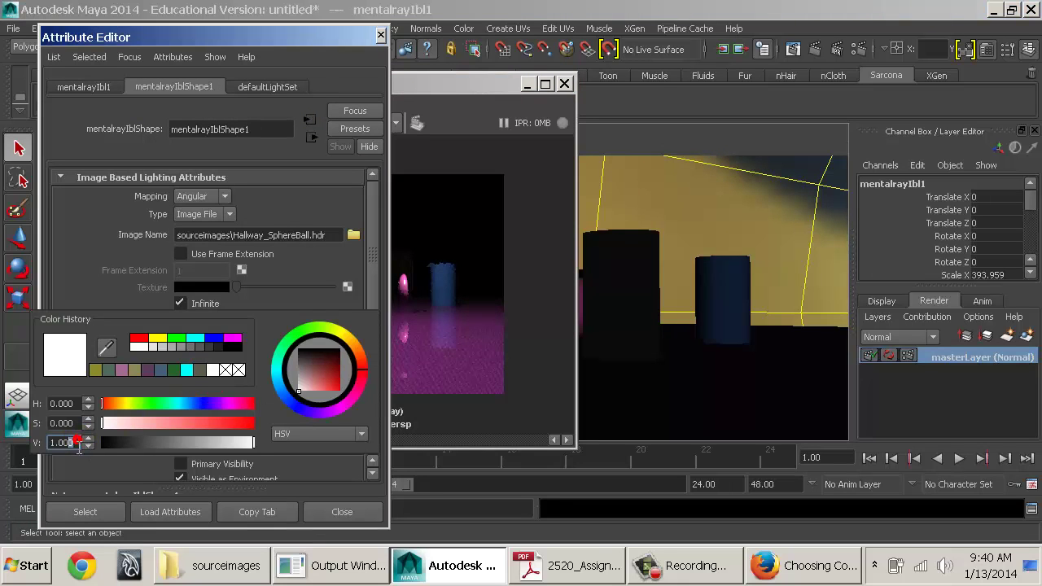
# Step: Mark a render region around the cylinders and the pink sphere in the Render View, and re-render it
pyautogui.click(463, 89)
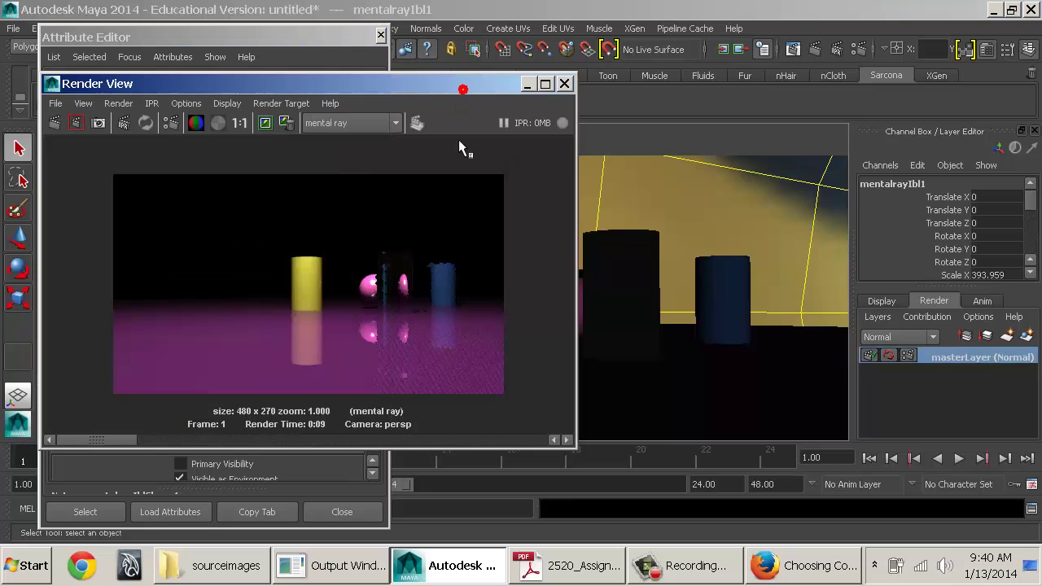
pyautogui.moveTo(258, 229); pyautogui.dragTo(497, 351)
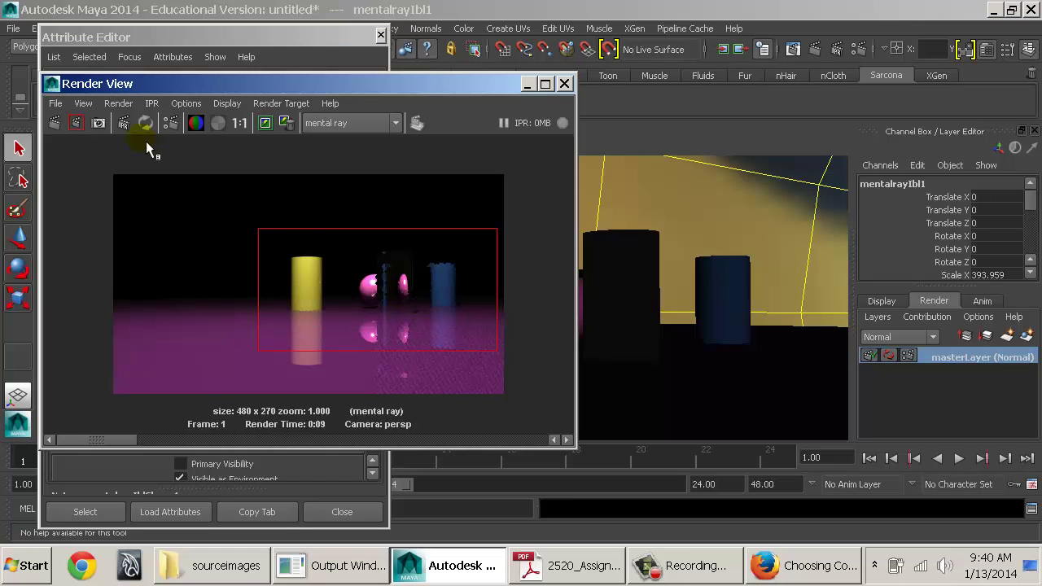
pyautogui.click(76, 123)
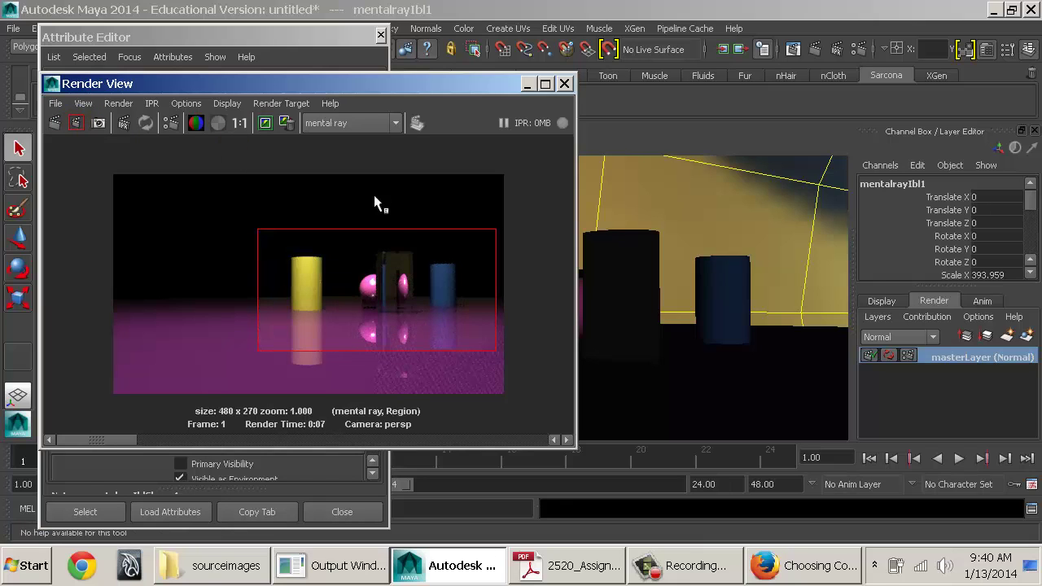
# Step: Set the reflection glossiness of the floor plane's material to about 0.244 and re-render the region
pyautogui.scroll(6, 410, 257)
pyautogui.scroll(-1, 498, 266)
pyautogui.scroll(-2, 498, 273)
pyautogui.keyDown('alt'); pyautogui.moveTo(396, 268); pyautogui.dragTo(348, 291, button='middle'); pyautogui.keyUp('alt')
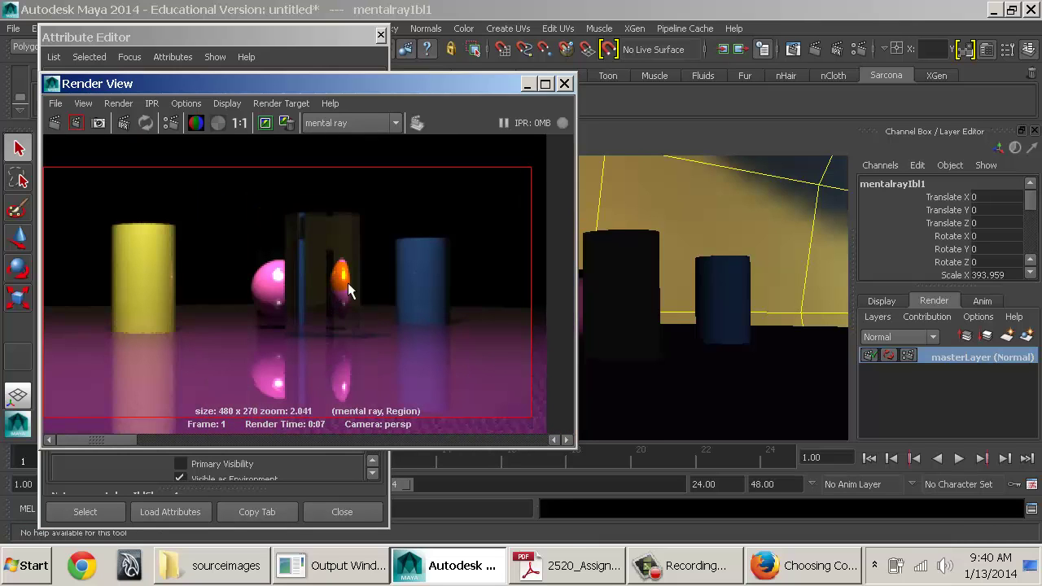
pyautogui.click(727, 380)
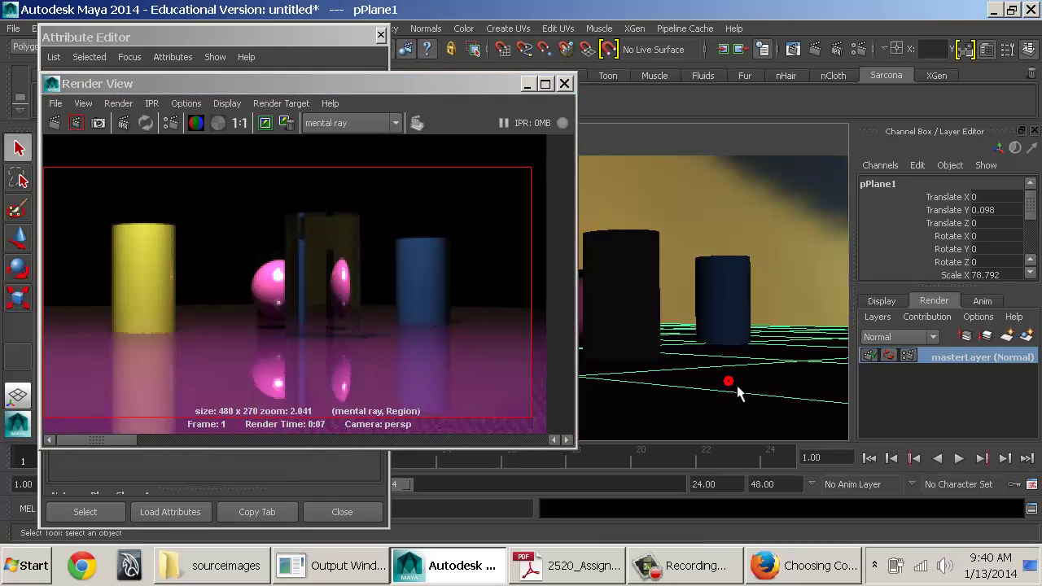
pyautogui.click(301, 38)
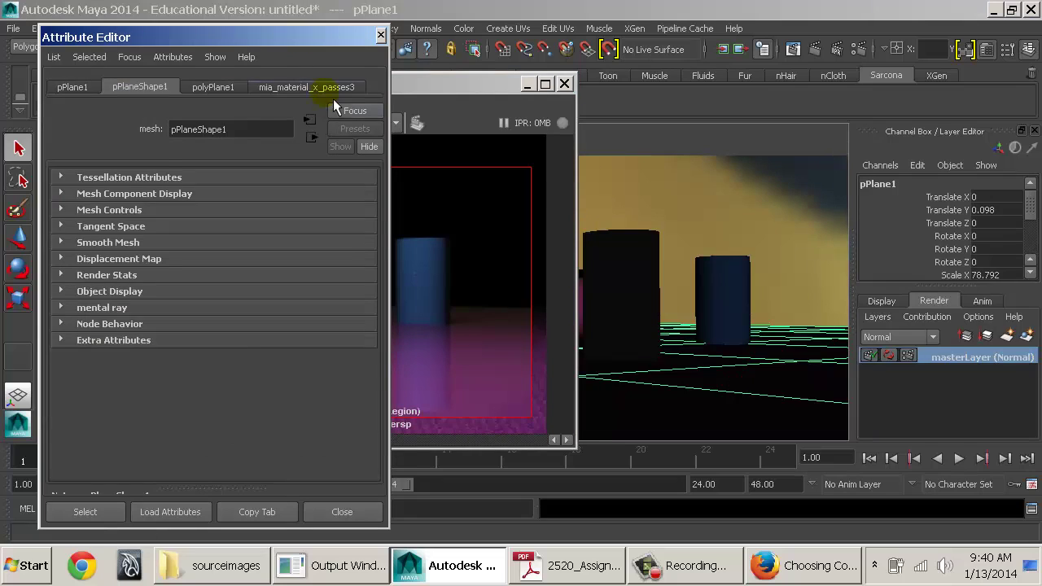
pyautogui.click(324, 88)
pyautogui.scroll(10, 231, 342)
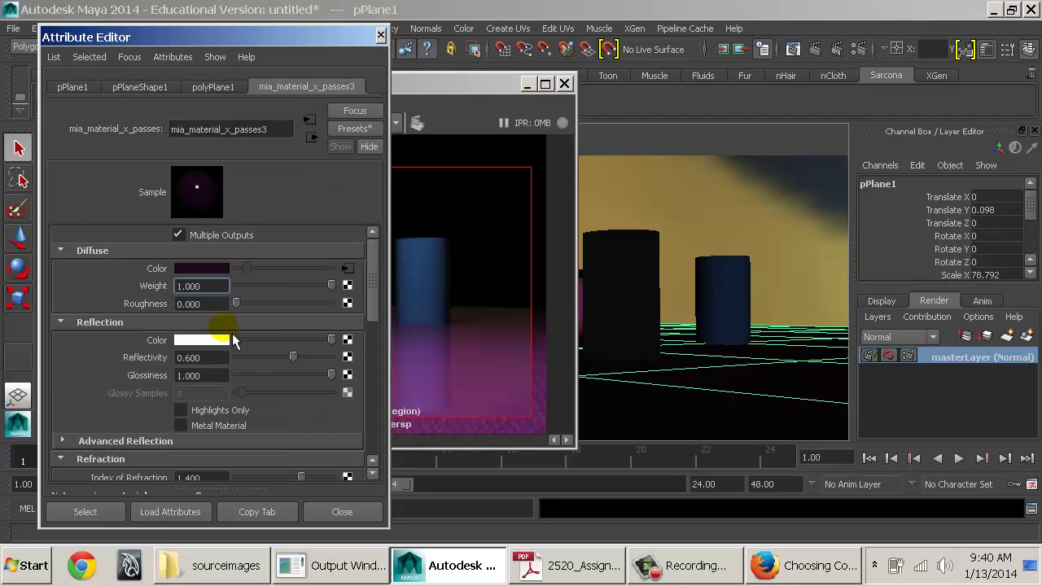
pyautogui.click(256, 374)
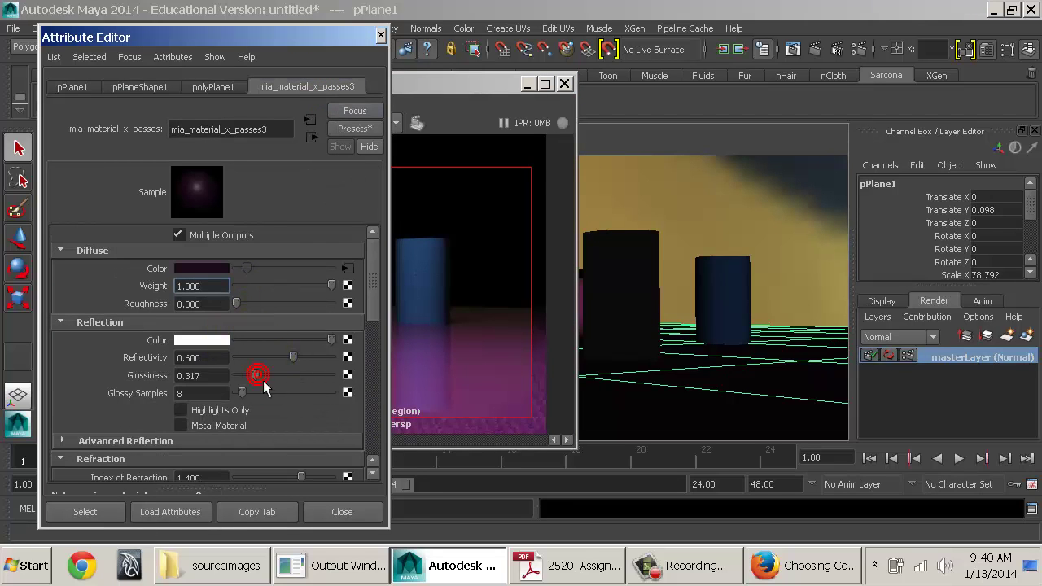
pyautogui.click(454, 106)
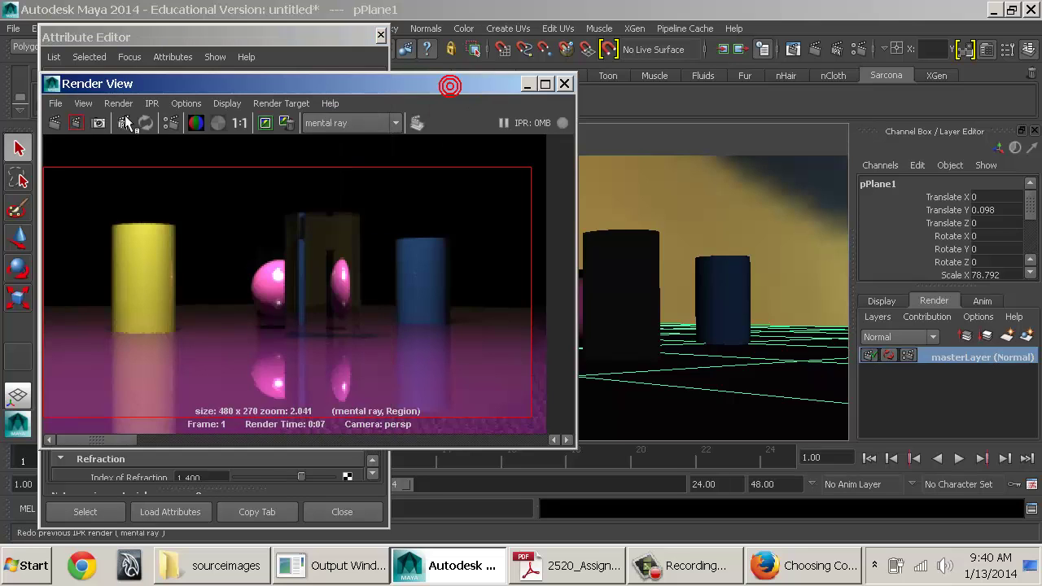
pyautogui.click(76, 123)
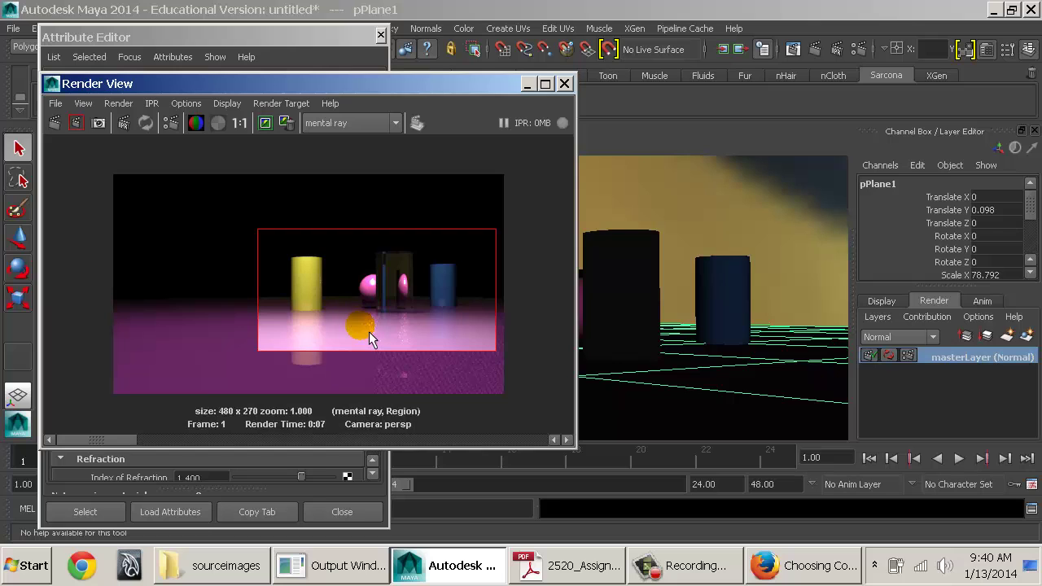
# Step: Readjust the floor material's glossiness, re-render the region, and close the render and attribute windows
pyautogui.click(326, 41)
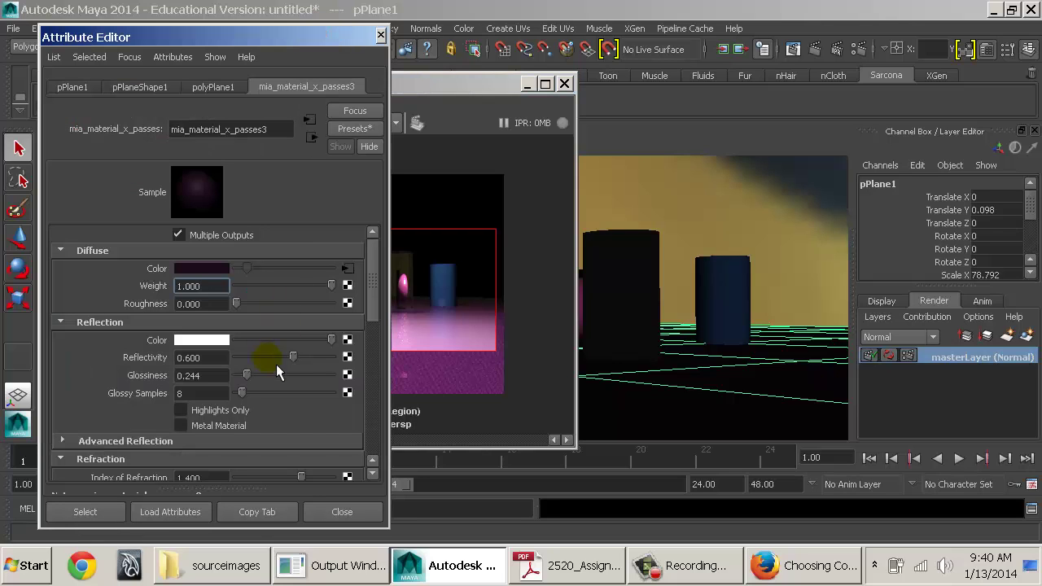
pyautogui.moveTo(266, 367); pyautogui.dragTo(261, 367)
pyautogui.click(442, 93)
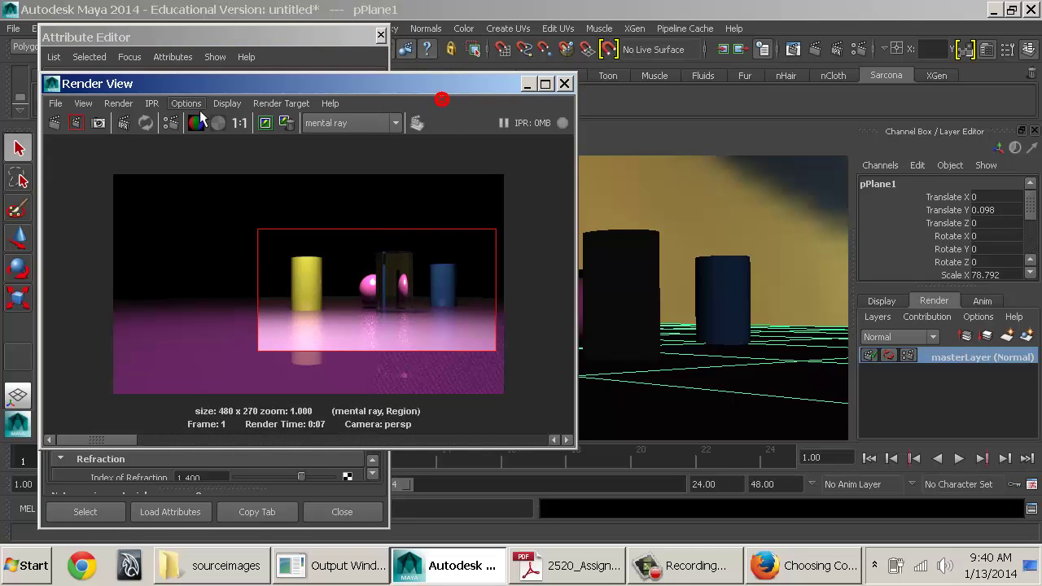
pyautogui.click(76, 123)
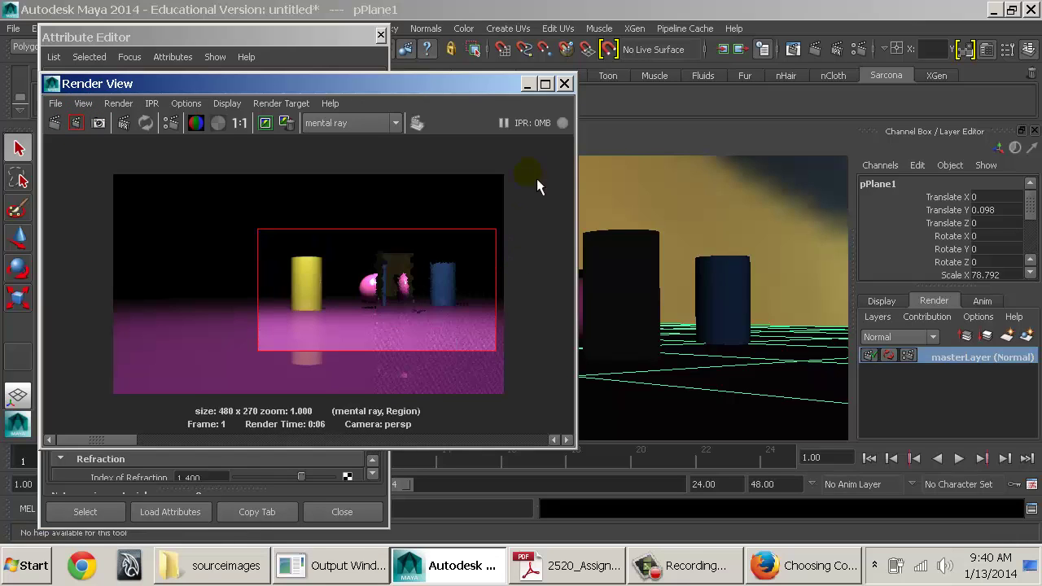
pyautogui.click(564, 84)
pyautogui.click(381, 35)
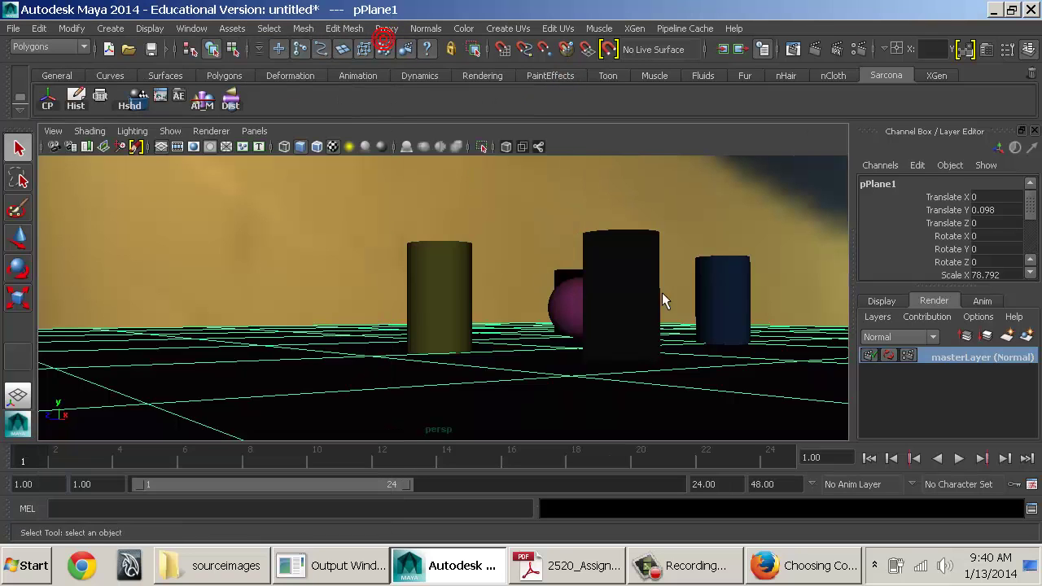
# Step: Switch to wireframe display and select all scene objects, including the area light and the environment sphere
pyautogui.keyDown('alt'); pyautogui.moveTo(500, 255); pyautogui.dragTo(236, 226, button='right'); pyautogui.keyUp('alt')
pyautogui.moveTo(627, 263)
pyautogui.keyDown('alt'); pyautogui.mouseDown(button='right')
pyautogui.moveTo(514, 260)
pyautogui.moveTo(241, 178)
pyautogui.mouseUp(button='right'); pyautogui.keyUp('alt')
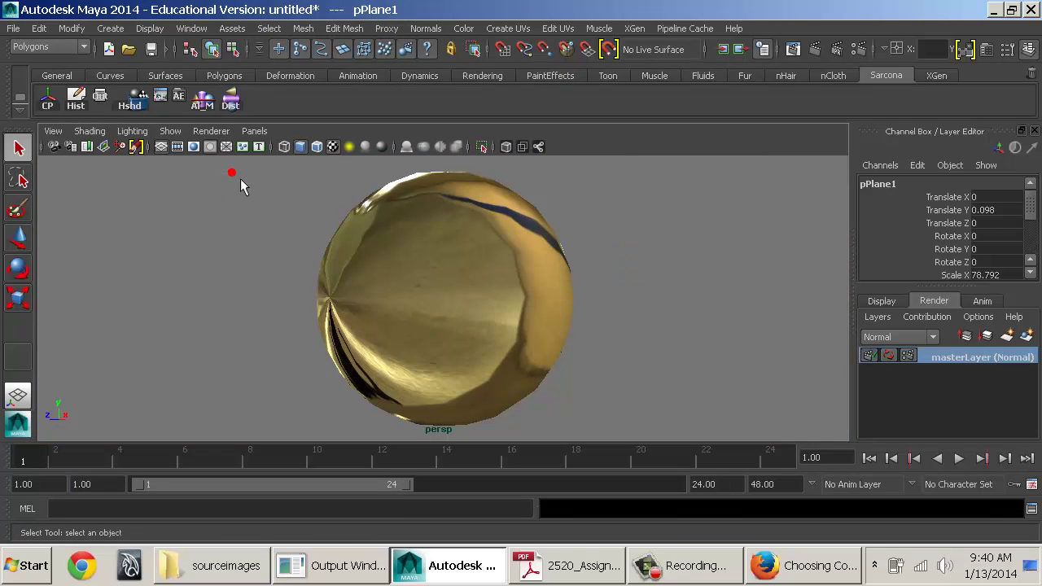
pyautogui.click(240, 179)
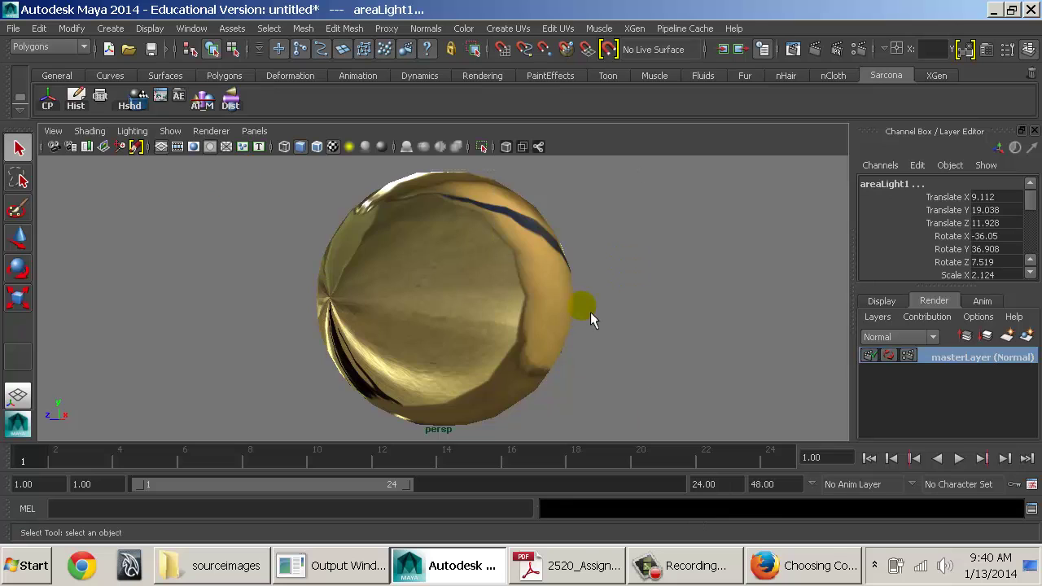
pyautogui.press('4')
pyautogui.click(531, 298)
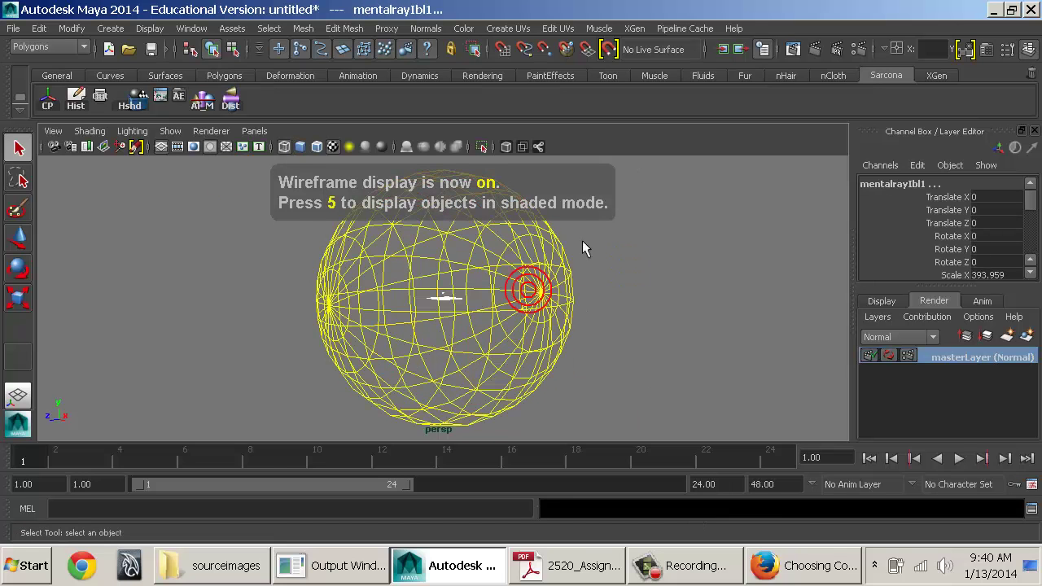
pyautogui.click(601, 265)
pyautogui.moveTo(649, 188); pyautogui.dragTo(206, 453)
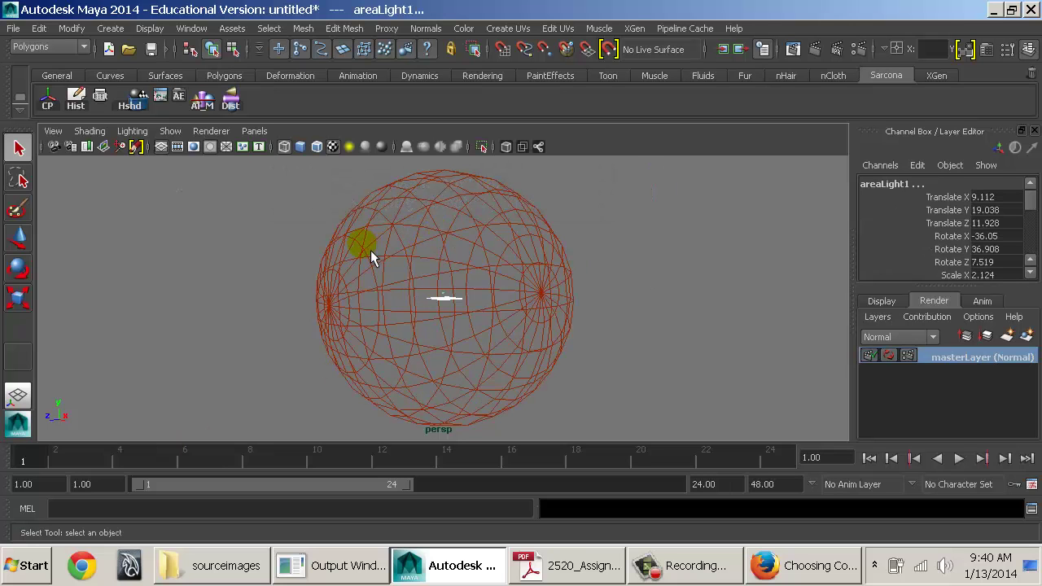
pyautogui.keyDown('shift'); pyautogui.moveTo(370, 250); pyautogui.dragTo(294, 171); pyautogui.keyUp('shift')
# Step: Create a render layer from the selected objects, make it active and return to shaded display
pyautogui.keyDown('alt'); pyautogui.moveTo(227, 311); pyautogui.dragTo(688, 342, button='right'); pyautogui.keyUp('alt')
pyautogui.keyDown('alt'); pyautogui.moveTo(386, 334); pyautogui.dragTo(470, 359, button='right'); pyautogui.keyUp('alt')
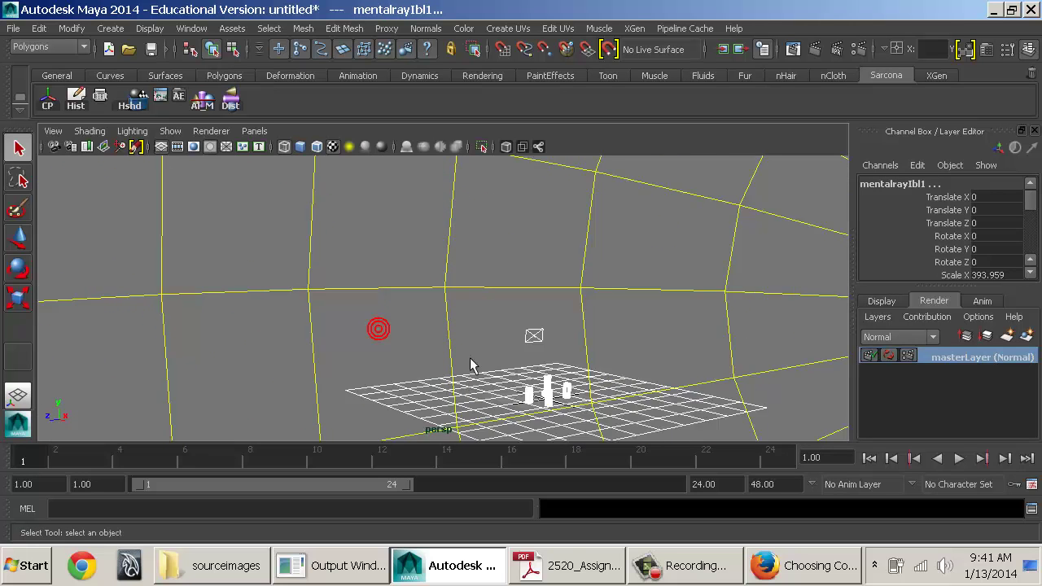
pyautogui.keyDown('alt'); pyautogui.moveTo(470, 364); pyautogui.dragTo(581, 368); pyautogui.keyUp('alt')
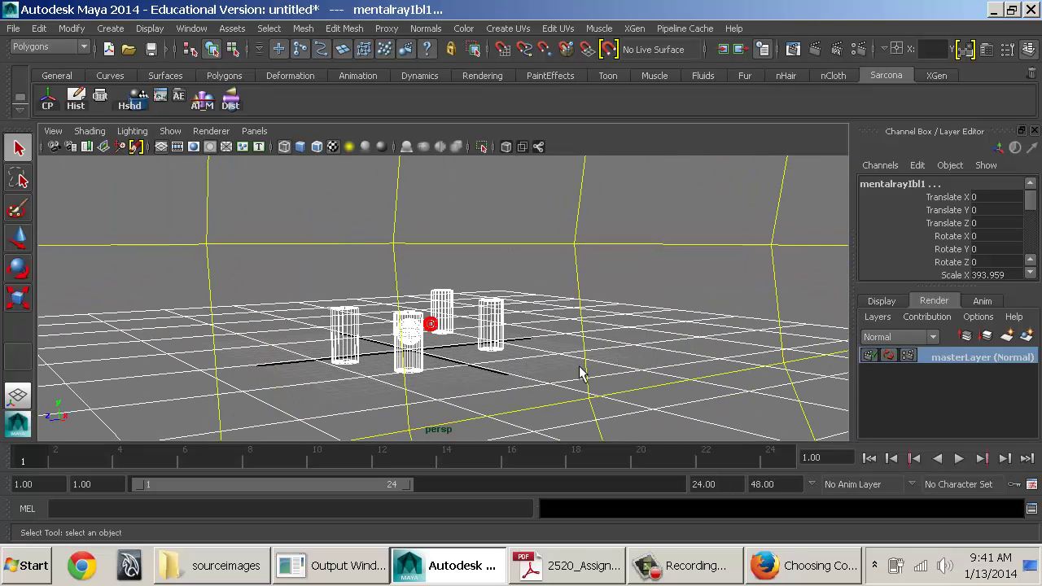
pyautogui.click(1028, 336)
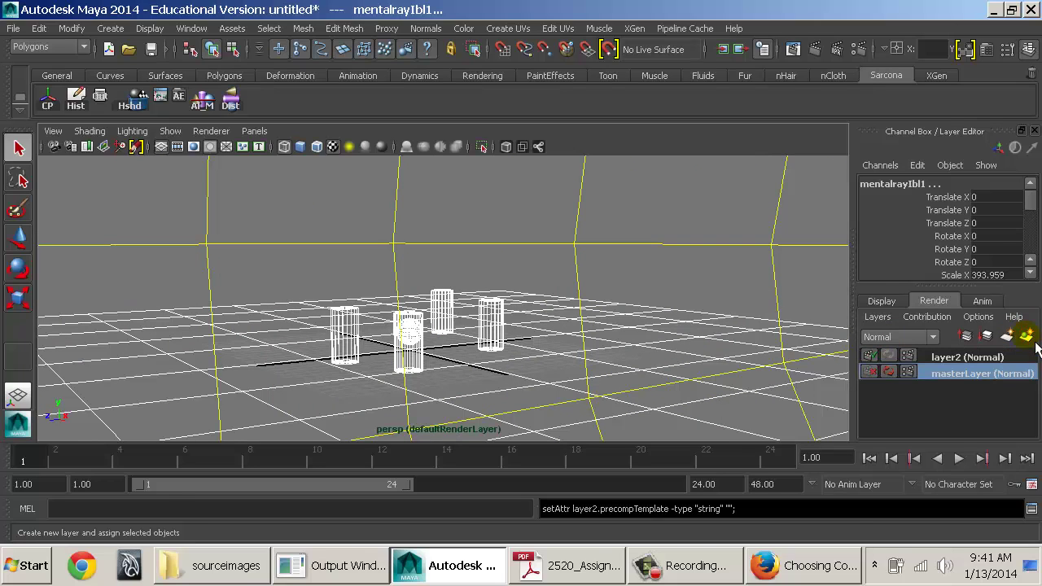
pyautogui.click(950, 359)
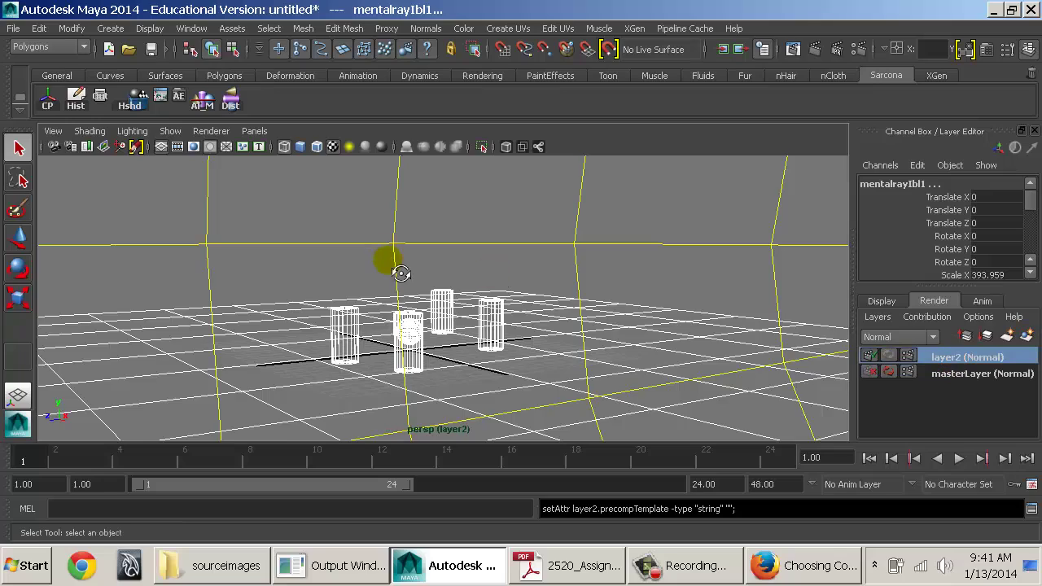
pyautogui.moveTo(396, 274)
pyautogui.keyDown('alt'); pyautogui.mouseDown()
pyautogui.moveTo(551, 282)
pyautogui.moveTo(396, 282)
pyautogui.moveTo(429, 235)
pyautogui.moveTo(502, 277)
pyautogui.mouseUp(); pyautogui.keyUp('alt')
pyautogui.press('5')
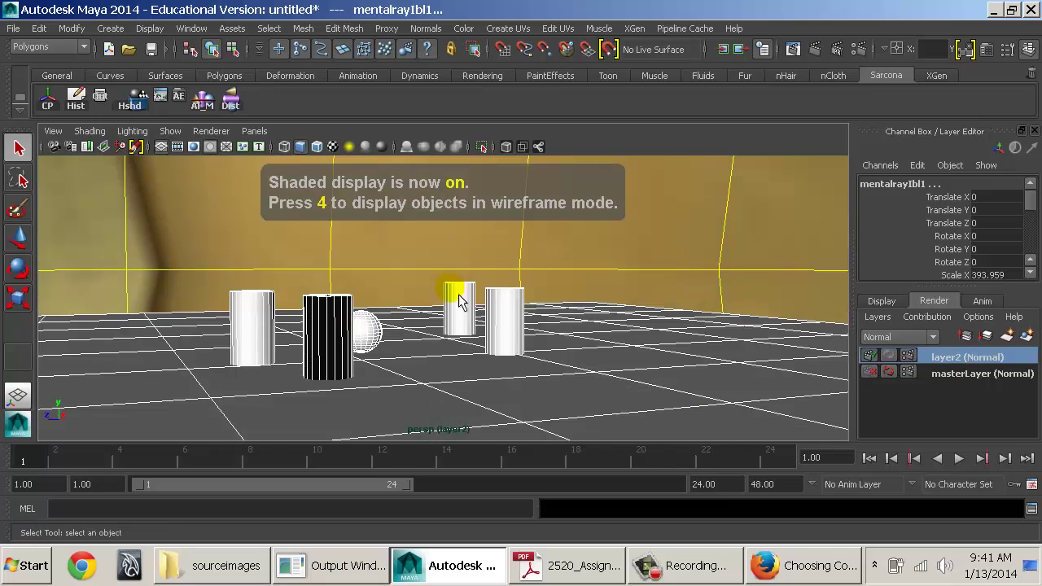
# Step: Create another render layer containing only the floor plane and make it active
pyautogui.click(439, 348)
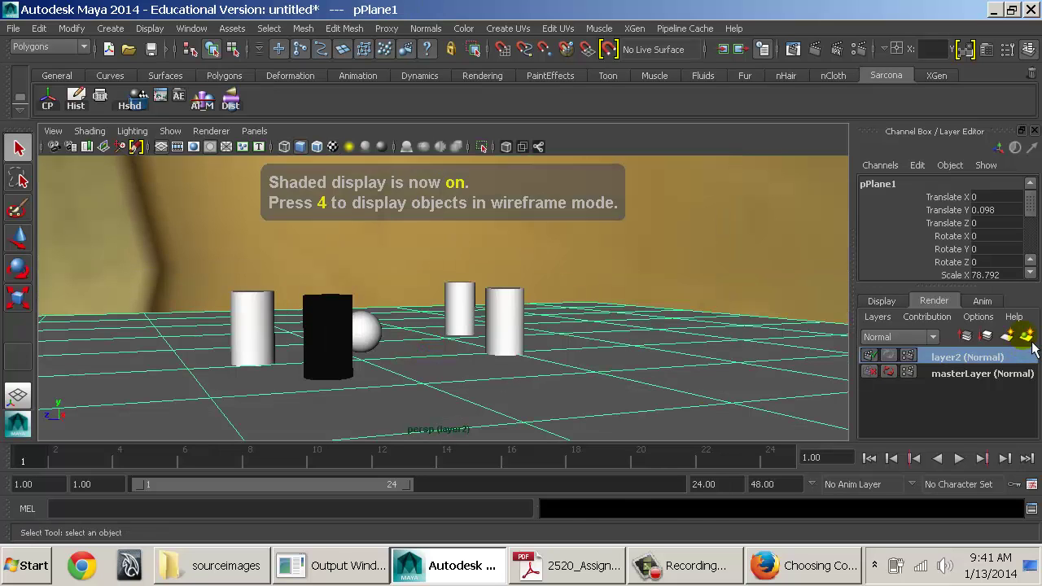
pyautogui.click(1006, 336)
pyautogui.click(965, 358)
pyautogui.keyDown('alt'); pyautogui.moveTo(542, 291); pyautogui.dragTo(737, 321); pyautogui.keyUp('alt')
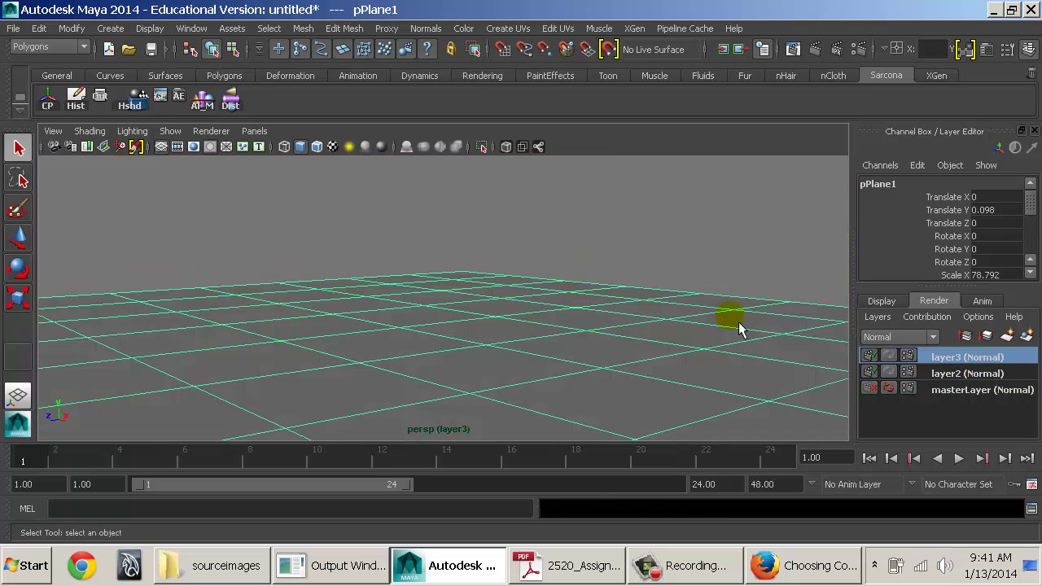
# Step: Alternate between layer2 and layer3 to compare the objects each render layer contains
pyautogui.click(973, 372)
pyautogui.click(976, 357)
pyautogui.click(973, 372)
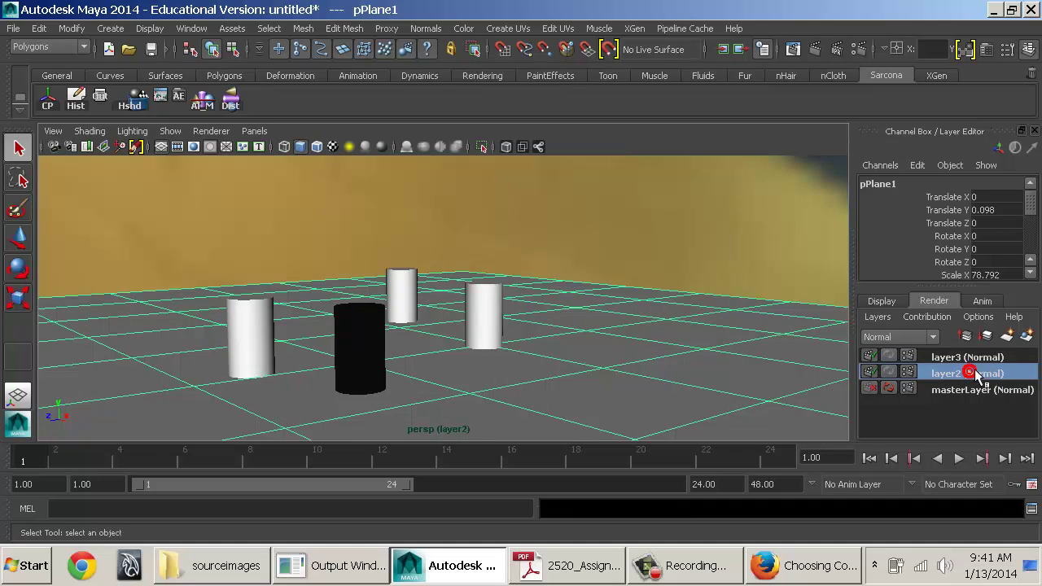
pyautogui.click(975, 357)
pyautogui.click(973, 372)
pyautogui.click(976, 356)
pyautogui.click(966, 372)
pyautogui.click(974, 357)
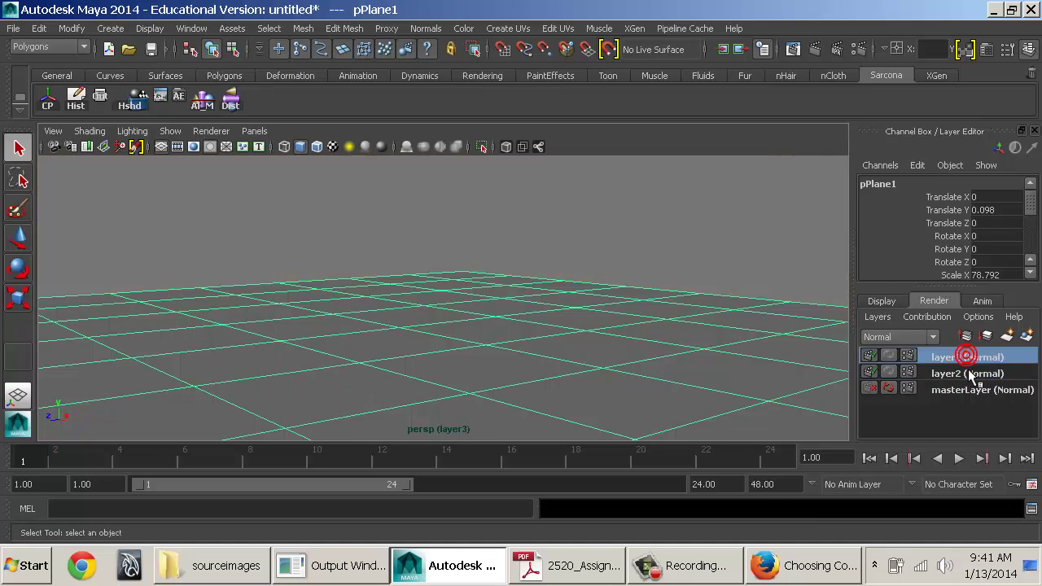
pyautogui.click(968, 372)
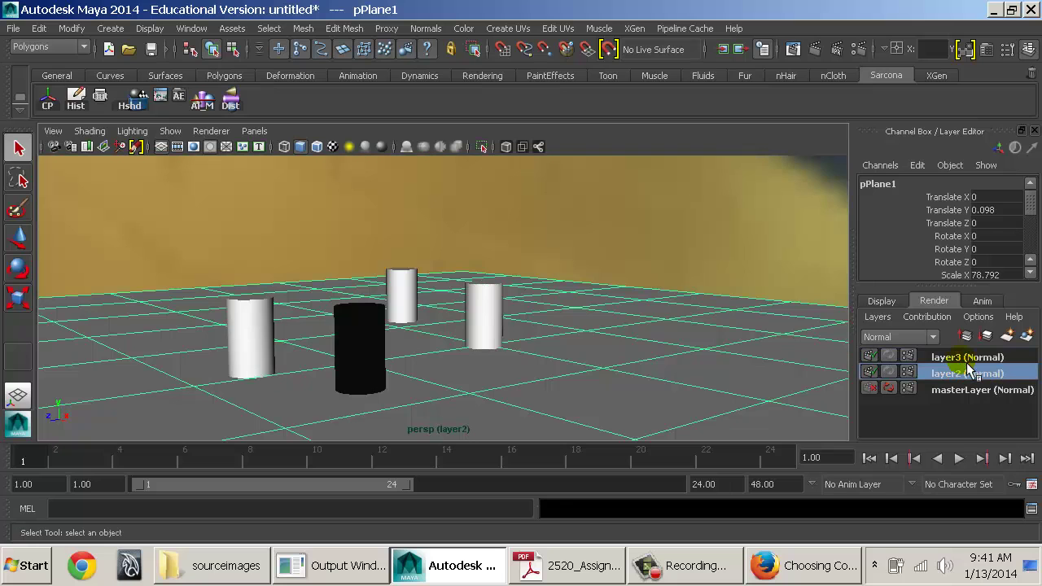
pyautogui.click(966, 362)
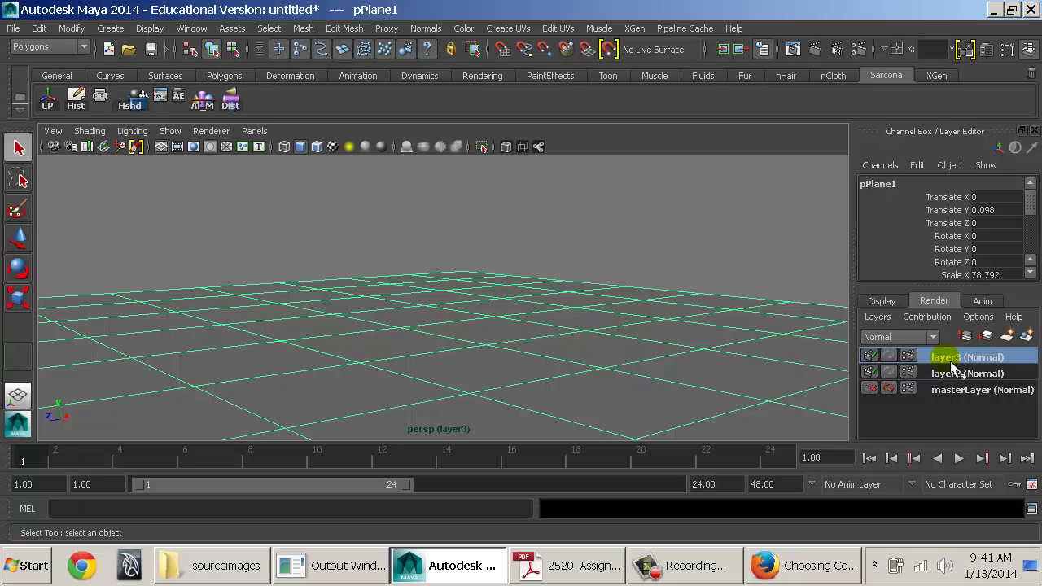
# Step: Activate layer2, select the area light and add it to layer3
pyautogui.click(950, 370)
pyautogui.keyDown('alt'); pyautogui.moveTo(645, 297); pyautogui.dragTo(437, 302, button='right'); pyautogui.keyUp('alt')
pyautogui.click(355, 202)
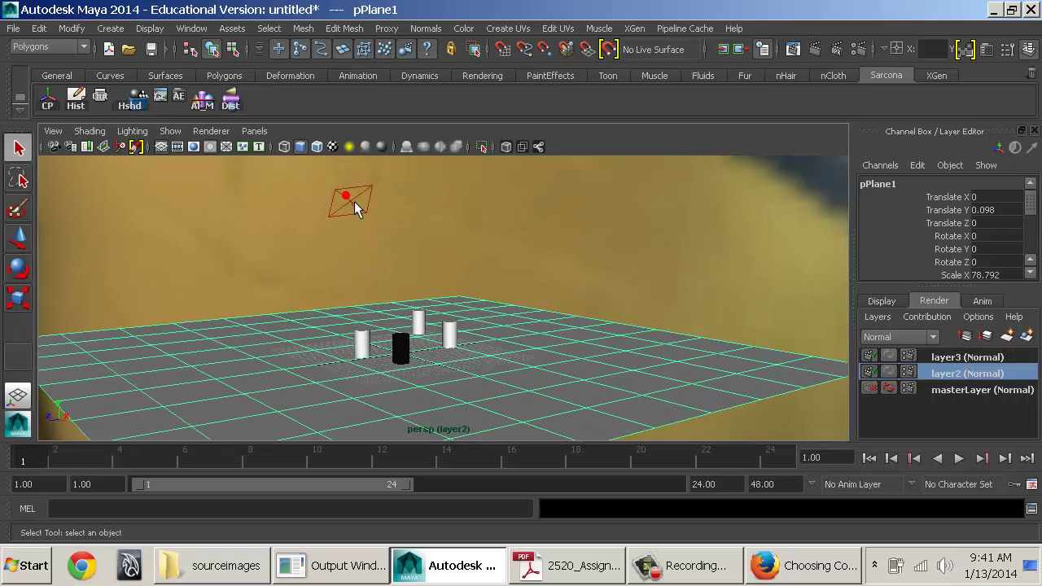
pyautogui.rightClick(951, 361)
pyautogui.click(961, 379)
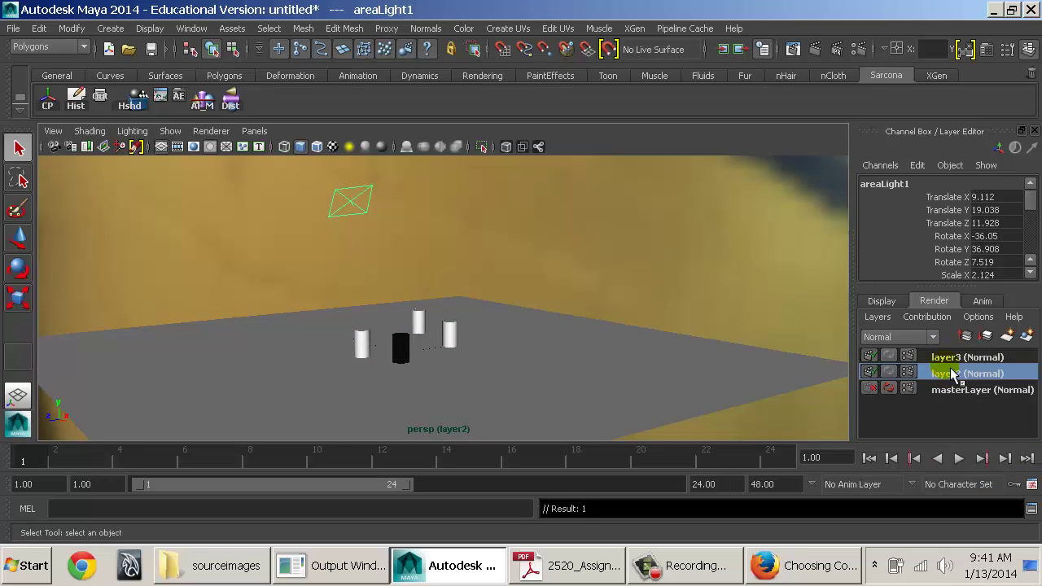
# Step: Check layer3's contents, select the image-based lighting sphere from the master layer, add it to layer3 and activate layer3
pyautogui.click(945, 357)
pyautogui.keyDown('alt'); pyautogui.moveTo(521, 300); pyautogui.dragTo(558, 259, button='right'); pyautogui.keyUp('alt')
pyautogui.click(641, 231)
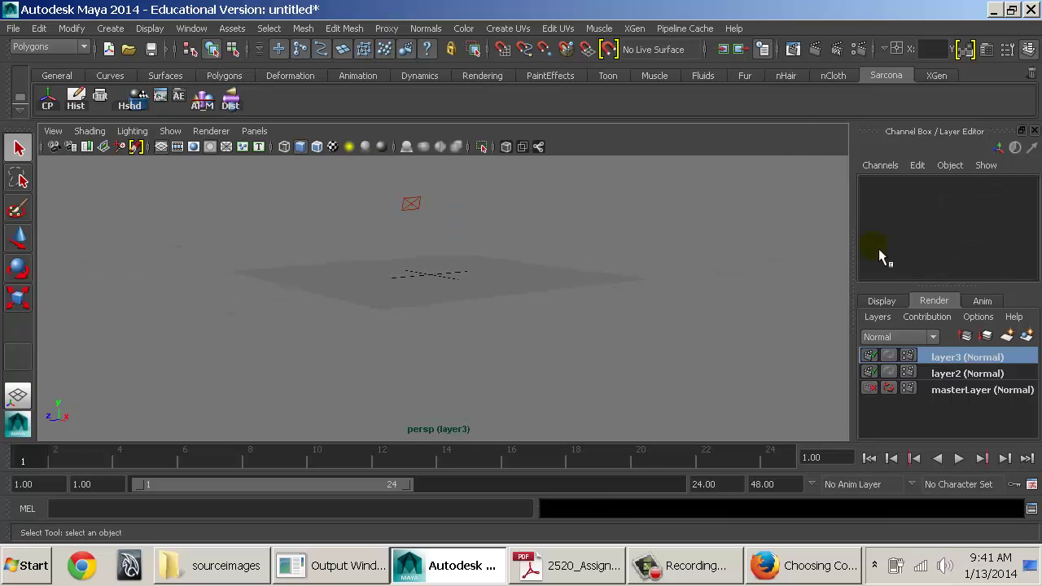
pyautogui.click(961, 389)
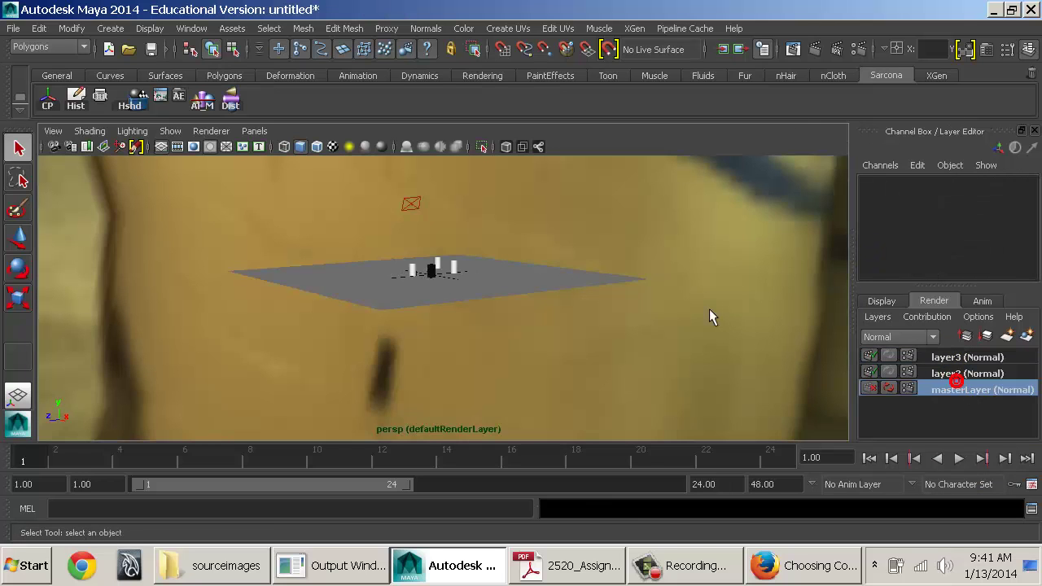
pyautogui.click(709, 308)
pyautogui.rightClick(952, 359)
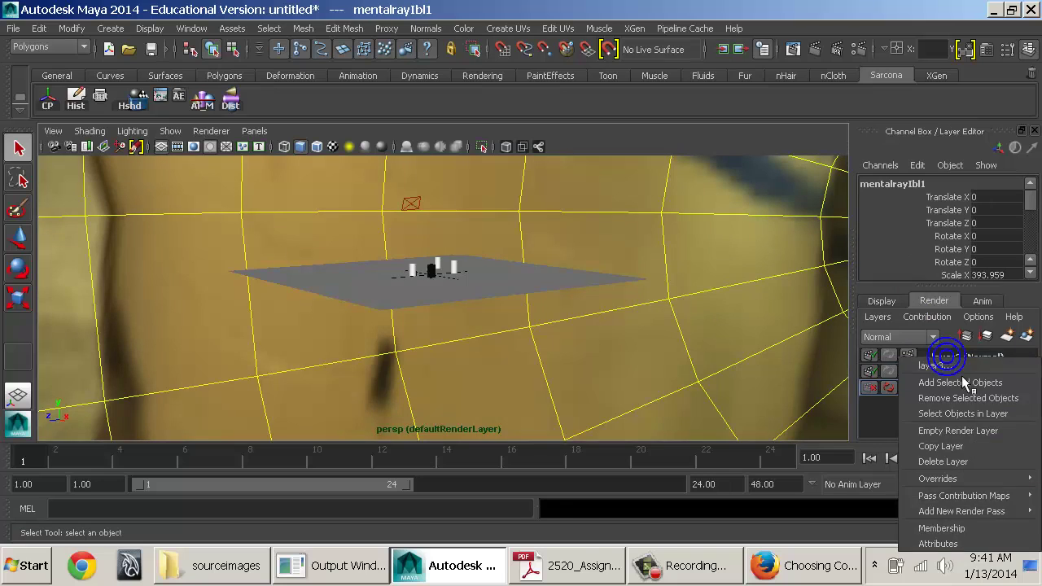
pyautogui.click(952, 357)
# Step: Frame the floor plane up close and render layer3 with mental ray
pyautogui.keyDown('alt'); pyautogui.moveTo(439, 290); pyautogui.dragTo(727, 303, button='right'); pyautogui.keyUp('alt')
pyautogui.keyDown('alt'); pyautogui.moveTo(728, 303); pyautogui.dragTo(696, 377, button='middle'); pyautogui.keyUp('alt')
pyautogui.keyDown('alt'); pyautogui.moveTo(696, 377); pyautogui.dragTo(698, 387); pyautogui.keyUp('alt')
pyautogui.click(817, 52)
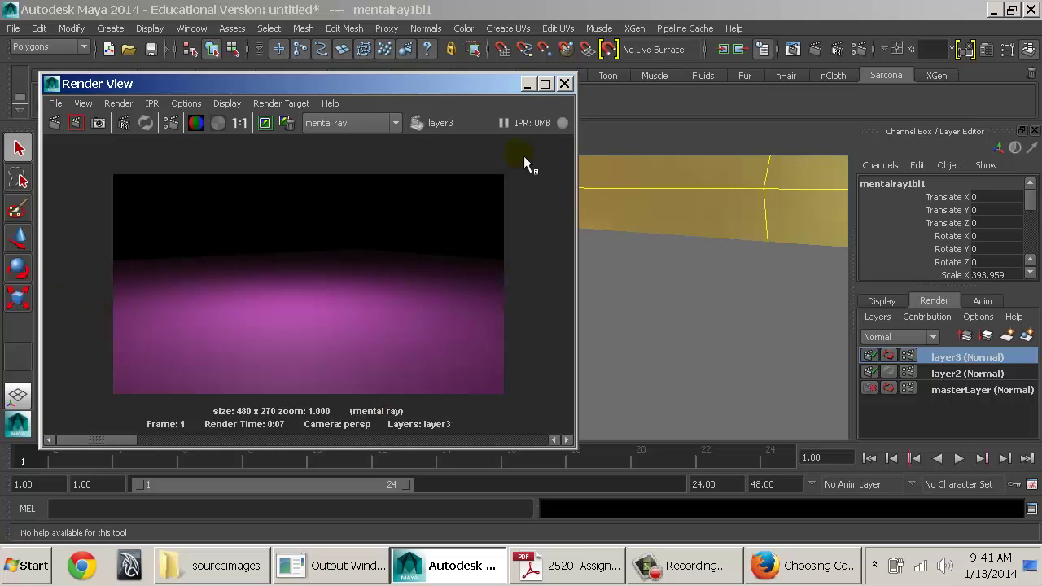
# Step: Close the render window and delete the layer3 render layer
pyautogui.click(565, 84)
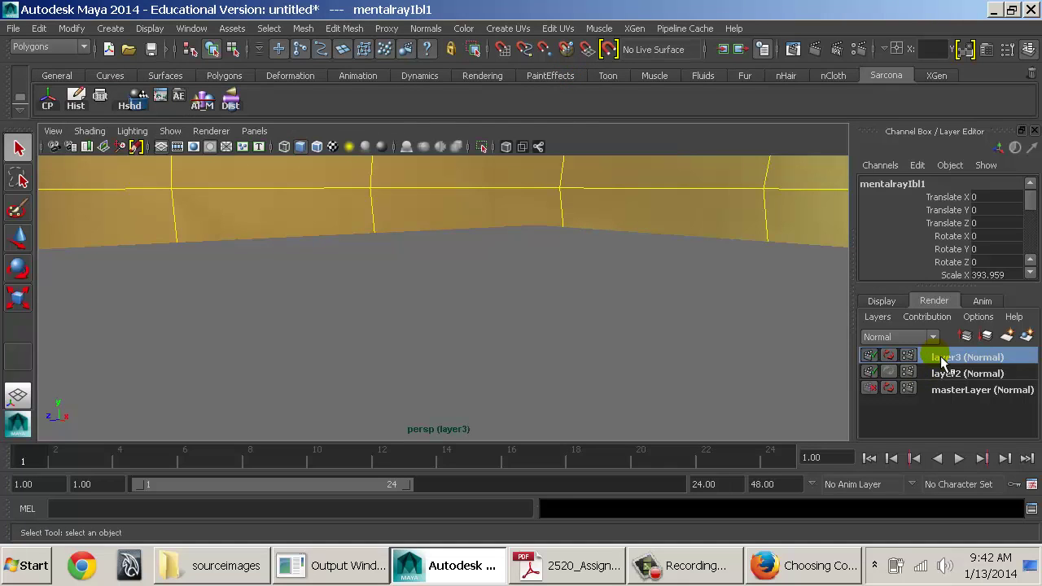
pyautogui.rightClick(935, 361)
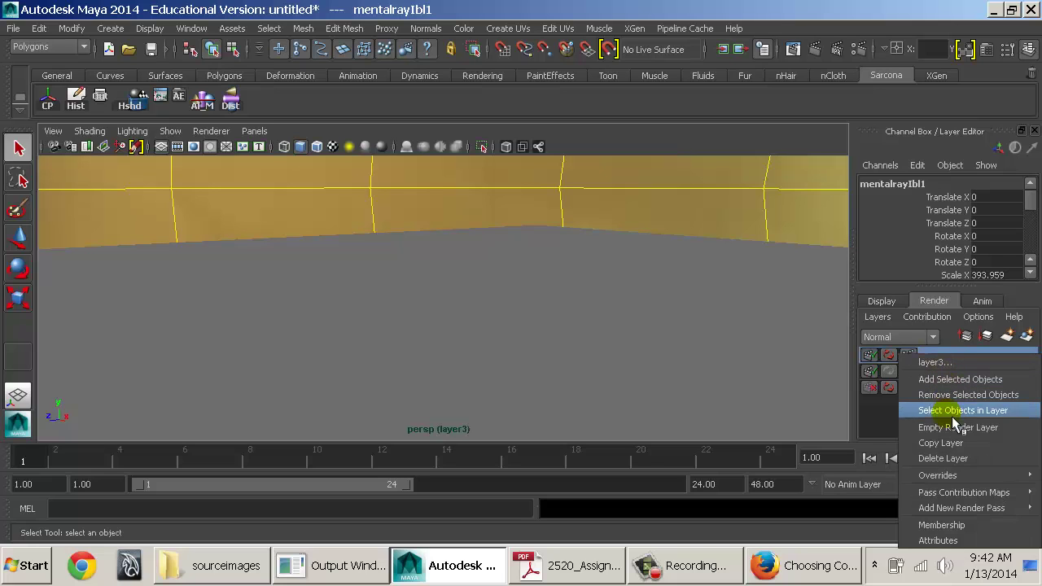
pyautogui.click(948, 458)
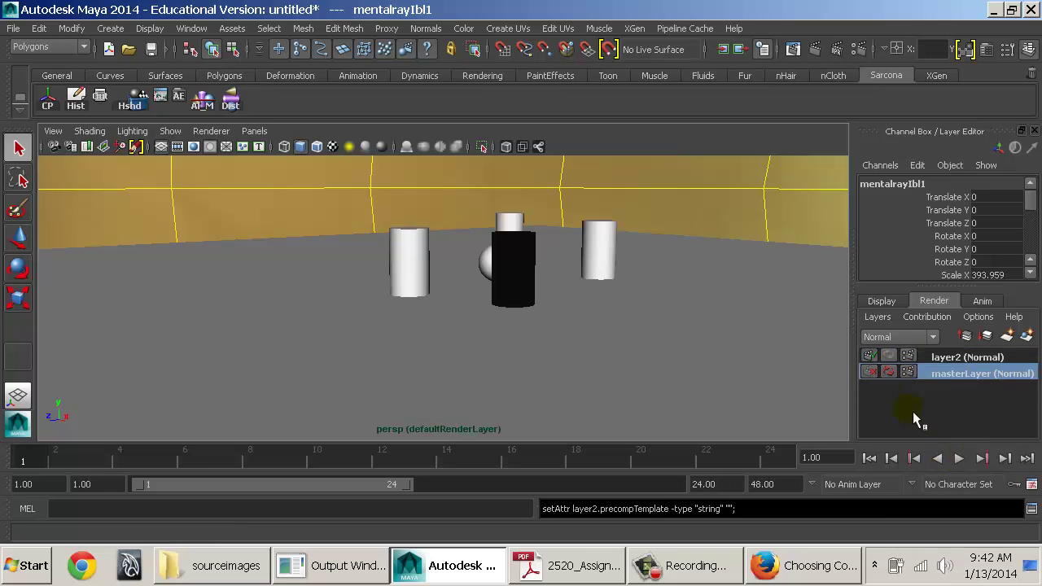
# Step: Switch to the layer2 render layer and rename it as objects
pyautogui.click(945, 356)
pyautogui.keyDown('alt'); pyautogui.moveTo(774, 328); pyautogui.dragTo(530, 346, button='right'); pyautogui.keyUp('alt')
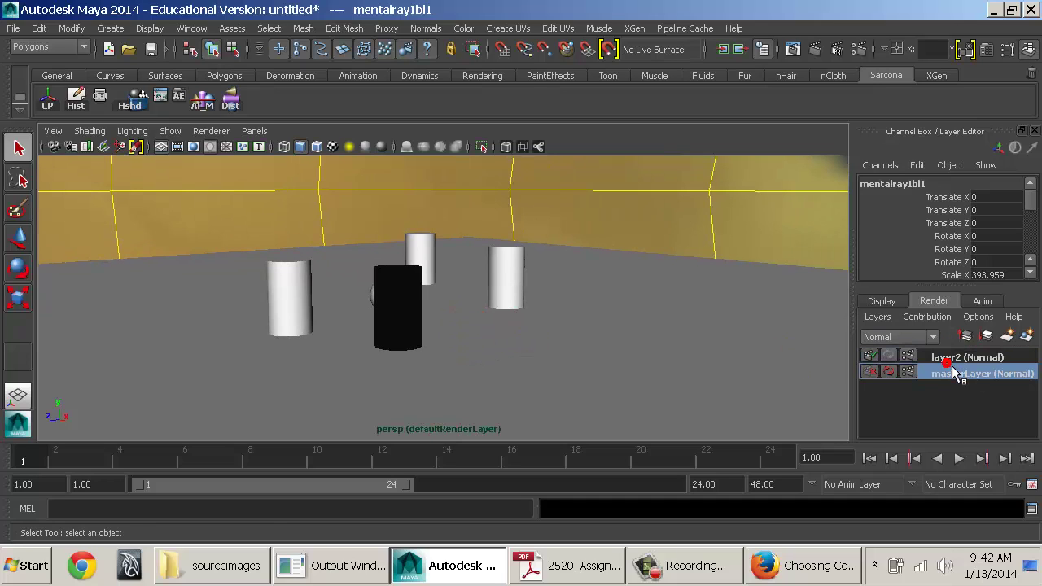
pyautogui.doubleClick(951, 360)
pyautogui.write('objects')
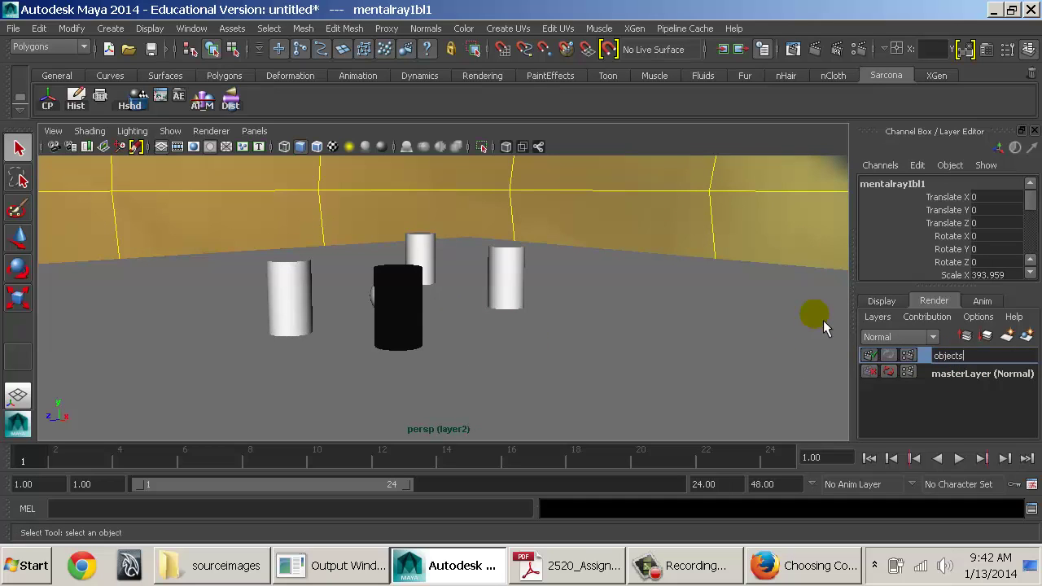
pyautogui.press('Return')
# Step: Bring up the render pass settings for the objects layer and start creating new render passes
pyautogui.keyDown('alt'); pyautogui.moveTo(607, 283); pyautogui.dragTo(578, 265); pyautogui.keyUp('alt')
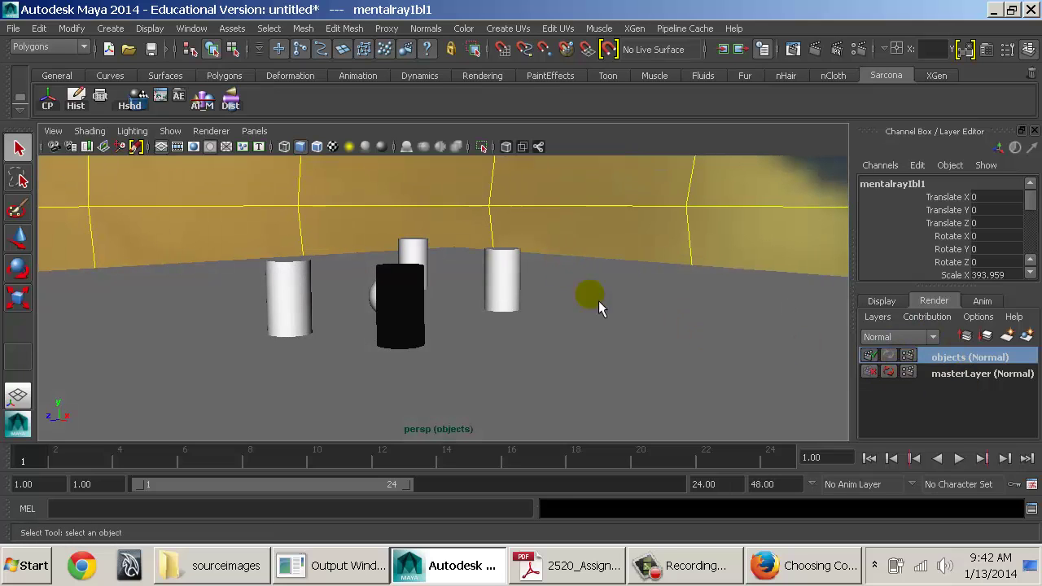
pyautogui.keyDown('alt'); pyautogui.moveTo(519, 279); pyautogui.dragTo(526, 284); pyautogui.keyUp('alt')
pyautogui.keyDown('alt'); pyautogui.moveTo(530, 290); pyautogui.dragTo(591, 303, button='right'); pyautogui.keyUp('alt')
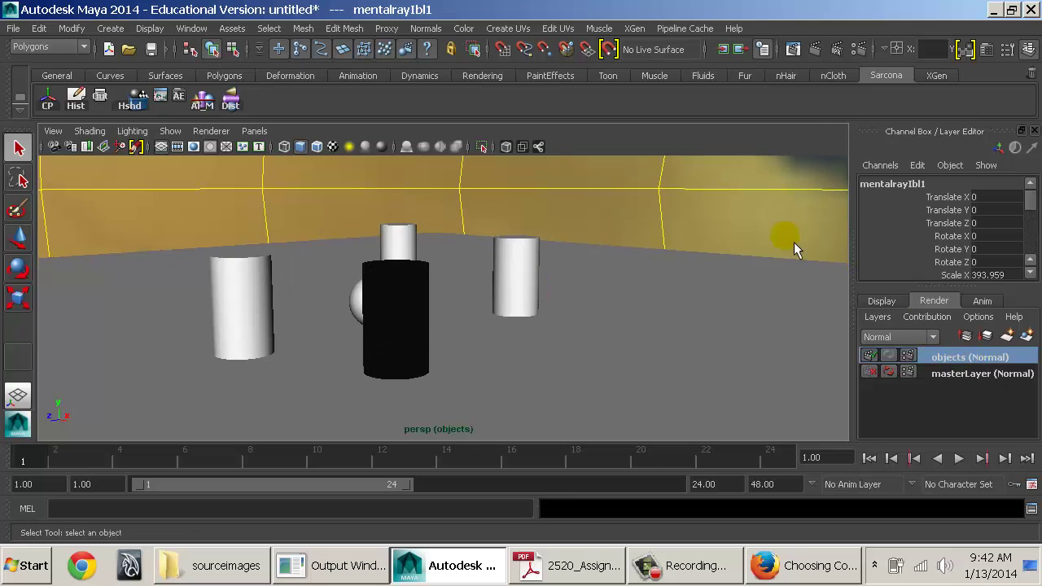
pyautogui.click(857, 50)
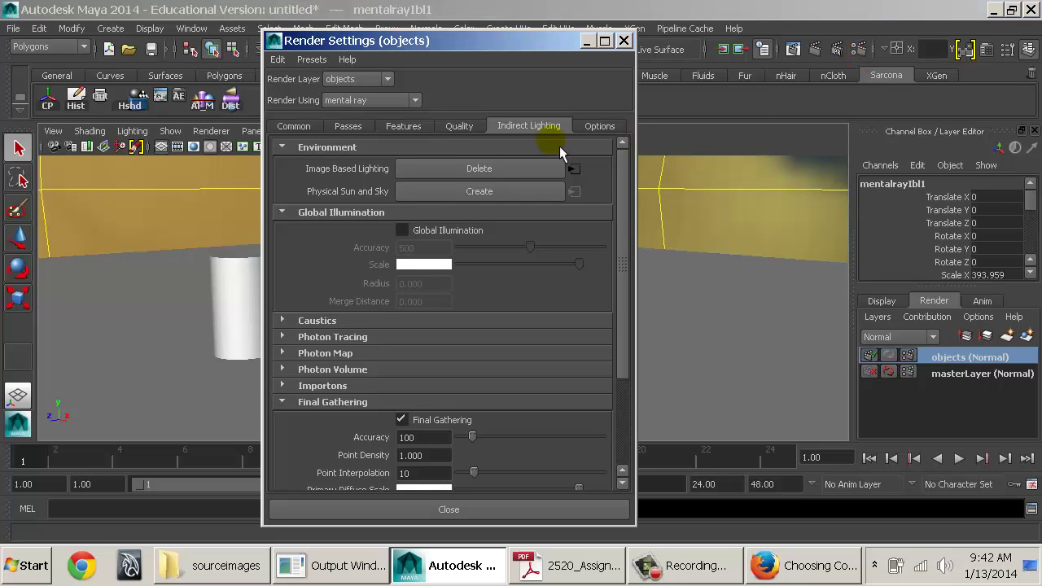
pyautogui.click(350, 127)
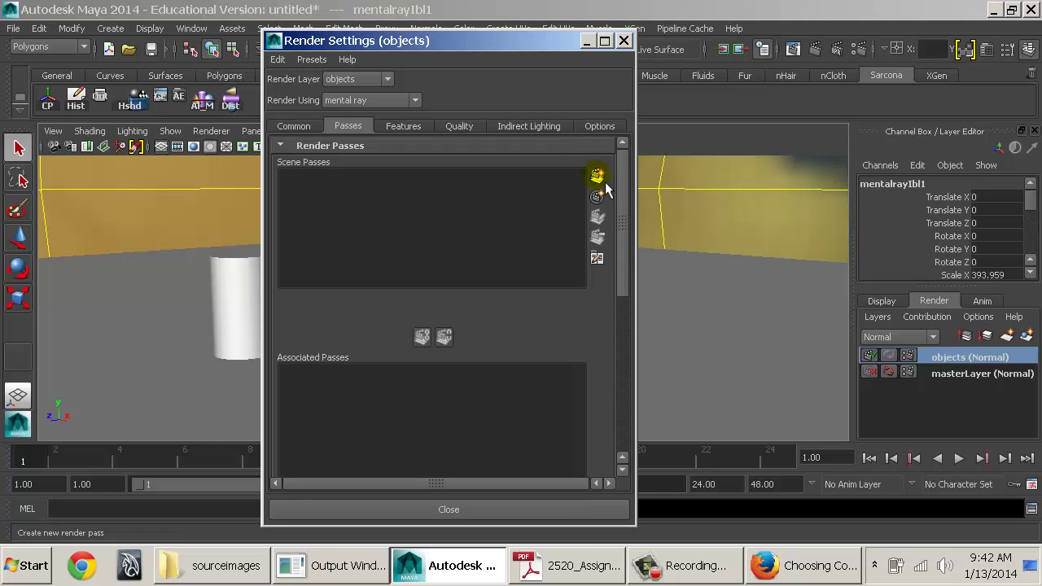
pyautogui.moveTo(635, 177)
pyautogui.mouseDown()
pyautogui.moveTo(598, 191)
pyautogui.moveTo(639, 190)
pyautogui.mouseUp()
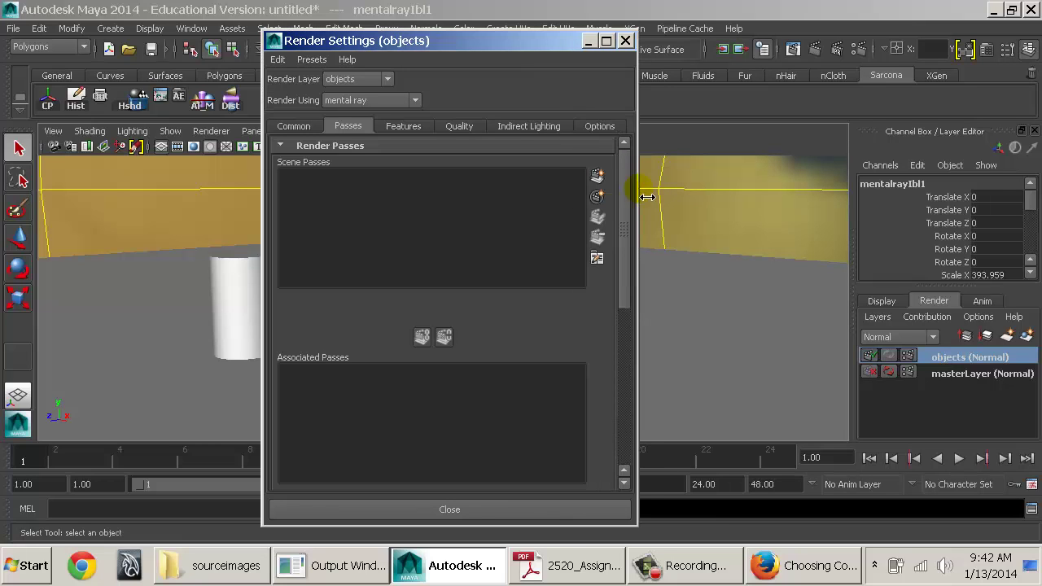
pyautogui.click(605, 183)
pyautogui.moveTo(502, 94); pyautogui.dragTo(312, 104)
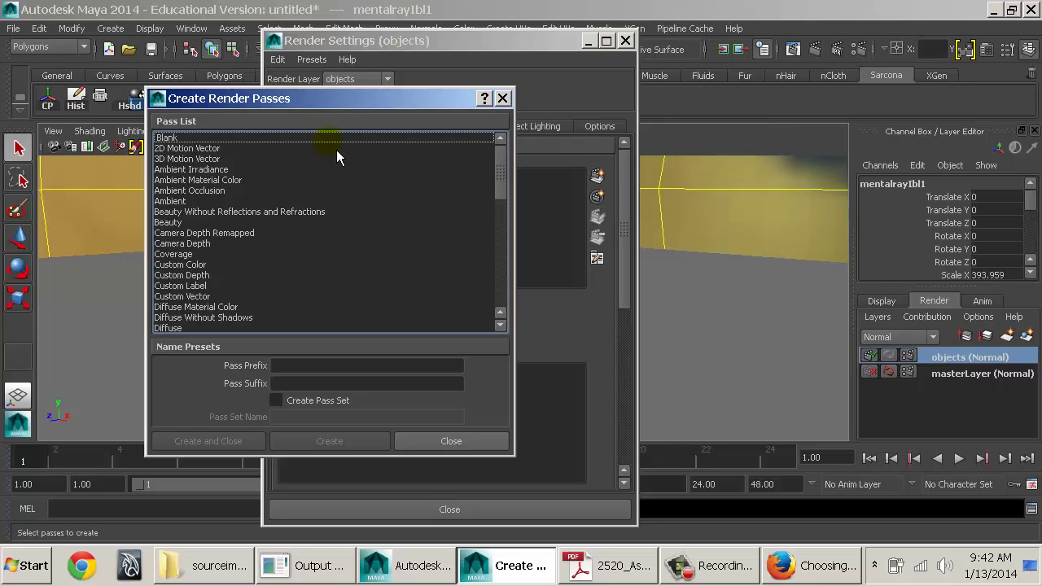
# Step: Select the Diffuse, Indirect, Reflection, Refraction, Specular and Translucence passes for creation
pyautogui.scroll(-1, 217, 284)
pyautogui.click(203, 296)
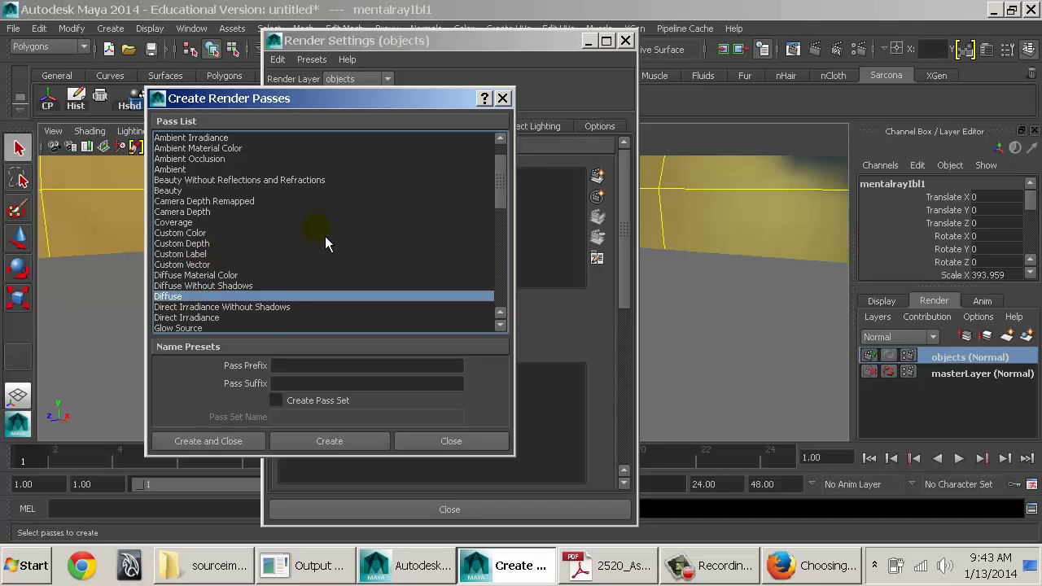
pyautogui.scroll(-3, 309, 244)
pyautogui.keyDown('ctrl'); pyautogui.click(186, 265); pyautogui.keyUp('ctrl')
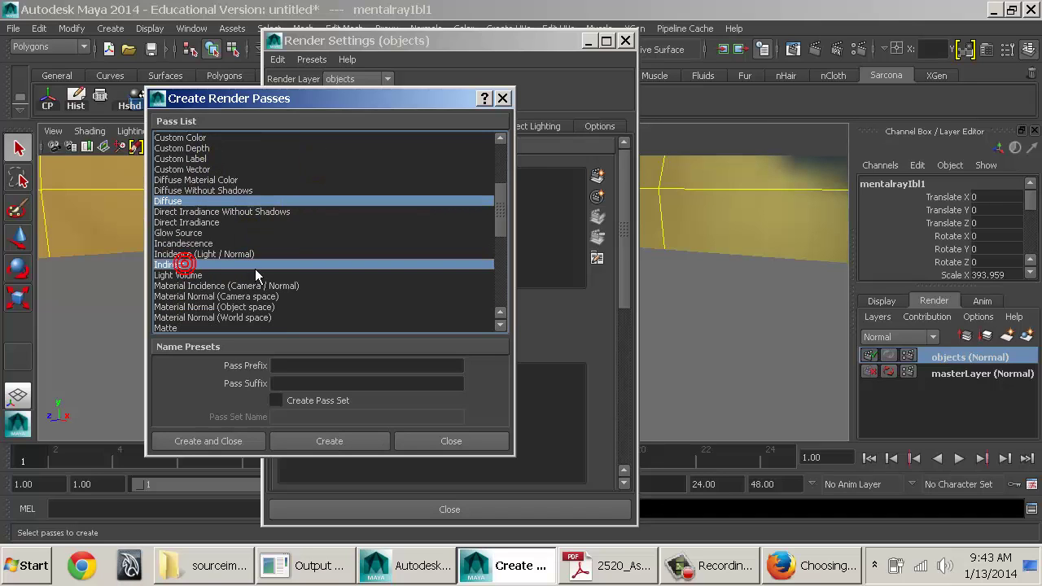
pyautogui.scroll(-5, 299, 272)
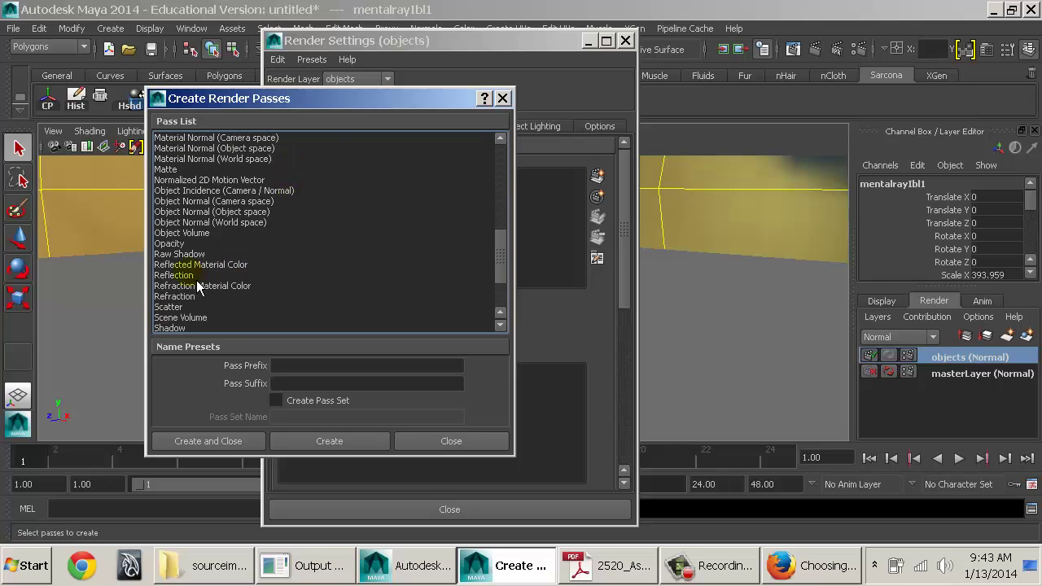
pyautogui.keyDown('ctrl'); pyautogui.click(196, 276); pyautogui.keyUp('ctrl')
pyautogui.keyDown('ctrl'); pyautogui.click(198, 297); pyautogui.keyUp('ctrl')
pyautogui.scroll(-1, 198, 299)
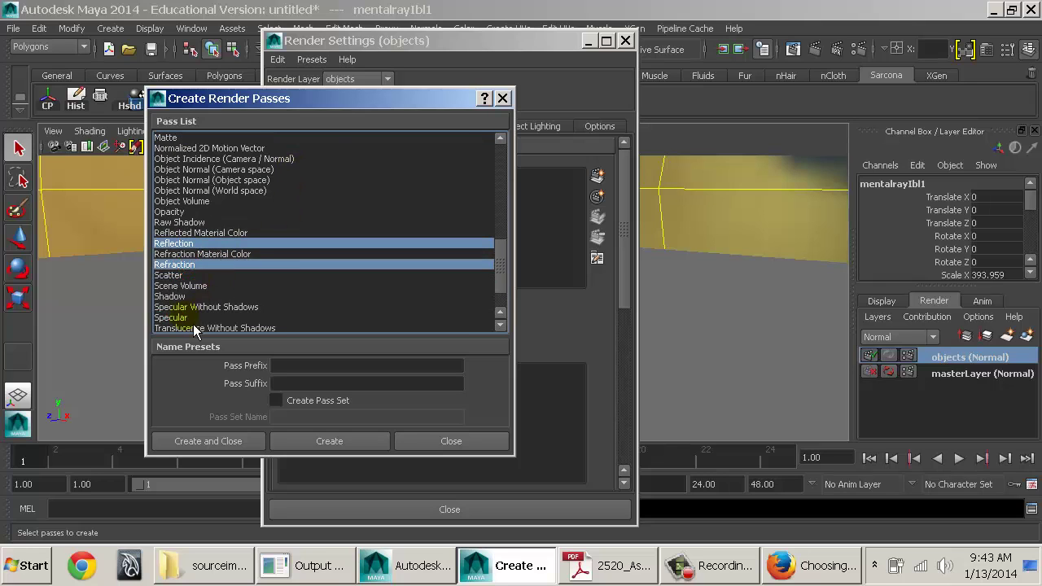
pyautogui.scroll(-1, 314, 270)
pyautogui.keyDown('ctrl'); pyautogui.click(311, 275); pyautogui.keyUp('ctrl')
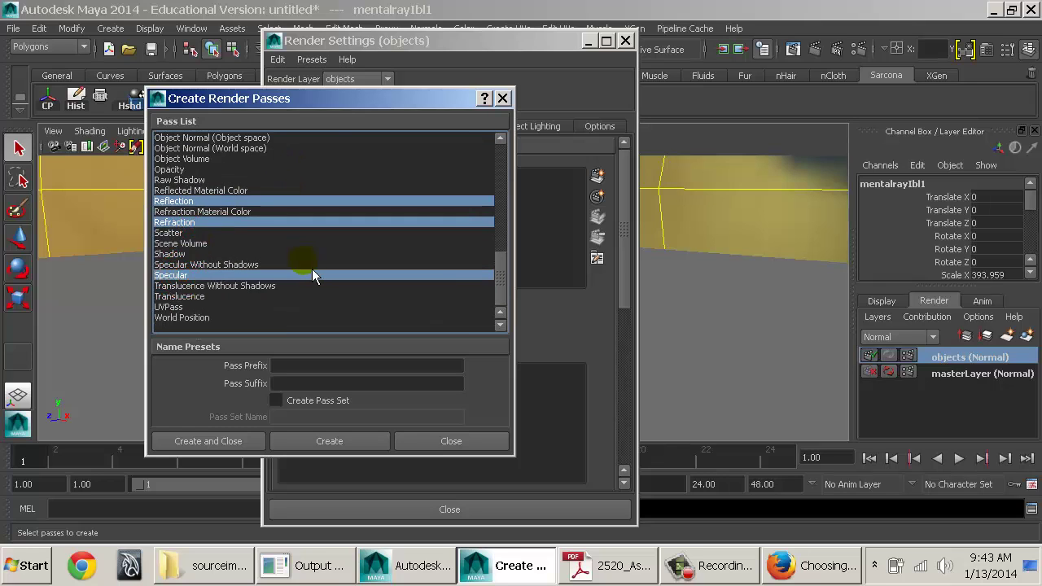
pyautogui.keyDown('ctrl'); pyautogui.click(195, 297); pyautogui.keyUp('ctrl')
# Step: Add Incandescence to the pass selection, review the chosen passes and create them all
pyautogui.scroll(2, 283, 283)
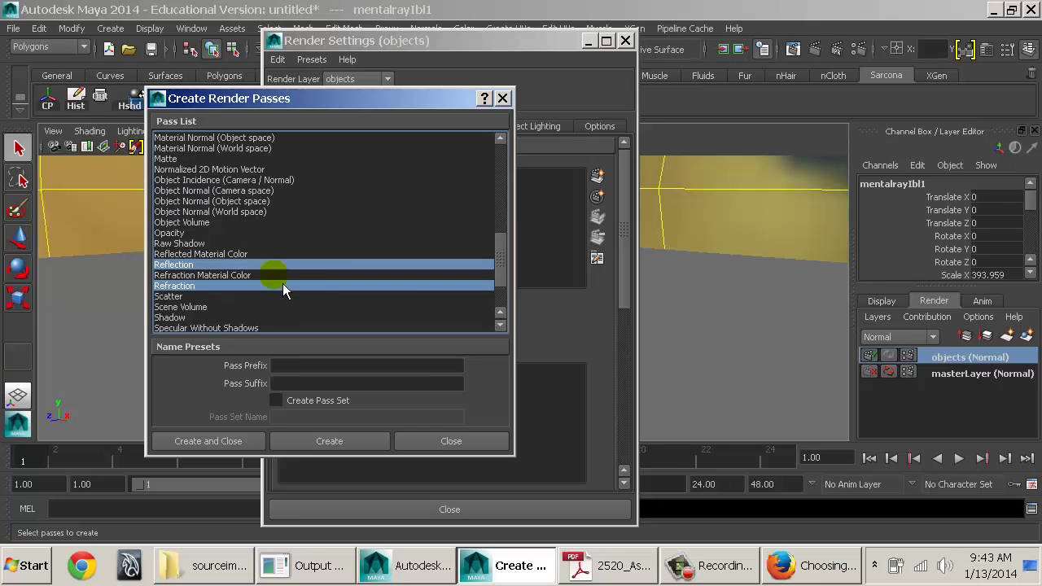
pyautogui.scroll(6, 282, 283)
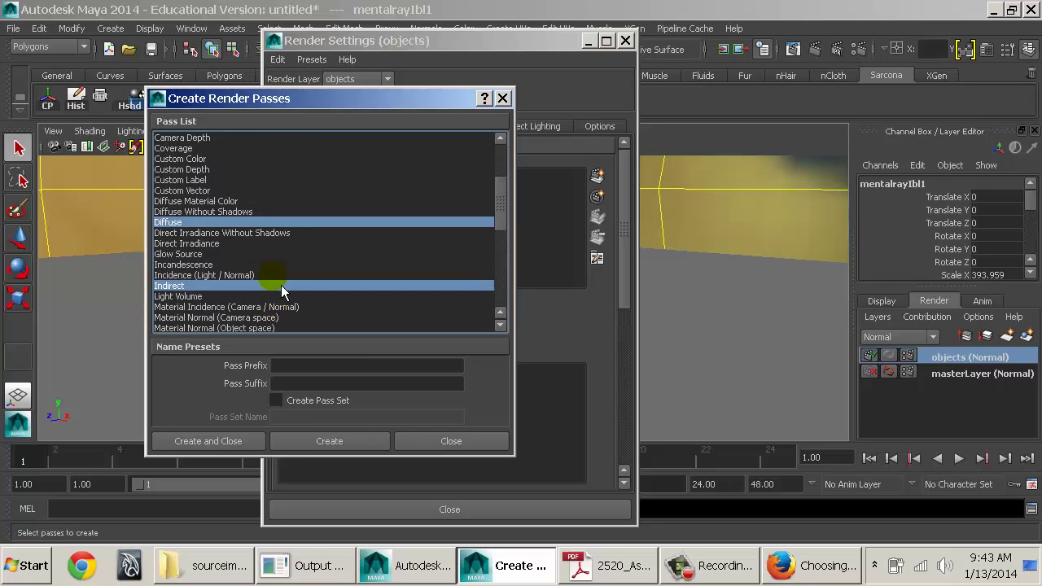
pyautogui.keyDown('ctrl'); pyautogui.click(215, 265); pyautogui.keyUp('ctrl')
pyautogui.moveTo(502, 200); pyautogui.dragTo(452, 216)
pyautogui.scroll(-6, 223, 269)
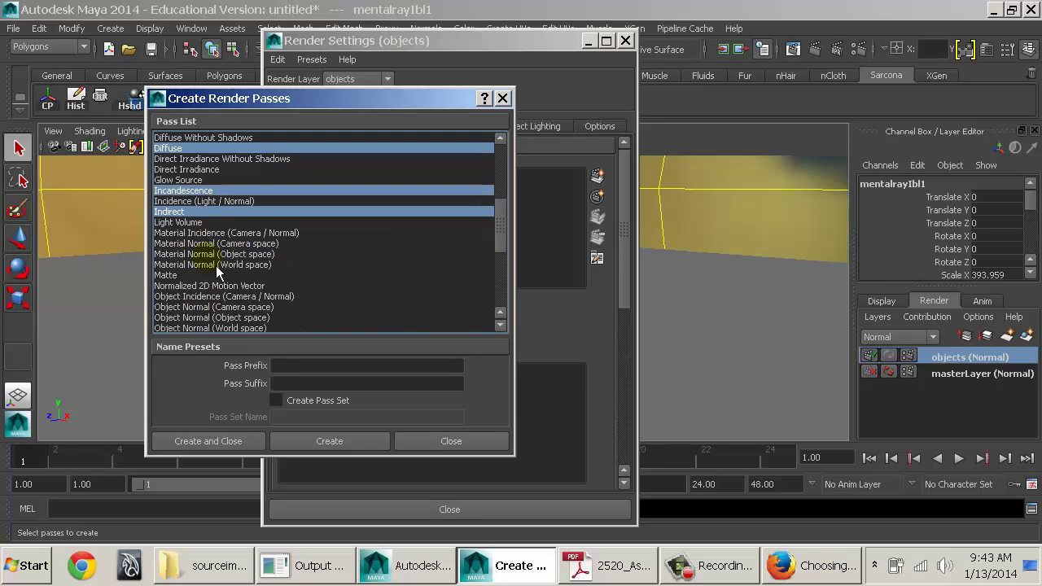
pyautogui.scroll(-1, 214, 262)
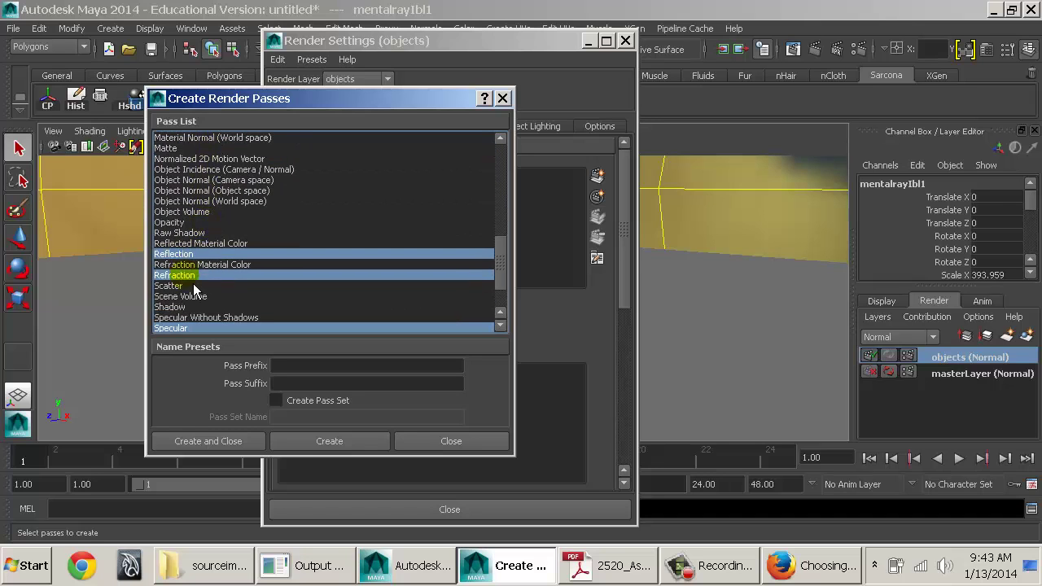
pyautogui.scroll(-2, 195, 285)
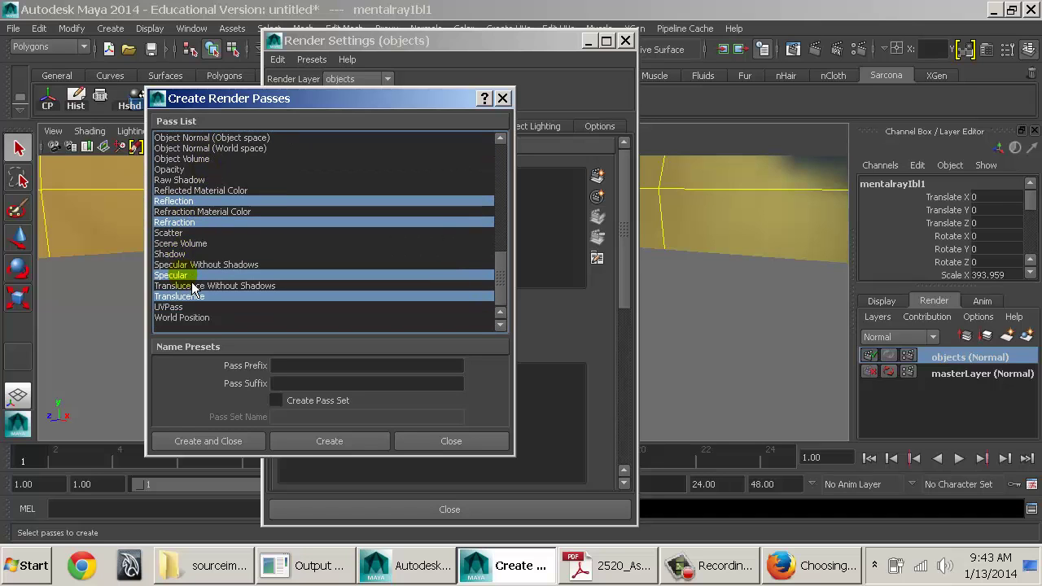
pyautogui.click(212, 445)
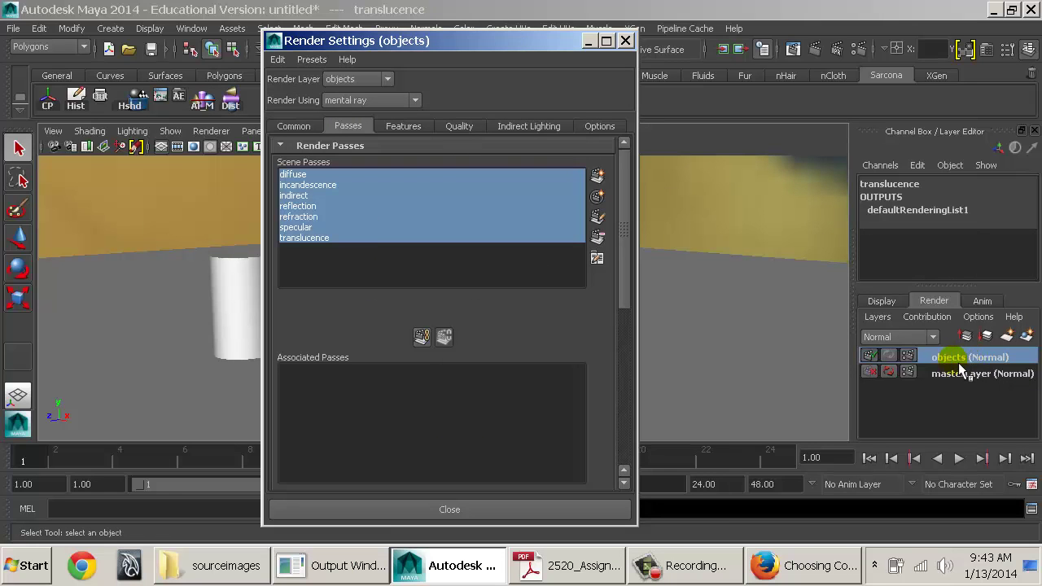
# Step: Associate all the scene passes with the objects layer and render the layer with mental ray
pyautogui.click(428, 343)
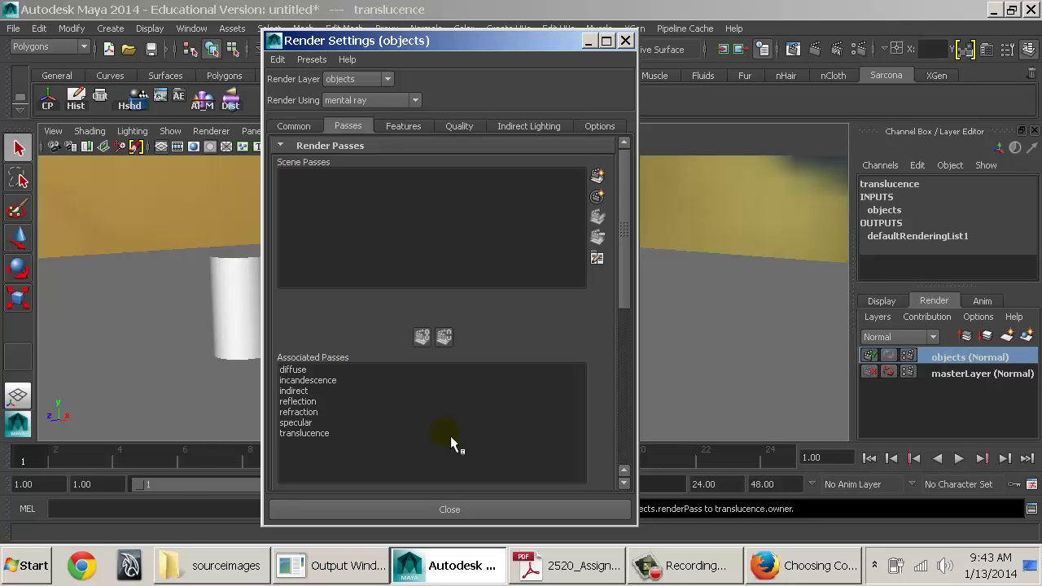
pyautogui.click(817, 50)
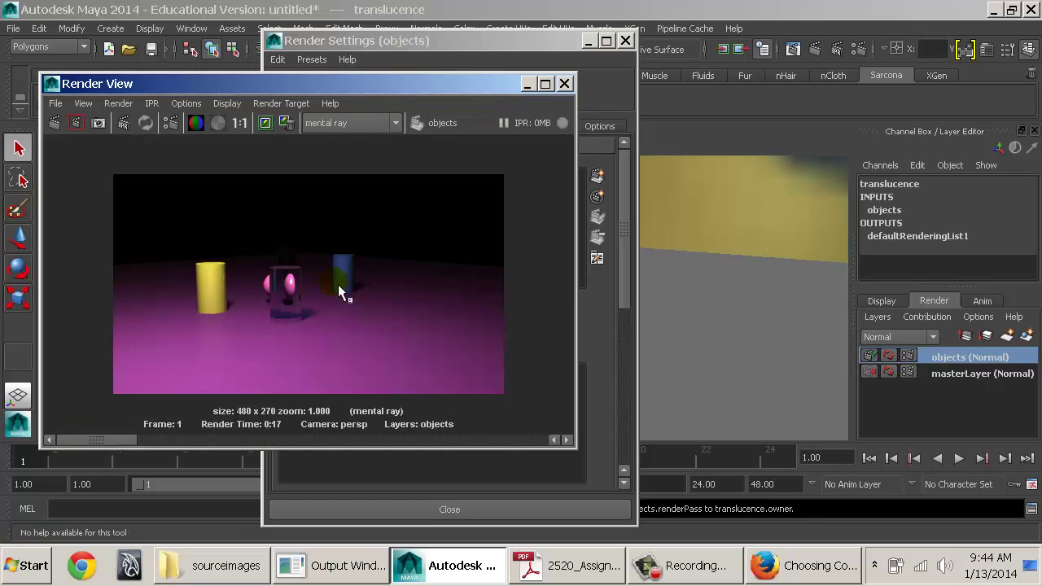
# Step: Detach the Load Render Pass list as a floating window and place it clear of the rendered image
pyautogui.click(64, 104)
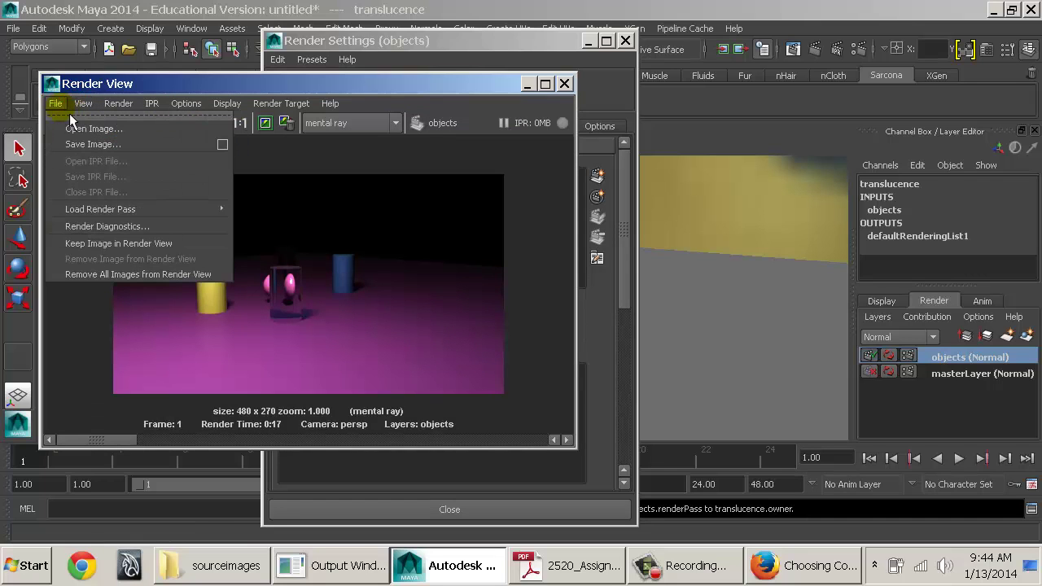
pyautogui.moveTo(160, 210)
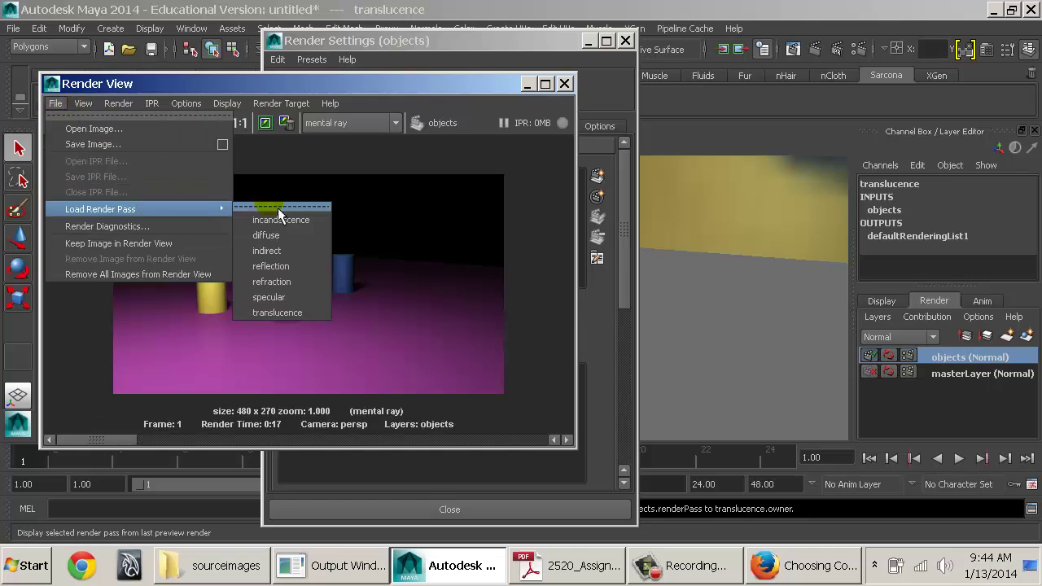
pyautogui.click(278, 208)
pyautogui.click(285, 190)
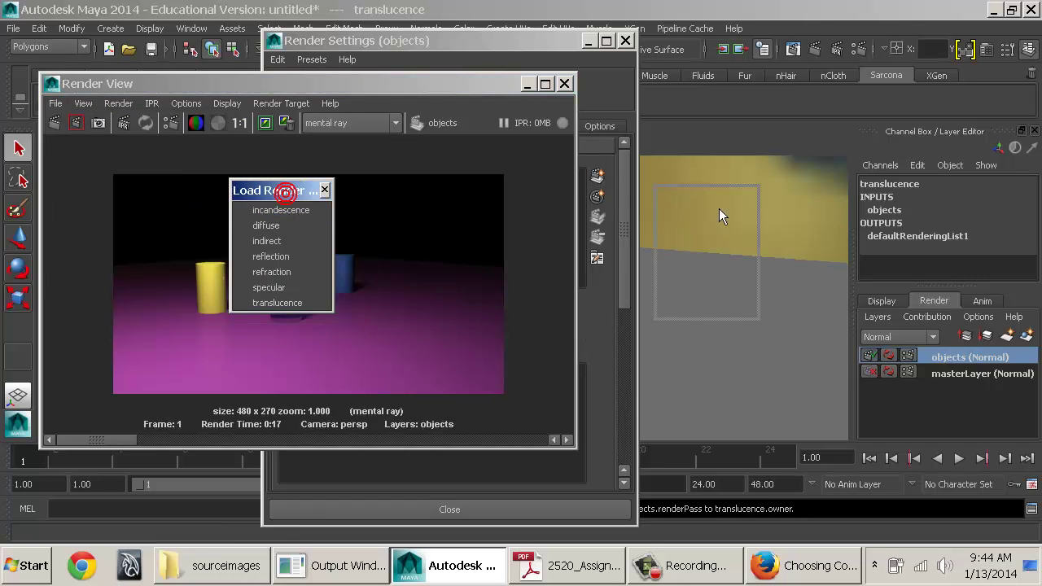
pyautogui.moveTo(720, 208); pyautogui.dragTo(761, 179)
# Step: Load the incandescence pass, examine it in the maximized image viewer and dismiss the viewer
pyautogui.click(778, 198)
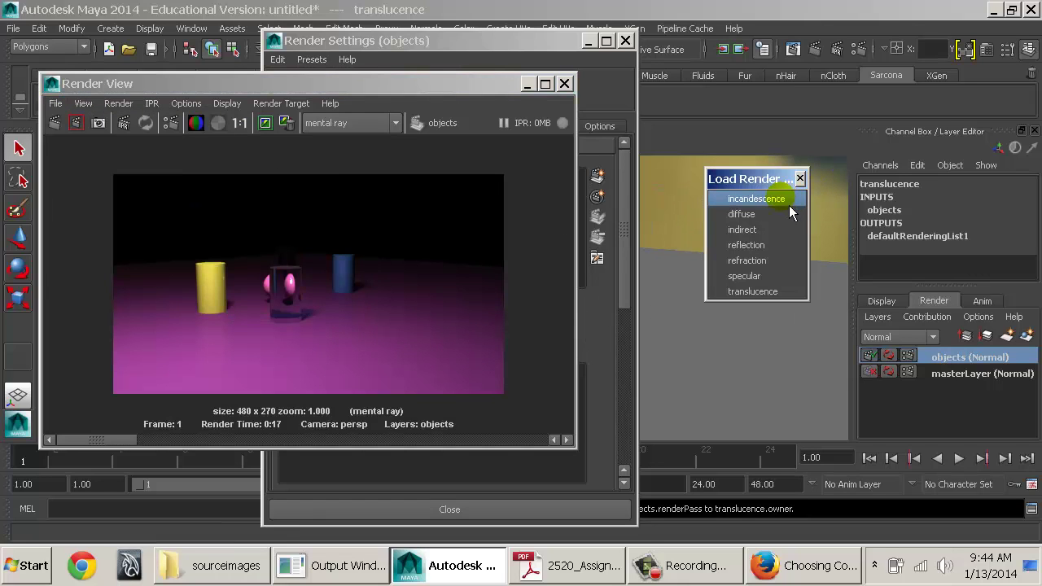
pyautogui.click(786, 208)
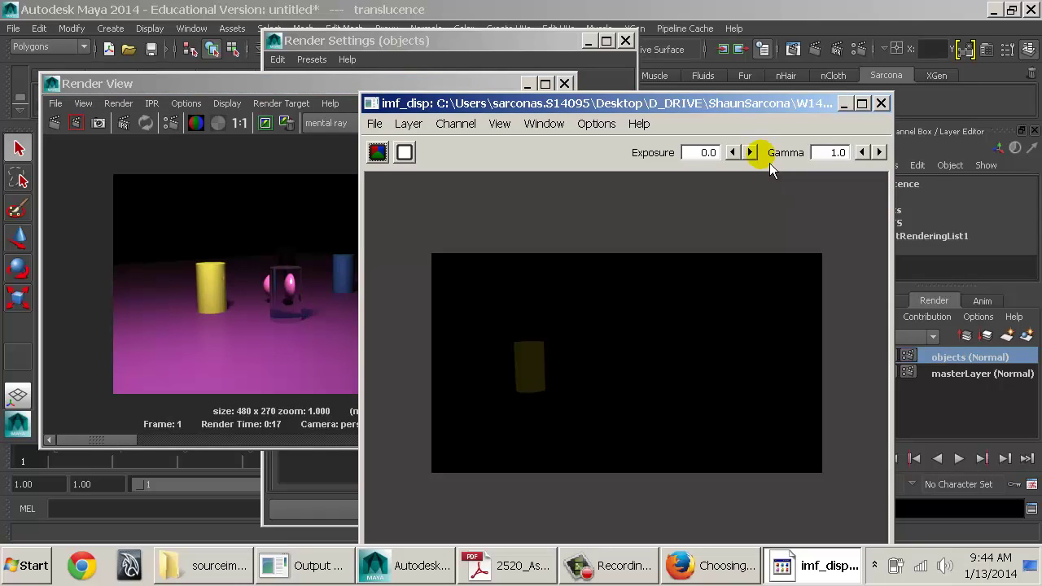
pyautogui.doubleClick(757, 104)
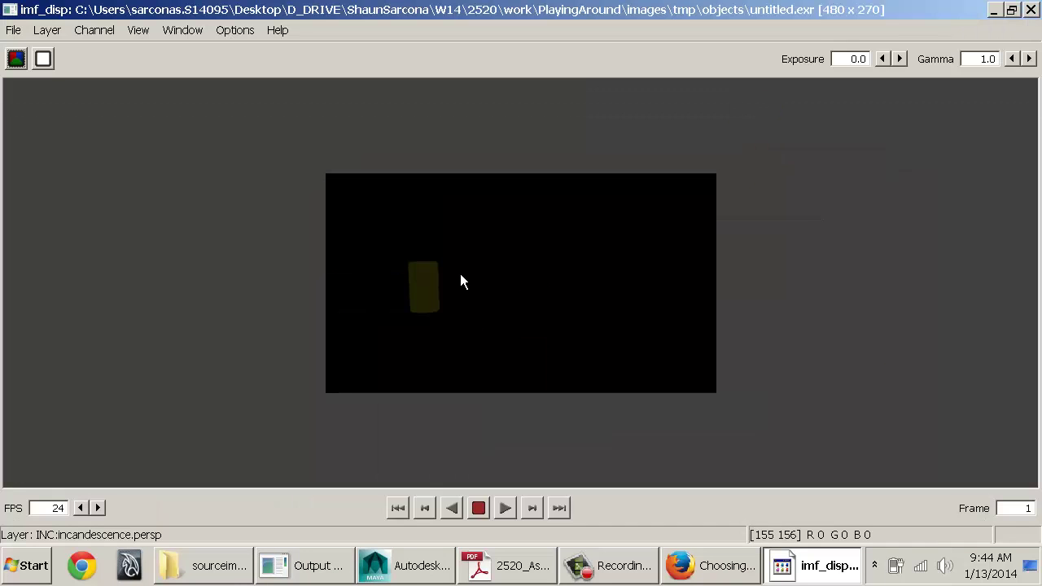
pyautogui.moveTo(451, 236); pyautogui.dragTo(405, 344)
pyautogui.click(9, 10)
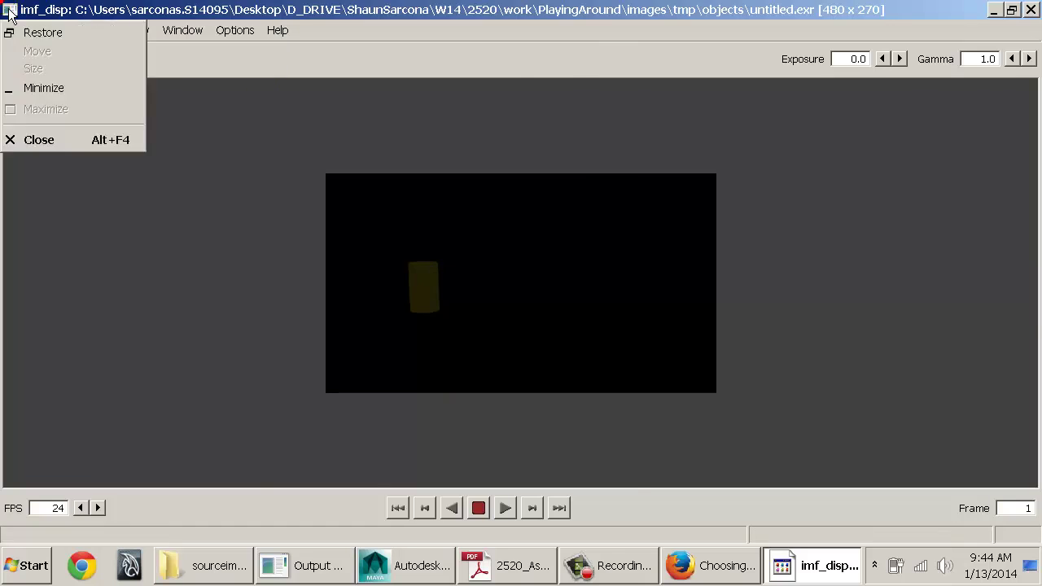
pyautogui.click(43, 87)
# Step: Load and examine the diffuse and indirect passes one after the other, dismissing the image viewer after each
pyautogui.click(754, 217)
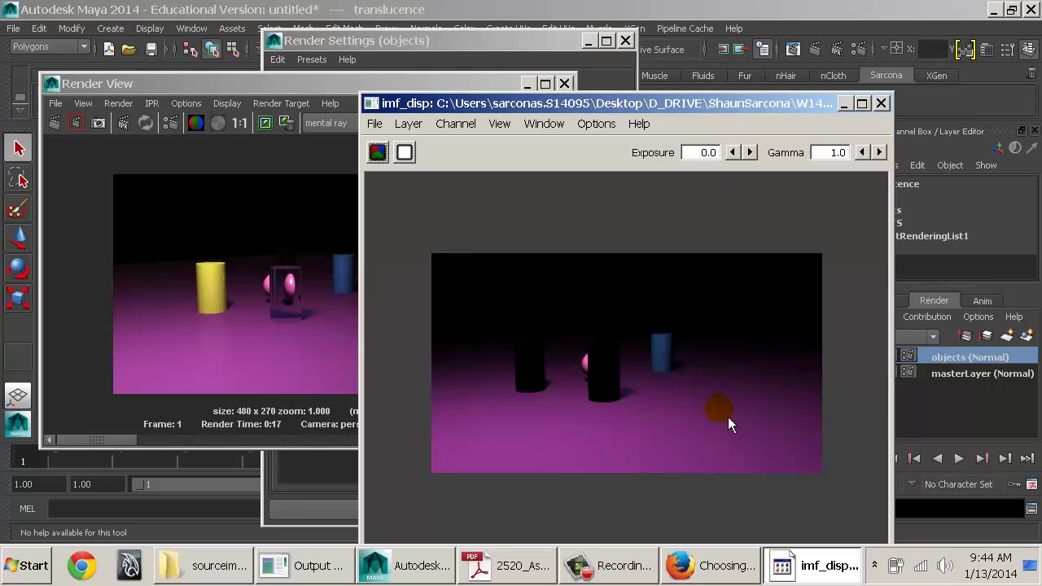
pyautogui.moveTo(558, 318)
pyautogui.mouseDown()
pyautogui.moveTo(513, 421)
pyautogui.moveTo(495, 419)
pyautogui.mouseUp()
pyautogui.click(881, 103)
pyautogui.click(746, 245)
pyautogui.click(741, 230)
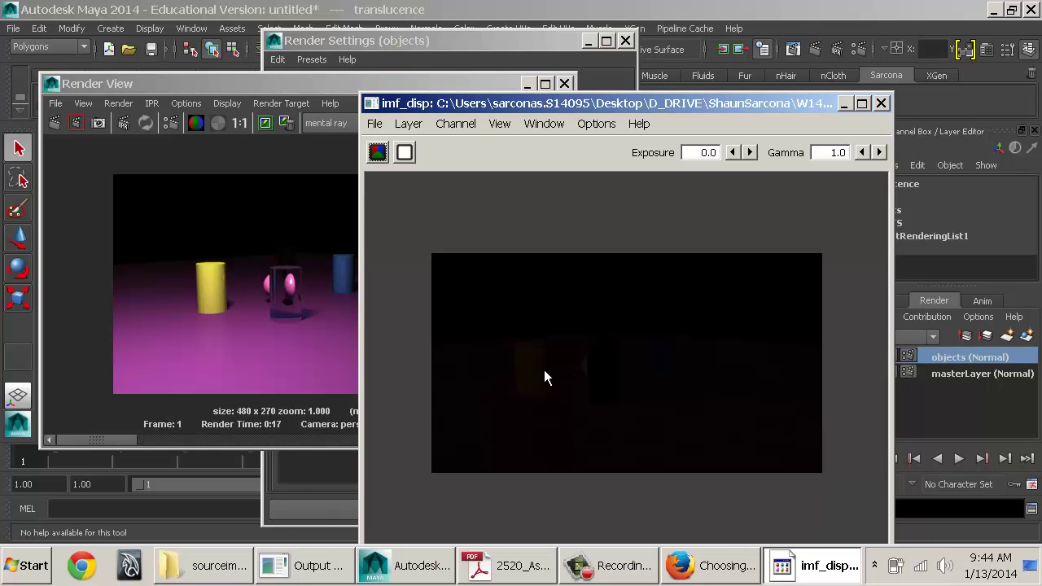
pyautogui.click(881, 103)
# Step: Load and examine the reflection, refraction and specular passes in turn, dismissing the image viewer after each
pyautogui.click(768, 245)
pyautogui.click(881, 104)
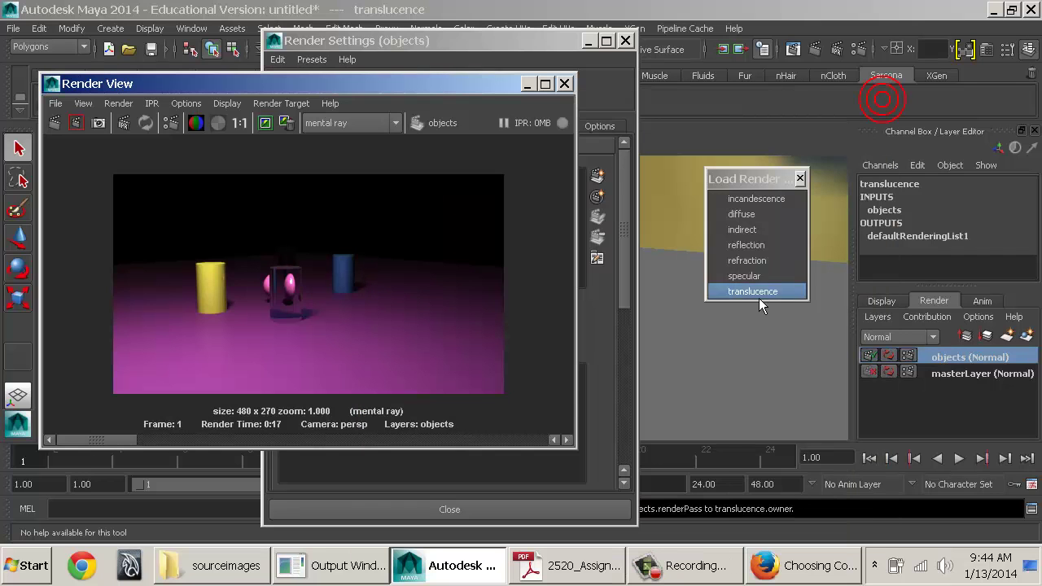
pyautogui.click(751, 266)
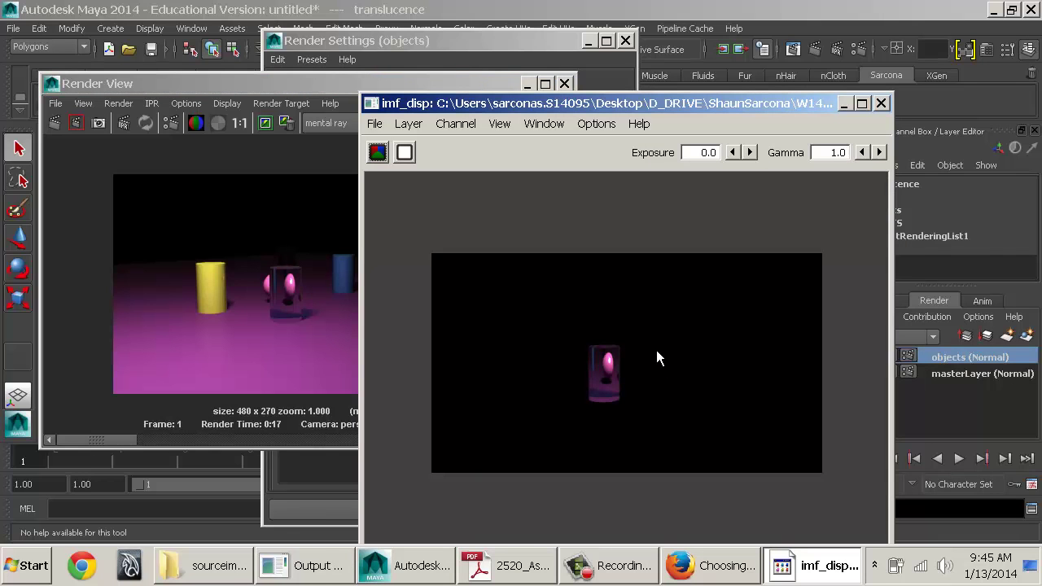
pyautogui.click(881, 103)
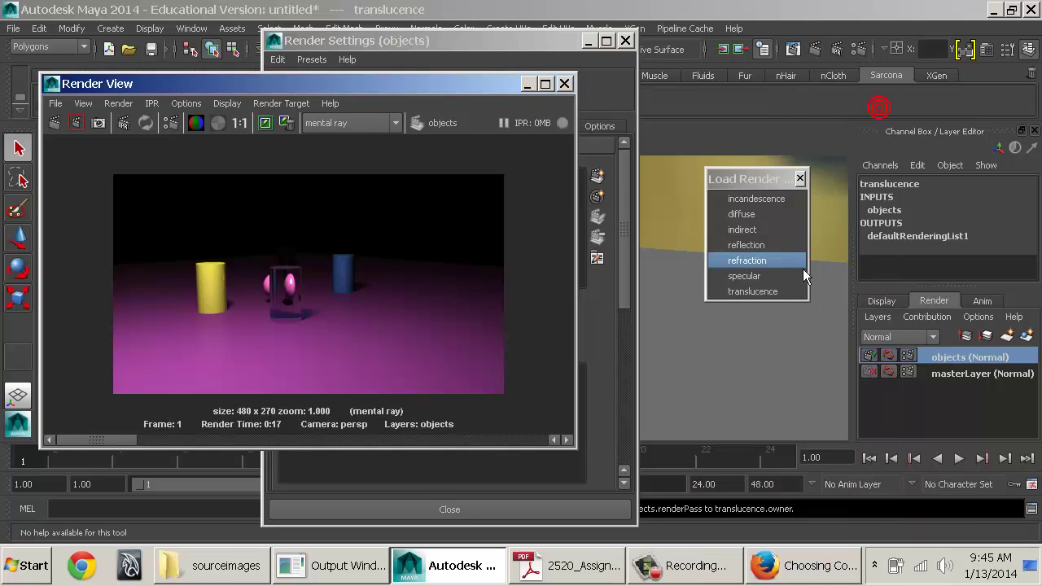
pyautogui.click(764, 275)
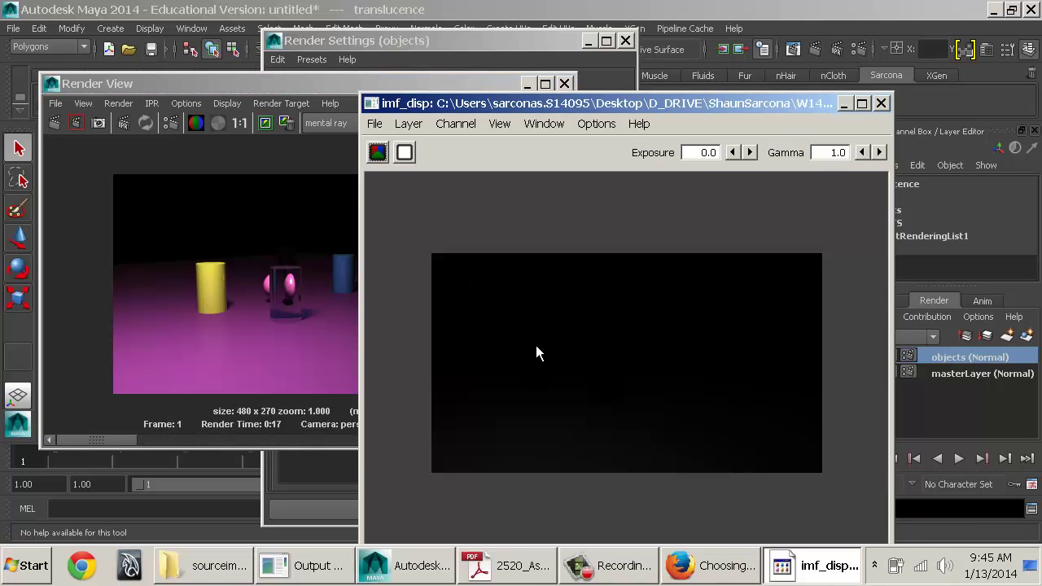
pyautogui.click(881, 103)
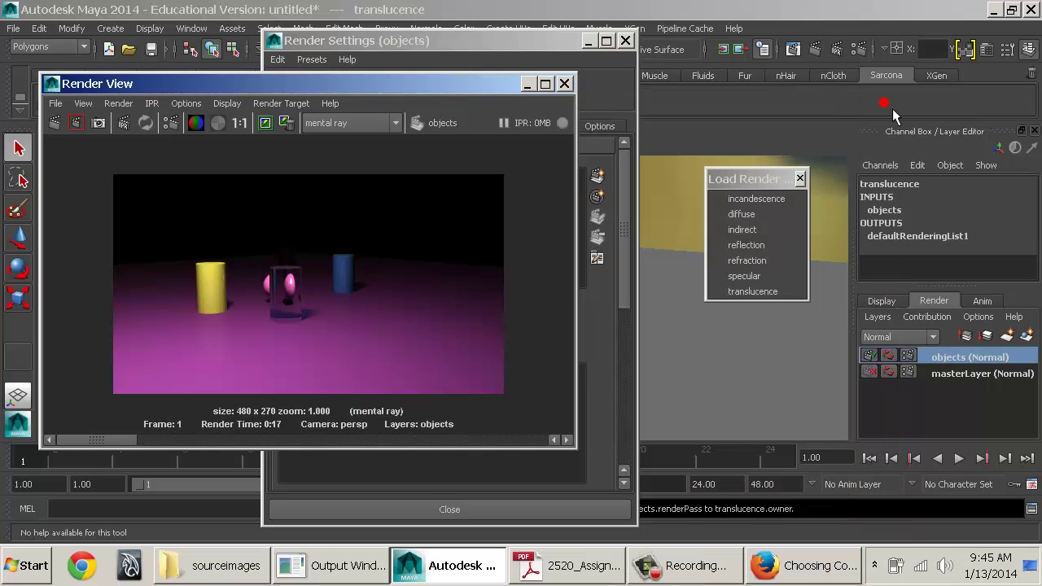
# Step: Load and examine the translucence pass, dismissing the image viewer when done
pyautogui.click(753, 294)
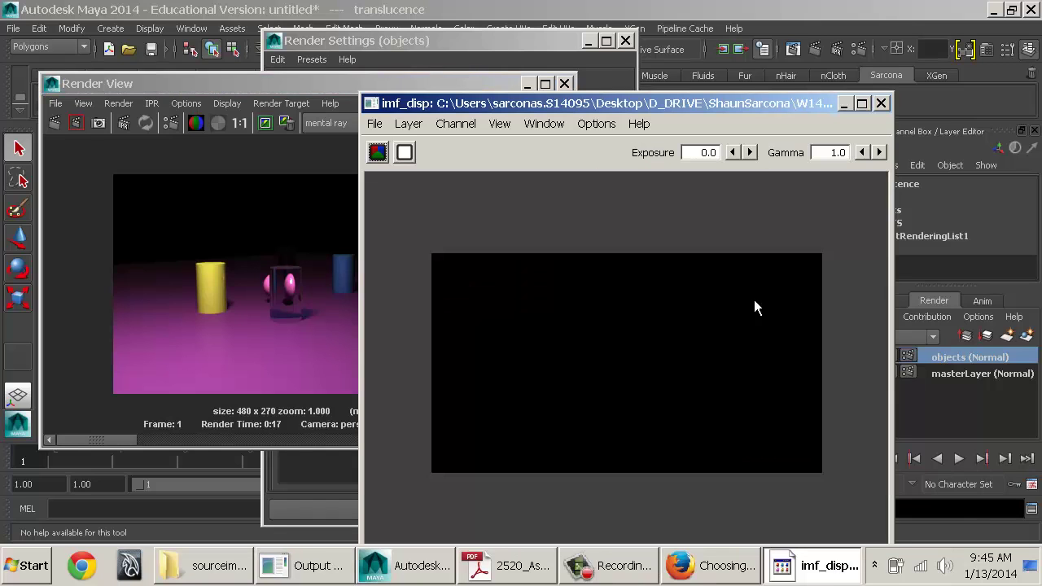
pyautogui.click(881, 104)
pyautogui.click(783, 200)
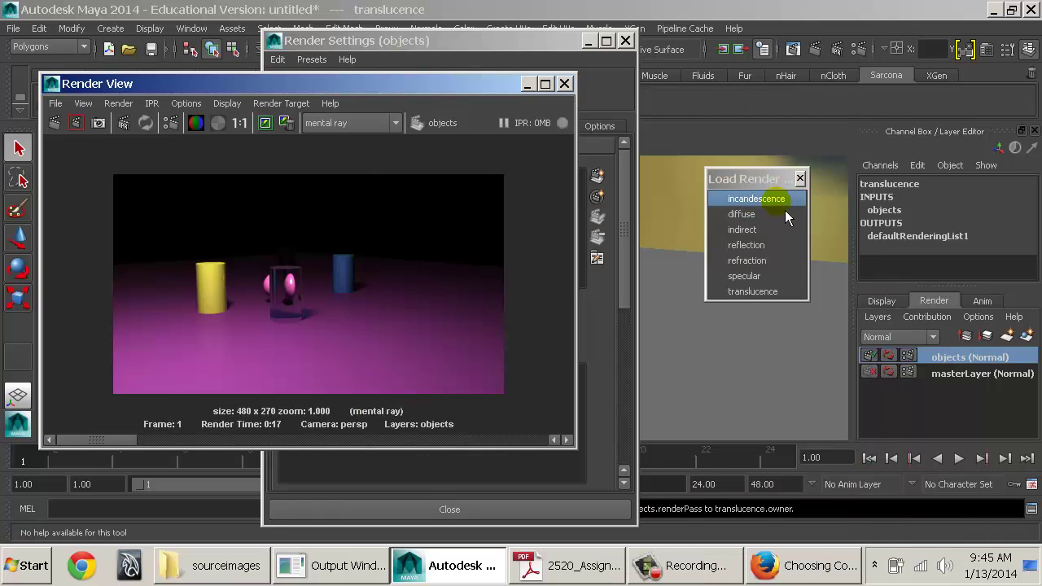
# Step: Re-examine the reflection and refraction passes one after the other, dismissing the viewer each time and closing the floating pass list
pyautogui.click(759, 252)
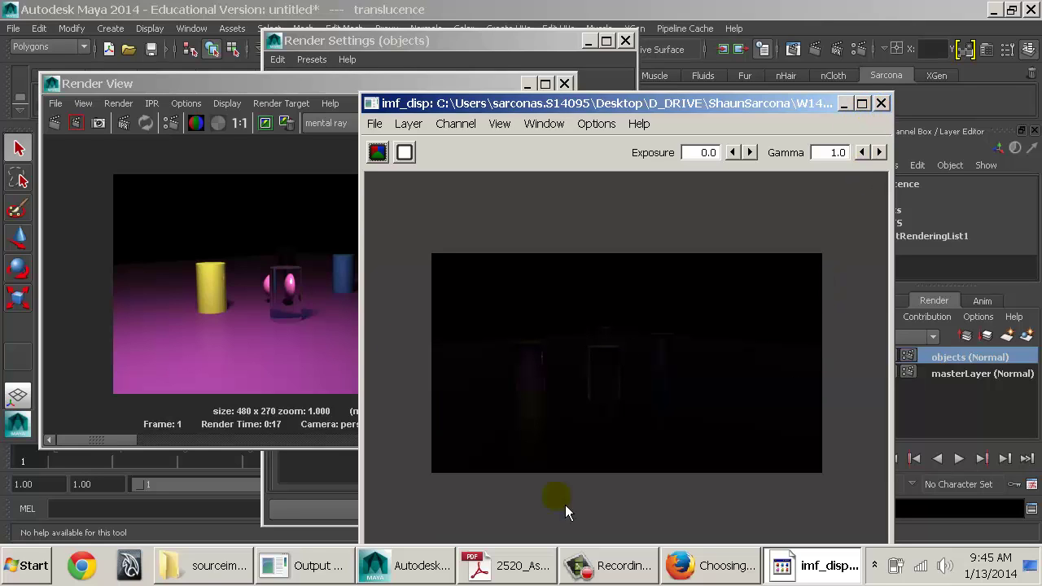
pyautogui.click(886, 109)
pyautogui.click(759, 261)
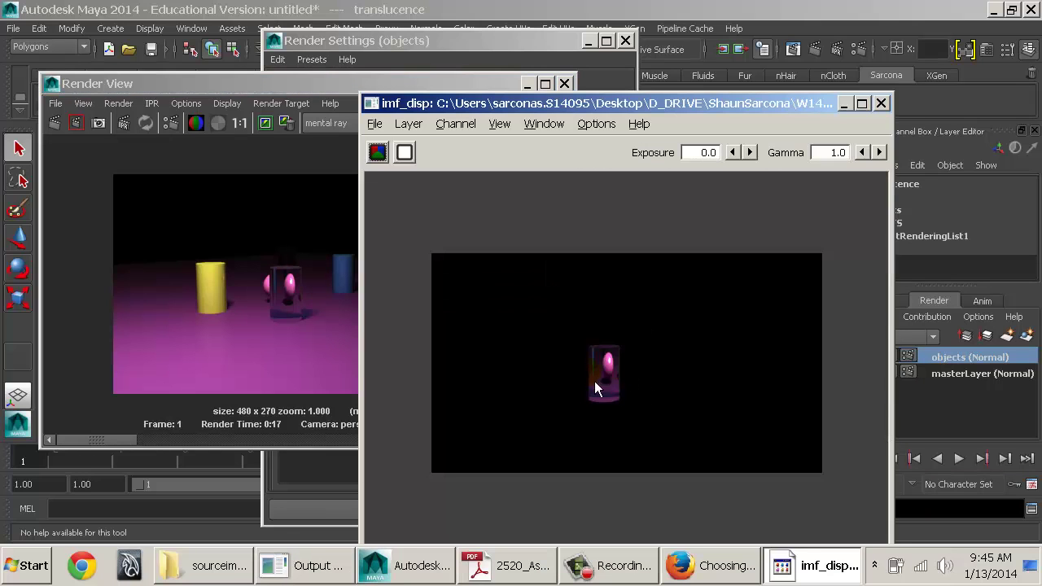
pyautogui.scroll(2, 581, 372)
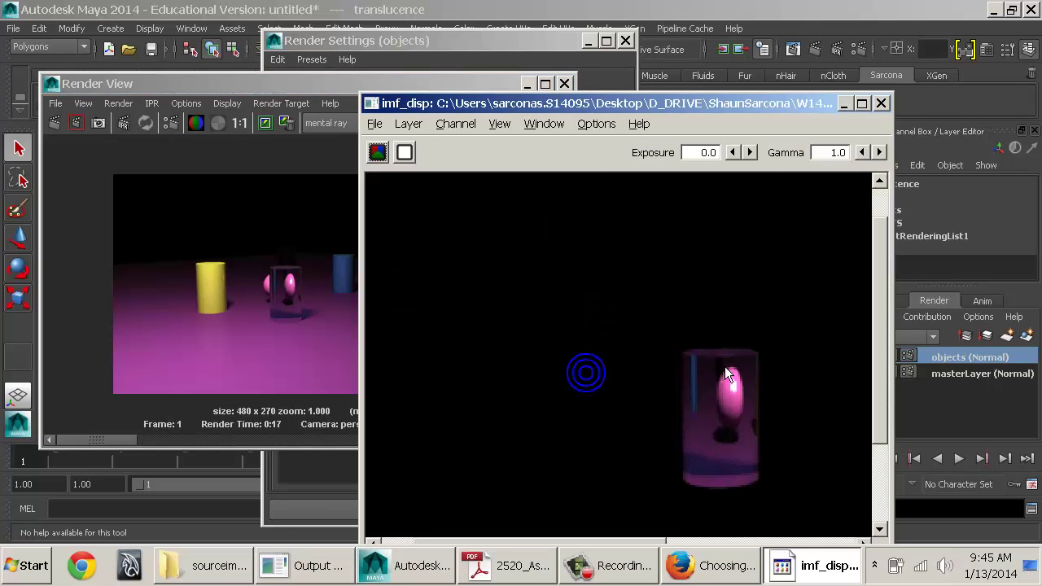
pyautogui.click(881, 103)
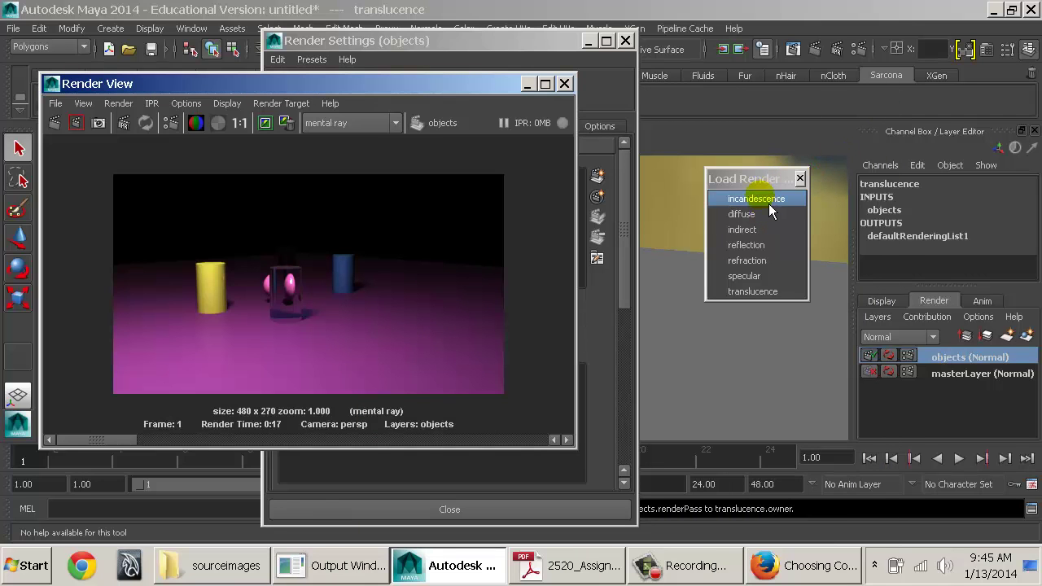
pyautogui.click(800, 180)
# Step: Launch NukeX 8.0v1 and decline restoring the autosaved script
pyautogui.click(26, 565)
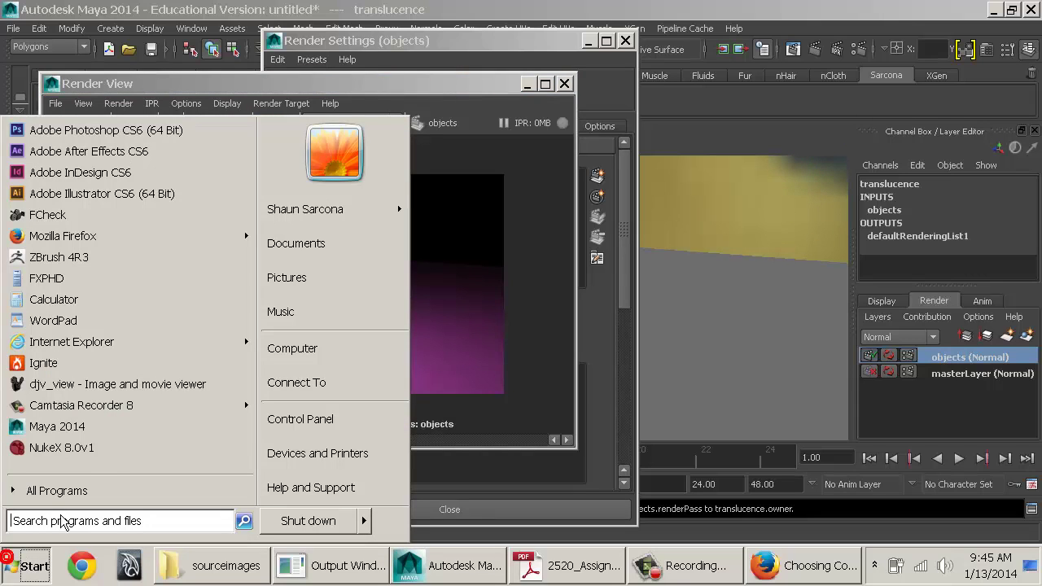
pyautogui.click(81, 459)
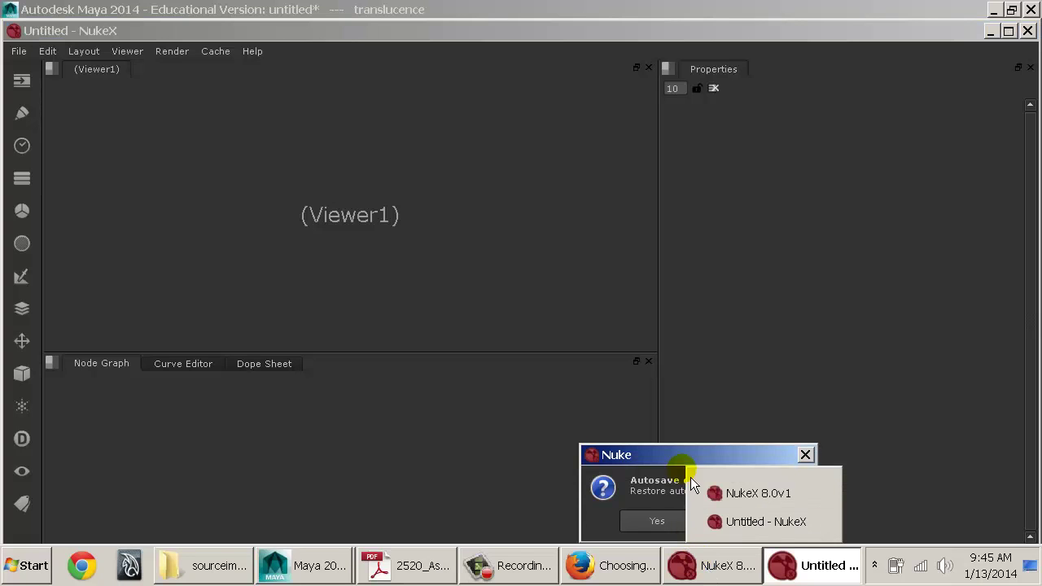
pyautogui.click(683, 468)
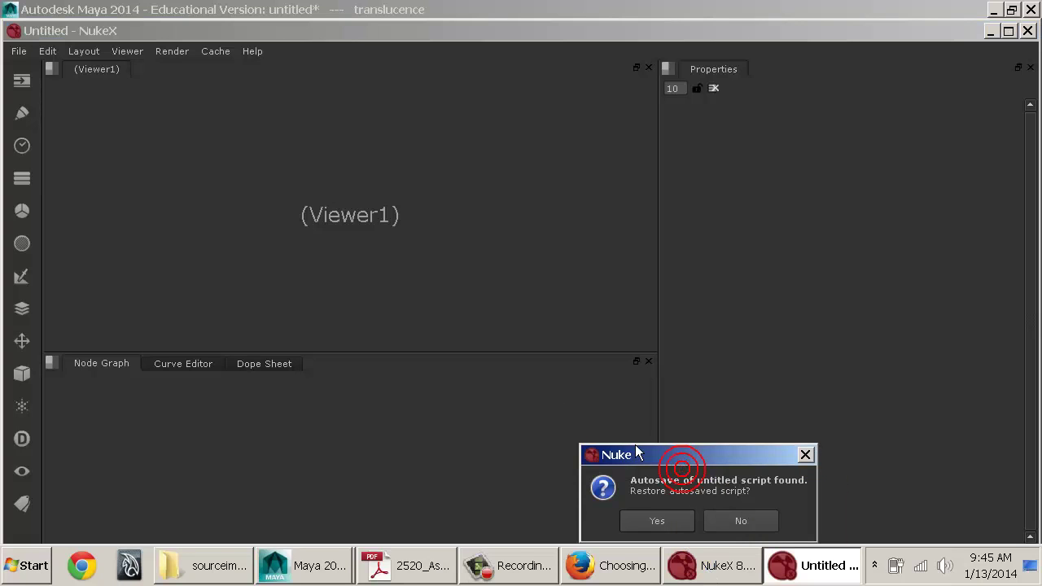
pyautogui.click(739, 522)
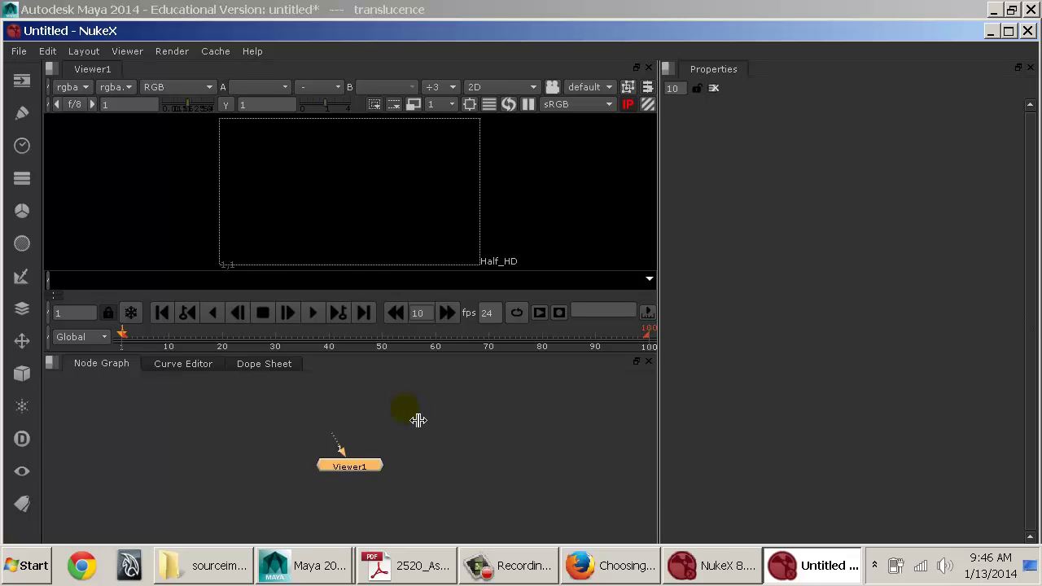
# Step: Maximize the NukeX window and reposition the Viewer1 node lower in the node graph
pyautogui.click(417, 421)
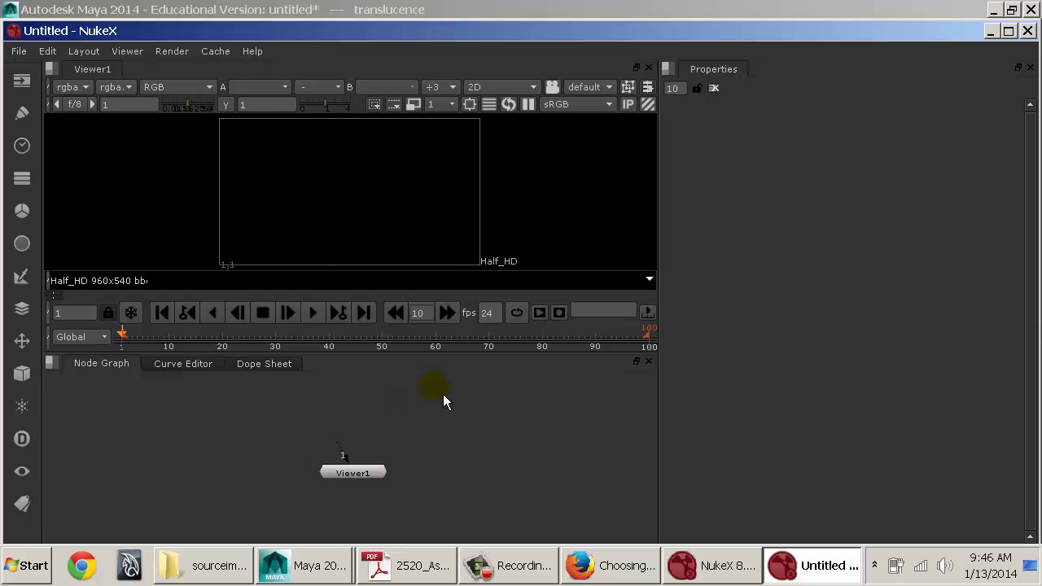
pyautogui.doubleClick(352, 30)
pyautogui.scroll(-2, 403, 378)
pyautogui.moveTo(408, 400); pyautogui.dragTo(412, 437, button='middle')
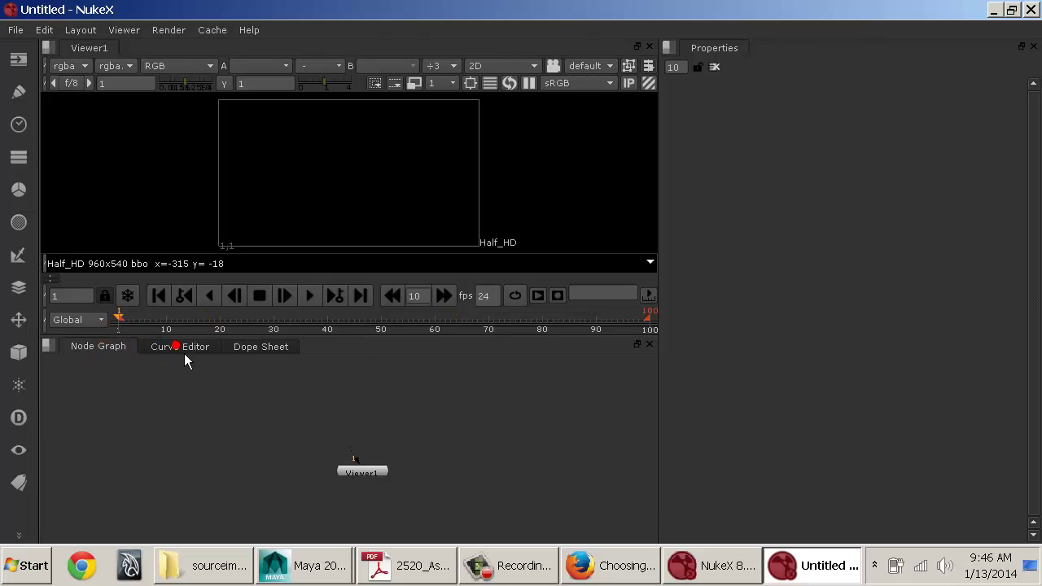
pyautogui.click(279, 347)
pyautogui.click(104, 347)
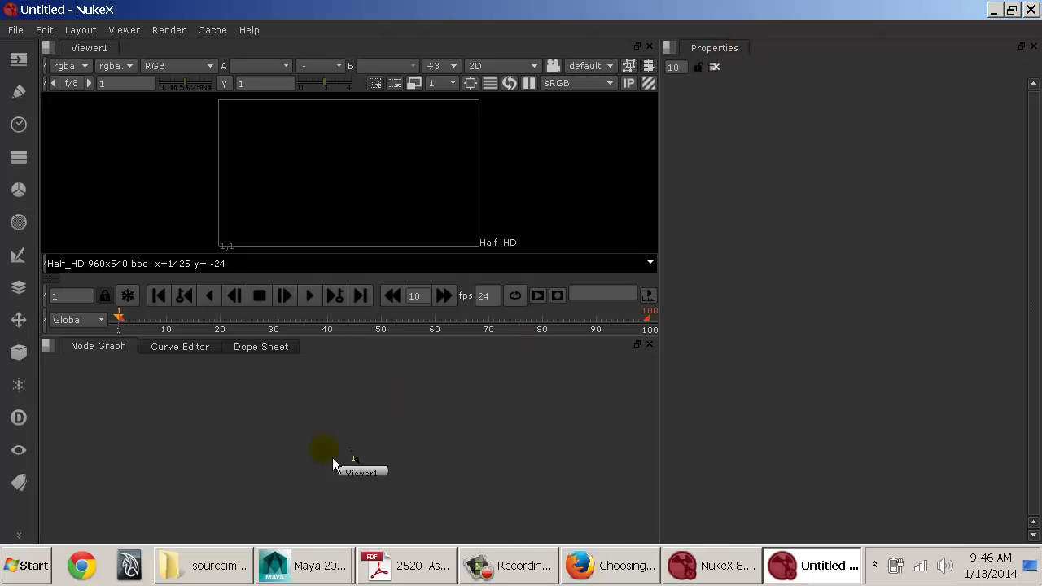
pyautogui.moveTo(392, 483); pyautogui.dragTo(381, 501)
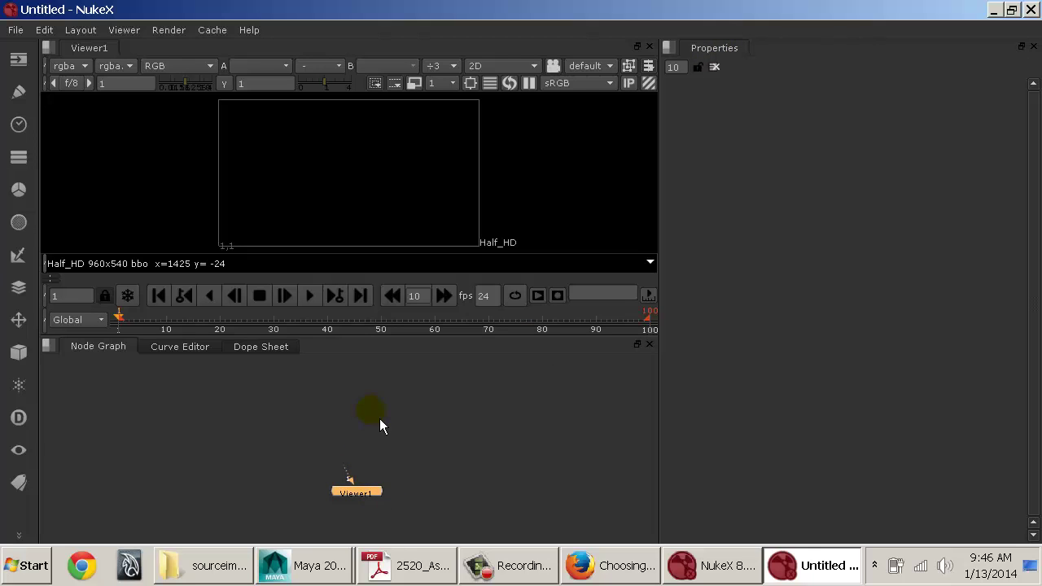
pyautogui.click(307, 400)
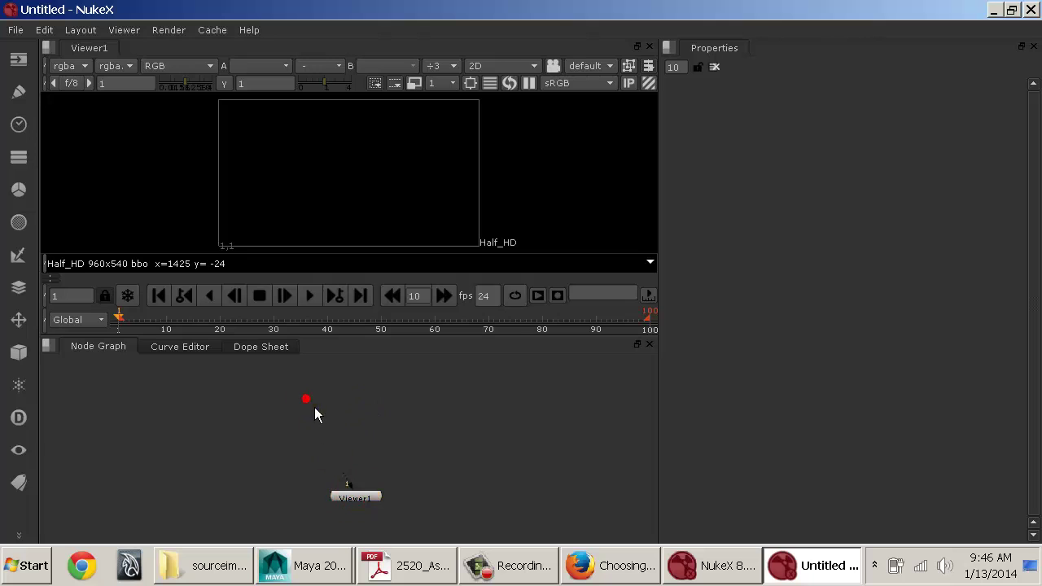
pyautogui.moveTo(358, 498); pyautogui.dragTo(333, 512)
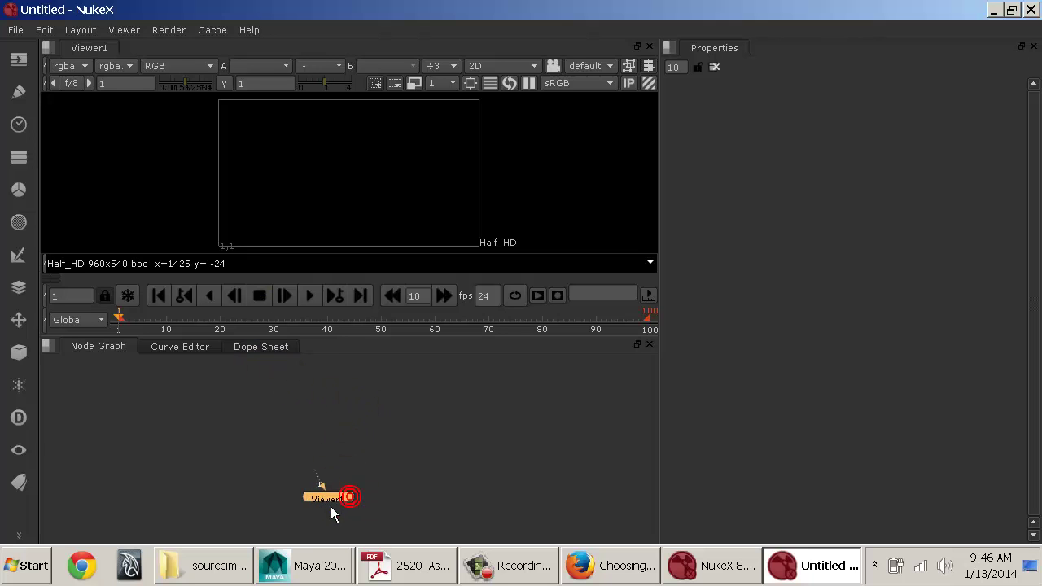
pyautogui.click(15, 30)
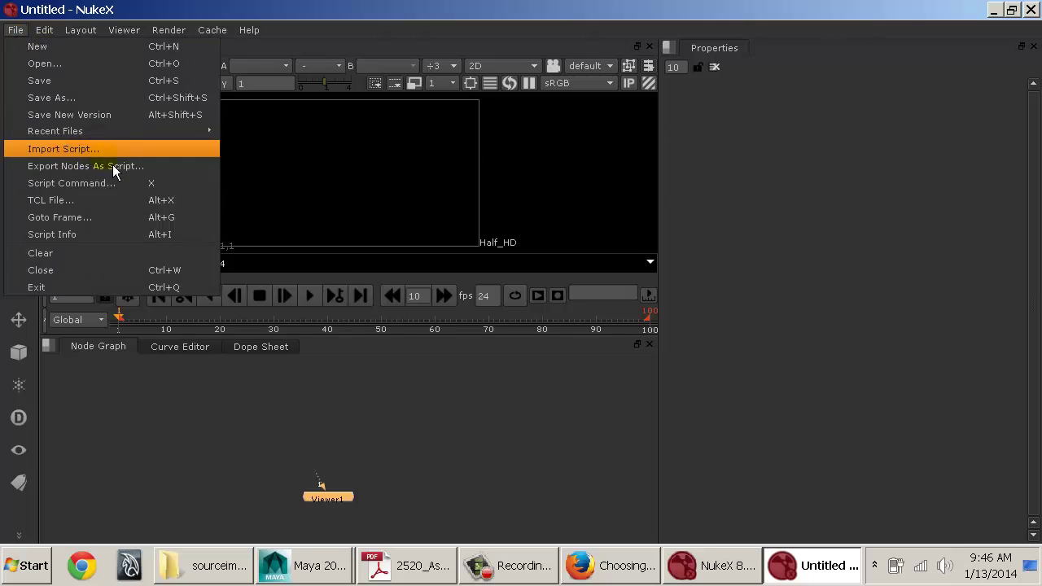
pyautogui.click(317, 434)
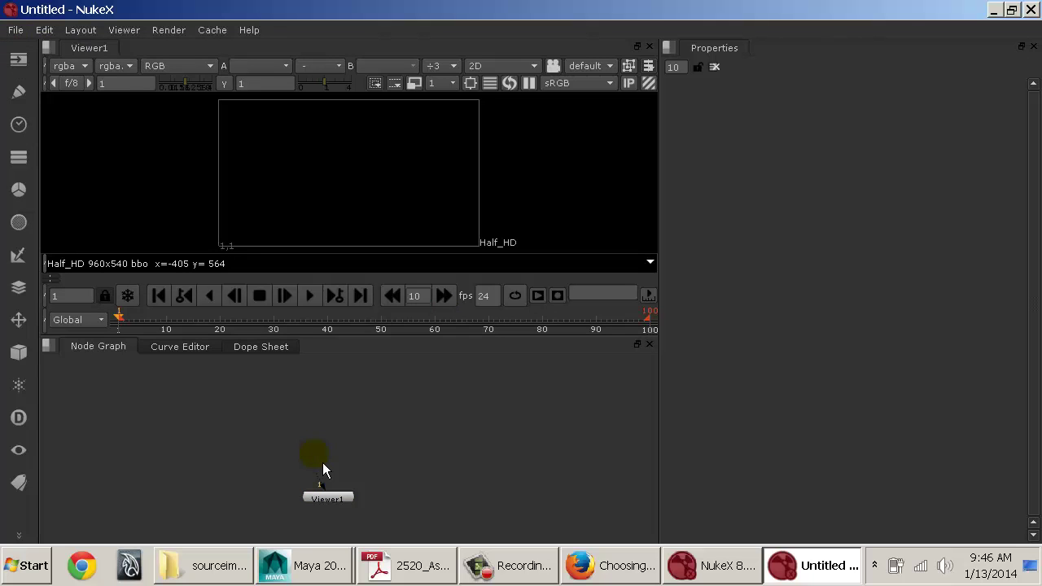
pyautogui.click(103, 356)
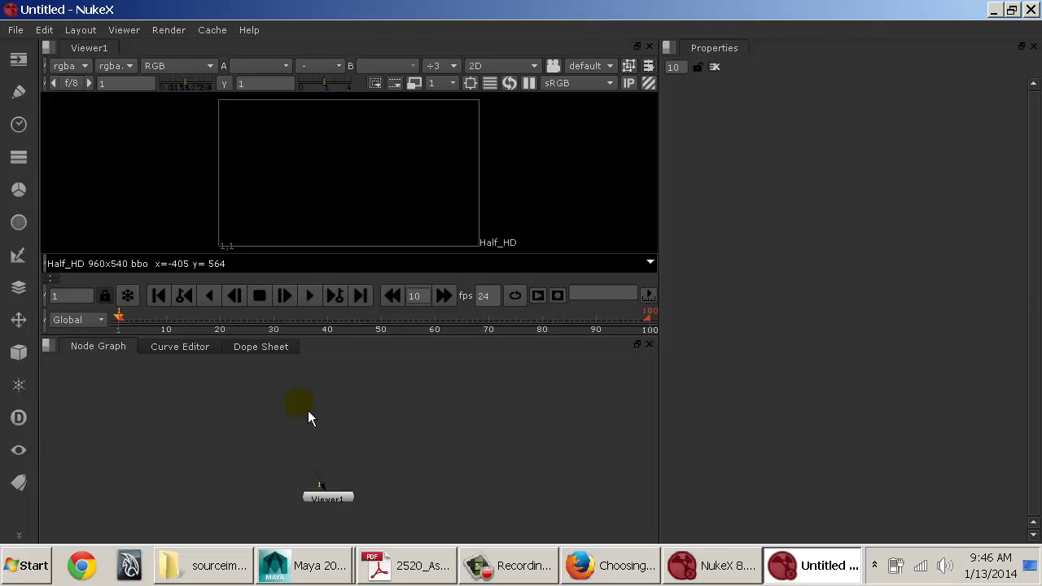
# Step: Create a Read node in the node graph with its file path shortened to the D_DRIVE/W14 folder
pyautogui.press('r')
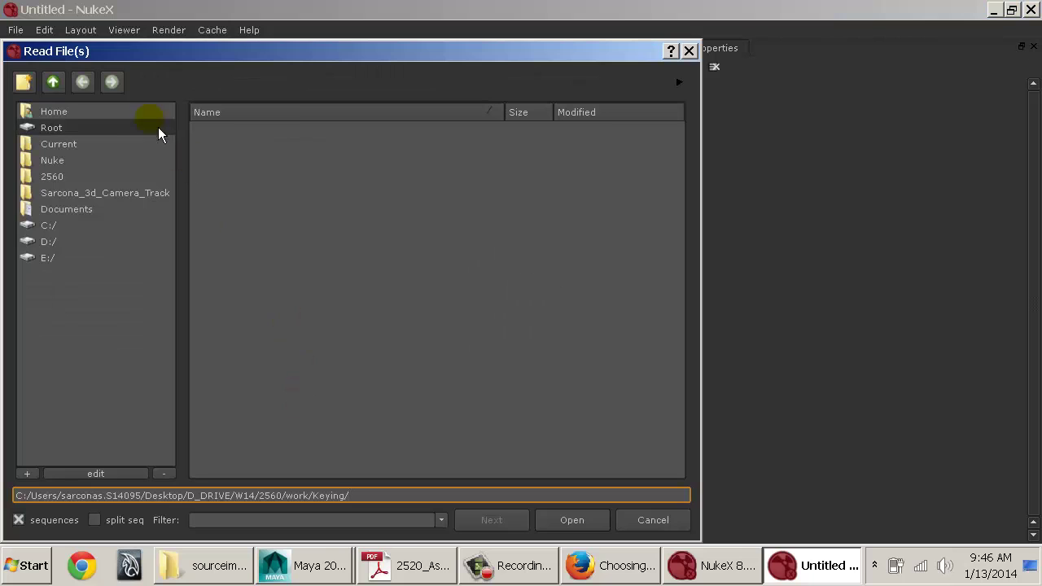
pyautogui.click(63, 89)
pyautogui.click(368, 494)
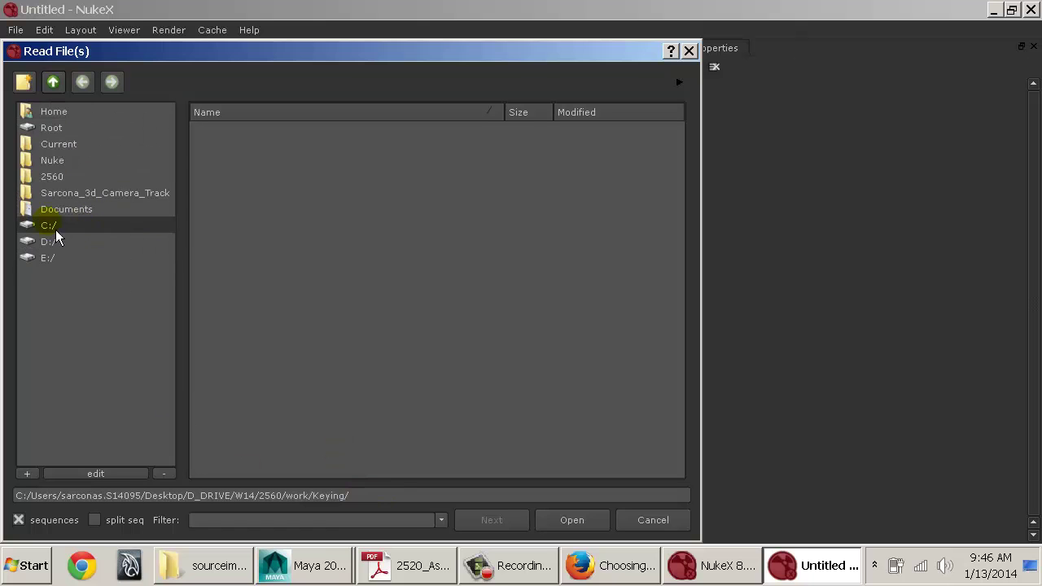
pyautogui.moveTo(350, 496); pyautogui.dragTo(271, 506)
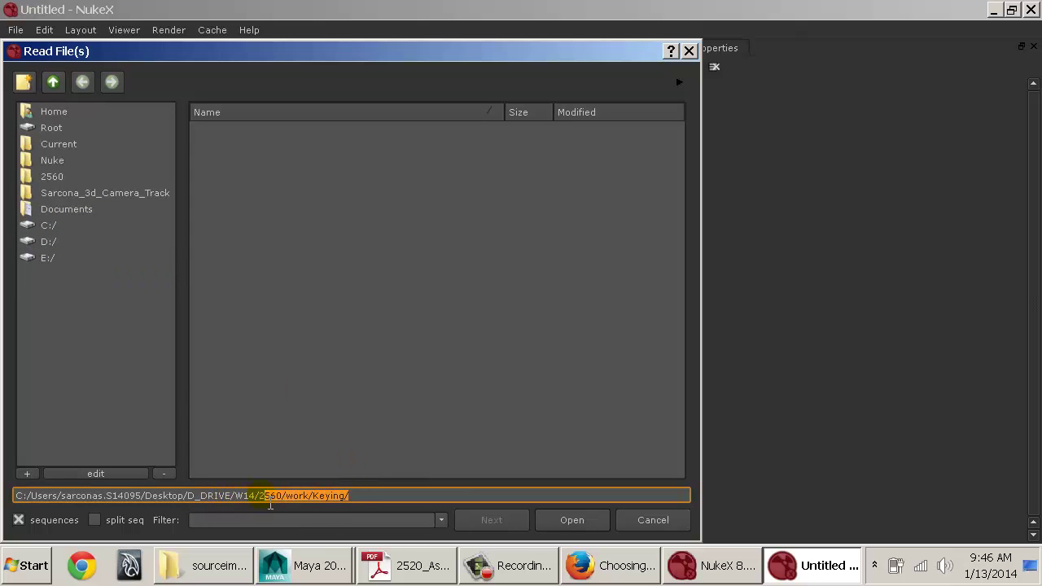
pyautogui.press('BackSpace')
pyautogui.press('Return')
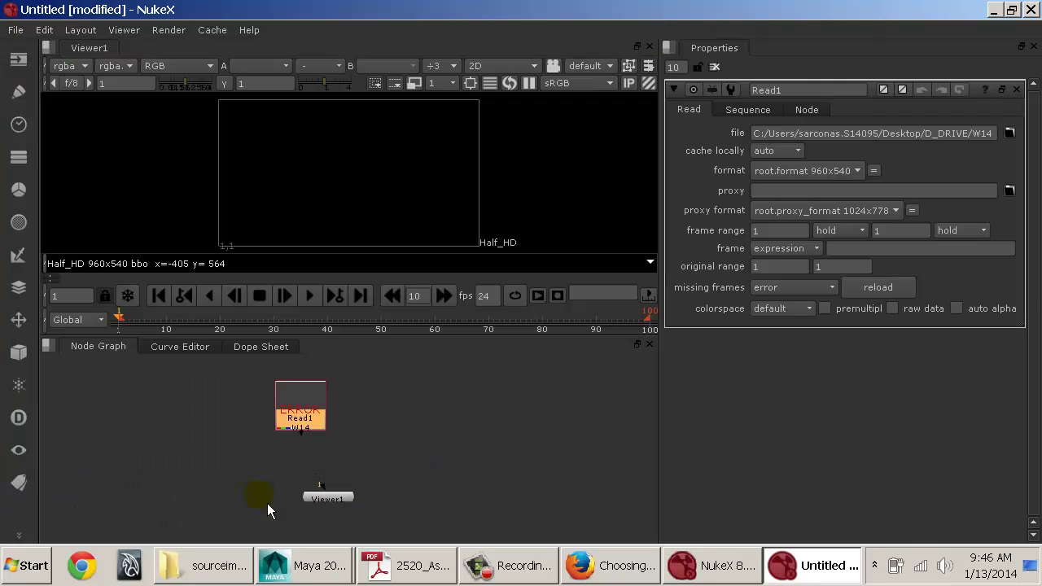
# Step: Start replacing the Read1 node's file and browse through the personal folder under D_DRIVE to W14/2520
pyautogui.click(1010, 132)
pyautogui.moveTo(592, 13); pyautogui.dragTo(349, 19)
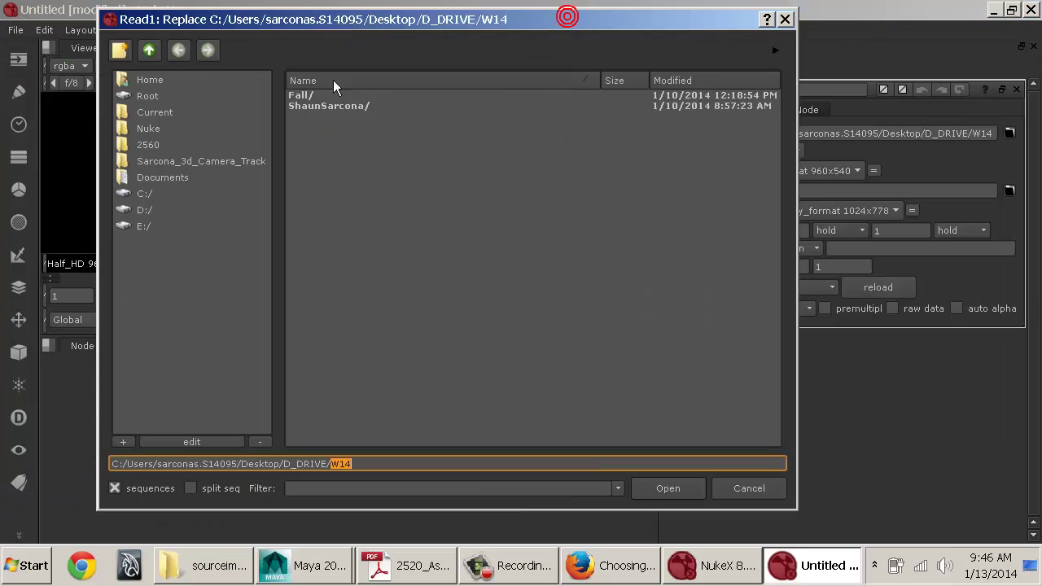
pyautogui.click(323, 106)
pyautogui.doubleClick(323, 106)
pyautogui.doubleClick(321, 96)
pyautogui.click(323, 107)
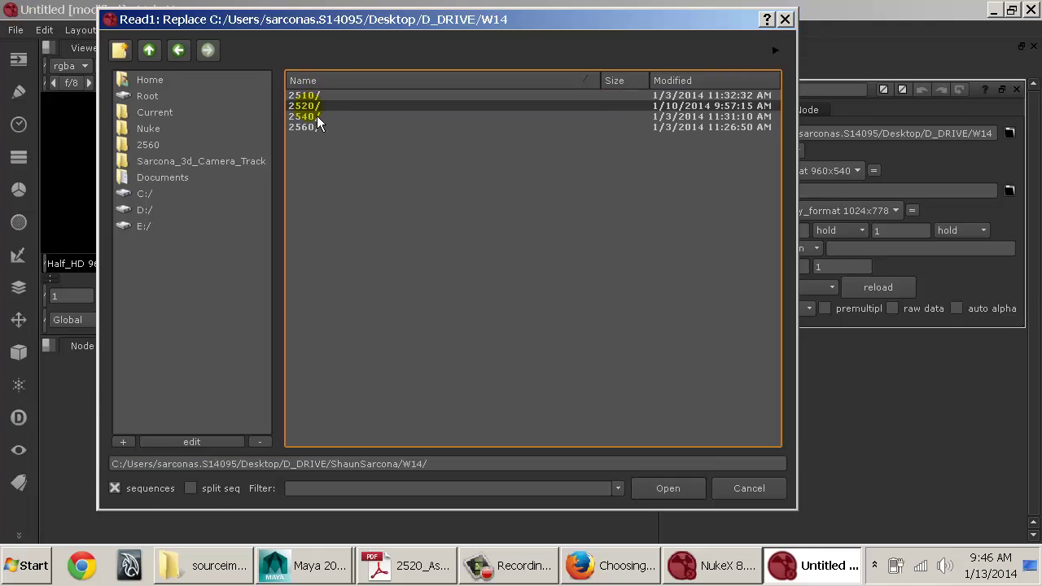
pyautogui.doubleClick(315, 107)
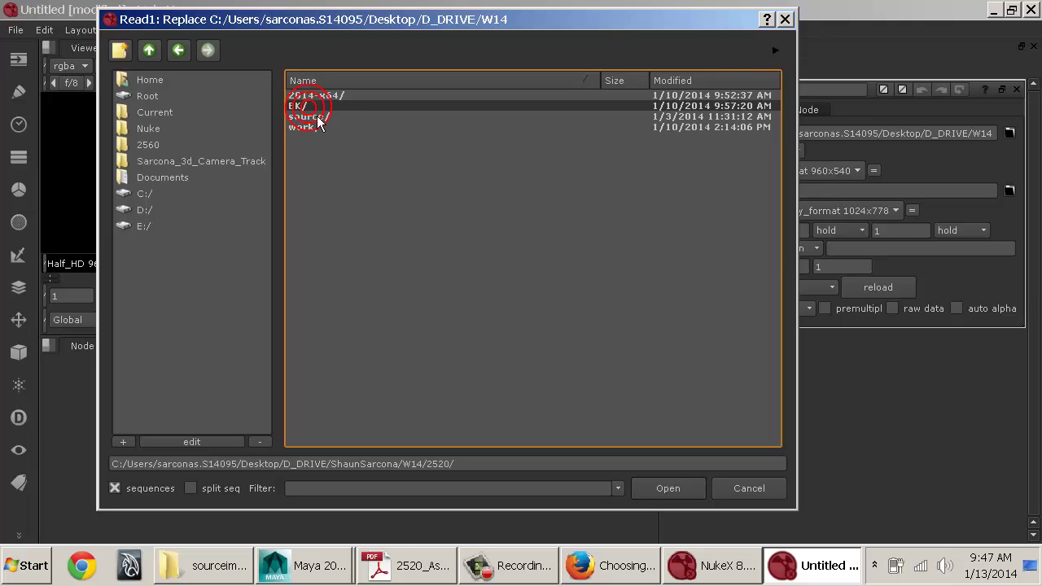
# Step: Load untitled.exr from work/PlayingAround/images/tmp into Read1 and connect the node to Viewer1
pyautogui.click(314, 128)
pyautogui.doubleClick(315, 131)
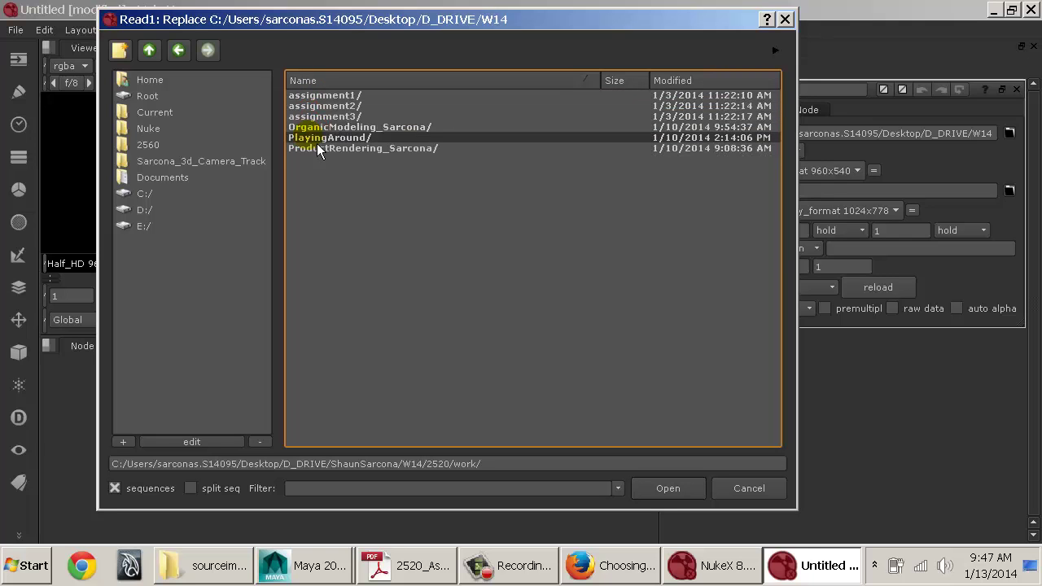
pyautogui.click(310, 138)
pyautogui.doubleClick(310, 138)
pyautogui.click(318, 153)
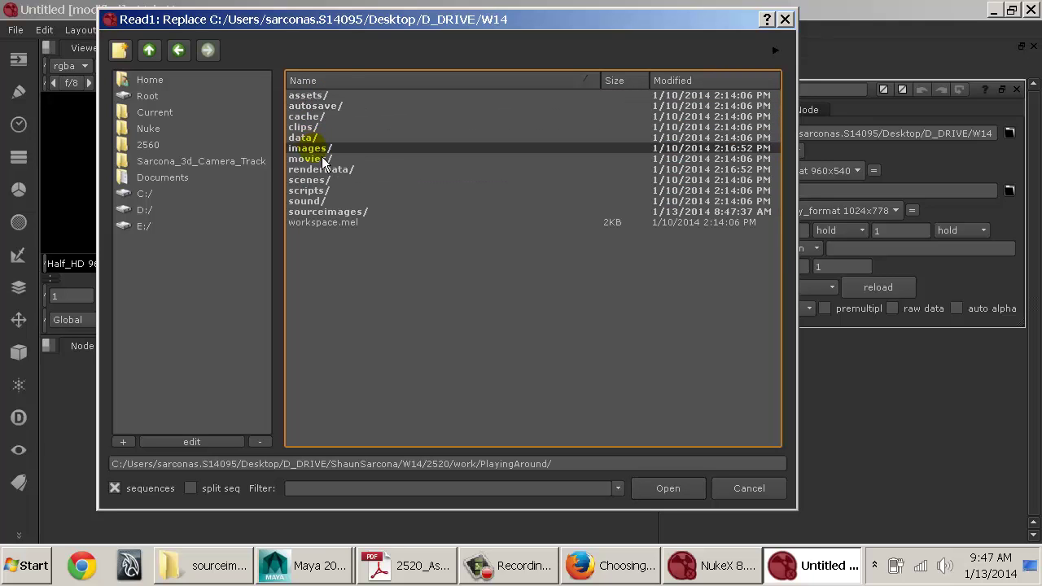
pyautogui.doubleClick(319, 153)
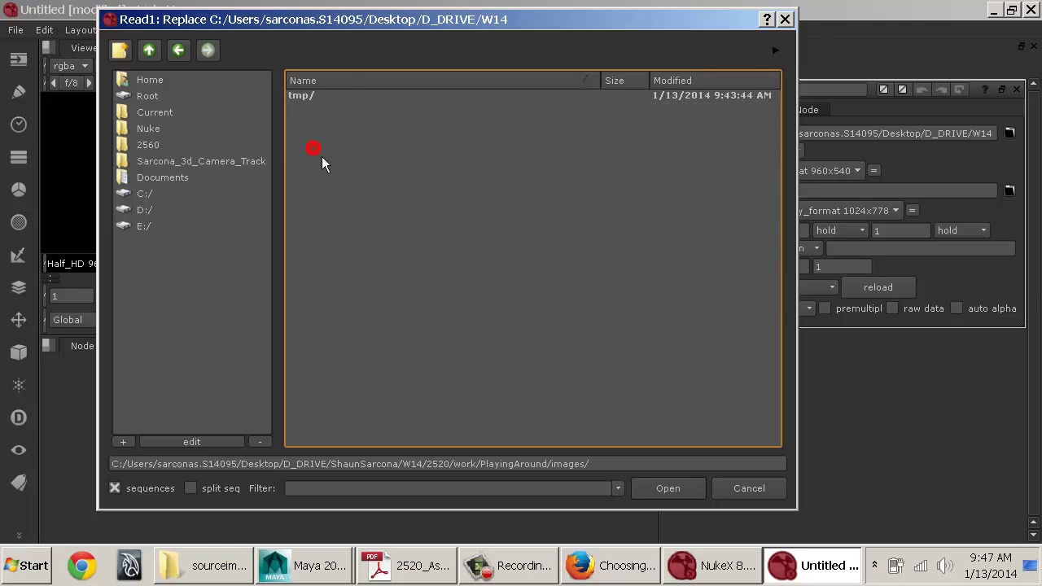
pyautogui.doubleClick(320, 99)
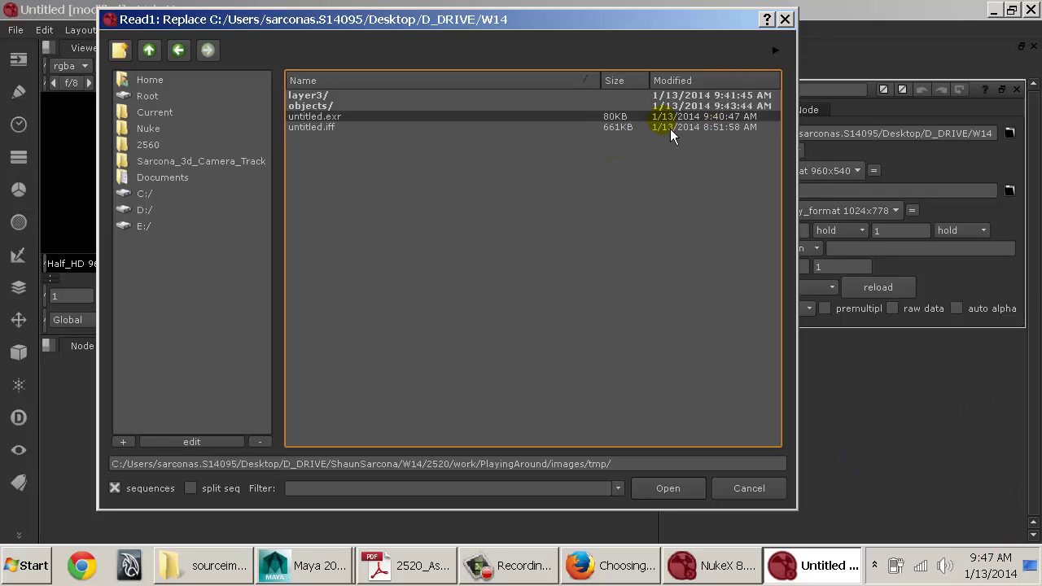
pyautogui.doubleClick(333, 126)
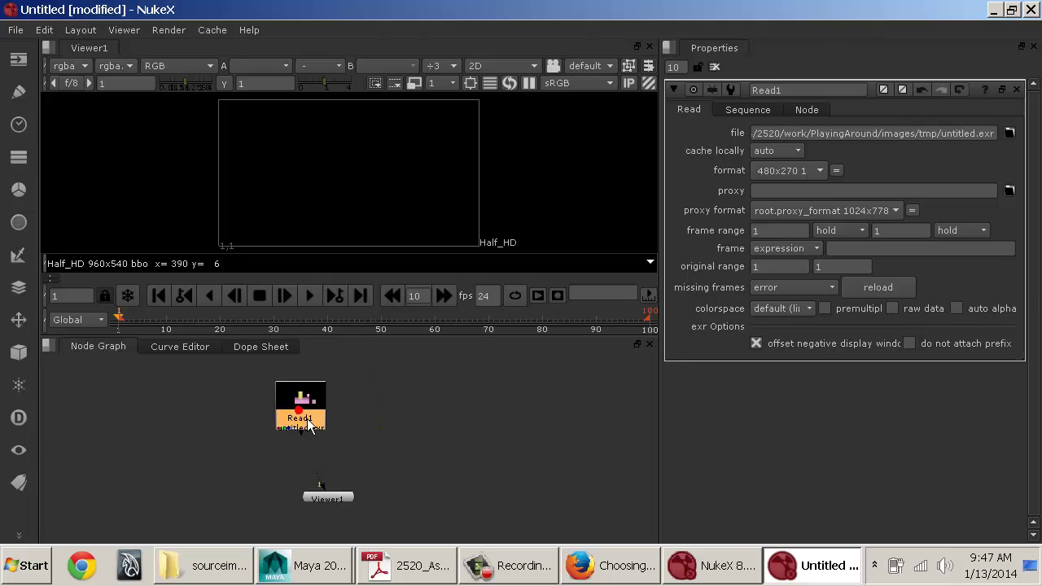
pyautogui.moveTo(310, 421); pyautogui.dragTo(340, 434)
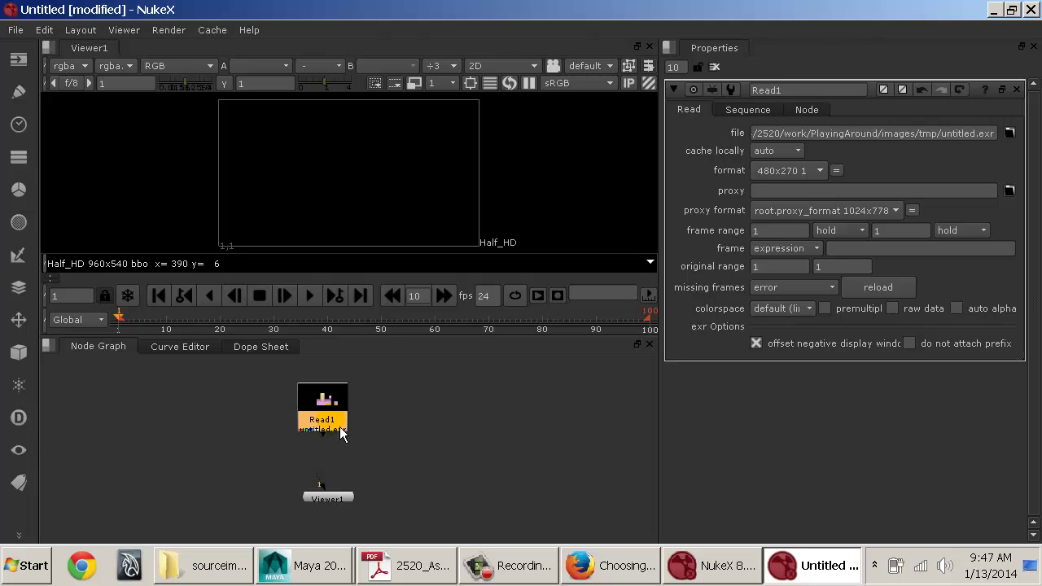
pyautogui.press('1')
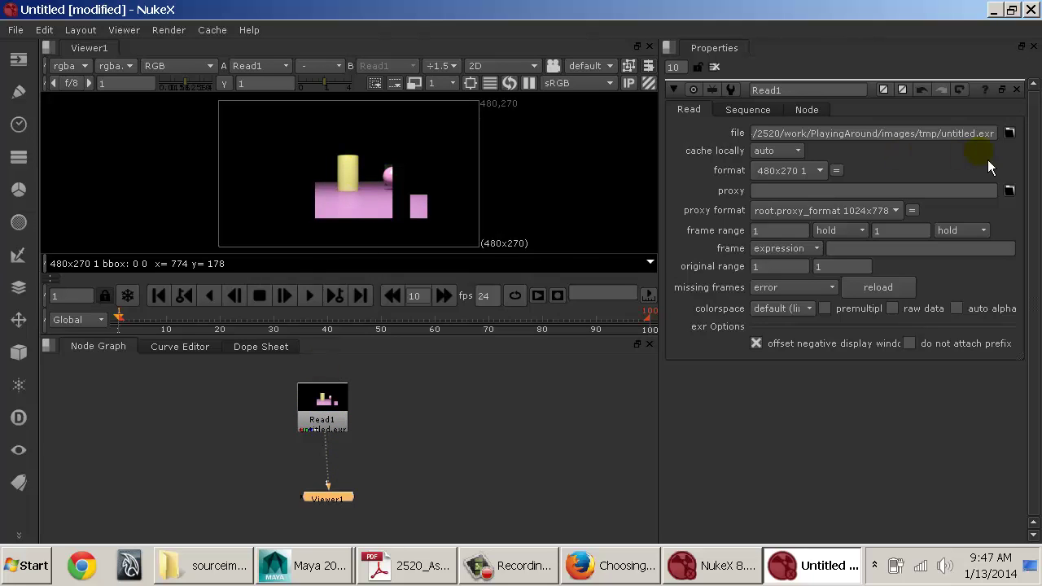
# Step: Replace Read1's file with untitled.exr from the images/tmp/layer3 folder
pyautogui.click(1010, 132)
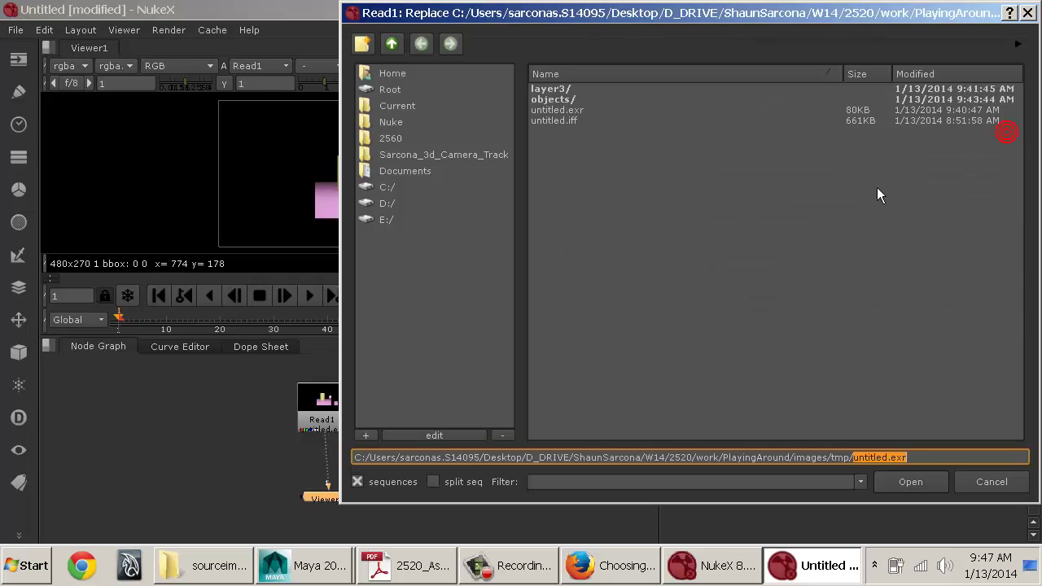
pyautogui.click(555, 90)
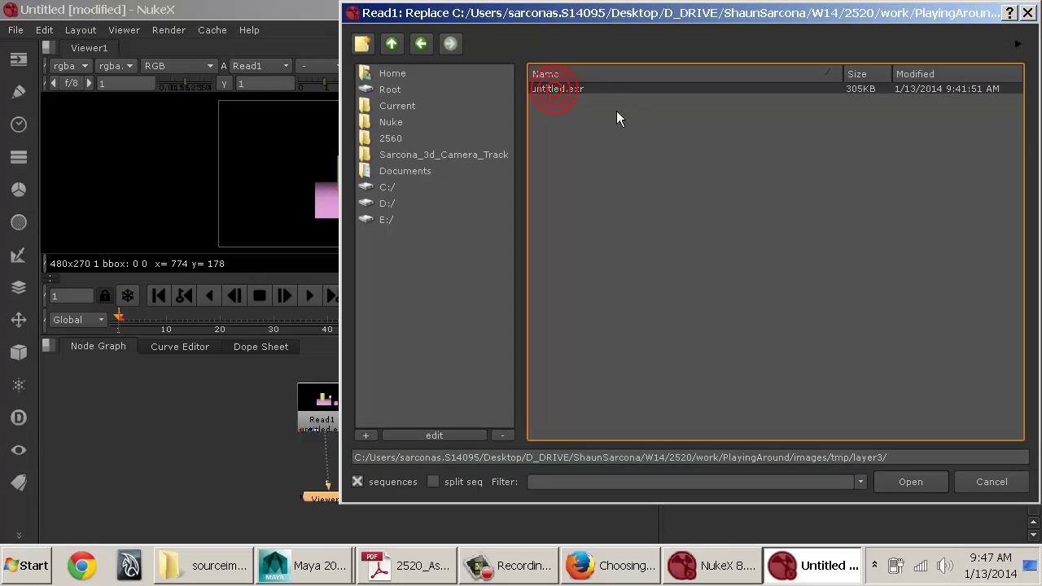
pyautogui.doubleClick(574, 96)
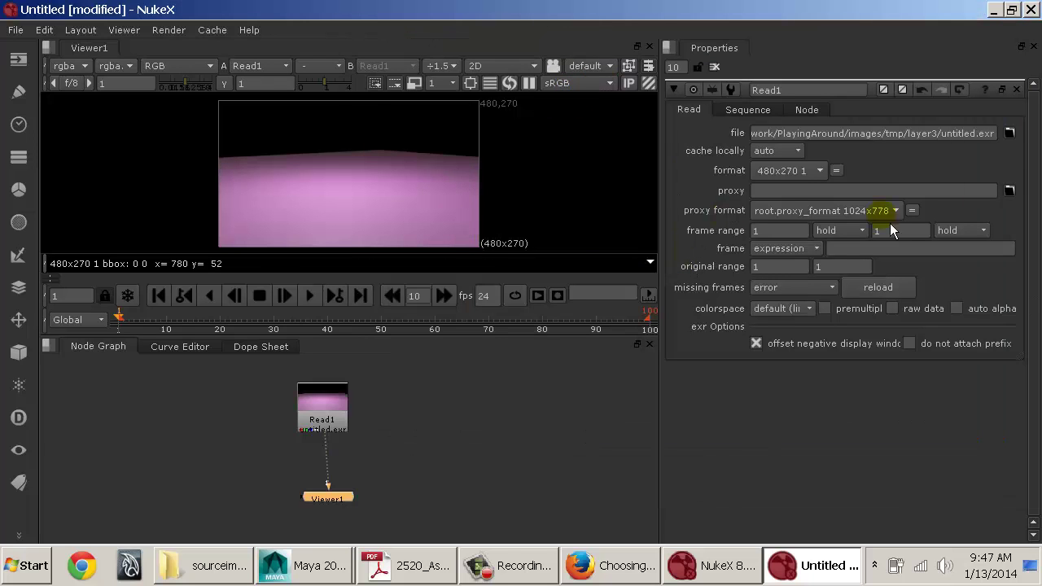
# Step: Replace Read1's file with untitled.exr from the images/tmp/objects folder
pyautogui.click(1010, 133)
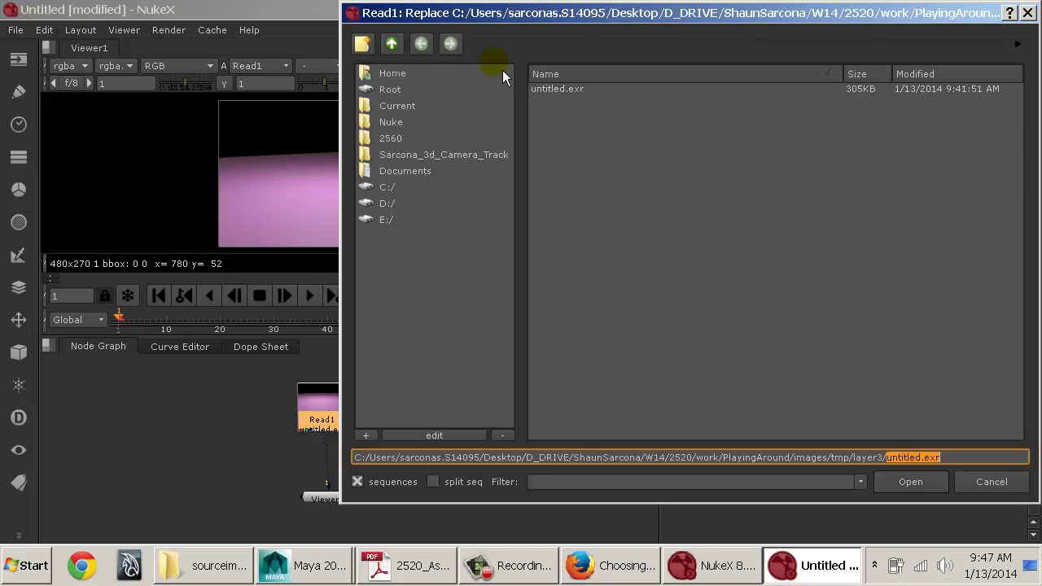
pyautogui.click(391, 44)
pyautogui.doubleClick(570, 98)
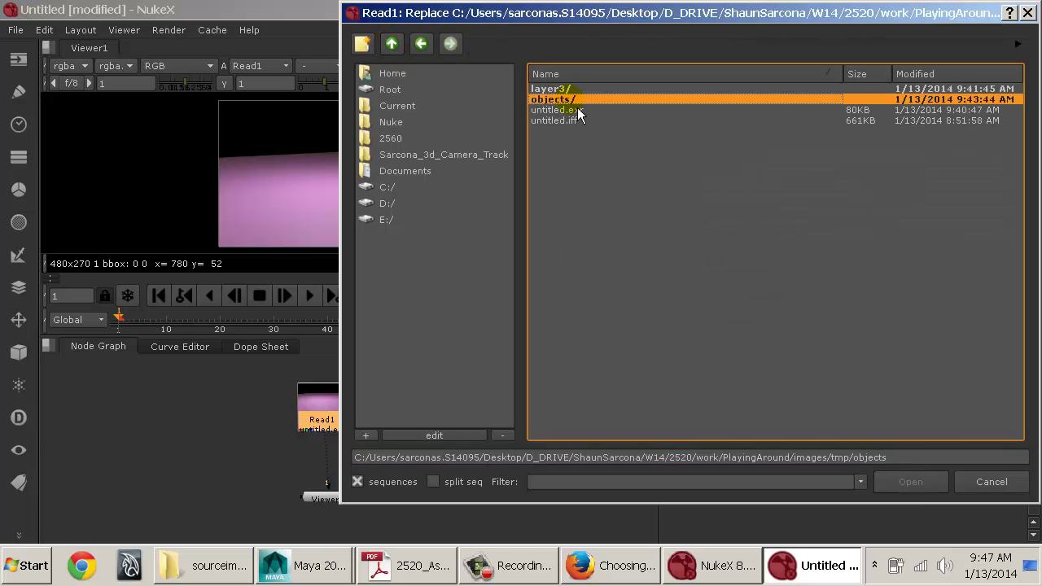
pyautogui.click(574, 95)
pyautogui.doubleClick(574, 96)
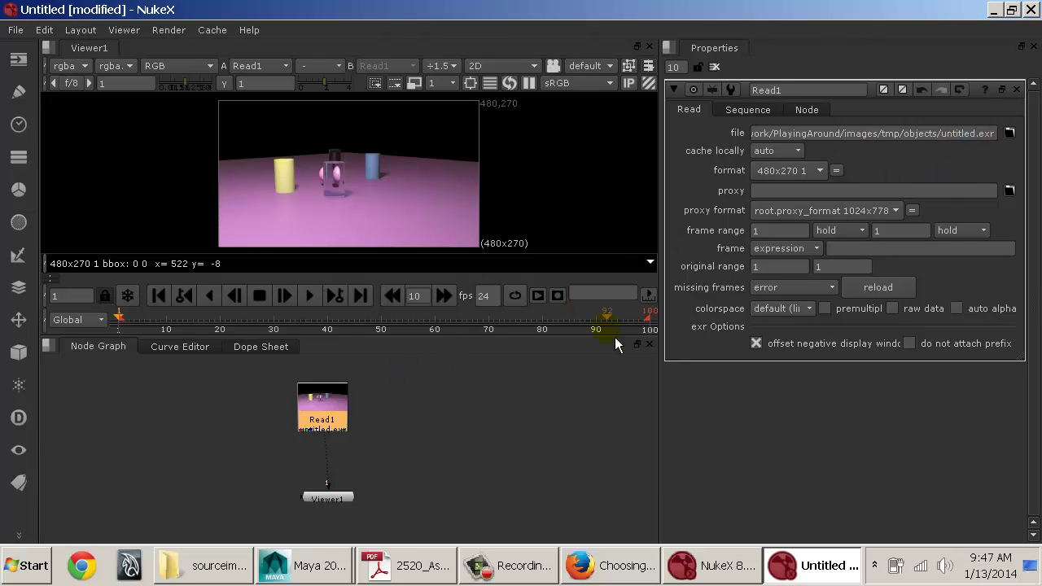
# Step: Compare the images/tmp subfolders with the render layers in Maya, return to NukeX, and reload objects/untitled.exr into Read1
pyautogui.click(1009, 132)
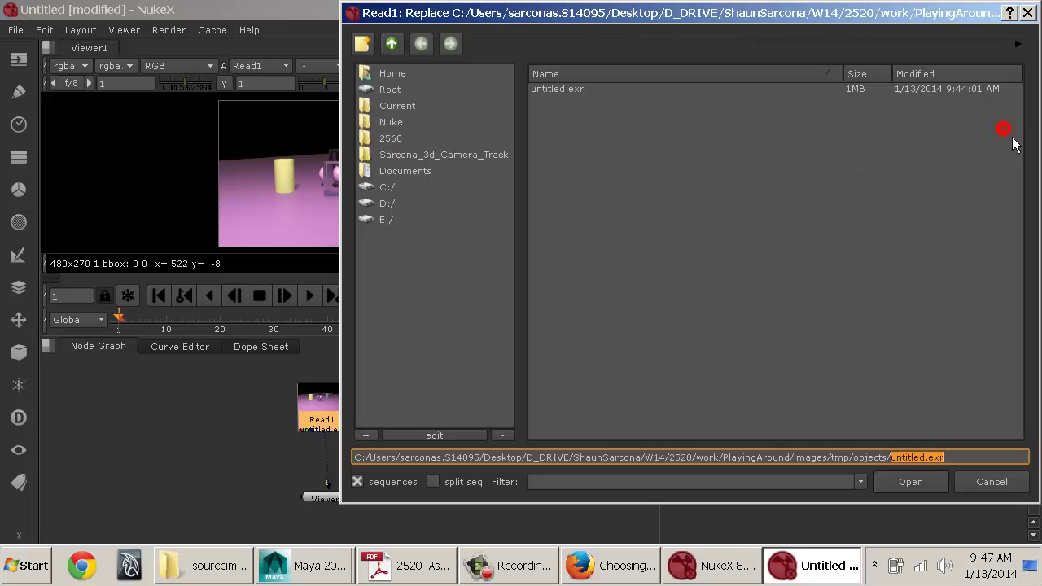
pyautogui.click(392, 46)
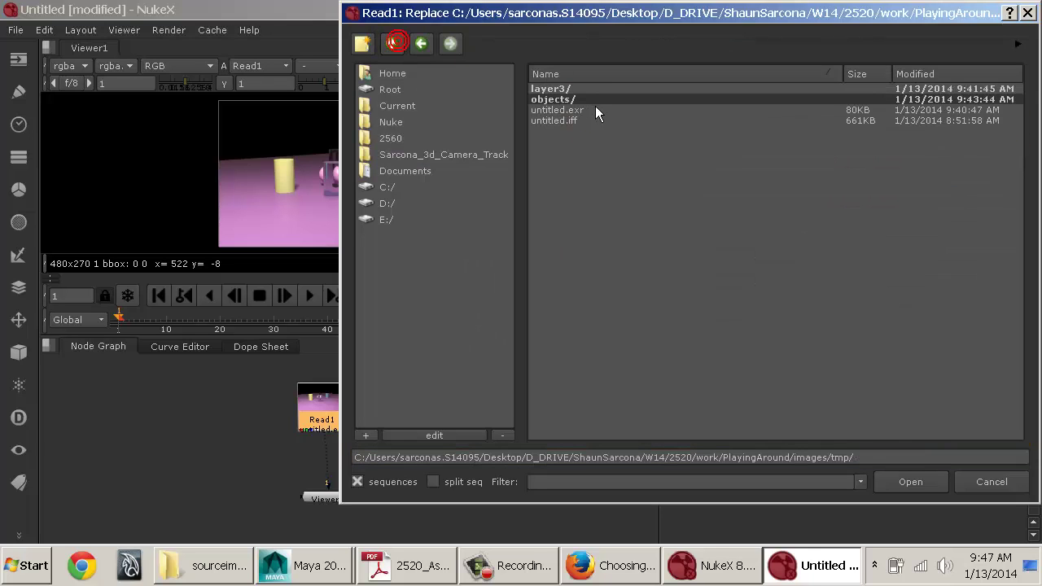
pyautogui.click(337, 565)
pyautogui.click(324, 497)
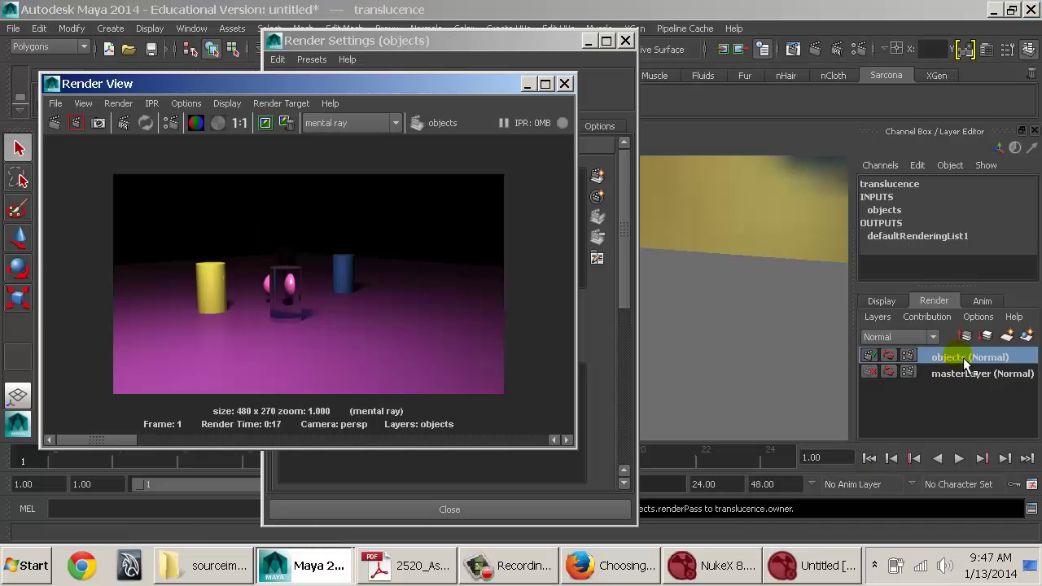
pyautogui.click(814, 565)
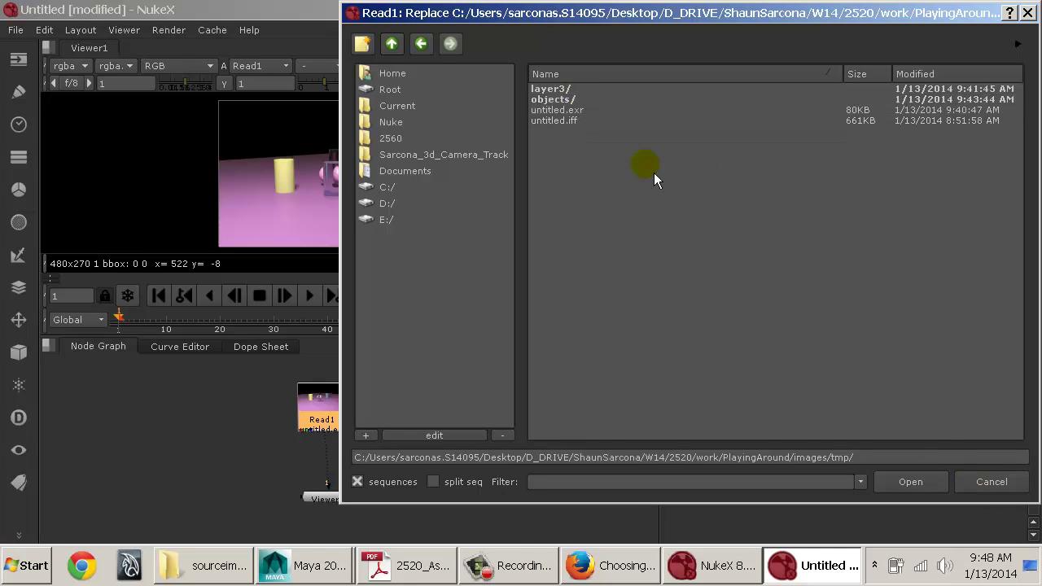
pyautogui.doubleClick(566, 99)
pyautogui.doubleClick(569, 100)
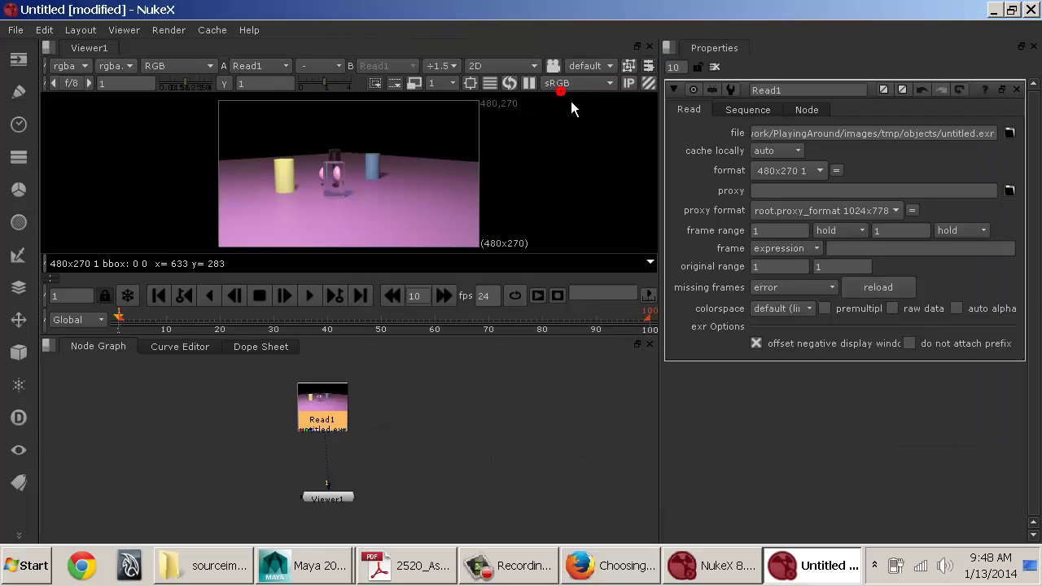
# Step: Move Read1 closer to Viewer1 and enlarge the viewer pane by lowering its border with the node graph
pyautogui.moveTo(324, 417); pyautogui.dragTo(330, 442)
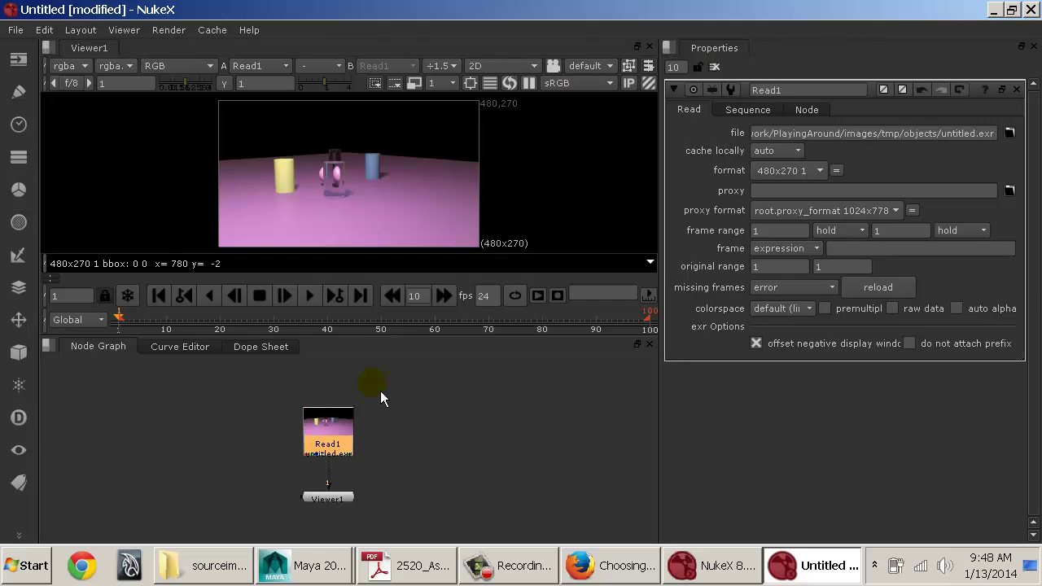
pyautogui.moveTo(367, 345); pyautogui.dragTo(368, 406)
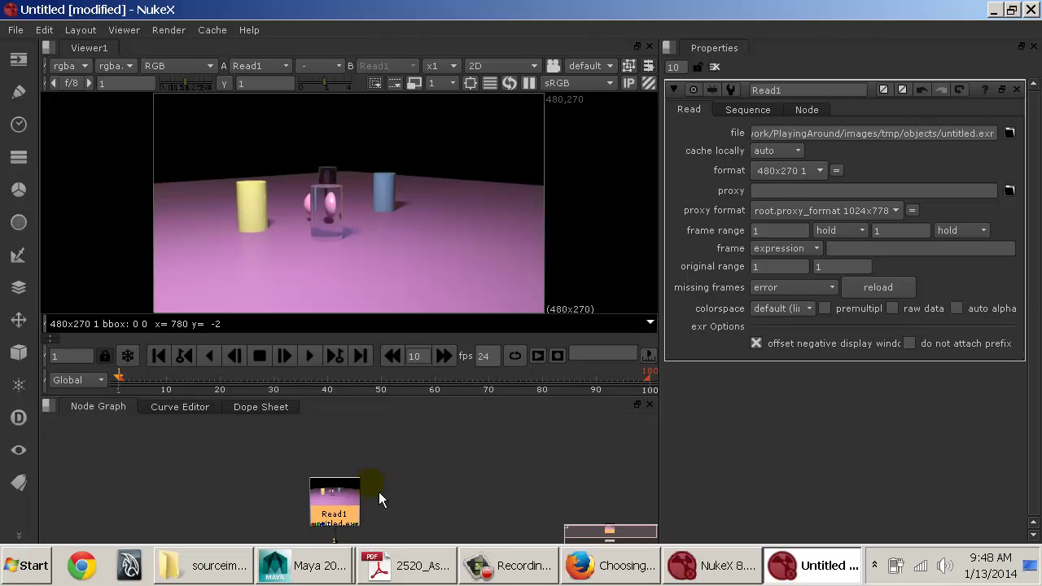
pyautogui.moveTo(380, 494); pyautogui.dragTo(364, 469, button='middle')
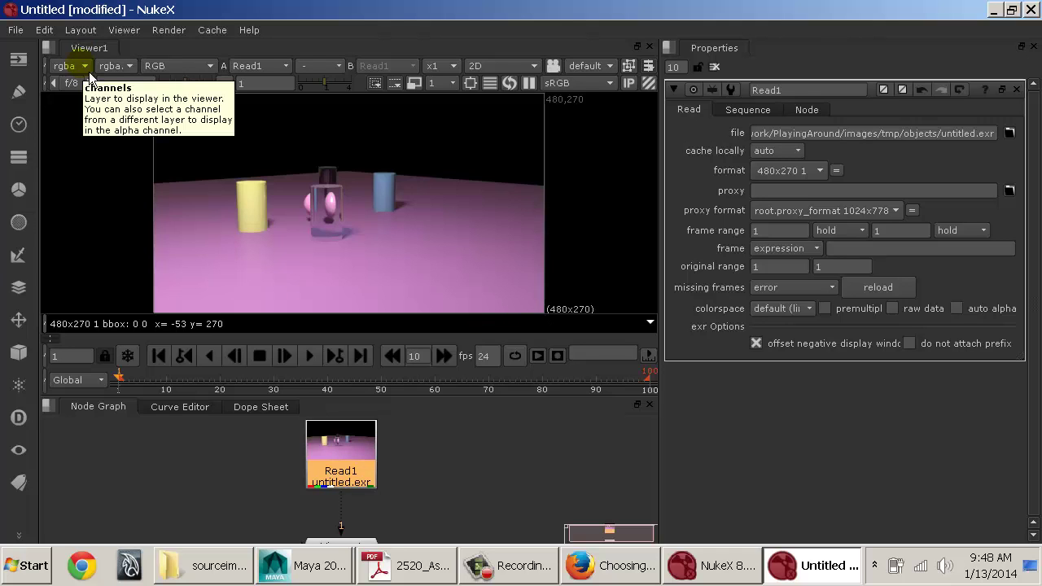
# Step: View the diffuse, incandescence, indirect and reflection passes of Read1 one after another in Viewer1
pyautogui.click(87, 70)
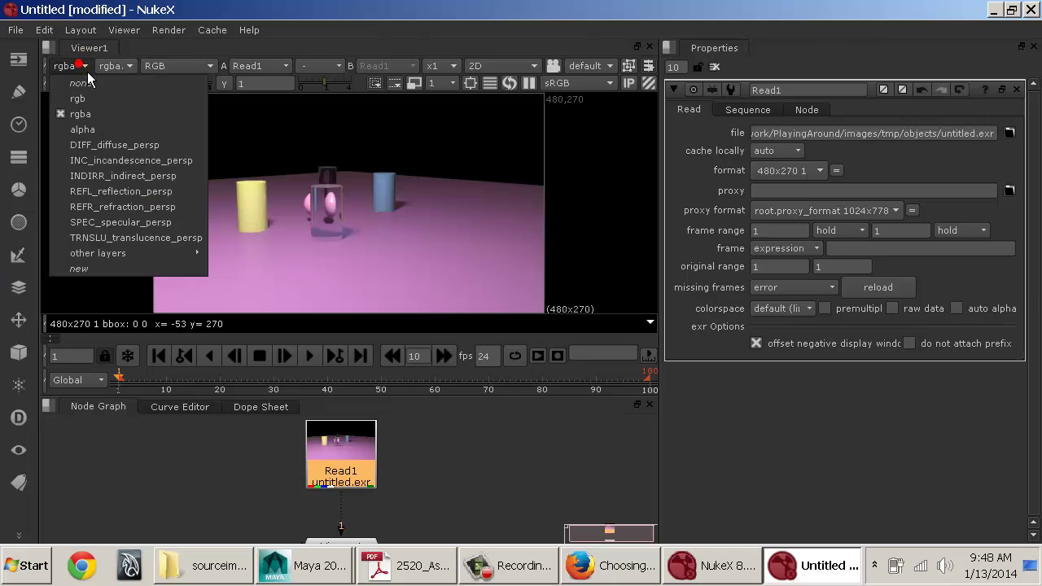
pyautogui.click(91, 147)
pyautogui.click(82, 66)
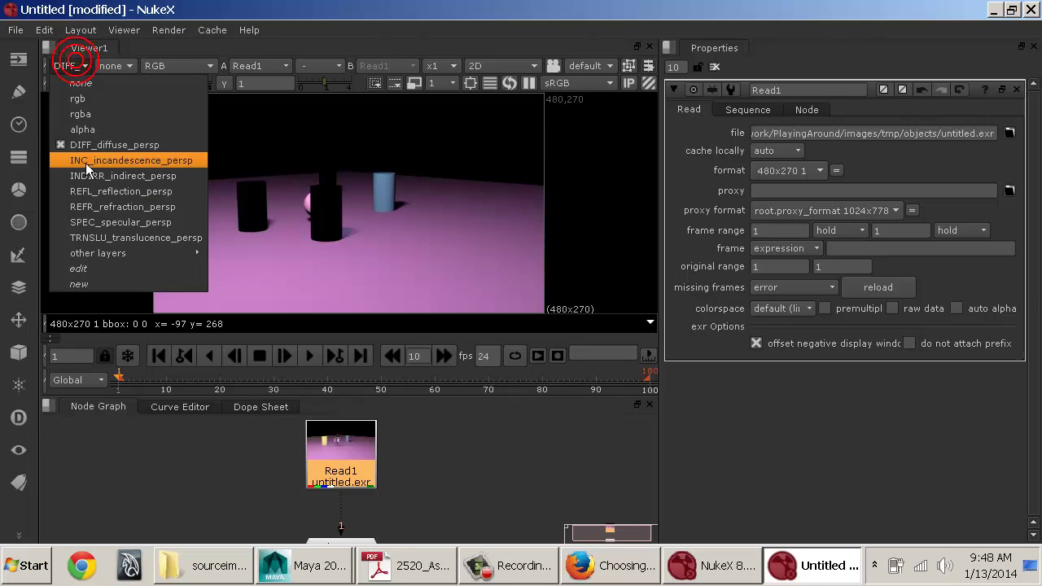
pyautogui.click(87, 159)
pyautogui.click(81, 67)
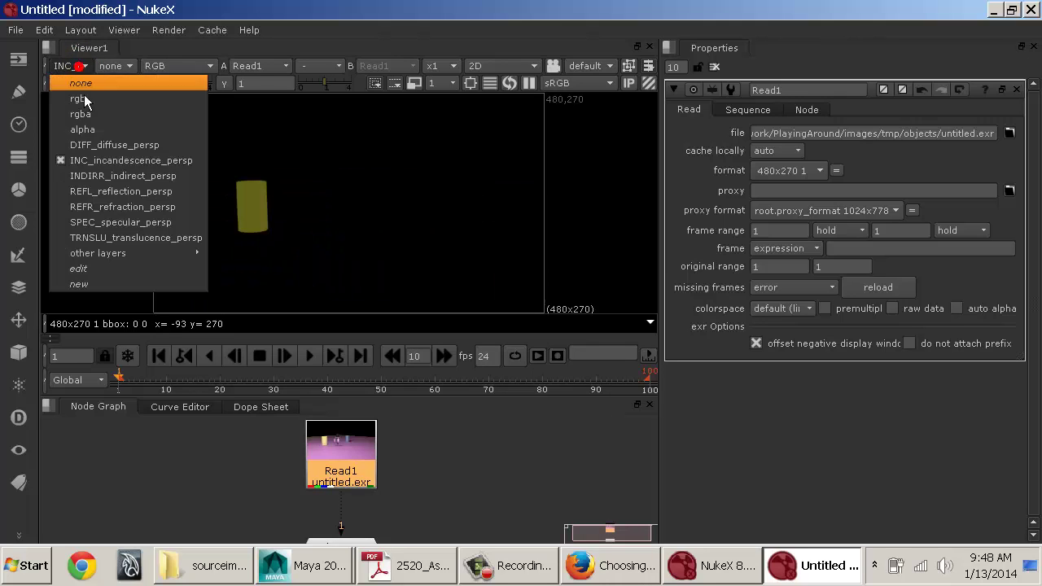
pyautogui.click(74, 171)
pyautogui.click(81, 67)
pyautogui.click(94, 192)
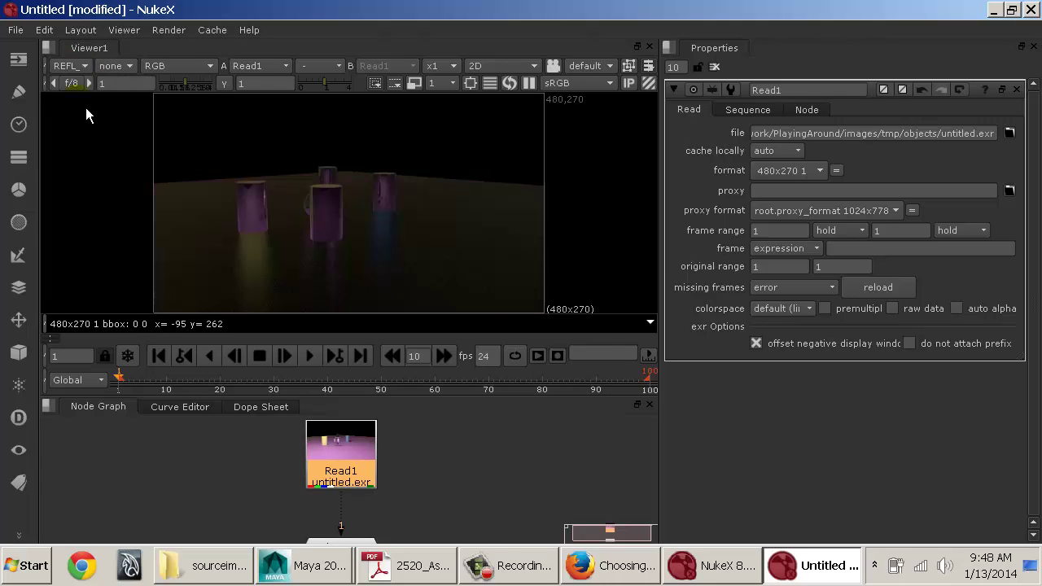
# Step: View the refraction, specular and translucence passes in Viewer1, and return the display to rgba
pyautogui.click(83, 67)
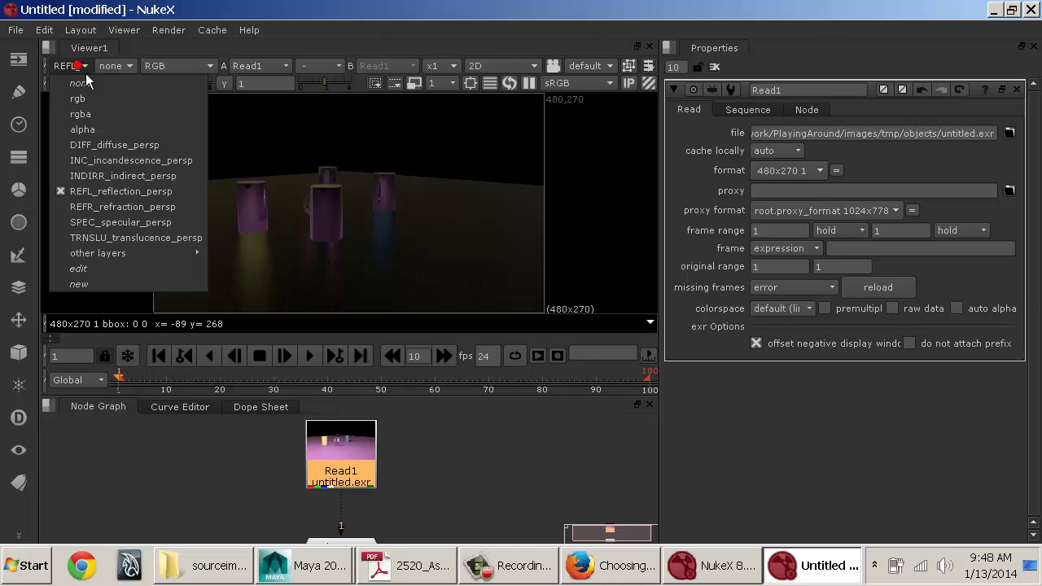
pyautogui.click(71, 66)
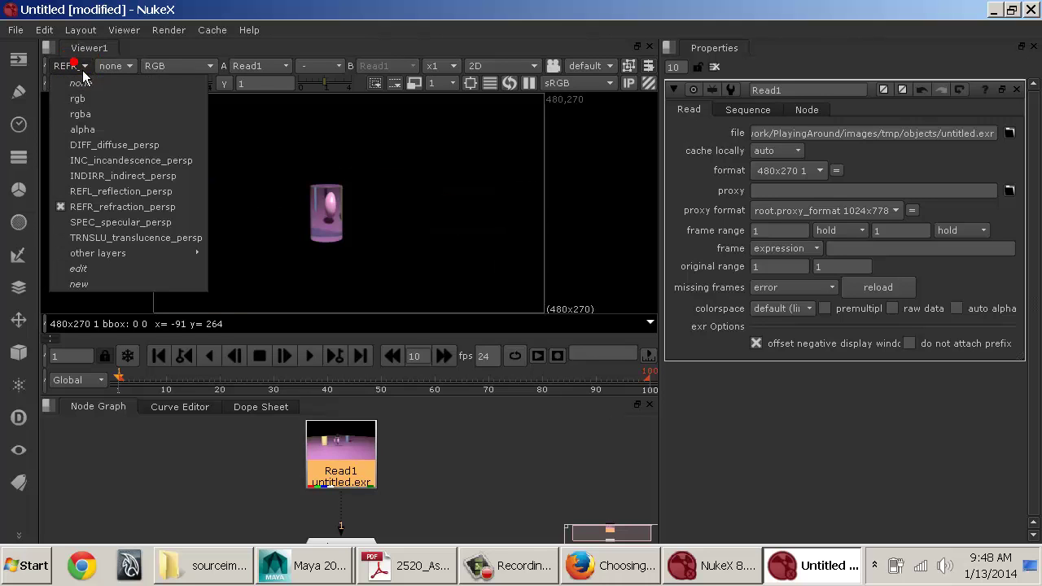
pyautogui.click(92, 223)
pyautogui.click(81, 66)
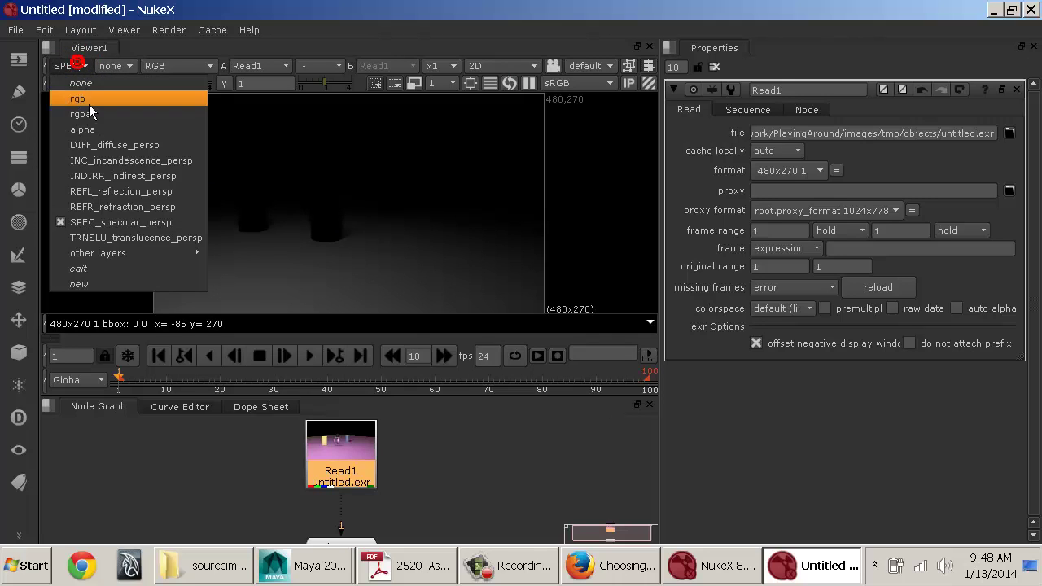
pyautogui.click(104, 241)
pyautogui.click(80, 66)
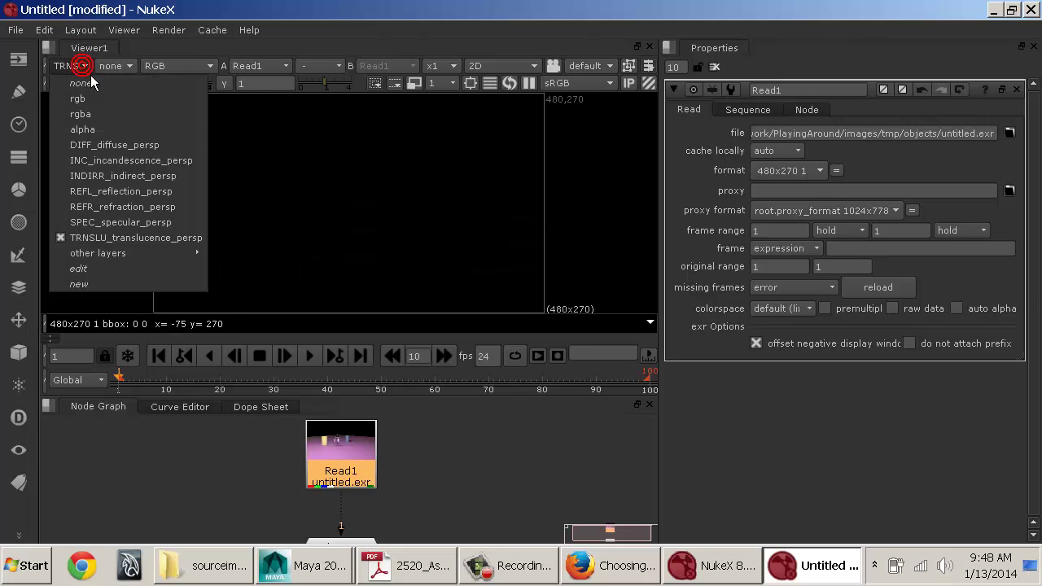
pyautogui.click(98, 120)
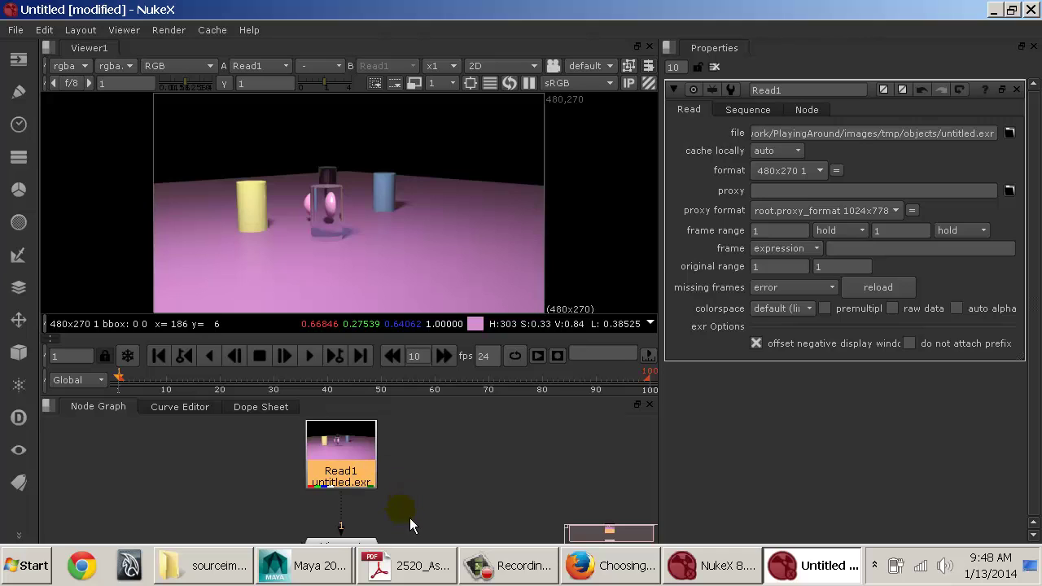
# Step: Space Read1 and Viewer1 farther apart in the node graph to make room between them
pyautogui.moveTo(409, 518); pyautogui.dragTo(426, 498, button='middle')
pyautogui.moveTo(372, 537); pyautogui.dragTo(372, 547)
pyautogui.moveTo(355, 470); pyautogui.dragTo(365, 440)
pyautogui.moveTo(424, 461); pyautogui.dragTo(420, 485, button='middle')
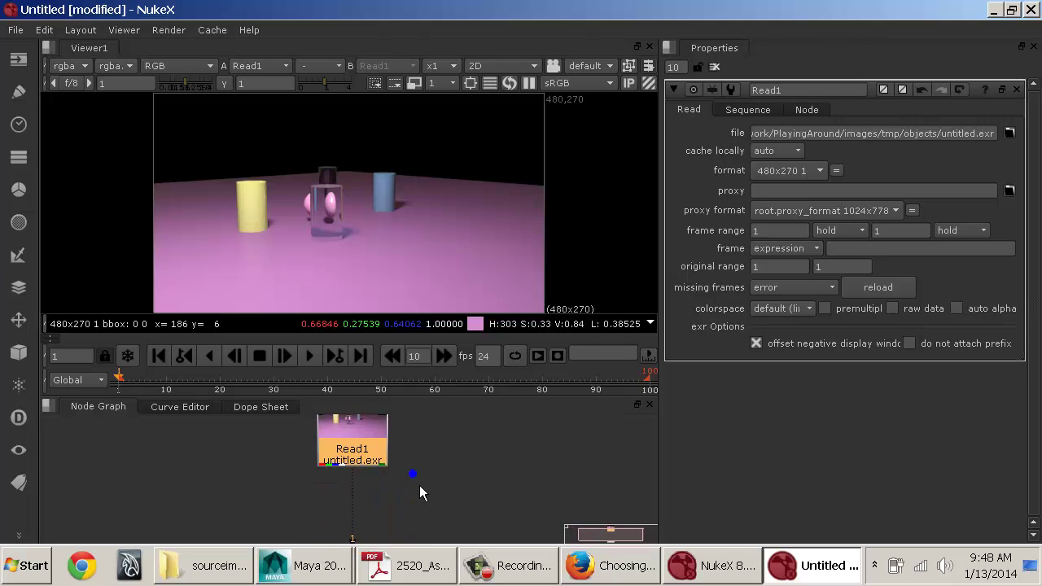
pyautogui.click(379, 468)
pyautogui.moveTo(380, 466); pyautogui.dragTo(379, 461)
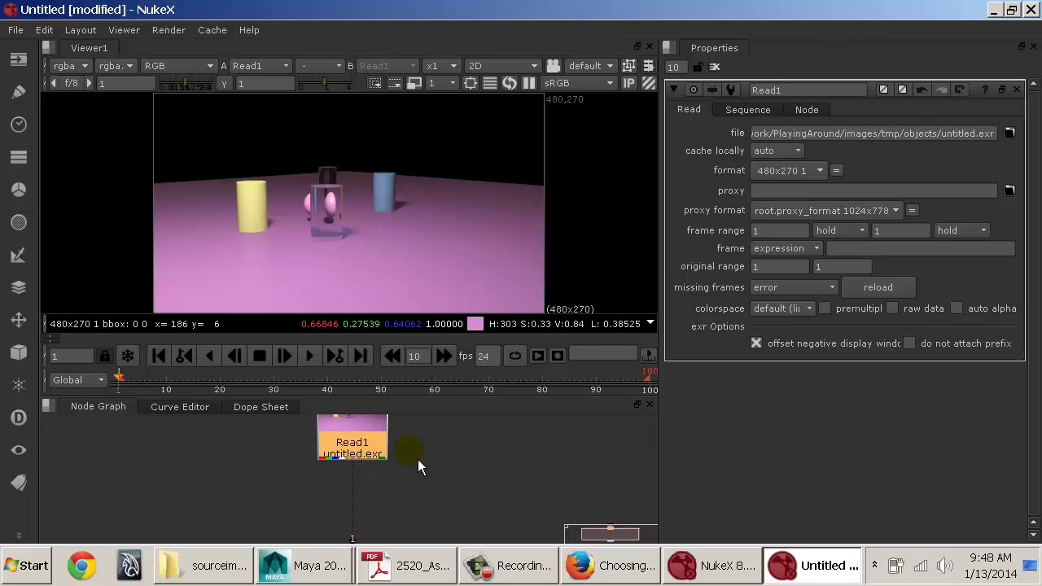
pyautogui.click(419, 460)
pyautogui.moveTo(456, 460); pyautogui.dragTo(439, 482, button='middle')
pyautogui.moveTo(361, 464); pyautogui.dragTo(357, 456)
# Step: Add a Shuffle node between Read1 and Viewer1 by searching for "shuffle", and place it below and left of Read1
pyautogui.press('Tab')
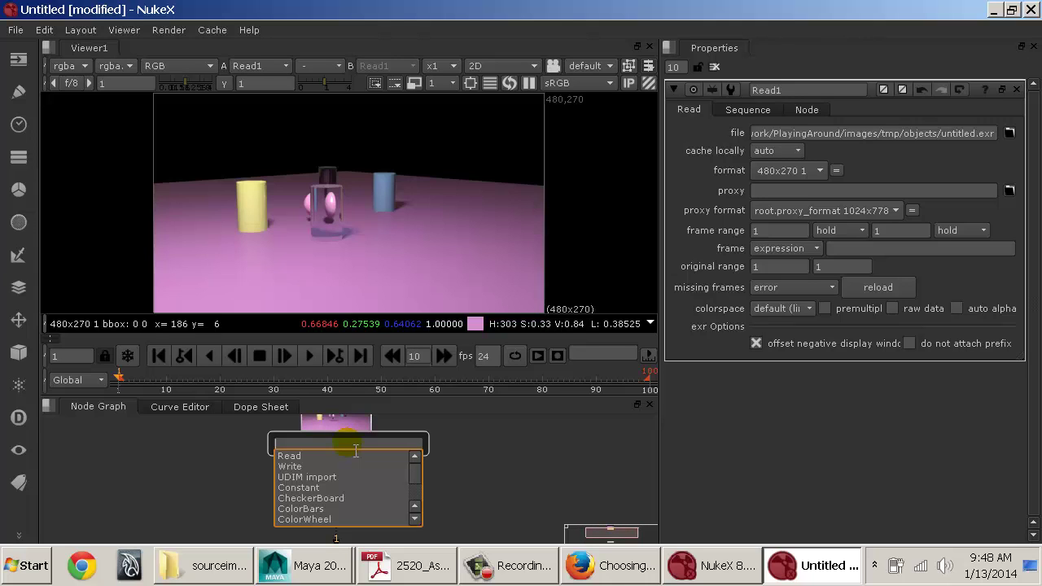
pyautogui.write('shuffl')
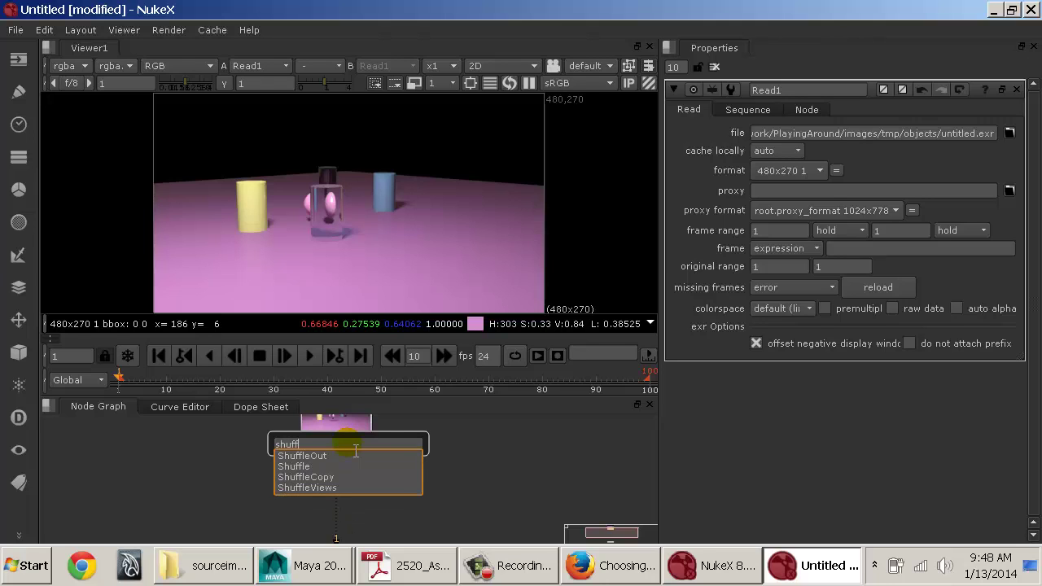
pyautogui.write('e')
pyautogui.press('Return')
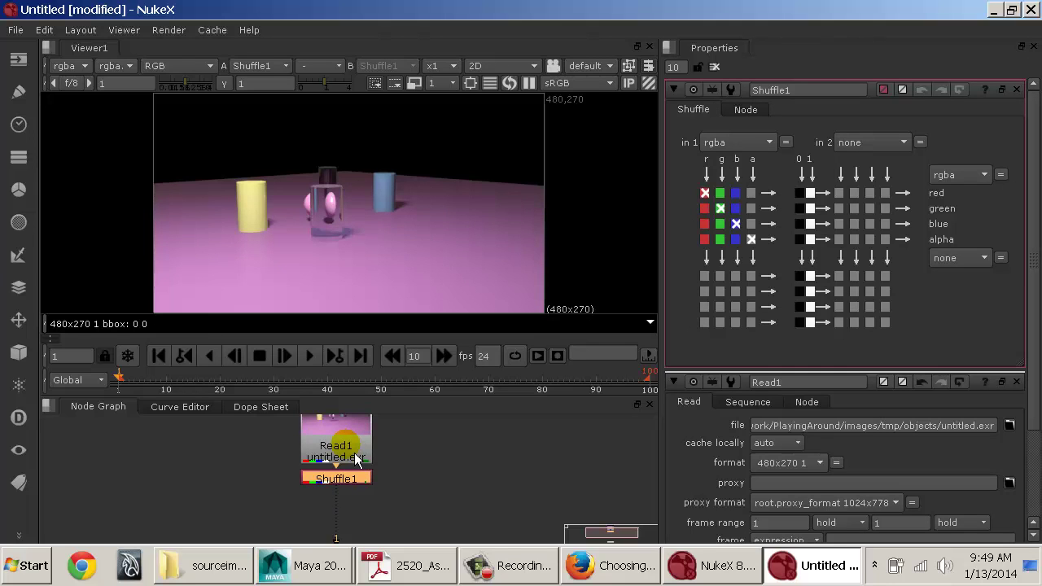
pyautogui.moveTo(368, 482); pyautogui.dragTo(271, 492)
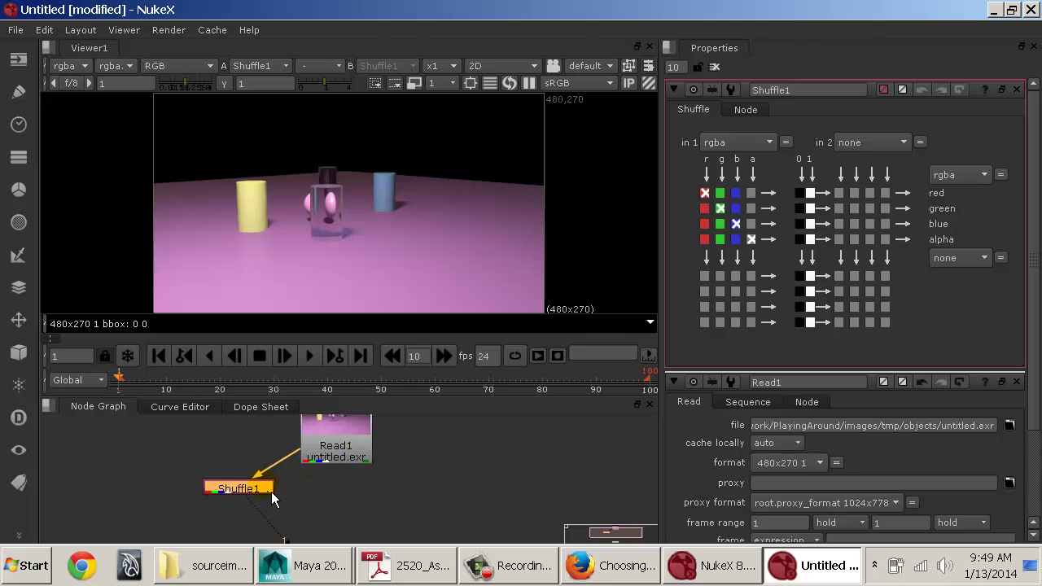
# Step: Locate Shuffle among the Channel nodes and delete the existing Shuffle1 node from the graph
pyautogui.click(32, 290)
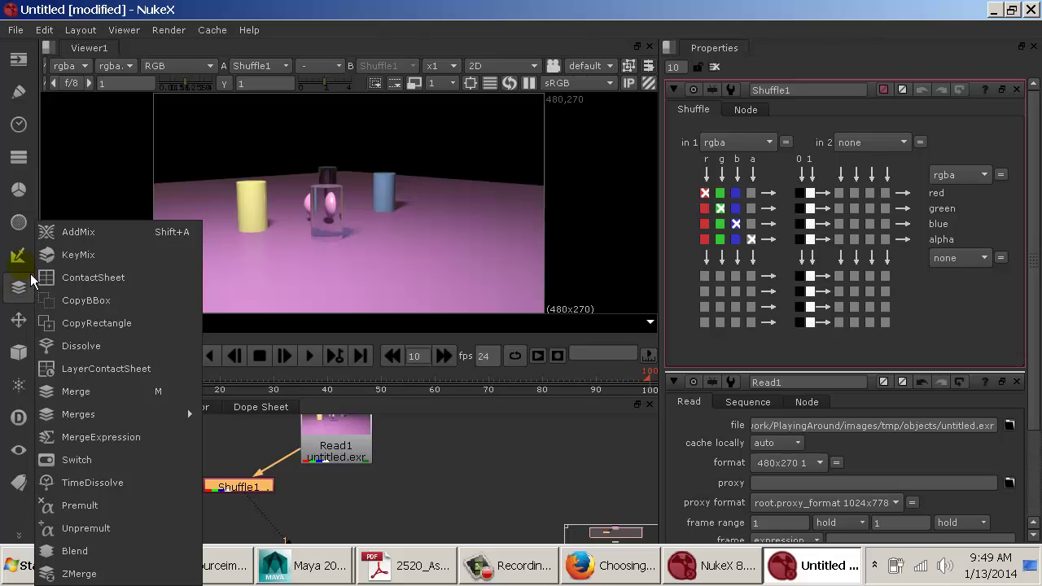
pyautogui.click(19, 157)
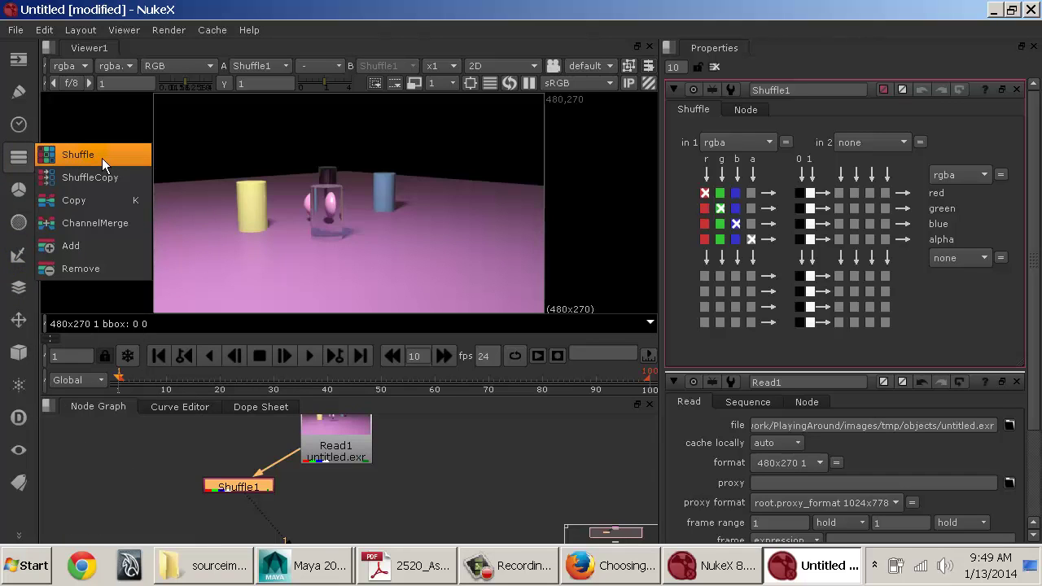
pyautogui.click(246, 494)
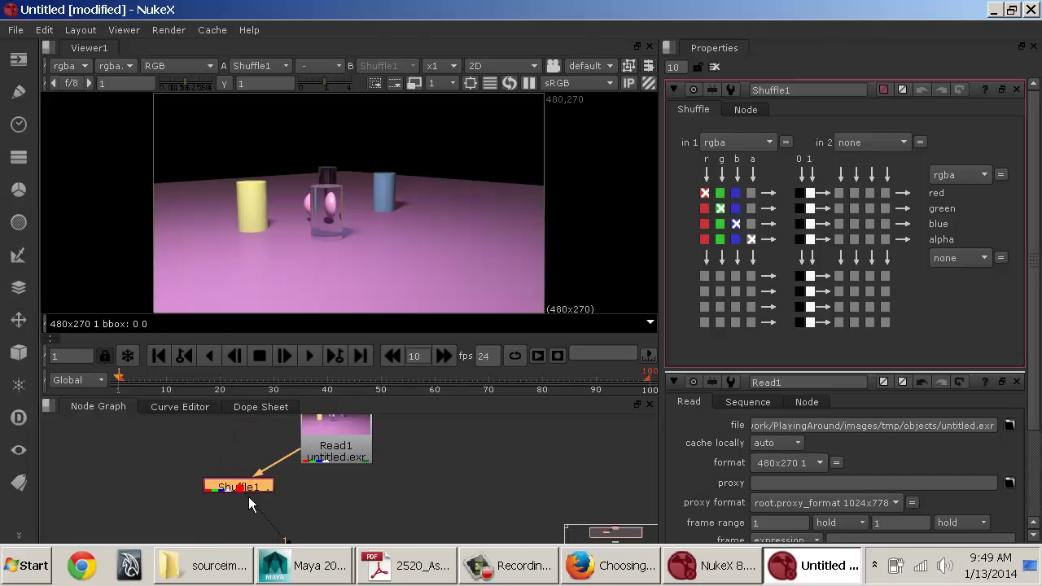
pyautogui.press('Delete')
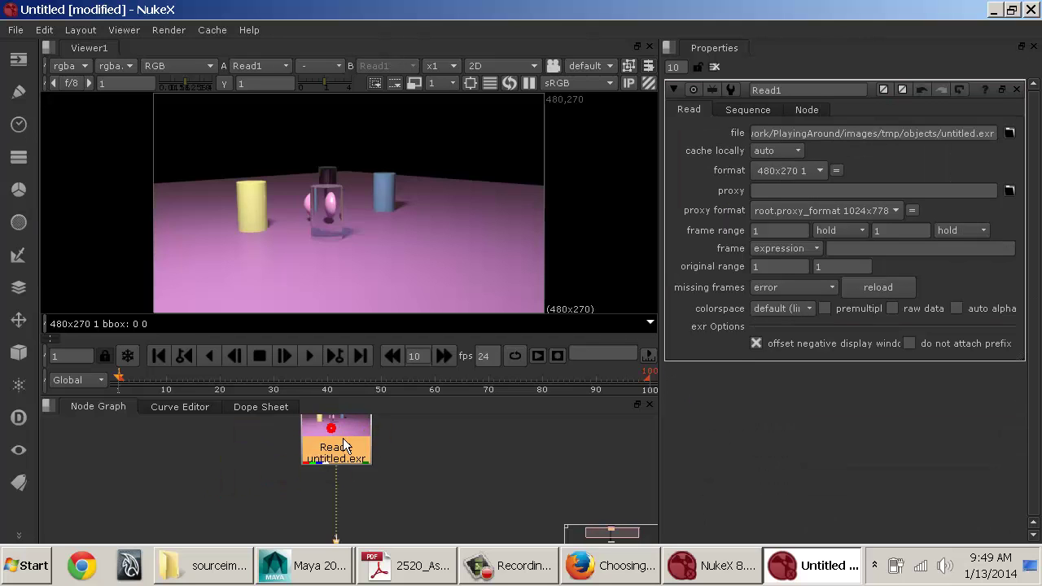
# Step: Add a Shuffle node from the Channel nodes after Read1 and place it below and left of Read1
pyautogui.click(19, 156)
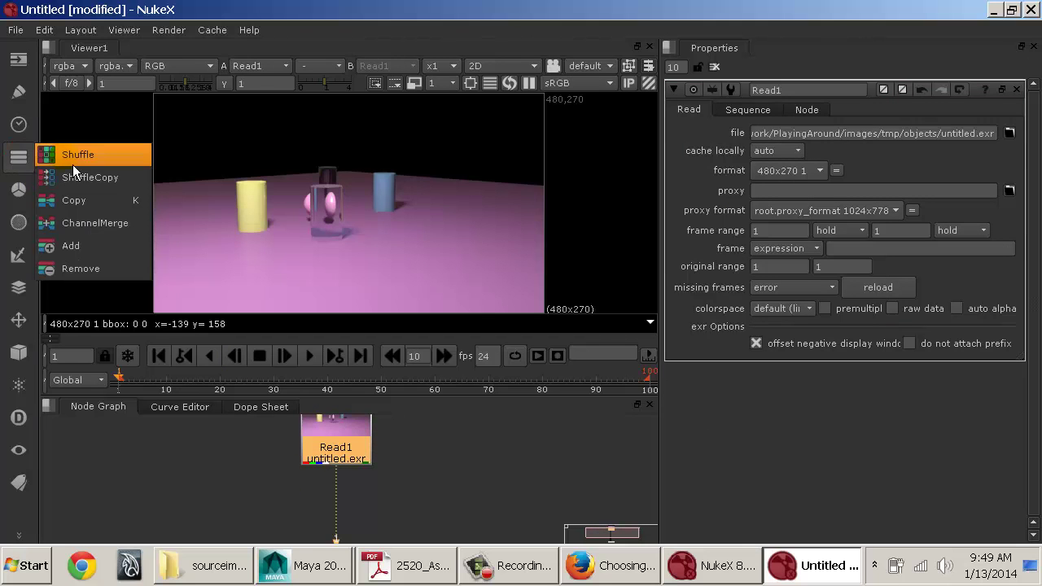
pyautogui.click(71, 165)
pyautogui.moveTo(345, 486); pyautogui.dragTo(220, 504)
pyautogui.moveTo(390, 503)
pyautogui.mouseDown(button='middle')
pyautogui.moveTo(396, 482)
pyautogui.moveTo(398, 497)
pyautogui.mouseUp(button='middle')
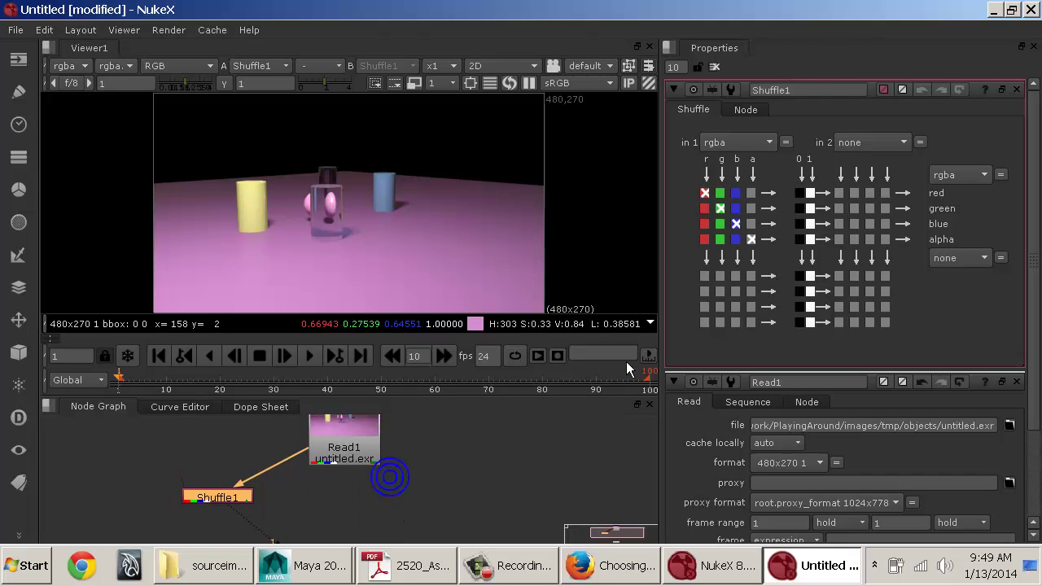
# Step: Set the first input of the Shuffle1 node to the DIFF_diffuse_persp layer
pyautogui.click(763, 145)
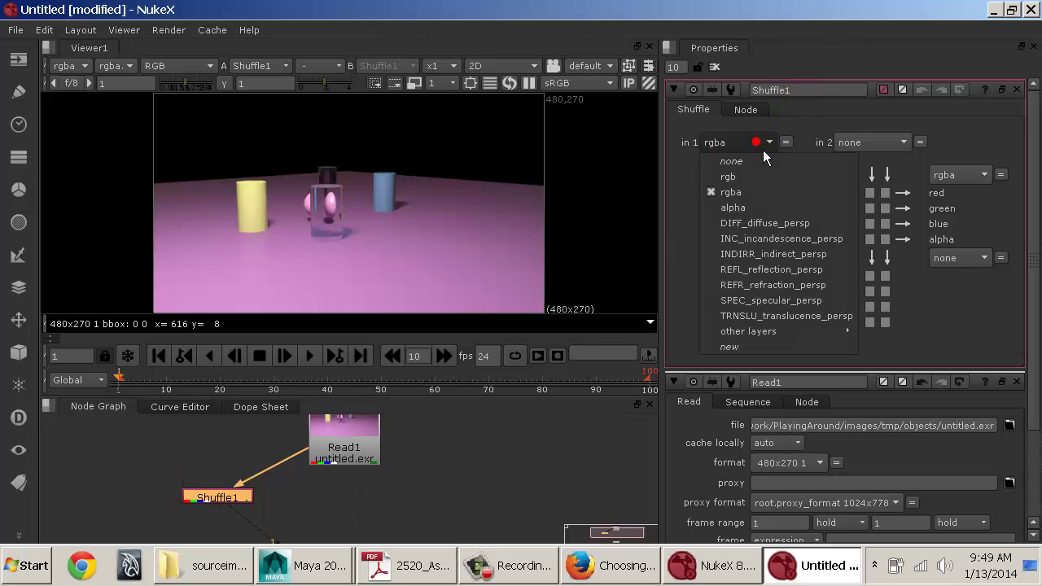
pyautogui.click(763, 224)
pyautogui.moveTo(358, 462); pyautogui.dragTo(355, 443)
pyautogui.click(204, 499)
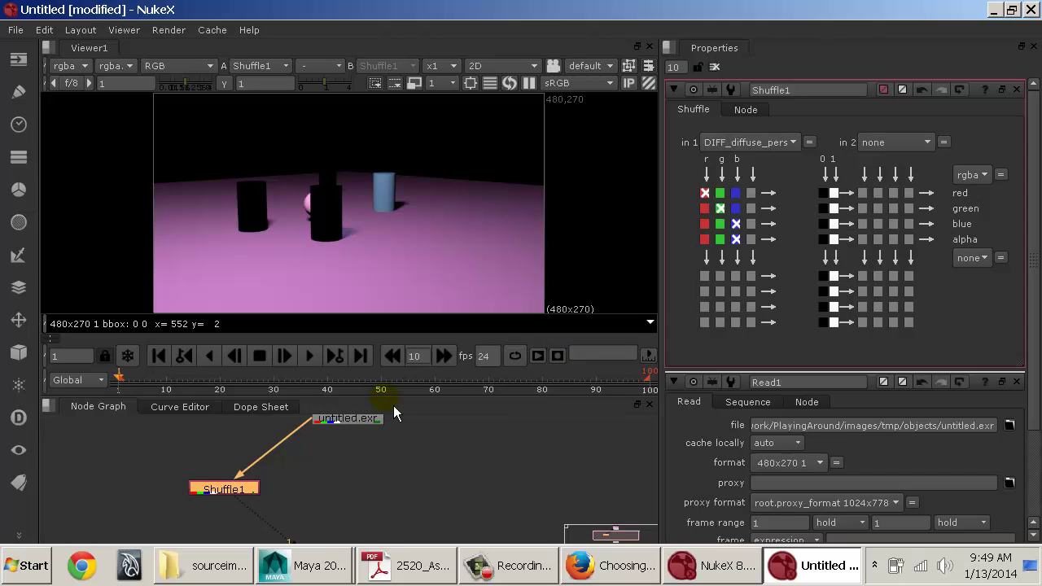
# Step: Enlarge the node graph area and move Shuffle1 farther out, below and left of Read1
pyautogui.moveTo(393, 406); pyautogui.dragTo(389, 365)
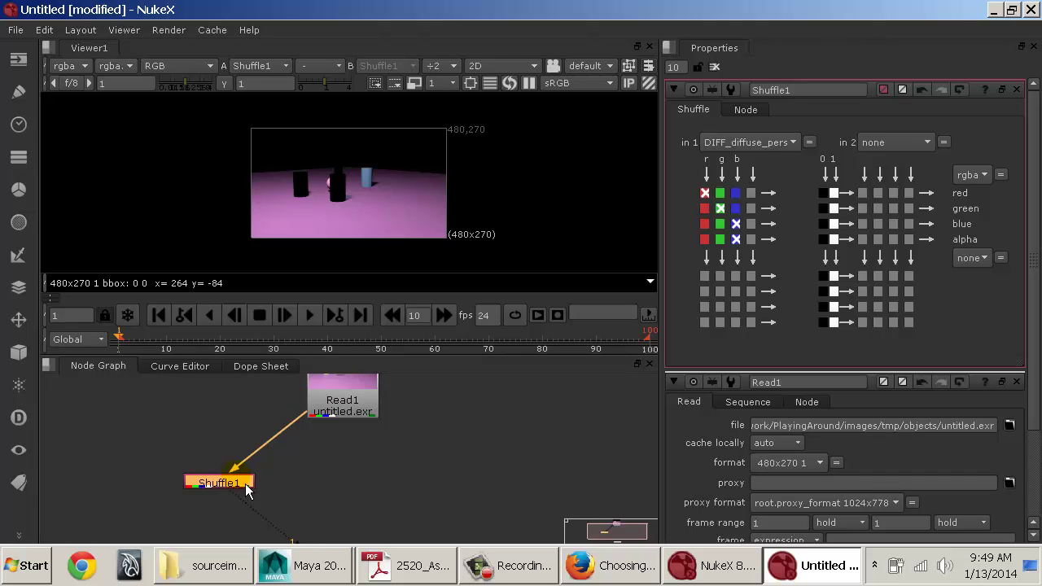
pyautogui.moveTo(247, 489); pyautogui.dragTo(262, 484)
pyautogui.click(352, 414)
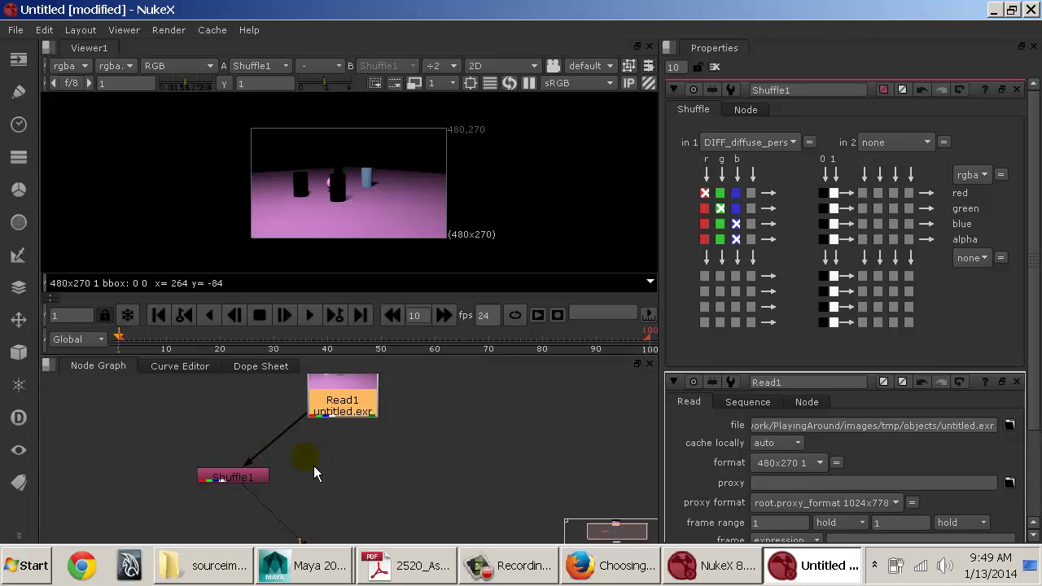
pyautogui.moveTo(237, 479); pyautogui.dragTo(209, 481)
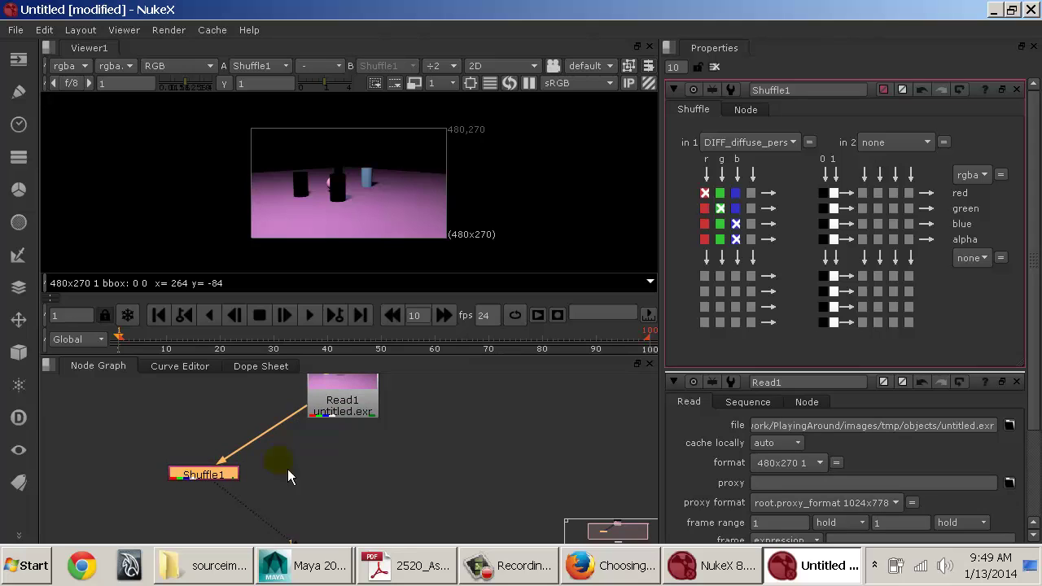
# Step: Add a second Shuffle node, connect its input to Read1, and place it directly below Read1
pyautogui.click(439, 467)
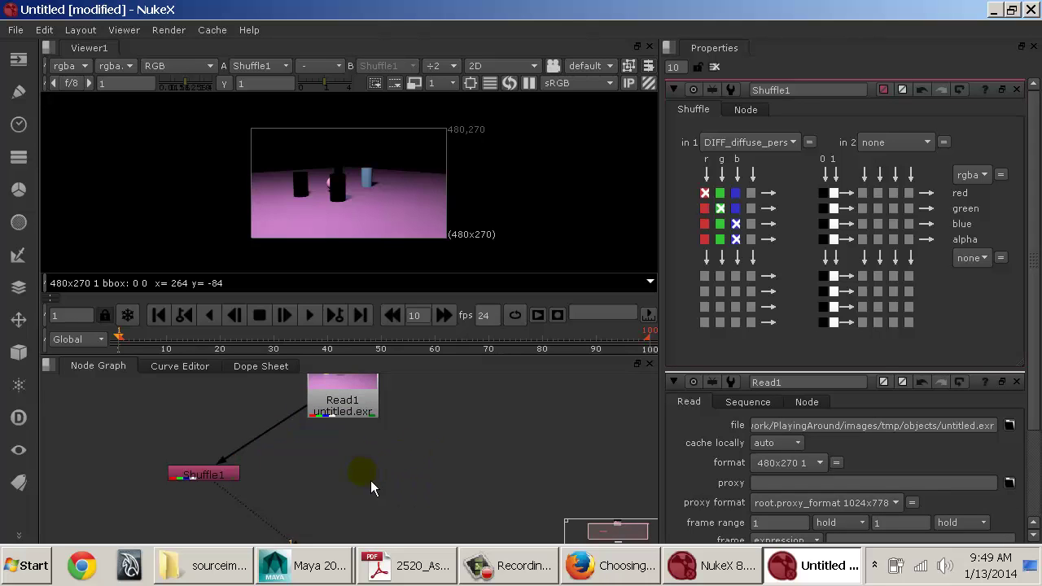
pyautogui.click(19, 157)
pyautogui.click(54, 155)
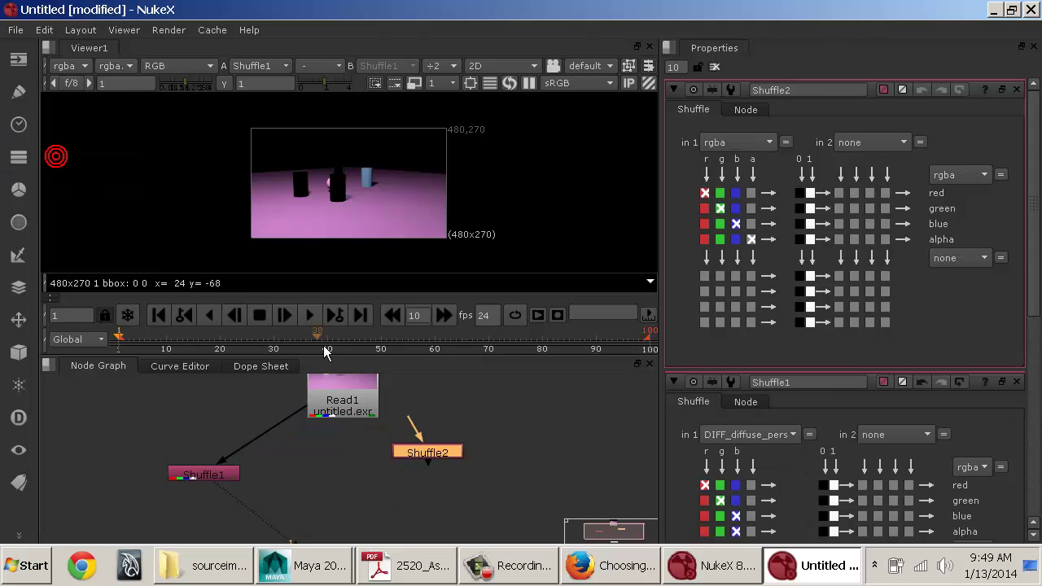
pyautogui.moveTo(409, 456); pyautogui.dragTo(334, 487)
pyautogui.moveTo(401, 444); pyautogui.dragTo(372, 442, button='middle')
pyautogui.moveTo(303, 444); pyautogui.dragTo(322, 401)
pyautogui.moveTo(340, 482)
pyautogui.mouseDown()
pyautogui.moveTo(327, 482)
pyautogui.moveTo(334, 487)
pyautogui.mouseUp()
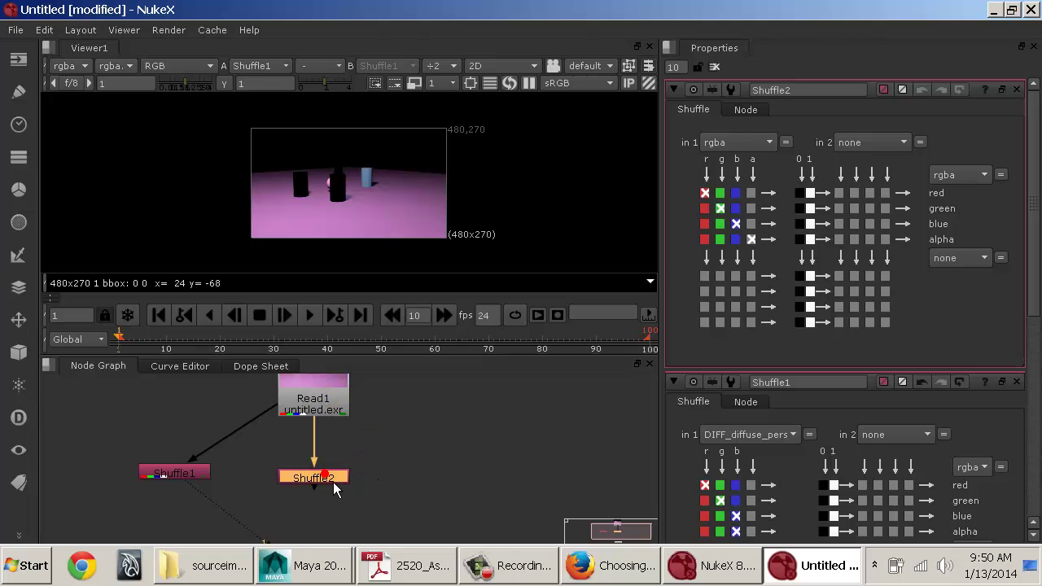
# Step: Set Shuffle2's first input to the INC_incandescence_persp layer and connect Viewer1 to Shuffle2 instead of Shuffle1
pyautogui.click(730, 142)
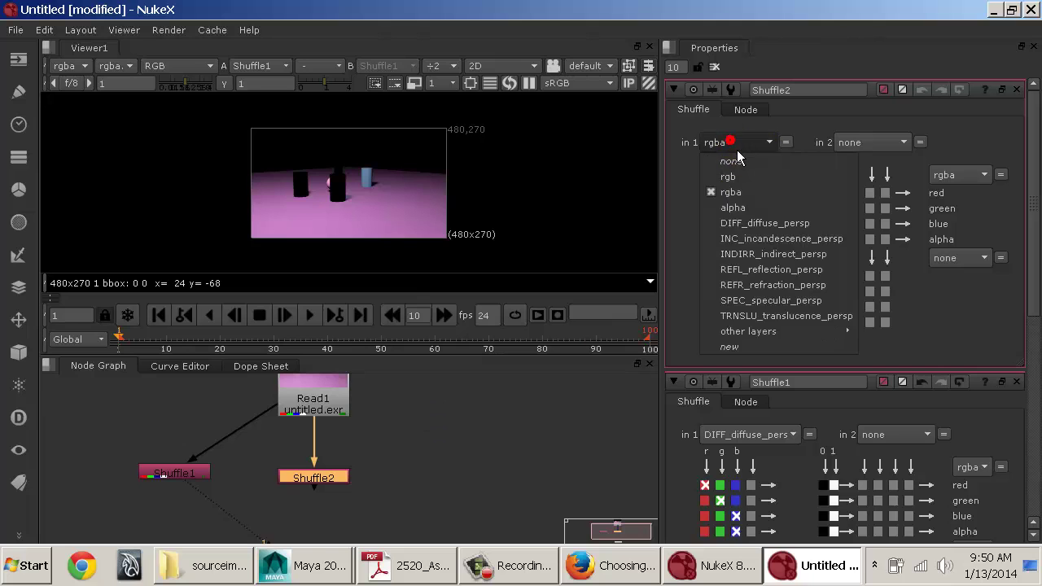
pyautogui.click(755, 241)
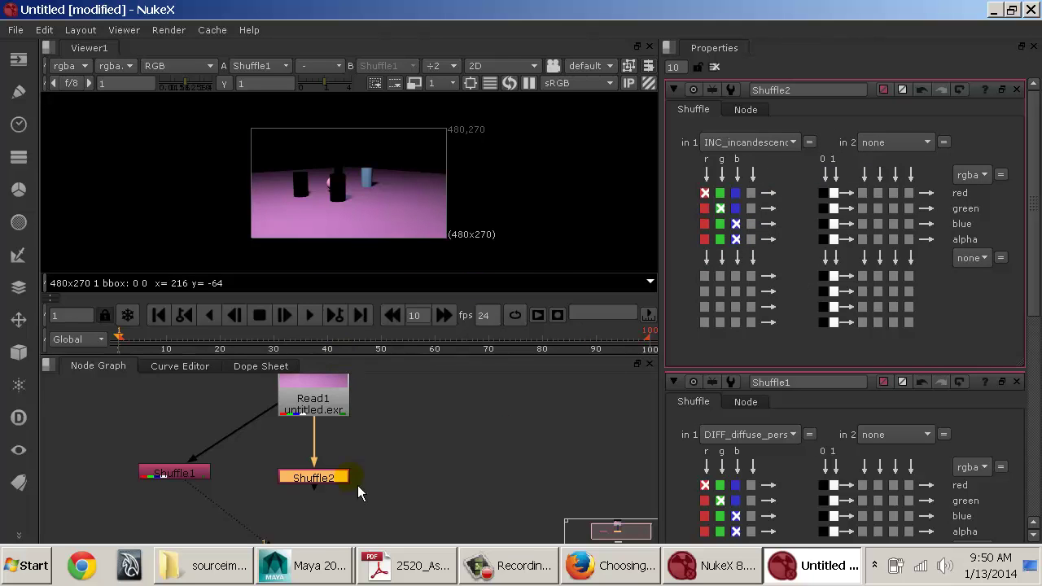
pyautogui.moveTo(365, 528); pyautogui.dragTo(361, 473, button='middle')
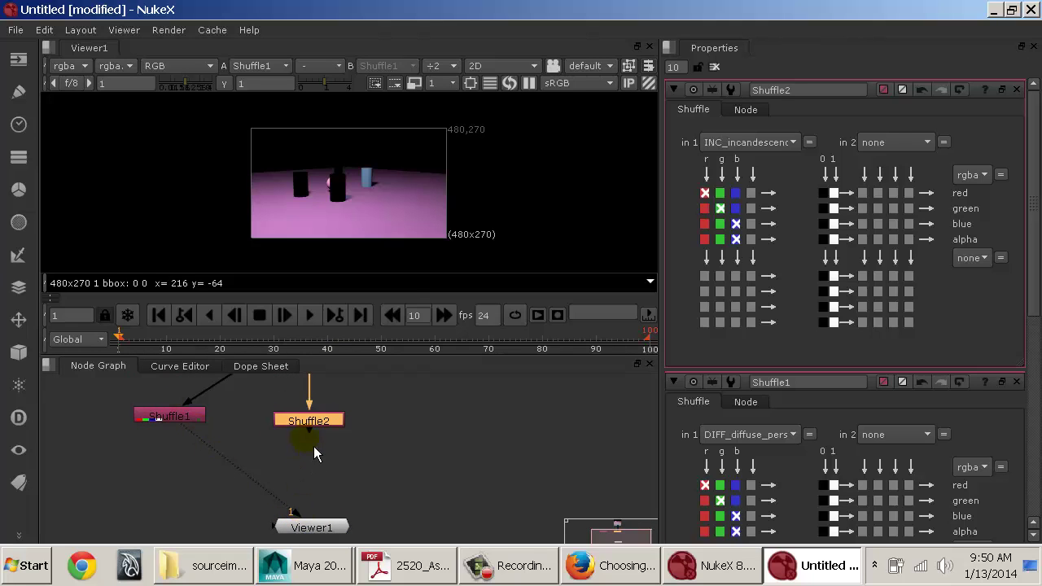
pyautogui.moveTo(314, 427); pyautogui.dragTo(313, 425)
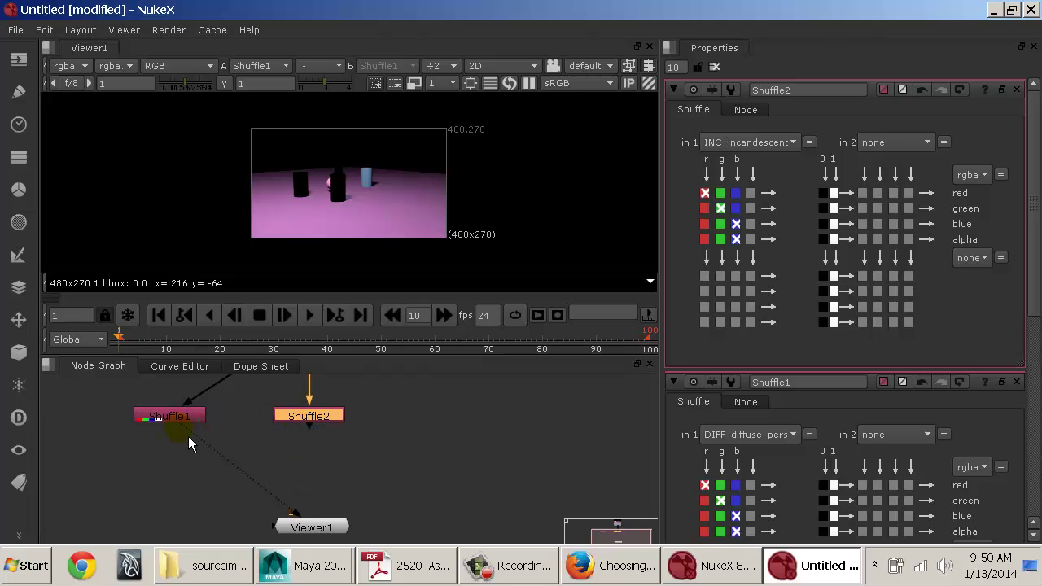
pyautogui.moveTo(188, 437); pyautogui.dragTo(324, 422)
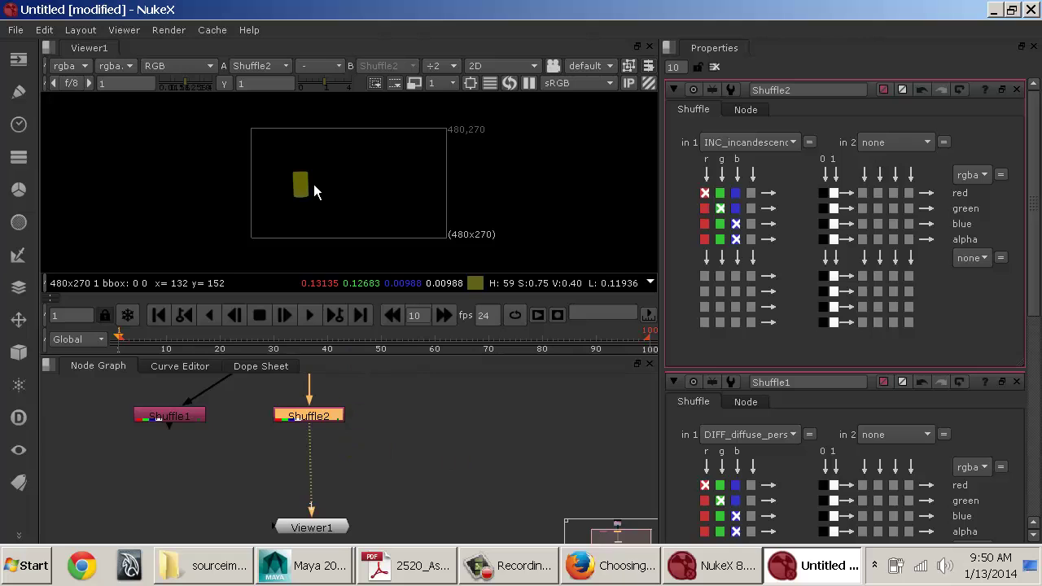
# Step: Rename the Shuffle2 node as Incan
pyautogui.moveTo(214, 443); pyautogui.dragTo(253, 456, button='middle')
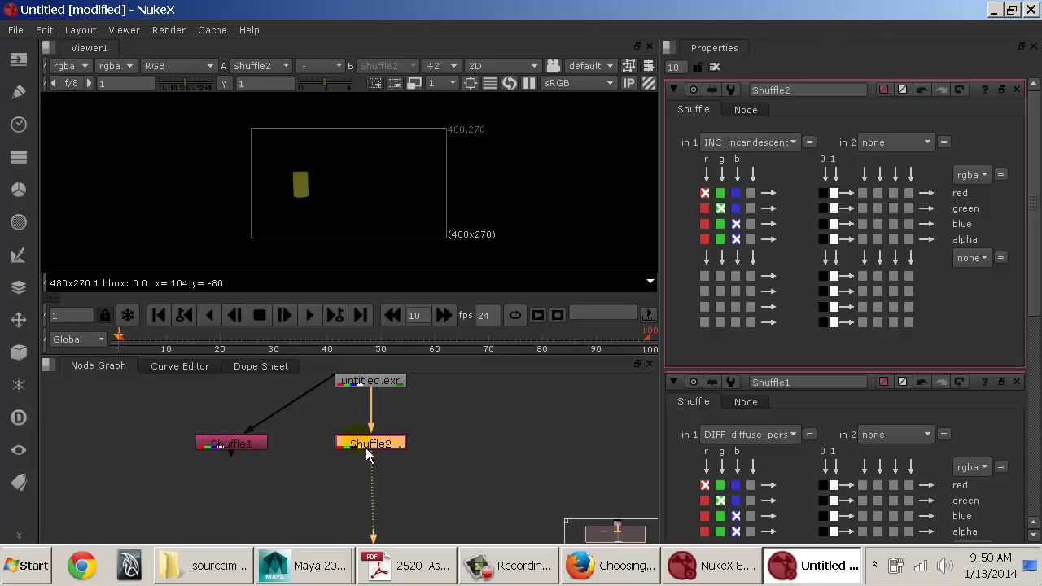
pyautogui.click(243, 444)
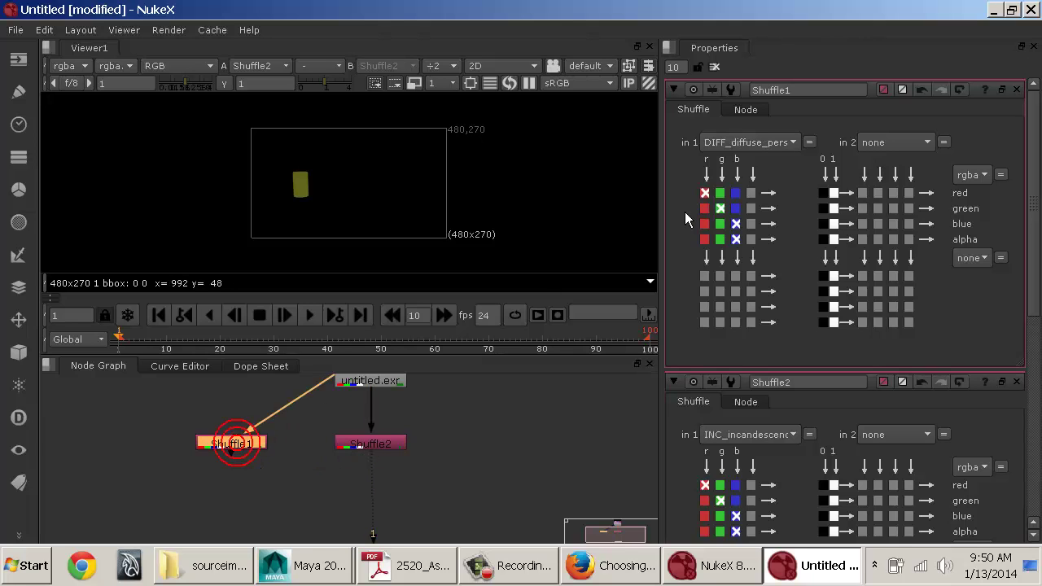
pyautogui.click(386, 448)
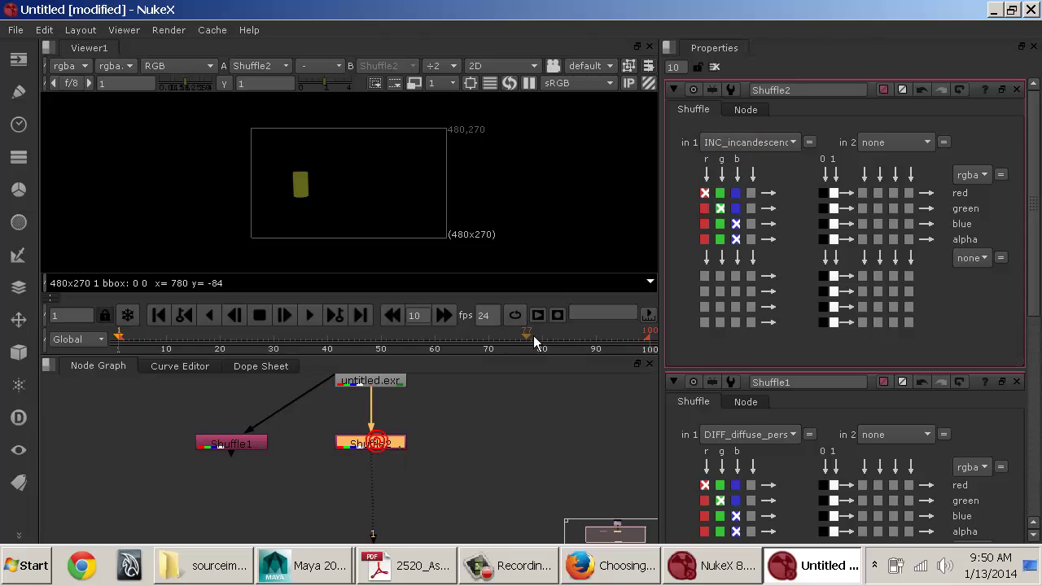
pyautogui.doubleClick(802, 91)
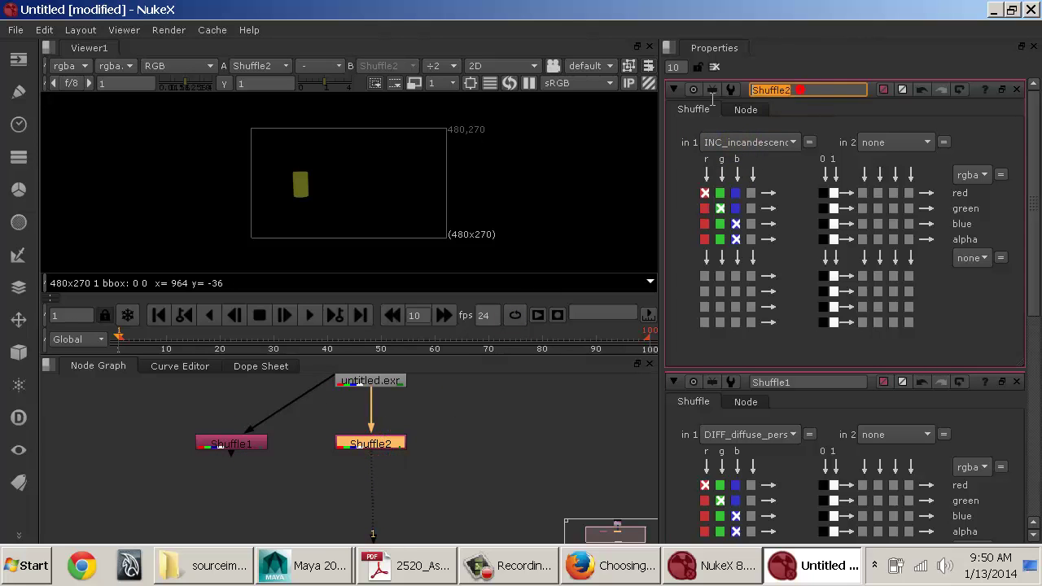
pyautogui.write('Incan')
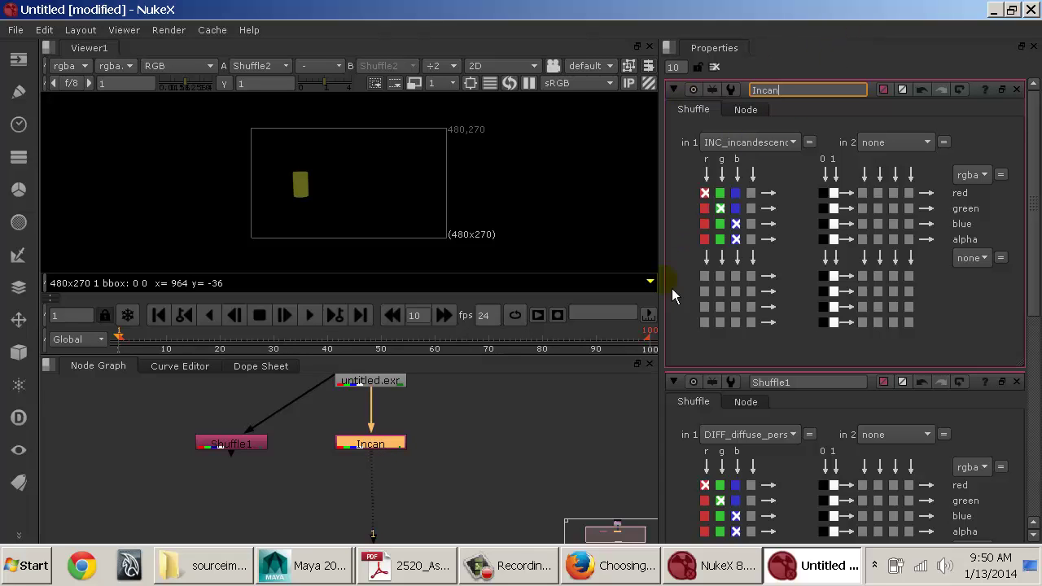
# Step: Rename the Shuffle1 node that carries the diffuse pass as Diff
pyautogui.click(248, 448)
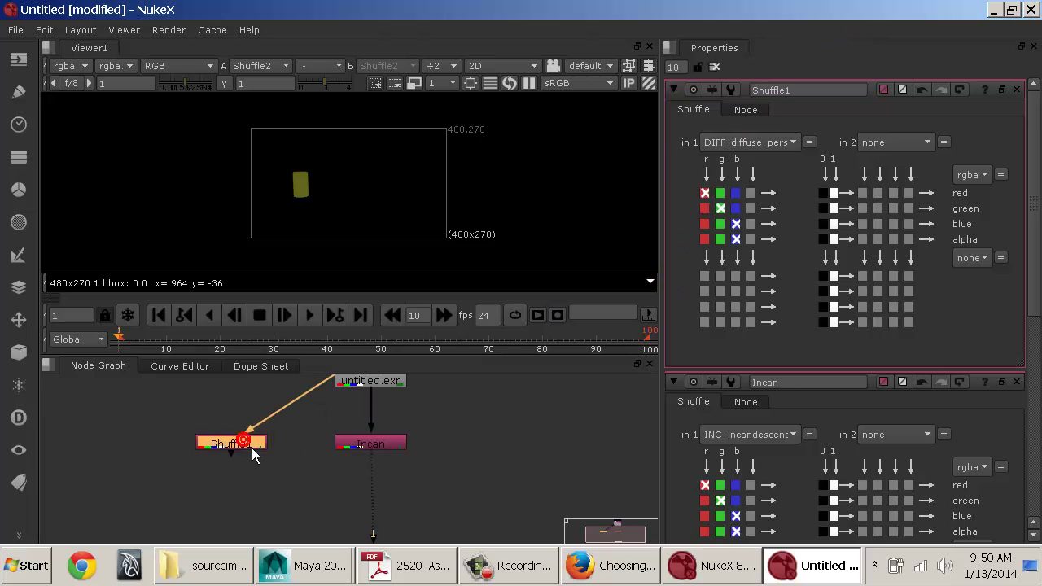
pyautogui.doubleClick(808, 90)
pyautogui.write('Diff')
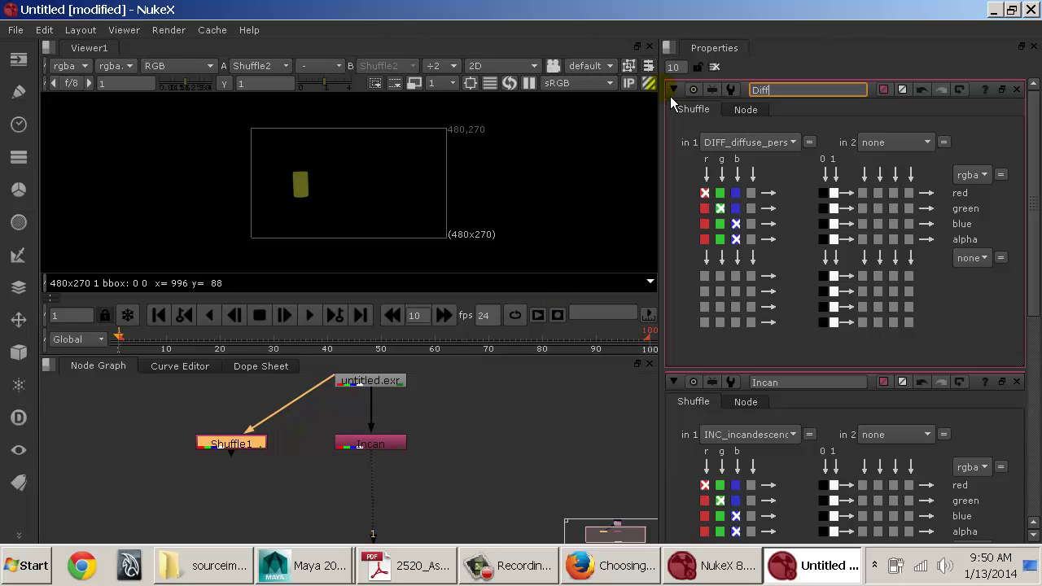
# Step: Add a third Shuffle node to the right of Incan and connect its input to Read1
pyautogui.keyDown('alt'); pyautogui.moveTo(438, 472); pyautogui.dragTo(346, 494); pyautogui.keyUp('alt')
pyautogui.click(368, 481)
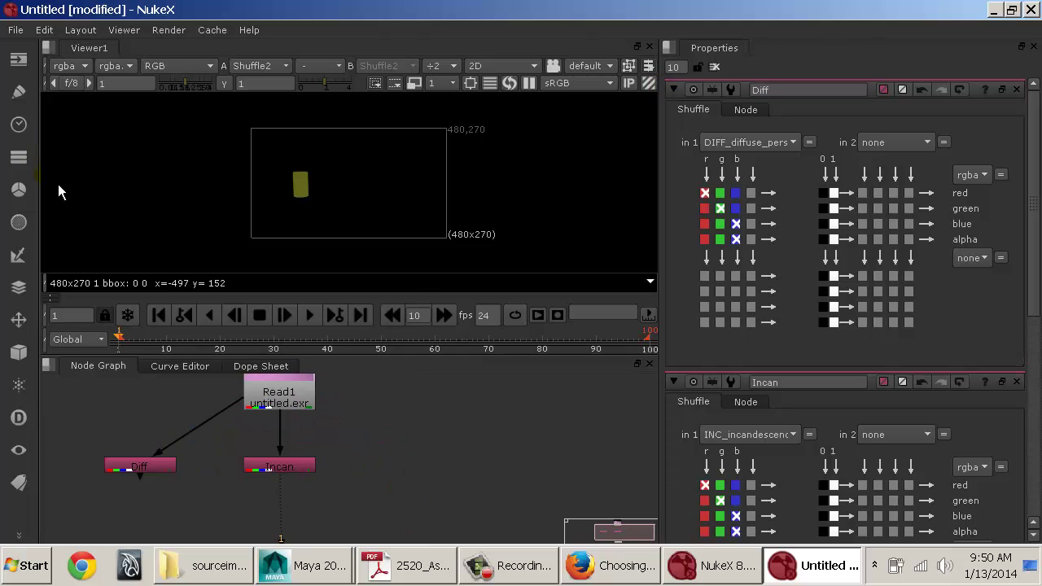
pyautogui.click(384, 450)
pyautogui.click(19, 157)
pyautogui.click(65, 157)
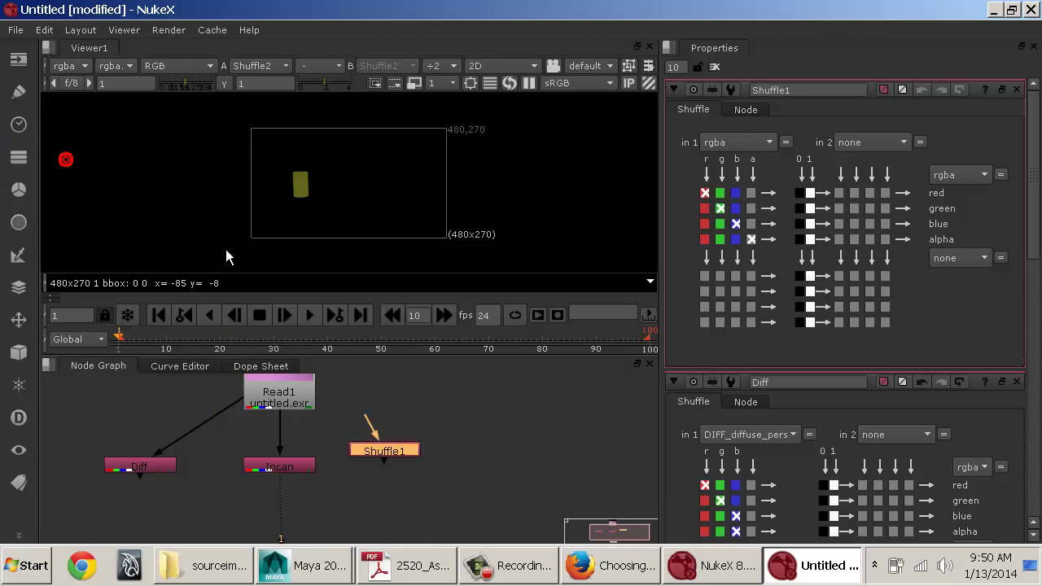
pyautogui.moveTo(371, 430); pyautogui.dragTo(280, 397)
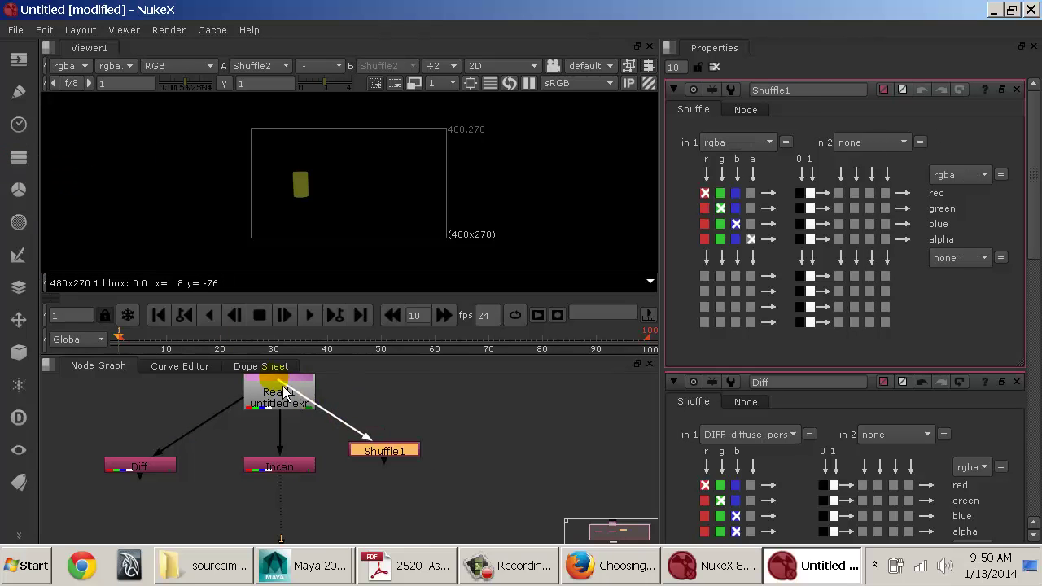
pyautogui.click(379, 450)
# Step: Set the new Shuffle node's first input to the INDIRR_indirect_persp layer and show the node in Viewer1
pyautogui.moveTo(408, 470); pyautogui.dragTo(341, 458, button='middle')
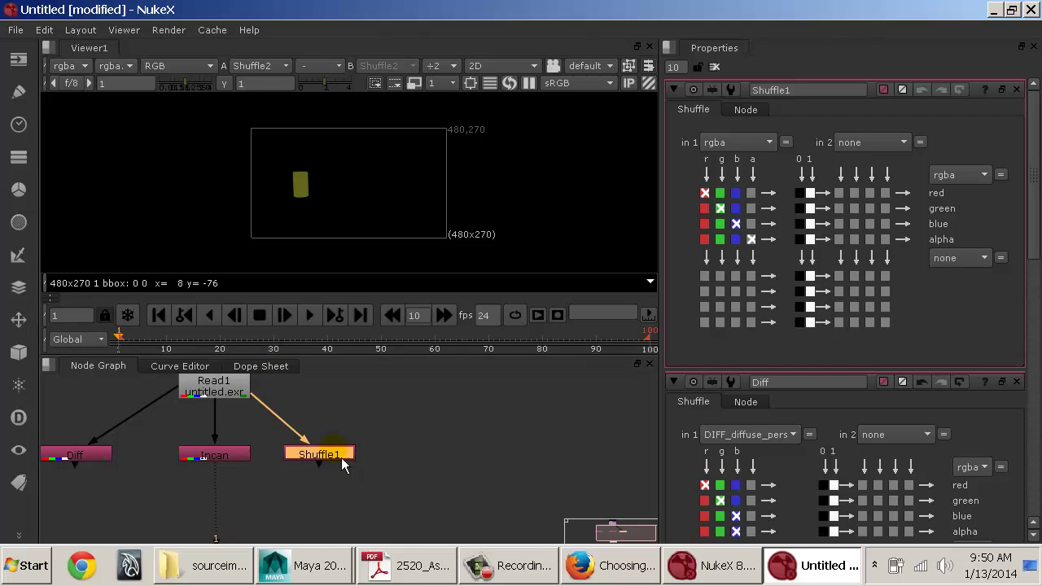
pyautogui.click(754, 142)
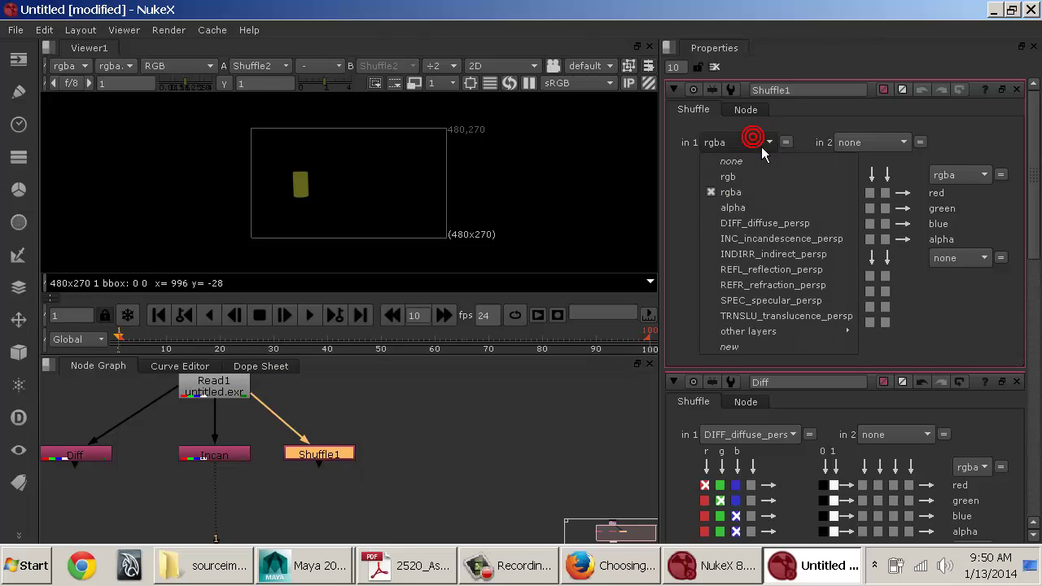
pyautogui.click(758, 259)
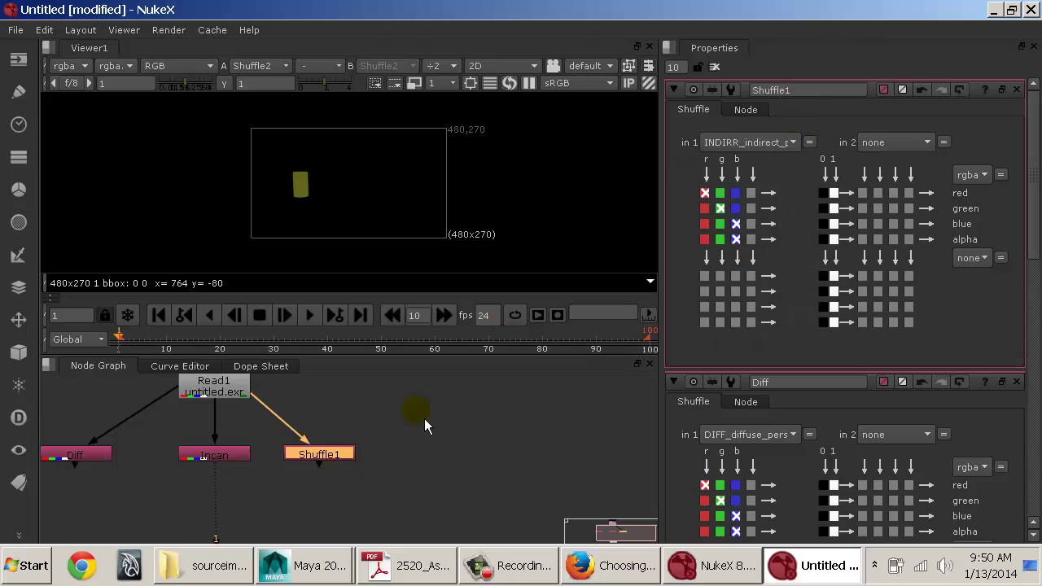
pyautogui.click(334, 455)
pyautogui.press('1')
# Step: Rename the Shuffle node with the indirect pass as Indirect and reposition it slightly below and right of Read1
pyautogui.moveTo(800, 91); pyautogui.dragTo(730, 92)
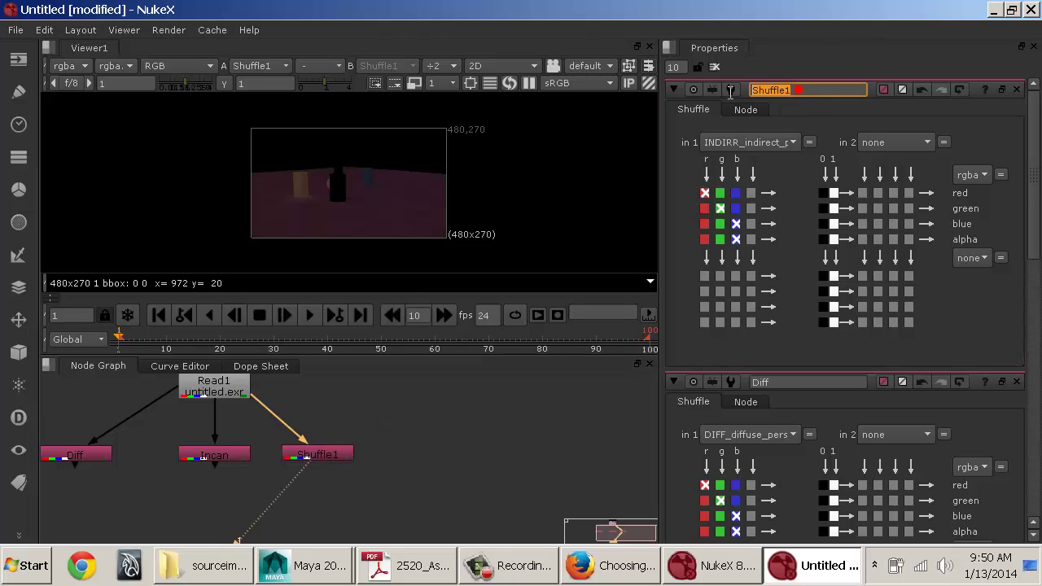
pyautogui.write('Indirect')
pyautogui.press('Return')
pyautogui.click(371, 457)
pyautogui.moveTo(375, 456)
pyautogui.mouseDown(button='middle')
pyautogui.moveTo(465, 433)
pyautogui.moveTo(472, 469)
pyautogui.moveTo(387, 467)
pyautogui.mouseUp(button='middle')
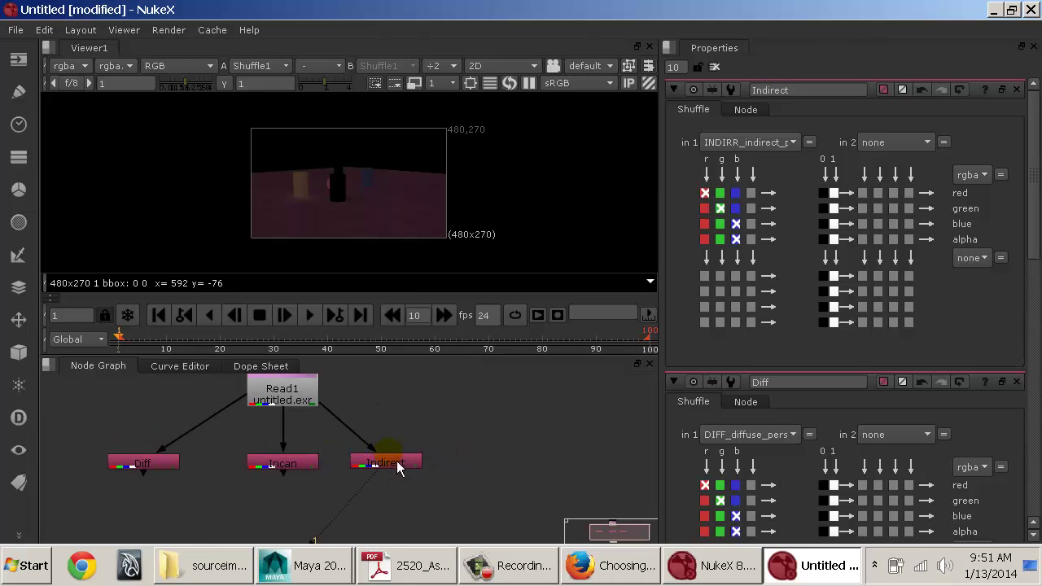
pyautogui.moveTo(396, 461)
pyautogui.mouseDown()
pyautogui.moveTo(394, 472)
pyautogui.moveTo(384, 444)
pyautogui.moveTo(392, 470)
pyautogui.mouseUp()
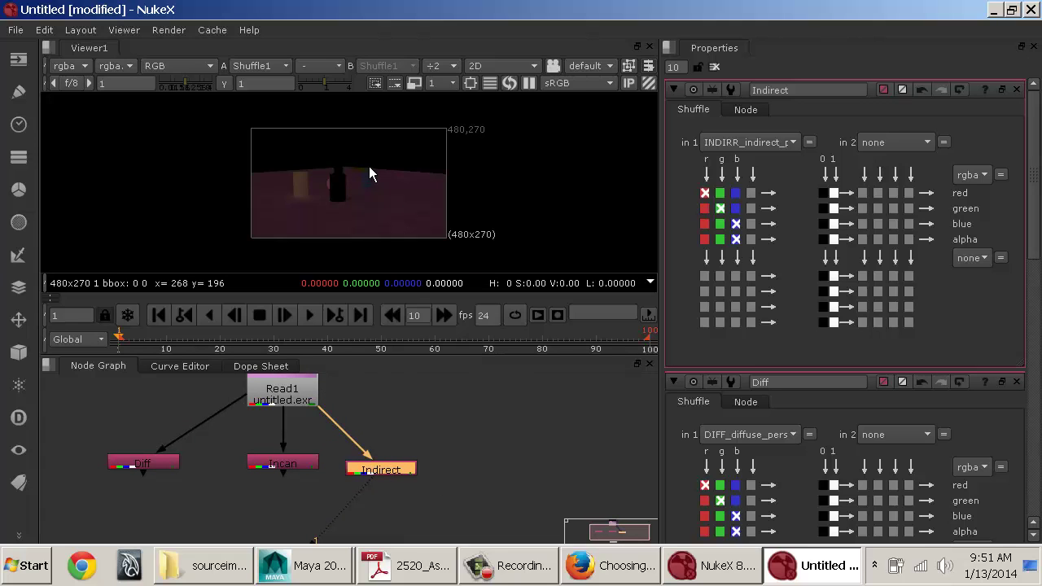
# Step: Examine the red, green and blue channels of the indirect pass individually in the viewer, comparing them with the full RGB image
pyautogui.press('r')
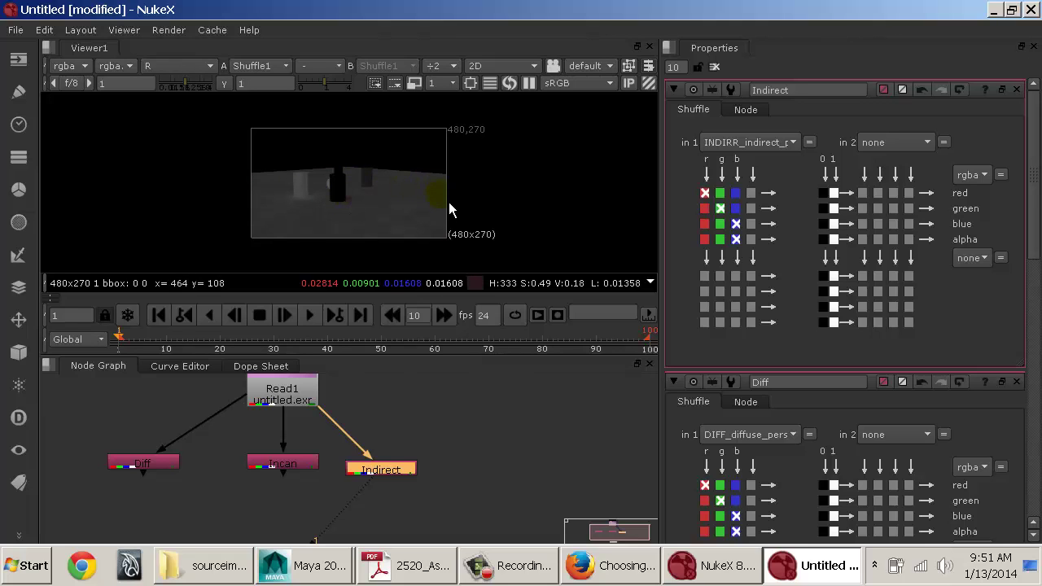
pyautogui.press('g')
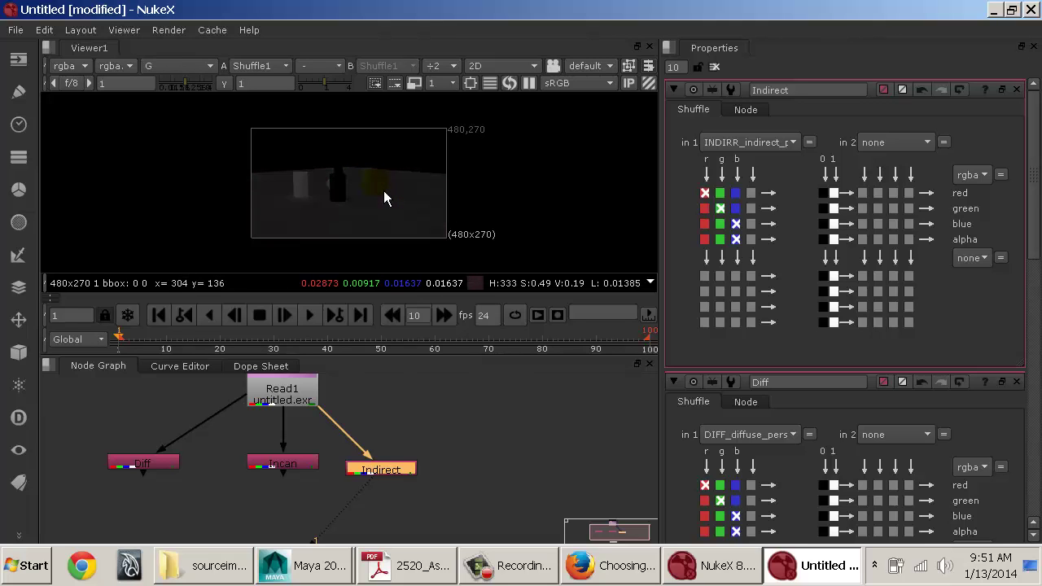
pyautogui.press('b')
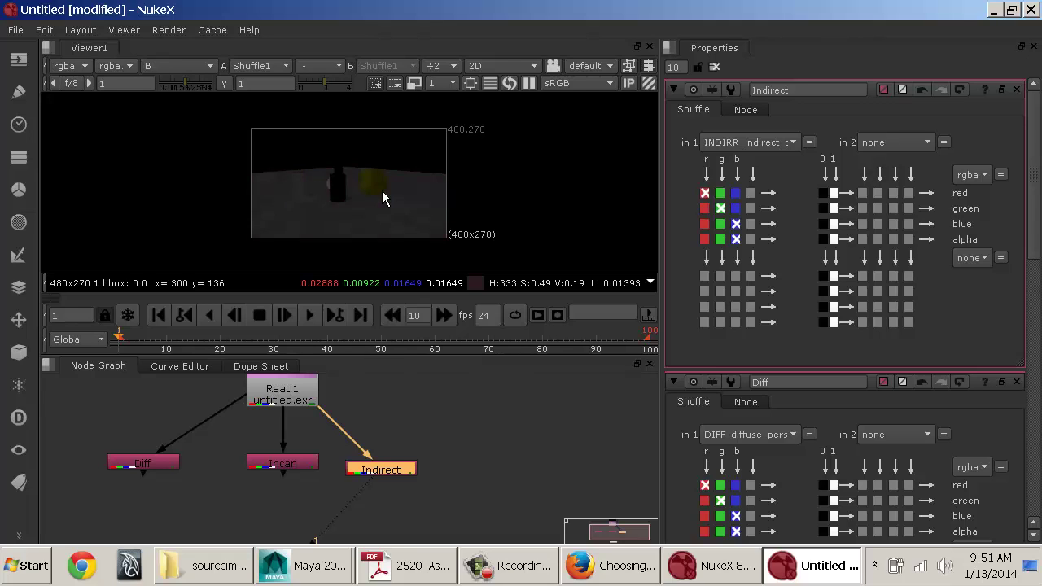
pyautogui.press('b')
pyautogui.press('b')
pyautogui.press('b')
pyautogui.press('b')
pyautogui.press('b')
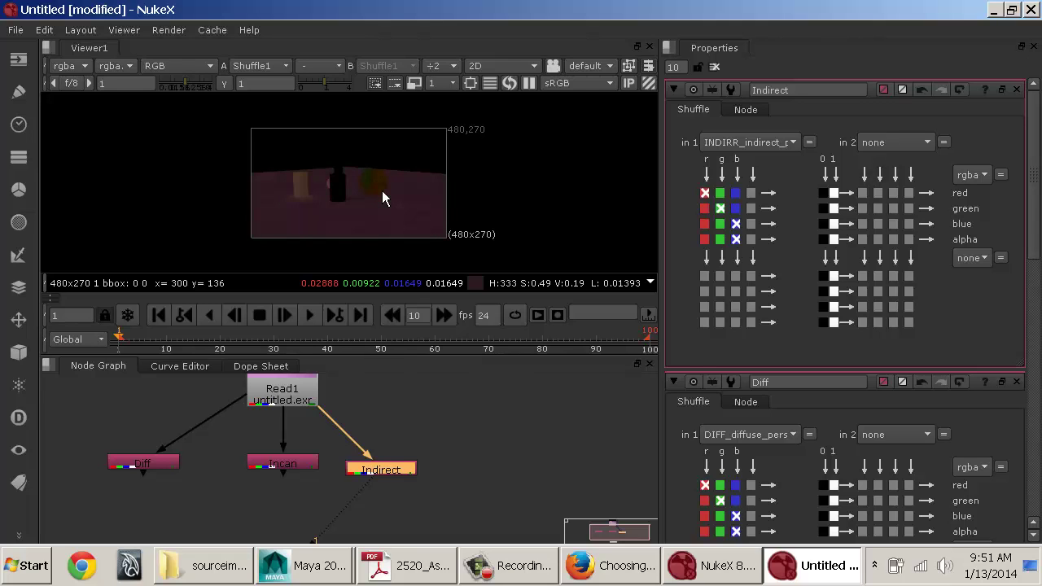
pyautogui.press('b')
pyautogui.press('b')
pyautogui.press('b')
pyautogui.press('b')
pyautogui.press('b')
pyautogui.press('b')
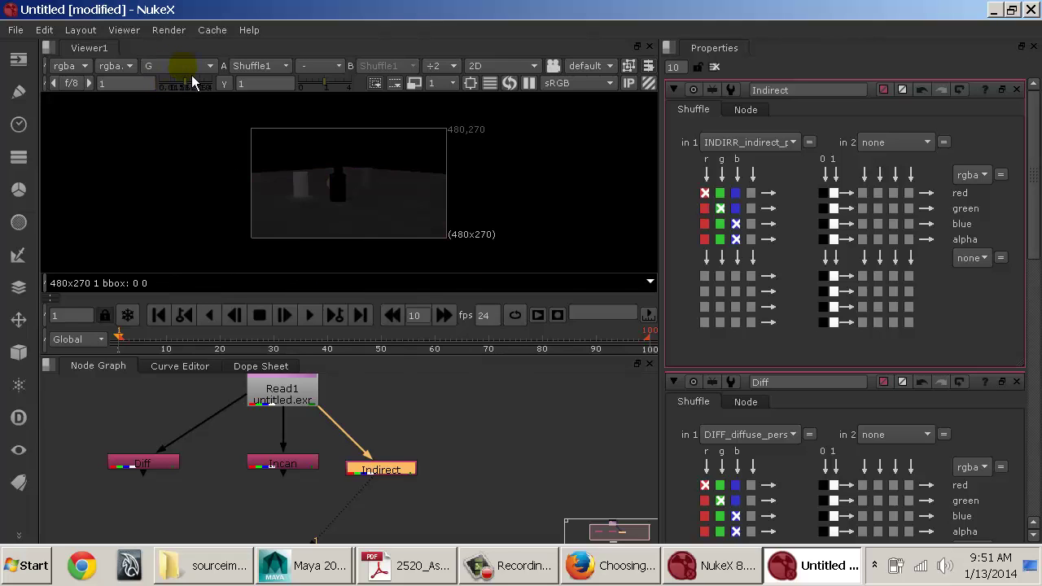
pyautogui.press('b')
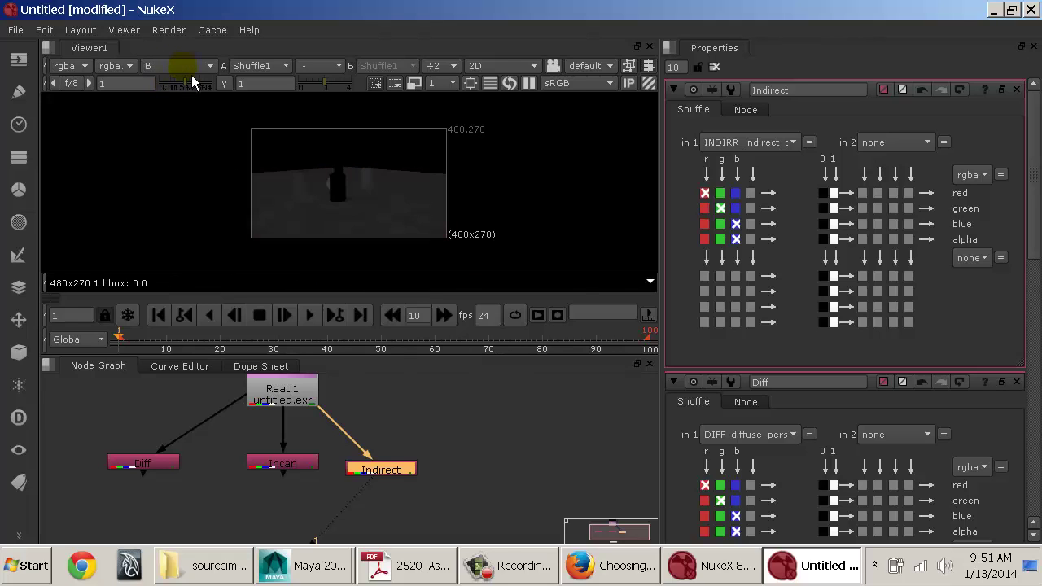
# Step: Switch the viewer from the blue channel back to the full RGB display
pyautogui.press('b')
pyautogui.press('b')
pyautogui.press('b')
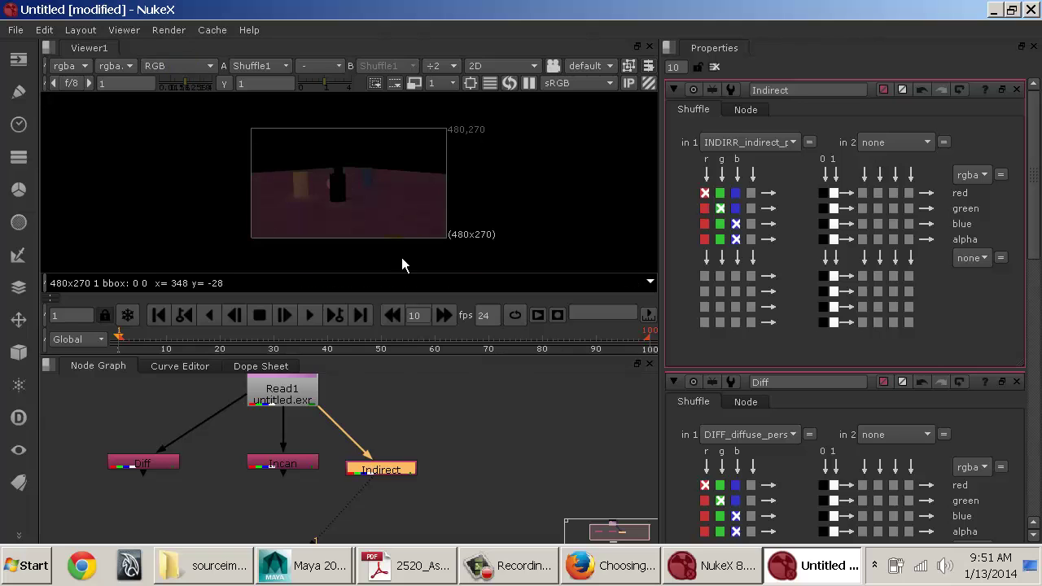
# Step: Move the Read1 node so that it sits directly above the Indirect node
pyautogui.moveTo(381, 479); pyautogui.dragTo(384, 468)
pyautogui.moveTo(329, 458); pyautogui.dragTo(260, 470, button='middle')
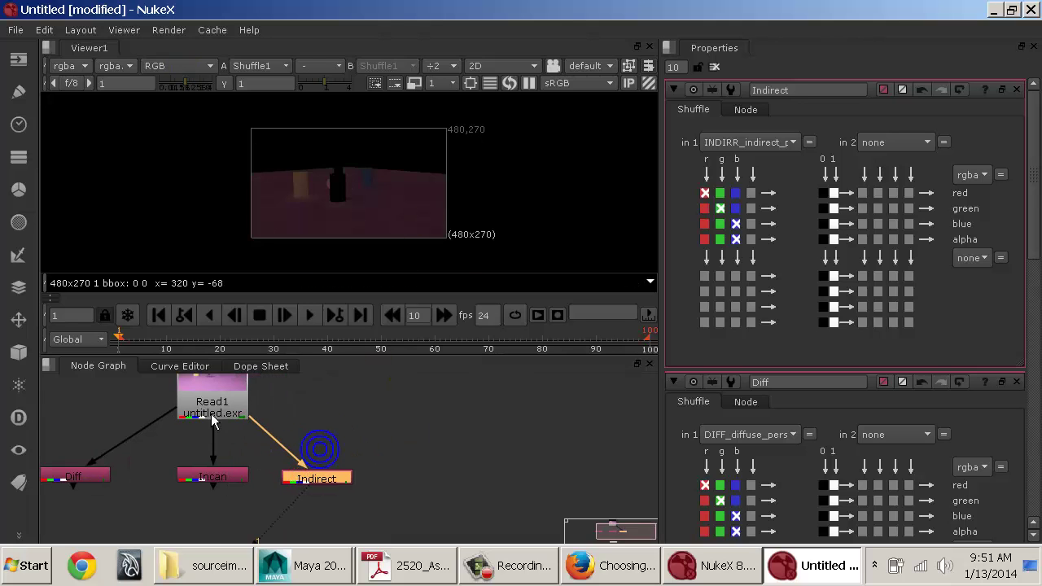
pyautogui.moveTo(235, 403); pyautogui.dragTo(340, 397)
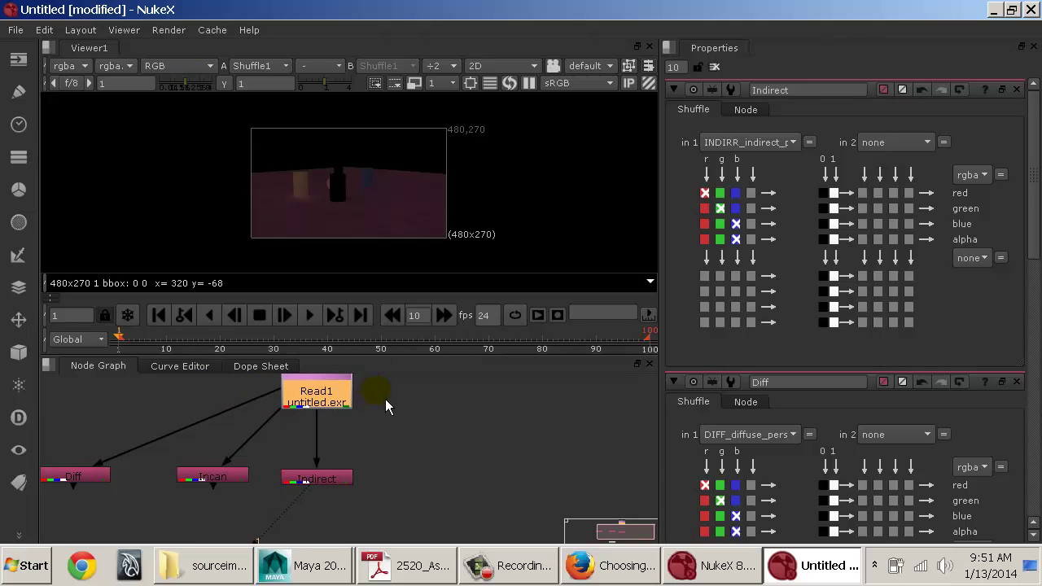
pyautogui.moveTo(378, 425); pyautogui.dragTo(334, 433, button='middle')
pyautogui.moveTo(276, 405); pyautogui.dragTo(276, 411)
# Step: Add a Shuffle node beside Indirect, connect its input to Read1 and line it up with the Shuffle row
pyautogui.click(409, 463)
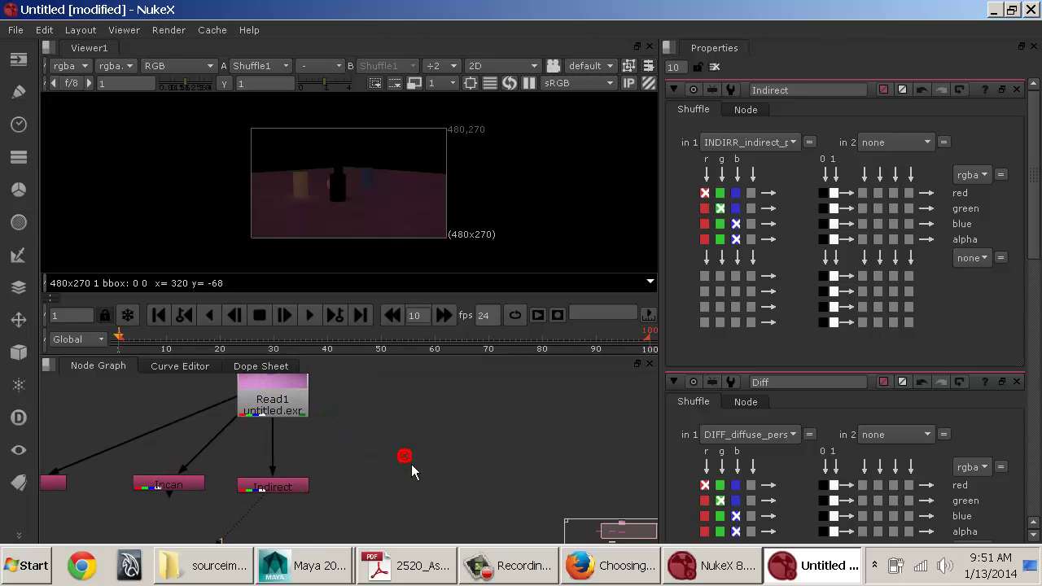
pyautogui.click(24, 156)
pyautogui.click(78, 155)
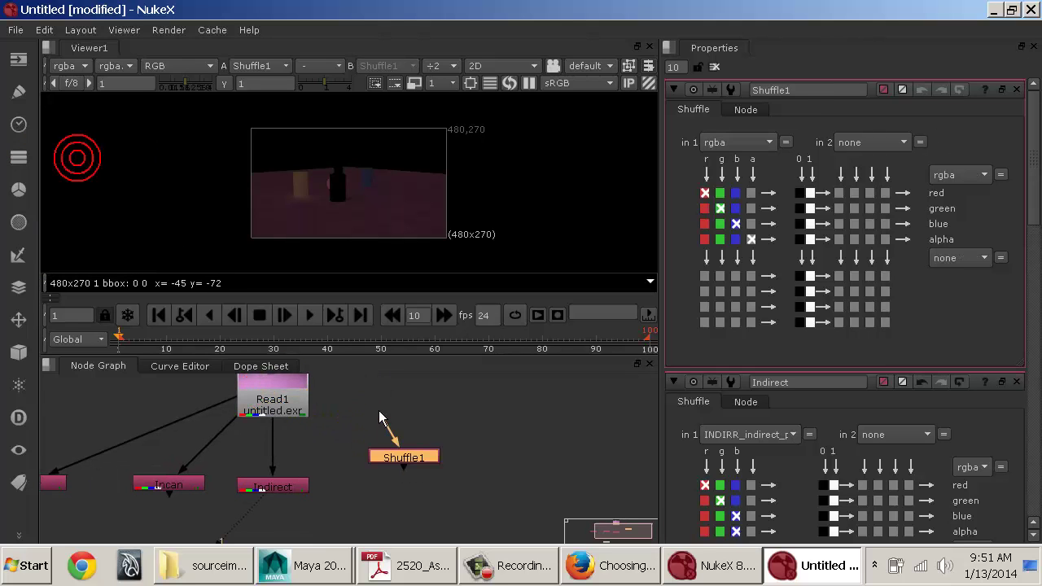
pyautogui.moveTo(383, 418); pyautogui.dragTo(285, 399)
pyautogui.moveTo(410, 464); pyautogui.dragTo(384, 492)
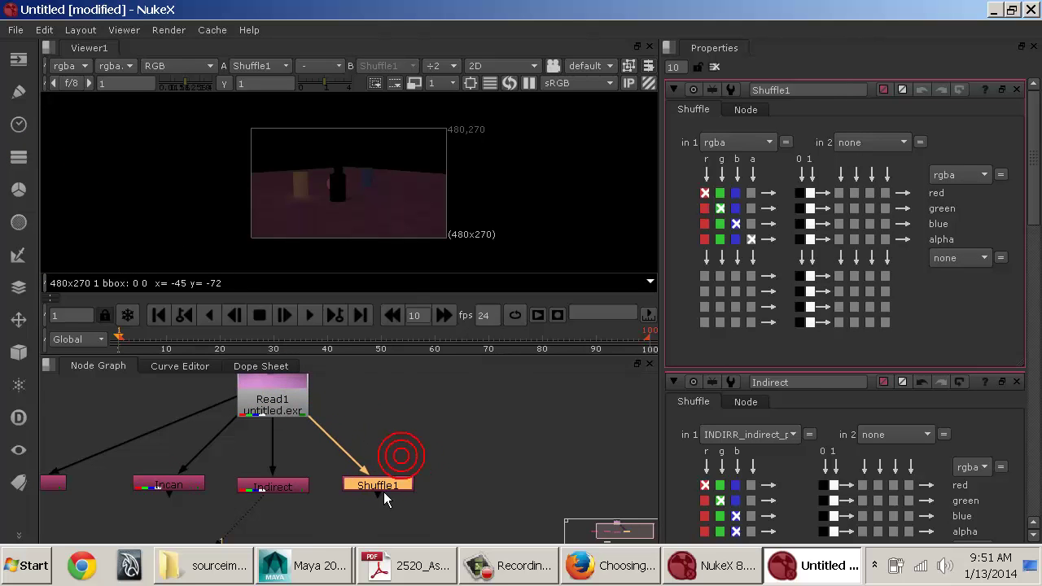
# Step: Set the new Shuffle node's first input to the REFL_reflection_persp layer and rename the node Reflection
pyautogui.click(733, 142)
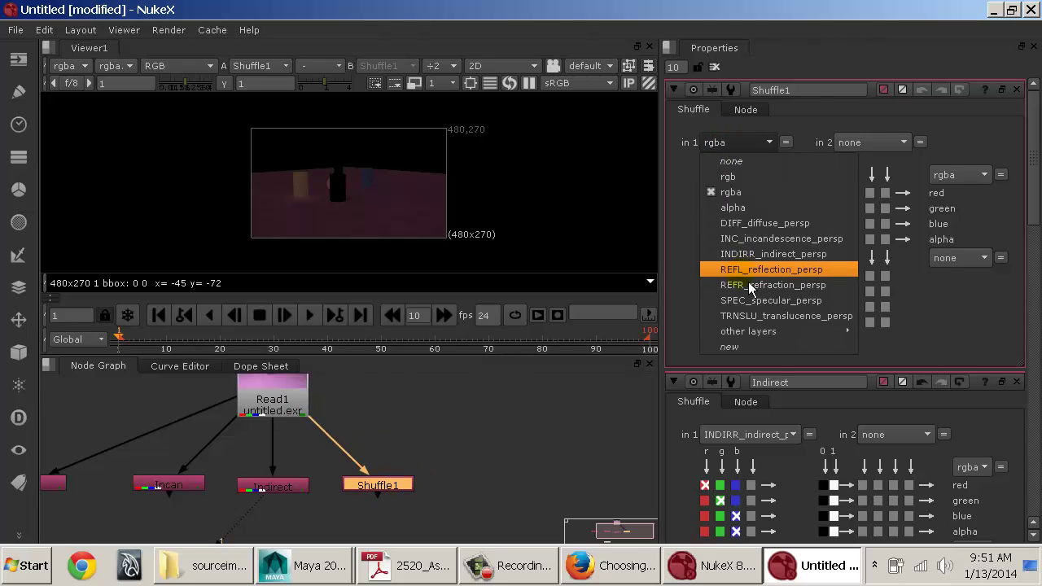
pyautogui.click(771, 269)
pyautogui.write('Refle')
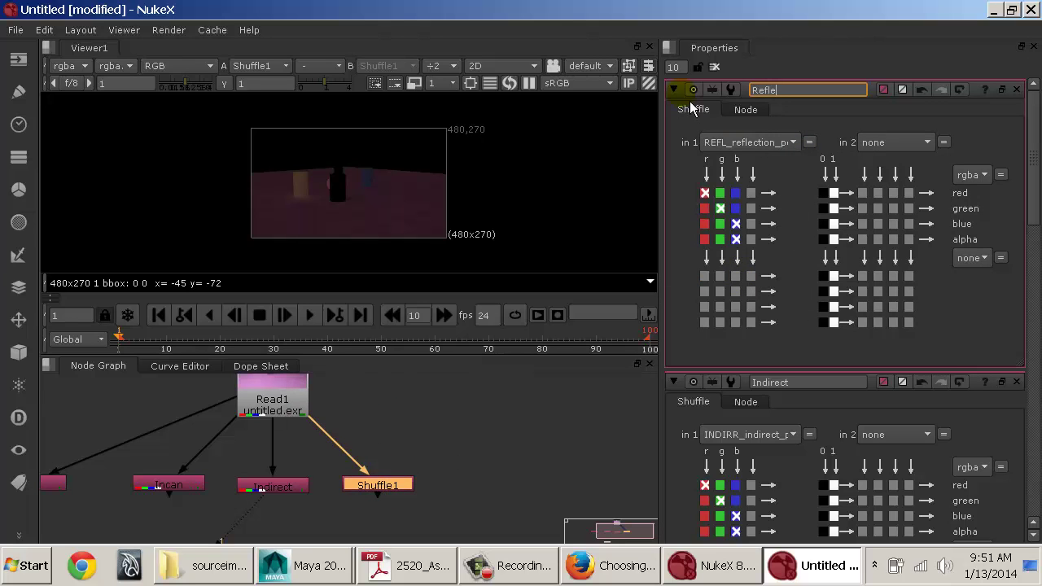
pyautogui.write('ction')
# Step: Add another Shuffle node to the right of Reflection and connect its input to Read1
pyautogui.moveTo(482, 460); pyautogui.dragTo(372, 446, button='middle')
pyautogui.click(368, 443)
pyautogui.click(18, 157)
pyautogui.click(61, 155)
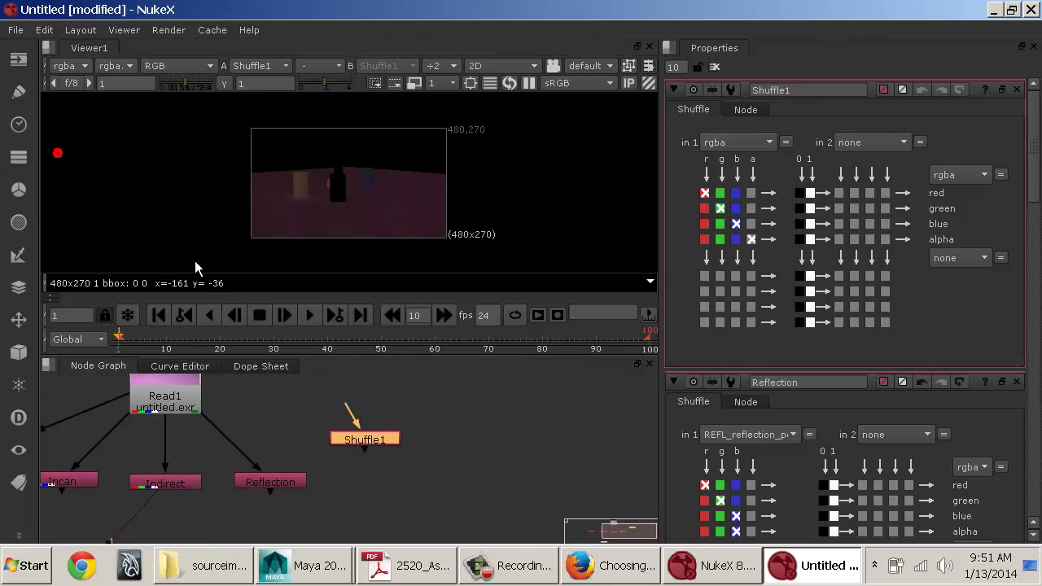
pyautogui.moveTo(346, 404); pyautogui.dragTo(176, 399)
pyautogui.moveTo(377, 448); pyautogui.dragTo(421, 478)
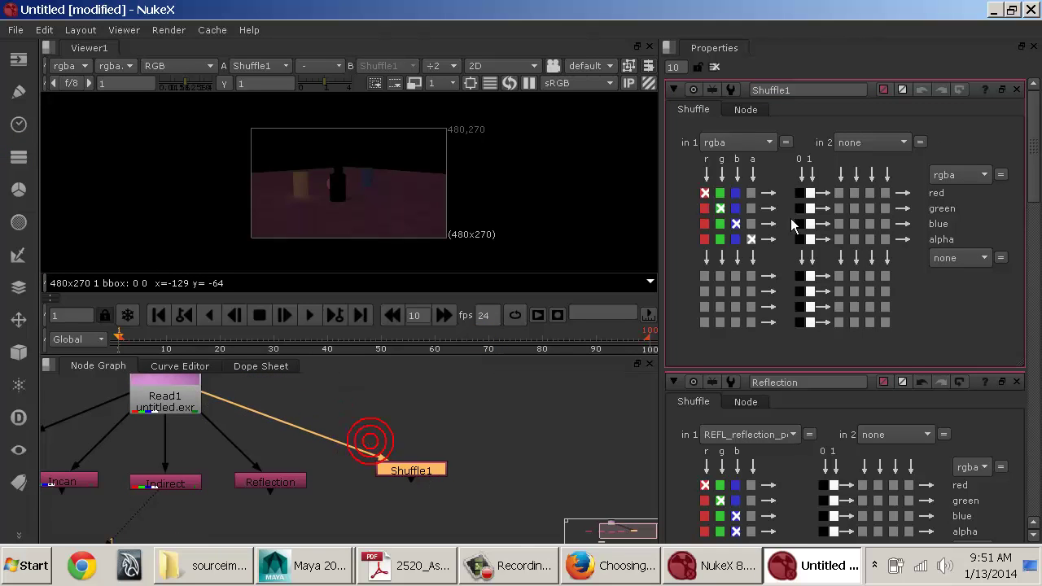
# Step: Set the newest Shuffle node's first input to the REFR_refraction_persp layer and rename the node Refract
pyautogui.click(741, 141)
pyautogui.click(757, 285)
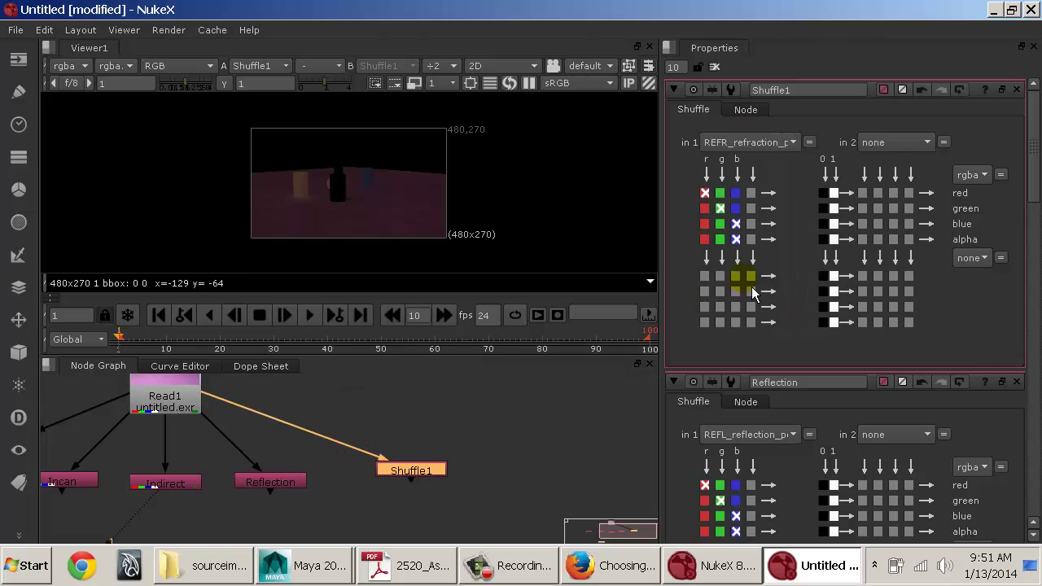
pyautogui.doubleClick(815, 90)
pyautogui.write('Refract')
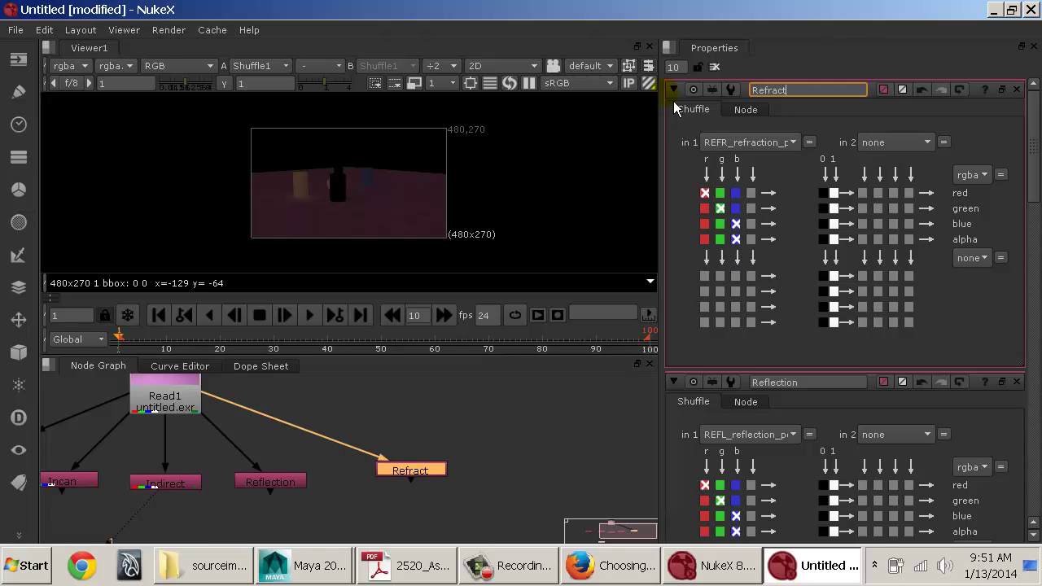
# Step: Add a Shuffle node to the right of Refract and connect its input to Read1 instead of Refract
pyautogui.moveTo(399, 500); pyautogui.dragTo(281, 519, button='middle')
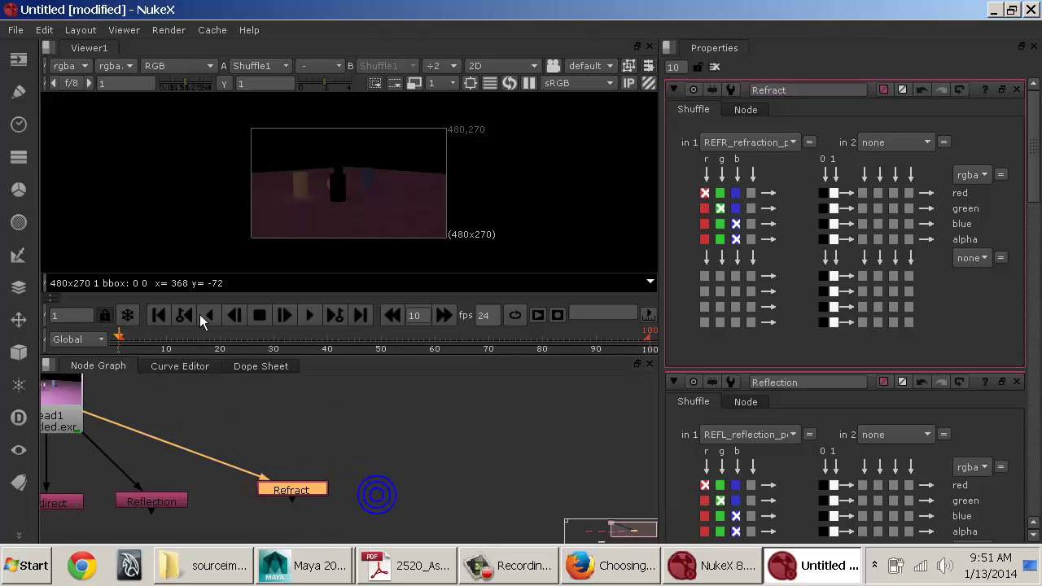
pyautogui.click(17, 156)
pyautogui.click(53, 162)
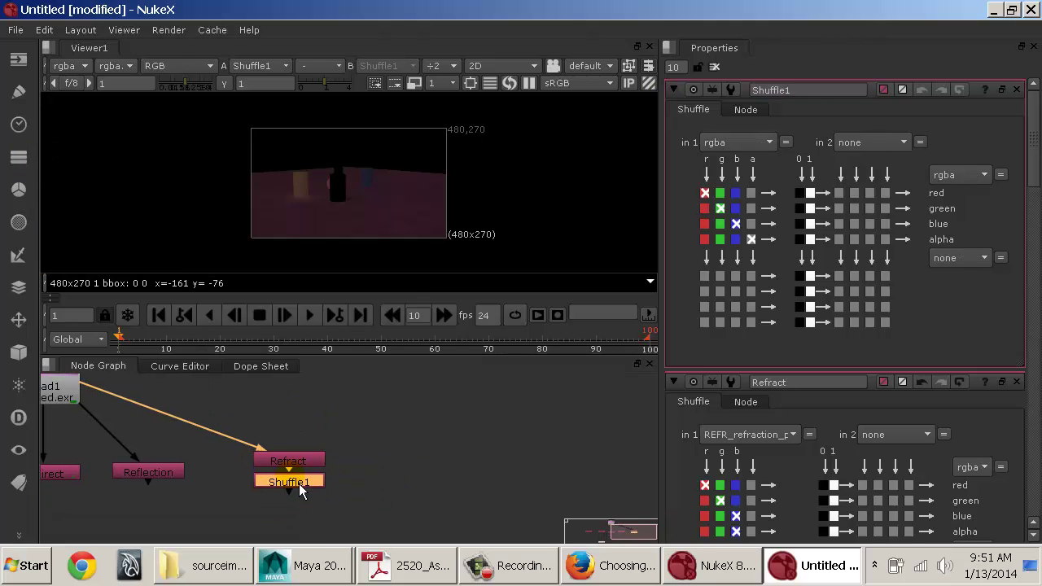
pyautogui.moveTo(298, 487); pyautogui.dragTo(368, 531)
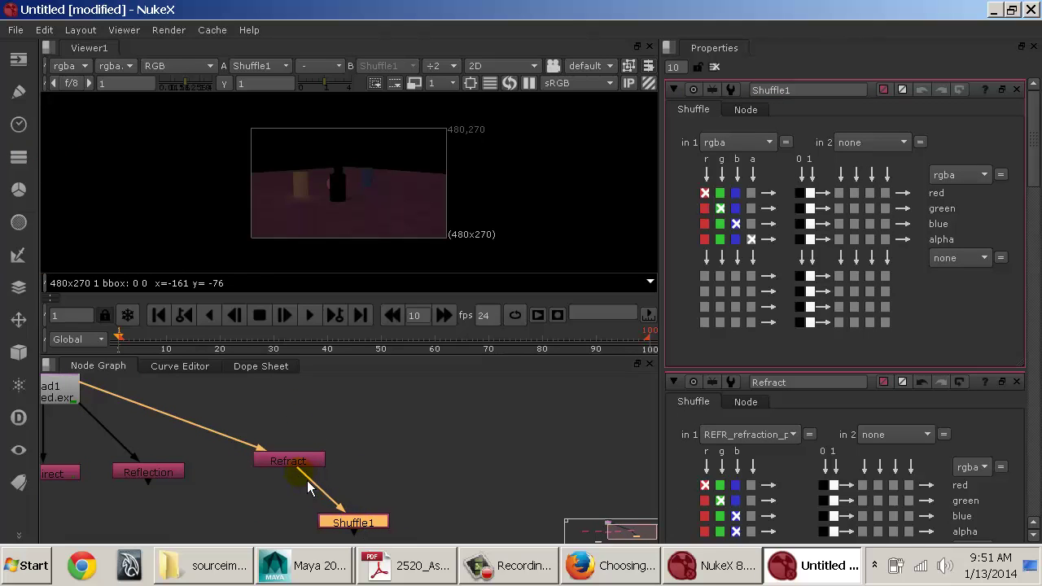
pyautogui.moveTo(307, 487); pyautogui.dragTo(391, 466)
pyautogui.moveTo(363, 499); pyautogui.dragTo(388, 505, button='middle')
pyautogui.moveTo(391, 528); pyautogui.dragTo(127, 401)
# Step: Set this Shuffle node's first input to the SPEC_specular_persp layer and rename the node Spec
pyautogui.click(725, 142)
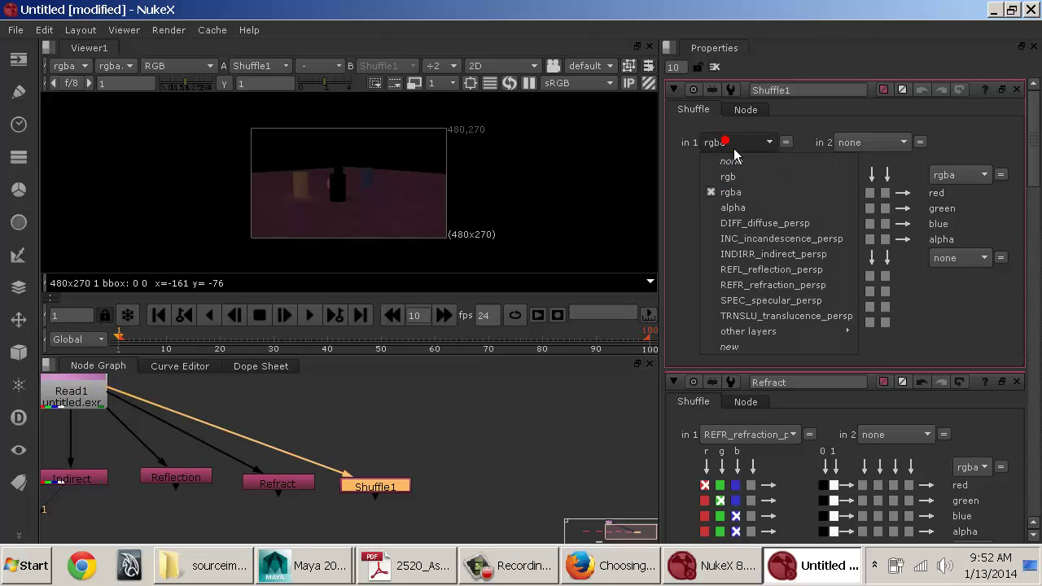
pyautogui.click(771, 300)
pyautogui.doubleClick(817, 88)
pyautogui.write('Spec')
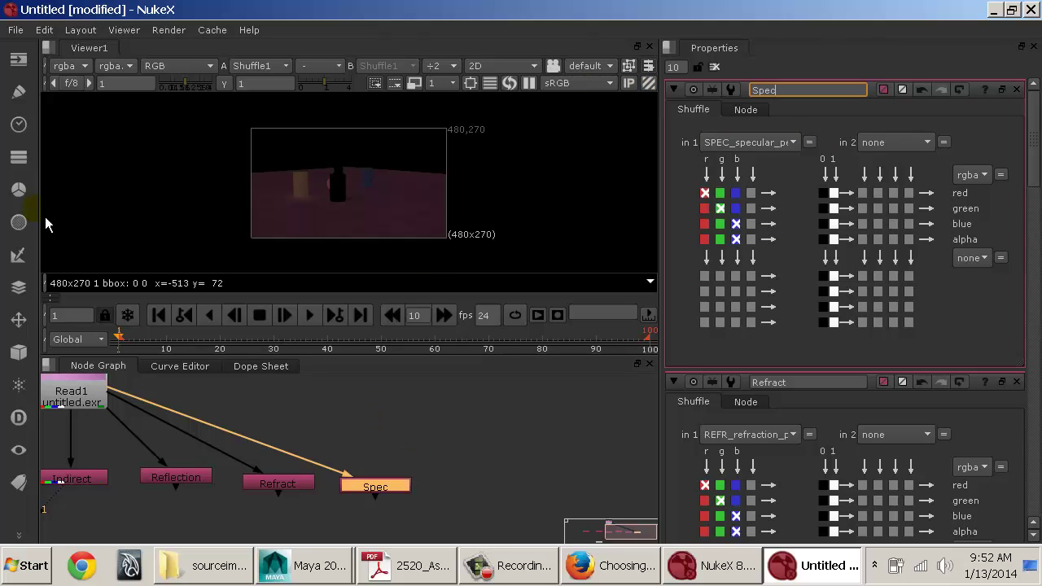
# Step: Add one more Shuffle node to the right of Spec and connect its input to Read1
pyautogui.click(431, 391)
pyautogui.click(19, 157)
pyautogui.click(53, 156)
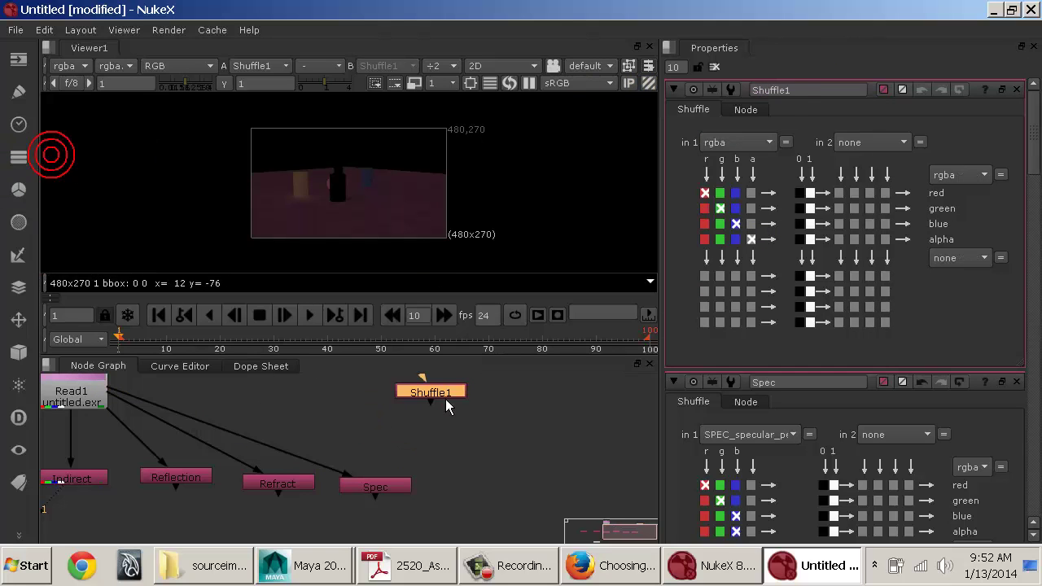
pyautogui.click(463, 461)
pyautogui.click(729, 141)
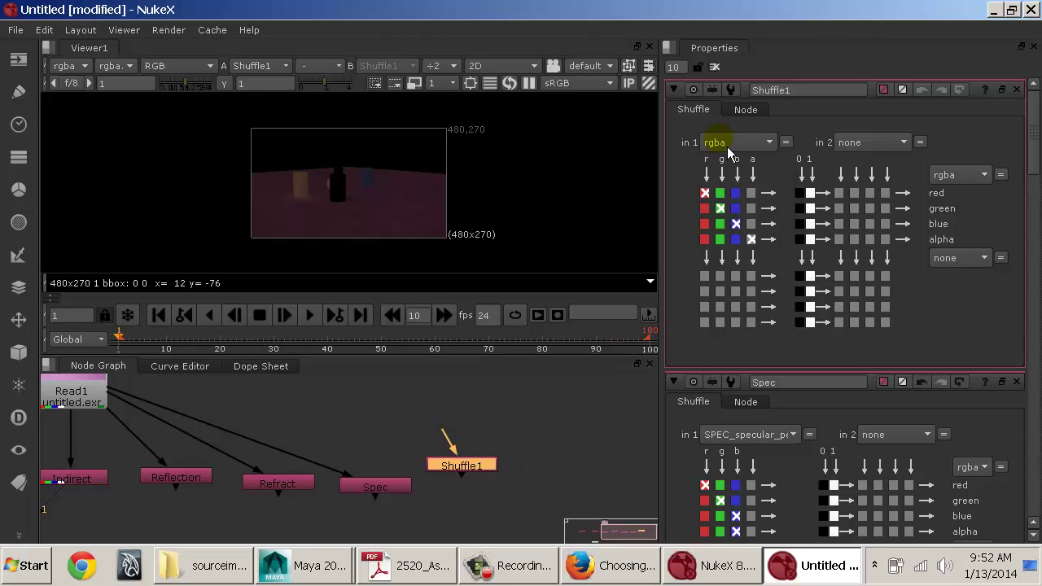
pyautogui.click(730, 143)
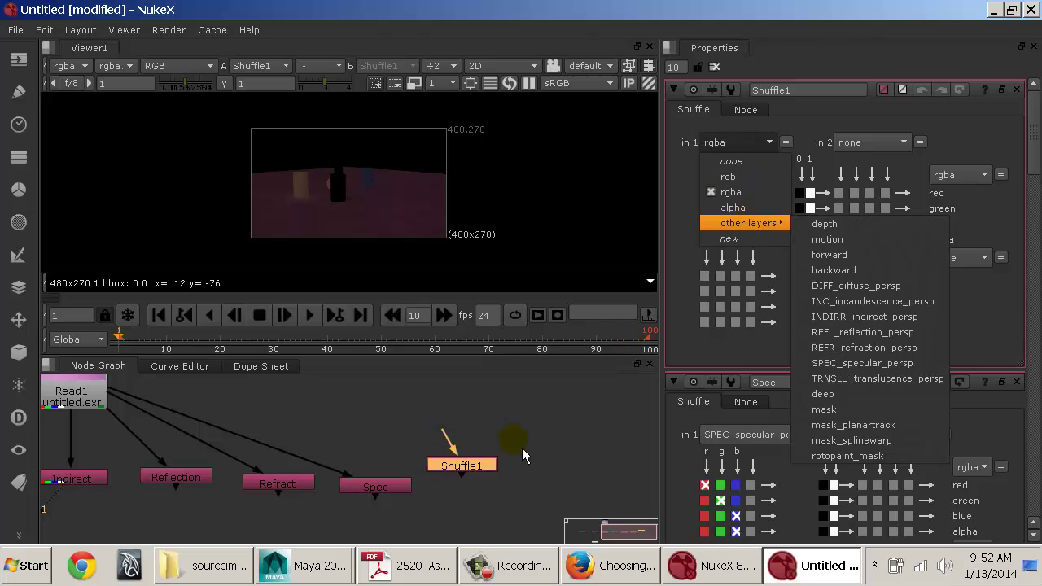
pyautogui.click(433, 442)
pyautogui.moveTo(433, 444); pyautogui.dragTo(78, 395)
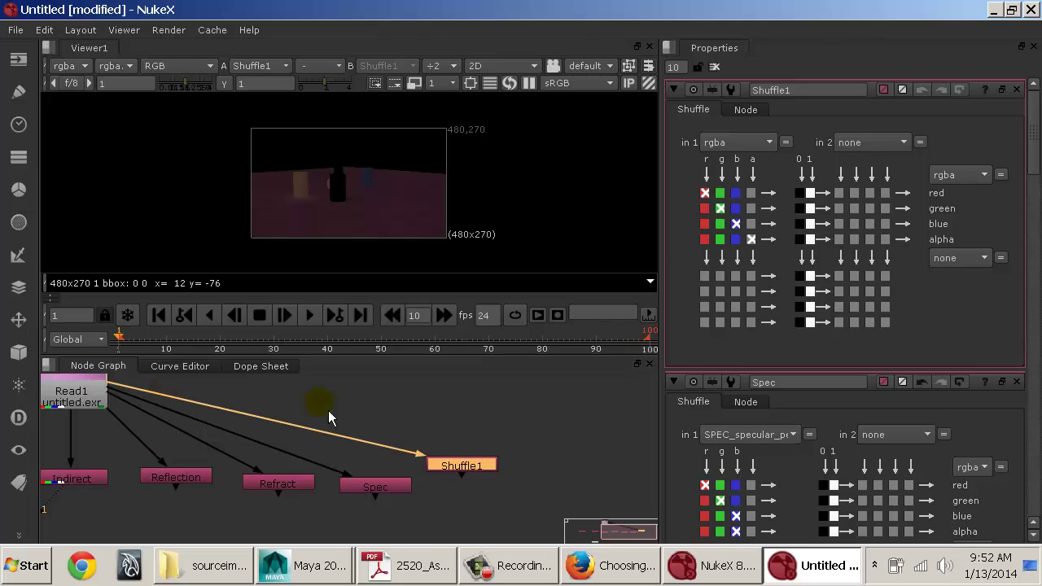
# Step: Set the last Shuffle node's first input to the TRNSLU_translucence_persp layer and rename the node Transluc
pyautogui.click(721, 142)
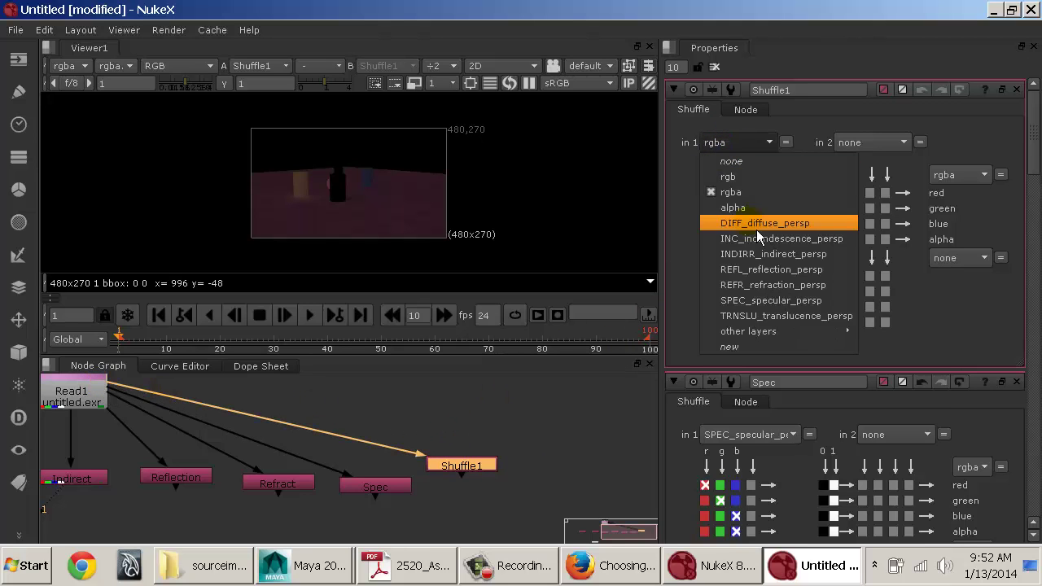
pyautogui.click(765, 317)
pyautogui.doubleClick(822, 96)
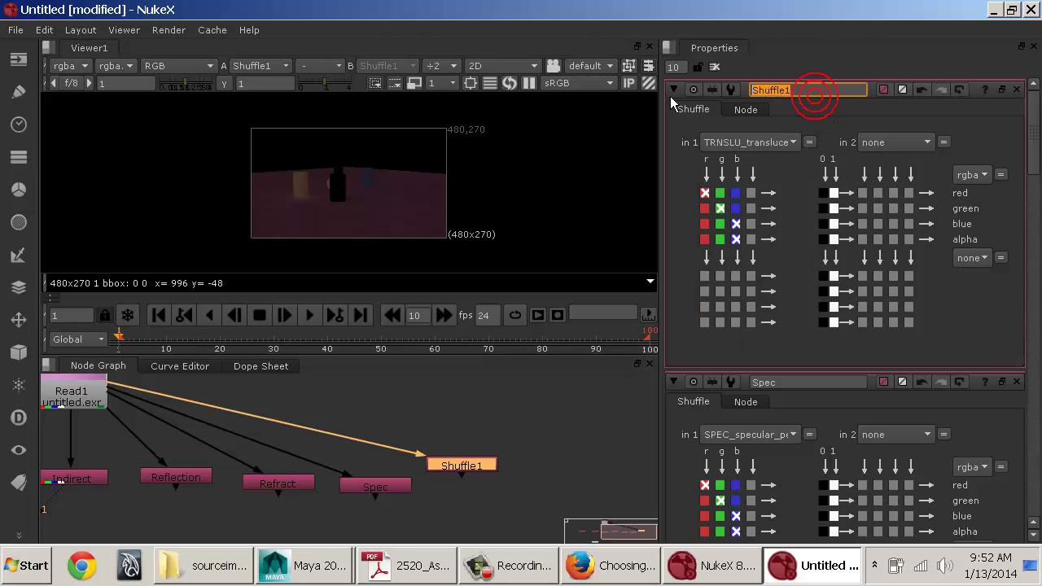
pyautogui.write('Transluc')
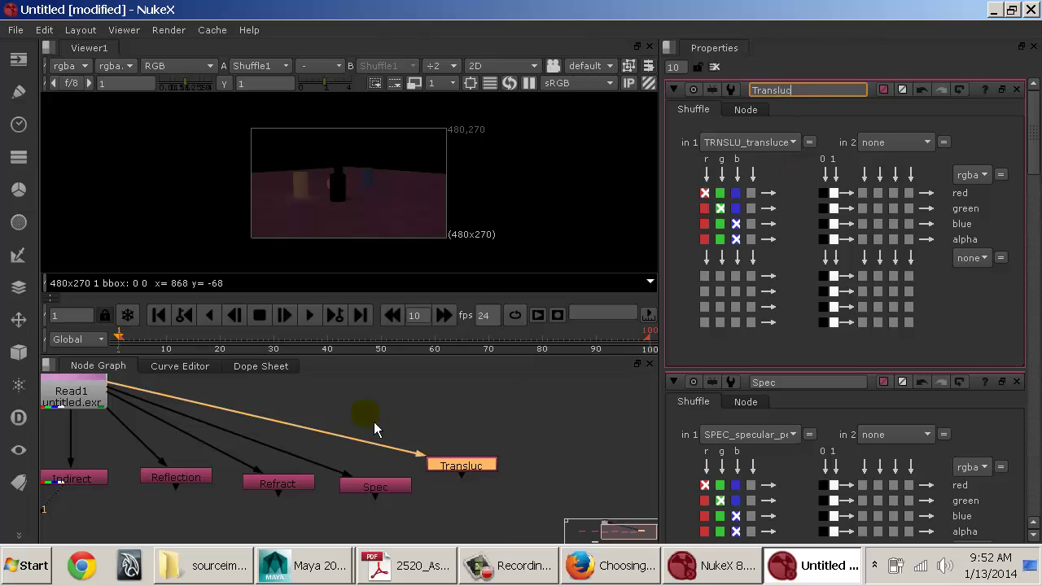
# Step: Maximize the Node Graph and move Read1 higher, centred above the row of Shuffle nodes
pyautogui.moveTo(373, 422); pyautogui.dragTo(488, 446, button='middle')
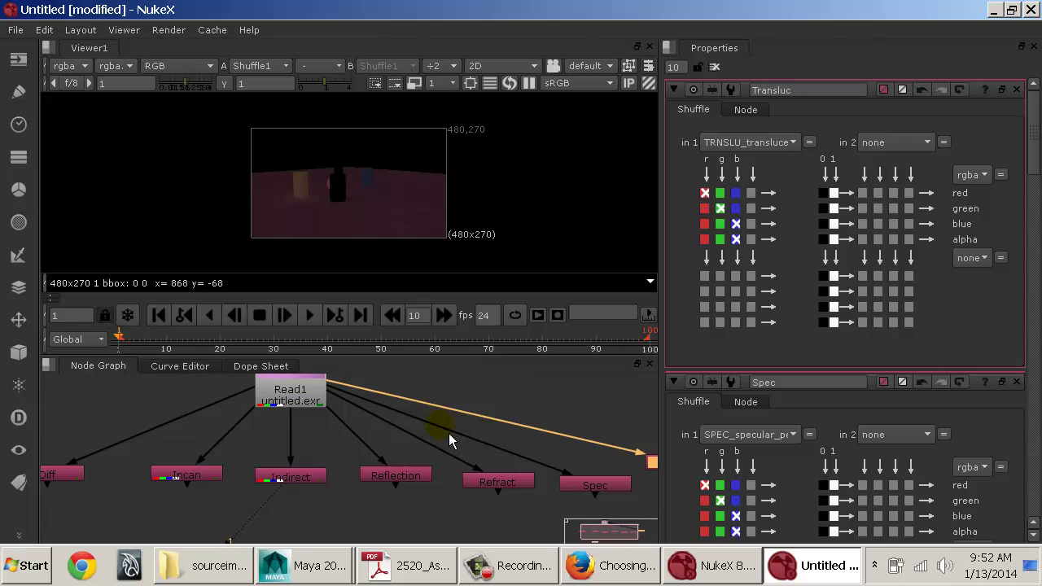
pyautogui.press('space')
pyautogui.moveTo(448, 435); pyautogui.dragTo(608, 212, button='middle')
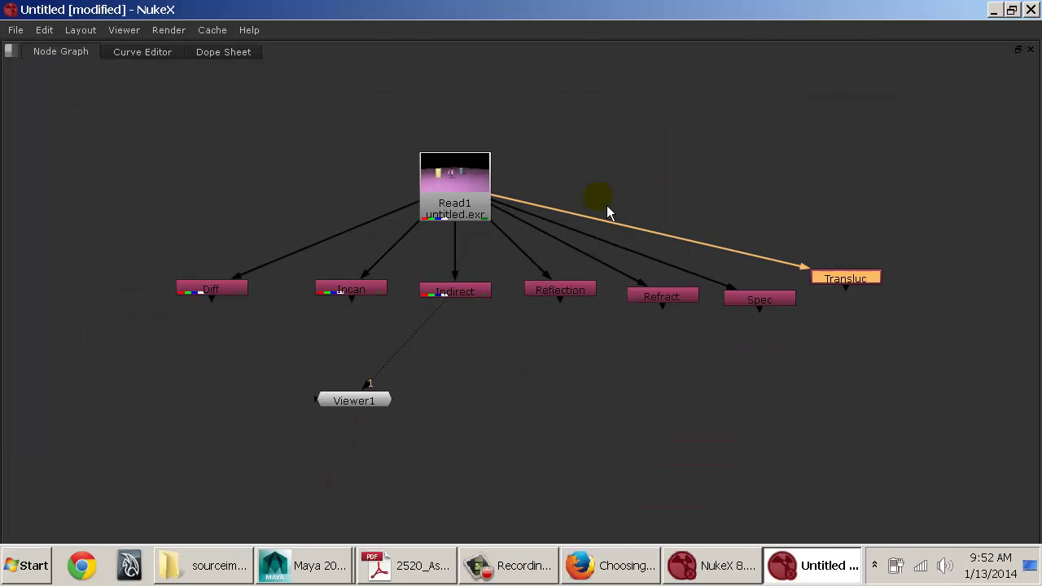
pyautogui.press('space')
pyautogui.press('space')
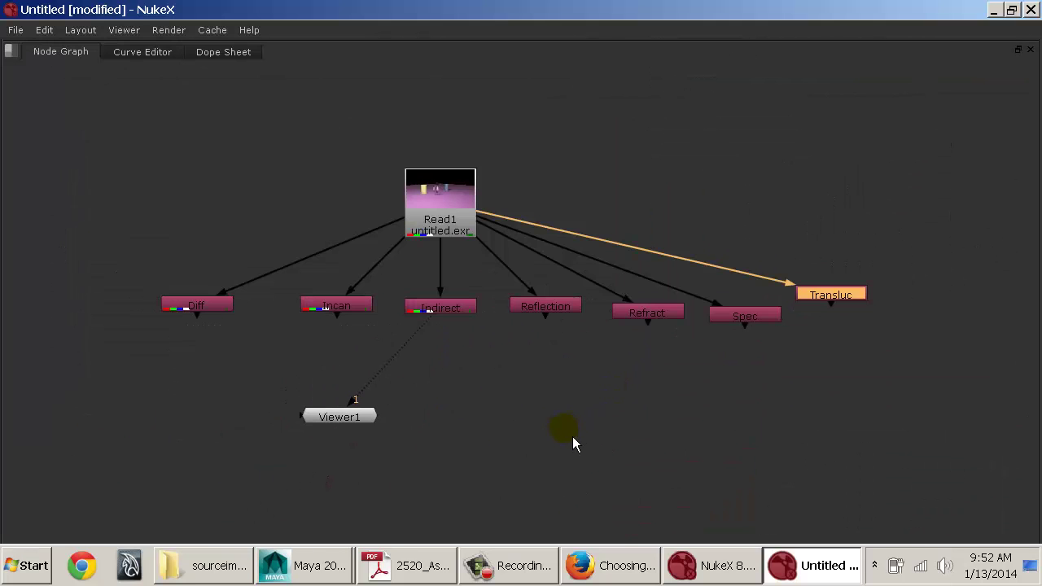
pyautogui.moveTo(525, 295); pyautogui.dragTo(468, 350, button='middle')
pyautogui.moveTo(386, 256); pyautogui.dragTo(484, 141)
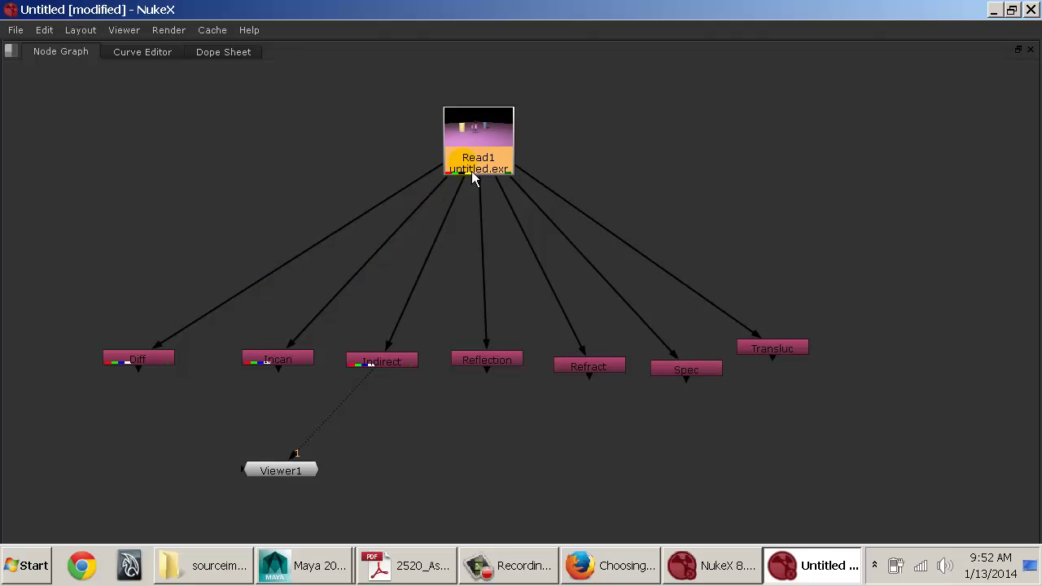
# Step: Auto-arrange the seven Shuffle nodes into an evenly spaced row and centre that row below Read1
pyautogui.moveTo(908, 277); pyautogui.dragTo(70, 447)
pyautogui.press('l')
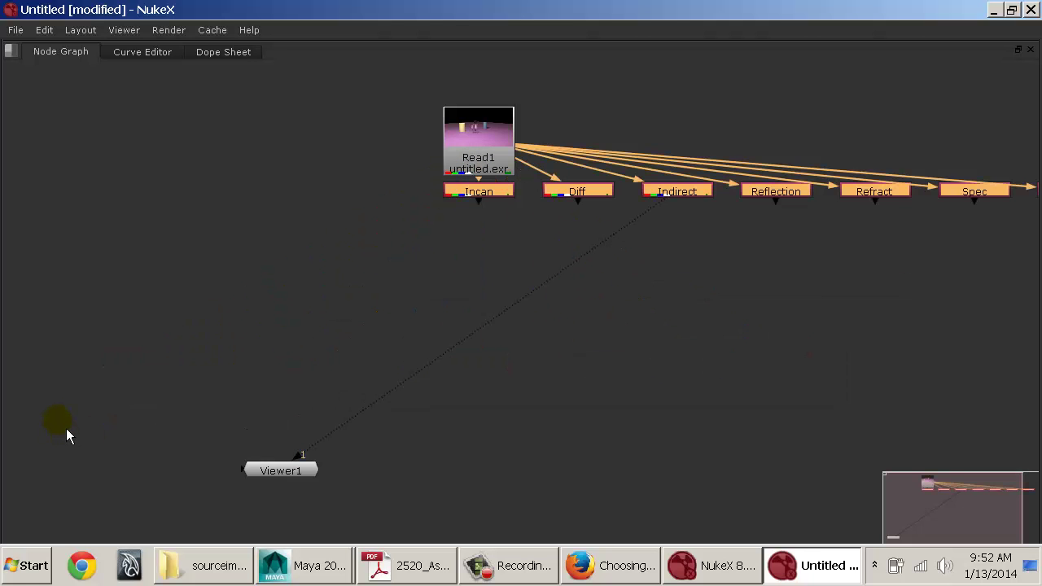
pyautogui.moveTo(498, 200); pyautogui.dragTo(193, 308)
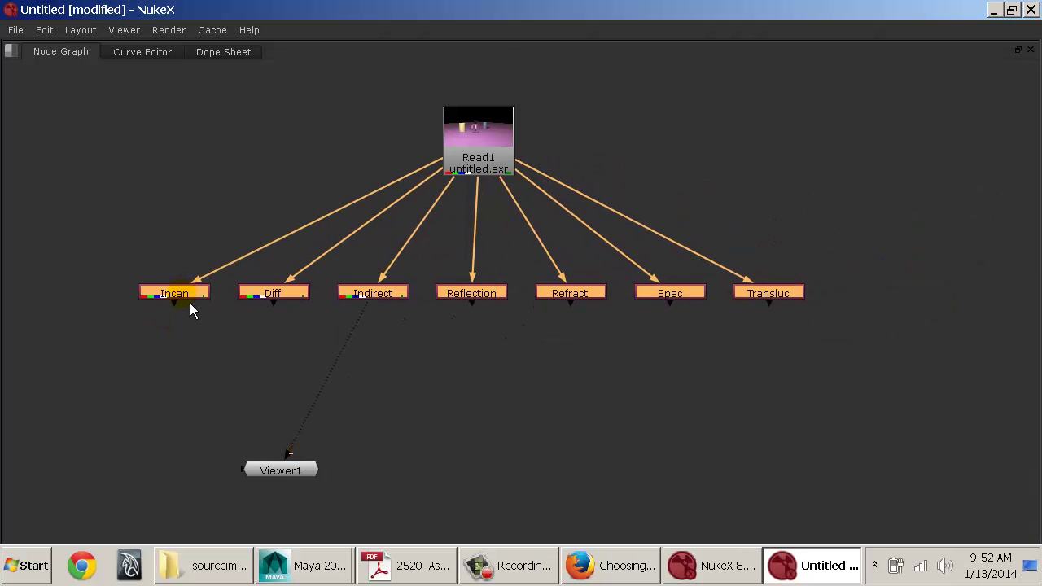
pyautogui.click(541, 366)
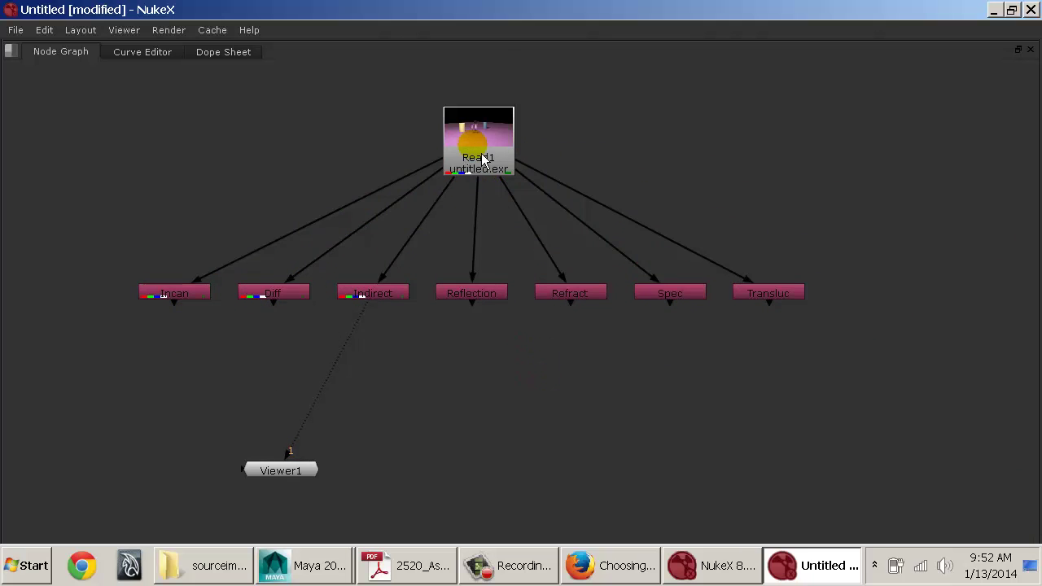
# Step: Raise Read1 slightly and insert a Dot node between it and the seven Shuffle nodes
pyautogui.moveTo(484, 159); pyautogui.dragTo(486, 140)
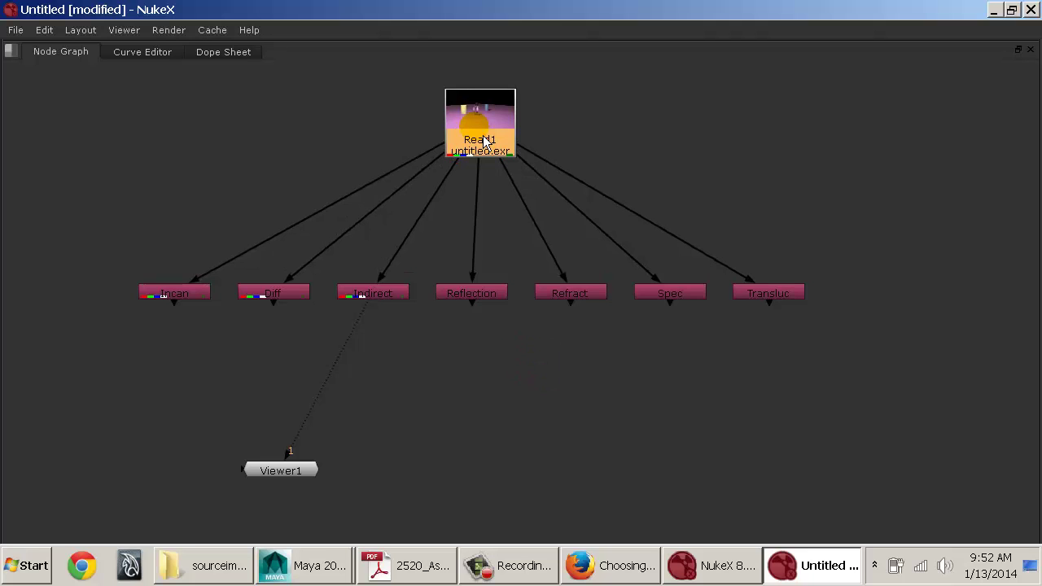
pyautogui.press('Tab')
pyautogui.write('dot')
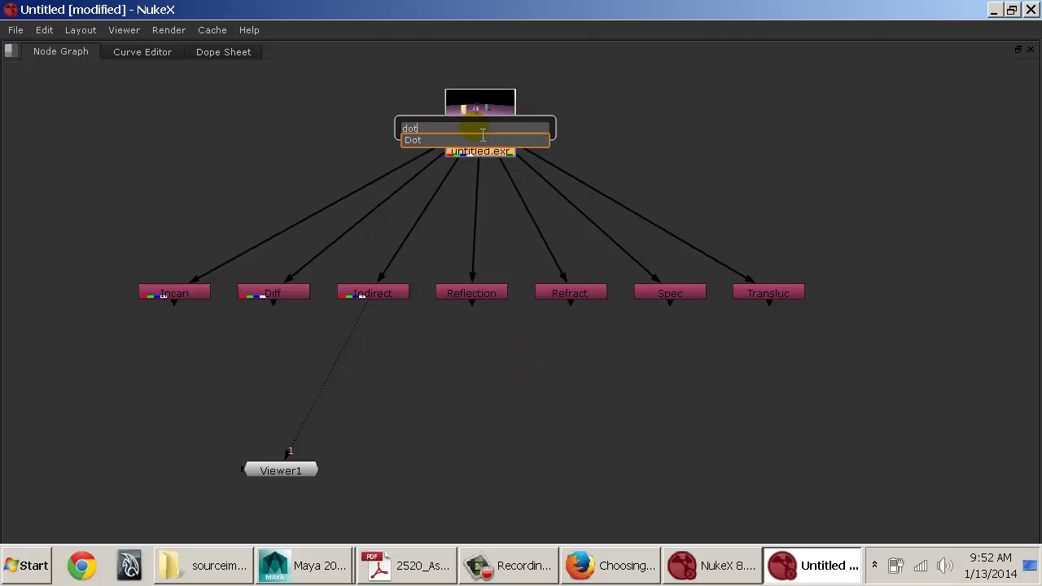
pyautogui.press('Return')
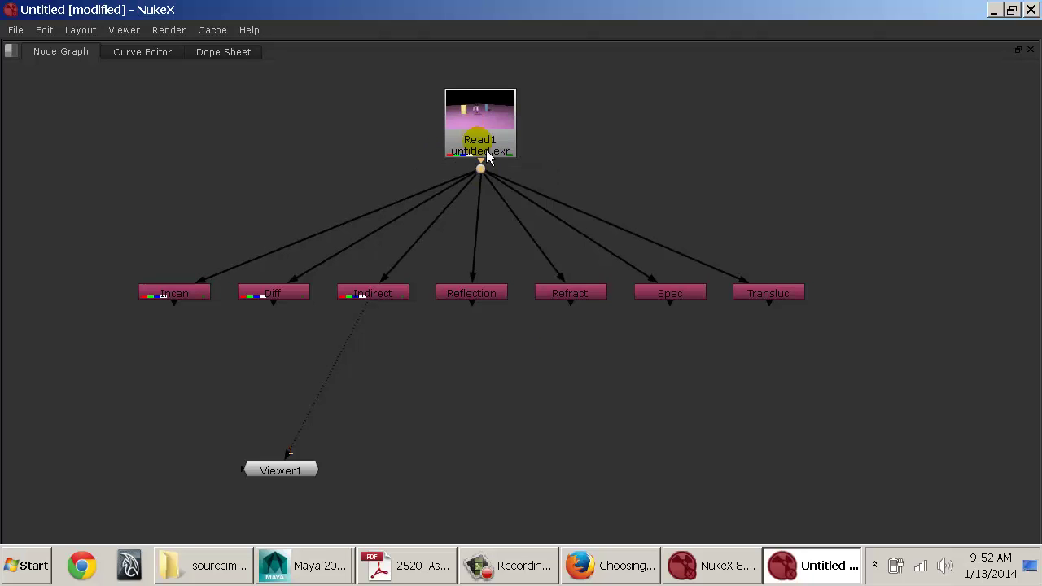
# Step: Lower the Dot and align it and Read1 vertically above the Reflection node
pyautogui.moveTo(489, 179); pyautogui.dragTo(486, 206)
pyautogui.moveTo(481, 135); pyautogui.dragTo(468, 136)
pyautogui.moveTo(489, 200); pyautogui.dragTo(481, 203)
pyautogui.moveTo(480, 154); pyautogui.dragTo(483, 153)
pyautogui.click(481, 203)
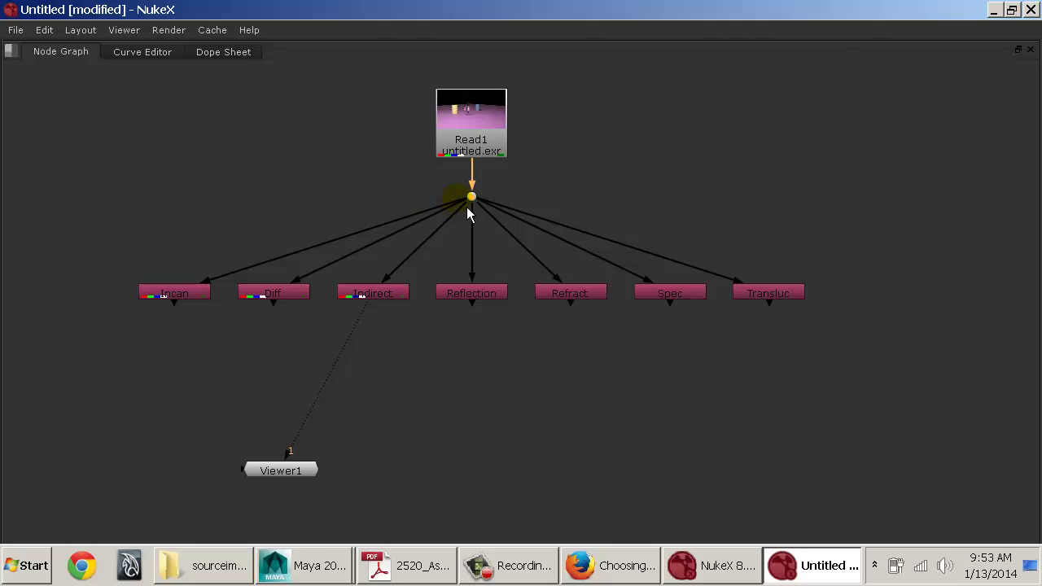
# Step: Disconnect all Shuffle nodes except Reflection from the Dot, and reconnect Transluc through a new corner Dot directly above it
pyautogui.moveTo(450, 204); pyautogui.dragTo(529, 249)
pyautogui.moveTo(494, 204); pyautogui.dragTo(553, 230)
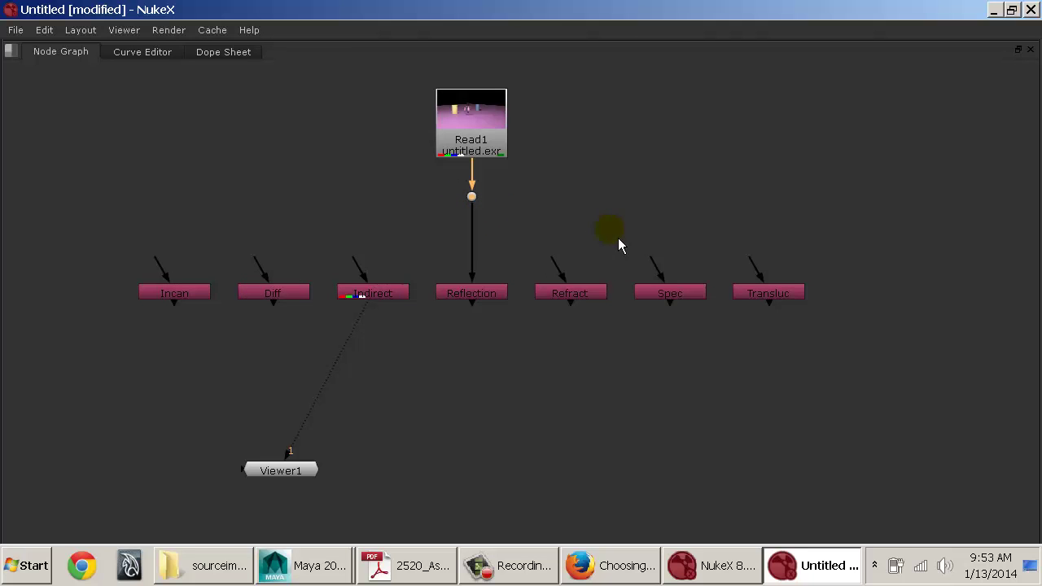
pyautogui.moveTo(759, 265); pyautogui.dragTo(493, 198)
pyautogui.press('ctrl')
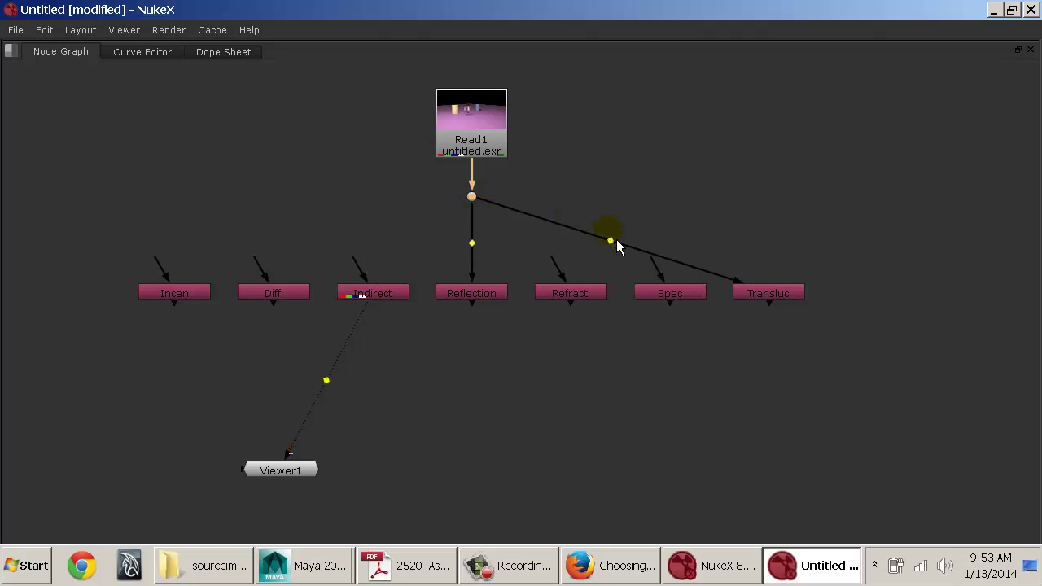
pyautogui.keyDown('ctrl'); pyautogui.moveTo(619, 253); pyautogui.dragTo(776, 210); pyautogui.keyUp('ctrl')
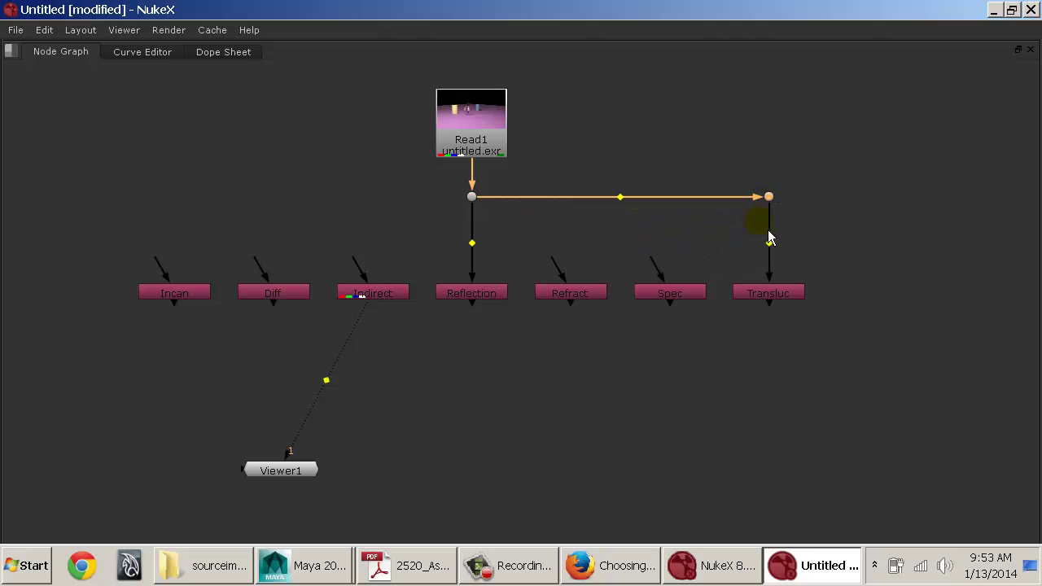
pyautogui.click(704, 235)
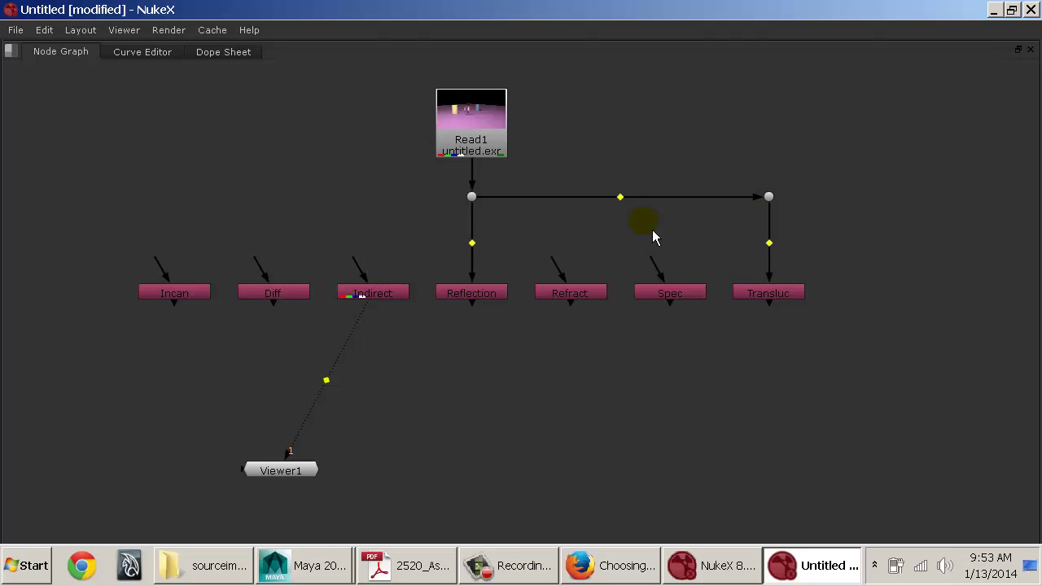
# Step: Insert Dots above Spec and Refract on the Transluc branch, align them, and connect each node to its Dot
pyautogui.keyDown('ctrl'); pyautogui.moveTo(631, 208); pyautogui.dragTo(680, 205); pyautogui.keyUp('ctrl')
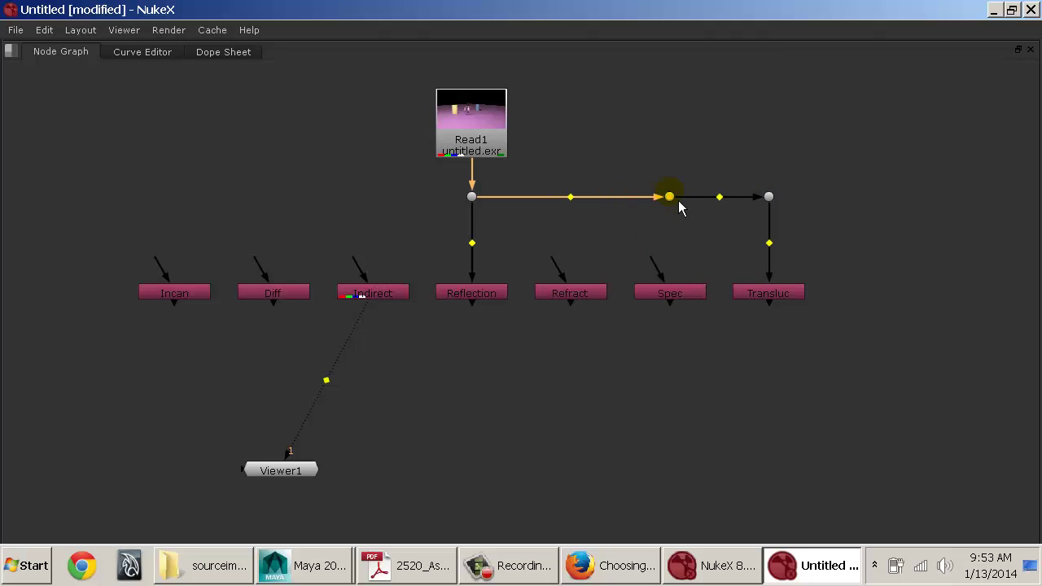
pyautogui.keyDown('ctrl'); pyautogui.moveTo(579, 214); pyautogui.dragTo(573, 212); pyautogui.keyUp('ctrl')
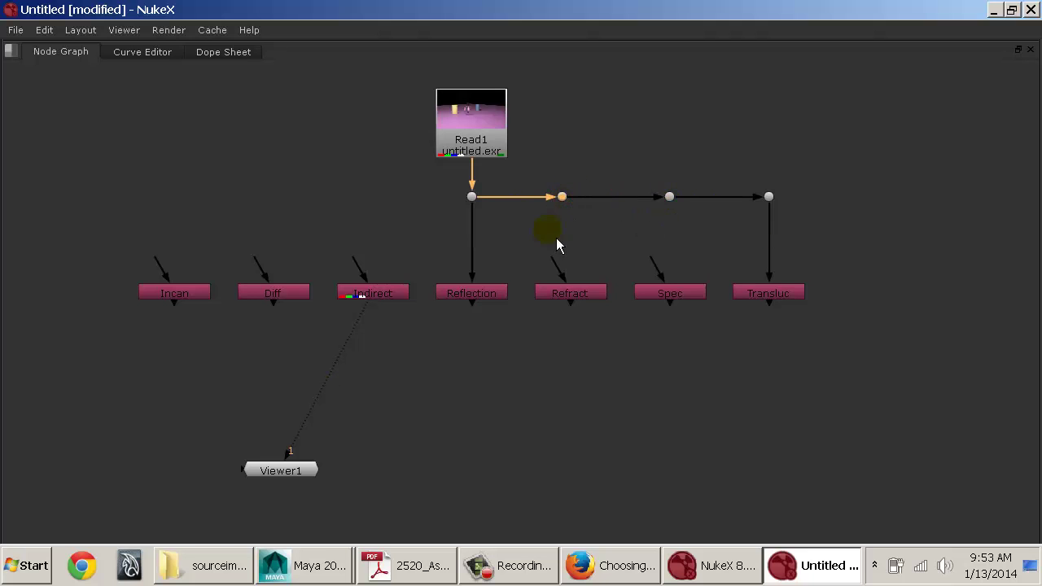
pyautogui.moveTo(561, 263); pyautogui.dragTo(577, 208)
pyautogui.moveTo(654, 263); pyautogui.dragTo(671, 200)
pyautogui.click(563, 199)
pyautogui.moveTo(574, 204); pyautogui.dragTo(579, 205)
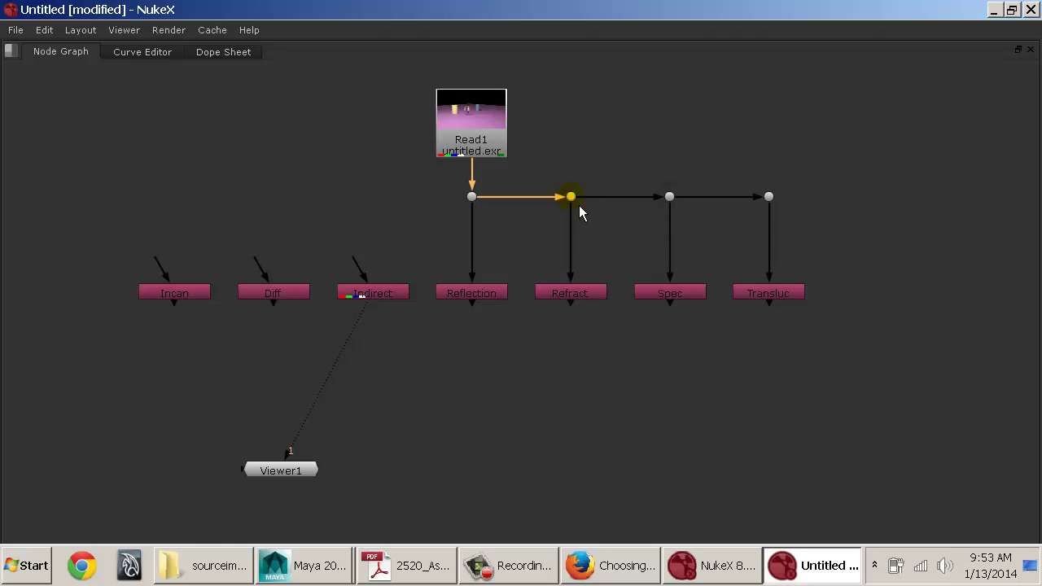
pyautogui.click(671, 200)
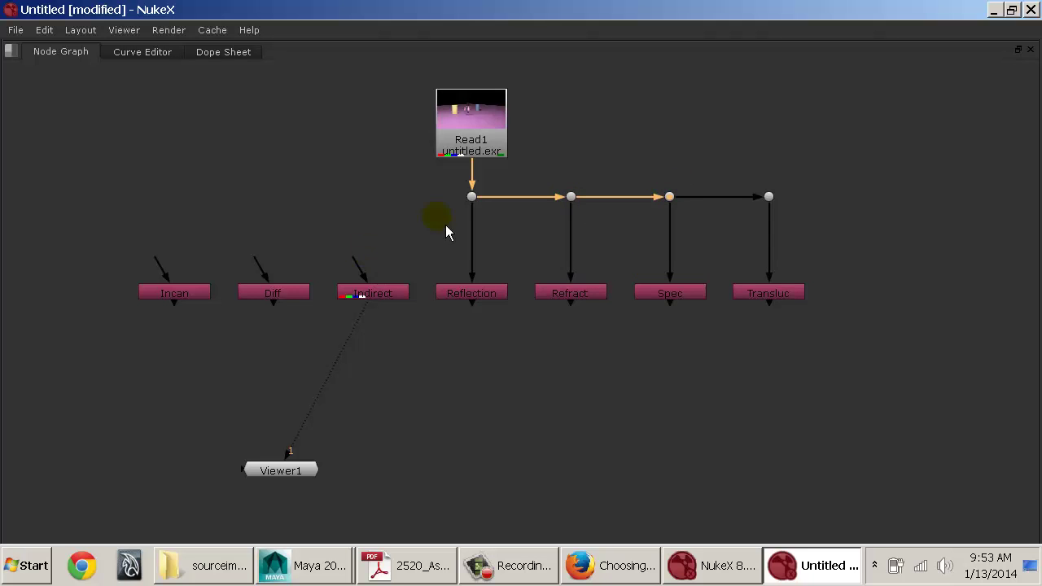
# Step: Reconnect Incan to the central Dot and route its pipe through a corner Dot directly above it
pyautogui.moveTo(165, 268); pyautogui.dragTo(472, 199)
pyautogui.press('ctrl')
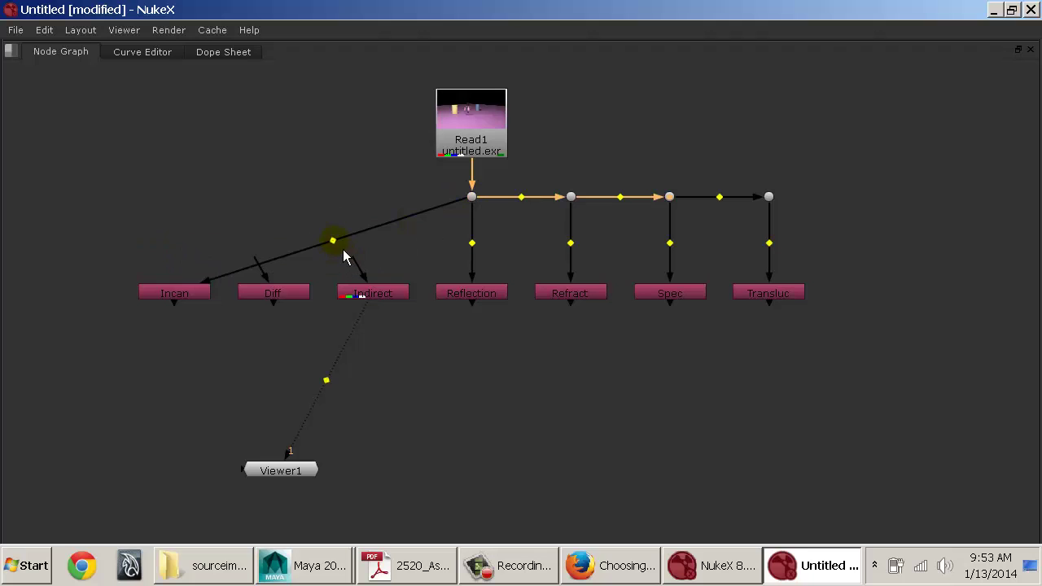
pyautogui.keyDown('ctrl'); pyautogui.moveTo(333, 241); pyautogui.dragTo(177, 204); pyautogui.keyUp('ctrl')
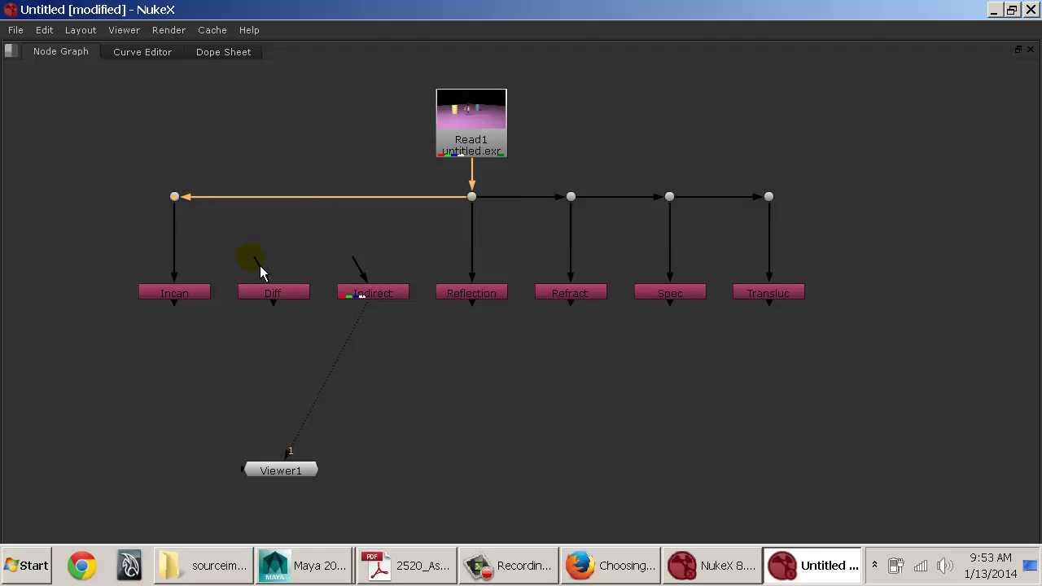
# Step: Insert Dots above Diff and Indirect on the Incan branch, align them, and connect each node to its Dot
pyautogui.keyDown('ctrl'); pyautogui.moveTo(324, 200); pyautogui.dragTo(265, 200); pyautogui.keyUp('ctrl')
pyautogui.keyDown('ctrl'); pyautogui.click(367, 198); pyautogui.keyUp('ctrl')
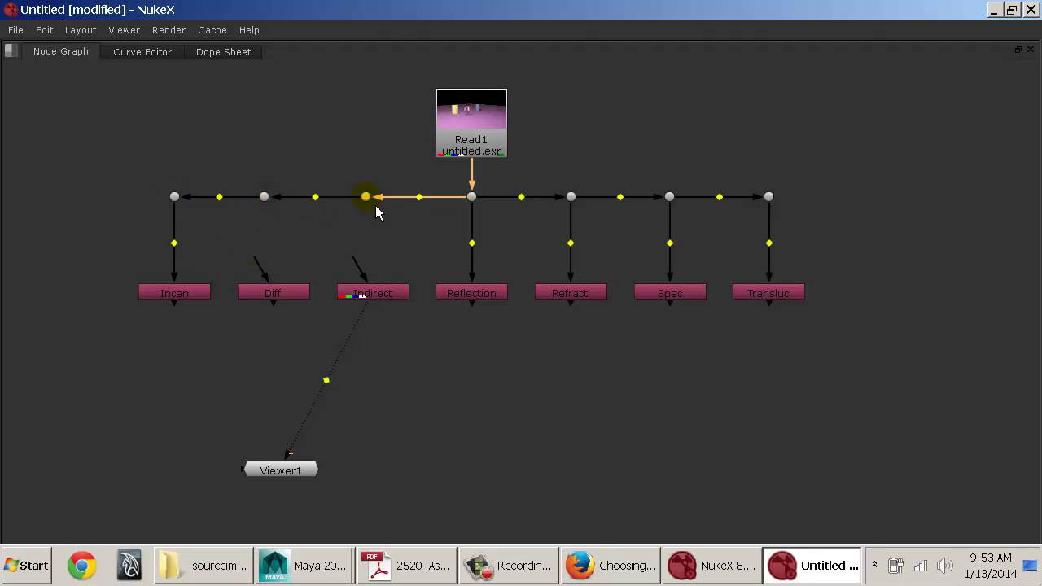
pyautogui.moveTo(366, 197); pyautogui.dragTo(372, 197)
pyautogui.moveTo(353, 258); pyautogui.dragTo(372, 198)
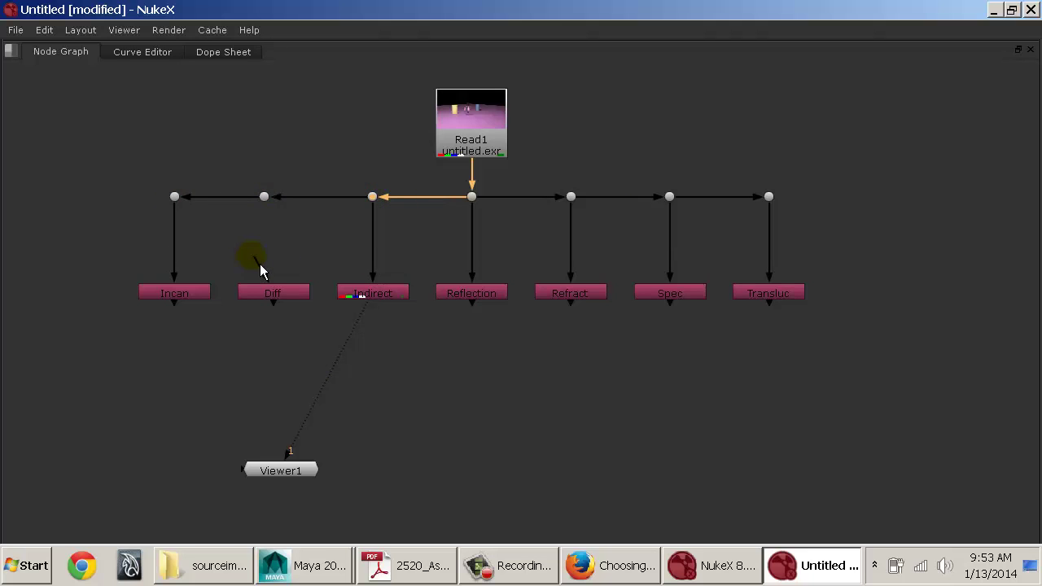
pyautogui.moveTo(260, 263); pyautogui.dragTo(276, 200)
pyautogui.click(324, 234)
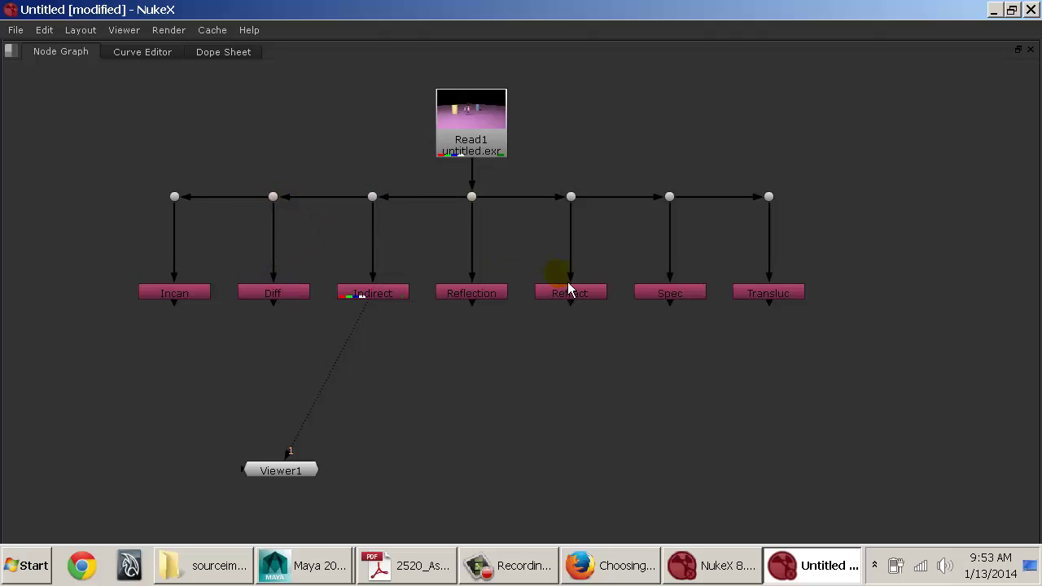
pyautogui.moveTo(568, 282); pyautogui.dragTo(543, 296, button='middle')
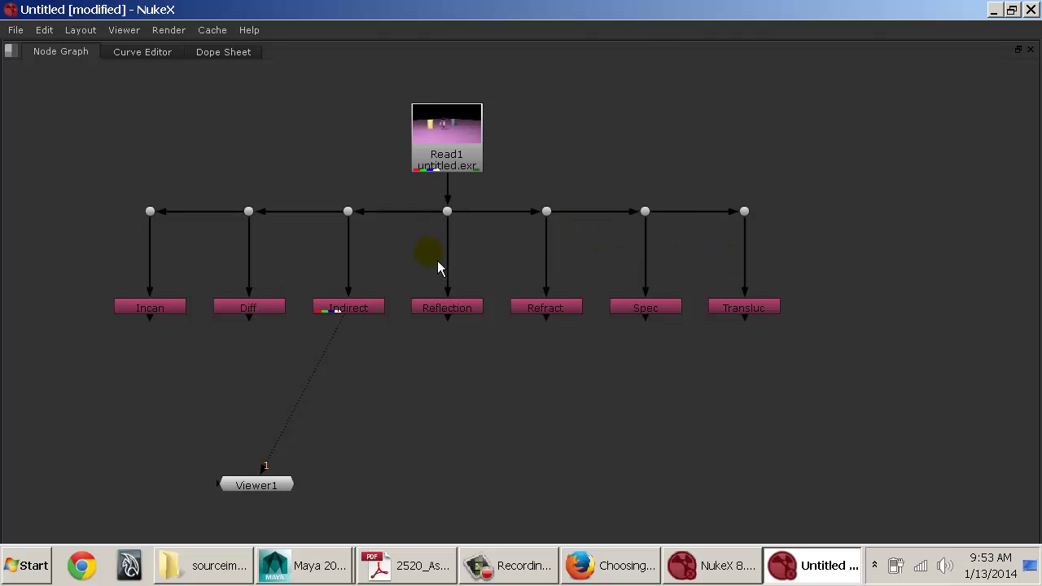
# Step: Restore the multi-pane layout and frame the row of Shuffle nodes in the Node Graph
pyautogui.press('space')
pyautogui.moveTo(387, 419); pyautogui.dragTo(393, 497, button='middle')
pyautogui.moveTo(389, 453); pyautogui.dragTo(376, 538, button='middle')
pyautogui.scroll(-3, 508, 476)
pyautogui.moveTo(463, 461); pyautogui.dragTo(326, 425, button='middle')
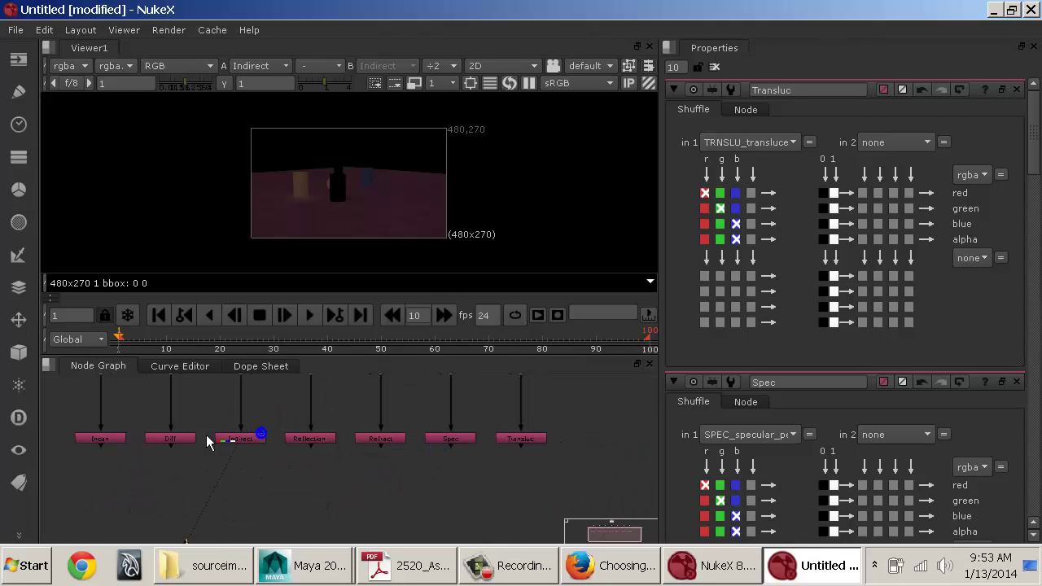
# Step: View the Incan, Diff, Indirect, Reflection, Refract, Spec and Transluc passes one after another in the viewer
pyautogui.click(100, 440)
pyautogui.press('1')
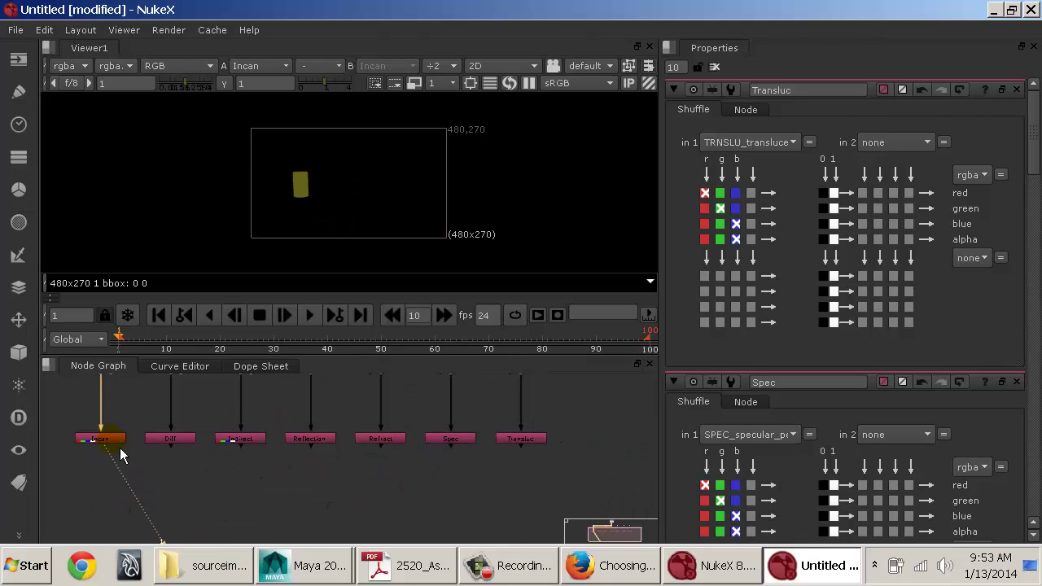
pyautogui.click(169, 448)
pyautogui.press('1')
pyautogui.click(230, 448)
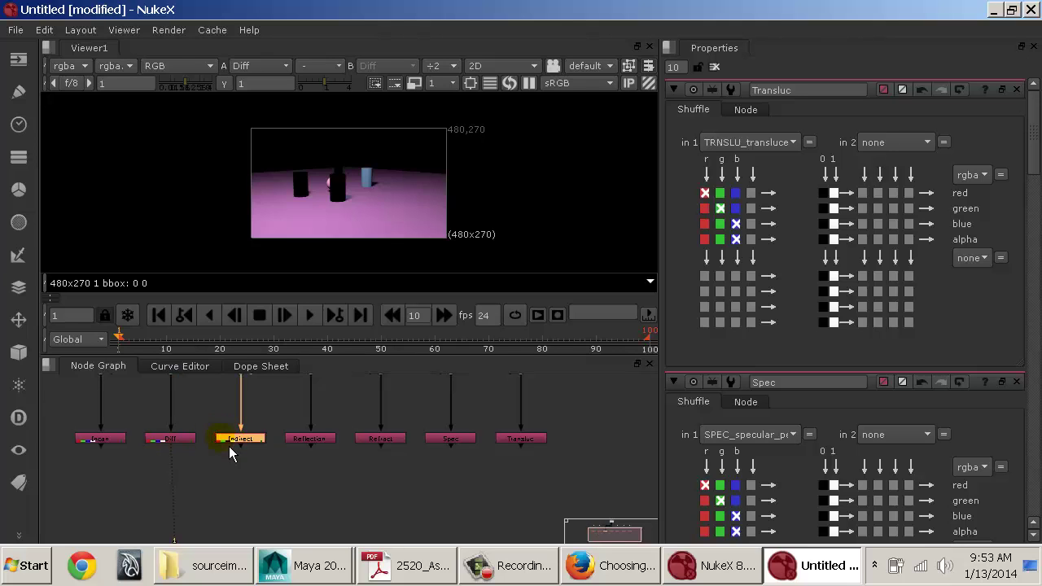
pyautogui.press('1')
pyautogui.click(315, 445)
pyautogui.press('1')
pyautogui.click(380, 440)
pyautogui.press('1')
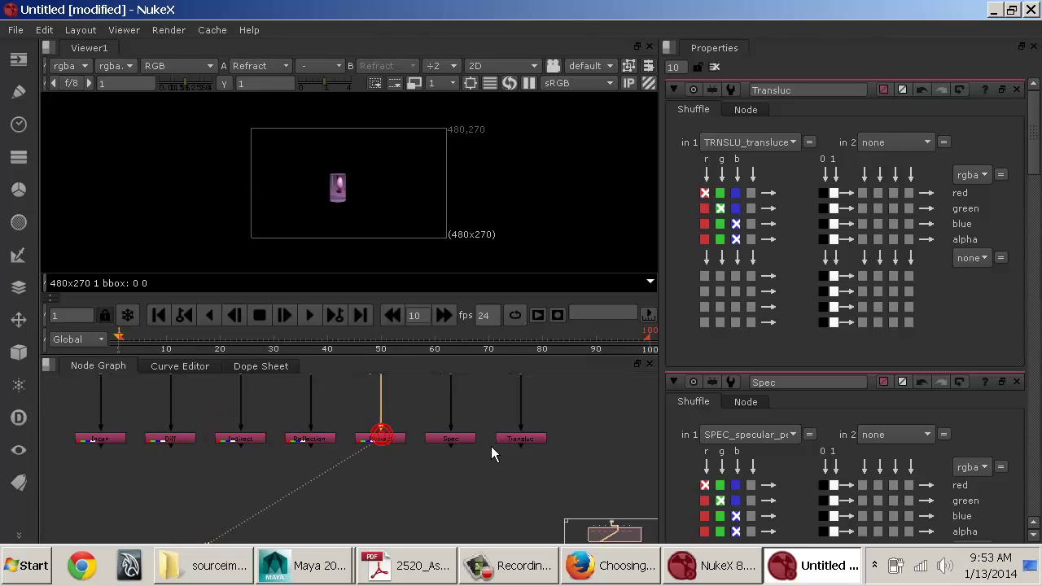
pyautogui.click(468, 440)
pyautogui.press('1')
pyautogui.click(518, 439)
pyautogui.press('1')
# Step: Cycle the viewer through all seven passes a second time, from Incan to Transluc
pyautogui.click(117, 444)
pyautogui.press('1')
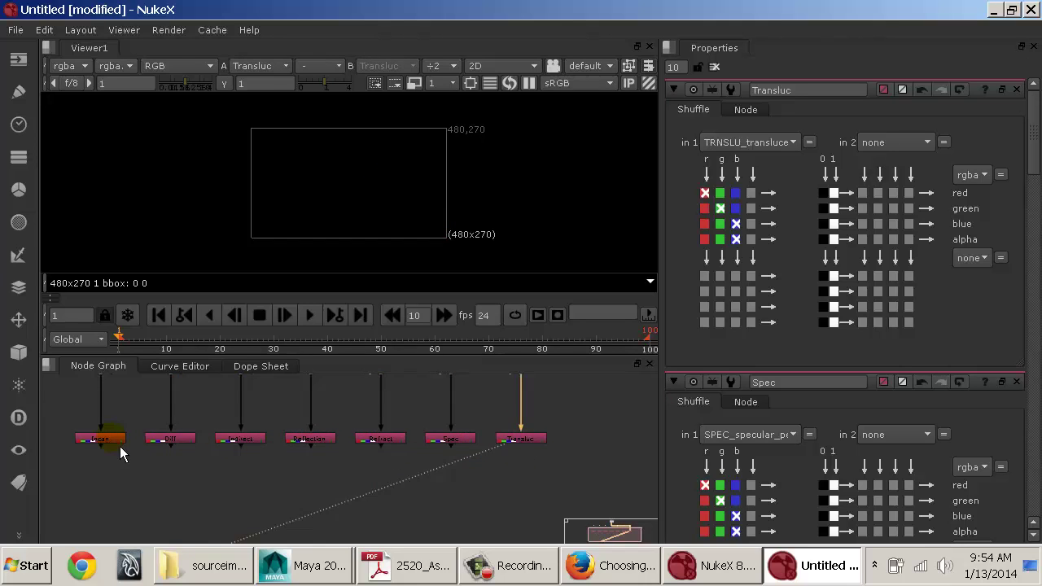
pyautogui.click(170, 444)
pyautogui.press('1')
pyautogui.click(239, 444)
pyautogui.press('1')
pyautogui.click(310, 444)
pyautogui.press('1')
pyautogui.click(381, 442)
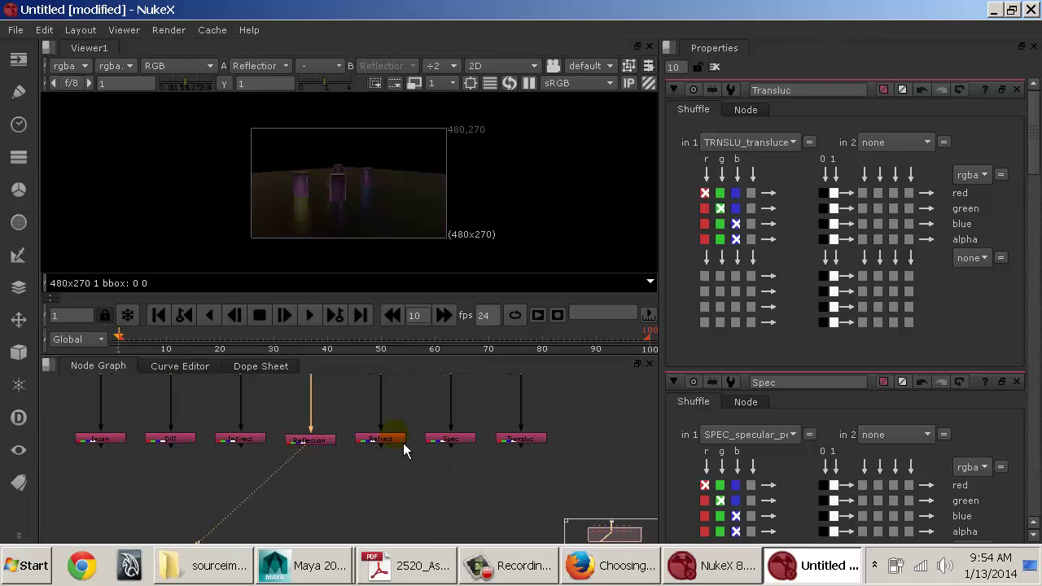
pyautogui.press('1')
pyautogui.click(451, 442)
pyautogui.press('1')
pyautogui.click(522, 442)
pyautogui.press('1')
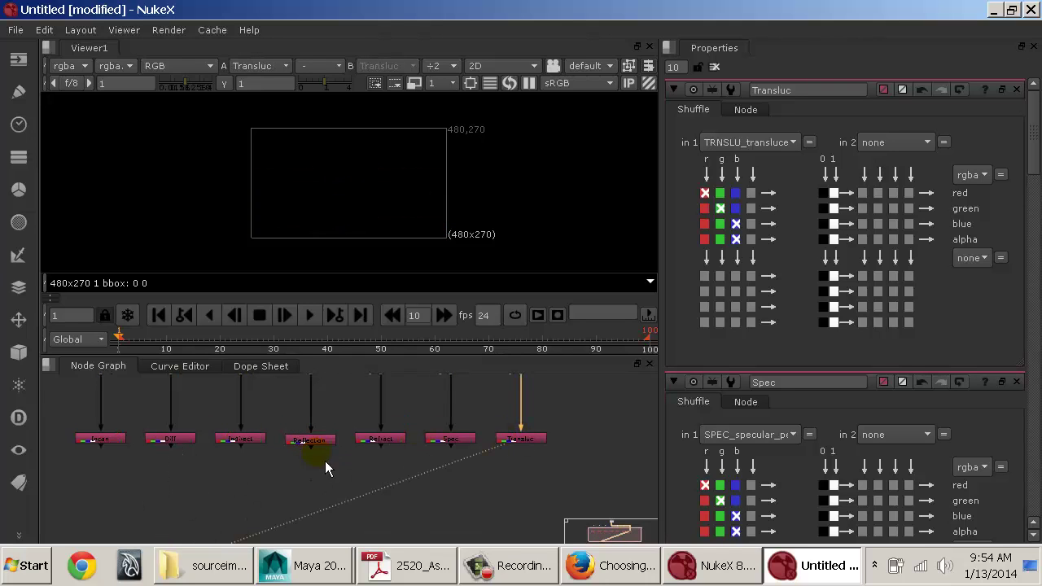
# Step: Compare the Incan pass with the full Read1 render in the viewer, ending on Incan
pyautogui.click(108, 443)
pyautogui.press('1')
pyautogui.moveTo(181, 458); pyautogui.dragTo(180, 495, button='middle')
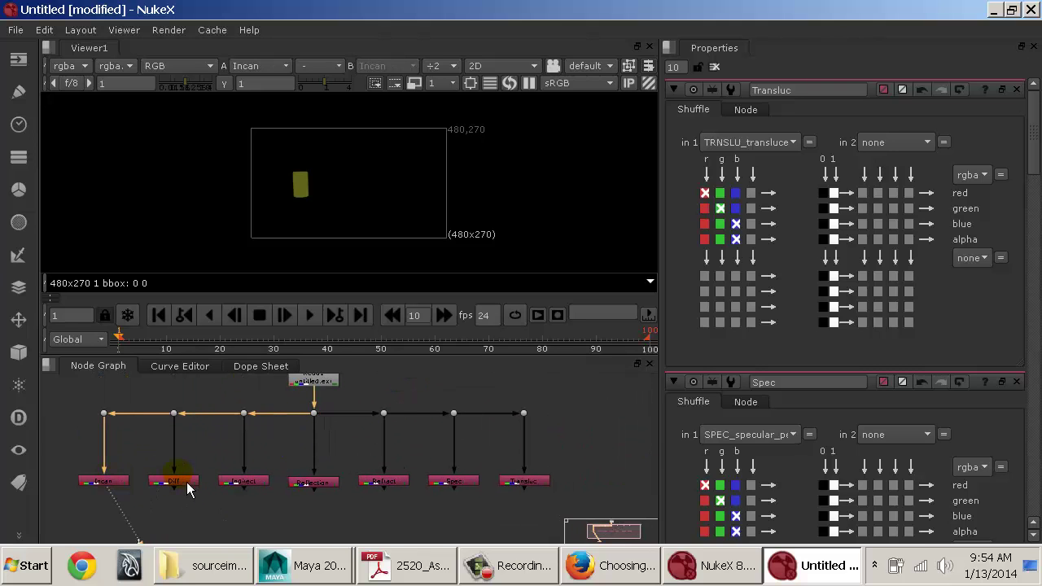
pyautogui.click(330, 382)
pyautogui.moveTo(344, 391); pyautogui.dragTo(342, 407, button='middle')
pyautogui.press('1')
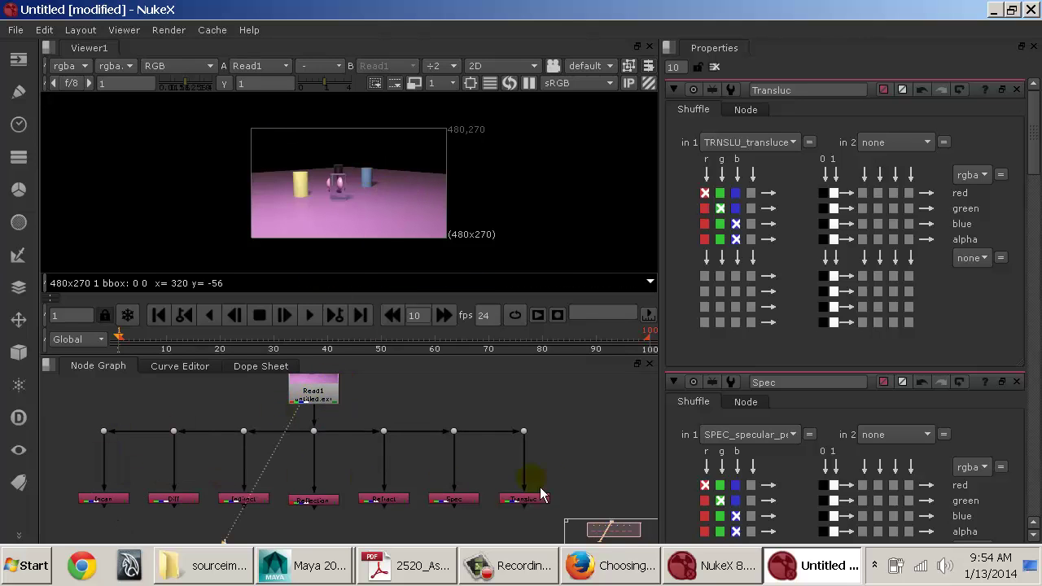
pyautogui.moveTo(274, 477); pyautogui.dragTo(317, 410, button='middle')
pyautogui.click(152, 440)
pyautogui.press('1')
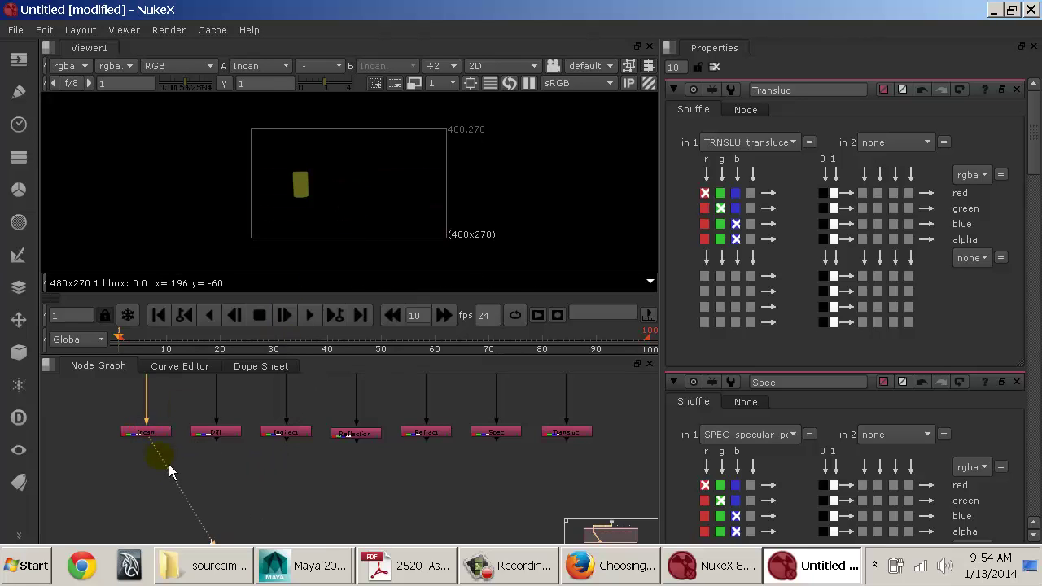
# Step: Combine the Incan and Diff nodes with a Merge node, using Incan as input A and Diff as input B
pyautogui.click(154, 436)
pyautogui.keyDown('shift'); pyautogui.click(214, 436); pyautogui.keyUp('shift')
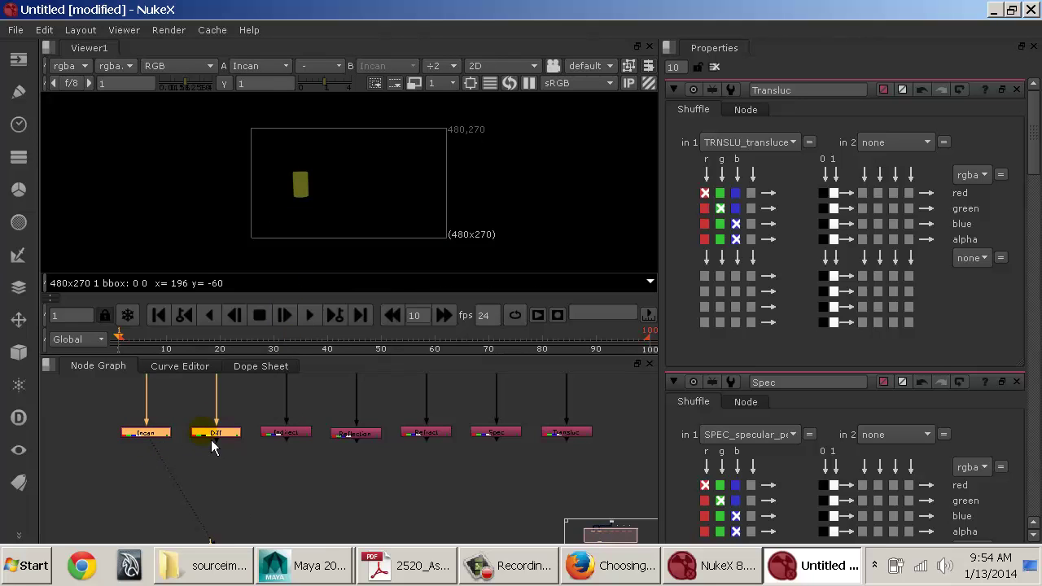
pyautogui.click(19, 288)
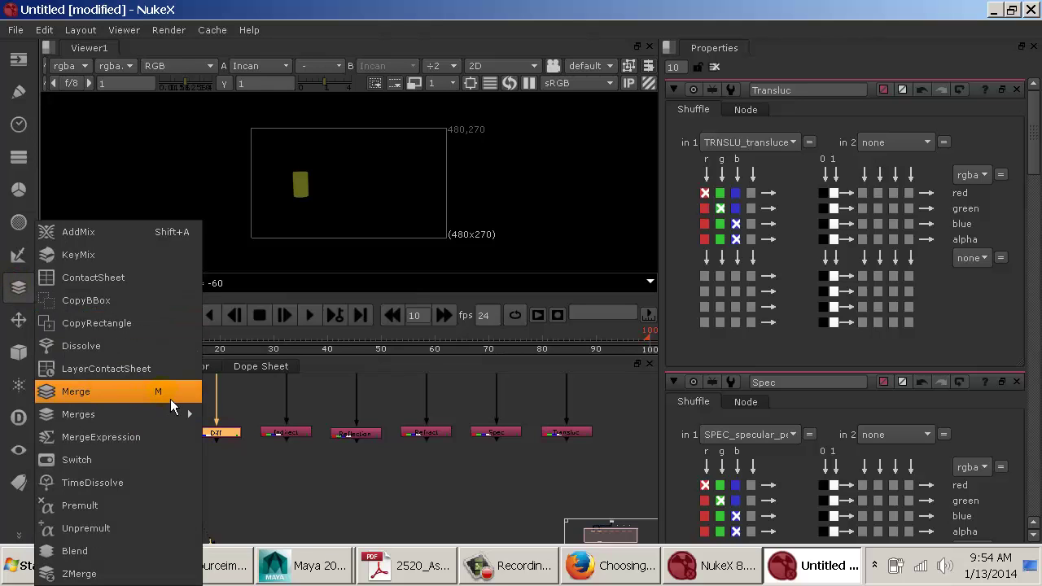
pyautogui.moveTo(248, 453); pyautogui.dragTo(297, 449, button='middle')
pyautogui.moveTo(142, 407); pyautogui.dragTo(278, 477)
pyautogui.press('m')
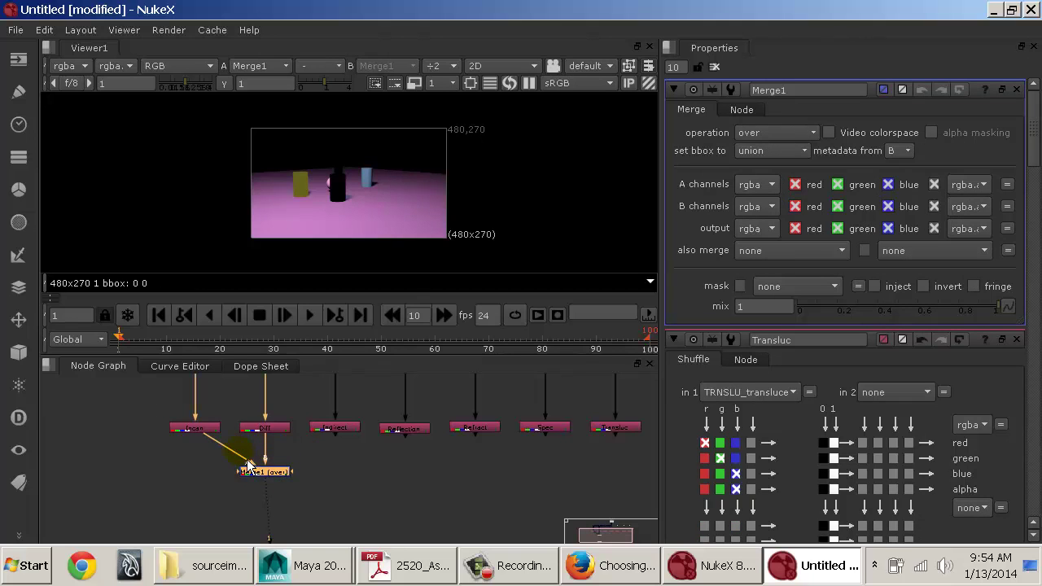
# Step: Inspect the merged Incan and Diff image up close and set the Merge operation to plus
pyautogui.scroll(2, 330, 210)
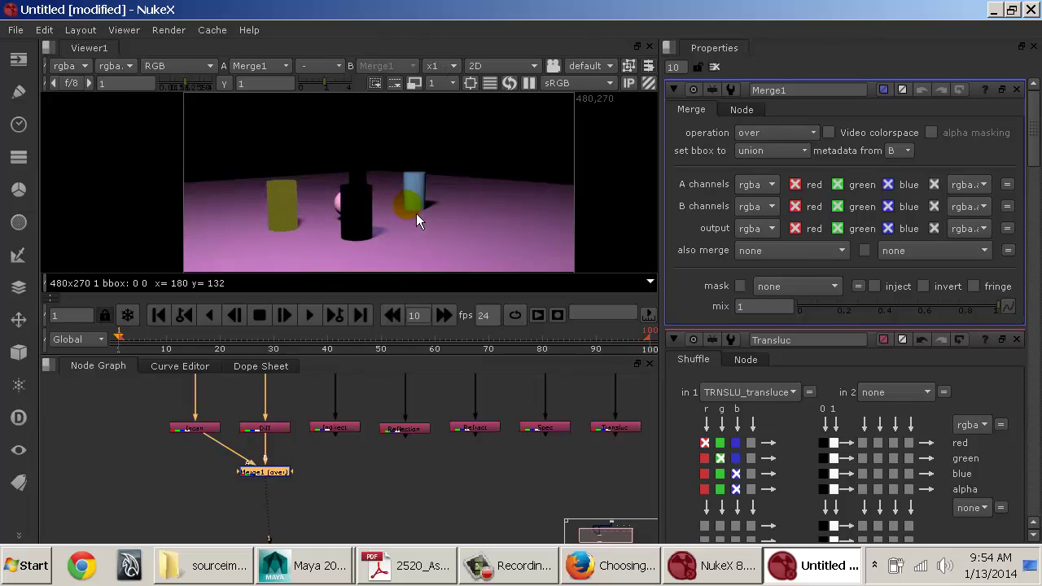
pyautogui.scroll(1, 416, 216)
pyautogui.moveTo(237, 425); pyautogui.dragTo(215, 485, button='middle')
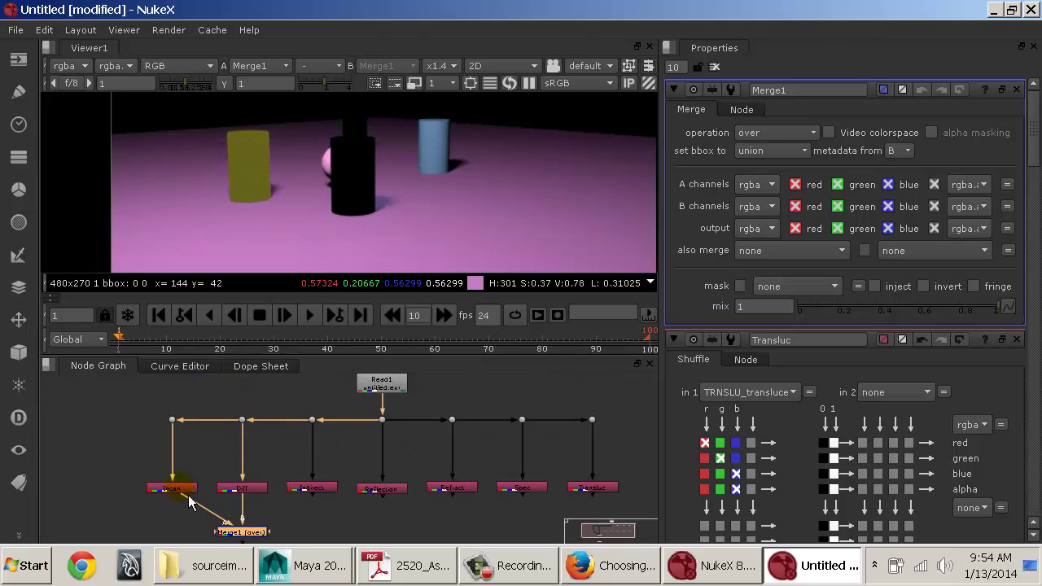
pyautogui.click(184, 491)
pyautogui.click(245, 489)
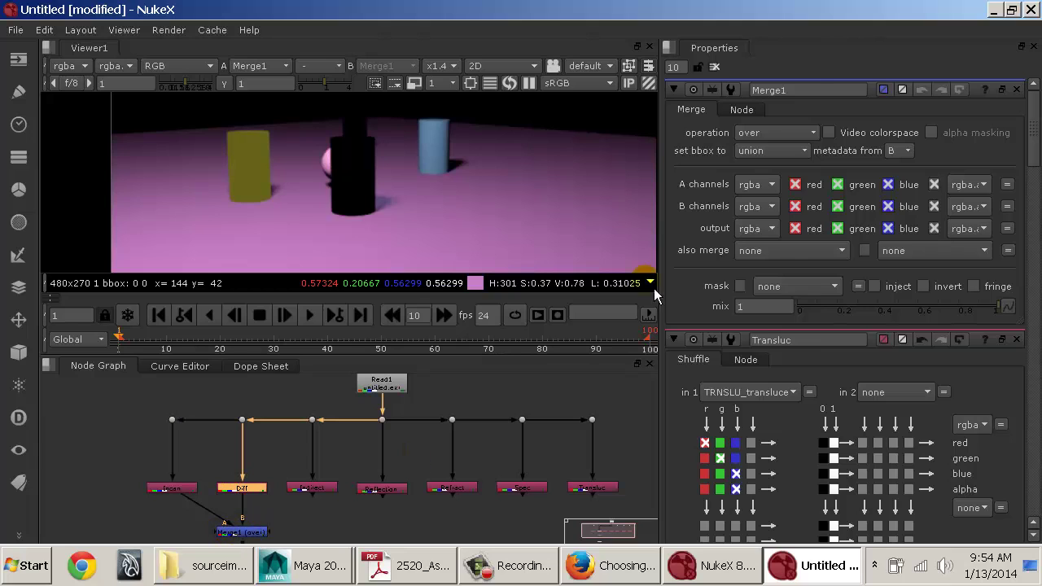
pyautogui.click(777, 133)
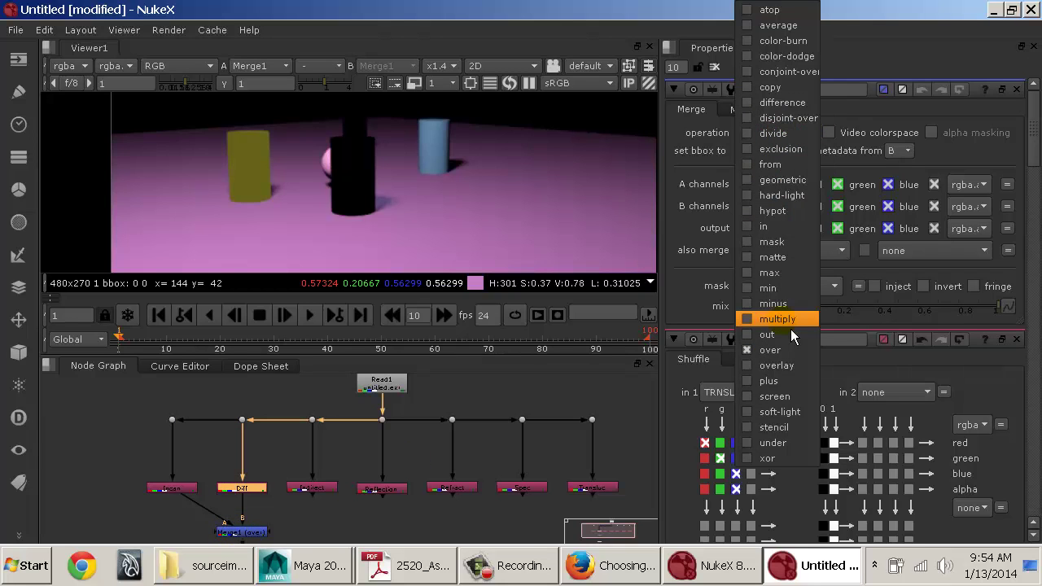
pyautogui.click(778, 382)
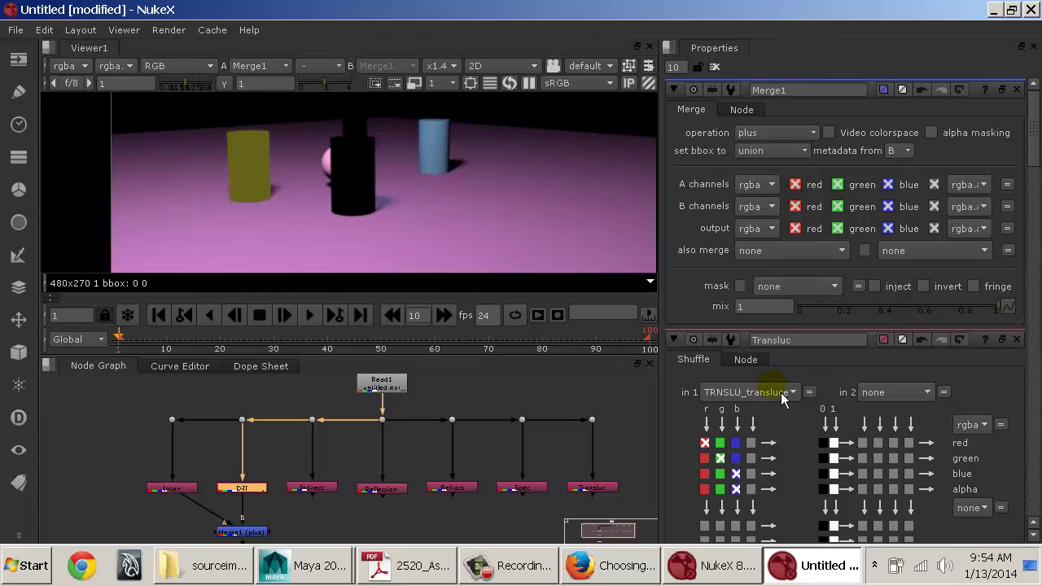
# Step: Add a second Merge node after Merge1, using Merge1 as input A and the Indirect node as input B
pyautogui.moveTo(302, 439); pyautogui.dragTo(248, 397, button='middle')
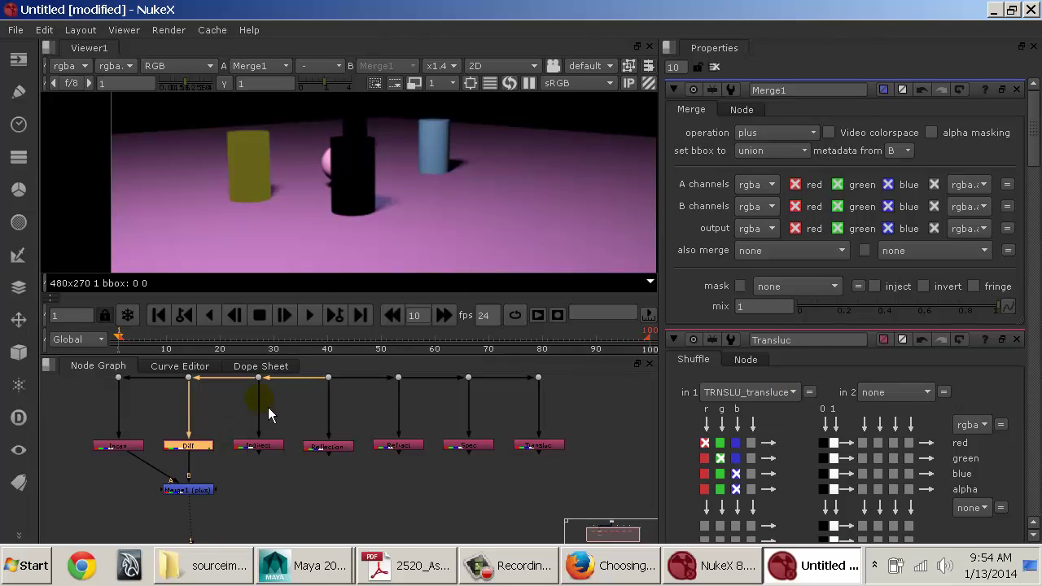
pyautogui.click(207, 491)
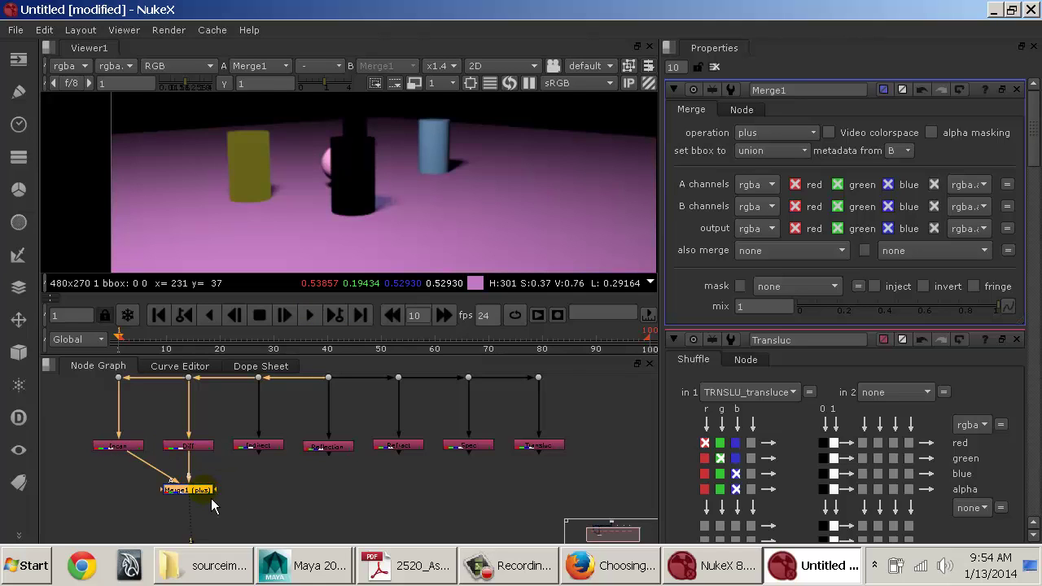
pyautogui.press('m')
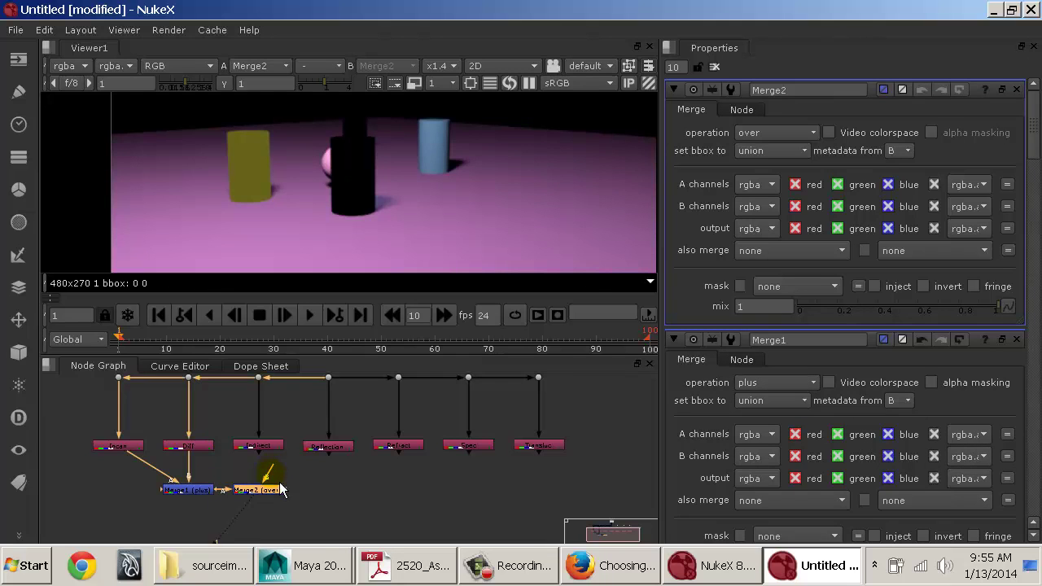
pyautogui.scroll(3, 279, 487)
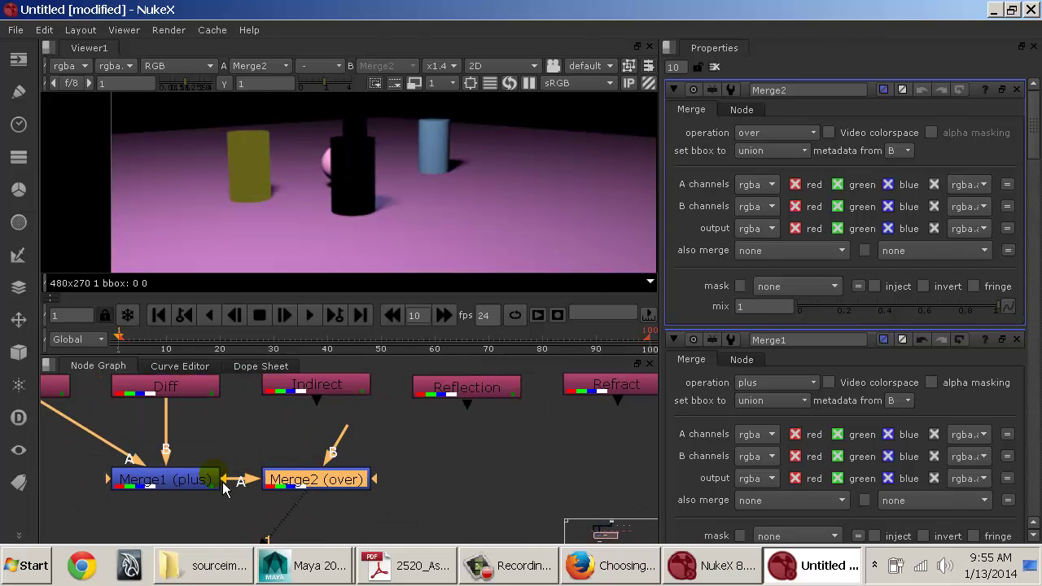
pyautogui.click(211, 487)
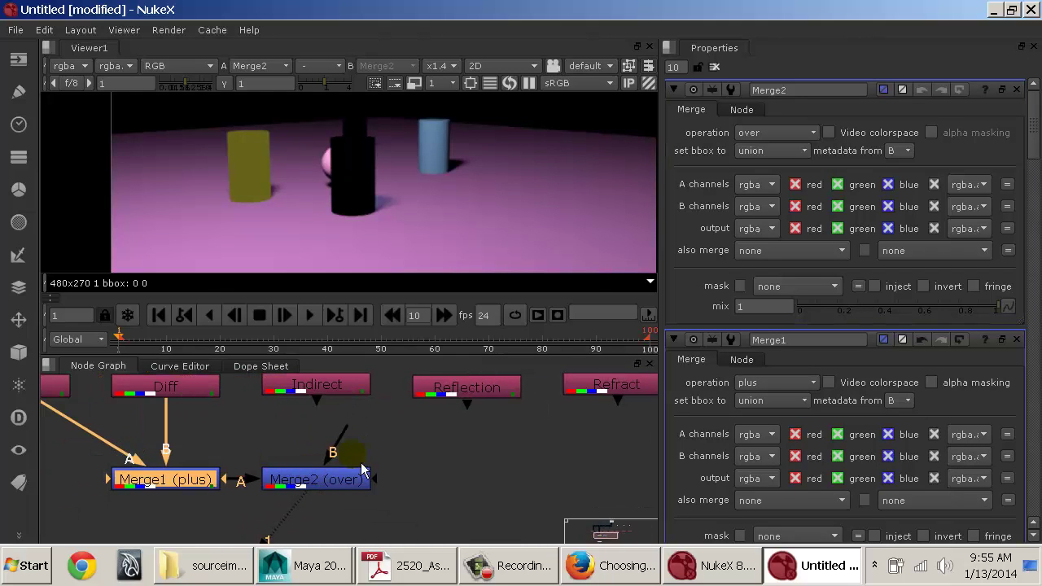
pyautogui.moveTo(357, 440); pyautogui.dragTo(329, 396)
pyautogui.moveTo(342, 492); pyautogui.dragTo(369, 430, button='middle')
pyautogui.scroll(-2, 338, 463)
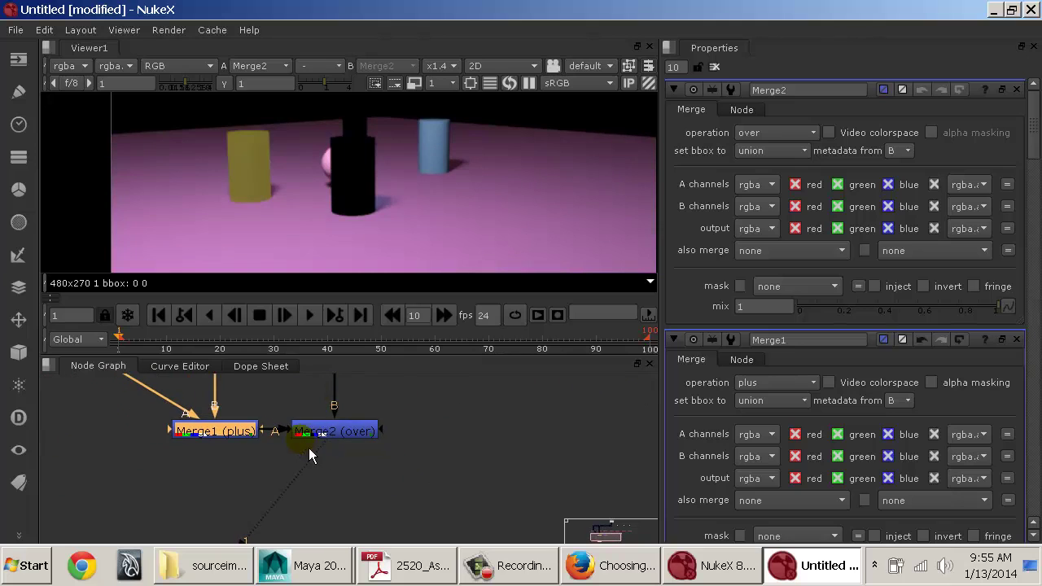
# Step: Compare the Merge1 and Merge2 results in the viewer and set the Merge2 operation to plus
pyautogui.click(338, 433)
pyautogui.click(254, 435)
pyautogui.press('1')
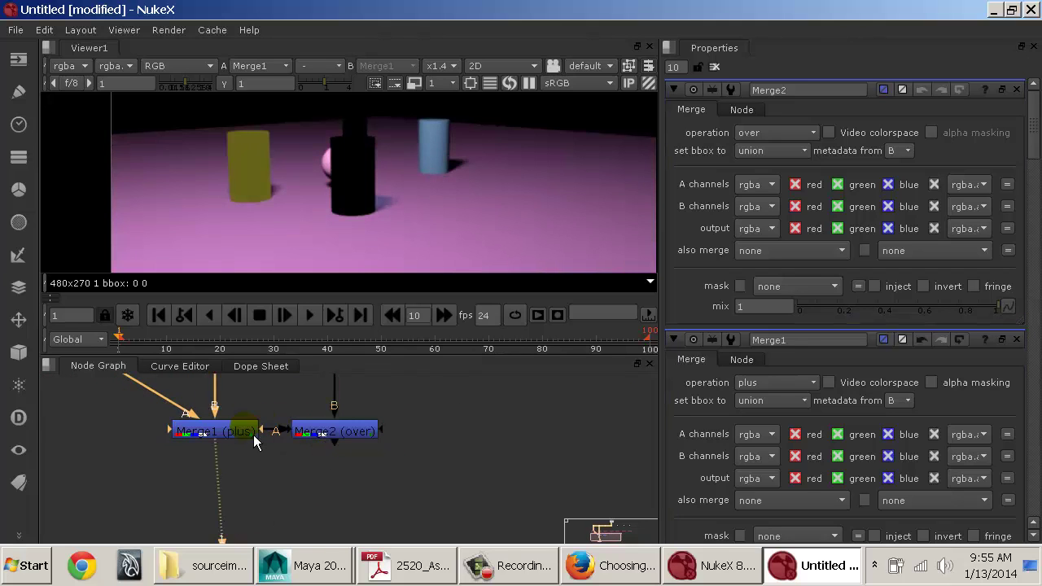
pyautogui.click(320, 438)
pyautogui.press('1')
pyautogui.click(253, 438)
pyautogui.press('1')
pyautogui.click(323, 438)
pyautogui.press('1')
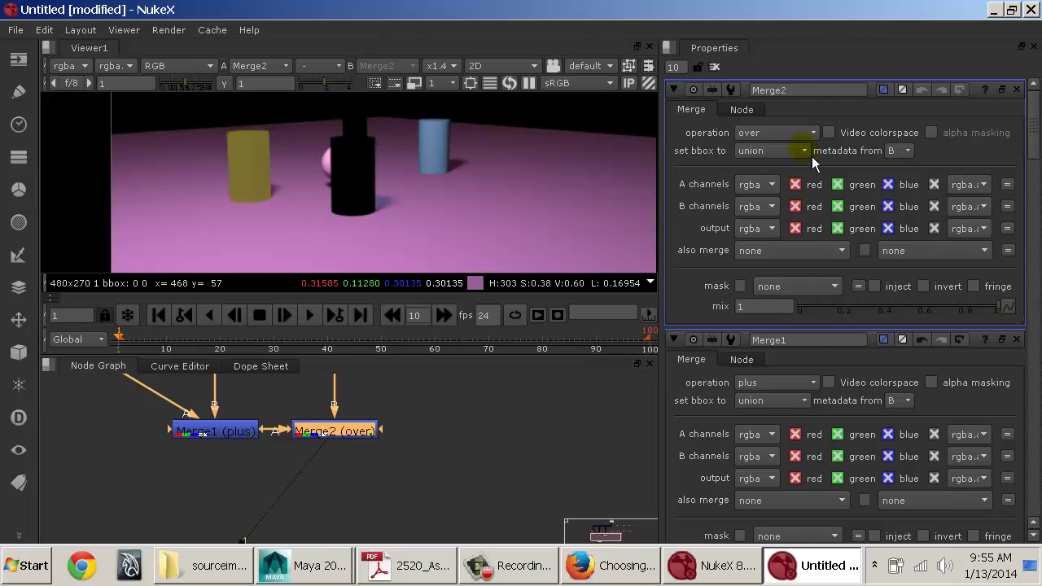
pyautogui.click(791, 132)
pyautogui.click(789, 383)
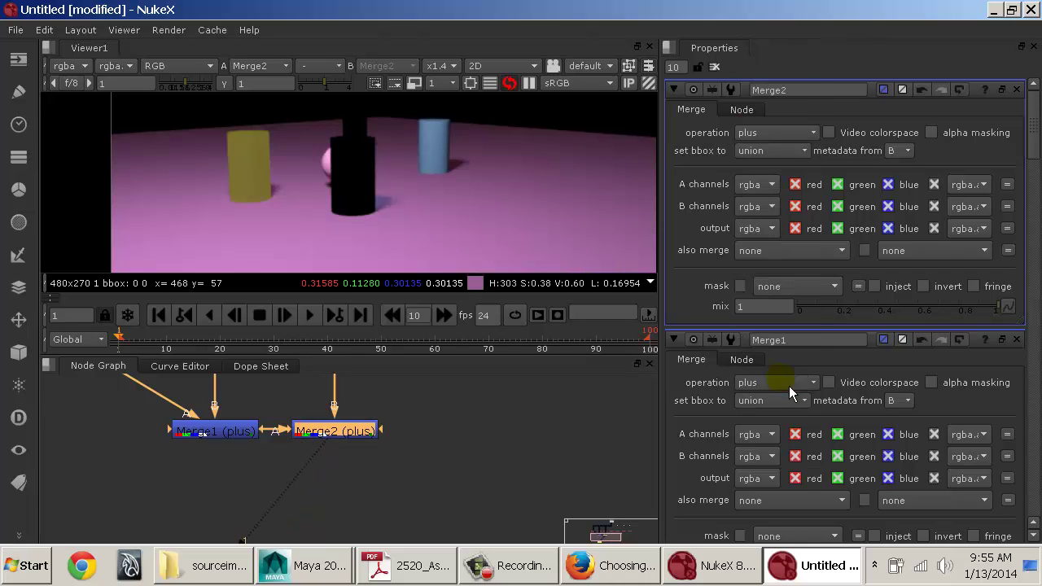
# Step: Merge the Reflection node as input B with Merge2 as input A, using the plus operation
pyautogui.moveTo(473, 425); pyautogui.dragTo(295, 503, button='middle')
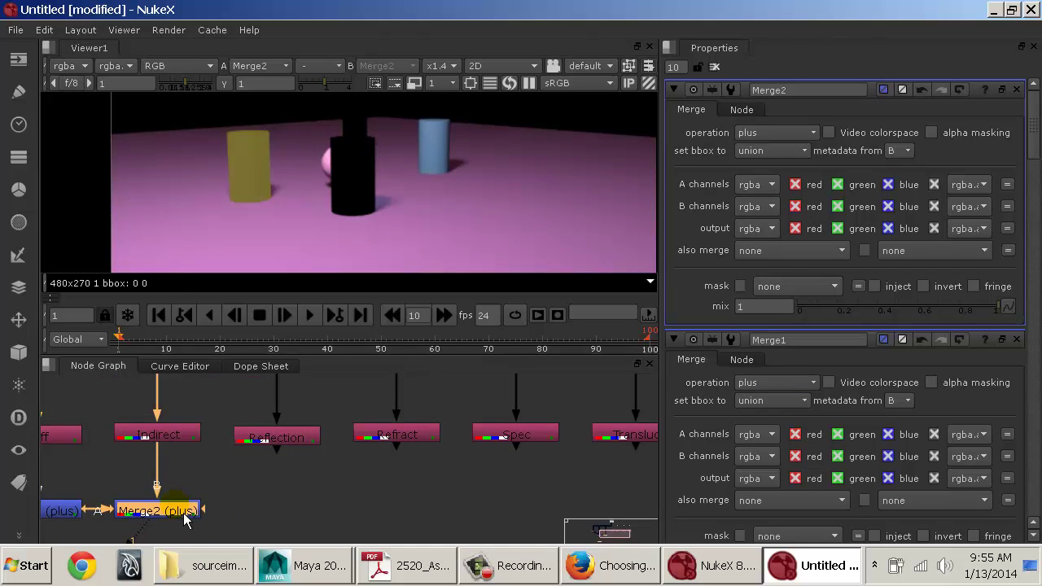
pyautogui.press('m')
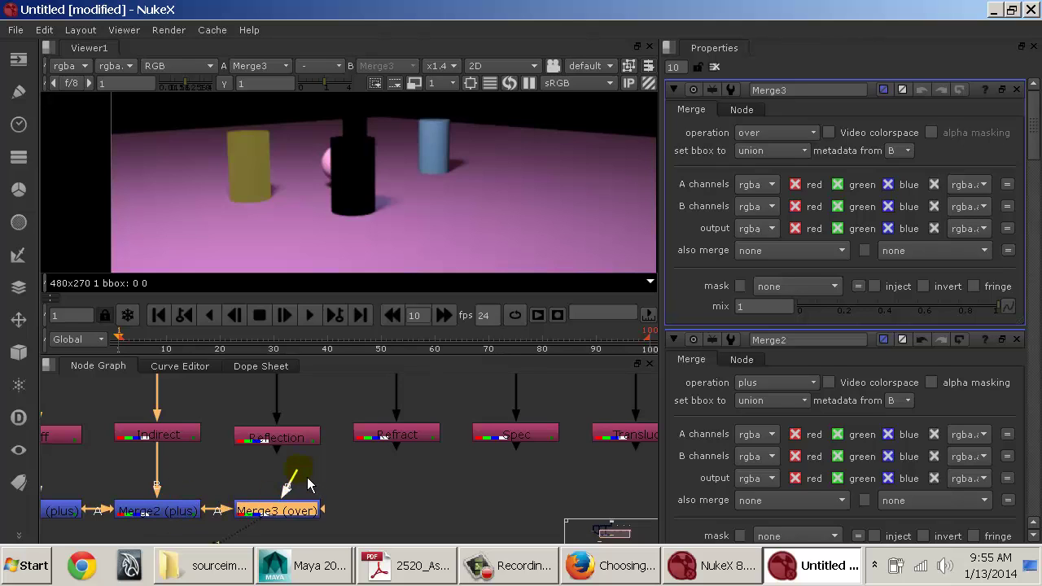
pyautogui.moveTo(308, 484); pyautogui.dragTo(298, 458)
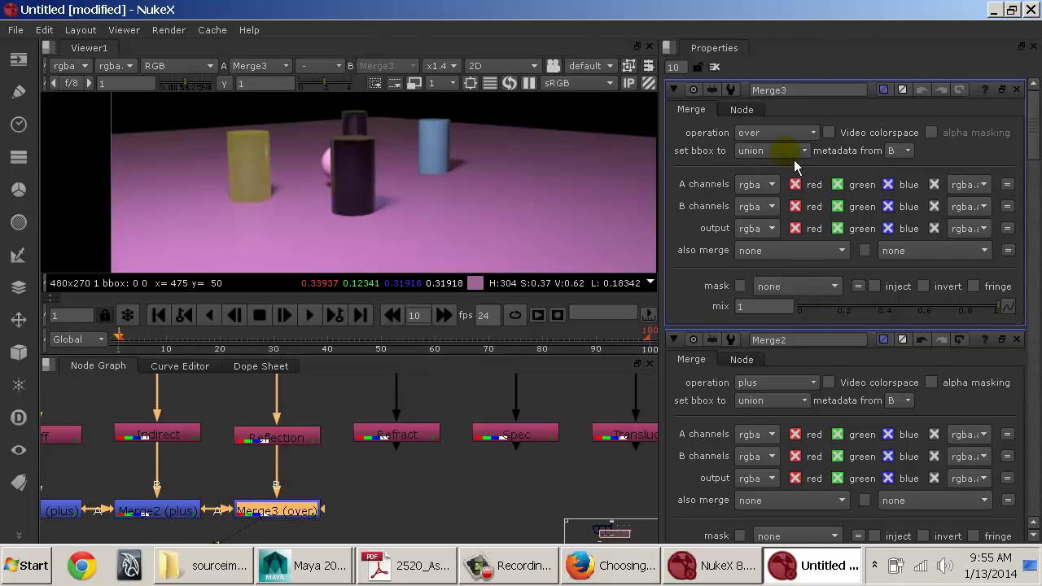
pyautogui.click(776, 132)
pyautogui.click(770, 381)
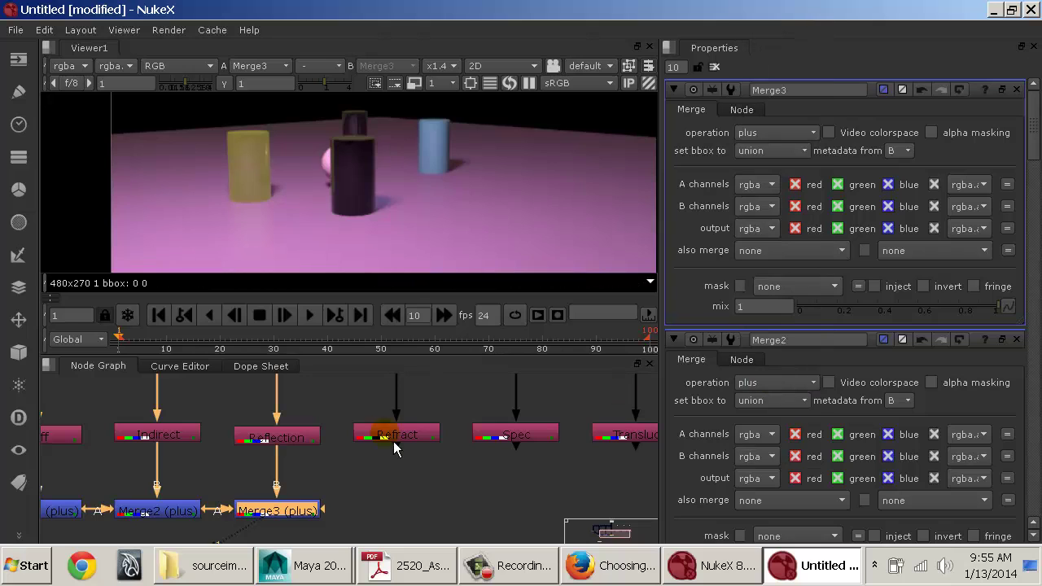
# Step: Merge the Refract node as input B with Merge3 as input A, using the plus operation
pyautogui.moveTo(373, 492); pyautogui.dragTo(318, 448, button='middle')
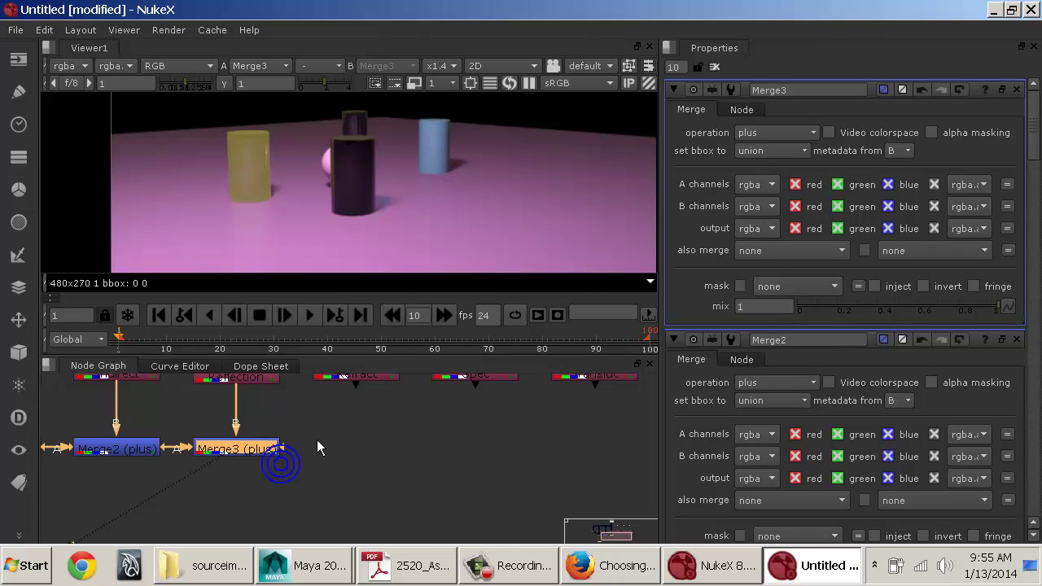
pyautogui.press('m')
pyautogui.moveTo(356, 428); pyautogui.dragTo(379, 392)
pyautogui.moveTo(379, 392); pyautogui.dragTo(378, 443, button='middle')
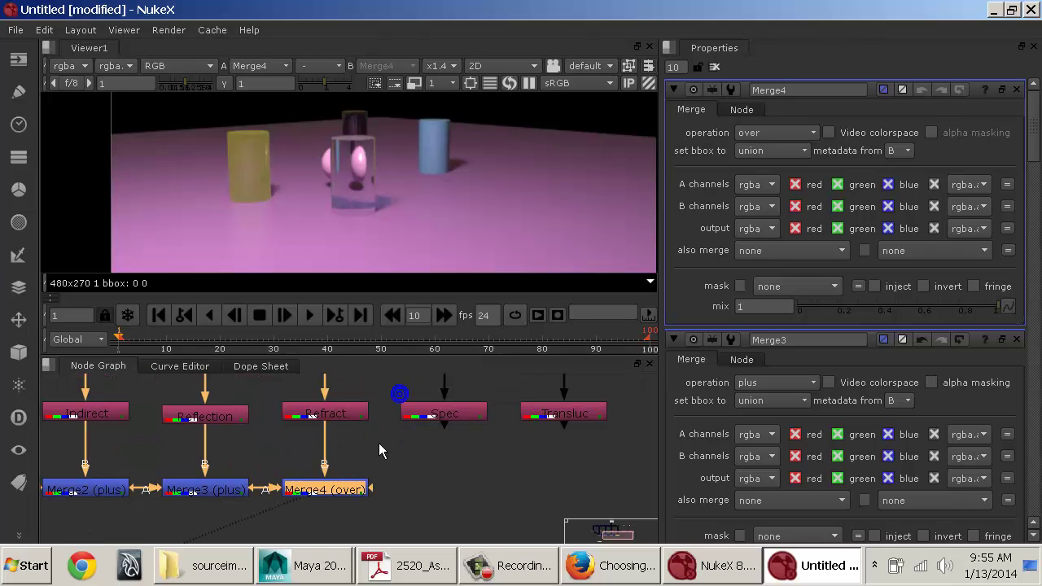
pyautogui.click(762, 133)
pyautogui.click(769, 382)
# Step: Merge the Spec node as input B with Merge4 as input A, using the plus operation
pyautogui.moveTo(533, 470); pyautogui.dragTo(417, 467, button='middle')
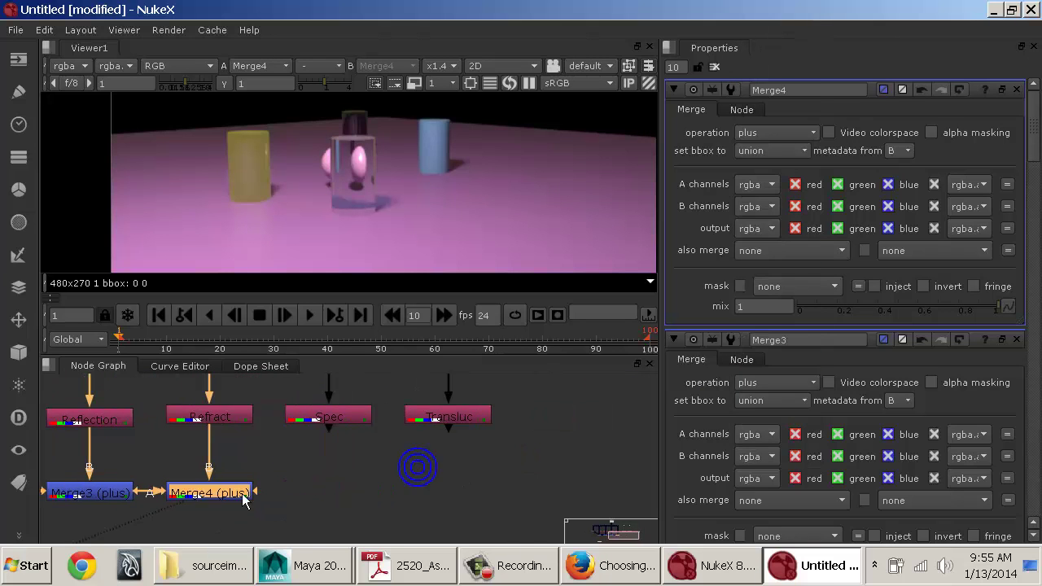
pyautogui.click(234, 489)
pyautogui.press('m')
pyautogui.moveTo(362, 466); pyautogui.dragTo(329, 418)
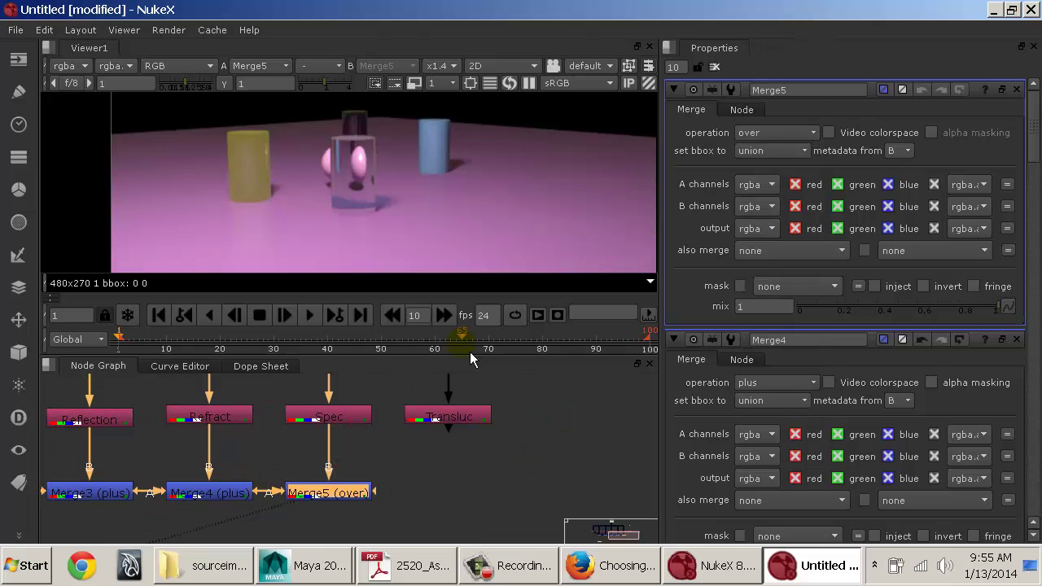
pyautogui.click(776, 133)
pyautogui.click(768, 381)
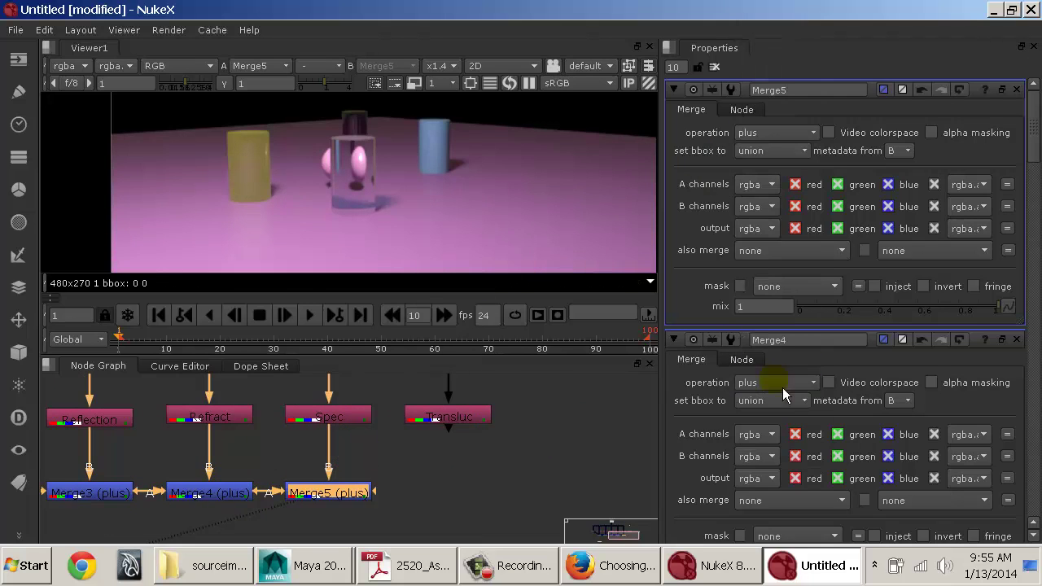
# Step: Merge the Transluc node as input B with Merge5 as input A, using the plus operation
pyautogui.moveTo(468, 456); pyautogui.dragTo(404, 456, button='middle')
pyautogui.click(305, 505)
pyautogui.press('m')
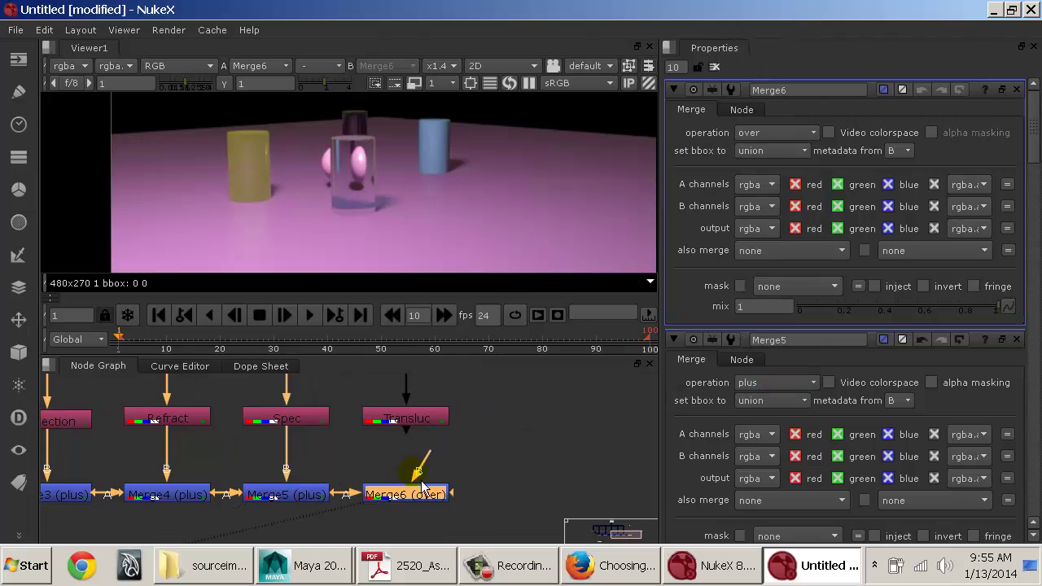
pyautogui.moveTo(407, 472); pyautogui.dragTo(406, 418)
pyautogui.click(776, 134)
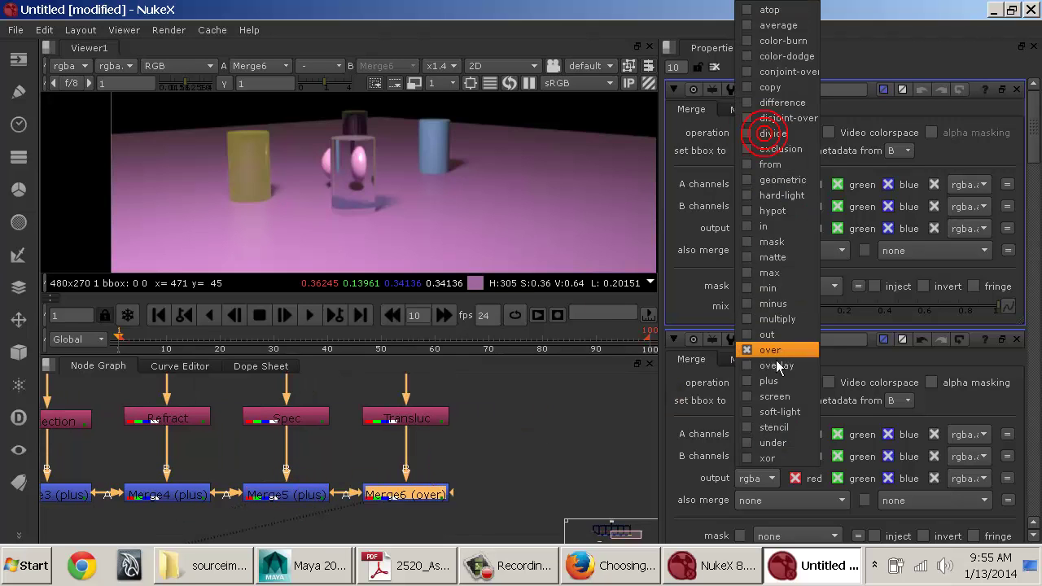
pyautogui.click(769, 383)
# Step: Disable and re-enable the Incan node to check its effect on the merged image
pyautogui.moveTo(204, 456); pyautogui.dragTo(439, 467, button='middle')
pyautogui.click(101, 432)
pyautogui.press('d')
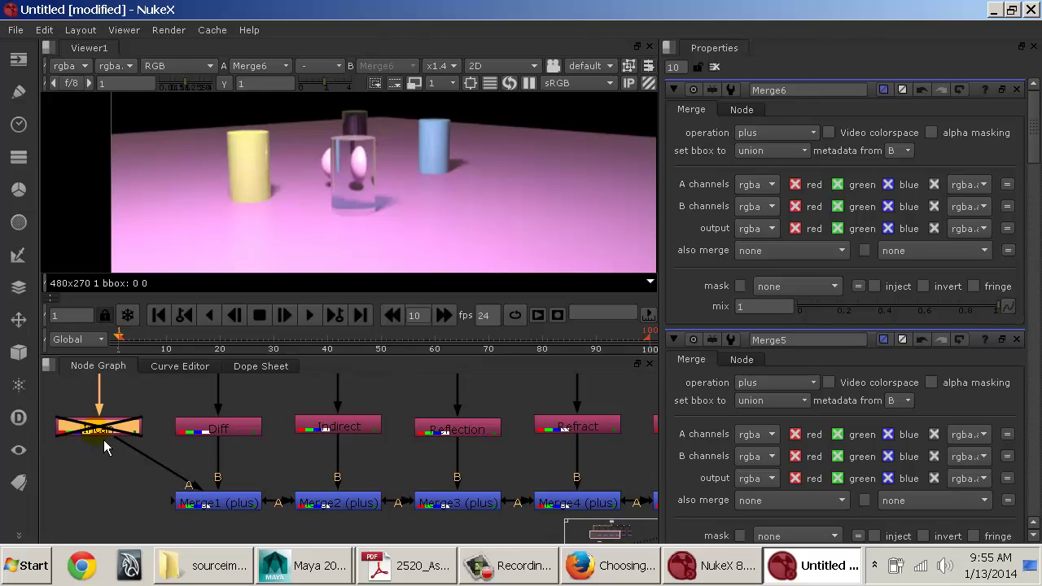
pyautogui.press('d')
# Step: View the original Read1 render and compare it with the final Merge6 result
pyautogui.moveTo(317, 430); pyautogui.dragTo(417, 530, button='middle')
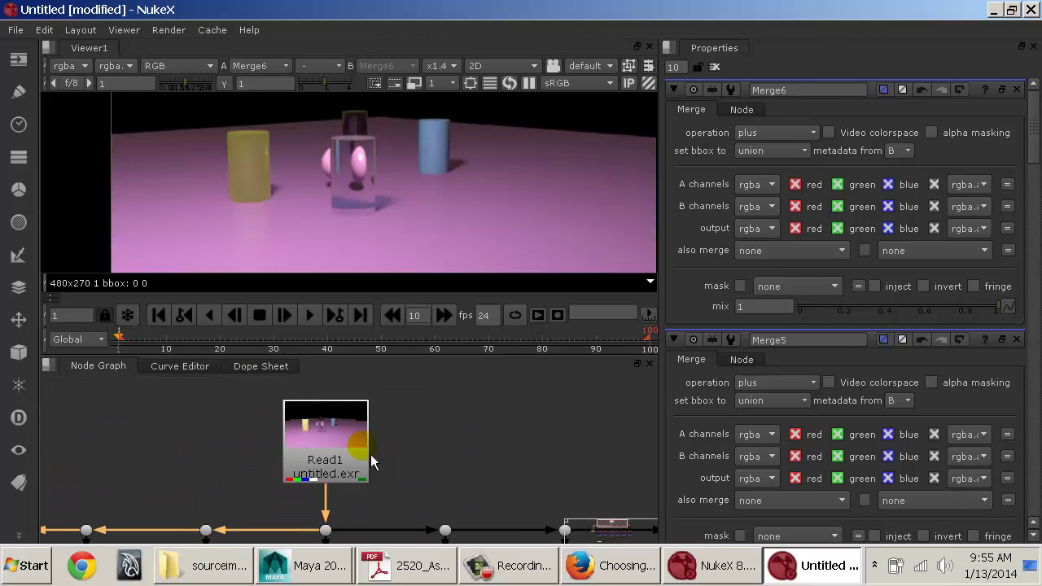
pyautogui.click(345, 438)
pyautogui.press('1')
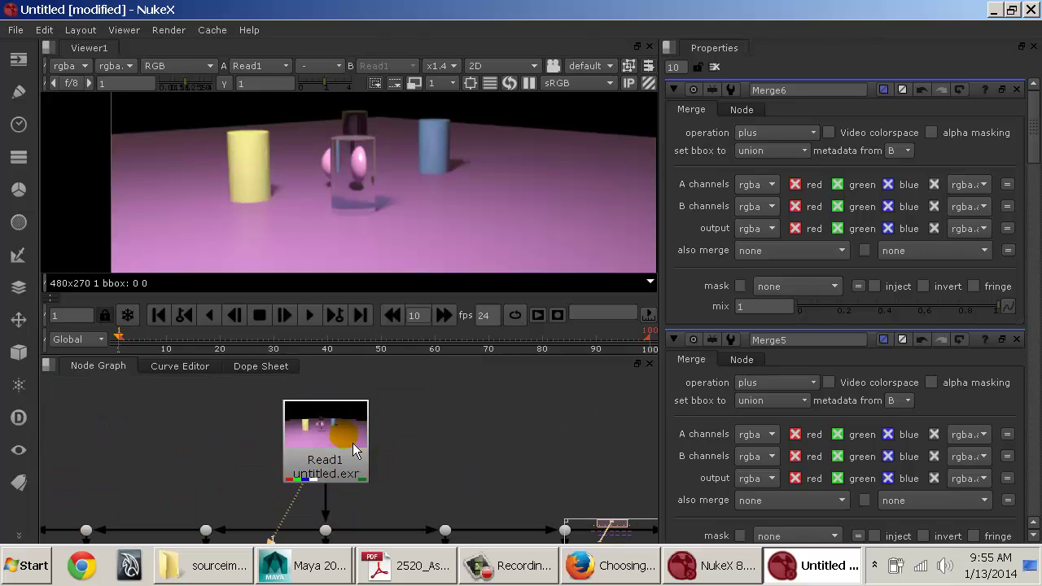
pyautogui.moveTo(371, 487); pyautogui.dragTo(467, 341, button='middle')
pyautogui.moveTo(449, 472); pyautogui.dragTo(318, 442, button='middle')
pyautogui.click(394, 453)
pyautogui.press('1')
pyautogui.scroll(-3, 331, 429)
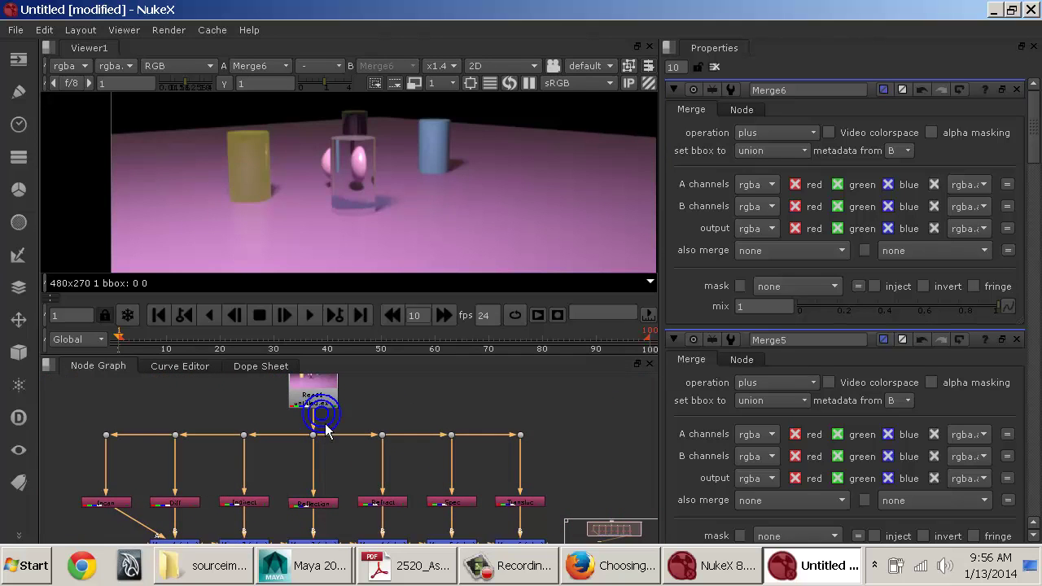
# Step: Alternate the viewer between Read1 and Merge6 again to examine the yellow cylinder, ending on Merge6
pyautogui.click(324, 408)
pyautogui.press('1')
pyautogui.moveTo(516, 496); pyautogui.dragTo(475, 454, button='middle')
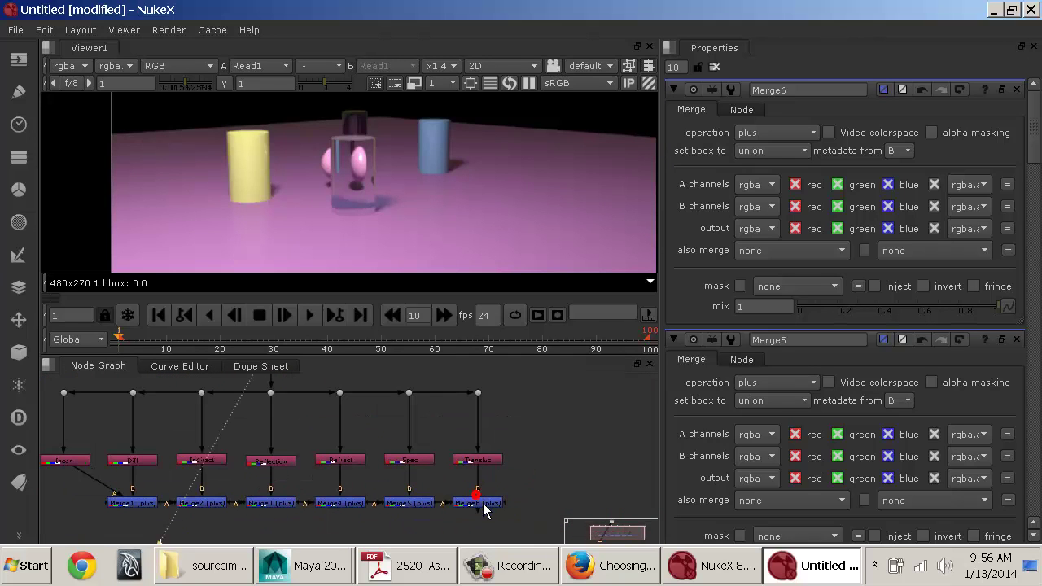
pyautogui.click(484, 504)
pyautogui.press('1')
pyautogui.moveTo(334, 411); pyautogui.dragTo(355, 460, button='middle')
pyautogui.click(295, 390)
pyautogui.press('1')
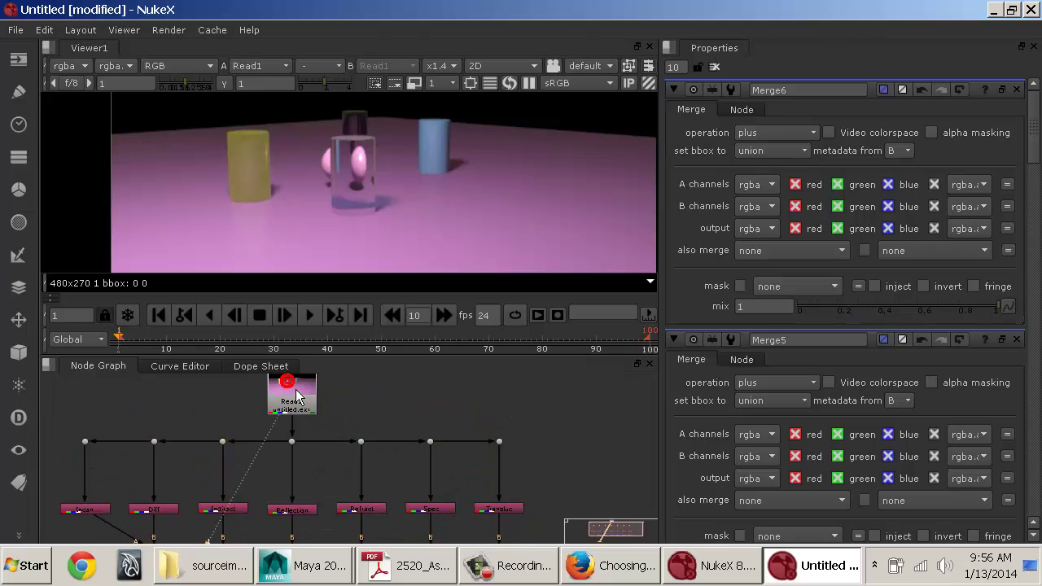
pyautogui.moveTo(451, 489); pyautogui.dragTo(393, 412, button='middle')
pyautogui.click(442, 479)
pyautogui.press('1')
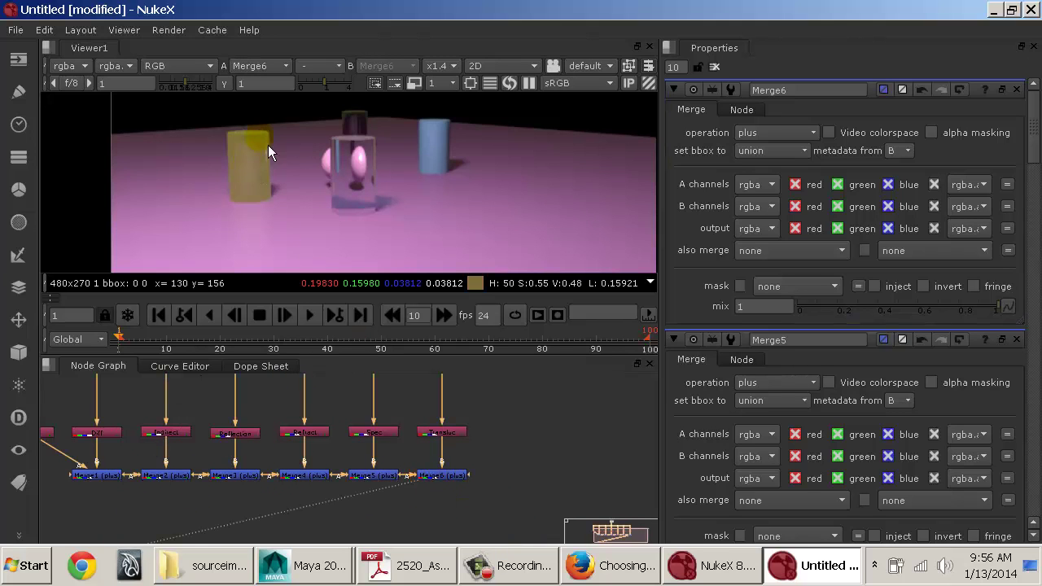
# Step: Show the Incan pass on its own in the viewer
pyautogui.moveTo(132, 452); pyautogui.dragTo(353, 458, button='middle')
pyautogui.scroll(4, 323, 436)
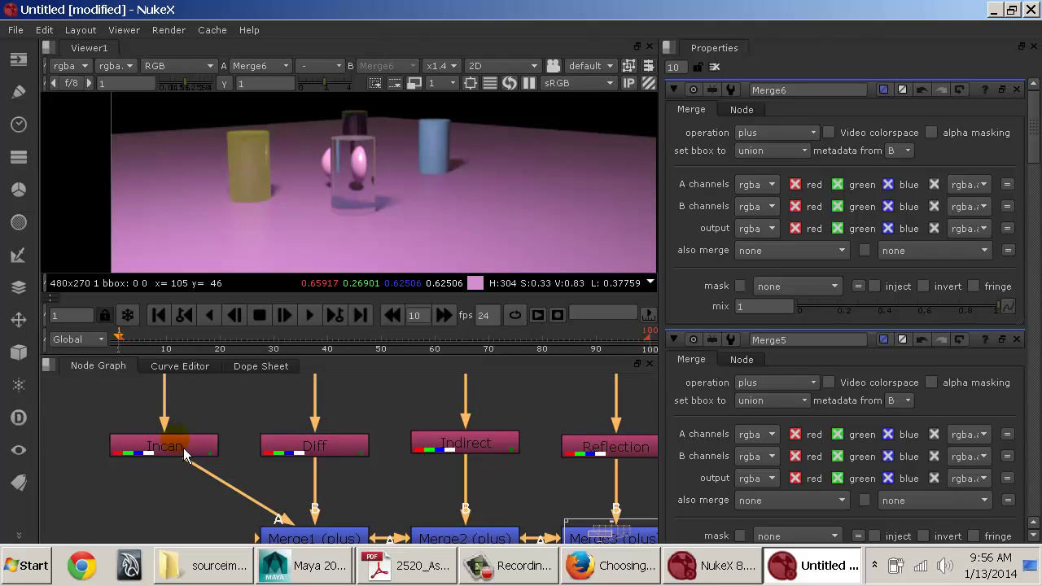
pyautogui.moveTo(354, 465); pyautogui.dragTo(331, 462, button='middle')
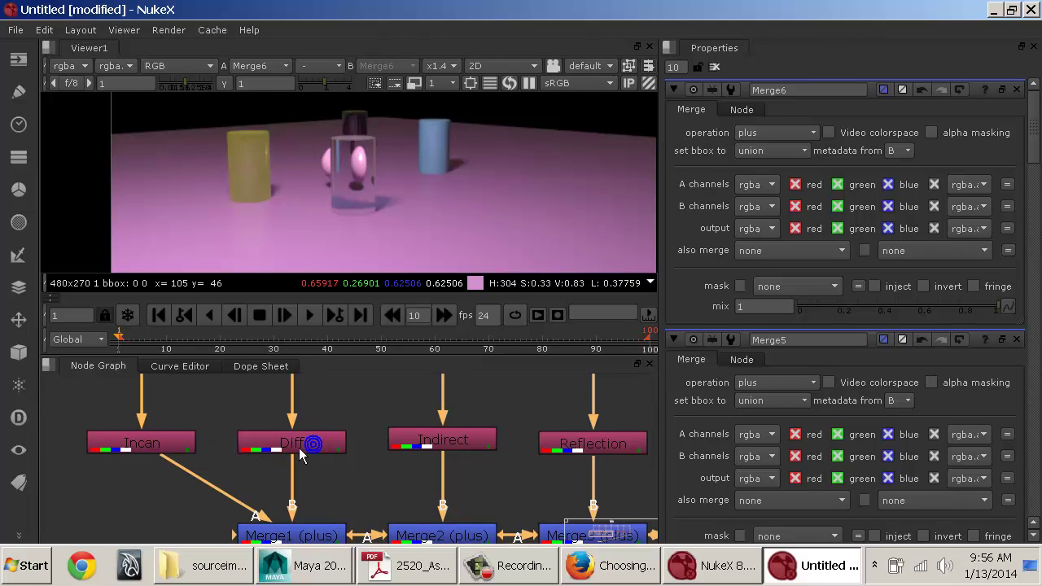
pyautogui.click(160, 453)
pyautogui.press('1')
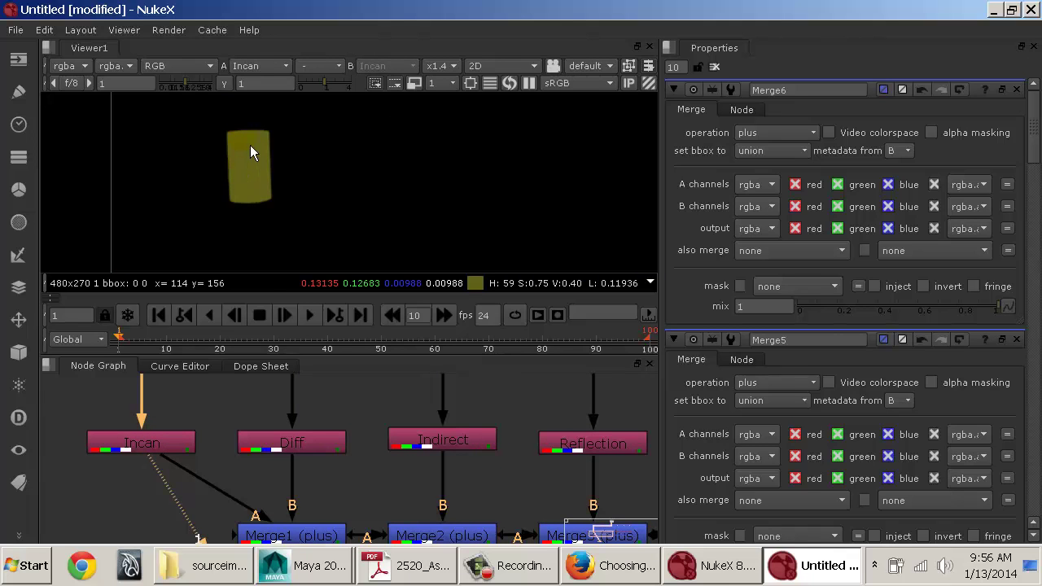
# Step: Disconnect the Incan node from Merge1 and delete Merge1, leaving Diff as input A of Merge2
pyautogui.moveTo(361, 513); pyautogui.dragTo(148, 468, button='middle')
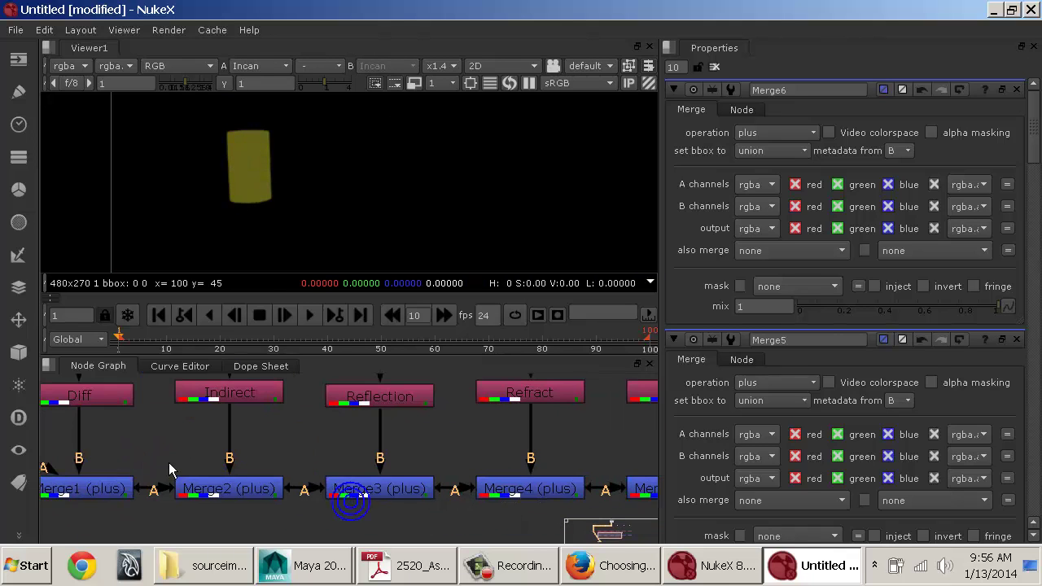
pyautogui.scroll(-2, 361, 471)
pyautogui.moveTo(231, 447); pyautogui.dragTo(457, 454, button='middle')
pyautogui.moveTo(263, 416); pyautogui.dragTo(318, 462, button='middle')
pyautogui.moveTo(326, 476); pyautogui.dragTo(263, 482)
pyautogui.moveTo(290, 466); pyautogui.dragTo(231, 505, button='middle')
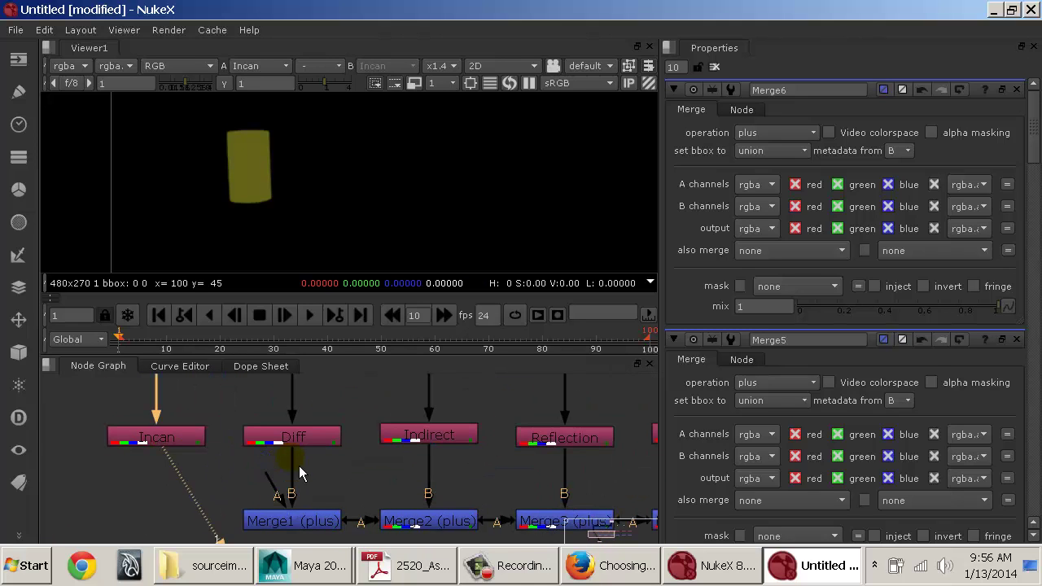
pyautogui.click(317, 520)
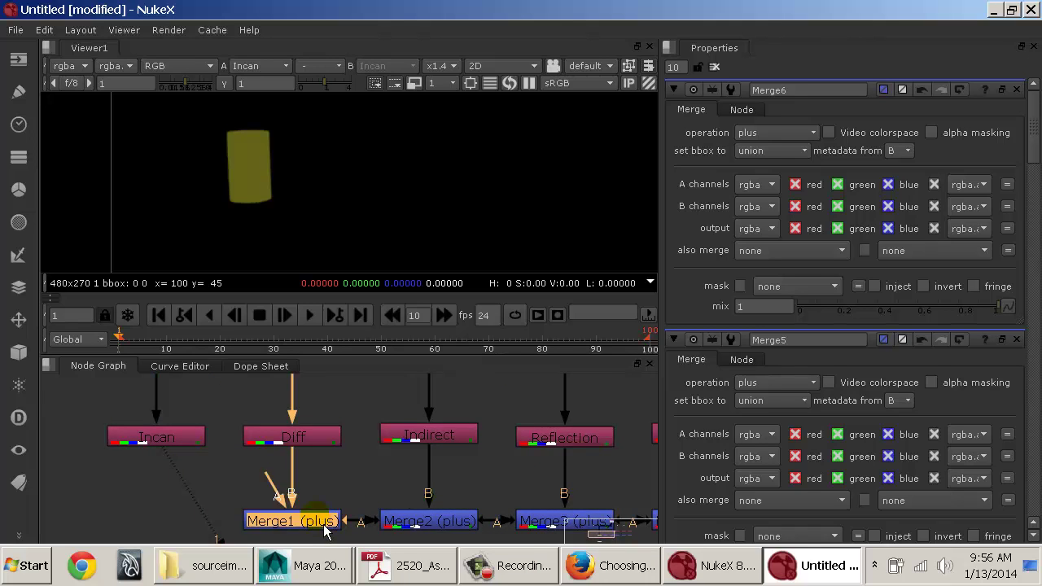
pyautogui.press('Delete')
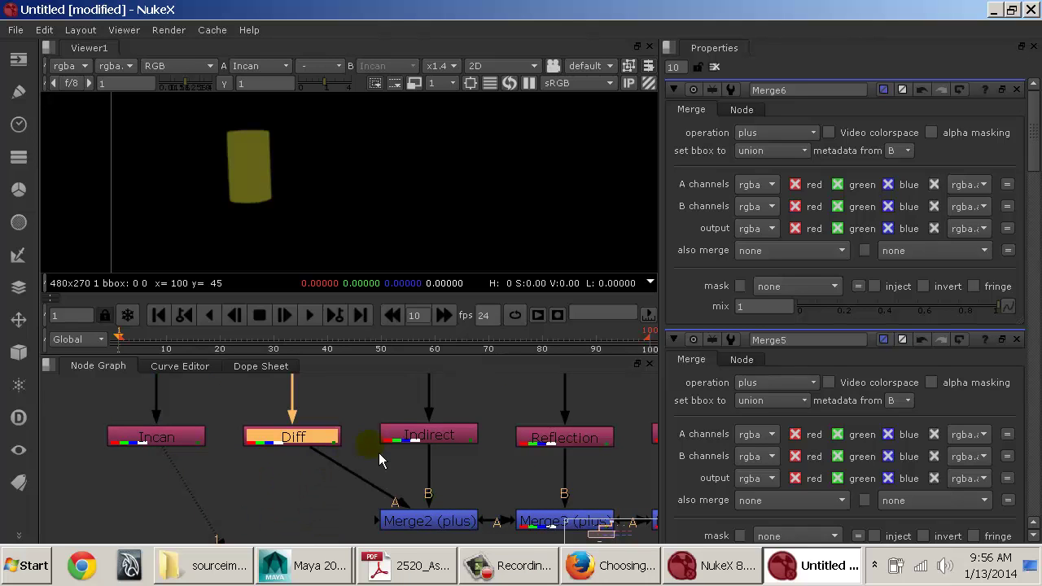
pyautogui.scroll(-1, 366, 459)
pyautogui.moveTo(349, 459); pyautogui.dragTo(275, 458, button='middle')
pyautogui.scroll(-2, 236, 456)
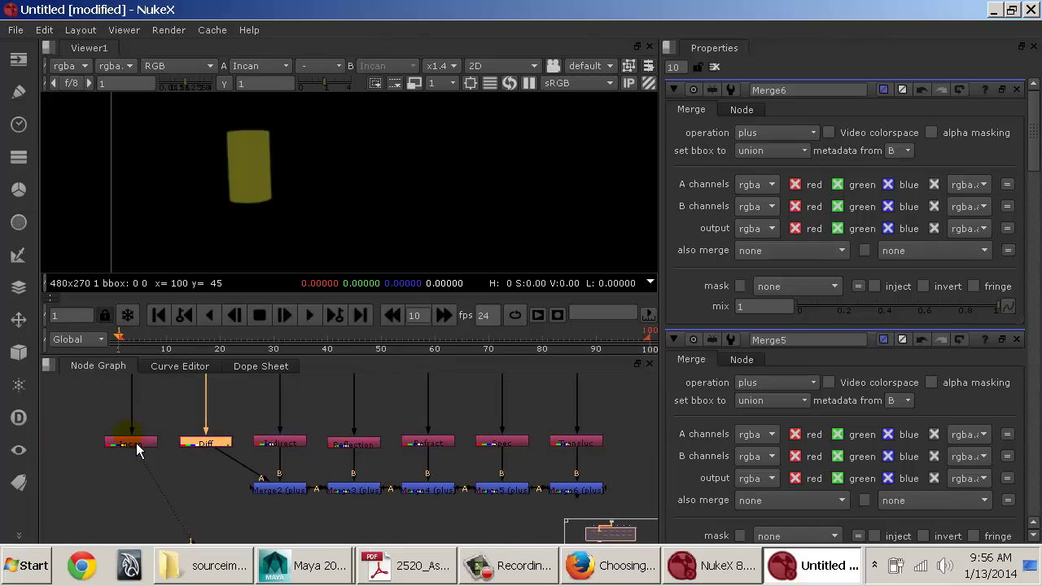
# Step: Move the Incan node below the row of pass nodes and view the Merge6 result without it
pyautogui.moveTo(136, 444); pyautogui.dragTo(136, 461)
pyautogui.moveTo(253, 456); pyautogui.dragTo(119, 416, button='middle')
pyautogui.click(398, 456)
pyautogui.press('1')
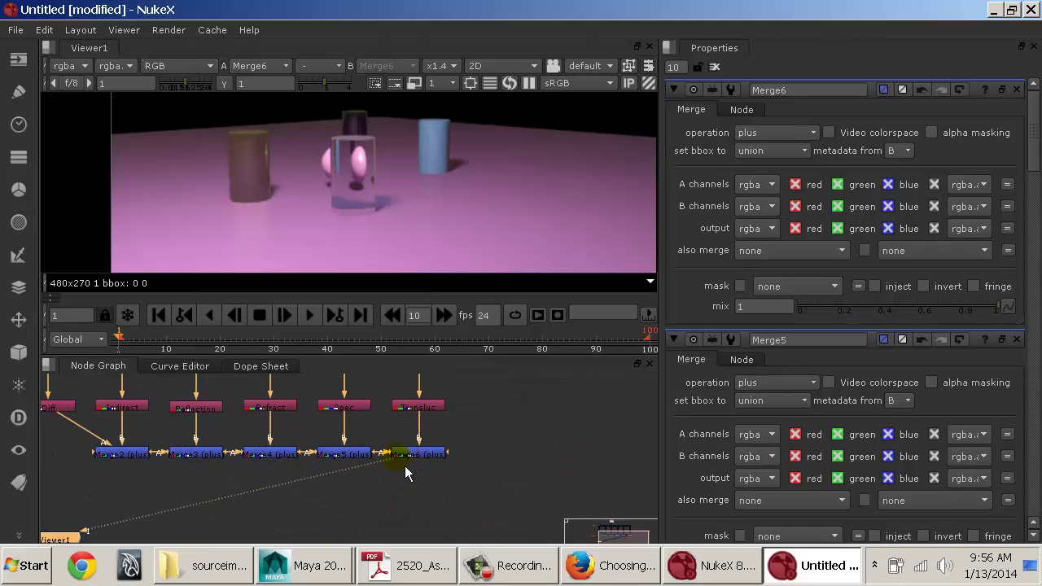
pyautogui.moveTo(243, 431); pyautogui.dragTo(339, 467, button='middle')
pyautogui.scroll(-2, 354, 456)
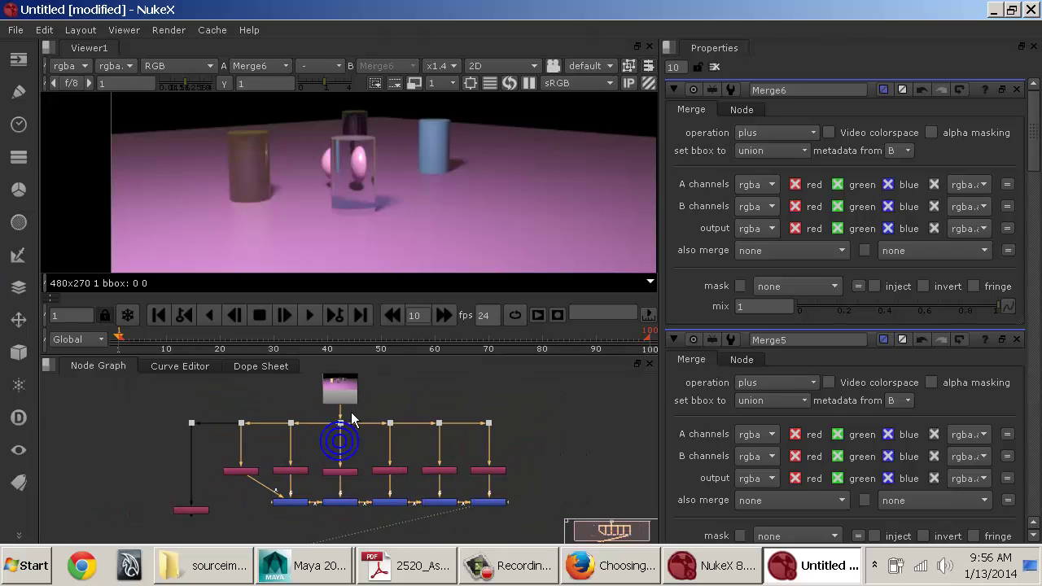
# Step: Alternate the viewer between the original Read1 render and Merge6 to compare the yellow cylinder without the Incan pass
pyautogui.click(342, 394)
pyautogui.press('1')
pyautogui.click(498, 505)
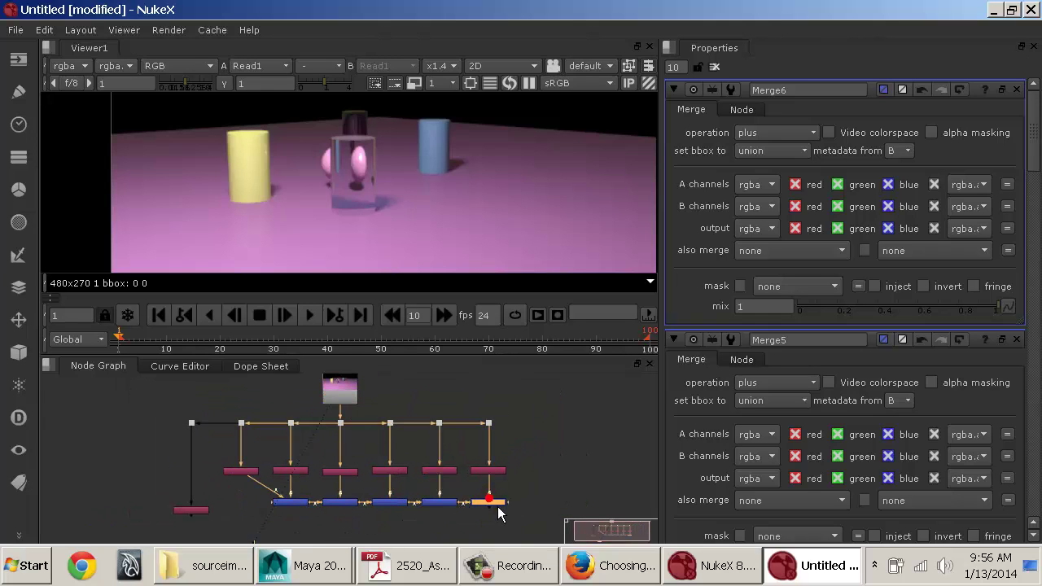
pyautogui.press('1')
pyautogui.click(349, 400)
pyautogui.press('1')
pyautogui.click(489, 505)
pyautogui.press('1')
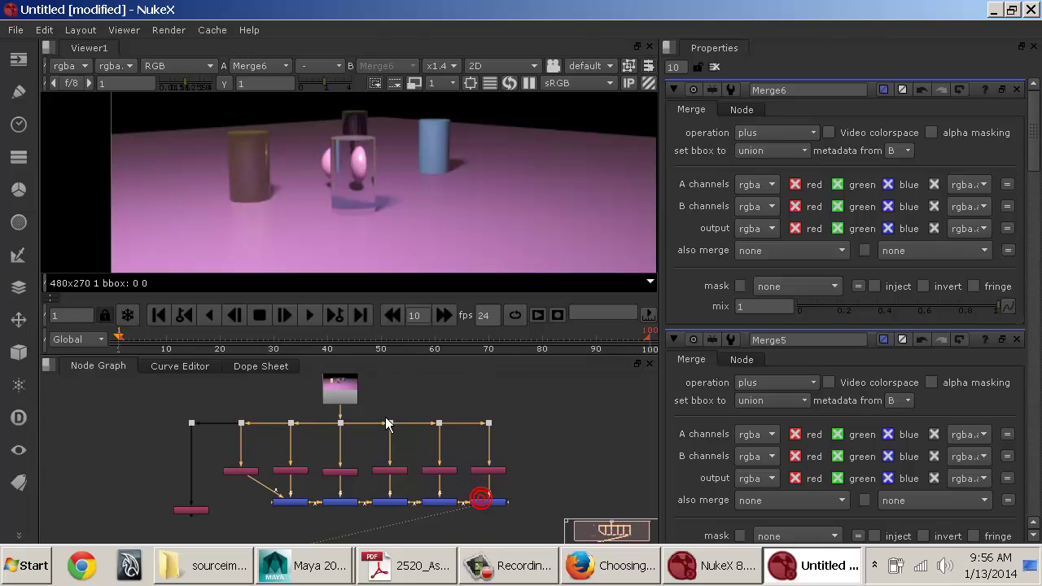
pyautogui.click(357, 396)
pyautogui.press('1')
pyautogui.click(487, 503)
pyautogui.press('1')
# Step: Move Incan back into the pass row and combine it with Diff through a new plus Merge feeding Merge2
pyautogui.scroll(2, 396, 400)
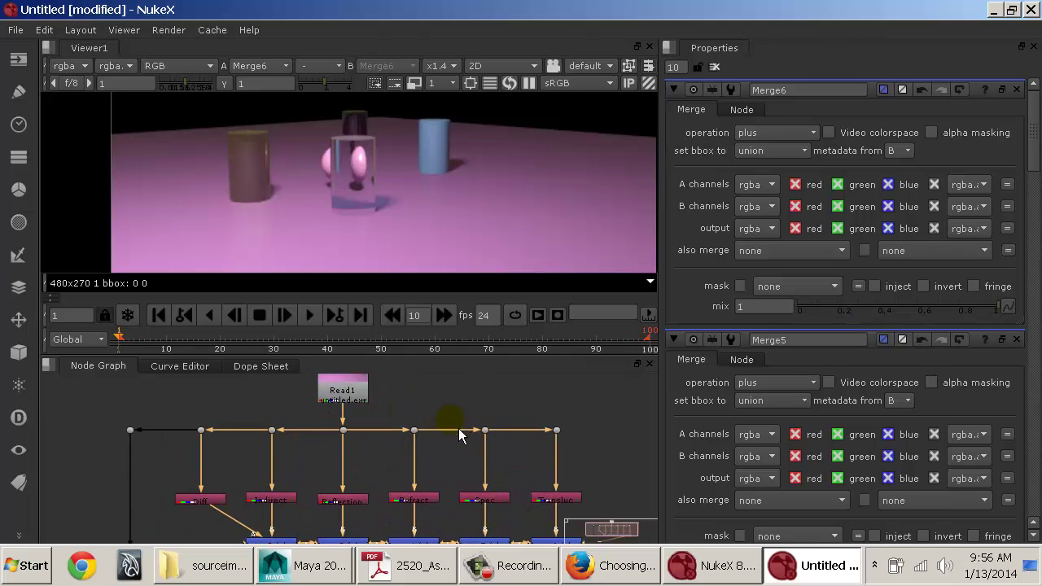
pyautogui.moveTo(442, 466); pyautogui.dragTo(455, 397, button='middle')
pyautogui.moveTo(194, 493); pyautogui.dragTo(193, 437)
pyautogui.moveTo(387, 449); pyautogui.dragTo(302, 481, button='middle')
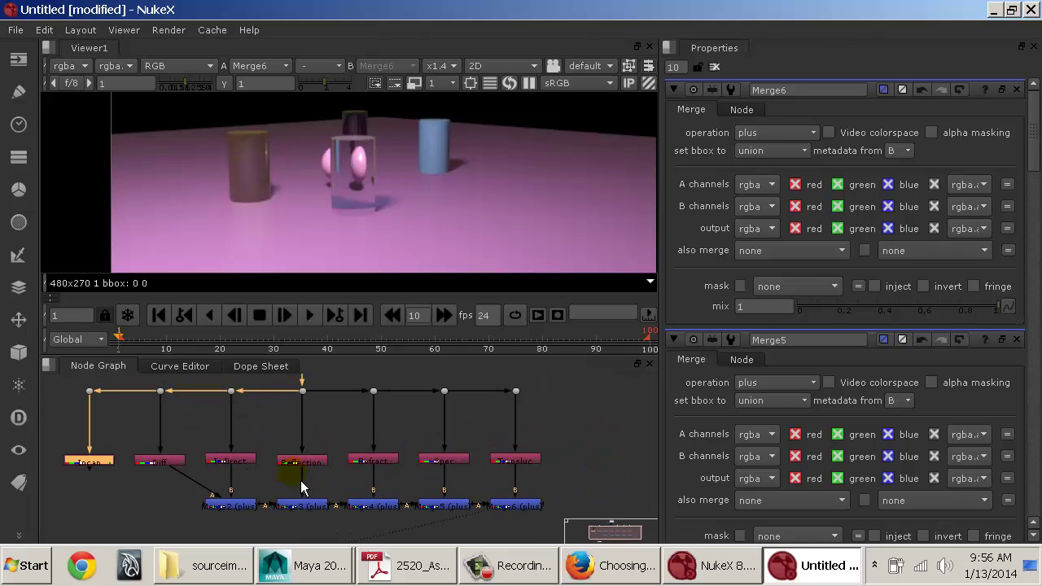
pyautogui.press('m')
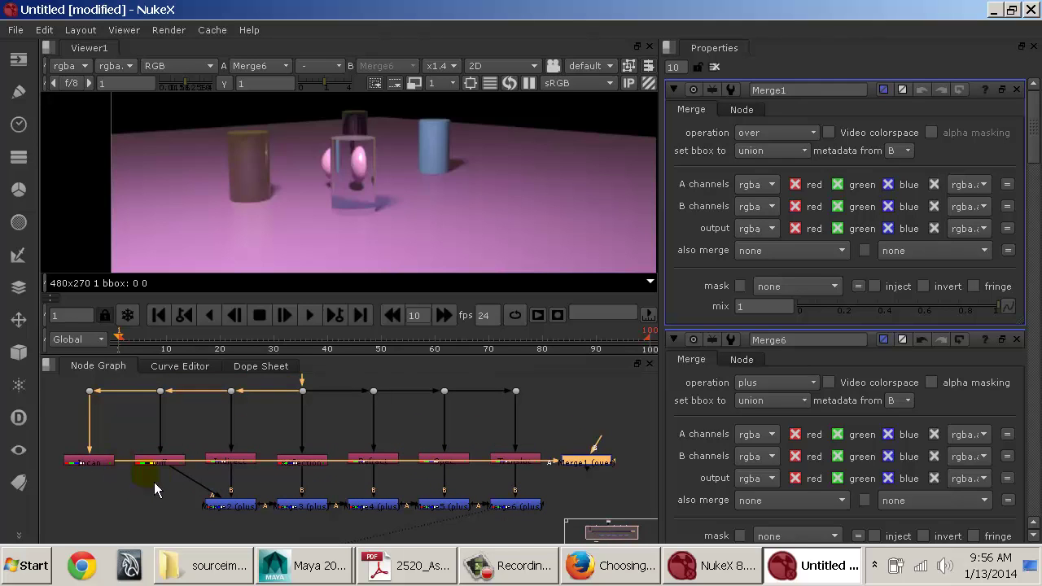
pyautogui.moveTo(580, 476); pyautogui.dragTo(173, 520)
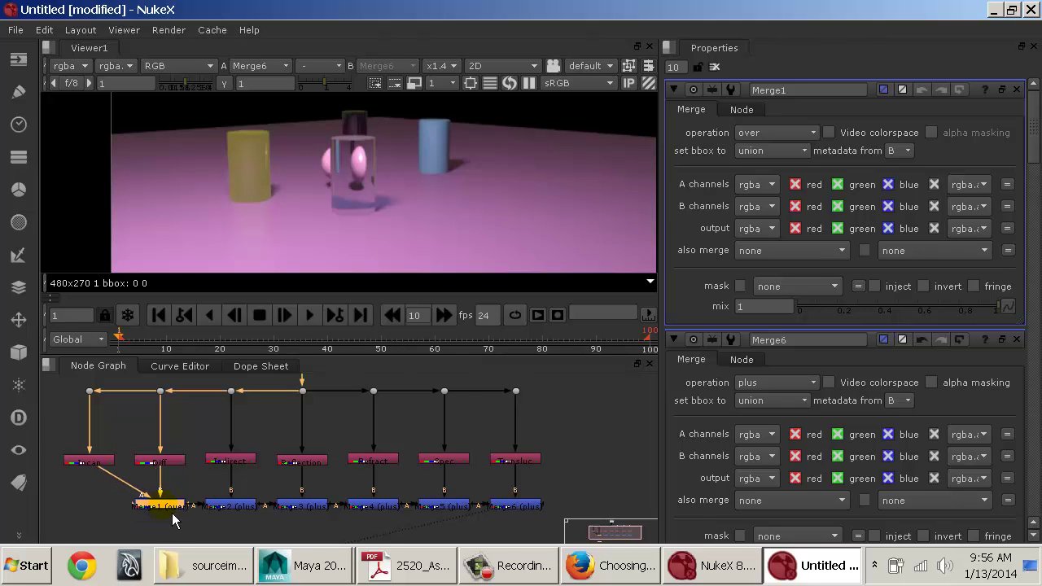
pyautogui.click(806, 132)
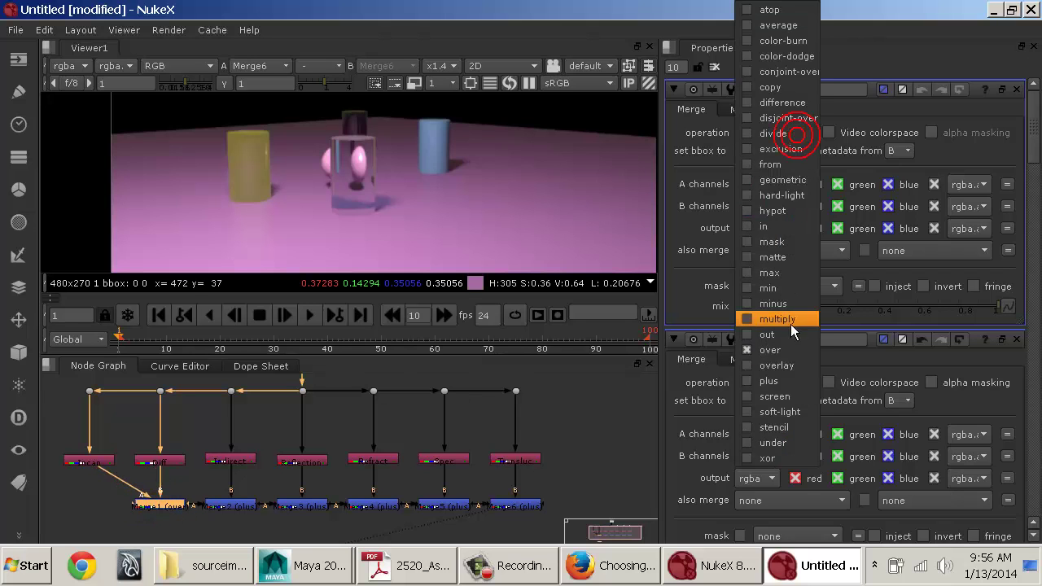
pyautogui.click(787, 392)
# Step: Put Read1 on the viewer's second input and toggle between it and the rebuilt Merge6 result
pyautogui.click(525, 510)
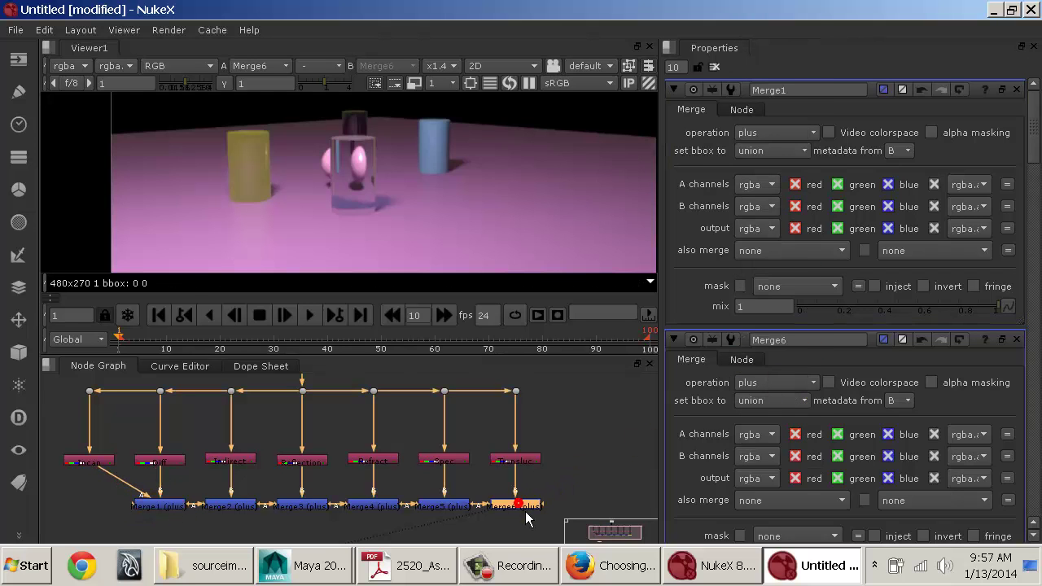
pyautogui.moveTo(336, 388); pyautogui.dragTo(333, 440, button='middle')
pyautogui.click(318, 413)
pyautogui.press('1')
pyautogui.click(392, 416)
pyautogui.press('1')
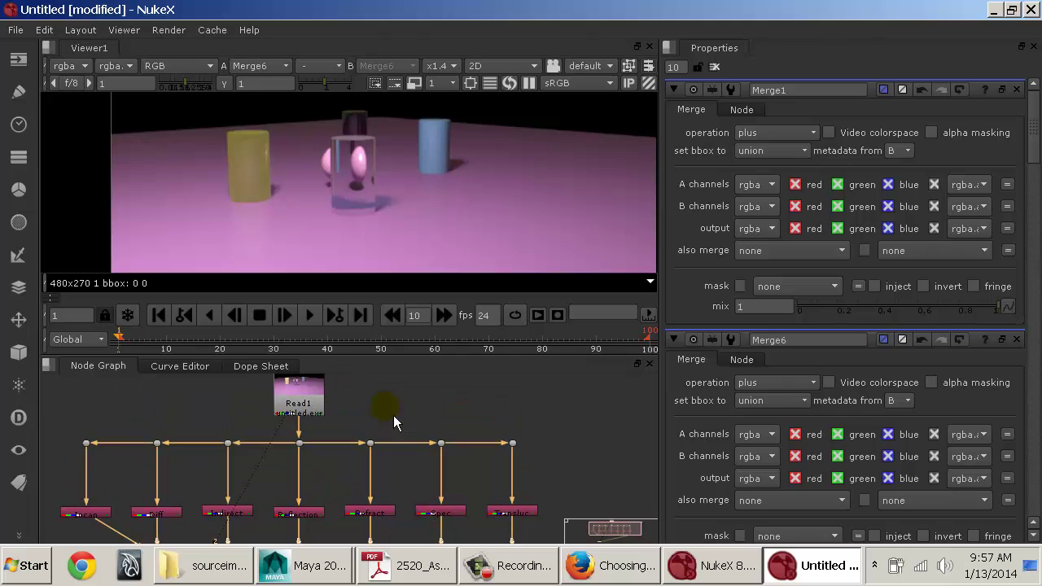
pyautogui.press('2')
pyautogui.press('1')
pyautogui.press('2')
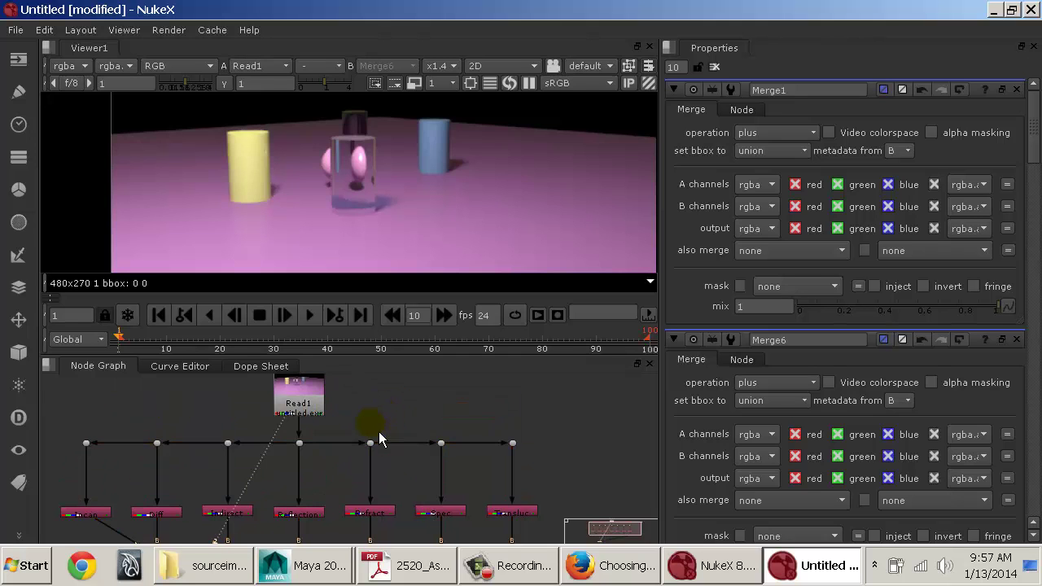
pyautogui.moveTo(379, 432); pyautogui.dragTo(379, 360, button='middle')
# Step: View the Diff, Indirect, Reflection, Refract, Spec and Transluc passes one by one, ending on Merge6
pyautogui.press('1')
pyautogui.click(230, 444)
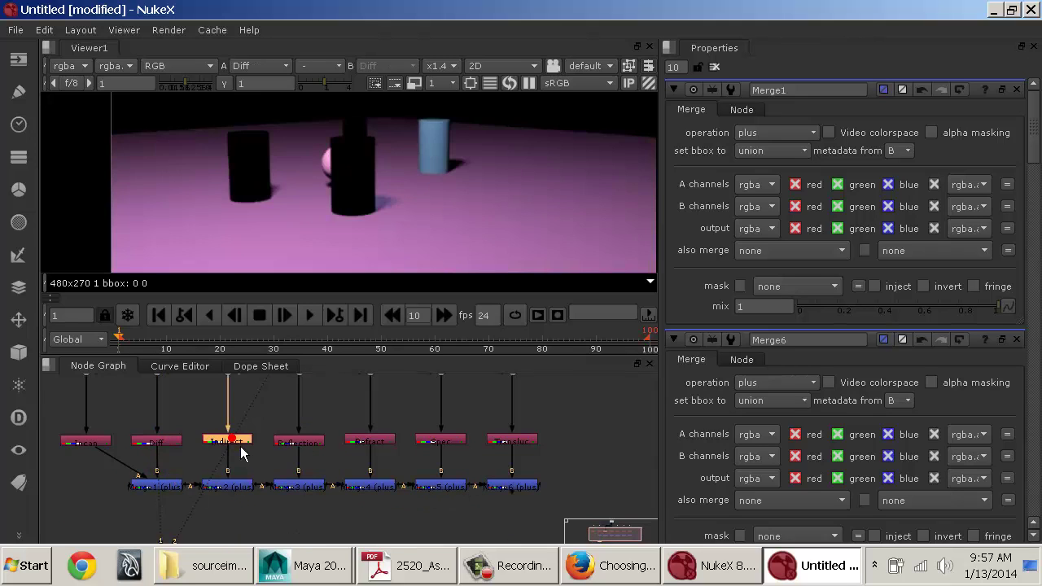
pyautogui.press('1')
pyautogui.click(298, 444)
pyautogui.press('1')
pyautogui.click(362, 448)
pyautogui.press('1')
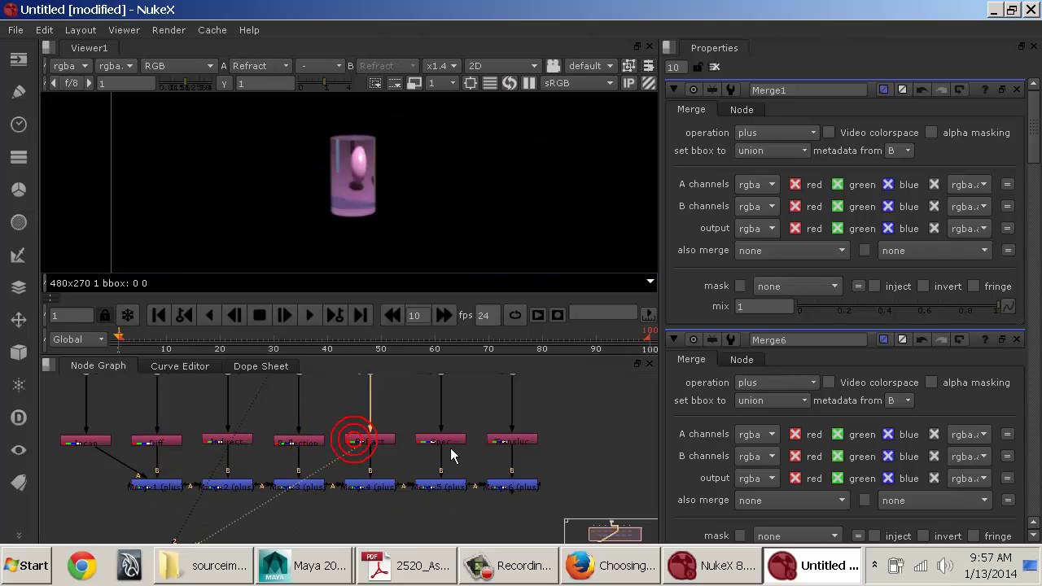
pyautogui.click(442, 444)
pyautogui.press('1')
pyautogui.click(505, 446)
pyautogui.press('1')
pyautogui.click(513, 487)
pyautogui.click(514, 492)
pyautogui.press('1')
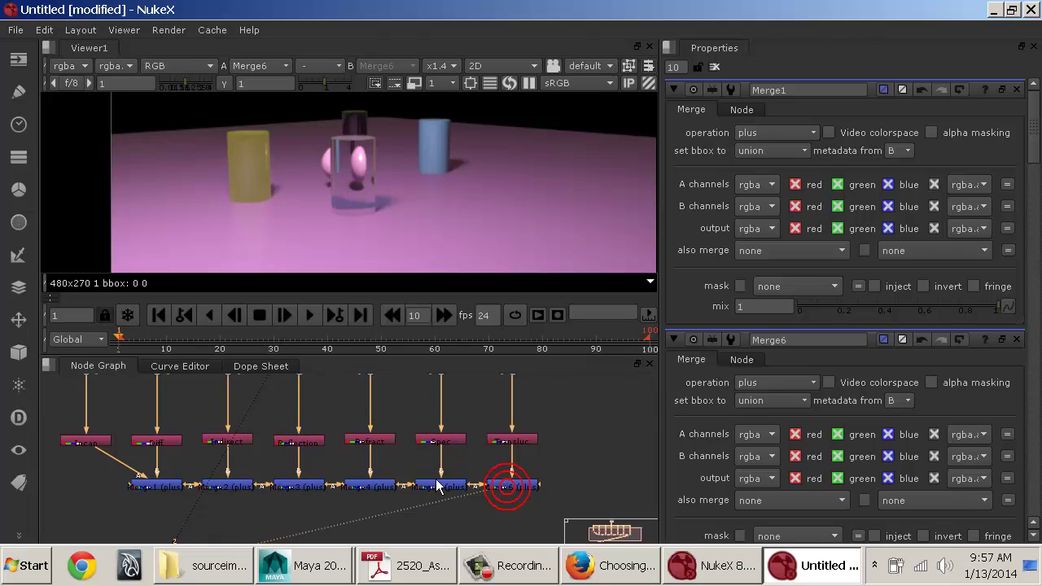
# Step: Show the Incan pass alone in the viewer and look over the connected node tree
pyautogui.moveTo(164, 428); pyautogui.dragTo(211, 491, button='middle')
pyautogui.moveTo(236, 440); pyautogui.dragTo(230, 411, button='middle')
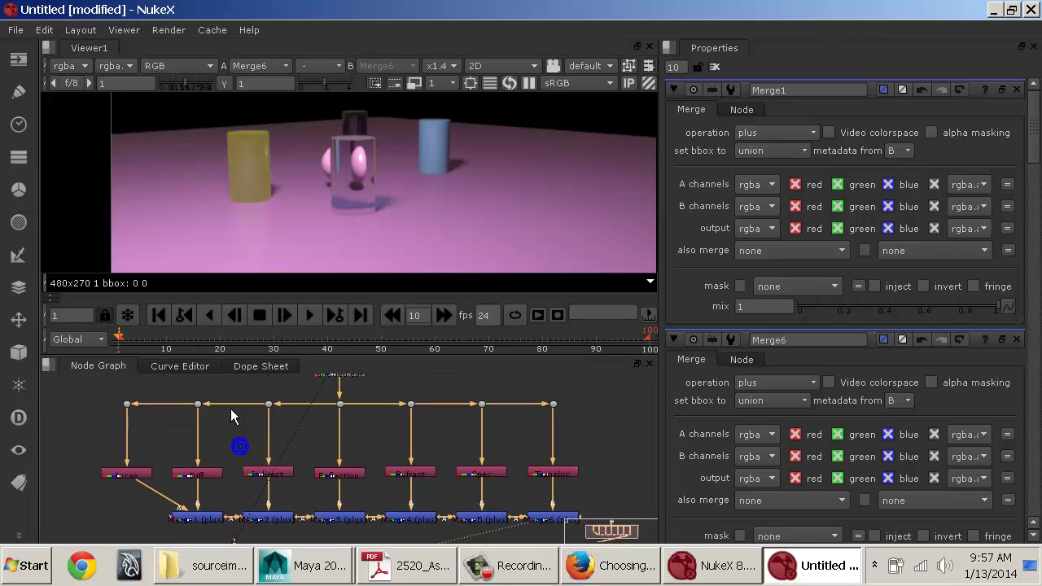
pyautogui.click(140, 479)
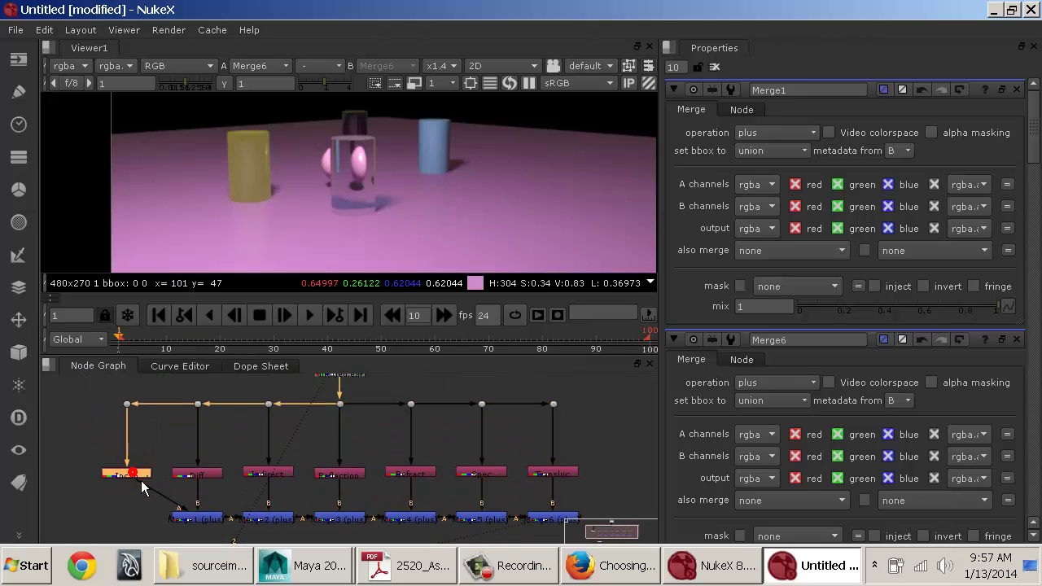
pyautogui.press('1')
pyautogui.moveTo(292, 419); pyautogui.dragTo(285, 469, button='middle')
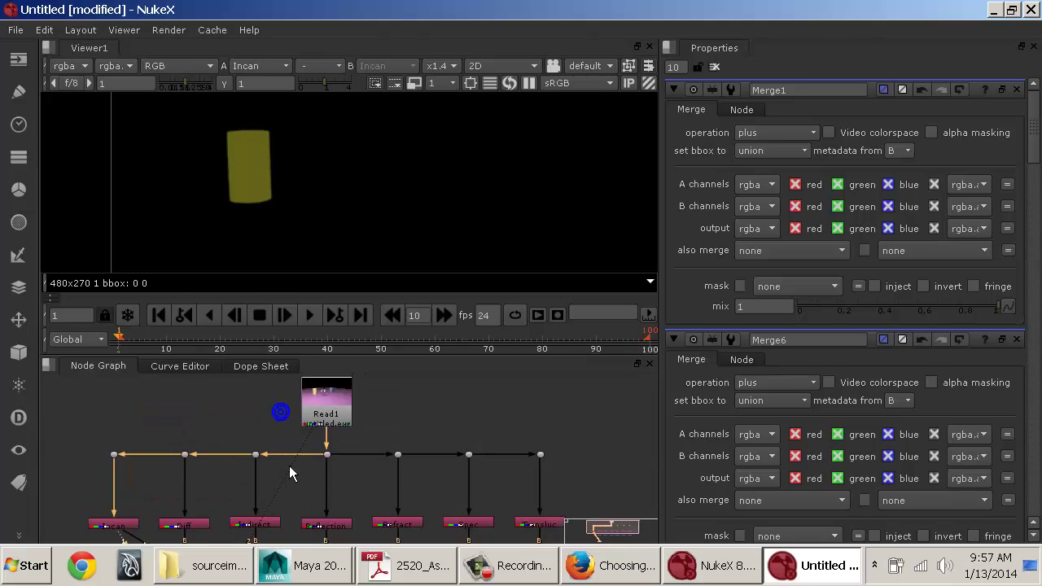
pyautogui.moveTo(416, 464); pyautogui.dragTo(416, 371, button='middle')
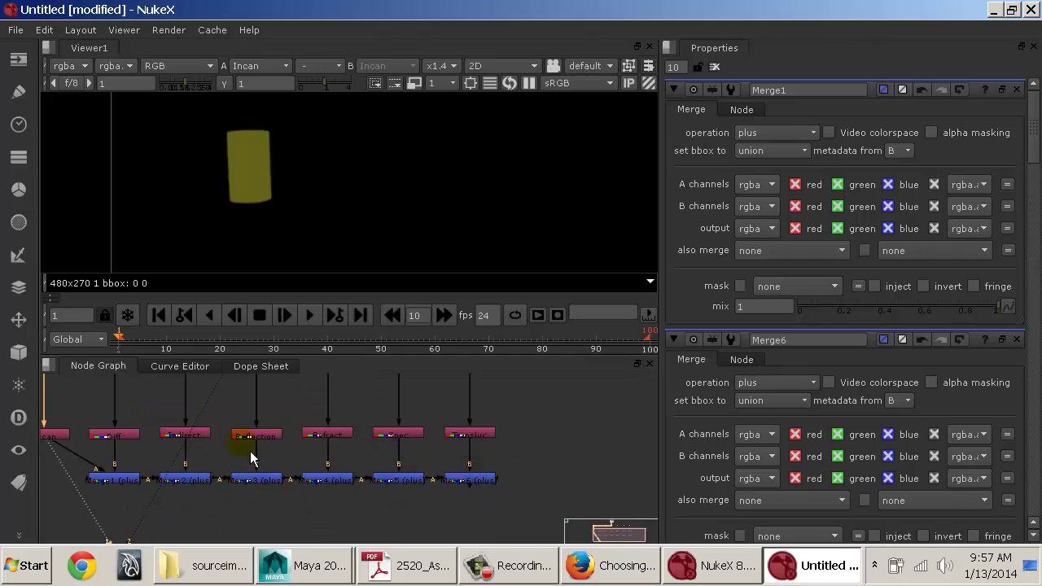
pyautogui.moveTo(251, 458); pyautogui.dragTo(284, 400, button='middle')
# Step: Detach Viewer1's existing inputs, connect it to Merge6 only, and place it directly beneath that node
pyautogui.moveTo(154, 482); pyautogui.dragTo(219, 476)
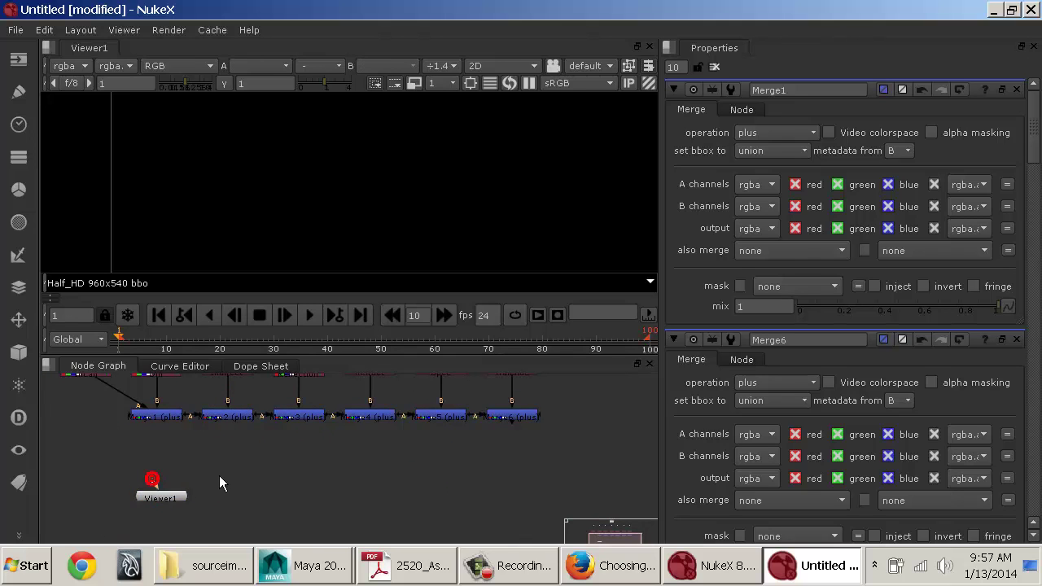
pyautogui.moveTo(210, 471); pyautogui.dragTo(272, 505, button='middle')
pyautogui.click(570, 454)
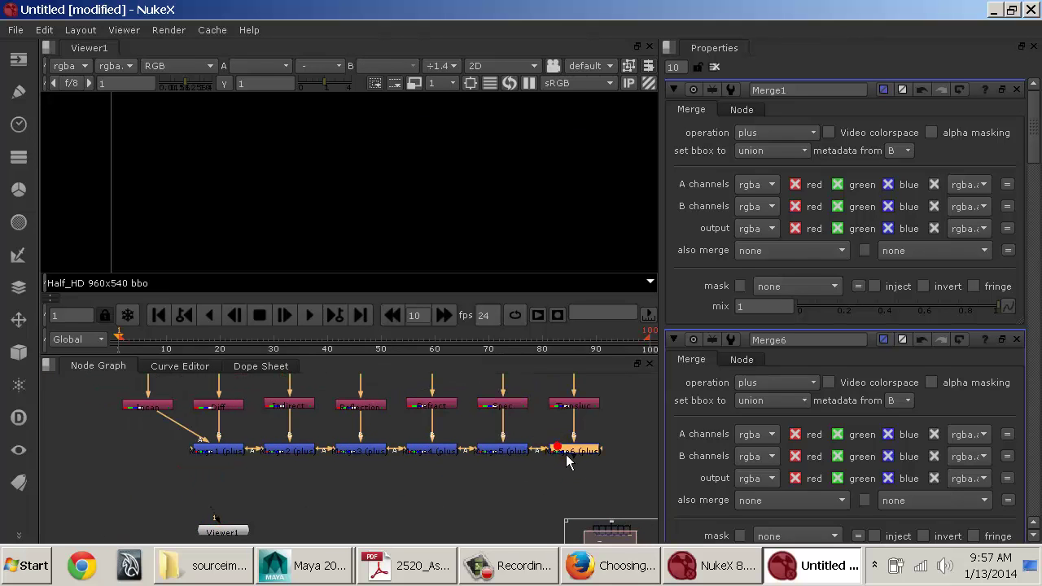
pyautogui.press('1')
pyautogui.moveTo(226, 525); pyautogui.dragTo(356, 534)
pyautogui.moveTo(242, 541); pyautogui.dragTo(595, 521)
# Step: Compare the yellow cylinder in Read1 with the Merge6 result
pyautogui.moveTo(360, 369); pyautogui.dragTo(349, 459, button='middle')
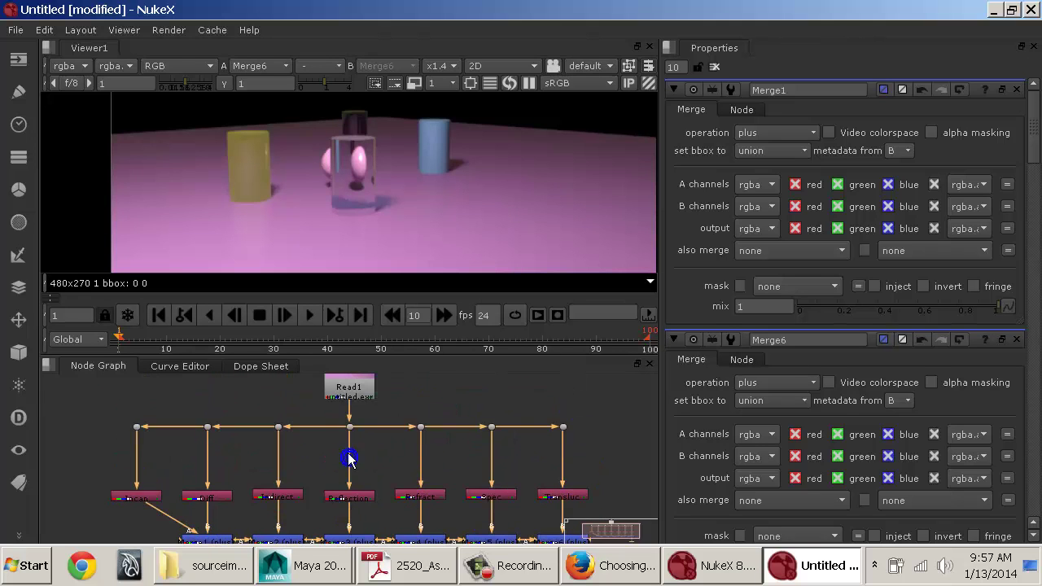
pyautogui.click(346, 393)
pyautogui.press('1')
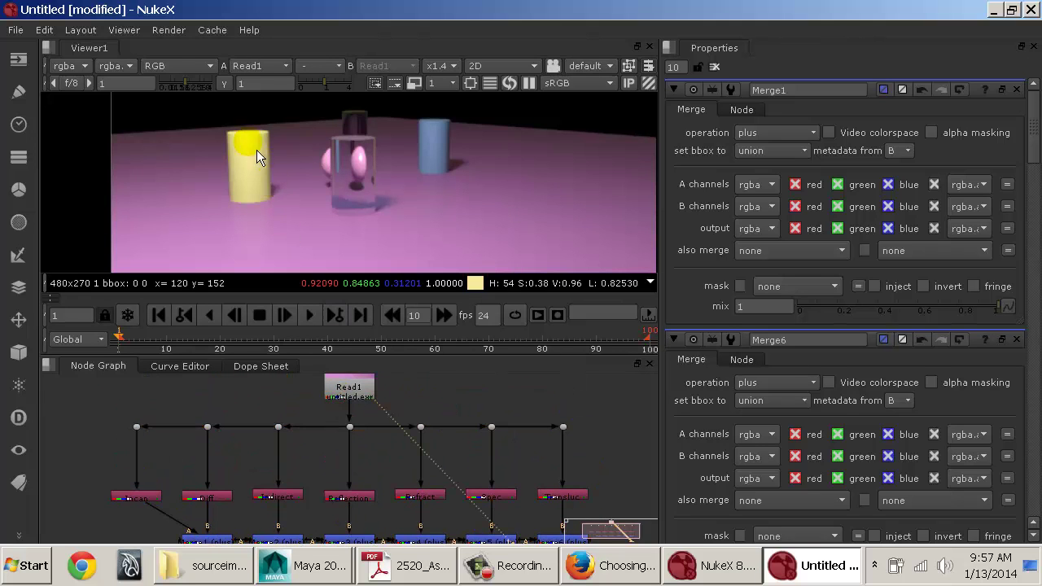
pyautogui.moveTo(400, 495); pyautogui.dragTo(476, 439, button='middle')
pyautogui.click(447, 482)
pyautogui.press('1')
# Step: Insert a Grade node between the Incan node and Merge1
pyautogui.moveTo(263, 446); pyautogui.dragTo(166, 488, button='middle')
pyautogui.moveTo(231, 476); pyautogui.dragTo(363, 445, button='middle')
pyautogui.click(204, 451)
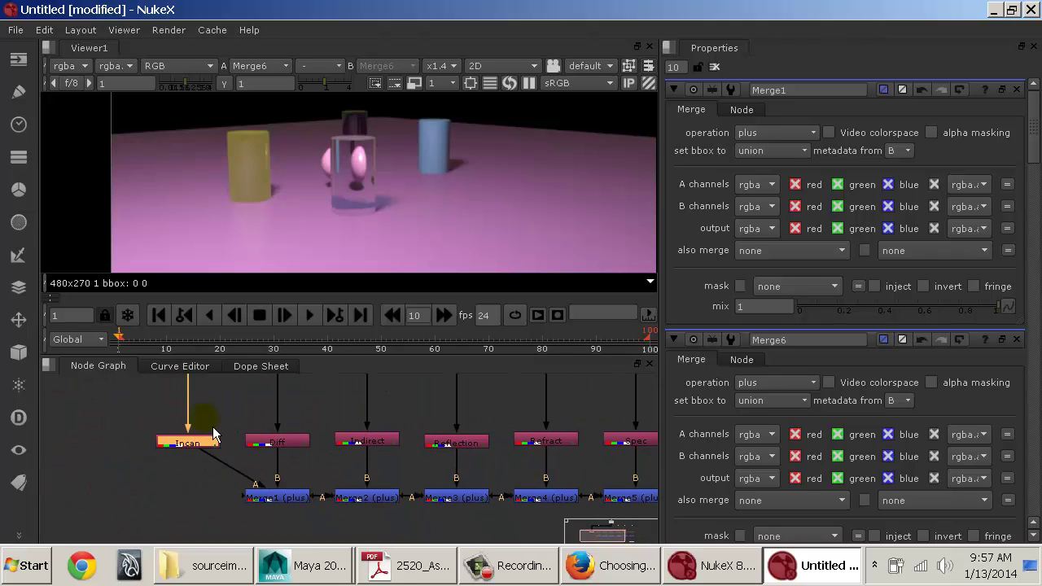
pyautogui.moveTo(213, 434); pyautogui.dragTo(235, 452, button='middle')
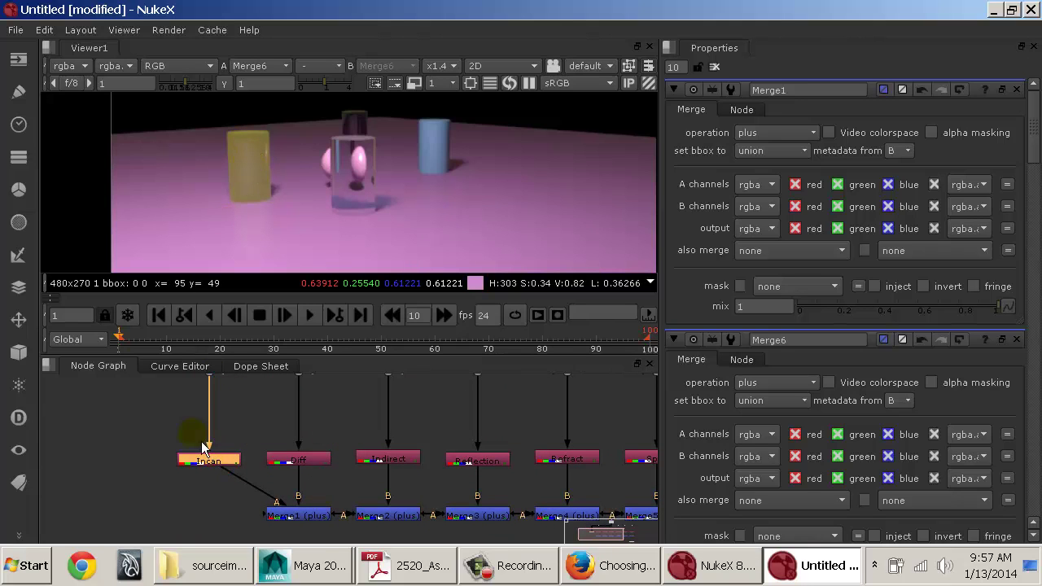
pyautogui.click(33, 290)
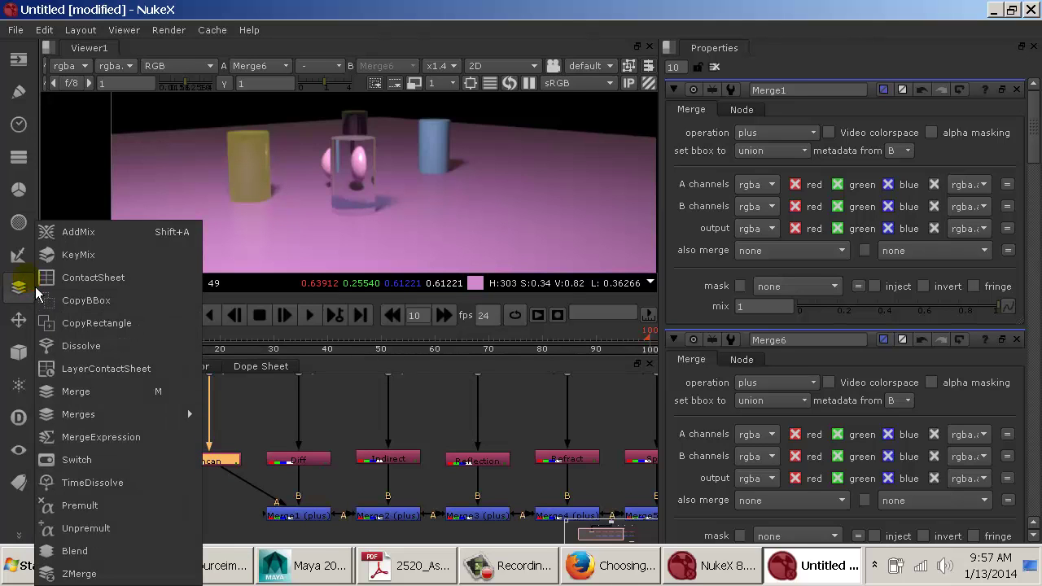
pyautogui.click(24, 192)
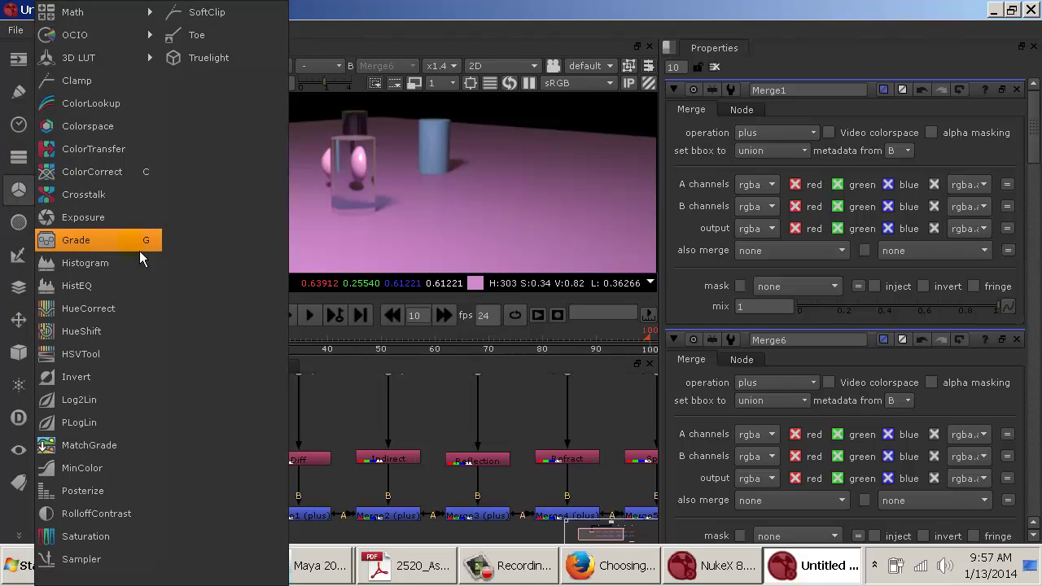
pyautogui.click(362, 436)
pyautogui.click(241, 430)
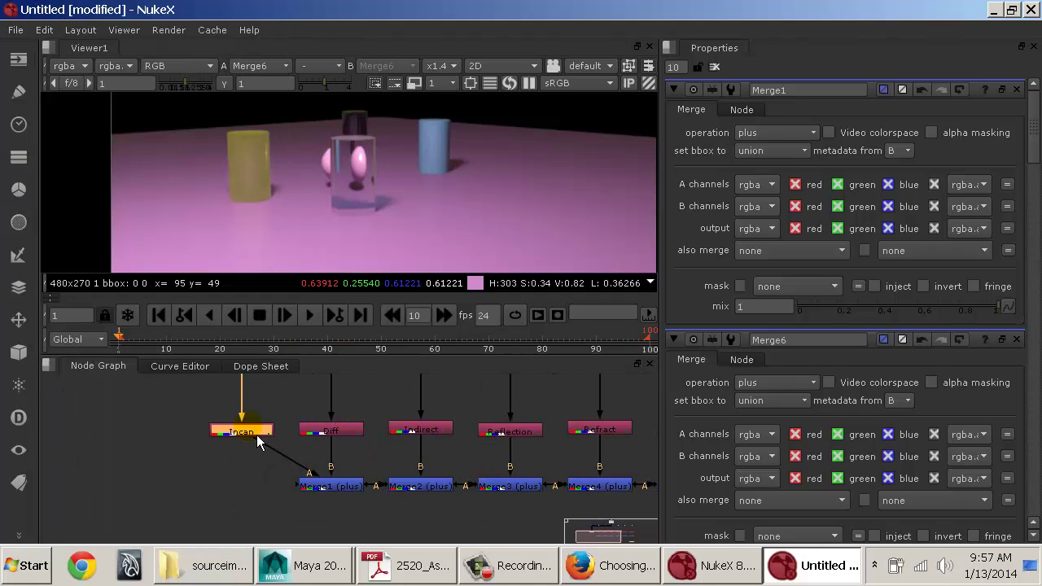
pyautogui.press('g')
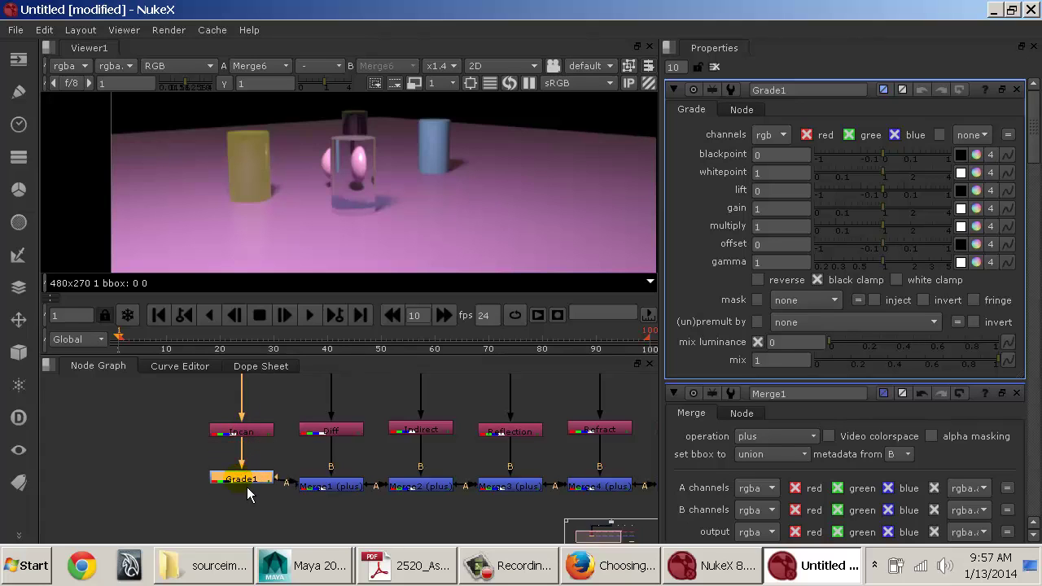
# Step: Try a multiply of 1.95 on Grade1 and compare the Merge6 result with Read1
pyautogui.moveTo(302, 437); pyautogui.dragTo(261, 440, button='middle')
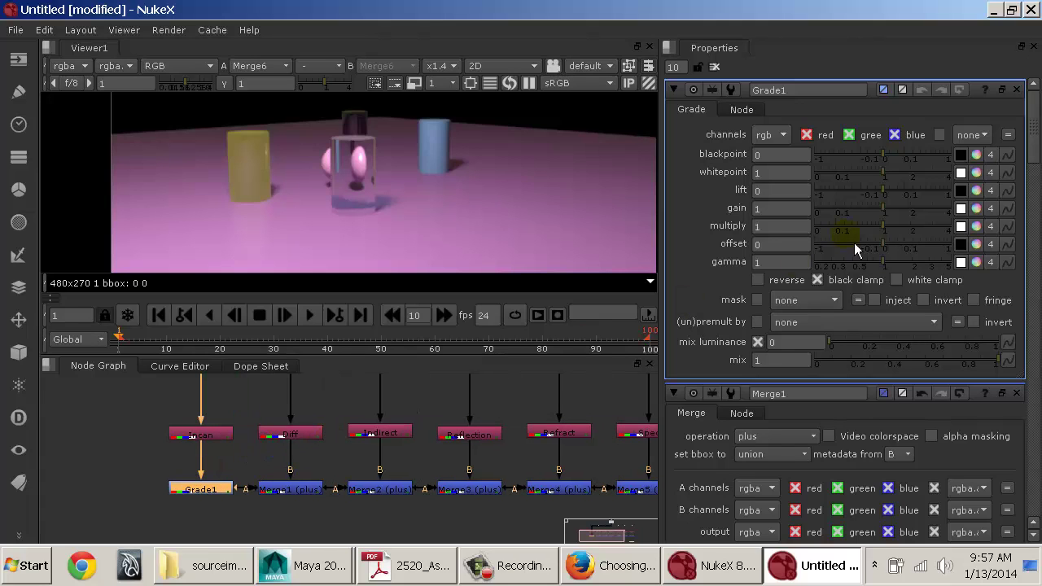
pyautogui.moveTo(897, 233); pyautogui.dragTo(913, 233)
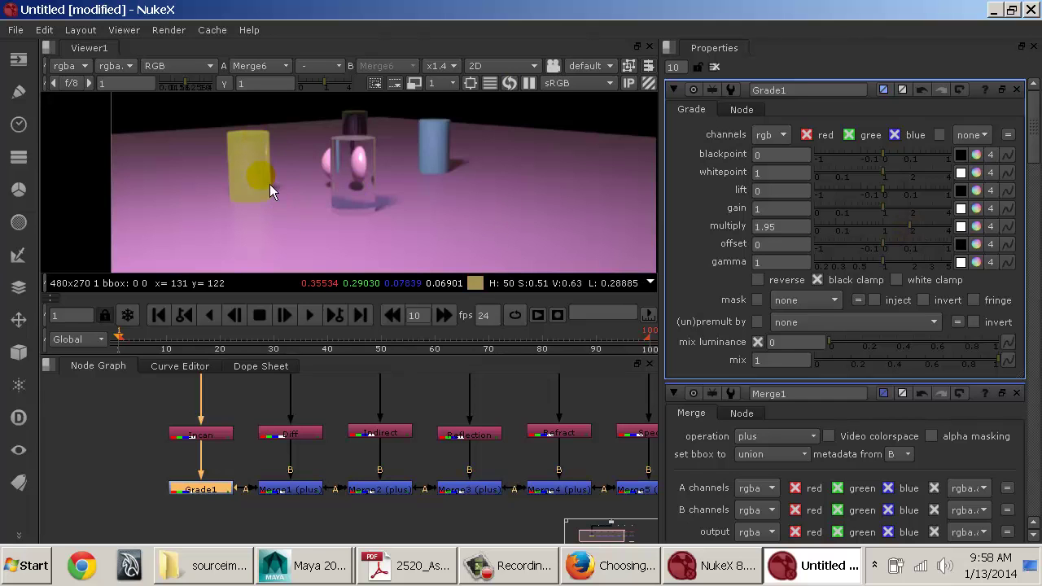
pyautogui.moveTo(434, 394); pyautogui.dragTo(348, 418, button='middle')
pyautogui.click(349, 418)
pyautogui.press('1')
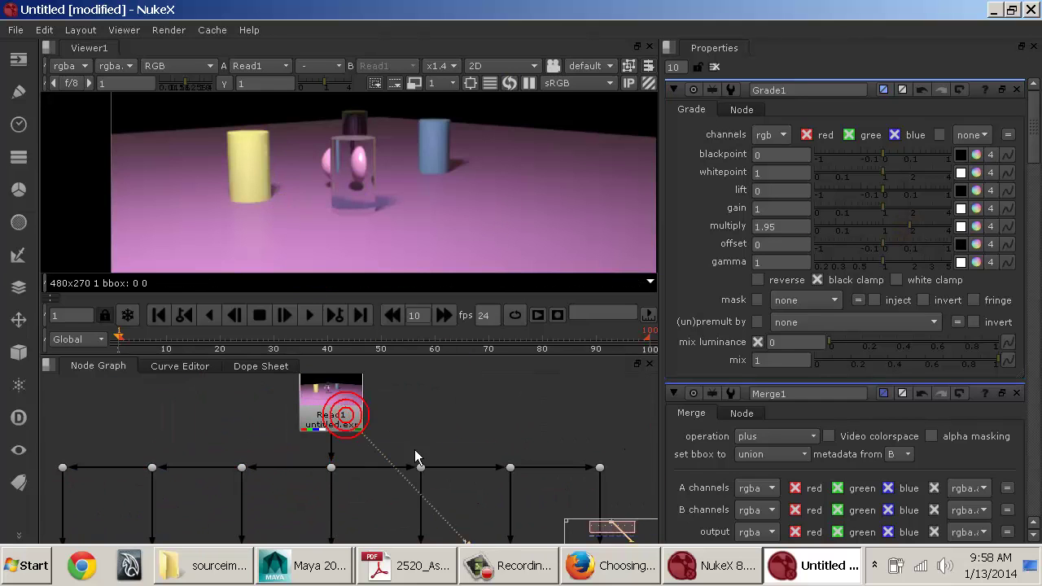
pyautogui.moveTo(525, 490); pyautogui.dragTo(421, 357, button='middle')
pyautogui.click(491, 470)
pyautogui.press('1')
# Step: Reset Grade1's multiply to 1, and try a gain of 0.85 before restoring it to 1
pyautogui.moveTo(184, 433); pyautogui.dragTo(387, 435, button='middle')
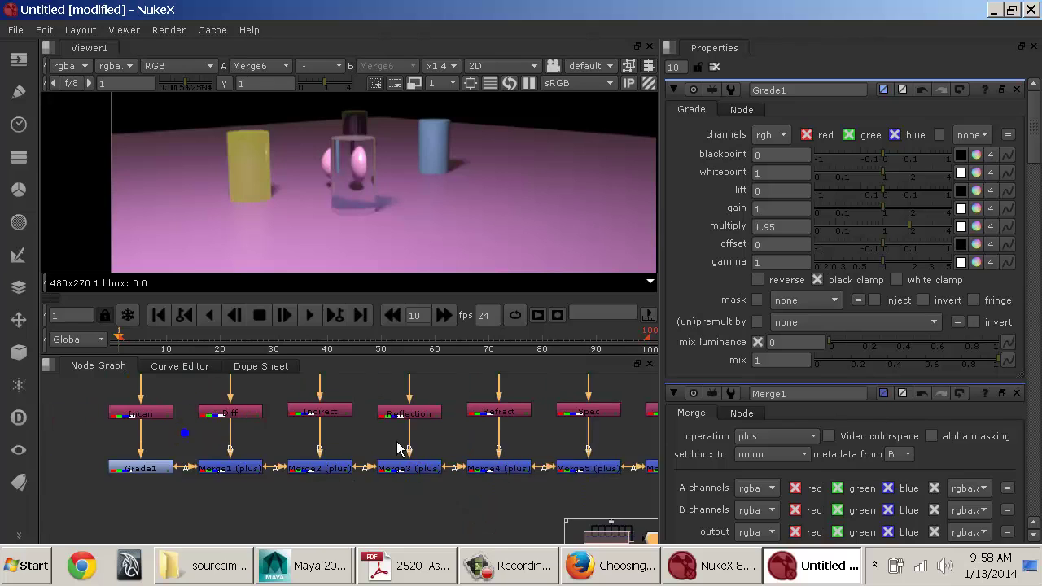
pyautogui.click(160, 467)
pyautogui.moveTo(904, 244); pyautogui.dragTo(878, 216)
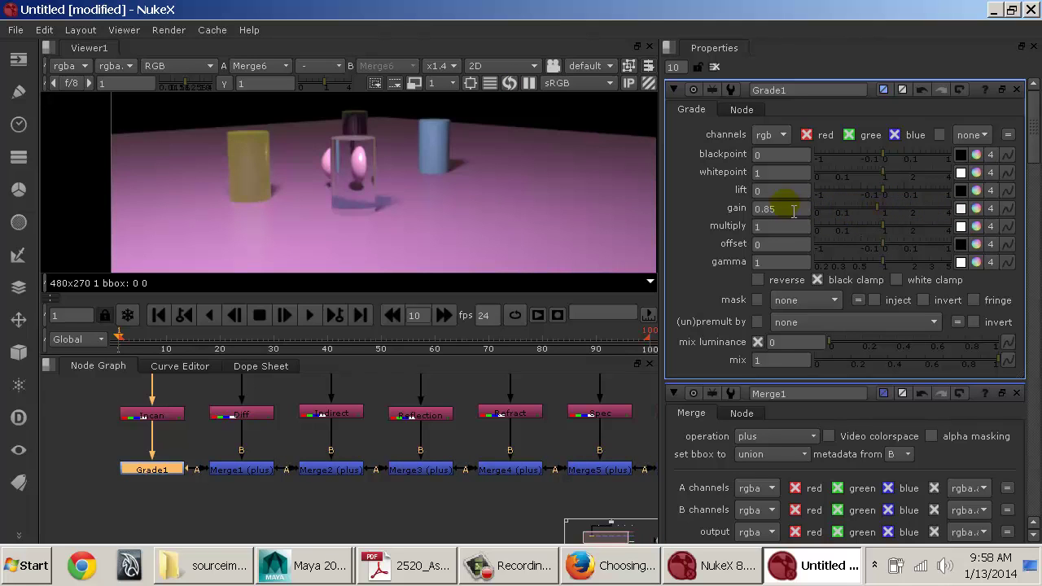
pyautogui.write('1')
pyautogui.press('Tab')
pyautogui.moveTo(470, 475); pyautogui.dragTo(307, 459, button='middle')
pyautogui.moveTo(376, 456); pyautogui.dragTo(346, 495, button='middle')
pyautogui.moveTo(397, 436); pyautogui.dragTo(431, 388, button='middle')
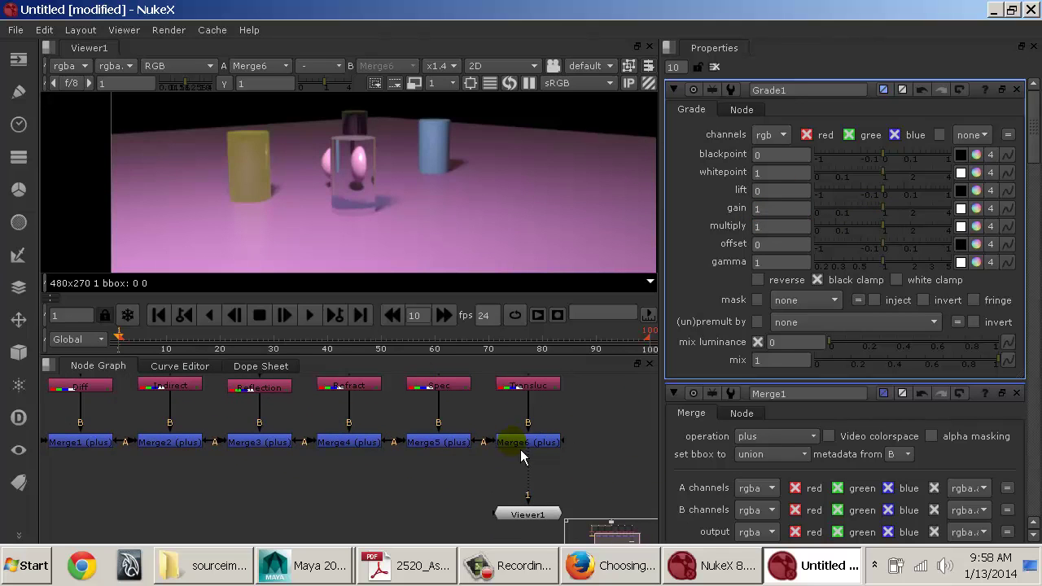
# Step: Try an offset of 0.01 on Grade1 before restoring it to 0
pyautogui.moveTo(899, 246)
pyautogui.mouseDown()
pyautogui.moveTo(920, 256)
pyautogui.moveTo(888, 257)
pyautogui.mouseUp()
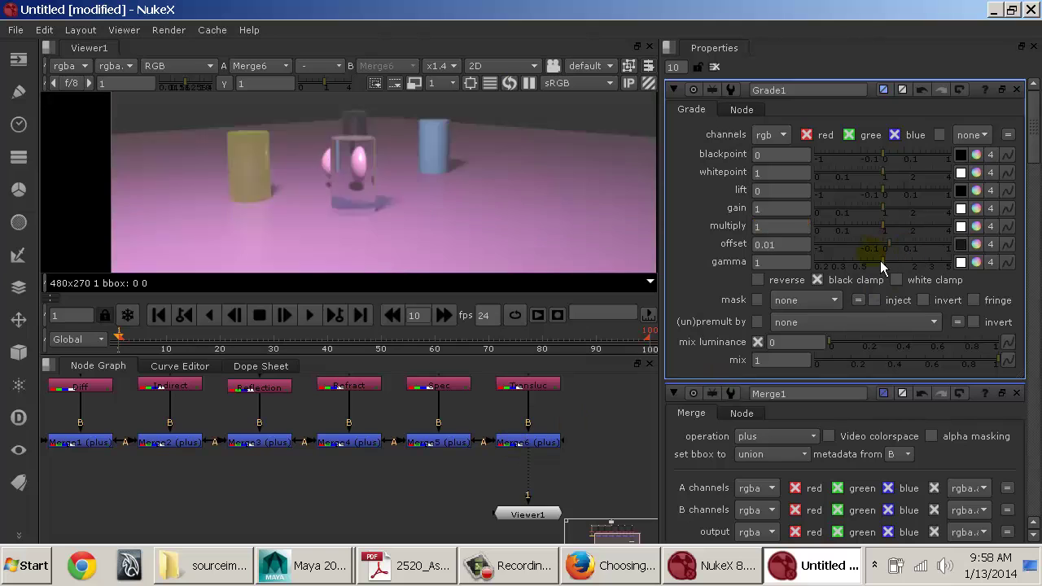
pyautogui.moveTo(799, 246); pyautogui.dragTo(720, 246)
pyautogui.write('0')
pyautogui.press('Return')
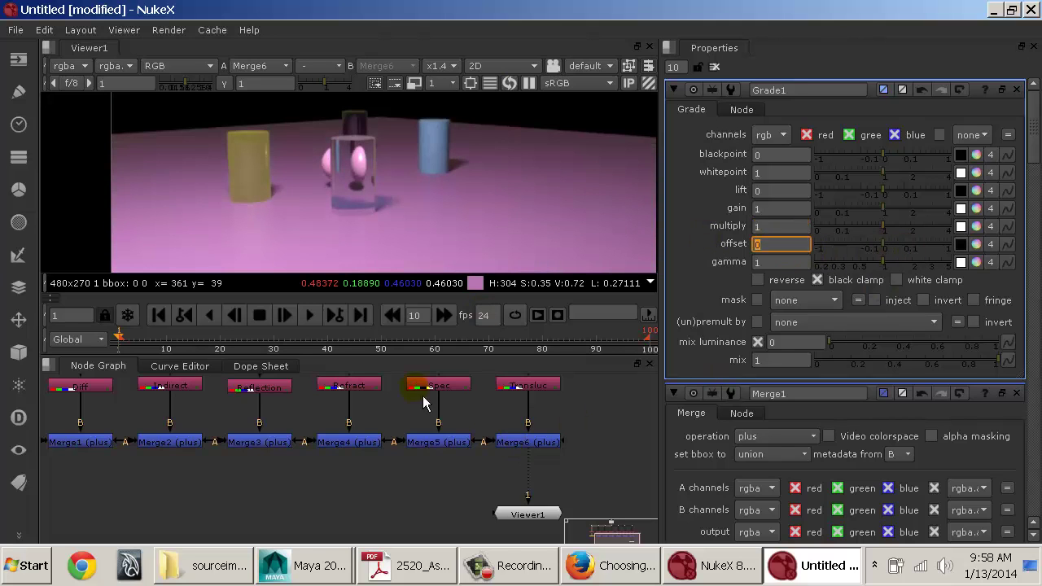
# Step: View the Reflection pass on its own and compare it with the Merge3 result
pyautogui.moveTo(232, 441); pyautogui.dragTo(300, 499, button='middle')
pyautogui.scroll(-1, 460, 459)
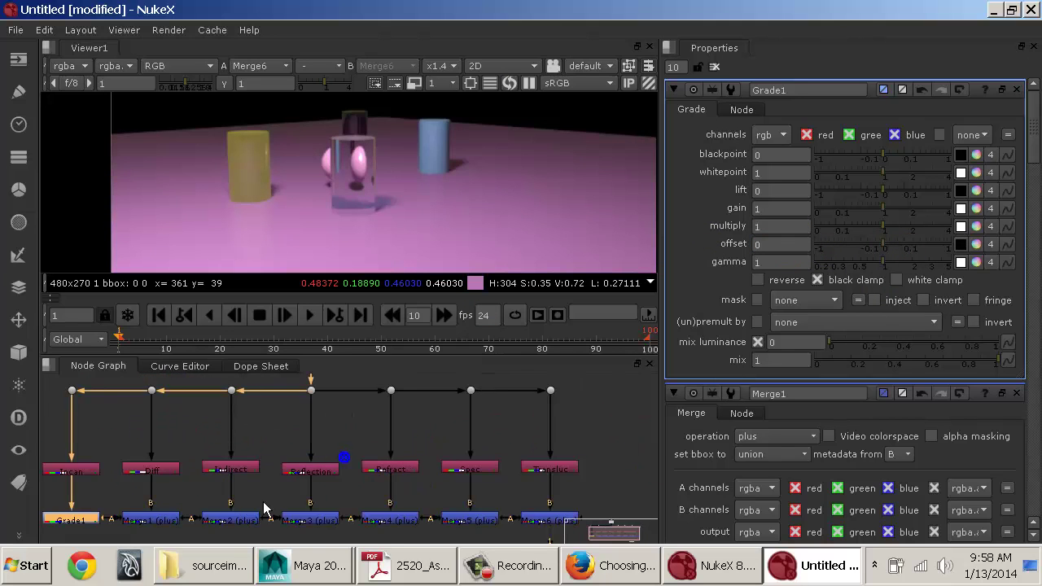
pyautogui.moveTo(364, 433); pyautogui.dragTo(353, 388, button='middle')
pyautogui.click(316, 434)
pyautogui.press('1')
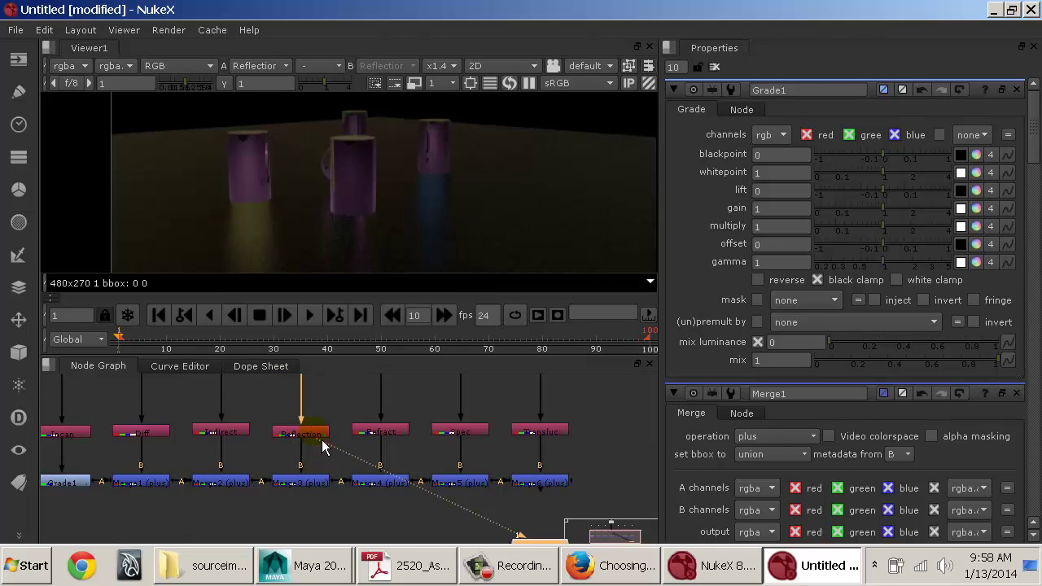
pyautogui.click(316, 487)
pyautogui.press('1')
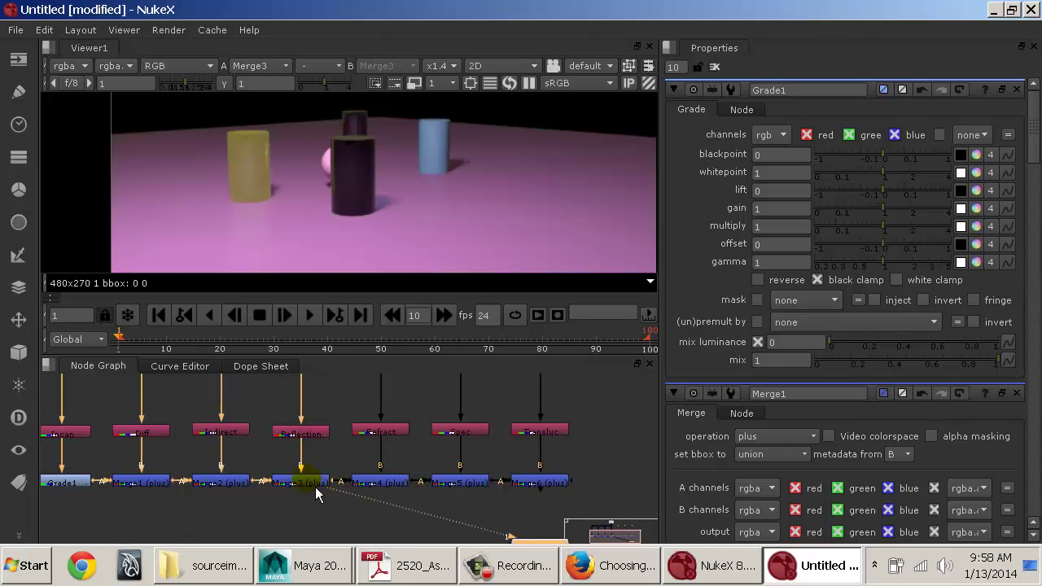
pyautogui.scroll(-3, 377, 254)
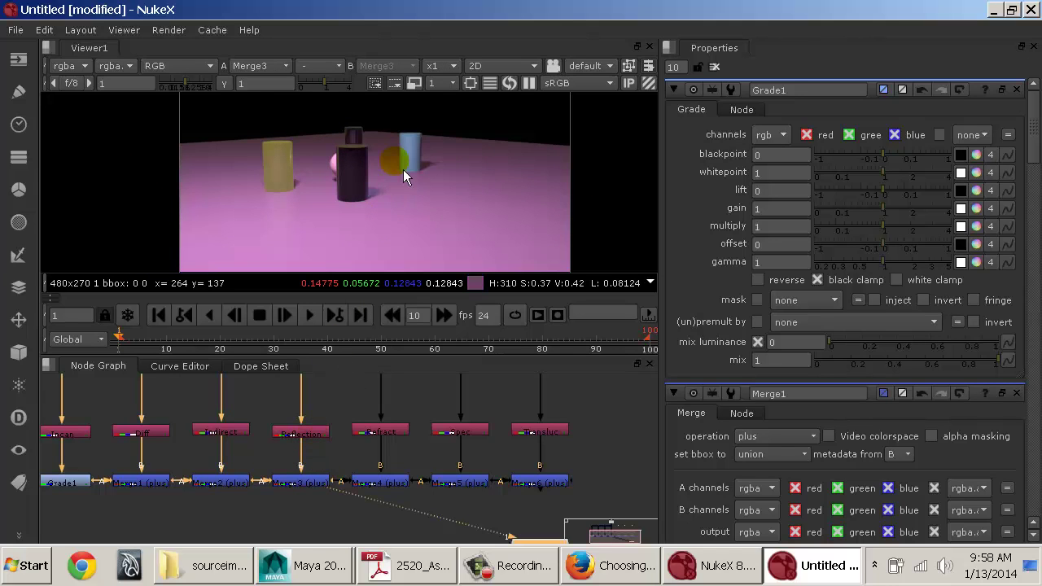
pyautogui.scroll(3, 403, 171)
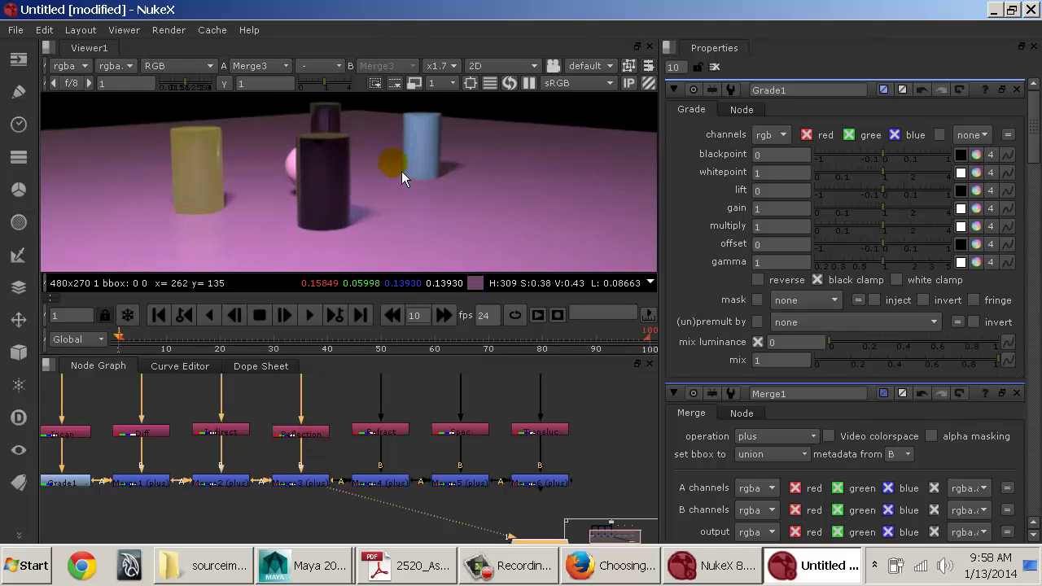
# Step: Disable and re-enable Merge3 repeatedly to compare its output with and without the merge
pyautogui.click(318, 485)
pyautogui.press('d')
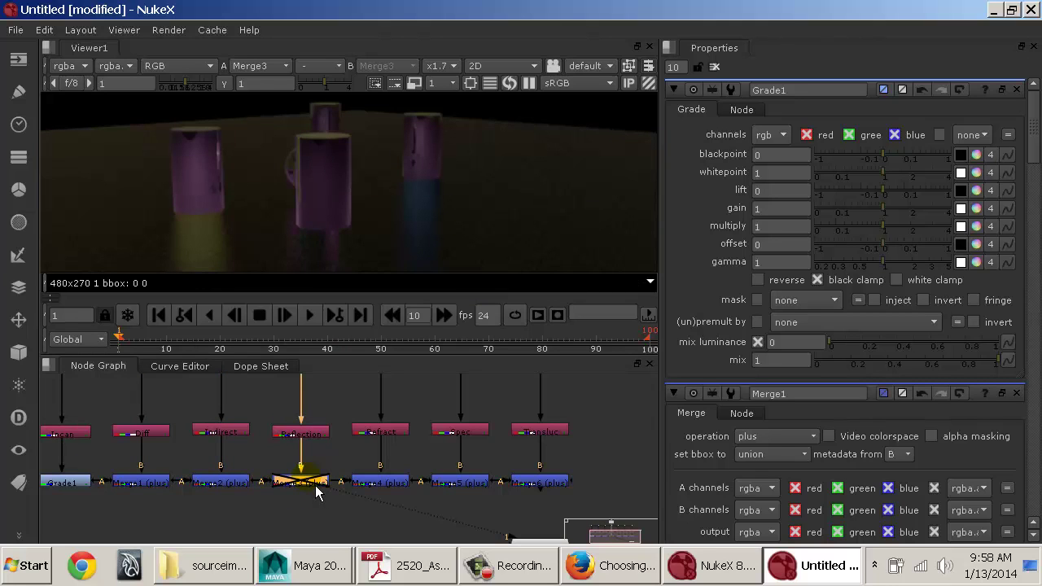
pyautogui.press('d')
pyautogui.press('d')
pyautogui.press('d')
pyautogui.press('d')
pyautogui.press('d')
pyautogui.press('d')
pyautogui.press('d')
# Step: View the results of Merge4, Merge5 and Merge6 in turn
pyautogui.click(387, 481)
pyautogui.press('1')
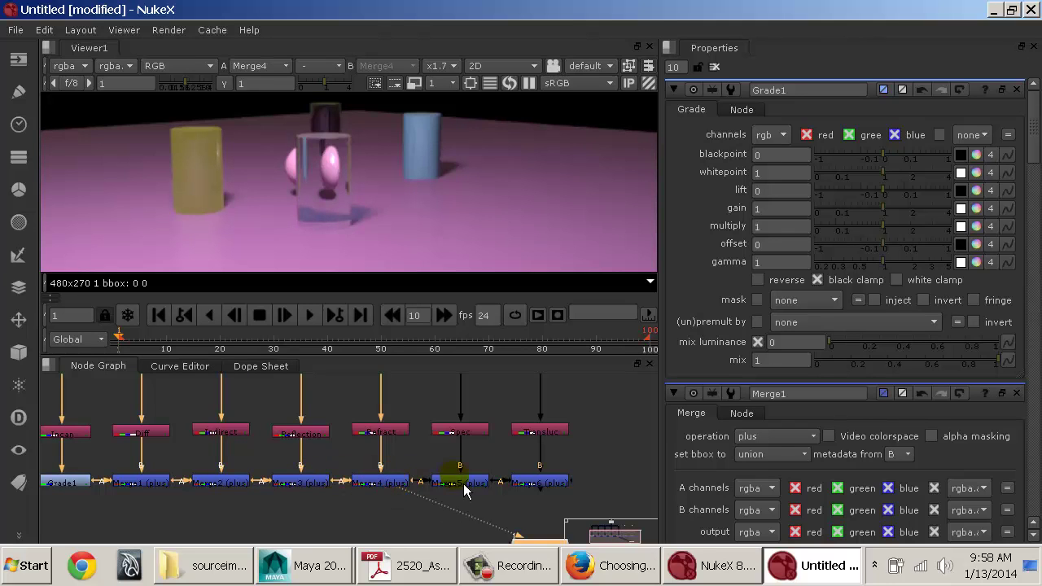
pyautogui.click(462, 483)
pyautogui.press('1')
pyautogui.click(539, 482)
pyautogui.press('1')
# Step: Toggle Merge3 off and on while viewing Merge6 to examine how it affects the final composite
pyautogui.click(326, 486)
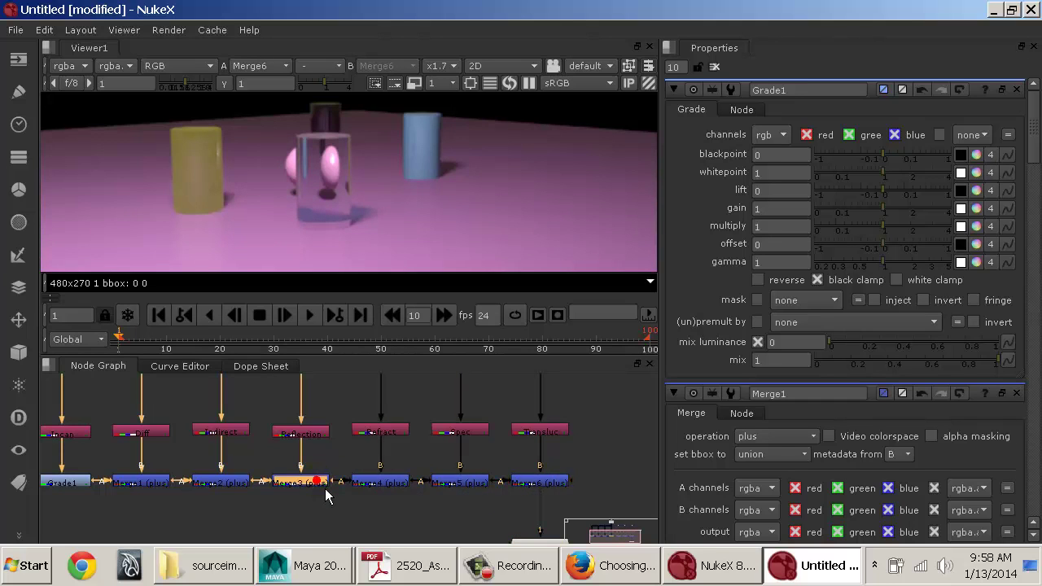
pyautogui.press('d')
pyautogui.press('d')
pyautogui.press('d')
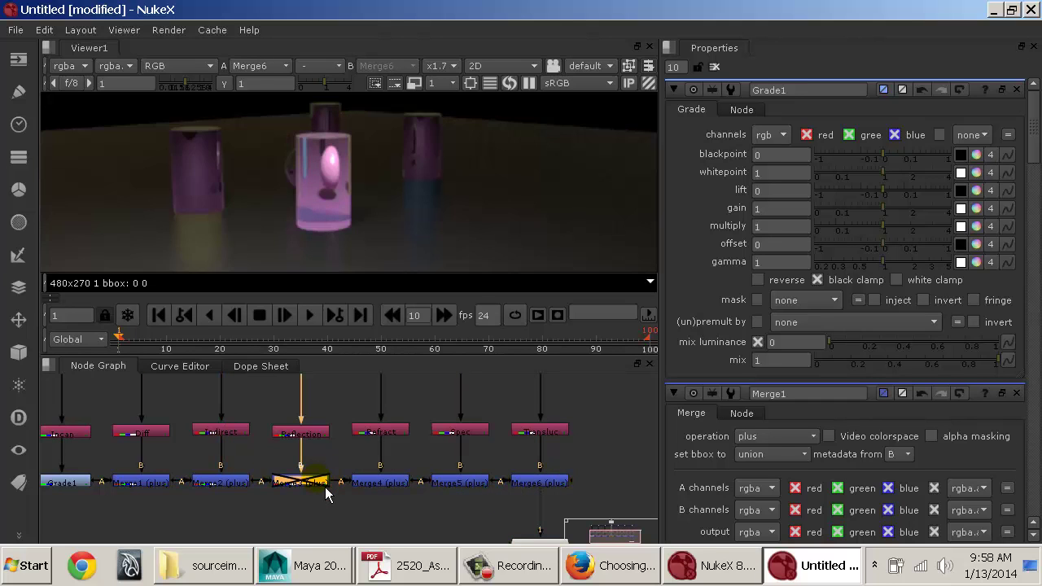
pyautogui.press('d')
pyautogui.press('d')
pyautogui.press('d')
pyautogui.press('d')
pyautogui.press('d')
pyautogui.moveTo(340, 221); pyautogui.dragTo(340, 180, button='middle')
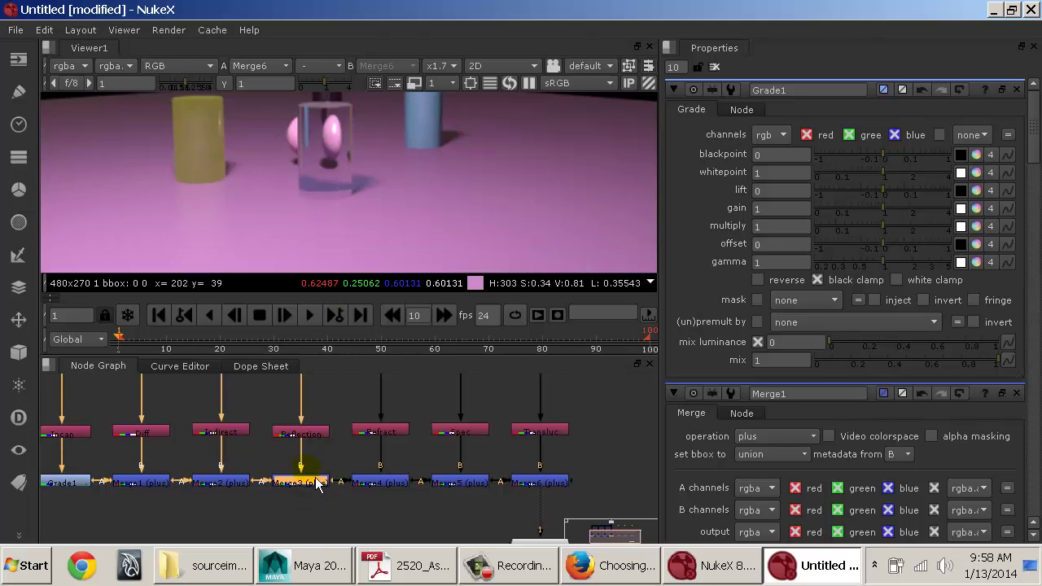
pyautogui.moveTo(324, 426)
pyautogui.mouseDown(button='middle')
pyautogui.moveTo(307, 477)
pyautogui.moveTo(314, 412)
pyautogui.mouseUp(button='middle')
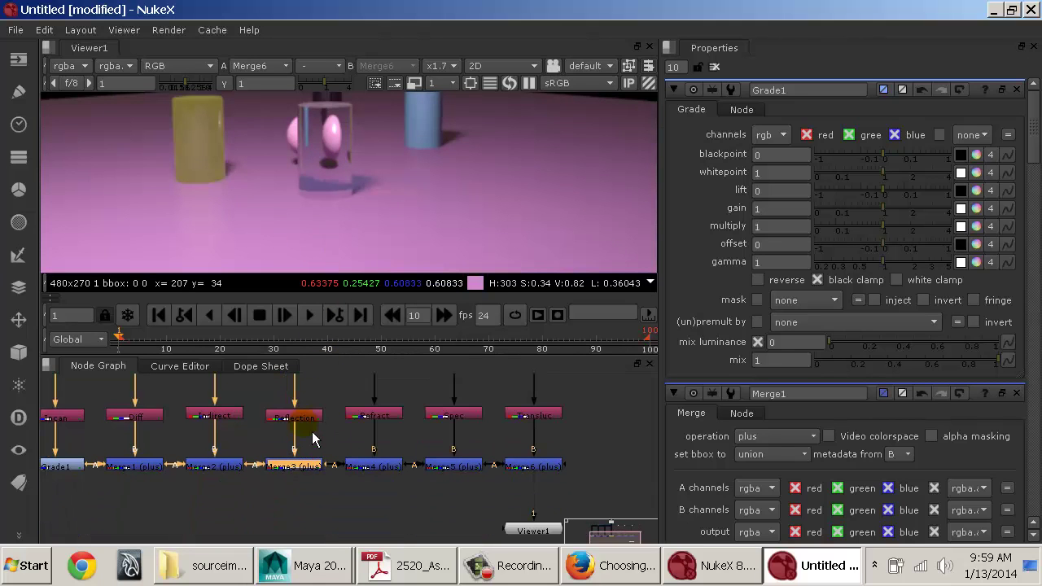
pyautogui.press('d')
pyautogui.press('d')
pyautogui.press('d')
pyautogui.press('d')
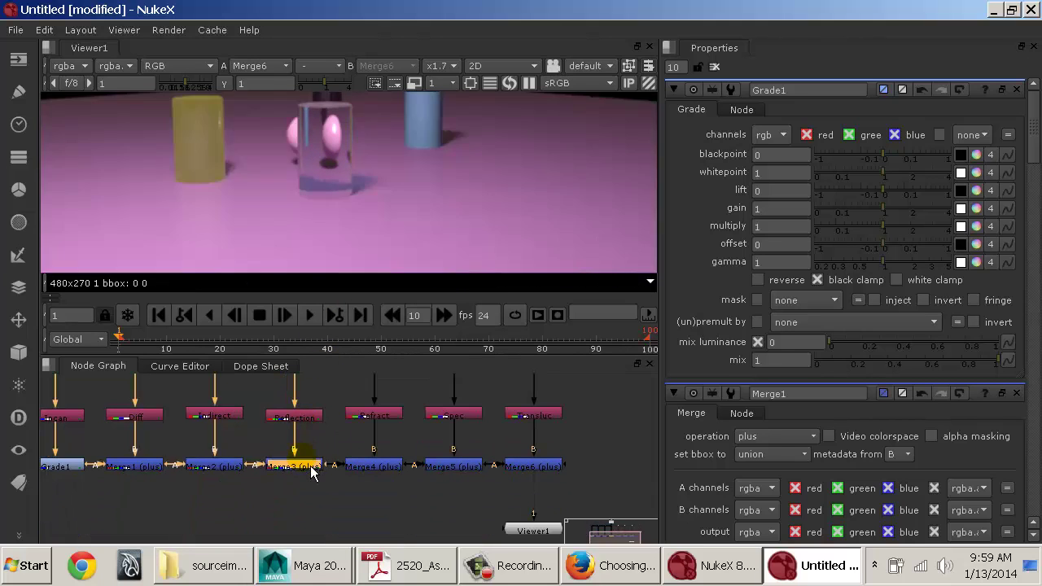
pyautogui.press('d')
pyautogui.press('d')
# Step: Toggle the Reflection node off and on to examine its effect on the Merge6 result
pyautogui.click(318, 423)
pyautogui.press('d')
pyautogui.press('d')
pyautogui.press('d')
pyautogui.press('d')
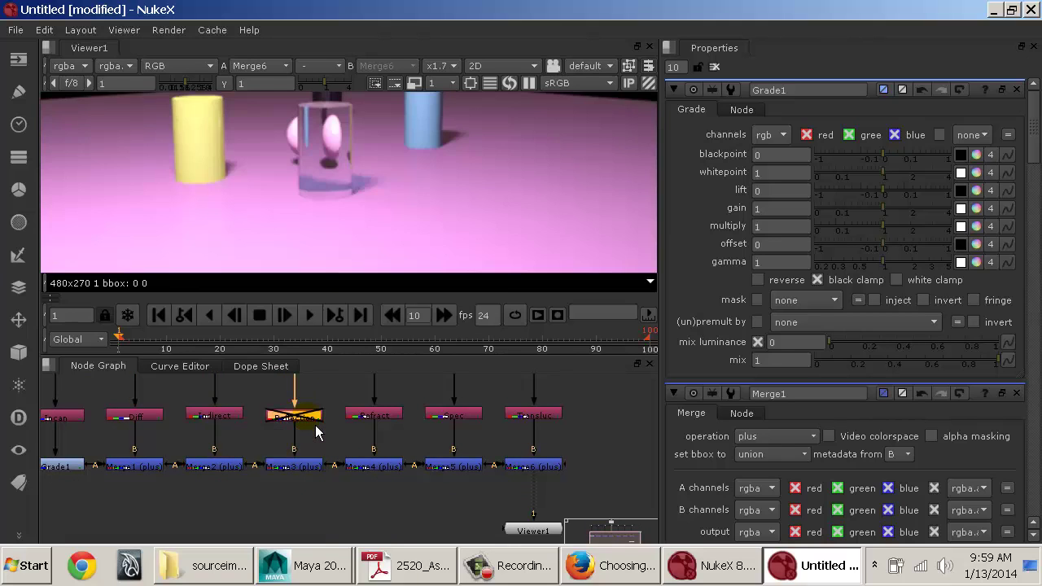
# Step: Check the Merge6 result again with Merge3 alternately disabled and enabled, leaving Merge3 enabled
pyautogui.click(320, 471)
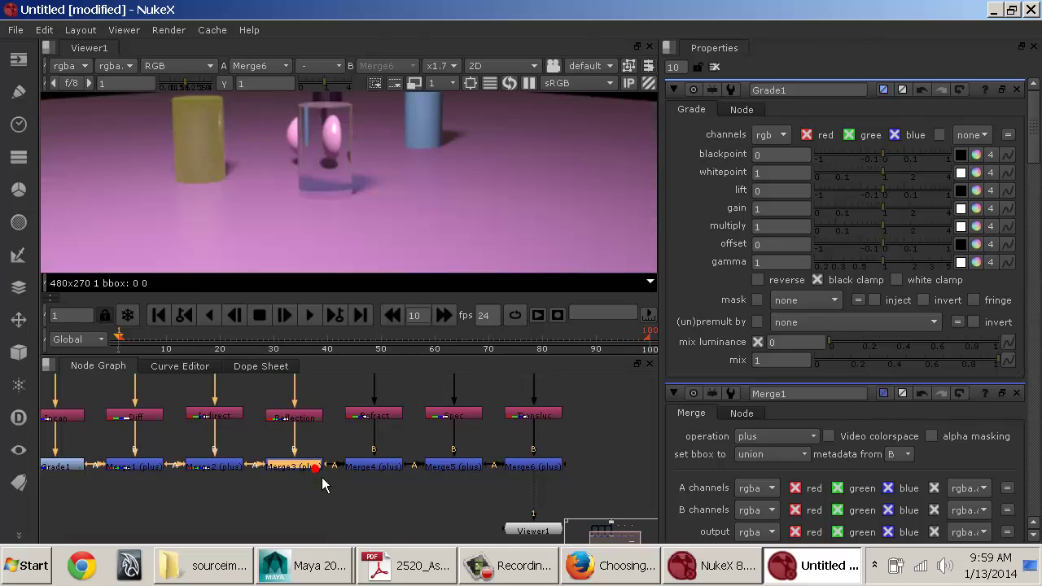
pyautogui.press('d')
pyautogui.press('d')
pyautogui.press('d')
pyautogui.press('d')
pyautogui.press('d')
pyautogui.press('d')
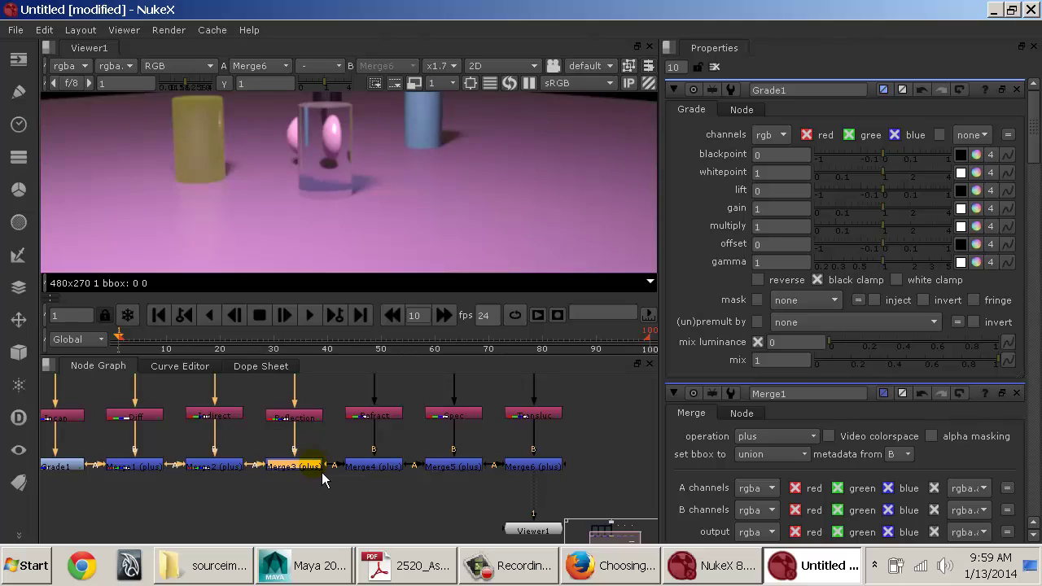
pyautogui.press('d')
pyautogui.press('d')
pyautogui.press('d')
pyautogui.press('d')
pyautogui.press('d')
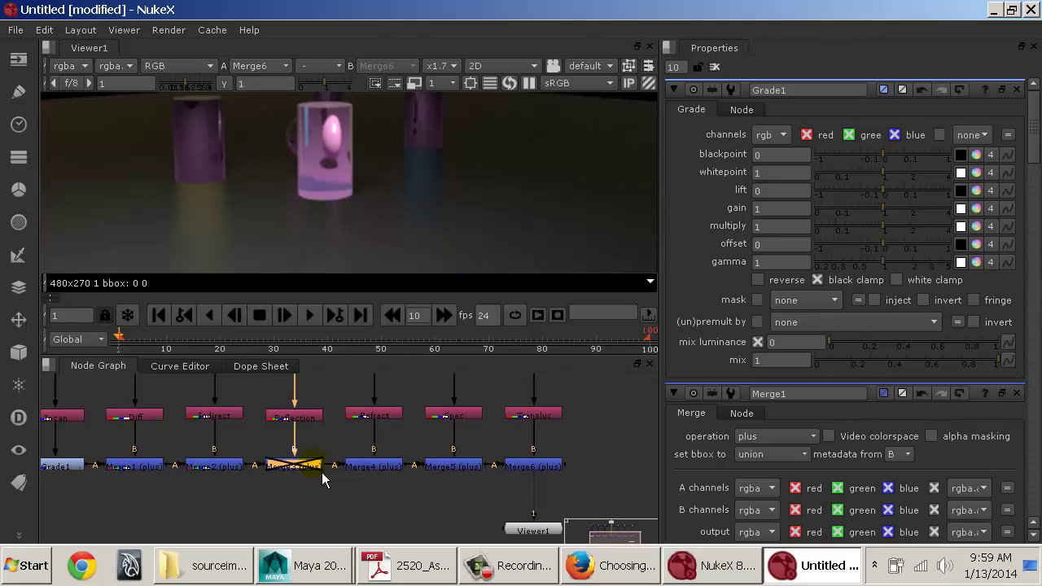
pyautogui.press('d')
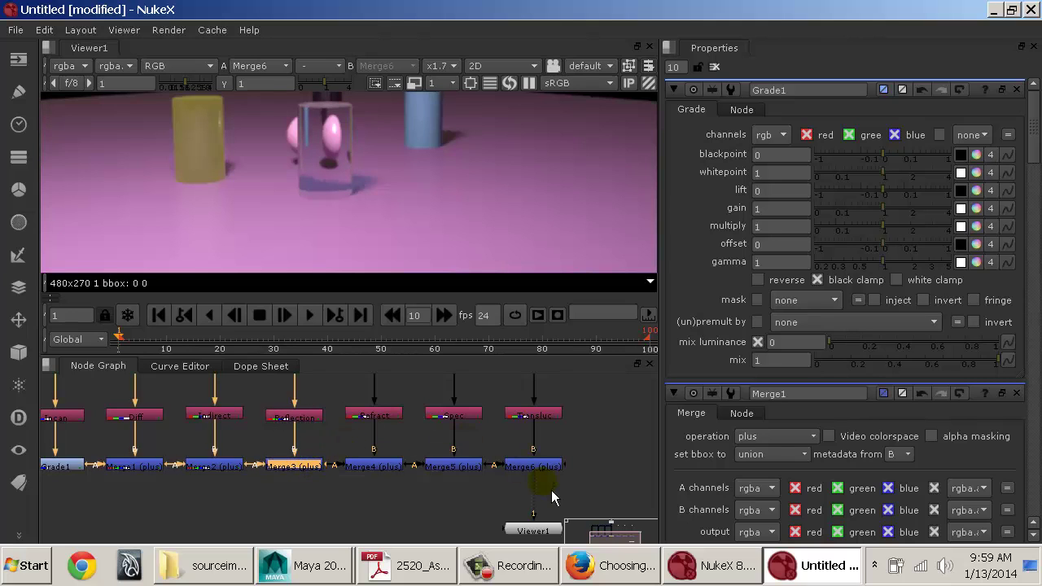
# Step: Insert a Grade node between the Reflection node and Merge3
pyautogui.click(540, 466)
pyautogui.moveTo(546, 477); pyautogui.dragTo(603, 495, button='middle')
pyautogui.click(342, 431)
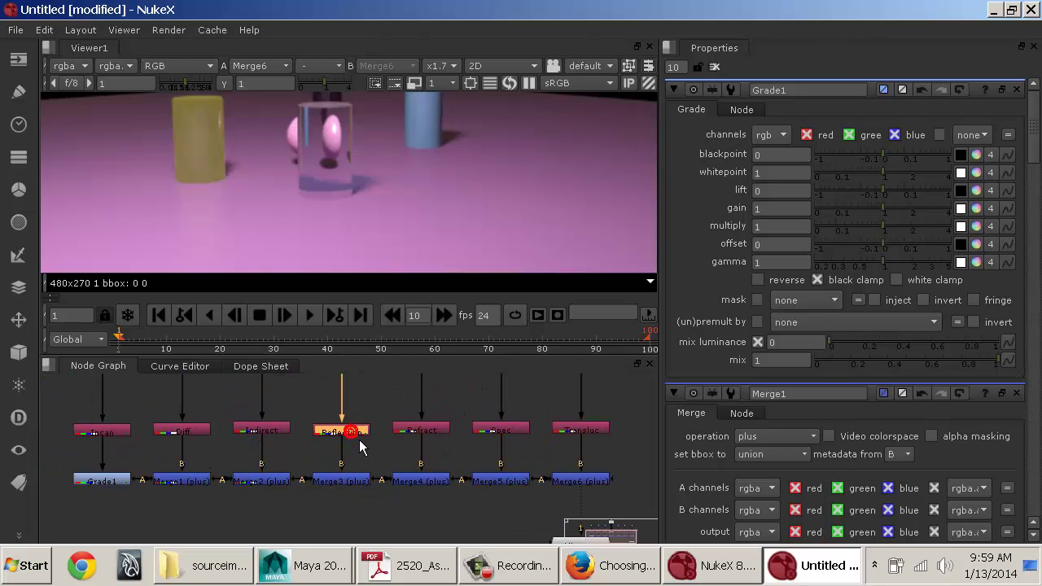
pyautogui.press('g')
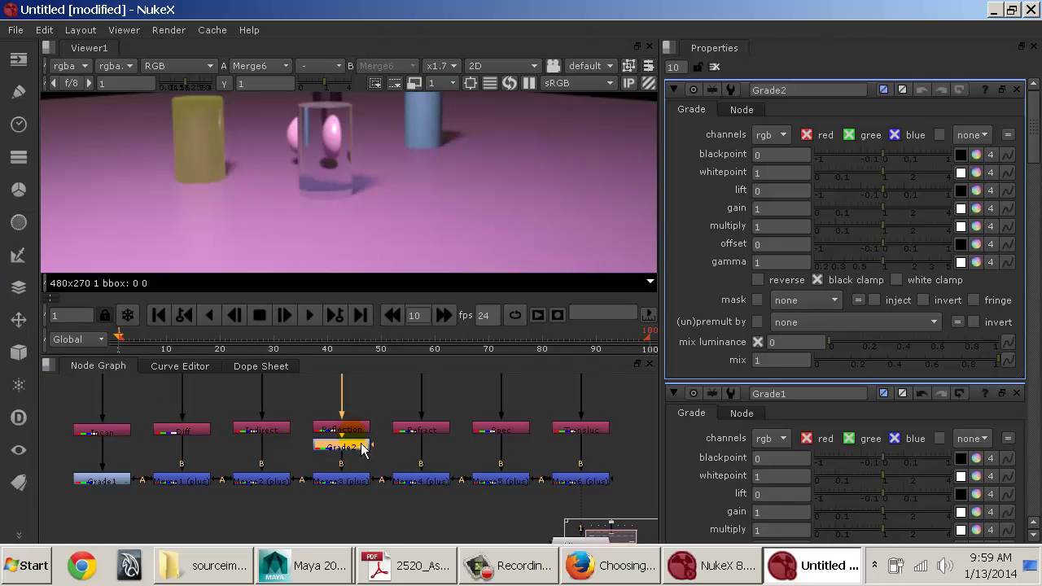
pyautogui.moveTo(362, 455)
pyautogui.mouseDown()
pyautogui.moveTo(336, 458)
pyautogui.moveTo(365, 461)
pyautogui.mouseUp()
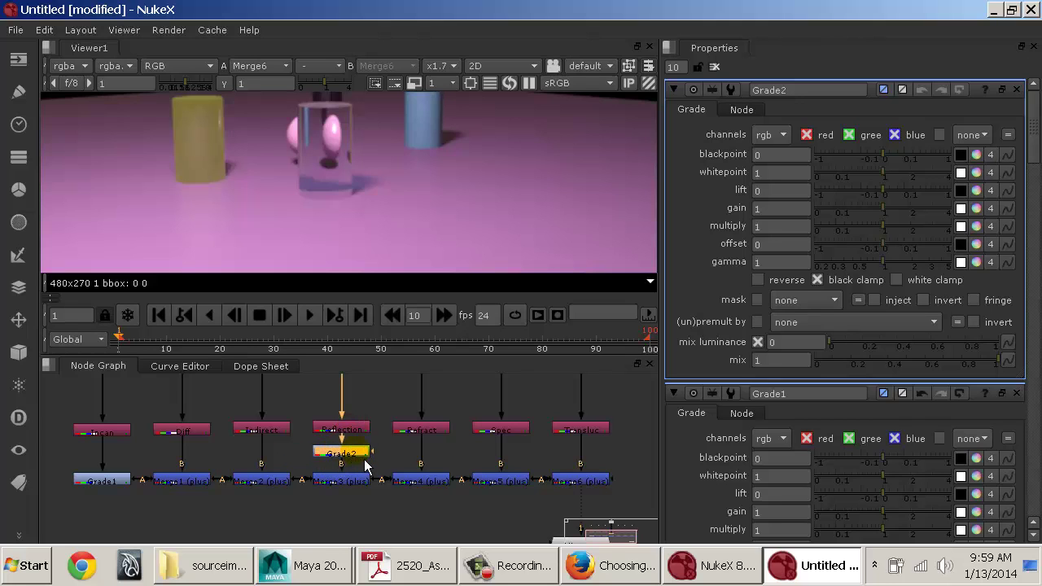
# Step: Try a multiply of 0 on Grade2, set it to 4 and inspect the reflections in the composite
pyautogui.moveTo(885, 232); pyautogui.dragTo(855, 235)
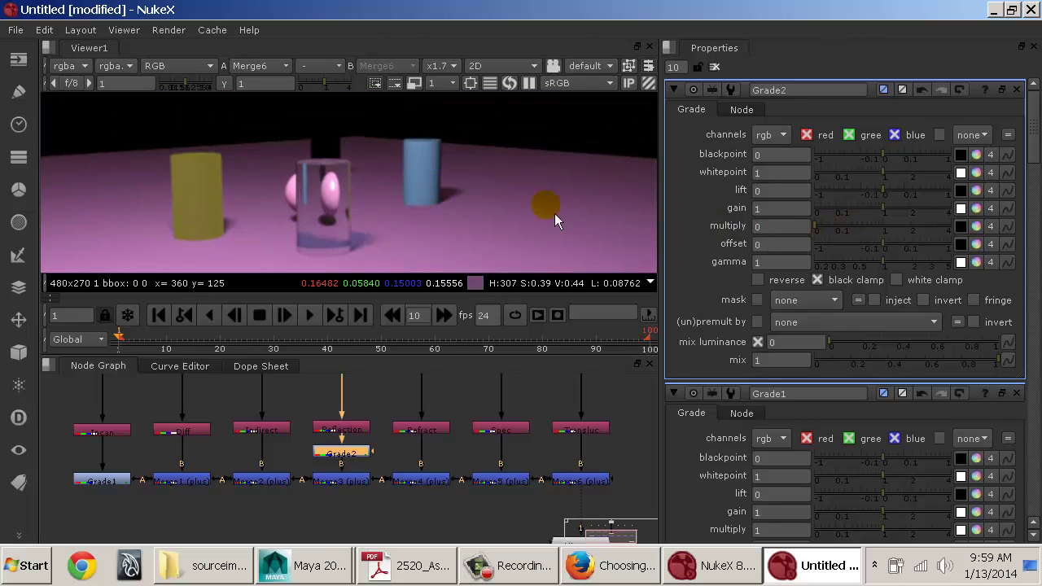
pyautogui.moveTo(829, 237); pyautogui.dragTo(969, 237)
pyautogui.moveTo(434, 216); pyautogui.dragTo(431, 145, button='middle')
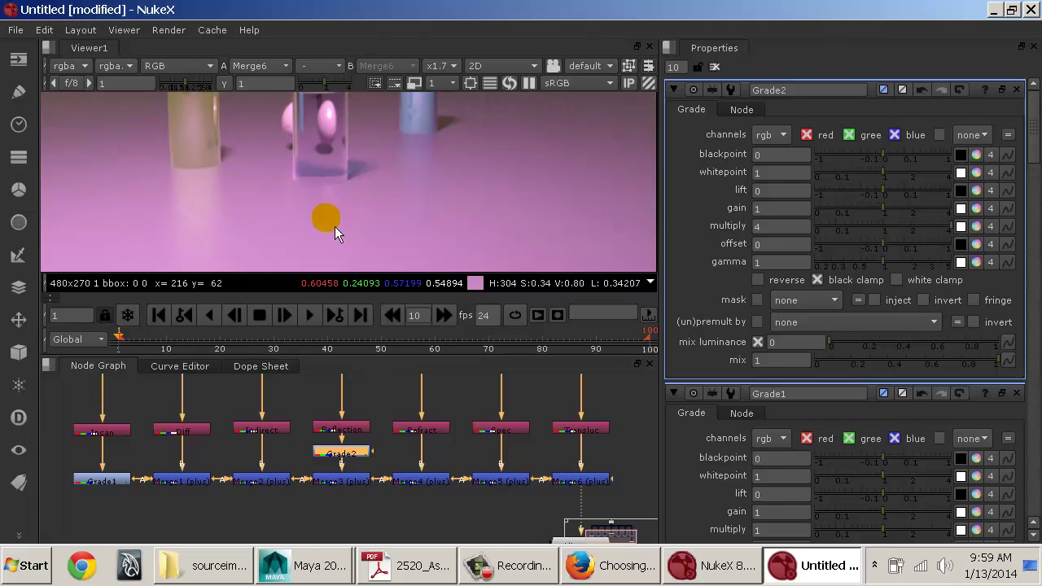
pyautogui.moveTo(447, 165); pyautogui.dragTo(432, 242, button='middle')
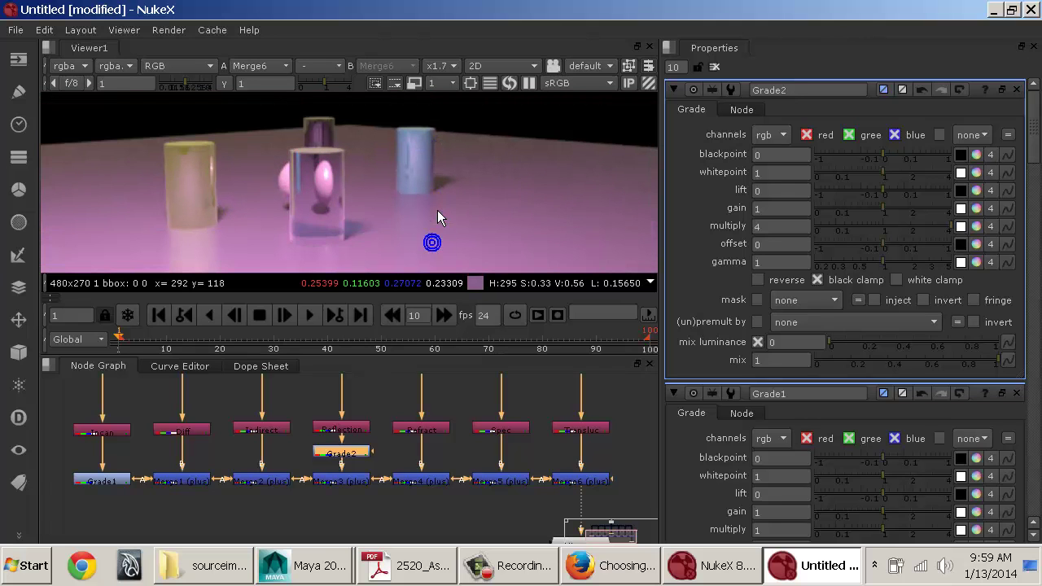
# Step: Toggle Grade2 off and on to compare the composite with and without the boosted reflections, leaving it enabled
pyautogui.press('d')
pyautogui.press('d')
pyautogui.press('d')
pyautogui.press('d')
pyautogui.press('d')
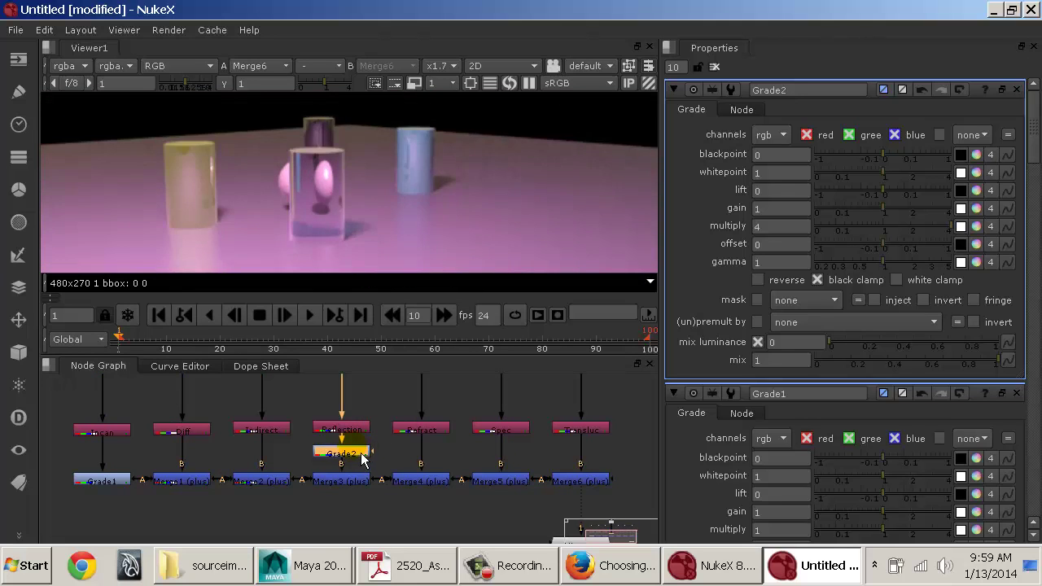
pyautogui.press('d')
pyautogui.press('d')
pyautogui.press('d')
pyautogui.press('d')
pyautogui.press('d')
pyautogui.press('d')
pyautogui.press('d')
pyautogui.press('d')
pyautogui.press('d')
pyautogui.press('d')
pyautogui.press('d')
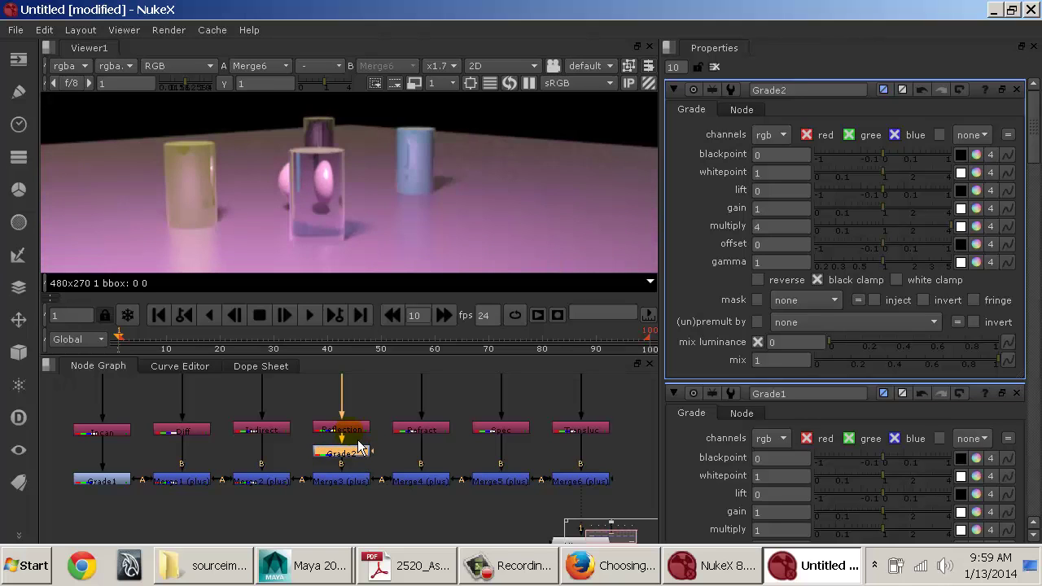
pyautogui.press('d')
pyautogui.press('d')
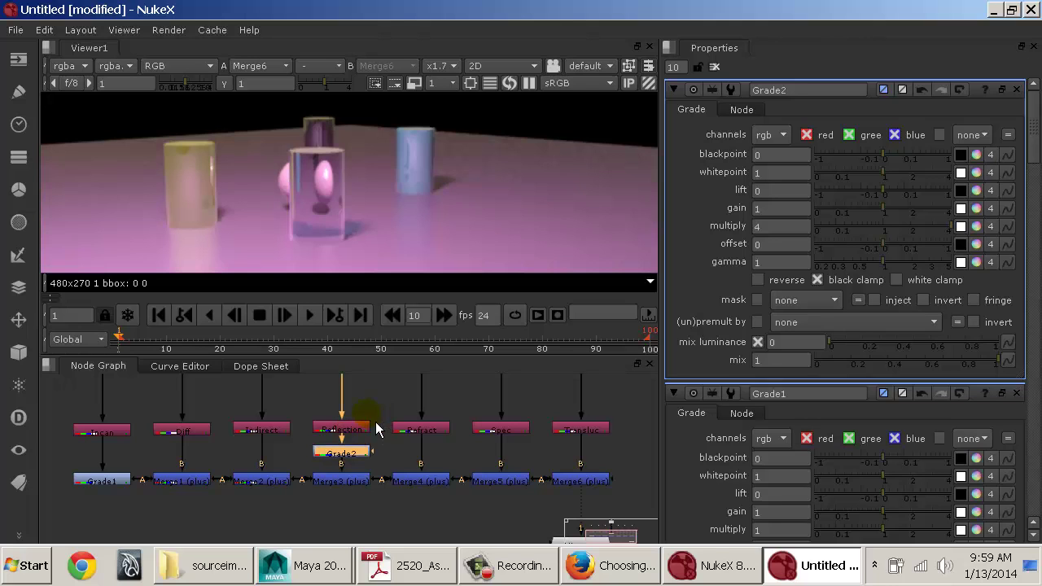
# Step: Try a Glow node between Merge6 and Viewer1, and delete it
pyautogui.moveTo(487, 478); pyautogui.dragTo(316, 415, button='middle')
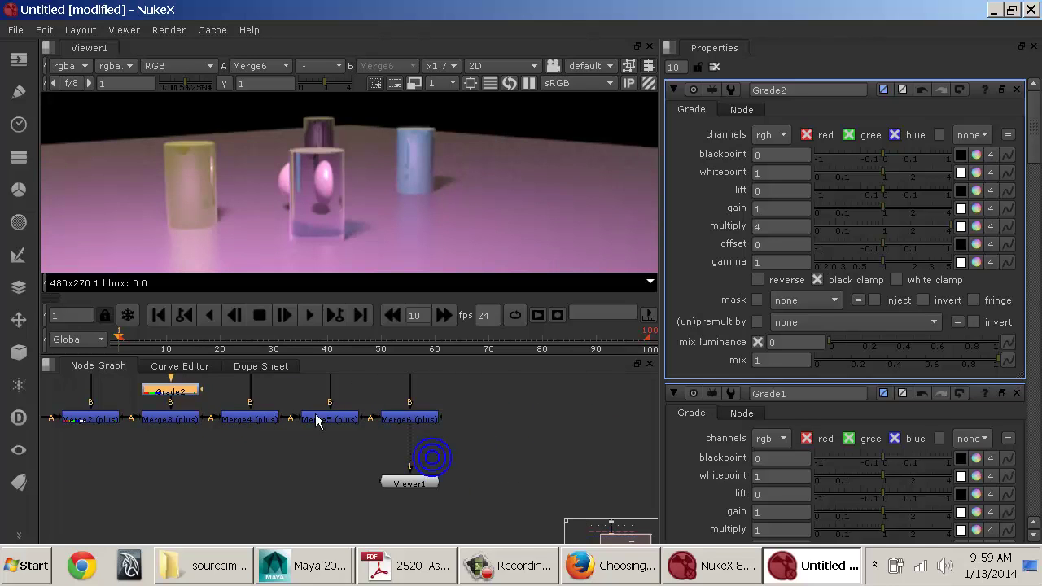
pyautogui.click(411, 485)
pyautogui.click(423, 420)
pyautogui.moveTo(423, 424); pyautogui.dragTo(411, 441, button='middle')
pyautogui.press('Tab')
pyautogui.write('glow')
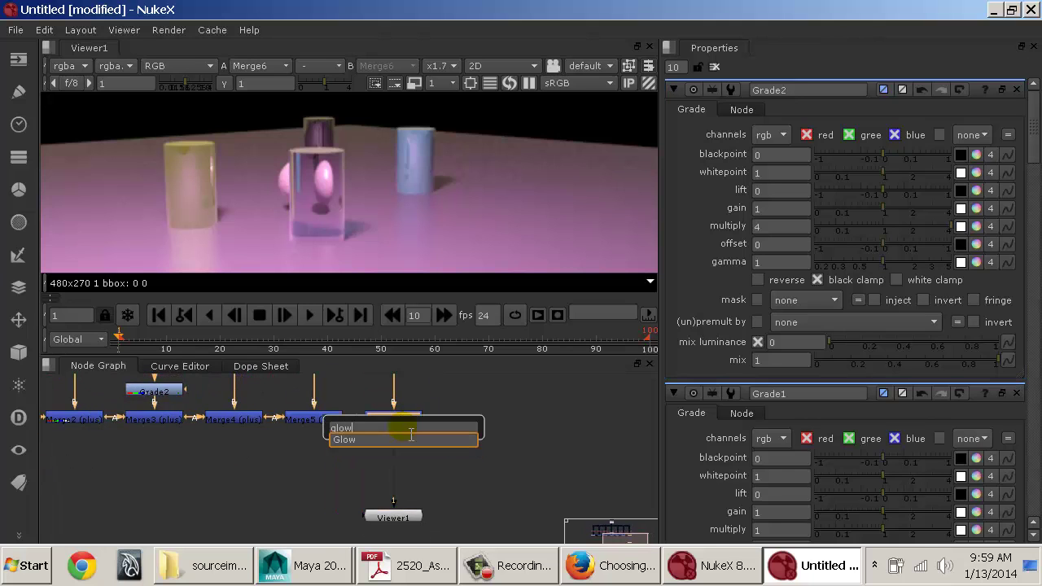
pyautogui.press('Return')
pyautogui.moveTo(413, 440); pyautogui.dragTo(414, 478)
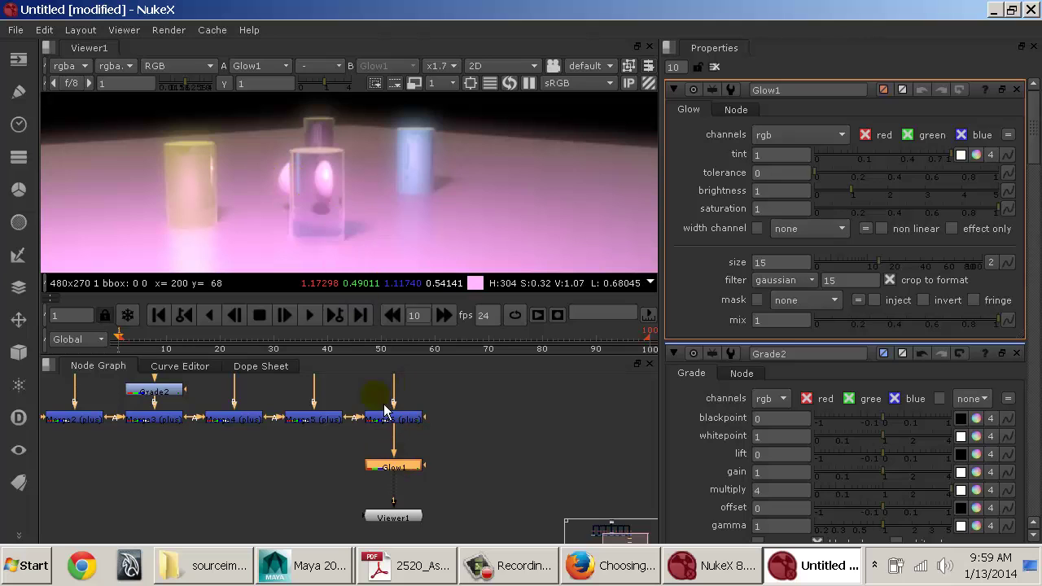
pyautogui.press('Delete')
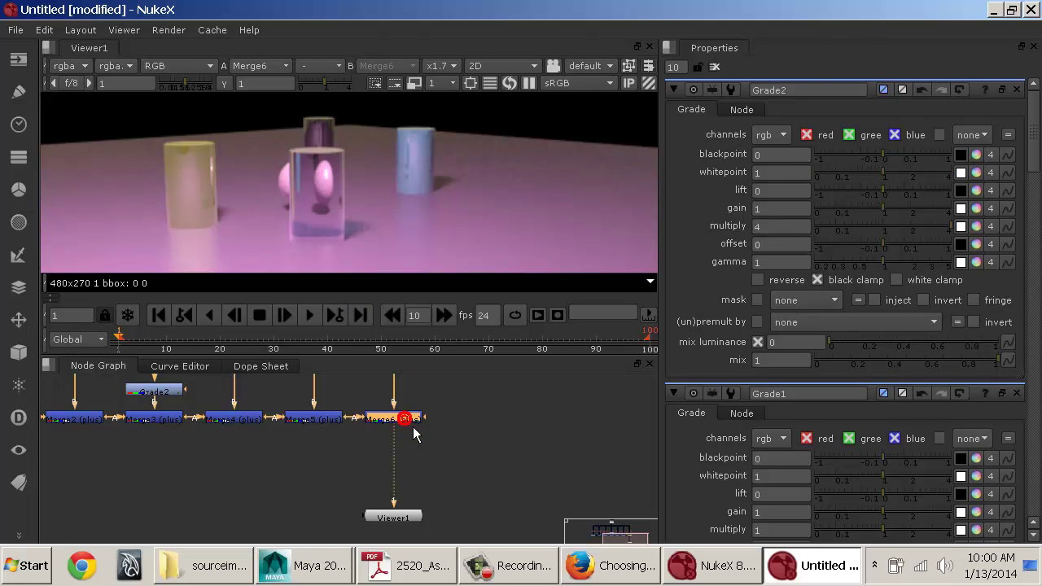
# Step: Insert a Glow node between Merge6 and Viewer1 and inspect the whole frame
pyautogui.press('Tab')
pyautogui.write('glo')
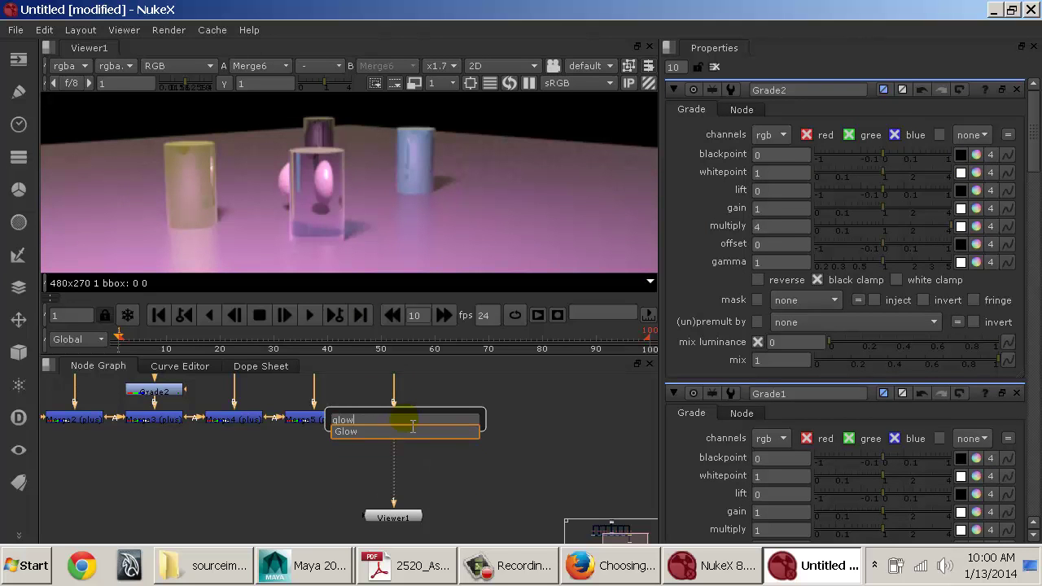
pyautogui.write('w')
pyautogui.press('Return')
pyautogui.click(415, 458)
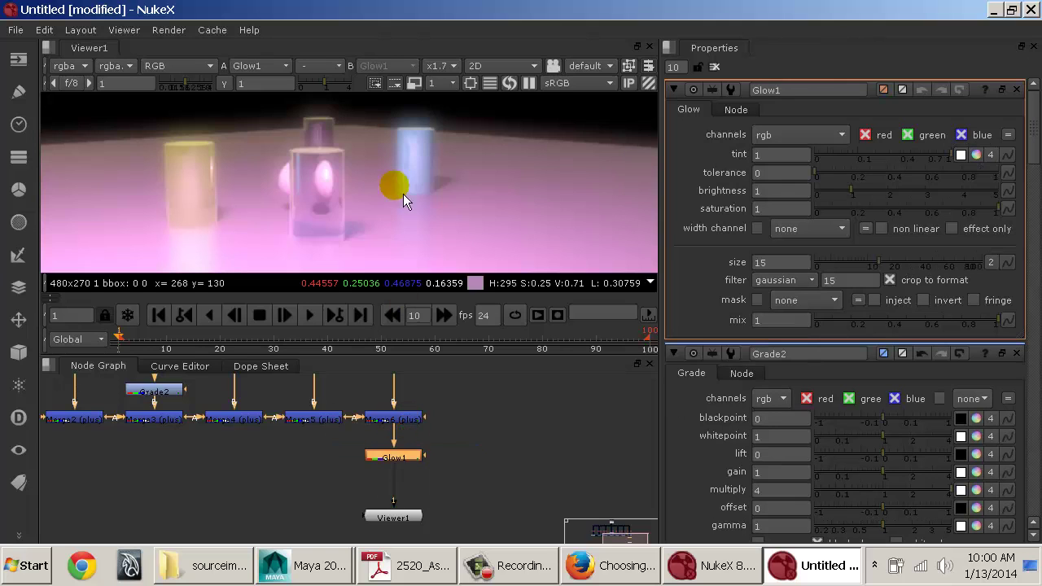
pyautogui.scroll(-3, 333, 191)
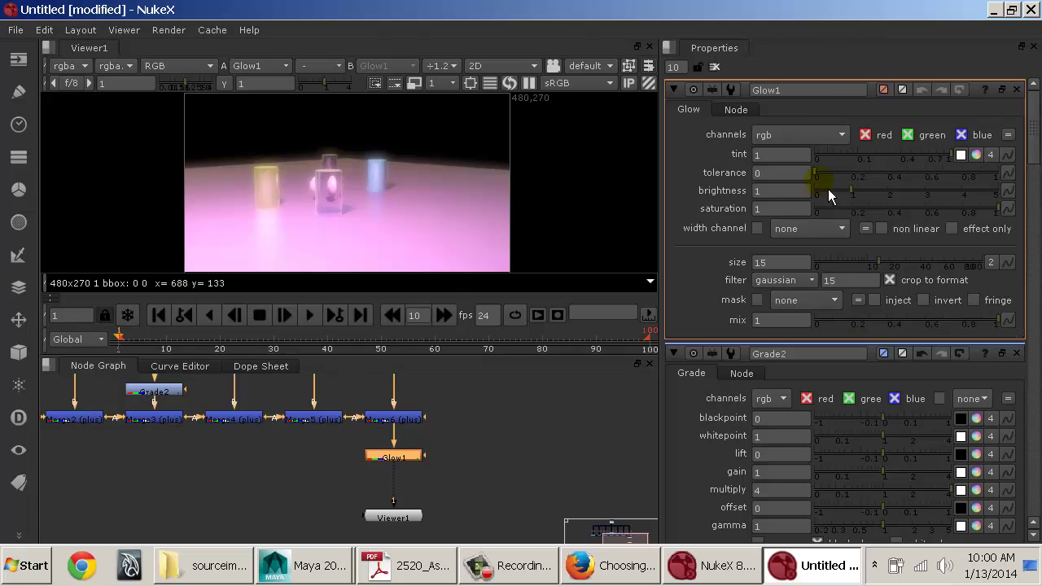
# Step: Limit Glow1 to the incandescence pass by setting its width channel to INC_incandescence_persp.red
pyautogui.moveTo(817, 175)
pyautogui.mouseDown()
pyautogui.moveTo(870, 186)
pyautogui.moveTo(900, 176)
pyautogui.moveTo(816, 178)
pyautogui.mouseUp()
pyautogui.click(811, 230)
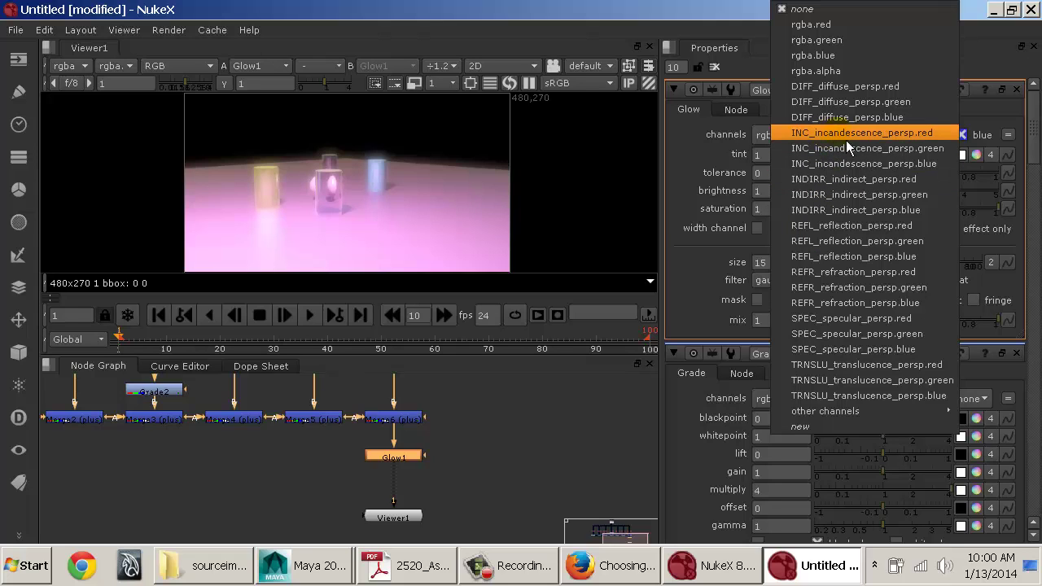
pyautogui.click(890, 134)
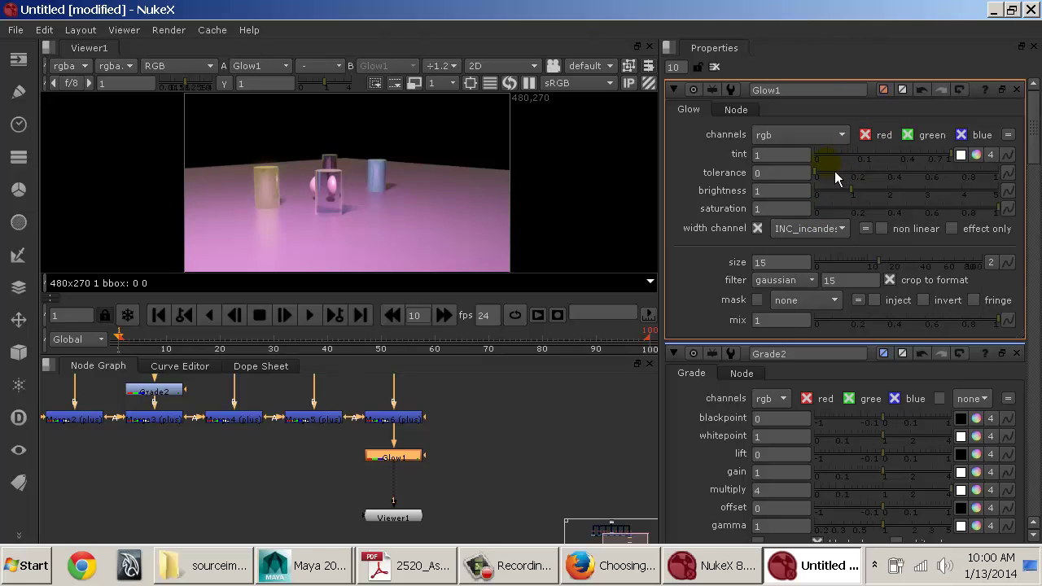
pyautogui.scroll(1, 271, 191)
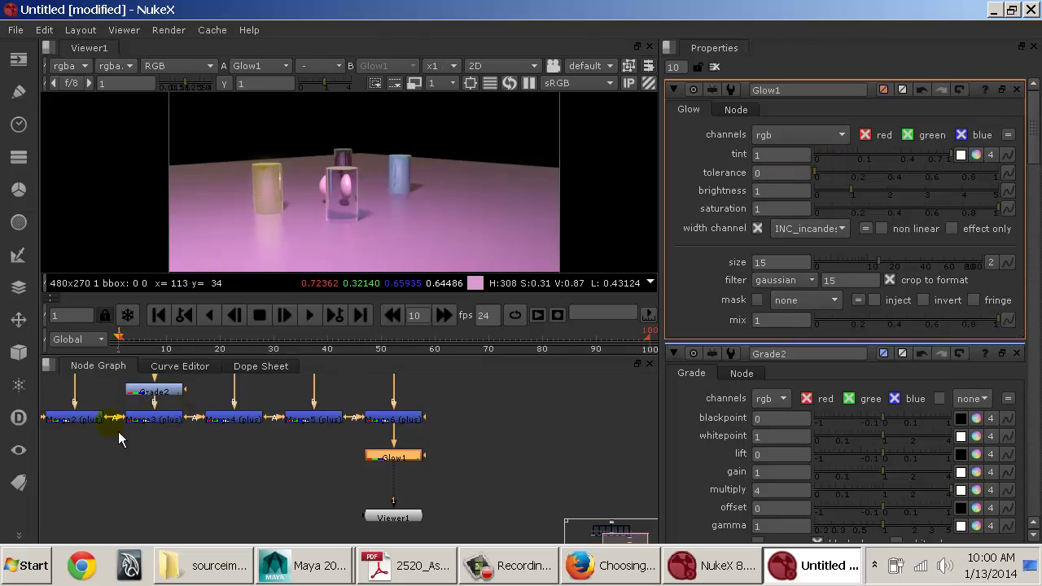
# Step: View the Incan Shuffle node's output on its own, and return the viewer to Glow1
pyautogui.moveTo(118, 431); pyautogui.dragTo(351, 487, button='middle')
pyautogui.click(237, 420)
pyautogui.press('1')
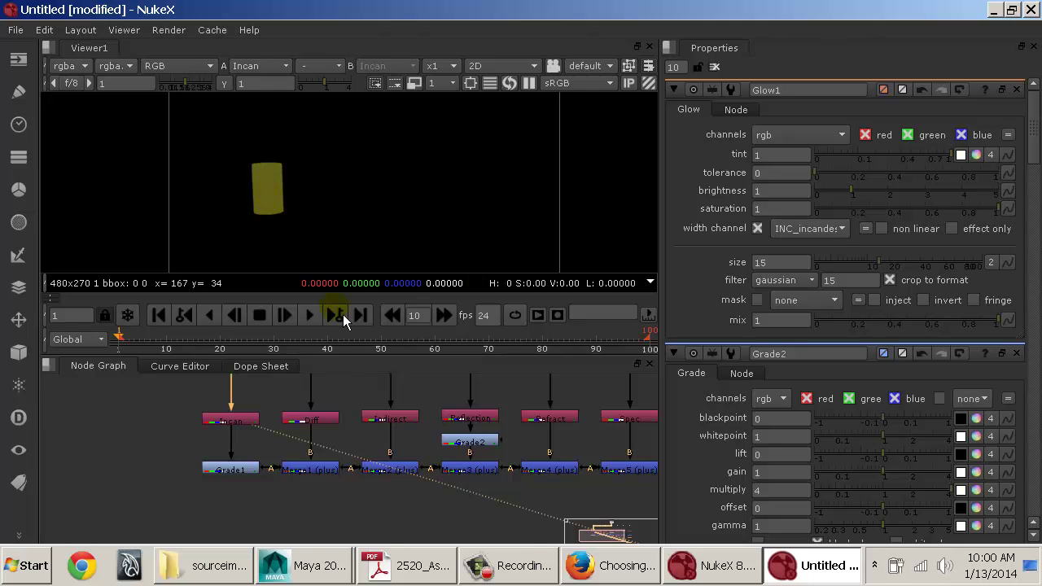
pyautogui.moveTo(500, 483); pyautogui.dragTo(341, 460, button='middle')
pyautogui.click(386, 470)
pyautogui.press('1')
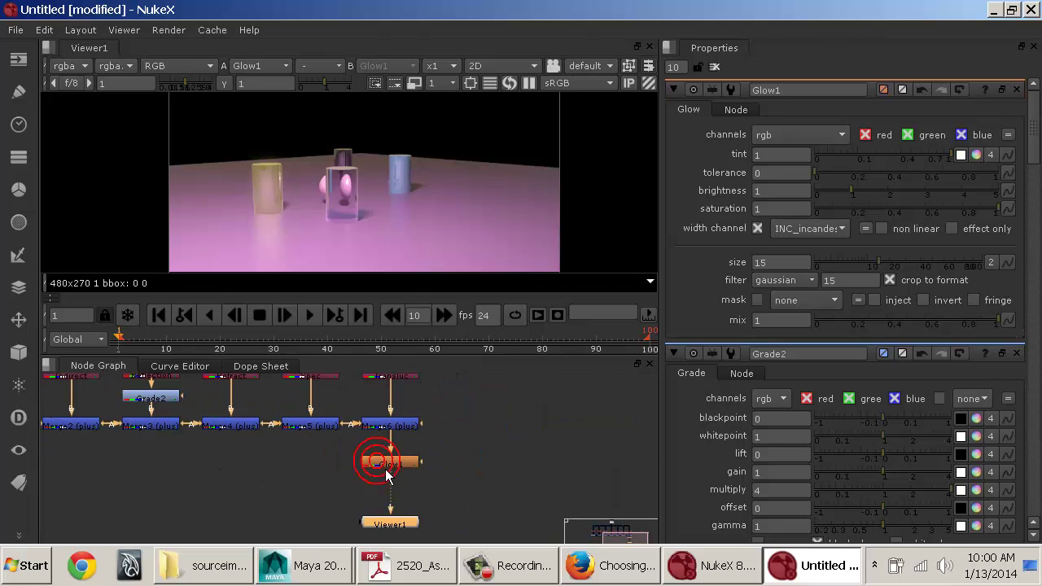
# Step: Raise Glow1's brightness to 3.85 and inspect the glow on the yellow cylinder
pyautogui.scroll(1, 287, 189)
pyautogui.moveTo(288, 189); pyautogui.dragTo(286, 163, button='middle')
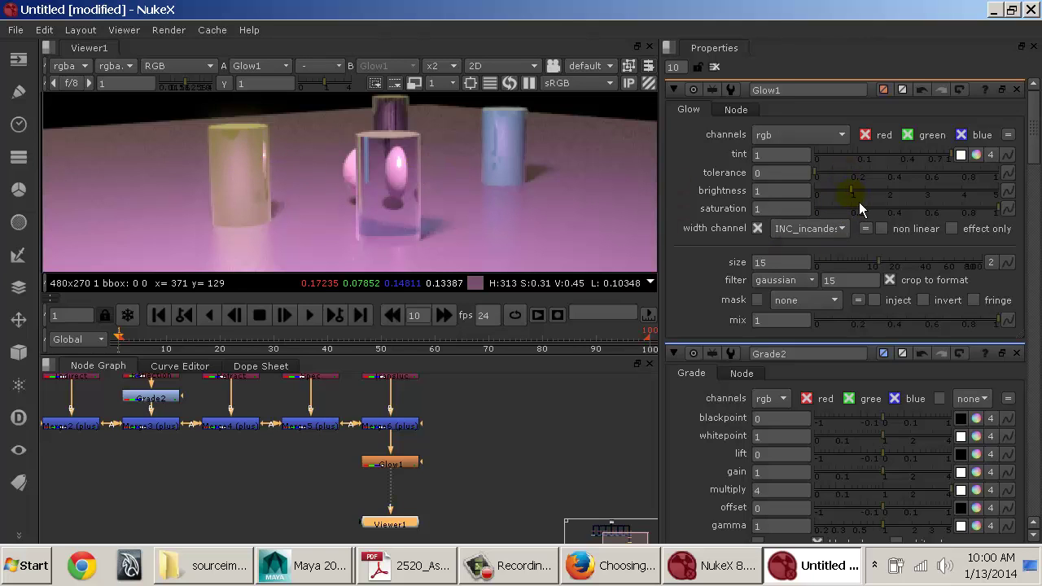
pyautogui.moveTo(874, 197); pyautogui.dragTo(958, 196)
pyautogui.moveTo(832, 177)
pyautogui.mouseDown()
pyautogui.moveTo(886, 186)
pyautogui.moveTo(819, 192)
pyautogui.mouseUp()
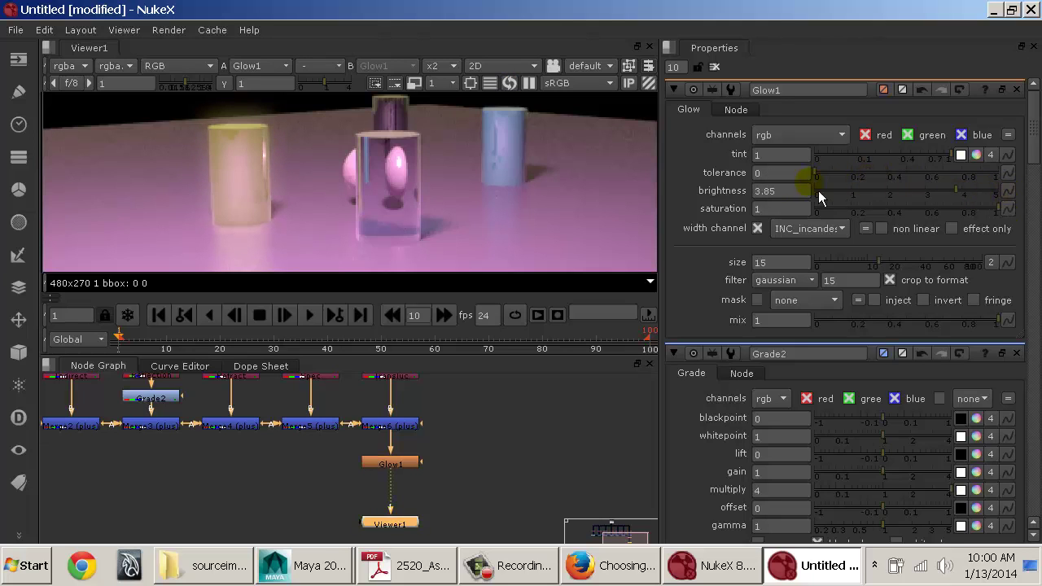
pyautogui.moveTo(934, 160); pyautogui.dragTo(987, 157)
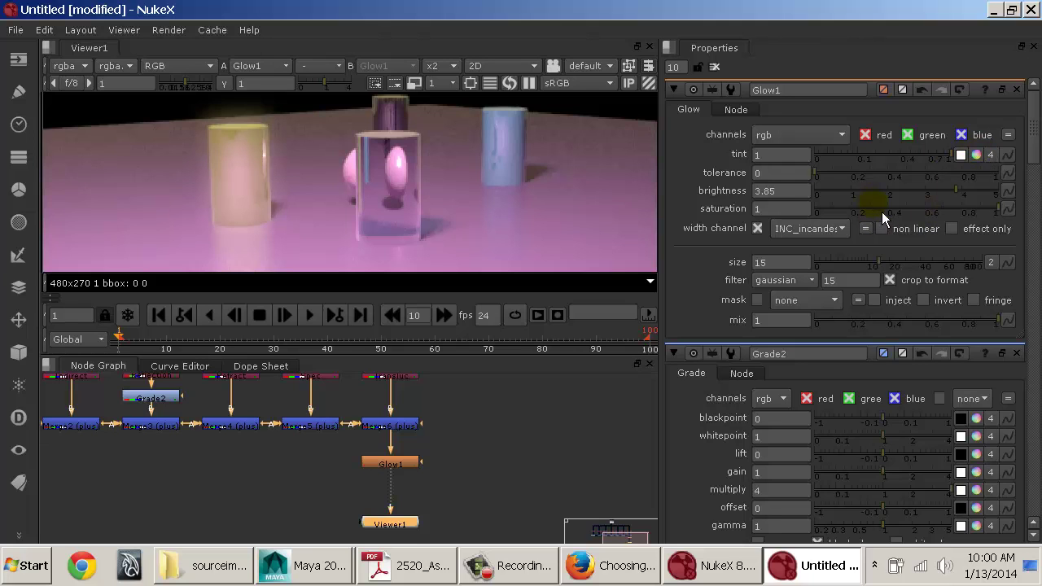
pyautogui.scroll(-2, 494, 214)
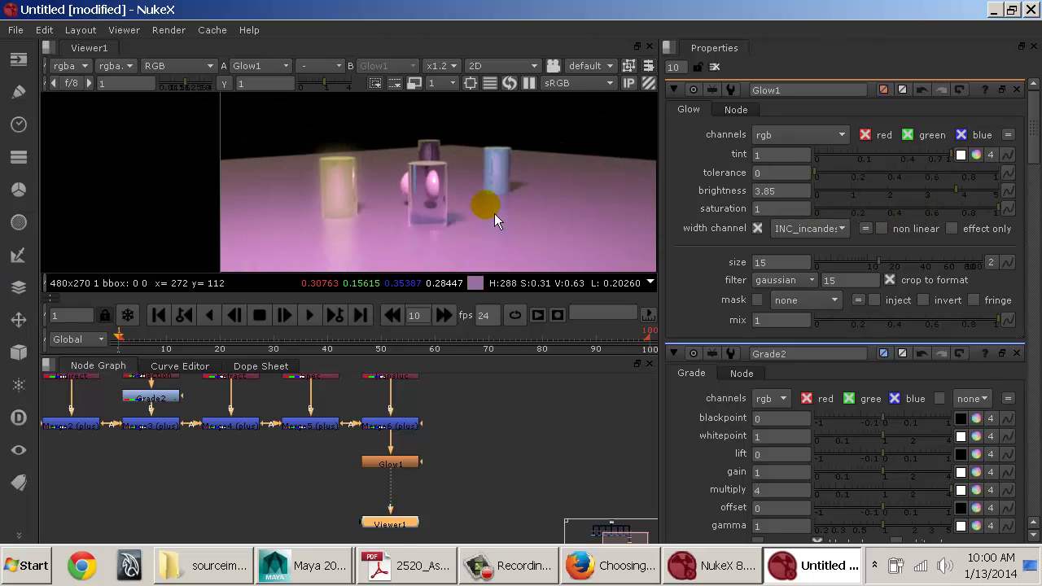
pyautogui.moveTo(494, 213); pyautogui.dragTo(393, 196, button='middle')
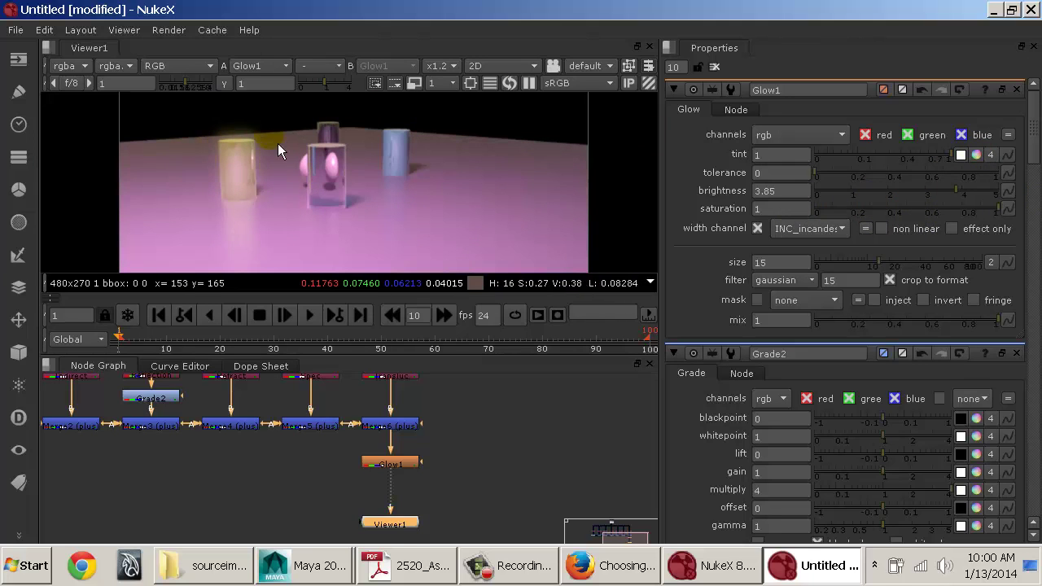
# Step: Keep Glow1's width channel on INC_incandescence_persp.red and set its size to 19.5
pyautogui.moveTo(397, 465); pyautogui.dragTo(401, 468)
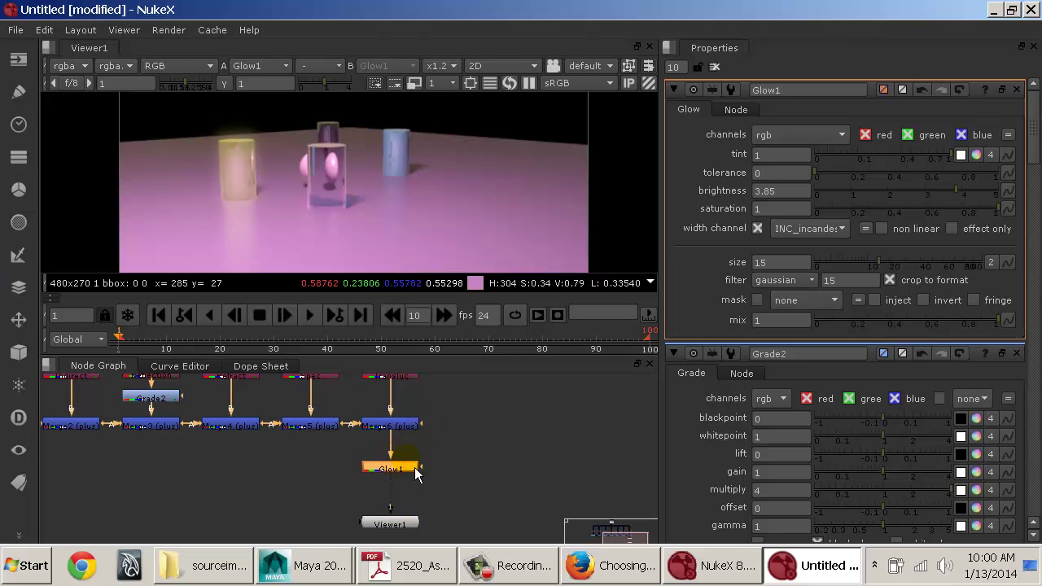
pyautogui.click(807, 233)
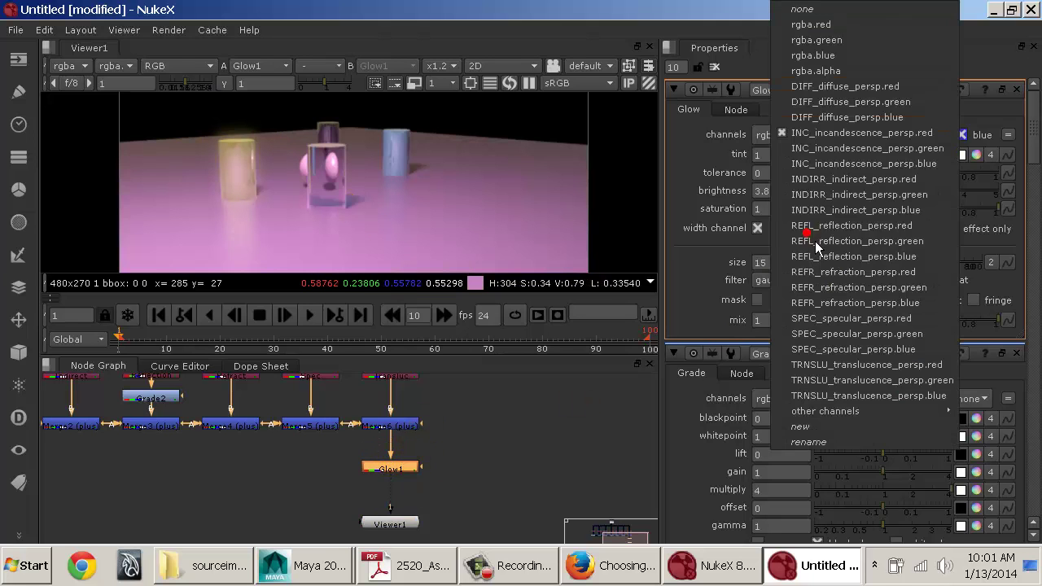
pyautogui.click(840, 134)
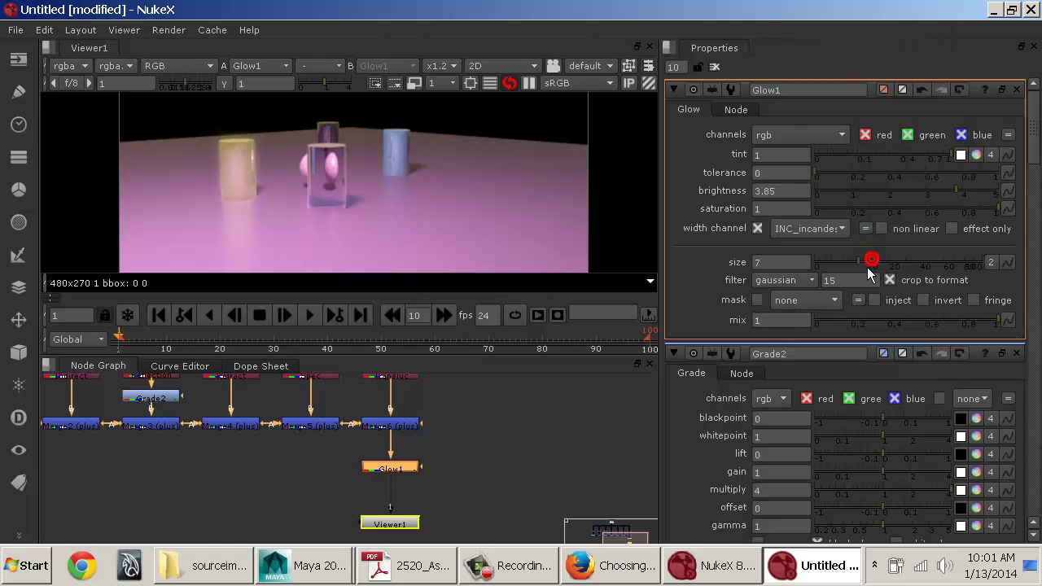
pyautogui.moveTo(873, 261); pyautogui.dragTo(899, 262)
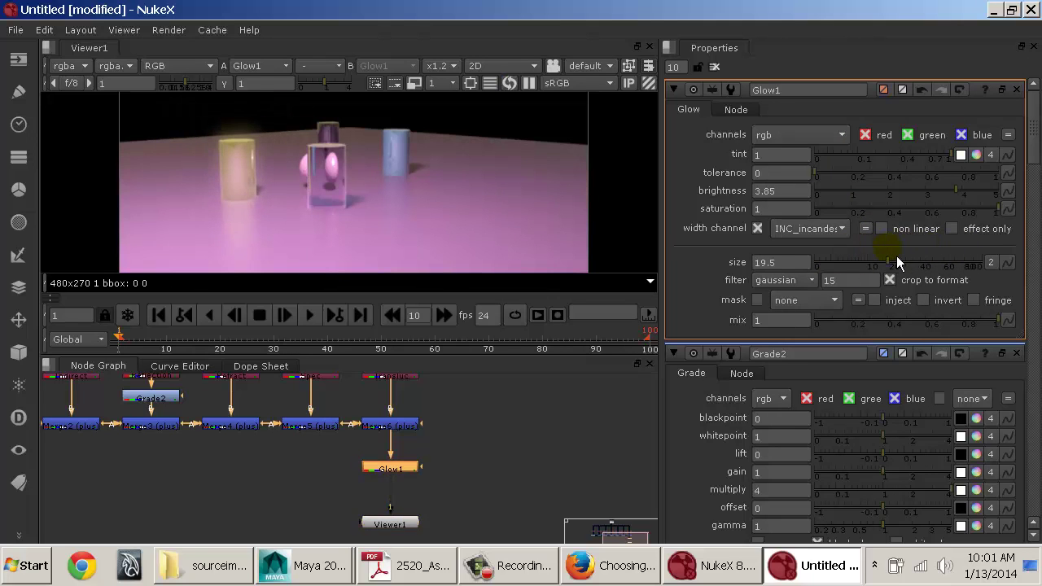
pyautogui.click(461, 492)
# Step: Inspect the glass cylinder and insert a Grade node between the Refract Shuffle node and Merge4
pyautogui.moveTo(442, 446); pyautogui.dragTo(595, 502, button='middle')
pyautogui.click(390, 431)
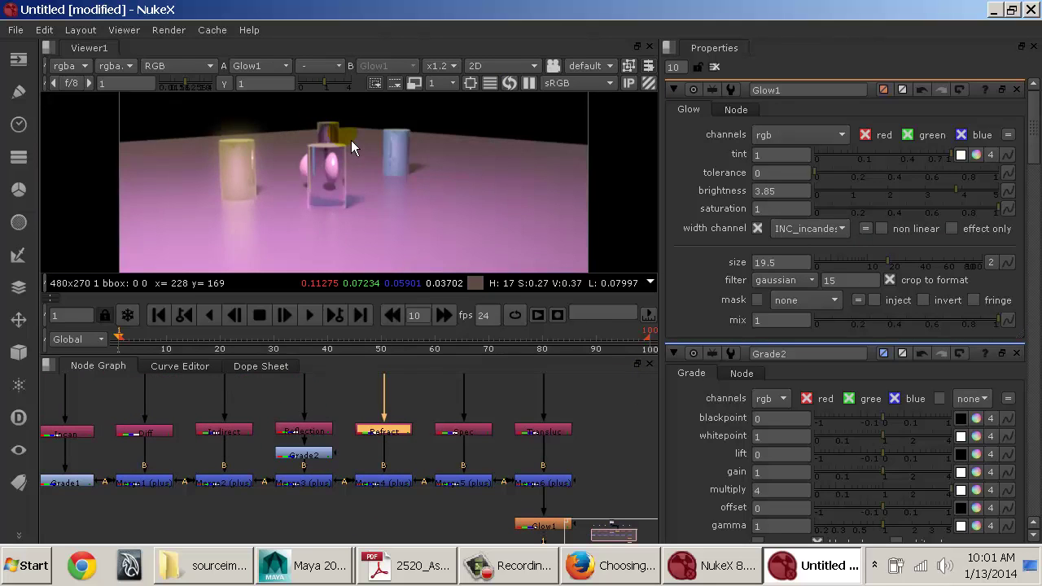
pyautogui.scroll(2, 351, 140)
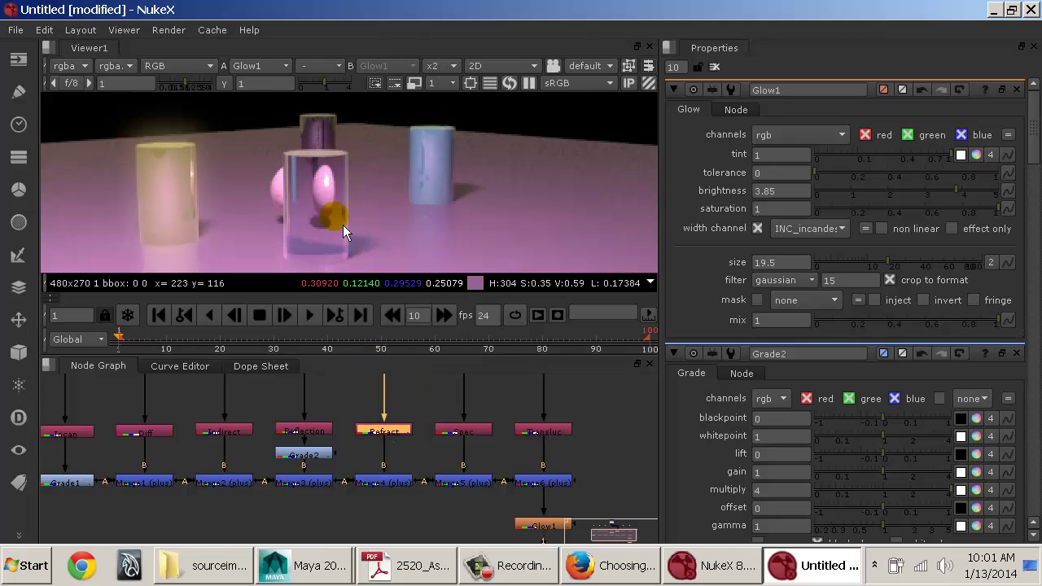
pyautogui.moveTo(348, 254); pyautogui.dragTo(336, 213, button='middle')
pyautogui.moveTo(402, 443); pyautogui.dragTo(401, 440)
pyautogui.press('g')
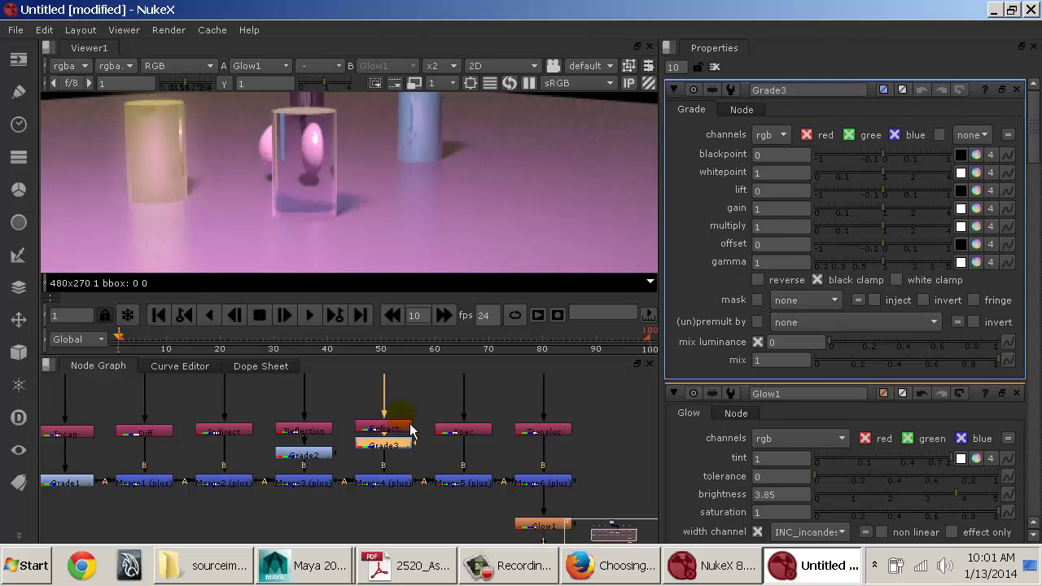
# Step: Try a multiply of 0 on Grade3 to see the composite without refraction, and restore it to 1
pyautogui.moveTo(883, 234); pyautogui.dragTo(833, 230)
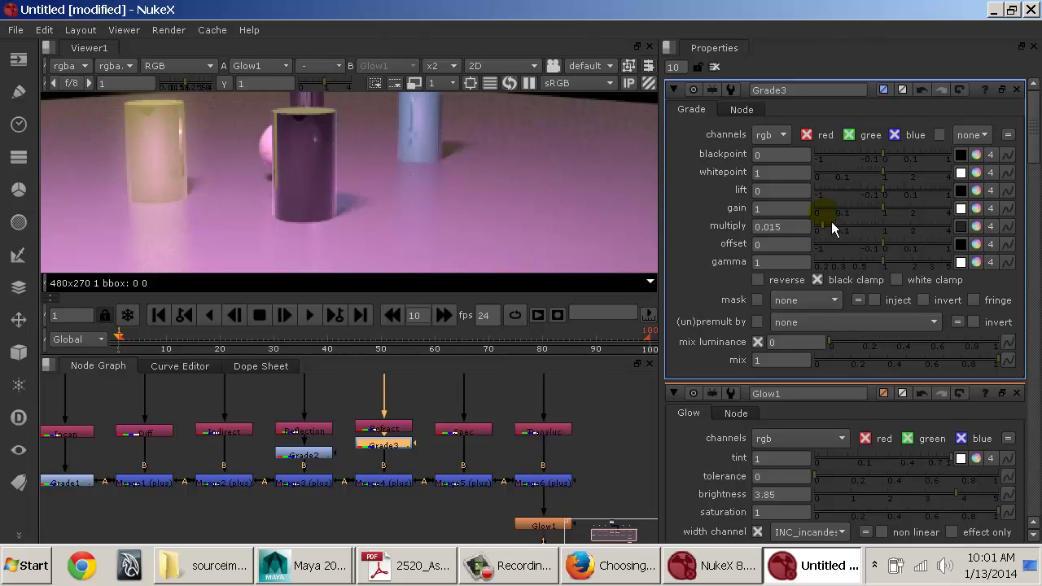
pyautogui.moveTo(398, 167); pyautogui.dragTo(394, 230, button='middle')
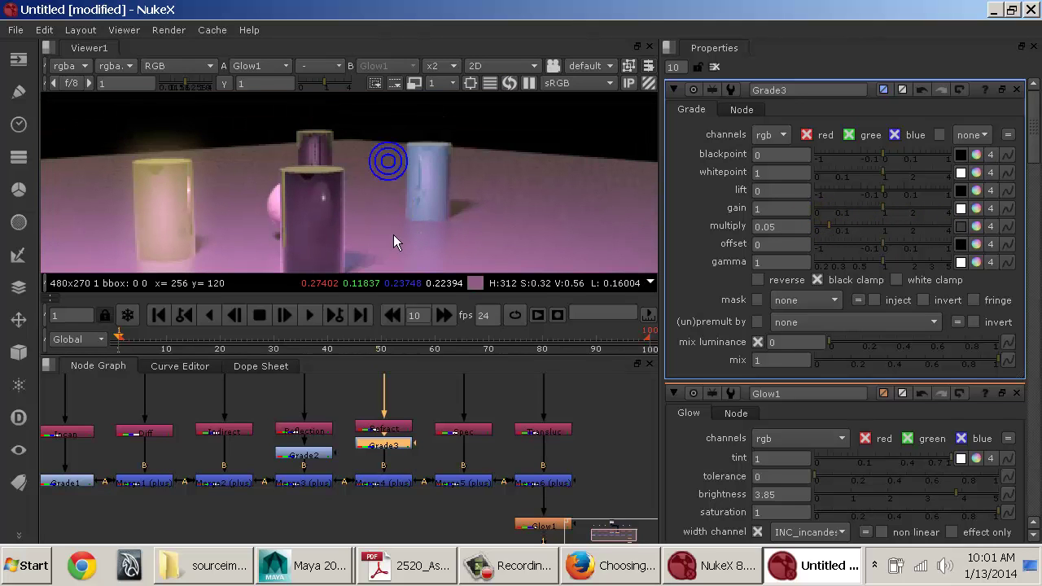
pyautogui.moveTo(864, 233); pyautogui.dragTo(786, 227)
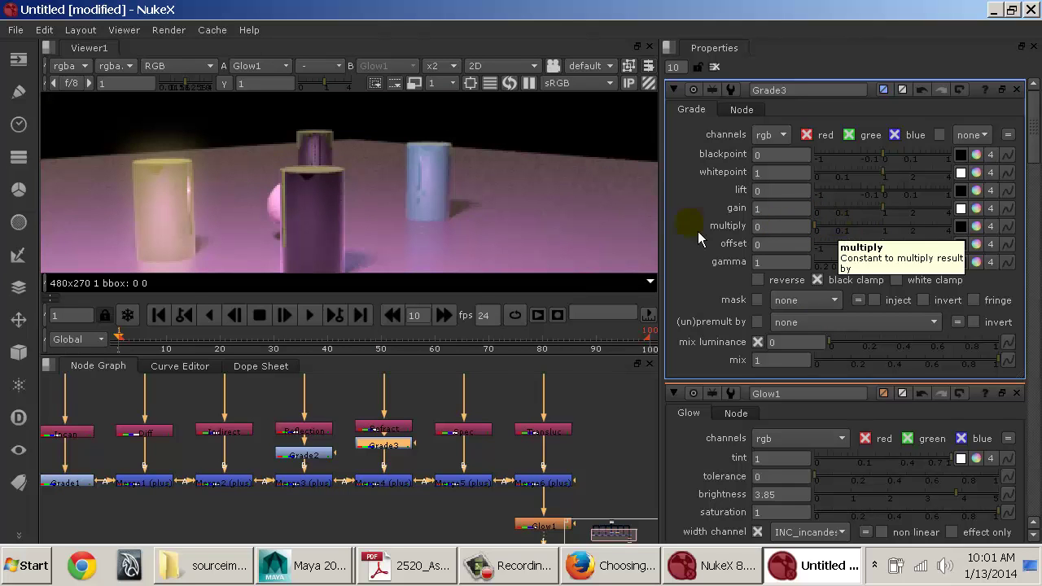
pyautogui.moveTo(475, 222); pyautogui.dragTo(465, 185, button='middle')
pyautogui.press('a')
pyautogui.press('a')
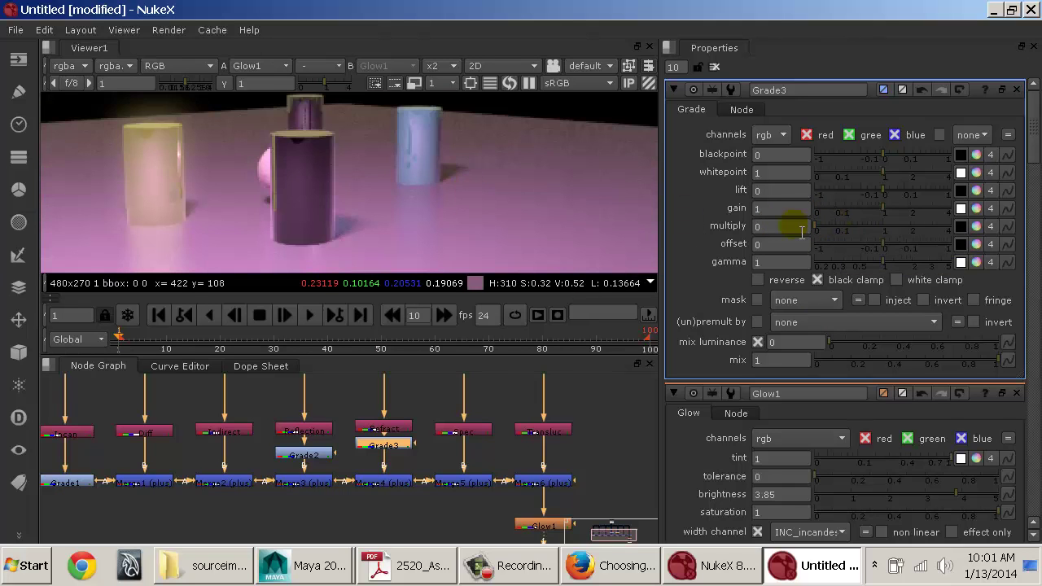
pyautogui.moveTo(856, 231); pyautogui.dragTo(890, 234)
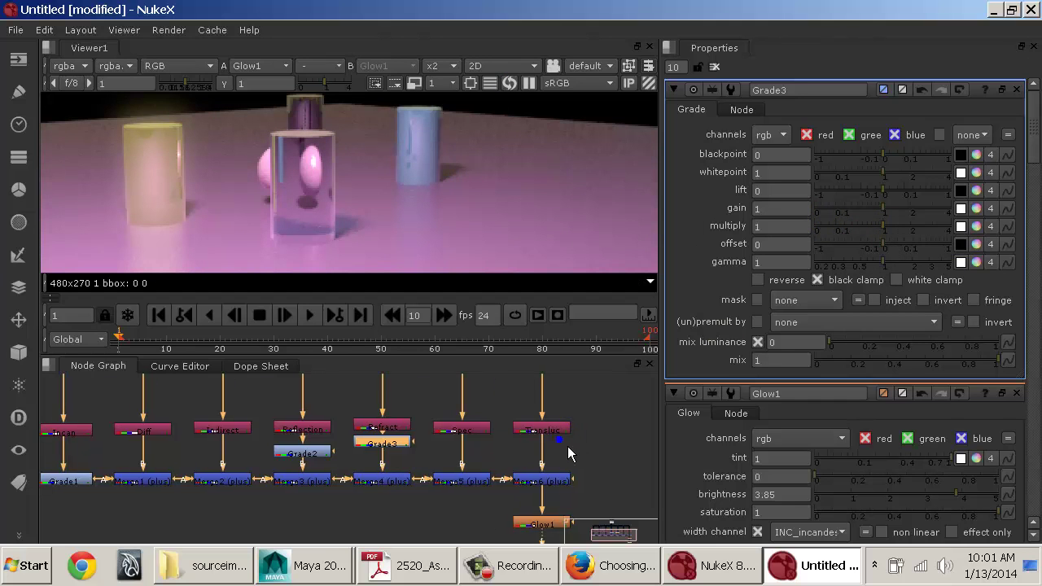
# Step: Switch to Maya to look at the original image in Render View, and return to the NukeX composite
pyautogui.scroll(-4, 566, 419)
pyautogui.scroll(4, 471, 423)
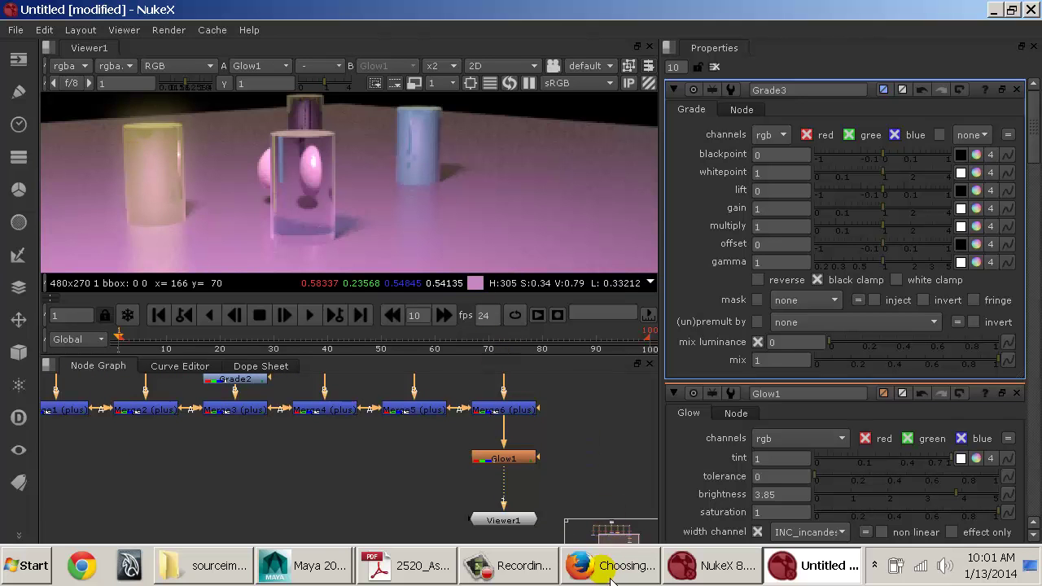
pyautogui.moveTo(312, 554)
pyautogui.click(308, 525)
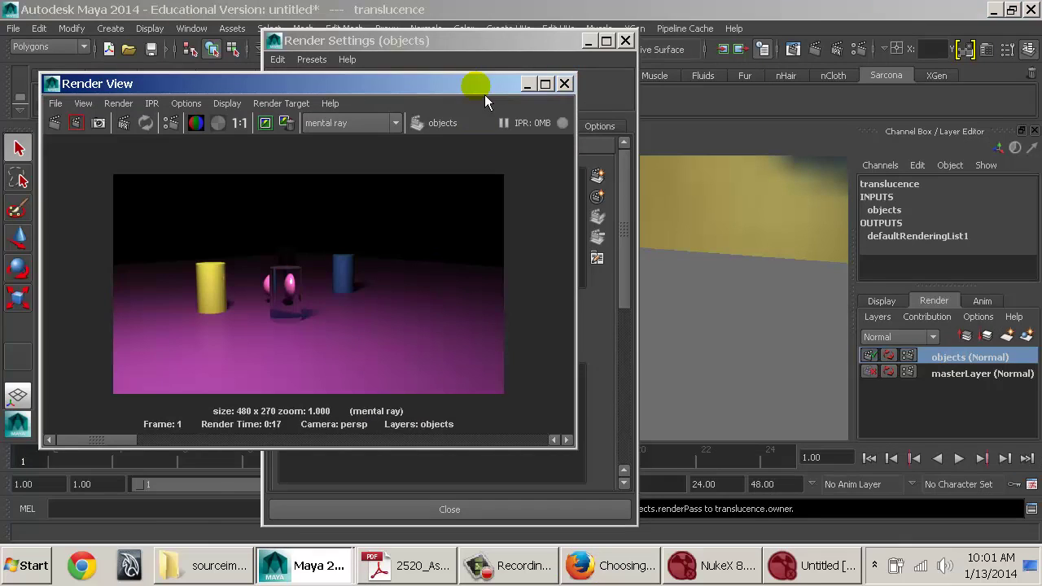
pyautogui.click(291, 285)
pyautogui.hotkey('alt', 'Tab')
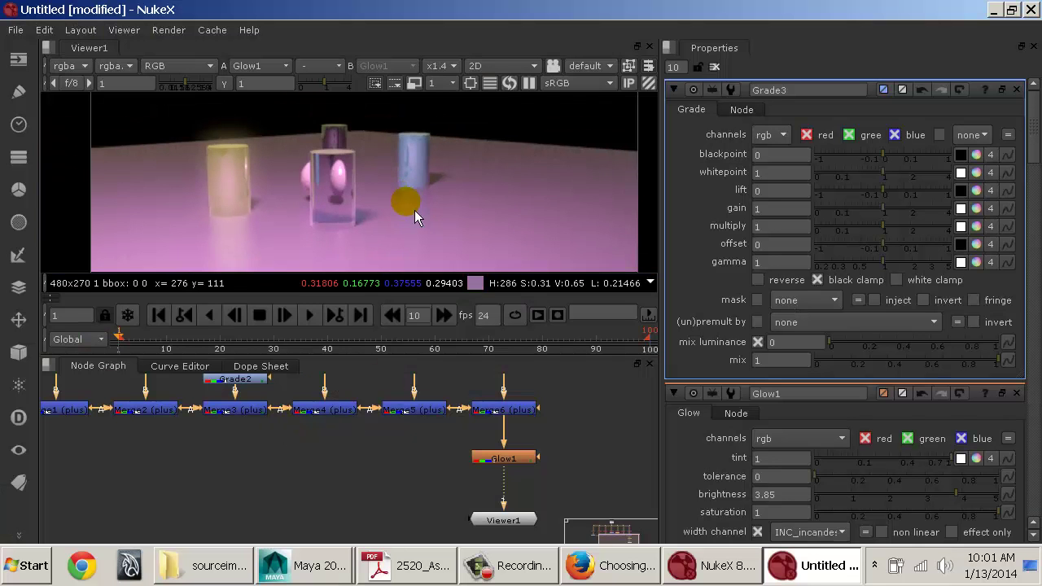
# Step: Display Read1 in the viewer, compare it with Maya's Render View, and open Read1's properties to check its colorspace
pyautogui.moveTo(389, 435); pyautogui.dragTo(391, 544, button='middle')
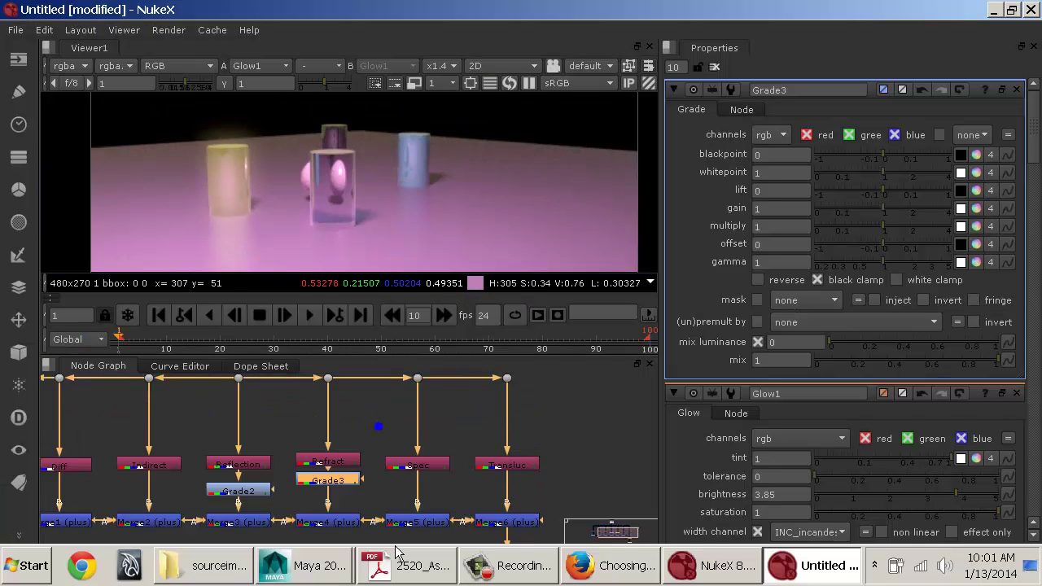
pyautogui.moveTo(373, 470); pyautogui.dragTo(416, 551, button='middle')
pyautogui.click(293, 419)
pyautogui.press('1')
pyautogui.hotkey('alt', 'Tab')
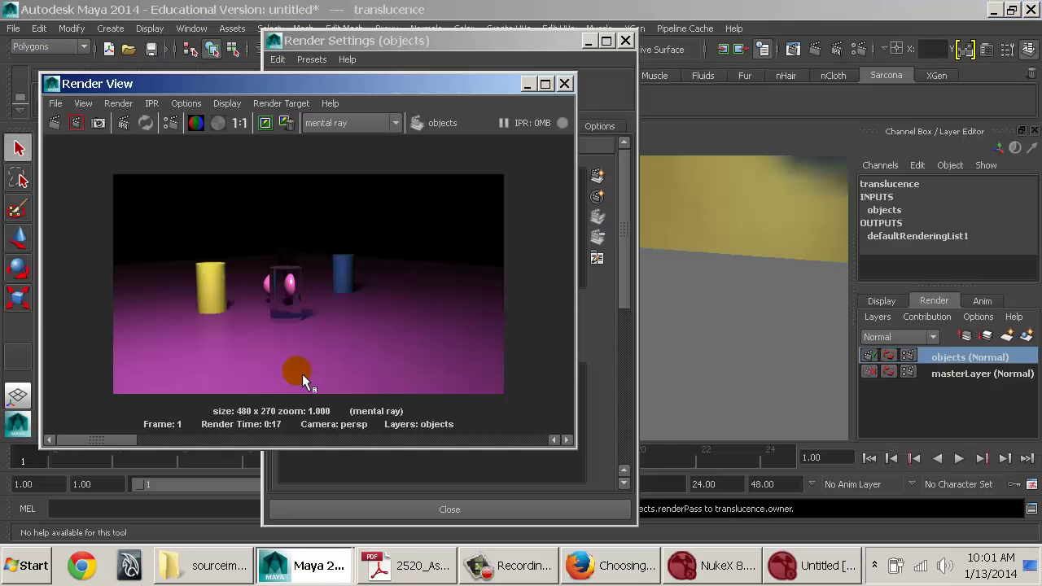
pyautogui.hotkey('alt', 'Tab')
pyautogui.scroll(-3, 323, 232)
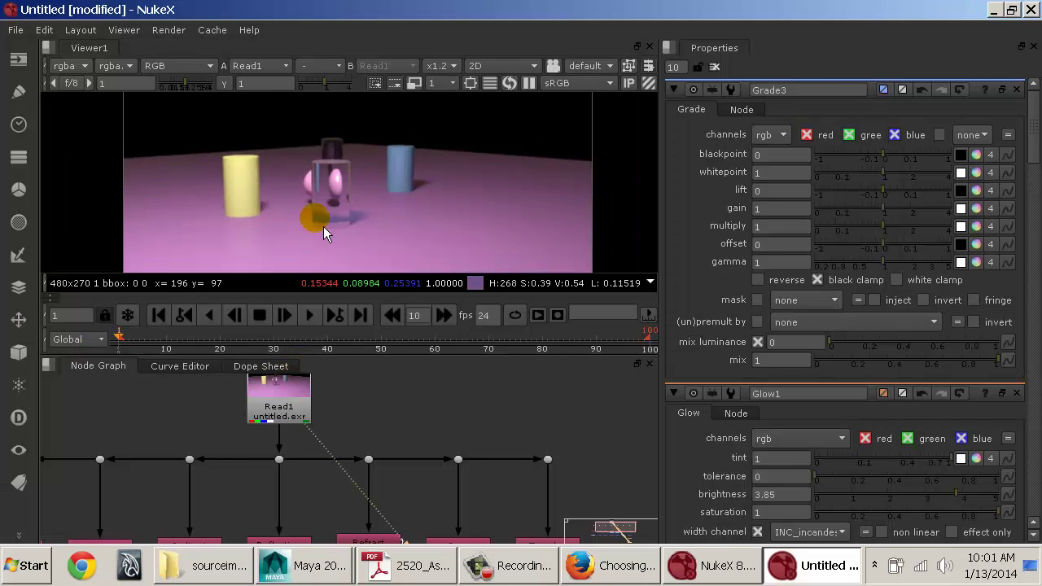
pyautogui.scroll(-2, 324, 226)
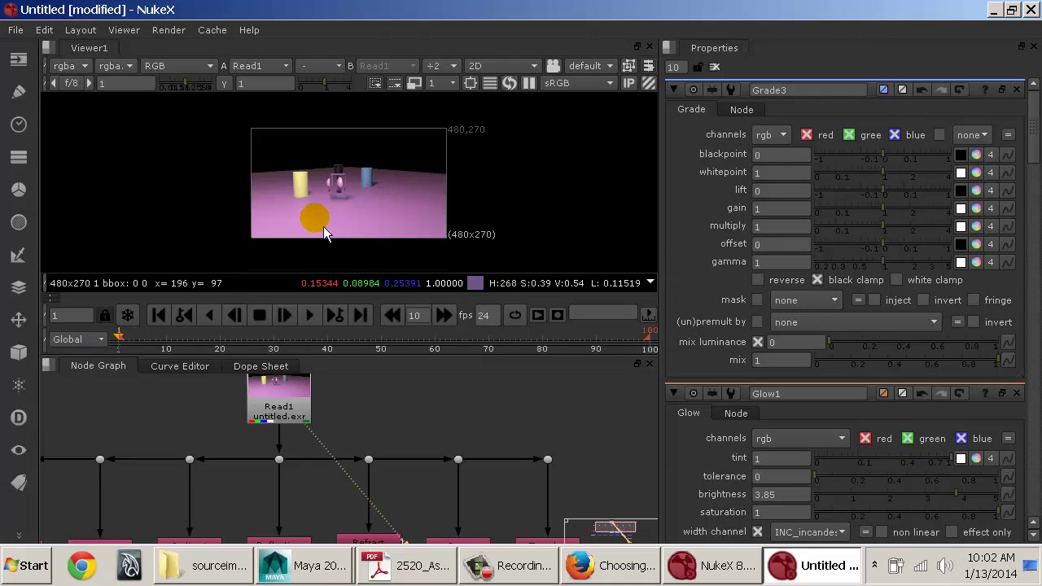
pyautogui.click(297, 388)
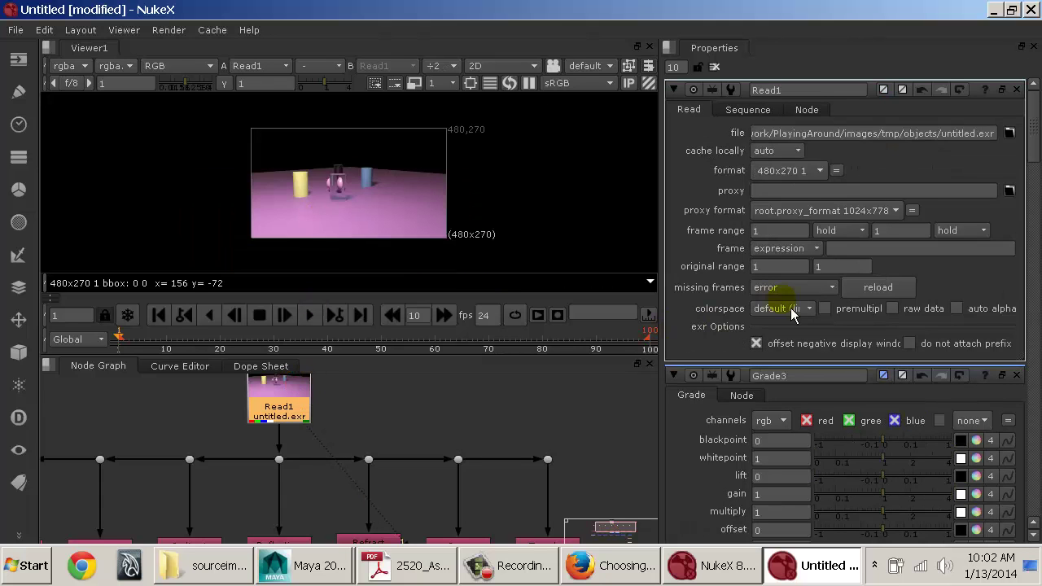
# Step: Switch to Maya, set the Render View's Image Color Profile to Linear sRGB, and return to NukeX
pyautogui.hotkey('alt', 'Tab')
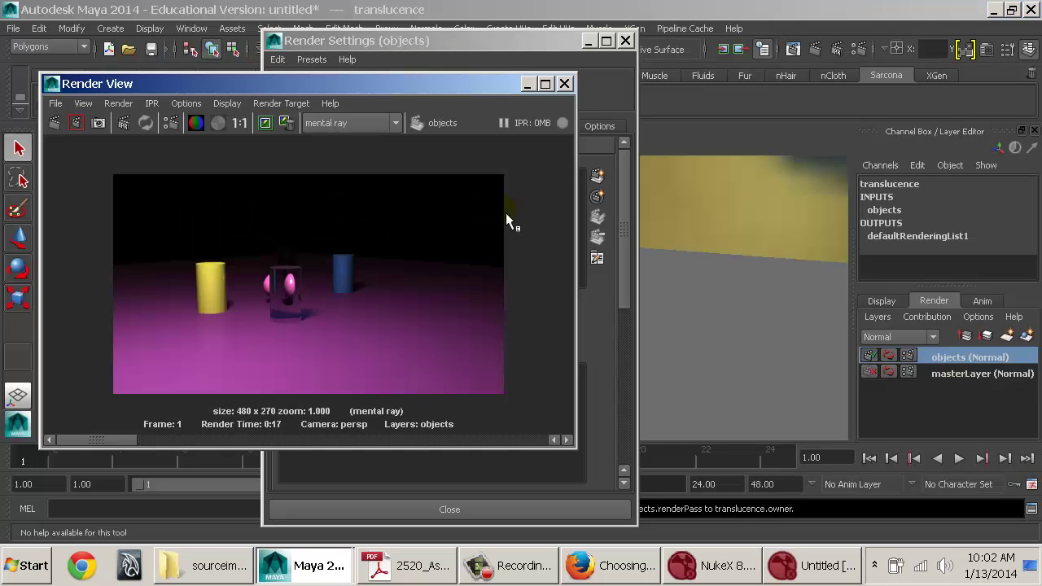
pyautogui.click(220, 103)
pyautogui.click(285, 257)
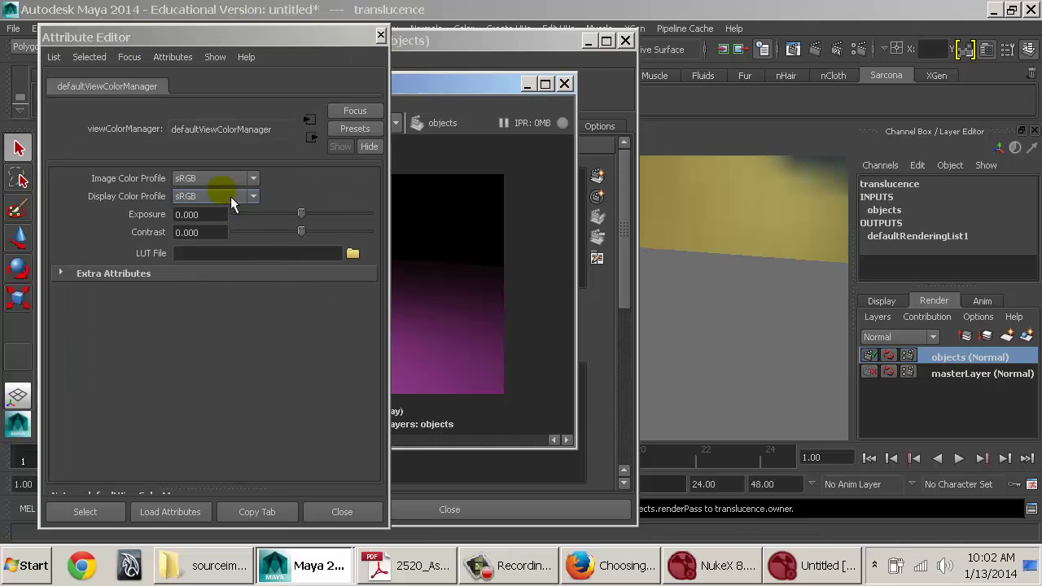
pyautogui.moveTo(244, 37); pyautogui.dragTo(694, 44)
pyautogui.click(663, 187)
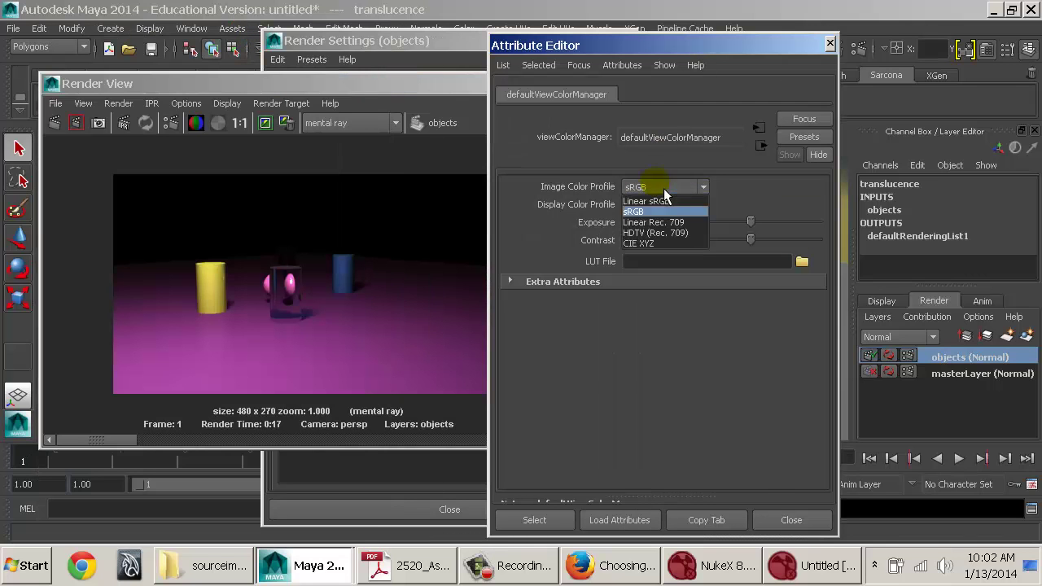
pyautogui.click(662, 204)
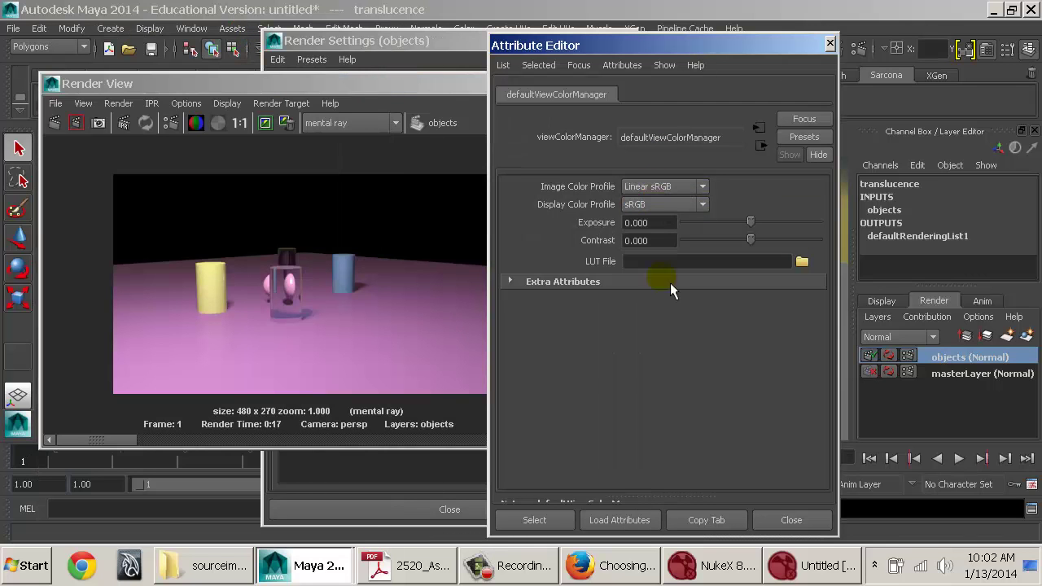
pyautogui.click(791, 520)
pyautogui.hotkey('alt', 'Tab')
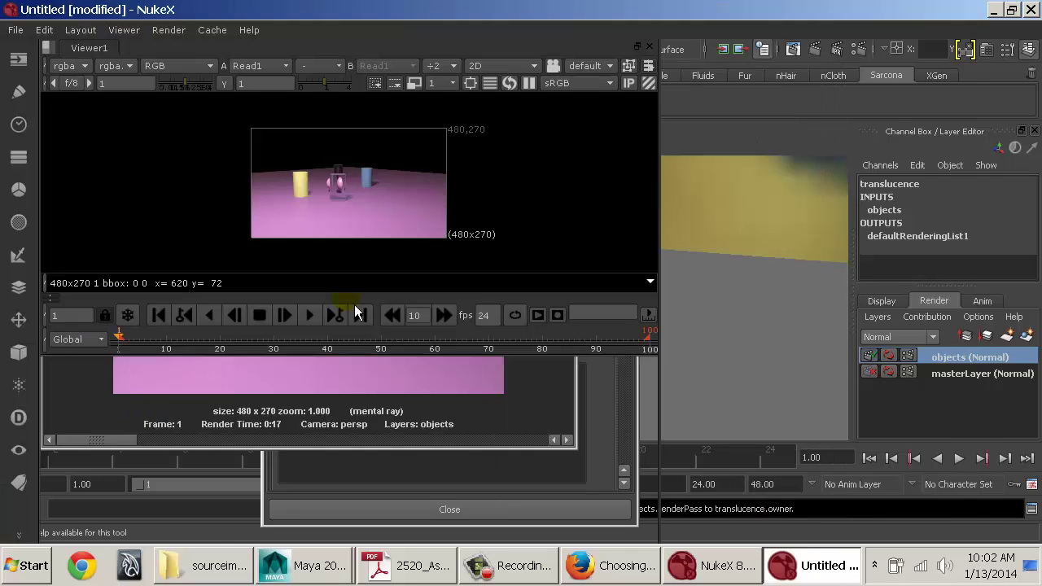
# Step: Display the Glow1 result in the viewer and compare it with the image in Maya's Render View, finishing in Maya
pyautogui.moveTo(432, 506); pyautogui.dragTo(414, 441, button='middle')
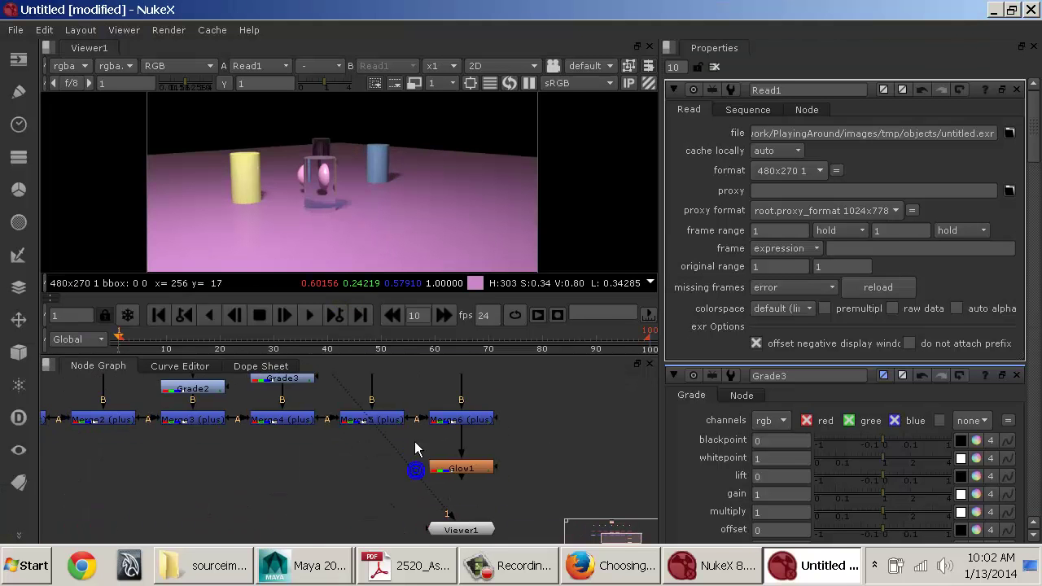
pyautogui.click(453, 470)
pyautogui.press('1')
pyautogui.hotkey('alt', 'Tab')
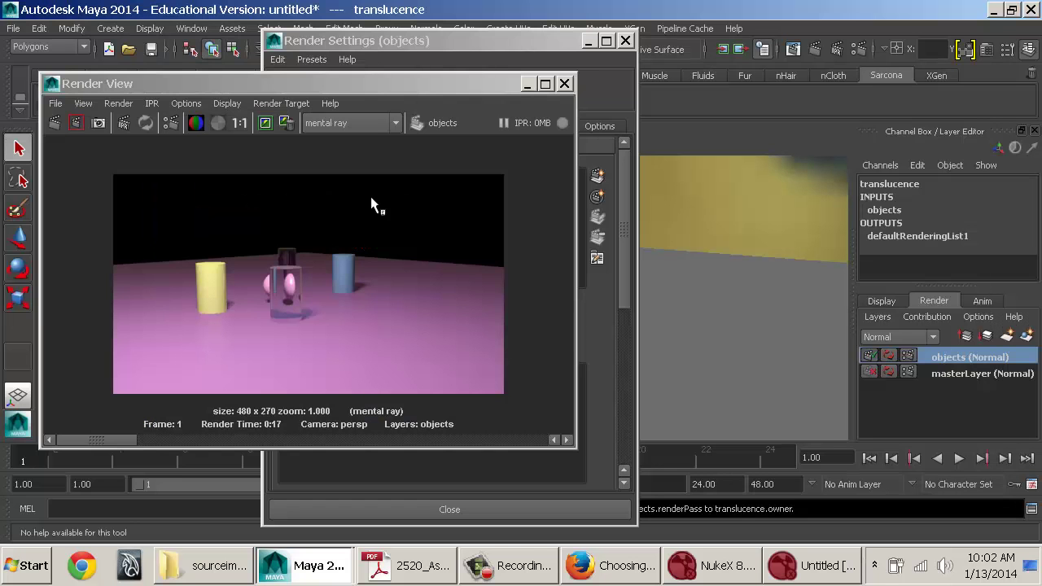
pyautogui.hotkey('alt', 'Tab')
pyautogui.hotkey('alt', 'Tab')
pyautogui.hotkey('alt', 'Tab')
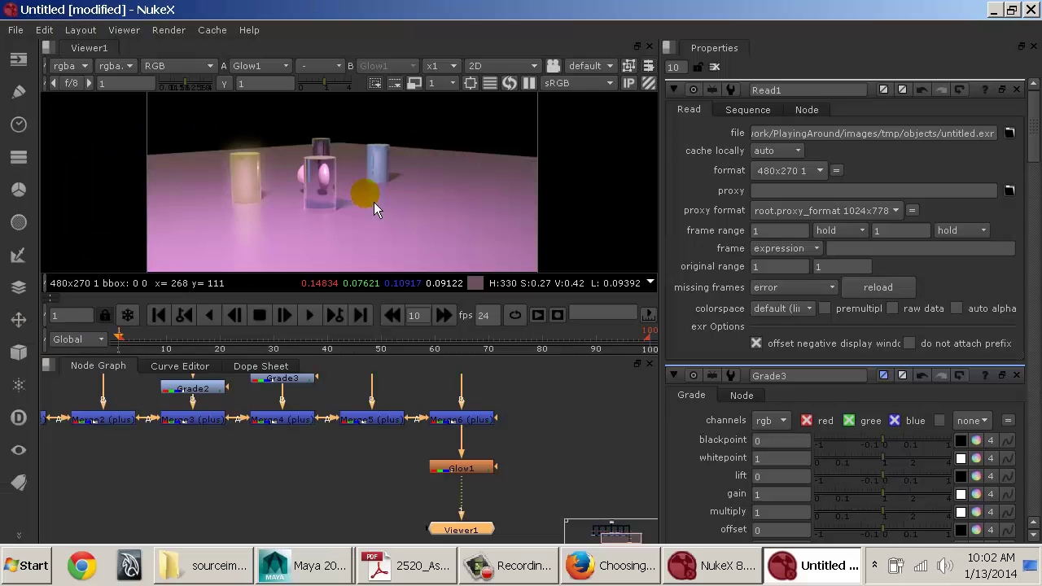
pyautogui.hotkey('alt', 'Tab')
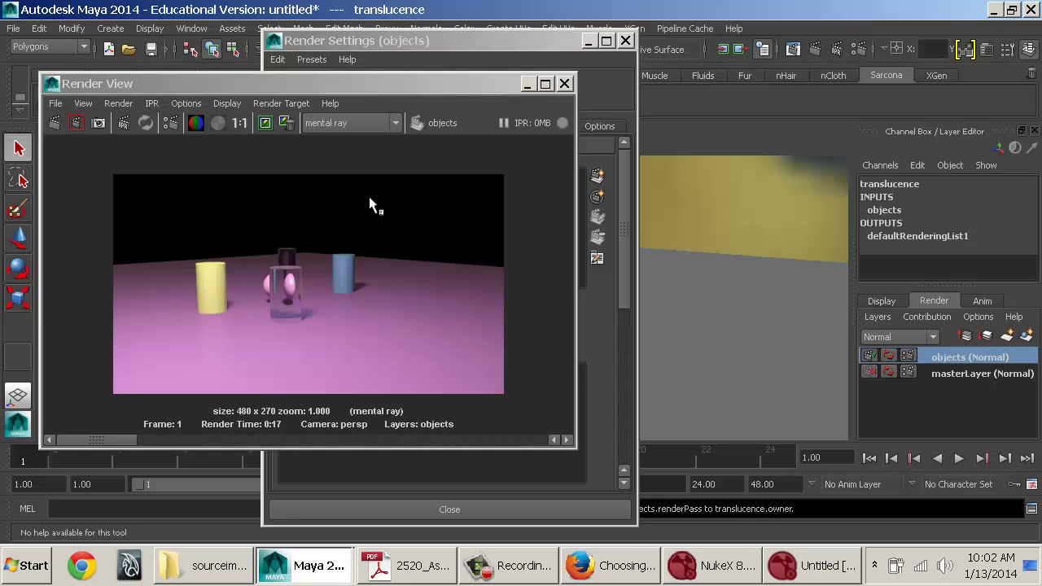
# Step: Open the Create Render Passes dialog from the render settings, select the Ambient Occlusion pass, and look through the available pass types
pyautogui.click(582, 96)
pyautogui.click(348, 127)
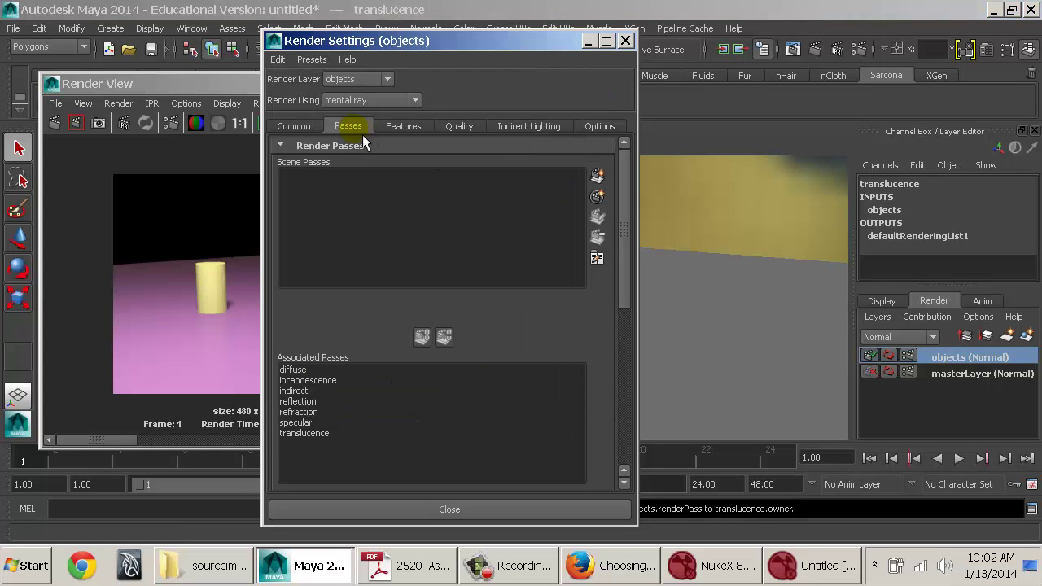
pyautogui.click(599, 178)
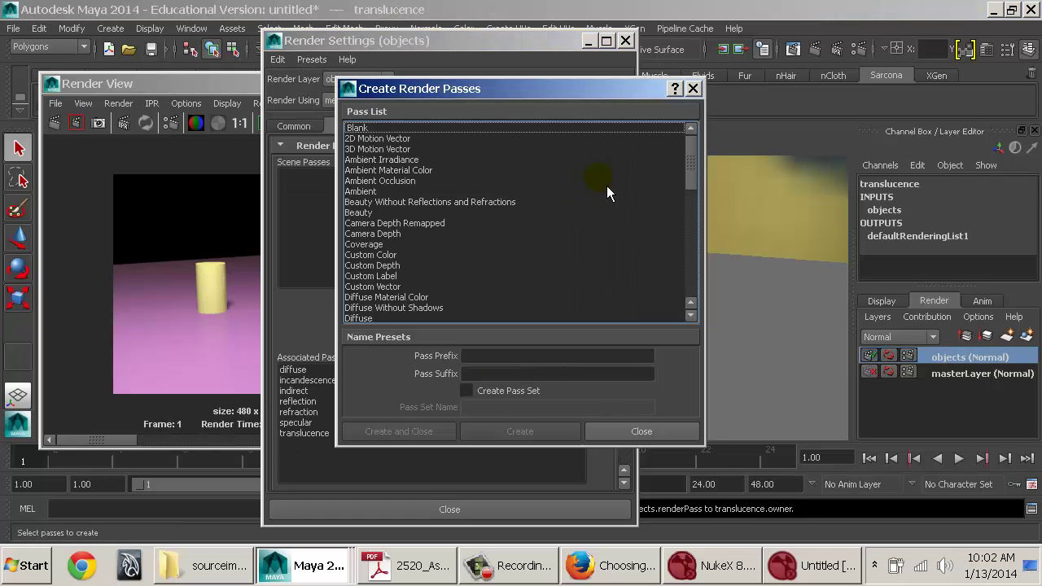
pyautogui.click(415, 183)
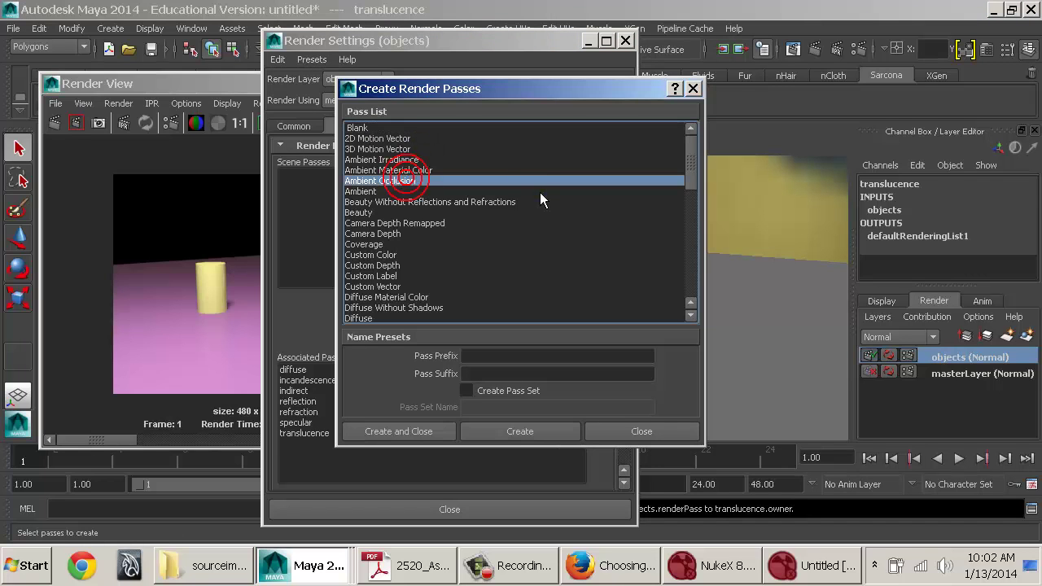
pyautogui.scroll(-3, 462, 279)
pyautogui.scroll(-1, 432, 280)
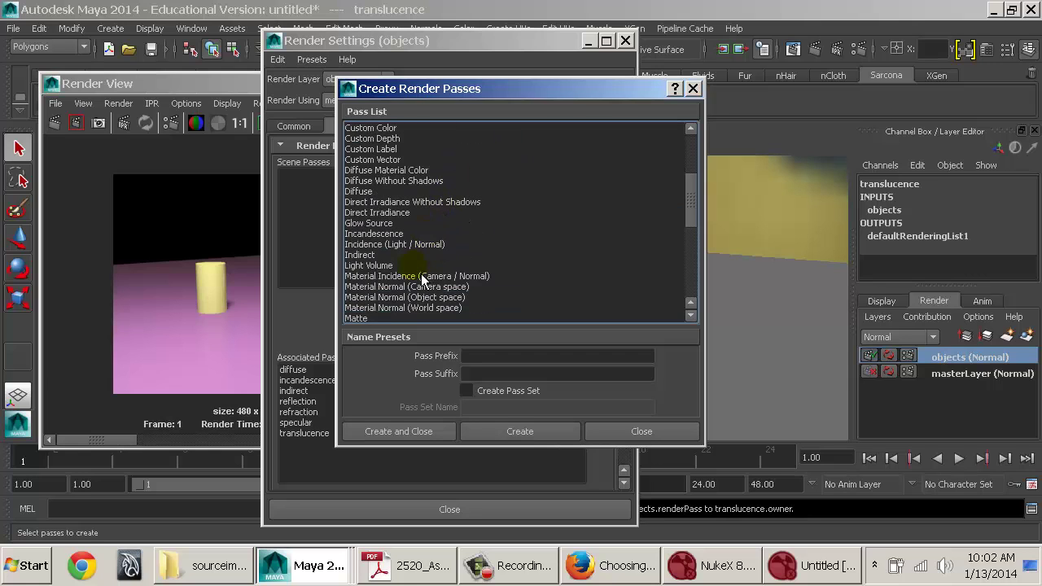
pyautogui.scroll(-4, 390, 195)
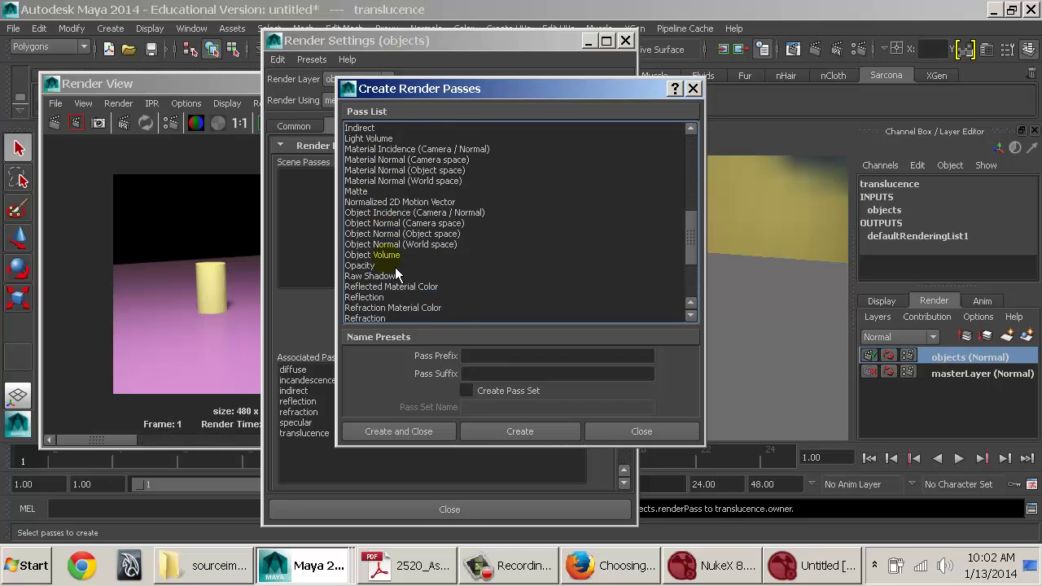
pyautogui.scroll(5, 395, 269)
pyautogui.scroll(3, 395, 269)
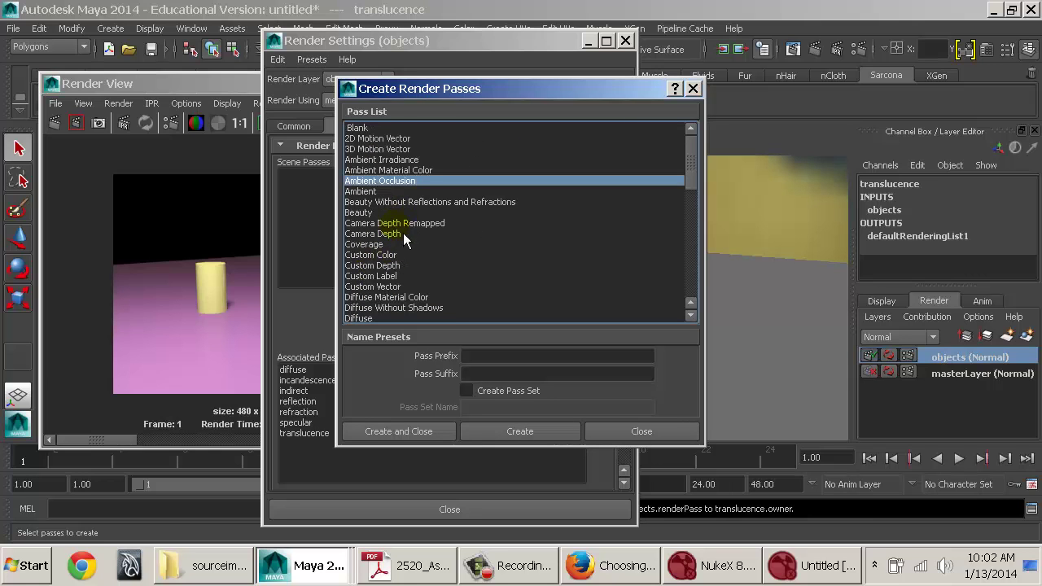
# Step: Create the Ambient Occlusion, Camera Depth Remapped and Camera Depth render passes and associate them with the objects render layer
pyautogui.keyDown('ctrl'); pyautogui.click(394, 223); pyautogui.keyUp('ctrl')
pyautogui.keyDown('ctrl'); pyautogui.click(403, 234); pyautogui.keyUp('ctrl')
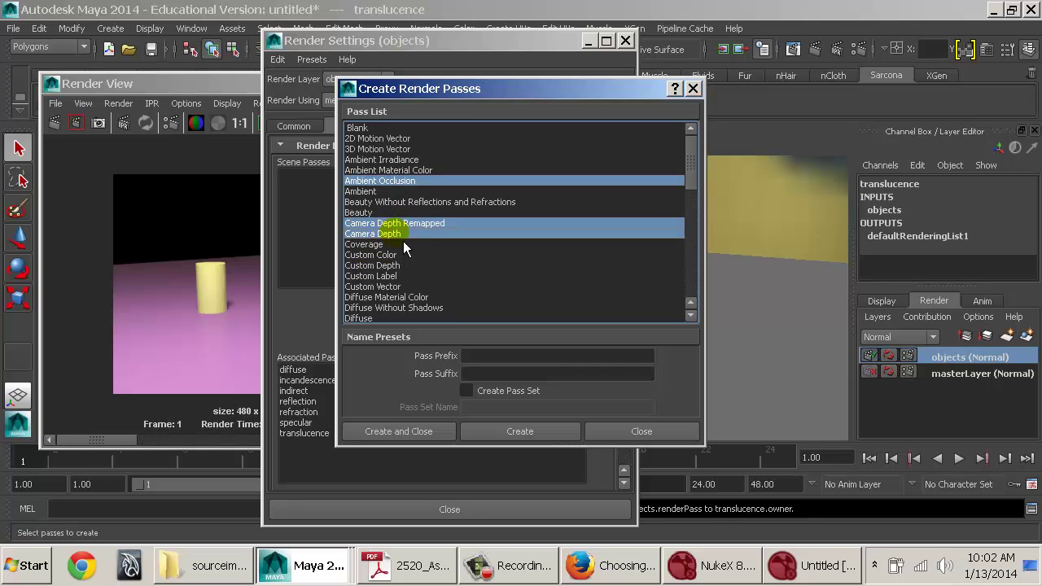
pyautogui.click(407, 433)
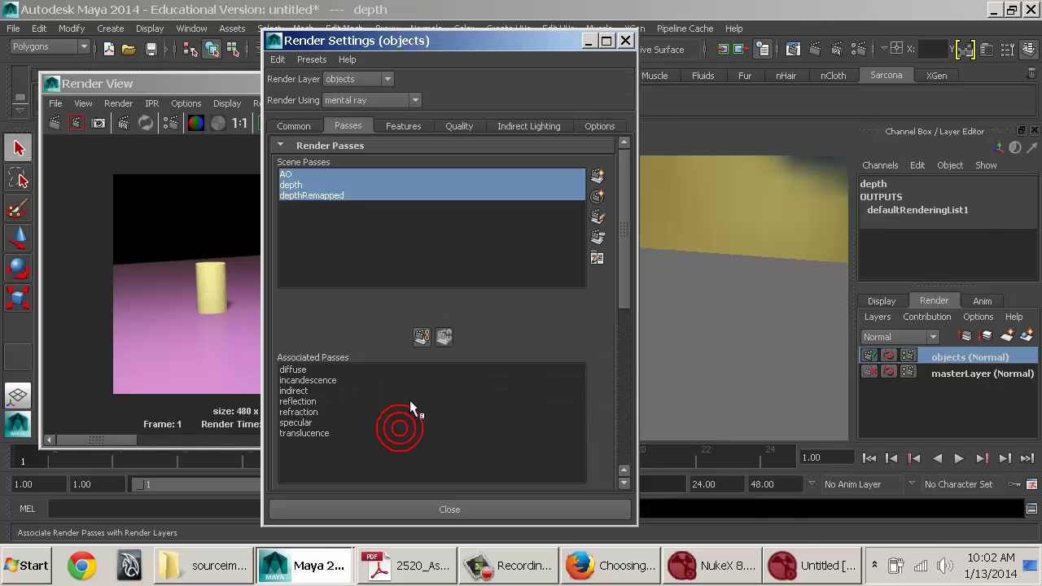
pyautogui.click(422, 336)
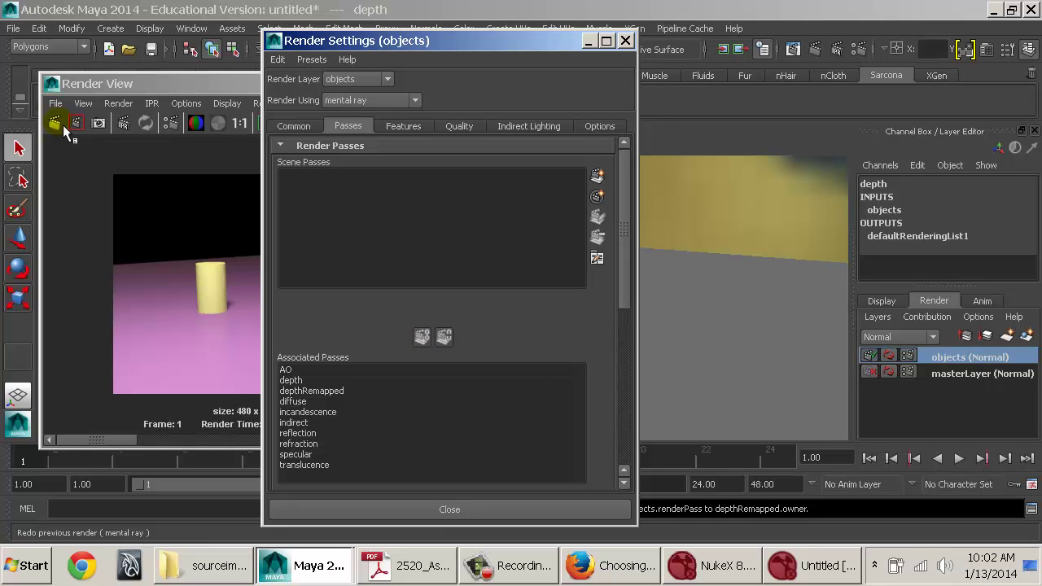
# Step: Set the Intensity to 1 on the mia_light_surface1 node feeding the Additional Color of the pCylinder4 material
pyautogui.moveTo(124, 90); pyautogui.dragTo(461, 115)
pyautogui.click(230, 290)
pyautogui.hotkey('ctrl', 'a')
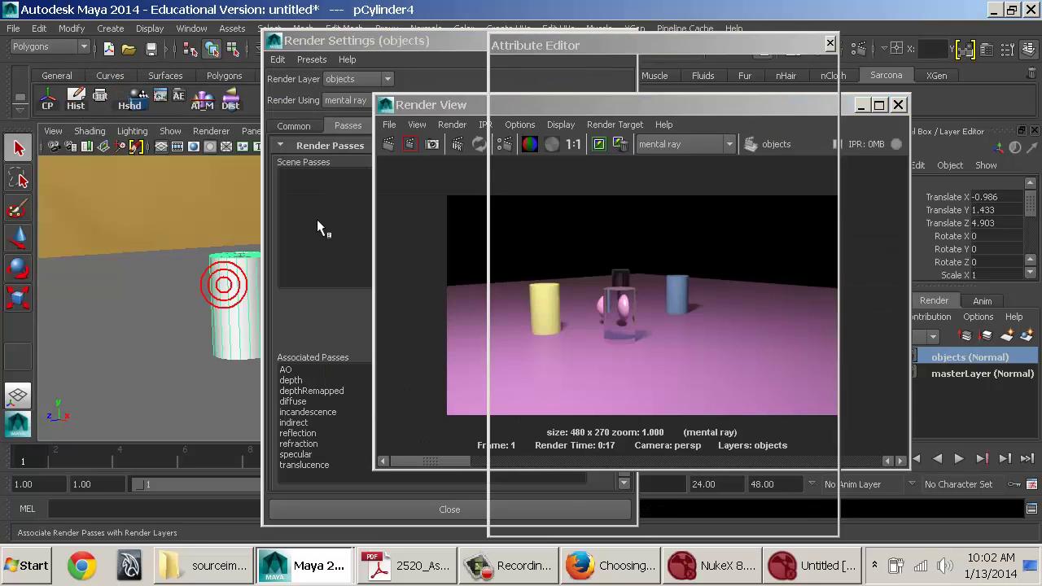
pyautogui.click(801, 276)
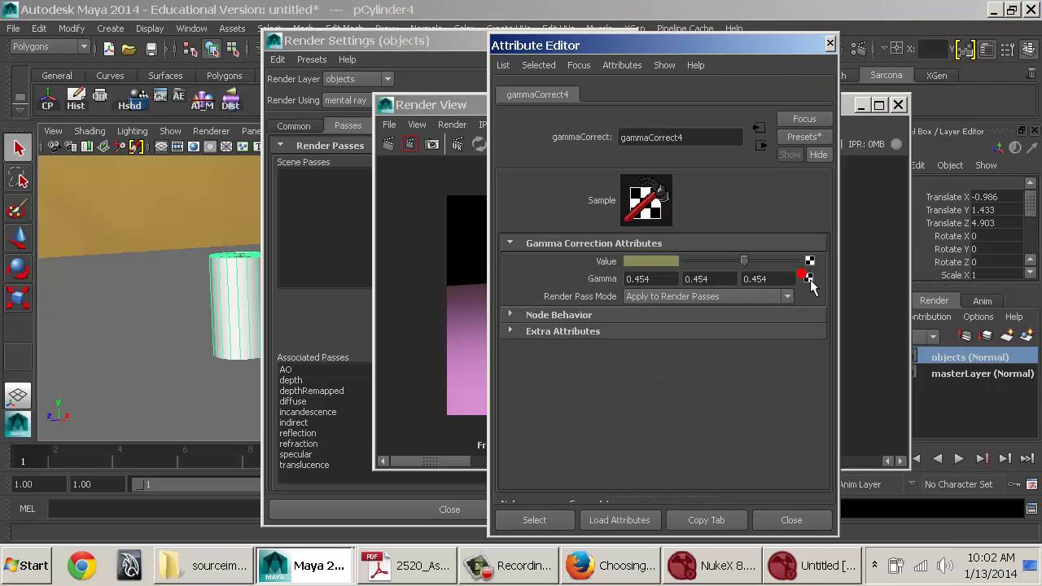
pyautogui.click(763, 146)
pyautogui.scroll(-5, 802, 406)
pyautogui.scroll(-3, 802, 406)
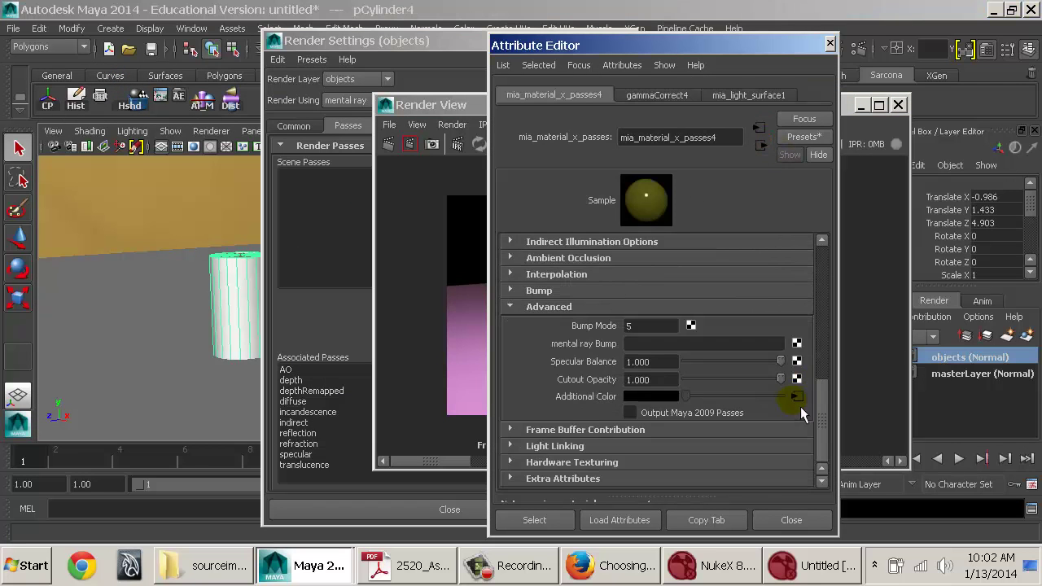
pyautogui.click(797, 398)
pyautogui.moveTo(658, 280); pyautogui.dragTo(598, 285)
pyautogui.write('1')
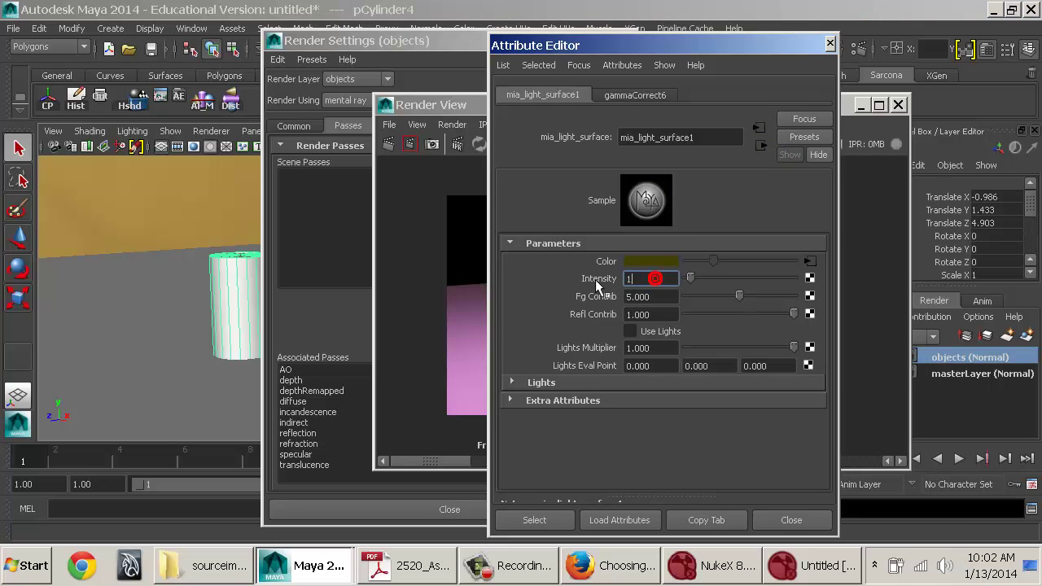
pyautogui.press('Return')
# Step: Re-render the objects layer and switch to NukeX to reload the updated untitled.exr in the Read1 node
pyautogui.moveTo(452, 105); pyautogui.dragTo(201, 112)
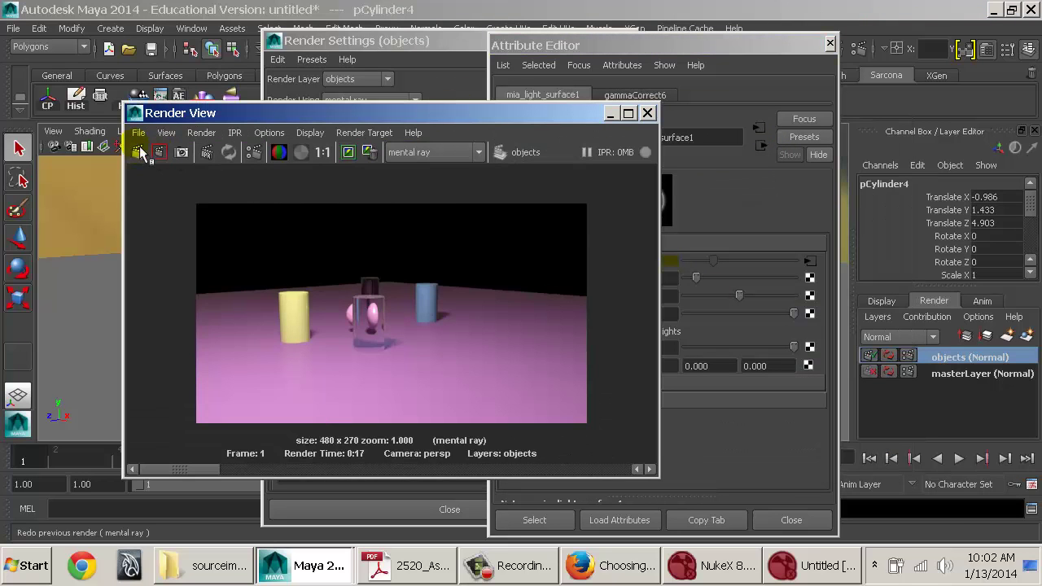
pyautogui.click(138, 153)
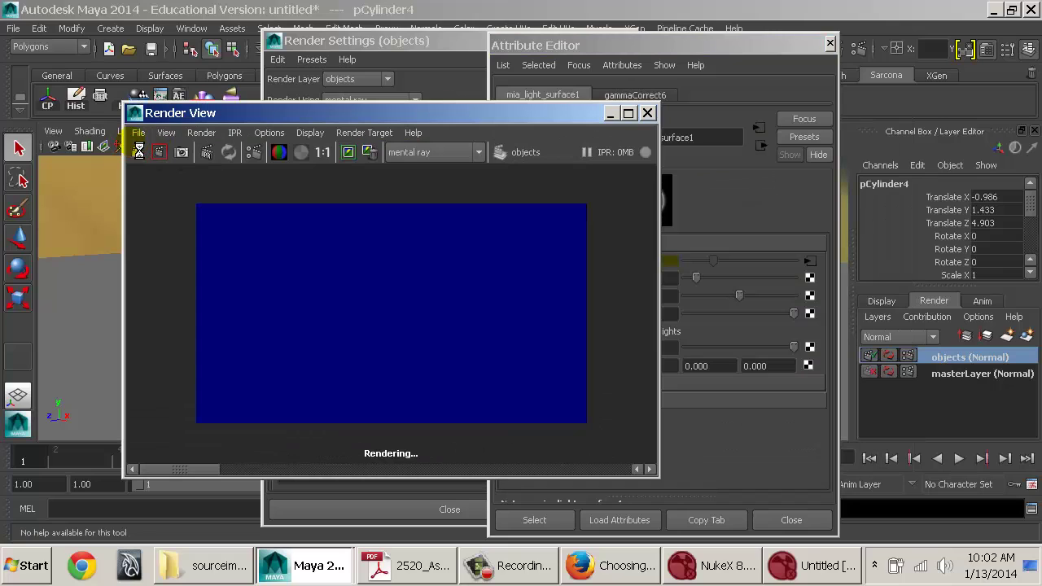
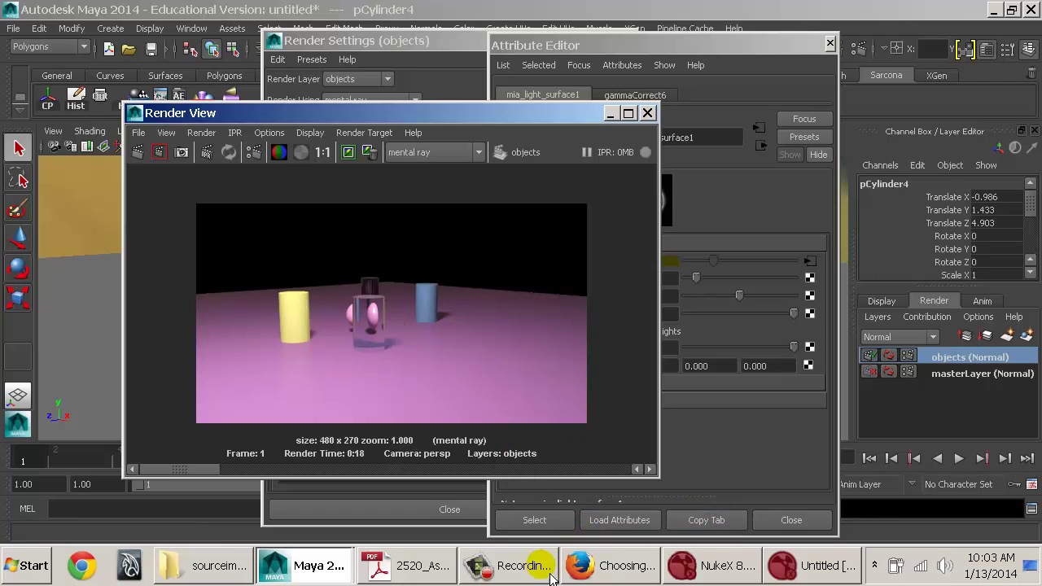
pyautogui.click(807, 565)
pyautogui.moveTo(502, 453); pyautogui.dragTo(520, 490, button='middle')
pyautogui.click(370, 432)
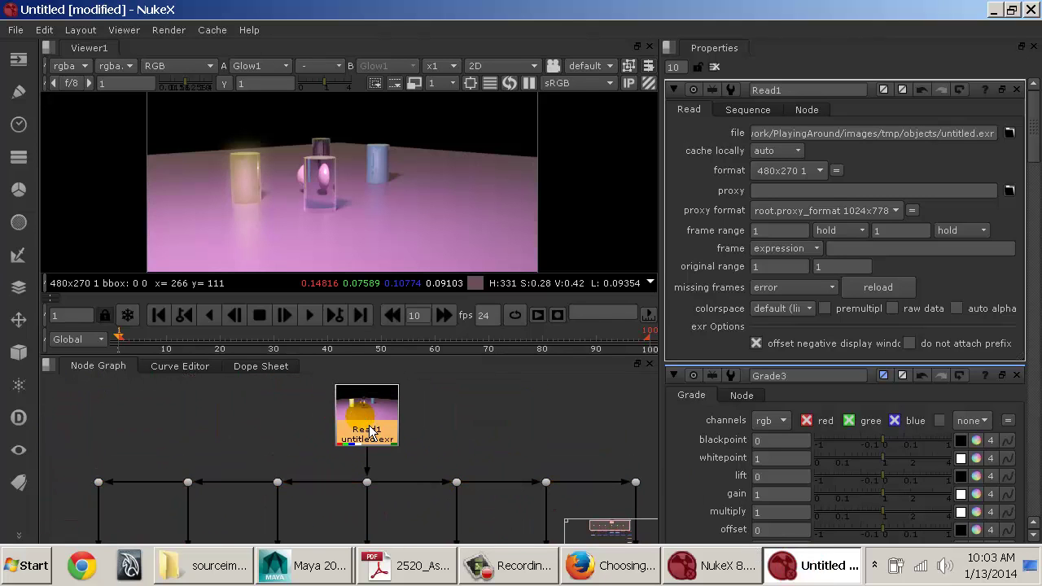
pyautogui.click(872, 288)
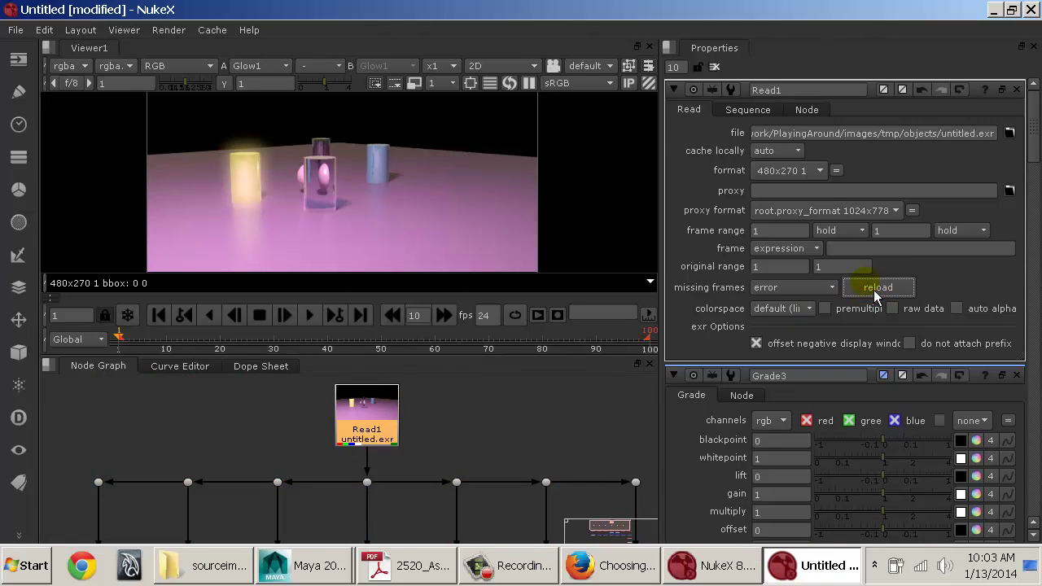
# Step: Offset the Glow1 node beside the merge chain and view the Merge6 output without the glow
pyautogui.click(326, 370)
pyautogui.scroll(-5, 346, 372)
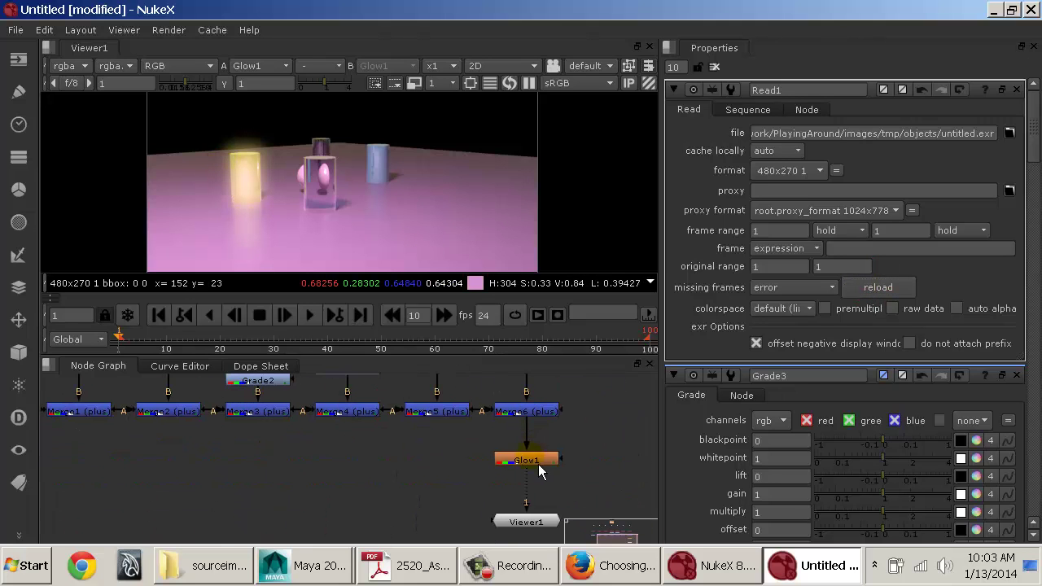
pyautogui.moveTo(539, 466)
pyautogui.mouseDown()
pyautogui.moveTo(613, 460)
pyautogui.moveTo(594, 463)
pyautogui.mouseUp()
pyautogui.click(539, 420)
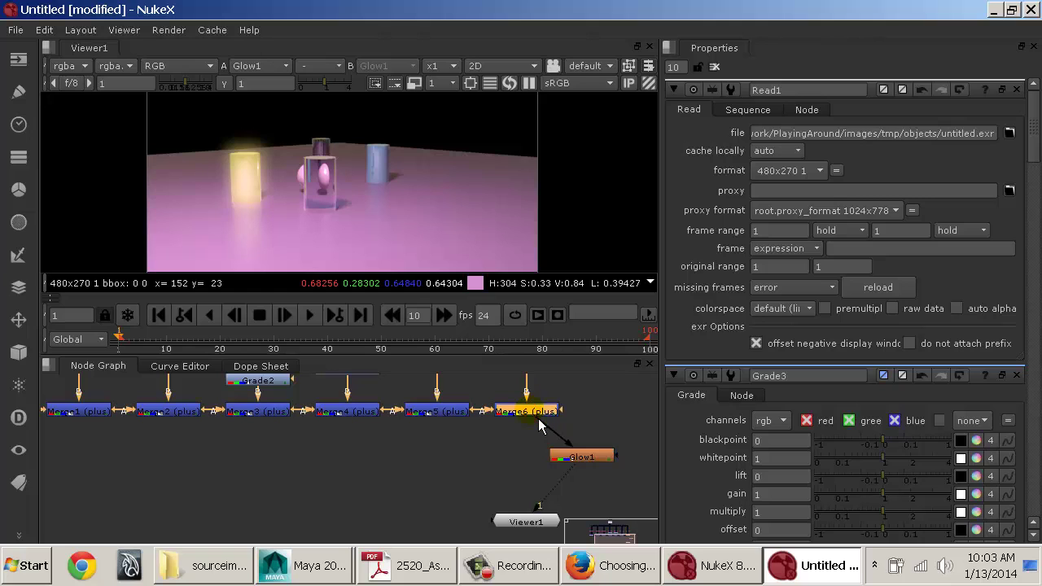
pyautogui.press('1')
# Step: Disable the grade node under the Incan shuffle and view the original Read1 render for comparison
pyautogui.moveTo(537, 422); pyautogui.dragTo(314, 502, button='middle')
pyautogui.click(180, 486)
pyautogui.press('d')
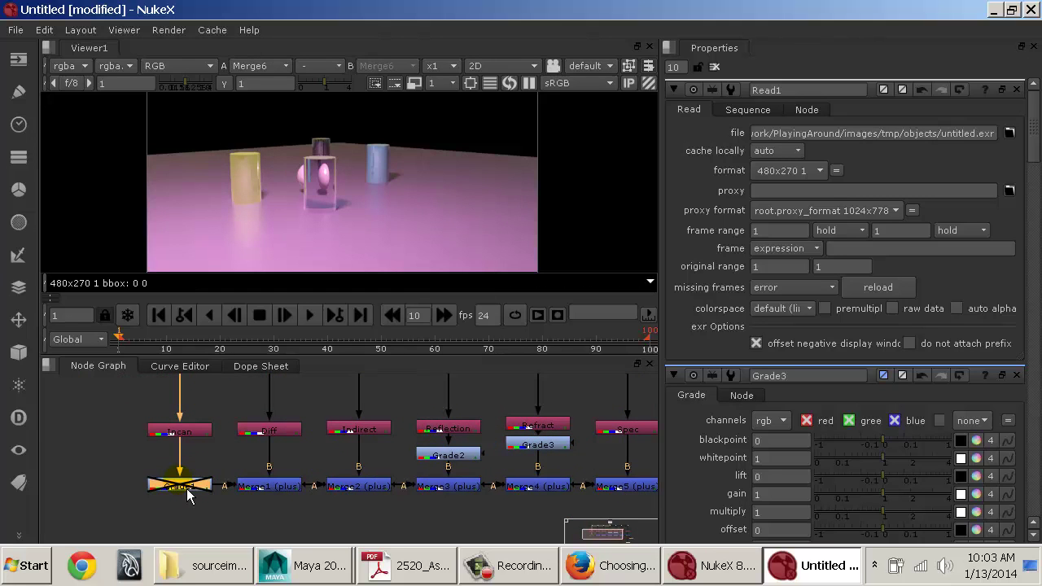
pyautogui.moveTo(477, 477); pyautogui.dragTo(400, 487, button='middle')
pyautogui.scroll(-4, 424, 446)
pyautogui.click(351, 389)
pyautogui.press('1')
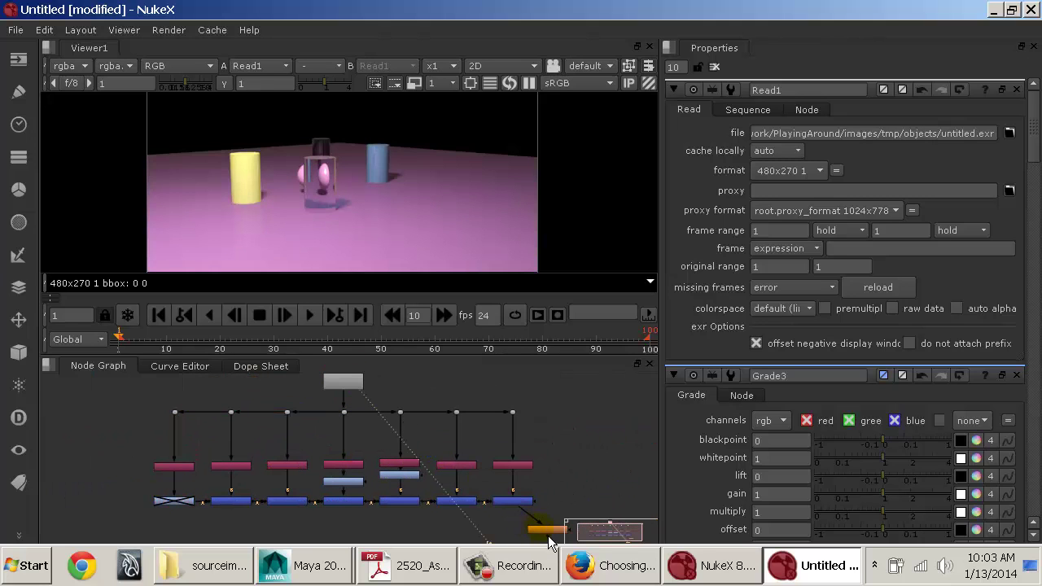
# Step: View the Glow1 output and disable the Grade2 and Grade3 nodes under the Reflection and Refract shuffles
pyautogui.click(549, 533)
pyautogui.click(399, 475)
pyautogui.press('d')
pyautogui.click(350, 482)
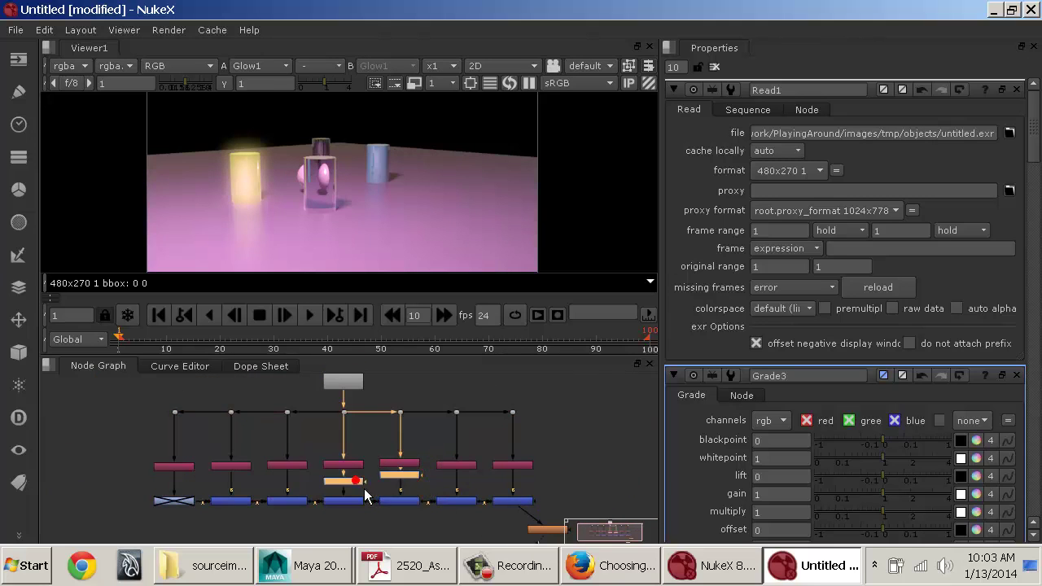
pyautogui.press('1')
pyautogui.moveTo(477, 491); pyautogui.dragTo(417, 445, button='middle')
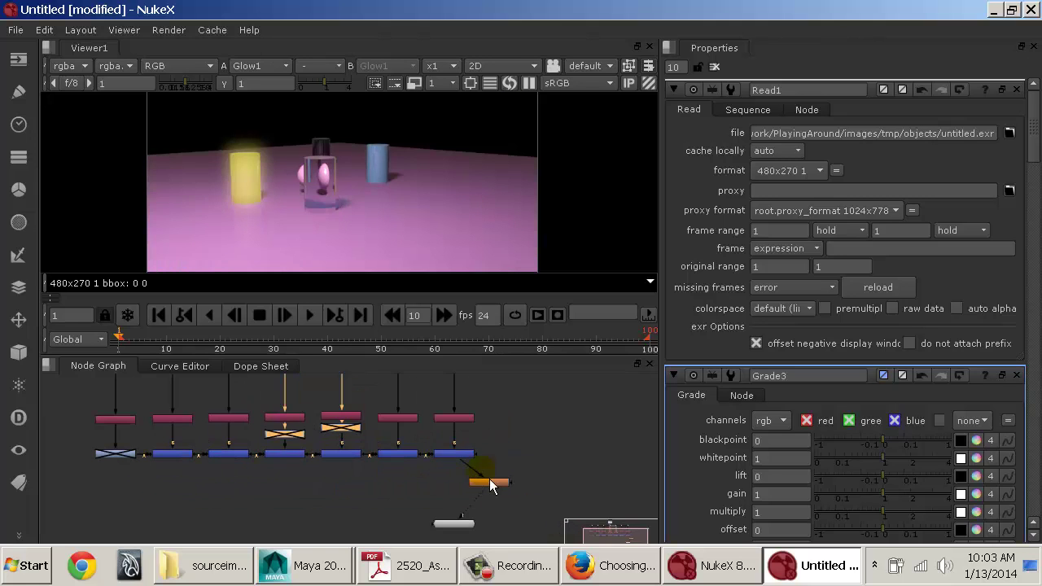
# Step: Compare the Merge6, Read1 and Glow1 outputs in the viewer with the grade nodes disabled
pyautogui.moveTo(486, 490); pyautogui.dragTo(461, 461)
pyautogui.moveTo(321, 442); pyautogui.dragTo(389, 498, button='middle')
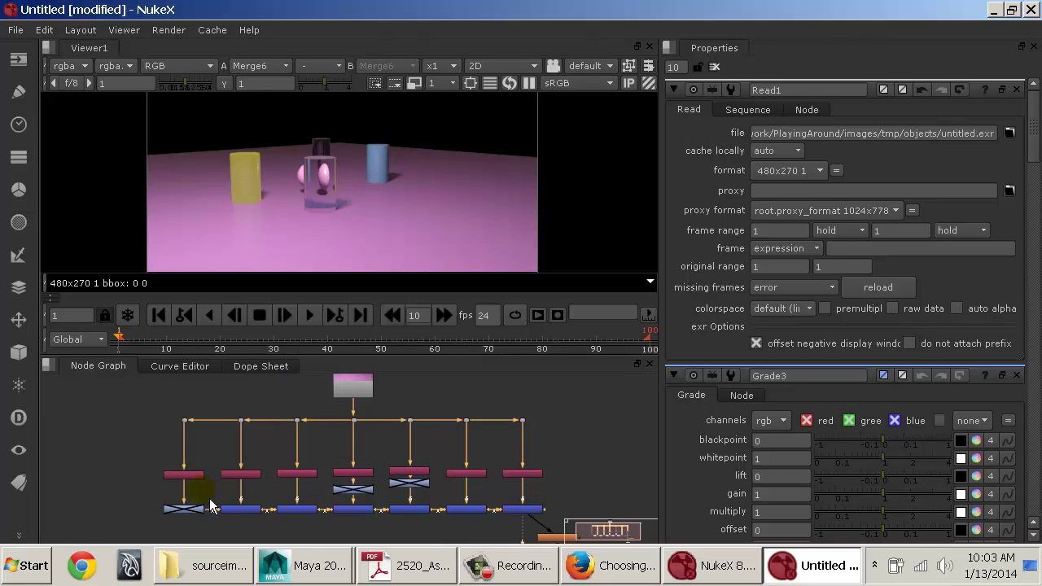
pyautogui.click(339, 397)
pyautogui.press('1')
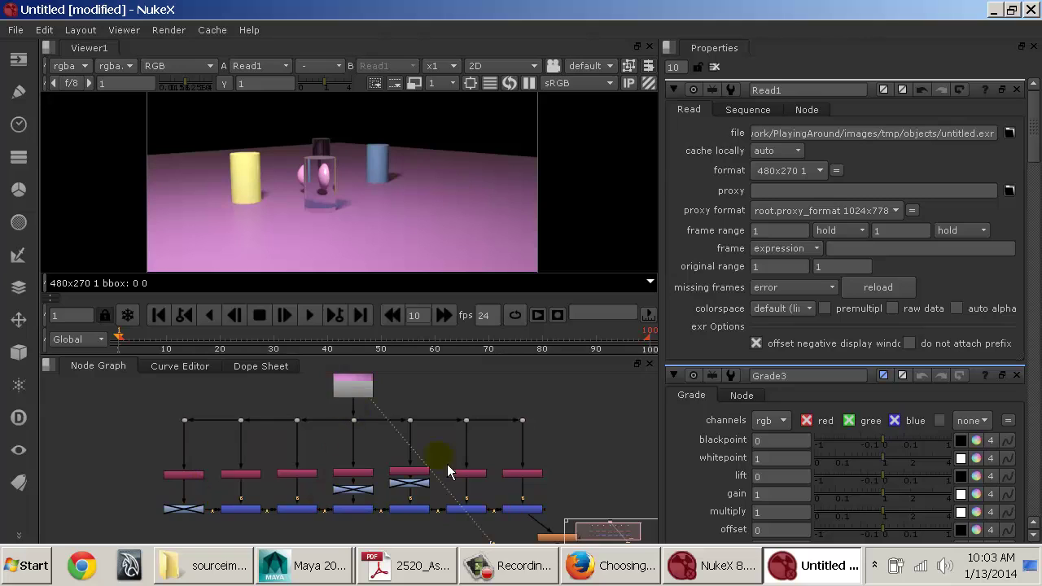
pyautogui.moveTo(448, 471); pyautogui.dragTo(398, 448, button='middle')
pyautogui.click(421, 443)
pyautogui.press('1')
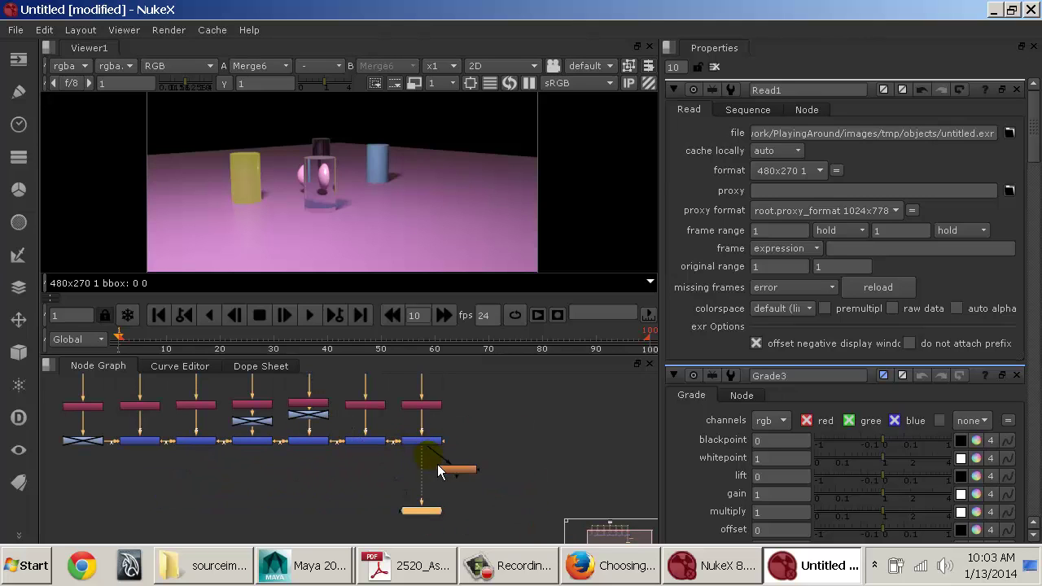
pyautogui.click(441, 476)
pyautogui.press('1')
# Step: Re-enable the three disabled grade nodes on the refraction, reflection and incandescence branches
pyautogui.click(322, 418)
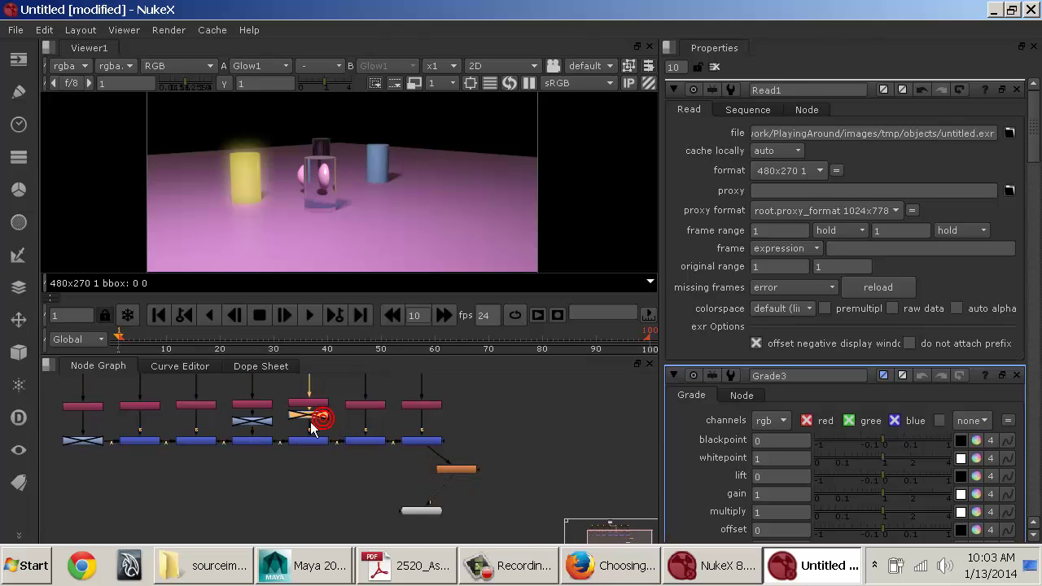
pyautogui.press('d')
pyautogui.click(271, 422)
pyautogui.press('d')
pyautogui.click(81, 440)
pyautogui.press('d')
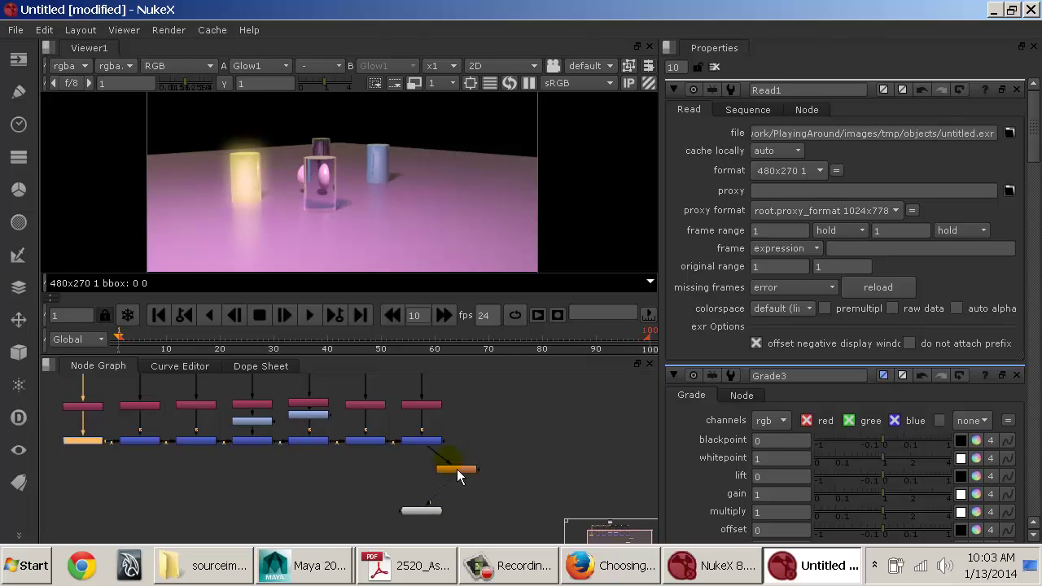
# Step: Realign Glow1 directly under Merge6 and move it farther down with Viewer1 to free space below the merge chain
pyautogui.moveTo(457, 469); pyautogui.dragTo(429, 487)
pyautogui.scroll(3, 454, 465)
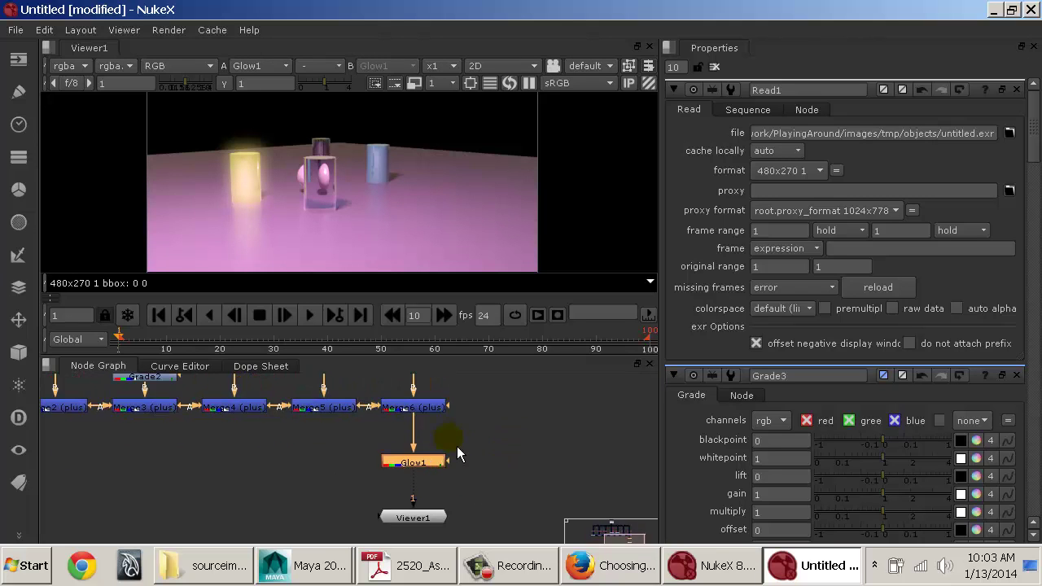
pyautogui.moveTo(493, 431); pyautogui.dragTo(491, 421, button='middle')
pyautogui.click(444, 490)
pyautogui.moveTo(460, 448); pyautogui.dragTo(452, 541)
pyautogui.moveTo(470, 456); pyautogui.dragTo(494, 487, button='middle')
pyautogui.scroll(-5, 494, 487)
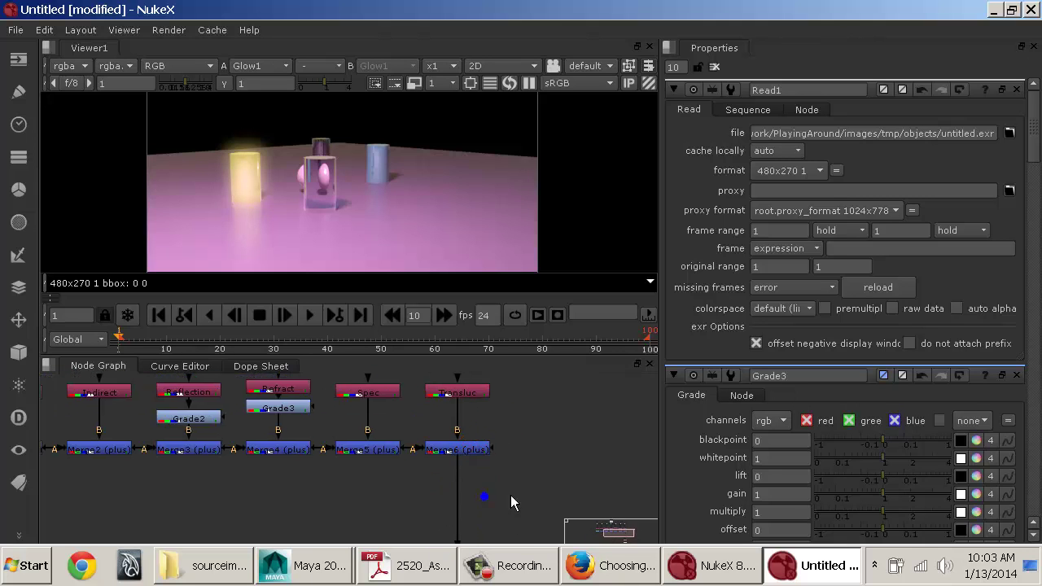
pyautogui.scroll(-1, 431, 491)
# Step: Add a Shuffle node in the empty area below the incandescence branch
pyautogui.moveTo(330, 482); pyautogui.dragTo(301, 425, button='middle')
pyautogui.press('Tab')
pyautogui.write('shuffle')
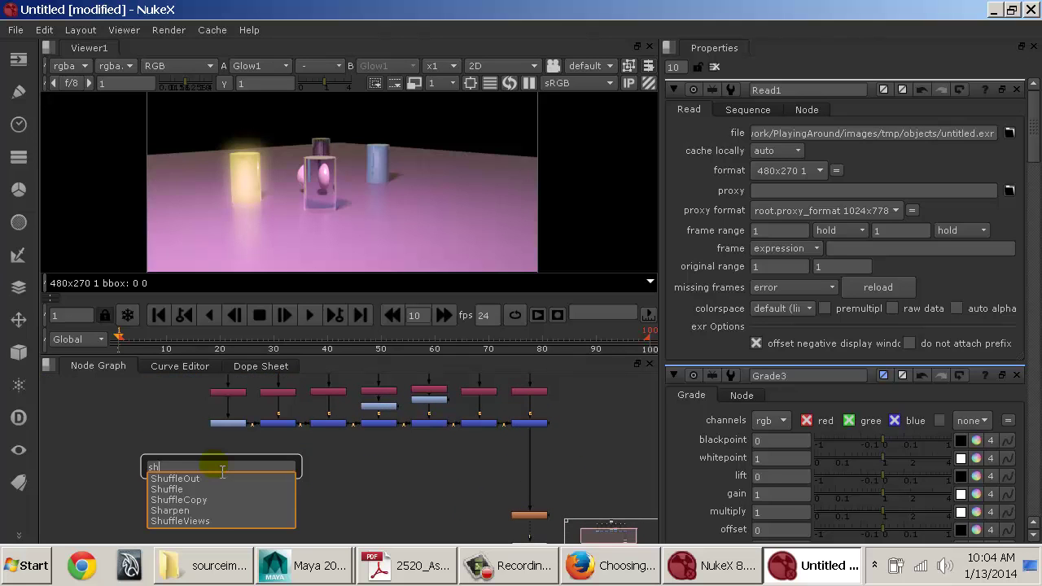
pyautogui.press('Return')
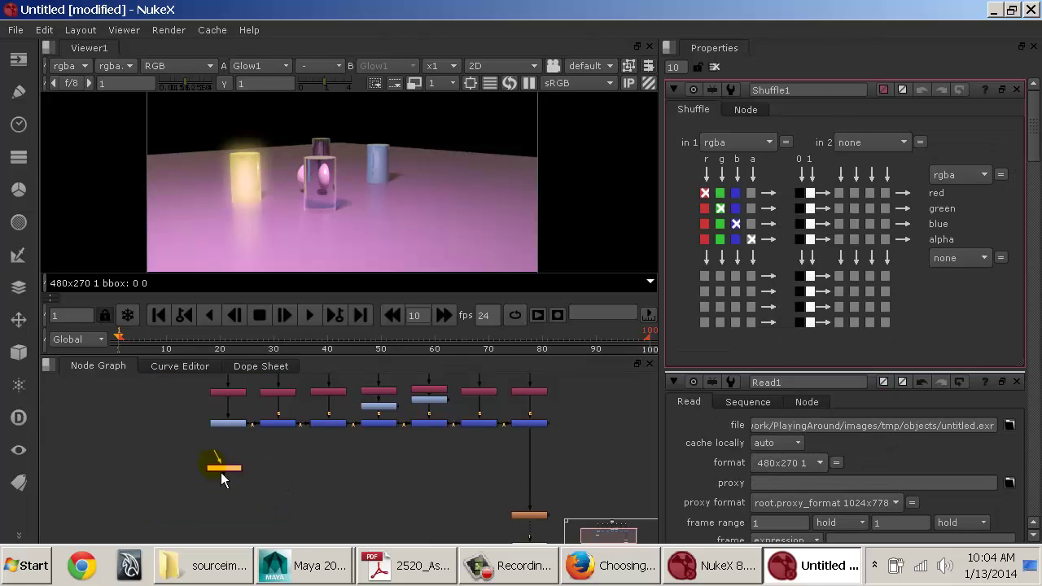
# Step: Connect the new Shuffle to the incandescence branch's upper dot and add a dot to route its input around the node tree
pyautogui.moveTo(281, 441); pyautogui.dragTo(325, 497, button='middle')
pyautogui.moveTo(269, 521); pyautogui.dragTo(279, 414)
pyautogui.moveTo(270, 523); pyautogui.dragTo(184, 515)
pyautogui.keyDown('ctrl'); pyautogui.moveTo(224, 449); pyautogui.dragTo(222, 398); pyautogui.keyUp('ctrl')
pyautogui.moveTo(173, 500); pyautogui.dragTo(227, 535)
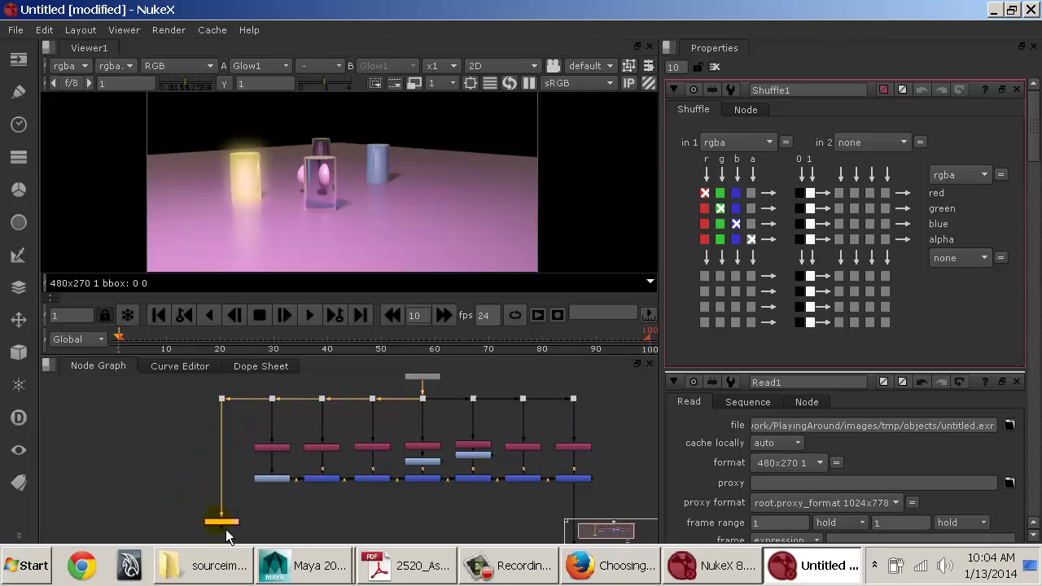
pyautogui.moveTo(286, 502); pyautogui.dragTo(268, 454, button='middle')
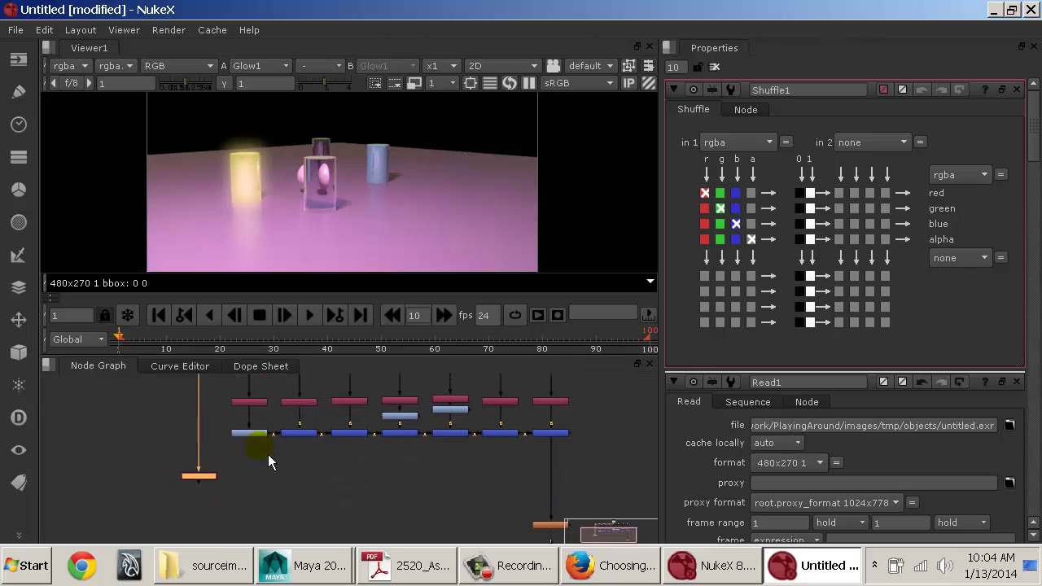
# Step: Add a corner dot to the Shuffle1 input and place Shuffle1 below the merge row, near the main output line
pyautogui.moveTo(206, 485); pyautogui.dragTo(296, 495)
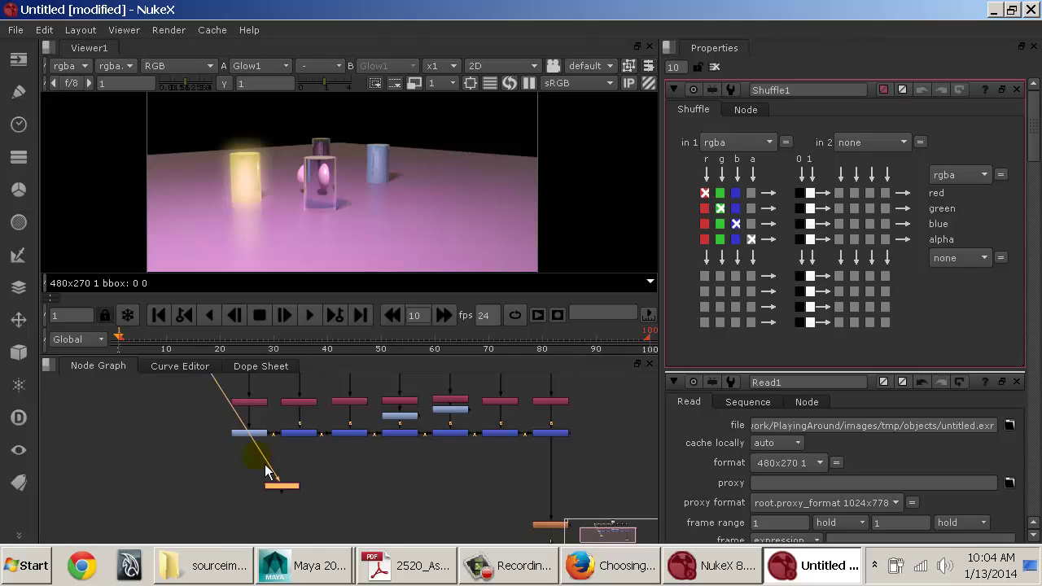
pyautogui.keyDown('ctrl'); pyautogui.moveTo(253, 442); pyautogui.dragTo(206, 502); pyautogui.keyUp('ctrl')
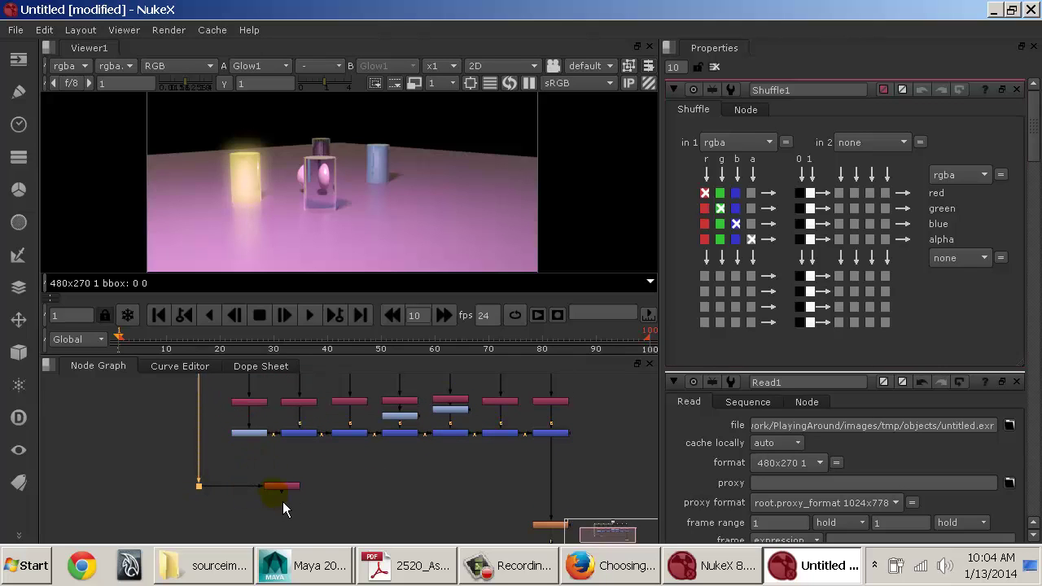
pyautogui.moveTo(282, 501); pyautogui.dragTo(493, 495)
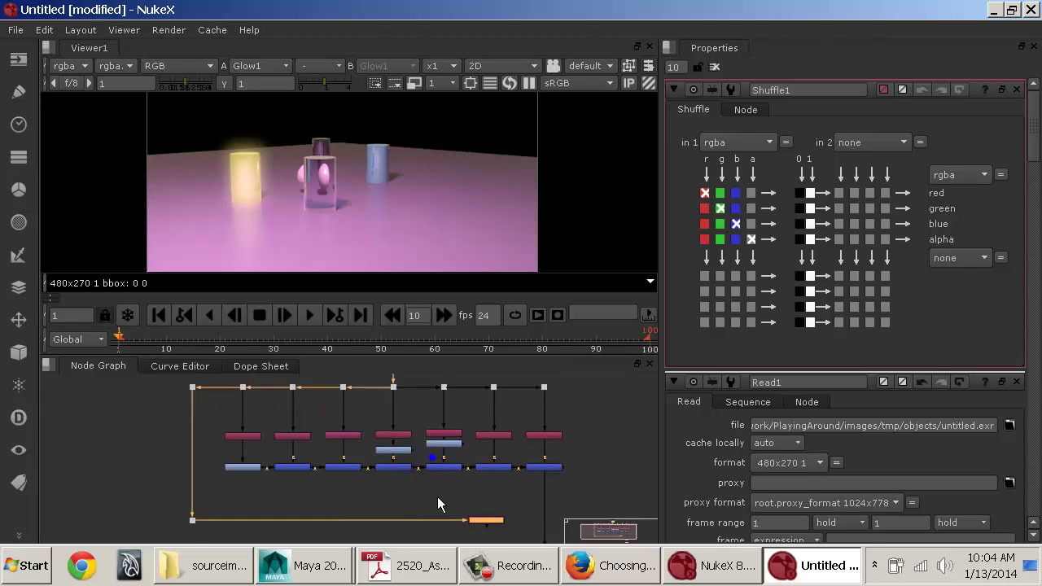
# Step: Set the first input layer of Shuffle1 to AO_AO_persp
pyautogui.moveTo(437, 497); pyautogui.dragTo(344, 417, button='middle')
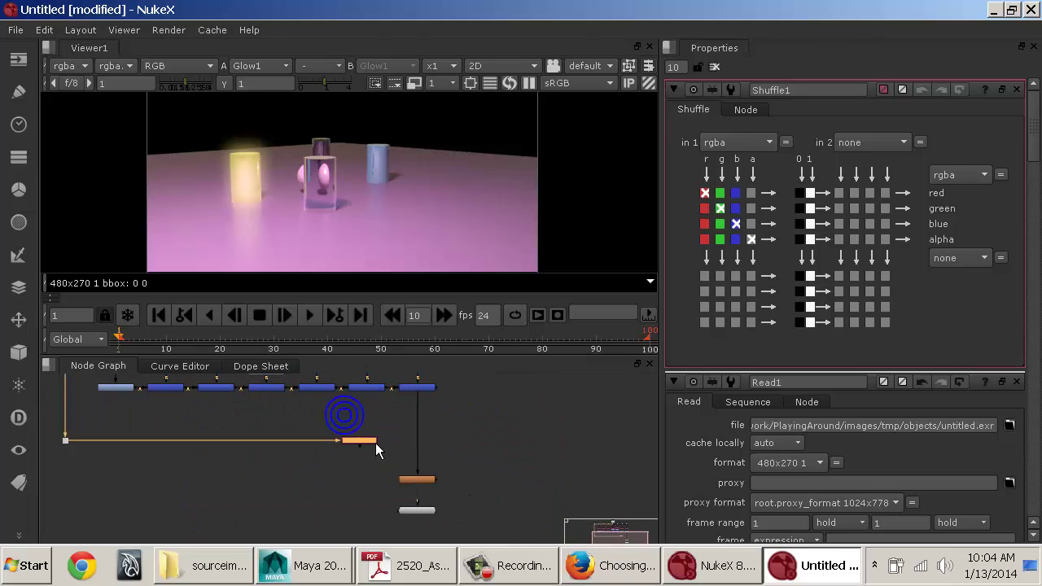
pyautogui.click(724, 142)
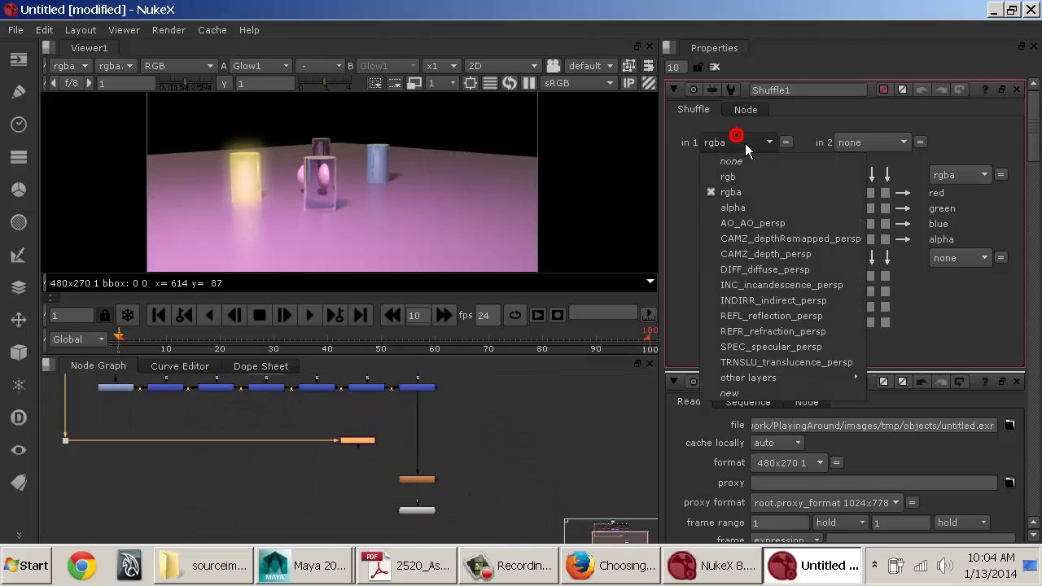
pyautogui.click(758, 223)
pyautogui.middleClick(364, 430)
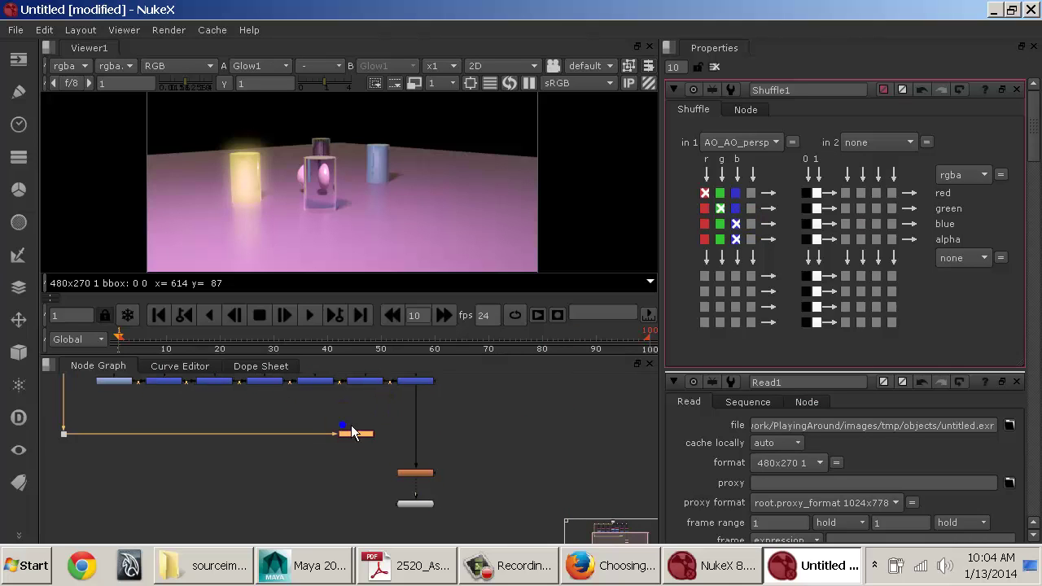
# Step: Rename the Shuffle1 node to AO and show its output in the viewer
pyautogui.keyDown('alt'); pyautogui.moveTo(366, 429); pyautogui.dragTo(388, 450, button='middle'); pyautogui.keyUp('alt')
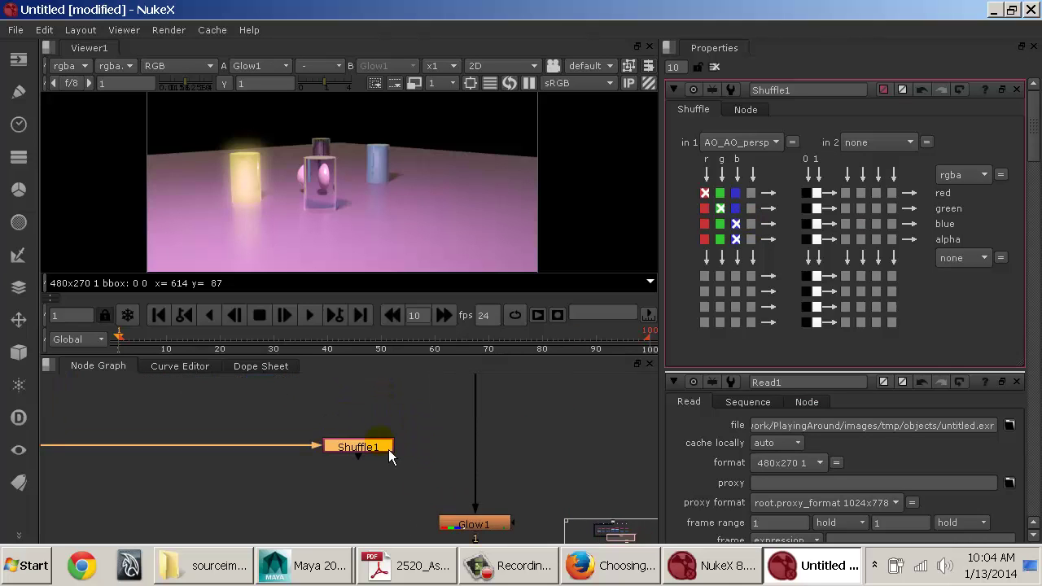
pyautogui.doubleClick(838, 90)
pyautogui.write('AO')
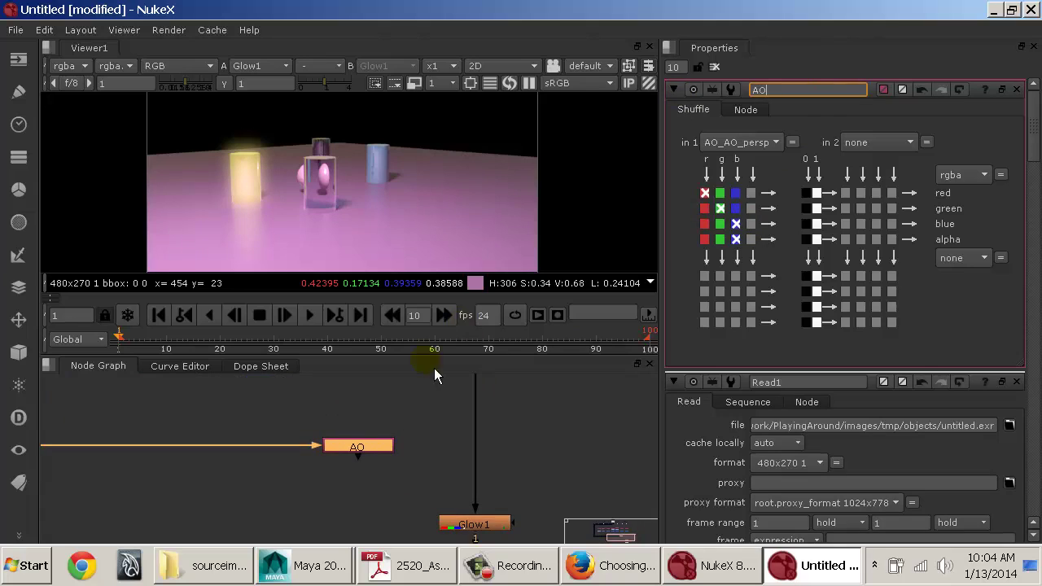
pyautogui.click(385, 448)
pyautogui.press('1')
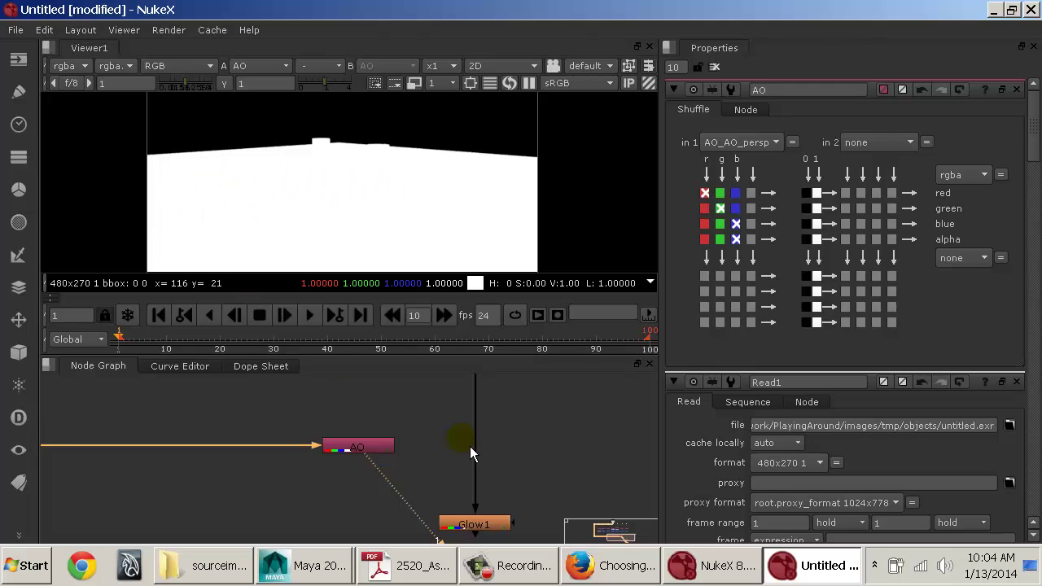
# Step: Add another Shuffle node in the empty area below the AO branch
pyautogui.moveTo(470, 455); pyautogui.dragTo(386, 418, button='middle')
pyautogui.scroll(-5, 359, 414)
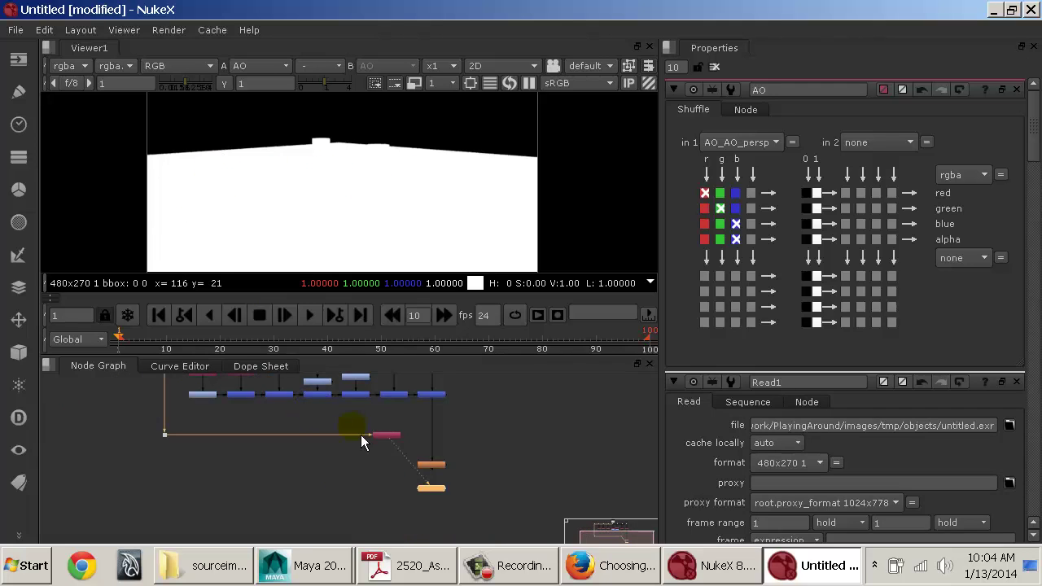
pyautogui.scroll(2, 361, 435)
pyautogui.click(771, 142)
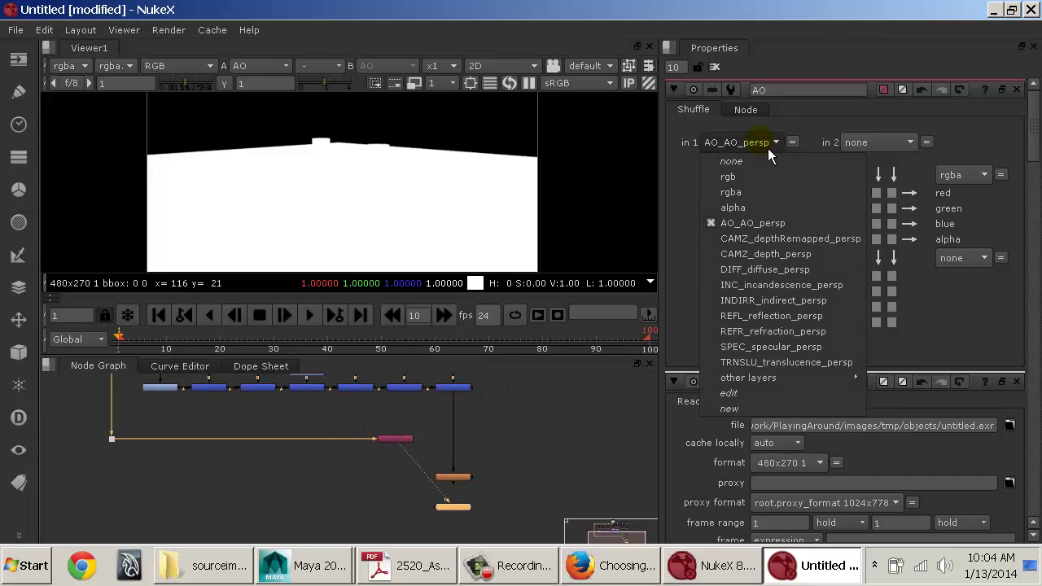
pyautogui.click(768, 149)
pyautogui.click(316, 431)
pyautogui.press('Tab')
pyautogui.write('m')
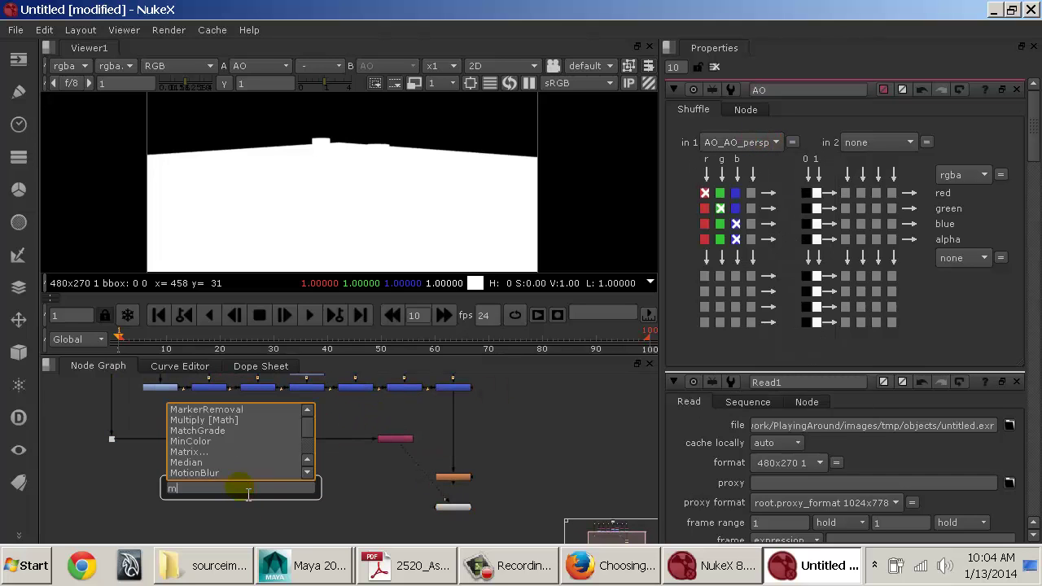
pyautogui.write('er')
pyautogui.press('BackSpace')
pyautogui.press('BackSpace')
pyautogui.press('BackSpace')
pyautogui.write('shu')
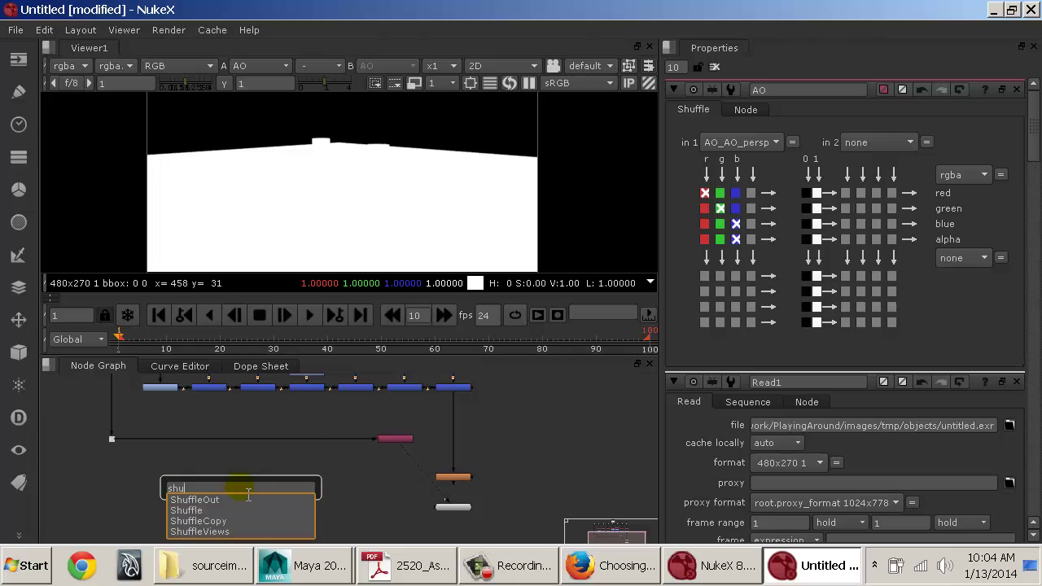
pyautogui.write('ffle')
pyautogui.press('Return')
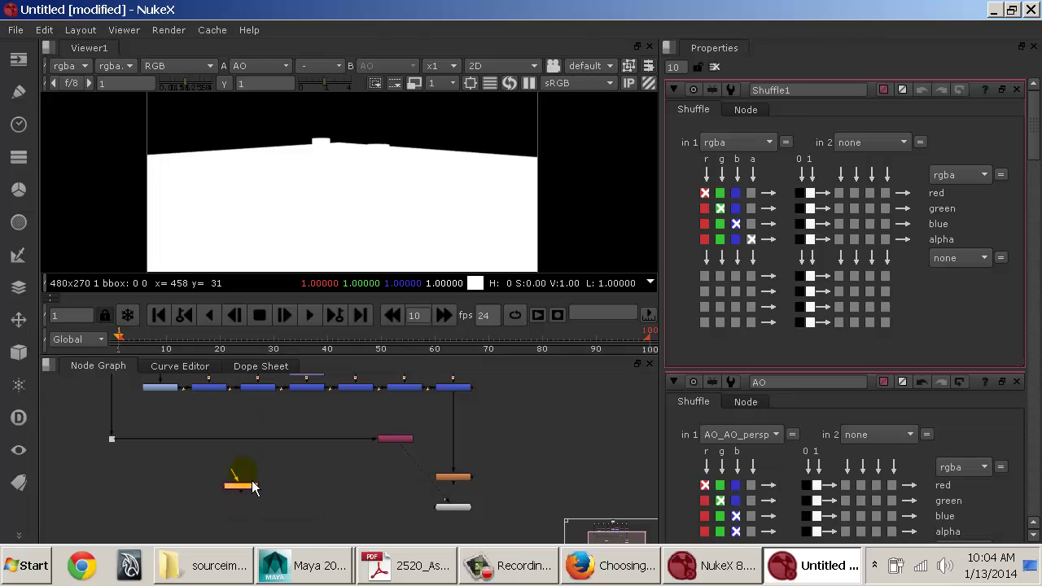
# Step: Connect the new Shuffle to the AO branch's corner dot, place it beneath AO, and route its input through a new corner dot
pyautogui.moveTo(241, 479); pyautogui.dragTo(111, 440)
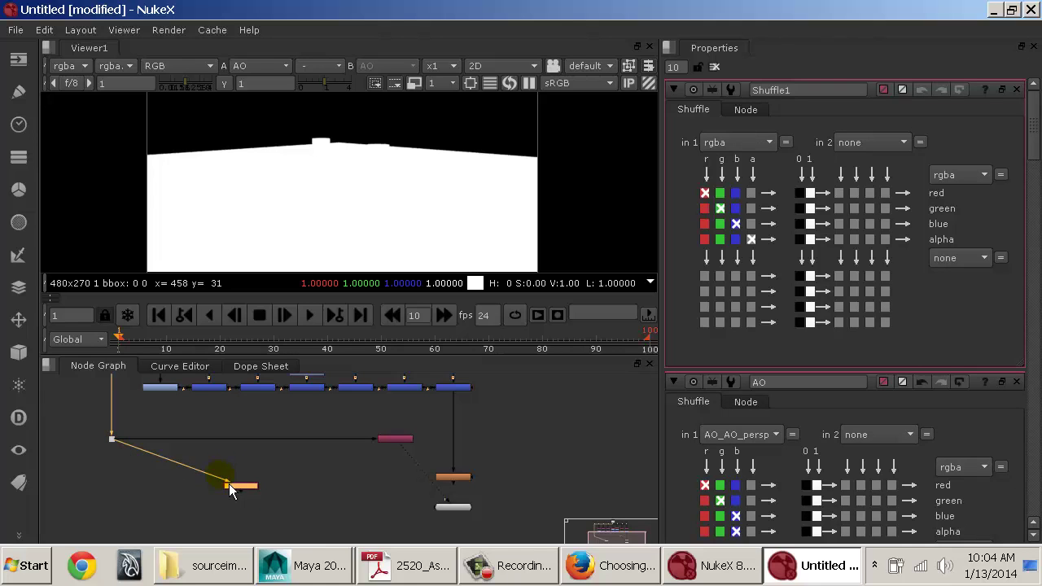
pyautogui.moveTo(241, 486); pyautogui.dragTo(400, 494)
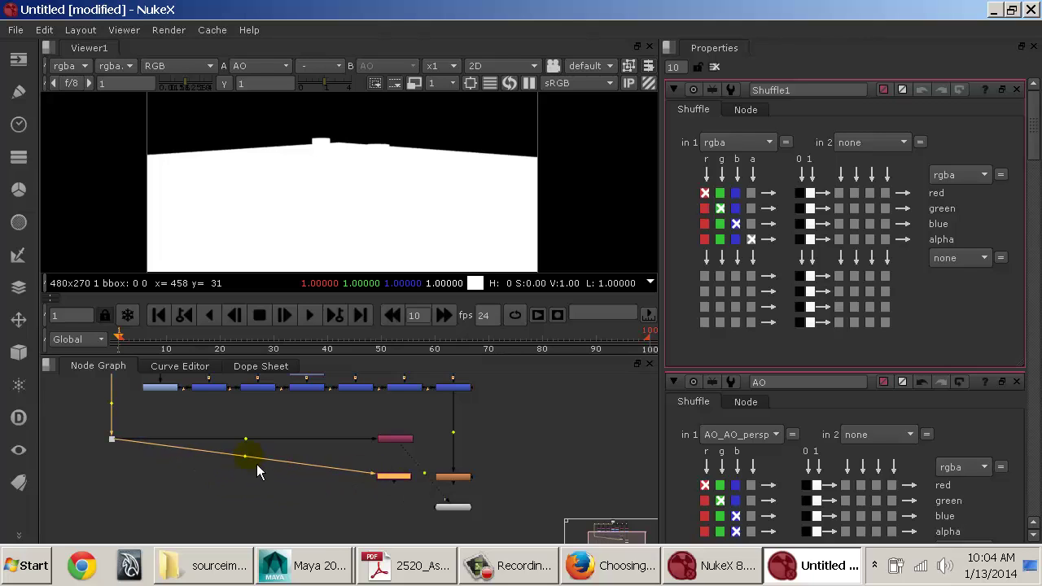
pyautogui.keyDown('ctrl'); pyautogui.moveTo(236, 456); pyautogui.dragTo(120, 485); pyautogui.keyUp('ctrl')
# Step: Set the first input layer of Shuffle1 to CAMZ_depthRemapped_persp and show its output in an enlarged viewer
pyautogui.click(405, 480)
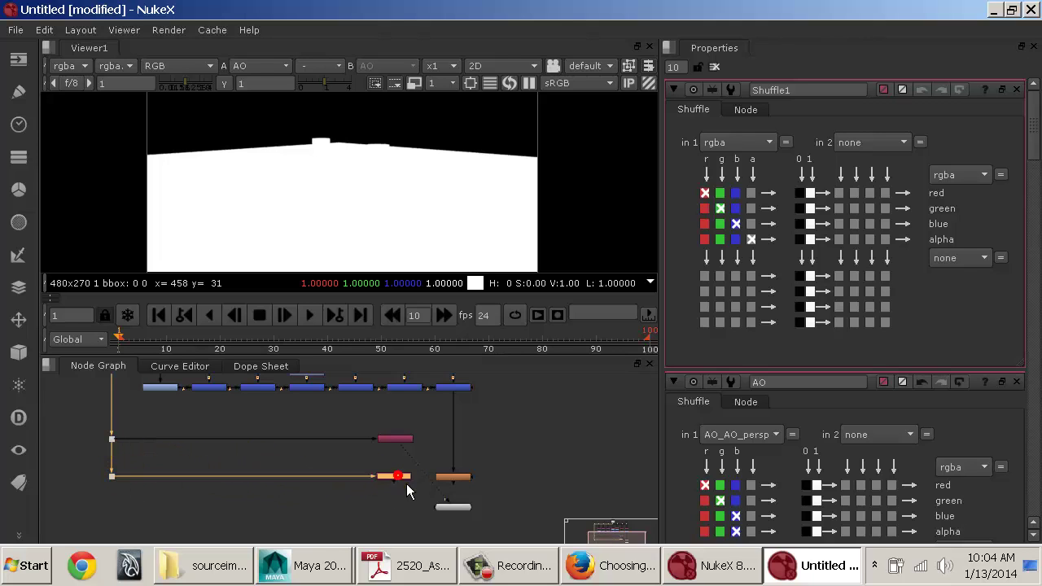
pyautogui.click(757, 143)
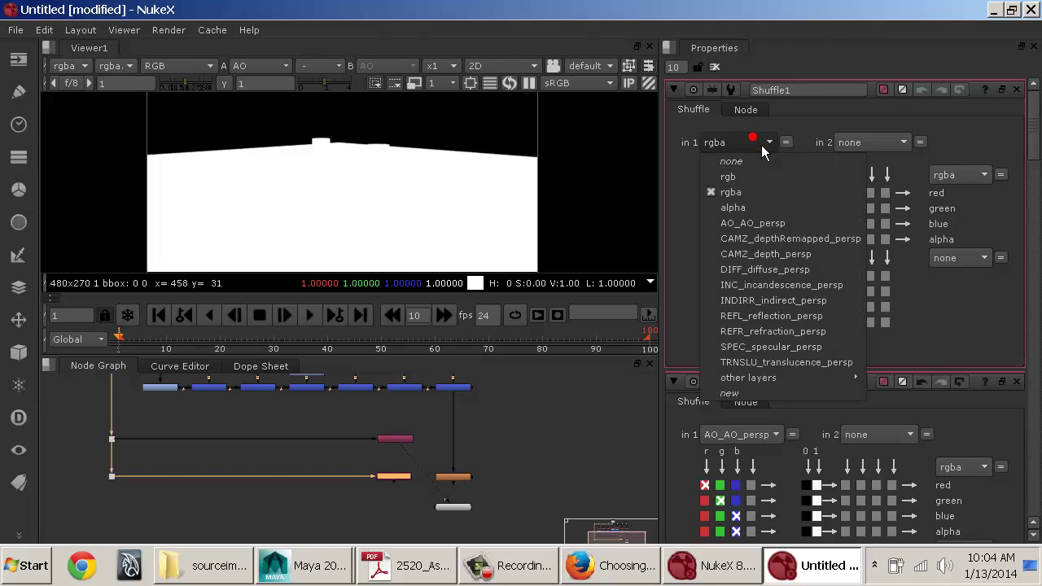
pyautogui.click(772, 244)
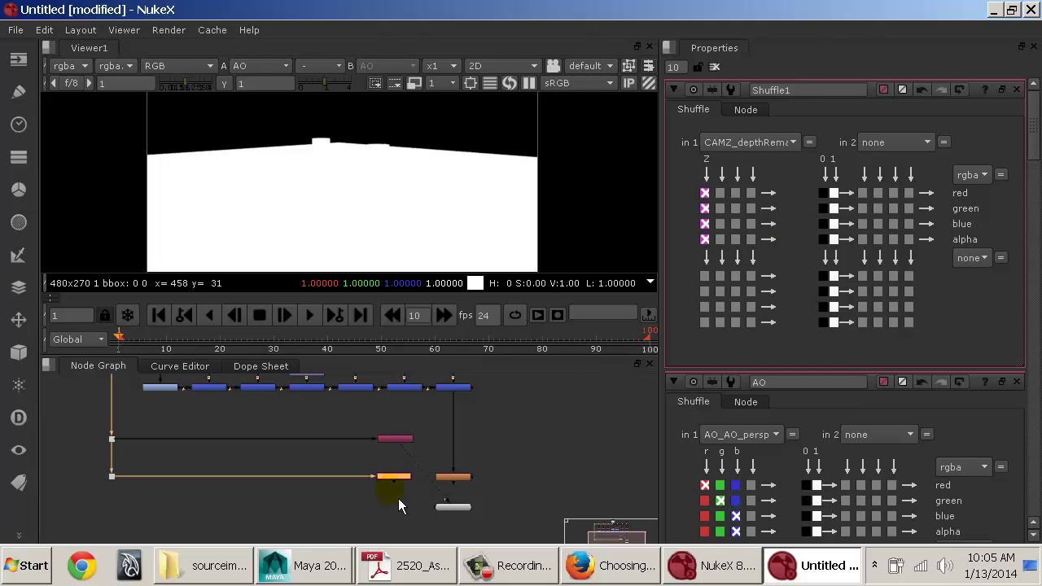
pyautogui.keyDown('ctrl'); pyautogui.keyDown('shift'); pyautogui.click(400, 477); pyautogui.keyUp('shift'); pyautogui.keyUp('ctrl')
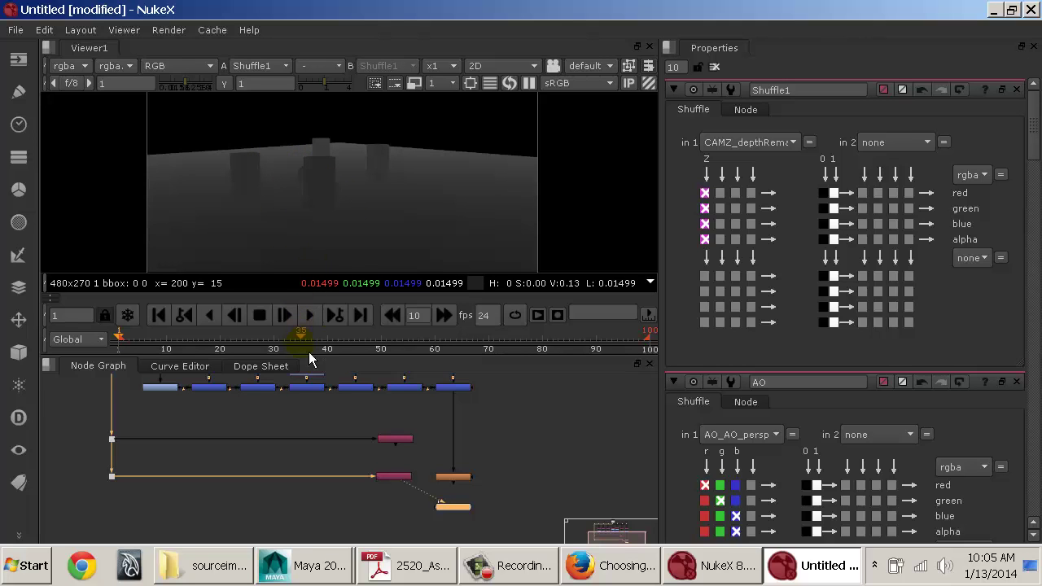
pyautogui.moveTo(309, 356); pyautogui.dragTo(309, 418)
pyautogui.scroll(2, 308, 224)
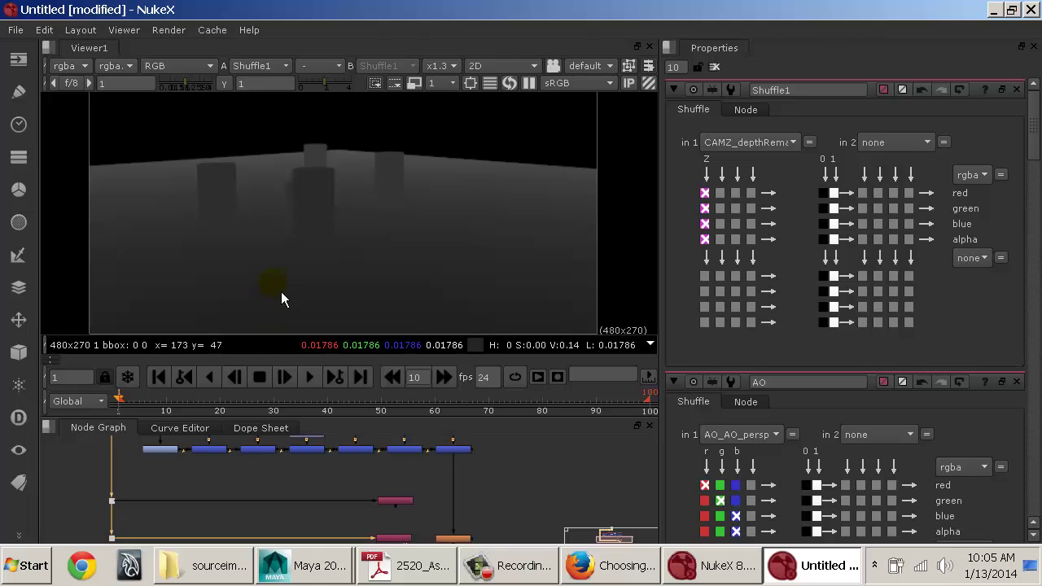
# Step: Rename the Shuffle node carrying the remapped depth layer to depth
pyautogui.moveTo(353, 494); pyautogui.dragTo(310, 458, button='middle')
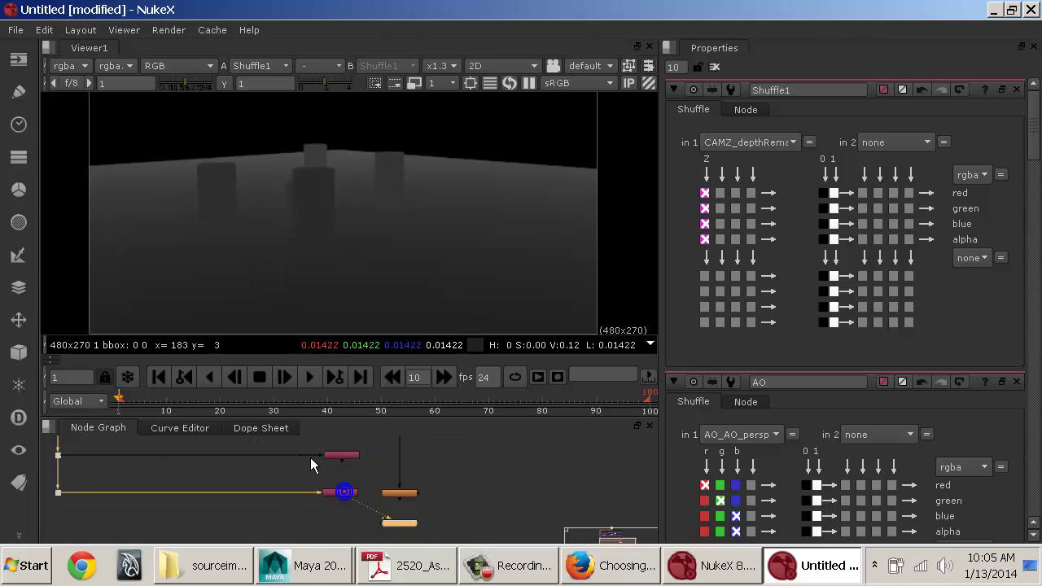
pyautogui.click(344, 493)
pyautogui.doubleClick(786, 89)
pyautogui.write('d')
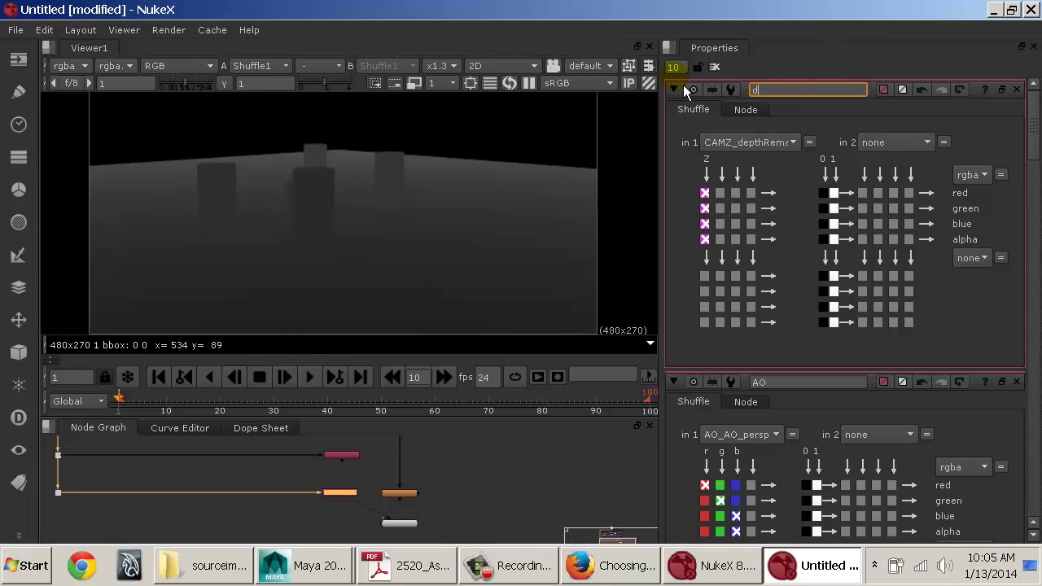
pyautogui.write('epth')
# Step: Try CAMZ_depth_persp as the depth node's first input layer, and return to CAMZ_depthRemapped_persp for comparison
pyautogui.click(748, 139)
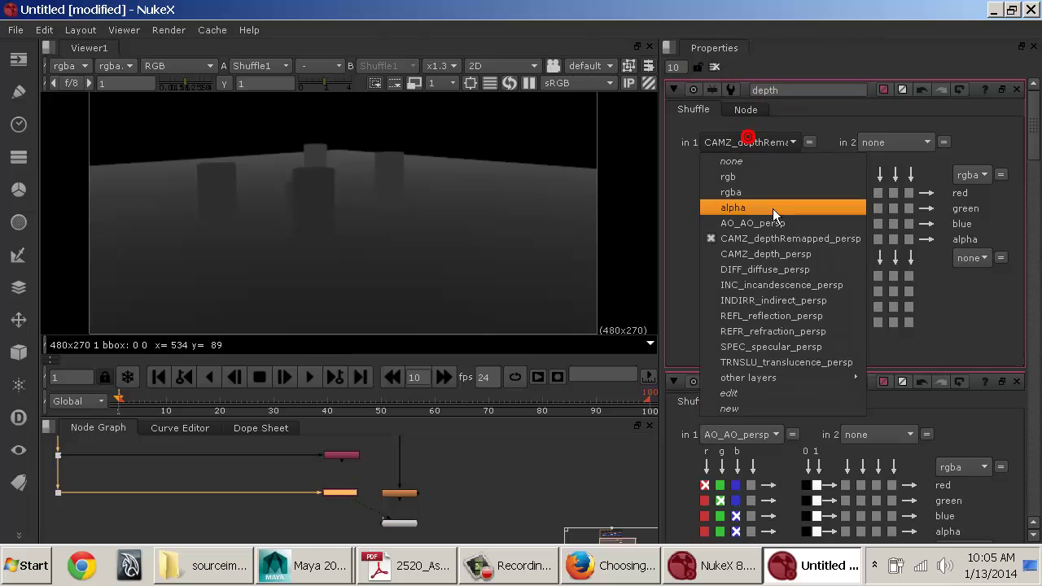
pyautogui.click(783, 259)
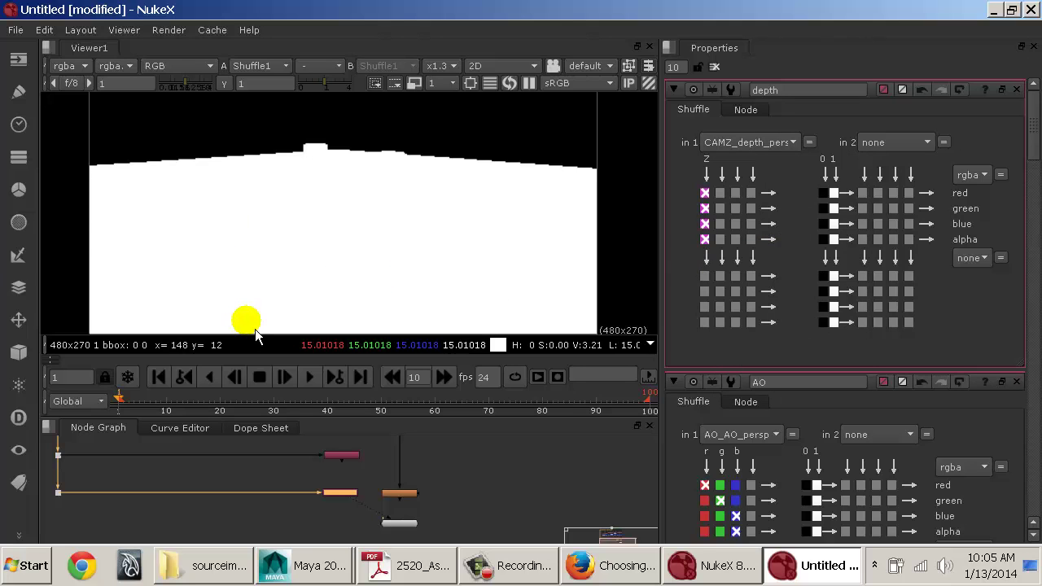
pyautogui.moveTo(255, 329); pyautogui.dragTo(260, 302, button='middle')
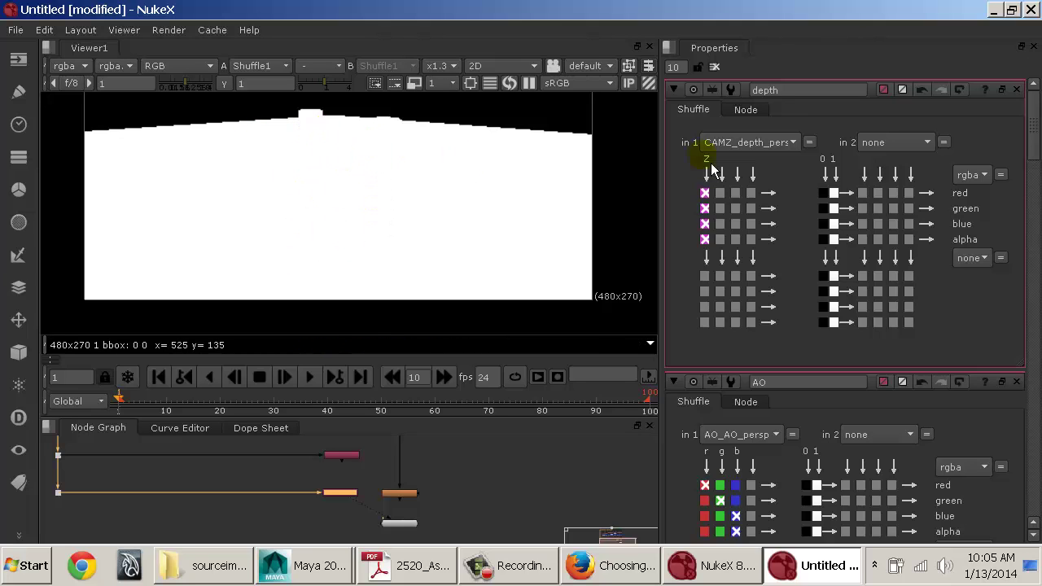
pyautogui.click(776, 145)
pyautogui.click(781, 248)
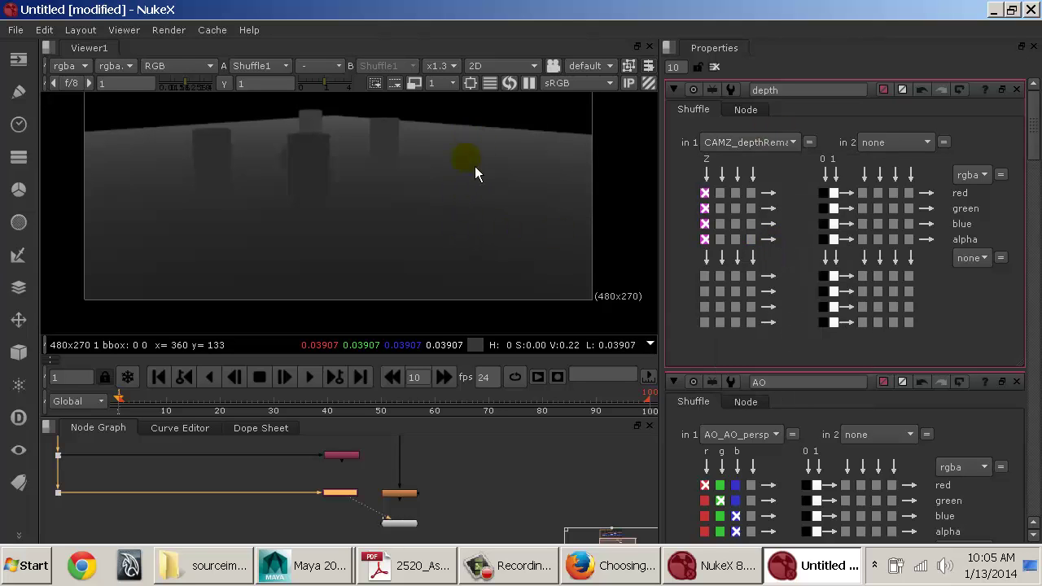
# Step: Set the first input layer of the depth node to CAMZ_depth_persp
pyautogui.click(735, 142)
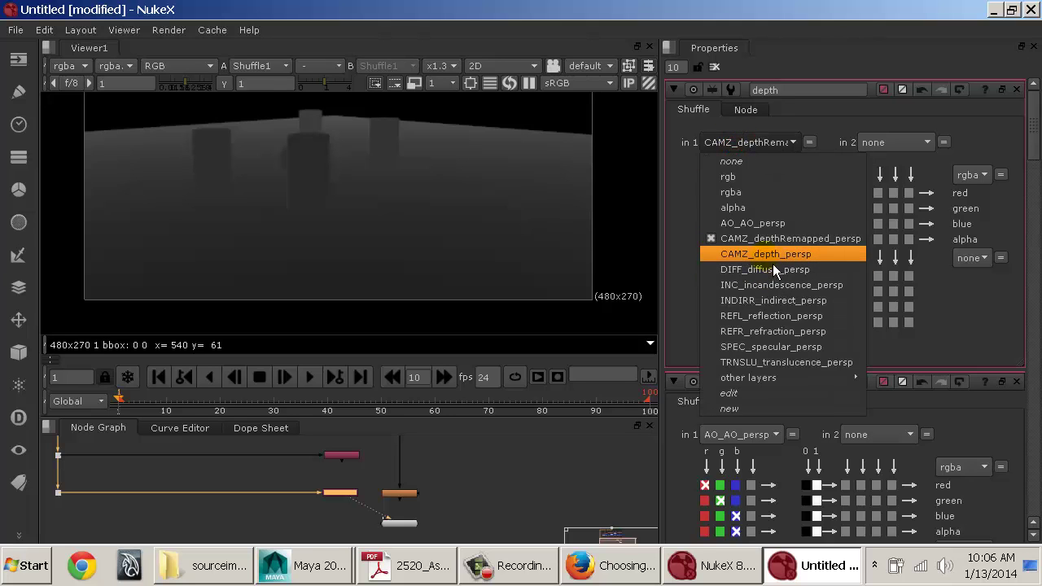
pyautogui.click(773, 261)
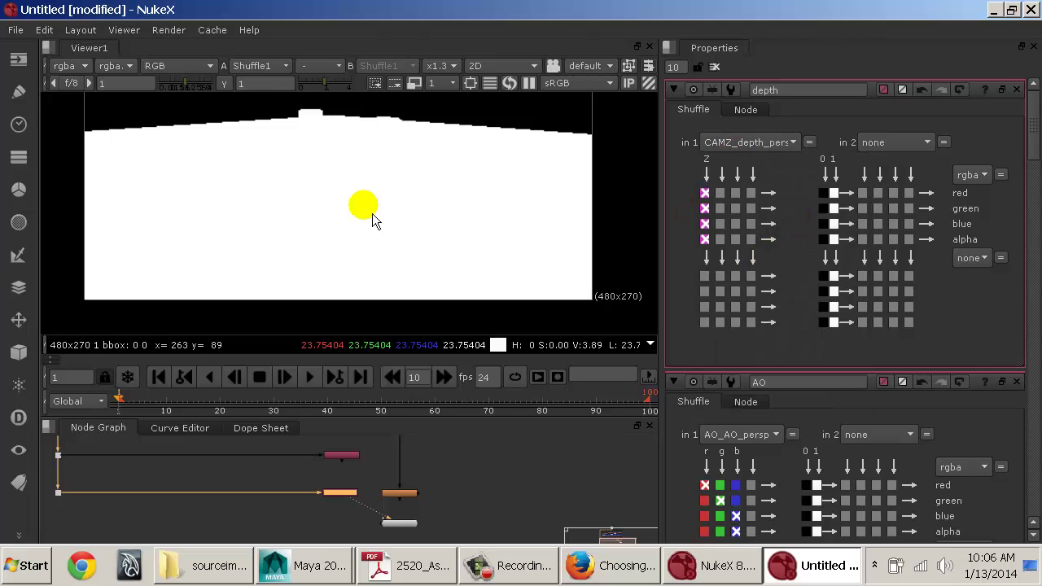
pyautogui.moveTo(365, 218); pyautogui.dragTo(363, 234, button='middle')
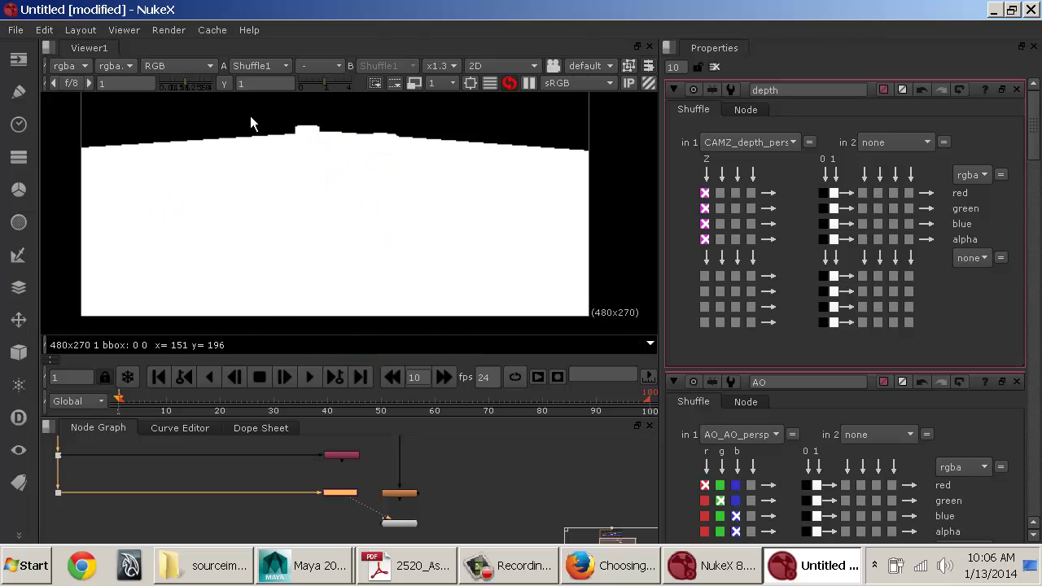
# Step: Try a viewer gain of 0.35 and a gamma of 0.25 on the depth image, resetting each to 1
pyautogui.moveTo(187, 93)
pyautogui.mouseDown()
pyautogui.moveTo(159, 101)
pyautogui.moveTo(210, 99)
pyautogui.moveTo(186, 101)
pyautogui.mouseUp()
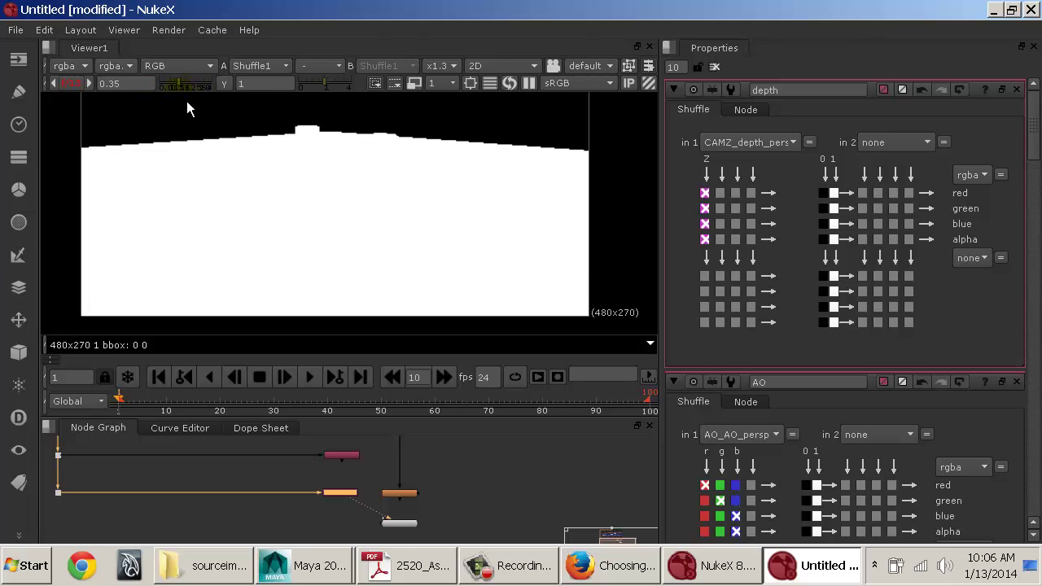
pyautogui.click(76, 84)
pyautogui.click(315, 86)
pyautogui.click(304, 88)
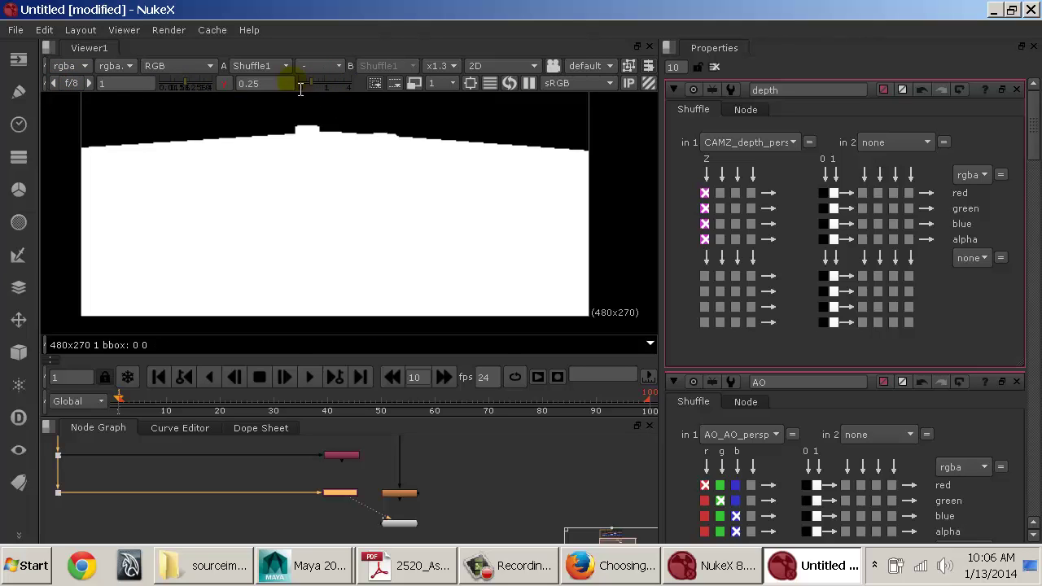
pyautogui.click(222, 84)
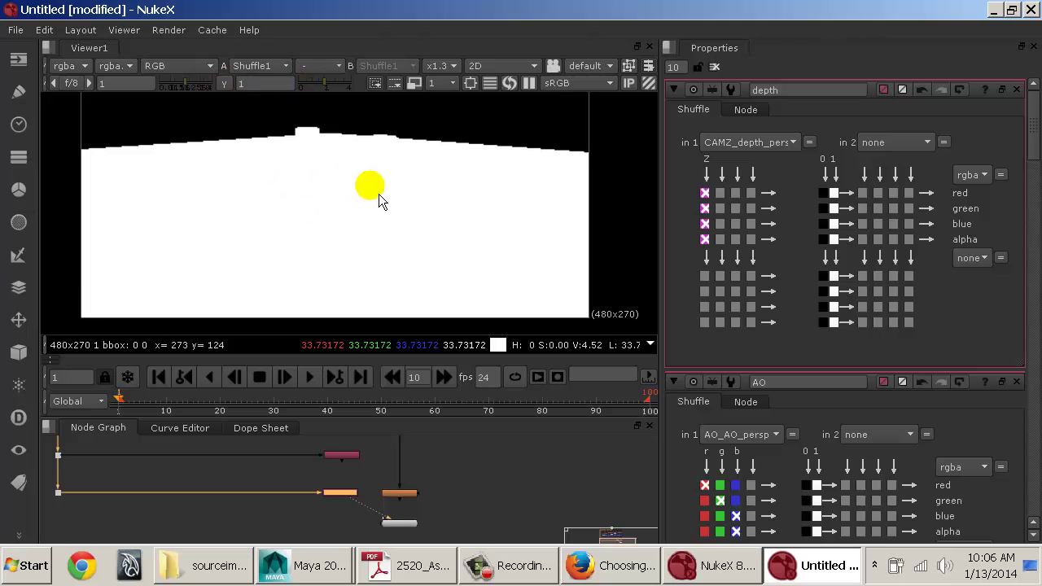
pyautogui.click(371, 186)
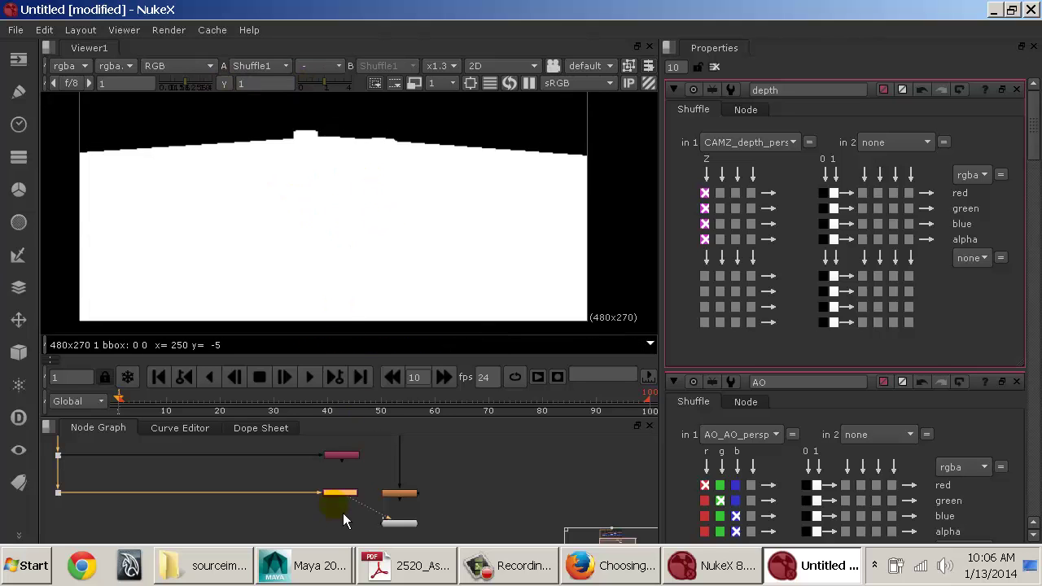
# Step: Review the input layers available to the depth node and keep CAMZ_depth_persp selected
pyautogui.moveTo(342, 515); pyautogui.dragTo(340, 480, button='middle')
pyautogui.scroll(5, 340, 481)
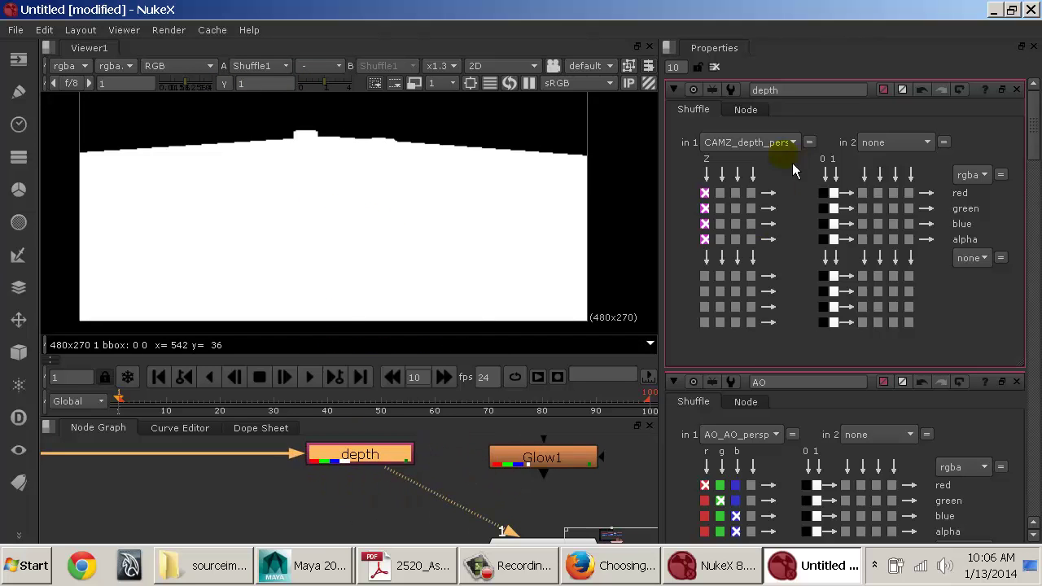
pyautogui.click(749, 143)
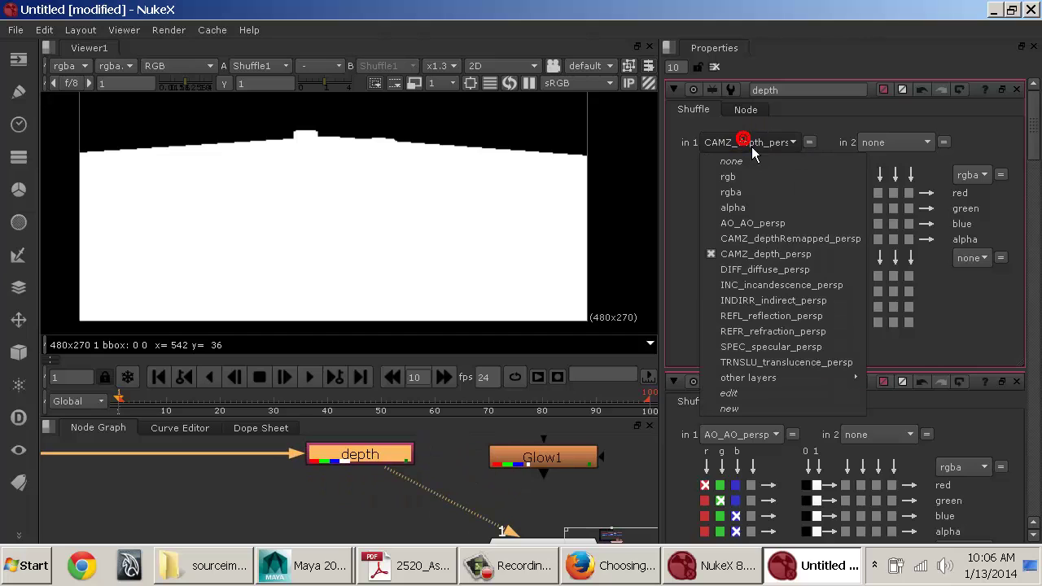
pyautogui.click(781, 257)
# Step: Move Viewer1 and Glow1 further down the node graph to make room below the merge row
pyautogui.moveTo(589, 442); pyautogui.dragTo(498, 266, button='middle')
pyautogui.scroll(-2, 475, 481)
pyautogui.press('space')
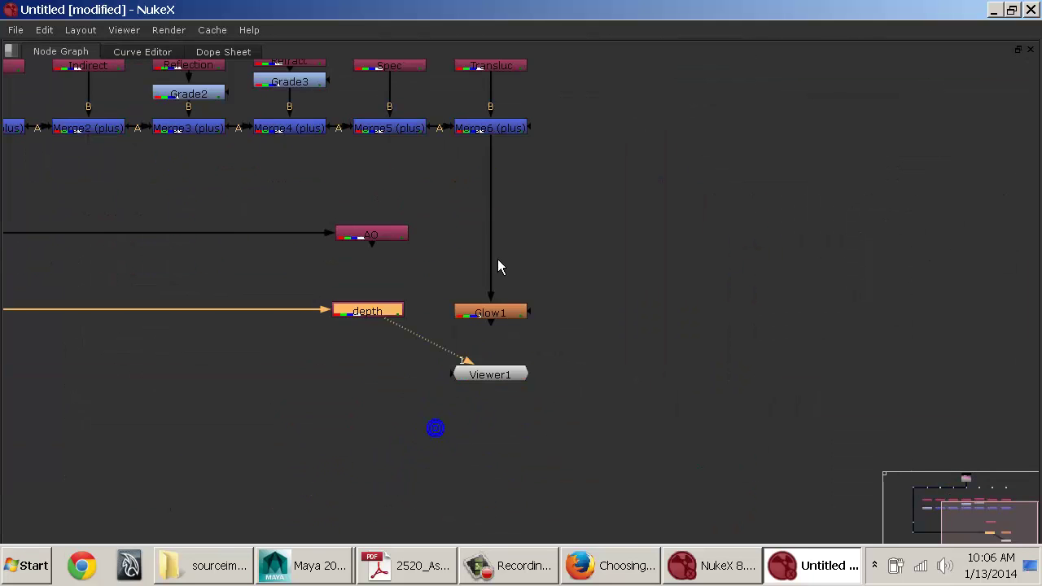
pyautogui.moveTo(511, 367); pyautogui.dragTo(511, 504)
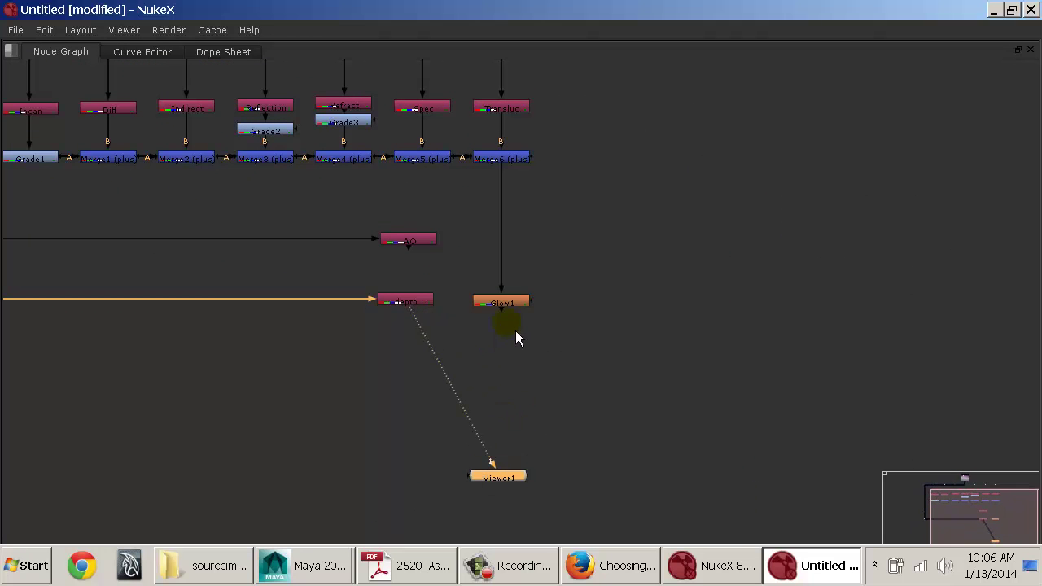
pyautogui.moveTo(514, 309); pyautogui.dragTo(514, 422)
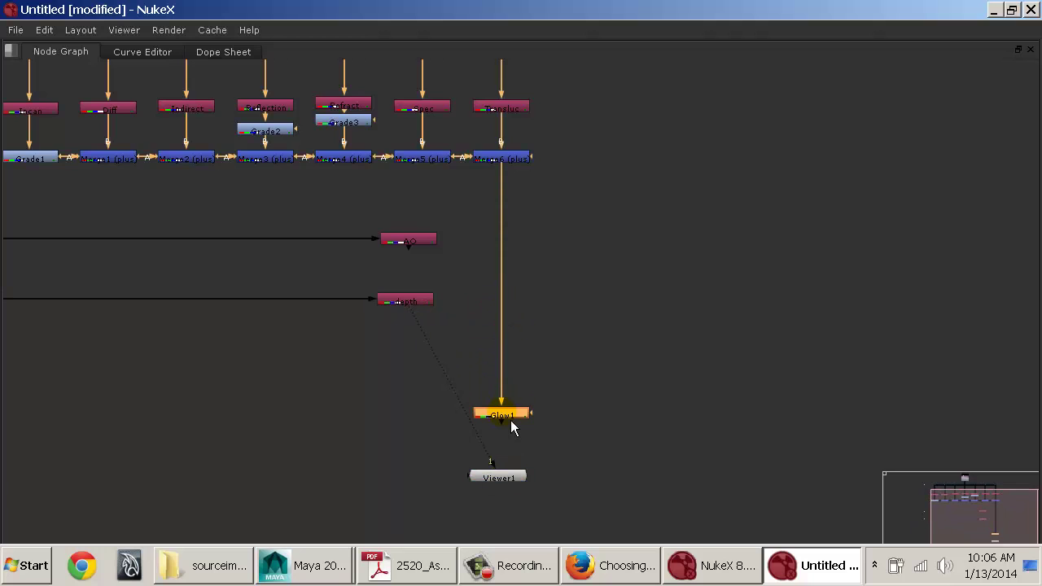
pyautogui.click(548, 368)
pyautogui.press('space')
# Step: Add a Copy node fed by the depth node and insert it in the main pipe between Merge6 and Glow1
pyautogui.moveTo(495, 489); pyautogui.dragTo(452, 569, button='middle')
pyautogui.moveTo(464, 484); pyautogui.dragTo(458, 557, button='middle')
pyautogui.moveTo(440, 491); pyautogui.dragTo(436, 533, button='middle')
pyautogui.click(375, 495)
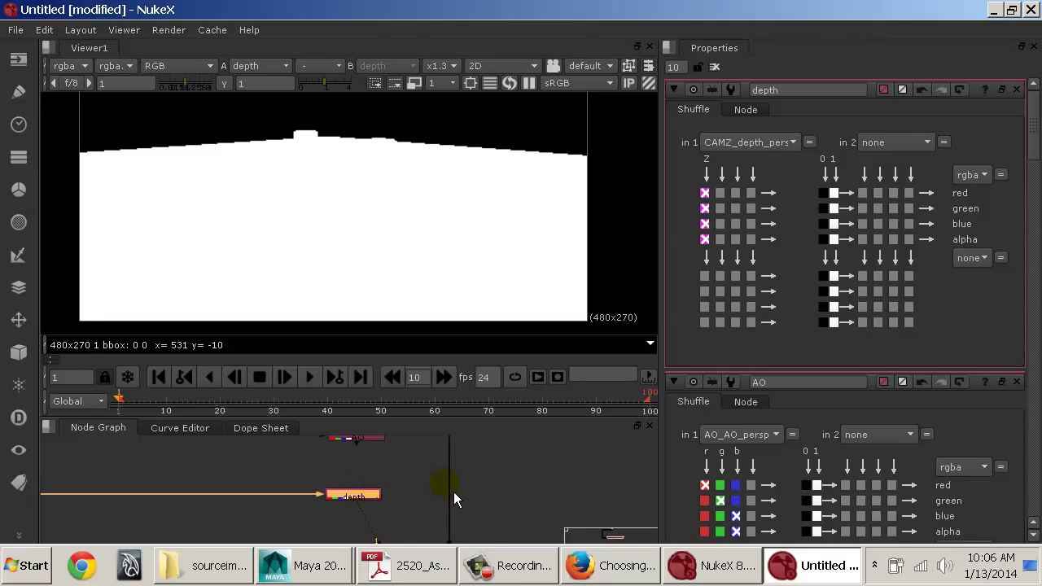
pyautogui.moveTo(454, 492); pyautogui.dragTo(425, 473, button='middle')
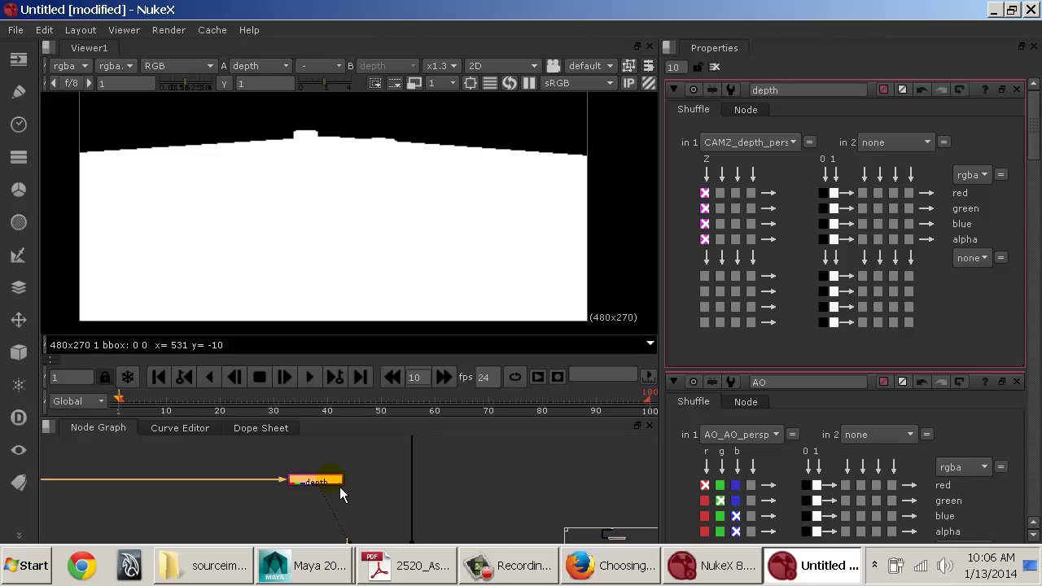
pyautogui.press('d')
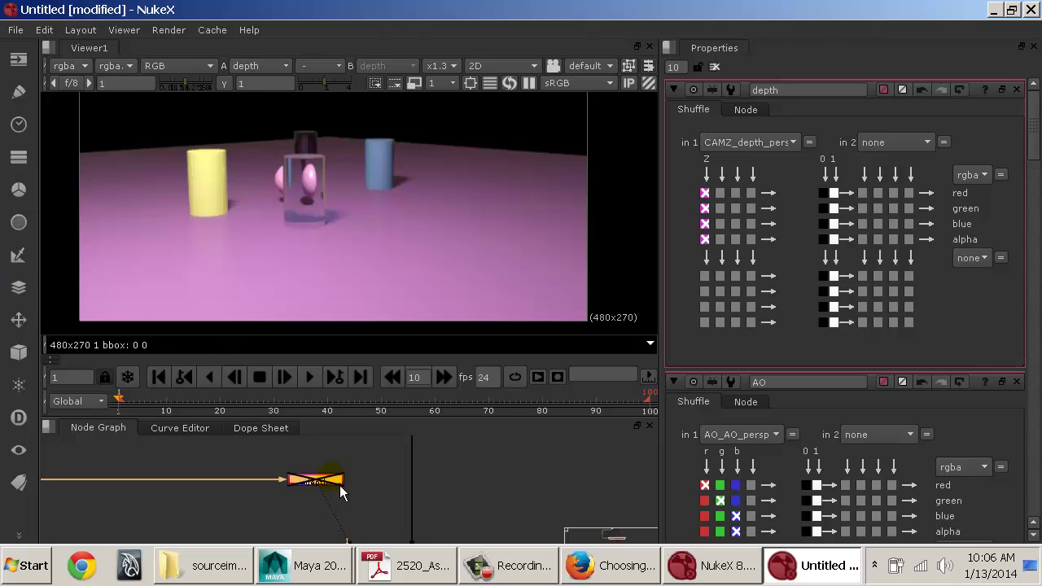
pyautogui.press('d')
pyautogui.press('k')
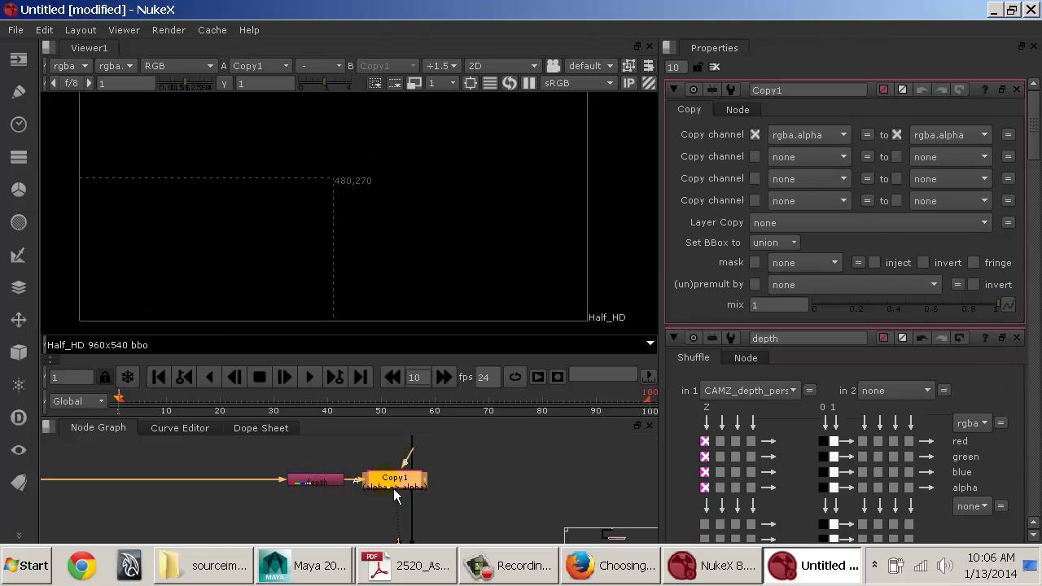
pyautogui.moveTo(395, 492)
pyautogui.mouseDown()
pyautogui.moveTo(441, 495)
pyautogui.moveTo(391, 494)
pyautogui.moveTo(413, 492)
pyautogui.mouseUp()
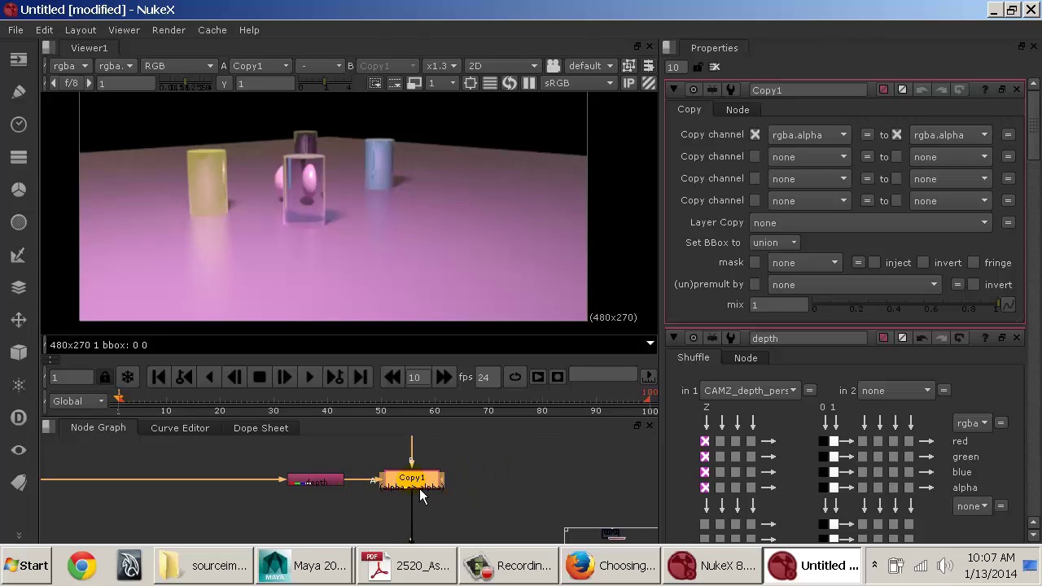
# Step: Set Copy1 to copy the rgba.red channel into depth.Z
pyautogui.click(819, 138)
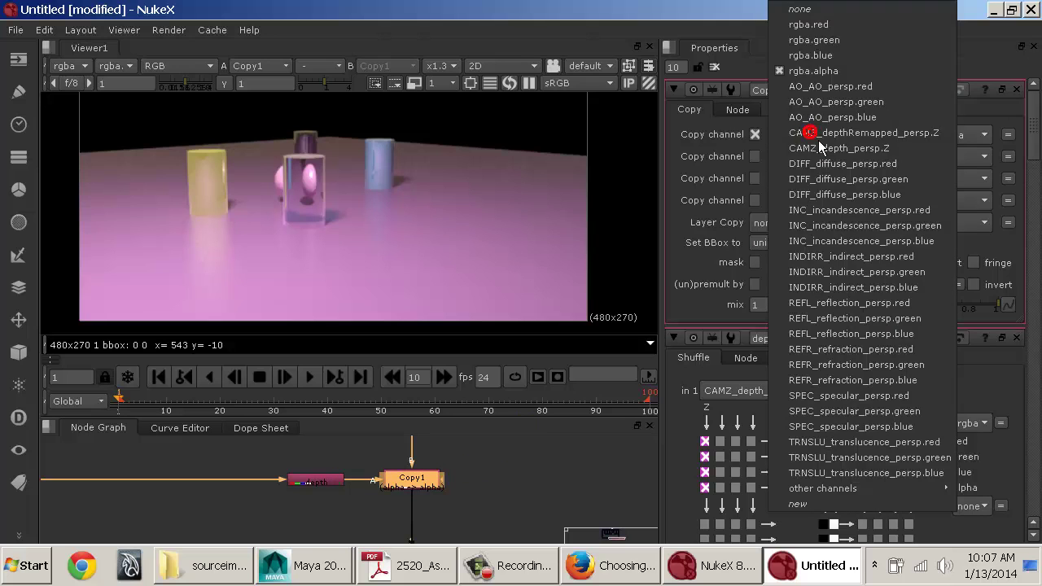
pyautogui.click(837, 34)
pyautogui.click(965, 137)
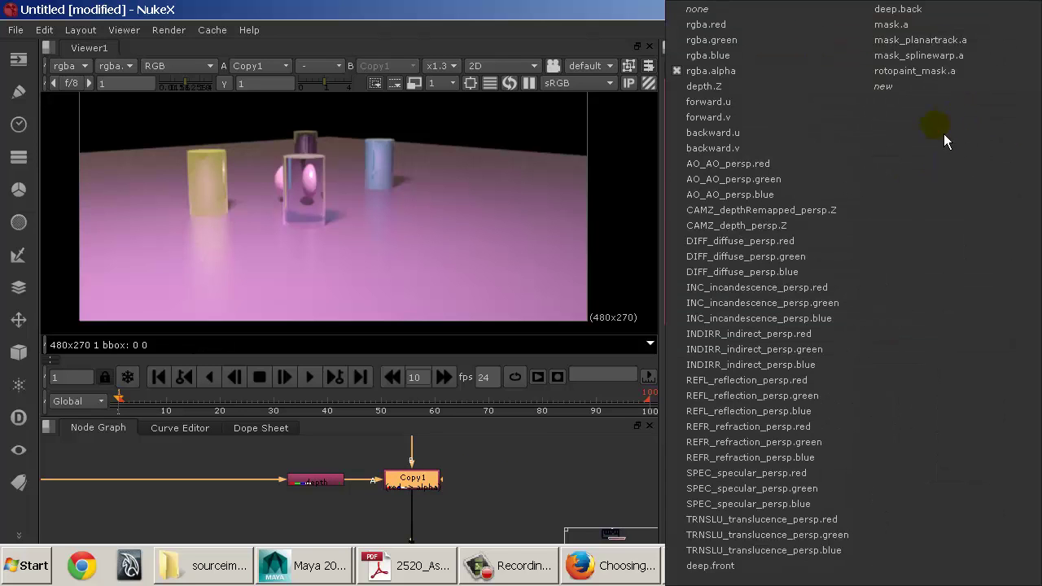
pyautogui.click(772, 88)
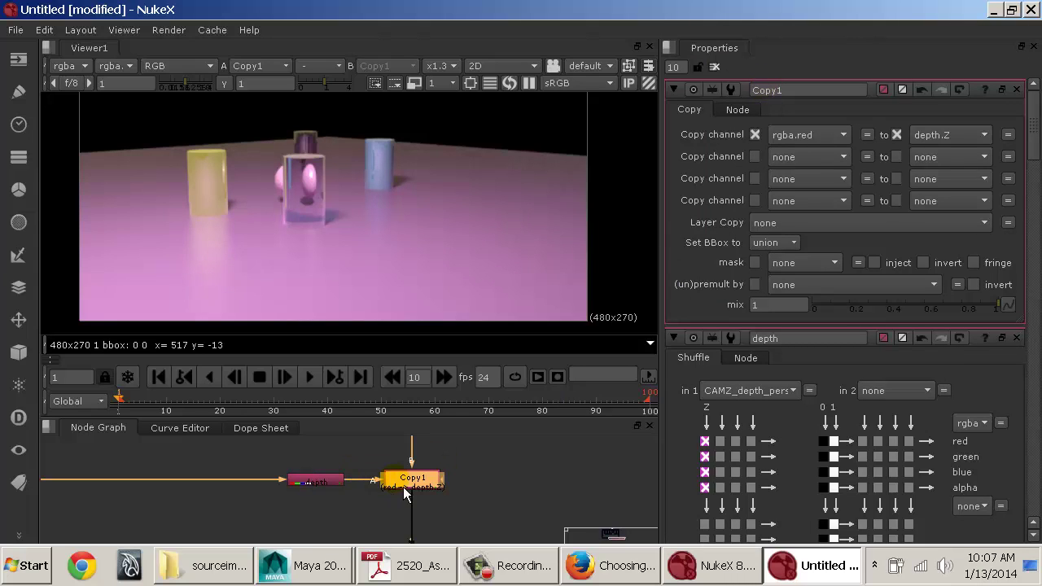
# Step: Compare the outputs of the depth node and Copy1 in the viewer, sample the depth image, and review Copy1's source channels
pyautogui.click(326, 488)
pyautogui.press('1')
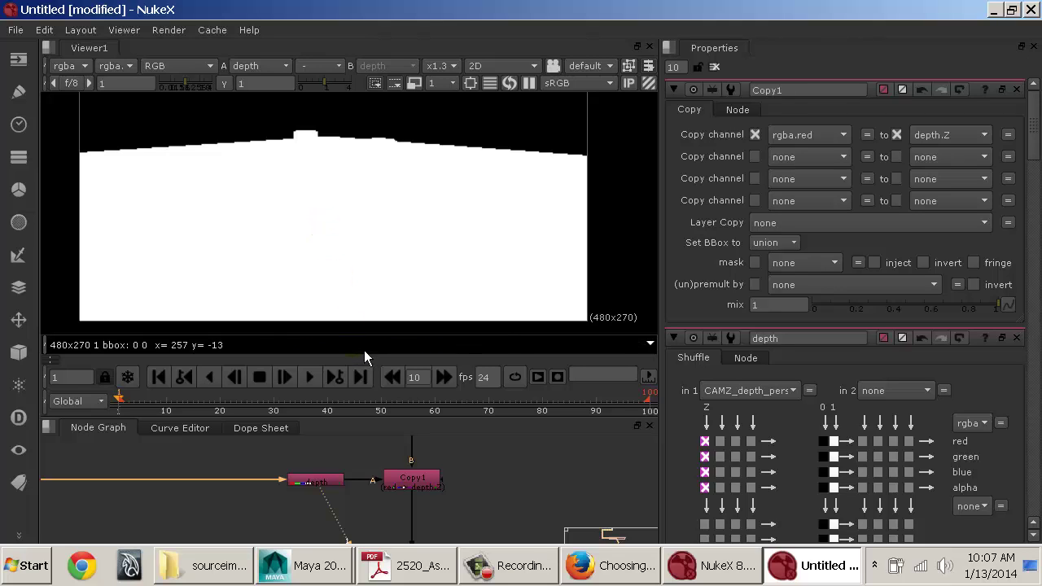
pyautogui.keyDown('ctrl'); pyautogui.click(344, 239); pyautogui.keyUp('ctrl')
pyautogui.keyDown('ctrl'); pyautogui.moveTo(345, 240); pyautogui.dragTo(412, 436); pyautogui.keyUp('ctrl')
pyautogui.click(413, 481)
pyautogui.press('1')
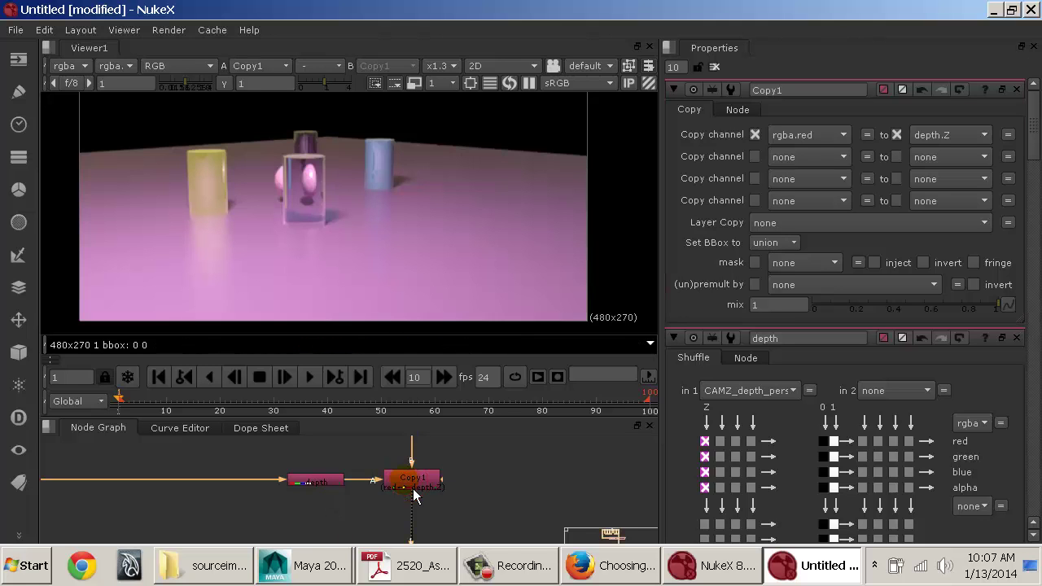
pyautogui.click(802, 135)
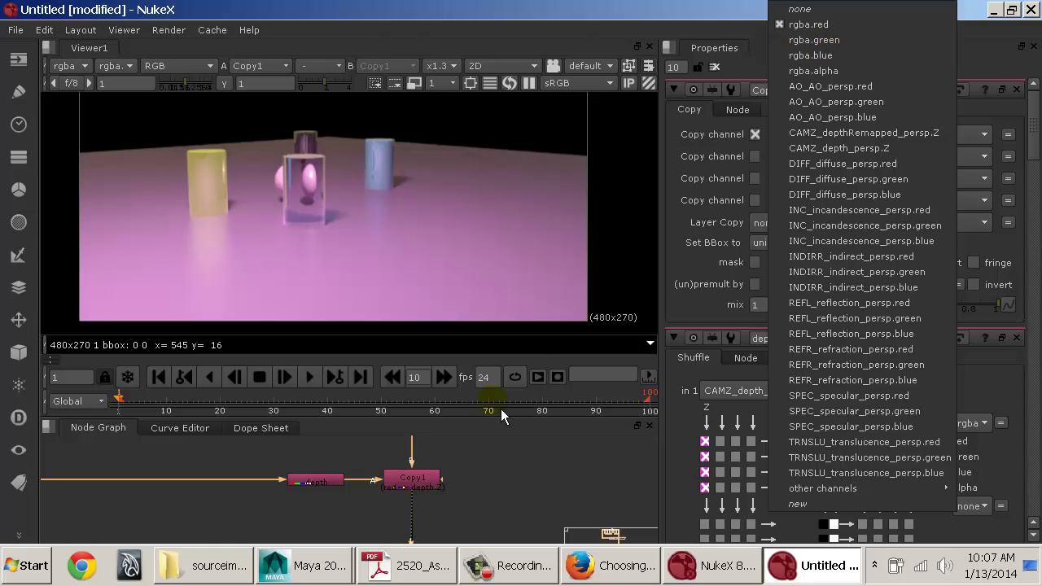
pyautogui.click(459, 500)
# Step: Add a ZDefocus node directly after Copy1 and place it a little below that node
pyautogui.moveTo(433, 496); pyautogui.dragTo(408, 475, button='middle')
pyautogui.click(400, 457)
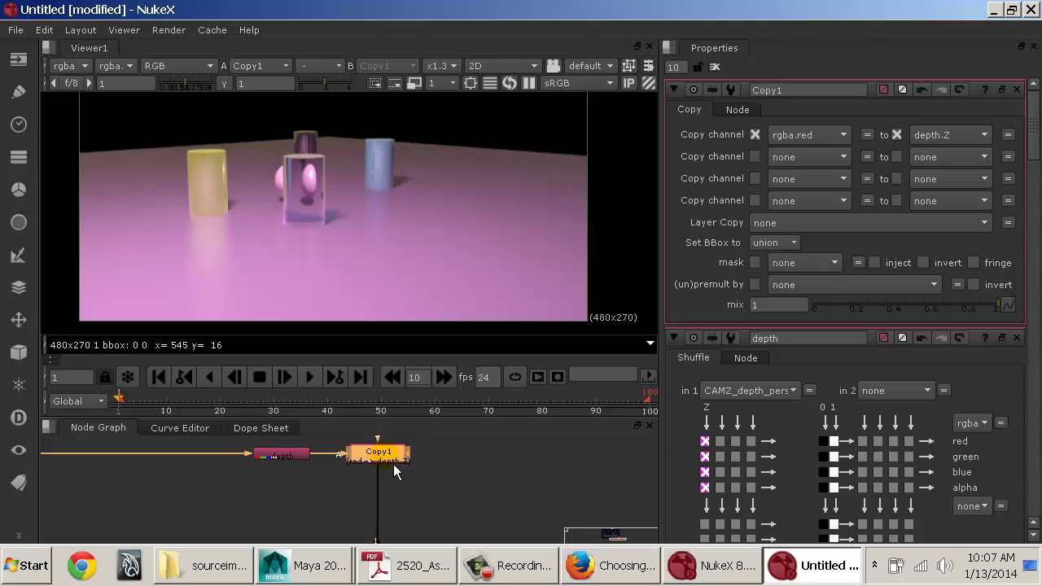
pyautogui.press('Tab')
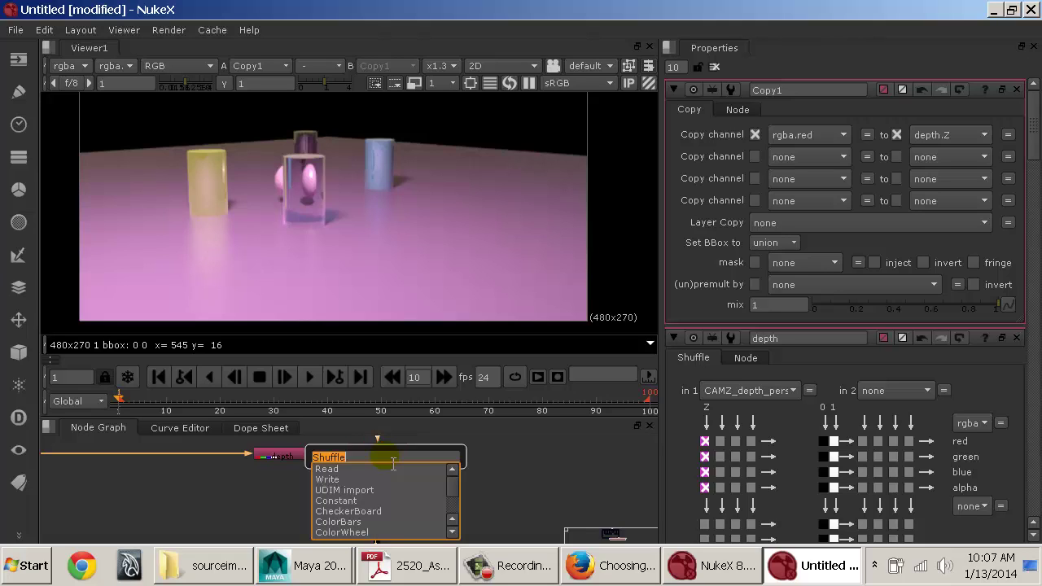
pyautogui.write('z')
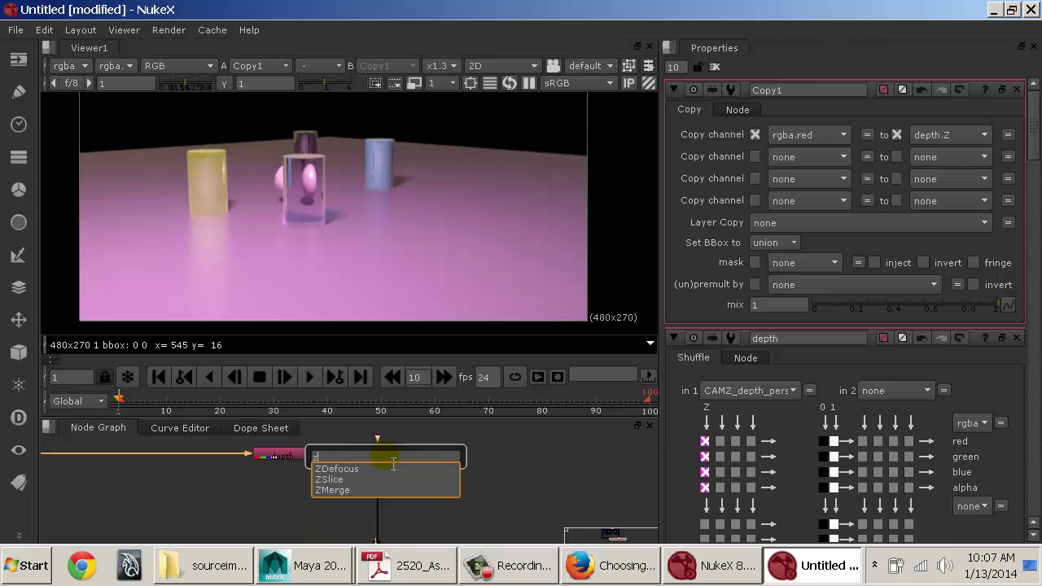
pyautogui.click(350, 470)
pyautogui.click(352, 472)
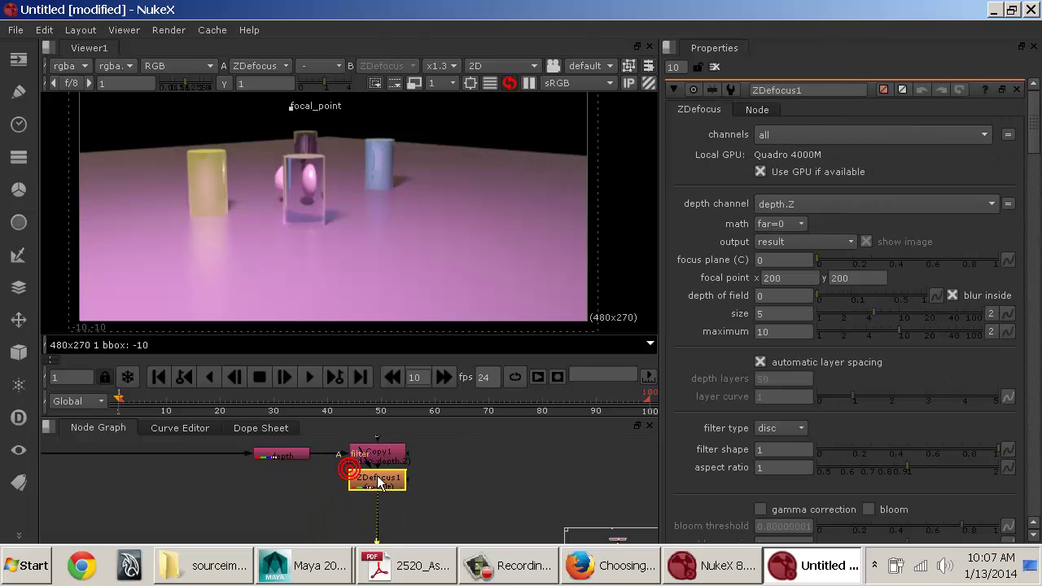
pyautogui.moveTo(384, 480); pyautogui.dragTo(386, 514)
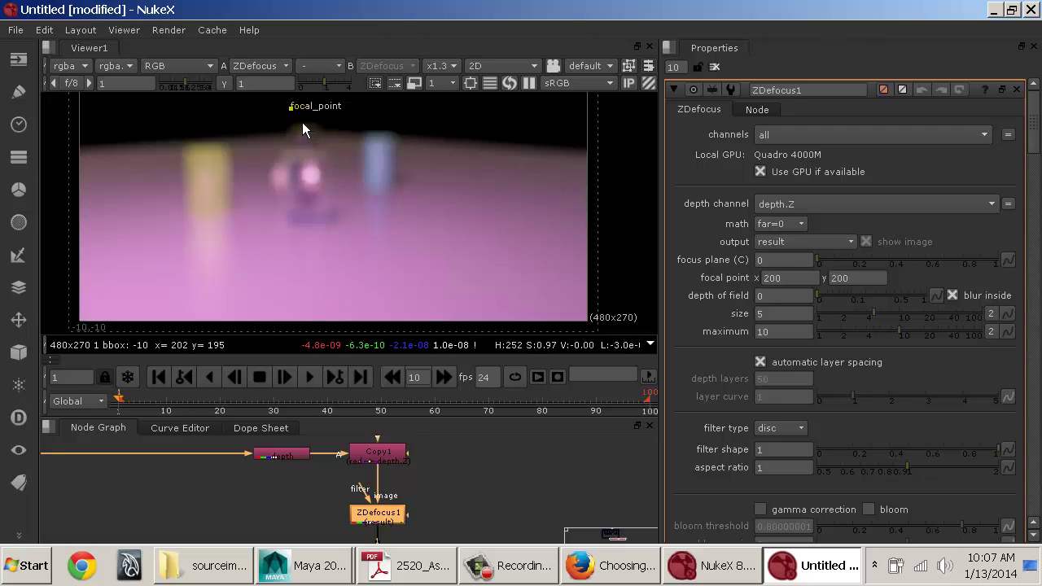
# Step: Place the ZDefocus1 focal point on the blue cylinder at about x 279, y 140
pyautogui.moveTo(297, 120); pyautogui.dragTo(304, 168, button='middle')
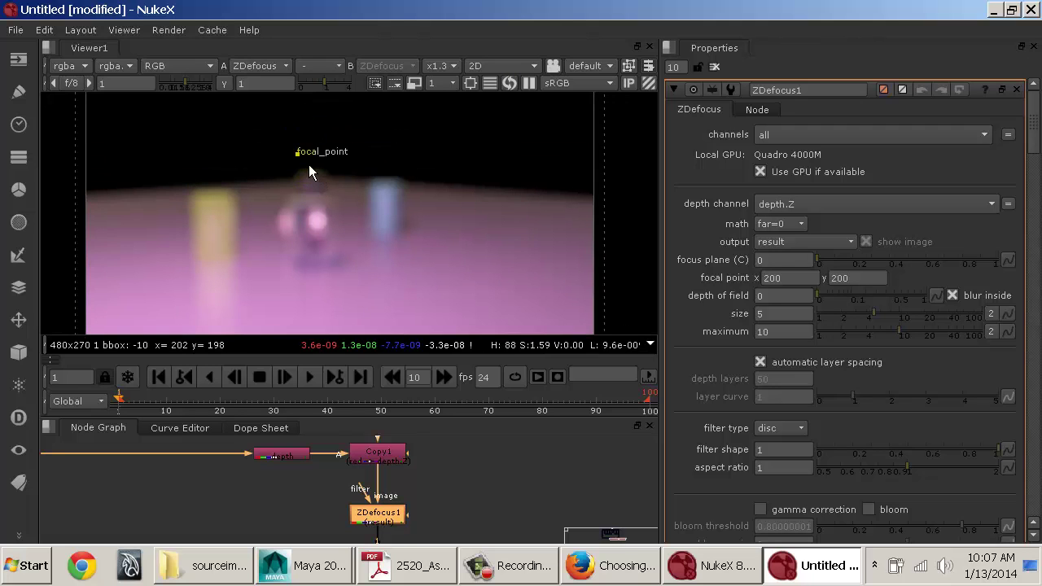
pyautogui.moveTo(304, 168); pyautogui.dragTo(385, 214)
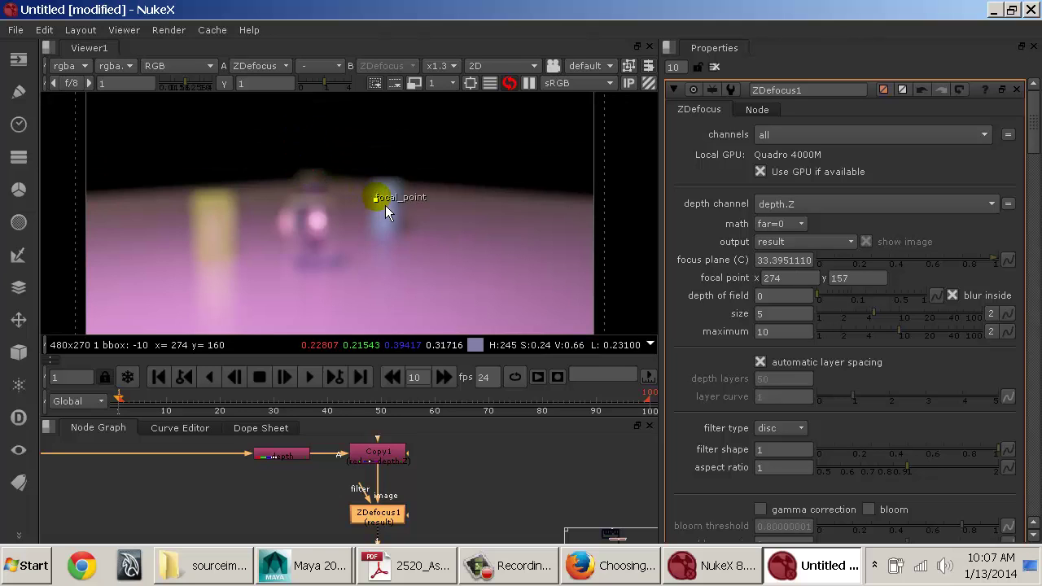
pyautogui.scroll(4, 404, 223)
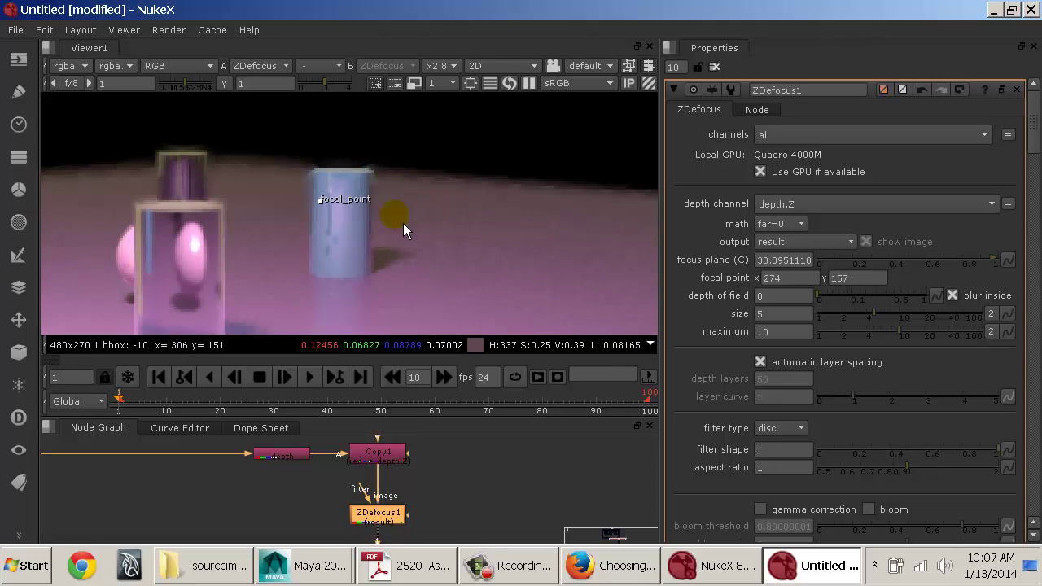
pyautogui.moveTo(403, 223); pyautogui.dragTo(465, 208, button='middle')
pyautogui.scroll(3, 457, 211)
pyautogui.moveTo(378, 164); pyautogui.dragTo(389, 236)
pyautogui.scroll(-3, 394, 235)
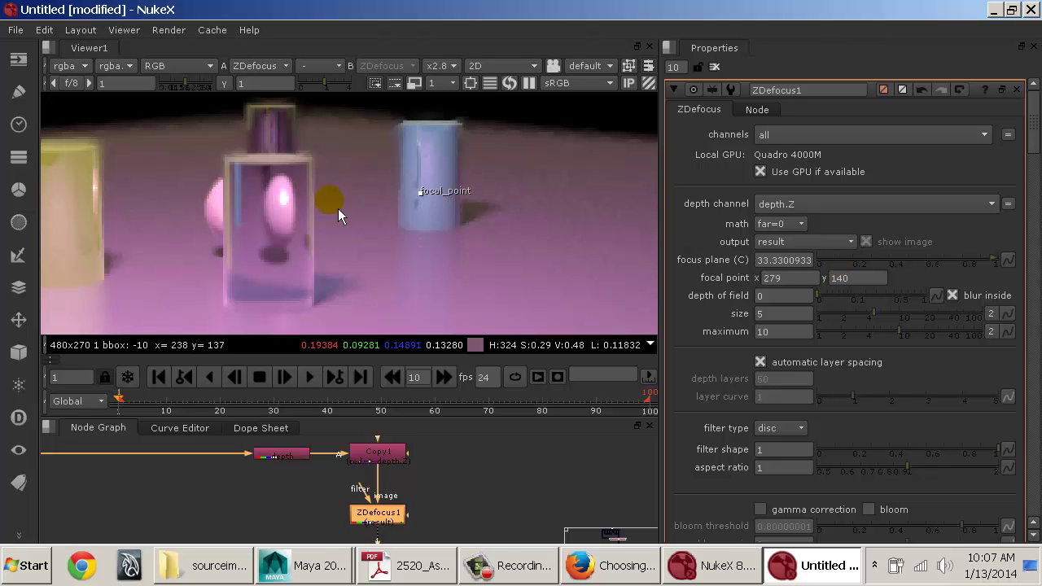
pyautogui.moveTo(376, 202); pyautogui.dragTo(397, 179, button='middle')
pyautogui.scroll(-1, 521, 201)
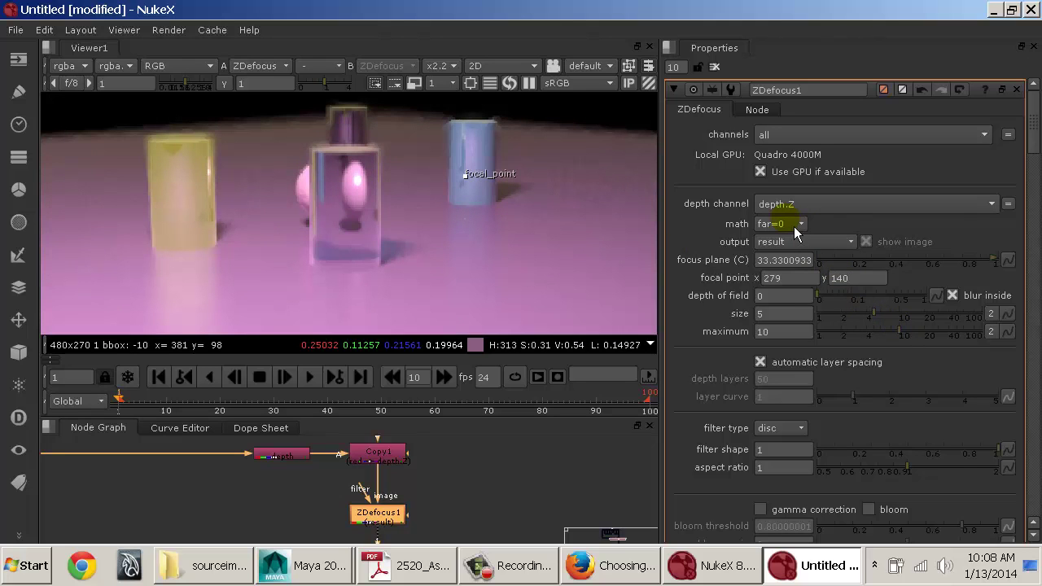
# Step: Switch the ZDefocus1 output to focal plane setup, and set the size to 6.2 and the depth of field to 0.62
pyautogui.click(777, 244)
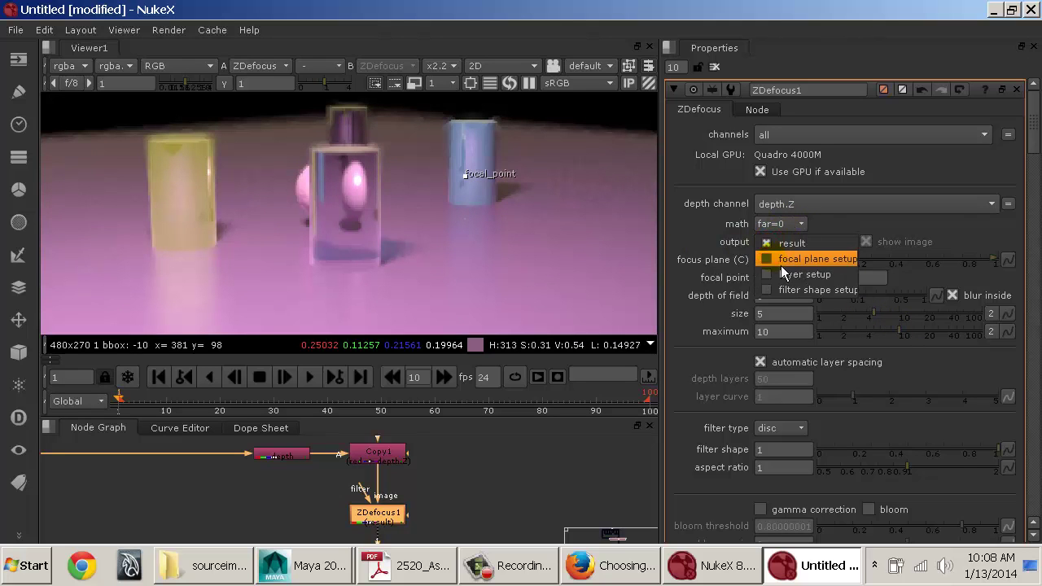
pyautogui.click(781, 261)
pyautogui.scroll(-2, 496, 211)
pyautogui.moveTo(493, 212); pyautogui.dragTo(413, 212, button='middle')
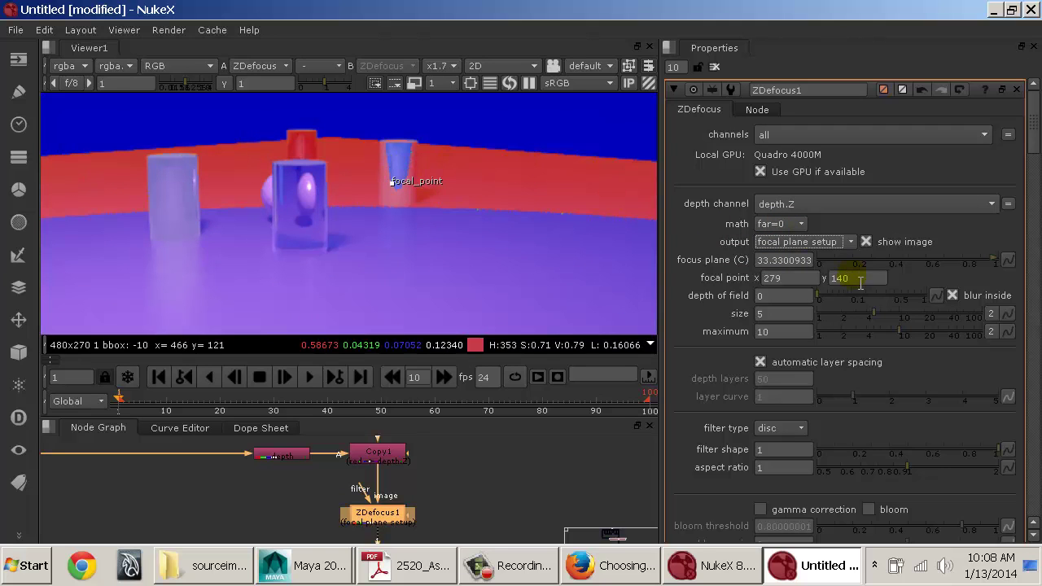
pyautogui.click(894, 319)
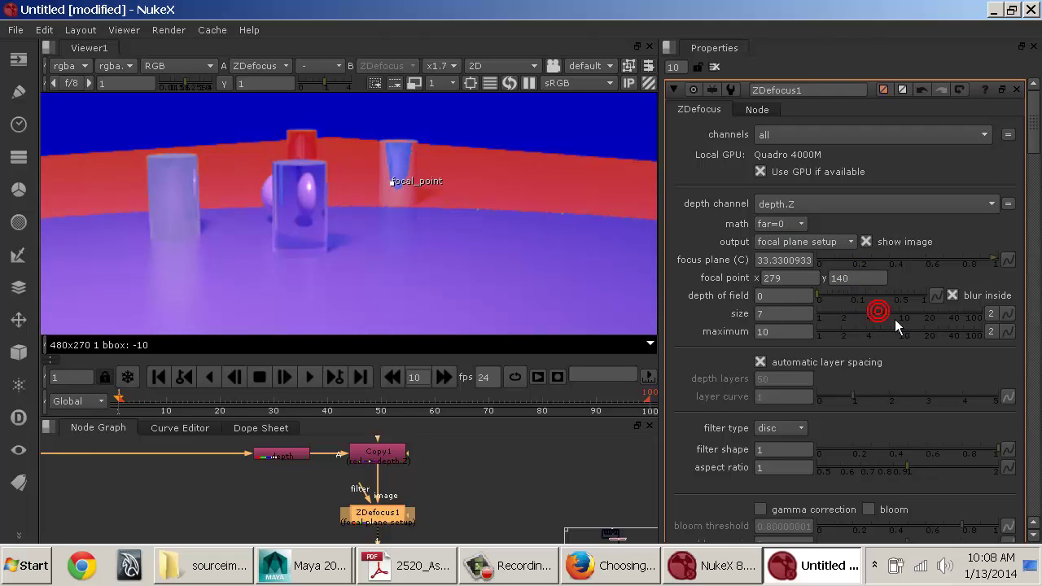
pyautogui.moveTo(896, 319); pyautogui.dragTo(890, 317)
pyautogui.click(838, 298)
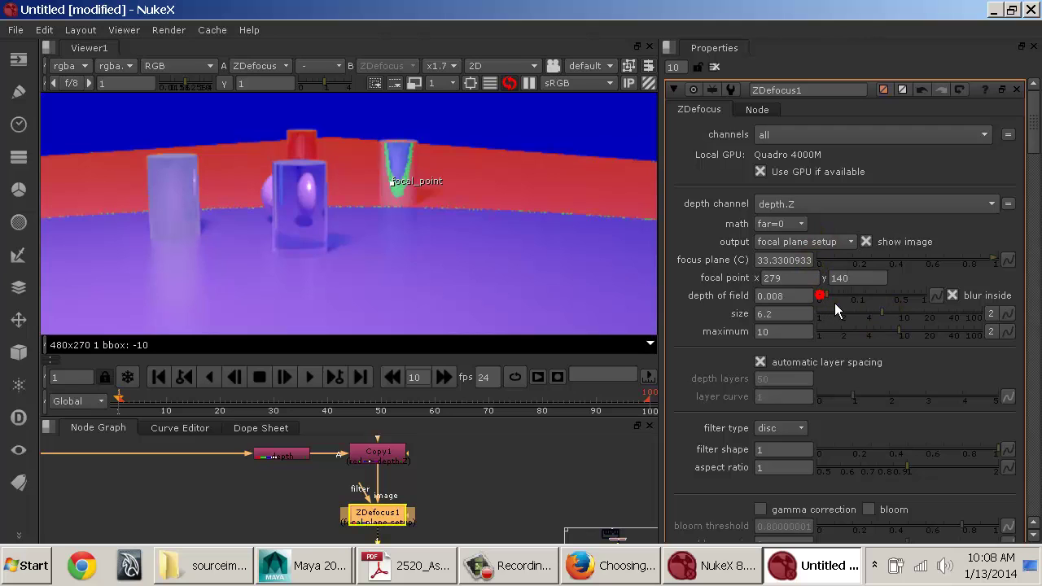
pyautogui.moveTo(849, 302); pyautogui.dragTo(911, 305)
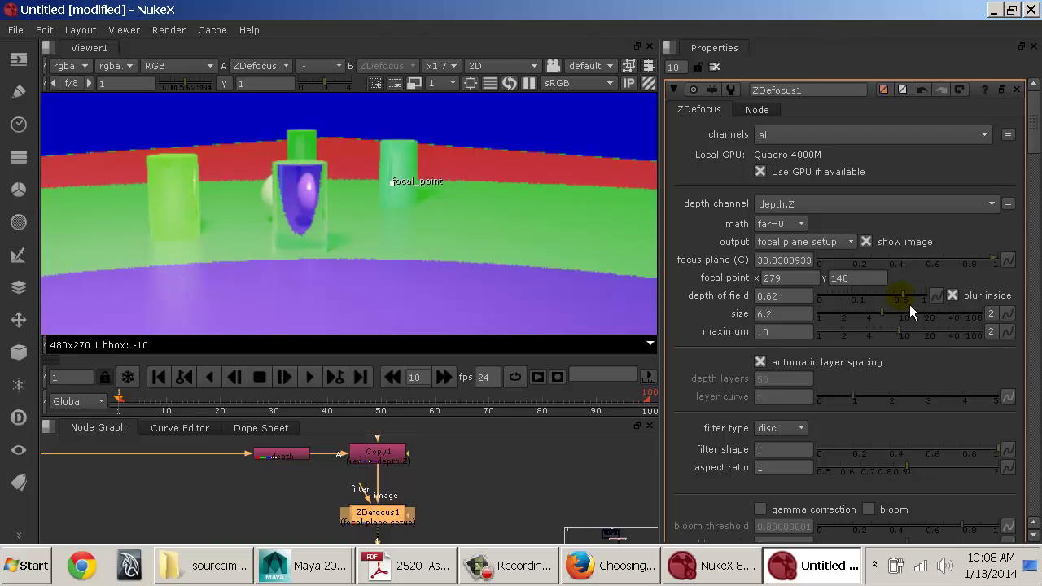
# Step: Set the ZDefocus1 output to result and check the defocused image
pyautogui.click(790, 241)
pyautogui.click(792, 228)
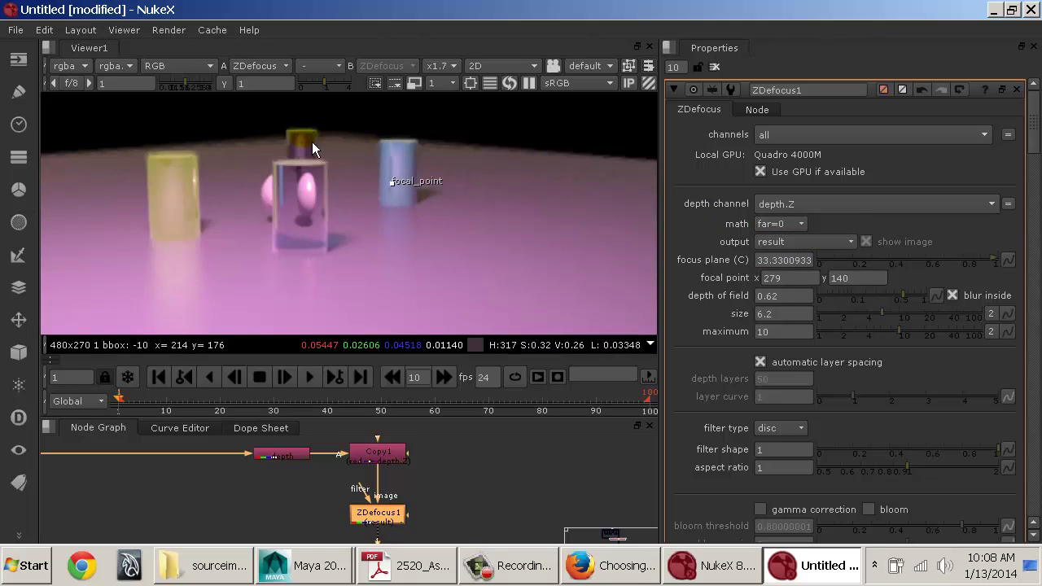
pyautogui.keyDown('alt'); pyautogui.moveTo(157, 144); pyautogui.dragTo(373, 186); pyautogui.keyUp('alt')
pyautogui.keyDown('alt'); pyautogui.moveTo(373, 185); pyautogui.dragTo(542, 213, button='middle'); pyautogui.keyUp('alt')
pyautogui.keyDown('alt'); pyautogui.moveTo(498, 212); pyautogui.dragTo(336, 99); pyautogui.keyUp('alt')
pyautogui.press('f')
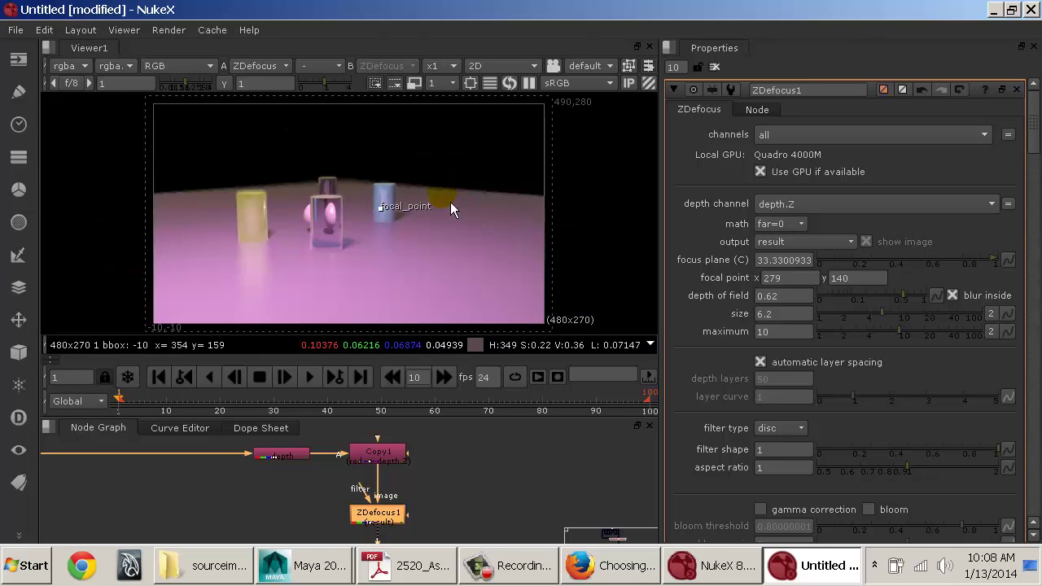
pyautogui.scroll(3, 437, 187)
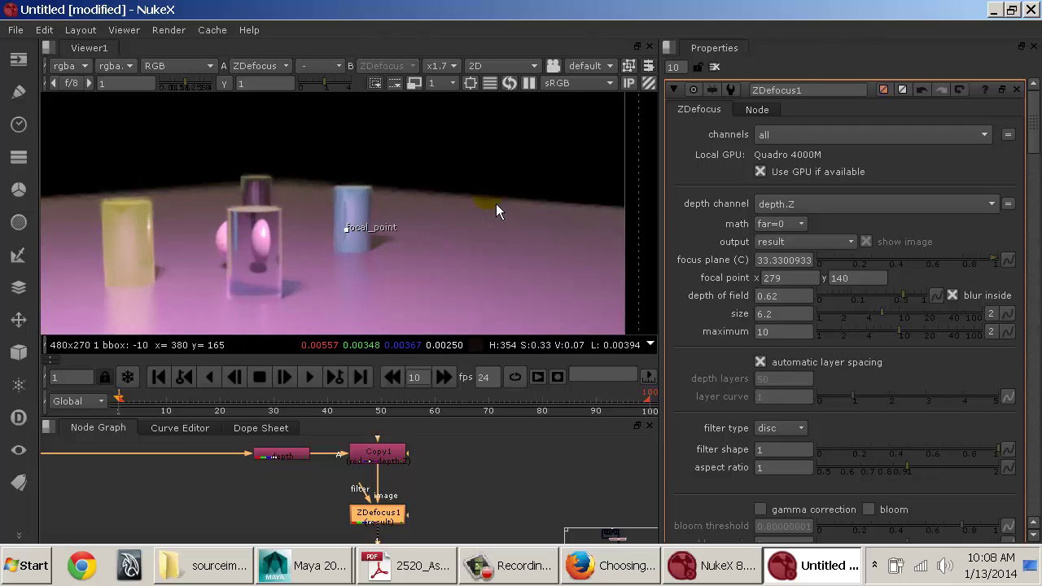
# Step: View the depth node and sample the pixels along the floor's far edge with the viewer gain lowered to 0.015625
pyautogui.click(302, 453)
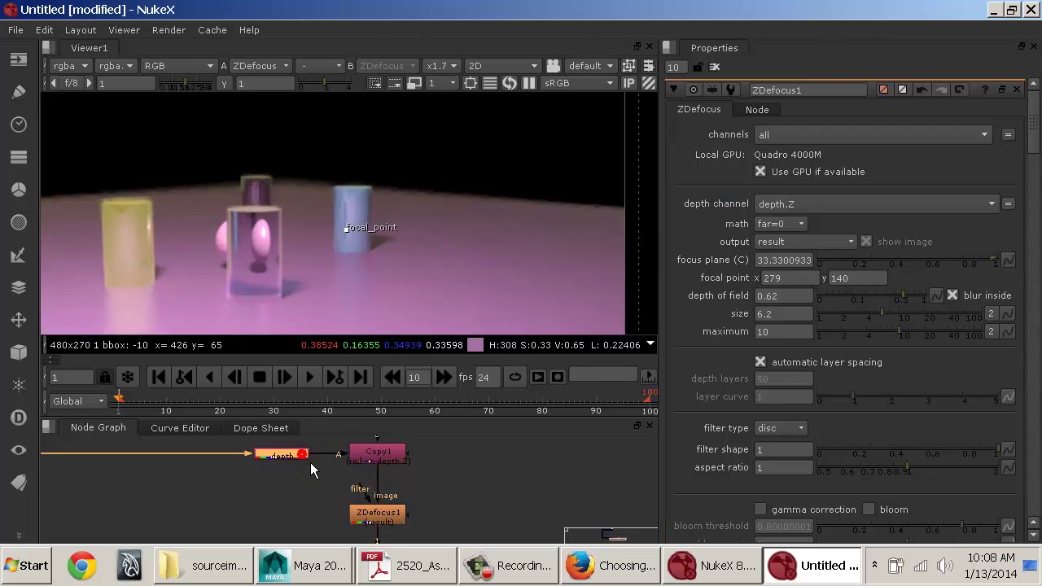
pyautogui.press('1')
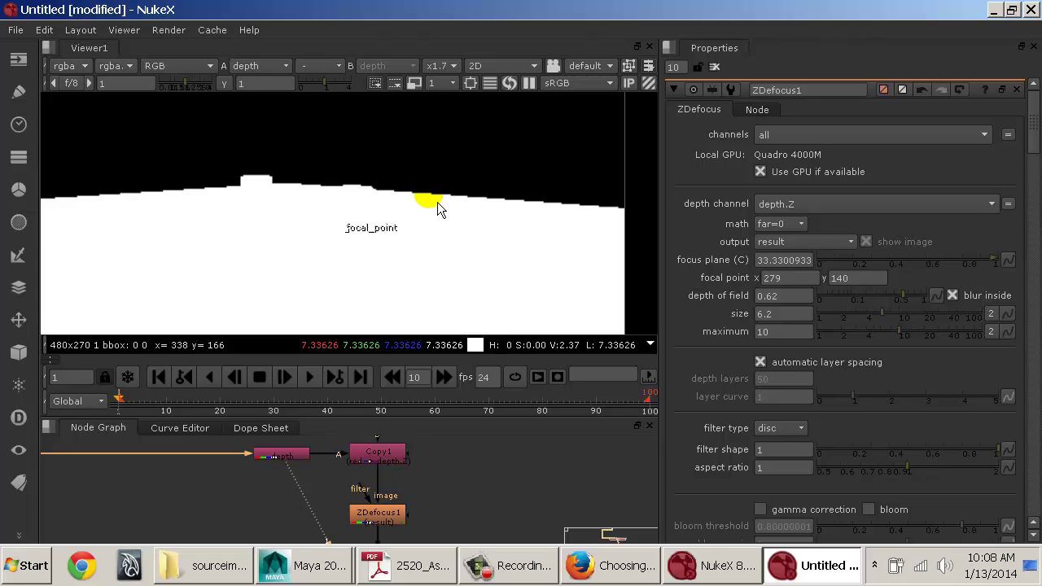
pyautogui.scroll(15, 436, 204)
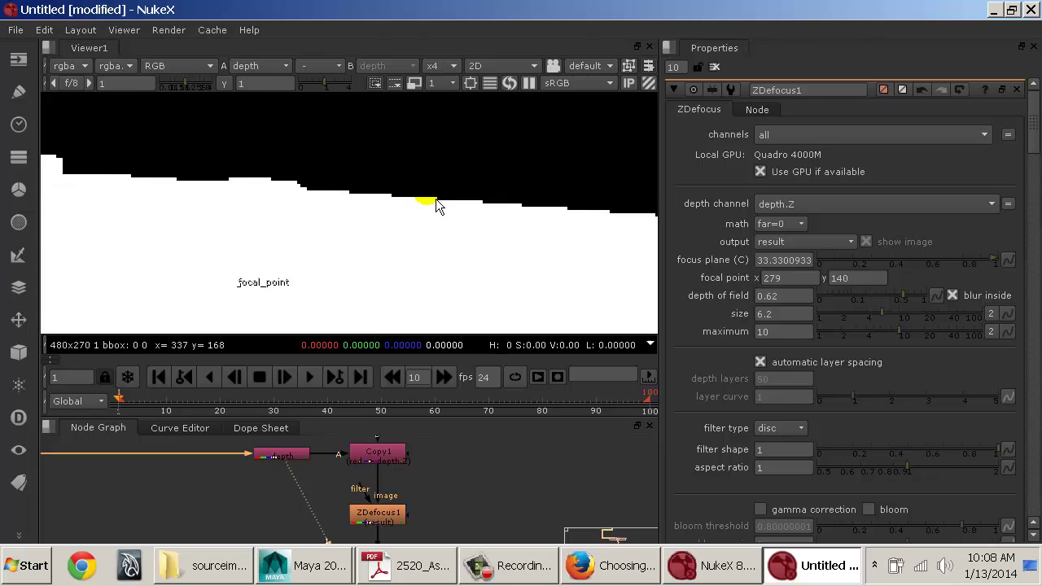
pyautogui.keyDown('ctrl'); pyautogui.click(407, 278); pyautogui.keyUp('ctrl')
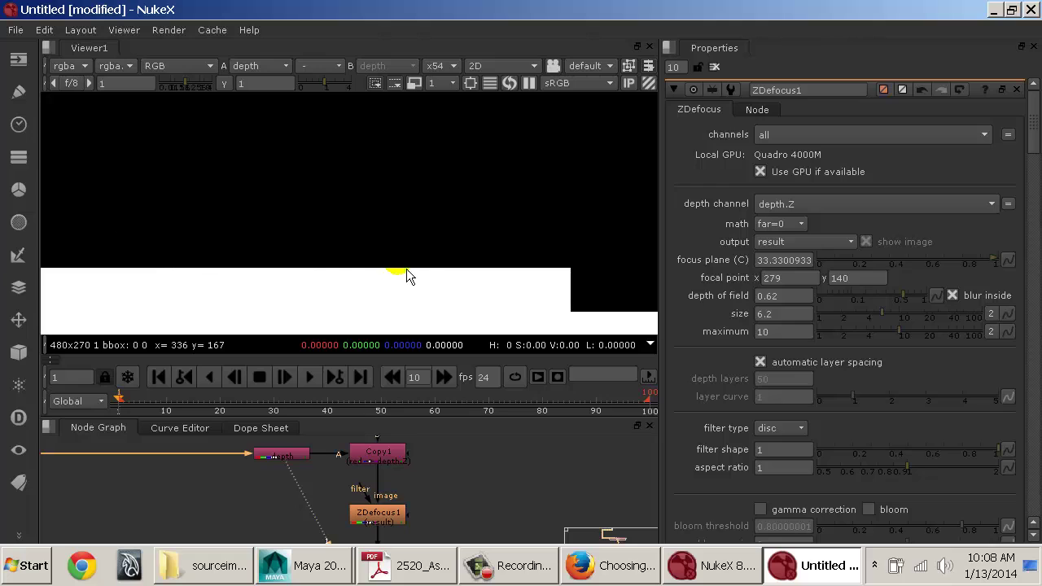
pyautogui.moveTo(407, 284)
pyautogui.keyDown('ctrl'); pyautogui.mouseDown()
pyautogui.moveTo(563, 287)
pyautogui.moveTo(570, 308)
pyautogui.moveTo(546, 273)
pyautogui.mouseUp(); pyautogui.keyUp('ctrl')
pyautogui.moveTo(179, 94)
pyautogui.mouseDown()
pyautogui.moveTo(189, 88)
pyautogui.moveTo(163, 93)
pyautogui.mouseUp()
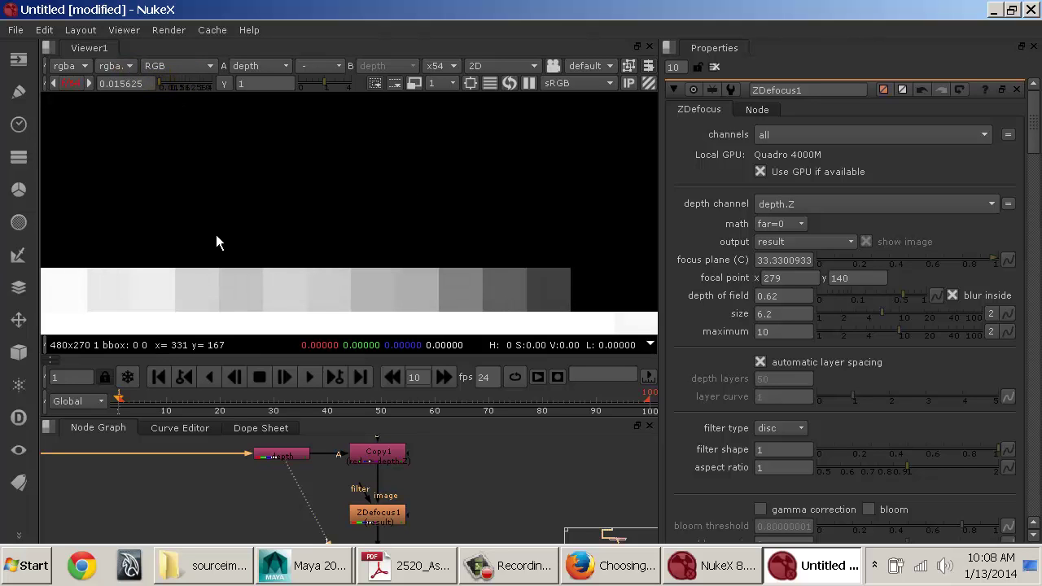
pyautogui.moveTo(85, 298)
pyautogui.keyDown('ctrl'); pyautogui.mouseDown()
pyautogui.moveTo(530, 314)
pyautogui.moveTo(114, 305)
pyautogui.moveTo(491, 302)
pyautogui.mouseUp(); pyautogui.keyUp('ctrl')
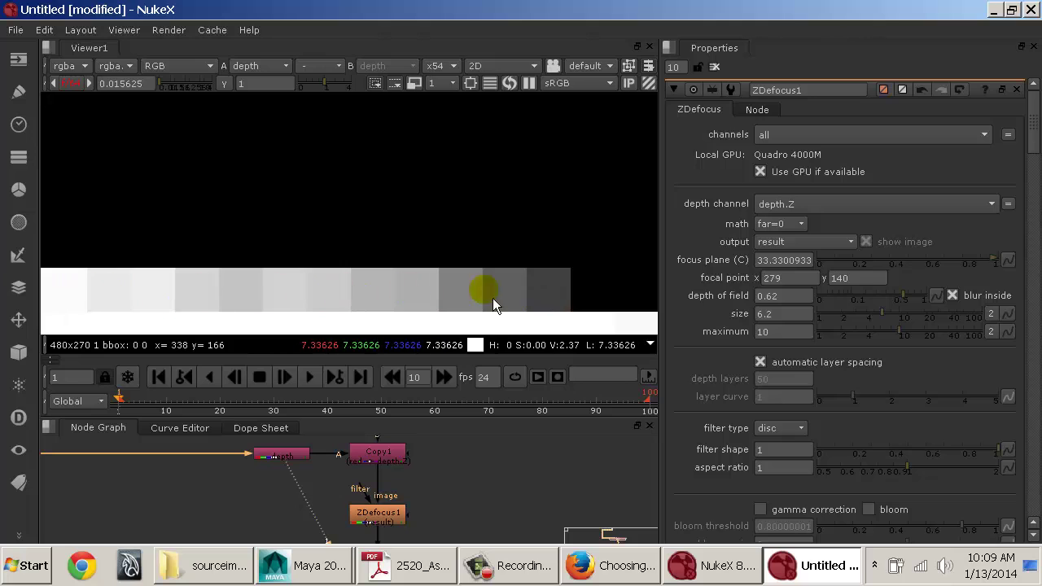
# Step: Reset the viewer gain to 1, fit the image in the viewer, and display the ZDefocus1 result
pyautogui.click(72, 83)
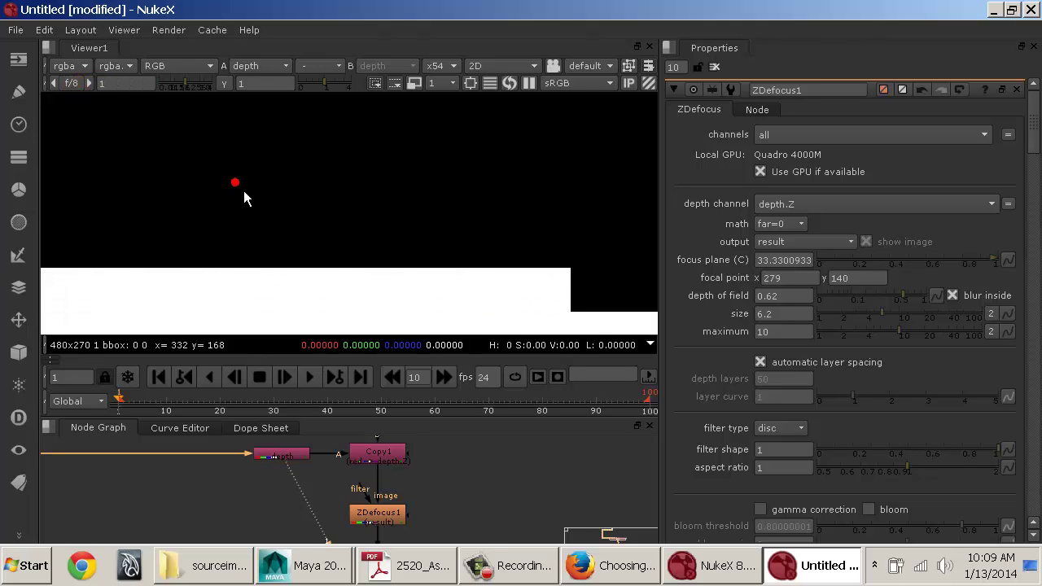
pyautogui.press('f')
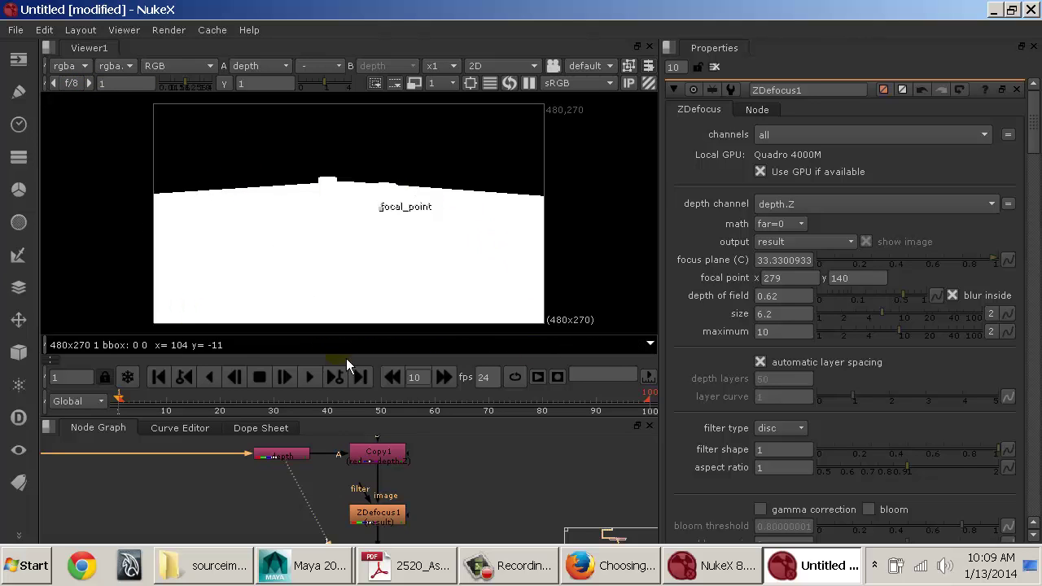
pyautogui.click(465, 304)
pyautogui.click(792, 257)
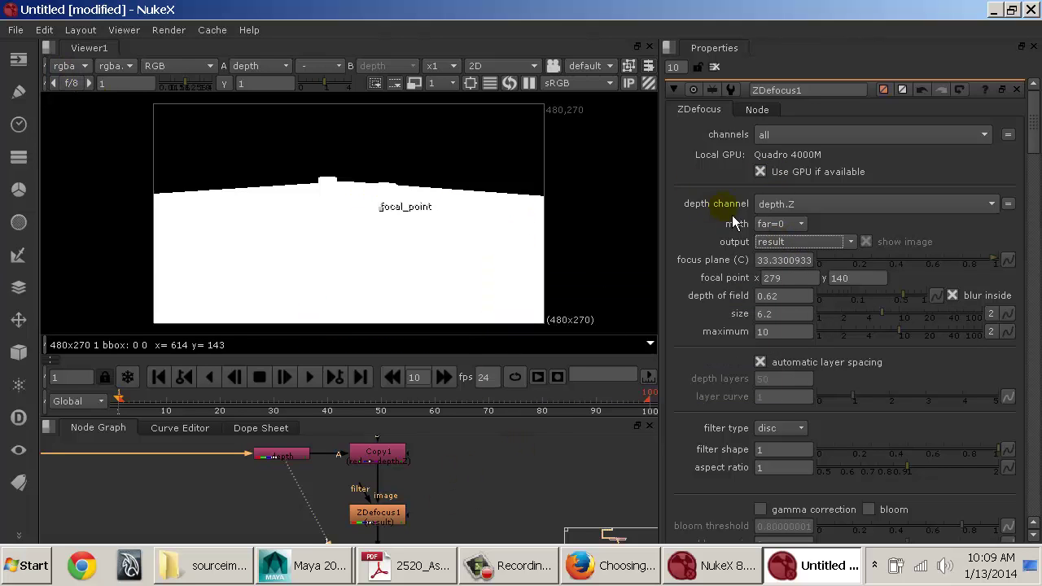
pyautogui.click(383, 515)
pyautogui.press('1')
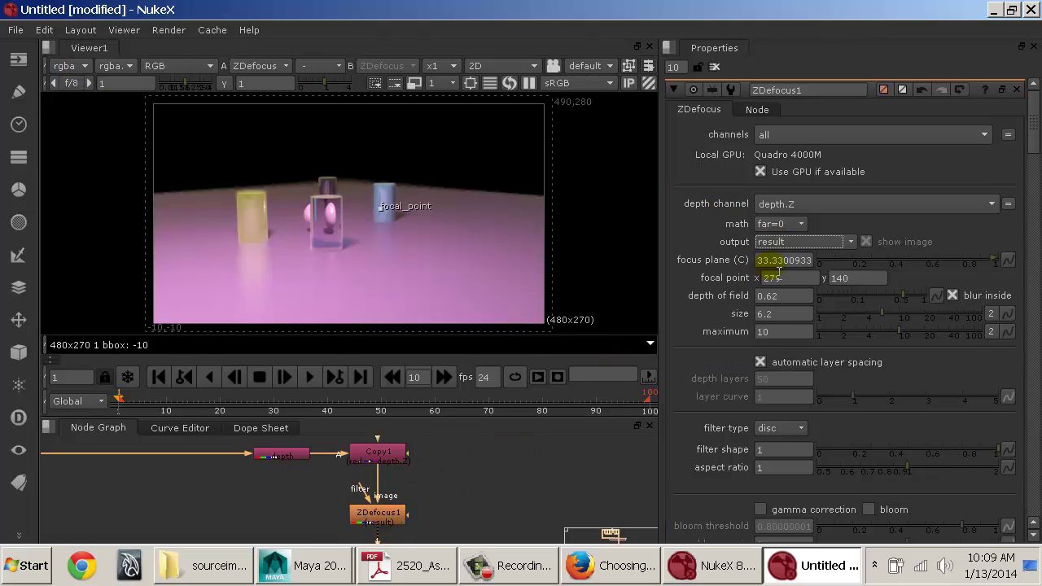
# Step: Reduce the ZDefocus1 size to 2.05 and maximum to 4.1, and check the result in colour and in its alpha channel
pyautogui.moveTo(874, 315)
pyautogui.mouseDown()
pyautogui.moveTo(846, 315)
pyautogui.moveTo(872, 333)
pyautogui.mouseUp()
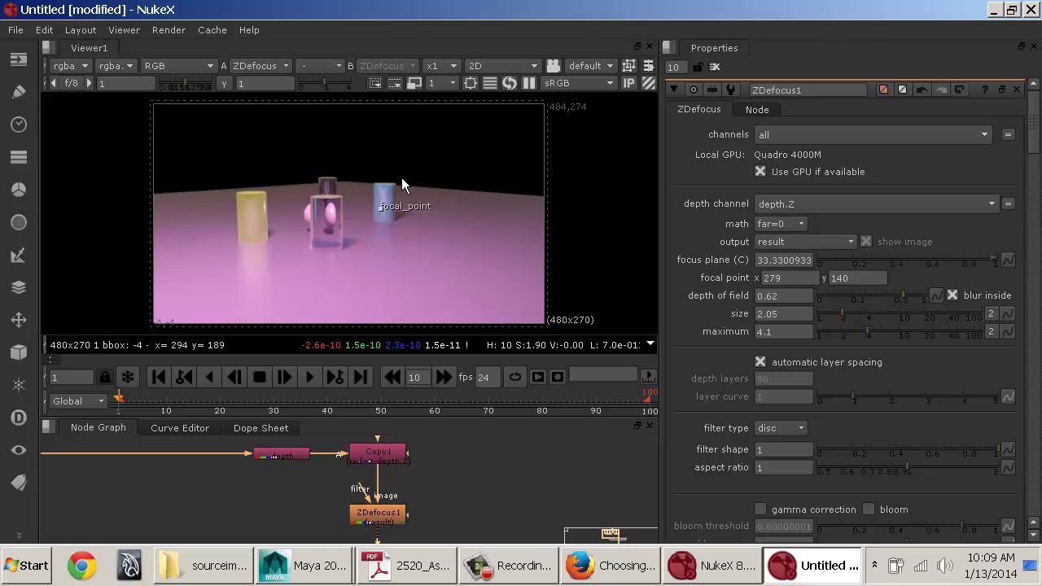
pyautogui.scroll(3, 400, 177)
pyautogui.press('a')
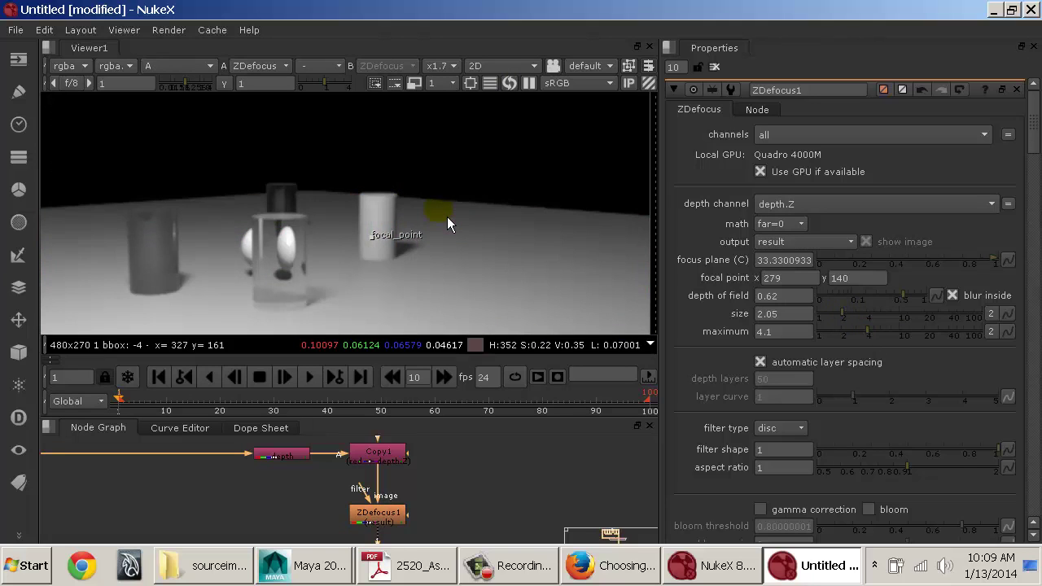
pyautogui.press('a')
# Step: View the Glow1 result and the AO shuffle node's output in the viewer
pyautogui.moveTo(448, 502); pyautogui.dragTo(462, 438, button='middle')
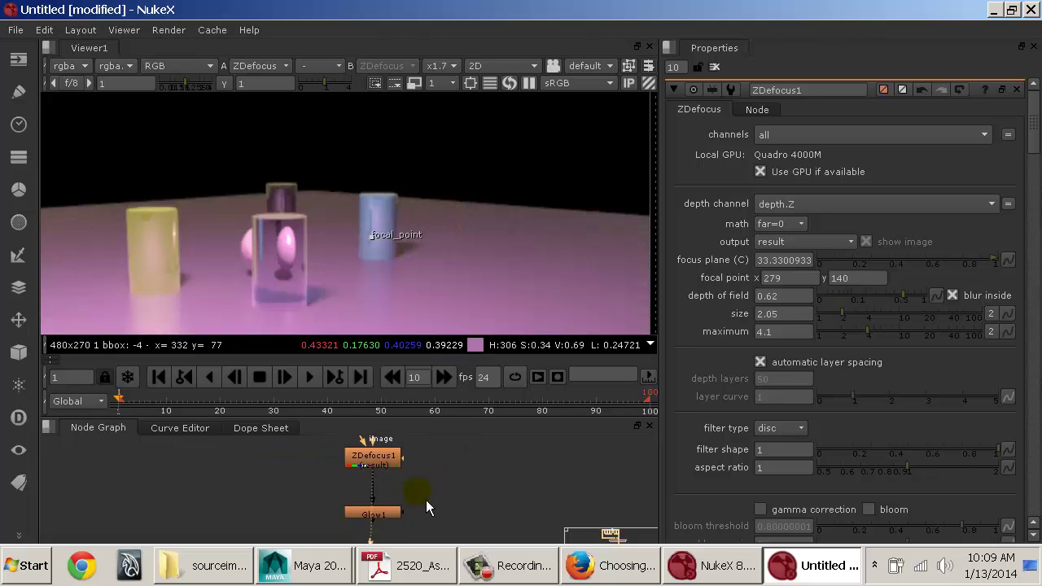
pyautogui.click(394, 514)
pyautogui.press('1')
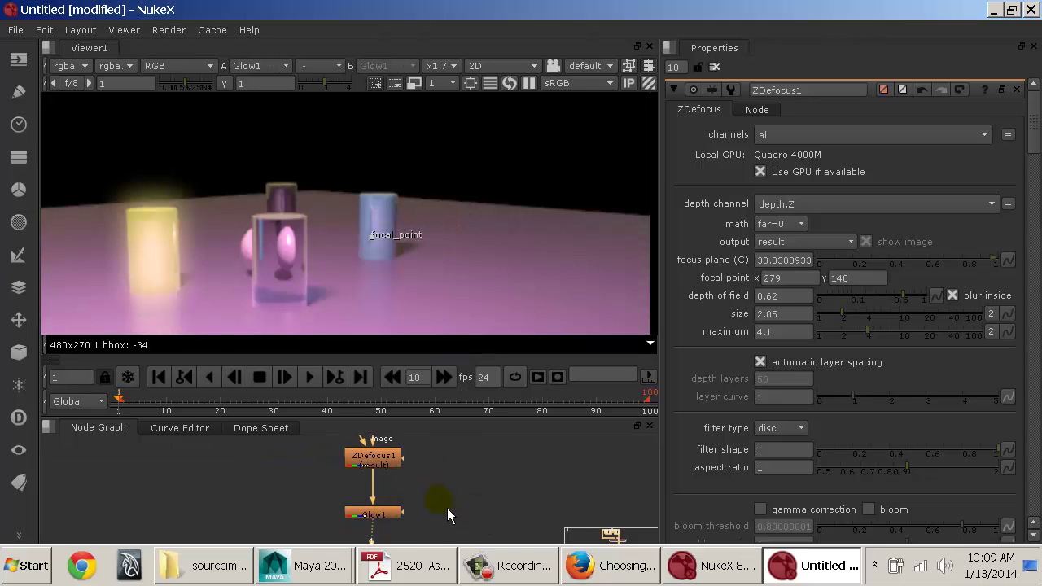
pyautogui.moveTo(447, 509); pyautogui.dragTo(532, 518, button='middle')
pyautogui.moveTo(467, 479); pyautogui.dragTo(477, 544, button='middle')
pyautogui.moveTo(379, 494); pyautogui.dragTo(394, 524, button='middle')
pyautogui.moveTo(400, 474); pyautogui.dragTo(396, 503, button='middle')
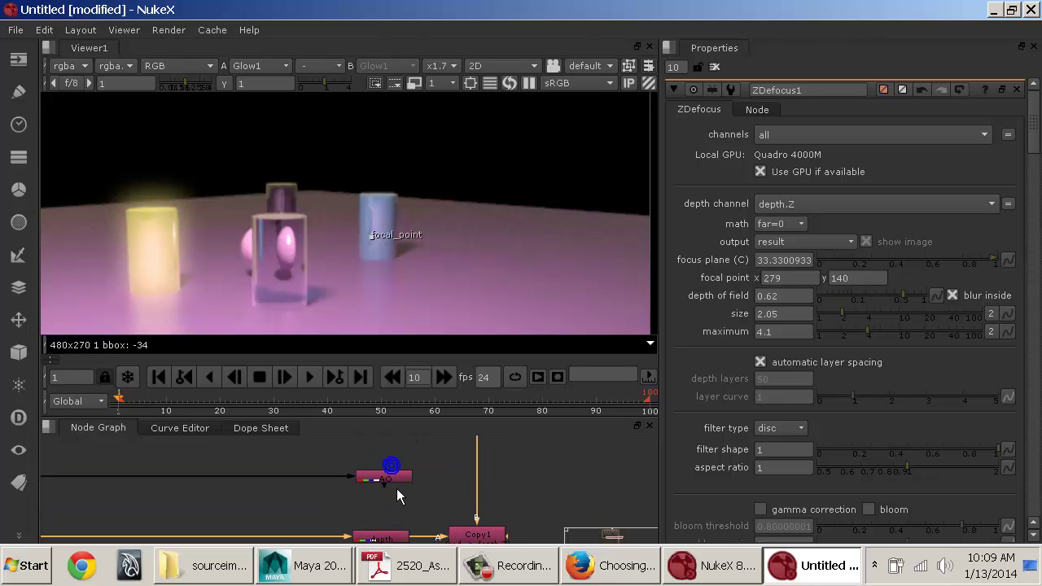
pyautogui.click(394, 485)
pyautogui.press('1')
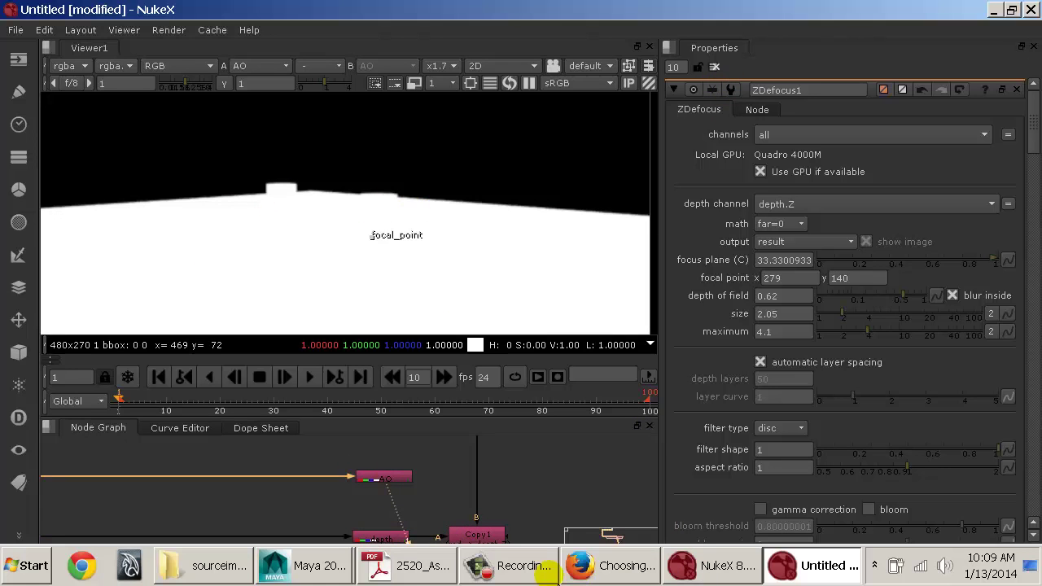
# Step: Switch to Maya and enable Ambient Occlusion in the objects layer's mental ray features, checking that AO is an associated pass
pyautogui.click(315, 564)
pyautogui.click(344, 539)
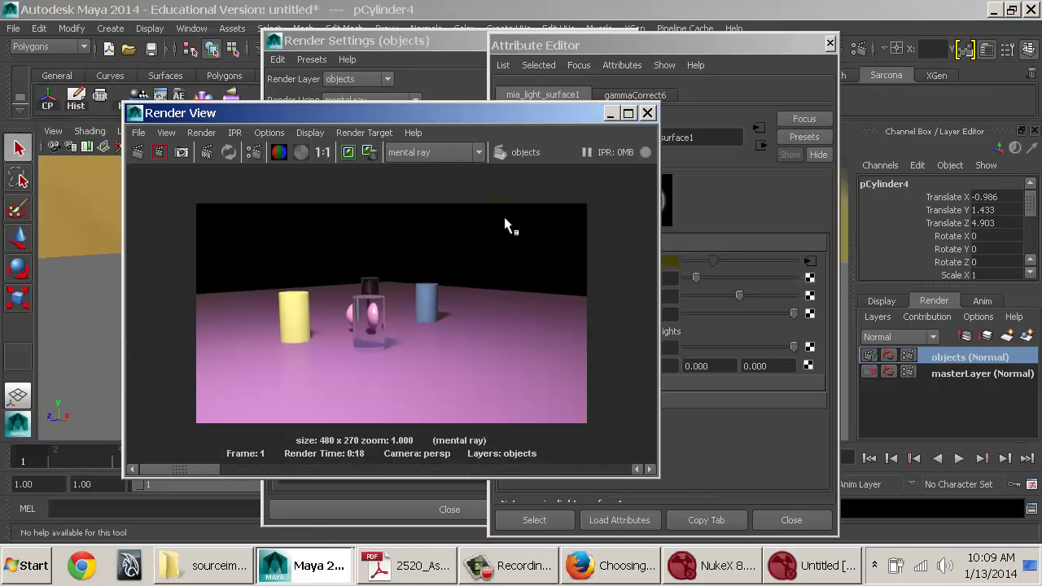
pyautogui.click(452, 42)
pyautogui.click(410, 131)
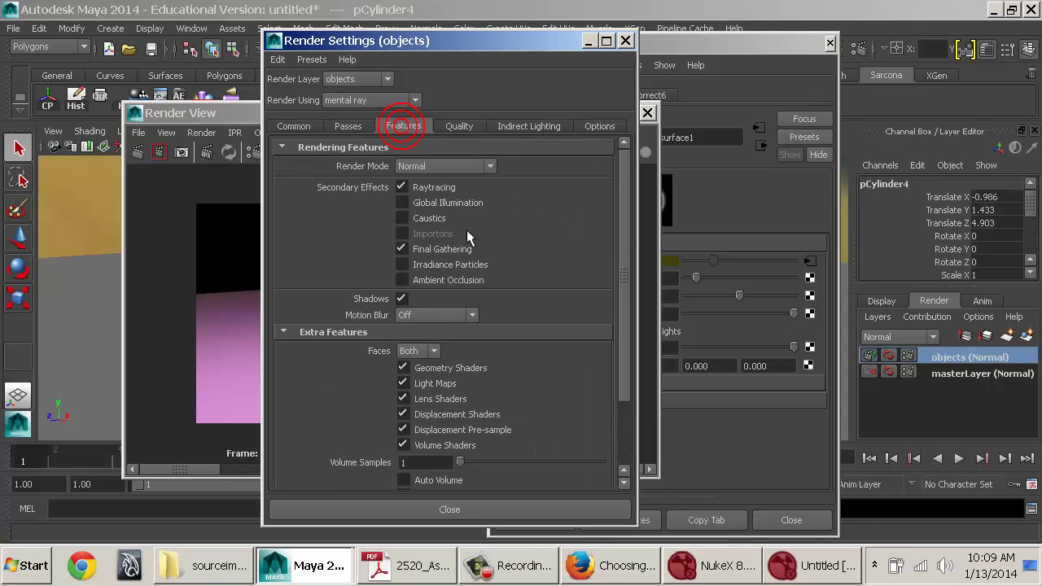
pyautogui.click(402, 280)
pyautogui.click(347, 126)
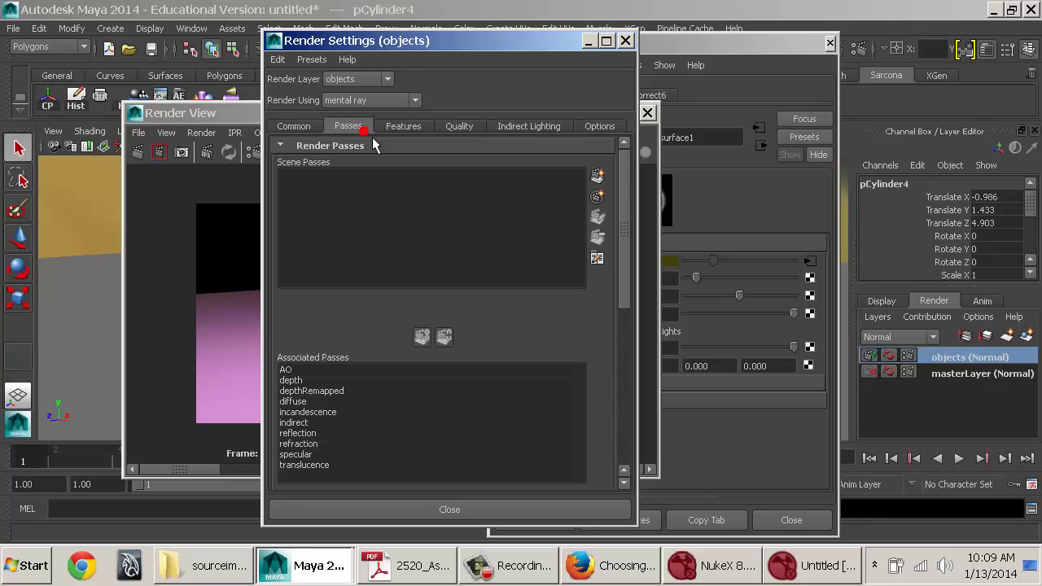
pyautogui.click(304, 371)
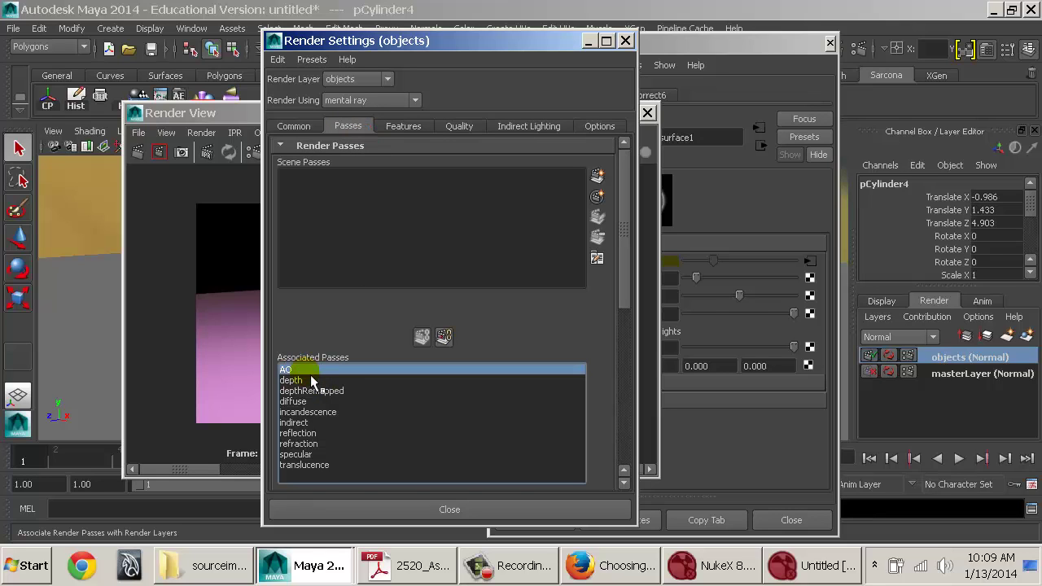
pyautogui.click(408, 124)
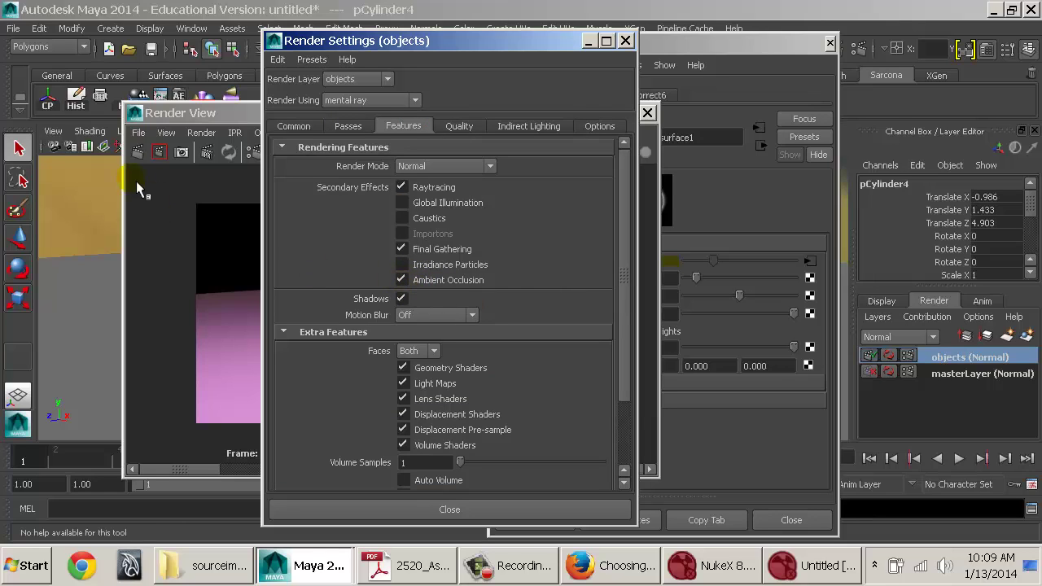
# Step: Re-render the objects layer and load its AO render pass for inspection, closing the image display when done
pyautogui.click(138, 154)
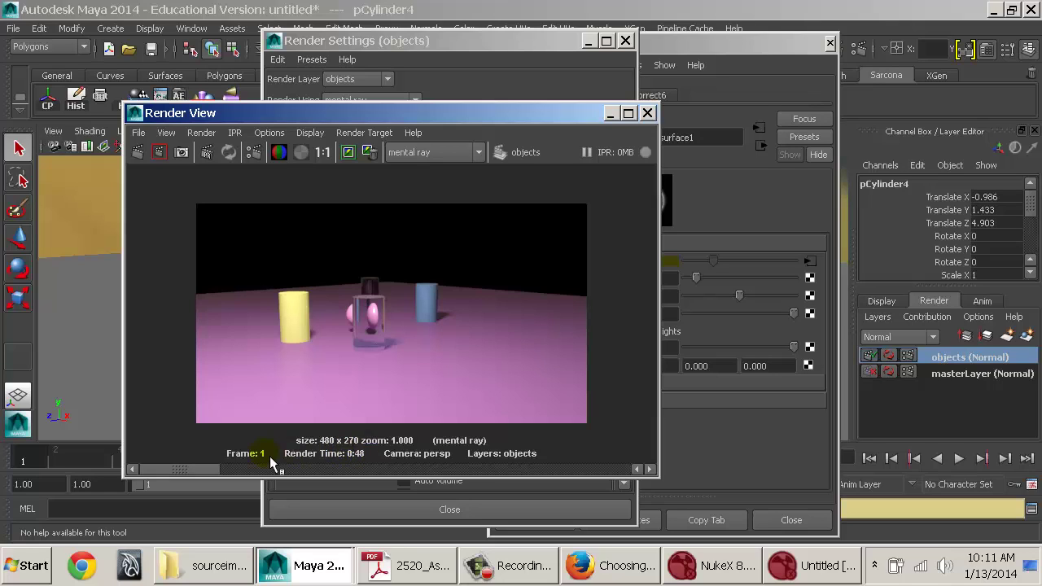
pyautogui.click(150, 136)
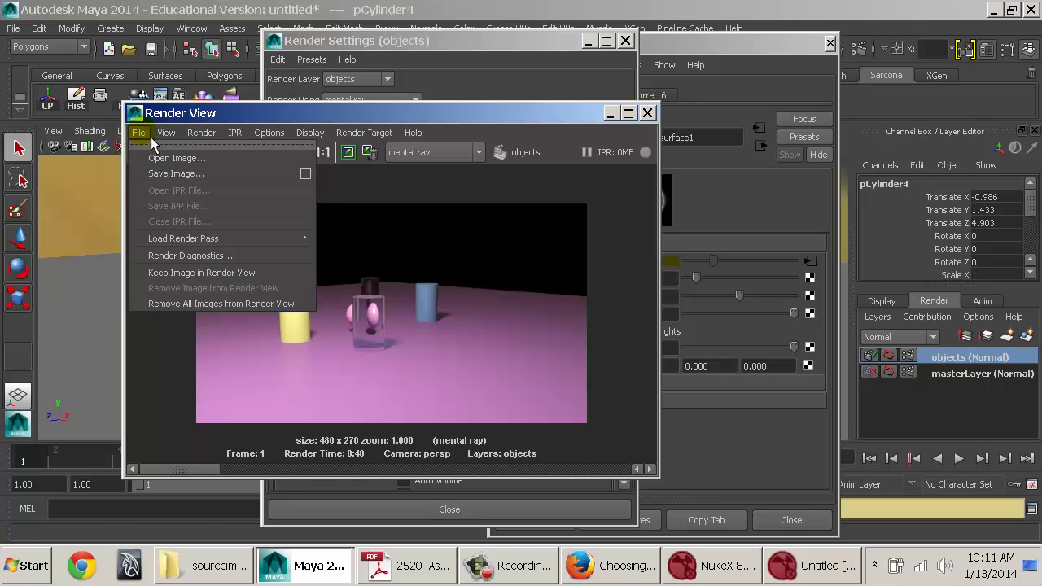
pyautogui.moveTo(251, 238)
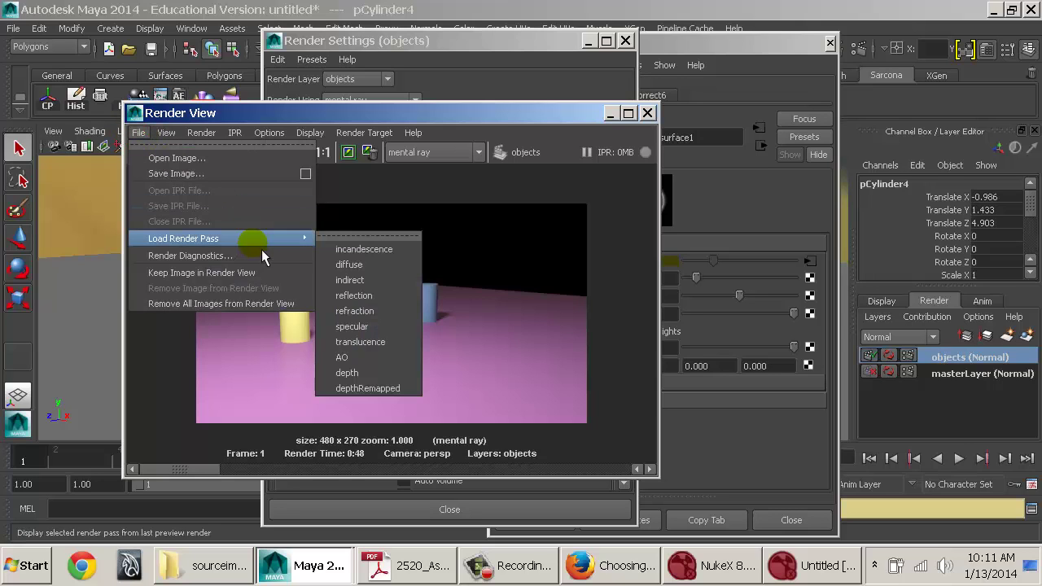
pyautogui.click(374, 362)
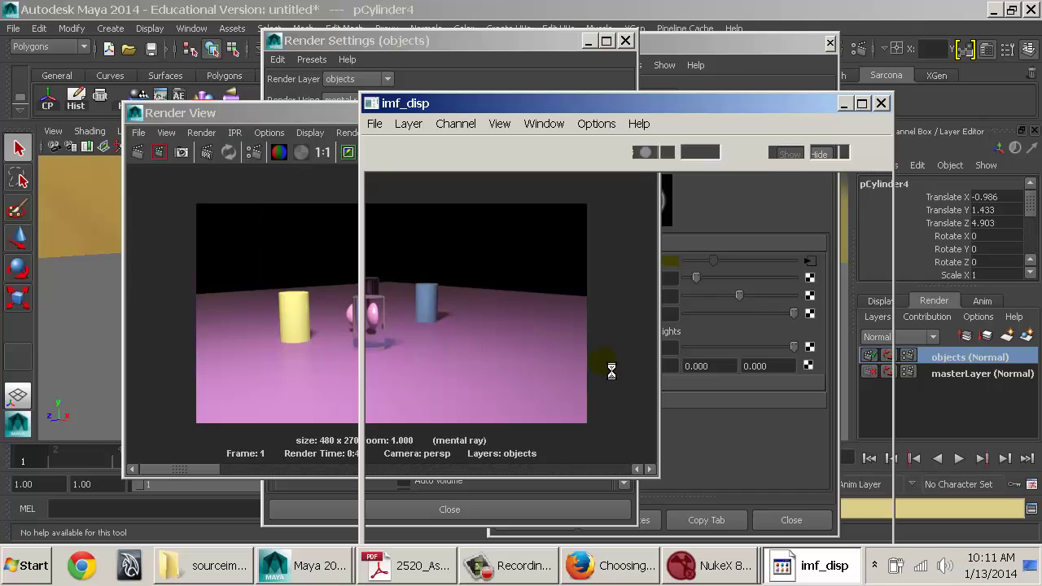
pyautogui.doubleClick(635, 106)
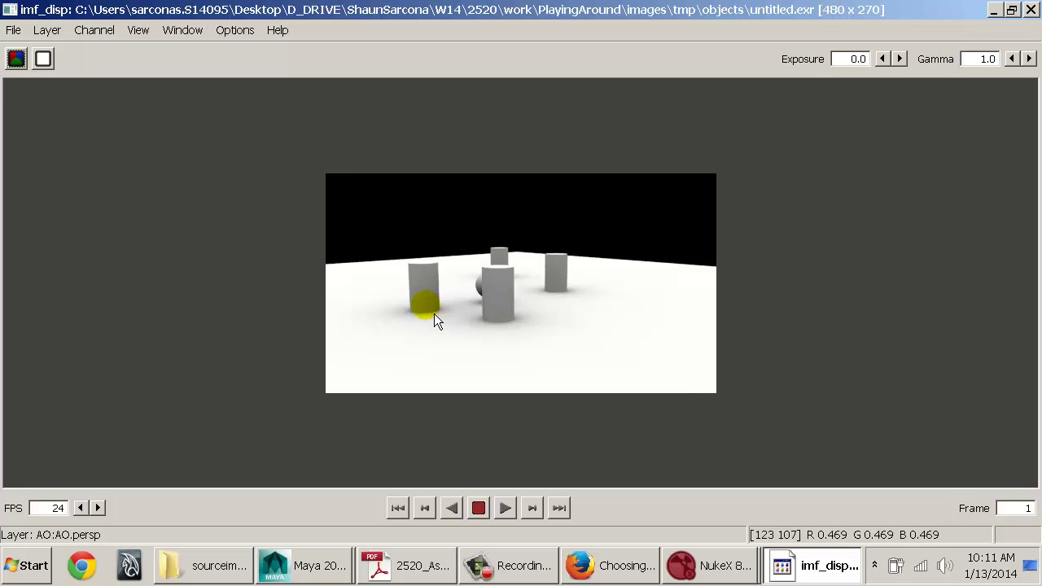
pyautogui.doubleClick(10, 13)
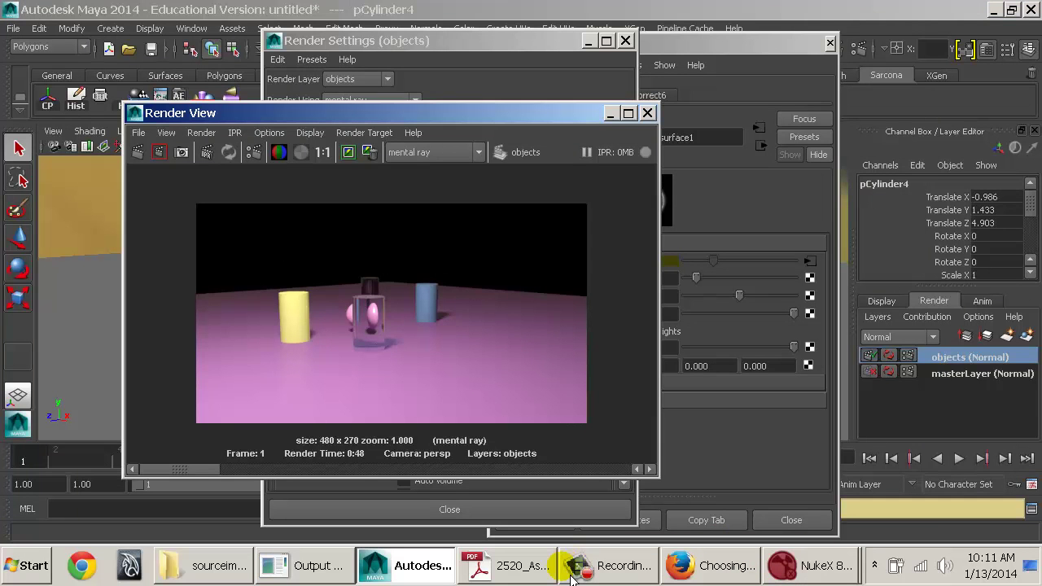
# Step: Switch to NukeX and reload untitled.exr in the Read1 node
pyautogui.click(780, 561)
pyautogui.click(776, 524)
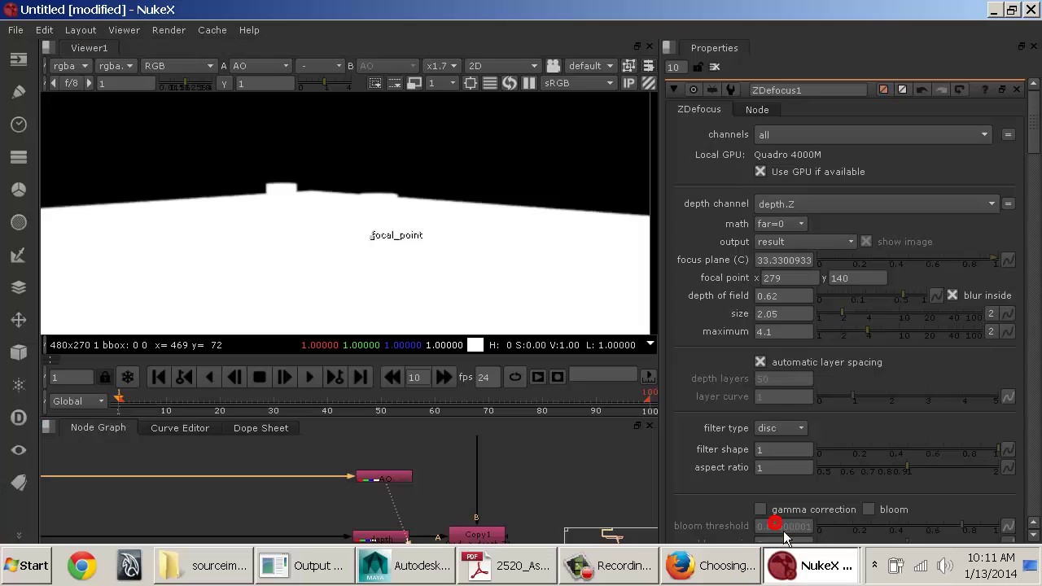
pyautogui.doubleClick(400, 482)
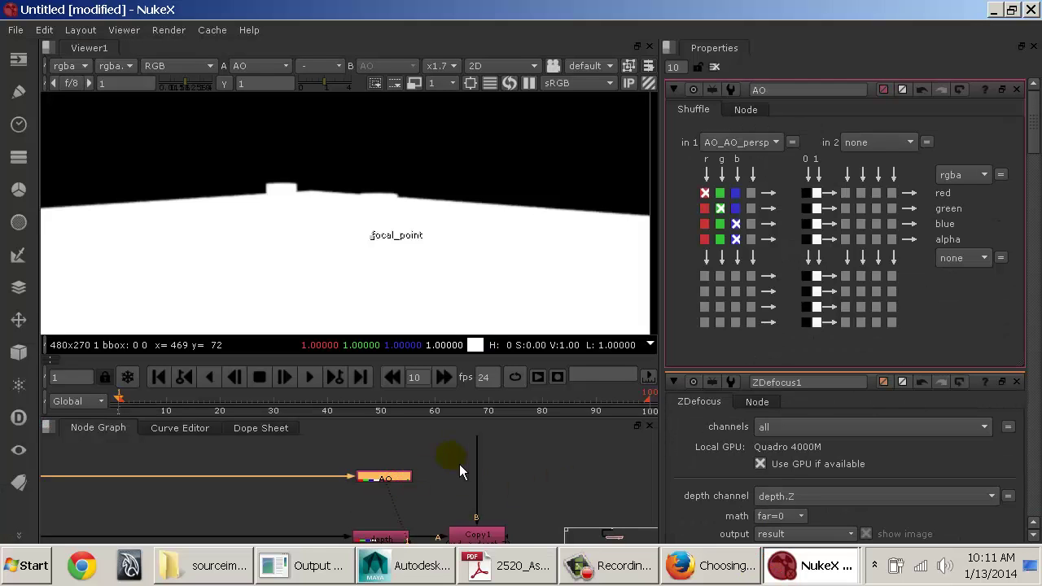
pyautogui.doubleClick(366, 456)
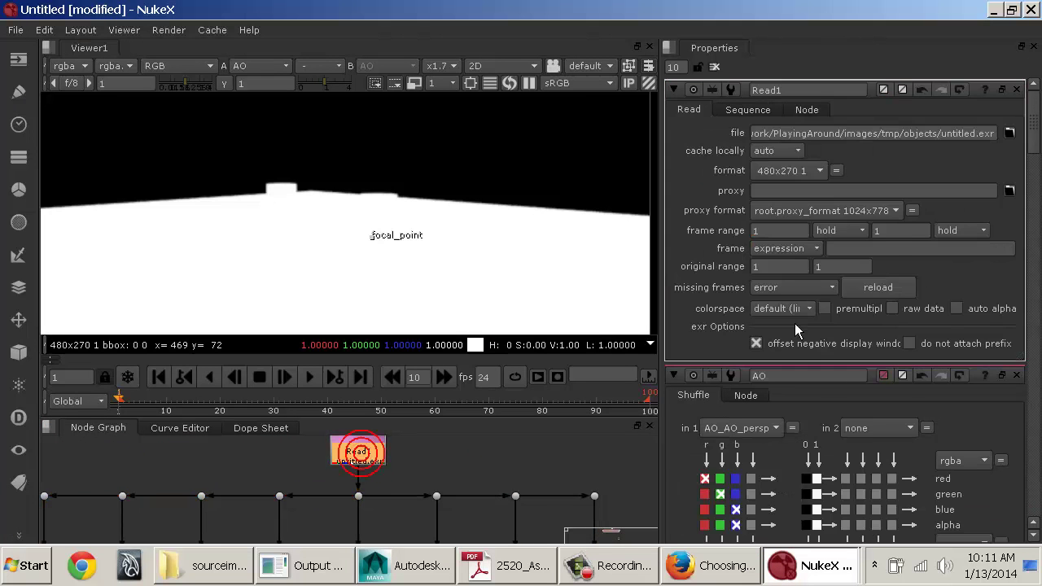
pyautogui.click(888, 288)
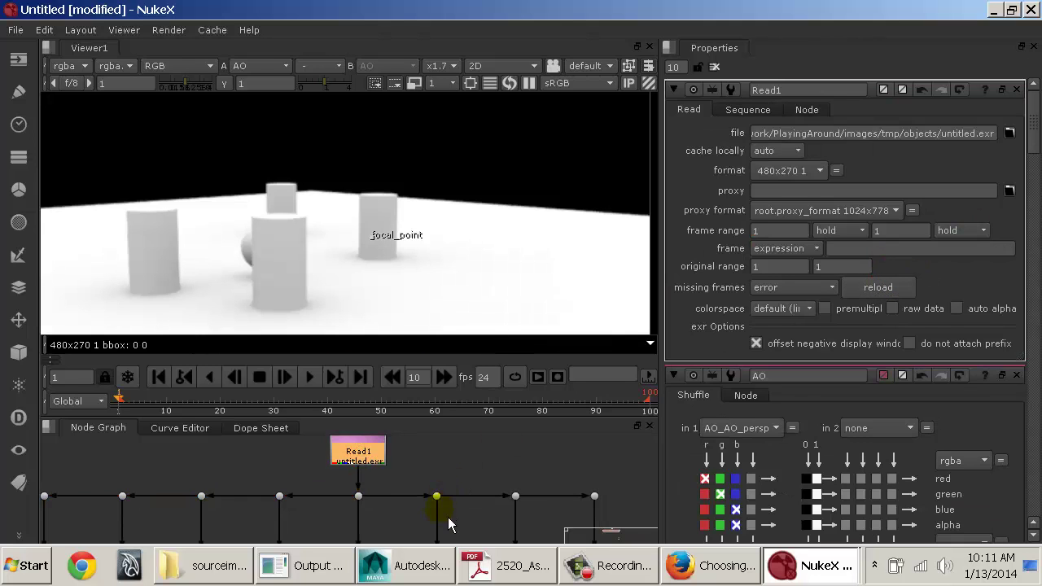
# Step: Add a Grade node after the AO shuffle, with gain 0.85 and multiply 1.65
pyautogui.moveTo(448, 525); pyautogui.dragTo(411, 479, button='middle')
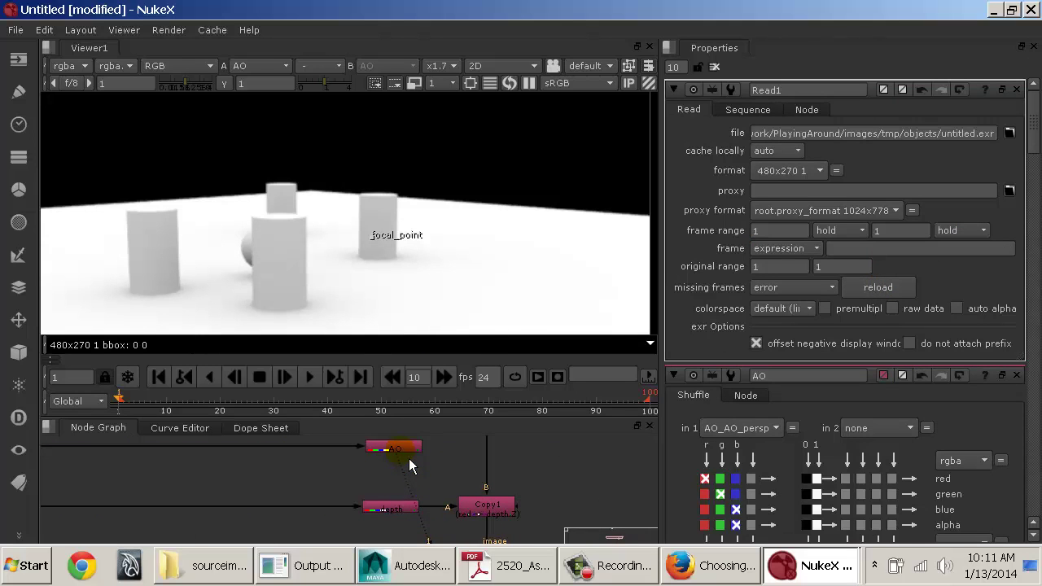
pyautogui.moveTo(409, 462); pyautogui.dragTo(403, 463)
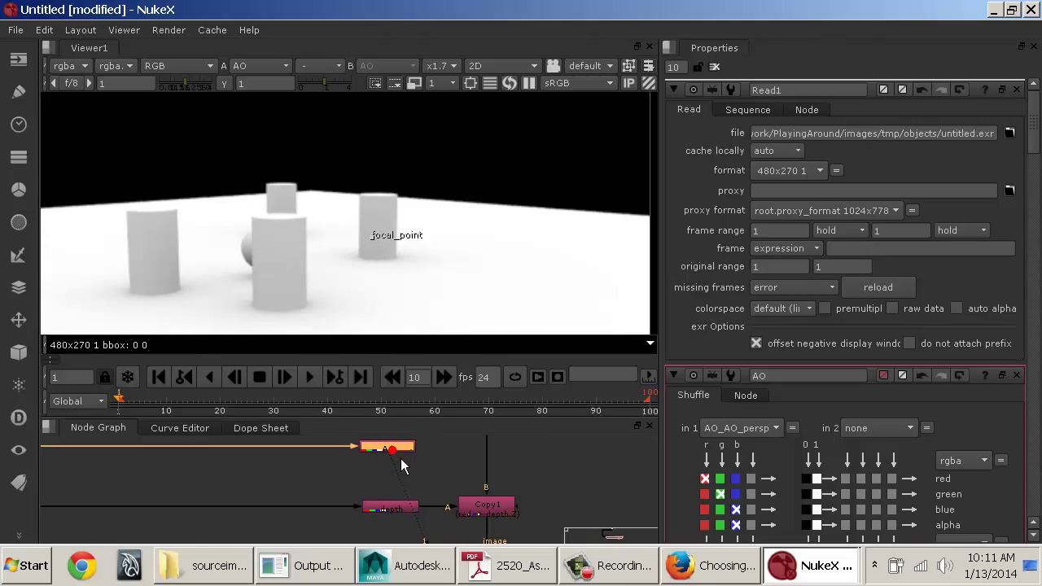
pyautogui.press('g')
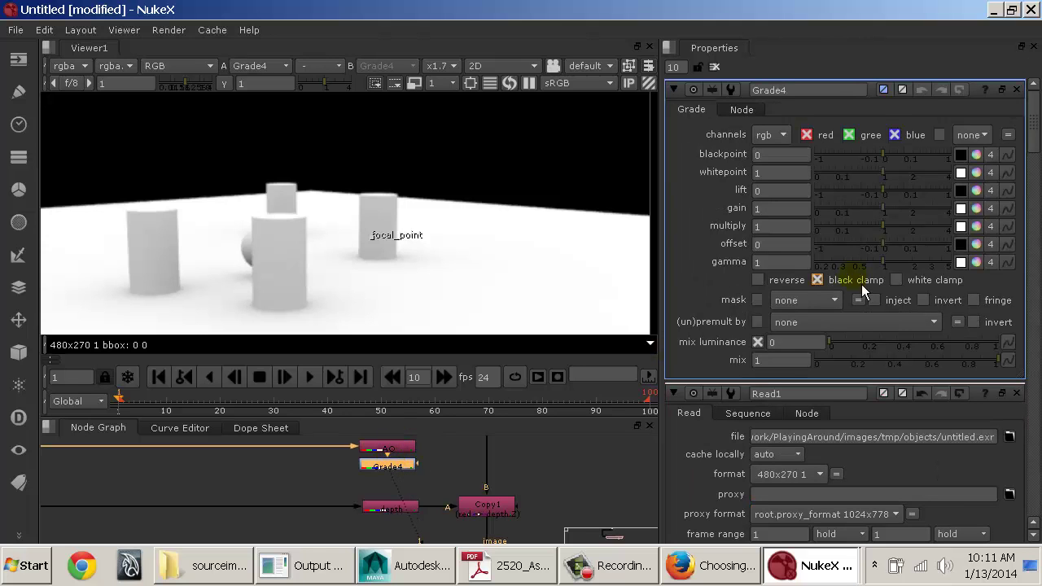
pyautogui.moveTo(897, 238)
pyautogui.mouseDown()
pyautogui.moveTo(917, 237)
pyautogui.moveTo(894, 236)
pyautogui.mouseUp()
pyautogui.moveTo(888, 211); pyautogui.dragTo(902, 228)
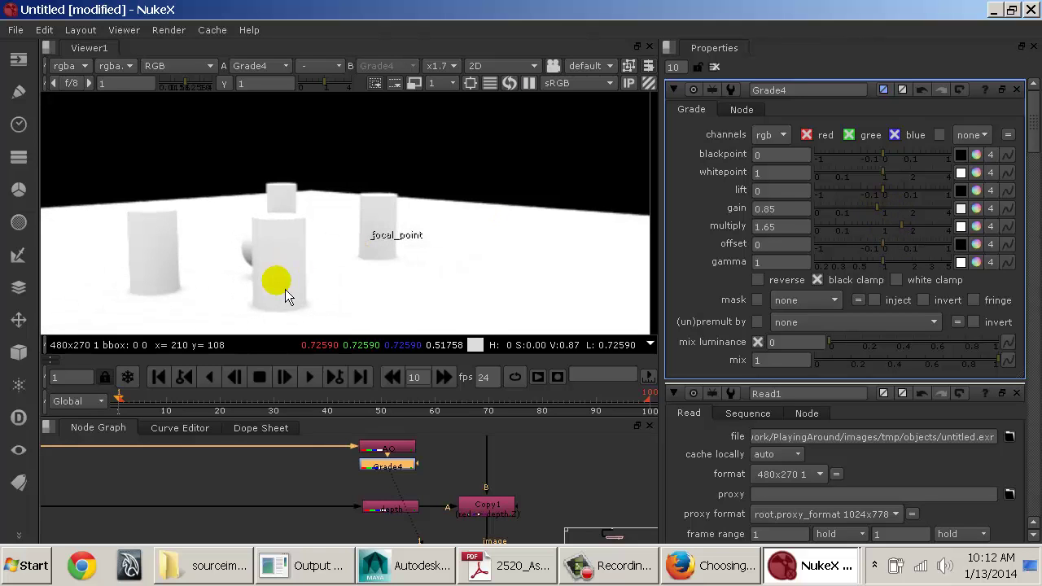
# Step: Switch to Maya and open the depthRemapped render pass attributes to examine its near and far clipping planes
pyautogui.click(407, 566)
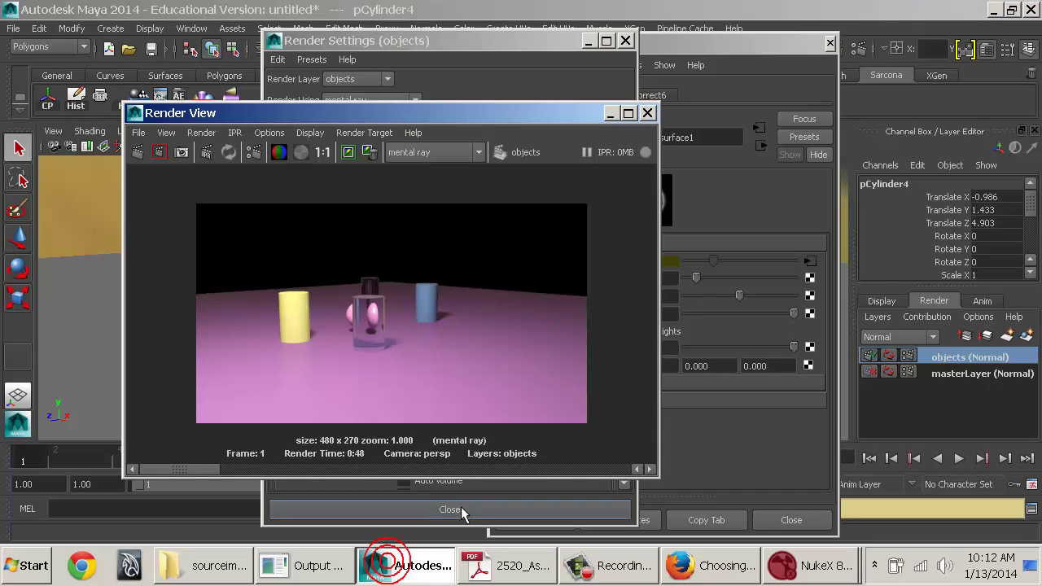
pyautogui.click(471, 44)
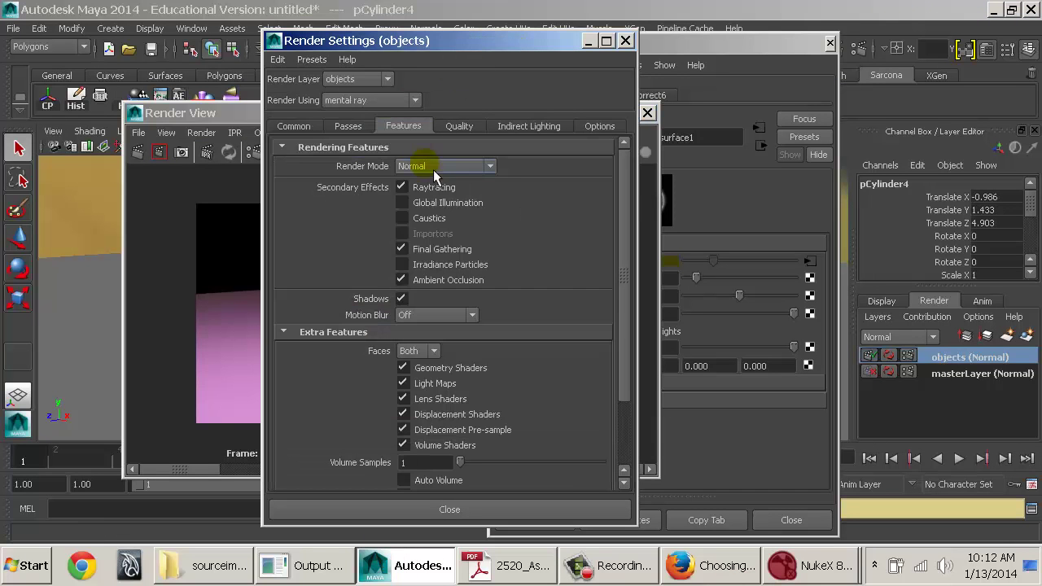
pyautogui.click(348, 126)
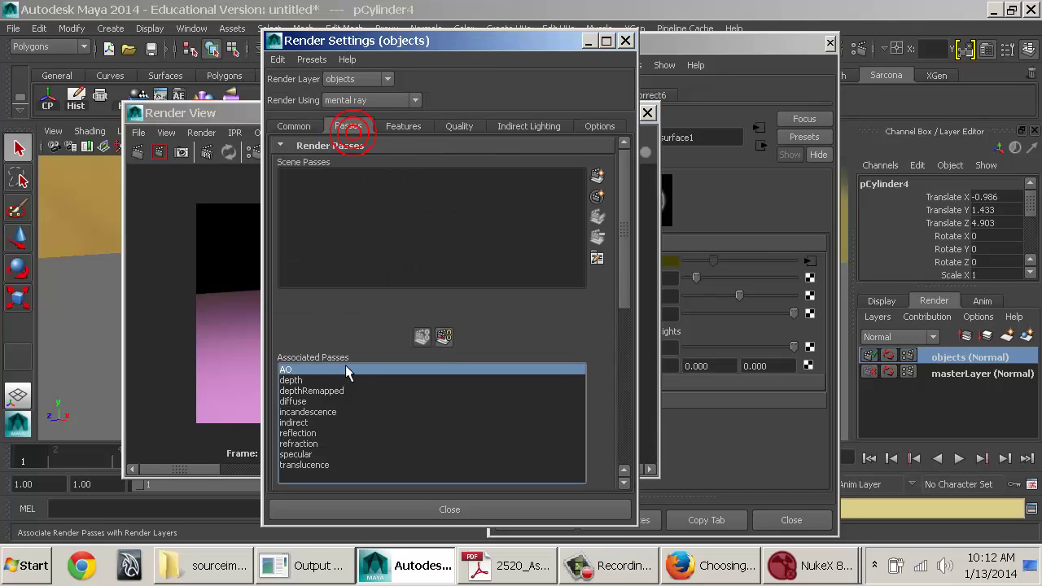
pyautogui.doubleClick(310, 391)
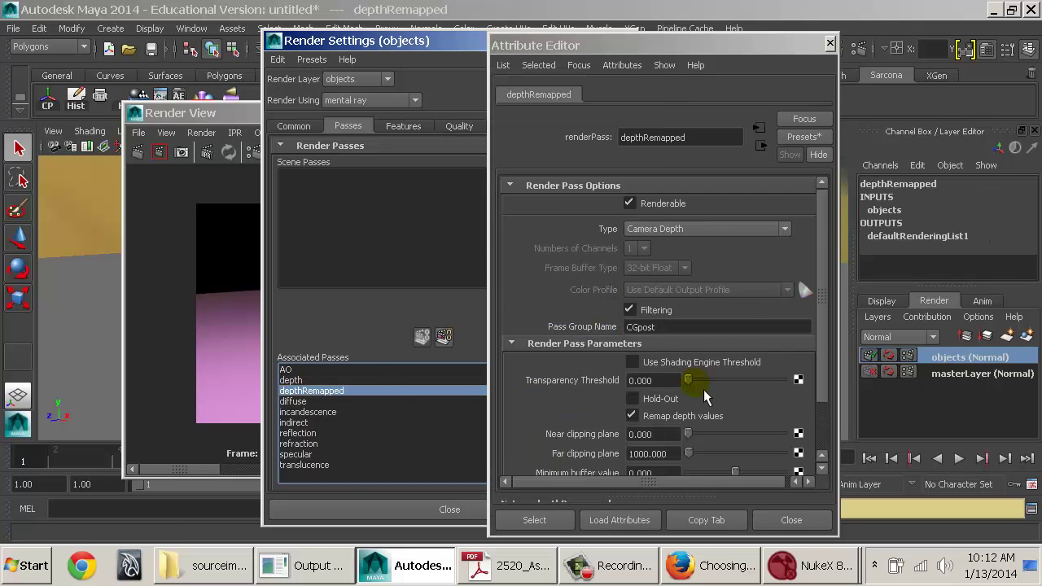
pyautogui.scroll(-3, 705, 397)
pyautogui.doubleClick(662, 386)
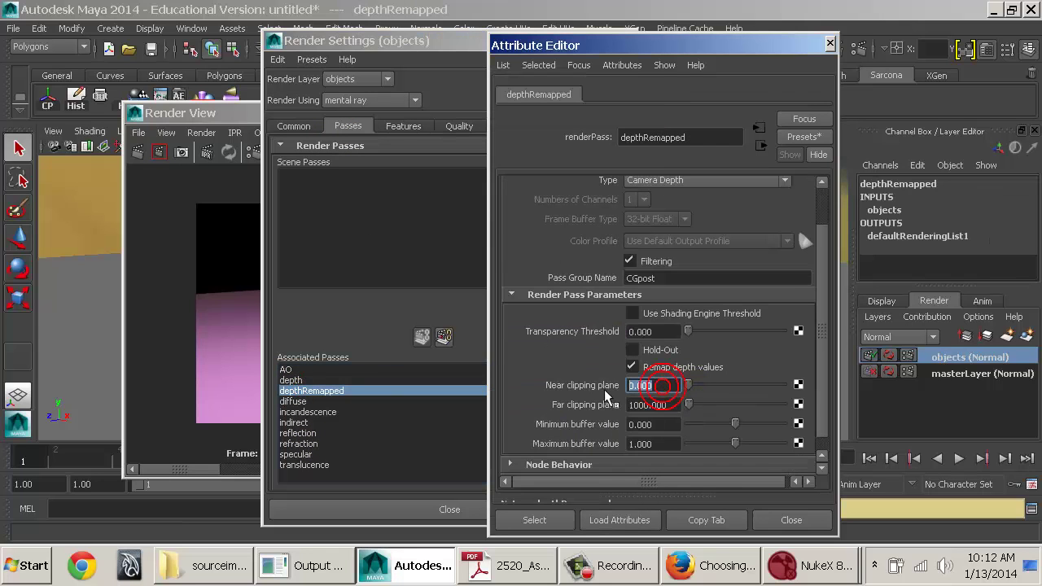
pyautogui.doubleClick(673, 407)
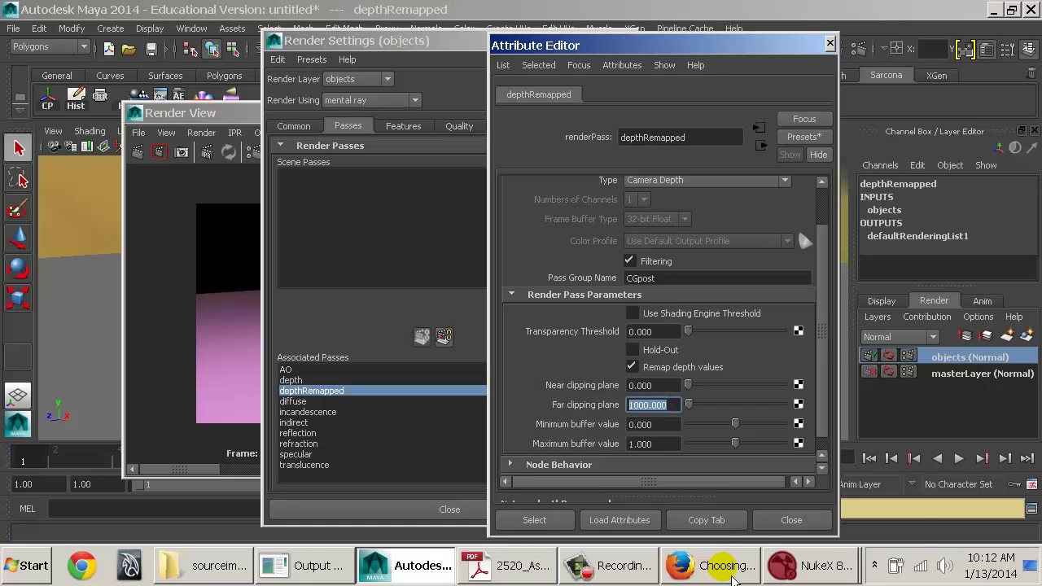
# Step: Switch to NukeX, view the depth shuffle and set its first input to CAMZ_depthRemapped_persp
pyautogui.moveTo(810, 566)
pyautogui.click(798, 526)
pyautogui.click(394, 508)
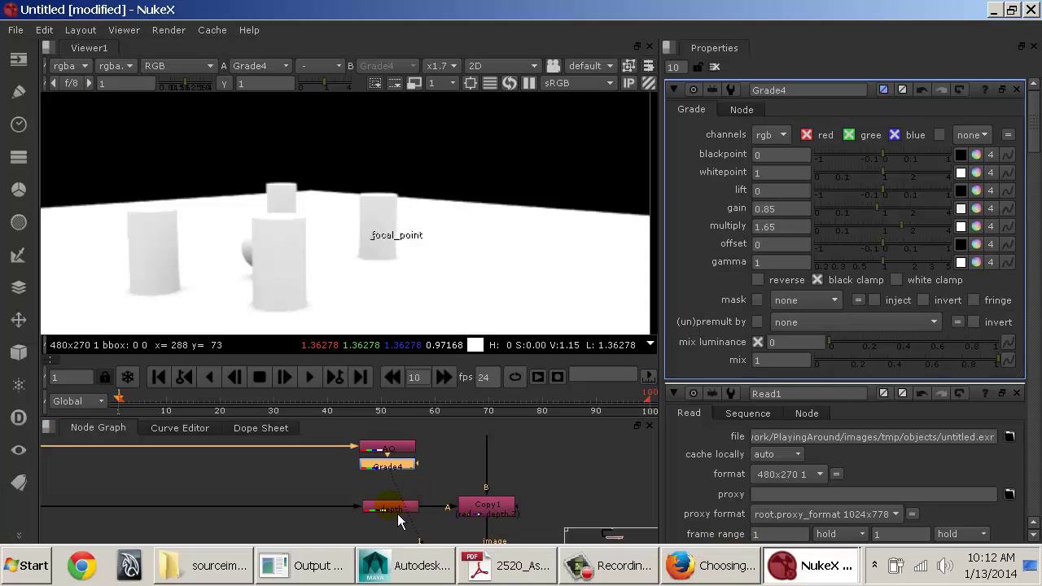
pyautogui.press('1')
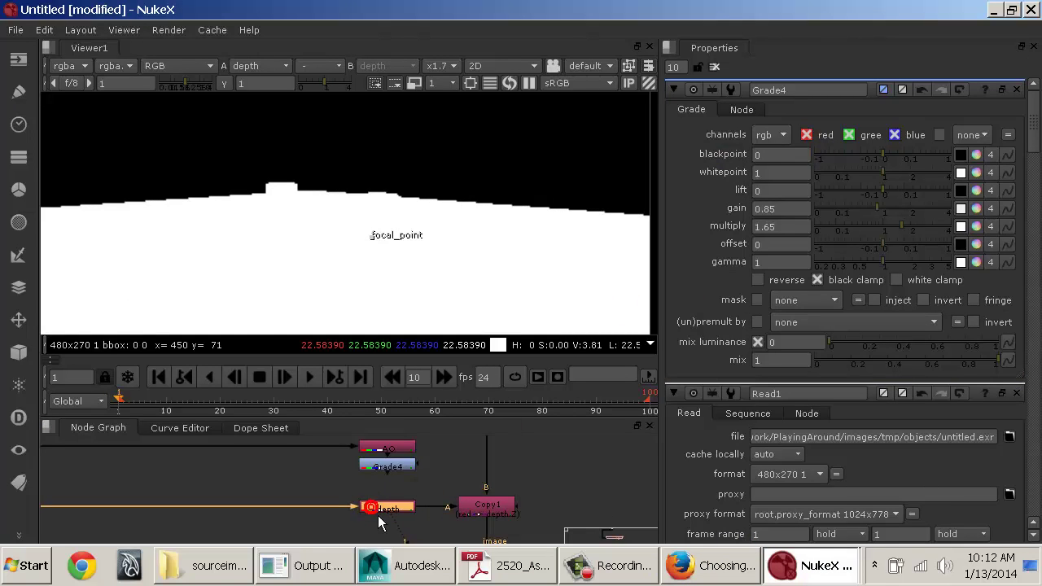
pyautogui.doubleClick(382, 508)
pyautogui.click(790, 143)
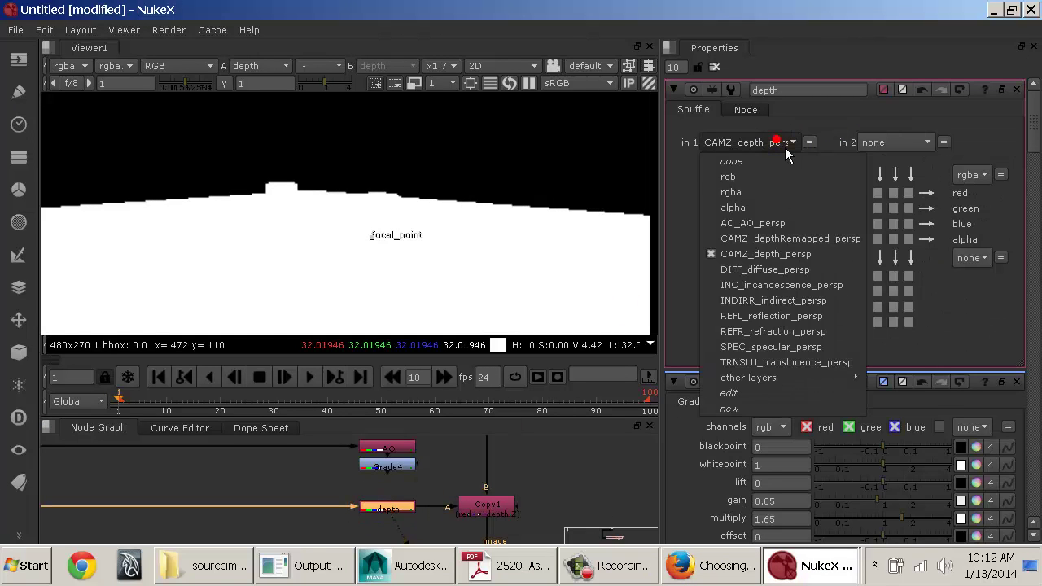
pyautogui.click(782, 239)
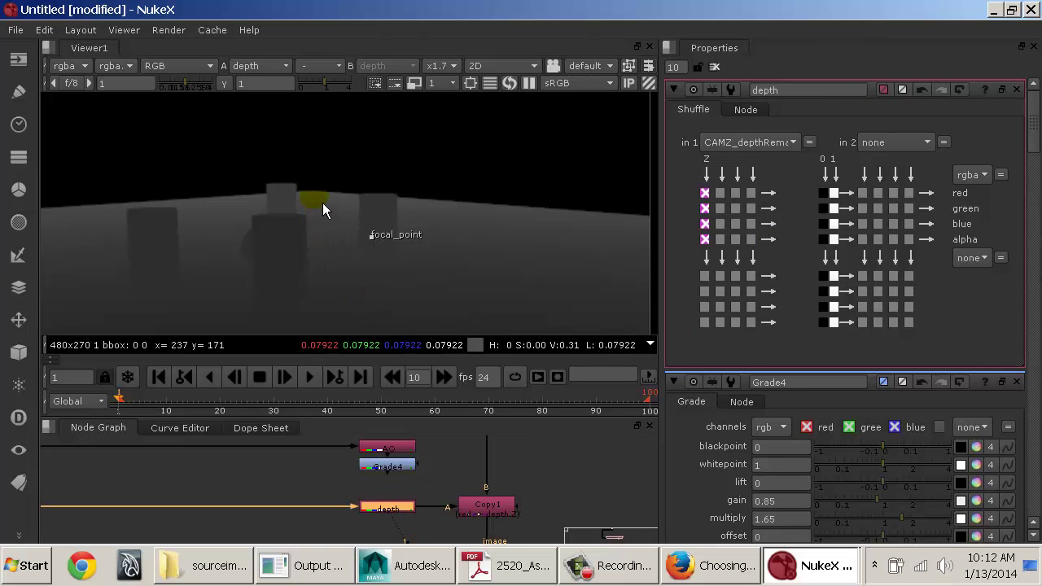
# Step: Return to Maya, judge the scene's extent around the ground plane, and set the depthRemapped far clipping plane to 100
pyautogui.hotkey('alt', 'Tab')
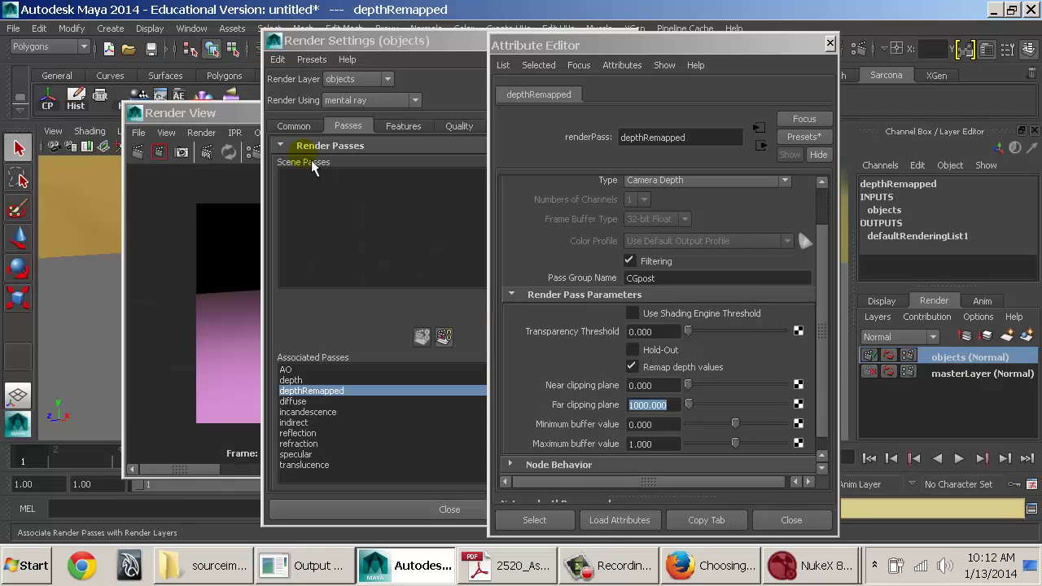
pyautogui.doubleClick(136, 115)
pyautogui.doubleClick(276, 43)
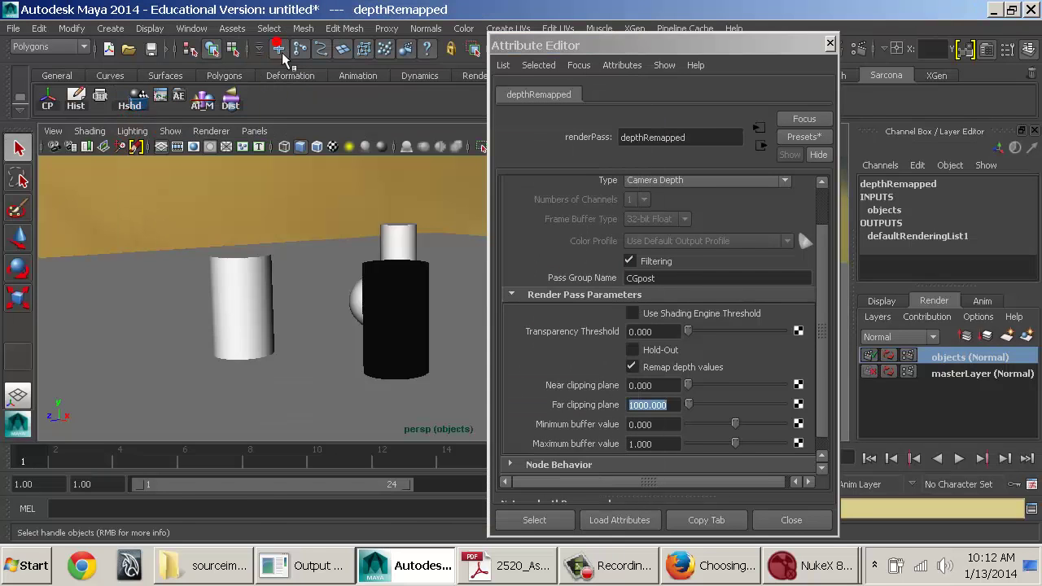
pyautogui.keyDown('alt'); pyautogui.moveTo(287, 263); pyautogui.dragTo(202, 281); pyautogui.keyUp('alt')
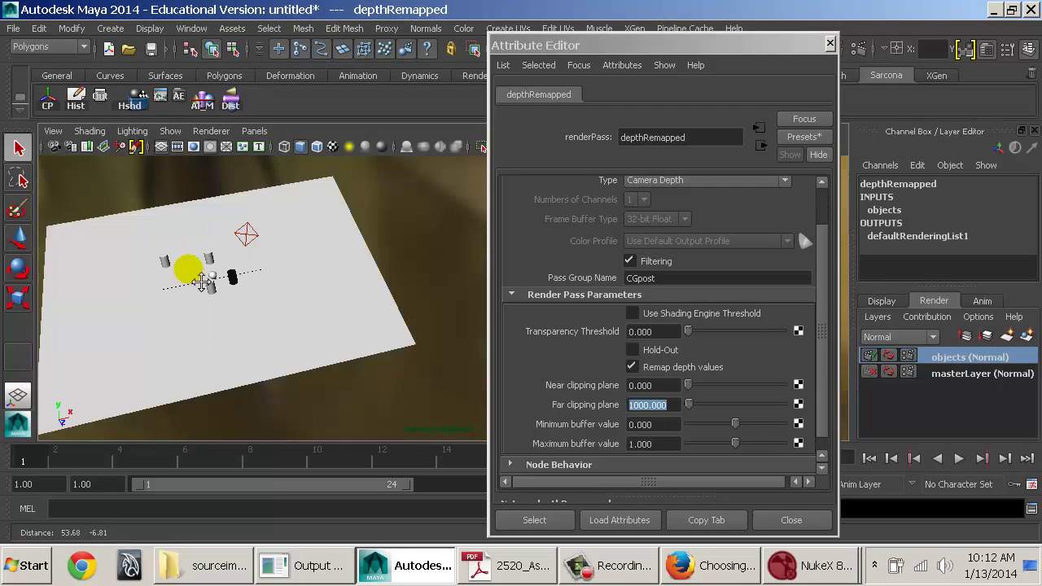
pyautogui.keyDown('alt'); pyautogui.moveTo(202, 282); pyautogui.dragTo(204, 281, button='middle'); pyautogui.keyUp('alt')
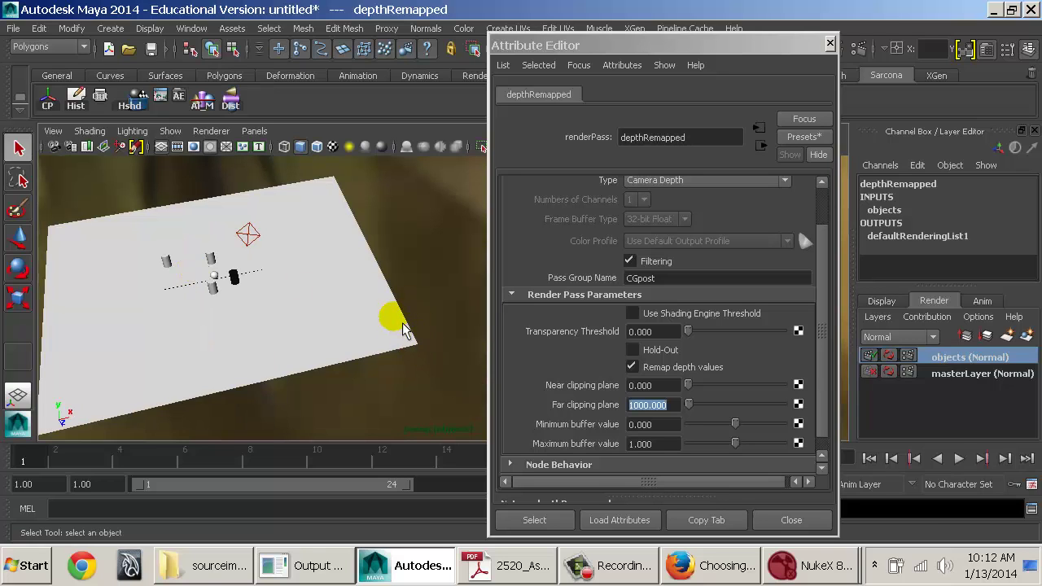
pyautogui.keyDown('alt'); pyautogui.moveTo(395, 318); pyautogui.dragTo(456, 302, button='middle'); pyautogui.keyUp('alt')
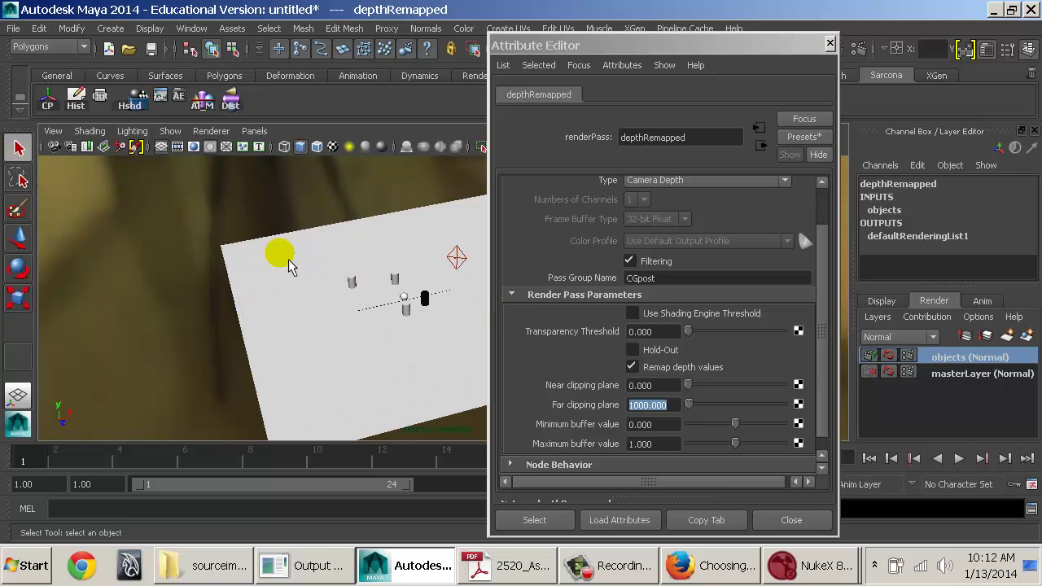
pyautogui.keyDown('alt'); pyautogui.moveTo(412, 303); pyautogui.dragTo(334, 184); pyautogui.keyUp('alt')
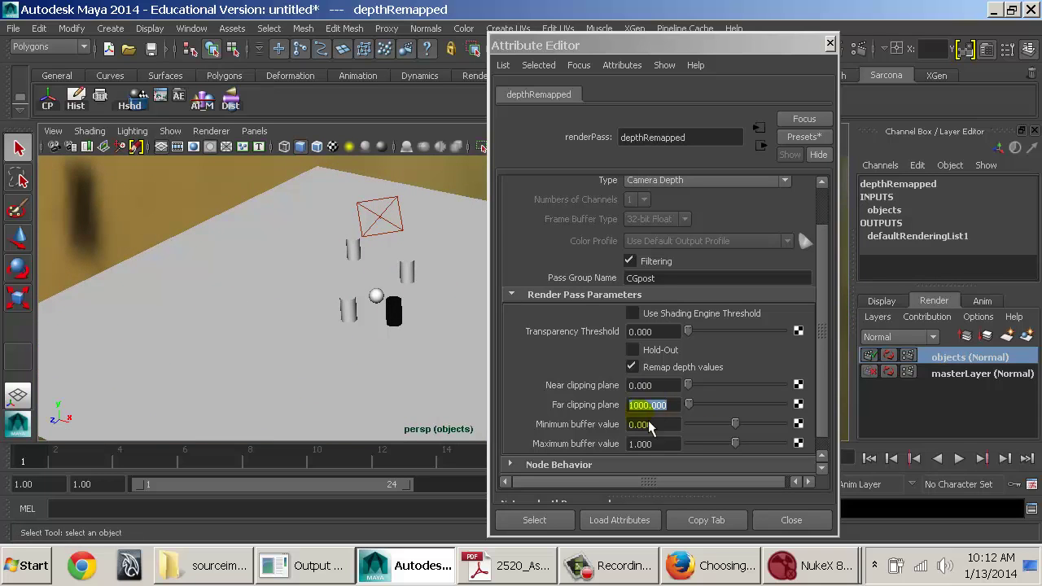
pyautogui.click(636, 406)
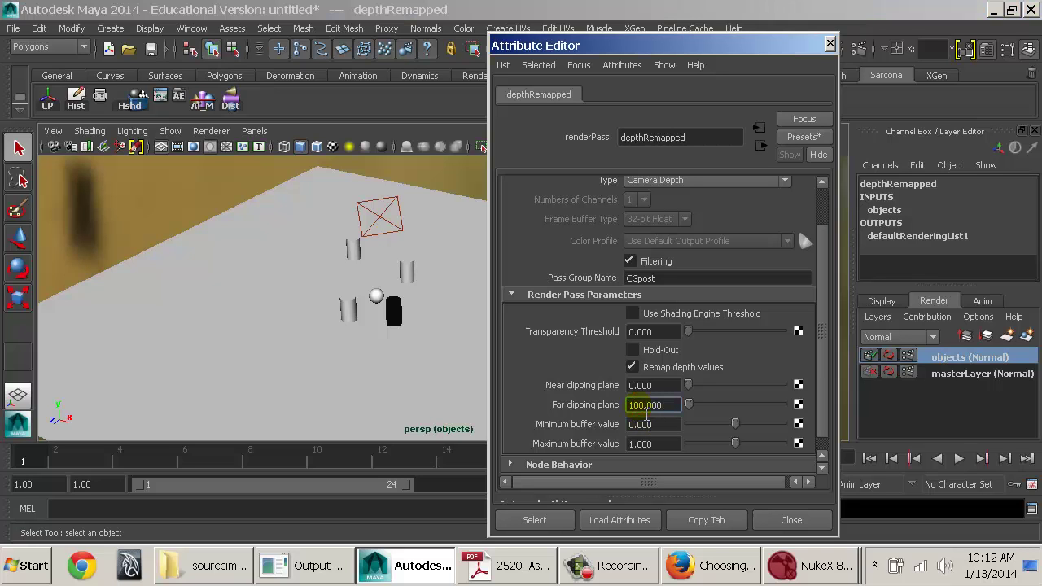
# Step: Reframe the perspective view at a low angle, with the black cylinder in front of the sphere and the other cylinders
pyautogui.keyDown('alt'); pyautogui.moveTo(432, 363); pyautogui.dragTo(393, 325); pyautogui.keyUp('alt')
pyautogui.click(395, 314)
pyautogui.keyDown('alt'); pyautogui.moveTo(397, 310); pyautogui.dragTo(481, 334, button='right'); pyautogui.keyUp('alt')
pyautogui.keyDown('alt'); pyautogui.moveTo(480, 334); pyautogui.dragTo(420, 316, button='middle'); pyautogui.keyUp('alt')
pyautogui.keyDown('alt'); pyautogui.moveTo(419, 316); pyautogui.dragTo(410, 304, button='right'); pyautogui.keyUp('alt')
pyautogui.keyDown('alt'); pyautogui.moveTo(410, 304); pyautogui.dragTo(323, 319, button='middle'); pyautogui.keyUp('alt')
pyautogui.keyDown('alt'); pyautogui.moveTo(328, 302); pyautogui.dragTo(337, 320); pyautogui.keyUp('alt')
pyautogui.keyDown('alt'); pyautogui.moveTo(337, 321); pyautogui.dragTo(362, 305, button='right'); pyautogui.keyUp('alt')
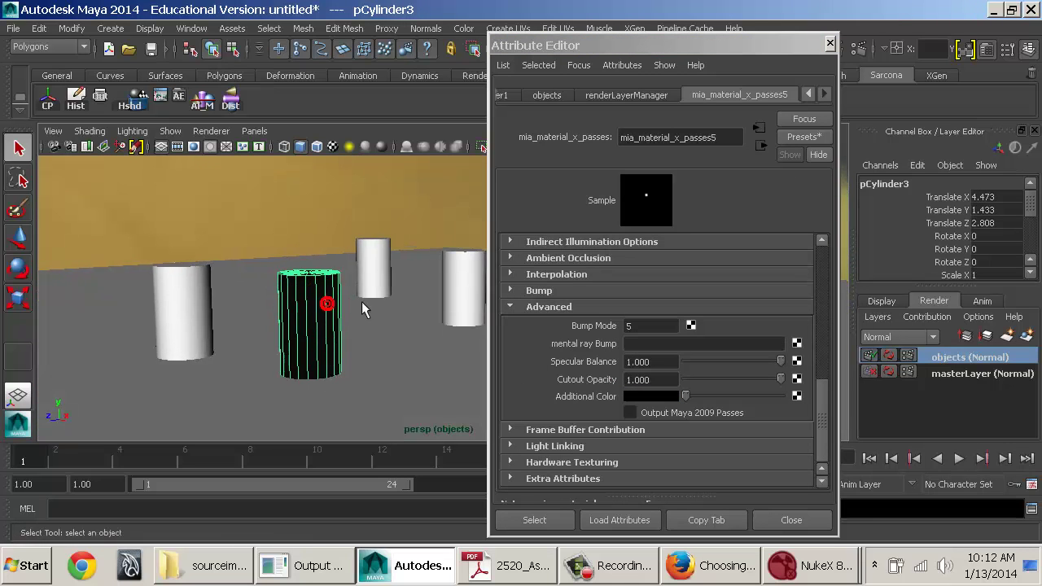
pyautogui.keyDown('alt'); pyautogui.moveTo(355, 298); pyautogui.dragTo(419, 303); pyautogui.keyUp('alt')
pyautogui.keyDown('alt'); pyautogui.moveTo(419, 303); pyautogui.dragTo(402, 284, button='middle'); pyautogui.keyUp('alt')
pyautogui.keyDown('alt'); pyautogui.moveTo(395, 279); pyautogui.dragTo(407, 294); pyautogui.keyUp('alt')
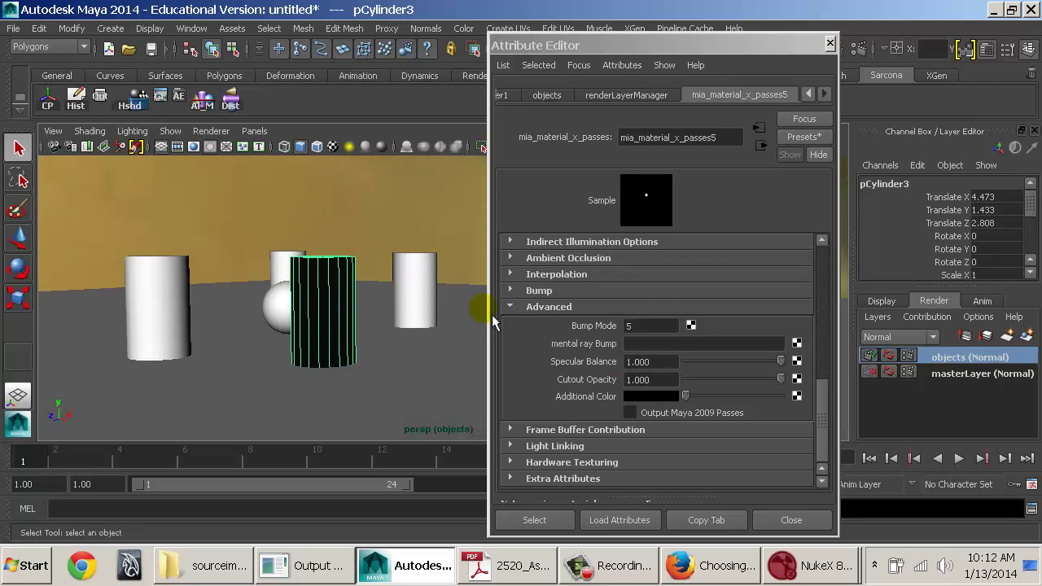
# Step: Bring the objects render settings back and reopen the depthRemapped pass attributes to check its far clipping plane
pyautogui.moveTo(599, 45); pyautogui.dragTo(762, 60)
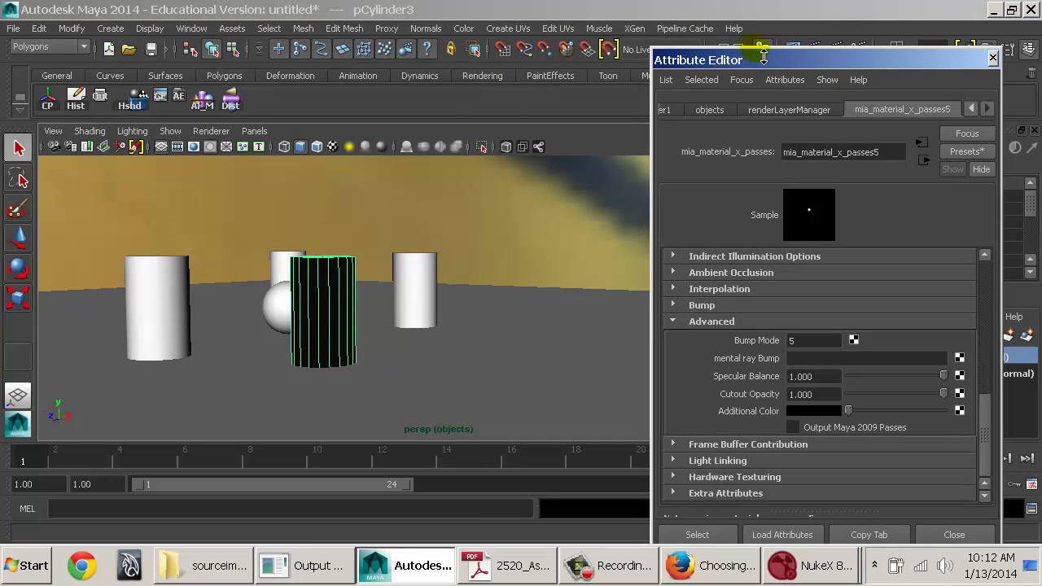
pyautogui.click(857, 46)
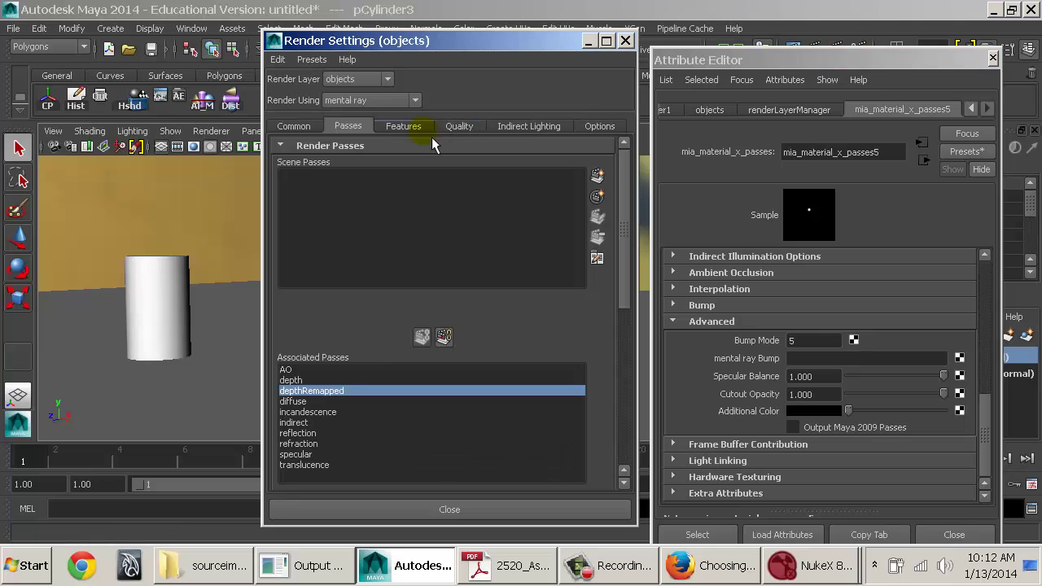
pyautogui.click(342, 391)
pyautogui.click(830, 420)
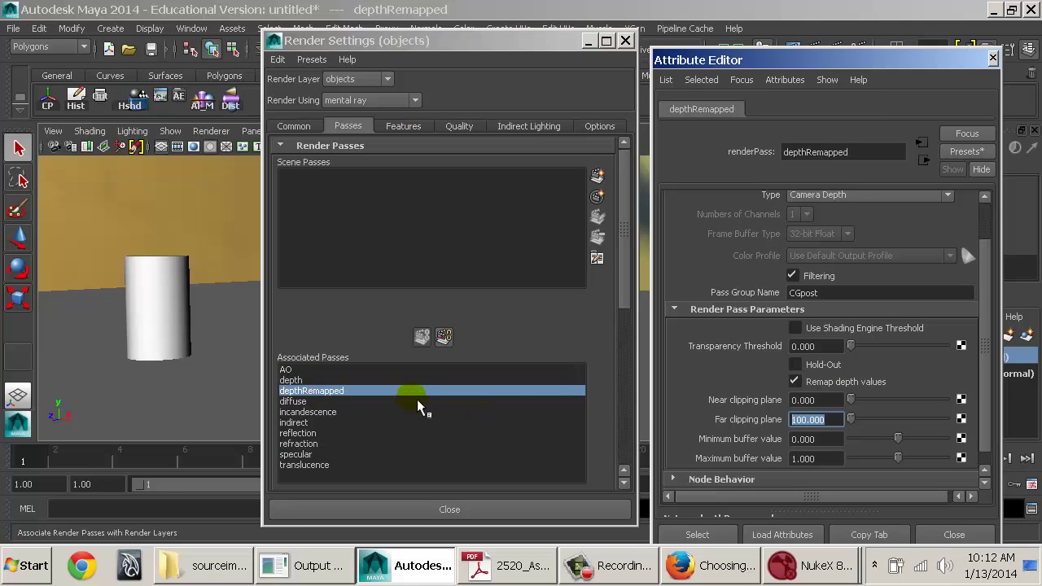
# Step: Enable local AO settings on the AO render pass, with maximum distance 5 and spread 0.8
pyautogui.click(302, 369)
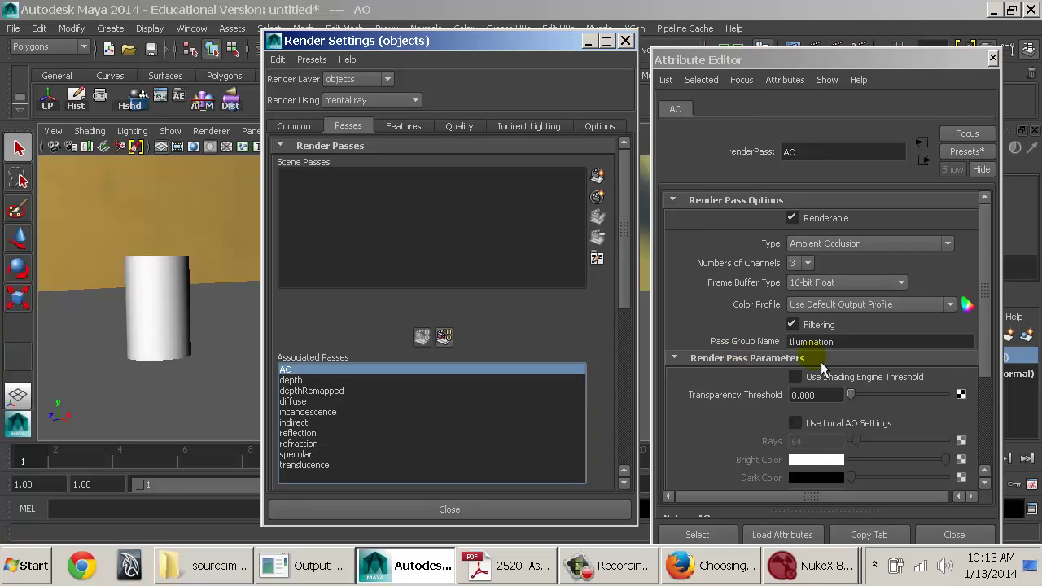
pyautogui.scroll(-3, 822, 362)
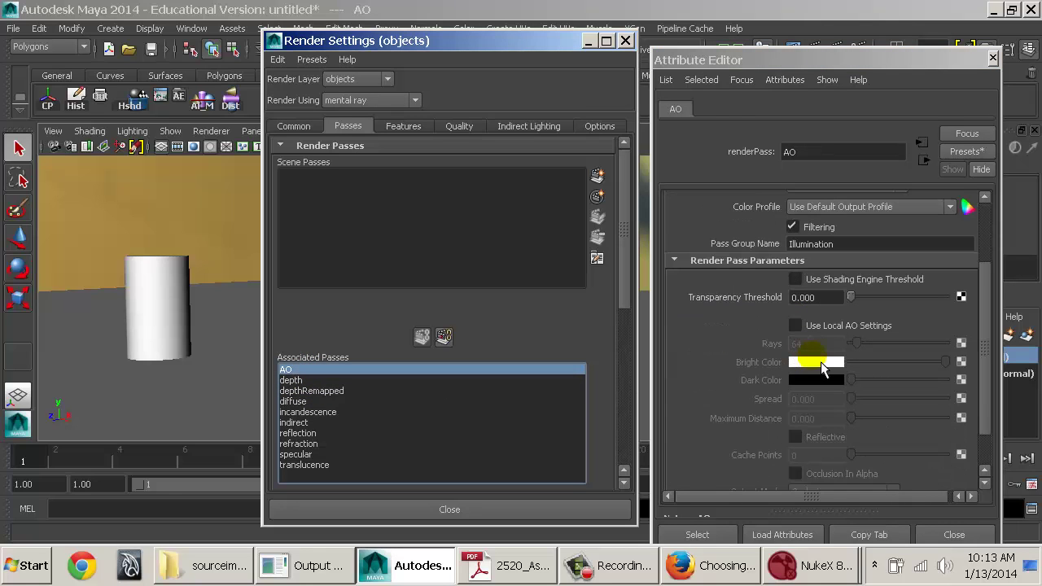
pyautogui.click(883, 328)
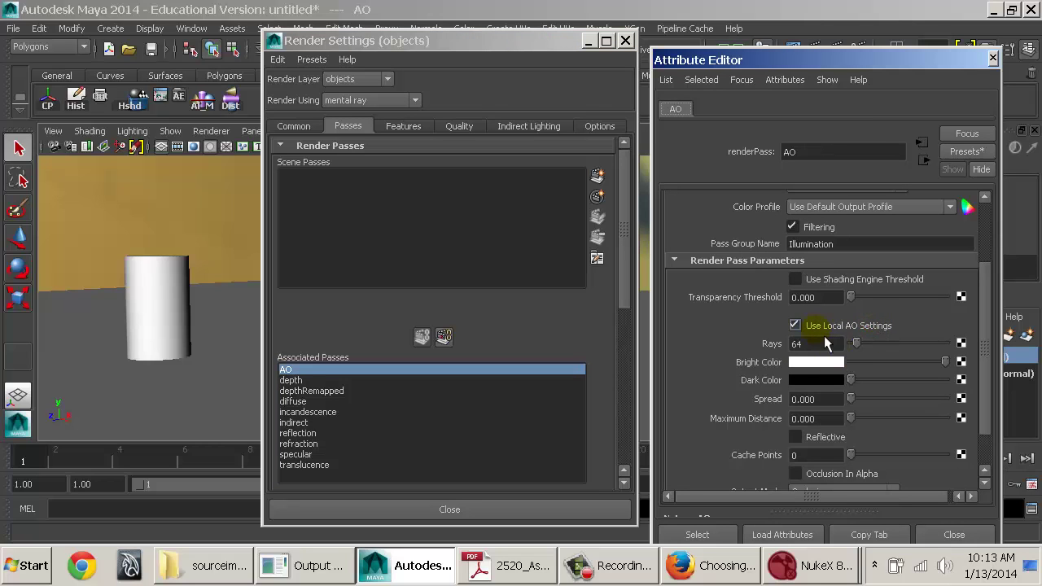
pyautogui.doubleClick(839, 419)
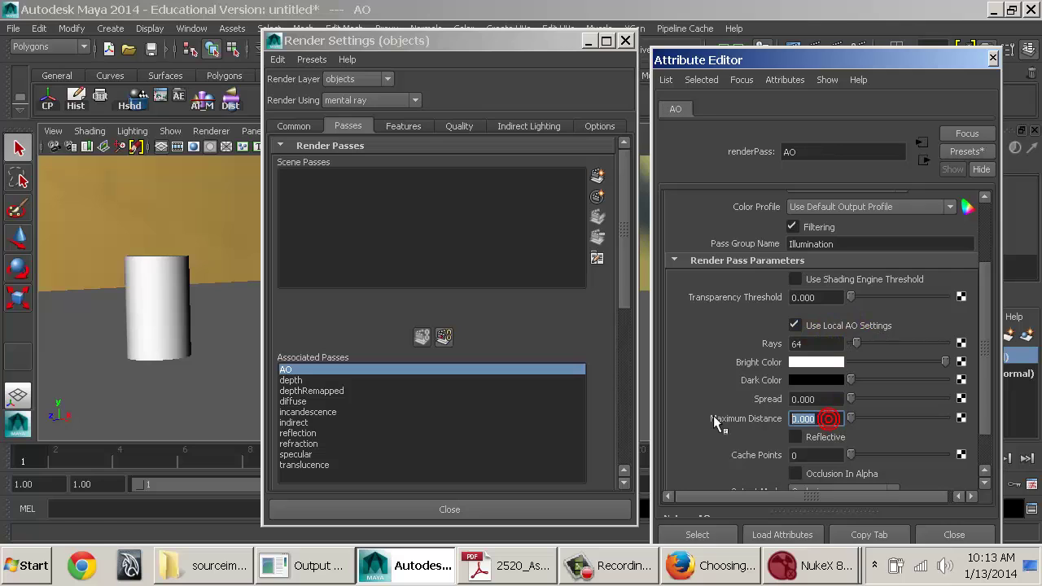
pyautogui.write('5.000')
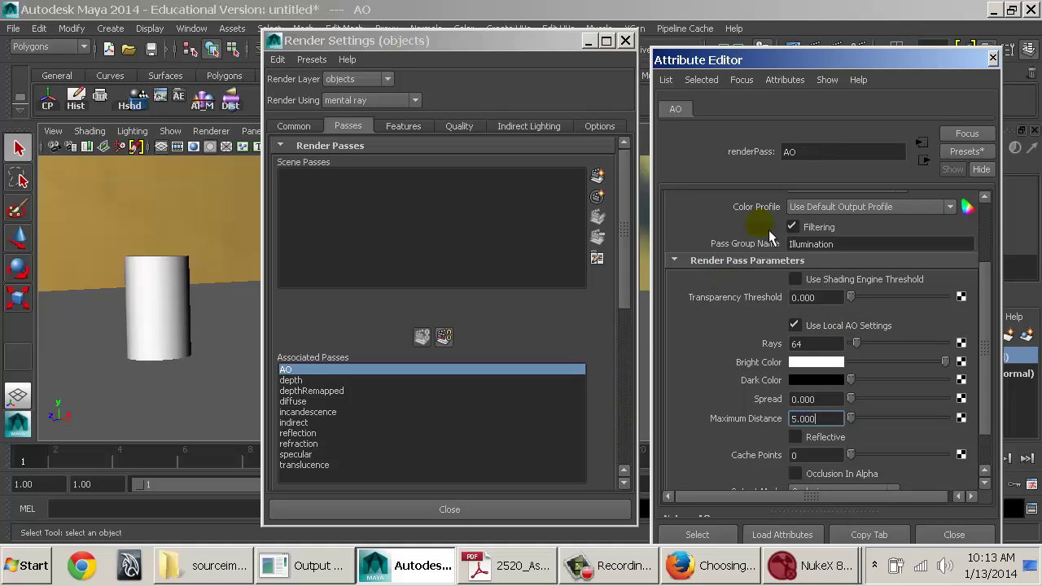
pyautogui.doubleClick(814, 399)
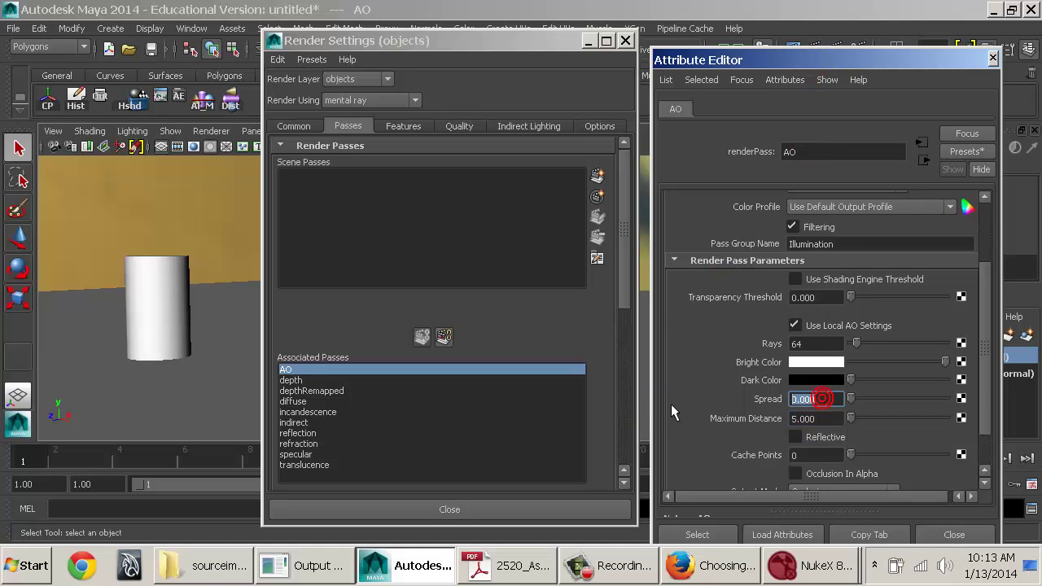
pyautogui.write('.8')
pyautogui.press('Return')
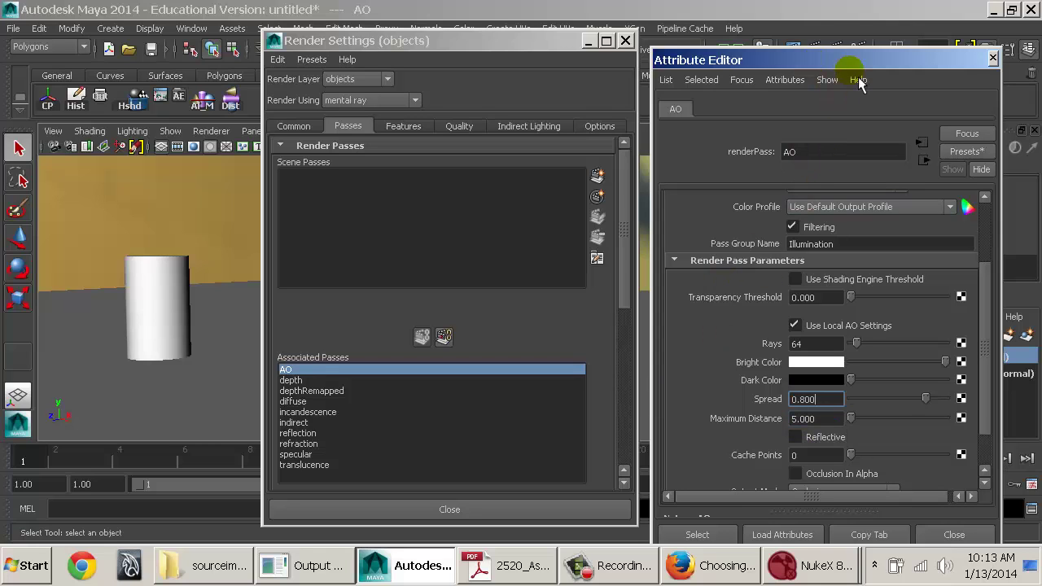
# Step: Review the remaining AO pass parameters and render the objects layer again
pyautogui.moveTo(862, 54); pyautogui.dragTo(851, 106)
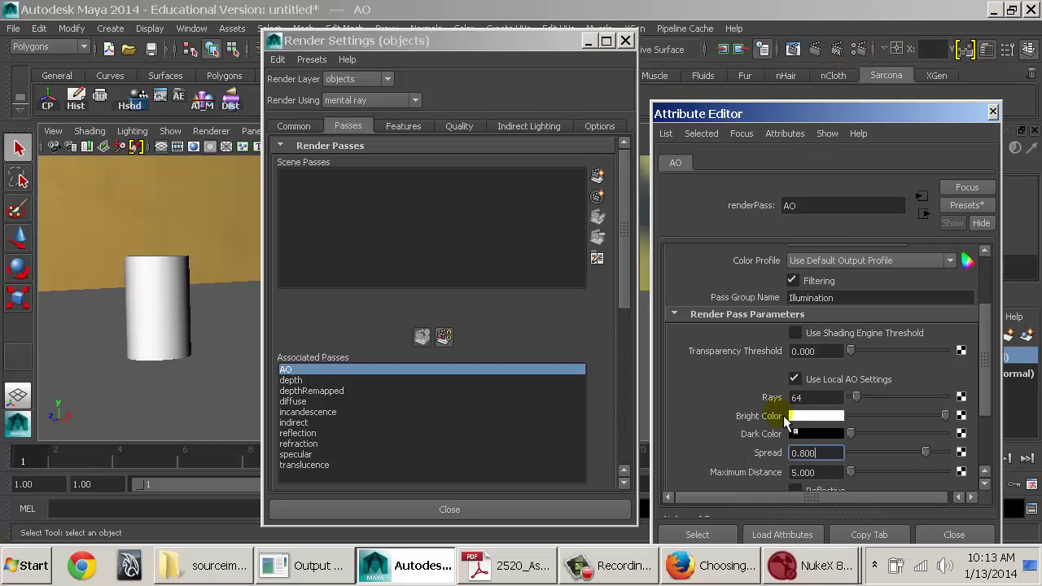
pyautogui.scroll(-3, 794, 399)
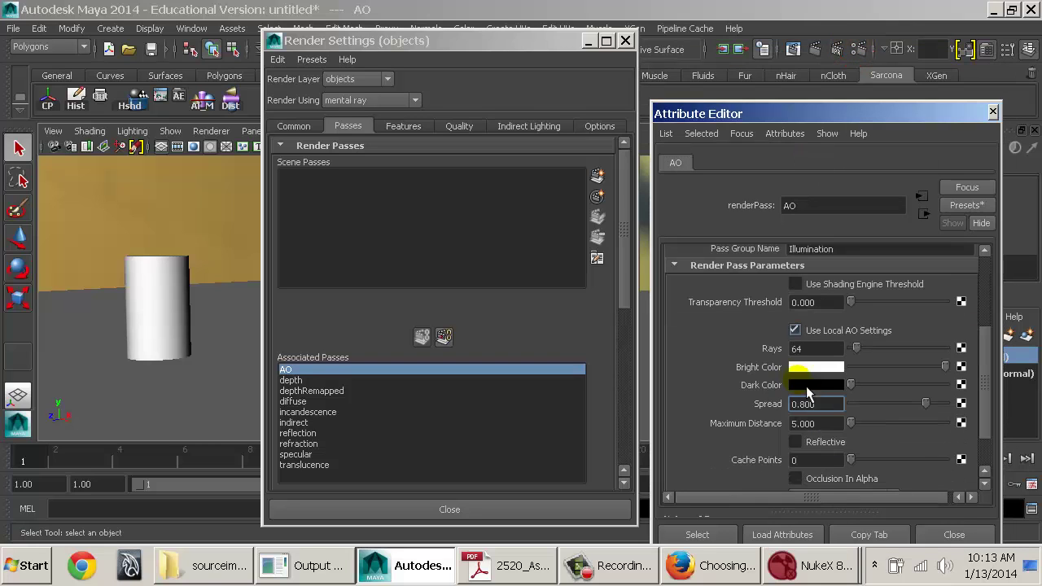
pyautogui.click(824, 52)
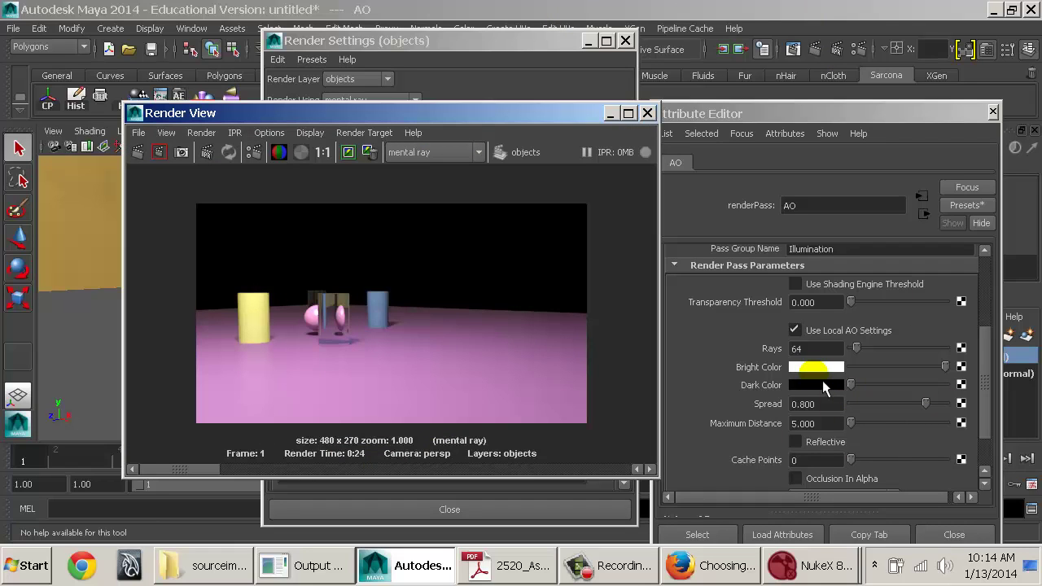
# Step: Load the new render's AO pass, inspect the contact shadows up close, and close the image display
pyautogui.click(140, 134)
pyautogui.moveTo(289, 247)
pyautogui.click(379, 287)
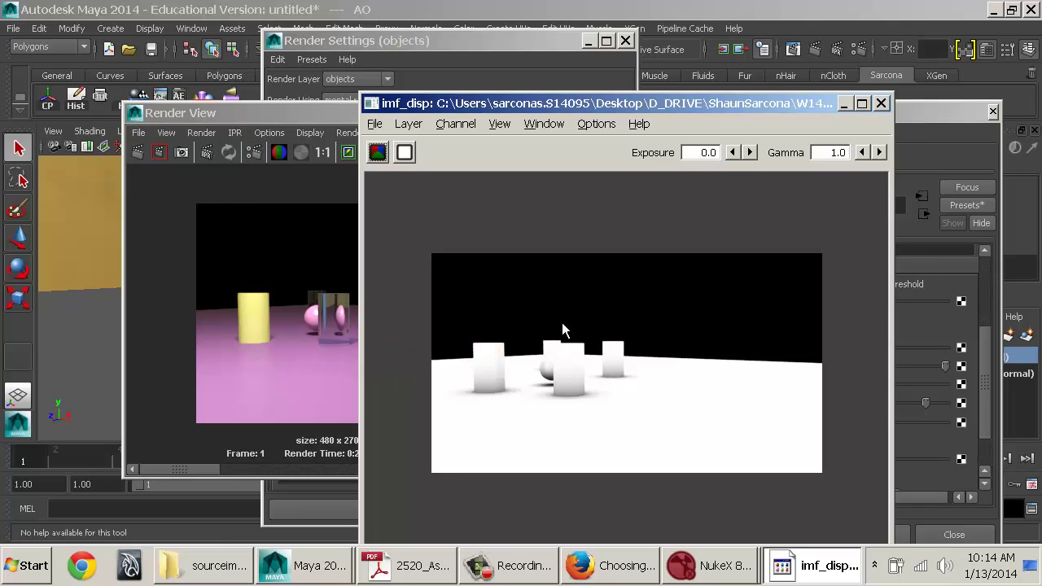
pyautogui.scroll(1, 603, 342)
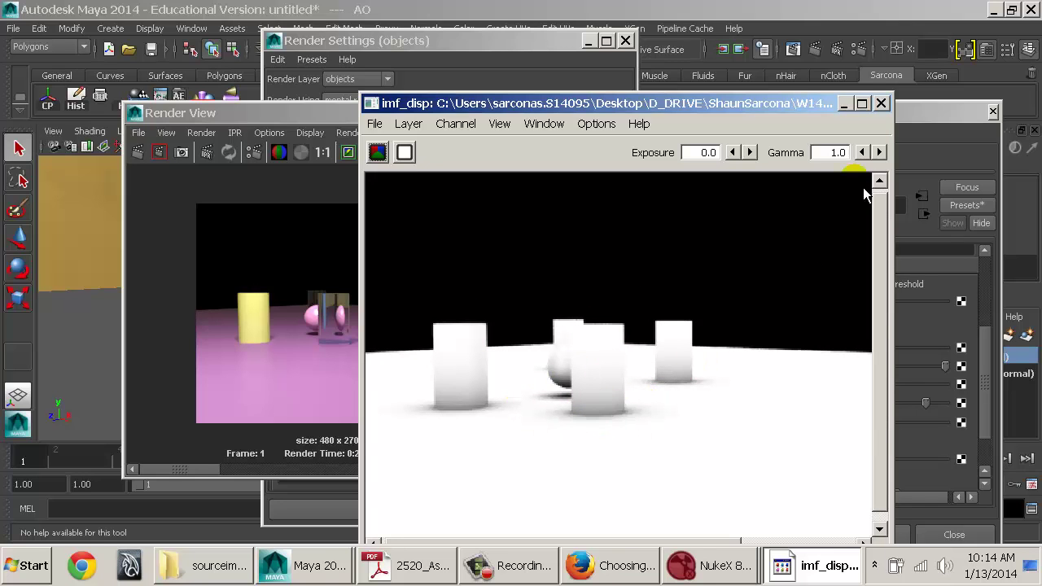
pyautogui.click(881, 102)
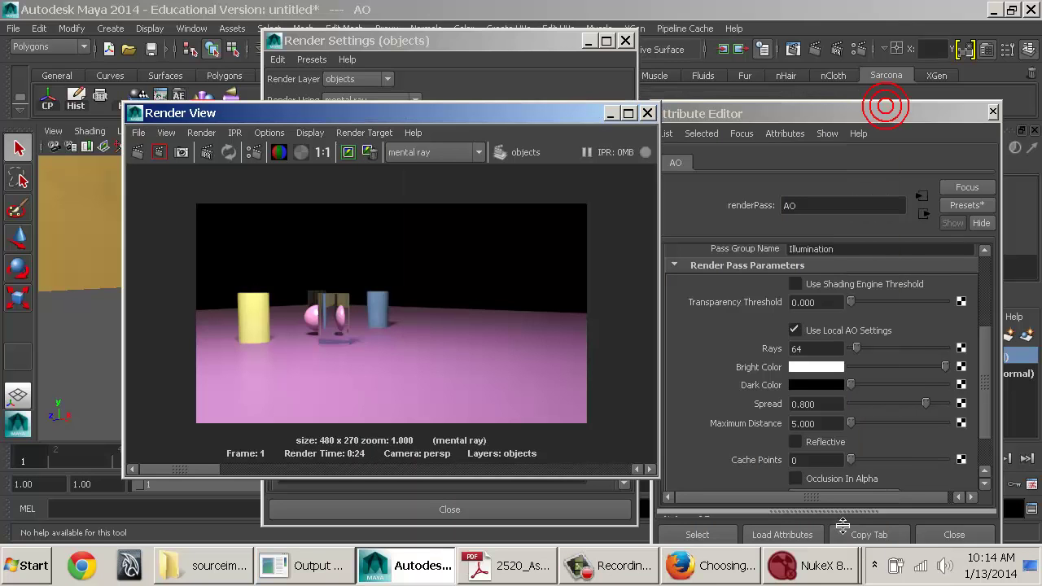
# Step: Switch to NukeX and reload the re-rendered untitled.exr in the Read1 node
pyautogui.click(742, 579)
pyautogui.click(807, 566)
pyautogui.click(847, 526)
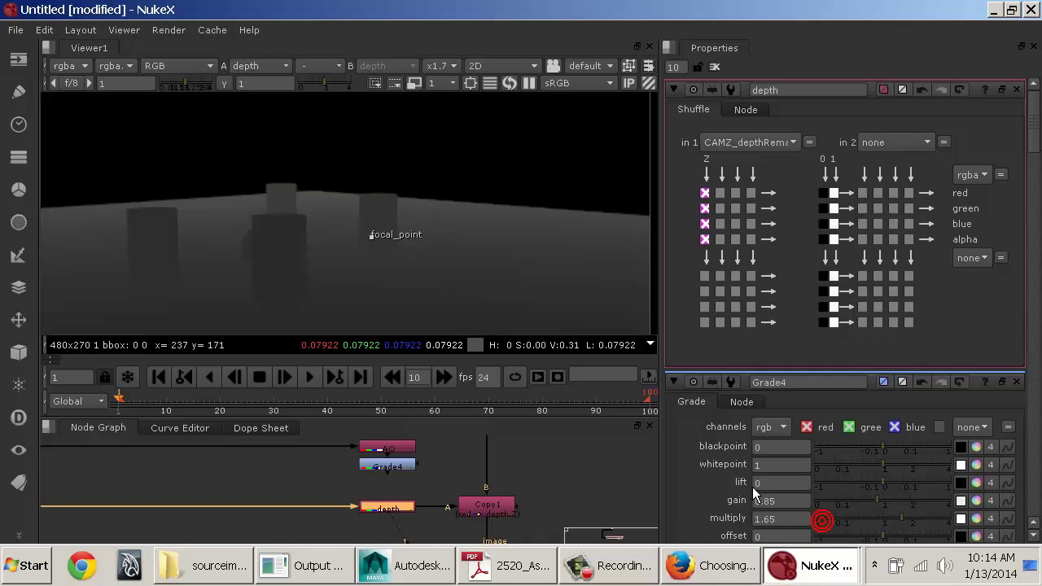
pyautogui.click(495, 510)
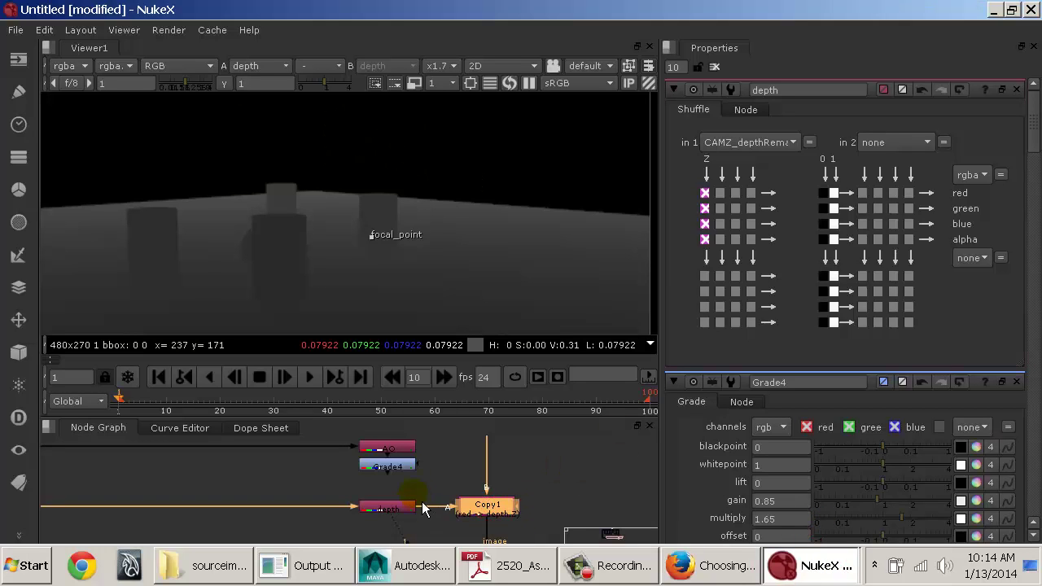
pyautogui.moveTo(422, 509); pyautogui.dragTo(374, 480, button='middle')
pyautogui.doubleClick(372, 456)
pyautogui.click(883, 288)
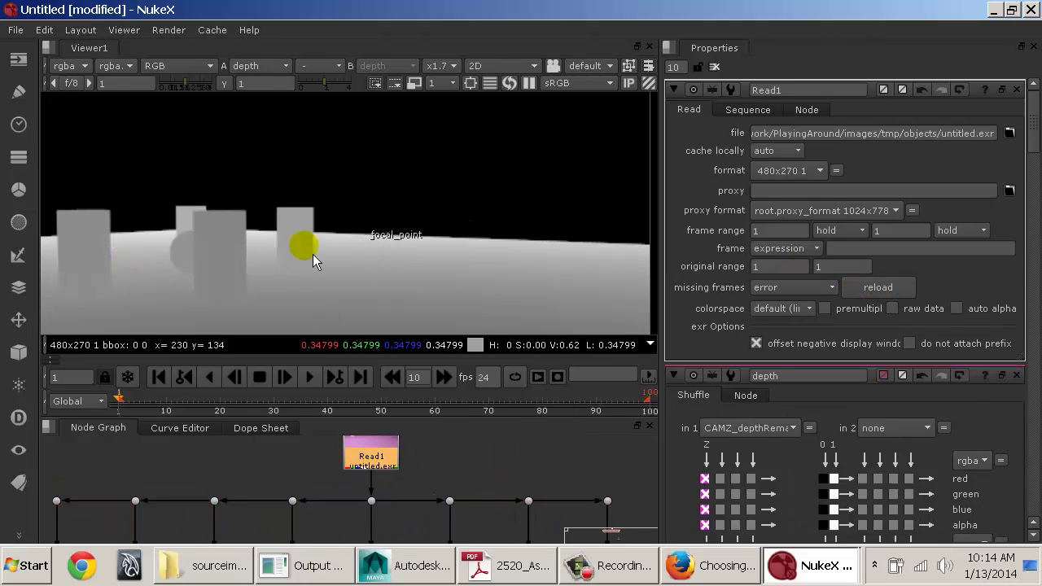
# Step: Examine the remapped depth values in the viewer from the foreground edge to the cylinders
pyautogui.moveTo(437, 493); pyautogui.dragTo(309, 442, button='middle')
pyautogui.scroll(-1, 260, 225)
pyautogui.moveTo(250, 239); pyautogui.dragTo(302, 233, button='middle')
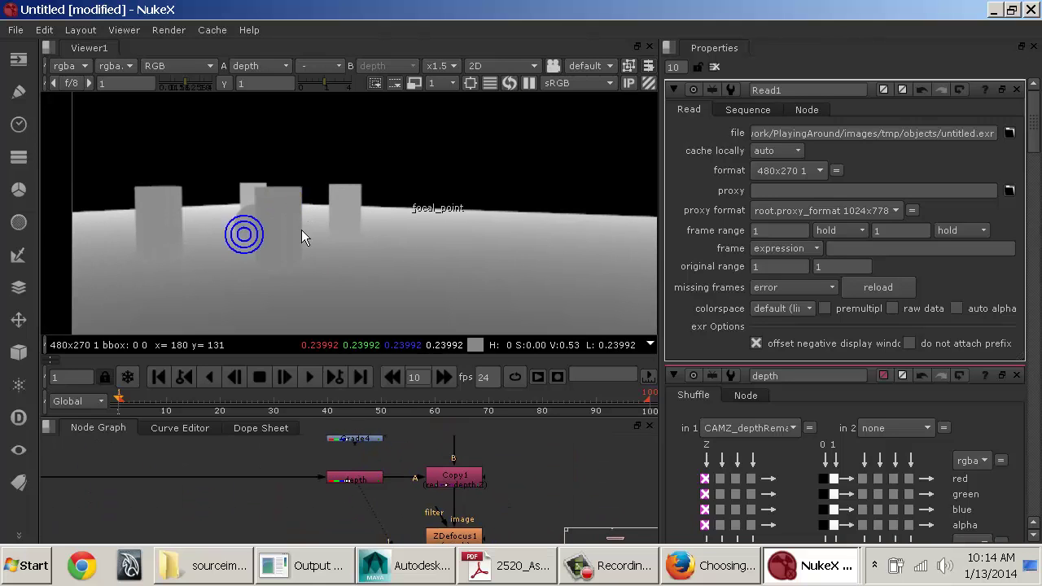
pyautogui.moveTo(363, 313); pyautogui.dragTo(360, 262, button='middle')
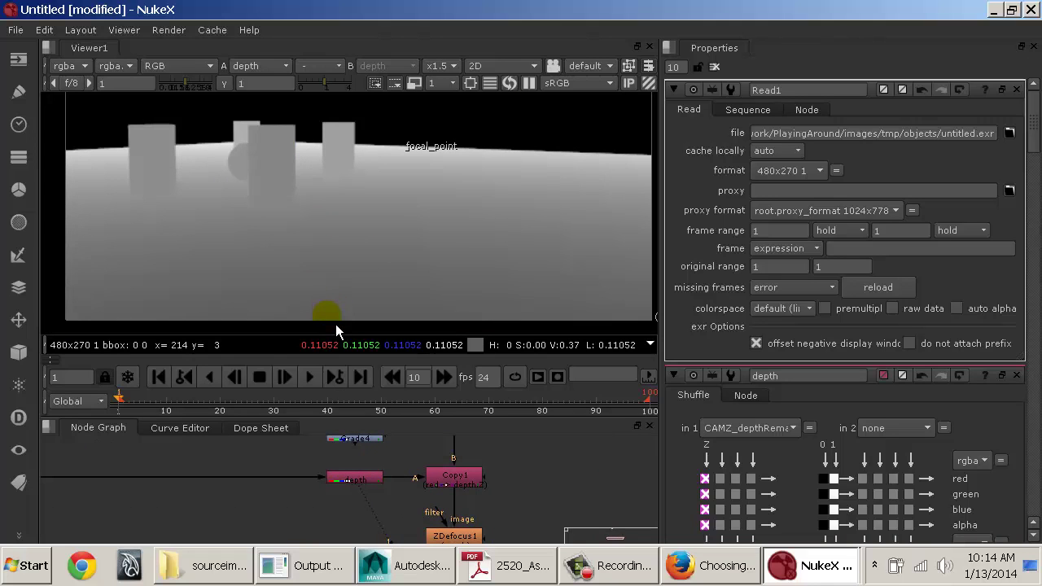
pyautogui.moveTo(336, 325); pyautogui.dragTo(315, 193)
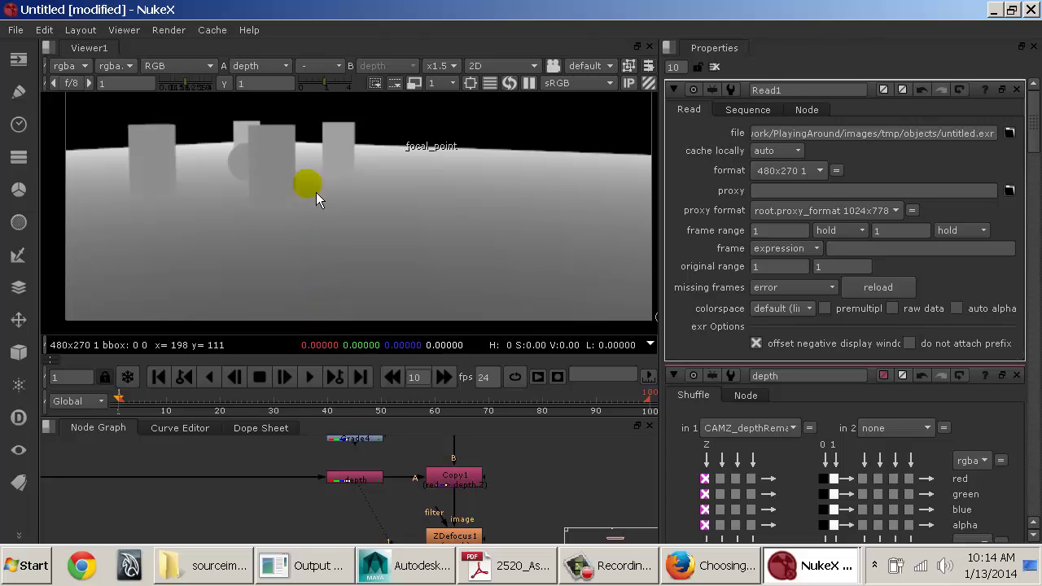
# Step: Inspect the remapped depth pass up close, sampling the floor around the sphere and cylinders back to the horizon
pyautogui.scroll(2, 322, 192)
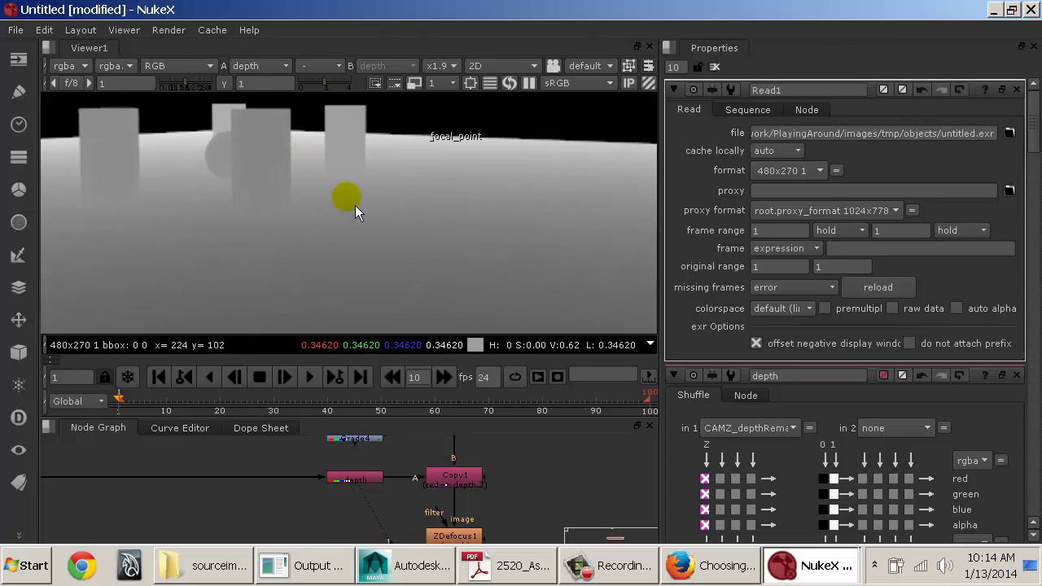
pyautogui.moveTo(233, 171)
pyautogui.mouseDown()
pyautogui.moveTo(144, 179)
pyautogui.moveTo(255, 205)
pyautogui.moveTo(296, 203)
pyautogui.moveTo(257, 220)
pyautogui.moveTo(261, 281)
pyautogui.moveTo(256, 236)
pyautogui.mouseUp()
pyautogui.scroll(1, 190, 188)
pyautogui.scroll(-5, 294, 246)
pyautogui.scroll(6, 256, 236)
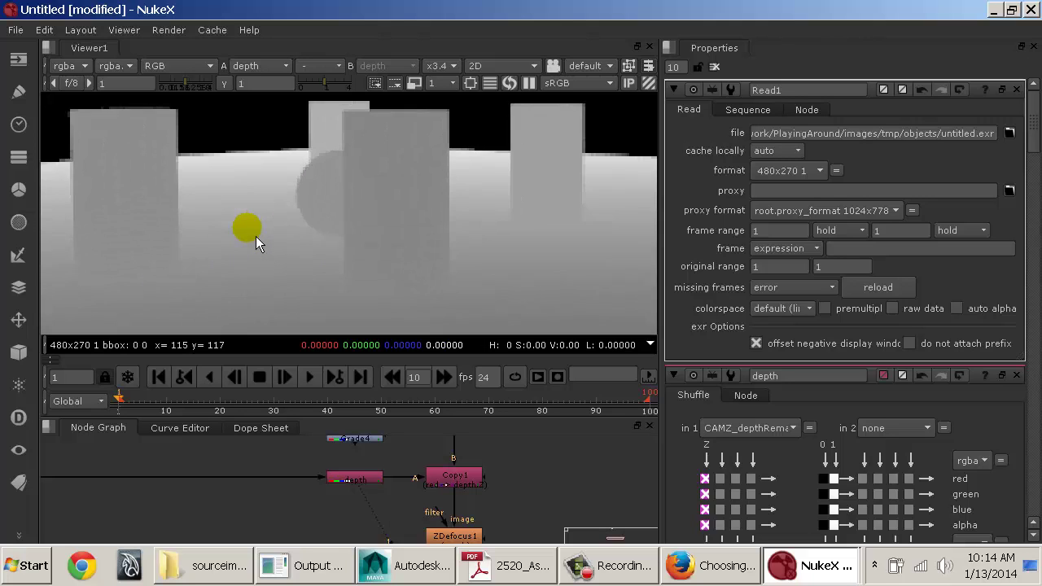
pyautogui.scroll(4, 256, 236)
pyautogui.scroll(-1, 275, 212)
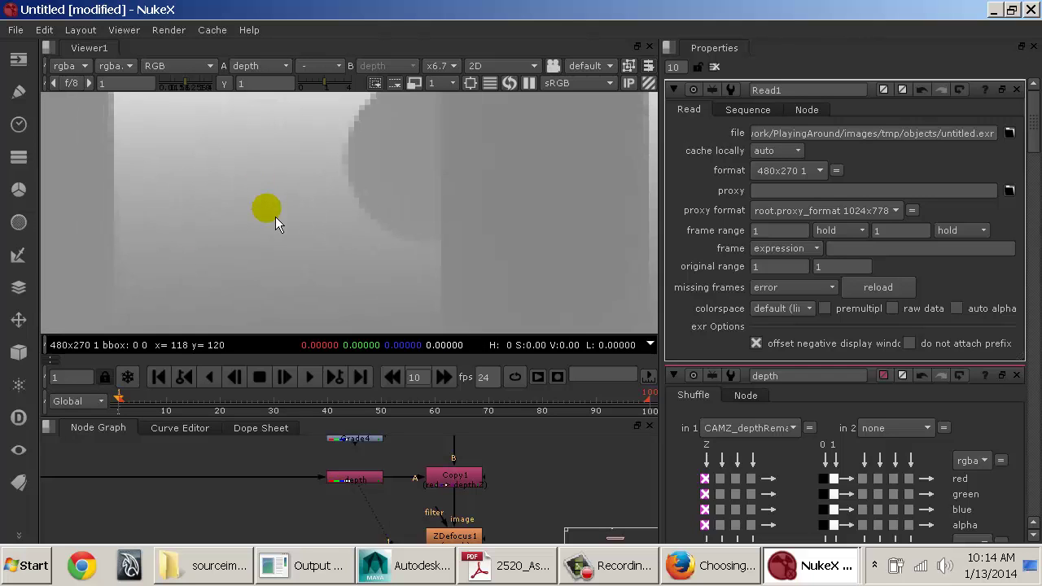
pyautogui.keyDown('ctrl'); pyautogui.click(276, 217); pyautogui.keyUp('ctrl')
pyautogui.press('g')
pyautogui.keyDown('ctrl'); pyautogui.moveTo(275, 217); pyautogui.dragTo(270, 168); pyautogui.keyUp('ctrl')
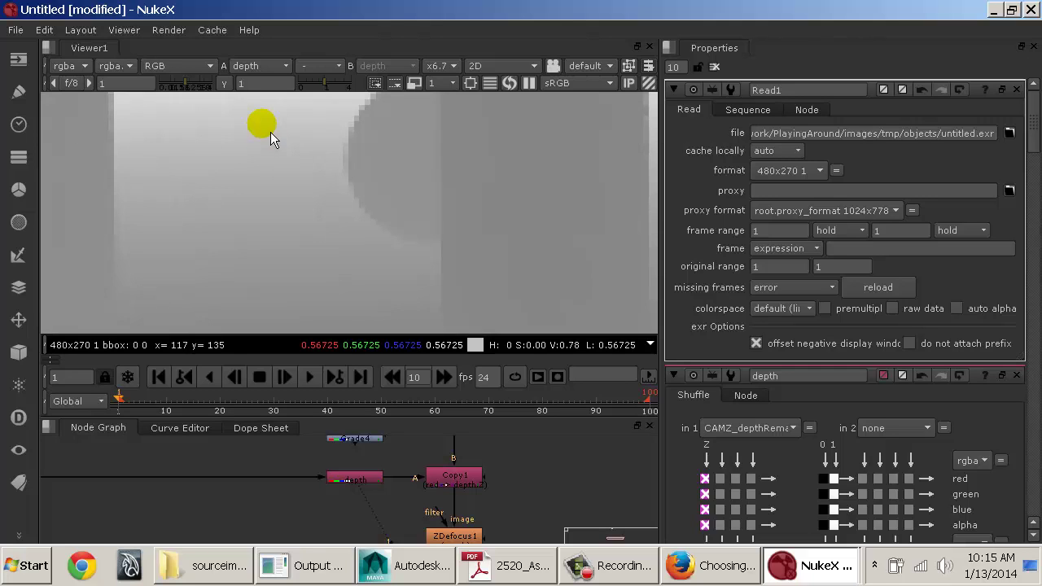
pyautogui.scroll(-8, 270, 130)
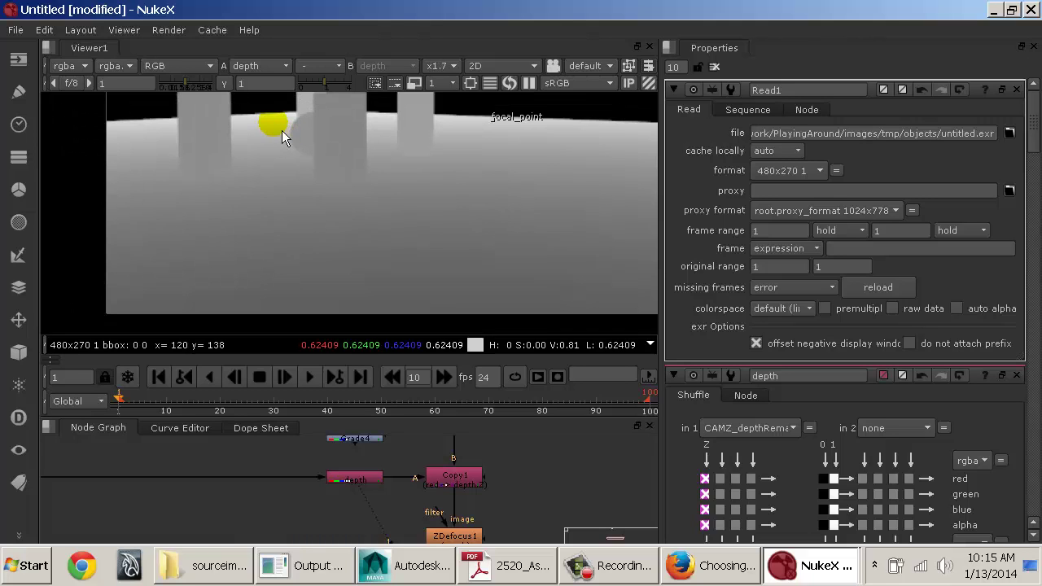
pyautogui.moveTo(282, 130)
pyautogui.keyDown('ctrl'); pyautogui.mouseDown()
pyautogui.moveTo(282, 217)
pyautogui.moveTo(279, 117)
pyautogui.moveTo(285, 294)
pyautogui.mouseUp(); pyautogui.keyUp('ctrl')
pyautogui.moveTo(405, 231); pyautogui.dragTo(324, 292, button='middle')
pyautogui.scroll(-4, 360, 260)
pyautogui.moveTo(377, 249); pyautogui.dragTo(365, 223, button='middle')
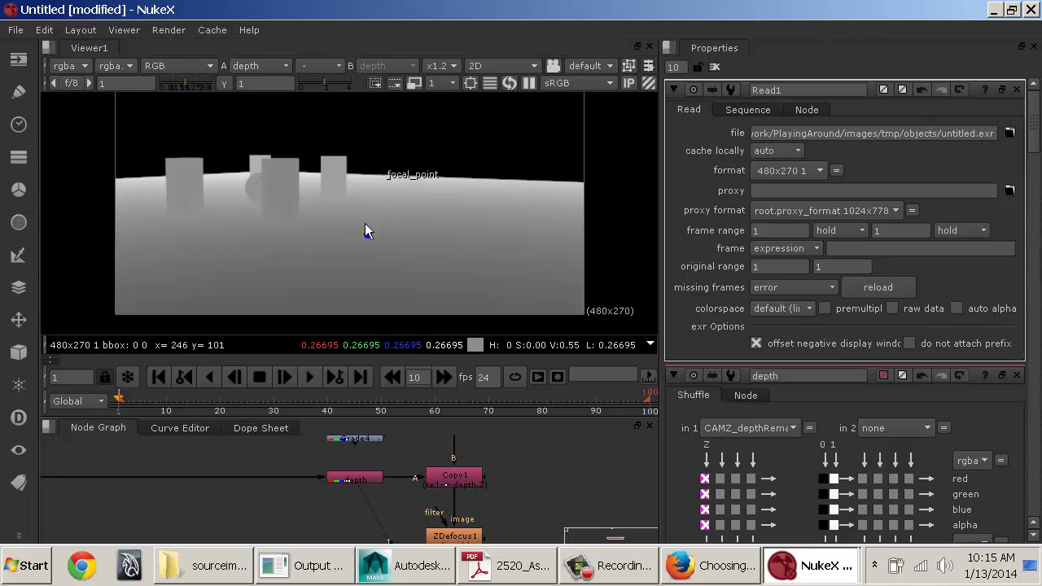
# Step: Switch the depth Shuffle node's first input from the remapped depth to the CAMZ_depth_pers layer
pyautogui.click(365, 485)
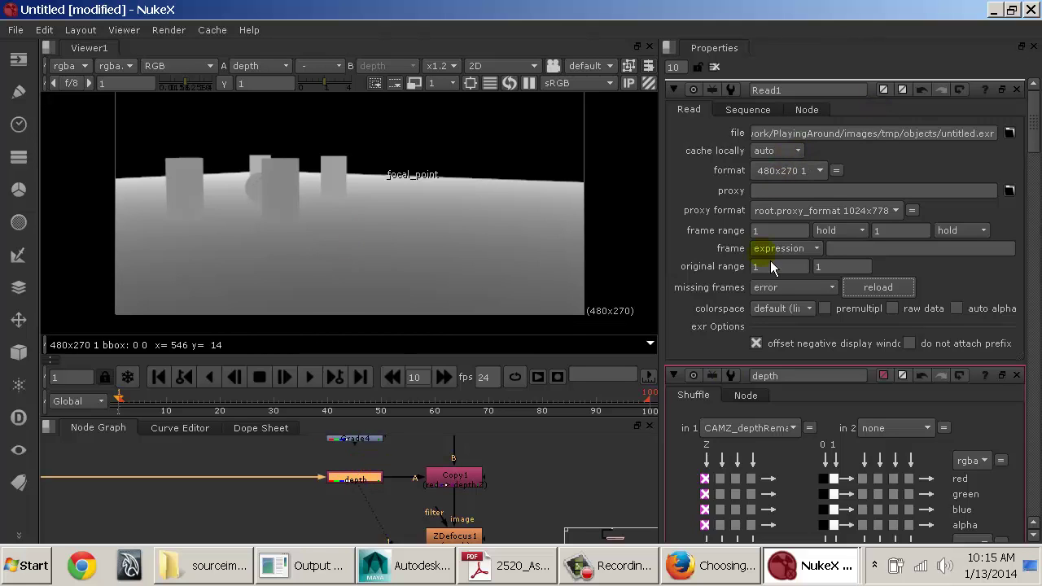
pyautogui.click(762, 428)
pyautogui.click(770, 253)
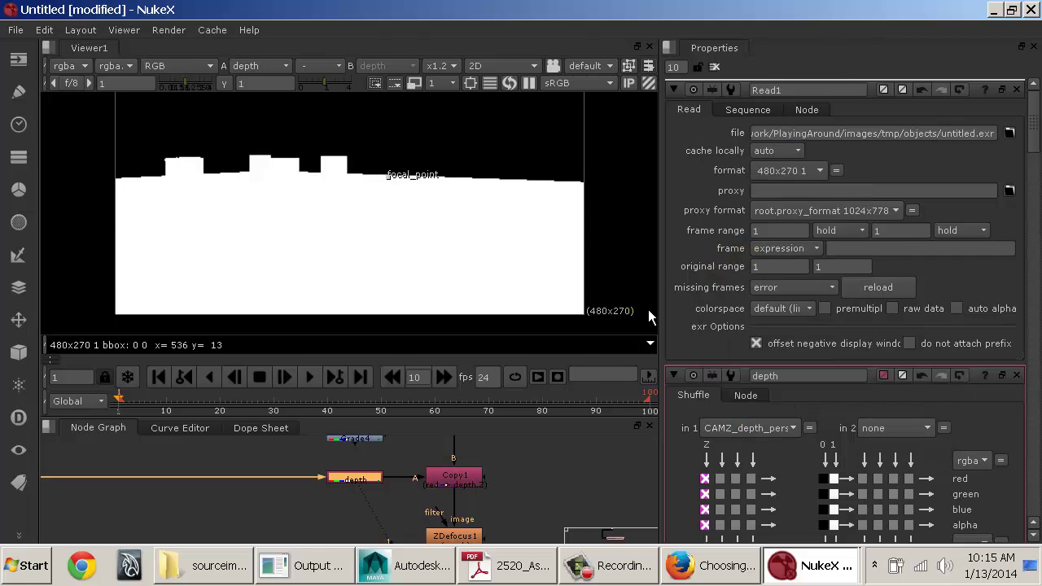
# Step: Show the AO node in the viewer and delete the Grade4 node beneath it
pyautogui.moveTo(369, 493); pyautogui.dragTo(349, 529, button='middle')
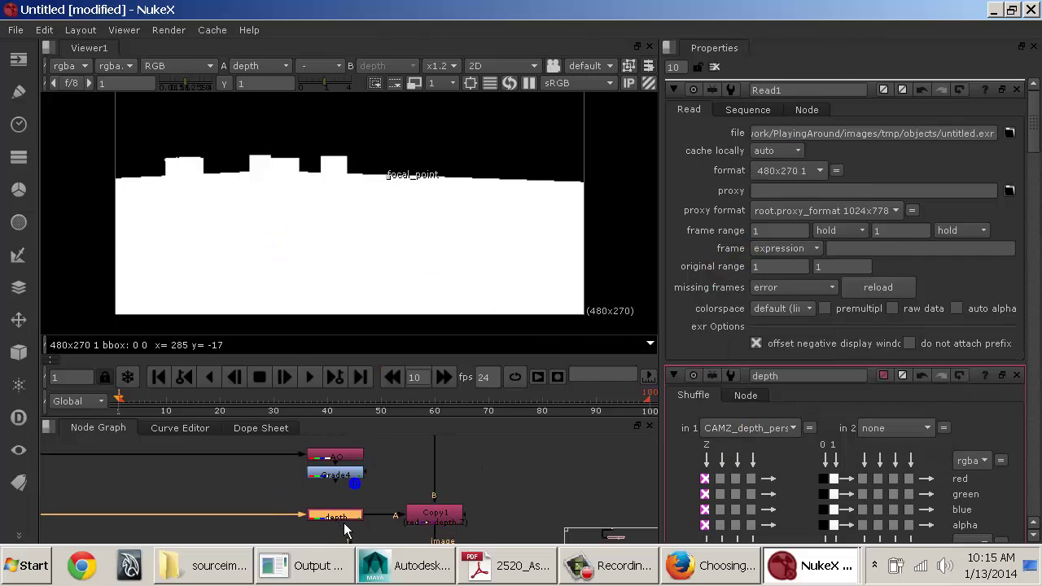
pyautogui.click(345, 456)
pyautogui.press('1')
pyautogui.click(345, 473)
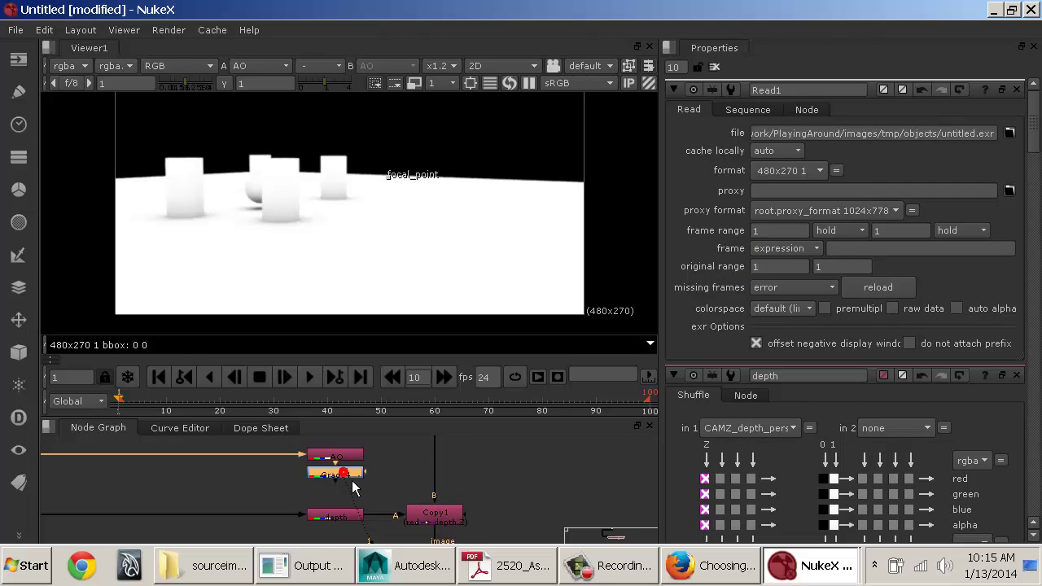
pyautogui.press('Delete')
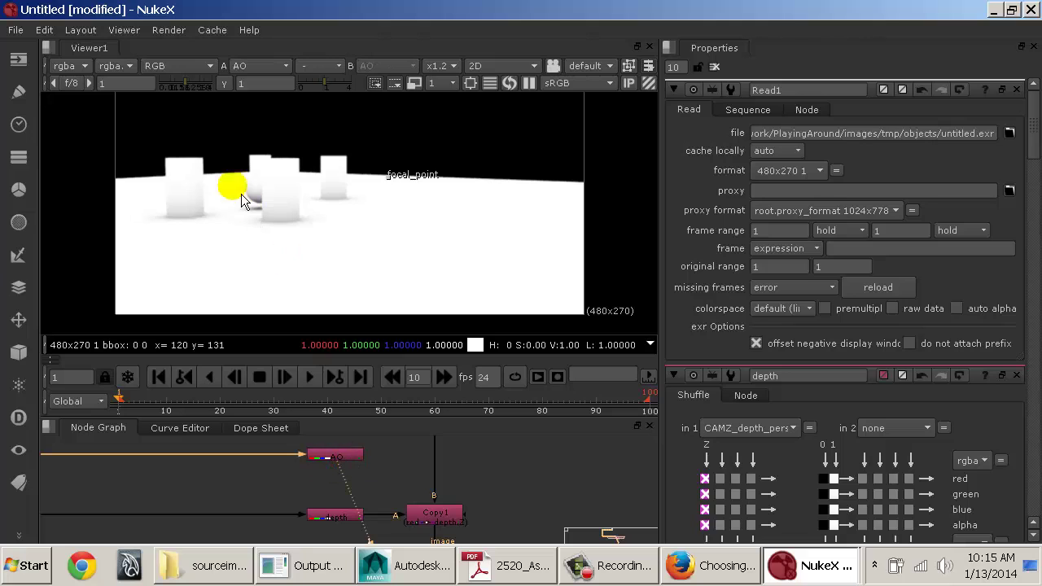
# Step: Show the Merge6 beauty composite in the viewer and select the AO node
pyautogui.moveTo(451, 456); pyautogui.dragTo(377, 479, button='middle')
pyautogui.moveTo(379, 440)
pyautogui.mouseDown(button='middle')
pyautogui.moveTo(372, 487)
pyautogui.moveTo(375, 457)
pyautogui.mouseUp(button='middle')
pyautogui.click(369, 454)
pyautogui.press('1')
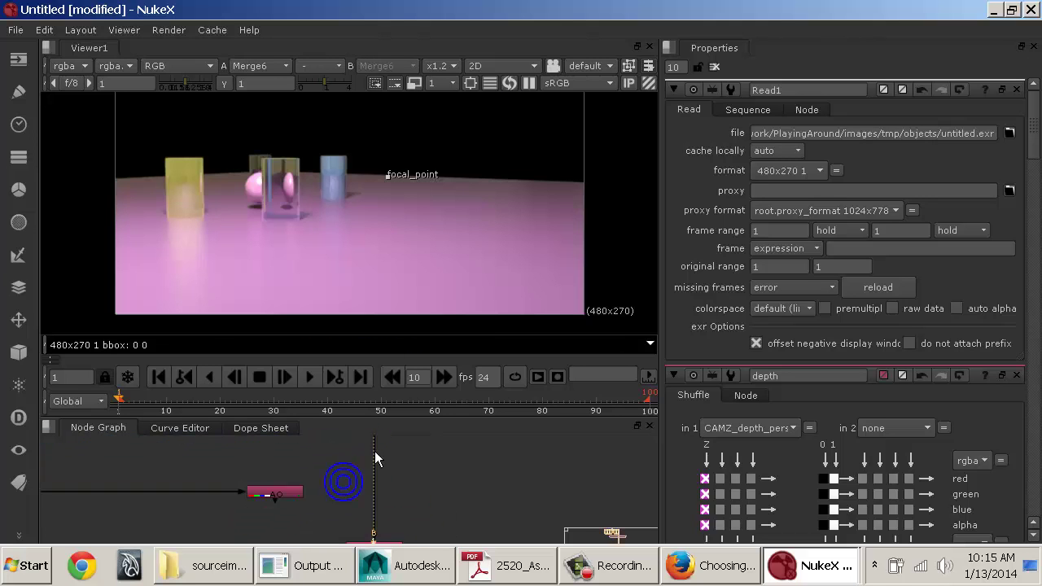
pyautogui.click(297, 493)
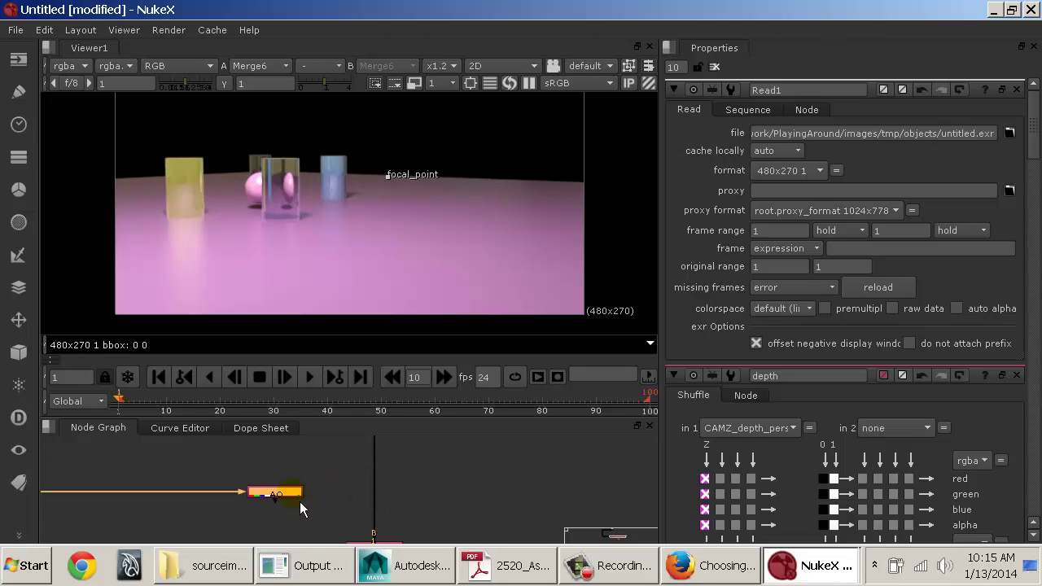
pyautogui.press('Tab')
pyautogui.write('mult')
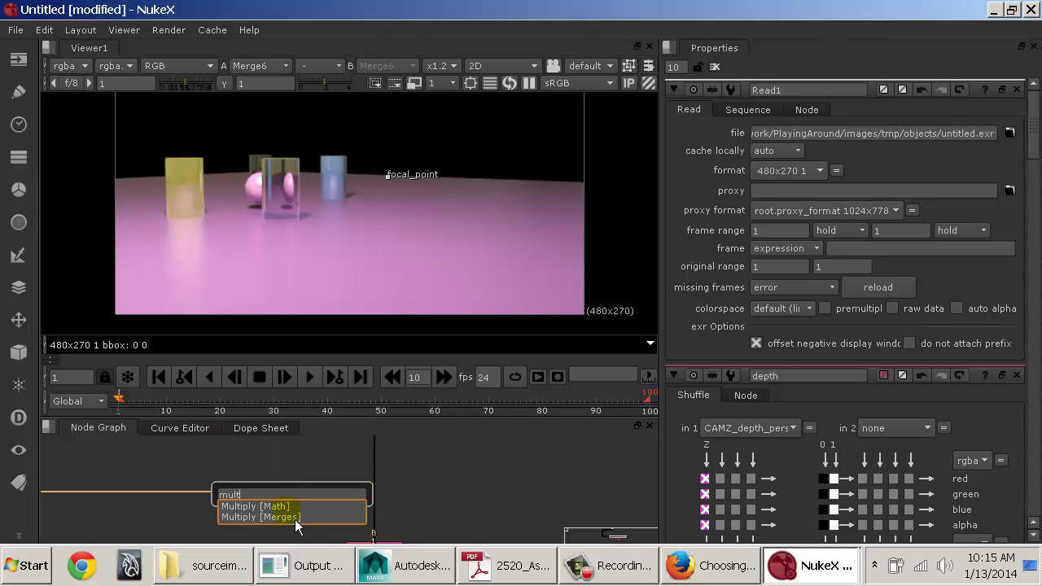
pyautogui.press('Return')
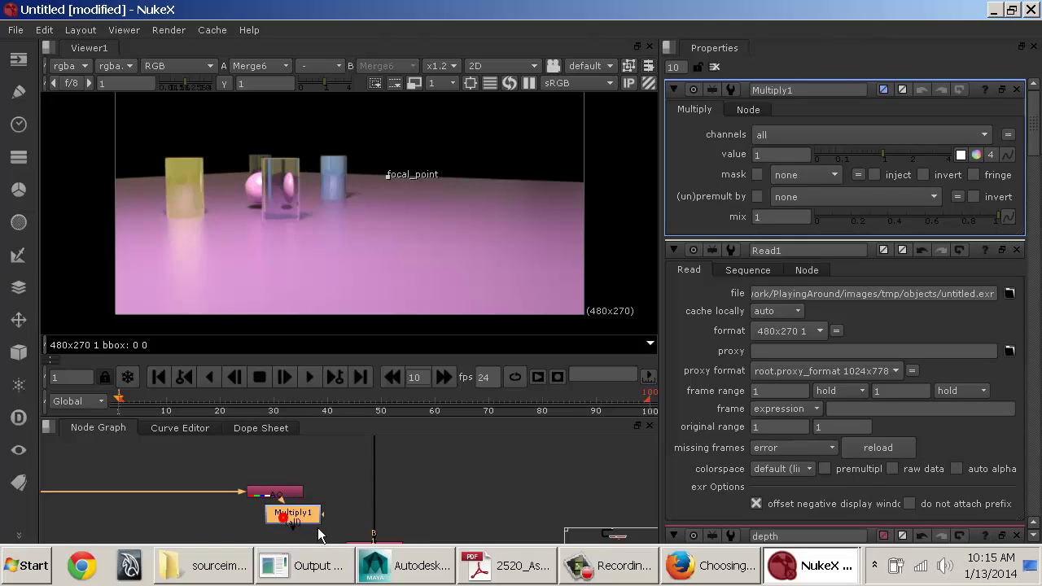
pyautogui.moveTo(318, 535); pyautogui.dragTo(346, 541)
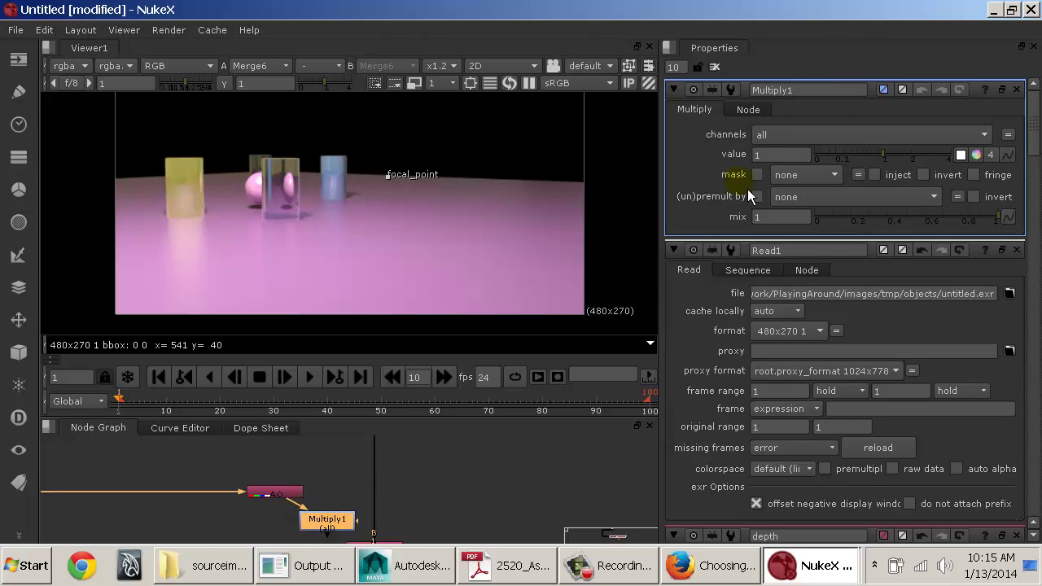
pyautogui.press('Delete')
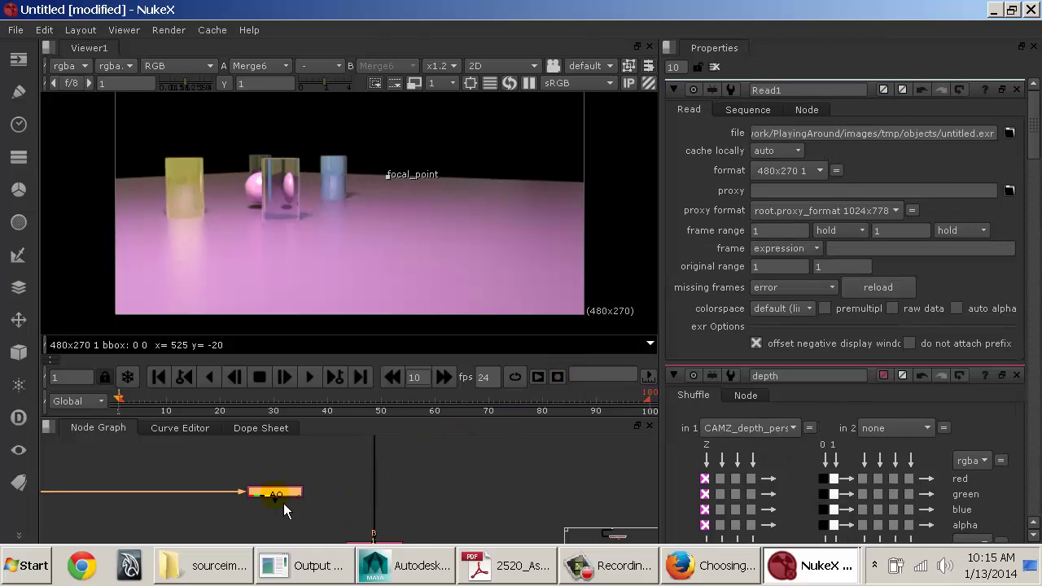
# Step: Add a Multiply merge node with AO as its A input and place it beside the main pipe
pyautogui.press('Tab')
pyautogui.write('mu')
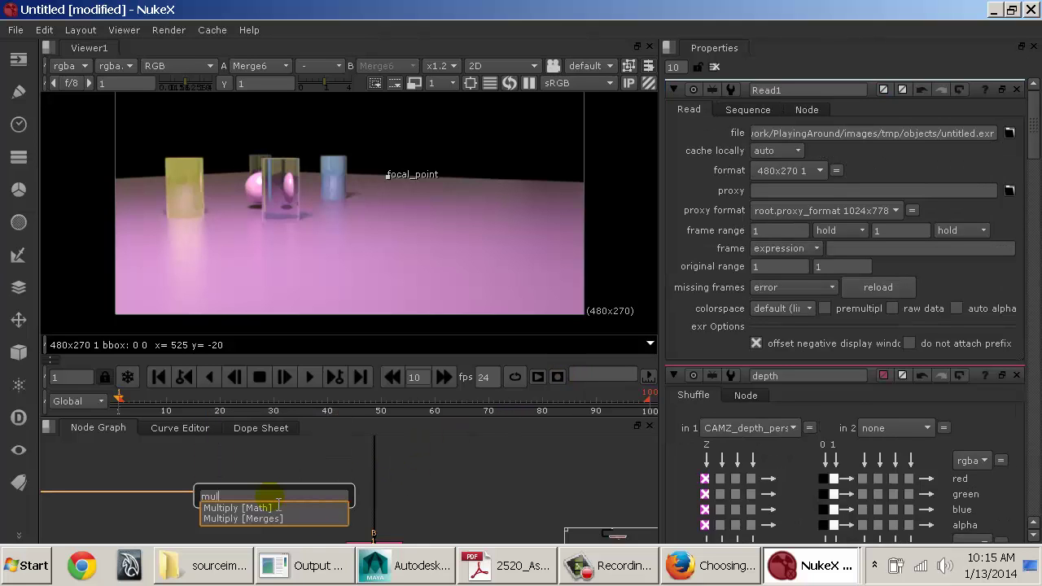
pyautogui.write('ltiply [Merges')
pyautogui.click(279, 519)
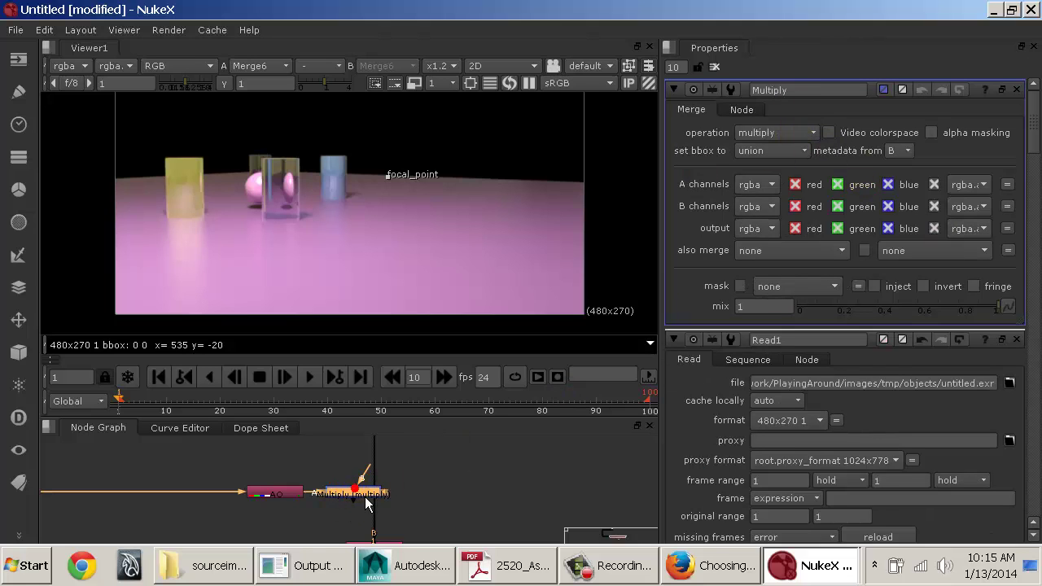
pyautogui.moveTo(366, 499); pyautogui.dragTo(429, 499)
# Step: Show Copy1 in the viewer and insert the Multiply node into the pipe between Merge6 and Copy1
pyautogui.moveTo(417, 537); pyautogui.dragTo(388, 481, button='middle')
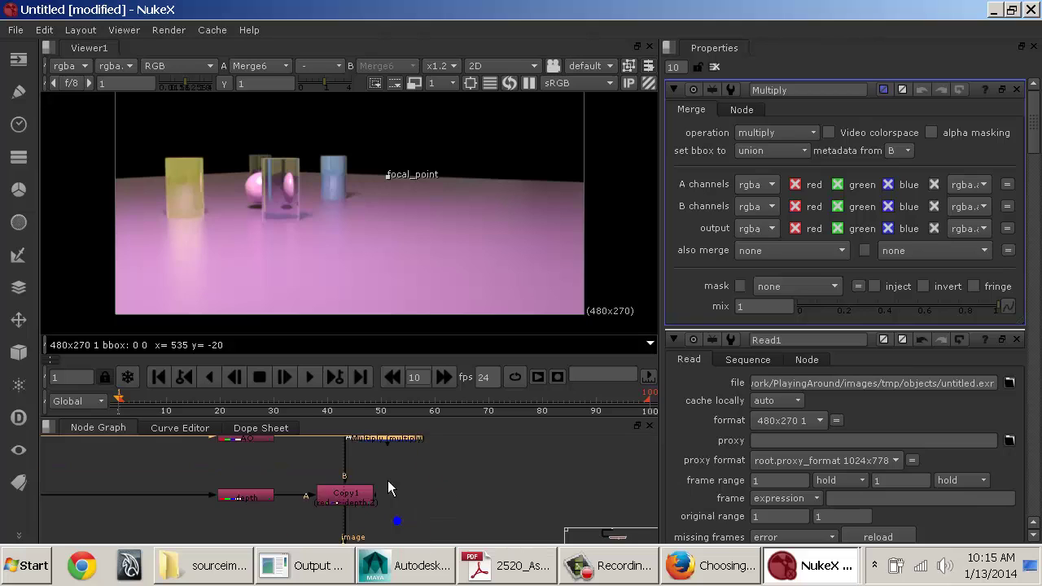
pyautogui.click(366, 500)
pyautogui.press('1')
pyautogui.click(413, 489)
pyautogui.moveTo(410, 446); pyautogui.dragTo(431, 513, button='middle')
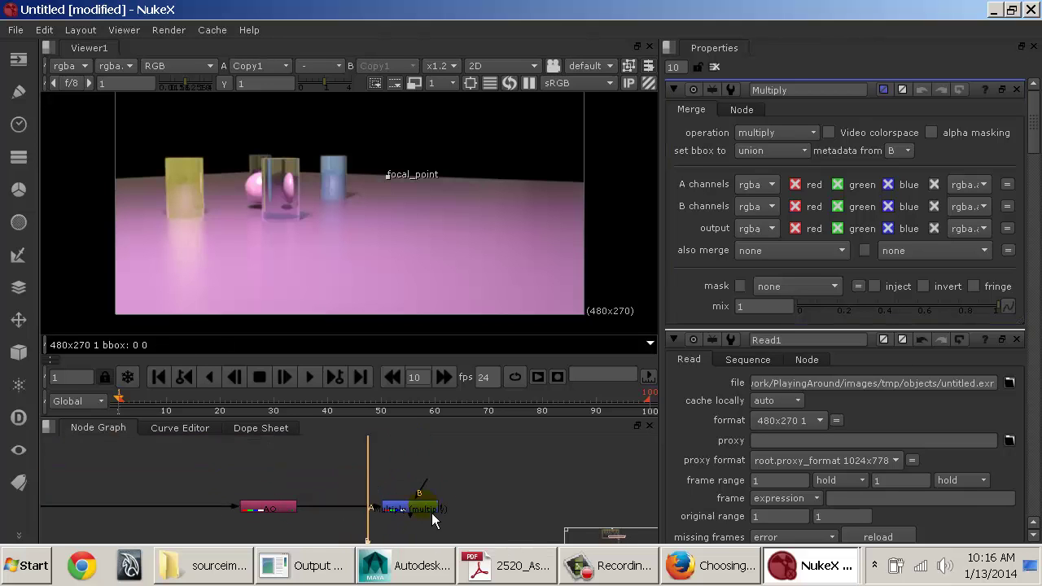
pyautogui.moveTo(431, 513); pyautogui.dragTo(392, 511)
pyautogui.moveTo(395, 531)
pyautogui.mouseDown(button='middle')
pyautogui.moveTo(383, 472)
pyautogui.moveTo(399, 529)
pyautogui.mouseUp(button='middle')
pyautogui.moveTo(398, 518); pyautogui.dragTo(396, 518)
pyautogui.click(407, 480)
pyautogui.moveTo(407, 478); pyautogui.dragTo(398, 482, button='middle')
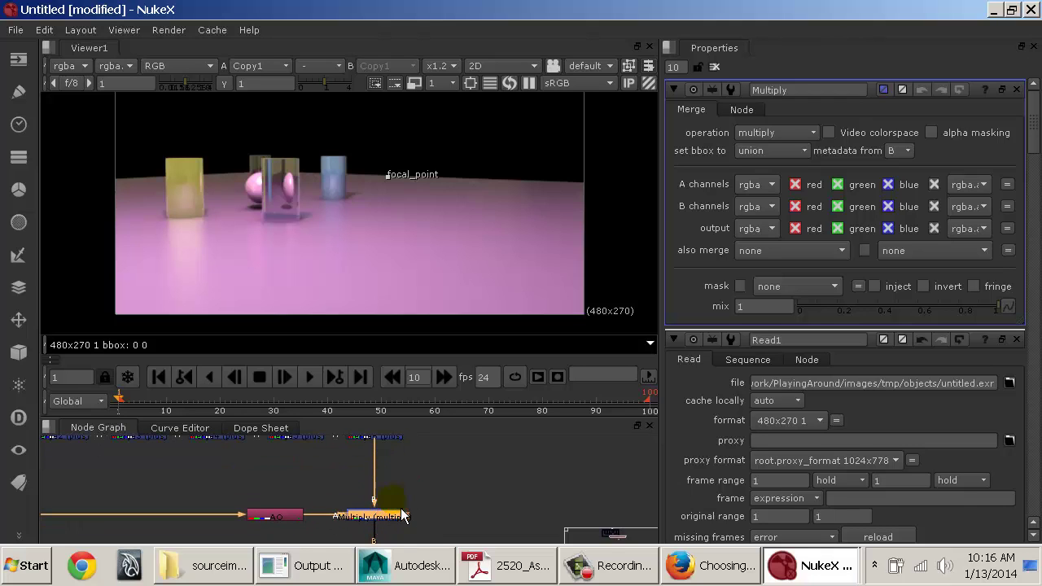
# Step: Load the Multiply and Merge6 outputs into the viewer and toggle between them to compare the AO effect
pyautogui.press('1')
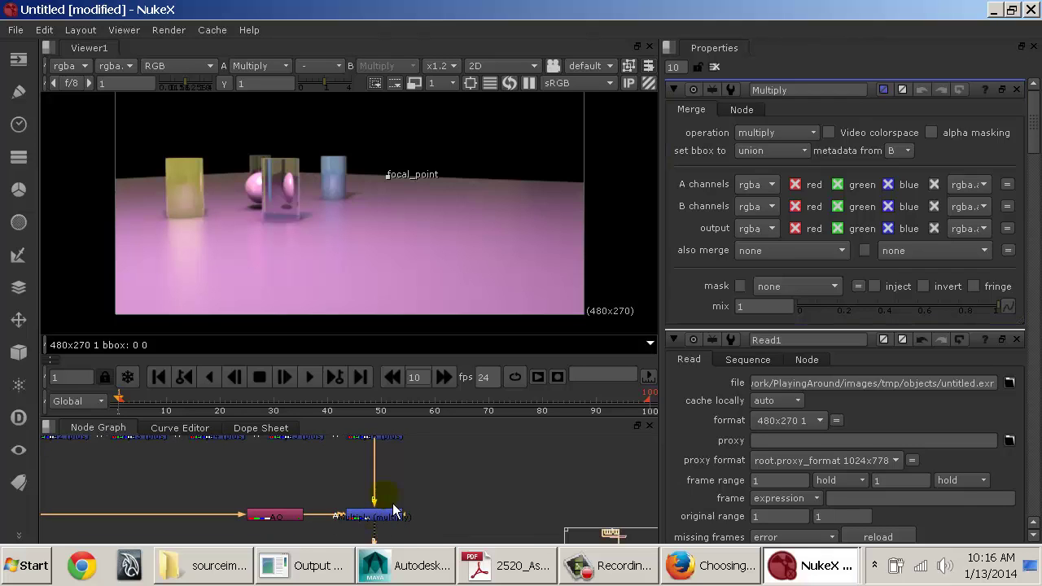
pyautogui.moveTo(399, 455); pyautogui.dragTo(399, 489, button='middle')
pyautogui.click(396, 479)
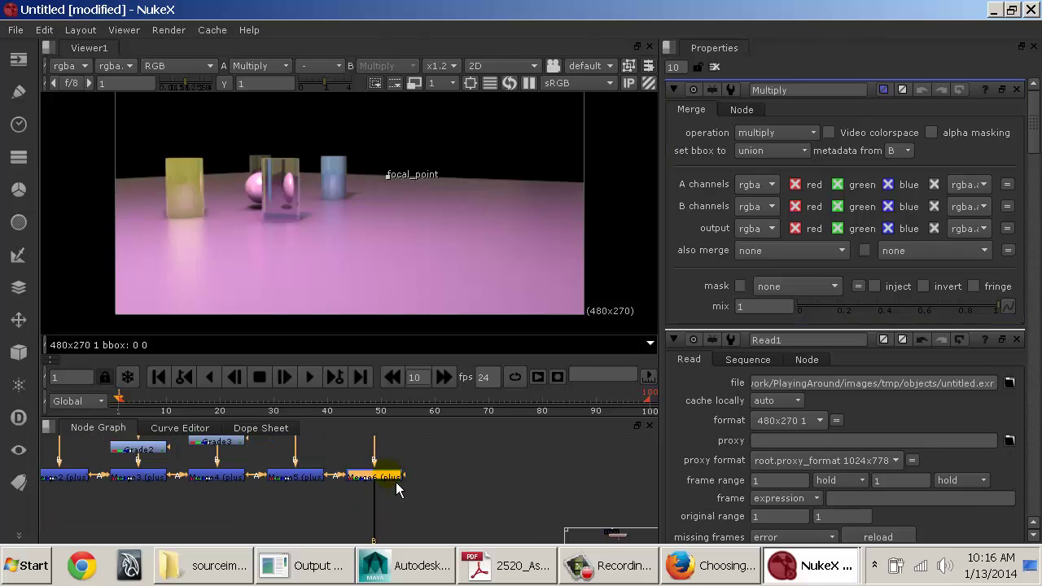
pyautogui.press('1')
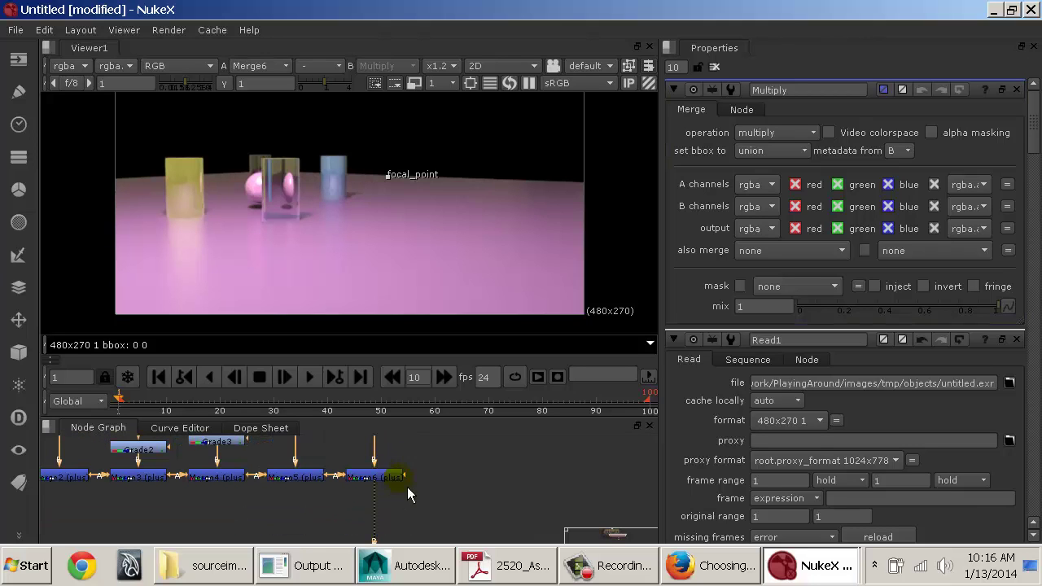
pyautogui.click(541, 474)
pyautogui.hotkey('ctrl', 'a')
pyautogui.press('1')
pyautogui.press('2')
pyautogui.press('1')
pyautogui.press('2')
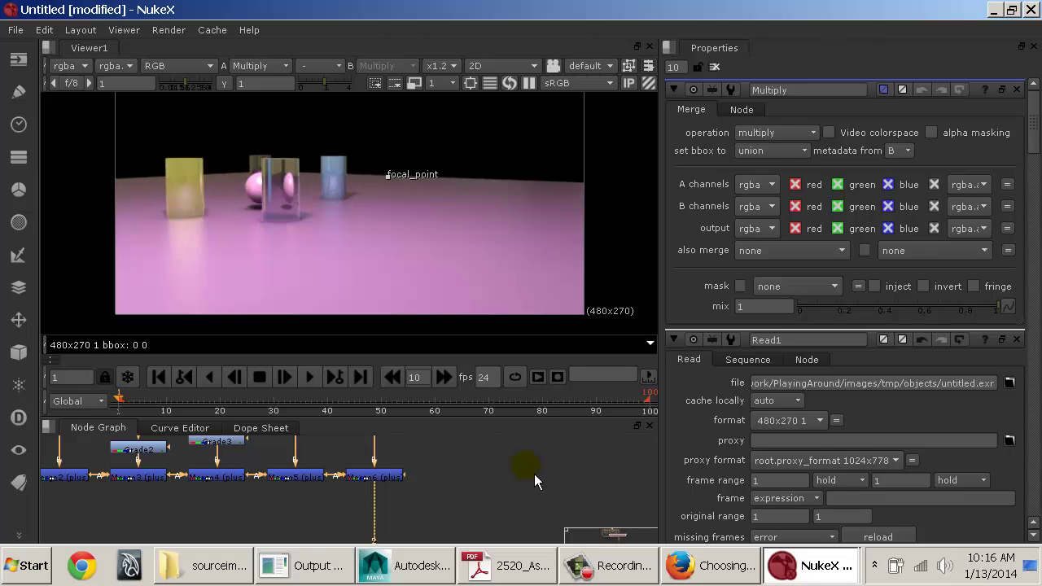
pyautogui.press('1')
pyautogui.press('2')
pyautogui.press('1')
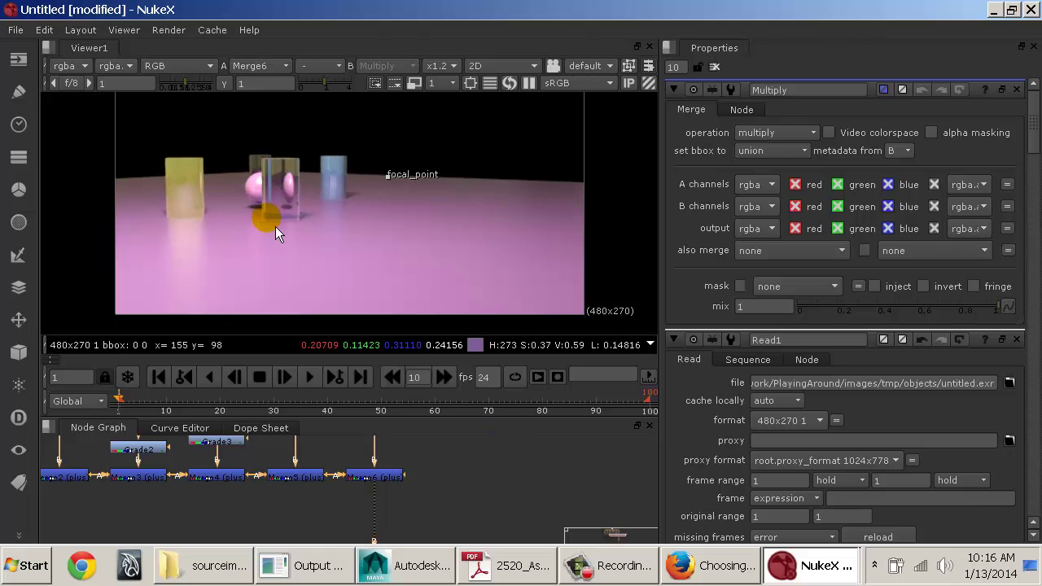
# Step: Compare the contact shadows with and without AO up close around the glass and blue cylinders
pyautogui.press('2')
pyautogui.press('1')
pyautogui.scroll(6, 288, 223)
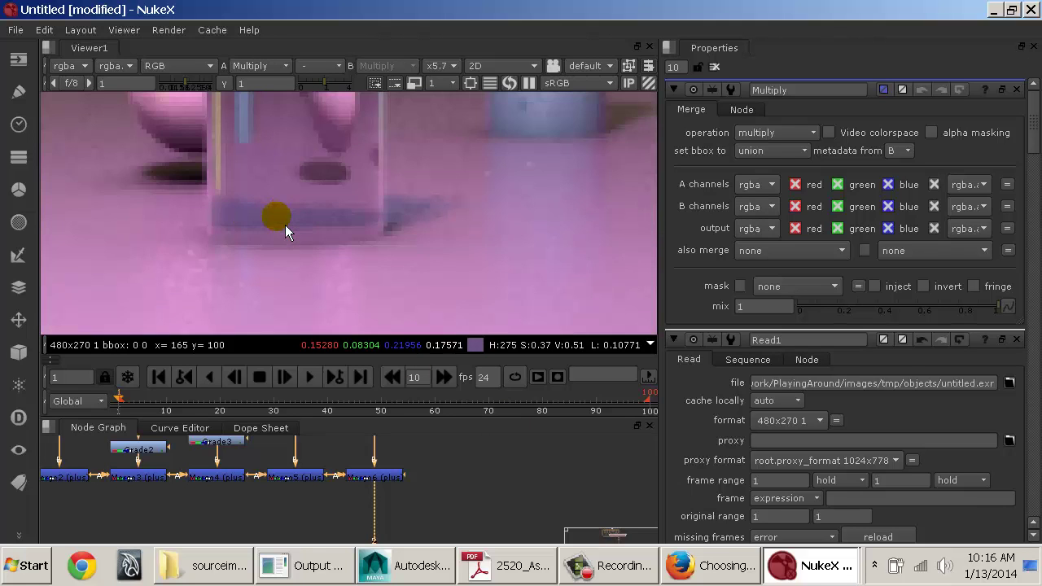
pyautogui.scroll(-3, 285, 224)
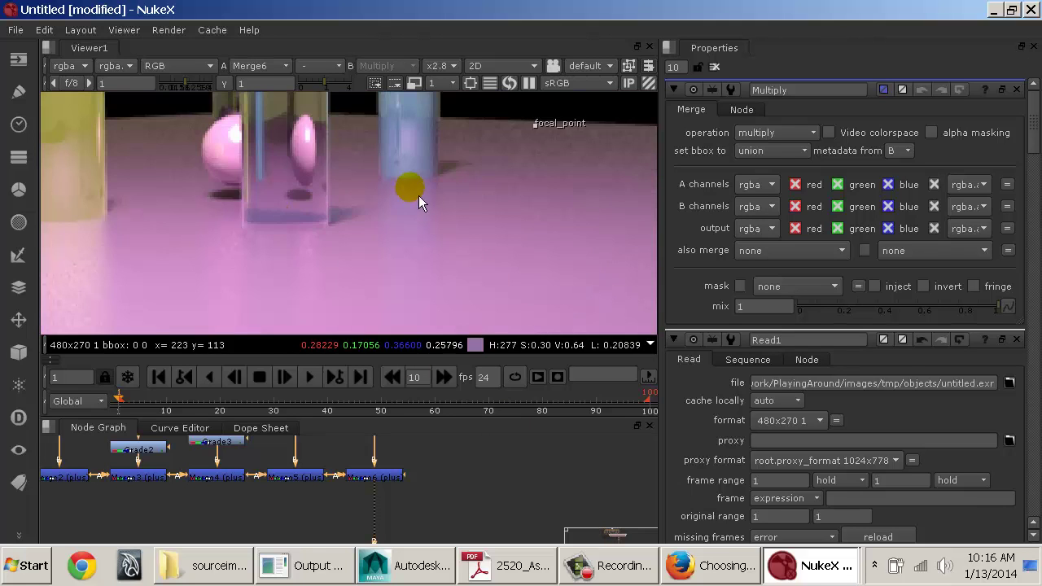
pyautogui.moveTo(395, 187); pyautogui.dragTo(437, 222)
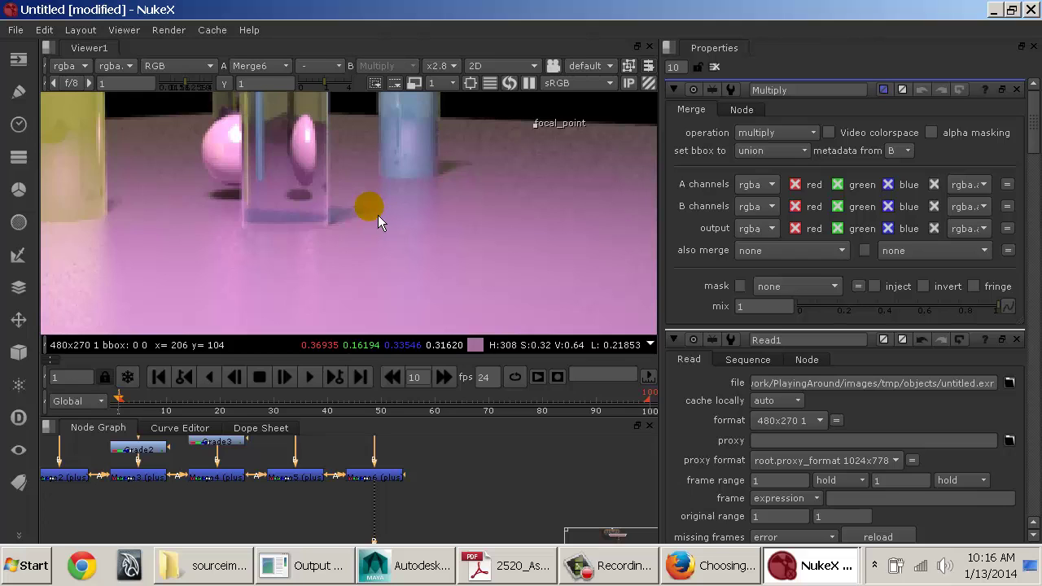
pyautogui.moveTo(378, 215); pyautogui.dragTo(453, 261)
pyautogui.scroll(-3, 465, 252)
pyautogui.scroll(-3, 378, 257)
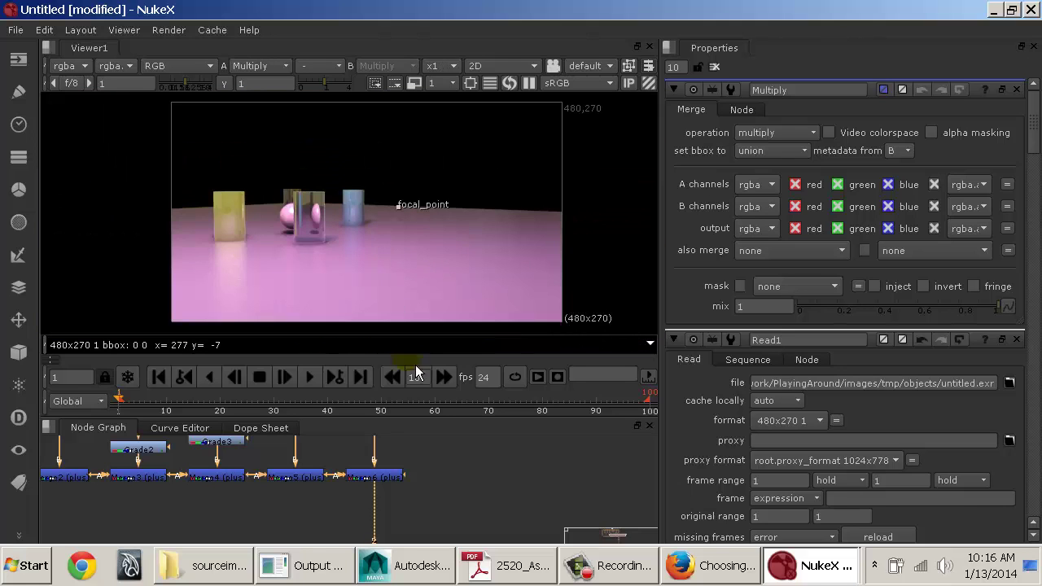
# Step: Review the ZDefocus1 and Glow1 outputs in the viewer one after the other
pyautogui.moveTo(455, 496); pyautogui.dragTo(439, 423, button='middle')
pyautogui.moveTo(403, 526); pyautogui.dragTo(399, 488, button='middle')
pyautogui.click(360, 503)
pyautogui.press('1')
pyautogui.moveTo(405, 533); pyautogui.dragTo(393, 475, button='middle')
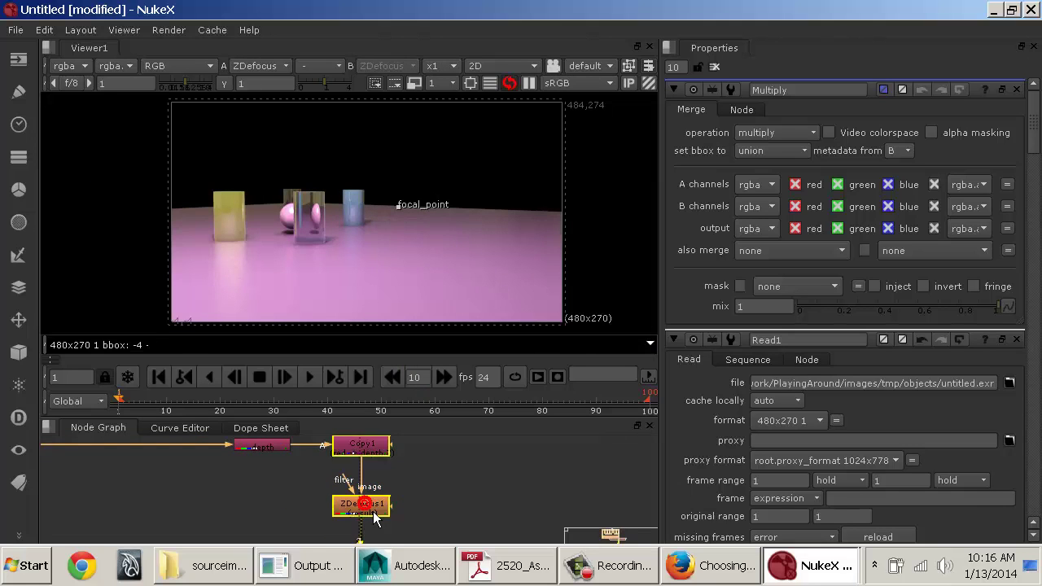
pyautogui.moveTo(419, 524); pyautogui.dragTo(416, 461, button='middle')
pyautogui.click(373, 499)
pyautogui.press('1')
pyautogui.moveTo(426, 513); pyautogui.dragTo(438, 485, button='middle')
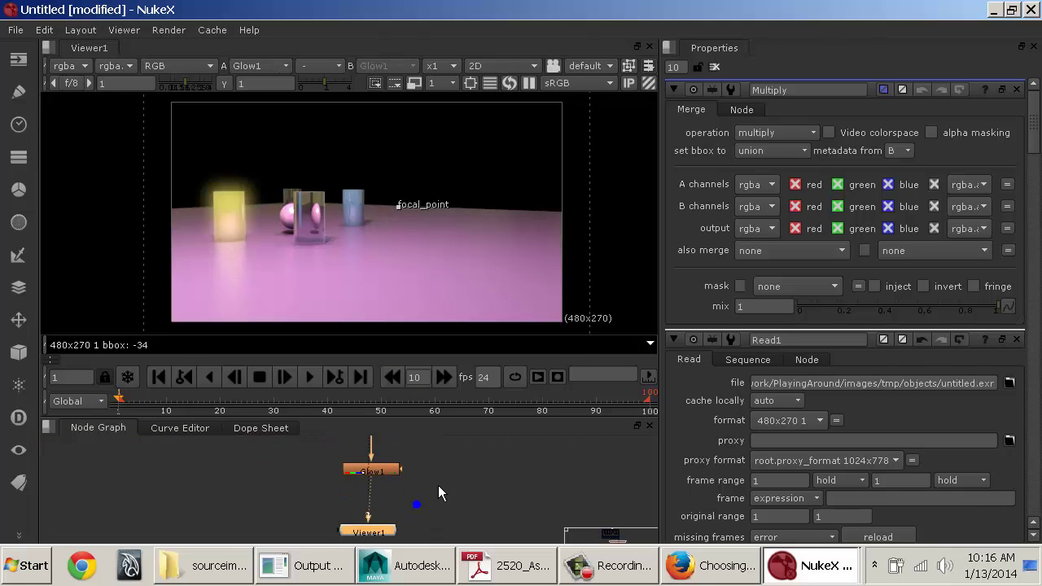
# Step: Open the Glow1 settings and reduce the glow brightness to 0.35
pyautogui.doubleClick(394, 471)
pyautogui.moveTo(922, 196); pyautogui.dragTo(826, 206)
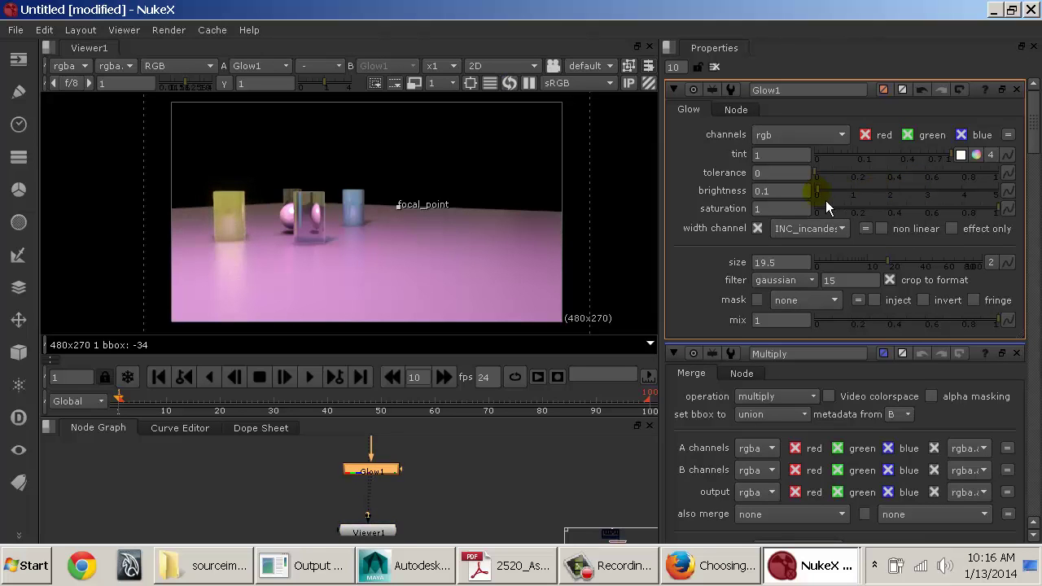
pyautogui.click(516, 473)
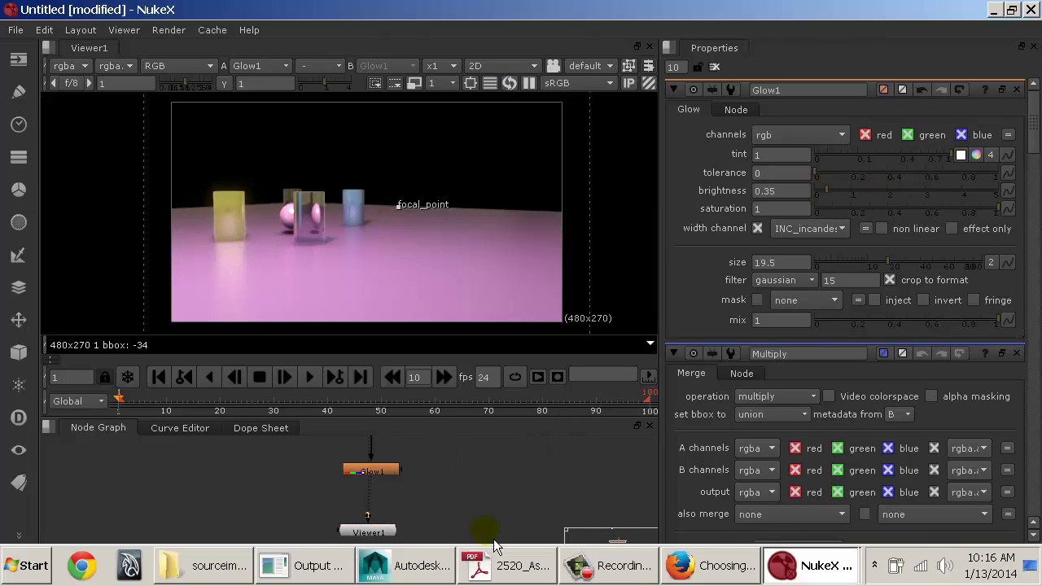
# Step: Close all open node properties and expand the node graph to fill the workspace
pyautogui.click(493, 500)
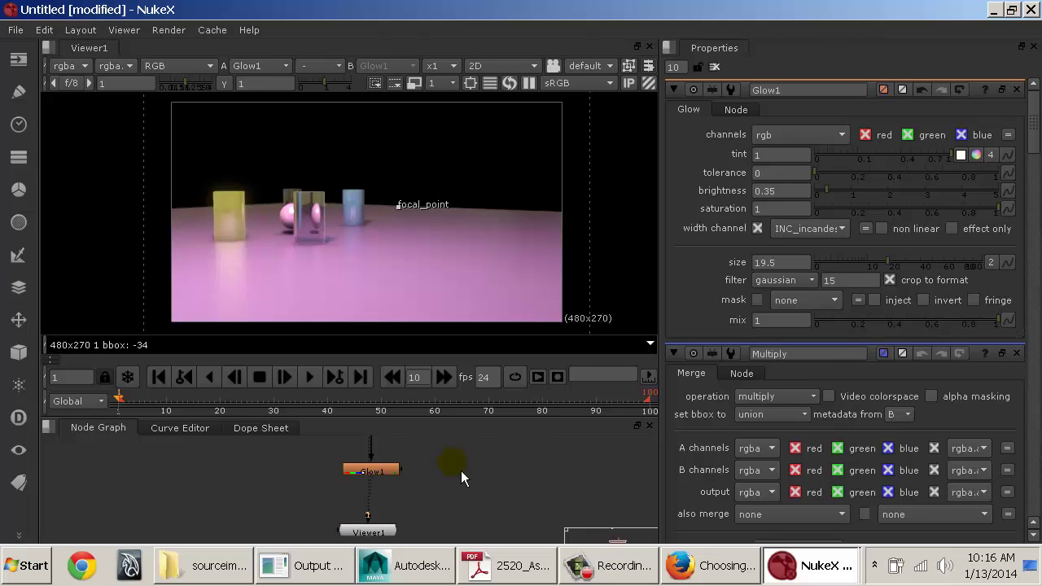
pyautogui.click(717, 70)
pyautogui.press('space')
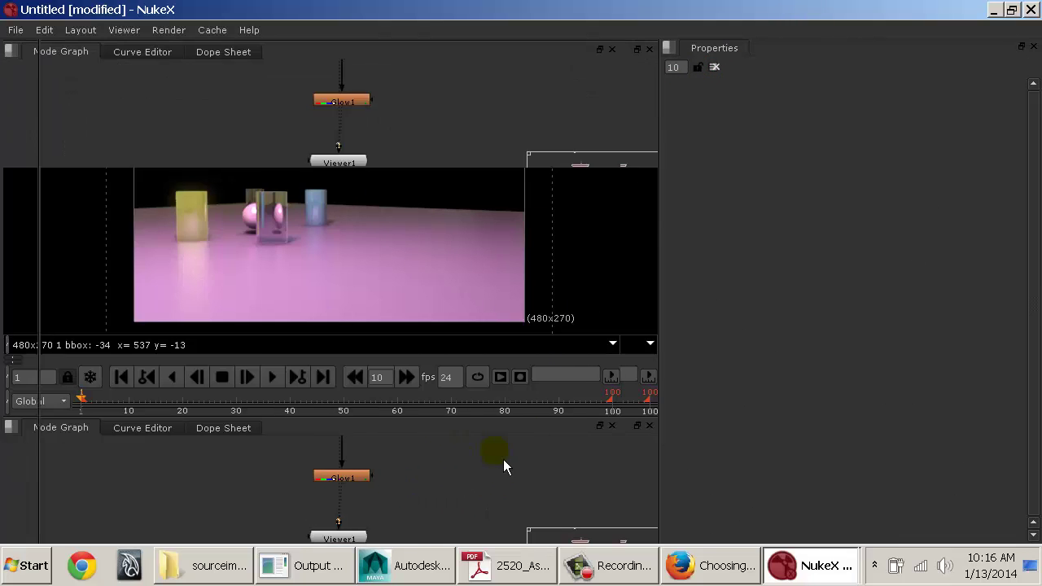
# Step: Examine the node tree from Read1 through the pass merges, the AO and depth branches, and down to Glow1
pyautogui.moveTo(728, 279); pyautogui.dragTo(634, 363, button='middle')
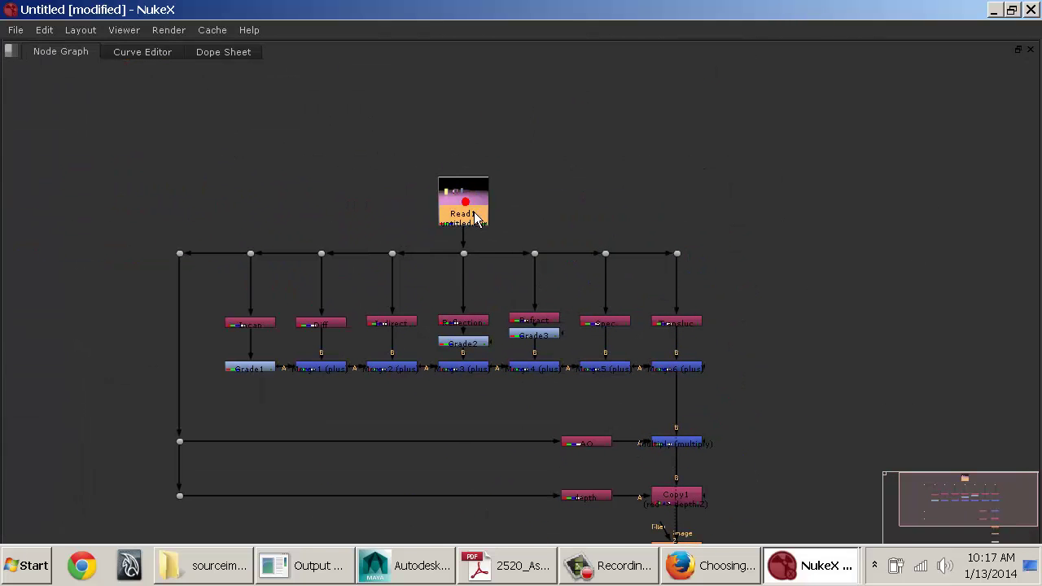
pyautogui.moveTo(226, 306); pyautogui.dragTo(738, 408)
pyautogui.click(525, 405)
pyautogui.moveTo(537, 420); pyautogui.dragTo(633, 507)
pyautogui.moveTo(535, 436); pyautogui.dragTo(438, 379, button='middle')
pyautogui.moveTo(114, 289); pyautogui.dragTo(572, 312)
pyautogui.moveTo(479, 271); pyautogui.dragTo(327, 308)
pyautogui.click(701, 365)
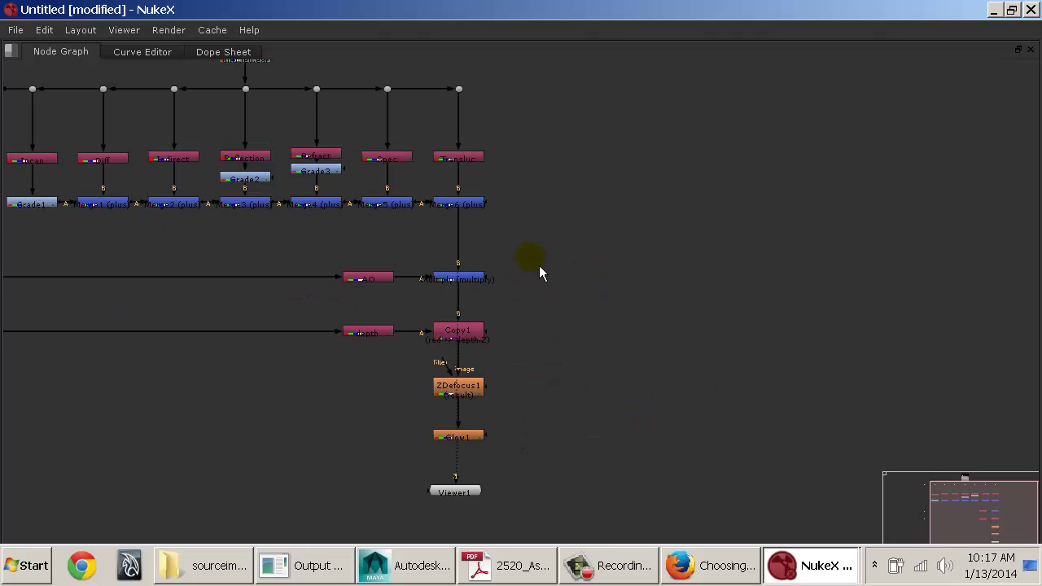
pyautogui.moveTo(526, 250); pyautogui.dragTo(425, 462)
pyautogui.click(544, 435)
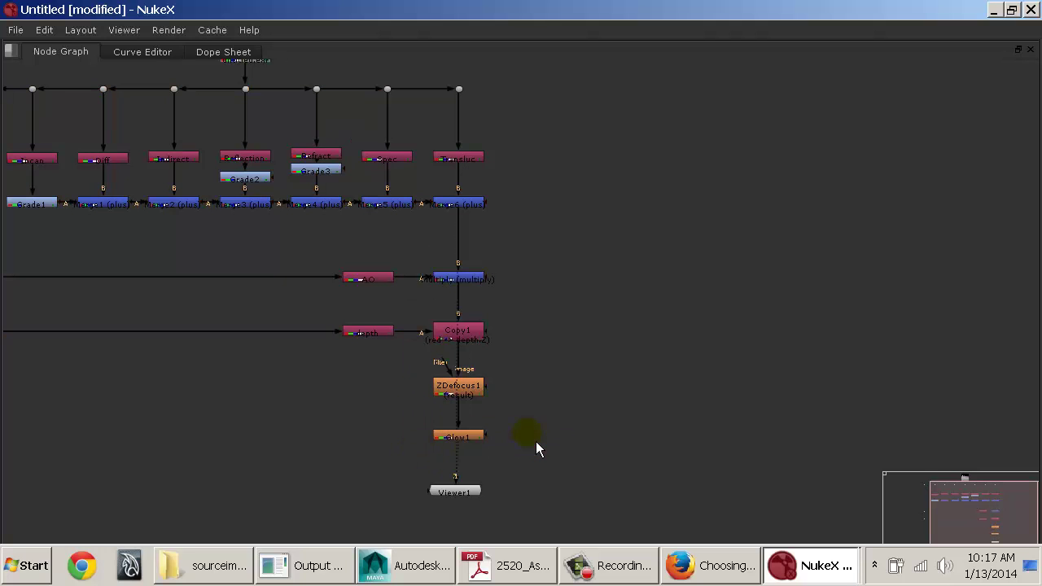
# Step: Move Viewer1 lower so it lines up directly beneath Glow1 with more space between them
pyautogui.keyDown('alt'); pyautogui.moveTo(534, 425); pyautogui.dragTo(690, 346); pyautogui.keyUp('alt')
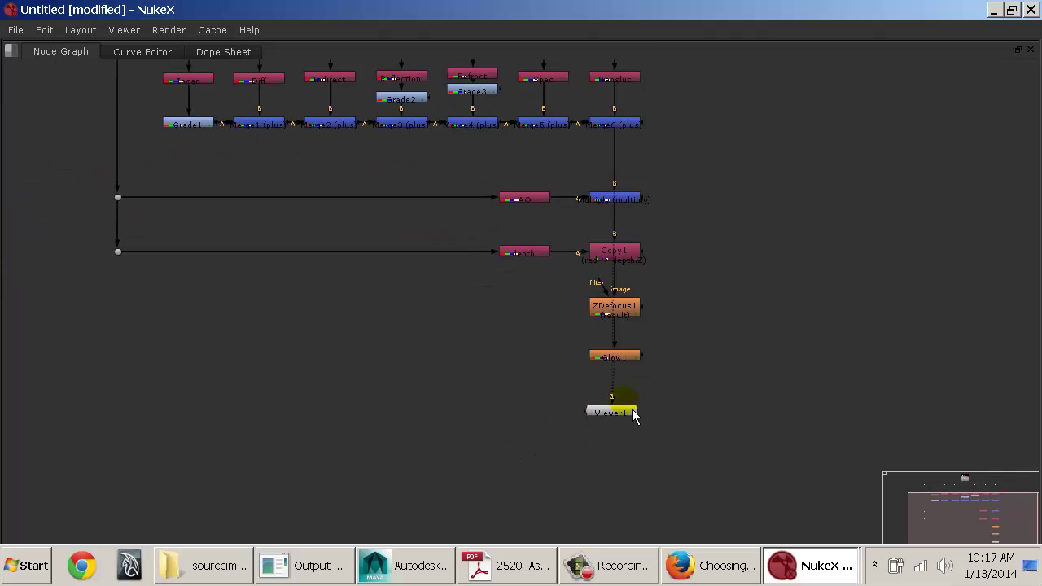
pyautogui.moveTo(608, 404)
pyautogui.mouseDown()
pyautogui.moveTo(628, 414)
pyautogui.moveTo(619, 419)
pyautogui.mouseUp()
pyautogui.keyDown('alt'); pyautogui.moveTo(668, 379); pyautogui.dragTo(540, 395); pyautogui.keyUp('alt')
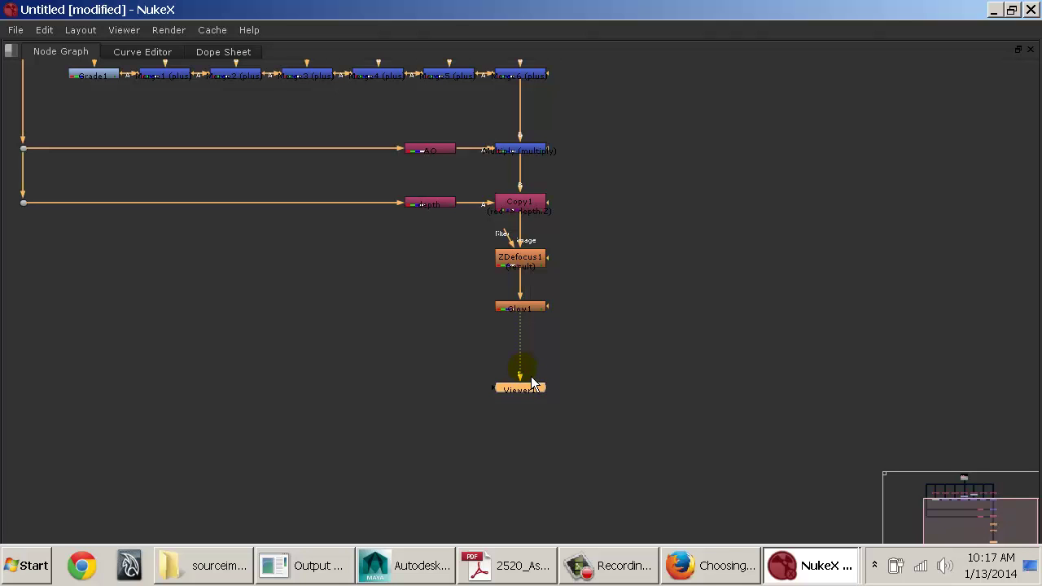
pyautogui.click(629, 275)
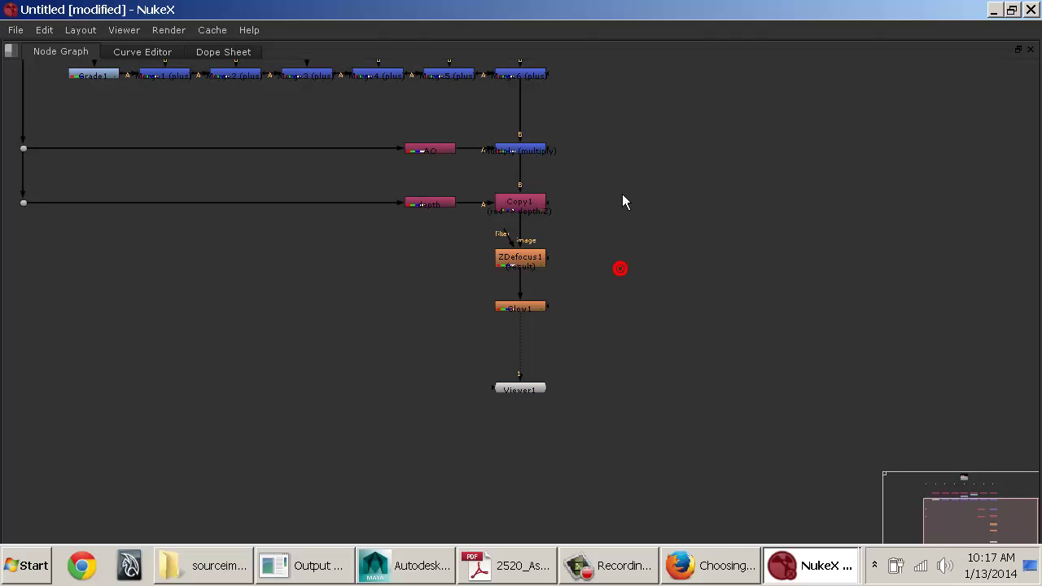
# Step: Review the complete node tree down to Glow1, restore the split layout and inspect the Glow1 result in the viewer
pyautogui.moveTo(642, 136); pyautogui.dragTo(740, 371, button='middle')
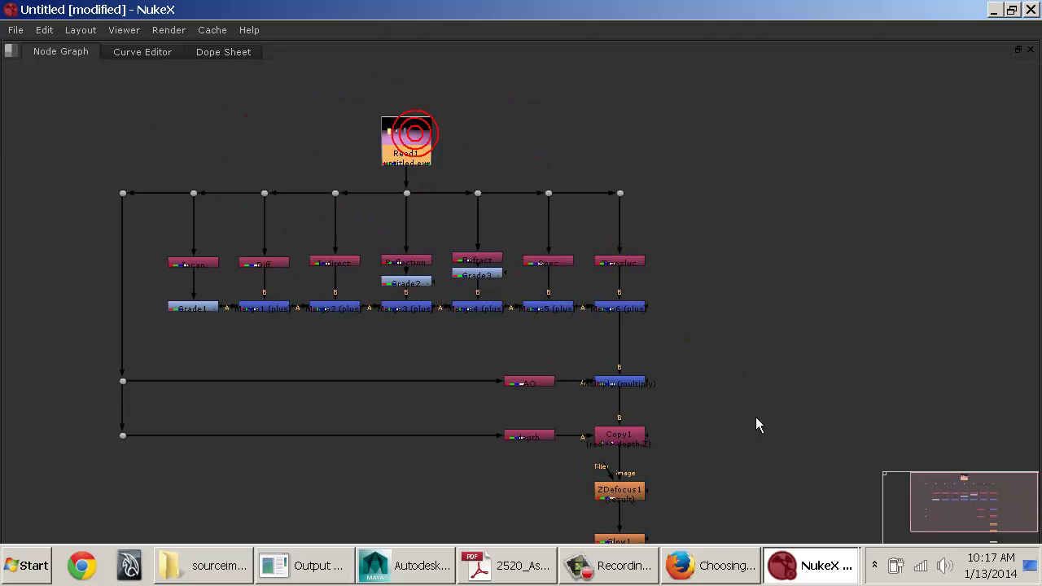
pyautogui.moveTo(744, 409); pyautogui.dragTo(697, 369, button='middle')
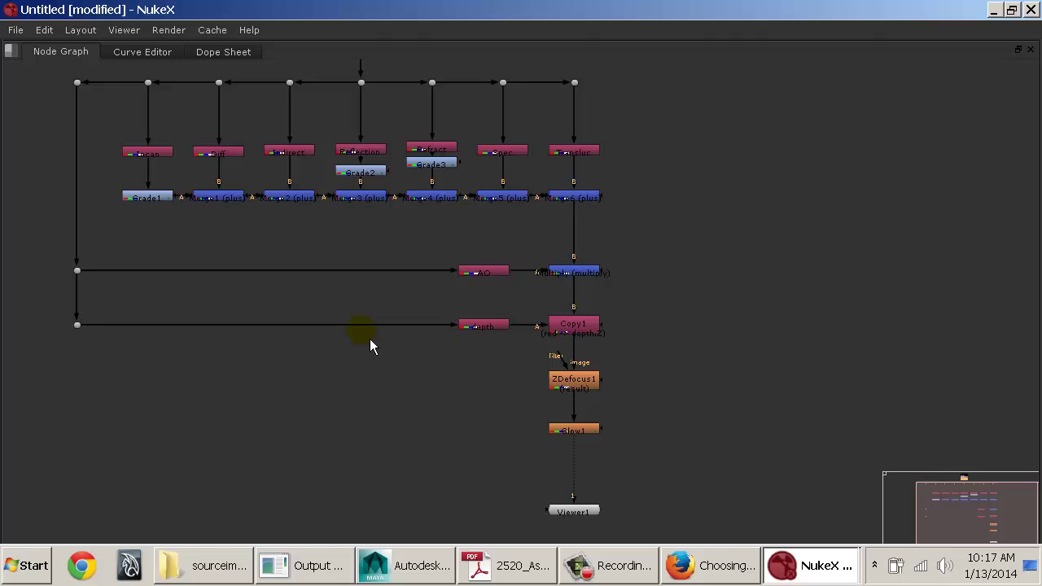
pyautogui.moveTo(611, 437); pyautogui.dragTo(556, 382, button='middle')
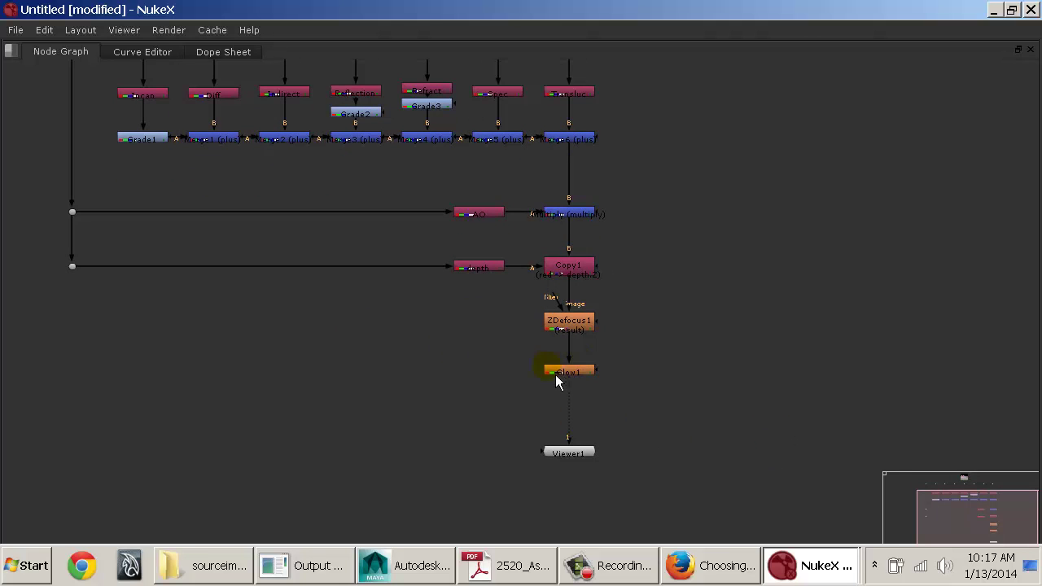
pyautogui.click(573, 378)
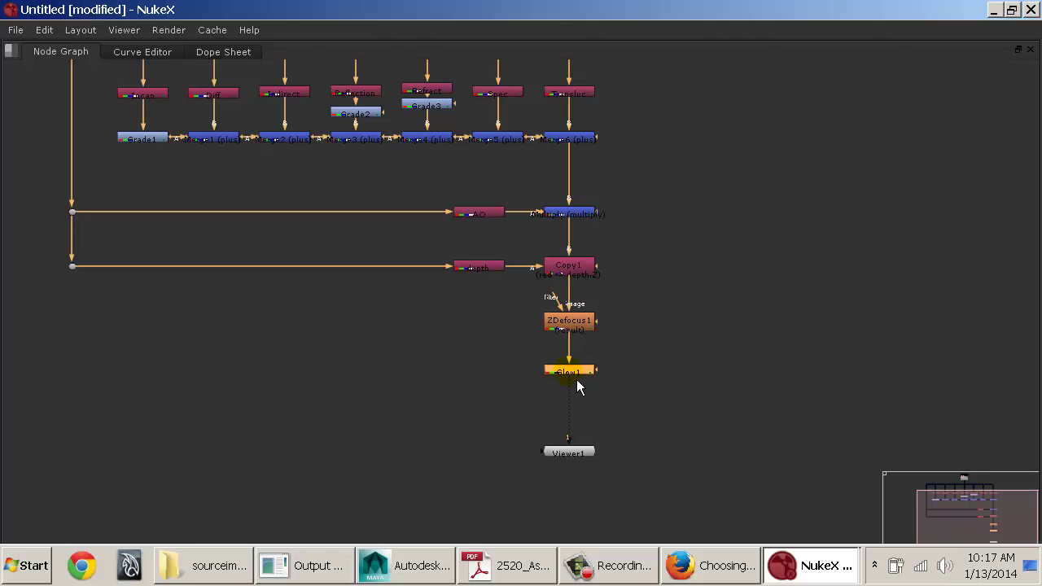
pyautogui.click(574, 376)
pyautogui.press('space')
pyautogui.moveTo(509, 479); pyautogui.dragTo(387, 472, button='middle')
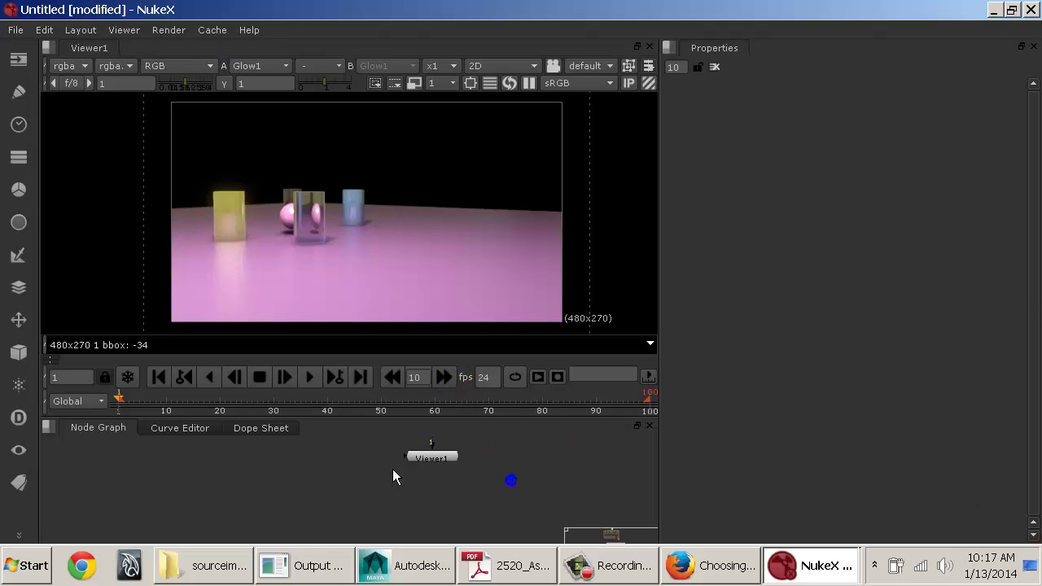
pyautogui.moveTo(356, 195); pyautogui.dragTo(366, 273, button='middle')
pyautogui.moveTo(343, 235); pyautogui.dragTo(343, 183, button='middle')
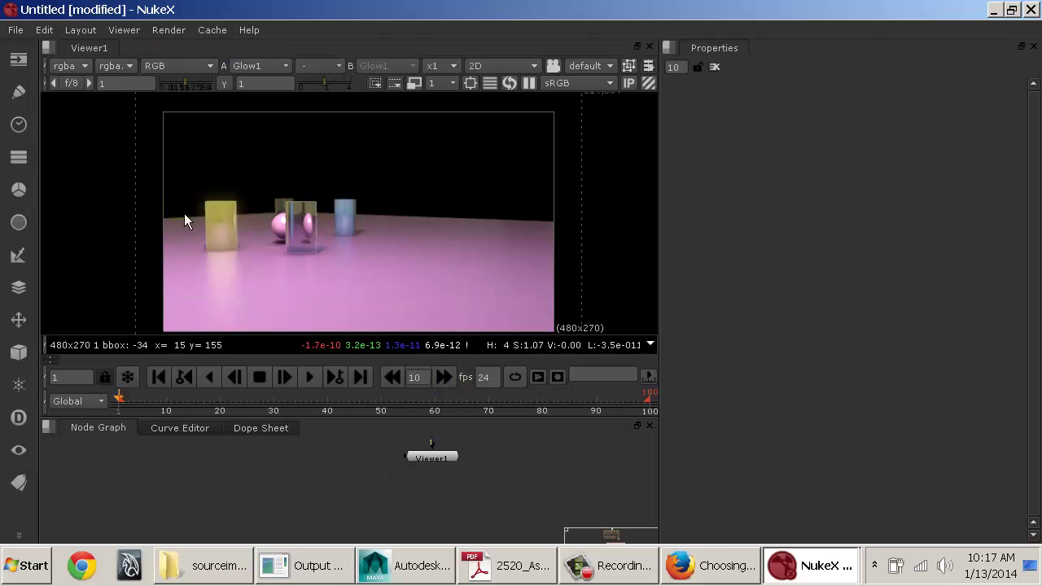
# Step: Add a Merge node beside Glow1, connect both its A and B inputs to Glow1, and route A through a dot
pyautogui.moveTo(397, 491); pyautogui.dragTo(389, 544, button='middle')
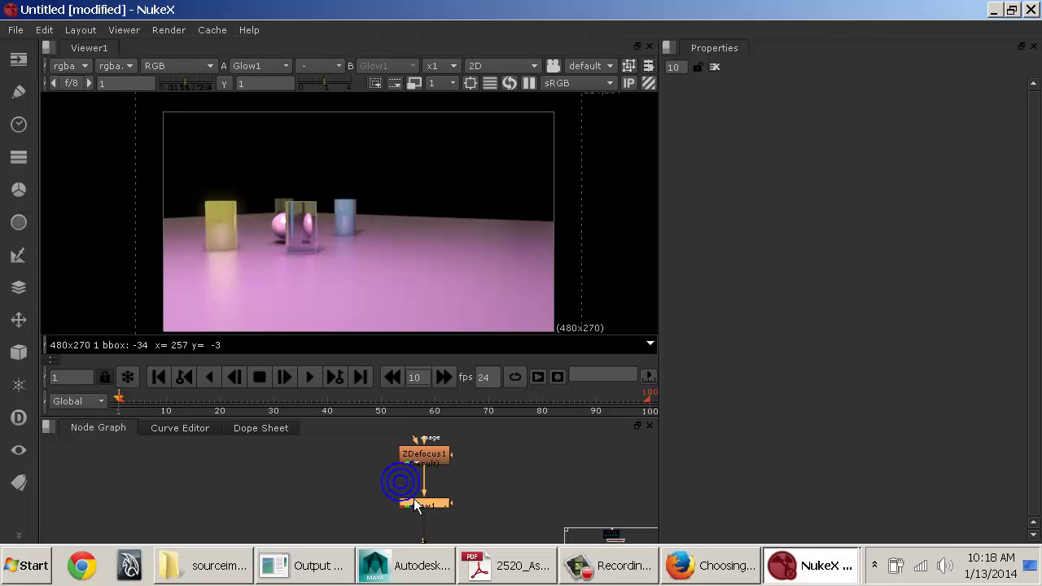
pyautogui.moveTo(415, 505); pyautogui.dragTo(406, 497, button='middle')
pyautogui.click(303, 486)
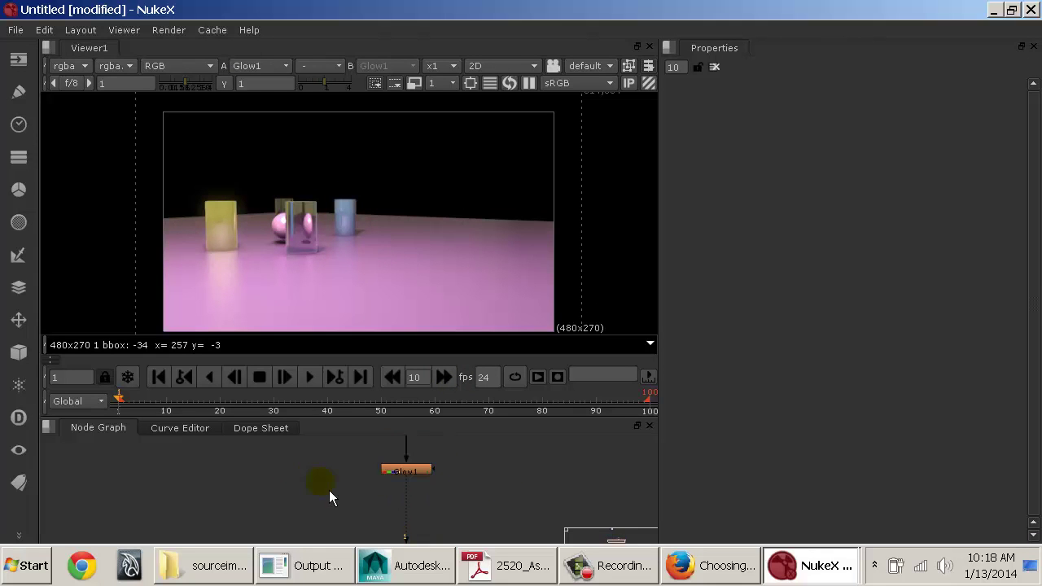
pyautogui.press('m')
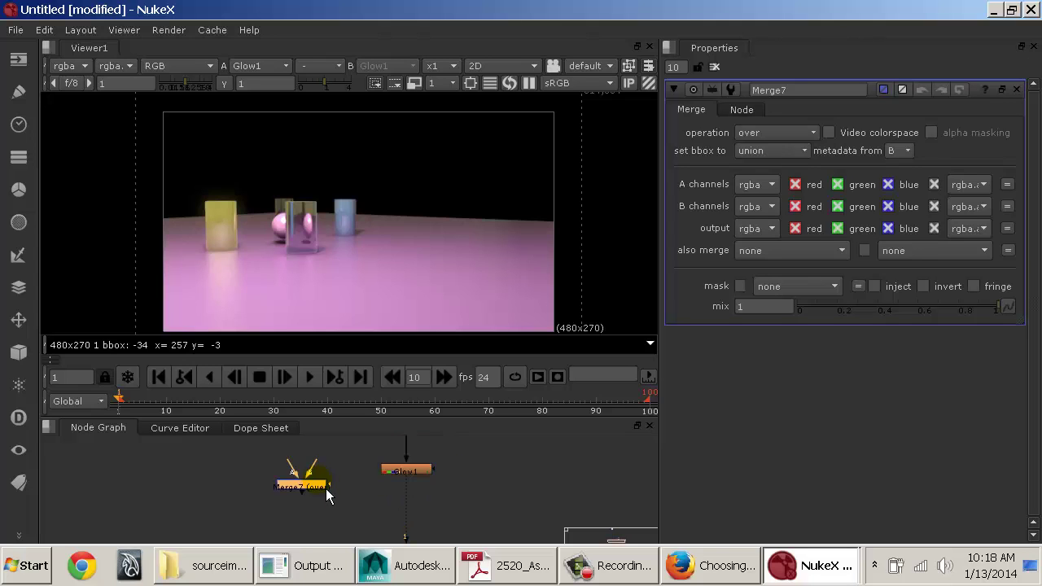
pyautogui.moveTo(322, 488); pyautogui.dragTo(335, 502)
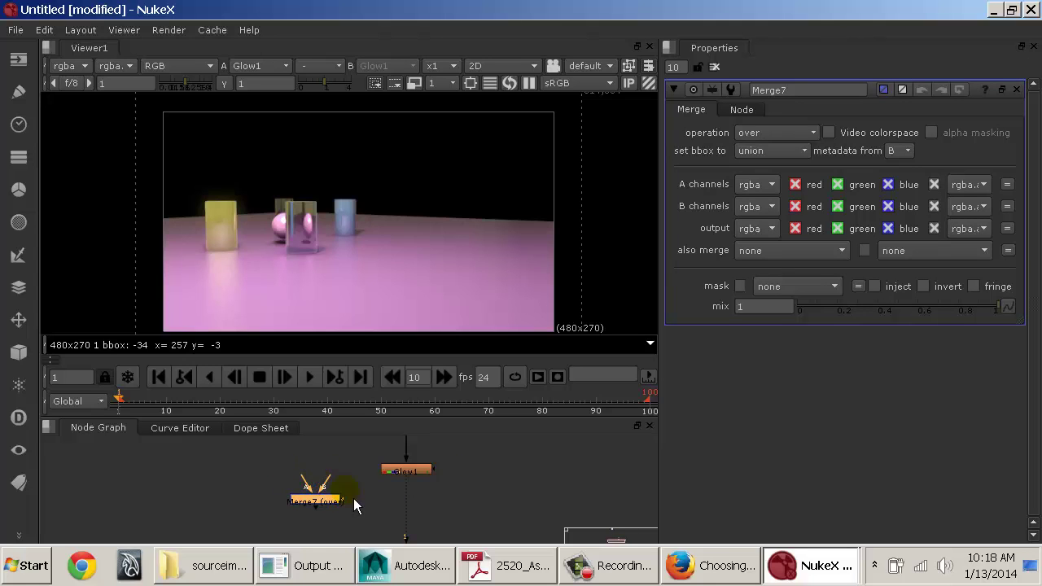
pyautogui.moveTo(388, 496); pyautogui.dragTo(397, 500, button='middle')
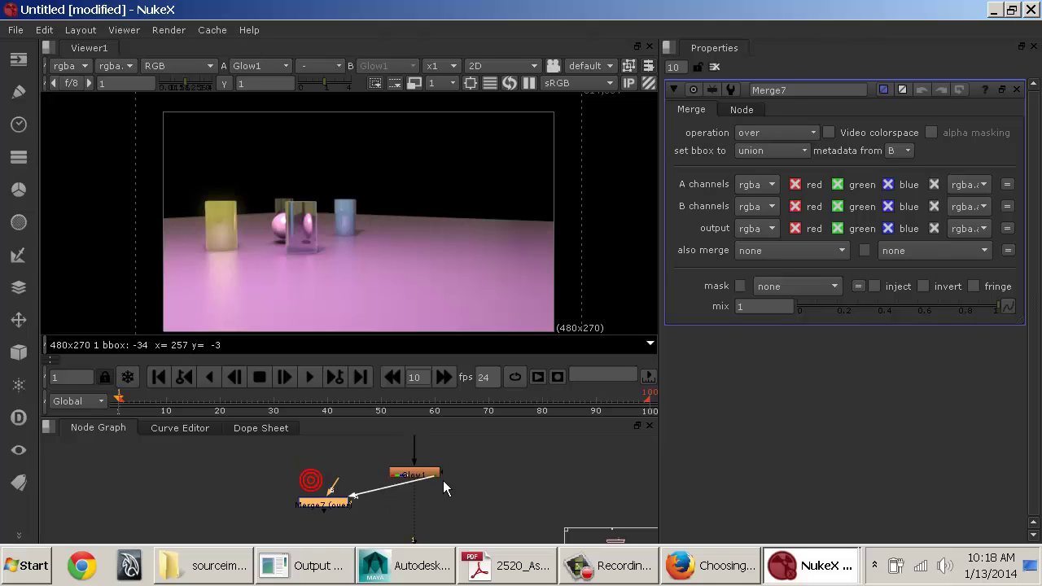
pyautogui.moveTo(443, 481); pyautogui.dragTo(405, 476)
pyautogui.moveTo(385, 498); pyautogui.dragTo(419, 472, button='middle')
pyautogui.moveTo(377, 508)
pyautogui.mouseDown()
pyautogui.moveTo(366, 509)
pyautogui.moveTo(373, 524)
pyautogui.mouseUp()
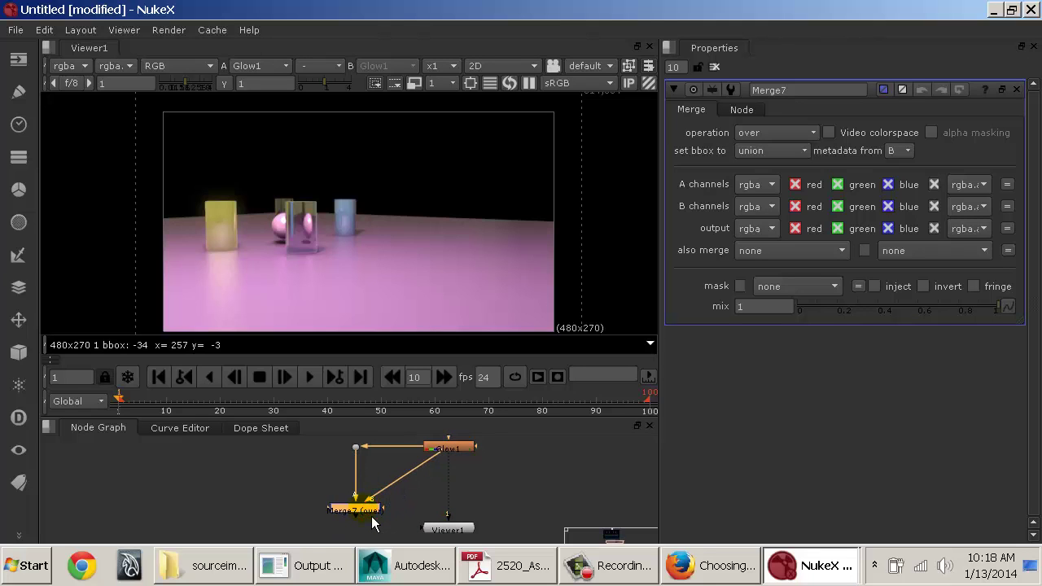
# Step: Set the new Merge node's operation to multiply and show its output in the viewer
pyautogui.click(449, 446)
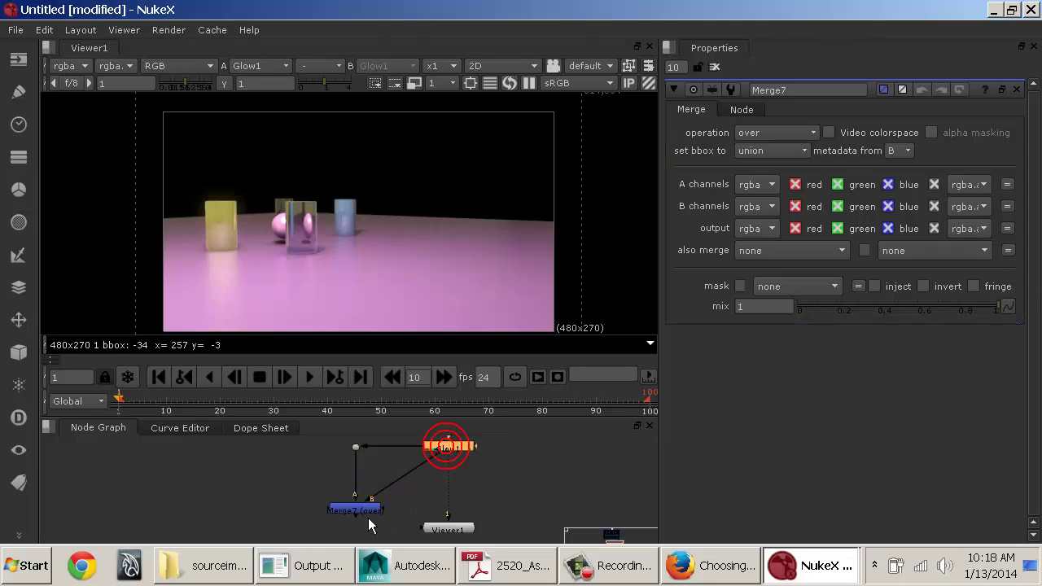
pyautogui.click(356, 513)
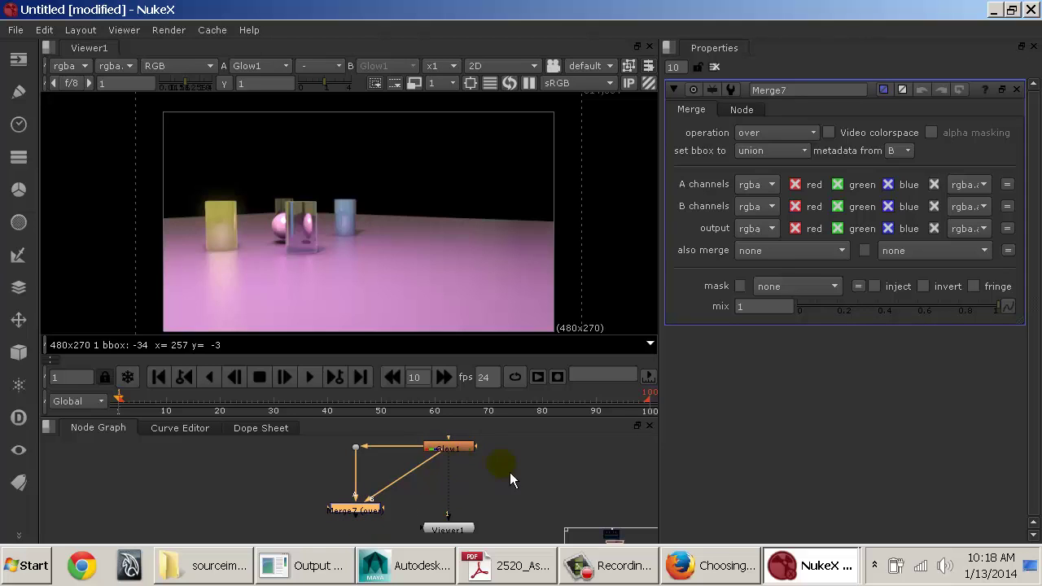
pyautogui.moveTo(452, 513); pyautogui.dragTo(454, 489, button='middle')
pyautogui.click(778, 134)
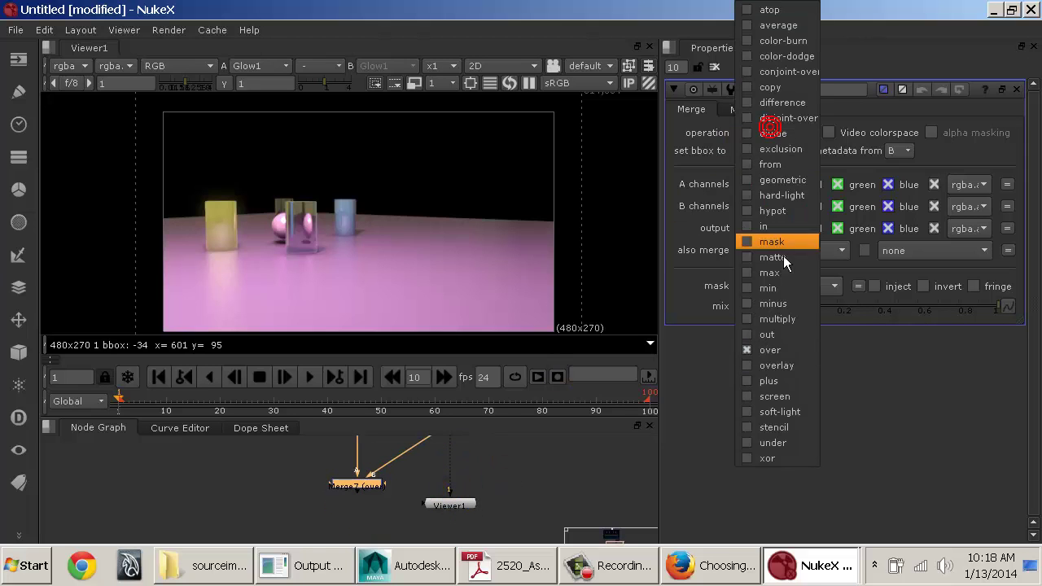
pyautogui.click(774, 302)
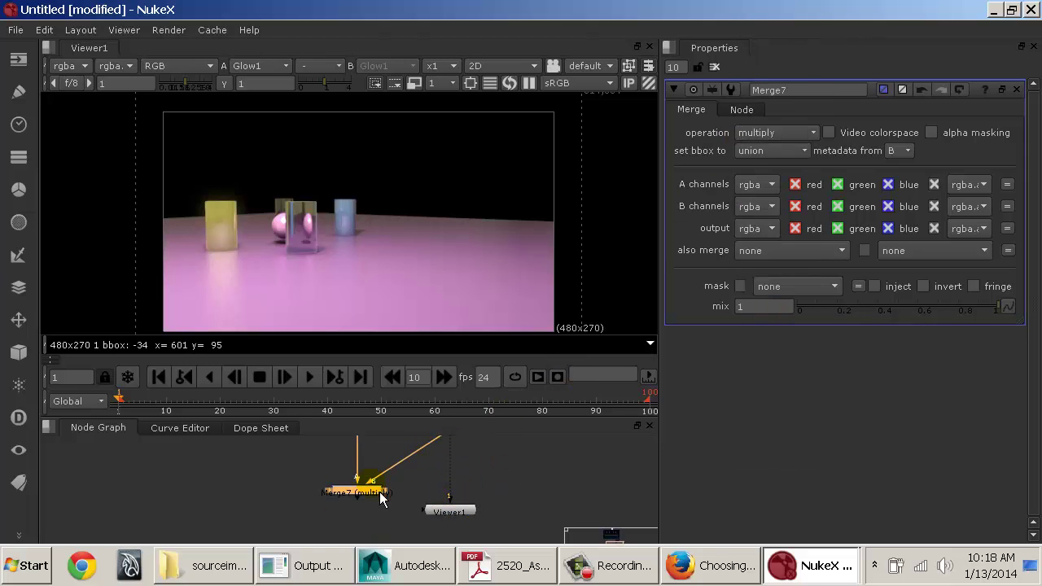
pyautogui.press('1')
# Step: Move Viewer1 and the new multiply Merge node lower in the graph to space out the tree below Glow1
pyautogui.moveTo(464, 532); pyautogui.dragTo(431, 481, button='middle')
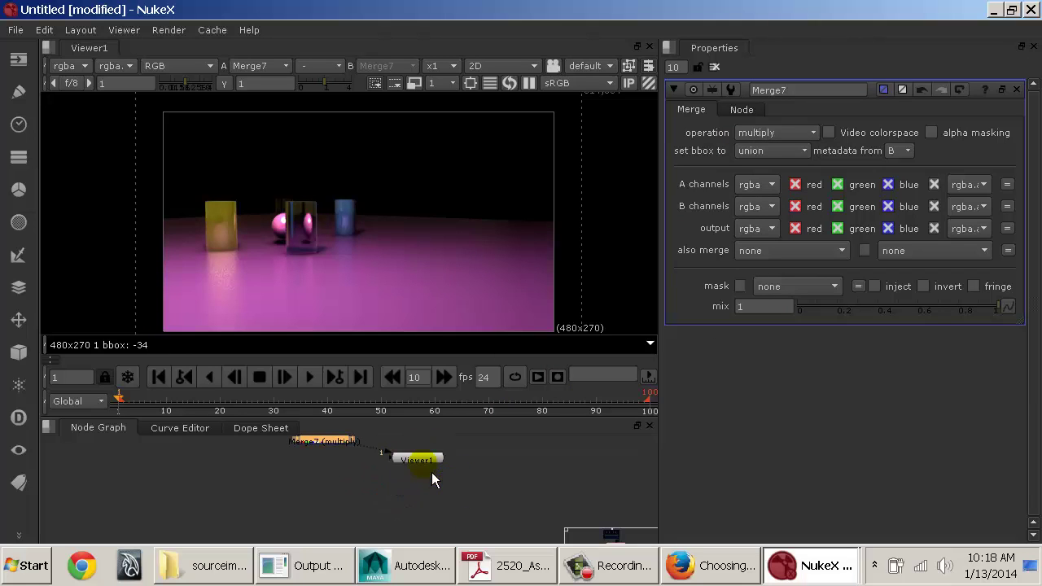
pyautogui.moveTo(419, 461); pyautogui.dragTo(419, 536)
pyautogui.moveTo(418, 465); pyautogui.dragTo(403, 518, button='middle')
pyautogui.moveTo(319, 490); pyautogui.dragTo(319, 509)
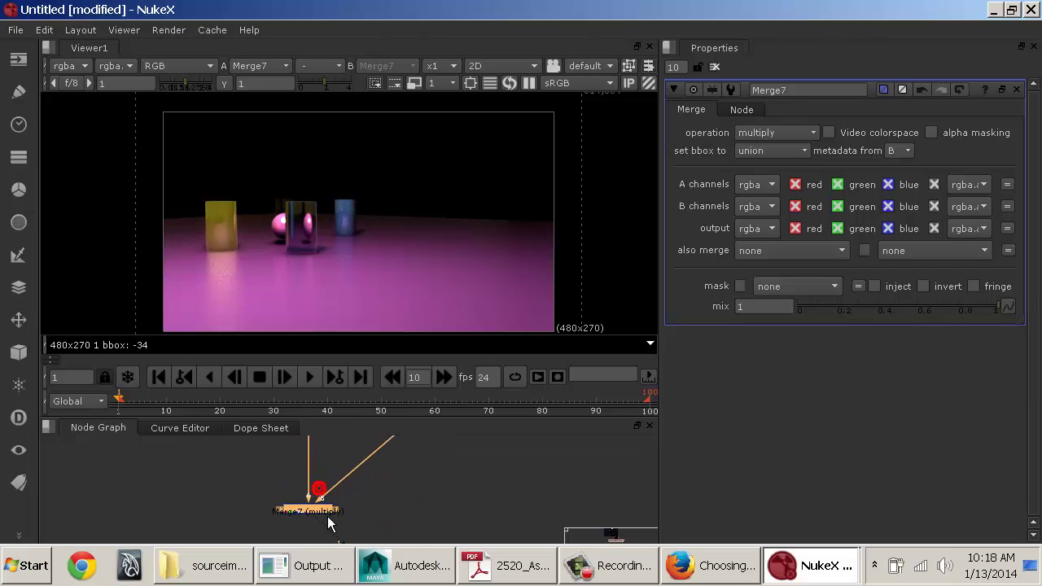
pyautogui.moveTo(329, 523); pyautogui.dragTo(332, 540, button='middle')
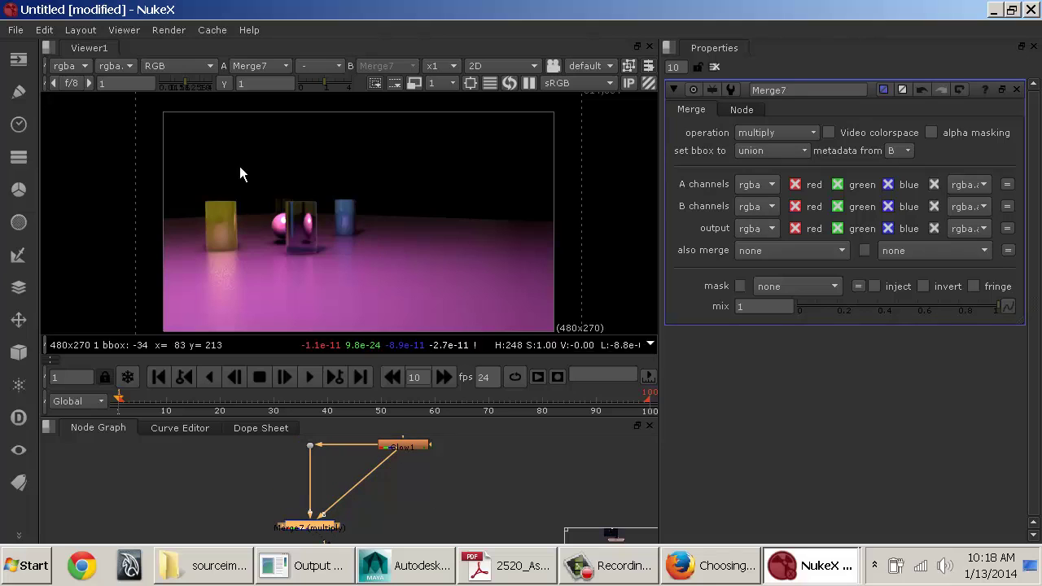
pyautogui.moveTo(366, 492); pyautogui.dragTo(344, 473, button='middle')
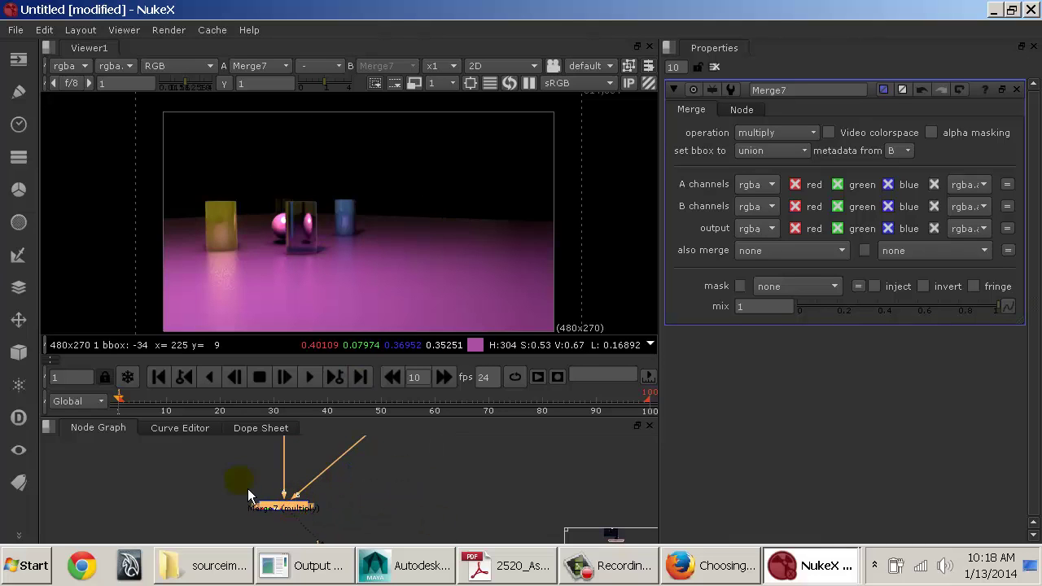
pyautogui.moveTo(252, 480); pyautogui.dragTo(294, 456, button='middle')
# Step: Add an unconnected Roto node in the empty space beside the new multiply Merge node
pyautogui.click(480, 488)
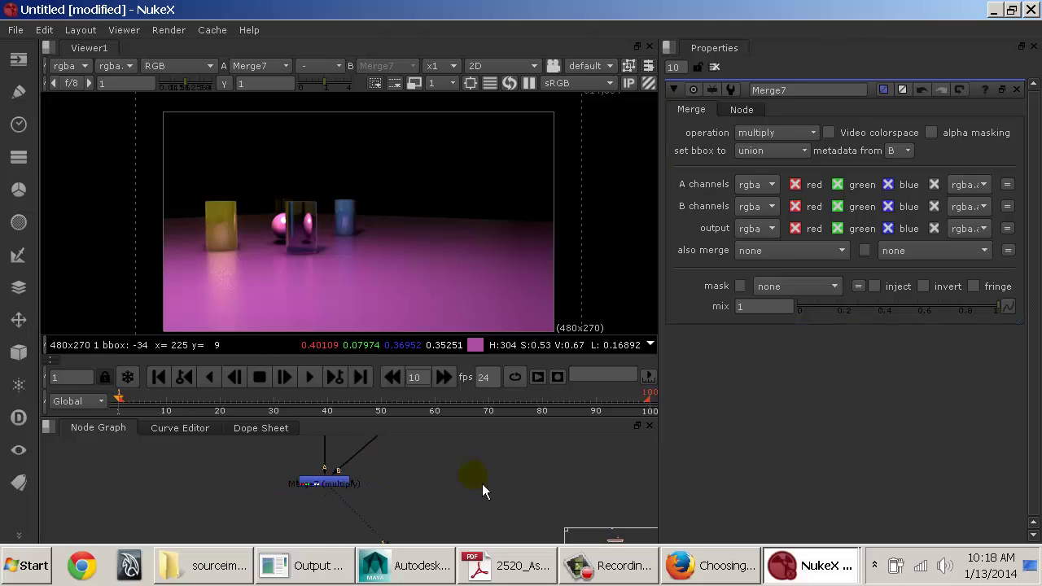
pyautogui.press('Tab')
pyautogui.write('roto')
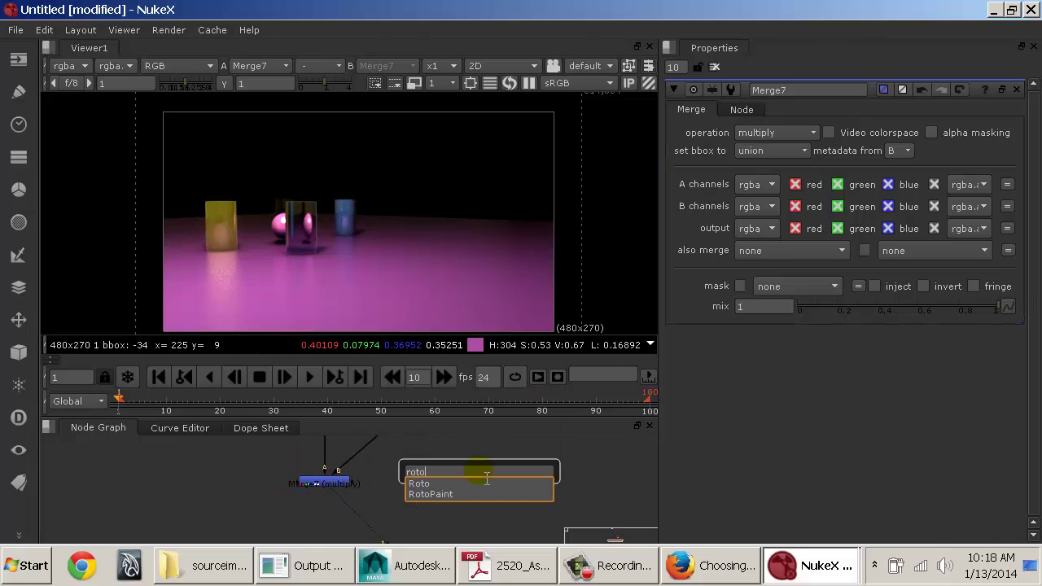
pyautogui.press('Return')
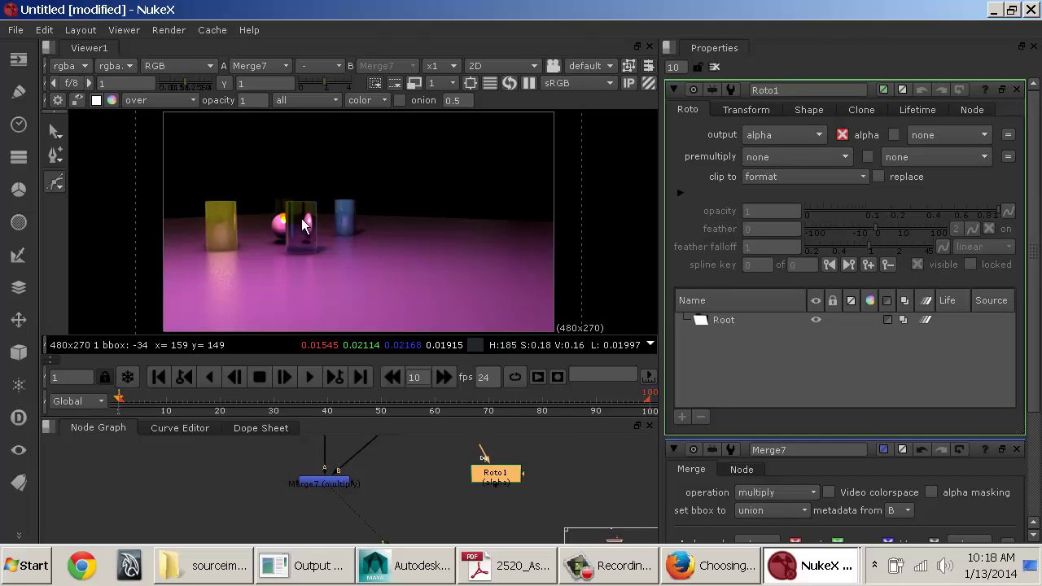
# Step: Draw a closed four-point Bezier shape around the glass object, pink sphere and blue cylinder
pyautogui.moveTo(241, 171)
pyautogui.mouseDown()
pyautogui.moveTo(240, 189)
pyautogui.moveTo(223, 192)
pyautogui.mouseUp()
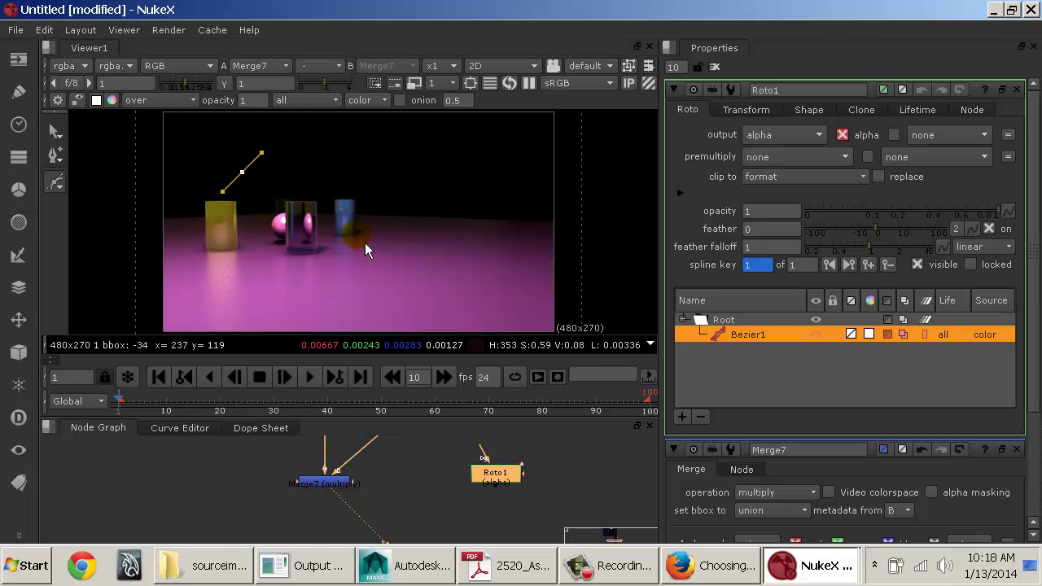
pyautogui.moveTo(355, 235)
pyautogui.mouseDown(button='middle')
pyautogui.moveTo(327, 207)
pyautogui.moveTo(271, 230)
pyautogui.mouseUp(button='middle')
pyautogui.scroll(-1, 321, 208)
pyautogui.click(242, 247)
pyautogui.moveTo(248, 255); pyautogui.dragTo(271, 271)
pyautogui.moveTo(399, 249); pyautogui.dragTo(409, 227)
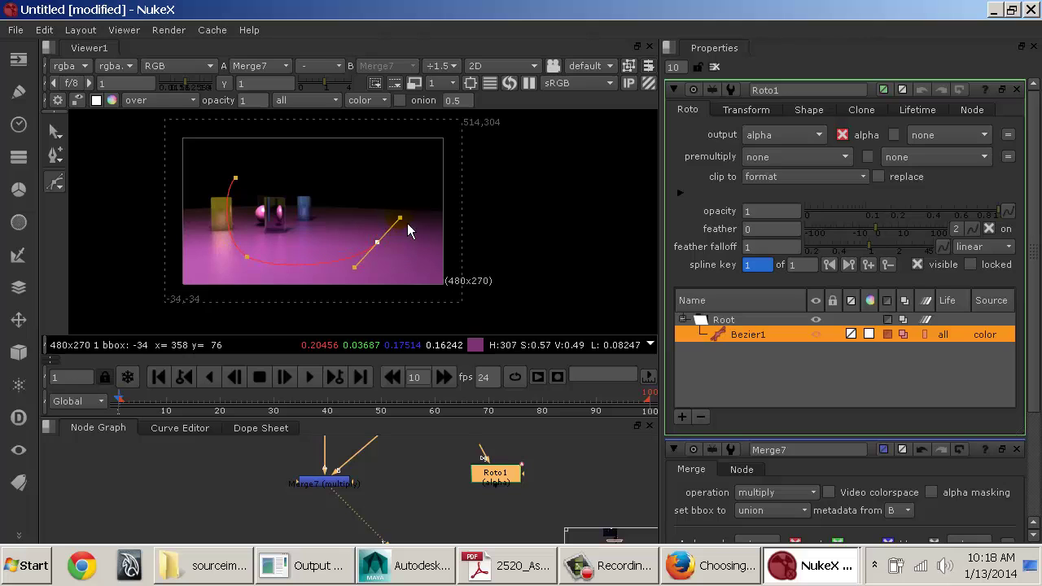
pyautogui.moveTo(380, 176); pyautogui.dragTo(362, 161)
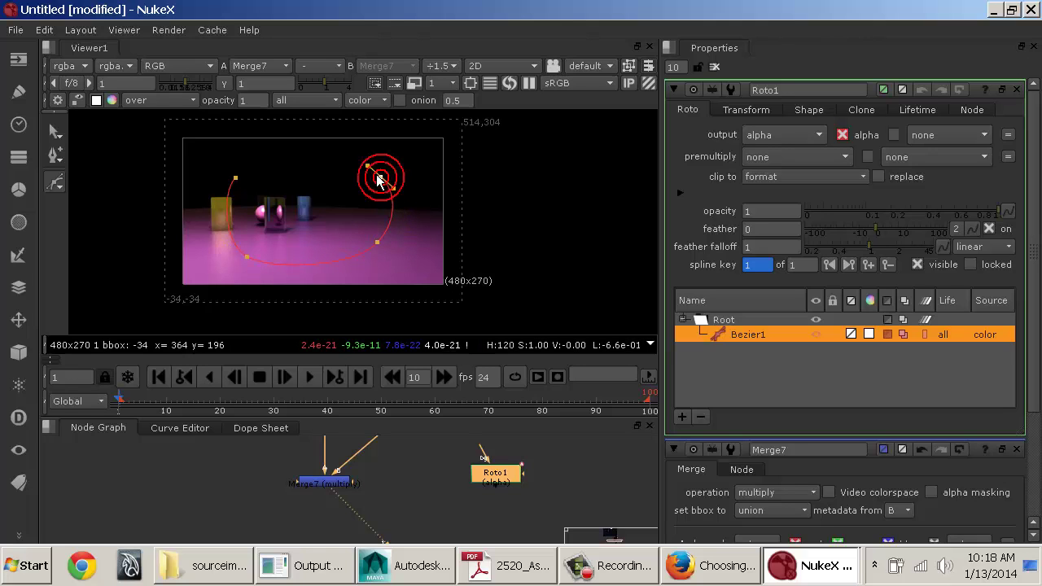
pyautogui.click(235, 178)
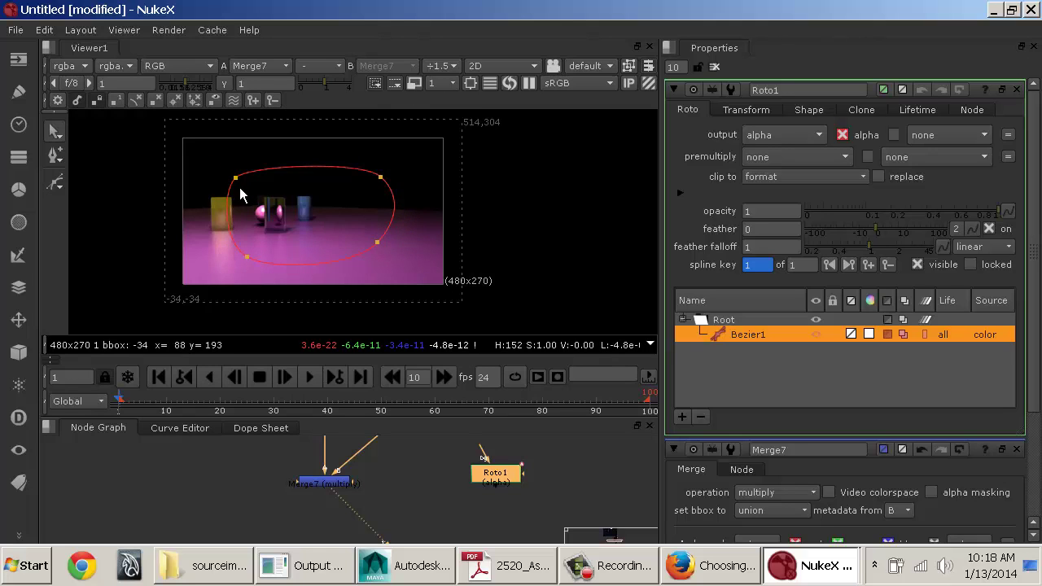
# Step: Tighten the Bezier shape by moving its four points inward and evening out its outline around the middle of the frame
pyautogui.moveTo(238, 178); pyautogui.dragTo(250, 179)
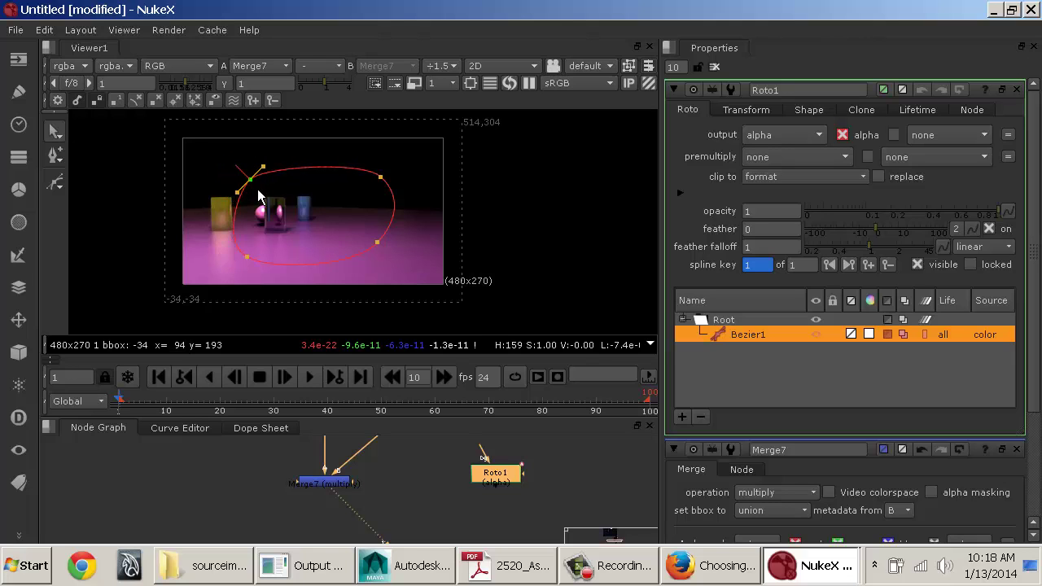
pyautogui.moveTo(247, 256); pyautogui.dragTo(263, 251)
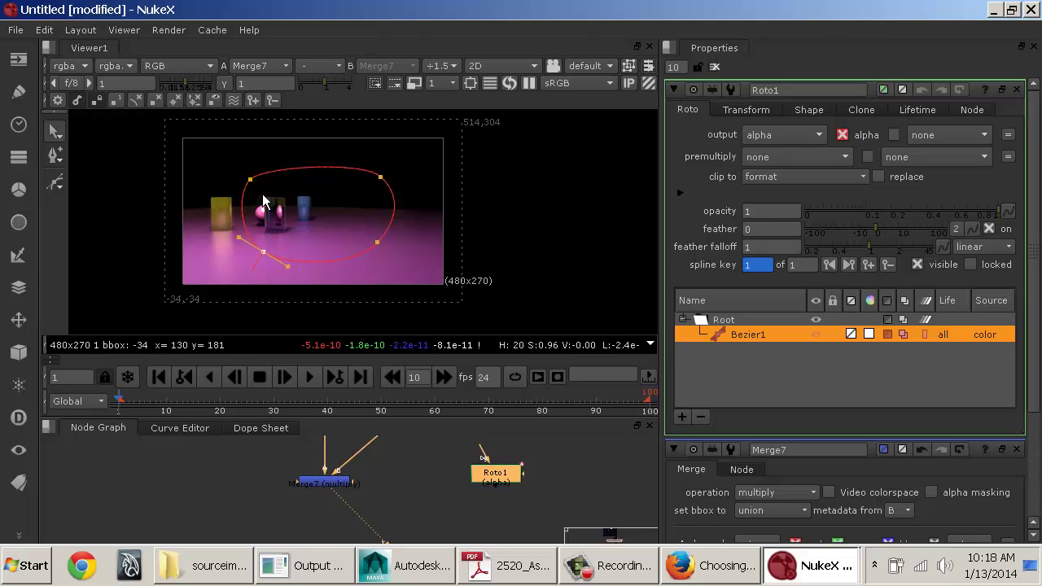
pyautogui.moveTo(251, 179); pyautogui.dragTo(246, 199)
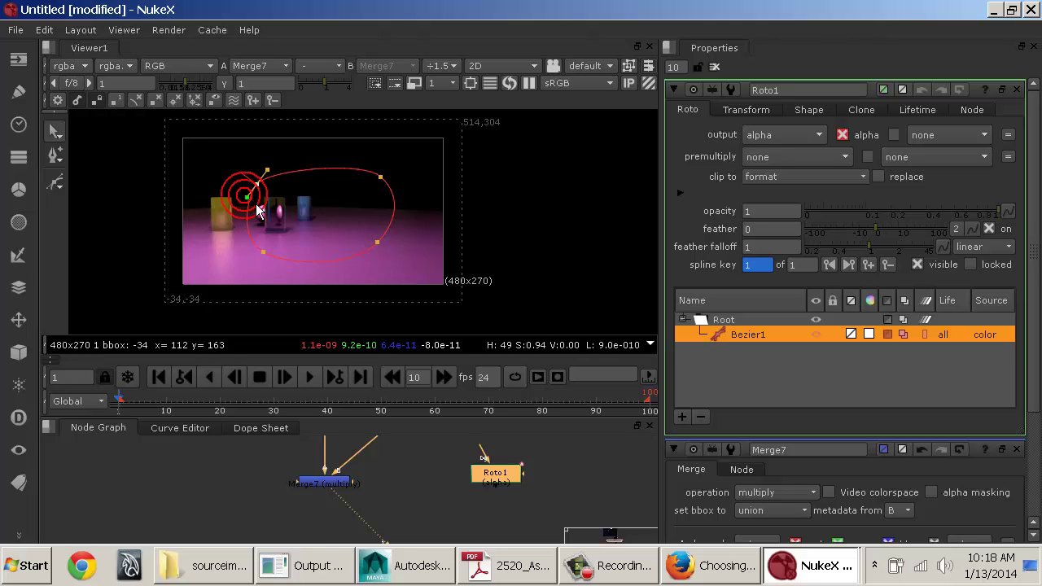
pyautogui.moveTo(379, 176); pyautogui.dragTo(371, 185)
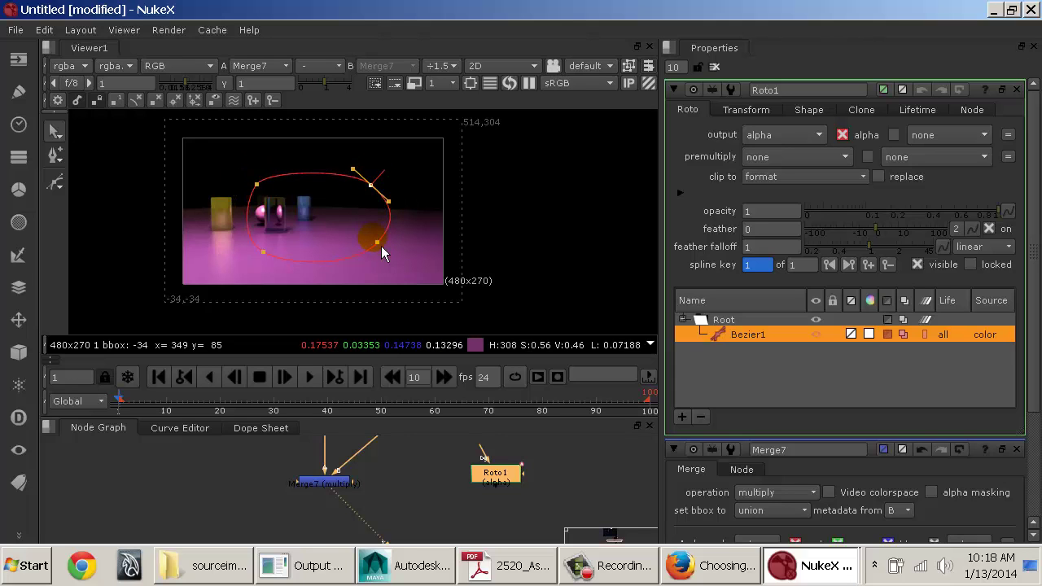
pyautogui.moveTo(377, 242); pyautogui.dragTo(367, 245)
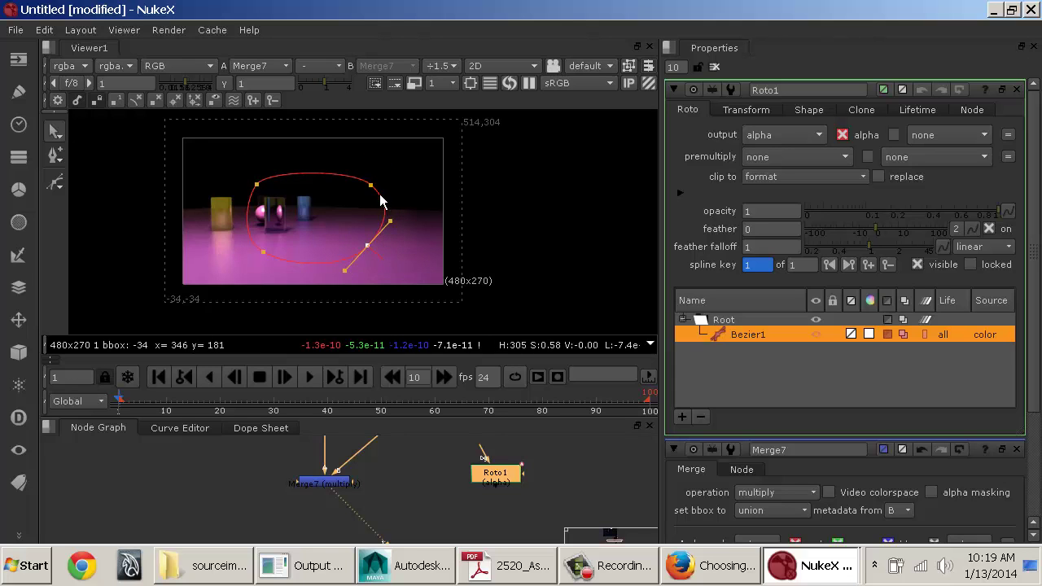
pyautogui.moveTo(370, 184); pyautogui.dragTo(382, 219)
pyautogui.click(367, 245)
pyautogui.click(366, 180)
pyautogui.click(381, 198)
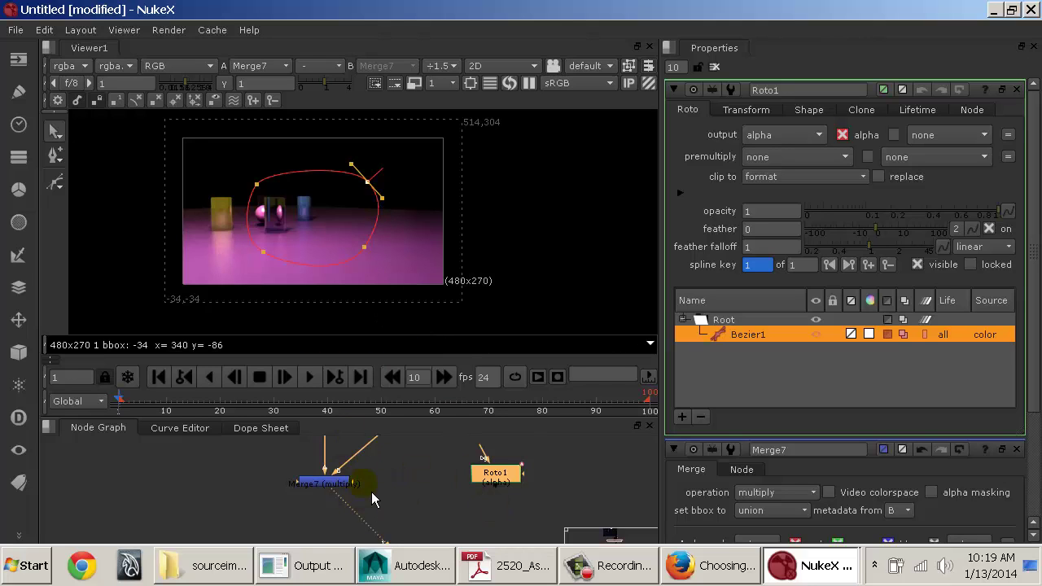
# Step: Connect the multiply Merge node's mask input to Roto1 and invert the Bezier1 shape
pyautogui.scroll(5, 372, 499)
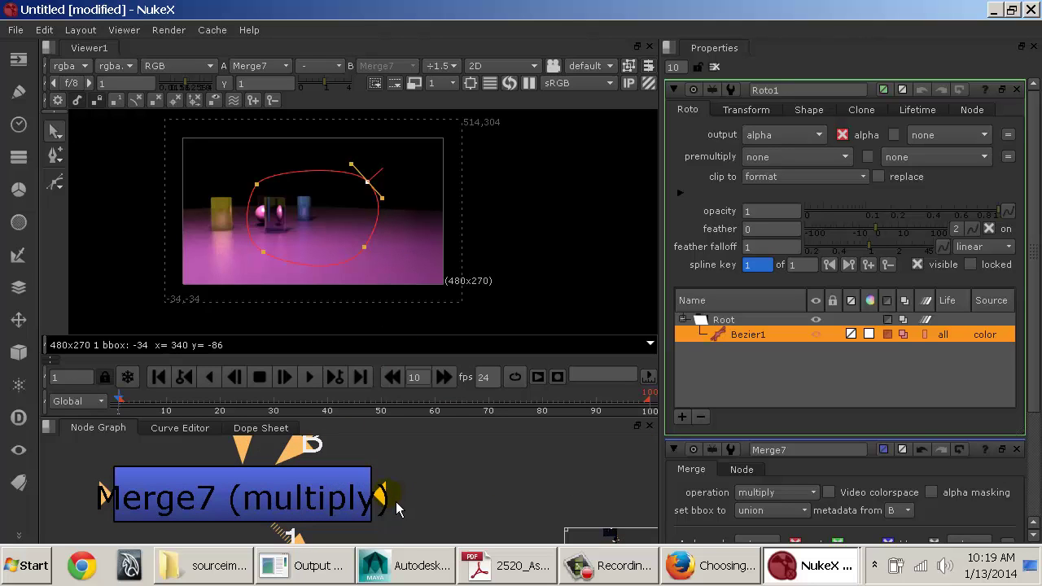
pyautogui.moveTo(412, 481); pyautogui.dragTo(577, 490)
pyautogui.scroll(-5, 577, 490)
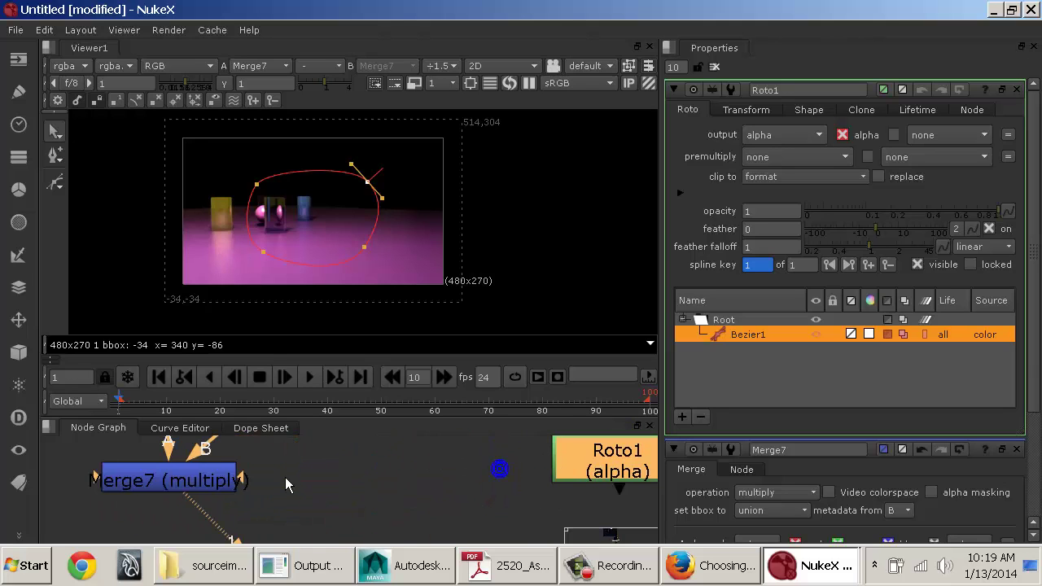
pyautogui.moveTo(244, 480); pyautogui.dragTo(578, 464)
pyautogui.moveTo(356, 499); pyautogui.dragTo(465, 500, button='middle')
pyautogui.scroll(-1, 472, 483)
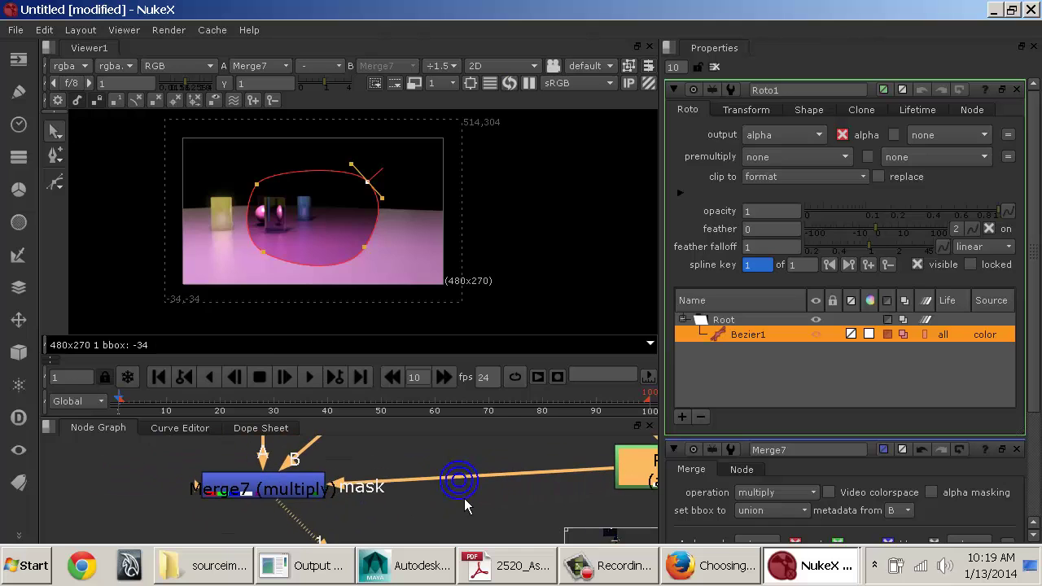
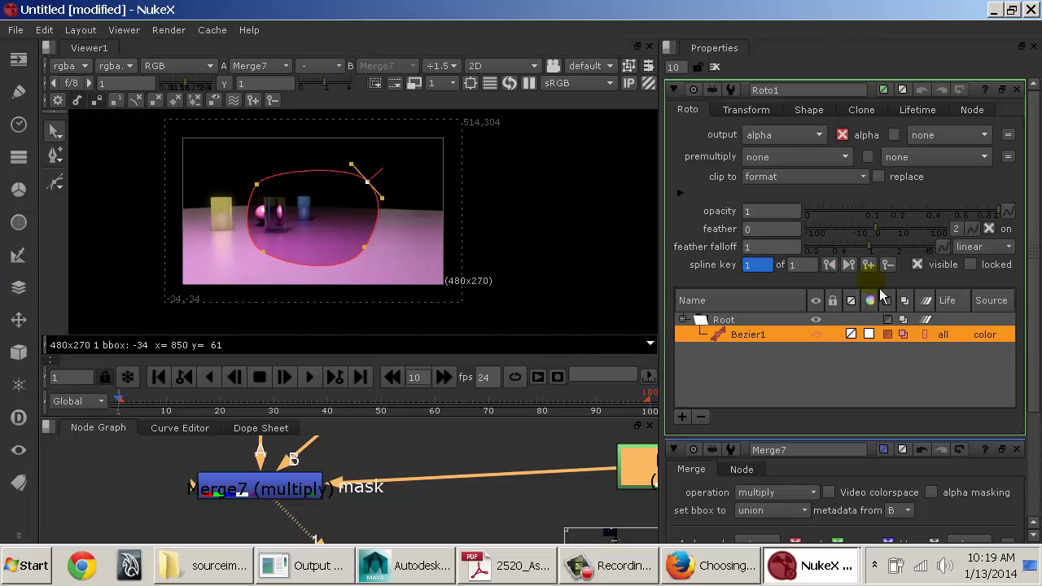
pyautogui.click(894, 342)
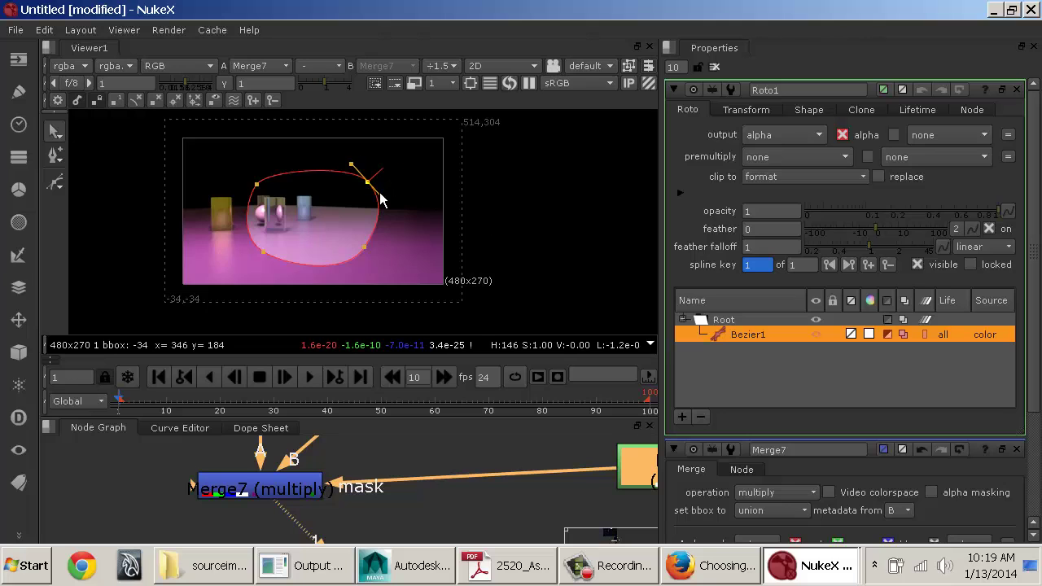
# Step: Pull the feather of each of the four Bezier points out past the nearest corner of the image
pyautogui.scroll(3, 390, 182)
pyautogui.scroll(-3, 386, 184)
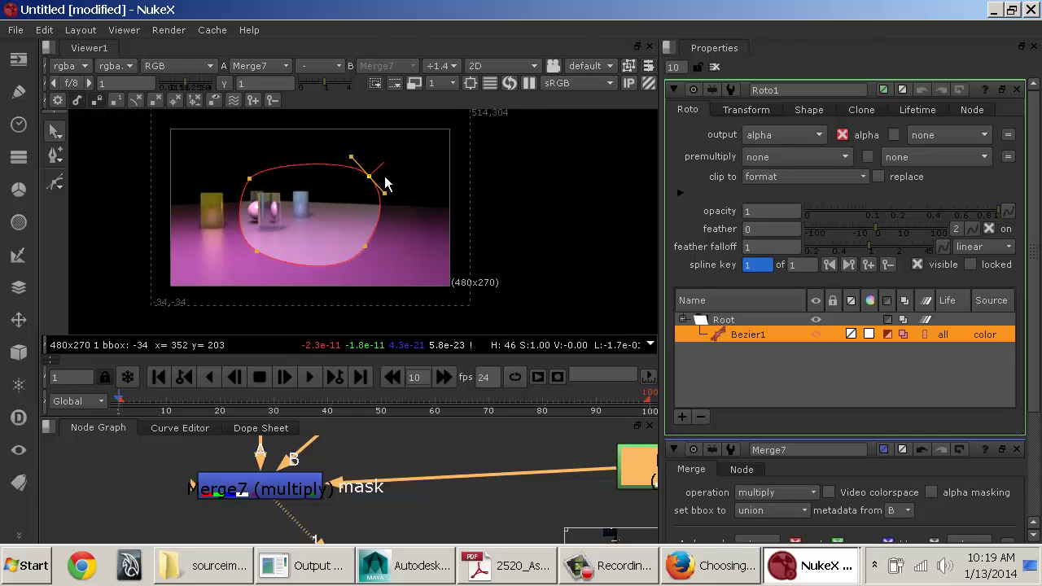
pyautogui.moveTo(386, 184); pyautogui.dragTo(451, 127)
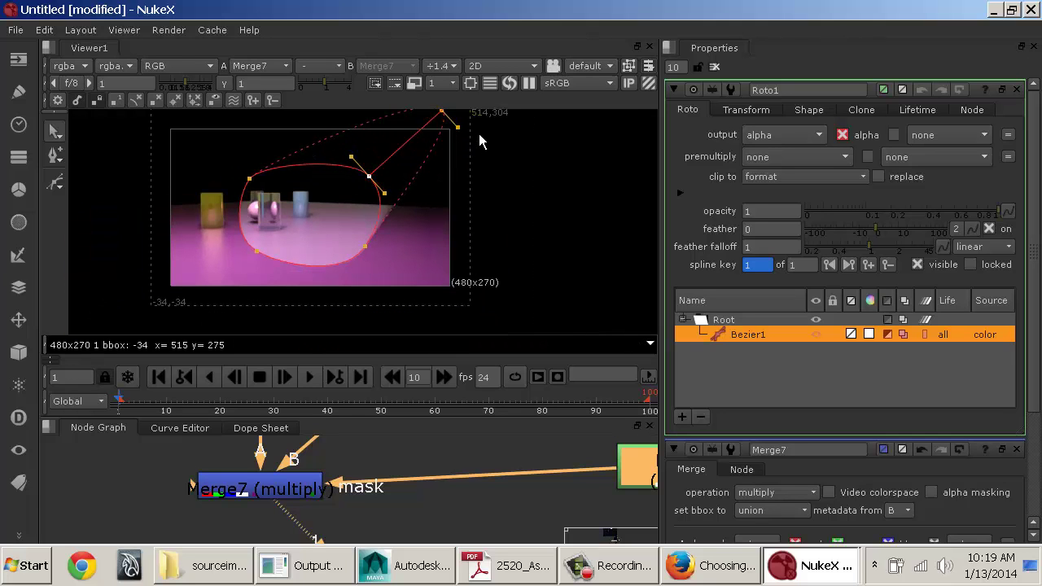
pyautogui.moveTo(446, 172); pyautogui.dragTo(443, 191, button='middle')
pyautogui.moveTo(445, 136); pyautogui.dragTo(467, 139)
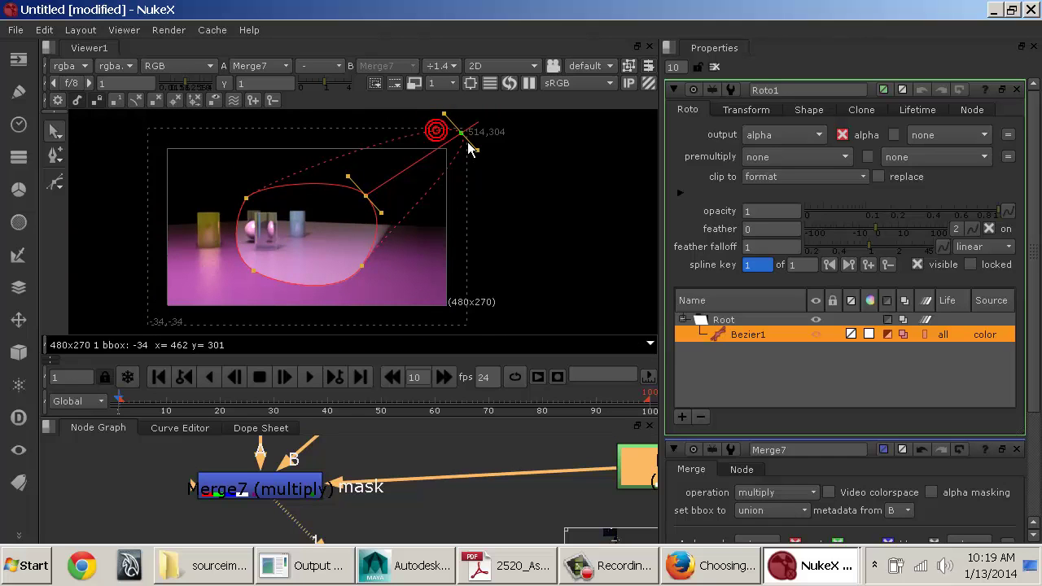
pyautogui.click(371, 273)
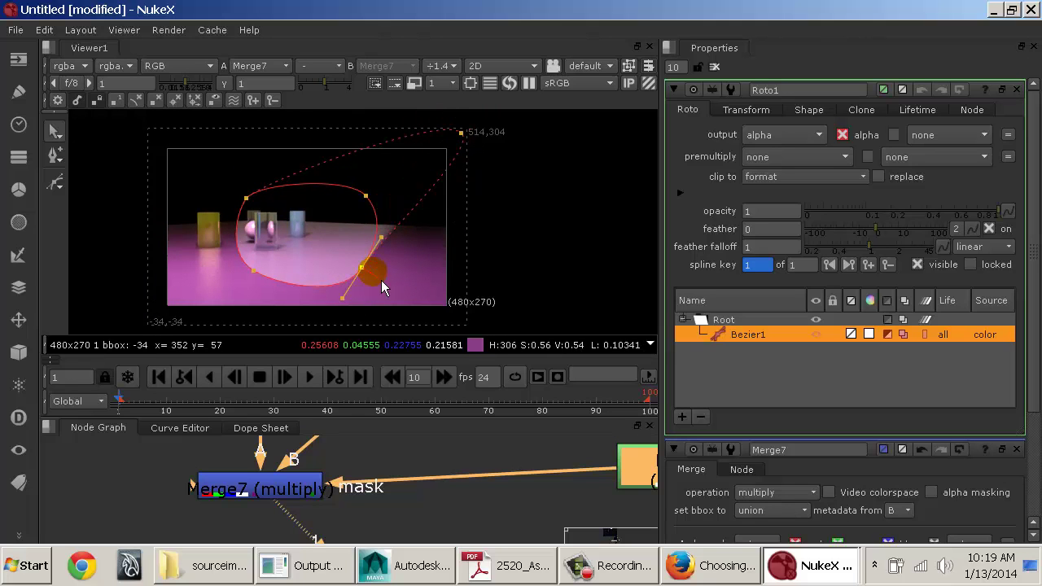
pyautogui.moveTo(381, 280); pyautogui.dragTo(466, 330)
pyautogui.click(254, 271)
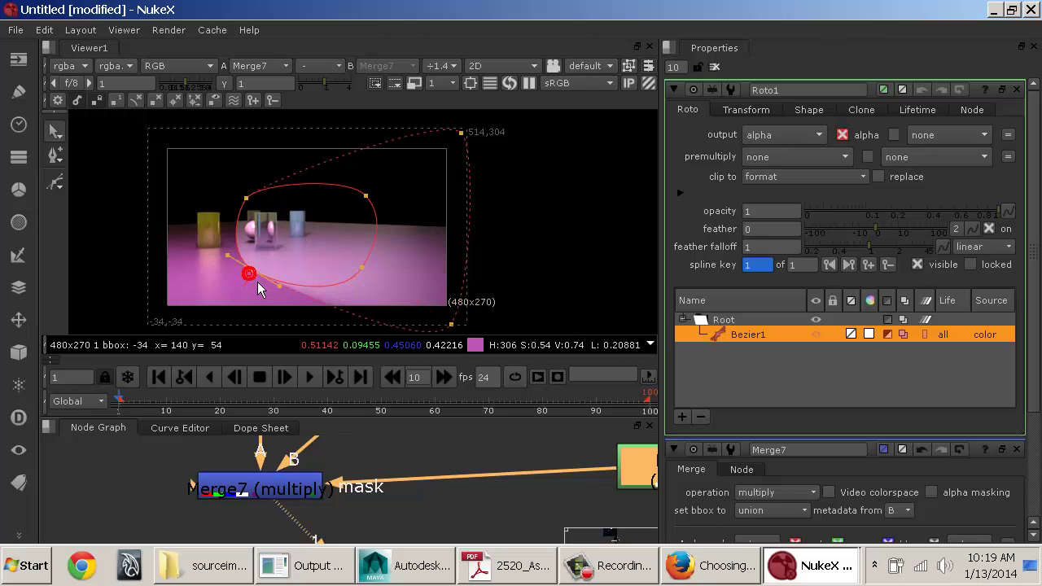
pyautogui.moveTo(261, 285); pyautogui.dragTo(161, 323)
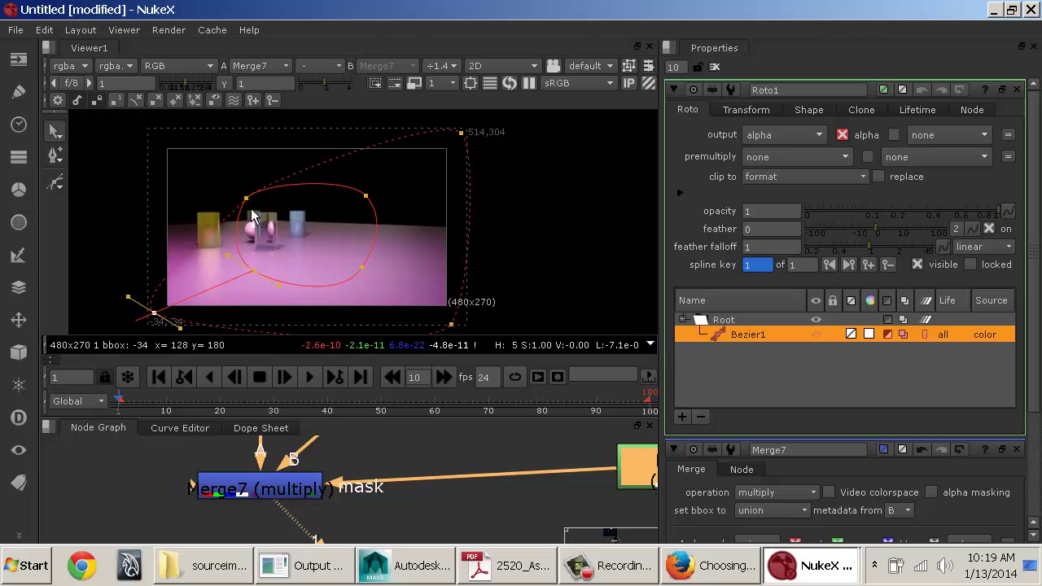
pyautogui.click(246, 198)
pyautogui.moveTo(243, 202); pyautogui.dragTo(162, 135)
# Step: Close all open node properties and examine the vignette's falloff across the image
pyautogui.click(715, 67)
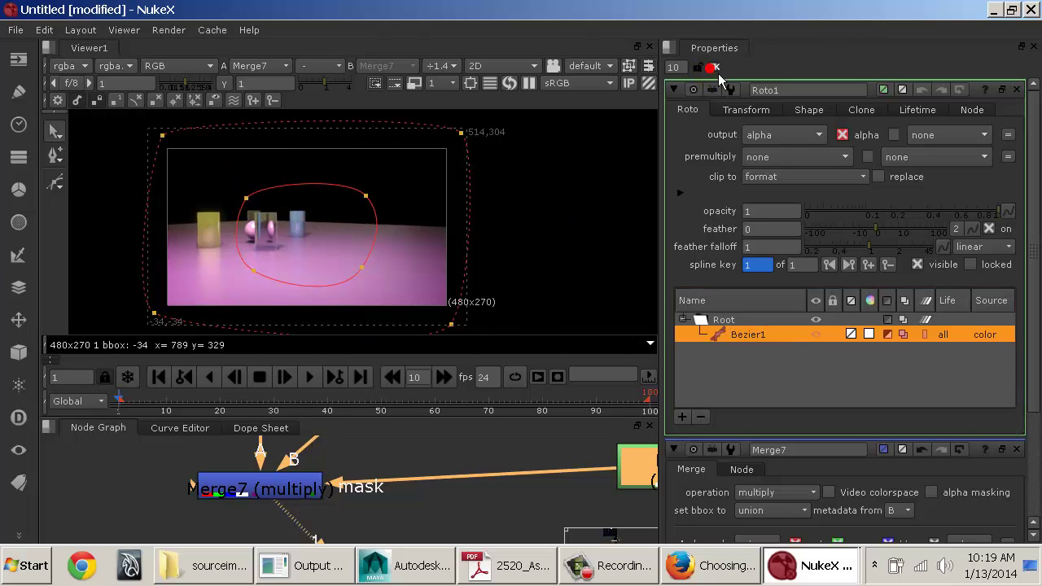
pyautogui.middleClick(424, 237)
pyautogui.scroll(-2, 456, 242)
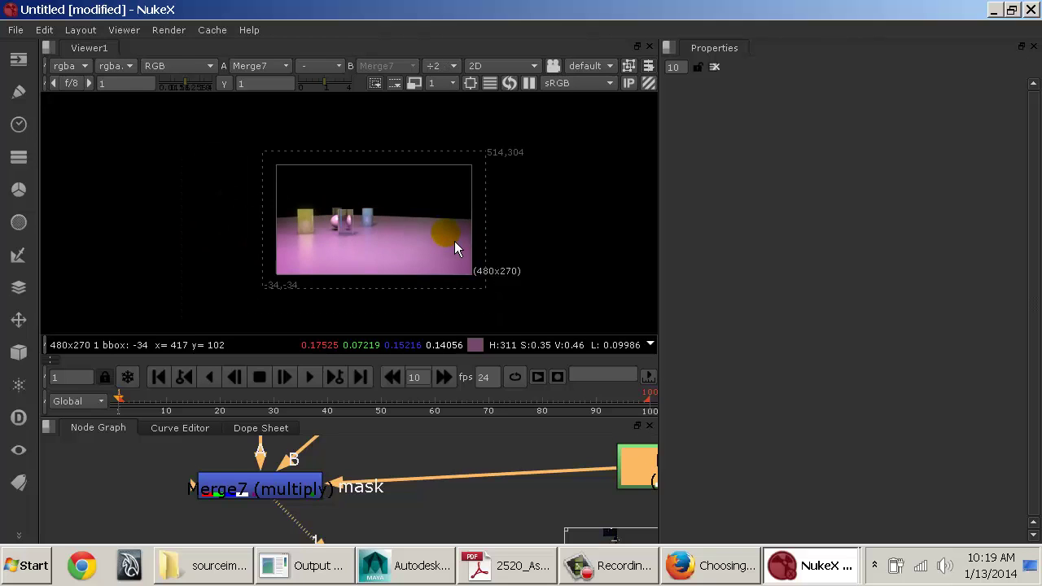
pyautogui.scroll(3, 454, 241)
pyautogui.moveTo(355, 231); pyautogui.dragTo(418, 223, button='middle')
pyautogui.scroll(3, 419, 224)
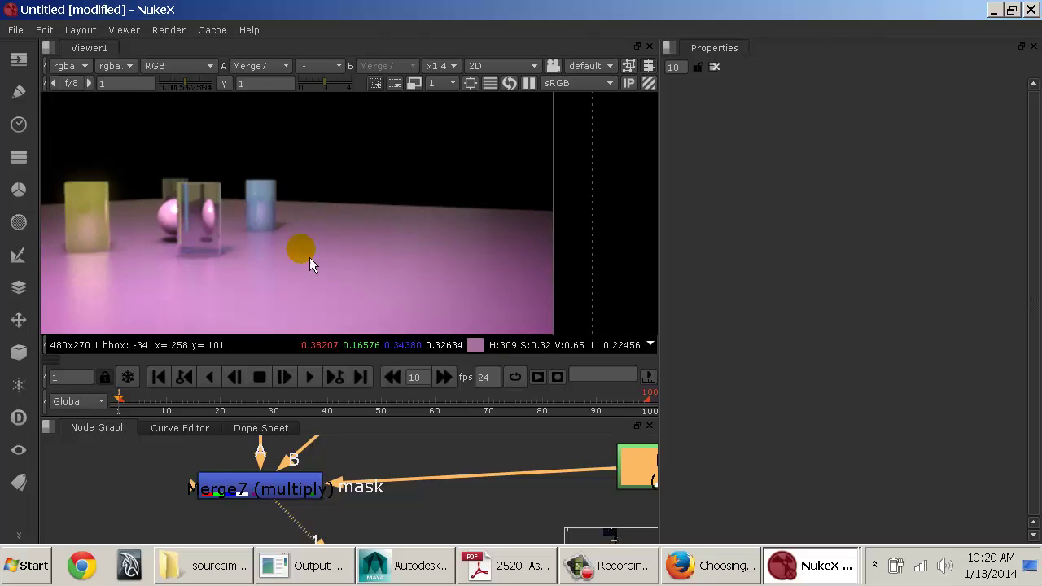
pyautogui.scroll(-3, 417, 241)
# Step: Connect Glow1 to viewer input 1 and the multiply Merge node to viewer input 2
pyautogui.moveTo(509, 486); pyautogui.dragTo(290, 482, button='middle')
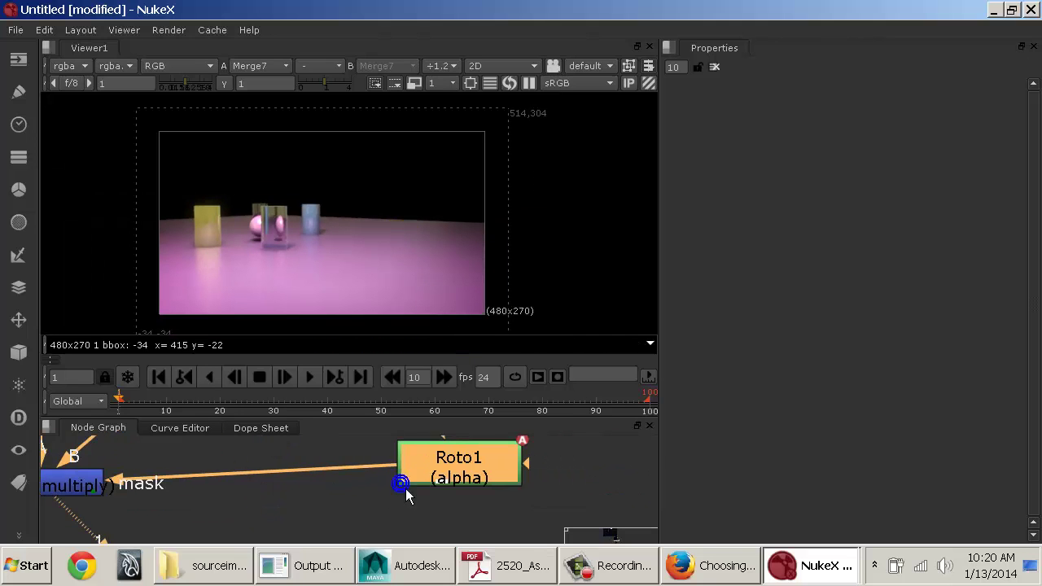
pyautogui.scroll(-1, 403, 488)
pyautogui.moveTo(380, 489); pyautogui.dragTo(337, 502, button='middle')
pyautogui.scroll(-3, 285, 499)
pyautogui.moveTo(269, 472); pyautogui.dragTo(290, 524, button='middle')
pyautogui.click(299, 467)
pyautogui.press('1')
pyautogui.moveTo(304, 485); pyautogui.dragTo(306, 401, button='middle')
pyautogui.click(217, 467)
pyautogui.press('1')
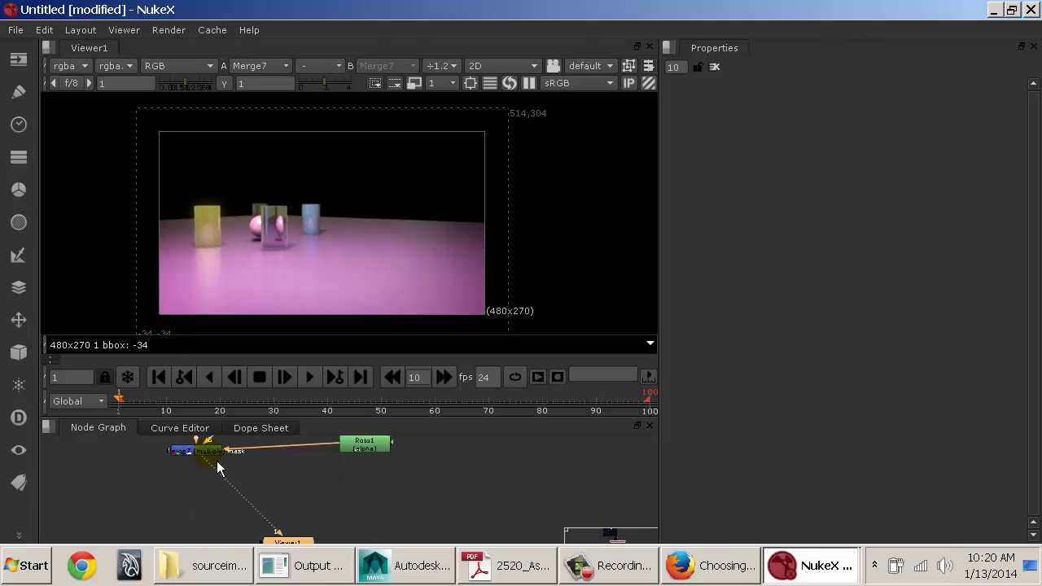
pyautogui.moveTo(283, 442); pyautogui.dragTo(292, 501, button='middle')
pyautogui.click(306, 451)
pyautogui.press('1')
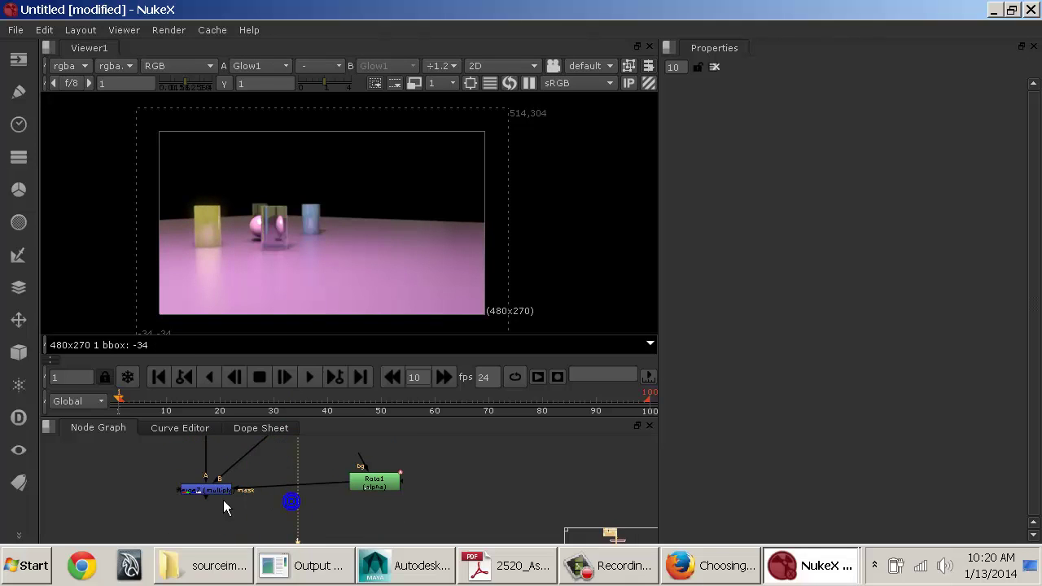
pyautogui.click(210, 489)
pyautogui.press('1')
pyautogui.click(325, 454)
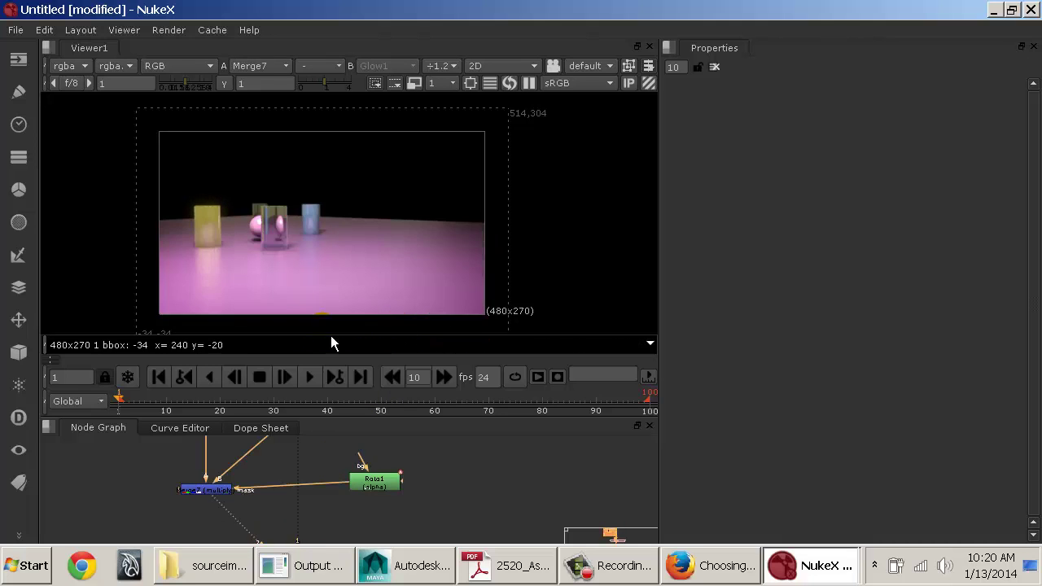
# Step: Switch repeatedly between viewer inputs 1 and 2 to compare the image without and with the vignette
pyautogui.press('1')
pyautogui.press('2')
pyautogui.press('1')
pyautogui.press('2')
pyautogui.press('1')
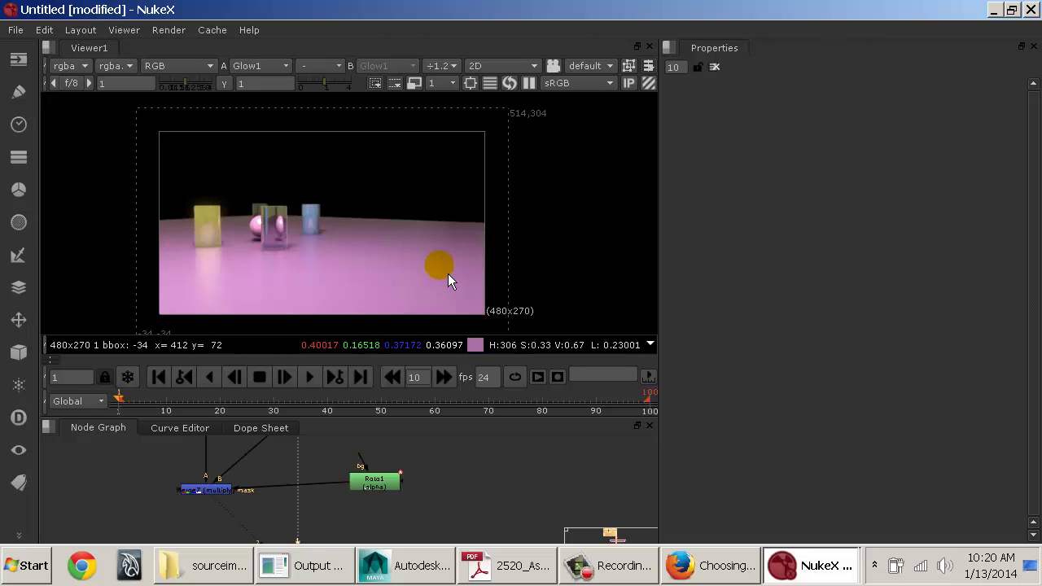
pyautogui.press('2')
pyautogui.press('1')
pyautogui.press('2')
pyautogui.press('1')
pyautogui.press('2')
pyautogui.press('1')
pyautogui.press('2')
pyautogui.press('1')
pyautogui.press('2')
pyautogui.press('1')
pyautogui.press('2')
pyautogui.press('1')
pyautogui.press('2')
pyautogui.press('1')
pyautogui.press('2')
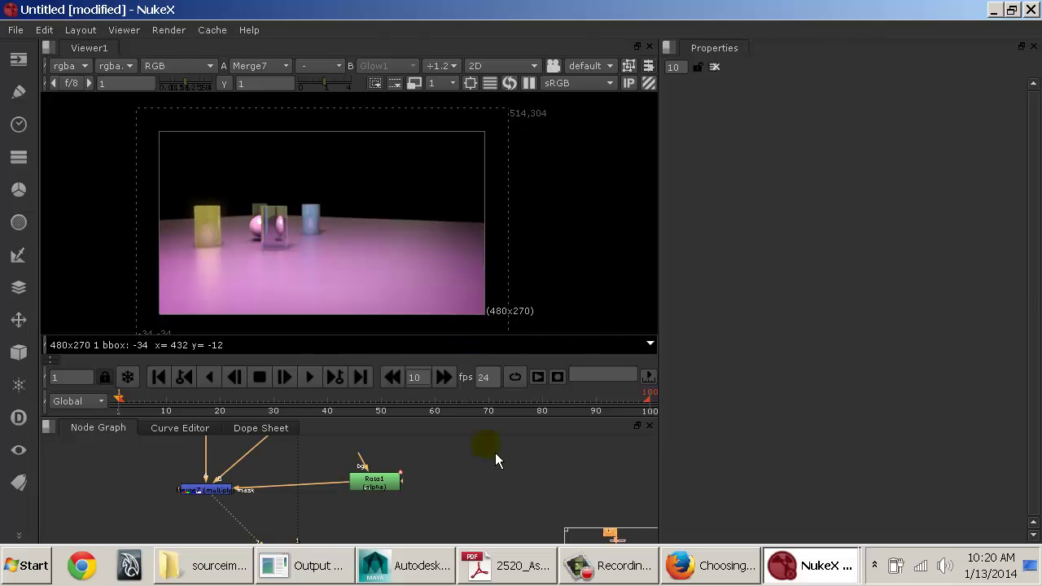
# Step: Expand the Node Graph to fill the window and save the script as Composite in the images/tmp/objects folder
pyautogui.press('space')
pyautogui.moveTo(371, 199); pyautogui.dragTo(714, 224, button='middle')
pyautogui.scroll(-2, 706, 228)
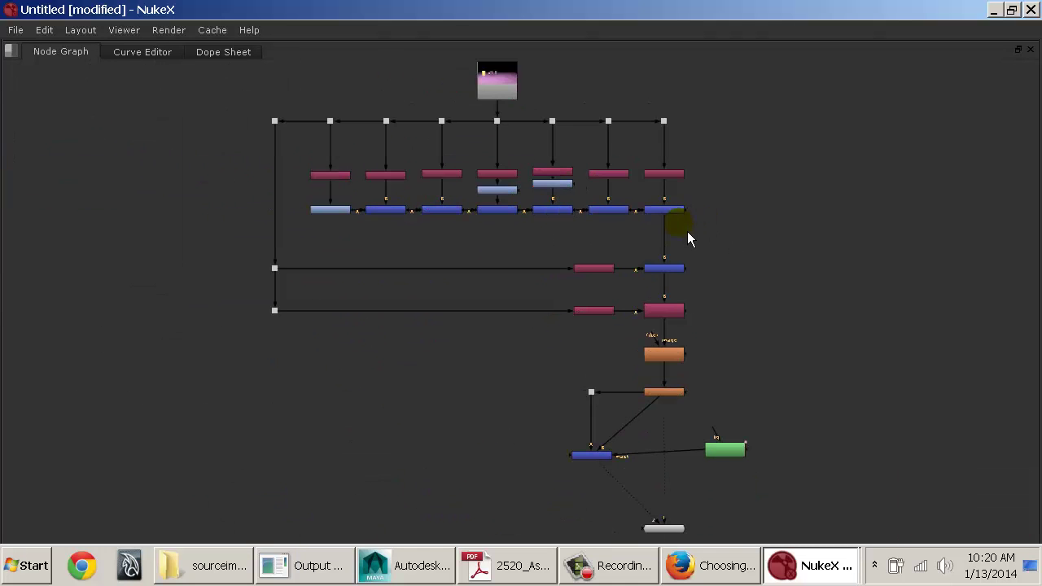
pyautogui.hotkey('ctrl', 's')
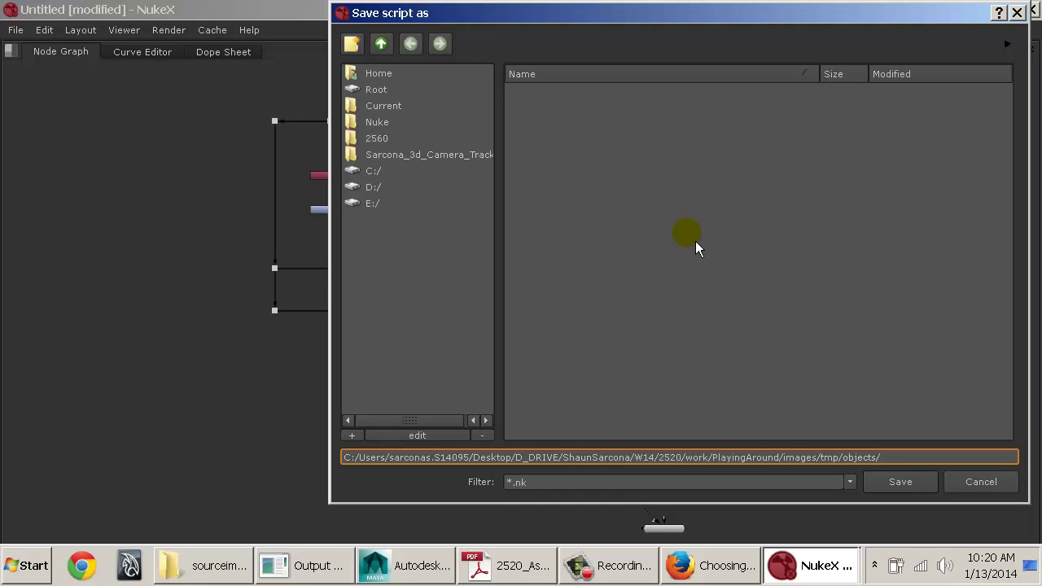
pyautogui.write('Composite')
pyautogui.press('Return')
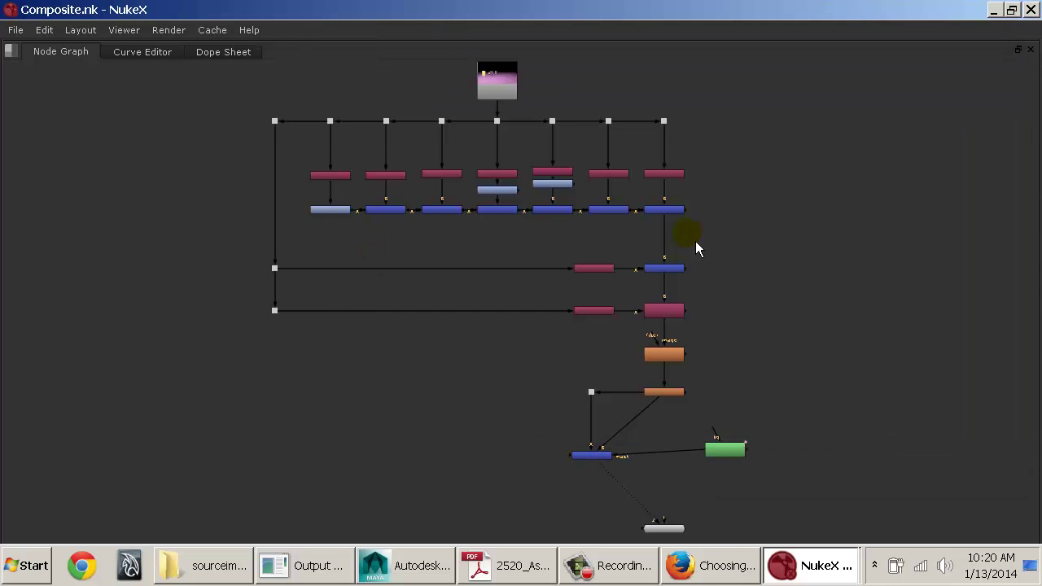
# Step: Examine the whole node tree from the Read node through the passes to the vignette nodes
pyautogui.scroll(-3, 689, 274)
pyautogui.moveTo(671, 147); pyautogui.dragTo(662, 247, button='middle')
pyautogui.scroll(10, 662, 249)
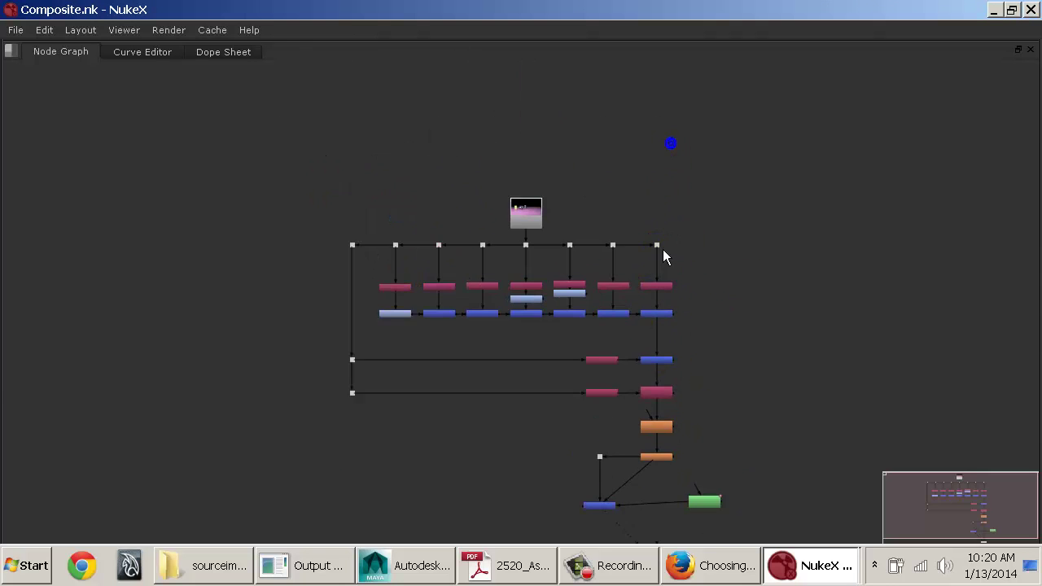
pyautogui.moveTo(662, 283); pyautogui.dragTo(536, 186, button='middle')
pyautogui.scroll(-11, 785, 228)
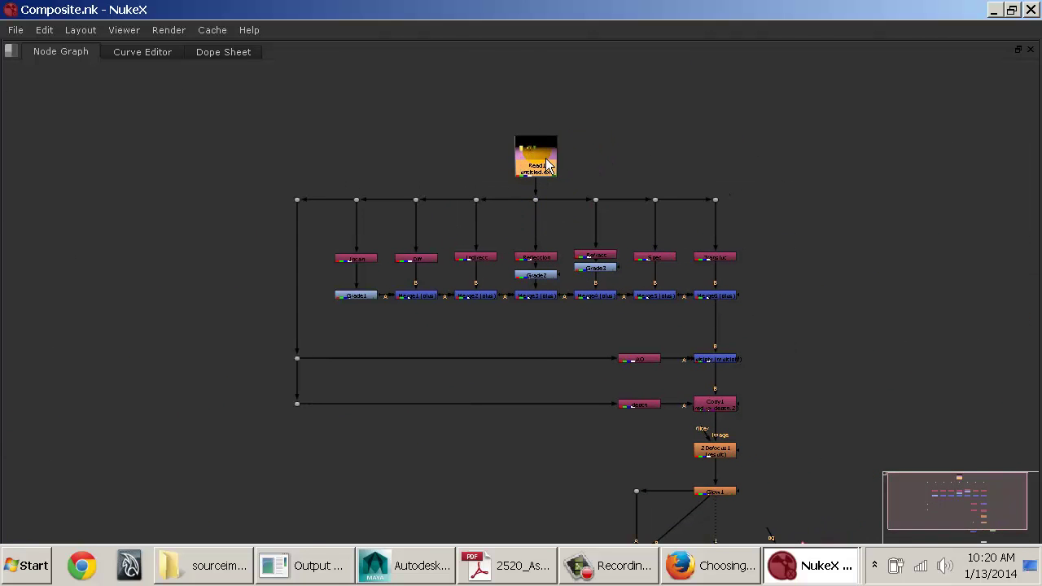
pyautogui.moveTo(584, 133); pyautogui.dragTo(554, 226, button='middle')
pyautogui.scroll(6, 594, 214)
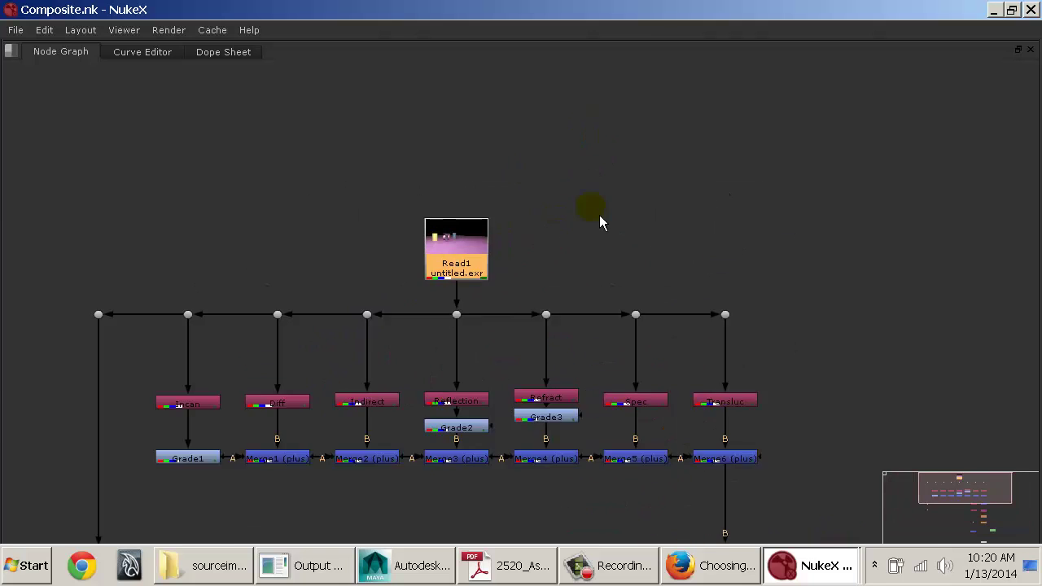
# Step: Start a new Read node in the empty space beside Read1 and bring up its file browser
pyautogui.moveTo(412, 297); pyautogui.dragTo(415, 197)
pyautogui.click(571, 194)
pyautogui.press('r')
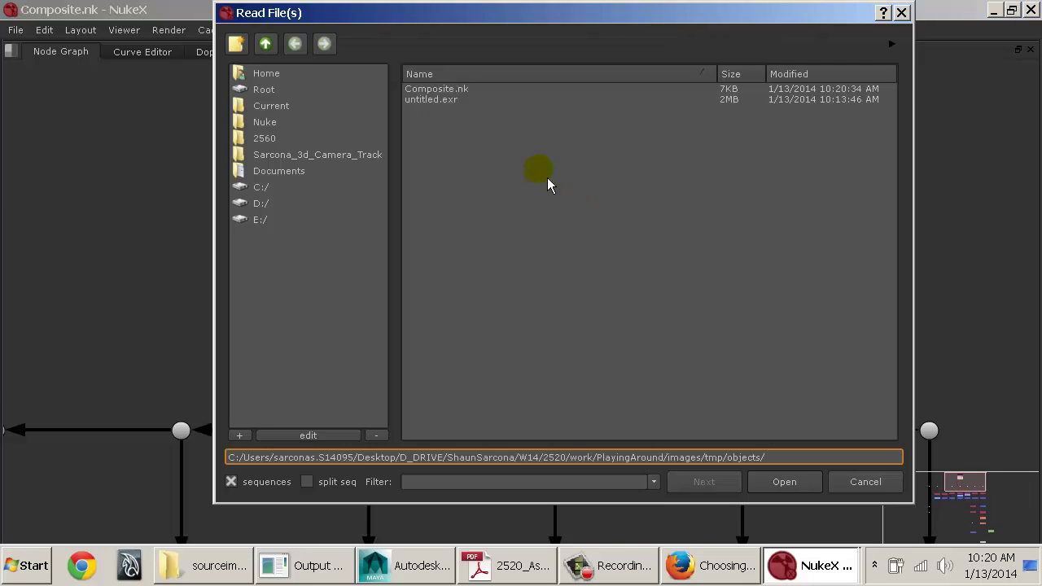
# Step: Switch to the Windows Explorer window and look through the 2560 work folders assignment1, assignment2, assignment3 and Keying for another image
pyautogui.click(230, 566)
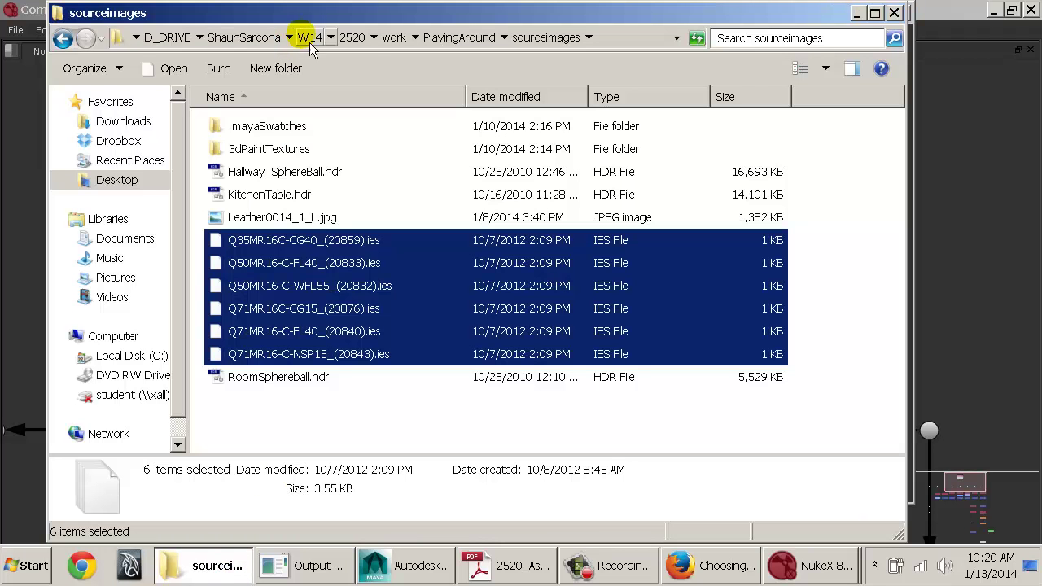
pyautogui.click(353, 37)
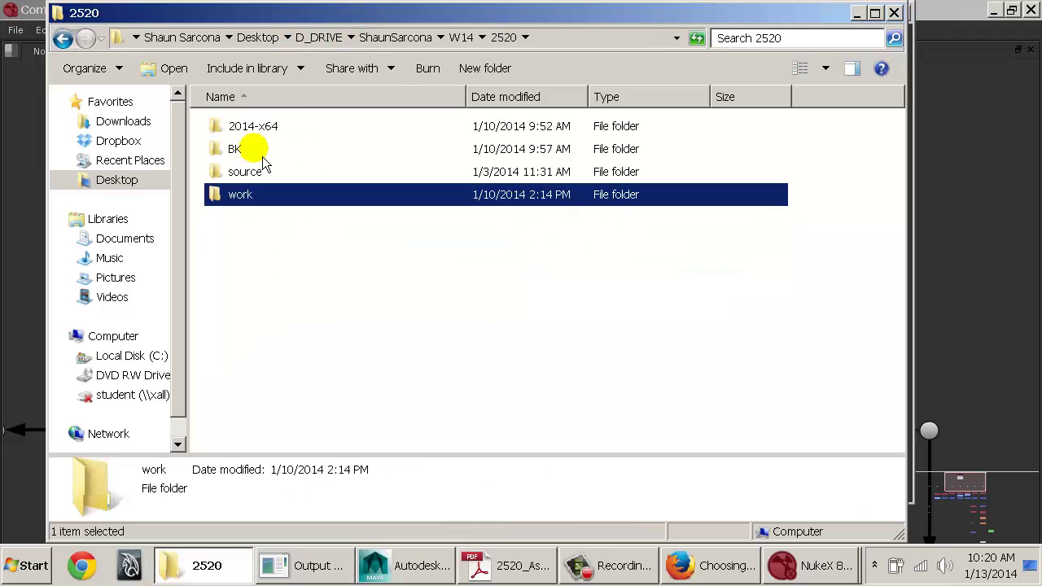
pyautogui.click(467, 38)
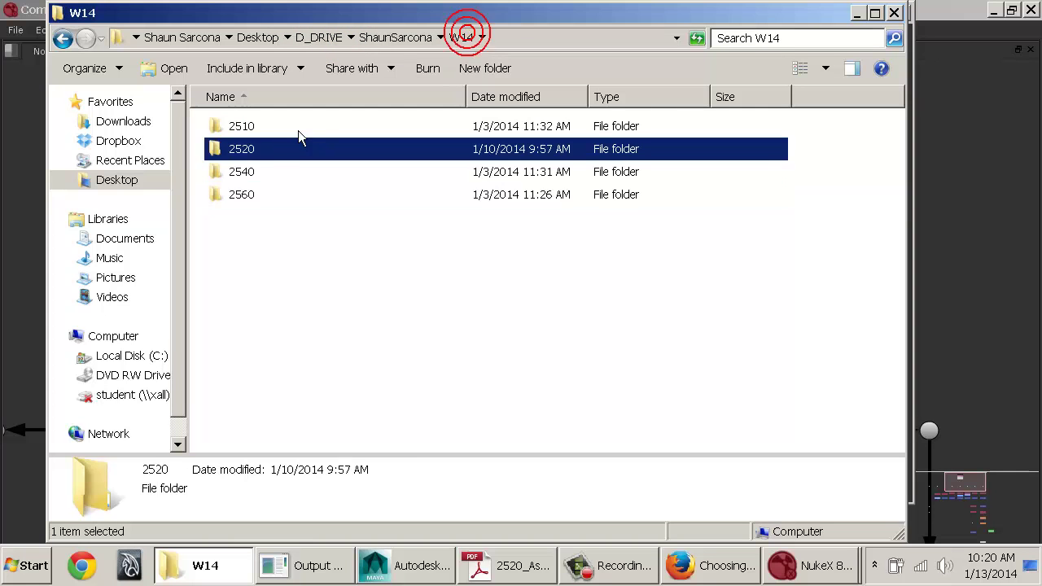
pyautogui.doubleClick(245, 194)
pyautogui.doubleClick(245, 149)
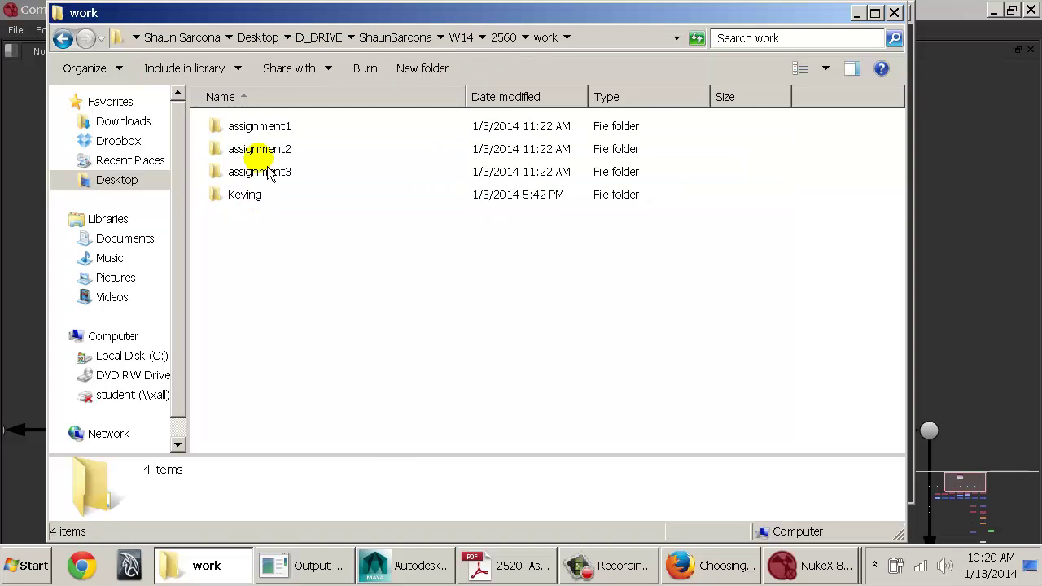
pyautogui.doubleClick(272, 135)
pyautogui.press('BackSpace')
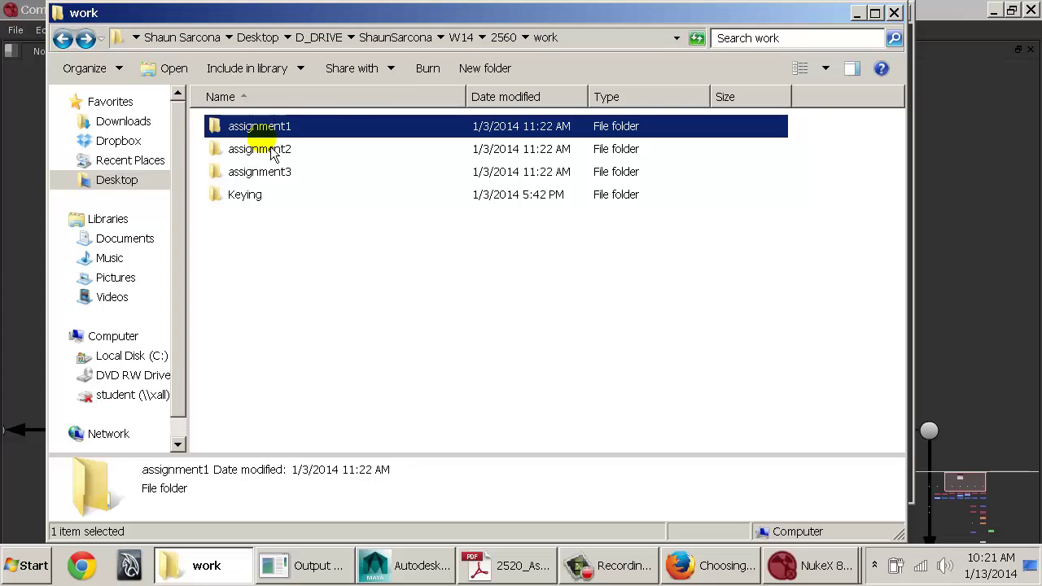
pyautogui.doubleClick(267, 151)
pyautogui.press('BackSpace')
pyautogui.doubleClick(267, 173)
pyautogui.press('BackSpace')
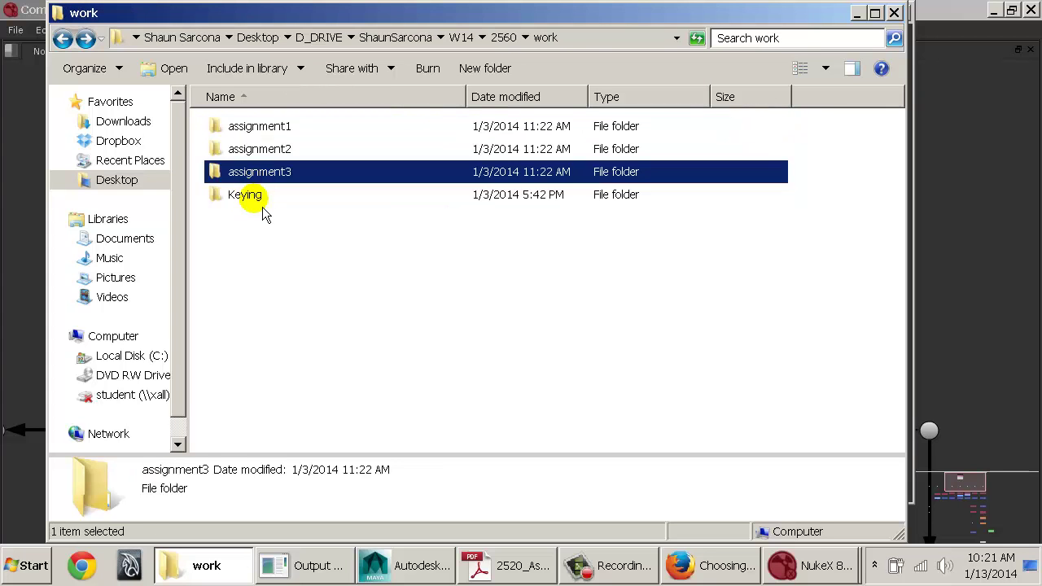
pyautogui.doubleClick(259, 197)
pyautogui.press('BackSpace')
pyautogui.press('BackSpace')
pyautogui.press('BackSpace')
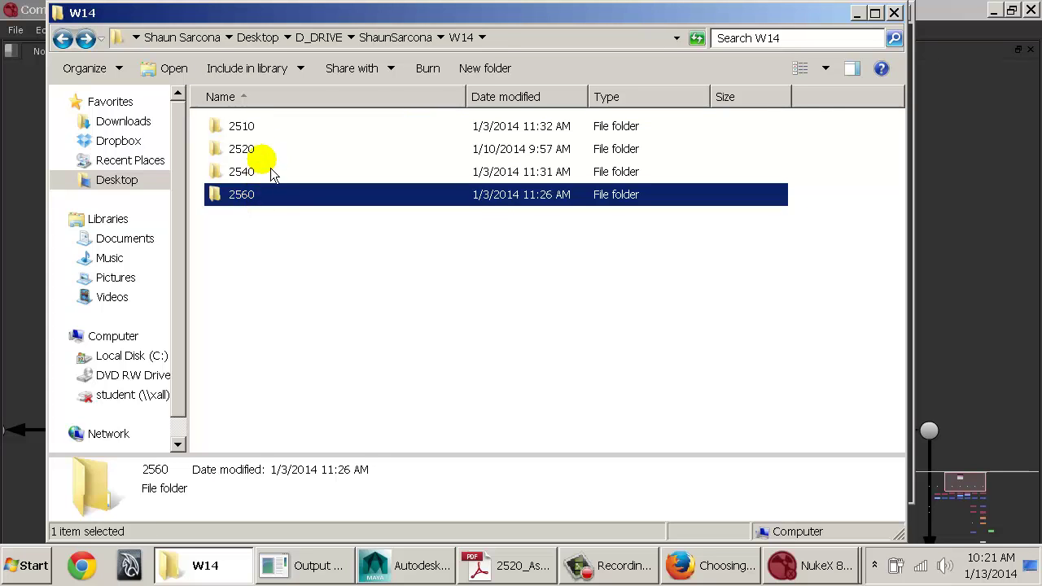
# Step: Check the project folders inside the 2520 work folder for a usable image
pyautogui.doubleClick(268, 152)
pyautogui.doubleClick(271, 197)
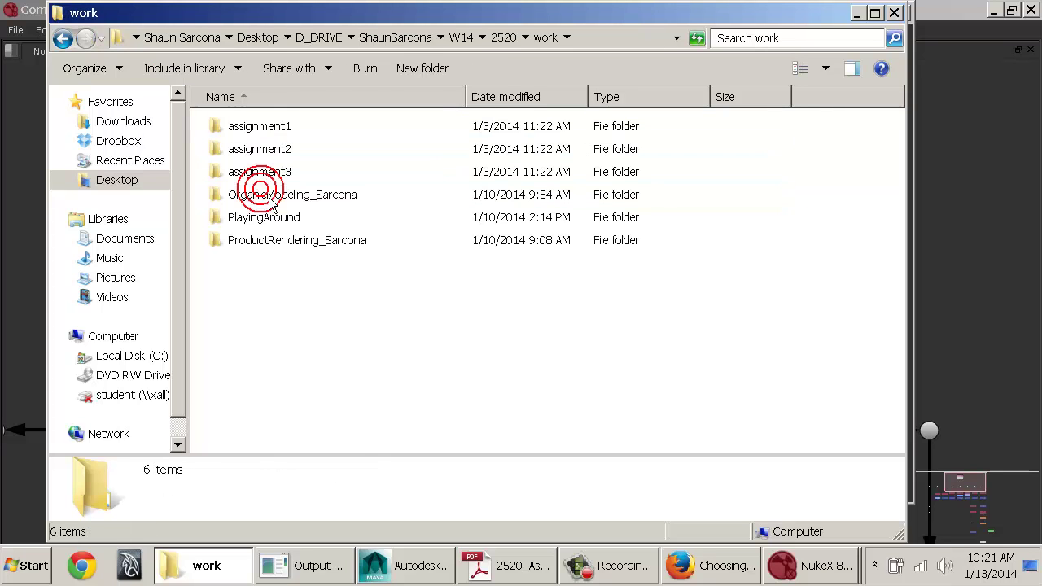
pyautogui.press('BackSpace')
pyautogui.press('BackSpace')
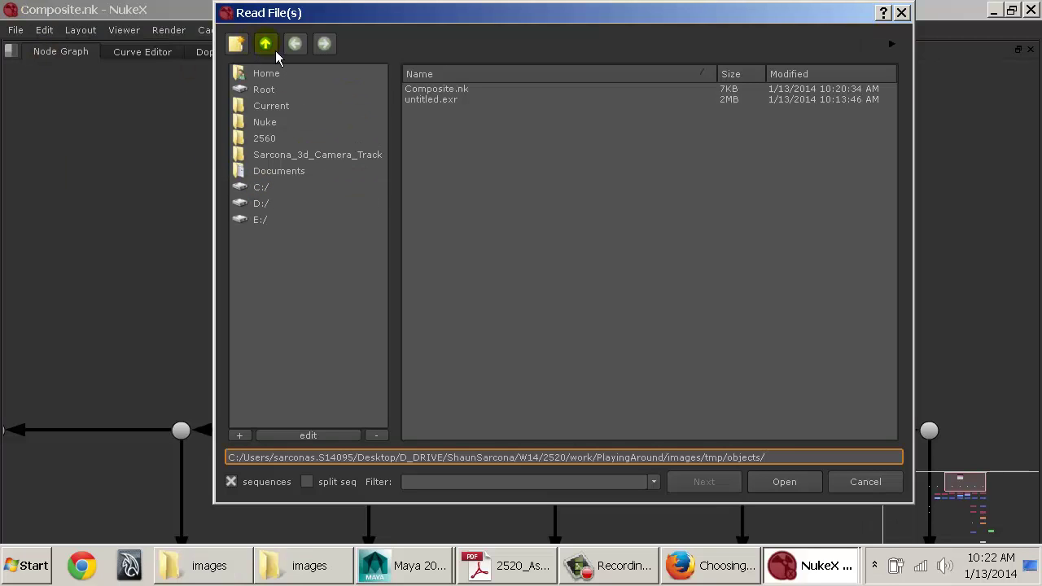
# Step: Back in NukeX, load Droid0051.exr from the PlayingAround images folder into the new Read node
pyautogui.click(277, 51)
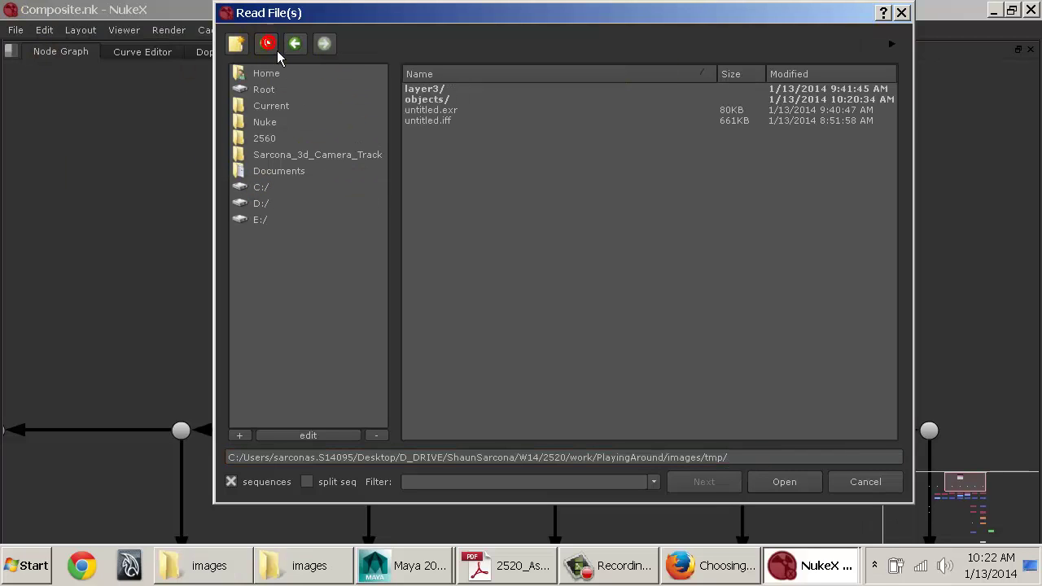
pyautogui.click(276, 50)
pyautogui.click(417, 88)
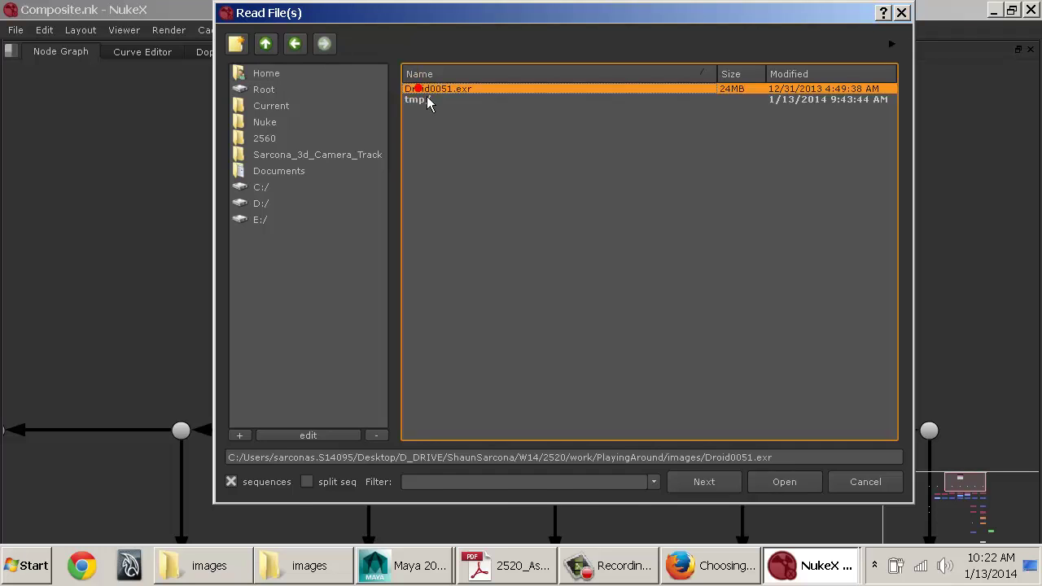
pyautogui.doubleClick(417, 88)
pyautogui.click(587, 204)
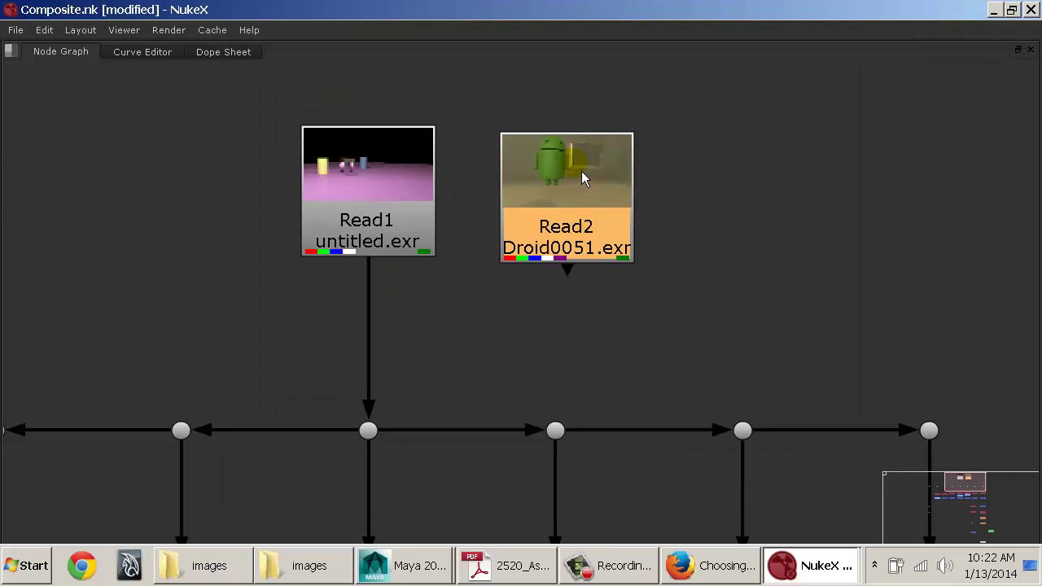
# Step: Restore the full workspace layout and reconnect the top dot's input from Read1 to Read2 so the droid image feeds the pass tree
pyautogui.scroll(5, 582, 173)
pyautogui.scroll(-5, 578, 169)
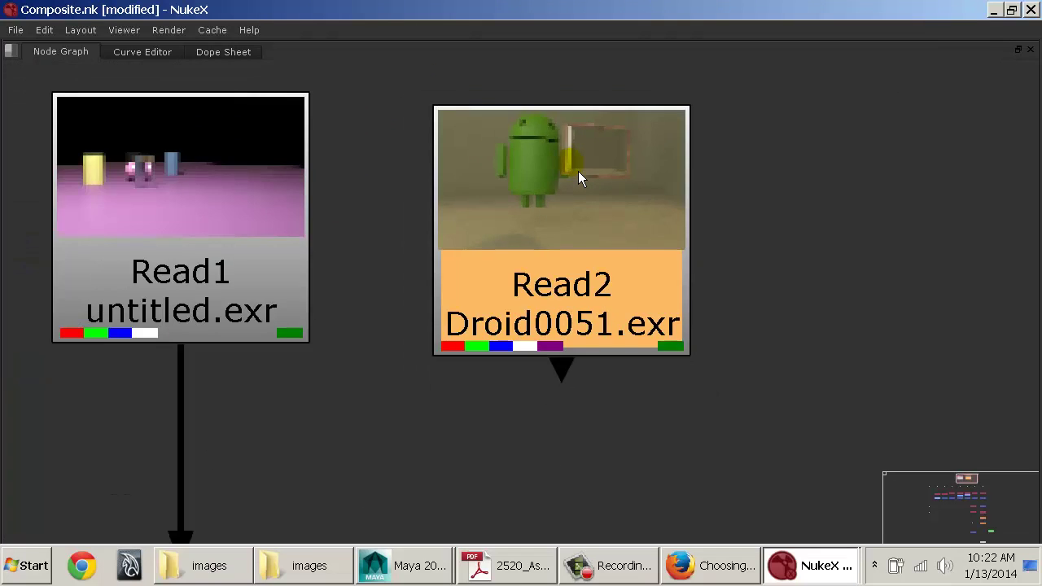
pyautogui.scroll(-2, 563, 182)
pyautogui.scroll(-2, 505, 253)
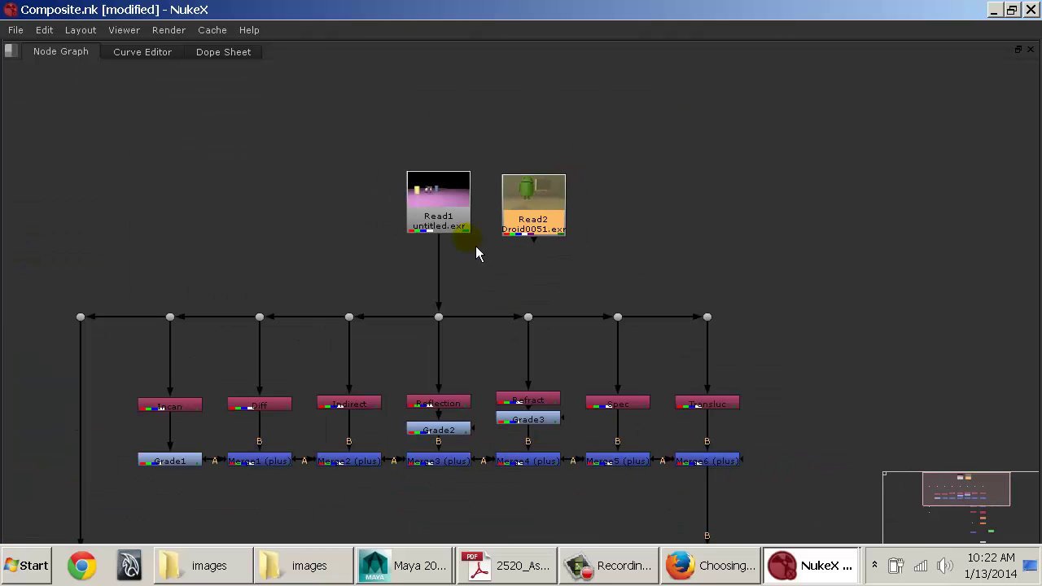
pyautogui.scroll(-6, 589, 272)
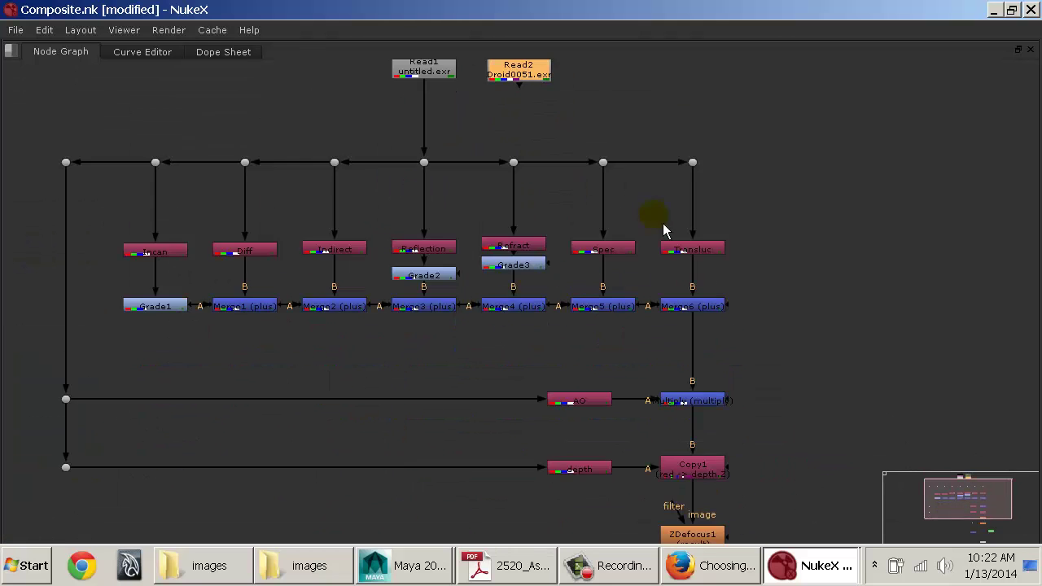
pyautogui.scroll(4, 619, 248)
pyautogui.scroll(5, 514, 288)
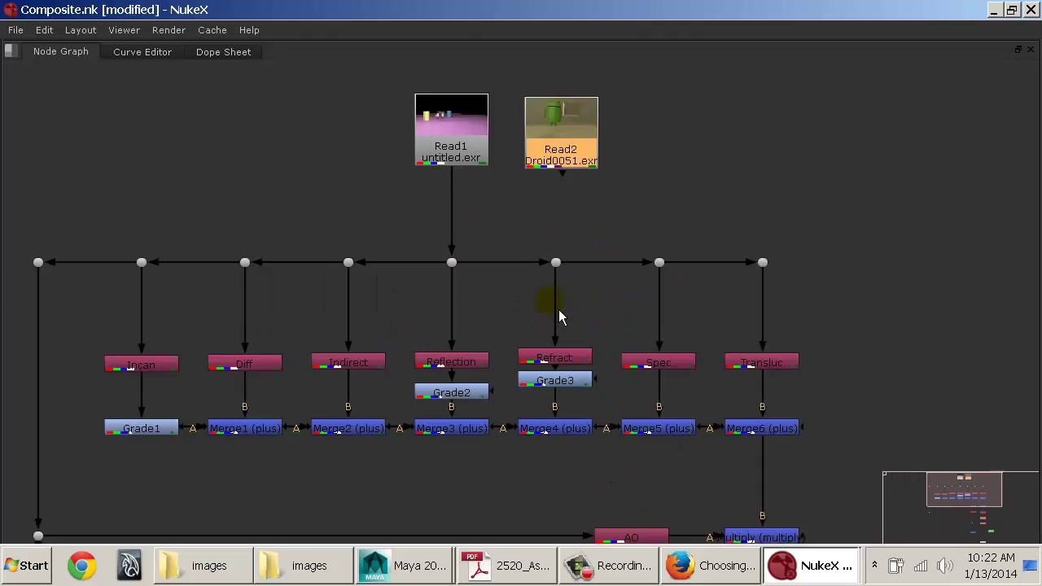
pyautogui.press('space')
pyautogui.moveTo(478, 487); pyautogui.dragTo(459, 534, button='middle')
pyautogui.moveTo(414, 452); pyautogui.dragTo(402, 533, button='middle')
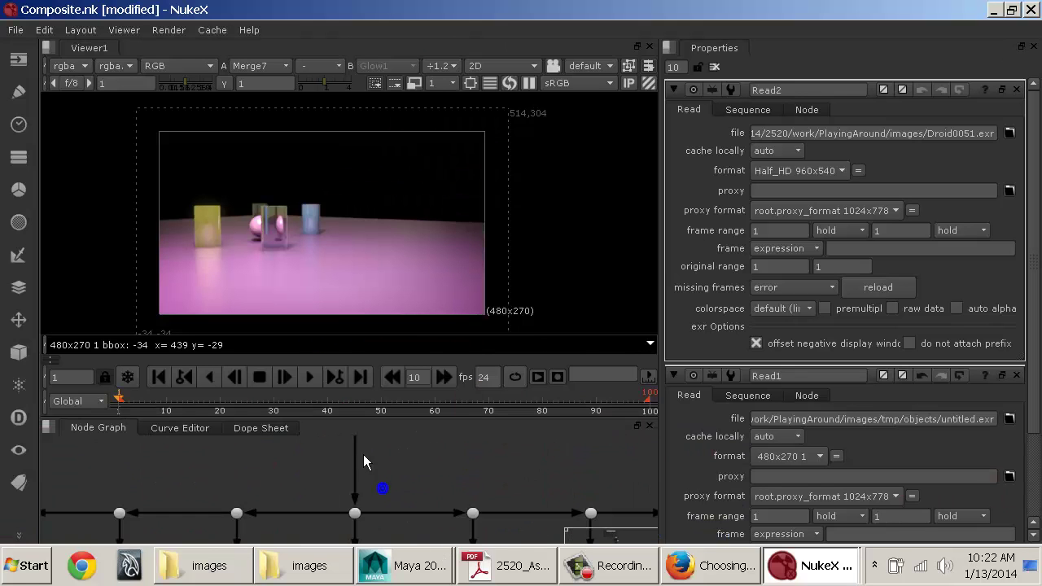
pyautogui.moveTo(364, 443); pyautogui.dragTo(316, 466, button='middle')
pyautogui.moveTo(317, 473); pyautogui.dragTo(418, 456)
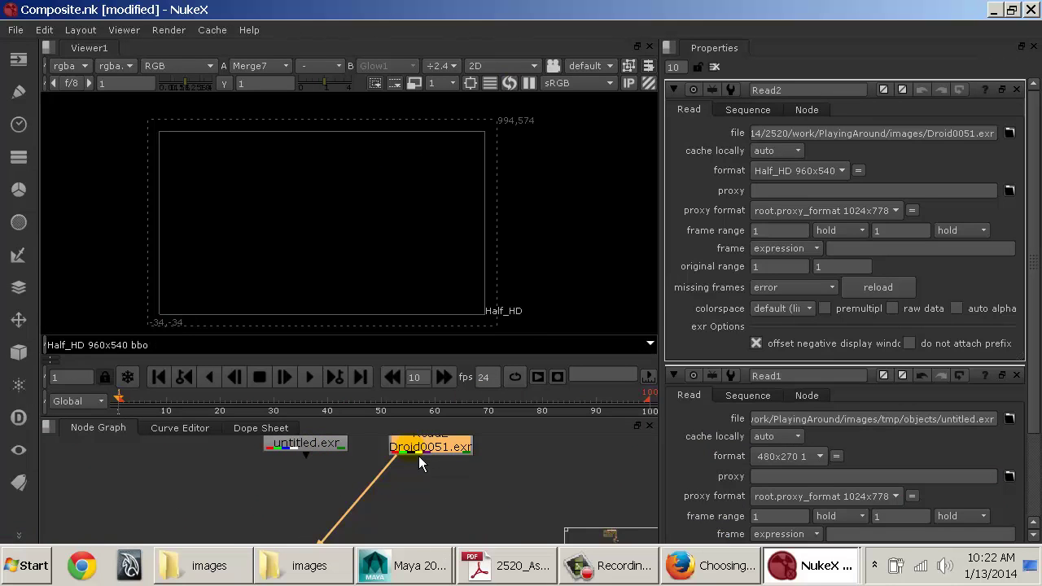
pyautogui.moveTo(409, 487); pyautogui.dragTo(379, 459, button='middle')
pyautogui.scroll(-3, 331, 483)
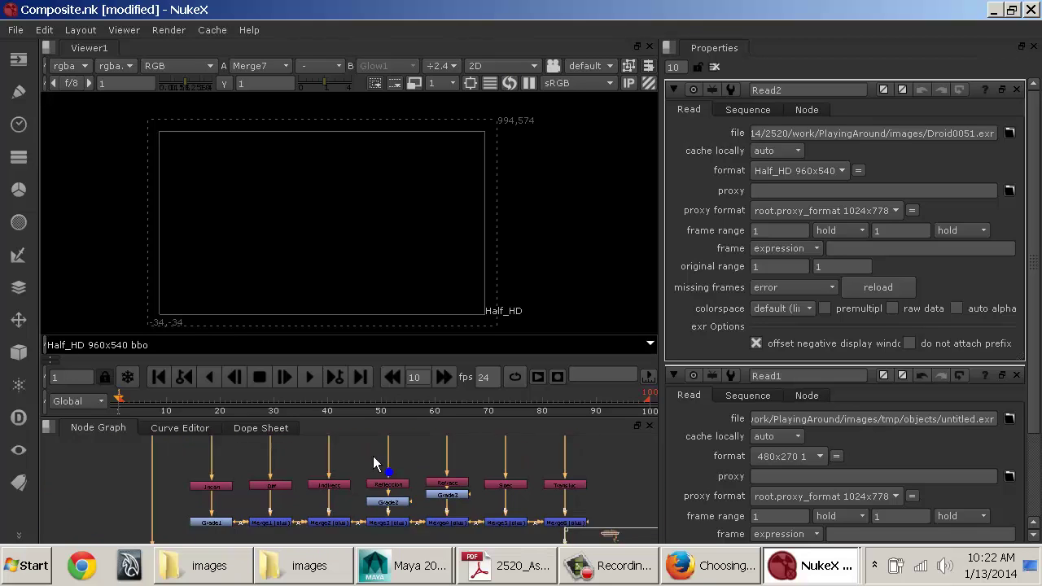
# Step: Reload the Droid0051.exr file and check the input layers available in the Incan Shuffle node
pyautogui.click(866, 291)
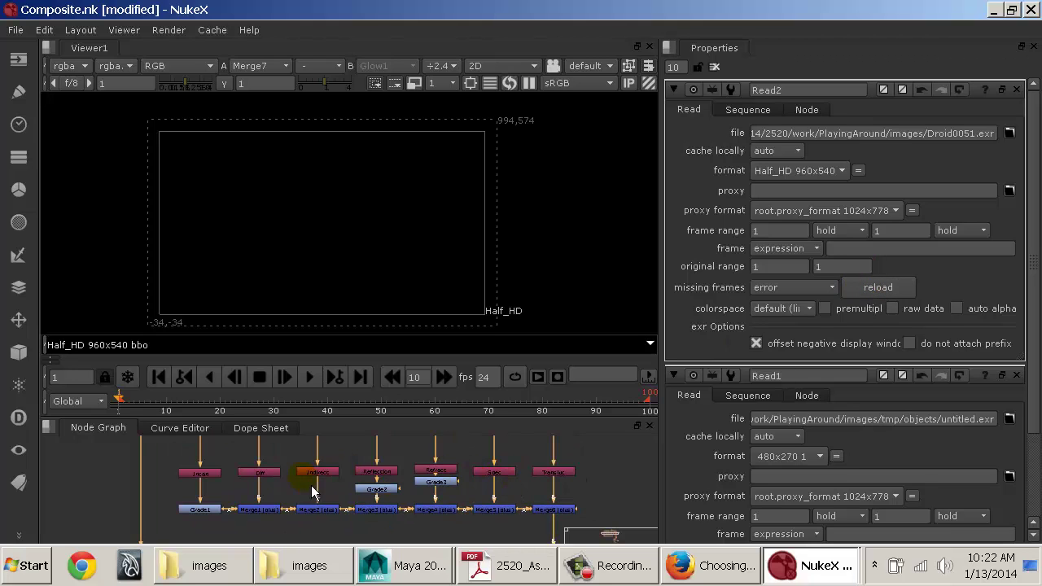
pyautogui.moveTo(313, 491); pyautogui.dragTo(299, 484, button='middle')
pyautogui.click(147, 510)
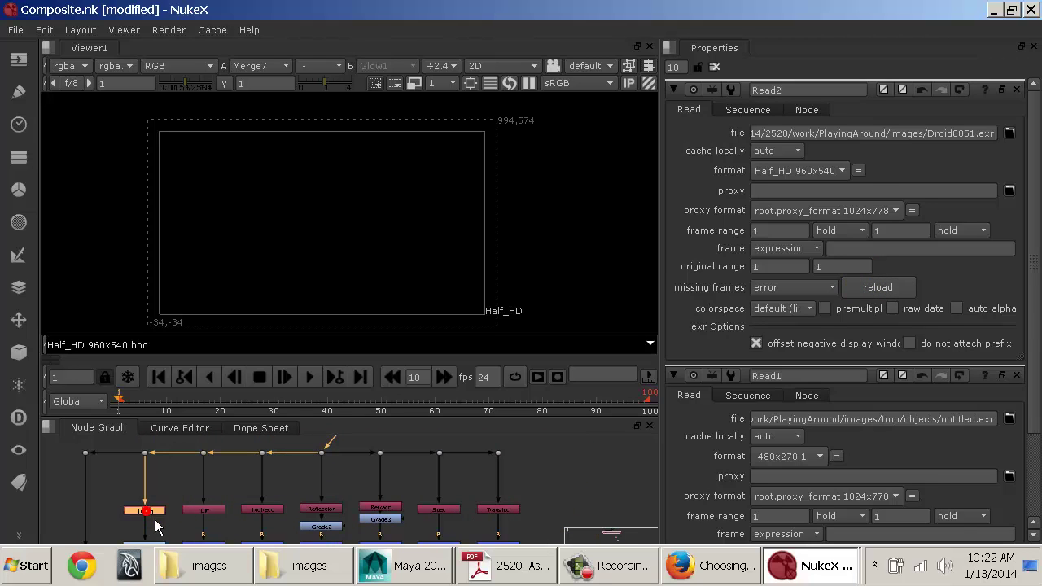
pyautogui.doubleClick(146, 511)
pyautogui.click(739, 142)
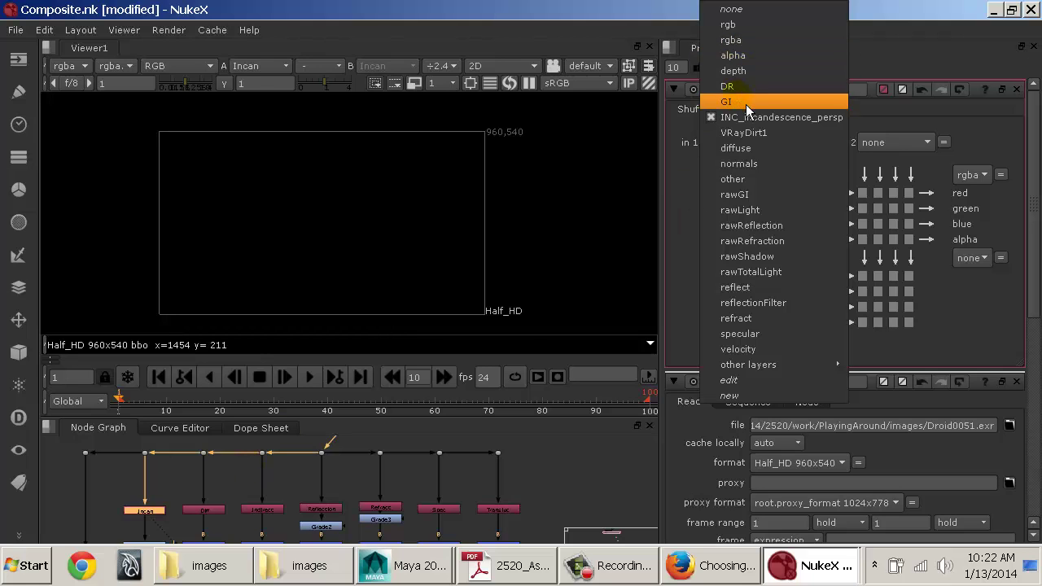
# Step: Set the first input layer of the Diff Shuffle node to diffuse and that of the Indirect node to GI
pyautogui.doubleClick(204, 509)
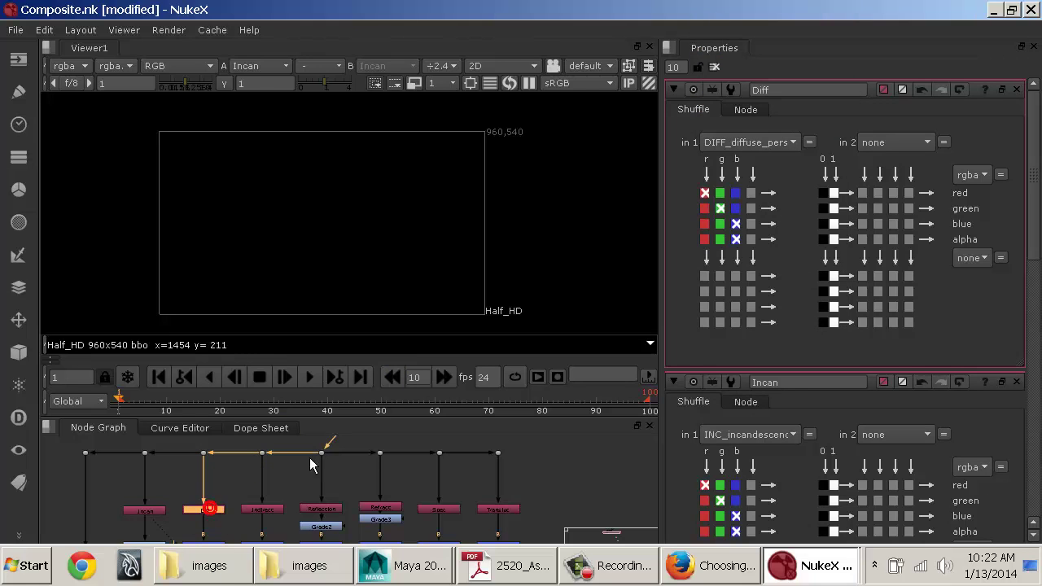
pyautogui.click(739, 148)
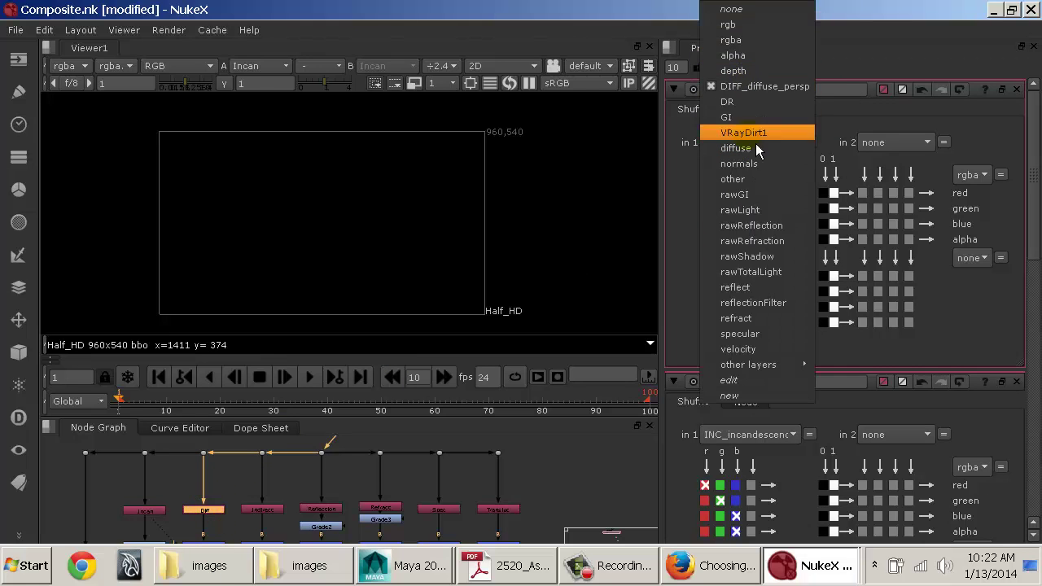
pyautogui.click(755, 151)
pyautogui.doubleClick(262, 509)
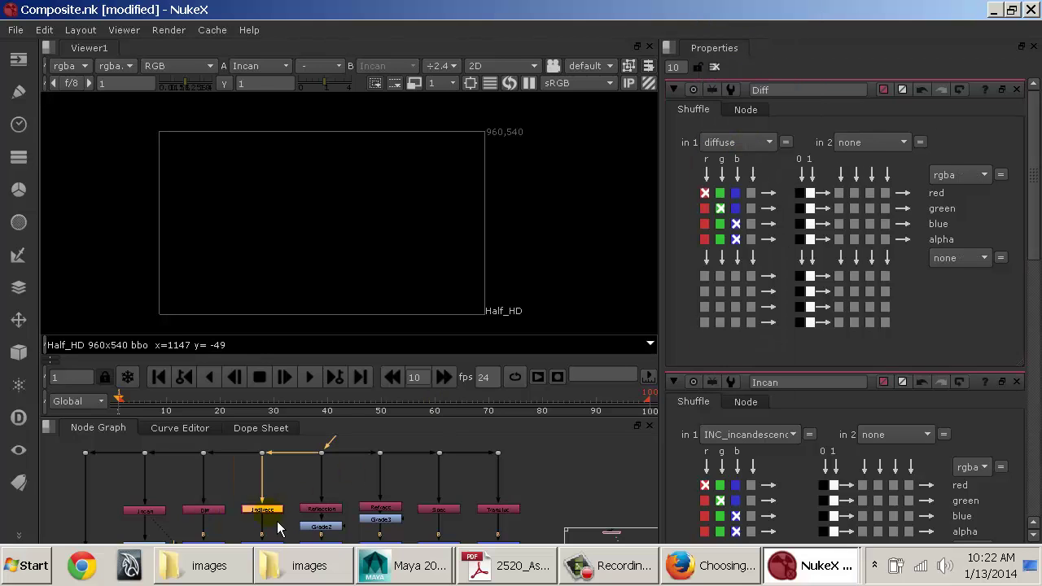
pyautogui.click(739, 145)
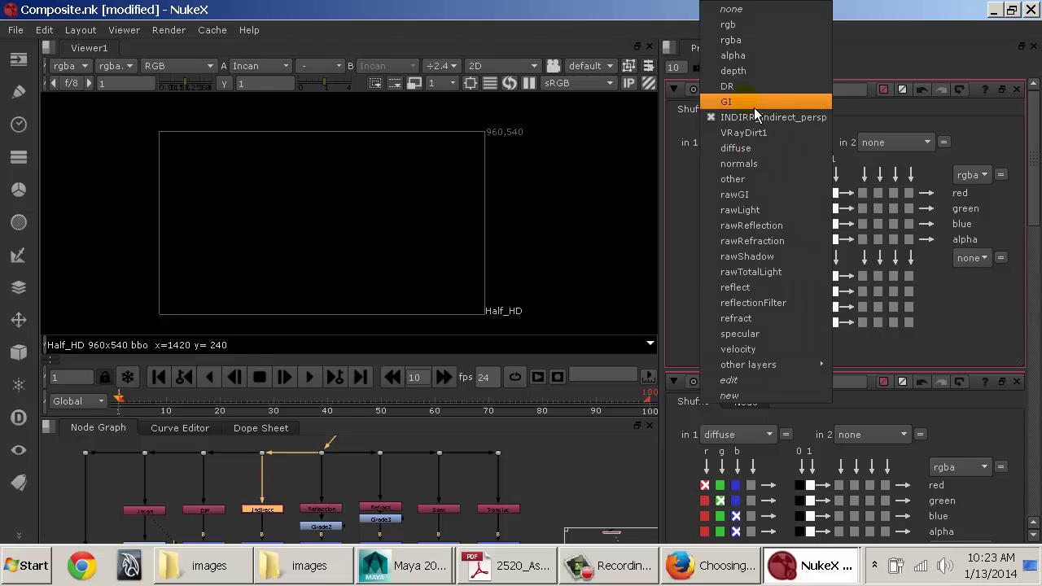
pyautogui.click(737, 102)
# Step: Set the first input layer of the Reflection Shuffle node to rawReflection
pyautogui.doubleClick(317, 512)
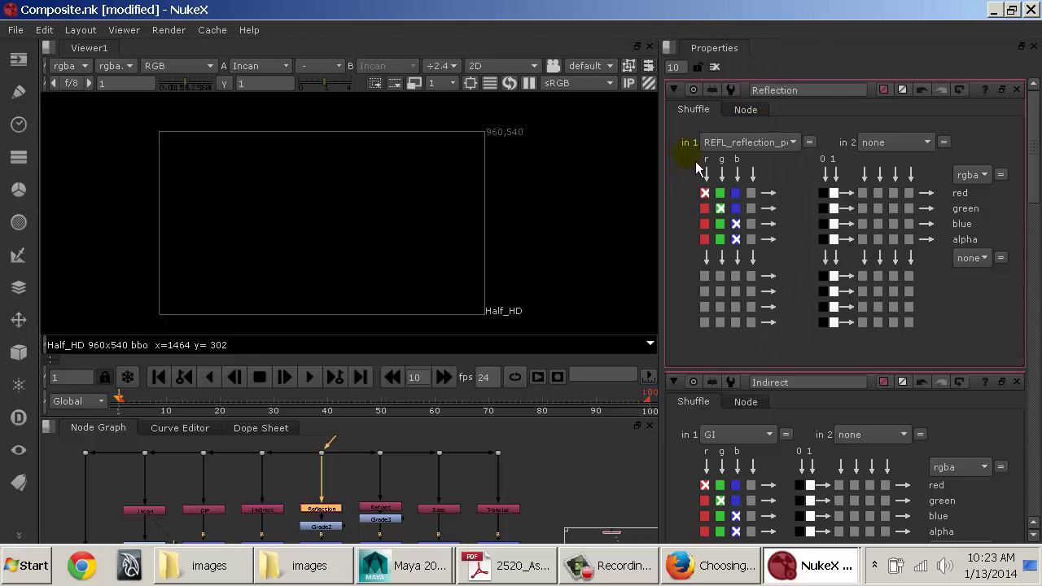
pyautogui.click(739, 142)
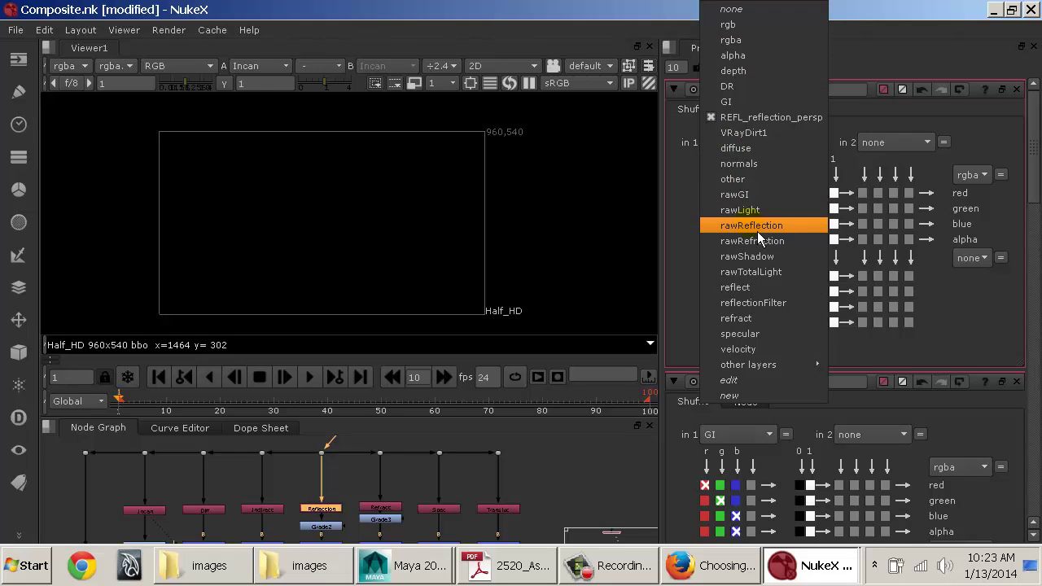
pyautogui.click(757, 231)
# Step: View the Merge1, Merge2 and Merge3 outputs one after another to check the droid passes building up
pyautogui.moveTo(318, 527); pyautogui.dragTo(320, 459, button='middle')
pyautogui.keyDown('ctrl'); pyautogui.keyDown('shift'); pyautogui.click(212, 489); pyautogui.keyUp('shift'); pyautogui.keyUp('ctrl')
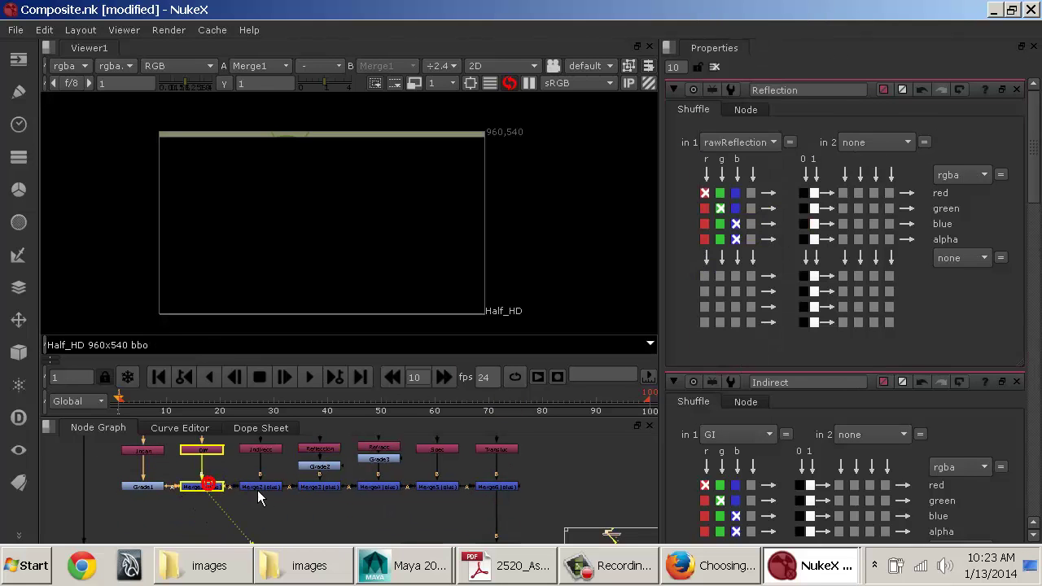
pyautogui.keyDown('ctrl'); pyautogui.keyDown('shift'); pyautogui.click(262, 490); pyautogui.keyUp('shift'); pyautogui.keyUp('ctrl')
pyautogui.keyDown('ctrl'); pyautogui.keyDown('shift'); pyautogui.click(314, 492); pyautogui.keyUp('shift'); pyautogui.keyUp('ctrl')
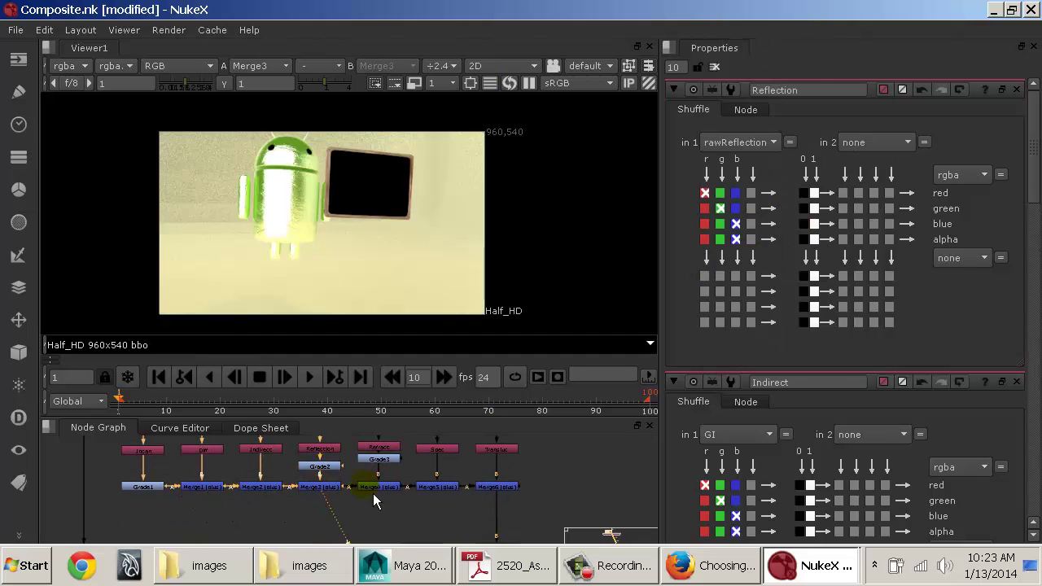
# Step: Undo the Shuffle layer changes and the reconnection so that Read1 feeds the tree again
pyautogui.moveTo(373, 489); pyautogui.dragTo(399, 507, button='middle')
pyautogui.hotkey('ctrl', 'z')
pyautogui.hotkey('ctrl', 'z')
pyautogui.hotkey('ctrl', 'z')
pyautogui.hotkey('ctrl', 'z')
pyautogui.hotkey('ctrl', 'z')
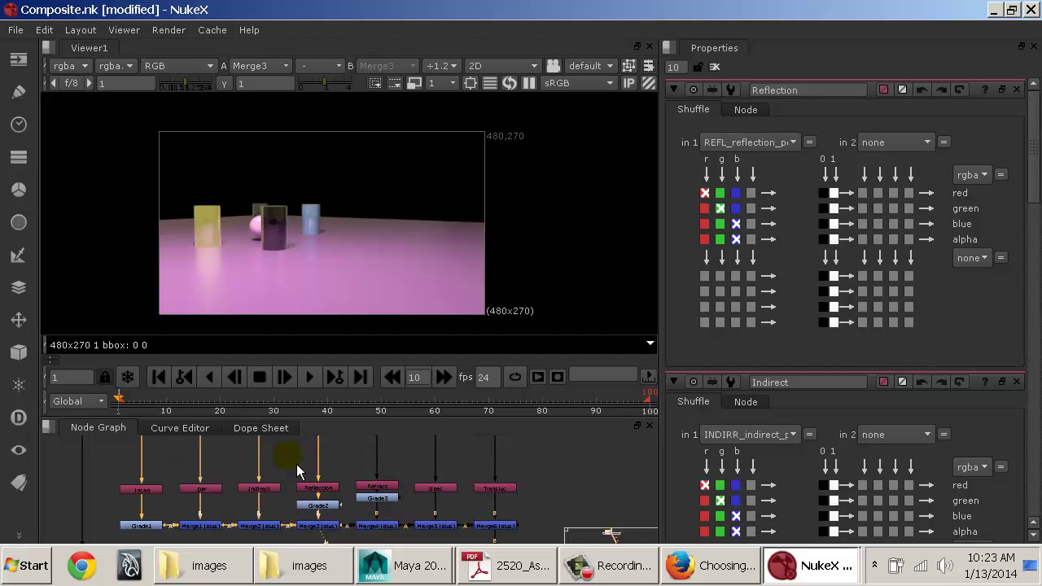
# Step: Expand the Node Graph to fill the window and examine the two Read nodes and the pass branches below them
pyautogui.moveTo(297, 475); pyautogui.dragTo(297, 530, button='middle')
pyautogui.moveTo(339, 468)
pyautogui.mouseDown(button='middle')
pyautogui.moveTo(328, 528)
pyautogui.moveTo(334, 435)
pyautogui.mouseUp(button='middle')
pyautogui.moveTo(377, 534)
pyautogui.mouseDown(button='middle')
pyautogui.moveTo(312, 423)
pyautogui.moveTo(352, 481)
pyautogui.moveTo(439, 461)
pyautogui.moveTo(498, 544)
pyautogui.mouseUp(button='middle')
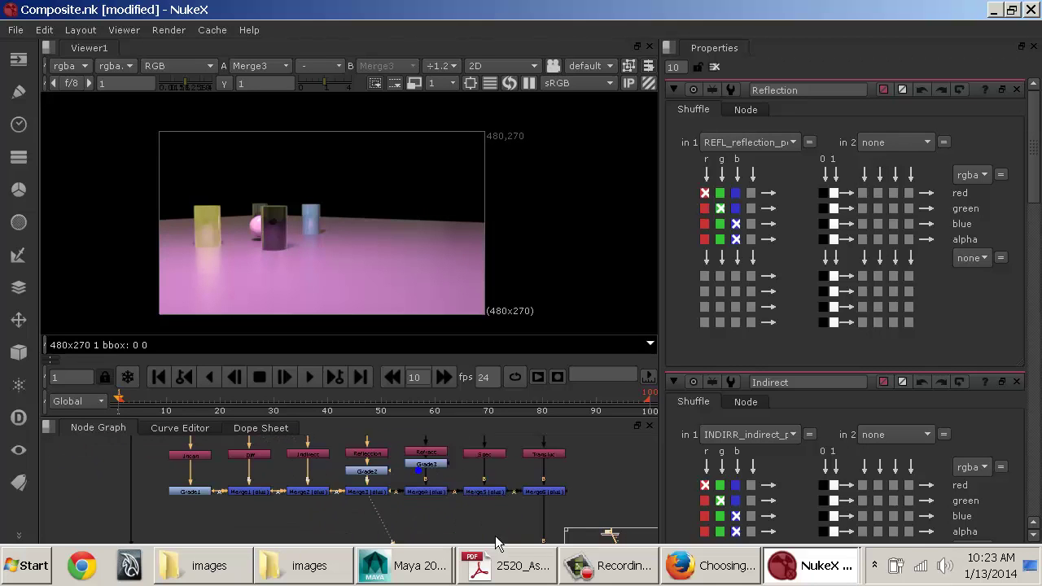
pyautogui.moveTo(404, 493); pyautogui.dragTo(440, 540, button='middle')
pyautogui.press('space')
pyautogui.moveTo(491, 397); pyautogui.dragTo(521, 210, button='middle')
pyautogui.scroll(5, 553, 195)
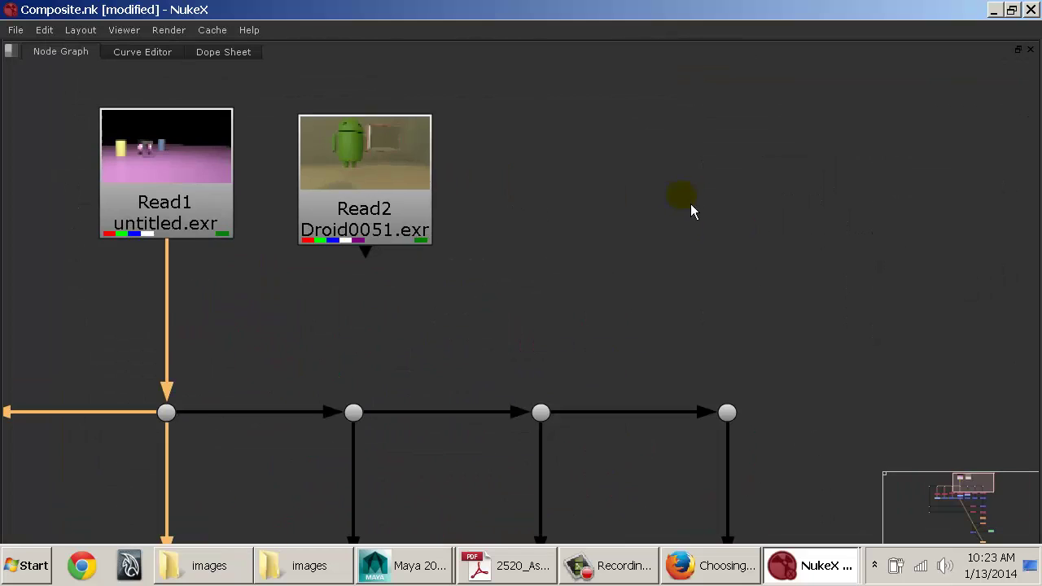
pyautogui.moveTo(331, 272); pyautogui.dragTo(533, 120, button='middle')
pyautogui.scroll(-6, 728, 350)
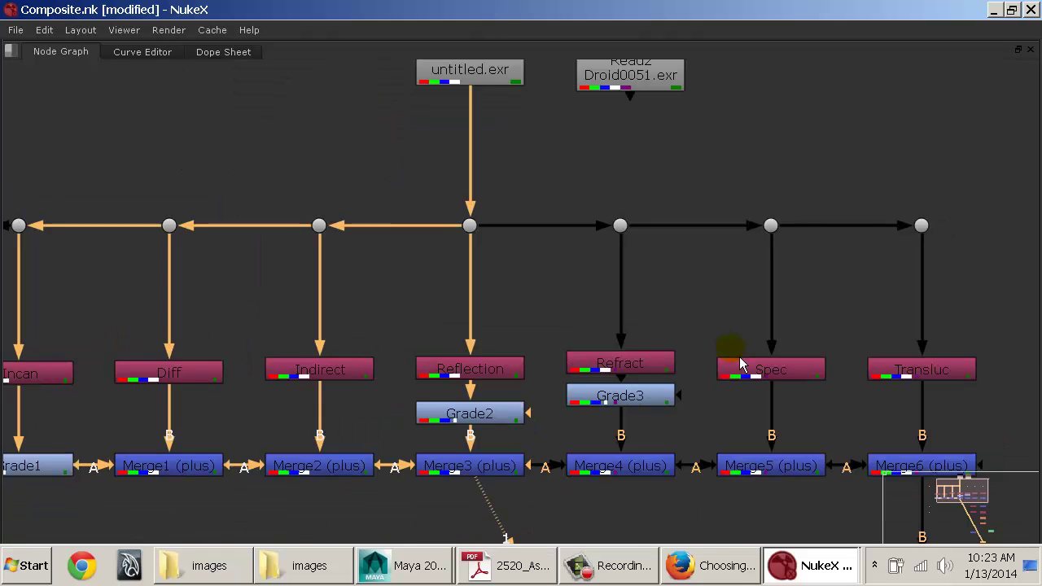
pyautogui.moveTo(729, 353); pyautogui.dragTo(651, 315, button='middle')
# Step: Select the pass nodes as a group, followed by the chain from Multiply through Copy1 and ZDefocus1 to Glow1
pyautogui.moveTo(250, 333); pyautogui.dragTo(903, 419)
pyautogui.moveTo(788, 410); pyautogui.dragTo(630, 297, button='middle')
pyautogui.moveTo(540, 304); pyautogui.dragTo(637, 520)
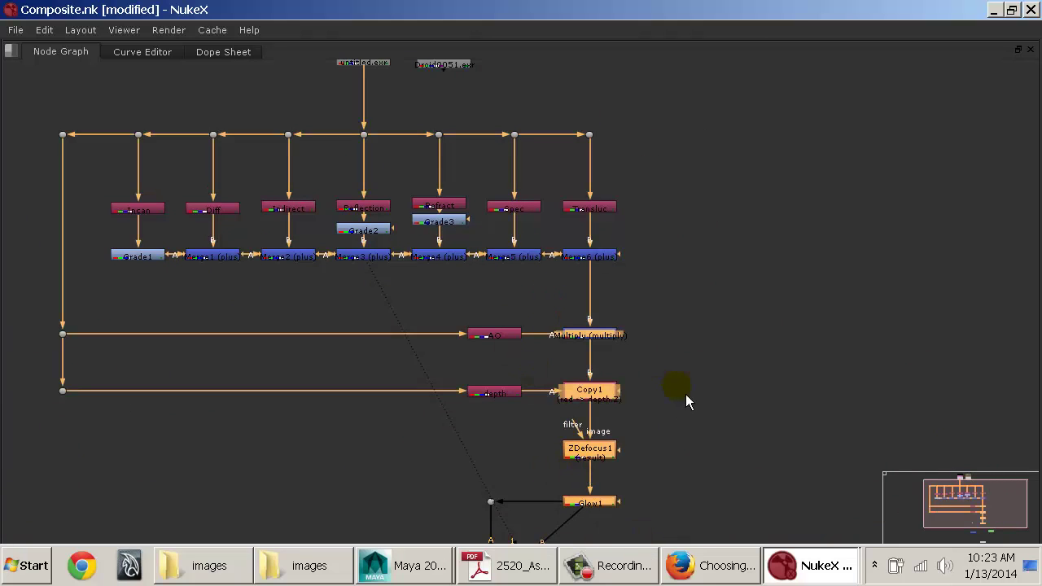
# Step: Select the AO and depth pass nodes in turn, and bring back the Viewer and Properties beside the Node Graph
pyautogui.click(497, 334)
pyautogui.click(492, 393)
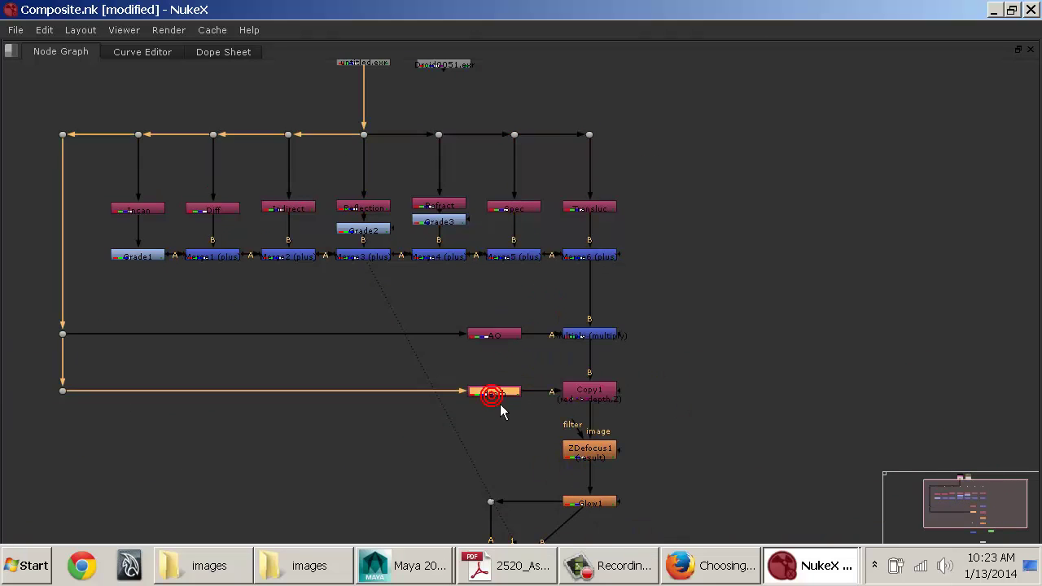
pyautogui.press('space')
pyautogui.moveTo(511, 477); pyautogui.dragTo(321, 529, button='middle')
pyautogui.moveTo(446, 474); pyautogui.dragTo(444, 509, button='middle')
pyautogui.moveTo(355, 484); pyautogui.dragTo(472, 544, button='middle')
pyautogui.moveTo(401, 495); pyautogui.dragTo(515, 570, button='middle')
# Step: Select Grade2, Grade3 and Grade1 one after another, moving Grade3 slightly down between Refract and Merge4
pyautogui.click(417, 464)
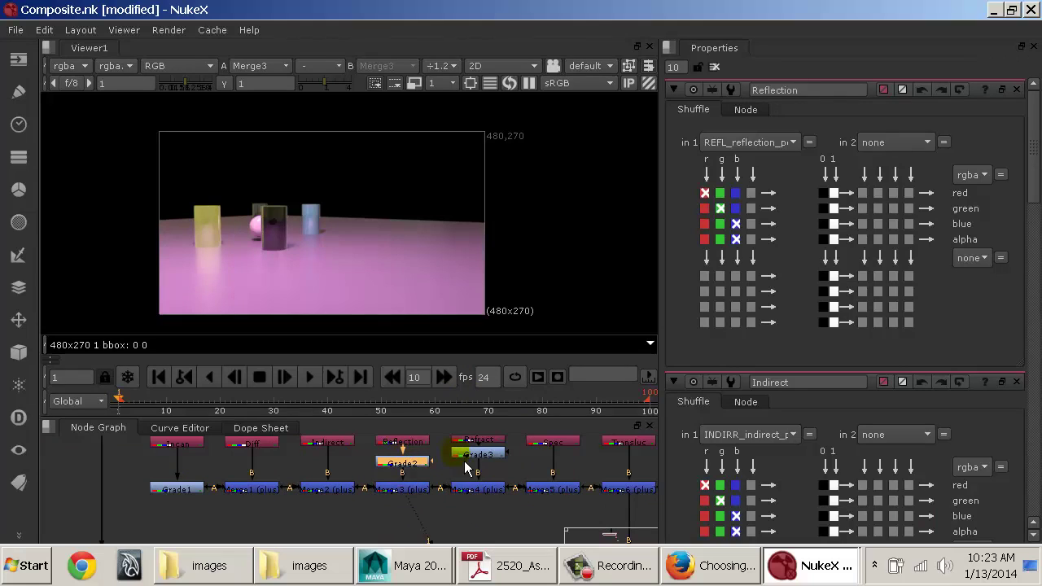
pyautogui.moveTo(482, 455); pyautogui.dragTo(484, 472)
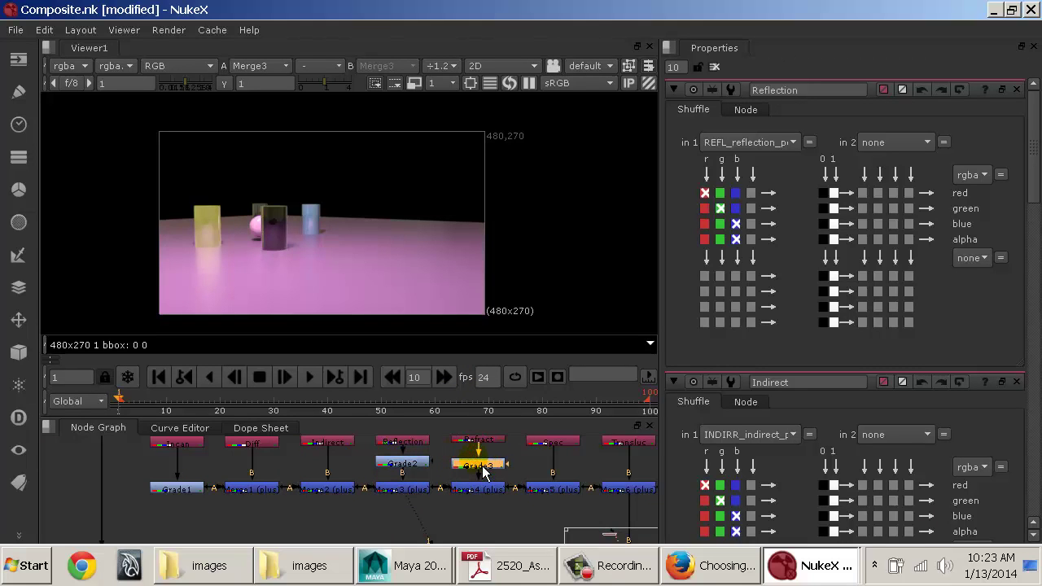
pyautogui.click(199, 489)
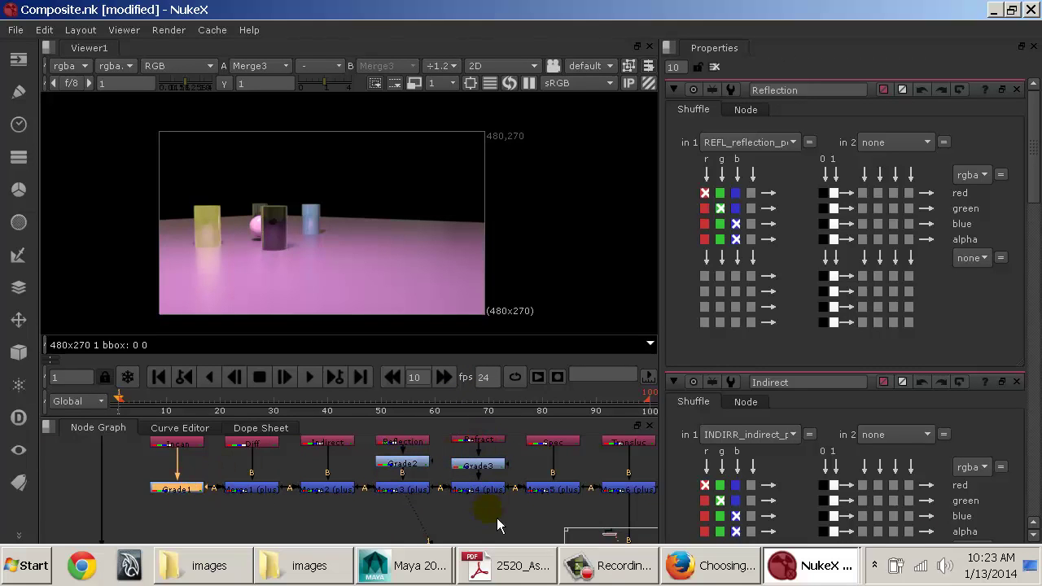
# Step: Review the end of the chain by selecting Multiply, Glow1 and Roto1 in turn, down to the Viewer node
pyautogui.moveTo(497, 518); pyautogui.dragTo(402, 481, button='middle')
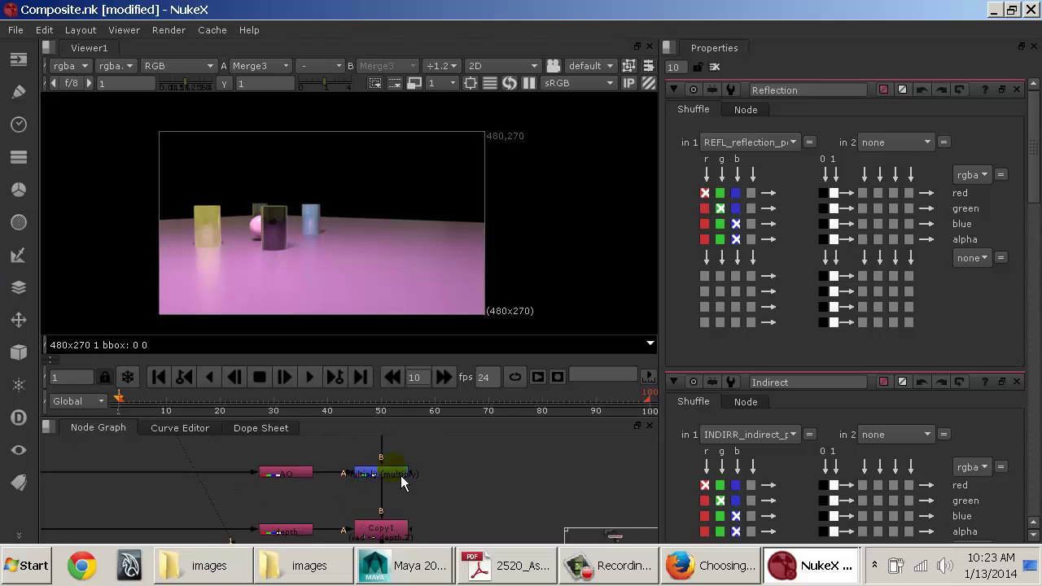
pyautogui.click(396, 478)
pyautogui.moveTo(405, 534); pyautogui.dragTo(386, 522, button='middle')
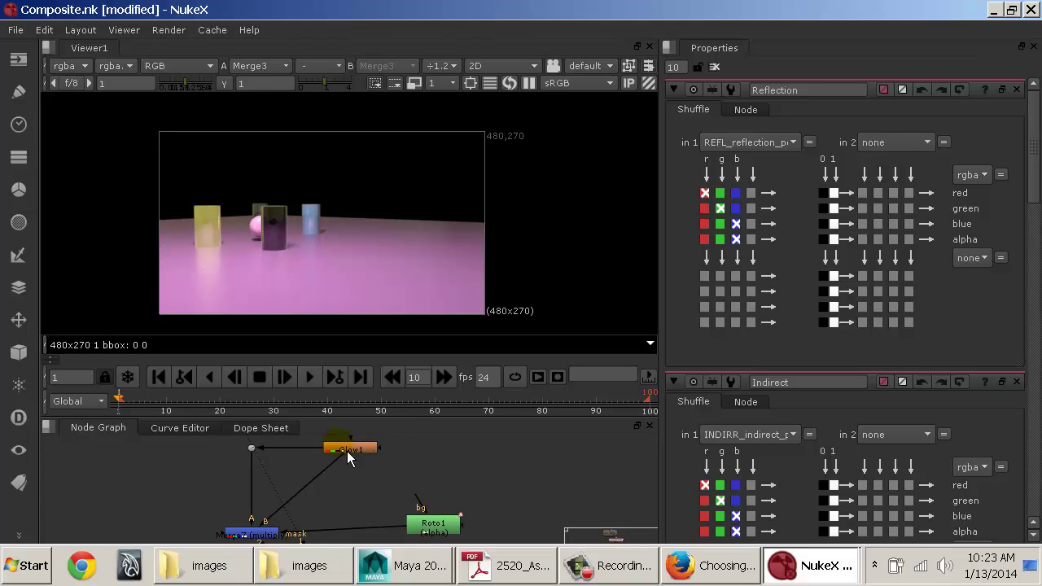
pyautogui.click(349, 448)
pyautogui.moveTo(476, 524)
pyautogui.mouseDown(button='middle')
pyautogui.moveTo(426, 483)
pyautogui.moveTo(432, 465)
pyautogui.mouseUp(button='middle')
pyautogui.click(390, 489)
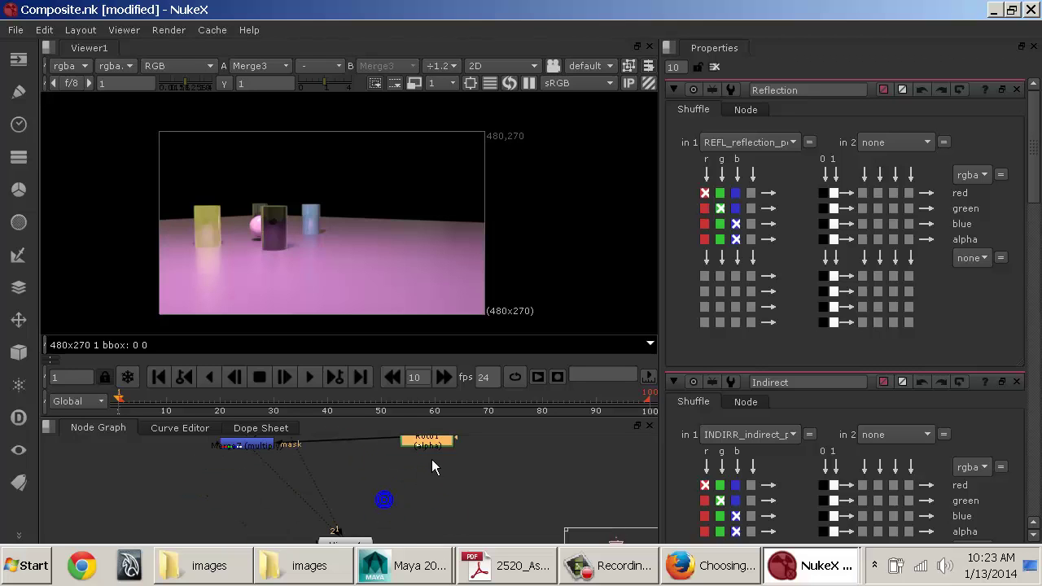
pyautogui.moveTo(391, 492); pyautogui.dragTo(391, 459, button='middle')
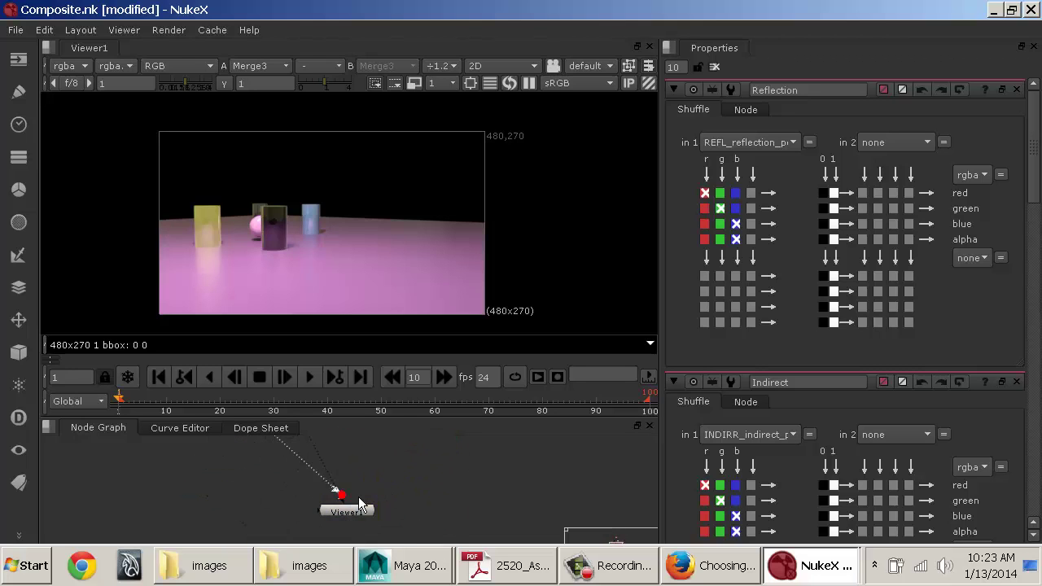
# Step: In the expanded Node Graph, attach a Write node to the output of Merge7 (multiply) and place it just below
pyautogui.press('space')
pyautogui.moveTo(258, 173); pyautogui.dragTo(482, 451, button='middle')
pyautogui.click(348, 155)
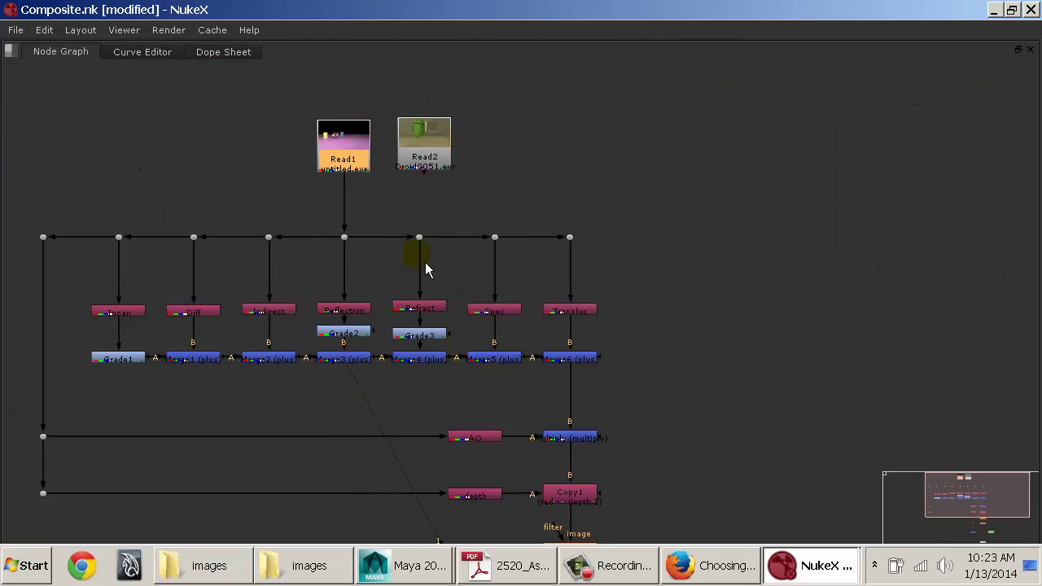
pyautogui.moveTo(482, 398); pyautogui.dragTo(377, 137, button='middle')
pyautogui.moveTo(429, 348); pyautogui.dragTo(412, 290, button='middle')
pyautogui.click(349, 371)
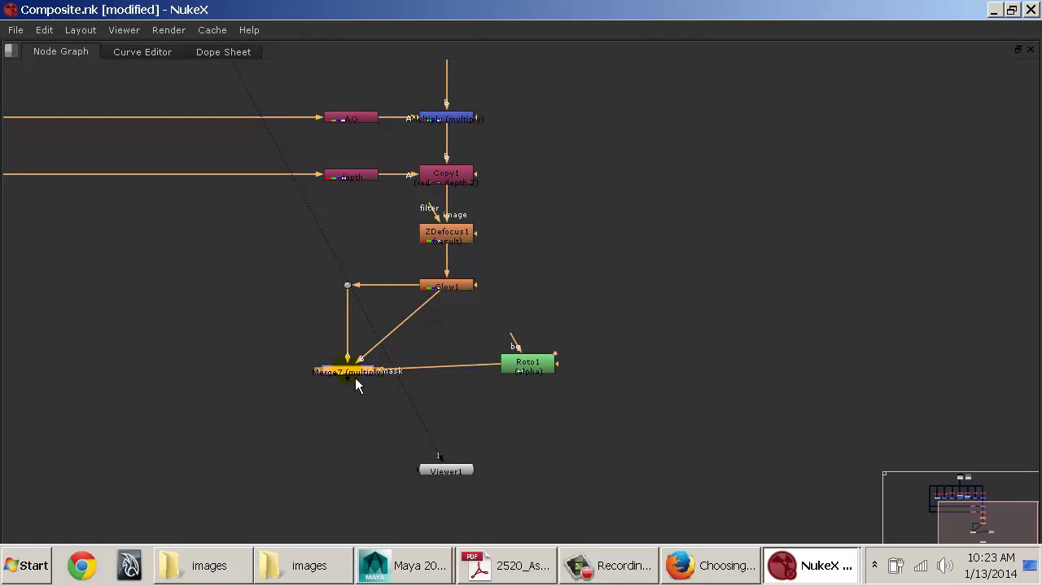
pyautogui.press('Tab')
pyautogui.write('wrt')
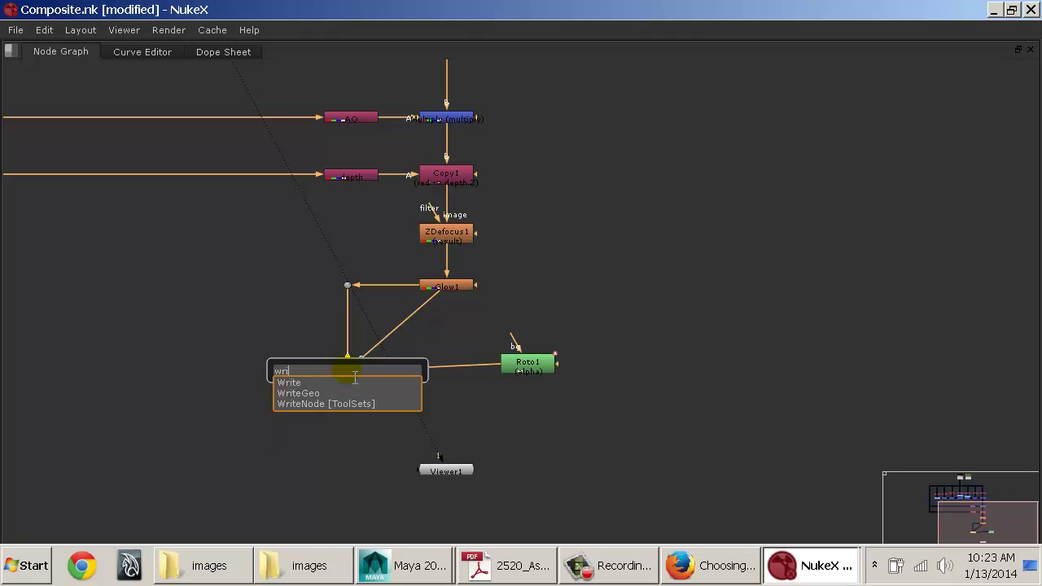
pyautogui.press('Return')
pyautogui.moveTo(354, 395); pyautogui.dragTo(356, 415)
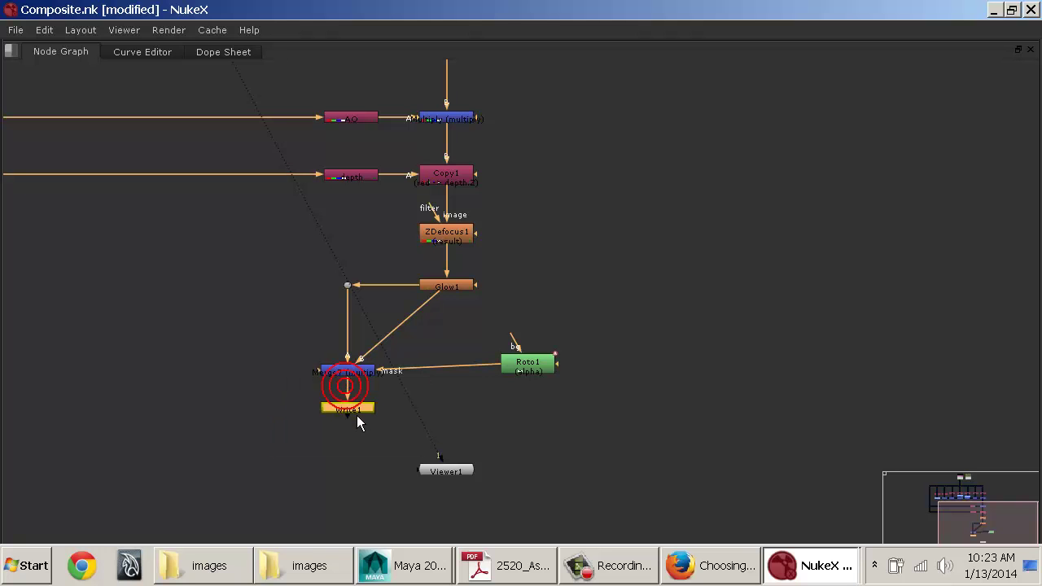
# Step: Set Write1's output file to PlayingAround.###.tif in a new NukeOut folder inside the project's images folder
pyautogui.press('space')
pyautogui.moveTo(458, 472); pyautogui.dragTo(349, 543, button='middle')
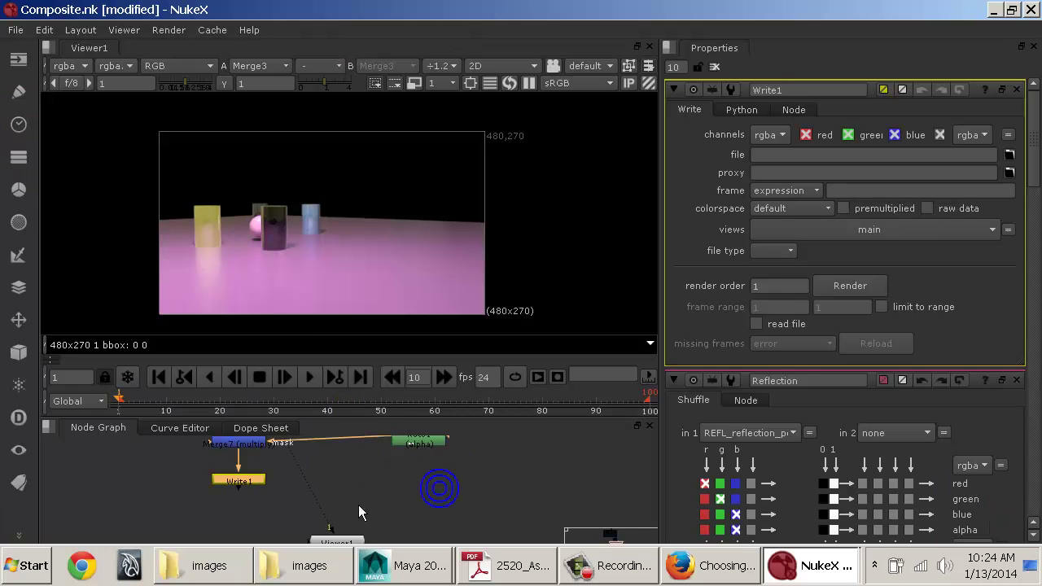
pyautogui.click(1014, 155)
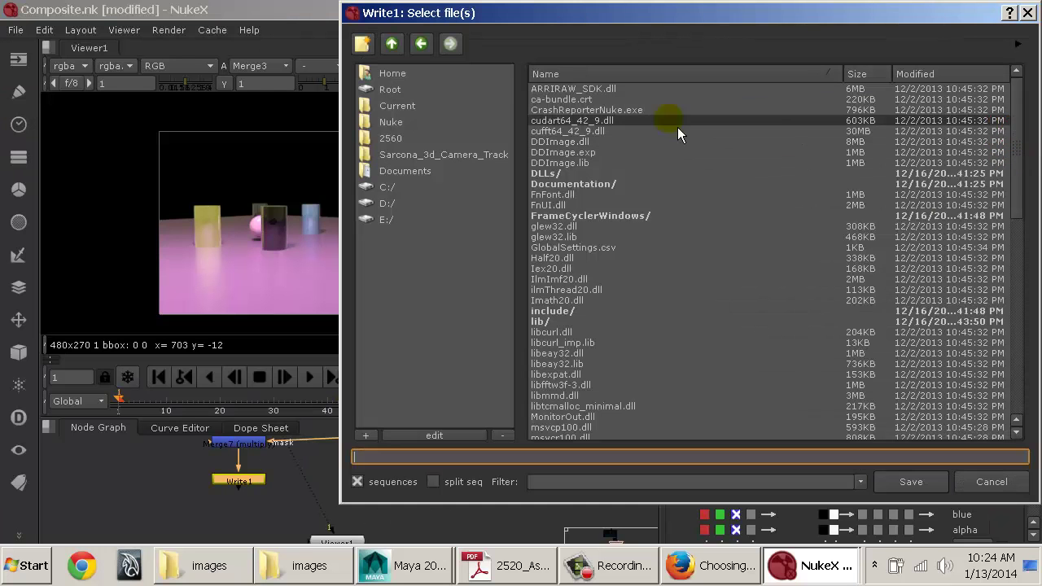
pyautogui.click(429, 49)
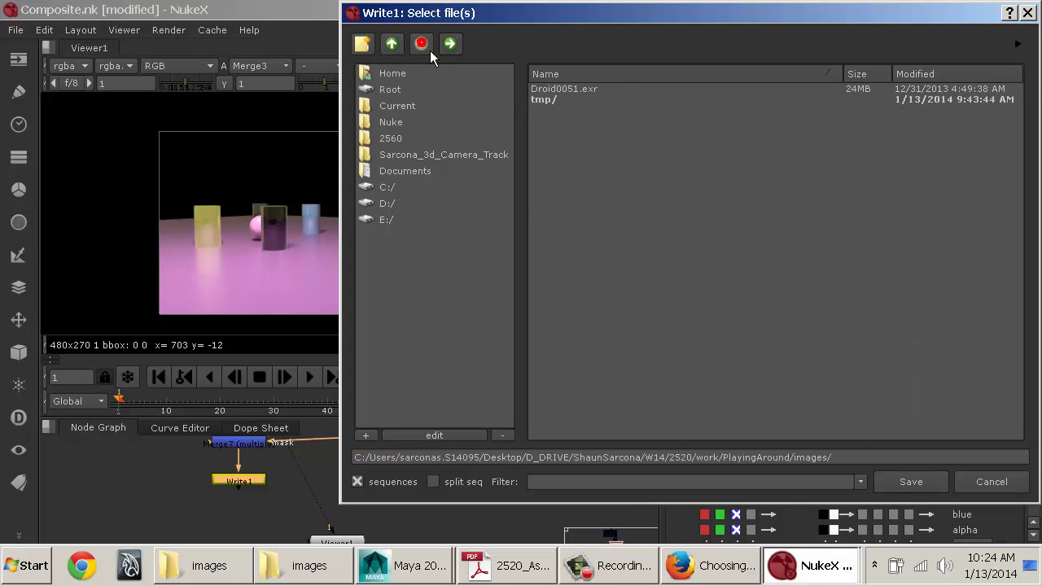
pyautogui.click(871, 459)
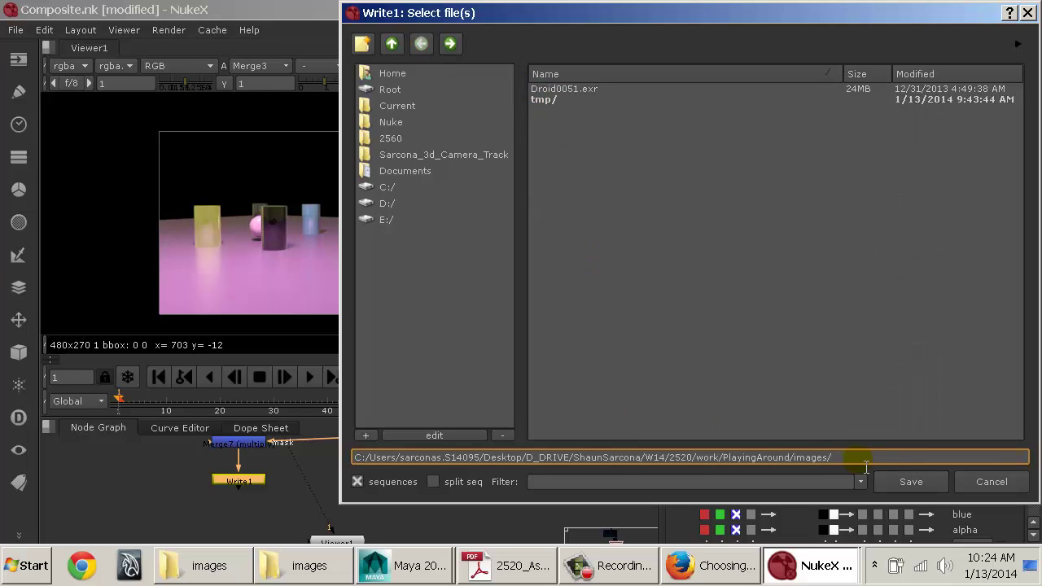
pyautogui.click(362, 43)
pyautogui.write('N')
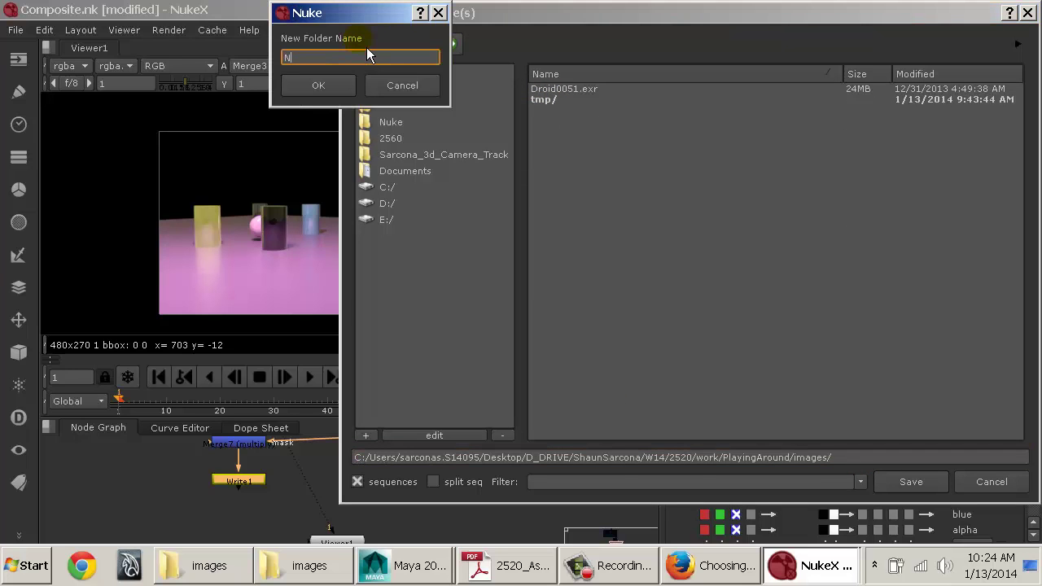
pyautogui.write('ukeOut')
pyautogui.press('Return')
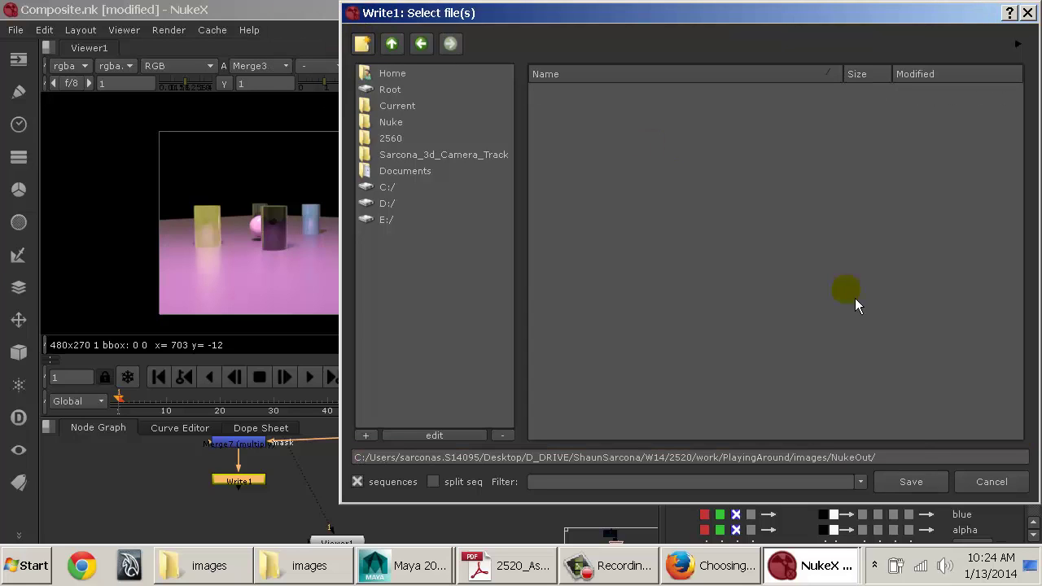
pyautogui.click(914, 456)
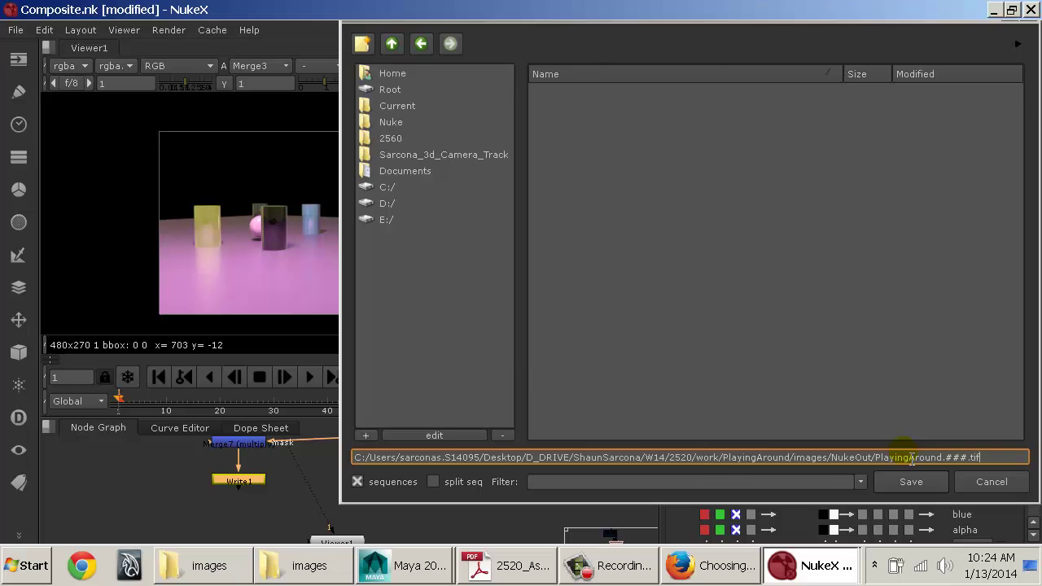
pyautogui.press('Return')
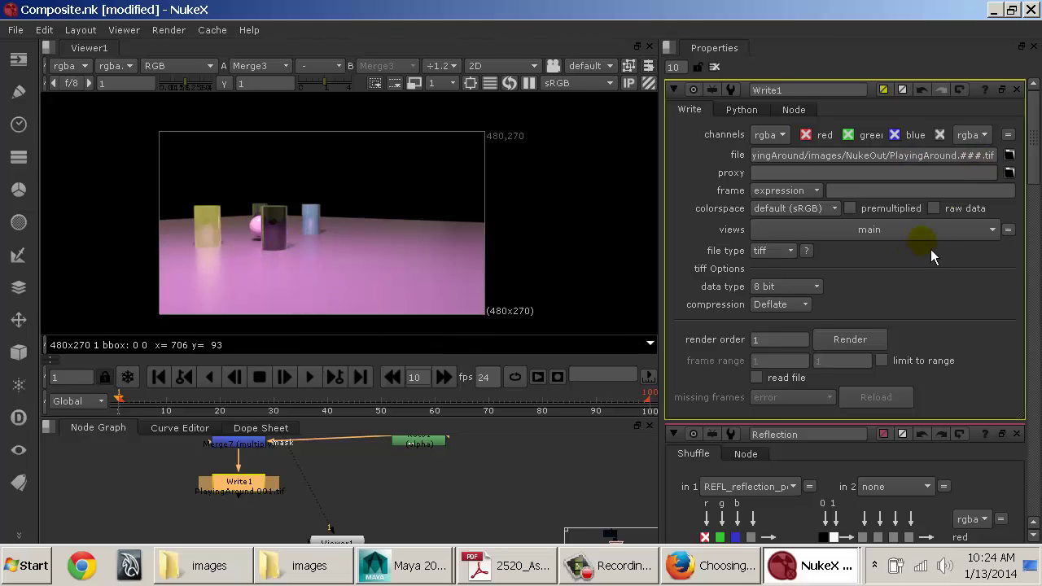
# Step: Remove the ### frame padding from the Write1 file name and put it back before the extension
pyautogui.doubleClick(974, 156)
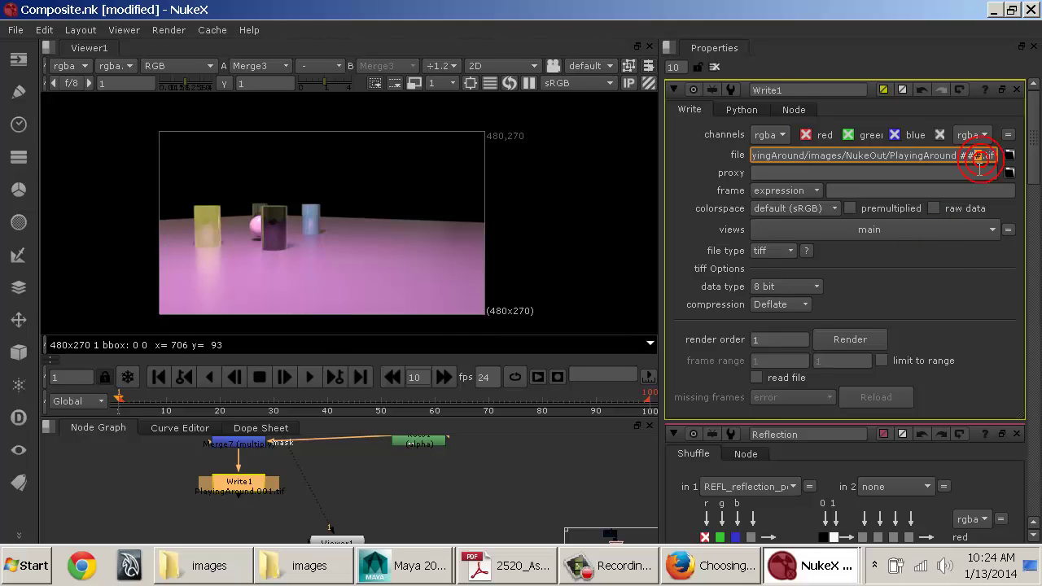
pyautogui.press('BackSpace')
pyautogui.press('BackSpace')
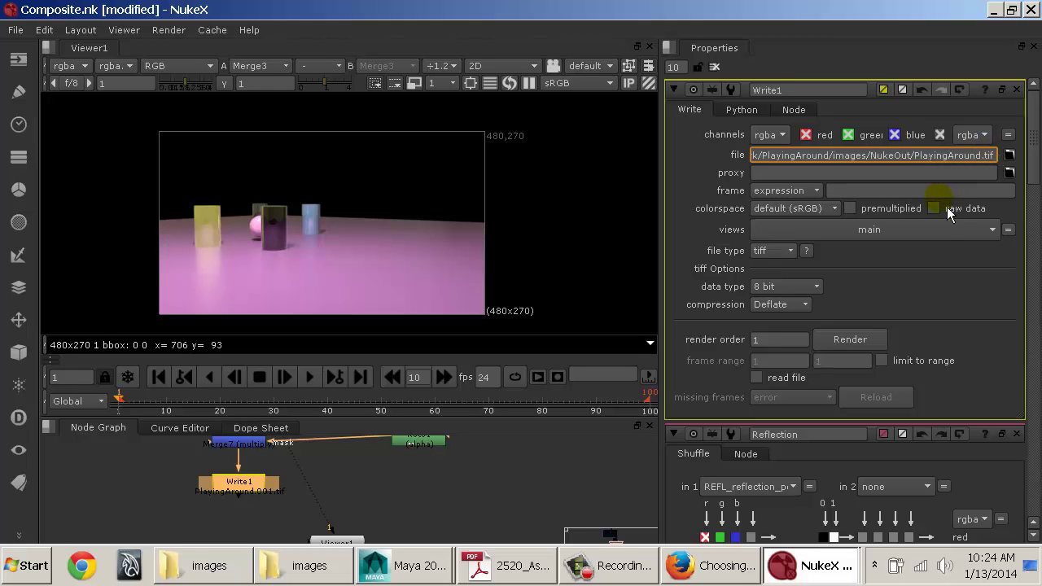
pyautogui.write('###.')
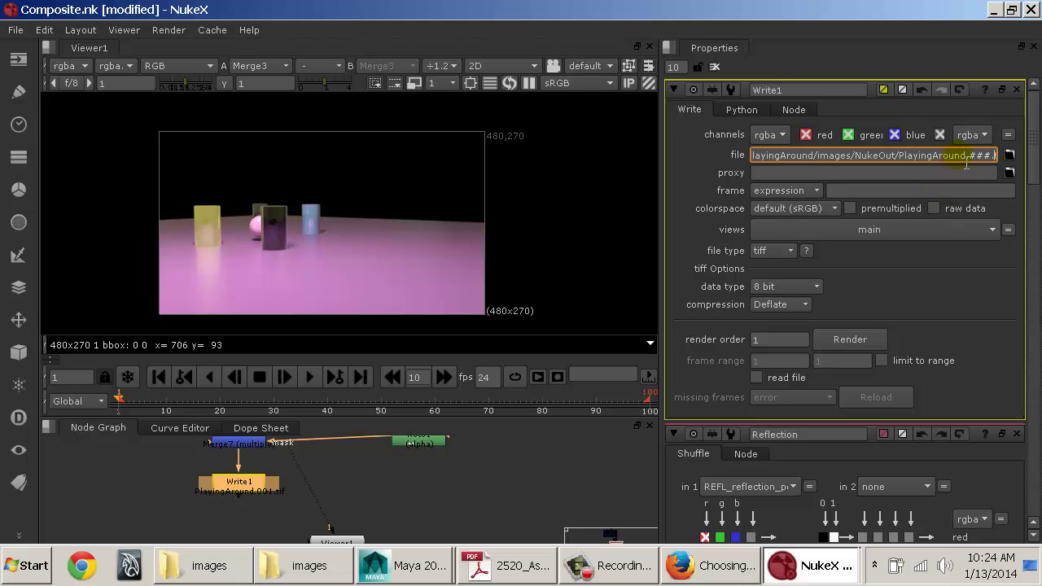
# Step: Render Write1 to the PlayingAround.###.tif output with the input frame range 1-1
pyautogui.moveTo(960, 154); pyautogui.dragTo(1026, 163)
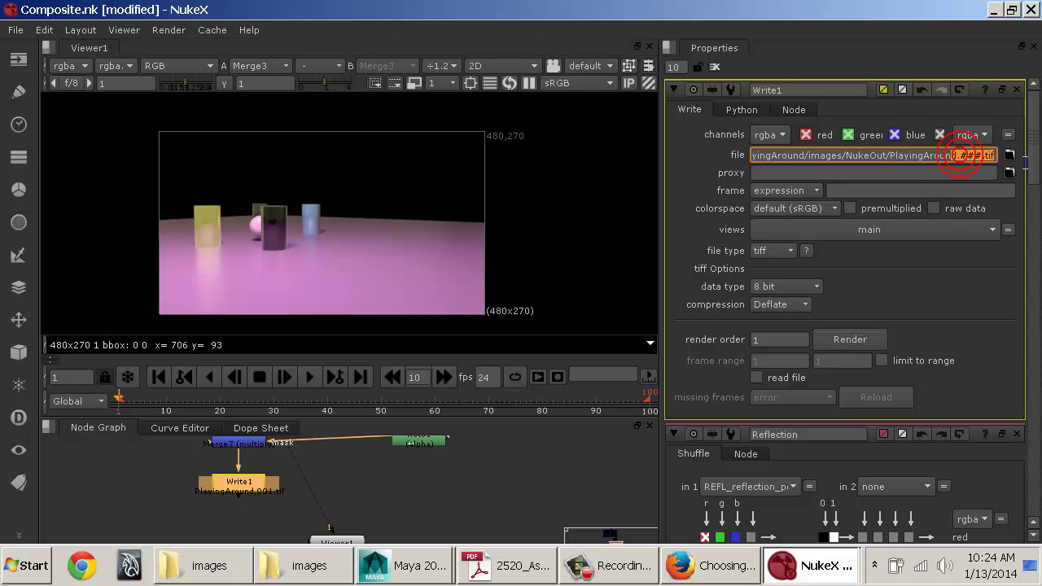
pyautogui.click(851, 341)
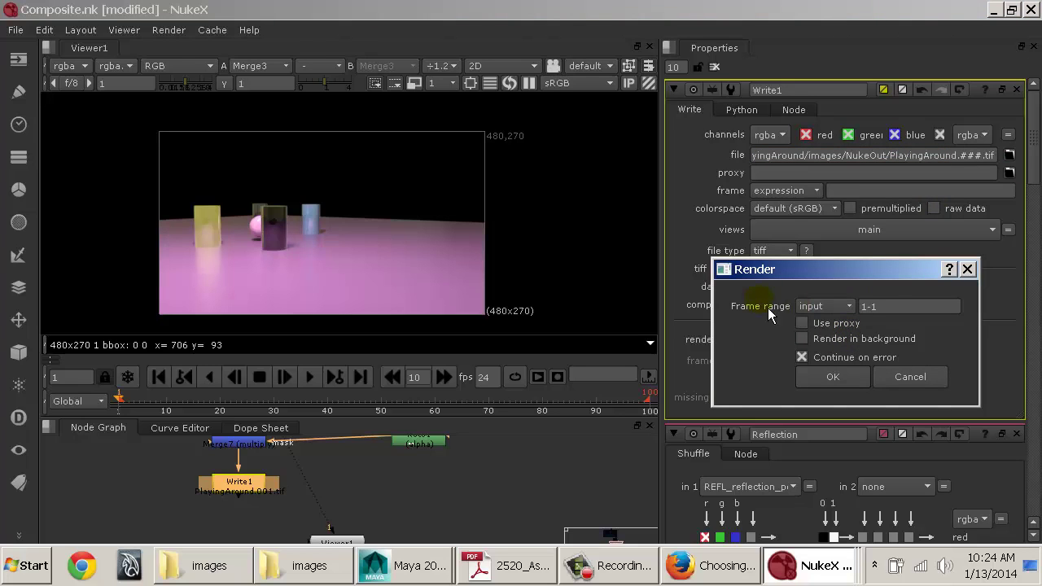
pyautogui.click(833, 377)
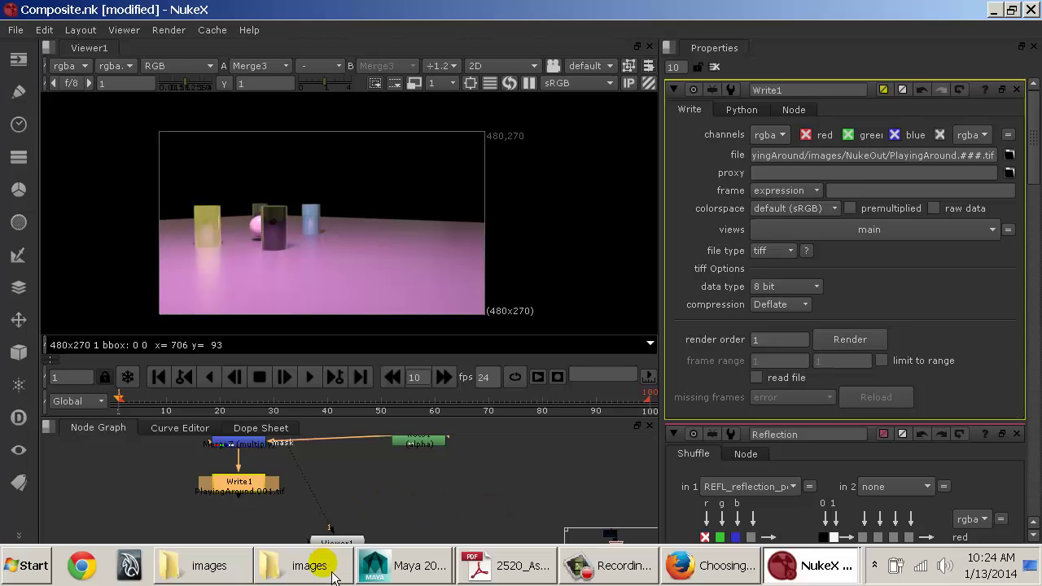
# Step: Switch to Windows Explorer, try viewing PlayingAround.001.tif from the NukeOut folder in its default program, and close that program
pyautogui.click(213, 565)
pyautogui.click(303, 575)
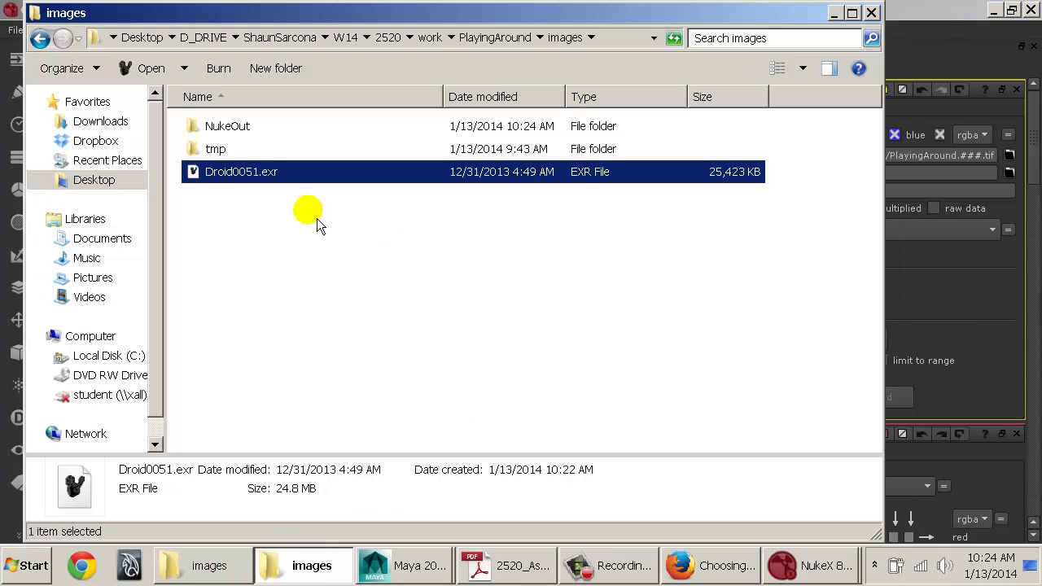
pyautogui.click(278, 212)
pyautogui.doubleClick(225, 128)
pyautogui.click(255, 177)
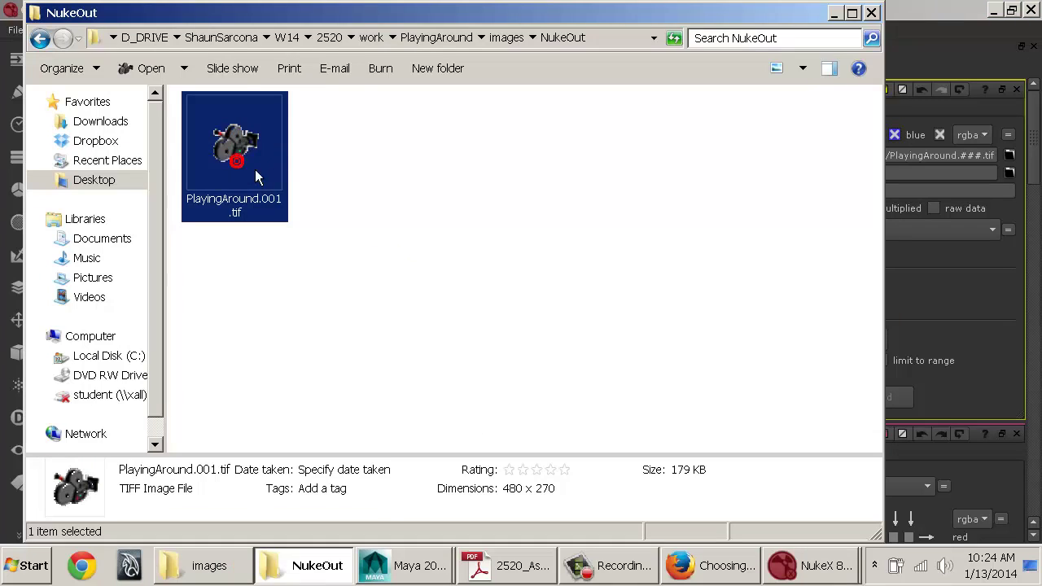
pyautogui.doubleClick(248, 166)
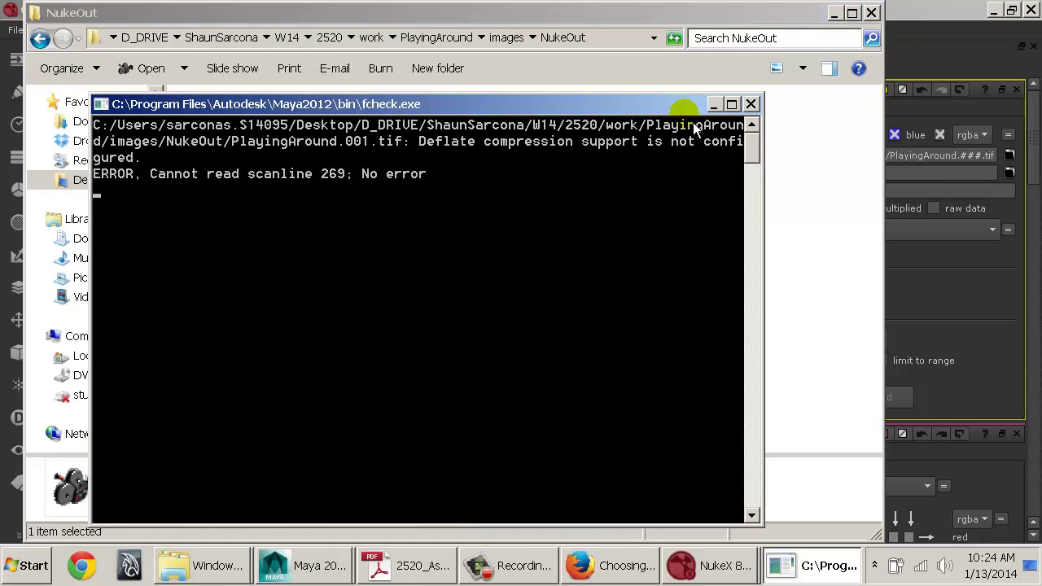
pyautogui.click(751, 103)
# Step: Check the rendered PlayingAround.001.tif in Windows Photo Viewer and close the viewer
pyautogui.rightClick(258, 174)
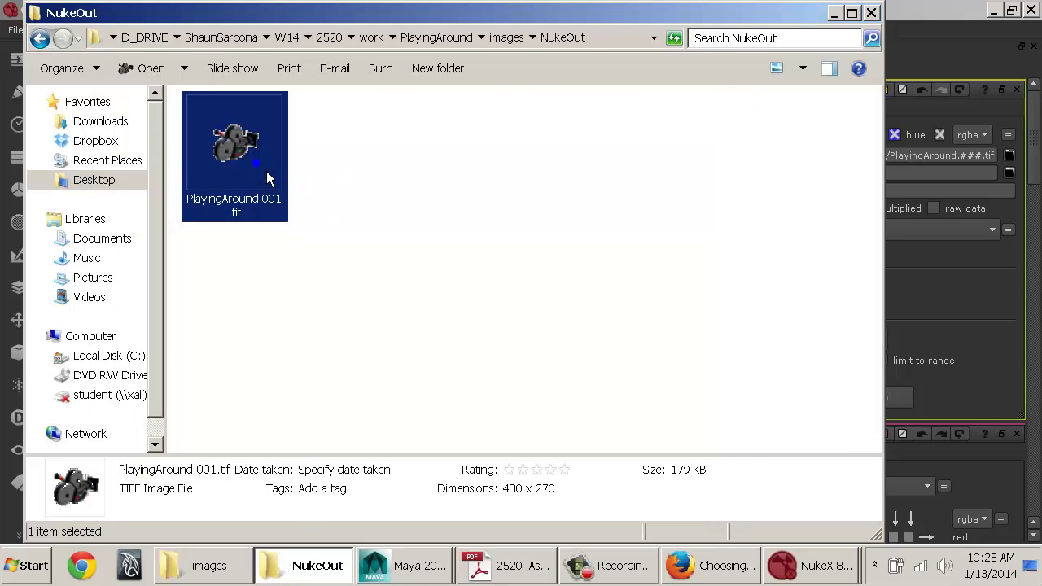
pyautogui.moveTo(482, 248)
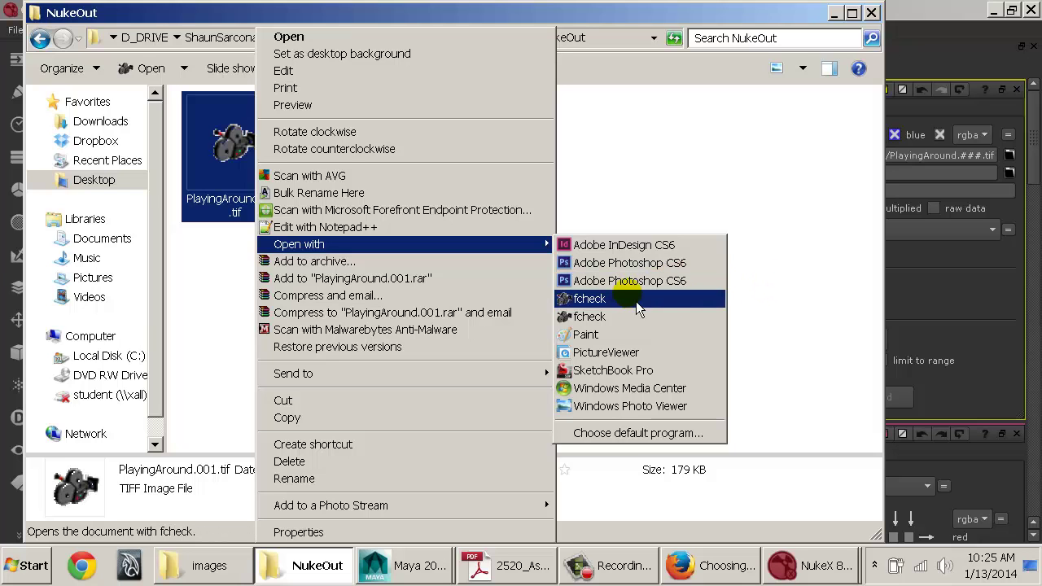
pyautogui.click(673, 406)
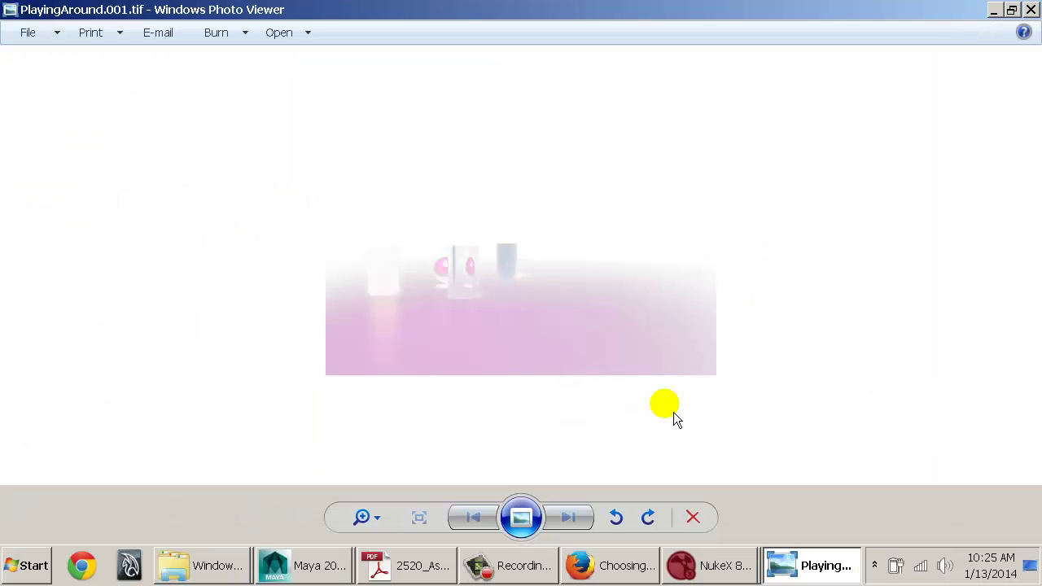
pyautogui.doubleClick(10, 10)
# Step: Return to NukeX and review Write1's output file name and its connection below Merge7
pyautogui.click(707, 249)
pyautogui.click(917, 290)
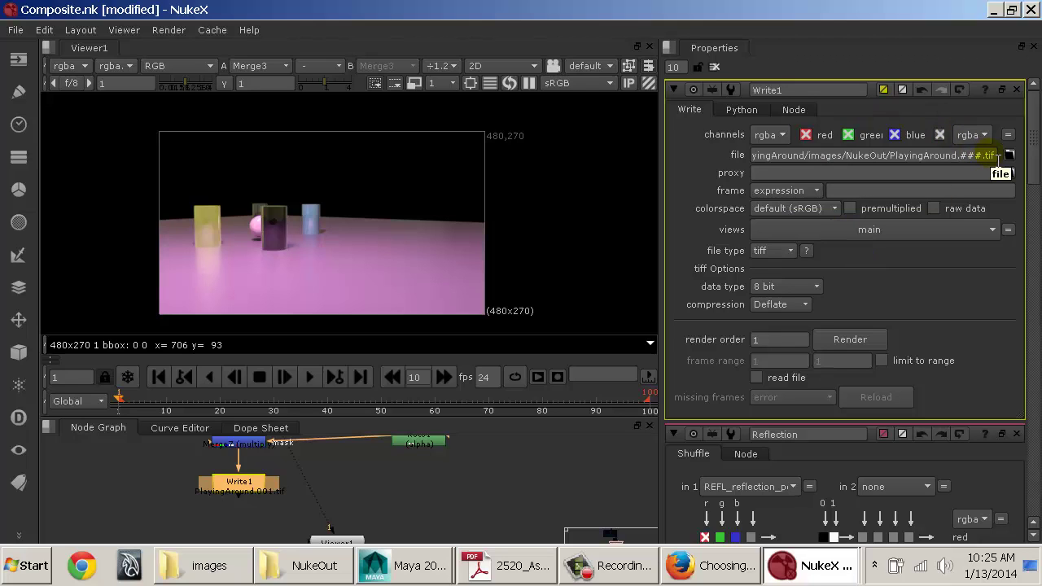
pyautogui.moveTo(993, 155); pyautogui.dragTo(889, 192)
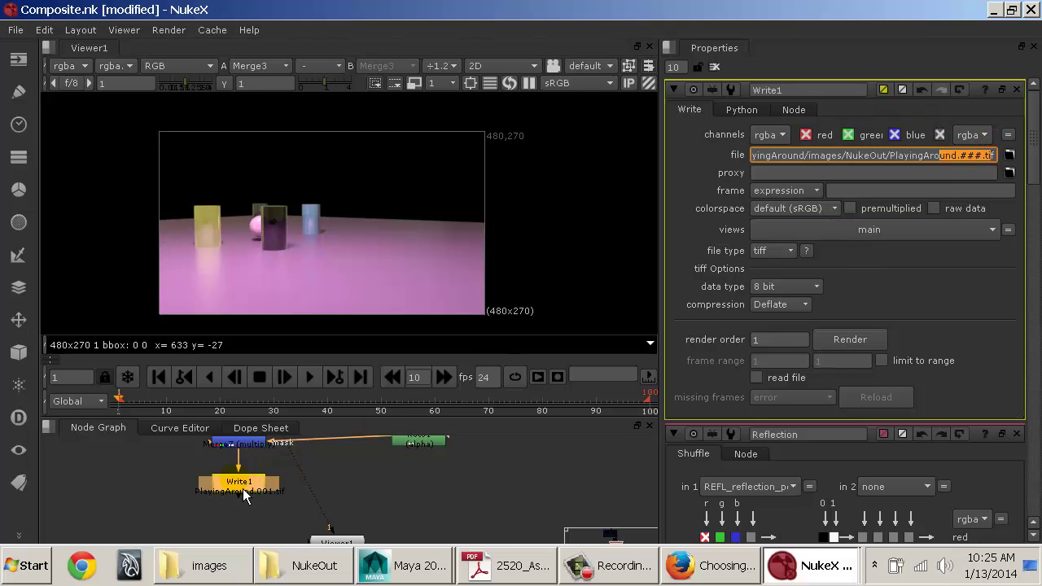
pyautogui.moveTo(244, 497); pyautogui.dragTo(326, 501, button='middle')
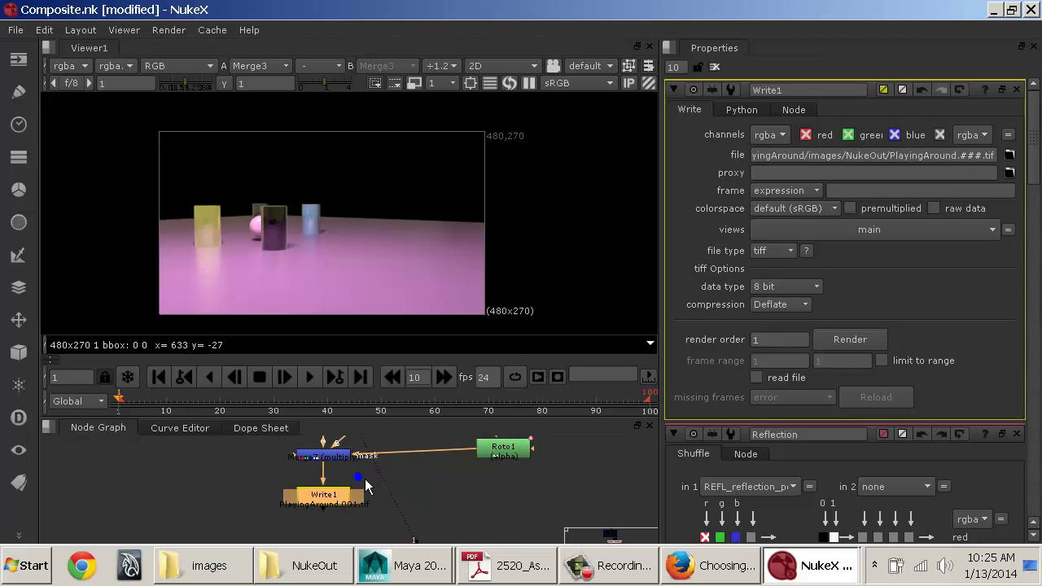
# Step: Change Write1's output file to PlayingAround.###.jpg and set the JPEG quality to 1
pyautogui.click(987, 156)
pyautogui.write('jpg')
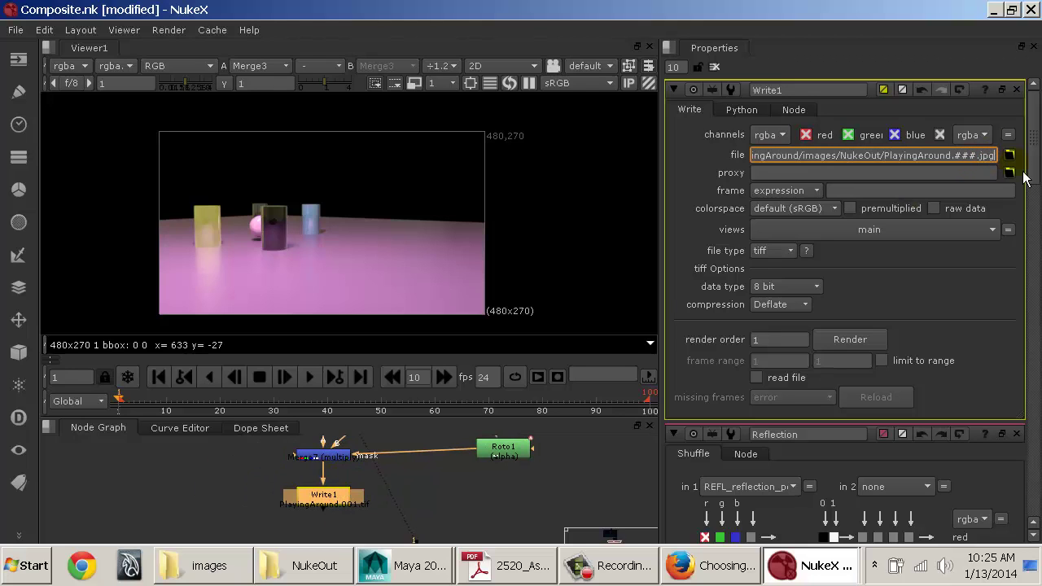
pyautogui.press('Return')
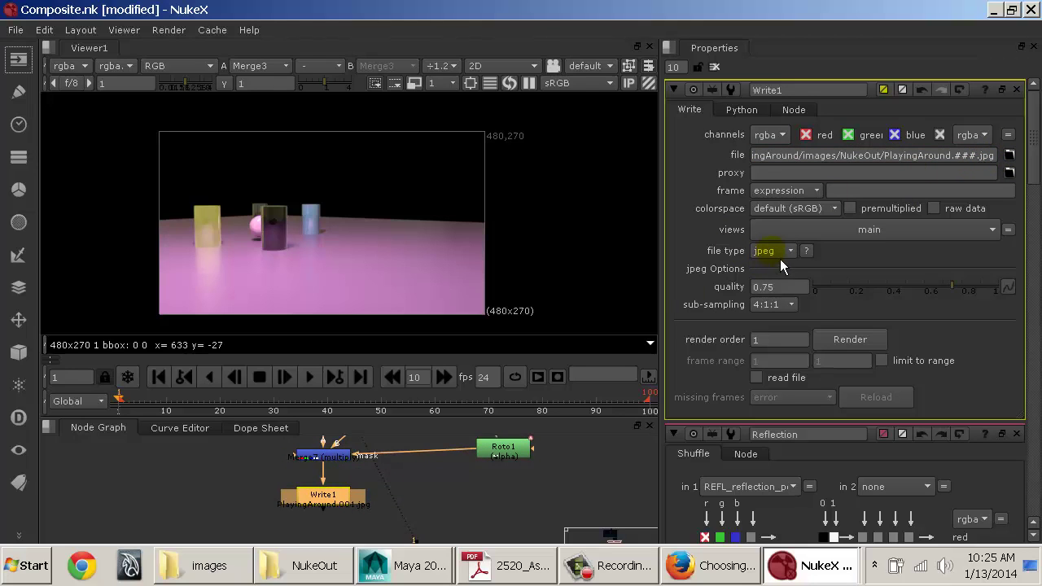
pyautogui.moveTo(958, 287); pyautogui.dragTo(1000, 287)
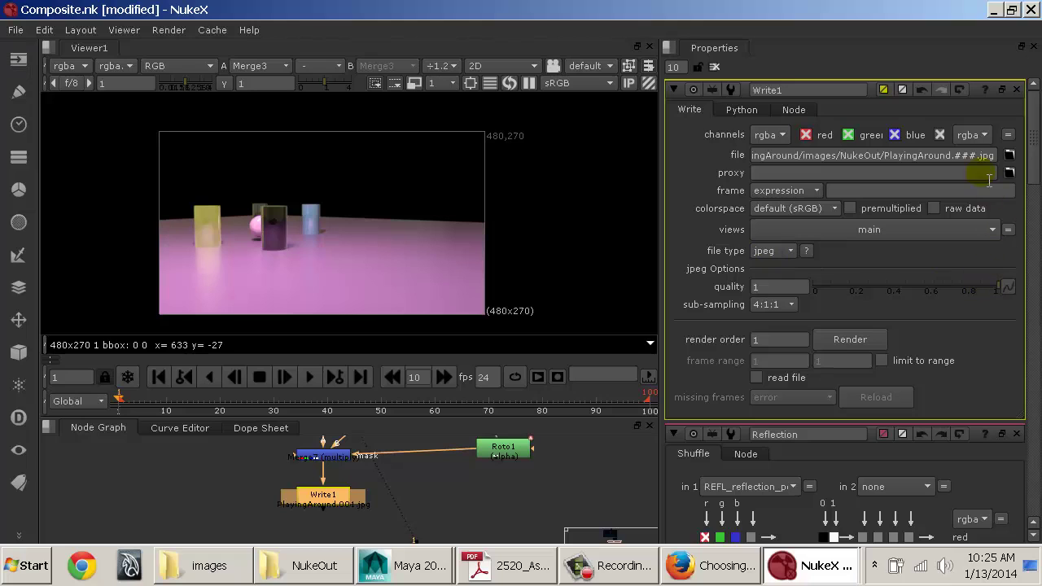
# Step: Restore the tif extension in Write1's output file name, PlayingAround.###.tif
pyautogui.doubleClick(984, 156)
pyautogui.write('tif')
pyautogui.press('Return')
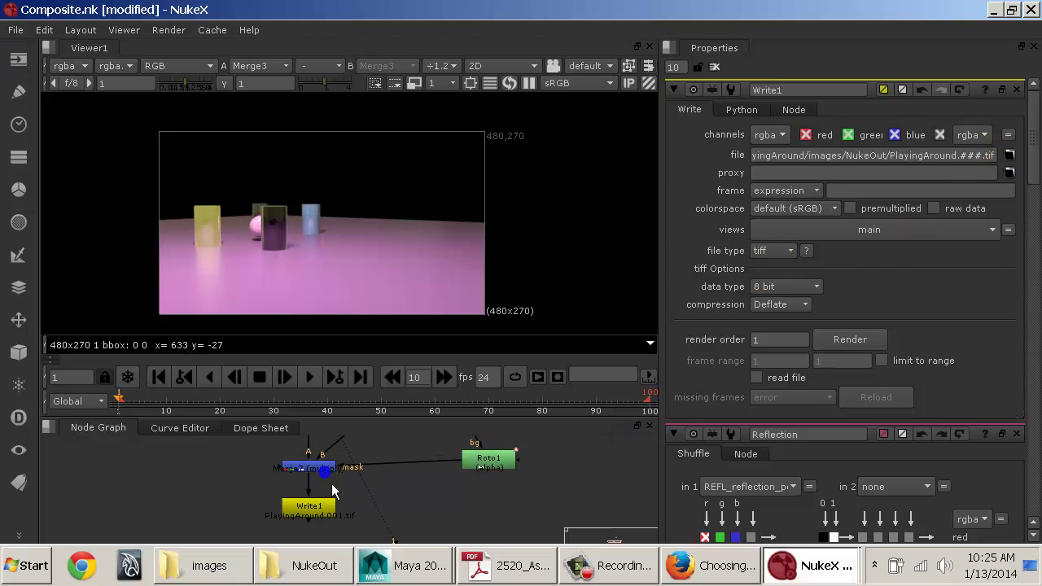
# Step: Maximize the node graph and delete the Read1 node with untitled.exr that feeds the tree
pyautogui.press('space')
pyautogui.scroll(2, 499, 268)
pyautogui.moveTo(499, 269); pyautogui.dragTo(430, 263, button='middle')
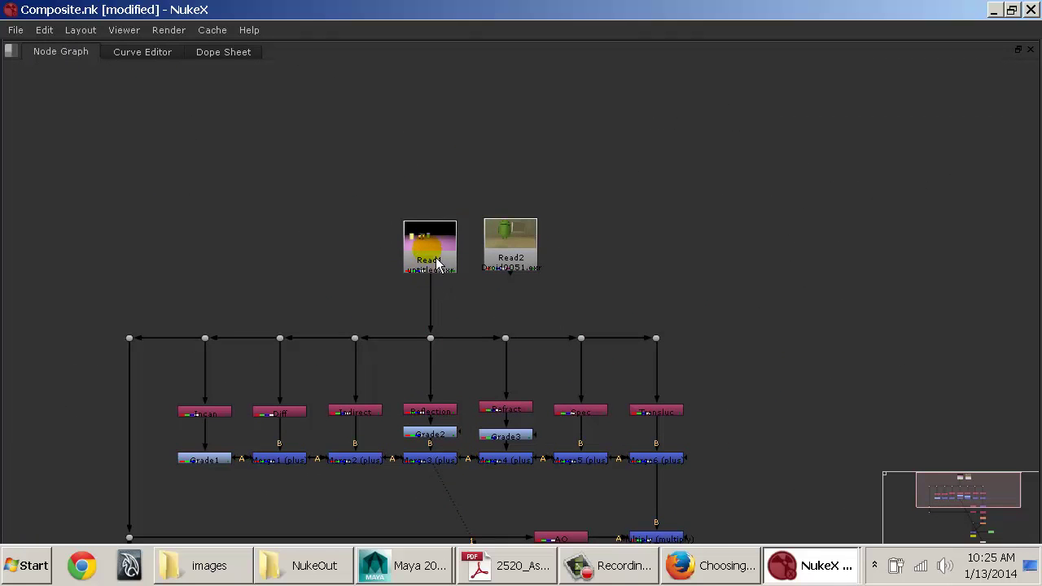
pyautogui.scroll(3, 437, 256)
pyautogui.scroll(3, 437, 248)
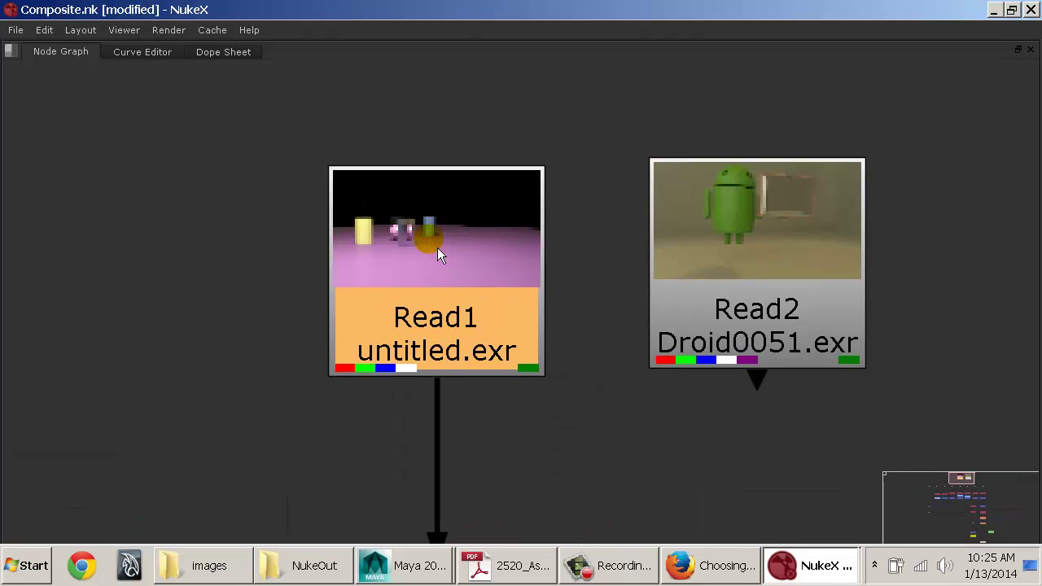
pyautogui.scroll(-3, 438, 249)
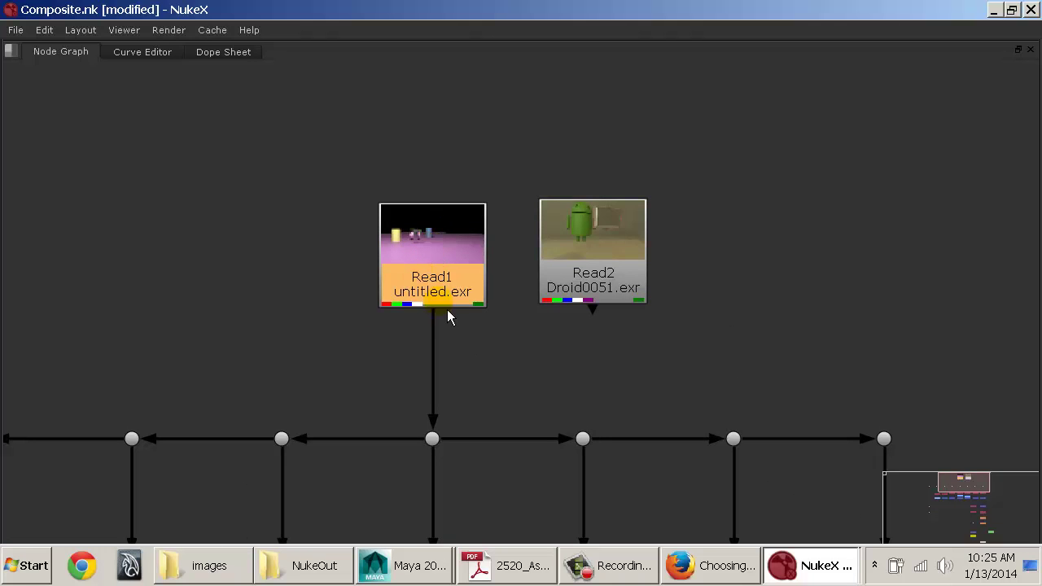
pyautogui.moveTo(447, 318); pyautogui.dragTo(387, 267)
pyautogui.press('Delete')
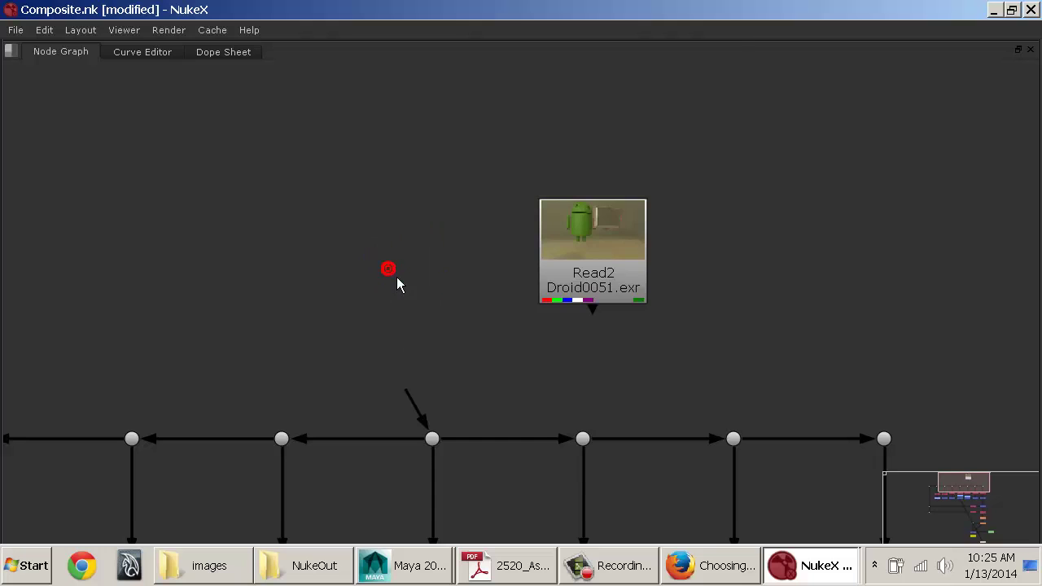
# Step: Start a new Read node and browse out of the PlayingAround project folders to the Home directory
pyautogui.press('r')
pyautogui.click(92, 61)
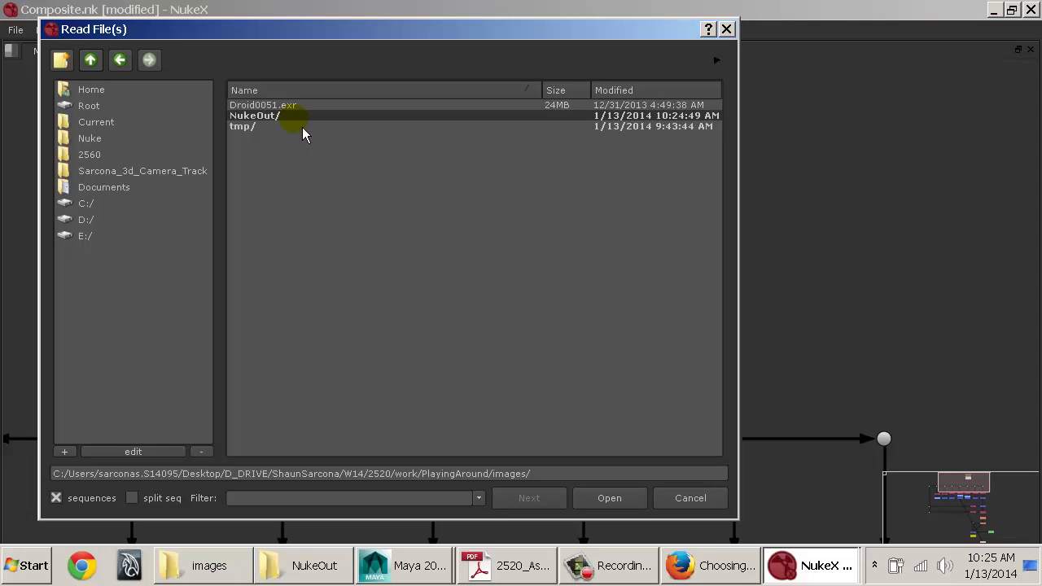
pyautogui.doubleClick(254, 127)
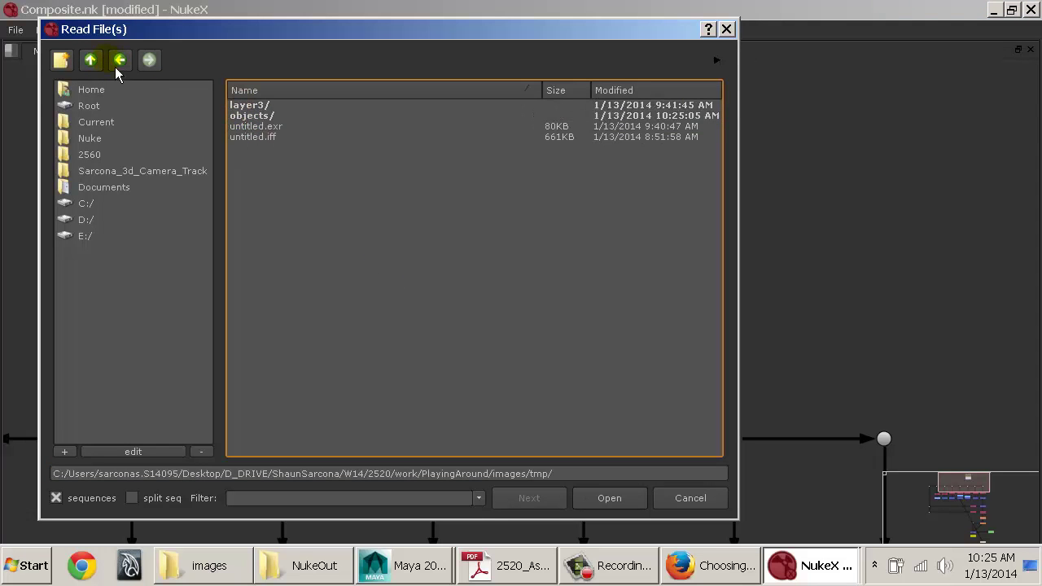
pyautogui.click(91, 61)
pyautogui.click(90, 61)
pyautogui.click(91, 65)
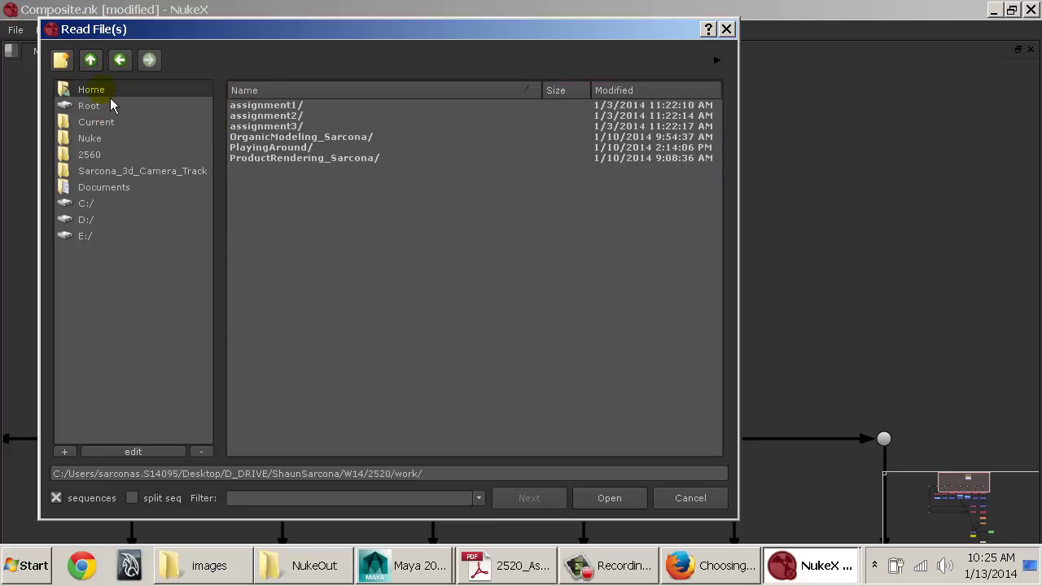
pyautogui.click(98, 90)
pyautogui.doubleClick(300, 212)
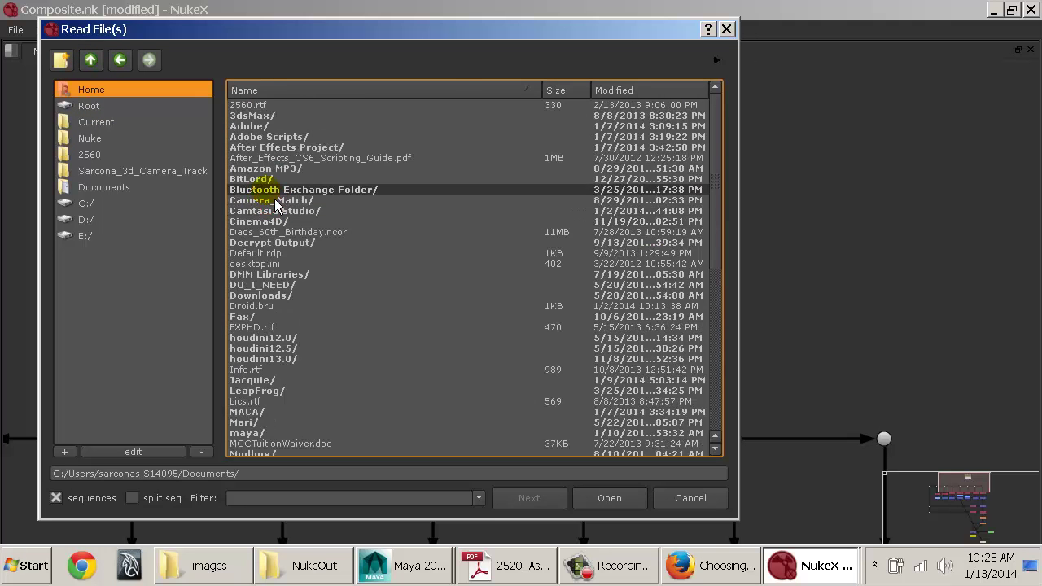
# Step: Browse to the maya/projects/projects folder for the new Read node's source
pyautogui.scroll(-3, 302, 368)
pyautogui.click(284, 362)
pyautogui.click(273, 371)
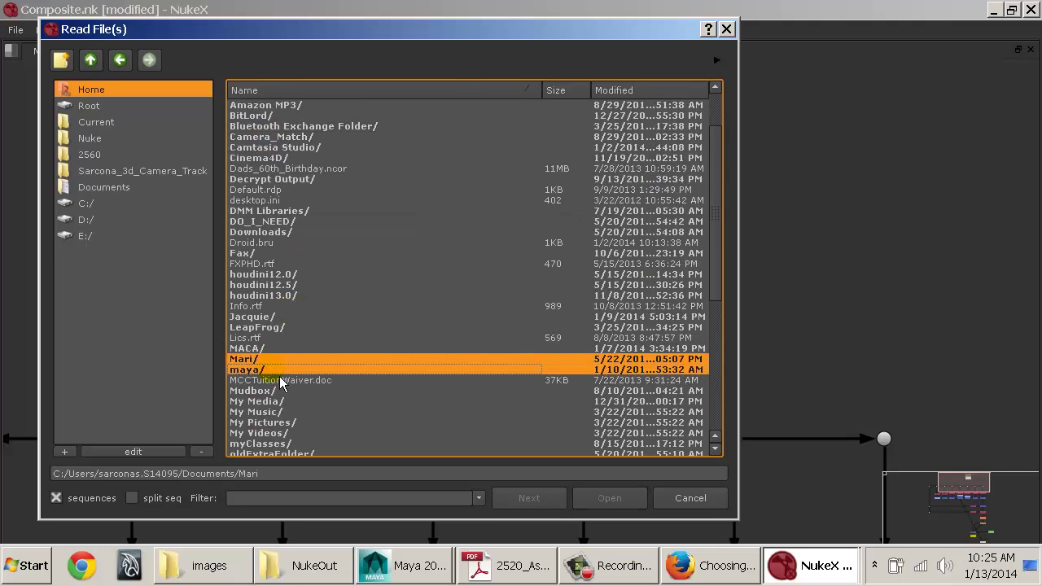
pyautogui.doubleClick(270, 369)
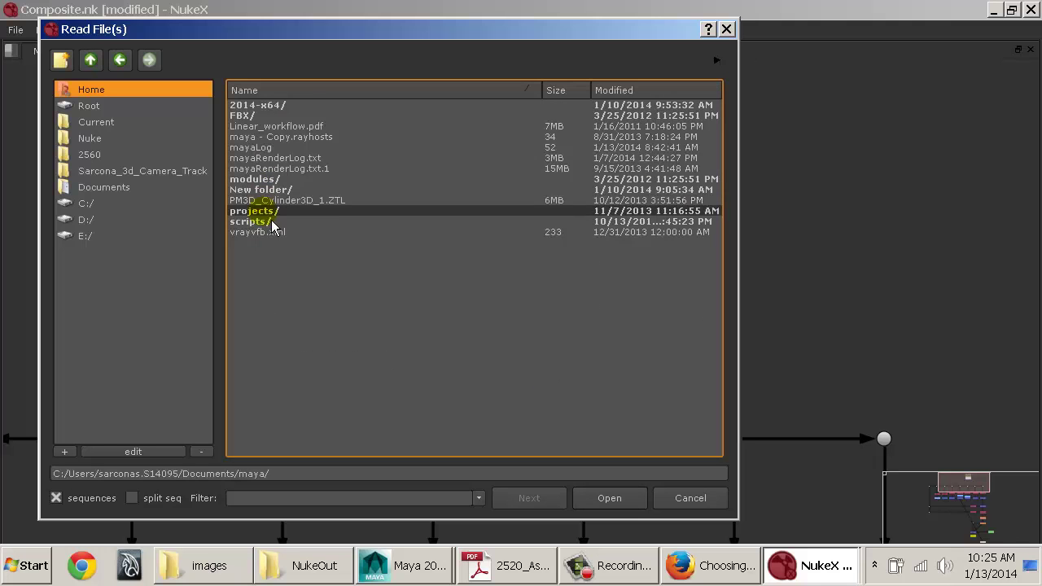
pyautogui.doubleClick(268, 220)
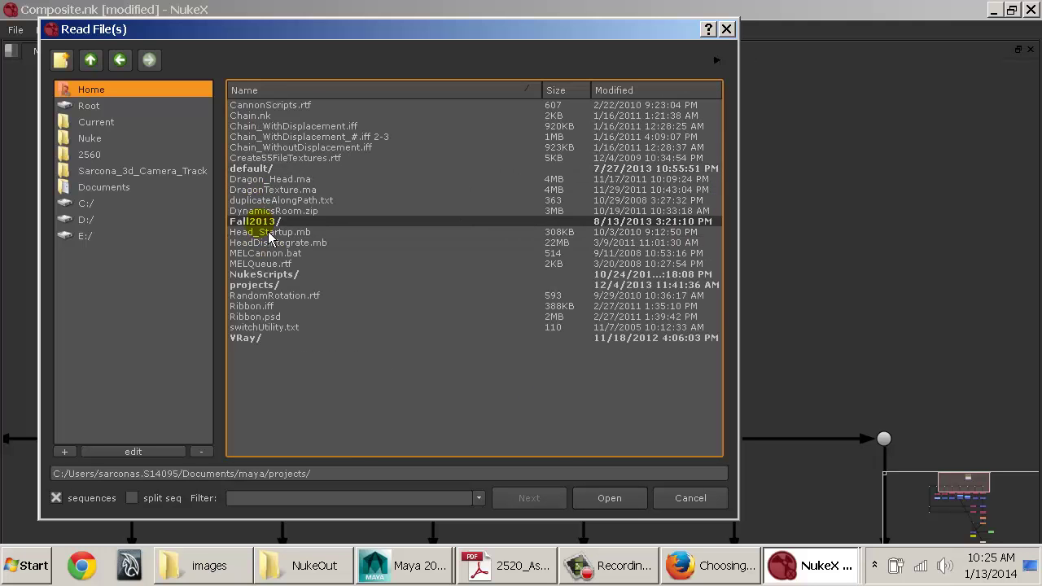
pyautogui.doubleClick(261, 285)
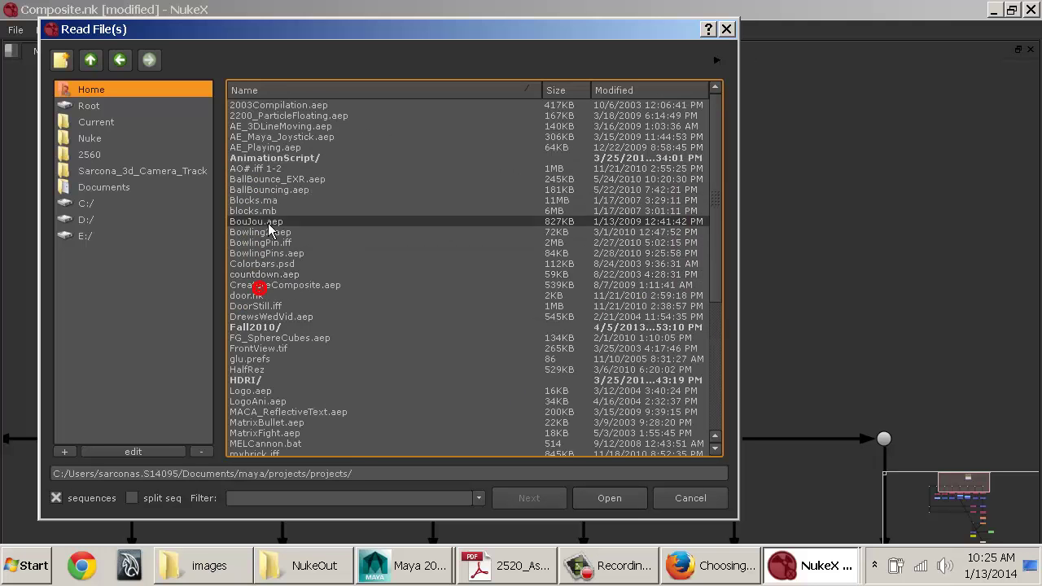
# Step: Load the Droid####.exr 1-120 sequence from the Blue project's images folder inside Old, and place its Read node above the tree
pyautogui.scroll(-5, 269, 375)
pyautogui.doubleClick(262, 340)
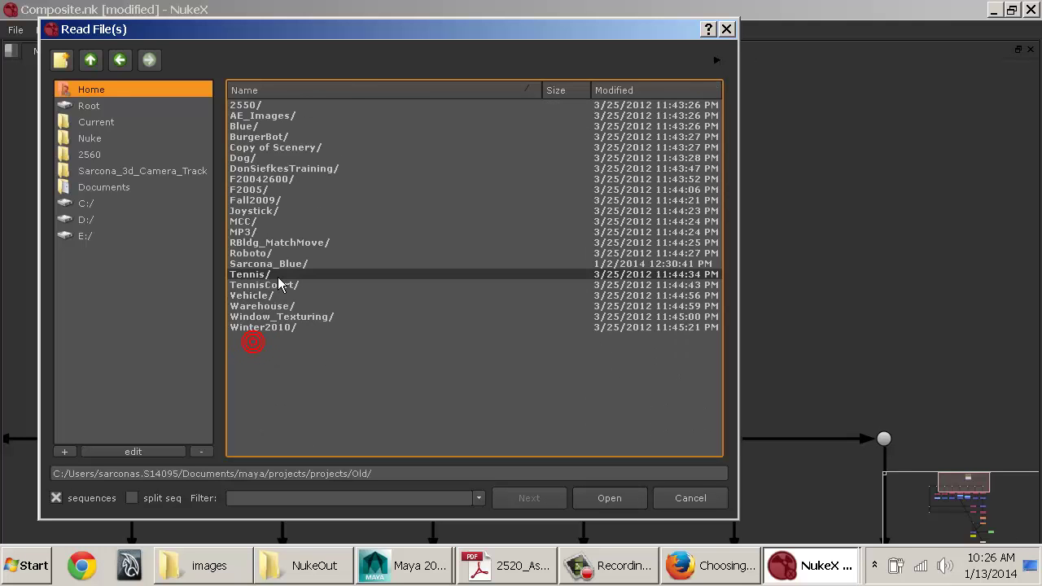
pyautogui.doubleClick(281, 264)
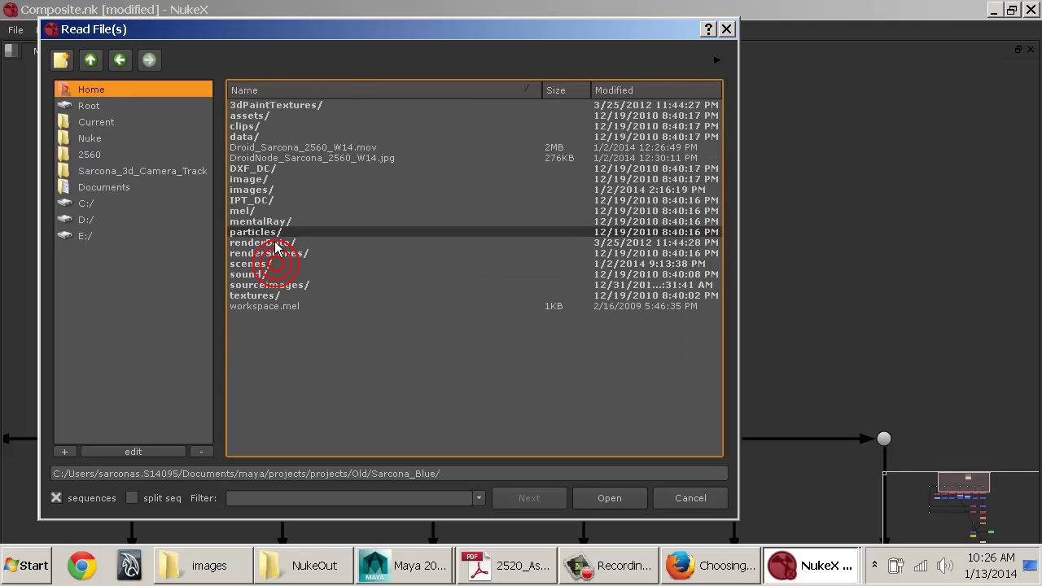
pyautogui.doubleClick(273, 190)
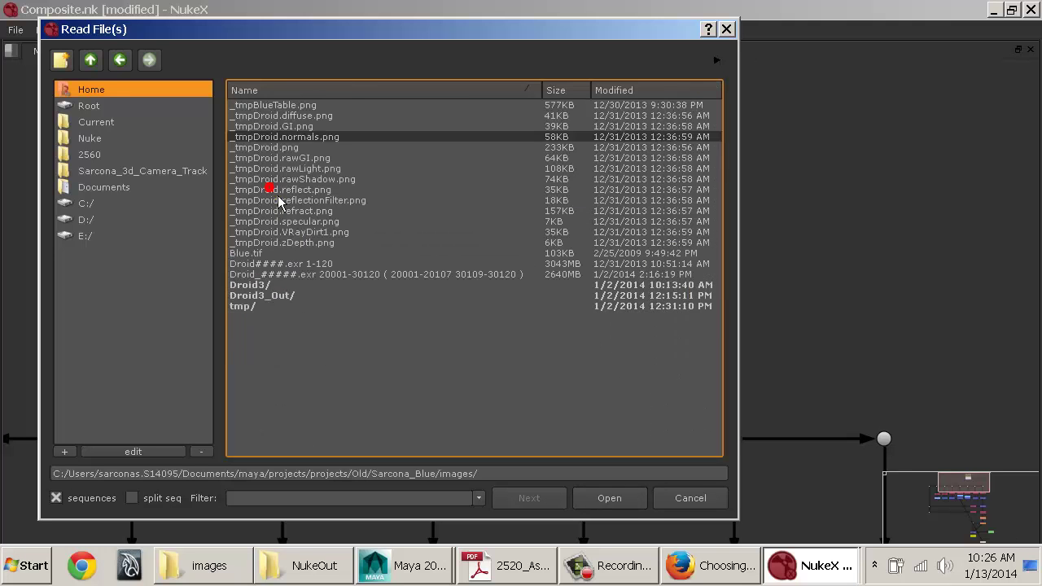
pyautogui.click(287, 265)
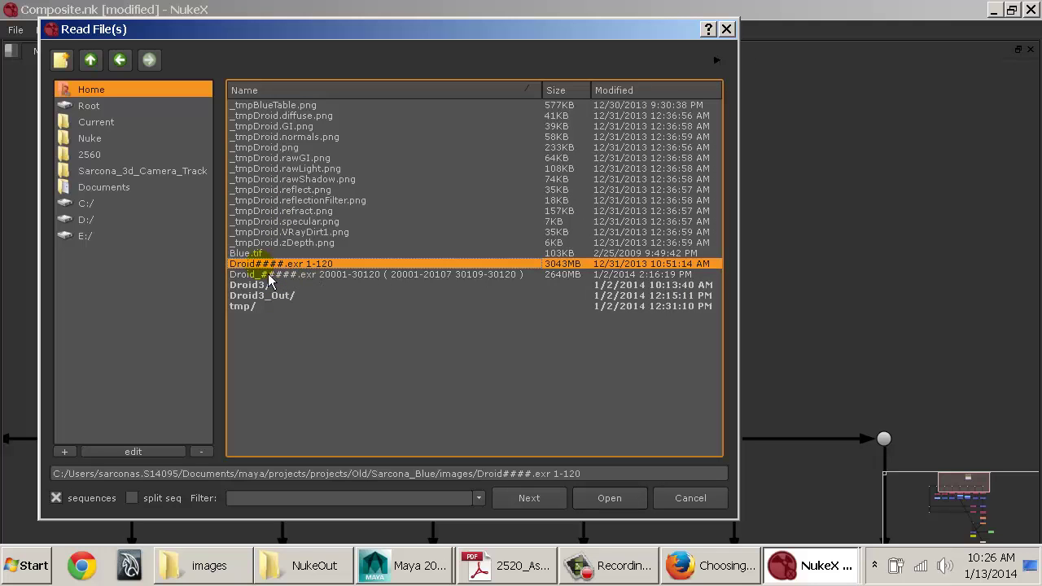
pyautogui.doubleClick(351, 264)
pyautogui.moveTo(386, 296); pyautogui.dragTo(369, 249)
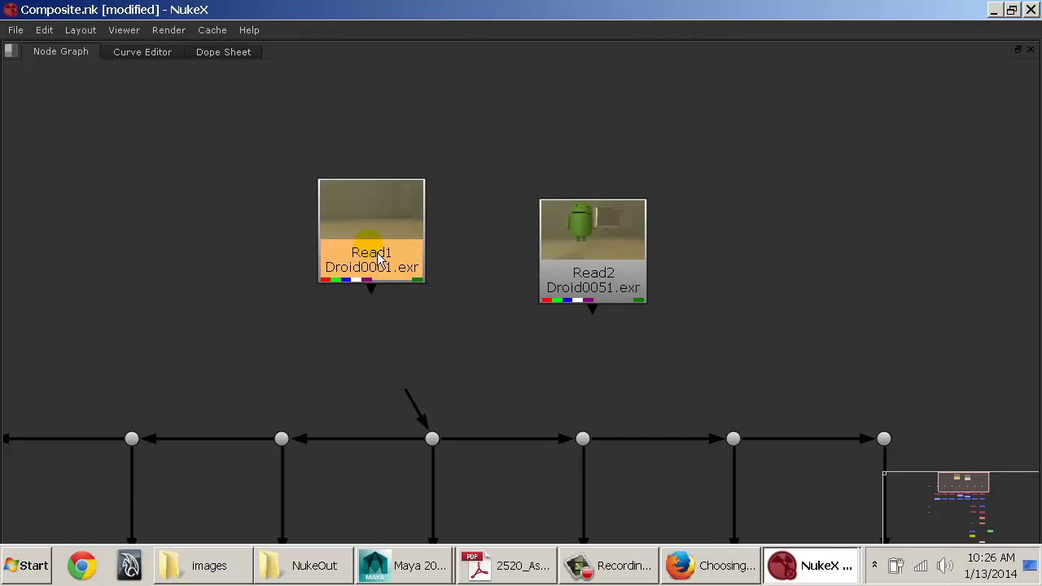
# Step: Undo the Read1 replacement to restore untitled.exr, and move its node back above the tree's input dot
pyautogui.moveTo(413, 388); pyautogui.dragTo(448, 330)
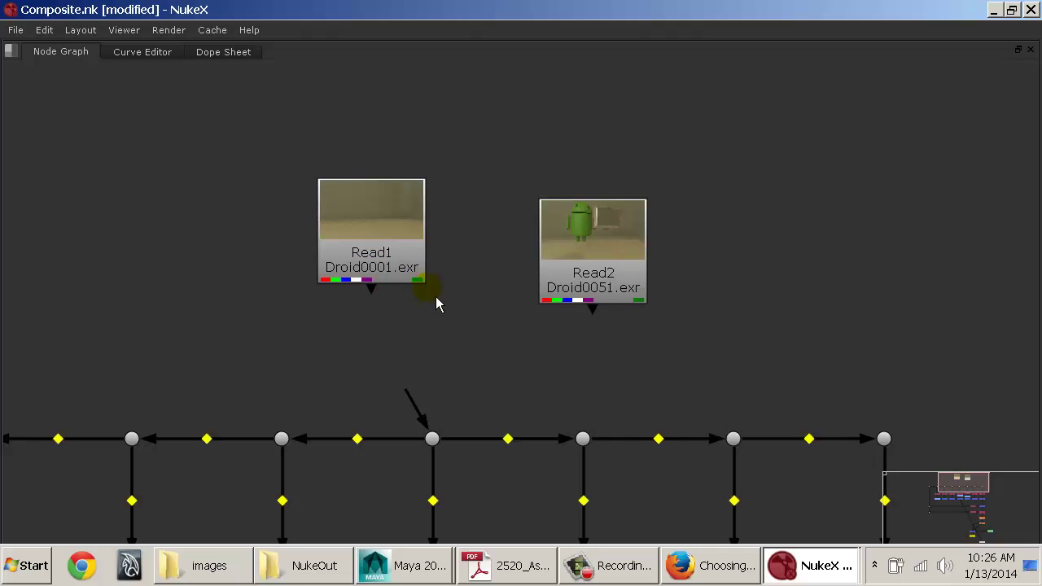
pyautogui.hotkey('ctrl', 'z')
pyautogui.hotkey('ctrl', 'z')
pyautogui.hotkey('ctrl', 'z')
pyautogui.hotkey('ctrl', 'z')
pyautogui.hotkey('ctrl', 'z')
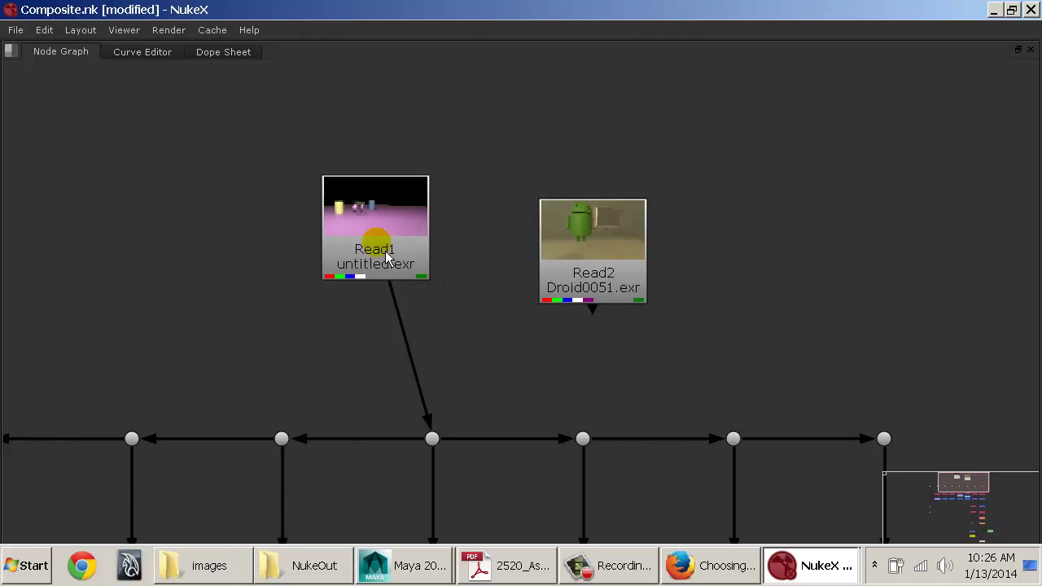
pyautogui.moveTo(389, 249); pyautogui.dragTo(437, 301)
# Step: Restore the full layout, open ZDefocus1's properties and set a key on its focus plane at frame 1
pyautogui.press('space')
pyautogui.moveTo(461, 468)
pyautogui.keyDown('alt'); pyautogui.mouseDown(button='middle')
pyautogui.moveTo(465, 488)
pyautogui.moveTo(367, 459)
pyautogui.moveTo(387, 460)
pyautogui.mouseUp(button='middle'); pyautogui.keyUp('alt')
pyautogui.moveTo(229, 360); pyautogui.dragTo(195, 305, button='middle')
pyautogui.moveTo(353, 499); pyautogui.dragTo(338, 391, button='middle')
pyautogui.moveTo(431, 504); pyautogui.dragTo(428, 477, button='middle')
pyautogui.moveTo(467, 513); pyautogui.dragTo(465, 472, button='middle')
pyautogui.click(431, 504)
pyautogui.doubleClick(431, 503)
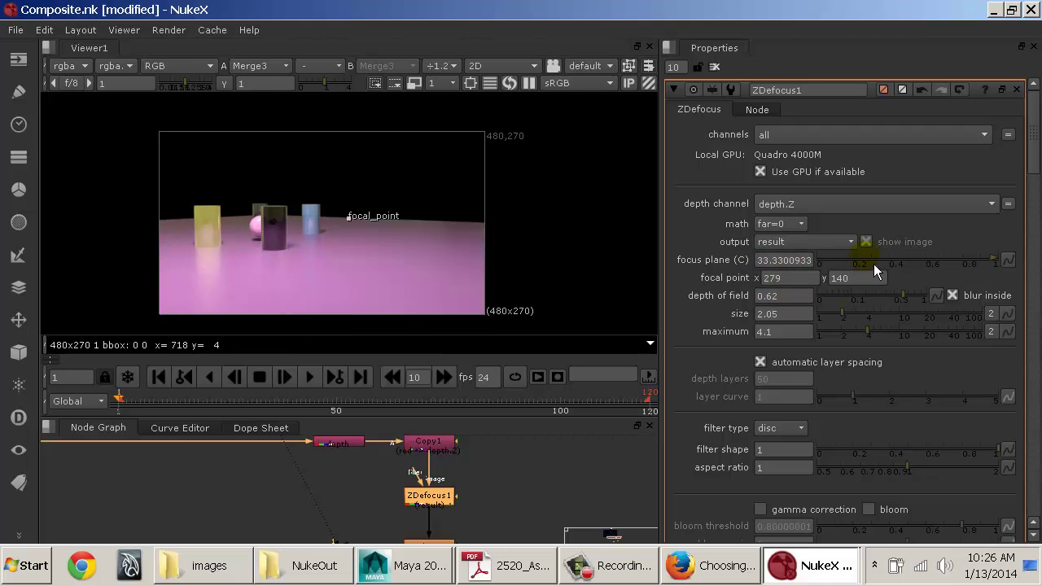
pyautogui.rightClick(779, 262)
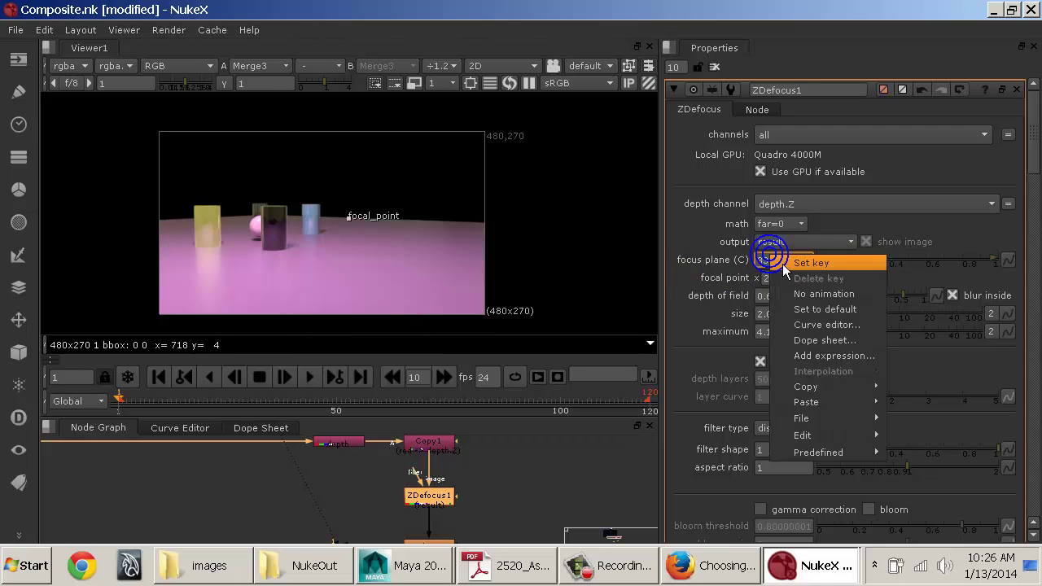
pyautogui.press('Escape')
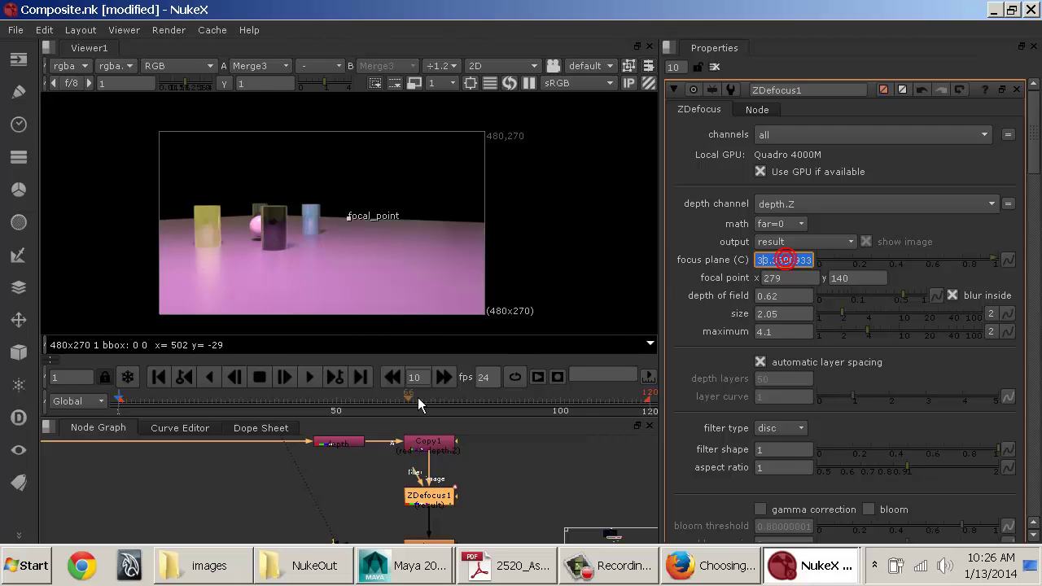
# Step: At frame 101, move the focal point to x 65, y 87 at the yellow cylinder's base, and scrub through the focus change
pyautogui.click(566, 400)
pyautogui.moveTo(358, 226); pyautogui.dragTo(204, 254)
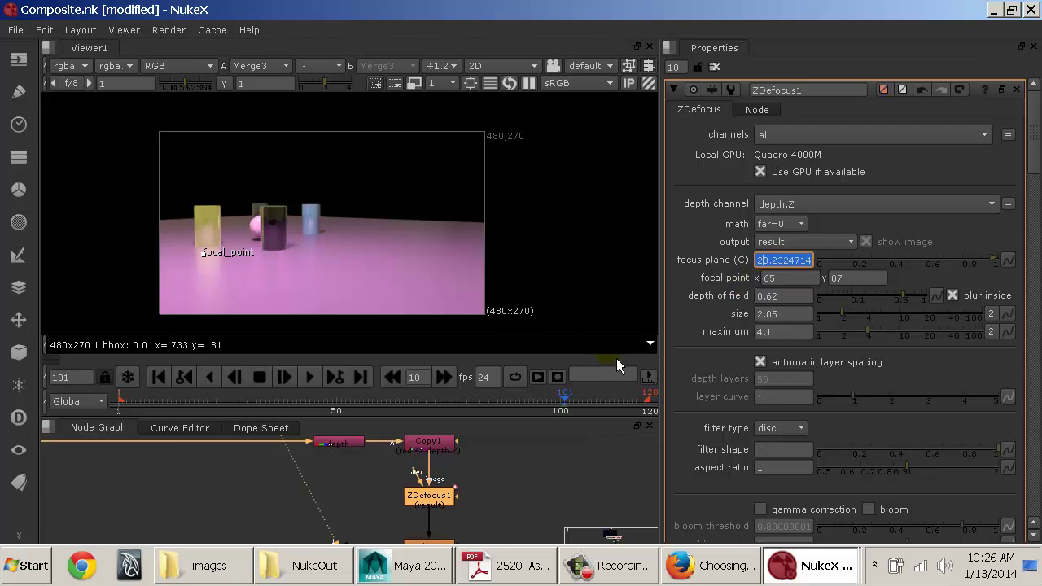
pyautogui.moveTo(567, 399); pyautogui.dragTo(471, 400)
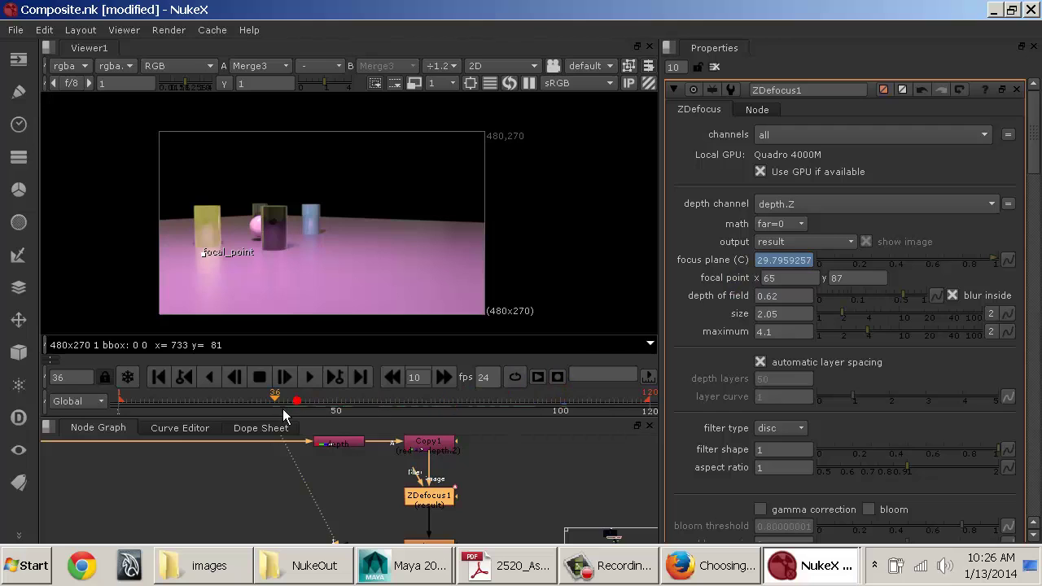
pyautogui.moveTo(283, 409); pyautogui.dragTo(162, 401)
pyautogui.click(533, 399)
# Step: Set ZDefocus1's output to focal plane setup, view the node and scrub the timeline to frame 107
pyautogui.click(810, 242)
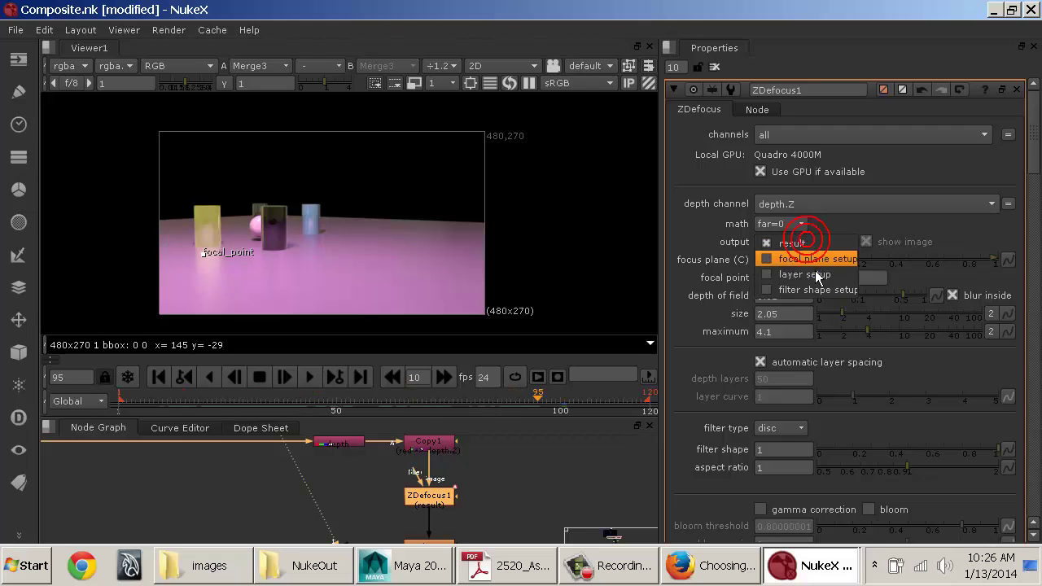
pyautogui.click(816, 259)
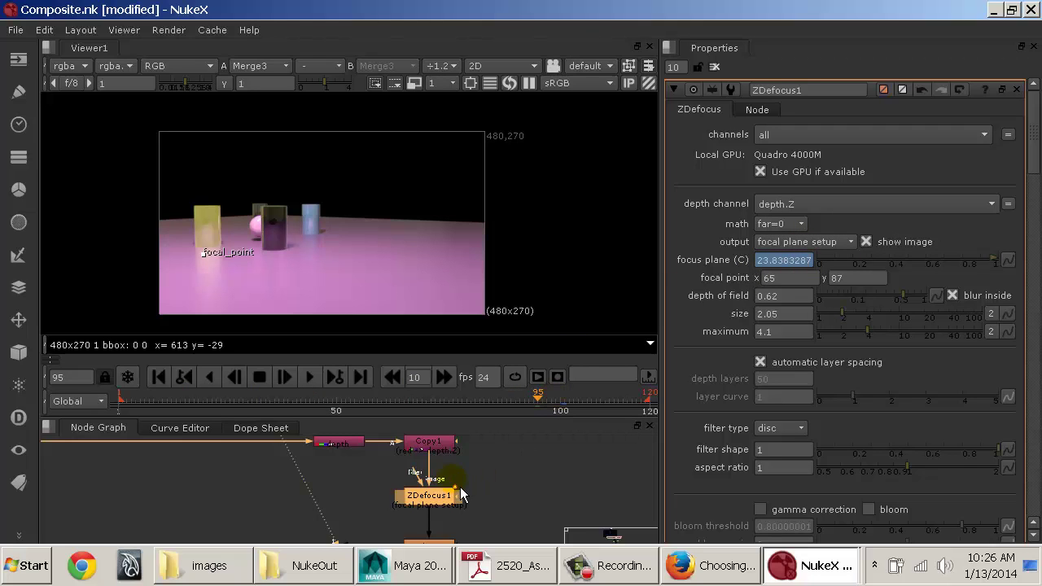
pyautogui.press('1')
pyautogui.moveTo(533, 404); pyautogui.dragTo(599, 408)
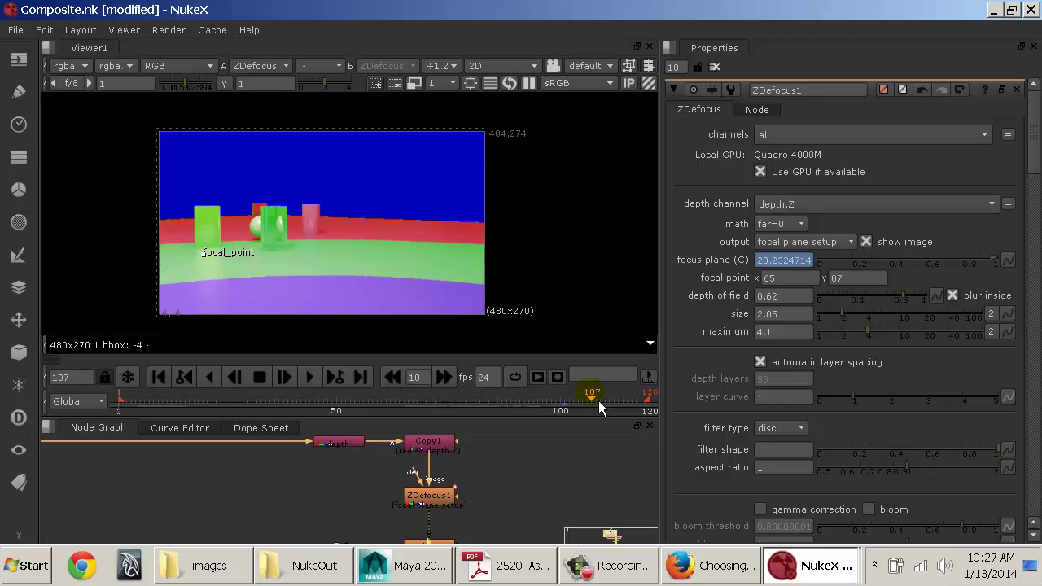
# Step: Set ZDefocus1's output back to result and examine the defocused image in the viewer
pyautogui.click(806, 242)
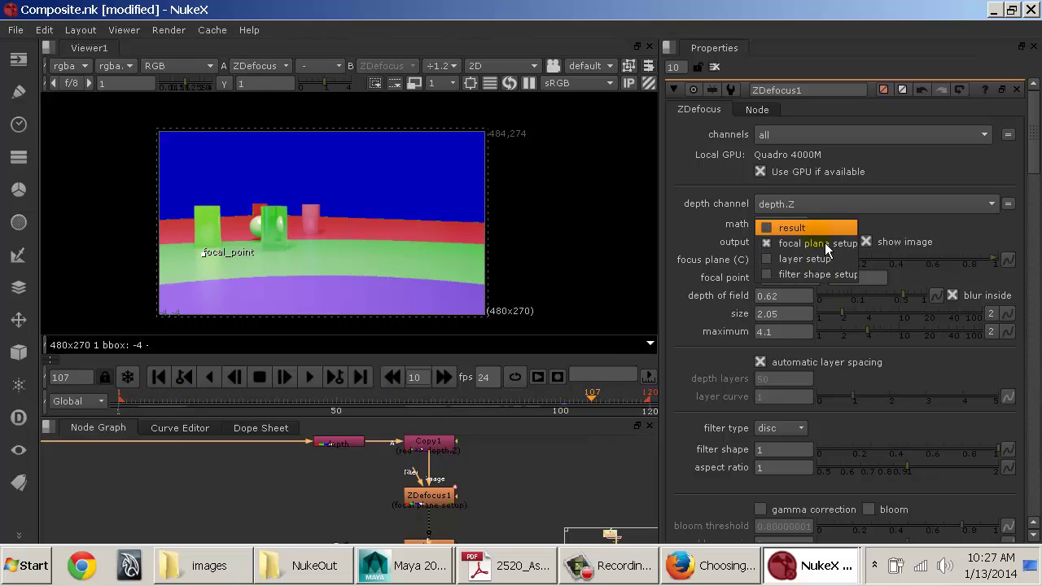
pyautogui.click(819, 226)
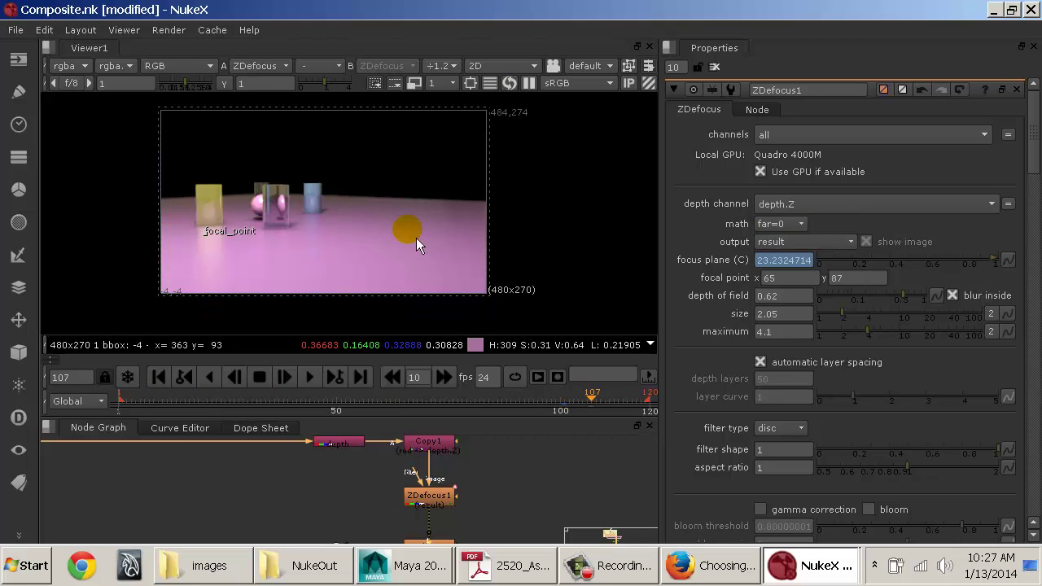
pyautogui.scroll(3, 415, 239)
pyautogui.scroll(-1, 415, 239)
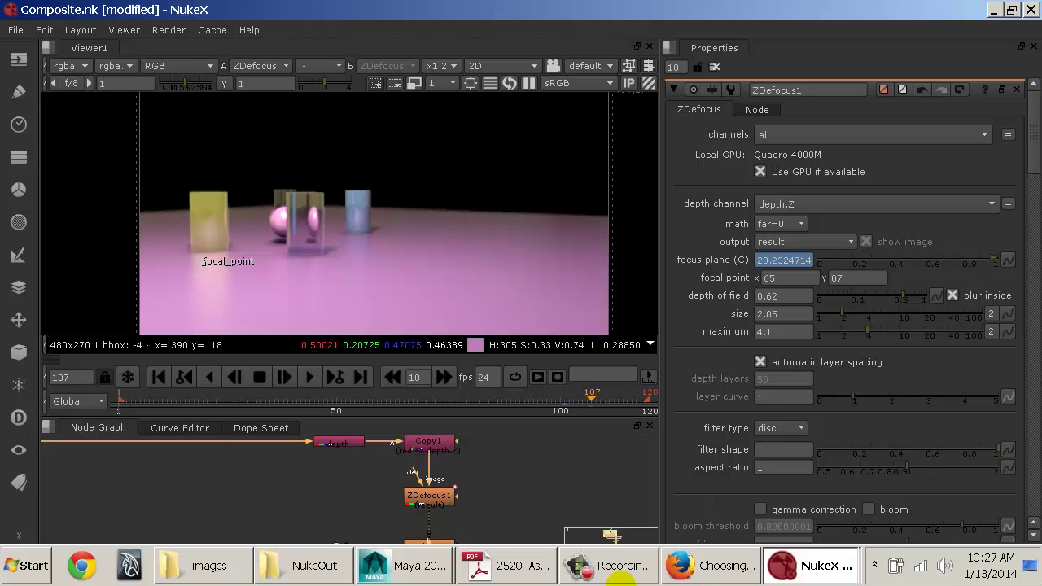
# Step: Switch to 2520_AssignmentSheets.pdf in Adobe Reader and review the 2520_A1_P2 Lights and Rendering Setup checklist from Linear Workflow to Nuke Compositing
pyautogui.click(705, 574)
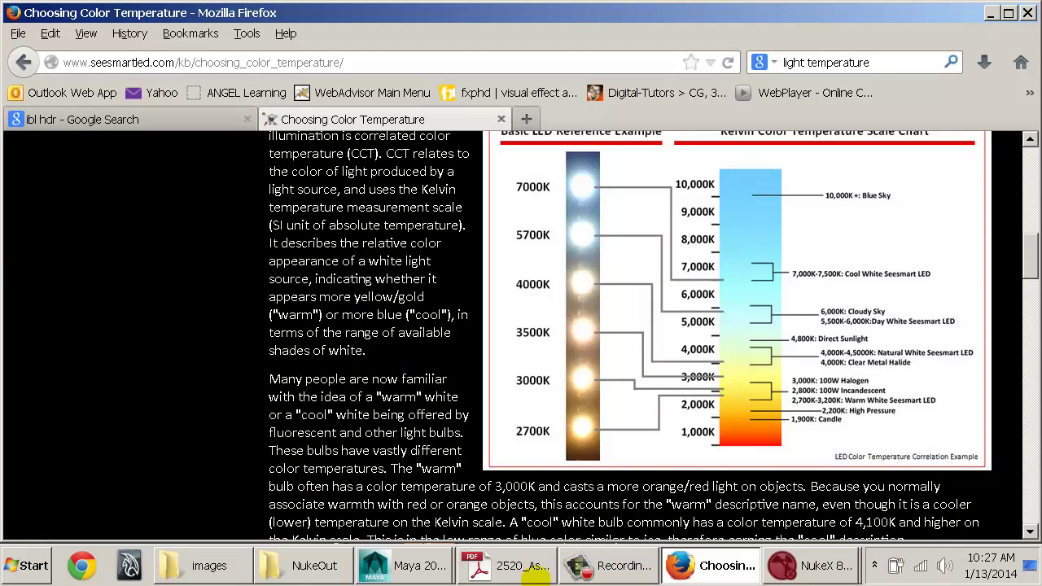
pyautogui.click(521, 570)
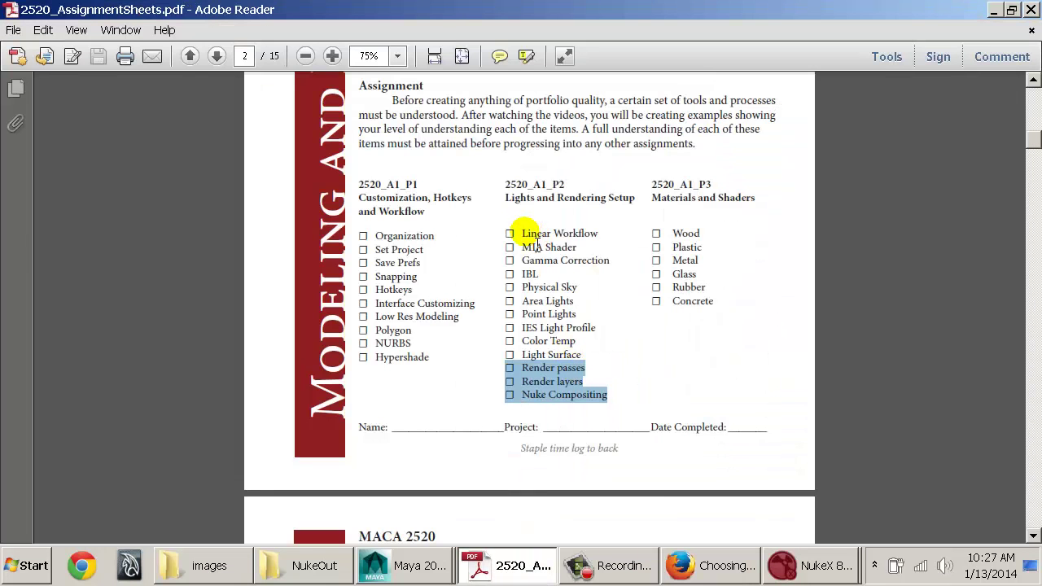
pyautogui.moveTo(537, 237); pyautogui.dragTo(617, 399)
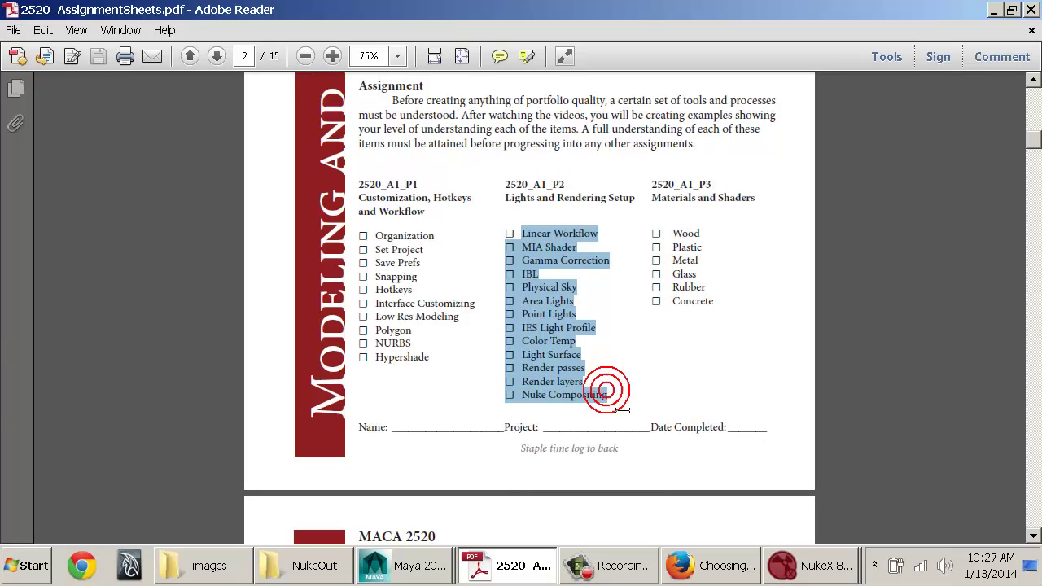
pyautogui.doubleClick(604, 396)
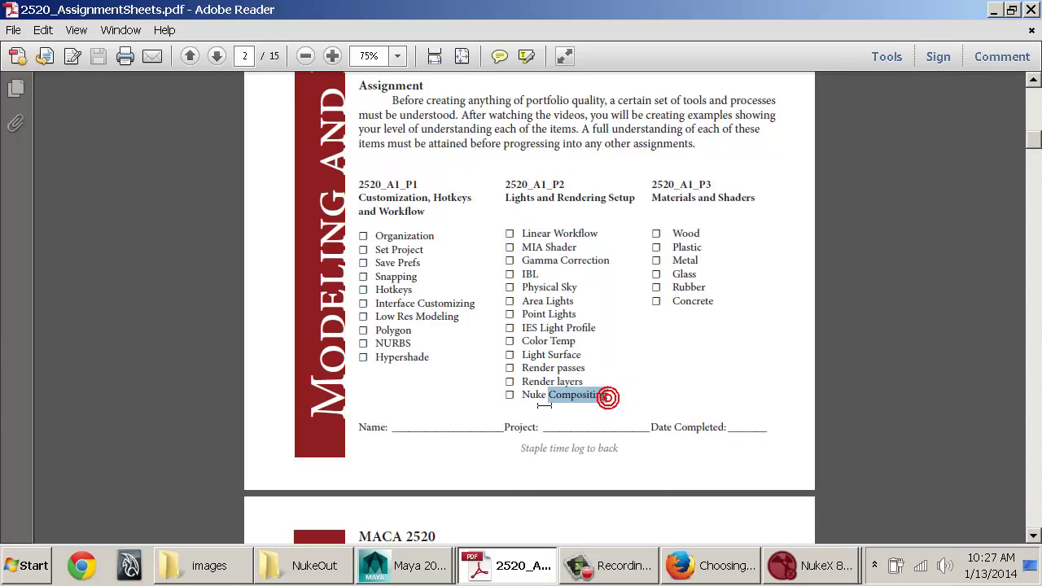
pyautogui.tripleClick(527, 396)
pyautogui.doubleClick(531, 381)
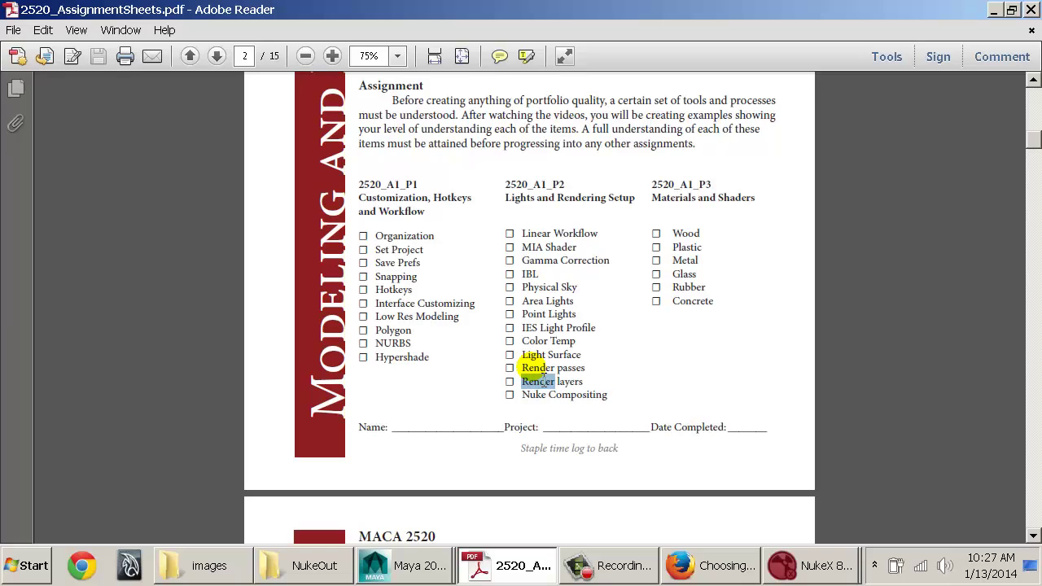
pyautogui.tripleClick(534, 367)
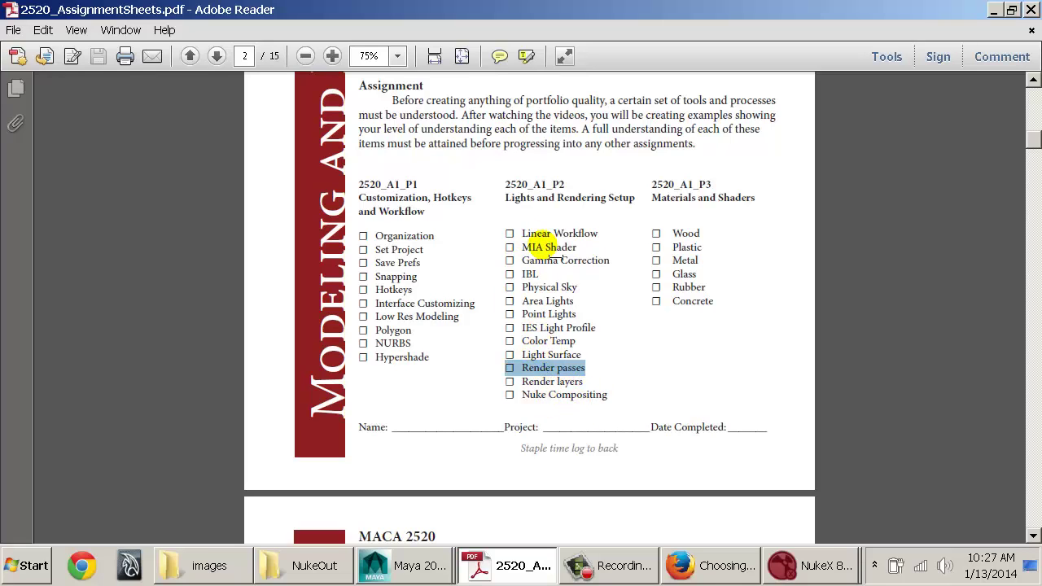
pyautogui.moveTo(515, 232); pyautogui.dragTo(511, 394)
pyautogui.click(604, 379)
pyautogui.click(508, 395)
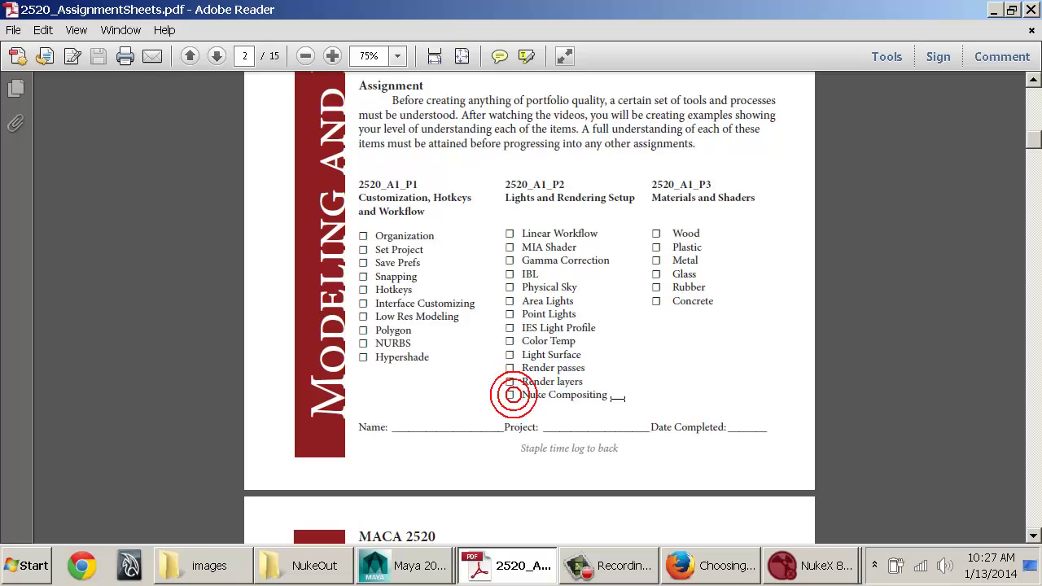
# Step: Switch back to the Composite.nk window in NukeX and deselect the ZDefocus1 node in the node graph
pyautogui.moveTo(786, 567)
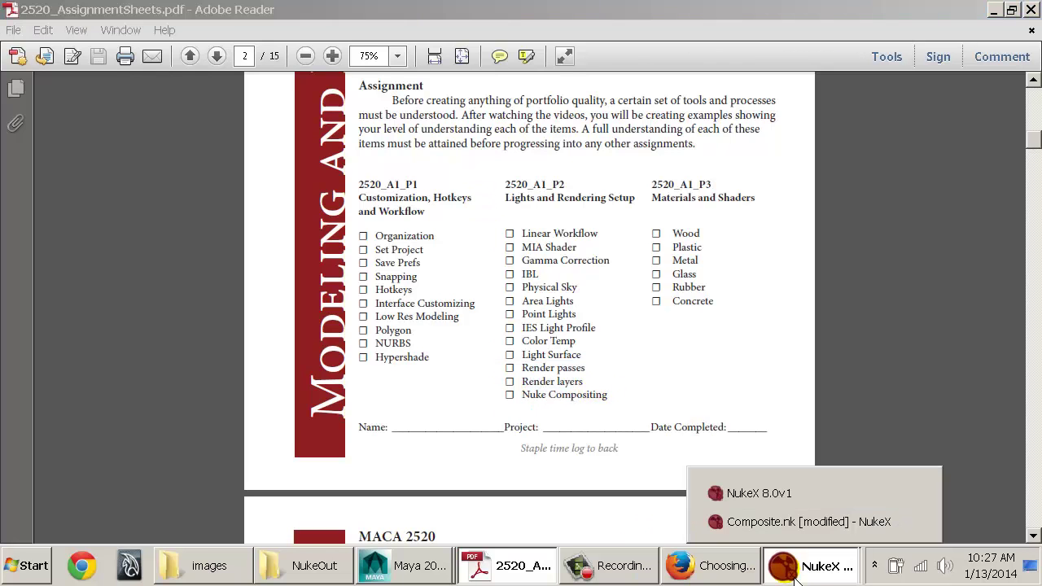
pyautogui.click(915, 522)
pyautogui.click(522, 498)
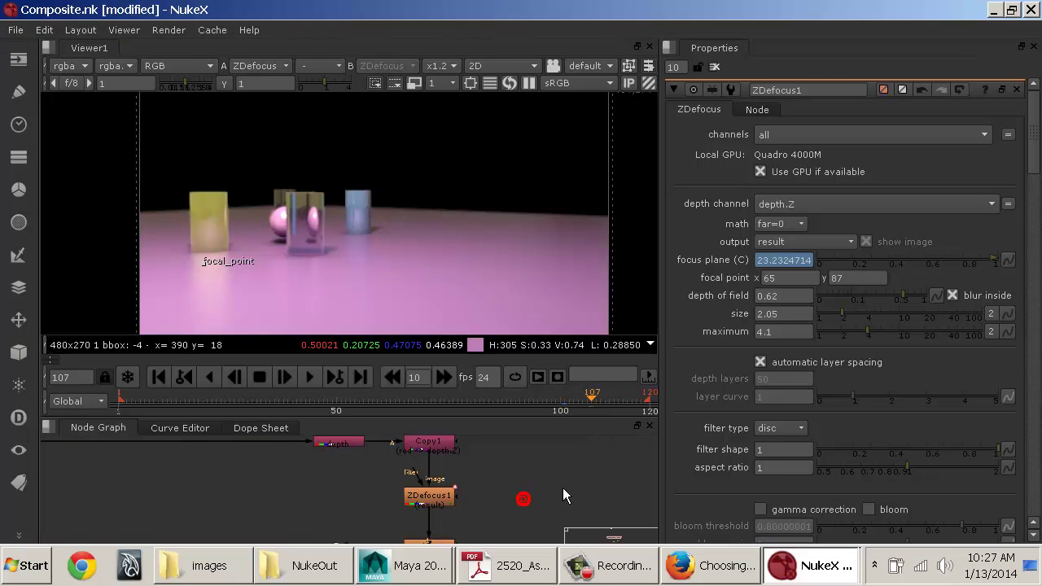